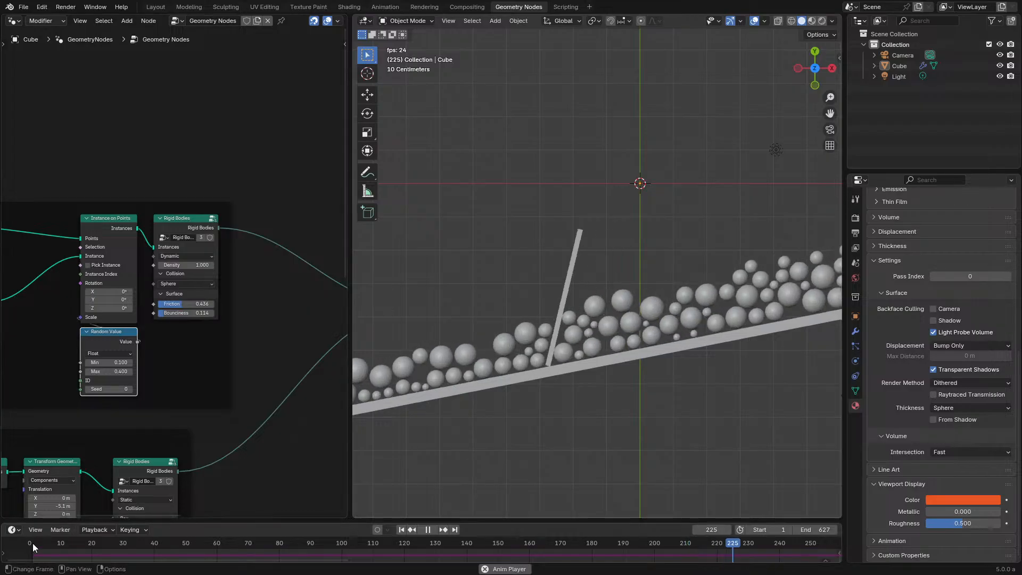
Step: Replay the rigid body simulation from its start and look over the node frames for the balls and the ground
{"action": "left_click", "coordinate": [33, 543]}
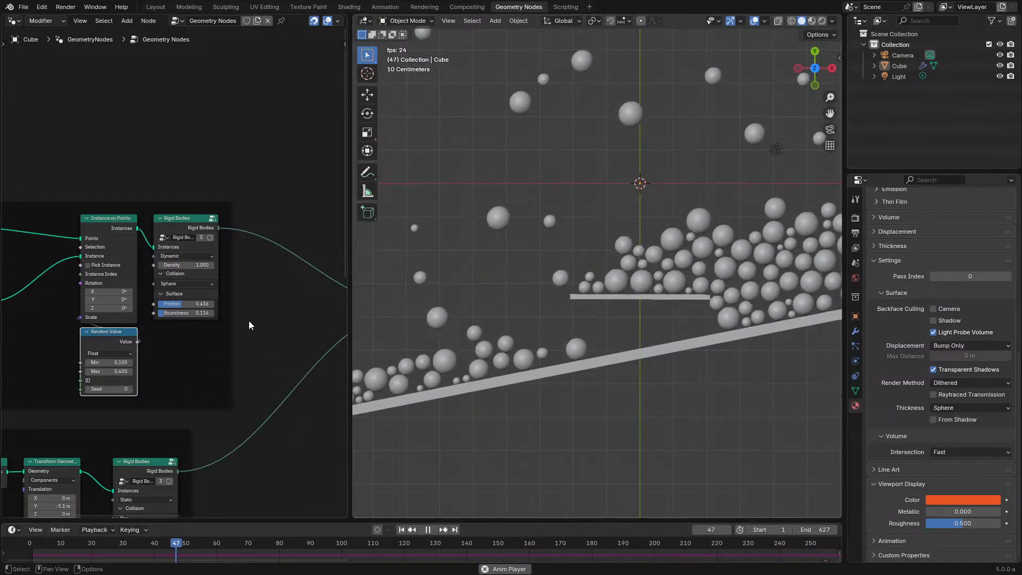
{"action": "middle_click_drag", "start_coordinate": [248, 325], "coordinate": [226, 317]}
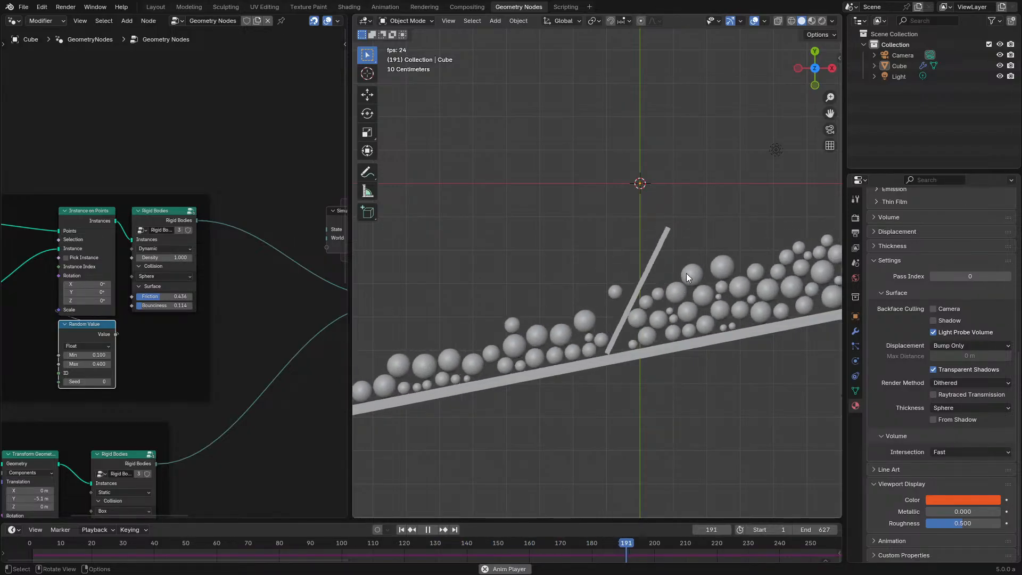
{"action": "left_click", "coordinate": [27, 539]}
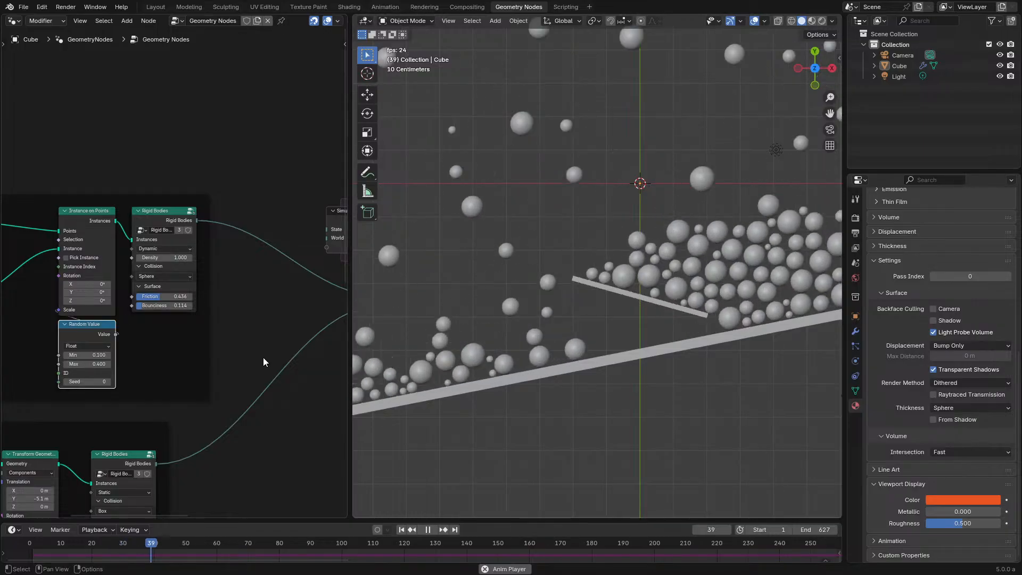
{"action": "middle_click_drag", "start_coordinate": [248, 325], "coordinate": [257, 268]}
{"action": "scroll", "coordinate": [257, 267], "scroll_direction": "down", "scroll_amount": 3}
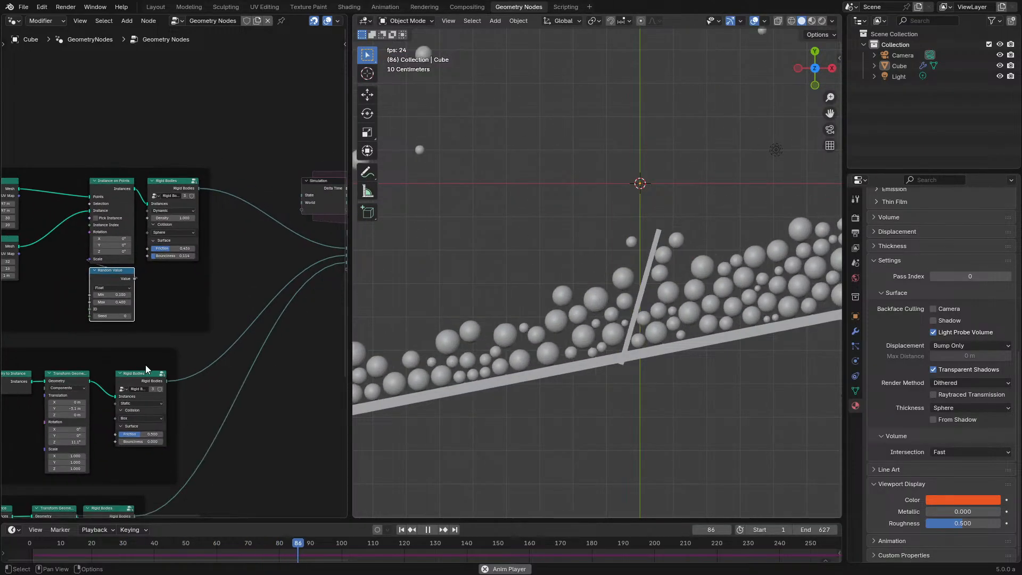
{"action": "middle_click_drag", "start_coordinate": [145, 365], "coordinate": [196, 321]}
{"action": "scroll", "coordinate": [178, 355], "scroll_direction": "up", "scroll_amount": 2}
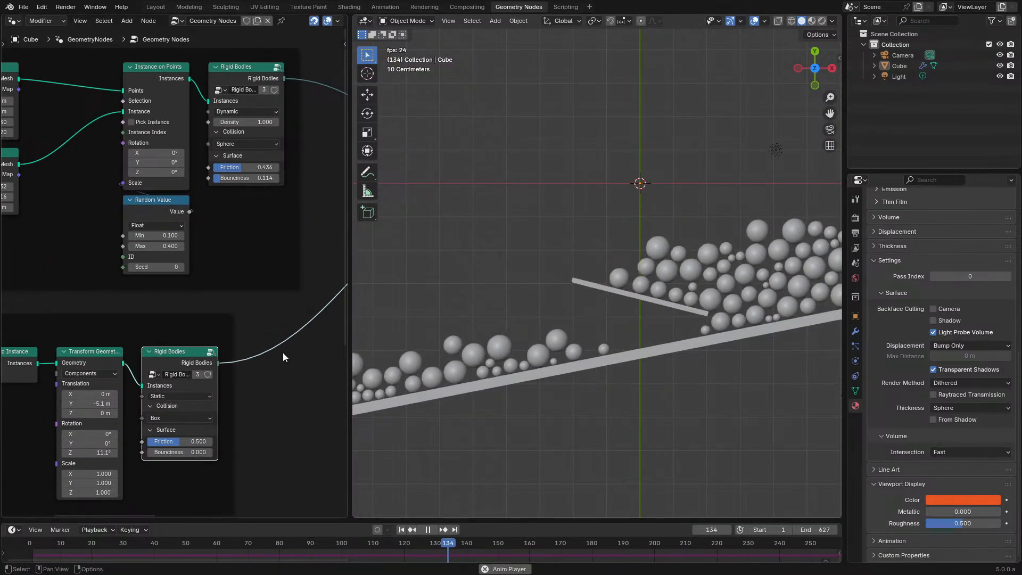
{"action": "left_click", "coordinate": [33, 543]}
Step: In the maximized node editor, move the Combine Bundle node left so it sits beneath the Simulation input node
{"action": "middle_click_drag", "start_coordinate": [236, 264], "coordinate": [127, 369]}
{"action": "middle_click_drag", "start_coordinate": [225, 271], "coordinate": [203, 317]}
{"action": "key", "text": "ctrl+space"}
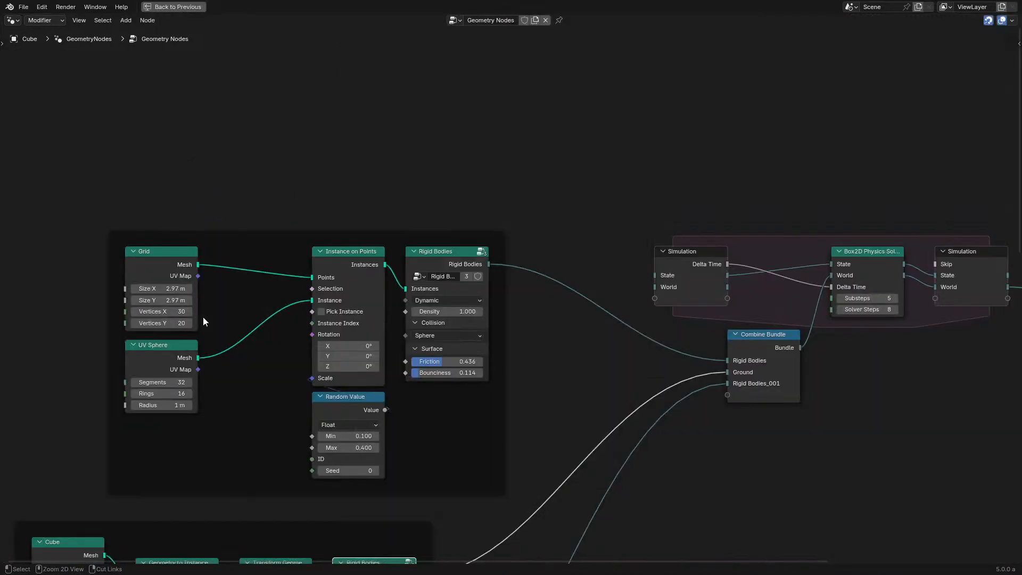
{"action": "scroll", "coordinate": [471, 300], "scroll_direction": "up", "scroll_amount": 2}
{"action": "middle_click_drag", "start_coordinate": [640, 383], "coordinate": [347, 331]}
{"action": "left_click_drag", "start_coordinate": [604, 334], "coordinate": [473, 329]}
{"action": "scroll", "coordinate": [548, 382], "scroll_direction": "down", "scroll_amount": 2}
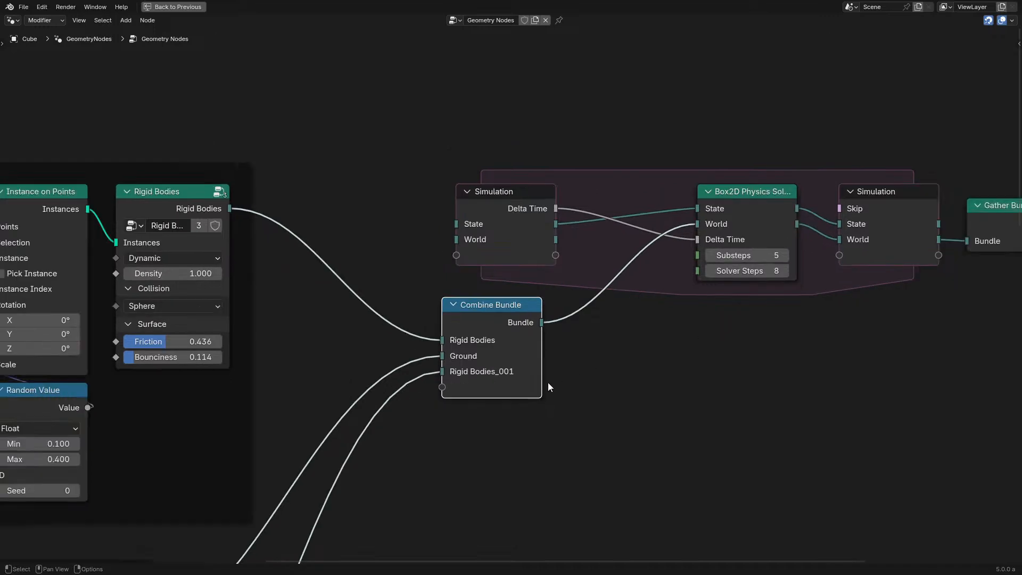
{"action": "middle_click_drag", "start_coordinate": [548, 382], "coordinate": [594, 349]}
{"action": "key", "text": "ctrl+space"}
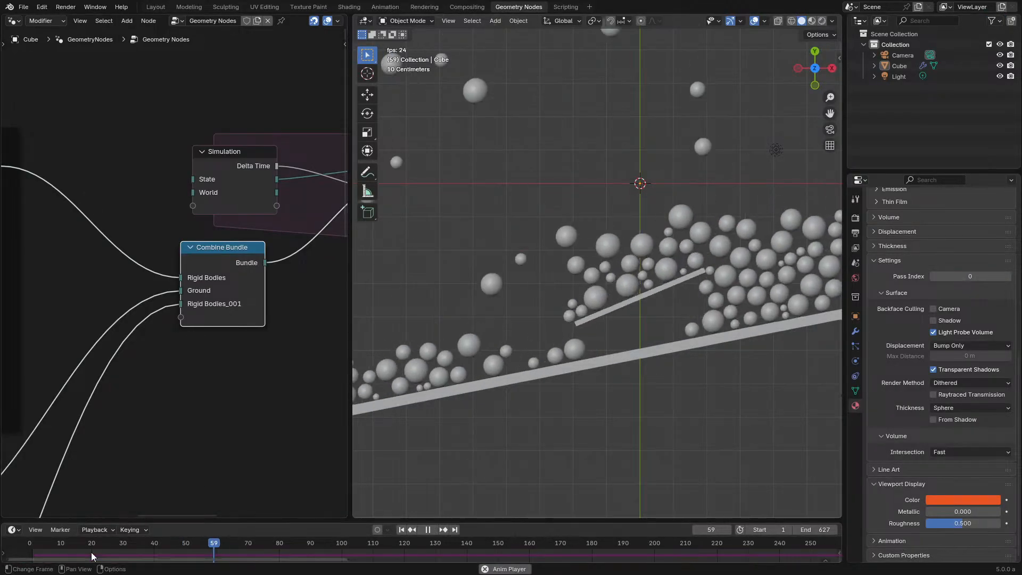
Step: Replay the simulation and look inside the balls' Rigid Bodies node group at its Combine Bundle node
{"action": "left_click", "coordinate": [32, 543]}
{"action": "key", "text": "space"}
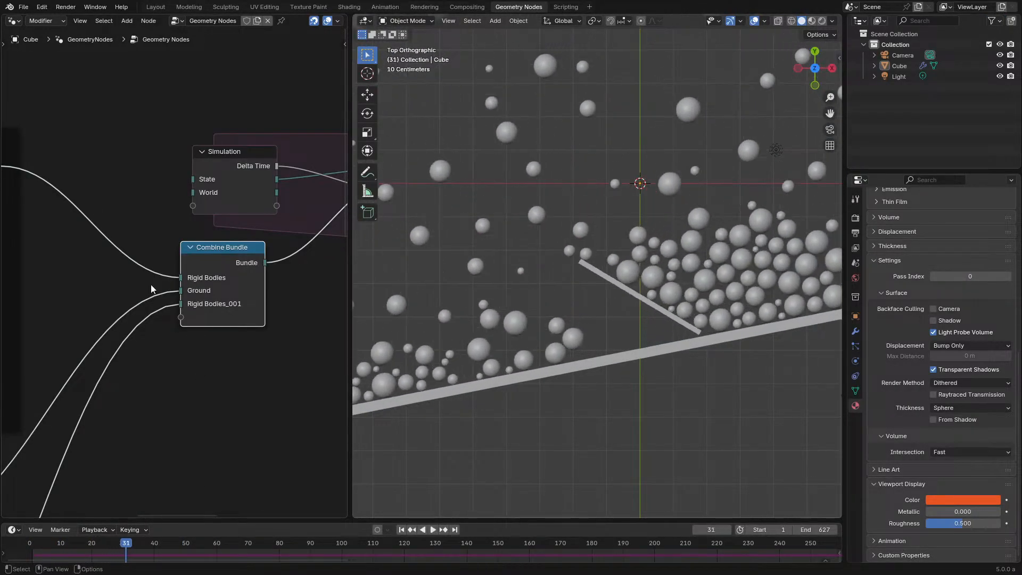
{"action": "middle_click_drag", "start_coordinate": [114, 246], "coordinate": [276, 326]}
{"action": "left_click", "coordinate": [133, 233]}
{"action": "key", "text": "Tab"}
{"action": "scroll", "coordinate": [135, 235], "scroll_direction": "down", "scroll_amount": 2}
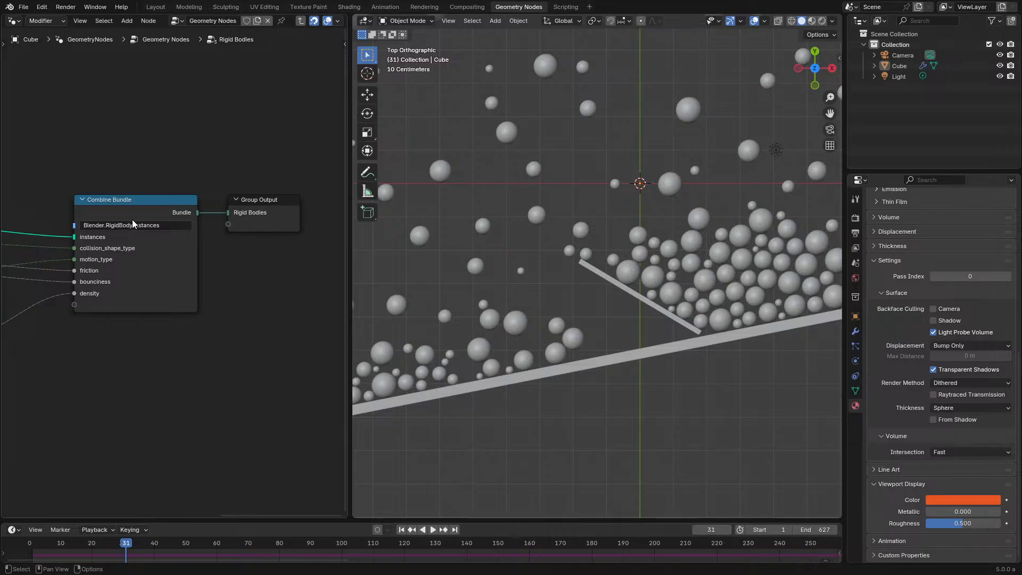
{"action": "key", "text": "Tab"}
{"action": "key", "text": "space"}
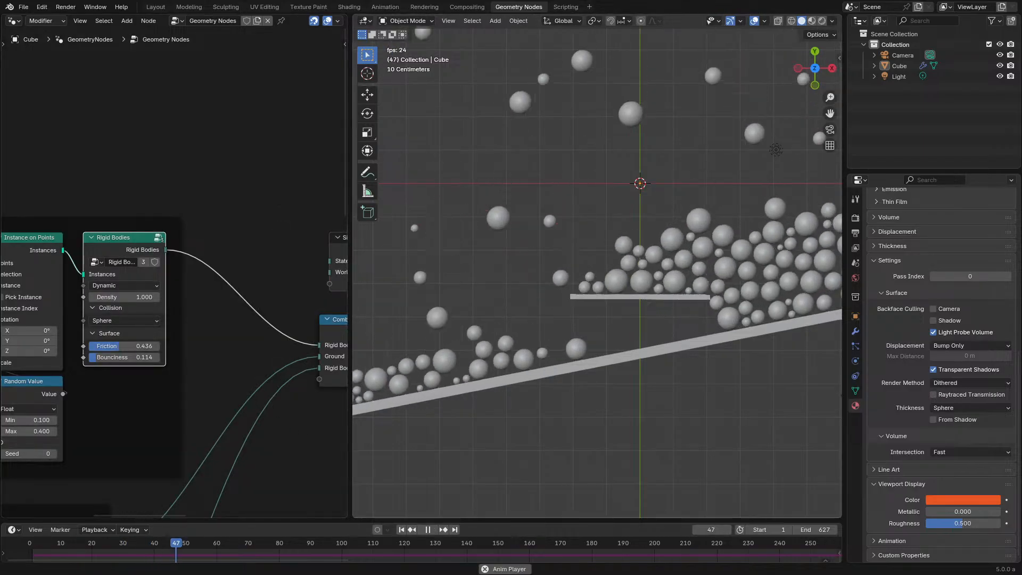
{"action": "left_click", "coordinate": [27, 542]}
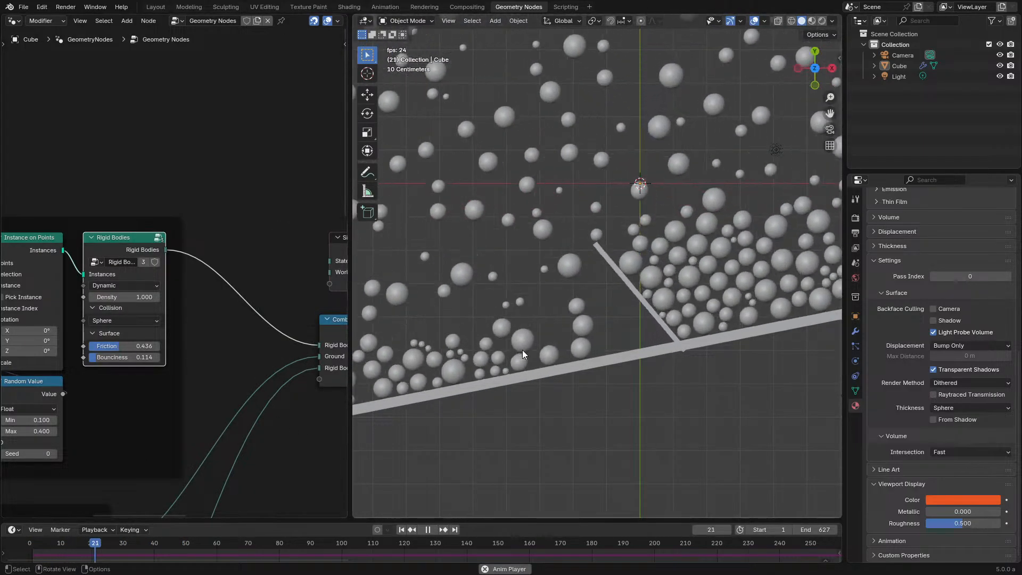
{"action": "key", "text": "space"}
Step: Move the Simulation input node closer to the Box2D Physics Solver node in the maximized node editor
{"action": "middle_click_drag", "start_coordinate": [235, 322], "coordinate": [262, 346]}
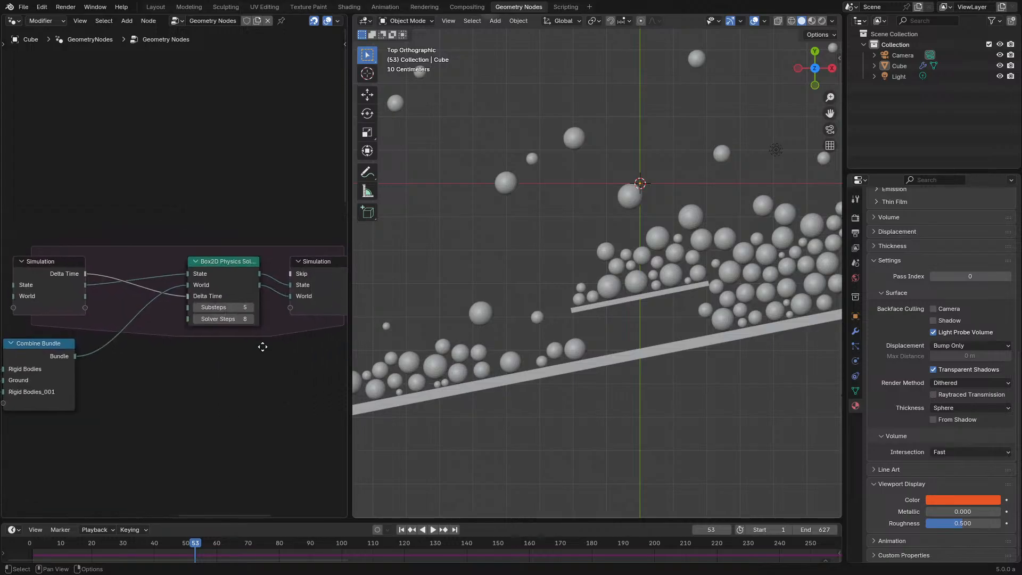
{"action": "key", "text": "ctrl+space"}
{"action": "scroll", "coordinate": [266, 328], "scroll_direction": "up", "scroll_amount": 2}
{"action": "left_click_drag", "start_coordinate": [334, 283], "coordinate": [424, 283]}
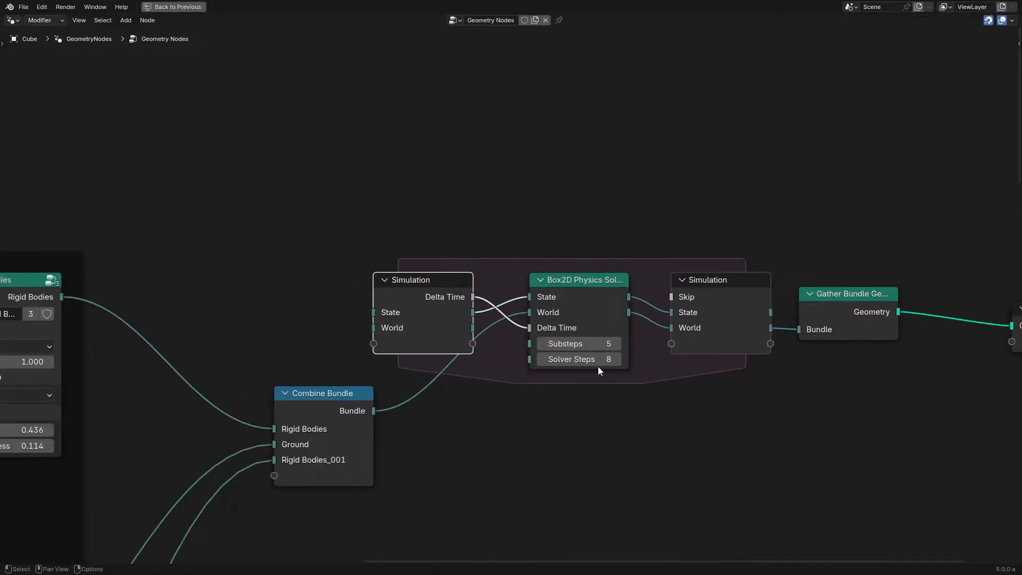
{"action": "middle_click_drag", "start_coordinate": [598, 371], "coordinate": [455, 345]}
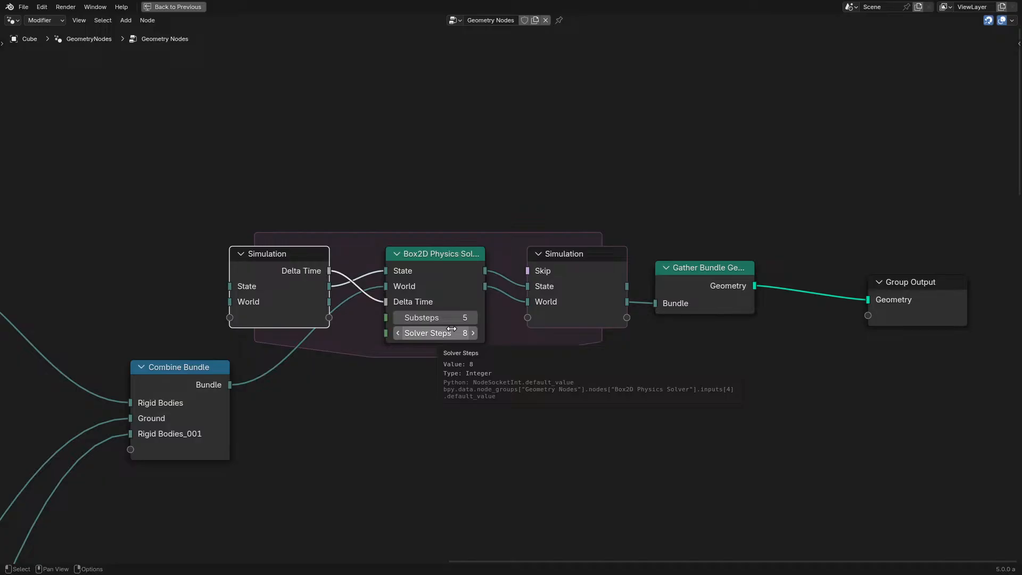
{"action": "key", "text": "ctrl+space"}
Step: Play the simulation and watch the rotating bar push the balls along the slope, with the solver node in view
{"action": "key", "text": "space"}
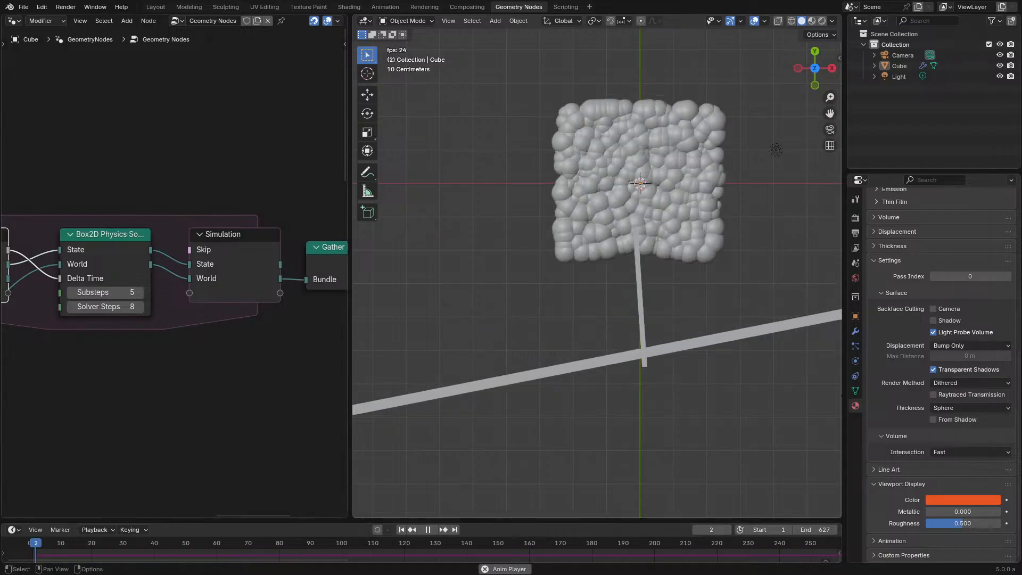
{"action": "middle_click_drag", "start_coordinate": [503, 335], "coordinate": [432, 354], "text": "shift"}
{"action": "scroll", "coordinate": [159, 336], "scroll_direction": "down", "scroll_amount": 3}
{"action": "key", "text": "space"}
{"action": "key", "text": "space"}
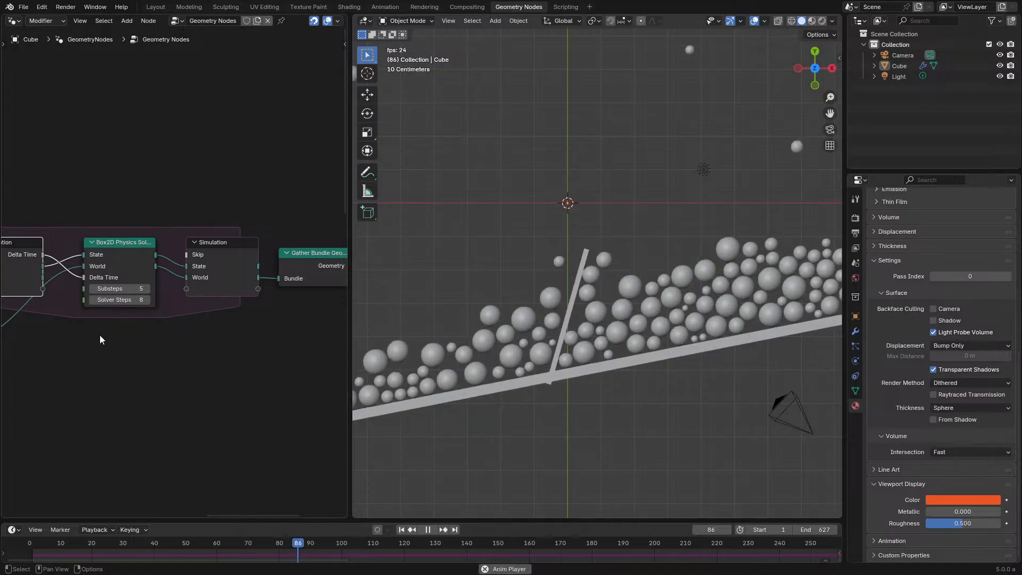
{"action": "middle_click_drag", "start_coordinate": [145, 267], "coordinate": [203, 286]}
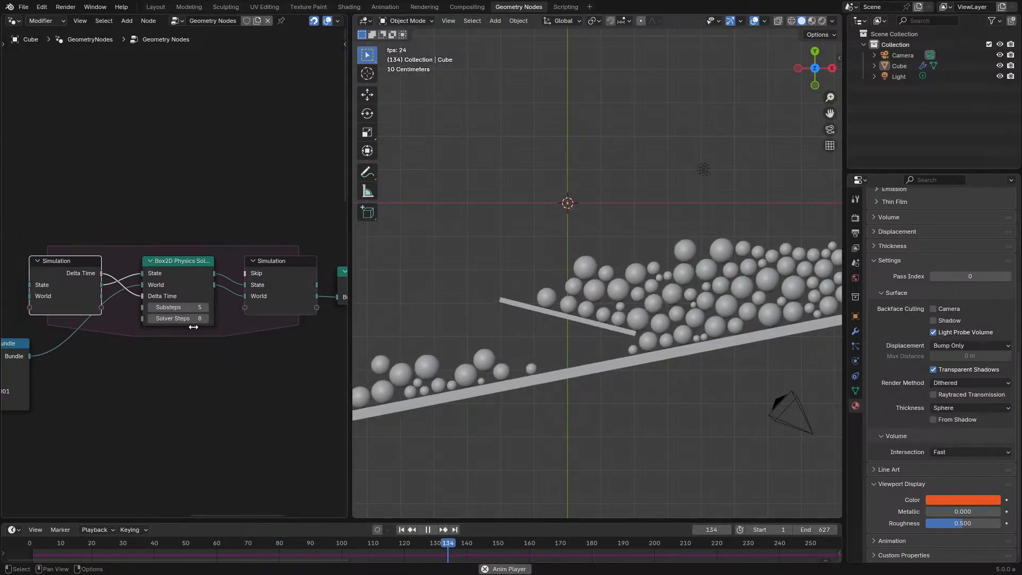
{"action": "scroll", "coordinate": [607, 333], "scroll_direction": "up", "scroll_amount": 1}
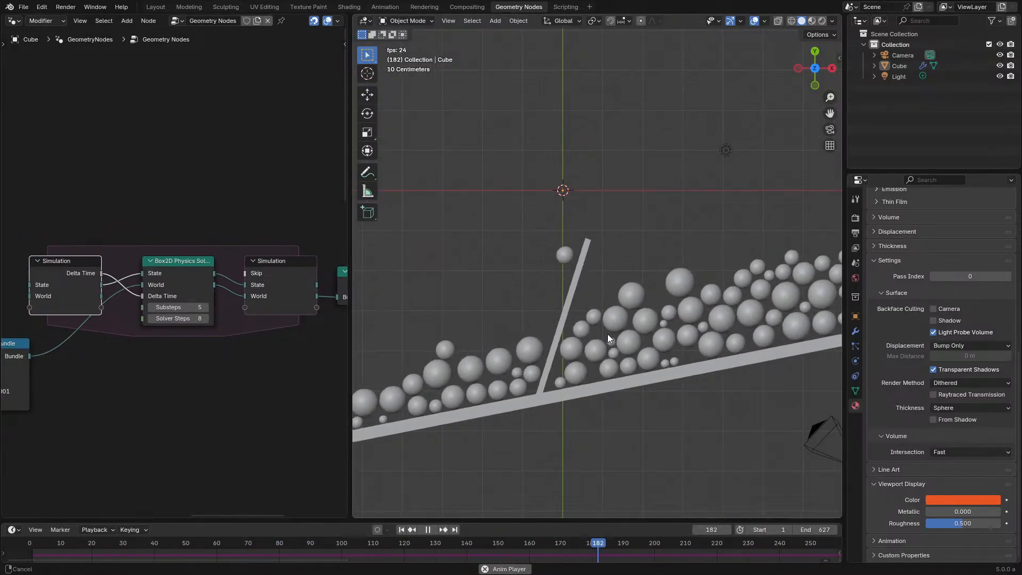
Step: Maximize the node editor and examine the framed nodes that scatter and instance the balls
{"action": "key", "text": "ctrl+space"}
{"action": "scroll", "coordinate": [161, 335], "scroll_direction": "down", "scroll_amount": 3}
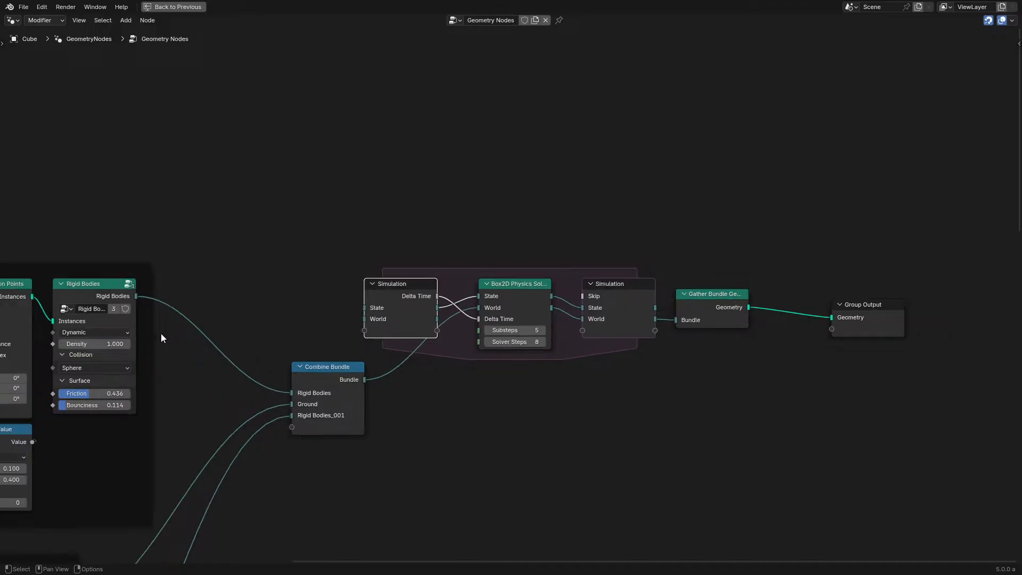
{"action": "middle_click_drag", "start_coordinate": [182, 327], "coordinate": [380, 278]}
{"action": "middle_click_drag", "start_coordinate": [336, 356], "coordinate": [642, 326]}
{"action": "scroll", "coordinate": [604, 321], "scroll_direction": "up", "scroll_amount": 6}
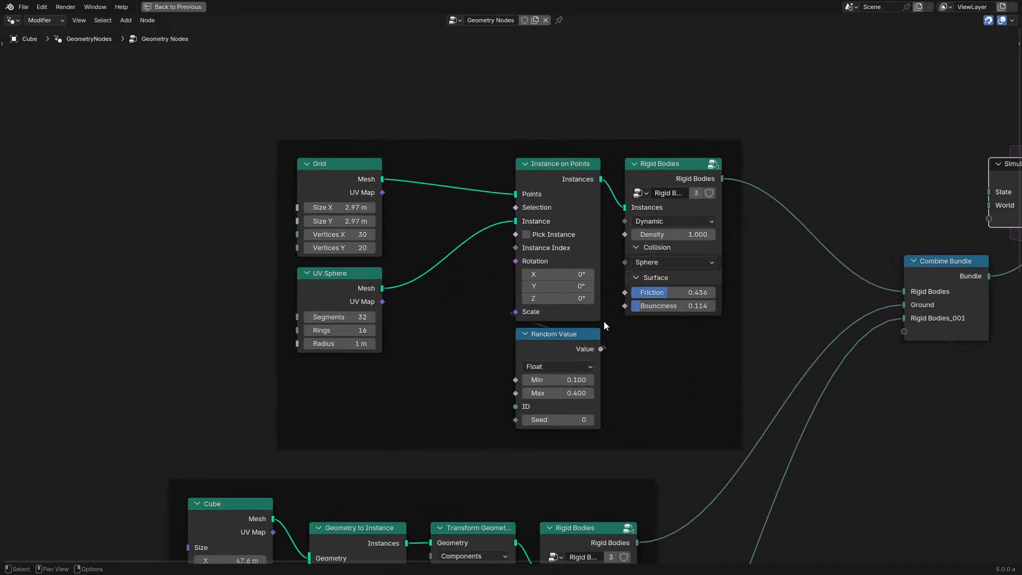
{"action": "middle_click_drag", "start_coordinate": [544, 336], "coordinate": [504, 347]}
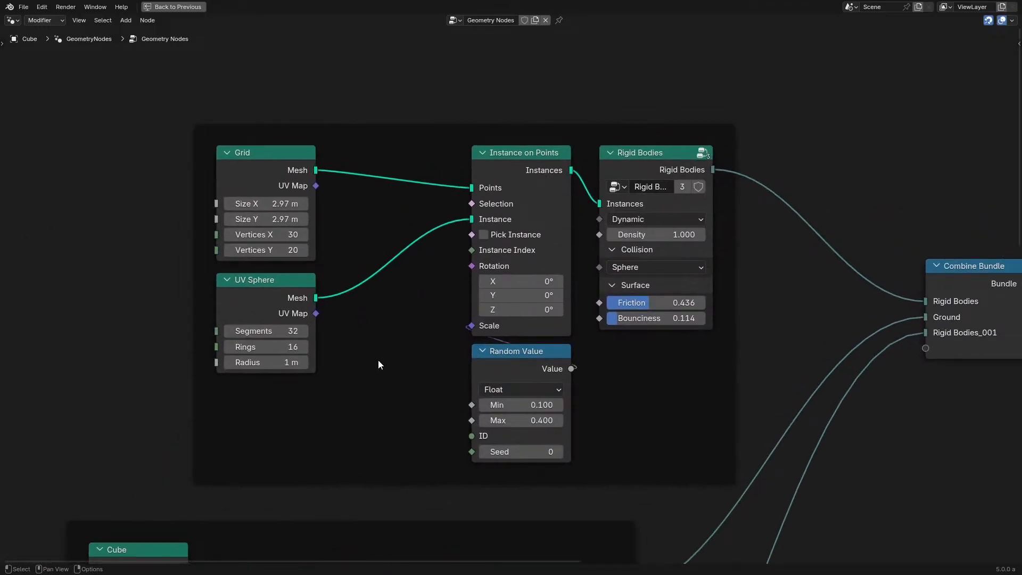
Step: Move the Grid and UV Sphere nodes together closer to the Instance on Points node
{"action": "left_click_drag", "start_coordinate": [378, 364], "coordinate": [298, 215]}
{"action": "key", "text": "ctrl+space"}
{"action": "key", "text": "space"}
{"action": "scroll", "coordinate": [128, 292], "scroll_direction": "down", "scroll_amount": 1}
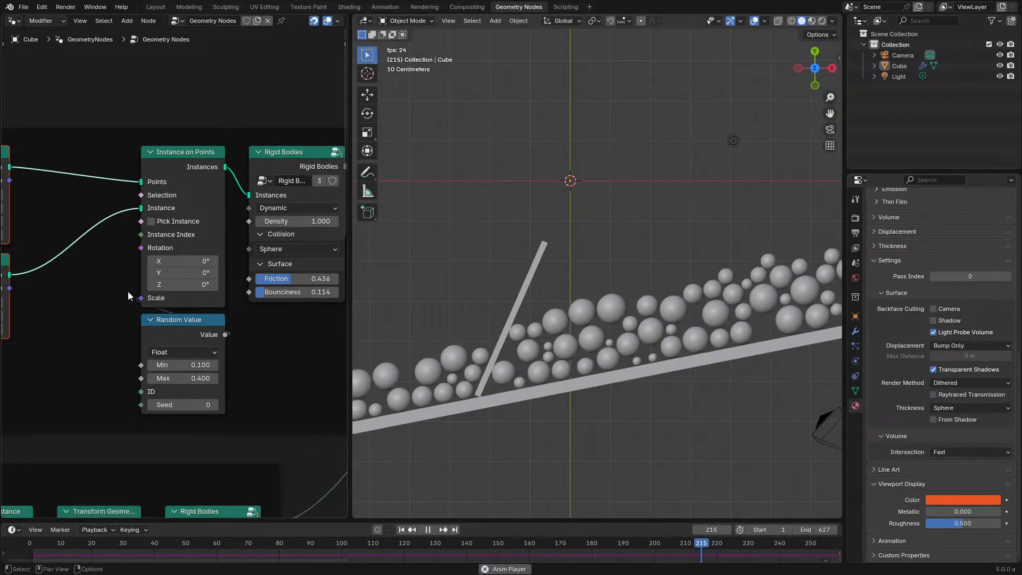
{"action": "middle_click_drag", "start_coordinate": [124, 249], "coordinate": [195, 292]}
{"action": "left_click_drag", "start_coordinate": [80, 299], "coordinate": [165, 297]}
Step: Replay the simulation from the first frame while examining the balls' instancing and Rigid Bodies nodes
{"action": "key", "text": "shift+Left"}
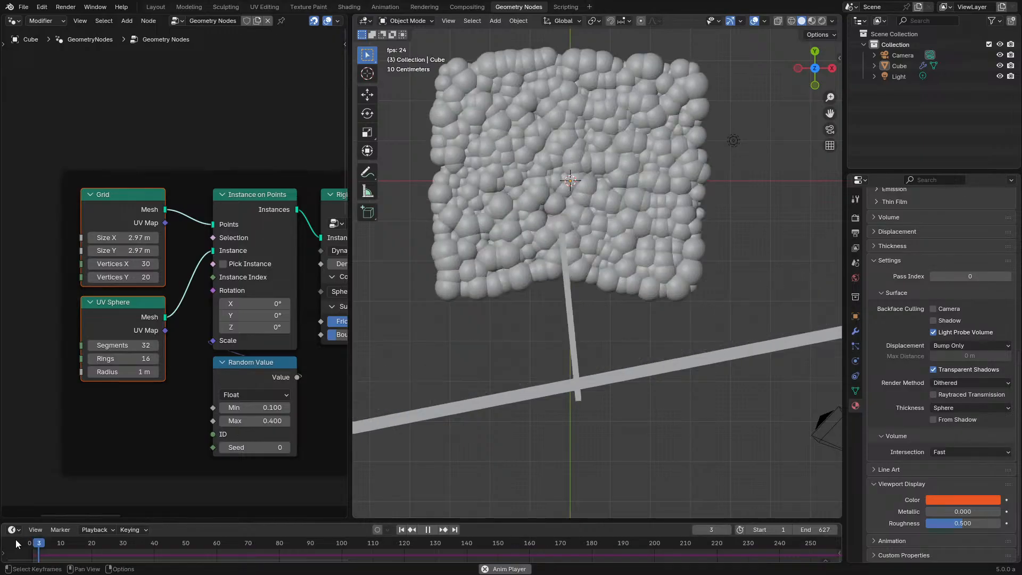
{"action": "scroll", "coordinate": [154, 410], "scroll_direction": "down", "scroll_amount": 1}
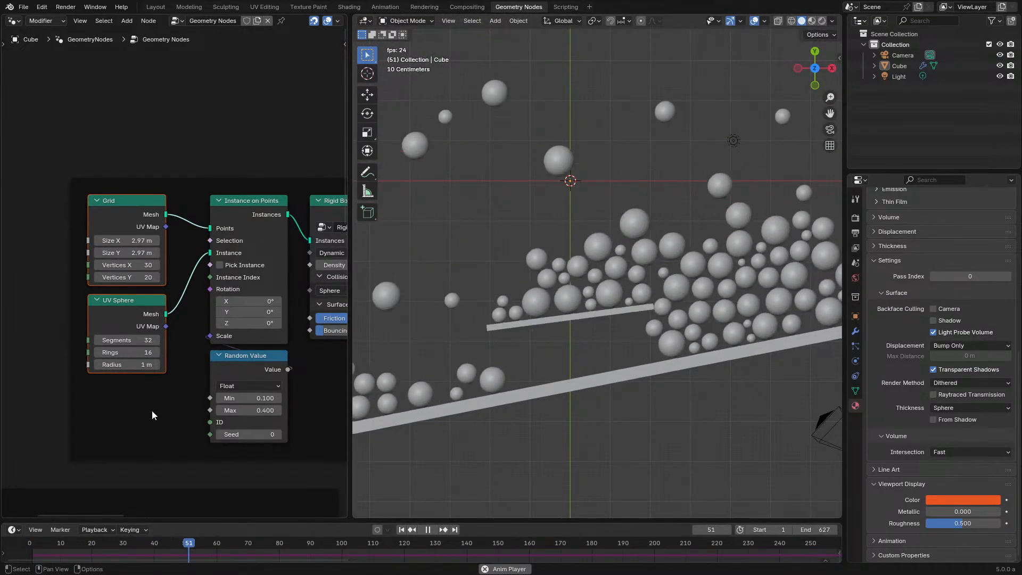
{"action": "scroll", "coordinate": [229, 375], "scroll_direction": "down", "scroll_amount": 3}
{"action": "middle_click_drag", "start_coordinate": [235, 369], "coordinate": [147, 389]}
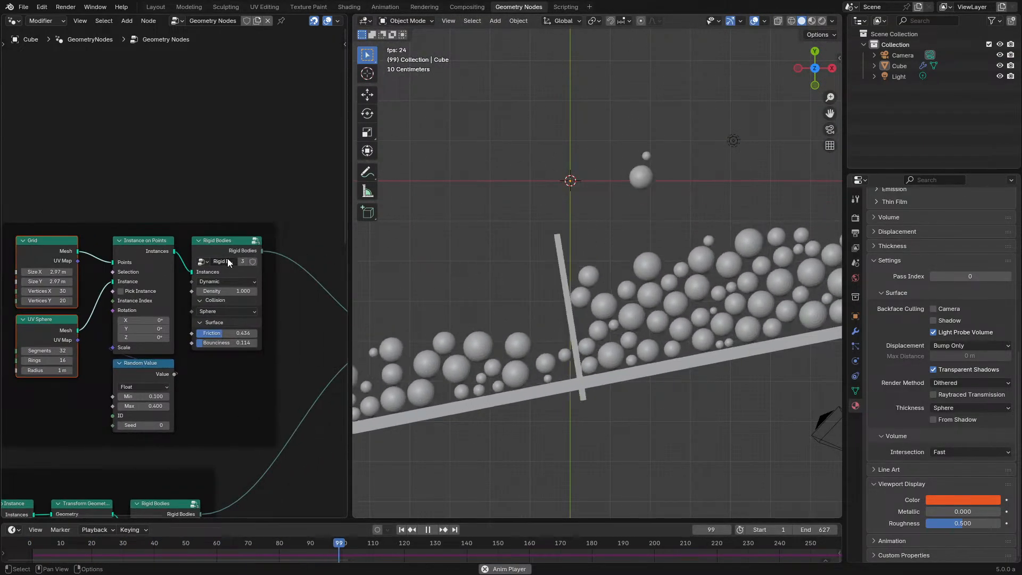
{"action": "scroll", "coordinate": [228, 258], "scroll_direction": "up", "scroll_amount": 2}
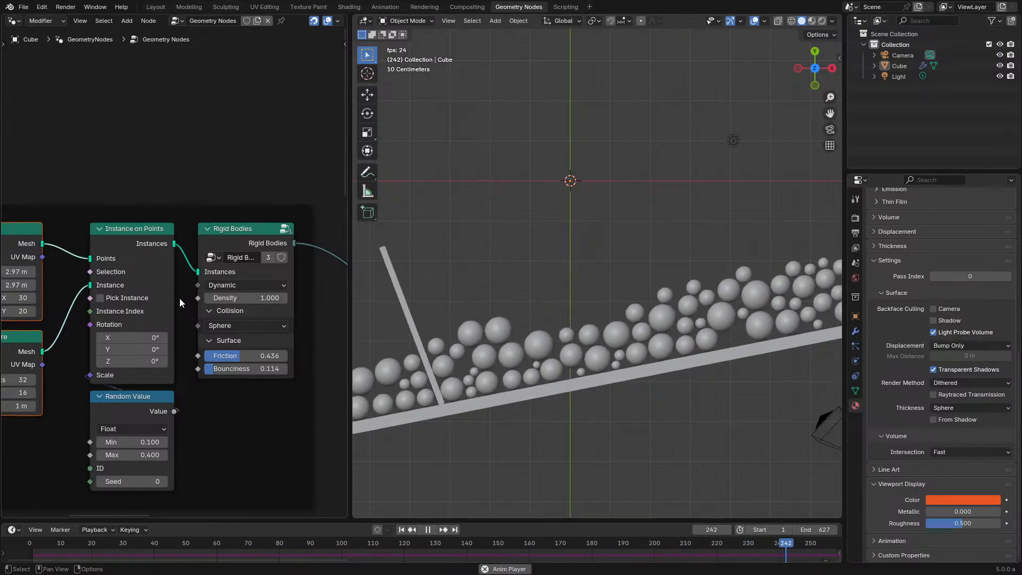
{"action": "scroll", "coordinate": [180, 298], "scroll_direction": "down", "scroll_amount": 1}
{"action": "middle_click_drag", "start_coordinate": [182, 322], "coordinate": [210, 297]}
{"action": "key", "text": "space"}
Step: Examine the balls' Rigid Bodies node in the maximized editor, including its collision shape options and motion type
{"action": "key", "text": "ctrl+space"}
{"action": "middle_click_drag", "start_coordinate": [585, 392], "coordinate": [547, 318]}
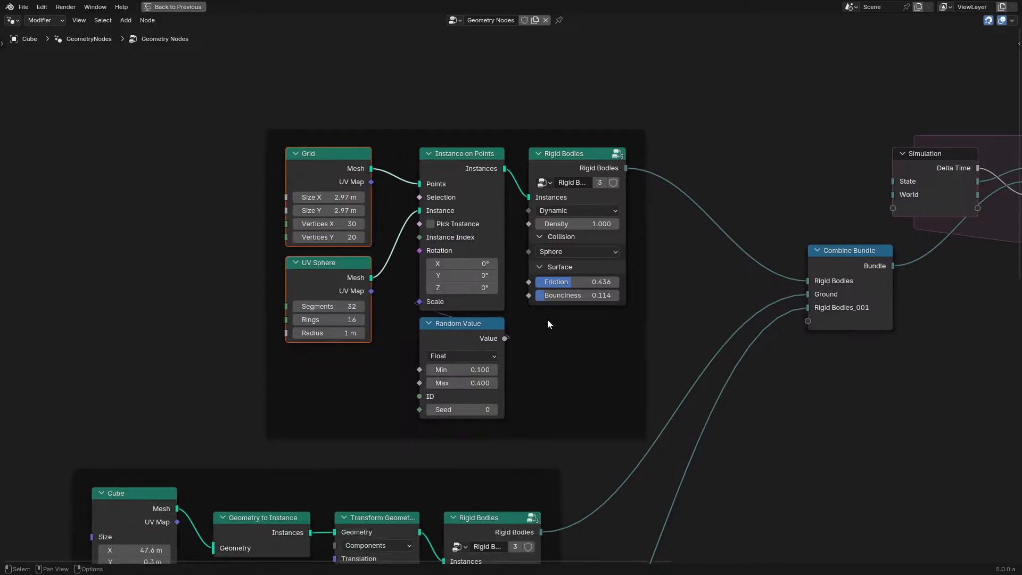
{"action": "scroll", "coordinate": [547, 318], "scroll_direction": "up", "scroll_amount": 1}
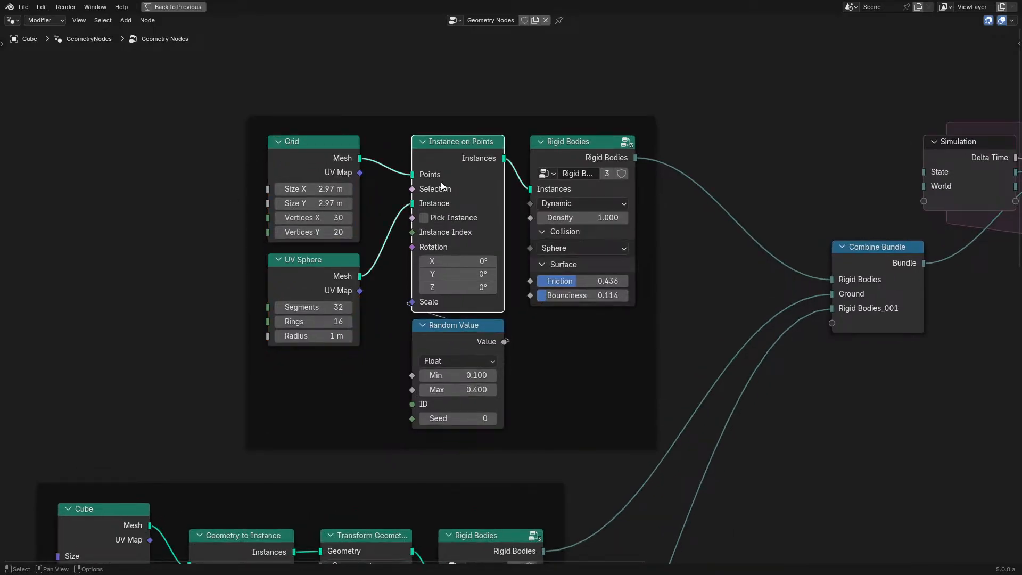
{"action": "left_click", "coordinate": [609, 156]}
{"action": "middle_click_drag", "start_coordinate": [559, 157], "coordinate": [374, 172]}
{"action": "scroll", "coordinate": [373, 172], "scroll_direction": "up", "scroll_amount": 3}
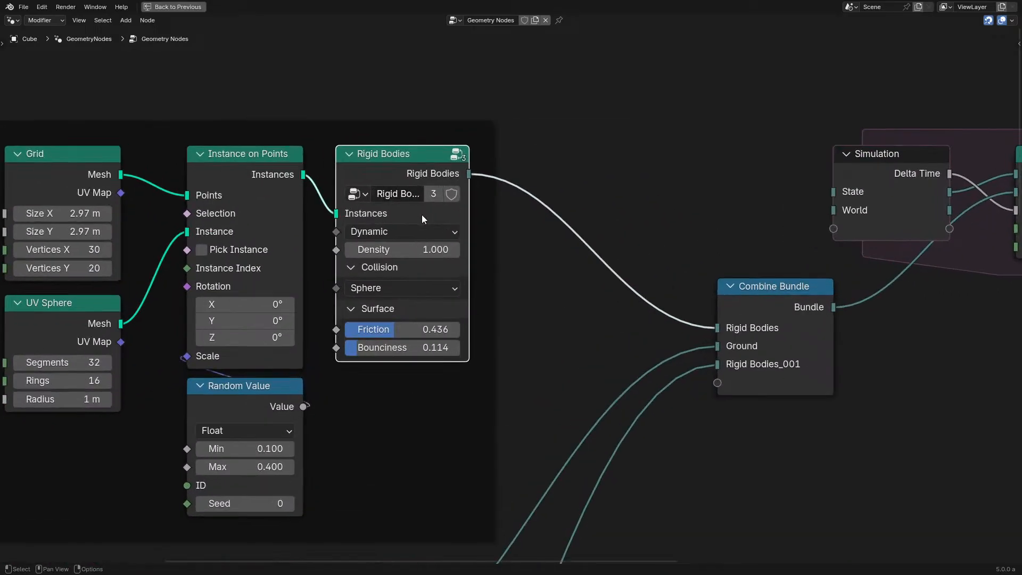
{"action": "key", "text": "g"}
{"action": "right_click", "coordinate": [404, 304]}
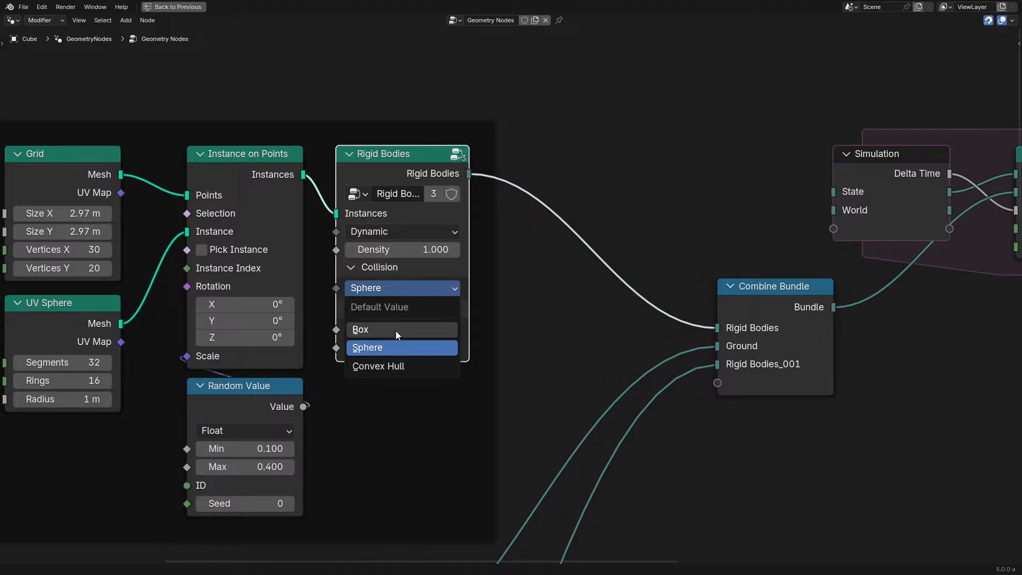
{"action": "left_click", "coordinate": [409, 230]}
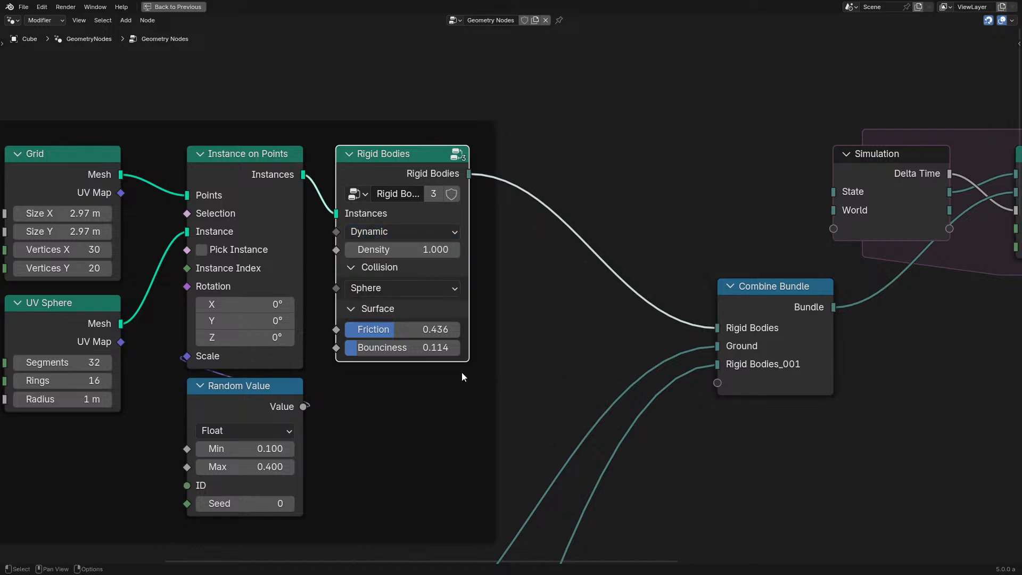
Step: Move the ground's Cube node closer to the Geometry to Instance node and level with it
{"action": "scroll", "coordinate": [713, 312], "scroll_direction": "down", "scroll_amount": 6}
{"action": "middle_click_drag", "start_coordinate": [544, 434], "coordinate": [784, 160]}
{"action": "scroll", "coordinate": [784, 141], "scroll_direction": "up", "scroll_amount": 6}
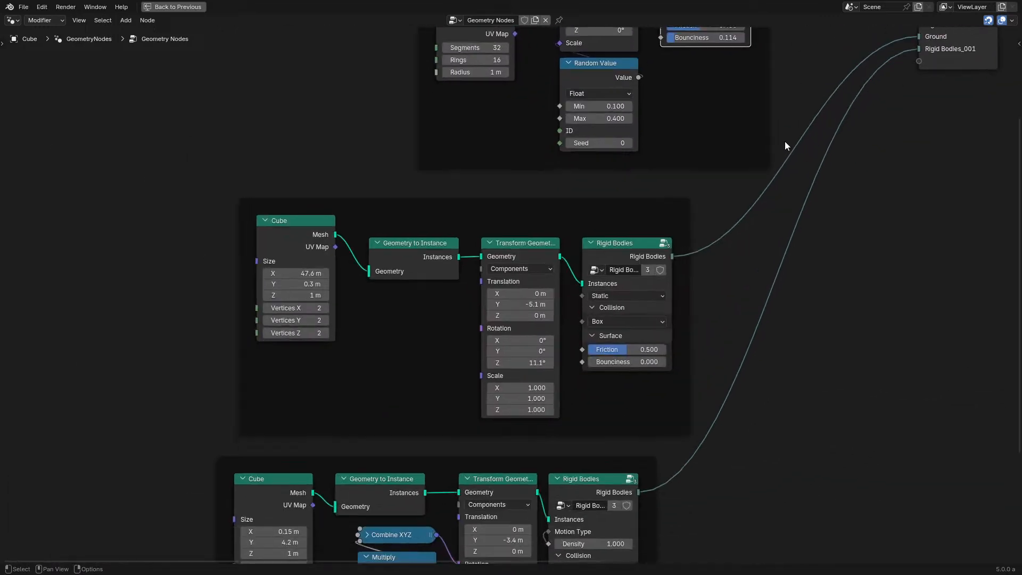
{"action": "left_click_drag", "start_coordinate": [211, 207], "coordinate": [243, 242]}
{"action": "left_click_drag", "start_coordinate": [362, 240], "coordinate": [393, 265]}
{"action": "right_click", "coordinate": [420, 271]}
{"action": "right_click", "coordinate": [392, 265]}
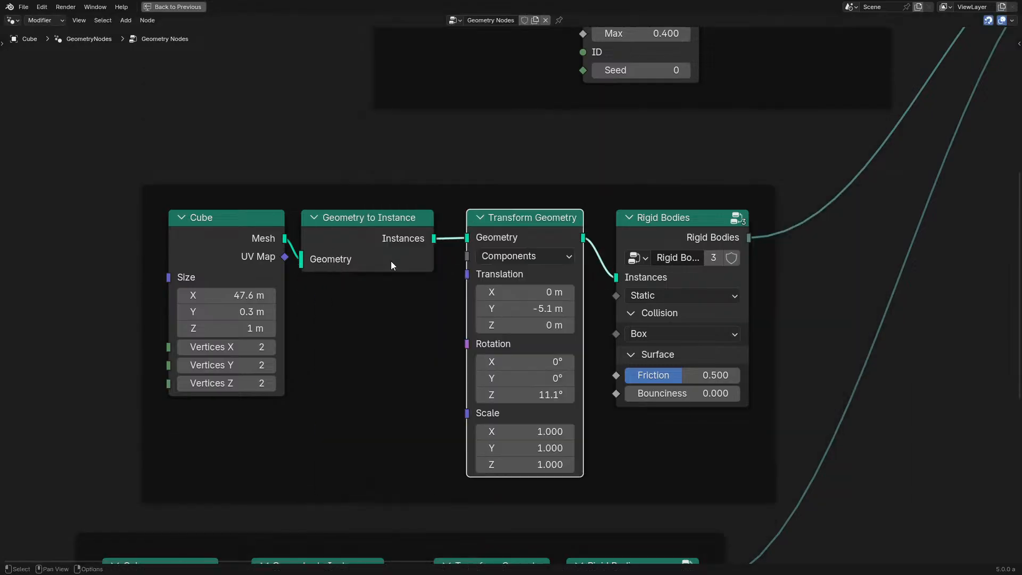
{"action": "left_click_drag", "start_coordinate": [695, 216], "coordinate": [782, 248]}
{"action": "right_click", "coordinate": [781, 248]}
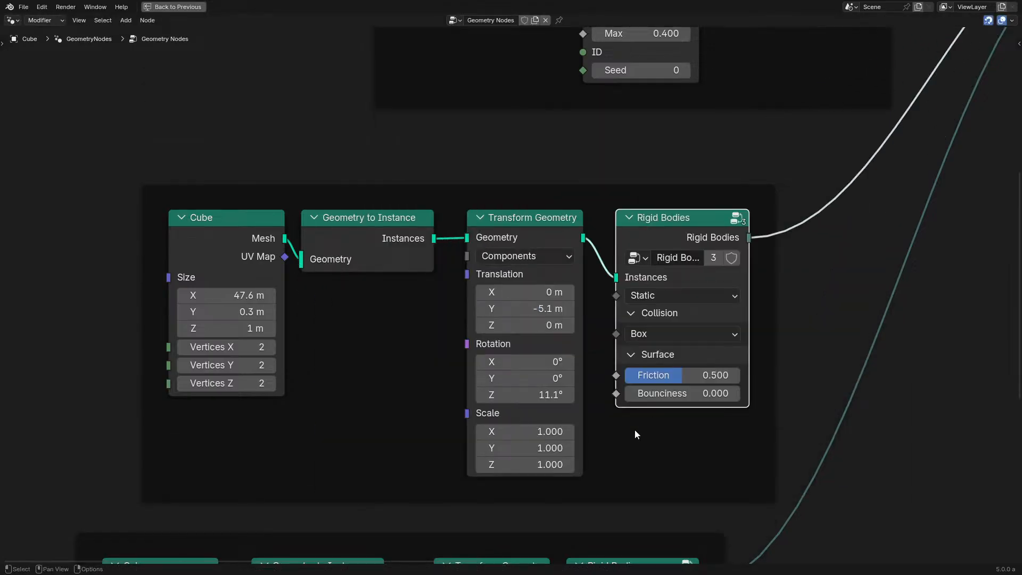
Step: Examine the ground's and rotating bar's nodes, replaying the simulation from the start to watch the bar's motion
{"action": "middle_click_drag", "start_coordinate": [634, 430], "coordinate": [518, 395]}
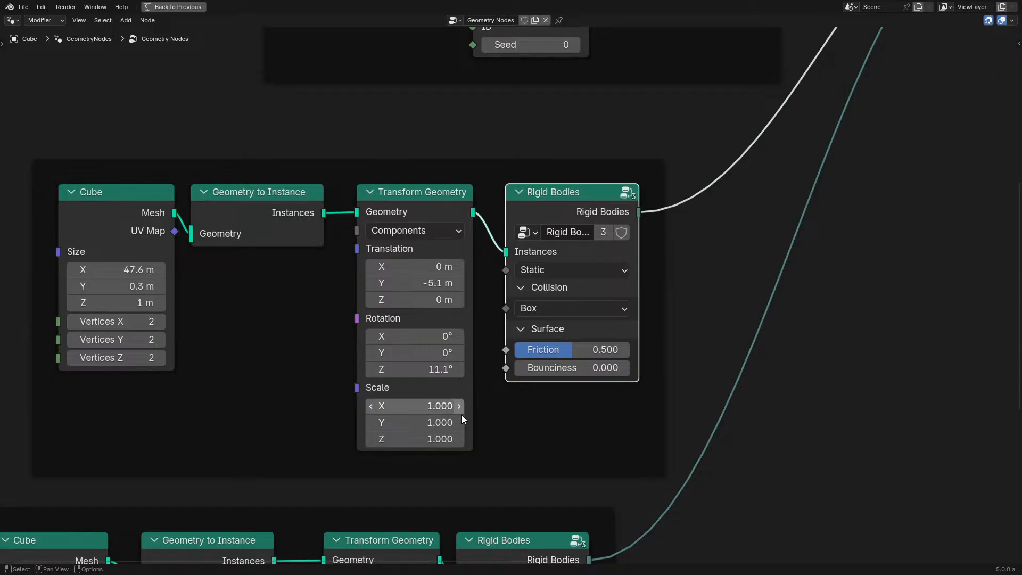
{"action": "middle_click_drag", "start_coordinate": [461, 414], "coordinate": [584, 180]}
{"action": "scroll", "coordinate": [532, 250], "scroll_direction": "down", "scroll_amount": 1}
{"action": "middle_click_drag", "start_coordinate": [476, 337], "coordinate": [493, 235]}
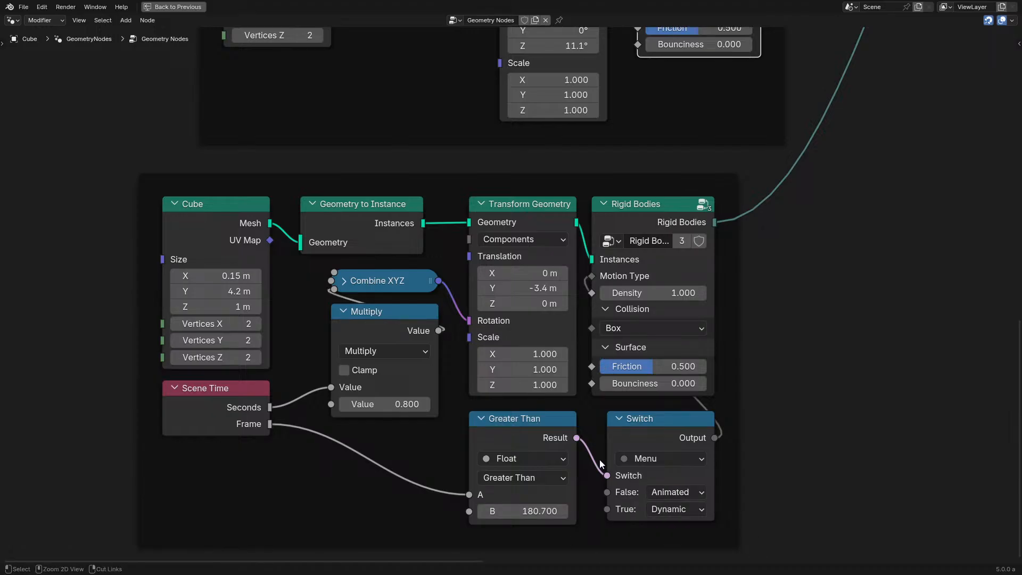
{"action": "key", "text": "ctrl+space"}
{"action": "key", "text": "space"}
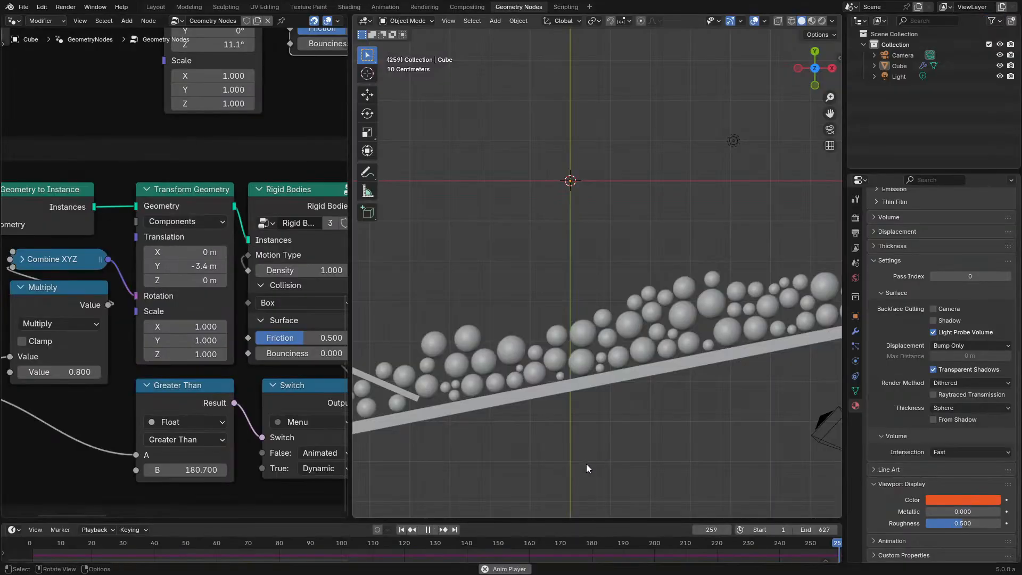
{"action": "left_click", "coordinate": [10, 543]}
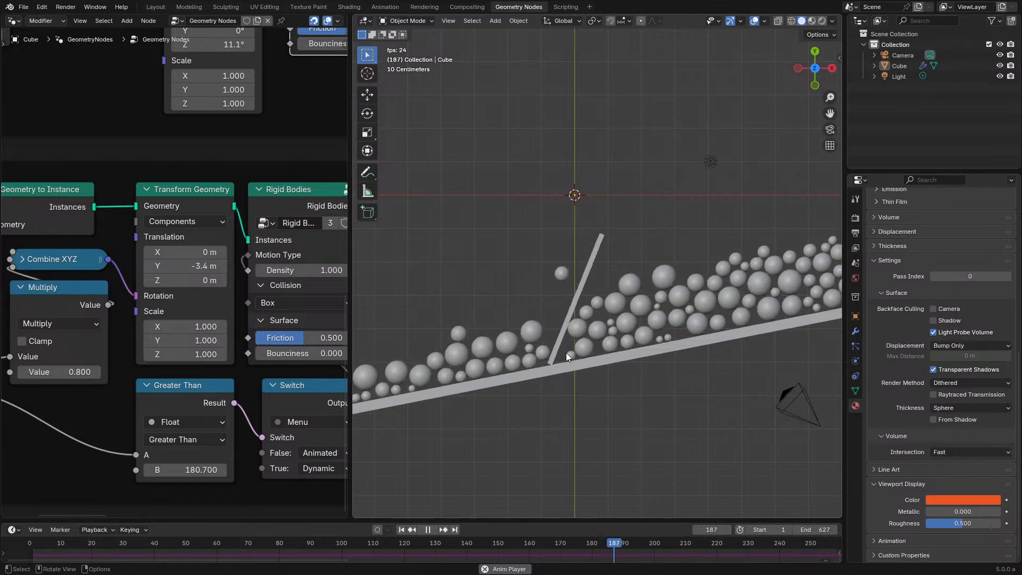
{"action": "middle_click_drag", "start_coordinate": [482, 362], "coordinate": [660, 299], "text": "shift"}
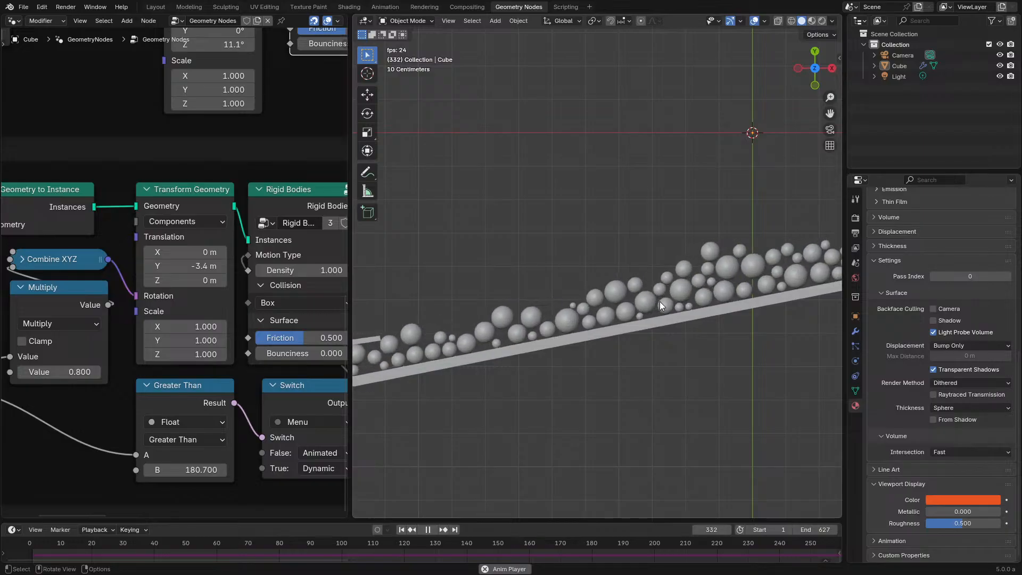
{"action": "key", "text": "space"}
{"action": "key", "text": "ctrl+space"}
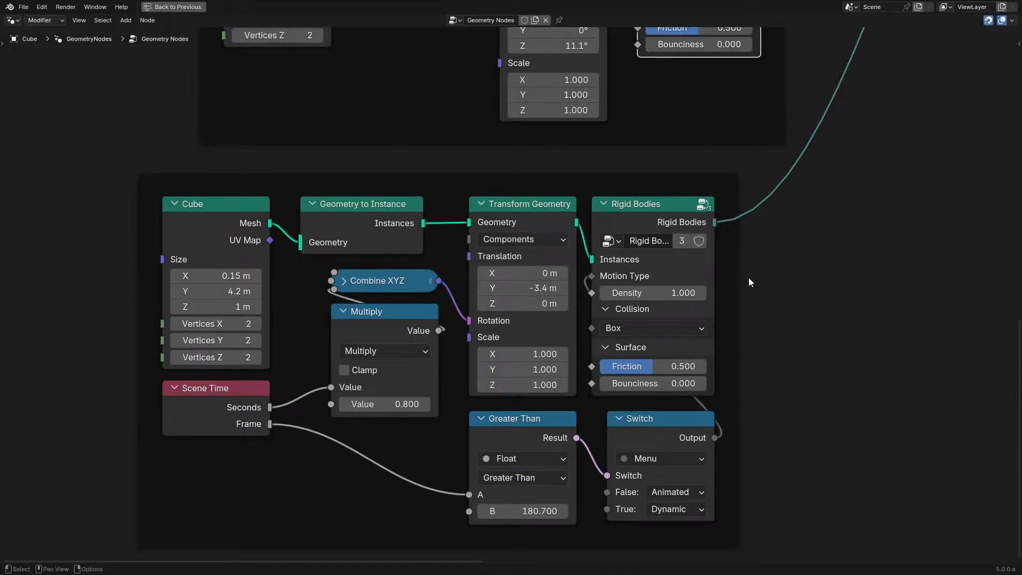
Step: Open the rotating bar's Rigid Bodies node group and examine how its inputs feed the Combine Bundle node
{"action": "middle_click_drag", "start_coordinate": [748, 278], "coordinate": [627, 295]}
{"action": "left_click", "coordinate": [508, 243]}
{"action": "key", "text": "Tab"}
{"action": "scroll", "coordinate": [501, 272], "scroll_direction": "up", "scroll_amount": 3}
{"action": "middle_click_drag", "start_coordinate": [341, 268], "coordinate": [508, 315]}
{"action": "scroll", "coordinate": [508, 315], "scroll_direction": "up", "scroll_amount": 2}
{"action": "left_click_drag", "start_coordinate": [491, 286], "coordinate": [546, 417]}
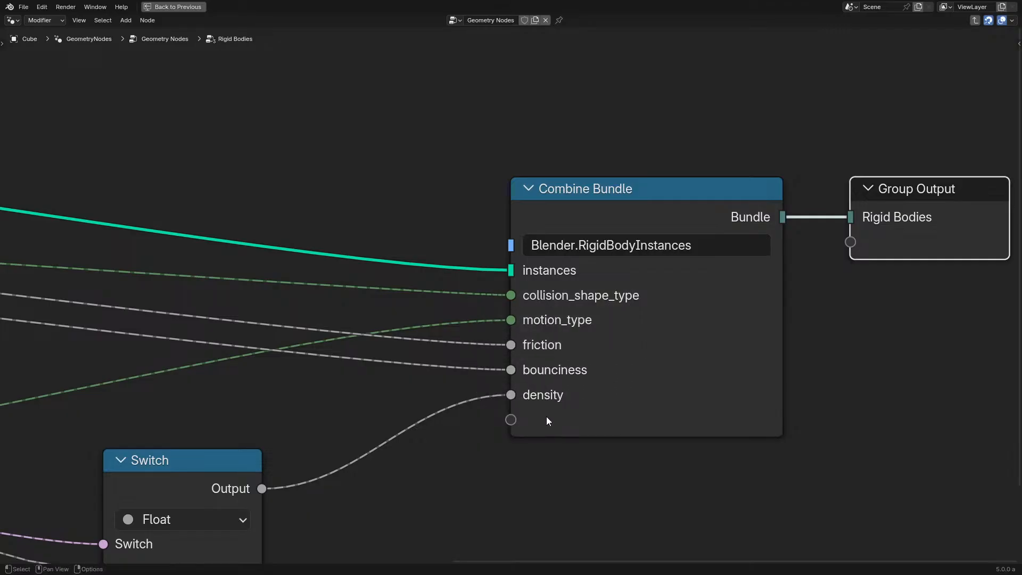
{"action": "scroll", "coordinate": [546, 416], "scroll_direction": "down", "scroll_amount": 5}
{"action": "middle_click_drag", "start_coordinate": [433, 397], "coordinate": [608, 393]}
{"action": "scroll", "coordinate": [660, 290], "scroll_direction": "up", "scroll_amount": 2}
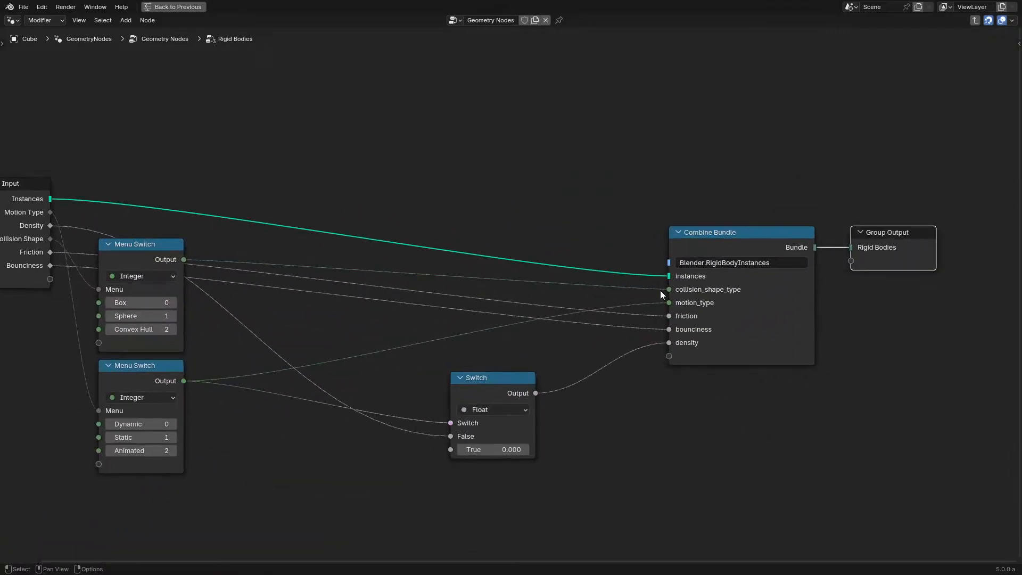
Step: Inspect the Combine Bundle node's Blender.RigidBodyInstances type and its sockets up close
{"action": "left_click_drag", "start_coordinate": [713, 232], "coordinate": [669, 156]}
{"action": "key", "text": "Escape"}
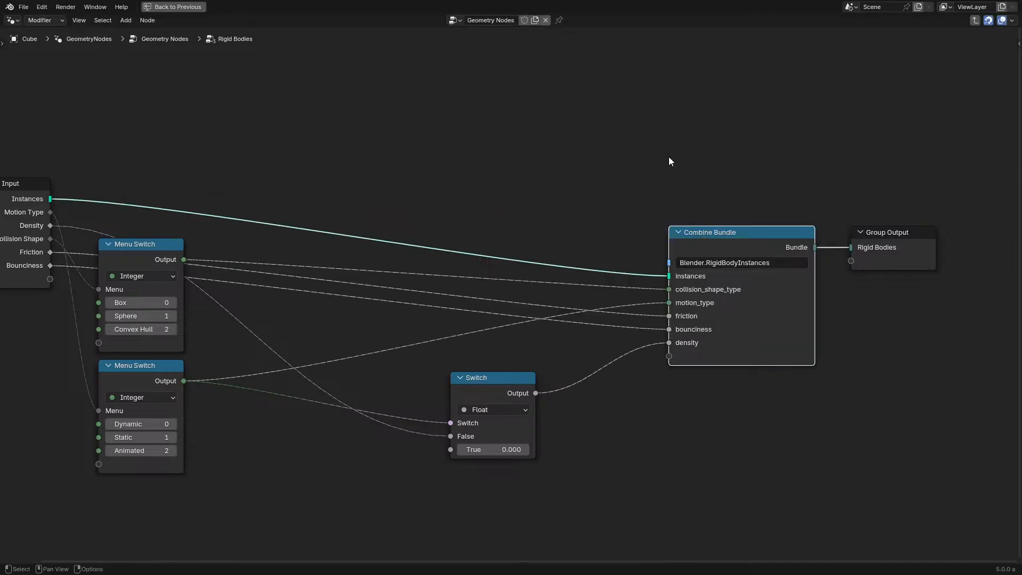
{"action": "middle_click_drag", "start_coordinate": [723, 243], "coordinate": [603, 258]}
{"action": "scroll", "coordinate": [595, 262], "scroll_direction": "up", "scroll_amount": 6}
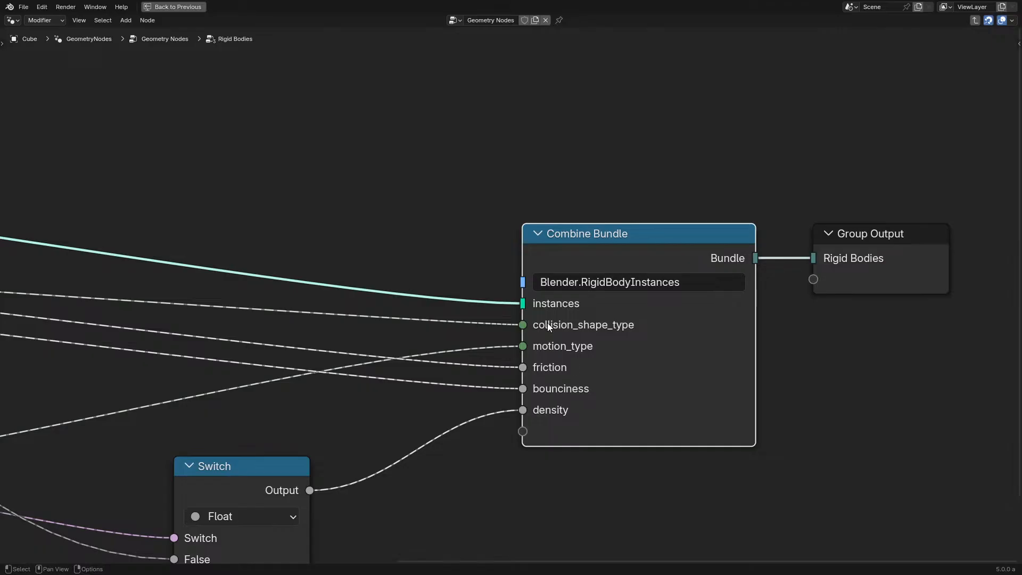
{"action": "scroll", "coordinate": [547, 323], "scroll_direction": "up", "scroll_amount": 1}
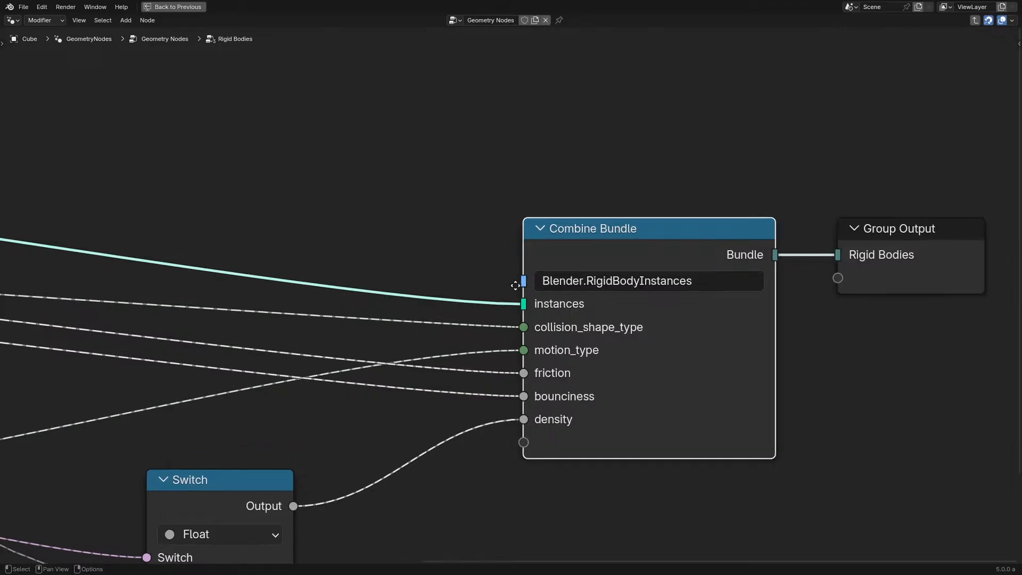
{"action": "middle_click_drag", "start_coordinate": [520, 282], "coordinate": [372, 244]}
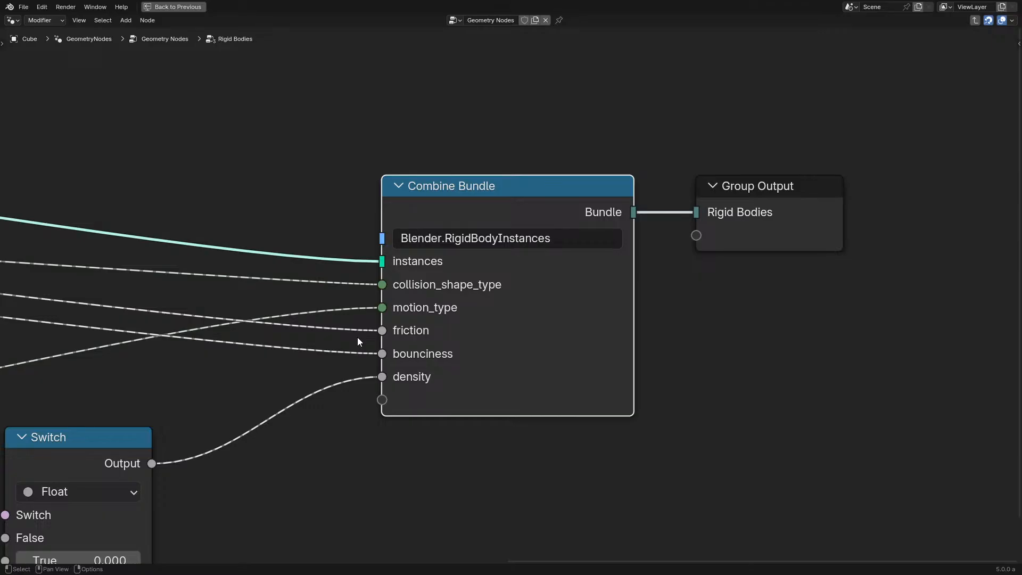
{"action": "left_click_drag", "start_coordinate": [296, 178], "coordinate": [470, 506]}
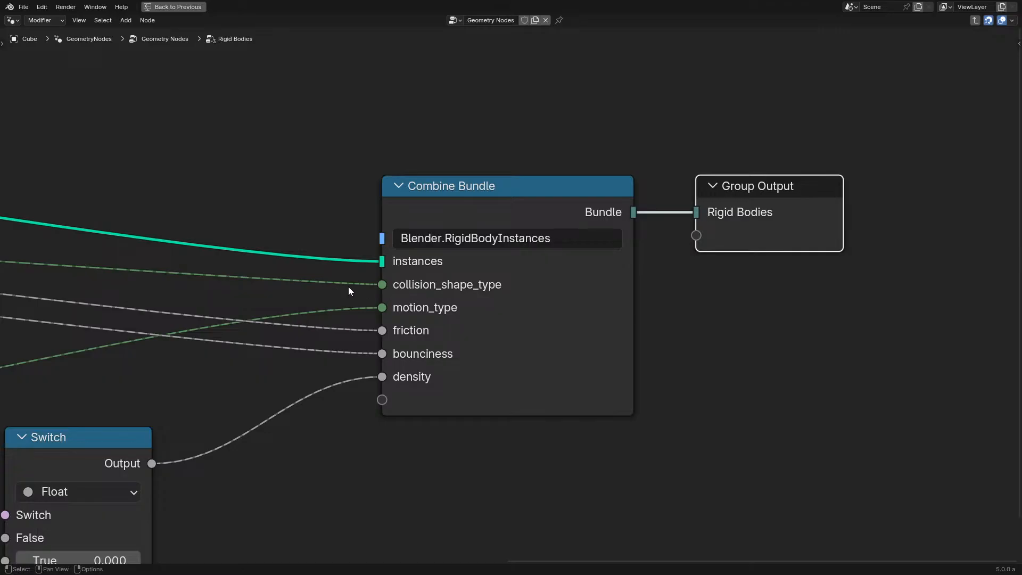
Step: Exit the Rigid Bodies group and examine the Combine Bundle and Box2D Physics Solver nodes around the simulation zone
{"action": "key", "text": "Tab"}
{"action": "scroll", "coordinate": [502, 281], "scroll_direction": "down", "scroll_amount": 6}
{"action": "middle_click_drag", "start_coordinate": [618, 480], "coordinate": [352, 564]}
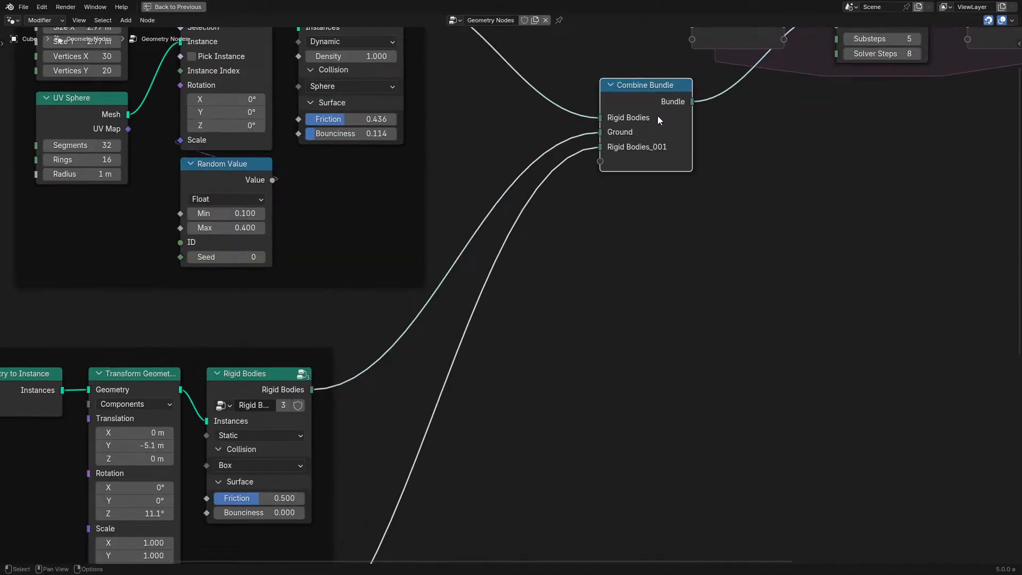
{"action": "middle_click_drag", "start_coordinate": [659, 120], "coordinate": [589, 262]}
{"action": "middle_click_drag", "start_coordinate": [666, 171], "coordinate": [489, 235]}
{"action": "scroll", "coordinate": [490, 236], "scroll_direction": "up", "scroll_amount": 7}
{"action": "key", "text": "g"}
{"action": "right_click", "coordinate": [602, 336]}
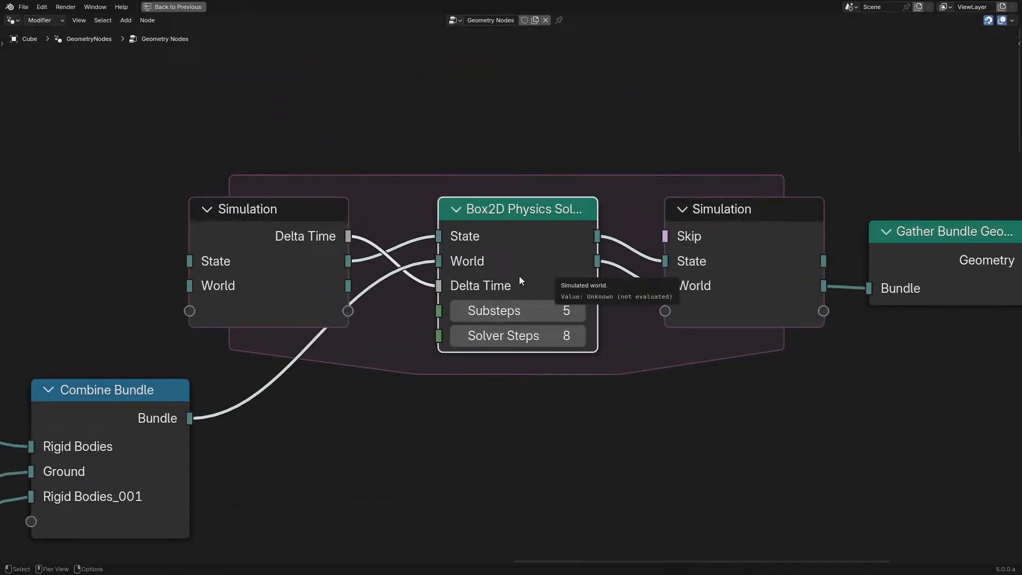
Step: Reopen the rotating bar's Rigid Bodies group to review its bundle sockets, and return to the main node tree
{"action": "middle_click_drag", "start_coordinate": [335, 189], "coordinate": [530, 118]}
{"action": "scroll", "coordinate": [362, 288], "scroll_direction": "down", "scroll_amount": 6}
{"action": "middle_click_drag", "start_coordinate": [171, 478], "coordinate": [464, 214]}
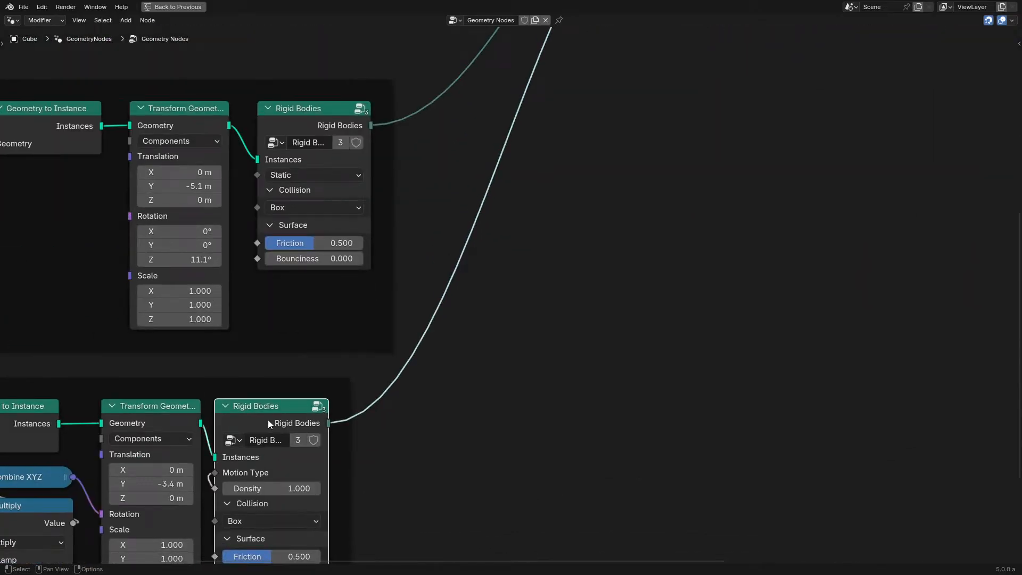
{"action": "key", "text": "Tab"}
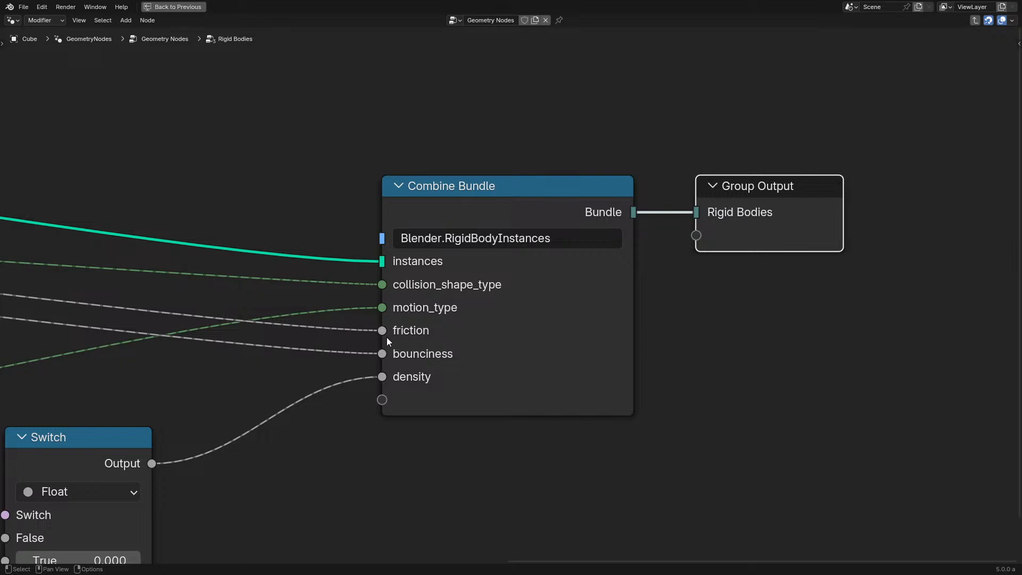
{"action": "key", "text": "Tab"}
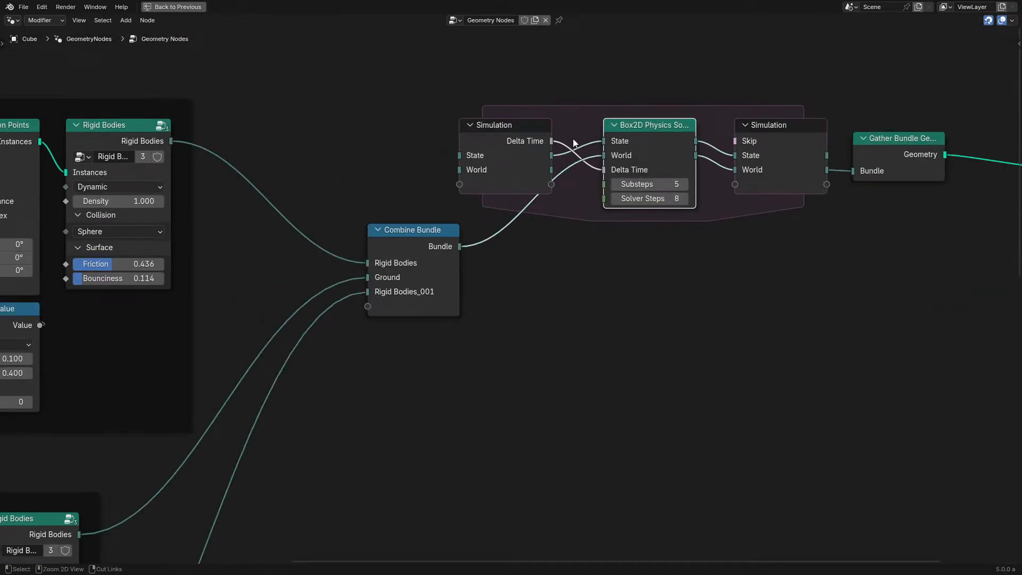
Step: Widen the Gather Bundle Geometries node enough to fit its full title
{"action": "middle_click_drag", "start_coordinate": [574, 141], "coordinate": [105, 254]}
{"action": "scroll", "coordinate": [376, 238], "scroll_direction": "up", "scroll_amount": 6}
{"action": "left_click_drag", "start_coordinate": [400, 225], "coordinate": [505, 231]}
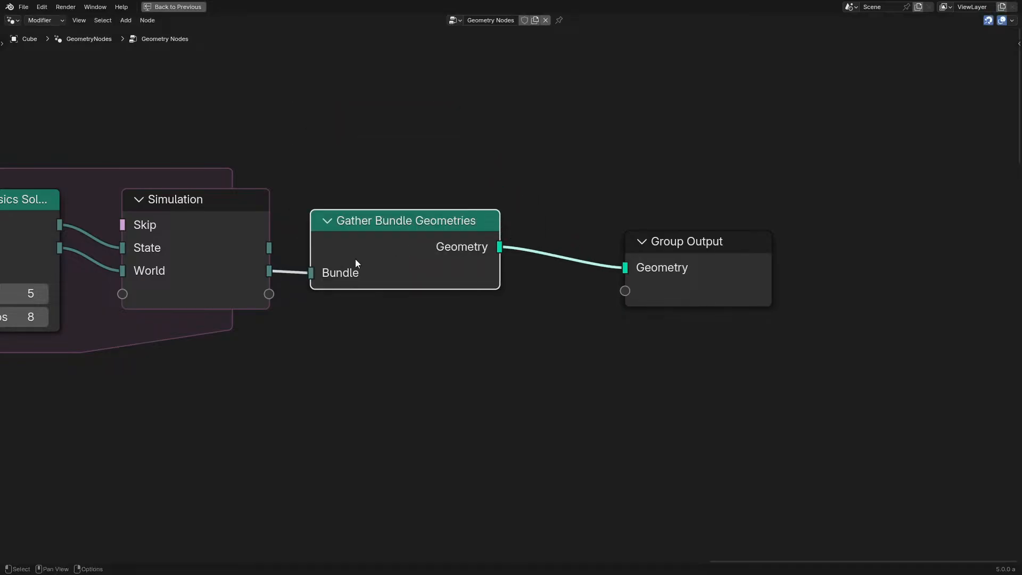
Step: Find Gather Bundle Geometries among the bundle utility nodes that can be added, without adding it
{"action": "middle_click_drag", "start_coordinate": [356, 258], "coordinate": [426, 192]}
{"action": "key", "text": "shift+a"}
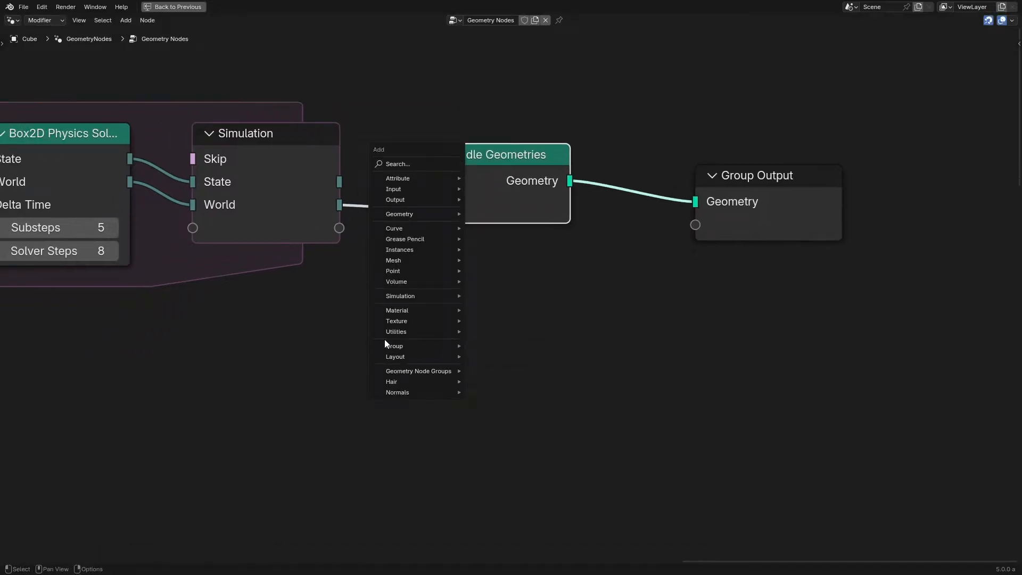
{"action": "mouse_move", "coordinate": [396, 331]}
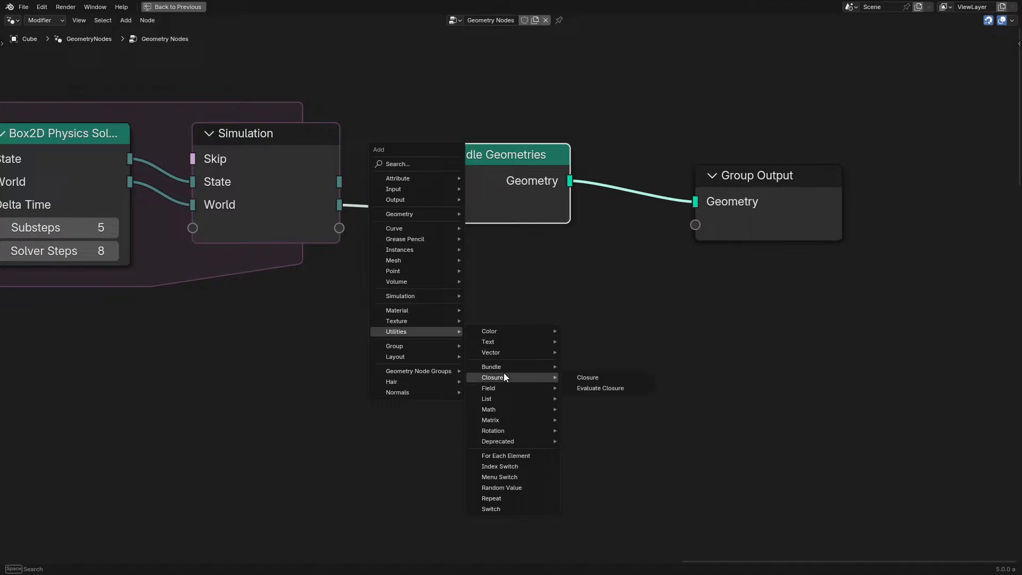
{"action": "mouse_move", "coordinate": [506, 368]}
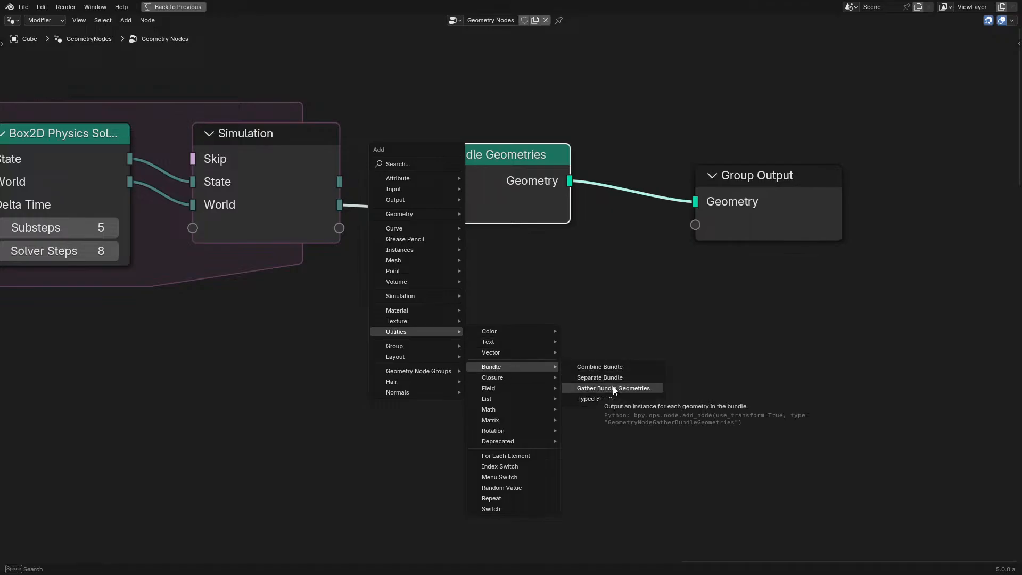
{"action": "right_click", "coordinate": [583, 256]}
{"action": "left_click", "coordinate": [400, 289]}
Step: Replay the simulation from the start and review the node flow from the rigid bodies to the Box2D Physics Solver
{"action": "key", "text": "ctrl+space"}
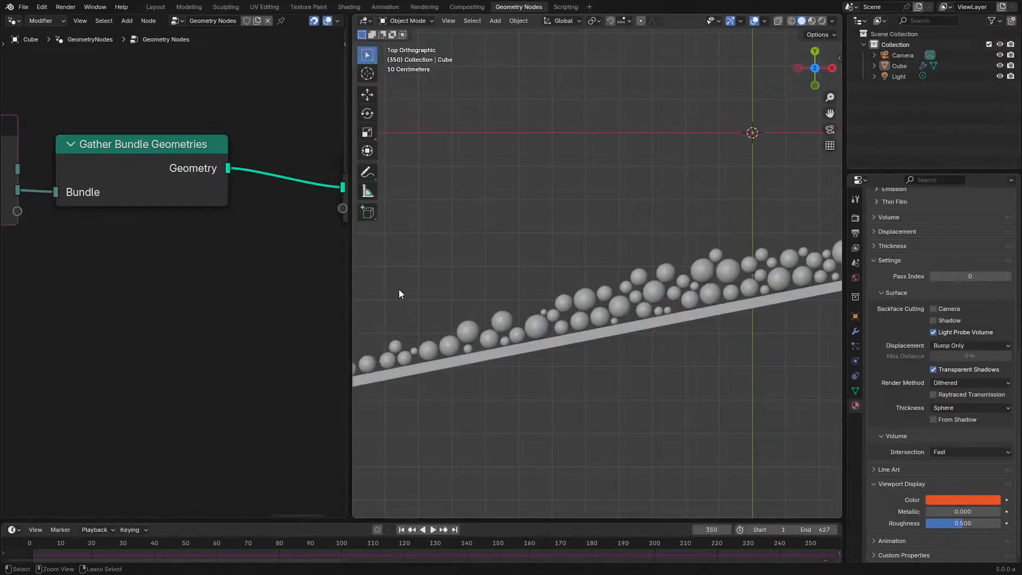
{"action": "key", "text": "space"}
{"action": "left_click", "coordinate": [24, 542]}
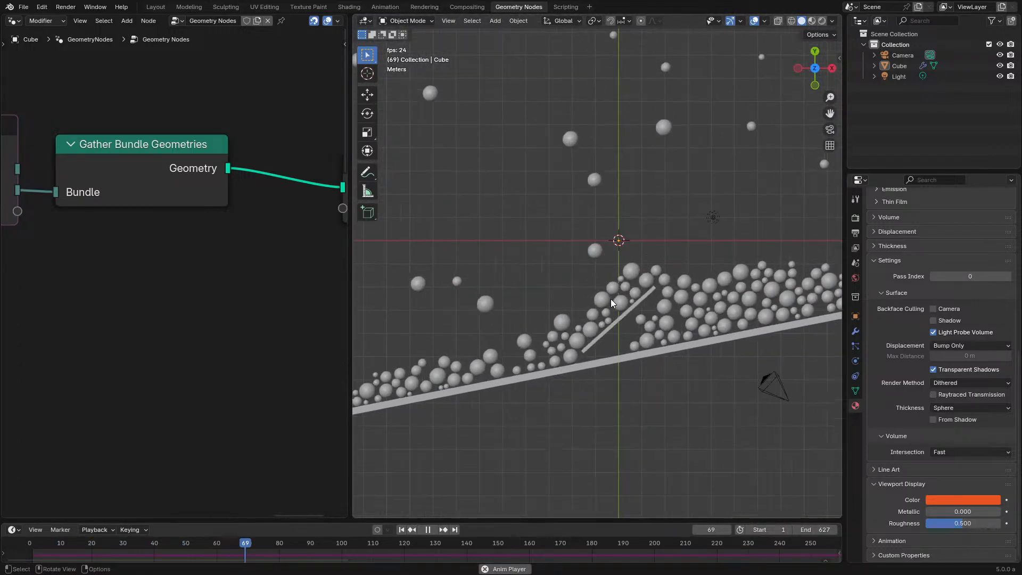
{"action": "key", "text": "ctrl+space"}
{"action": "scroll", "coordinate": [175, 278], "scroll_direction": "down", "scroll_amount": 2}
{"action": "middle_click_drag", "start_coordinate": [185, 275], "coordinate": [469, 321]}
{"action": "left_click", "coordinate": [527, 283]}
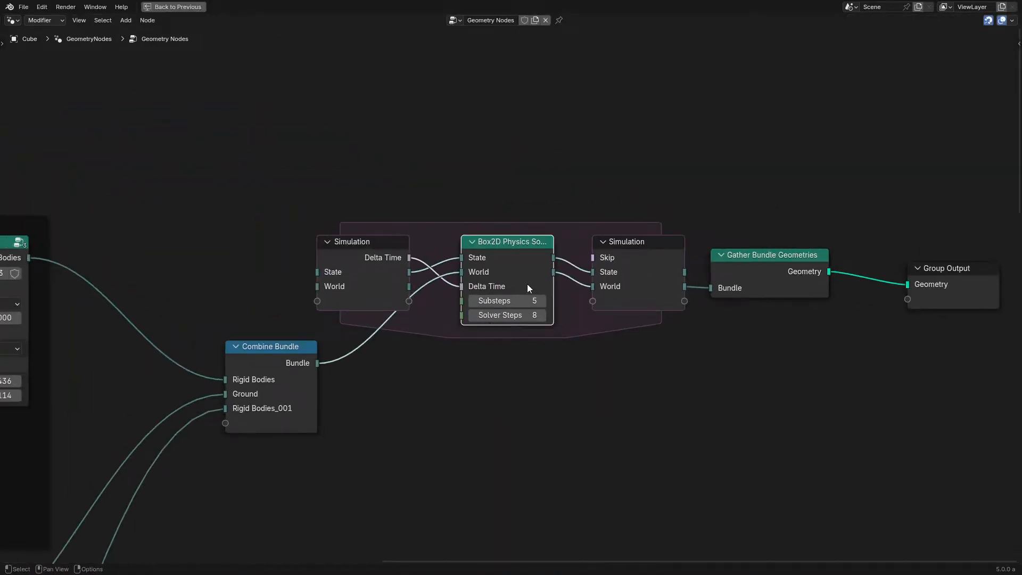
{"action": "scroll", "coordinate": [373, 341], "scroll_direction": "down", "scroll_amount": 4}
{"action": "middle_click_drag", "start_coordinate": [233, 413], "coordinate": [483, 288]}
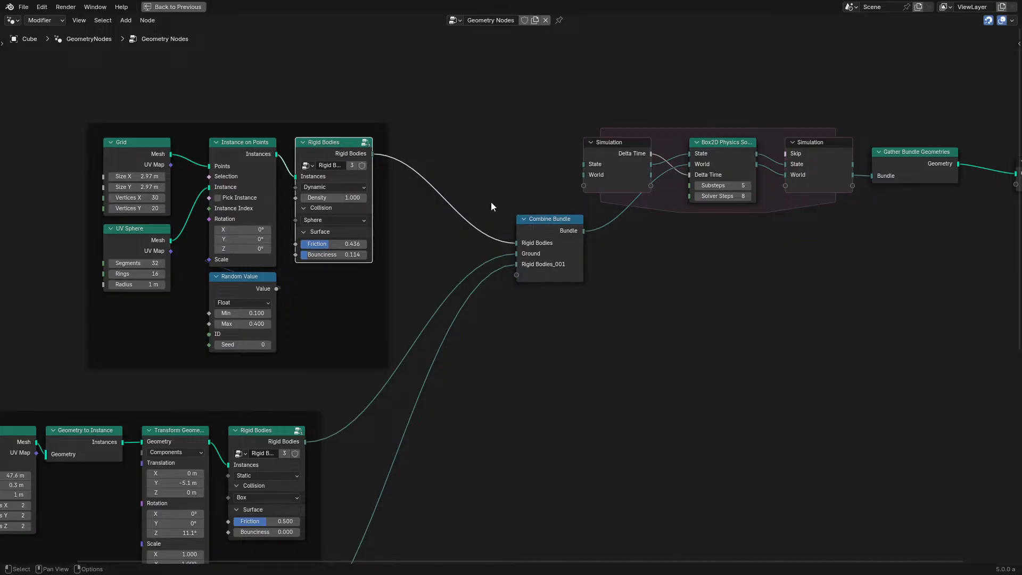
Step: Add a Separate Bundle node below Gather Bundle Geometries and connect the simulation's World output to its Bundle input
{"action": "middle_click_drag", "start_coordinate": [781, 181], "coordinate": [342, 264]}
{"action": "scroll", "coordinate": [475, 276], "scroll_direction": "up", "scroll_amount": 3}
{"action": "key", "text": "shift+a"}
{"action": "type", "text": "sepa"}
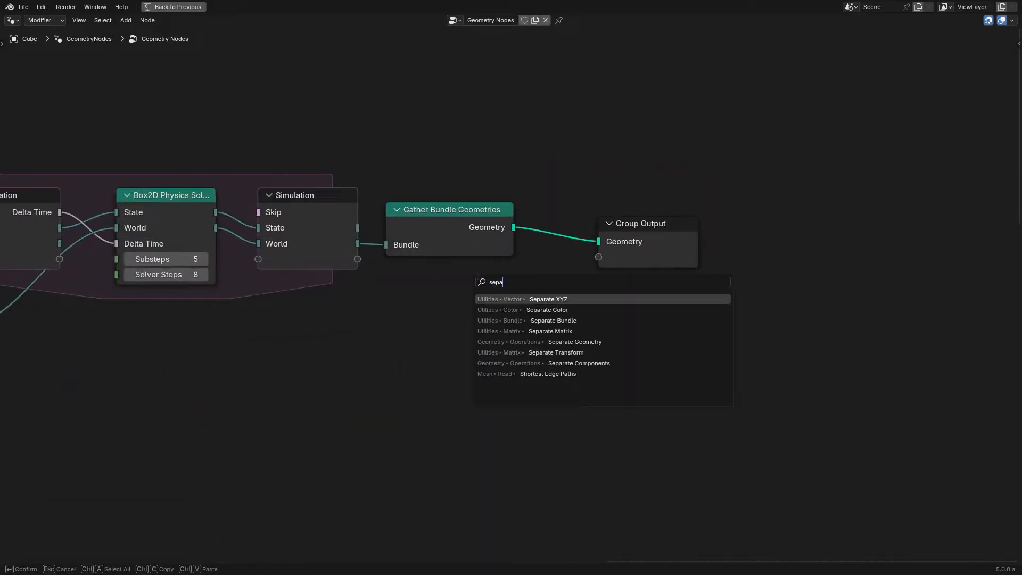
{"action": "key", "text": "Down"}
{"action": "key", "text": "Down"}
{"action": "key", "text": "Return"}
{"action": "left_click", "coordinate": [469, 286]}
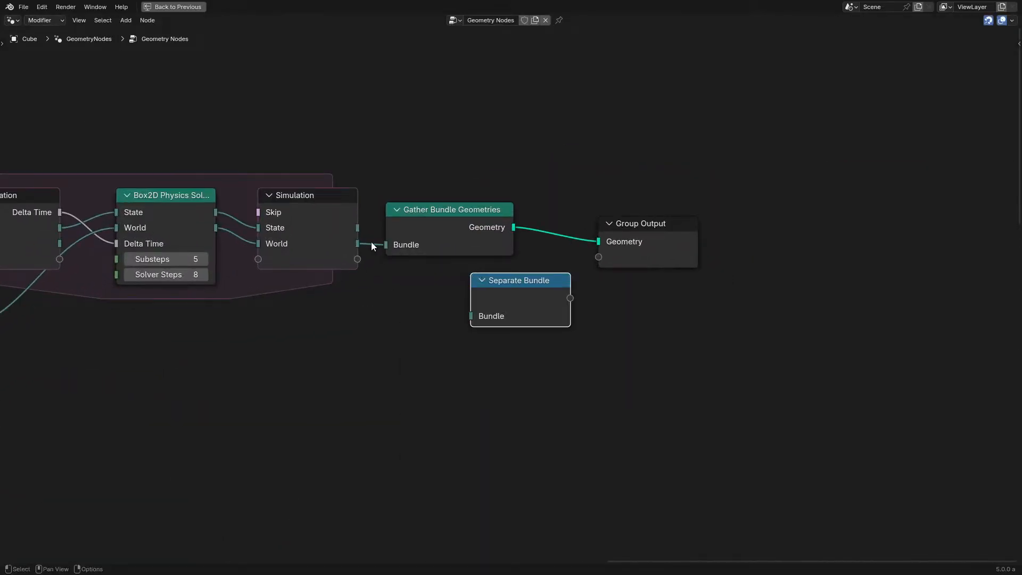
{"action": "mouse_move", "coordinate": [453, 307]}
{"action": "left_mouse_down"}
{"action": "mouse_move", "coordinate": [455, 336]}
{"action": "mouse_move", "coordinate": [440, 319]}
{"action": "left_mouse_up"}
{"action": "middle_click_drag", "start_coordinate": [312, 337], "coordinate": [589, 346]}
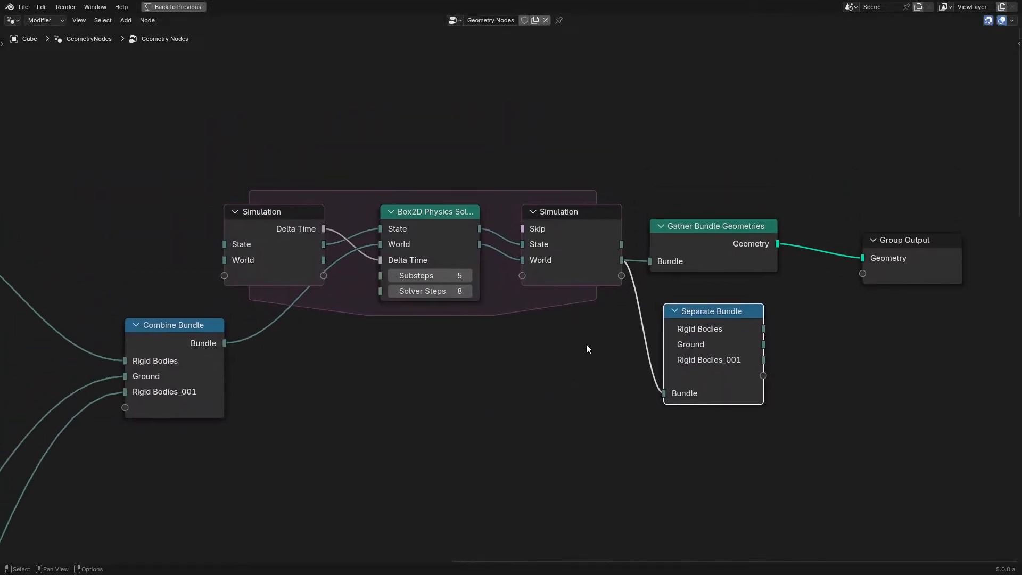
{"action": "mouse_move", "coordinate": [687, 348]}
{"action": "left_mouse_down"}
{"action": "mouse_move", "coordinate": [557, 462]}
{"action": "mouse_move", "coordinate": [617, 435]}
{"action": "mouse_move", "coordinate": [685, 349]}
{"action": "left_mouse_up"}
Step: Examine the bodies combined in the Combine Bundle and the balls' nodes alongside the paused simulation
{"action": "scroll", "coordinate": [457, 336], "scroll_direction": "down", "scroll_amount": 3}
{"action": "middle_click_drag", "start_coordinate": [456, 335], "coordinate": [802, 233]}
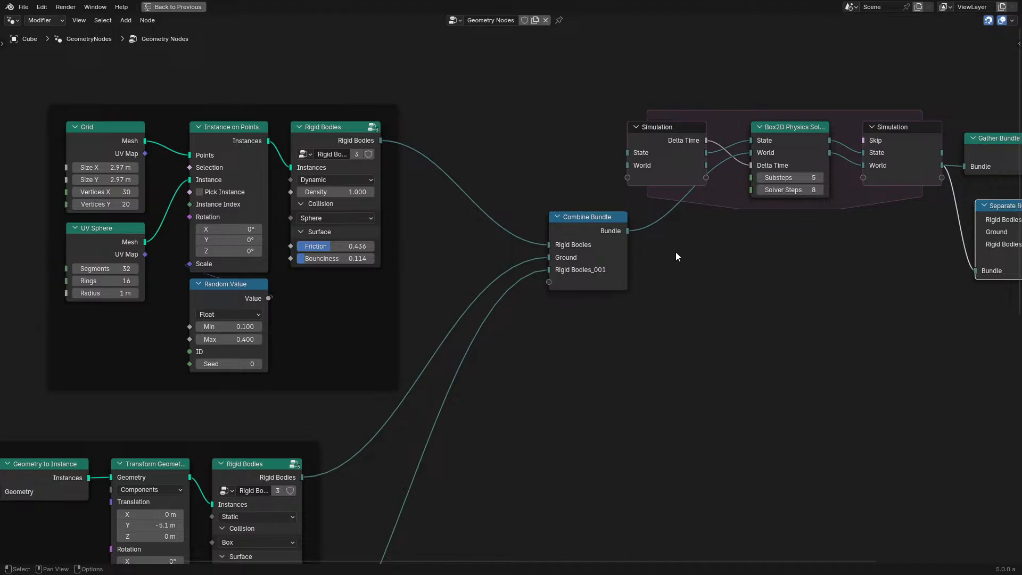
{"action": "middle_click_drag", "start_coordinate": [652, 269], "coordinate": [538, 298]}
{"action": "key", "text": "ctrl+space"}
{"action": "key", "text": "space"}
{"action": "key", "text": "space"}
{"action": "middle_click_drag", "start_coordinate": [212, 328], "coordinate": [285, 392]}
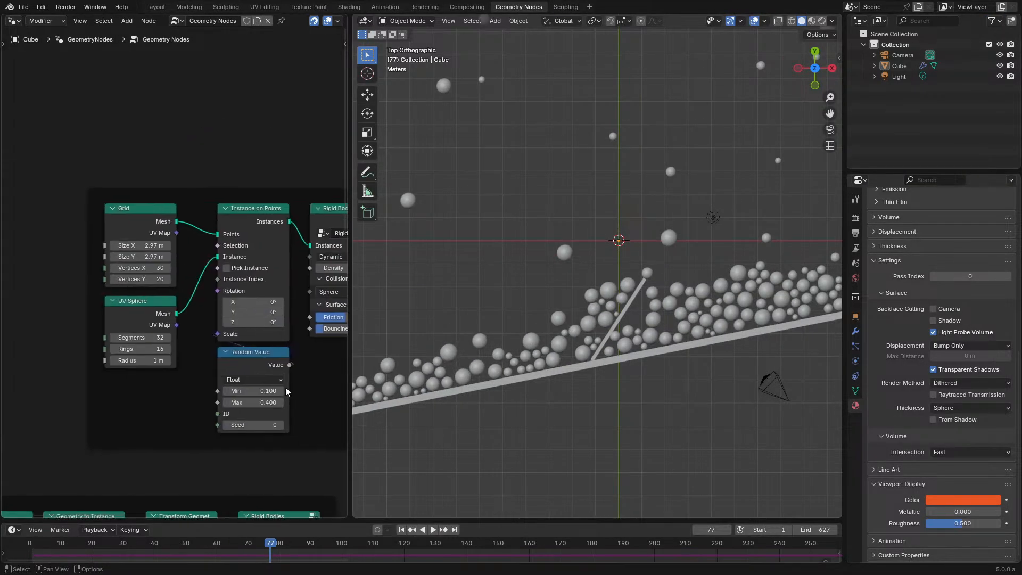
{"action": "key", "text": "ctrl+space"}
{"action": "scroll", "coordinate": [570, 353], "scroll_direction": "up", "scroll_amount": 1}
{"action": "left_click", "coordinate": [758, 320]}
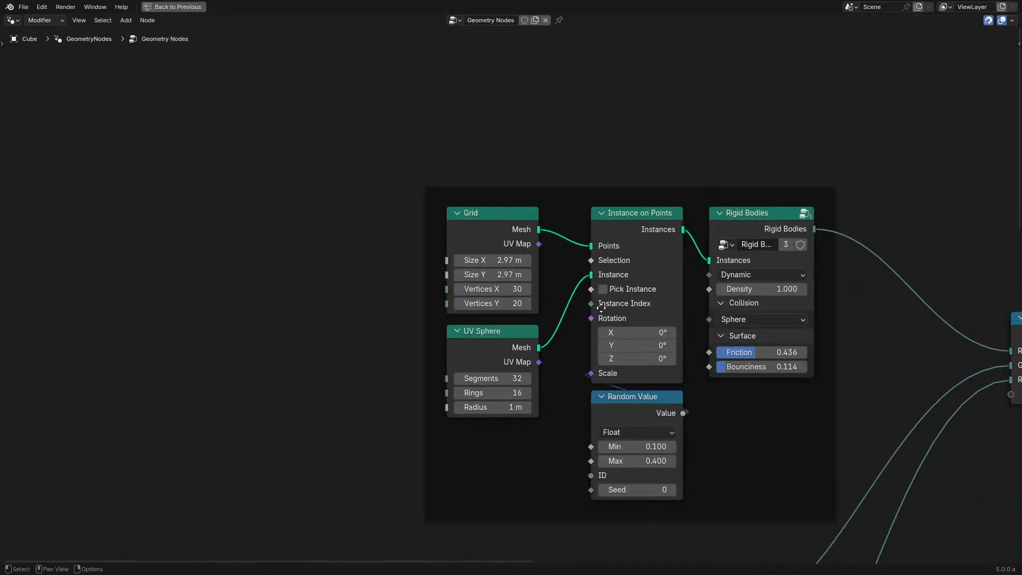
{"action": "middle_click_drag", "start_coordinate": [723, 344], "coordinate": [478, 320]}
Step: Replay the simulation from the start and set the balls' collision shape to Box
{"action": "key", "text": "ctrl+space"}
{"action": "key", "text": "space"}
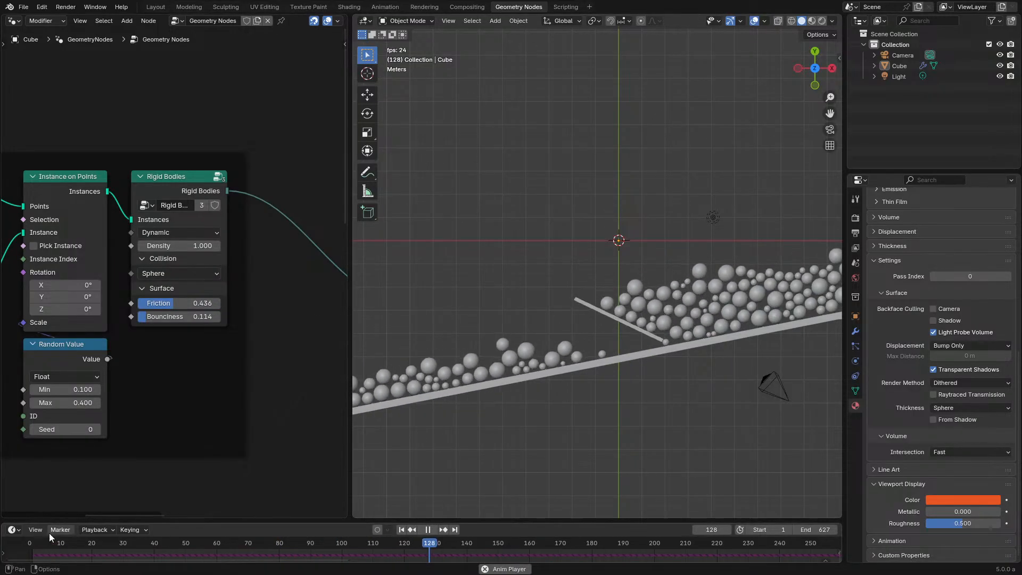
{"action": "left_click", "coordinate": [28, 544]}
{"action": "left_click", "coordinate": [186, 273]}
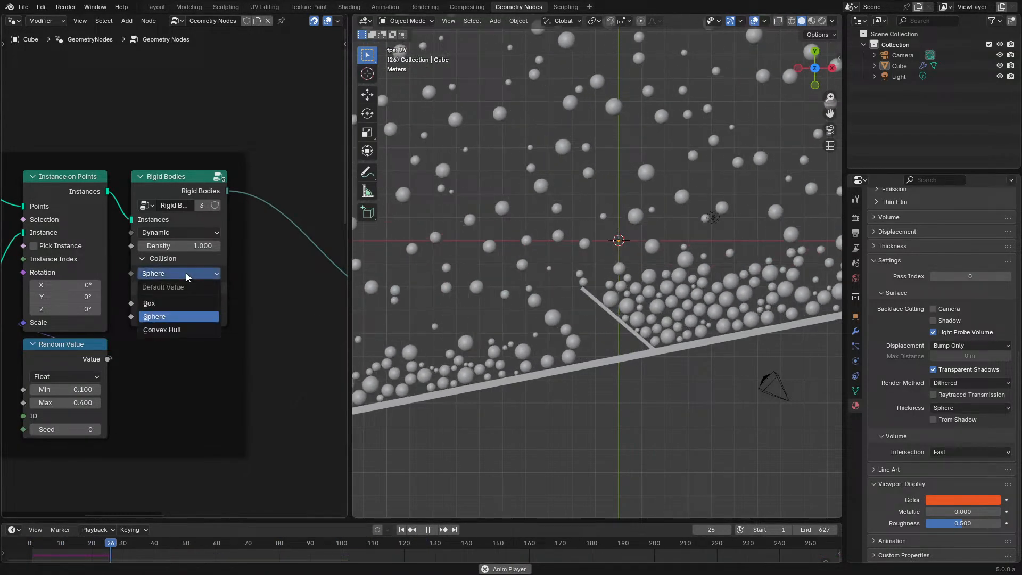
{"action": "left_click", "coordinate": [176, 308]}
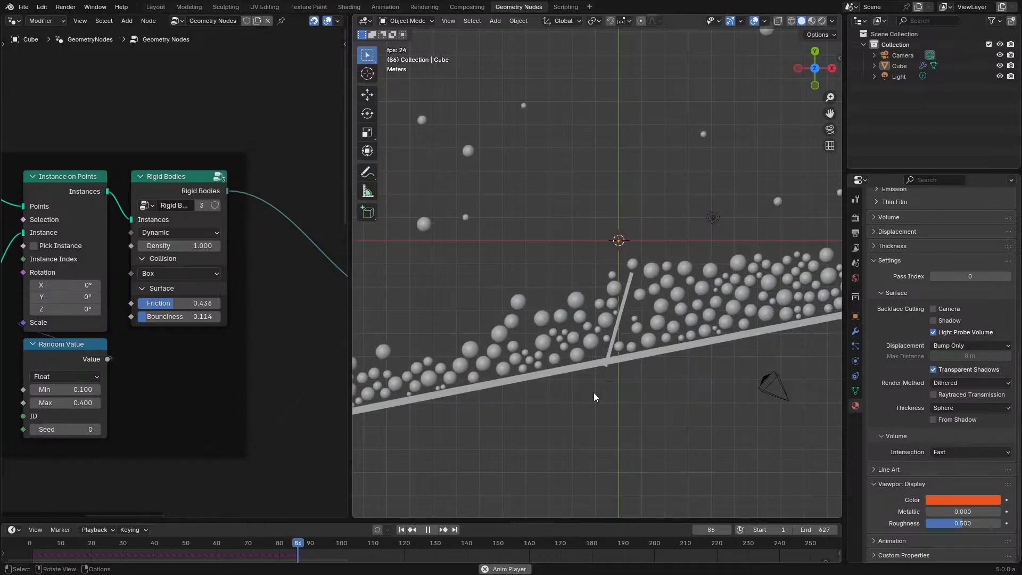
Step: Pause playback and feed a new Cube node into Instance on Points' Instance input in place of the UV Sphere, placing it beside the UV Sphere
{"action": "key", "text": "space"}
{"action": "middle_click_drag", "start_coordinate": [127, 344], "coordinate": [334, 345]}
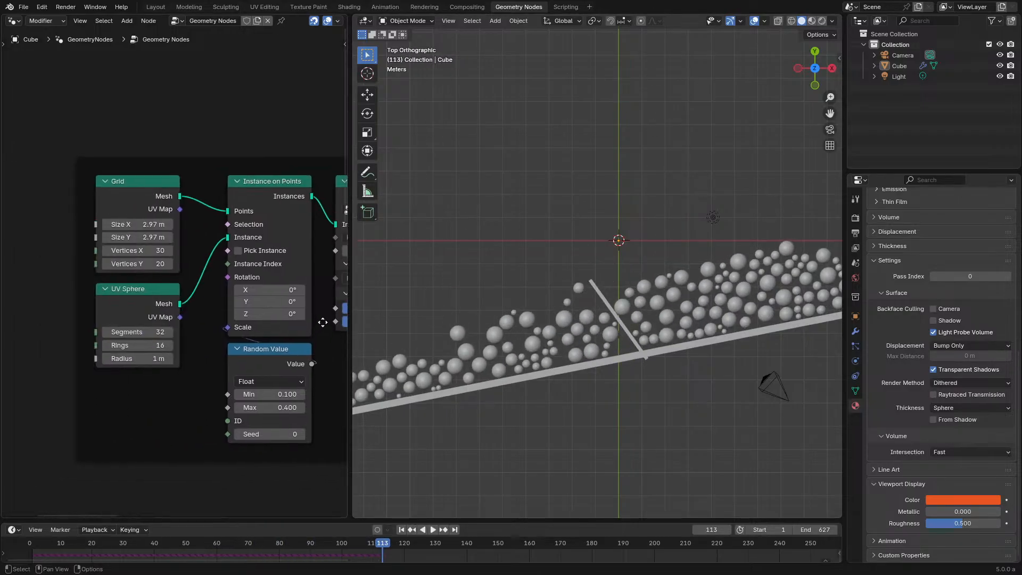
{"action": "right_click_drag", "start_coordinate": [204, 326], "coordinate": [204, 327], "text": "ctrl"}
{"action": "left_click_drag", "start_coordinate": [228, 234], "coordinate": [194, 383]}
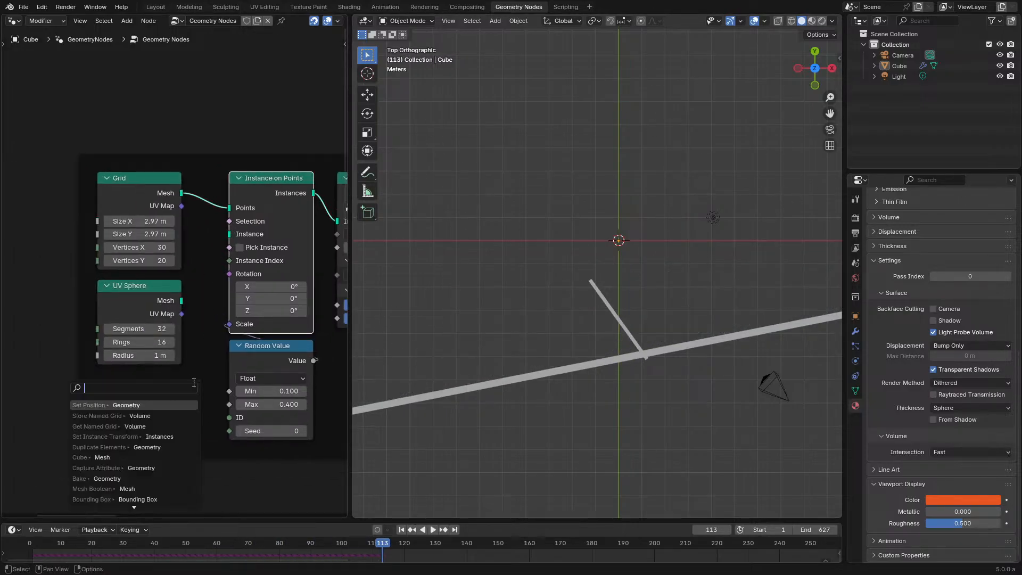
{"action": "type", "text": "cube"}
{"action": "key", "text": "Return"}
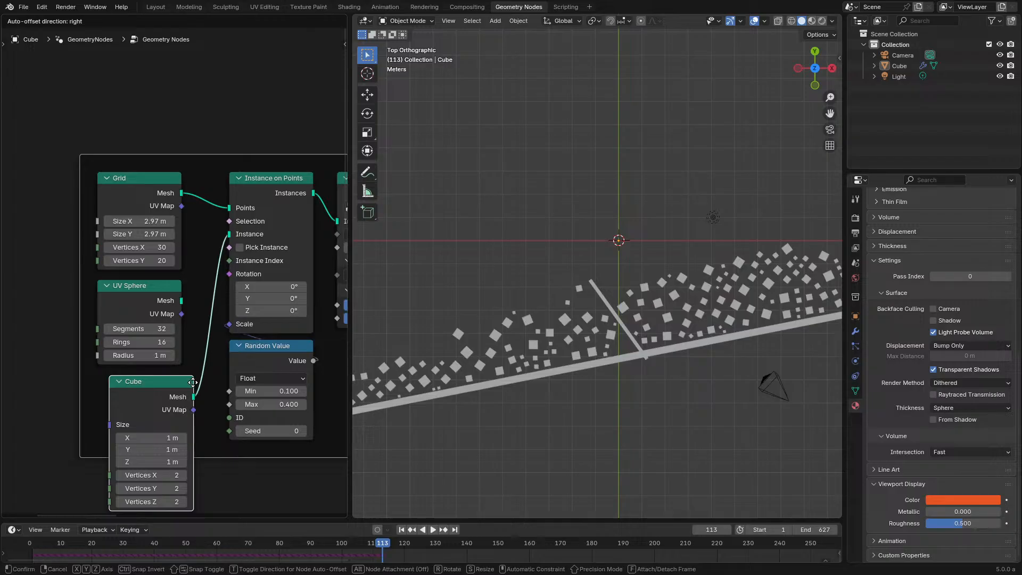
{"action": "left_click", "coordinate": [169, 334]}
{"action": "left_click_drag", "start_coordinate": [129, 353], "coordinate": [49, 302]}
{"action": "middle_click_drag", "start_coordinate": [58, 298], "coordinate": [177, 283]}
{"action": "scroll", "coordinate": [178, 270], "scroll_direction": "up", "scroll_amount": 3}
{"action": "left_click_drag", "start_coordinate": [153, 266], "coordinate": [136, 256]}
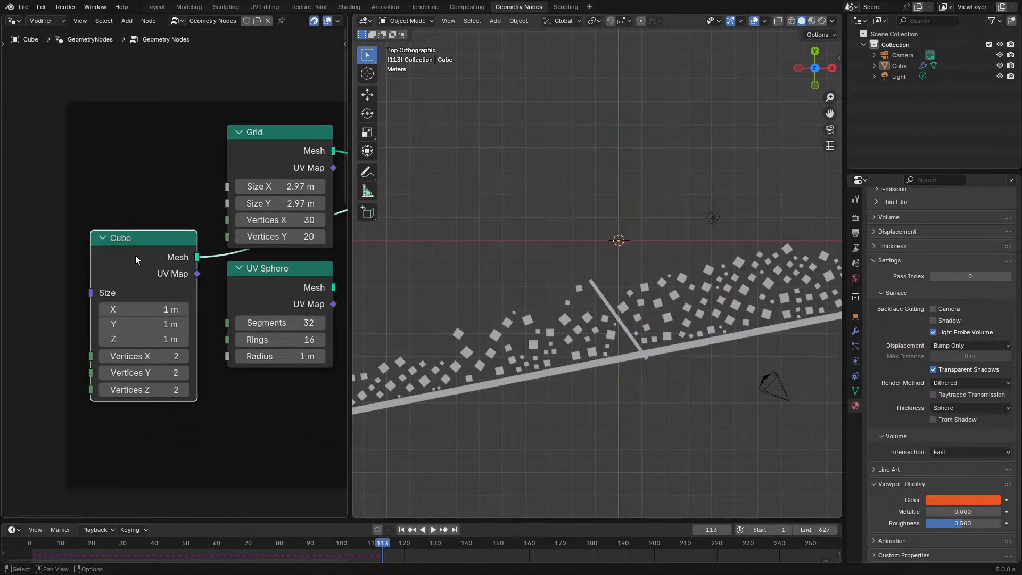
Step: Set the Cube node's X, Y and Z size to 2 m and replay the simulation from the start
{"action": "mouse_move", "coordinate": [145, 308]}
{"action": "left_mouse_down"}
{"action": "mouse_move", "coordinate": [198, 308]}
{"action": "mouse_move", "coordinate": [145, 308]}
{"action": "left_mouse_up"}
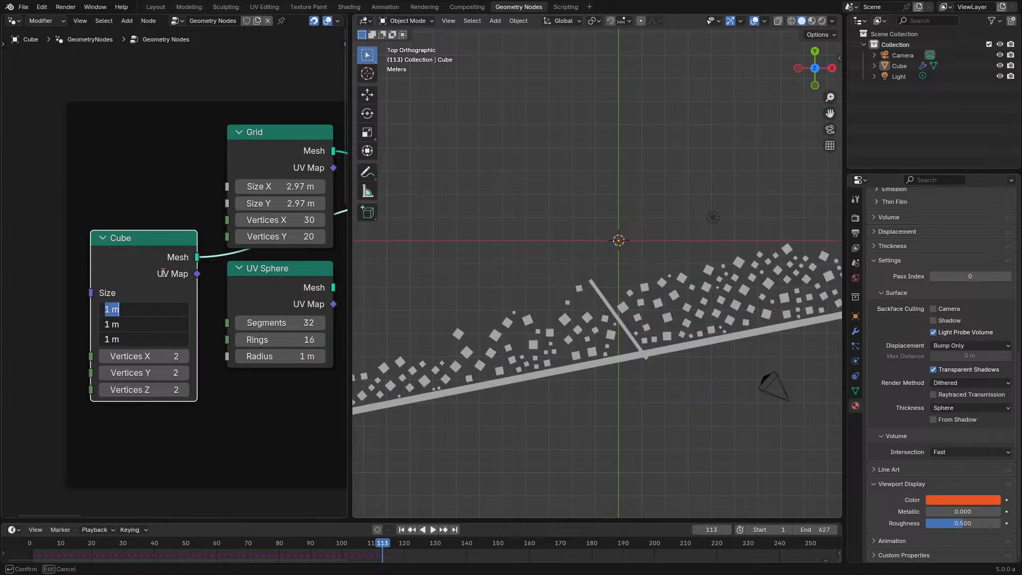
{"action": "type", "text": "2"}
{"action": "key", "text": "Return"}
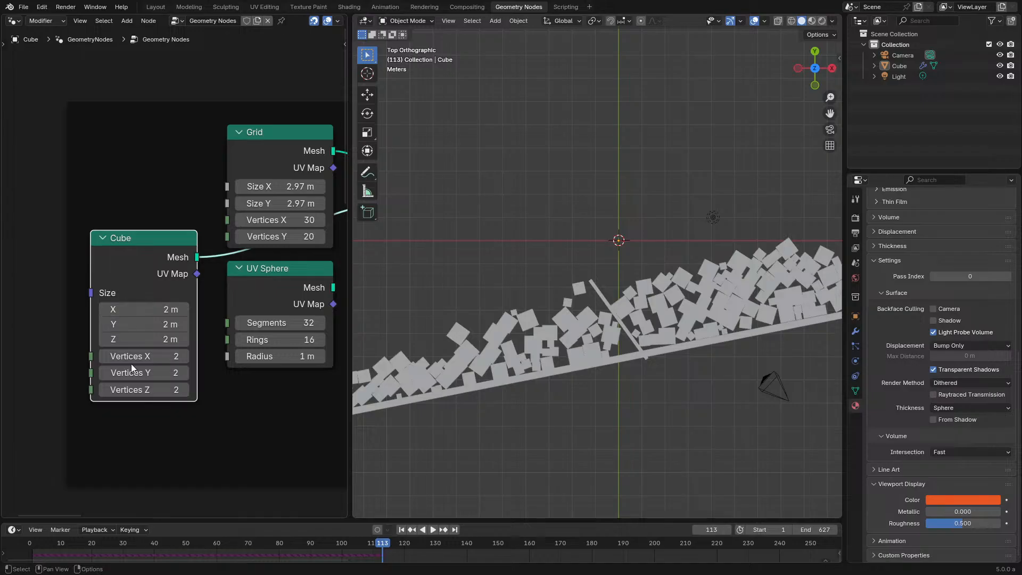
{"action": "left_click", "coordinate": [35, 529]}
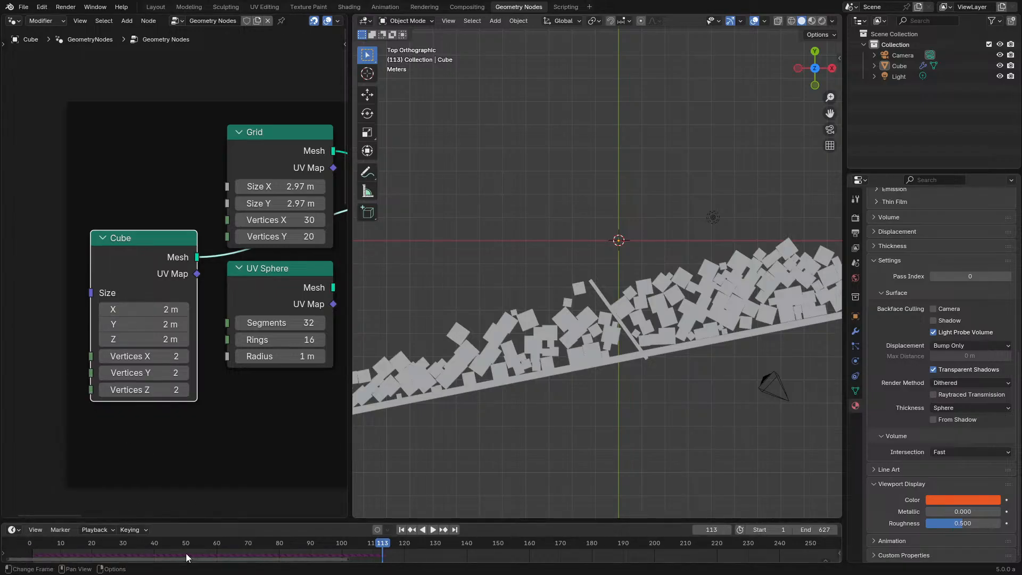
{"action": "left_click", "coordinate": [31, 543]}
{"action": "key", "text": "space"}
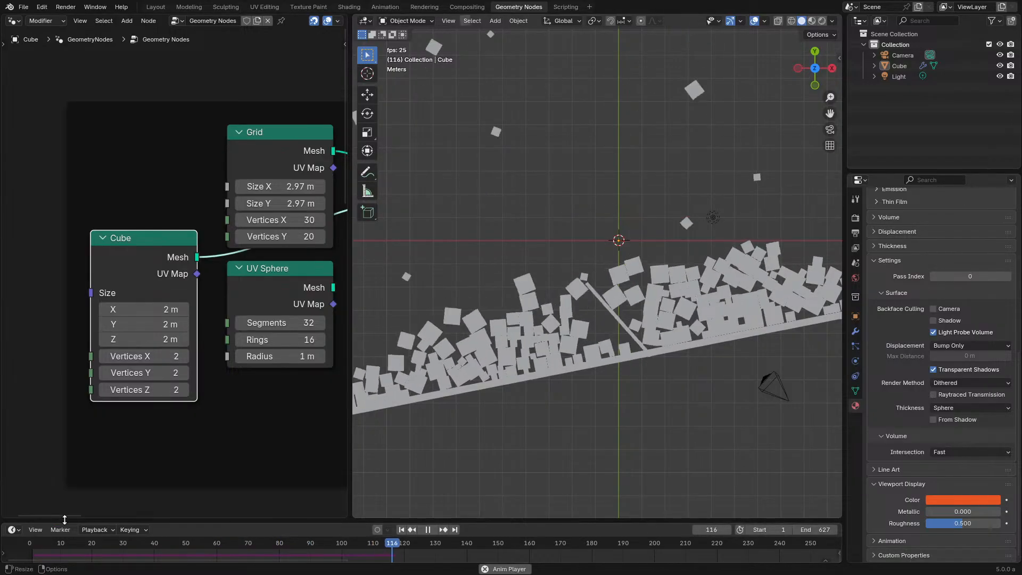
{"action": "left_click", "coordinate": [32, 542]}
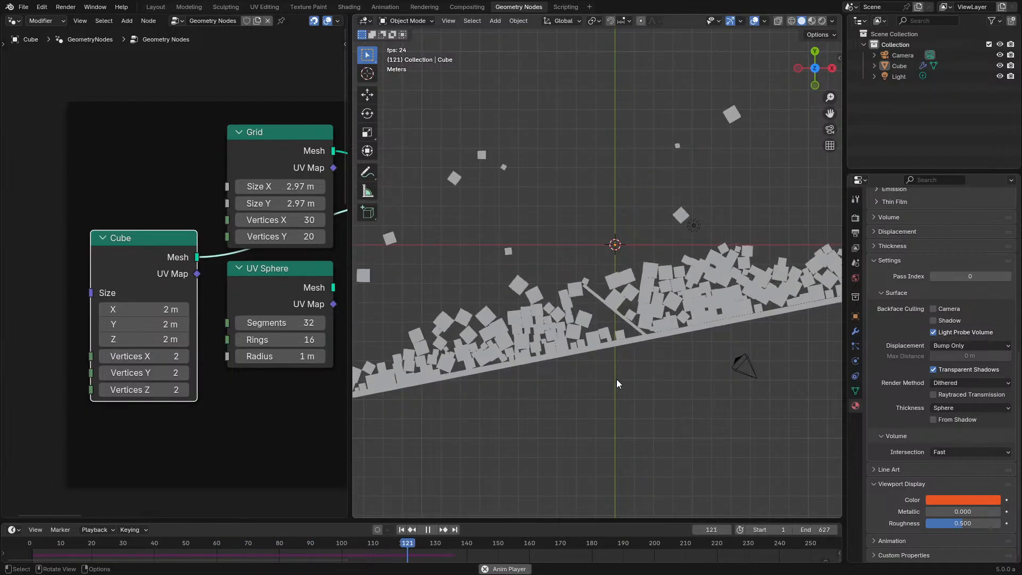
{"action": "scroll", "coordinate": [608, 345], "scroll_direction": "up", "scroll_amount": 1}
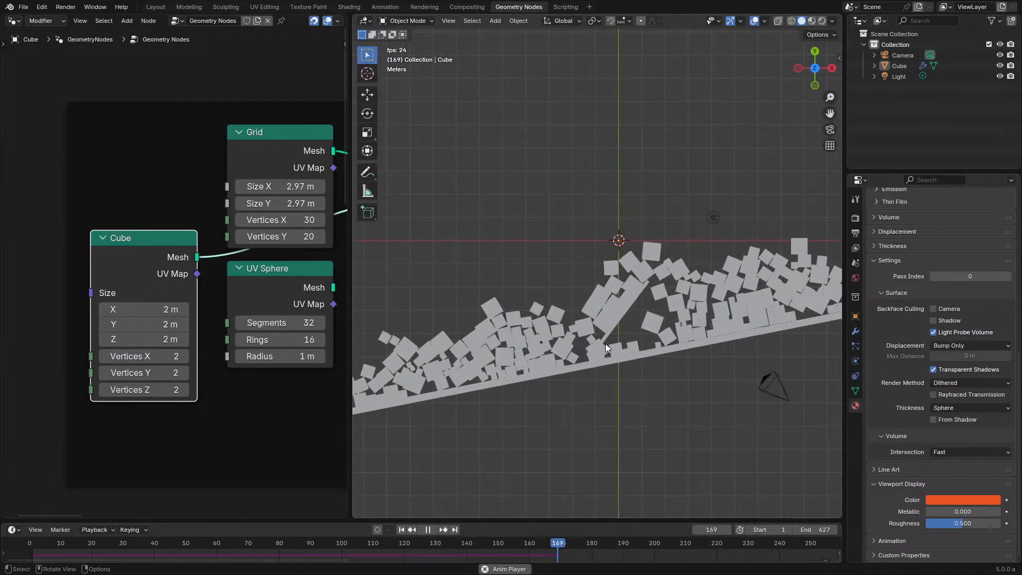
{"action": "scroll", "coordinate": [605, 343], "scroll_direction": "up", "scroll_amount": 1}
Step: Set the Box2D Physics Solver's Solver Steps to 1 and replay the simulation from the start
{"action": "scroll", "coordinate": [242, 369], "scroll_direction": "down", "scroll_amount": 6}
{"action": "middle_click_drag", "start_coordinate": [225, 346], "coordinate": [41, 434]}
{"action": "scroll", "coordinate": [234, 318], "scroll_direction": "up", "scroll_amount": 1}
{"action": "left_click", "coordinate": [272, 348]}
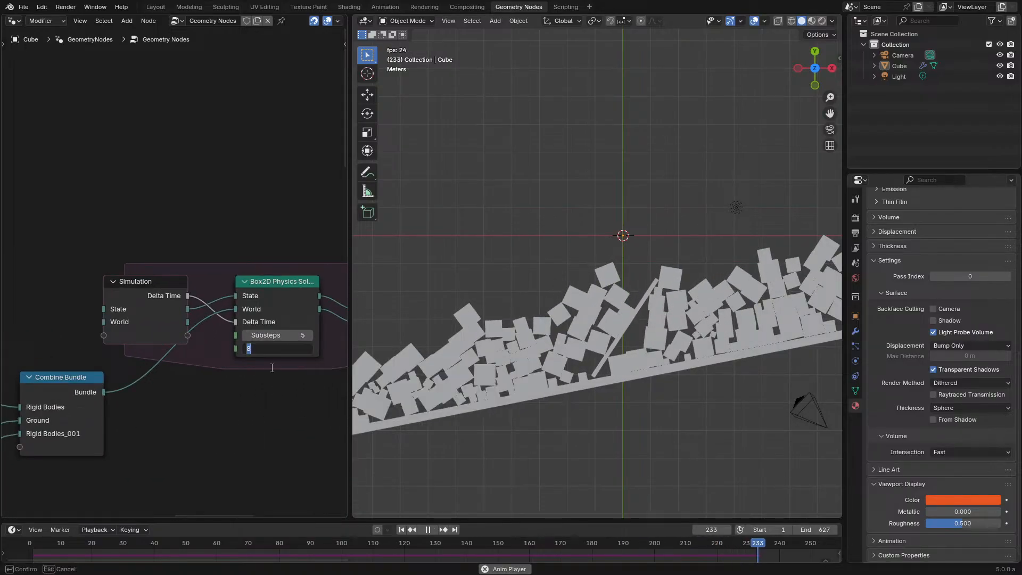
{"action": "type", "text": "1"}
{"action": "key", "text": "Return"}
{"action": "left_click", "coordinate": [29, 539]}
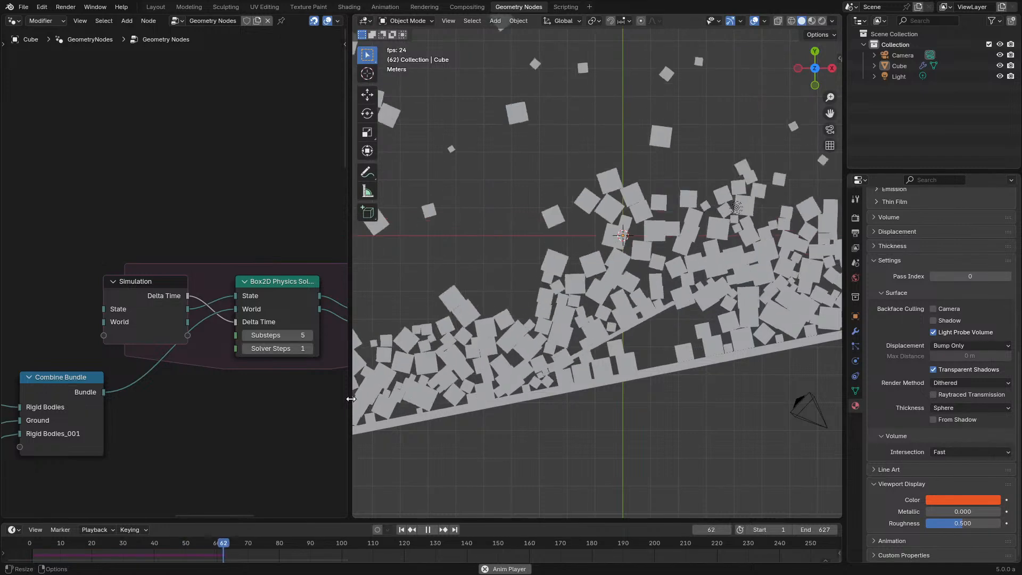
Step: Set the Box2D Physics Solver's Substeps to 1 and replay the simulation from the start
{"action": "left_click", "coordinate": [266, 335]}
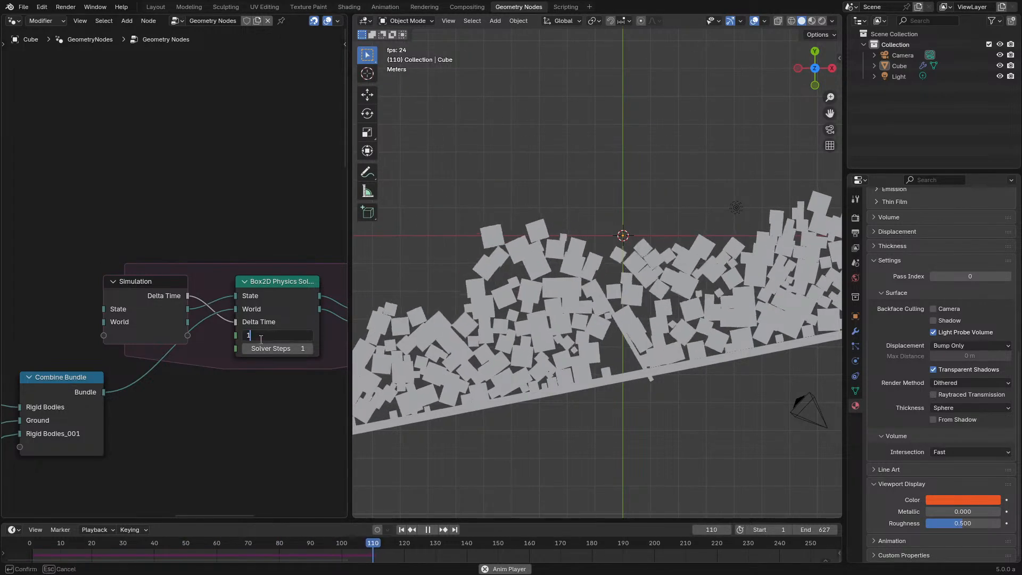
{"action": "type", "text": "1"}
{"action": "key", "text": "Return"}
{"action": "left_click", "coordinate": [26, 548]}
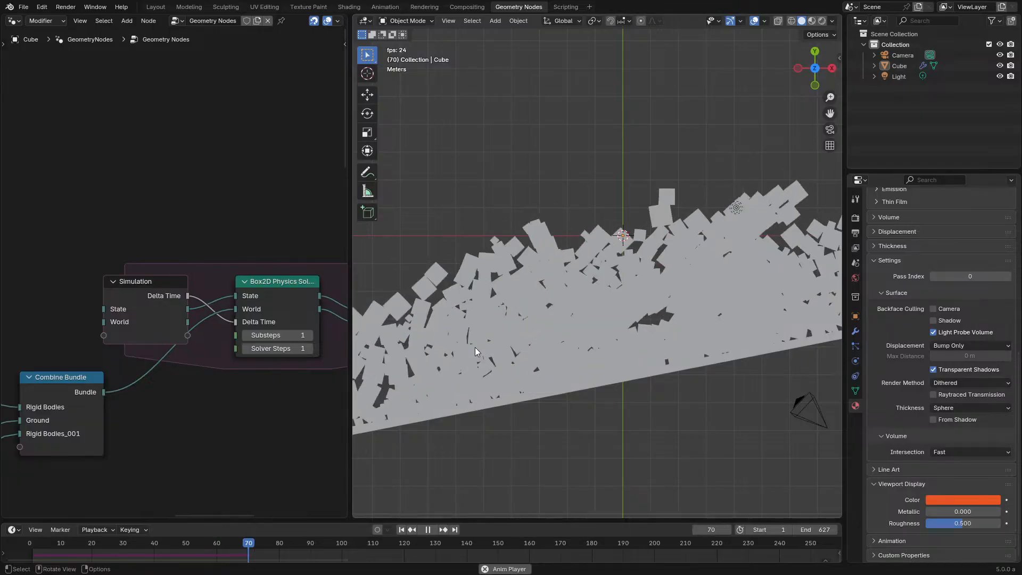
Step: Set the physics solver's Substeps to 5 and Solver Steps to 5, and replay the simulation from the start
{"action": "left_click", "coordinate": [312, 333]}
{"action": "left_click", "coordinate": [312, 332]}
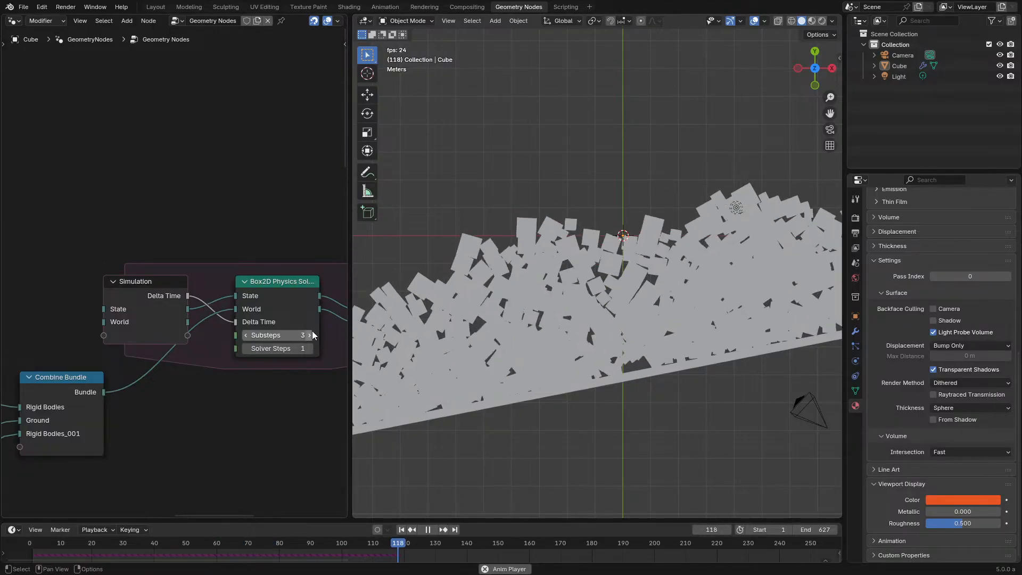
{"action": "left_click", "coordinate": [312, 331]}
{"action": "left_click", "coordinate": [312, 332]}
{"action": "left_click", "coordinate": [27, 542]}
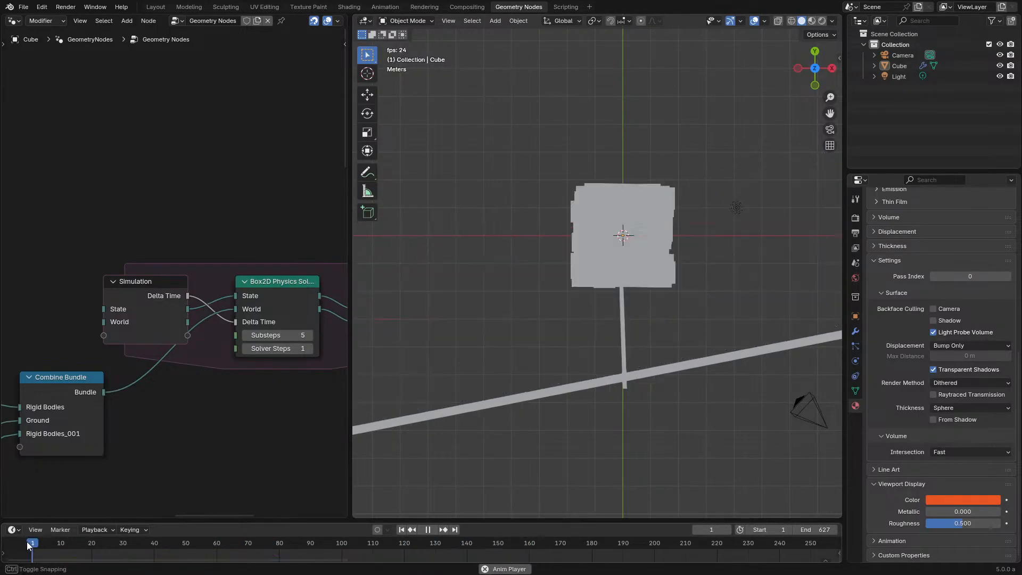
{"action": "left_click", "coordinate": [297, 345]}
{"action": "type", "text": "5"}
{"action": "key", "text": "Return"}
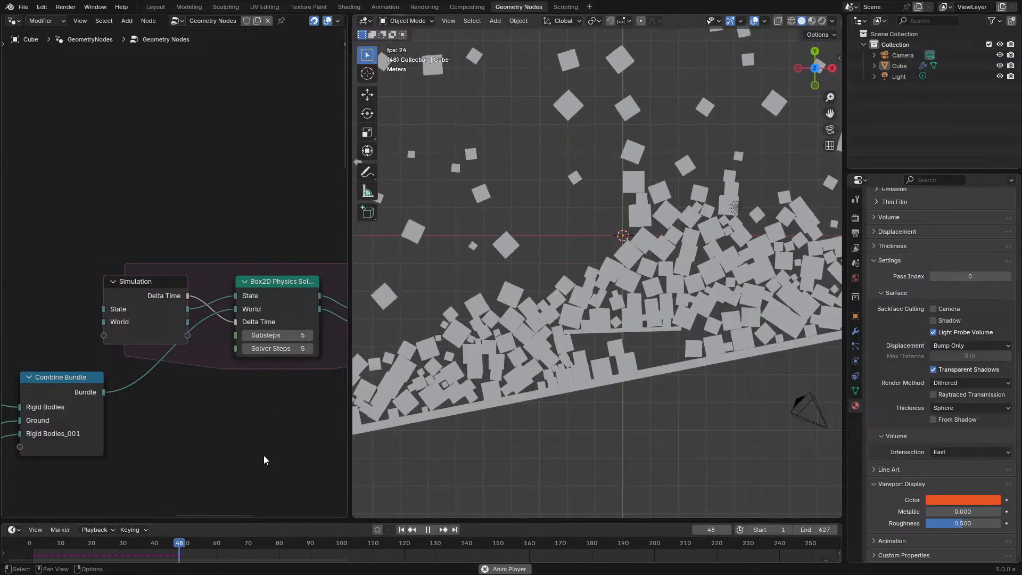
{"action": "left_click", "coordinate": [30, 543]}
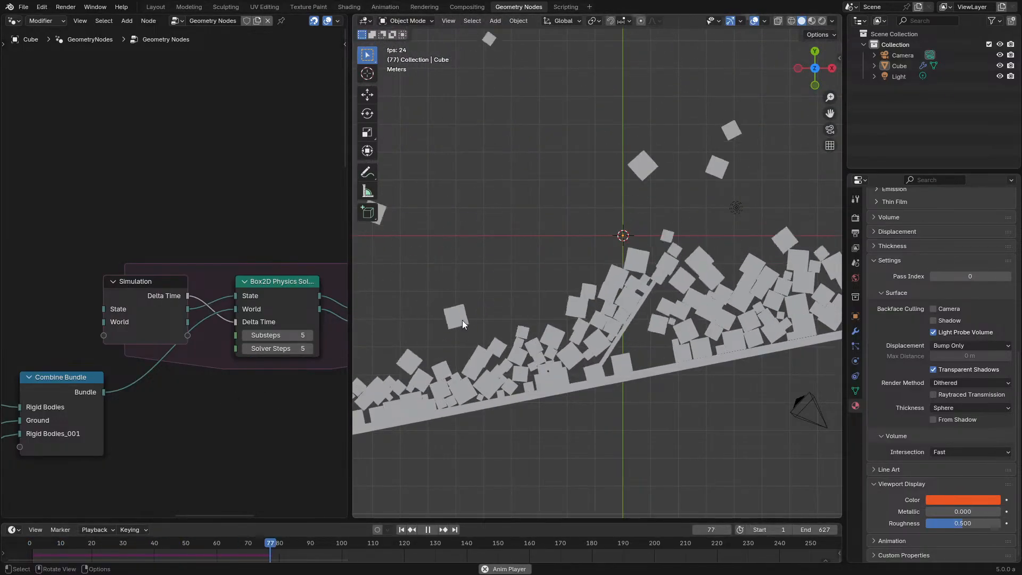
{"action": "middle_click_drag", "start_coordinate": [644, 301], "coordinate": [557, 363], "text": "shift"}
{"action": "scroll", "coordinate": [168, 354], "scroll_direction": "down", "scroll_amount": 2}
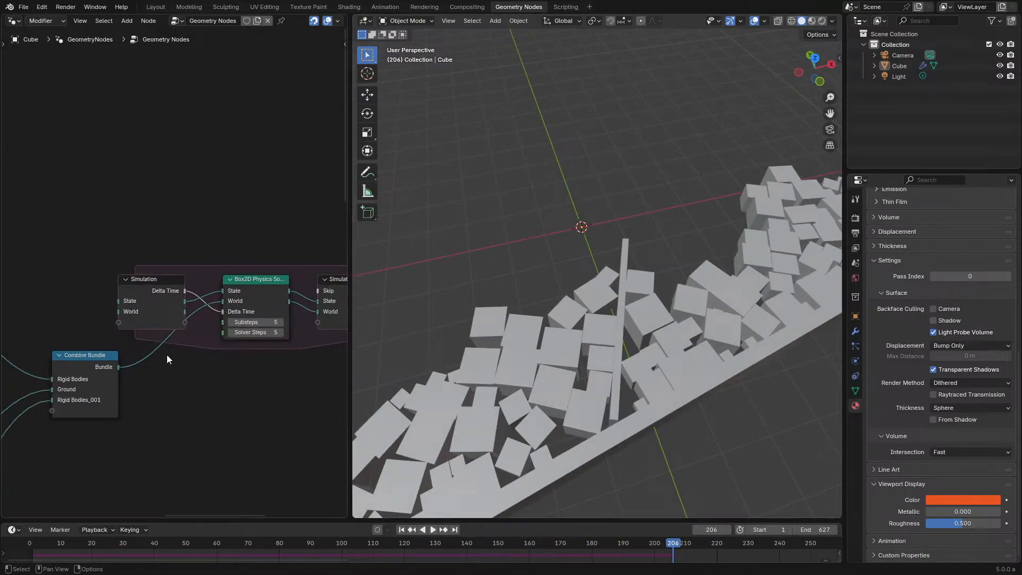
Step: Examine the enlarged node tree and look inside the Rigid Bodies group at its Combine Bundle and menu switches
{"action": "key", "text": "ctrl+space"}
{"action": "scroll", "coordinate": [215, 462], "scroll_direction": "down", "scroll_amount": 2}
{"action": "middle_click_drag", "start_coordinate": [215, 462], "coordinate": [615, 132]}
{"action": "scroll", "coordinate": [541, 237], "scroll_direction": "up", "scroll_amount": 6}
{"action": "middle_click_drag", "start_coordinate": [618, 242], "coordinate": [456, 231]}
{"action": "scroll", "coordinate": [452, 252], "scroll_direction": "down", "scroll_amount": 2}
{"action": "middle_click_drag", "start_coordinate": [508, 390], "coordinate": [383, 486]}
{"action": "middle_click_drag", "start_coordinate": [766, 251], "coordinate": [627, 398]}
{"action": "left_click", "coordinate": [222, 175]}
{"action": "key", "text": "Tab"}
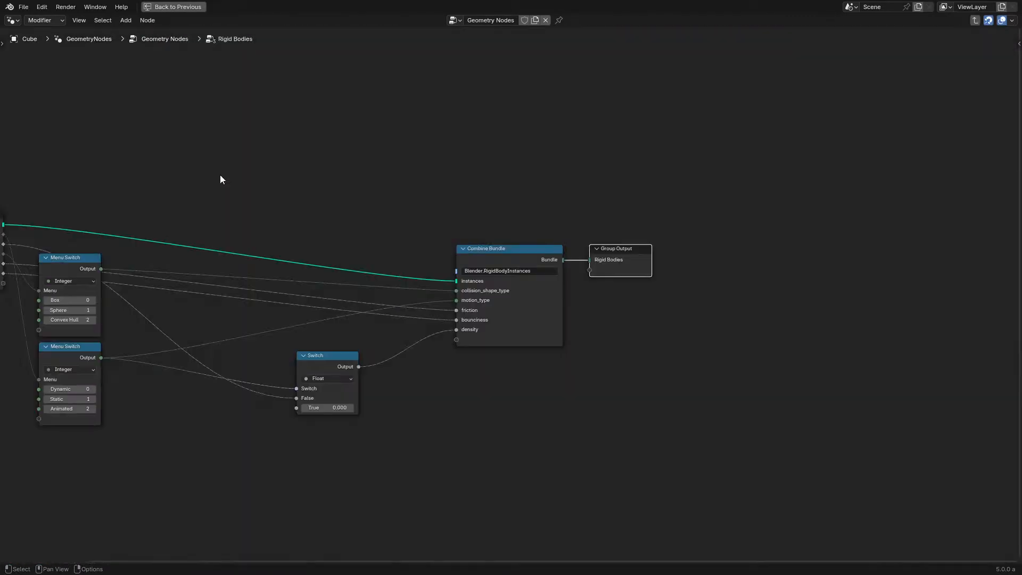
{"action": "middle_click_drag", "start_coordinate": [219, 178], "coordinate": [393, 192]}
{"action": "key", "text": "Tab"}
{"action": "scroll", "coordinate": [463, 218], "scroll_direction": "up", "scroll_amount": 2}
Step: Inspect the Box2D Physics Solver's State and World sockets within the simulation zone, and restore the full workspace layout
{"action": "left_click", "coordinate": [585, 142]}
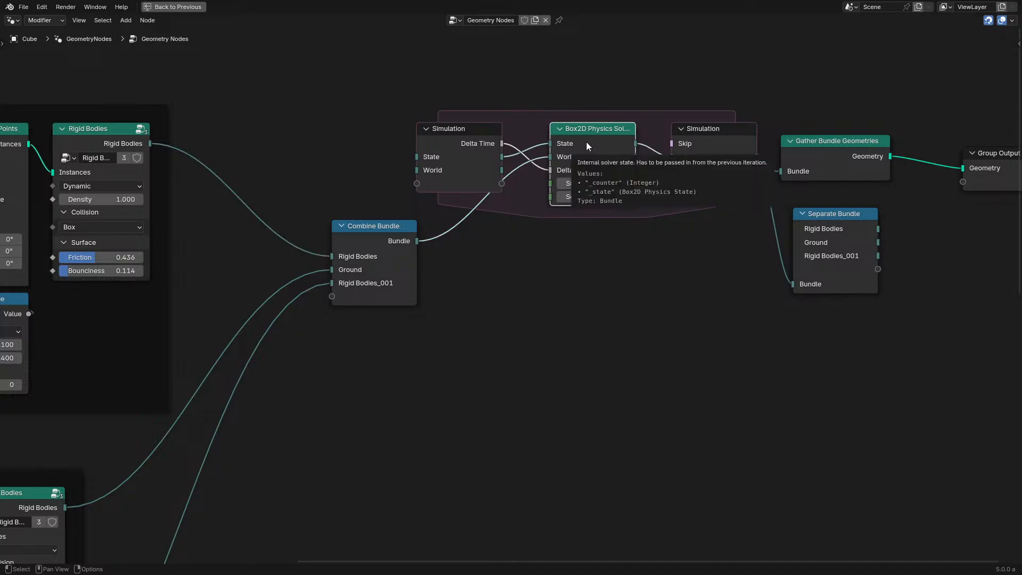
{"action": "middle_click_drag", "start_coordinate": [553, 212], "coordinate": [462, 281]}
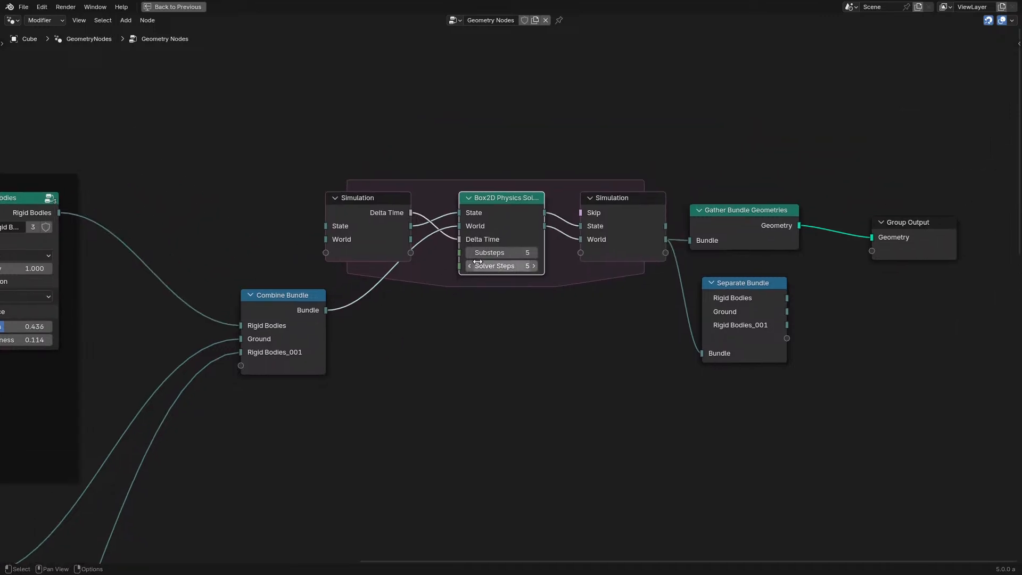
{"action": "mouse_move", "coordinate": [510, 229]}
{"action": "key", "text": "ctrl+space"}
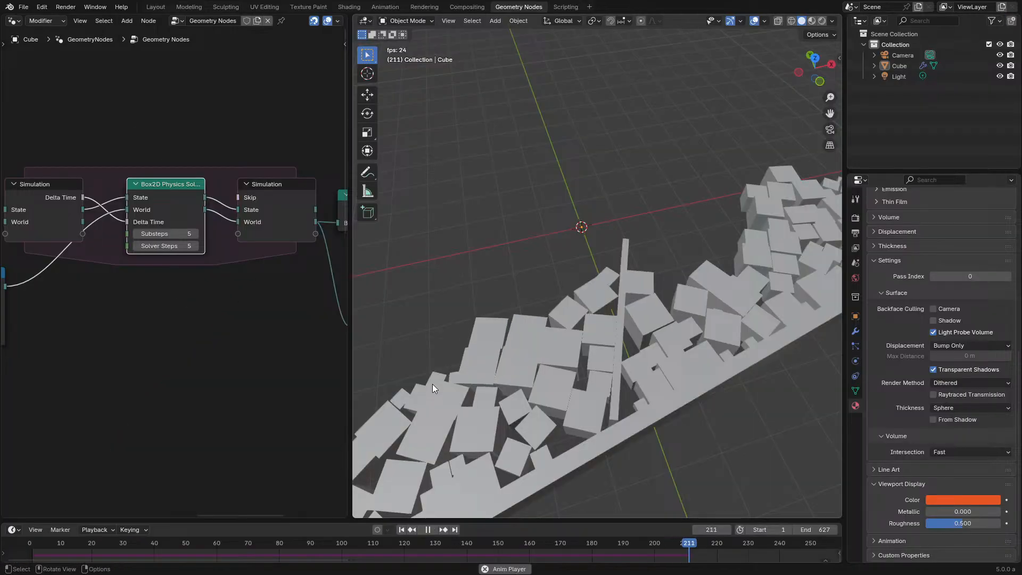
Step: Replay the simulation from the start in top view, pausing to select the Cube object before resuming
{"action": "left_click", "coordinate": [28, 545]}
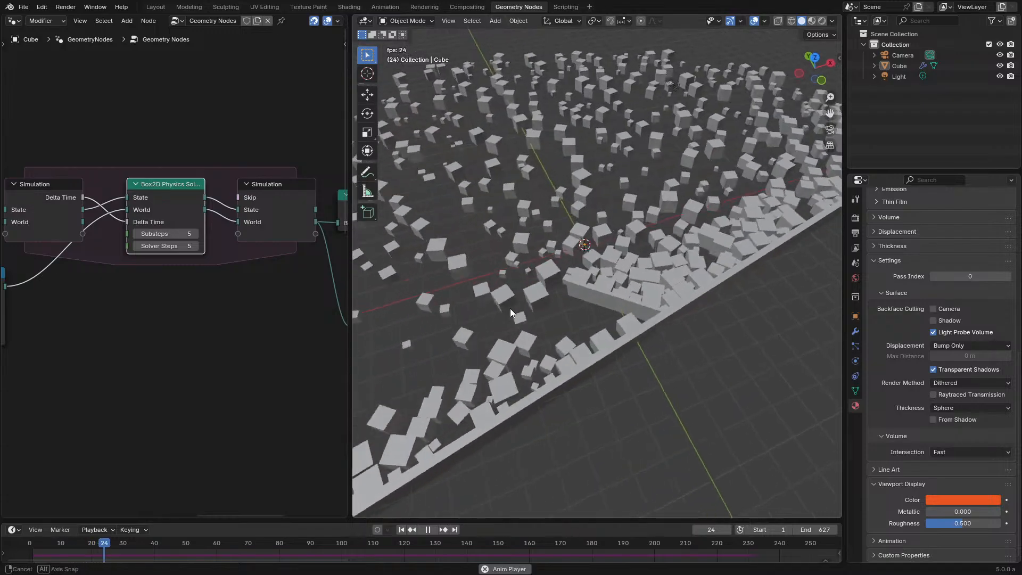
{"action": "key", "text": "KP_7"}
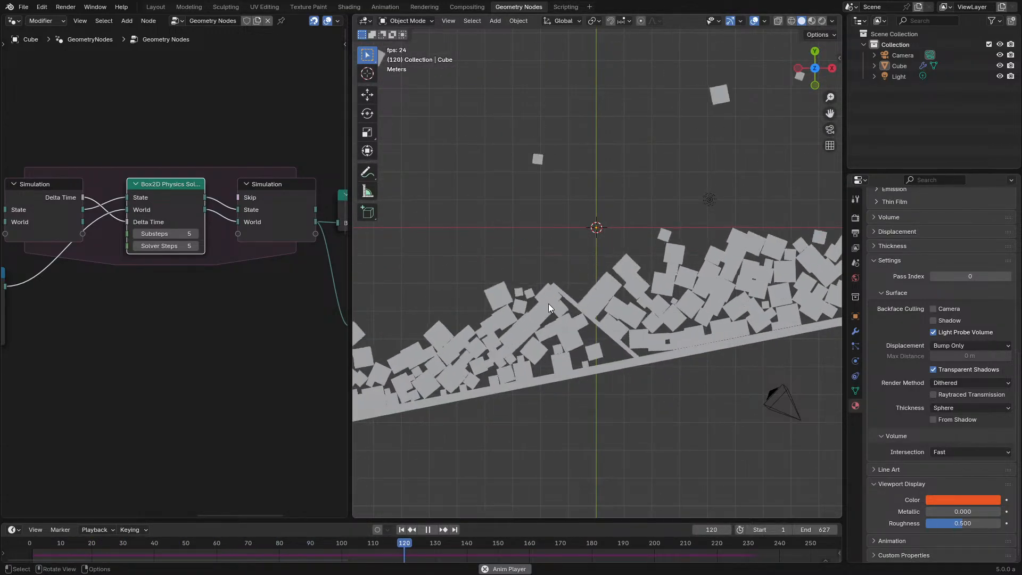
{"action": "key", "text": "space"}
{"action": "left_click", "coordinate": [611, 298]}
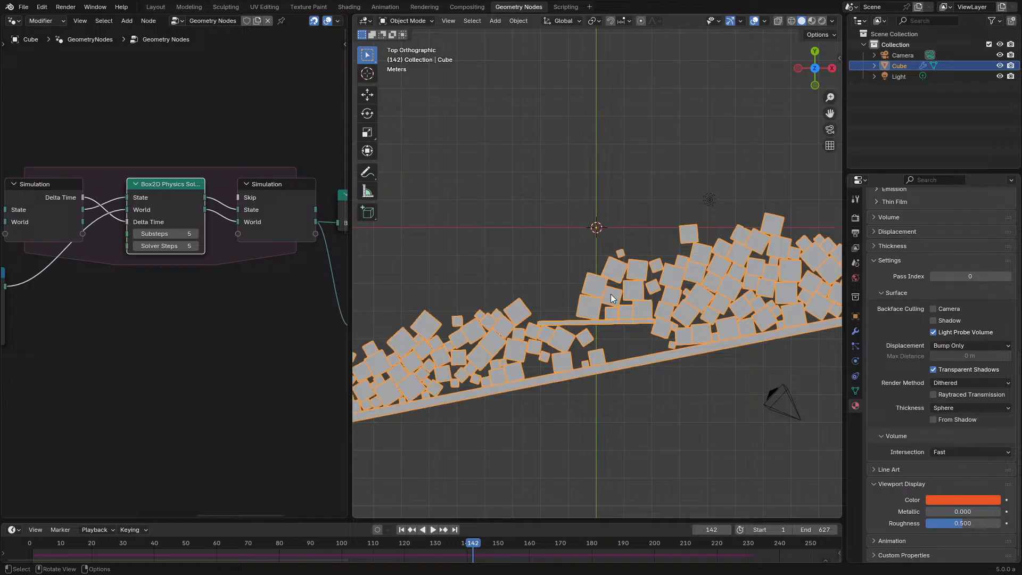
{"action": "key", "text": "space"}
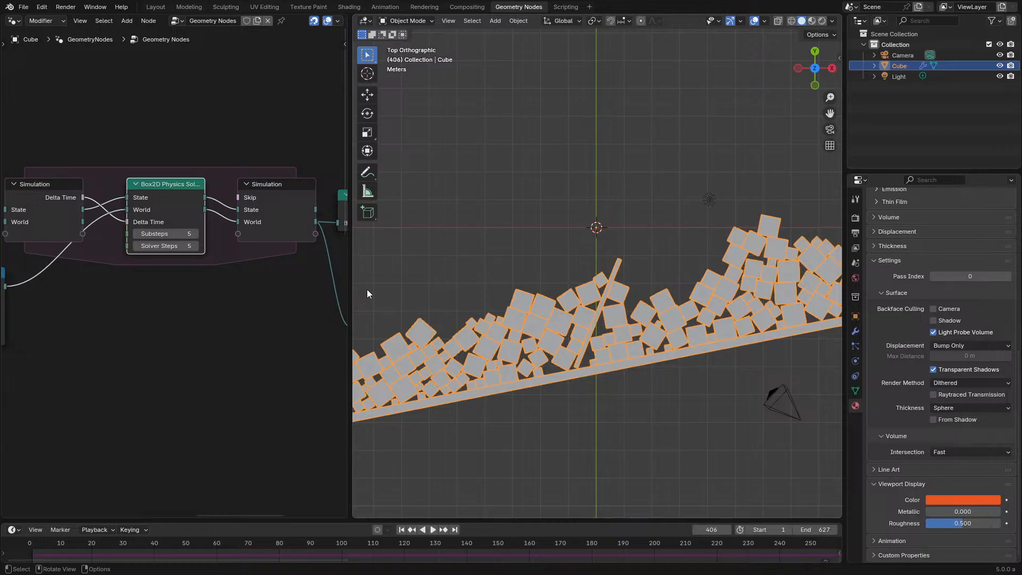
Step: Set the Bounciness of the dynamic Rigid Bodies node to 1.000 and replay the simulation from the start
{"action": "left_click_drag", "start_coordinate": [34, 550], "coordinate": [21, 551]}
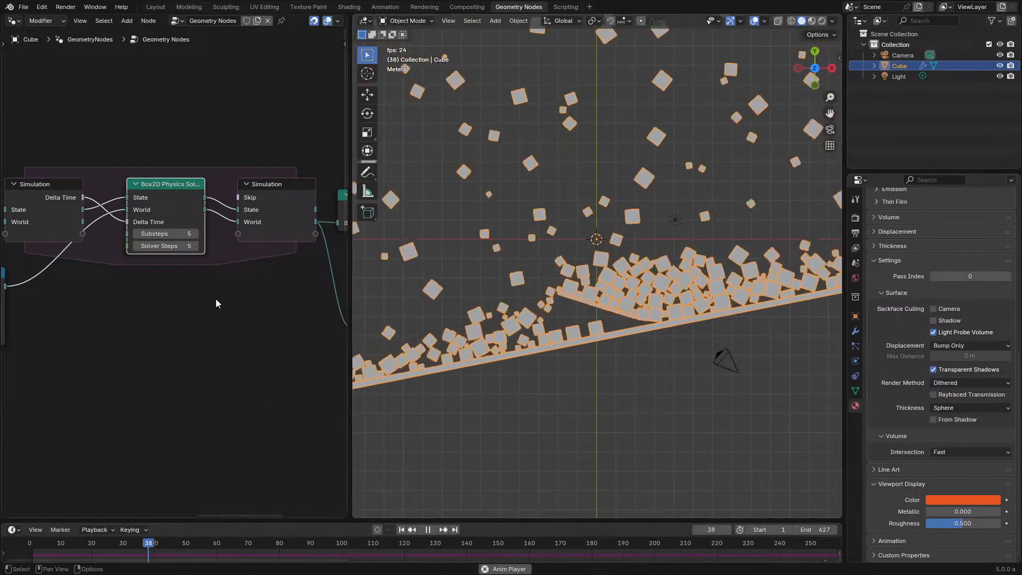
{"action": "scroll", "coordinate": [213, 301], "scroll_direction": "down", "scroll_amount": 5}
{"action": "middle_click_drag", "start_coordinate": [203, 303], "coordinate": [346, 259]}
{"action": "scroll", "coordinate": [213, 304], "scroll_direction": "up", "scroll_amount": 4}
{"action": "middle_click_drag", "start_coordinate": [215, 399], "coordinate": [252, 284]}
{"action": "middle_click_drag", "start_coordinate": [305, 67], "coordinate": [171, 245]}
{"action": "scroll", "coordinate": [171, 245], "scroll_direction": "up", "scroll_amount": 1}
{"action": "left_click_drag", "start_coordinate": [171, 246], "coordinate": [220, 246]}
{"action": "key", "text": "shift+Left"}
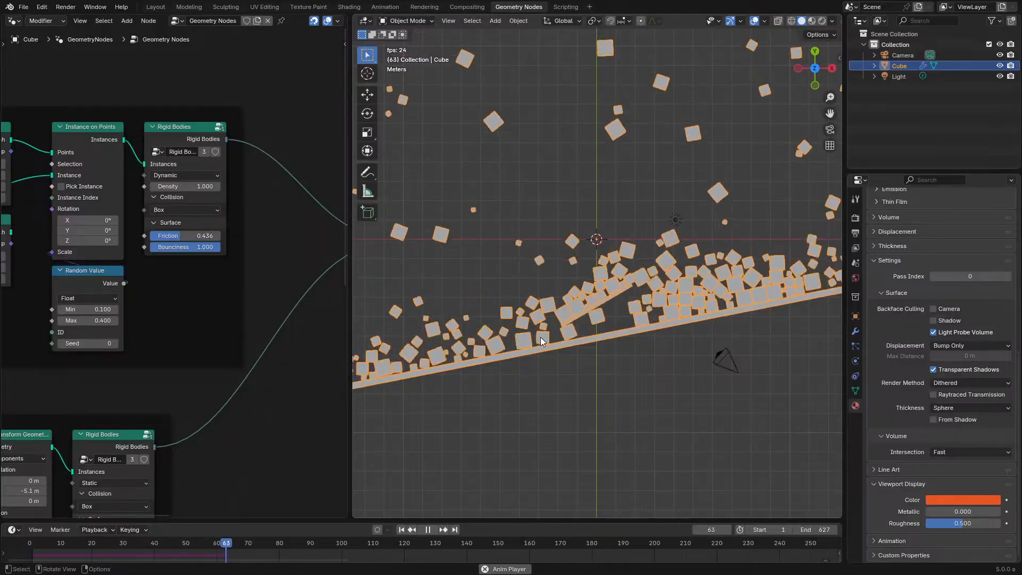
{"action": "left_click", "coordinate": [21, 545]}
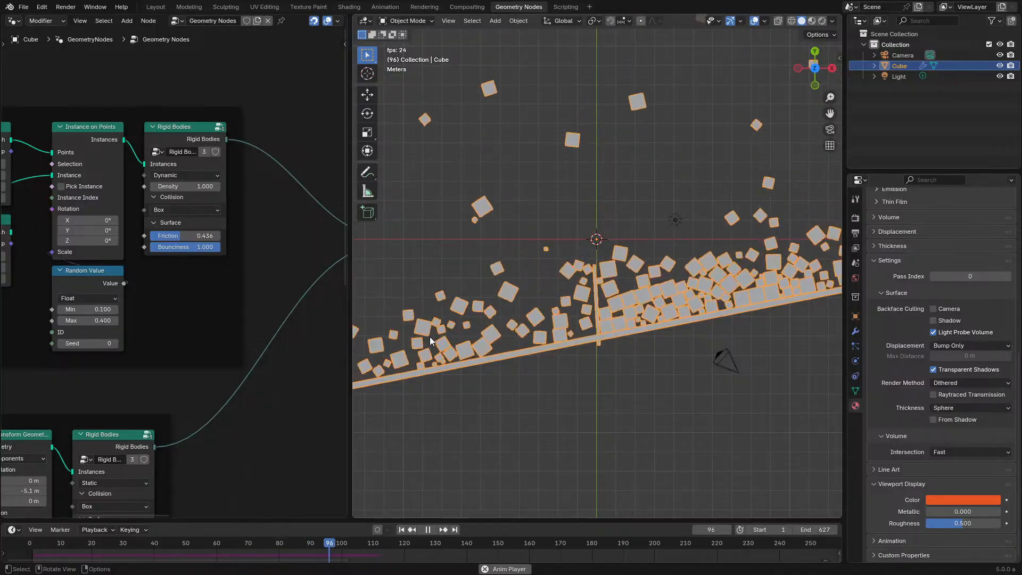
Step: Set the dynamic bodies' Friction to 1.000 and Bounciness to 0.000, replaying the simulation from the start after each change
{"action": "left_click_drag", "start_coordinate": [181, 236], "coordinate": [220, 235]}
{"action": "left_click", "coordinate": [20, 542]}
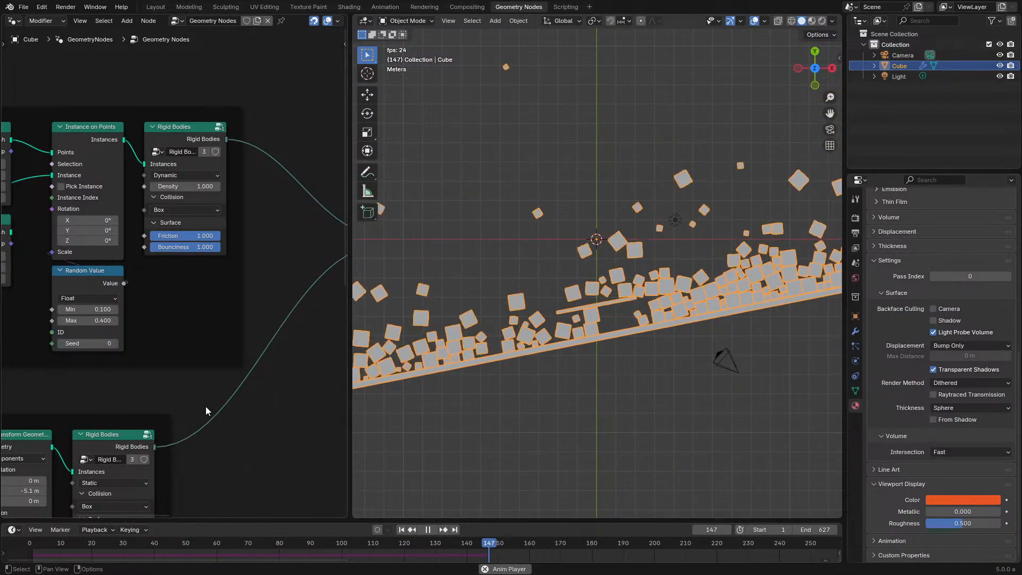
{"action": "mouse_move", "coordinate": [194, 236]}
{"action": "left_mouse_down"}
{"action": "mouse_move", "coordinate": [160, 236]}
{"action": "mouse_move", "coordinate": [150, 248]}
{"action": "mouse_move", "coordinate": [174, 235]}
{"action": "mouse_move", "coordinate": [213, 235]}
{"action": "left_mouse_up"}
{"action": "left_click", "coordinate": [23, 544]}
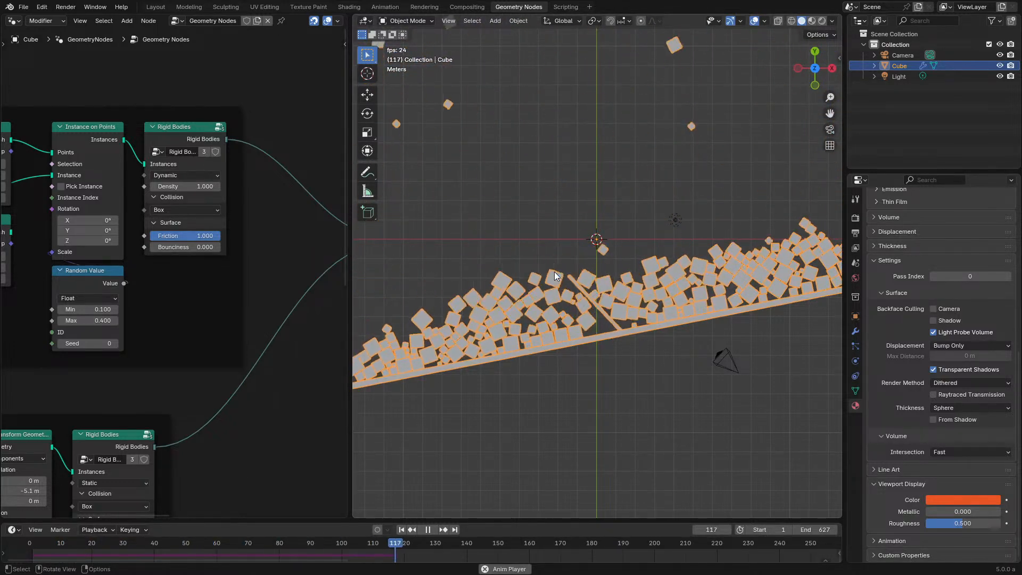
{"action": "scroll", "coordinate": [554, 271], "scroll_direction": "up", "scroll_amount": 4}
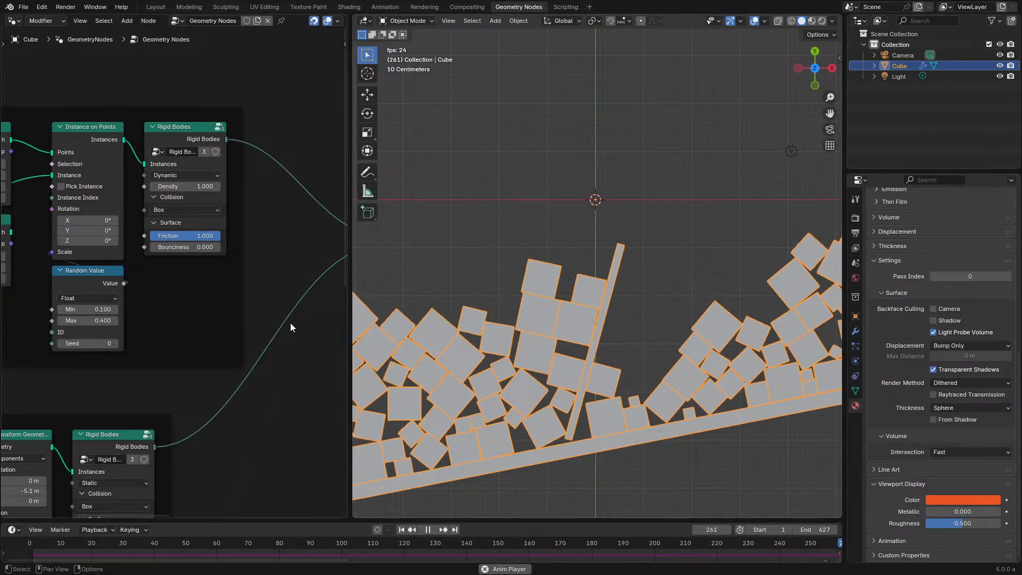
{"action": "middle_click_drag", "start_coordinate": [290, 323], "coordinate": [241, 312]}
{"action": "key", "text": "space"}
Step: Add a Closure zone in the empty area below the Combine Bundle node
{"action": "key", "text": "ctrl+space"}
{"action": "middle_click_drag", "start_coordinate": [732, 379], "coordinate": [568, 314]}
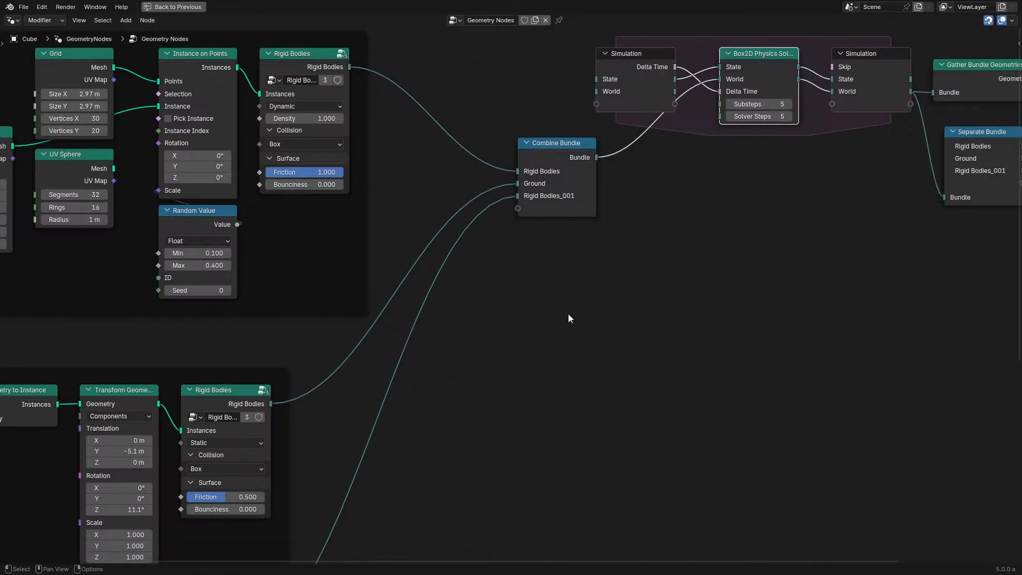
{"action": "key", "text": "shift+a"}
{"action": "left_click", "coordinate": [600, 266]}
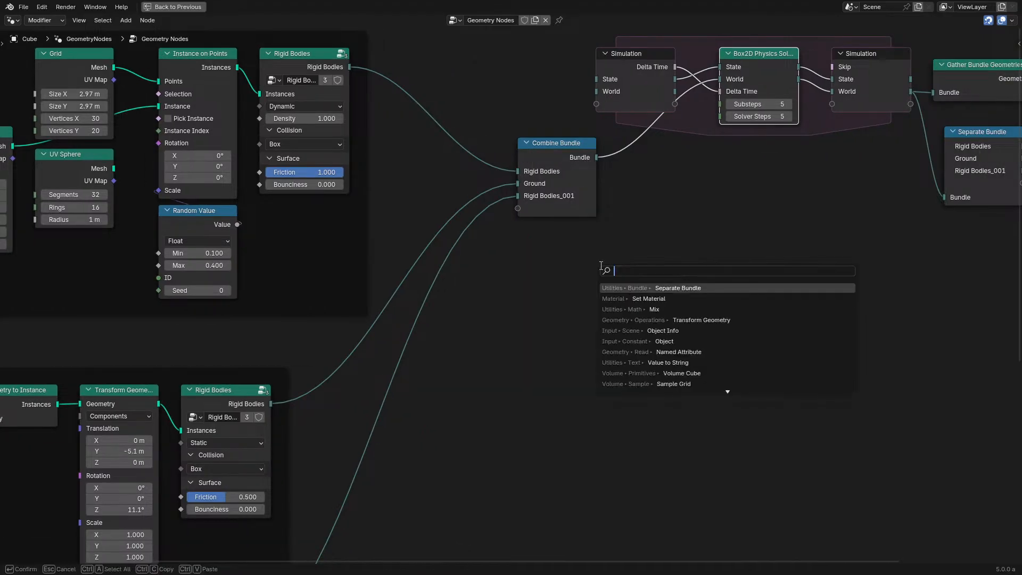
{"action": "key", "text": "Escape"}
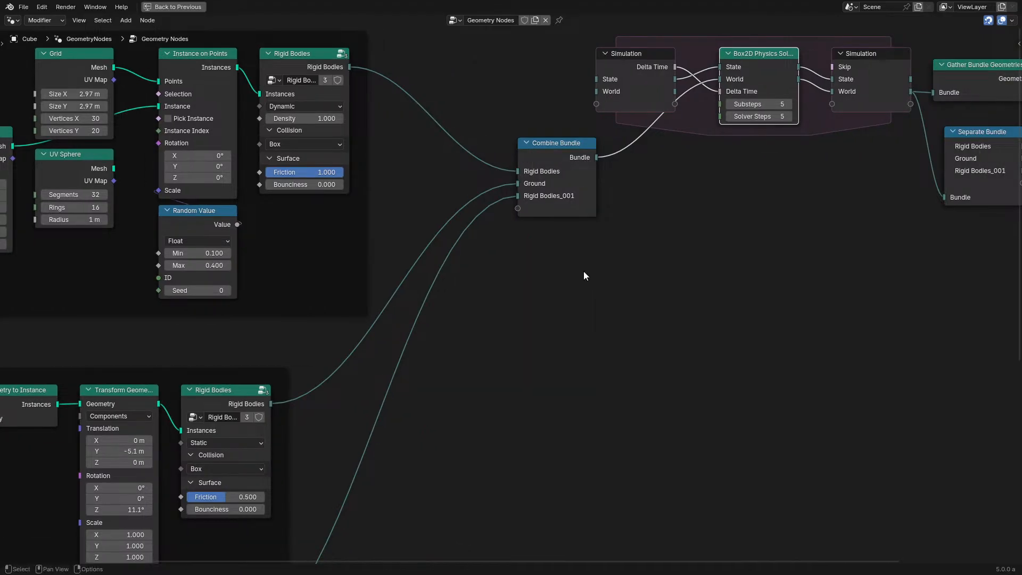
{"action": "key", "text": "shift+a"}
{"action": "left_click", "coordinate": [550, 272]}
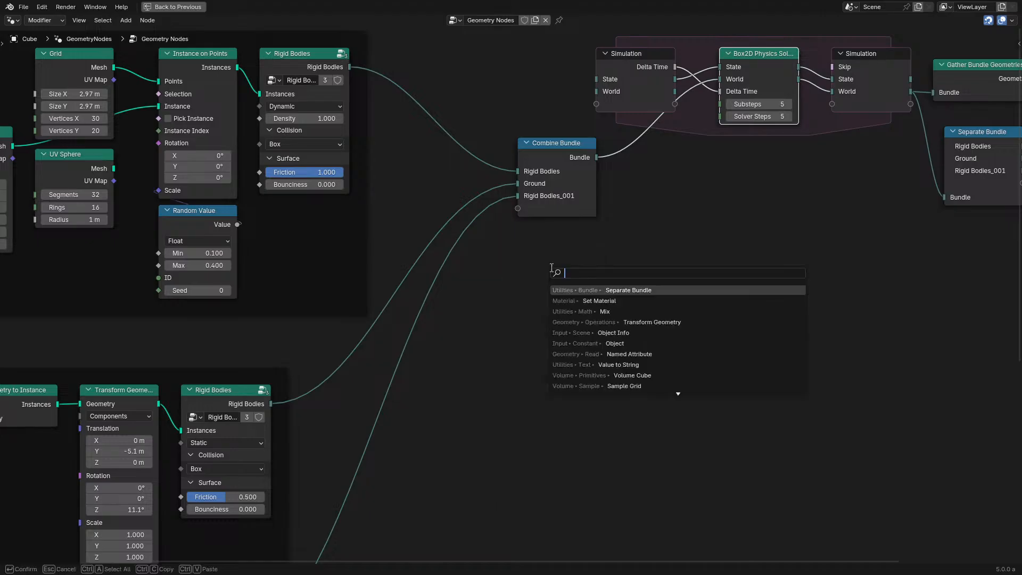
{"action": "type", "text": "closu"}
{"action": "key", "text": "Return"}
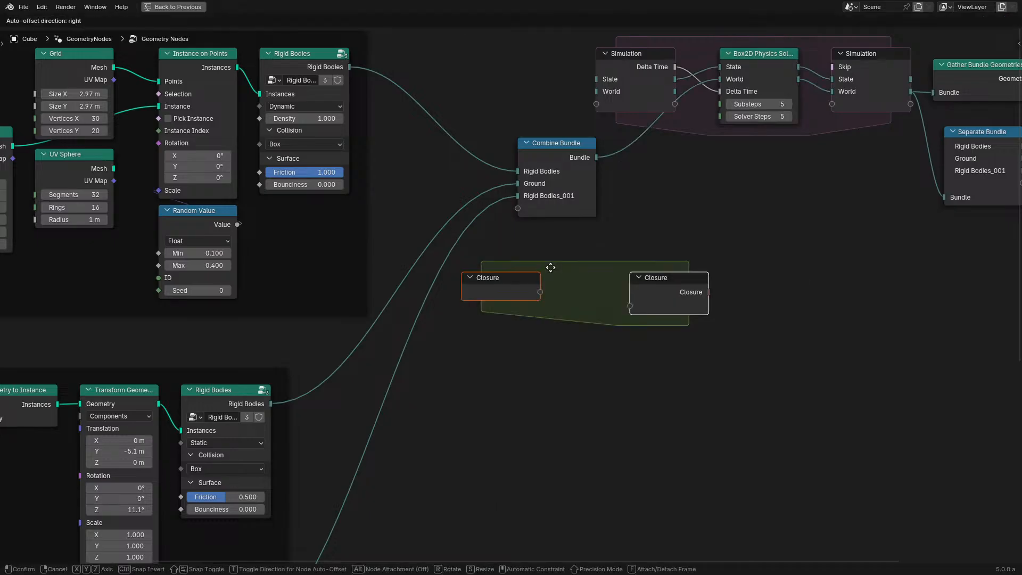
{"action": "left_click", "coordinate": [633, 327]}
Step: Examine the Closure zone's two nodes and the Closure output in relation to the Box2D solver setup
{"action": "middle_click_drag", "start_coordinate": [638, 395], "coordinate": [513, 382]}
{"action": "scroll", "coordinate": [510, 370], "scroll_direction": "up", "scroll_amount": 5}
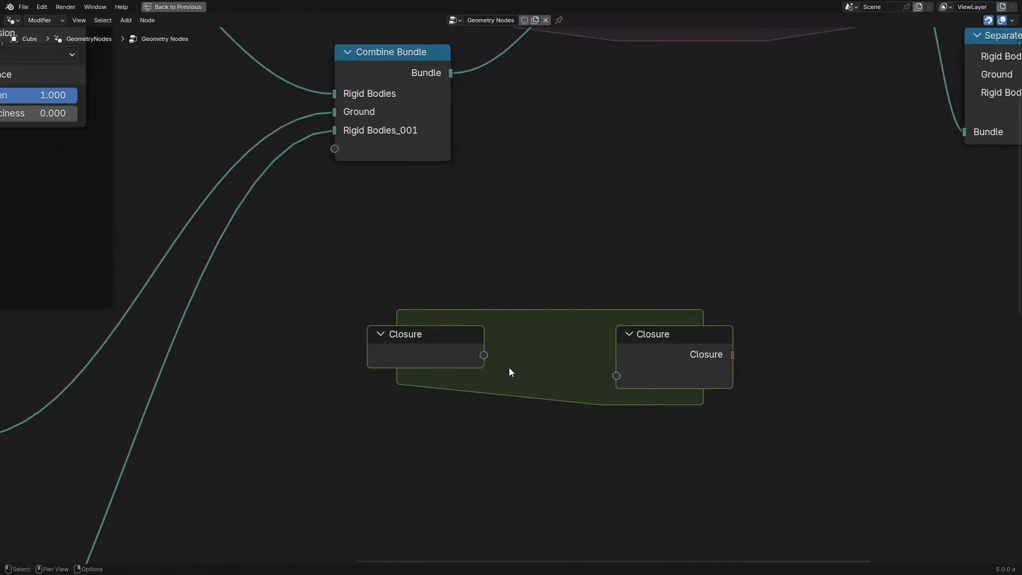
{"action": "mouse_move", "coordinate": [432, 349]}
{"action": "left_mouse_down"}
{"action": "mouse_move", "coordinate": [417, 272]}
{"action": "mouse_move", "coordinate": [434, 344]}
{"action": "left_mouse_up"}
{"action": "scroll", "coordinate": [448, 327], "scroll_direction": "down", "scroll_amount": 2}
{"action": "scroll", "coordinate": [448, 322], "scroll_direction": "down", "scroll_amount": 2}
{"action": "left_click_drag", "start_coordinate": [408, 273], "coordinate": [787, 455]}
{"action": "left_click", "coordinate": [707, 419]}
{"action": "scroll", "coordinate": [684, 389], "scroll_direction": "down", "scroll_amount": 3}
{"action": "middle_click_drag", "start_coordinate": [660, 363], "coordinate": [601, 412]}
{"action": "scroll", "coordinate": [590, 404], "scroll_direction": "up", "scroll_amount": 3}
{"action": "left_click", "coordinate": [583, 398]}
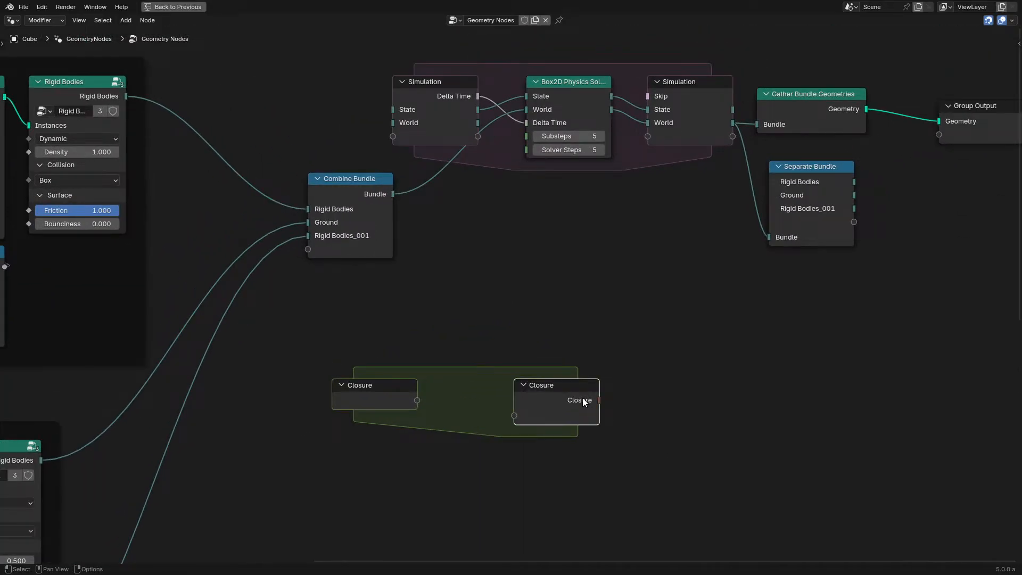
{"action": "left_click_drag", "start_coordinate": [597, 400], "coordinate": [523, 325]}
{"action": "middle_click_drag", "start_coordinate": [383, 301], "coordinate": [343, 340]}
Step: Delete the Closure zone from the node tree and restore the full workspace layout
{"action": "left_click_drag", "start_coordinate": [276, 349], "coordinate": [623, 486]}
{"action": "key", "text": "x"}
{"action": "middle_click_drag", "start_coordinate": [540, 334], "coordinate": [234, 429]}
{"action": "key", "text": "ctrl+space"}
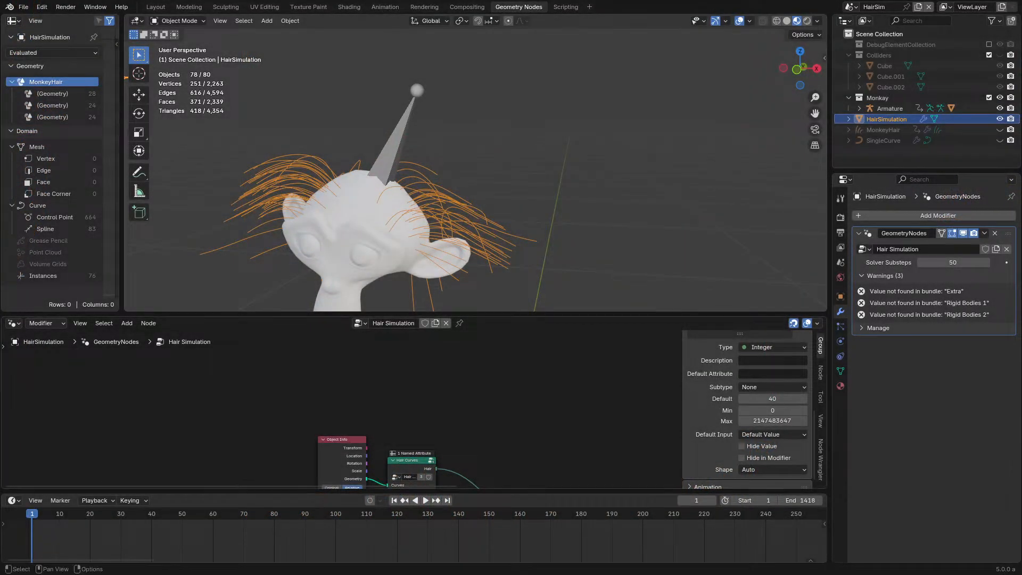
Step: Play the hair simulation in the HairSim scene and examine the debug planes drawn along the separate curves up close
{"action": "scroll", "coordinate": [414, 402], "scroll_direction": "down", "scroll_amount": 1}
{"action": "scroll", "coordinate": [476, 171], "scroll_direction": "down", "scroll_amount": 4}
{"action": "key", "text": "space"}
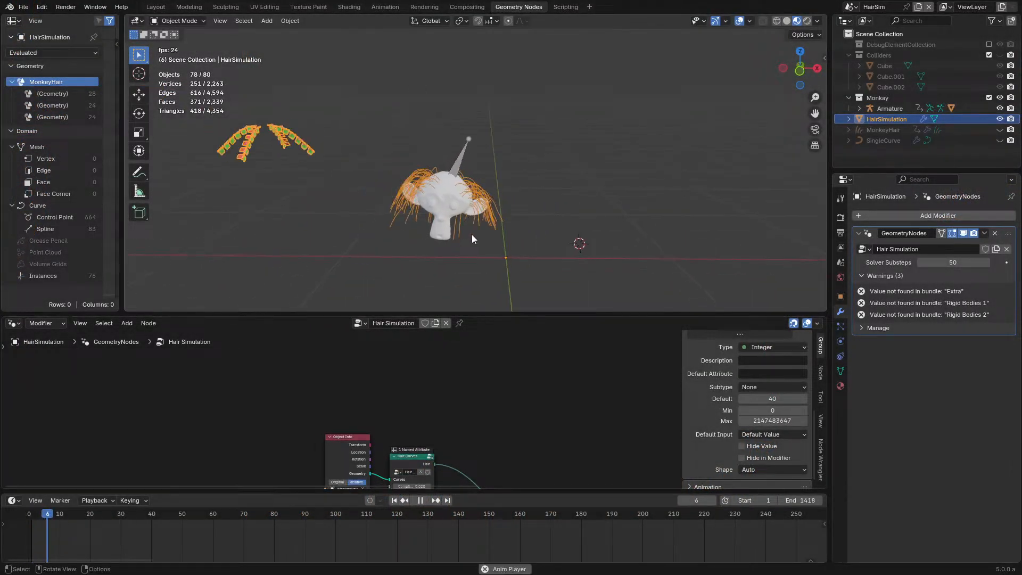
{"action": "key", "text": "space"}
{"action": "middle_click_drag", "start_coordinate": [247, 168], "coordinate": [474, 169], "text": "shift"}
{"action": "scroll", "coordinate": [509, 190], "scroll_direction": "up", "scroll_amount": 8}
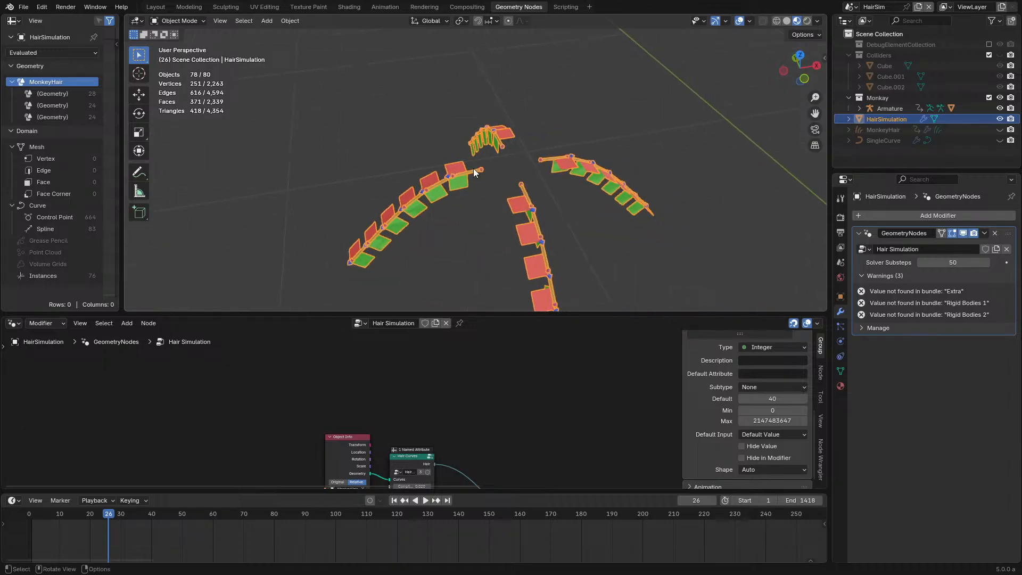
{"action": "key", "text": "space"}
{"action": "key", "text": "space"}
Step: Resume the hair simulation and watch the hair strands on the monkey head from the front
{"action": "middle_click_drag", "start_coordinate": [600, 186], "coordinate": [427, 171], "text": "shift"}
{"action": "key", "text": "space"}
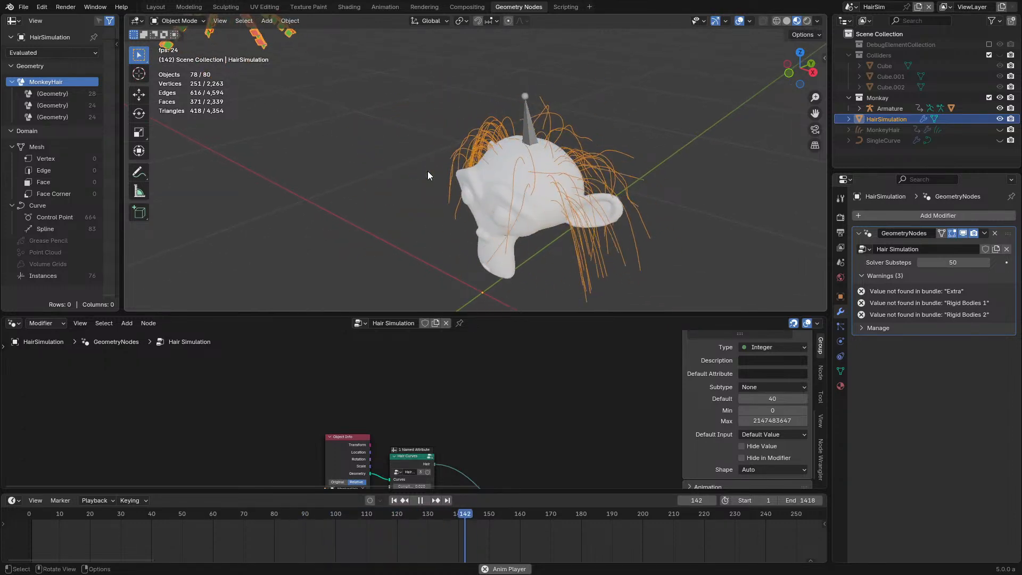
{"action": "middle_click_drag", "start_coordinate": [427, 171], "coordinate": [534, 153]}
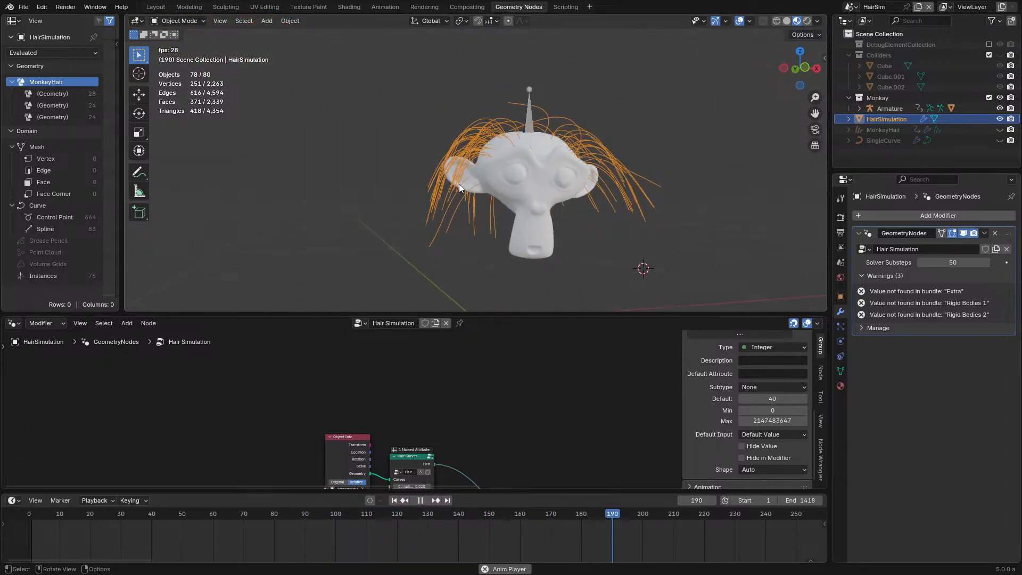
Step: Maximize the node editor, hide its sidebar, and examine the output side of the Hair Simulation node tree
{"action": "scroll", "coordinate": [488, 413], "scroll_direction": "down", "scroll_amount": 6}
{"action": "middle_click_drag", "start_coordinate": [487, 413], "coordinate": [478, 365]}
{"action": "key", "text": "ctrl+space"}
{"action": "middle_click_drag", "start_coordinate": [642, 355], "coordinate": [482, 301]}
{"action": "key", "text": "m"}
{"action": "key", "text": "n"}
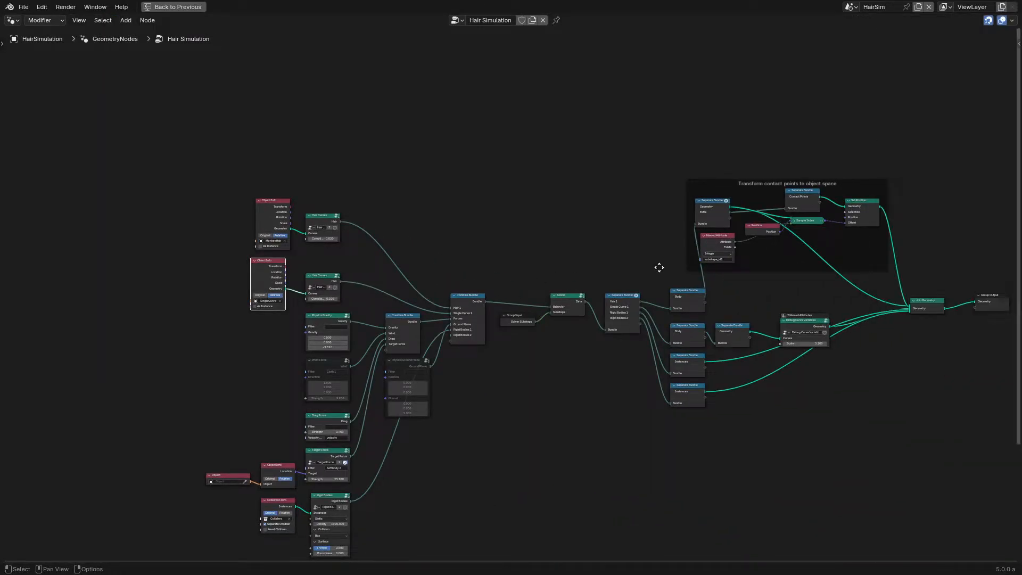
{"action": "scroll", "coordinate": [659, 266], "scroll_direction": "up", "scroll_amount": 3}
{"action": "middle_click_drag", "start_coordinate": [659, 267], "coordinate": [448, 257]}
{"action": "scroll", "coordinate": [446, 252], "scroll_direction": "up", "scroll_amount": 1}
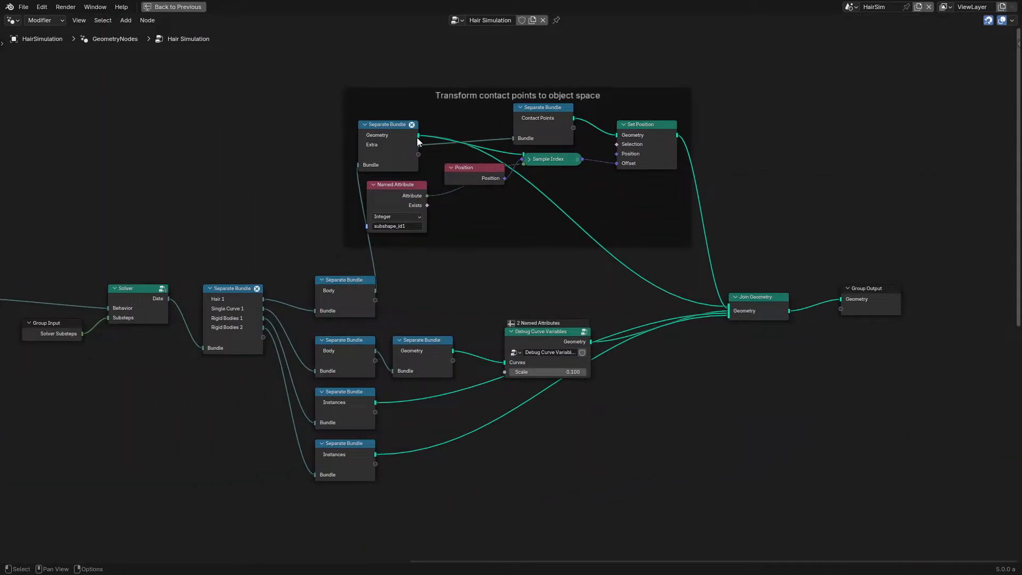
Step: Examine the Hair Curves, force, Combine Bundle and Solver nodes of the Hair Simulation tree
{"action": "mouse_move", "coordinate": [412, 127]}
{"action": "middle_click_drag", "start_coordinate": [376, 208], "coordinate": [661, 140]}
{"action": "middle_click_drag", "start_coordinate": [351, 261], "coordinate": [661, 229]}
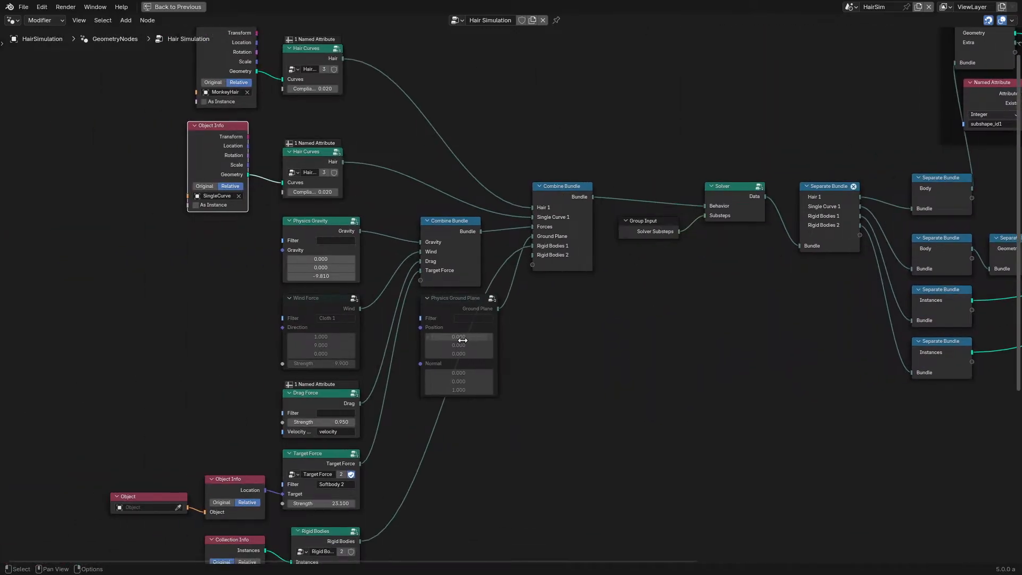
{"action": "key", "text": "ctrl+space"}
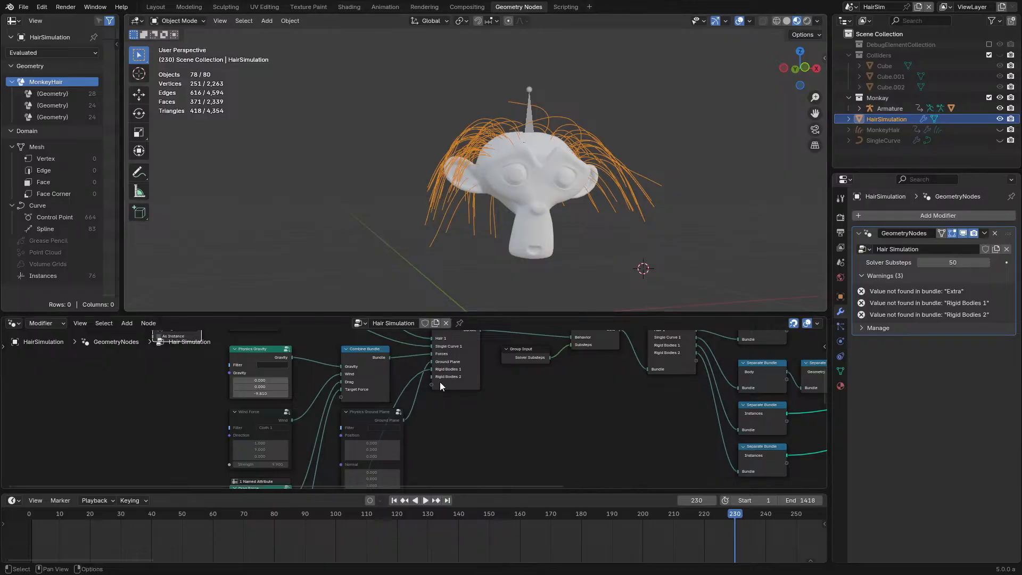
{"action": "key", "text": "ctrl+space"}
{"action": "middle_click_drag", "start_coordinate": [643, 338], "coordinate": [27, 525]}
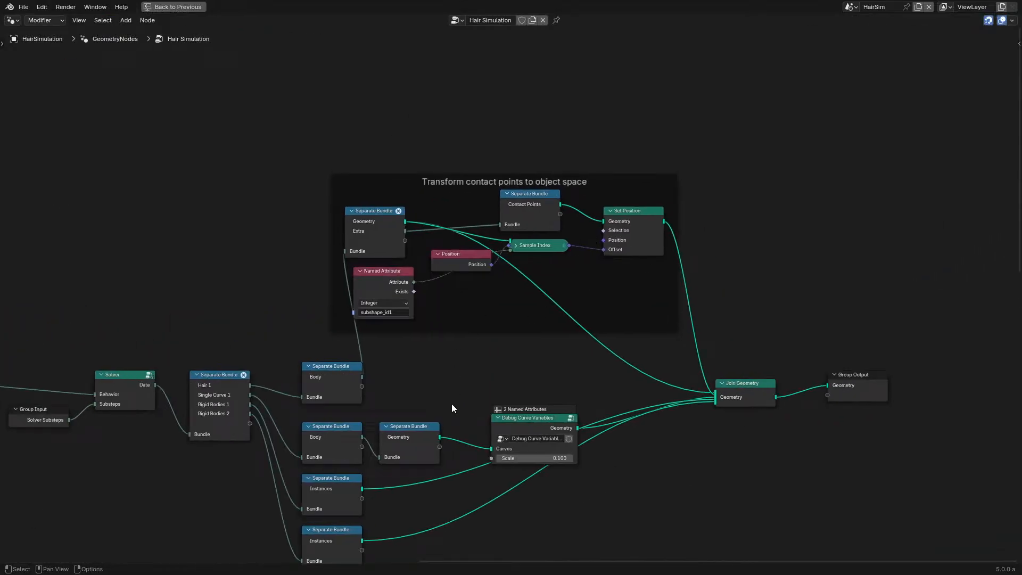
{"action": "middle_click_drag", "start_coordinate": [451, 409], "coordinate": [471, 361]}
{"action": "middle_click_drag", "start_coordinate": [54, 315], "coordinate": [433, 289]}
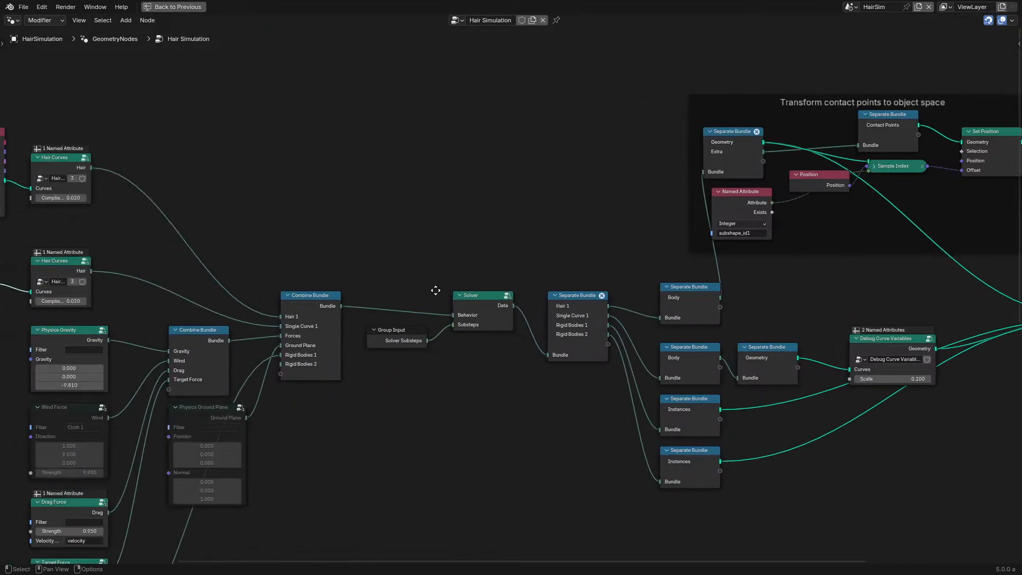
Step: Inspect the XPBD Solver and Group Input inside the Solver node group, leave the group and restore the full workspace layout
{"action": "left_click", "coordinate": [472, 295]}
{"action": "key", "text": "Tab"}
{"action": "key", "text": "g"}
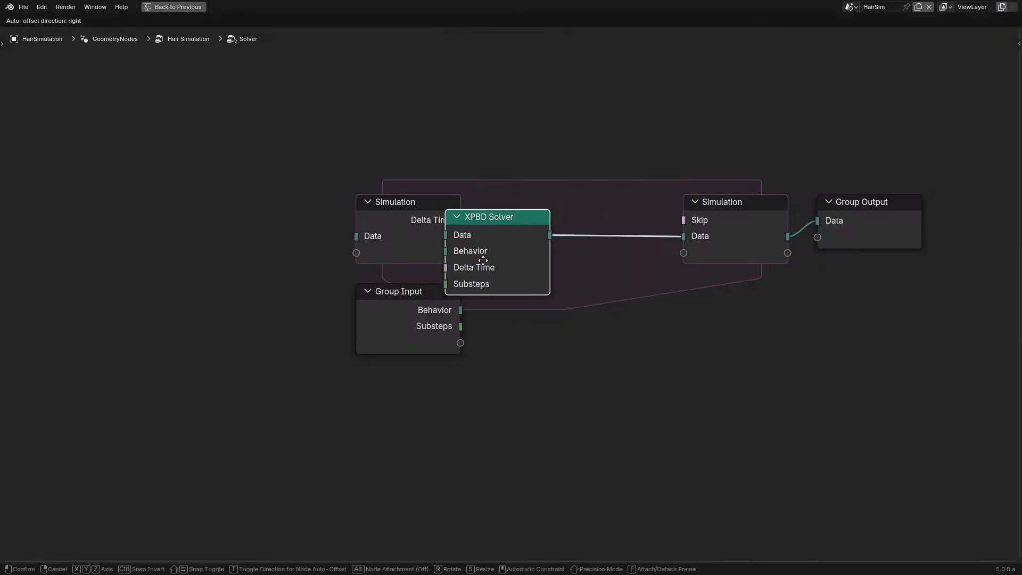
{"action": "right_click", "coordinate": [536, 243]}
{"action": "left_click", "coordinate": [423, 326]}
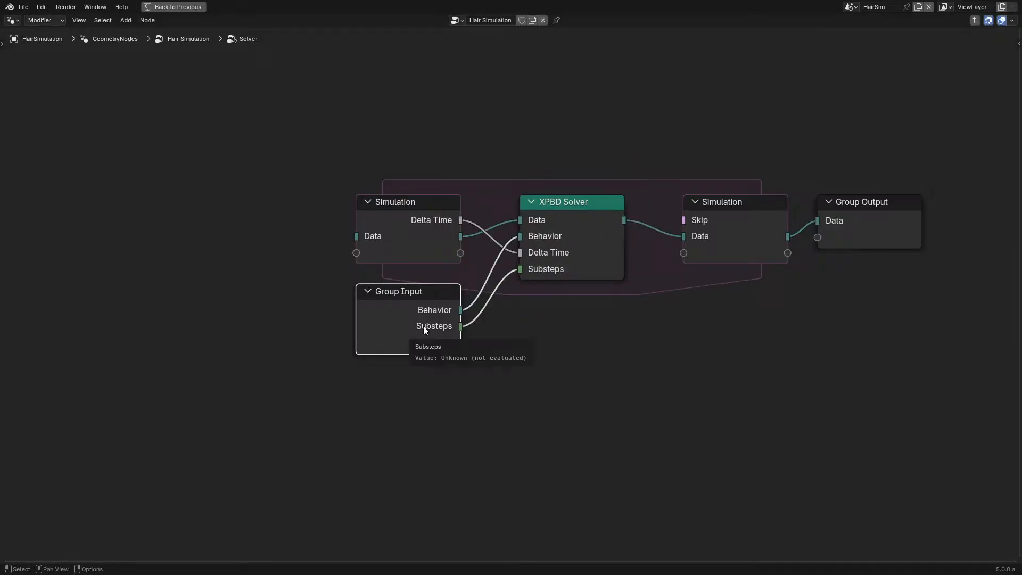
{"action": "left_click", "coordinate": [578, 221]}
{"action": "key", "text": "Tab"}
{"action": "key", "text": "ctrl+space"}
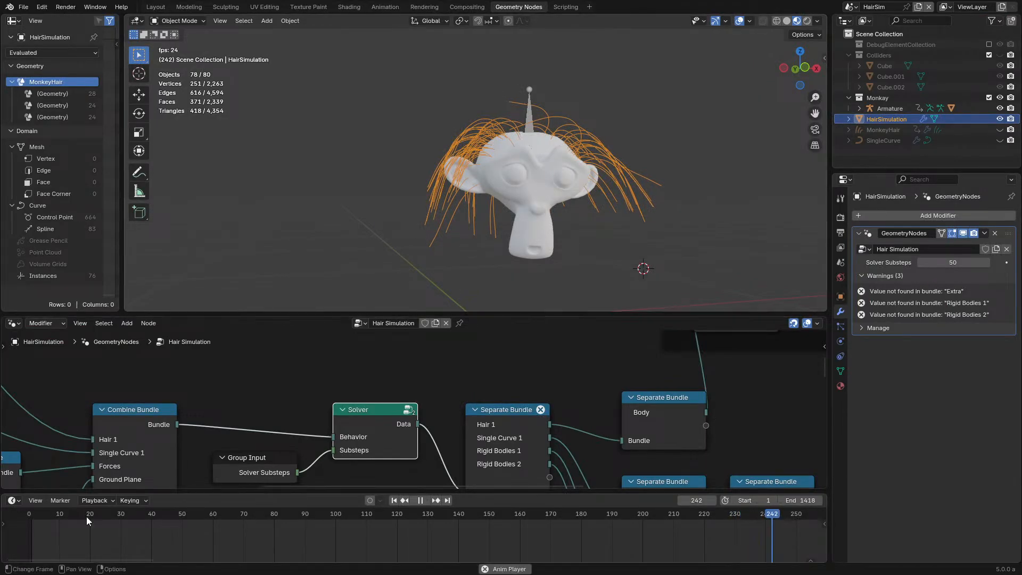
Step: Replay the hair simulation from the start, view the moving head from another angle, and pause playback
{"action": "left_click", "coordinate": [38, 516]}
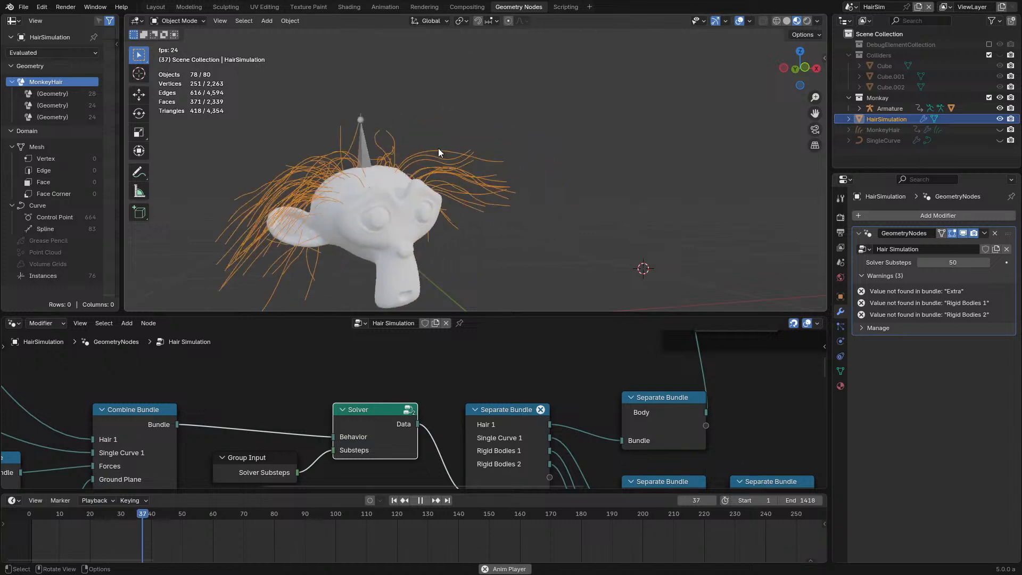
{"action": "middle_click_drag", "start_coordinate": [460, 177], "coordinate": [409, 148]}
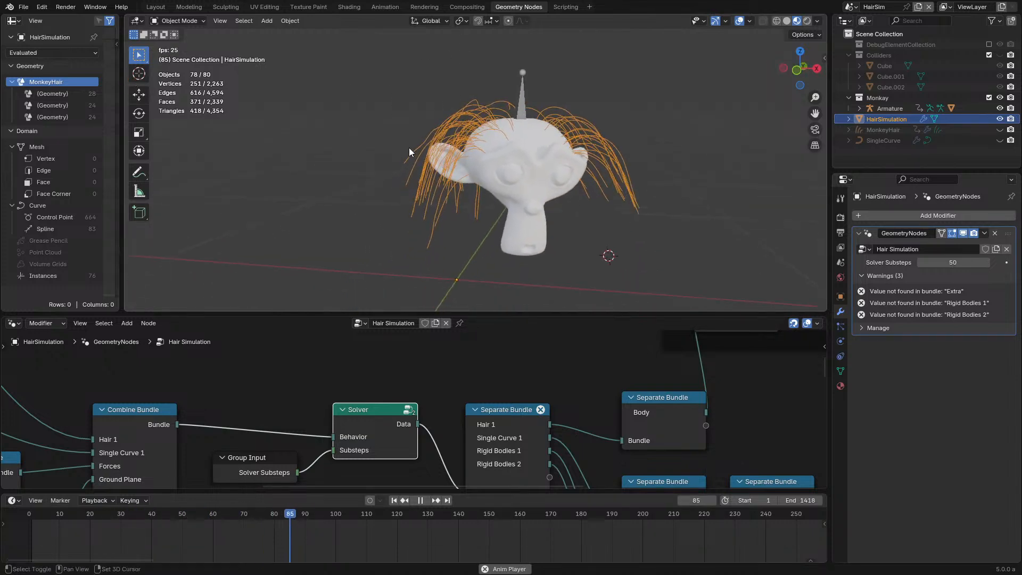
{"action": "key", "text": "space"}
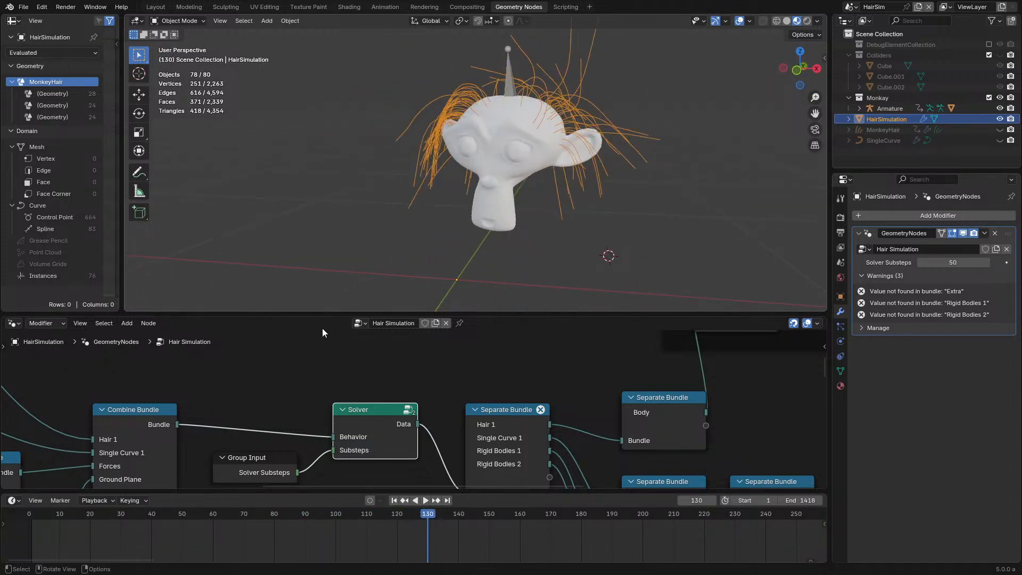
Step: Show the MonkeyHair object in the viewport, select it, and view its curves around the head
{"action": "left_click", "coordinate": [1000, 130]}
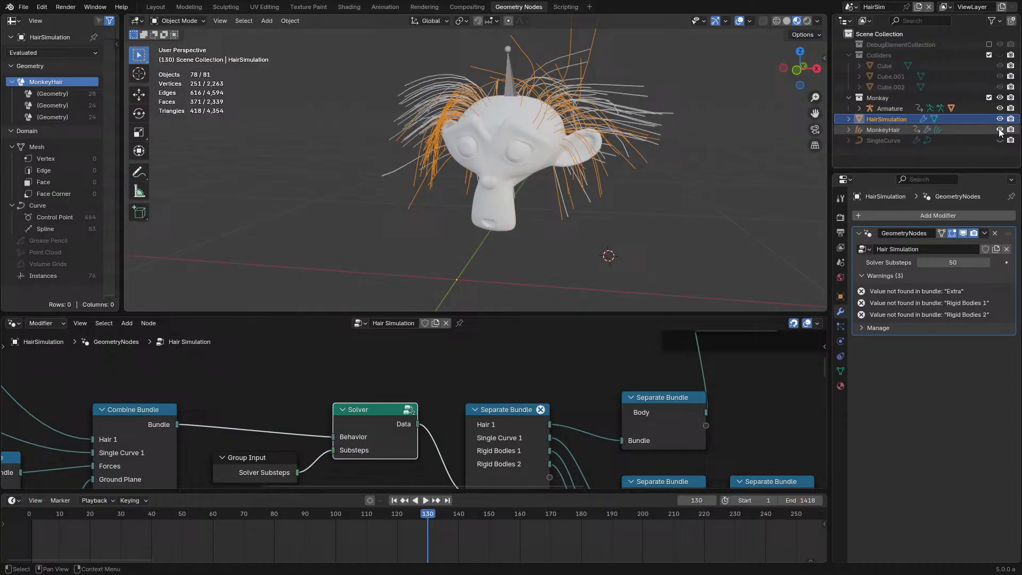
{"action": "left_click", "coordinate": [884, 130]}
{"action": "middle_click_drag", "start_coordinate": [574, 184], "coordinate": [665, 170]}
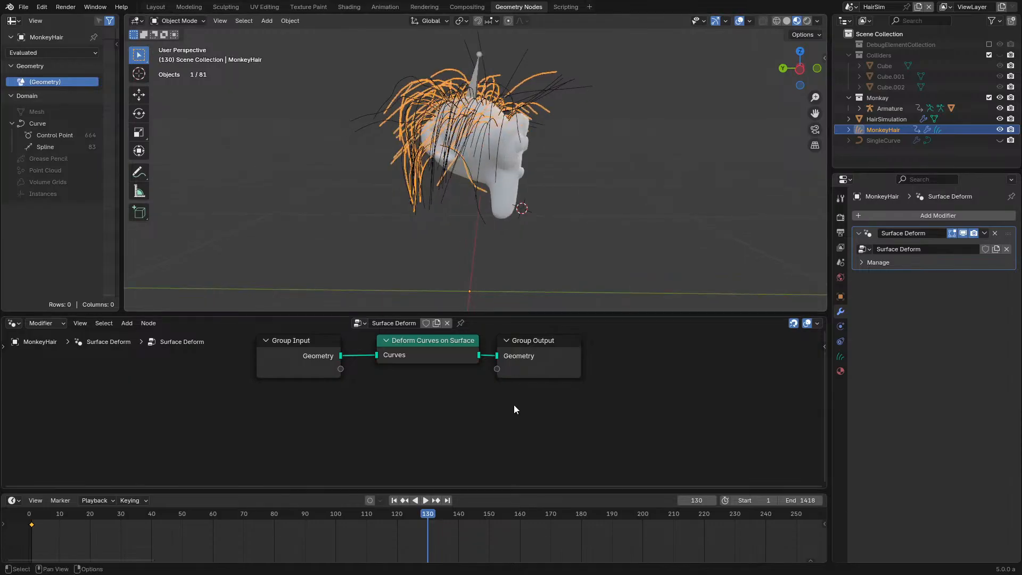
{"action": "middle_click_drag", "start_coordinate": [539, 232], "coordinate": [535, 164]}
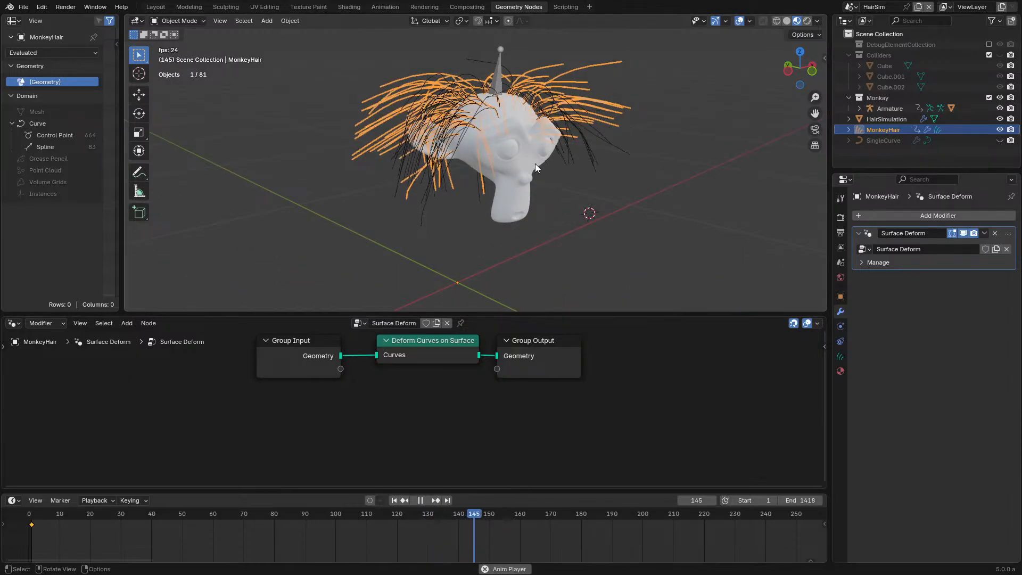
Step: Inspect the Deform Curves on Surface node in MonkeyHair's Surface Deform tree and resume playback
{"action": "left_click", "coordinate": [416, 357]}
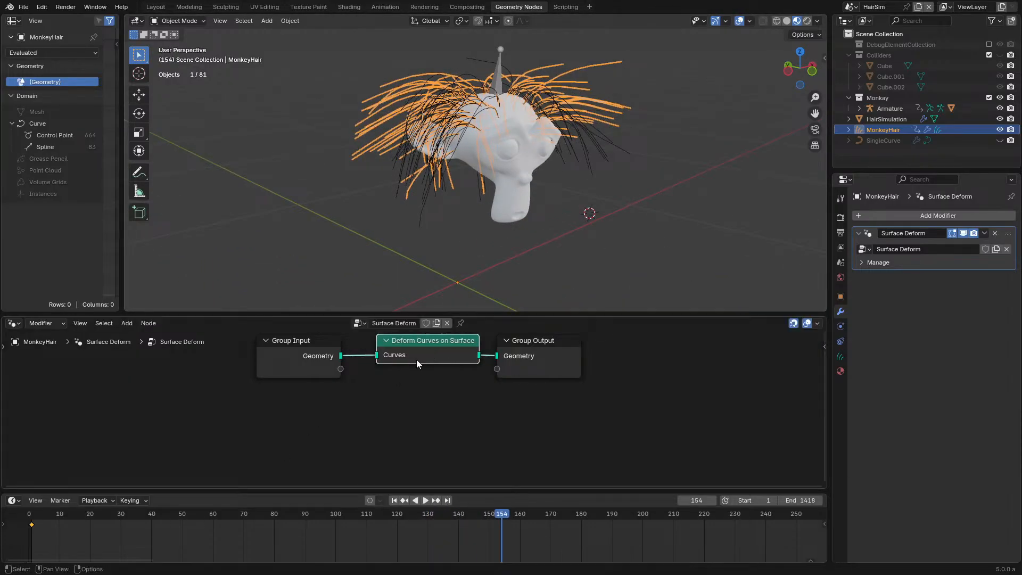
{"action": "middle_click_drag", "start_coordinate": [425, 358], "coordinate": [380, 383]}
{"action": "scroll", "coordinate": [381, 381], "scroll_direction": "up", "scroll_amount": 2}
{"action": "key", "text": "space"}
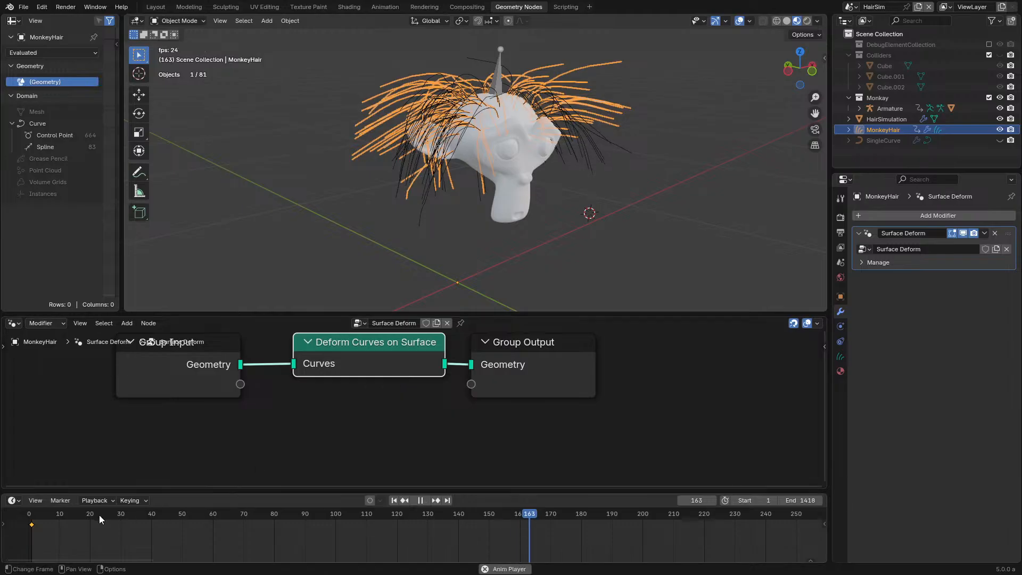
Step: Duplicate all MonkeyHair curves in Edit Mode, rotate the copy to the underside of the head, and replay the simulation from the start
{"action": "key", "text": "Tab"}
{"action": "scroll", "coordinate": [527, 223], "scroll_direction": "down", "scroll_amount": 2}
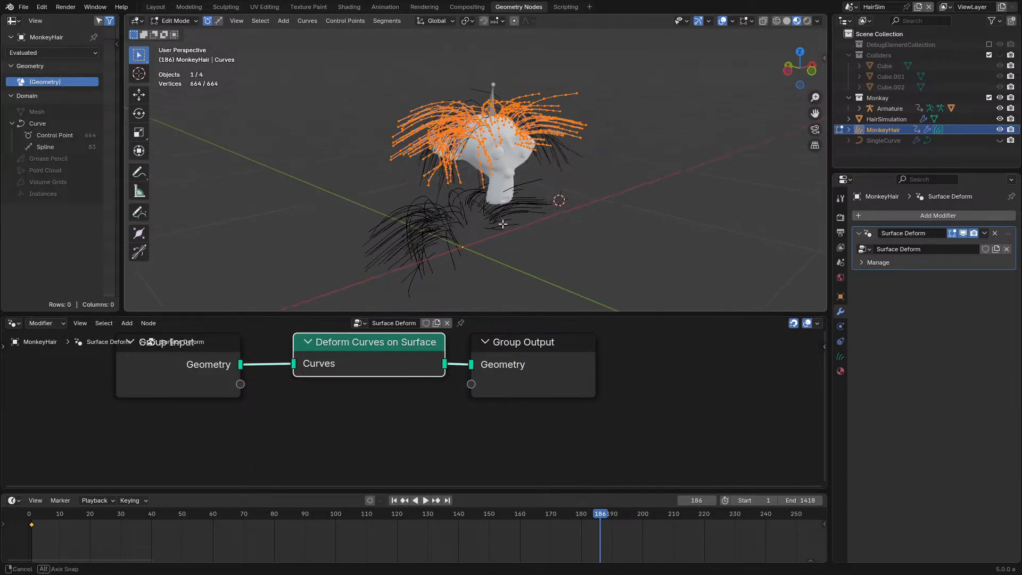
{"action": "middle_click_drag", "start_coordinate": [502, 223], "coordinate": [500, 182]}
{"action": "key", "text": "shift+d"}
{"action": "left_click", "coordinate": [495, 231]}
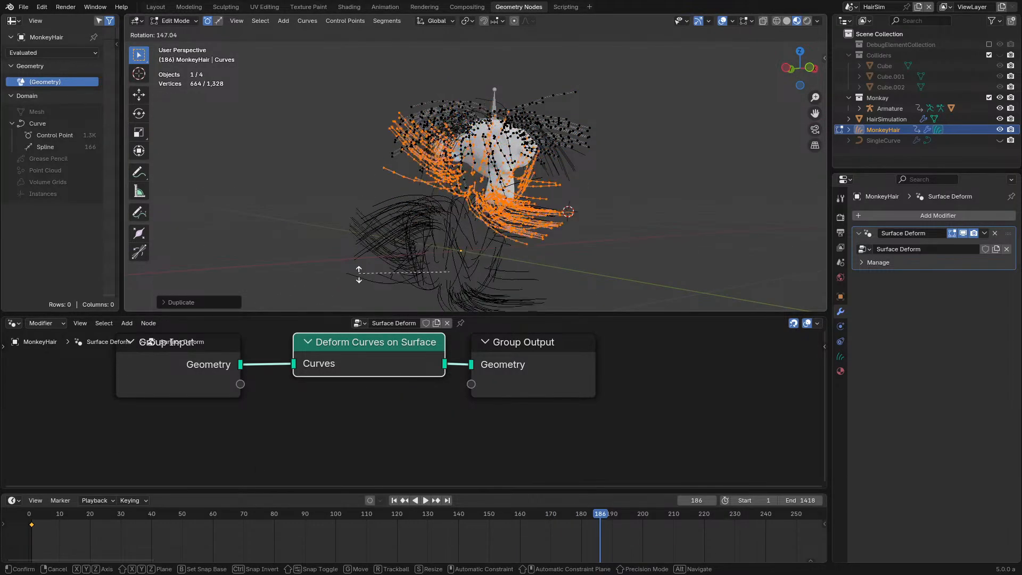
{"action": "key", "text": "Tab"}
{"action": "key", "text": "space"}
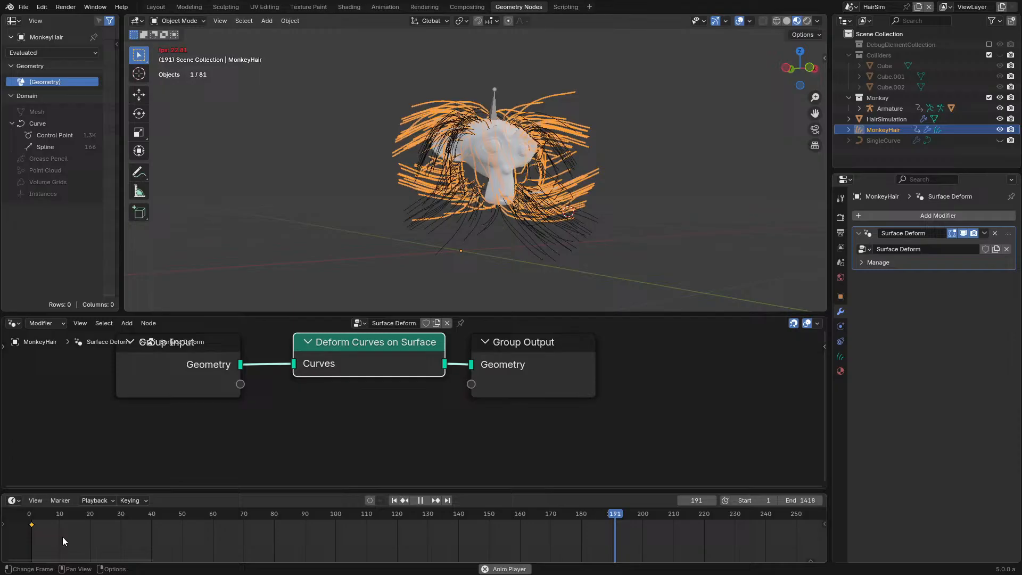
{"action": "left_click", "coordinate": [21, 511]}
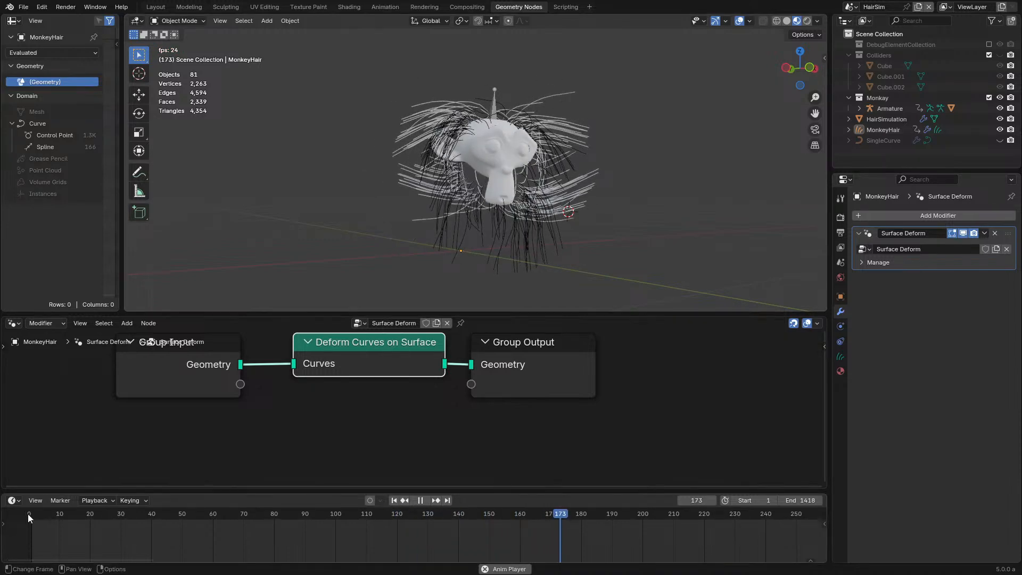
Step: Select the HairSimulation object and unmute the Wind Force node in its node tree
{"action": "left_click", "coordinate": [449, 232]}
{"action": "key", "text": "ctrl+space"}
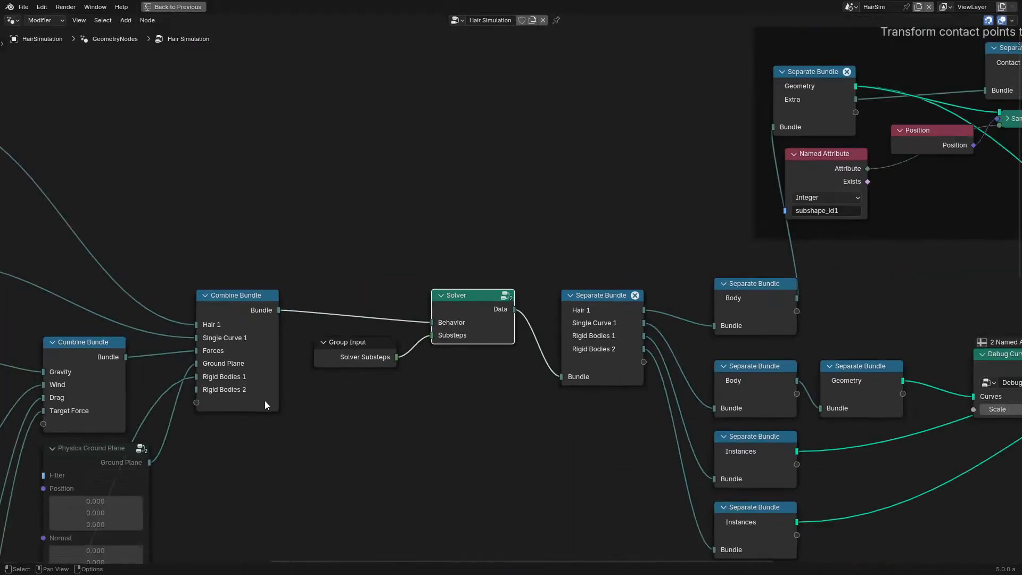
{"action": "middle_click_drag", "start_coordinate": [265, 401], "coordinate": [829, 255]}
{"action": "middle_click_drag", "start_coordinate": [602, 350], "coordinate": [564, 297]}
{"action": "left_click", "coordinate": [423, 273]}
{"action": "key", "text": "m"}
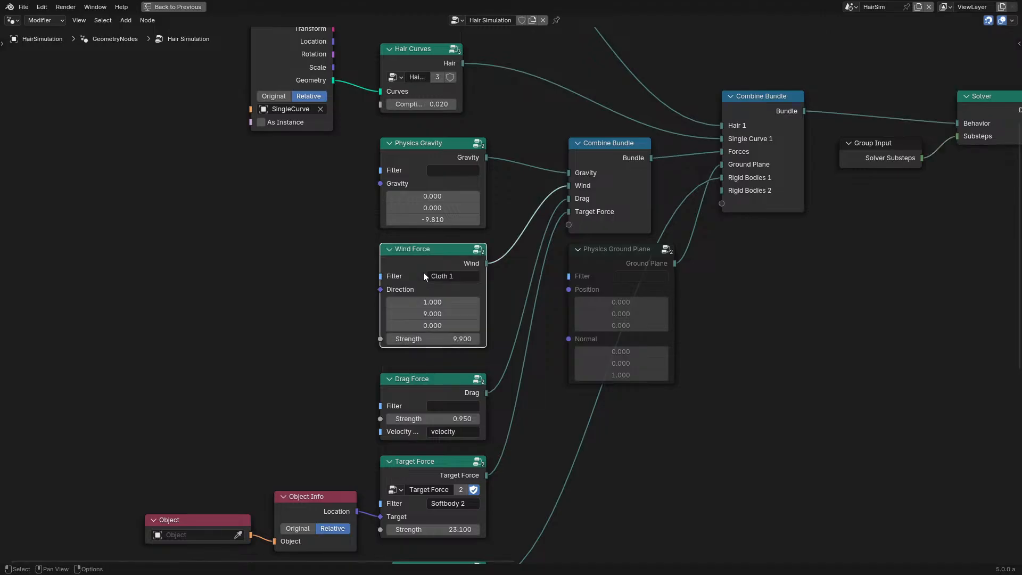
Step: Clear the Filter value on the Wind Force node in the Hair Simulation node tree
{"action": "key", "text": "ctrl+space"}
{"action": "key", "text": "ctrl+space"}
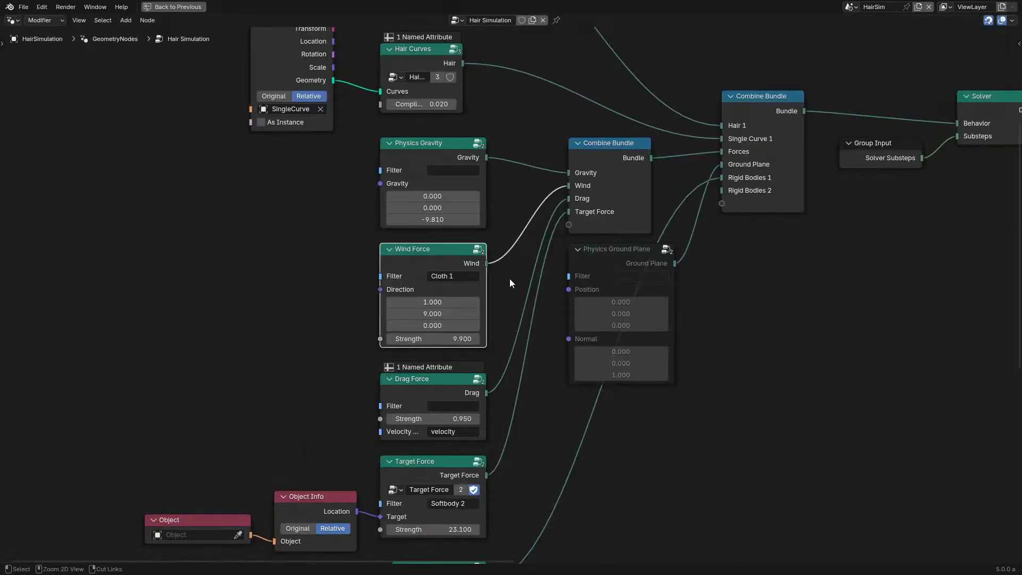
{"action": "middle_click_drag", "start_coordinate": [509, 279], "coordinate": [448, 329]}
{"action": "scroll", "coordinate": [449, 328], "scroll_direction": "up", "scroll_amount": 2}
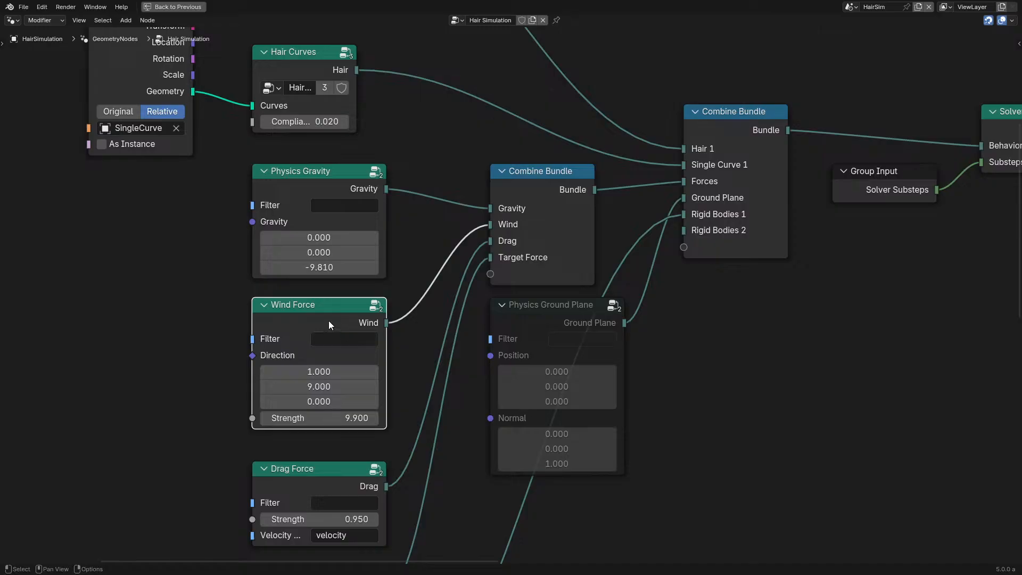
Step: Examine the Wind Force group and its nested Physics Force group, and return to the Hair Simulation tree
{"action": "key", "text": "Tab"}
{"action": "left_click", "coordinate": [490, 294]}
{"action": "key", "text": "Tab"}
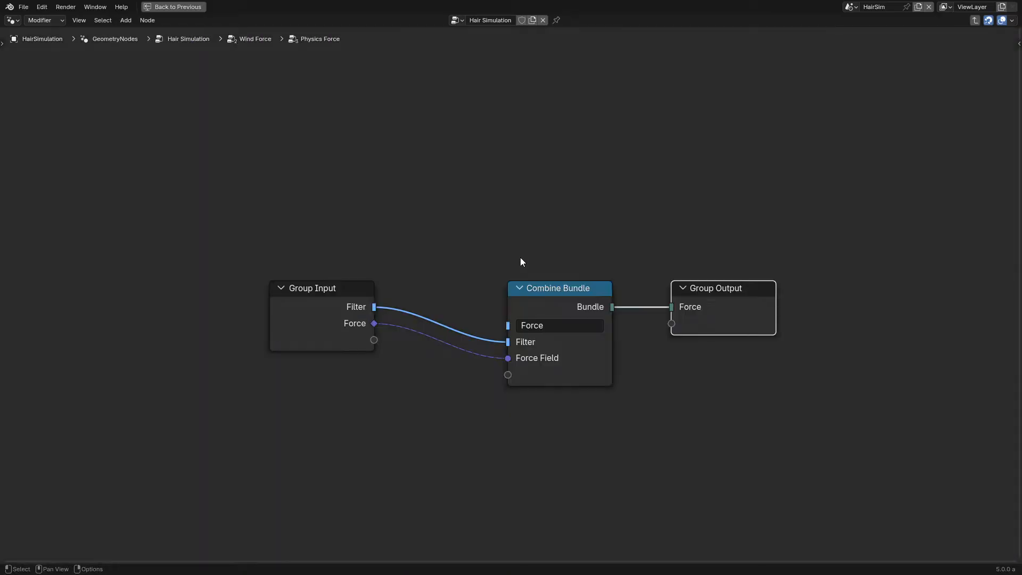
{"action": "middle_click_drag", "start_coordinate": [737, 312], "coordinate": [680, 329]}
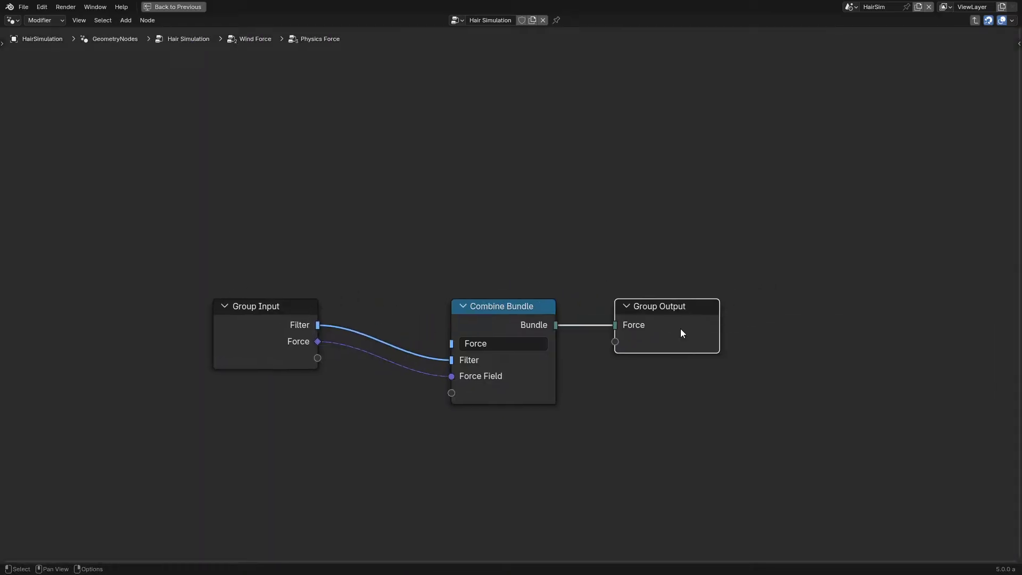
{"action": "key", "text": "Tab"}
{"action": "key", "text": "Tab"}
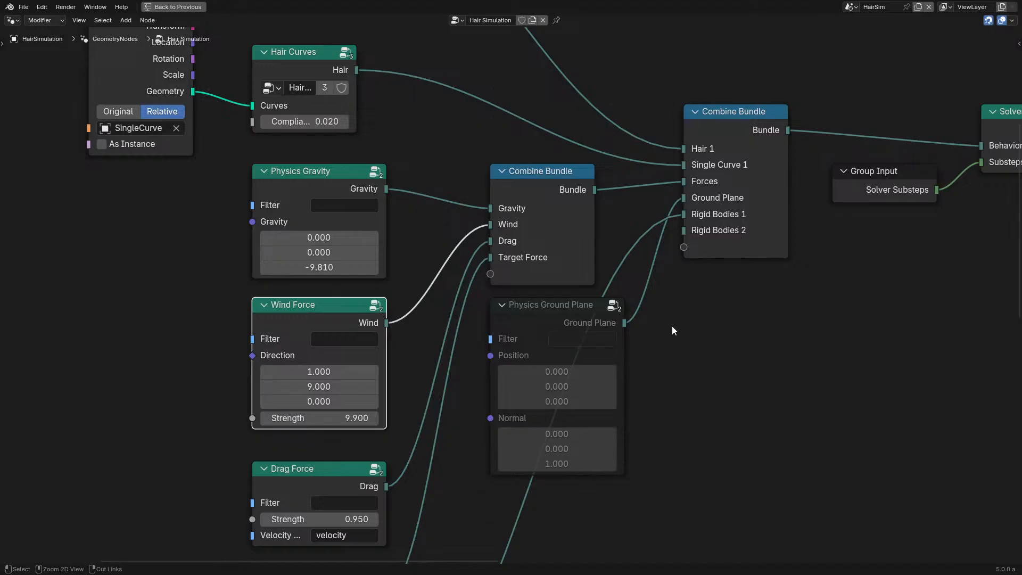
Step: Replay the hair simulation from the start with the viewport visible, and deselect the HairSimulation object
{"action": "key", "text": "ctrl+space"}
{"action": "key", "text": "space"}
{"action": "left_click", "coordinate": [43, 519]}
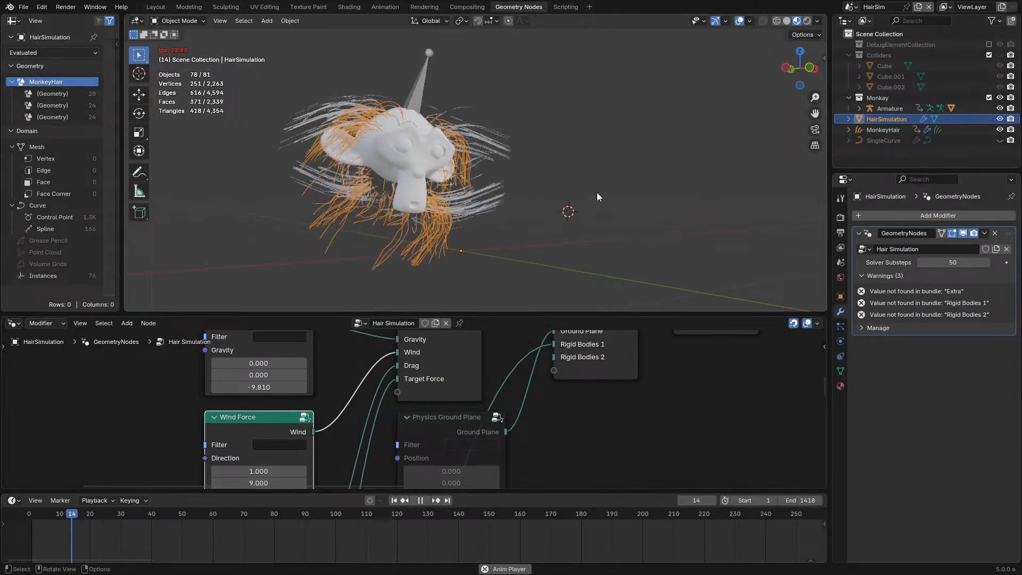
{"action": "left_click", "coordinate": [622, 186]}
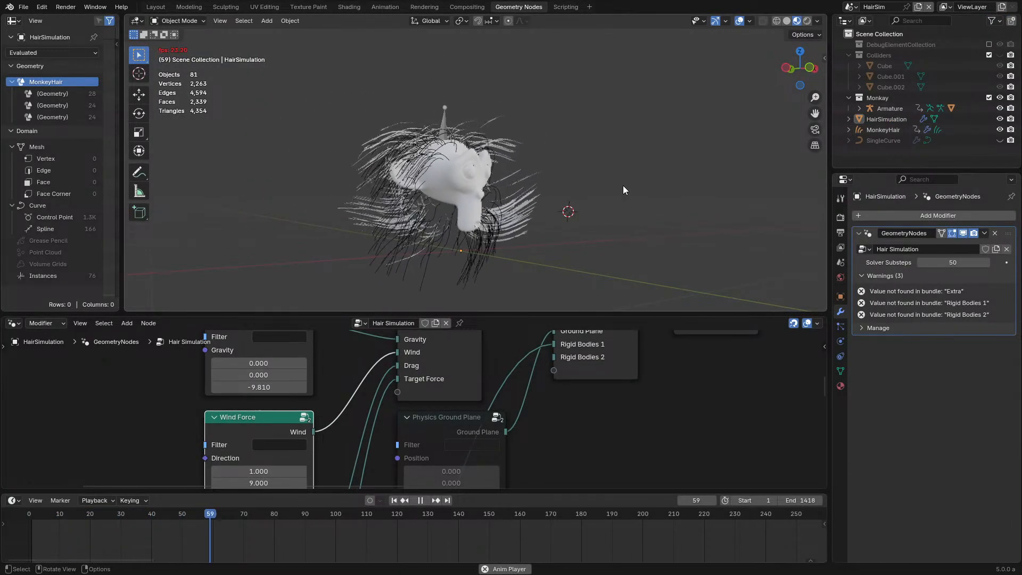
Step: Try different Wind Force direction and strength values during playback, including a strength of -33.6
{"action": "middle_click_drag", "start_coordinate": [347, 426], "coordinate": [388, 337]}
{"action": "left_click_drag", "start_coordinate": [300, 394], "coordinate": [386, 406]}
{"action": "key", "text": "Escape"}
{"action": "key", "text": "Escape"}
{"action": "mouse_move", "coordinate": [299, 419]}
{"action": "left_mouse_down"}
{"action": "mouse_move", "coordinate": [376, 418]}
{"action": "mouse_move", "coordinate": [283, 419]}
{"action": "left_mouse_up"}
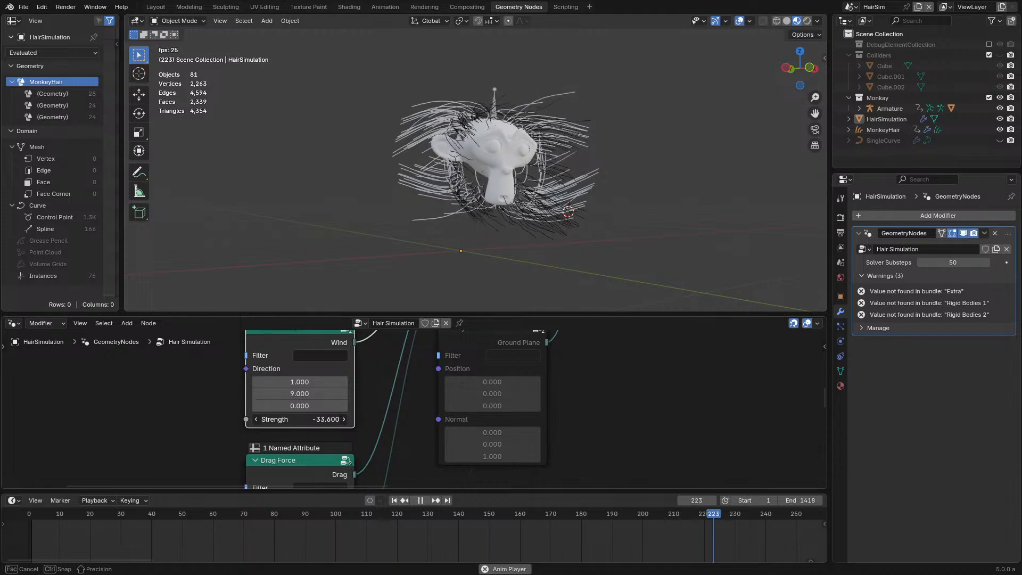
{"action": "key", "text": "Escape"}
Step: Hide the MonkeyHair object, replay the simulation from the start, pause it, and select HairSimulation
{"action": "key", "text": "space"}
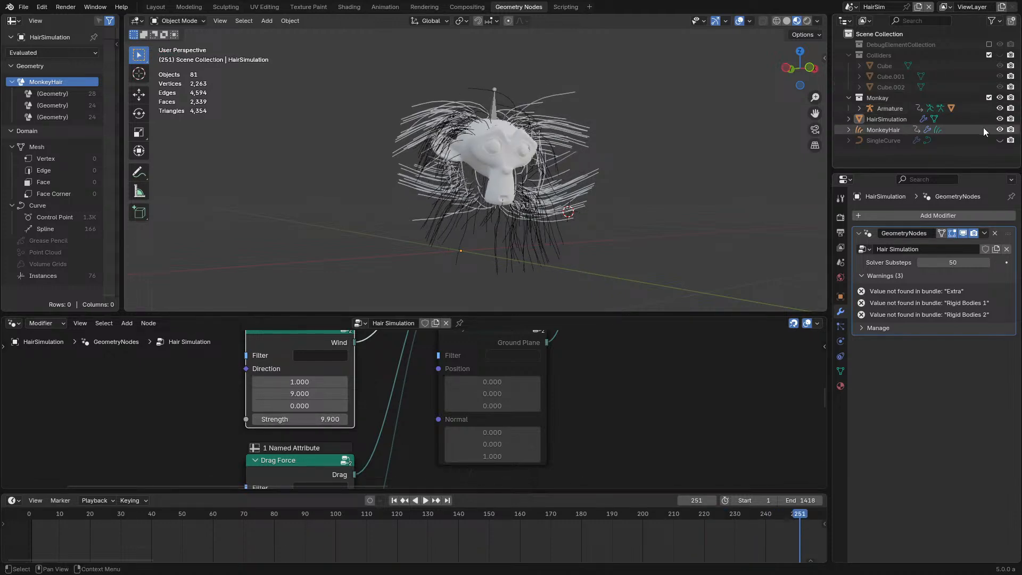
{"action": "left_click", "coordinate": [999, 129]}
{"action": "key", "text": "space"}
{"action": "left_click", "coordinate": [24, 514]}
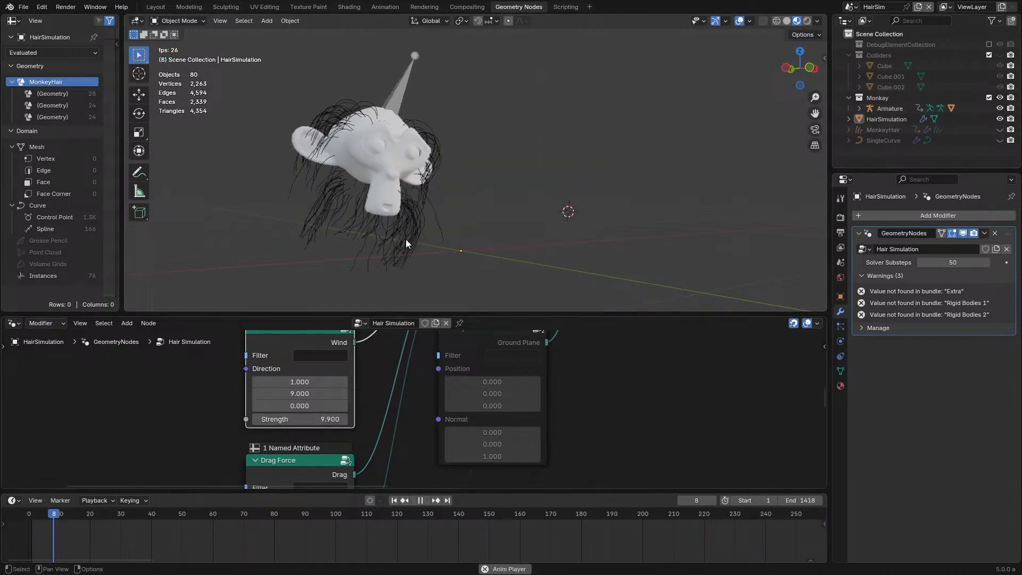
{"action": "key", "text": "space"}
{"action": "left_click", "coordinate": [469, 215]}
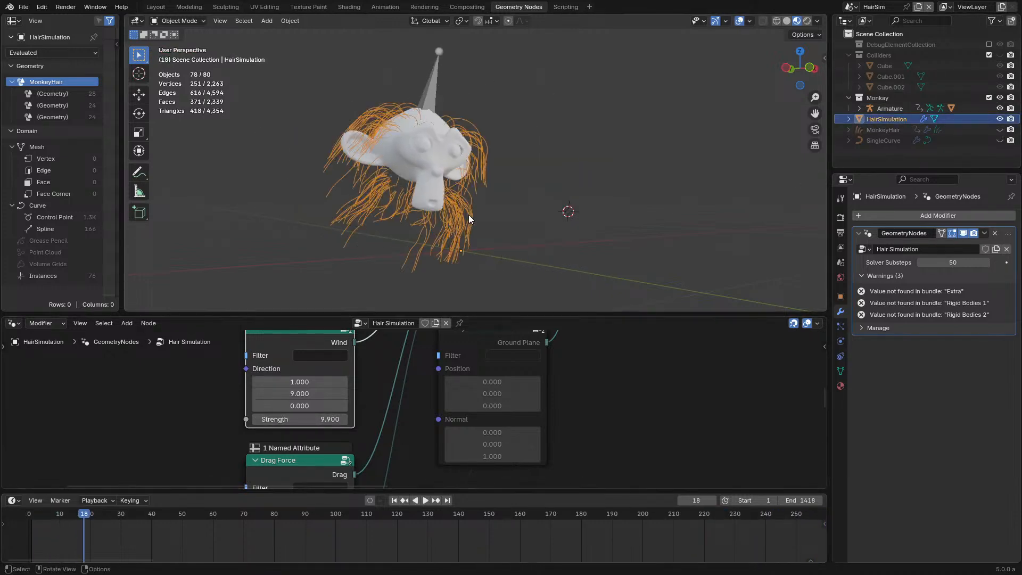
Step: Show MonkeyHair, compare its original curves with the simulated strands up close, and hide it again
{"action": "left_click", "coordinate": [999, 129]}
{"action": "scroll", "coordinate": [604, 128], "scroll_direction": "up", "scroll_amount": 2}
{"action": "middle_click_drag", "start_coordinate": [604, 128], "coordinate": [589, 156]}
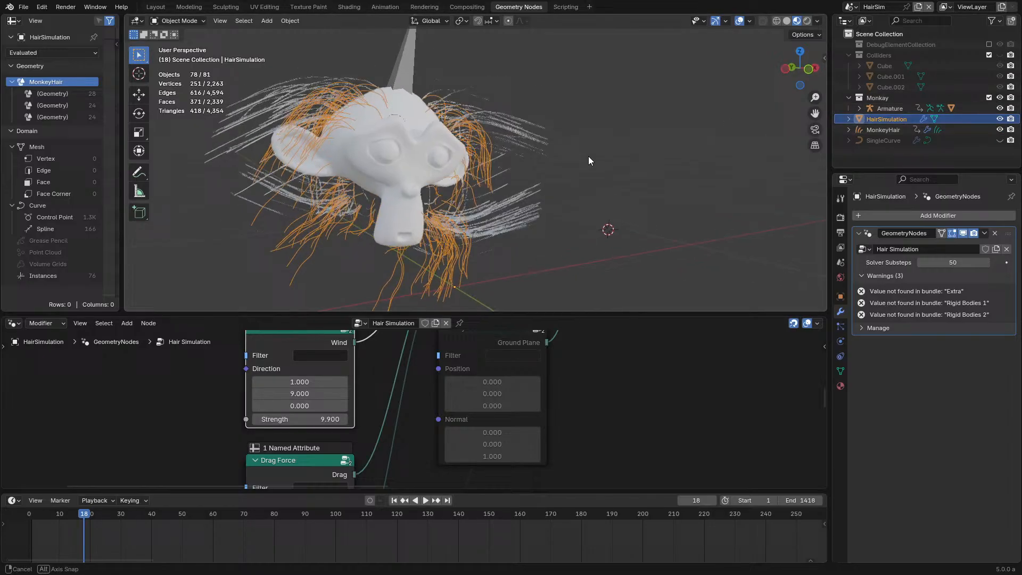
{"action": "left_click", "coordinate": [881, 129]}
{"action": "left_click", "coordinate": [643, 120]}
{"action": "scroll", "coordinate": [643, 119], "scroll_direction": "up", "scroll_amount": 4}
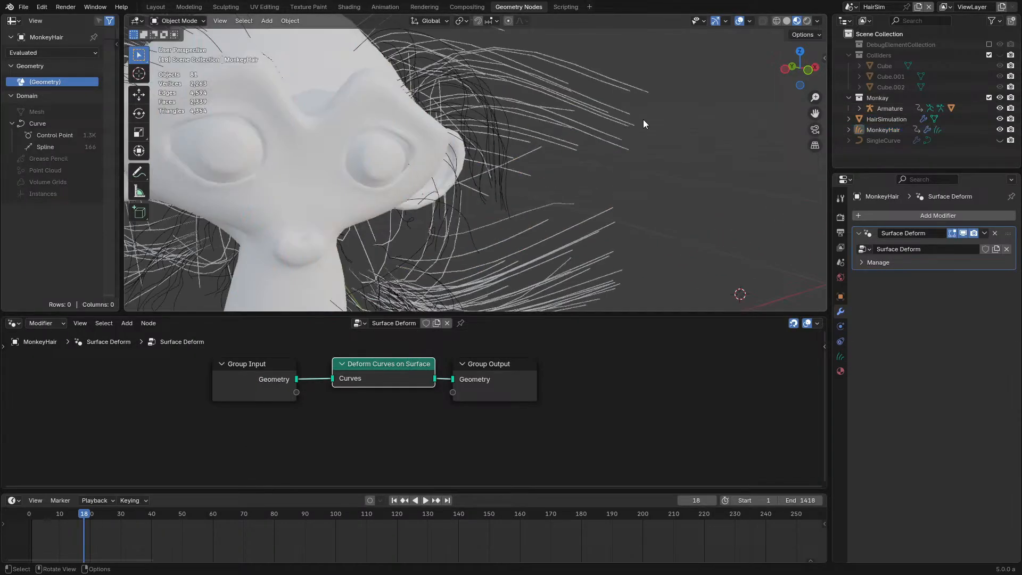
{"action": "middle_click_drag", "start_coordinate": [643, 119], "coordinate": [561, 148]}
{"action": "left_click", "coordinate": [1000, 130]}
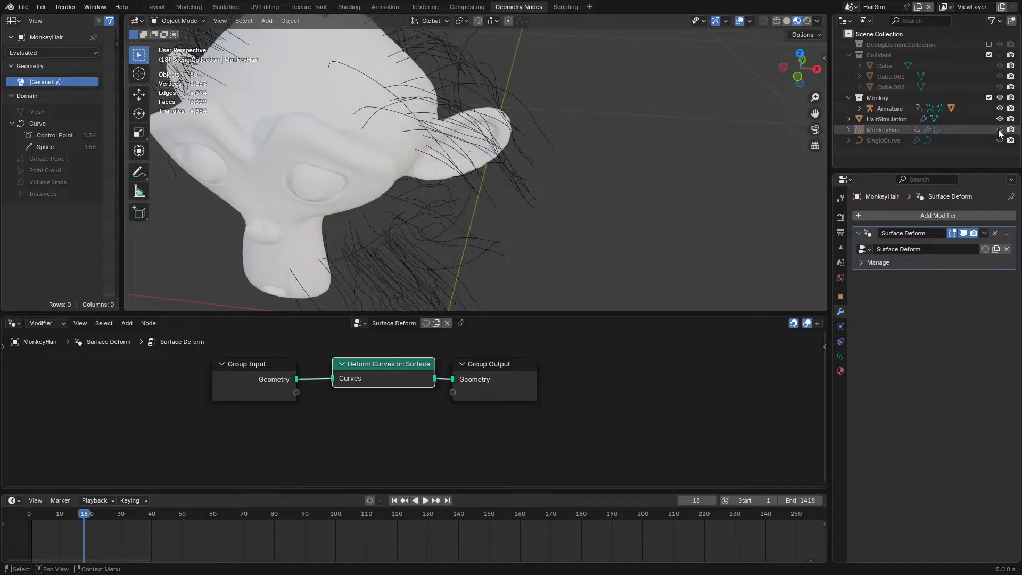
Step: Select the HairSimulation object and examine its simulated strands around the monkey head
{"action": "left_click", "coordinate": [883, 119]}
{"action": "scroll", "coordinate": [371, 193], "scroll_direction": "down", "scroll_amount": 3}
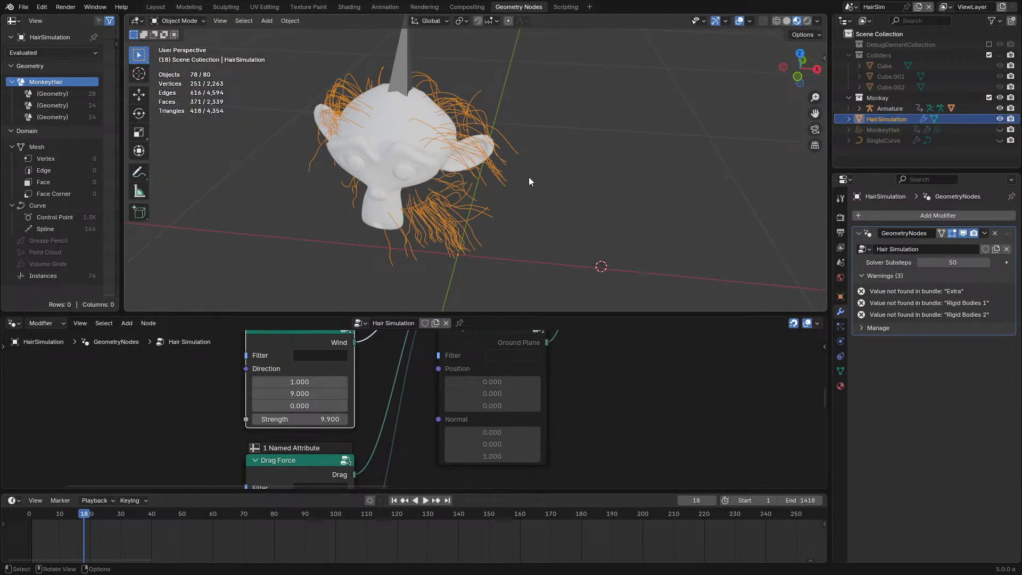
{"action": "scroll", "coordinate": [529, 181], "scroll_direction": "up", "scroll_amount": 3}
{"action": "middle_click_drag", "start_coordinate": [529, 181], "coordinate": [439, 120]}
{"action": "key", "text": "space"}
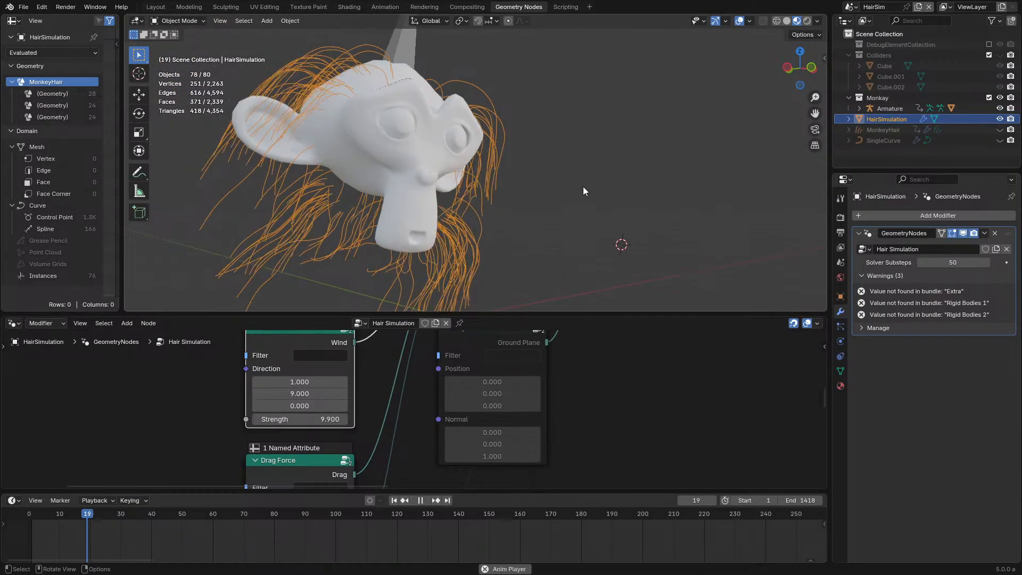
{"action": "key", "text": "space"}
Step: Move the Debug Curve Variables node next to the Separate Bundle node that outputs Geometry in the Hair Simulation tree
{"action": "key", "text": "ctrl+space"}
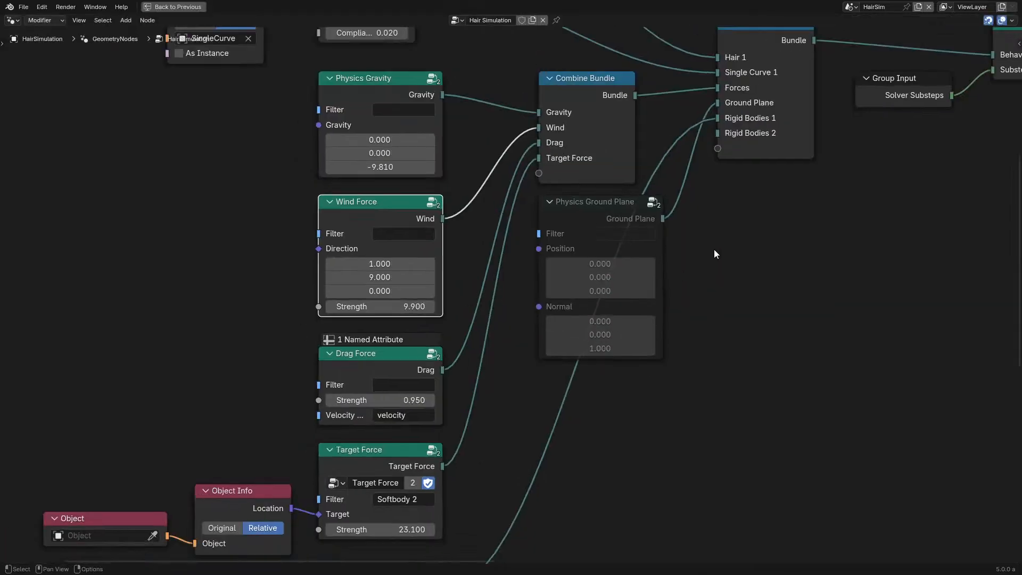
{"action": "key", "text": "Home"}
{"action": "key", "text": "ctrl+space"}
{"action": "key", "text": "space"}
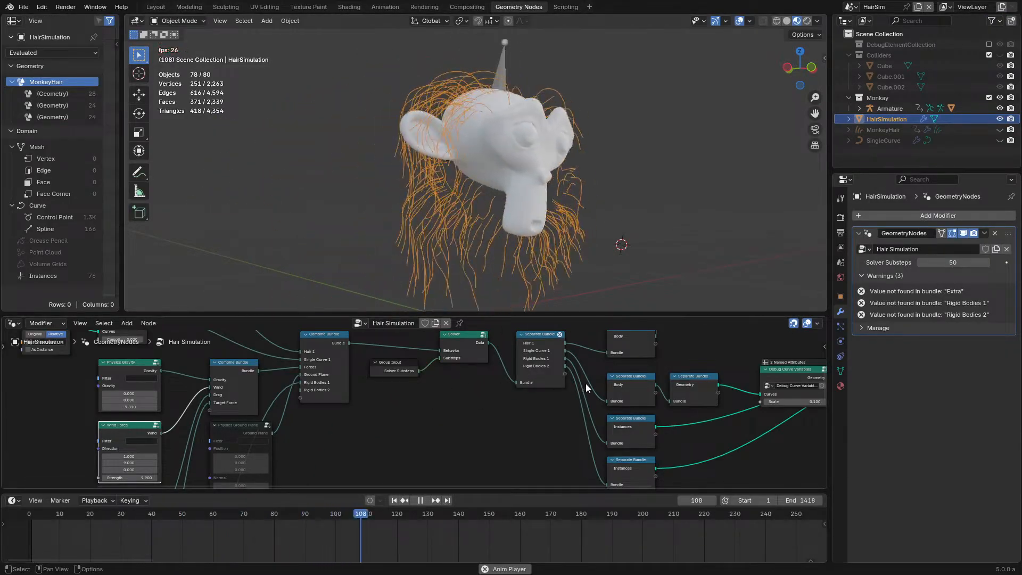
{"action": "middle_click_drag", "start_coordinate": [585, 384], "coordinate": [230, 395]}
{"action": "key", "text": "space"}
{"action": "scroll", "coordinate": [426, 367], "scroll_direction": "up", "scroll_amount": 4}
{"action": "left_click_drag", "start_coordinate": [460, 373], "coordinate": [409, 384]}
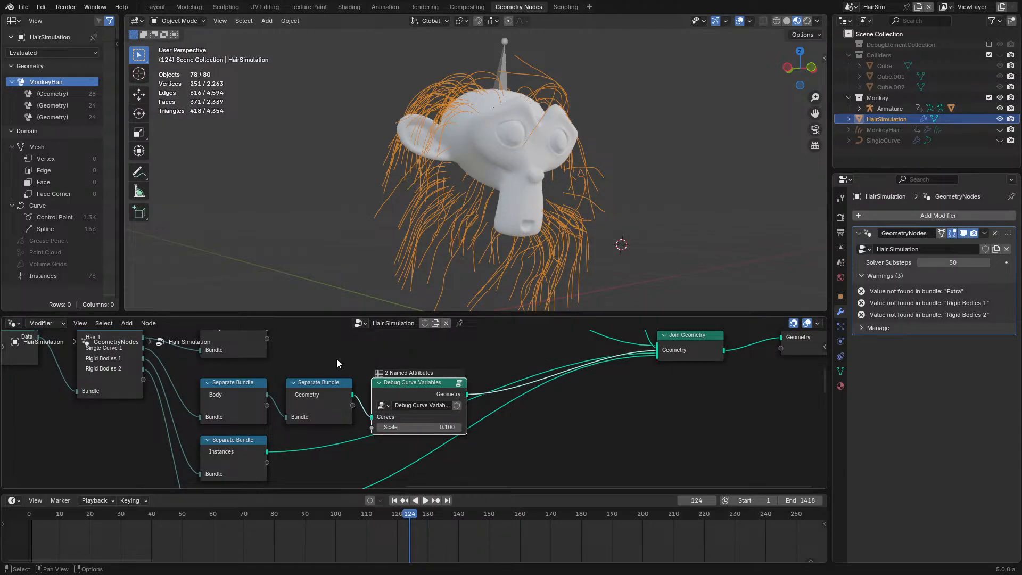
Step: Replay the hair simulation from the start and view the whole monkey head from further away
{"action": "middle_click_drag", "start_coordinate": [289, 375], "coordinate": [410, 348]}
{"action": "key", "text": "space"}
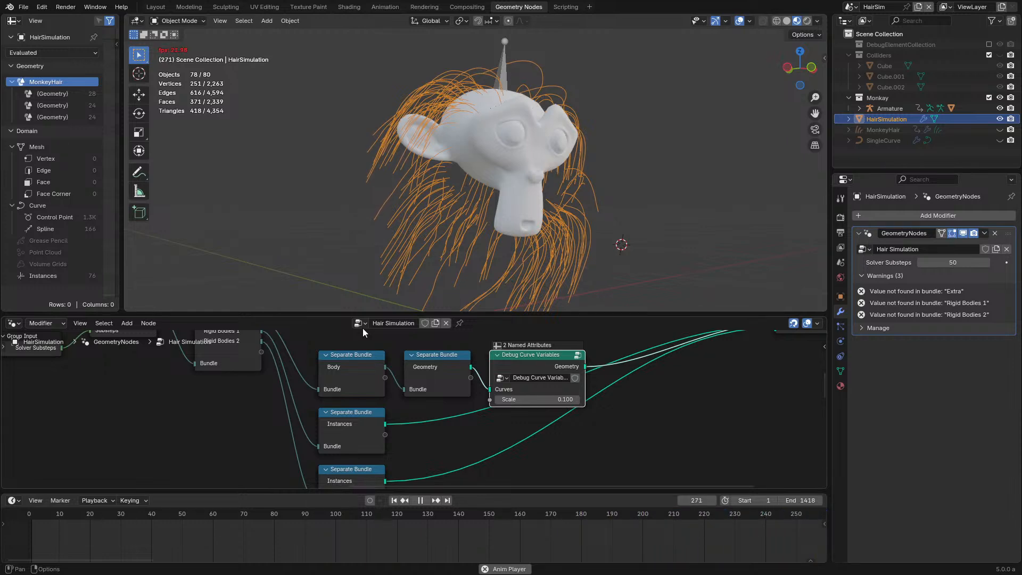
{"action": "left_click", "coordinate": [45, 518]}
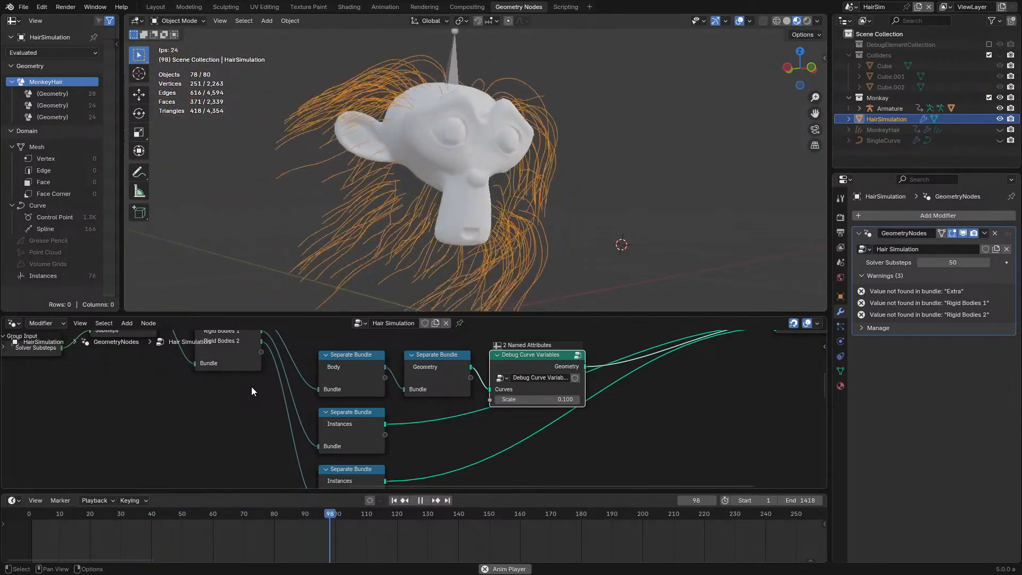
{"action": "middle_click_drag", "start_coordinate": [686, 175], "coordinate": [626, 198]}
{"action": "scroll", "coordinate": [559, 215], "scroll_direction": "down", "scroll_amount": 5}
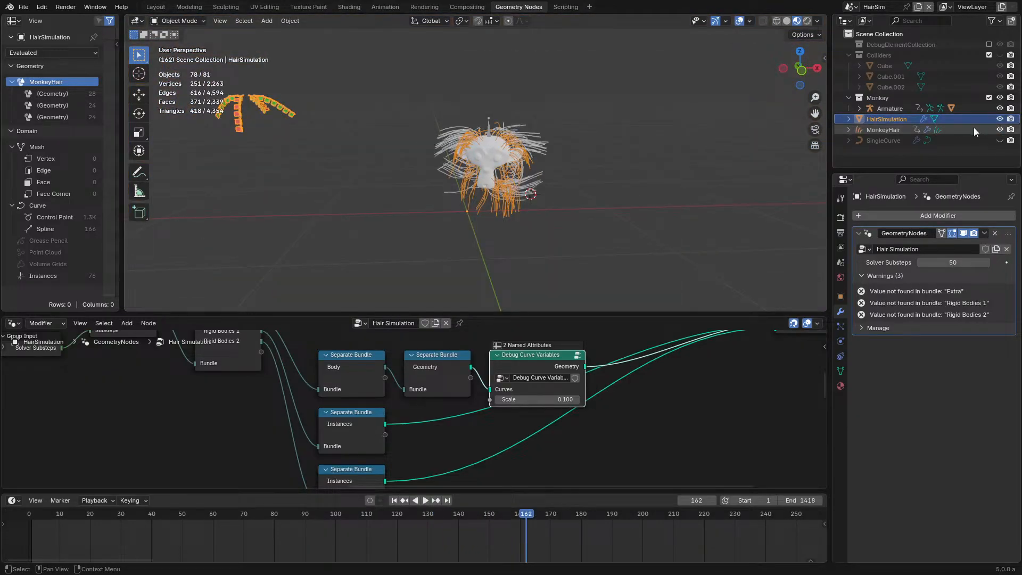
Step: Duplicate all MonkeyHair curves in Edit Mode, rotate the copy around the head, and play the simulation with the denser hair
{"action": "left_click", "coordinate": [888, 130]}
{"action": "key", "text": "Tab"}
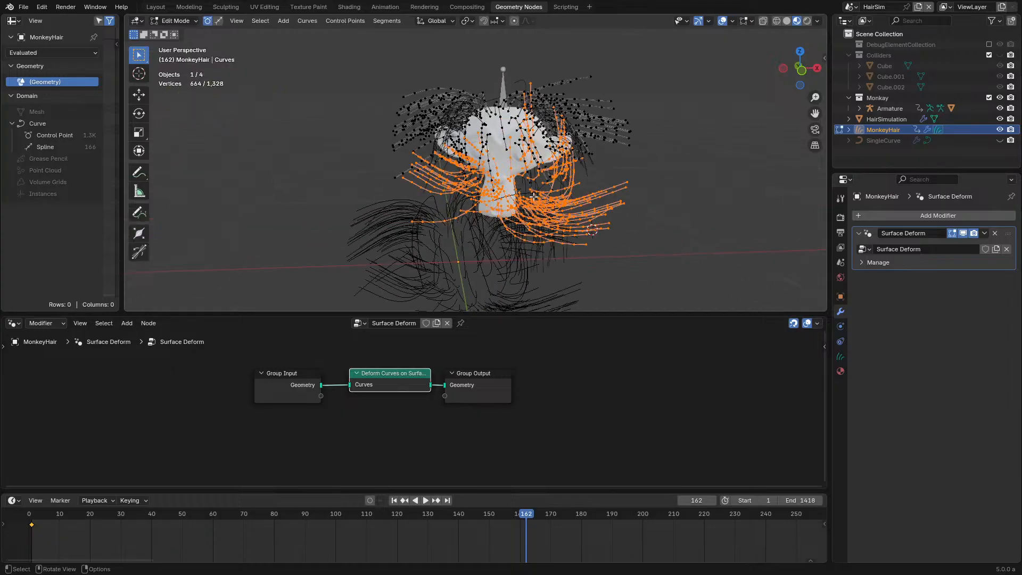
{"action": "key", "text": "shift+d"}
{"action": "key", "text": "r"}
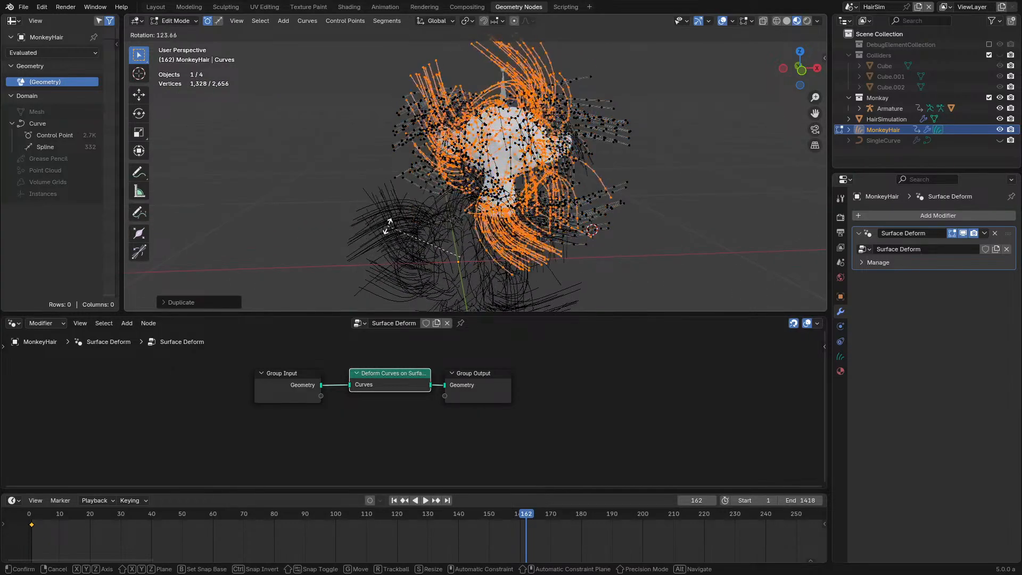
{"action": "left_click", "coordinate": [427, 196]}
{"action": "key", "text": "space"}
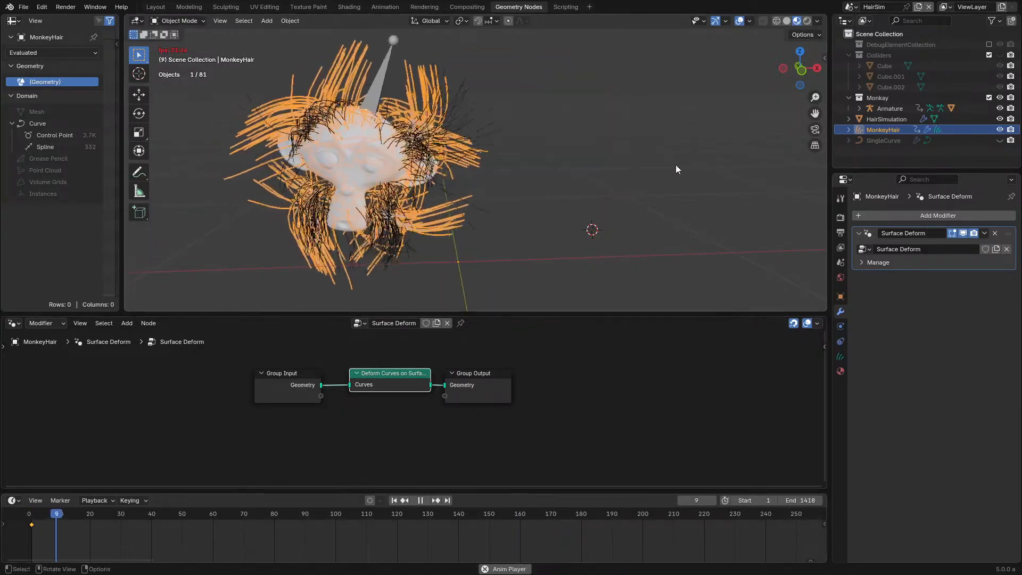
Step: Browse the Hair modifier categories available for MonkeyHair while the simulation plays, without adding one
{"action": "left_click", "coordinate": [676, 164]}
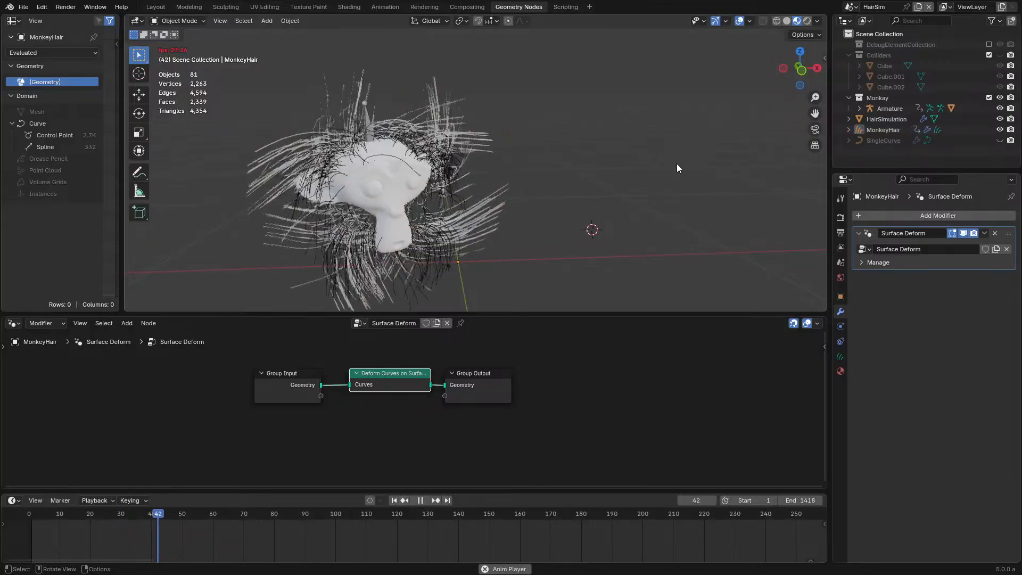
{"action": "left_click", "coordinate": [957, 215]}
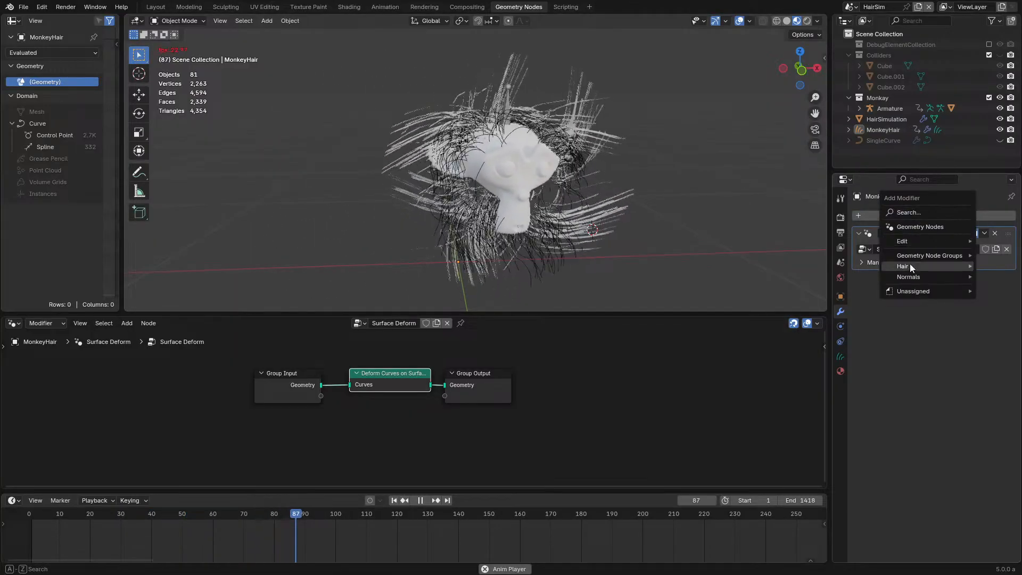
{"action": "mouse_move", "coordinate": [908, 266]}
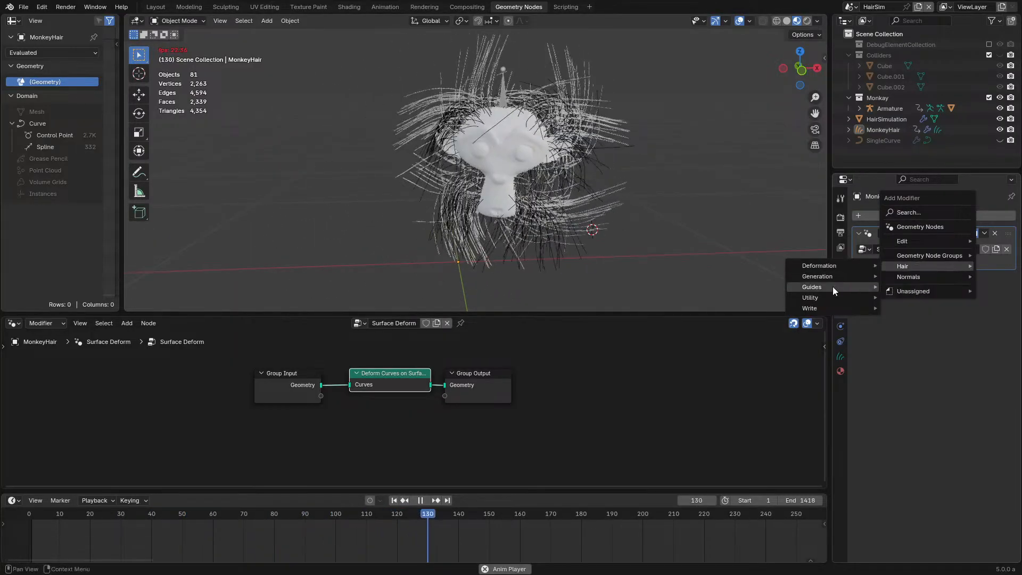
{"action": "mouse_move", "coordinate": [833, 286]}
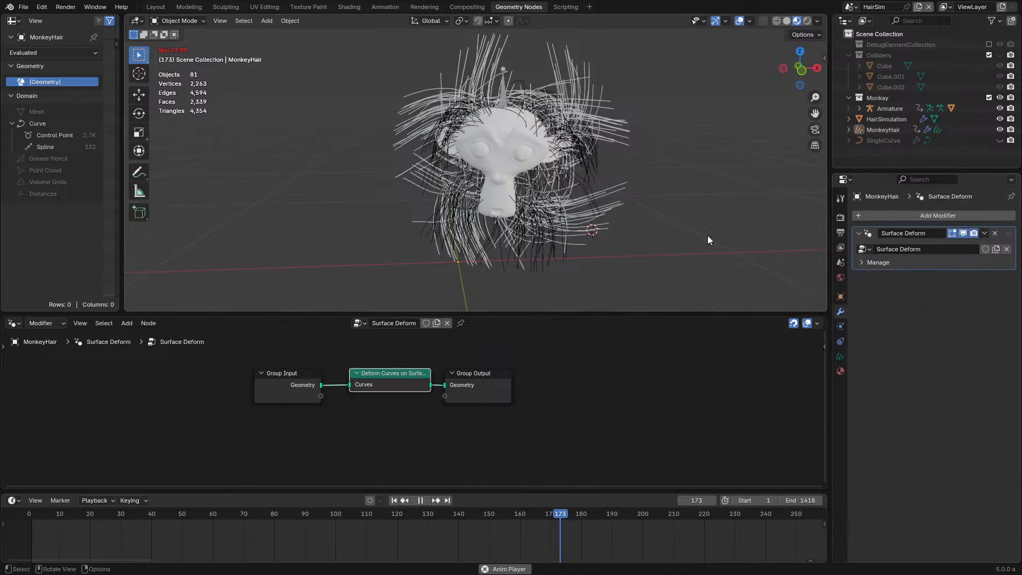
{"action": "middle_click_drag", "start_coordinate": [670, 184], "coordinate": [525, 215]}
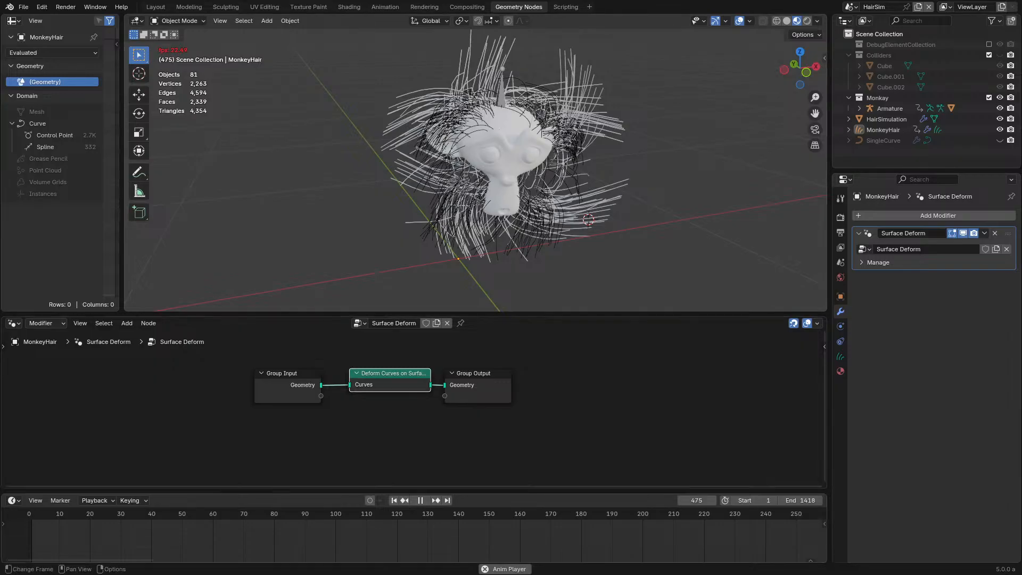
Step: Restart the simulation from the beginning, hide the MonkeyHair object, and continue playback
{"action": "left_click", "coordinate": [27, 513]}
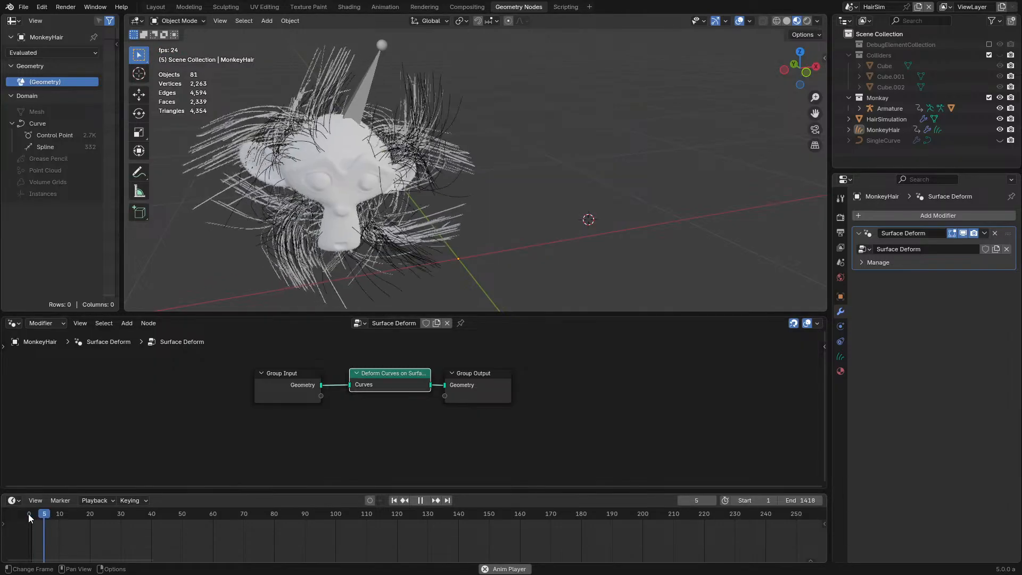
{"action": "middle_click_drag", "start_coordinate": [430, 181], "coordinate": [537, 222]}
{"action": "key", "text": "space"}
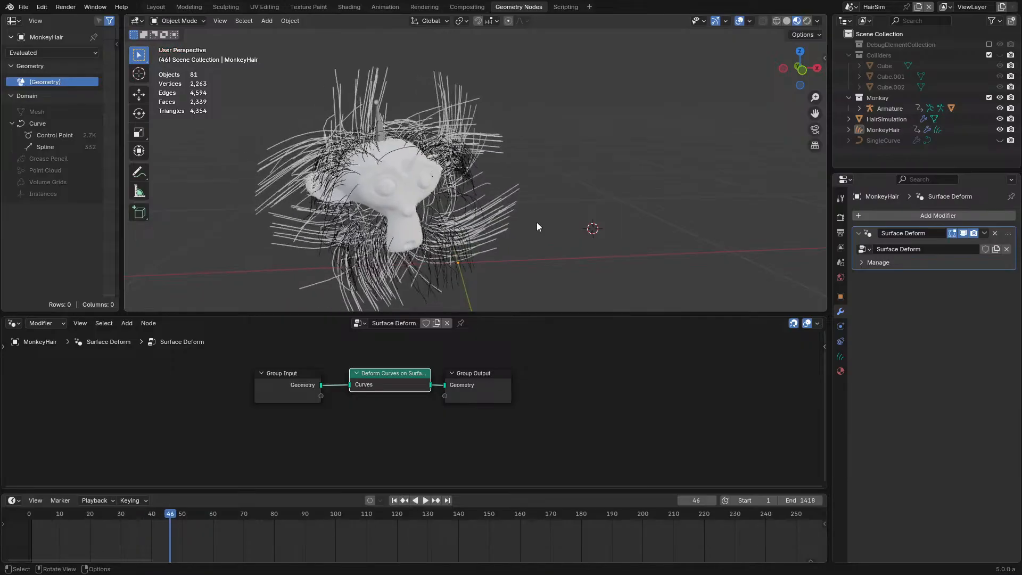
{"action": "left_click", "coordinate": [509, 215]}
{"action": "key", "text": "h"}
{"action": "key", "text": "space"}
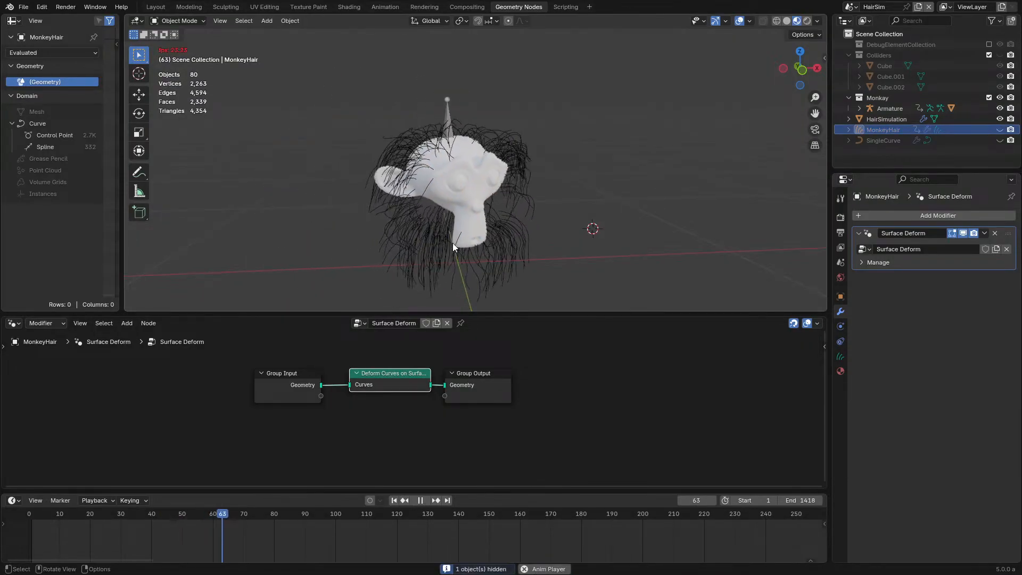
Step: Select HairSimulation, pause playback, and examine the force nodes and Combine Bundle connections in an enlarged node editor
{"action": "left_click", "coordinate": [446, 219]}
{"action": "key", "text": "space"}
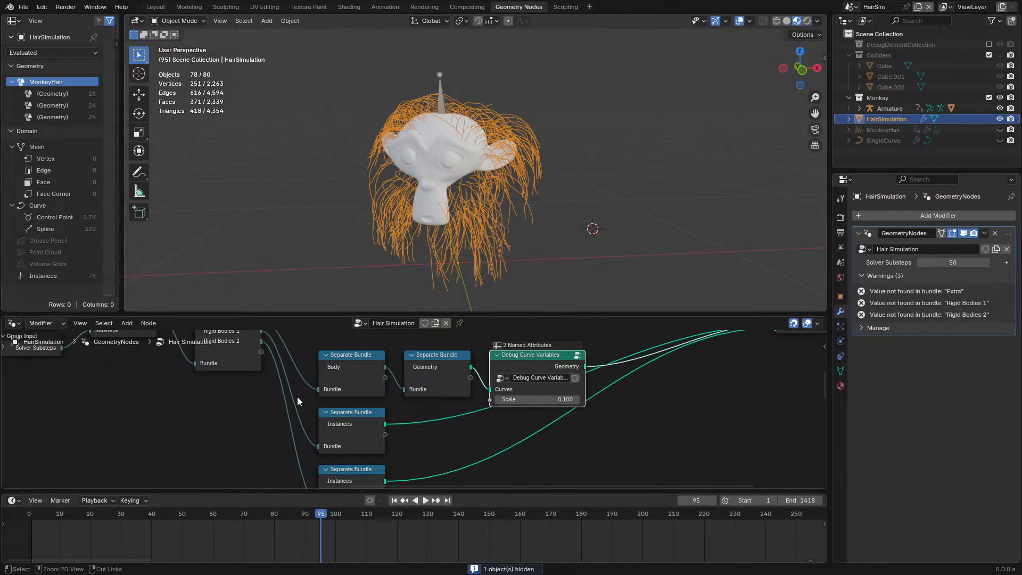
{"action": "key", "text": "ctrl+space"}
{"action": "scroll", "coordinate": [307, 310], "scroll_direction": "down", "scroll_amount": 4}
{"action": "middle_click_drag", "start_coordinate": [310, 243], "coordinate": [445, 319]}
{"action": "scroll", "coordinate": [422, 279], "scroll_direction": "up", "scroll_amount": 3}
{"action": "middle_click_drag", "start_coordinate": [423, 274], "coordinate": [623, 265]}
{"action": "middle_click_drag", "start_coordinate": [304, 262], "coordinate": [566, 220]}
{"action": "middle_click_drag", "start_coordinate": [387, 280], "coordinate": [401, 202]}
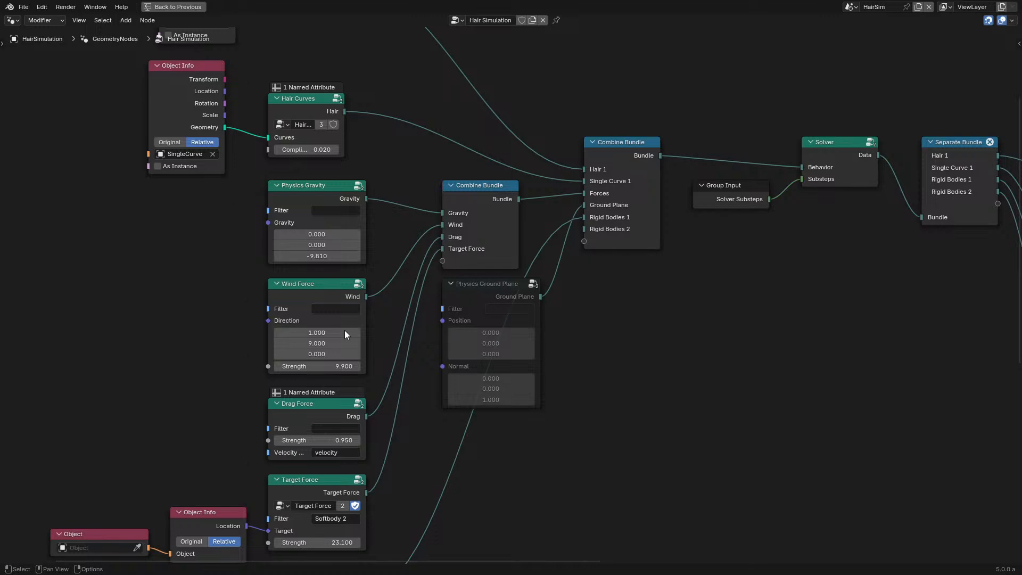
Step: Examine the Target Force, collider Rigid Bodies and Random Balls nodes, and restore the editor layout
{"action": "middle_click_drag", "start_coordinate": [344, 330], "coordinate": [390, 207]}
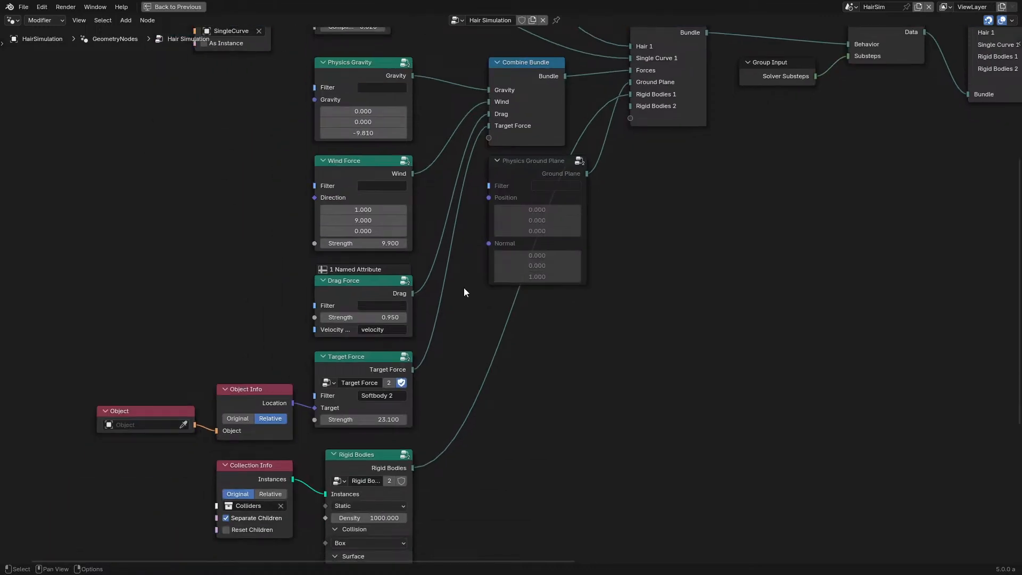
{"action": "middle_click_drag", "start_coordinate": [464, 292], "coordinate": [495, 135]}
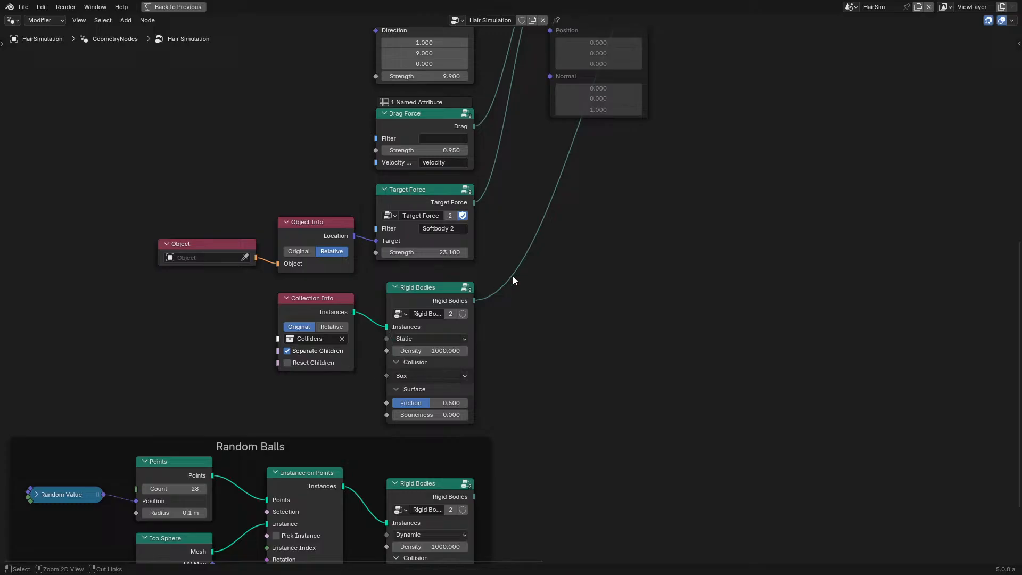
{"action": "key", "text": "ctrl+space"}
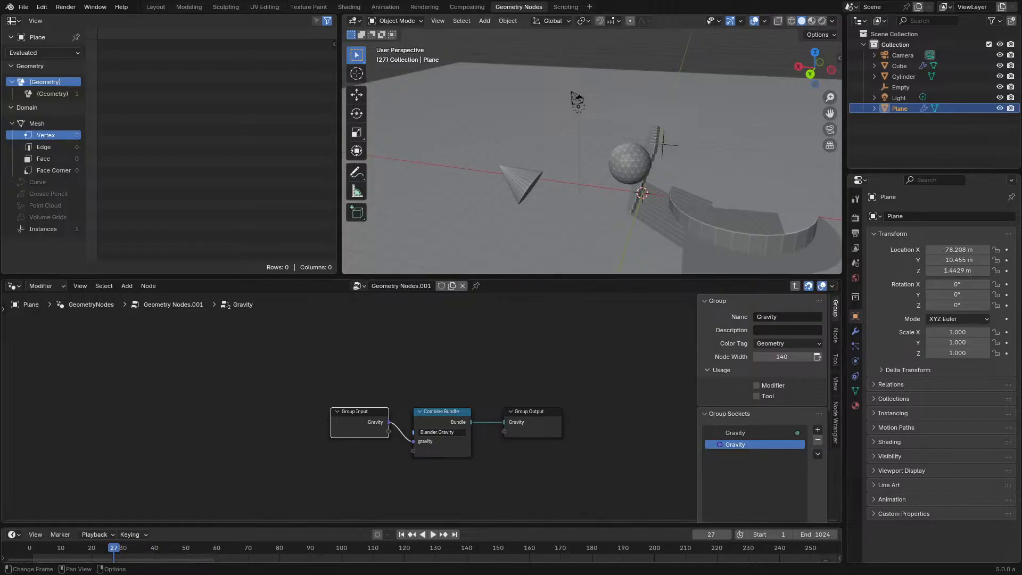
Step: Rewind to frame 0, play the rigid and soft body simulation from another angle, and pause it
{"action": "left_click", "coordinate": [29, 547]}
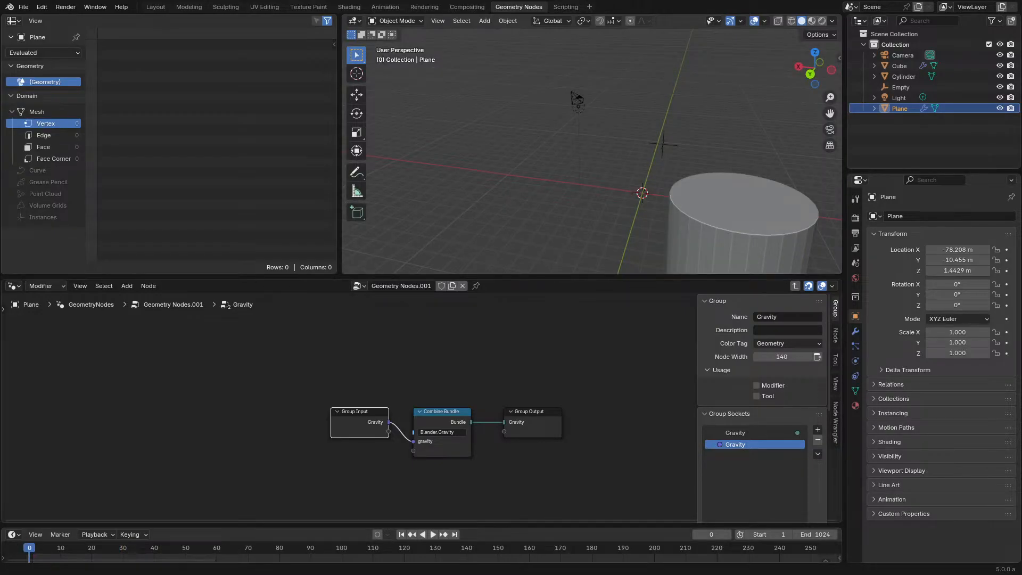
{"action": "key", "text": "space"}
{"action": "middle_click_drag", "start_coordinate": [641, 199], "coordinate": [576, 187]}
{"action": "key", "text": "space"}
Step: Set the viewport cavity type to Both with a world-space valley of 2.5, and raise both ridge strengths
{"action": "left_click", "coordinate": [765, 21]}
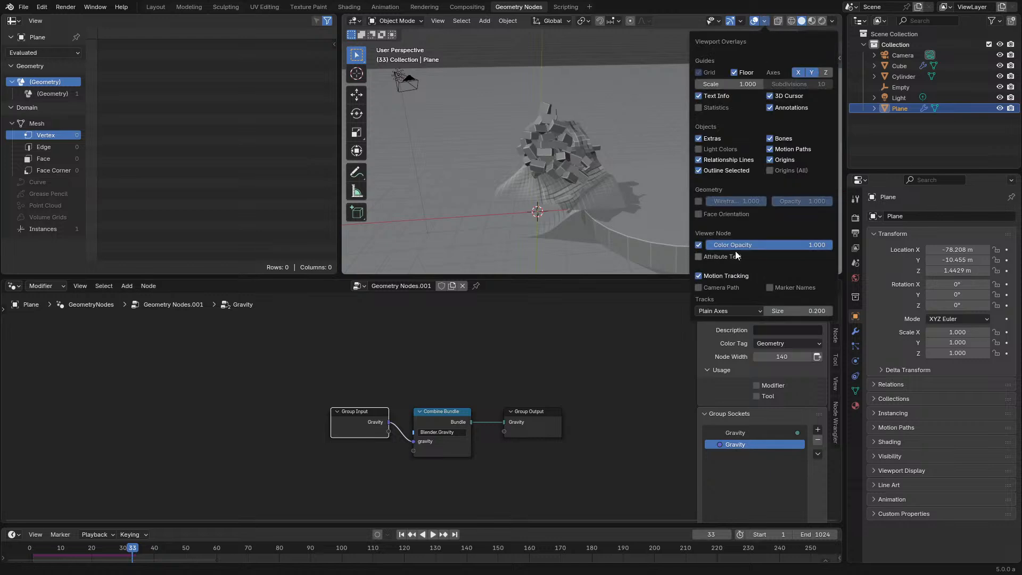
{"action": "left_click", "coordinate": [831, 23]}
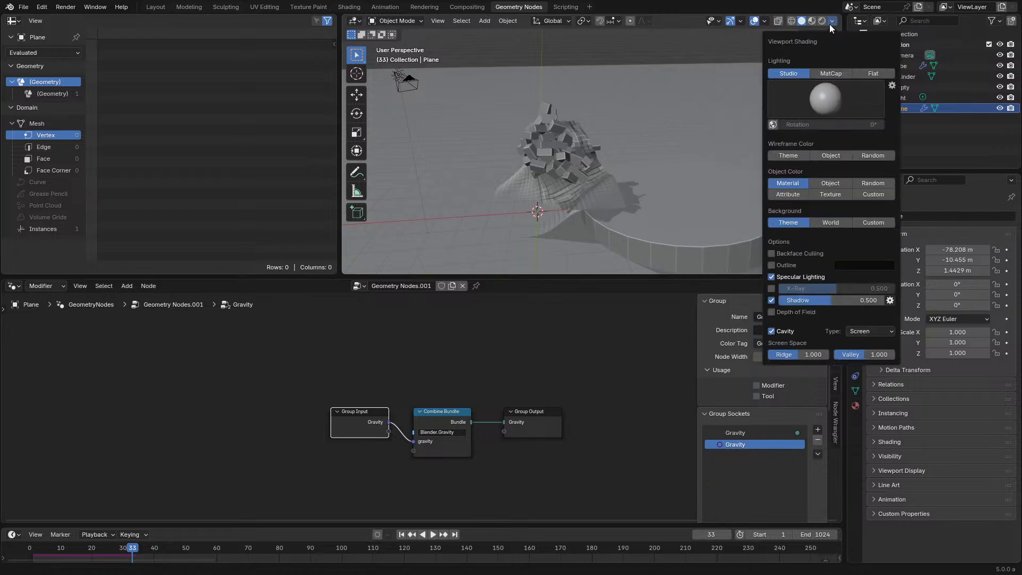
{"action": "left_click", "coordinate": [858, 341]}
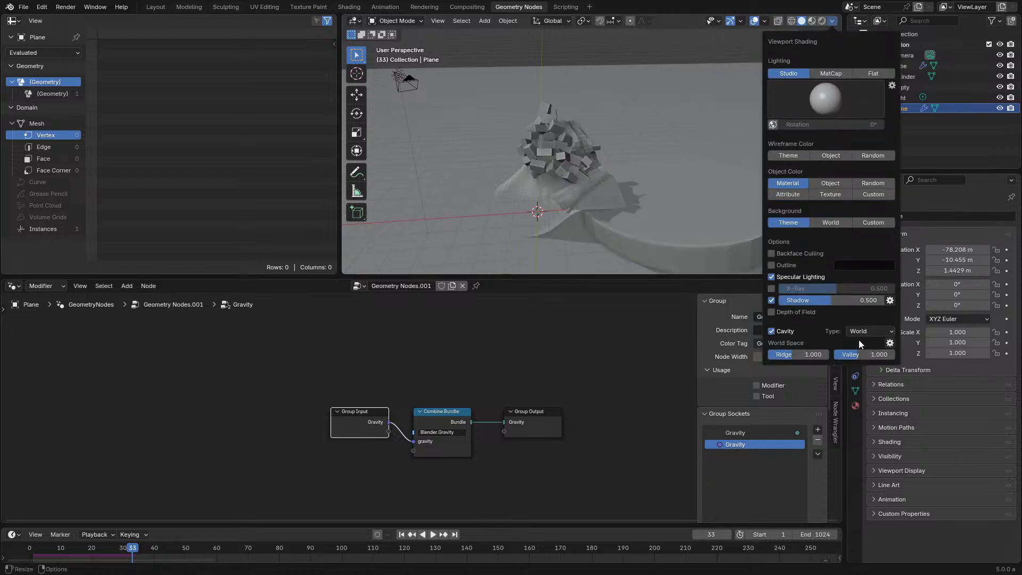
{"action": "left_click", "coordinate": [859, 368]}
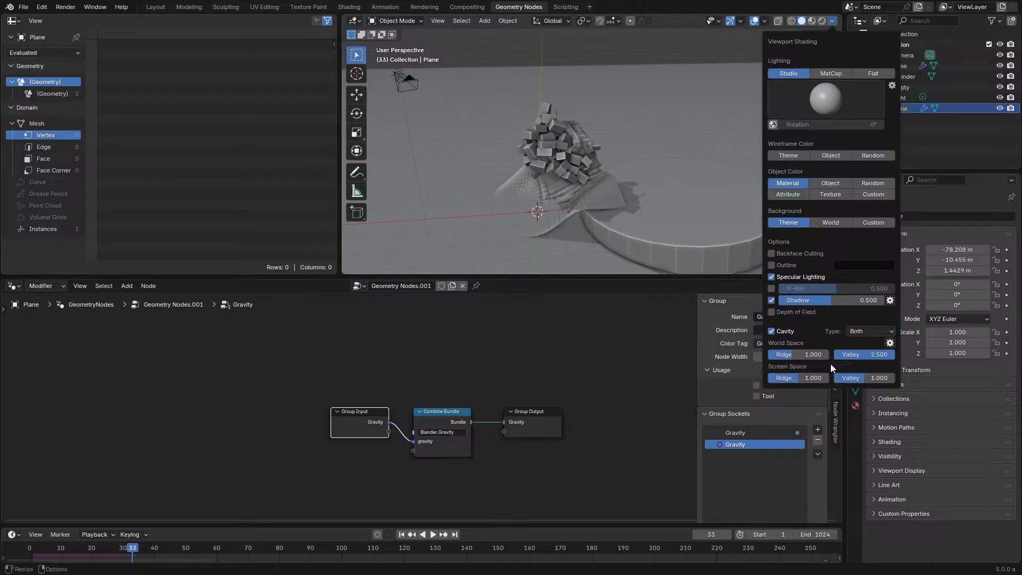
{"action": "left_click_drag", "start_coordinate": [799, 355], "coordinate": [814, 354]}
{"action": "left_click_drag", "start_coordinate": [804, 377], "coordinate": [821, 378]}
Step: Play the simulation further with the new viewport shading, viewing it from another side, and pause it
{"action": "middle_click_drag", "start_coordinate": [603, 181], "coordinate": [700, 167]}
{"action": "scroll", "coordinate": [699, 167], "scroll_direction": "down", "scroll_amount": 1}
{"action": "middle_click_drag", "start_coordinate": [602, 223], "coordinate": [679, 168], "text": "shift"}
{"action": "key", "text": "space"}
{"action": "key", "text": "space"}
Step: Select the simulation Cube and show its node tree in an enlarged node editor without the sidebar
{"action": "left_click", "coordinate": [599, 185]}
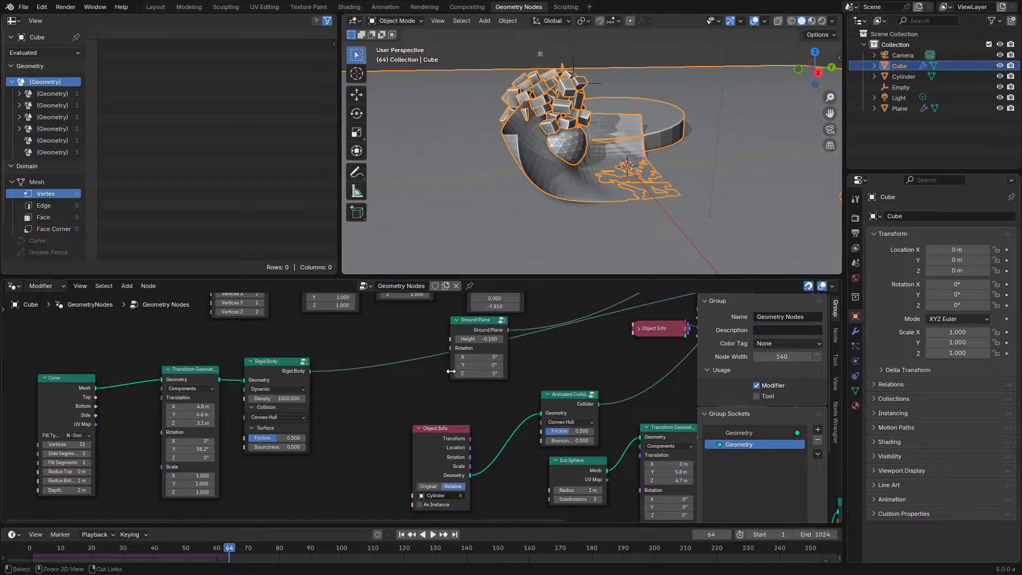
{"action": "key", "text": "ctrl+space"}
{"action": "key", "text": "n"}
{"action": "scroll", "coordinate": [501, 286], "scroll_direction": "down", "scroll_amount": 7}
{"action": "middle_click_drag", "start_coordinate": [650, 248], "coordinate": [485, 152]}
{"action": "scroll", "coordinate": [453, 266], "scroll_direction": "up", "scroll_amount": 2}
Step: Move the Merge by Distance soft body branch away from the other nodes and join it into a frame
{"action": "left_click_drag", "start_coordinate": [361, 500], "coordinate": [777, 316]}
{"action": "left_click_drag", "start_coordinate": [737, 286], "coordinate": [337, 414]}
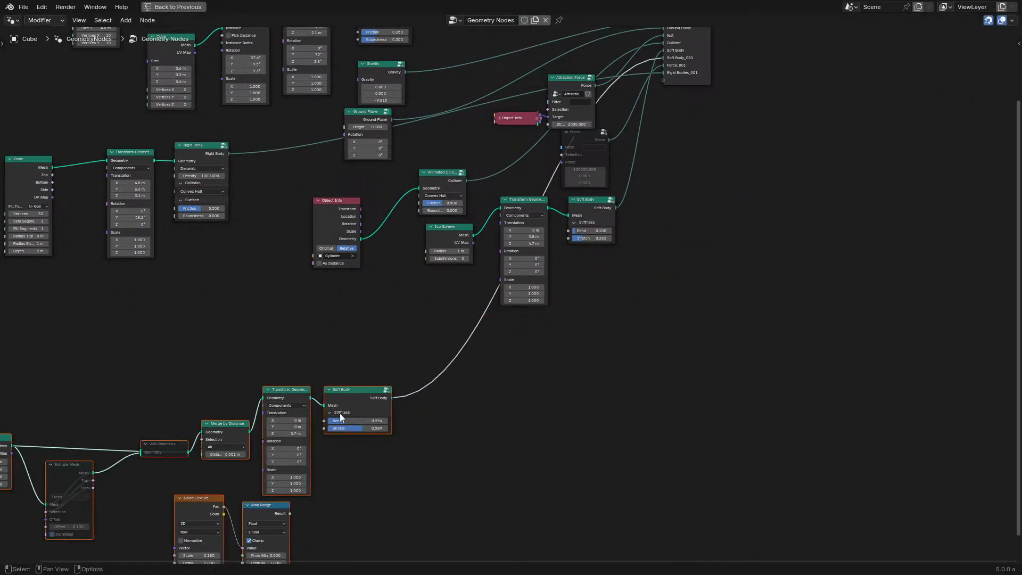
{"action": "key", "text": "ctrl+j"}
Step: Enclose the Cone, Transform Geometry and Rigid Body nodes in a frame without a label
{"action": "middle_click_drag", "start_coordinate": [283, 290], "coordinate": [479, 425]}
{"action": "key", "text": "a"}
{"action": "key", "text": "a"}
{"action": "key", "text": "c"}
{"action": "mouse_move", "coordinate": [251, 301]}
{"action": "left_mouse_down"}
{"action": "mouse_move", "coordinate": [302, 322]}
{"action": "mouse_move", "coordinate": [462, 343]}
{"action": "left_mouse_up"}
{"action": "right_click", "coordinate": [462, 343]}
{"action": "key", "text": "f"}
{"action": "key", "text": "Escape"}
Step: Frame the Grid, Cube, Instance on Points and Rigid Bodies branch, and delete the unused Group Input node
{"action": "left_click_drag", "start_coordinate": [209, 108], "coordinate": [458, 259]}
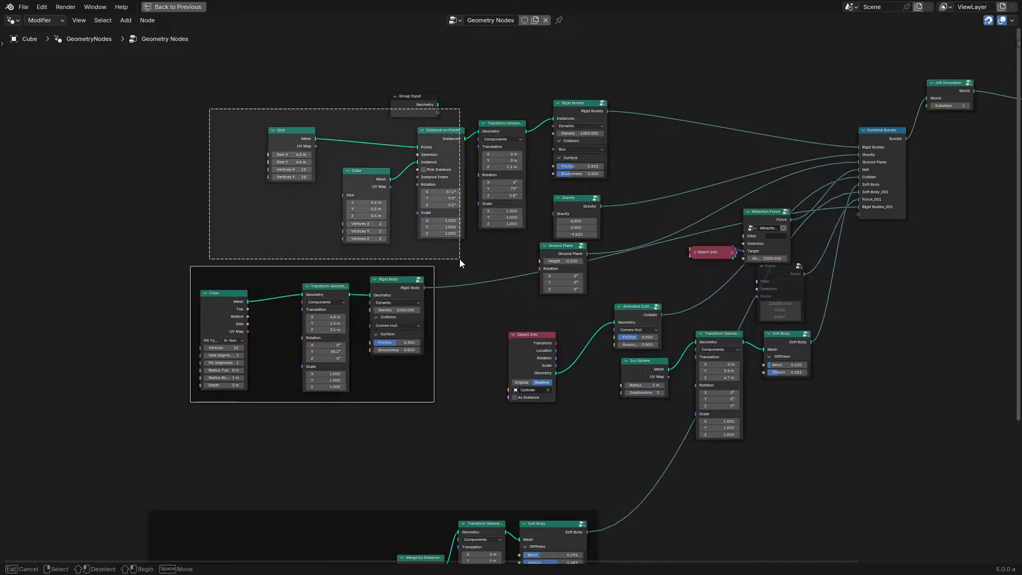
{"action": "left_click", "coordinate": [502, 149], "text": "shift"}
{"action": "left_click", "coordinate": [603, 115], "text": "shift"}
{"action": "key", "text": "f"}
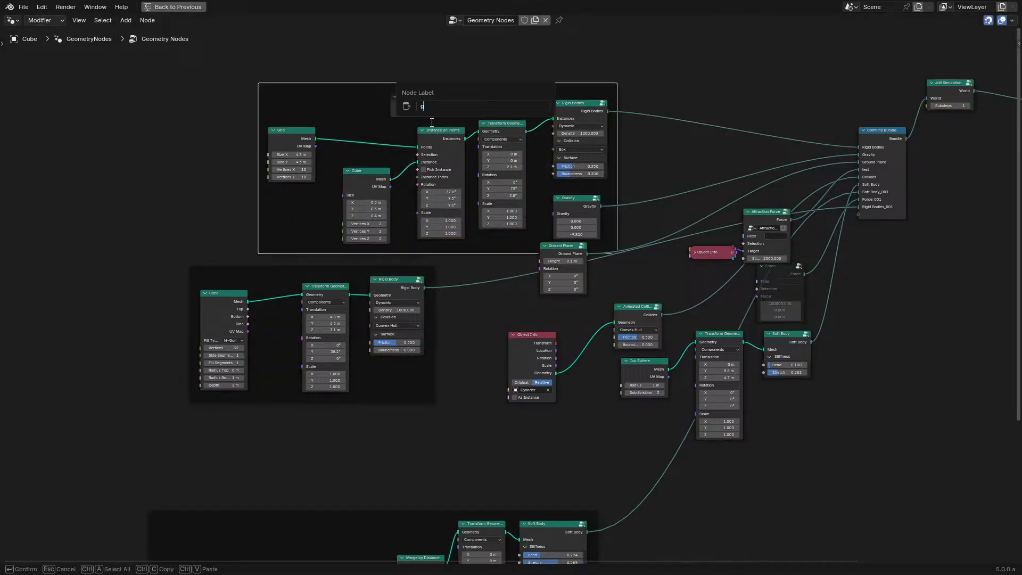
{"action": "key", "text": "Escape"}
{"action": "left_click", "coordinate": [414, 110]}
{"action": "key", "text": "x"}
Step: Spread out the instanced cubes, cone and cloth frames, moving them farther from the Combine Bundle node
{"action": "left_click_drag", "start_coordinate": [282, 140], "coordinate": [355, 113]}
{"action": "left_click_drag", "start_coordinate": [466, 93], "coordinate": [255, 52]}
{"action": "left_click_drag", "start_coordinate": [399, 268], "coordinate": [263, 232]}
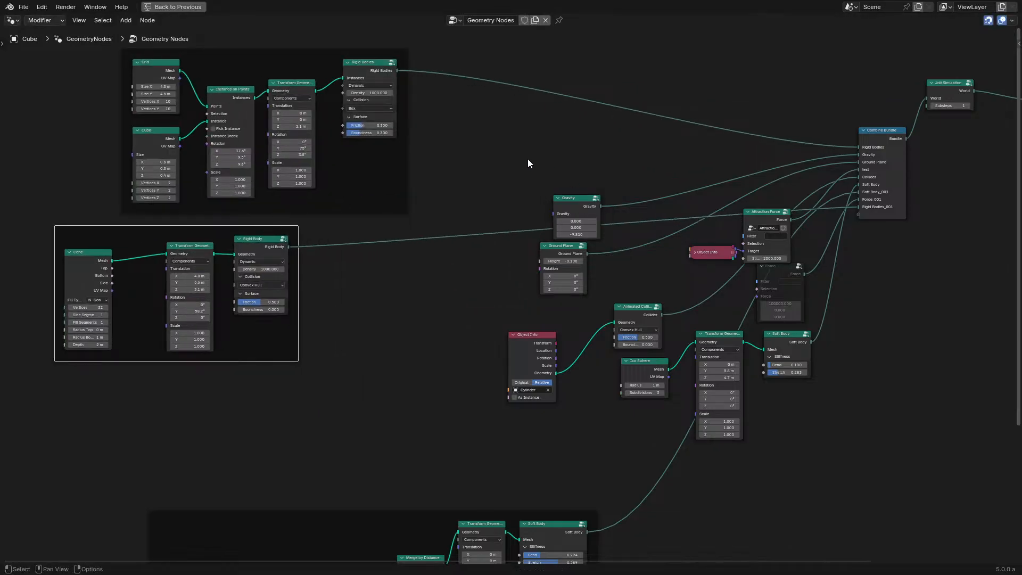
{"action": "scroll", "coordinate": [527, 293], "scroll_direction": "up", "scroll_amount": 1}
{"action": "middle_click_drag", "start_coordinate": [439, 313], "coordinate": [459, 156]}
{"action": "left_click_drag", "start_coordinate": [545, 373], "coordinate": [274, 247]}
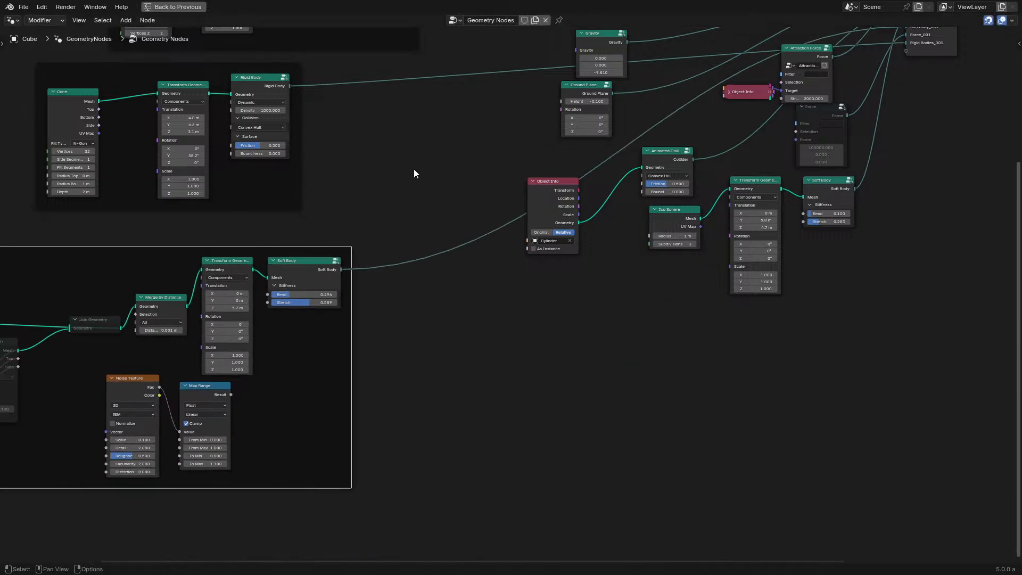
Step: Move the Cylinder's Object Info and Animated Collider nodes beside the cloth branch and enclose them in a frame
{"action": "middle_click_drag", "start_coordinate": [582, 175], "coordinate": [474, 333]}
{"action": "scroll", "coordinate": [475, 333], "scroll_direction": "up", "scroll_amount": 2}
{"action": "left_click", "coordinate": [435, 365]}
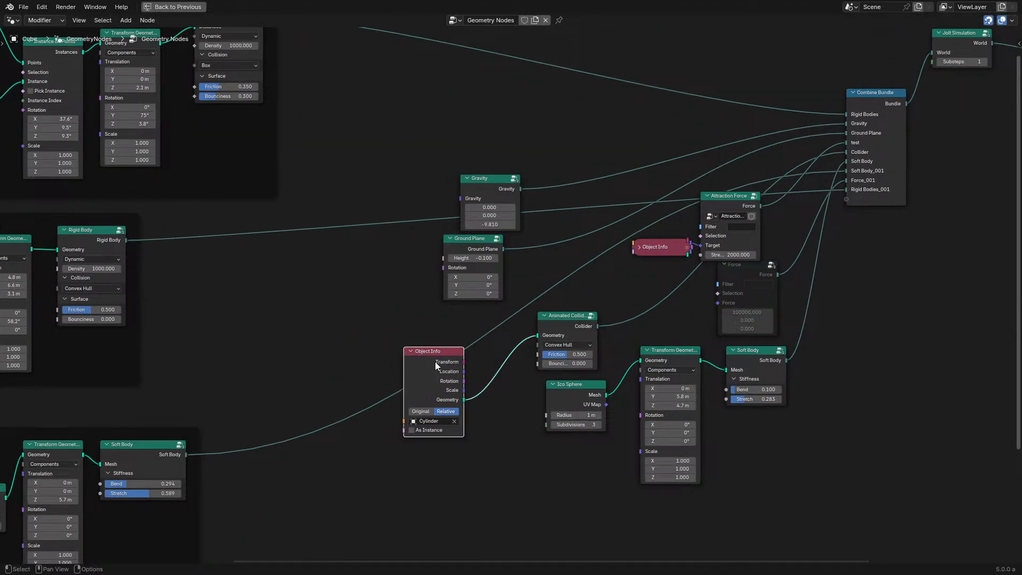
{"action": "left_click", "coordinate": [589, 316], "text": "shift"}
{"action": "mouse_move", "coordinate": [574, 325]}
{"action": "left_mouse_down"}
{"action": "mouse_move", "coordinate": [452, 411]}
{"action": "mouse_move", "coordinate": [389, 482]}
{"action": "mouse_move", "coordinate": [396, 472]}
{"action": "left_mouse_up"}
{"action": "key", "text": "f"}
{"action": "key", "text": "Return"}
Step: Move the Gravity and Ground Plane nodes beside the instanced cubes branch and enclose them in a frame
{"action": "left_click_drag", "start_coordinate": [421, 165], "coordinate": [527, 297]}
{"action": "key", "text": "g"}
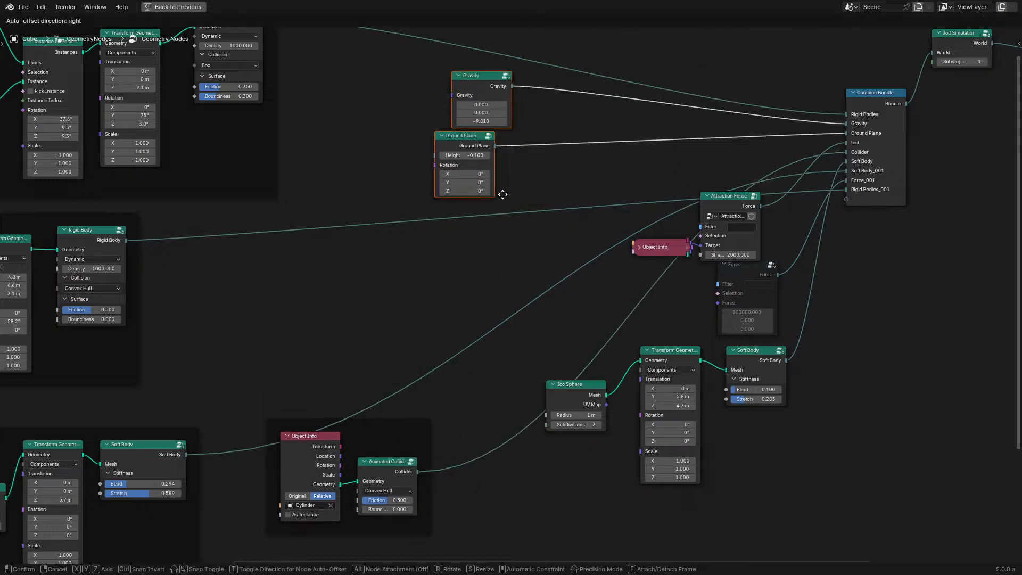
{"action": "left_click", "coordinate": [425, 210]}
{"action": "left_click", "coordinate": [357, 158]}
{"action": "left_click_drag", "start_coordinate": [357, 158], "coordinate": [375, 158]}
{"action": "left_click_drag", "start_coordinate": [325, 90], "coordinate": [457, 202]}
{"action": "key", "text": "f"}
{"action": "key", "text": "Return"}
{"action": "key", "text": "g"}
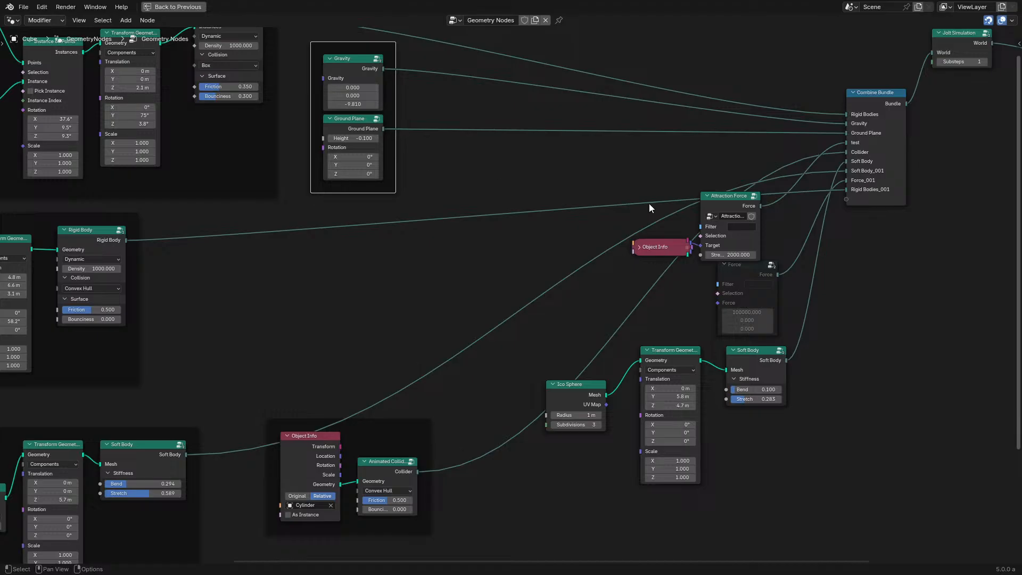
Step: Move the Attraction Force node with its Object Info below the gravity frame and enclose both in a frame
{"action": "left_click_drag", "start_coordinate": [632, 179], "coordinate": [719, 243]}
{"action": "key", "text": "g"}
{"action": "left_click", "coordinate": [351, 280]}
{"action": "key", "text": "f"}
{"action": "key", "text": "Return"}
{"action": "key", "text": "g"}
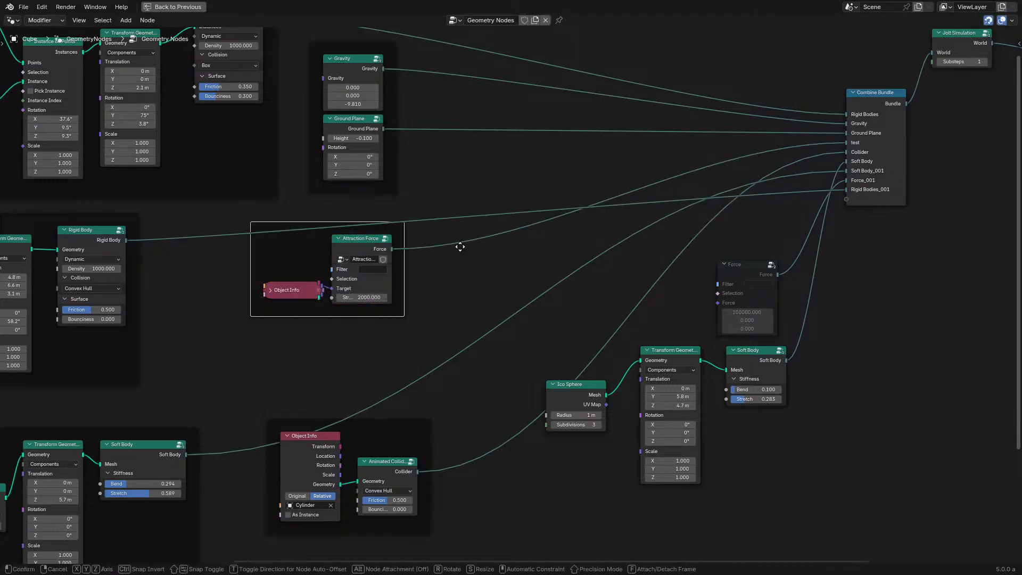
{"action": "left_click", "coordinate": [448, 273]}
Step: Move the Combine Bundle node up, enclose the Force node in its own frame, and move that frame aside
{"action": "middle_click_drag", "start_coordinate": [917, 146], "coordinate": [782, 195]}
{"action": "left_click_drag", "start_coordinate": [748, 187], "coordinate": [746, 133]}
{"action": "left_click_drag", "start_coordinate": [524, 278], "coordinate": [617, 336]}
{"action": "key", "text": "g"}
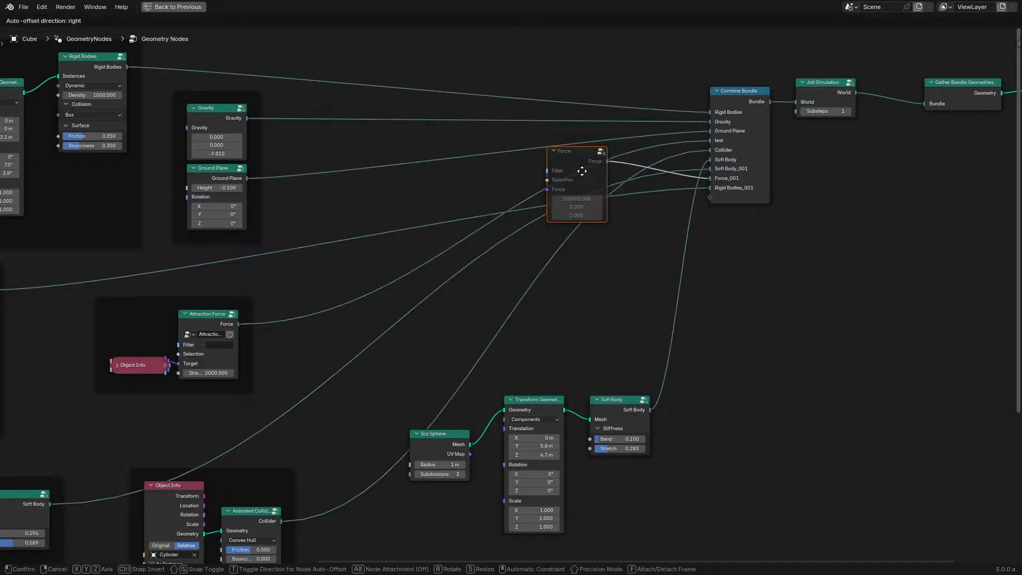
{"action": "left_click", "coordinate": [584, 163]}
{"action": "key", "text": "f"}
{"action": "key", "text": "Return"}
{"action": "key", "text": "g"}
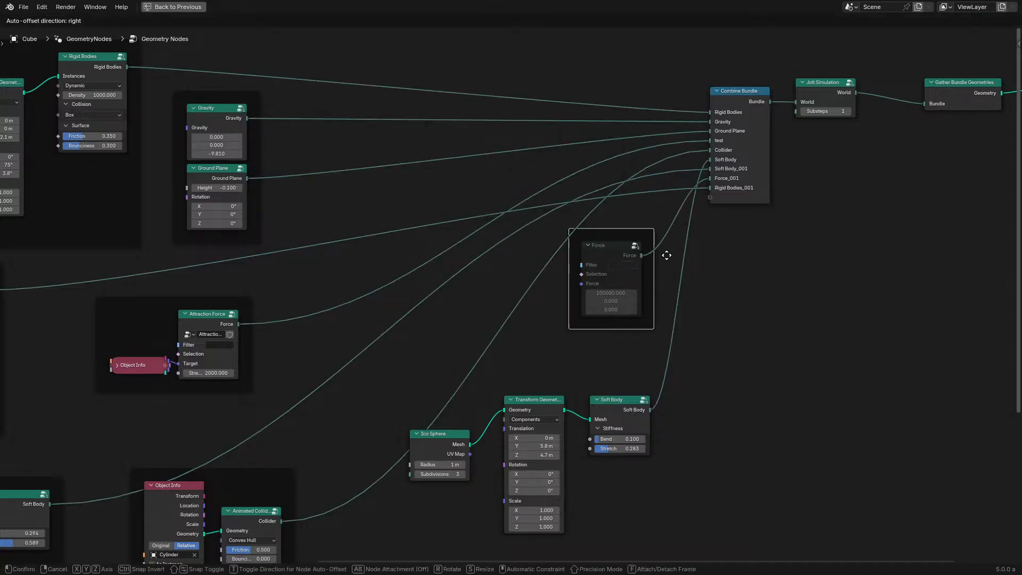
{"action": "left_click", "coordinate": [777, 299]}
Step: Enclose the Ico Sphere, Transform Geometry and Soft Body nodes in a frame and move it above the crossing links
{"action": "left_click_drag", "start_coordinate": [327, 358], "coordinate": [616, 496]}
{"action": "key", "text": "f"}
{"action": "key", "text": "Return"}
{"action": "key", "text": "g"}
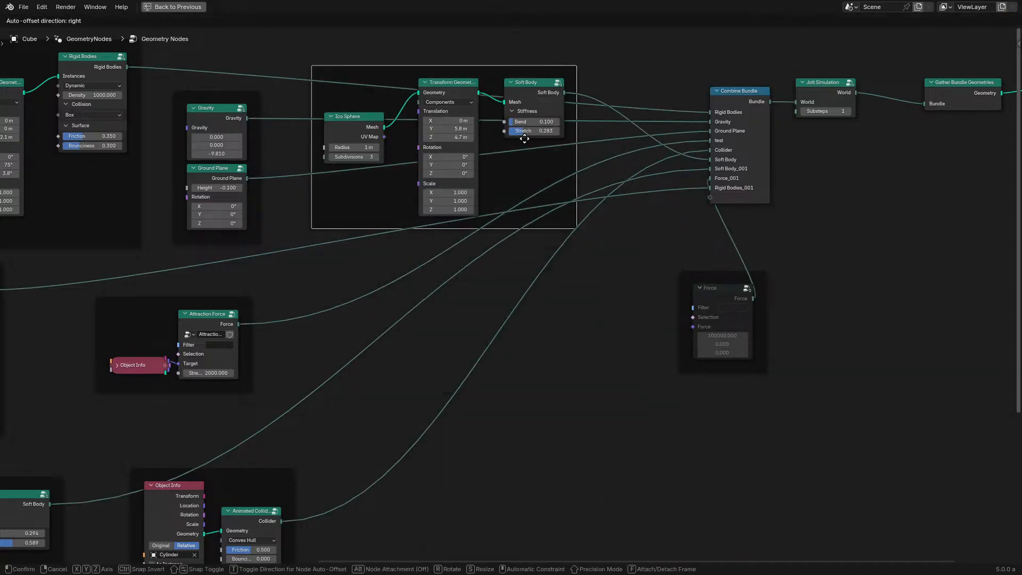
{"action": "left_click", "coordinate": [545, 253]}
Step: Move the Ico Sphere soft body frame above the other branches and place the Force frame before Combine Bundle
{"action": "left_click_drag", "start_coordinate": [690, 275], "coordinate": [529, 345]}
{"action": "middle_click_drag", "start_coordinate": [534, 293], "coordinate": [398, 388]}
{"action": "key", "text": "g"}
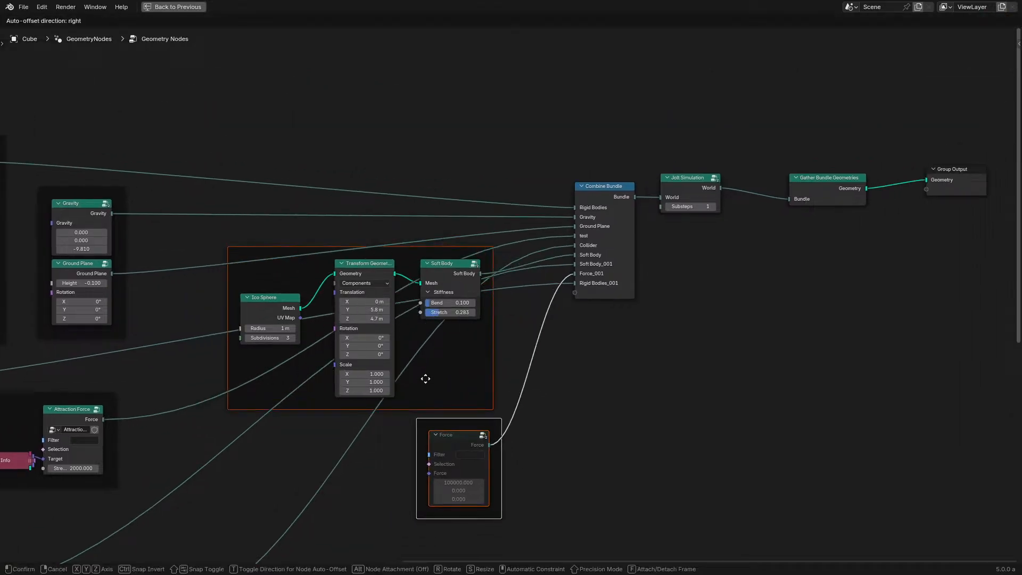
{"action": "left_click", "coordinate": [364, 105]}
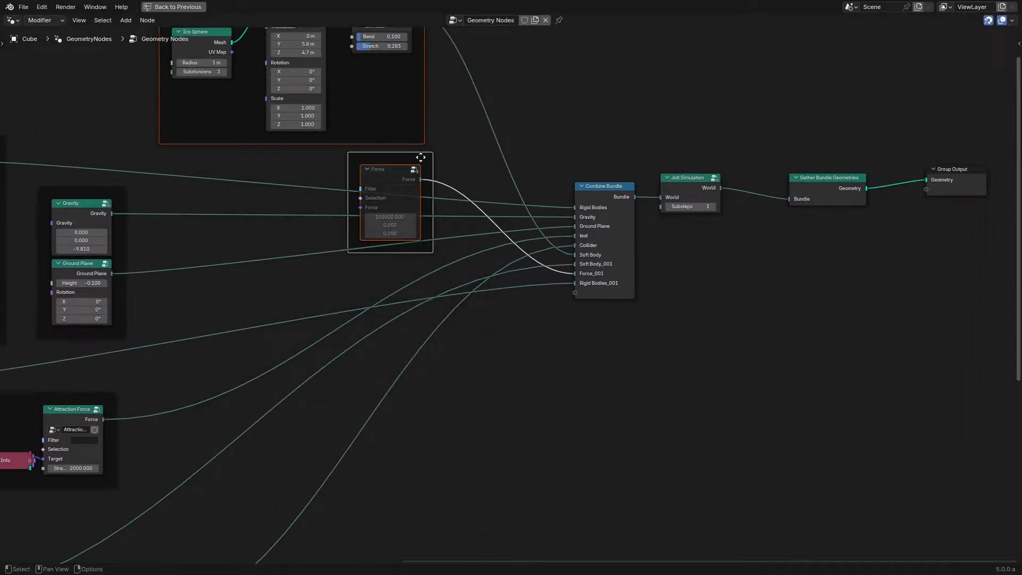
{"action": "left_click_drag", "start_coordinate": [420, 157], "coordinate": [427, 295]}
{"action": "scroll", "coordinate": [645, 232], "scroll_direction": "up", "scroll_amount": 2}
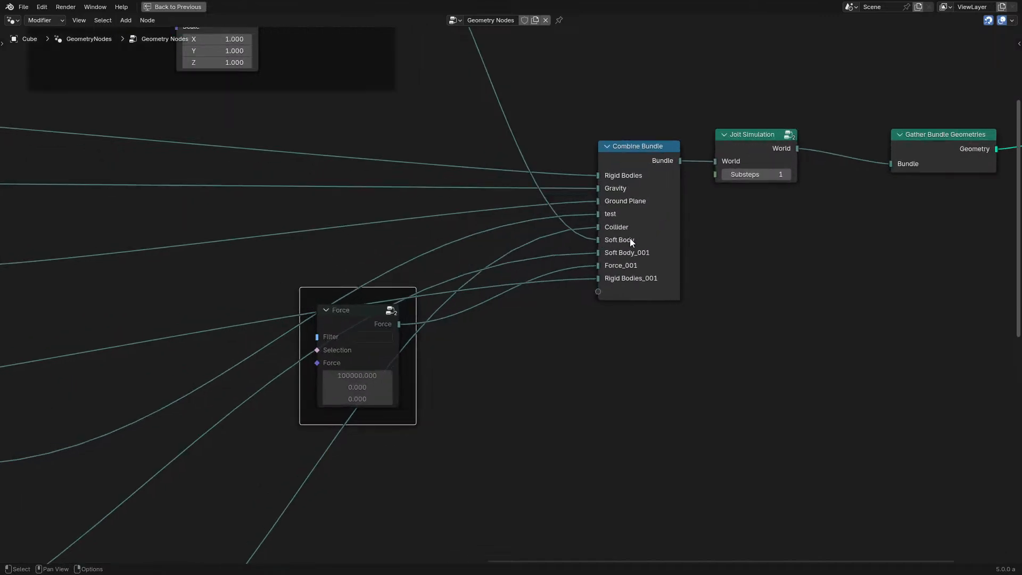
{"action": "scroll", "coordinate": [612, 257], "scroll_direction": "up", "scroll_amount": 1}
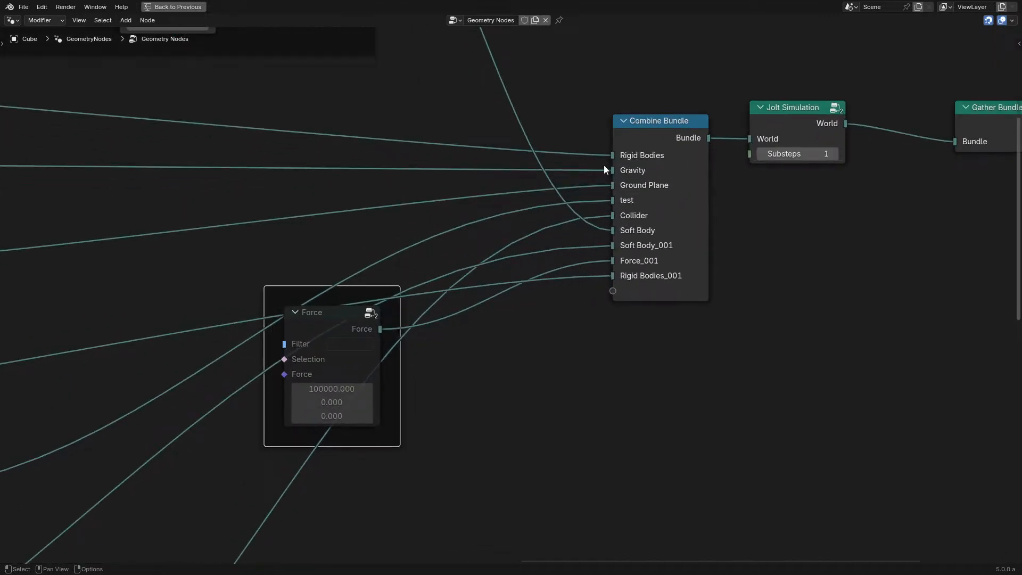
Step: Unmute the Force node and reposition its frame between the gravity frame and Combine Bundle
{"action": "left_click", "coordinate": [339, 323]}
{"action": "scroll", "coordinate": [377, 305], "scroll_direction": "down", "scroll_amount": 2}
{"action": "left_click_drag", "start_coordinate": [380, 294], "coordinate": [385, 245]}
{"action": "scroll", "coordinate": [442, 263], "scroll_direction": "down", "scroll_amount": 1}
{"action": "middle_click_drag", "start_coordinate": [386, 231], "coordinate": [598, 175]}
{"action": "key", "text": "g"}
{"action": "left_click", "coordinate": [377, 283]}
Step: Restore the editor layout, play the simulation with the Force node enabled, and cancel playback
{"action": "scroll", "coordinate": [399, 266], "scroll_direction": "down", "scroll_amount": 2}
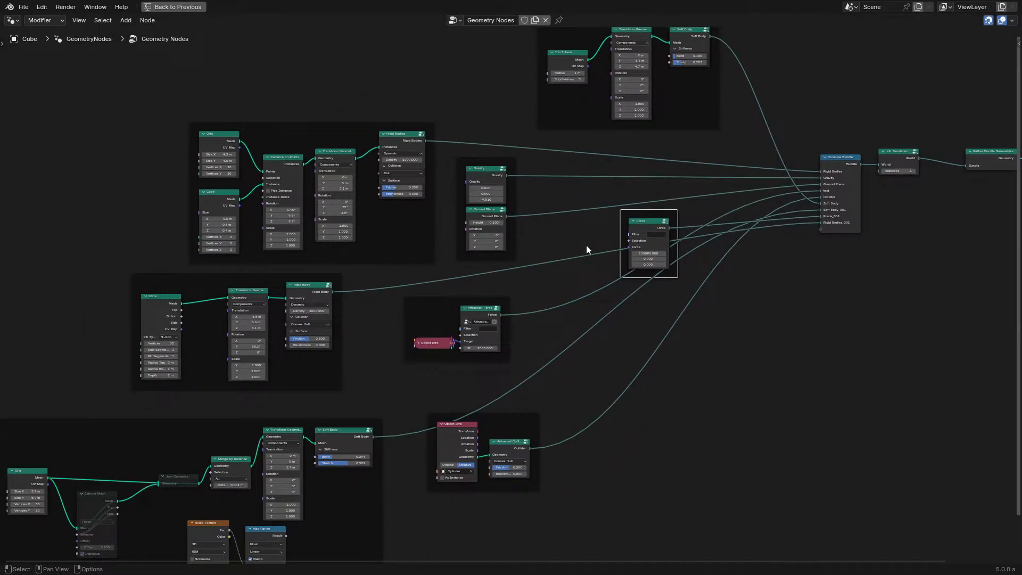
{"action": "scroll", "coordinate": [586, 245], "scroll_direction": "up", "scroll_amount": 2}
{"action": "key", "text": "ctrl+space"}
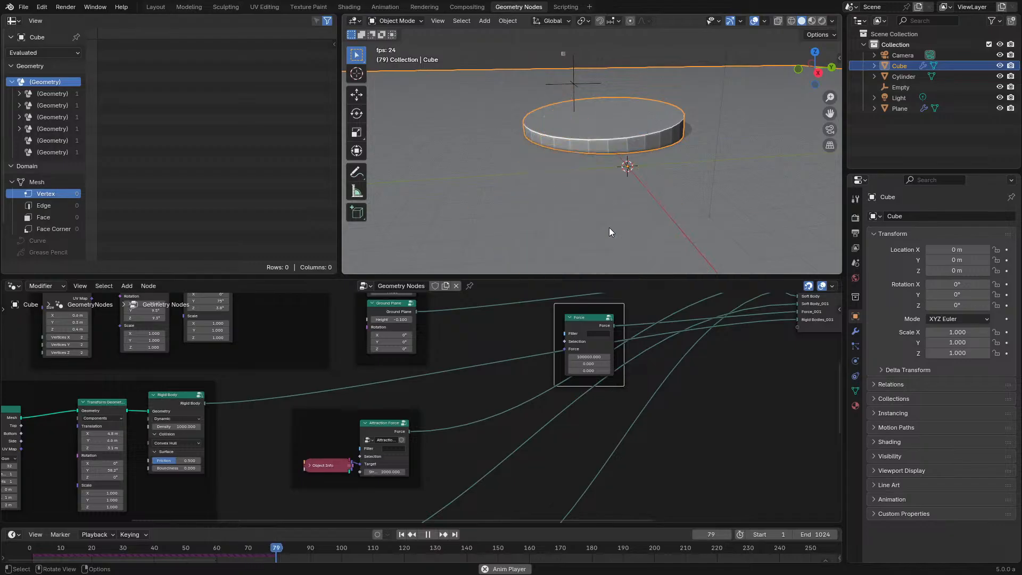
{"action": "key", "text": "Escape"}
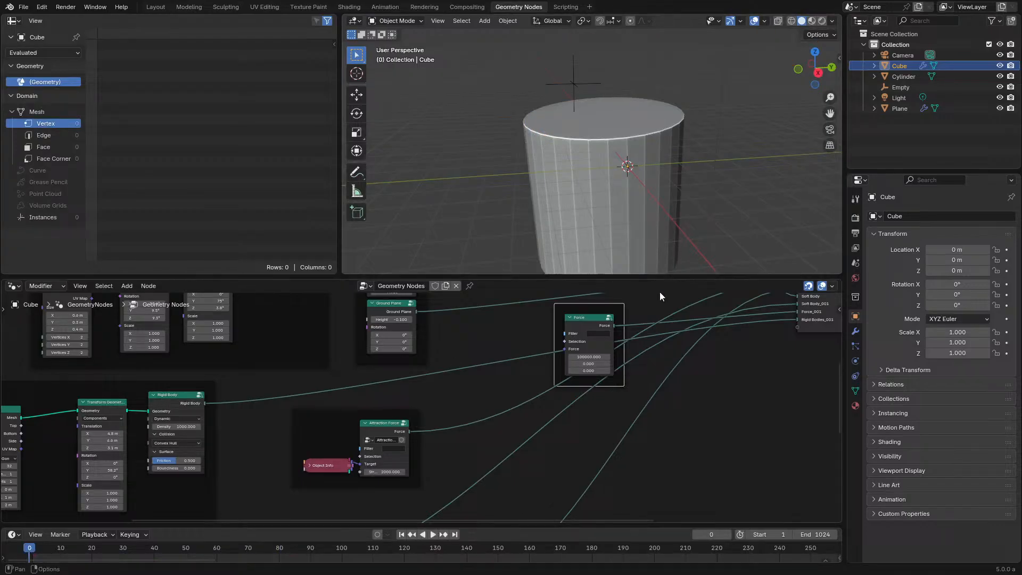
Step: Mute the Force node, play the simulation while viewing it from several angles, and pause it
{"action": "left_click", "coordinate": [589, 324]}
{"action": "key", "text": "m"}
{"action": "key", "text": "space"}
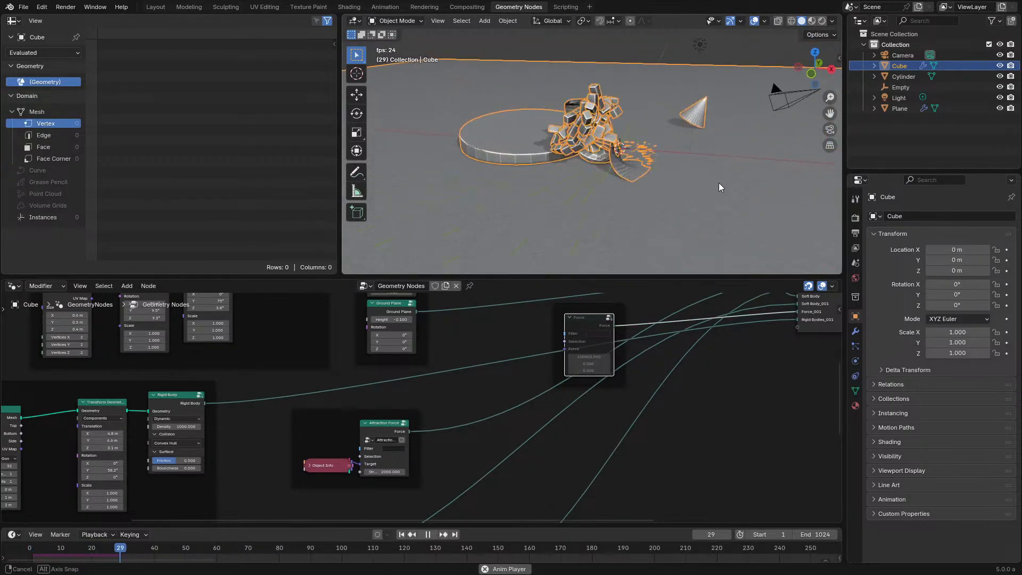
{"action": "middle_click_drag", "start_coordinate": [626, 167], "coordinate": [678, 208]}
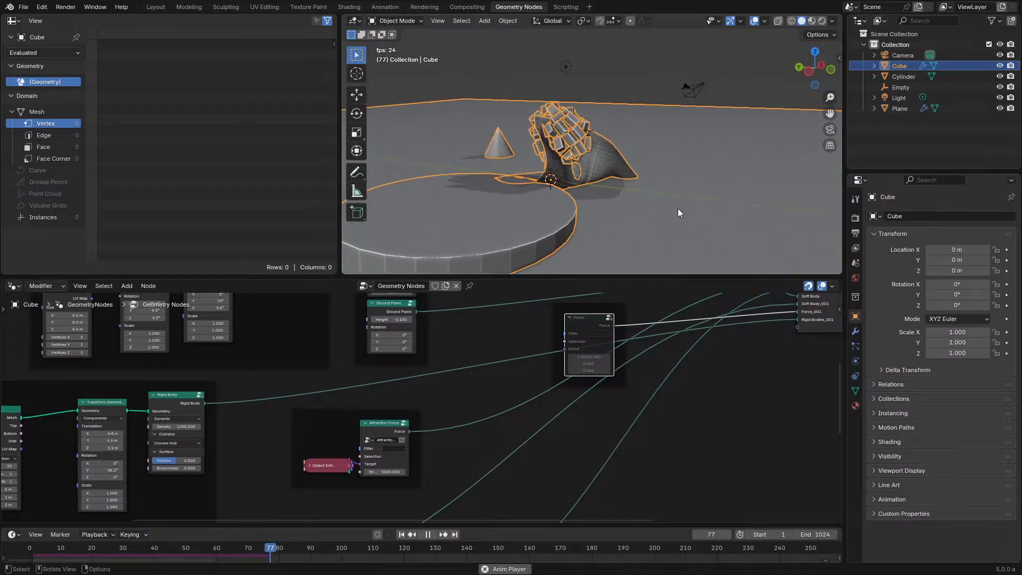
{"action": "middle_click_drag", "start_coordinate": [612, 191], "coordinate": [560, 116]}
{"action": "key", "text": "space"}
Step: Select the Empty and rearrange the workspace with a full-height 3D viewport and the node editor replacing the spreadsheet
{"action": "left_click", "coordinate": [568, 98]}
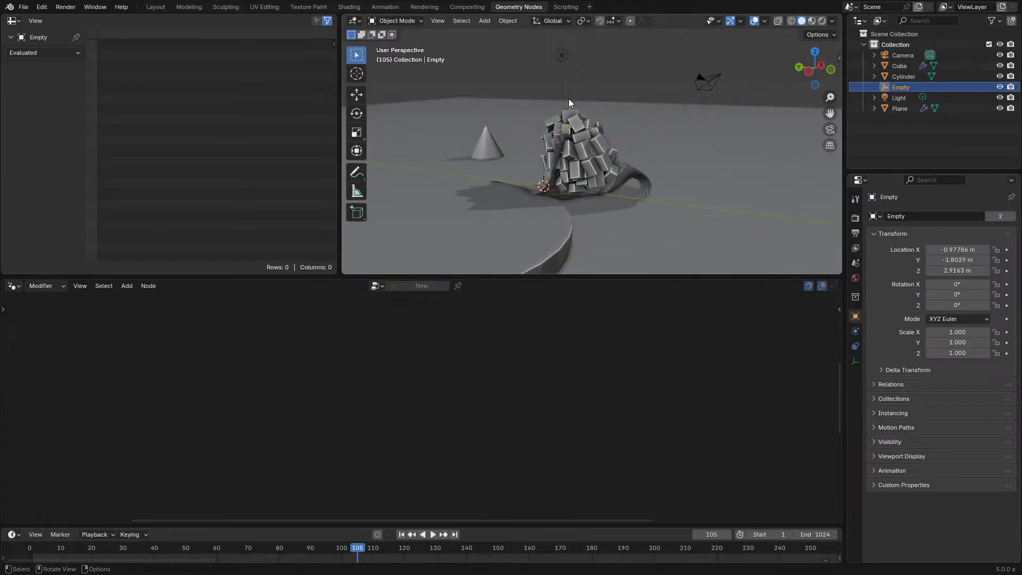
{"action": "left_click_drag", "start_coordinate": [5, 280], "coordinate": [52, 223]}
{"action": "middle_click_drag", "start_coordinate": [627, 313], "coordinate": [410, 400]}
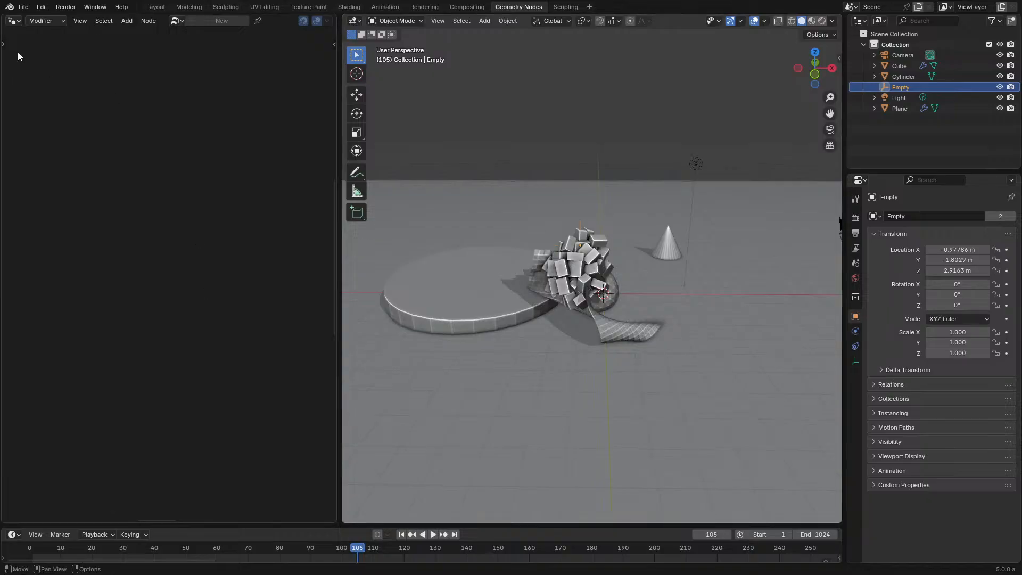
{"action": "left_click_drag", "start_coordinate": [3, 17], "coordinate": [97, 297]}
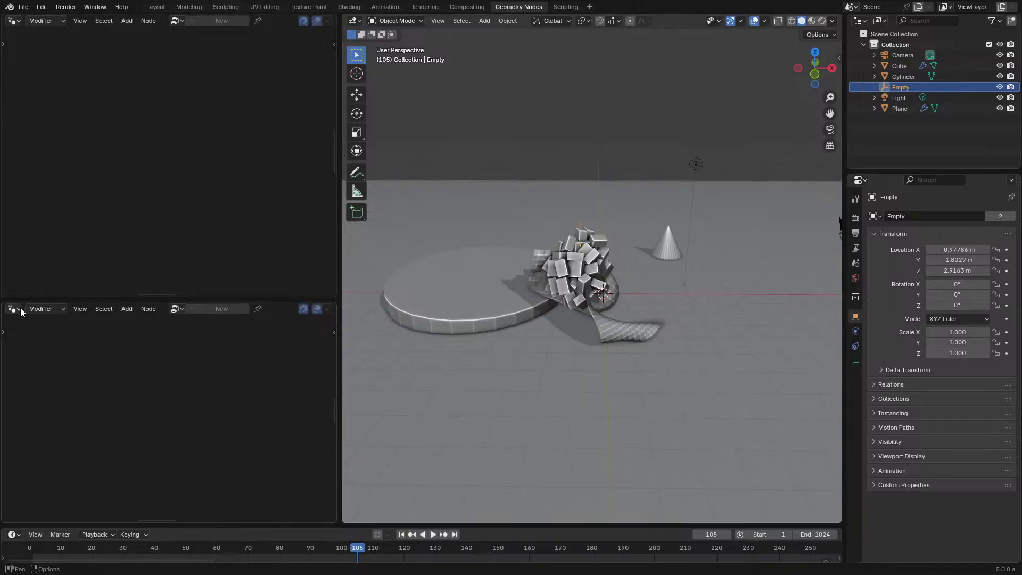
{"action": "left_click_drag", "start_coordinate": [5, 304], "coordinate": [36, 253]}
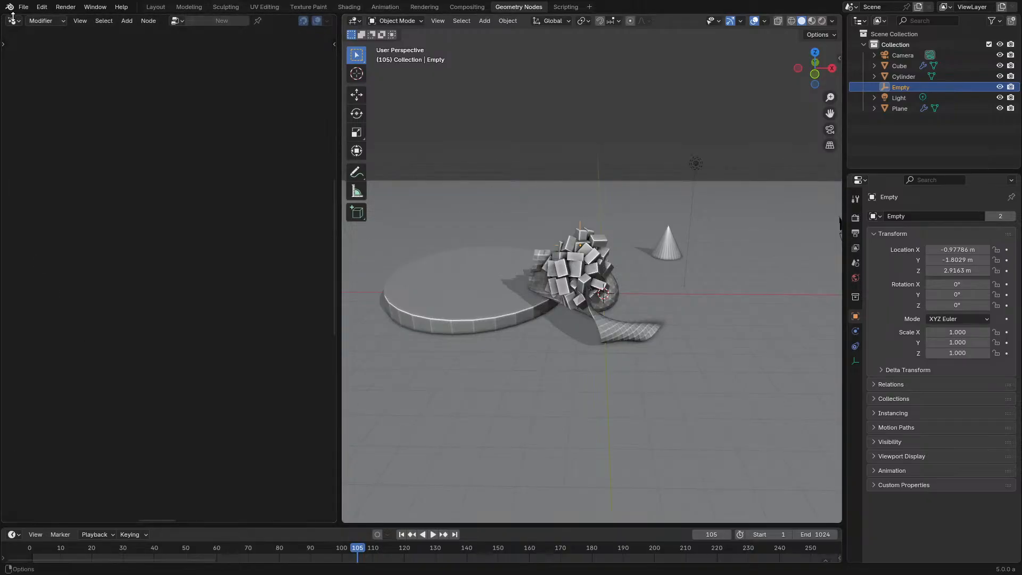
{"action": "left_click_drag", "start_coordinate": [12, 17], "coordinate": [39, 244]}
{"action": "left_click", "coordinate": [10, 303]}
Step: Rewind to frame 0 and start playing the simulation with the Empty selected
{"action": "left_click", "coordinate": [30, 550]}
{"action": "key", "text": "space"}
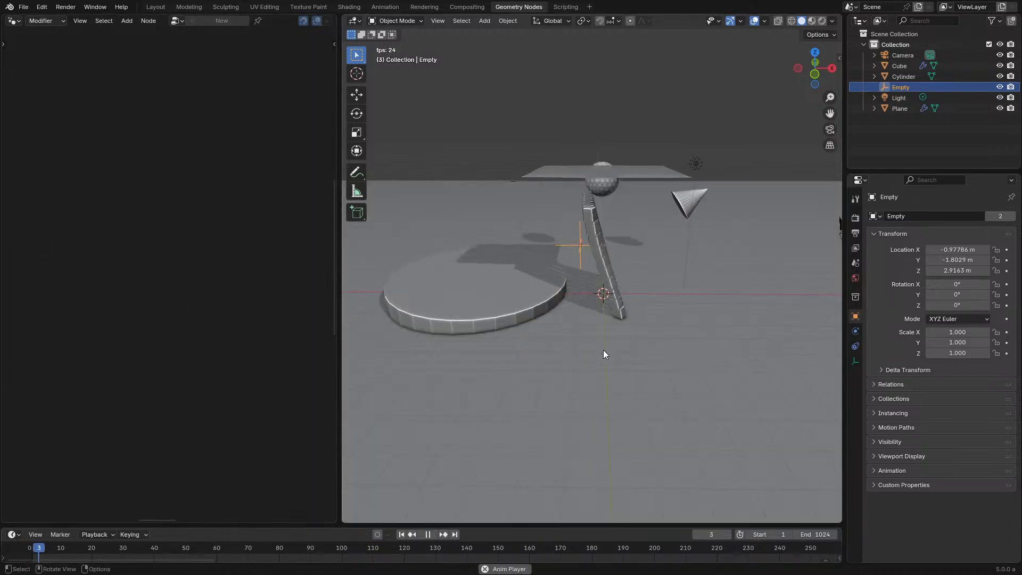
Step: Move the Empty to two new positions while the simulation plays, restarting playback in between, and pause it
{"action": "key", "text": "g"}
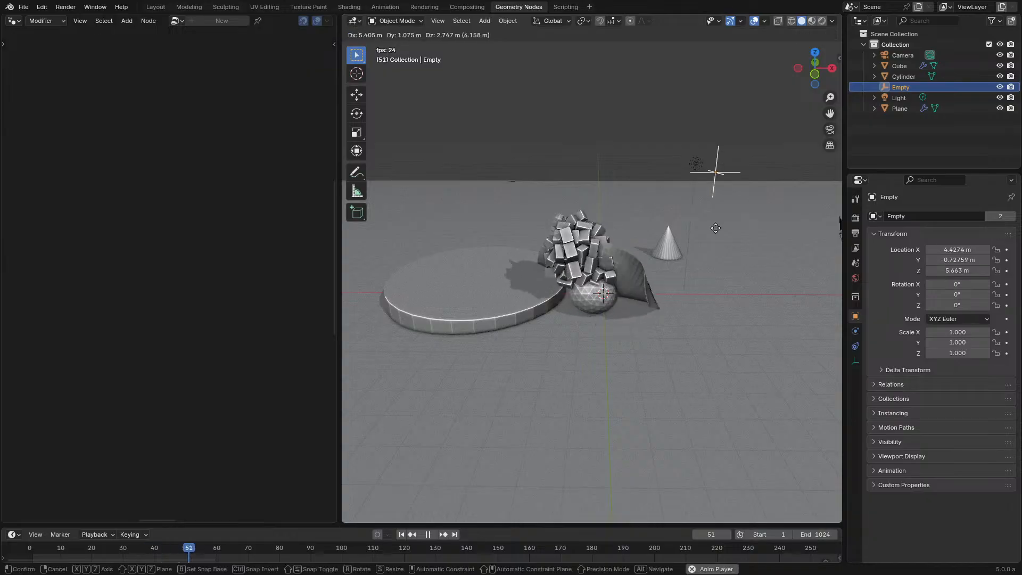
{"action": "left_click", "coordinate": [706, 280]}
{"action": "left_click", "coordinate": [31, 555]}
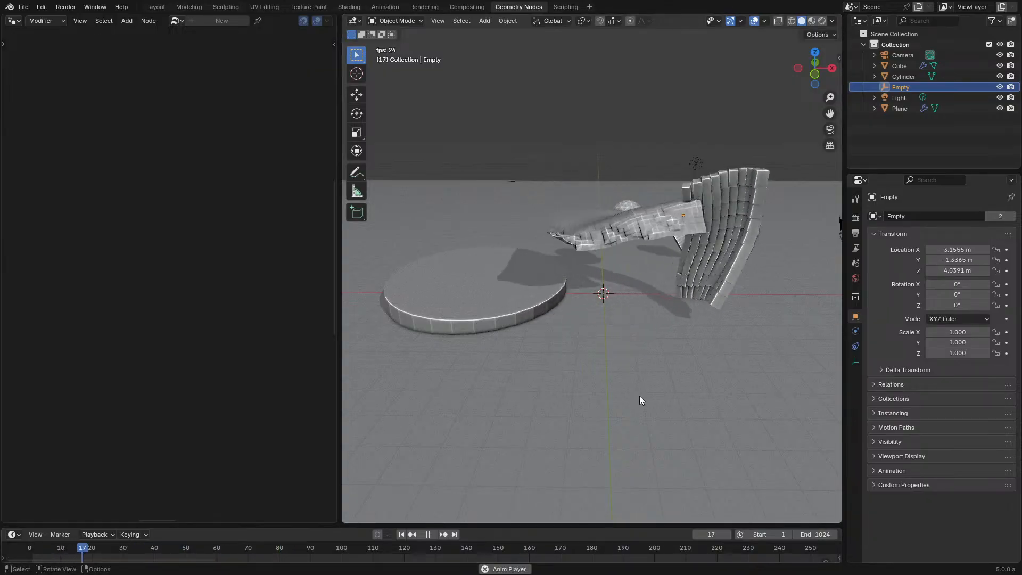
{"action": "key", "text": "g"}
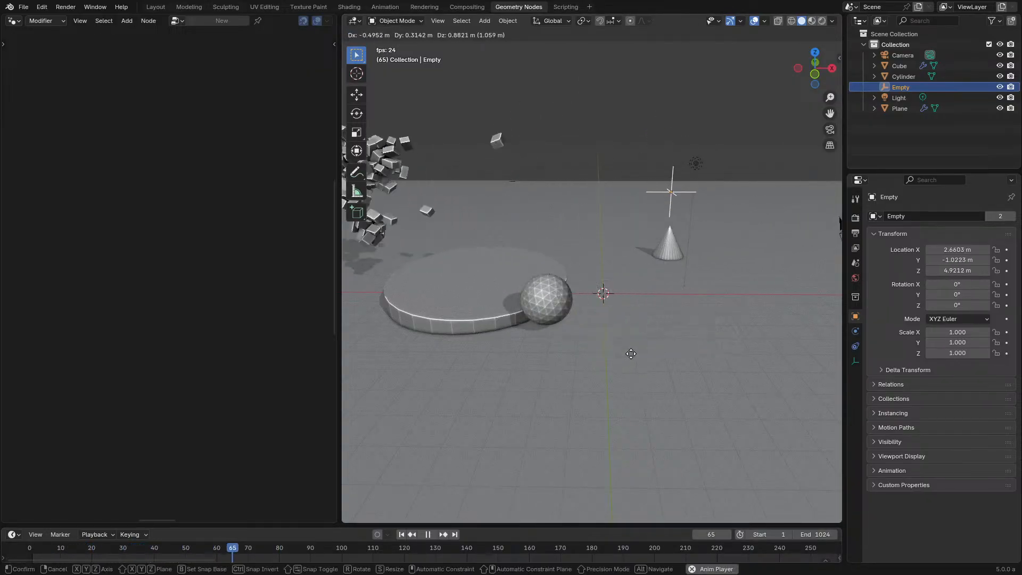
{"action": "left_click", "coordinate": [584, 350]}
{"action": "key", "text": "space"}
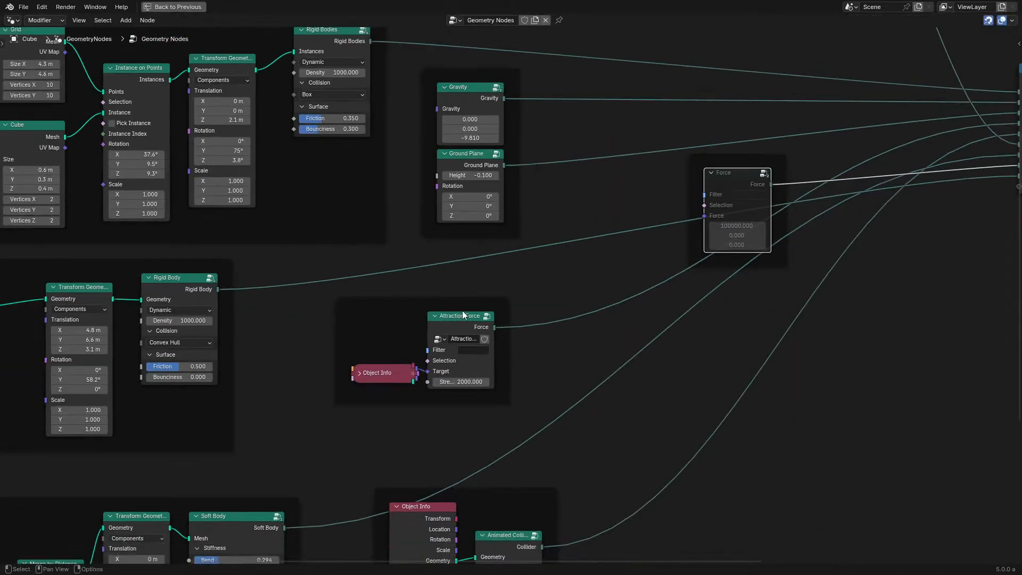
Step: Shift the Cone node to make room and insert a Set Material node between it and its Transform Geometry node
{"action": "middle_click_drag", "start_coordinate": [462, 310], "coordinate": [606, 235]}
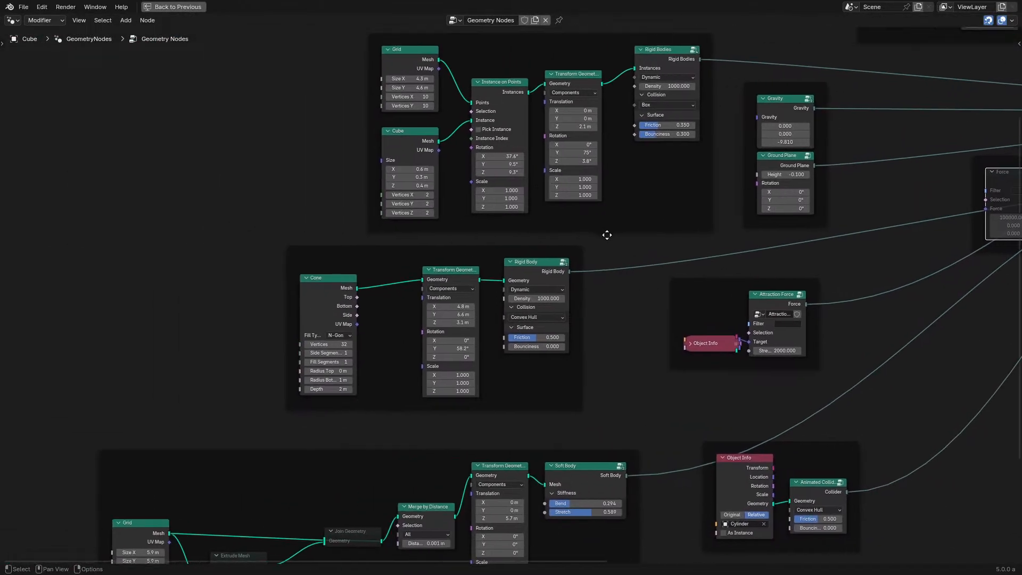
{"action": "scroll", "coordinate": [432, 296], "scroll_direction": "up", "scroll_amount": 4}
{"action": "left_click_drag", "start_coordinate": [305, 289], "coordinate": [216, 268]}
{"action": "key", "text": "shift+a"}
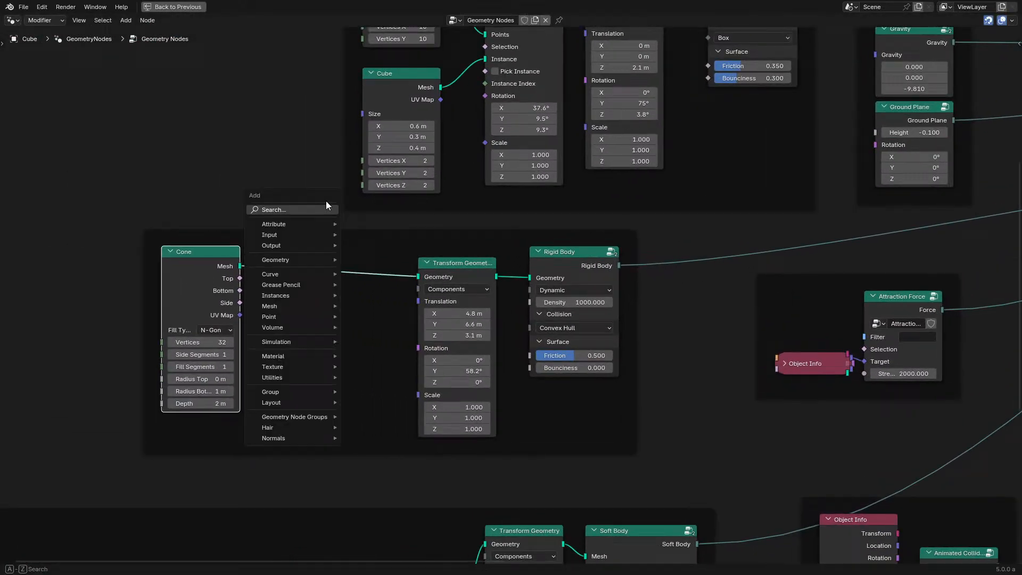
{"action": "left_click", "coordinate": [294, 207]}
{"action": "type", "text": "set"}
{"action": "key", "text": "Return"}
{"action": "left_click", "coordinate": [300, 264]}
Step: Restore the full workspace layout and set the base color of the Cube's material to orange
{"action": "key", "text": "ctrl+space"}
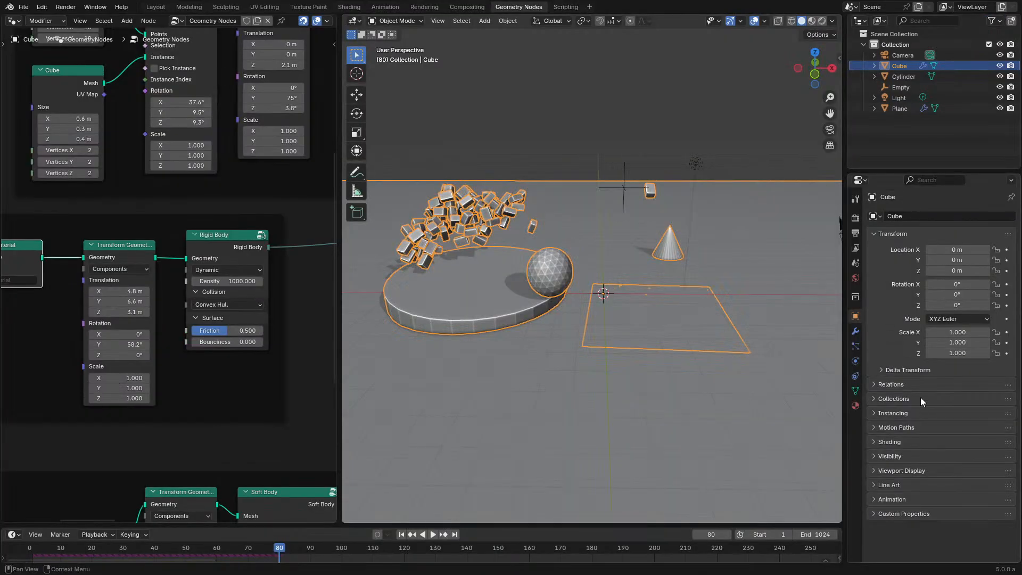
{"action": "left_click", "coordinate": [855, 406]}
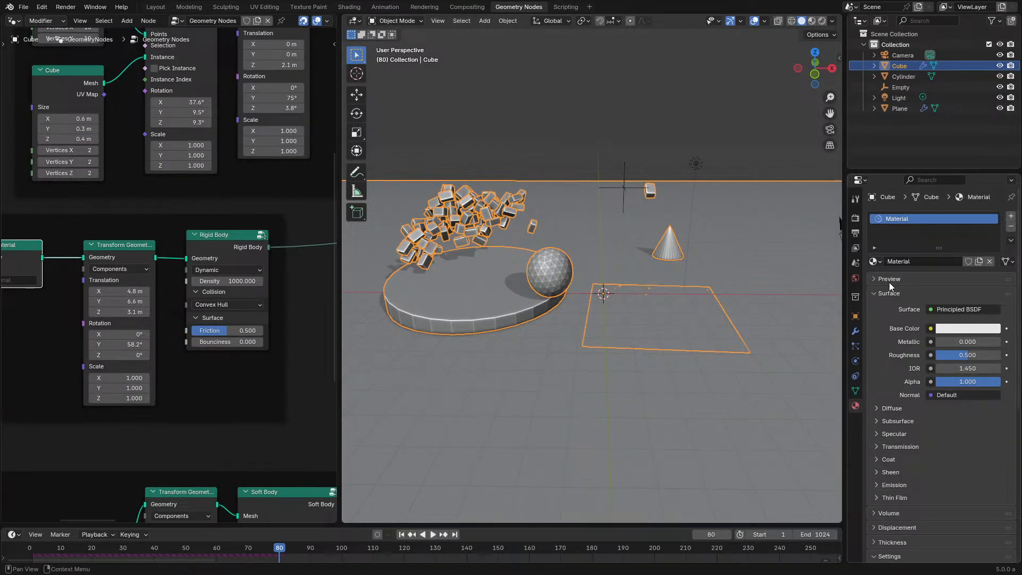
{"action": "scroll", "coordinate": [629, 312], "scroll_direction": "down", "scroll_amount": 4}
{"action": "scroll", "coordinate": [659, 299], "scroll_direction": "up", "scroll_amount": 5}
{"action": "scroll", "coordinate": [678, 313], "scroll_direction": "up", "scroll_amount": 2}
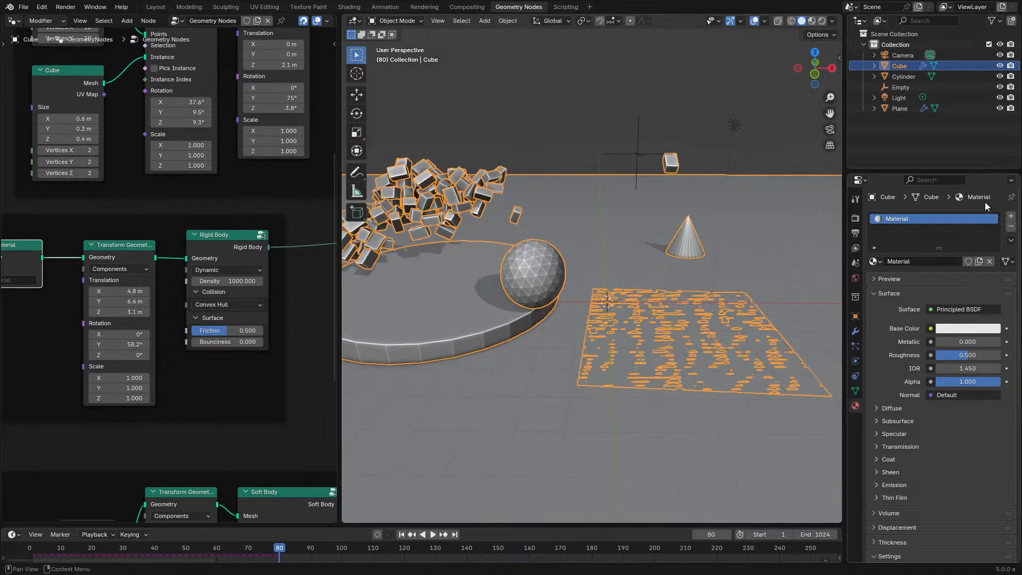
{"action": "left_click", "coordinate": [962, 329]}
{"action": "scroll", "coordinate": [928, 467], "scroll_direction": "down", "scroll_amount": 10}
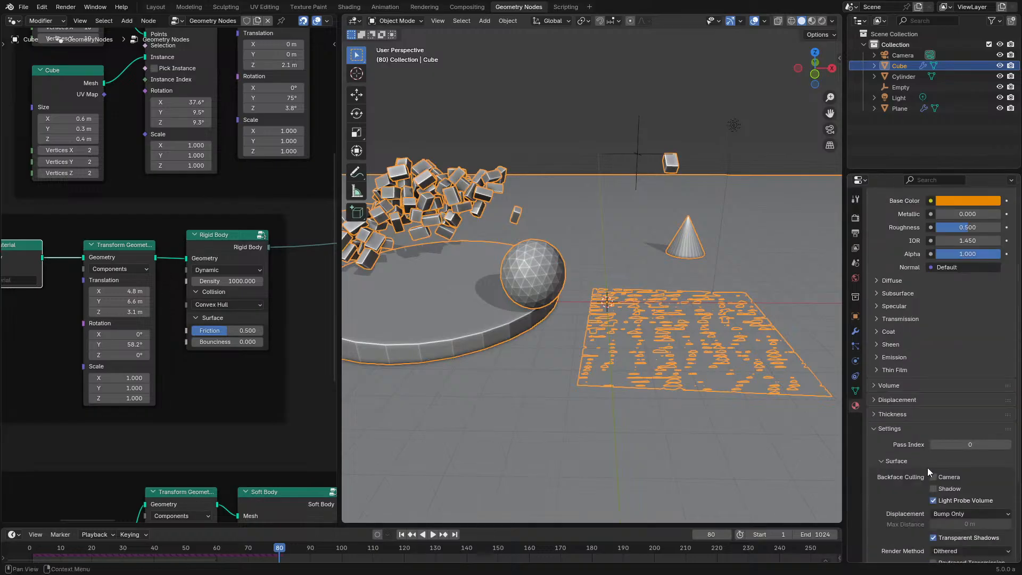
Step: Set the material's viewport display color to orange, assign it in the Set Material node, and replay the simulation from the start
{"action": "left_click", "coordinate": [913, 525]}
{"action": "left_click", "coordinate": [946, 540]}
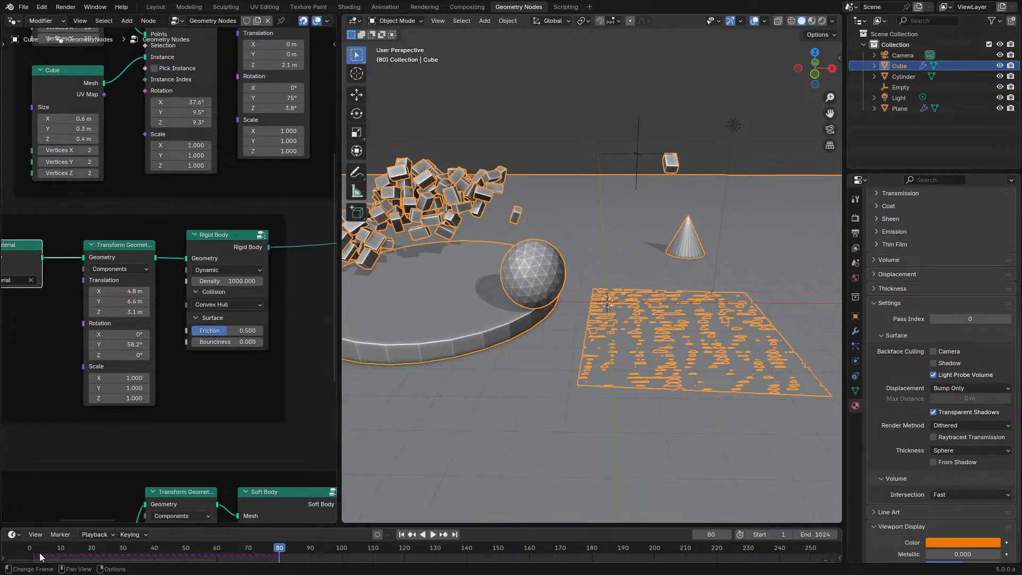
{"action": "left_click", "coordinate": [23, 553]}
{"action": "key", "text": "space"}
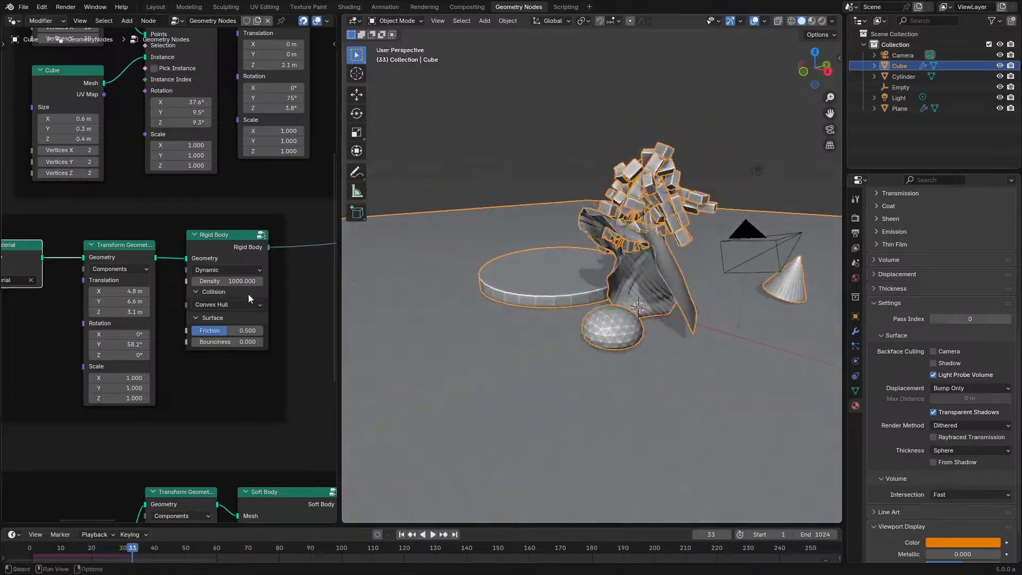
Step: Duplicate the Set Material node and insert the copy between the Transform Geometry and Soft Body nodes of the cloth branch
{"action": "key", "text": "ctrl+space"}
{"action": "key", "text": "shift+d"}
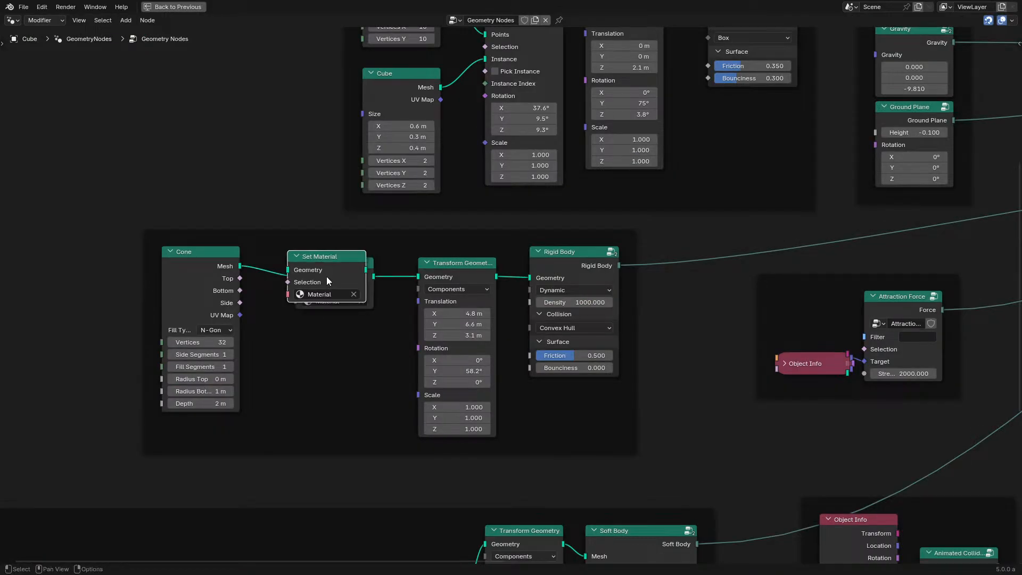
{"action": "left_click", "coordinate": [317, 370]}
{"action": "key", "text": "ctrl+space"}
{"action": "scroll", "coordinate": [141, 342], "scroll_direction": "down", "scroll_amount": 4}
{"action": "middle_click_drag", "start_coordinate": [119, 333], "coordinate": [177, 255]}
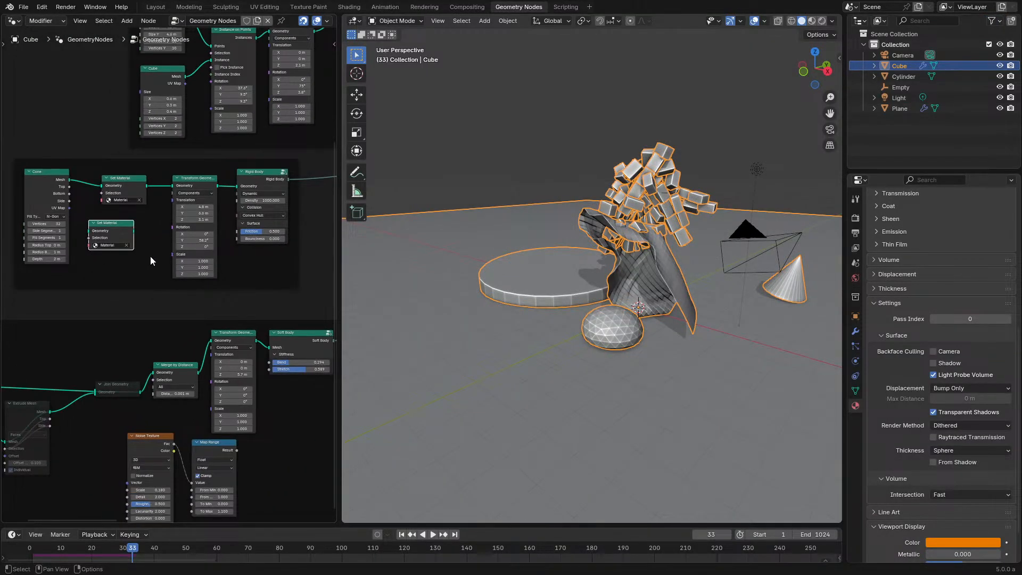
{"action": "key", "text": "ctrl+j"}
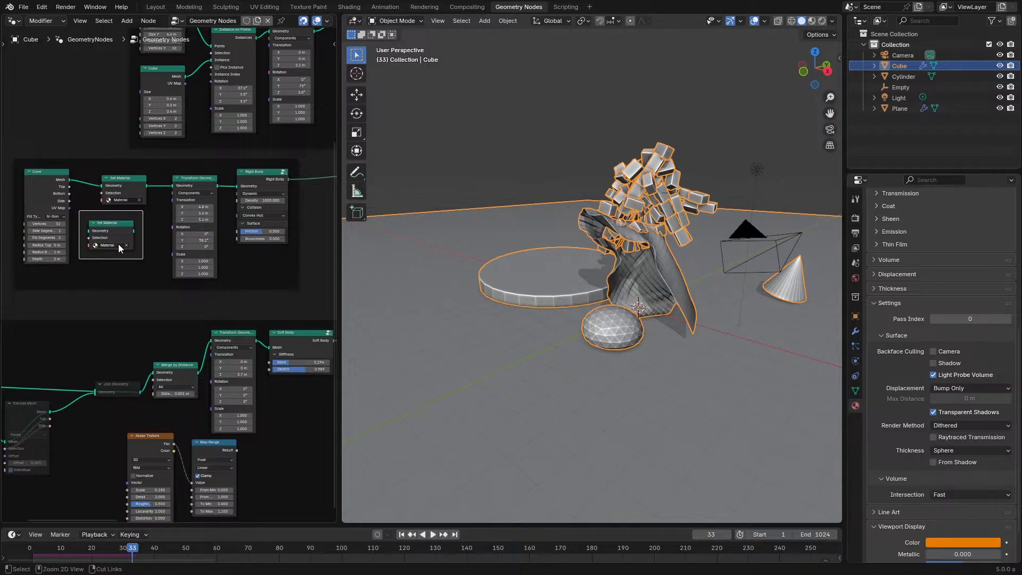
{"action": "key", "text": "ctrl+z"}
{"action": "left_click_drag", "start_coordinate": [116, 233], "coordinate": [250, 427]}
{"action": "left_click_drag", "start_coordinate": [197, 344], "coordinate": [242, 350]}
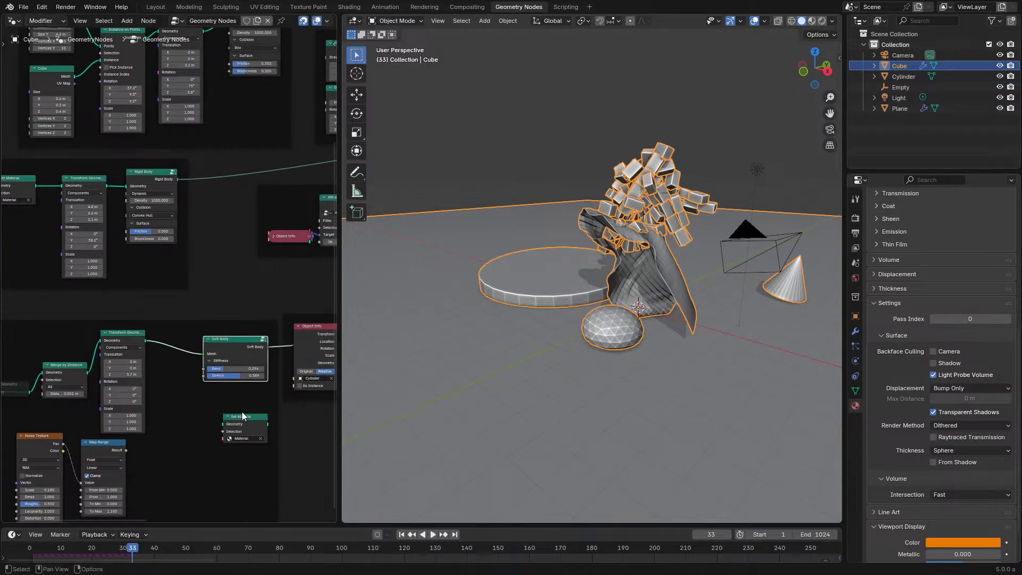
{"action": "left_click_drag", "start_coordinate": [243, 416], "coordinate": [174, 349]}
Step: Replay the simulation from near the start, viewing the bodies from several angles with a pause along the way
{"action": "key", "text": "space"}
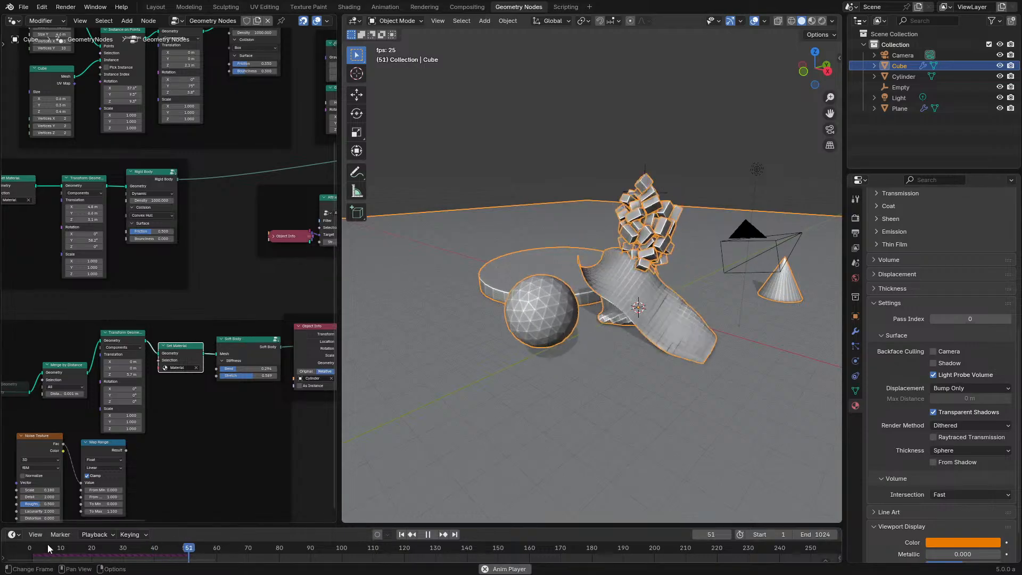
{"action": "left_click", "coordinate": [47, 544]}
{"action": "middle_click_drag", "start_coordinate": [610, 308], "coordinate": [595, 263]}
{"action": "scroll", "coordinate": [596, 263], "scroll_direction": "up", "scroll_amount": 3}
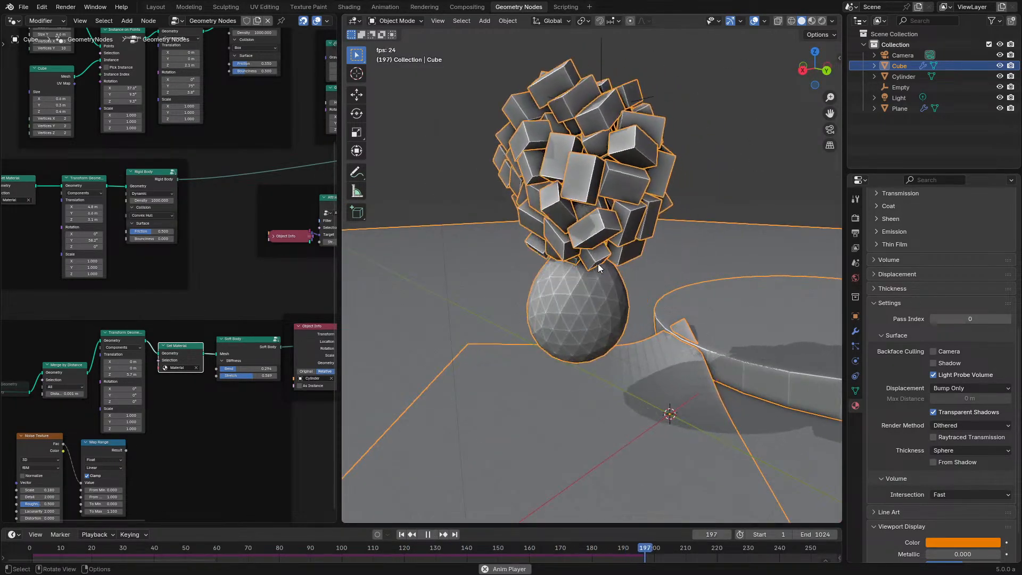
{"action": "key", "text": "space"}
{"action": "scroll", "coordinate": [457, 304], "scroll_direction": "down", "scroll_amount": 3}
{"action": "middle_click_drag", "start_coordinate": [479, 306], "coordinate": [625, 315]}
{"action": "key", "text": "space"}
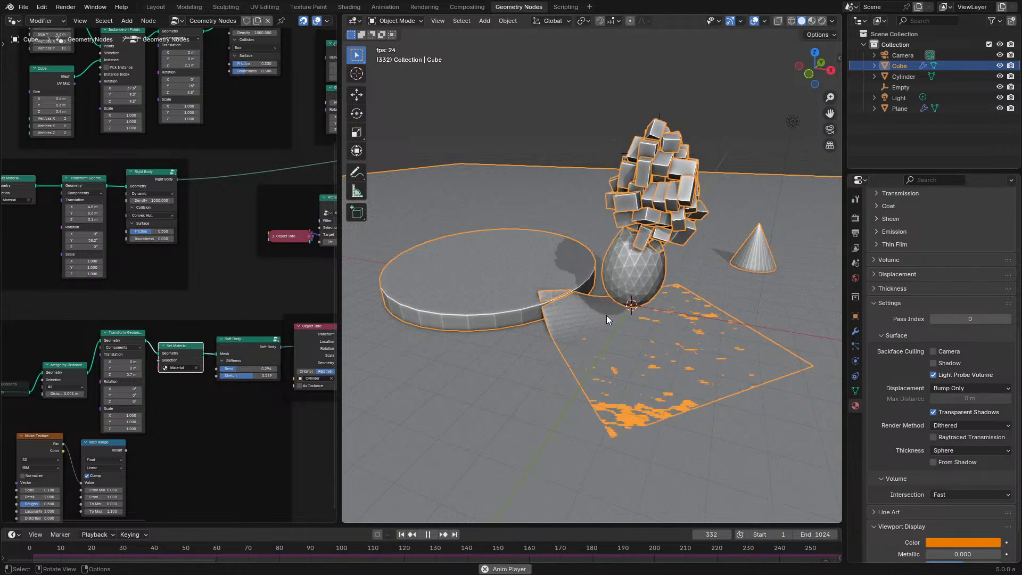
Step: Move the cylinder's Animated Collider frame away from the neighboring nodes, and check the Strength setting of the Attraction Force node
{"action": "scroll", "coordinate": [224, 334], "scroll_direction": "down", "scroll_amount": 3}
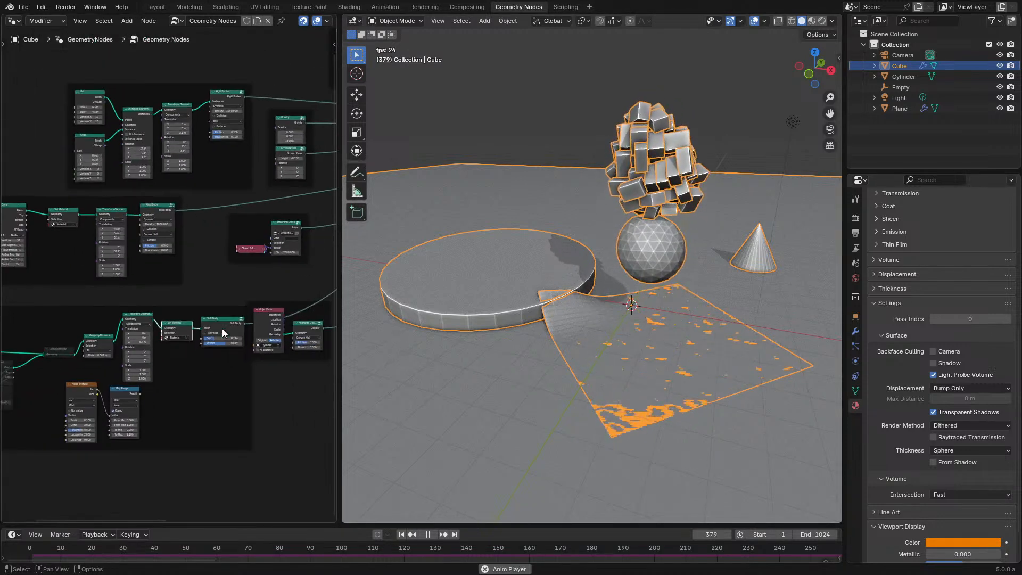
{"action": "middle_click_drag", "start_coordinate": [258, 290], "coordinate": [127, 310]}
{"action": "left_click_drag", "start_coordinate": [162, 361], "coordinate": [164, 362]}
{"action": "key", "text": "g"}
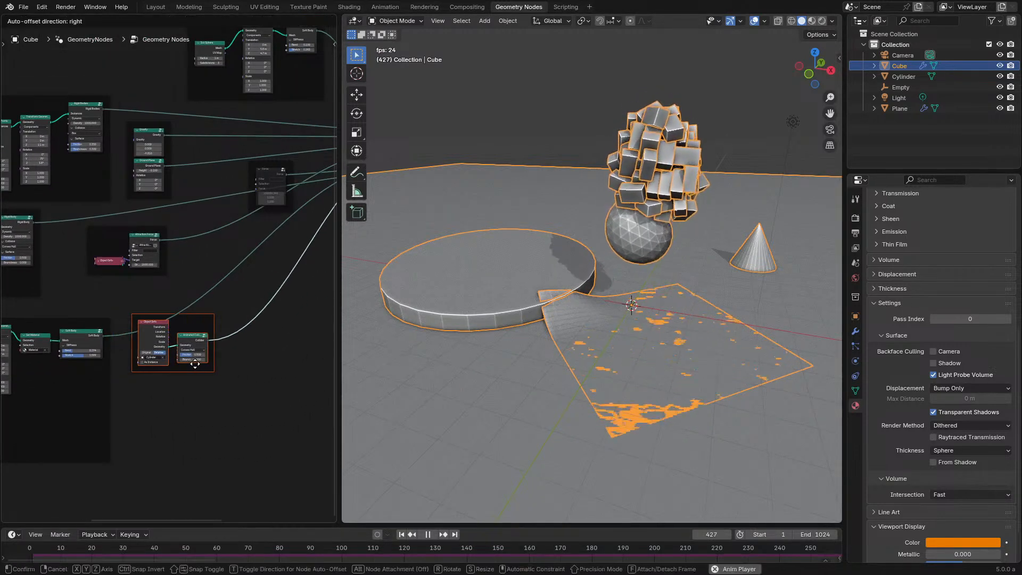
{"action": "left_click", "coordinate": [219, 390]}
{"action": "scroll", "coordinate": [116, 276], "scroll_direction": "up", "scroll_amount": 8}
{"action": "scroll", "coordinate": [201, 346], "scroll_direction": "up", "scroll_amount": 4}
{"action": "middle_click_drag", "start_coordinate": [119, 266], "coordinate": [216, 347]}
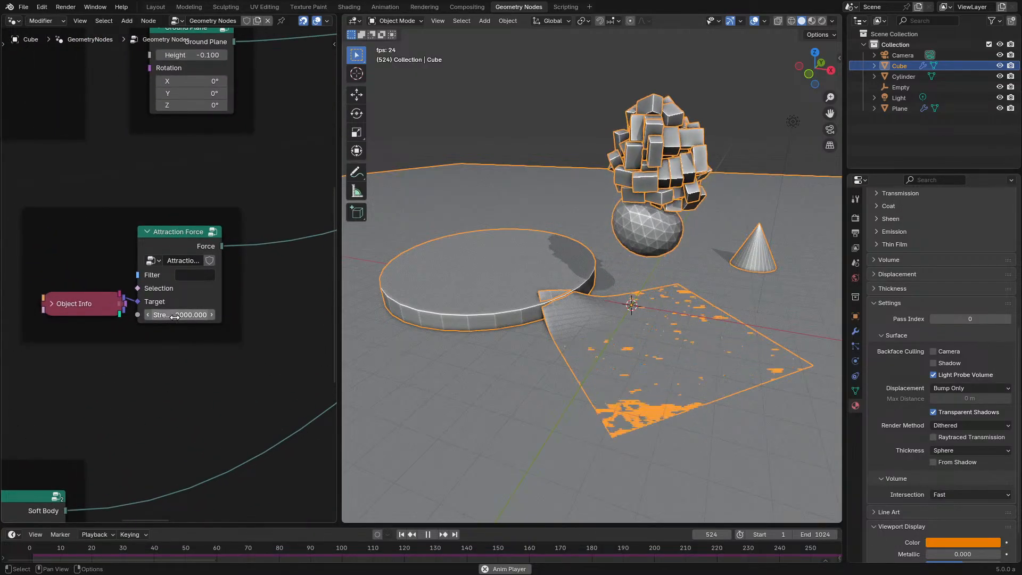
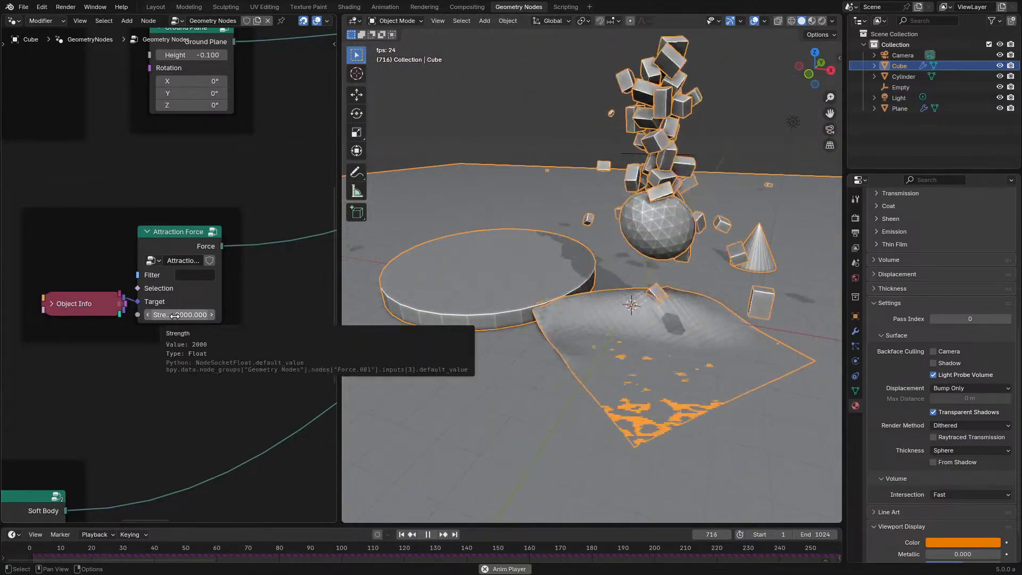
{"action": "key", "text": "space"}
Step: Set the Rigid Bodies node's type to Static during playback and restart the simulation from the beginning
{"action": "scroll", "coordinate": [175, 316], "scroll_direction": "down", "scroll_amount": 3}
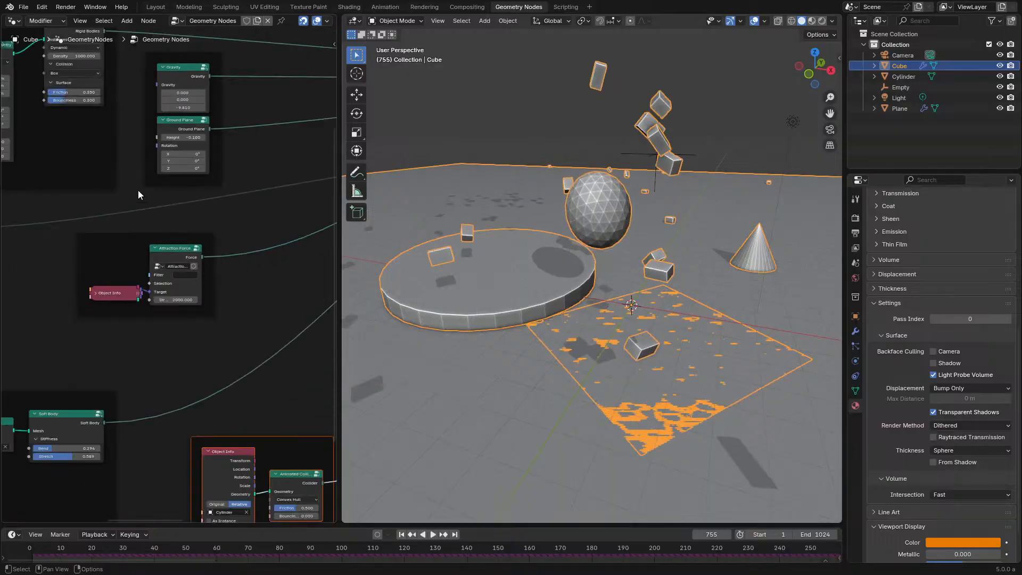
{"action": "middle_click_drag", "start_coordinate": [119, 167], "coordinate": [219, 320]}
{"action": "scroll", "coordinate": [187, 261], "scroll_direction": "up", "scroll_amount": 2}
{"action": "middle_click_drag", "start_coordinate": [171, 257], "coordinate": [215, 288]}
{"action": "scroll", "coordinate": [206, 226], "scroll_direction": "up", "scroll_amount": 2}
{"action": "scroll", "coordinate": [206, 225], "scroll_direction": "up", "scroll_amount": 1}
{"action": "key", "text": "space"}
{"action": "left_click", "coordinate": [207, 218]}
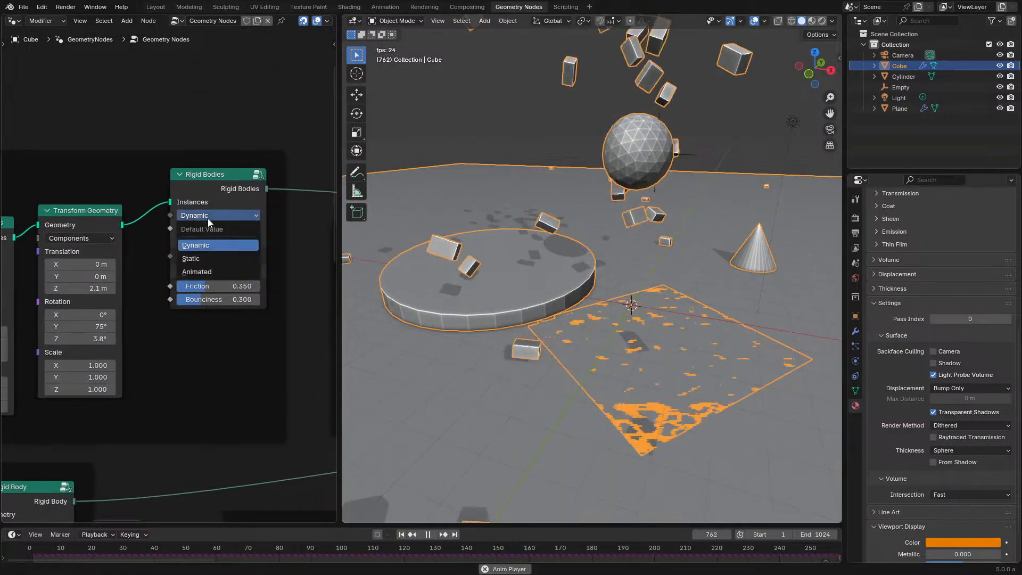
{"action": "left_click", "coordinate": [198, 260]}
{"action": "left_click", "coordinate": [34, 546]}
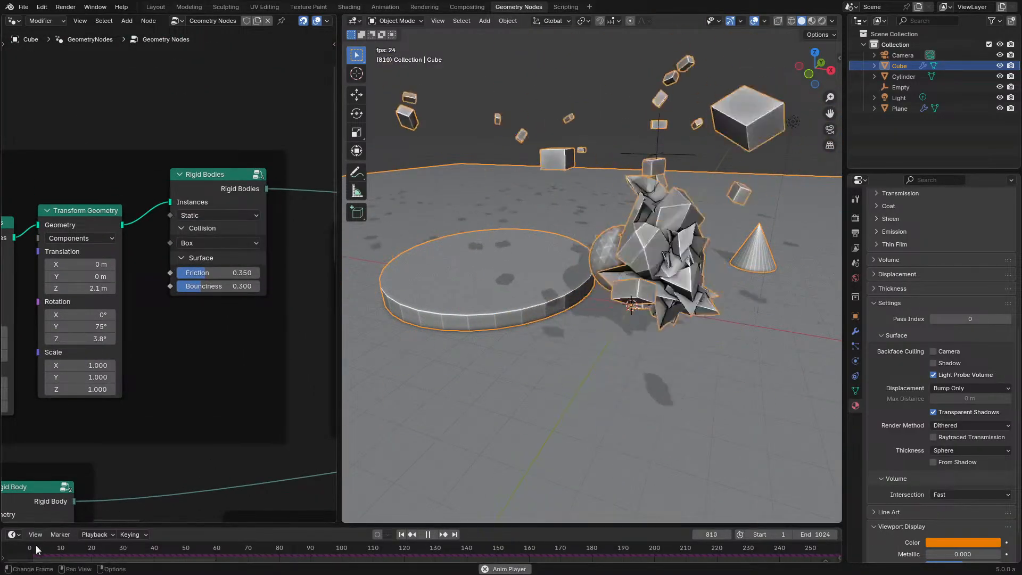
Step: Set the Rigid Bodies node's type to Animated and try shifting the instances with Translation X during playback
{"action": "left_click", "coordinate": [221, 216]}
{"action": "left_click", "coordinate": [214, 268]}
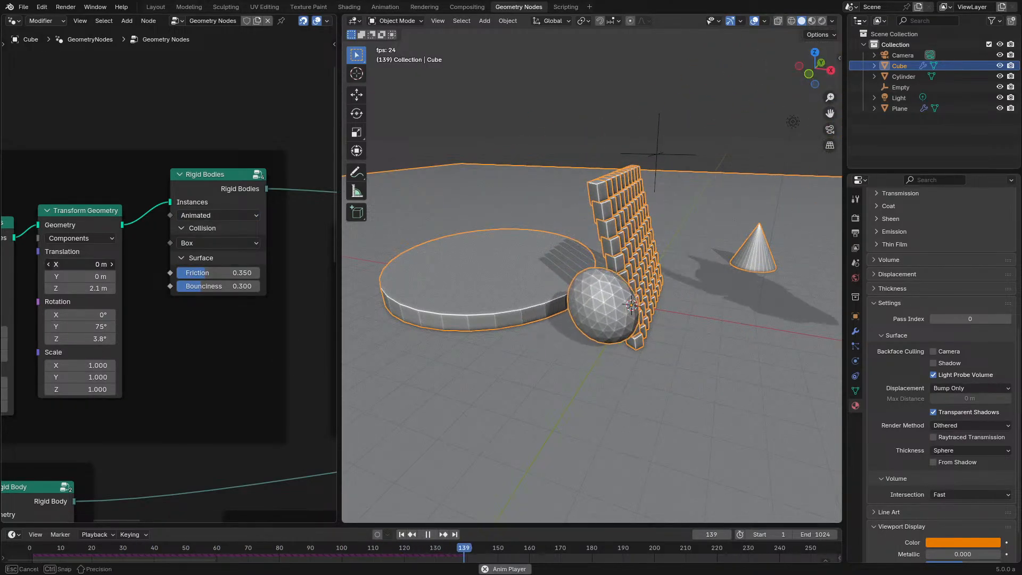
{"action": "key", "text": "Escape"}
{"action": "left_click_drag", "start_coordinate": [79, 264], "coordinate": [37, 276]}
{"action": "key", "text": "Escape"}
{"action": "key", "text": "space"}
Step: Try to change the Grid node's size during playback, and replay the simulation from the start
{"action": "scroll", "coordinate": [60, 269], "scroll_direction": "down", "scroll_amount": 1}
{"action": "middle_click_drag", "start_coordinate": [61, 269], "coordinate": [252, 238]}
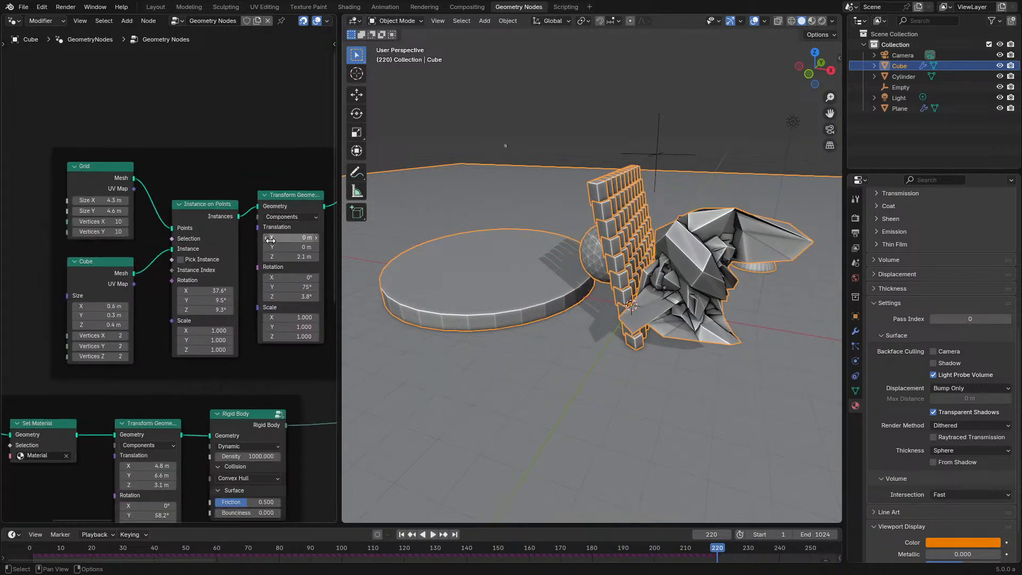
{"action": "scroll", "coordinate": [253, 238], "scroll_direction": "up", "scroll_amount": 1}
{"action": "key", "text": "space"}
{"action": "left_click_drag", "start_coordinate": [91, 200], "coordinate": [75, 200]}
{"action": "left_click", "coordinate": [27, 549]}
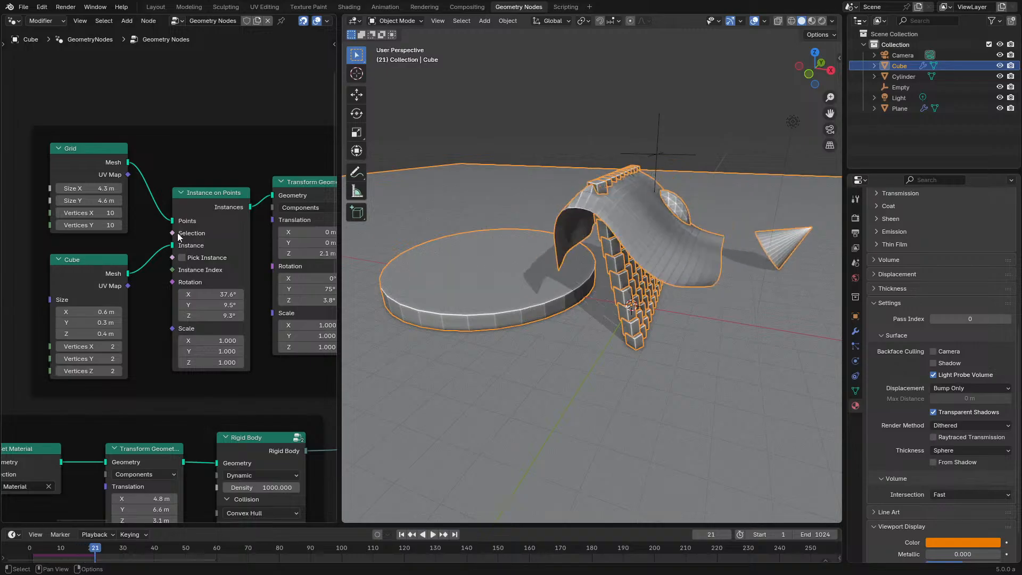
{"action": "key", "text": "space"}
Step: Review the rigid body node chain and the Combine Bundle node, and look inside the Jolt Simulation group before returning to the main tree
{"action": "scroll", "coordinate": [159, 275], "scroll_direction": "down", "scroll_amount": 4}
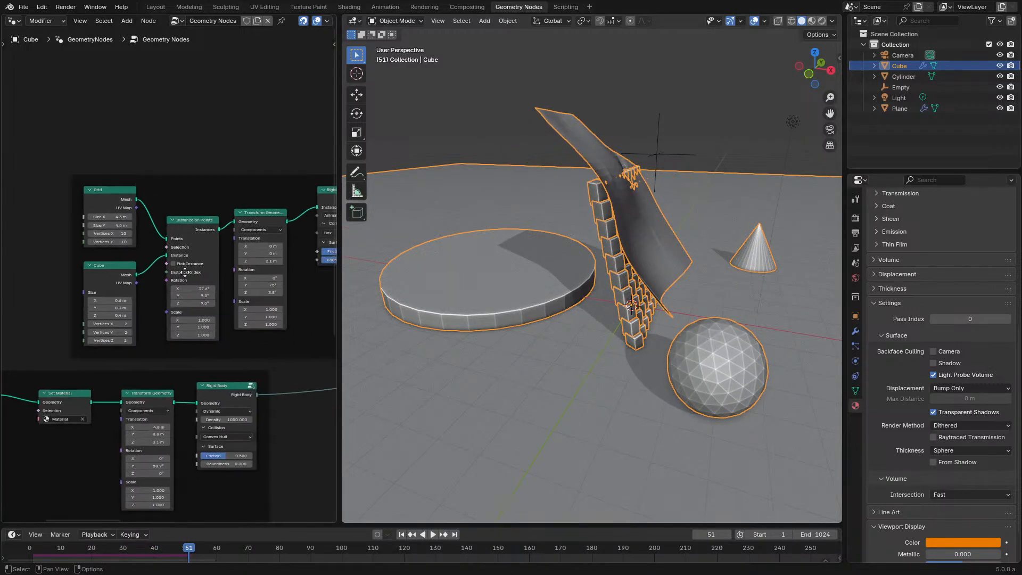
{"action": "middle_click_drag", "start_coordinate": [308, 233], "coordinate": [155, 273]}
{"action": "scroll", "coordinate": [155, 274], "scroll_direction": "up", "scroll_amount": 5}
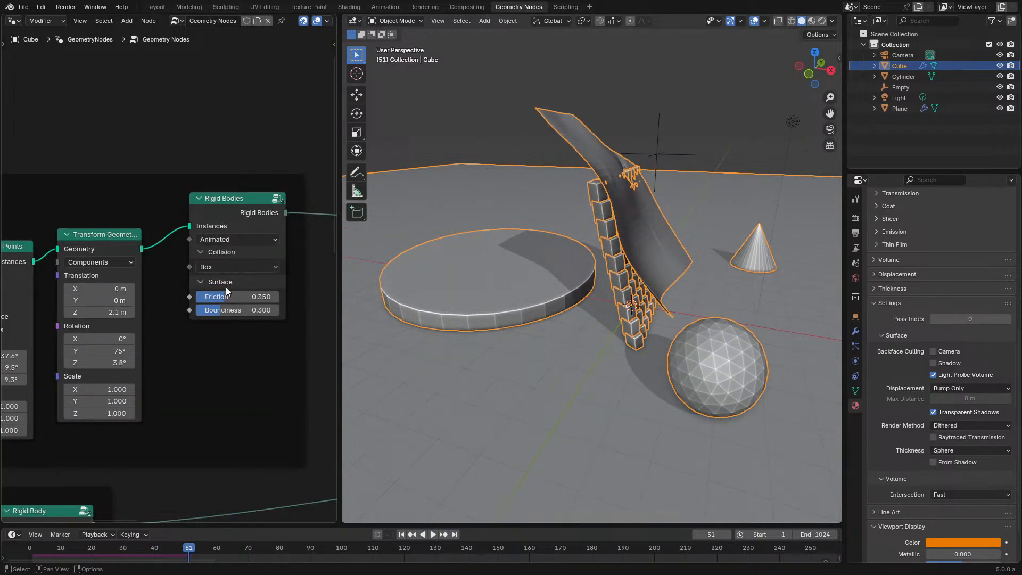
{"action": "scroll", "coordinate": [108, 268], "scroll_direction": "down", "scroll_amount": 2}
{"action": "middle_click_drag", "start_coordinate": [107, 268], "coordinate": [224, 233]}
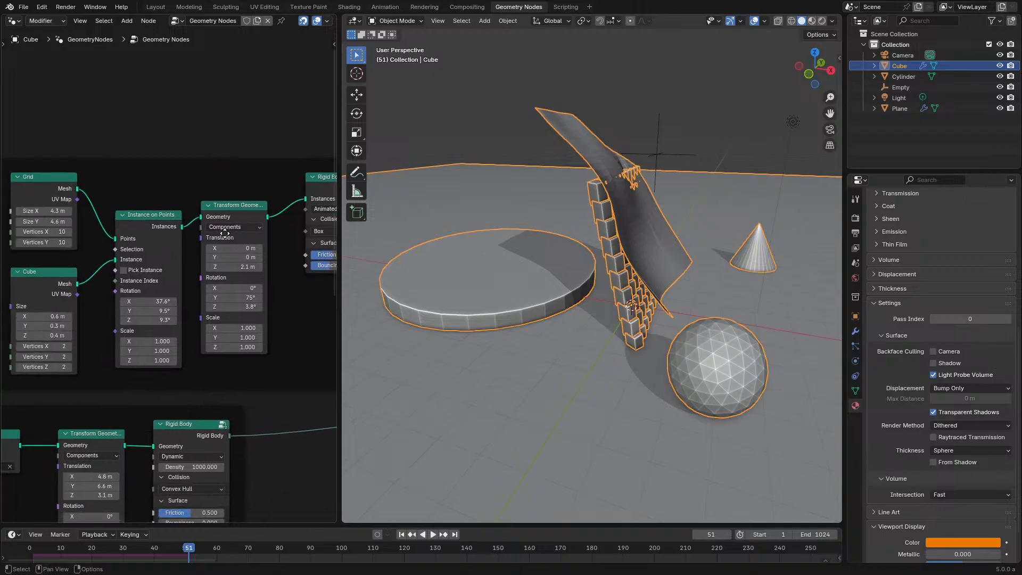
{"action": "scroll", "coordinate": [197, 325], "scroll_direction": "down", "scroll_amount": 2}
{"action": "middle_click_drag", "start_coordinate": [233, 380], "coordinate": [100, 436]}
{"action": "key", "text": "ctrl+space"}
{"action": "scroll", "coordinate": [340, 340], "scroll_direction": "up", "scroll_amount": 4}
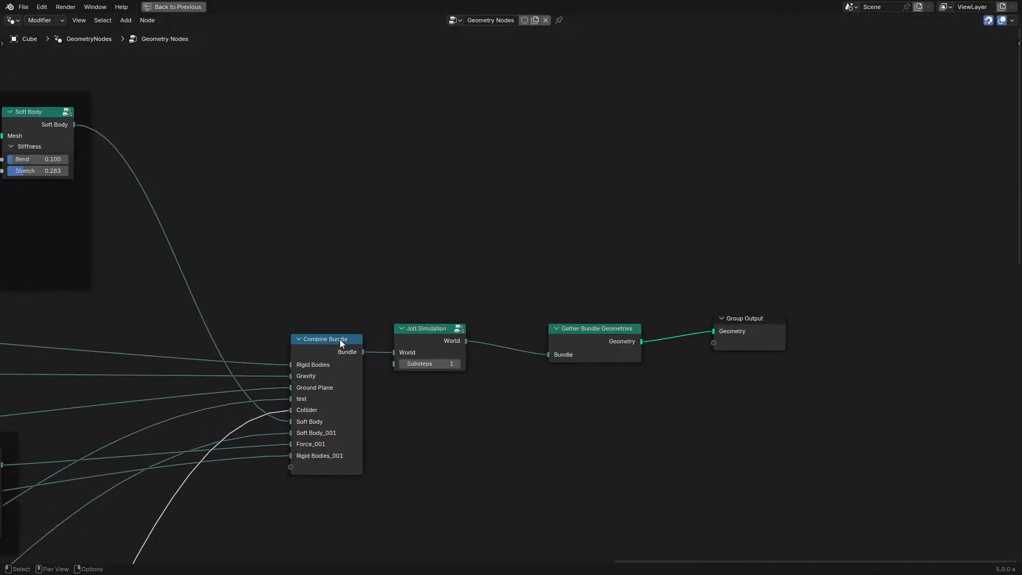
{"action": "middle_click_drag", "start_coordinate": [335, 341], "coordinate": [408, 293]}
{"action": "left_click", "coordinate": [512, 290]}
{"action": "key", "text": "Tab"}
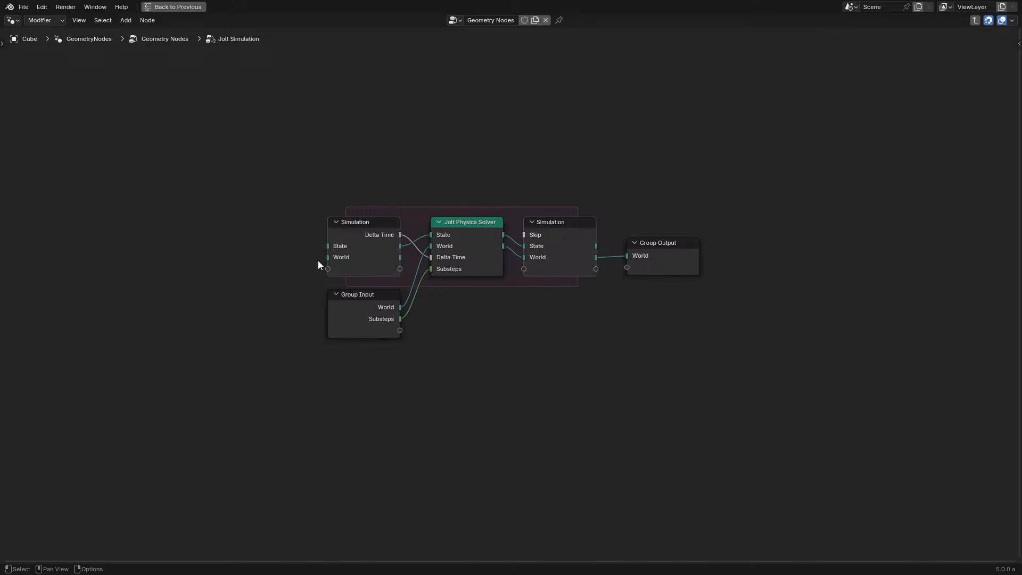
{"action": "key", "text": "Tab"}
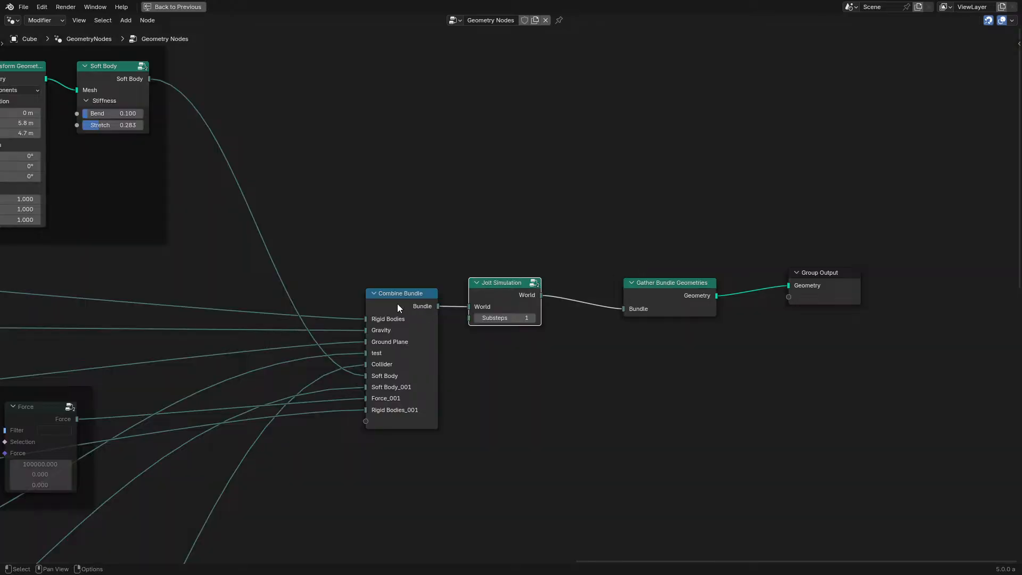
Step: Restore the split workspace from the maximized node editor and briefly play the simulation
{"action": "mouse_move", "coordinate": [397, 303]}
{"action": "middle_mouse_down", "text": "ctrl"}
{"action": "mouse_move", "coordinate": [175, 239]}
{"action": "mouse_move", "coordinate": [400, 321]}
{"action": "middle_mouse_up", "text": "ctrl"}
{"action": "left_click_drag", "start_coordinate": [371, 183], "coordinate": [368, 191]}
{"action": "key", "text": "ctrl+space"}
{"action": "key", "text": "space"}
{"action": "key", "text": "space"}
Step: Return to an early frame, add a Scene Time node and connect its Seconds output to the Translation of the box instances' Transform Geometry node
{"action": "middle_click_drag", "start_coordinate": [102, 244], "coordinate": [242, 135]}
{"action": "scroll", "coordinate": [234, 179], "scroll_direction": "up", "scroll_amount": 2}
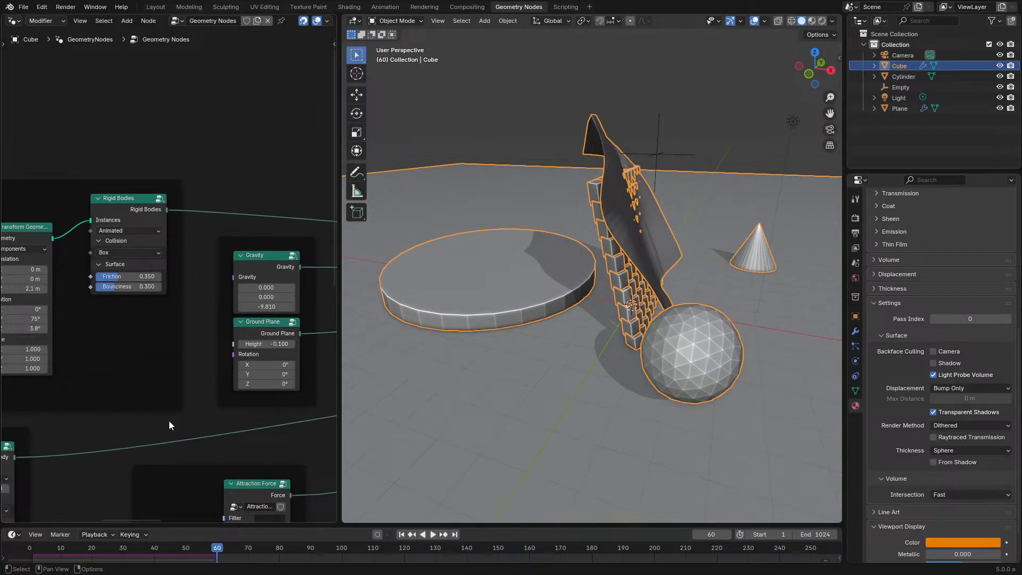
{"action": "left_click", "coordinate": [62, 550]}
{"action": "middle_click_drag", "start_coordinate": [108, 322], "coordinate": [266, 338]}
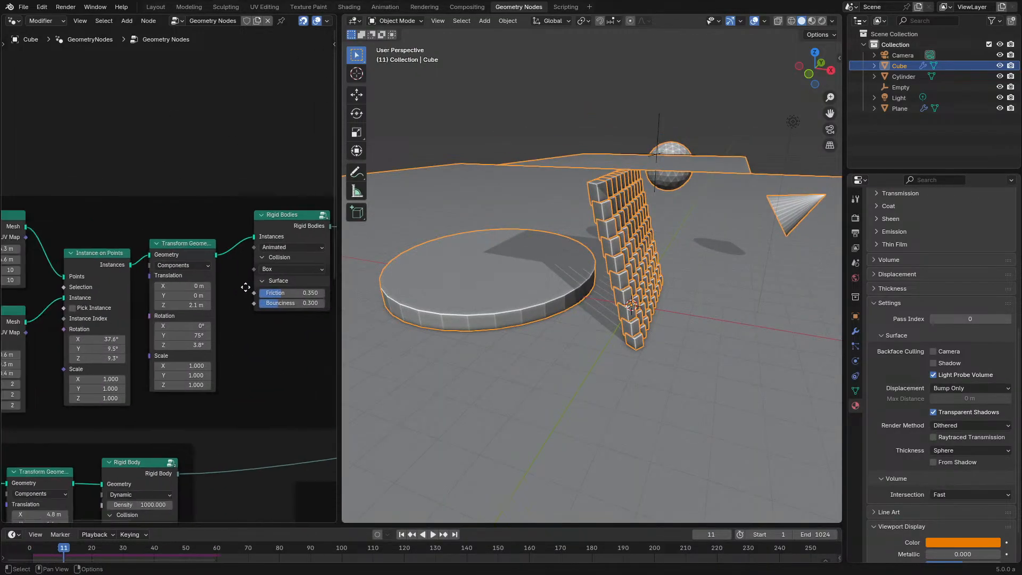
{"action": "key", "text": "shift+a"}
{"action": "left_click", "coordinate": [190, 176]}
{"action": "type", "text": "sc"}
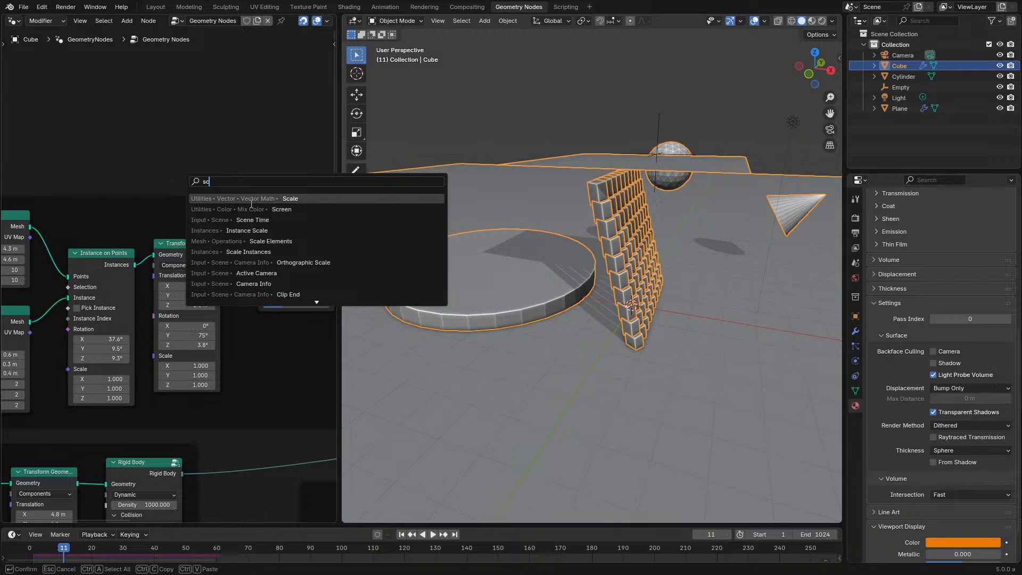
{"action": "left_click", "coordinate": [252, 220]}
{"action": "left_click", "coordinate": [116, 147]}
{"action": "left_click_drag", "start_coordinate": [135, 155], "coordinate": [159, 276]}
Step: Play the simulation with the time-driven translation, and cut the link from Scene Time to the Transform Geometry node
{"action": "key", "text": "space"}
{"action": "left_click", "coordinate": [32, 548]}
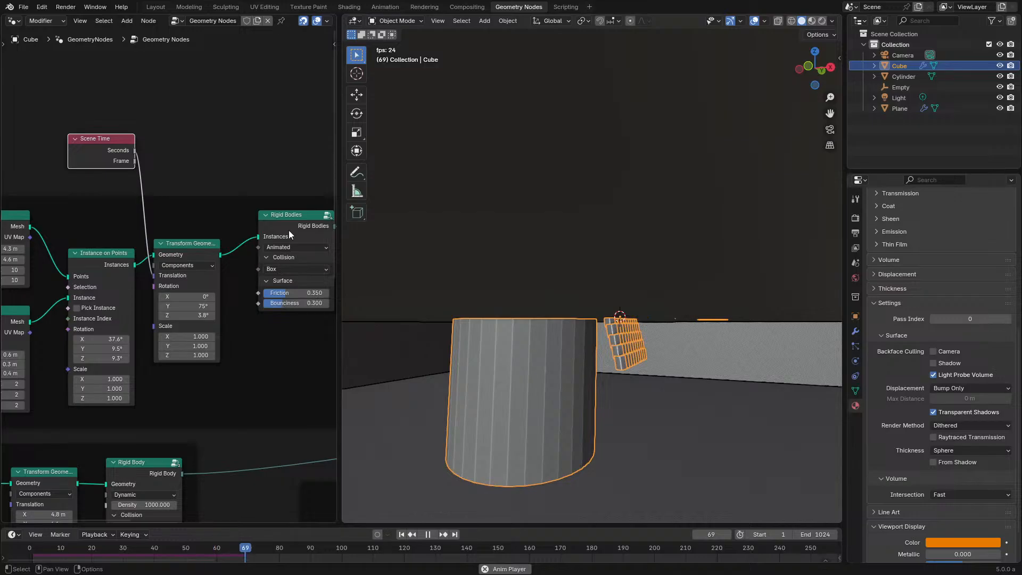
{"action": "left_click_drag", "start_coordinate": [290, 235], "coordinate": [283, 257]}
{"action": "scroll", "coordinate": [282, 257], "scroll_direction": "down", "scroll_amount": 1}
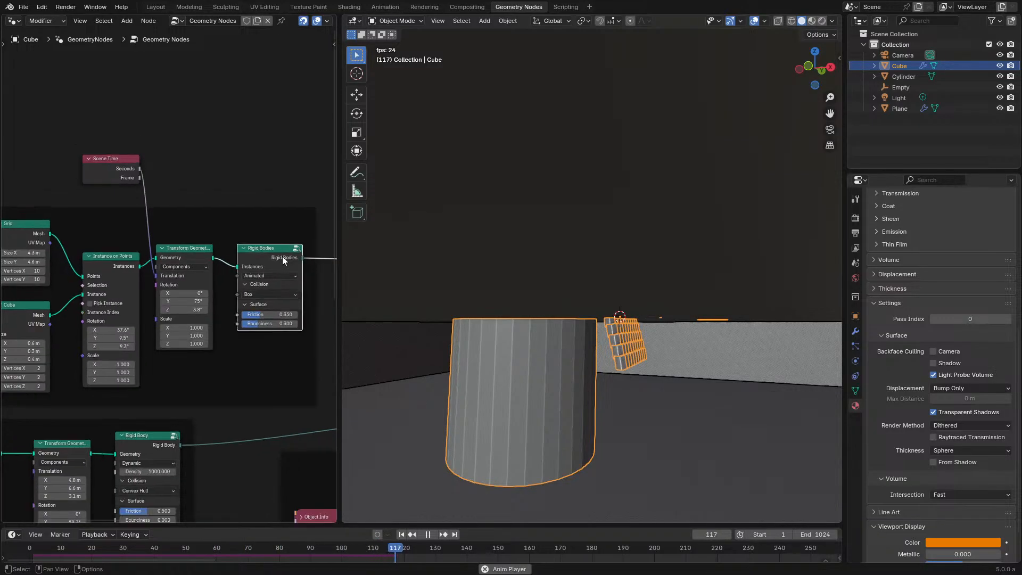
{"action": "right_click_drag", "start_coordinate": [181, 225], "coordinate": [128, 234], "text": "ctrl"}
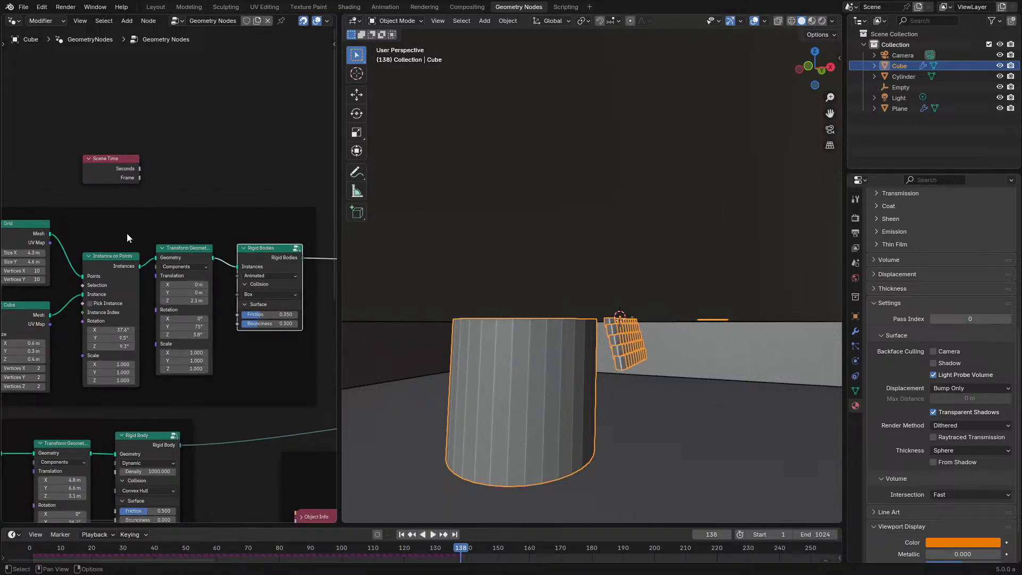
Step: Try resizing the box instances' Grid node during playback, with Size Y at 21.8 m, and replay the simulation from the start
{"action": "middle_click_drag", "start_coordinate": [102, 225], "coordinate": [180, 190]}
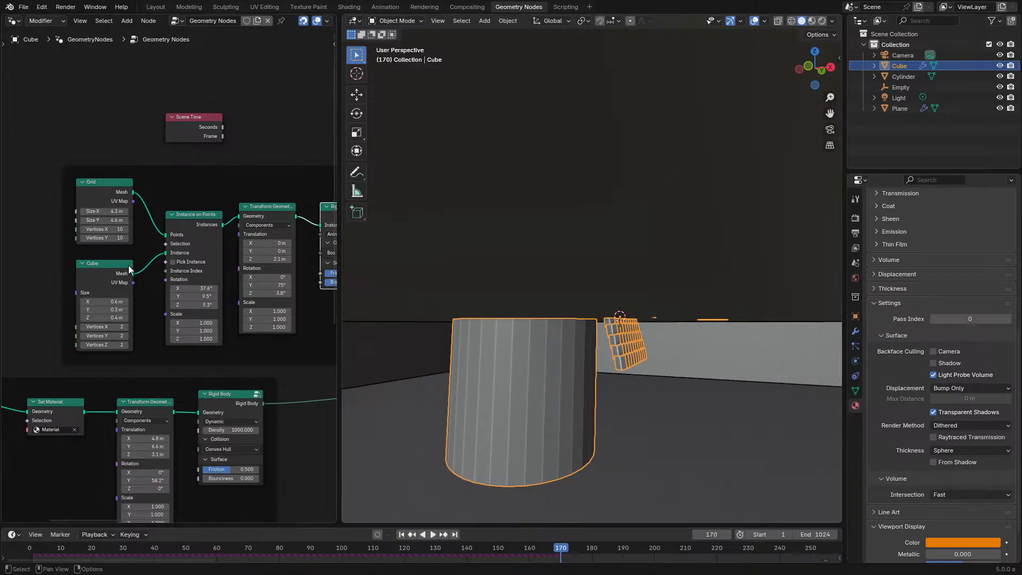
{"action": "left_click", "coordinate": [22, 552]}
{"action": "middle_click_drag", "start_coordinate": [642, 327], "coordinate": [612, 339]}
{"action": "key", "text": "space"}
{"action": "left_click_drag", "start_coordinate": [118, 212], "coordinate": [175, 211]}
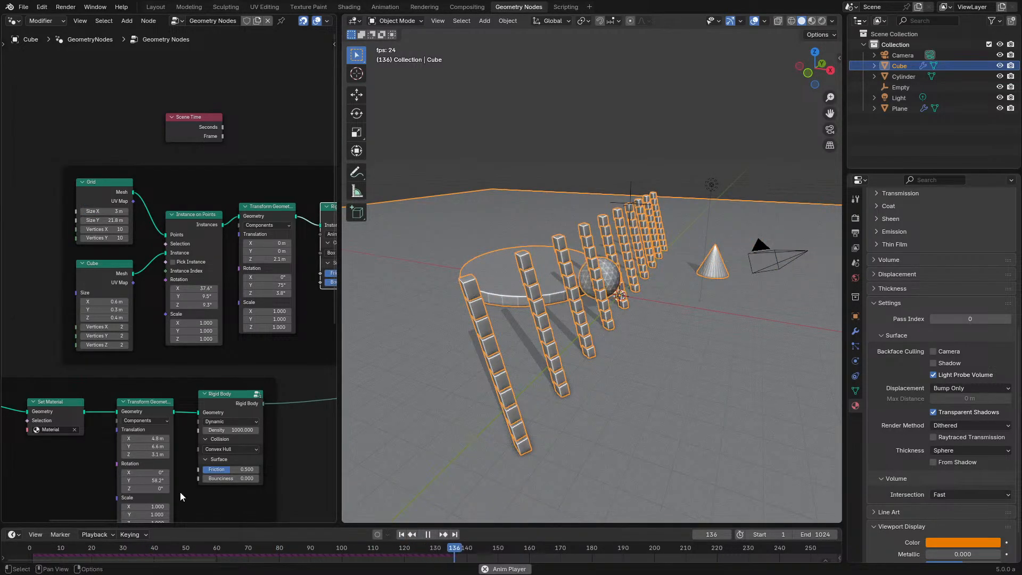
{"action": "left_click", "coordinate": [30, 546]}
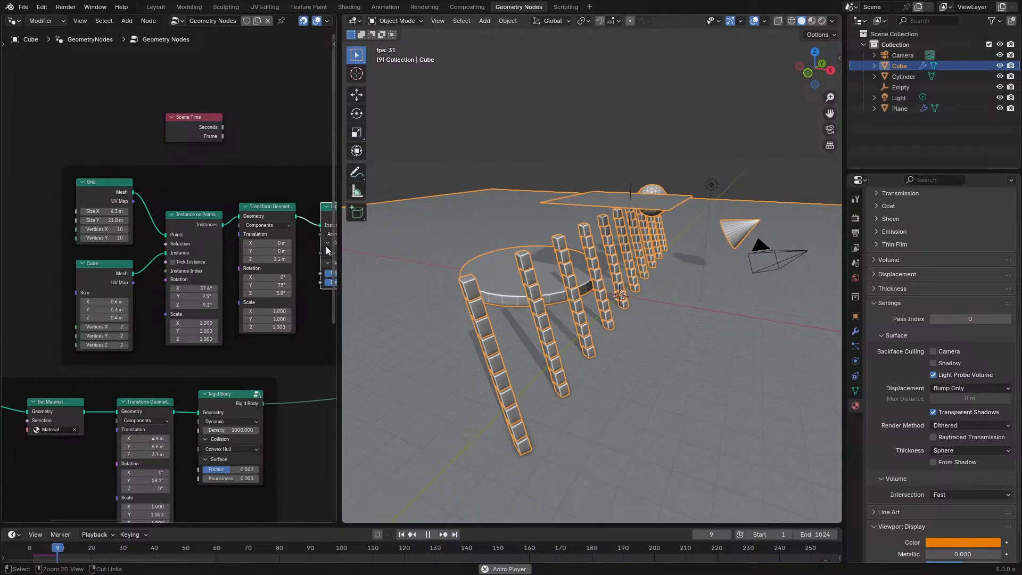
Step: Stop the playback and move the Rigid Body node closer to its Transform Geometry node
{"action": "key", "text": "space"}
{"action": "scroll", "coordinate": [181, 381], "scroll_direction": "down", "scroll_amount": 5}
{"action": "scroll", "coordinate": [262, 256], "scroll_direction": "up", "scroll_amount": 5}
{"action": "middle_click_drag", "start_coordinate": [180, 381], "coordinate": [161, 257]}
{"action": "key", "text": "space"}
{"action": "key", "text": "space"}
{"action": "scroll", "coordinate": [161, 258], "scroll_direction": "up", "scroll_amount": 4}
{"action": "left_click_drag", "start_coordinate": [243, 250], "coordinate": [218, 264]}
{"action": "scroll", "coordinate": [250, 122], "scroll_direction": "down", "scroll_amount": 2}
Step: Set the Rigid Bodies node's type to Dynamic
{"action": "middle_click_drag", "start_coordinate": [262, 101], "coordinate": [82, 292]}
{"action": "scroll", "coordinate": [166, 275], "scroll_direction": "up", "scroll_amount": 1}
{"action": "left_click", "coordinate": [232, 238]}
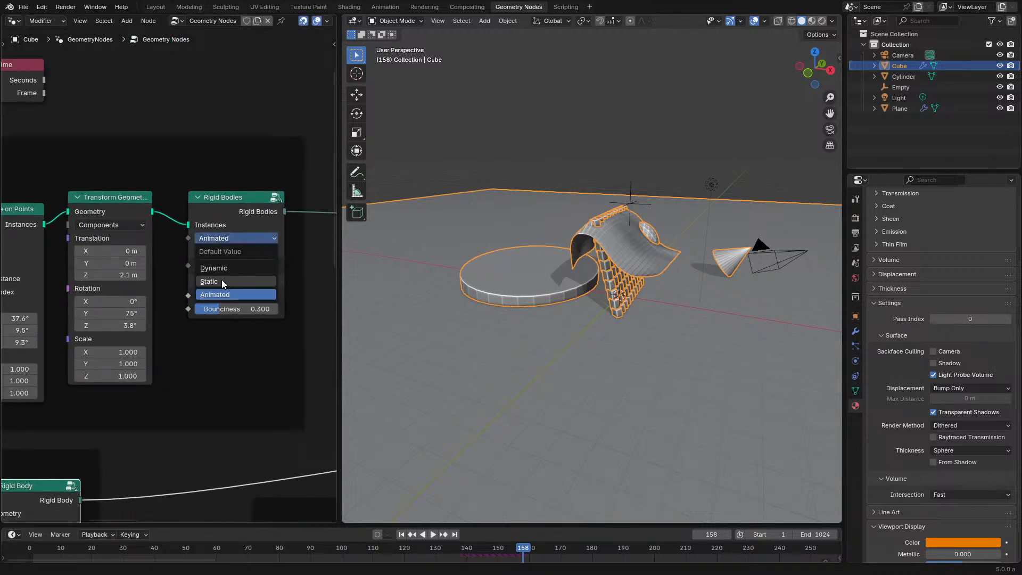
{"action": "left_click", "coordinate": [35, 534]}
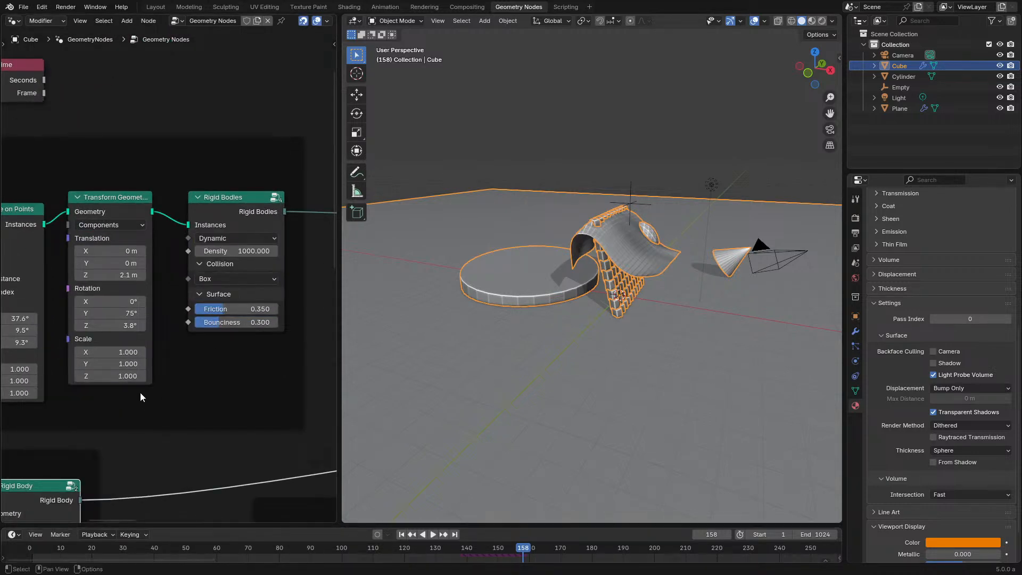
Step: Replay the simulation from the start and examine how the dynamic boxes interact with the cloth and sphere
{"action": "middle_click_drag", "start_coordinate": [89, 479], "coordinate": [230, 292]}
{"action": "scroll", "coordinate": [122, 274], "scroll_direction": "down", "scroll_amount": 3}
{"action": "middle_click_drag", "start_coordinate": [123, 274], "coordinate": [188, 245]}
{"action": "scroll", "coordinate": [235, 272], "scroll_direction": "up", "scroll_amount": 2}
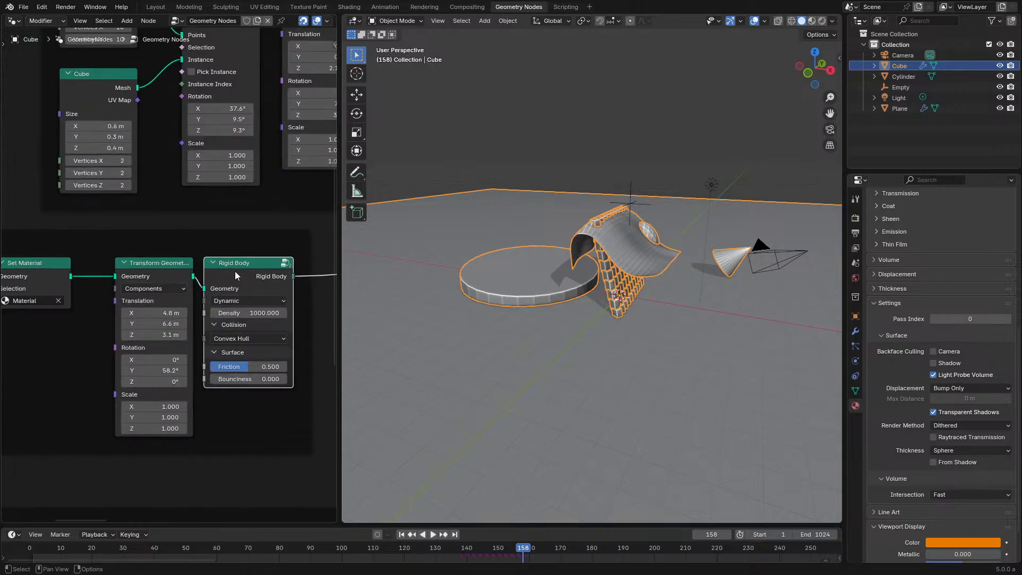
{"action": "left_click", "coordinate": [21, 547]}
{"action": "key", "text": "space"}
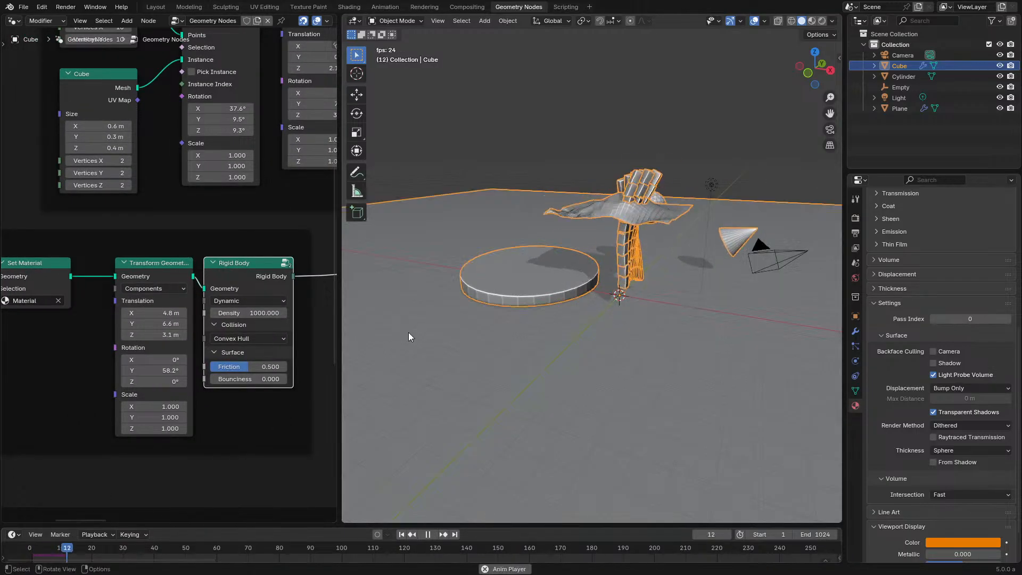
{"action": "middle_click_drag", "start_coordinate": [754, 253], "coordinate": [594, 305]}
{"action": "key", "text": "space"}
Step: Line up the Transform Geometry, Set Material and Soft Body nodes in the cloth's node chain
{"action": "scroll", "coordinate": [190, 342], "scroll_direction": "down", "scroll_amount": 6}
{"action": "middle_click_drag", "start_coordinate": [192, 345], "coordinate": [192, 216]}
{"action": "middle_click_drag", "start_coordinate": [168, 327], "coordinate": [138, 286]}
{"action": "scroll", "coordinate": [169, 271], "scroll_direction": "up", "scroll_amount": 2}
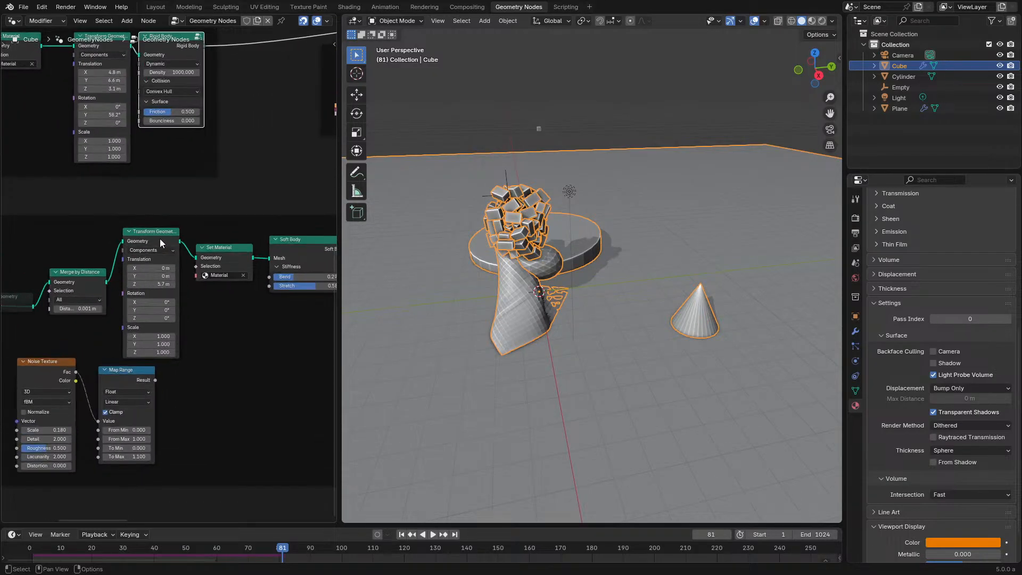
{"action": "left_click_drag", "start_coordinate": [159, 238], "coordinate": [158, 255]}
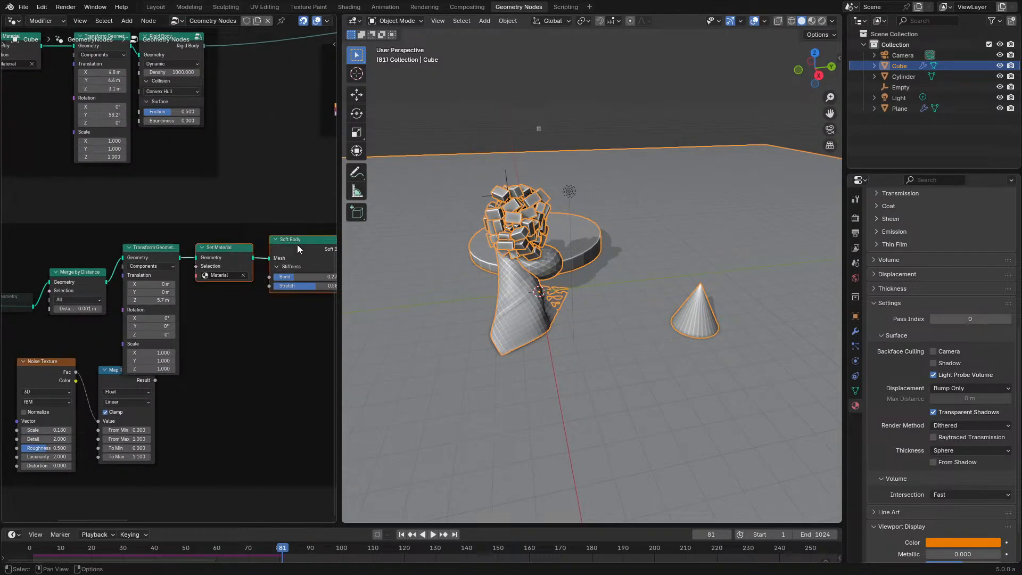
{"action": "mouse_move", "coordinate": [297, 249]}
{"action": "left_mouse_down"}
{"action": "mouse_move", "coordinate": [284, 258]}
{"action": "mouse_move", "coordinate": [294, 264]}
{"action": "left_mouse_up"}
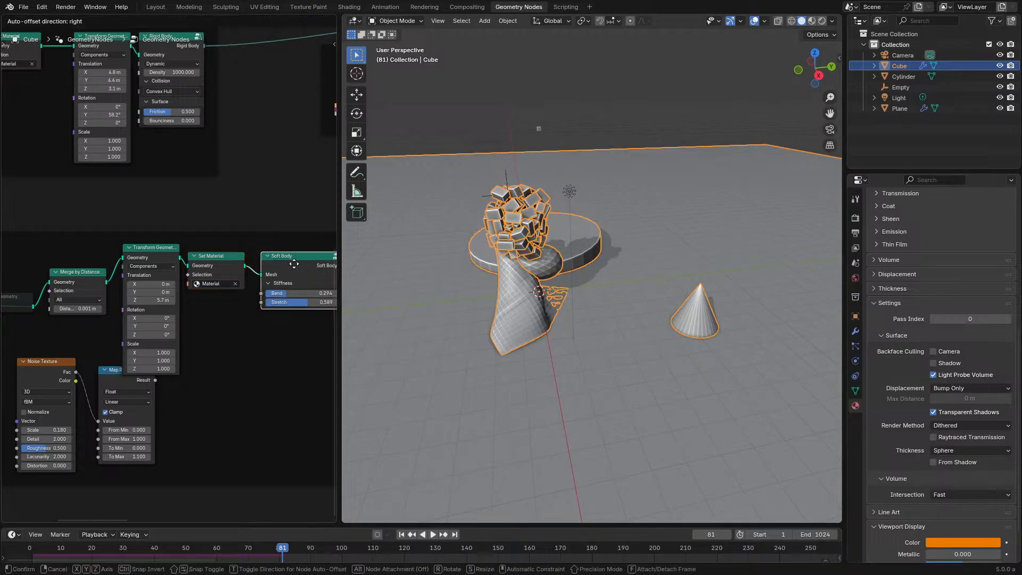
Step: Set the Soft Body node's Bend stiffness to 1.000 during playback and restart the simulation
{"action": "middle_click_drag", "start_coordinate": [293, 264], "coordinate": [198, 276]}
{"action": "scroll", "coordinate": [198, 277], "scroll_direction": "up", "scroll_amount": 5}
{"action": "key", "text": "space"}
{"action": "left_click_drag", "start_coordinate": [202, 324], "coordinate": [277, 324]}
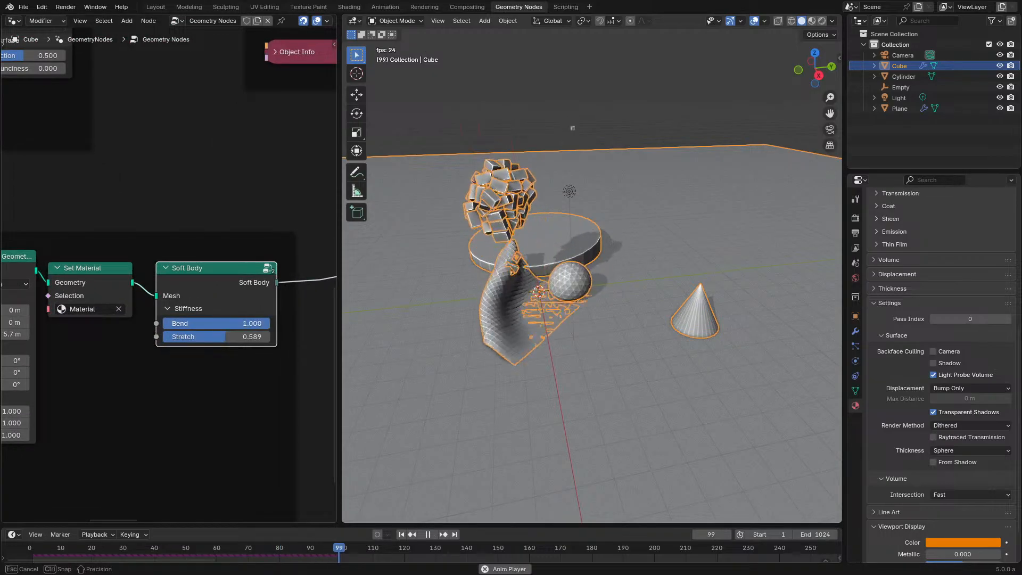
{"action": "left_click", "coordinate": [17, 547]}
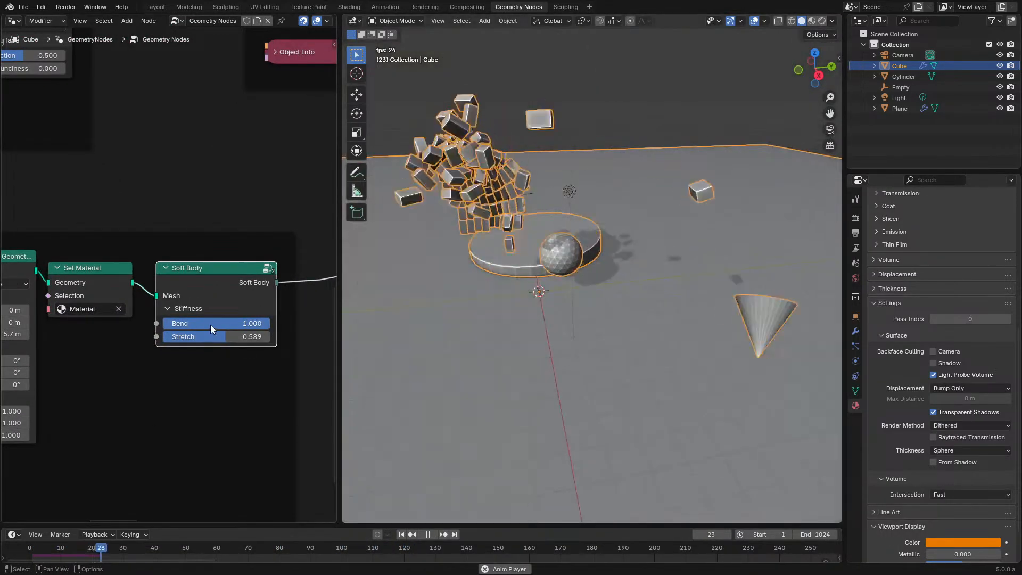
Step: Replay the simulation from the start and examine the stiff cloth's motion from farther away
{"action": "key", "text": "space"}
{"action": "scroll", "coordinate": [650, 297], "scroll_direction": "down", "scroll_amount": 4}
{"action": "middle_click_drag", "start_coordinate": [650, 297], "coordinate": [599, 296]}
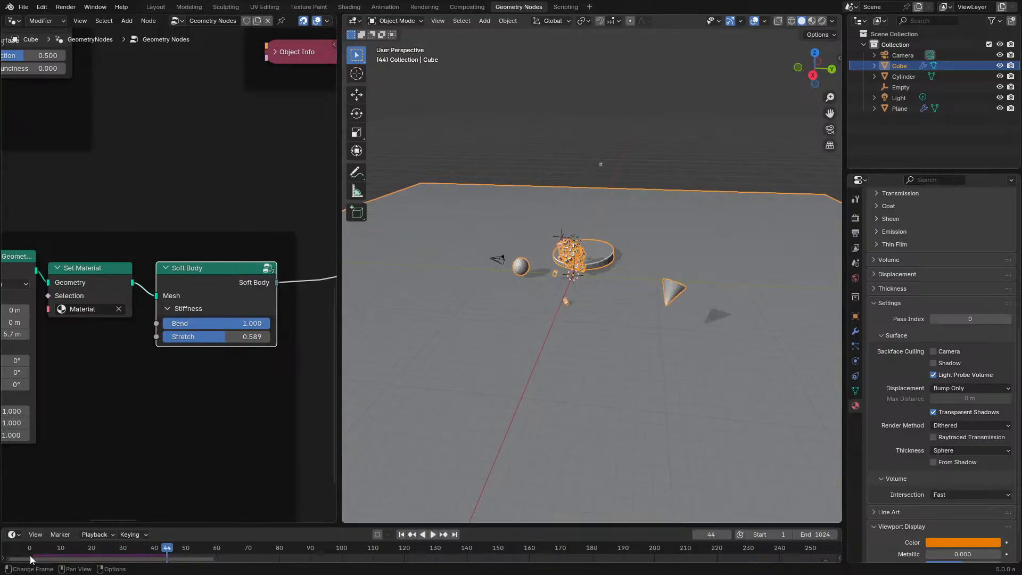
{"action": "left_click", "coordinate": [21, 542]}
{"action": "key", "text": "space"}
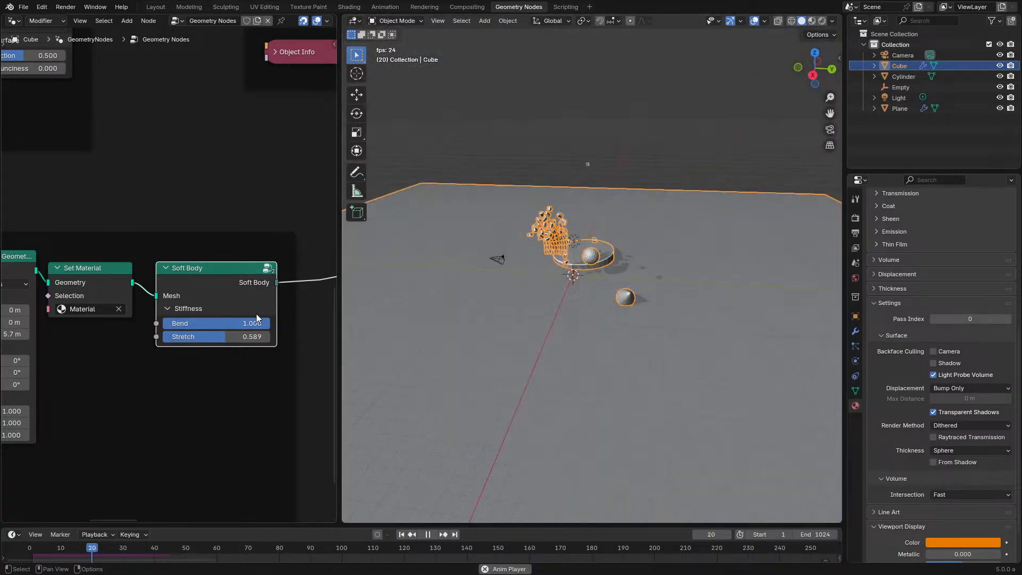
{"action": "key", "text": "space"}
Step: Set the Soft Body's Bend to 0.100 and Stretch to 0.000, and replay the simulation to inspect the cloth up close
{"action": "left_click_drag", "start_coordinate": [247, 317], "coordinate": [193, 317]}
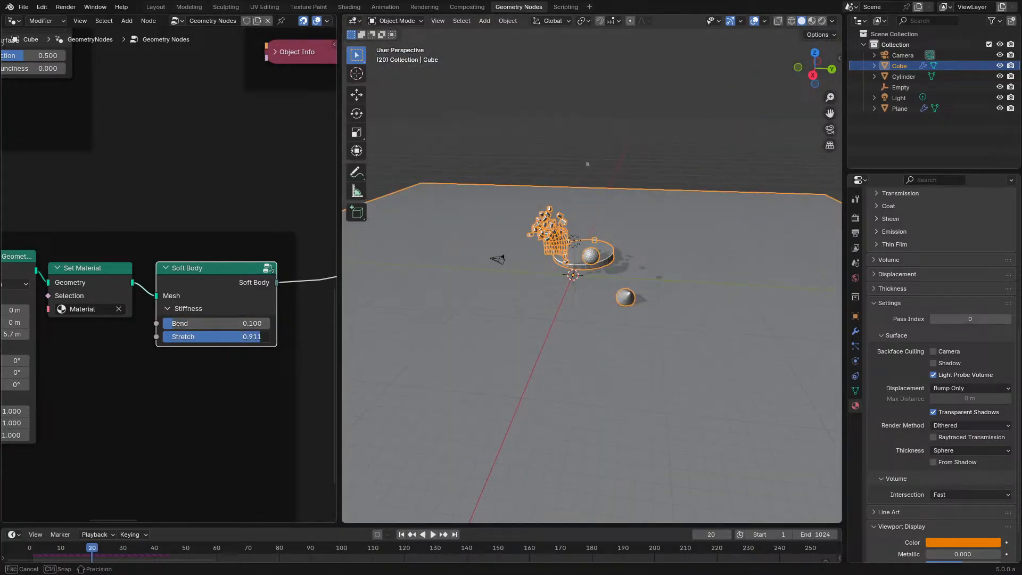
{"action": "left_click", "coordinate": [23, 548]}
{"action": "key", "text": "space"}
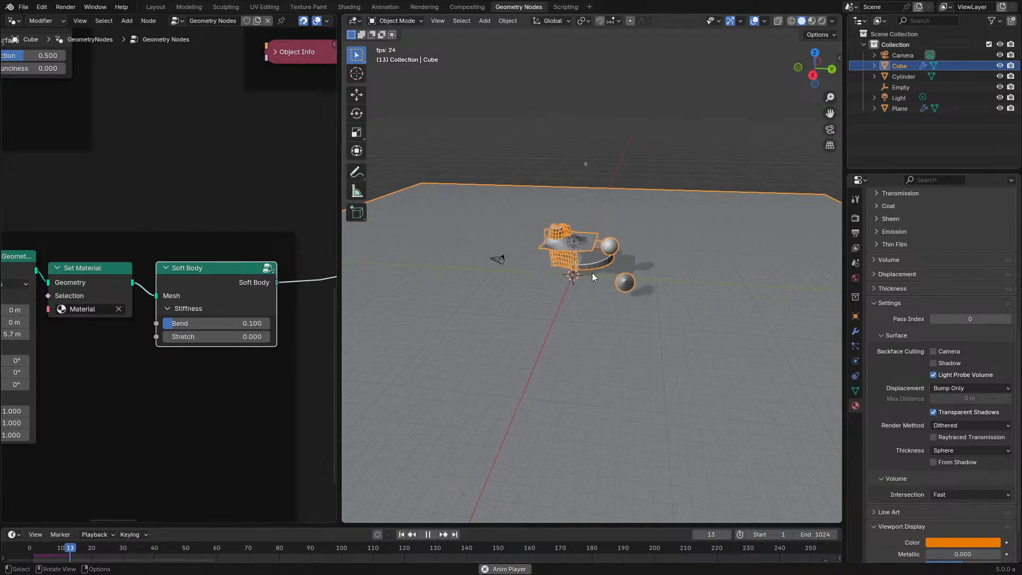
{"action": "scroll", "coordinate": [564, 235], "scroll_direction": "up", "scroll_amount": 3}
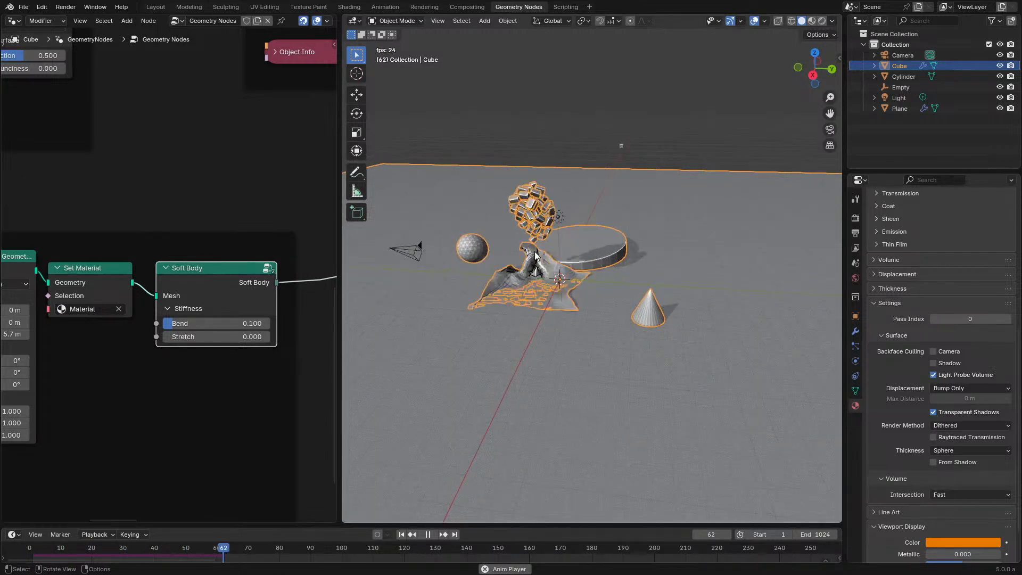
{"action": "middle_click_drag", "start_coordinate": [534, 251], "coordinate": [496, 313]}
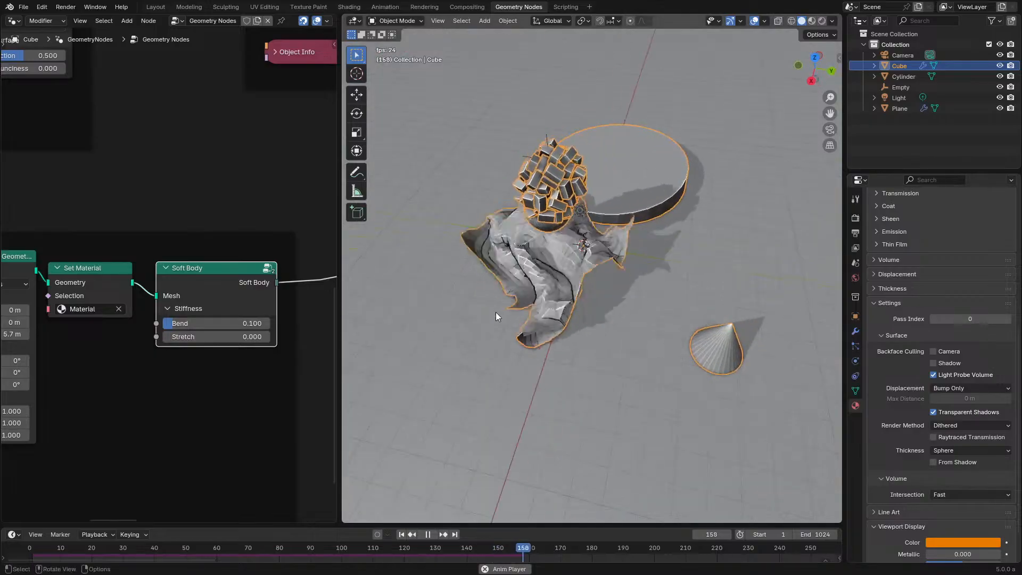
Step: Try a Bend of 0.700 on the Soft Body during playback, and restart with Bend at 0.200 and Stretch at 0.500
{"action": "left_click_drag", "start_coordinate": [216, 320], "coordinate": [280, 323]}
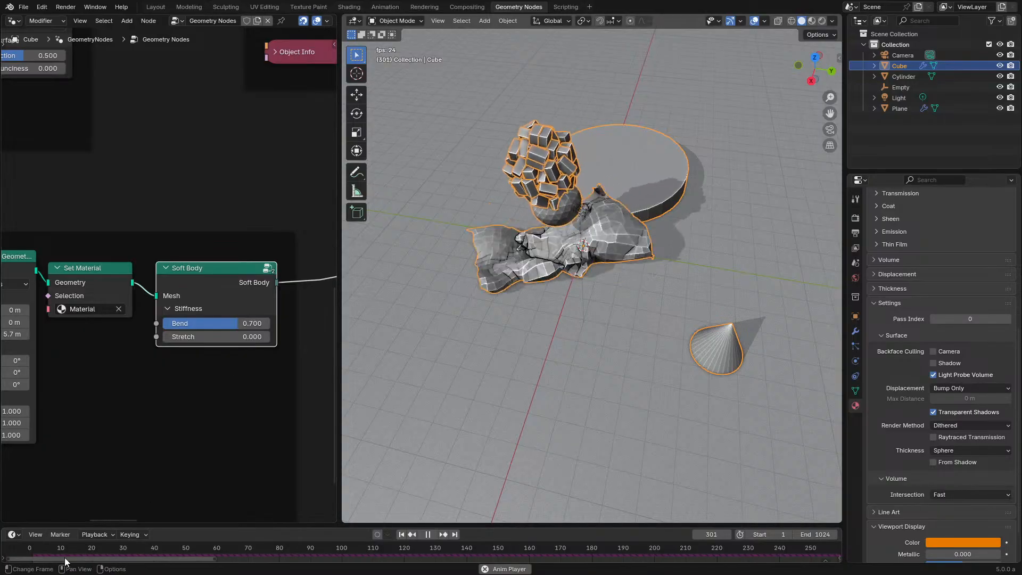
{"action": "left_click", "coordinate": [26, 554]}
{"action": "key", "text": "space"}
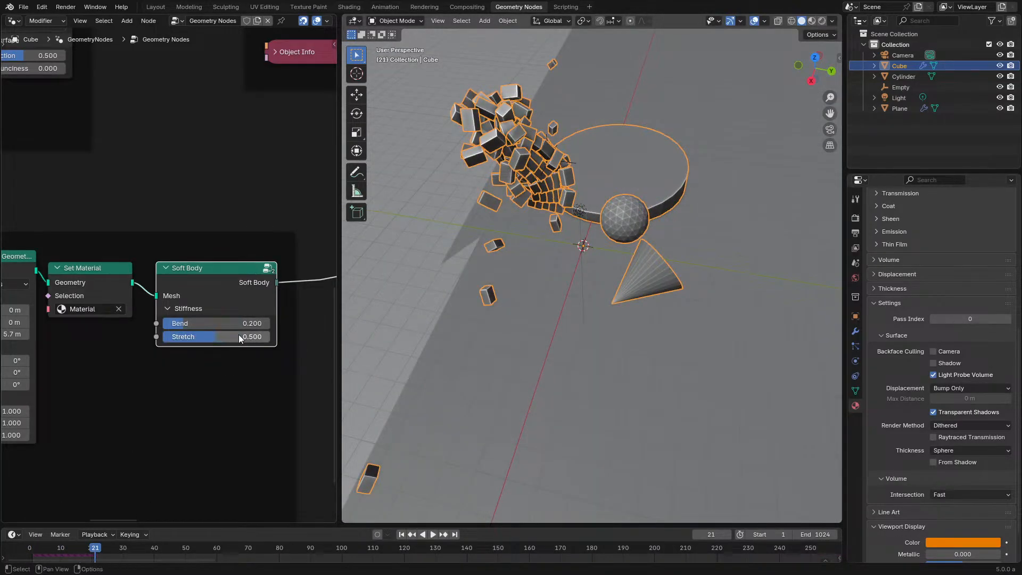
Step: Set the Soft Body's Stretch stiffness to 1.000 and replay the simulation to examine the cloth
{"action": "left_click", "coordinate": [45, 548]}
{"action": "key", "text": "space"}
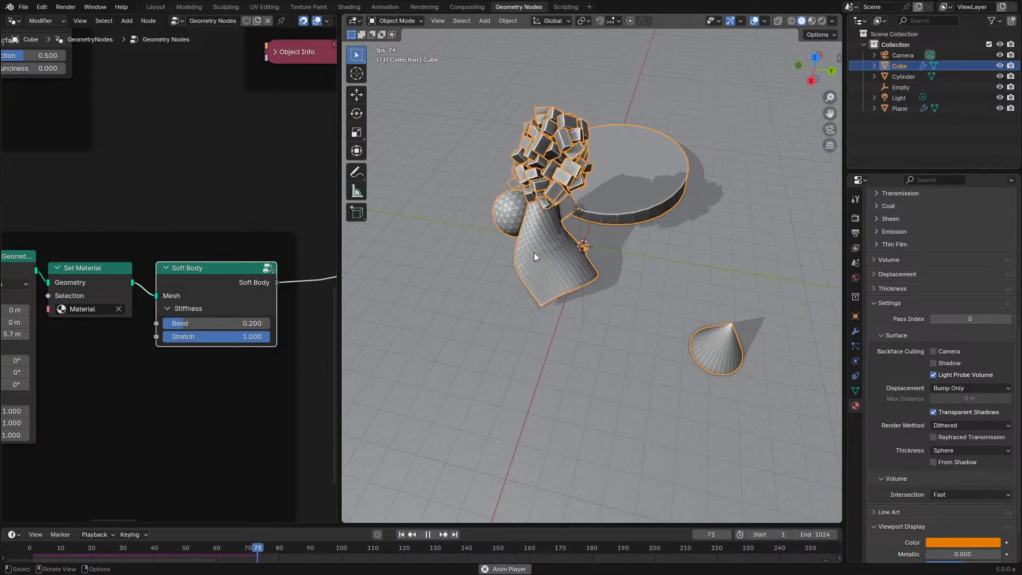
{"action": "middle_click_drag", "start_coordinate": [535, 253], "coordinate": [615, 219]}
{"action": "key", "text": "space"}
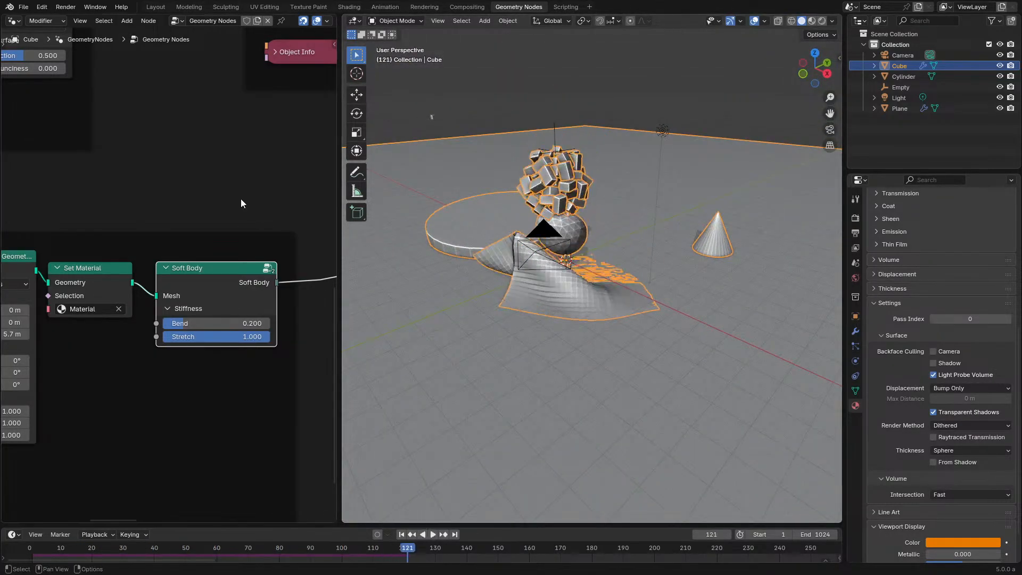
Step: Raise the Substeps of the Jolt Simulation node and replay the simulation from the start, examining the cloth and rigid bodies
{"action": "scroll", "coordinate": [241, 203], "scroll_direction": "down", "scroll_amount": 3}
{"action": "middle_click_drag", "start_coordinate": [240, 200], "coordinate": [285, 232]}
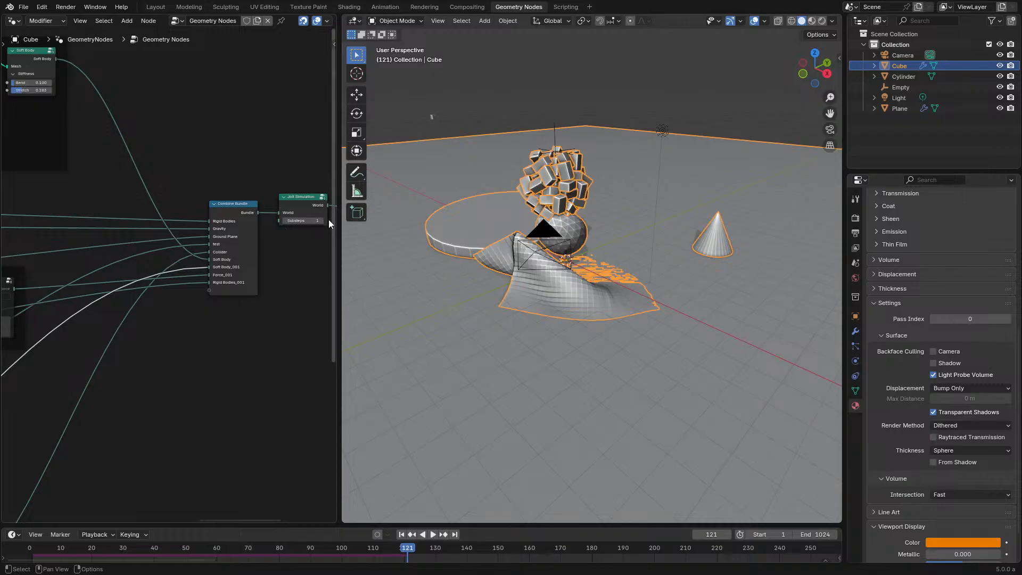
{"action": "left_click", "coordinate": [43, 555]}
{"action": "key", "text": "space"}
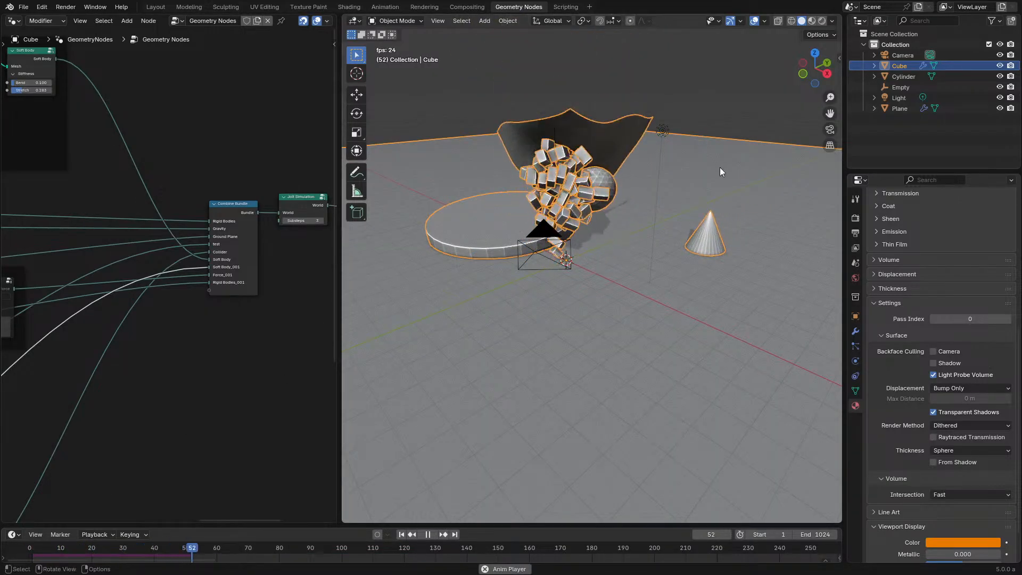
{"action": "middle_click_drag", "start_coordinate": [720, 167], "coordinate": [590, 183]}
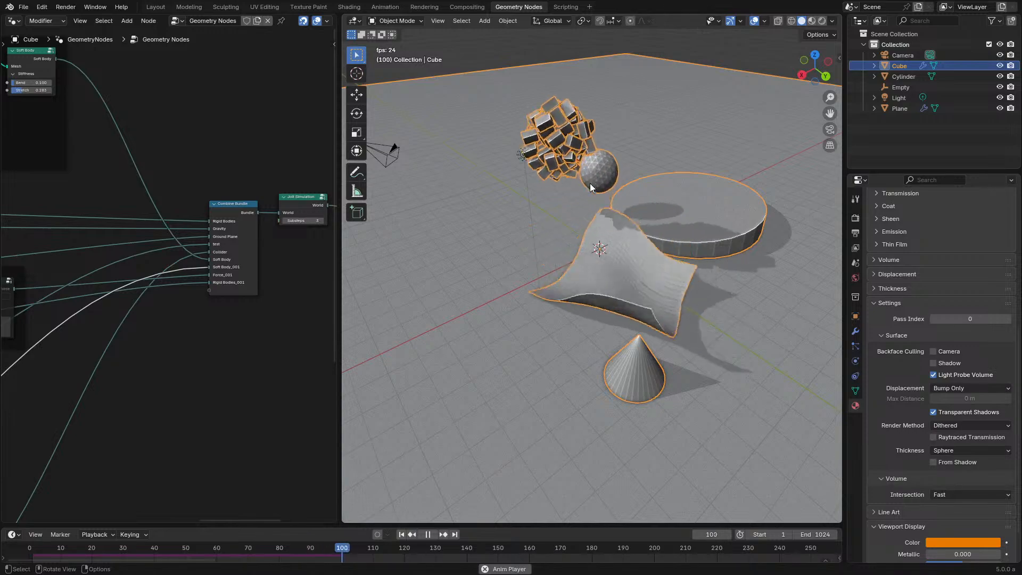
{"action": "scroll", "coordinate": [590, 183], "scroll_direction": "up", "scroll_amount": 2}
{"action": "middle_click_drag", "start_coordinate": [589, 184], "coordinate": [576, 244]}
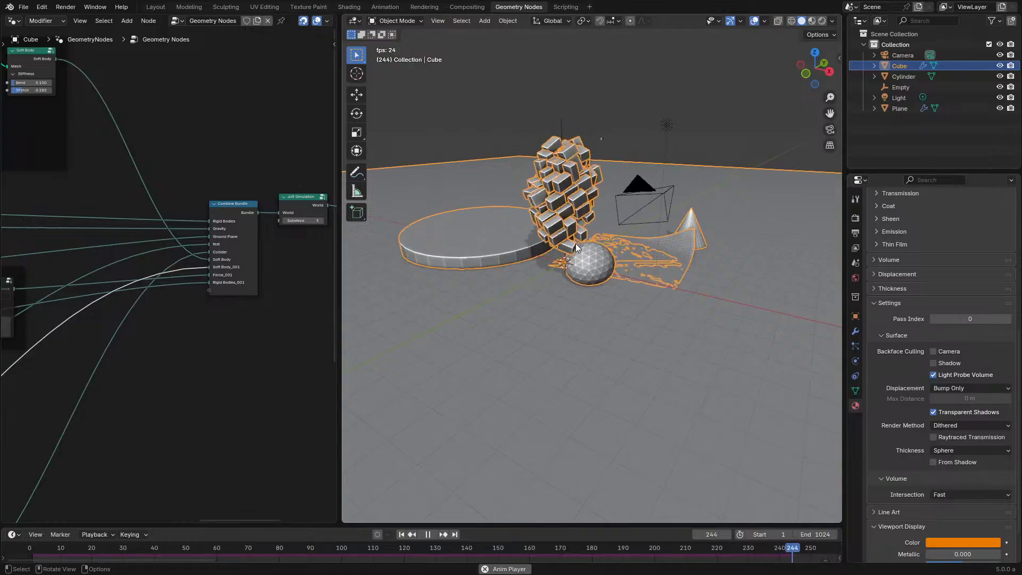
{"action": "key", "text": "space"}
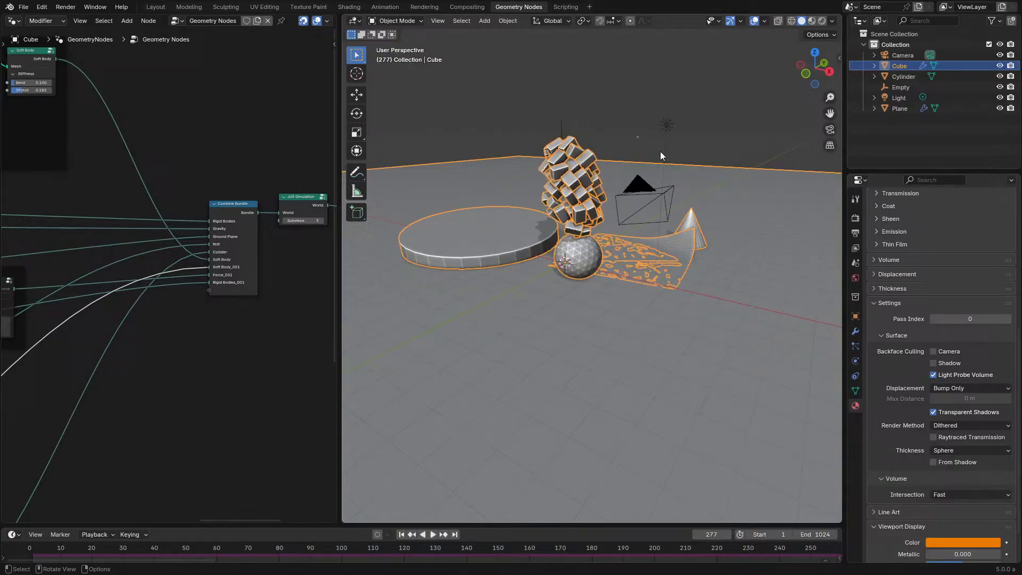
Step: Select the small distant Plane object and briefly play its own Jolt simulation
{"action": "left_click", "coordinate": [636, 137]}
{"action": "key", "text": "KP_Decimal"}
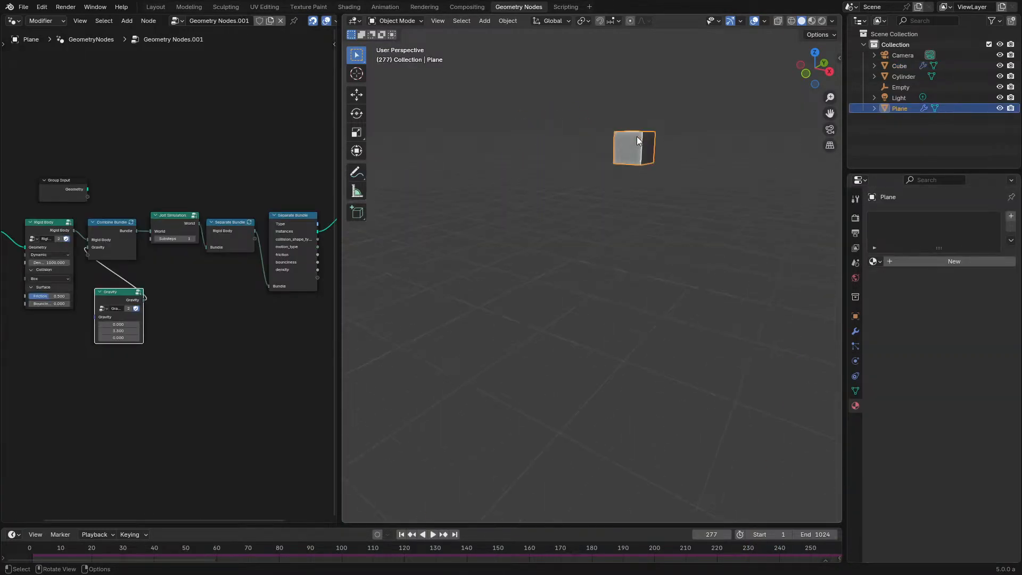
{"action": "key", "text": "space"}
{"action": "key", "text": "space"}
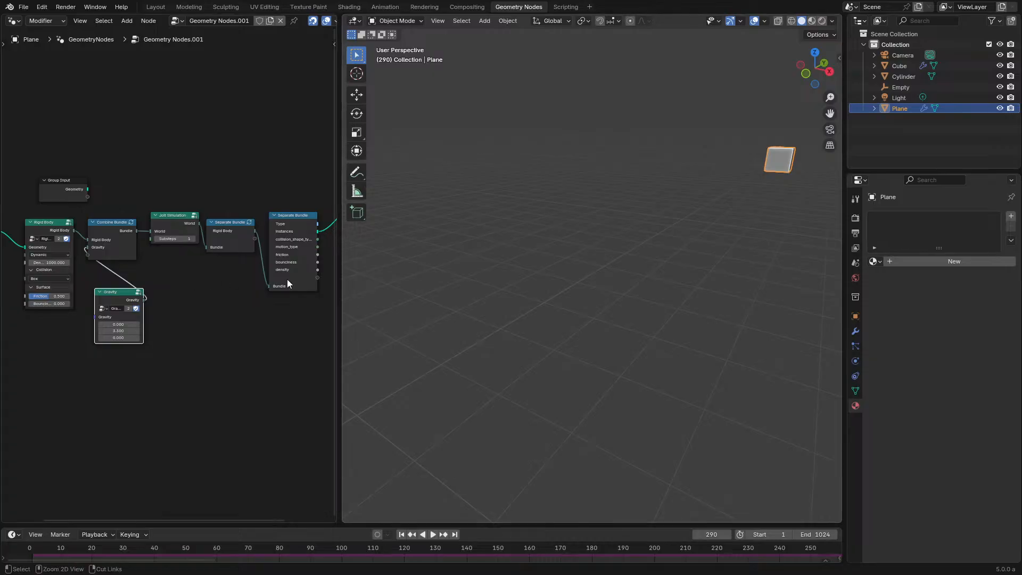
Step: Place the Gravity node directly under Combine Bundle, set its vector to 0, 0, -5 and replay the Plane's simulation
{"action": "key", "text": "ctrl+space"}
{"action": "key", "text": "Home"}
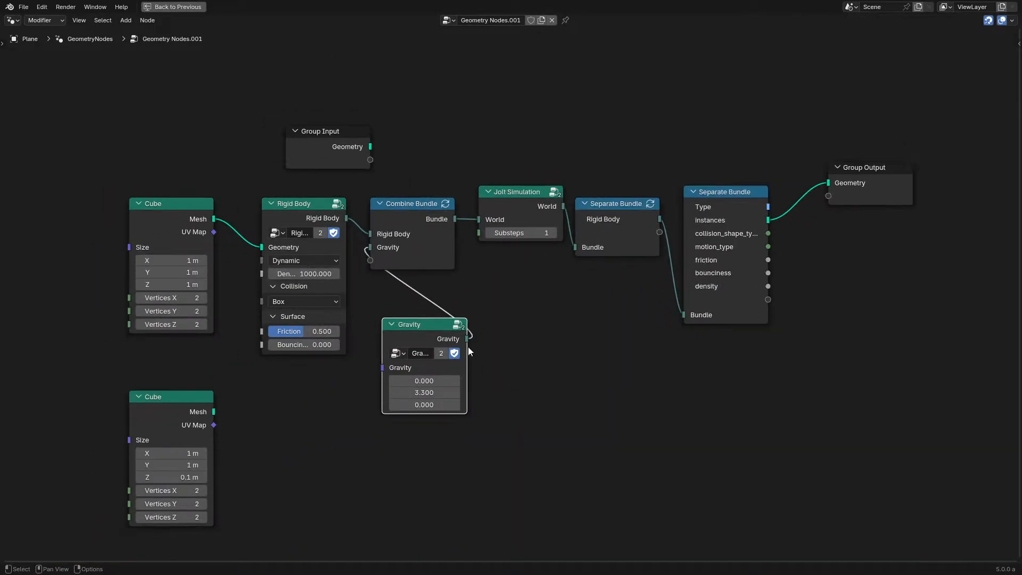
{"action": "key", "text": "g"}
{"action": "left_click_drag", "start_coordinate": [418, 306], "coordinate": [430, 301]}
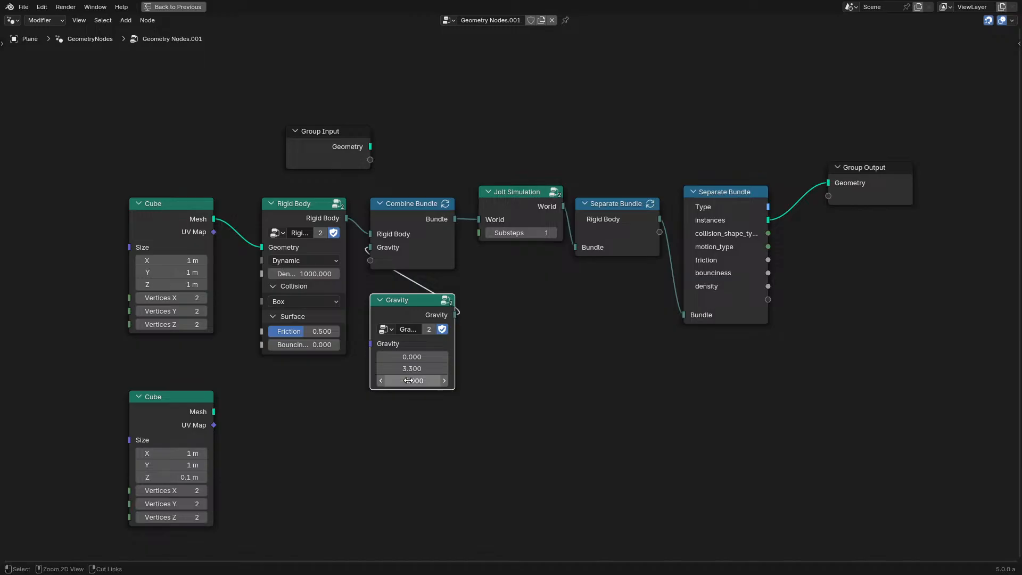
{"action": "key", "text": "ctrl+space"}
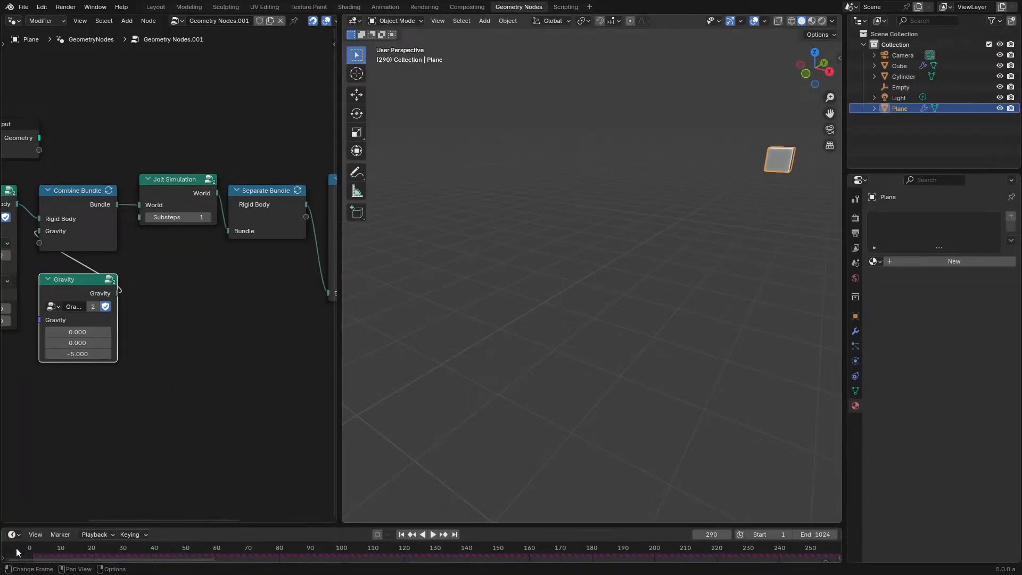
{"action": "key", "text": "space"}
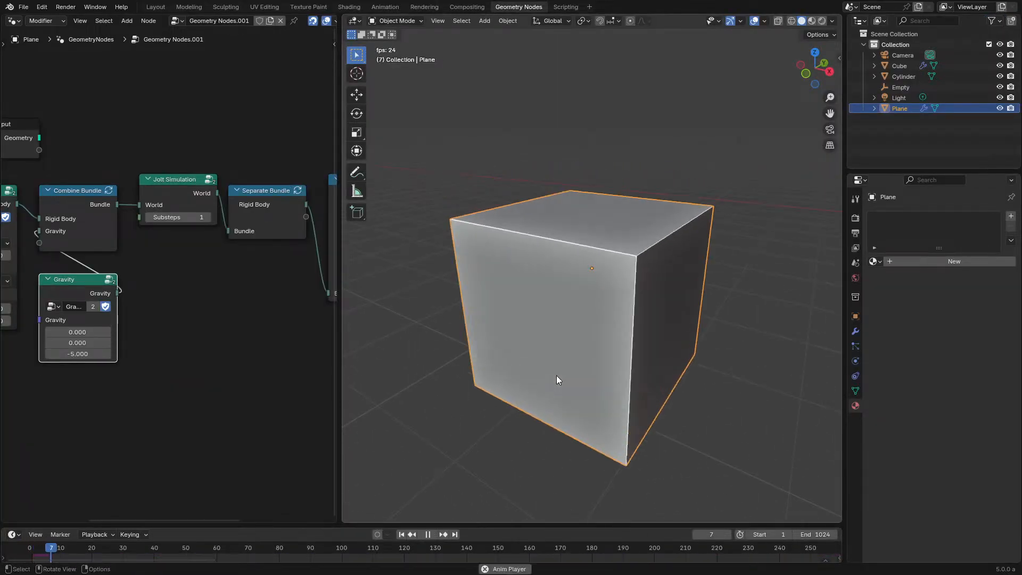
{"action": "middle_click_drag", "start_coordinate": [566, 374], "coordinate": [555, 425]}
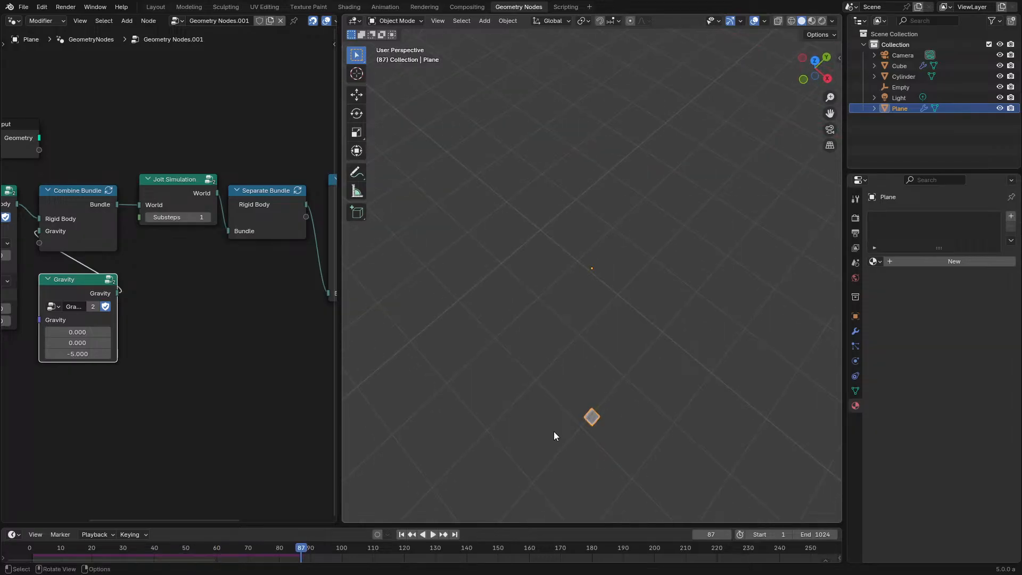
Step: Clear the Plane object's location and raise it along the Z axis above the world origin
{"action": "scroll", "coordinate": [659, 295], "scroll_direction": "down", "scroll_amount": 1}
{"action": "key", "text": "alt+g"}
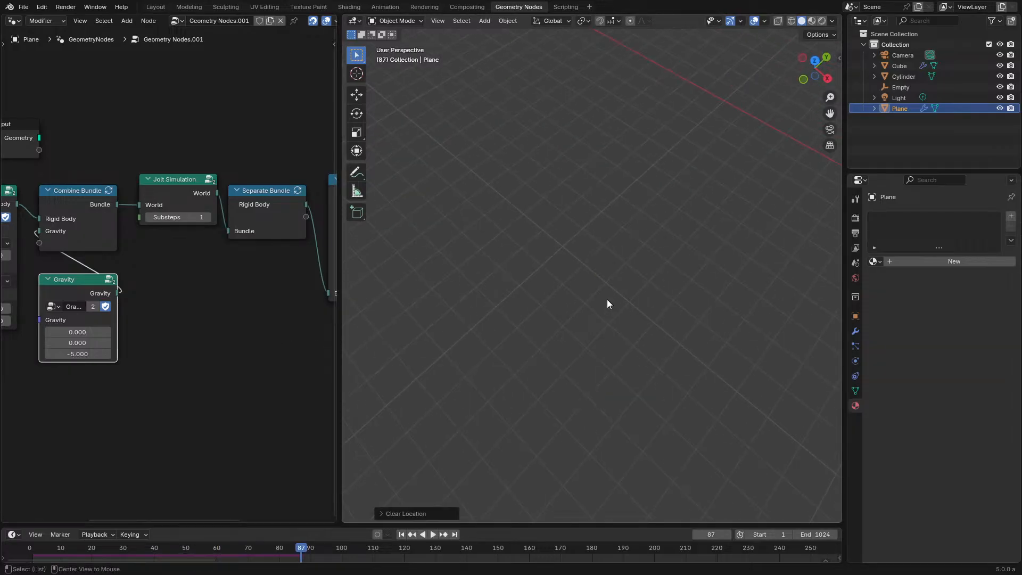
{"action": "middle_click_drag", "start_coordinate": [607, 302], "coordinate": [631, 243]}
{"action": "left_click_drag", "start_coordinate": [50, 545], "coordinate": [2, 544]}
{"action": "scroll", "coordinate": [542, 226], "scroll_direction": "down", "scroll_amount": 3}
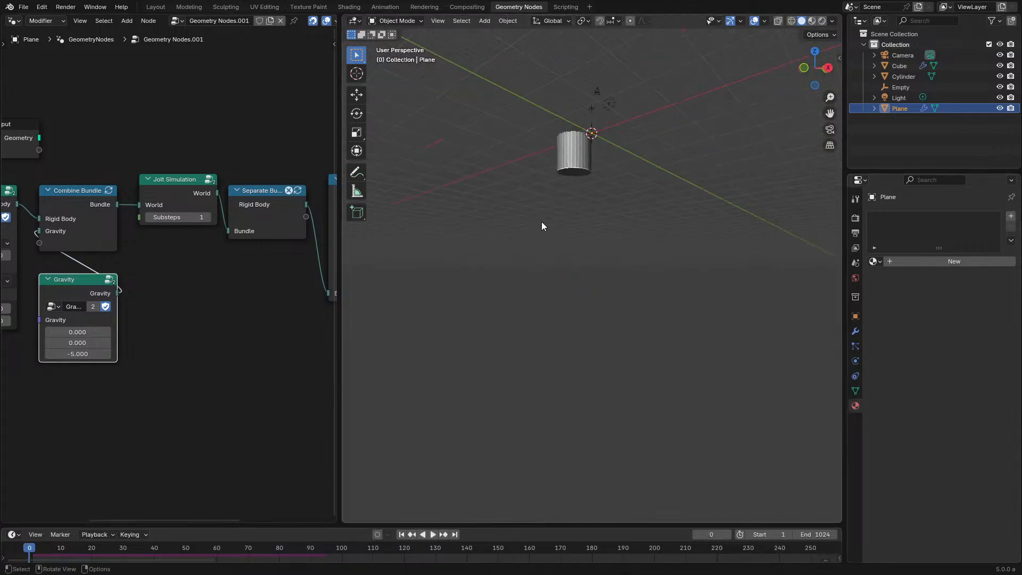
{"action": "middle_click_drag", "start_coordinate": [598, 268], "coordinate": [597, 282]}
{"action": "key", "text": "g"}
{"action": "key", "text": "z"}
{"action": "left_click", "coordinate": [600, 240]}
Step: Play and restart the simulation to examine the Plane's falling cube alongside the other rigid bodies and cloth
{"action": "key", "text": "space"}
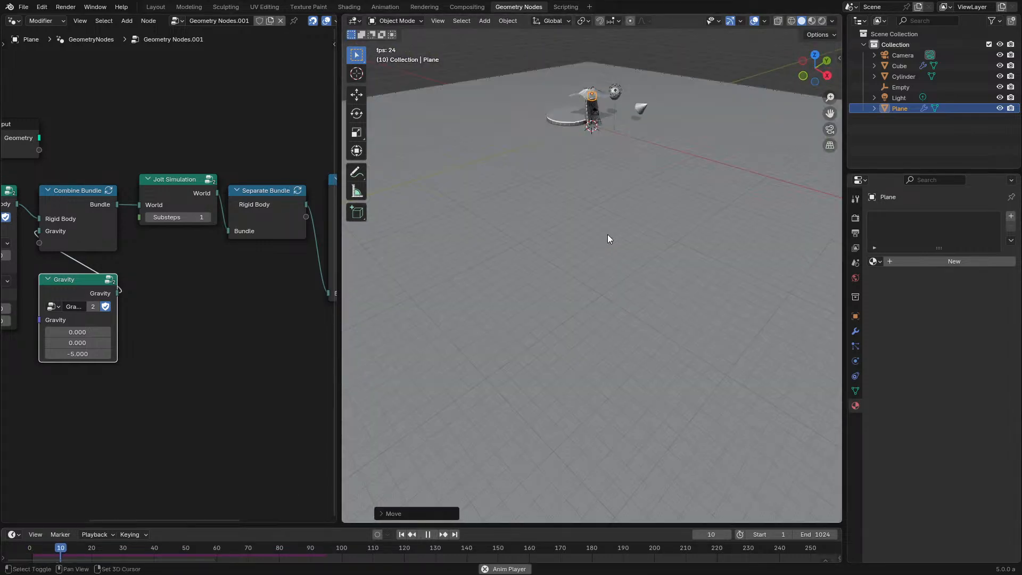
{"action": "middle_click_drag", "start_coordinate": [591, 216], "coordinate": [557, 354], "text": "shift"}
{"action": "scroll", "coordinate": [582, 296], "scroll_direction": "up", "scroll_amount": 8}
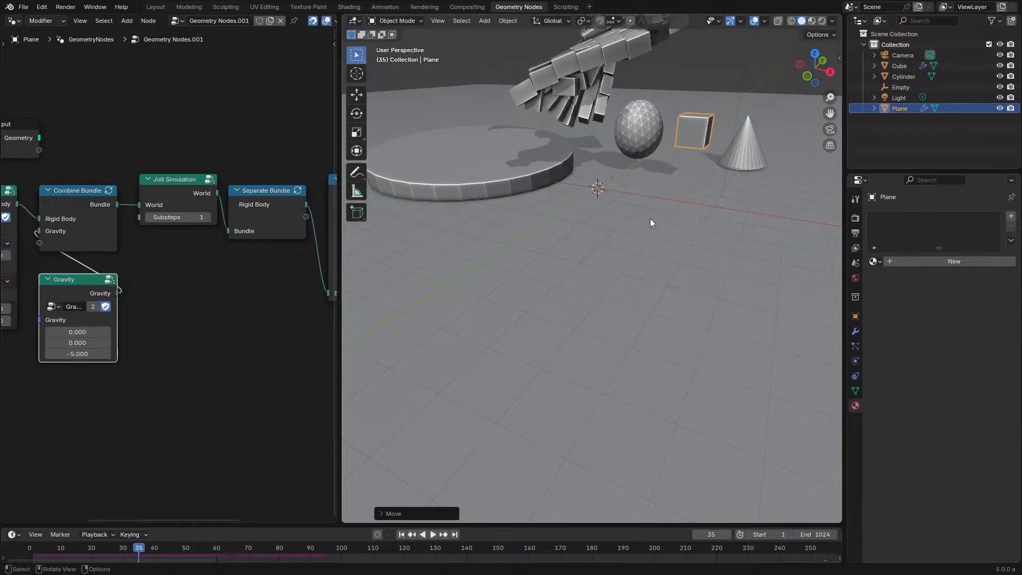
{"action": "left_click", "coordinate": [31, 549]}
{"action": "scroll", "coordinate": [650, 278], "scroll_direction": "down", "scroll_amount": 6}
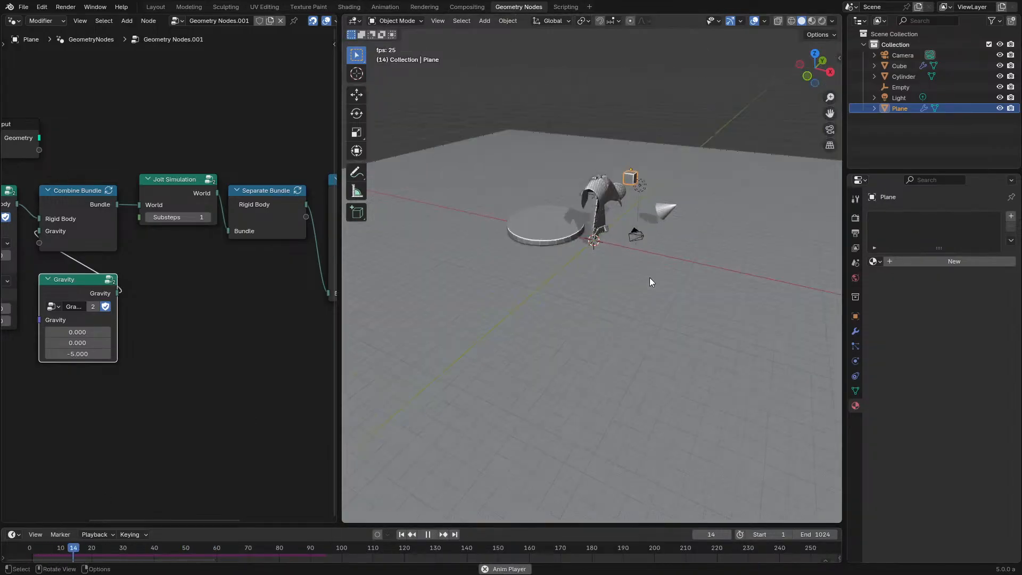
{"action": "scroll", "coordinate": [644, 275], "scroll_direction": "up", "scroll_amount": 3}
{"action": "middle_click_drag", "start_coordinate": [643, 270], "coordinate": [613, 321]}
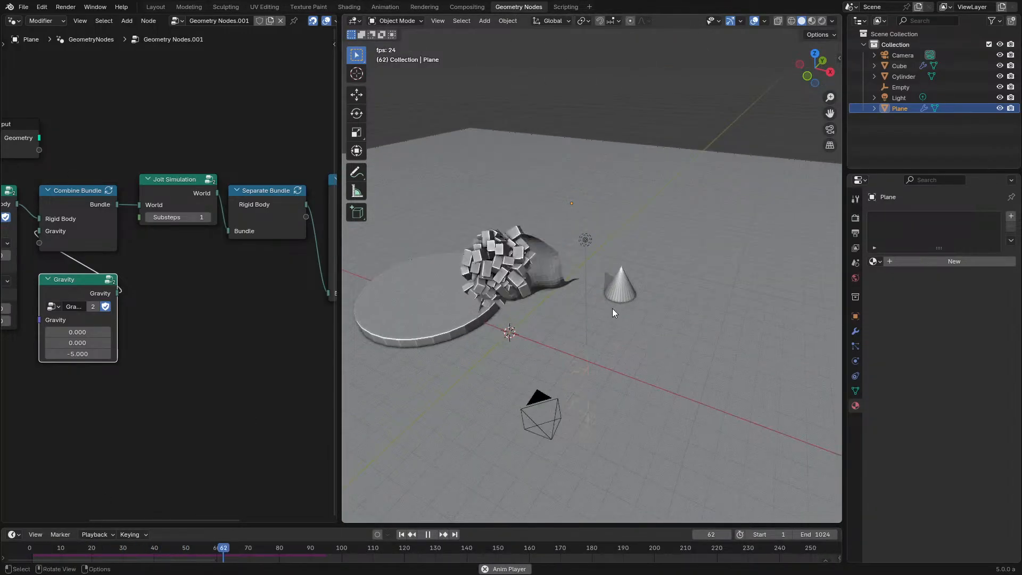
{"action": "scroll", "coordinate": [612, 308], "scroll_direction": "up", "scroll_amount": 3}
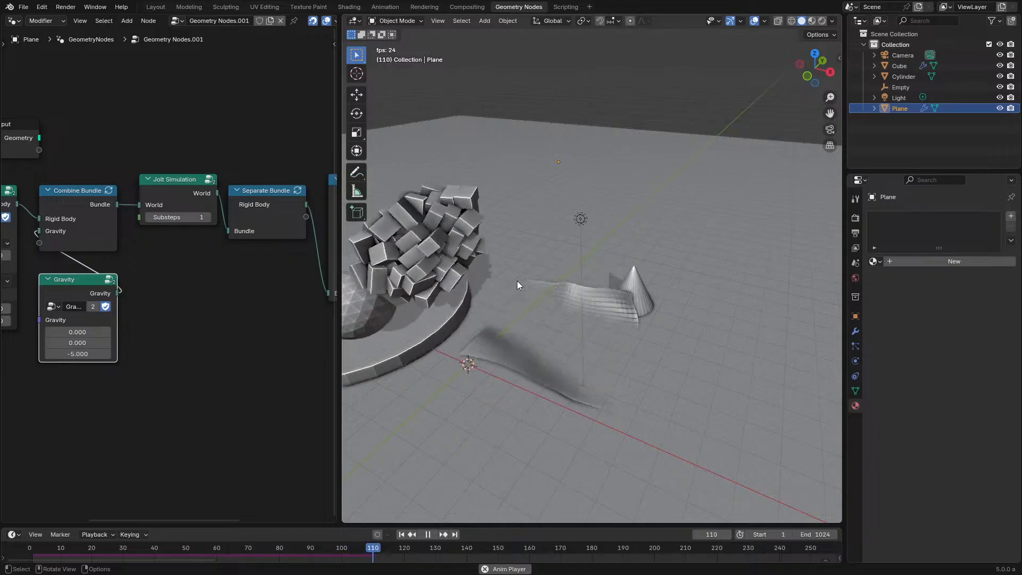
{"action": "key", "text": "space"}
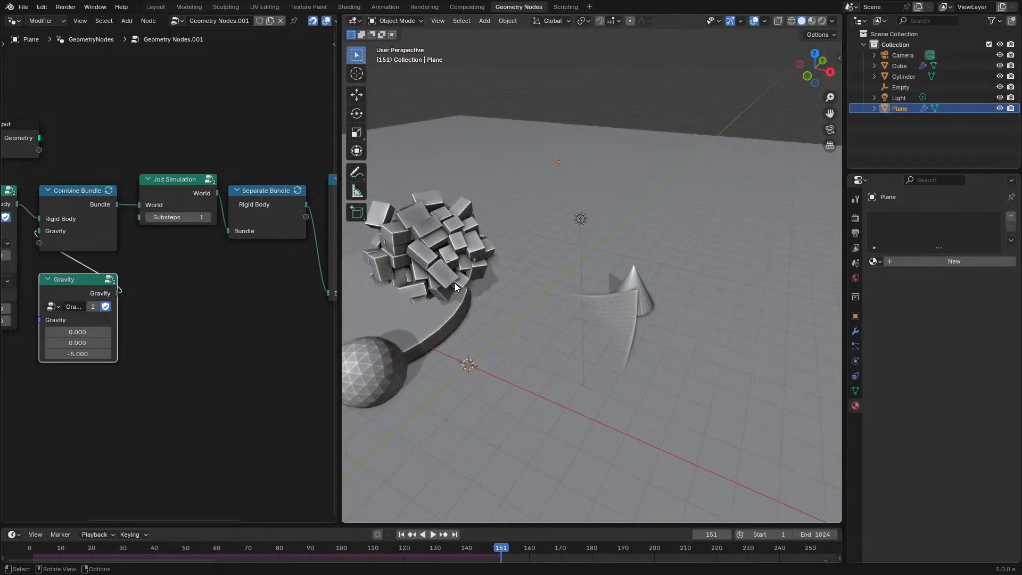
Step: Select the Cube simulation object, rewind to frame 0 and show its node tree in a maximized editor
{"action": "left_click", "coordinate": [455, 283]}
{"action": "left_click", "coordinate": [25, 548]}
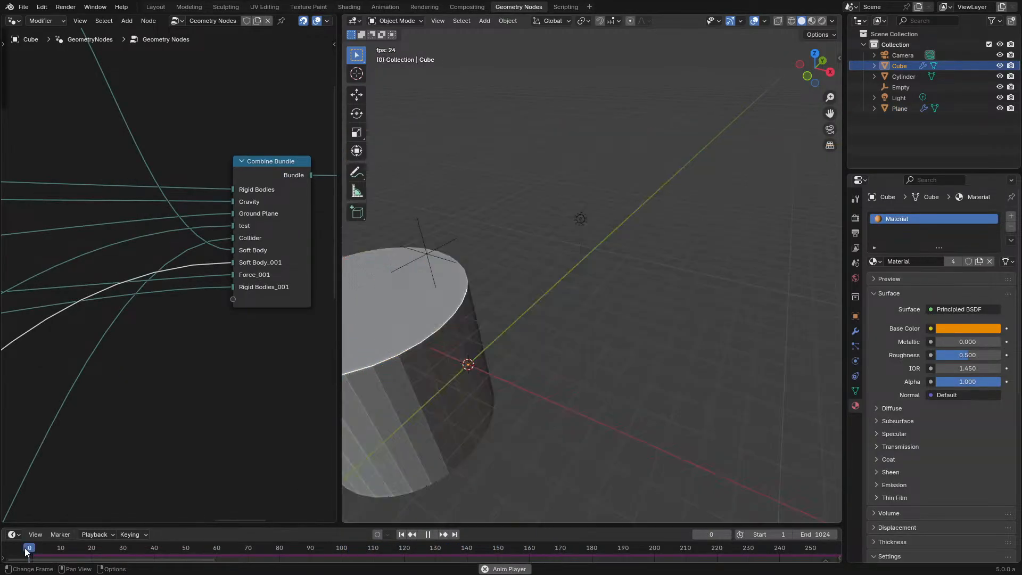
{"action": "key", "text": "space"}
{"action": "key", "text": "ctrl+space"}
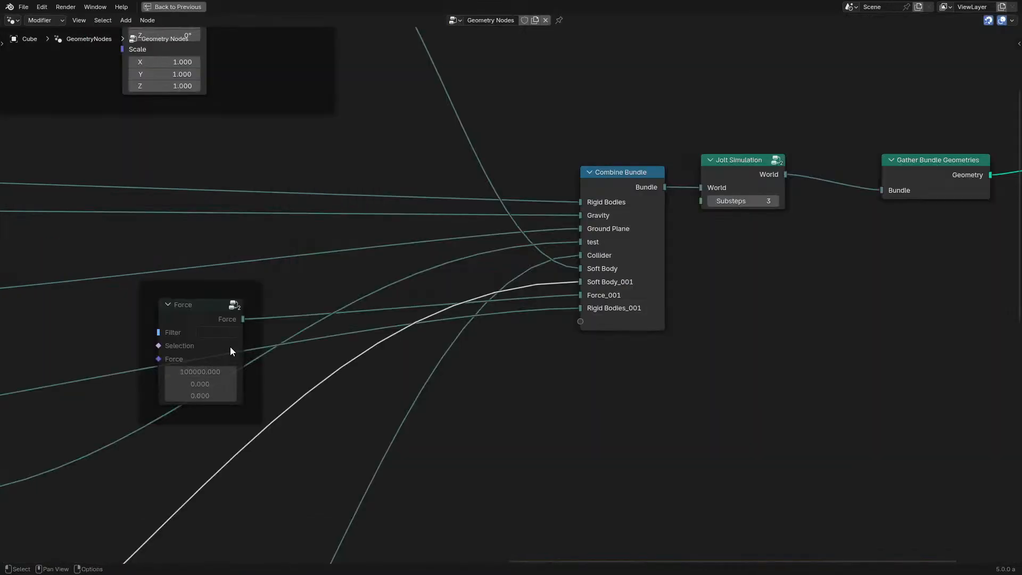
Step: Move the muted Force node and its frame into the empty space below the main Combine Bundle node
{"action": "scroll", "coordinate": [230, 347], "scroll_direction": "down", "scroll_amount": 3}
{"action": "scroll", "coordinate": [439, 311], "scroll_direction": "up", "scroll_amount": 5}
{"action": "left_click", "coordinate": [506, 256]}
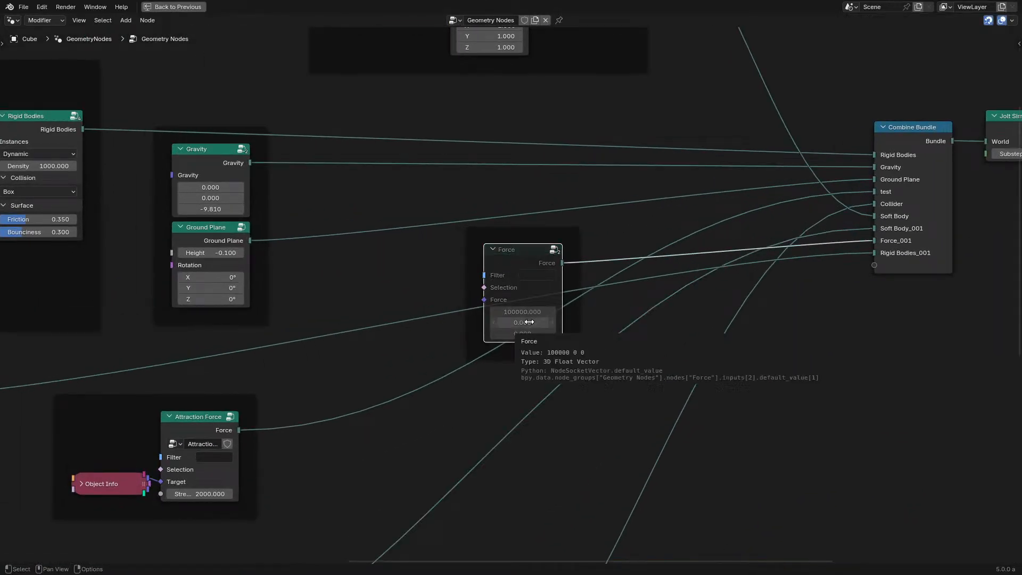
{"action": "scroll", "coordinate": [522, 322], "scroll_direction": "down", "scroll_amount": 3}
{"action": "middle_click_drag", "start_coordinate": [410, 321], "coordinate": [708, 198]}
{"action": "middle_click_drag", "start_coordinate": [599, 298], "coordinate": [241, 397]}
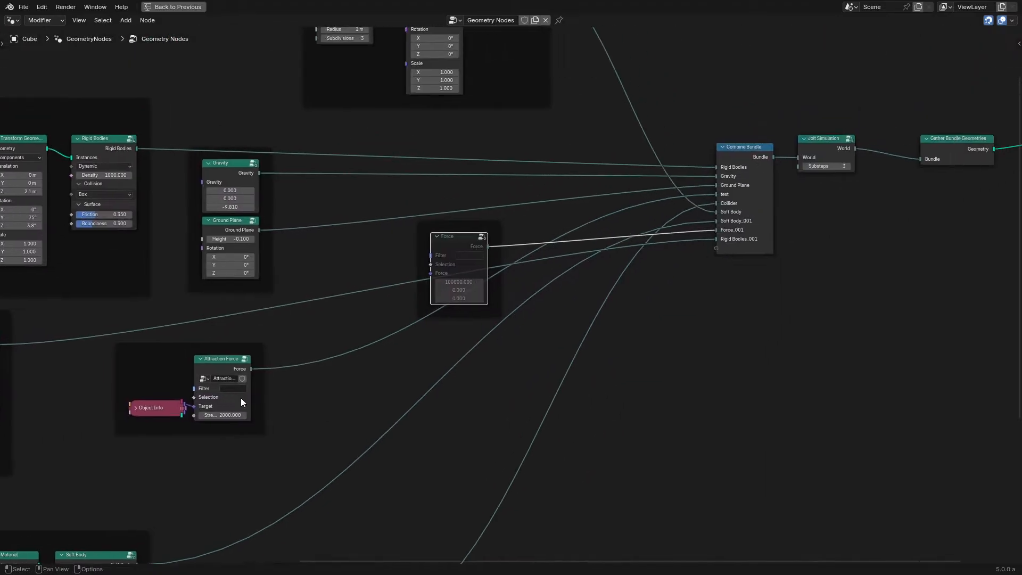
{"action": "scroll", "coordinate": [241, 397], "scroll_direction": "up", "scroll_amount": 3}
{"action": "left_click_drag", "start_coordinate": [411, 192], "coordinate": [498, 320]}
{"action": "key", "text": "g"}
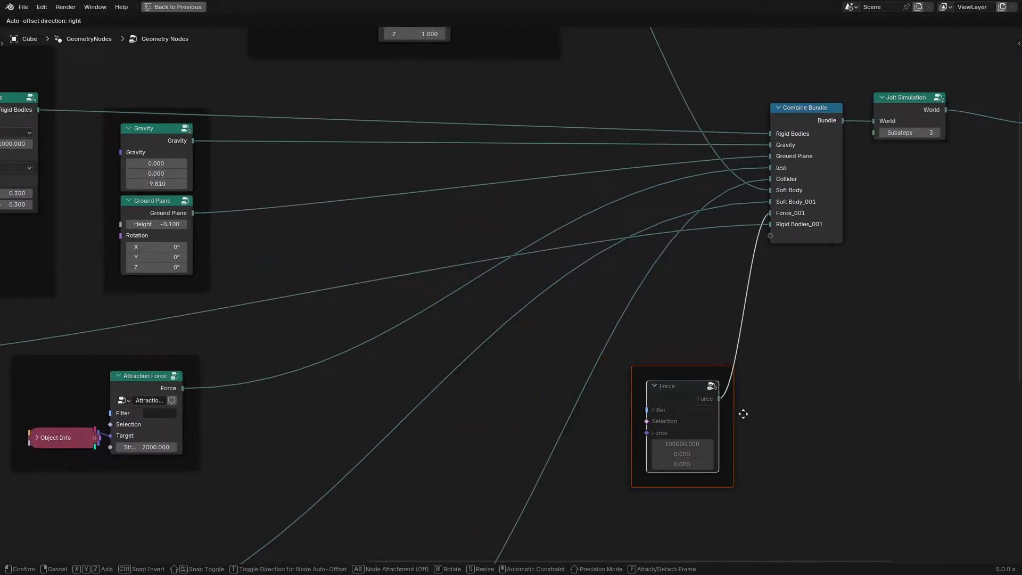
{"action": "left_click", "coordinate": [742, 413]}
{"action": "scroll", "coordinate": [554, 384], "scroll_direction": "down", "scroll_amount": 2}
{"action": "middle_click_drag", "start_coordinate": [554, 383], "coordinate": [417, 319]}
{"action": "scroll", "coordinate": [579, 228], "scroll_direction": "up", "scroll_amount": 1}
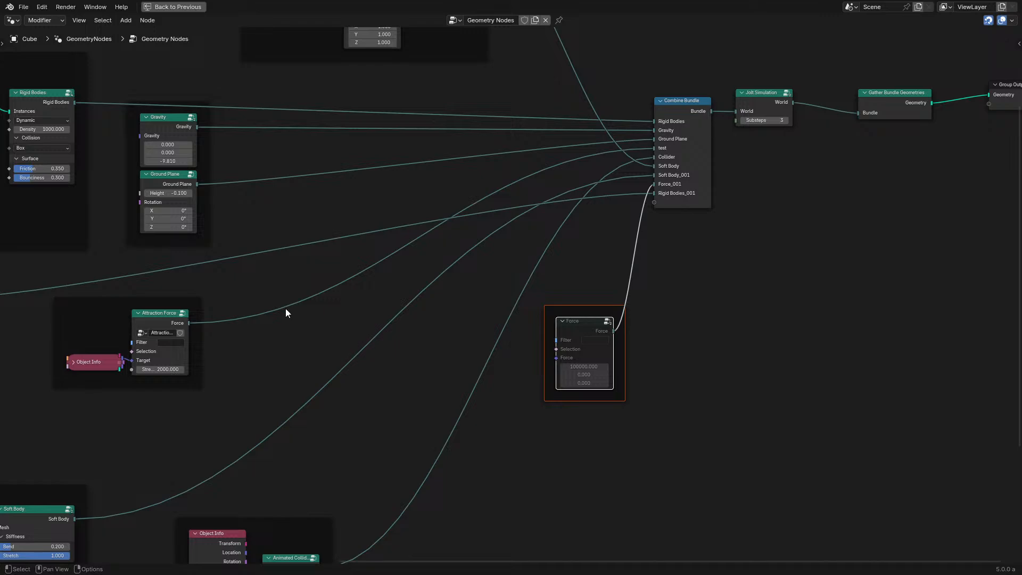
Step: Expand the collapsed Object Info node that feeds the Attraction Force node's Target
{"action": "middle_click_drag", "start_coordinate": [286, 309], "coordinate": [591, 247]}
{"action": "scroll", "coordinate": [550, 247], "scroll_direction": "up", "scroll_amount": 5}
{"action": "left_click", "coordinate": [327, 309]}
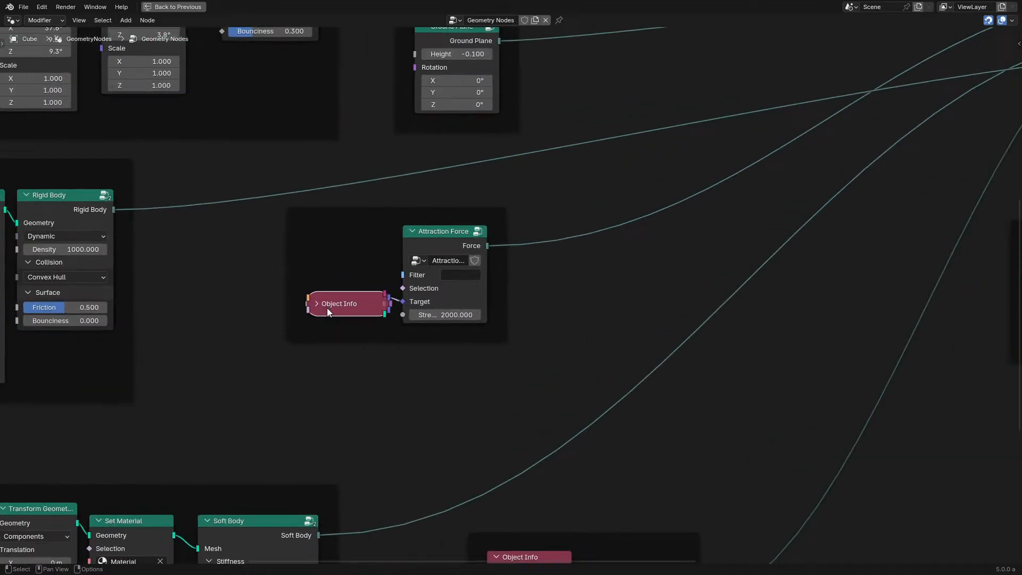
{"action": "key", "text": "h"}
Step: Cut the link between the Attraction Force node and the test input of Combine Bundle
{"action": "scroll", "coordinate": [655, 284], "scroll_direction": "down", "scroll_amount": 2}
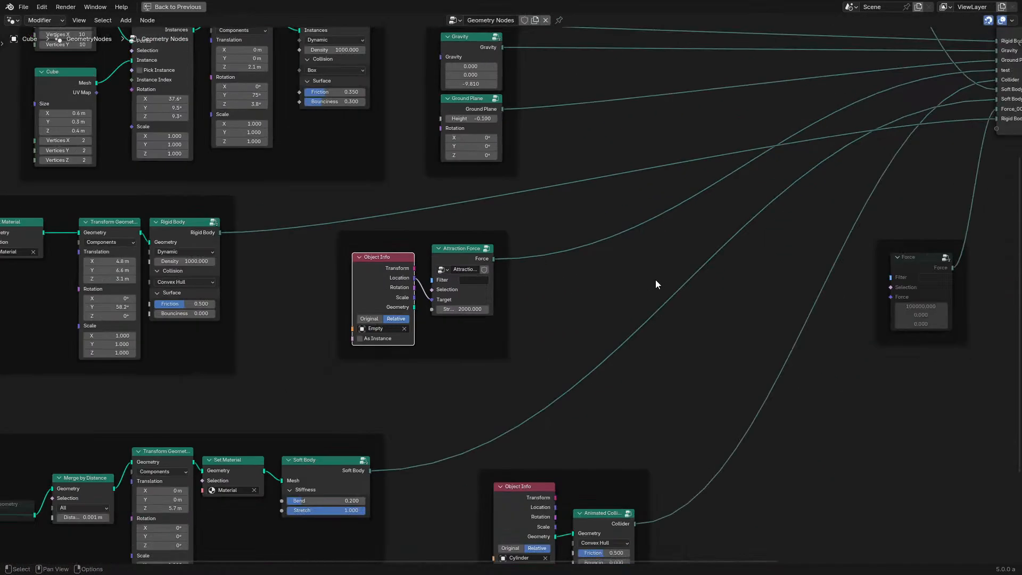
{"action": "middle_click_drag", "start_coordinate": [656, 284], "coordinate": [447, 310]}
{"action": "scroll", "coordinate": [559, 274], "scroll_direction": "up", "scroll_amount": 1}
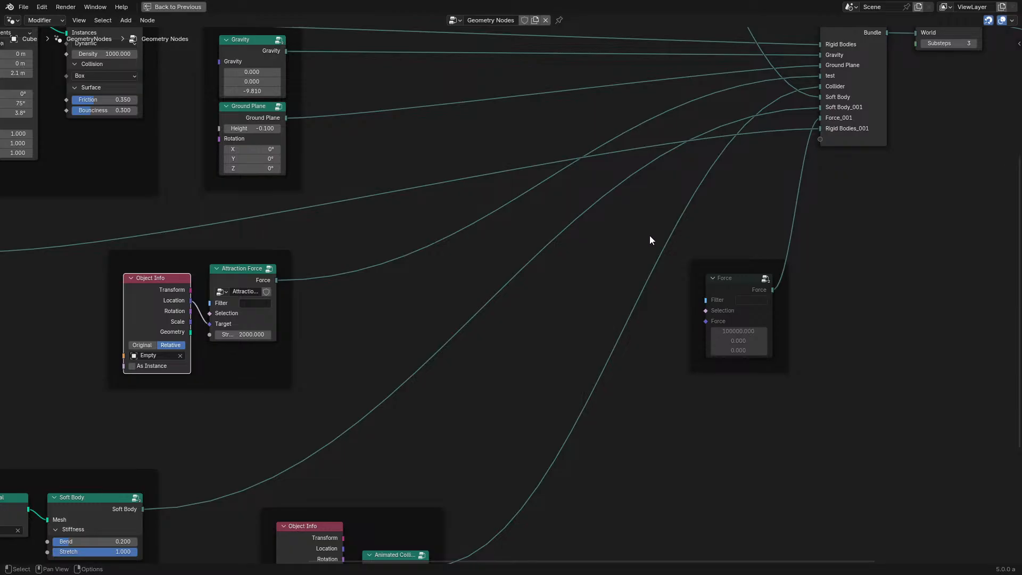
{"action": "right_click_drag", "start_coordinate": [437, 246], "coordinate": [395, 283], "text": "ctrl"}
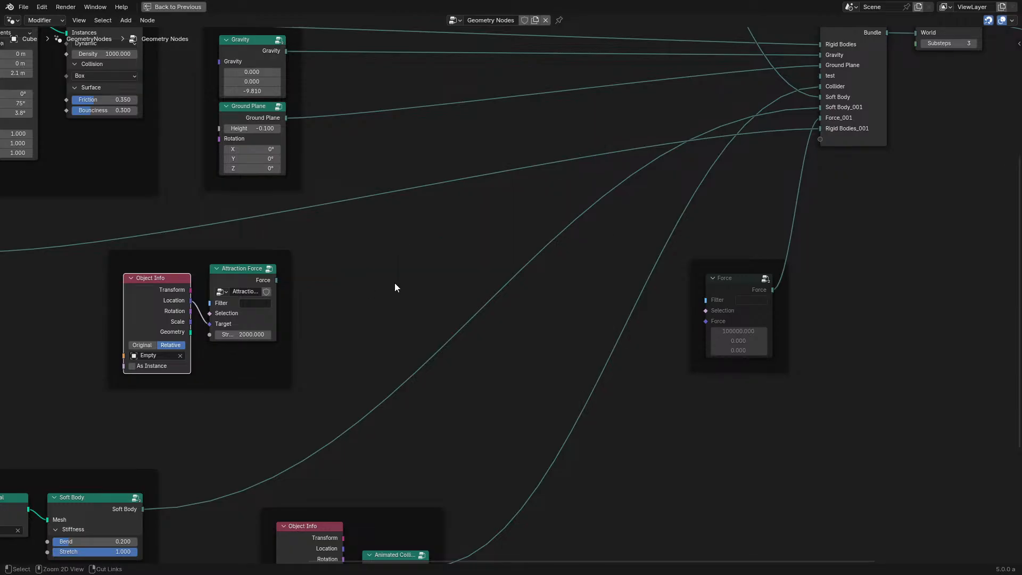
Step: Move the Force node close to the Attraction Force frame, and leave it unmuted and expanded
{"action": "left_click", "coordinate": [714, 278]}
{"action": "left_click_drag", "start_coordinate": [716, 278], "coordinate": [418, 229]}
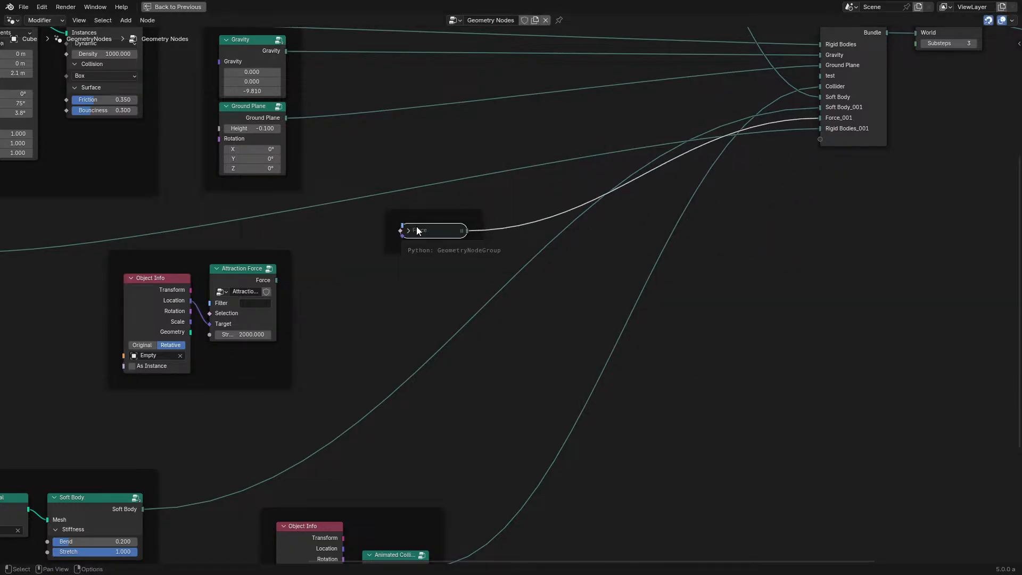
{"action": "key", "text": "h"}
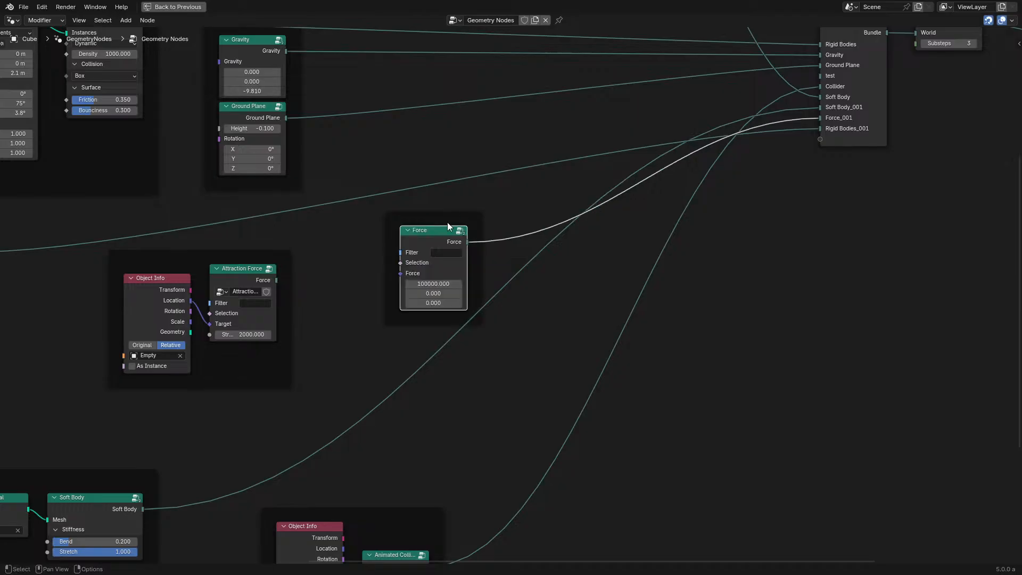
Step: Open the Gravity node group and examine its Combine Bundle node and the available bundle types
{"action": "scroll", "coordinate": [450, 225], "scroll_direction": "down", "scroll_amount": 1}
{"action": "middle_click_drag", "start_coordinate": [451, 227], "coordinate": [413, 337]}
{"action": "scroll", "coordinate": [413, 337], "scroll_direction": "up", "scroll_amount": 1}
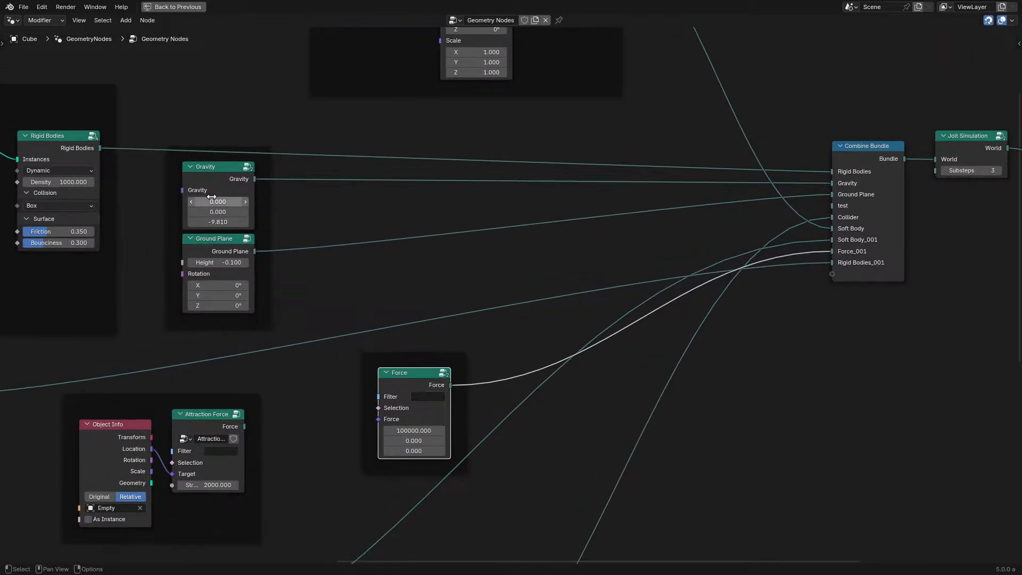
{"action": "left_click", "coordinate": [202, 167]}
{"action": "key", "text": "Tab"}
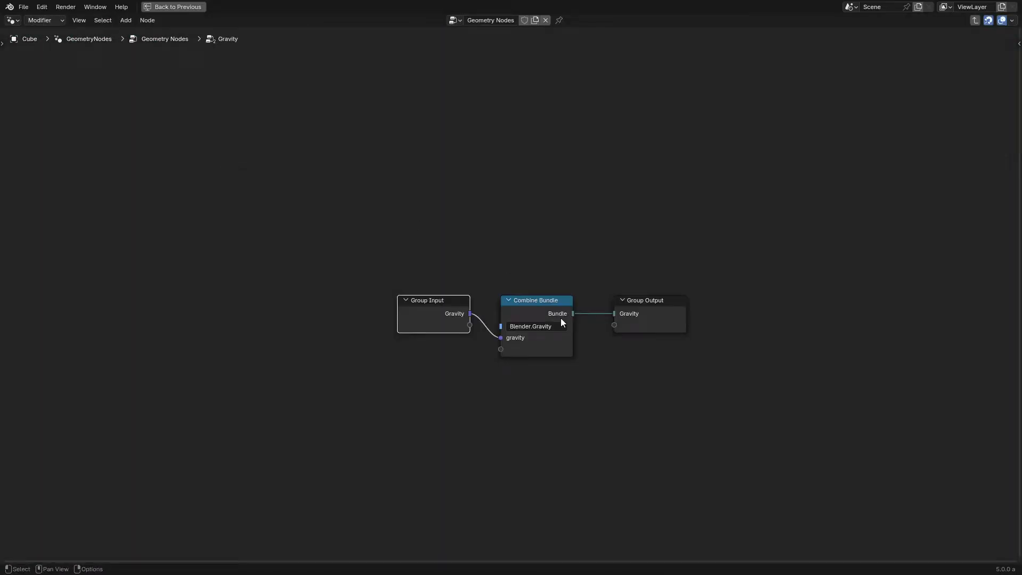
{"action": "left_click", "coordinate": [629, 317]}
{"action": "key", "text": "Tab"}
{"action": "key", "text": "Tab"}
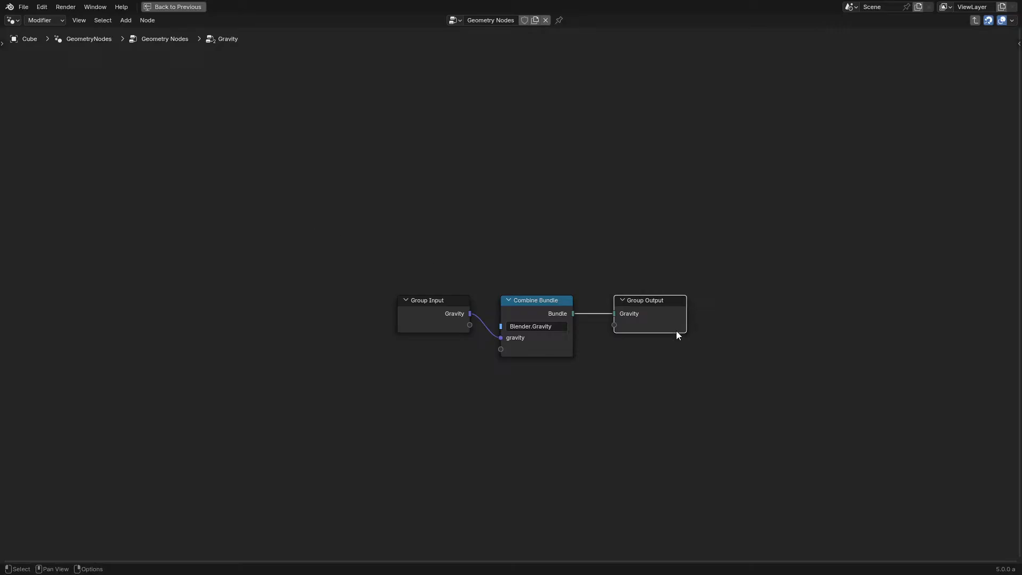
{"action": "scroll", "coordinate": [564, 333], "scroll_direction": "up", "scroll_amount": 4}
{"action": "left_click", "coordinate": [562, 356]}
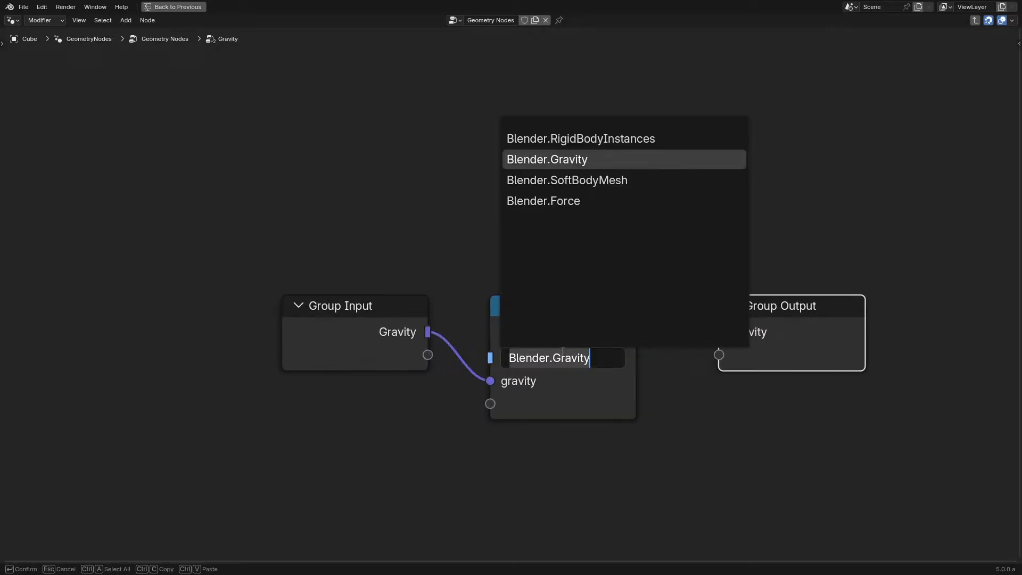
{"action": "key", "text": "Escape"}
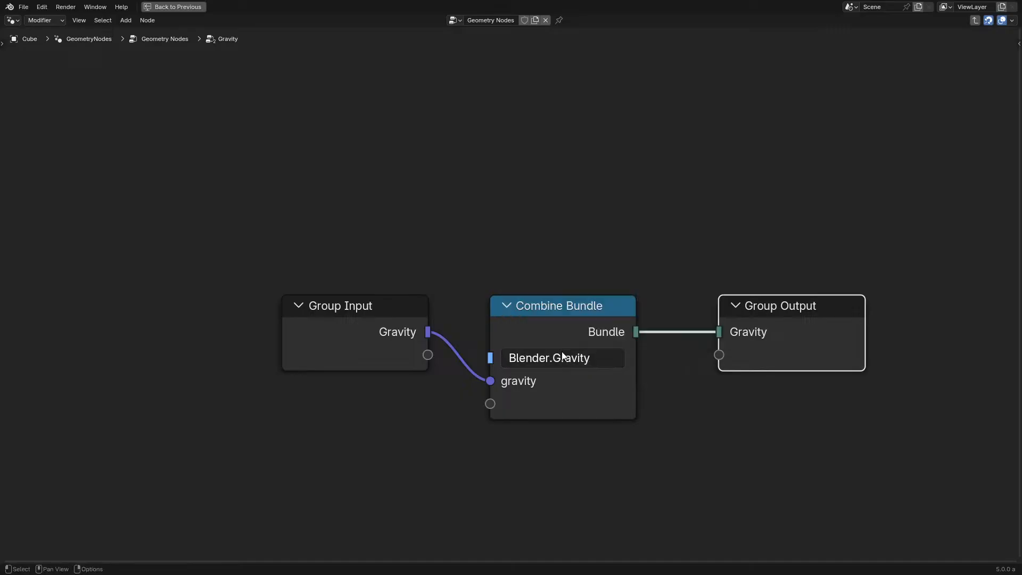
Step: Try the Blender.RigidBodyInstances type on the Gravity group's Combine Bundle, undo it and return to the group
{"action": "left_click", "coordinate": [563, 355]}
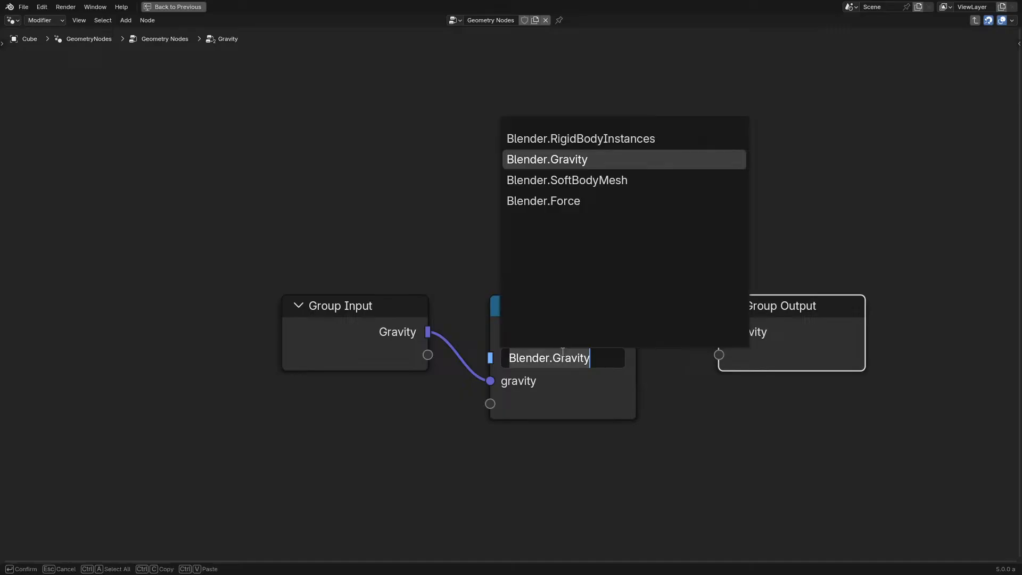
{"action": "left_click", "coordinate": [580, 139]}
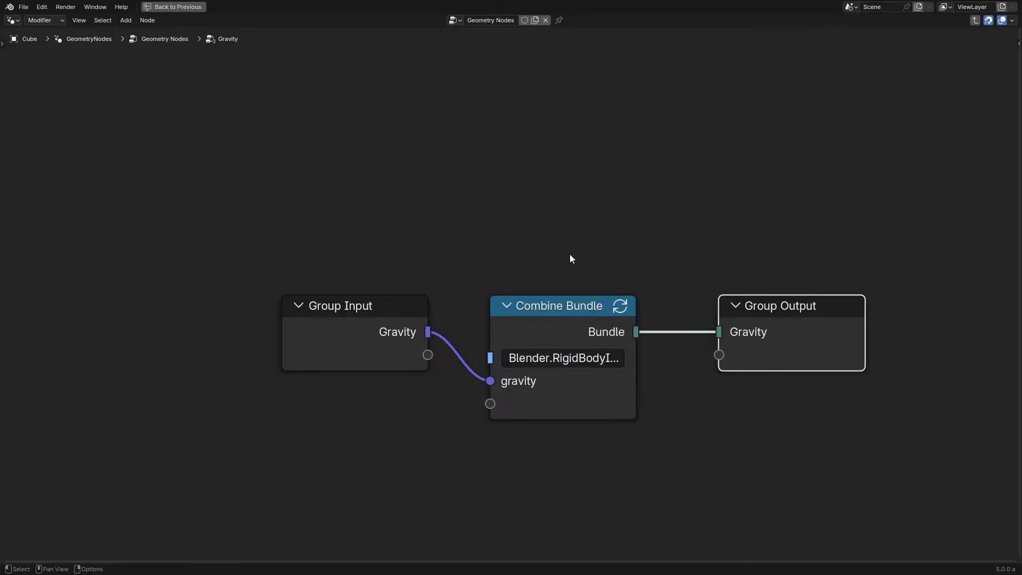
{"action": "key", "text": "ctrl+z"}
{"action": "left_click", "coordinate": [589, 353]}
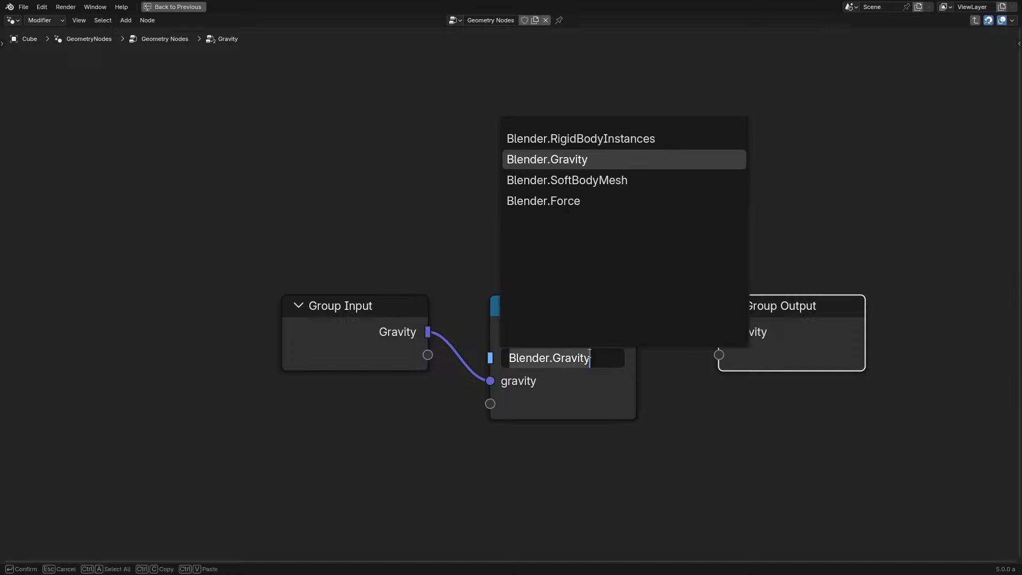
{"action": "key", "text": "Escape"}
{"action": "key", "text": "Tab"}
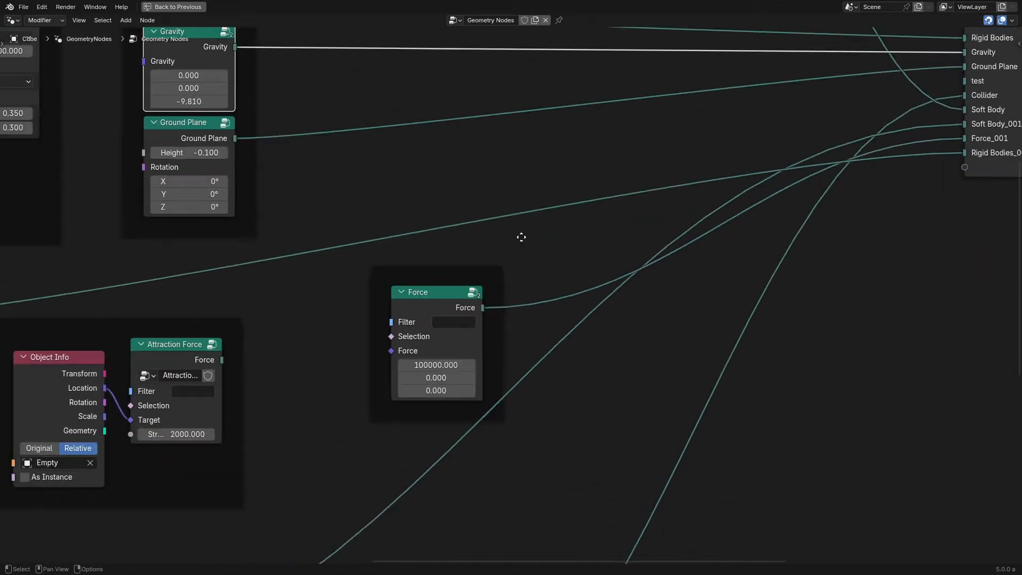
{"action": "key", "text": "Tab"}
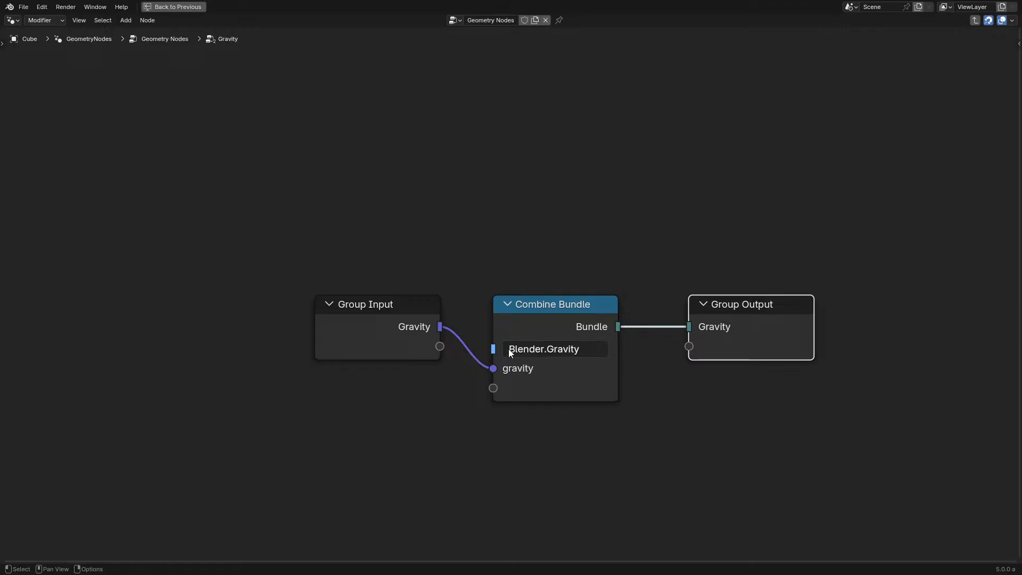
Step: Examine the Combine Bundle's available types and its Type and gravity bundle items, and return to the parent node tree
{"action": "left_click", "coordinate": [551, 351]}
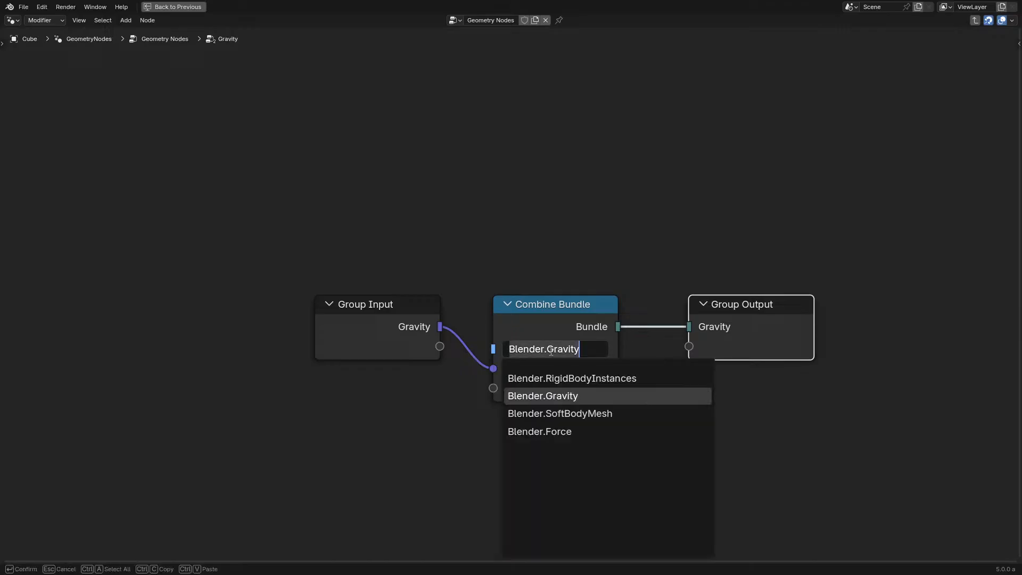
{"action": "key", "text": "Return"}
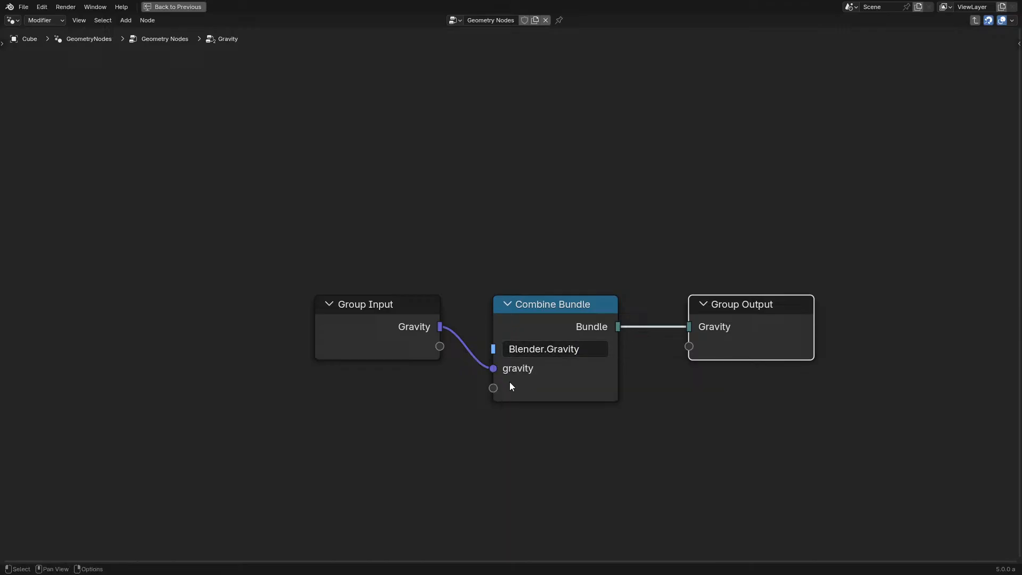
{"action": "left_click", "coordinate": [543, 312]}
{"action": "key", "text": "n"}
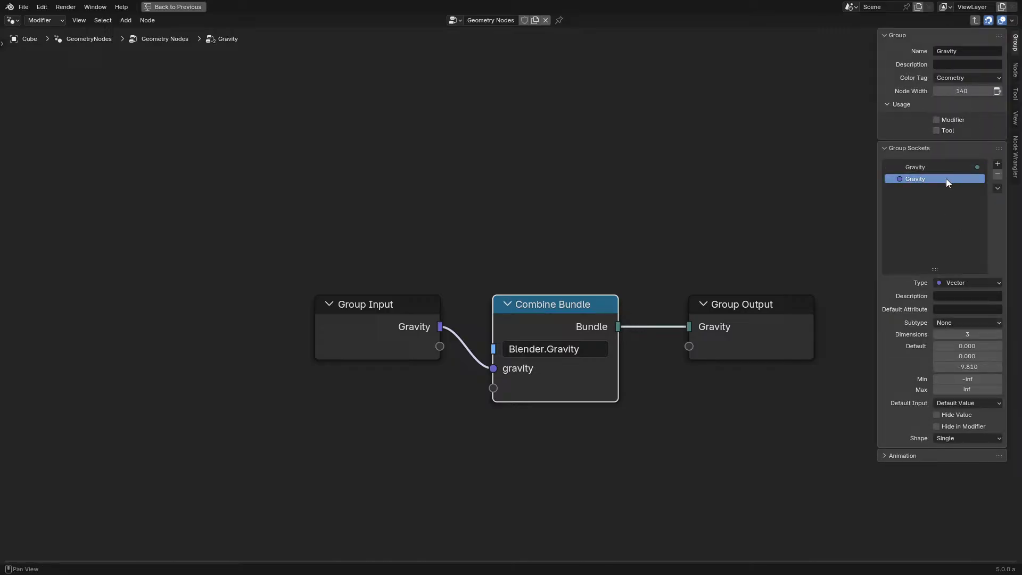
{"action": "left_click", "coordinate": [1014, 71]}
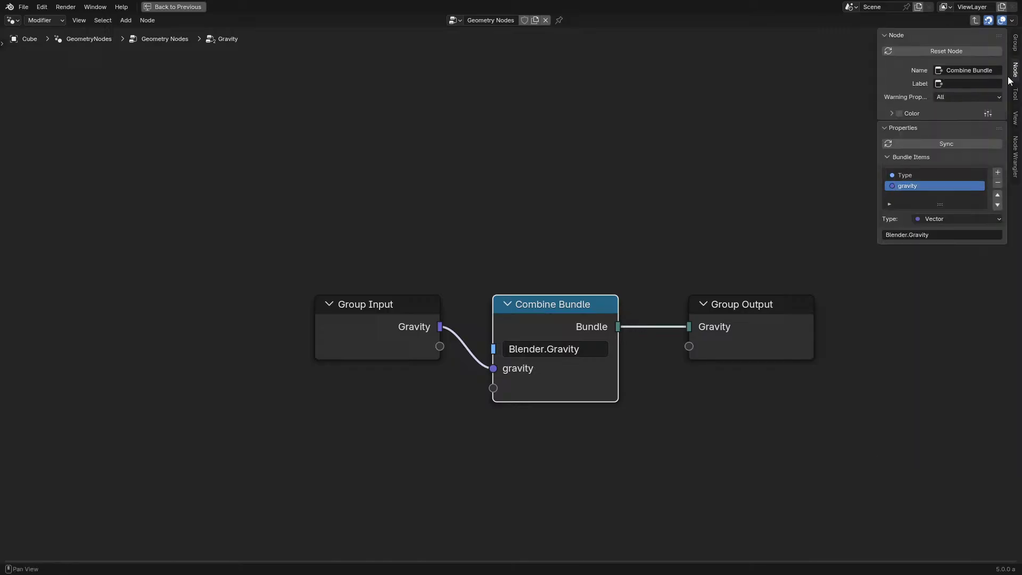
{"action": "left_click", "coordinate": [905, 175]}
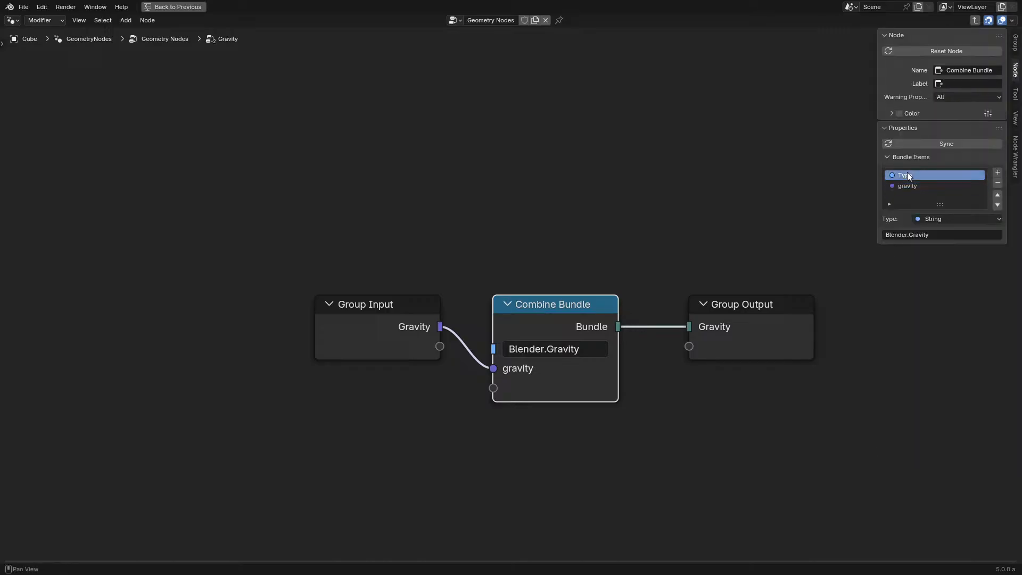
{"action": "left_click", "coordinate": [903, 235]}
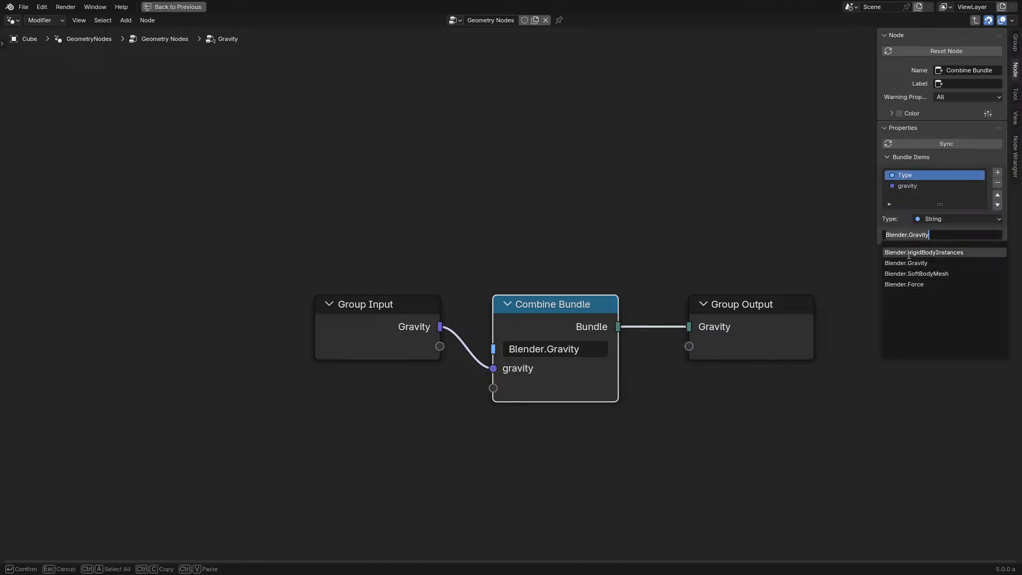
{"action": "key", "text": "Escape"}
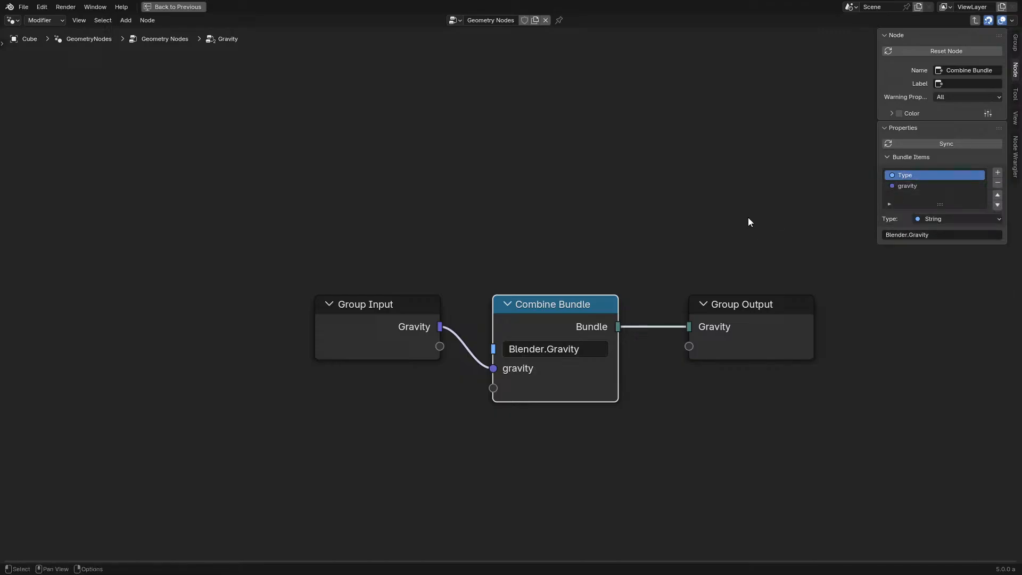
{"action": "key", "text": "n"}
{"action": "left_click", "coordinate": [758, 299]}
{"action": "key", "text": "Tab"}
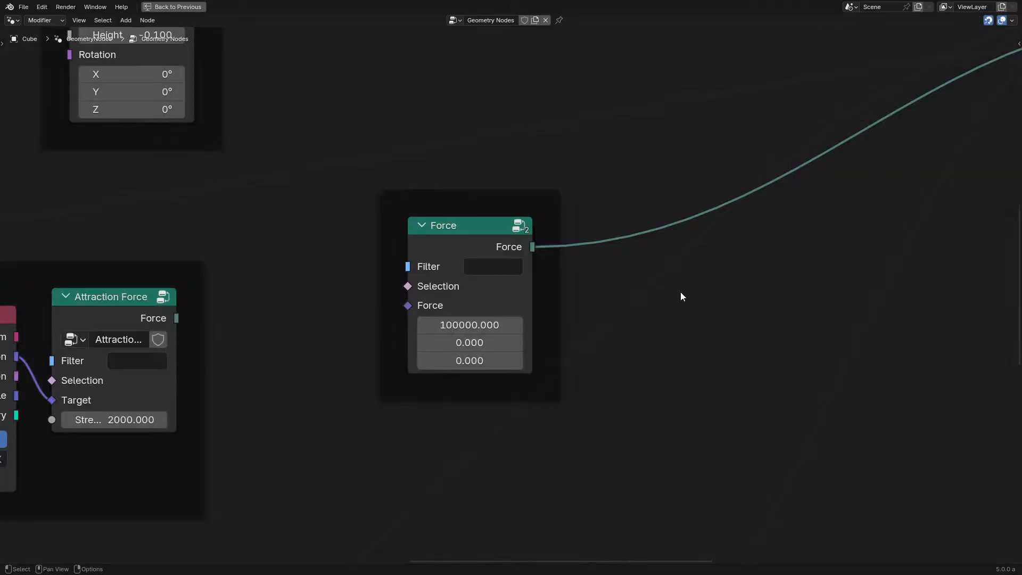
Step: Restore the full workspace and play the simulation to watch the 100000 force act on the bodies
{"action": "key", "text": "ctrl+space"}
{"action": "key", "text": "space"}
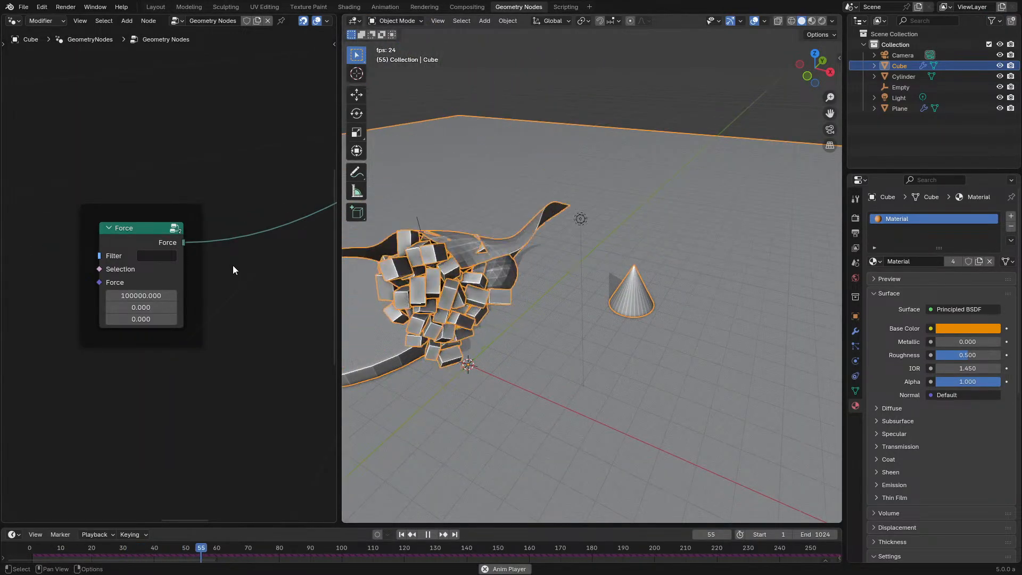
{"action": "scroll", "coordinate": [235, 271], "scroll_direction": "down", "scroll_amount": 1}
{"action": "scroll", "coordinate": [194, 258], "scroll_direction": "down", "scroll_amount": 2}
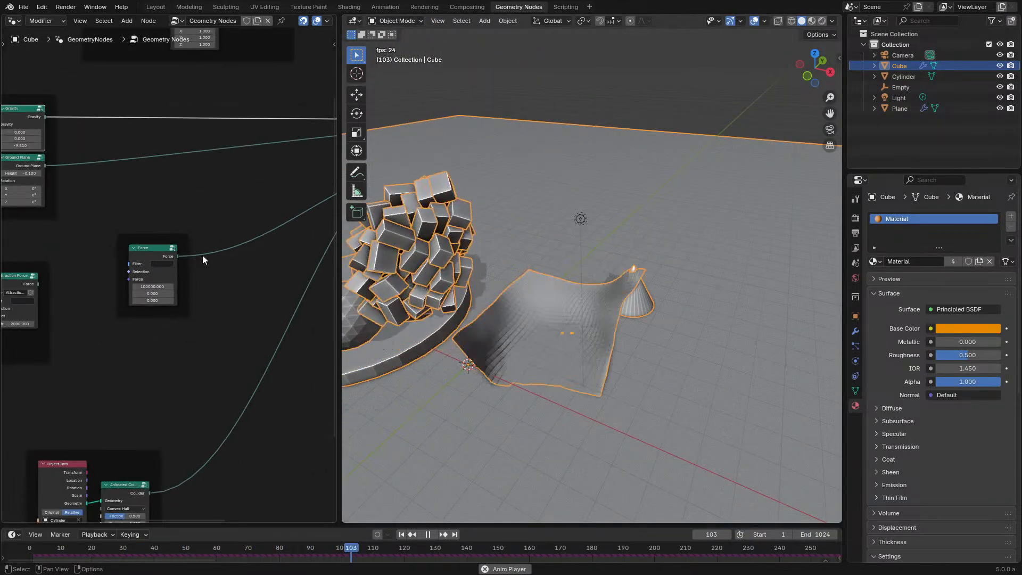
{"action": "middle_click_drag", "start_coordinate": [202, 254], "coordinate": [61, 331]}
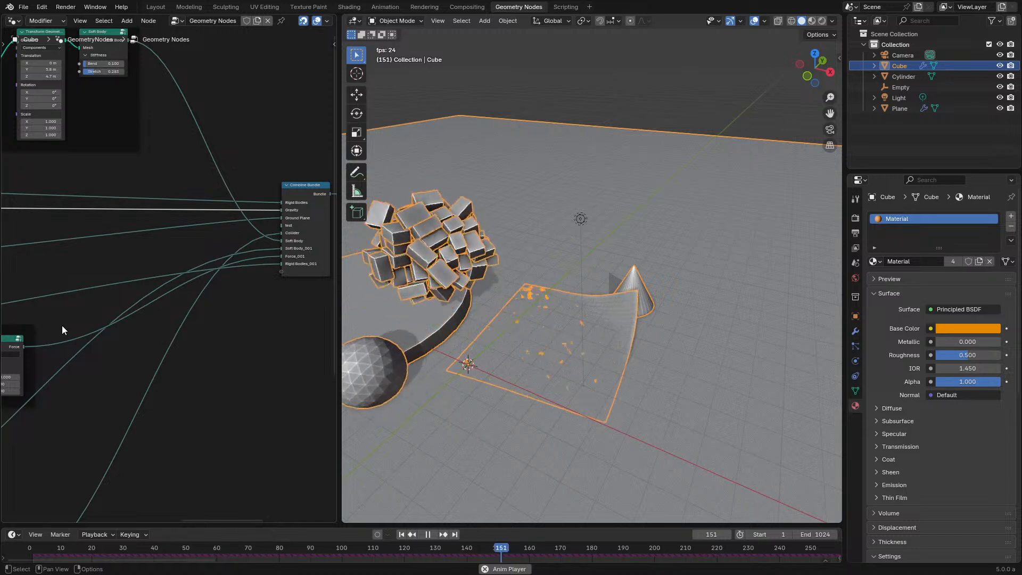
{"action": "key", "text": "space"}
Step: Set Vertices X and Vertices Y to 40 on the Grid node feeding Instance on Points
{"action": "scroll", "coordinate": [62, 324], "scroll_direction": "down", "scroll_amount": 5}
{"action": "middle_click_drag", "start_coordinate": [43, 248], "coordinate": [71, 262]}
{"action": "scroll", "coordinate": [72, 262], "scroll_direction": "up", "scroll_amount": 5}
{"action": "scroll", "coordinate": [164, 235], "scroll_direction": "up", "scroll_amount": 3}
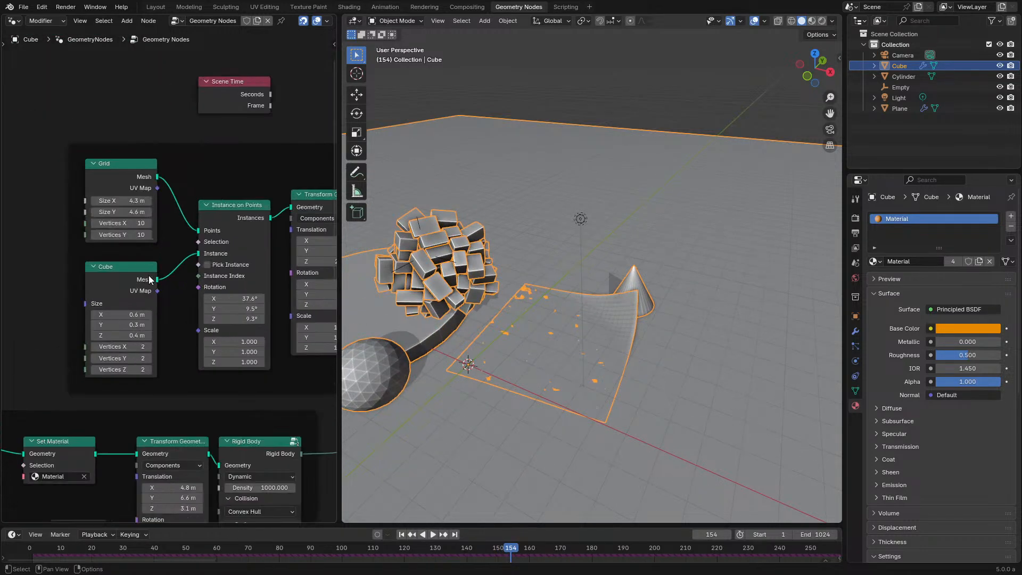
{"action": "double_click", "coordinate": [105, 213]}
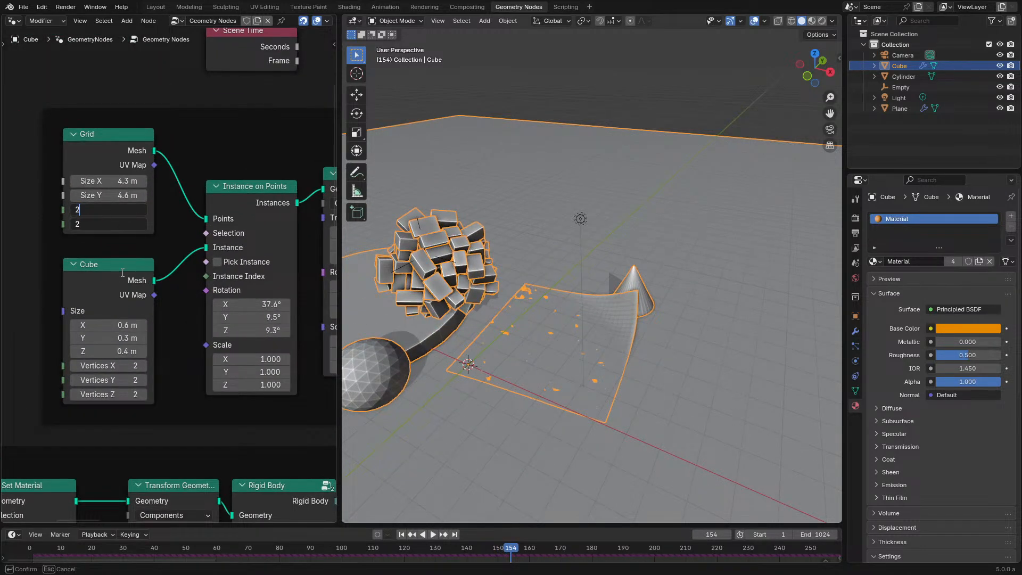
{"action": "type", "text": "40"}
{"action": "key", "text": "Return"}
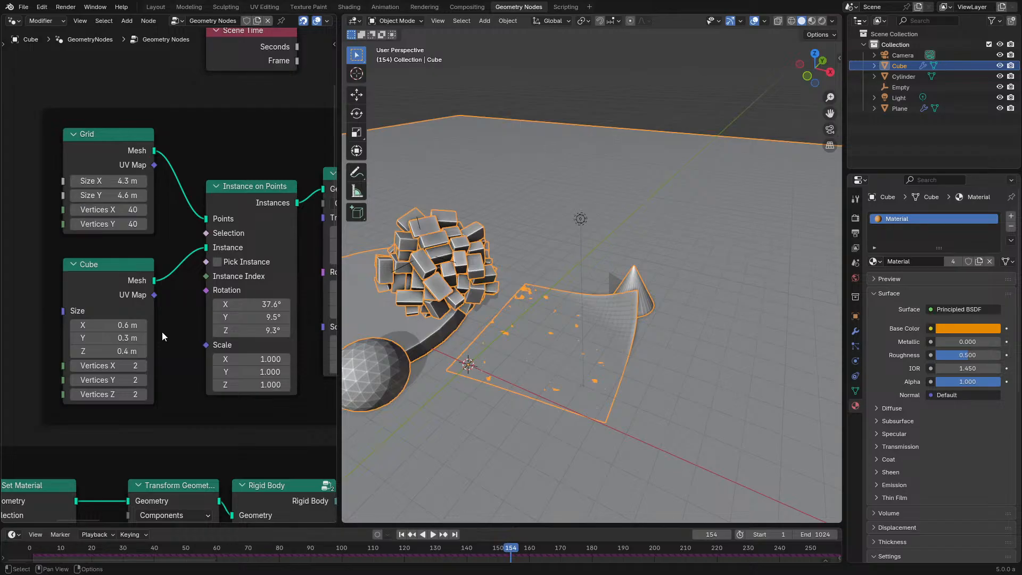
Step: Rewind to frame 0 and play the simulation with the denser grid, viewing it from another angle
{"action": "left_click_drag", "start_coordinate": [50, 561], "coordinate": [28, 550]}
{"action": "scroll", "coordinate": [527, 287], "scroll_direction": "down", "scroll_amount": 2}
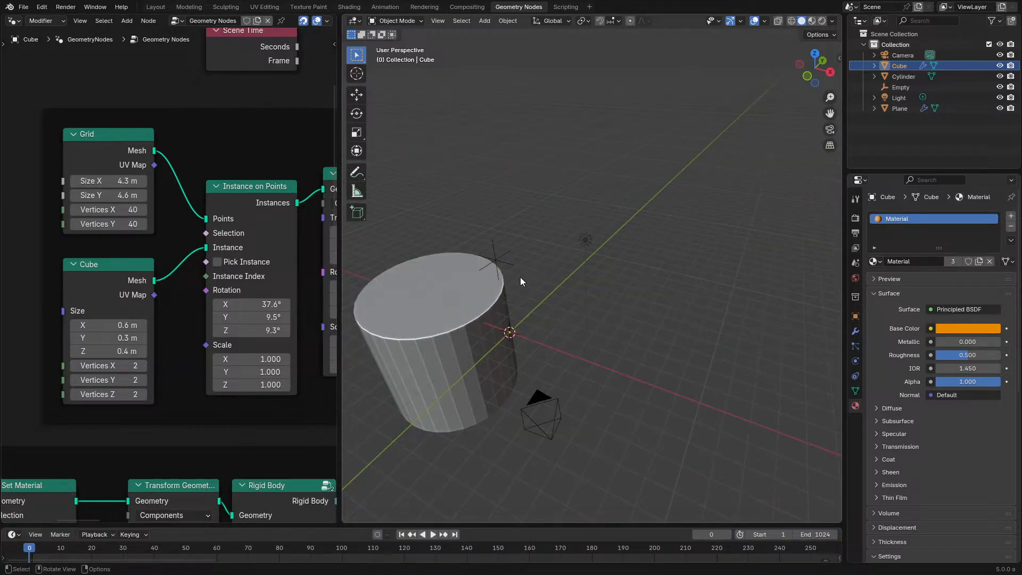
{"action": "key", "text": "space"}
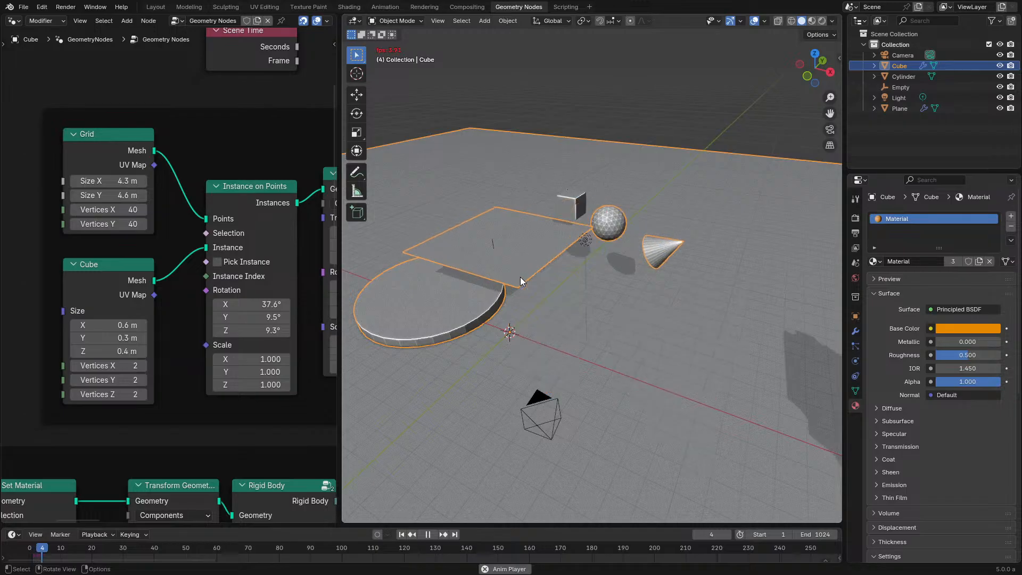
{"action": "middle_click_drag", "start_coordinate": [523, 276], "coordinate": [672, 215]}
Step: Set the Grid node's Vertices X and Y to 20 and its Size X and Y to 10 m
{"action": "left_click_drag", "start_coordinate": [96, 209], "coordinate": [96, 223]}
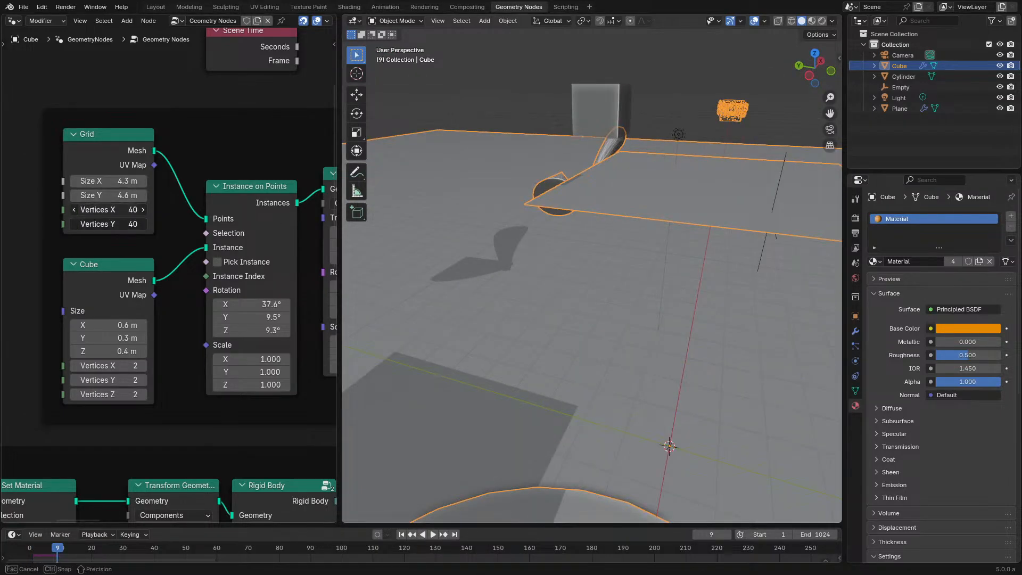
{"action": "key", "text": "Return"}
{"action": "left_click_drag", "start_coordinate": [118, 181], "coordinate": [118, 180]}
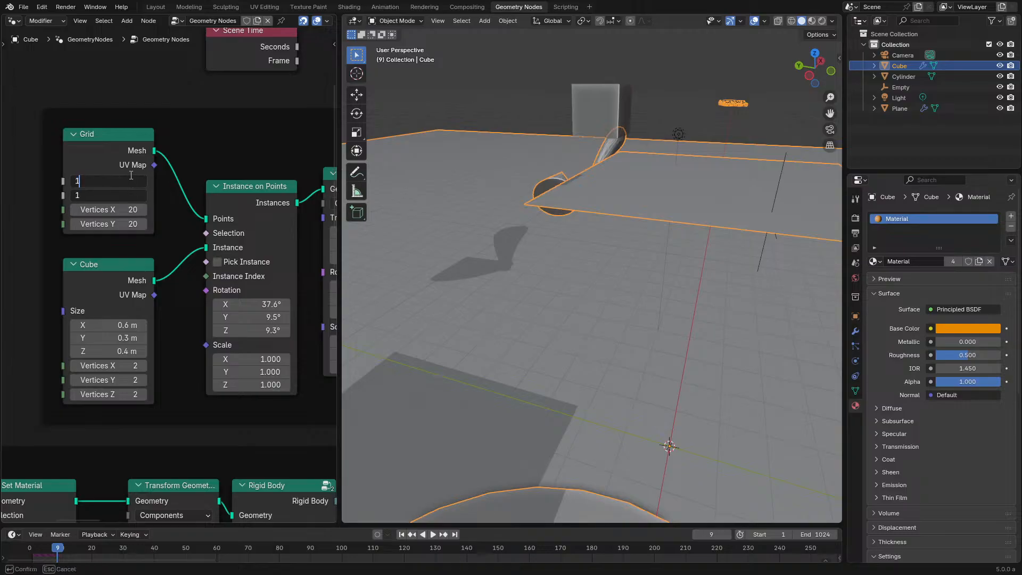
{"action": "key", "text": "Return"}
Step: Replay the simulation from the first frame to check the motion of the enlarged grid of cubes
{"action": "left_click", "coordinate": [23, 551]}
{"action": "key", "text": "space"}
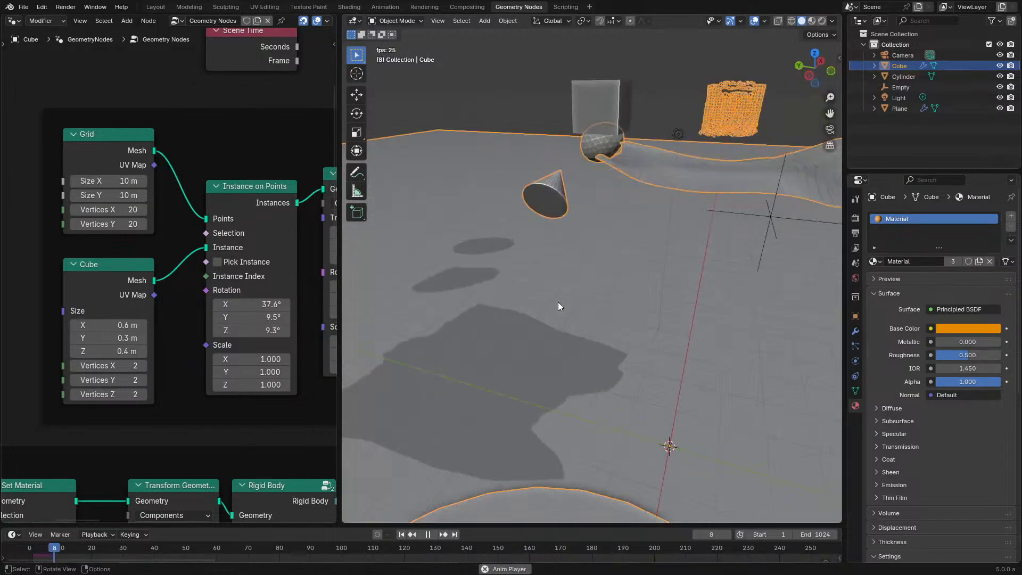
{"action": "scroll", "coordinate": [618, 277], "scroll_direction": "down", "scroll_amount": 3}
{"action": "key", "text": "space"}
{"action": "key", "text": "space"}
{"action": "key", "text": "space"}
Step: Set the Force node's X component to 0 and resume simulation playback in the full workspace
{"action": "key", "text": "ctrl+space"}
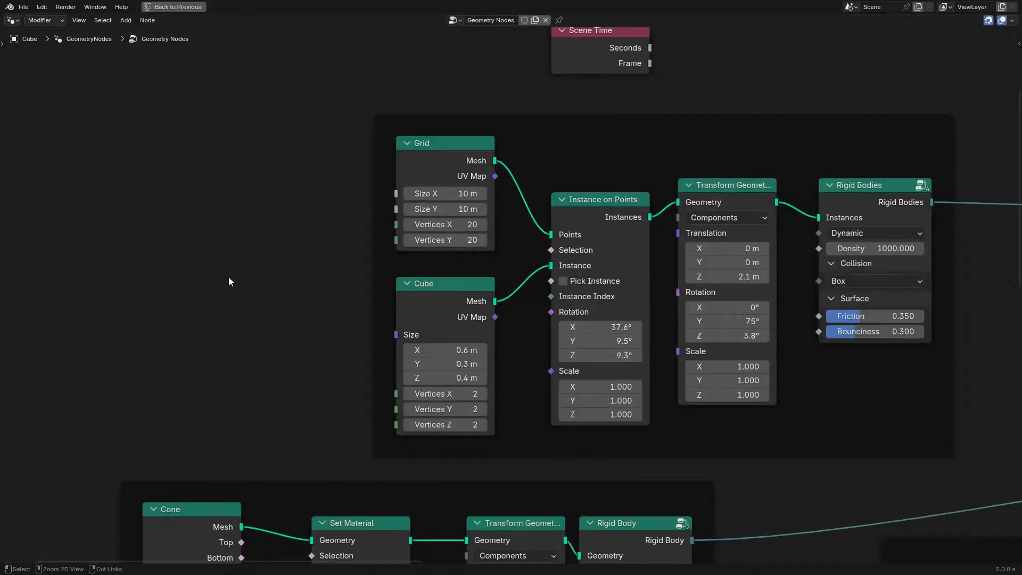
{"action": "scroll", "coordinate": [722, 340], "scroll_direction": "down", "scroll_amount": 5}
{"action": "middle_click_drag", "start_coordinate": [721, 341], "coordinate": [362, 239]}
{"action": "middle_click_drag", "start_coordinate": [586, 293], "coordinate": [509, 228]}
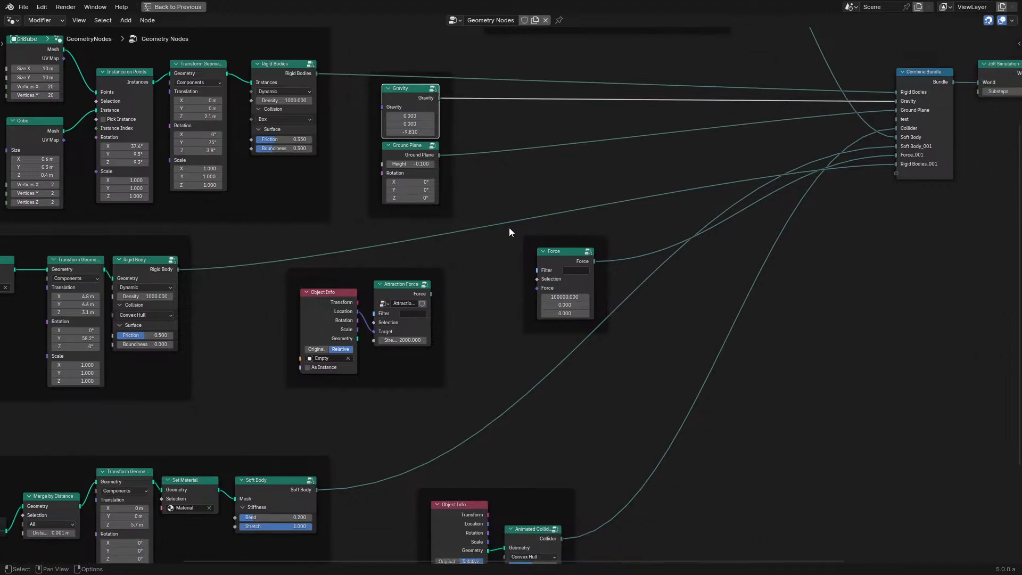
{"action": "scroll", "coordinate": [512, 287], "scroll_direction": "up", "scroll_amount": 6}
{"action": "left_click_drag", "start_coordinate": [597, 298], "coordinate": [596, 298]}
{"action": "type", "text": "0"}
{"action": "key", "text": "Return"}
{"action": "key", "text": "ctrl+space"}
{"action": "key", "text": "space"}
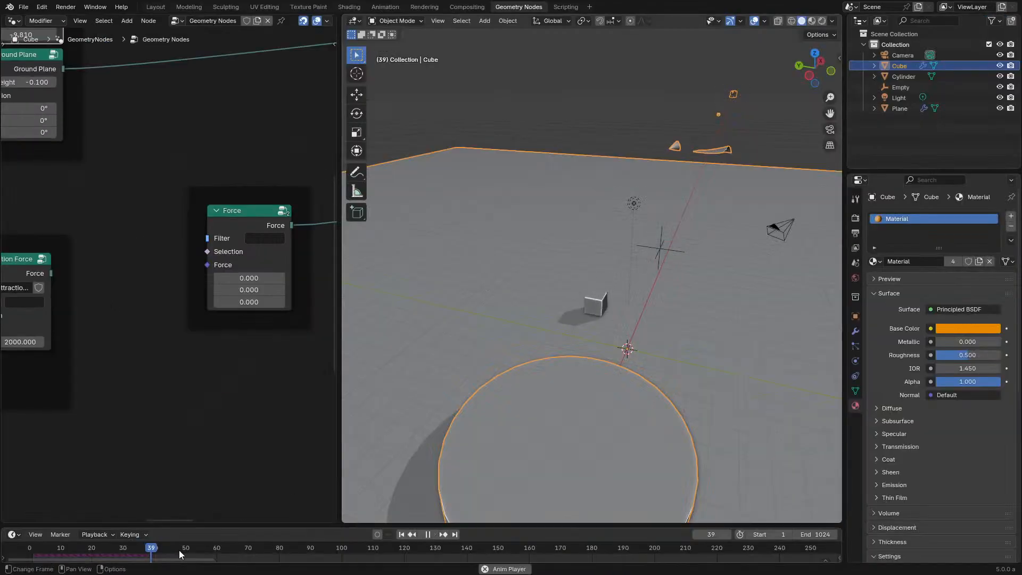
Step: Play the simulation from the start, orbit around the falling bodies, and pause it
{"action": "left_click", "coordinate": [29, 547]}
{"action": "middle_click_drag", "start_coordinate": [554, 339], "coordinate": [702, 251]}
{"action": "scroll", "coordinate": [205, 255], "scroll_direction": "down", "scroll_amount": 3}
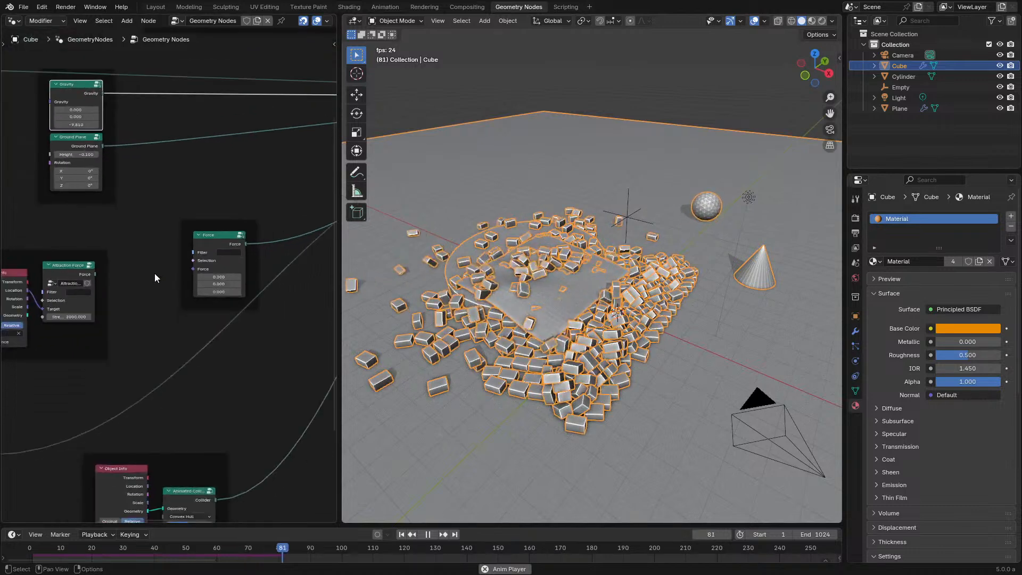
{"action": "key", "text": "space"}
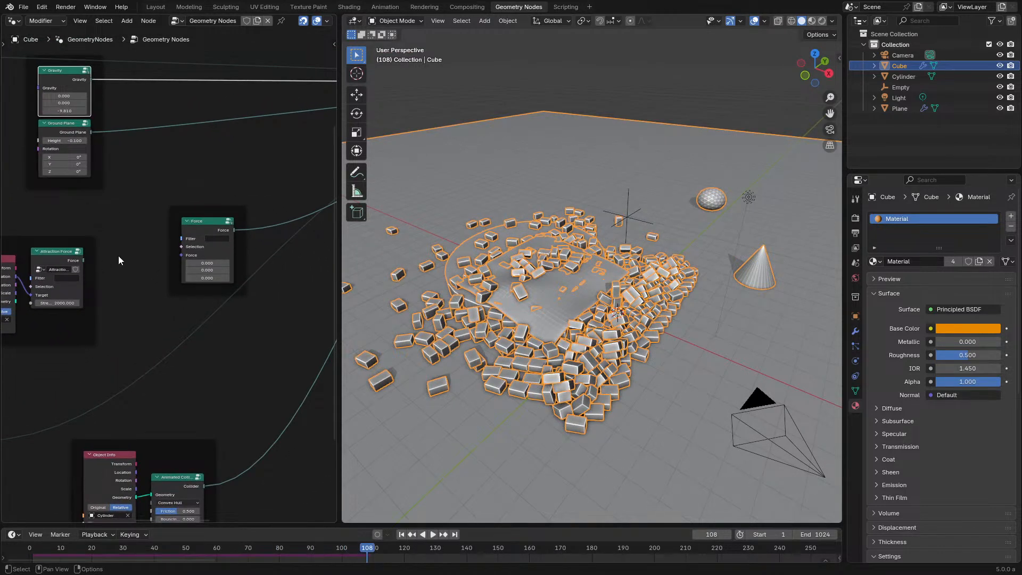
Step: Add a Subtract vector node fed by the Empty's Location and by a new Position node
{"action": "scroll", "coordinate": [118, 255], "scroll_direction": "up", "scroll_amount": 3}
{"action": "left_click_drag", "start_coordinate": [24, 301], "coordinate": [233, 309]}
{"action": "type", "text": "subtr"}
{"action": "key", "text": "Return"}
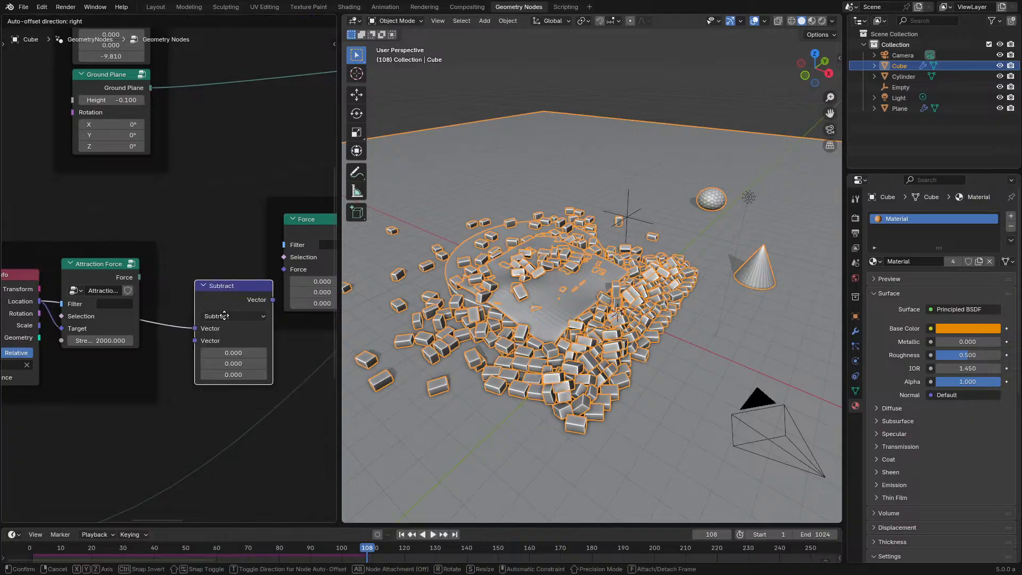
{"action": "left_click_drag", "start_coordinate": [152, 421], "coordinate": [150, 423]}
{"action": "type", "text": "po"}
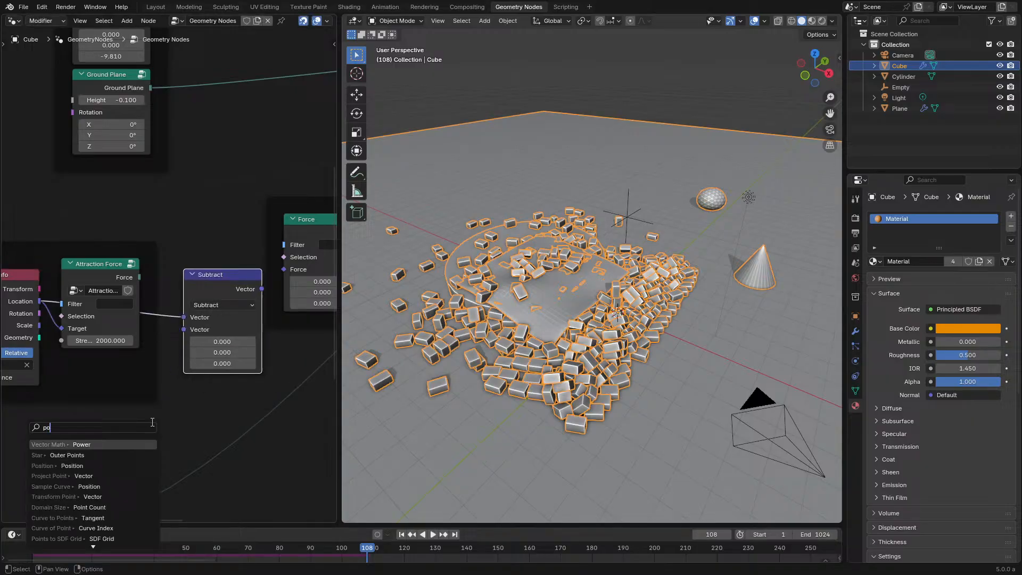
{"action": "left_click", "coordinate": [91, 465]}
{"action": "left_click", "coordinate": [90, 465]}
Step: Add a Scale vector node after Subtract and connect its output to the Force node's Force input
{"action": "left_click_drag", "start_coordinate": [263, 289], "coordinate": [241, 379]}
{"action": "type", "text": "sc"}
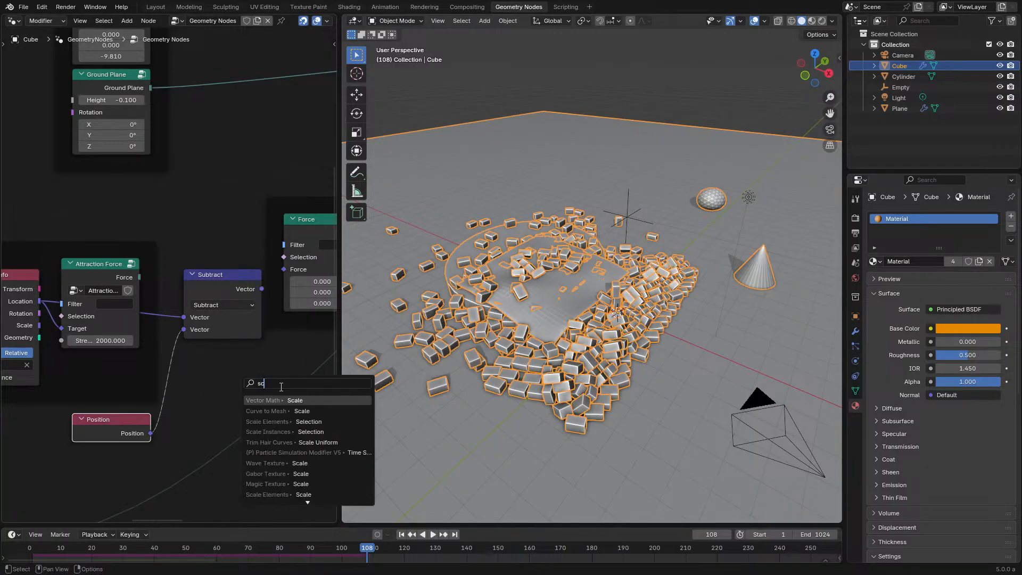
{"action": "left_click", "coordinate": [278, 398]}
{"action": "left_click", "coordinate": [279, 397]}
{"action": "left_click_drag", "start_coordinate": [317, 389], "coordinate": [284, 272]}
Step: Play the simulation from the start with the scaled force and enlarge the timeline area
{"action": "key", "text": "space"}
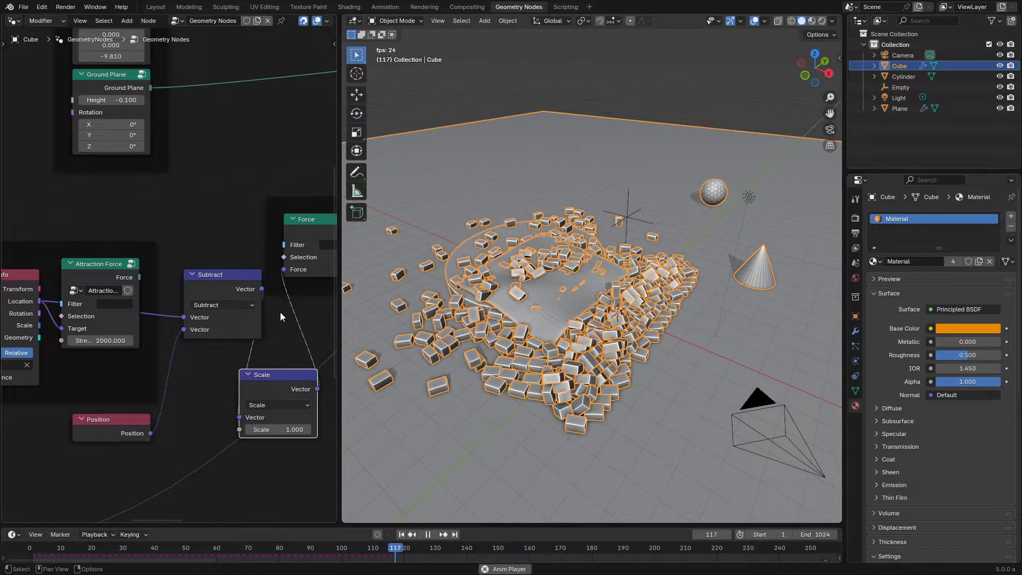
{"action": "left_click", "coordinate": [32, 552]}
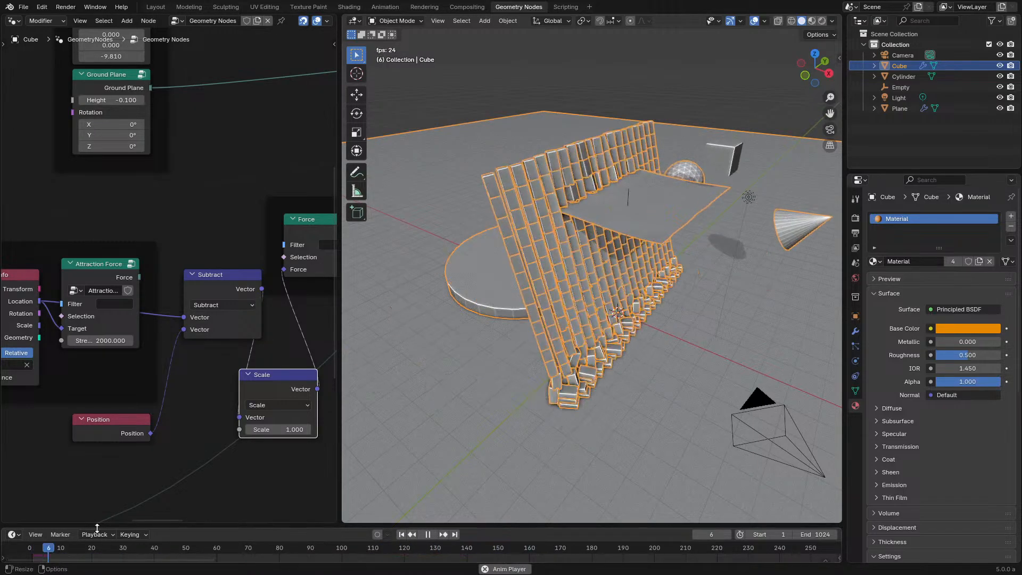
{"action": "left_click_drag", "start_coordinate": [97, 528], "coordinate": [121, 486]}
{"action": "middle_click_drag", "start_coordinate": [145, 403], "coordinate": [133, 345]}
{"action": "scroll", "coordinate": [177, 342], "scroll_direction": "up", "scroll_amount": 1}
{"action": "scroll", "coordinate": [180, 381], "scroll_direction": "up", "scroll_amount": 1}
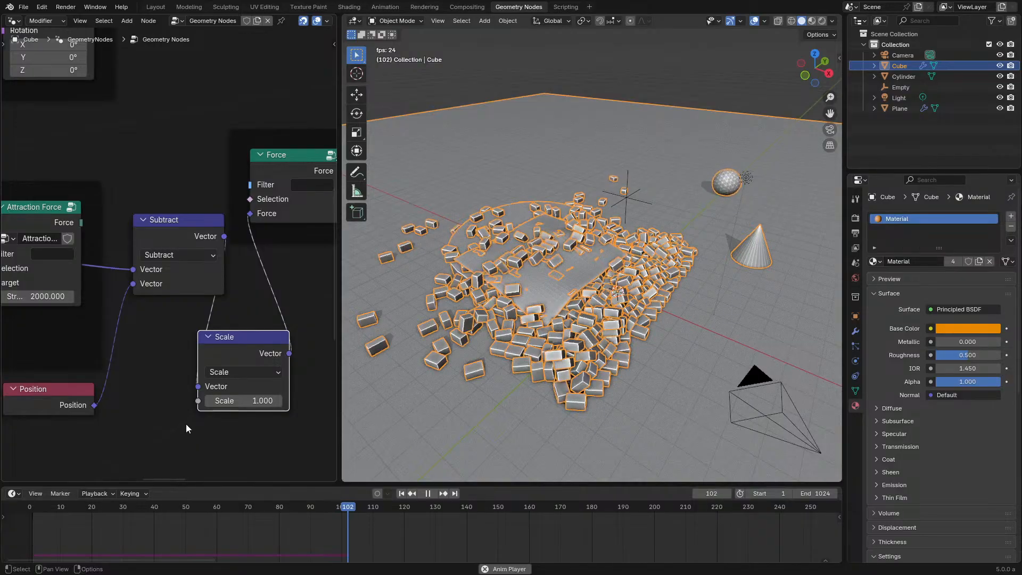
Step: Try Scale values of -12 and -50 on the Scale node, replaying the simulation for each
{"action": "left_click_drag", "start_coordinate": [242, 401], "coordinate": [189, 401]}
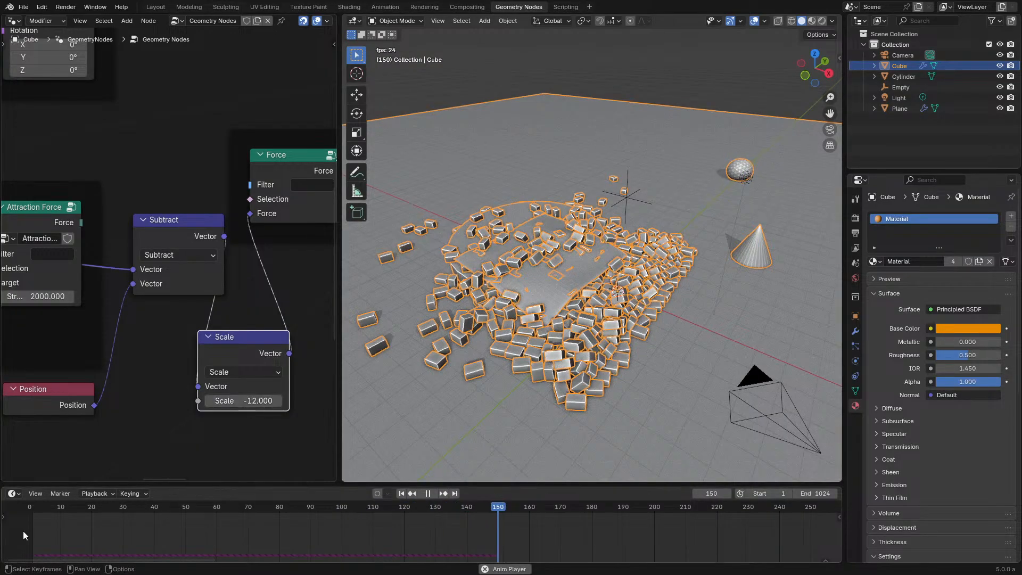
{"action": "left_click", "coordinate": [25, 531]}
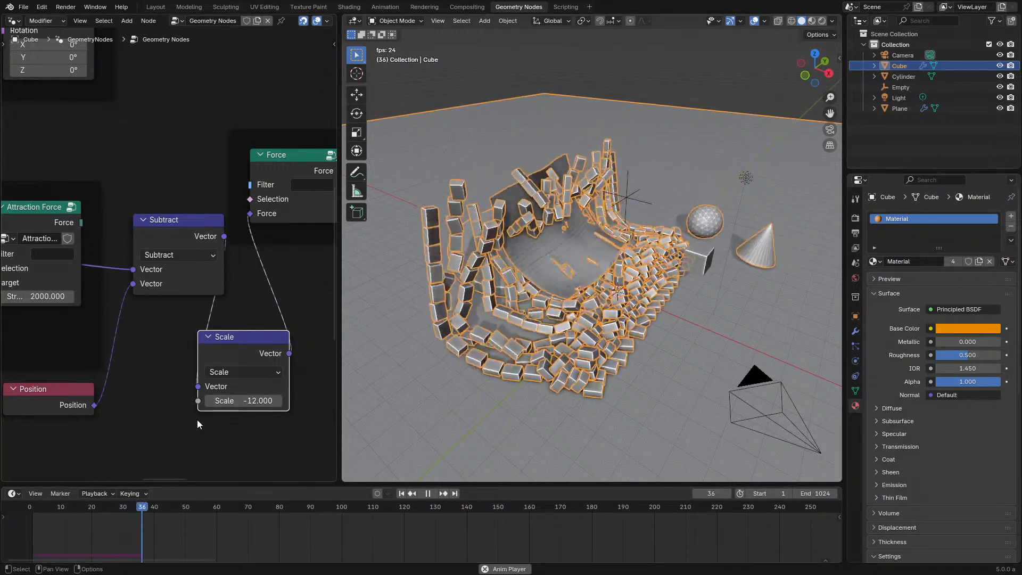
{"action": "left_click", "coordinate": [261, 400]}
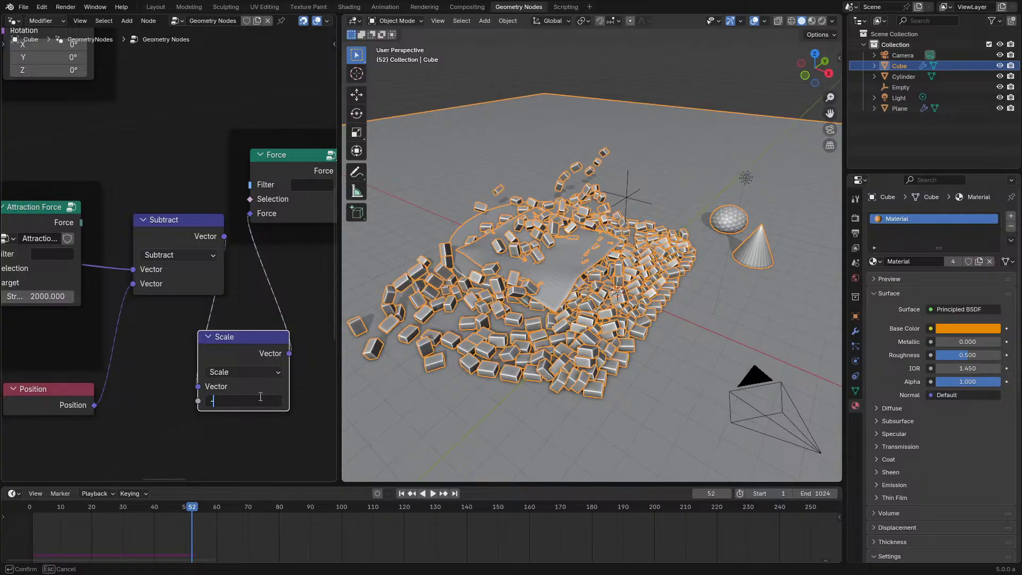
{"action": "type", "text": "-50"}
{"action": "key", "text": "Return"}
{"action": "left_click", "coordinate": [23, 507]}
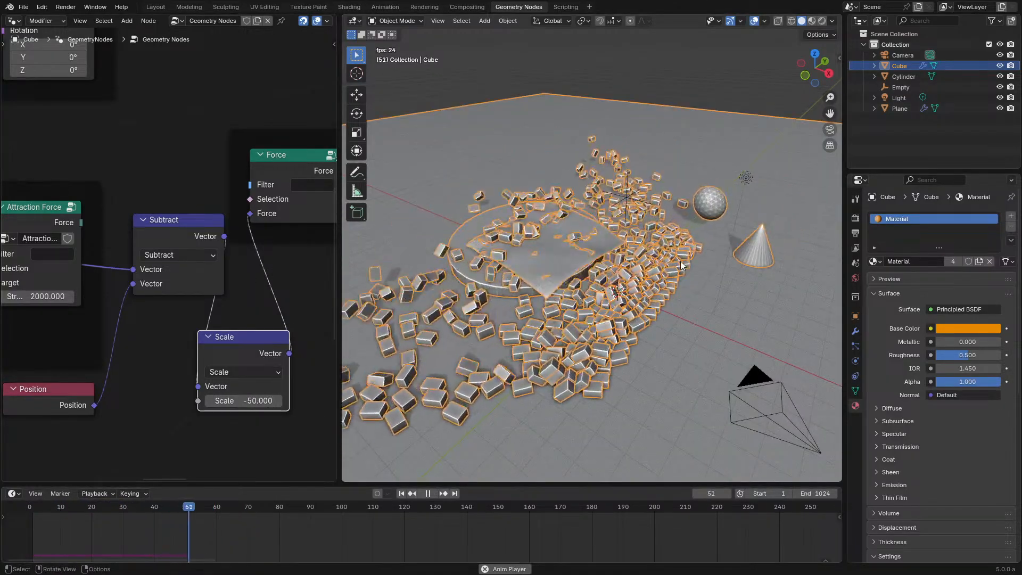
{"action": "middle_click_drag", "start_coordinate": [680, 261], "coordinate": [614, 266]}
{"action": "key", "text": "space"}
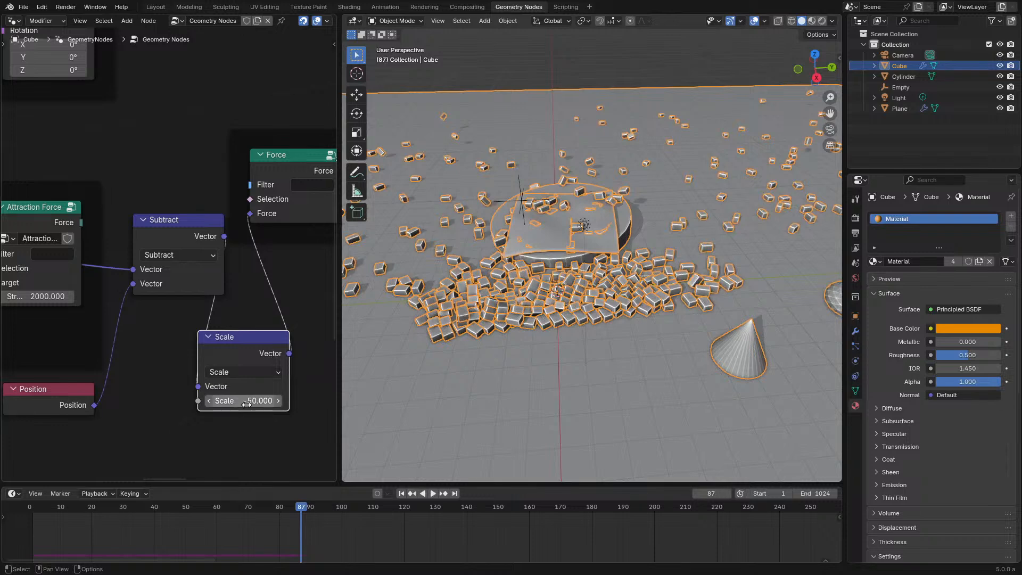
Step: Replay the simulation with a Scale value of 50, and try a Scale value of -1000
{"action": "left_click", "coordinate": [29, 504]}
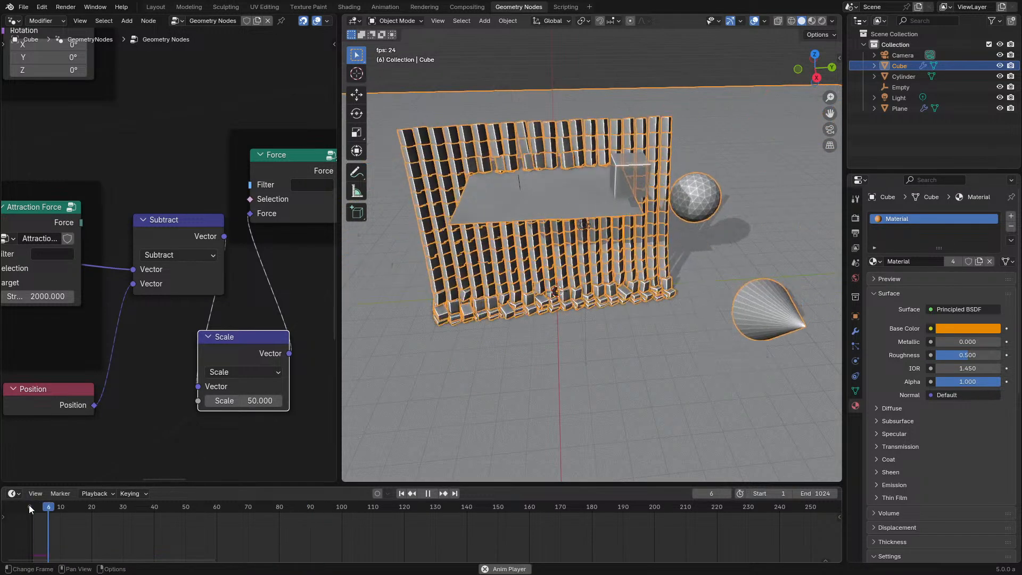
{"action": "key", "text": "space"}
{"action": "left_click", "coordinate": [249, 400]}
{"action": "type", "text": "-"}
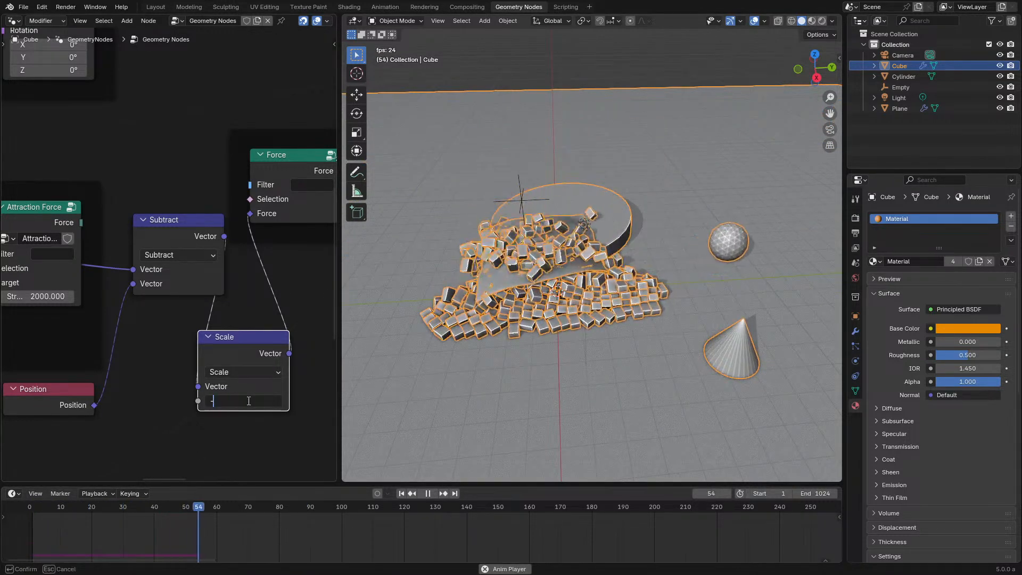
{"action": "type", "text": "1000"}
{"action": "key", "text": "Return"}
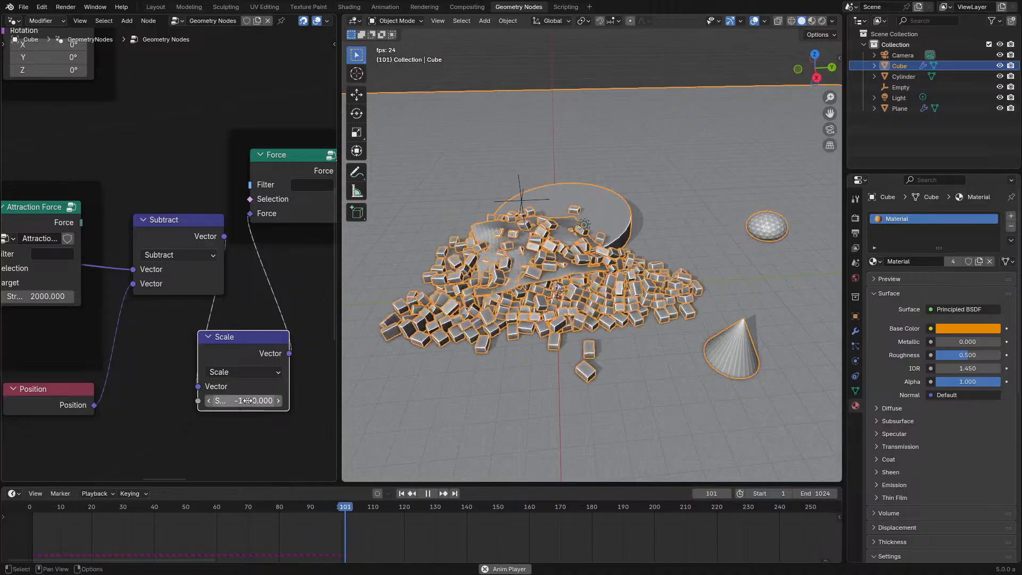
Step: Set the Scale node's Scale to 1000 and replay the simulation from the start
{"action": "key", "text": "space"}
{"action": "key", "text": "minus"}
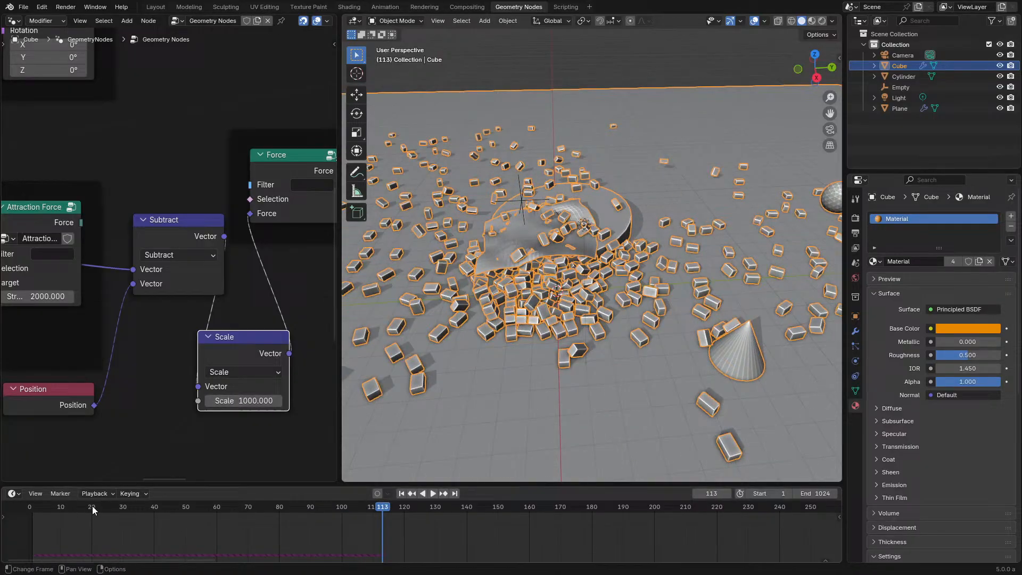
{"action": "left_click", "coordinate": [34, 512]}
{"action": "key", "text": "space"}
{"action": "middle_click_drag", "start_coordinate": [447, 325], "coordinate": [621, 305]}
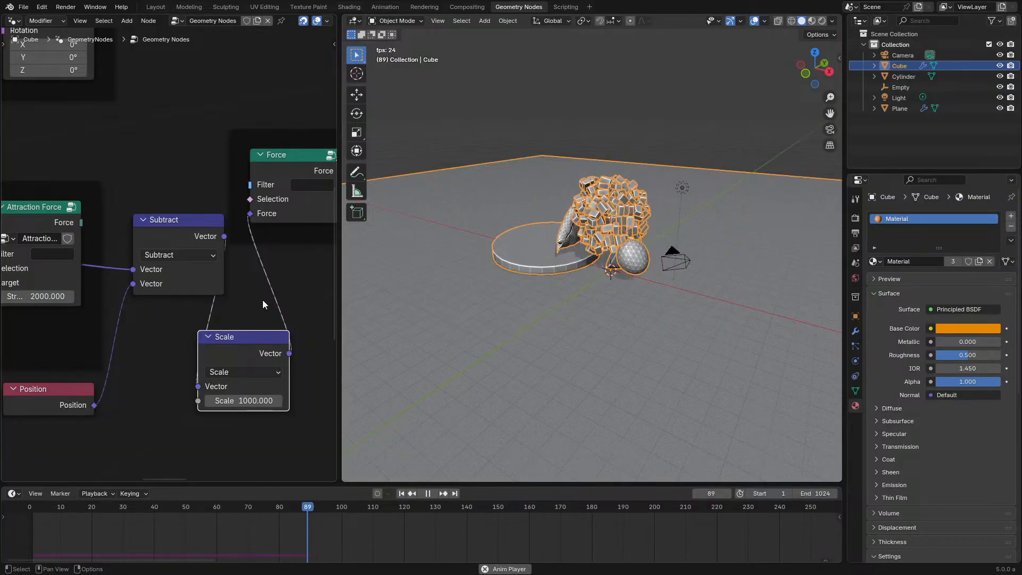
{"action": "key", "text": "space"}
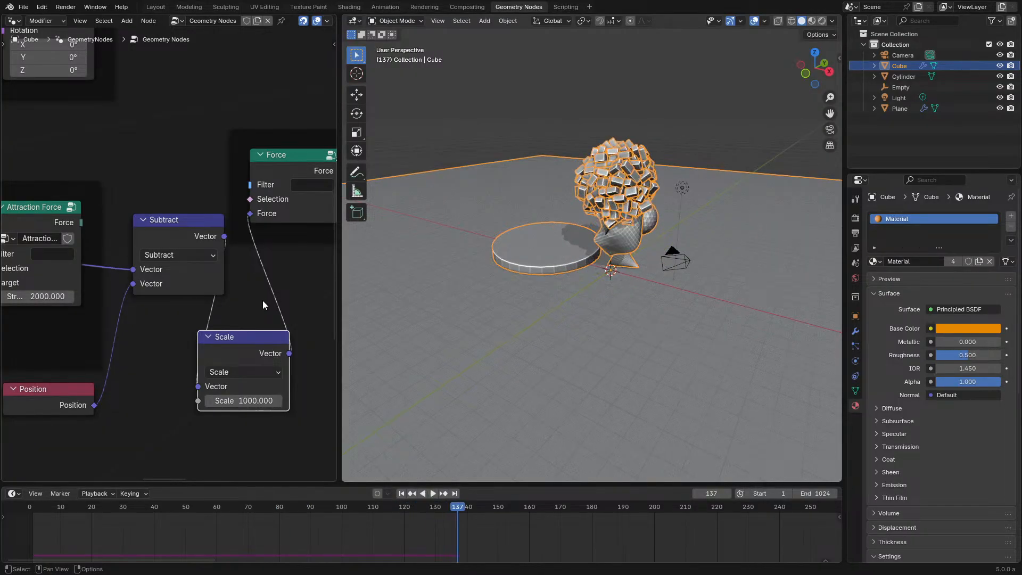
Step: Maximize the node editor and move the Force node to the right of the Scale node
{"action": "key", "text": "ctrl+space"}
{"action": "middle_click_drag", "start_coordinate": [521, 285], "coordinate": [372, 373]}
{"action": "scroll", "coordinate": [373, 372], "scroll_direction": "up", "scroll_amount": 4}
{"action": "left_click_drag", "start_coordinate": [481, 262], "coordinate": [567, 238]}
{"action": "scroll", "coordinate": [512, 288], "scroll_direction": "up", "scroll_amount": 1}
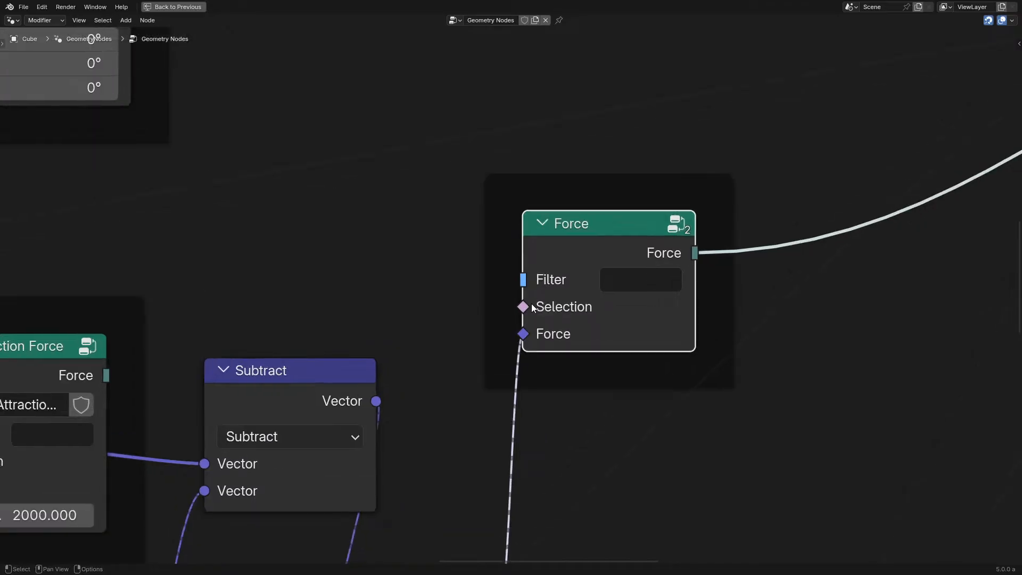
Step: Delete the disconnected Attraction Force node
{"action": "scroll", "coordinate": [512, 286], "scroll_direction": "down", "scroll_amount": 1}
{"action": "scroll", "coordinate": [512, 286], "scroll_direction": "up", "scroll_amount": 1}
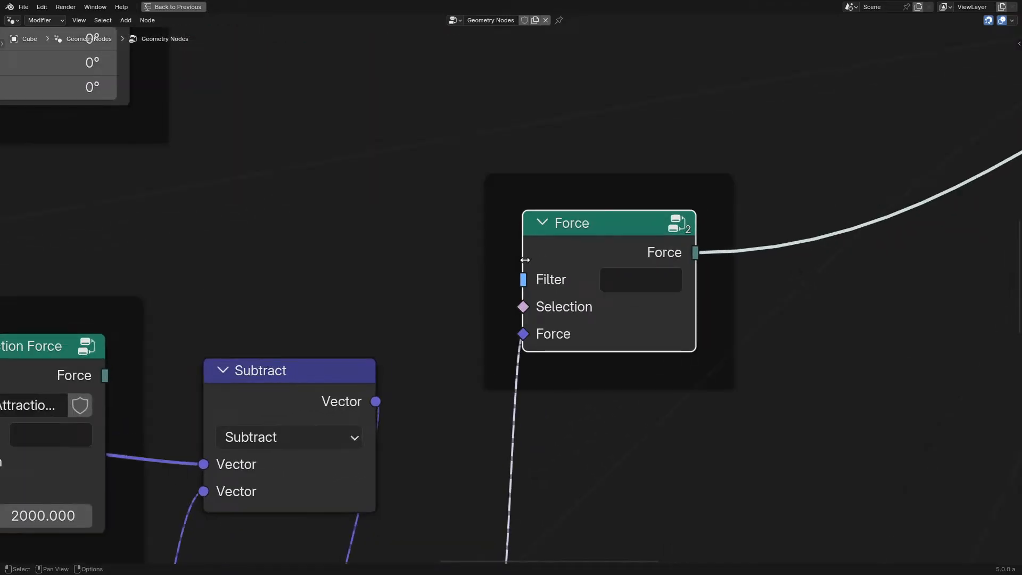
{"action": "scroll", "coordinate": [391, 369], "scroll_direction": "down", "scroll_amount": 6}
{"action": "middle_click_drag", "start_coordinate": [390, 369], "coordinate": [566, 274]}
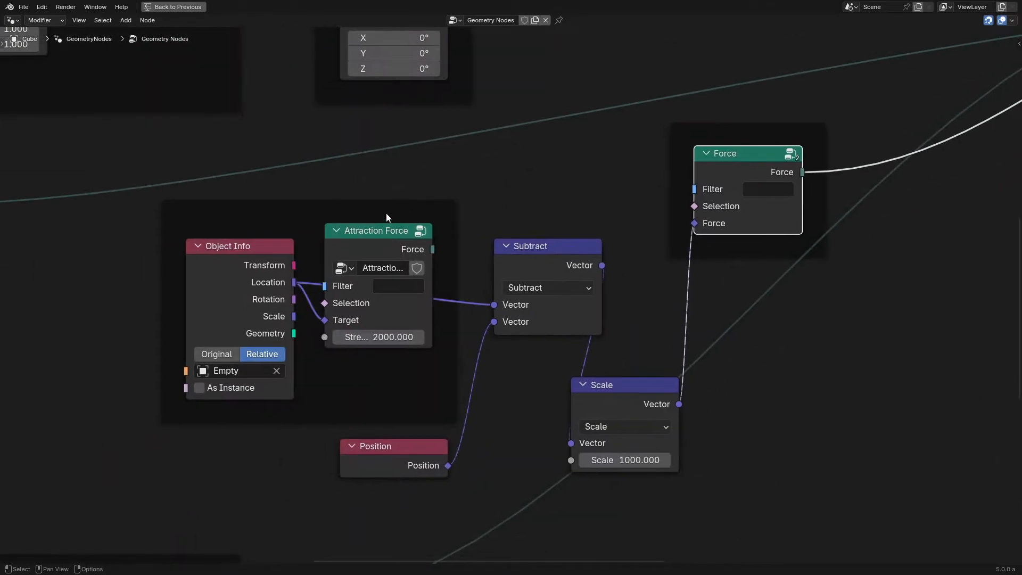
{"action": "left_click", "coordinate": [383, 239]}
{"action": "key", "text": "x"}
{"action": "scroll", "coordinate": [408, 342], "scroll_direction": "down", "scroll_amount": 7}
{"action": "middle_click_drag", "start_coordinate": [483, 233], "coordinate": [332, 368]}
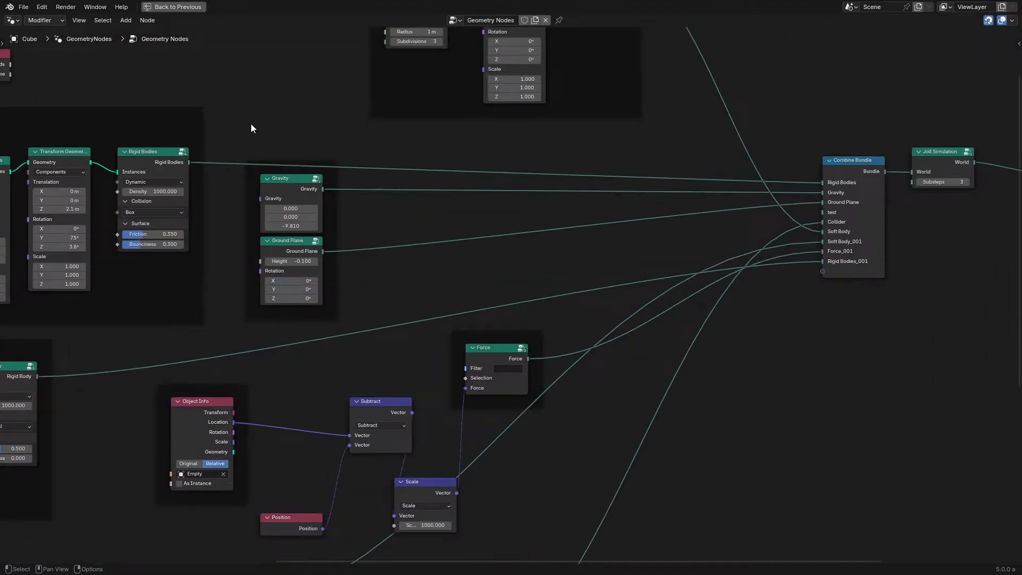
{"action": "left_click_drag", "start_coordinate": [250, 123], "coordinate": [391, 321]}
{"action": "key", "text": "g"}
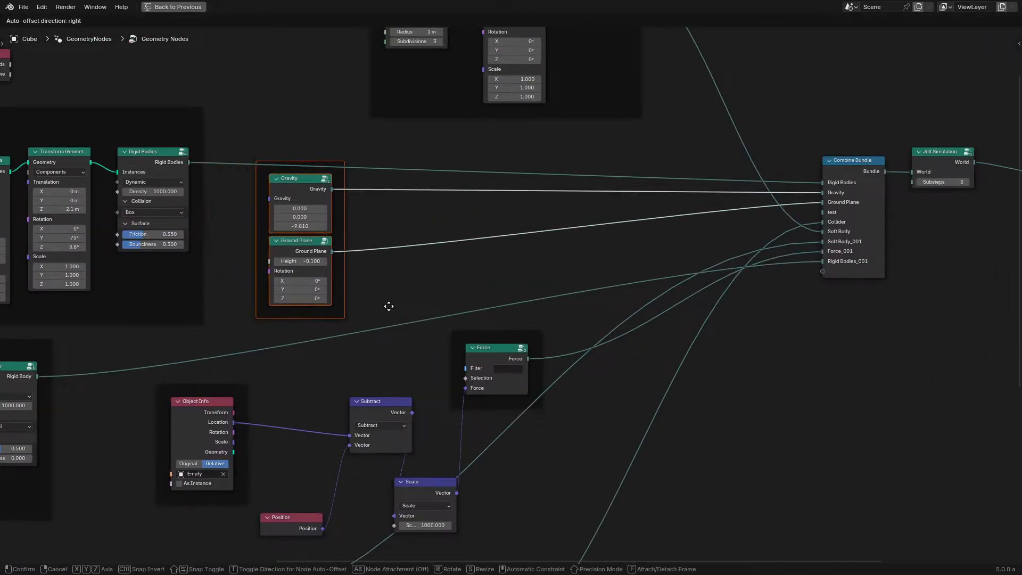
{"action": "key", "text": "Escape"}
{"action": "key", "text": "ctrl+space"}
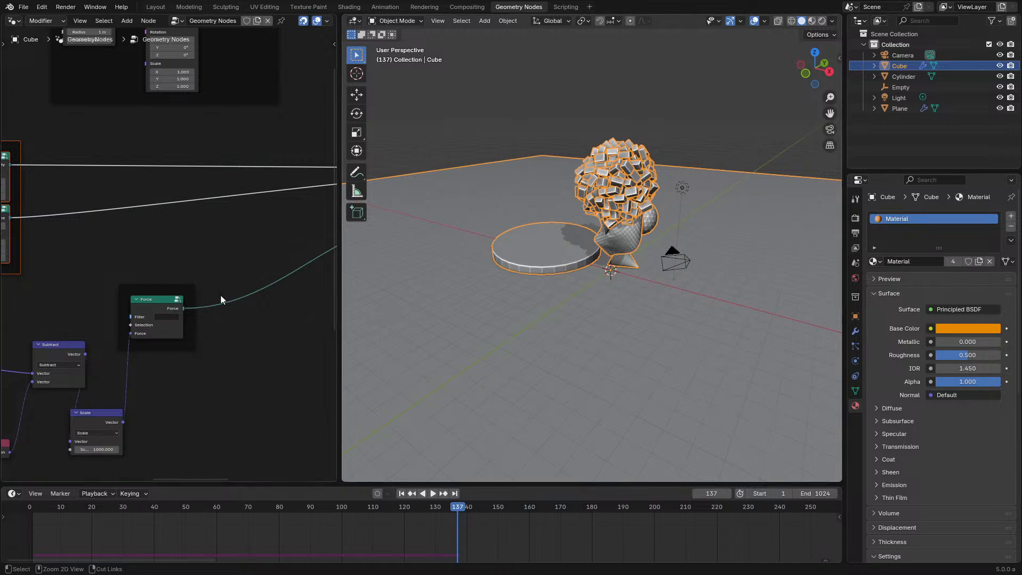
{"action": "key", "text": "ctrl+space"}
Step: Connect the Grid's Mesh directly to Merge by Distance and delete the muted Extrude Mesh and Join Geometry nodes
{"action": "left_click", "coordinate": [318, 193]}
{"action": "scroll", "coordinate": [304, 266], "scroll_direction": "down", "scroll_amount": 5}
{"action": "middle_click_drag", "start_coordinate": [308, 291], "coordinate": [450, 197]}
{"action": "scroll", "coordinate": [338, 454], "scroll_direction": "up", "scroll_amount": 1}
{"action": "middle_click_drag", "start_coordinate": [339, 453], "coordinate": [591, 336]}
{"action": "scroll", "coordinate": [579, 339], "scroll_direction": "up", "scroll_amount": 2}
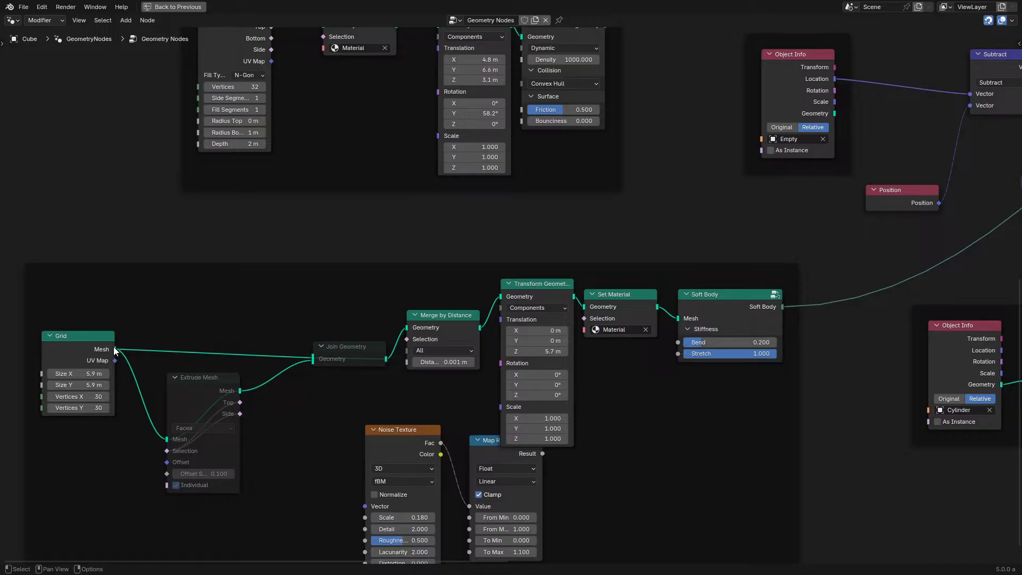
{"action": "left_click_drag", "start_coordinate": [115, 349], "coordinate": [403, 331]}
{"action": "left_click_drag", "start_coordinate": [237, 323], "coordinate": [363, 412]}
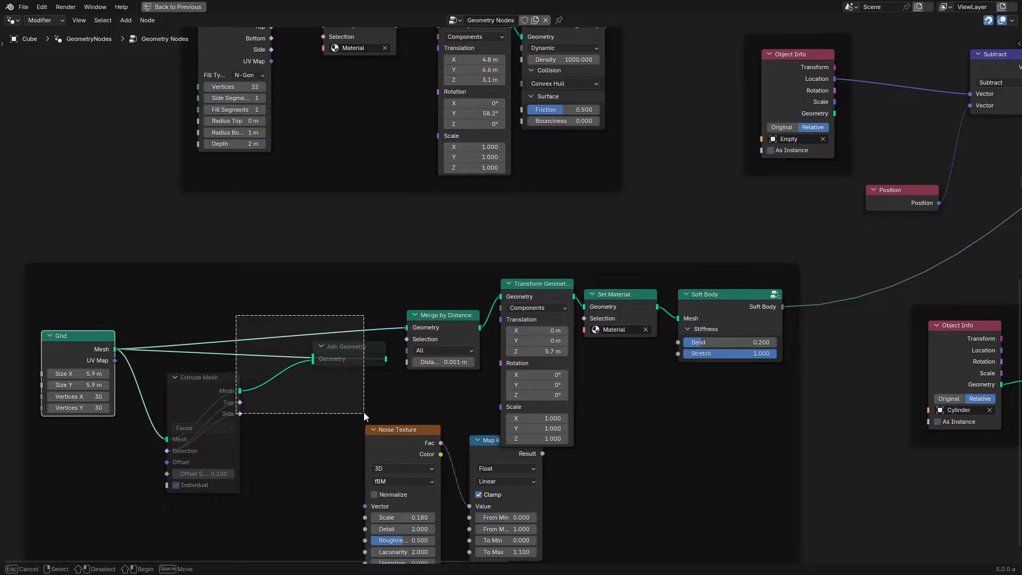
{"action": "key", "text": "x"}
Step: Connect the Grid's Mesh directly to Transform Geometry and delete the Merge by Distance node
{"action": "left_click_drag", "start_coordinate": [114, 349], "coordinate": [494, 295]}
{"action": "left_click", "coordinate": [446, 315]}
{"action": "key", "text": "x"}
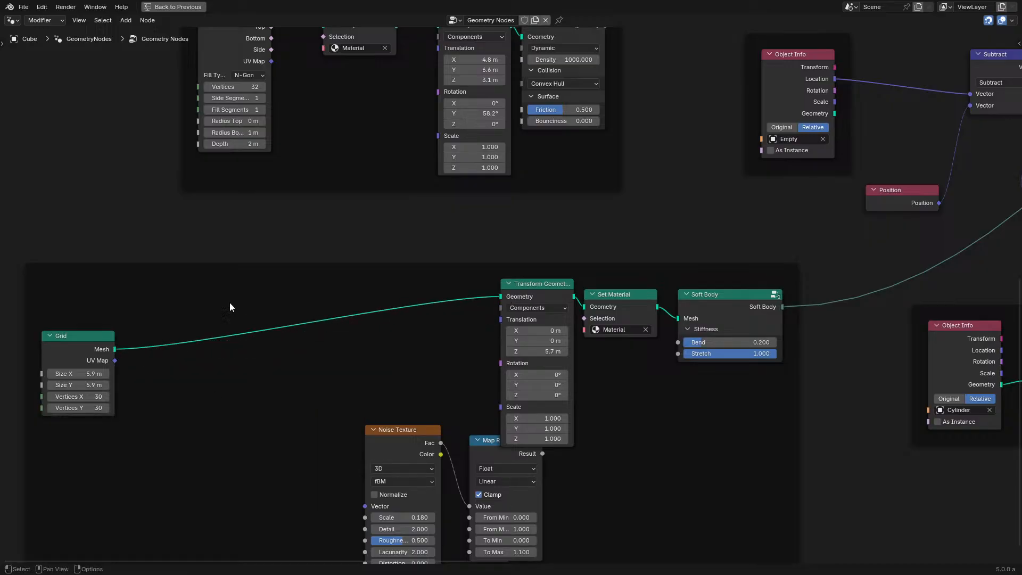
Step: Move the Grid node beside Transform Geometry and delete the unused Noise Texture and Map Range nodes
{"action": "left_click_drag", "start_coordinate": [88, 335], "coordinate": [454, 284]}
{"action": "left_click_drag", "start_coordinate": [407, 388], "coordinate": [466, 457]}
{"action": "key", "text": "x"}
Step: Remove the Set Material node while keeping its link intact, and move Soft Body beside Transform Geometry
{"action": "middle_click_drag", "start_coordinate": [665, 295], "coordinate": [500, 319]}
{"action": "scroll", "coordinate": [411, 328], "scroll_direction": "up", "scroll_amount": 4}
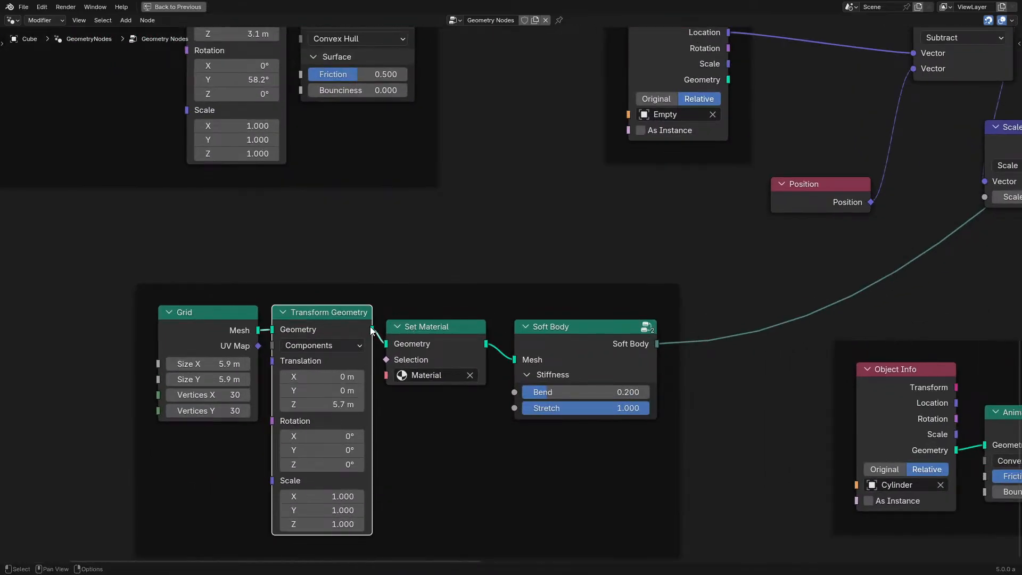
{"action": "left_click", "coordinate": [464, 343]}
{"action": "key", "text": "ctrl+x"}
{"action": "left_click_drag", "start_coordinate": [598, 343], "coordinate": [459, 322]}
Step: Restore the full workspace layout and play the simulation back from the start
{"action": "scroll", "coordinate": [515, 299], "scroll_direction": "down", "scroll_amount": 5}
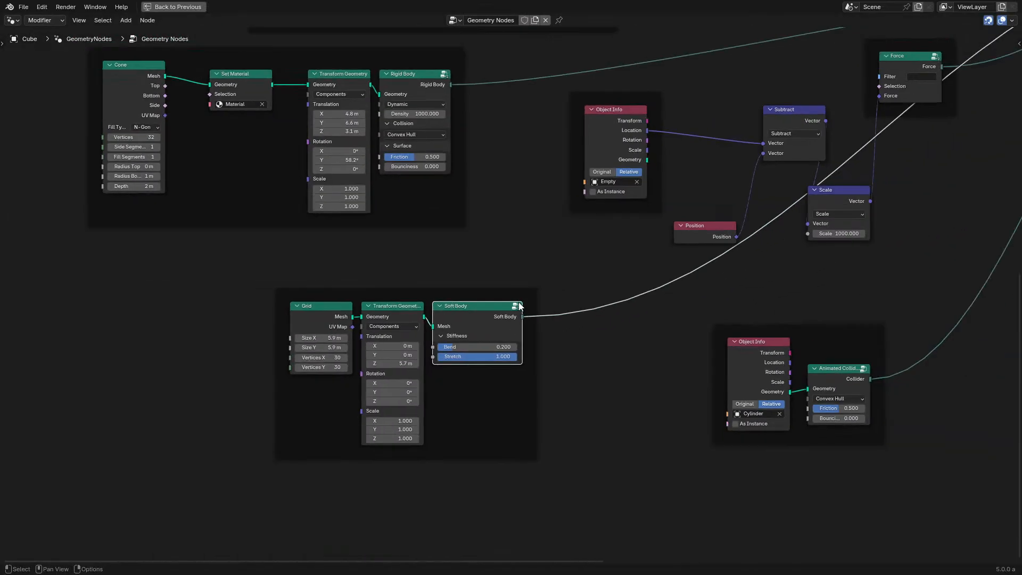
{"action": "middle_click_drag", "start_coordinate": [519, 306], "coordinate": [498, 313]}
{"action": "key", "text": "ctrl+space"}
{"action": "key", "text": "space"}
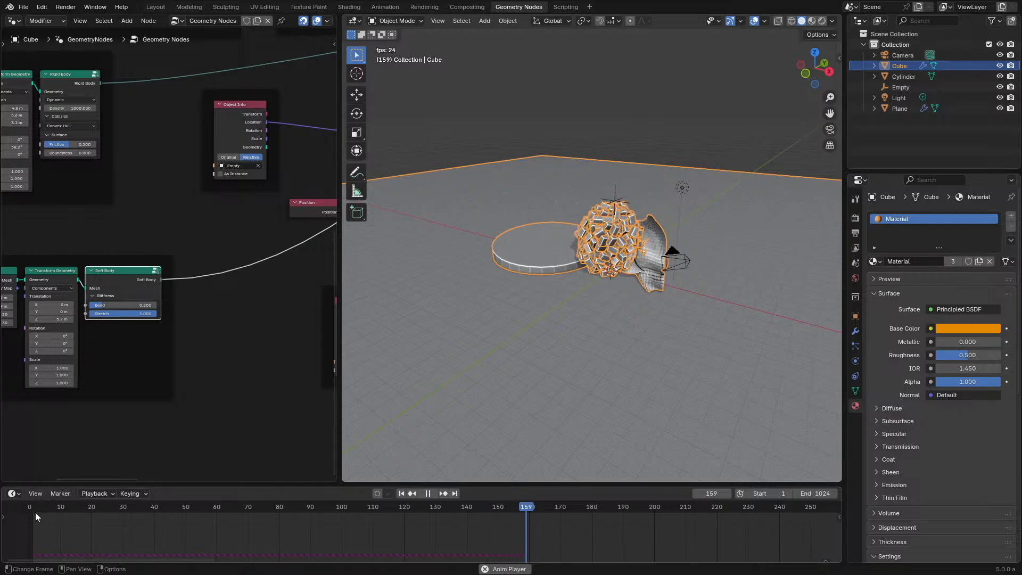
{"action": "left_click", "coordinate": [34, 512]}
{"action": "key", "text": "space"}
Step: Maximize the node editor and move the Cylinder's animated collider frame closer to the Position and Scale nodes
{"action": "key", "text": "ctrl+space"}
{"action": "scroll", "coordinate": [586, 288], "scroll_direction": "down", "scroll_amount": 2}
{"action": "middle_click_drag", "start_coordinate": [645, 269], "coordinate": [485, 357]}
{"action": "scroll", "coordinate": [498, 389], "scroll_direction": "up", "scroll_amount": 3}
{"action": "middle_click_drag", "start_coordinate": [504, 397], "coordinate": [407, 315]}
{"action": "scroll", "coordinate": [406, 329], "scroll_direction": "up", "scroll_amount": 1}
{"action": "left_click", "coordinate": [412, 358]}
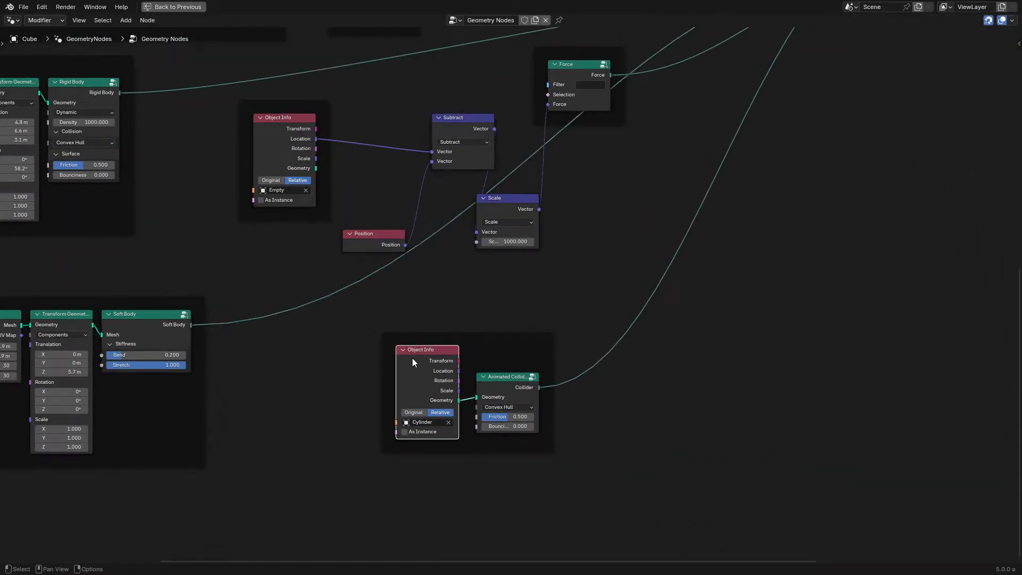
{"action": "key", "text": "ctrl+space"}
{"action": "key", "text": "ctrl+space"}
{"action": "scroll", "coordinate": [599, 259], "scroll_direction": "down", "scroll_amount": 3}
{"action": "middle_click_drag", "start_coordinate": [599, 259], "coordinate": [422, 416]}
{"action": "middle_click_drag", "start_coordinate": [577, 234], "coordinate": [716, 119]}
{"action": "left_click_drag", "start_coordinate": [457, 365], "coordinate": [427, 317]}
Step: Open the Animated Collider node group to examine the nodes inside it
{"action": "scroll", "coordinate": [453, 346], "scroll_direction": "up", "scroll_amount": 2}
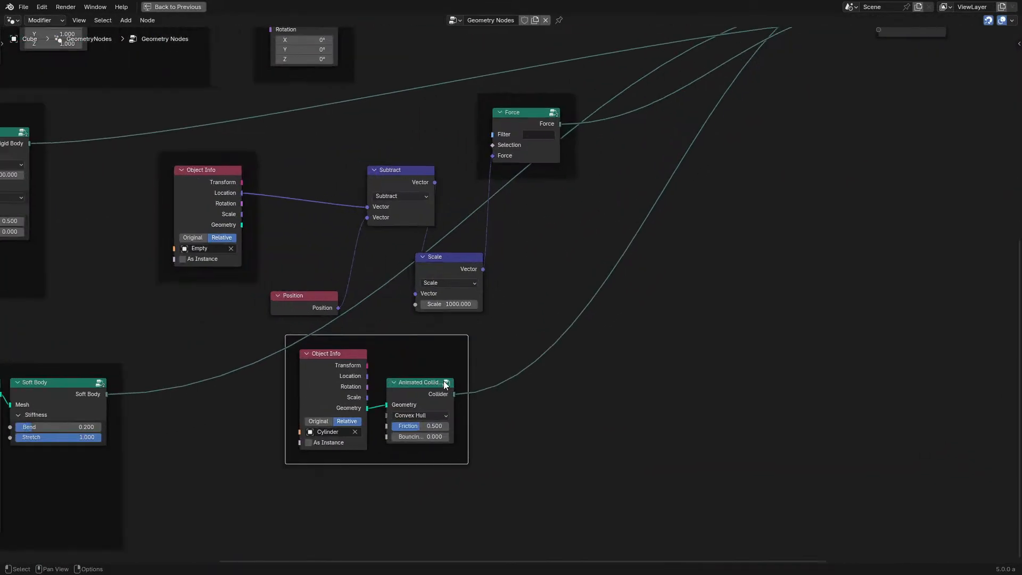
{"action": "left_click", "coordinate": [411, 391]}
{"action": "key", "text": "Tab"}
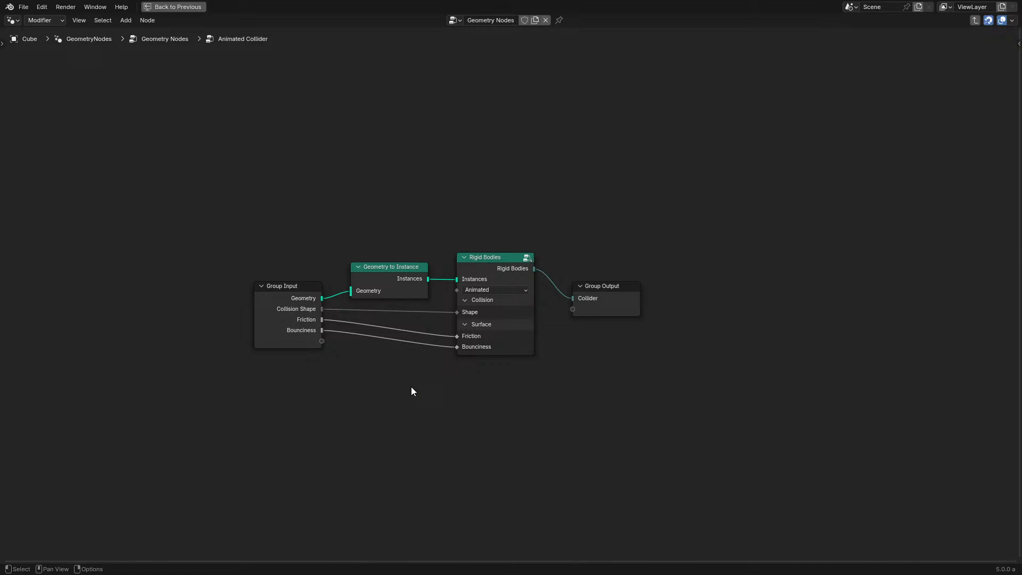
{"action": "key", "text": "Tab"}
{"action": "middle_click_drag", "start_coordinate": [411, 387], "coordinate": [455, 410]}
{"action": "left_click_drag", "start_coordinate": [455, 410], "coordinate": [486, 437]}
{"action": "right_click", "coordinate": [485, 437]}
{"action": "key", "text": "Tab"}
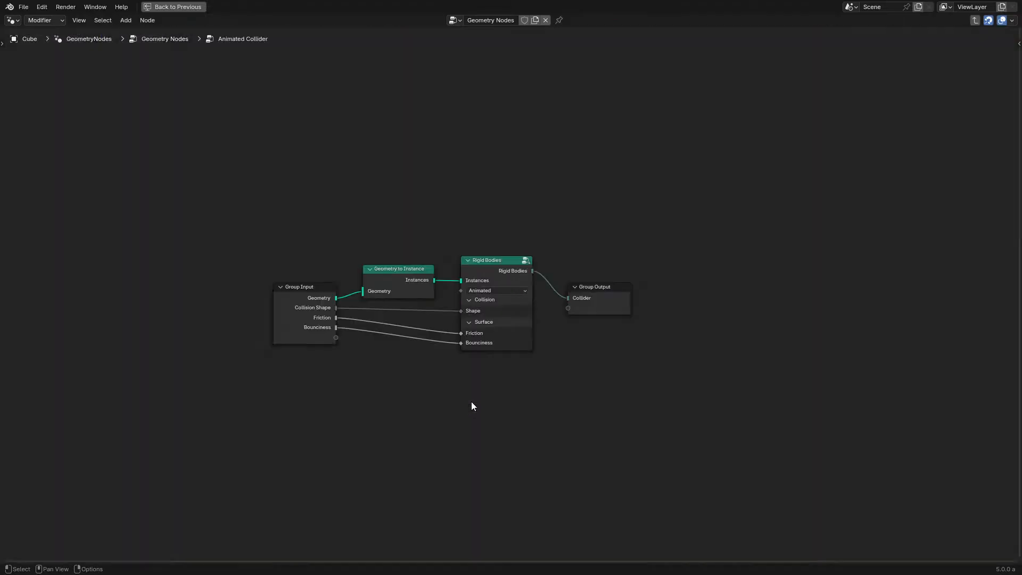
Step: Copy the Rigid Bodies node from inside the Animated Collider group and paste it below the Cylinder's collider frame in the main tree
{"action": "left_click", "coordinate": [490, 269]}
{"action": "key", "text": "Tab"}
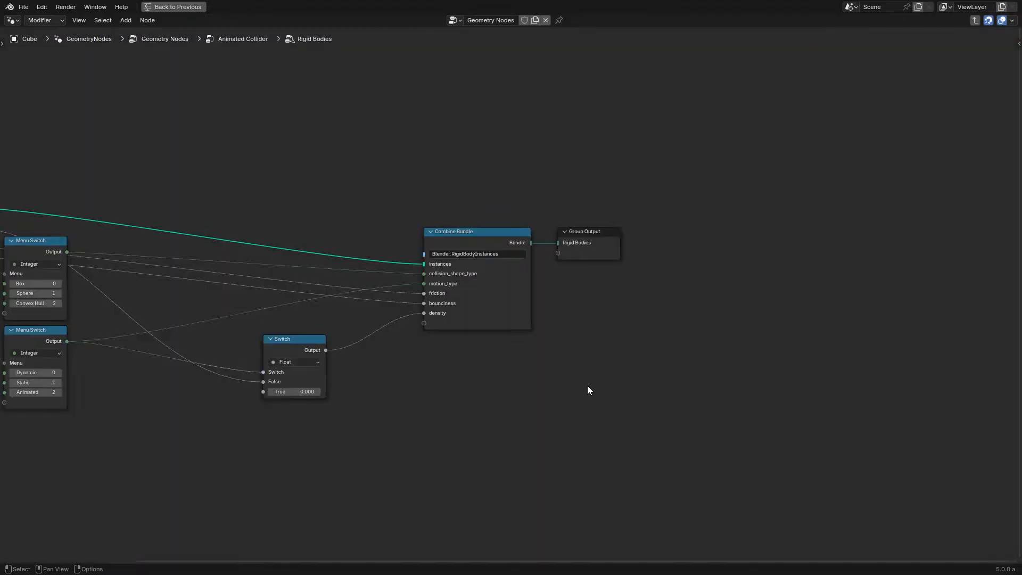
{"action": "key", "text": "Tab"}
{"action": "left_click", "coordinate": [607, 291]}
{"action": "key", "text": "Tab"}
{"action": "key", "text": "ctrl+v"}
{"action": "left_click_drag", "start_coordinate": [591, 334], "coordinate": [591, 480]}
Step: Link the Cylinder Object Info's Geometry to the pasted Rigid Bodies' Instances, and the Rigid Bodies output to the Collider input of Combine Bundle
{"action": "scroll", "coordinate": [540, 436], "scroll_direction": "up", "scroll_amount": 2}
{"action": "left_click_drag", "start_coordinate": [337, 319], "coordinate": [521, 446]}
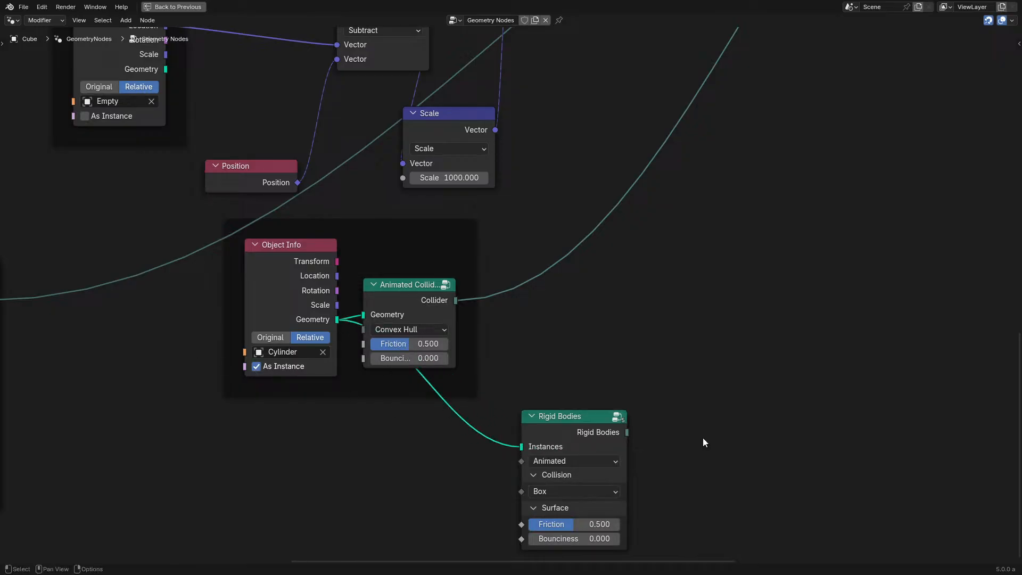
{"action": "left_click_drag", "start_coordinate": [586, 437], "coordinate": [599, 345]}
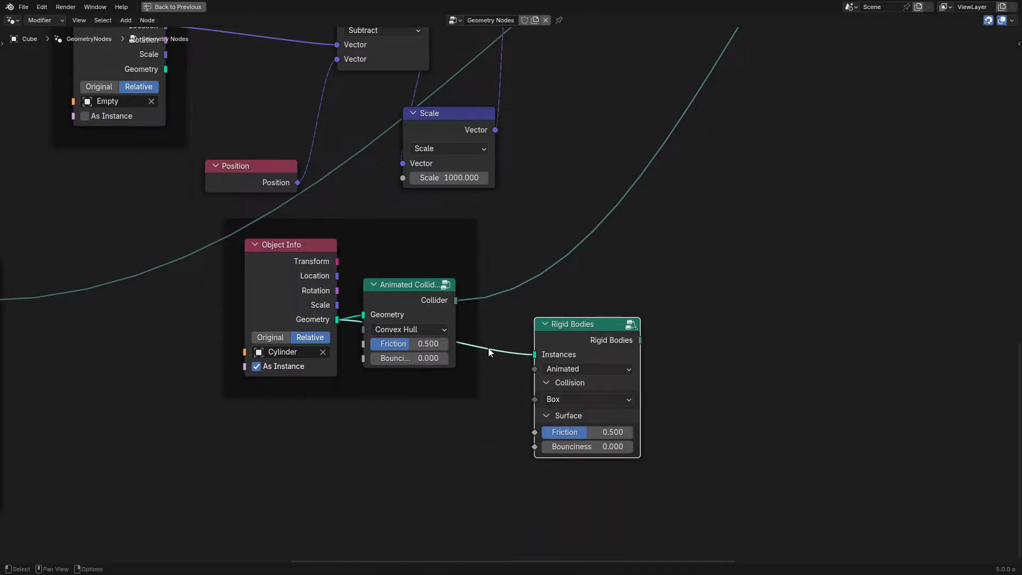
{"action": "scroll", "coordinate": [516, 298], "scroll_direction": "down", "scroll_amount": 2}
{"action": "middle_click_drag", "start_coordinate": [628, 283], "coordinate": [452, 464]}
{"action": "left_click_drag", "start_coordinate": [444, 473], "coordinate": [688, 91]}
Step: Delete the Animated Collider node and place the Rigid Bodies node beside the Cylinder's Object Info in its frame
{"action": "left_click", "coordinate": [312, 443]}
{"action": "key", "text": "x"}
{"action": "left_click_drag", "start_coordinate": [410, 474], "coordinate": [307, 475]}
{"action": "key", "text": "g"}
{"action": "left_click", "coordinate": [302, 443]}
Step: Disconnect the Gravity and Ground Plane nodes from Combine Bundle
{"action": "scroll", "coordinate": [292, 214], "scroll_direction": "down", "scroll_amount": 3}
{"action": "middle_click_drag", "start_coordinate": [279, 171], "coordinate": [363, 302]}
{"action": "scroll", "coordinate": [363, 302], "scroll_direction": "up", "scroll_amount": 3}
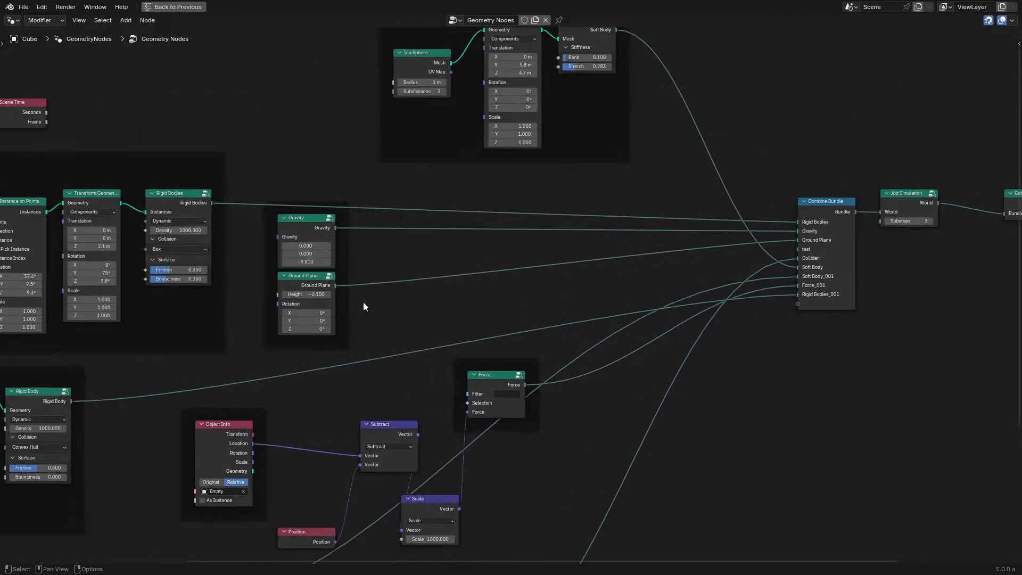
{"action": "left_click_drag", "start_coordinate": [281, 159], "coordinate": [327, 317]}
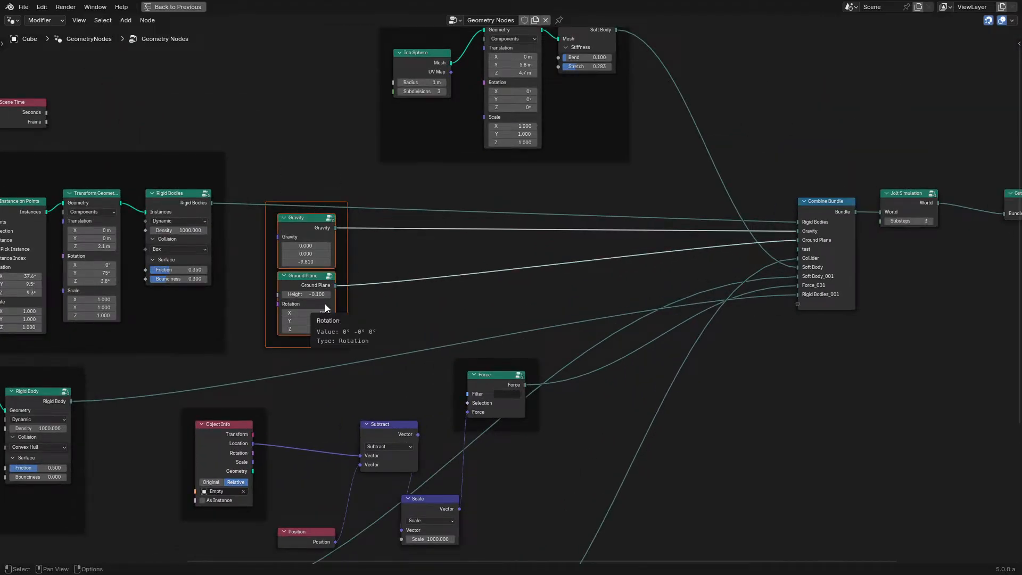
Step: Play the simulation from the start and watch it from a higher angle in the maximized 3D viewport
{"action": "key", "text": "ctrl+space"}
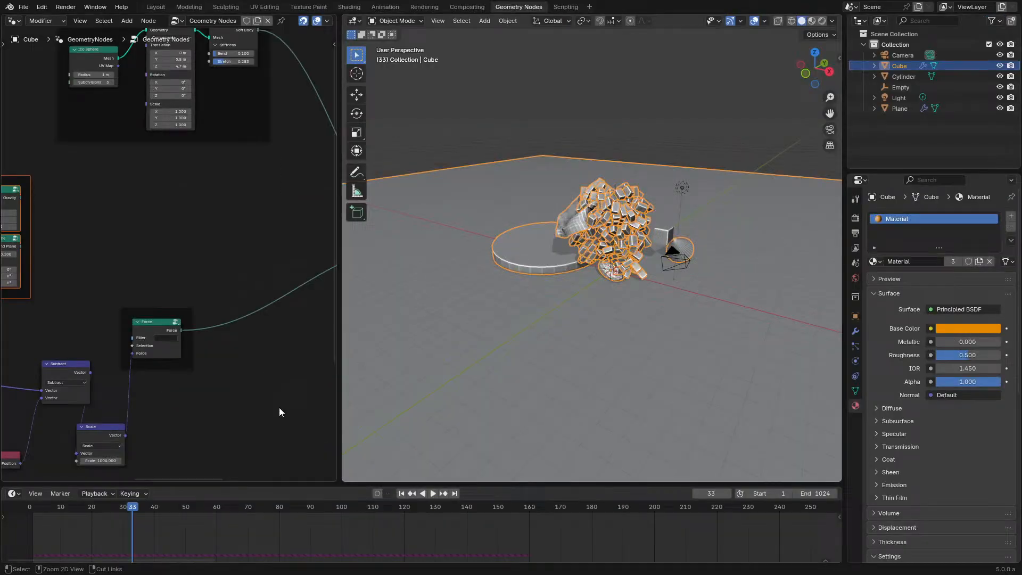
{"action": "left_click", "coordinate": [17, 509]}
{"action": "key", "text": "space"}
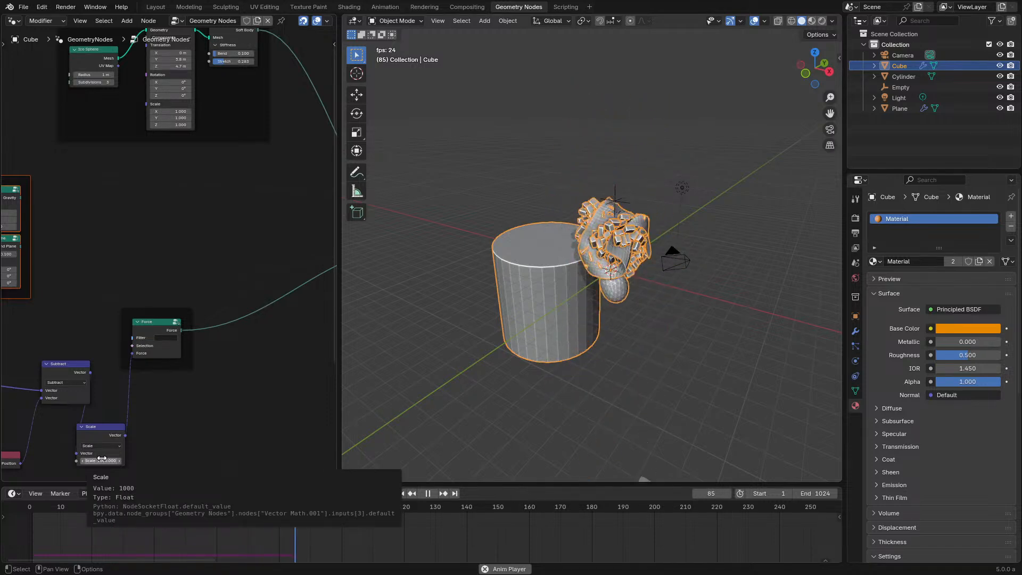
{"action": "middle_click_drag", "start_coordinate": [635, 341], "coordinate": [614, 389]}
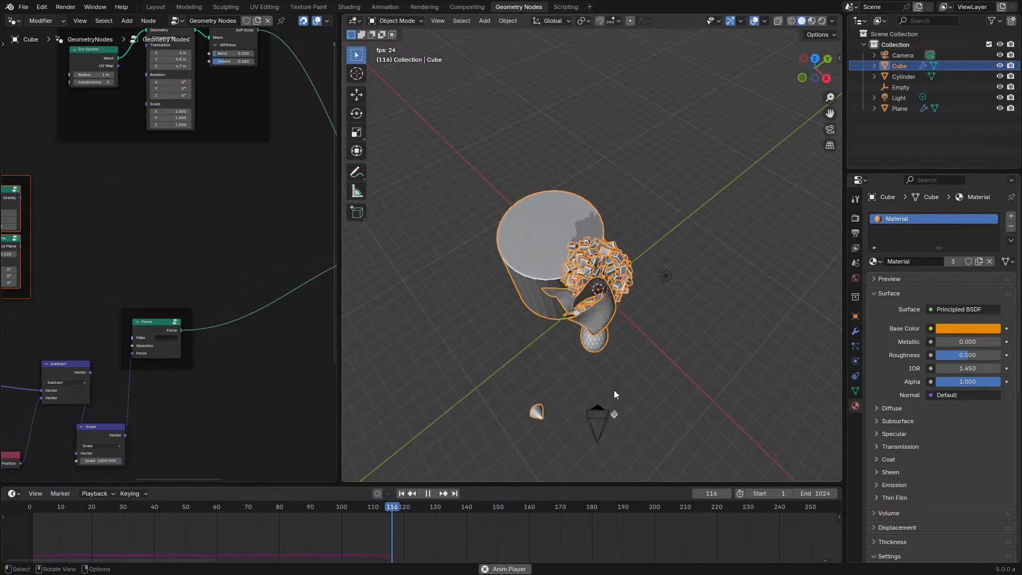
{"action": "key", "text": "ctrl+space"}
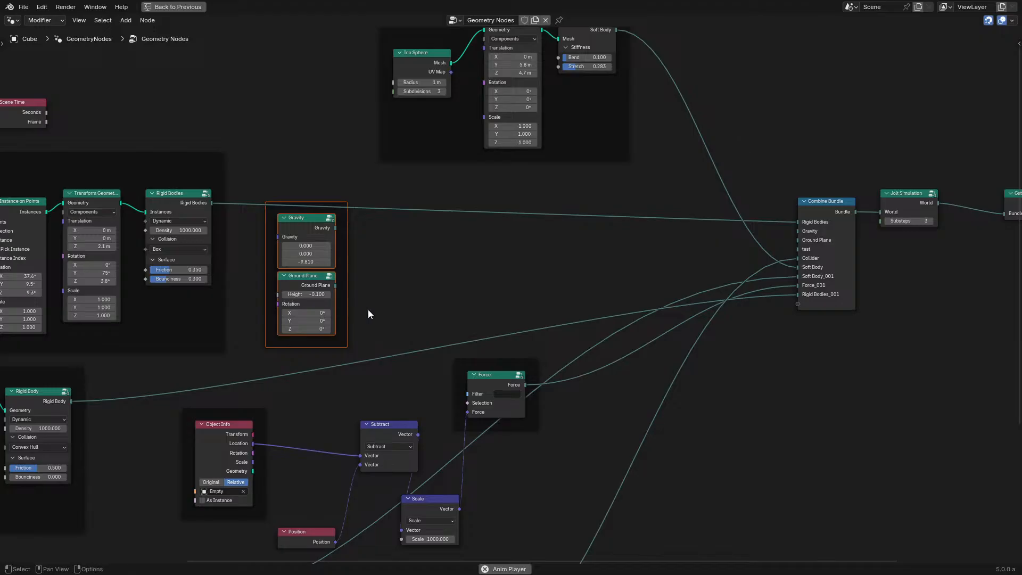
{"action": "key", "text": "ctrl+space"}
{"action": "key", "text": "ctrl+space"}
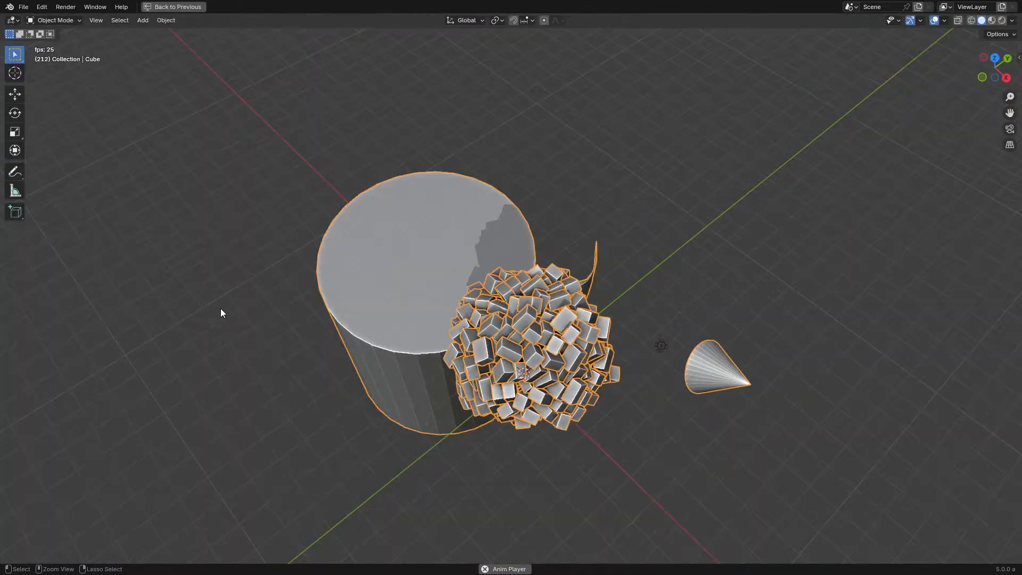
{"action": "key", "text": "ctrl+space"}
{"action": "key", "text": "ctrl+space"}
Step: Open the Ground Plane node group to examine its nodes, and return to the main tree
{"action": "scroll", "coordinate": [294, 272], "scroll_direction": "up", "scroll_amount": 2}
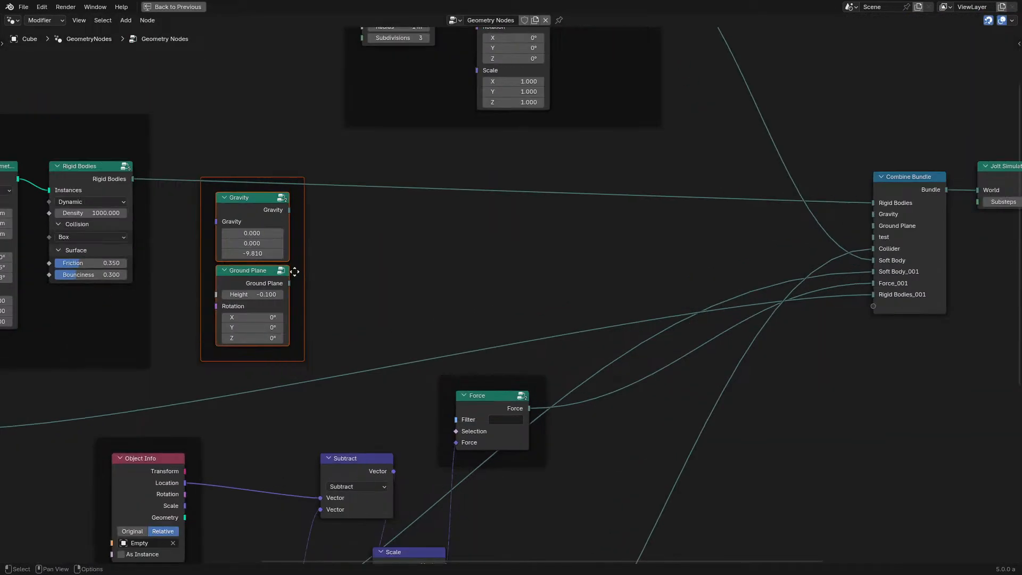
{"action": "key", "text": "Tab"}
{"action": "key", "text": "Home"}
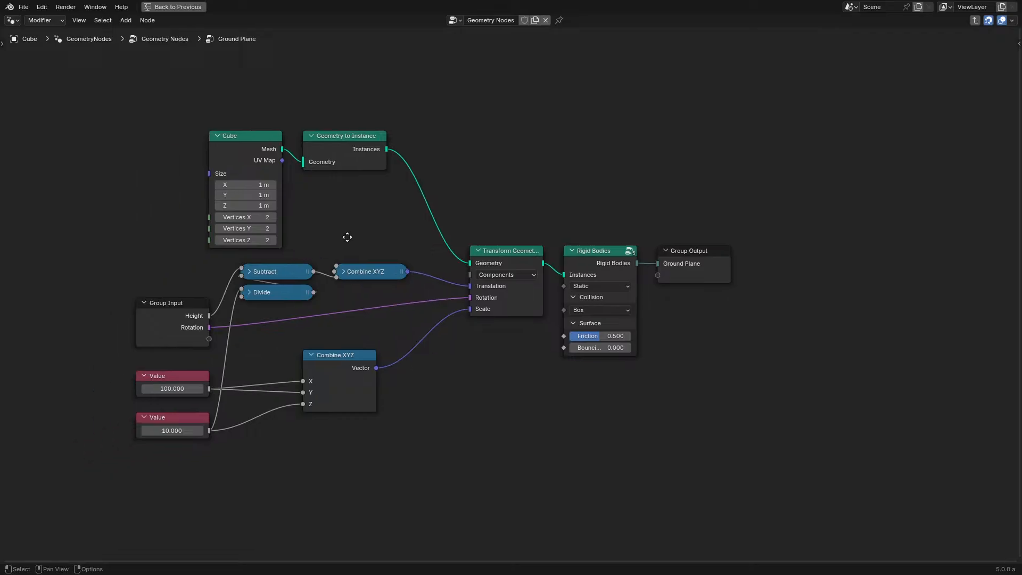
{"action": "key", "text": "Tab"}
{"action": "scroll", "coordinate": [399, 221], "scroll_direction": "down", "scroll_amount": 6}
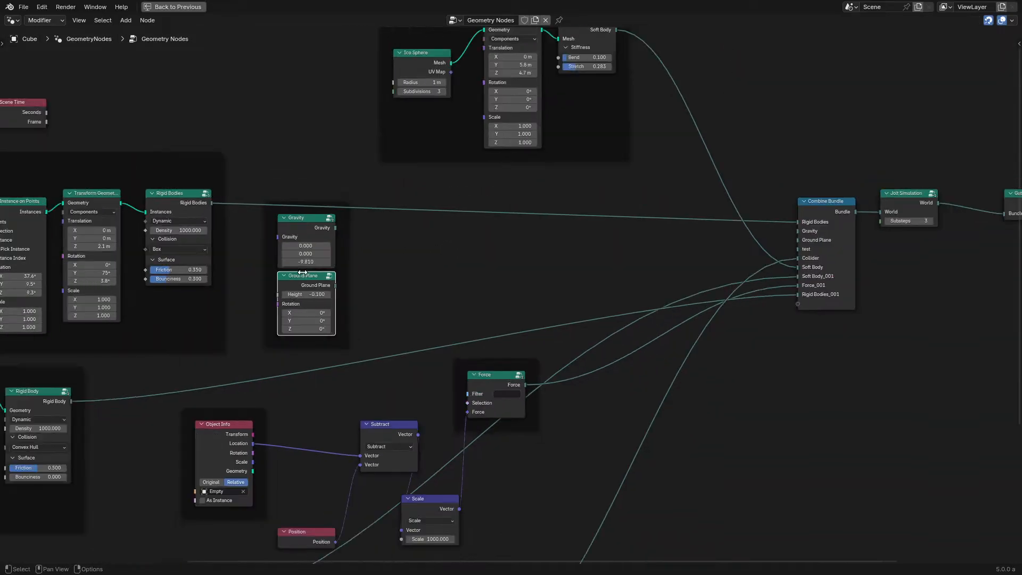
Step: Copy the Cube, Geometry to Instance and Rigid Bodies nodes from inside the Ground Plane group and paste them into the main tree
{"action": "middle_click_drag", "start_coordinate": [348, 360], "coordinate": [354, 320]}
{"action": "key", "text": "Tab"}
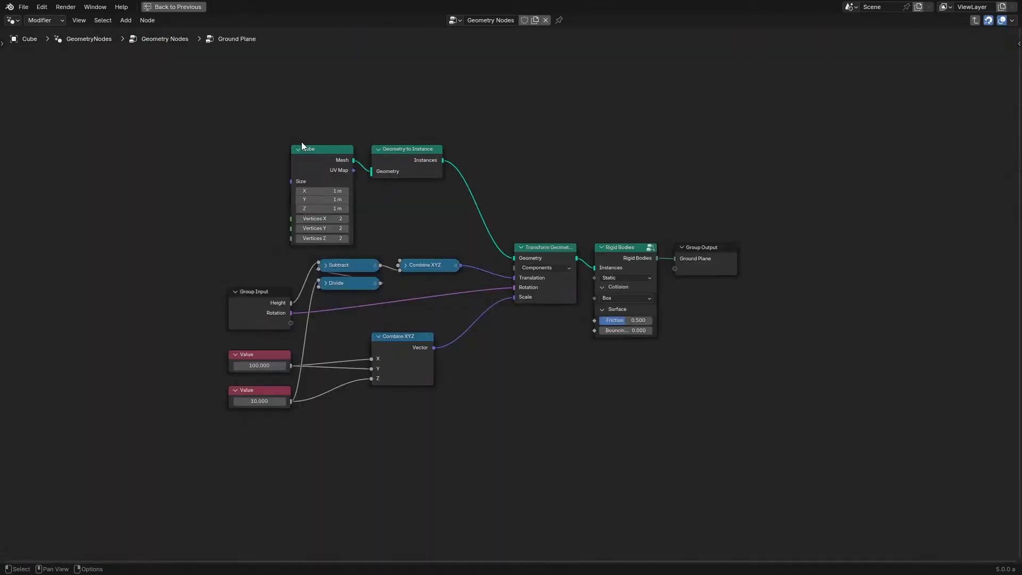
{"action": "left_click_drag", "start_coordinate": [296, 136], "coordinate": [475, 177]}
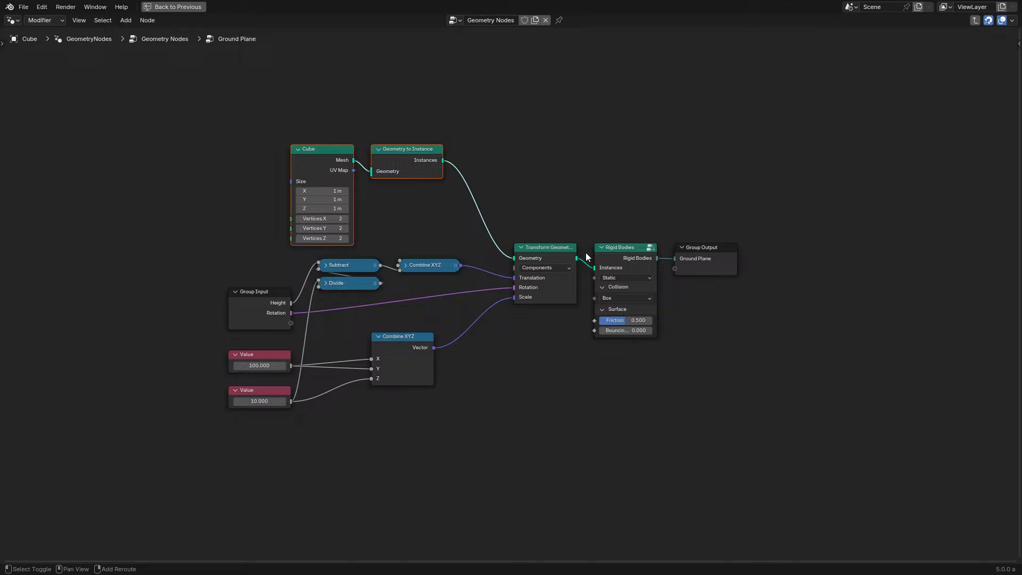
{"action": "key", "text": "Tab"}
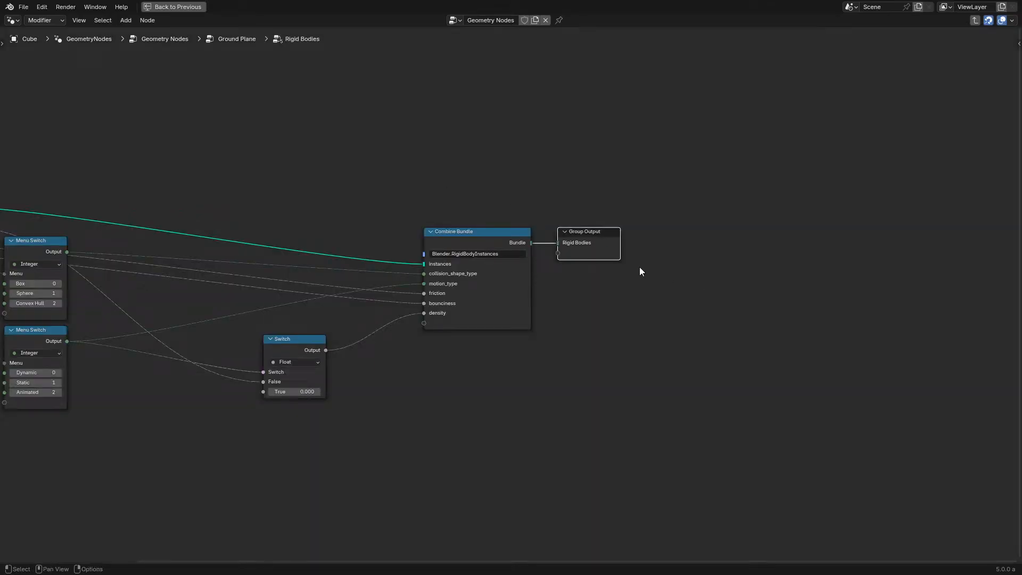
{"action": "key", "text": "Tab"}
{"action": "left_click", "coordinate": [710, 268]}
{"action": "key", "text": "Tab"}
{"action": "key", "text": "ctrl+v"}
{"action": "key", "text": "g"}
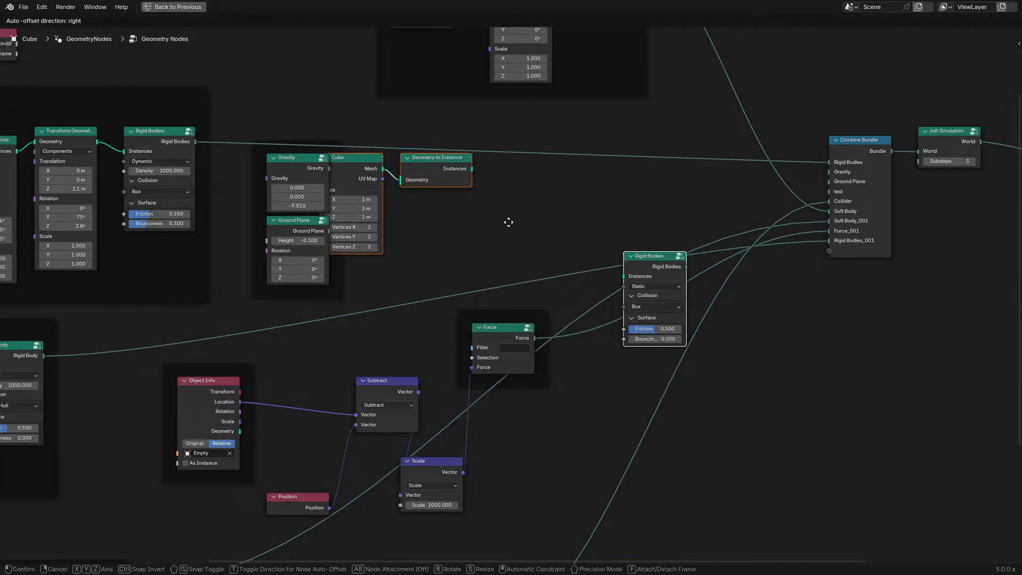
{"action": "left_click", "coordinate": [579, 231]}
Step: Link Geometry to Instance into the static Rigid Bodies node and move the three pasted nodes beside the Cylinder's collider frame
{"action": "left_click", "coordinate": [722, 273]}
{"action": "left_click_drag", "start_coordinate": [722, 273], "coordinate": [566, 180]}
{"action": "left_click_drag", "start_coordinate": [446, 149], "coordinate": [600, 226]}
{"action": "scroll", "coordinate": [600, 225], "scroll_direction": "down", "scroll_amount": 4}
{"action": "middle_click_drag", "start_coordinate": [609, 249], "coordinate": [622, 177]}
{"action": "key", "text": "g"}
{"action": "left_click", "coordinate": [779, 486]}
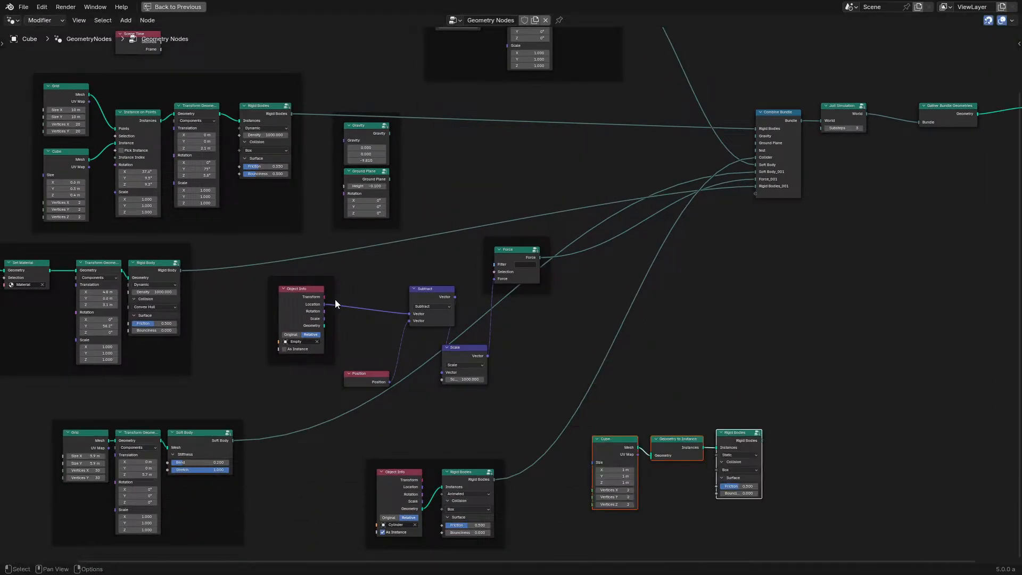
Step: Move the Cone node closer to Set Material within its frame
{"action": "middle_click_drag", "start_coordinate": [335, 304], "coordinate": [665, 306]}
{"action": "scroll", "coordinate": [666, 306], "scroll_direction": "up", "scroll_amount": 3}
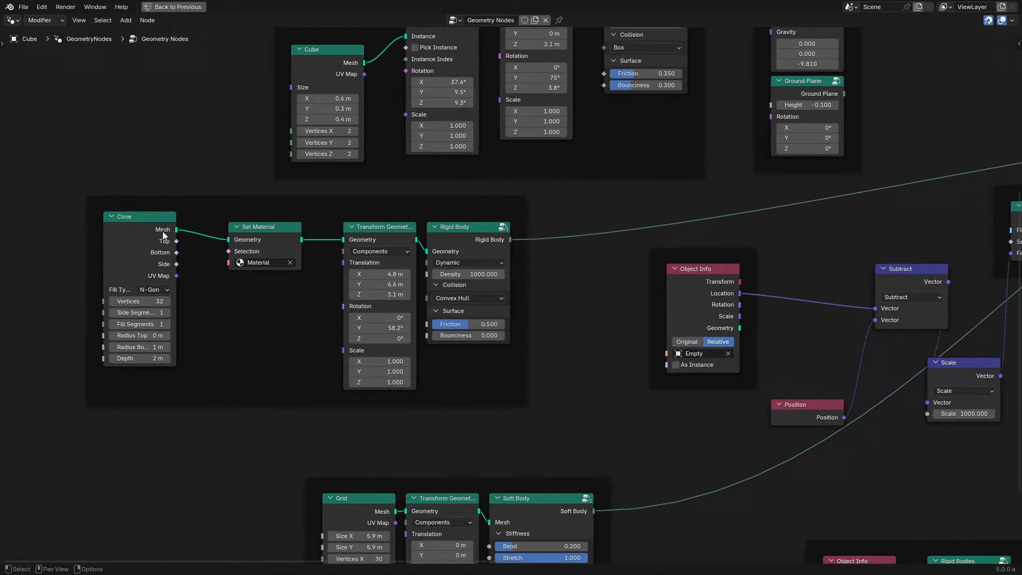
{"action": "left_click_drag", "start_coordinate": [145, 237], "coordinate": [175, 251]}
{"action": "scroll", "coordinate": [176, 251], "scroll_direction": "down", "scroll_amount": 2}
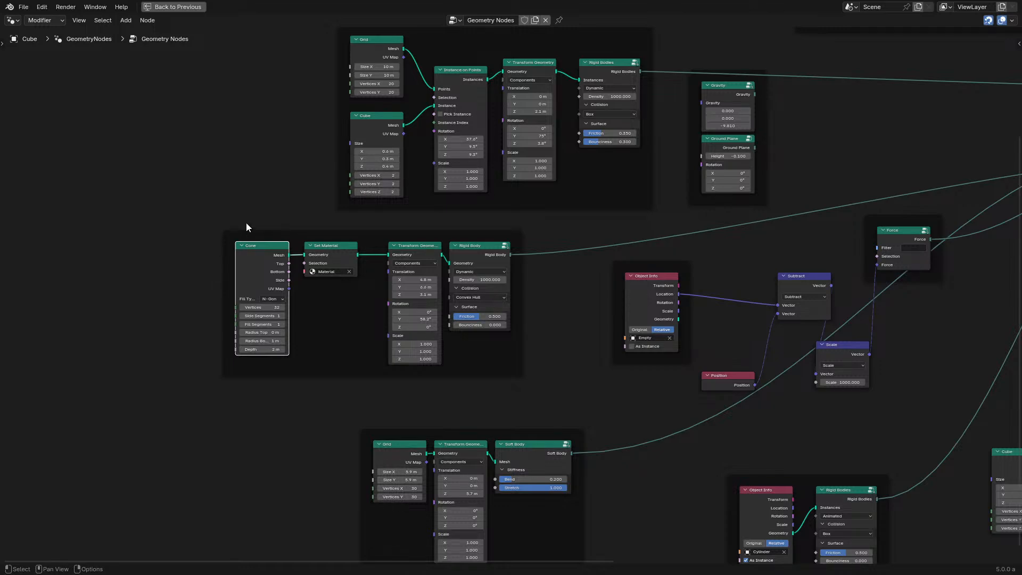
Step: Examine the links feeding into the Combine Bundle node
{"action": "scroll", "coordinate": [266, 229], "scroll_direction": "down", "scroll_amount": 4}
{"action": "middle_click_drag", "start_coordinate": [541, 343], "coordinate": [242, 435]}
{"action": "scroll", "coordinate": [600, 264], "scroll_direction": "up", "scroll_amount": 4}
{"action": "left_click", "coordinate": [799, 204]}
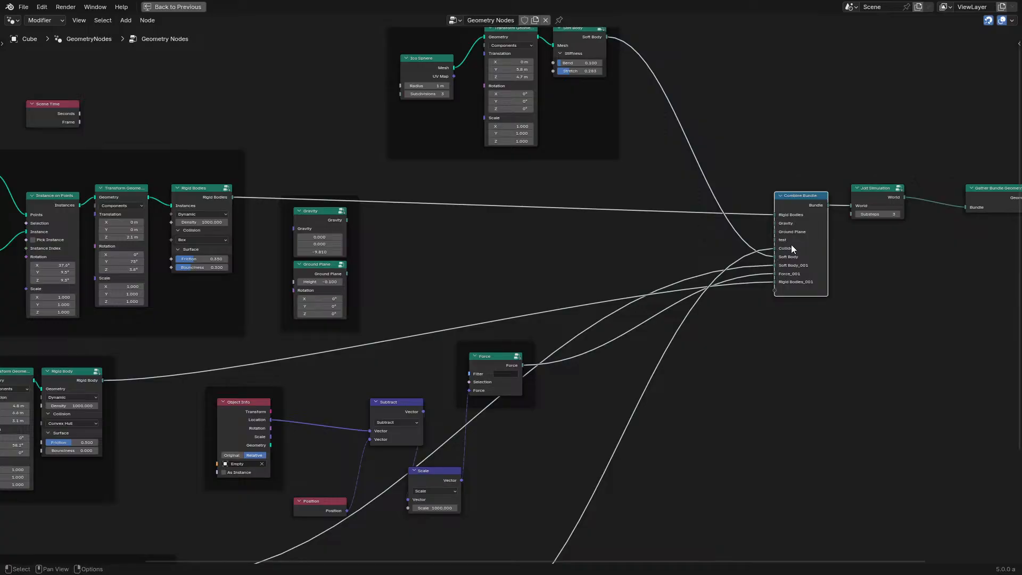
{"action": "middle_click_drag", "start_coordinate": [441, 265], "coordinate": [446, 135]}
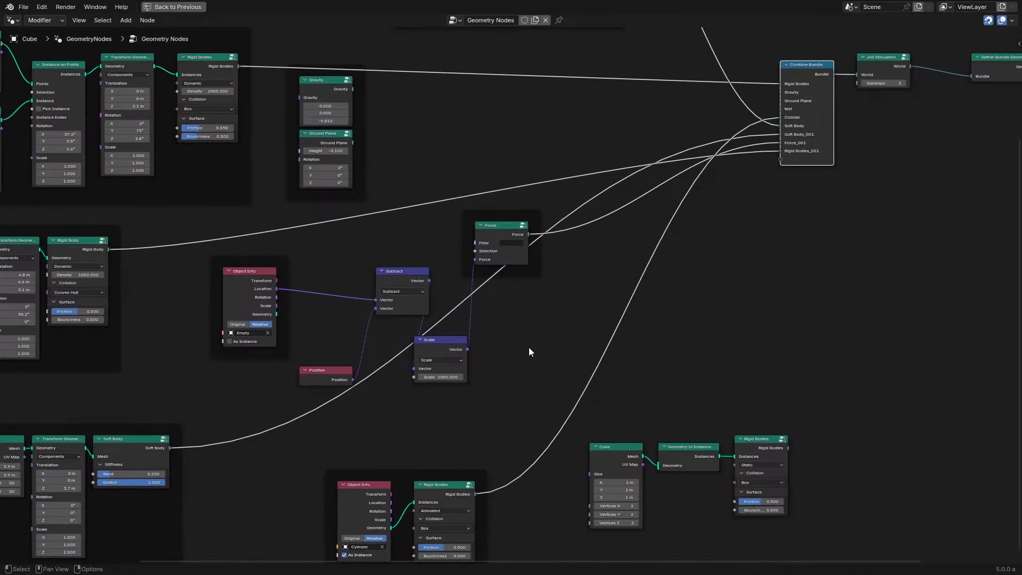
{"action": "middle_click_drag", "start_coordinate": [633, 369], "coordinate": [544, 299]}
{"action": "scroll", "coordinate": [561, 319], "scroll_direction": "up", "scroll_amount": 4}
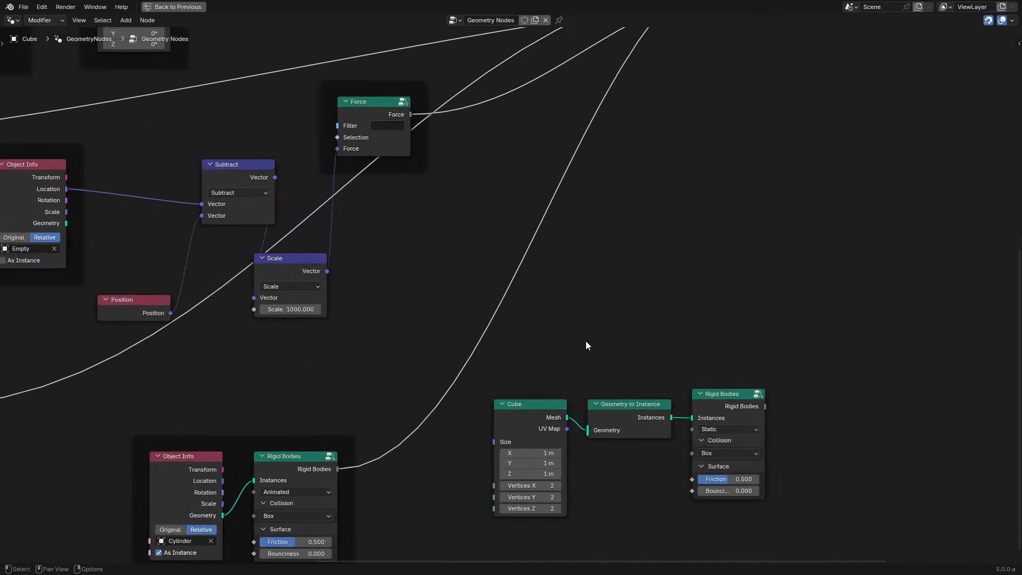
Step: Check the Collision settings of the static Rigid Bodies node fed by the pasted Cube
{"action": "middle_click_drag", "start_coordinate": [708, 424], "coordinate": [589, 373]}
{"action": "scroll", "coordinate": [589, 372], "scroll_direction": "up", "scroll_amount": 2}
{"action": "left_click", "coordinate": [610, 388]}
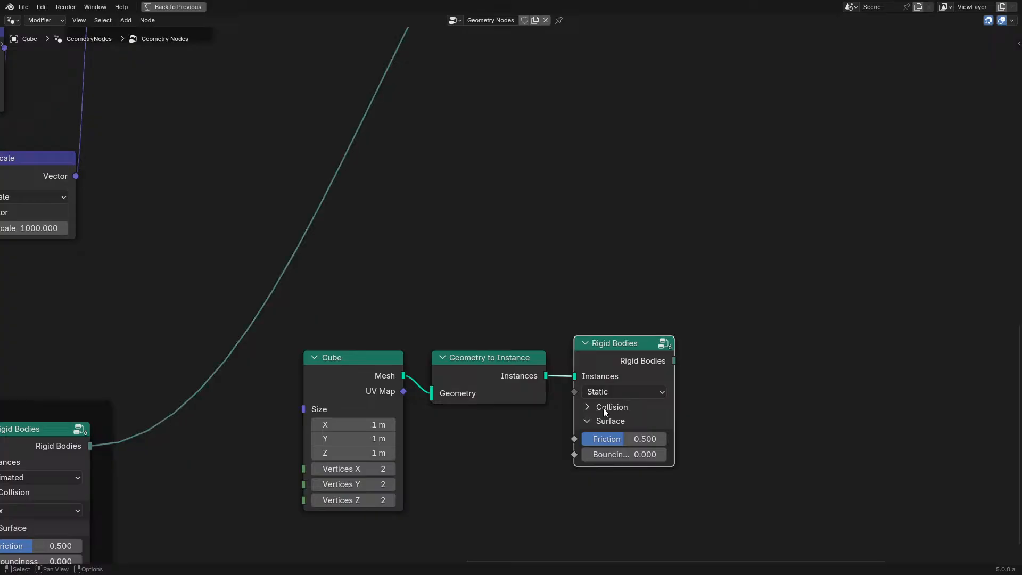
{"action": "left_click", "coordinate": [594, 388]}
{"action": "left_click", "coordinate": [608, 392]}
{"action": "left_click", "coordinate": [603, 444]}
{"action": "scroll", "coordinate": [392, 208], "scroll_direction": "down", "scroll_amount": 3}
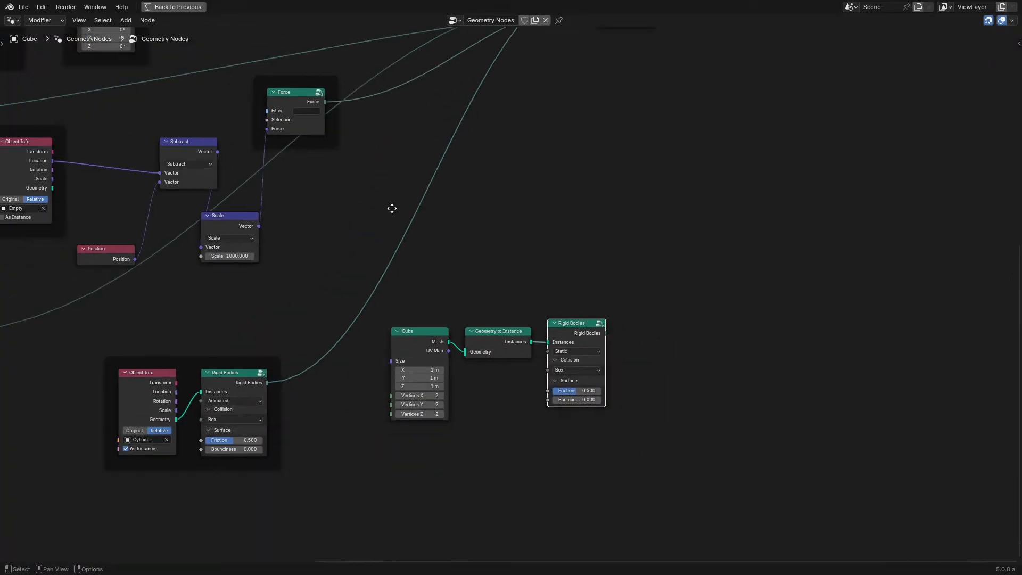
Step: Move the frame with the instanced Grid and Cube rigid bodies above the Cone's frame
{"action": "middle_click_drag", "start_coordinate": [392, 207], "coordinate": [717, 148]}
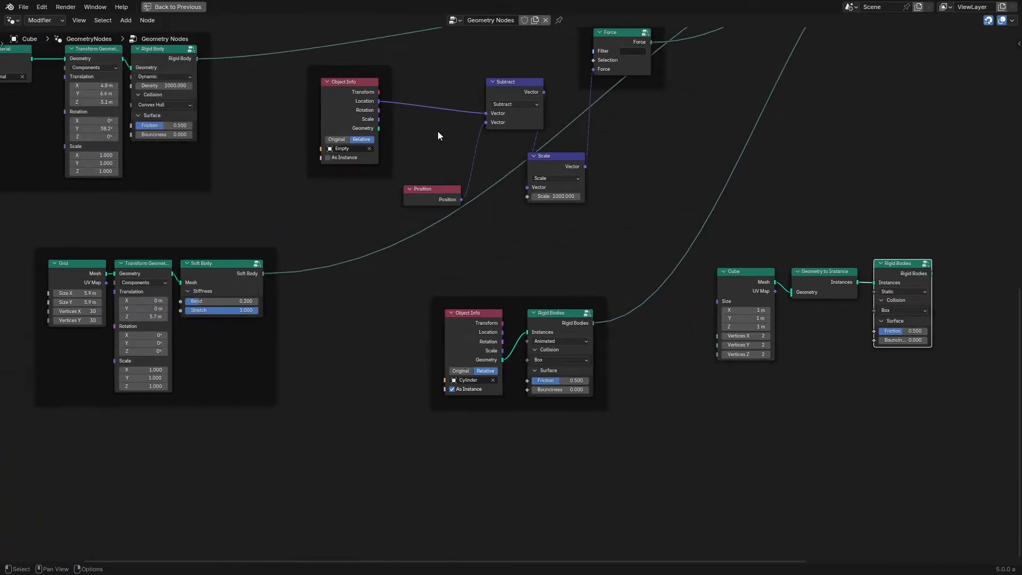
{"action": "middle_click_drag", "start_coordinate": [440, 133], "coordinate": [456, 496]}
{"action": "scroll", "coordinate": [210, 258], "scroll_direction": "left", "scroll_amount": 5, "text": "ctrl"}
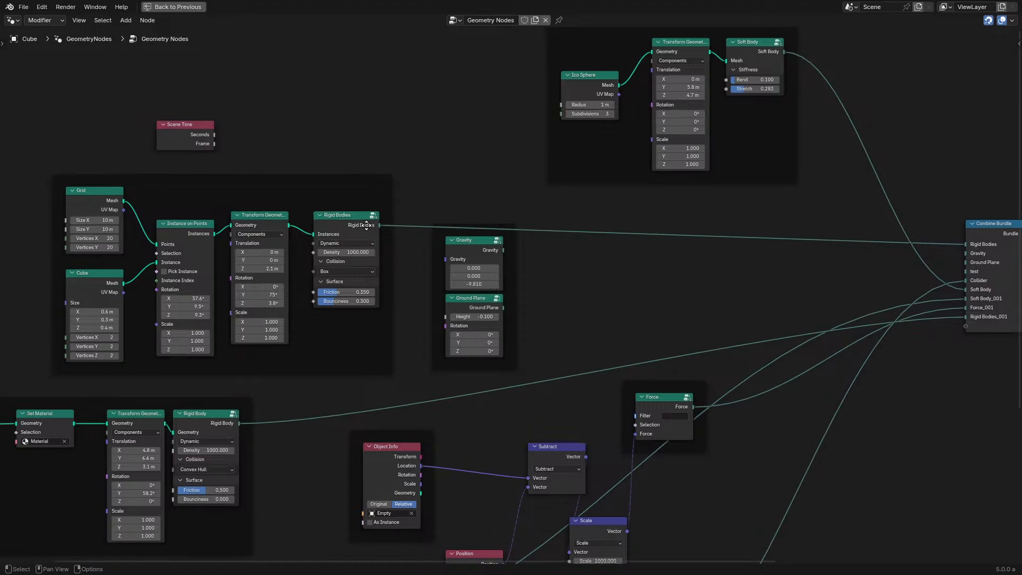
{"action": "left_click_drag", "start_coordinate": [317, 173], "coordinate": [703, 322]}
{"action": "key", "text": "g"}
{"action": "left_click", "coordinate": [521, 311]}
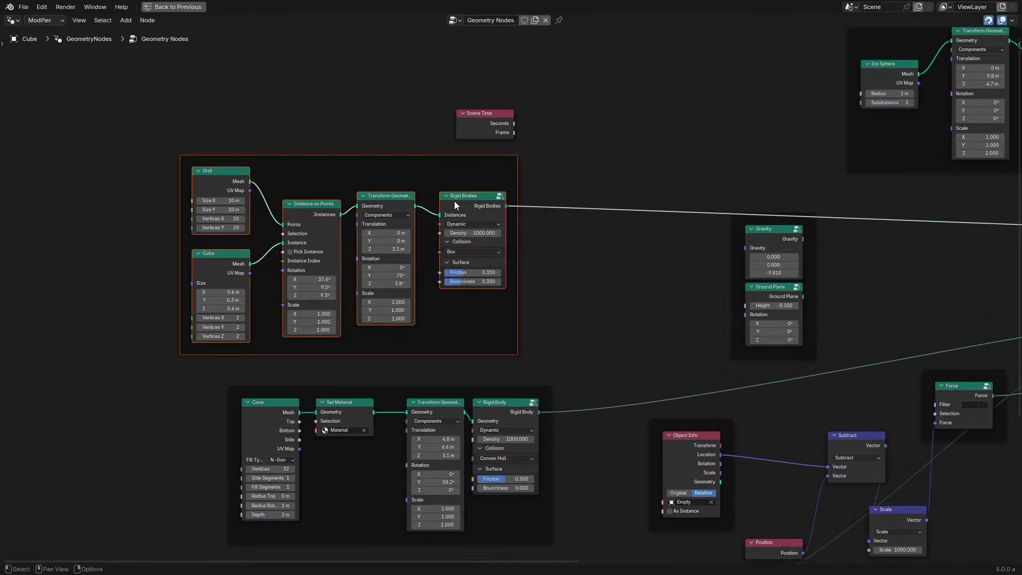
Step: Align the Cone's rigid body frame directly beneath the instanced rigid bodies frame
{"action": "left_click_drag", "start_coordinate": [454, 202], "coordinate": [537, 203]}
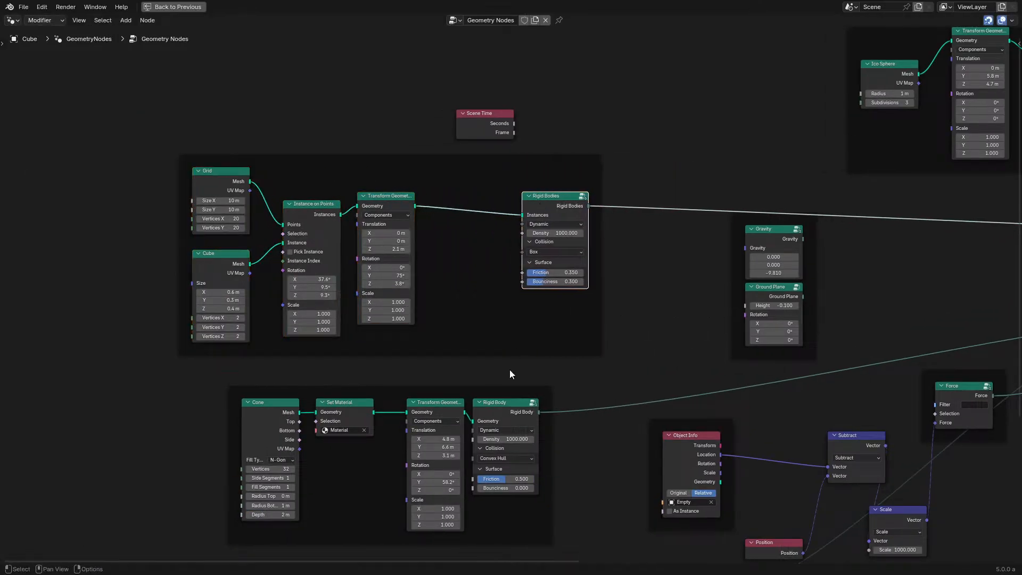
{"action": "key", "text": "ctrl+z"}
{"action": "left_click", "coordinate": [489, 388]}
{"action": "key", "text": "g"}
{"action": "left_click", "coordinate": [454, 382]}
{"action": "scroll", "coordinate": [627, 265], "scroll_direction": "down", "scroll_amount": 1}
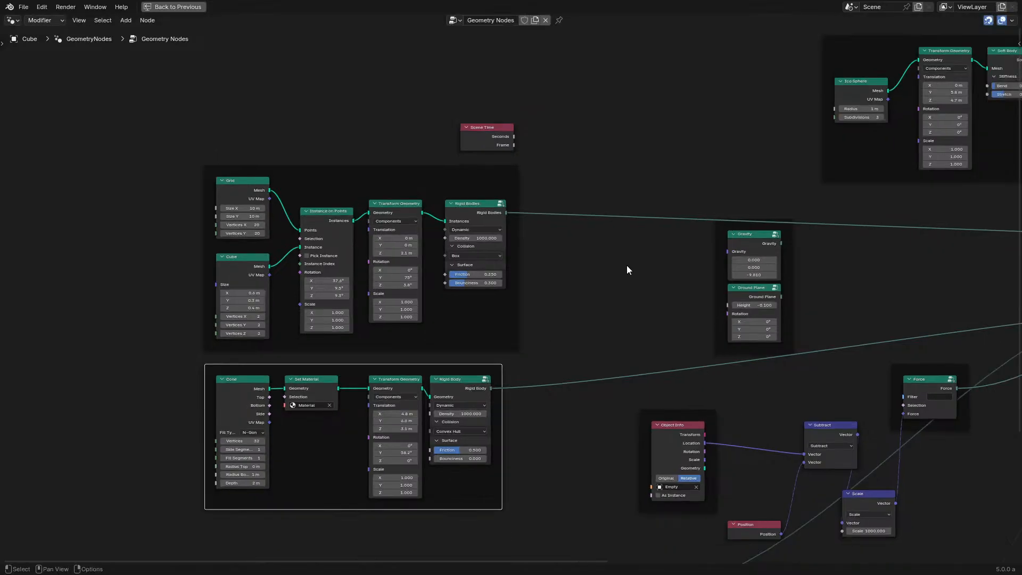
Step: Delete the Gravity and Ground Plane nodes together with their frame
{"action": "middle_click_drag", "start_coordinate": [627, 270], "coordinate": [372, 278]}
{"action": "left_click_drag", "start_coordinate": [426, 215], "coordinate": [529, 351]}
{"action": "key", "text": "x"}
Step: Move the Ico Sphere soft body frame below the Cylinder's collider frame
{"action": "middle_click_drag", "start_coordinate": [588, 201], "coordinate": [444, 236]}
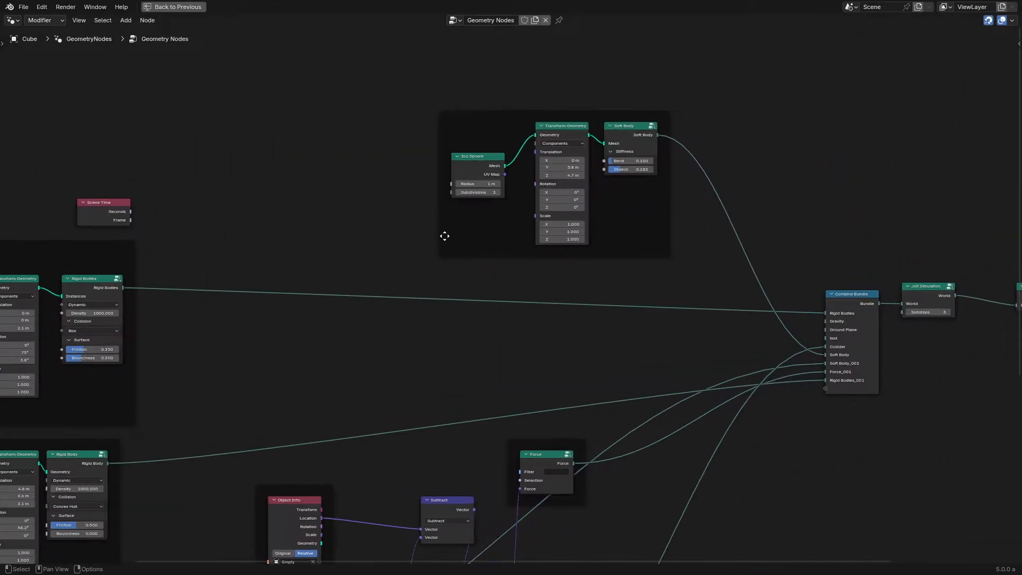
{"action": "left_click_drag", "start_coordinate": [407, 109], "coordinate": [625, 215]}
{"action": "key", "text": "Home"}
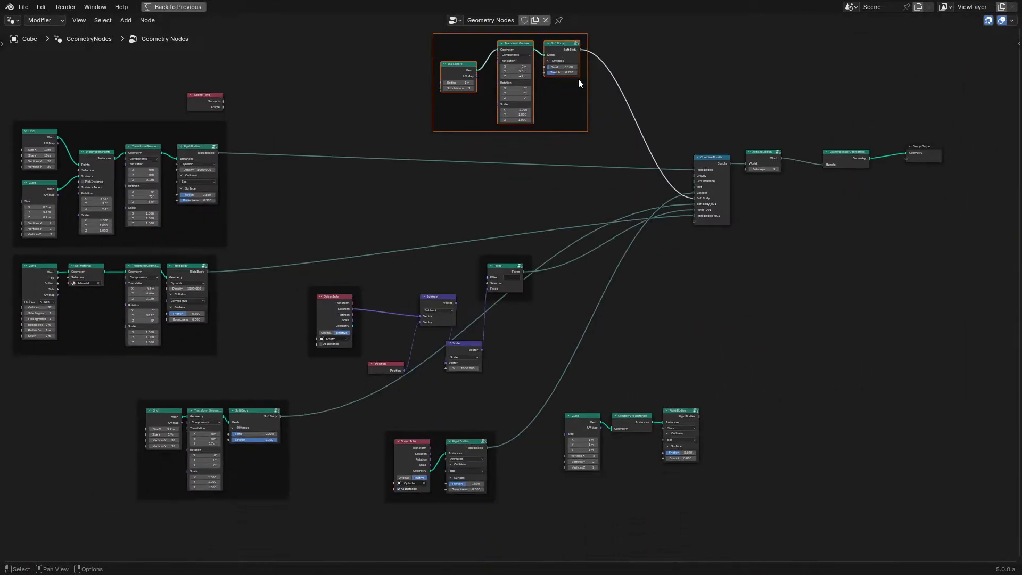
{"action": "key", "text": "g"}
{"action": "left_click", "coordinate": [507, 568]}
Step: Place the Cube, Geometry to Instance and static Rigid Bodies nodes between the Cylinder's collider frame and the Ico Sphere frame
{"action": "scroll", "coordinate": [467, 399], "scroll_direction": "up", "scroll_amount": 4}
{"action": "left_click_drag", "start_coordinate": [446, 432], "coordinate": [440, 419]}
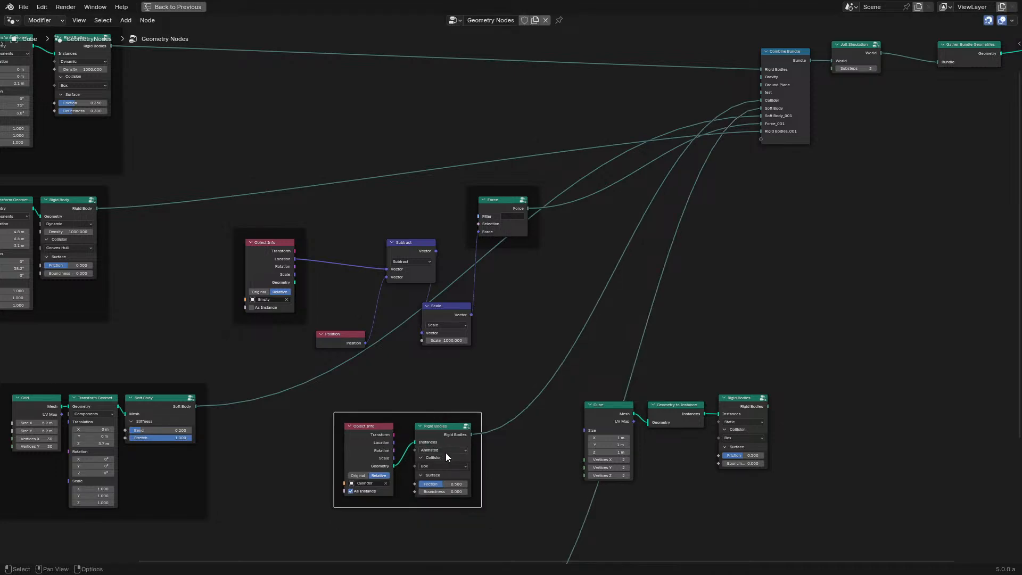
{"action": "left_click_drag", "start_coordinate": [611, 368], "coordinate": [784, 476]}
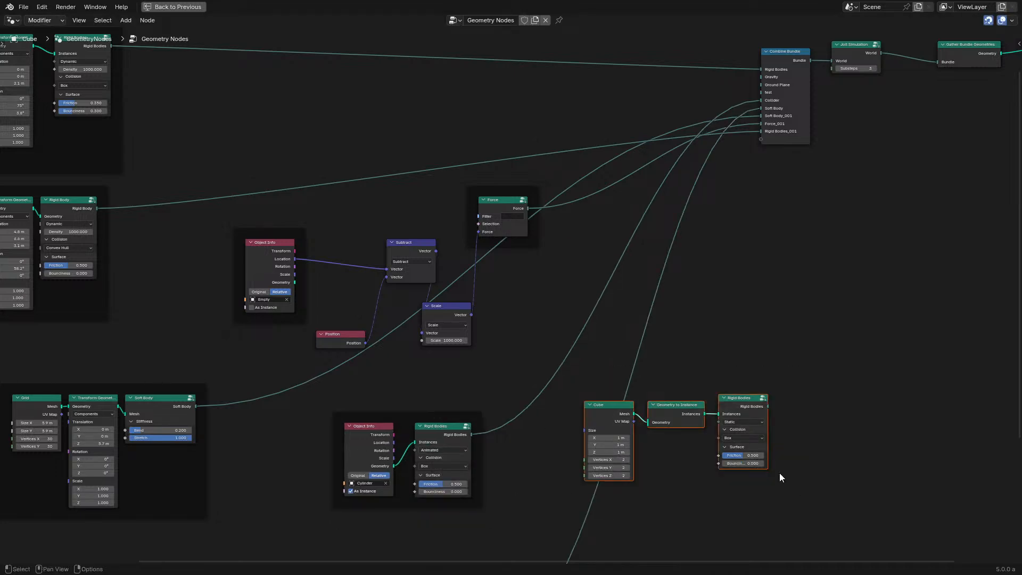
{"action": "middle_click_drag", "start_coordinate": [700, 388], "coordinate": [746, 240]}
{"action": "scroll", "coordinate": [753, 243], "scroll_direction": "up", "scroll_amount": 4}
{"action": "key", "text": "g"}
{"action": "left_click", "coordinate": [393, 412]}
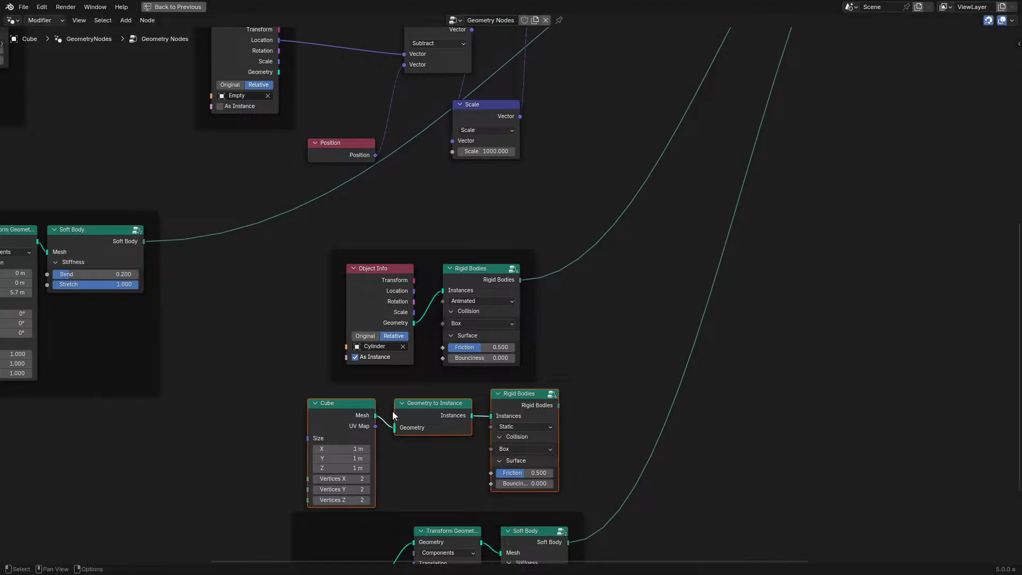
Step: Align the Cube node chain beneath the Cylinder's collider frame and delete its static Rigid Bodies node
{"action": "key", "text": "g"}
{"action": "left_click", "coordinate": [370, 424]}
{"action": "left_click", "coordinate": [476, 412]}
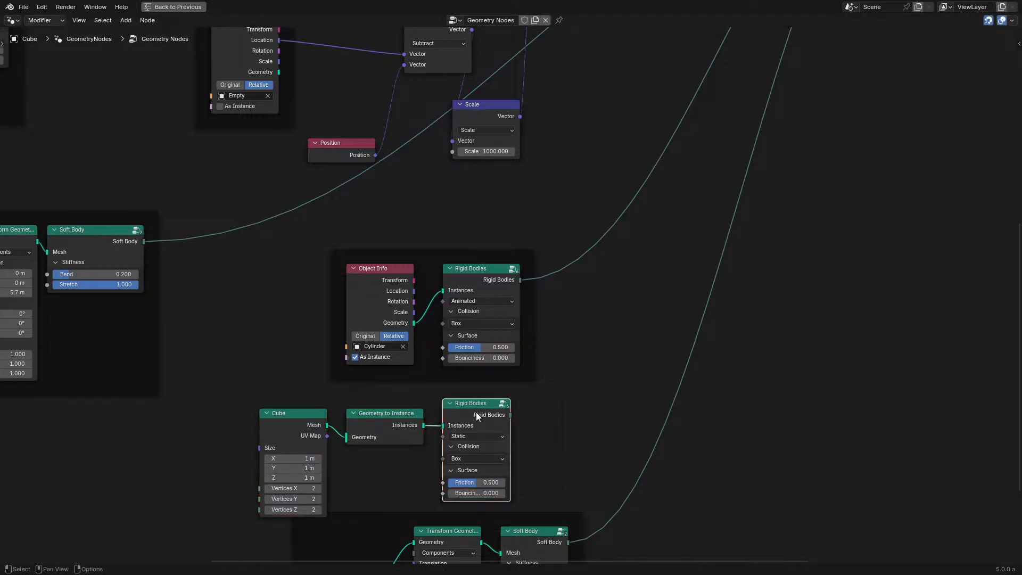
{"action": "key", "text": "x"}
Step: Insert a Join Geometry node between the Cylinder's Object Info node and the animated Rigid Bodies node
{"action": "scroll", "coordinate": [426, 361], "scroll_direction": "up", "scroll_amount": 5}
{"action": "left_click_drag", "start_coordinate": [337, 322], "coordinate": [303, 332]}
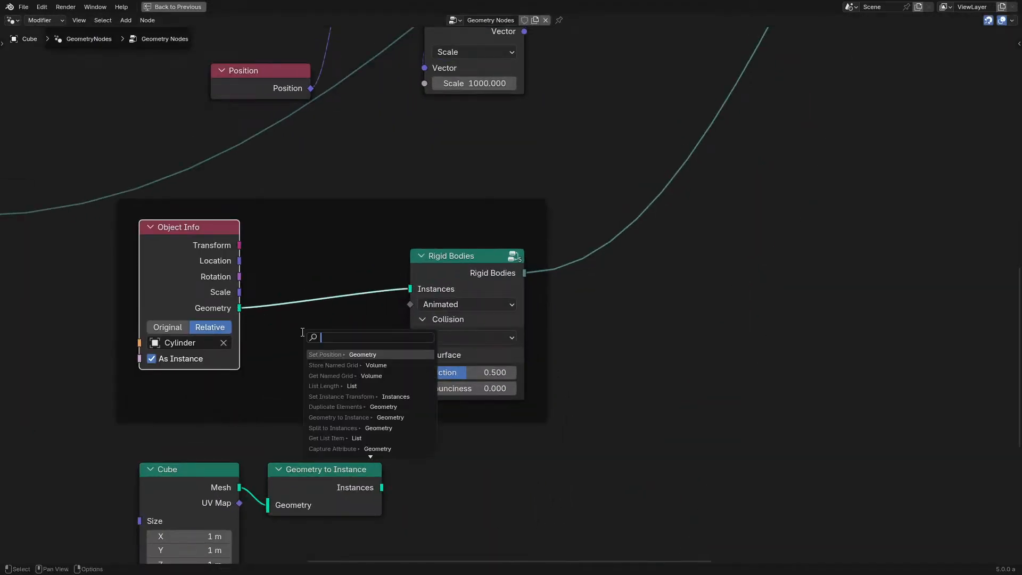
{"action": "type", "text": "joi"}
{"action": "key", "text": "Return"}
{"action": "left_click", "coordinate": [362, 321]}
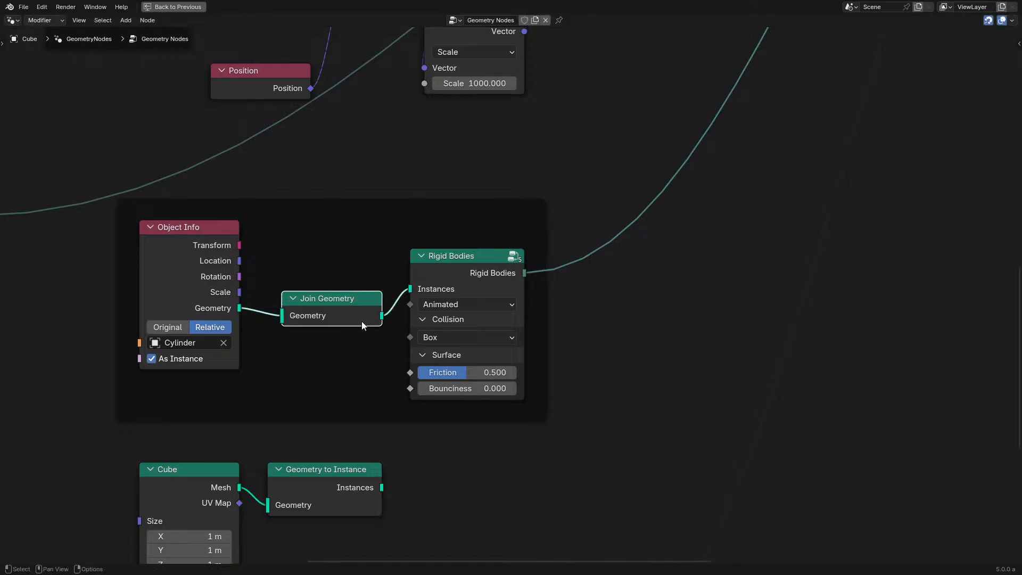
Step: Connect Geometry to Instance into Join Geometry and move it with the Cube node into the Cylinder's collider frame
{"action": "left_click_drag", "start_coordinate": [380, 487], "coordinate": [272, 325]}
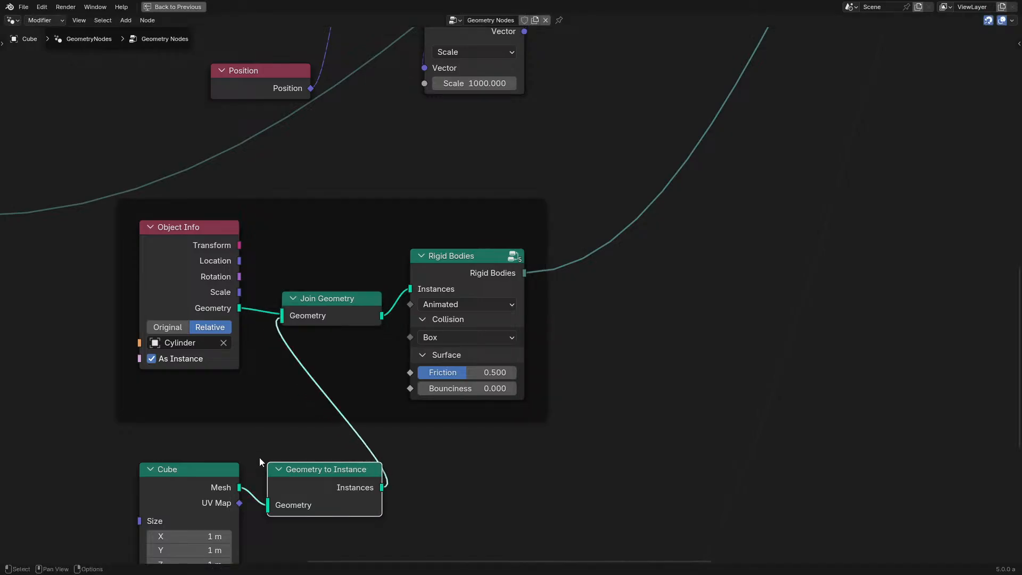
{"action": "left_click", "coordinate": [156, 507], "text": "shift"}
{"action": "left_click_drag", "start_coordinate": [215, 487], "coordinate": [215, 402]}
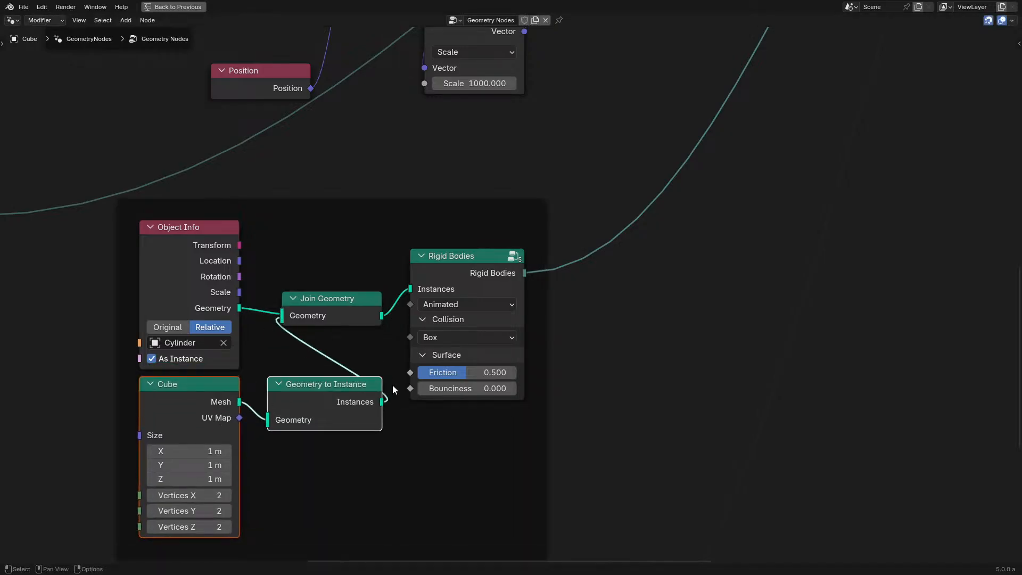
{"action": "middle_click_drag", "start_coordinate": [262, 411], "coordinate": [388, 370]}
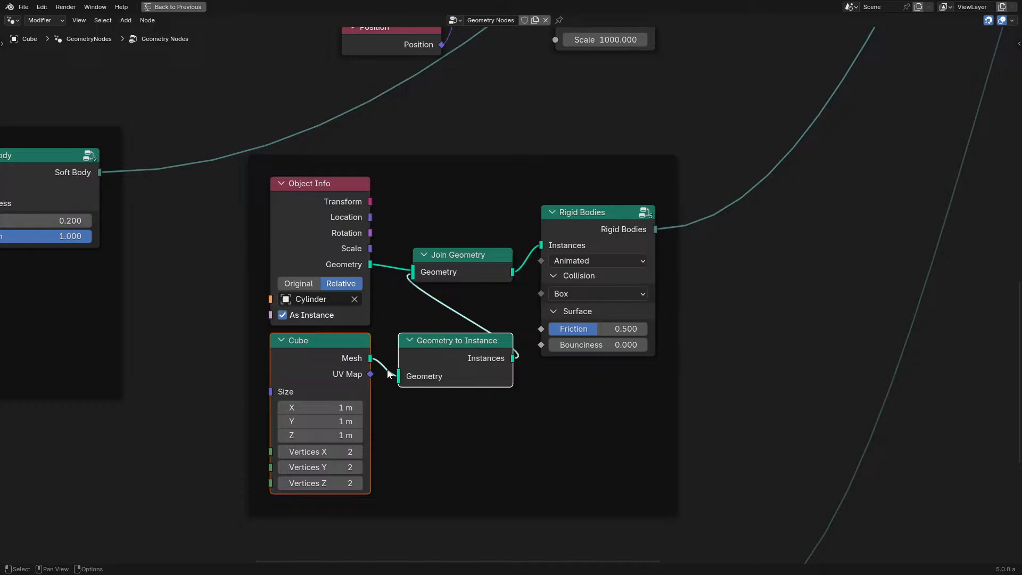
Step: Restore the full workspace layout and play the simulation, restarting it from the beginning, to check the combined colliders
{"action": "key", "text": "ctrl+space"}
{"action": "key", "text": "space"}
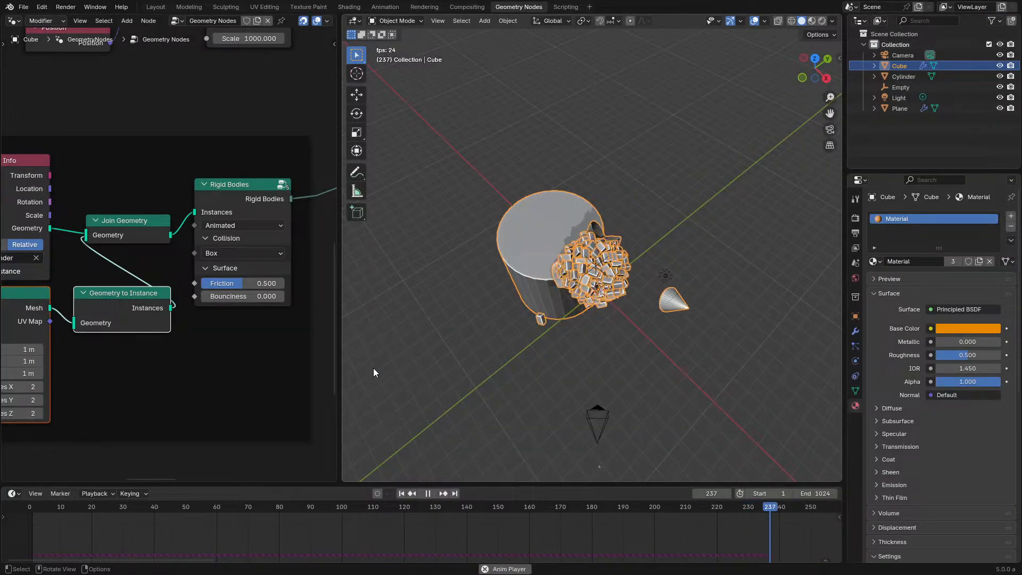
{"action": "middle_click_drag", "start_coordinate": [234, 375], "coordinate": [316, 398]}
{"action": "key", "text": "space"}
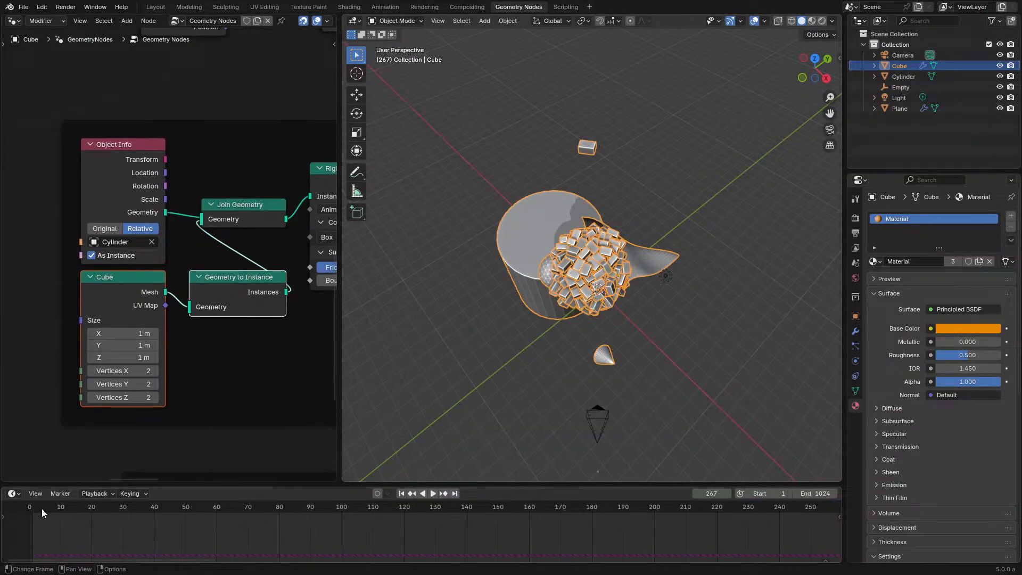
{"action": "left_click", "coordinate": [22, 511]}
{"action": "key", "text": "space"}
{"action": "key", "text": "space"}
{"action": "middle_click_drag", "start_coordinate": [538, 422], "coordinate": [614, 382]}
Step: Set the Cube node's size to 100 m in X and Y and 0.1 m in Z
{"action": "left_click", "coordinate": [128, 333]}
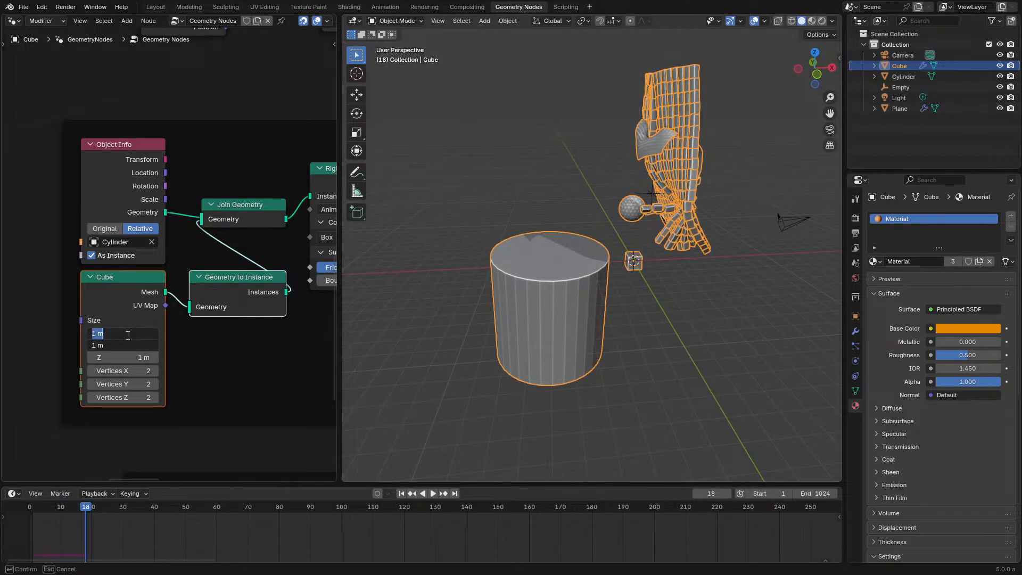
{"action": "type", "text": "100"}
{"action": "key", "text": "Return"}
{"action": "left_click", "coordinate": [131, 358]}
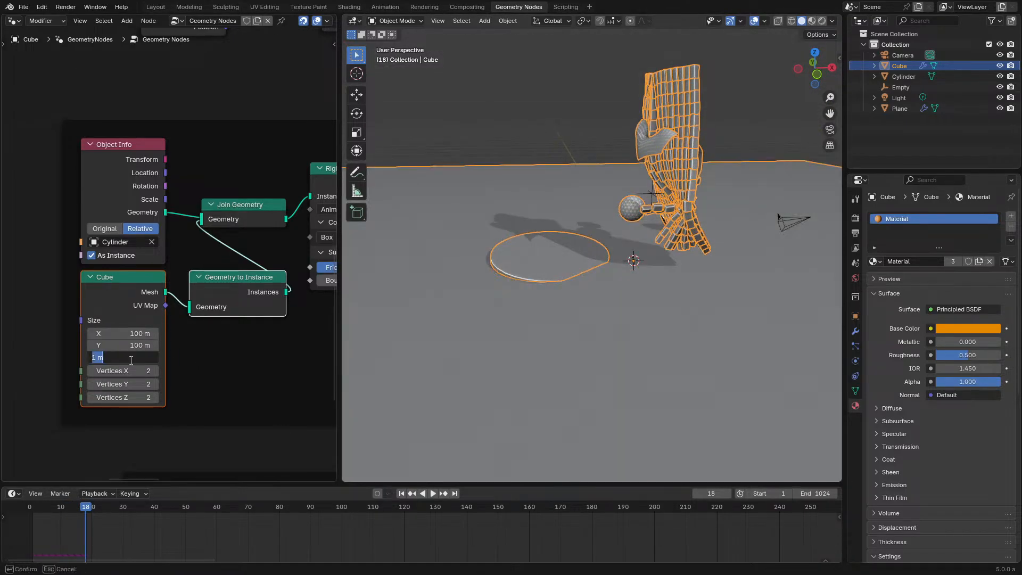
{"action": "type", "text": ".1"}
{"action": "key", "text": "Return"}
Step: Replay the simulation from the start and examine the large ground slab from a low angle
{"action": "key", "text": "shift+Left"}
{"action": "key", "text": "space"}
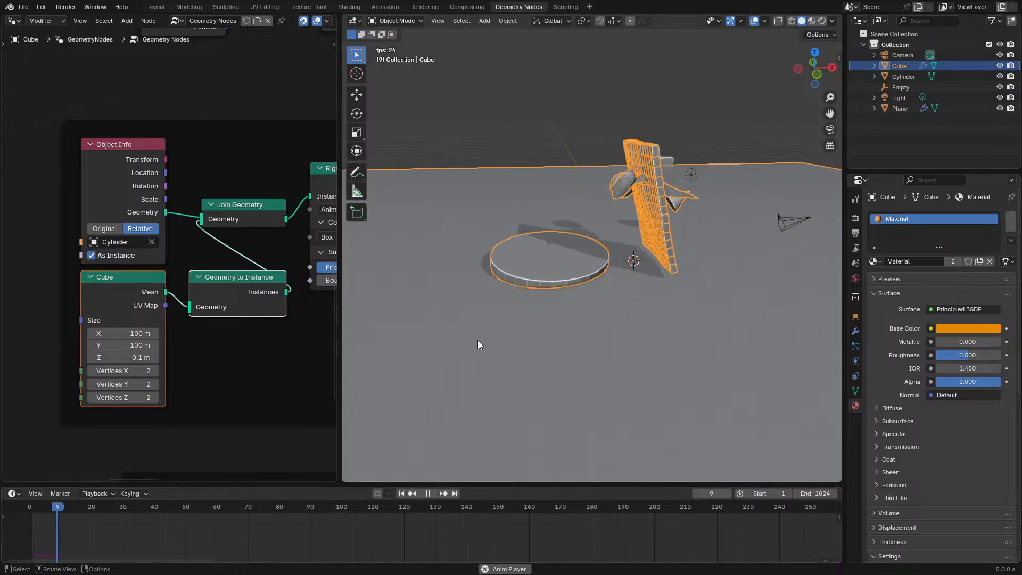
{"action": "middle_click_drag", "start_coordinate": [589, 290], "coordinate": [551, 274]}
{"action": "key", "text": "space"}
{"action": "middle_click_drag", "start_coordinate": [596, 299], "coordinate": [623, 262]}
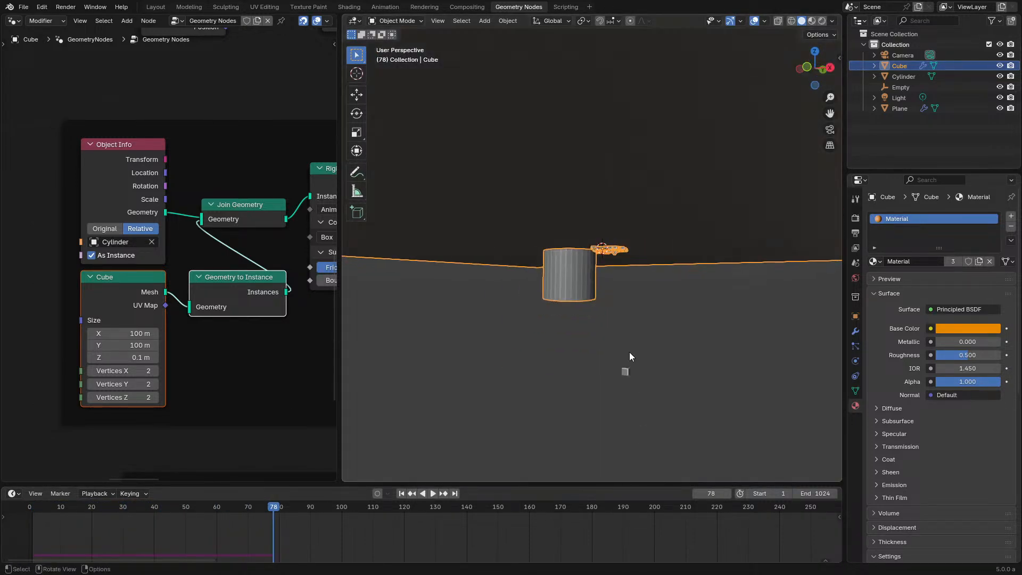
Step: Delete the small stray cube object beneath the ground slab and maximize the node editor
{"action": "left_click", "coordinate": [626, 369]}
{"action": "key", "text": "Delete"}
{"action": "left_click", "coordinate": [607, 182]}
{"action": "key", "text": "ctrl+space"}
Step: Move the Ico Sphere soft body frame directly beneath the Grid soft body frame
{"action": "scroll", "coordinate": [537, 274], "scroll_direction": "down", "scroll_amount": 8}
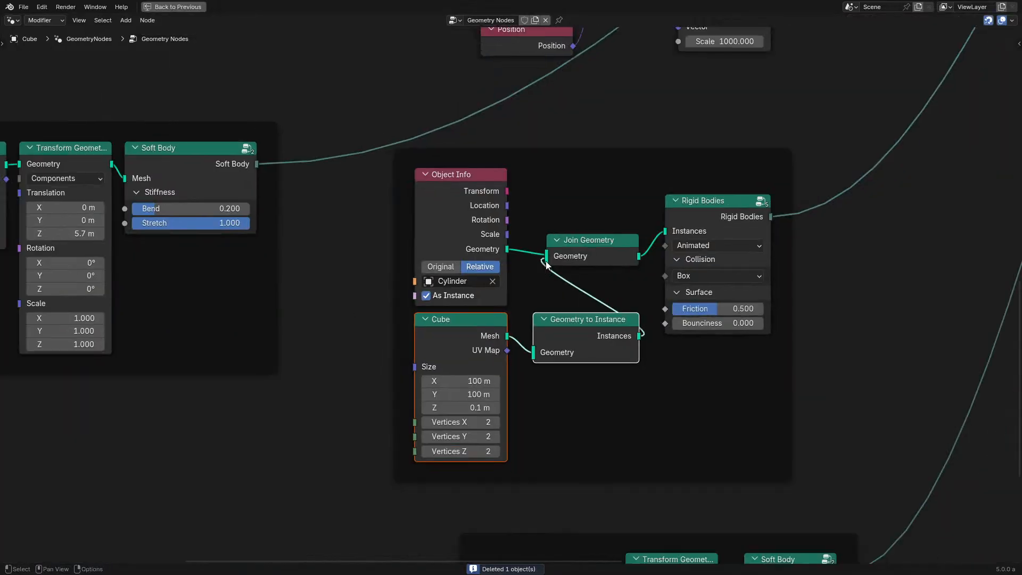
{"action": "middle_click_drag", "start_coordinate": [527, 285], "coordinate": [365, 434]}
{"action": "scroll", "coordinate": [365, 434], "scroll_direction": "up", "scroll_amount": 1}
{"action": "middle_click_drag", "start_coordinate": [461, 255], "coordinate": [771, 169]}
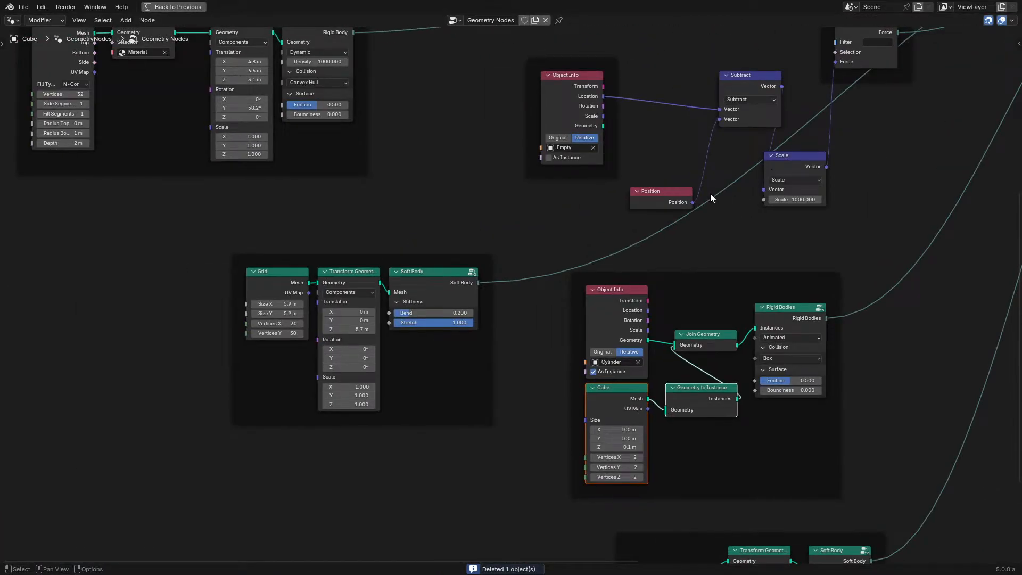
{"action": "middle_click_drag", "start_coordinate": [710, 195], "coordinate": [472, 114]}
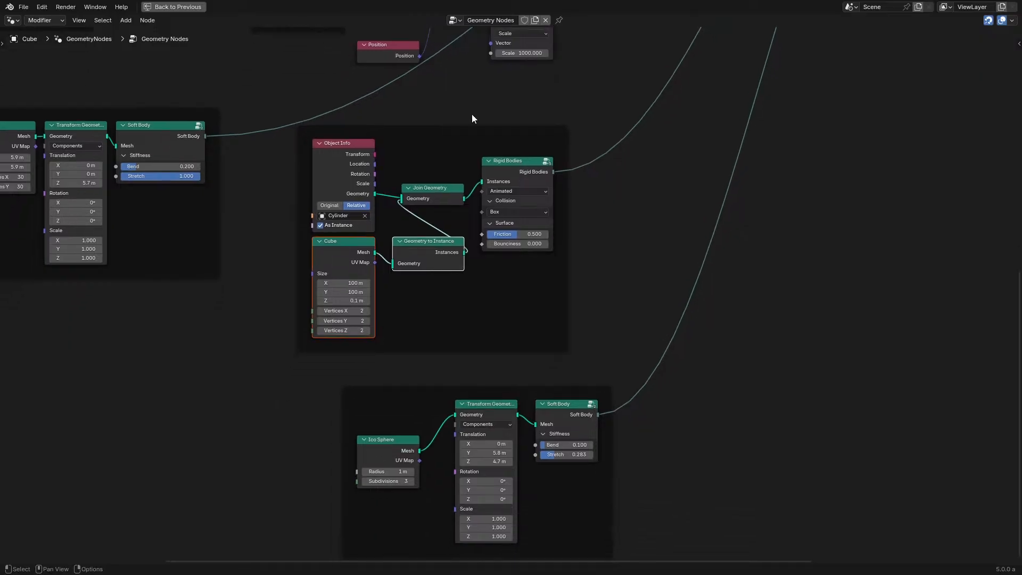
{"action": "left_click_drag", "start_coordinate": [497, 385], "coordinate": [105, 298]}
{"action": "middle_click_drag", "start_coordinate": [121, 299], "coordinate": [445, 375]}
{"action": "scroll", "coordinate": [445, 374], "scroll_direction": "up", "scroll_amount": 2}
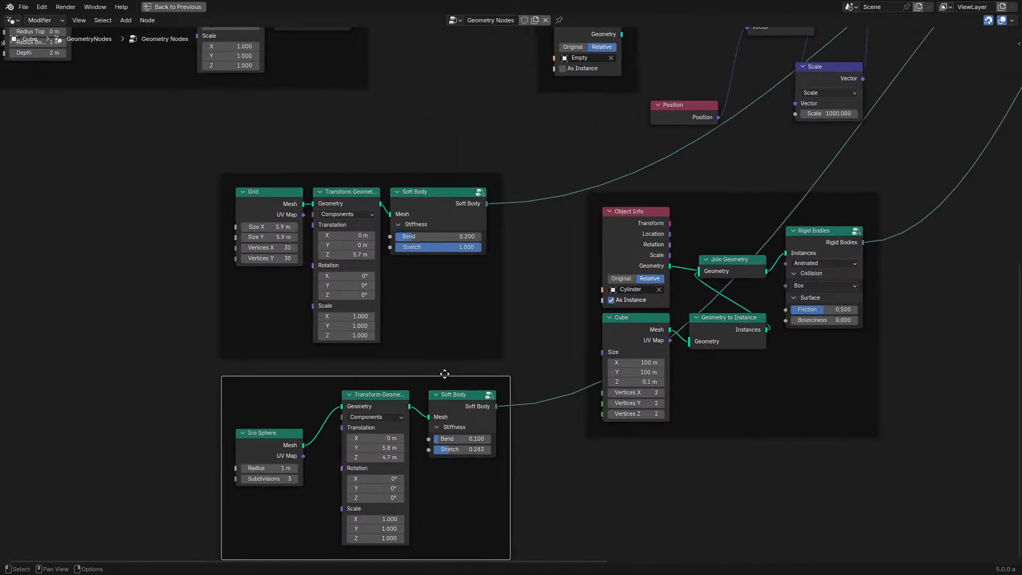
{"action": "left_click_drag", "start_coordinate": [445, 376], "coordinate": [388, 371]}
Step: Move the Grid and its Transform Geometry node away from Soft Body and add a Join Geometry node fed by that transform
{"action": "scroll", "coordinate": [354, 200], "scroll_direction": "up", "scroll_amount": 1}
{"action": "left_click_drag", "start_coordinate": [204, 302], "coordinate": [296, 186]}
{"action": "key", "text": "g"}
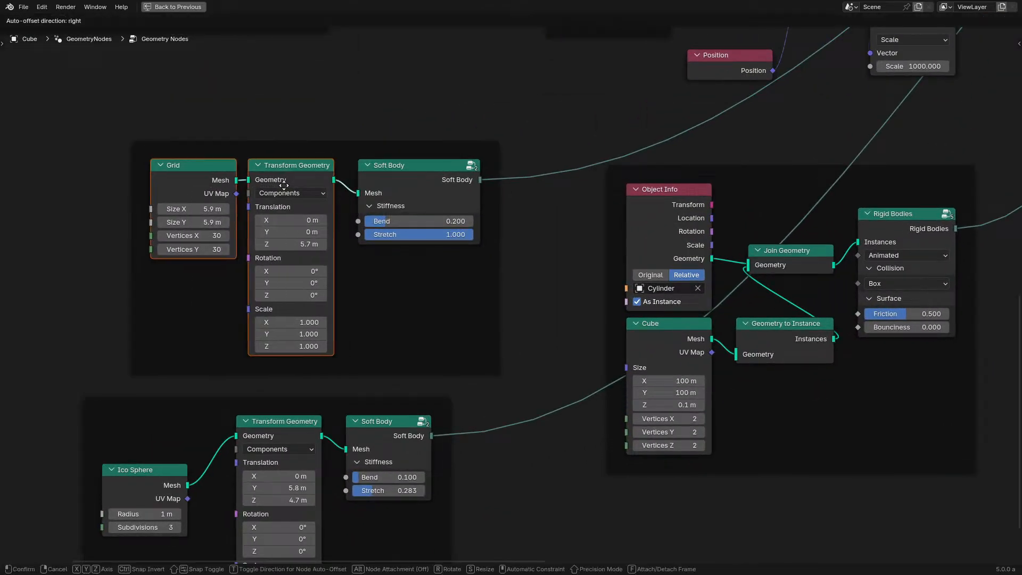
{"action": "left_click", "coordinate": [173, 197]}
{"action": "left_click_drag", "start_coordinate": [224, 192], "coordinate": [250, 223]}
{"action": "type", "text": "jo"}
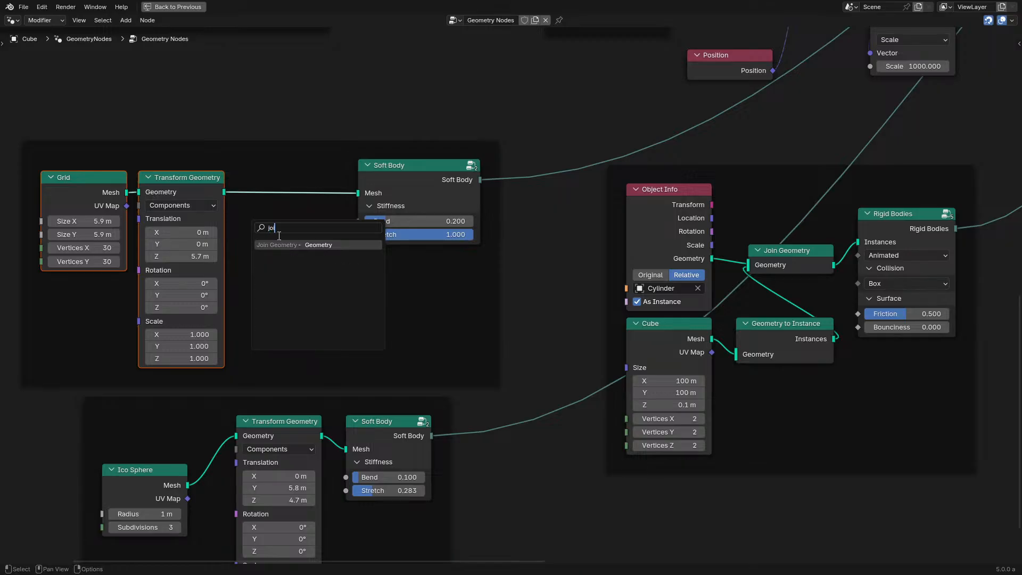
{"action": "key", "text": "Return"}
{"action": "left_click", "coordinate": [273, 219]}
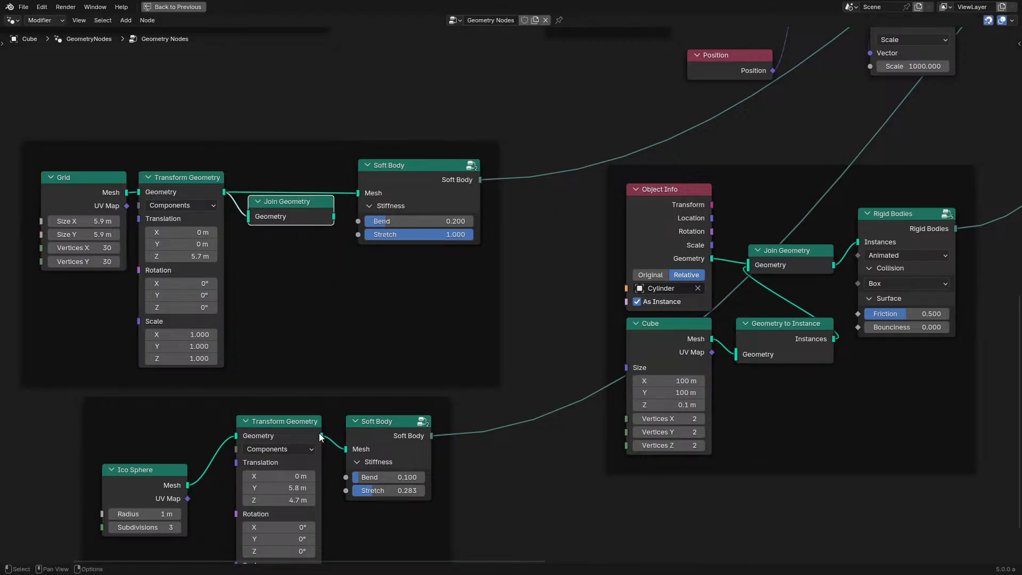
Step: Route both transformed meshes through Join Geometry into the Grid's Soft Body node and delete the Ico Sphere's Soft Body node
{"action": "left_click_drag", "start_coordinate": [321, 435], "coordinate": [248, 217]}
{"action": "left_click_drag", "start_coordinate": [335, 216], "coordinate": [357, 193]}
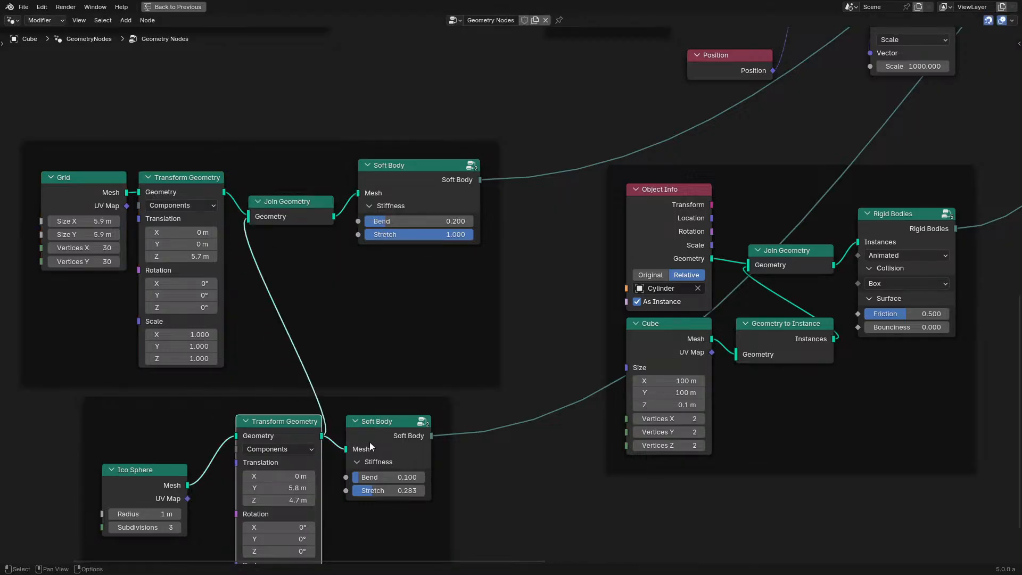
{"action": "left_click", "coordinate": [374, 437]}
{"action": "key", "text": "x"}
Step: Delete the Ico Sphere's leftover frame and move its two nodes into the Grid soft body frame
{"action": "scroll", "coordinate": [375, 434], "scroll_direction": "down", "scroll_amount": 4}
{"action": "left_click", "coordinate": [294, 374]}
{"action": "key", "text": "x"}
{"action": "left_click_drag", "start_coordinate": [244, 429], "coordinate": [262, 396]}
{"action": "scroll", "coordinate": [656, 229], "scroll_direction": "down", "scroll_amount": 5}
{"action": "middle_click_drag", "start_coordinate": [655, 229], "coordinate": [595, 281]}
{"action": "left_click_drag", "start_coordinate": [260, 489], "coordinate": [320, 436]}
{"action": "left_click_drag", "start_coordinate": [344, 410], "coordinate": [294, 392]}
Step: Relink the soft body to the Combine Bundle's Soft Body input and remove the Soft Body_001 item
{"action": "middle_click_drag", "start_coordinate": [642, 143], "coordinate": [305, 382]}
{"action": "scroll", "coordinate": [655, 181], "scroll_direction": "up", "scroll_amount": 6}
{"action": "left_click", "coordinate": [657, 196]}
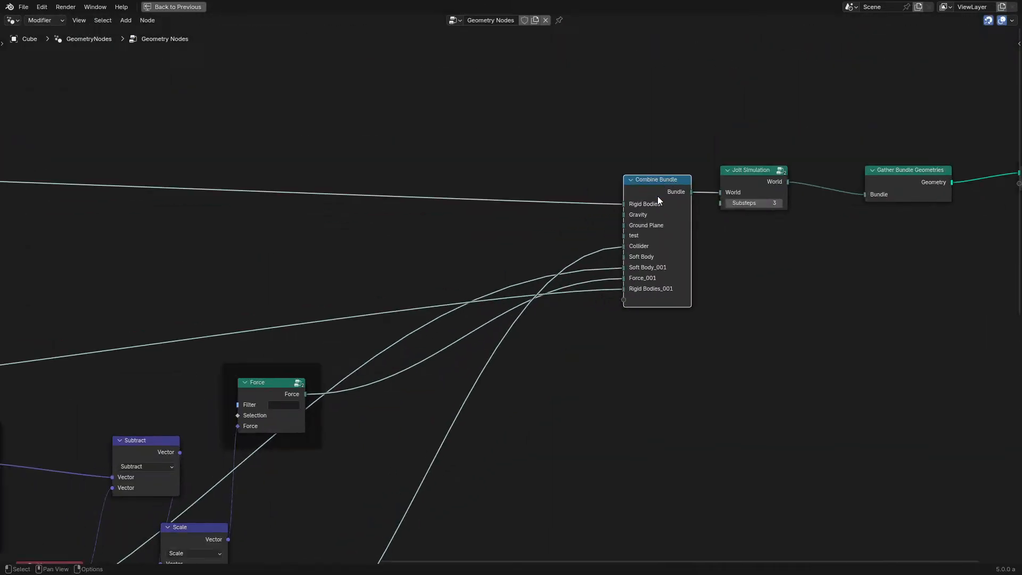
{"action": "key", "text": "n"}
{"action": "left_click", "coordinate": [931, 188]}
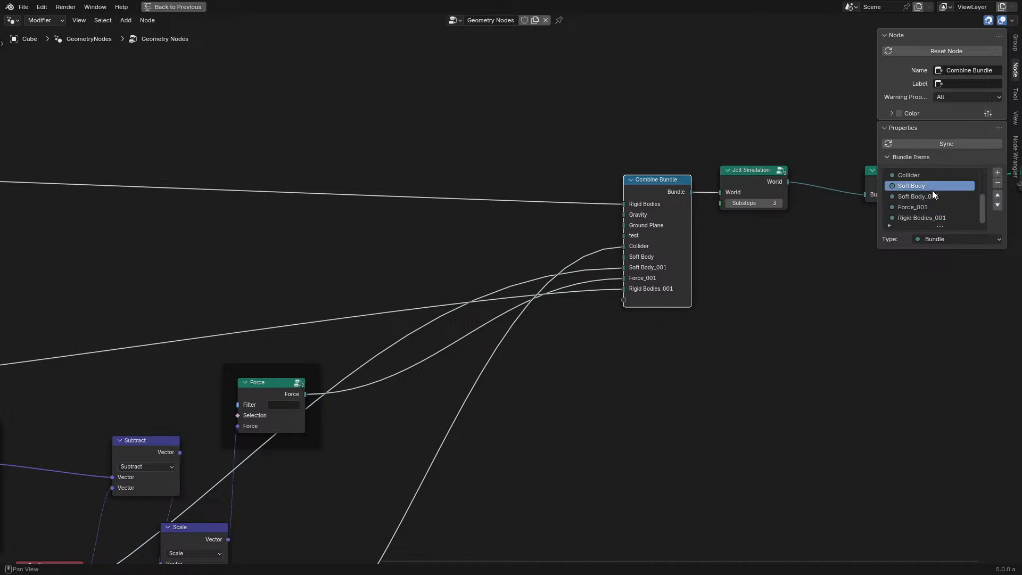
{"action": "left_click", "coordinate": [938, 197]}
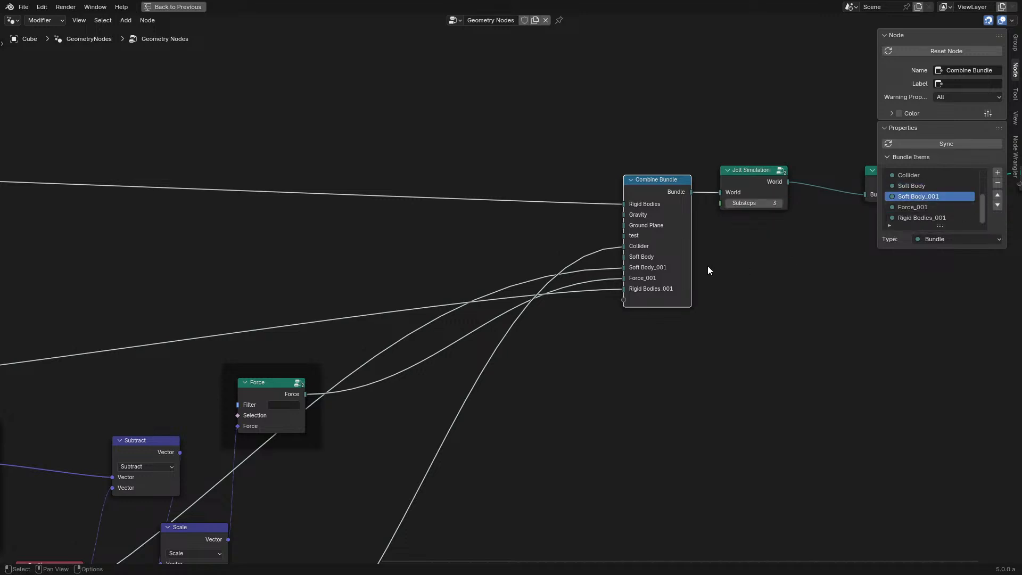
{"action": "left_click_drag", "start_coordinate": [621, 268], "coordinate": [624, 257]}
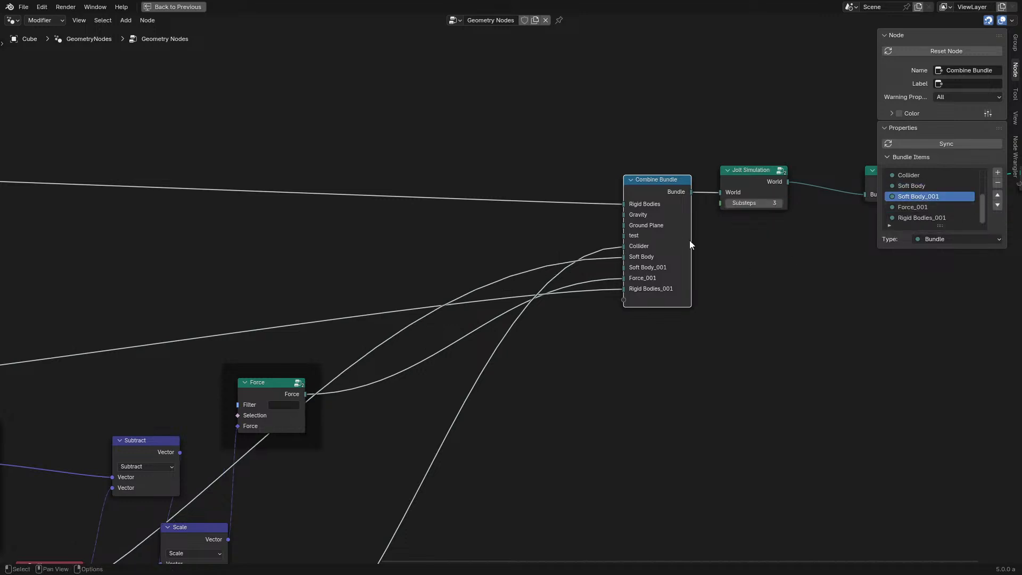
{"action": "left_click", "coordinate": [998, 183]}
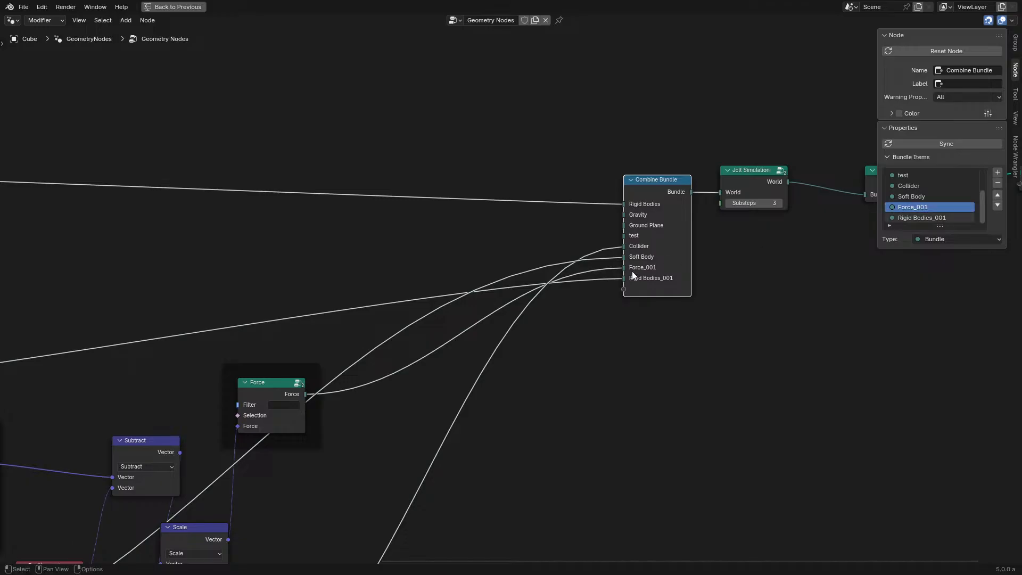
Step: Relink the force to the Combine Bundle's Gravity input and remove the Force_001 and test items
{"action": "left_click_drag", "start_coordinate": [623, 267], "coordinate": [623, 215]}
{"action": "left_click", "coordinate": [997, 184]}
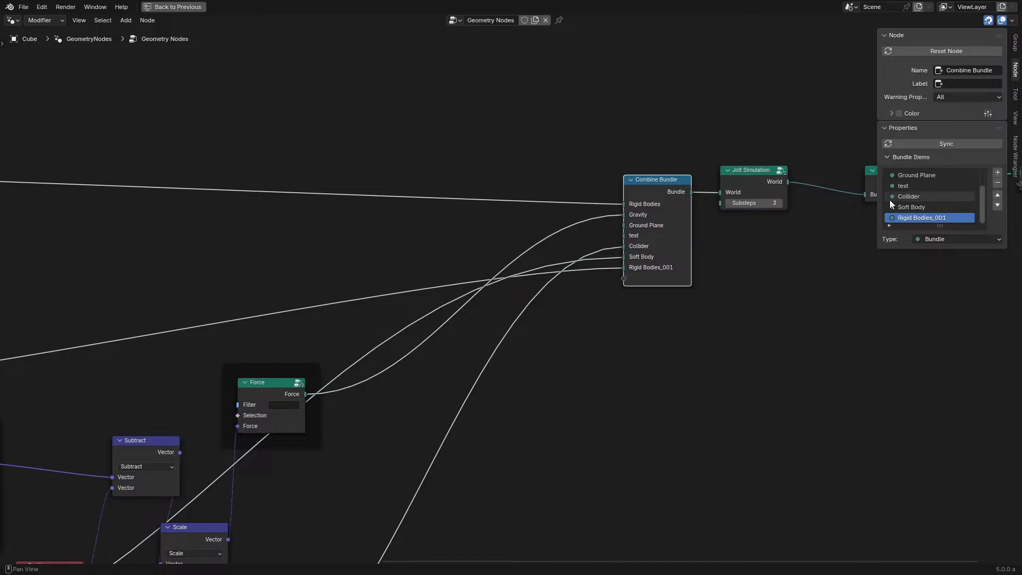
{"action": "left_click", "coordinate": [928, 185]}
{"action": "left_click", "coordinate": [998, 184]}
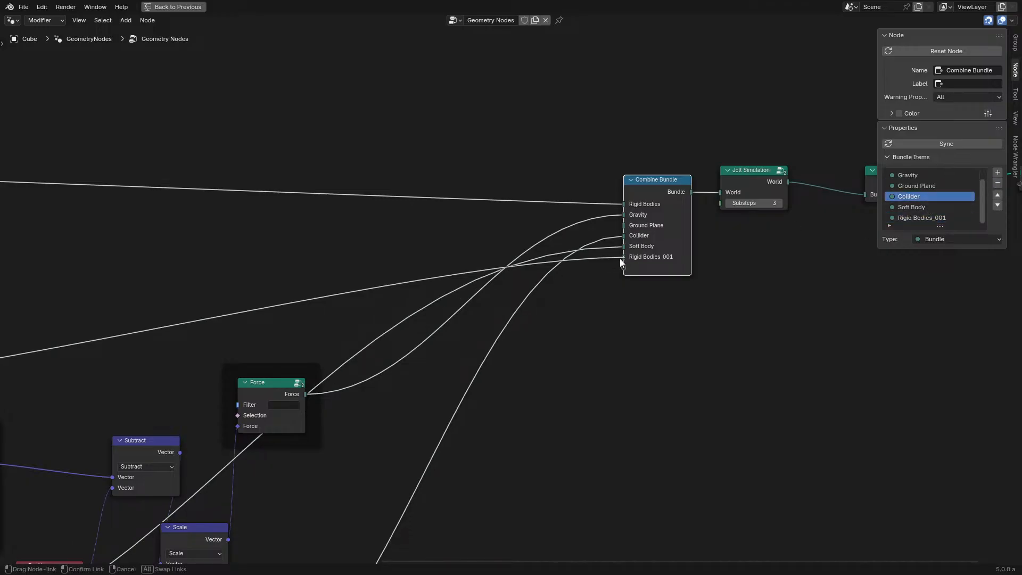
Step: Examine the node frames feeding the Combine Bundle, including the Cone's Rigid Body settings, and hide the sidebar
{"action": "scroll", "coordinate": [268, 286], "scroll_direction": "down", "scroll_amount": 6}
{"action": "middle_click_drag", "start_coordinate": [268, 287], "coordinate": [674, 212]}
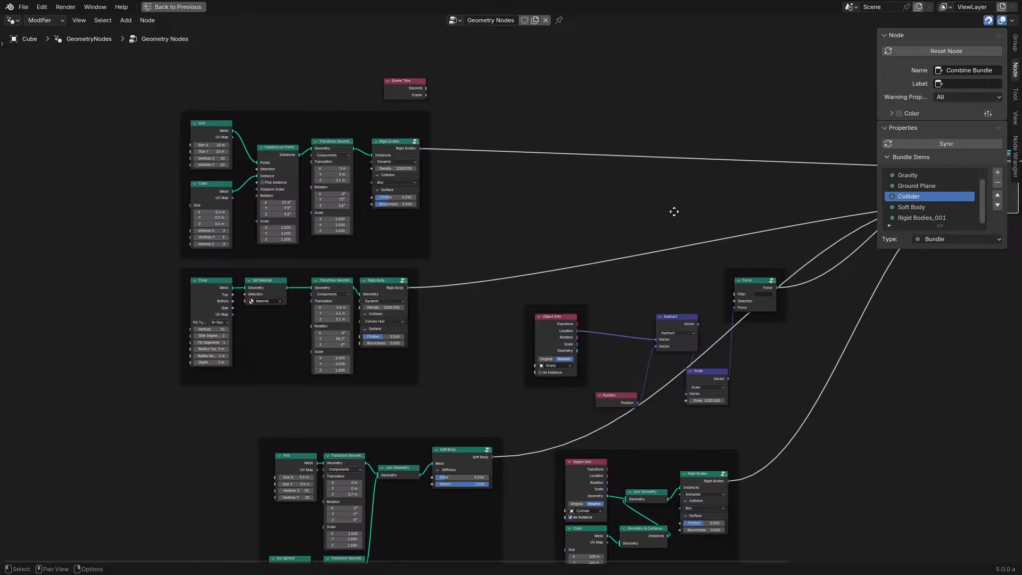
{"action": "scroll", "coordinate": [674, 212], "scroll_direction": "up", "scroll_amount": 2}
{"action": "left_click", "coordinate": [338, 269]}
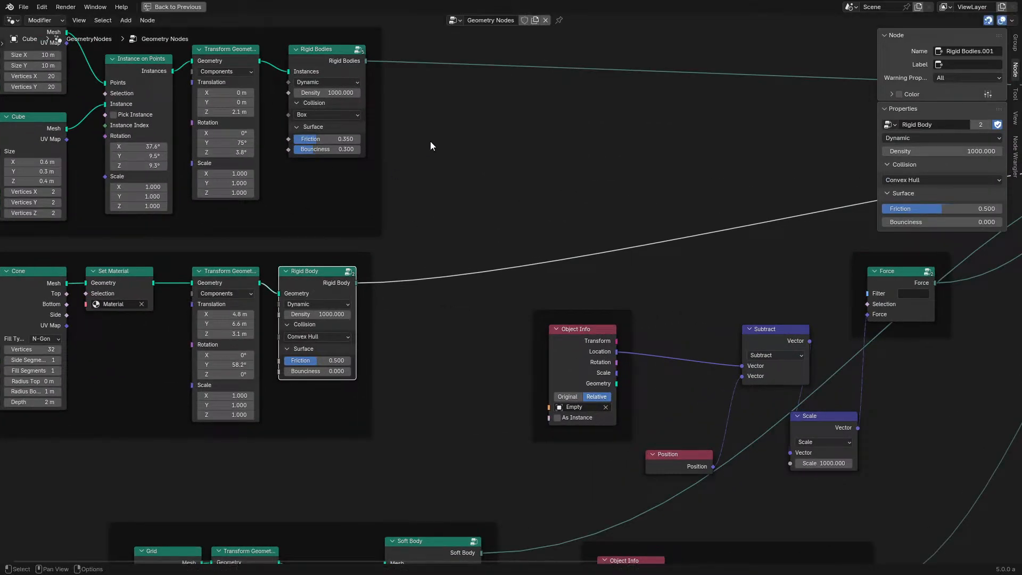
{"action": "scroll", "coordinate": [576, 142], "scroll_direction": "down", "scroll_amount": 3}
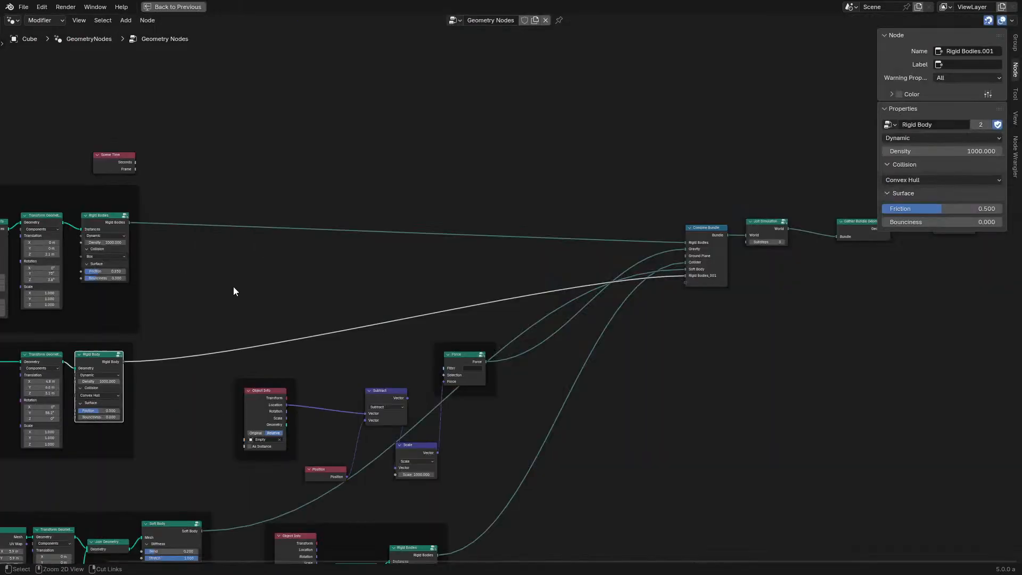
{"action": "key", "text": "n"}
{"action": "scroll", "coordinate": [789, 232], "scroll_direction": "up", "scroll_amount": 6}
{"action": "middle_click_drag", "start_coordinate": [789, 232], "coordinate": [575, 240]}
{"action": "scroll", "coordinate": [590, 232], "scroll_direction": "up", "scroll_amount": 5}
Step: Add a Join Geometry node and place it unconnected before the Combine Bundle node
{"action": "left_click", "coordinate": [613, 220]}
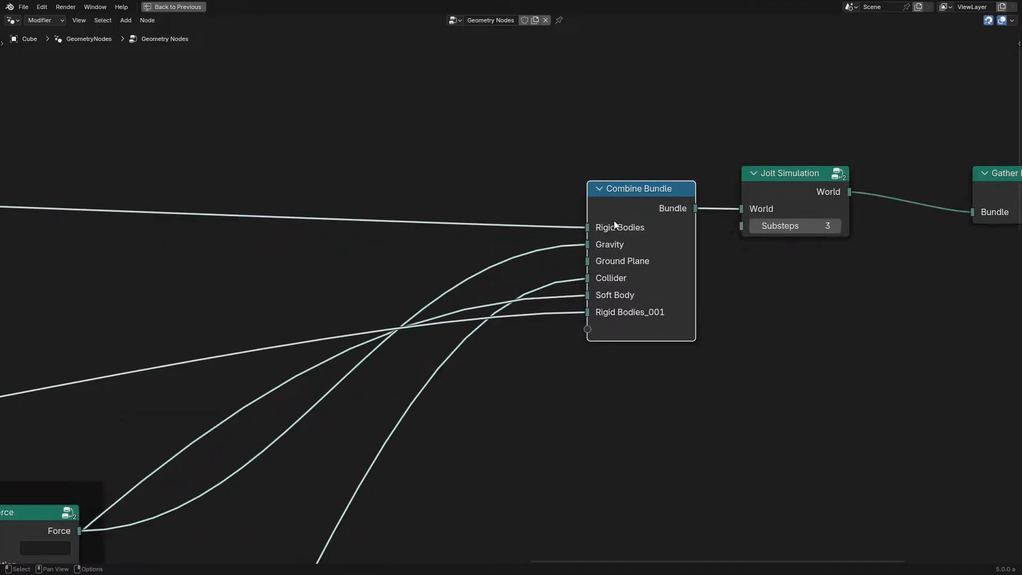
{"action": "key", "text": "shift+a"}
{"action": "type", "text": "join"}
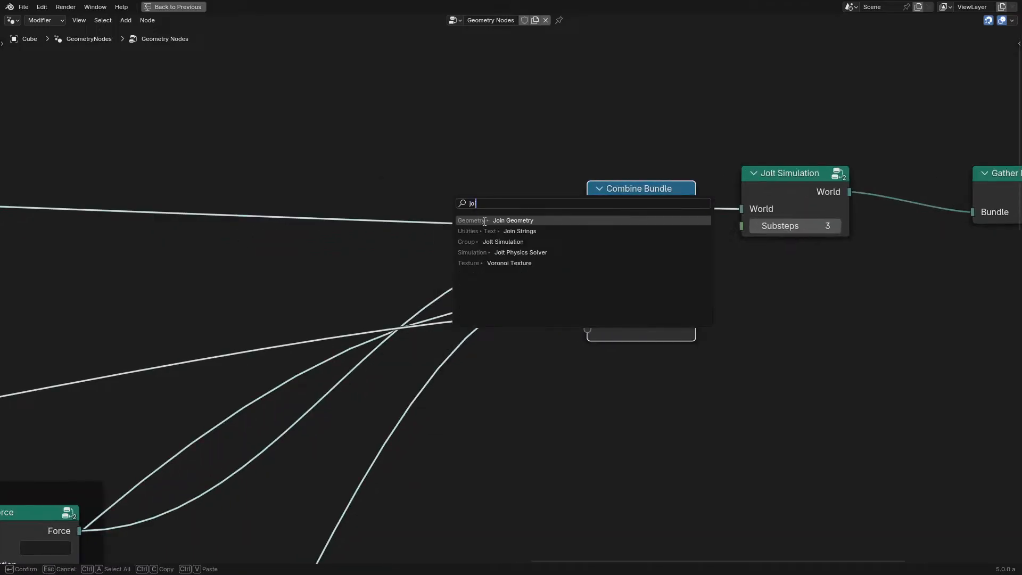
{"action": "key", "text": "Return"}
{"action": "left_click", "coordinate": [304, 104]}
{"action": "scroll", "coordinate": [341, 140], "scroll_direction": "down", "scroll_amount": 1}
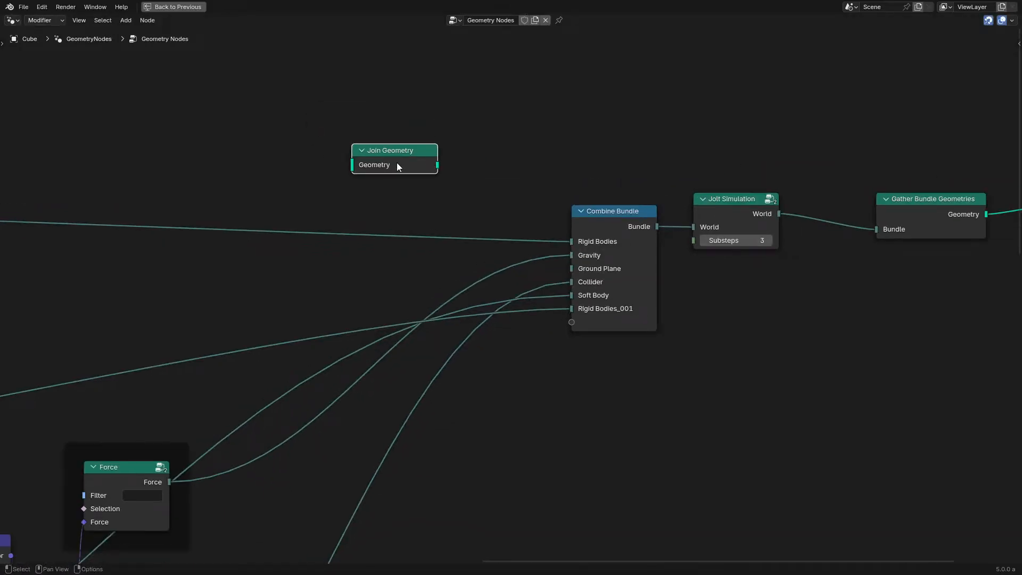
{"action": "left_click_drag", "start_coordinate": [397, 162], "coordinate": [314, 186]}
{"action": "scroll", "coordinate": [224, 139], "scroll_direction": "down", "scroll_amount": 5}
{"action": "middle_click_drag", "start_coordinate": [176, 125], "coordinate": [710, 138]}
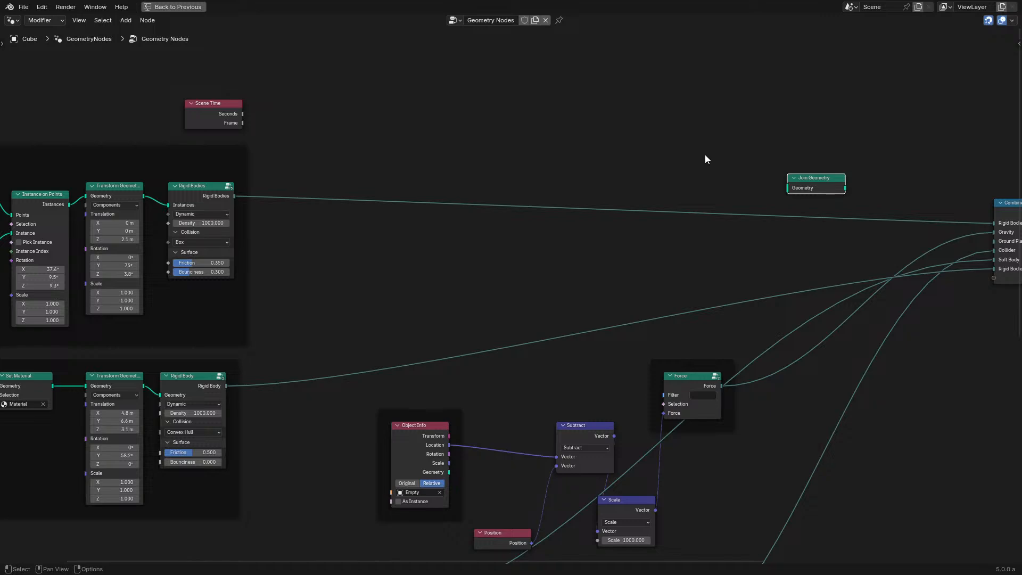
{"action": "middle_click_drag", "start_coordinate": [944, 188], "coordinate": [432, 327]}
{"action": "scroll", "coordinate": [389, 333], "scroll_direction": "up", "scroll_amount": 6}
{"action": "middle_click_drag", "start_coordinate": [346, 295], "coordinate": [442, 191]}
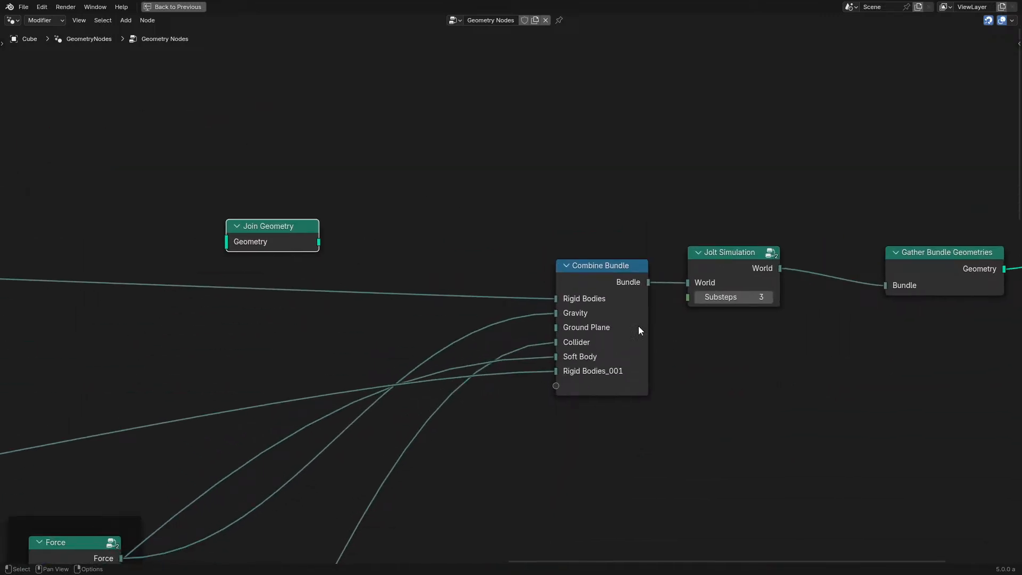
Step: Review the Combine Bundle's items, then delete the unconnected Join Geometry node and hide the sidebar
{"action": "left_click_drag", "start_coordinate": [638, 326], "coordinate": [545, 290]}
{"action": "right_click", "coordinate": [545, 289]}
{"action": "key", "text": "n"}
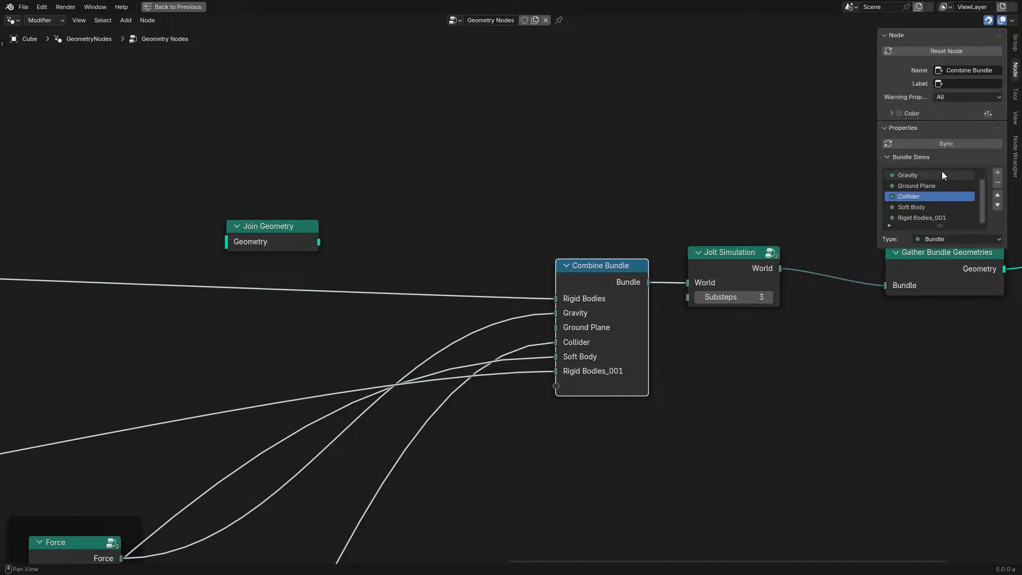
{"action": "left_click", "coordinate": [937, 207]}
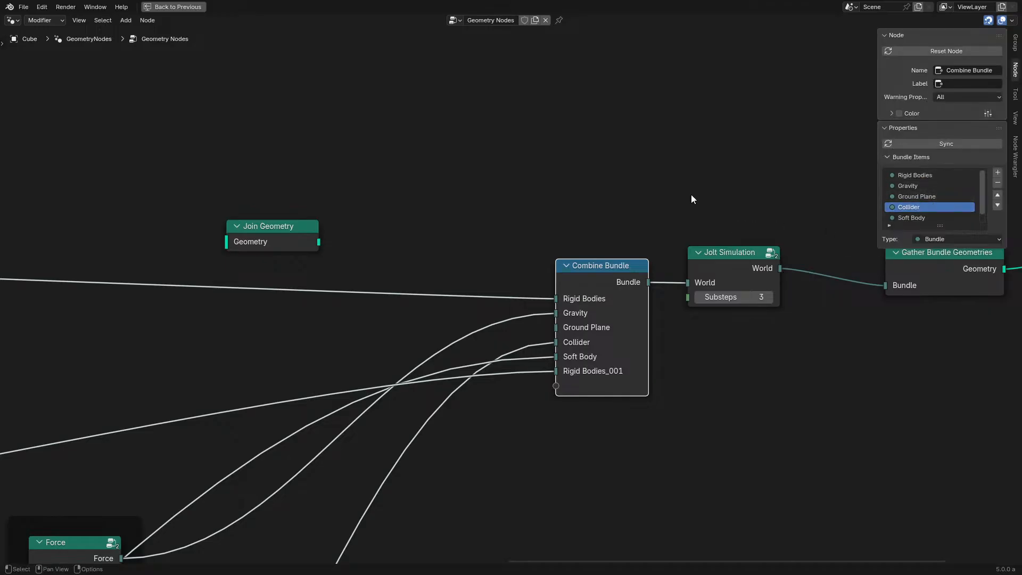
{"action": "scroll", "coordinate": [944, 199], "scroll_direction": "down", "scroll_amount": 1}
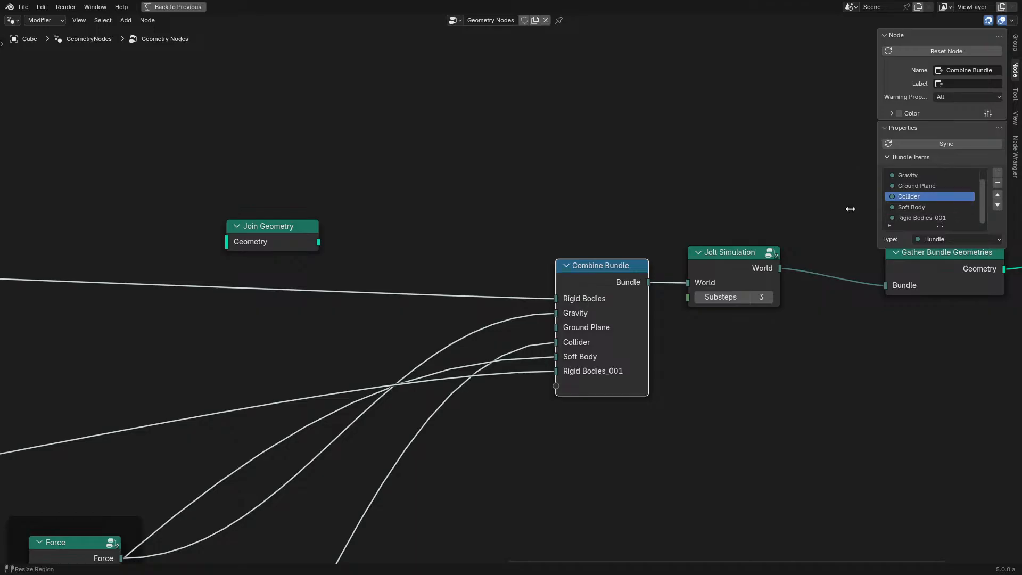
{"action": "left_click", "coordinate": [290, 233]}
{"action": "key", "text": "x"}
{"action": "scroll", "coordinate": [266, 267], "scroll_direction": "down", "scroll_amount": 6}
{"action": "middle_click_drag", "start_coordinate": [234, 302], "coordinate": [566, 198]}
{"action": "key", "text": "n"}
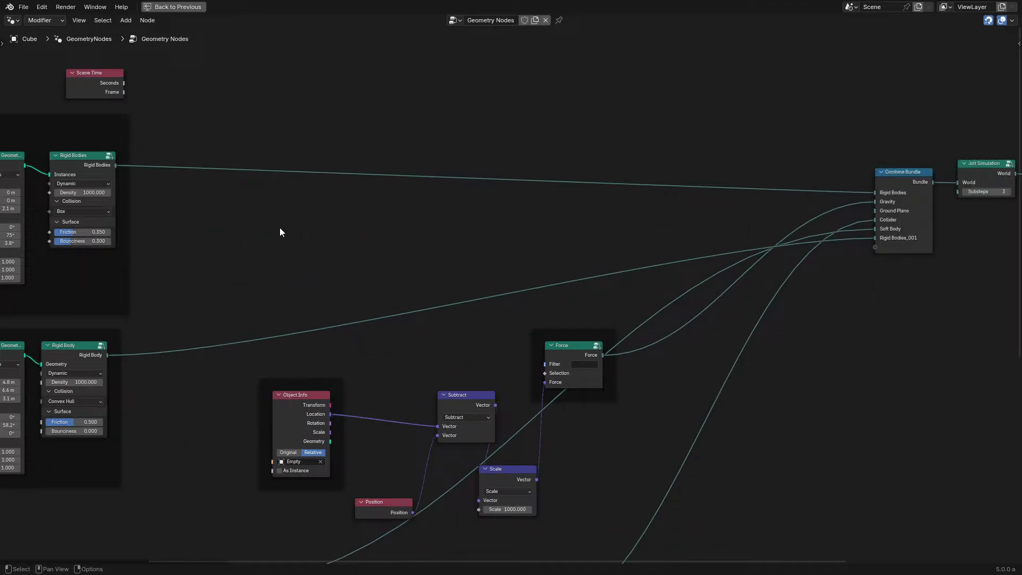
Step: Align the soft body frame directly beneath the Cone's rigid body frame
{"action": "middle_click_drag", "start_coordinate": [770, 245], "coordinate": [355, 311]}
{"action": "scroll", "coordinate": [426, 272], "scroll_direction": "up", "scroll_amount": 5}
{"action": "left_click_drag", "start_coordinate": [480, 235], "coordinate": [435, 227]}
{"action": "right_click", "coordinate": [435, 227]}
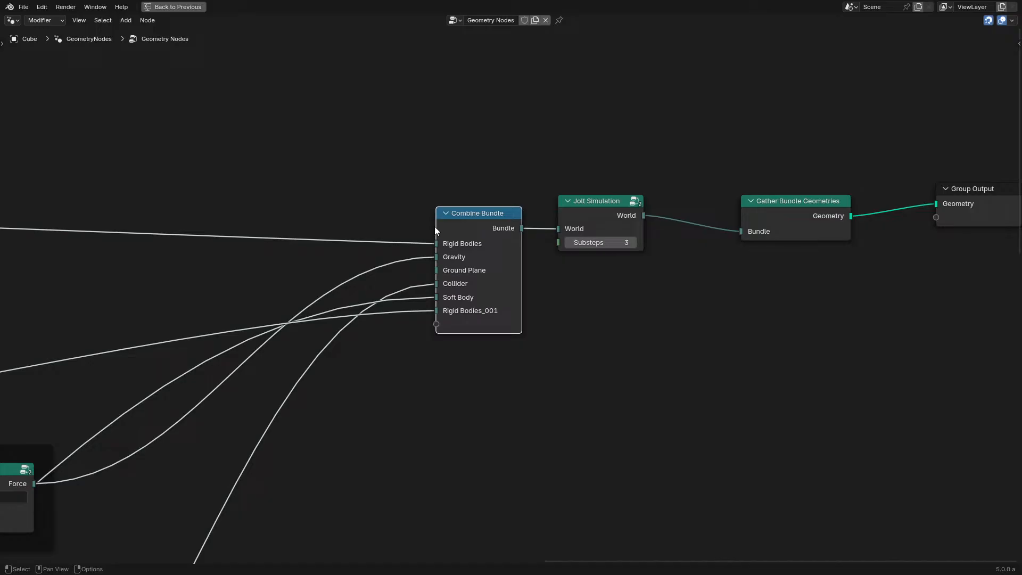
{"action": "scroll", "coordinate": [435, 226], "scroll_direction": "down", "scroll_amount": 7}
{"action": "middle_click_drag", "start_coordinate": [356, 366], "coordinate": [965, 138]}
{"action": "scroll", "coordinate": [632, 280], "scroll_direction": "up", "scroll_amount": 3}
{"action": "left_click_drag", "start_coordinate": [486, 368], "coordinate": [395, 323]}
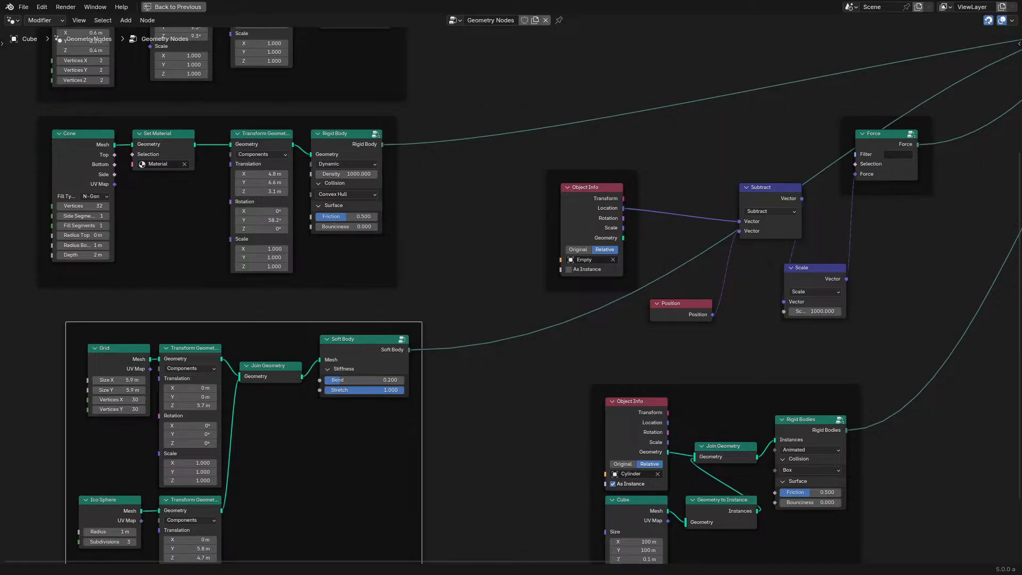
{"action": "scroll", "coordinate": [746, 292], "scroll_direction": "down", "scroll_amount": 5}
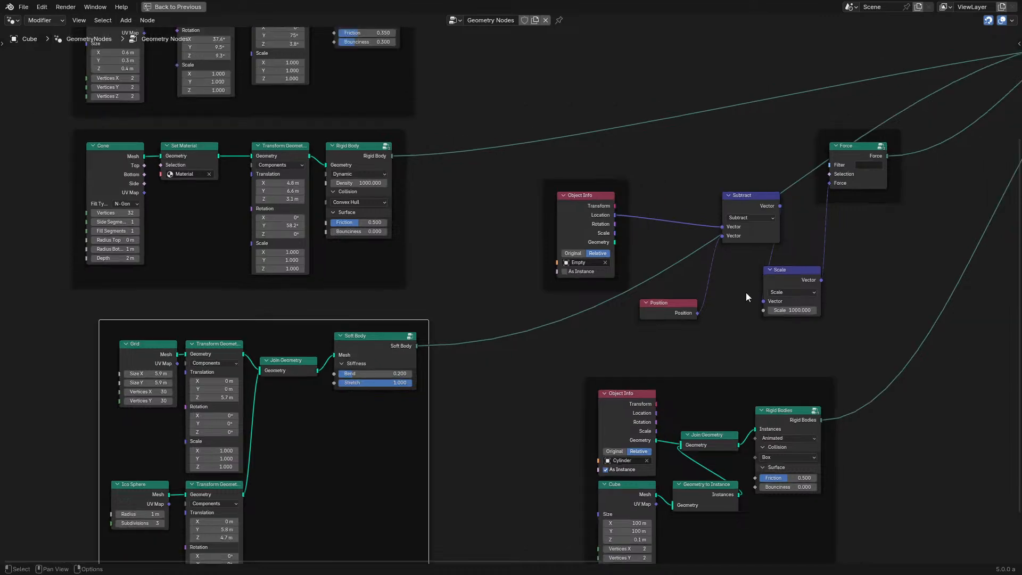
{"action": "middle_click_drag", "start_coordinate": [703, 283], "coordinate": [675, 295]}
{"action": "scroll", "coordinate": [675, 295], "scroll_direction": "up", "scroll_amount": 4}
{"action": "left_click_drag", "start_coordinate": [392, 350], "coordinate": [368, 335]}
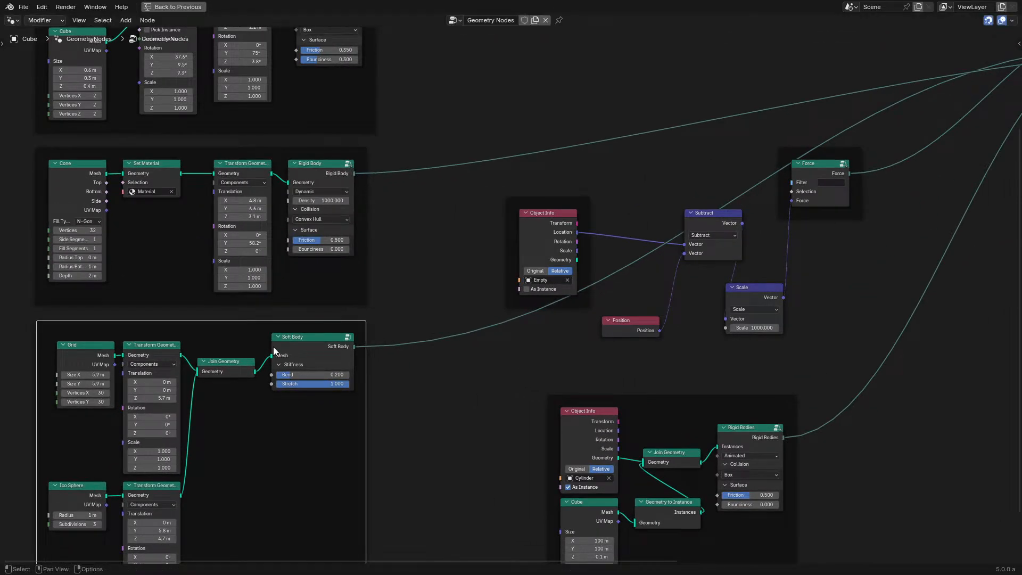
Step: Reposition the Soft Body and Join Geometry nodes so they line up neatly inside the soft body frame
{"action": "middle_click_drag", "start_coordinate": [322, 360], "coordinate": [493, 258]}
{"action": "scroll", "coordinate": [493, 258], "scroll_direction": "up", "scroll_amount": 4}
{"action": "mouse_move", "coordinate": [503, 240]}
{"action": "left_mouse_down"}
{"action": "mouse_move", "coordinate": [495, 251]}
{"action": "mouse_move", "coordinate": [503, 252]}
{"action": "left_mouse_up"}
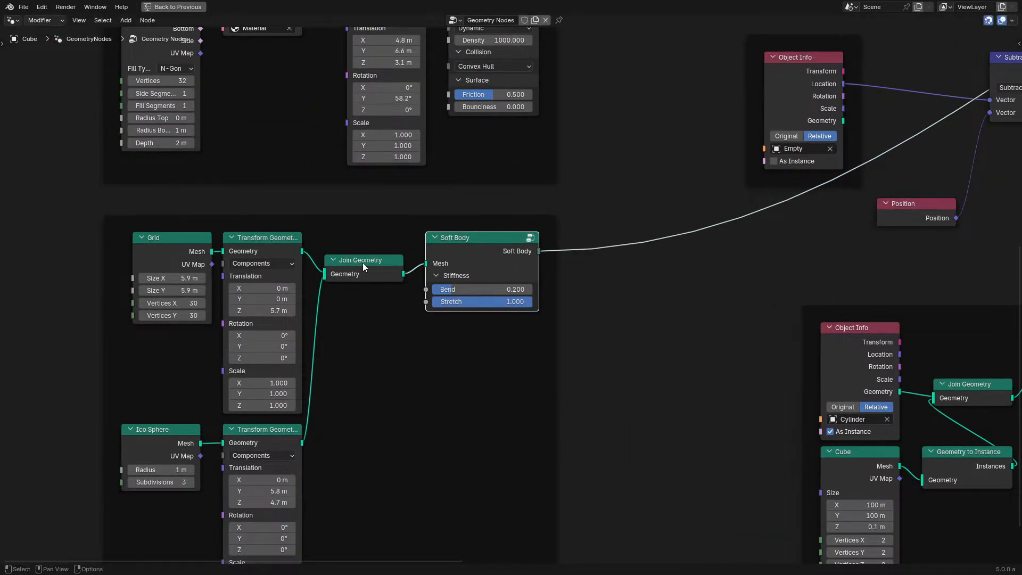
{"action": "left_click_drag", "start_coordinate": [362, 263], "coordinate": [367, 252]}
{"action": "middle_click_drag", "start_coordinate": [552, 270], "coordinate": [574, 298]}
{"action": "scroll", "coordinate": [574, 298], "scroll_direction": "down", "scroll_amount": 6}
{"action": "middle_click_drag", "start_coordinate": [730, 296], "coordinate": [543, 311]}
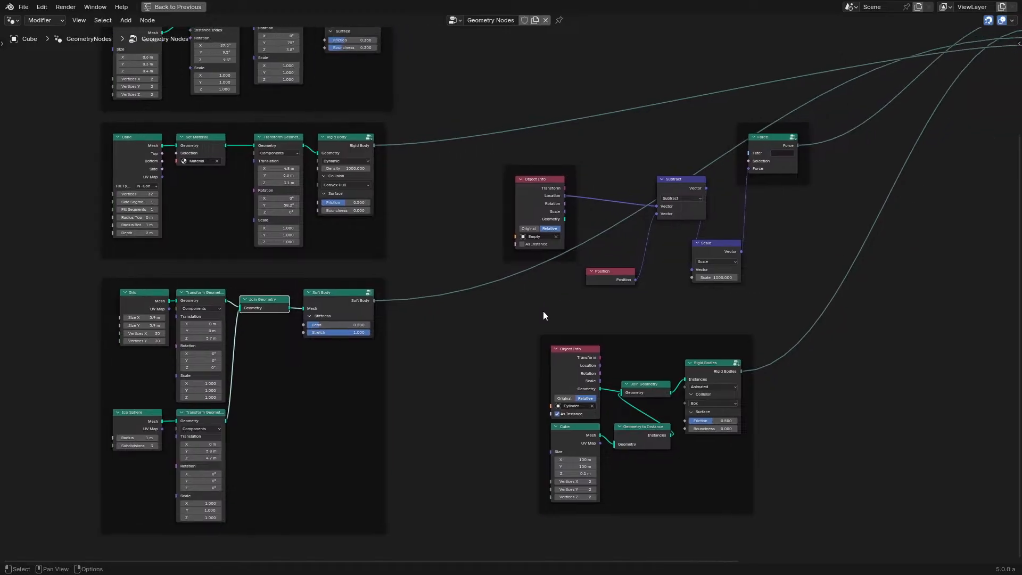
Step: Collapse the Subtract and Position nodes and stack them beside the Empty's Object Info node
{"action": "scroll", "coordinate": [607, 237], "scroll_direction": "up", "scroll_amount": 3}
{"action": "left_click", "coordinate": [625, 208]}
{"action": "key", "text": "h"}
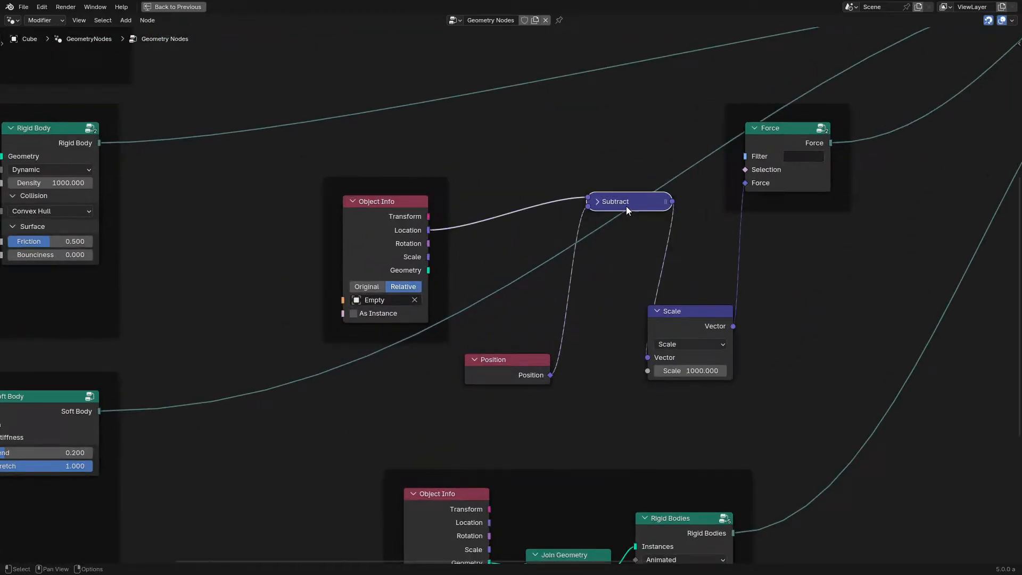
{"action": "left_click_drag", "start_coordinate": [626, 206], "coordinate": [524, 247]}
{"action": "left_click", "coordinate": [517, 362]}
{"action": "key", "text": "h"}
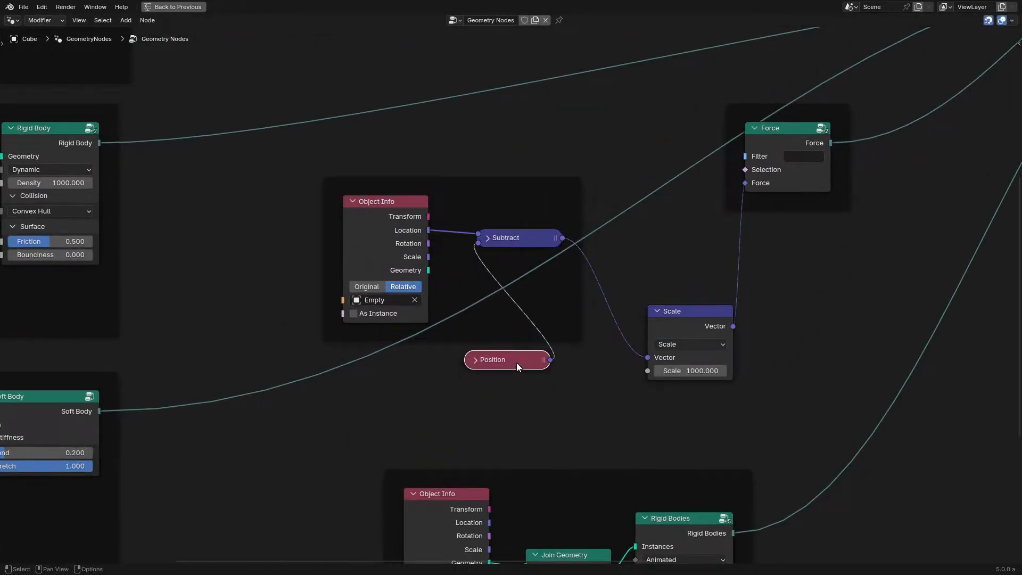
{"action": "left_click_drag", "start_coordinate": [516, 363], "coordinate": [528, 265]}
Step: Place the Scale node after the collapsed Subtract and Position nodes, with the Force node directly above it
{"action": "left_click_drag", "start_coordinate": [683, 312], "coordinate": [610, 215]}
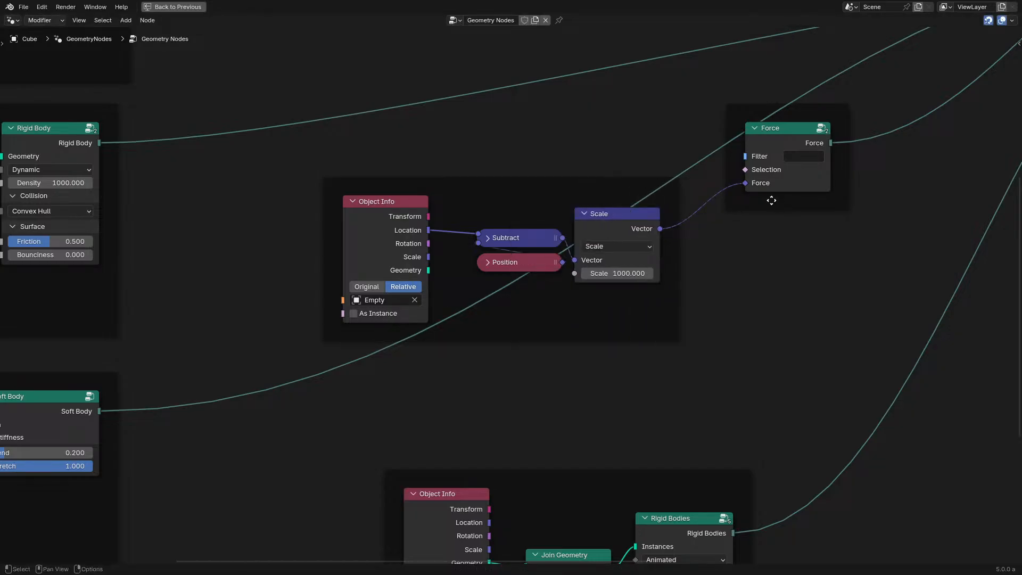
{"action": "left_click_drag", "start_coordinate": [806, 133], "coordinate": [638, 169]}
{"action": "left_click", "coordinate": [650, 168]}
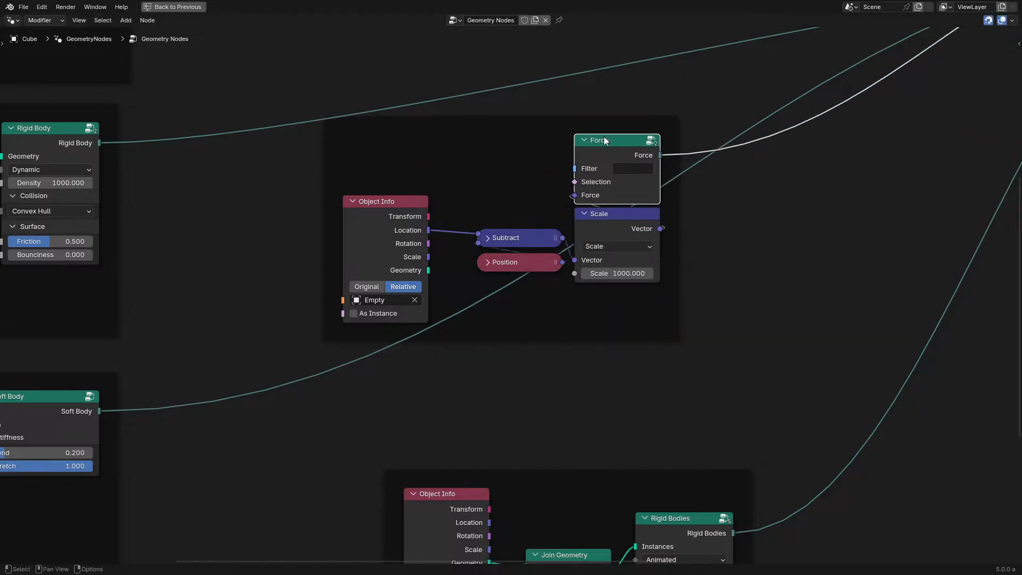
Step: Move the force frame above the links, just before the Combine Bundle node
{"action": "left_click", "coordinate": [597, 128]}
{"action": "scroll", "coordinate": [655, 112], "scroll_direction": "down", "scroll_amount": 3}
{"action": "middle_click_drag", "start_coordinate": [655, 112], "coordinate": [476, 325]}
{"action": "key", "text": "g"}
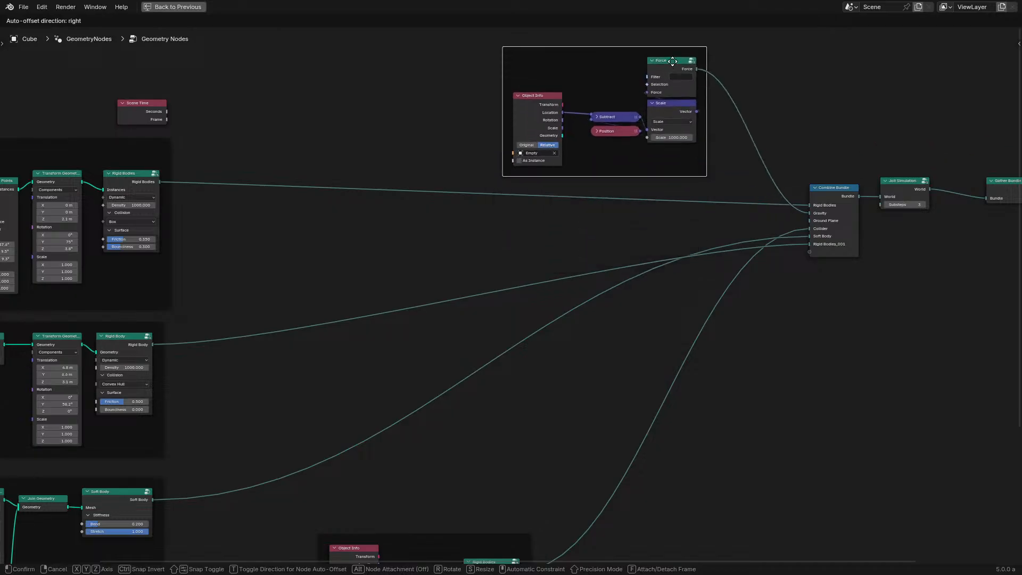
{"action": "left_click", "coordinate": [675, 59]}
Step: Move the collider frame beneath the soft body frame and shift all four geometry frames away from the Combine Bundle
{"action": "scroll", "coordinate": [213, 356], "scroll_direction": "down", "scroll_amount": 4}
{"action": "middle_click_drag", "start_coordinate": [213, 355], "coordinate": [317, 252]}
{"action": "scroll", "coordinate": [458, 390], "scroll_direction": "up", "scroll_amount": 3}
{"action": "left_click", "coordinate": [463, 384]}
{"action": "scroll", "coordinate": [462, 383], "scroll_direction": "down", "scroll_amount": 2}
{"action": "key", "text": "g"}
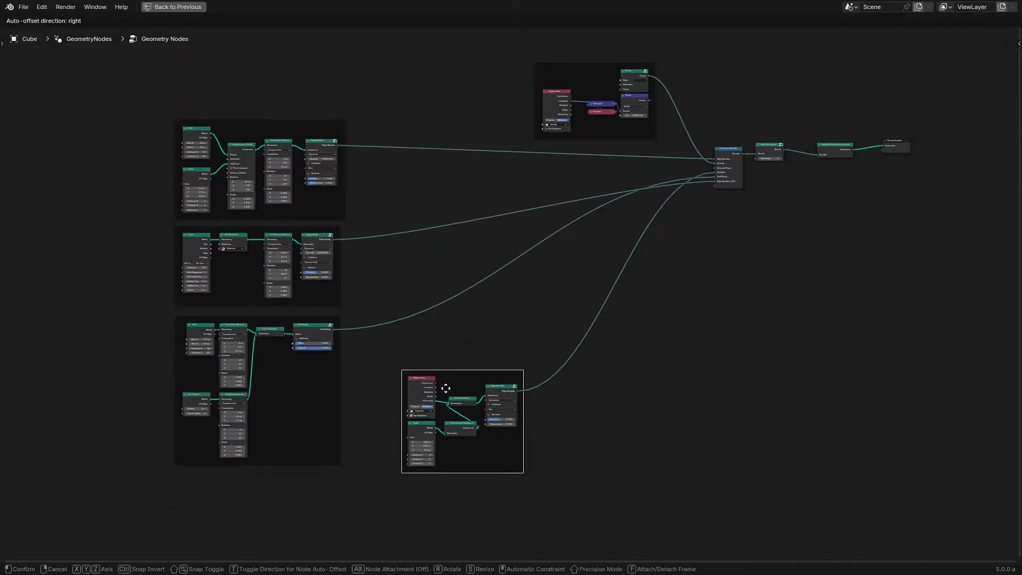
{"action": "left_click", "coordinate": [259, 492]}
{"action": "left_click_drag", "start_coordinate": [120, 126], "coordinate": [379, 379], "text": "shift"}
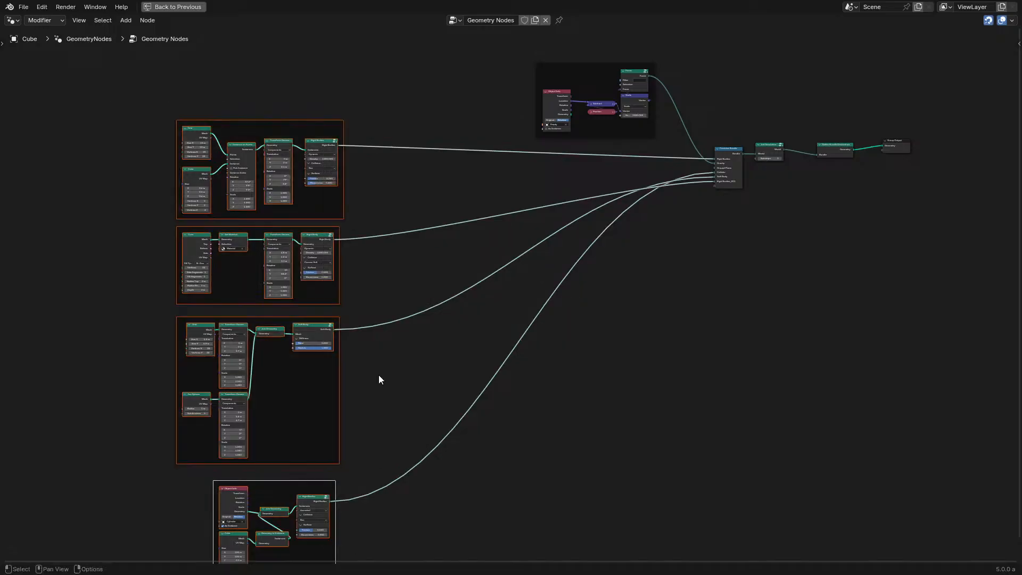
{"action": "key", "text": "g"}
{"action": "left_click", "coordinate": [338, 335]}
Step: Move the collider frame closer to the Combine Bundle and place the Cone and soft body frames beneath it
{"action": "left_click", "coordinate": [276, 488]}
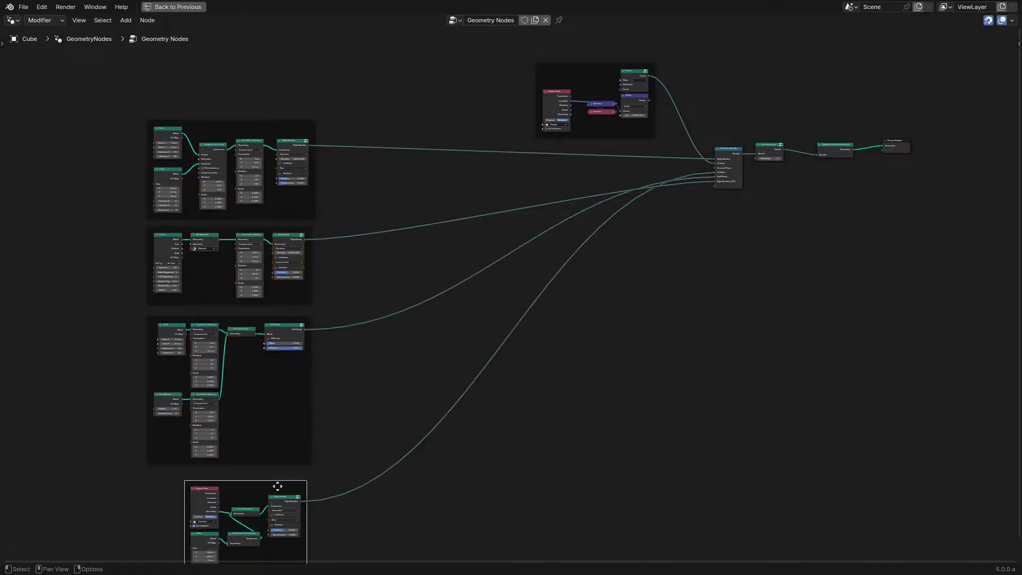
{"action": "key", "text": "g"}
{"action": "left_click", "coordinate": [469, 156]}
{"action": "scroll", "coordinate": [474, 281], "scroll_direction": "up", "scroll_amount": 2}
{"action": "left_click_drag", "start_coordinate": [337, 471], "coordinate": [242, 300]}
{"action": "key", "text": "g"}
{"action": "left_click", "coordinate": [507, 341]}
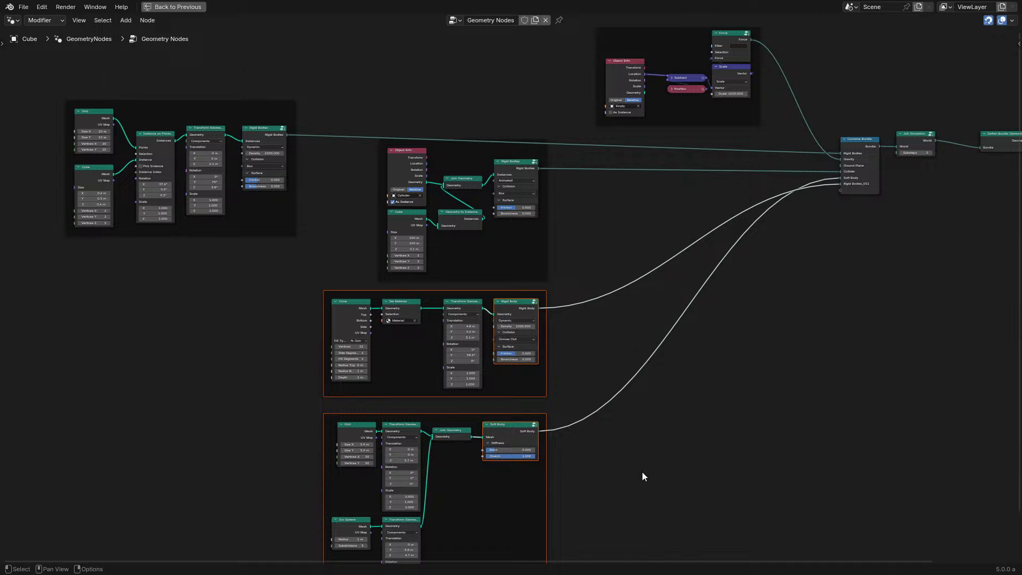
Step: Stack the frames in one column in the order rigid bodies, collider, soft body and Cone
{"action": "left_click_drag", "start_coordinate": [642, 410], "coordinate": [534, 449]}
{"action": "scroll", "coordinate": [533, 294], "scroll_direction": "down", "scroll_amount": 2}
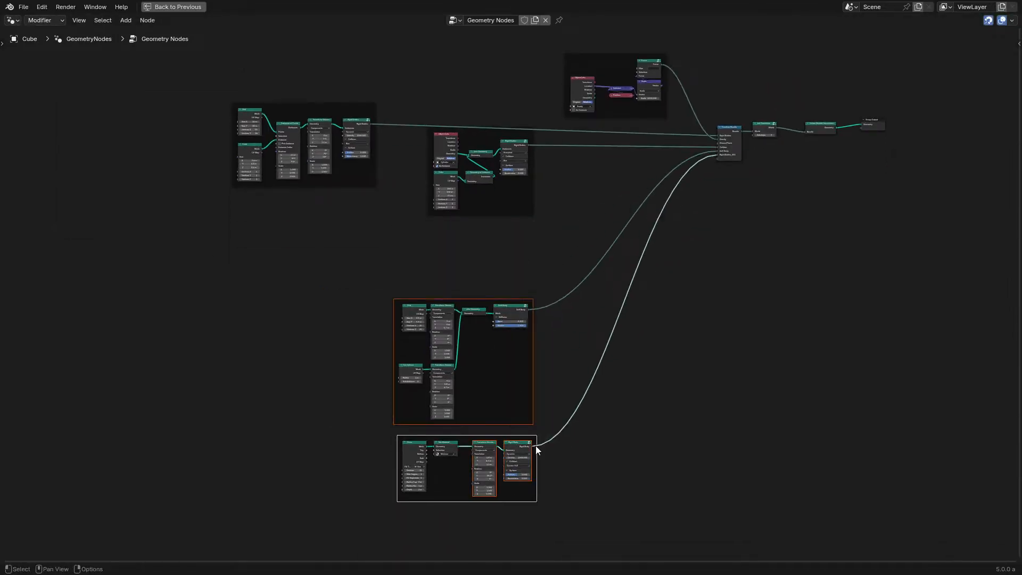
{"action": "key", "text": "g"}
{"action": "left_click", "coordinate": [545, 344]}
{"action": "key", "text": "c"}
{"action": "left_click", "coordinate": [541, 222]}
{"action": "right_click", "coordinate": [540, 222]}
{"action": "key", "text": "g"}
{"action": "left_click", "coordinate": [529, 325]}
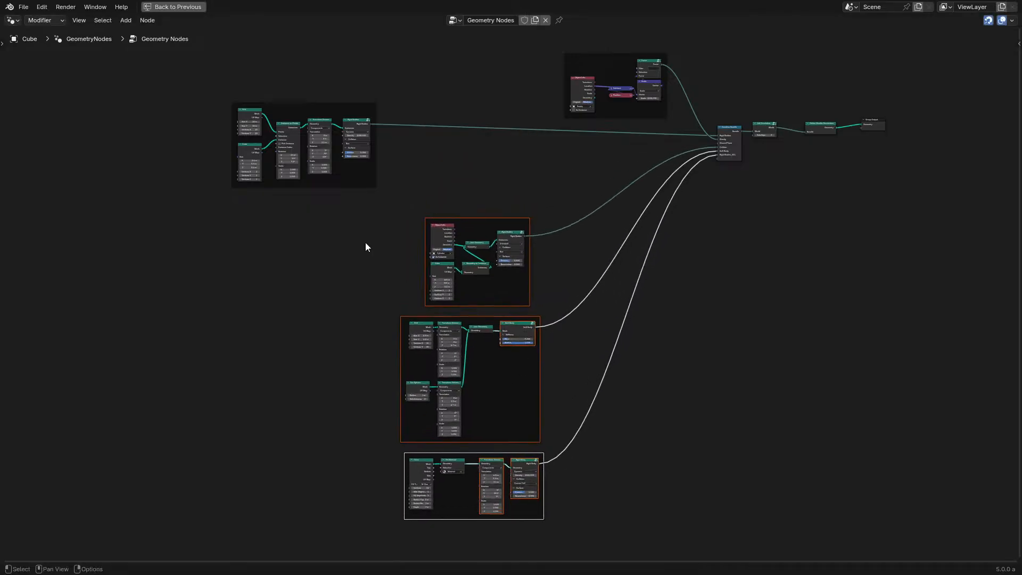
{"action": "left_click_drag", "start_coordinate": [364, 183], "coordinate": [520, 207]}
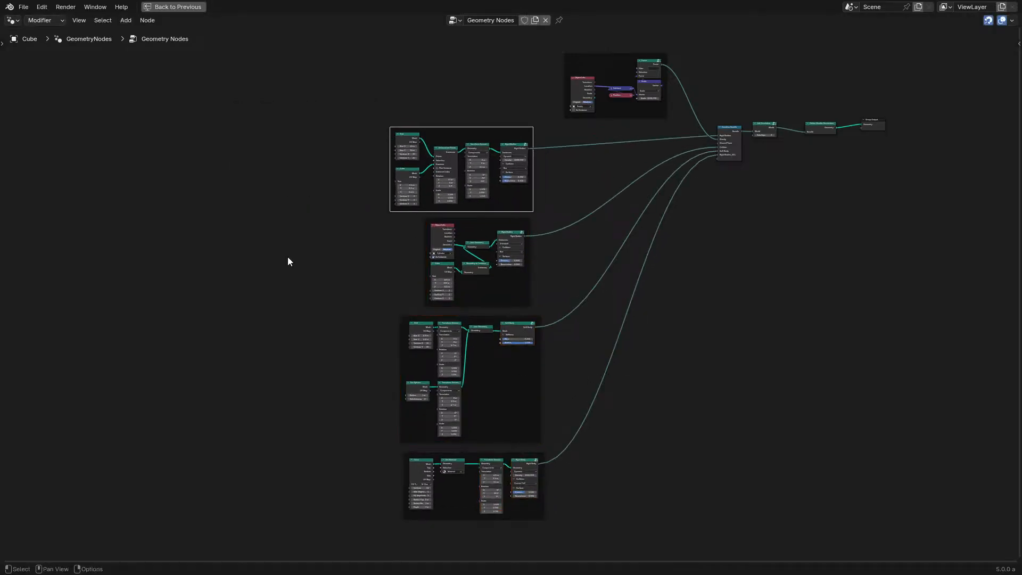
Step: Move the column of four frames together farther away from the Combine Bundle node
{"action": "scroll", "coordinate": [390, 247], "scroll_direction": "up", "scroll_amount": 1, "text": "shift"}
{"action": "scroll", "coordinate": [390, 247], "scroll_direction": "up", "scroll_amount": 3}
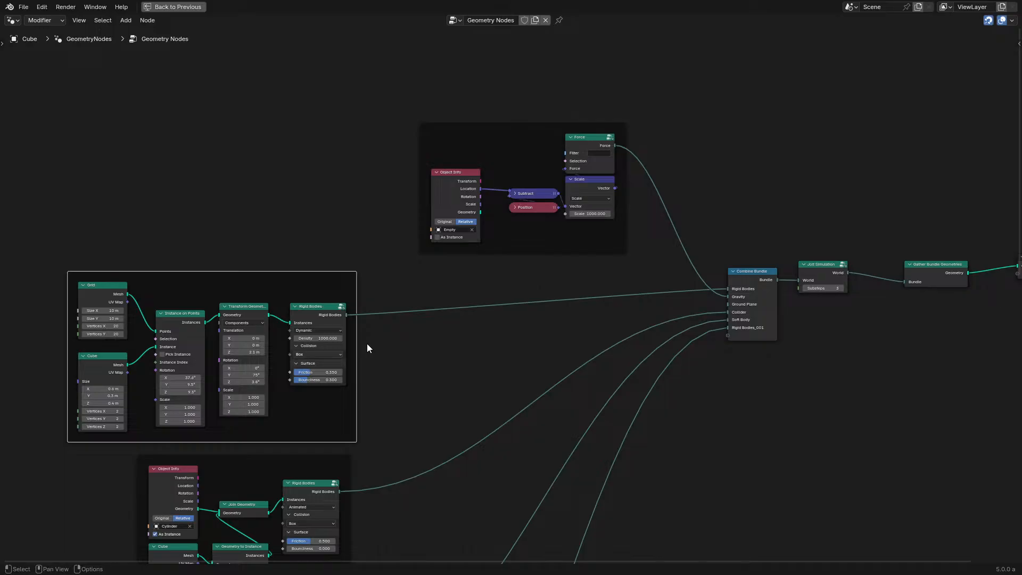
{"action": "scroll", "coordinate": [367, 345], "scroll_direction": "down", "scroll_amount": 6}
{"action": "middle_click_drag", "start_coordinate": [437, 378], "coordinate": [451, 235]}
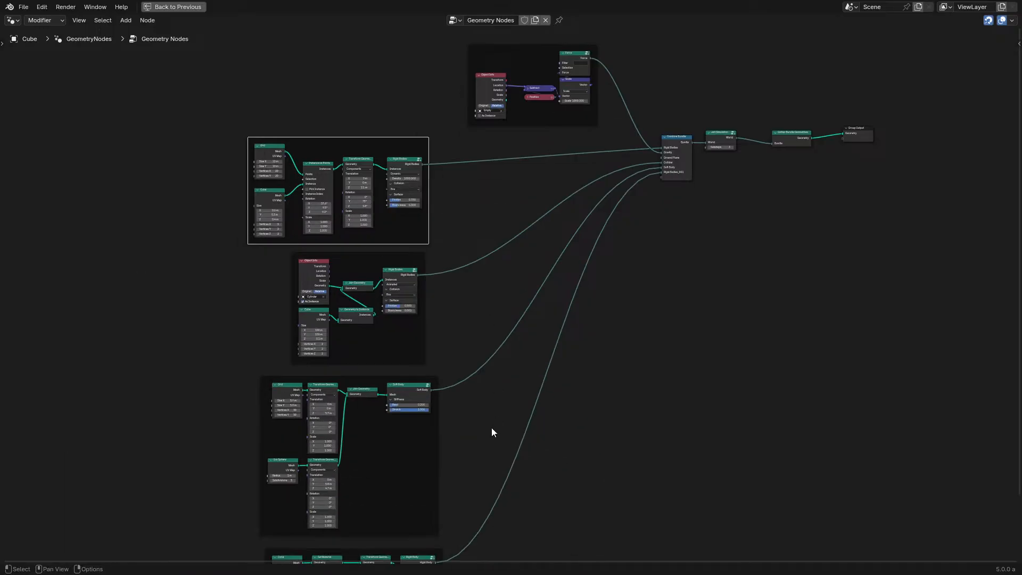
{"action": "middle_click_drag", "start_coordinate": [491, 427], "coordinate": [484, 334]}
{"action": "left_click_drag", "start_coordinate": [450, 123], "coordinate": [336, 479]}
{"action": "key", "text": "g"}
{"action": "left_click", "coordinate": [470, 375]}
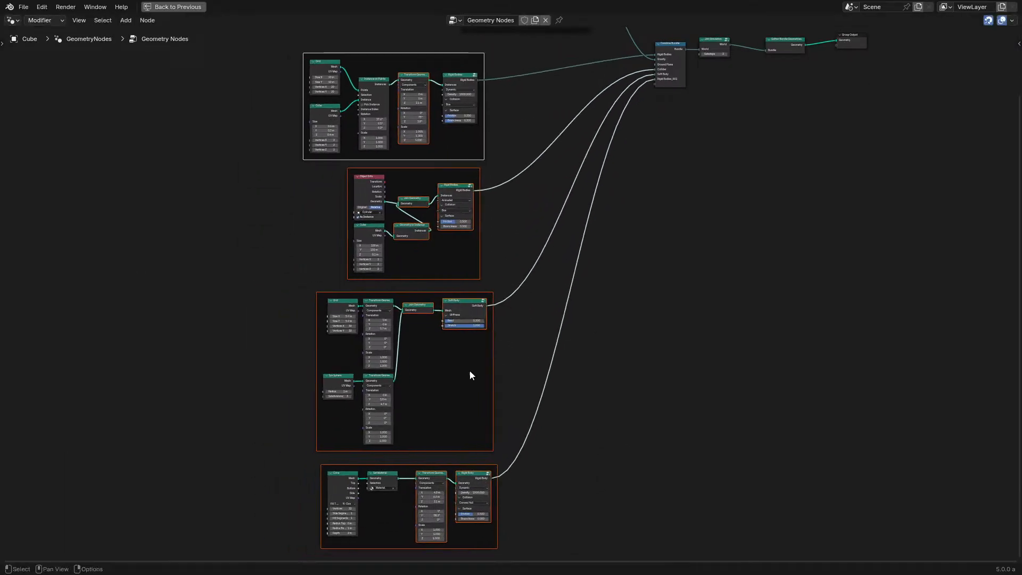
{"action": "middle_click_drag", "start_coordinate": [524, 322], "coordinate": [470, 485]}
{"action": "scroll", "coordinate": [494, 290], "scroll_direction": "up", "scroll_amount": 3}
{"action": "key", "text": "g"}
{"action": "left_click", "coordinate": [337, 225]}
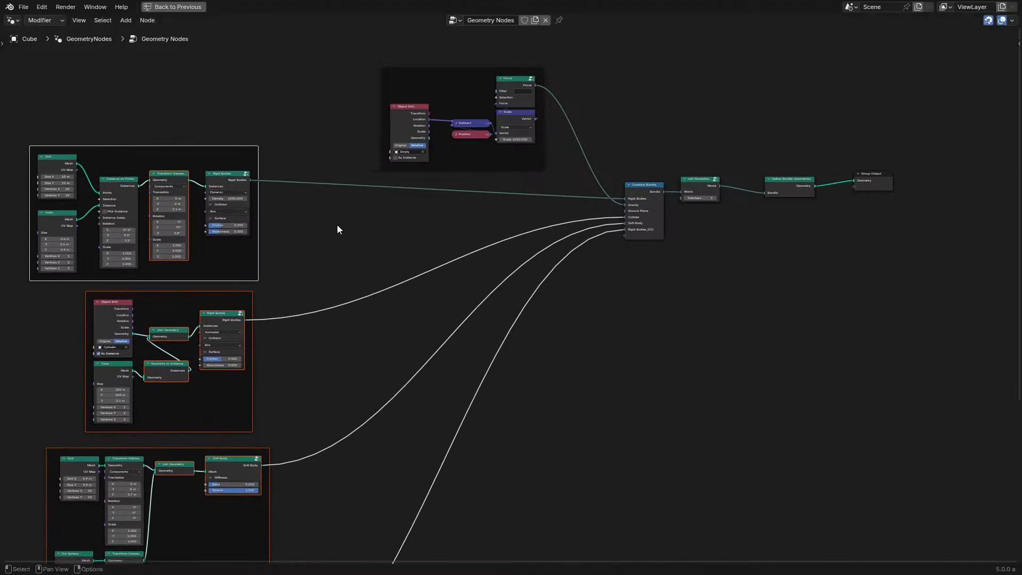
Step: Raise the rigid bodies frame and place the force frame between it and the collider frame
{"action": "left_click", "coordinate": [248, 254]}
{"action": "left_click_drag", "start_coordinate": [248, 254], "coordinate": [318, 57]}
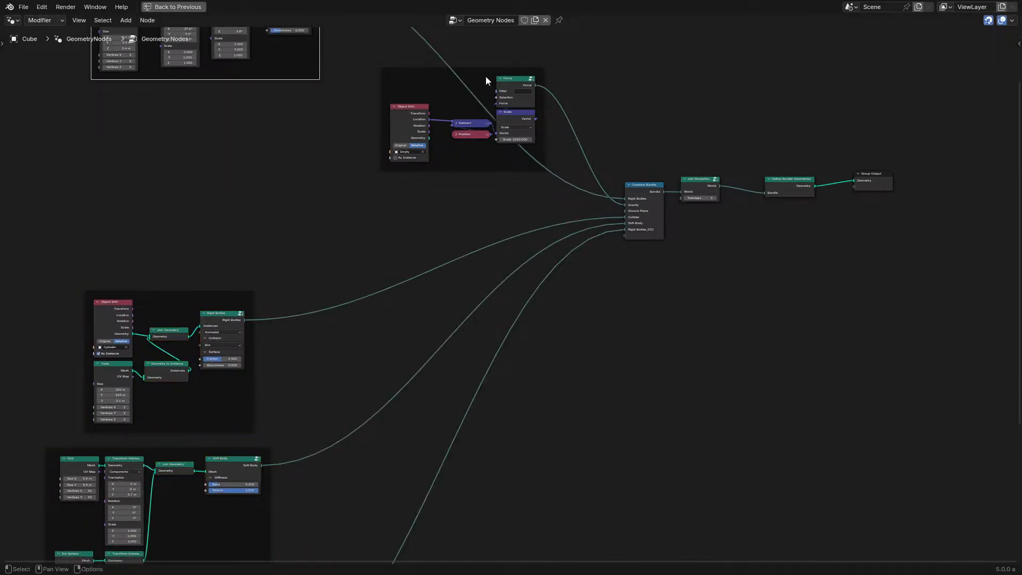
{"action": "left_click_drag", "start_coordinate": [486, 81], "coordinate": [196, 197]}
{"action": "middle_click_drag", "start_coordinate": [243, 197], "coordinate": [331, 228]}
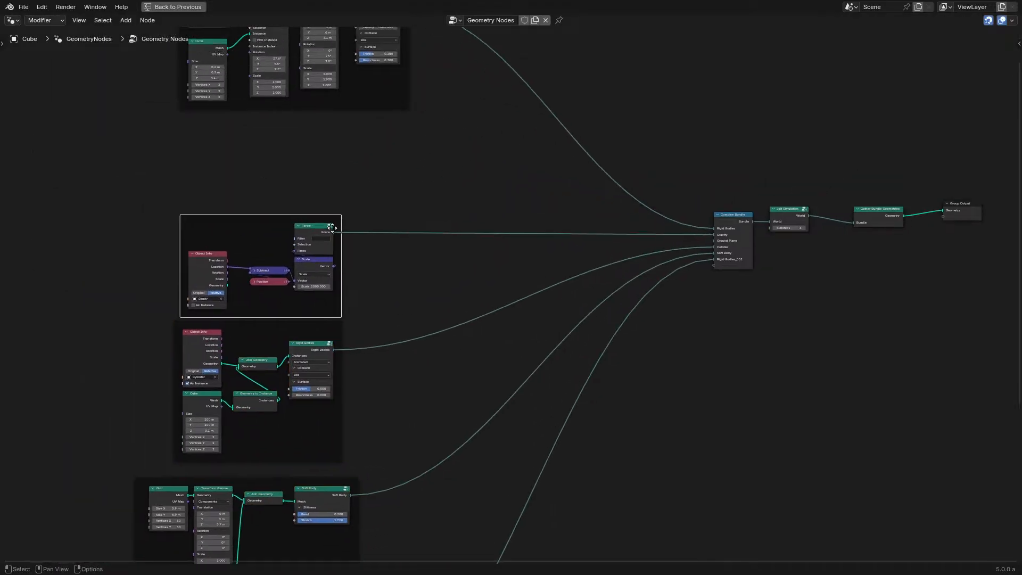
{"action": "scroll", "coordinate": [331, 228], "scroll_direction": "up", "scroll_amount": 2}
Step: Place the Force node in line after the Scale node and move the force frame beneath the Combine Bundle
{"action": "left_click_drag", "start_coordinate": [359, 237], "coordinate": [442, 290]}
{"action": "left_click_drag", "start_coordinate": [234, 273], "coordinate": [252, 272]}
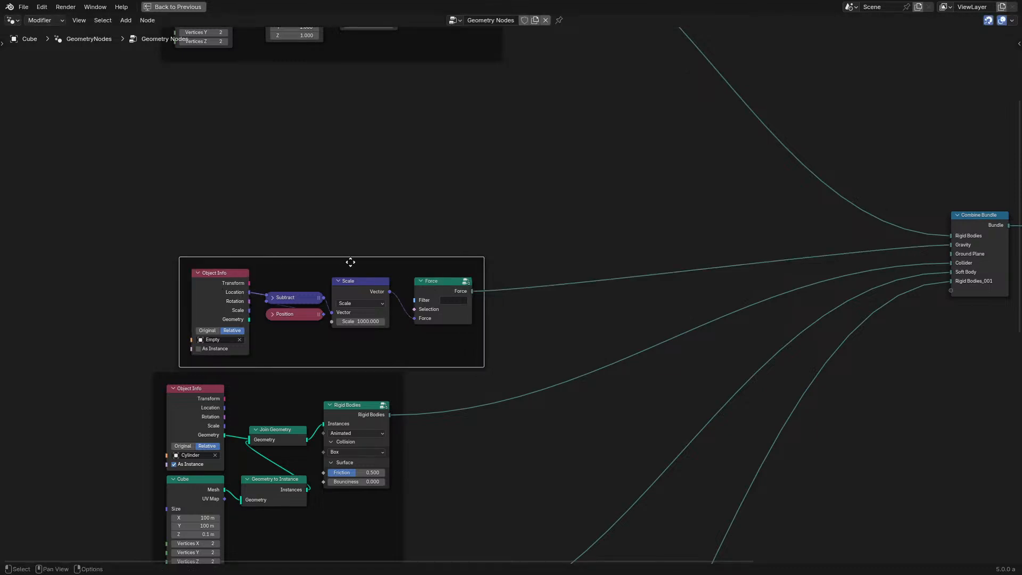
{"action": "left_click_drag", "start_coordinate": [350, 262], "coordinate": [851, 435]}
Step: Rename the Combine Bundle's Gravity item to Forces and move it to the end of the bundle items
{"action": "left_click", "coordinate": [852, 265]}
{"action": "key", "text": "n"}
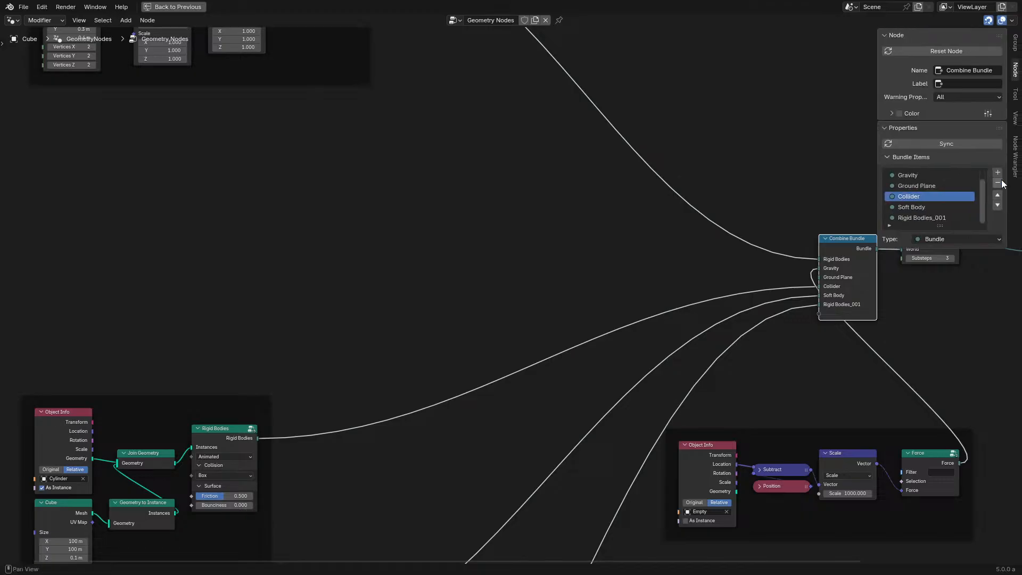
{"action": "scroll", "coordinate": [932, 188], "scroll_direction": "up", "scroll_amount": 1}
{"action": "double_click", "coordinate": [926, 187]}
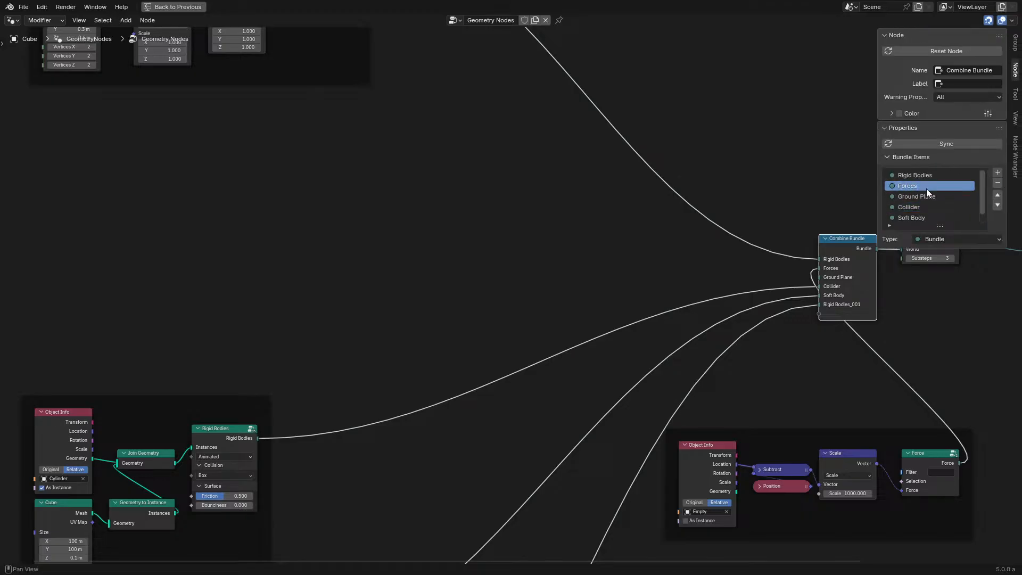
{"action": "left_click", "coordinate": [997, 206]}
{"action": "left_click", "coordinate": [997, 206]}
{"action": "left_click", "coordinate": [997, 206]}
{"action": "middle_click_drag", "start_coordinate": [741, 282], "coordinate": [479, 280]}
{"action": "left_click", "coordinate": [997, 206]}
Step: Inspect the inside of the Jolt Simulation group, ungroup it in the main tree and select the Combine Bundle node
{"action": "middle_click_drag", "start_coordinate": [714, 242], "coordinate": [576, 269]}
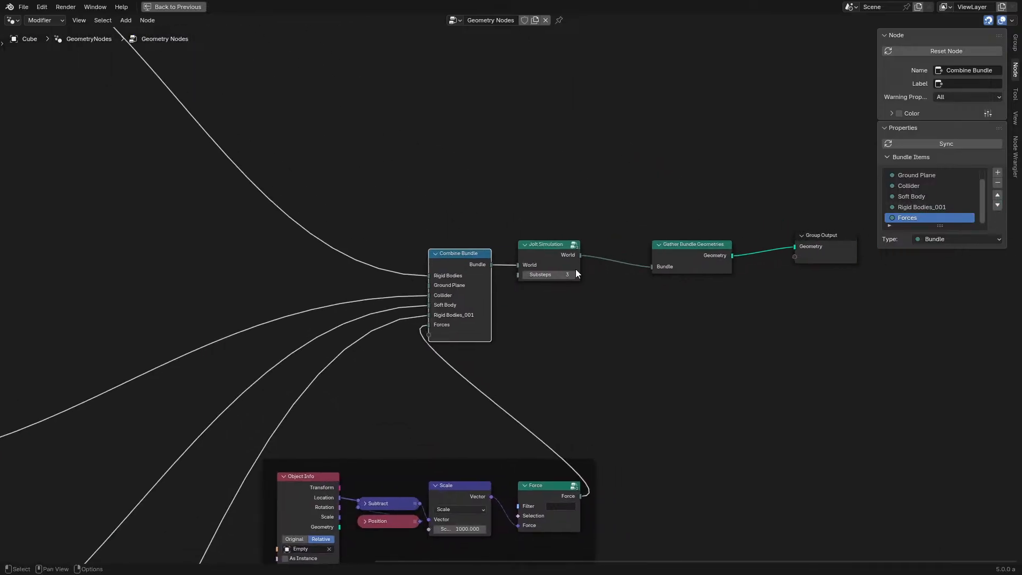
{"action": "scroll", "coordinate": [570, 256], "scroll_direction": "up", "scroll_amount": 2}
{"action": "mouse_move", "coordinate": [567, 248]}
{"action": "left_mouse_down"}
{"action": "mouse_move", "coordinate": [529, 281]}
{"action": "mouse_move", "coordinate": [554, 259]}
{"action": "left_mouse_up"}
{"action": "key", "text": "Tab"}
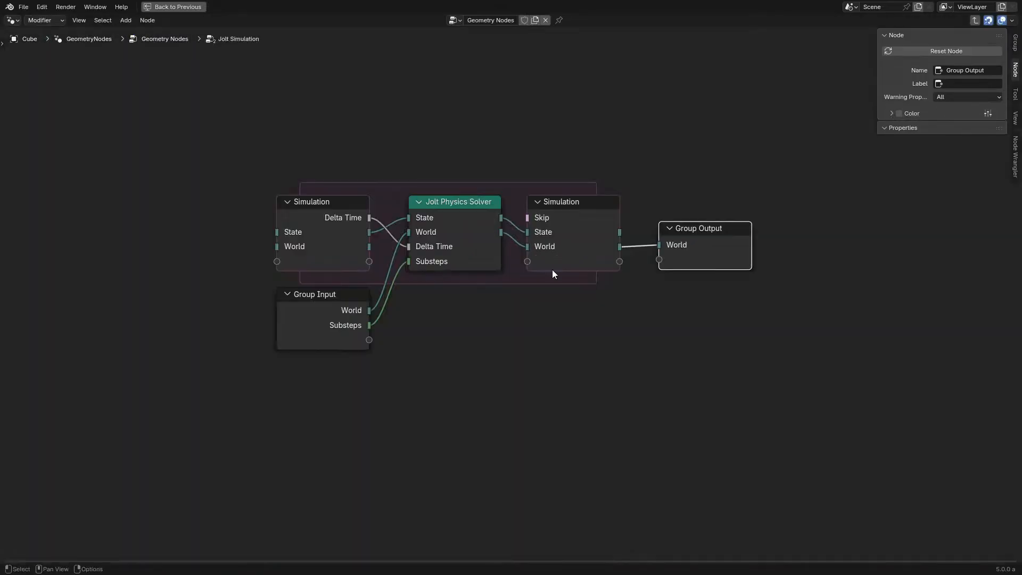
{"action": "key", "text": "Tab"}
{"action": "right_click", "coordinate": [545, 254]}
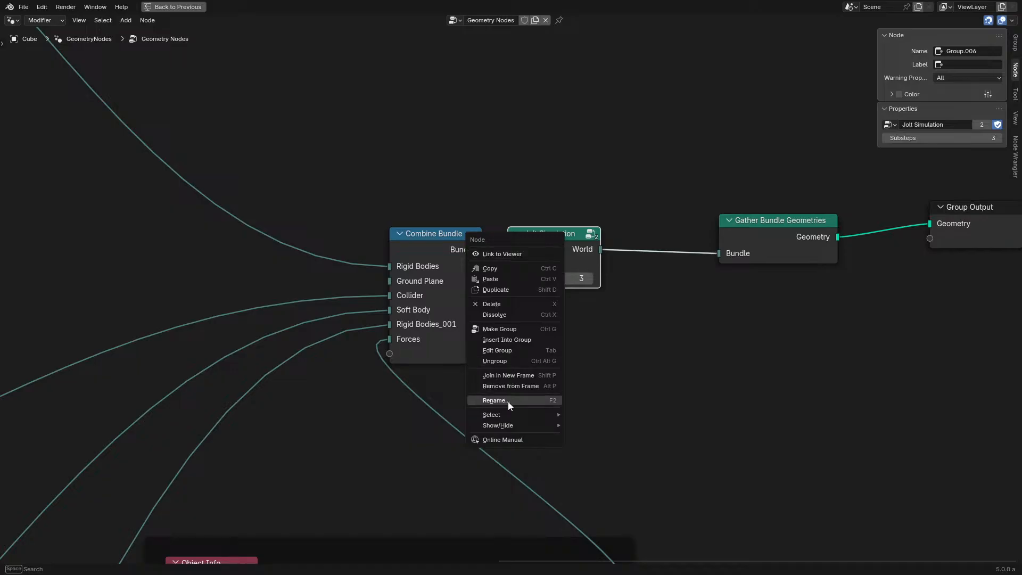
{"action": "left_click", "coordinate": [504, 362]}
{"action": "left_click", "coordinate": [447, 248]}
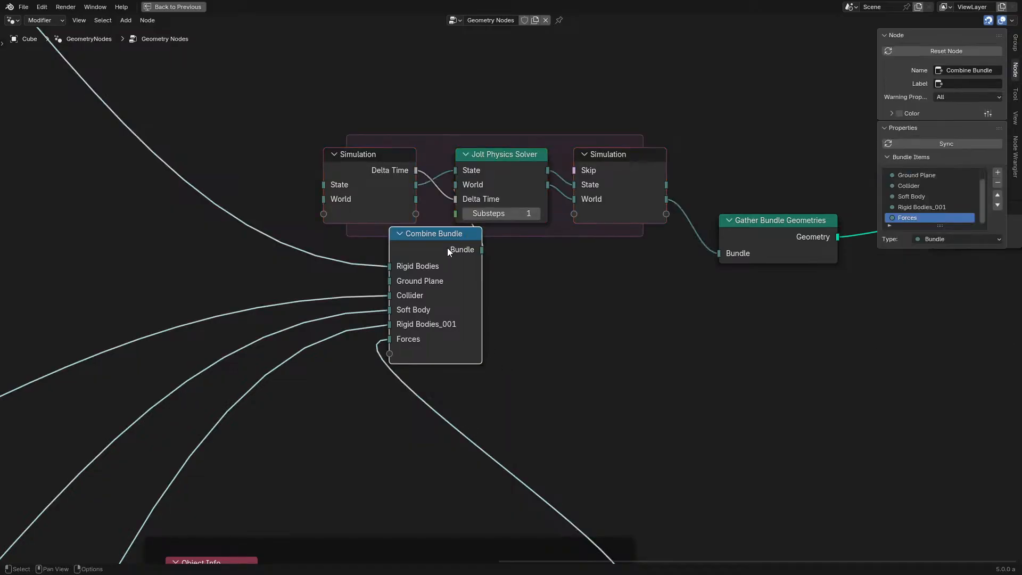
Step: Place the Combine Bundle beneath the Simulation input node and move it with the simulation zone nodes closer to Gather Bundle Geometries
{"action": "left_click_drag", "start_coordinate": [447, 248], "coordinate": [366, 256]}
{"action": "left_click_drag", "start_coordinate": [333, 88], "coordinate": [607, 267], "text": "shift"}
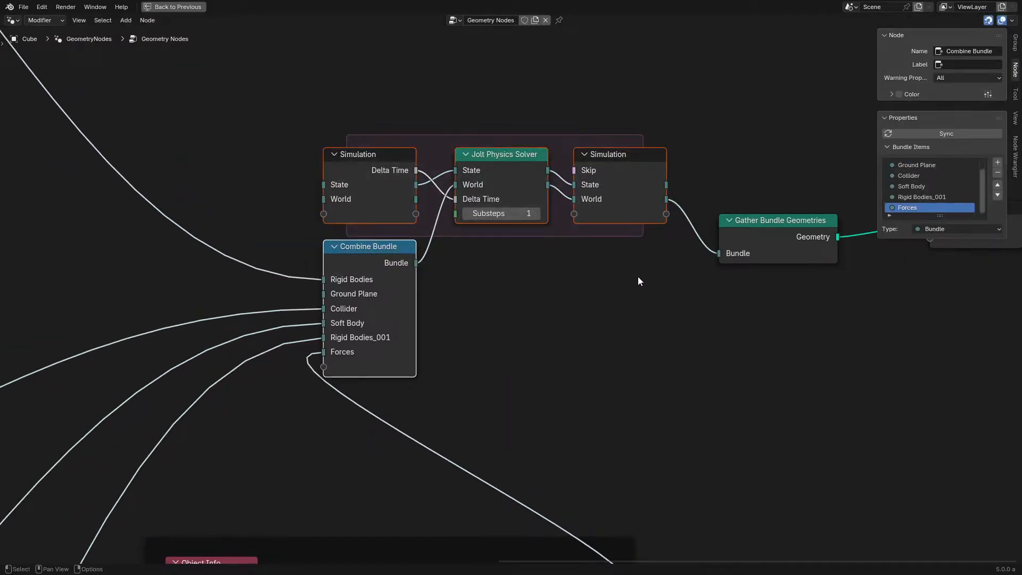
{"action": "key", "text": "g"}
{"action": "left_click", "coordinate": [661, 333]}
{"action": "left_click", "coordinate": [540, 334]}
Step: Move the rigid bodies, collider, soft body and cone frames together as a group closer to the Combine Bundle
{"action": "scroll", "coordinate": [535, 335], "scroll_direction": "down", "scroll_amount": 4}
{"action": "key", "text": "n"}
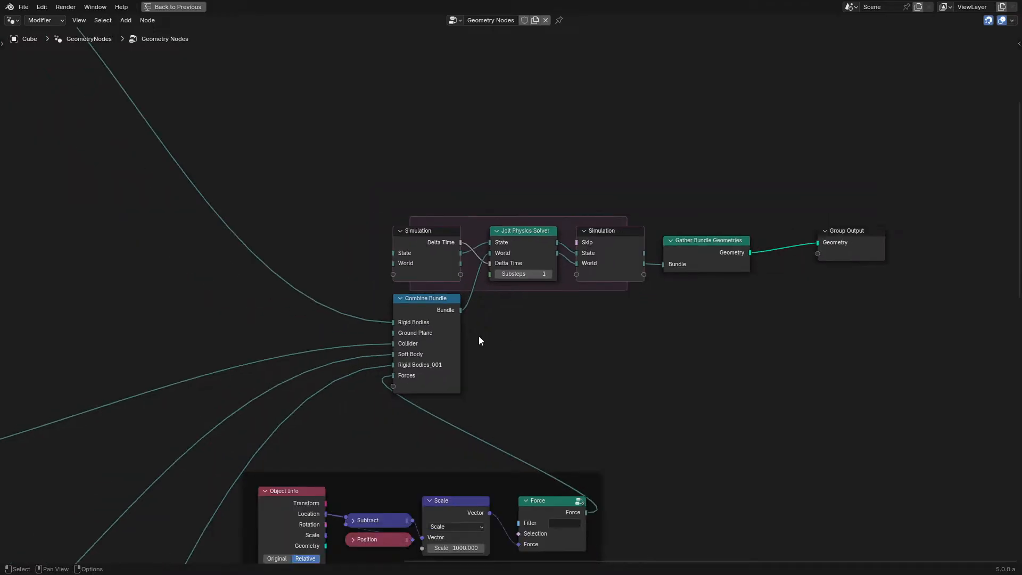
{"action": "scroll", "coordinate": [436, 338], "scroll_direction": "down", "scroll_amount": 8}
{"action": "middle_click_drag", "start_coordinate": [322, 339], "coordinate": [748, 382]}
{"action": "left_click_drag", "start_coordinate": [599, 213], "coordinate": [541, 404]}
{"action": "scroll", "coordinate": [541, 404], "scroll_direction": "down", "scroll_amount": 4}
{"action": "middle_click_drag", "start_coordinate": [424, 347], "coordinate": [401, 179]}
{"action": "left_click_drag", "start_coordinate": [284, 124], "coordinate": [566, 500]}
{"action": "key", "text": "g"}
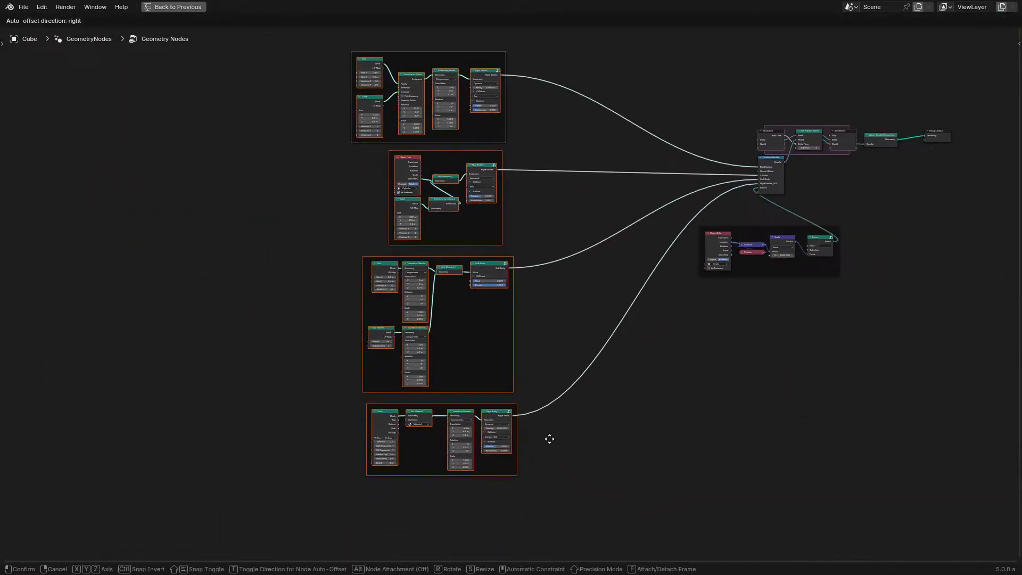
{"action": "left_click", "coordinate": [536, 360]}
Step: Look over the rearranged node tree from the simulation zone back to the rigid bodies and collider frames
{"action": "middle_click_drag", "start_coordinate": [722, 236], "coordinate": [569, 346]}
{"action": "scroll", "coordinate": [558, 356], "scroll_direction": "up", "scroll_amount": 6}
{"action": "scroll", "coordinate": [783, 384], "scroll_direction": "up", "scroll_amount": 4}
{"action": "left_click_drag", "start_coordinate": [838, 407], "coordinate": [823, 410]}
{"action": "middle_click_drag", "start_coordinate": [244, 250], "coordinate": [653, 272]}
{"action": "scroll", "coordinate": [498, 315], "scroll_direction": "up", "scroll_amount": 3}
{"action": "middle_click_drag", "start_coordinate": [516, 285], "coordinate": [500, 419]}
{"action": "middle_click_drag", "start_coordinate": [486, 198], "coordinate": [491, 466]}
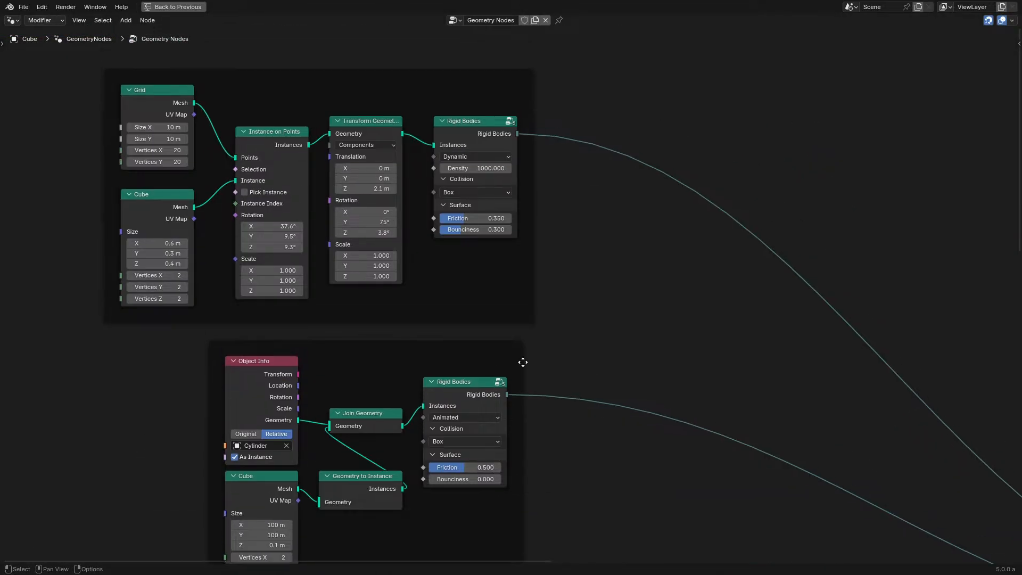
Step: Remove the unused Ground Plane item from the Combine Bundle node's bundle items
{"action": "scroll", "coordinate": [522, 362], "scroll_direction": "down", "scroll_amount": 5}
{"action": "middle_click_drag", "start_coordinate": [738, 404], "coordinate": [310, 224]}
{"action": "scroll", "coordinate": [584, 306], "scroll_direction": "up", "scroll_amount": 6}
{"action": "left_click", "coordinate": [645, 358]}
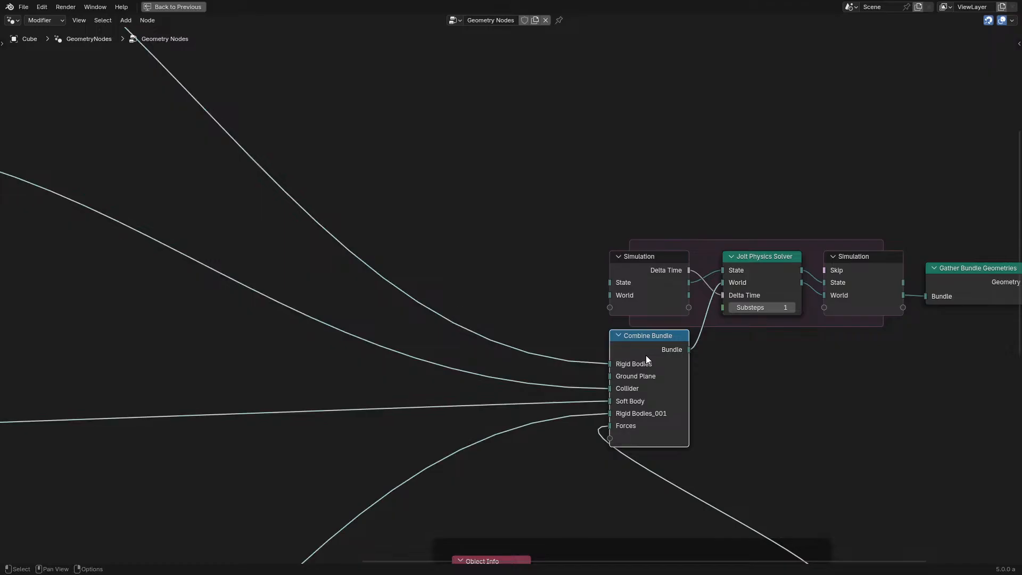
{"action": "key", "text": "n"}
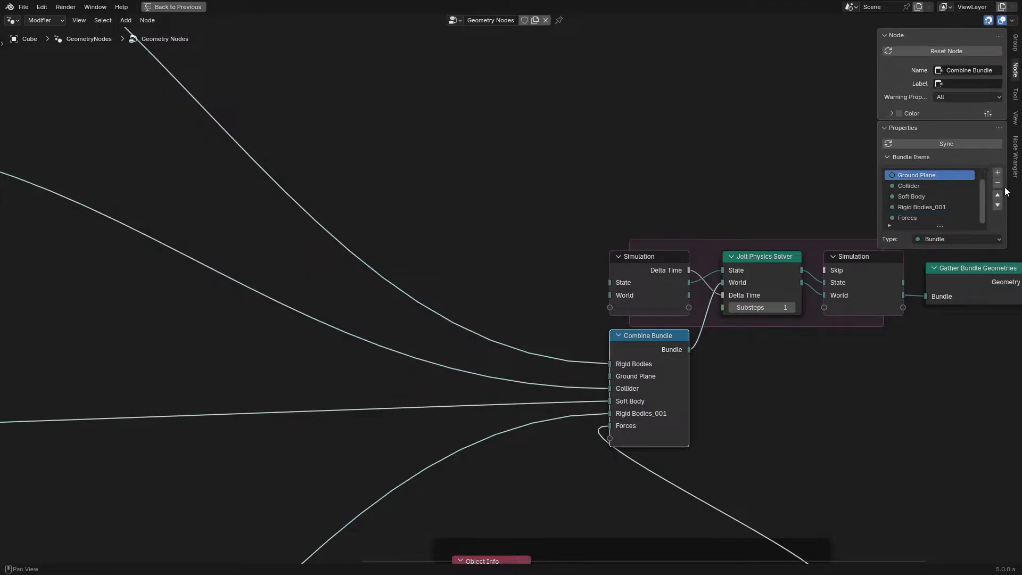
{"action": "left_click", "coordinate": [998, 183]}
{"action": "key", "text": "n"}
Step: Shift the Soft Body node closer to the Join Geometry node inside its frame
{"action": "scroll", "coordinate": [408, 231], "scroll_direction": "down", "scroll_amount": 6}
{"action": "middle_click_drag", "start_coordinate": [385, 289], "coordinate": [683, 388]}
{"action": "scroll", "coordinate": [497, 400], "scroll_direction": "up", "scroll_amount": 1}
{"action": "middle_click_drag", "start_coordinate": [497, 400], "coordinate": [636, 260]}
{"action": "scroll", "coordinate": [612, 271], "scroll_direction": "up", "scroll_amount": 3}
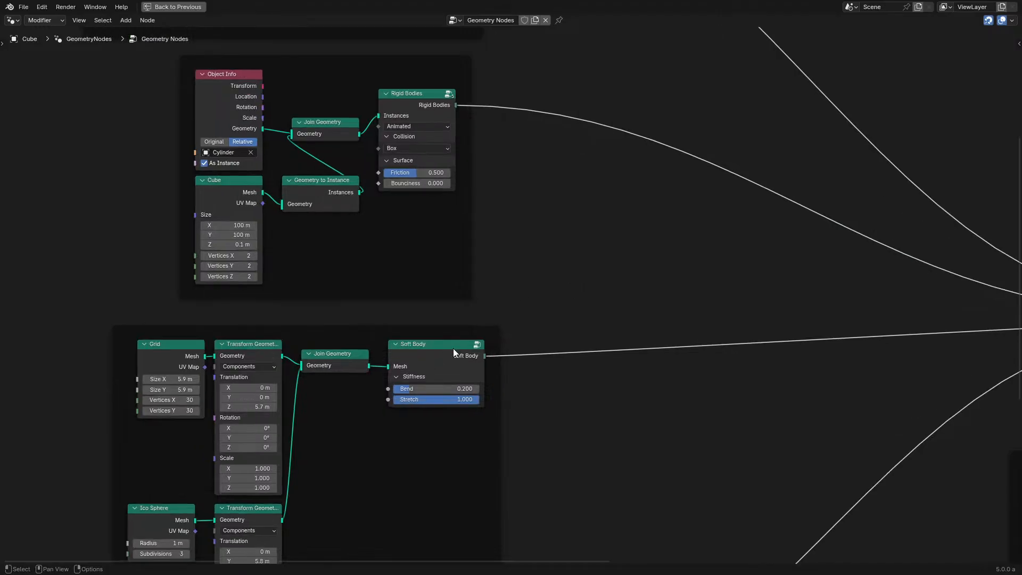
{"action": "left_click_drag", "start_coordinate": [450, 349], "coordinate": [426, 360]}
{"action": "scroll", "coordinate": [488, 282], "scroll_direction": "down", "scroll_amount": 3}
{"action": "middle_click_drag", "start_coordinate": [456, 313], "coordinate": [479, 80]}
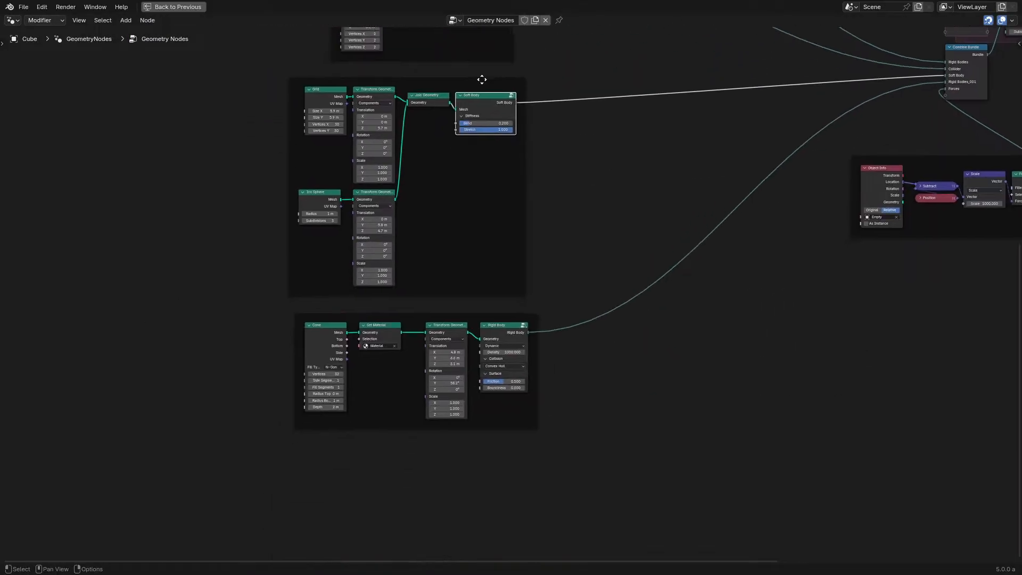
Step: Even out the spacing of the Transform Geometry and Rigid Body nodes after Set Material in the cone frame
{"action": "scroll", "coordinate": [454, 200], "scroll_direction": "up", "scroll_amount": 1}
{"action": "scroll", "coordinate": [506, 312], "scroll_direction": "up", "scroll_amount": 2}
{"action": "left_click_drag", "start_coordinate": [339, 452], "coordinate": [489, 354]}
{"action": "middle_click_drag", "start_coordinate": [430, 338], "coordinate": [487, 263]}
{"action": "scroll", "coordinate": [495, 277], "scroll_direction": "up", "scroll_amount": 3}
{"action": "scroll", "coordinate": [463, 341], "scroll_direction": "down", "scroll_amount": 5}
{"action": "scroll", "coordinate": [502, 209], "scroll_direction": "up", "scroll_amount": 7}
{"action": "left_click", "coordinate": [397, 293]}
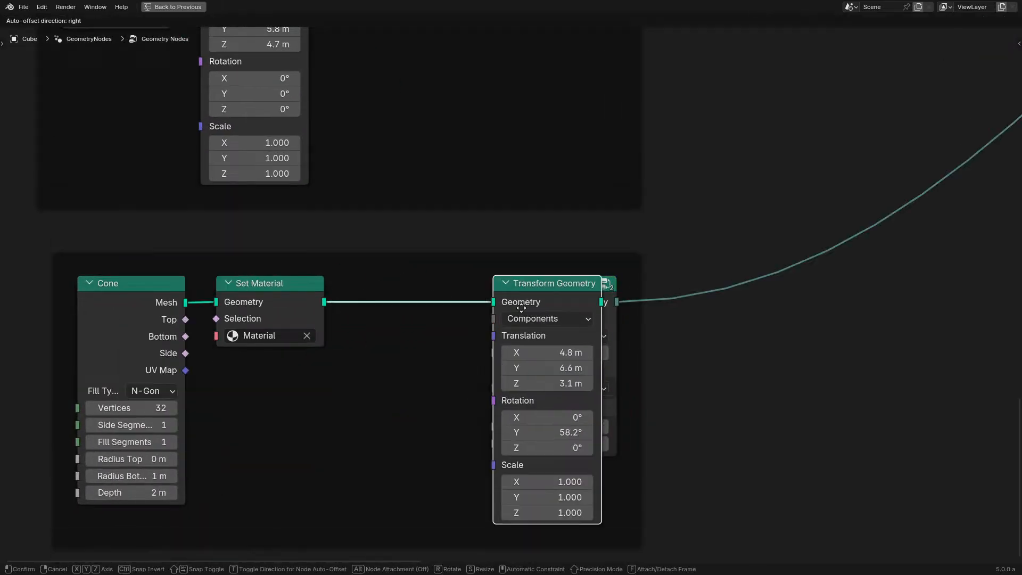
{"action": "left_click", "coordinate": [534, 310]}
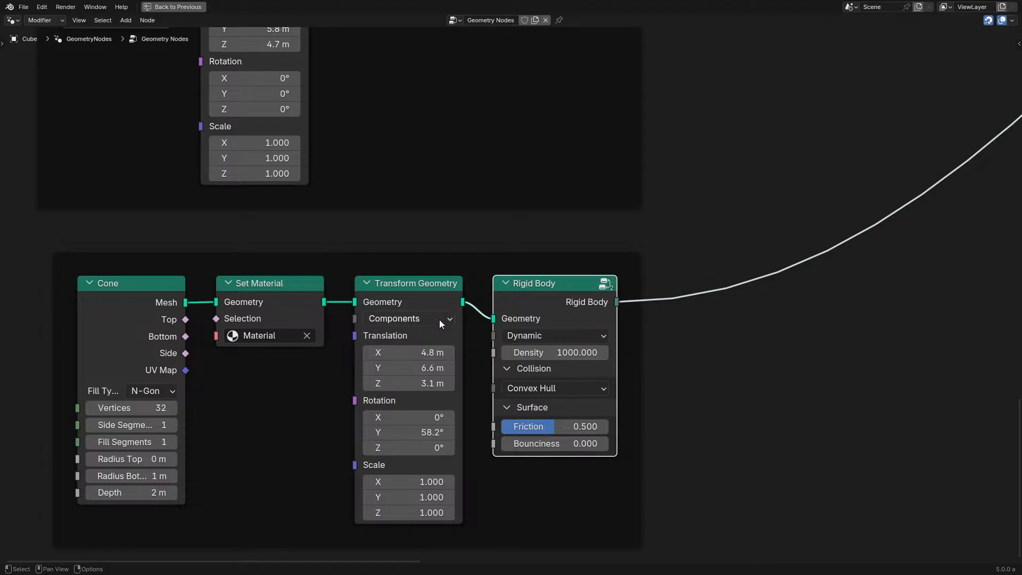
Step: Delete the Set Material node while keeping its link and move Transform Geometry and Rigid Body up to the Cone node
{"action": "left_click_drag", "start_coordinate": [208, 301], "coordinate": [315, 299]}
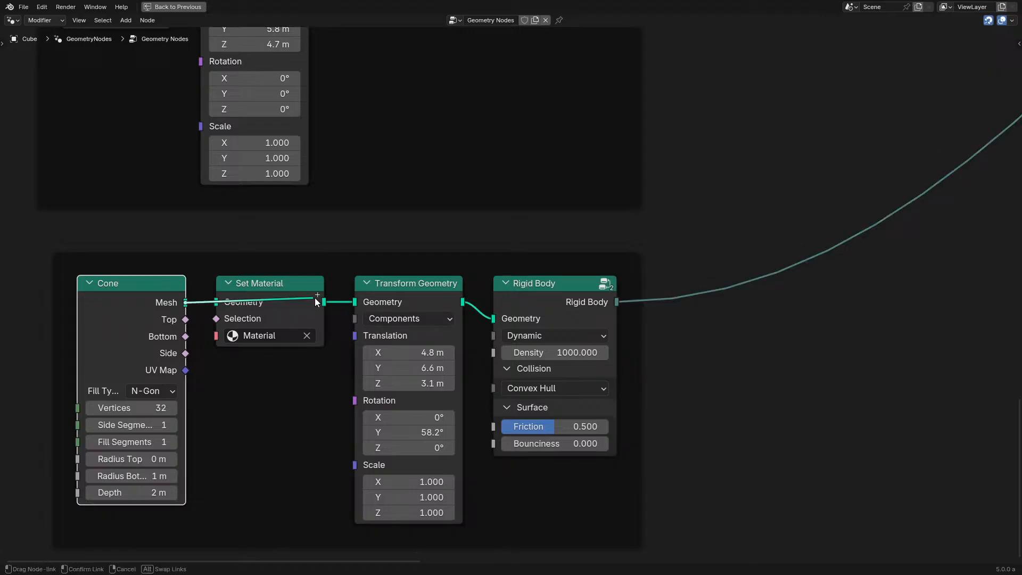
{"action": "left_click", "coordinate": [260, 292]}
{"action": "key", "text": "ctrl+x"}
{"action": "left_click_drag", "start_coordinate": [284, 393], "coordinate": [582, 277]}
{"action": "key", "text": "g"}
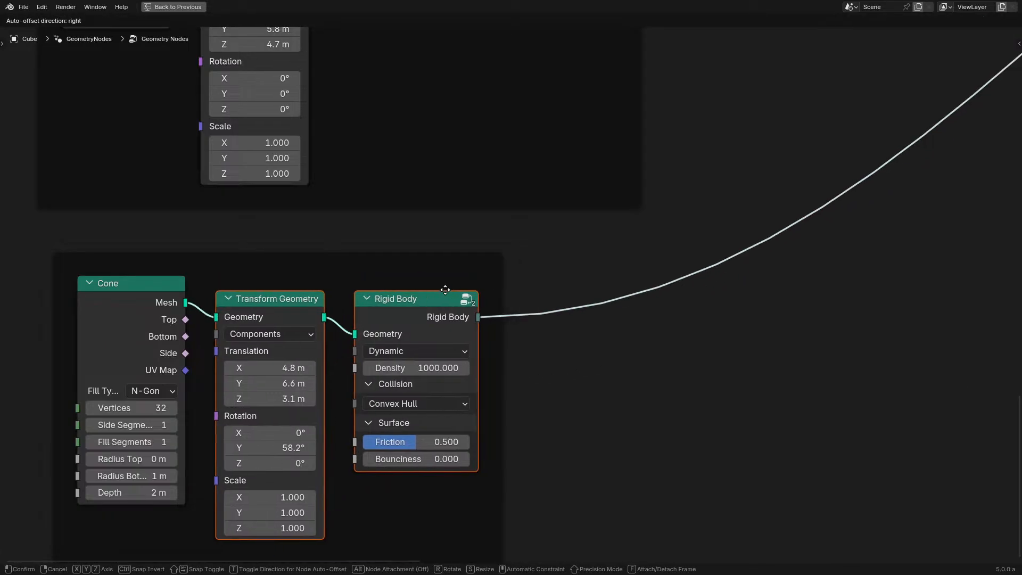
{"action": "left_click", "coordinate": [445, 290]}
Step: Play the simulation in the 3D viewport and return to the maximized node editor
{"action": "key", "text": "ctrl+space"}
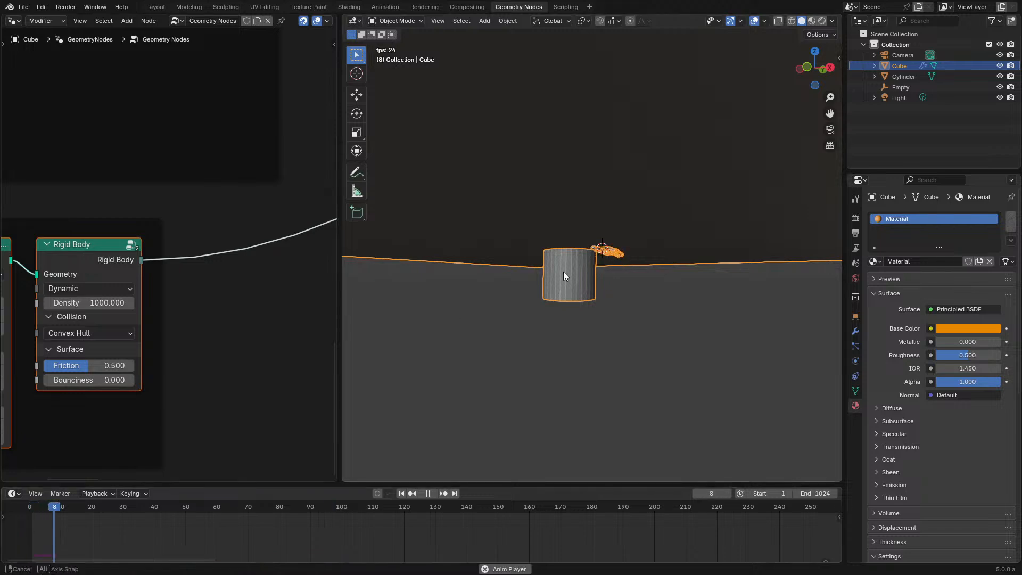
{"action": "middle_click_drag", "start_coordinate": [563, 271], "coordinate": [584, 261]}
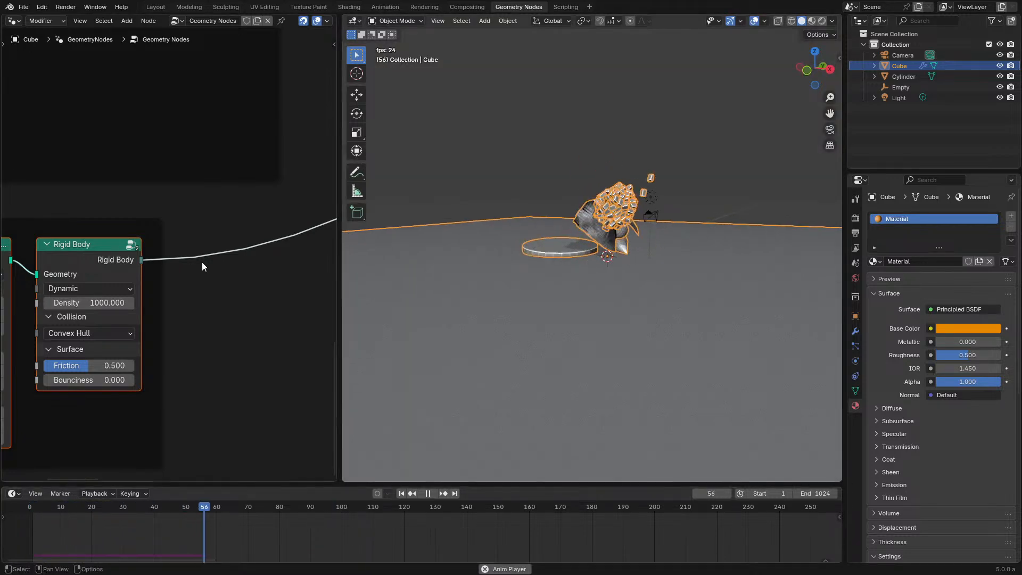
{"action": "key", "text": "ctrl+space"}
Step: Open the cone's Rigid Body group and examine how it makes an instance with its origin at the geometry
{"action": "key", "text": "Tab"}
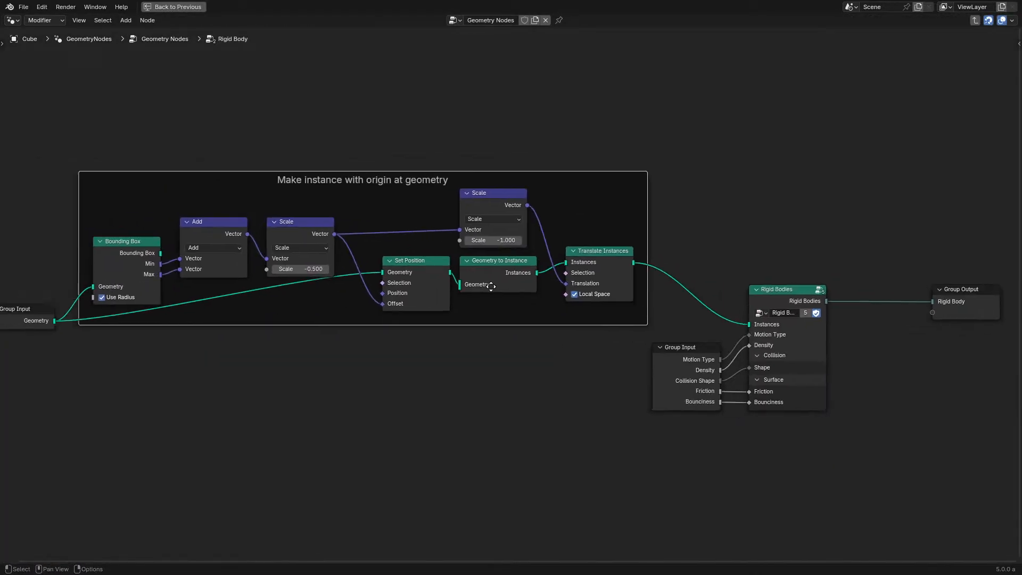
{"action": "middle_click_drag", "start_coordinate": [491, 287], "coordinate": [544, 288]}
{"action": "scroll", "coordinate": [544, 288], "scroll_direction": "up", "scroll_amount": 1}
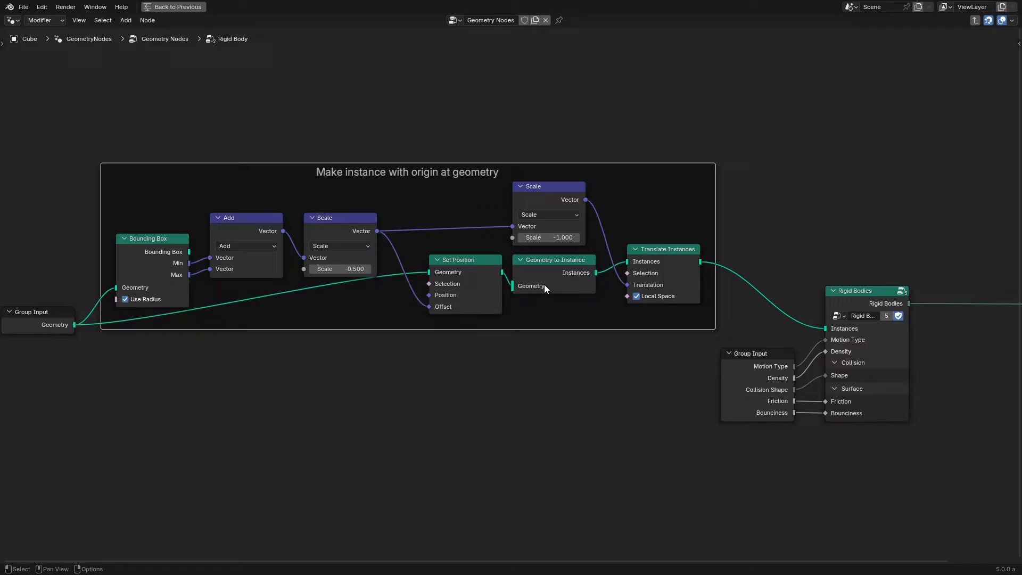
{"action": "middle_click_drag", "start_coordinate": [772, 312], "coordinate": [733, 278]}
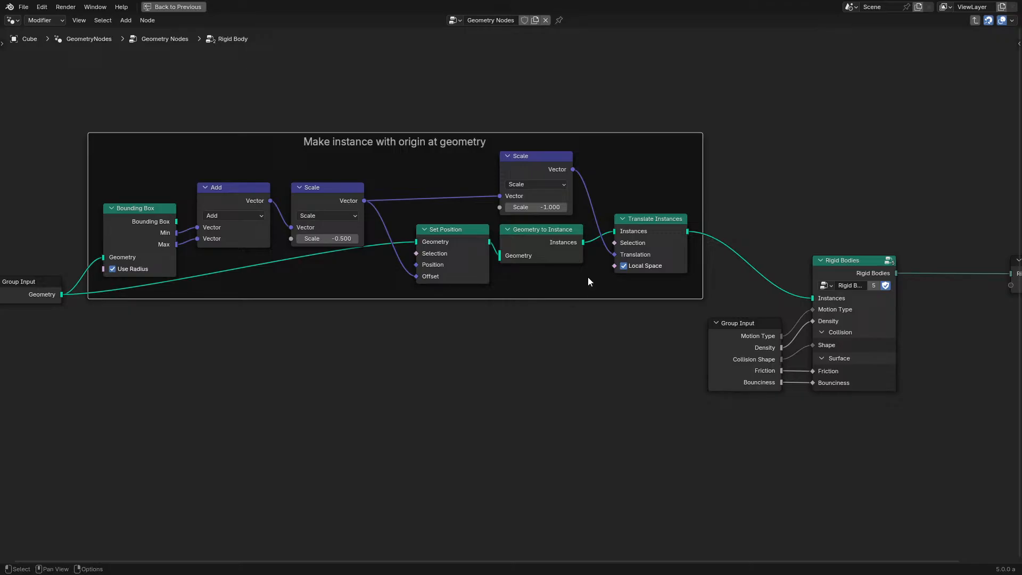
{"action": "middle_click_drag", "start_coordinate": [587, 277], "coordinate": [421, 301]}
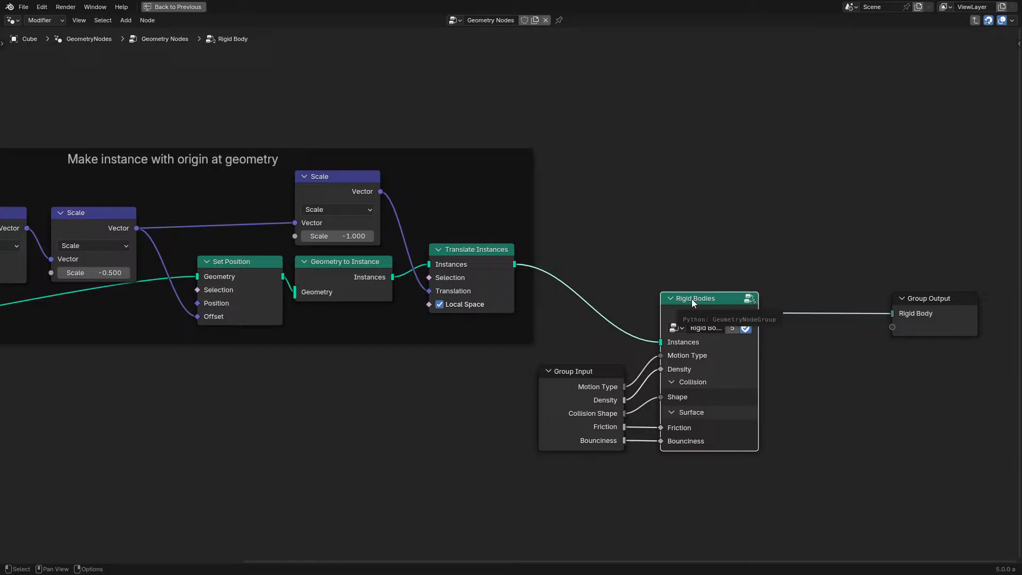
Step: Open the nested Rigid Bodies group and move its switch nodes so the Switch sits beneath the Combine Bundle
{"action": "key", "text": "Tab"}
{"action": "scroll", "coordinate": [506, 301], "scroll_direction": "down", "scroll_amount": 5}
{"action": "middle_click_drag", "start_coordinate": [413, 304], "coordinate": [696, 305]}
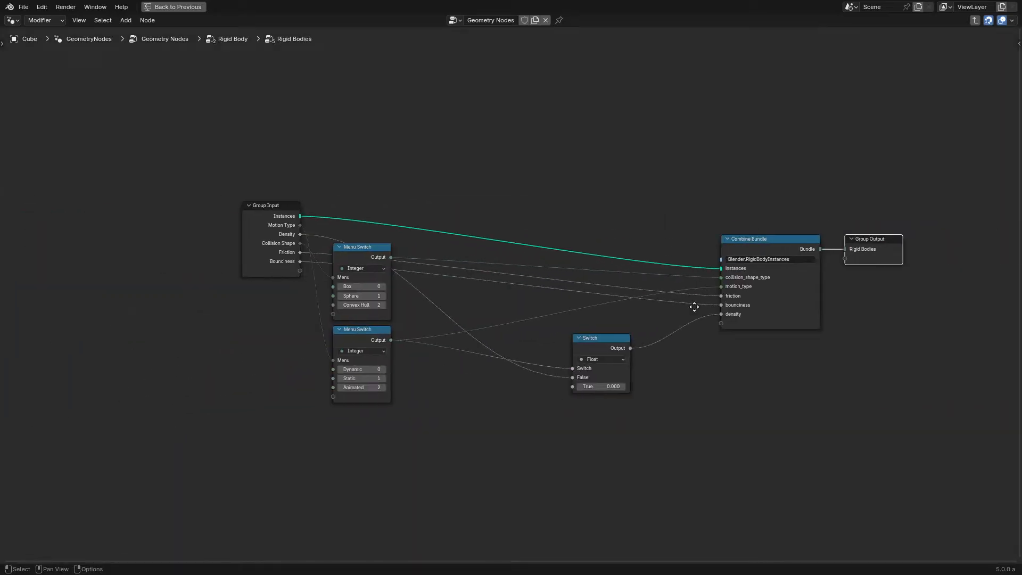
{"action": "scroll", "coordinate": [687, 302], "scroll_direction": "up", "scroll_amount": 4}
{"action": "left_click_drag", "start_coordinate": [222, 171], "coordinate": [571, 481]}
{"action": "key", "text": "g"}
{"action": "left_click", "coordinate": [657, 437]}
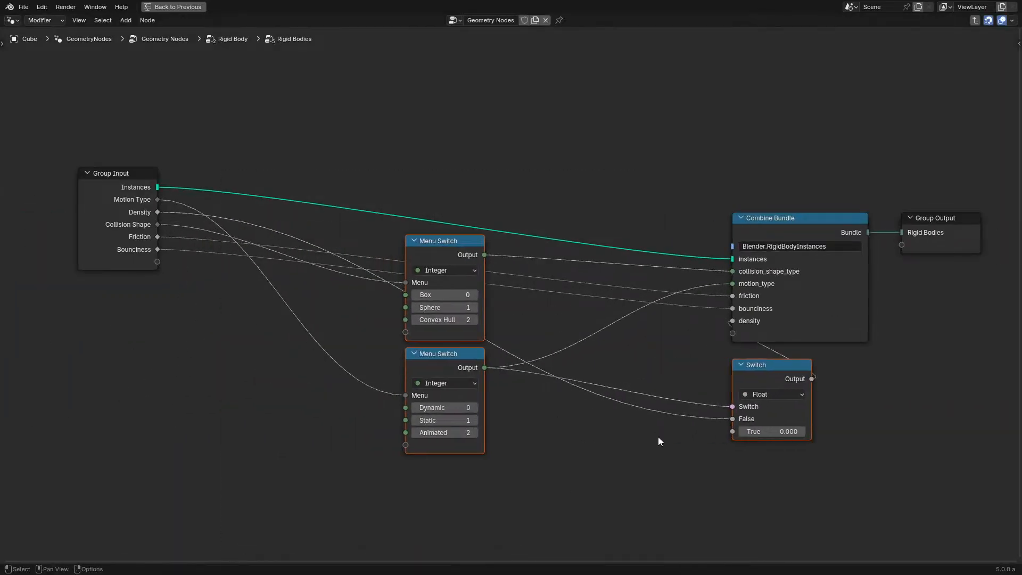
Step: Place both Menu Switch nodes just before the Combine Bundle, bring the Group Input beside them and leave the nested group
{"action": "left_click_drag", "start_coordinate": [310, 144], "coordinate": [501, 487]}
{"action": "key", "text": "g"}
{"action": "left_click", "coordinate": [668, 429]}
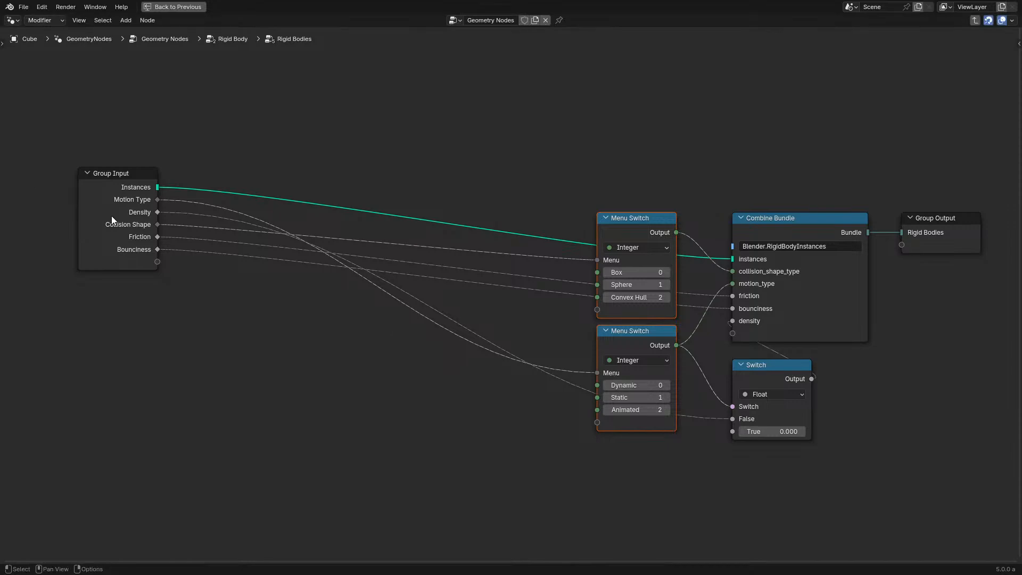
{"action": "left_click_drag", "start_coordinate": [113, 218], "coordinate": [525, 274]}
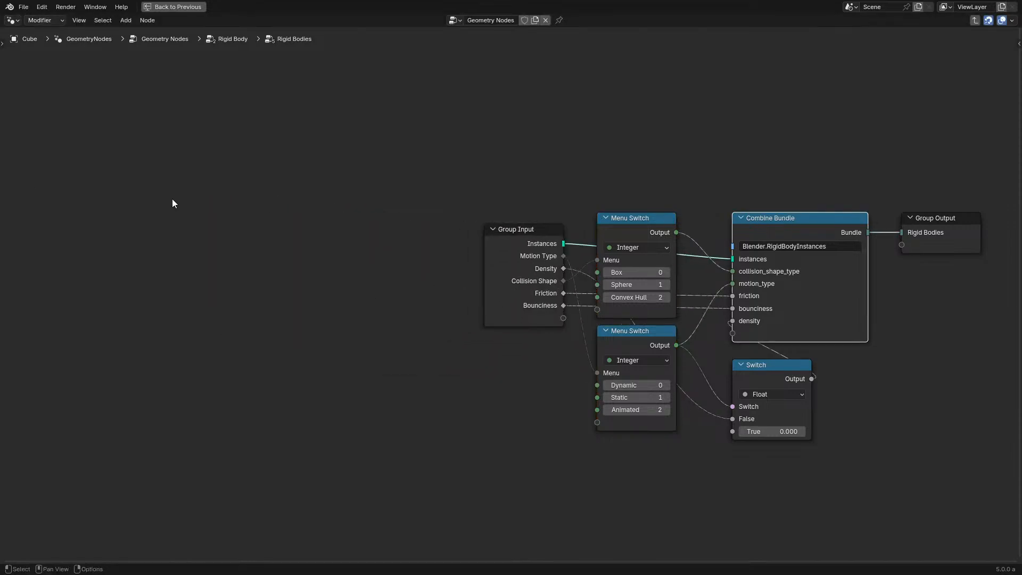
{"action": "left_click_drag", "start_coordinate": [251, 129], "coordinate": [802, 404]}
{"action": "key", "text": "Tab"}
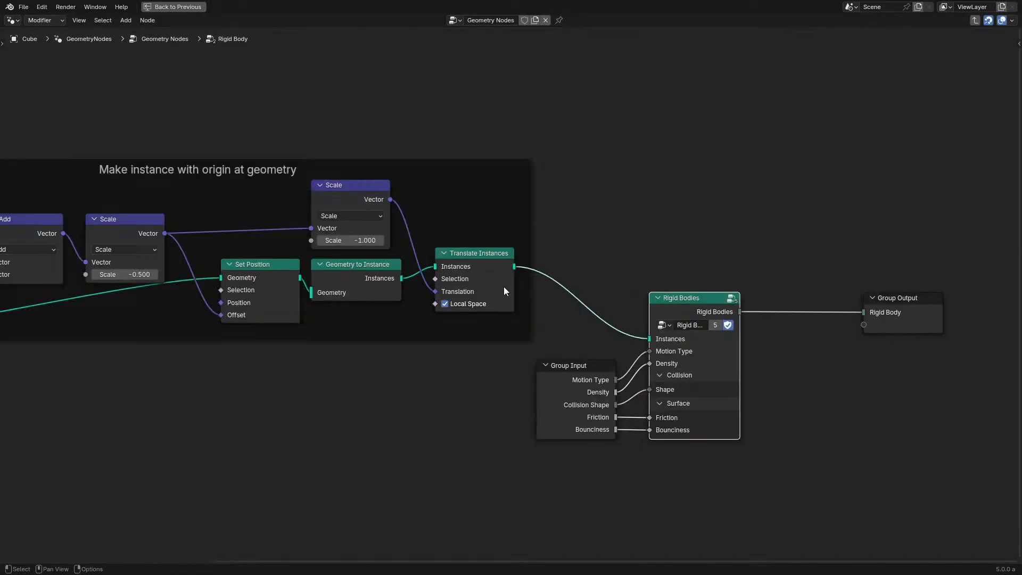
Step: Examine the Rigid Body group's origin nodes and its nested Rigid Bodies group, and return to the main tree
{"action": "key", "text": "Home"}
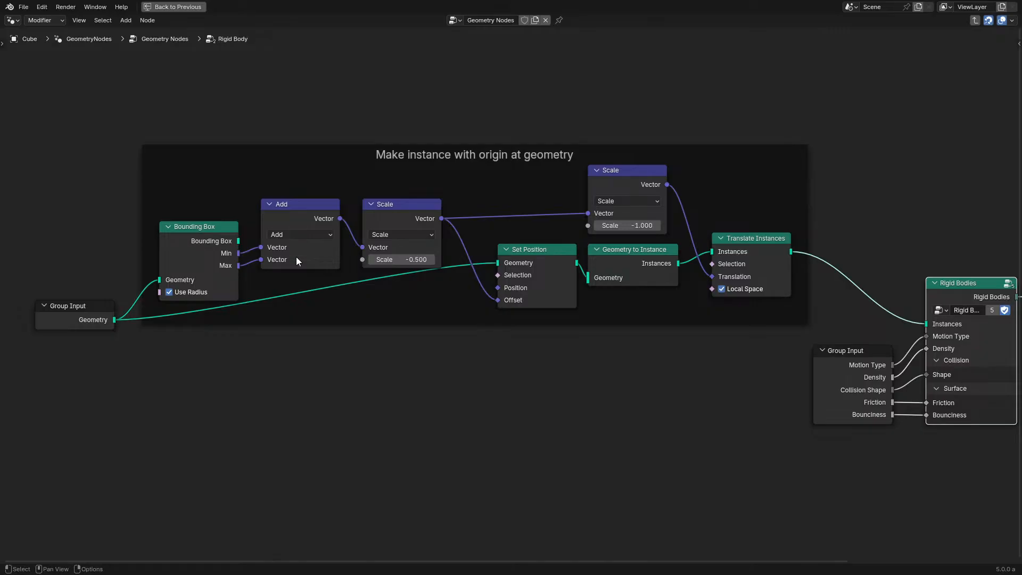
{"action": "middle_click_drag", "start_coordinate": [636, 333], "coordinate": [403, 362]}
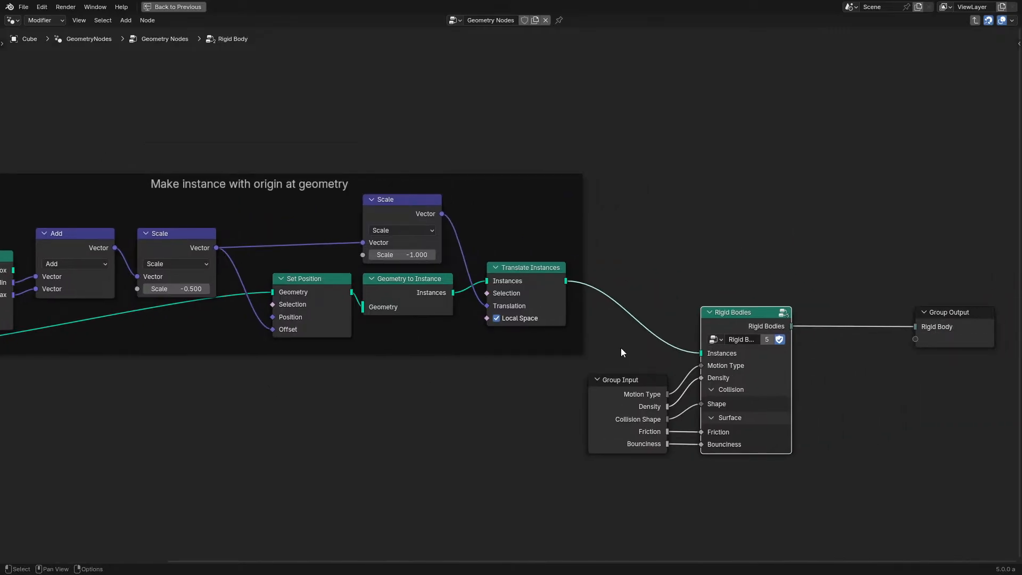
{"action": "middle_click_drag", "start_coordinate": [621, 347], "coordinate": [611, 315]}
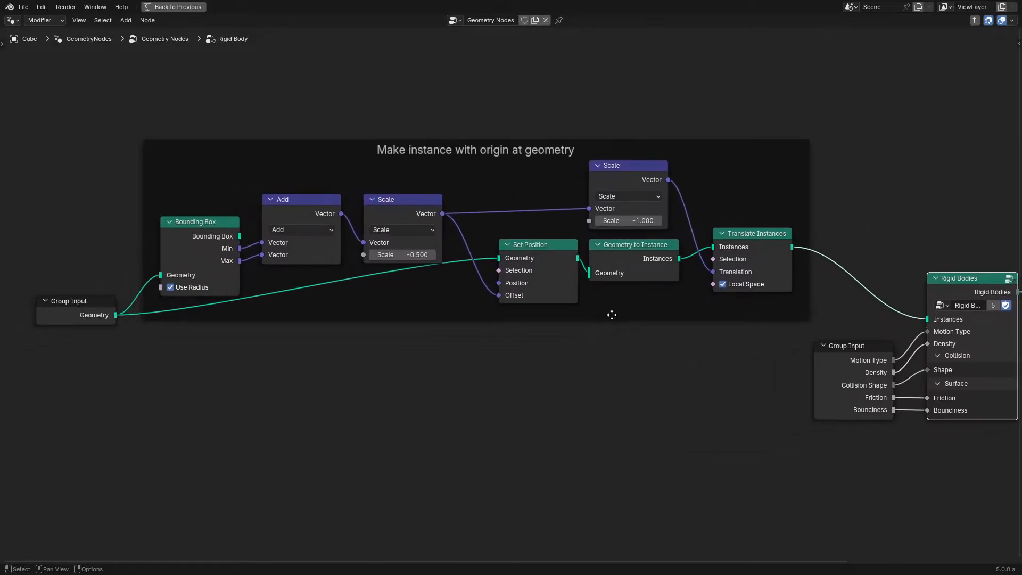
{"action": "key", "text": "Tab"}
{"action": "scroll", "coordinate": [775, 276], "scroll_direction": "down", "scroll_amount": 2}
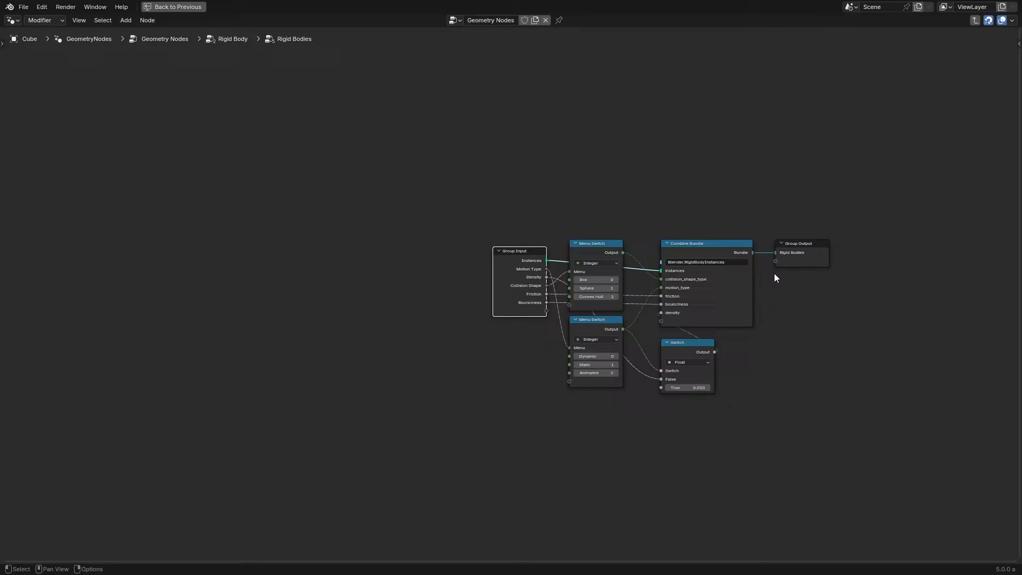
{"action": "left_click", "coordinate": [813, 248]}
{"action": "key", "text": "Tab"}
{"action": "left_click", "coordinate": [969, 302]}
{"action": "key", "text": "Tab"}
Step: Look over the source frames in the main tree and check the inside of the cone's Rigid Body group
{"action": "middle_click_drag", "start_coordinate": [532, 176], "coordinate": [433, 526]}
{"action": "scroll", "coordinate": [435, 386], "scroll_direction": "up", "scroll_amount": 5}
{"action": "middle_click_drag", "start_coordinate": [378, 215], "coordinate": [392, 429]}
{"action": "scroll", "coordinate": [392, 297], "scroll_direction": "up", "scroll_amount": 1}
{"action": "middle_click_drag", "start_coordinate": [388, 269], "coordinate": [389, 460]}
{"action": "scroll", "coordinate": [396, 340], "scroll_direction": "down", "scroll_amount": 6}
{"action": "middle_click_drag", "start_coordinate": [402, 520], "coordinate": [512, 490]}
{"action": "scroll", "coordinate": [450, 335], "scroll_direction": "up", "scroll_amount": 3}
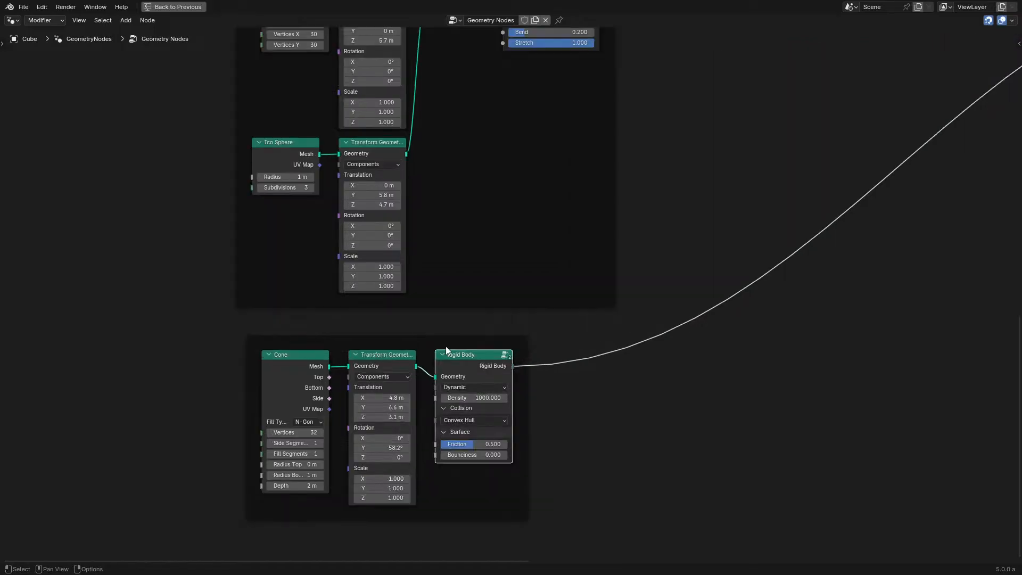
{"action": "key", "text": "Tab"}
{"action": "key", "text": "Tab"}
Step: Duplicate the collider frame's Rigid Bodies node and place the copy beside the cone frame
{"action": "scroll", "coordinate": [491, 362], "scroll_direction": "down", "scroll_amount": 5}
{"action": "middle_click_drag", "start_coordinate": [483, 218], "coordinate": [409, 428]}
{"action": "left_click", "coordinate": [459, 140]}
{"action": "key", "text": "shift+d"}
{"action": "left_click", "coordinate": [719, 486]}
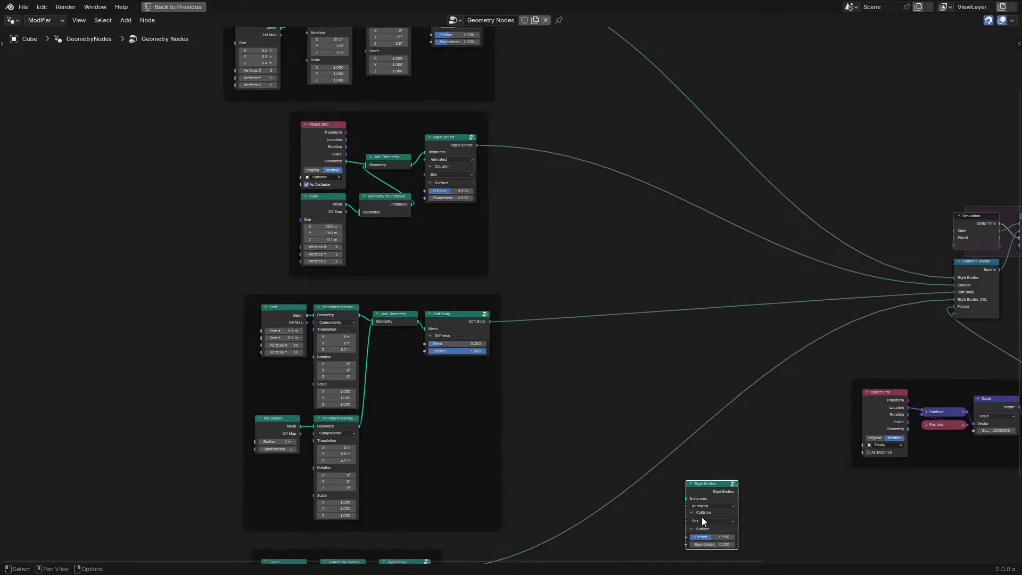
{"action": "middle_click_drag", "start_coordinate": [642, 502], "coordinate": [746, 299]}
{"action": "scroll", "coordinate": [746, 300], "scroll_direction": "up", "scroll_amount": 4}
{"action": "scroll", "coordinate": [747, 299], "scroll_direction": "up", "scroll_amount": 1}
{"action": "key", "text": "g"}
{"action": "left_click", "coordinate": [629, 426]}
Step: Insert a Geometry to Instance node between the Cone and Transform Geometry nodes
{"action": "left_click_drag", "start_coordinate": [224, 414], "coordinate": [162, 423]}
{"action": "type", "text": "to instance"}
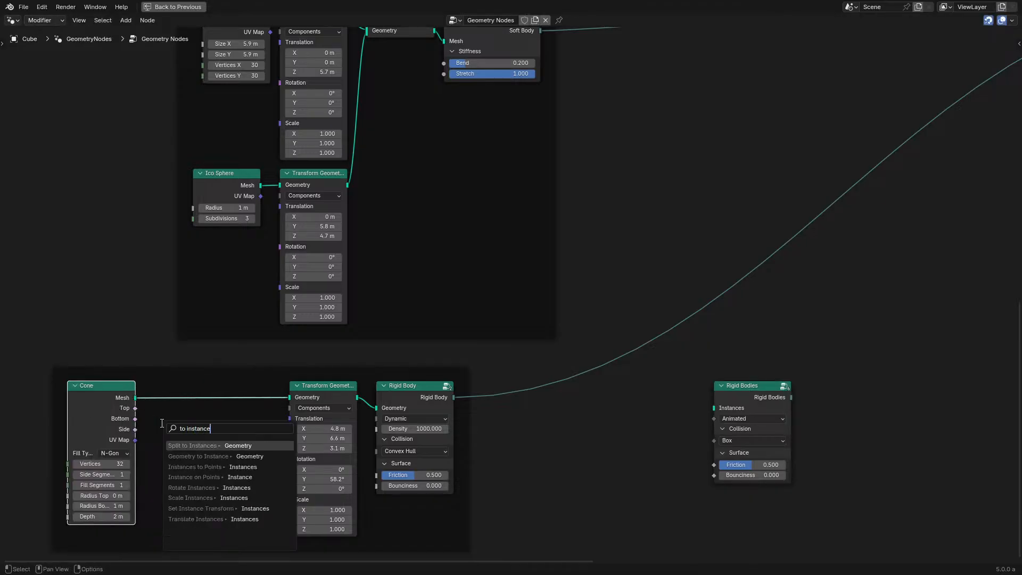
{"action": "key", "text": "Escape"}
{"action": "left_click_drag", "start_coordinate": [135, 398], "coordinate": [146, 398]}
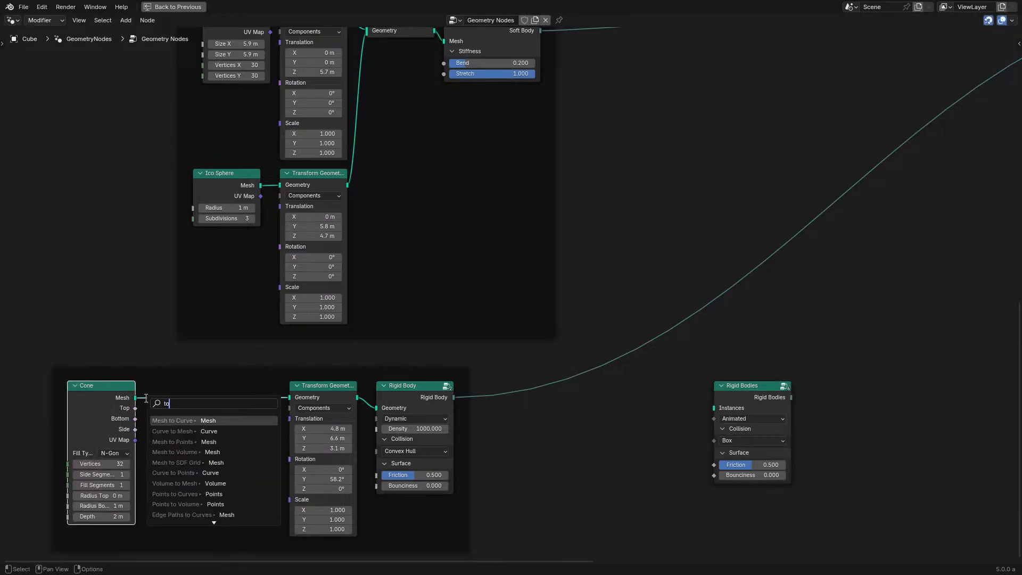
{"action": "key", "text": "Down"}
{"action": "key", "text": "Return"}
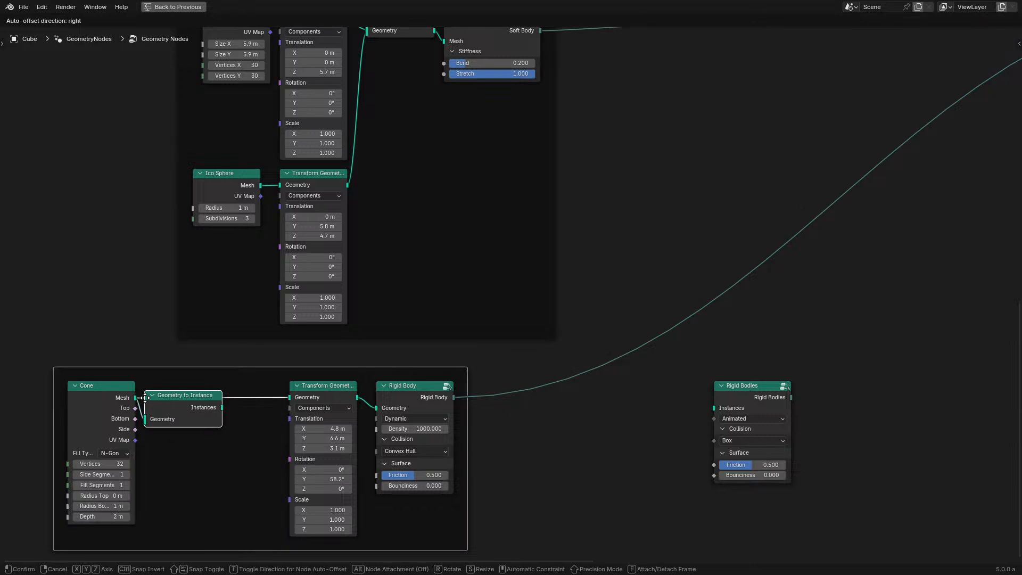
{"action": "left_click", "coordinate": [147, 397]}
Step: Link Transform Geometry to the duplicated Rigid Bodies node's Instances input and set its collision shape to Convex Hull
{"action": "left_click_drag", "start_coordinate": [358, 396], "coordinate": [410, 468]}
{"action": "left_click", "coordinate": [436, 509]}
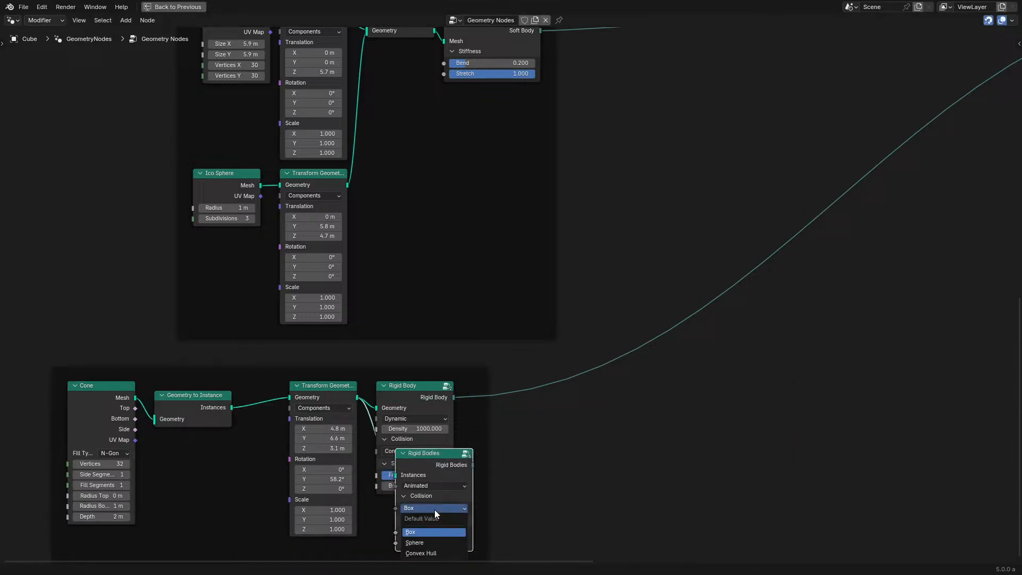
{"action": "left_click", "coordinate": [420, 553]}
Step: Move the Rigid Body node aside and put the duplicated Rigid Bodies node in its place after Transform Geometry
{"action": "left_click_drag", "start_coordinate": [406, 396], "coordinate": [613, 384]}
{"action": "left_click_drag", "start_coordinate": [426, 456], "coordinate": [406, 397]}
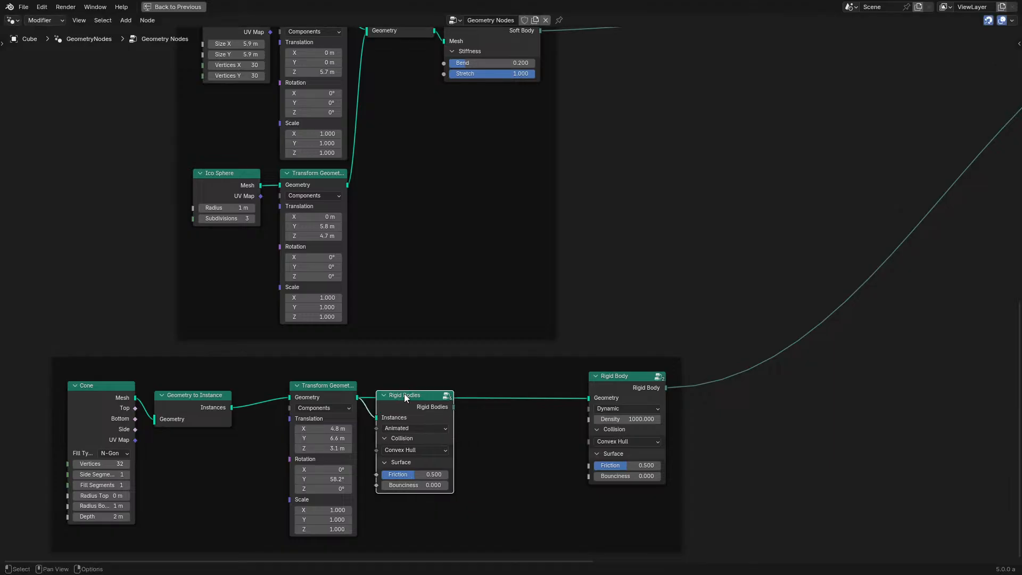
{"action": "scroll", "coordinate": [405, 397], "scroll_direction": "down", "scroll_amount": 5}
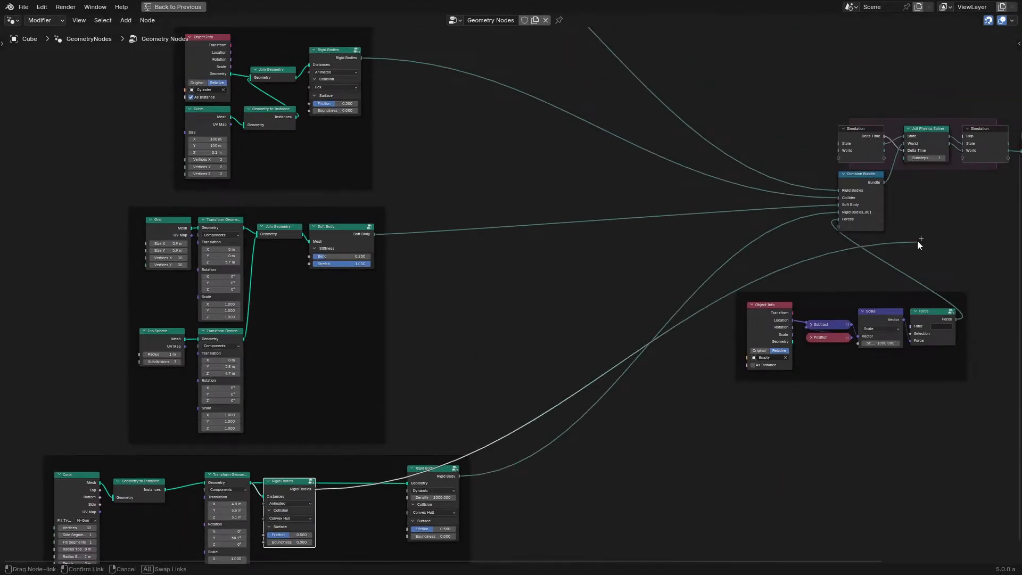
Step: Connect the cone's Rigid Bodies output to the Combine Bundle's Rigid Bodies_001 input and play the simulation from frame 1
{"action": "left_click_drag", "start_coordinate": [838, 215], "coordinate": [839, 213]}
{"action": "key", "text": "ctrl+space"}
{"action": "key", "text": "space"}
{"action": "left_click", "coordinate": [32, 512]}
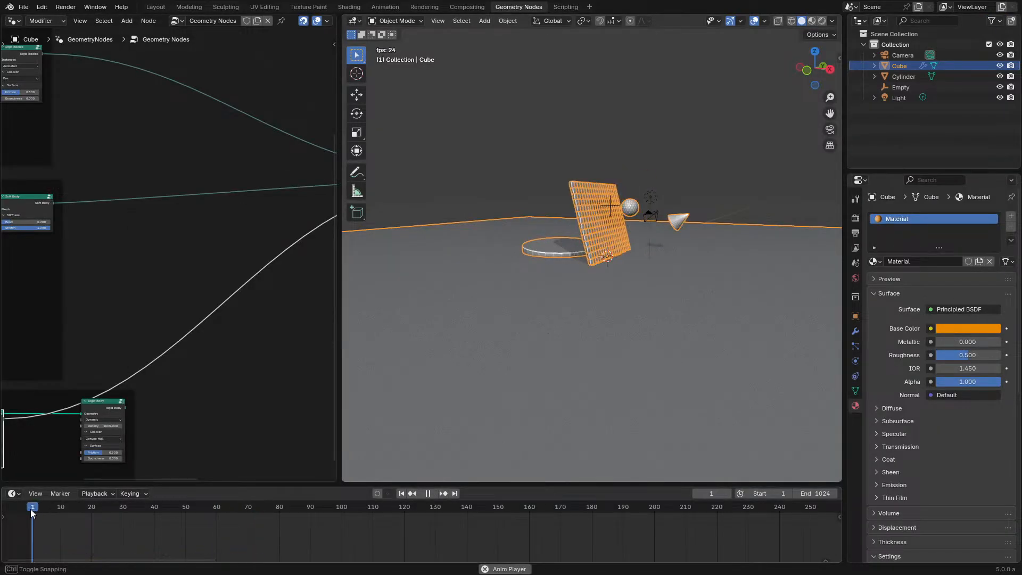
{"action": "key", "text": "space"}
Step: Set the cone's Rigid Bodies node to Dynamic motion and replay the simulation from the start
{"action": "middle_click_drag", "start_coordinate": [130, 375], "coordinate": [336, 240]}
{"action": "scroll", "coordinate": [125, 324], "scroll_direction": "up", "scroll_amount": 4}
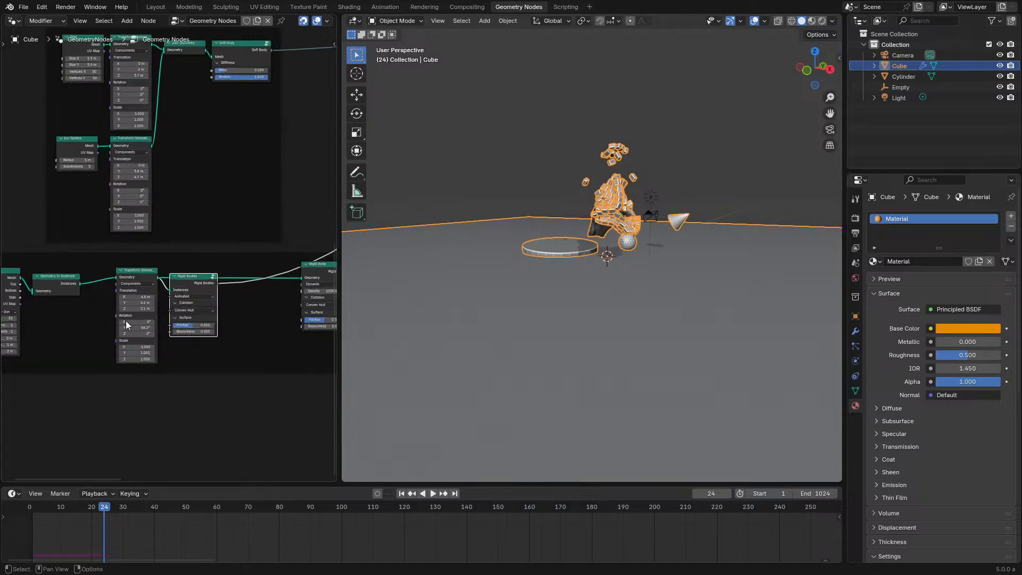
{"action": "left_click", "coordinate": [201, 308]}
{"action": "left_click", "coordinate": [195, 330]}
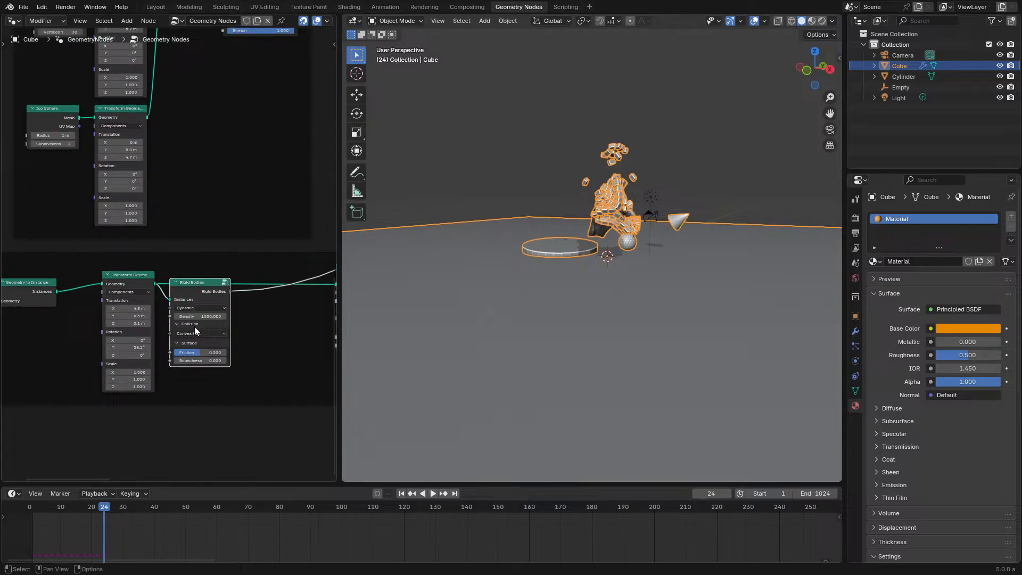
{"action": "left_click", "coordinate": [23, 520]}
{"action": "key", "text": "space"}
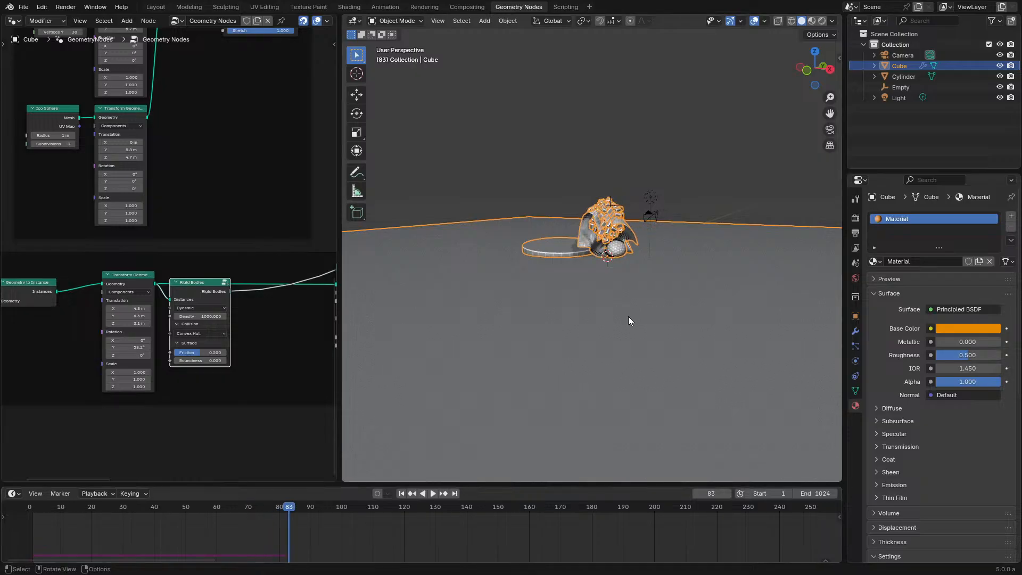
Step: Delete the leftover Rigid Body node from the cone frame in the node tree
{"action": "scroll", "coordinate": [628, 320], "scroll_direction": "up", "scroll_amount": 5}
{"action": "key", "text": "ctrl+space"}
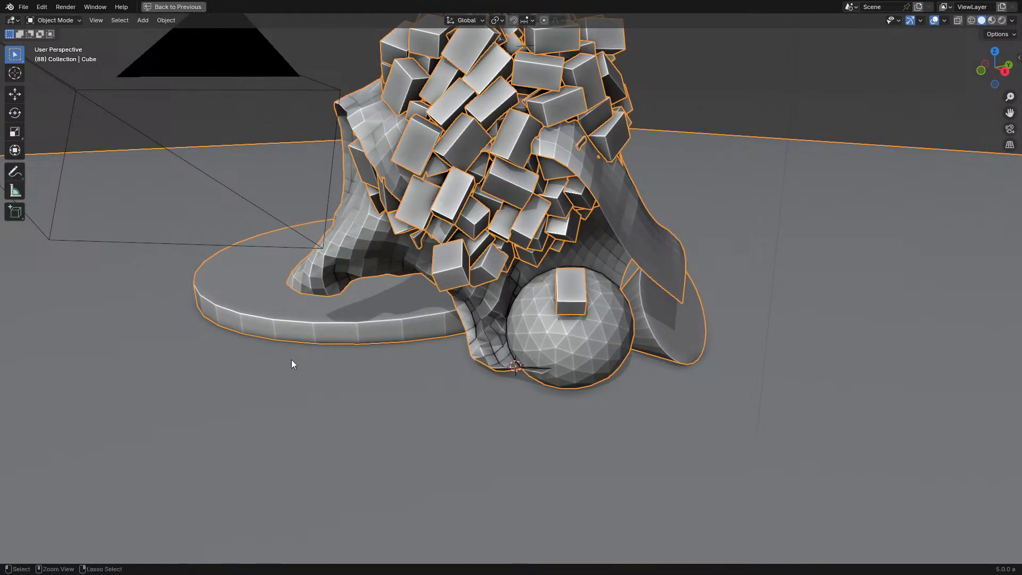
{"action": "key", "text": "shift+F3"}
{"action": "scroll", "coordinate": [561, 348], "scroll_direction": "up", "scroll_amount": 3}
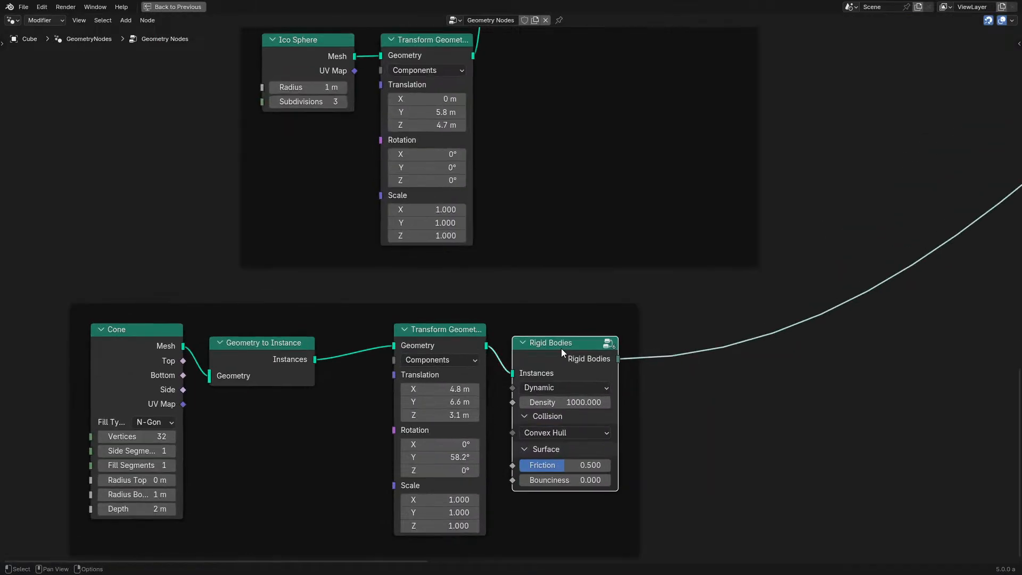
Step: Open the Soft Body node group and its nested Artist Stiffness Mapping group
{"action": "key", "text": "Tab"}
{"action": "middle_click_drag", "start_coordinate": [726, 273], "coordinate": [275, 538]}
{"action": "key", "text": "Tab"}
{"action": "scroll", "coordinate": [640, 291], "scroll_direction": "down", "scroll_amount": 7}
{"action": "scroll", "coordinate": [356, 311], "scroll_direction": "up", "scroll_amount": 3}
{"action": "left_click", "coordinate": [333, 318]}
{"action": "key", "text": "Tab"}
{"action": "key", "text": "Tab"}
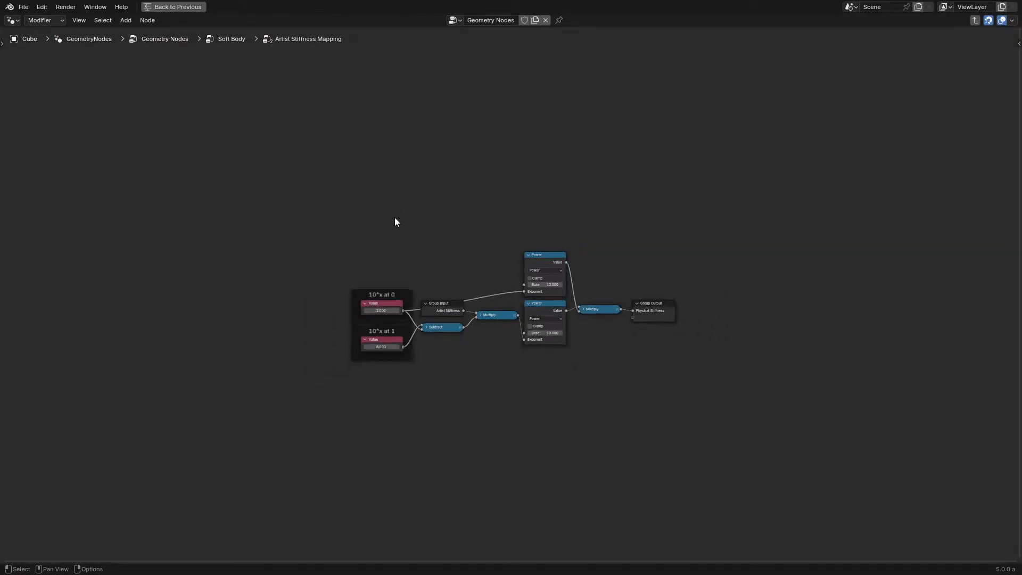
Step: Examine how Artist Stiffness Mapping converts the bend and stretch values inside Soft Body, and return to the main node tree
{"action": "key", "text": "Tab"}
{"action": "scroll", "coordinate": [462, 313], "scroll_direction": "up", "scroll_amount": 4}
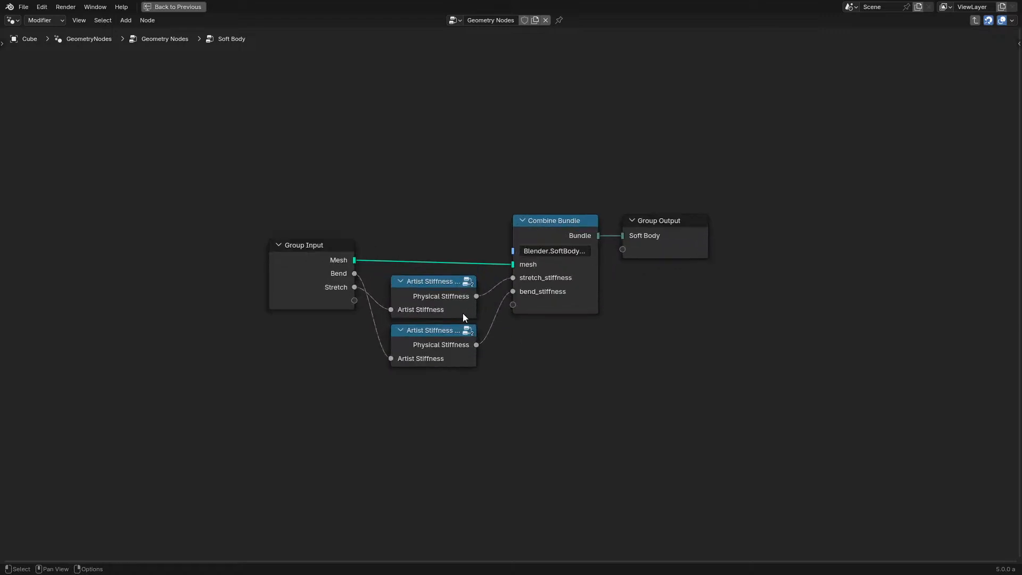
{"action": "key", "text": "Tab"}
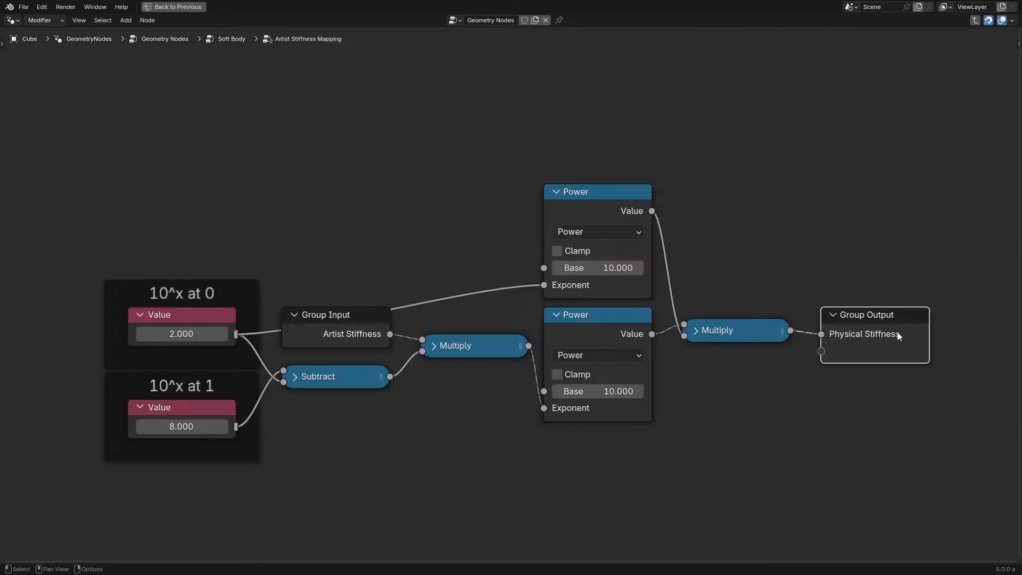
{"action": "key", "text": "Tab"}
{"action": "left_click", "coordinate": [743, 219]}
{"action": "key", "text": "Tab"}
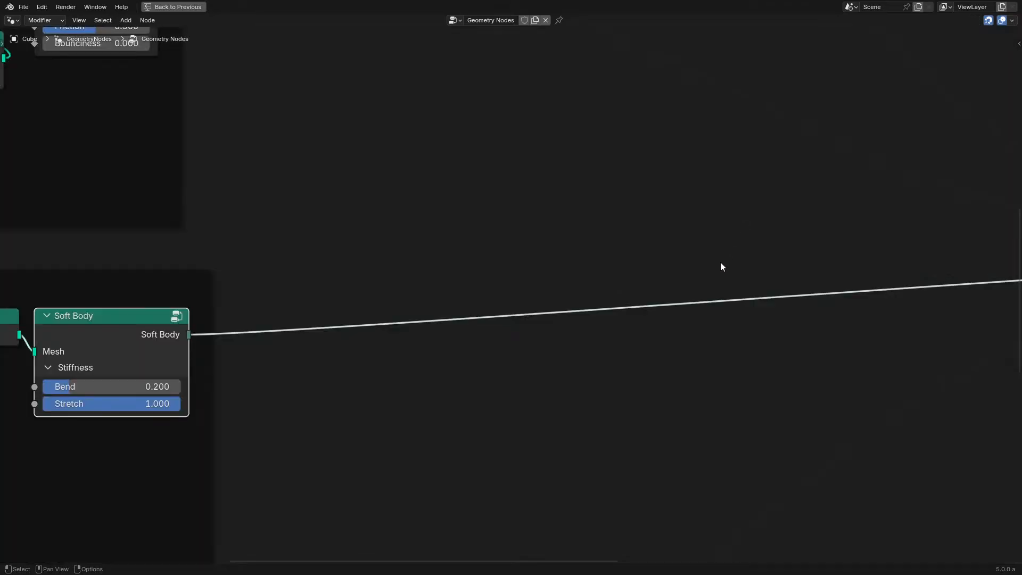
Step: Move the Geometry to Instance and Cone nodes closer to Transform Geometry in the cone frame
{"action": "scroll", "coordinate": [713, 272], "scroll_direction": "down", "scroll_amount": 12}
{"action": "middle_click_drag", "start_coordinate": [548, 323], "coordinate": [660, 217]}
{"action": "scroll", "coordinate": [315, 409], "scroll_direction": "up", "scroll_amount": 5}
{"action": "scroll", "coordinate": [296, 448], "scroll_direction": "up", "scroll_amount": 1}
{"action": "middle_click_drag", "start_coordinate": [295, 448], "coordinate": [481, 322]}
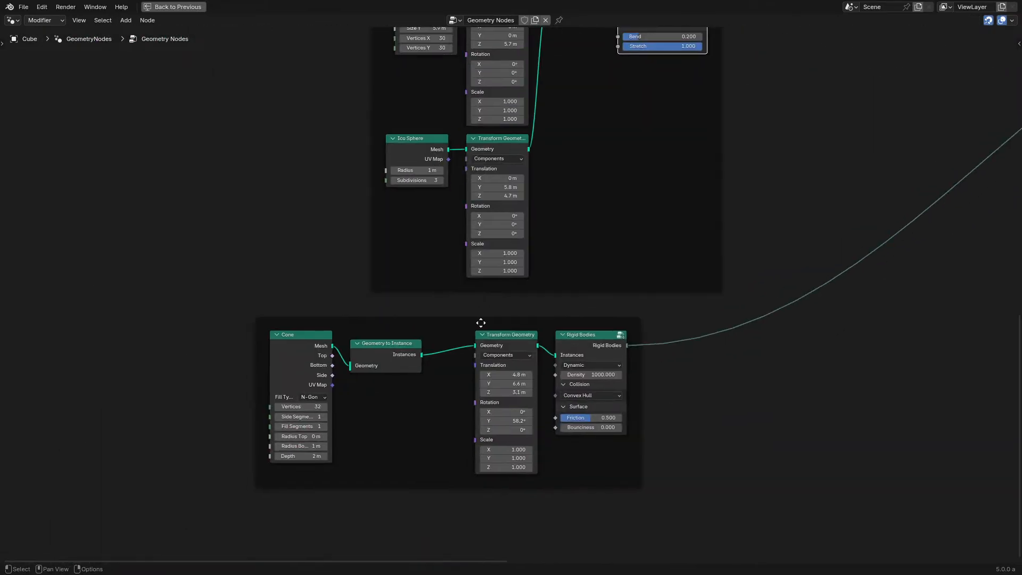
{"action": "left_click_drag", "start_coordinate": [330, 330], "coordinate": [314, 340]}
{"action": "key", "text": "g"}
{"action": "left_click", "coordinate": [358, 350]}
{"action": "left_click", "coordinate": [355, 352]}
{"action": "key", "text": "g"}
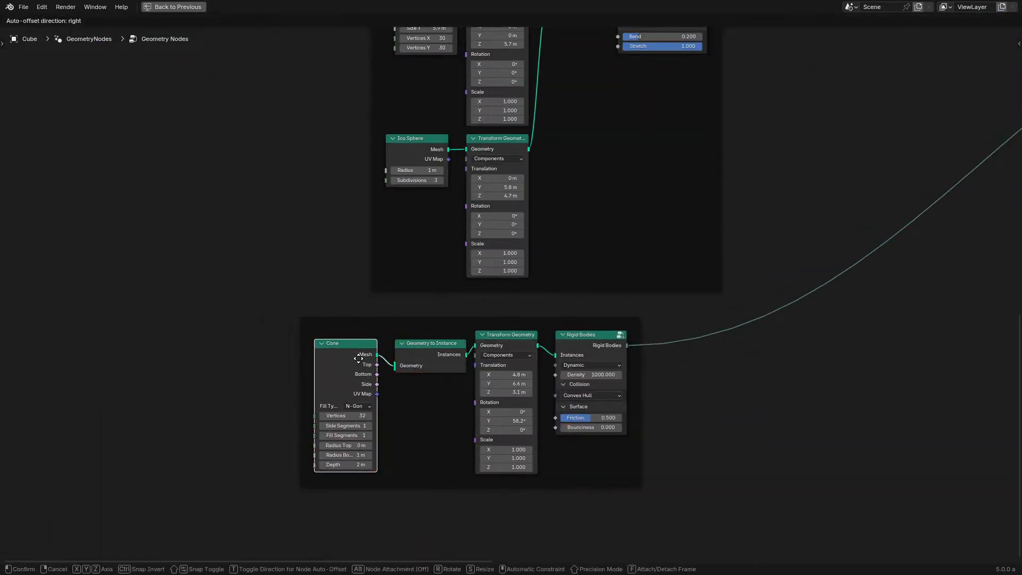
{"action": "left_click", "coordinate": [365, 360]}
Step: Shift the cone frame's Transform Geometry and Rigid Bodies nodes together to line up with the Cone node
{"action": "left_click_drag", "start_coordinate": [541, 383], "coordinate": [538, 382]}
{"action": "key", "text": "g"}
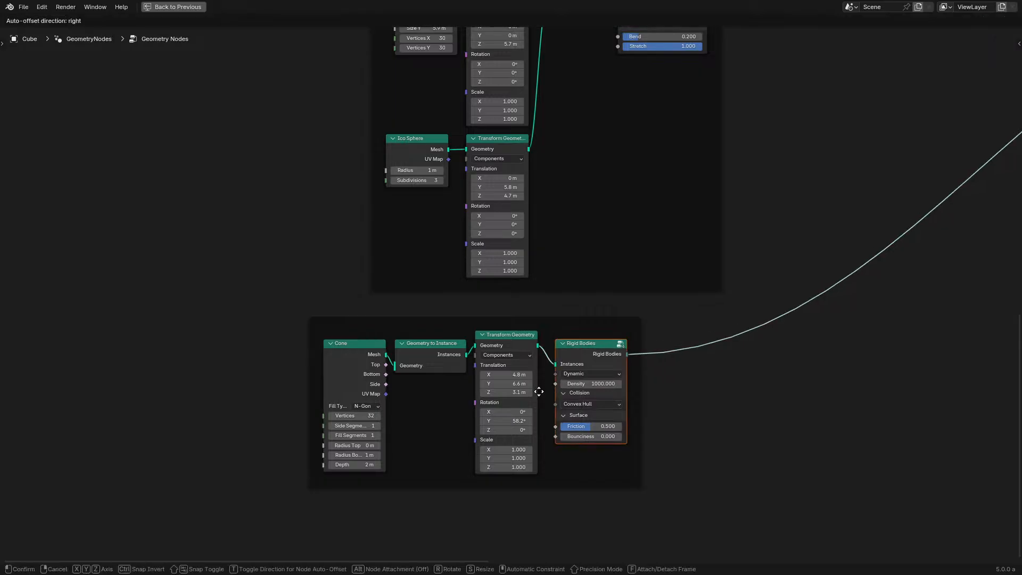
{"action": "right_click", "coordinate": [538, 392]}
{"action": "left_click", "coordinate": [516, 340], "text": "shift"}
{"action": "key", "text": "g"}
{"action": "left_click", "coordinate": [523, 350]}
Step: Examine the Combine Bundle and menu switches inside the cone's Rigid Bodies group, and return to the main node tree
{"action": "scroll", "coordinate": [602, 292], "scroll_direction": "down", "scroll_amount": 3}
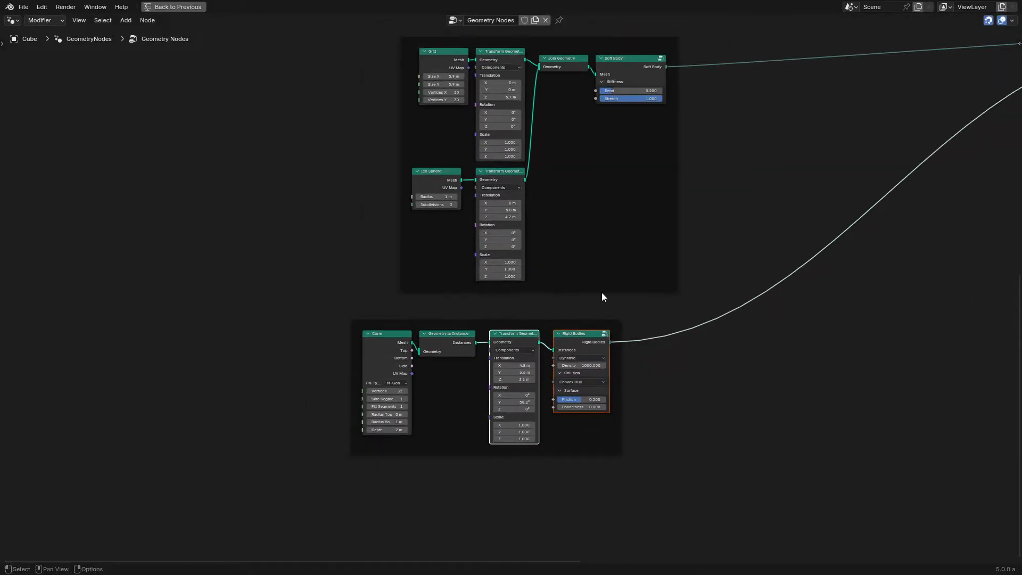
{"action": "middle_click_drag", "start_coordinate": [611, 262], "coordinate": [454, 373]}
{"action": "scroll", "coordinate": [585, 292], "scroll_direction": "up", "scroll_amount": 4}
{"action": "middle_click_drag", "start_coordinate": [497, 443], "coordinate": [589, 330]}
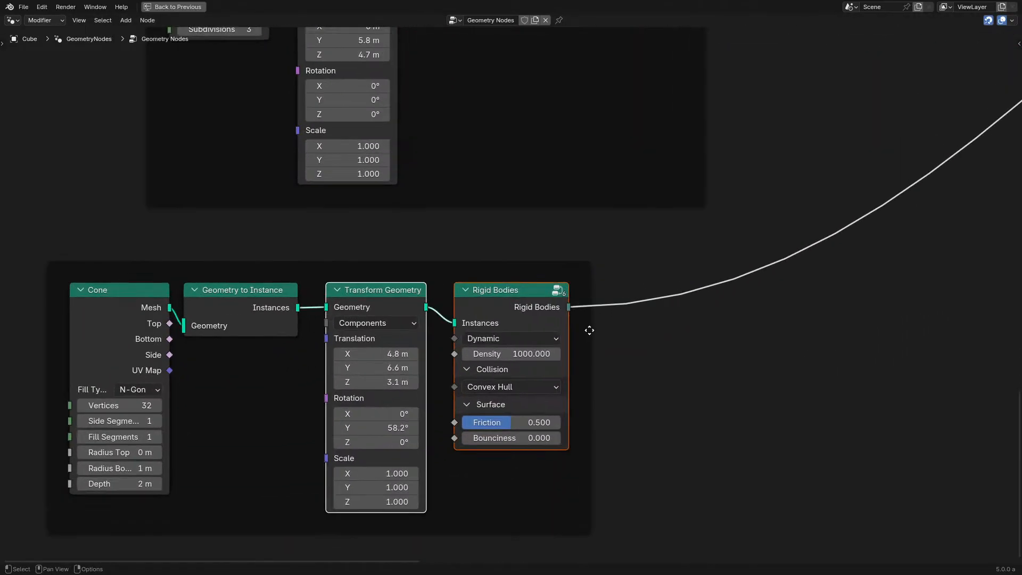
{"action": "left_click", "coordinate": [497, 309]}
{"action": "key", "text": "Tab"}
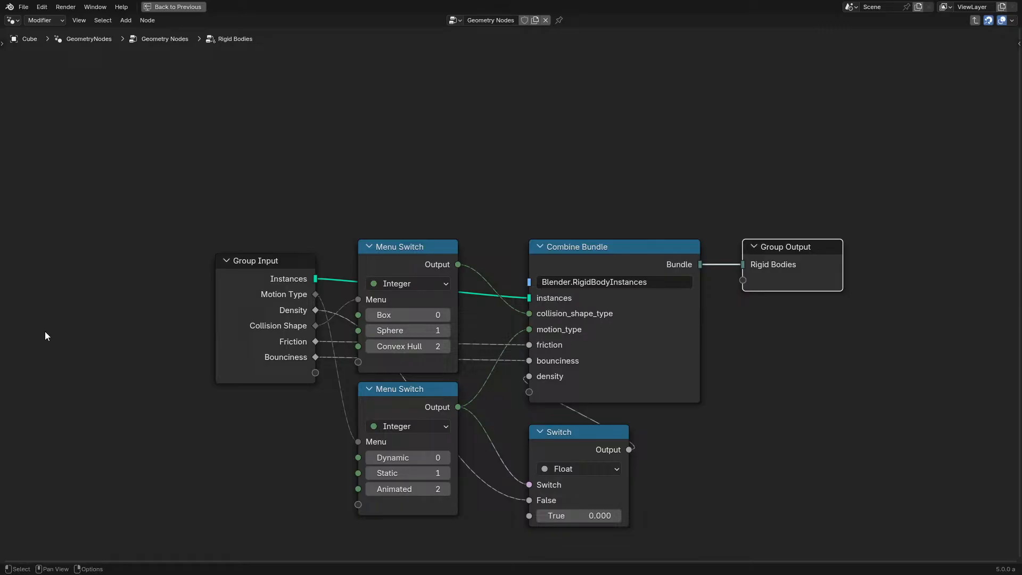
{"action": "key", "text": "Tab"}
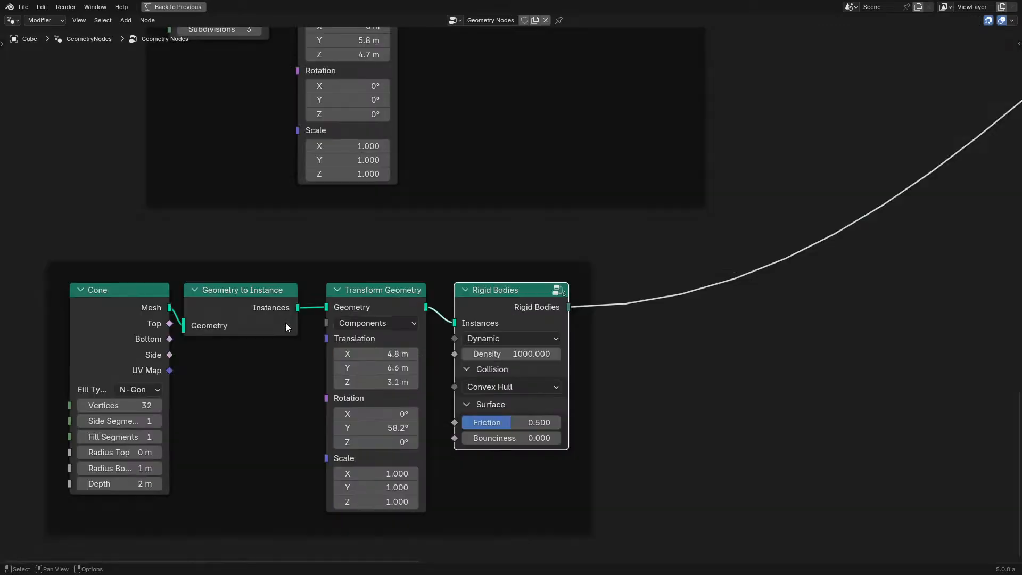
Step: Restore the full workspace layout and play the simulation while viewing it from above
{"action": "key", "text": "ctrl+space"}
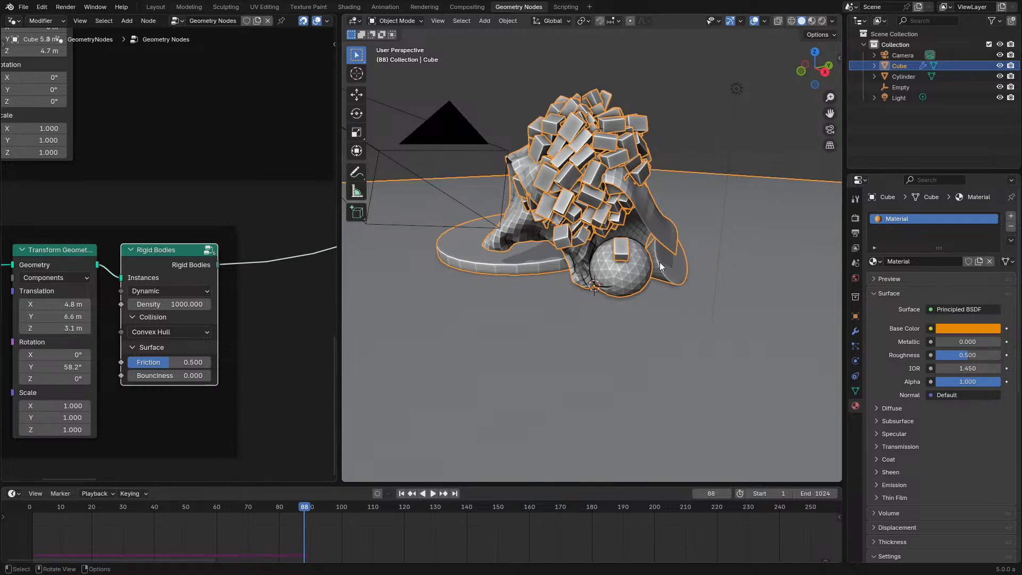
{"action": "middle_click_drag", "start_coordinate": [660, 266], "coordinate": [648, 320]}
{"action": "key", "text": "space"}
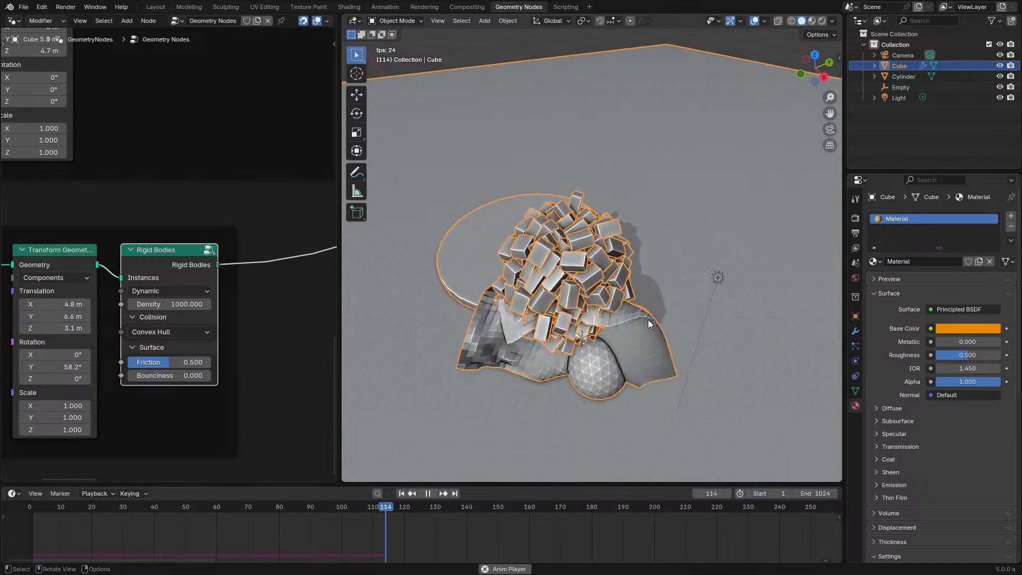
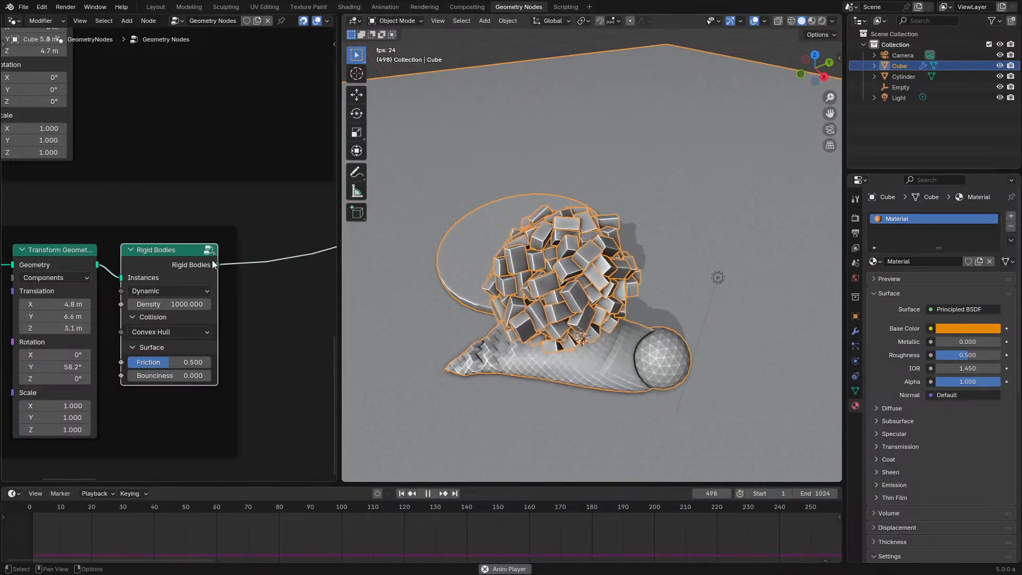
Step: Move the cone frame so it lines up beneath the soft body frame
{"action": "scroll", "coordinate": [242, 252], "scroll_direction": "down", "scroll_amount": 5}
{"action": "middle_click_drag", "start_coordinate": [242, 254], "coordinate": [237, 360]}
{"action": "scroll", "coordinate": [215, 292], "scroll_direction": "up", "scroll_amount": 1}
{"action": "left_click_drag", "start_coordinate": [157, 353], "coordinate": [196, 347]}
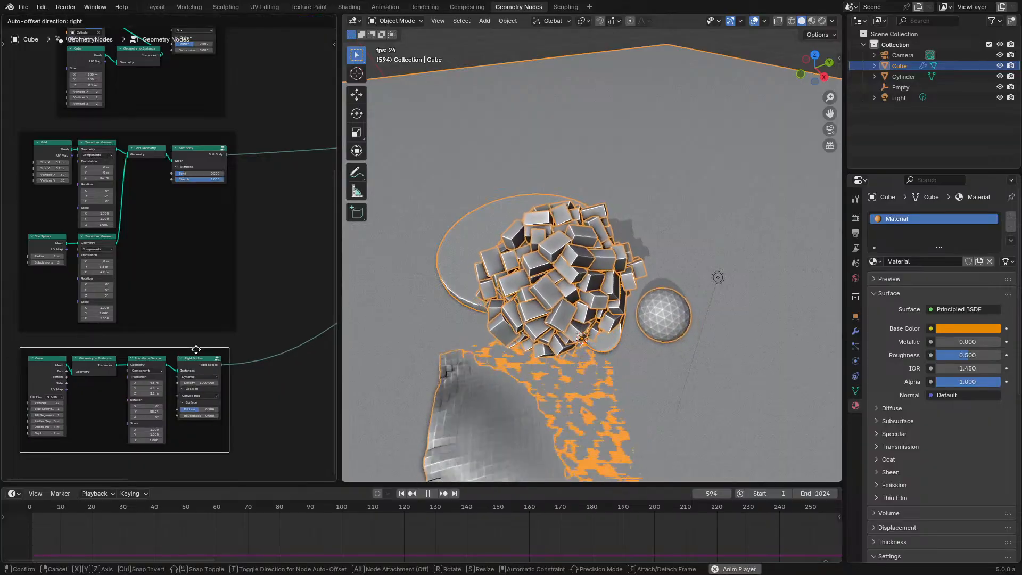
Step: Replay the simulation from frame 1 and watch how the cubes, cloth, sphere and cone interact
{"action": "left_click", "coordinate": [32, 508]}
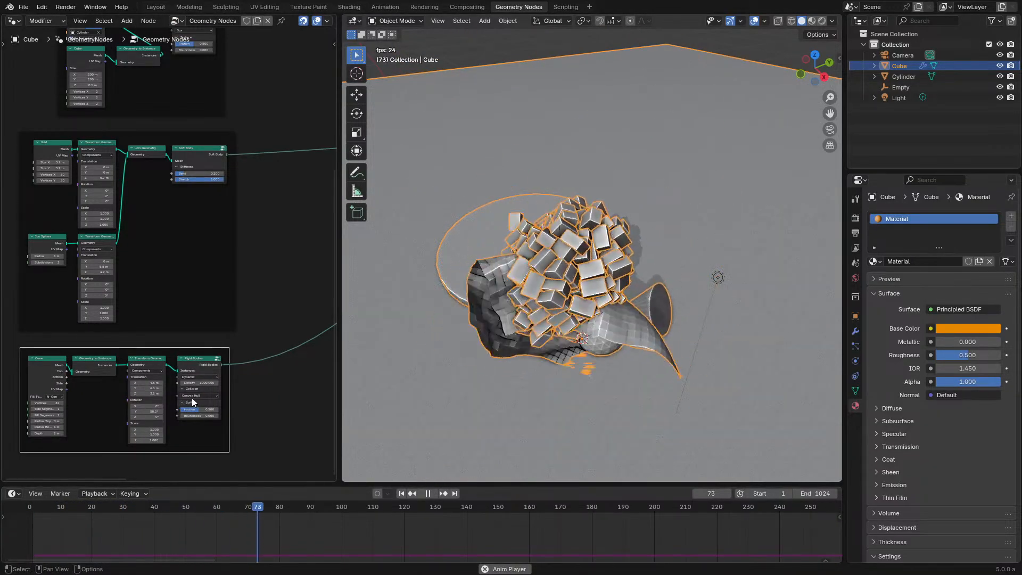
{"action": "middle_click_drag", "start_coordinate": [247, 363], "coordinate": [258, 354]}
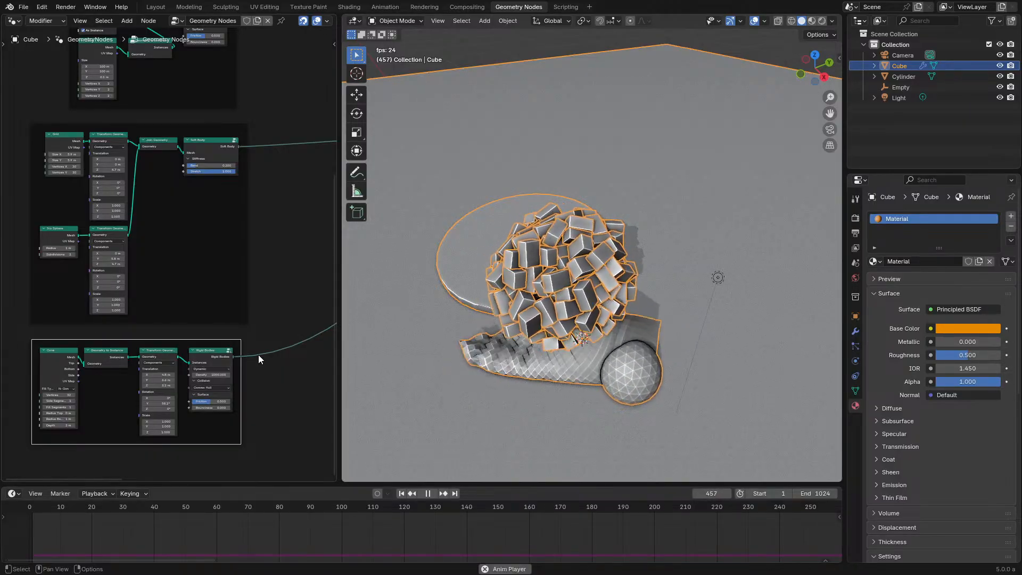
{"action": "middle_click_drag", "start_coordinate": [212, 337], "coordinate": [248, 309]}
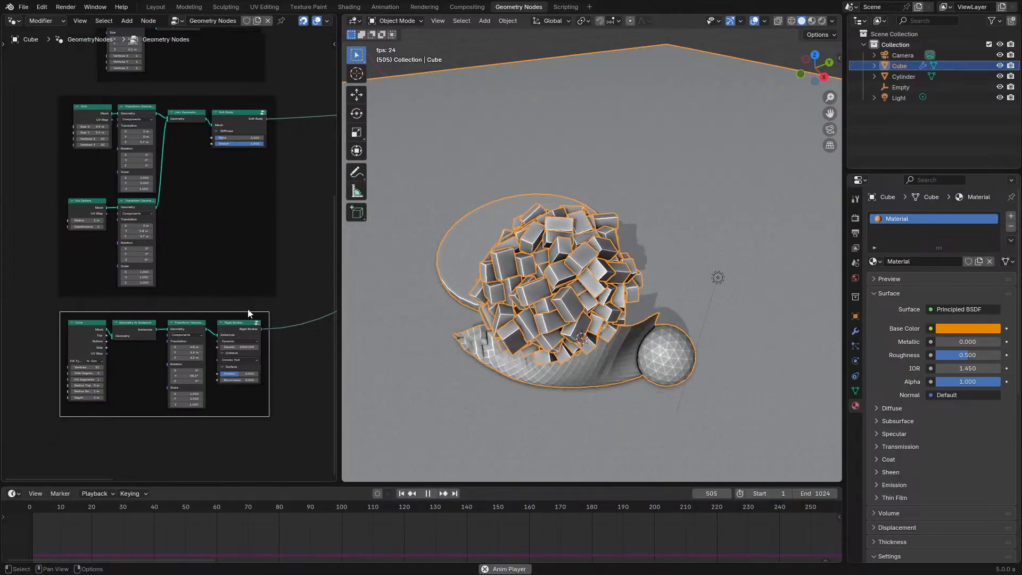
{"action": "scroll", "coordinate": [231, 328], "scroll_direction": "up", "scroll_amount": 1}
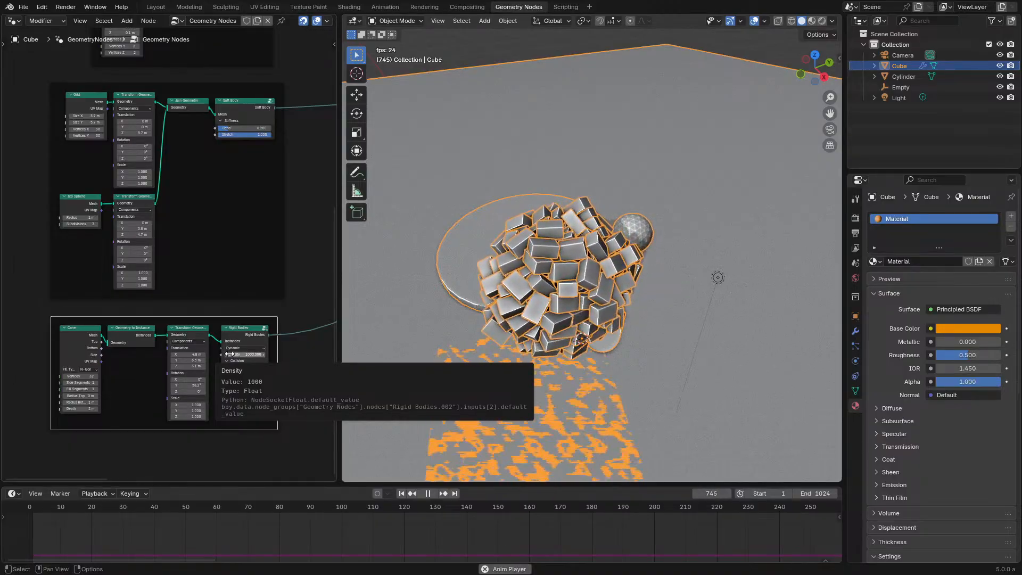
{"action": "scroll", "coordinate": [239, 353], "scroll_direction": "up", "scroll_amount": 2}
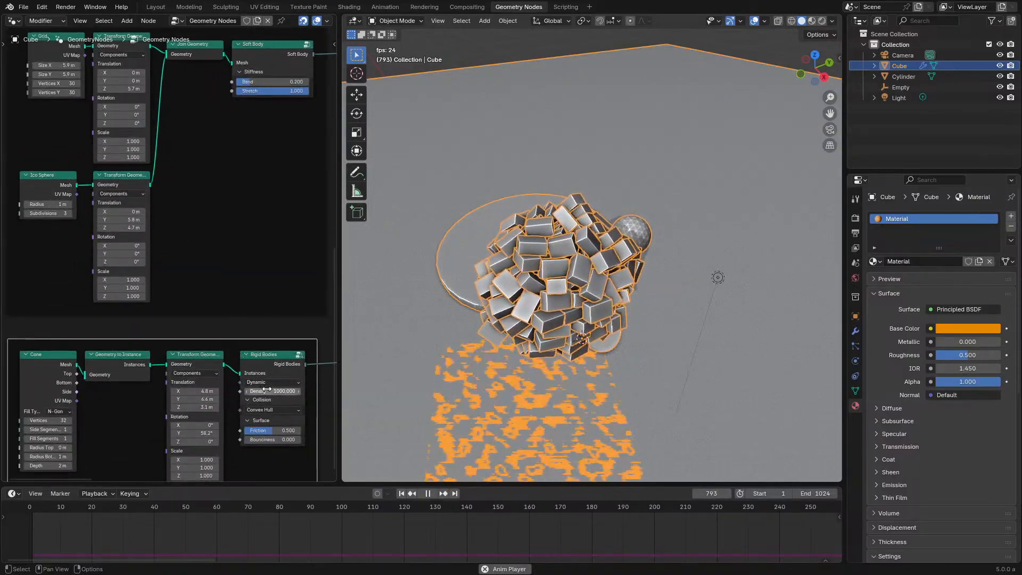
{"action": "scroll", "coordinate": [266, 319], "scroll_direction": "down", "scroll_amount": 4}
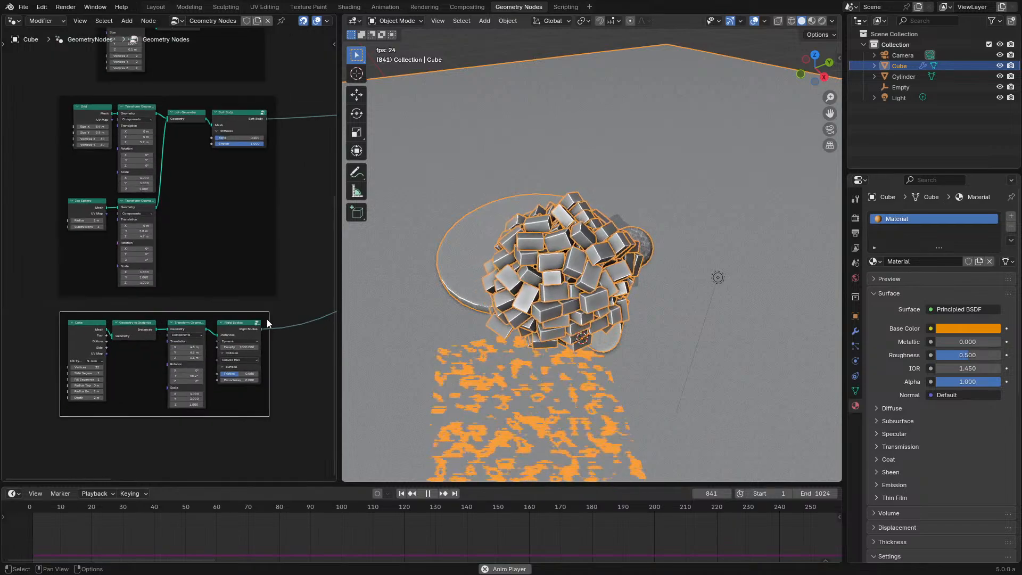
{"action": "middle_click_drag", "start_coordinate": [701, 410], "coordinate": [666, 342]}
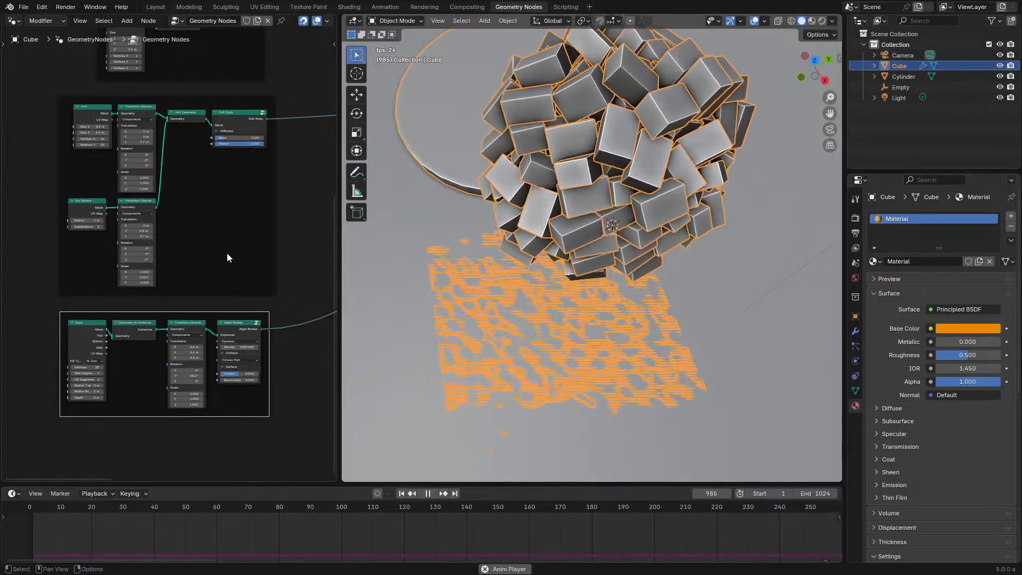
Step: Move all four input node frames together closer to the Combine Bundle node in the maximized node editor
{"action": "middle_click_drag", "start_coordinate": [292, 242], "coordinate": [258, 328]}
{"action": "middle_click_drag", "start_coordinate": [272, 268], "coordinate": [232, 298]}
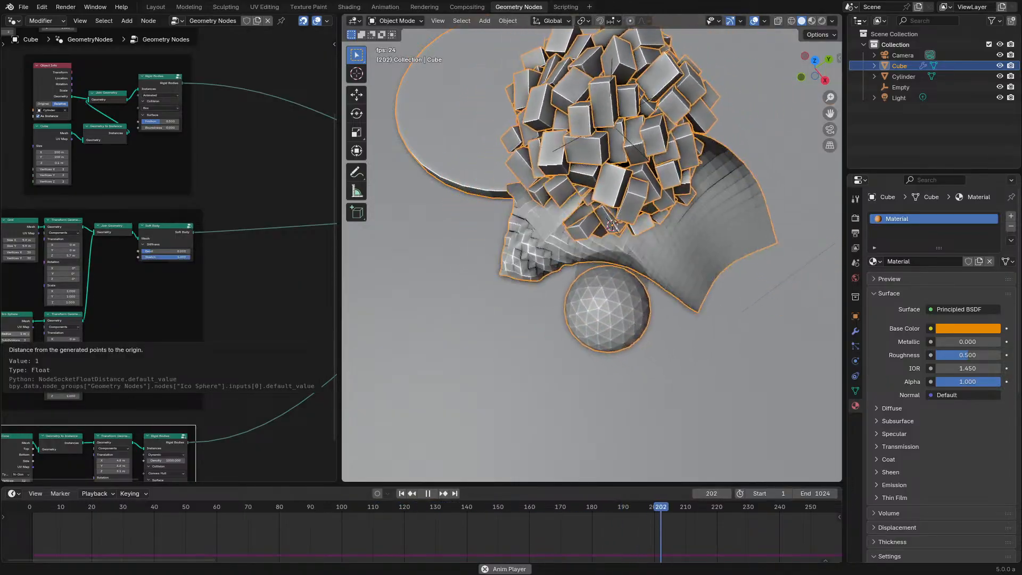
{"action": "scroll", "coordinate": [185, 311], "scroll_direction": "down", "scroll_amount": 1}
{"action": "scroll", "coordinate": [186, 311], "scroll_direction": "down", "scroll_amount": 3}
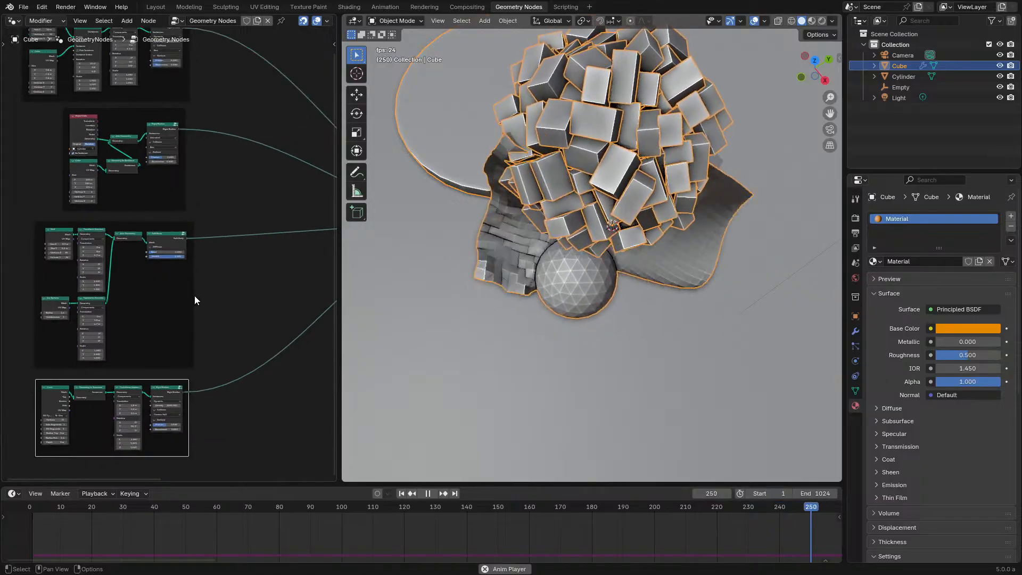
{"action": "middle_click_drag", "start_coordinate": [194, 295], "coordinate": [181, 307]}
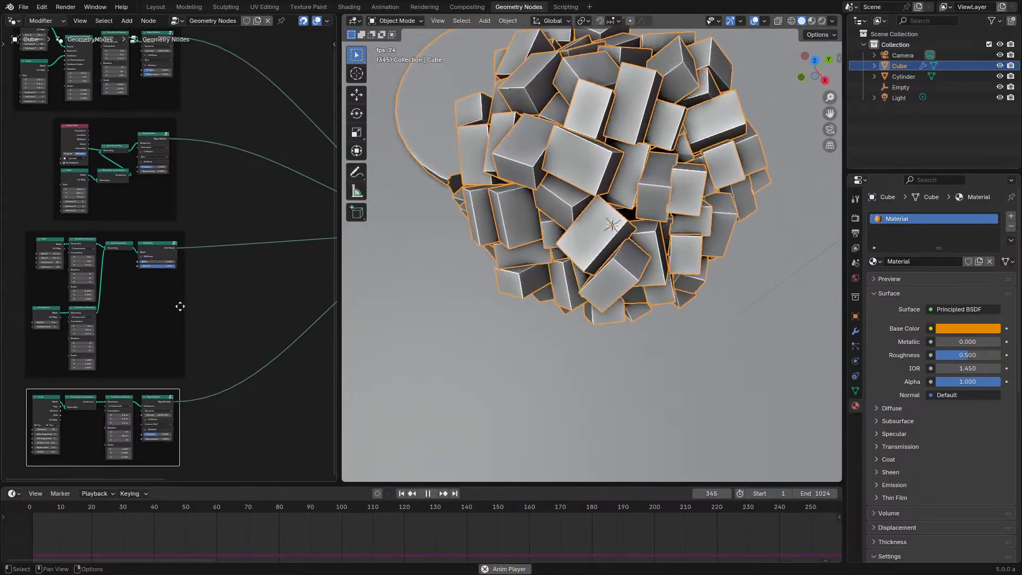
{"action": "scroll", "coordinate": [251, 257], "scroll_direction": "down", "scroll_amount": 2}
{"action": "middle_click_drag", "start_coordinate": [228, 296], "coordinate": [164, 335]}
{"action": "key", "text": "ctrl+space"}
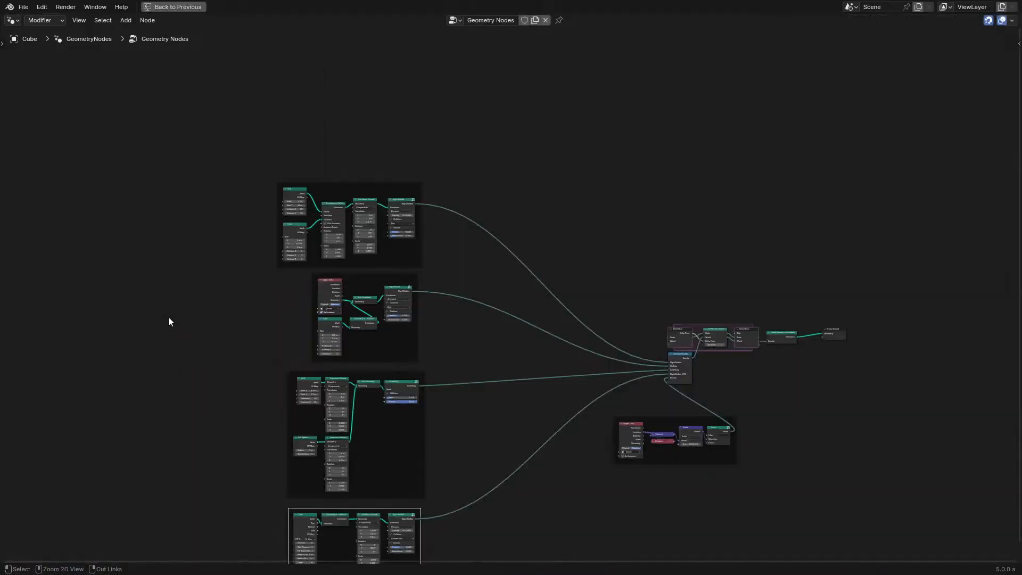
{"action": "left_click_drag", "start_coordinate": [220, 169], "coordinate": [449, 525]}
{"action": "scroll", "coordinate": [436, 290], "scroll_direction": "up", "scroll_amount": 2}
{"action": "key", "text": "g"}
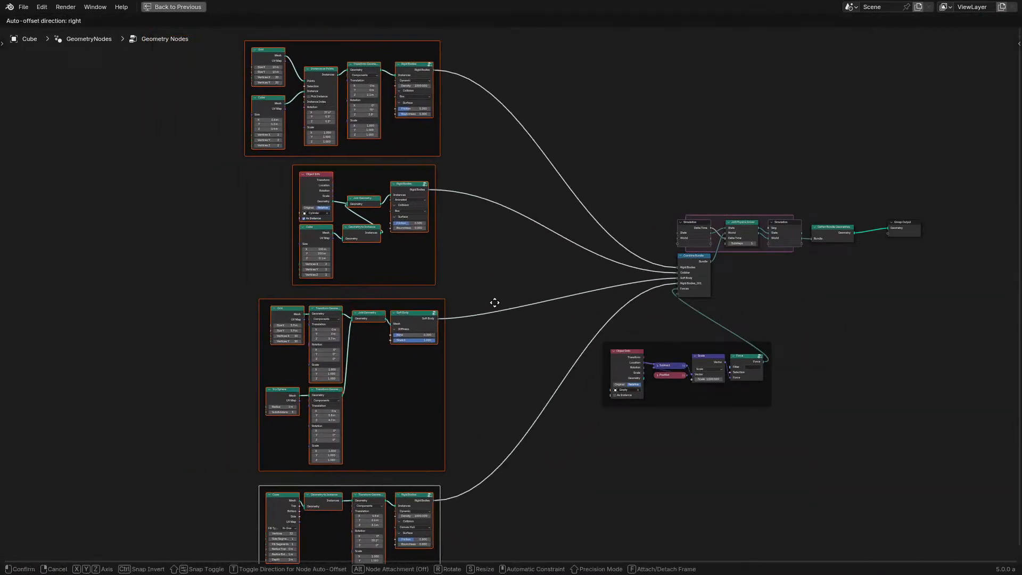
{"action": "left_click", "coordinate": [518, 301]}
Step: Move the instanced cubes frame and the collider frame together slightly closer to the soft body frame
{"action": "scroll", "coordinate": [456, 365], "scroll_direction": "up", "scroll_amount": 2}
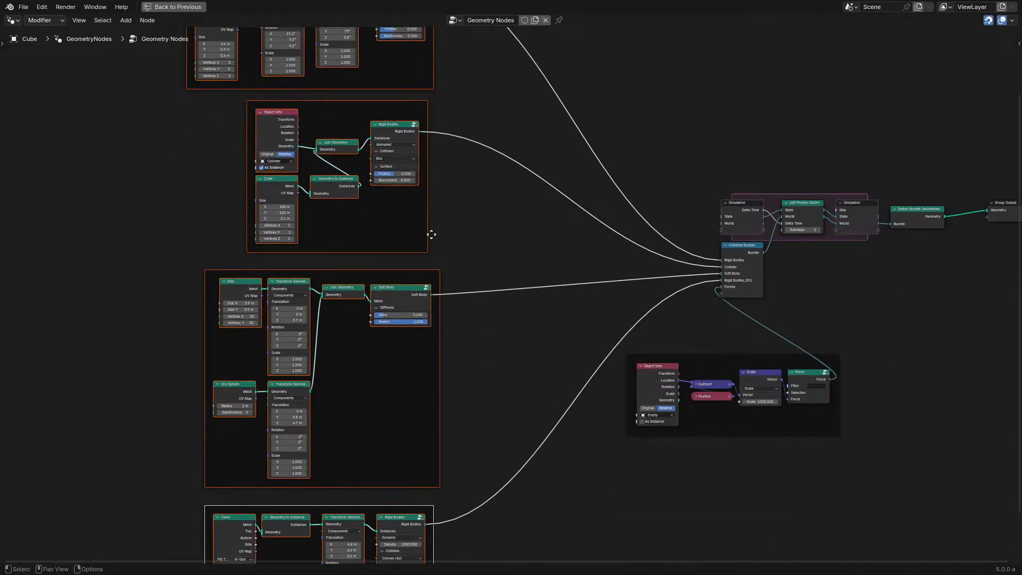
{"action": "middle_click_drag", "start_coordinate": [431, 234], "coordinate": [398, 315]}
{"action": "left_click_drag", "start_coordinate": [442, 292], "coordinate": [370, 150]}
{"action": "left_click_drag", "start_coordinate": [363, 215], "coordinate": [375, 227]}
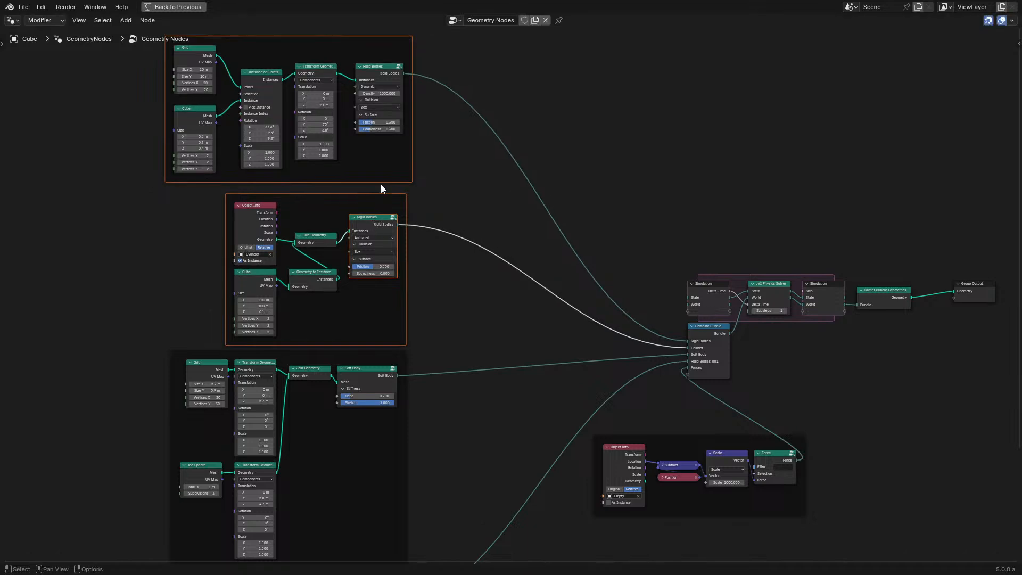
Step: Align the instanced cubes frame with the right edge of the collider frame and restore the full workspace layout
{"action": "left_click_drag", "start_coordinate": [384, 178], "coordinate": [378, 184]}
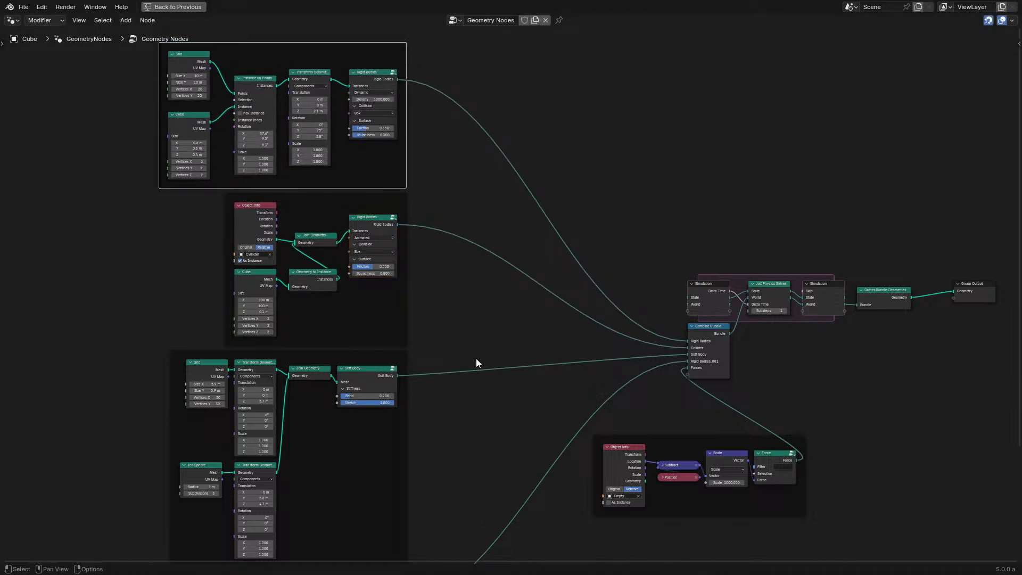
{"action": "key", "text": "ctrl+space"}
Step: Replay the simulation from its early frames and examine the cube cluster, cloth, sphere and cone from several angles
{"action": "key", "text": "space"}
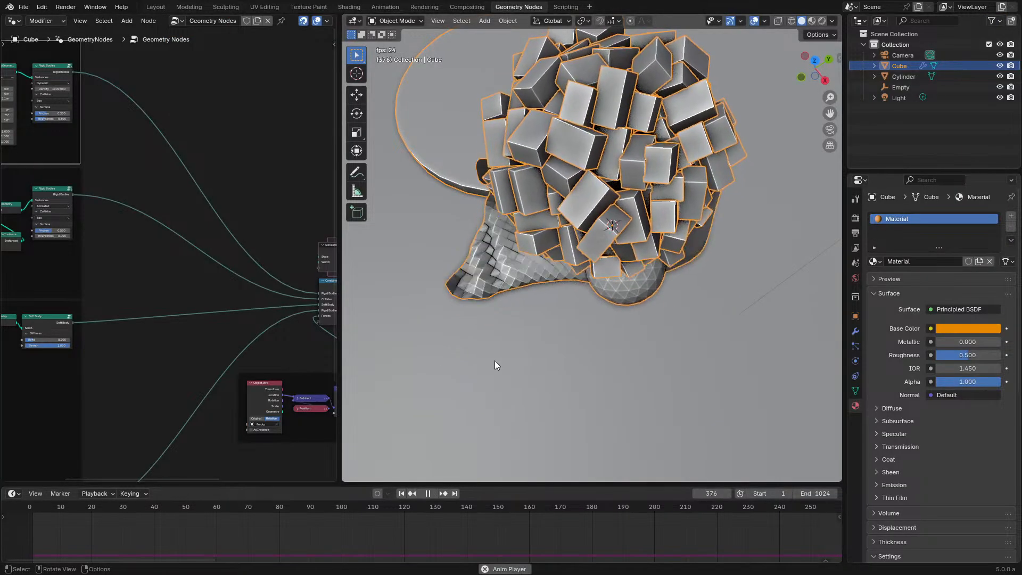
{"action": "left_click", "coordinate": [29, 507]}
{"action": "scroll", "coordinate": [577, 265], "scroll_direction": "down", "scroll_amount": 9}
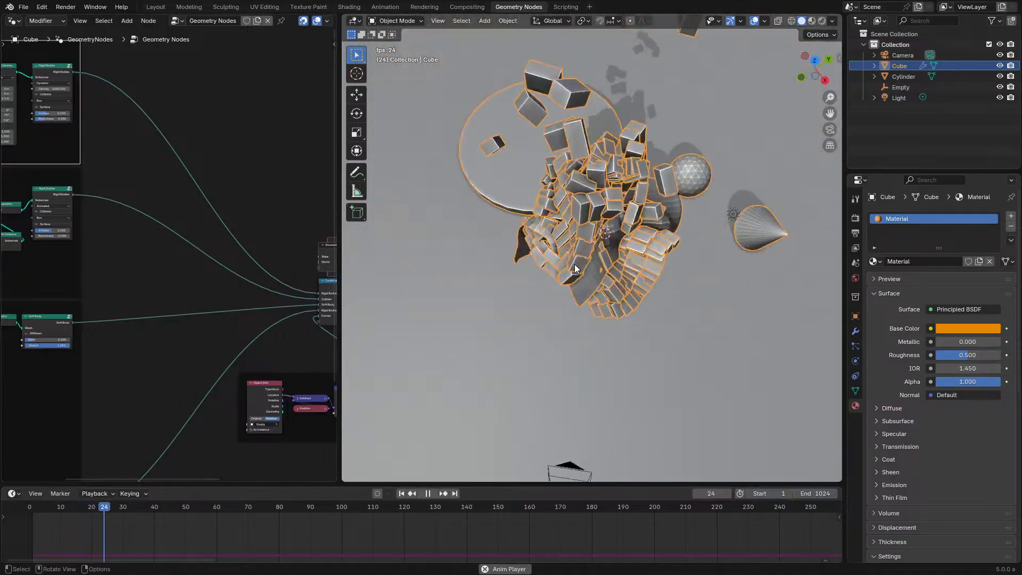
{"action": "middle_click_drag", "start_coordinate": [577, 265], "coordinate": [621, 276]}
{"action": "scroll", "coordinate": [617, 289], "scroll_direction": "up", "scroll_amount": 4}
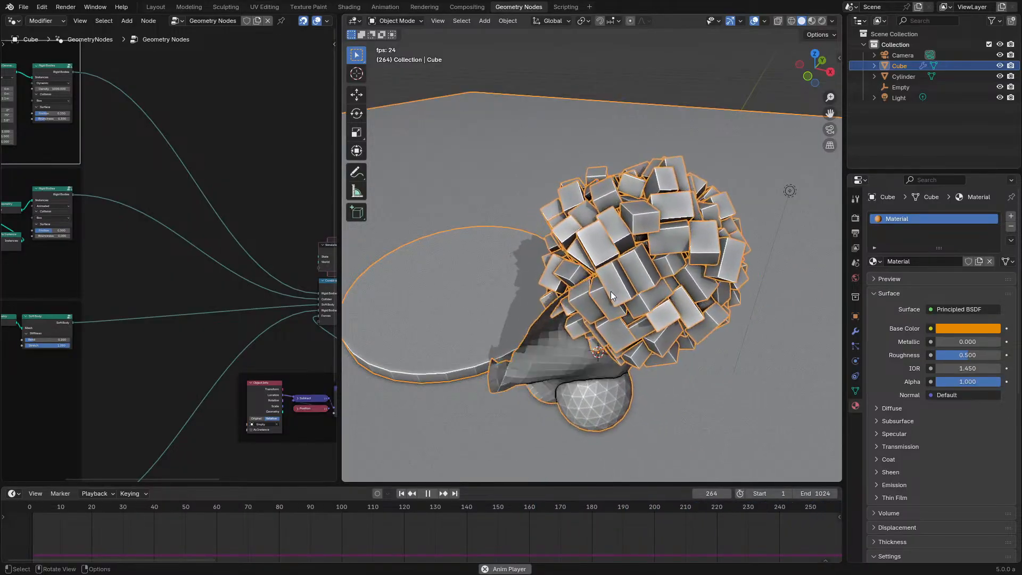
{"action": "scroll", "coordinate": [580, 327], "scroll_direction": "down", "scroll_amount": 2}
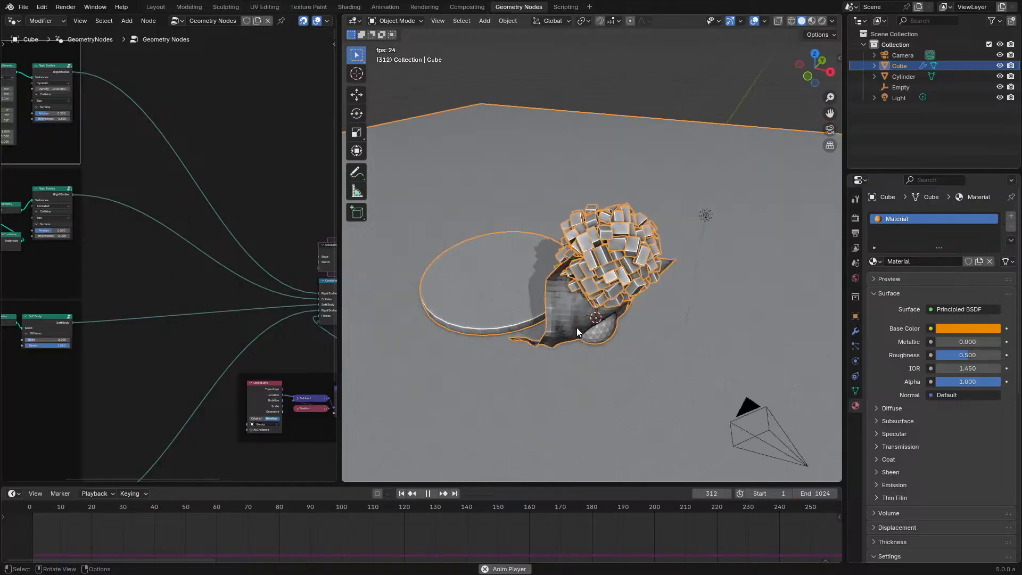
{"action": "middle_click_drag", "start_coordinate": [580, 327], "coordinate": [615, 298]}
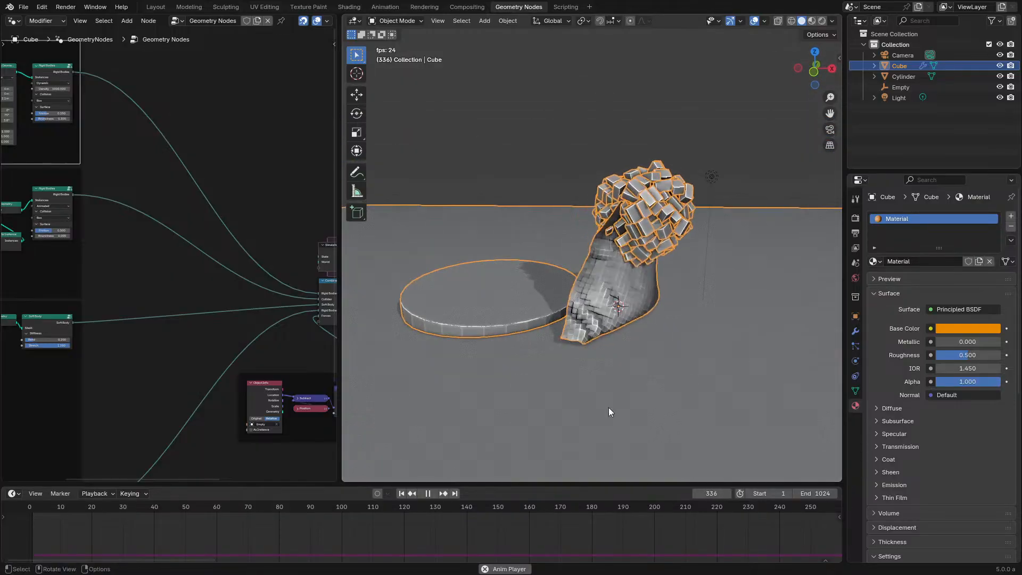
{"action": "left_click", "coordinate": [23, 505]}
{"action": "scroll", "coordinate": [88, 400], "scroll_direction": "down", "scroll_amount": 2}
{"action": "middle_click_drag", "start_coordinate": [482, 342], "coordinate": [409, 367]}
{"action": "scroll", "coordinate": [276, 223], "scroll_direction": "up", "scroll_amount": 4}
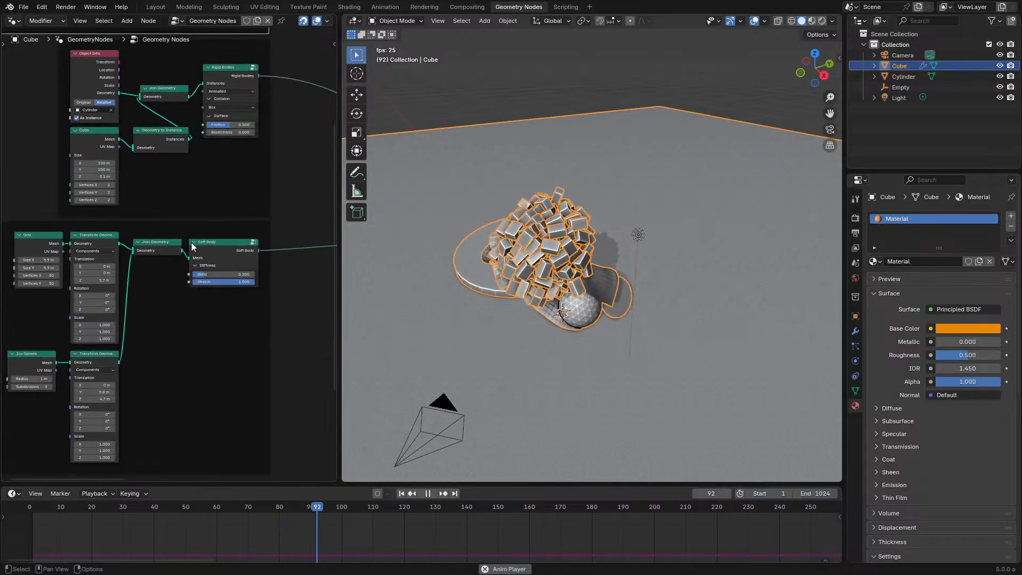
Step: Reposition the Join Geometry and Soft Body nodes slightly within the soft body frame and replay the simulation
{"action": "mouse_move", "coordinate": [169, 245]}
{"action": "left_mouse_down"}
{"action": "mouse_move", "coordinate": [160, 256]}
{"action": "mouse_move", "coordinate": [182, 257]}
{"action": "left_mouse_up"}
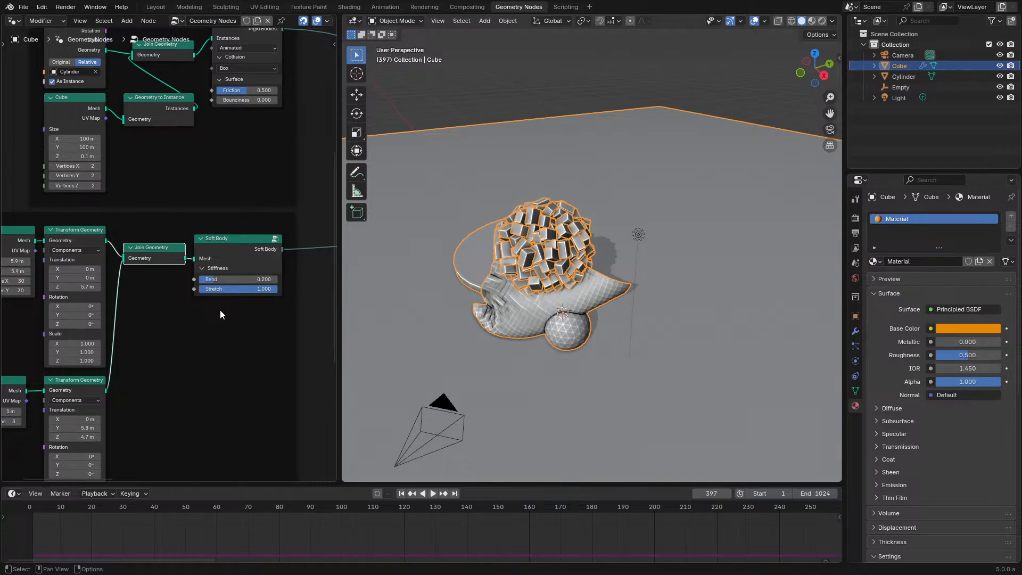
{"action": "key", "text": "space"}
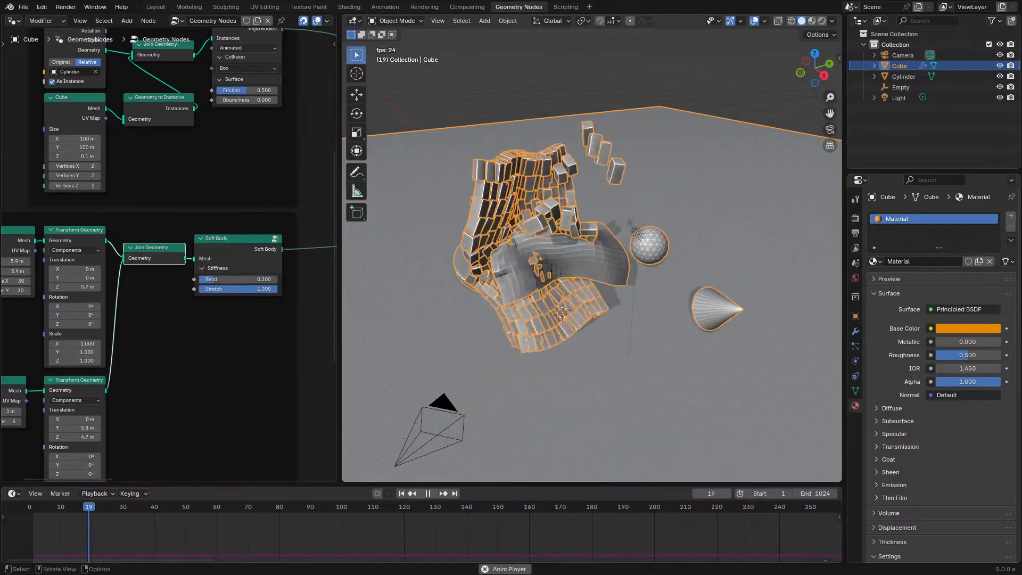
{"action": "middle_click_drag", "start_coordinate": [186, 341], "coordinate": [166, 366]}
{"action": "middle_click_drag", "start_coordinate": [221, 282], "coordinate": [196, 310]}
{"action": "left_click_drag", "start_coordinate": [196, 310], "coordinate": [202, 310]}
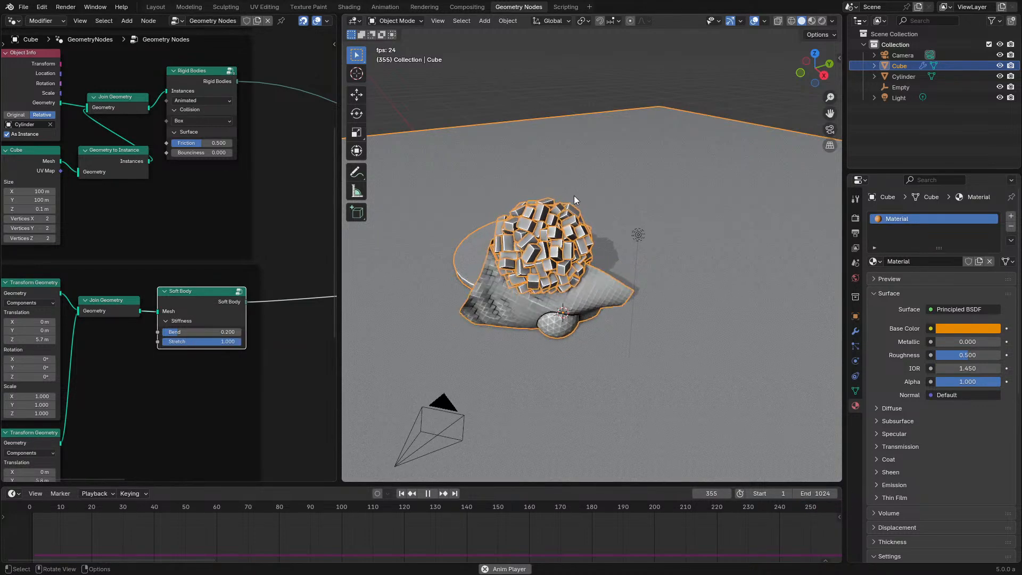
{"action": "middle_click_drag", "start_coordinate": [574, 196], "coordinate": [623, 179]}
{"action": "scroll", "coordinate": [624, 179], "scroll_direction": "up", "scroll_amount": 4}
{"action": "scroll", "coordinate": [617, 321], "scroll_direction": "down", "scroll_amount": 5}
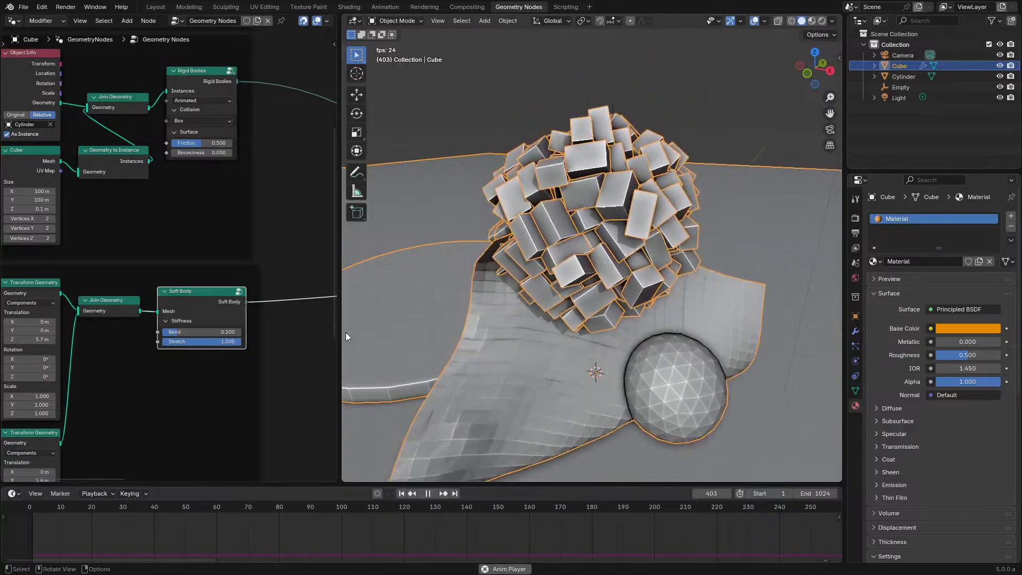
Step: Maximize the node editor and line up the Transform Geometry, Rigid Bodies and Grid nodes in the instanced cubes frame
{"action": "scroll", "coordinate": [237, 272], "scroll_direction": "down", "scroll_amount": 2}
{"action": "key", "text": "ctrl+space"}
{"action": "middle_click_drag", "start_coordinate": [466, 190], "coordinate": [237, 333]}
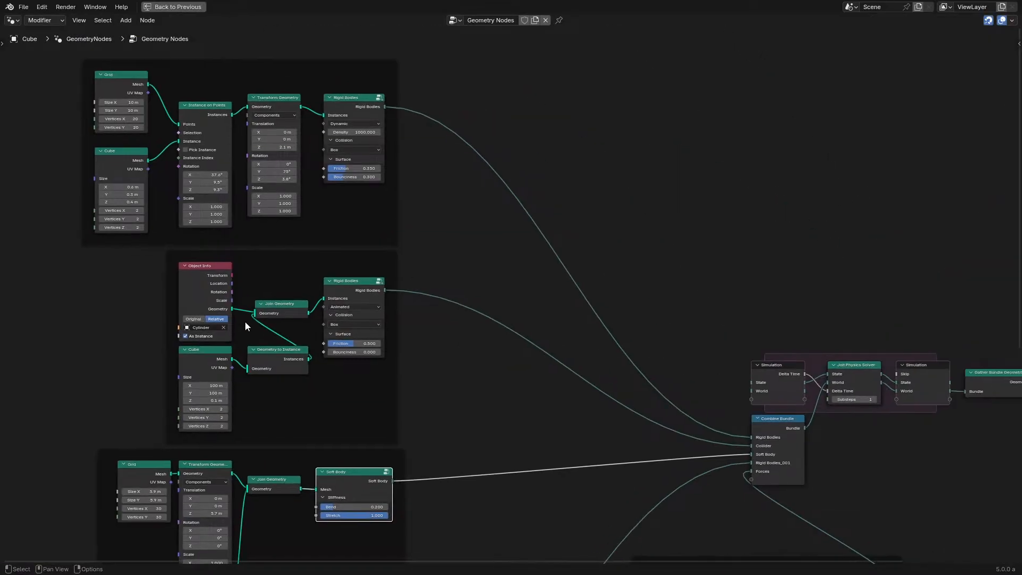
{"action": "scroll", "coordinate": [302, 96], "scroll_direction": "up", "scroll_amount": 1}
{"action": "middle_click_drag", "start_coordinate": [302, 95], "coordinate": [426, 208]}
{"action": "scroll", "coordinate": [426, 208], "scroll_direction": "up", "scroll_amount": 5}
{"action": "left_click_drag", "start_coordinate": [324, 151], "coordinate": [322, 167]}
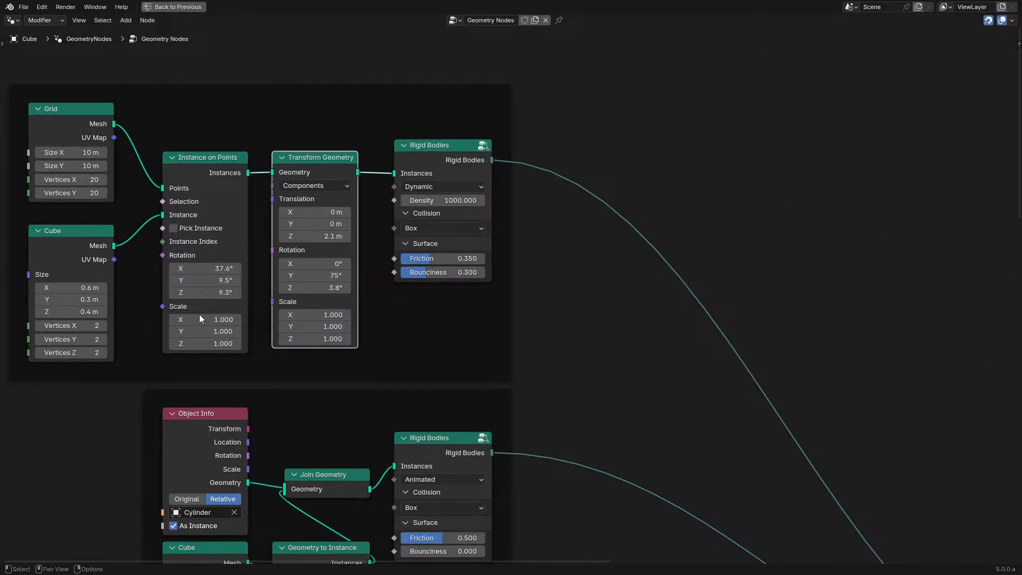
{"action": "left_click_drag", "start_coordinate": [441, 160], "coordinate": [429, 172]}
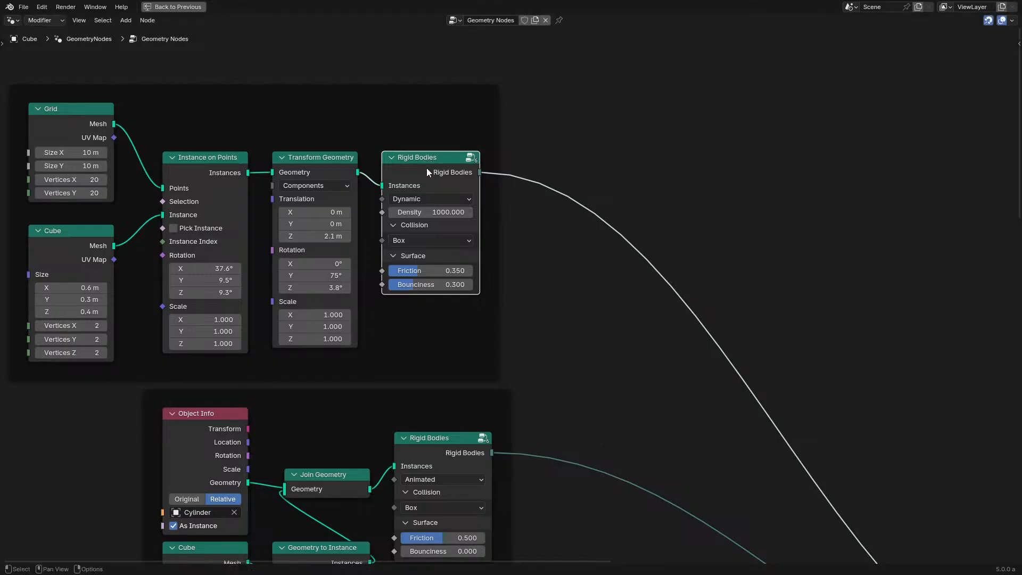
{"action": "left_click_drag", "start_coordinate": [96, 129], "coordinate": [96, 141]}
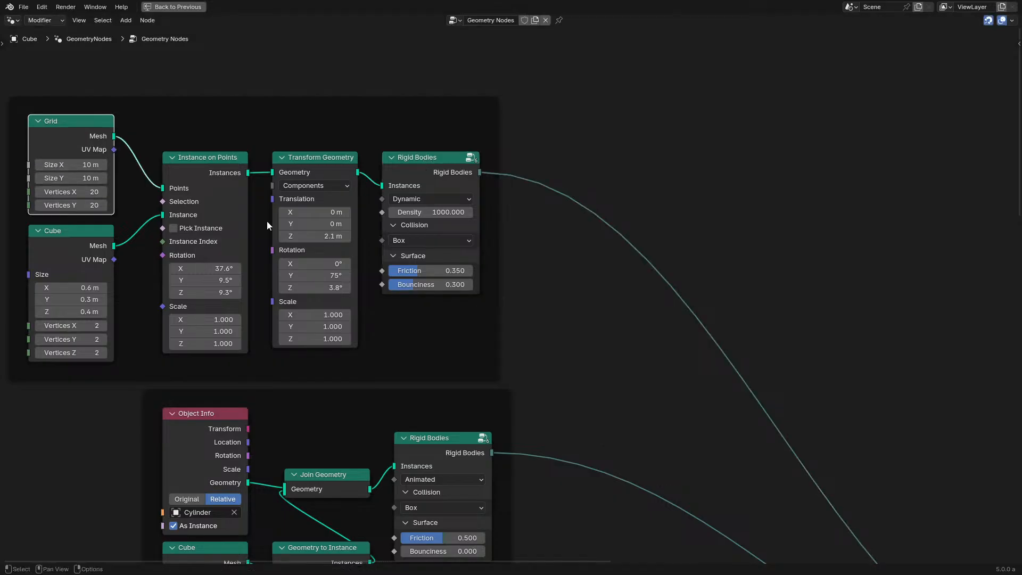
Step: Examine the links into the Combine Bundle node, the simulation zone and the force setup
{"action": "scroll", "coordinate": [626, 441], "scroll_direction": "down", "scroll_amount": 6}
{"action": "middle_click_drag", "start_coordinate": [626, 441], "coordinate": [479, 142]}
{"action": "middle_click_drag", "start_coordinate": [657, 302], "coordinate": [437, 221]}
{"action": "scroll", "coordinate": [438, 221], "scroll_direction": "up", "scroll_amount": 3}
{"action": "middle_click_drag", "start_coordinate": [547, 217], "coordinate": [495, 279]}
{"action": "scroll", "coordinate": [495, 279], "scroll_direction": "up", "scroll_amount": 3}
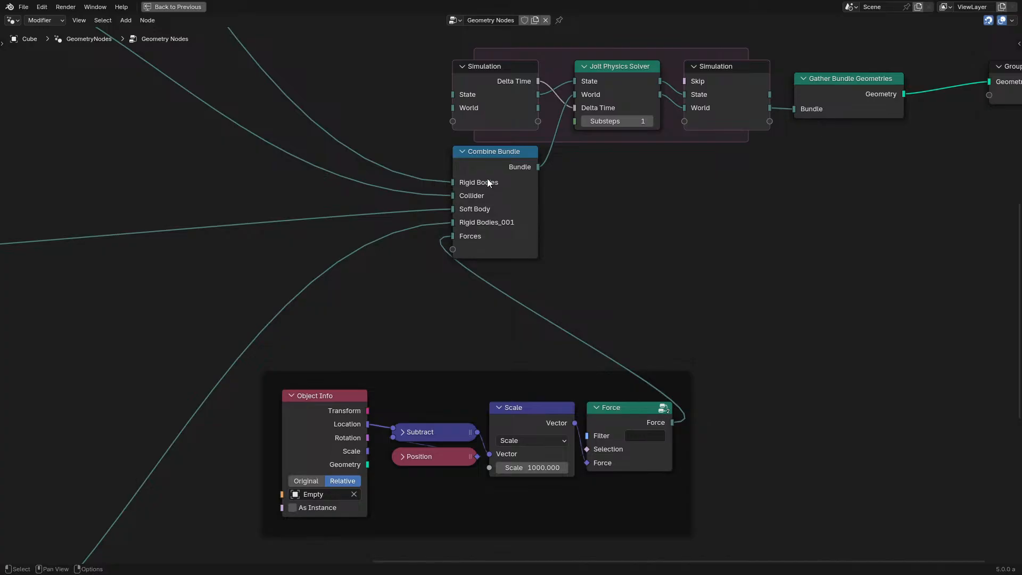
{"action": "scroll", "coordinate": [489, 183], "scroll_direction": "down", "scroll_amount": 2}
{"action": "middle_click_drag", "start_coordinate": [489, 183], "coordinate": [744, 372]}
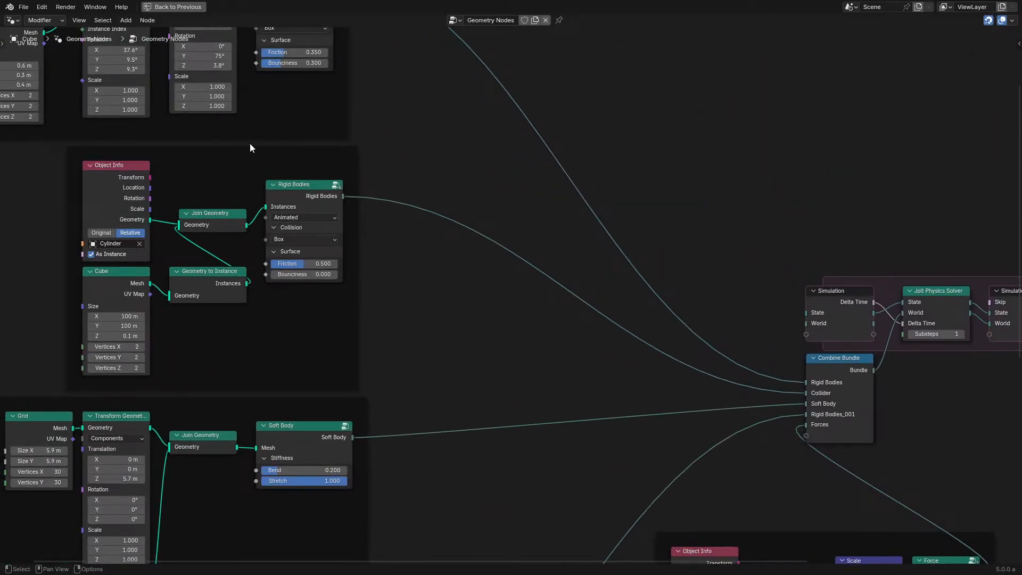
Step: Swap the cone and soft body frames so the cone frame sits directly beneath the collider frame
{"action": "scroll", "coordinate": [334, 325], "scroll_direction": "down", "scroll_amount": 2}
{"action": "middle_click_drag", "start_coordinate": [335, 324], "coordinate": [382, 109]}
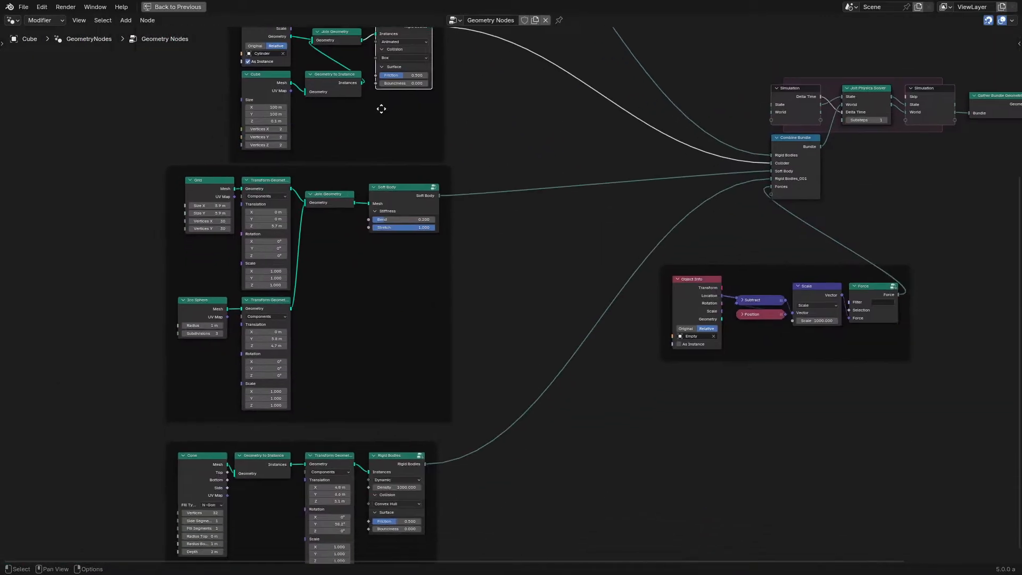
{"action": "left_click", "coordinate": [391, 449]}
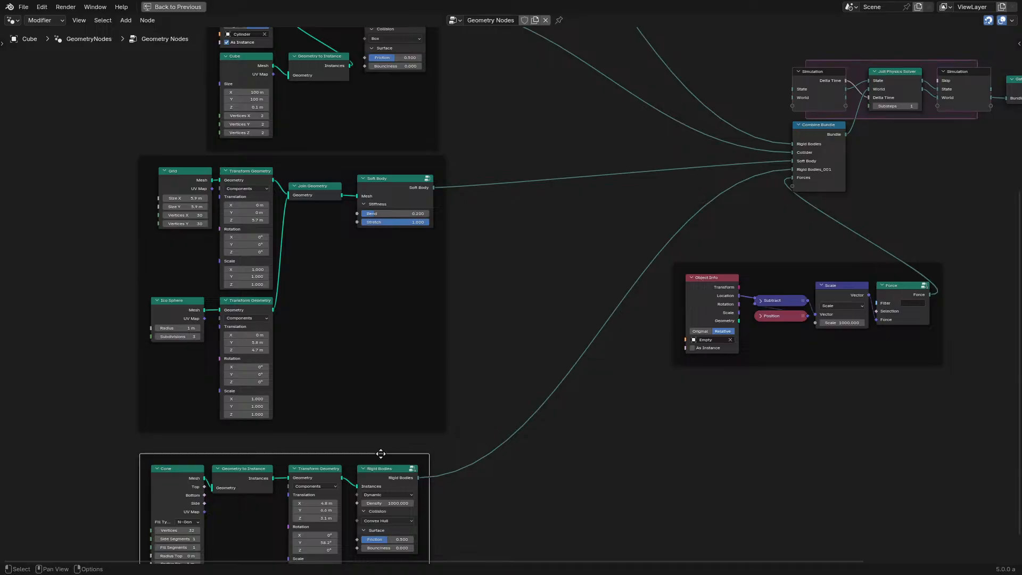
{"action": "middle_click_drag", "start_coordinate": [418, 307], "coordinate": [411, 353]}
{"action": "key", "text": "g"}
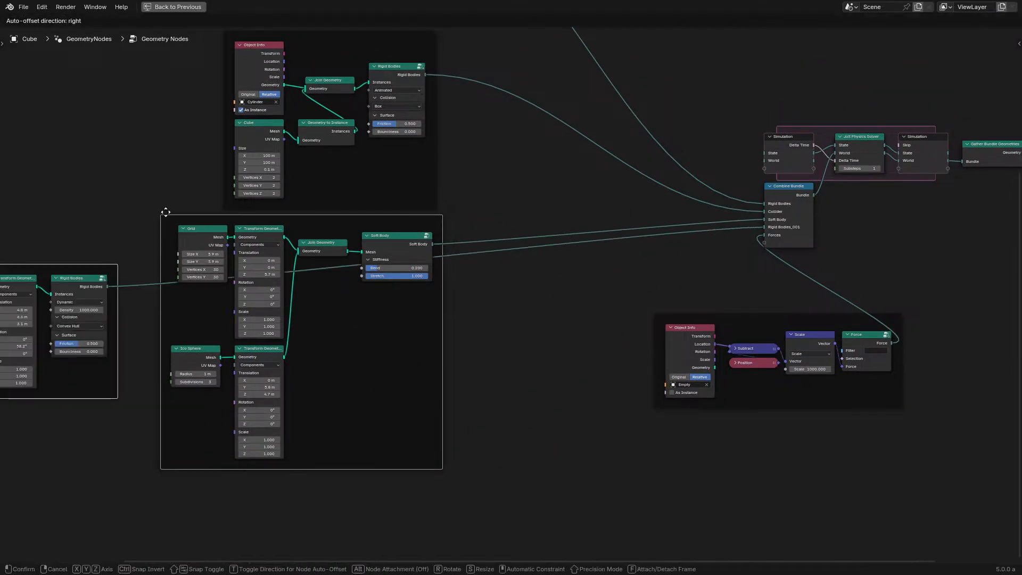
{"action": "left_click", "coordinate": [186, 167]}
{"action": "left_click_drag", "start_coordinate": [365, 220], "coordinate": [379, 426]}
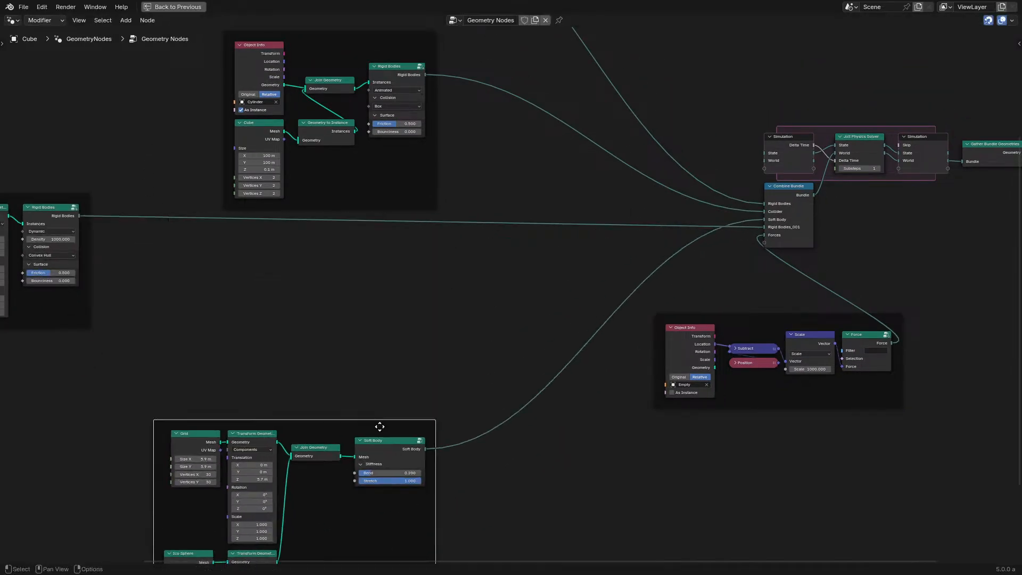
{"action": "left_click_drag", "start_coordinate": [86, 197], "coordinate": [441, 220]}
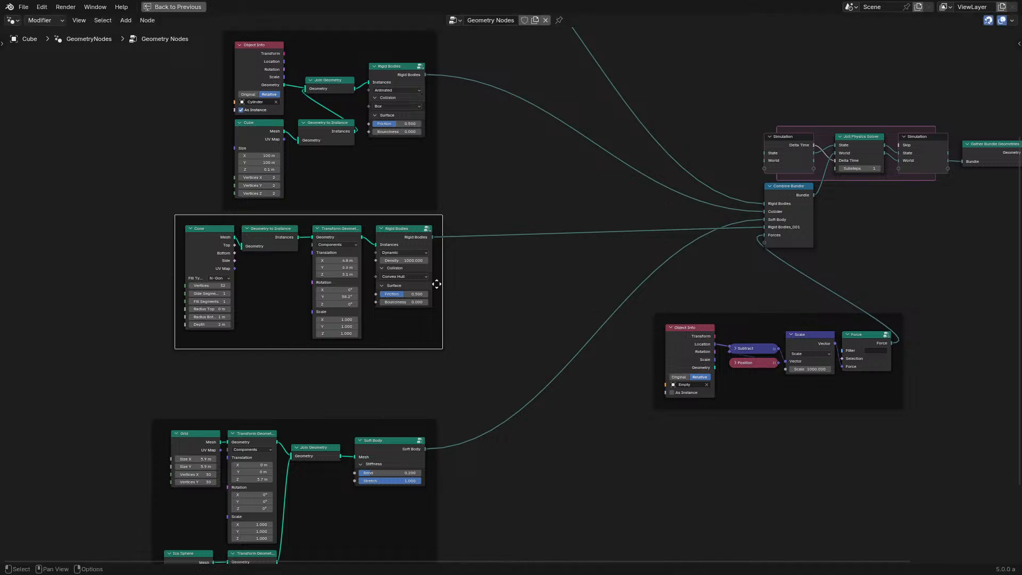
{"action": "left_click_drag", "start_coordinate": [418, 431], "coordinate": [415, 362]}
Step: Move the Rigid Bodies_001 item above Soft Body in the Combine Bundle node's bundle items
{"action": "middle_click_drag", "start_coordinate": [746, 212], "coordinate": [673, 278]}
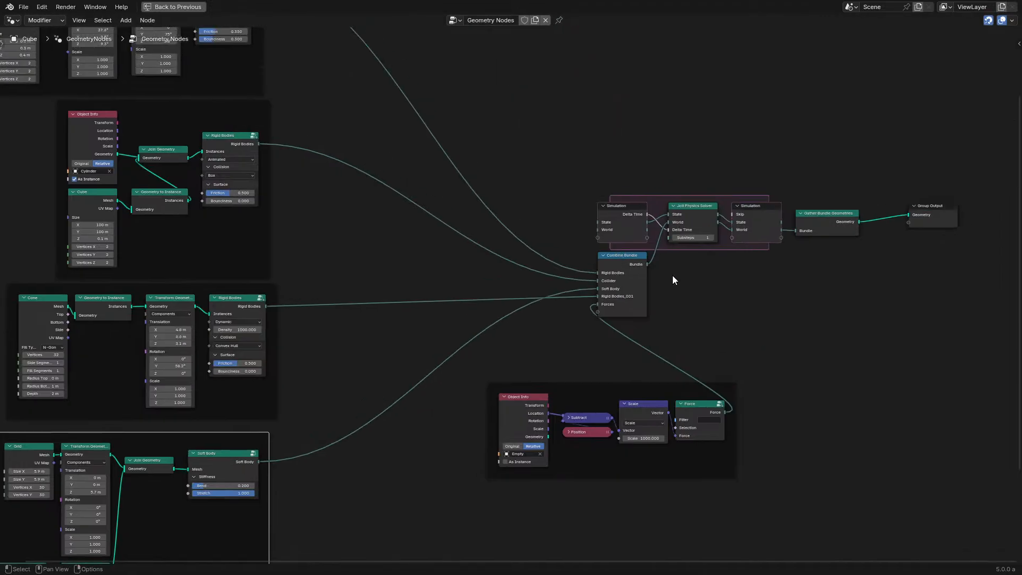
{"action": "left_click", "coordinate": [627, 273]}
{"action": "key", "text": "n"}
{"action": "left_click", "coordinate": [965, 206]}
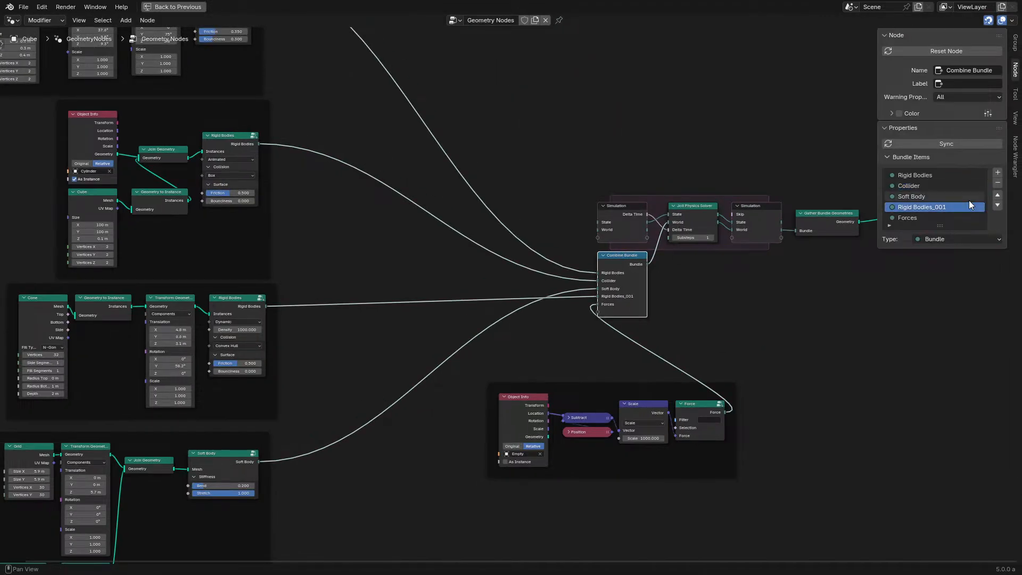
{"action": "left_click", "coordinate": [998, 195]}
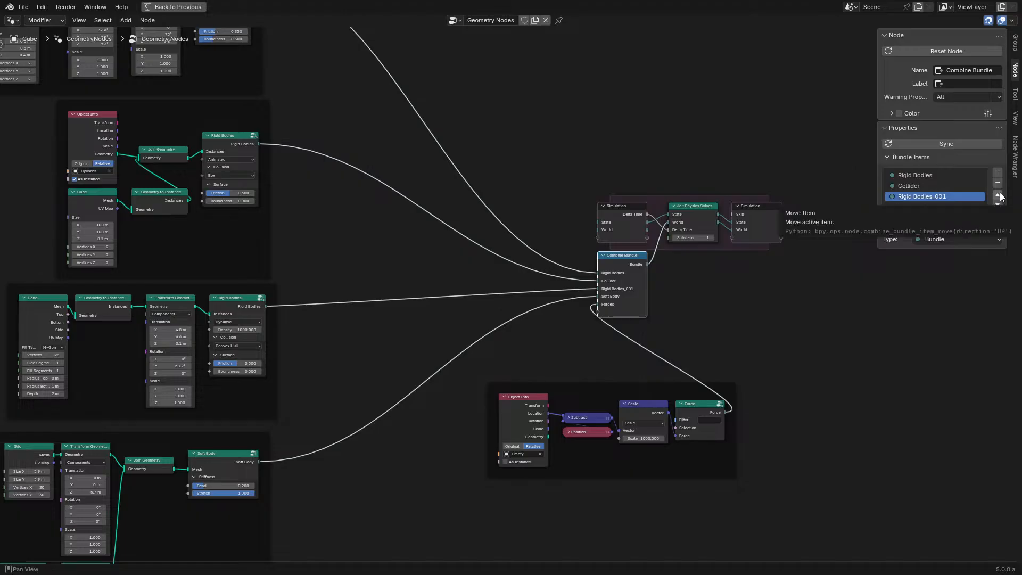
{"action": "middle_click_drag", "start_coordinate": [637, 176], "coordinate": [618, 257]}
{"action": "scroll", "coordinate": [619, 257], "scroll_direction": "up", "scroll_amount": 1}
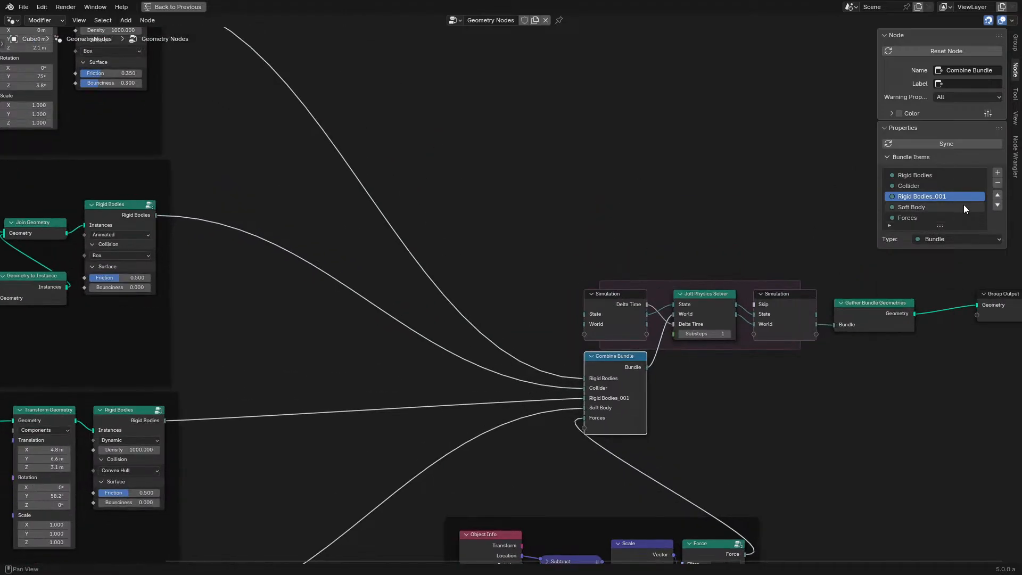
{"action": "left_click", "coordinate": [933, 175]}
{"action": "double_click", "coordinate": [922, 185]}
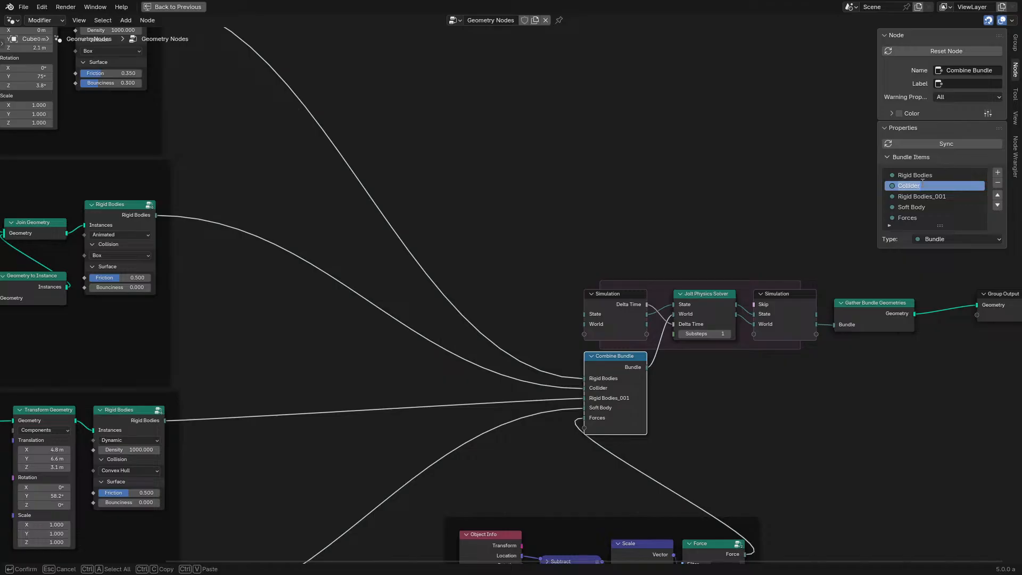
{"action": "left_click", "coordinate": [519, 177]}
Step: Duplicate the Combine Bundle node and place the copy beside the instanced cubes and collider frames
{"action": "middle_click_drag", "start_coordinate": [335, 183], "coordinate": [551, 313]}
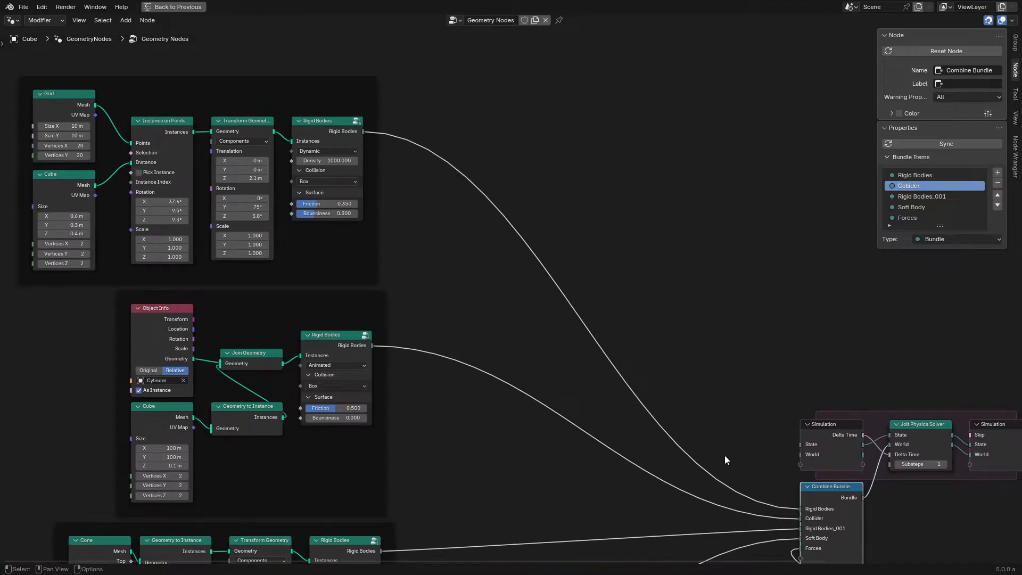
{"action": "key", "text": "shift+d"}
{"action": "left_click", "coordinate": [433, 263]}
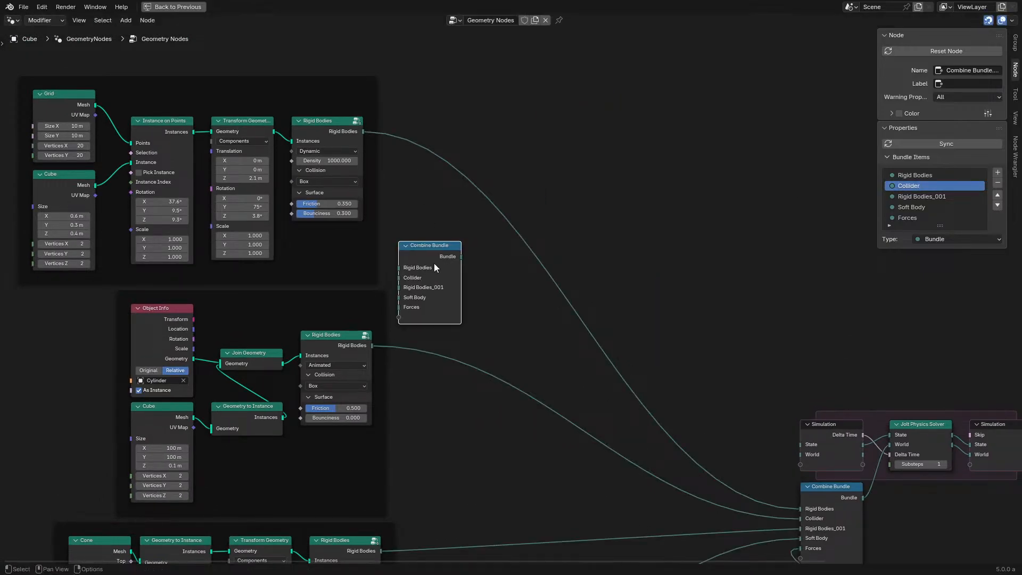
Step: Link the instanced cubes, collider and cone Rigid Bodies outputs to the copy's Rigid Bodies, Collider and Rigid Bodies_001 inputs
{"action": "left_click_drag", "start_coordinate": [365, 132], "coordinate": [402, 267]}
{"action": "left_click_drag", "start_coordinate": [372, 346], "coordinate": [399, 277]}
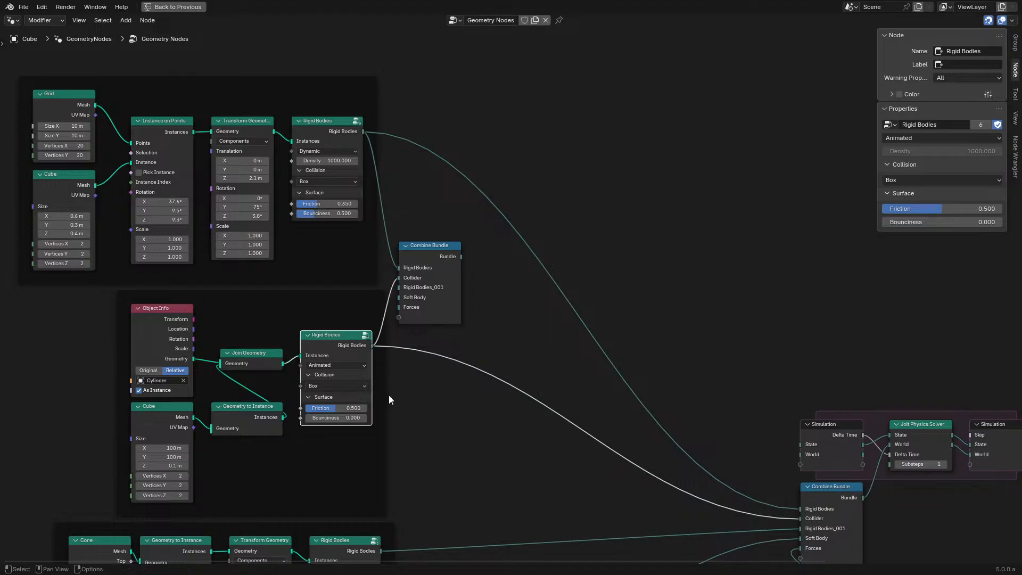
{"action": "middle_click_drag", "start_coordinate": [390, 559], "coordinate": [385, 468]}
{"action": "left_click_drag", "start_coordinate": [376, 443], "coordinate": [404, 176]}
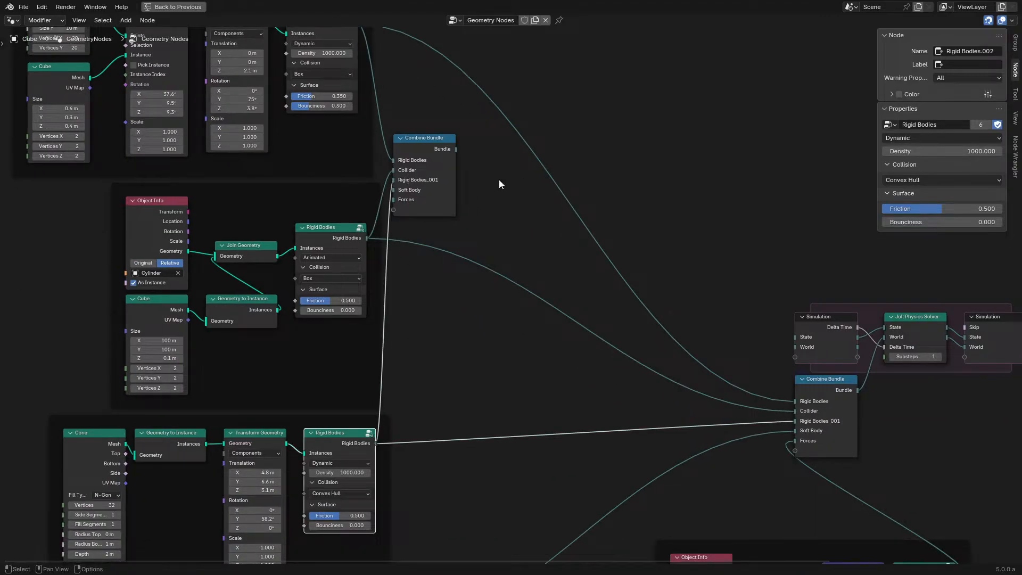
Step: Remove all bundle items from the duplicated Combine Bundle node
{"action": "left_click", "coordinate": [997, 182]}
{"action": "left_click", "coordinate": [997, 182]}
{"action": "left_click", "coordinate": [997, 182]}
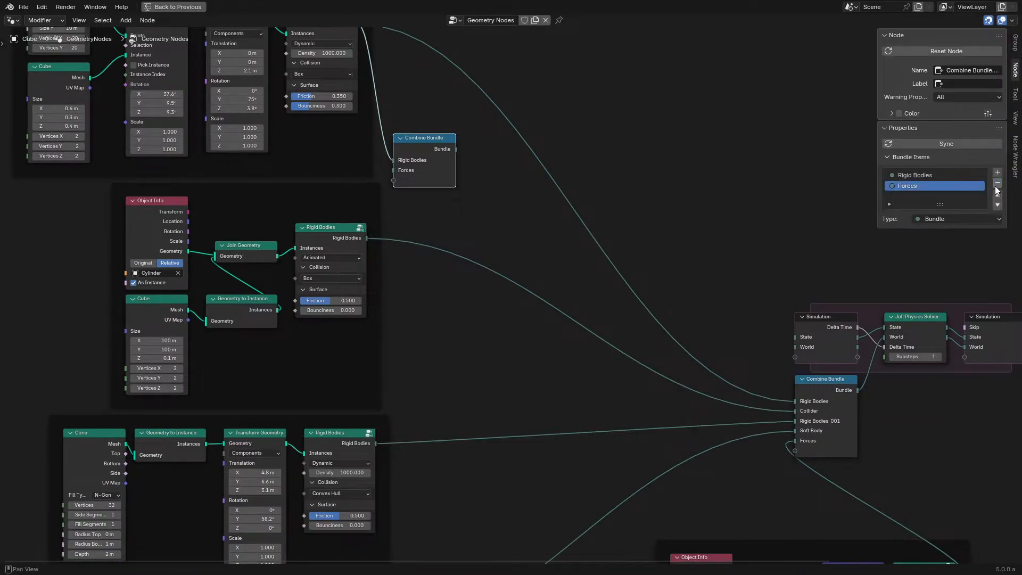
{"action": "left_click", "coordinate": [997, 182]}
{"action": "left_click", "coordinate": [997, 182]}
Step: Link the instanced cubes, collider and cone Rigid Bodies outputs to new inputs on the emptied Combine Bundle node
{"action": "middle_click_drag", "start_coordinate": [558, 148], "coordinate": [554, 197]}
{"action": "left_click_drag", "start_coordinate": [354, 73], "coordinate": [396, 216]}
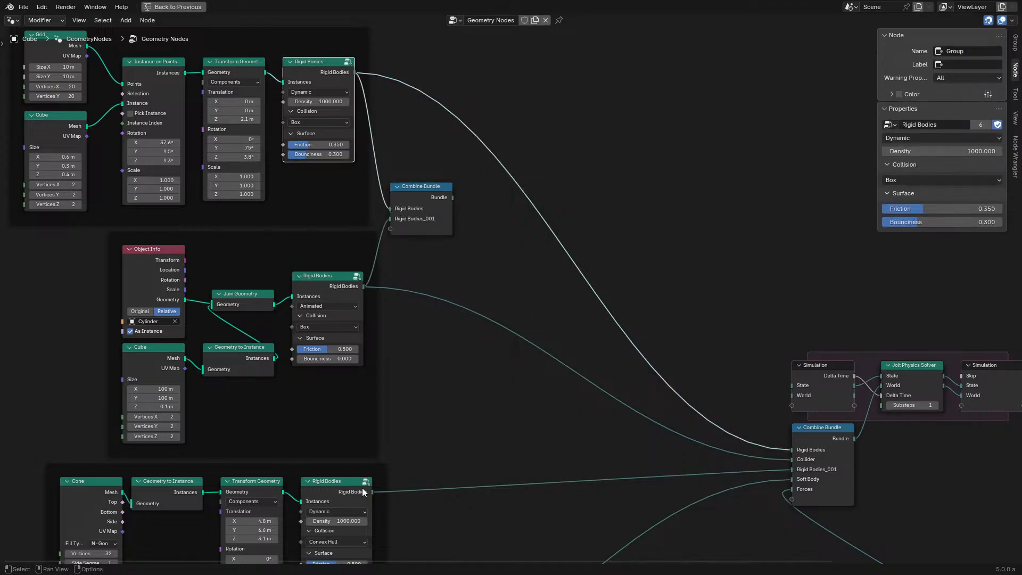
{"action": "left_click_drag", "start_coordinate": [372, 491], "coordinate": [440, 205]}
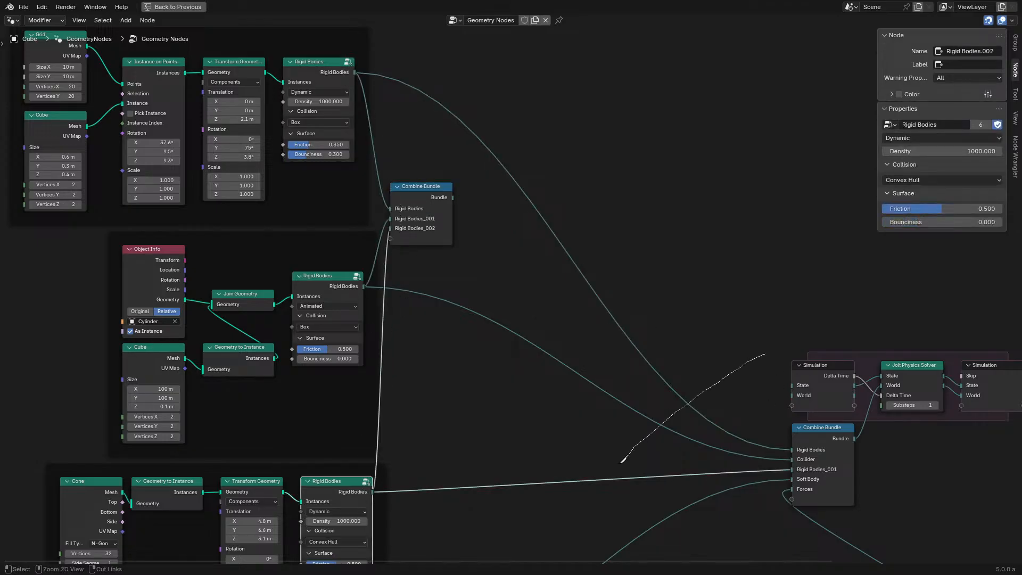
Step: Cut the three direct rigid body links and connect the new bundle to the main Combine Bundle's Rigid Bodies input
{"action": "right_click_drag", "start_coordinate": [621, 462], "coordinate": [612, 484], "text": "ctrl"}
{"action": "left_click_drag", "start_coordinate": [451, 199], "coordinate": [800, 449]}
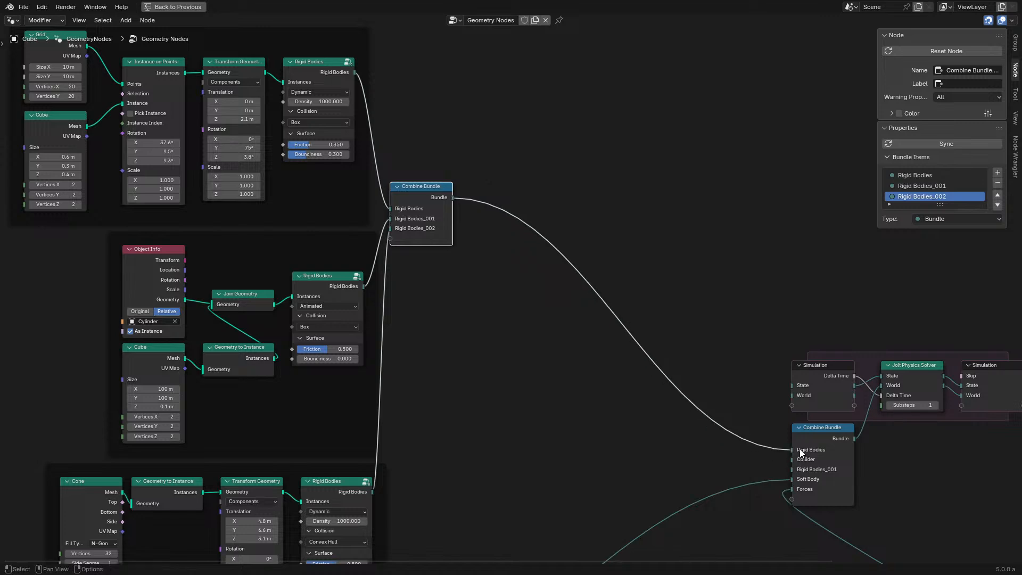
Step: Remove the unused Collider and Rigid Bodies_001 items from the main Combine Bundle node beside the solver and hide the sidebar
{"action": "middle_click_drag", "start_coordinate": [799, 449], "coordinate": [677, 416]}
{"action": "left_click", "coordinate": [717, 417]}
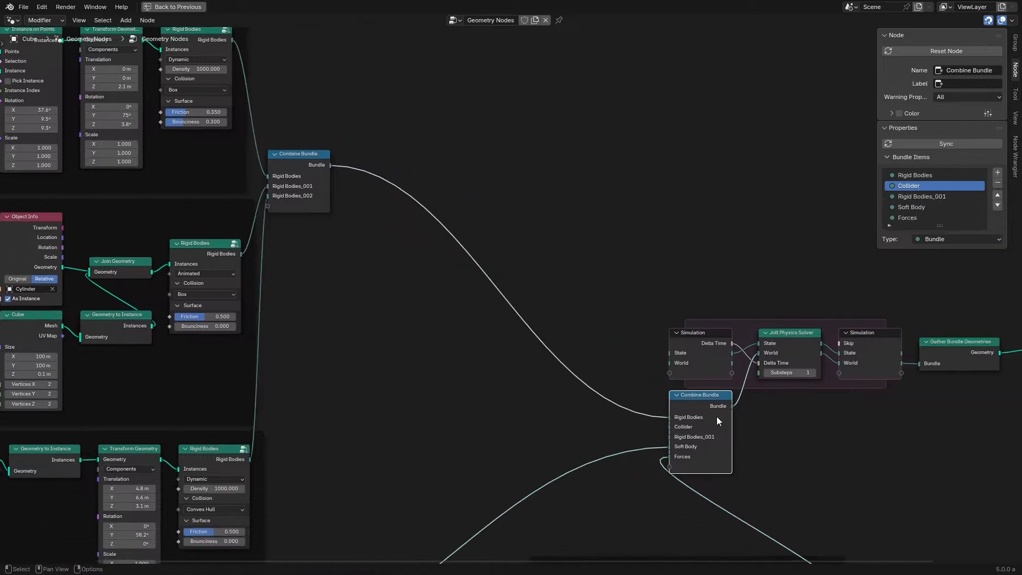
{"action": "left_click", "coordinate": [997, 182]}
{"action": "left_click", "coordinate": [998, 182]}
{"action": "key", "text": "n"}
Step: Play the simulation to check that it runs with the nested rigid body bundle
{"action": "left_click", "coordinate": [294, 169]}
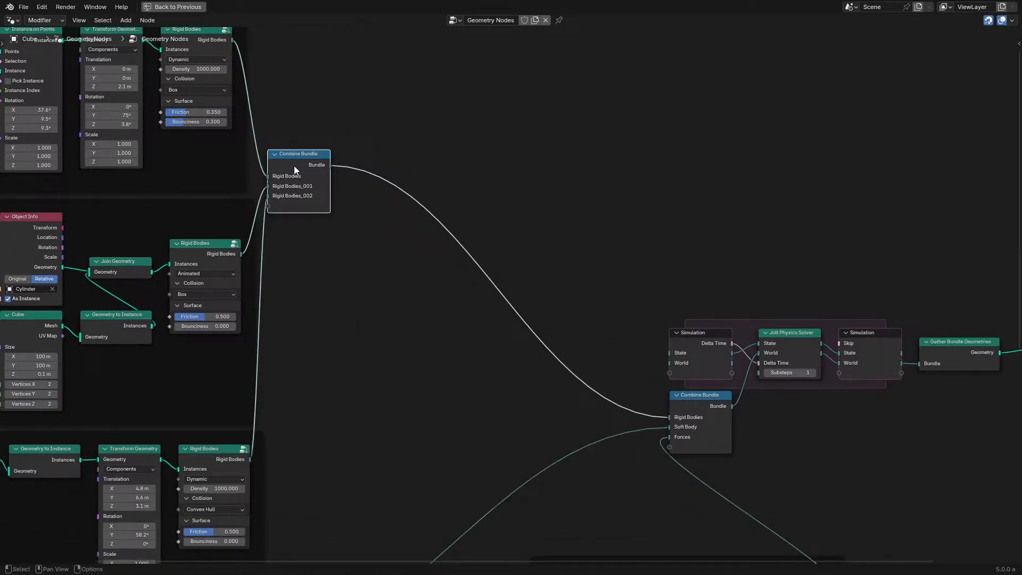
{"action": "key", "text": "ctrl+space"}
{"action": "key", "text": "space"}
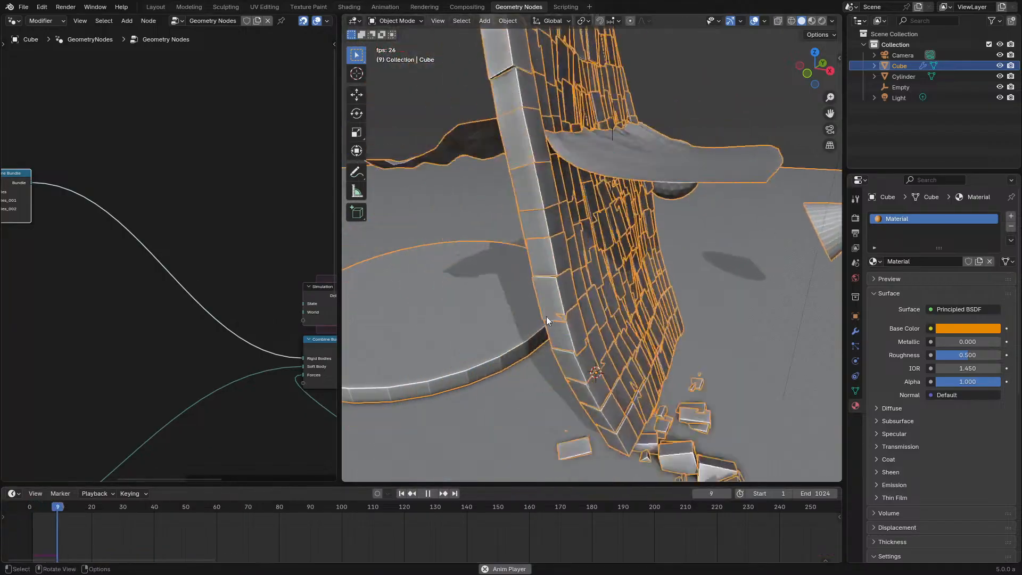
{"action": "scroll", "coordinate": [546, 317], "scroll_direction": "down", "scroll_amount": 6}
{"action": "key", "text": "ctrl+space"}
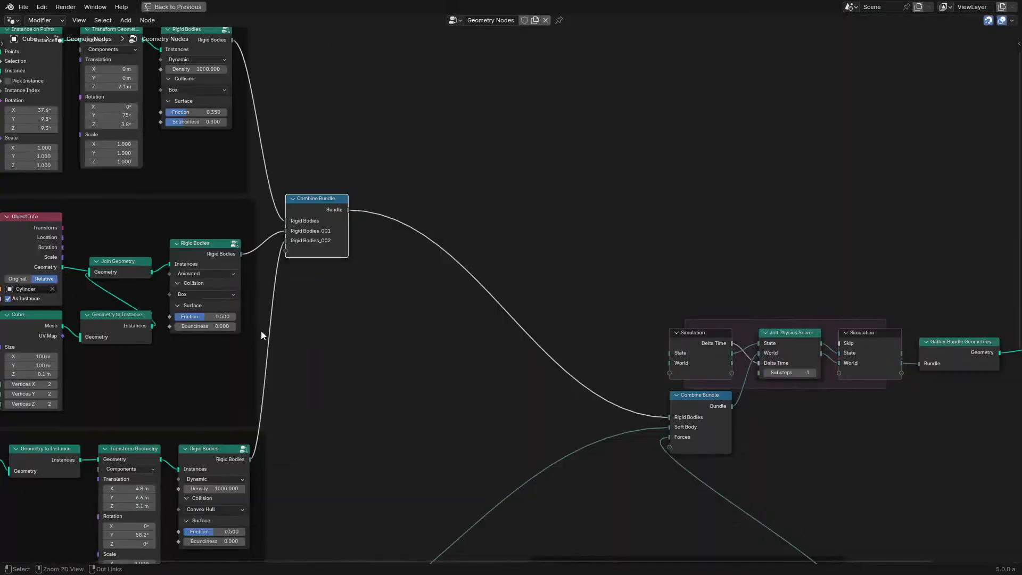
Step: Move the nested Combine Bundle node slightly lower, beside the collider frame
{"action": "scroll", "coordinate": [411, 366], "scroll_direction": "down", "scroll_amount": 6}
{"action": "middle_click_drag", "start_coordinate": [411, 365], "coordinate": [466, 288]}
{"action": "scroll", "coordinate": [452, 245], "scroll_direction": "up", "scroll_amount": 2}
{"action": "left_click_drag", "start_coordinate": [426, 168], "coordinate": [426, 194]}
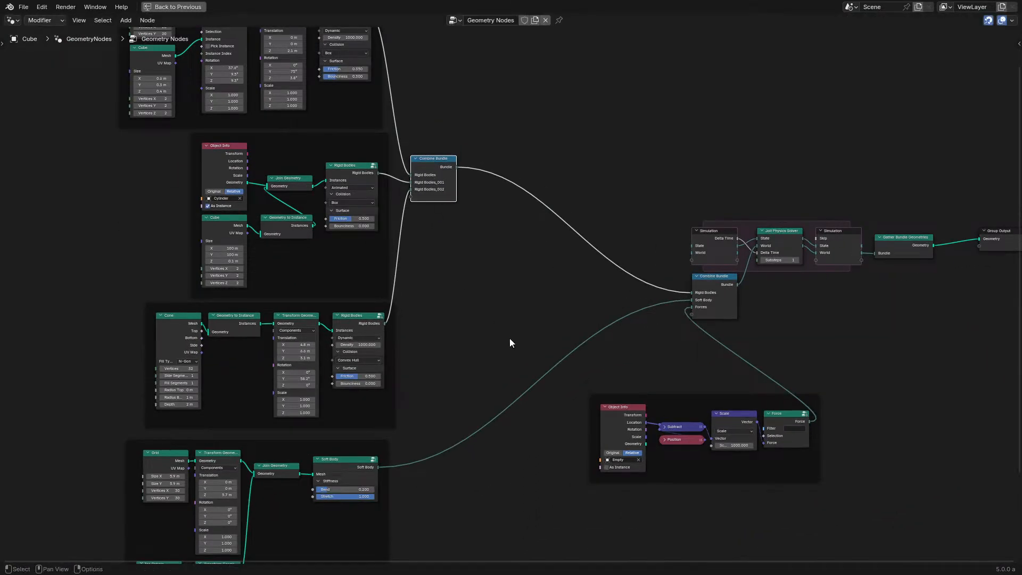
Step: Move the force frame further down and to the left below the main Combine Bundle node
{"action": "middle_click_drag", "start_coordinate": [678, 340], "coordinate": [445, 330]}
{"action": "scroll", "coordinate": [639, 246], "scroll_direction": "up", "scroll_amount": 2}
{"action": "scroll", "coordinate": [445, 330], "scroll_direction": "up", "scroll_amount": 5}
{"action": "middle_click_drag", "start_coordinate": [532, 338], "coordinate": [716, 228]}
{"action": "left_click_drag", "start_coordinate": [682, 368], "coordinate": [614, 393]}
Step: Examine the main bundle's inputs and trace their links to the nested rigid body bundle, soft body and force setups
{"action": "scroll", "coordinate": [456, 210], "scroll_direction": "down", "scroll_amount": 5}
{"action": "middle_click_drag", "start_coordinate": [456, 210], "coordinate": [313, 298]}
{"action": "scroll", "coordinate": [470, 274], "scroll_direction": "up", "scroll_amount": 6}
{"action": "left_click", "coordinate": [440, 304]}
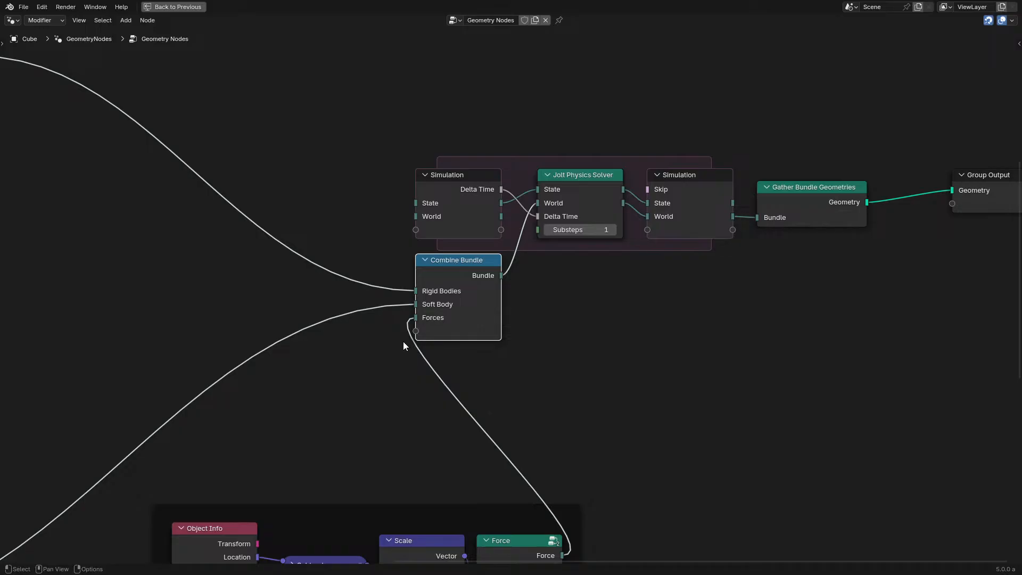
{"action": "scroll", "coordinate": [404, 342], "scroll_direction": "down", "scroll_amount": 3}
{"action": "middle_click_drag", "start_coordinate": [164, 252], "coordinate": [554, 356]}
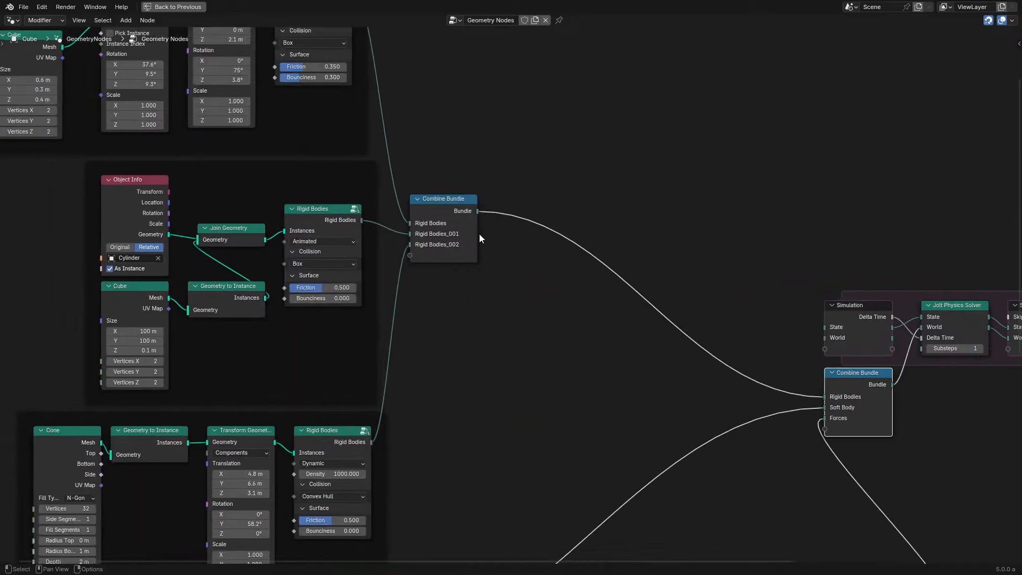
{"action": "left_click", "coordinate": [451, 203]}
{"action": "mouse_move", "coordinate": [451, 203]}
{"action": "left_mouse_down"}
{"action": "mouse_move", "coordinate": [422, 176]}
{"action": "mouse_move", "coordinate": [450, 203]}
{"action": "left_mouse_up"}
{"action": "scroll", "coordinate": [505, 227], "scroll_direction": "down", "scroll_amount": 4}
{"action": "middle_click_drag", "start_coordinate": [512, 381], "coordinate": [541, 160]}
{"action": "scroll", "coordinate": [530, 408], "scroll_direction": "up", "scroll_amount": 2}
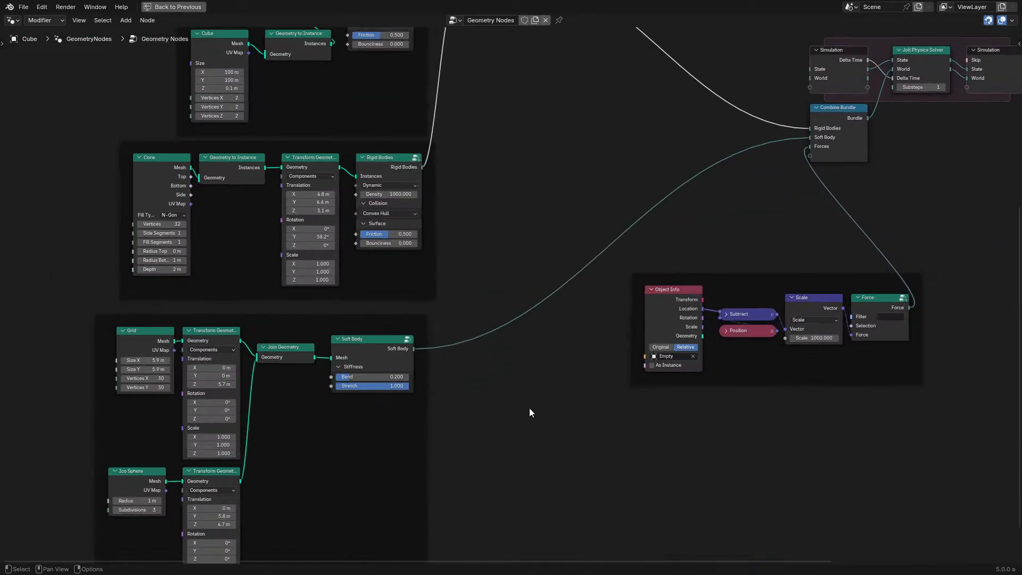
{"action": "middle_click_drag", "start_coordinate": [656, 281], "coordinate": [362, 320]}
{"action": "scroll", "coordinate": [617, 434], "scroll_direction": "up", "scroll_amount": 6}
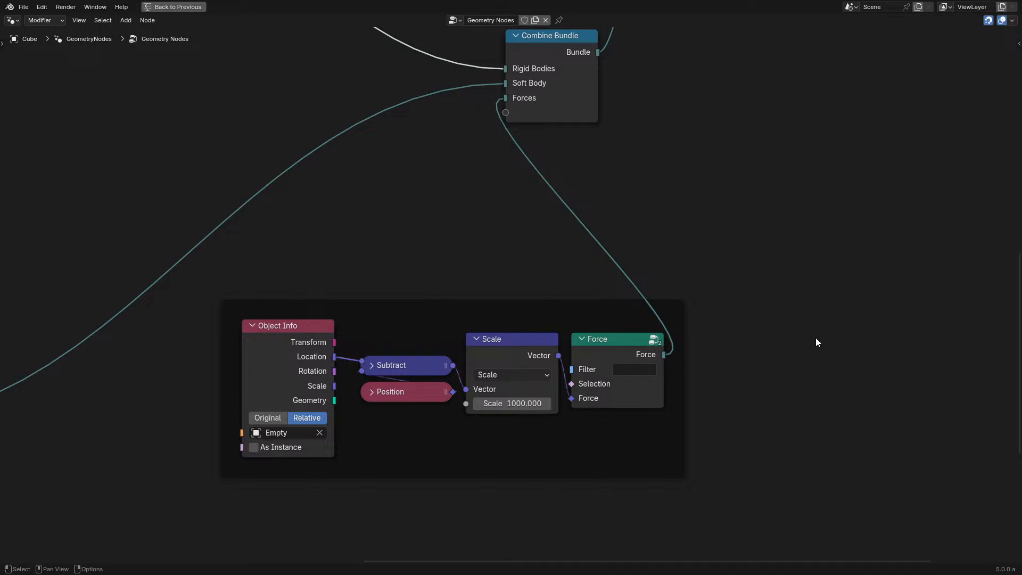
Step: Inspect the Force node group's contents and the values its output bundle carries
{"action": "left_click", "coordinate": [650, 354]}
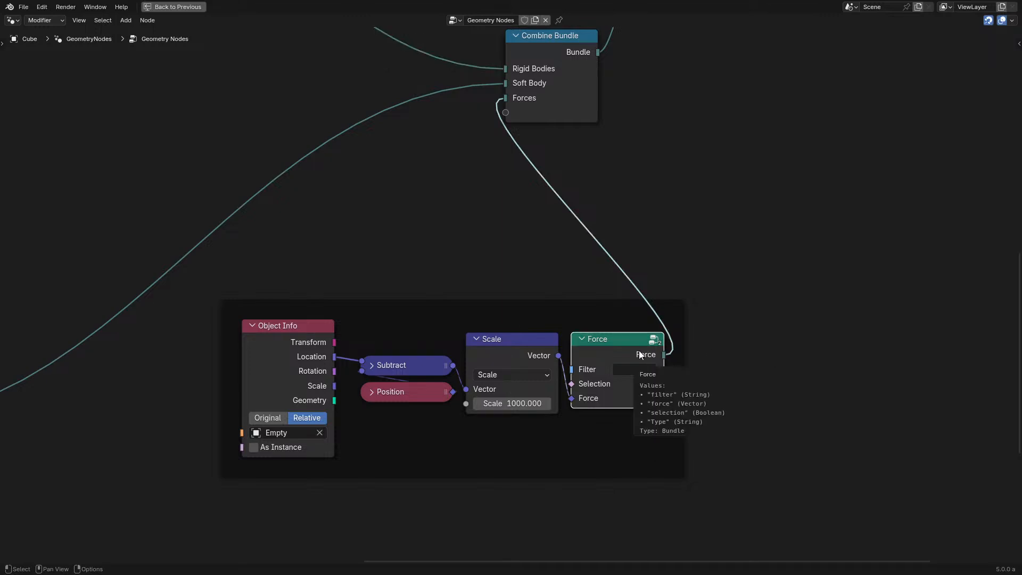
{"action": "key", "text": "Tab"}
{"action": "key", "text": "Tab"}
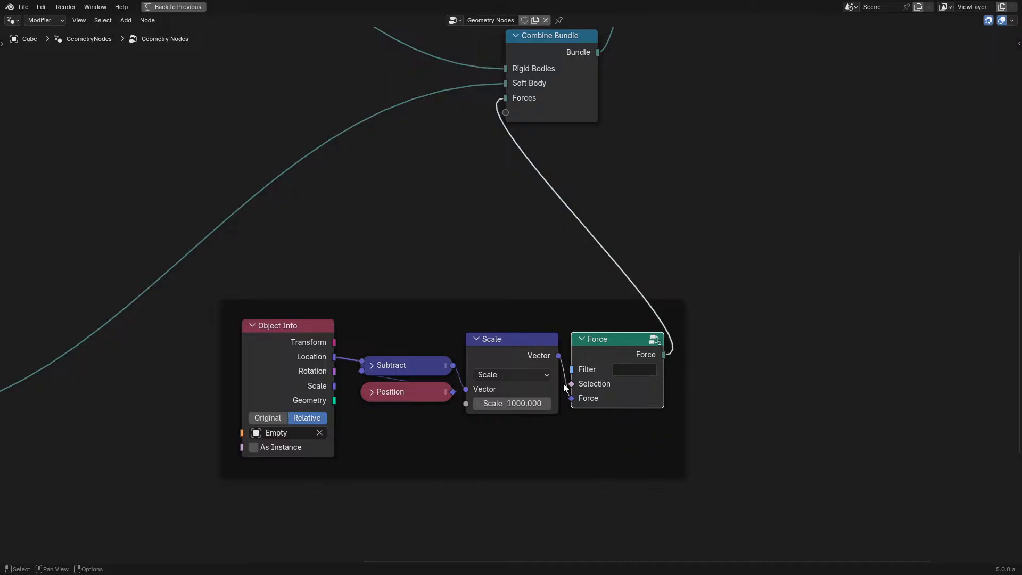
{"action": "middle_click_drag", "start_coordinate": [535, 387], "coordinate": [605, 365]}
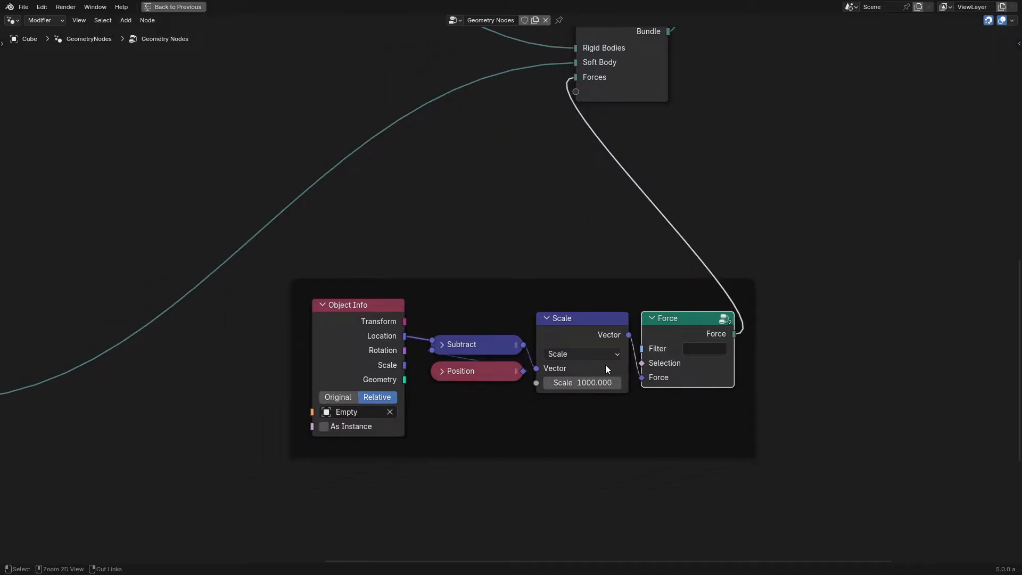
{"action": "middle_click_drag", "start_coordinate": [479, 270], "coordinate": [440, 272]}
{"action": "scroll", "coordinate": [439, 272], "scroll_direction": "down", "scroll_amount": 3}
{"action": "key", "text": "Tab"}
{"action": "key", "text": "Tab"}
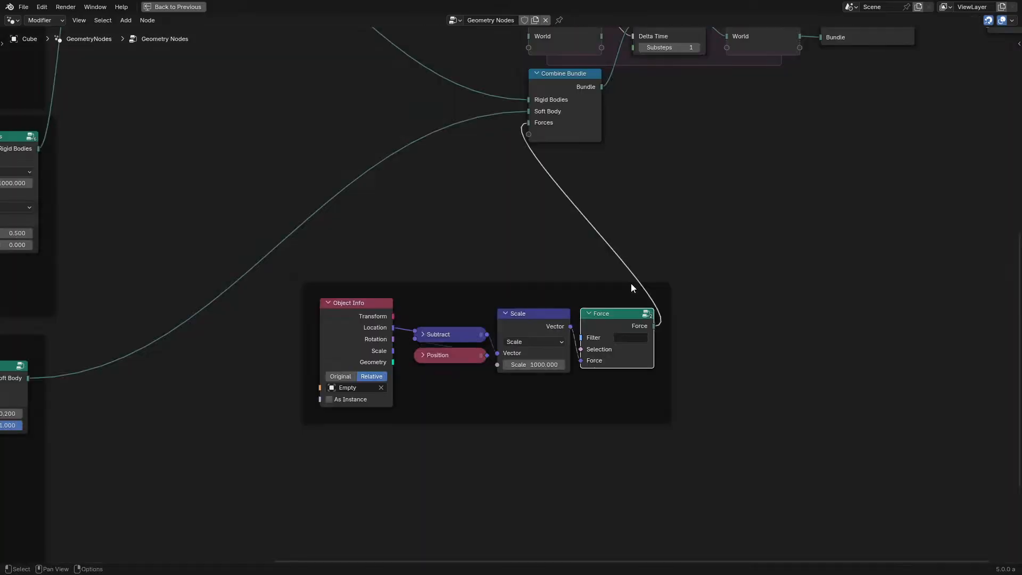
Step: Inspect the internal nodes of the Soft Body group and the cone's Rigid Bodies group
{"action": "middle_click_drag", "start_coordinate": [195, 327], "coordinate": [630, 299]}
{"action": "left_click", "coordinate": [393, 362]}
{"action": "key", "text": "Tab"}
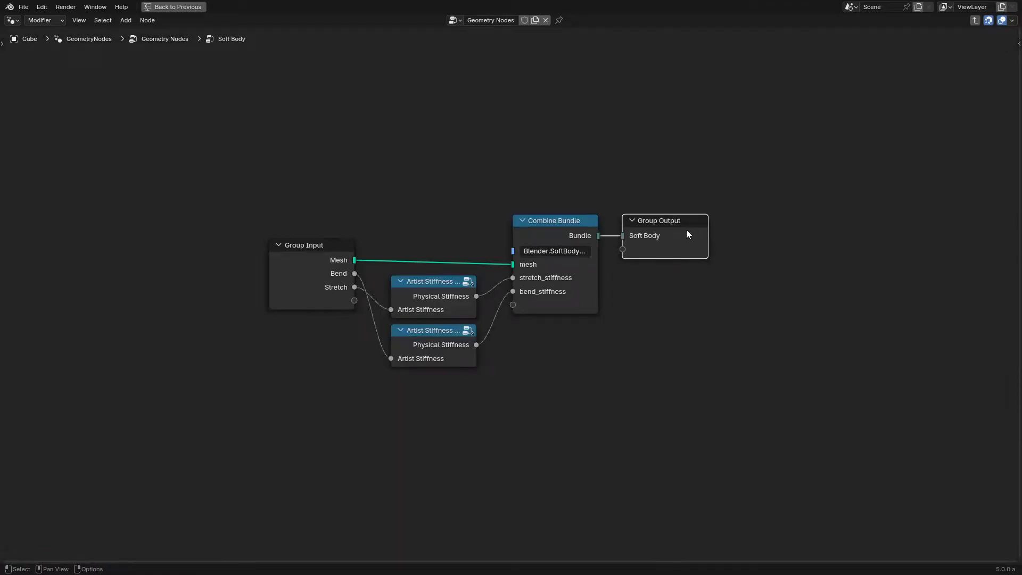
{"action": "key", "text": "Tab"}
{"action": "left_click", "coordinate": [429, 247]}
{"action": "key", "text": "Tab"}
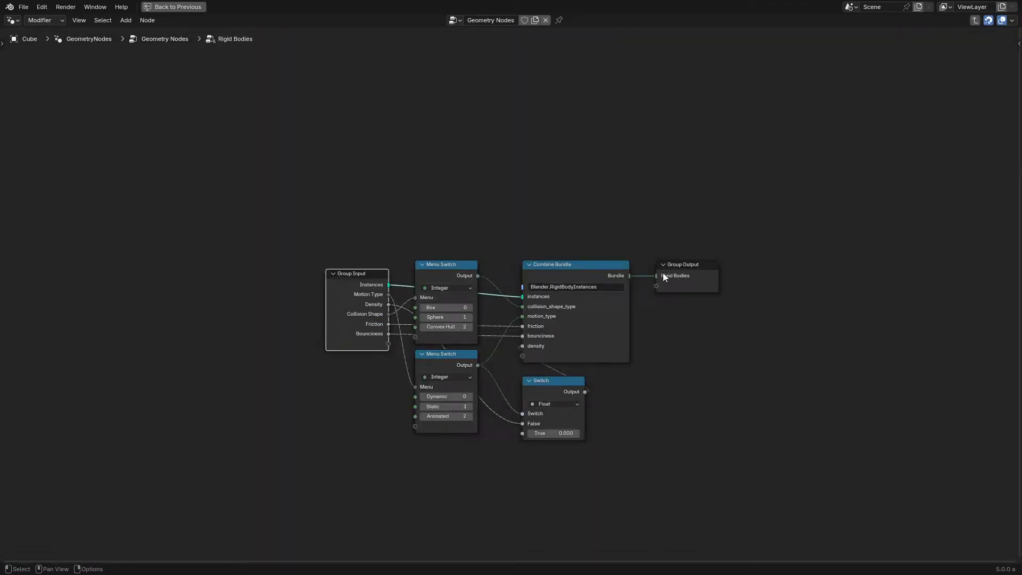
{"action": "key", "text": "Tab"}
Step: Look over the rigid body frames and the instanced cubes setup
{"action": "scroll", "coordinate": [689, 279], "scroll_direction": "down", "scroll_amount": 6}
{"action": "middle_click_drag", "start_coordinate": [425, 296], "coordinate": [326, 379]}
{"action": "scroll", "coordinate": [356, 367], "scroll_direction": "up", "scroll_amount": 4}
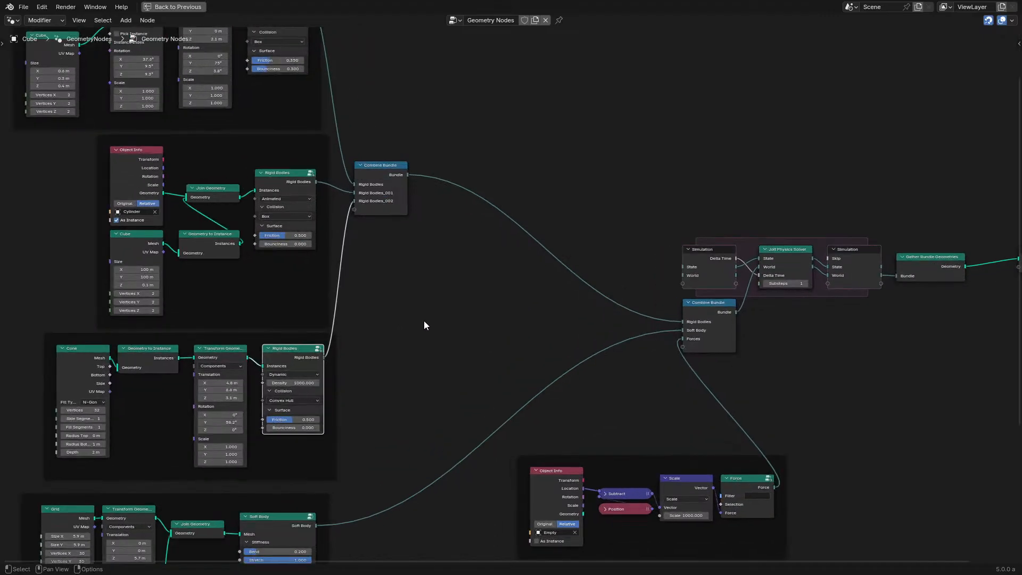
{"action": "middle_click_drag", "start_coordinate": [414, 318], "coordinate": [680, 463]}
{"action": "scroll", "coordinate": [582, 270], "scroll_direction": "up", "scroll_amount": 1}
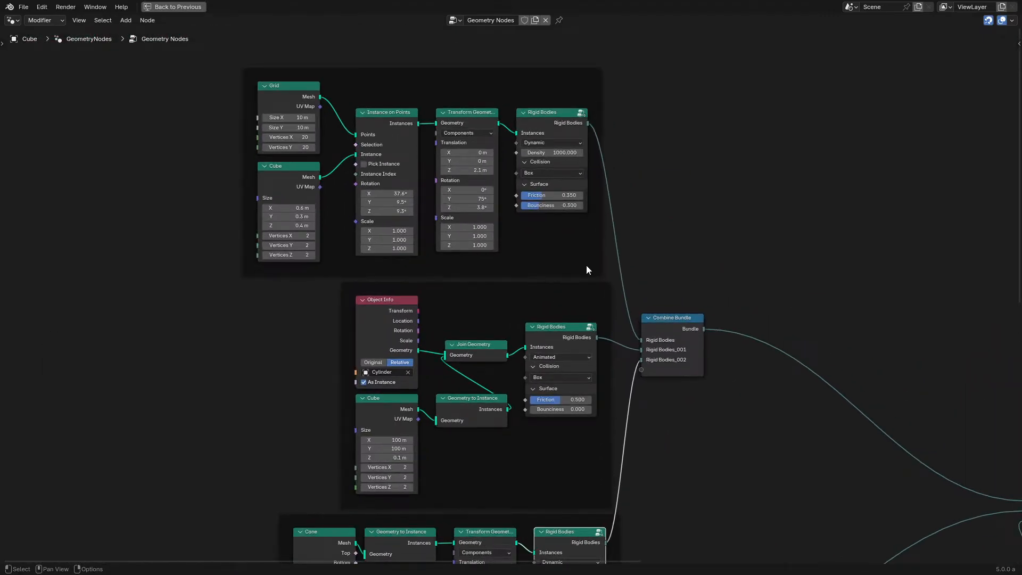
{"action": "scroll", "coordinate": [524, 144], "scroll_direction": "up", "scroll_amount": 2}
{"action": "middle_click_drag", "start_coordinate": [519, 141], "coordinate": [519, 260]}
{"action": "scroll", "coordinate": [366, 238], "scroll_direction": "up", "scroll_amount": 2}
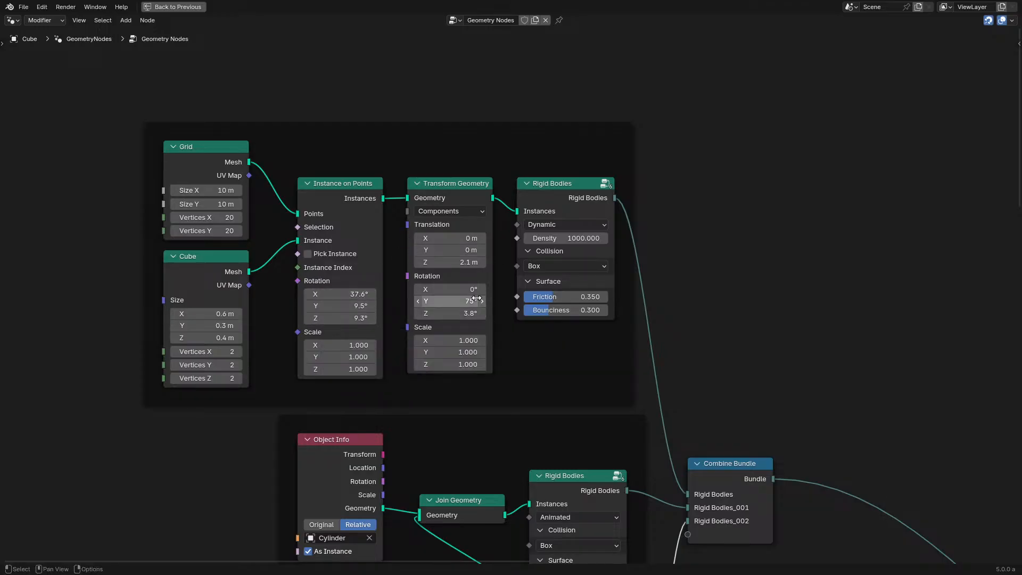
Step: Try linking Instance on Points directly to the cubes' Rigid Bodies node and deleting their Transform Geometry node, and undo these changes
{"action": "left_click_drag", "start_coordinate": [383, 198], "coordinate": [595, 210]}
{"action": "left_click_drag", "start_coordinate": [515, 215], "coordinate": [517, 211]}
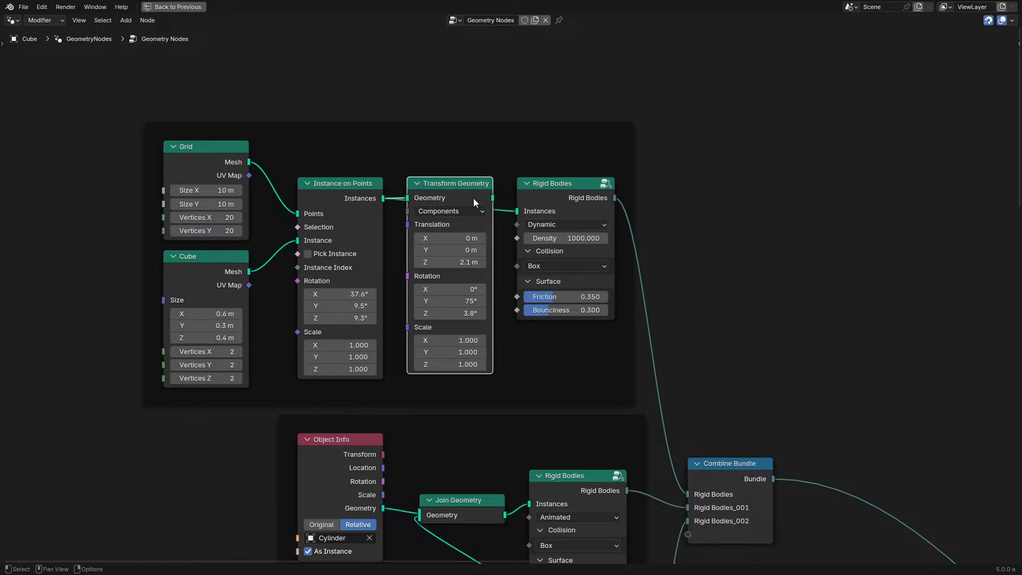
{"action": "left_click", "coordinate": [474, 198]}
{"action": "key", "text": "x"}
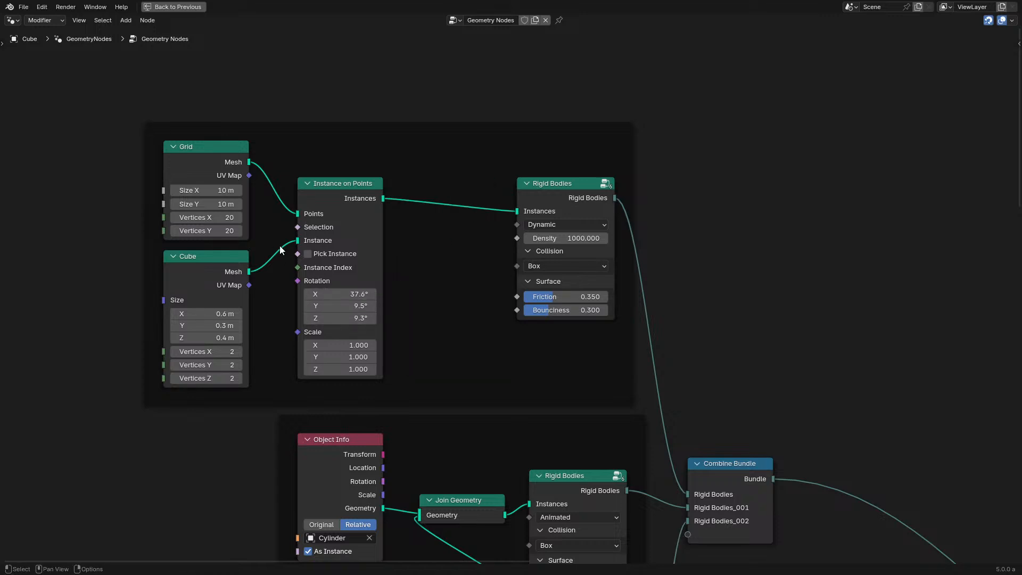
{"action": "key", "text": "ctrl+z"}
{"action": "key", "text": "ctrl+z"}
{"action": "key", "text": "ctrl+z"}
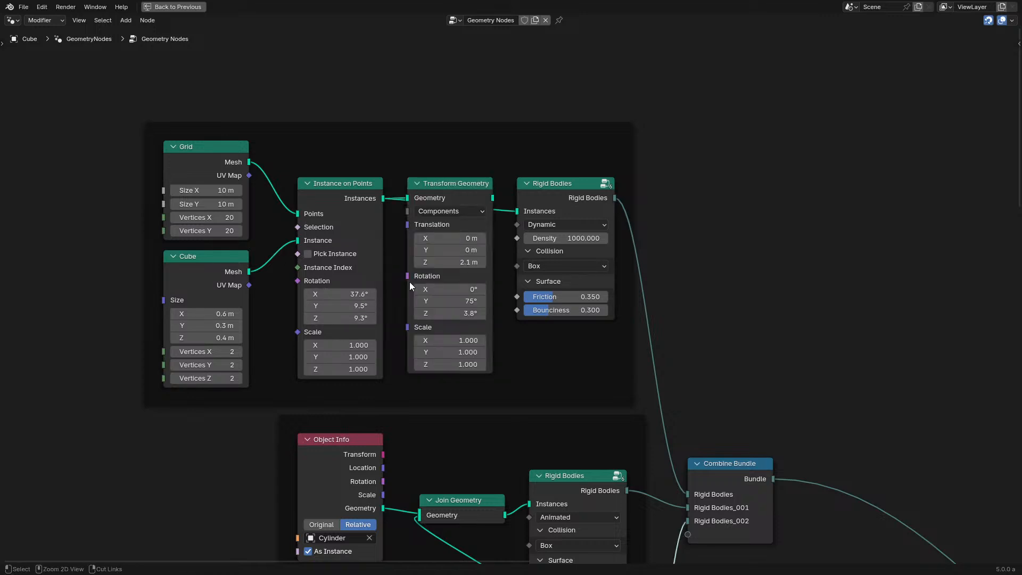
Step: Set the Instance on Points rotation to 0° on X, Y and Z
{"action": "left_click_drag", "start_coordinate": [341, 294], "coordinate": [341, 318]}
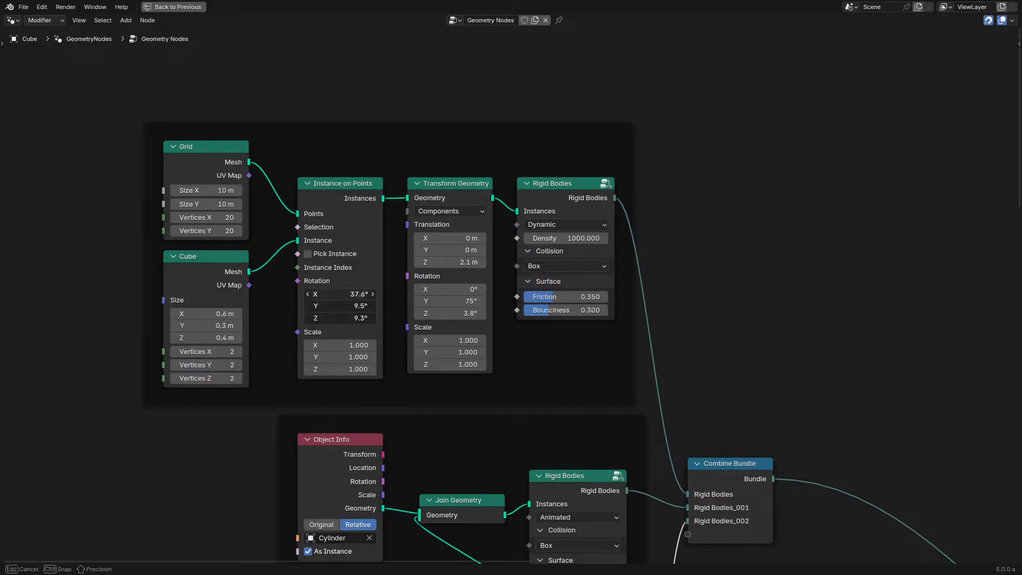
{"action": "type", "text": "0"}
{"action": "key", "text": "Return"}
Step: Replay the simulation from the start to check the wall of unrotated cubes
{"action": "key", "text": "ctrl+space"}
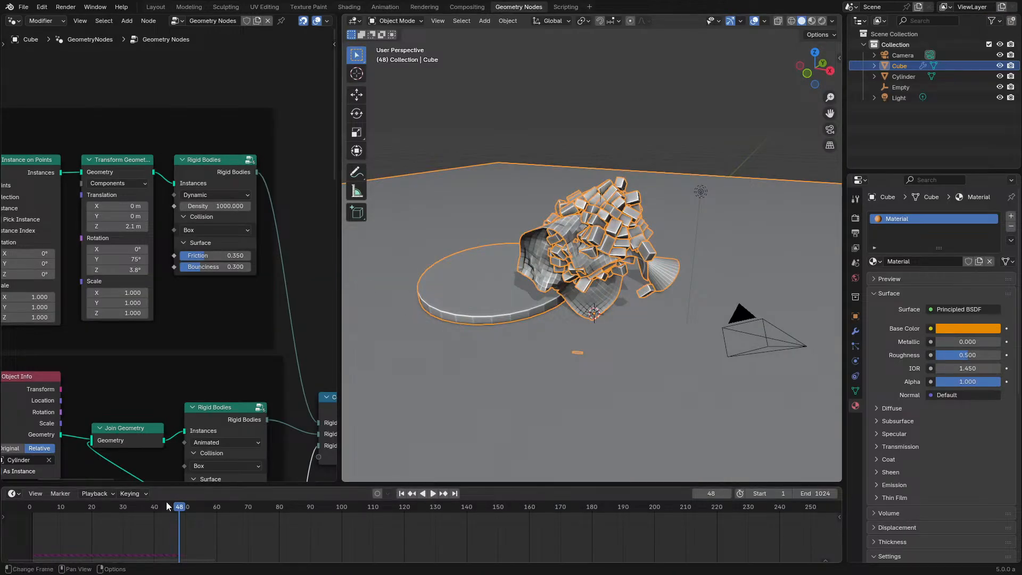
{"action": "left_click", "coordinate": [28, 510]}
{"action": "middle_click_drag", "start_coordinate": [90, 269], "coordinate": [122, 294]}
{"action": "key", "text": "space"}
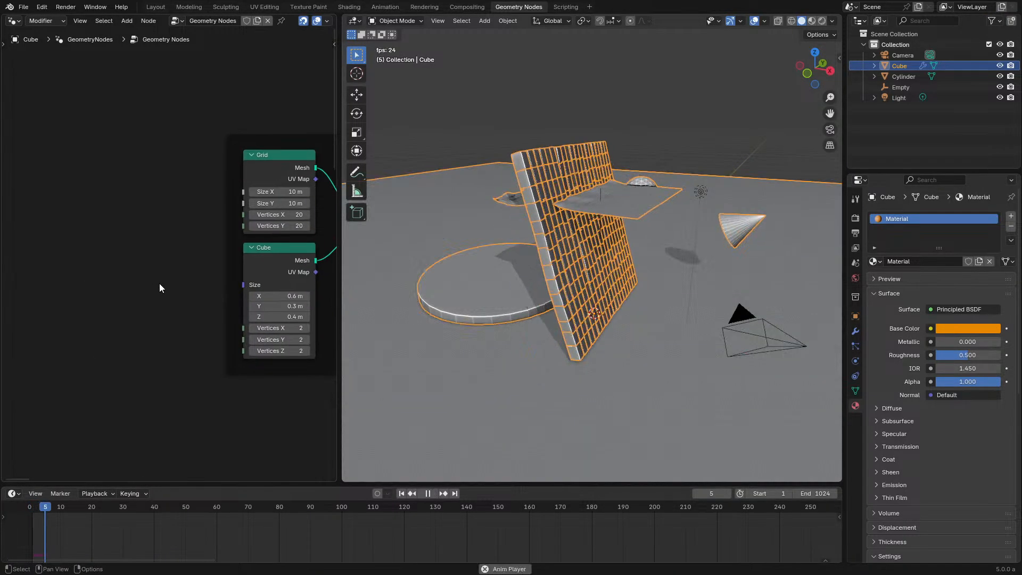
{"action": "key", "text": "space"}
{"action": "middle_click_drag", "start_coordinate": [211, 266], "coordinate": [97, 293]}
{"action": "key", "text": "space"}
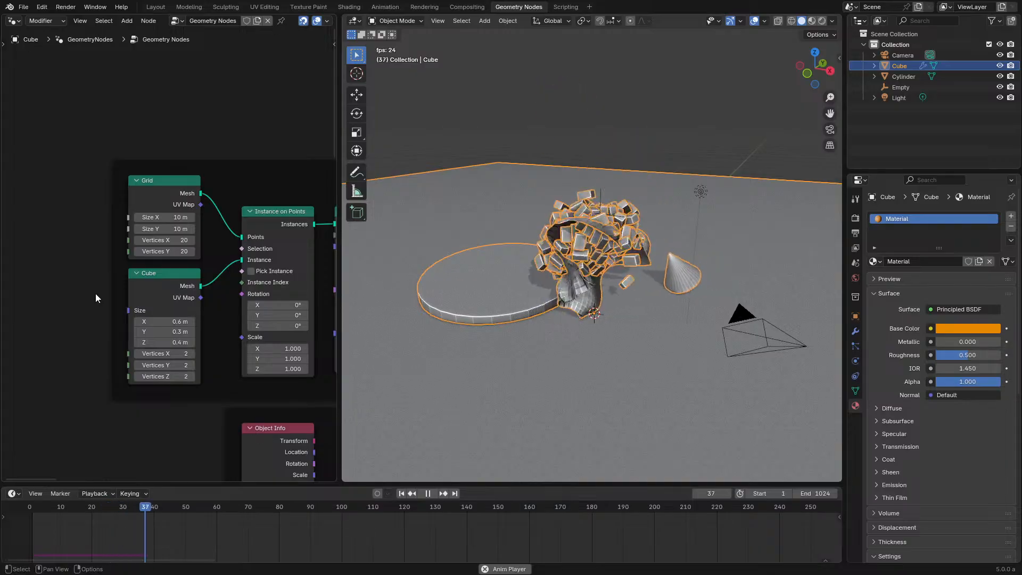
{"action": "key", "text": "space"}
Step: Collapse the Instance on Points node and place the Cube node beneath it, with the Grid node alongside
{"action": "key", "text": "ctrl+space"}
{"action": "left_click", "coordinate": [631, 266]}
{"action": "key", "text": "h"}
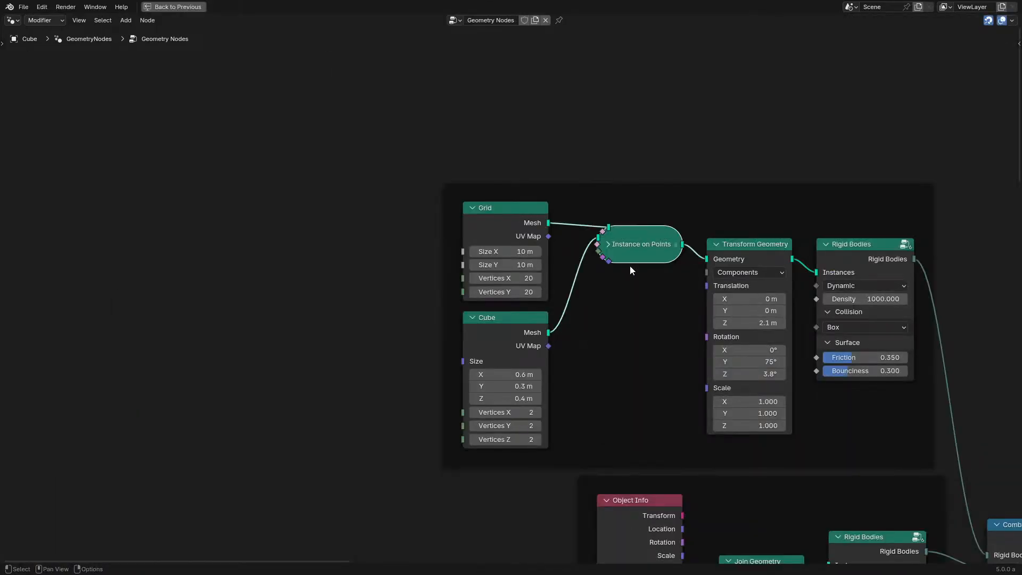
{"action": "key", "text": "g"}
{"action": "left_click", "coordinate": [616, 291]}
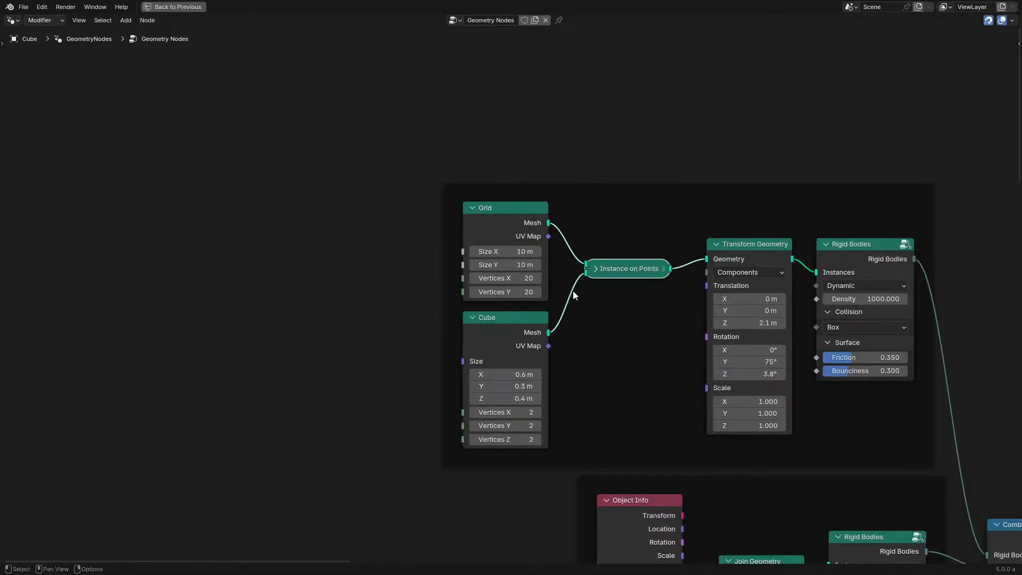
{"action": "left_click_drag", "start_coordinate": [504, 332], "coordinate": [625, 308]}
{"action": "left_click_drag", "start_coordinate": [510, 220], "coordinate": [532, 266]}
Step: Collapse Geometry to Instance in the collider frame, move it below Join Geometry, and place the Cube node beneath it
{"action": "scroll", "coordinate": [575, 295], "scroll_direction": "down", "scroll_amount": 5}
{"action": "middle_click_drag", "start_coordinate": [618, 321], "coordinate": [437, 187]}
{"action": "middle_click_drag", "start_coordinate": [522, 410], "coordinate": [517, 296]}
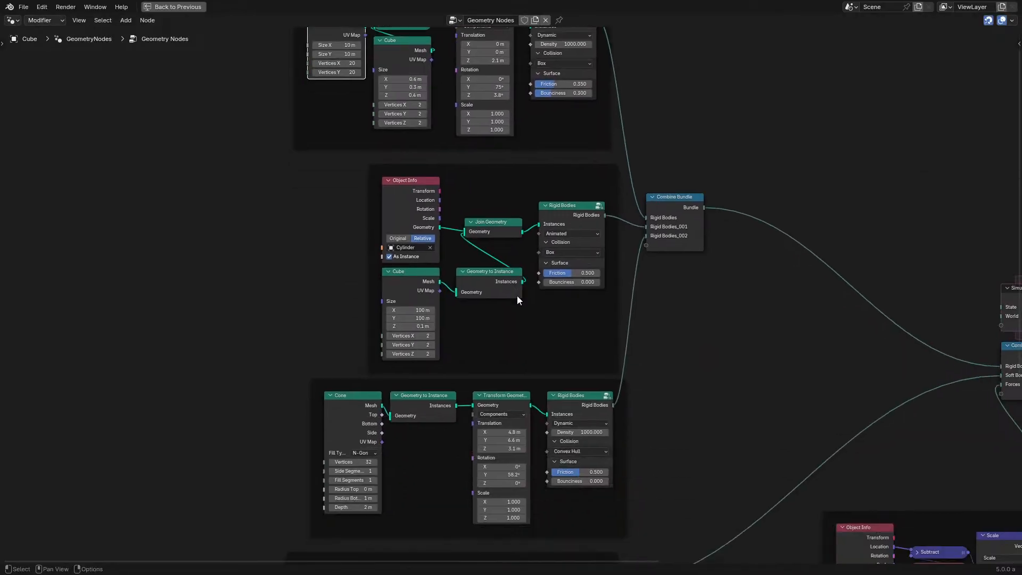
{"action": "scroll", "coordinate": [517, 298], "scroll_direction": "up", "scroll_amount": 4}
{"action": "left_click", "coordinate": [478, 283]}
{"action": "key", "text": "h"}
{"action": "key", "text": "g"}
{"action": "left_click", "coordinate": [485, 257]}
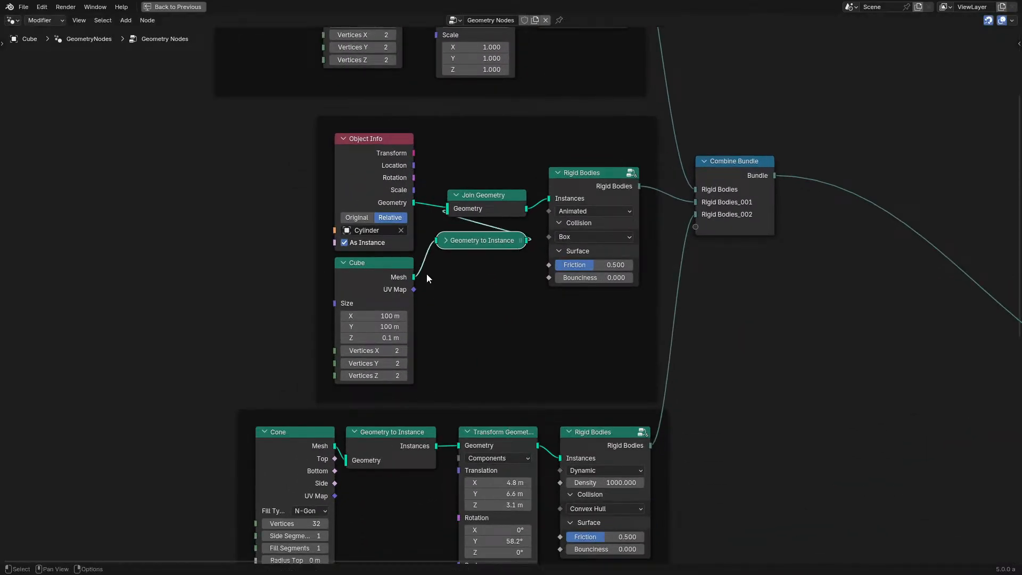
{"action": "left_click_drag", "start_coordinate": [376, 277], "coordinate": [483, 281]}
Step: Collapse Geometry to Instance in the cone frame and place the Cone node beneath it
{"action": "middle_click_drag", "start_coordinate": [410, 431], "coordinate": [438, 292]}
{"action": "left_click", "coordinate": [428, 308]}
{"action": "key", "text": "h"}
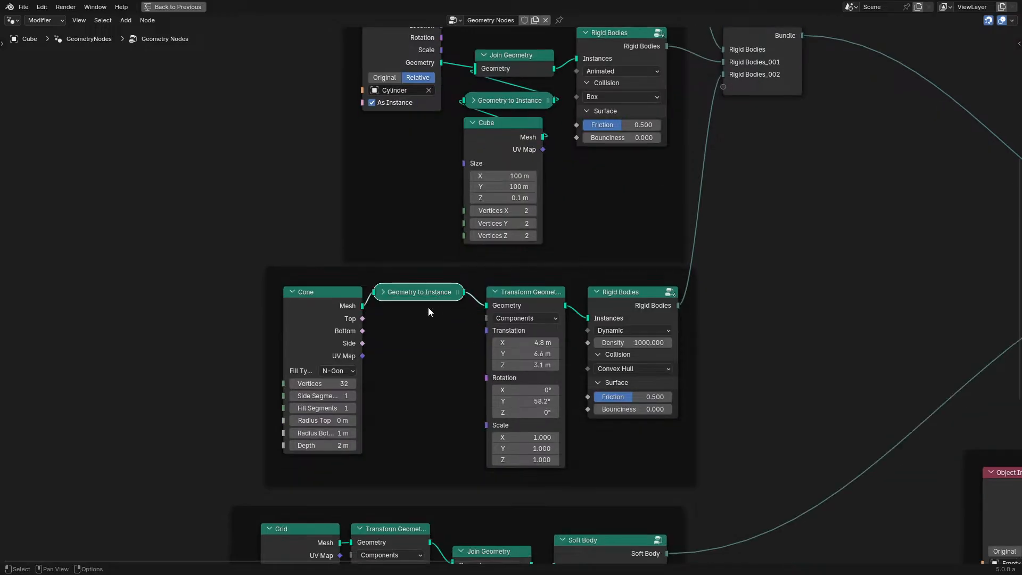
{"action": "left_click_drag", "start_coordinate": [310, 309], "coordinate": [401, 343]}
Step: Move the soft body frame slightly lower to widen its gap from the cone frame
{"action": "middle_click_drag", "start_coordinate": [506, 520], "coordinate": [502, 330]}
{"action": "left_click_drag", "start_coordinate": [504, 323], "coordinate": [517, 356]}
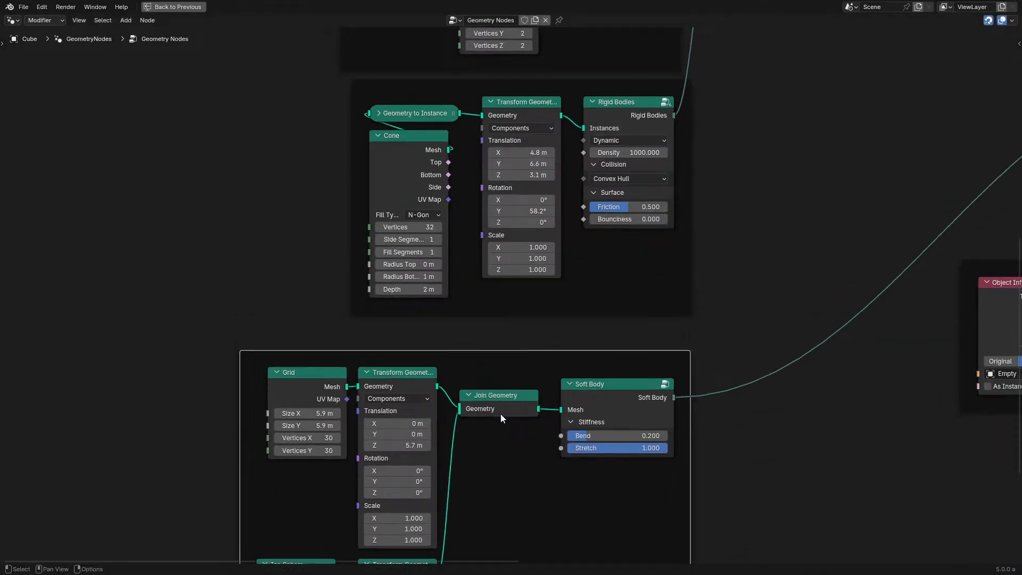
{"action": "middle_click_drag", "start_coordinate": [500, 413], "coordinate": [507, 307]}
{"action": "middle_click_drag", "start_coordinate": [484, 412], "coordinate": [486, 333]}
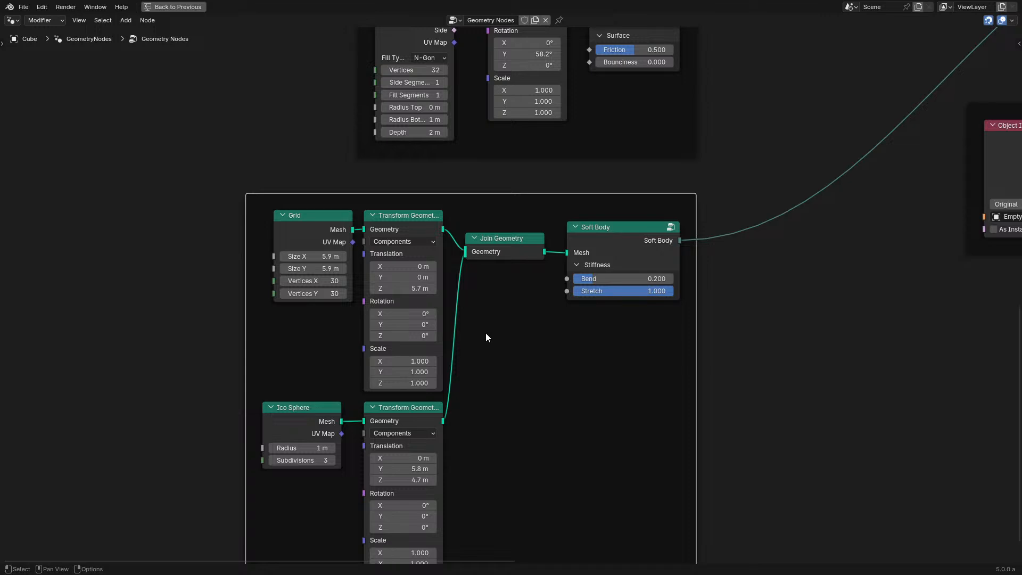
Step: Replay the simulation from the start and view the result from another angle
{"action": "scroll", "coordinate": [687, 169], "scroll_direction": "down", "scroll_amount": 4}
{"action": "middle_click_drag", "start_coordinate": [675, 175], "coordinate": [542, 331]}
{"action": "key", "text": "ctrl+space"}
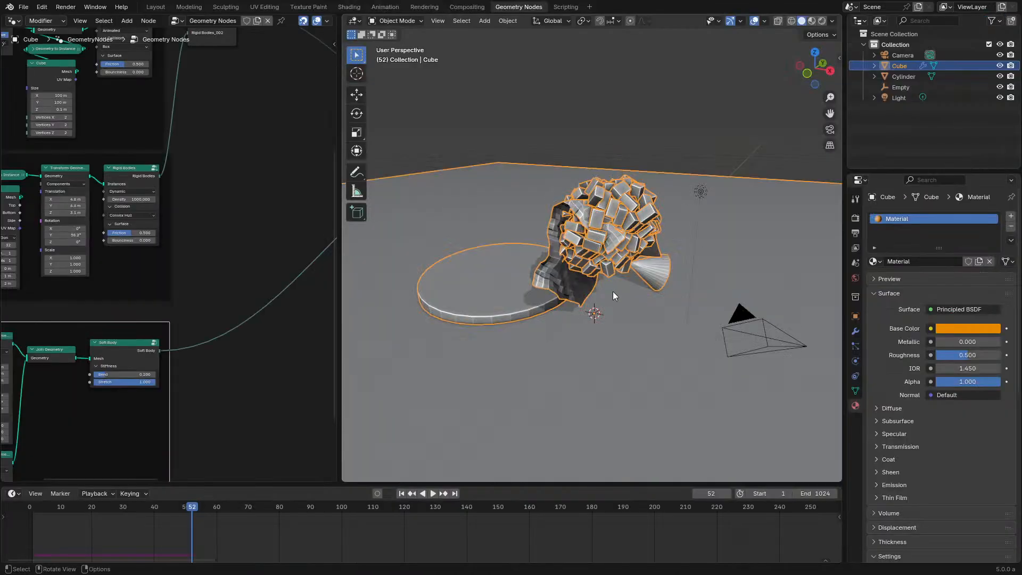
{"action": "key", "text": "space"}
{"action": "left_click", "coordinate": [24, 509]}
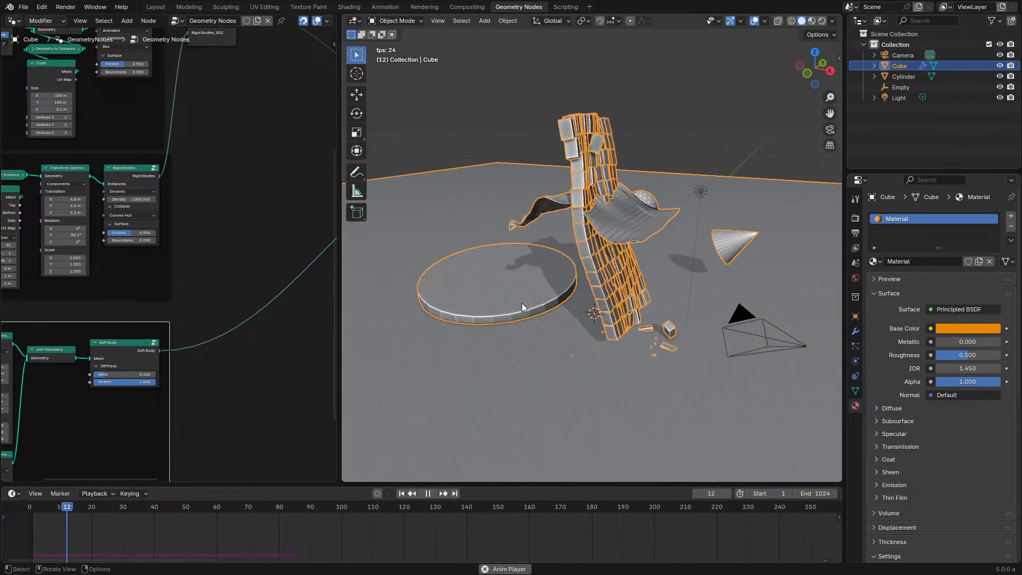
{"action": "middle_click_drag", "start_coordinate": [540, 292], "coordinate": [556, 242]}
{"action": "key", "text": "space"}
Step: Set the Z translation of the cube grid's Transform Geometry node to 5 m
{"action": "middle_click_drag", "start_coordinate": [96, 222], "coordinate": [220, 374]}
{"action": "middle_click_drag", "start_coordinate": [219, 250], "coordinate": [248, 419]}
{"action": "scroll", "coordinate": [100, 216], "scroll_direction": "up", "scroll_amount": 5}
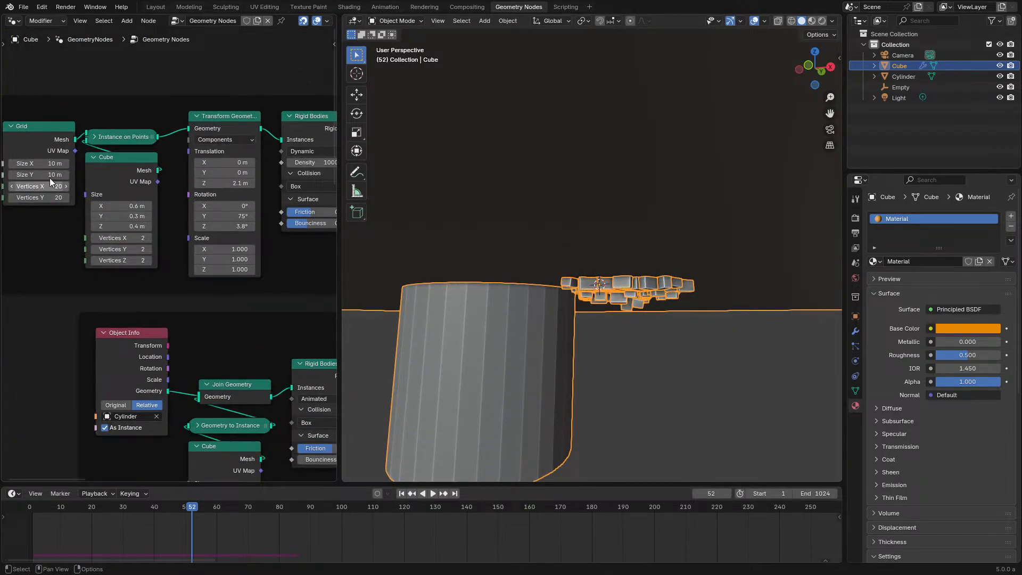
{"action": "left_click", "coordinate": [230, 183]}
{"action": "type", "text": "5"}
{"action": "key", "text": "Return"}
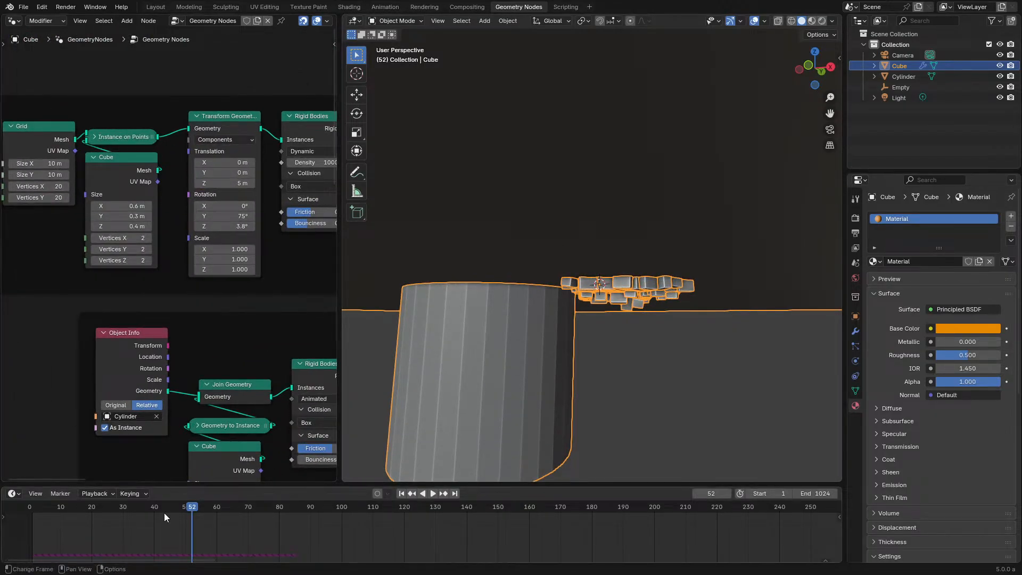
Step: Play the simulation from the start to check how the raised cube grid falls
{"action": "key", "text": "shift+Left"}
{"action": "middle_click_drag", "start_coordinate": [596, 298], "coordinate": [676, 314]}
{"action": "key", "text": "space"}
{"action": "key", "text": "space"}
Step: Set the X, Y and Z size of the Cube node instanced on the grid to 0.5 m
{"action": "scroll", "coordinate": [164, 175], "scroll_direction": "up", "scroll_amount": 3}
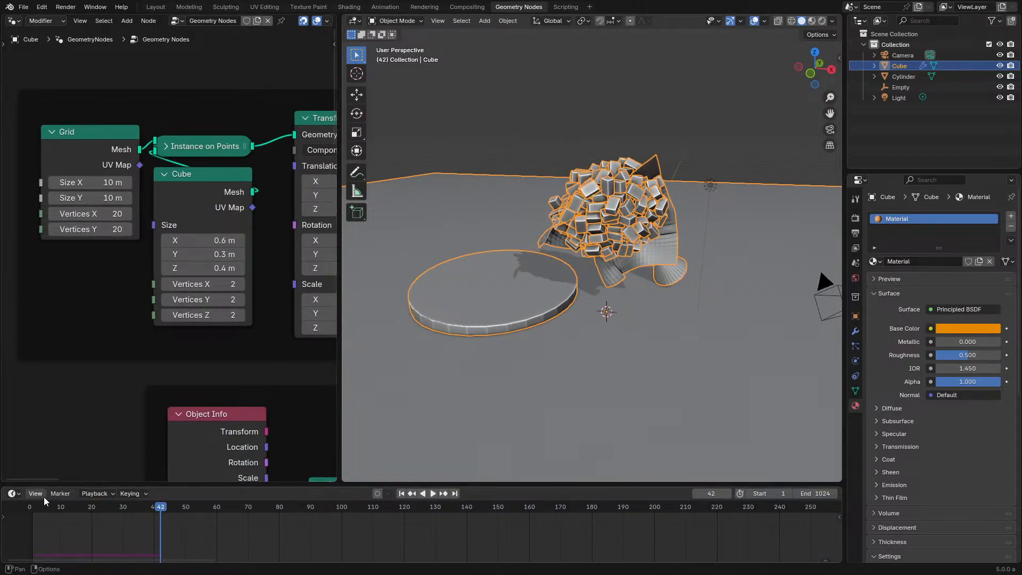
{"action": "left_click_drag", "start_coordinate": [211, 240], "coordinate": [211, 267]}
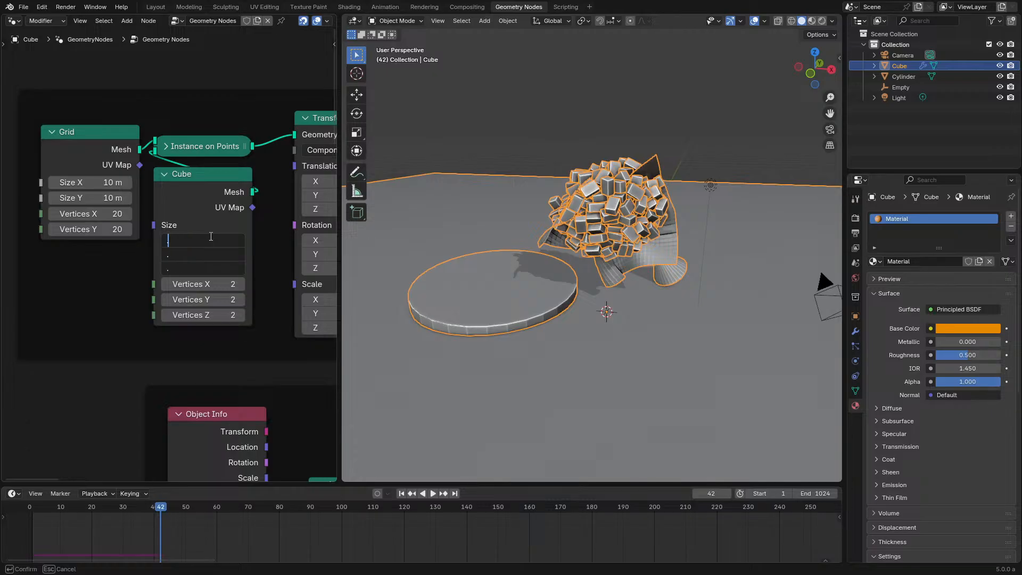
{"action": "type", "text": ".5"}
{"action": "key", "text": "Return"}
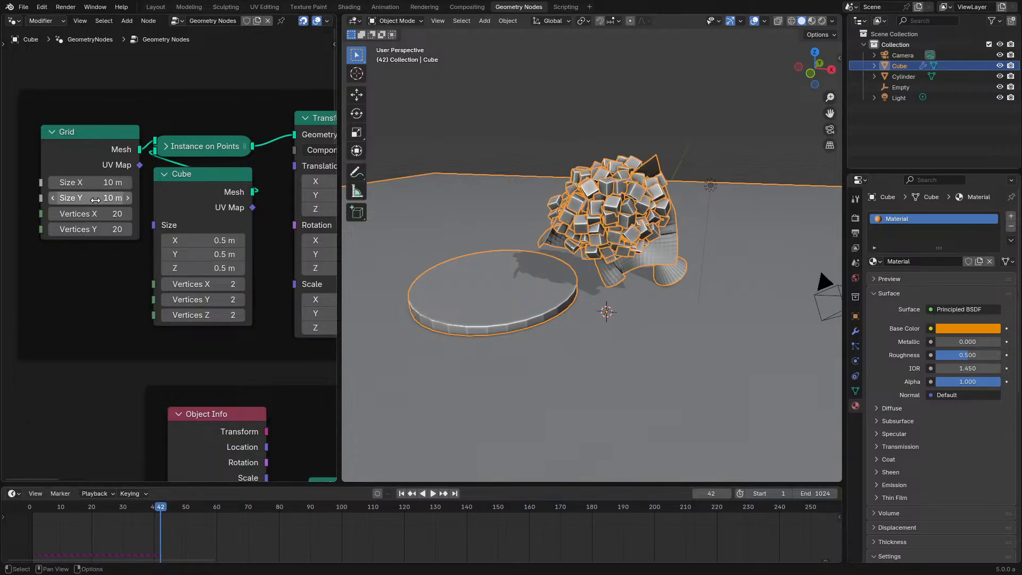
Step: Reset the simulation, set the Grid node's Size Y to 38 m, and play the result
{"action": "left_click", "coordinate": [31, 505]}
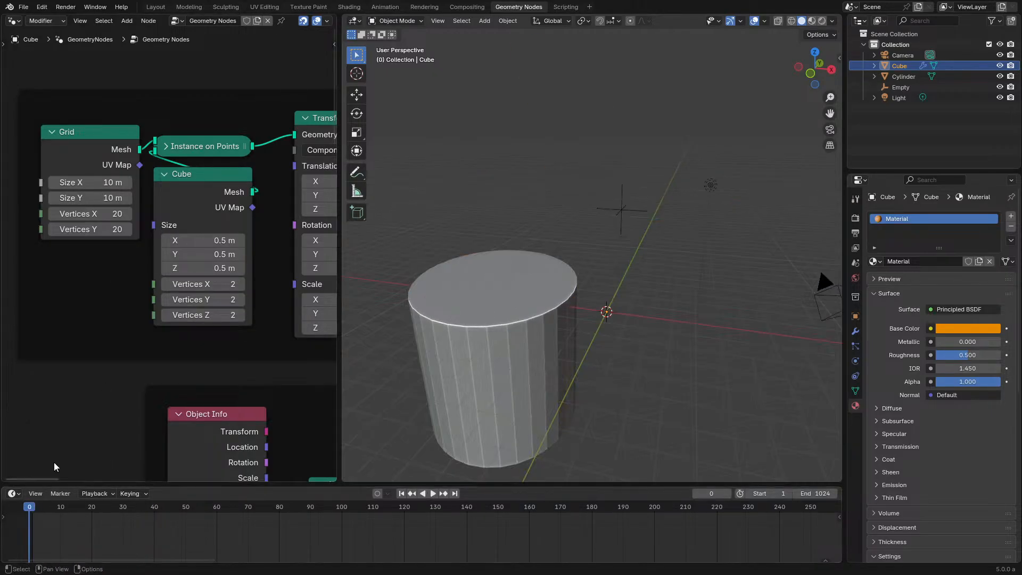
{"action": "key", "text": "Right"}
{"action": "left_click_drag", "start_coordinate": [107, 197], "coordinate": [135, 198]}
{"action": "key", "text": "space"}
{"action": "middle_click_drag", "start_coordinate": [578, 307], "coordinate": [547, 298]}
{"action": "scroll", "coordinate": [514, 290], "scroll_direction": "up", "scroll_amount": 4}
{"action": "key", "text": "space"}
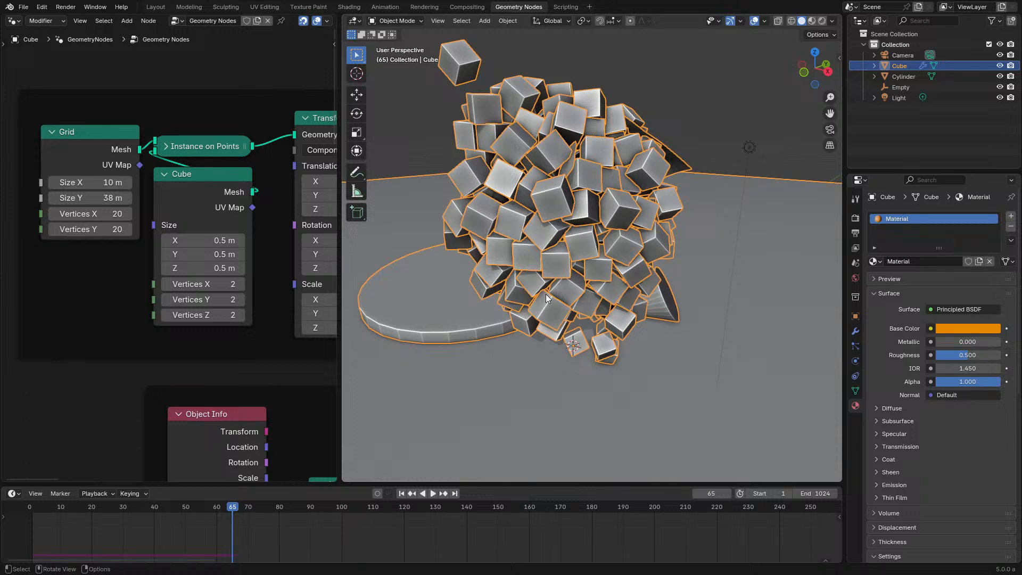
Step: Save the file and switch the viewport to rendered shading
{"action": "key", "text": "ctrl+s"}
{"action": "key", "text": "z"}
{"action": "scroll", "coordinate": [651, 264], "scroll_direction": "down", "scroll_amount": 2}
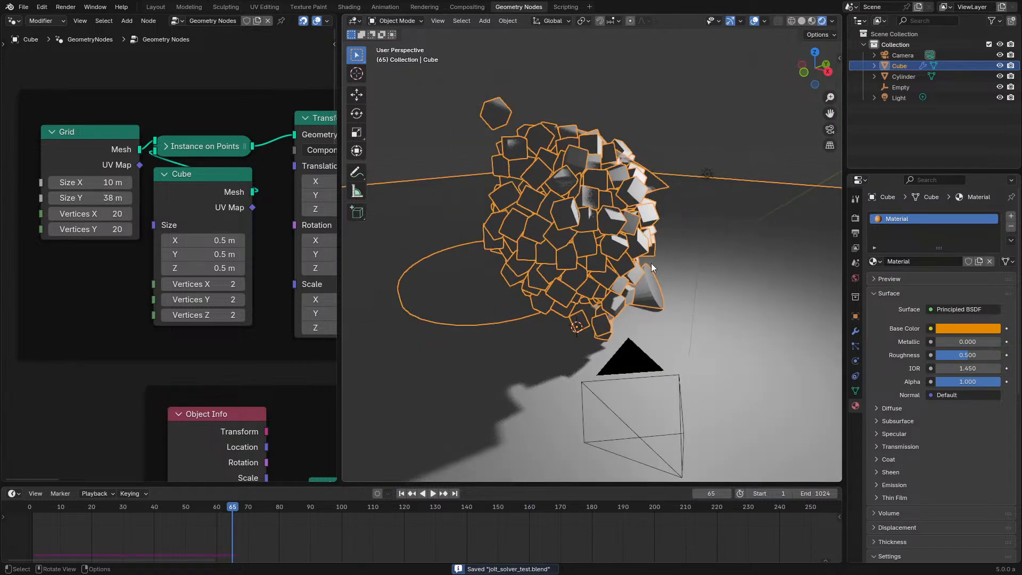
Step: Select the light and enable Raytracing in the EEVEE render settings
{"action": "left_click", "coordinate": [707, 174]}
{"action": "scroll", "coordinate": [717, 264], "scroll_direction": "down", "scroll_amount": 3}
{"action": "left_click", "coordinate": [855, 218]}
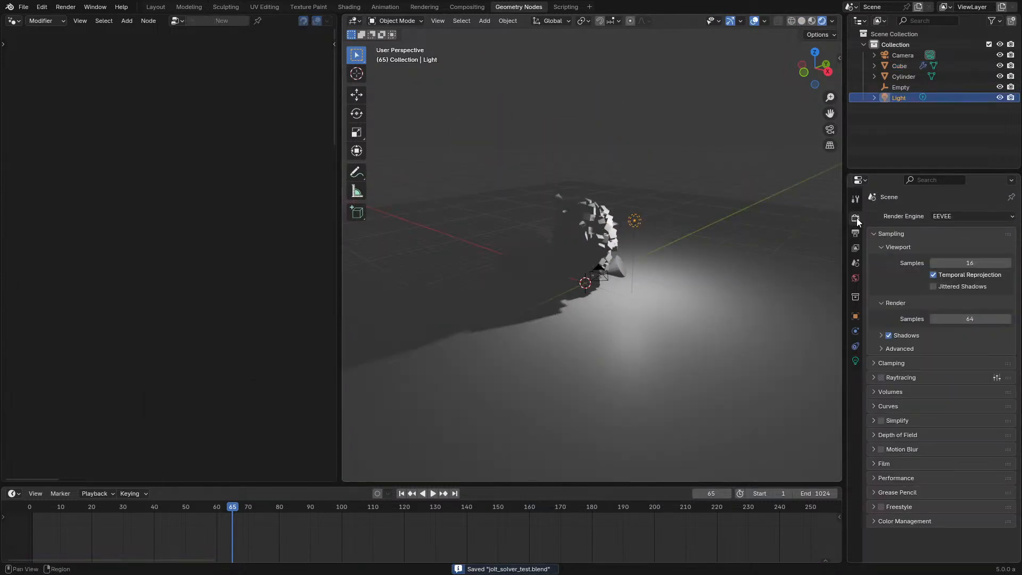
{"action": "left_click", "coordinate": [881, 378]}
{"action": "left_click", "coordinate": [888, 377]}
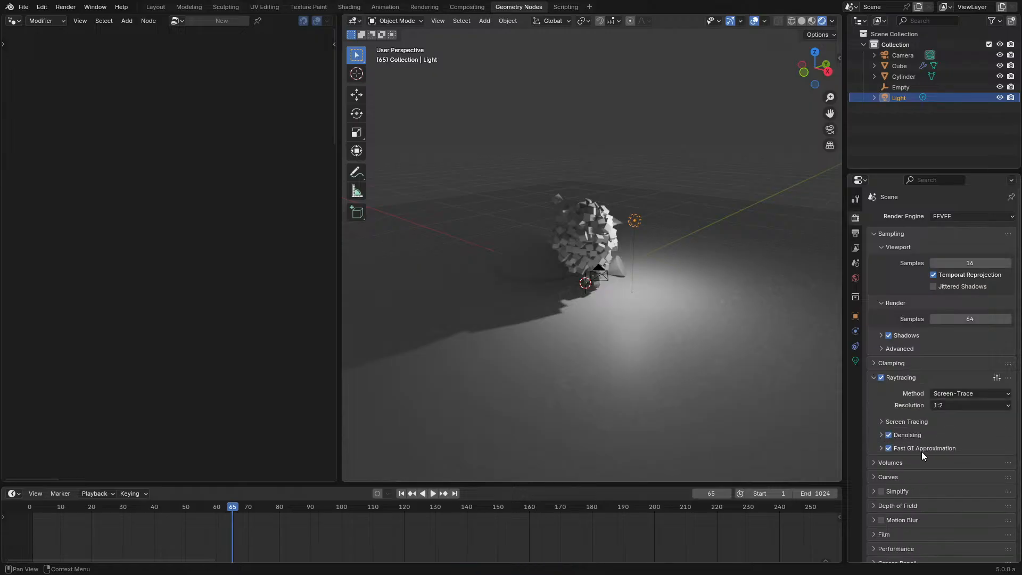
Step: Examine the Raytracing options, including Fast GI Approximation, Denoising, Screen Tracing and Resolution
{"action": "left_click", "coordinate": [919, 448]}
{"action": "scroll", "coordinate": [916, 426], "scroll_direction": "down", "scroll_amount": 2}
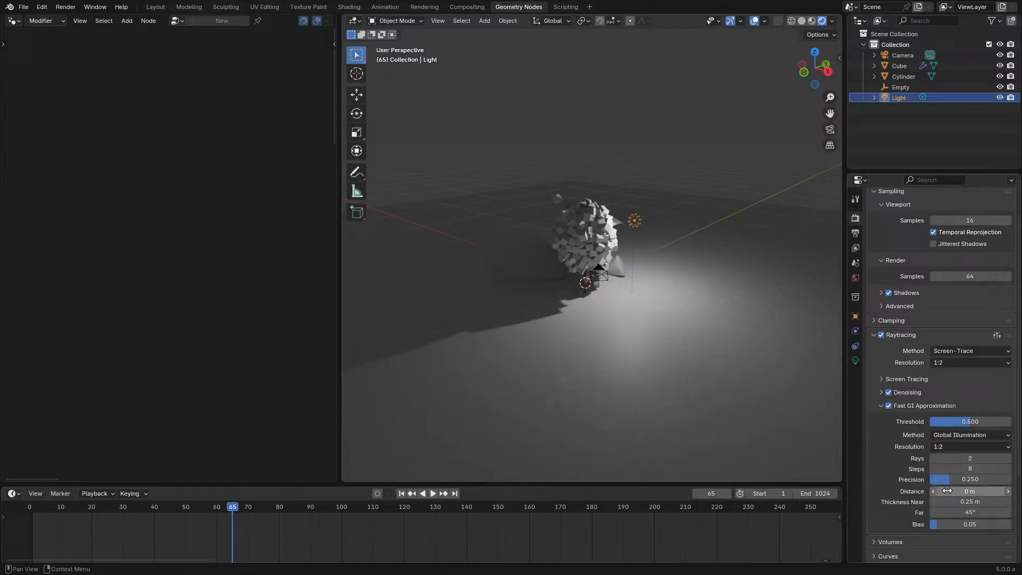
{"action": "left_click", "coordinate": [926, 391]}
{"action": "left_click", "coordinate": [906, 380]}
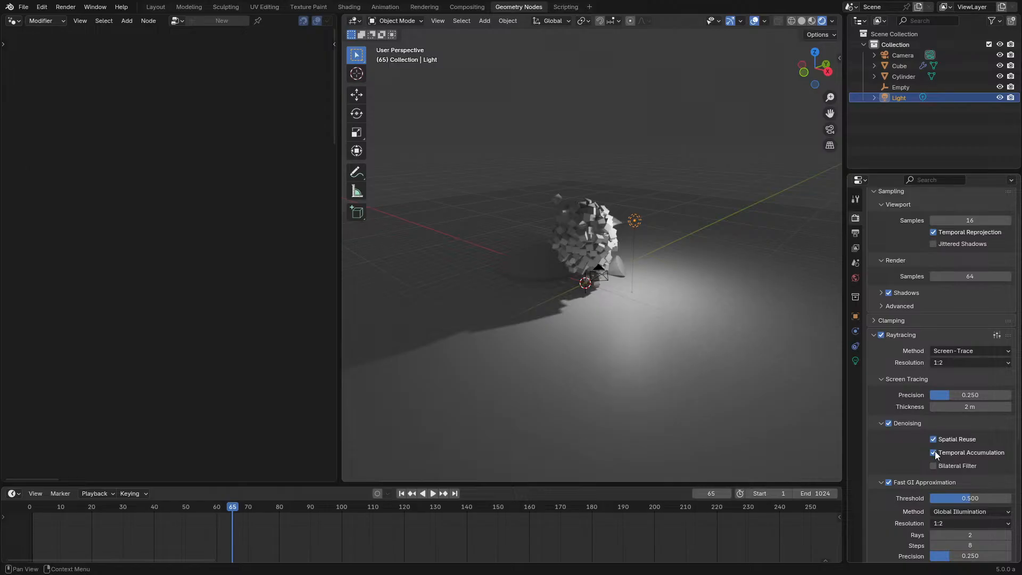
{"action": "scroll", "coordinate": [535, 248], "scroll_direction": "up", "scroll_amount": 3}
{"action": "middle_click_drag", "start_coordinate": [554, 235], "coordinate": [571, 233]}
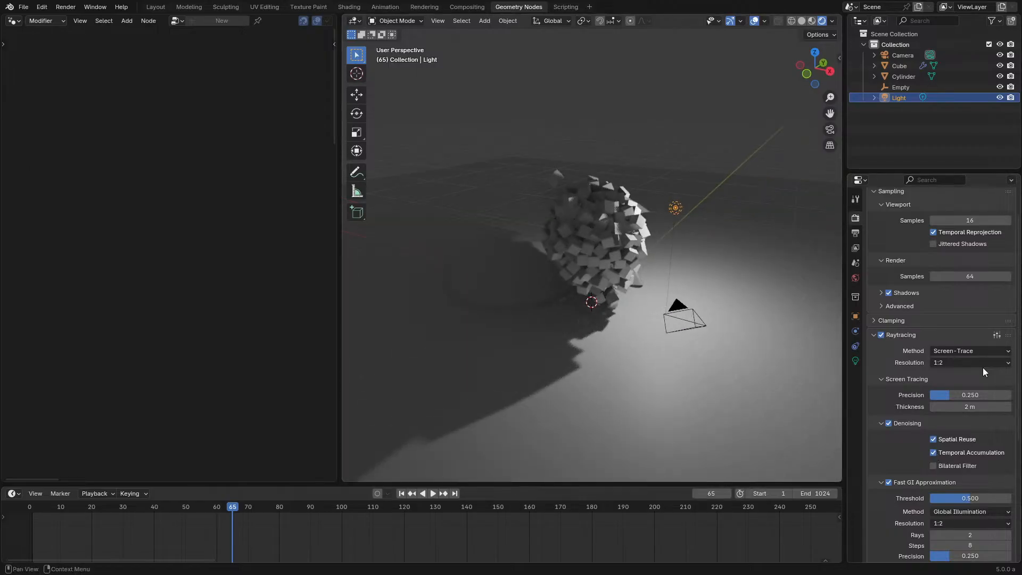
{"action": "left_click", "coordinate": [943, 362]}
{"action": "scroll", "coordinate": [910, 336], "scroll_direction": "down", "scroll_amount": 5}
{"action": "scroll", "coordinate": [909, 337], "scroll_direction": "up", "scroll_amount": 6}
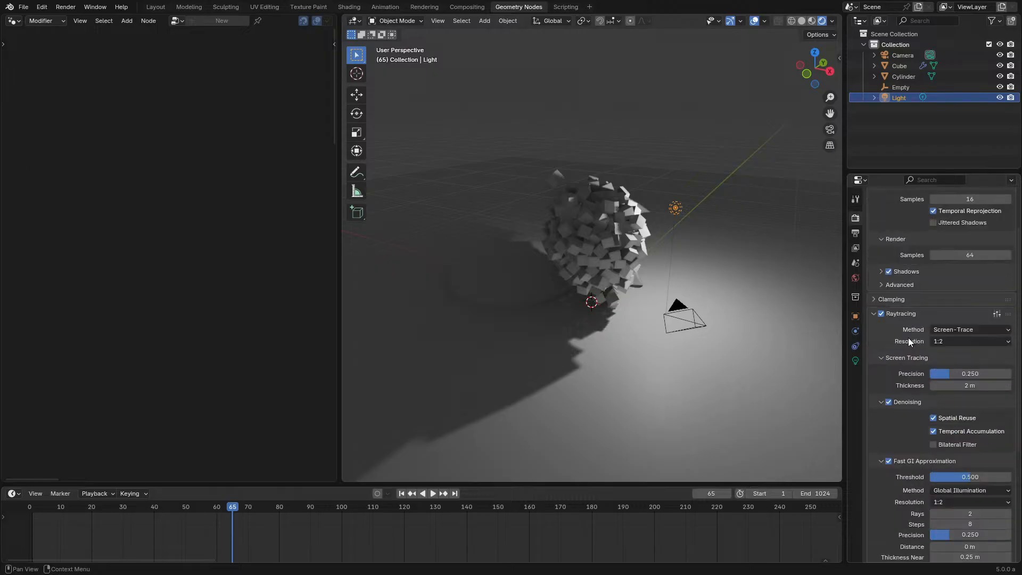
Step: Disable viewport Temporal Reprojection and replay the simulation from the start in rendered view
{"action": "left_click", "coordinate": [944, 252]}
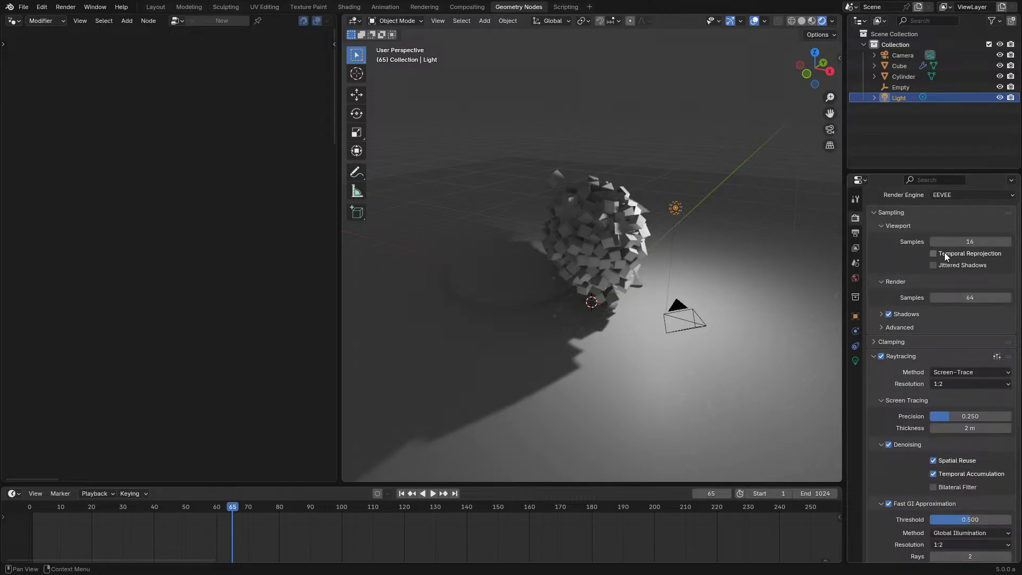
{"action": "key", "text": "shift+Left"}
{"action": "key", "text": "space"}
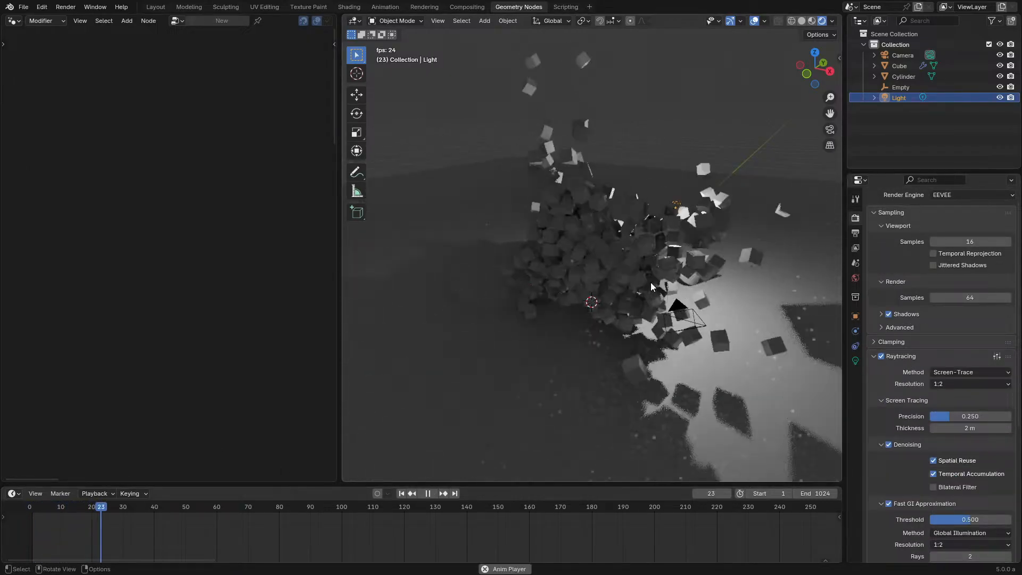
{"action": "key", "text": "space"}
Step: Expand the Shadows settings and set the render sample count to 16
{"action": "left_click", "coordinate": [907, 314]}
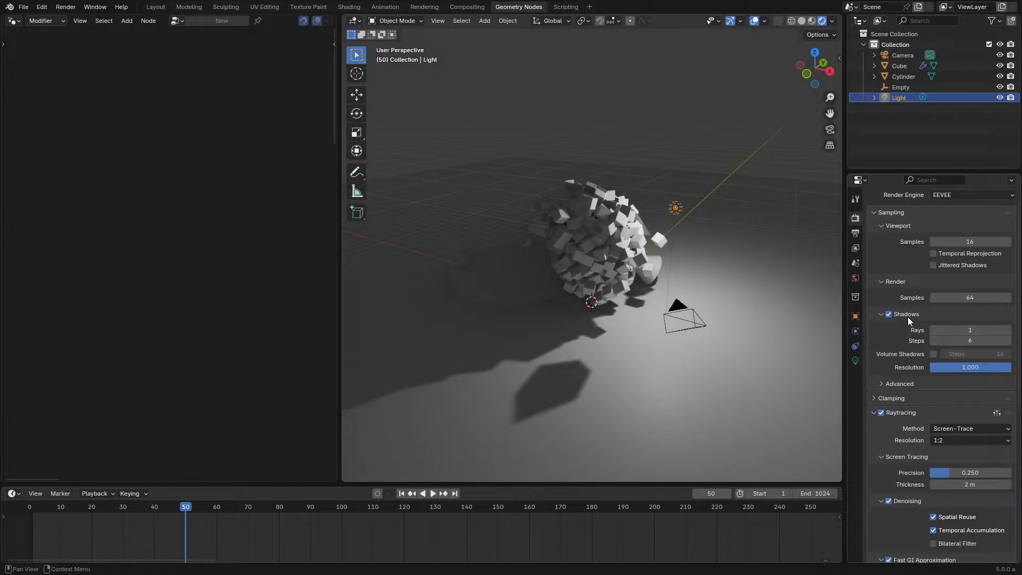
{"action": "left_click", "coordinate": [947, 298]}
{"action": "type", "text": "16"}
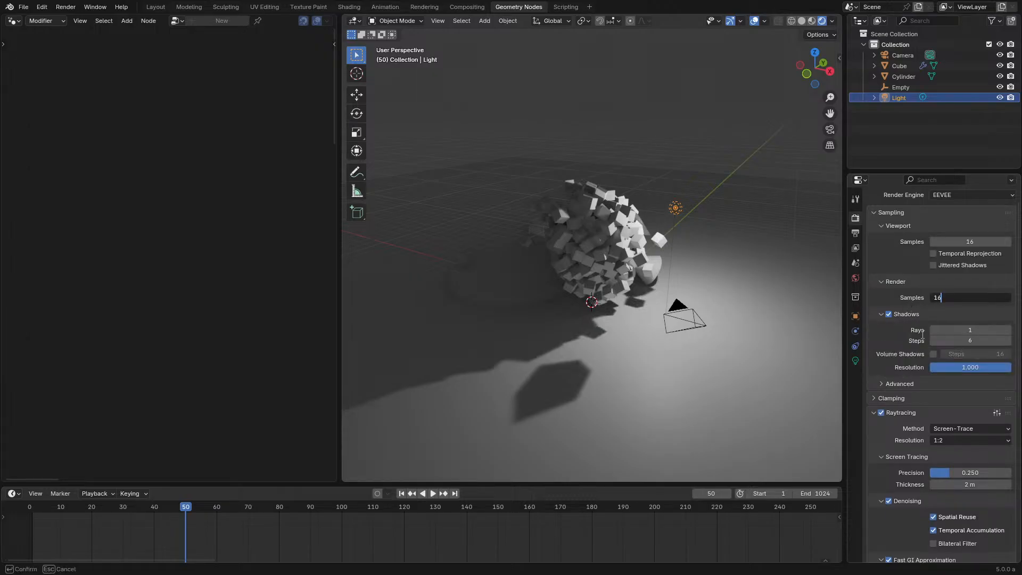
{"action": "key", "text": "Return"}
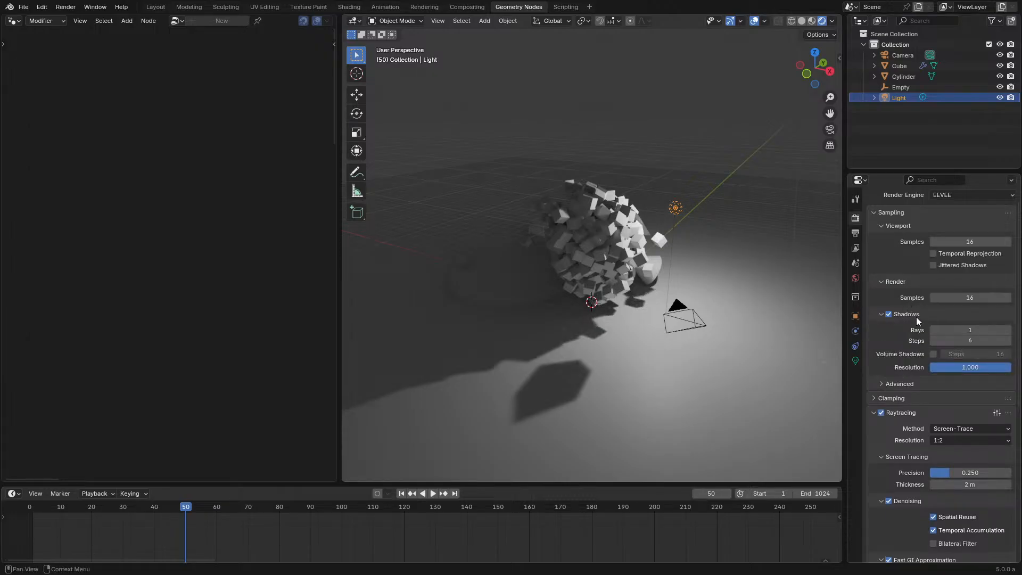
Step: Collapse the render settings sections except Raytracing and continue playback to inspect the lighting
{"action": "left_click", "coordinate": [895, 384]}
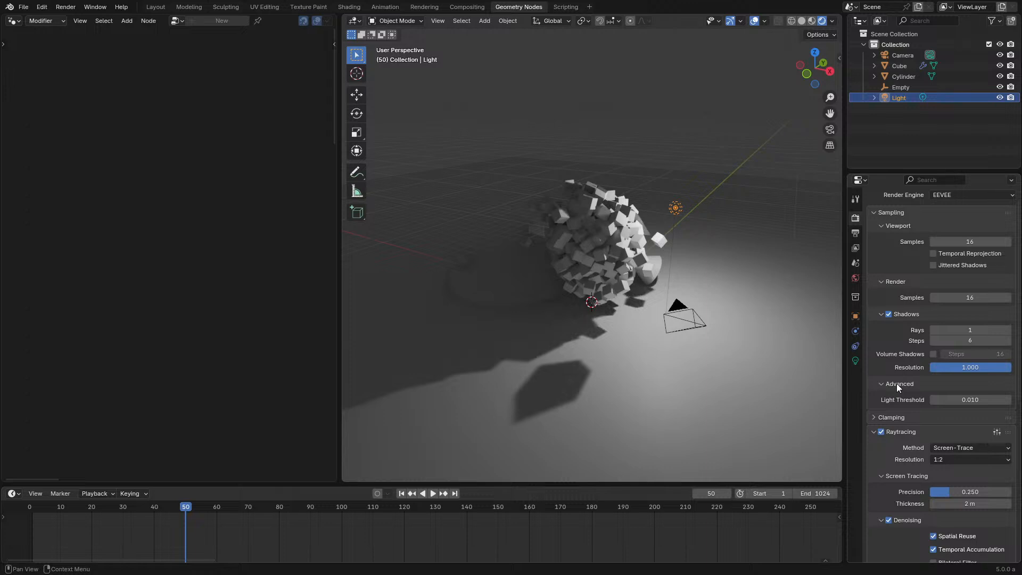
{"action": "left_click_drag", "start_coordinate": [896, 383], "coordinate": [917, 225]}
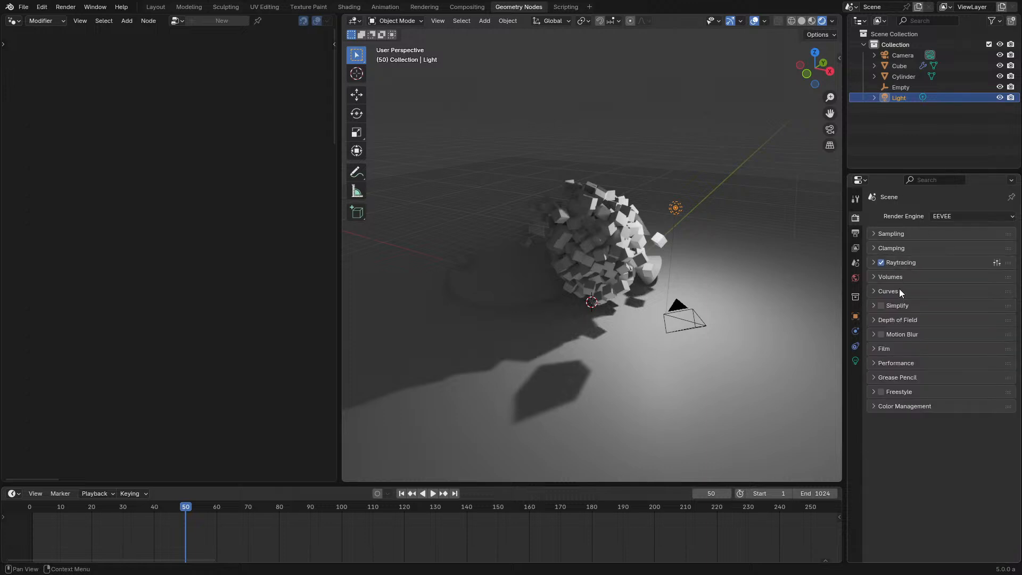
{"action": "left_click", "coordinate": [917, 262]}
{"action": "scroll", "coordinate": [918, 298], "scroll_direction": "down", "scroll_amount": 4}
{"action": "key", "text": "space"}
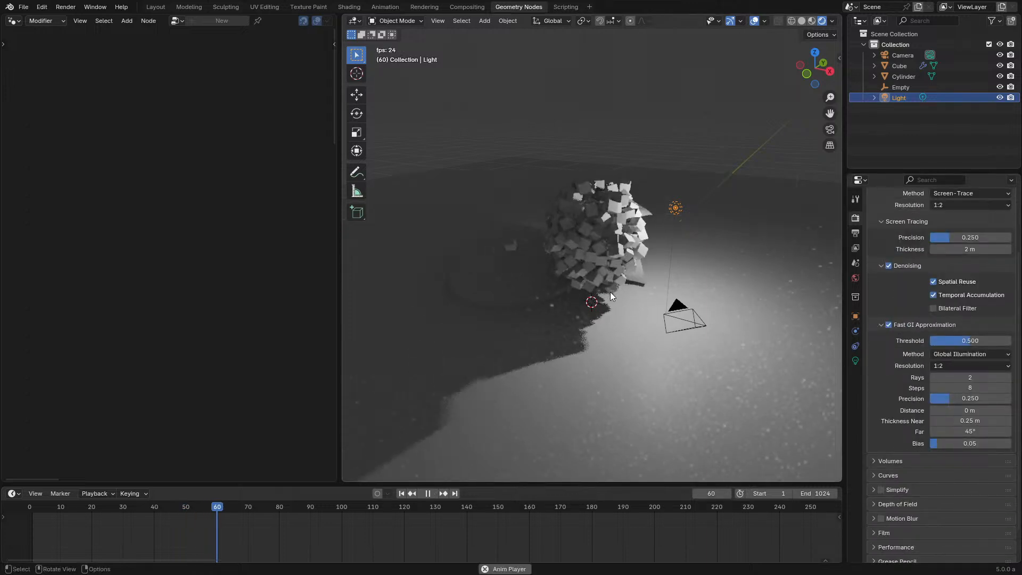
{"action": "scroll", "coordinate": [687, 255], "scroll_direction": "up", "scroll_amount": 2}
{"action": "key", "text": "space"}
Step: Duplicate the light twice, placing one copy above the cylinder and another farther out beyond it
{"action": "scroll", "coordinate": [711, 244], "scroll_direction": "down", "scroll_amount": 3}
{"action": "key", "text": "shift+d"}
{"action": "left_click", "coordinate": [569, 175]}
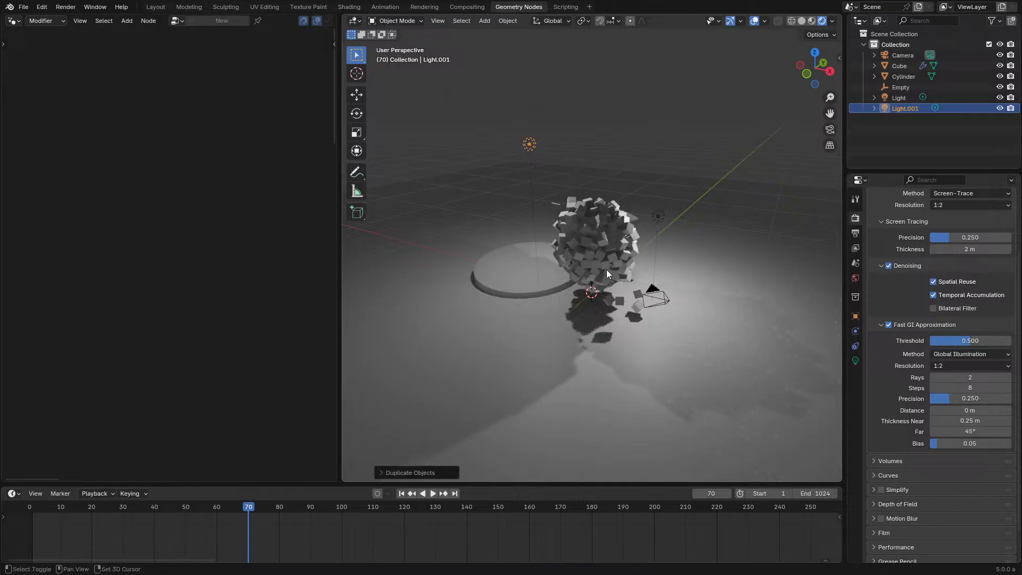
{"action": "mouse_move", "coordinate": [628, 270]}
{"action": "middle_mouse_down"}
{"action": "mouse_move", "coordinate": [573, 281]}
{"action": "mouse_move", "coordinate": [641, 263]}
{"action": "middle_mouse_up"}
{"action": "key", "text": "shift+d"}
{"action": "left_click", "coordinate": [472, 315]}
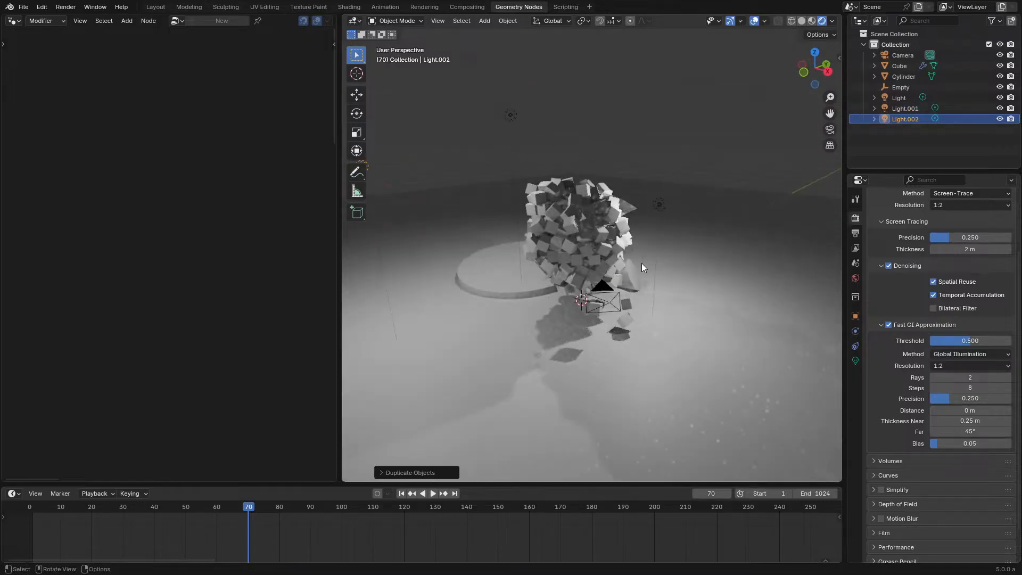
Step: Continue playback and inspect the pile of cubes under the added lights from a closer angle
{"action": "scroll", "coordinate": [942, 298], "scroll_direction": "up", "scroll_amount": 1}
{"action": "key", "text": "space"}
{"action": "middle_click_drag", "start_coordinate": [641, 212], "coordinate": [625, 242]}
{"action": "scroll", "coordinate": [682, 232], "scroll_direction": "up", "scroll_amount": 2}
{"action": "key", "text": "space"}
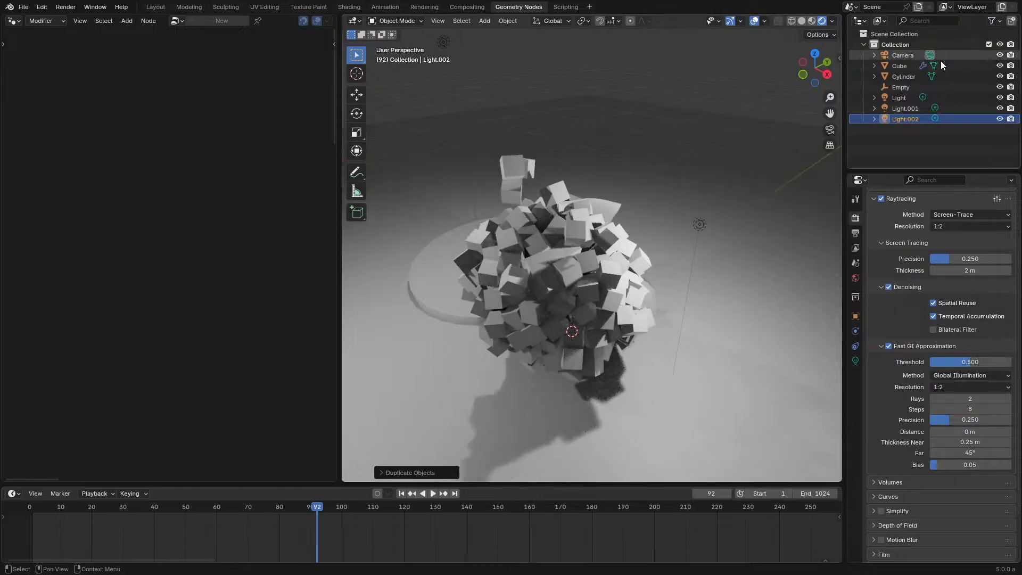
Step: Add a mesh cube to the scene and move it above and beside the pile of simulated cubes
{"action": "left_click", "coordinate": [909, 64]}
{"action": "key", "text": "space"}
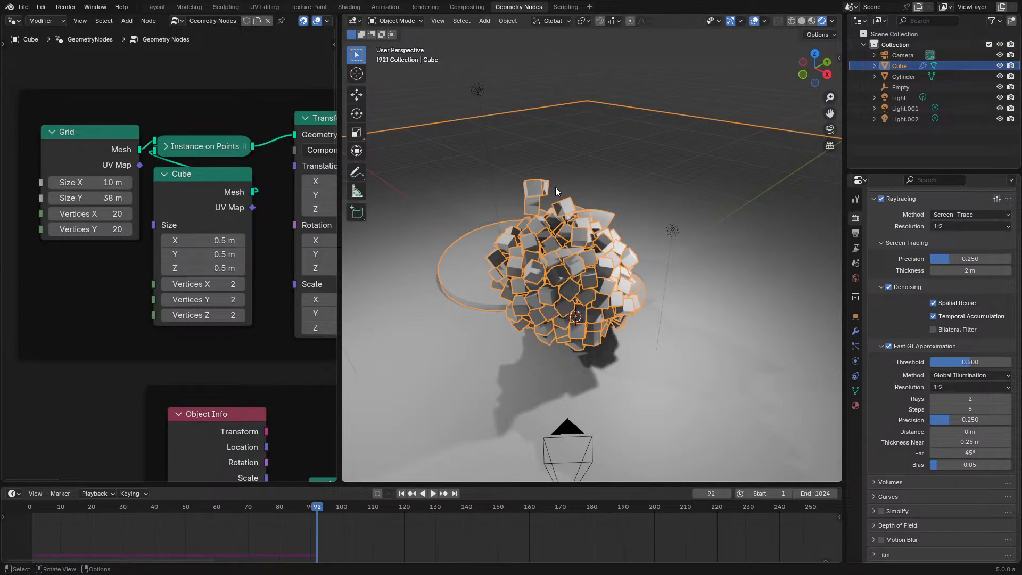
{"action": "key", "text": "shift+a"}
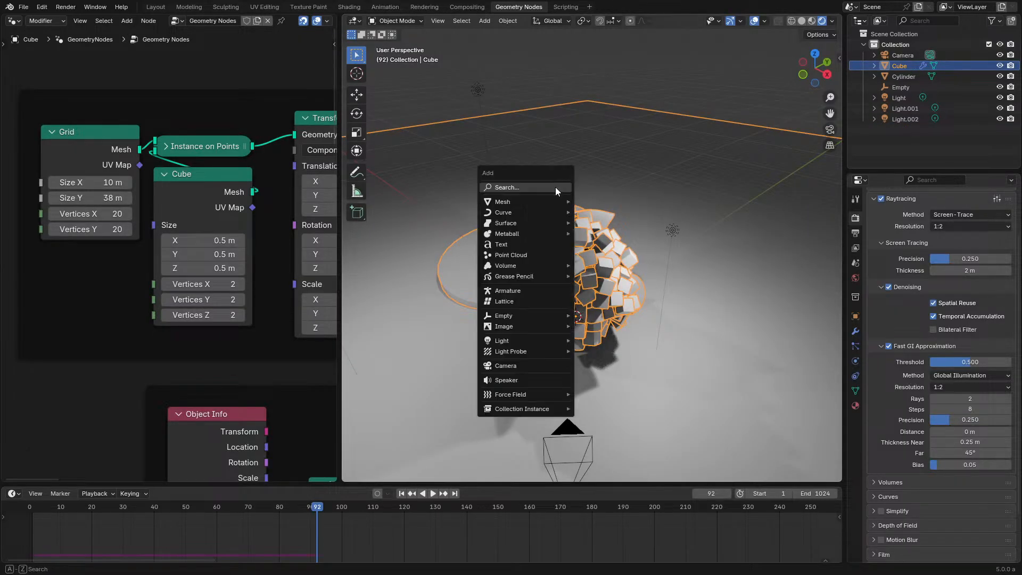
{"action": "mouse_move", "coordinate": [522, 211]}
{"action": "left_click", "coordinate": [628, 224]}
{"action": "key", "text": "g"}
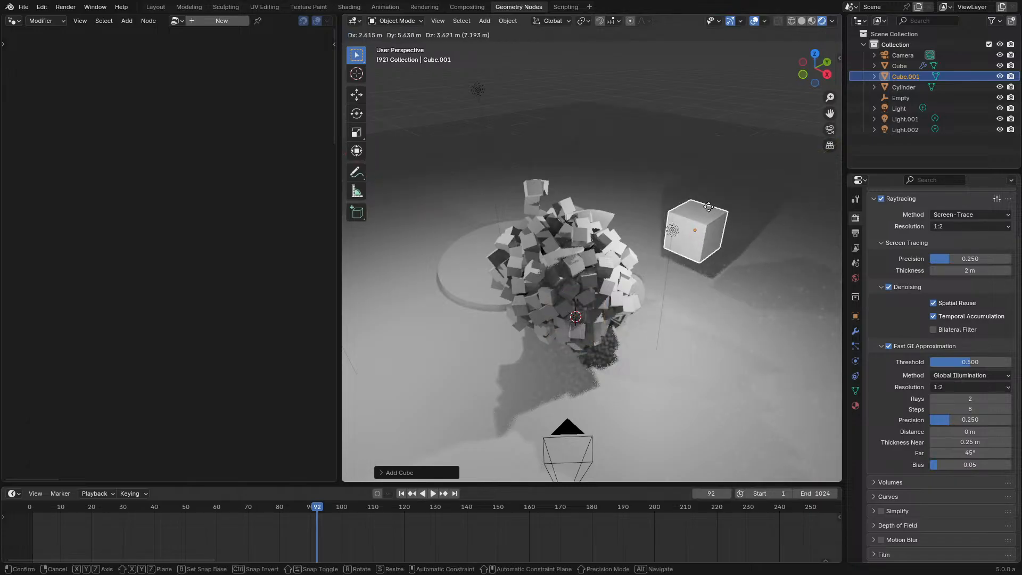
{"action": "left_click", "coordinate": [694, 206]}
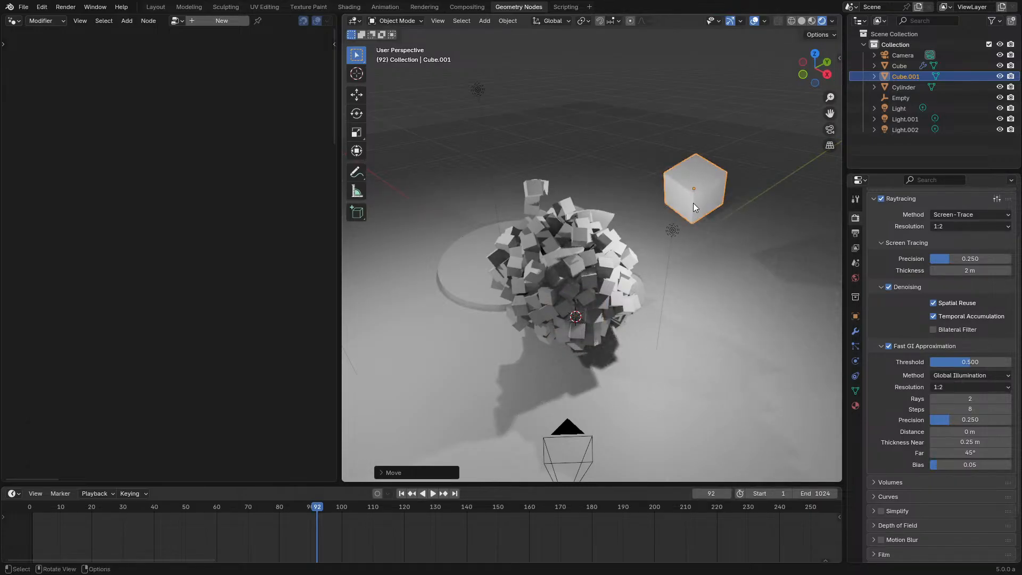
Step: Move the added cube into a new collection named Collection 2
{"action": "key", "text": "m"}
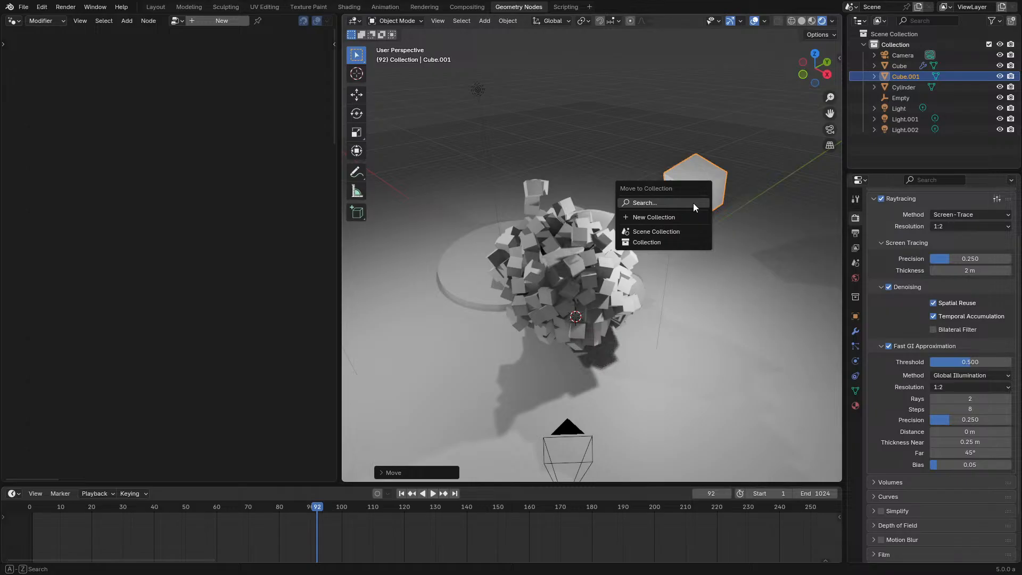
{"action": "key", "text": "space"}
{"action": "key", "text": "Return"}
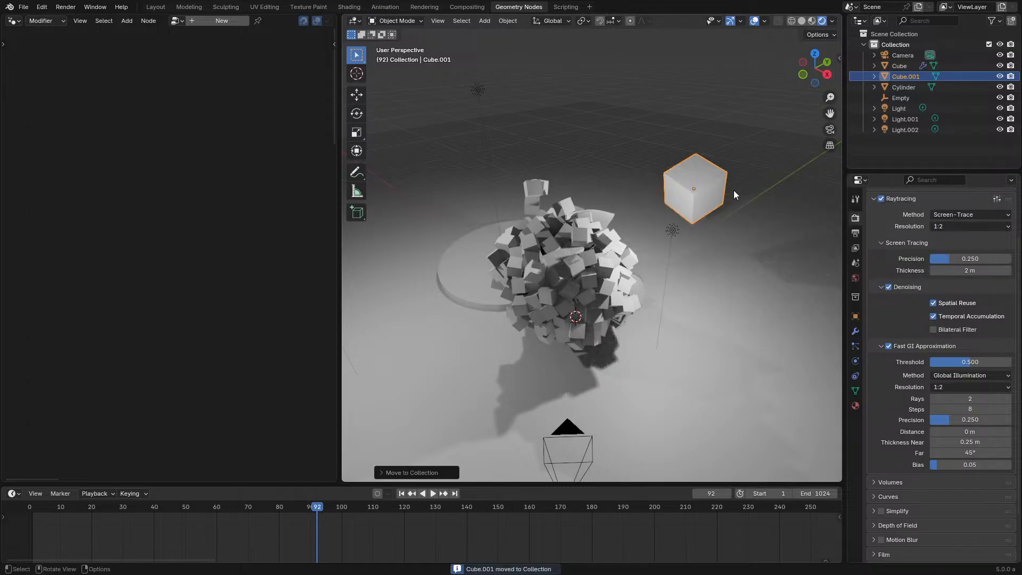
{"action": "key", "text": "m"}
{"action": "left_click", "coordinate": [671, 201]}
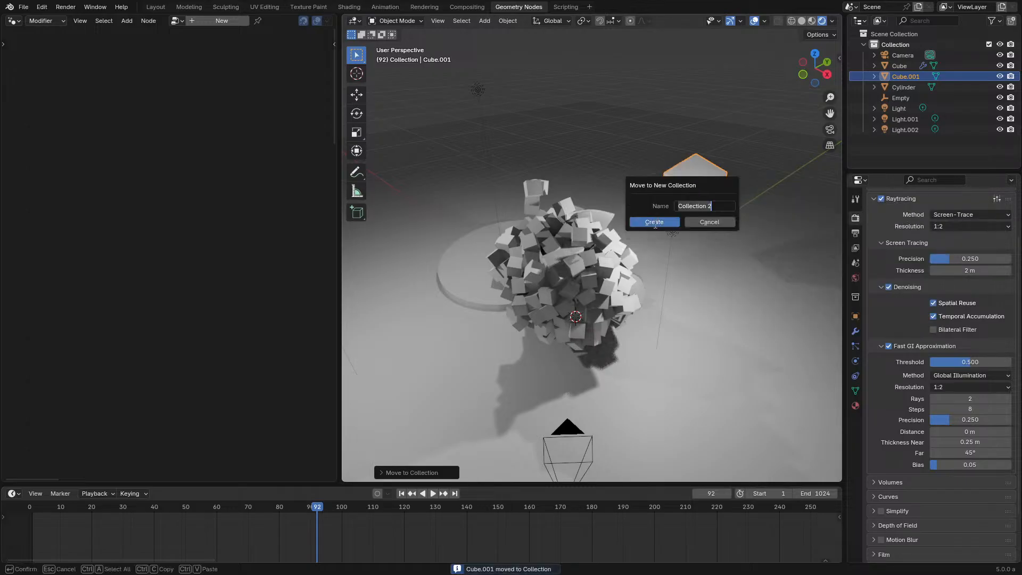
{"action": "left_click", "coordinate": [655, 222]}
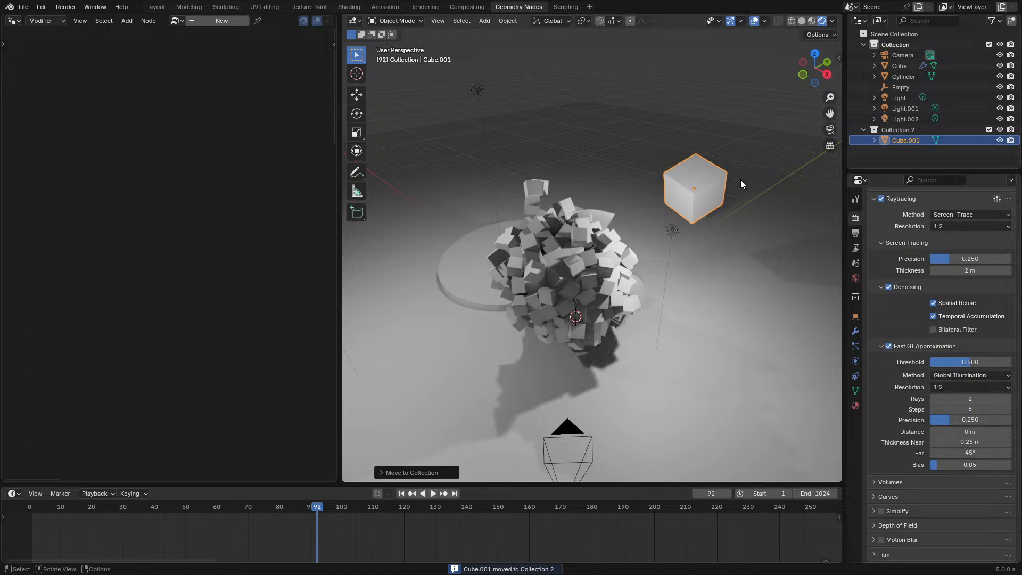
Step: Duplicate the added cube, rotate the copy and place it above the pile on the opposite side
{"action": "left_click", "coordinate": [855, 331]}
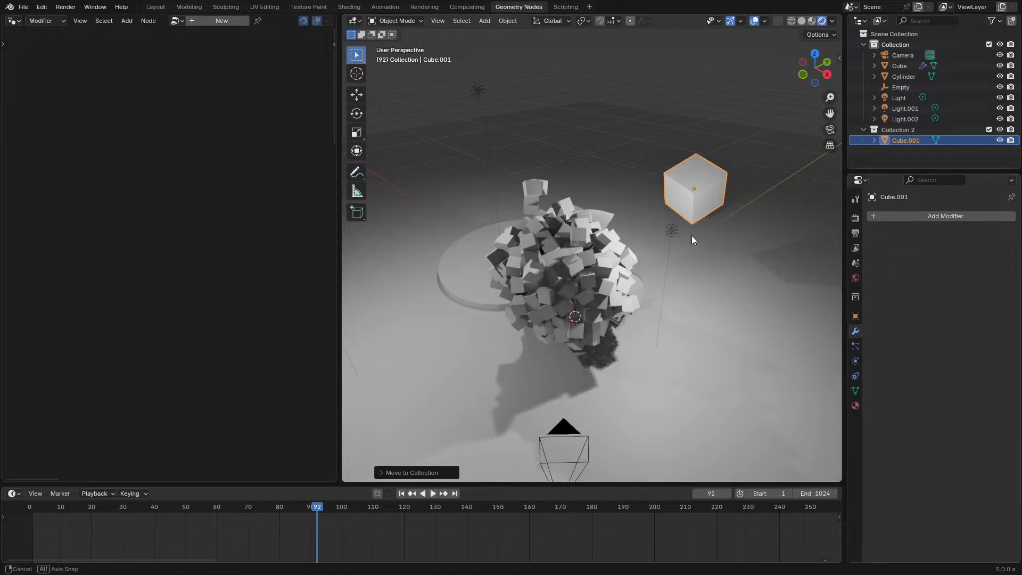
{"action": "middle_click_drag", "start_coordinate": [692, 235], "coordinate": [706, 244]}
{"action": "key", "text": "shift+d"}
{"action": "left_click", "coordinate": [389, 153]}
{"action": "key", "text": "g"}
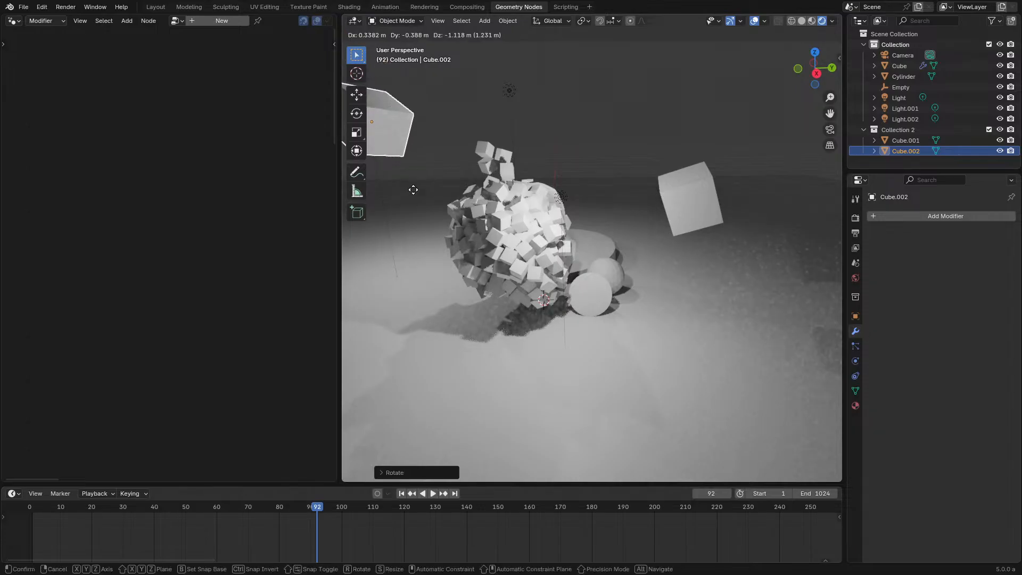
{"action": "left_click", "coordinate": [410, 189]}
Step: Add a Geometry Nodes modifier to the duplicated cube
{"action": "left_click", "coordinate": [930, 217]}
{"action": "left_click", "coordinate": [918, 225]}
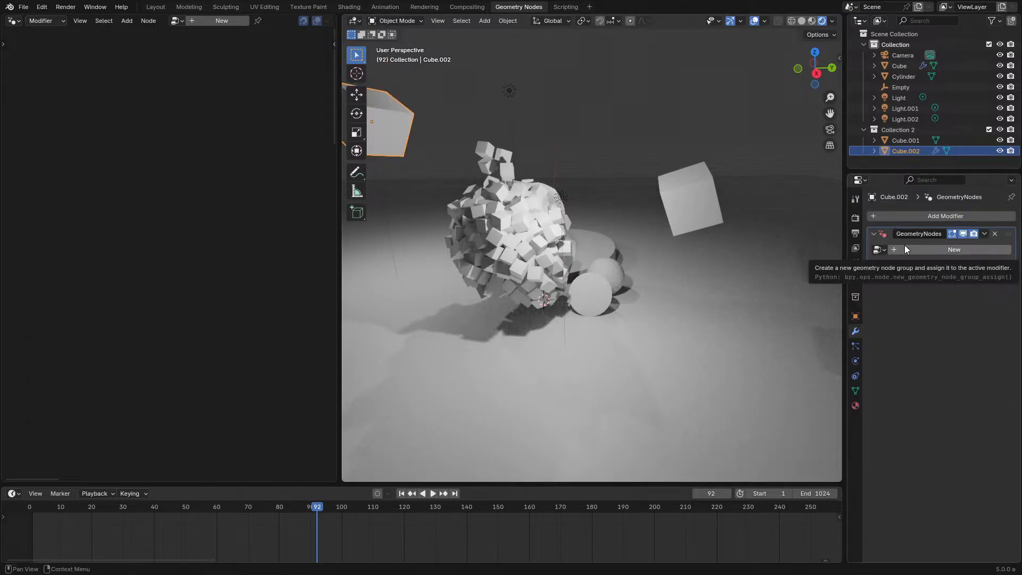
{"action": "left_click", "coordinate": [905, 245]}
Step: Open the simulated object's node tree in a maximized node editor around the cube grid's Rigid Bodies node
{"action": "left_click", "coordinate": [508, 219]}
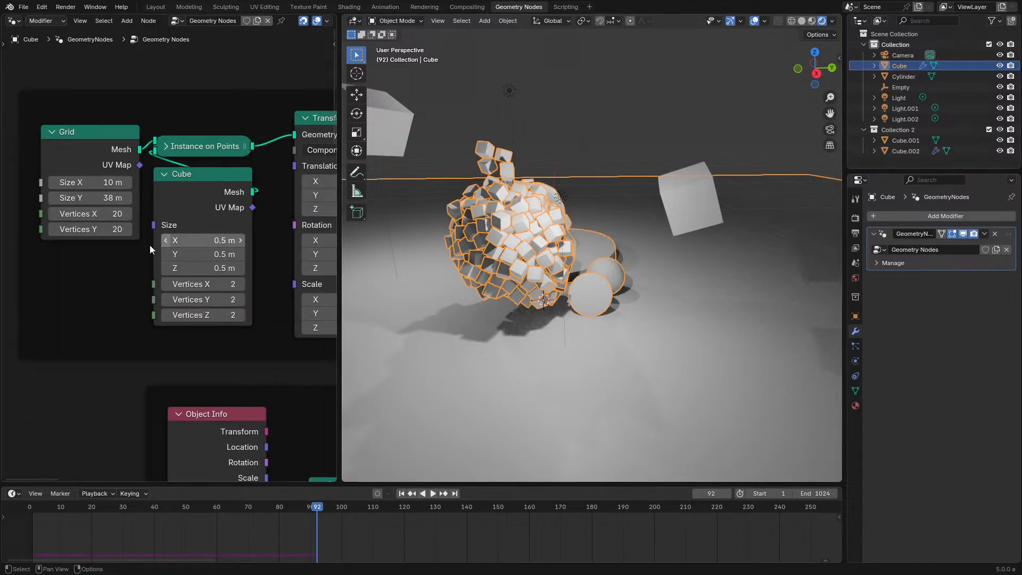
{"action": "key", "text": "ctrl+space"}
{"action": "scroll", "coordinate": [570, 190], "scroll_direction": "down", "scroll_amount": 7}
{"action": "middle_click_drag", "start_coordinate": [645, 240], "coordinate": [485, 288]}
{"action": "scroll", "coordinate": [522, 259], "scroll_direction": "up", "scroll_amount": 3}
Step: Try to duplicate the cube grid's Rigid Bodies node into the empty space above its frame
{"action": "left_click_drag", "start_coordinate": [554, 168], "coordinate": [637, 307]}
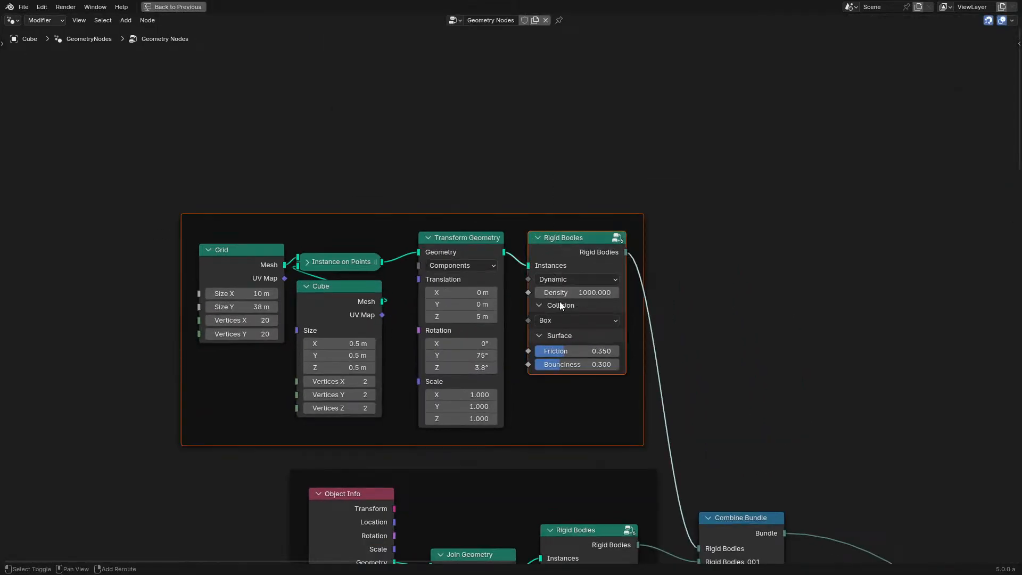
{"action": "key", "text": "shift+d"}
{"action": "left_click", "coordinate": [564, 107]}
{"action": "middle_click_drag", "start_coordinate": [565, 106], "coordinate": [541, 149]}
{"action": "key", "text": "ctrl+z"}
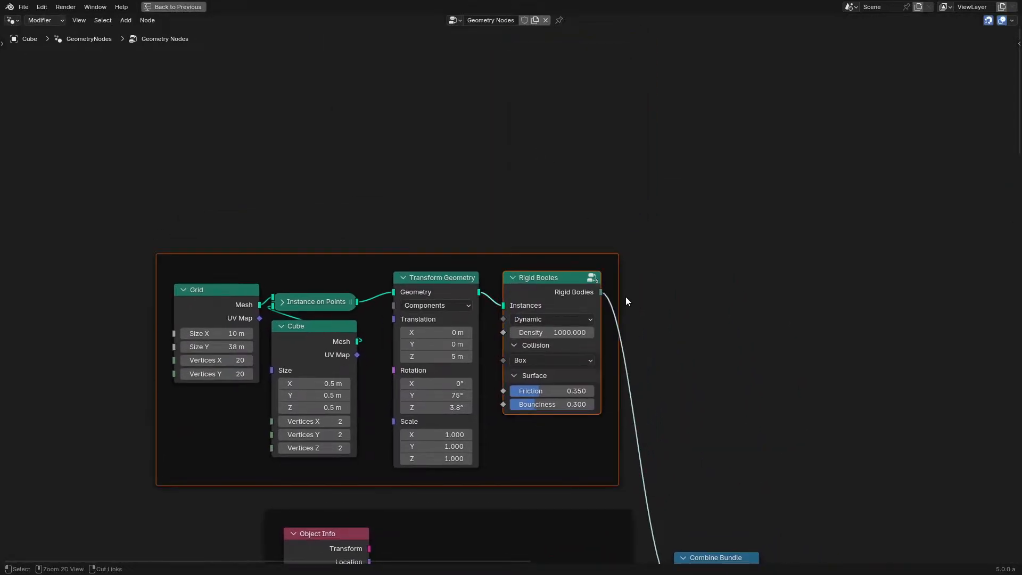
Step: Examine the Rigid Bodies group's internals, especially which attributes feed its Combine Bundle node, and return to the normal layout
{"action": "scroll", "coordinate": [727, 343], "scroll_direction": "down", "scroll_amount": 3}
{"action": "middle_click_drag", "start_coordinate": [727, 343], "coordinate": [636, 224]}
{"action": "scroll", "coordinate": [636, 225], "scroll_direction": "up", "scroll_amount": 1}
{"action": "left_click", "coordinate": [637, 225]}
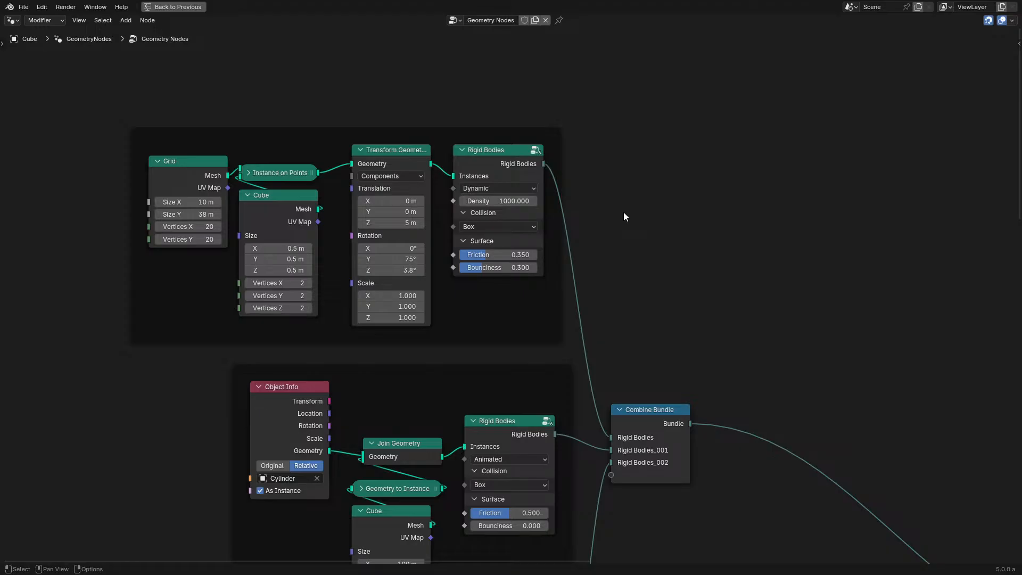
{"action": "key", "text": "Tab"}
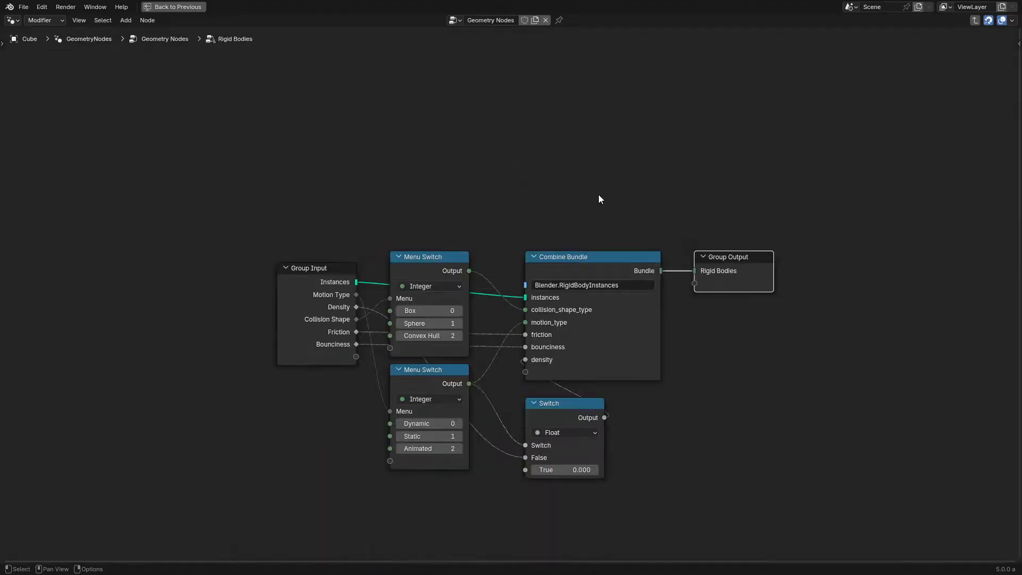
{"action": "scroll", "coordinate": [598, 194], "scroll_direction": "up", "scroll_amount": 3}
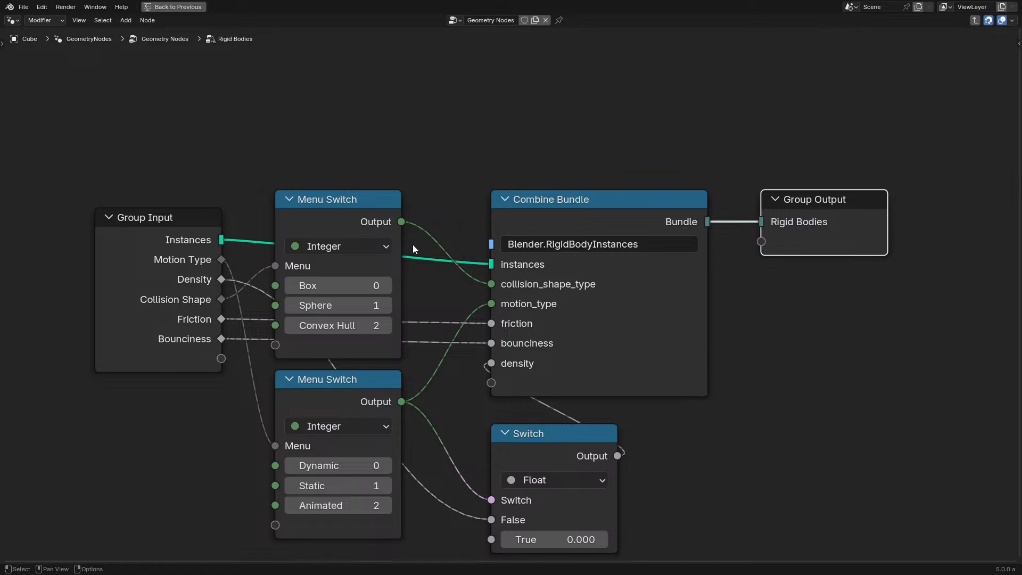
{"action": "left_click", "coordinate": [515, 304]}
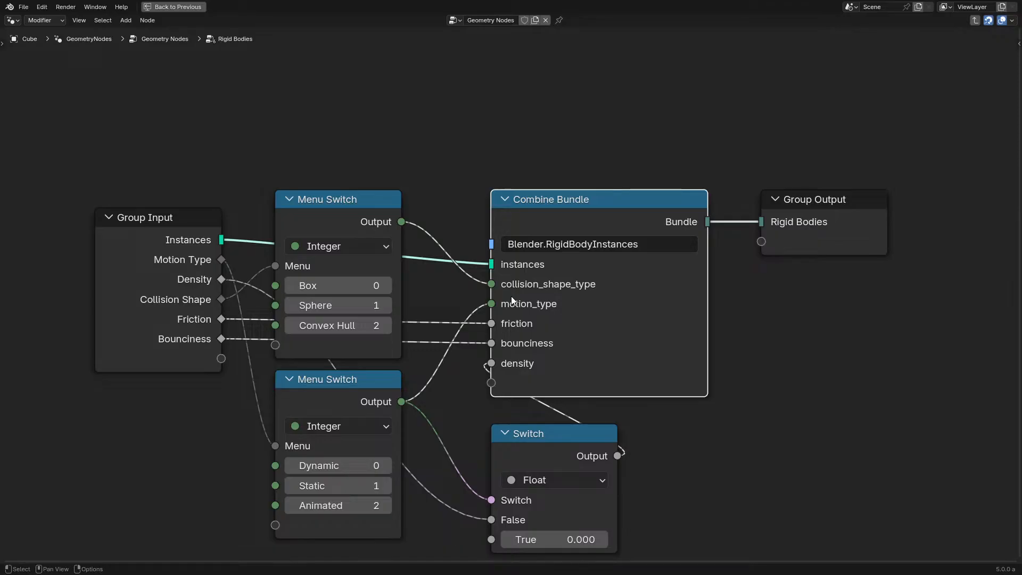
{"action": "key", "text": "Tab"}
{"action": "key", "text": "ctrl+space"}
Step: Create a new geometry node tree for the duplicated cube in Collection 2
{"action": "left_click", "coordinate": [711, 197]}
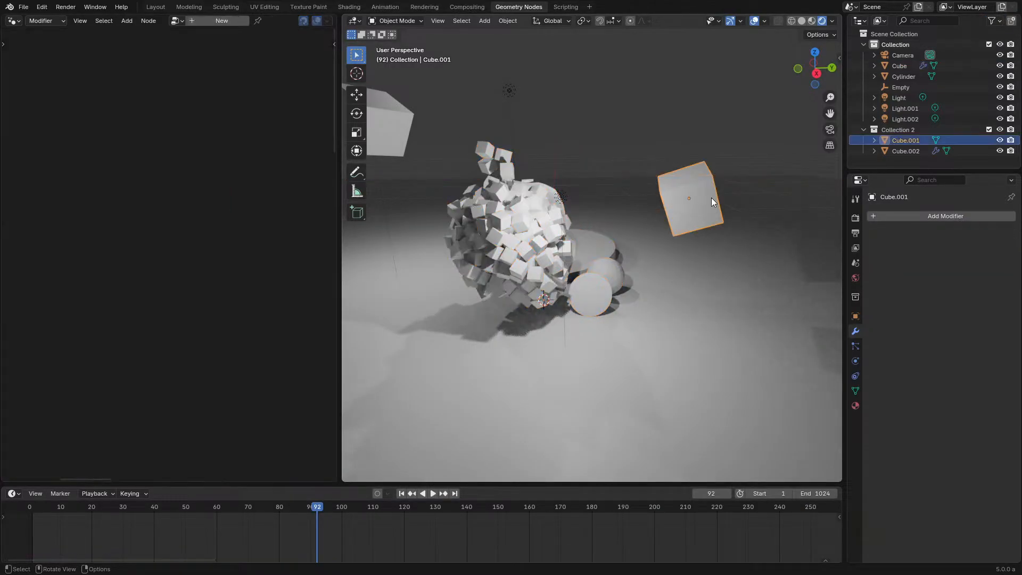
{"action": "left_click", "coordinate": [401, 107]}
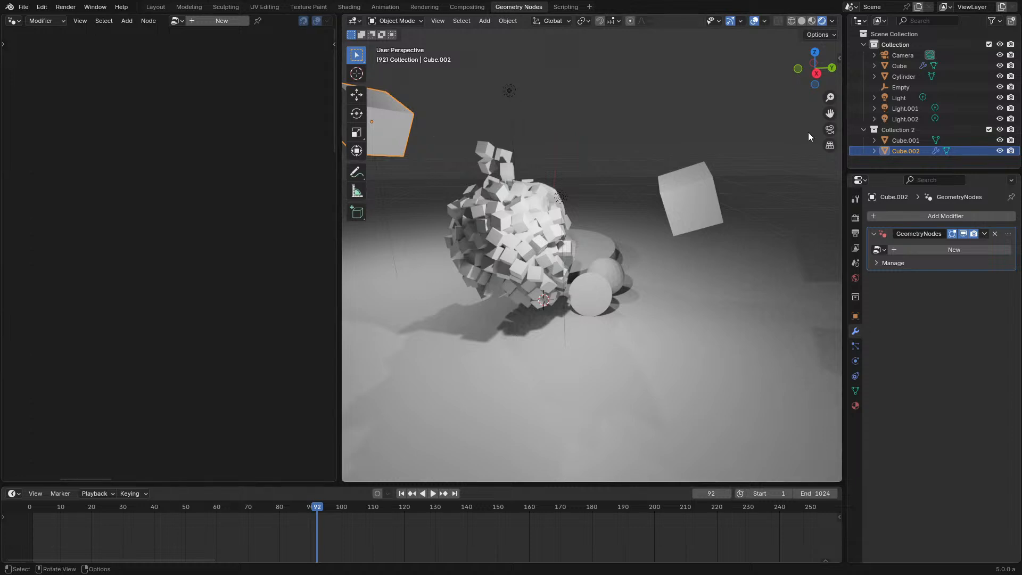
{"action": "left_click", "coordinate": [225, 23]}
Step: Insert a Geometry to Instance node between the Group Input and Group Output of the duplicated cube's node tree
{"action": "key", "text": "shift+a"}
{"action": "mouse_move", "coordinate": [192, 190]}
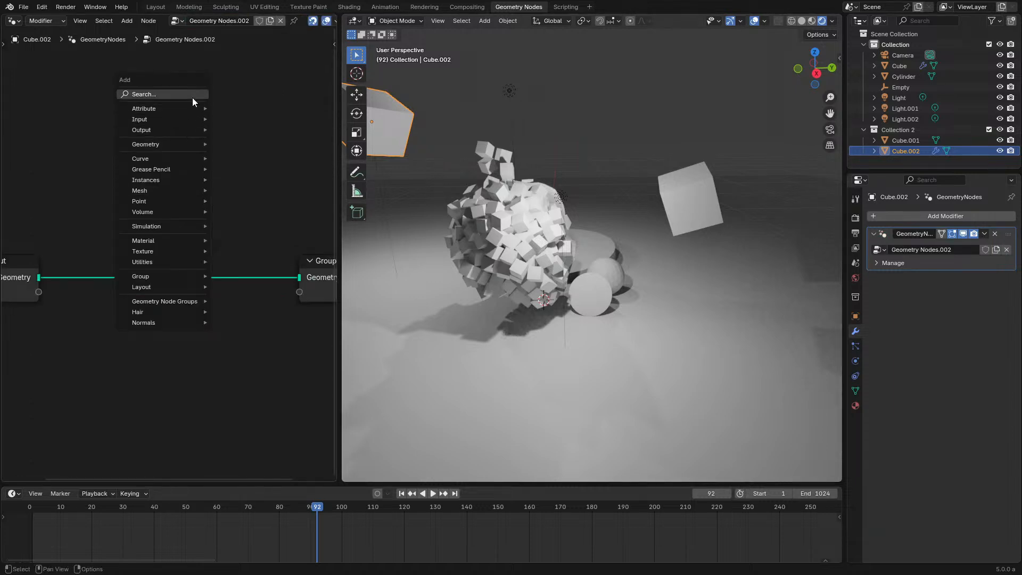
{"action": "left_click", "coordinate": [193, 98]}
{"action": "type", "text": "to ins"}
{"action": "type", "text": "tance"}
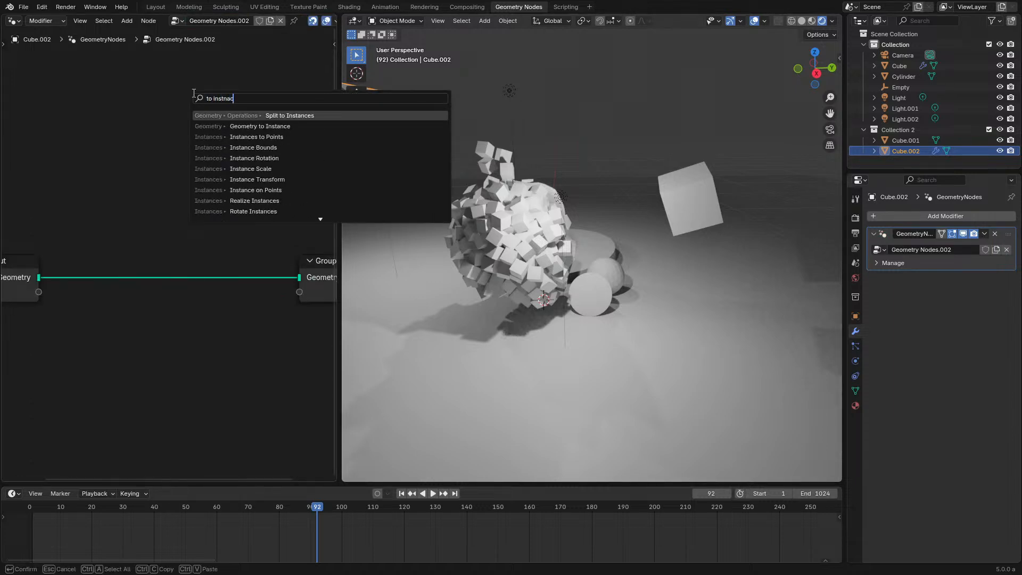
{"action": "key", "text": "Return"}
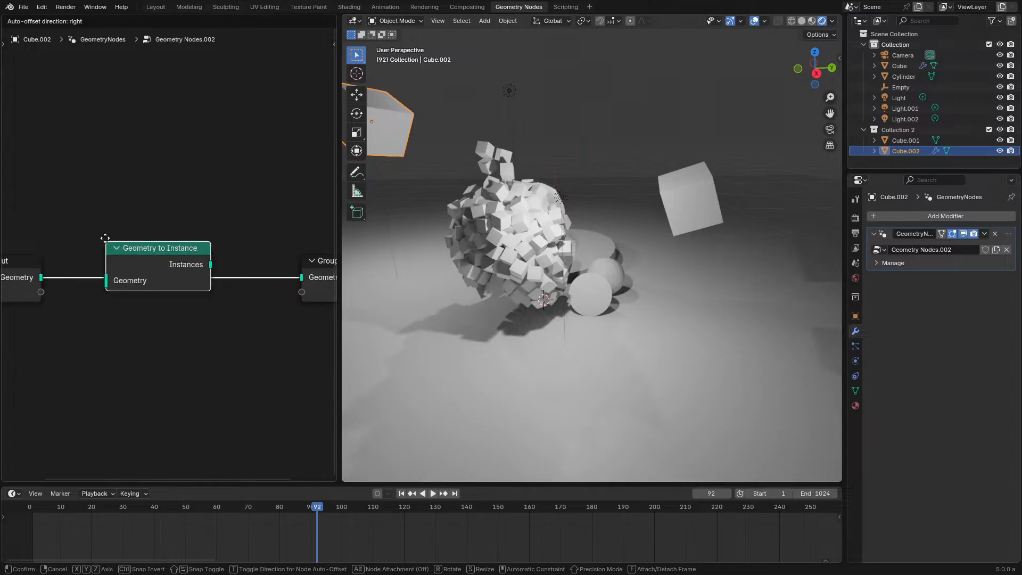
{"action": "left_click", "coordinate": [97, 242]}
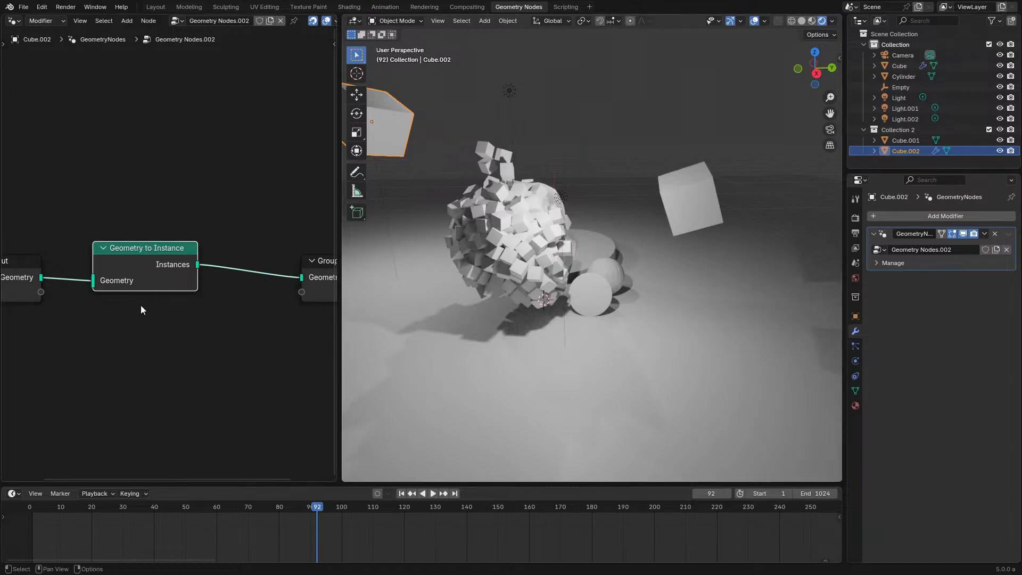
Step: Insert a Store Named Attribute node after Geometry to Instance and set its domain to Instance
{"action": "middle_click_drag", "start_coordinate": [163, 299], "coordinate": [141, 269]}
{"action": "key", "text": "q"}
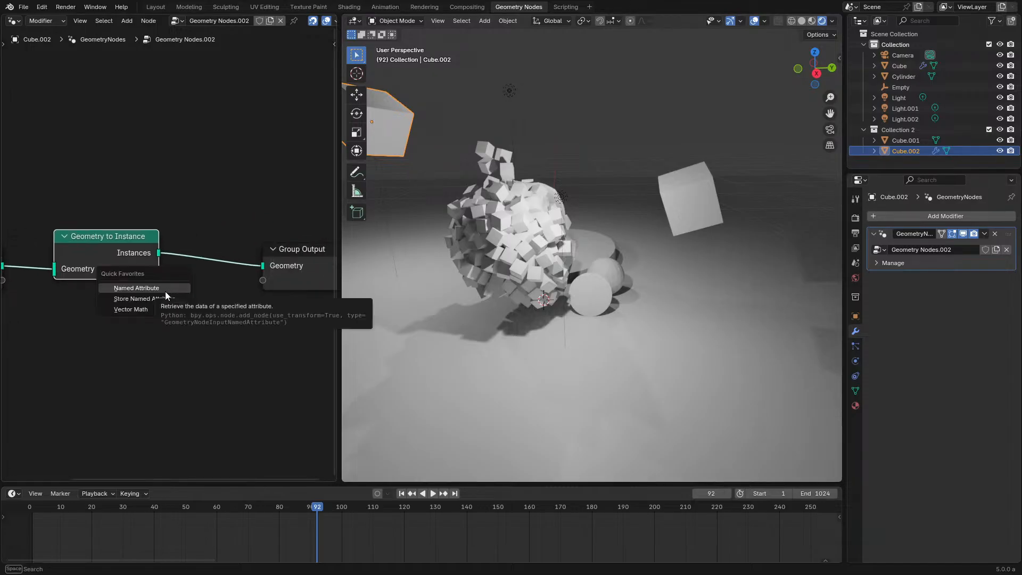
{"action": "left_click", "coordinate": [164, 298]}
{"action": "left_click", "coordinate": [178, 206]}
{"action": "left_click", "coordinate": [222, 242]}
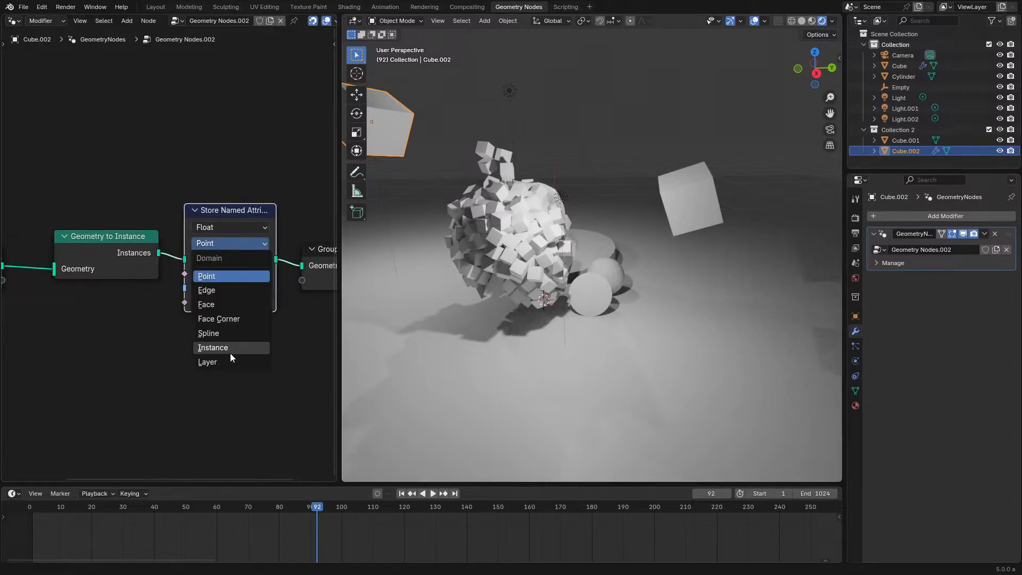
{"action": "left_click", "coordinate": [229, 351]}
{"action": "left_click", "coordinate": [235, 226]}
{"action": "left_click", "coordinate": [233, 288]}
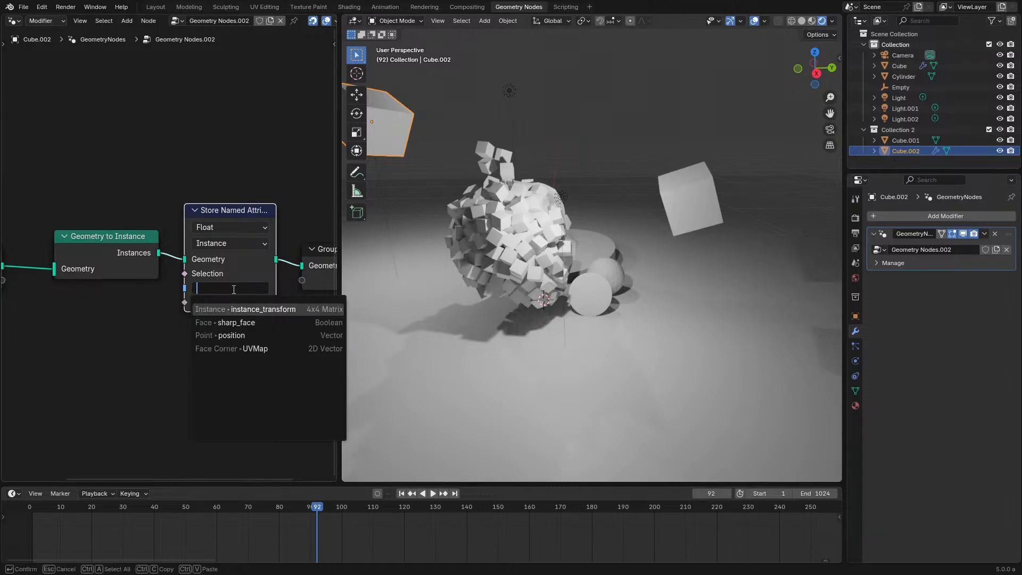
{"action": "left_click", "coordinate": [287, 267]}
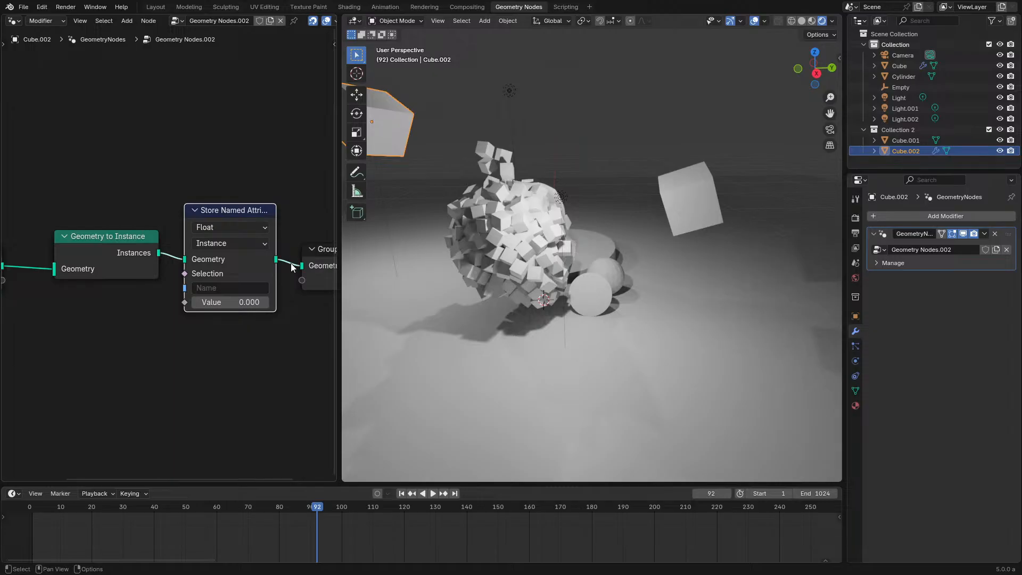
{"action": "scroll", "coordinate": [290, 266], "scroll_direction": "down", "scroll_amount": 1}
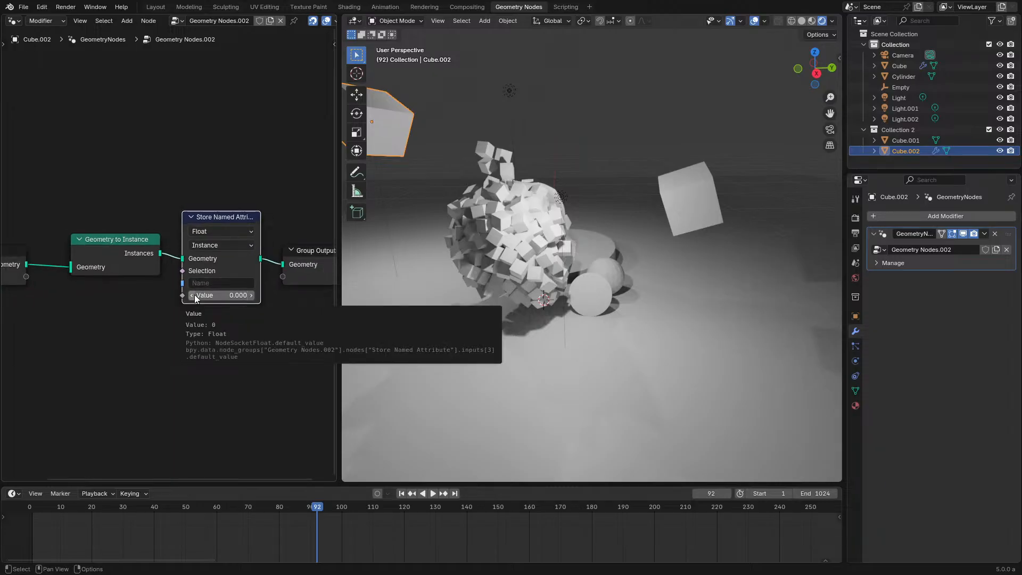
Step: Add Collection 2 as a Collection Info node to the simulated object's node tree and maximize the node editor
{"action": "left_click", "coordinate": [526, 263]}
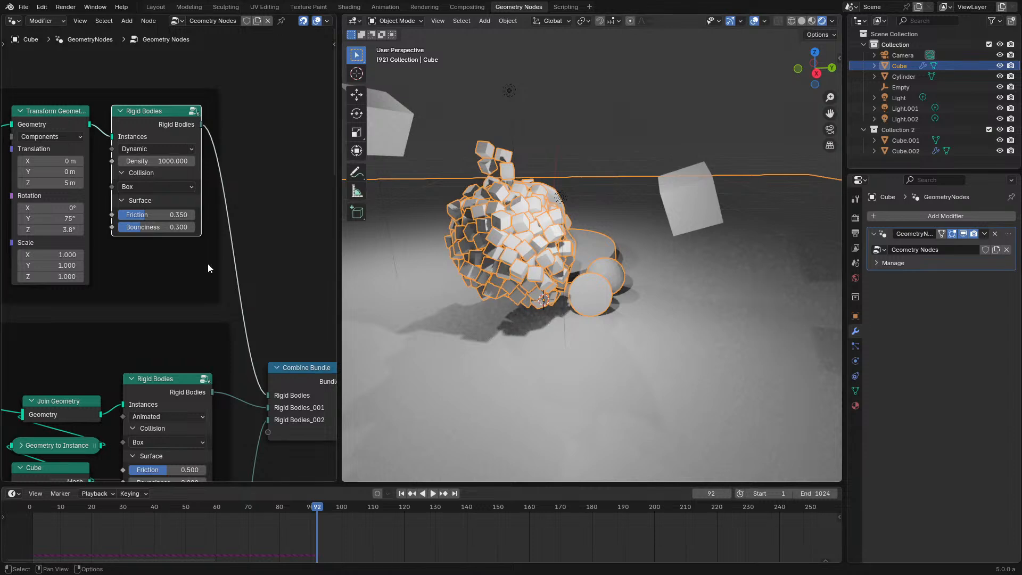
{"action": "left_click_drag", "start_coordinate": [910, 133], "coordinate": [228, 54]}
{"action": "key", "text": "ctrl+space"}
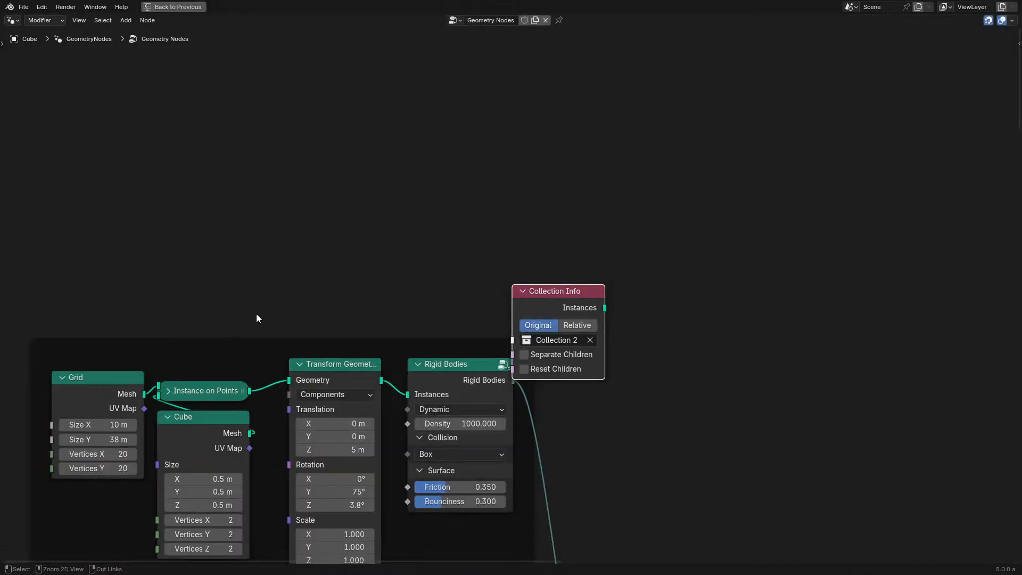
Step: Move the Collection Info node into the empty space above the frame and place a duplicate of the Rigid Bodies node beside it
{"action": "key", "text": "g"}
{"action": "left_click", "coordinate": [240, 198]}
{"action": "left_click", "coordinate": [450, 377]}
{"action": "key", "text": "shift+d"}
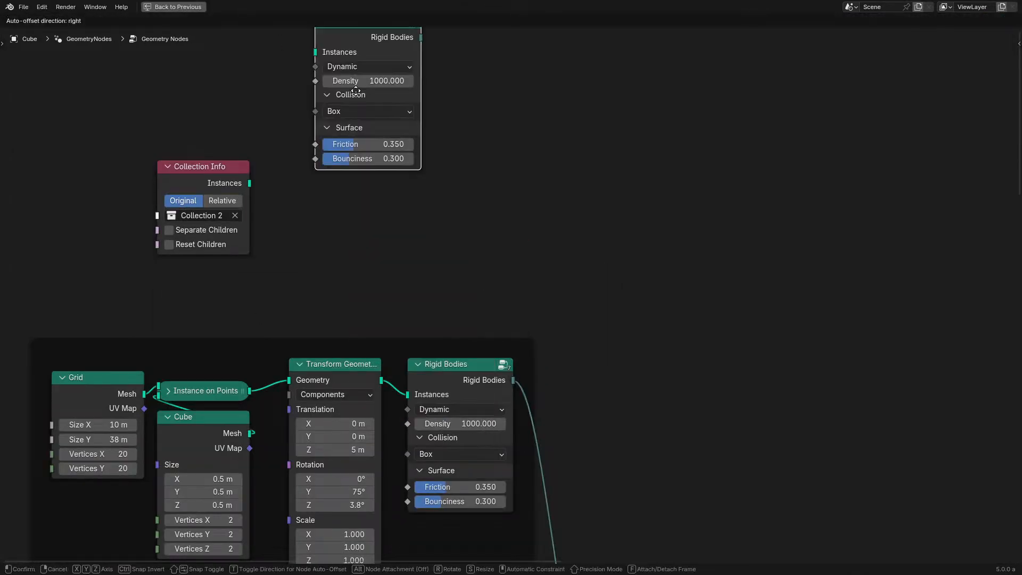
{"action": "left_click", "coordinate": [378, 202]}
{"action": "left_click_drag", "start_coordinate": [209, 181], "coordinate": [193, 151]}
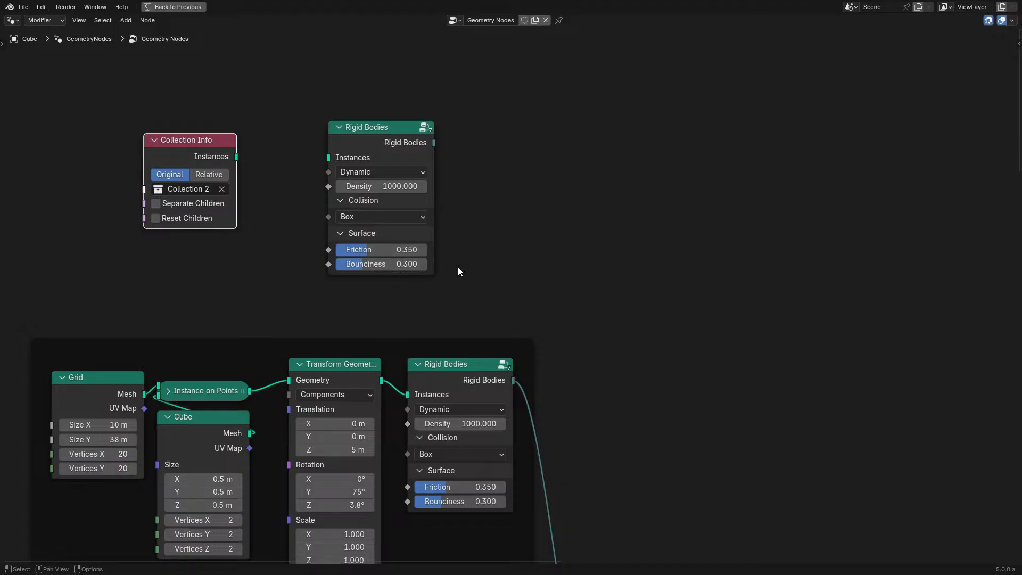
Step: Copy the Combine Bundle node from inside the duplicated Rigid Bodies group and paste it into the main node tree
{"action": "left_click", "coordinate": [366, 127]}
{"action": "key", "text": "Tab"}
{"action": "key", "text": "ctrl+c"}
{"action": "key", "text": "Tab"}
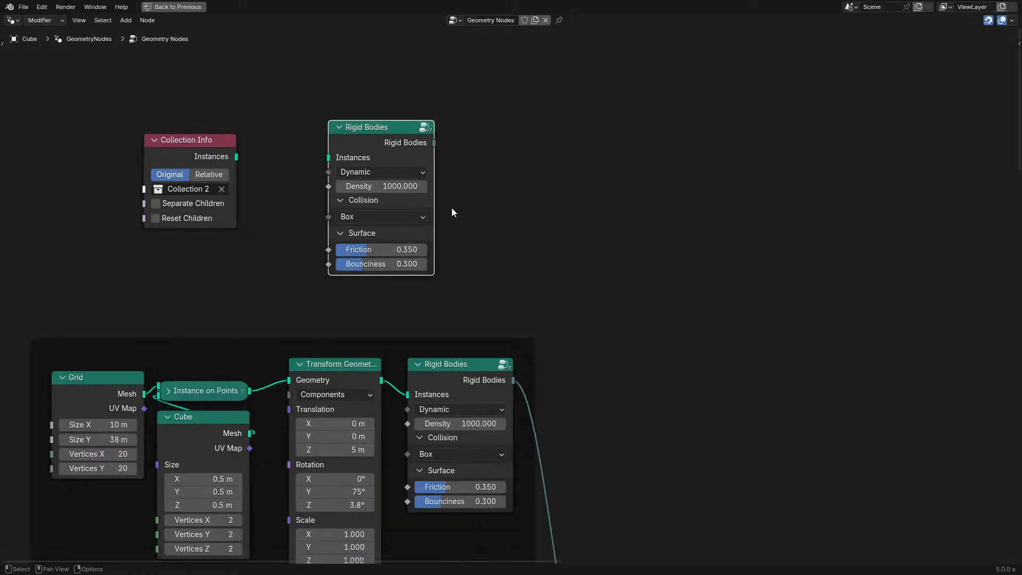
{"action": "key", "text": "ctrl+v"}
{"action": "left_click", "coordinate": [500, 169]}
Step: Connect the Collection Info instances to the Combine Bundle's instances input and enable Separate Children for Collection 2
{"action": "left_click_drag", "start_coordinate": [155, 294], "coordinate": [234, 123]}
{"action": "left_click_drag", "start_coordinate": [291, 142], "coordinate": [435, 136]}
{"action": "left_click_drag", "start_coordinate": [245, 126], "coordinate": [126, 125]}
{"action": "left_click", "coordinate": [92, 189]}
Step: Insert a Realize Instances node between Collection Info and Combine Bundle, with Realize All disabled and a depth of 1
{"action": "key", "text": "shift+a"}
{"action": "type", "text": "re"}
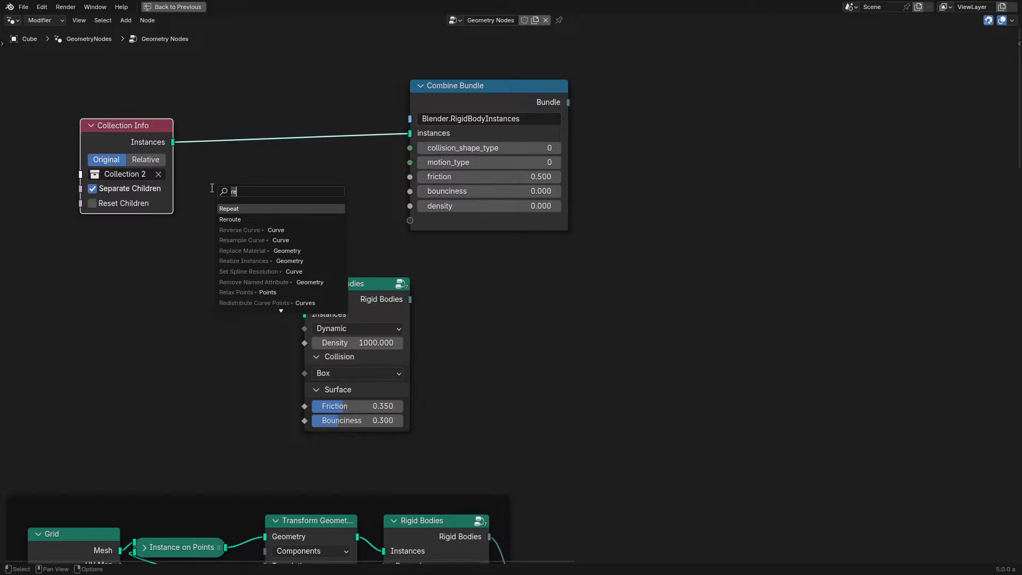
{"action": "type", "text": "al"}
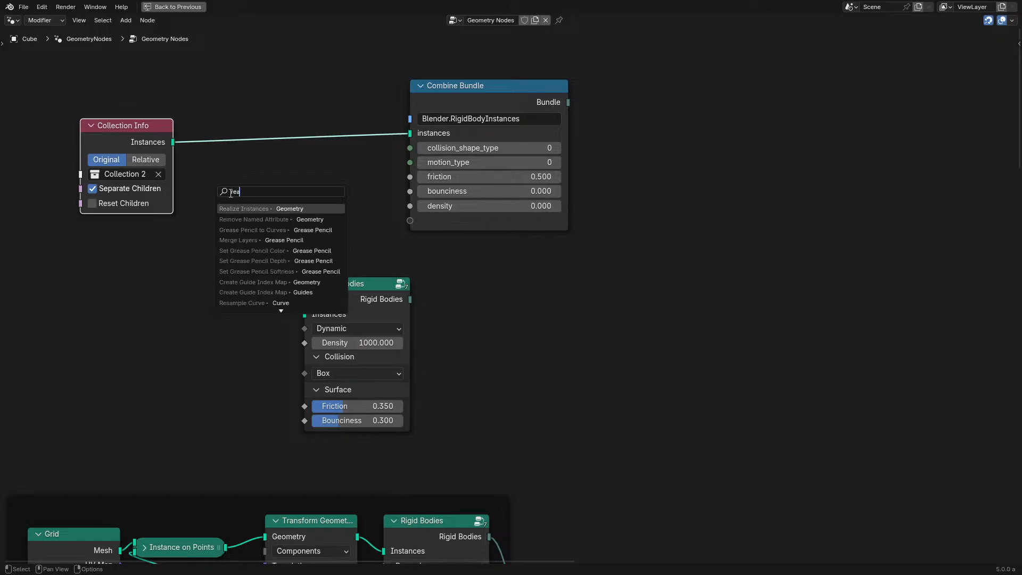
{"action": "key", "text": "Return"}
{"action": "left_click", "coordinate": [291, 231]}
{"action": "left_click", "coordinate": [293, 228]}
{"action": "left_click", "coordinate": [225, 210]}
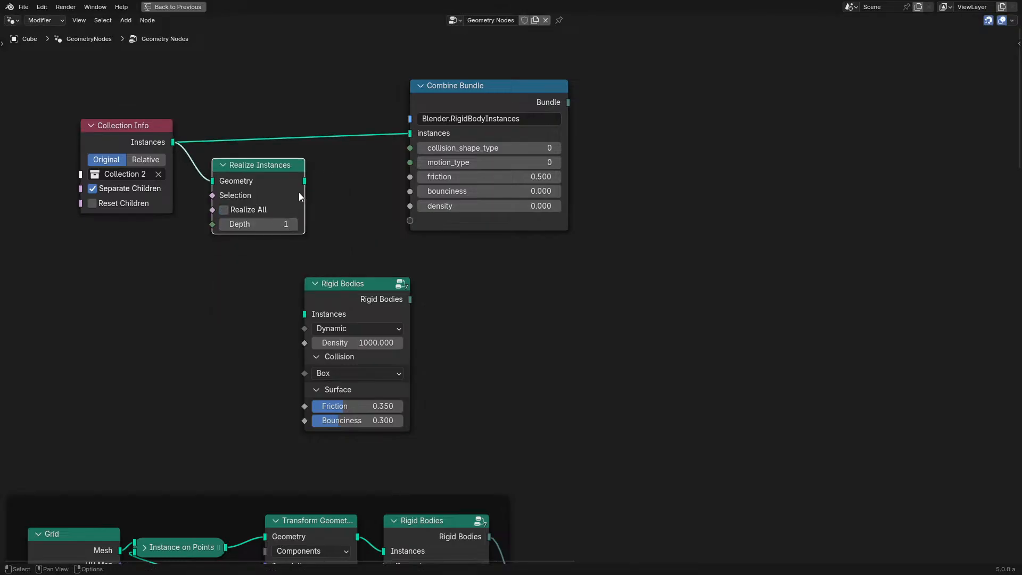
{"action": "left_click_drag", "start_coordinate": [305, 181], "coordinate": [410, 133]}
{"action": "left_click_drag", "start_coordinate": [242, 170], "coordinate": [243, 118]}
Step: Delete the duplicated Rigid Bodies node and shift the Collection Info and Realize Instances nodes away from Combine Bundle
{"action": "left_click", "coordinate": [352, 282]}
{"action": "key", "text": "x"}
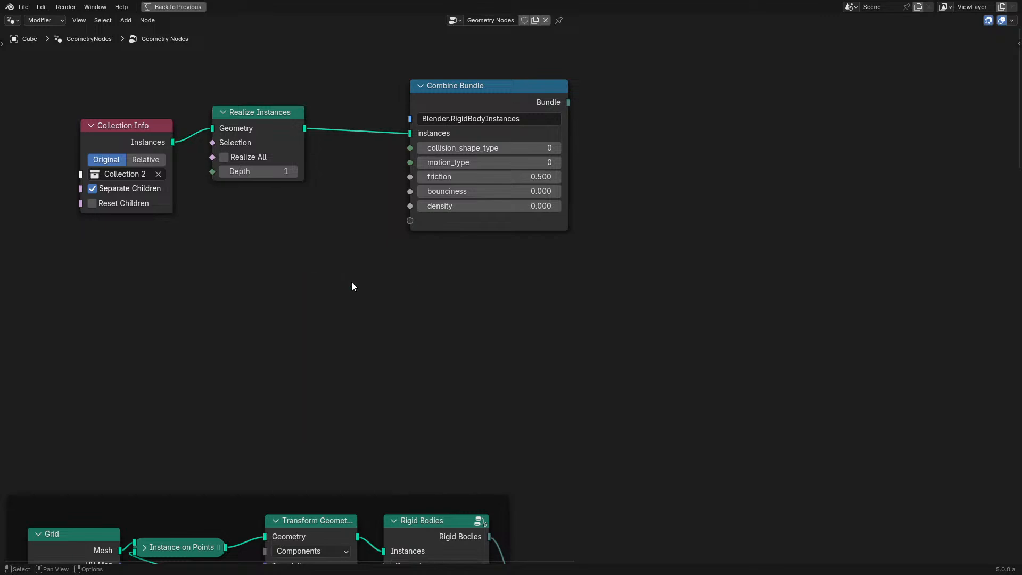
{"action": "left_click_drag", "start_coordinate": [34, 91], "coordinate": [362, 202]}
{"action": "key", "text": "g"}
{"action": "left_click", "coordinate": [279, 181]}
Step: Add a Float Named Attribute node directly below the Realize Instances node
{"action": "key", "text": "q"}
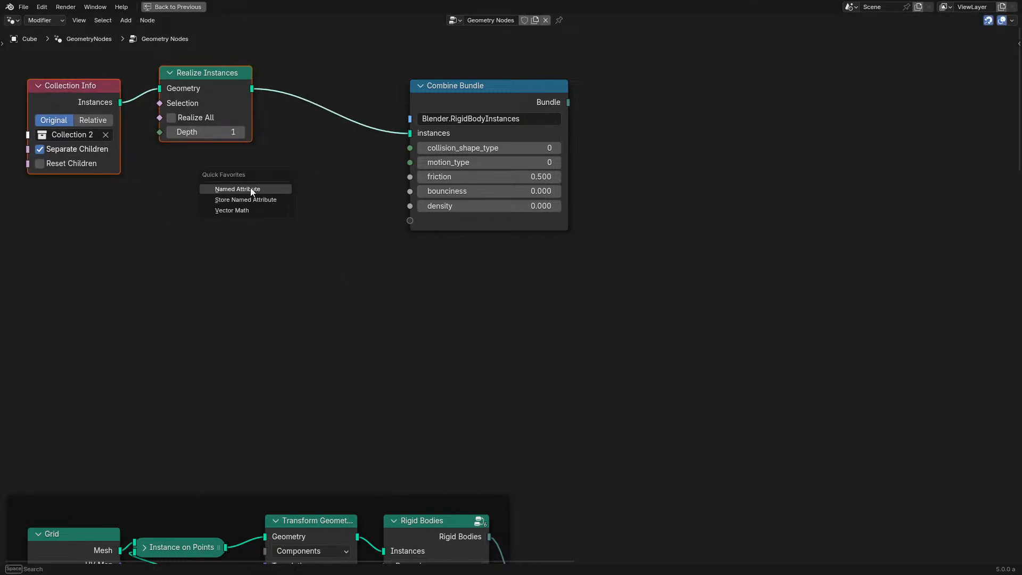
{"action": "left_click", "coordinate": [250, 187]}
{"action": "left_click", "coordinate": [161, 158]}
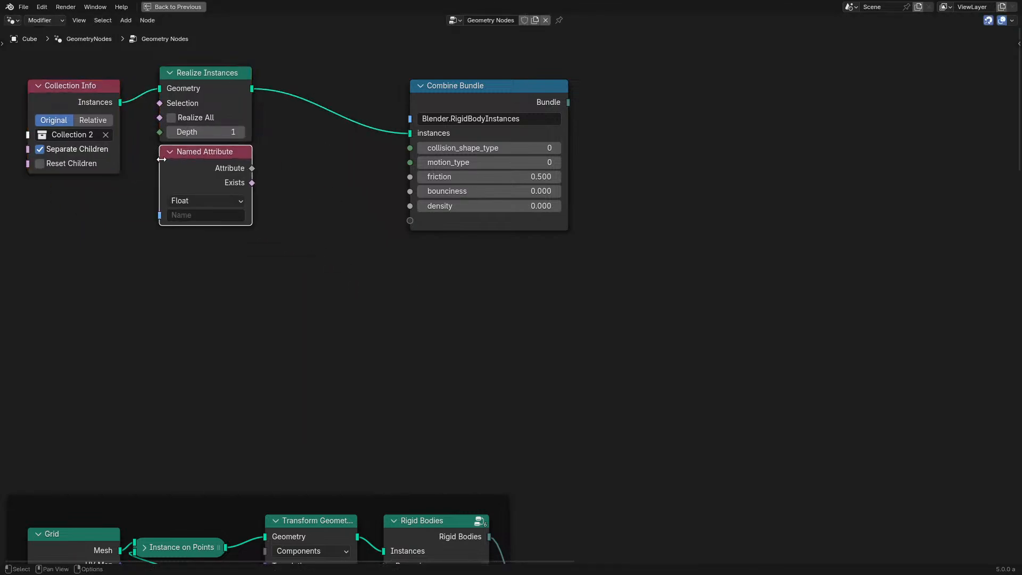
{"action": "left_click", "coordinate": [202, 218]}
{"action": "key", "text": "Escape"}
Step: Check the Convex Hull index inside the Rigid Bodies group and set the Combine Bundle's collision_shape_type to 2
{"action": "scroll", "coordinate": [455, 319], "scroll_direction": "down", "scroll_amount": 4}
{"action": "middle_click_drag", "start_coordinate": [422, 364], "coordinate": [443, 236]}
{"action": "left_click", "coordinate": [451, 352]}
{"action": "key", "text": "Tab"}
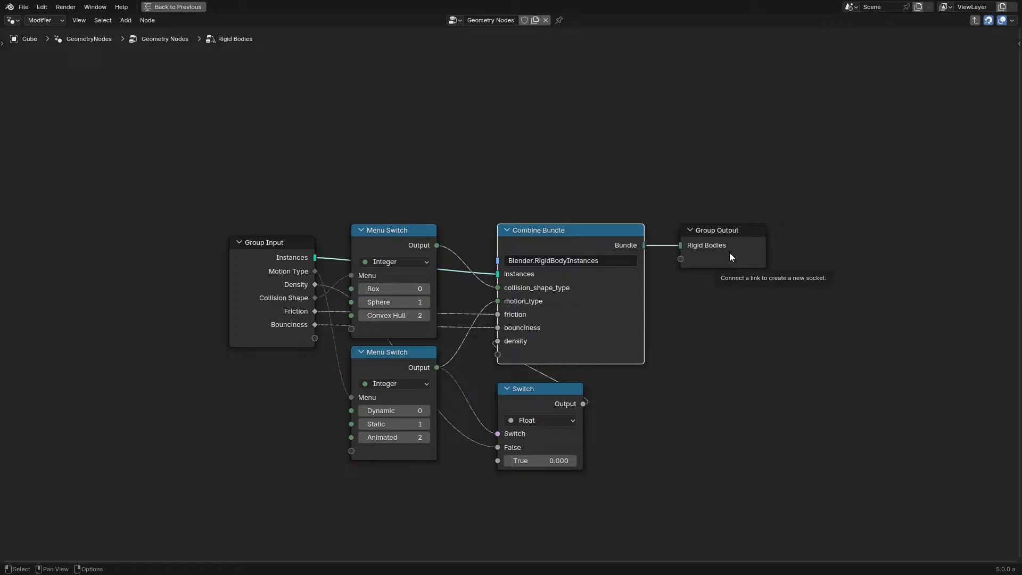
{"action": "key", "text": "Tab"}
{"action": "left_click", "coordinate": [516, 201]}
{"action": "type", "text": "2"}
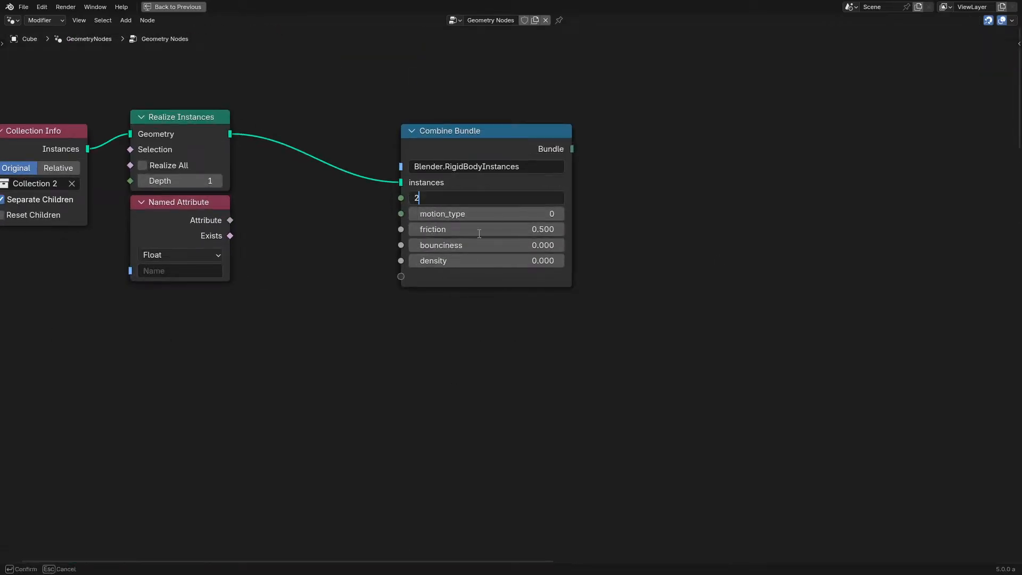
{"action": "key", "text": "Return"}
Step: Connect the Named Attribute output to the Combine Bundle's friction input and place a duplicate of the attribute node below it
{"action": "middle_click_drag", "start_coordinate": [455, 341], "coordinate": [512, 292]}
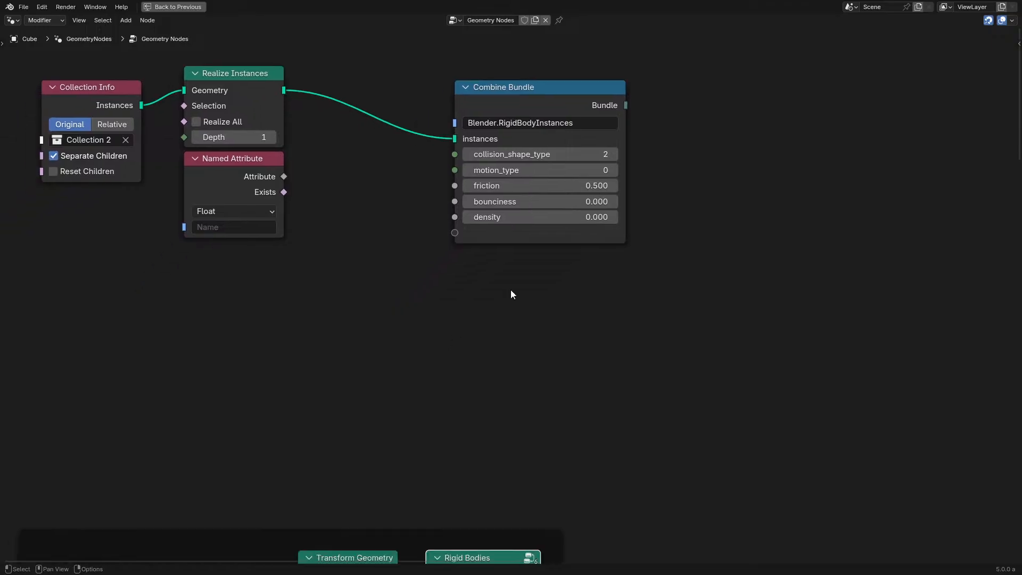
{"action": "left_click_drag", "start_coordinate": [283, 176], "coordinate": [322, 190]}
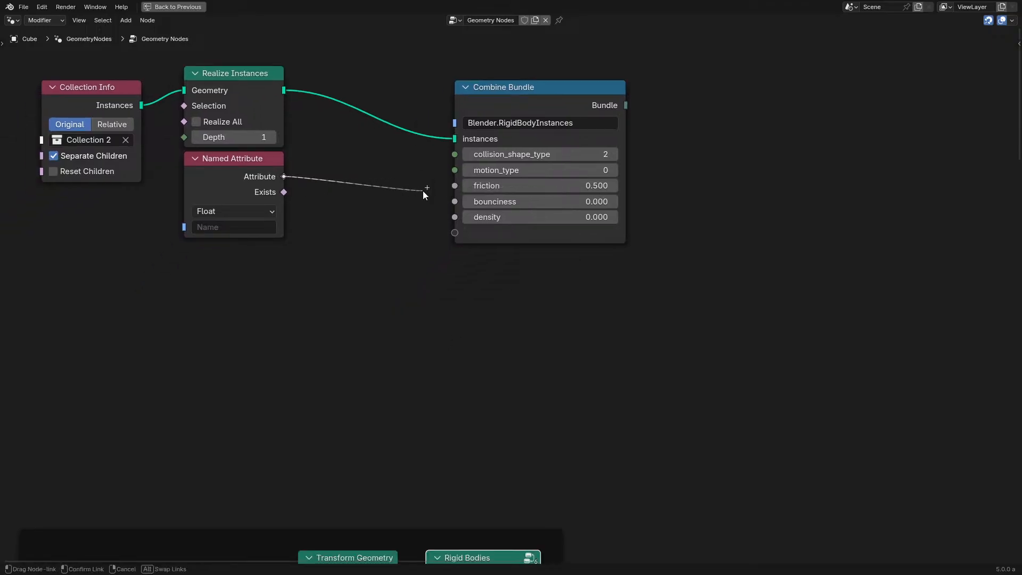
{"action": "left_click_drag", "start_coordinate": [424, 191], "coordinate": [454, 186]}
{"action": "left_click", "coordinate": [272, 195]}
{"action": "key", "text": "shift+d"}
{"action": "left_click", "coordinate": [288, 294]}
Step: Set the attribute name of the first Named Attribute node to friction and of its duplicate to bounciness
{"action": "left_click", "coordinate": [225, 227]}
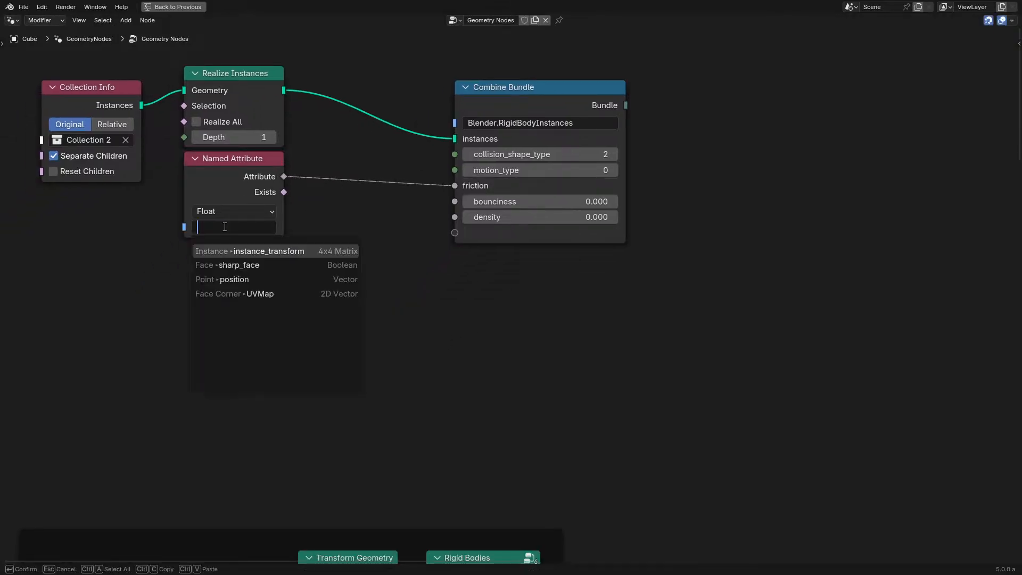
{"action": "type", "text": "fric"}
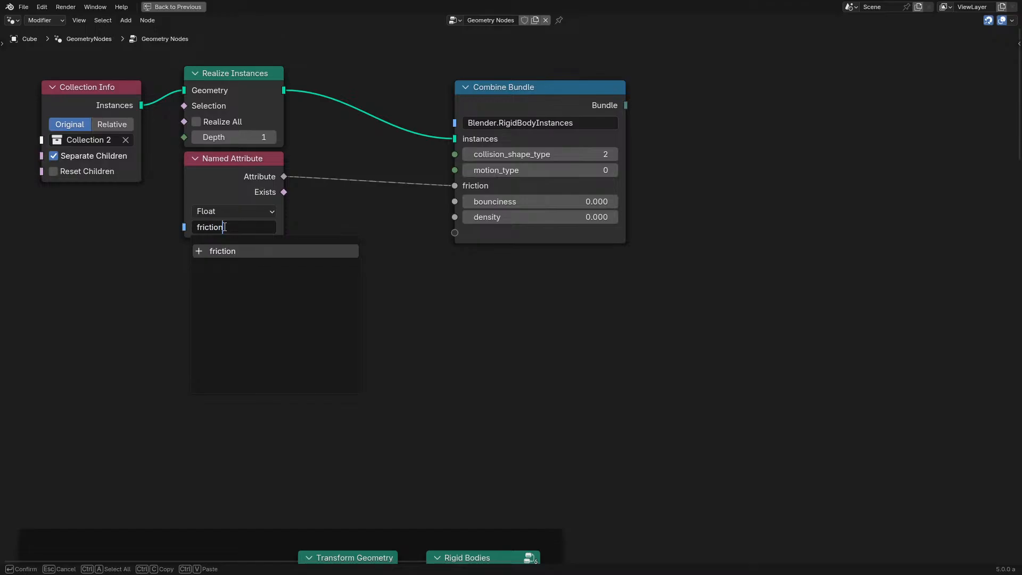
{"action": "type", "text": "tion"}
{"action": "key", "text": "Return"}
{"action": "left_click", "coordinate": [253, 327]}
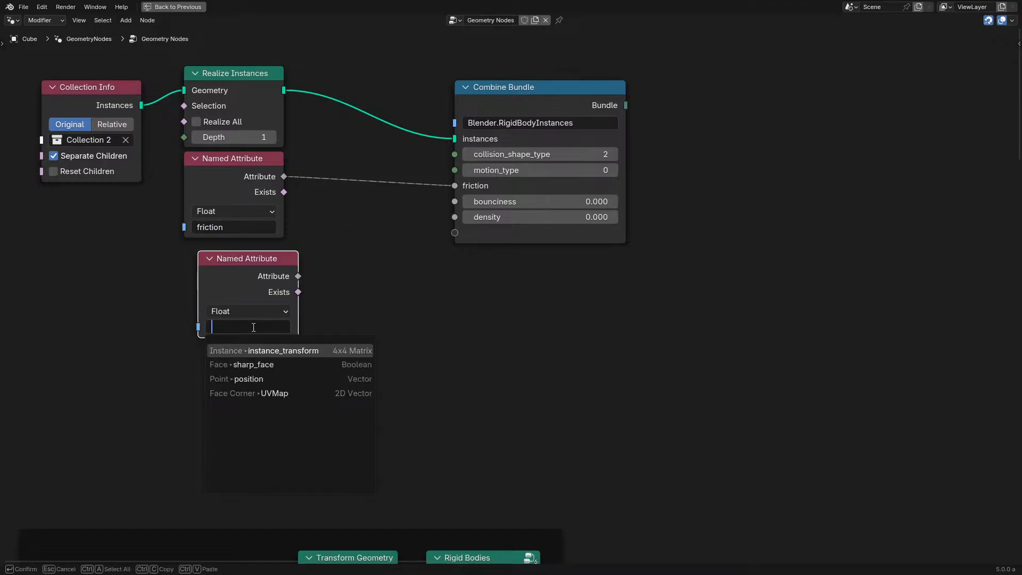
{"action": "type", "text": "rest"}
{"action": "key", "text": "BackSpace"}
{"action": "key", "text": "BackSpace"}
{"action": "key", "text": "BackSpace"}
{"action": "key", "text": "BackSpace"}
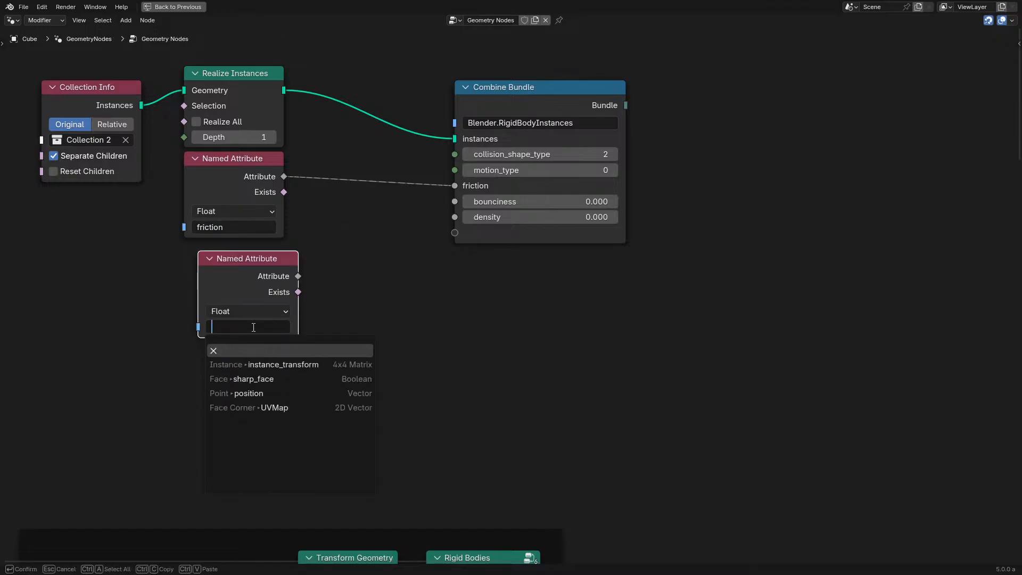
{"action": "type", "text": "bounciness"}
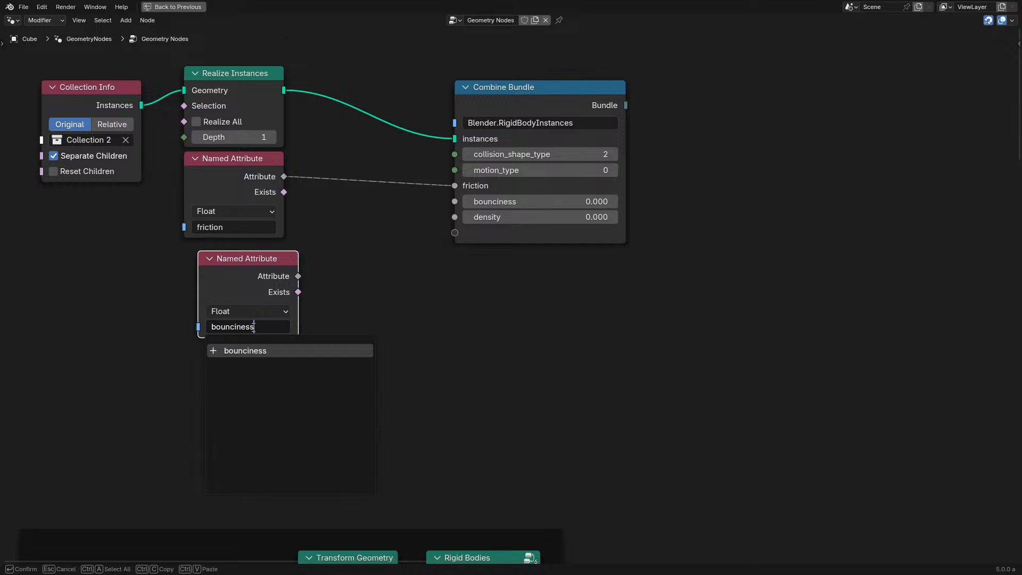
{"action": "key", "text": "Return"}
Step: Duplicate the bounciness Named Attribute node below itself and name the copy's attribute density
{"action": "key", "text": "shift+d"}
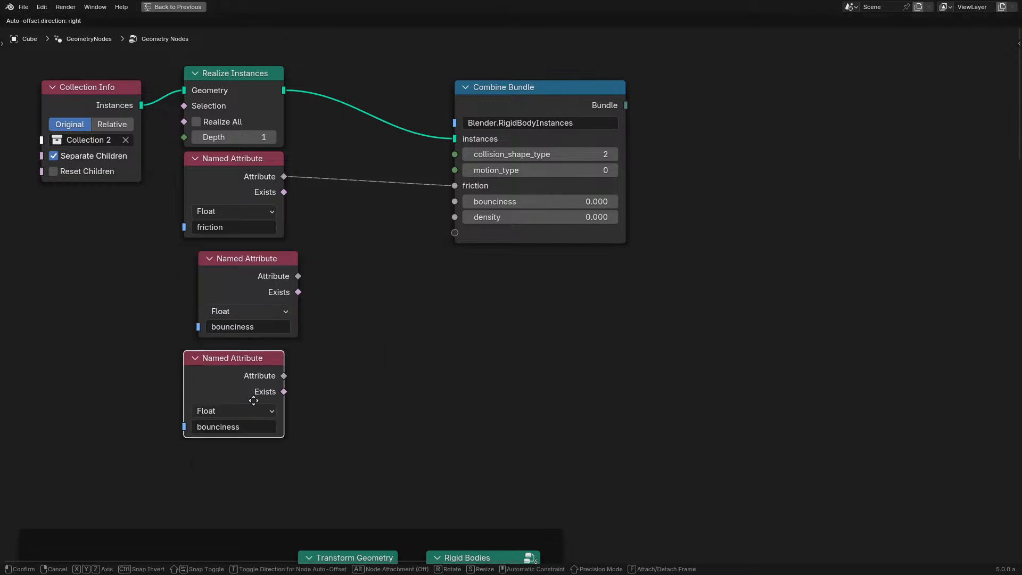
{"action": "left_click", "coordinate": [258, 432]}
{"action": "left_click", "coordinate": [254, 421]}
{"action": "type", "text": "di"}
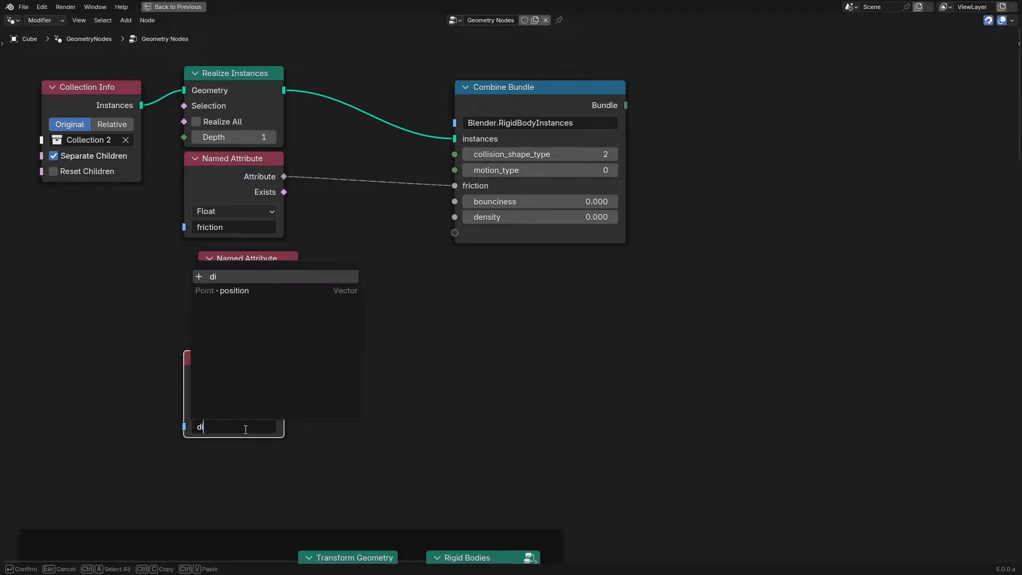
{"action": "type", "text": "nsity"}
{"action": "key", "text": "Return"}
Step: Connect the bounciness and density attributes to the matching Combine Bundle inputs and align their nodes beneath the friction node
{"action": "left_click_drag", "start_coordinate": [298, 276], "coordinate": [454, 201]}
{"action": "left_click_drag", "start_coordinate": [284, 376], "coordinate": [454, 217]}
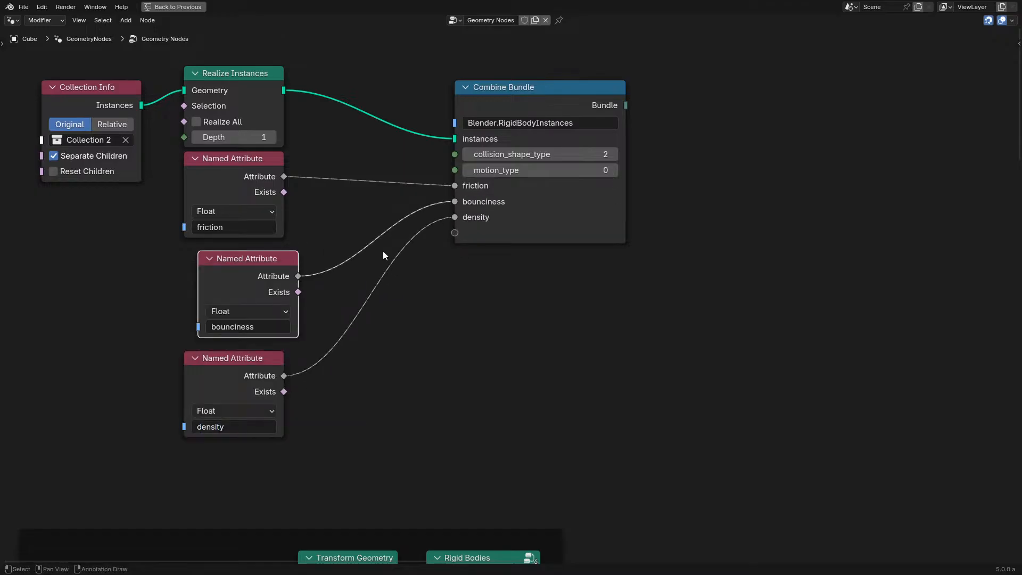
{"action": "mouse_move", "coordinate": [246, 388]}
{"action": "left_mouse_down"}
{"action": "mouse_move", "coordinate": [274, 379]}
{"action": "mouse_move", "coordinate": [259, 388]}
{"action": "left_mouse_up"}
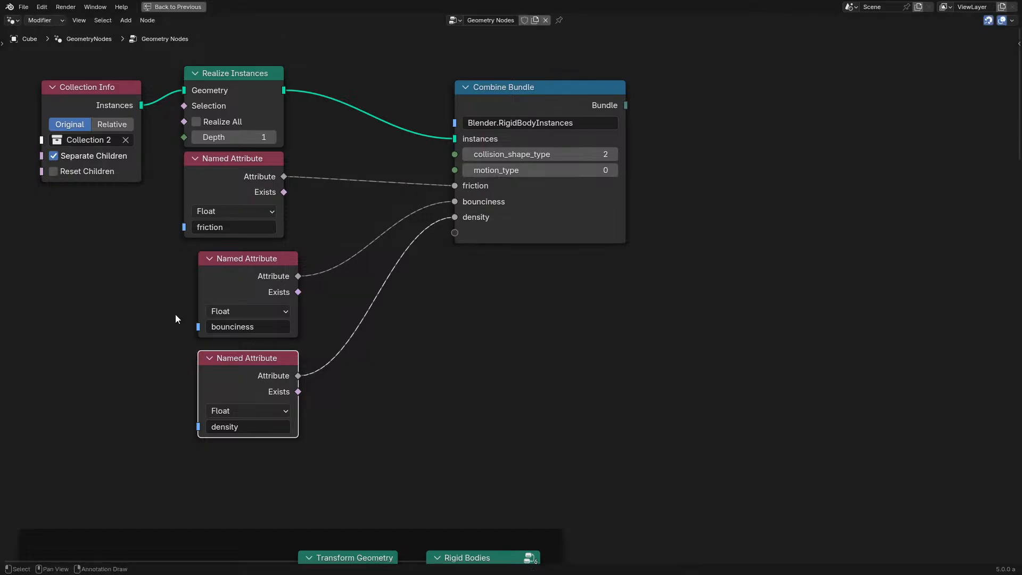
{"action": "left_click_drag", "start_coordinate": [164, 306], "coordinate": [344, 382]}
{"action": "key", "text": "g"}
{"action": "left_click", "coordinate": [325, 362]}
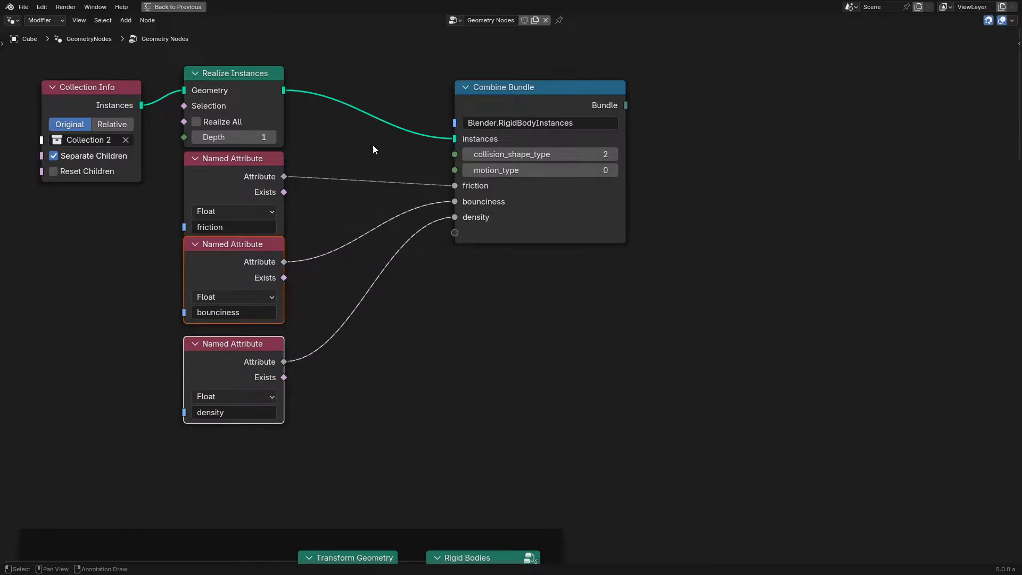
{"action": "left_click", "coordinate": [513, 101]}
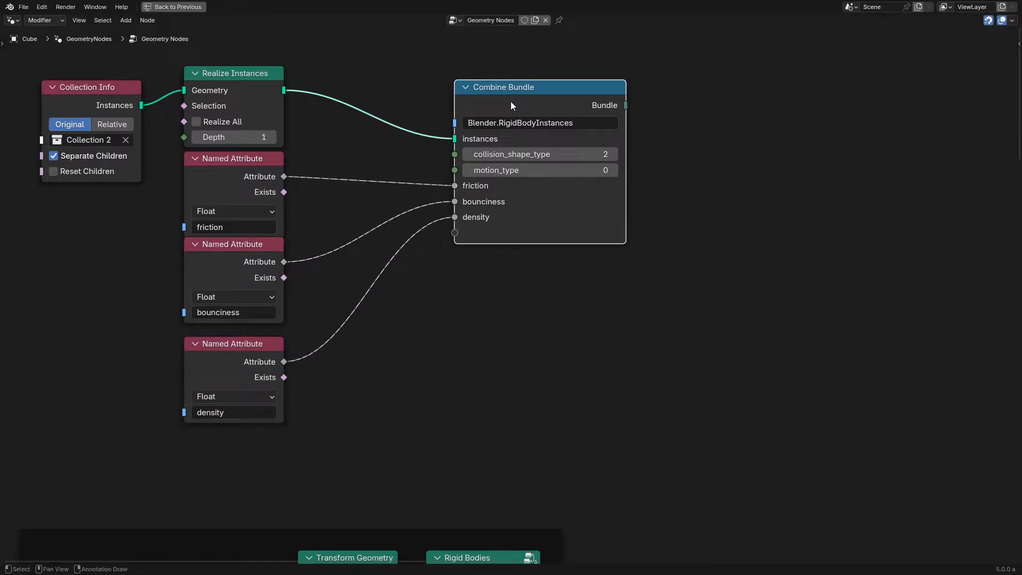
{"action": "left_click_drag", "start_coordinate": [149, 280], "coordinate": [289, 346]}
{"action": "key", "text": "g"}
{"action": "left_click", "coordinate": [288, 366]}
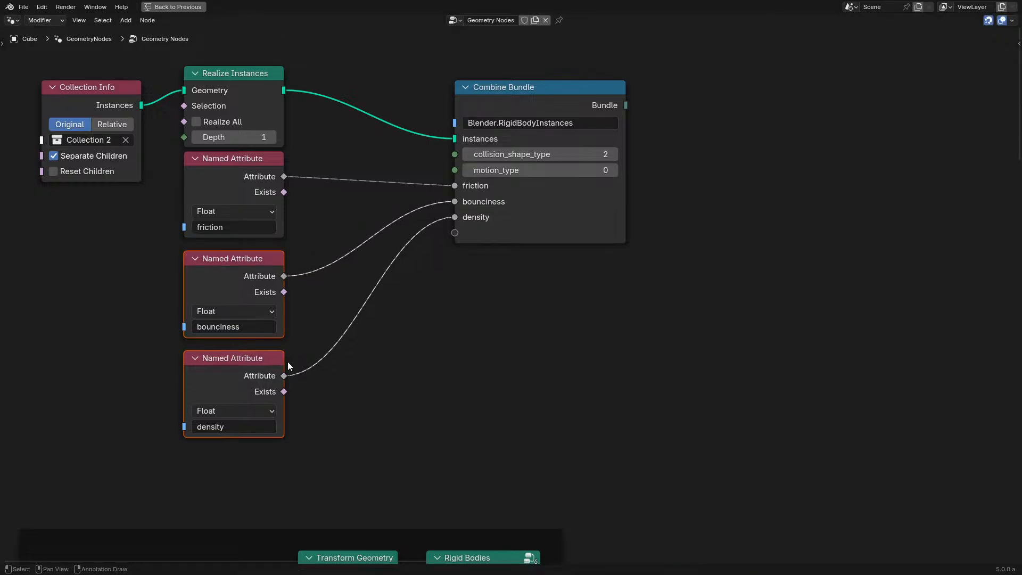
Step: Move the Combine Bundle node closer to the attribute nodes and link its Bundle output into the node network below
{"action": "left_click_drag", "start_coordinate": [550, 107], "coordinate": [405, 93]}
{"action": "scroll", "coordinate": [498, 275], "scroll_direction": "down", "scroll_amount": 2}
{"action": "middle_click_drag", "start_coordinate": [499, 277], "coordinate": [395, 110]}
{"action": "left_click_drag", "start_coordinate": [396, 57], "coordinate": [491, 540]}
{"action": "middle_click_drag", "start_coordinate": [318, 201], "coordinate": [444, 392]}
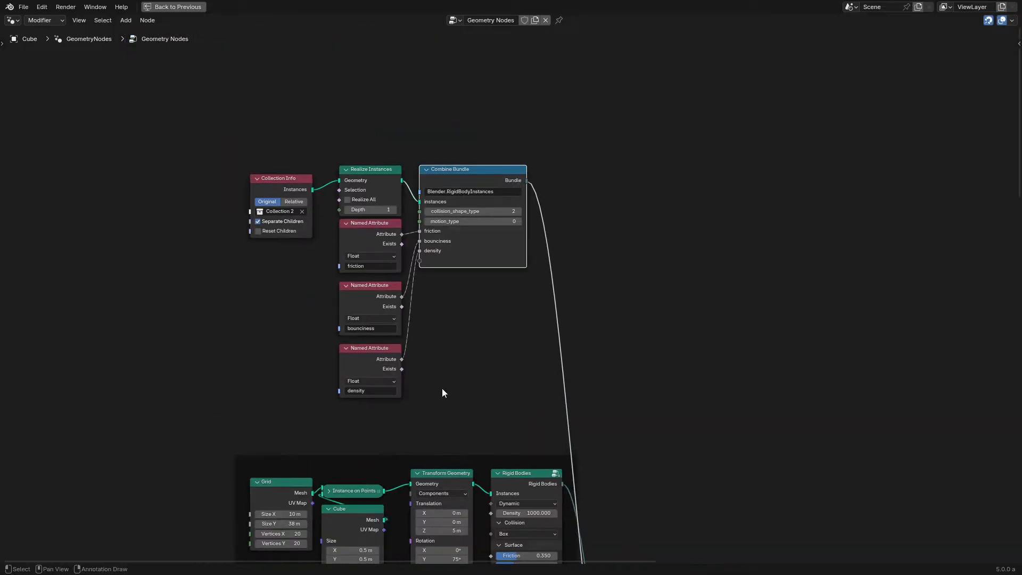
Step: Play the rigid body simulation from the start of the timeline to check how the Collection 2 objects behave
{"action": "key", "text": "ctrl+space"}
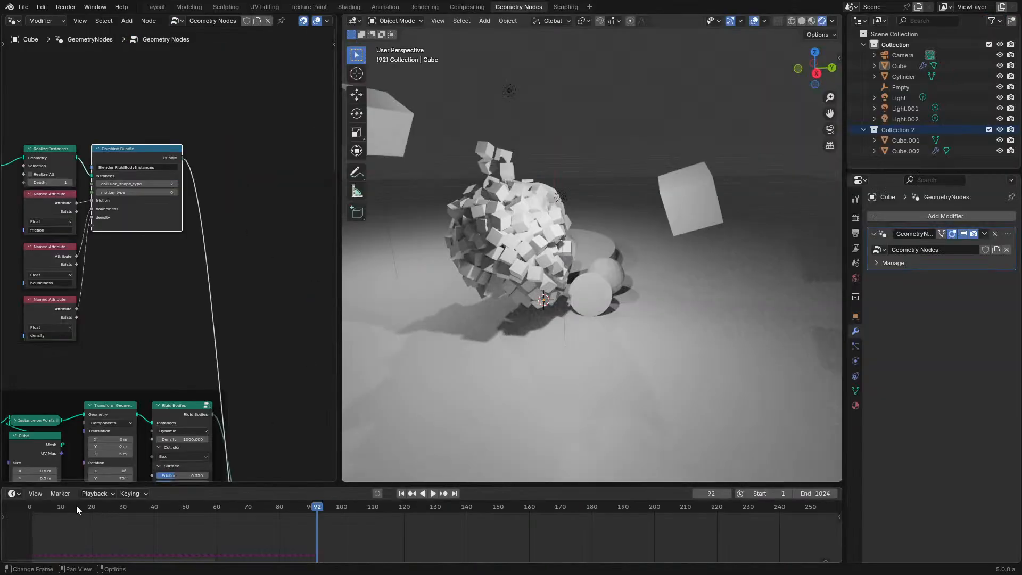
{"action": "left_click", "coordinate": [21, 510]}
{"action": "key", "text": "space"}
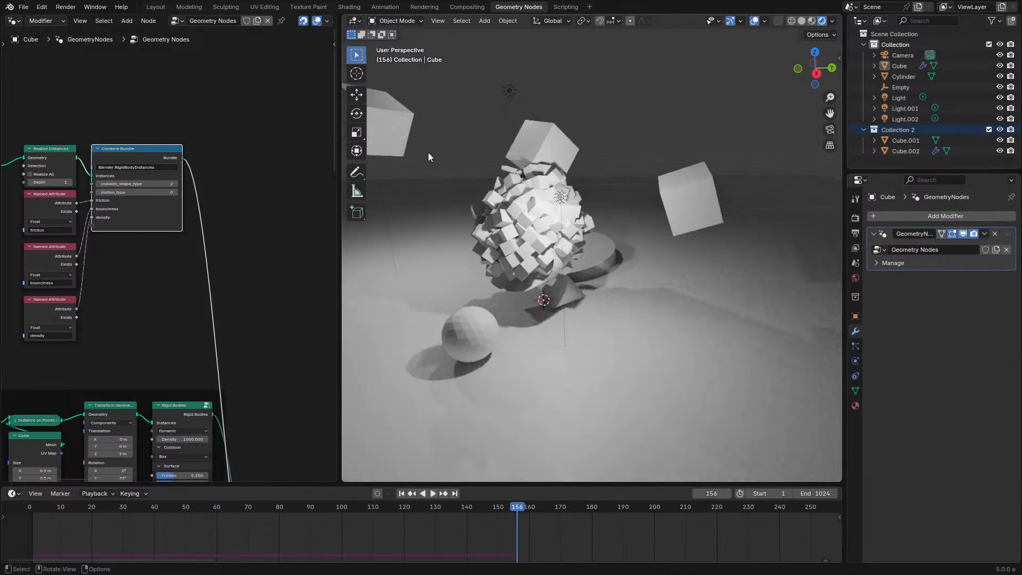
{"action": "key", "text": "space"}
Step: Name the attribute stored on Cube.002's instances friction and expose its value as a group input
{"action": "left_click", "coordinate": [410, 139]}
{"action": "scroll", "coordinate": [223, 264], "scroll_direction": "up", "scroll_amount": 3}
{"action": "left_click", "coordinate": [217, 284]}
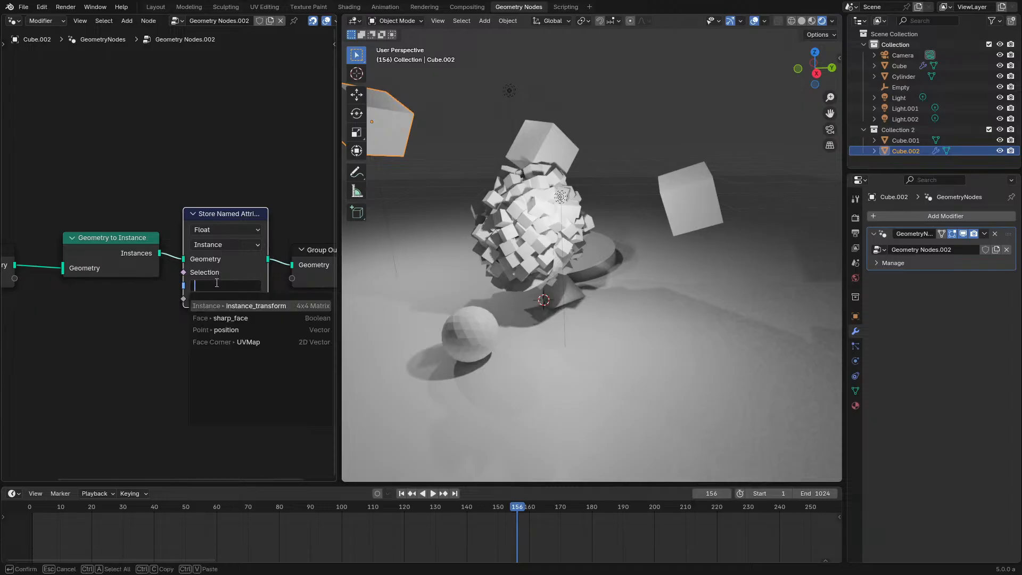
{"action": "type", "text": "friction"}
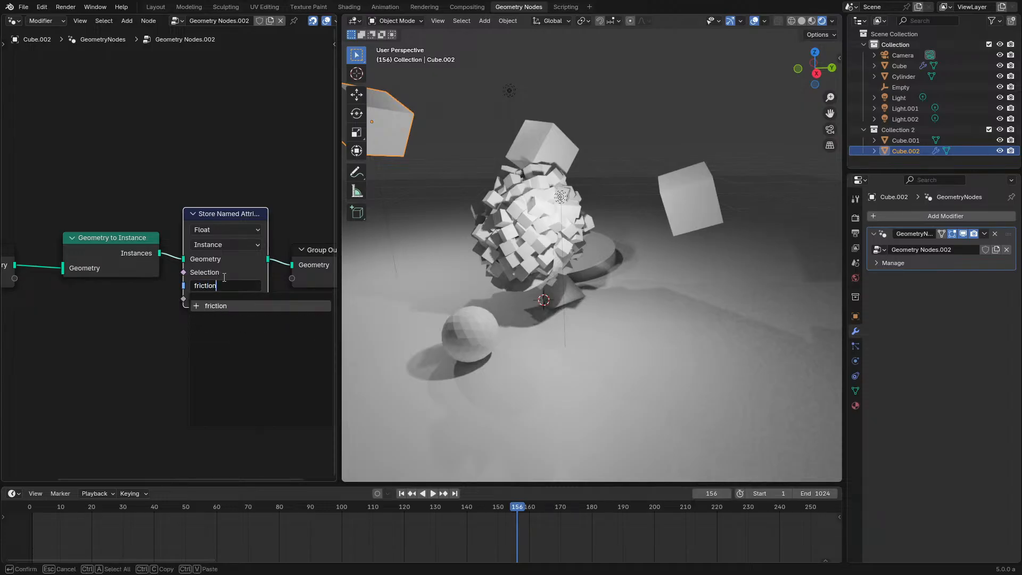
{"action": "key", "text": "Return"}
{"action": "left_click_drag", "start_coordinate": [15, 278], "coordinate": [76, 291]}
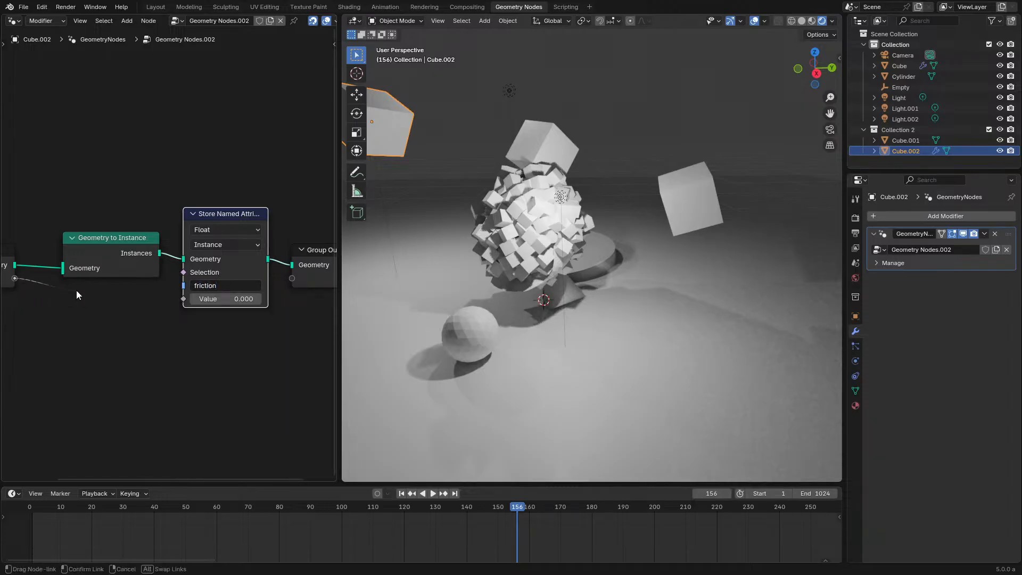
{"action": "left_click_drag", "start_coordinate": [158, 297], "coordinate": [182, 298]}
Step: Duplicate the friction Store Named Attribute node, insert the copy before the Group Output, and name its attribute bounciness
{"action": "key", "text": "shift+d"}
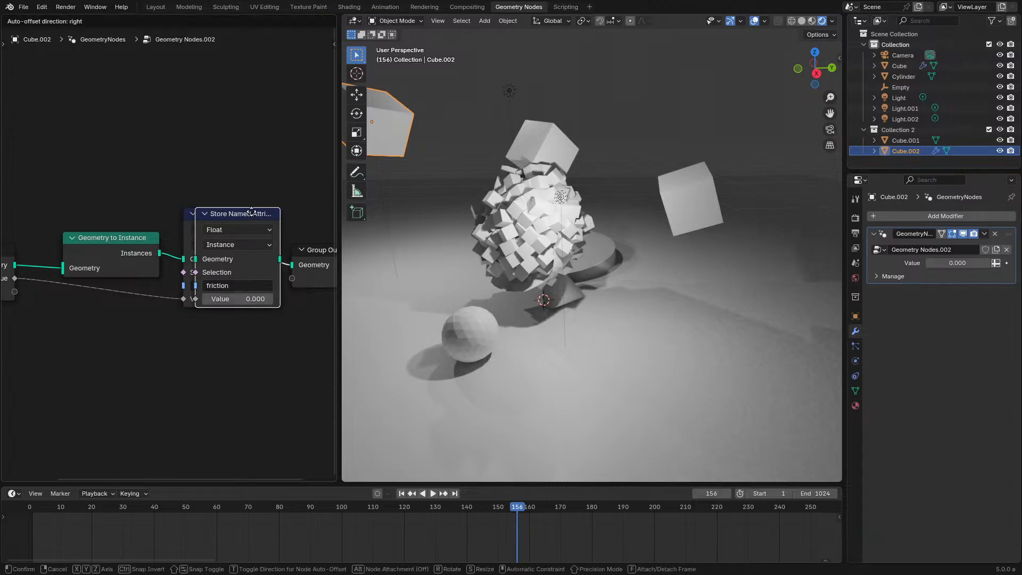
{"action": "left_click", "coordinate": [255, 212]}
{"action": "left_click", "coordinate": [308, 288]}
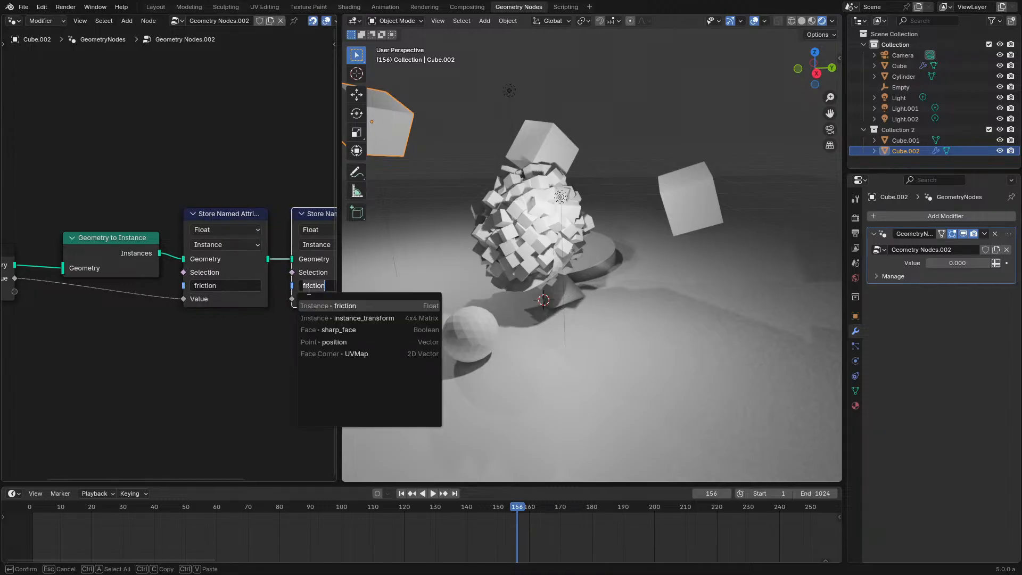
{"action": "type", "text": "bounciness"}
{"action": "key", "text": "Return"}
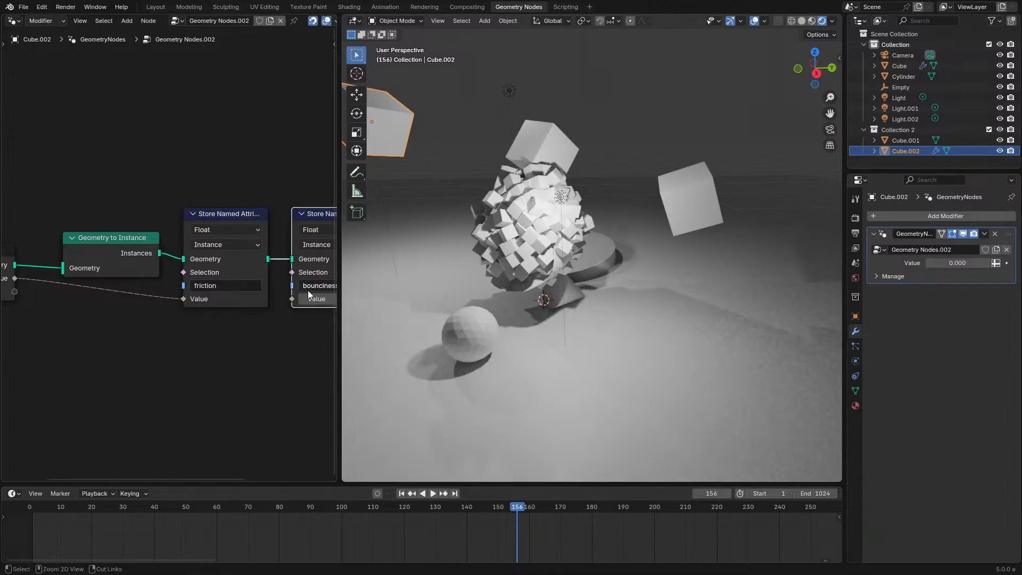
Step: Expose the bounciness value as a second group input by linking a new Group Input socket to it
{"action": "key", "text": "ctrl+space"}
{"action": "key", "text": "Home"}
{"action": "left_click_drag", "start_coordinate": [328, 339], "coordinate": [593, 353]}
{"action": "left_click_drag", "start_coordinate": [664, 346], "coordinate": [660, 347]}
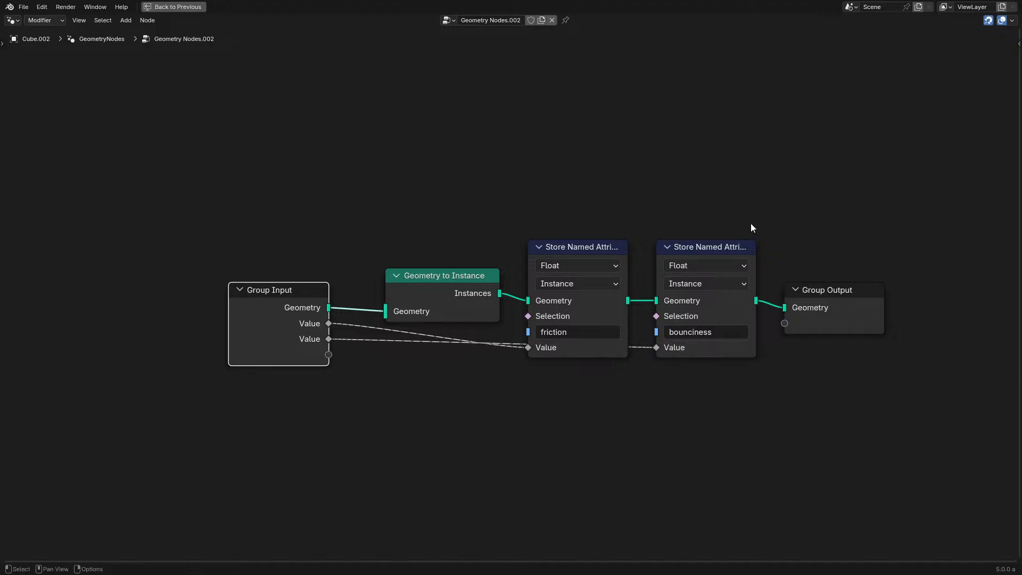
Step: Duplicate the bounciness Store Named Attribute node and insert the copy between it and the Group Output
{"action": "left_click", "coordinate": [711, 244]}
{"action": "key", "text": "shift+d"}
{"action": "left_click", "coordinate": [839, 259]}
{"action": "left_click", "coordinate": [836, 345]}
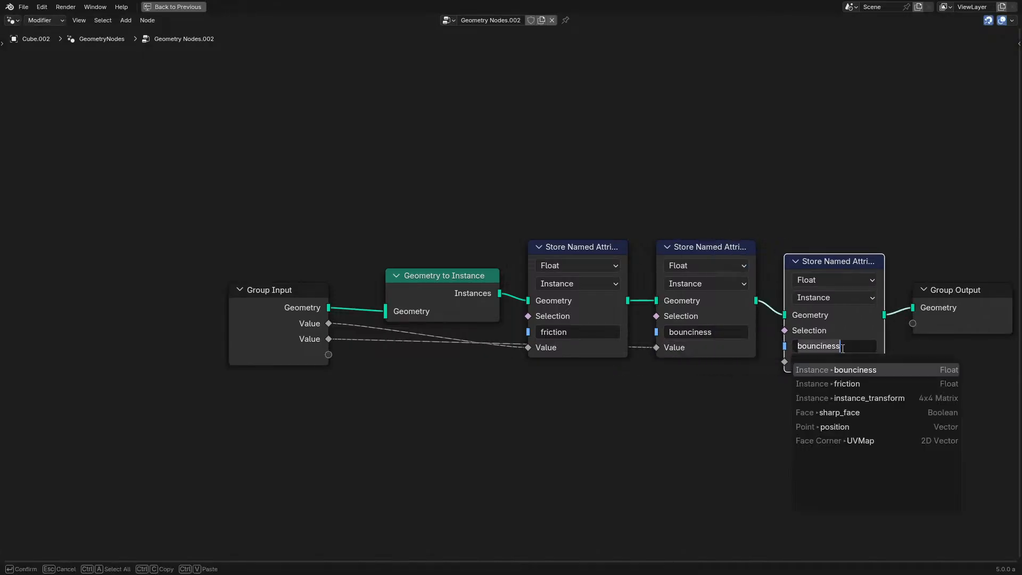
{"action": "key", "text": "Escape"}
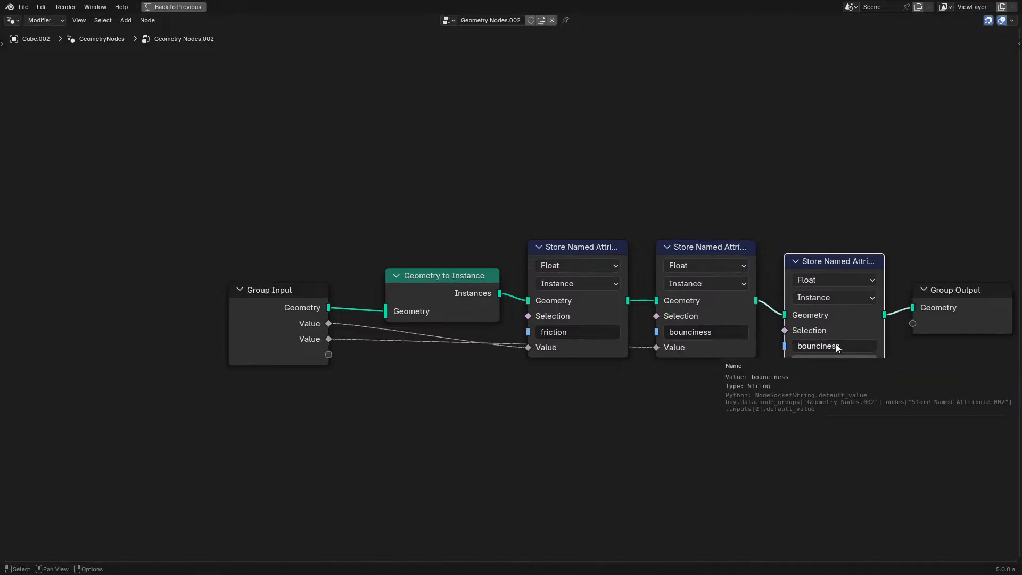
Step: Name the new node's attribute density, as in Cube's node tree, and expose its value as a third group input of Cube.002's tree
{"action": "key", "text": "ctrl+space"}
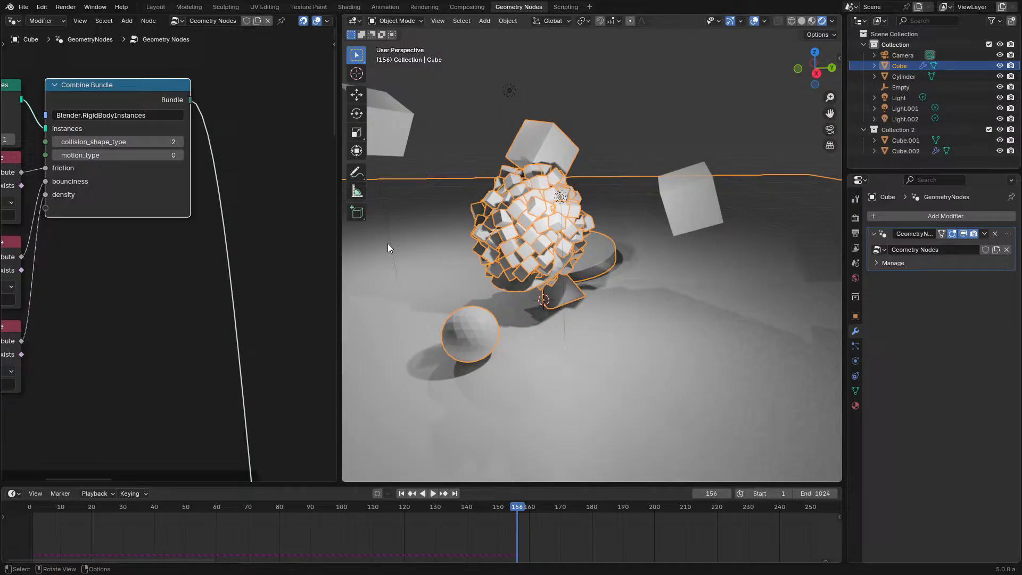
{"action": "key", "text": "ctrl+space"}
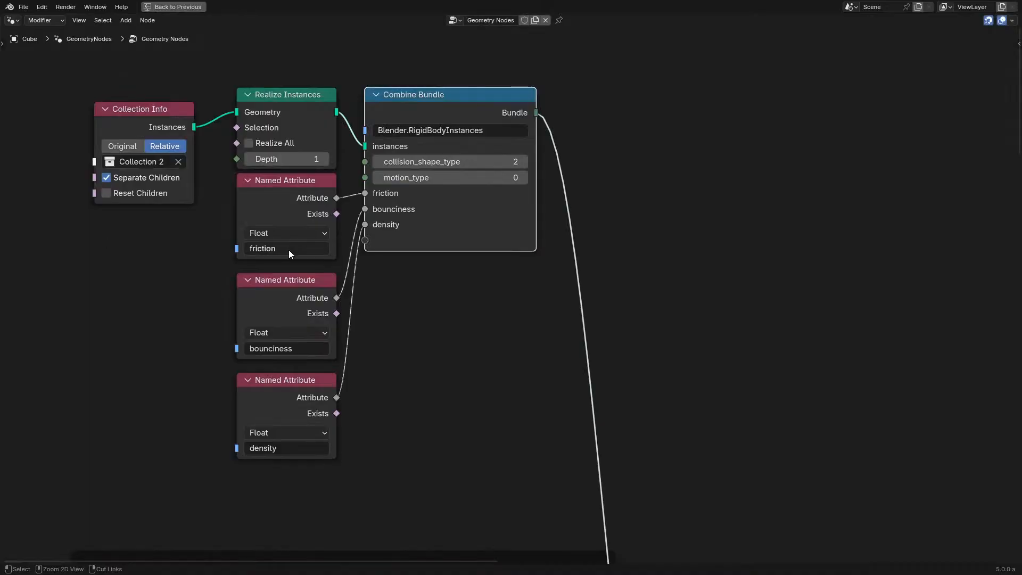
{"action": "key", "text": "ctrl+space"}
{"action": "left_click", "coordinate": [395, 143]}
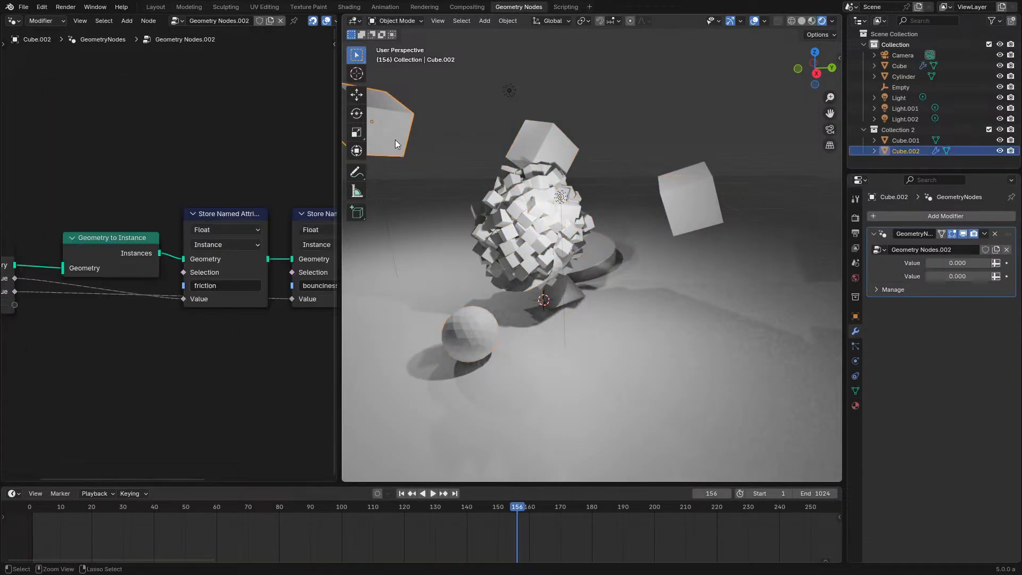
{"action": "middle_click_drag", "start_coordinate": [291, 288], "coordinate": [127, 303]}
{"action": "left_click", "coordinate": [267, 314]}
{"action": "type", "text": "d"}
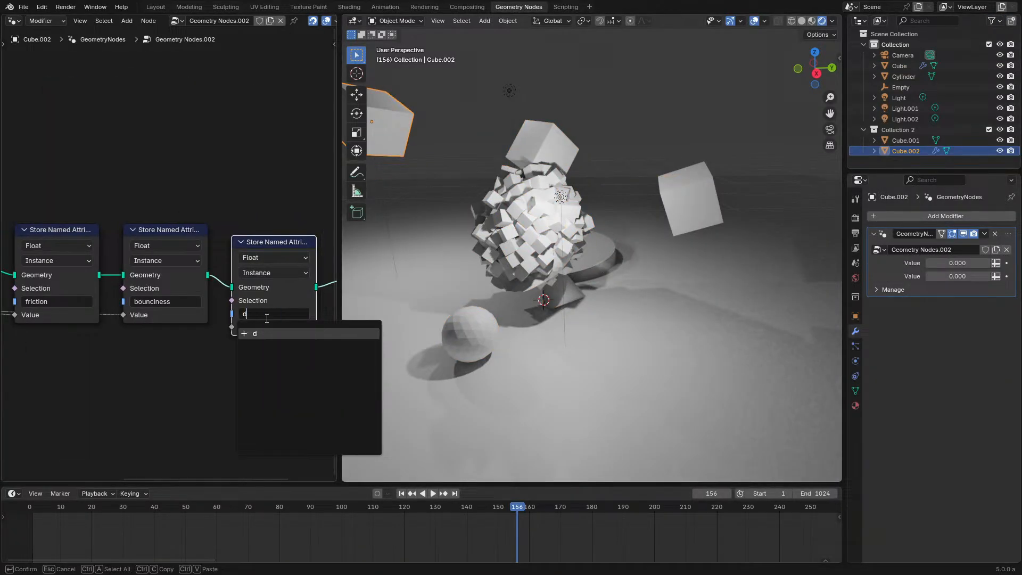
{"action": "type", "text": "ensity"}
{"action": "key", "text": "Return"}
{"action": "key", "text": "ctrl+space"}
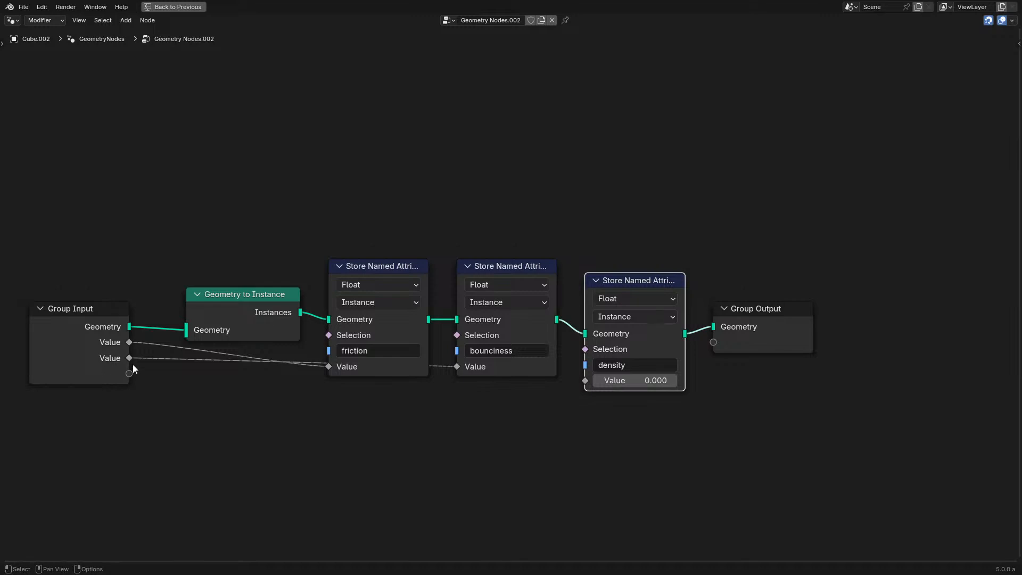
{"action": "left_click_drag", "start_coordinate": [129, 374], "coordinate": [585, 381]}
Step: Rename the first Value group input friction, reusing the name from the friction Store Named Attribute node
{"action": "key", "text": "n"}
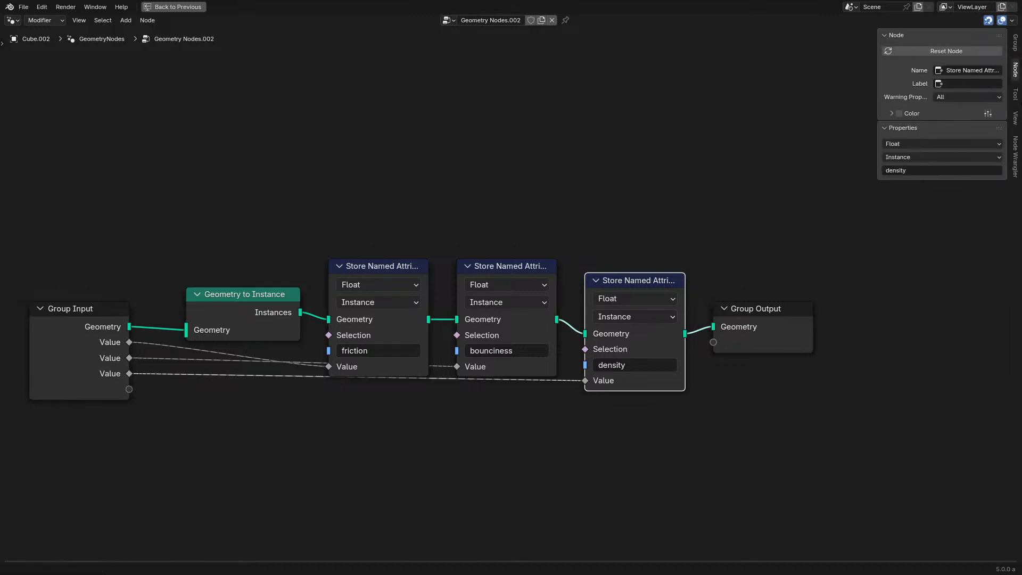
{"action": "left_click", "coordinate": [1016, 44]}
{"action": "key", "text": "ctrl+c"}
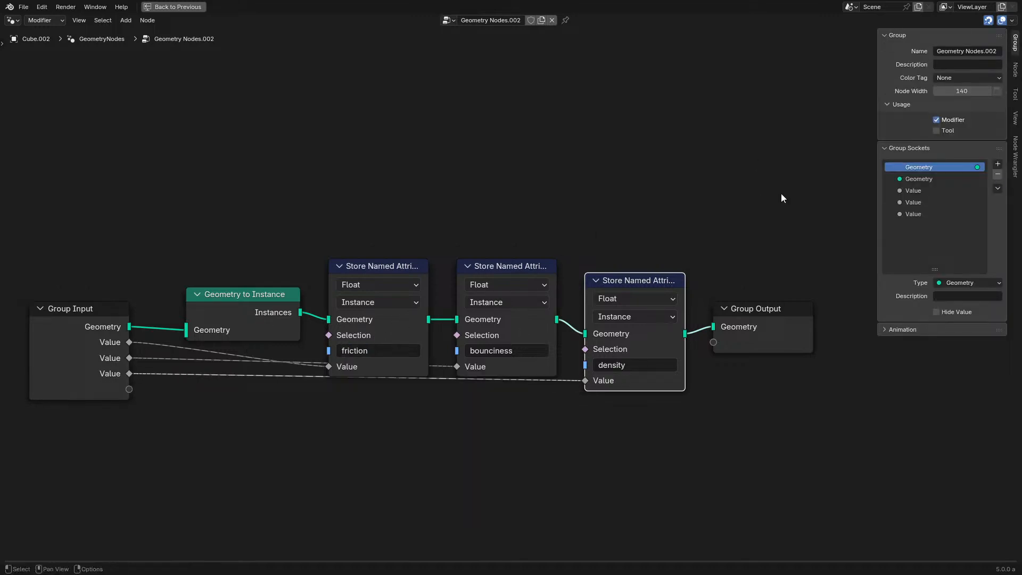
{"action": "double_click", "coordinate": [917, 192]}
{"action": "key", "text": "ctrl+v"}
{"action": "key", "text": "Return"}
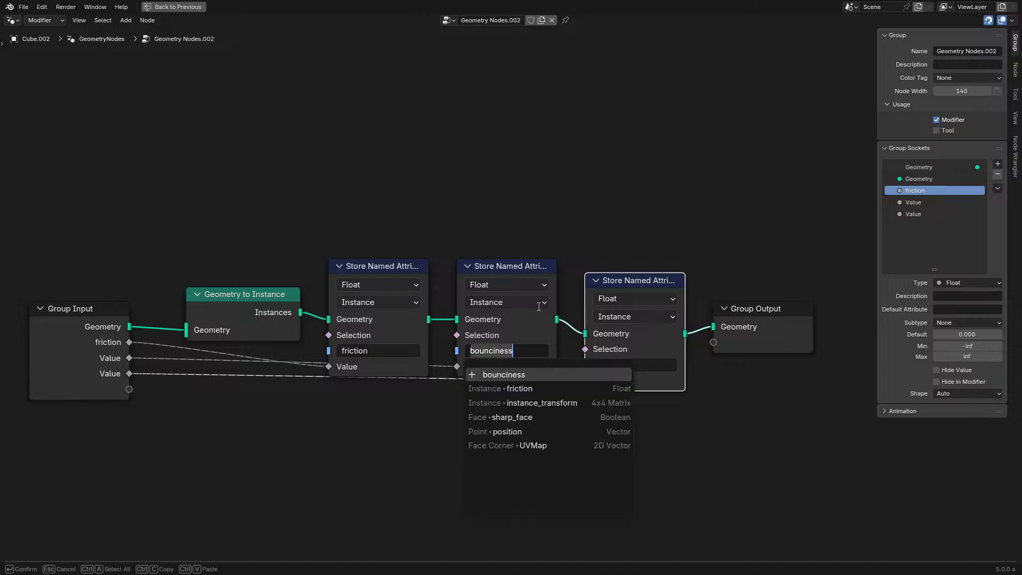
Step: Rename the remaining two Value group inputs bounciness and density to match their Store Named Attribute nodes
{"action": "double_click", "coordinate": [926, 203]}
{"action": "key", "text": "ctrl+v"}
{"action": "key", "text": "Return"}
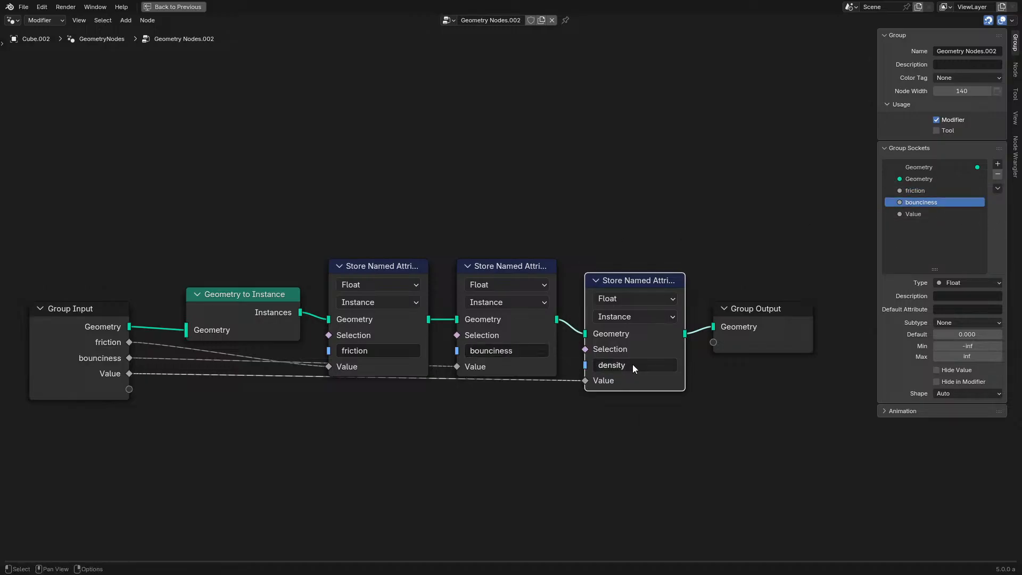
{"action": "left_click", "coordinate": [632, 364]}
{"action": "double_click", "coordinate": [937, 215]}
{"action": "key", "text": "ctrl+v"}
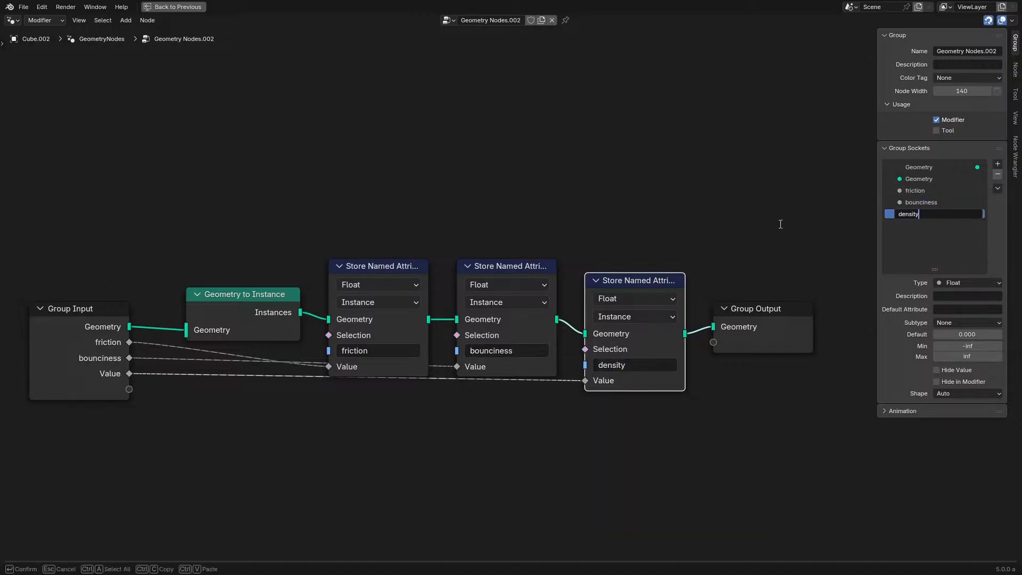
{"action": "key", "text": "Return"}
{"action": "key", "text": "n"}
{"action": "key", "text": "ctrl+space"}
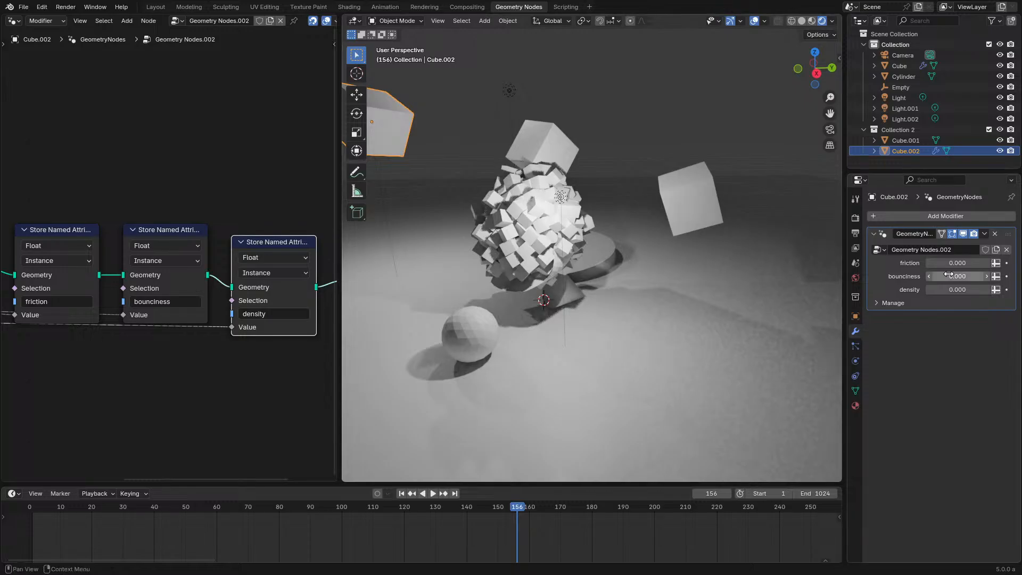
Step: Set the friction group input's subtype to Factor with a minimum of 0 and a maximum of 1
{"action": "key", "text": "n"}
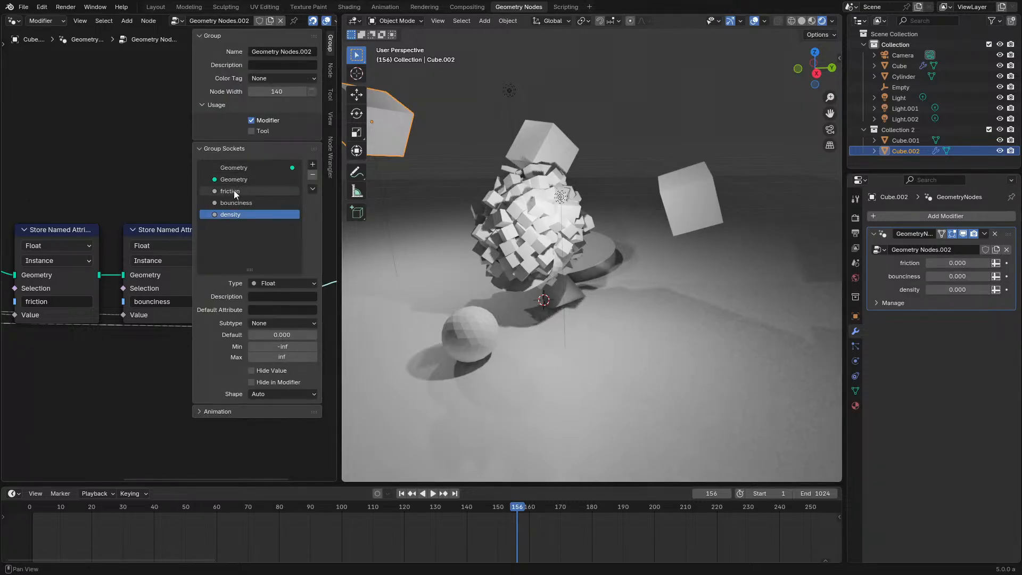
{"action": "left_click", "coordinate": [234, 190]}
{"action": "left_click", "coordinate": [291, 324]}
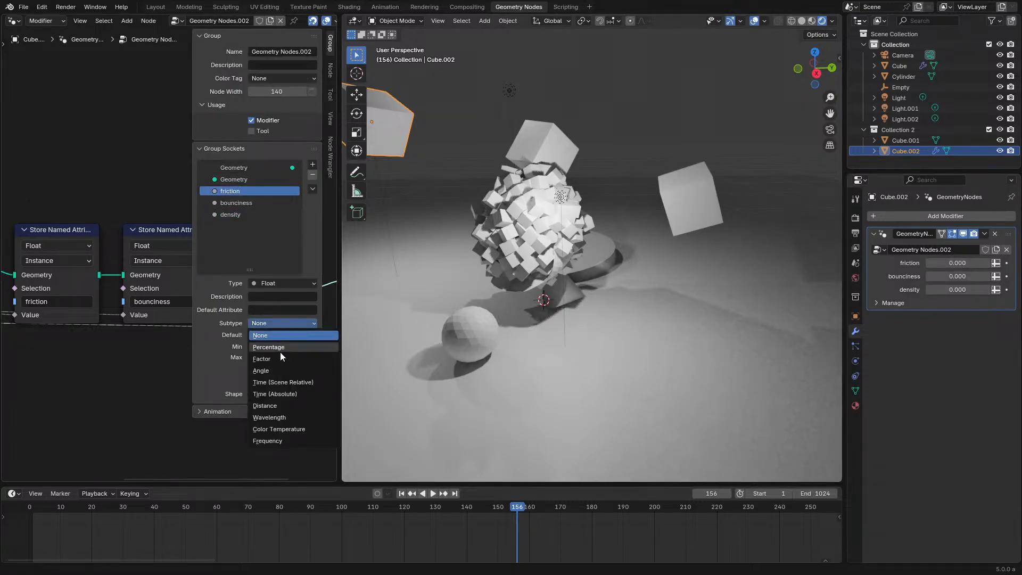
{"action": "left_click", "coordinate": [262, 359]}
{"action": "left_click", "coordinate": [262, 380]}
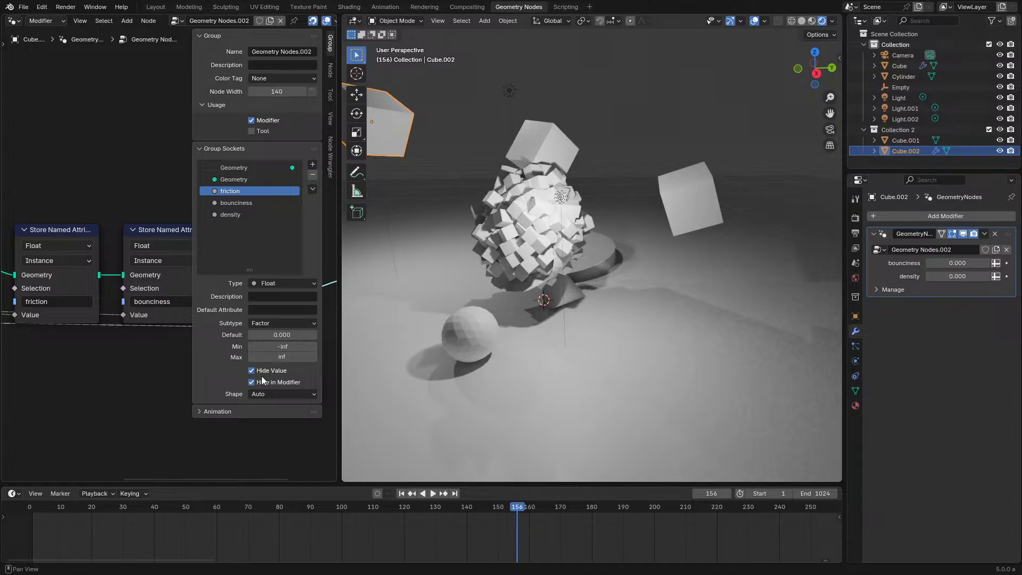
{"action": "left_click", "coordinate": [261, 380]}
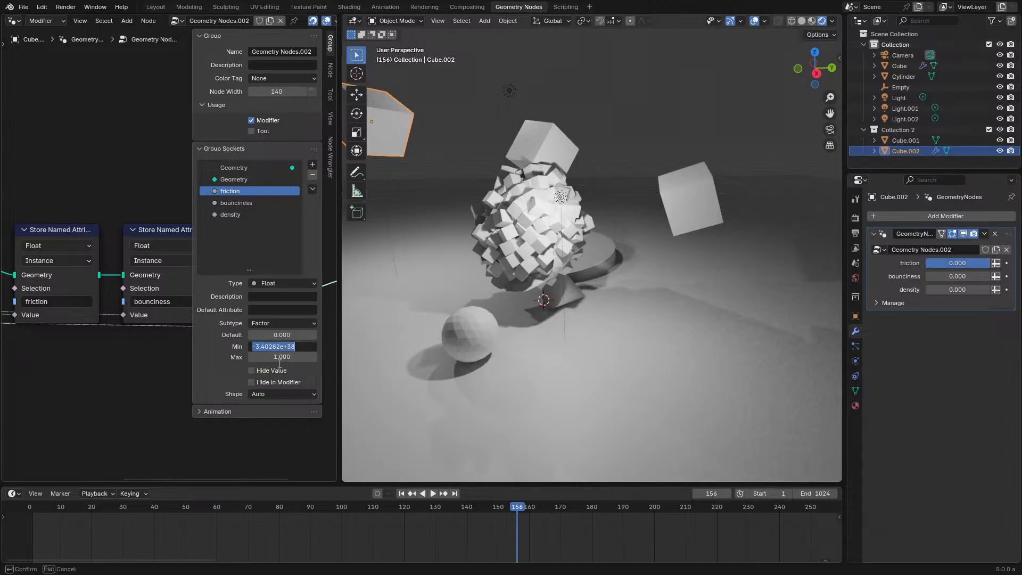
Step: Limit the bounciness group input to a range of 0 to 1 and set its subtype to Factor
{"action": "left_click", "coordinate": [258, 202]}
{"action": "left_click", "coordinate": [254, 381]}
{"action": "left_click", "coordinate": [258, 371]}
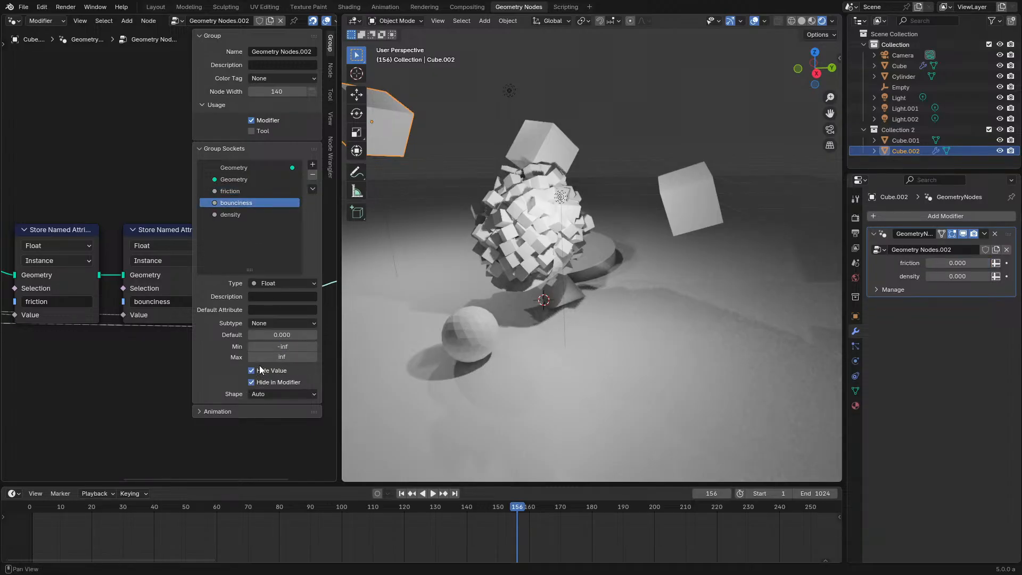
{"action": "left_click", "coordinate": [252, 382]}
{"action": "left_click", "coordinate": [252, 370]}
{"action": "left_click", "coordinate": [282, 346]}
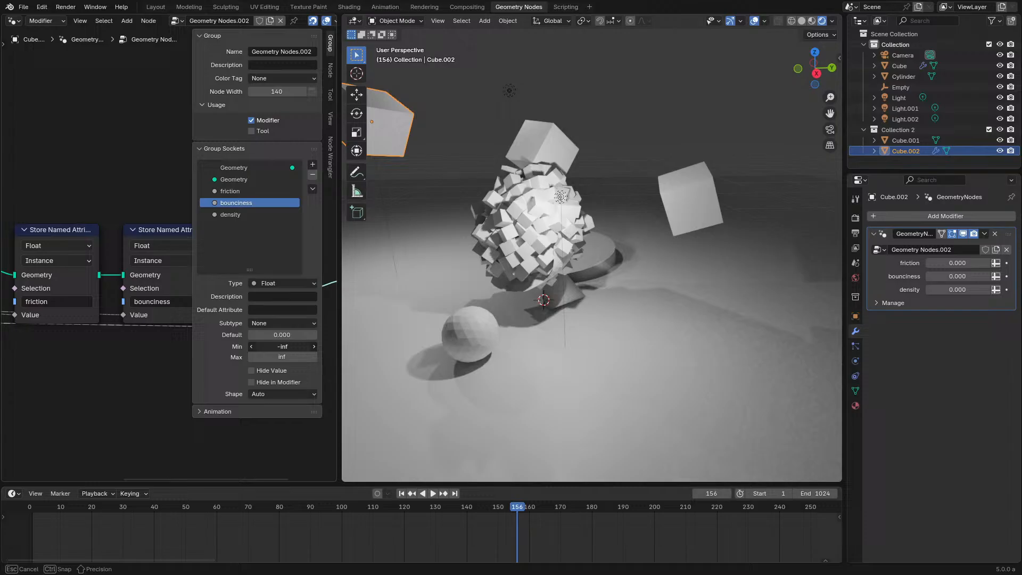
{"action": "left_click", "coordinate": [283, 356]}
{"action": "type", "text": "1"}
{"action": "key", "text": "Return"}
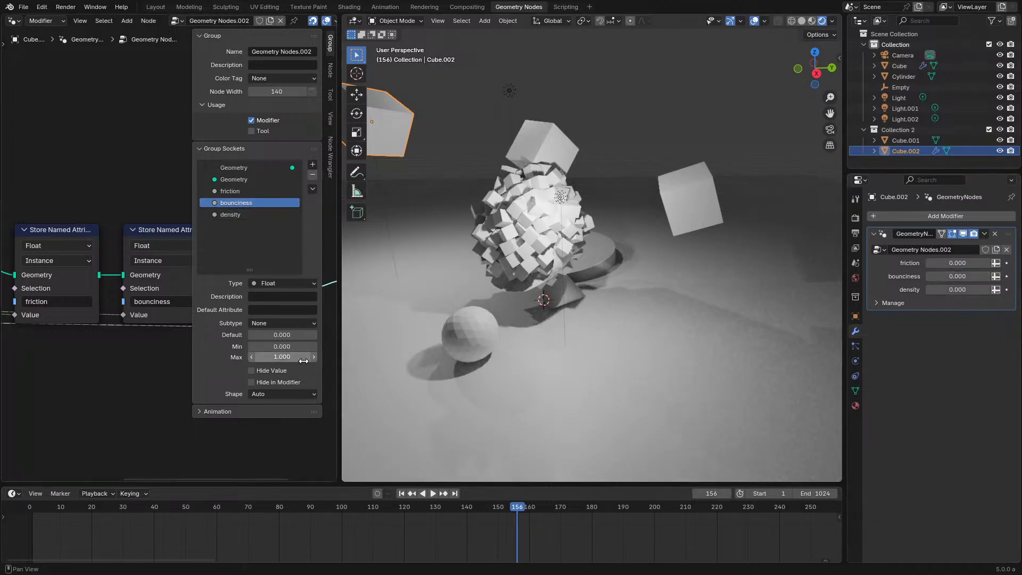
{"action": "left_click", "coordinate": [282, 323]}
{"action": "left_click", "coordinate": [273, 359]}
Step: Set Cube.002's bounciness to 0.5 in the modifier and make 0.5 the default of the bounciness input
{"action": "left_click_drag", "start_coordinate": [935, 277], "coordinate": [967, 277]}
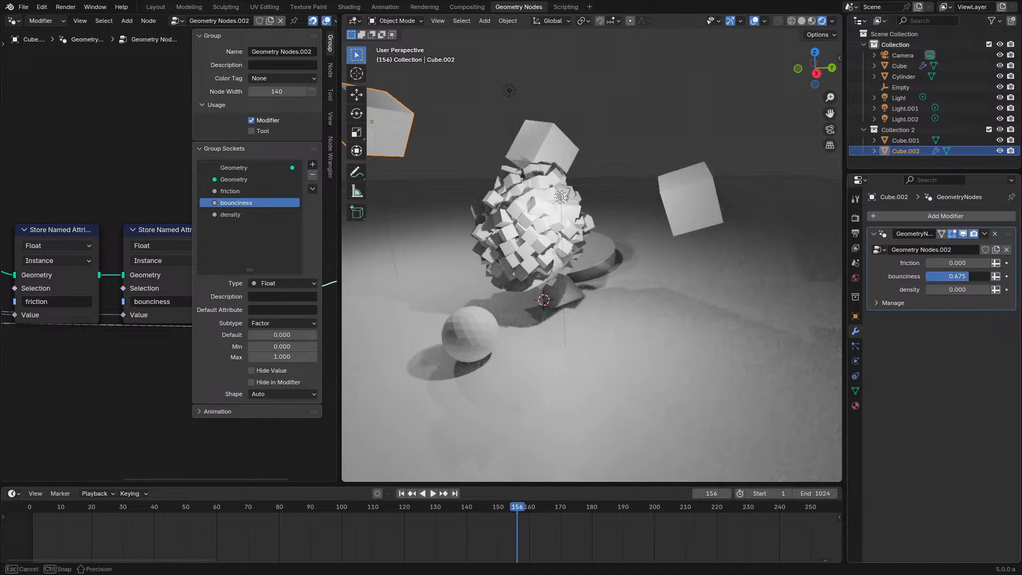
{"action": "left_click", "coordinate": [293, 339]}
{"action": "type", "text": "."}
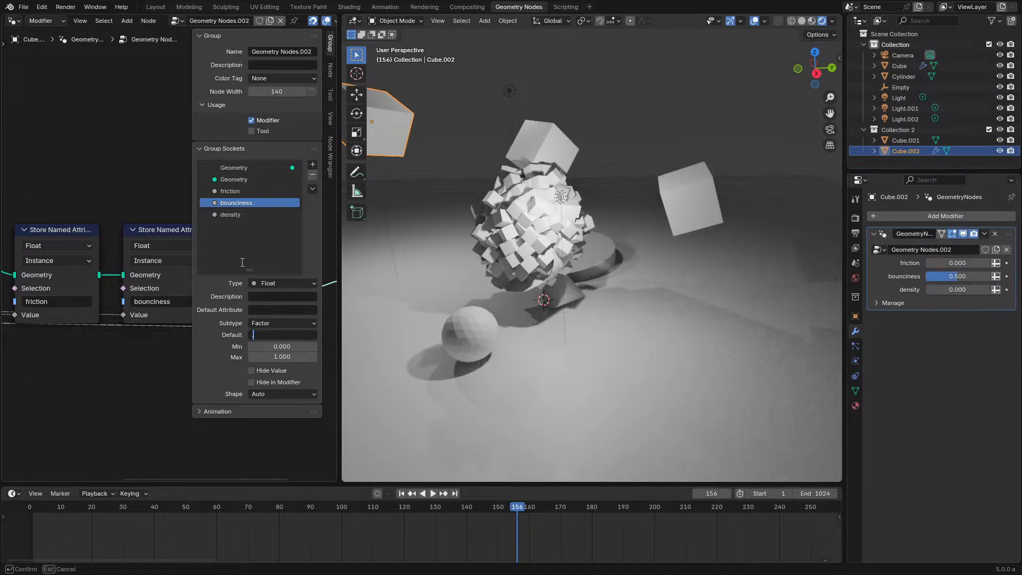
{"action": "type", "text": "5"}
{"action": "key", "text": "Return"}
Step: Copy the 0.5 default to the friction input and set Cube.002's friction to 0.5 in the modifier
{"action": "left_click", "coordinate": [281, 335]}
{"action": "left_click", "coordinate": [228, 179]}
{"action": "left_click", "coordinate": [230, 191]}
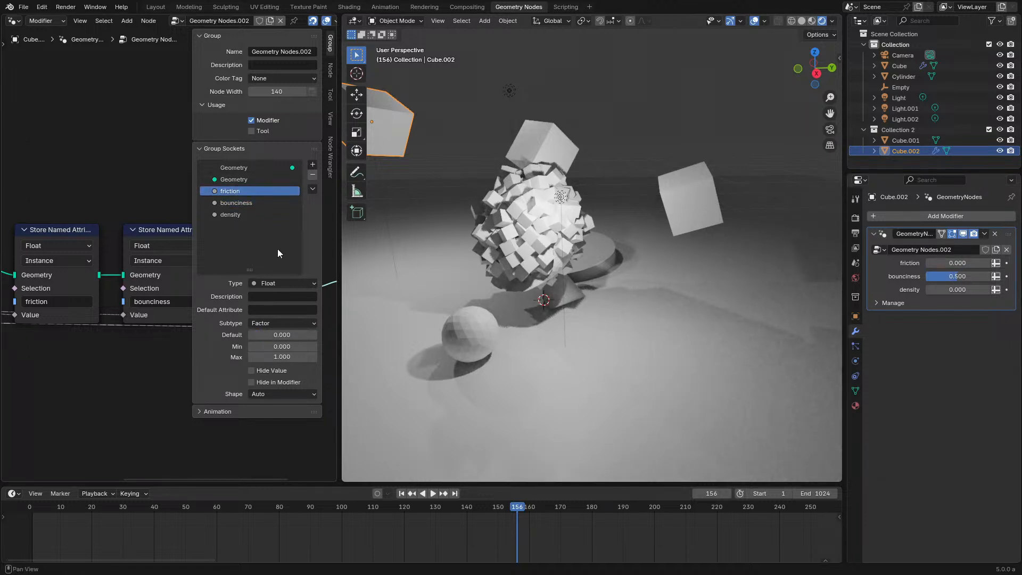
{"action": "key", "text": "ctrl+v"}
{"action": "left_click_drag", "start_coordinate": [936, 263], "coordinate": [964, 263]}
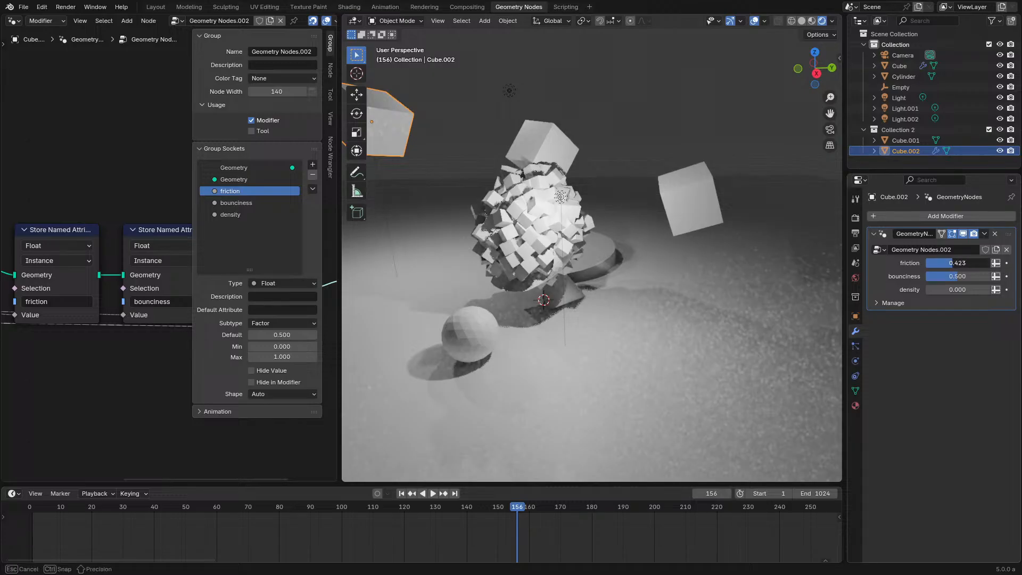
Step: Set Cube.002's density to 1 in the modifier and make 1 the default of the density group input
{"action": "left_click", "coordinate": [942, 292]}
{"action": "type", "text": "1"}
{"action": "key", "text": "Return"}
{"action": "left_click", "coordinate": [246, 203]}
{"action": "left_click", "coordinate": [250, 213]}
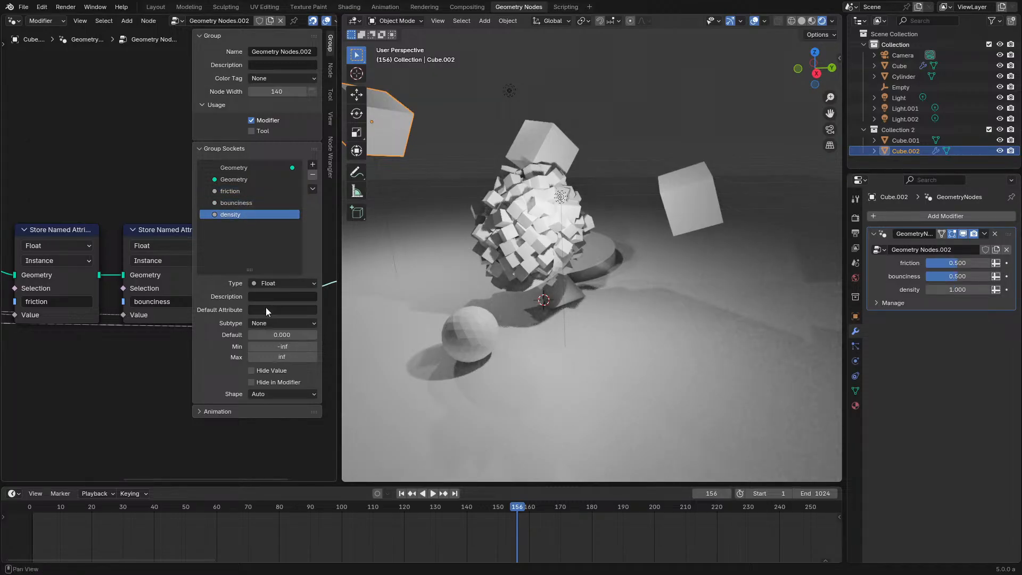
{"action": "left_click", "coordinate": [280, 334]}
{"action": "type", "text": "1"}
{"action": "key", "text": "Return"}
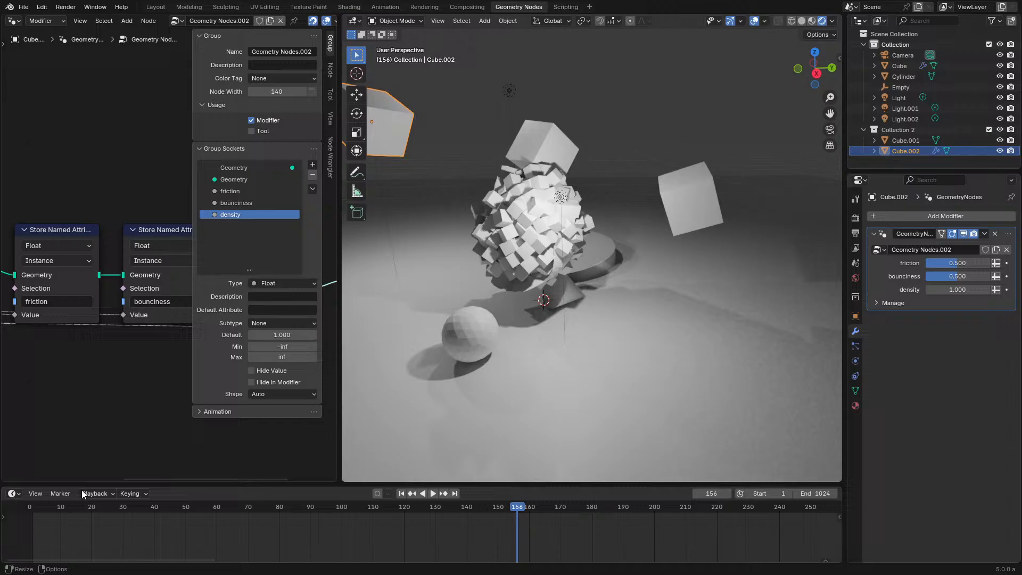
Step: Play the simulation from the first frame to check the effect of Cube.002's friction, bounciness and density values
{"action": "left_click", "coordinate": [30, 512]}
{"action": "key", "text": "space"}
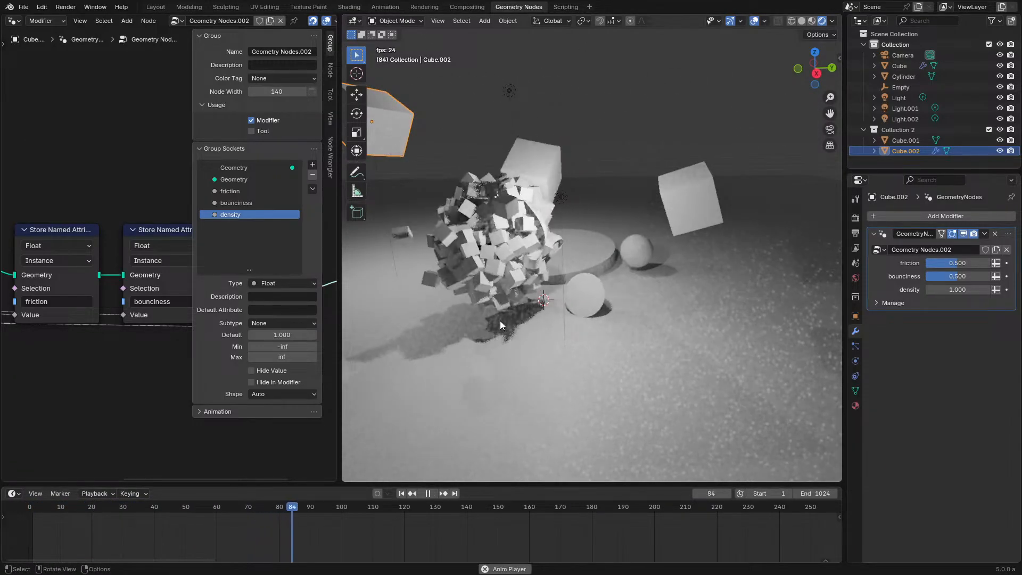
{"action": "key", "text": "n"}
{"action": "key", "text": "space"}
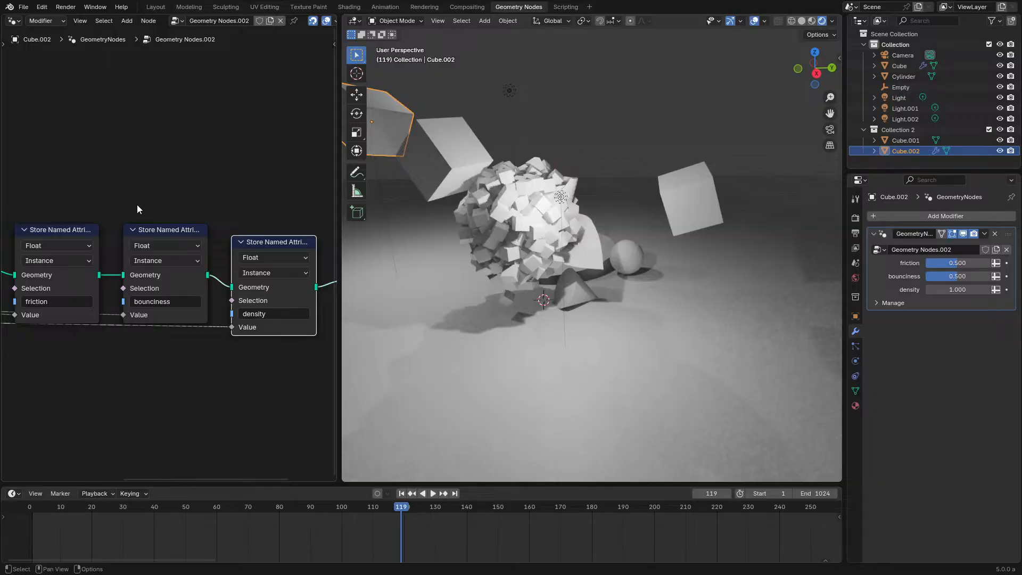
Step: Add an empty Geometry Nodes modifier to Cube.001, the other cube in Collection 2
{"action": "left_click", "coordinate": [686, 189]}
{"action": "left_click", "coordinate": [927, 223]}
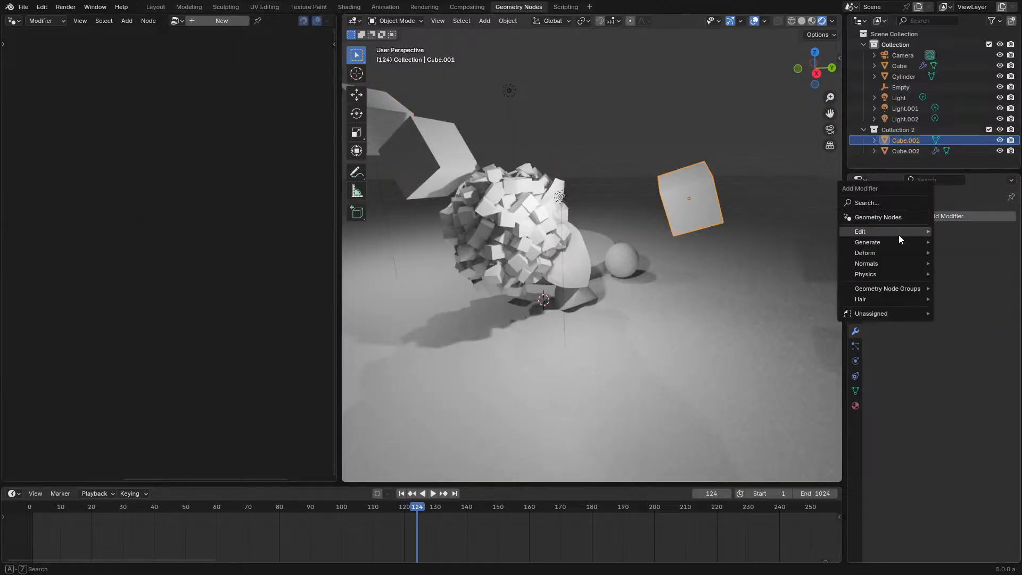
{"action": "left_click", "coordinate": [880, 219]}
{"action": "left_click", "coordinate": [878, 248]}
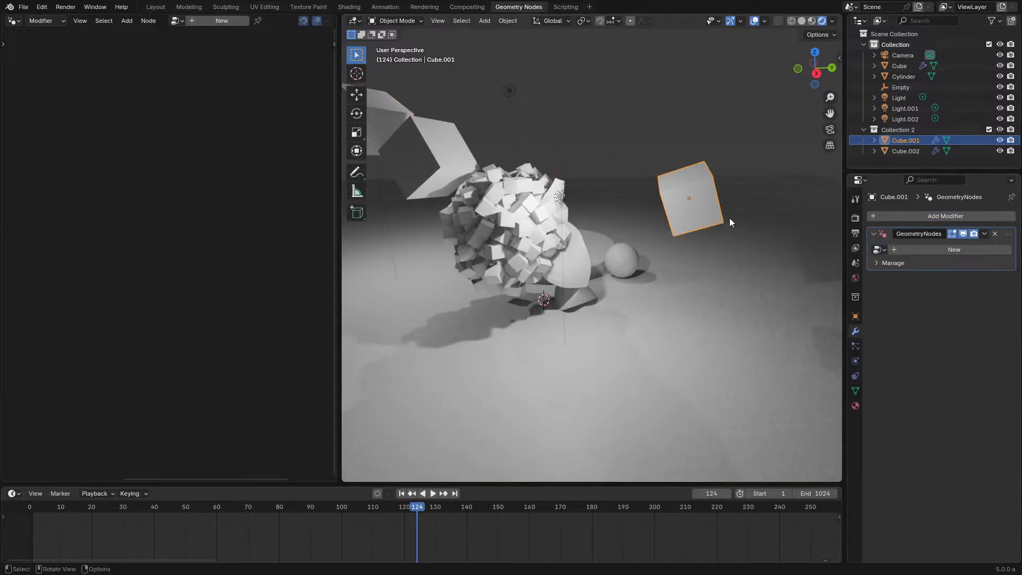
Step: Rename Cube.002's geometry node group as RB Setup
{"action": "left_click", "coordinate": [398, 114]}
{"action": "double_click", "coordinate": [934, 250]}
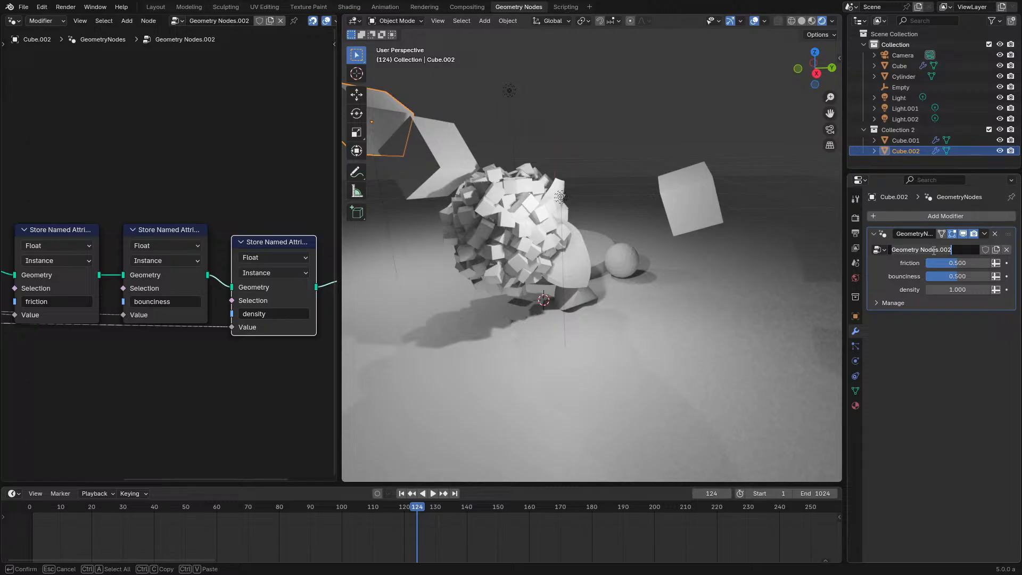
{"action": "type", "text": "RB Setup"}
{"action": "key", "text": "Return"}
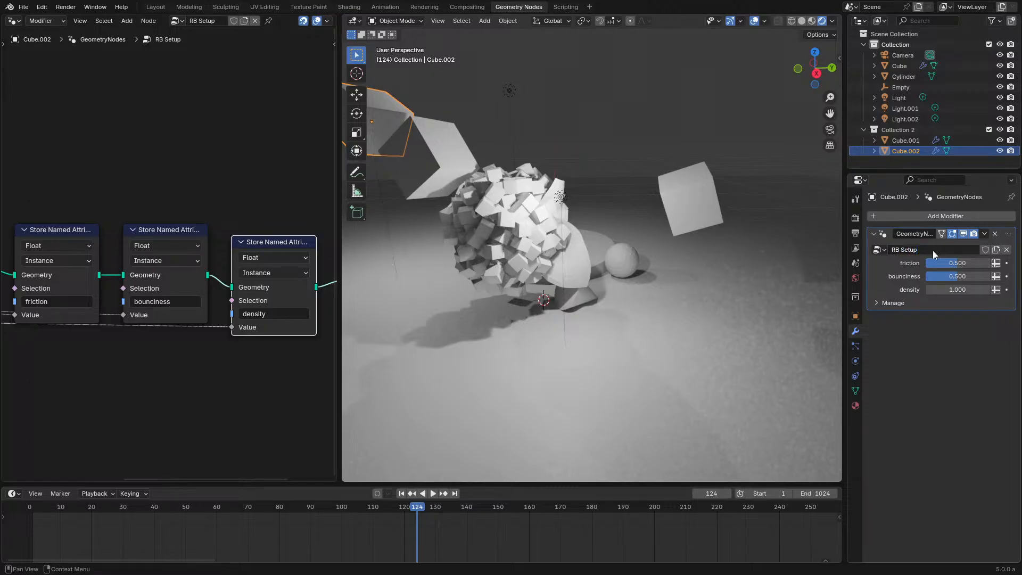
Step: Assign the RB Setup node group to Cube.001's Geometry Nodes modifier
{"action": "left_click", "coordinate": [717, 200]}
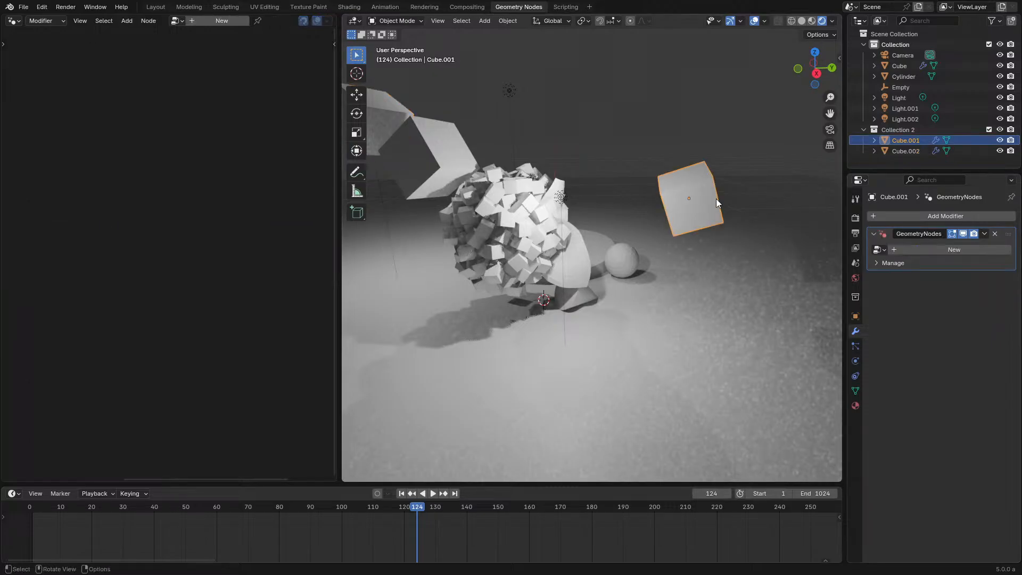
{"action": "left_click", "coordinate": [880, 249]}
{"action": "left_click", "coordinate": [818, 288]}
Step: Rename the Cube object's geometry node group as Main Solver
{"action": "left_click", "coordinate": [498, 258]}
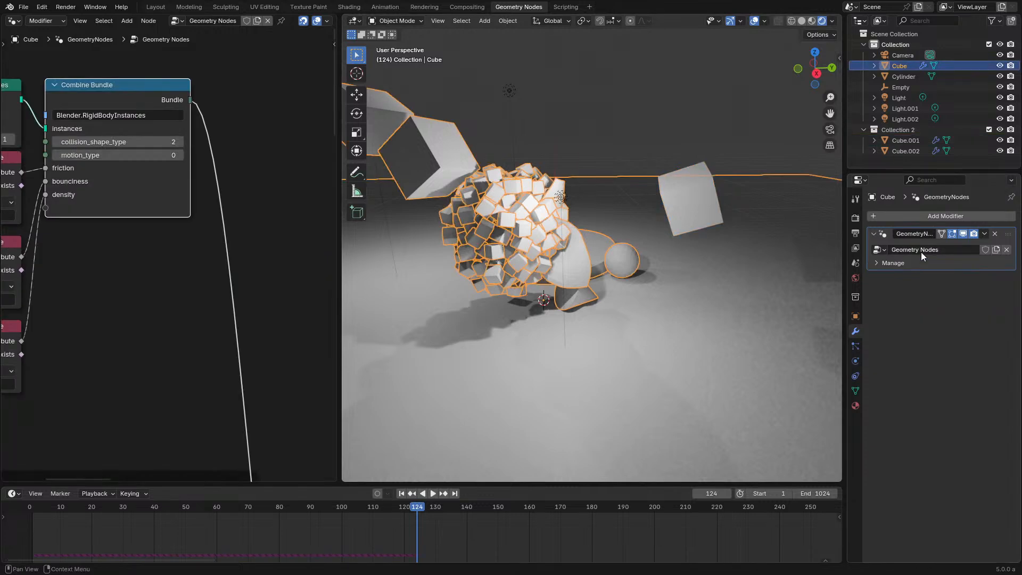
{"action": "double_click", "coordinate": [929, 250]}
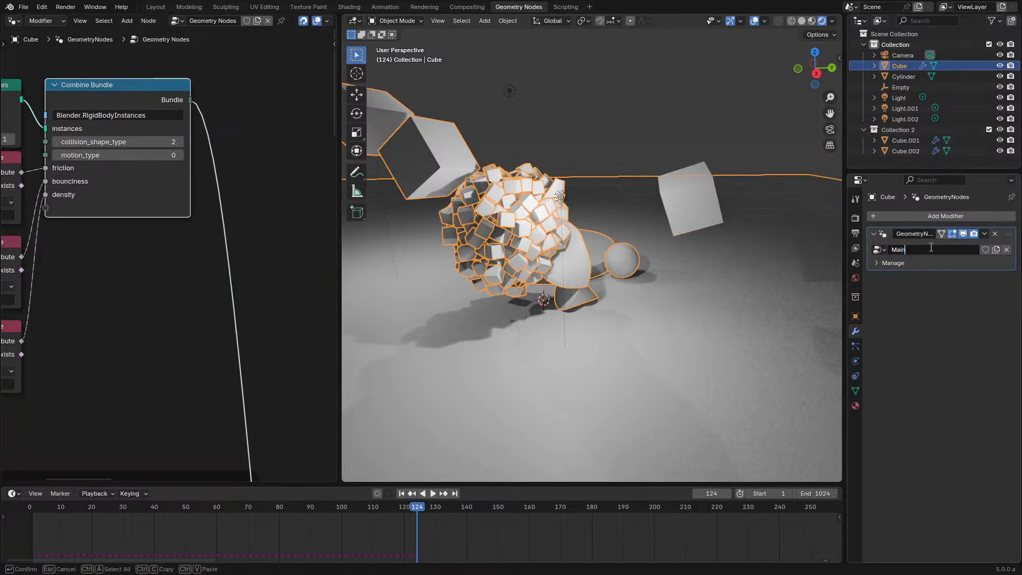
{"action": "key", "text": "Return"}
{"action": "left_click", "coordinate": [931, 247]}
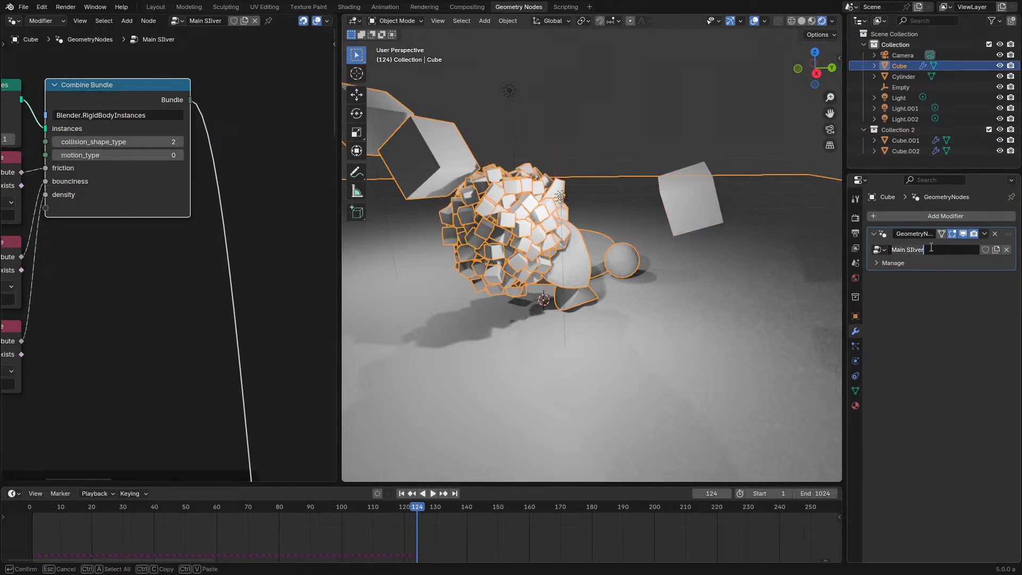
{"action": "key", "text": "Left"}
{"action": "key", "text": "Right"}
{"action": "key", "text": "Return"}
Step: Play the simulation from the first frame to see how the rigid bodies behave around the Collection 2 cubes
{"action": "key", "text": "space"}
{"action": "left_click", "coordinate": [34, 505]}
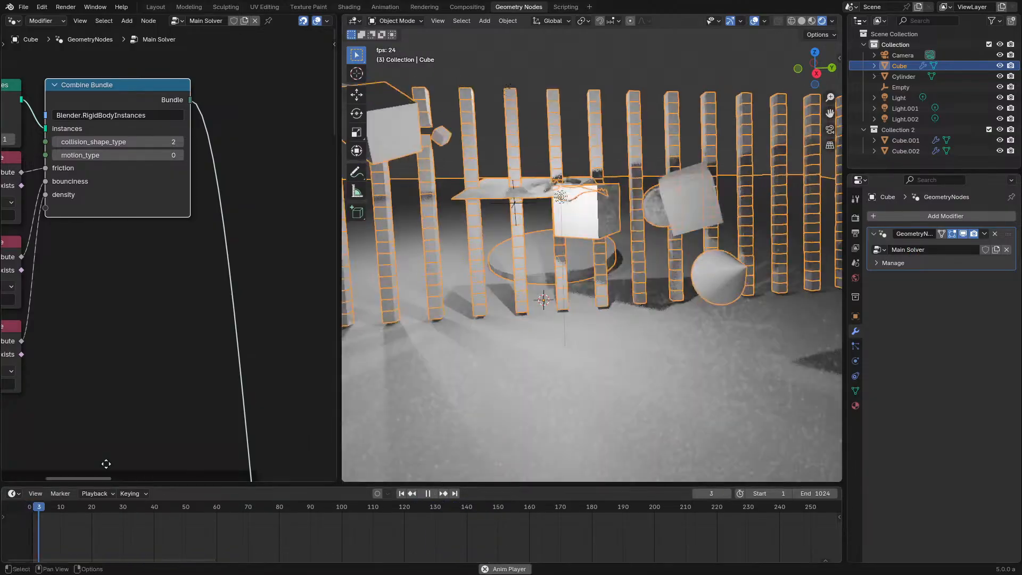
{"action": "scroll", "coordinate": [454, 378], "scroll_direction": "down", "scroll_amount": 2}
{"action": "key", "text": "space"}
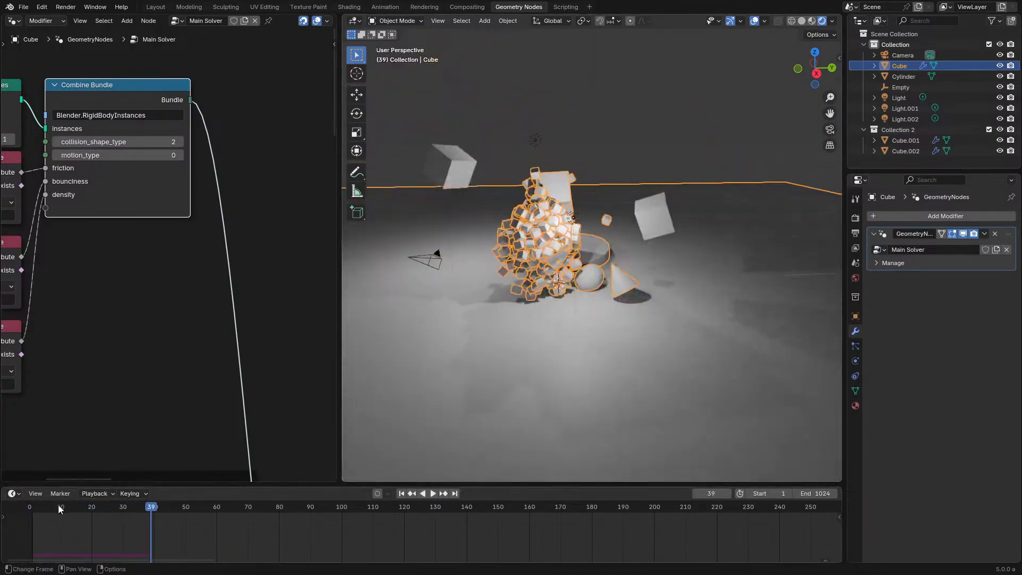
{"action": "key", "text": "shift+Left"}
{"action": "key", "text": "space"}
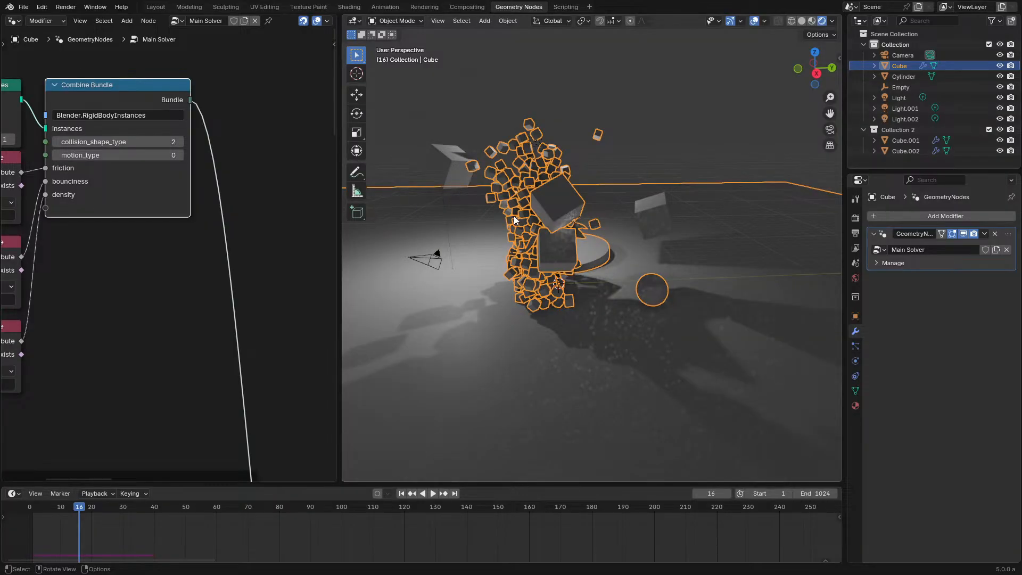
Step: Examine the density, friction and bounciness settings of the Rigid Bodies nodes in the Main Solver node tree
{"action": "scroll", "coordinate": [86, 282], "scroll_direction": "down", "scroll_amount": 3}
{"action": "key", "text": "ctrl+space"}
{"action": "scroll", "coordinate": [331, 369], "scroll_direction": "down", "scroll_amount": 5}
{"action": "middle_click_drag", "start_coordinate": [450, 364], "coordinate": [414, 184]}
{"action": "scroll", "coordinate": [481, 346], "scroll_direction": "up", "scroll_amount": 4}
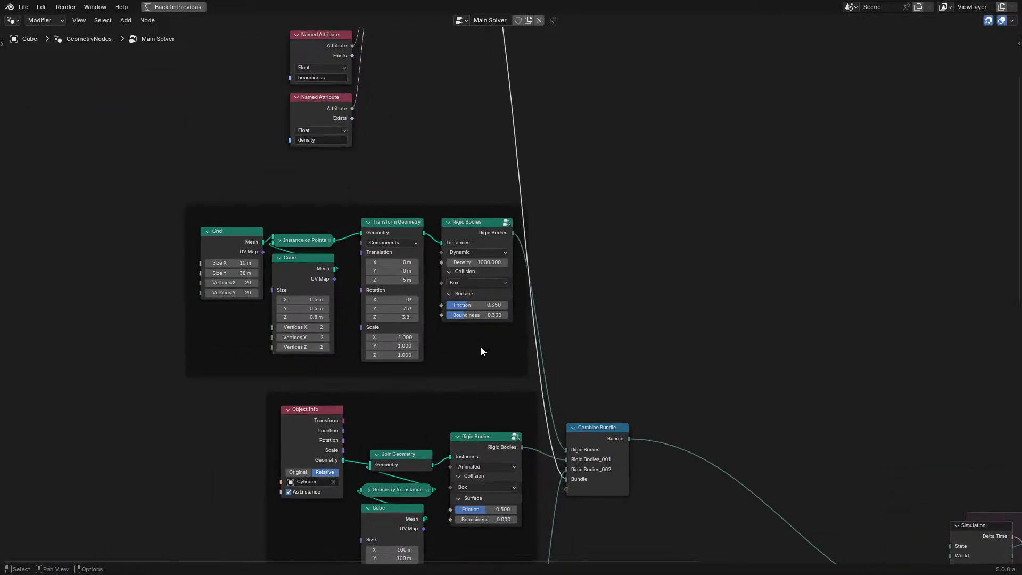
{"action": "middle_click_drag", "start_coordinate": [481, 352], "coordinate": [468, 324]}
{"action": "scroll", "coordinate": [463, 335], "scroll_direction": "up", "scroll_amount": 2}
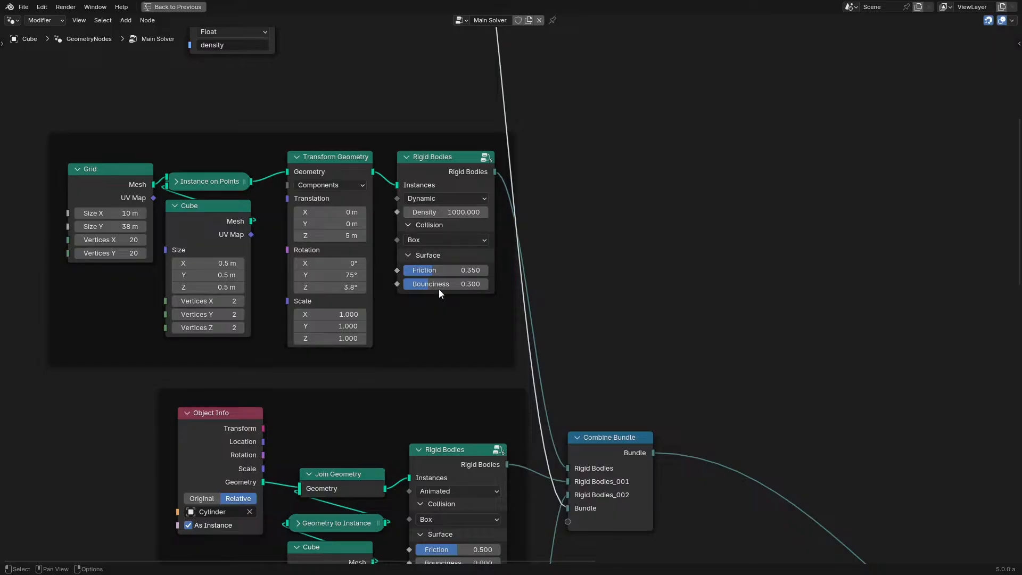
{"action": "middle_click_drag", "start_coordinate": [463, 287], "coordinate": [464, 165]}
{"action": "scroll", "coordinate": [463, 167], "scroll_direction": "down", "scroll_amount": 5}
{"action": "middle_click_drag", "start_coordinate": [455, 396], "coordinate": [453, 327]}
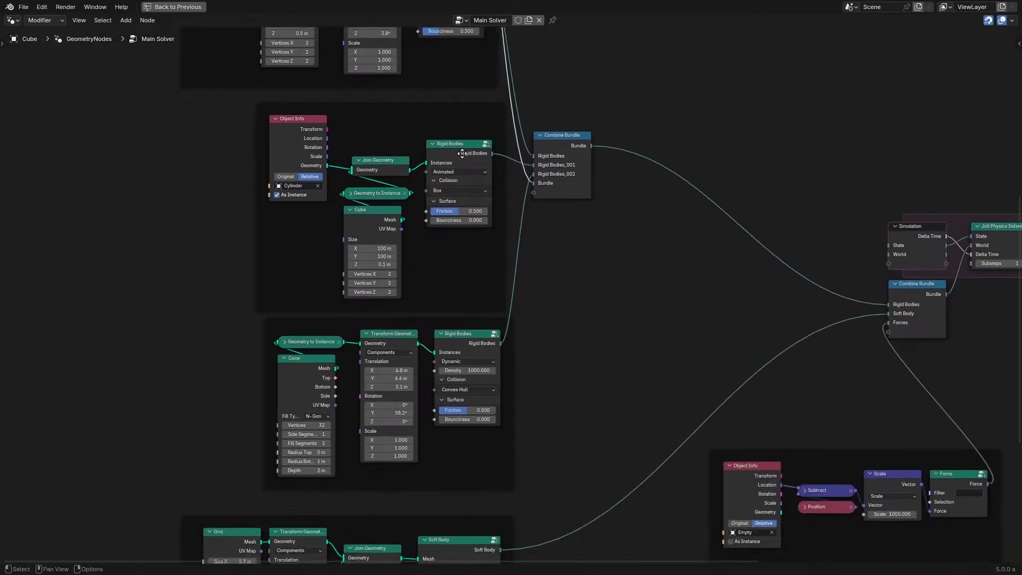
{"action": "scroll", "coordinate": [451, 328], "scroll_direction": "up", "scroll_amount": 5}
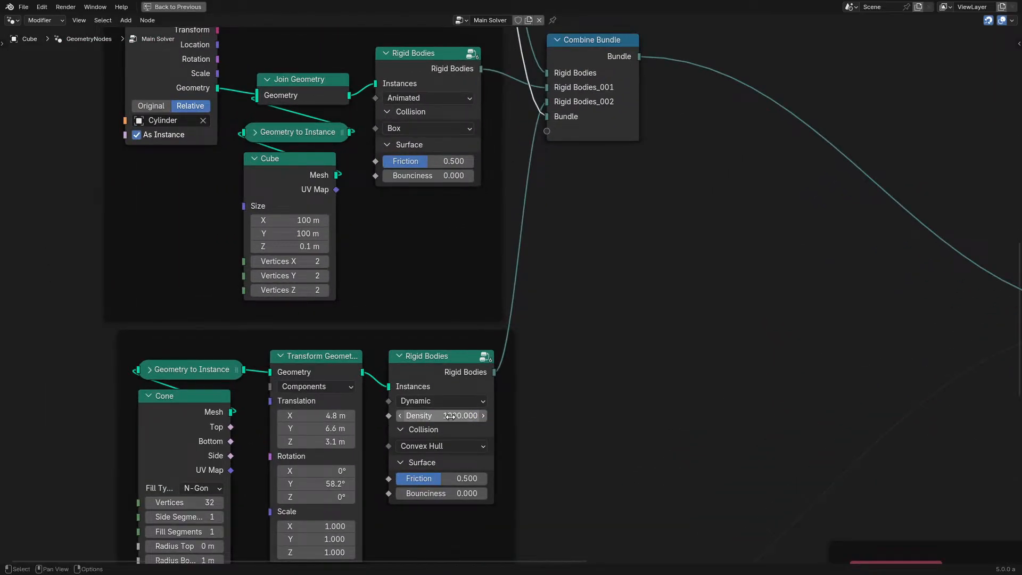
Step: Set Cube.002's RB Setup density to 1000, matching the cone's Rigid Bodies node in the Main Solver tree
{"action": "left_click", "coordinate": [450, 399]}
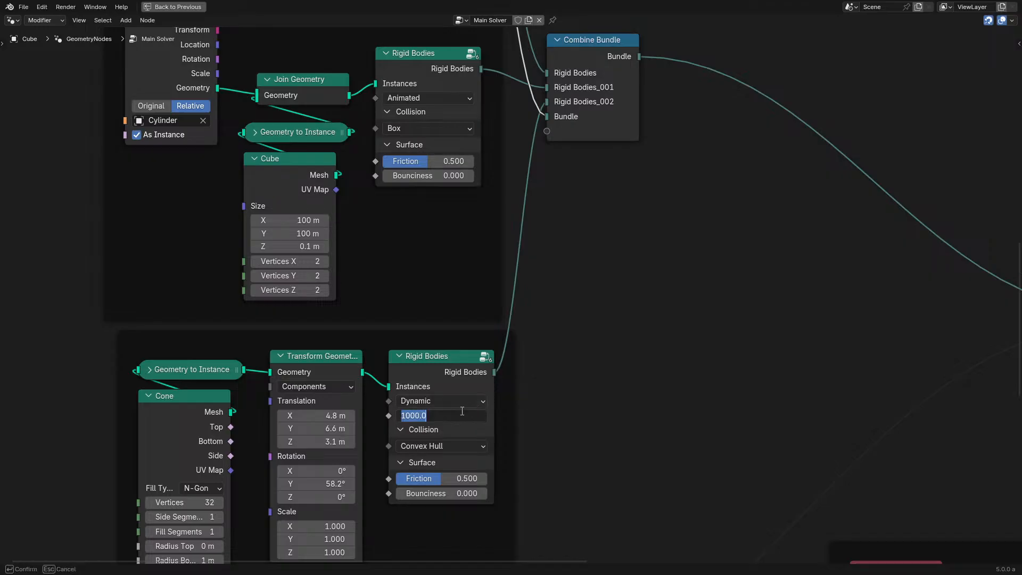
{"action": "key", "text": "ctrl+space"}
{"action": "left_click", "coordinate": [635, 212]}
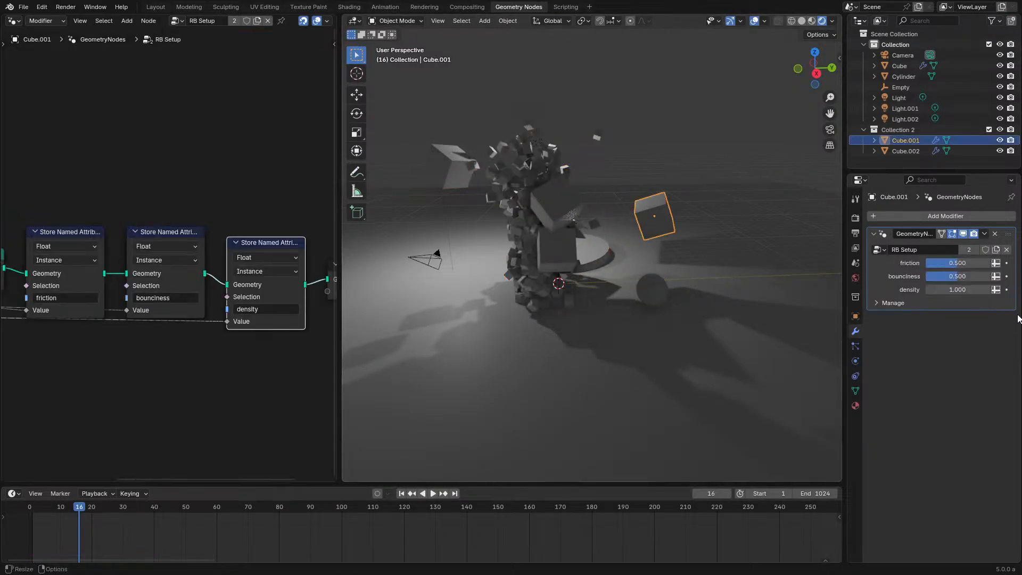
{"action": "left_click", "coordinate": [453, 171]}
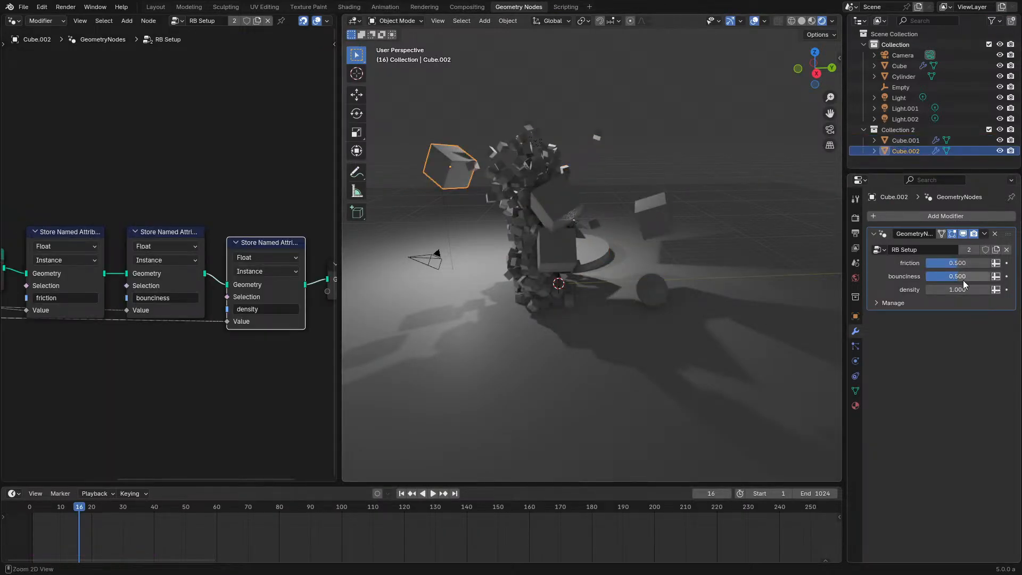
Step: Play the simulation from the start to check the effect of Cube.002's density of 1000
{"action": "left_click", "coordinate": [29, 507]}
{"action": "key", "text": "space"}
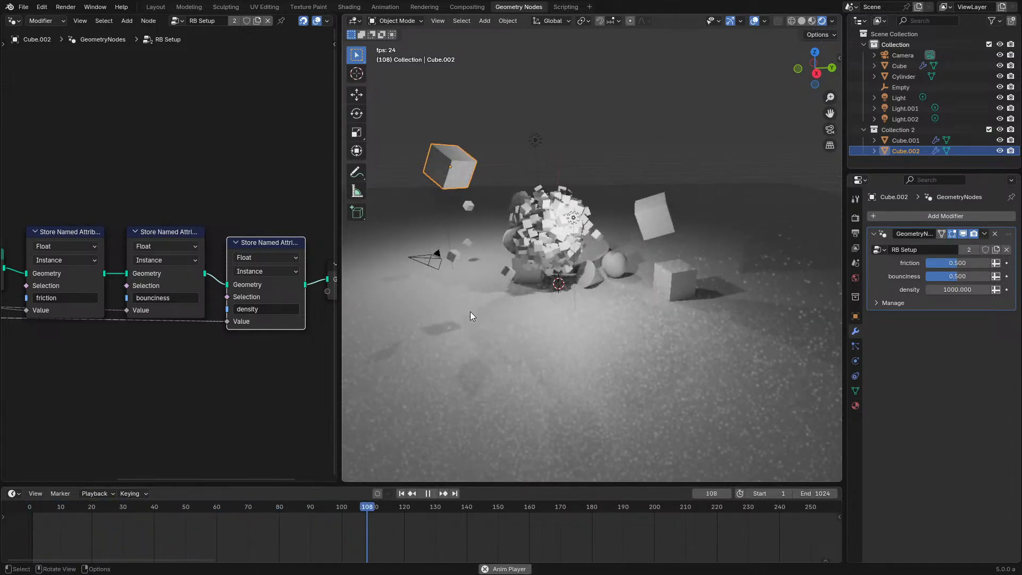
{"action": "key", "text": "space"}
Step: Give Cube.002 a material with an orange base color
{"action": "left_click", "coordinate": [855, 405]}
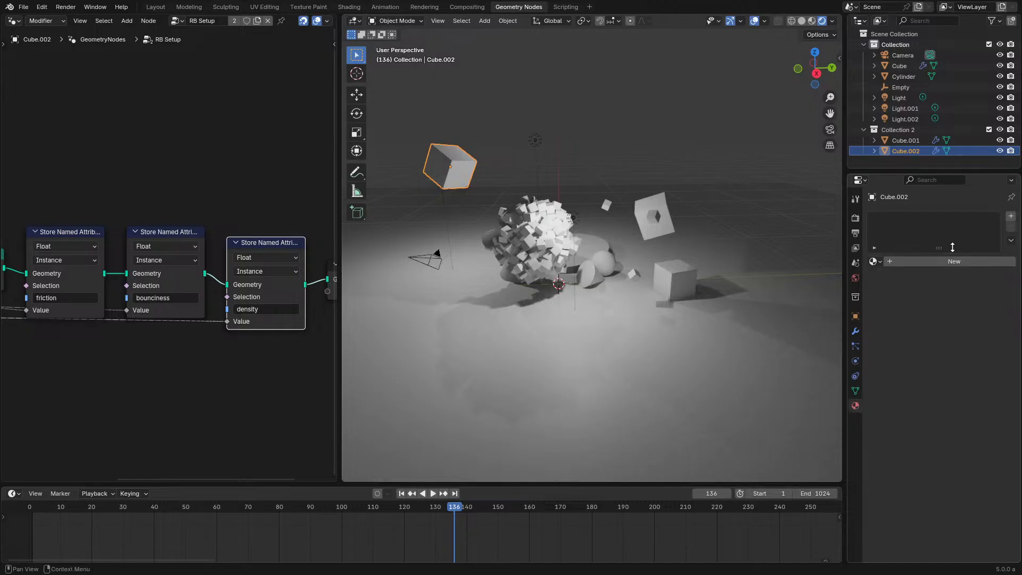
{"action": "left_click", "coordinate": [948, 328]}
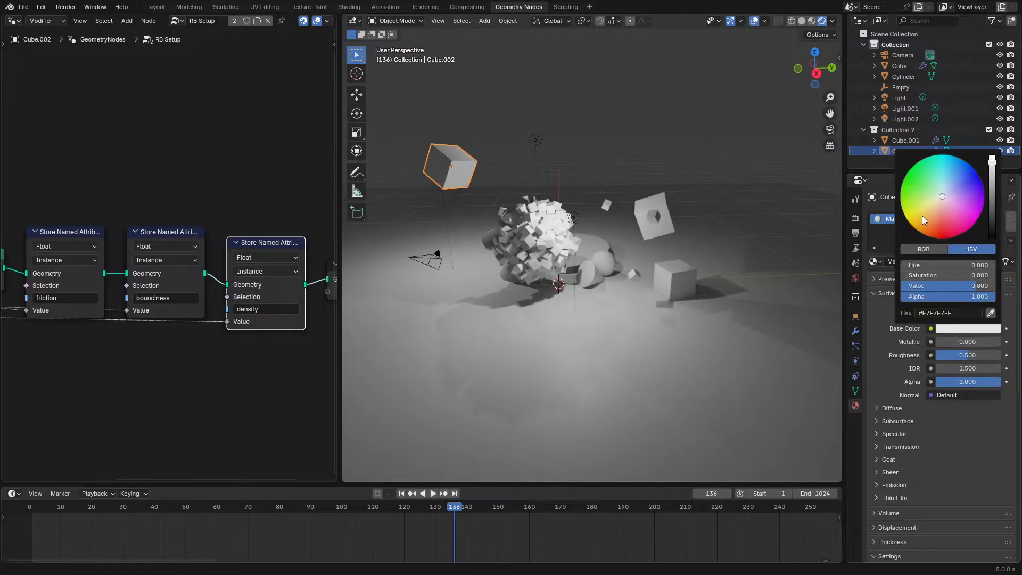
{"action": "left_click_drag", "start_coordinate": [925, 219], "coordinate": [923, 234]}
{"action": "scroll", "coordinate": [905, 330], "scroll_direction": "down", "scroll_amount": 1}
Step: Play the simulation from the start to check how Cube.002's orange material shows on the simulated cubes
{"action": "key", "text": "shift+Left"}
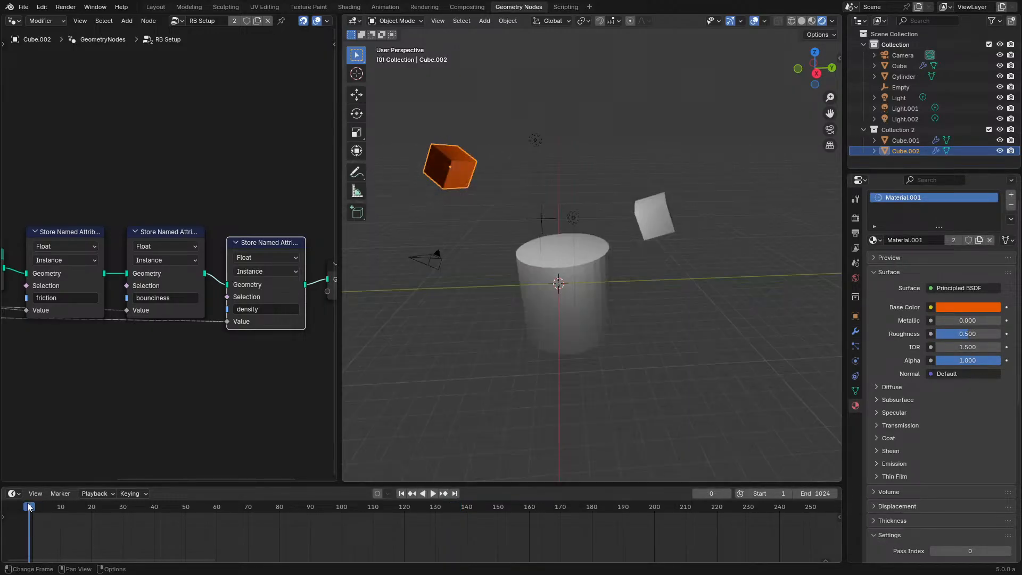
{"action": "key", "text": "space"}
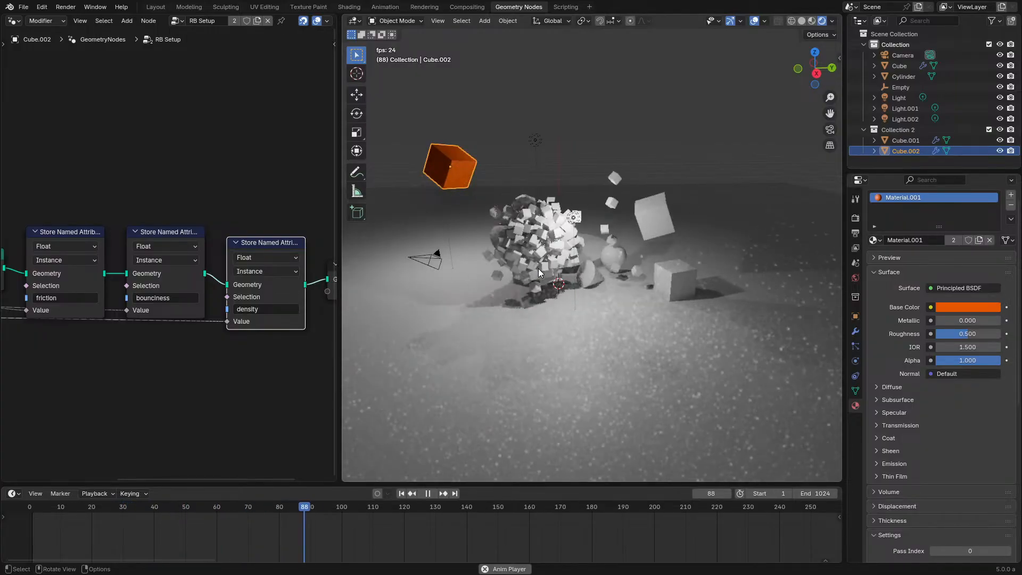
{"action": "key", "text": "space"}
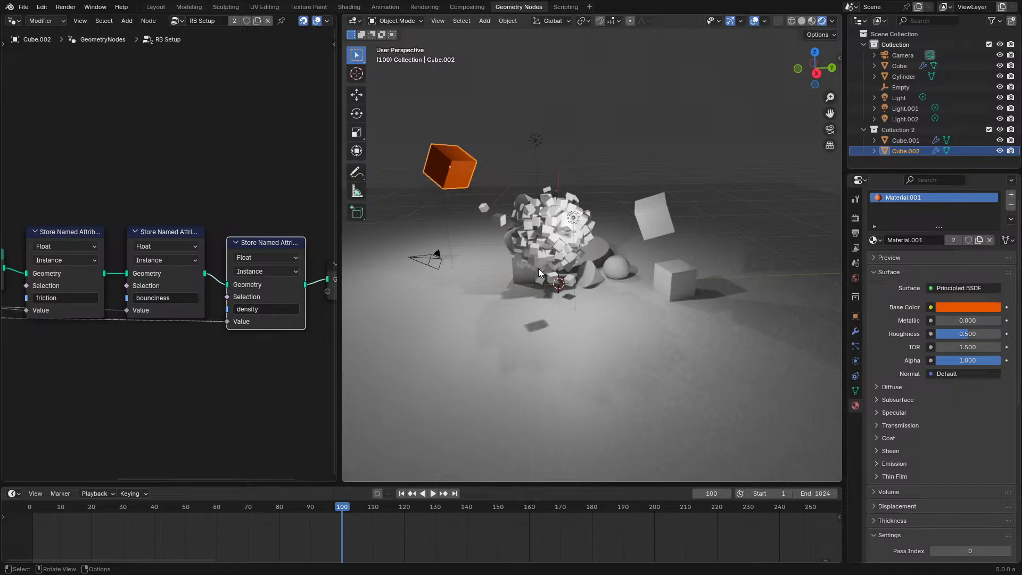
{"action": "key", "text": "space"}
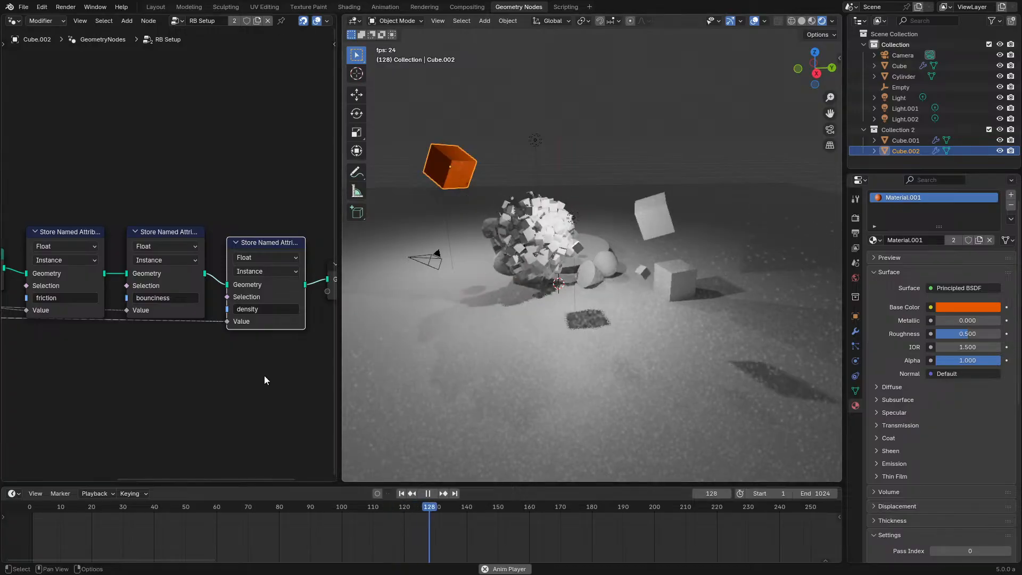
Step: Replay the simulation from a closer, raised angle and remove Cube.002's material slot
{"action": "left_click", "coordinate": [27, 504]}
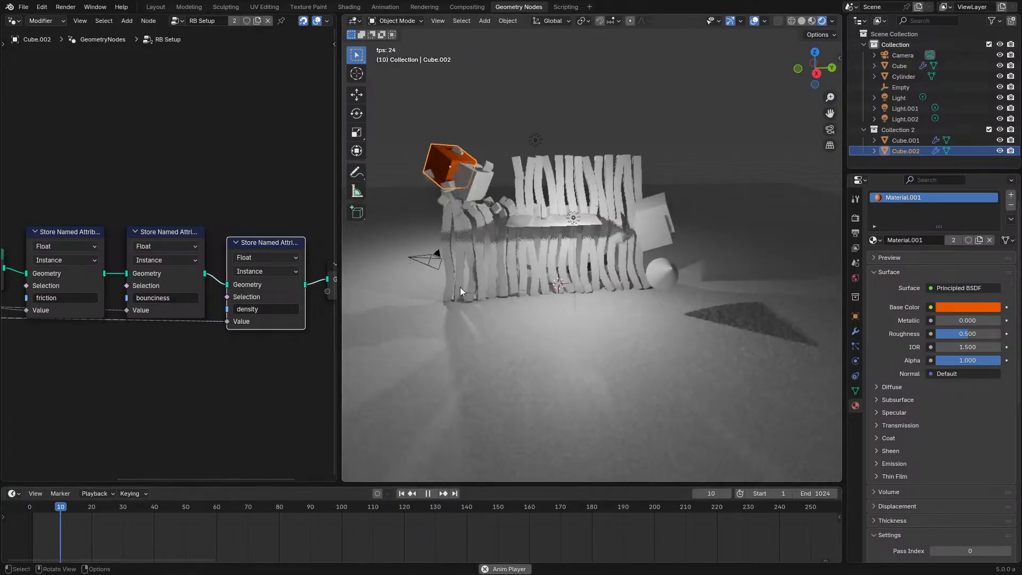
{"action": "middle_click_drag", "start_coordinate": [562, 173], "coordinate": [628, 190]}
{"action": "scroll", "coordinate": [628, 191], "scroll_direction": "up", "scroll_amount": 4}
{"action": "scroll", "coordinate": [604, 209], "scroll_direction": "down", "scroll_amount": 1}
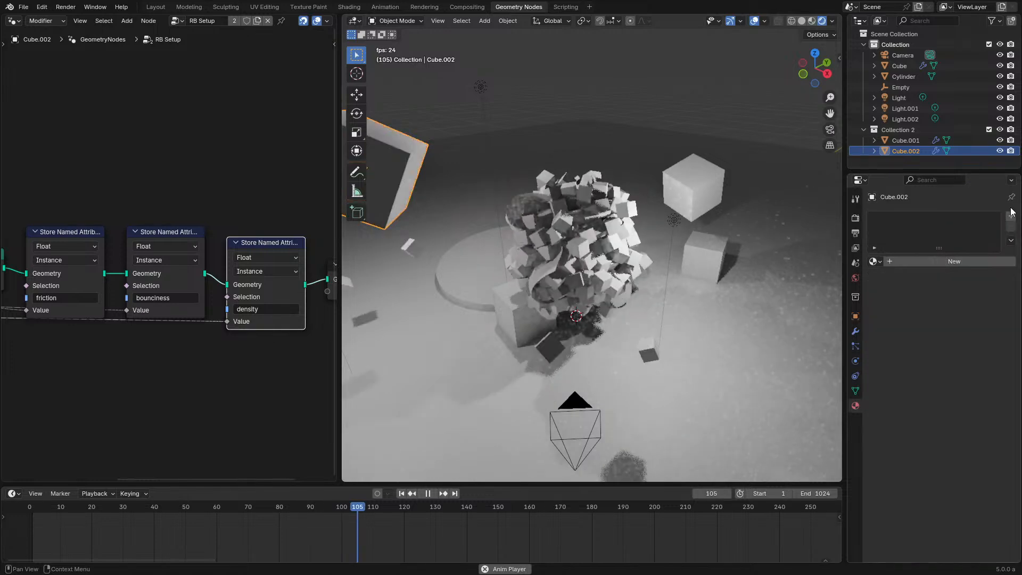
{"action": "key", "text": "space"}
Step: Duplicate the point light beside the cube cluster and place the copy near Cube.001
{"action": "middle_click_drag", "start_coordinate": [604, 209], "coordinate": [562, 266]}
{"action": "left_click", "coordinate": [635, 247]}
{"action": "key", "text": "shift+d"}
{"action": "left_click", "coordinate": [726, 273]}
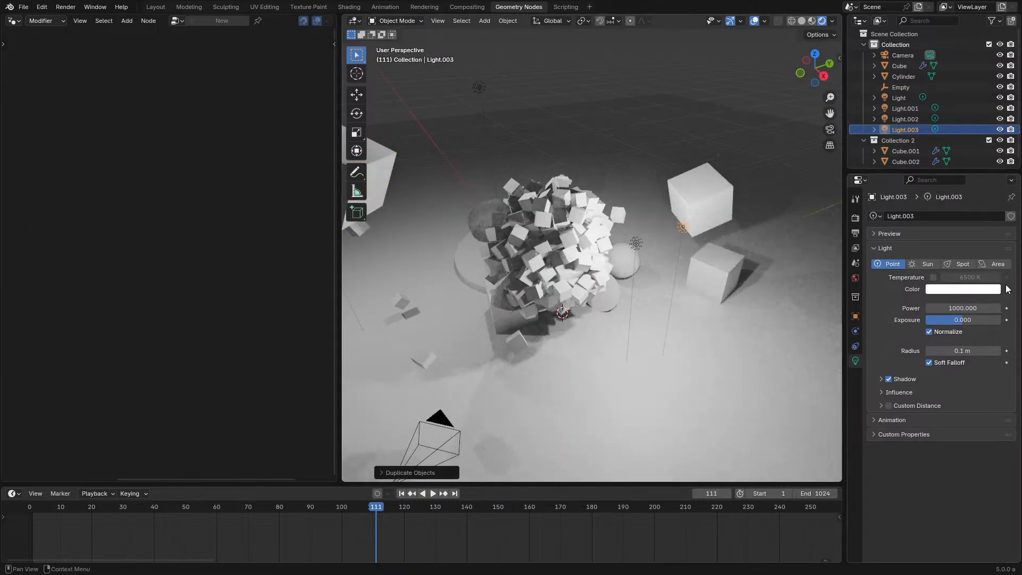
Step: Change the duplicated light to a Sun with strength 1.000 and rotate it to cast angled light across the scene
{"action": "left_click", "coordinate": [928, 264]}
{"action": "key", "text": "BackSpace"}
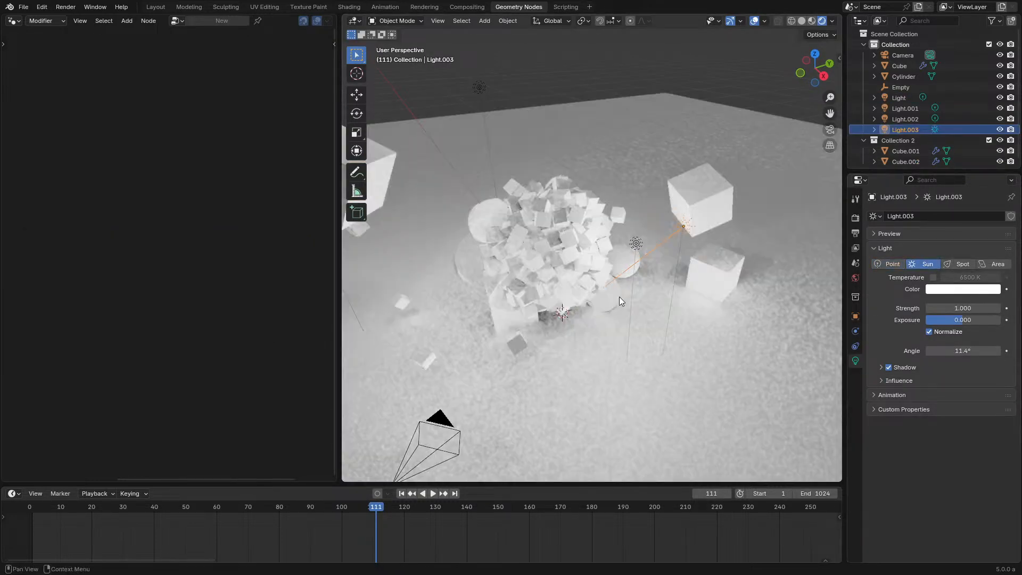
{"action": "key", "text": "r"}
{"action": "key", "text": "r"}
Step: Play the simulation under the new lighting and inspect the cube cluster and its collisions from several angles
{"action": "key", "text": "space"}
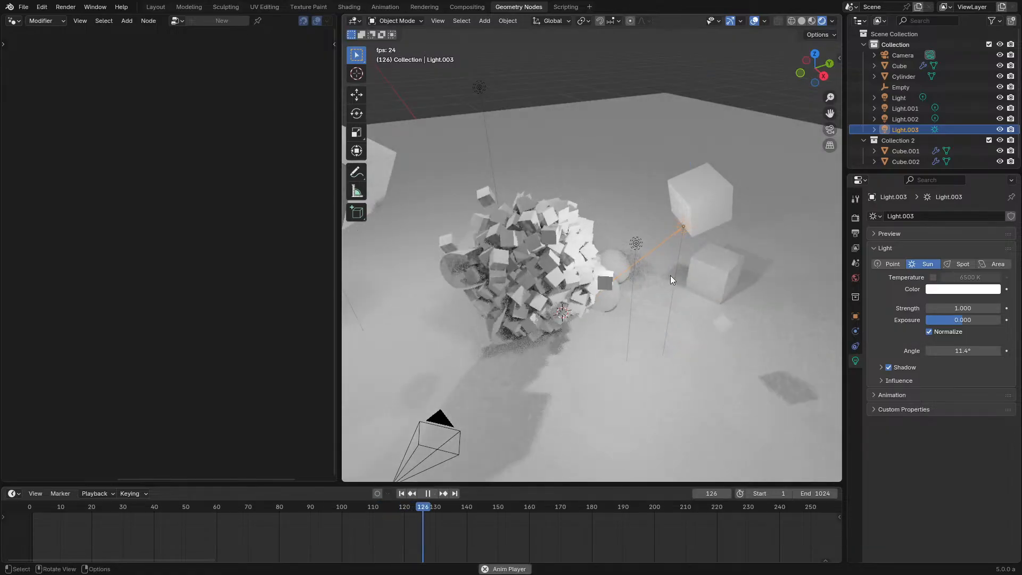
{"action": "middle_click_drag", "start_coordinate": [670, 276], "coordinate": [667, 251]}
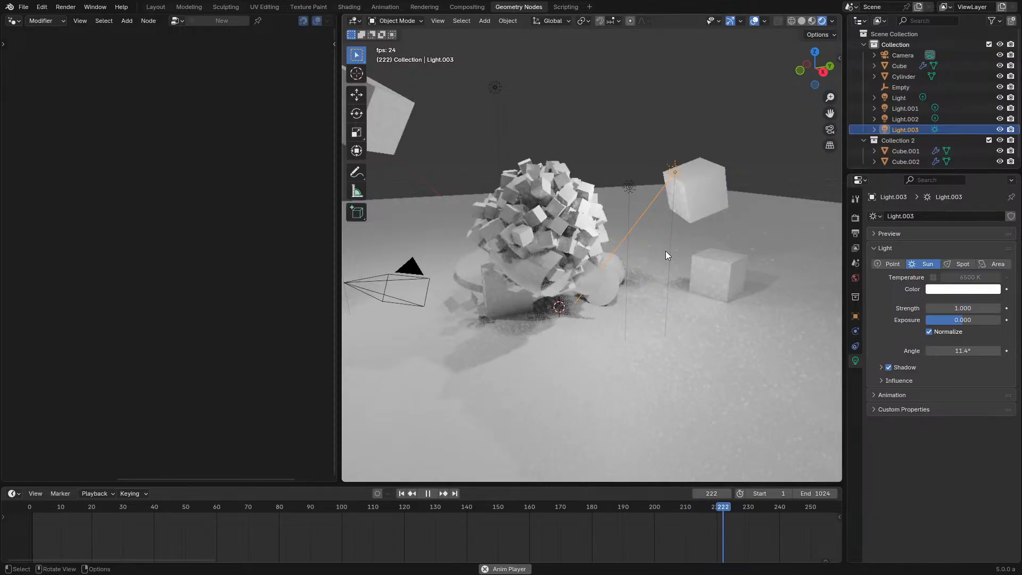
{"action": "key", "text": "space"}
{"action": "scroll", "coordinate": [568, 317], "scroll_direction": "up", "scroll_amount": 6}
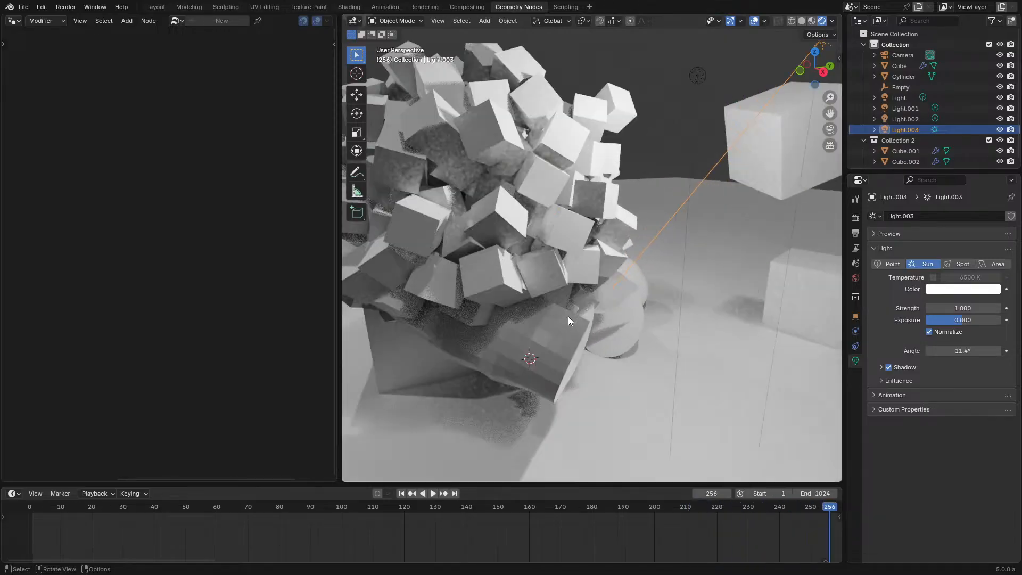
{"action": "middle_click_drag", "start_coordinate": [576, 314], "coordinate": [593, 295]}
{"action": "key", "text": "space"}
{"action": "scroll", "coordinate": [612, 288], "scroll_direction": "down", "scroll_amount": 3}
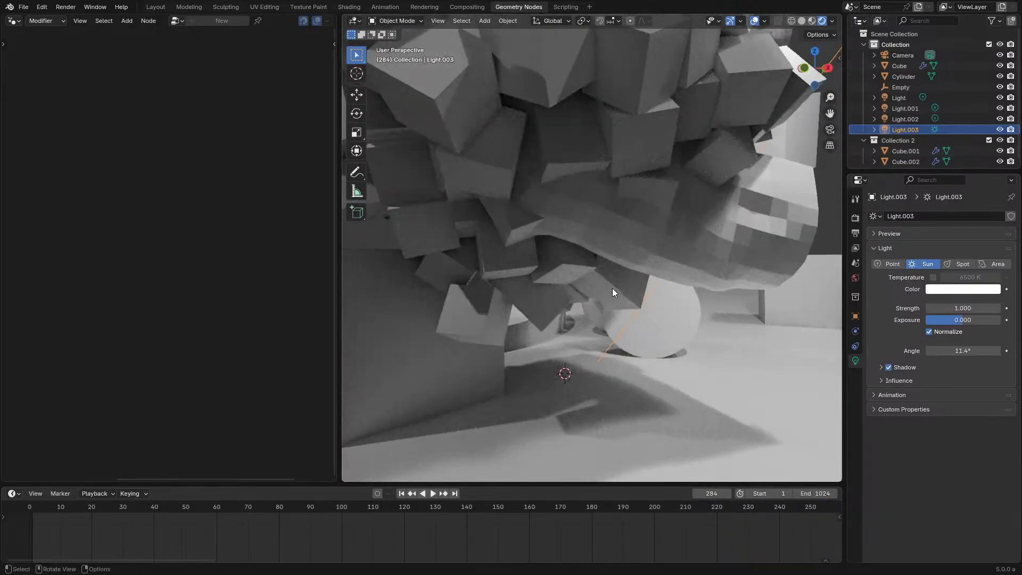
{"action": "scroll", "coordinate": [610, 293], "scroll_direction": "down", "scroll_amount": 5}
{"action": "mouse_move", "coordinate": [611, 296]}
{"action": "middle_mouse_down"}
{"action": "mouse_move", "coordinate": [654, 266]}
{"action": "mouse_move", "coordinate": [618, 309]}
{"action": "middle_mouse_up"}
{"action": "key", "text": "space"}
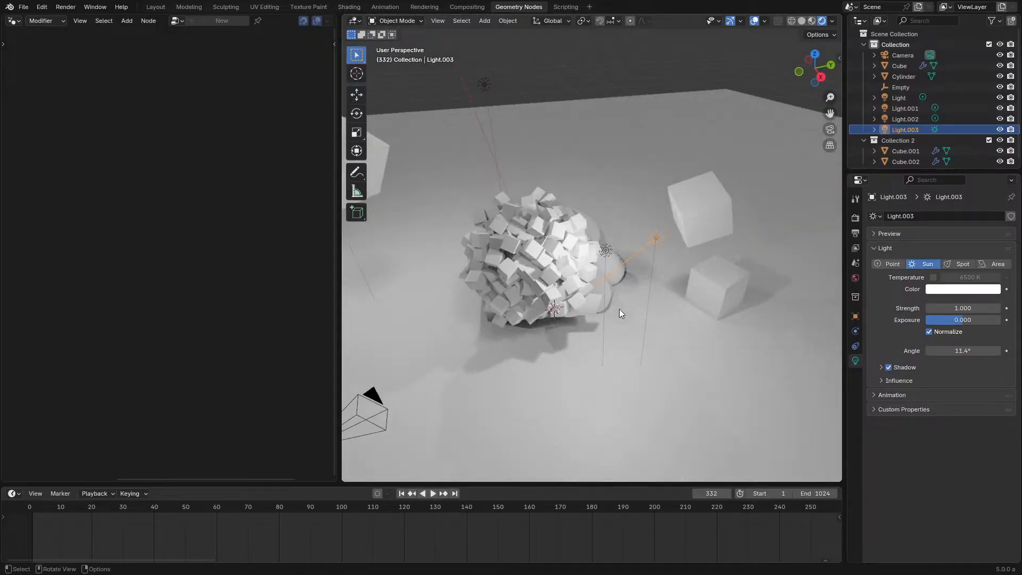
Step: Set the color of point light Light.001 to orange
{"action": "left_click", "coordinate": [485, 86]}
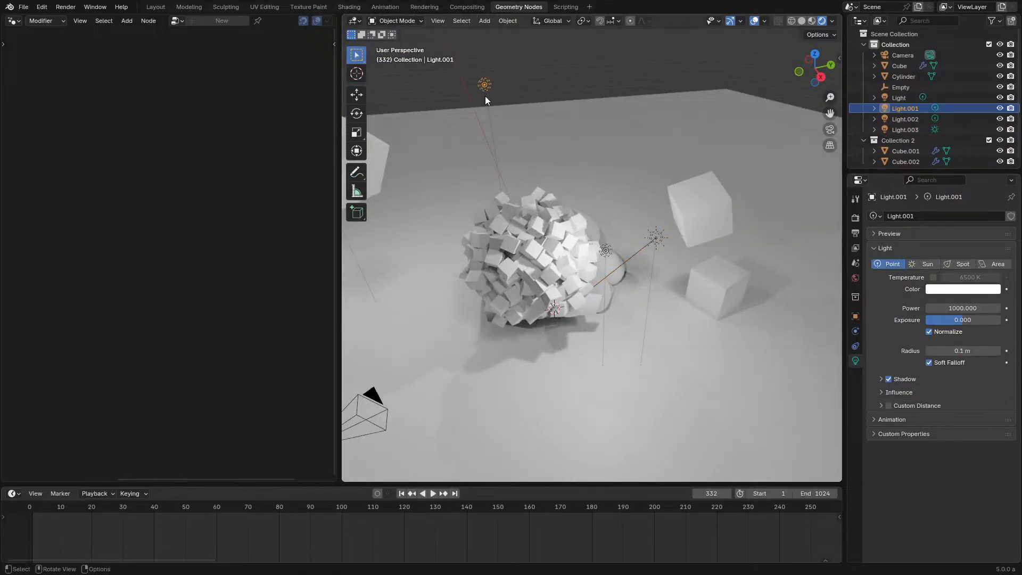
{"action": "left_click", "coordinate": [955, 289]}
{"action": "mouse_move", "coordinate": [943, 168]}
{"action": "left_mouse_down"}
{"action": "mouse_move", "coordinate": [928, 206]}
{"action": "mouse_move", "coordinate": [916, 199]}
{"action": "left_mouse_up"}
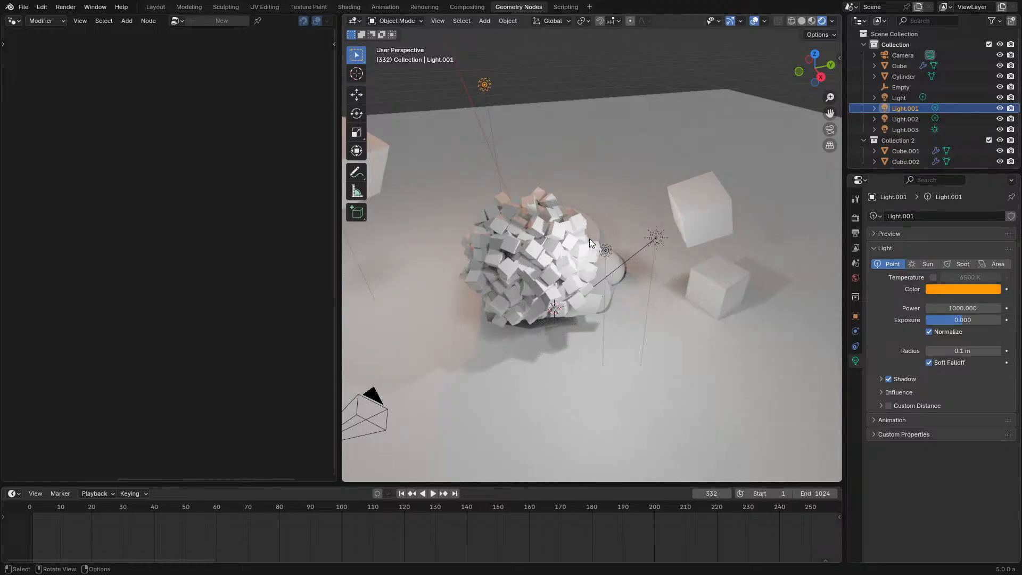
Step: Set the color of the point light named Light, beside the cube cluster, to orange #FFA300
{"action": "left_click", "coordinate": [606, 249]}
{"action": "left_click", "coordinate": [976, 290]}
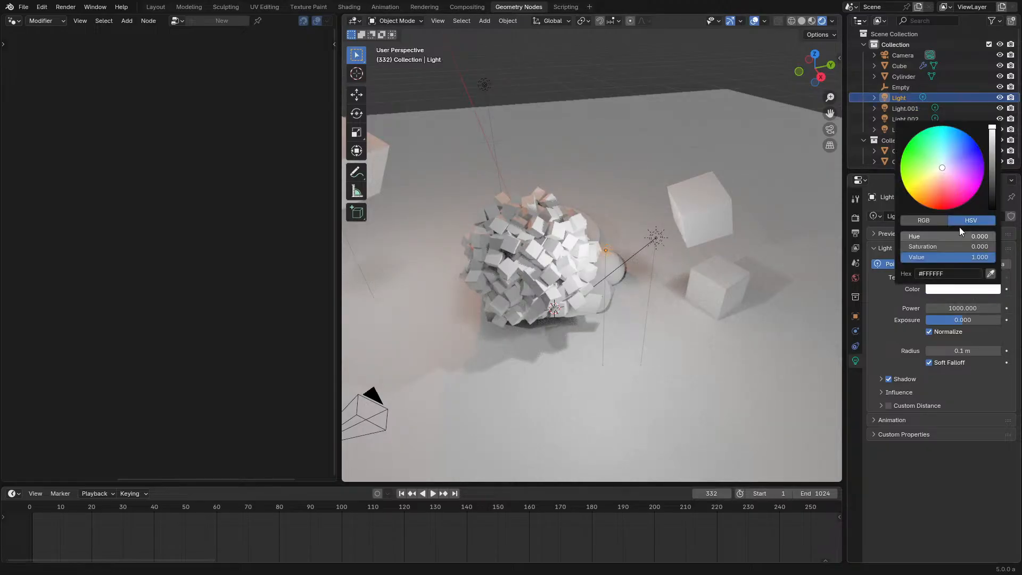
{"action": "left_click_drag", "start_coordinate": [944, 186], "coordinate": [927, 204]}
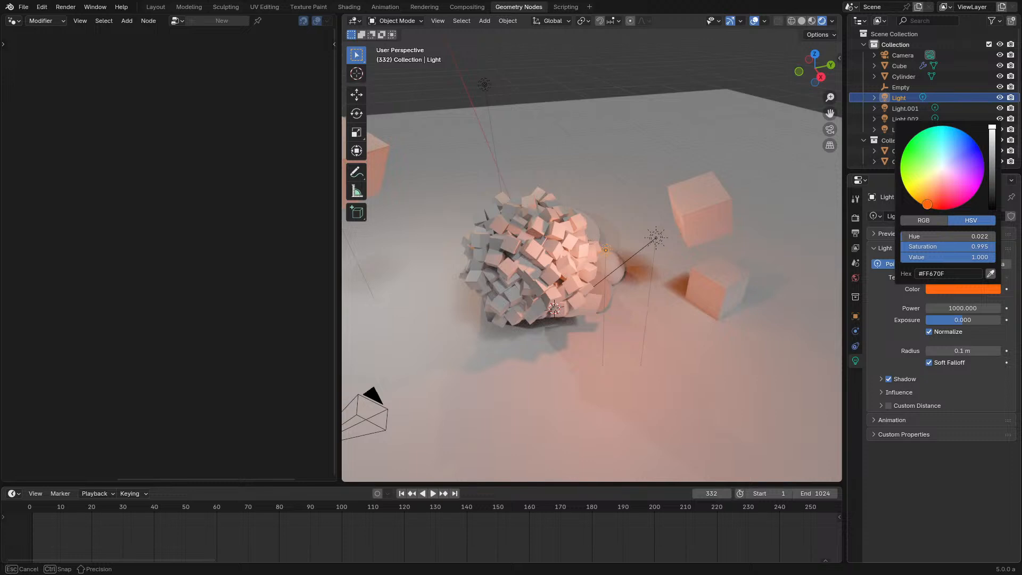
{"action": "middle_click_drag", "start_coordinate": [732, 271], "coordinate": [757, 262]}
{"action": "left_click", "coordinate": [946, 289]}
{"action": "left_click_drag", "start_coordinate": [927, 203], "coordinate": [916, 200]}
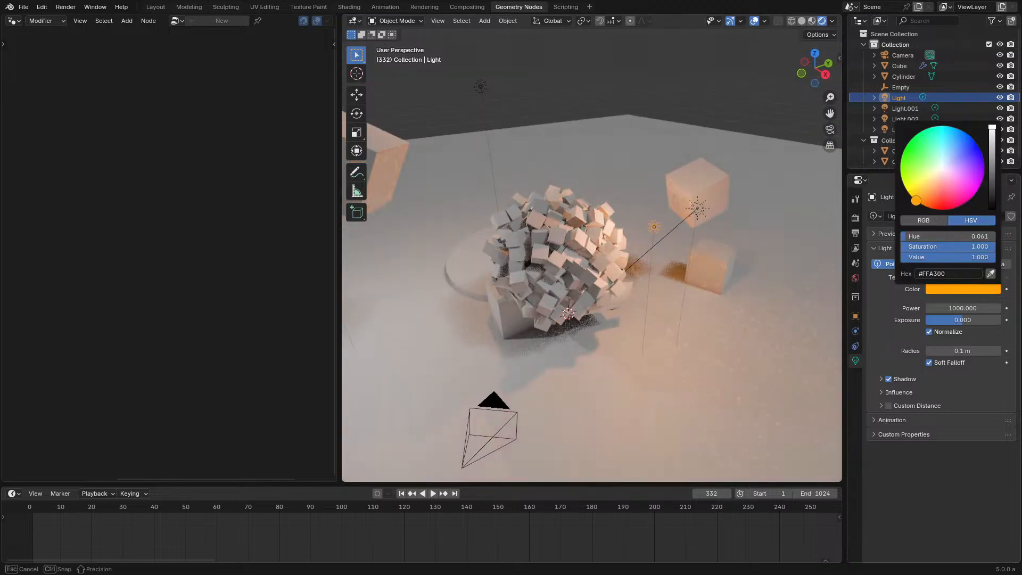
{"action": "scroll", "coordinate": [518, 275], "scroll_direction": "down", "scroll_amount": 3}
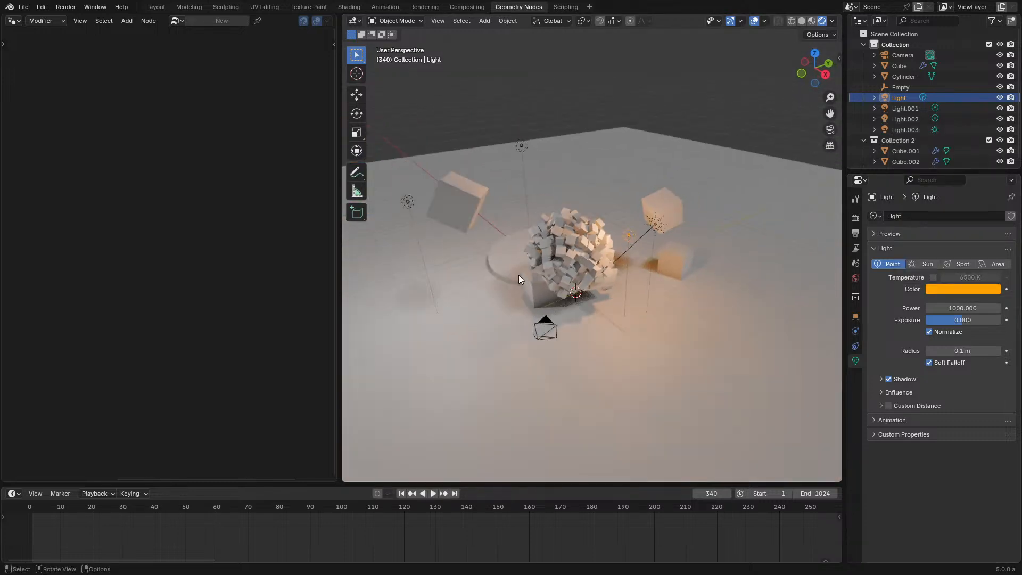
Step: Try an orange color on point light Light.002, and undo it
{"action": "left_click", "coordinate": [403, 198]}
{"action": "left_click", "coordinate": [937, 289]}
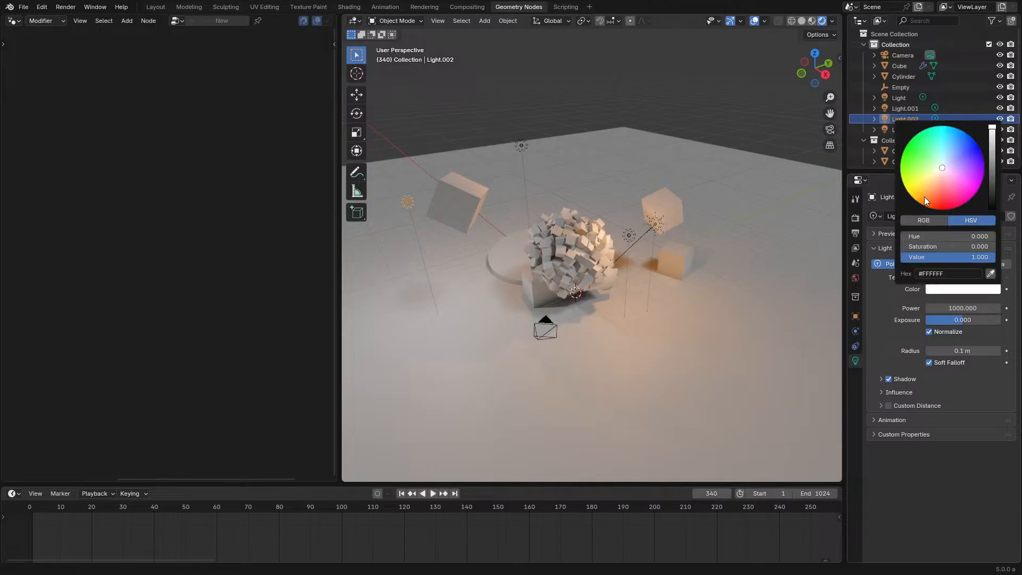
{"action": "mouse_move", "coordinate": [924, 196]}
{"action": "left_mouse_down"}
{"action": "mouse_move", "coordinate": [930, 206]}
{"action": "mouse_move", "coordinate": [964, 131]}
{"action": "mouse_move", "coordinate": [925, 194]}
{"action": "left_mouse_up"}
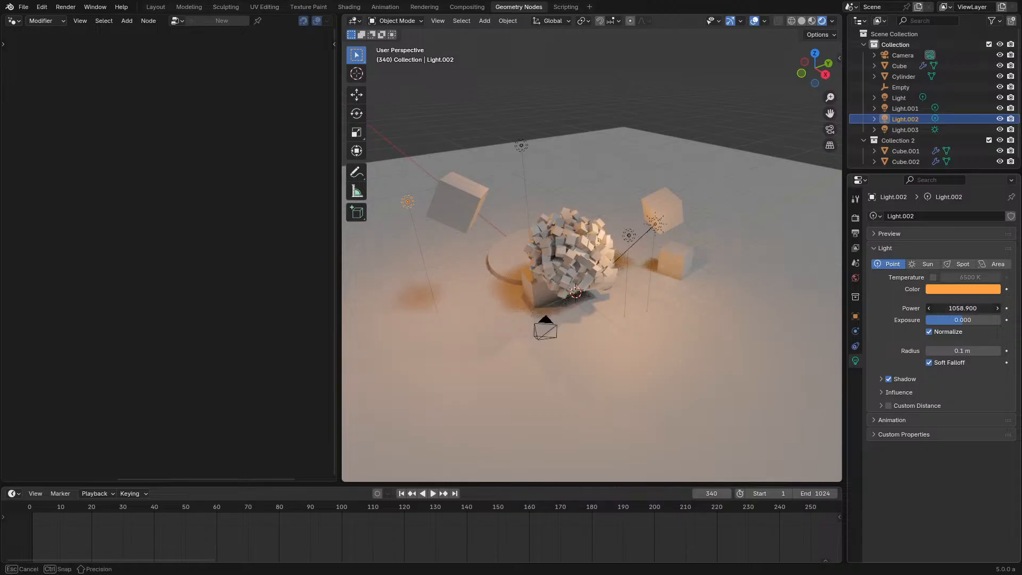
{"action": "key", "text": "ctrl+z"}
Step: View the lit cube cluster up close with the viewport overlays hidden, and restore the overlays
{"action": "left_click", "coordinate": [754, 20]}
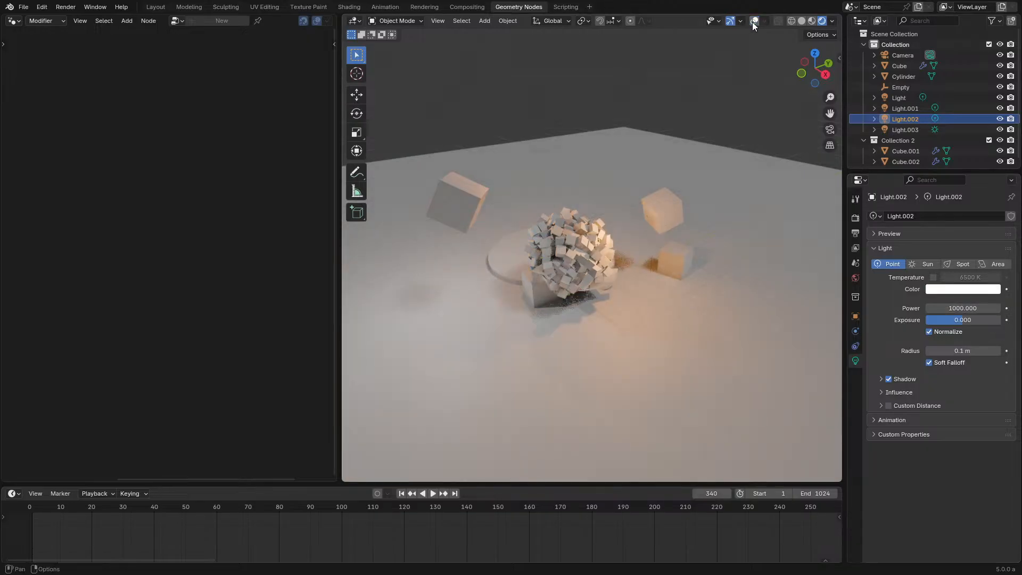
{"action": "scroll", "coordinate": [615, 285], "scroll_direction": "up", "scroll_amount": 3}
{"action": "left_click", "coordinate": [754, 20]}
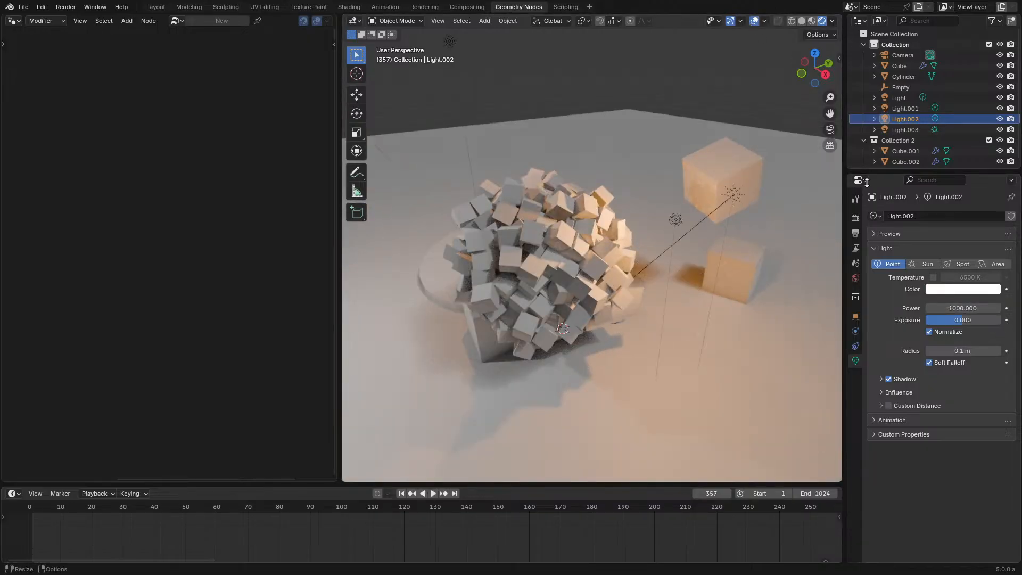
Step: Set the render output resolution to 1024 × 1024 px
{"action": "left_click", "coordinate": [856, 232]}
{"action": "left_click", "coordinate": [967, 230]}
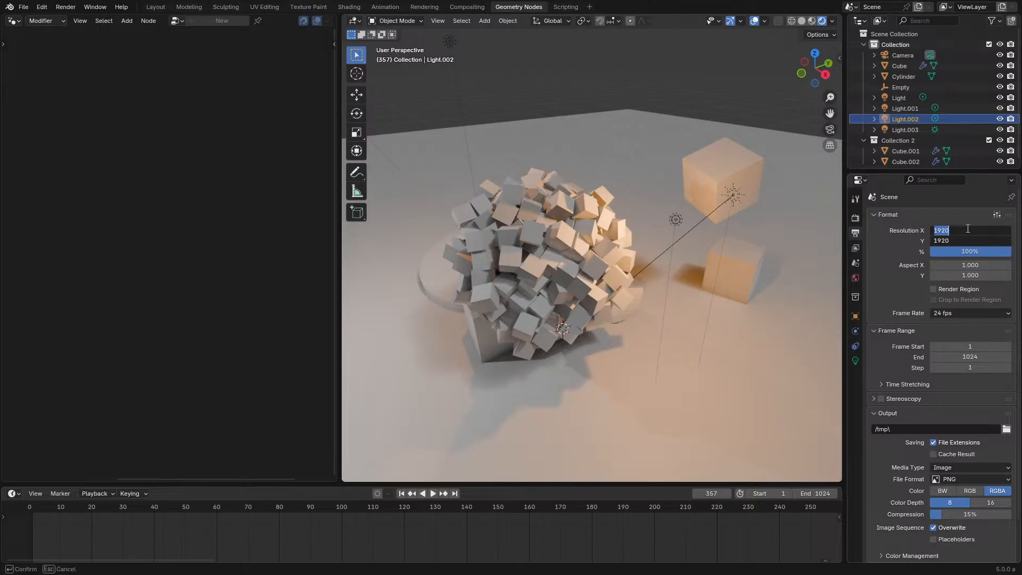
{"action": "type", "text": "1024"}
{"action": "key", "text": "Return"}
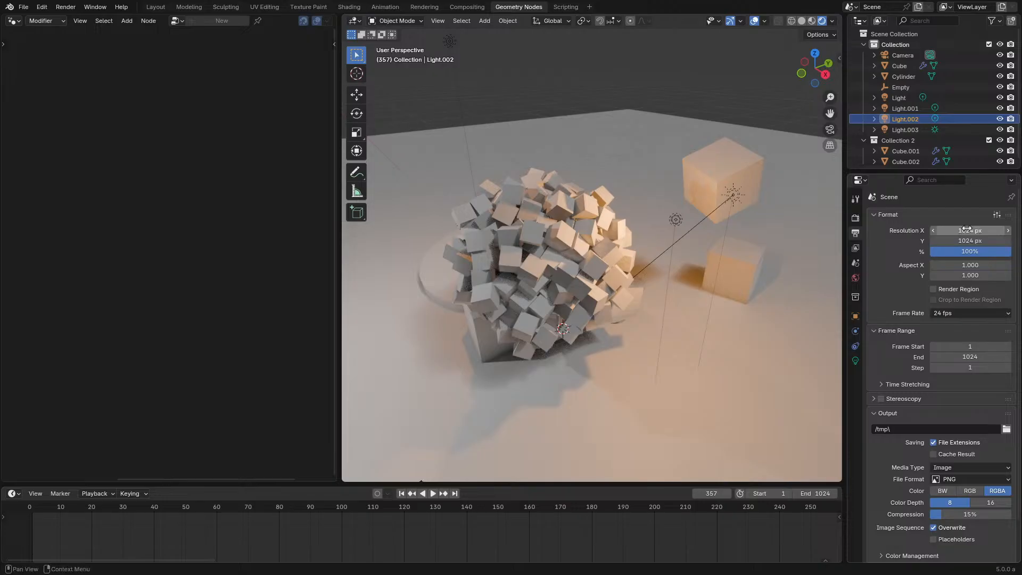
Step: Play the simulation from the first frame, stop it after the cubes have gathered, and save the file
{"action": "left_click", "coordinate": [31, 512]}
{"action": "key", "text": "space"}
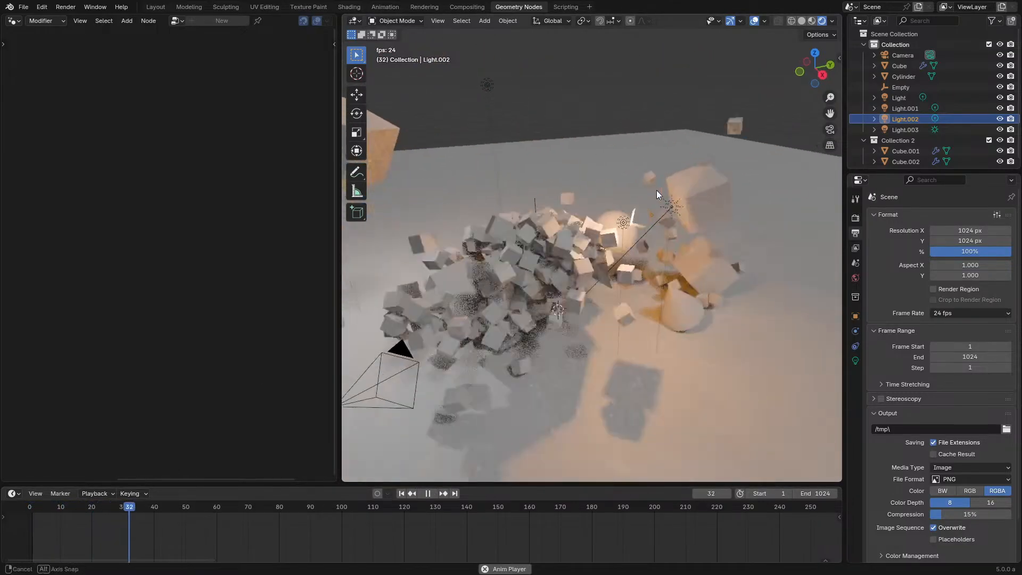
{"action": "key", "text": "space"}
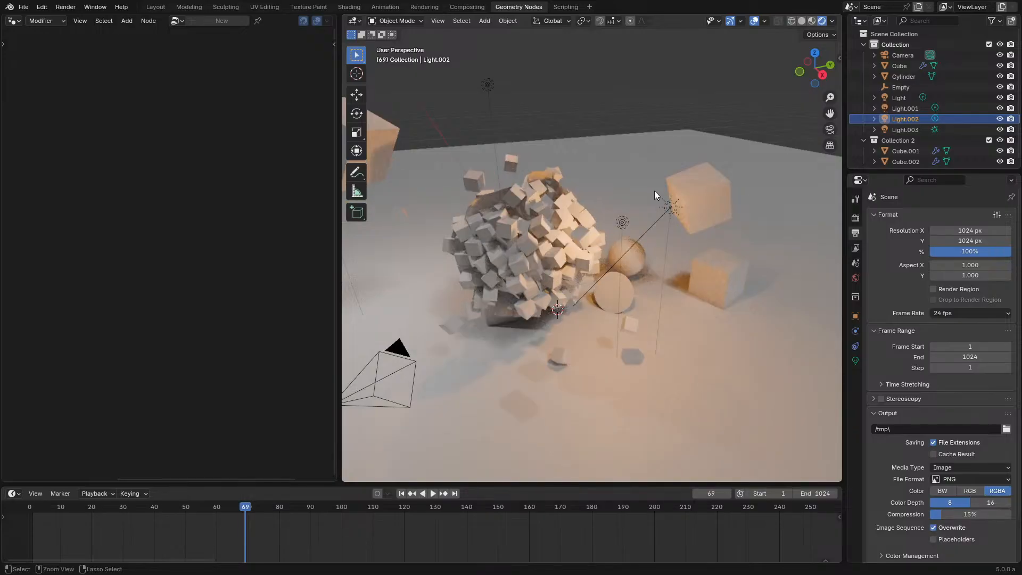
{"action": "key", "text": "ctrl+s"}
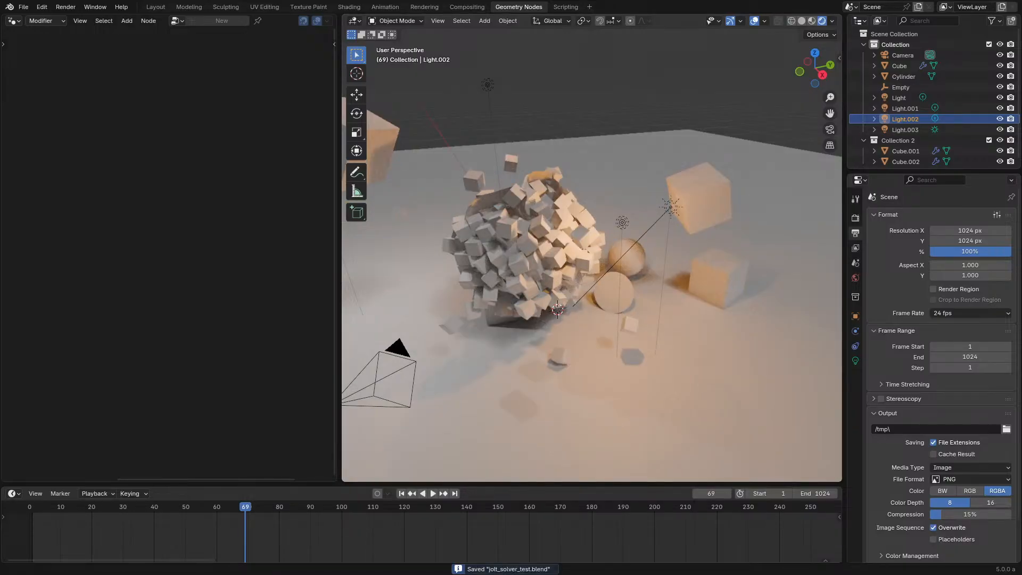
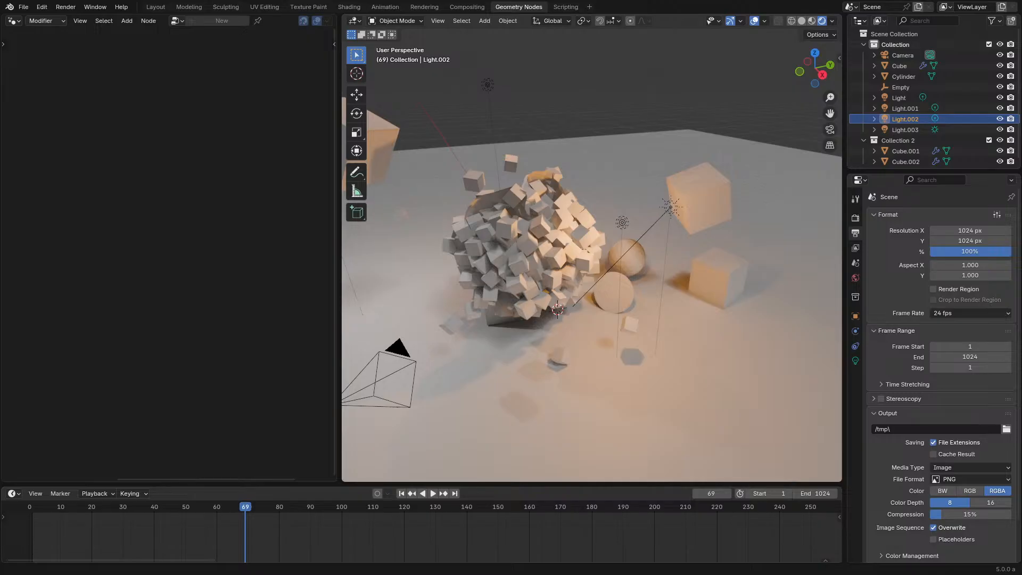
Step: Replay the simulation several times from its early frames and examine the cube cluster's collisions from different angles
{"action": "middle_click_drag", "start_coordinate": [574, 200], "coordinate": [580, 217]}
{"action": "key", "text": "space"}
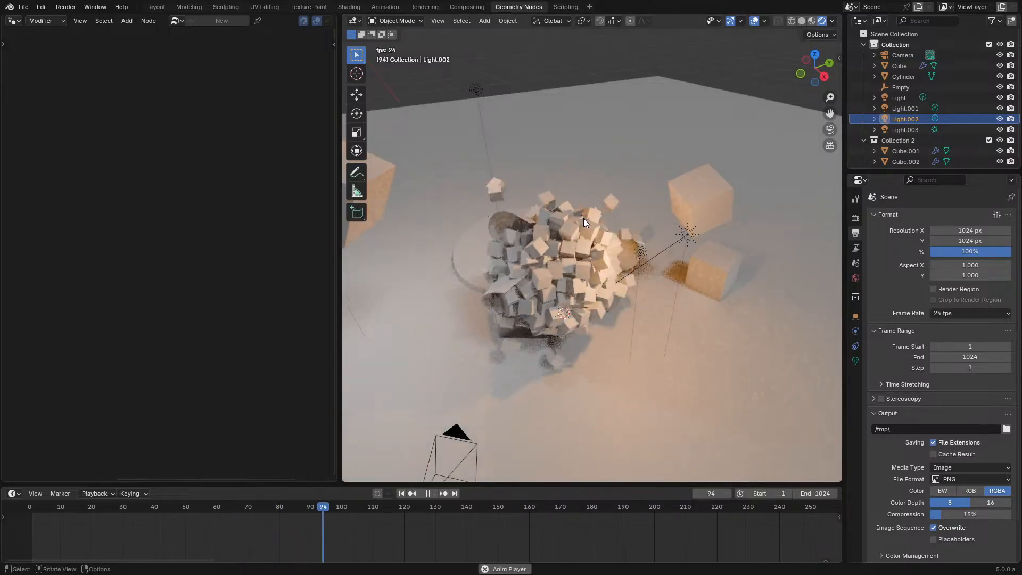
{"action": "key", "text": "space"}
{"action": "key", "text": "space"}
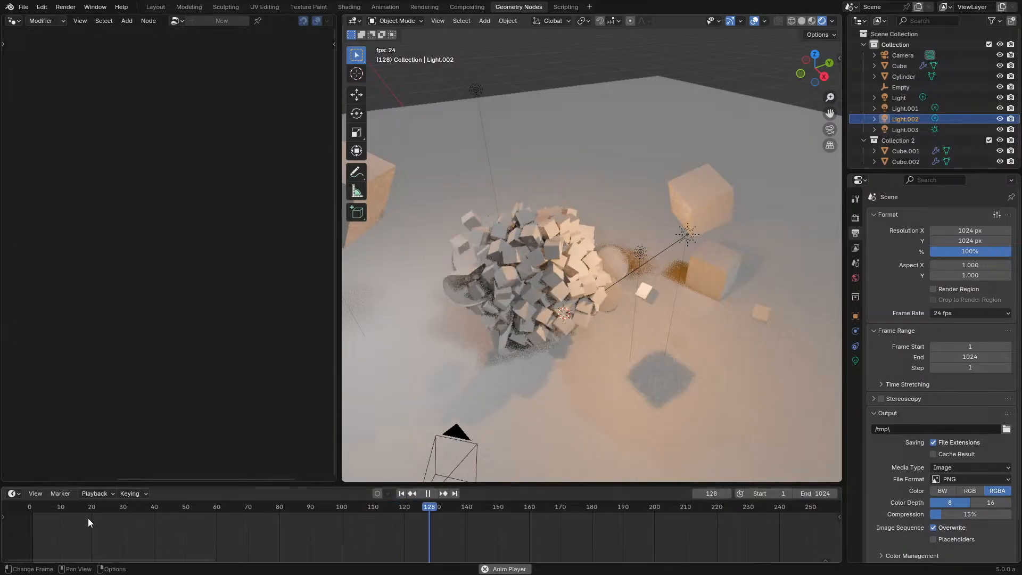
{"action": "left_click", "coordinate": [59, 508]}
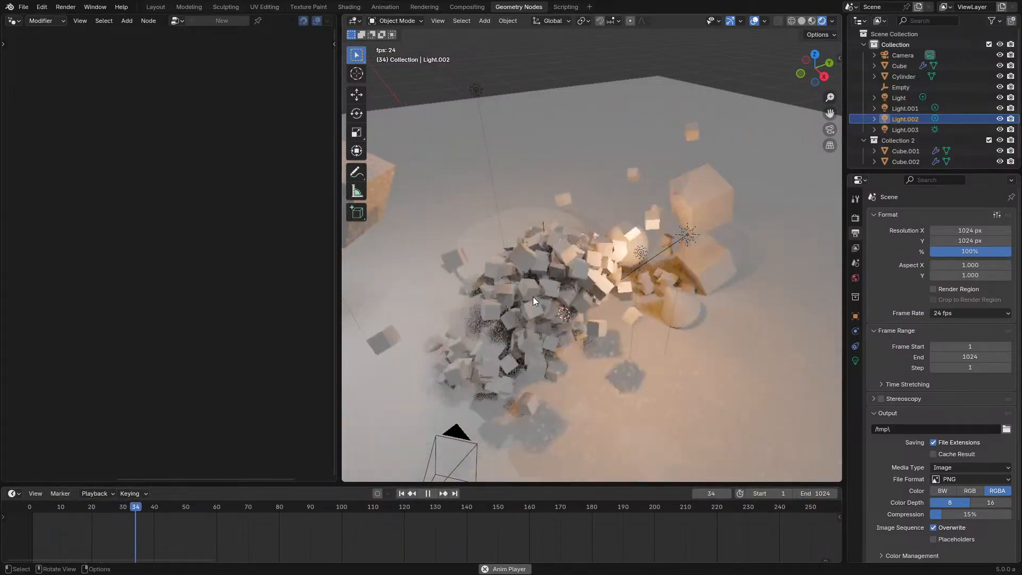
{"action": "middle_click_drag", "start_coordinate": [533, 296], "coordinate": [555, 240]}
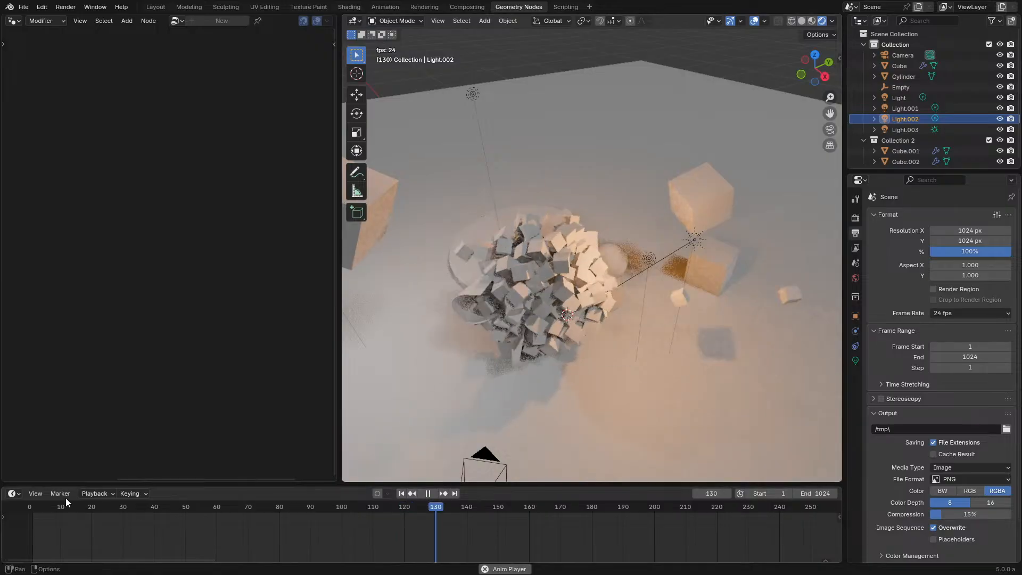
{"action": "left_click", "coordinate": [46, 512]}
{"action": "middle_click_drag", "start_coordinate": [554, 296], "coordinate": [570, 266]}
{"action": "key", "text": "space"}
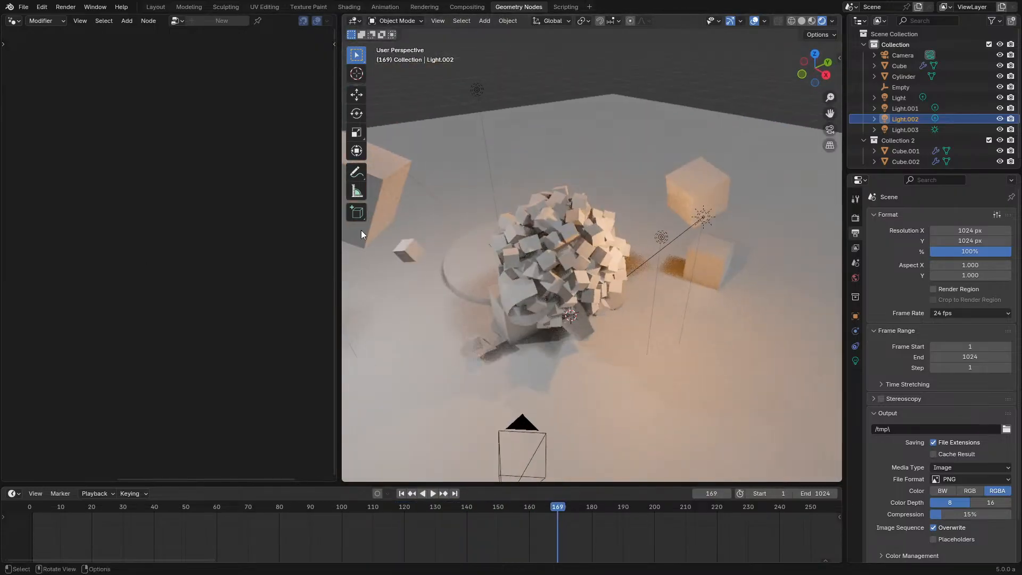
Step: Examine the RB Setup node group of Cube.002 in a maximized node editor
{"action": "left_click", "coordinate": [377, 220]}
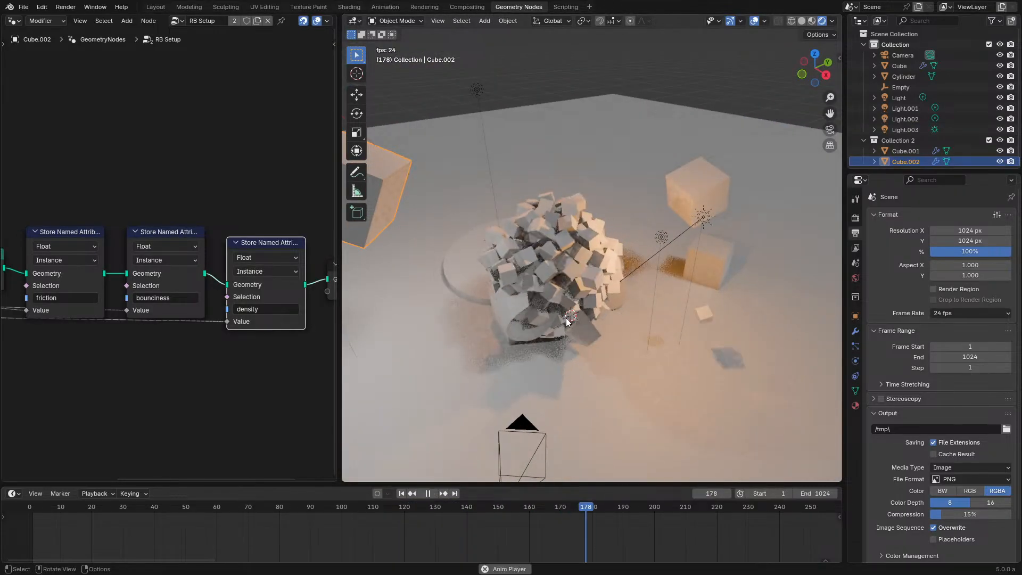
{"action": "key", "text": "ctrl+space"}
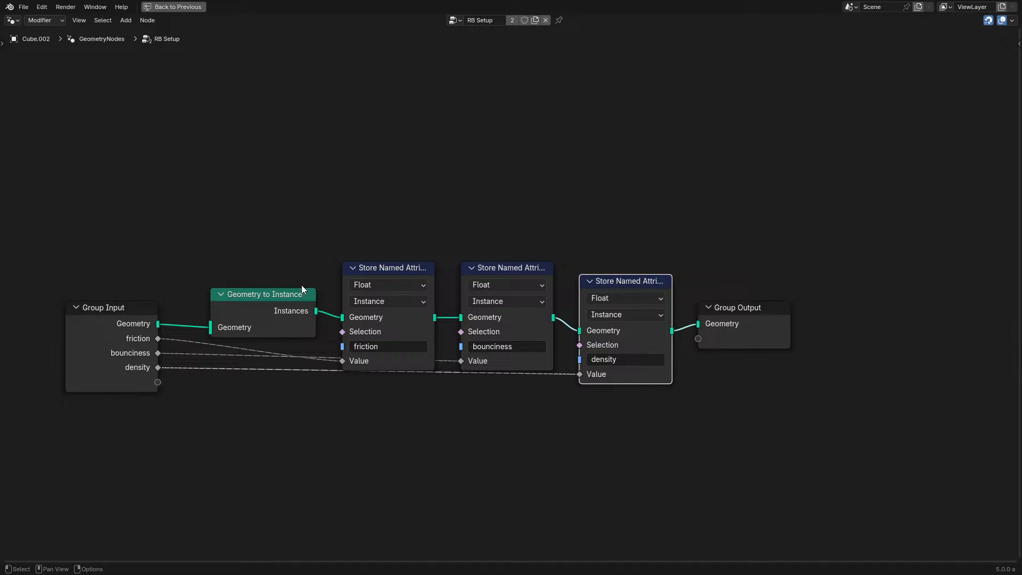
{"action": "key", "text": "ctrl+space"}
Step: In the Cube's Main Solver tree, move the Collection Info, Realize Instances and three Named Attribute nodes farther away from Combine Bundle
{"action": "left_click", "coordinate": [545, 270]}
{"action": "key", "text": "ctrl+space"}
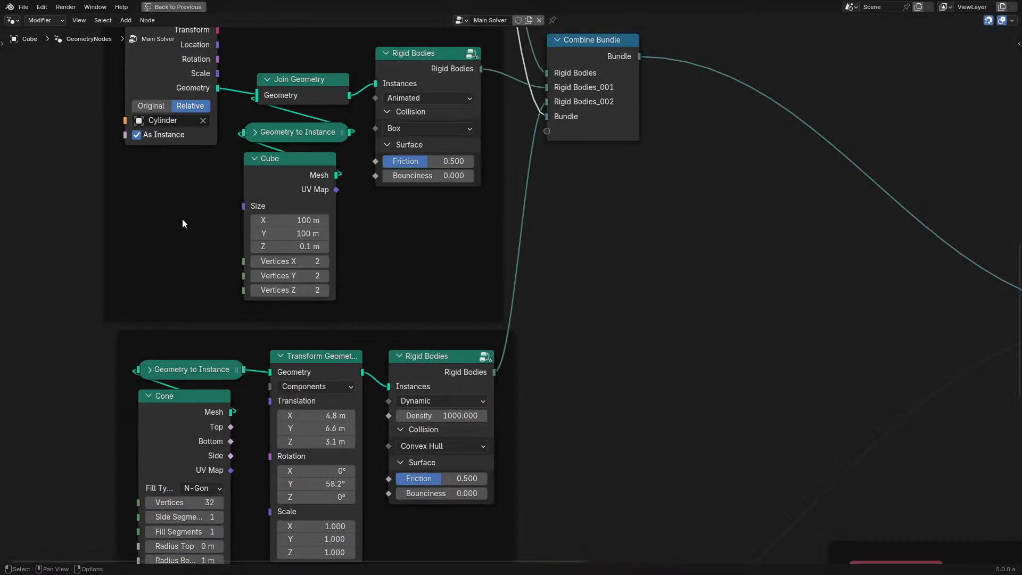
{"action": "scroll", "coordinate": [182, 219], "scroll_direction": "down", "scroll_amount": 8}
{"action": "middle_click_drag", "start_coordinate": [268, 225], "coordinate": [309, 371]}
{"action": "scroll", "coordinate": [363, 240], "scroll_direction": "up", "scroll_amount": 1}
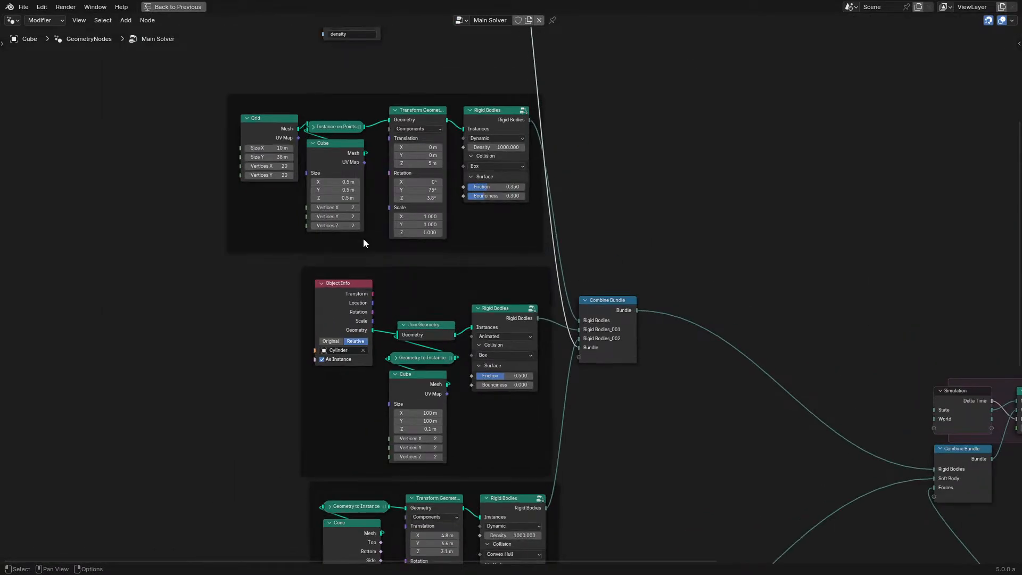
{"action": "middle_click_drag", "start_coordinate": [363, 239], "coordinate": [540, 564]}
{"action": "scroll", "coordinate": [461, 134], "scroll_direction": "up", "scroll_amount": 5}
{"action": "left_click_drag", "start_coordinate": [416, 76], "coordinate": [578, 438]}
{"action": "key", "text": "g"}
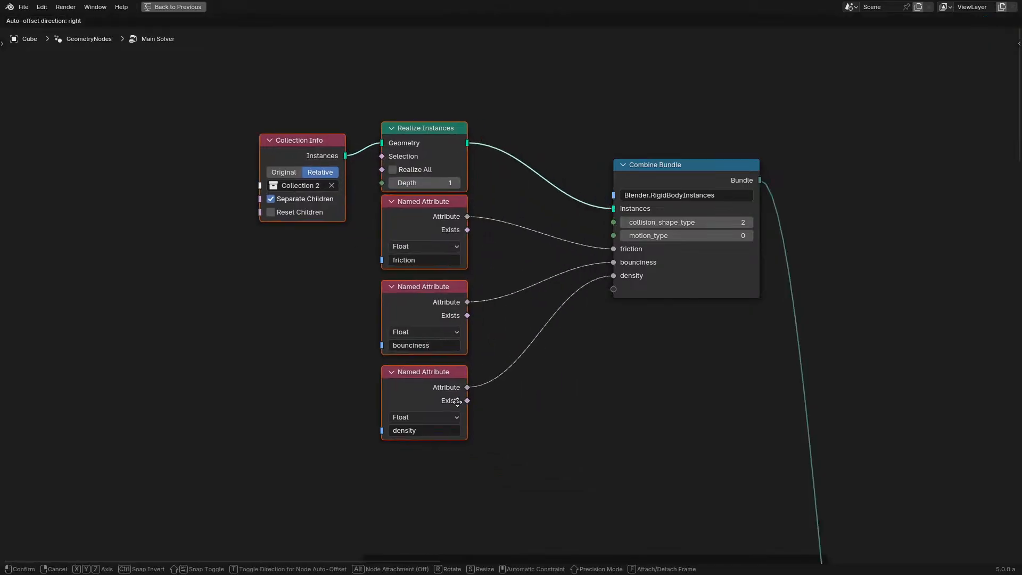
{"action": "left_click", "coordinate": [447, 401]}
{"action": "key", "text": "g"}
{"action": "right_click", "coordinate": [376, 280]}
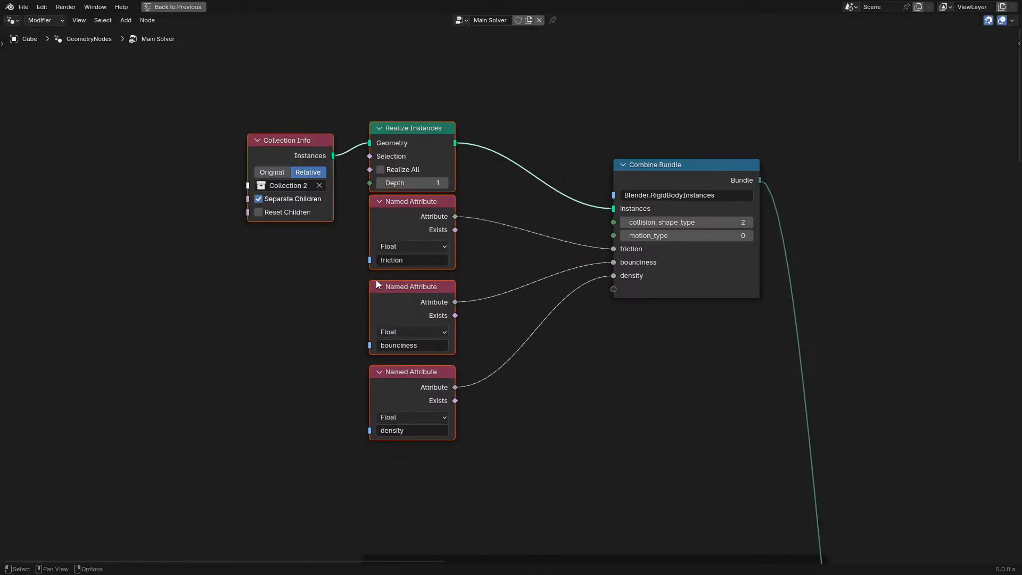
Step: Move the three Named Attribute nodes down and place a duplicate of the friction node beneath Realize Instances
{"action": "left_click_drag", "start_coordinate": [314, 420], "coordinate": [468, 263]}
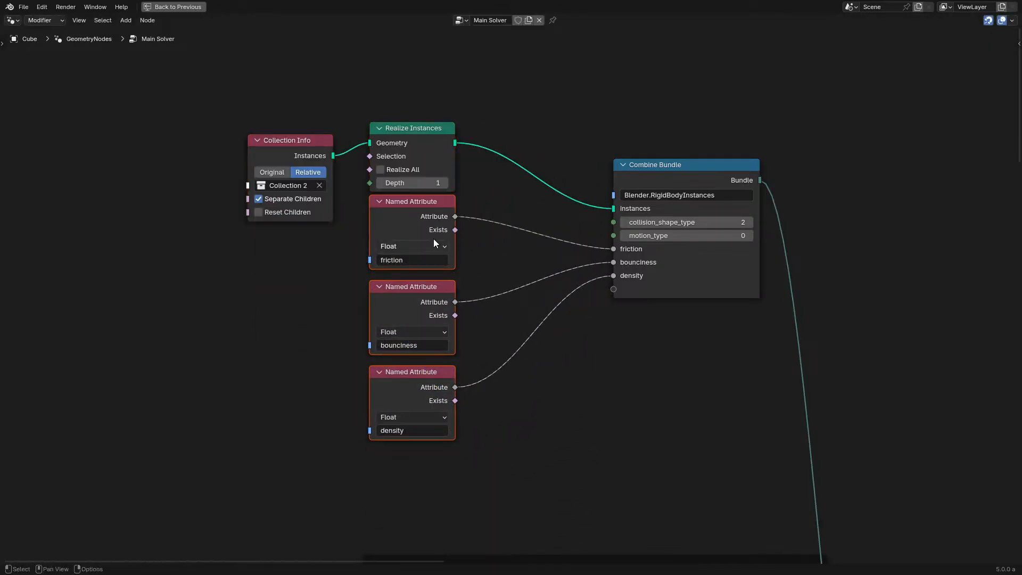
{"action": "key", "text": "g"}
{"action": "left_click", "coordinate": [405, 329]}
{"action": "left_click", "coordinate": [395, 313]}
{"action": "key", "text": "shift+d"}
{"action": "left_click", "coordinate": [410, 229]}
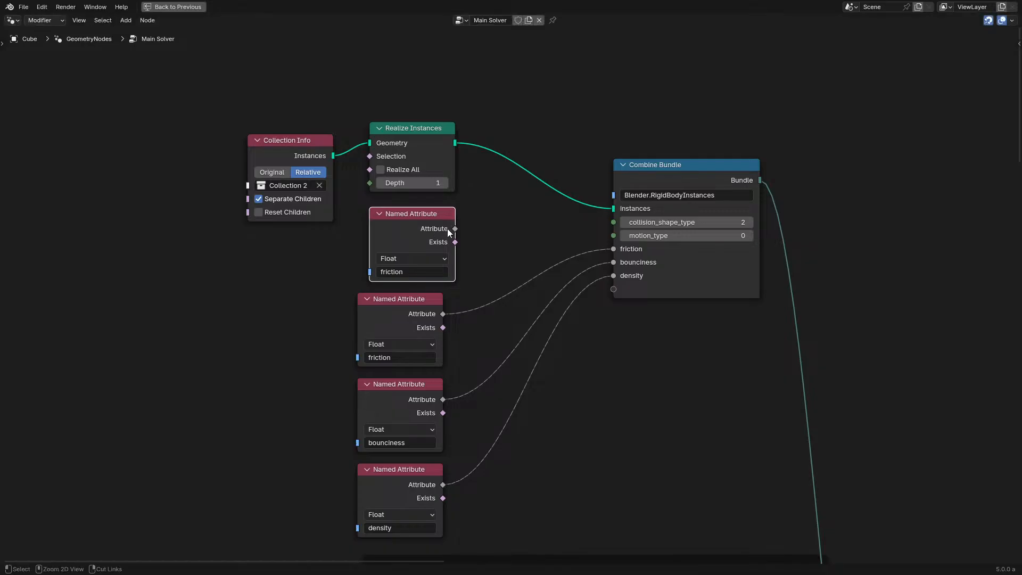
Step: Make the duplicated attribute node an Integer named collision_shape_type and connect it to Combine Bundle's collision_shape_type input
{"action": "key", "text": "n"}
{"action": "left_click", "coordinate": [628, 244]}
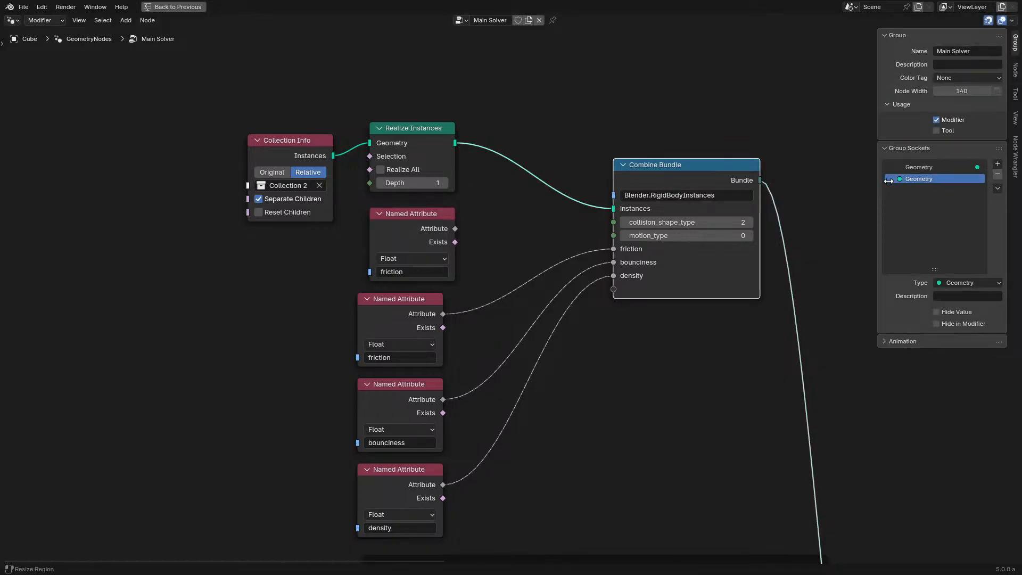
{"action": "left_click", "coordinate": [1015, 69]}
{"action": "left_click", "coordinate": [928, 175]}
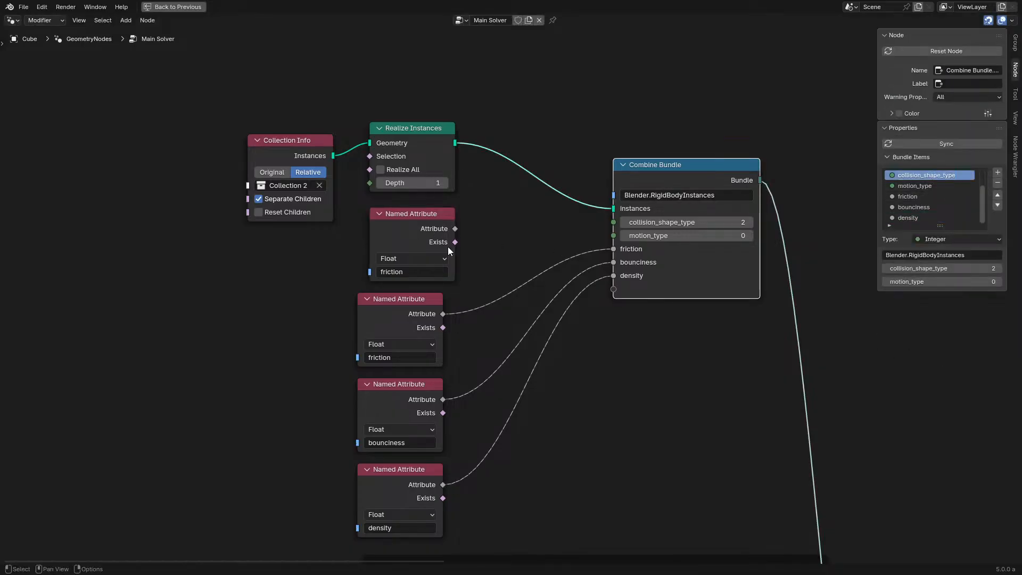
{"action": "left_click", "coordinate": [418, 259]}
{"action": "left_click", "coordinate": [418, 303]}
{"action": "left_click_drag", "start_coordinate": [454, 228], "coordinate": [618, 223]}
Step: Move the friction, bounciness and density nodes down, and duplicate the collision_shape_type attribute node into the gap
{"action": "left_click_drag", "start_coordinate": [541, 506], "coordinate": [382, 335]}
{"action": "key", "text": "g"}
{"action": "left_click", "coordinate": [401, 383]}
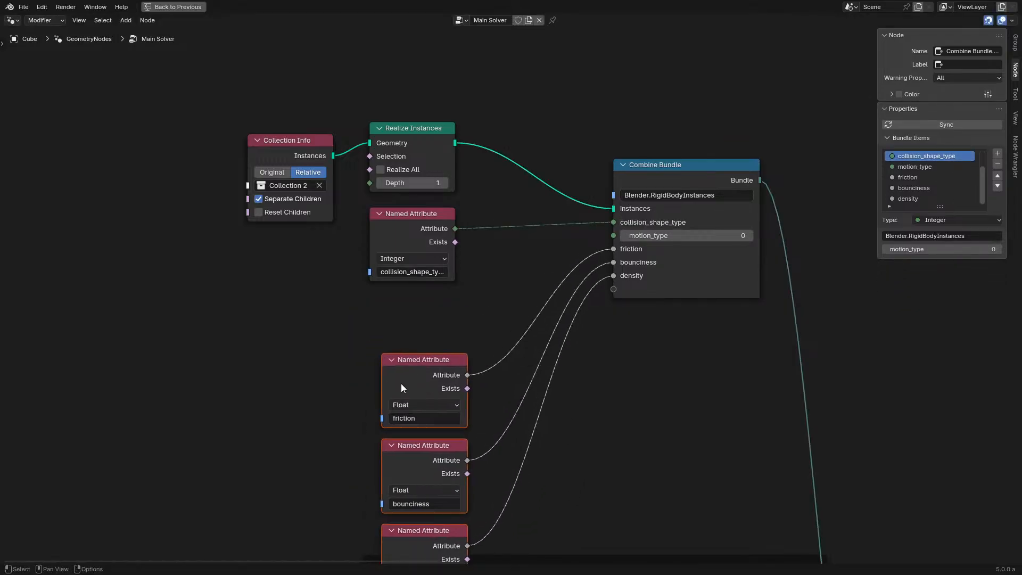
{"action": "left_click", "coordinate": [420, 232]}
{"action": "key", "text": "shift+d"}
{"action": "left_click", "coordinate": [420, 317]}
Step: Rename the duplicated Integer attribute to motion_type and connect it to Combine Bundle's motion_type input
{"action": "left_click", "coordinate": [695, 171]}
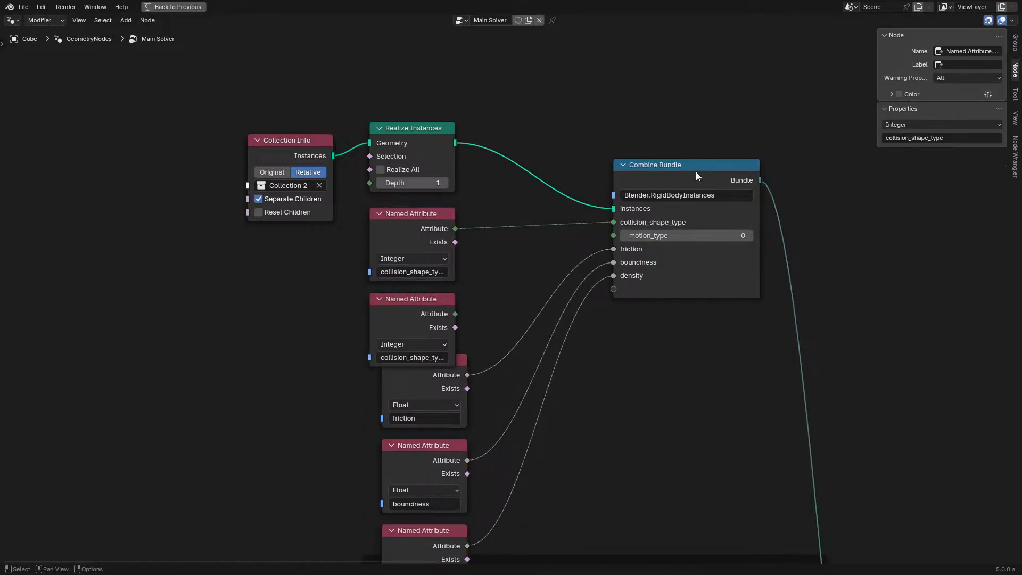
{"action": "left_click", "coordinate": [924, 187]}
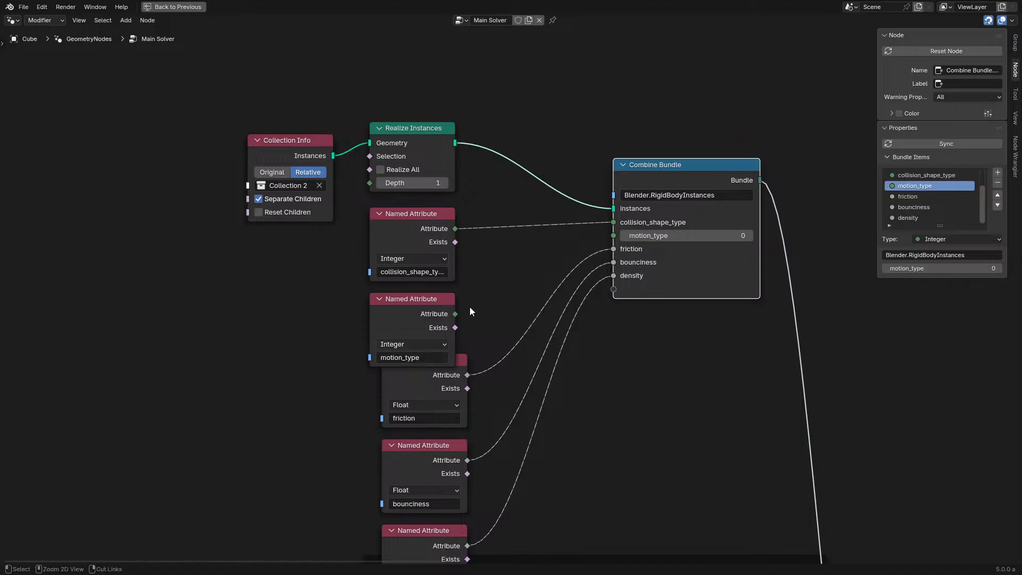
{"action": "left_click_drag", "start_coordinate": [455, 314], "coordinate": [503, 289]}
{"action": "left_click_drag", "start_coordinate": [609, 236], "coordinate": [613, 236]}
Step: Align the five Named Attribute nodes in one column beneath Realize Instances, and move Combine Bundle close beside them
{"action": "scroll", "coordinate": [524, 268], "scroll_direction": "down", "scroll_amount": 2}
{"action": "left_click_drag", "start_coordinate": [305, 154], "coordinate": [507, 461]}
{"action": "key", "text": "g"}
{"action": "left_click", "coordinate": [459, 341]}
{"action": "left_click_drag", "start_coordinate": [339, 351], "coordinate": [430, 266]}
{"action": "key", "text": "g"}
{"action": "left_click", "coordinate": [430, 280]}
{"action": "left_click_drag", "start_coordinate": [597, 208], "coordinate": [475, 72]}
Step: Enclose the Collection 2 rigid body nodes in a frame and align Collection Info with Realize Instances
{"action": "left_click_drag", "start_coordinate": [237, 63], "coordinate": [592, 381]}
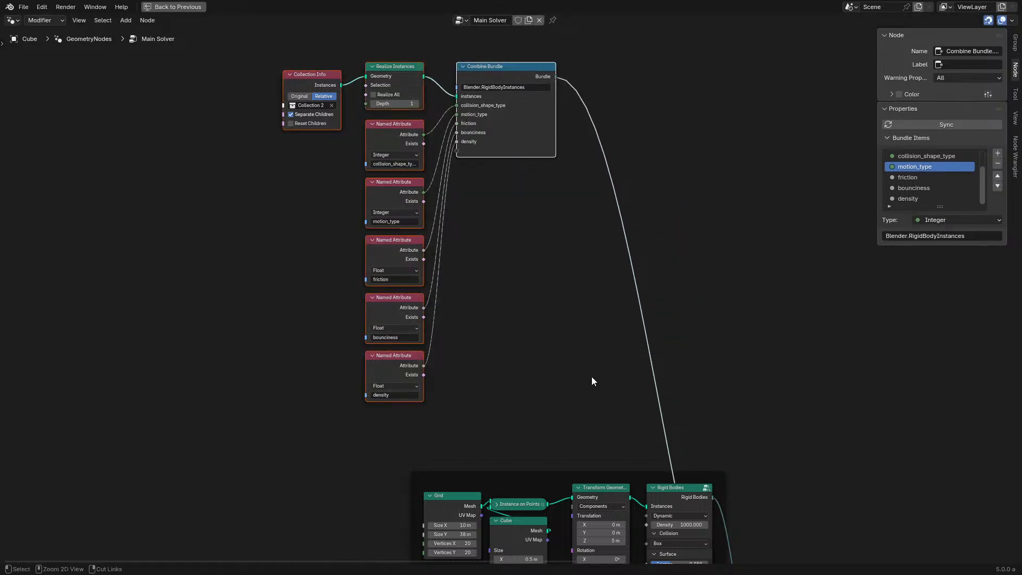
{"action": "key", "text": "ctrl+j"}
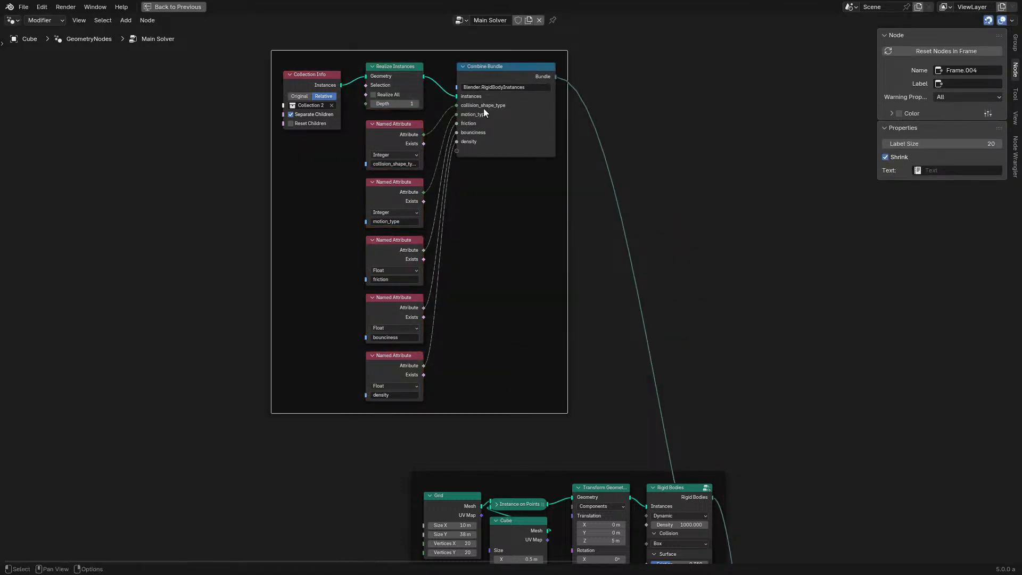
{"action": "left_click_drag", "start_coordinate": [326, 81], "coordinate": [335, 73]}
{"action": "key", "text": "n"}
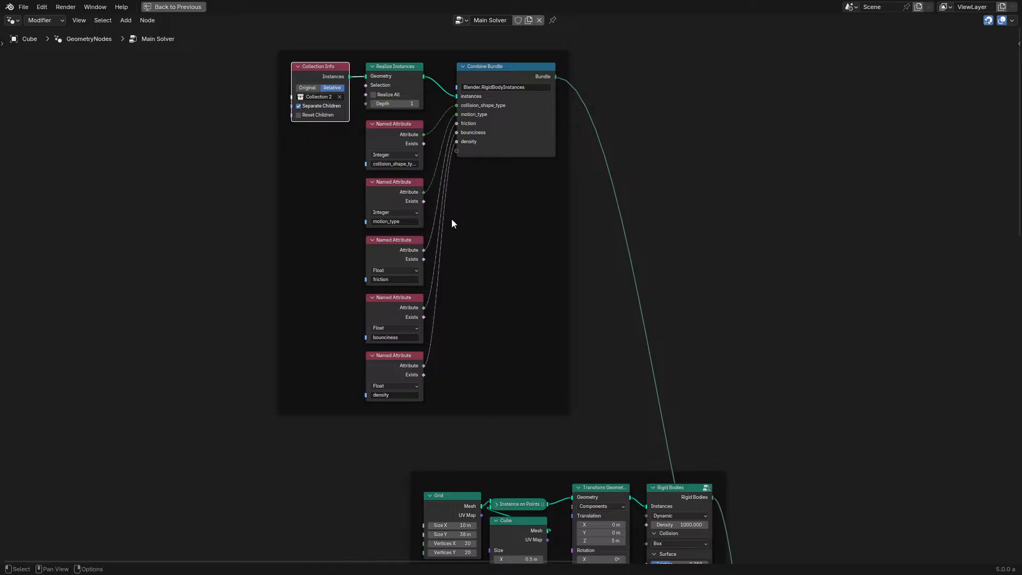
Step: Restore the full workspace layout and view the RB Setup nodes of Cube.001
{"action": "key", "text": "ctrl+space"}
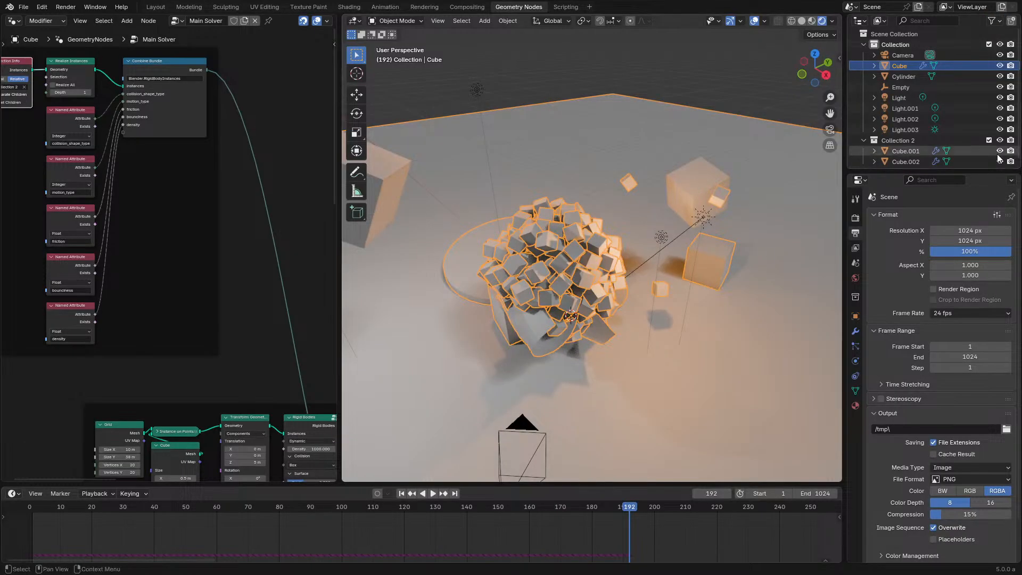
{"action": "scroll", "coordinate": [906, 130], "scroll_direction": "down", "scroll_amount": 1}
{"action": "left_click", "coordinate": [905, 146]}
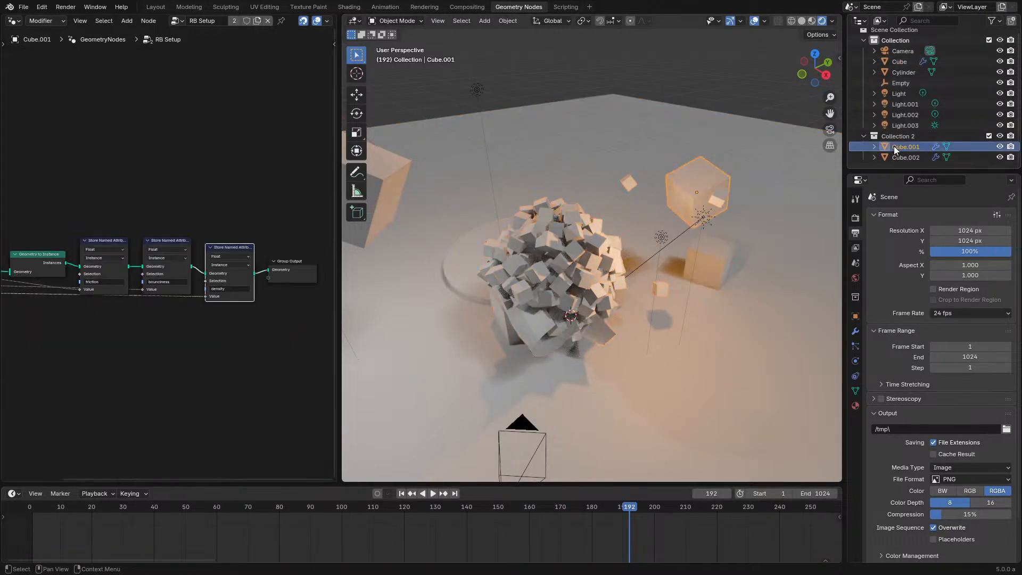
Step: Open the Rigid Bodies node group that follows the Cone in the Main Solver of Cube
{"action": "left_click", "coordinate": [516, 244]}
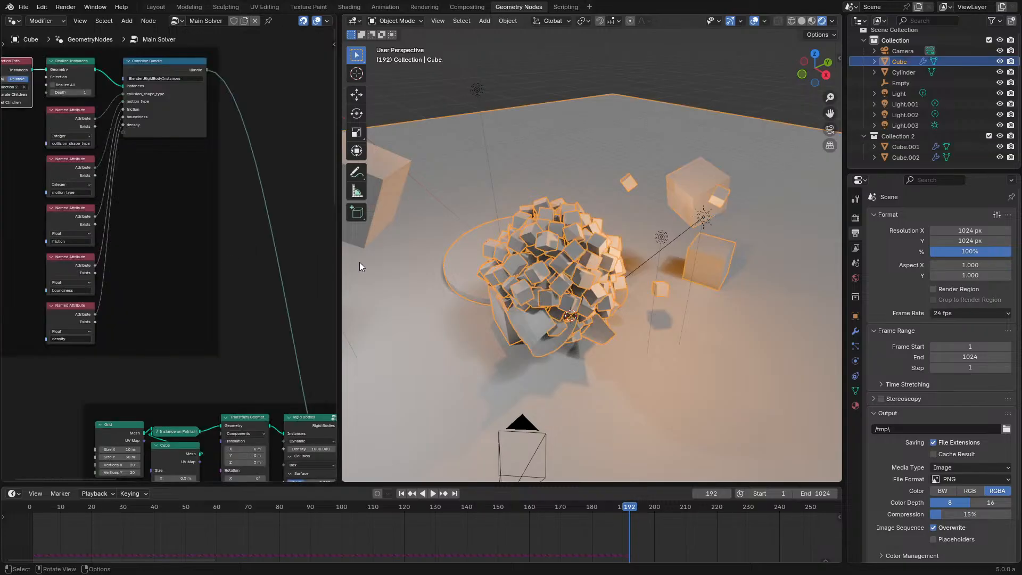
{"action": "scroll", "coordinate": [208, 319], "scroll_direction": "down", "scroll_amount": 6}
{"action": "middle_click_drag", "start_coordinate": [207, 320], "coordinate": [201, 117]}
{"action": "key", "text": "ctrl+space"}
{"action": "middle_click_drag", "start_coordinate": [519, 450], "coordinate": [475, 173]}
{"action": "scroll", "coordinate": [561, 317], "scroll_direction": "up", "scroll_amount": 5}
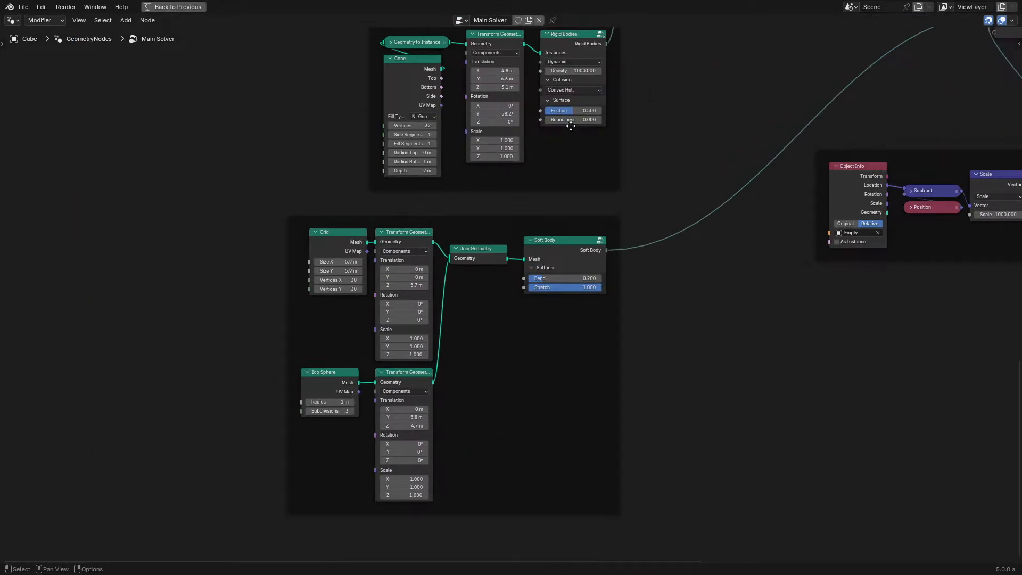
{"action": "middle_click_drag", "start_coordinate": [568, 126], "coordinate": [520, 272]}
{"action": "left_click", "coordinate": [531, 193]}
{"action": "key", "text": "Tab"}
{"action": "key", "text": "Tab"}
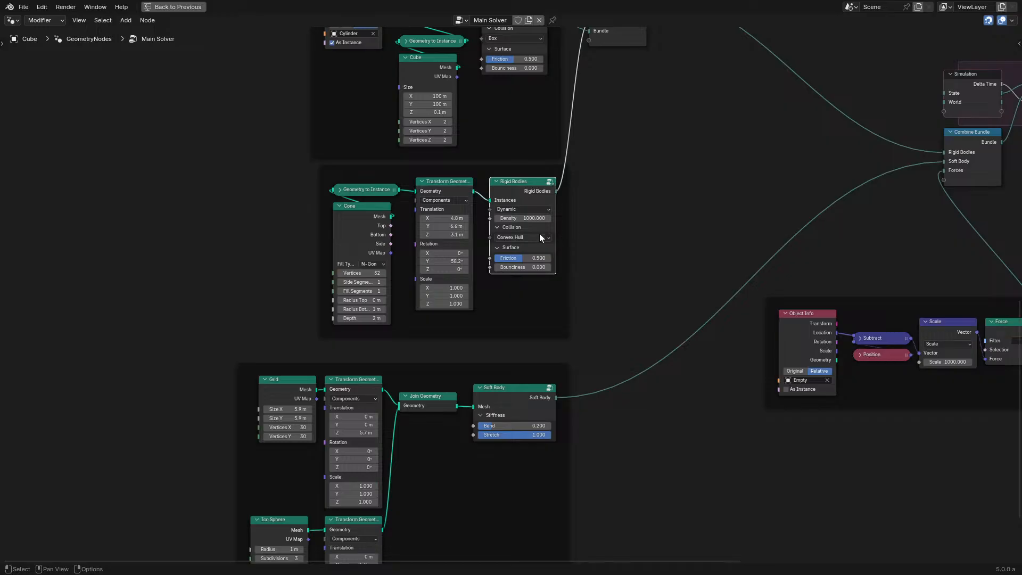
{"action": "scroll", "coordinate": [538, 234], "scroll_direction": "up", "scroll_amount": 2}
{"action": "middle_click_drag", "start_coordinate": [513, 236], "coordinate": [514, 327]}
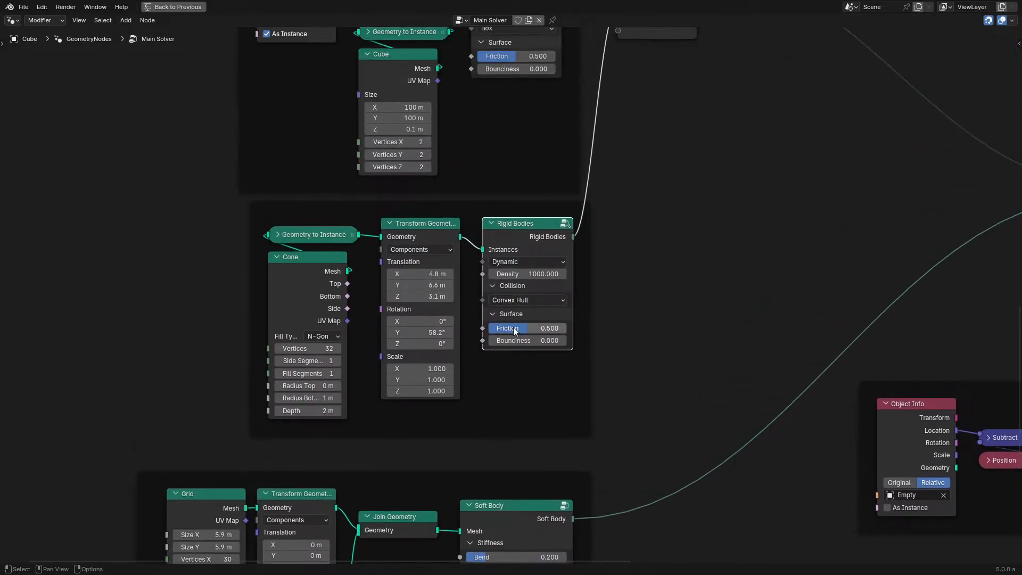
{"action": "key", "text": "Tab"}
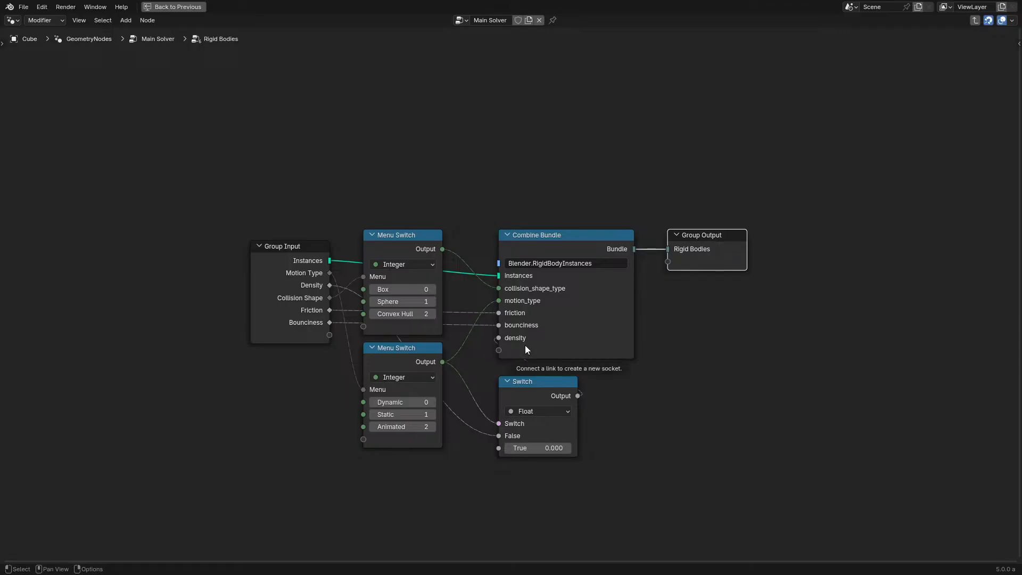
Step: Copy the two Menu Switch nodes into Cube.001's RB Setup group and place them beneath Geometry to Instance
{"action": "left_click_drag", "start_coordinate": [356, 177], "coordinate": [424, 363]}
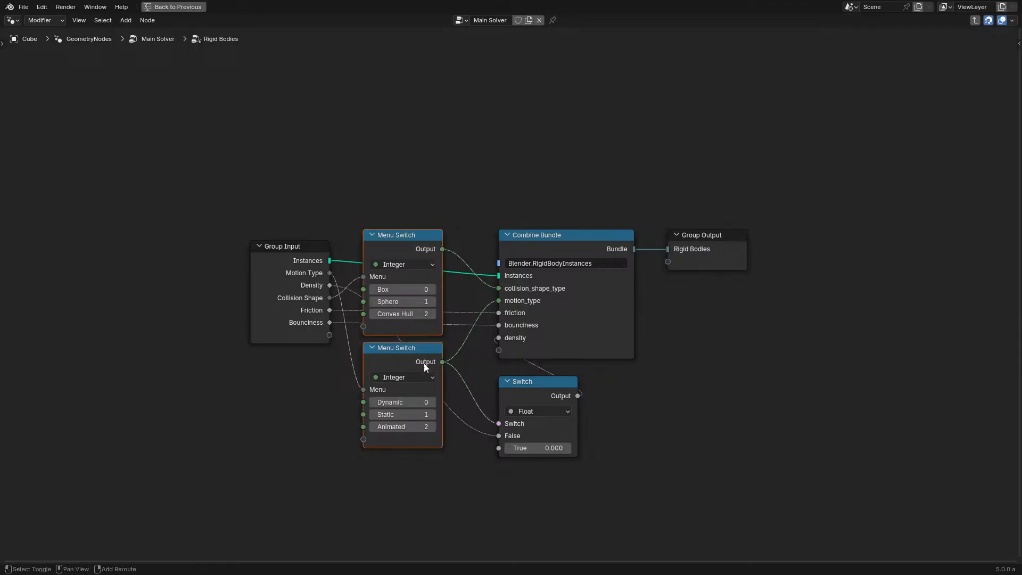
{"action": "left_click", "coordinate": [407, 353], "text": "shift"}
{"action": "key", "text": "ctrl+space"}
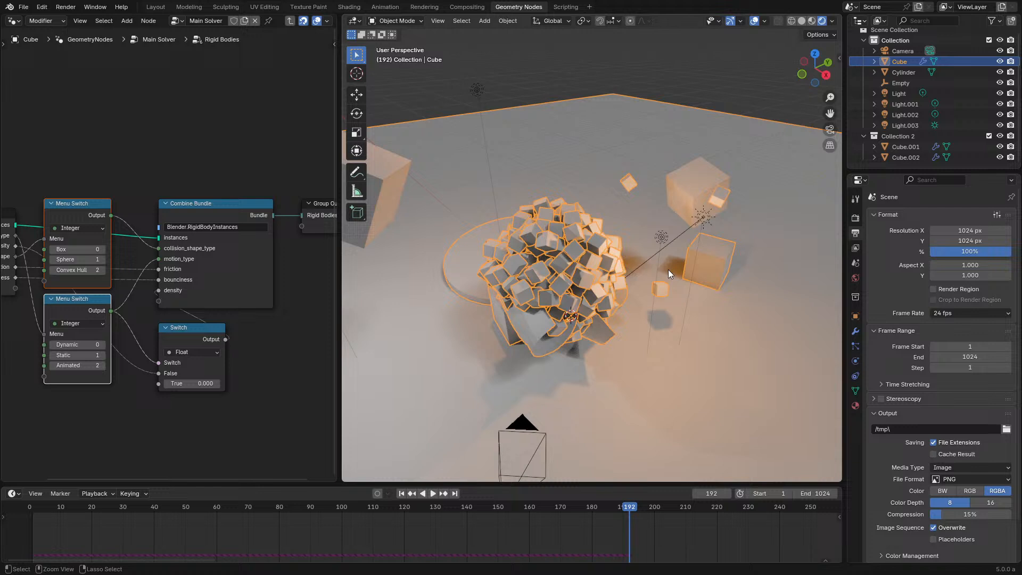
{"action": "left_click", "coordinate": [704, 186]}
{"action": "key", "text": "ctrl+space"}
{"action": "key", "text": "ctrl+v"}
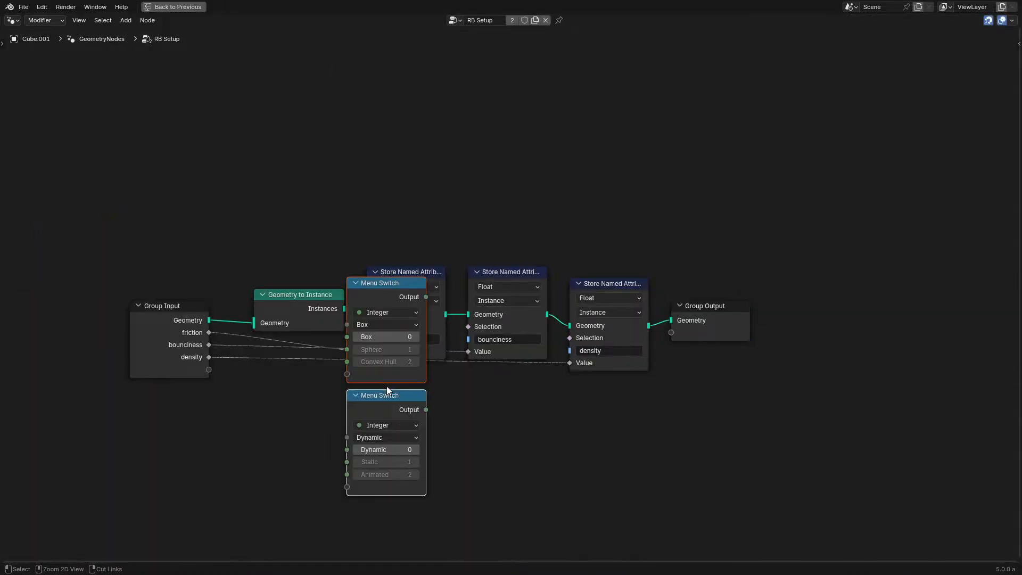
{"action": "key", "text": "g"}
{"action": "left_click", "coordinate": [308, 451]}
Step: Make room before the friction node and insert a Store Named Attribute node after Geometry to Instance
{"action": "left_click_drag", "start_coordinate": [147, 189], "coordinate": [329, 335]}
{"action": "key", "text": "g"}
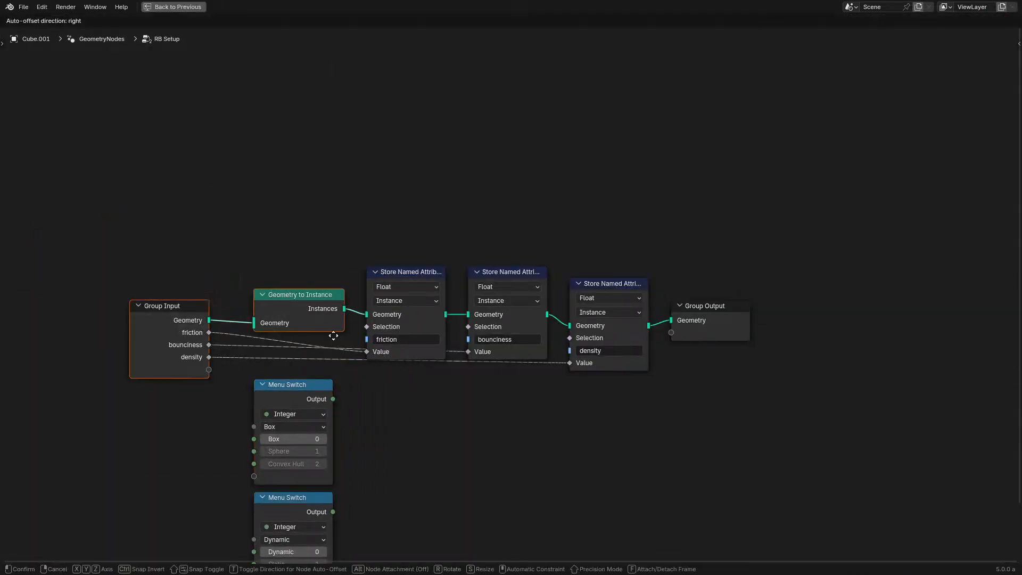
{"action": "left_click", "coordinate": [160, 308]}
{"action": "left_click", "coordinate": [304, 292]}
{"action": "key", "text": "q"}
{"action": "left_click", "coordinate": [282, 302]}
{"action": "left_click", "coordinate": [242, 235]}
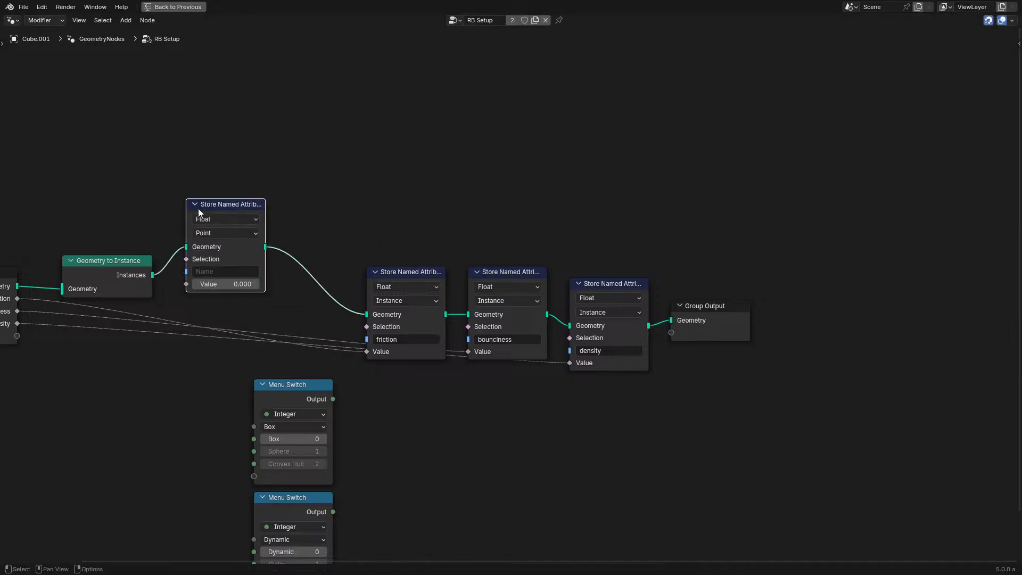
Step: Duplicate the new Store Named Attribute node and stack both copies in the geometry chain before the friction node
{"action": "key", "text": "shift+d"}
{"action": "left_click", "coordinate": [339, 228]}
{"action": "left_click_drag", "start_coordinate": [153, 147], "coordinate": [337, 251]}
{"action": "left_click_drag", "start_coordinate": [329, 204], "coordinate": [329, 272]}
{"action": "left_click_drag", "start_coordinate": [272, 223], "coordinate": [643, 362]}
{"action": "key", "text": "g"}
{"action": "key", "text": "Escape"}
{"action": "left_click_drag", "start_coordinate": [185, 339], "coordinate": [285, 237]}
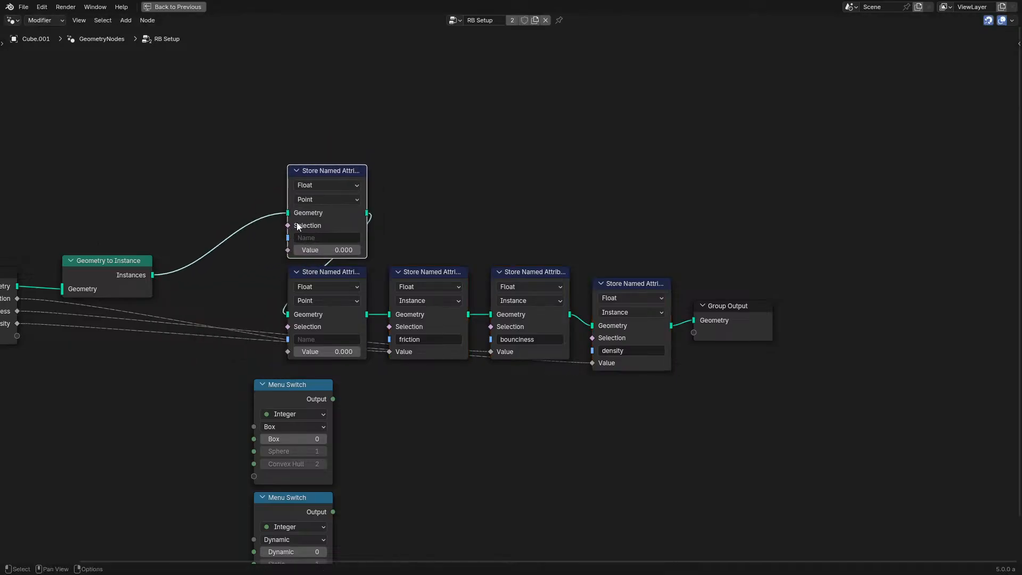
Step: Set the data type of both unnamed Store Named Attribute nodes to Integer
{"action": "left_click", "coordinate": [327, 184]}
{"action": "left_click", "coordinate": [325, 226]}
{"action": "left_click", "coordinate": [323, 284]}
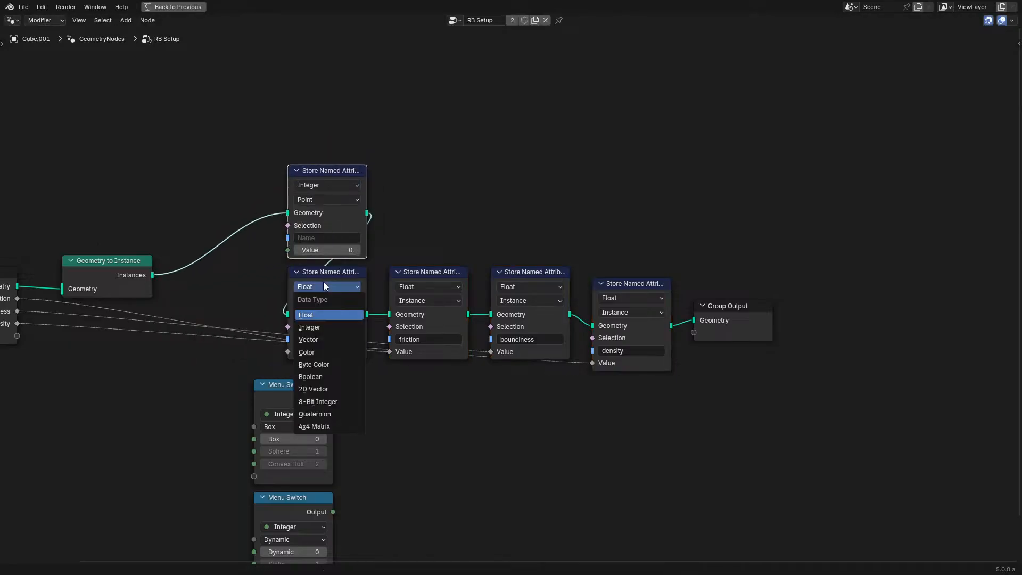
{"action": "left_click", "coordinate": [314, 327]}
Step: Move the two Menu Switch nodes beneath the Group Input node
{"action": "scroll", "coordinate": [314, 333], "scroll_direction": "down", "scroll_amount": 2}
{"action": "left_click_drag", "start_coordinate": [313, 347], "coordinate": [493, 492]}
{"action": "key", "text": "g"}
{"action": "left_click", "coordinate": [263, 487]}
{"action": "scroll", "coordinate": [364, 304], "scroll_direction": "up", "scroll_amount": 2}
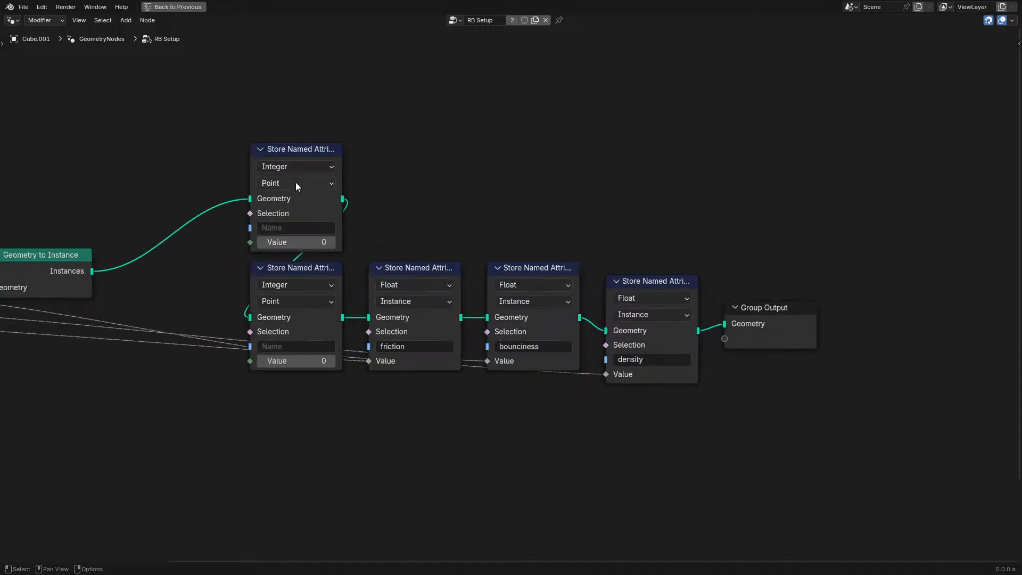
Step: Set the domain of both Integer Store Named Attribute nodes to Instance
{"action": "left_click", "coordinate": [295, 182]}
{"action": "left_click", "coordinate": [277, 287]}
{"action": "left_click", "coordinate": [297, 302]}
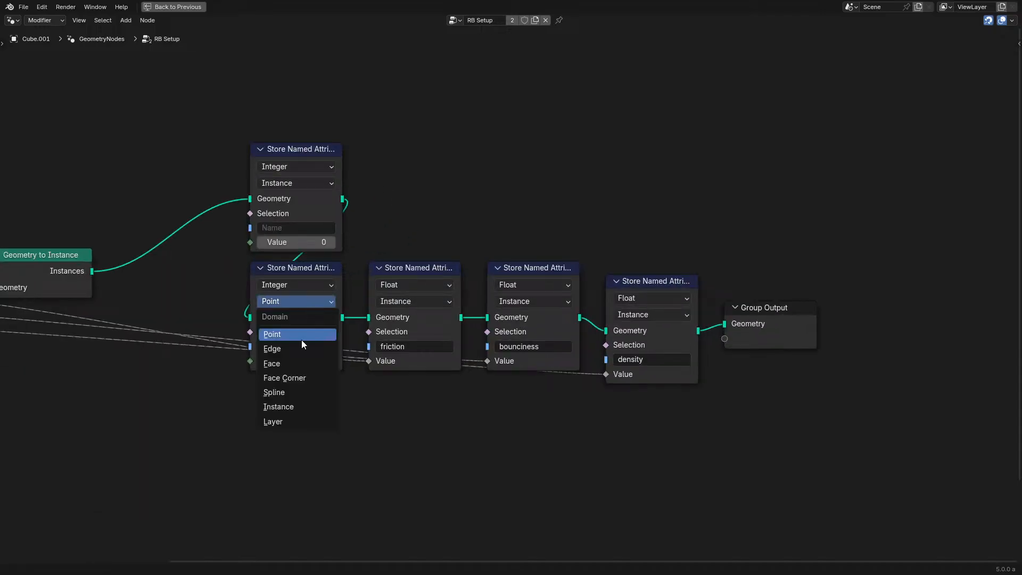
{"action": "left_click", "coordinate": [278, 406]}
Step: Stack the friction, bounciness and density nodes in one column beneath the two Integer Store Named Attribute nodes
{"action": "left_click_drag", "start_coordinate": [421, 268], "coordinate": [301, 386]}
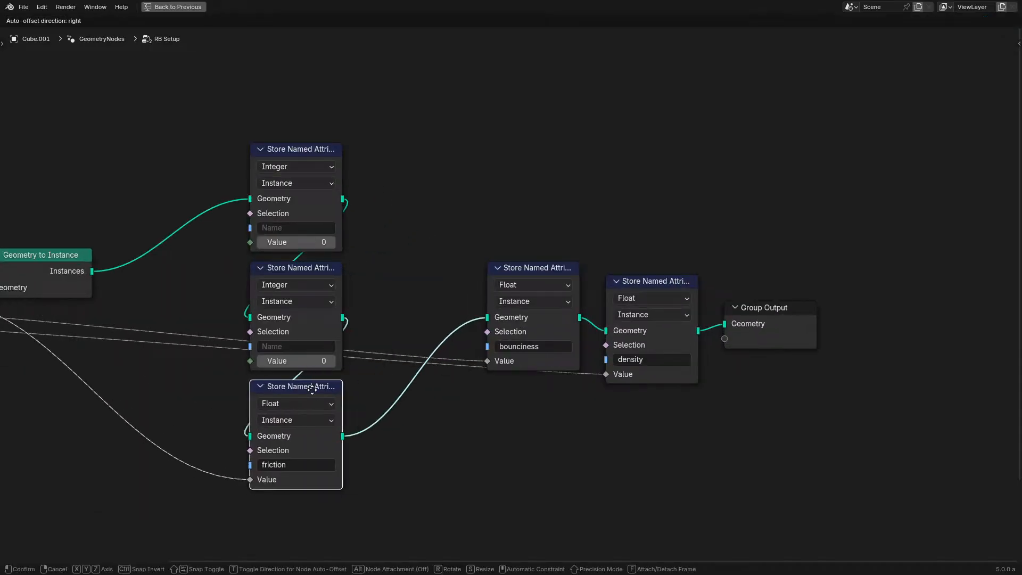
{"action": "left_click", "coordinate": [533, 277]}
{"action": "middle_click_drag", "start_coordinate": [533, 276], "coordinate": [665, 51]}
{"action": "left_click_drag", "start_coordinate": [665, 51], "coordinate": [431, 289]}
{"action": "left_click", "coordinate": [782, 71]}
{"action": "left_click", "coordinate": [770, 100]}
{"action": "left_click_drag", "start_coordinate": [765, 52], "coordinate": [419, 402]}
{"action": "middle_click_drag", "start_coordinate": [436, 187], "coordinate": [424, 377]}
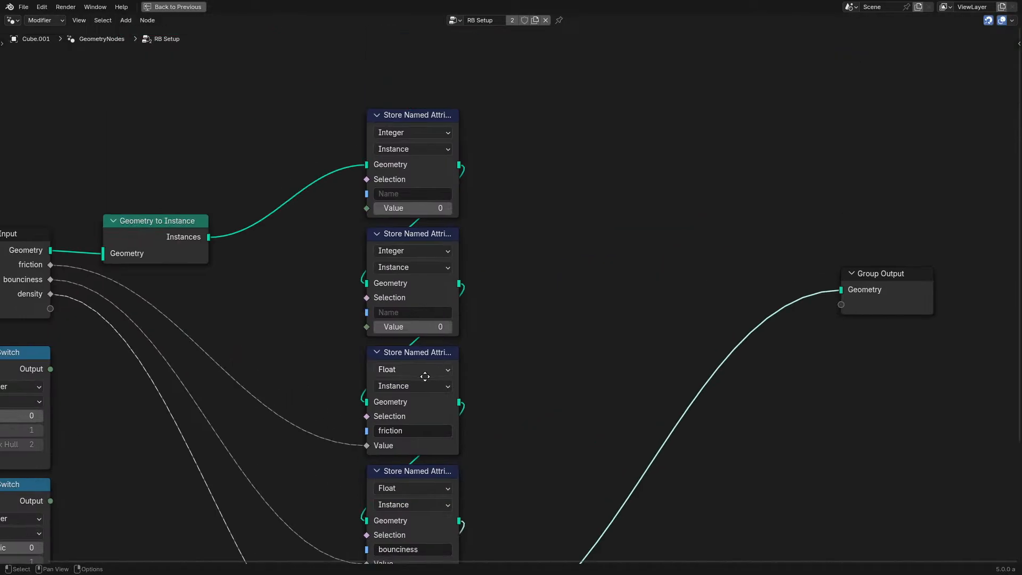
{"action": "scroll", "coordinate": [453, 301], "scroll_direction": "up", "scroll_amount": 3}
{"action": "middle_click_drag", "start_coordinate": [487, 445], "coordinate": [532, 273]}
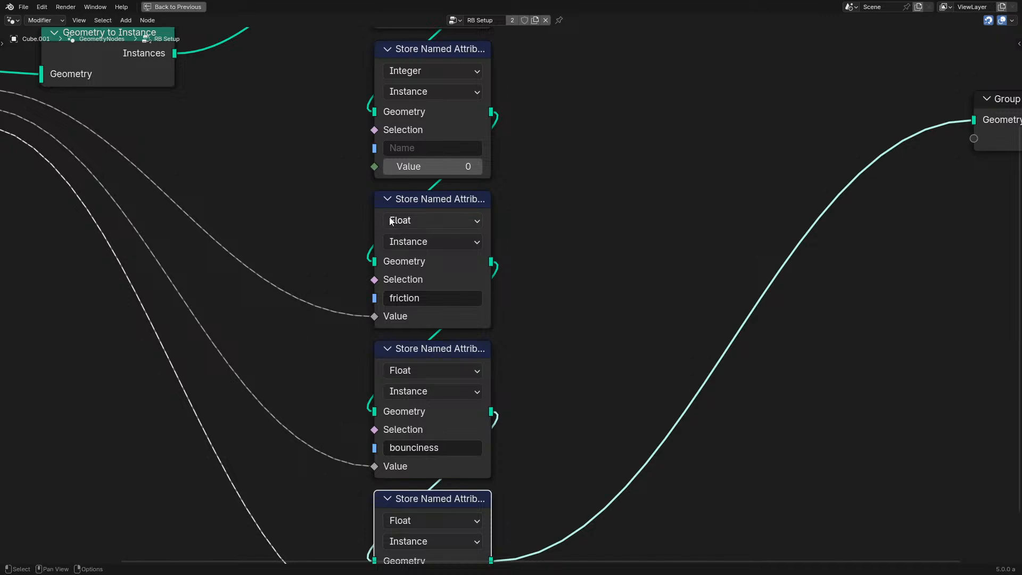
{"action": "scroll", "coordinate": [414, 359], "scroll_direction": "down", "scroll_amount": 3}
Step: Shift the Store Named Attribute column, place Geometry to Instance beside its first node, and move Group Input closer
{"action": "left_click_drag", "start_coordinate": [386, 41], "coordinate": [504, 445]}
{"action": "key", "text": "g"}
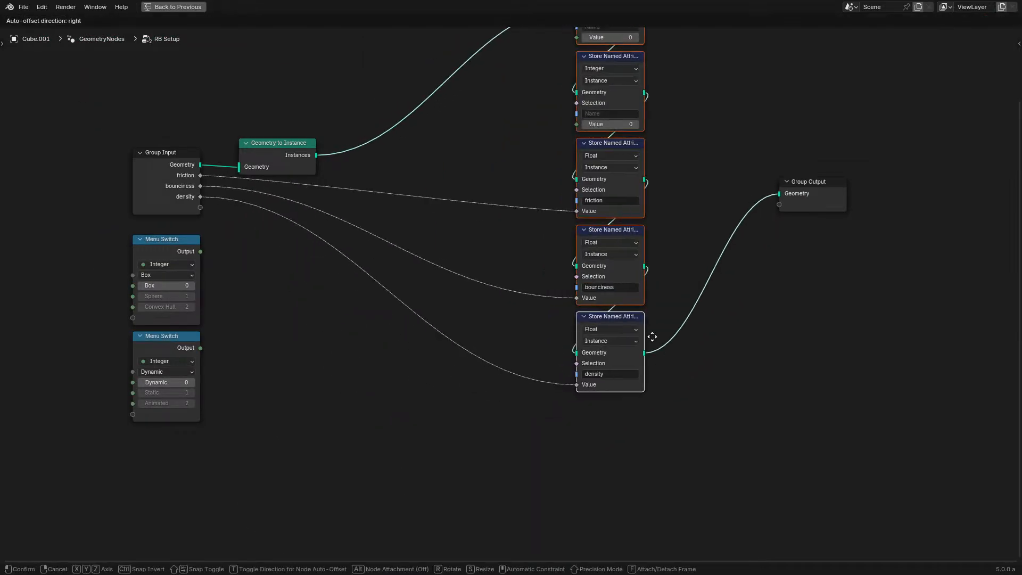
{"action": "left_click", "coordinate": [650, 337]}
{"action": "left_click_drag", "start_coordinate": [238, 151], "coordinate": [456, 143]}
{"action": "left_click_drag", "start_coordinate": [116, 310], "coordinate": [241, 271]}
{"action": "scroll", "coordinate": [241, 311], "scroll_direction": "up", "scroll_amount": 1}
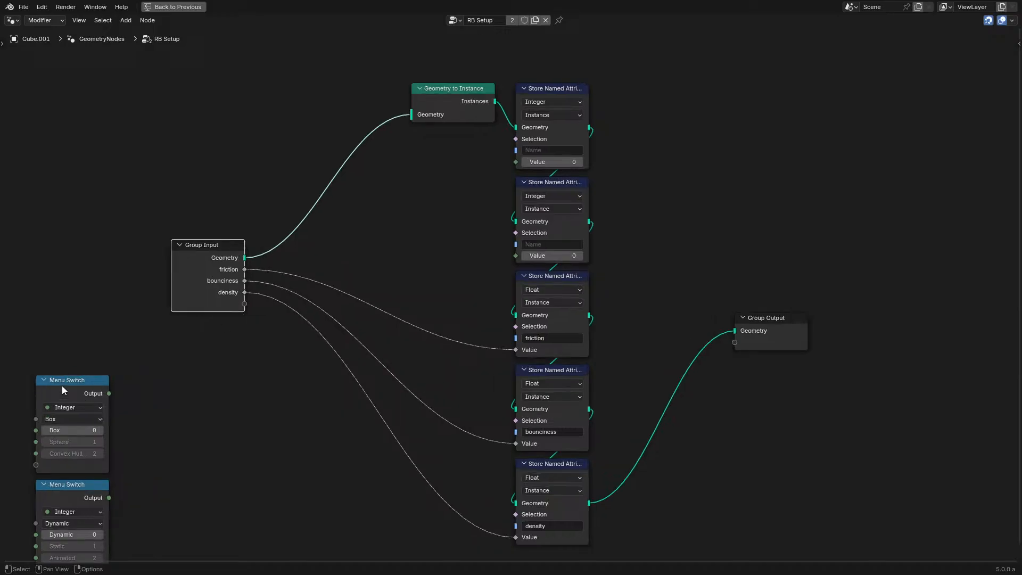
Step: Place both Menu Switch nodes beneath Geometry to Instance and set the collision shape switch to Convex Hull
{"action": "left_click_drag", "start_coordinate": [56, 344], "coordinate": [114, 521]}
{"action": "key", "text": "g"}
{"action": "left_click", "coordinate": [487, 289]}
{"action": "scroll", "coordinate": [490, 292], "scroll_direction": "up", "scroll_amount": 2}
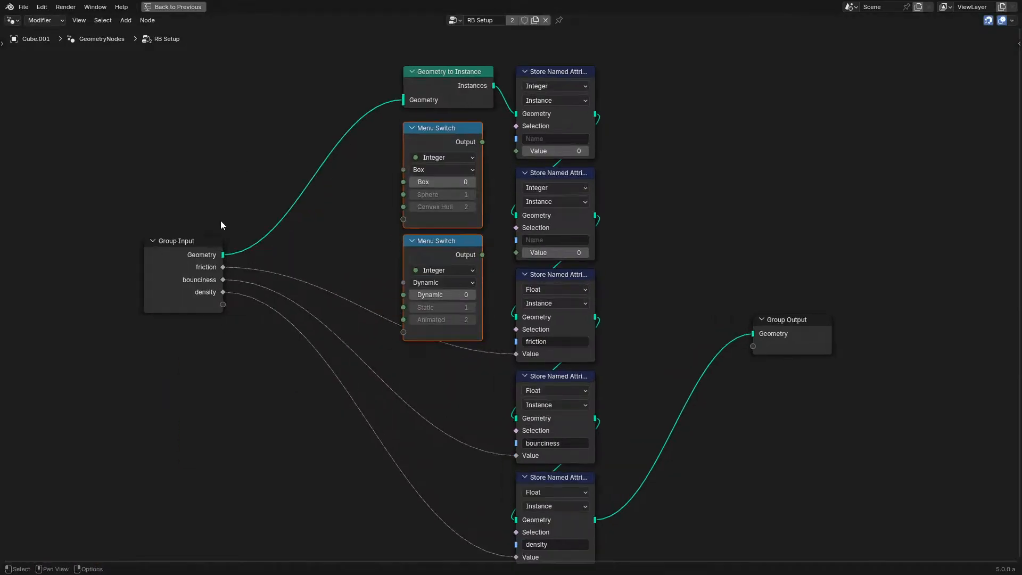
{"action": "left_click", "coordinate": [463, 147]}
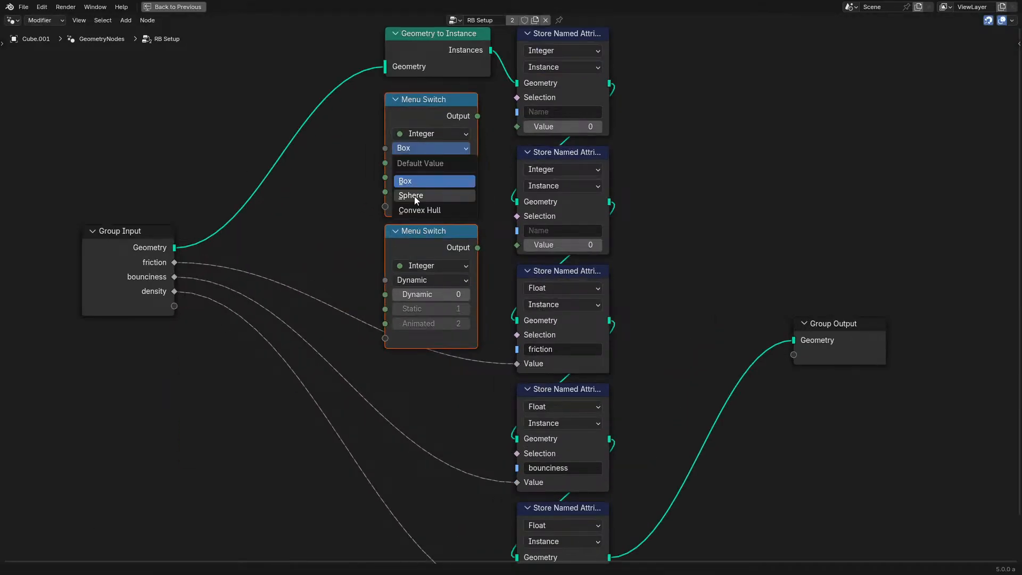
{"action": "left_click", "coordinate": [408, 211]}
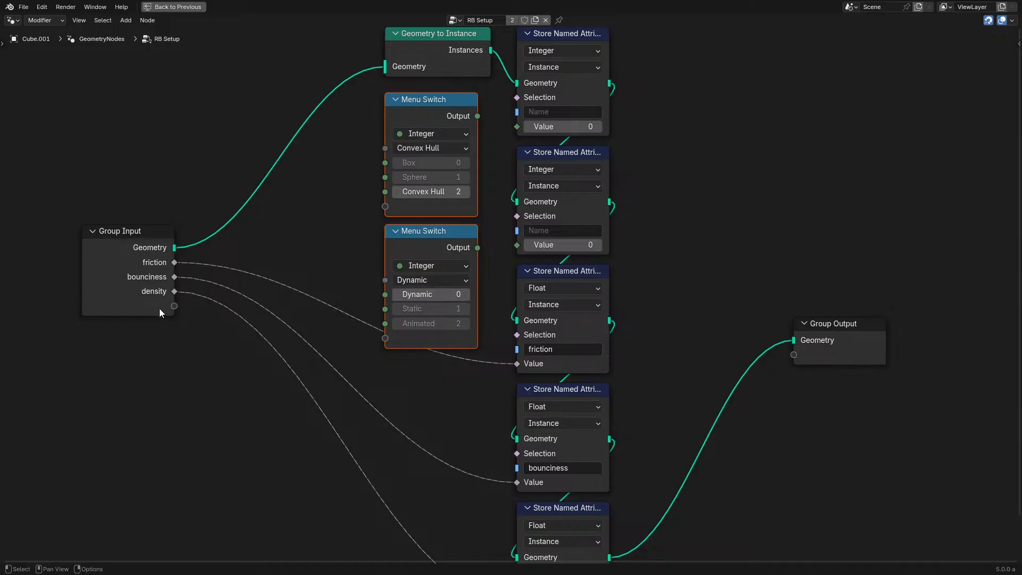
Step: Expose the Menu inputs of both Menu Switch nodes as new Group Input sockets
{"action": "left_click_drag", "start_coordinate": [174, 305], "coordinate": [383, 151]}
{"action": "left_click_drag", "start_coordinate": [174, 305], "coordinate": [402, 152]}
{"action": "left_click_drag", "start_coordinate": [174, 306], "coordinate": [384, 280]}
Step: Connect each Menu Switch output to the Value of its adjacent Integer Store Named Attribute node
{"action": "middle_click_drag", "start_coordinate": [464, 161], "coordinate": [430, 224]}
{"action": "left_click_drag", "start_coordinate": [443, 179], "coordinate": [482, 189]}
{"action": "left_click_drag", "start_coordinate": [443, 310], "coordinate": [490, 306]}
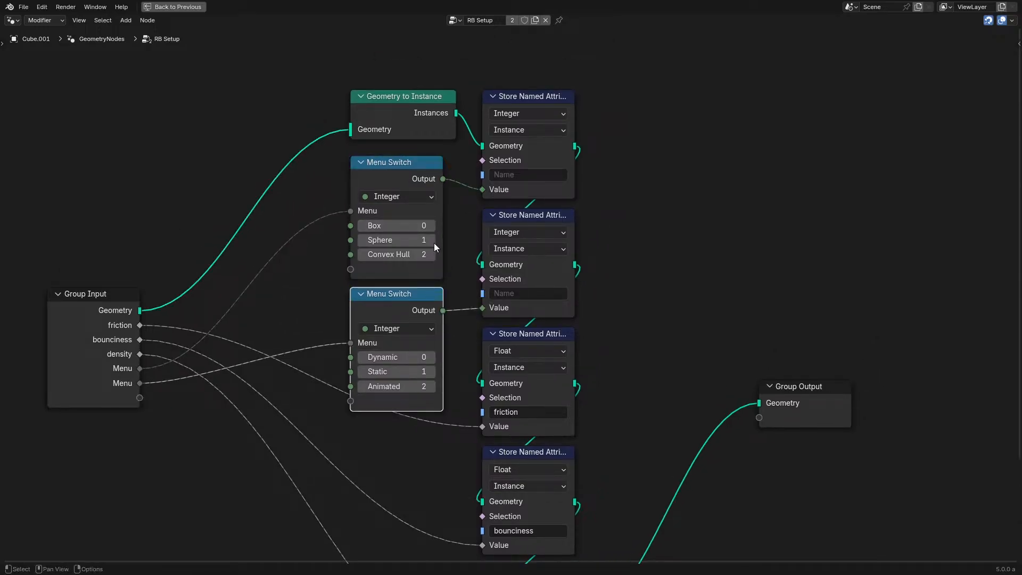
Step: Copy the name collision_shape_type from the Main Solver's Named Attribute node into the first Store Named Attribute node of RB Setup
{"action": "key", "text": "ctrl+space"}
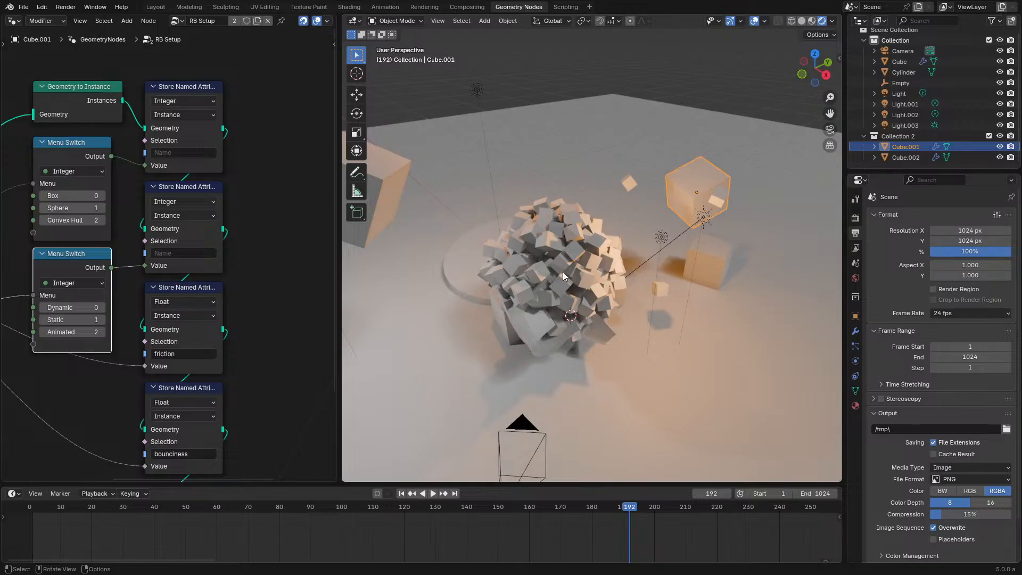
{"action": "left_click", "coordinate": [563, 272]}
{"action": "middle_click_drag", "start_coordinate": [127, 171], "coordinate": [195, 268]}
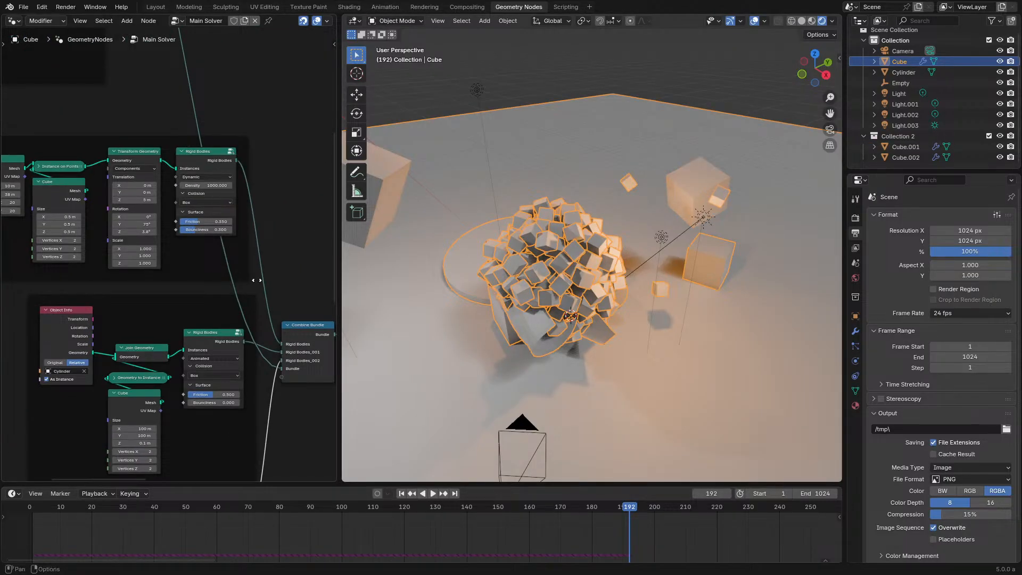
{"action": "middle_click_drag", "start_coordinate": [164, 95], "coordinate": [251, 279]}
{"action": "middle_click_drag", "start_coordinate": [135, 136], "coordinate": [244, 311]}
{"action": "scroll", "coordinate": [244, 311], "scroll_direction": "up", "scroll_amount": 5}
{"action": "left_click", "coordinate": [142, 194]}
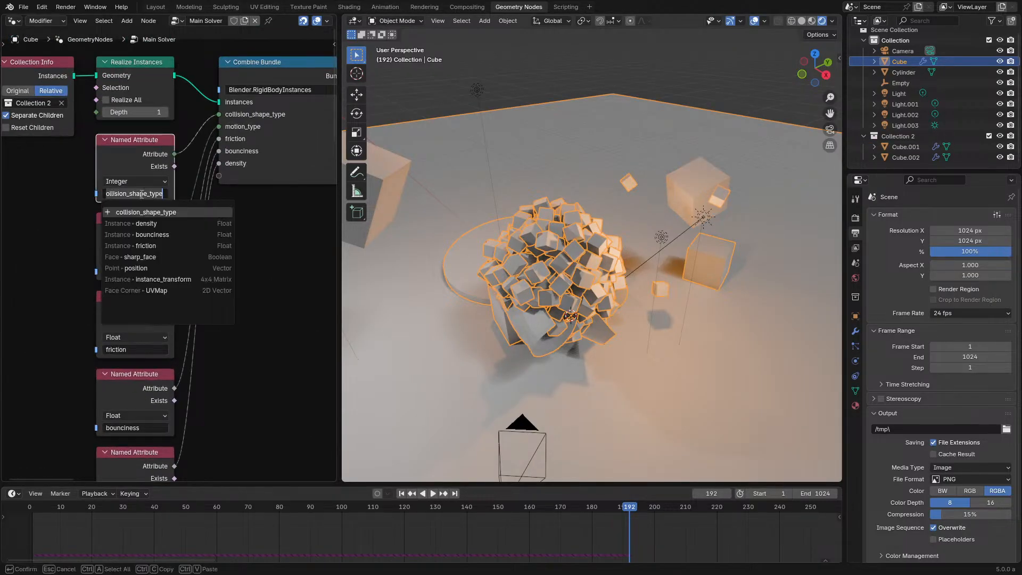
{"action": "left_click", "coordinate": [248, 165]}
{"action": "left_click", "coordinate": [679, 181]}
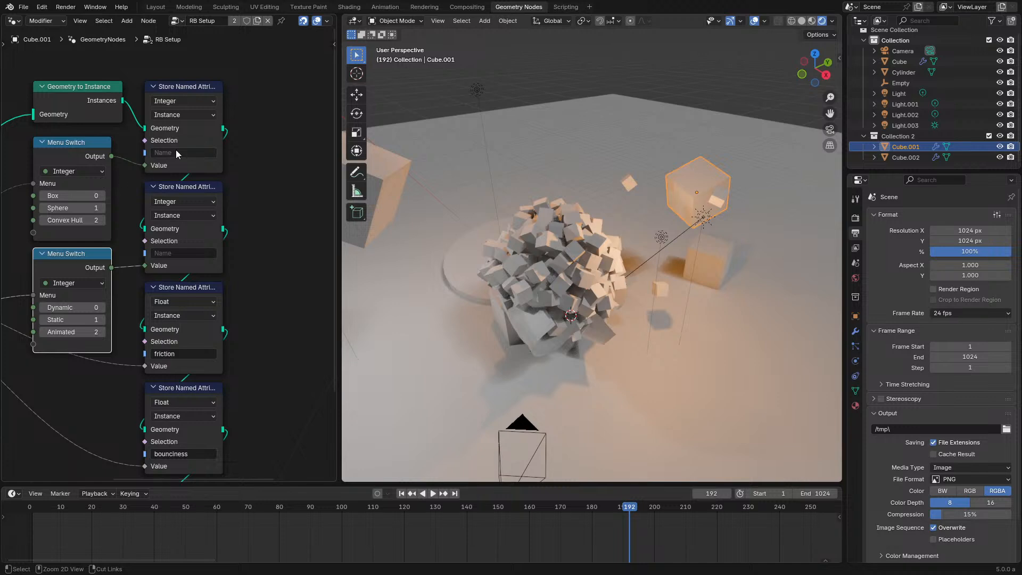
{"action": "left_click", "coordinate": [376, 177]}
Step: Name the second Integer Store Named Attribute node motion_type, matching the Main Solver's attribute
{"action": "left_click", "coordinate": [623, 304]}
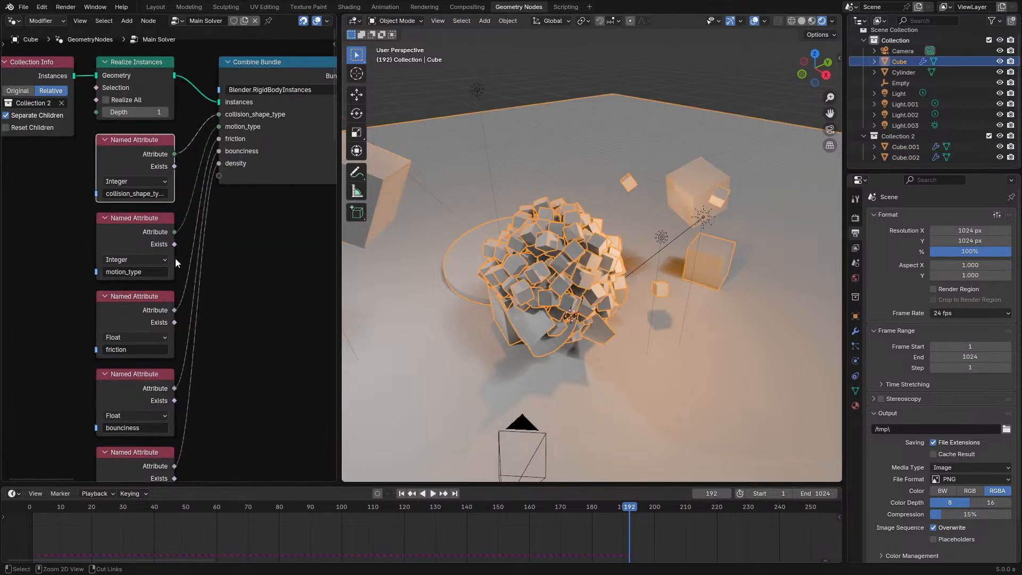
{"action": "left_click", "coordinate": [686, 198]}
{"action": "type", "text": "motion_type"}
Step: Move both Menu sockets of the RB Setup group directly above the friction socket
{"action": "key", "text": "ctrl+space"}
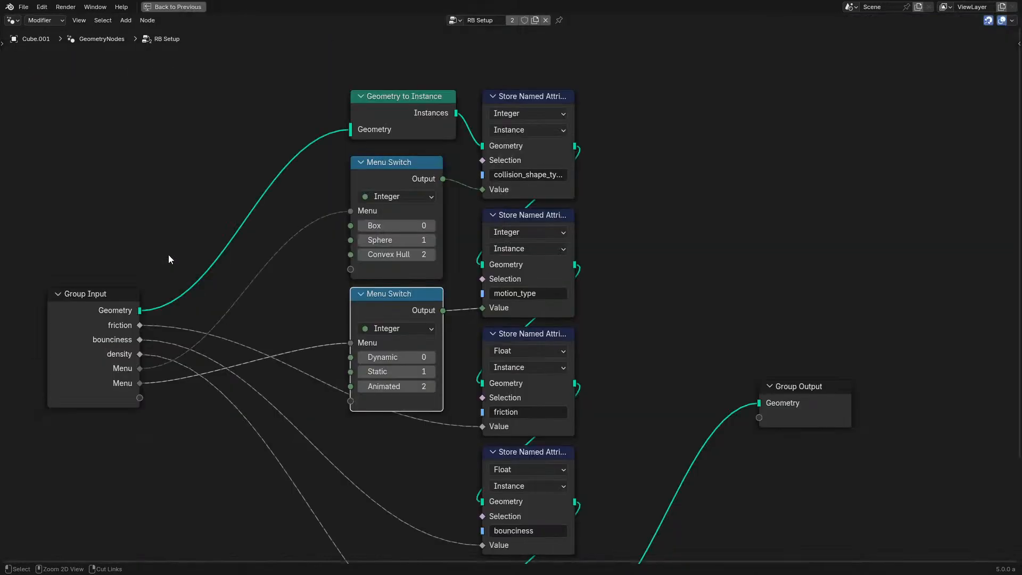
{"action": "scroll", "coordinate": [168, 254], "scroll_direction": "down", "scroll_amount": 3}
{"action": "middle_click_drag", "start_coordinate": [415, 310], "coordinate": [447, 195]}
{"action": "scroll", "coordinate": [447, 194], "scroll_direction": "up", "scroll_amount": 2}
{"action": "left_click_drag", "start_coordinate": [152, 236], "coordinate": [202, 186]}
{"action": "key", "text": "n"}
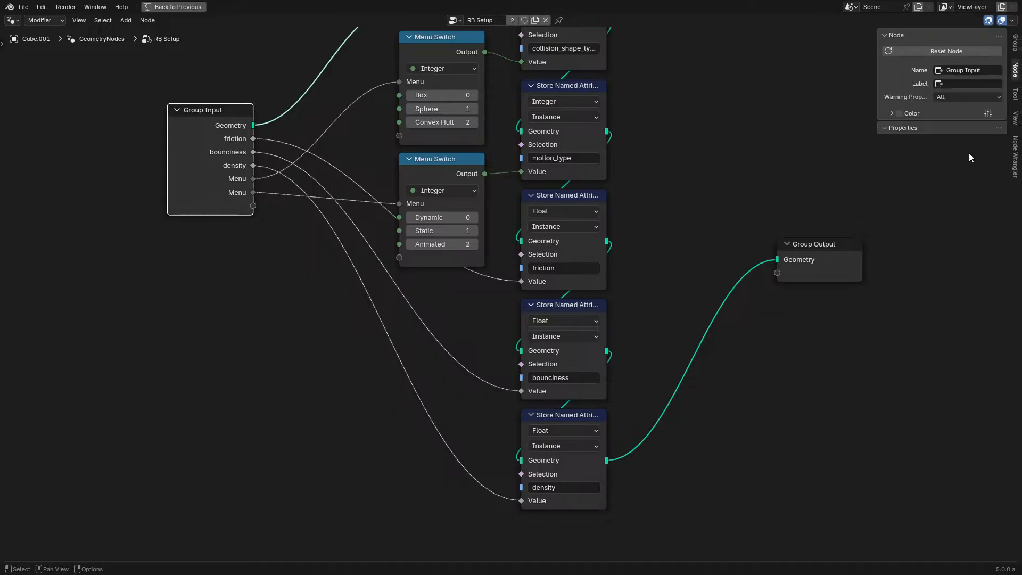
{"action": "left_click", "coordinate": [1016, 42]}
{"action": "left_click_drag", "start_coordinate": [915, 226], "coordinate": [913, 190]}
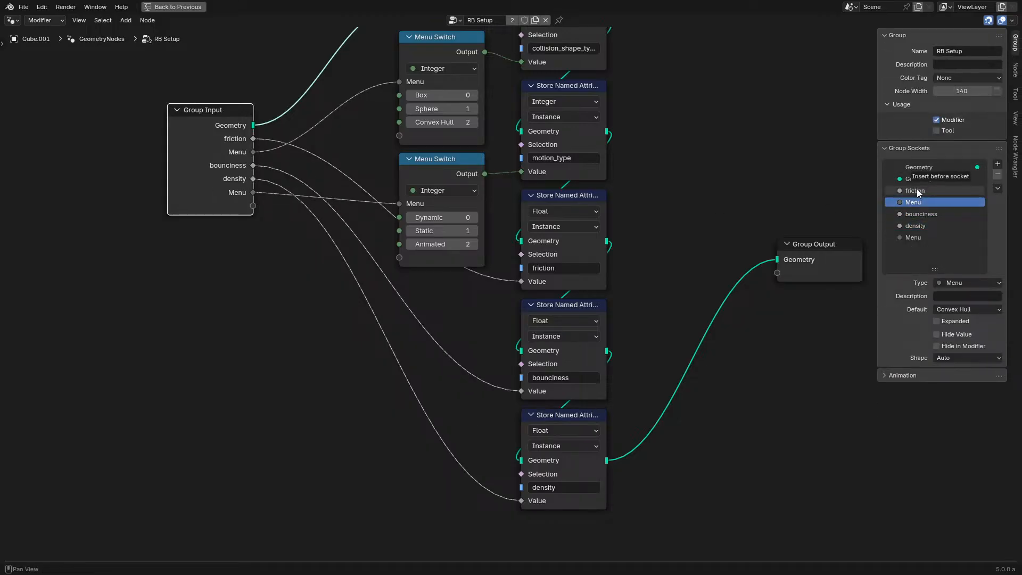
{"action": "left_click", "coordinate": [905, 238]}
{"action": "left_click_drag", "start_coordinate": [905, 238], "coordinate": [913, 199]}
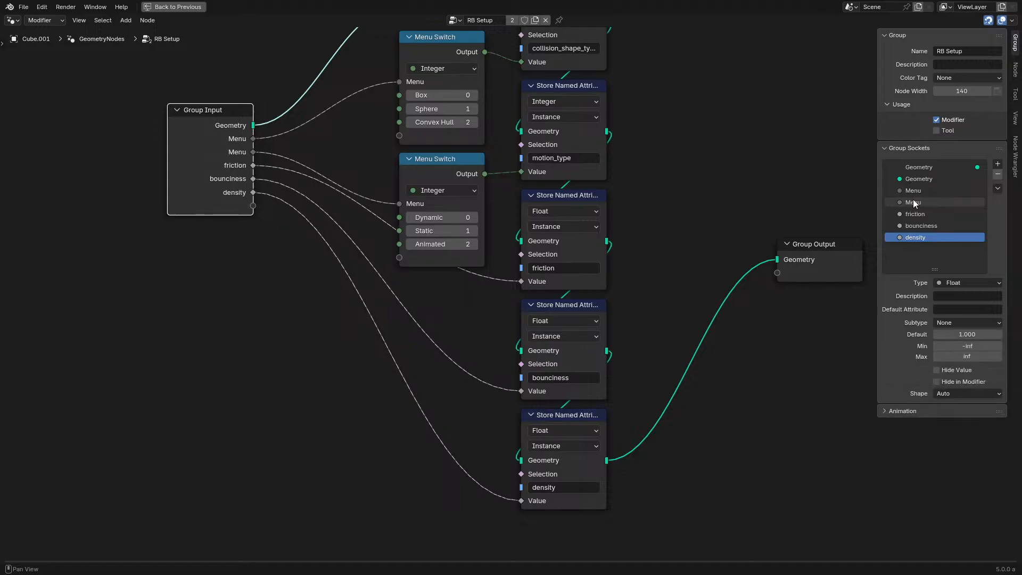
Step: Rename the two Menu sockets to Collision Shape and Motion Type
{"action": "double_click", "coordinate": [915, 190]}
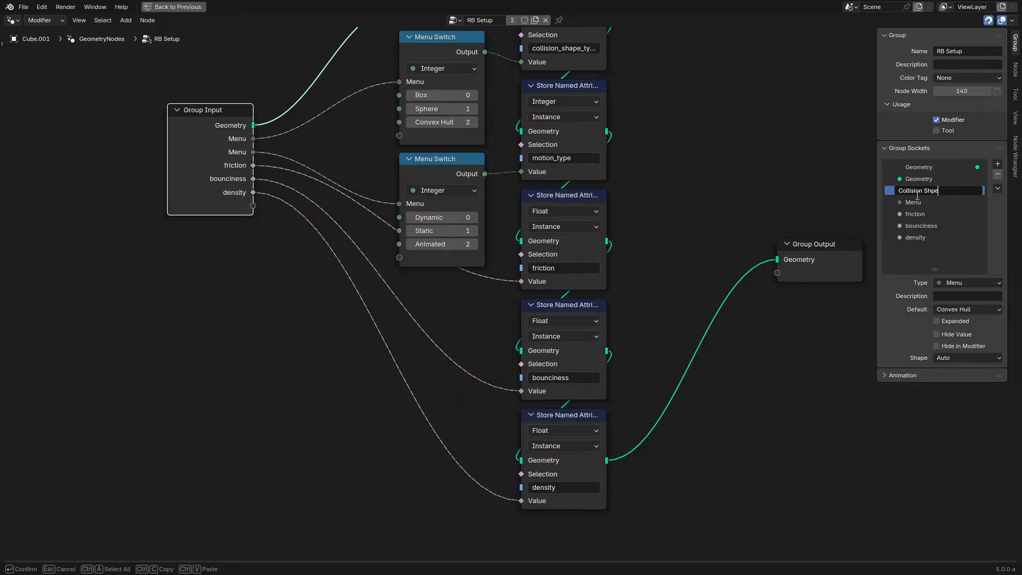
{"action": "double_click", "coordinate": [916, 192]}
{"action": "left_click", "coordinate": [930, 191]}
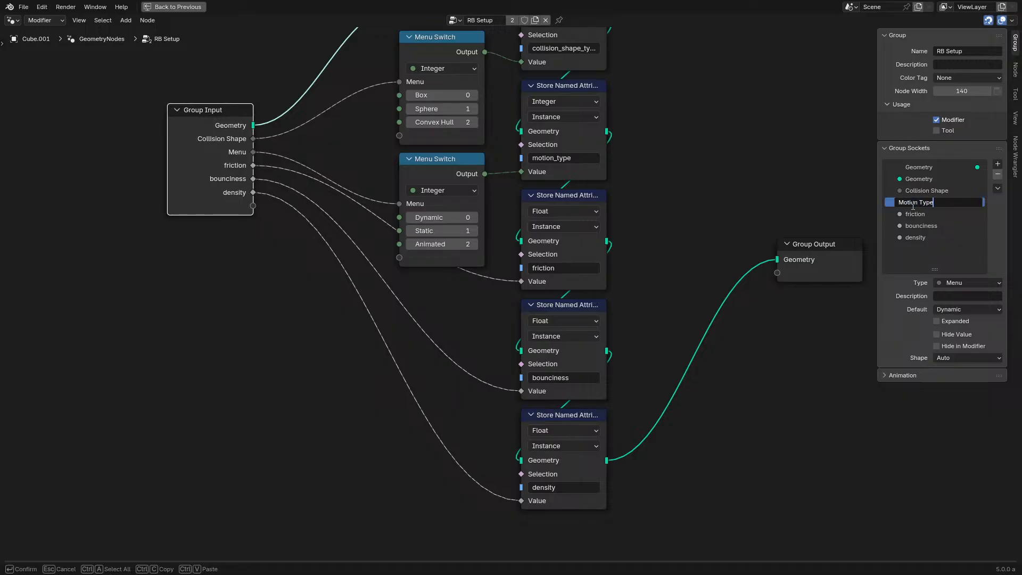
{"action": "key", "text": "Return"}
Step: Capitalise the remaining RB Setup group inputs, renaming them Friction, Bounciness and Density
{"action": "double_click", "coordinate": [945, 215]}
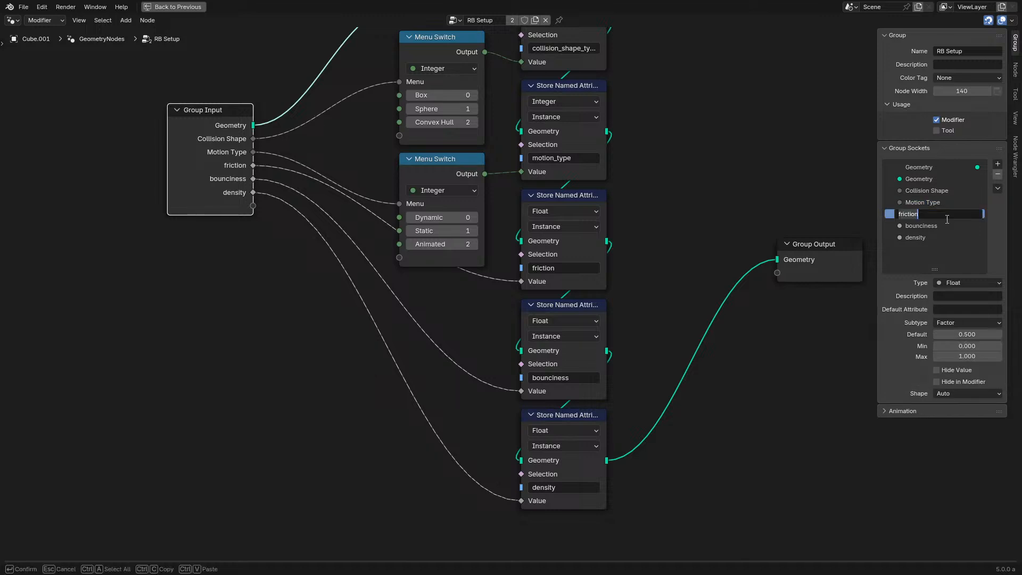
{"action": "double_click", "coordinate": [936, 225]}
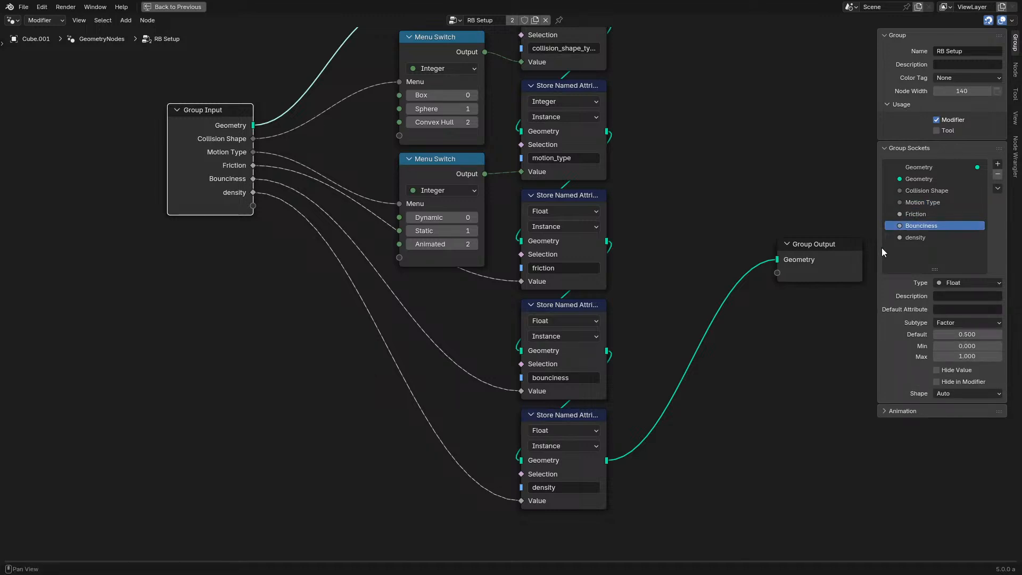
{"action": "double_click", "coordinate": [913, 237]}
{"action": "type", "text": "D"}
{"action": "key", "text": "Return"}
{"action": "key", "text": "n"}
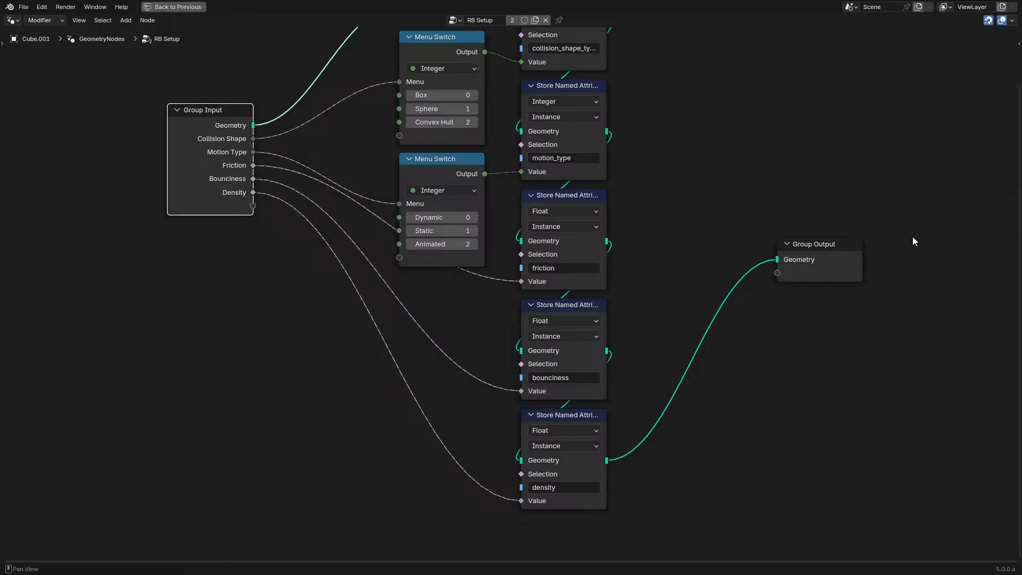
Step: Show the RB Setup modifier settings of Cube.001 and play the simulation from the beginning while viewing the colliding objects
{"action": "key", "text": "ctrl+space"}
{"action": "left_click", "coordinate": [854, 342]}
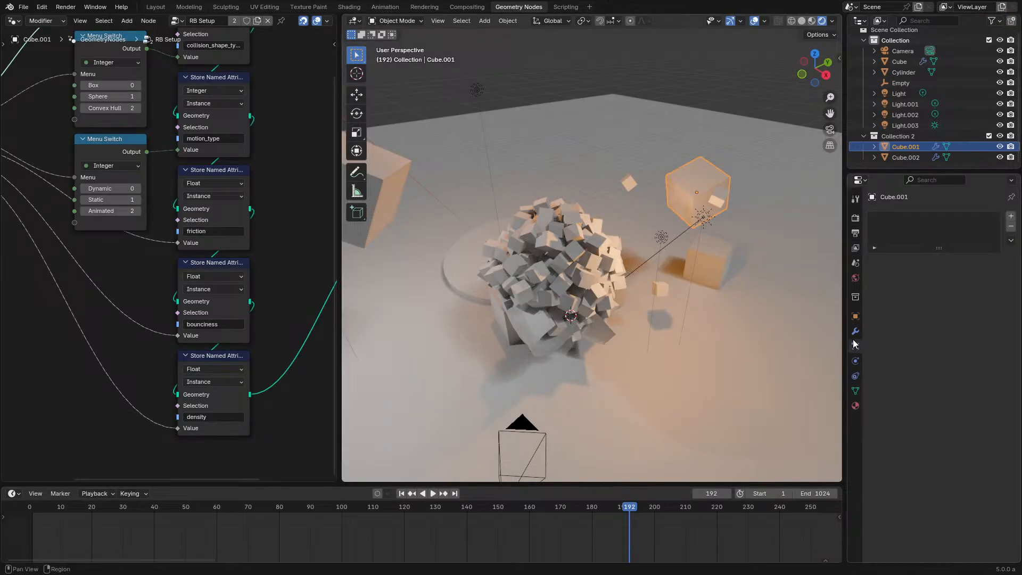
{"action": "left_click", "coordinate": [855, 331]}
{"action": "key", "text": "space"}
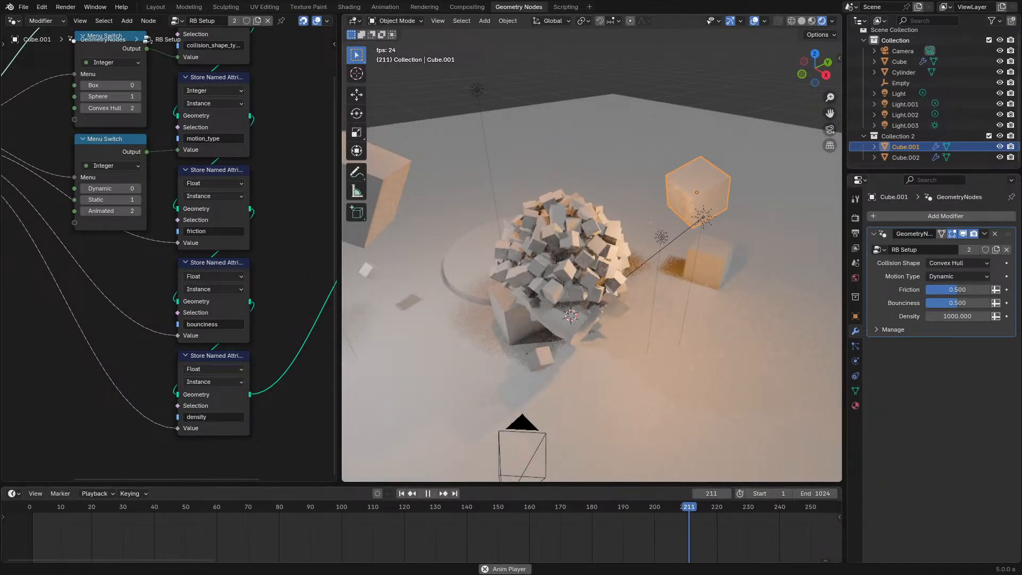
{"action": "left_click", "coordinate": [34, 510]}
{"action": "middle_click_drag", "start_coordinate": [459, 349], "coordinate": [570, 298]}
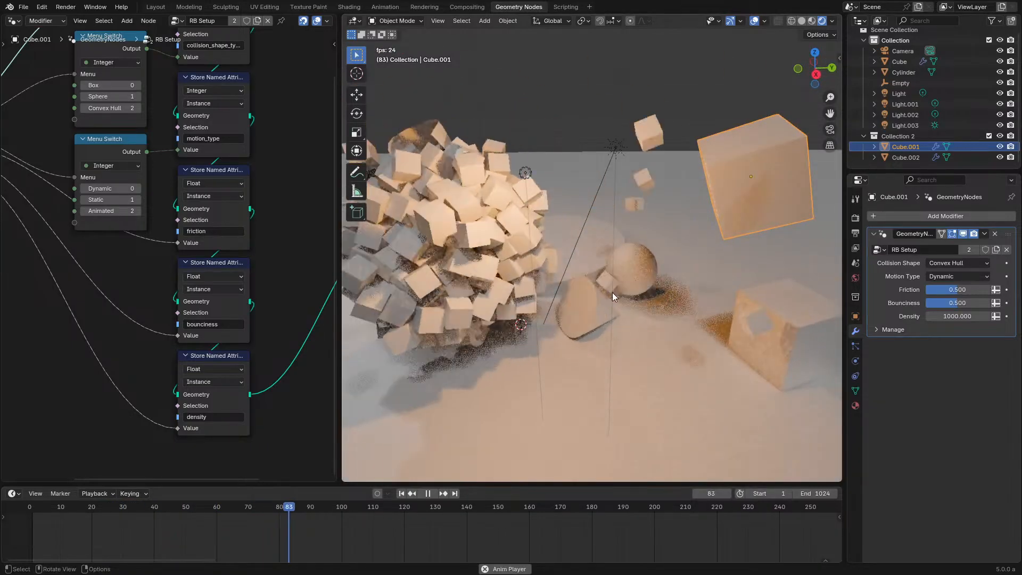
{"action": "key", "text": "space"}
{"action": "scroll", "coordinate": [672, 284], "scroll_direction": "down", "scroll_amount": 3}
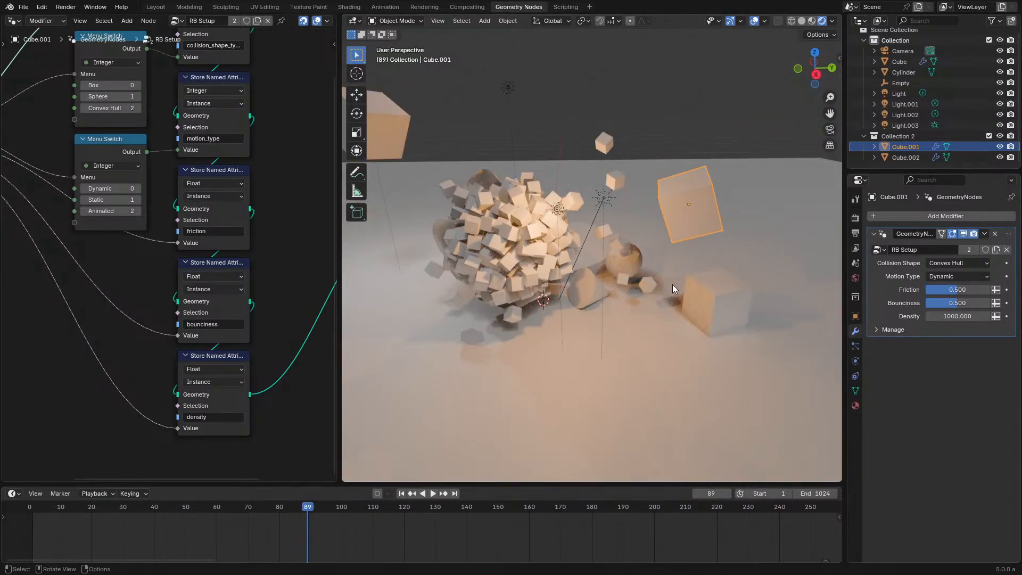
Step: Replay the simulation from frame 0 with Cube.001's Convex Hull collision shape and watch how it interacts
{"action": "left_click", "coordinate": [950, 265]}
{"action": "left_click", "coordinate": [40, 506]}
{"action": "key", "text": "space"}
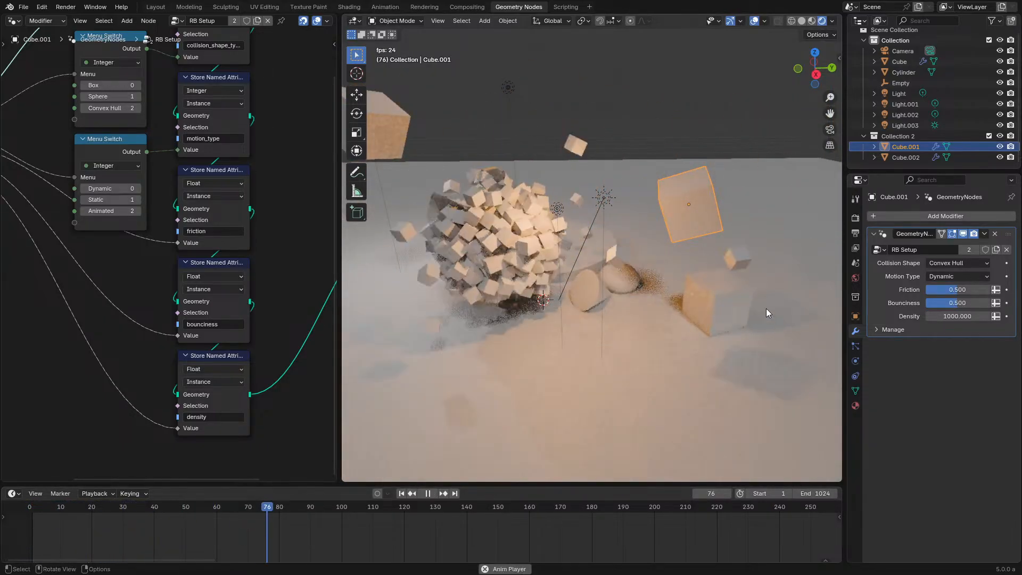
{"action": "middle_click_drag", "start_coordinate": [765, 308], "coordinate": [751, 293]}
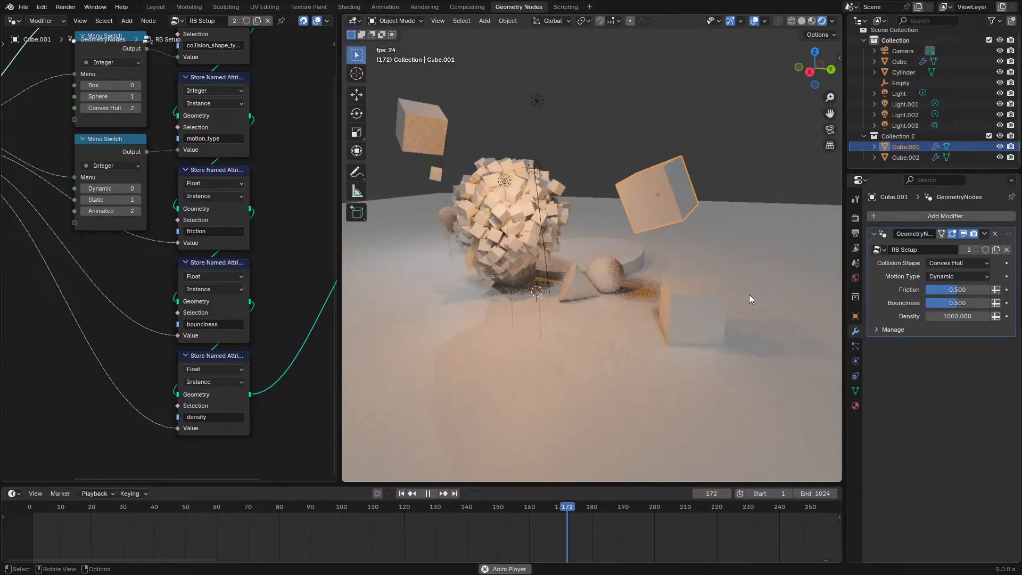
{"action": "key", "text": "space"}
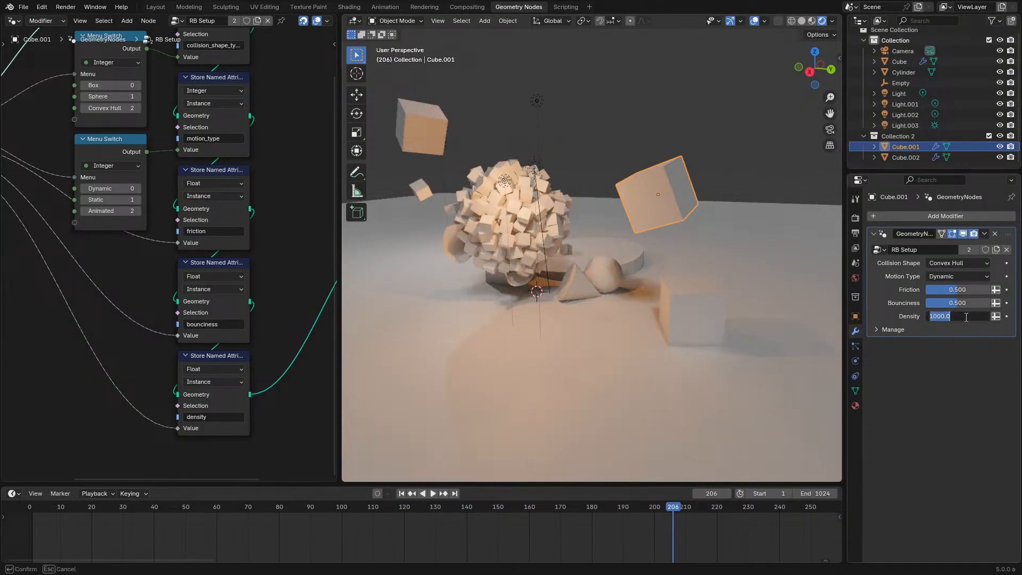
Step: Set the Density of Cube.001 to 100 in its RB Setup modifier and replay the simulation from frame 0
{"action": "key", "text": "Return"}
{"action": "key", "text": "space"}
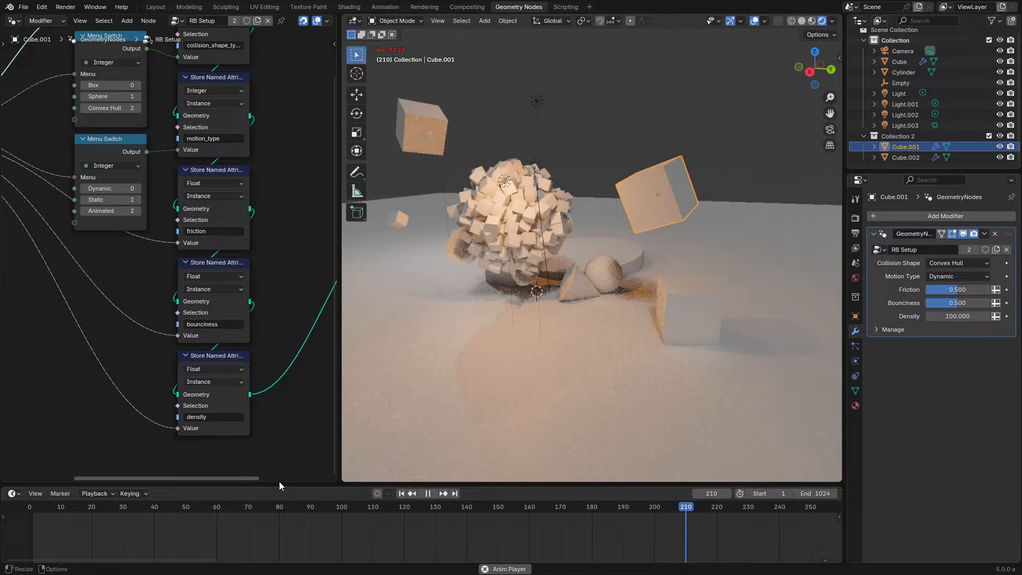
{"action": "left_click", "coordinate": [28, 503]}
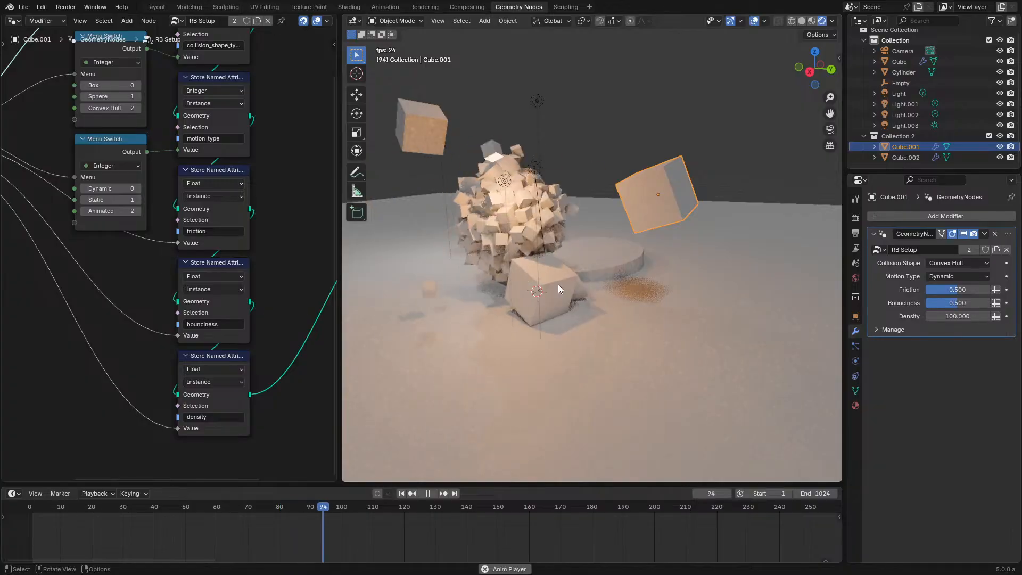
{"action": "middle_click_drag", "start_coordinate": [572, 228], "coordinate": [623, 246]}
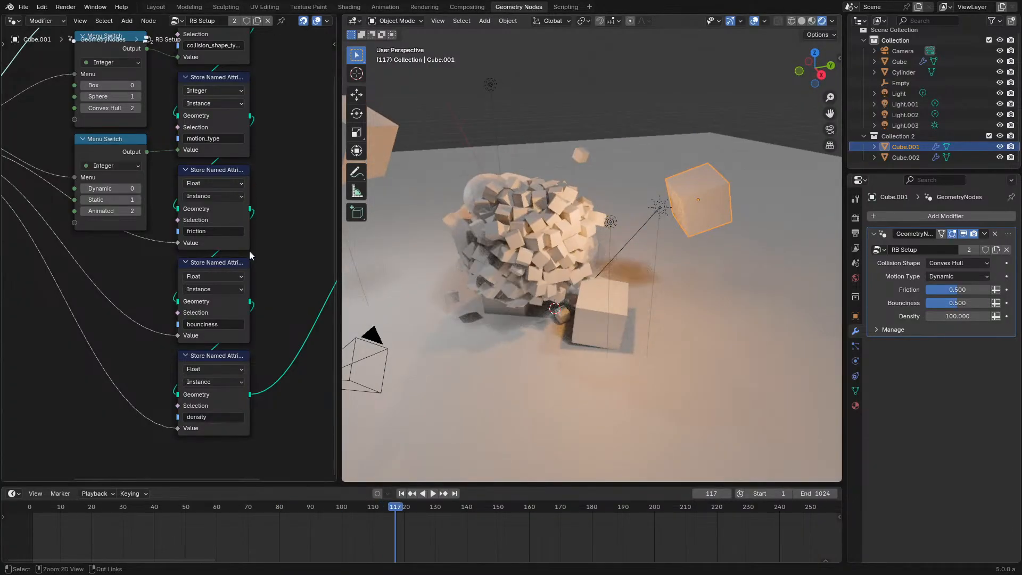
Step: Examine the complete RB Setup node tree, from the group inputs through the Menu Switch and Store Named Attribute nodes
{"action": "key", "text": "ctrl+space"}
{"action": "left_click_drag", "start_coordinate": [286, 108], "coordinate": [595, 400]}
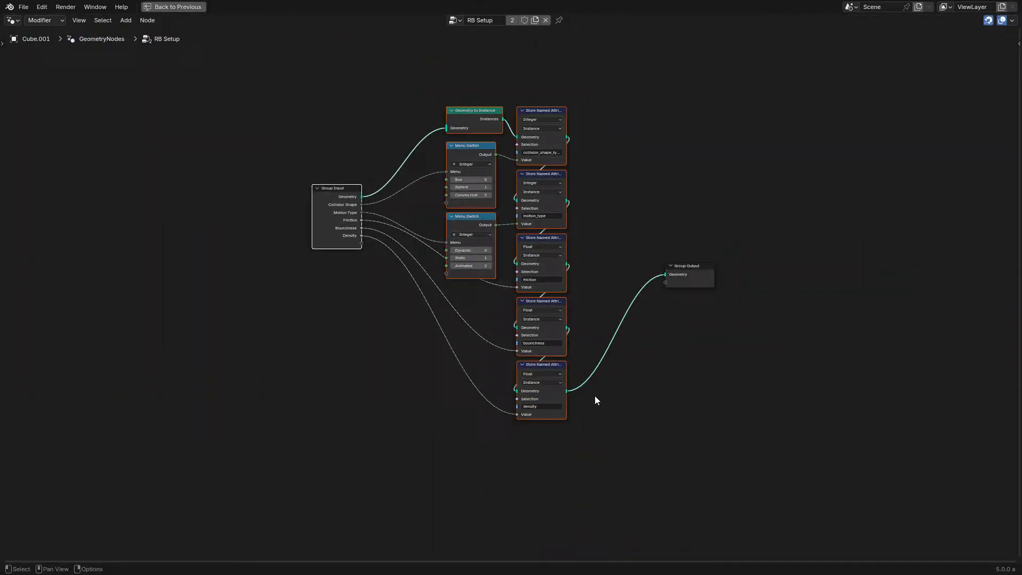
{"action": "left_click", "coordinate": [667, 267]}
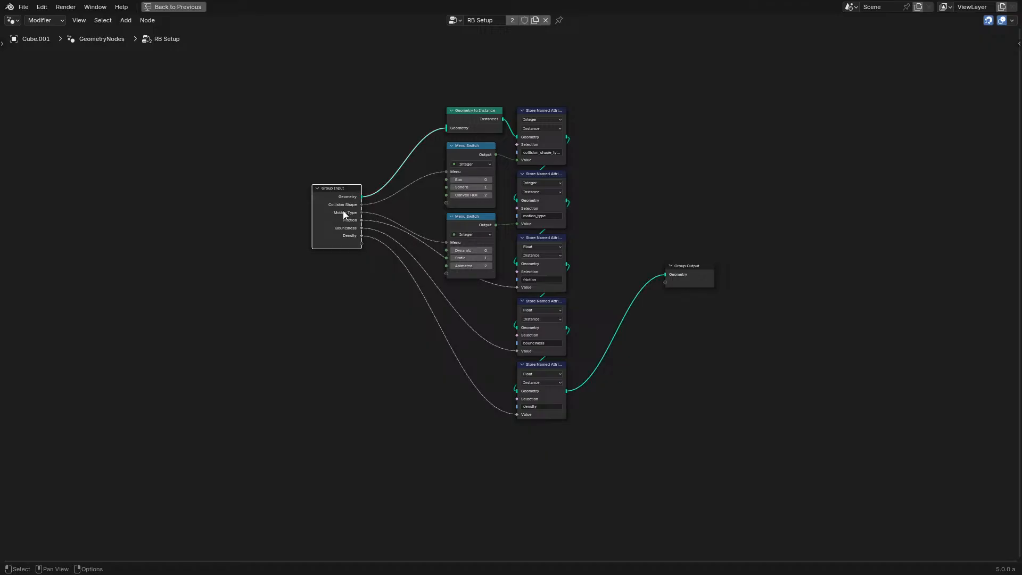
{"action": "scroll", "coordinate": [438, 218], "scroll_direction": "down", "scroll_amount": 1}
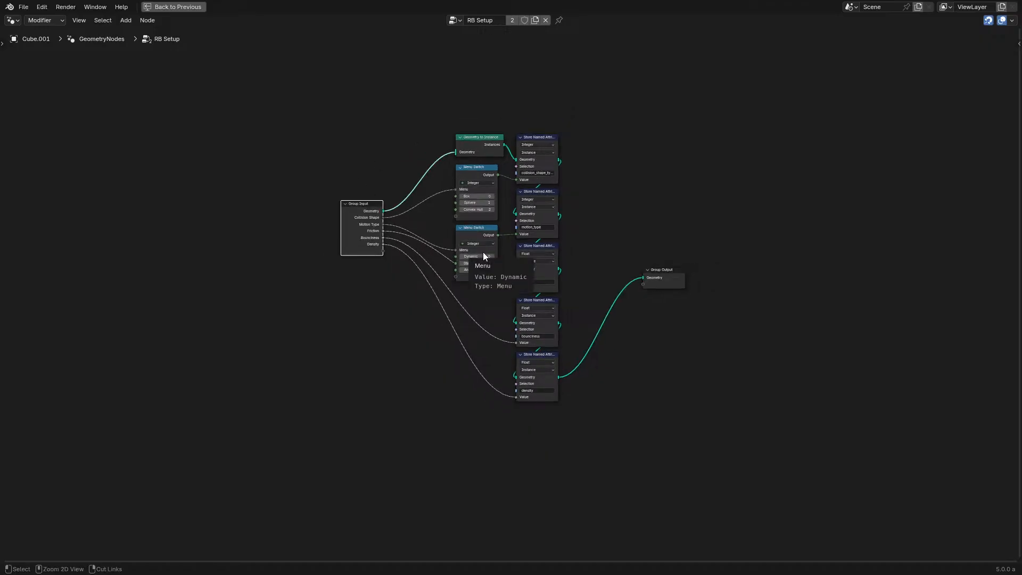
{"action": "key", "text": "ctrl+space"}
Step: Continue playing the simulation and inspect the cluster of cubes and surrounding bodies from several angles
{"action": "key", "text": "space"}
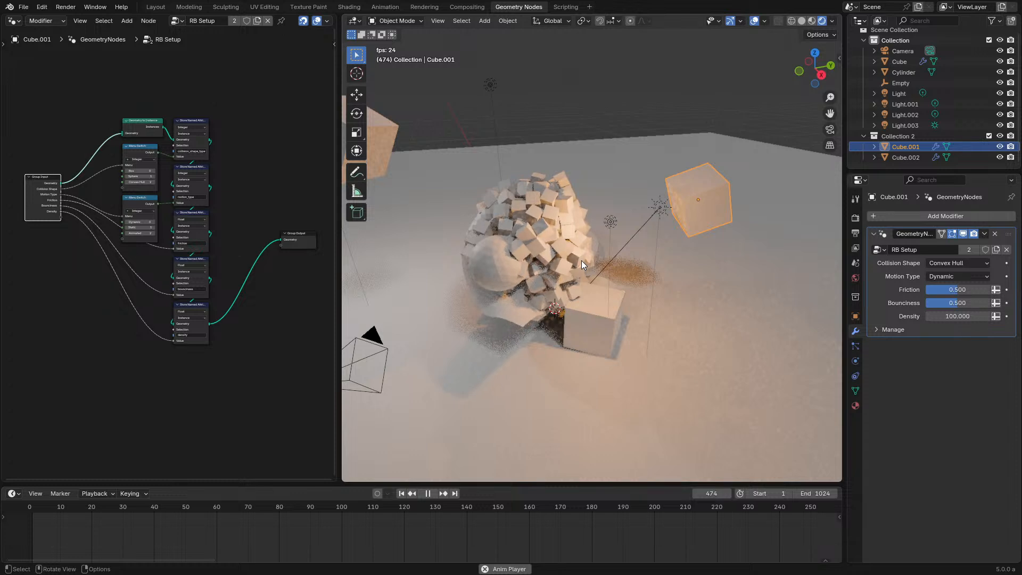
{"action": "key", "text": "space"}
{"action": "scroll", "coordinate": [228, 234], "scroll_direction": "up", "scroll_amount": 3}
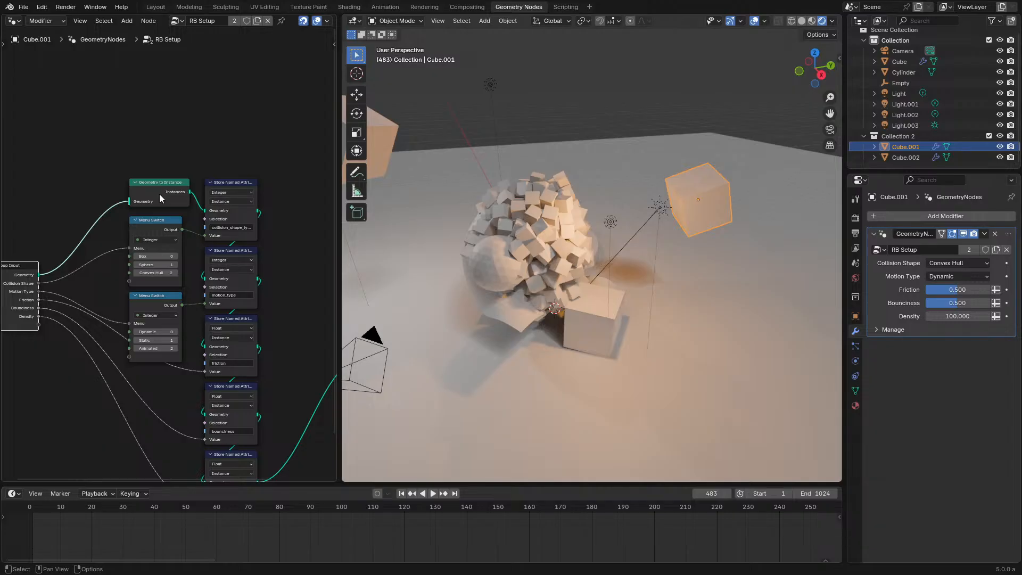
{"action": "middle_click_drag", "start_coordinate": [543, 213], "coordinate": [602, 190]}
{"action": "scroll", "coordinate": [574, 224], "scroll_direction": "up", "scroll_amount": 2}
{"action": "middle_click_drag", "start_coordinate": [575, 224], "coordinate": [512, 221]}
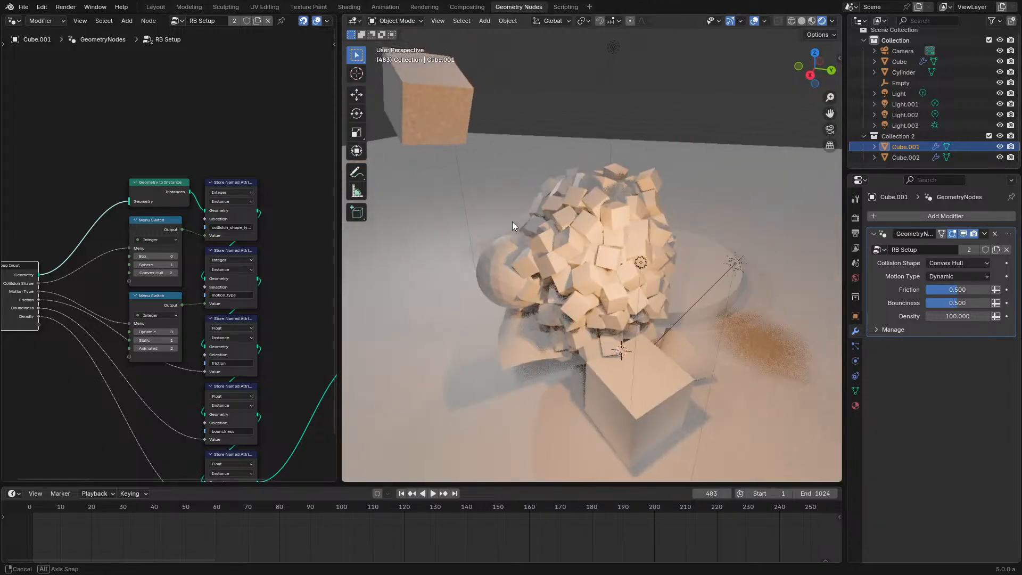
{"action": "scroll", "coordinate": [512, 221], "scroll_direction": "down", "scroll_amount": 5}
{"action": "scroll", "coordinate": [671, 269], "scroll_direction": "up", "scroll_amount": 3}
{"action": "middle_click_drag", "start_coordinate": [717, 267], "coordinate": [672, 263]}
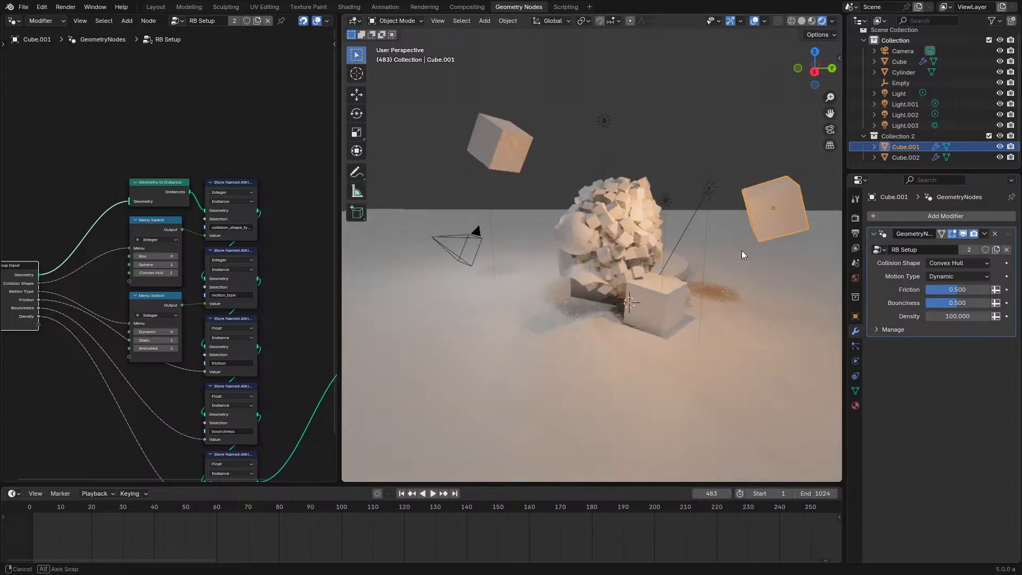
Step: Duplicate Cube.001 above the cluster of cubes and narrow the copy's mesh across its local X and Y axes
{"action": "key", "text": "shift+d"}
{"action": "left_click", "coordinate": [688, 164]}
{"action": "key", "text": "Tab"}
{"action": "key", "text": "s"}
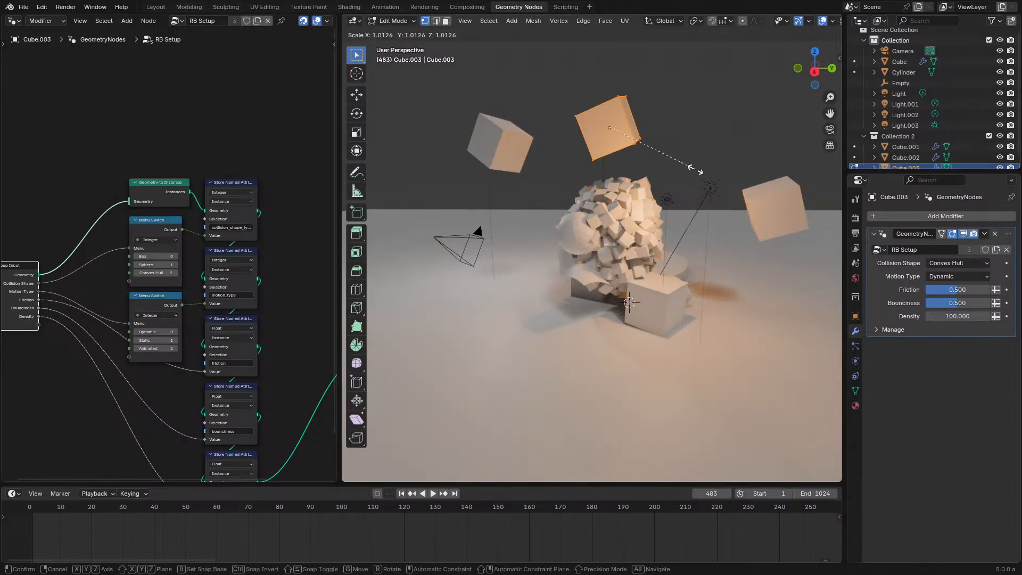
{"action": "key", "text": "shift+z"}
{"action": "key", "text": "shift+z"}
{"action": "key", "text": "shift+z"}
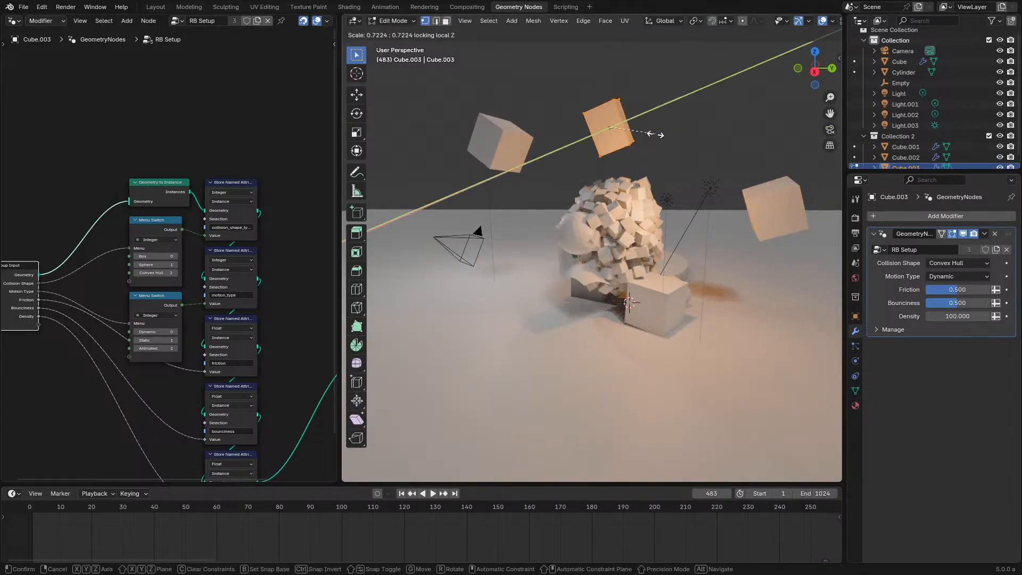
{"action": "left_click", "coordinate": [632, 127]}
Step: Stretch the copy's mesh along its local Z axis into a long beam and reposition the object above the cluster
{"action": "key", "text": "s"}
{"action": "key", "text": "z"}
{"action": "key", "text": "z"}
{"action": "left_click", "coordinate": [705, 181]}
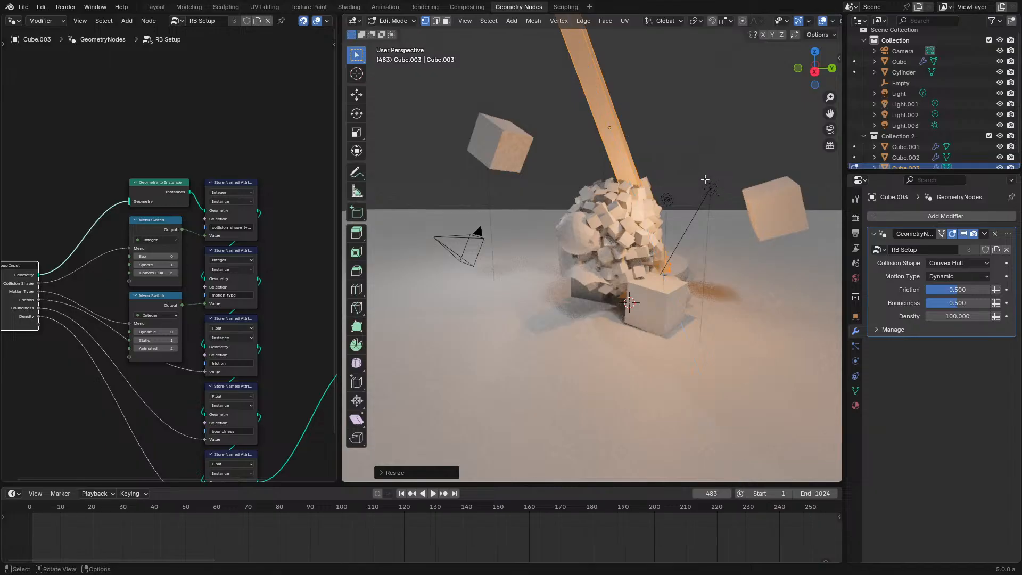
{"action": "key", "text": "Tab"}
{"action": "key", "text": "g"}
{"action": "left_click", "coordinate": [725, 205]}
Step: Play the simulation from frame 0 to see the long beam fall as a rigid body
{"action": "left_click", "coordinate": [40, 511]}
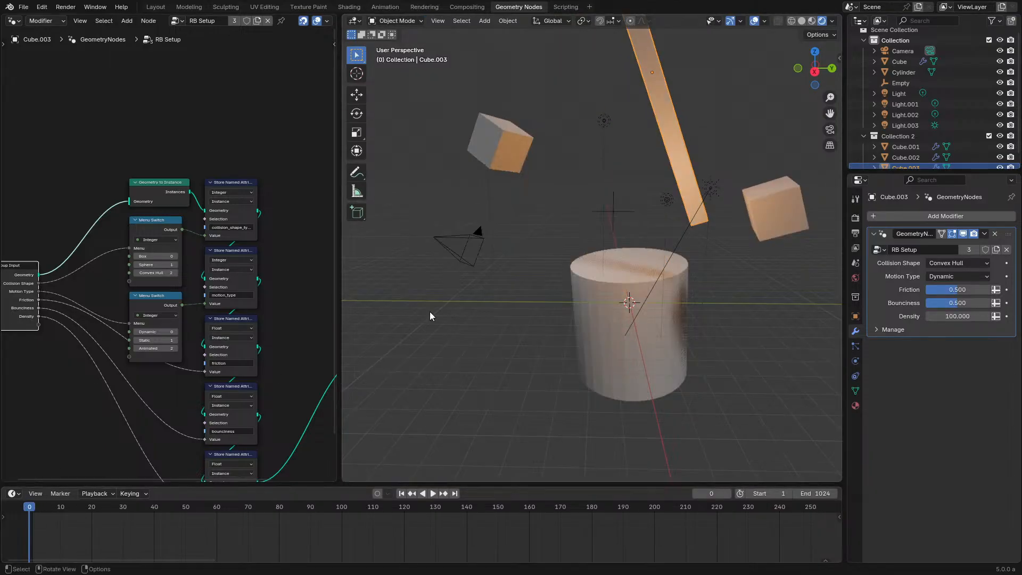
{"action": "key", "text": "space"}
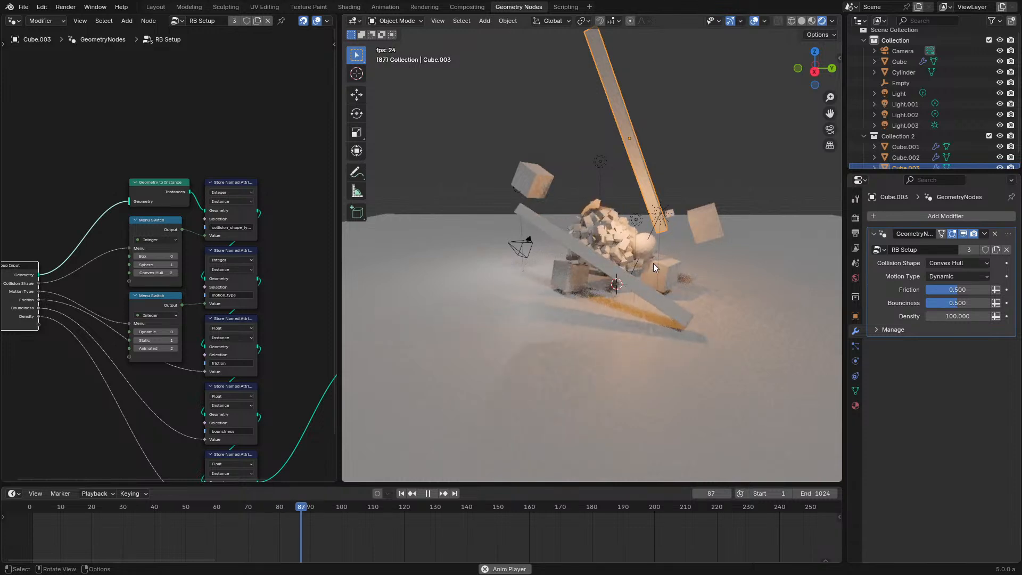
{"action": "key", "text": "space"}
Step: Duplicate the beam within its own mesh, then rotate and move the copy crosswise to the beam's upper end
{"action": "key", "text": "Tab"}
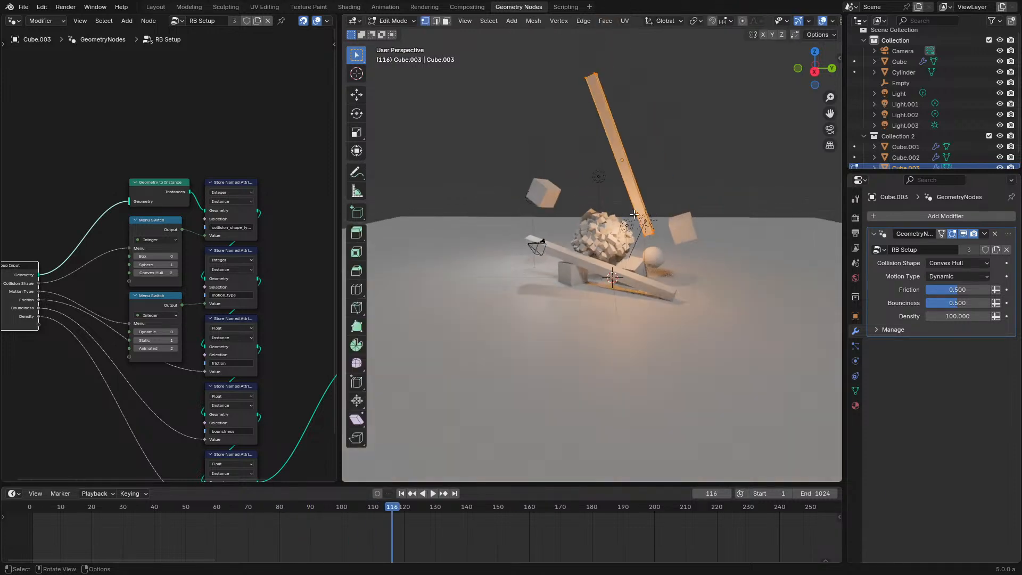
{"action": "key", "text": "shift+d"}
{"action": "key", "text": "r"}
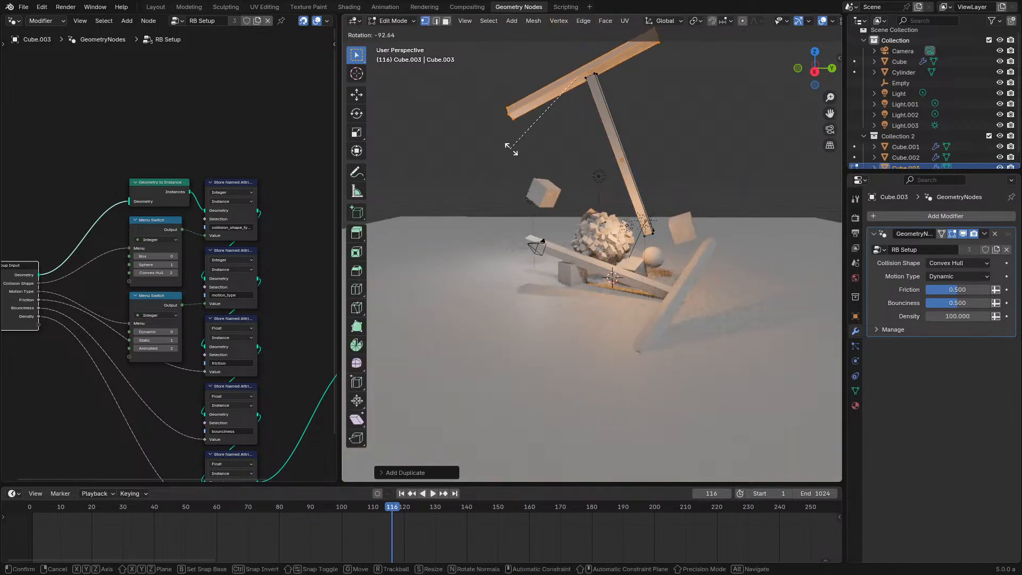
{"action": "left_click", "coordinate": [506, 146]}
{"action": "key", "text": "g"}
{"action": "left_click", "coordinate": [550, 151]}
{"action": "middle_click_drag", "start_coordinate": [643, 146], "coordinate": [553, 203]}
{"action": "key", "text": "r"}
{"action": "key", "text": "r"}
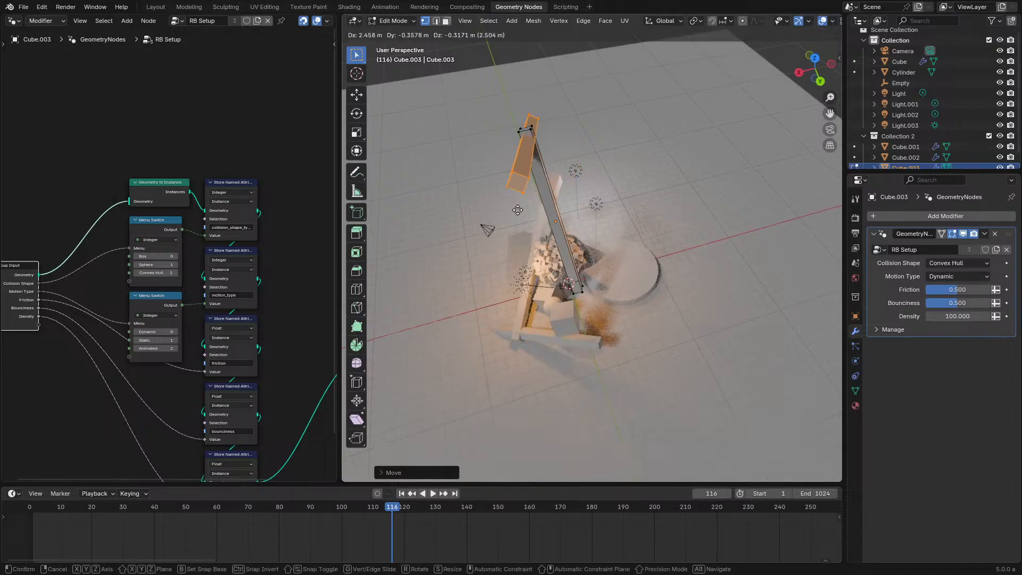
{"action": "key", "text": "Return"}
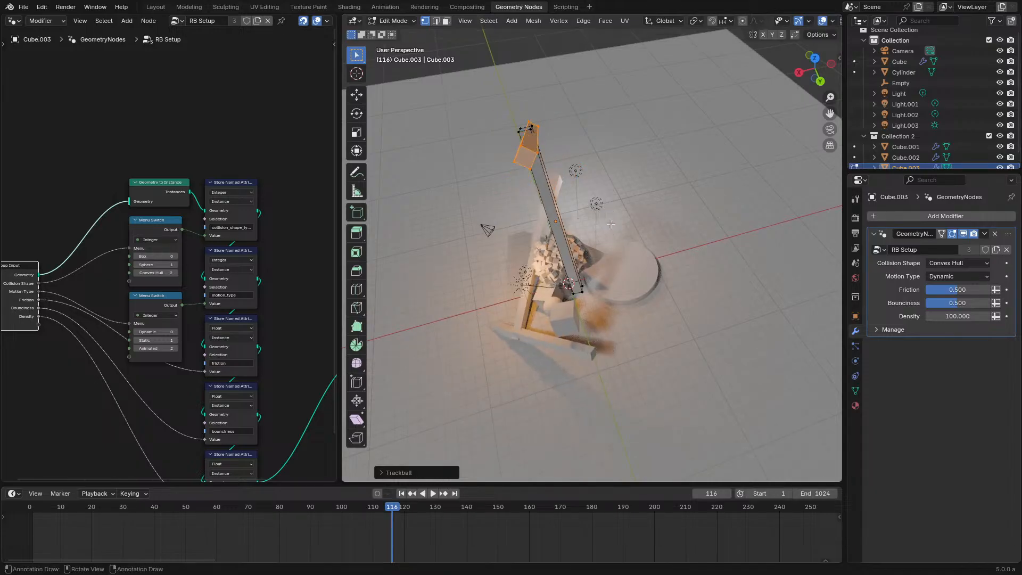
Step: Play the simulation from the first frame with the two-beam shape and watch it collide
{"action": "key", "text": "Tab"}
{"action": "key", "text": "space"}
{"action": "key", "text": "shift+Left"}
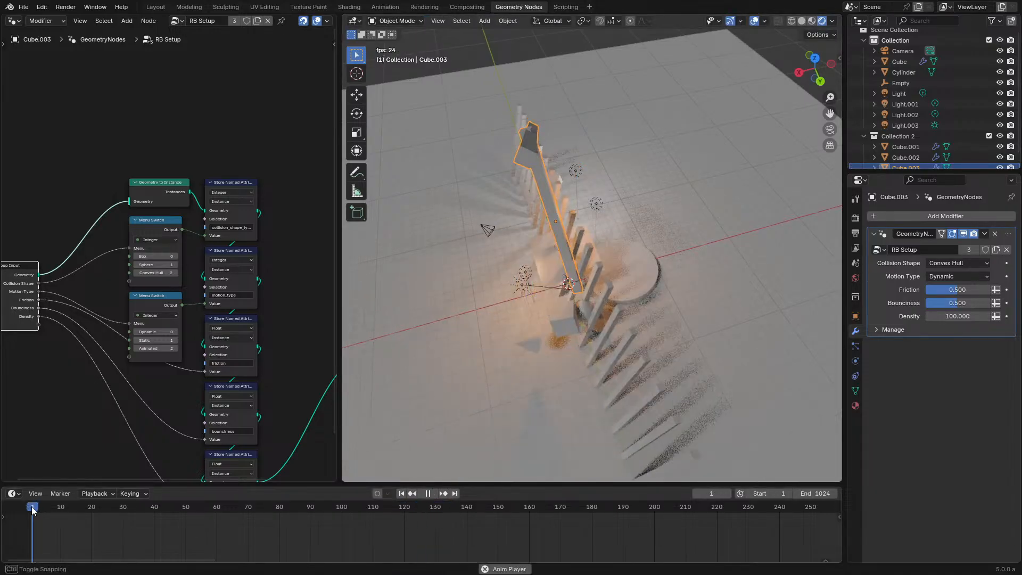
{"action": "middle_click_drag", "start_coordinate": [554, 311], "coordinate": [678, 261]}
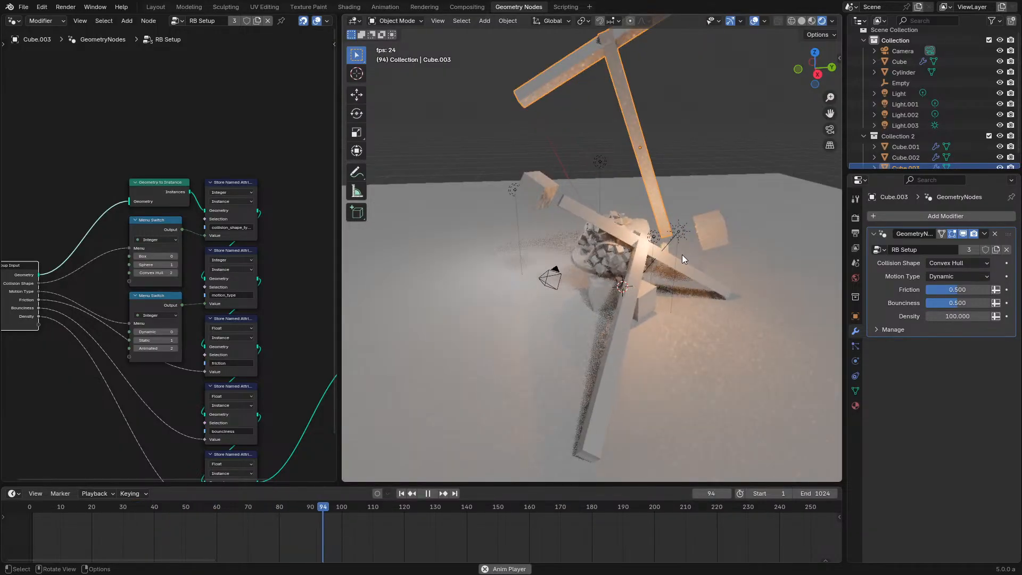
{"action": "key", "text": "space"}
Step: Delete the crosswise beam from the Cube.003 mesh
{"action": "key", "text": "Tab"}
{"action": "key", "text": "x"}
{"action": "left_click", "coordinate": [608, 240]}
{"action": "key", "text": "Tab"}
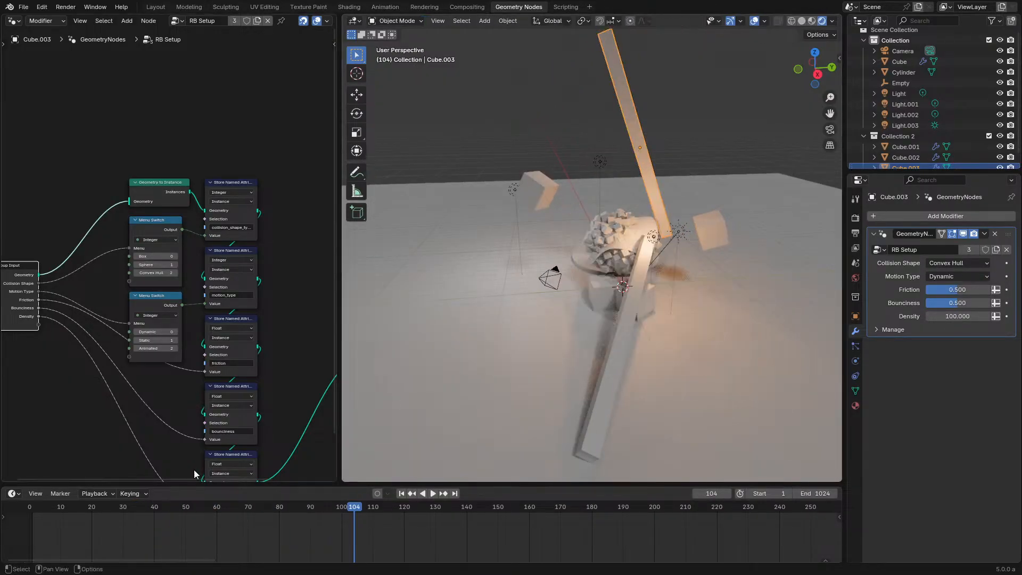
Step: Return to frame 0 and shorten the beam's mesh along its local Z axis
{"action": "left_click", "coordinate": [29, 509]}
{"action": "key", "text": "Tab"}
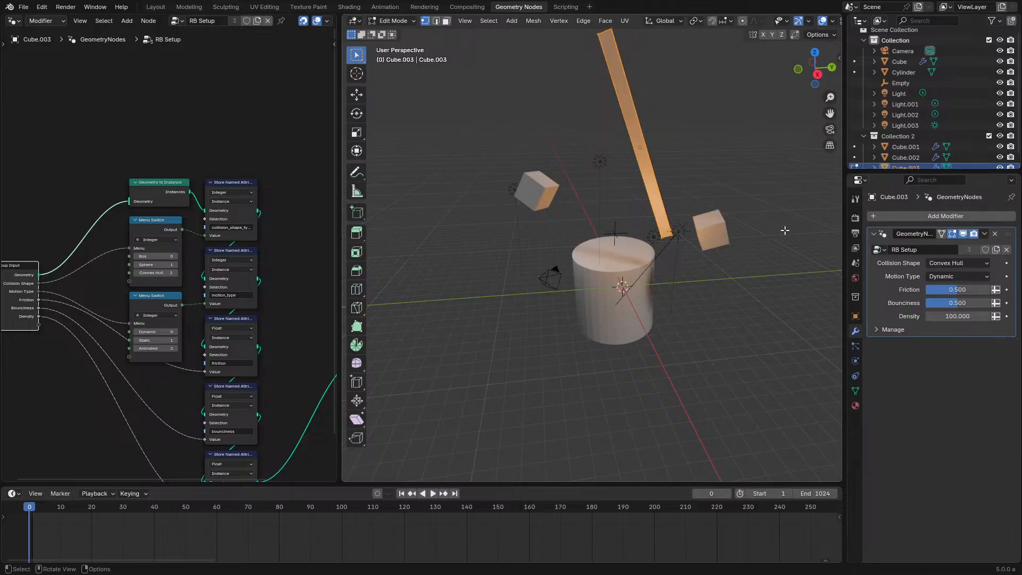
{"action": "key", "text": "s"}
{"action": "key", "text": "z"}
{"action": "key", "text": "z"}
{"action": "left_click", "coordinate": [736, 190]}
{"action": "key", "text": "Tab"}
Step: Play the simulation with the shortened beam, stop it for a closer look, and save the file
{"action": "key", "text": "space"}
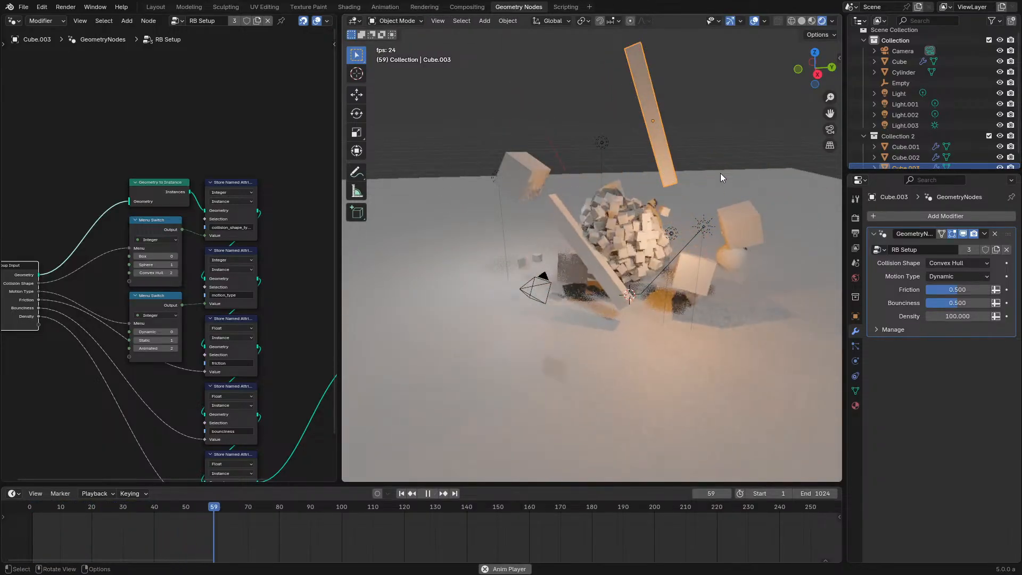
{"action": "middle_click_drag", "start_coordinate": [703, 189], "coordinate": [702, 214], "text": "shift"}
{"action": "scroll", "coordinate": [653, 225], "scroll_direction": "up", "scroll_amount": 2}
{"action": "key", "text": "space"}
{"action": "key", "text": "space"}
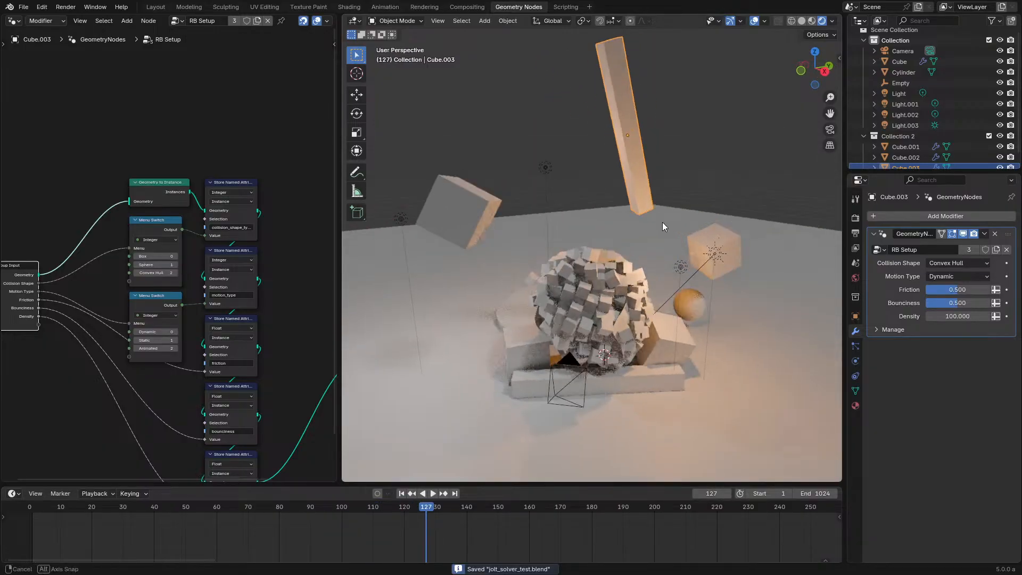
Step: Resume the simulation from frame 127 in a closer view of the pile and pause it
{"action": "scroll", "coordinate": [673, 215], "scroll_direction": "up", "scroll_amount": 4}
{"action": "middle_click_drag", "start_coordinate": [675, 189], "coordinate": [660, 209]}
{"action": "key", "text": "space"}
{"action": "scroll", "coordinate": [636, 216], "scroll_direction": "down", "scroll_amount": 3}
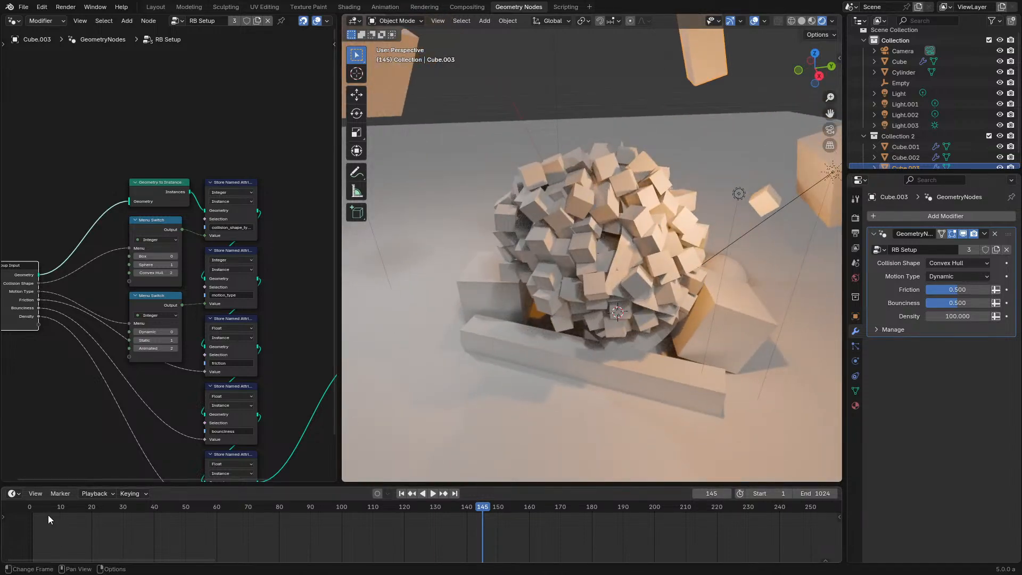
Step: Replay the simulation from the first frame and show the scene's output properties while it runs
{"action": "left_click", "coordinate": [32, 516]}
{"action": "key", "text": "space"}
{"action": "scroll", "coordinate": [602, 363], "scroll_direction": "down", "scroll_amount": 1}
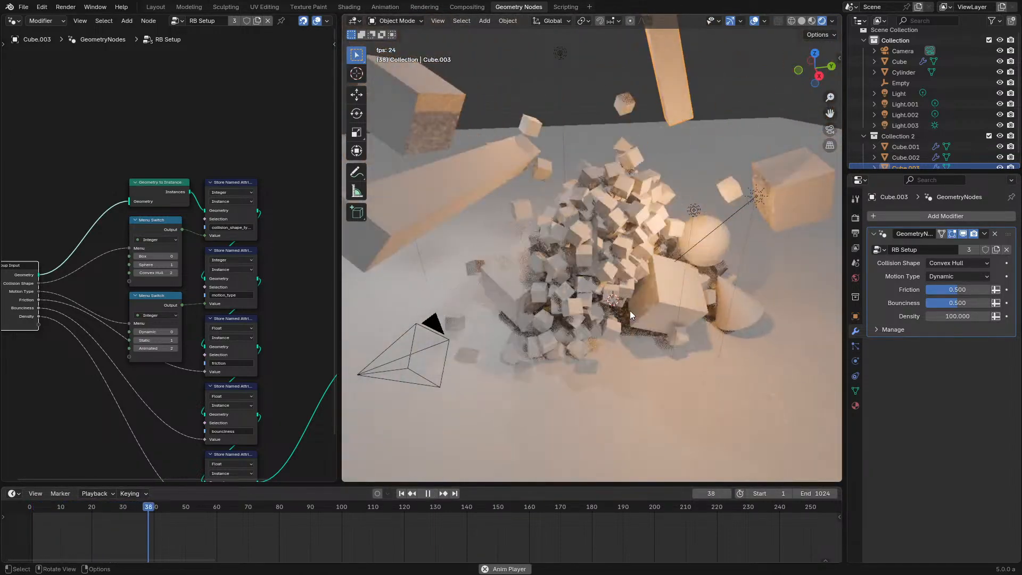
{"action": "left_click", "coordinate": [855, 233]}
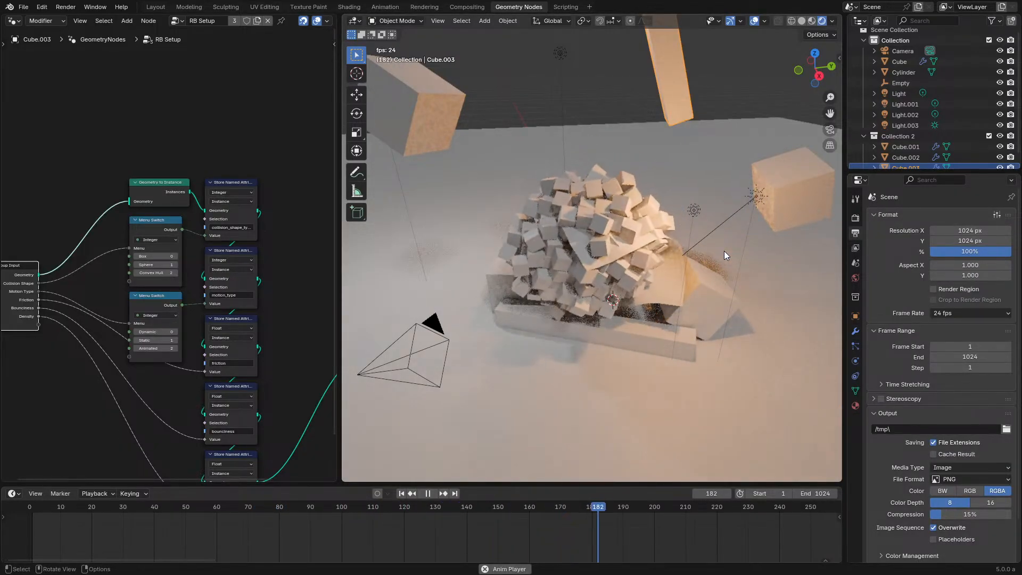
{"action": "middle_click_drag", "start_coordinate": [724, 251], "coordinate": [679, 284]}
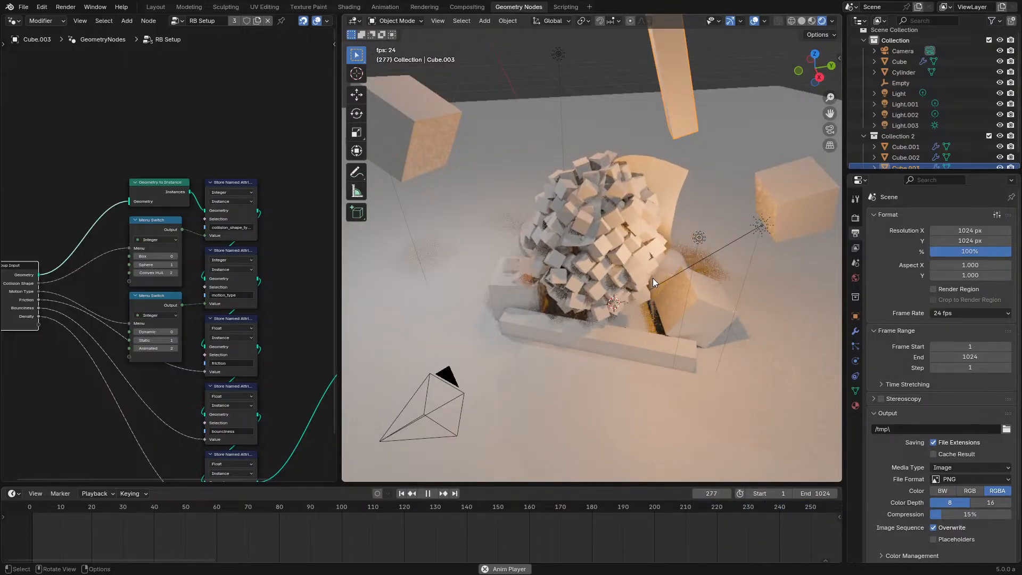
Step: Examine the complete RB Setup node tree in an enlarged node editor, and restore the workspace layout
{"action": "key", "text": "ctrl+space"}
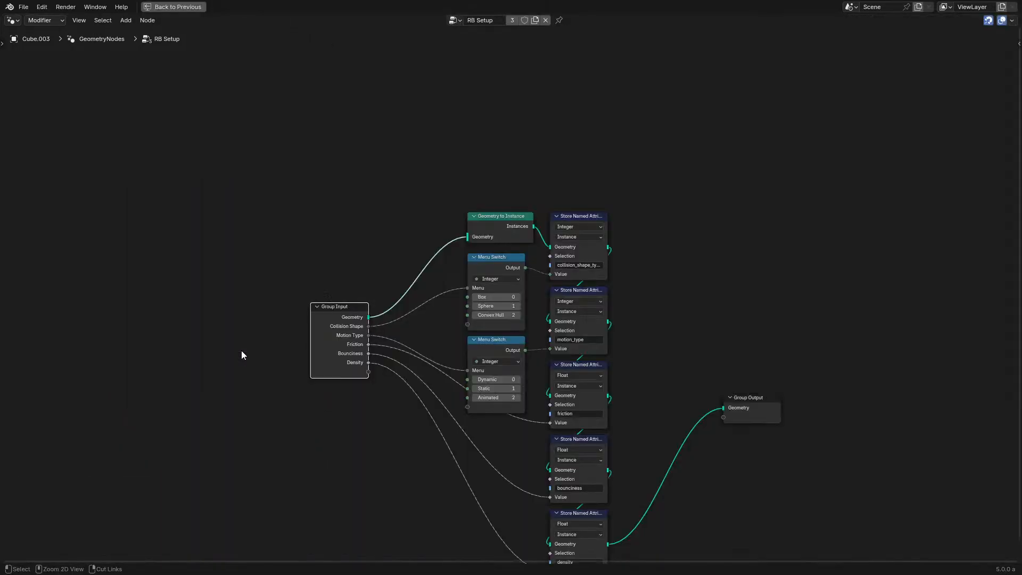
{"action": "left_click", "coordinate": [765, 401]}
{"action": "key", "text": "Home"}
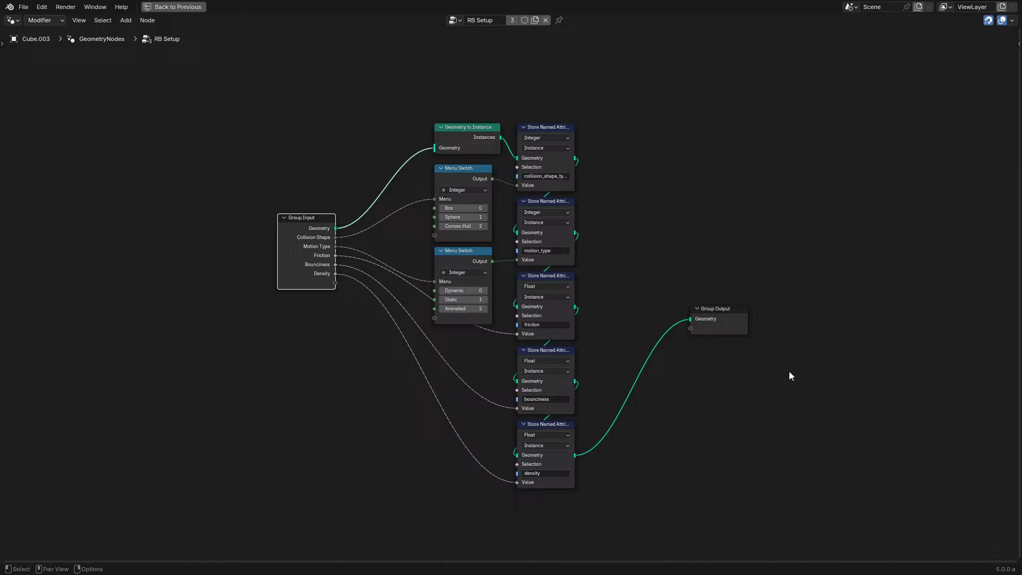
{"action": "key", "text": "ctrl+space"}
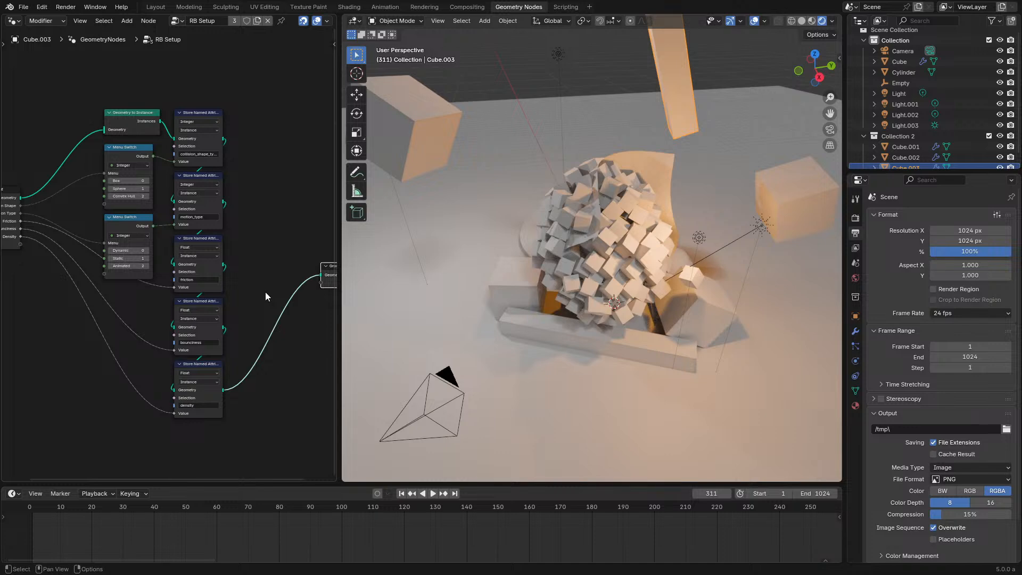
Step: Resume playback, select the Cube.001 object, and replay the simulation from the beginning before pausing it
{"action": "left_click", "coordinate": [629, 231]}
{"action": "key", "text": "space"}
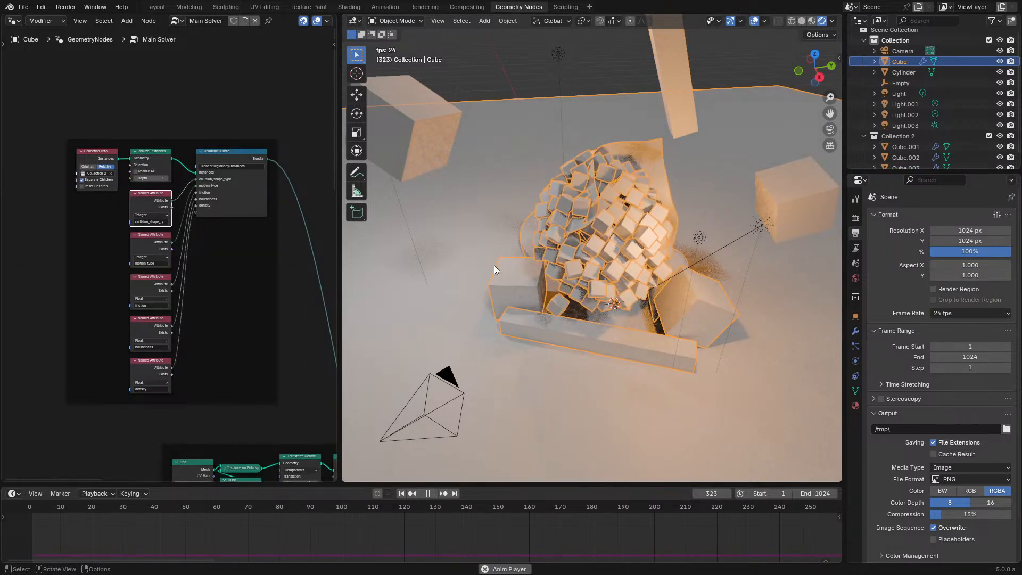
{"action": "left_click", "coordinate": [806, 214]}
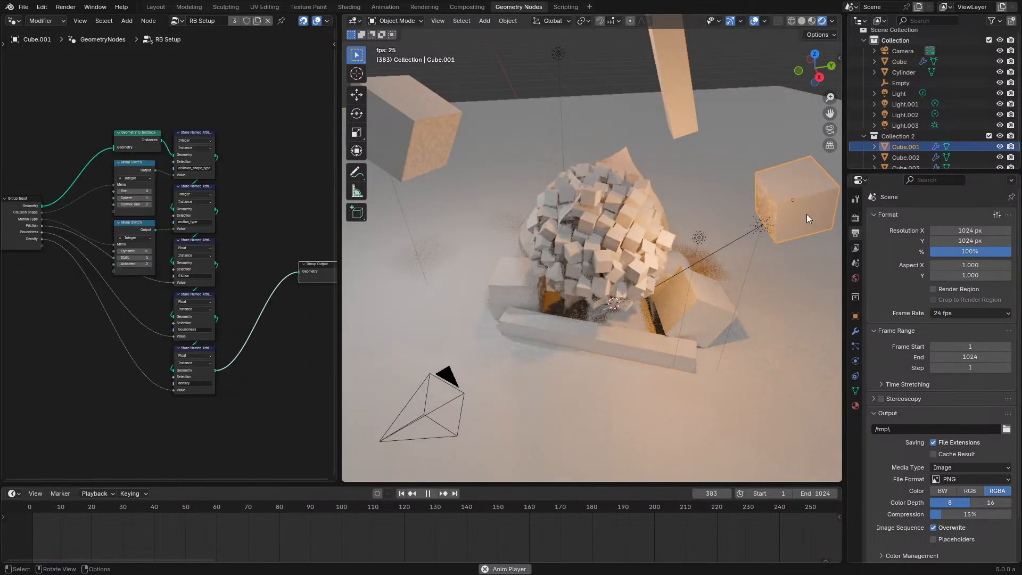
{"action": "left_click", "coordinate": [34, 509]}
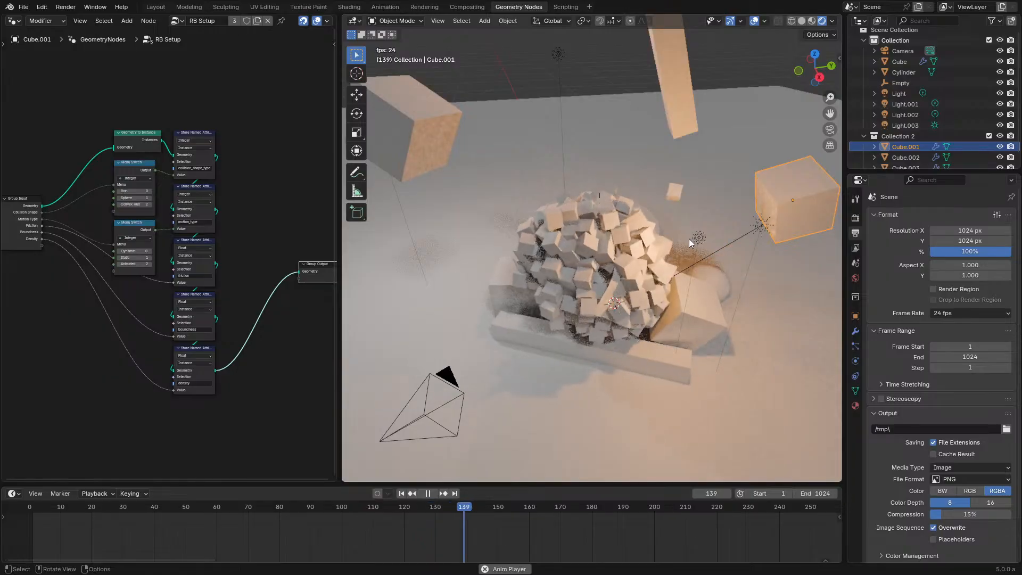
{"action": "key", "text": "space"}
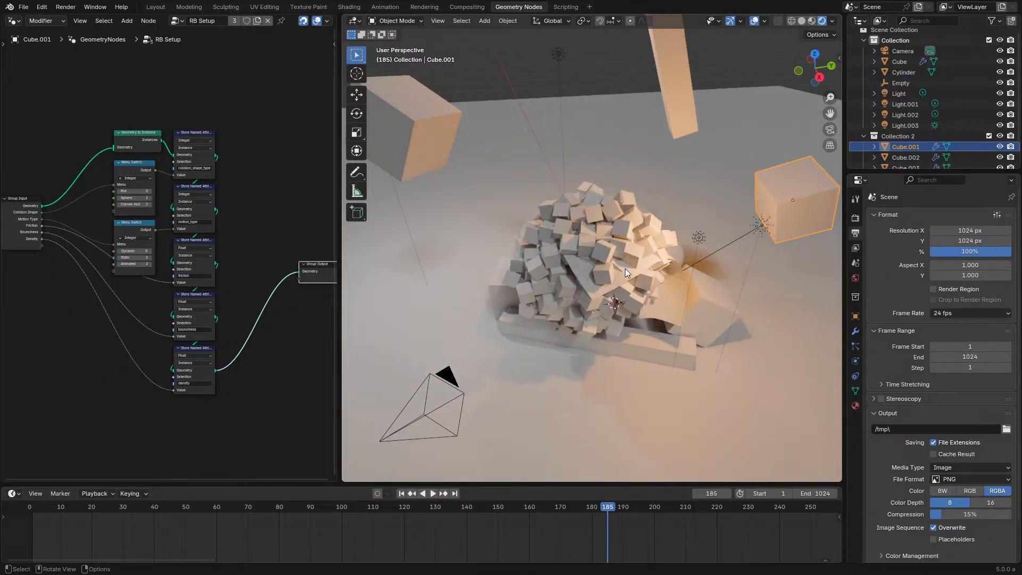
Step: Select the solver's Cube object, replay the simulation from the start, and pause it at frame 180
{"action": "left_click", "coordinate": [560, 274]}
{"action": "key", "text": "space"}
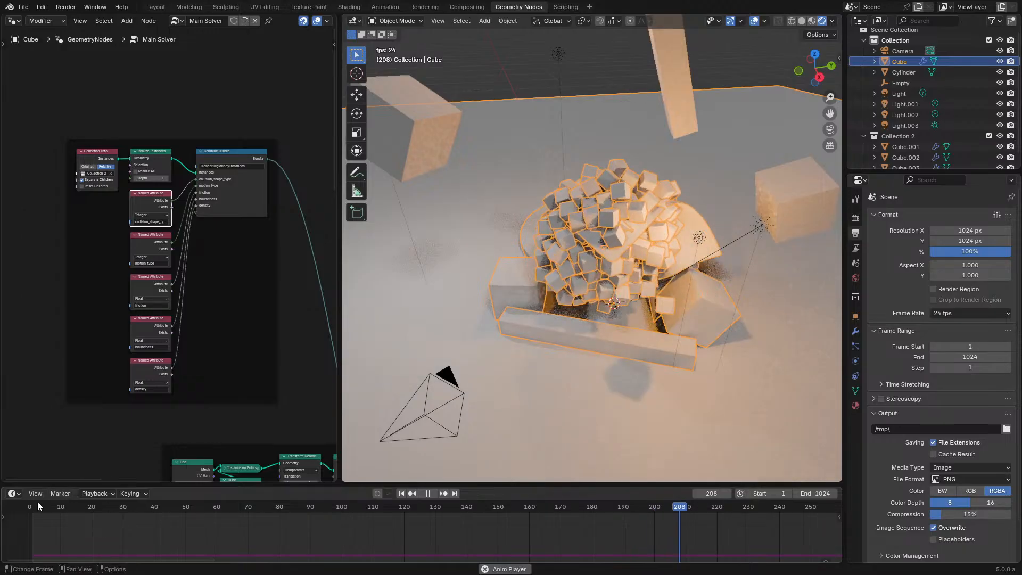
{"action": "left_click", "coordinate": [37, 503]}
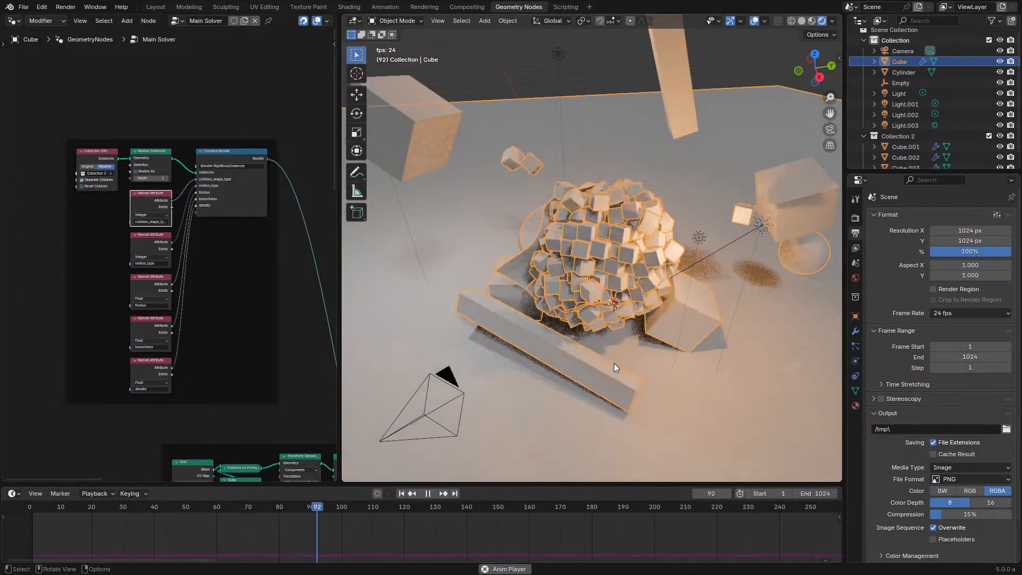
{"action": "scroll", "coordinate": [614, 363], "scroll_direction": "up", "scroll_amount": 2}
{"action": "scroll", "coordinate": [614, 363], "scroll_direction": "down", "scroll_amount": 2}
{"action": "mouse_move", "coordinate": [614, 363]}
{"action": "middle_mouse_down"}
{"action": "mouse_move", "coordinate": [672, 343]}
{"action": "mouse_move", "coordinate": [634, 385]}
{"action": "mouse_move", "coordinate": [621, 356]}
{"action": "middle_mouse_up"}
{"action": "key", "text": "space"}
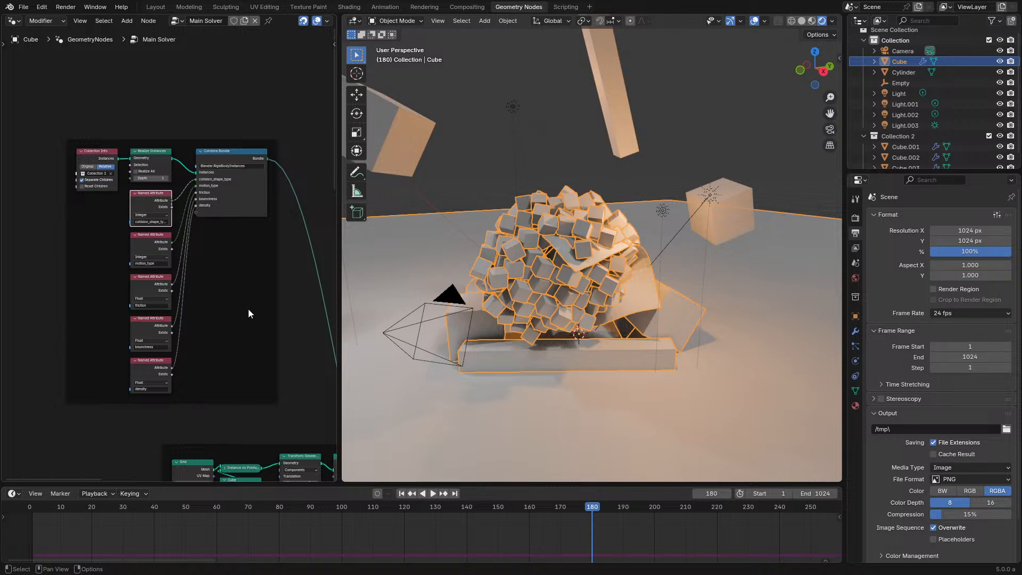
Step: Move the Collection 2 Combine Bundle node slightly down in its frame and resume the playback
{"action": "scroll", "coordinate": [280, 203], "scroll_direction": "up", "scroll_amount": 2}
{"action": "left_click_drag", "start_coordinate": [228, 139], "coordinate": [222, 165]}
{"action": "middle_click_drag", "start_coordinate": [663, 269], "coordinate": [650, 286]}
{"action": "key", "text": "space"}
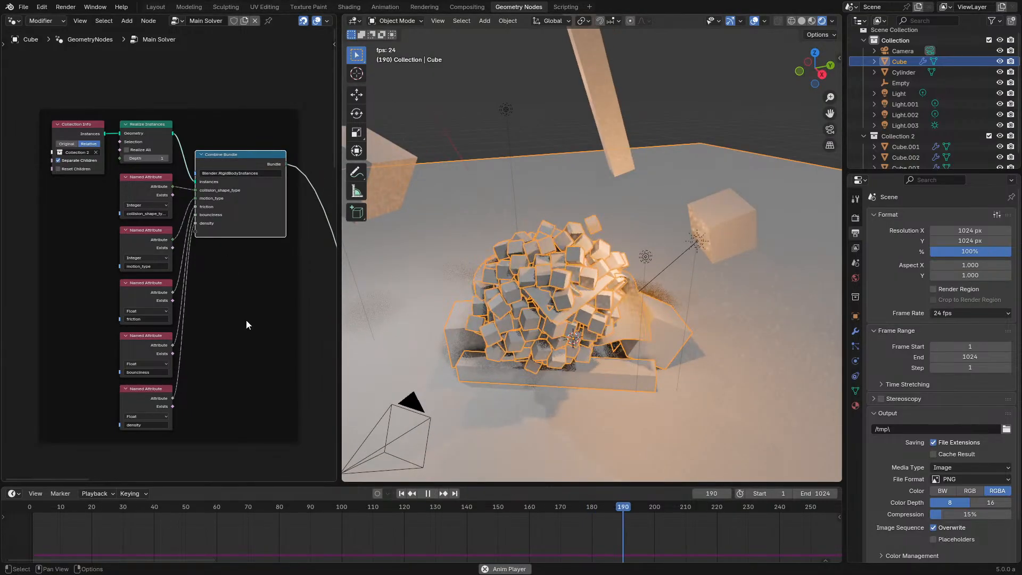
Step: Pause the playback and examine the frames with the cube grid and cylinder rigid bodies in the Main Solver tree
{"action": "key", "text": "space"}
{"action": "scroll", "coordinate": [240, 332], "scroll_direction": "down", "scroll_amount": 6}
{"action": "middle_click_drag", "start_coordinate": [232, 348], "coordinate": [150, 197]}
{"action": "scroll", "coordinate": [215, 244], "scroll_direction": "up", "scroll_amount": 4}
{"action": "scroll", "coordinate": [215, 244], "scroll_direction": "up", "scroll_amount": 2}
{"action": "middle_click_drag", "start_coordinate": [246, 308], "coordinate": [225, 236]}
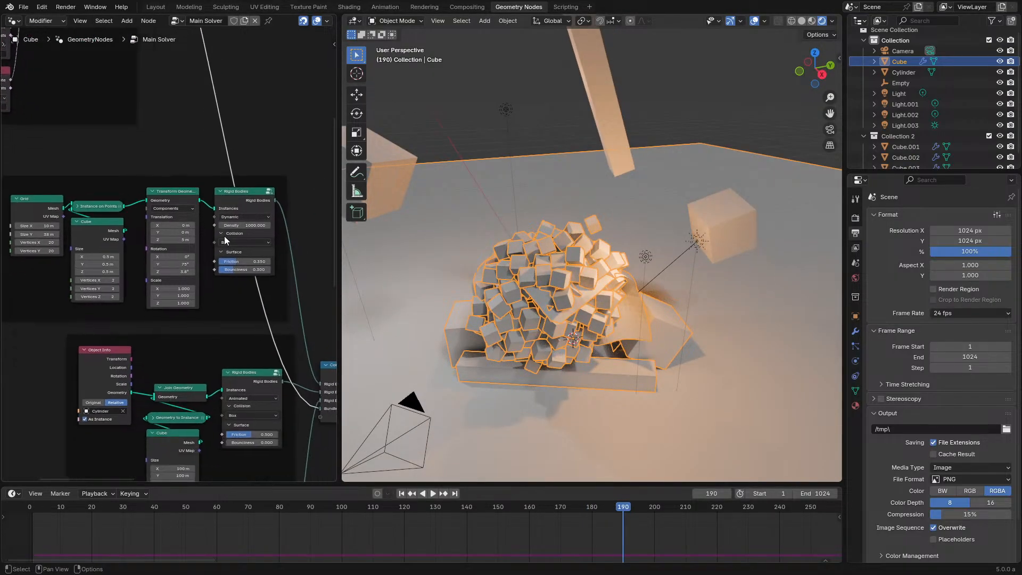
{"action": "middle_click_drag", "start_coordinate": [225, 330], "coordinate": [264, 343]}
{"action": "scroll", "coordinate": [160, 316], "scroll_direction": "up", "scroll_amount": 2}
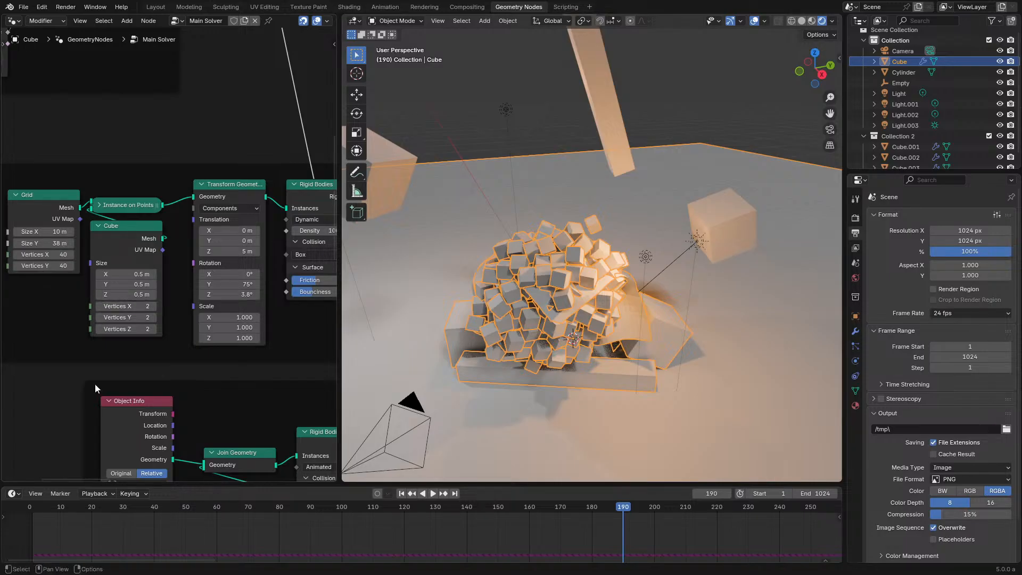
Step: Replay the simulation from the start several times and watch the cube pile from different angles, ending paused
{"action": "left_click", "coordinate": [27, 503]}
{"action": "key", "text": "space"}
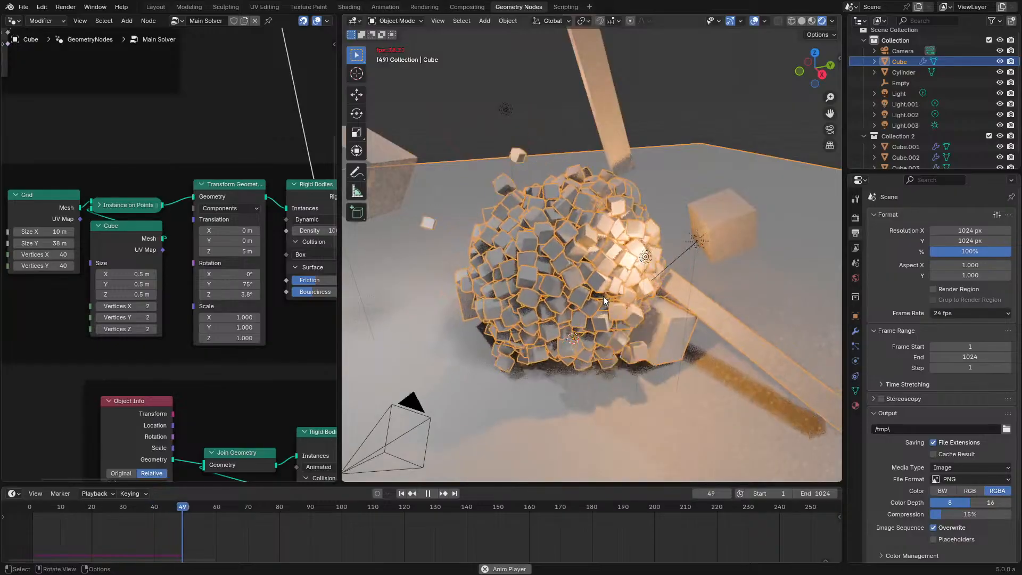
{"action": "middle_click_drag", "start_coordinate": [598, 322], "coordinate": [539, 330]}
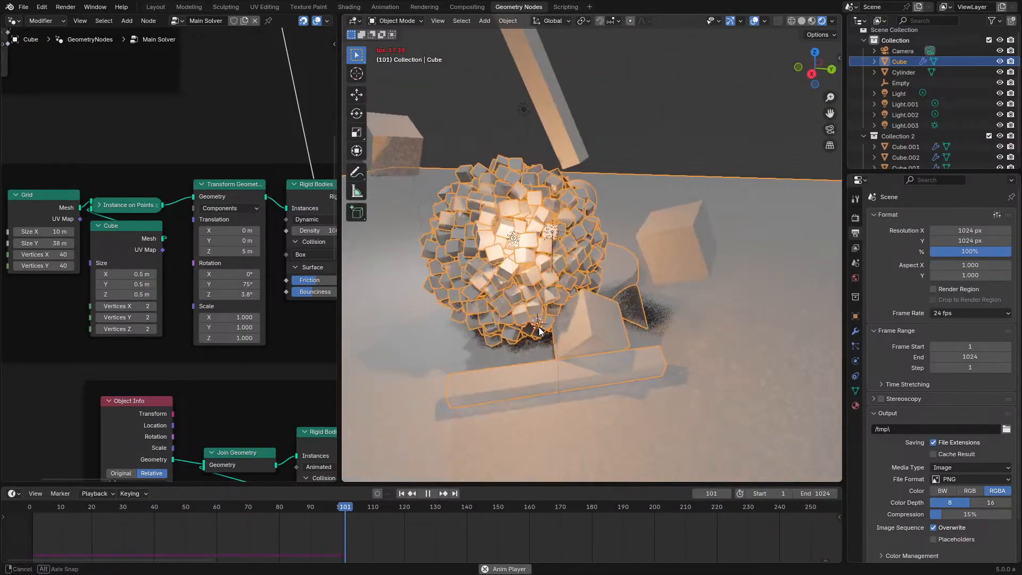
{"action": "left_click", "coordinate": [35, 508]}
{"action": "middle_click_drag", "start_coordinate": [385, 388], "coordinate": [621, 387]}
{"action": "scroll", "coordinate": [587, 331], "scroll_direction": "down", "scroll_amount": 6}
{"action": "key", "text": "space"}
{"action": "key", "text": "space"}
{"action": "key", "text": "space"}
{"action": "scroll", "coordinate": [621, 388], "scroll_direction": "up", "scroll_amount": 5}
{"action": "key", "text": "space"}
Step: Enlarge the node editor and move the Combine Bundle node that merges the rigid bodies up and to the right
{"action": "key", "text": "ctrl+space"}
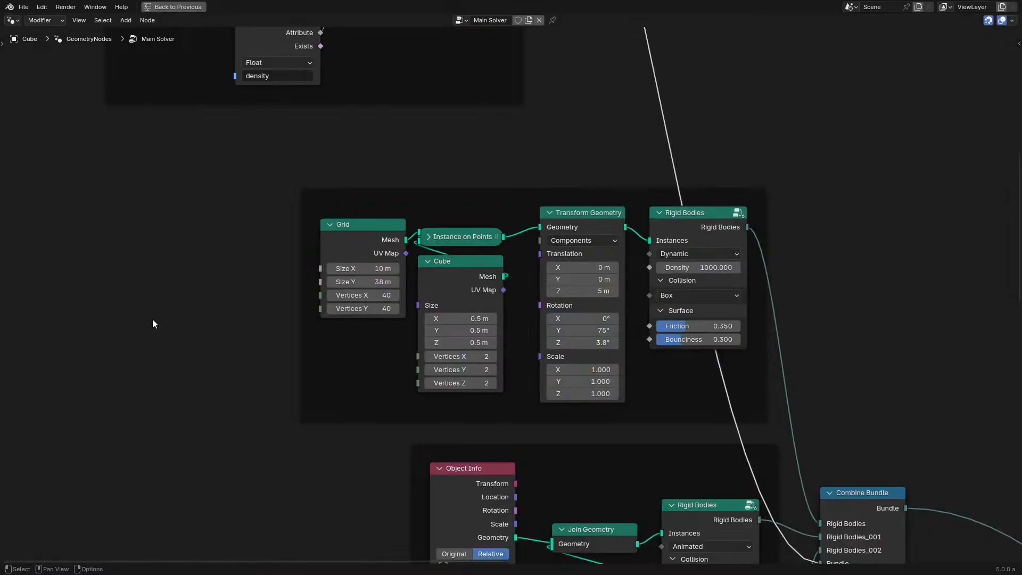
{"action": "scroll", "coordinate": [647, 275], "scroll_direction": "down", "scroll_amount": 3}
{"action": "scroll", "coordinate": [416, 245], "scroll_direction": "up", "scroll_amount": 5}
{"action": "left_click_drag", "start_coordinate": [428, 263], "coordinate": [504, 215]}
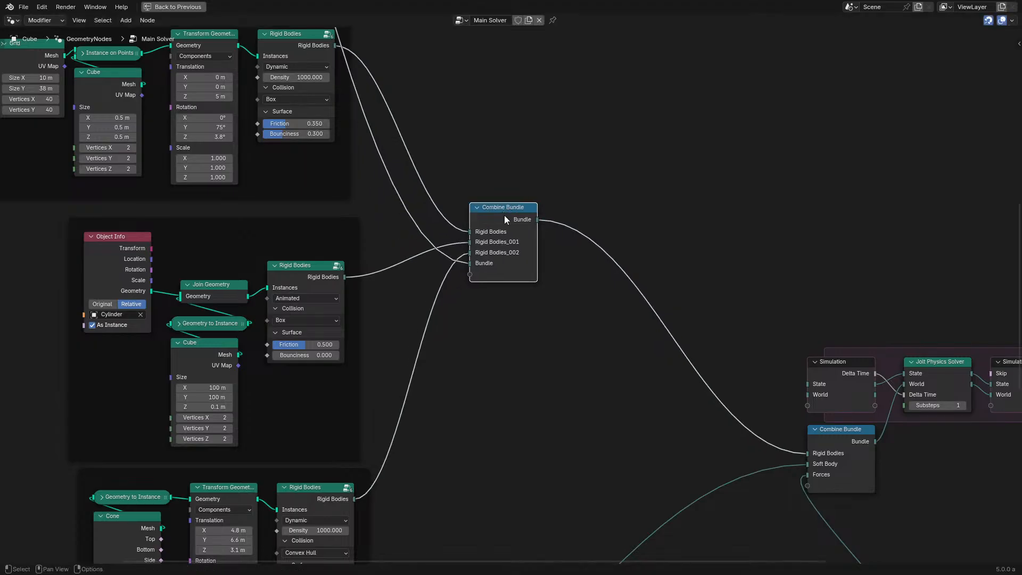
Step: Reorder the merging Combine Bundle node's items so that Bundle comes first, above the Rigid Bodies items
{"action": "scroll", "coordinate": [496, 216], "scroll_direction": "down", "scroll_amount": 1}
{"action": "middle_click_drag", "start_coordinate": [496, 216], "coordinate": [517, 323]}
{"action": "key", "text": "n"}
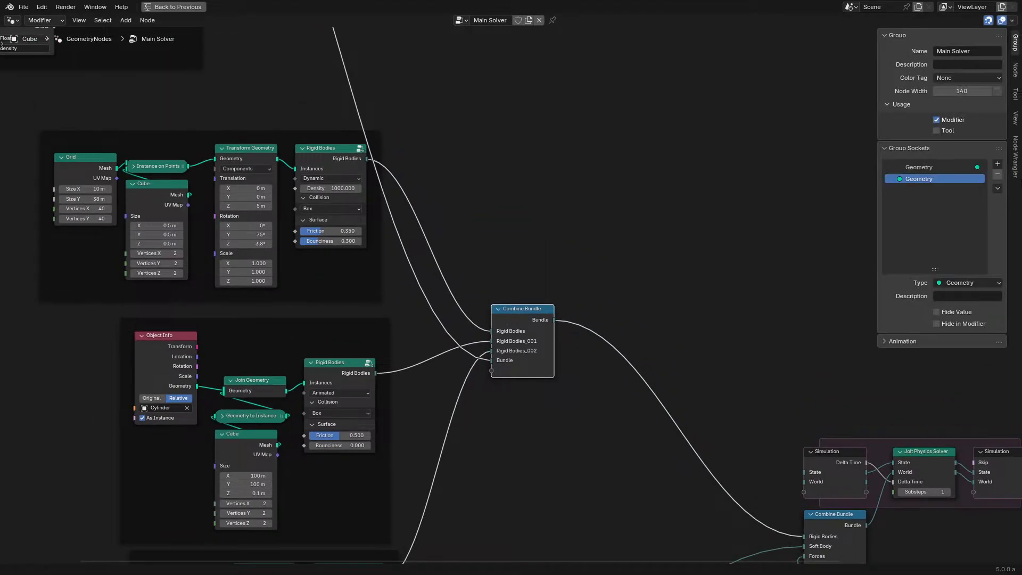
{"action": "left_click", "coordinate": [1015, 83]}
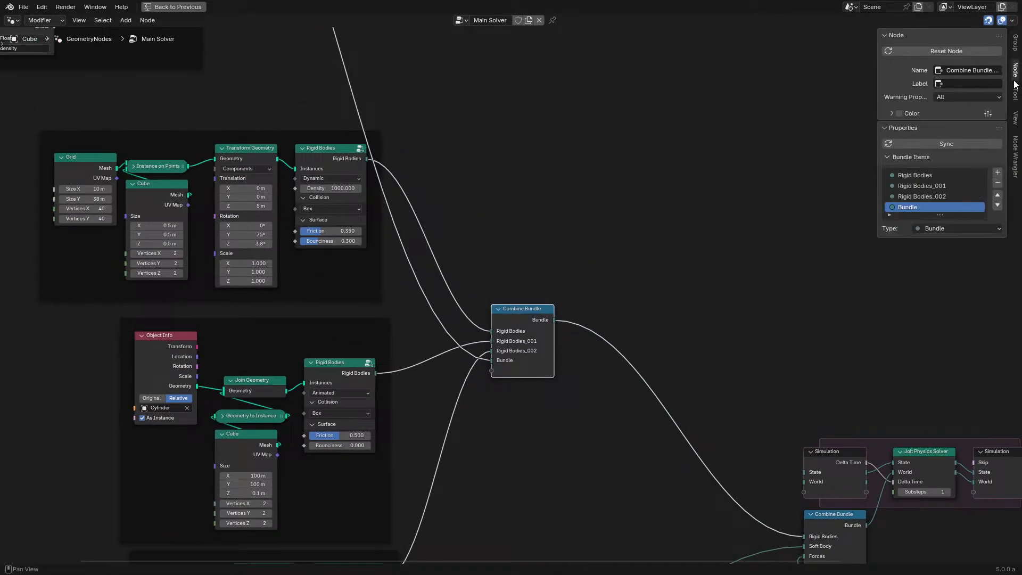
{"action": "left_click", "coordinate": [997, 195]}
{"action": "left_click", "coordinate": [998, 195]}
{"action": "left_click", "coordinate": [998, 195]}
{"action": "key", "text": "n"}
Step: Select the frame around the Collection 2 nodes, review its link to the merged bundle, and restore the workspace layout
{"action": "scroll", "coordinate": [356, 151], "scroll_direction": "down", "scroll_amount": 3}
{"action": "middle_click_drag", "start_coordinate": [302, 60], "coordinate": [418, 244]}
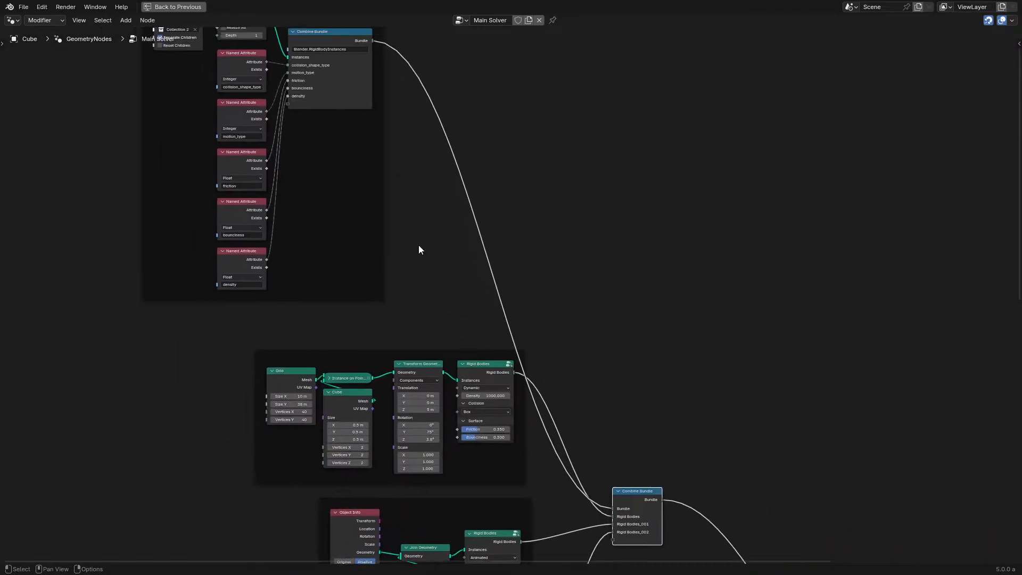
{"action": "left_click", "coordinate": [370, 196]}
{"action": "left_click", "coordinate": [378, 193]}
{"action": "middle_click_drag", "start_coordinate": [401, 202], "coordinate": [456, 306]}
{"action": "middle_click_drag", "start_coordinate": [519, 341], "coordinate": [455, 134]}
{"action": "key", "text": "ctrl+space"}
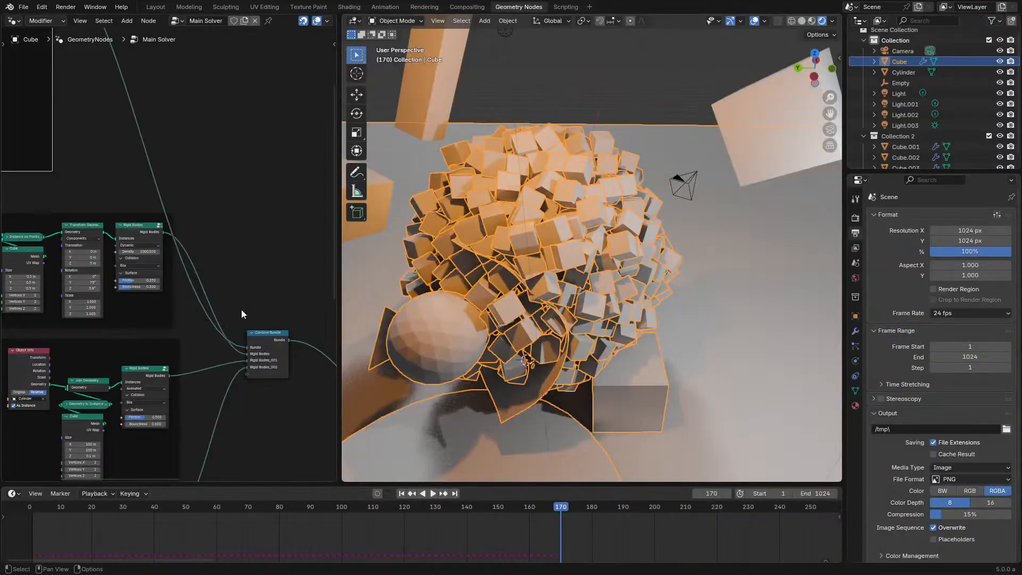
Step: Set the Grid node's Vertices X and Vertices Y to 80
{"action": "middle_click_drag", "start_coordinate": [241, 308], "coordinate": [286, 258]}
{"action": "scroll", "coordinate": [240, 234], "scroll_direction": "up", "scroll_amount": 4}
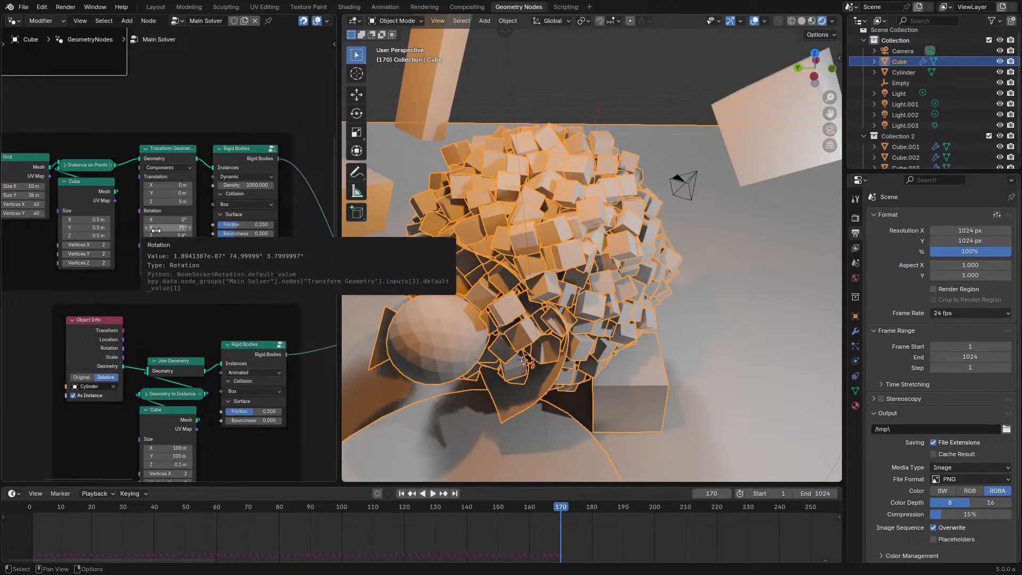
{"action": "middle_click_drag", "start_coordinate": [145, 246], "coordinate": [298, 318]}
{"action": "scroll", "coordinate": [202, 273], "scroll_direction": "up", "scroll_amount": 5}
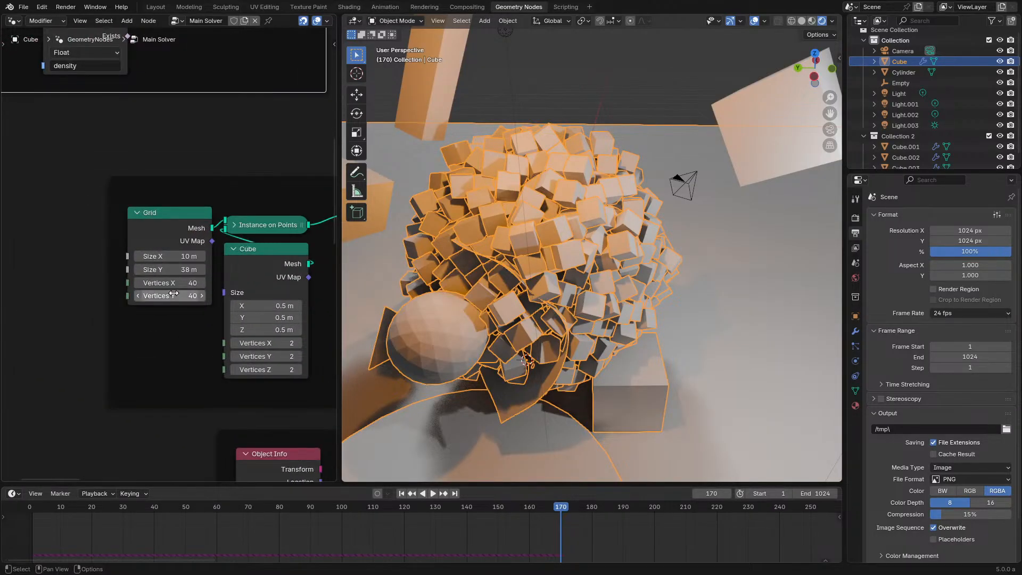
{"action": "left_click_drag", "start_coordinate": [173, 282], "coordinate": [173, 296]}
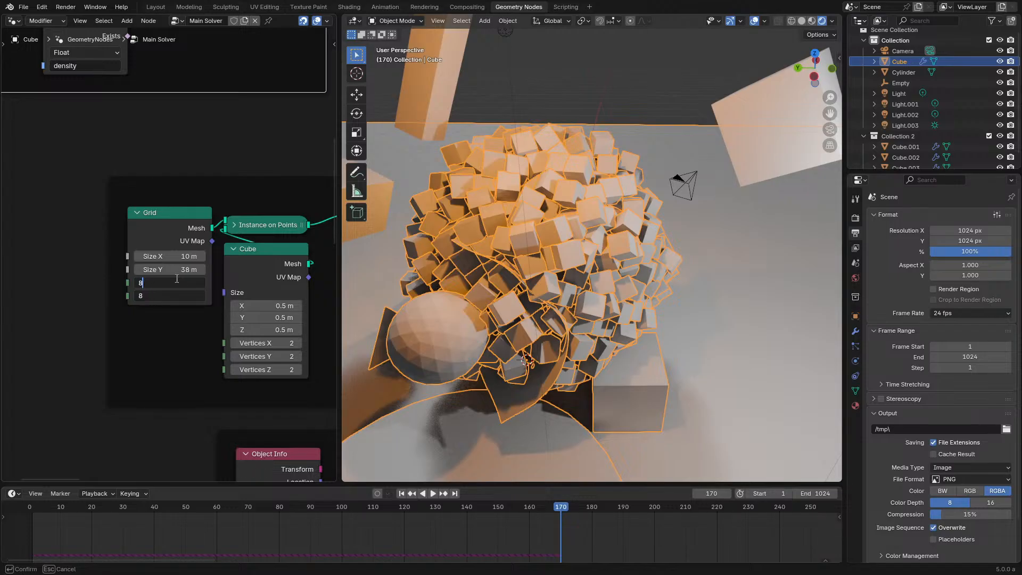
{"action": "key", "text": "Return"}
Step: Play the denser cube grid simulation from the beginning, pausing it to look at the pile from another angle
{"action": "scroll", "coordinate": [572, 309], "scroll_direction": "down", "scroll_amount": 4}
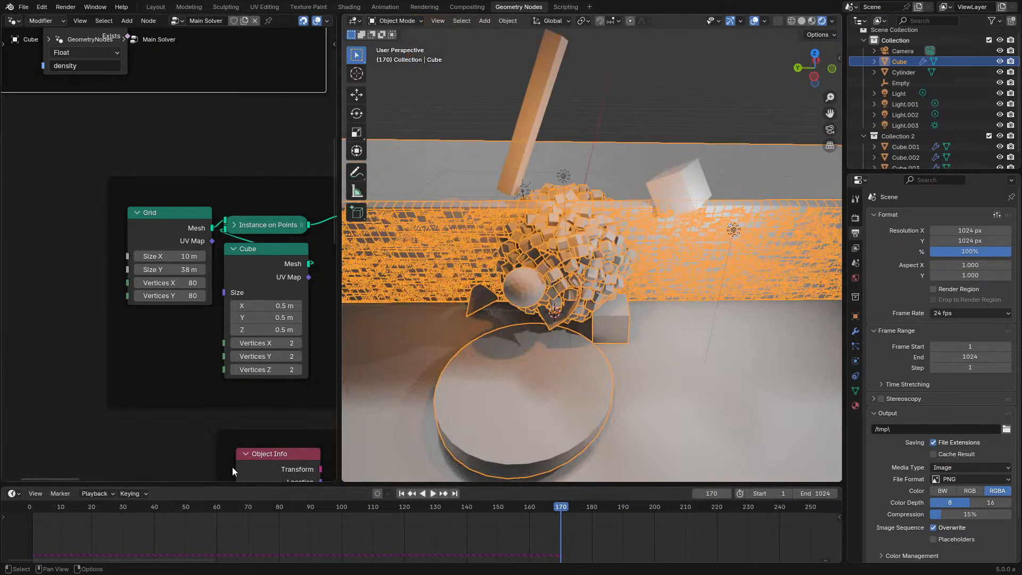
{"action": "left_click", "coordinate": [41, 507]}
{"action": "key", "text": "space"}
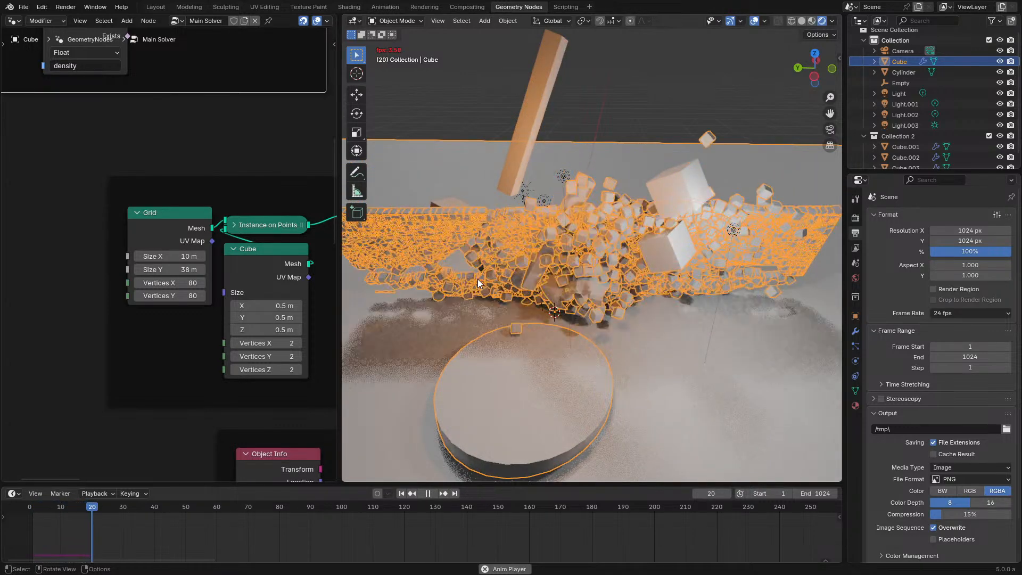
{"action": "key", "text": "space"}
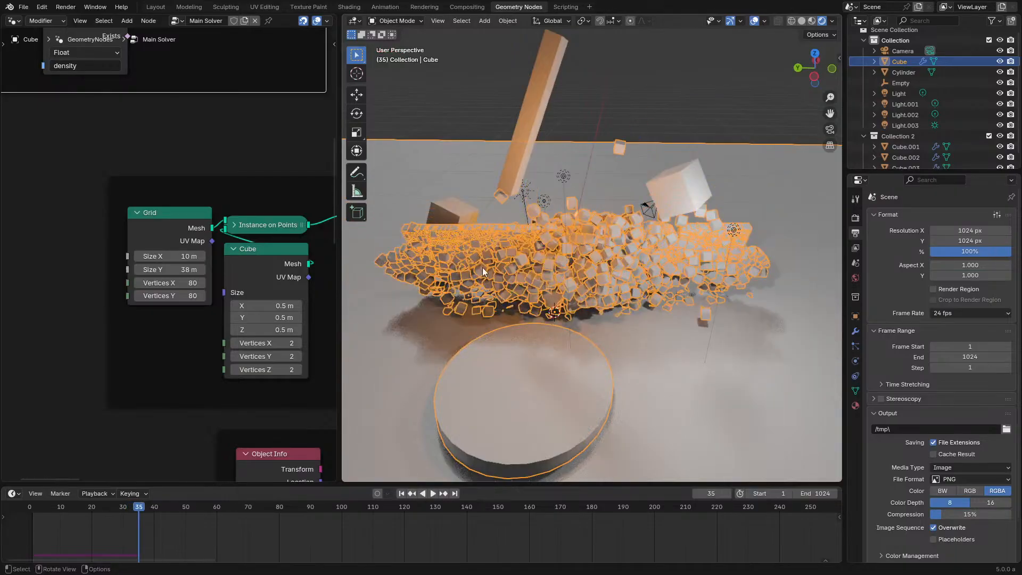
{"action": "middle_click_drag", "start_coordinate": [482, 268], "coordinate": [726, 228]}
{"action": "key", "text": "space"}
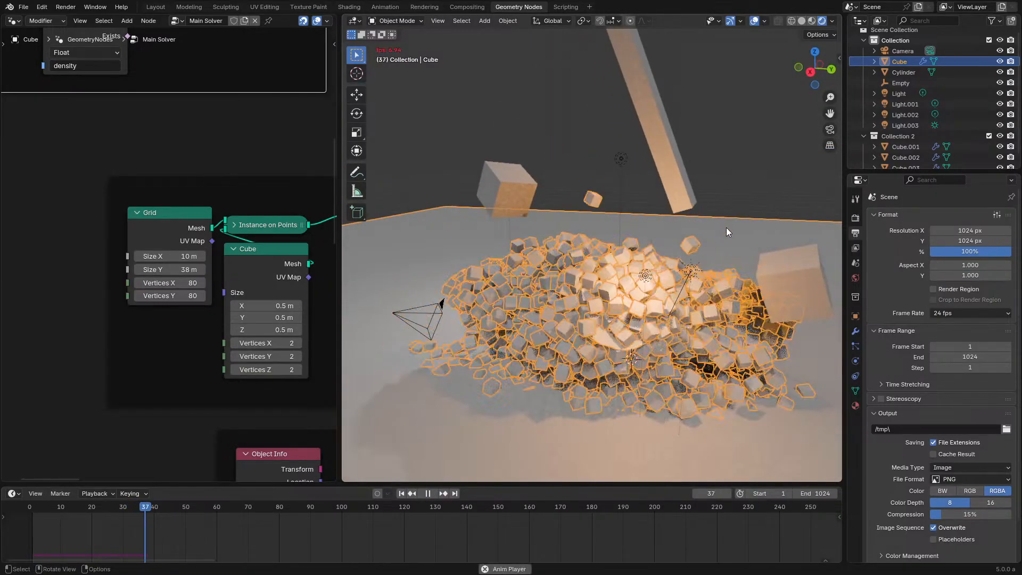
{"action": "key", "text": "space"}
Step: Set the Grid node's Size Y to 178 m and return the timeline to frame 0
{"action": "left_click_drag", "start_coordinate": [175, 256], "coordinate": [176, 269]}
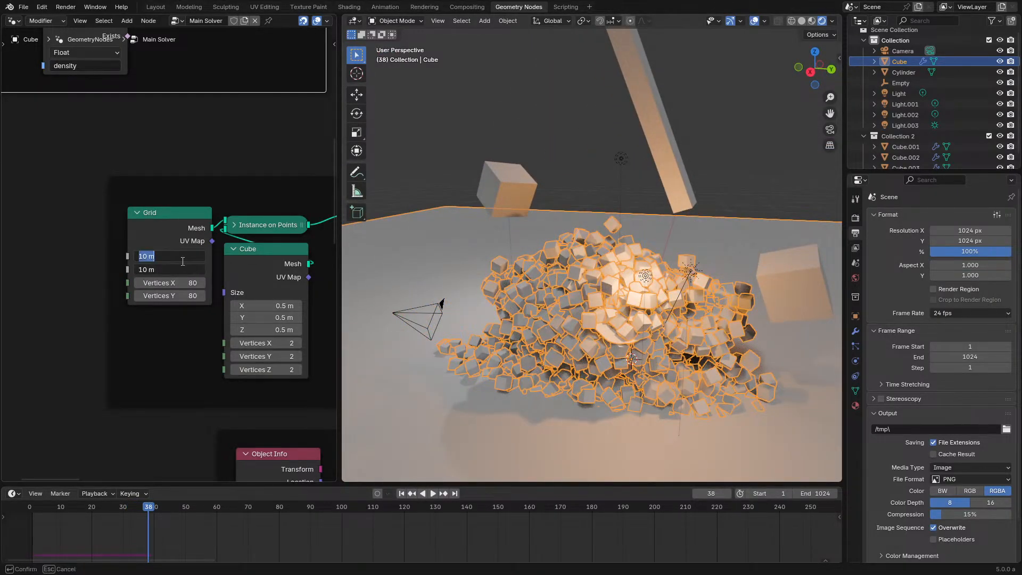
{"action": "key", "text": "Escape"}
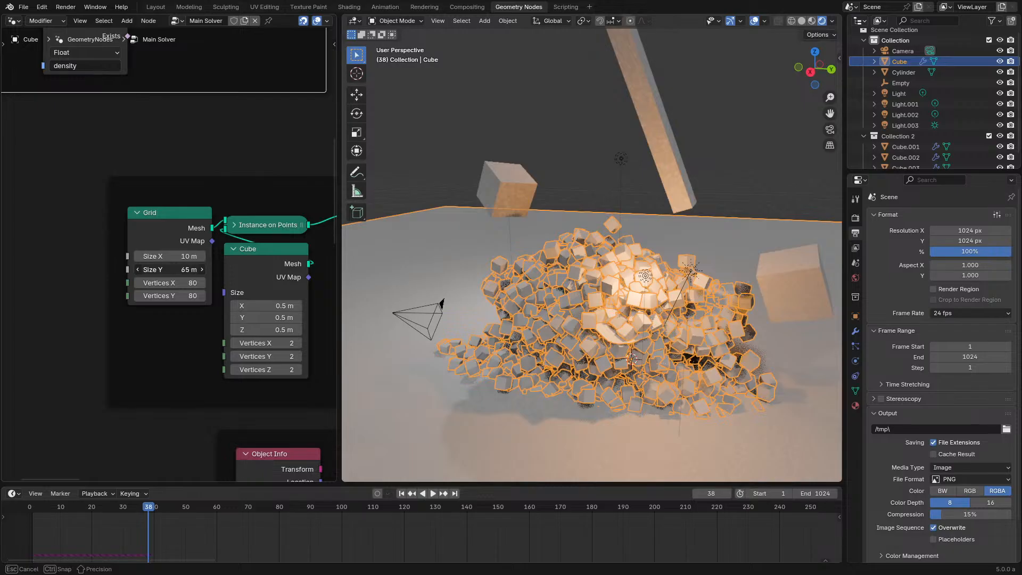
{"action": "left_click", "coordinate": [20, 512]}
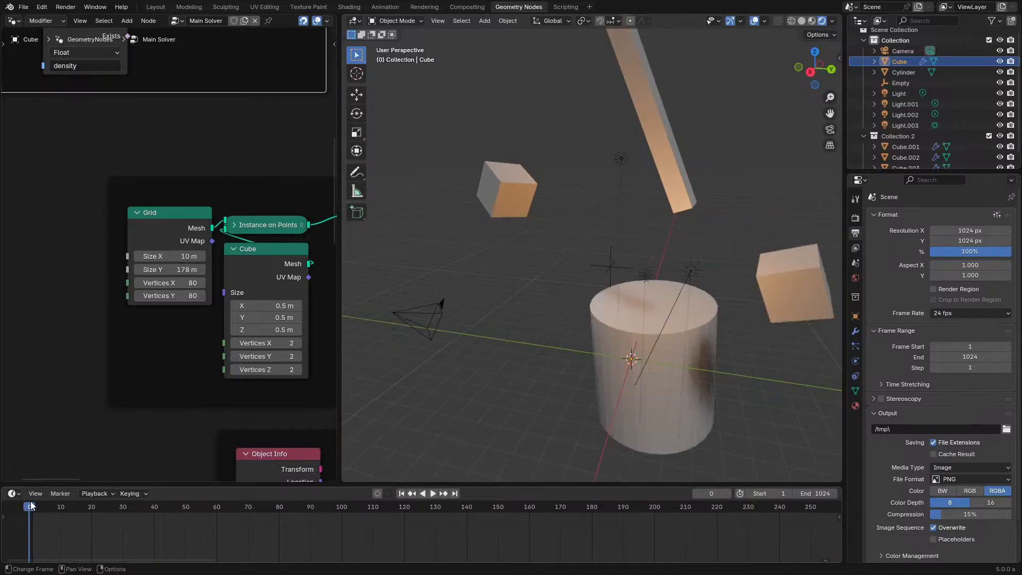
Step: Preview the first frames of the 178 m cube grid simulation and set the Grid node's Vertices X to 20
{"action": "key", "text": "space"}
{"action": "key", "text": "space"}
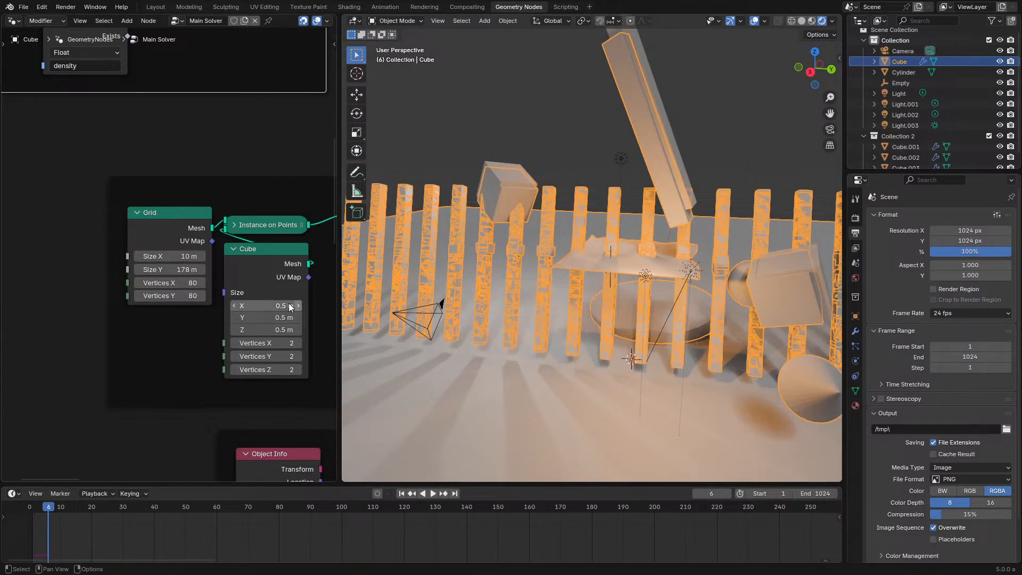
{"action": "left_click", "coordinate": [183, 295]}
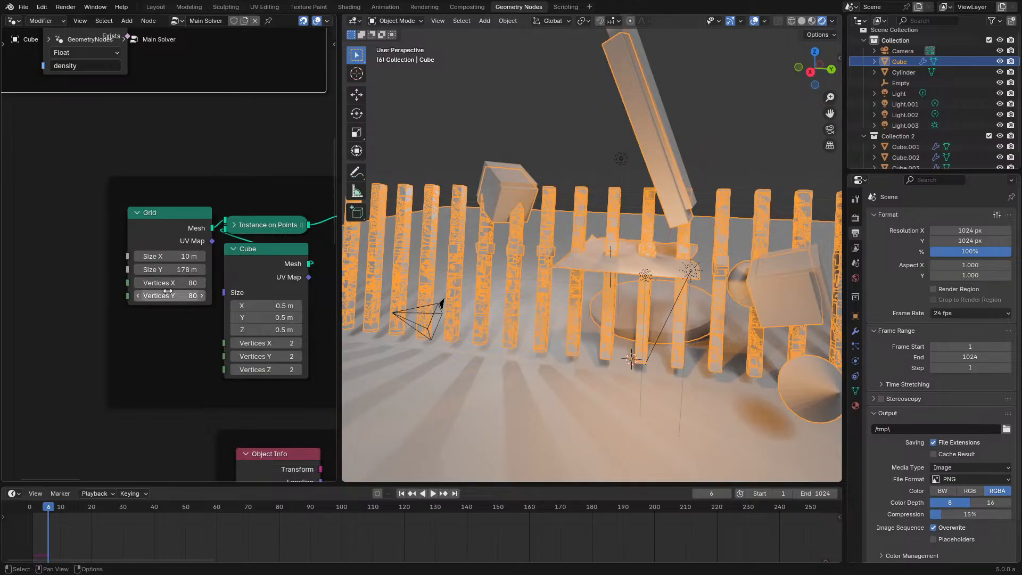
{"action": "middle_click_drag", "start_coordinate": [166, 417], "coordinate": [297, 429]}
{"action": "middle_click_drag", "start_coordinate": [140, 347], "coordinate": [85, 362]}
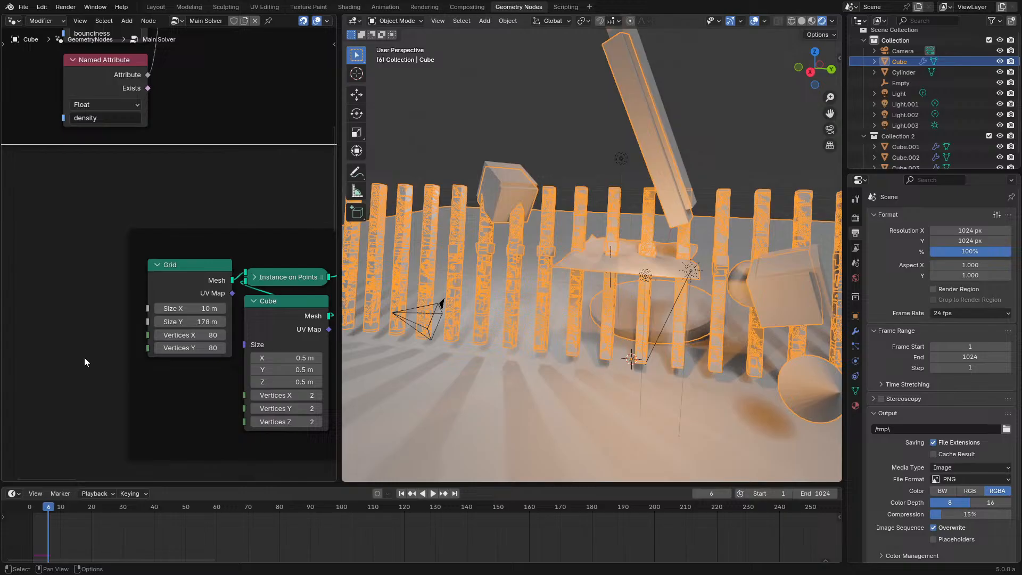
{"action": "left_click", "coordinate": [199, 334]}
{"action": "type", "text": "2"}
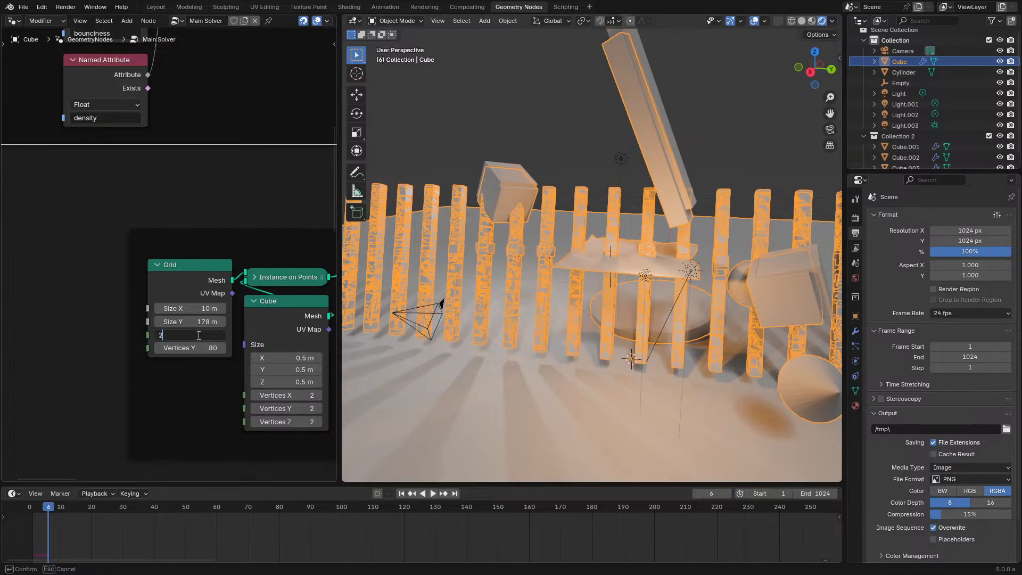
{"action": "key", "text": "Return"}
Step: Replay the simulation from frame 0, viewing the cube cluster from other angles before stopping playback
{"action": "left_click", "coordinate": [36, 494]}
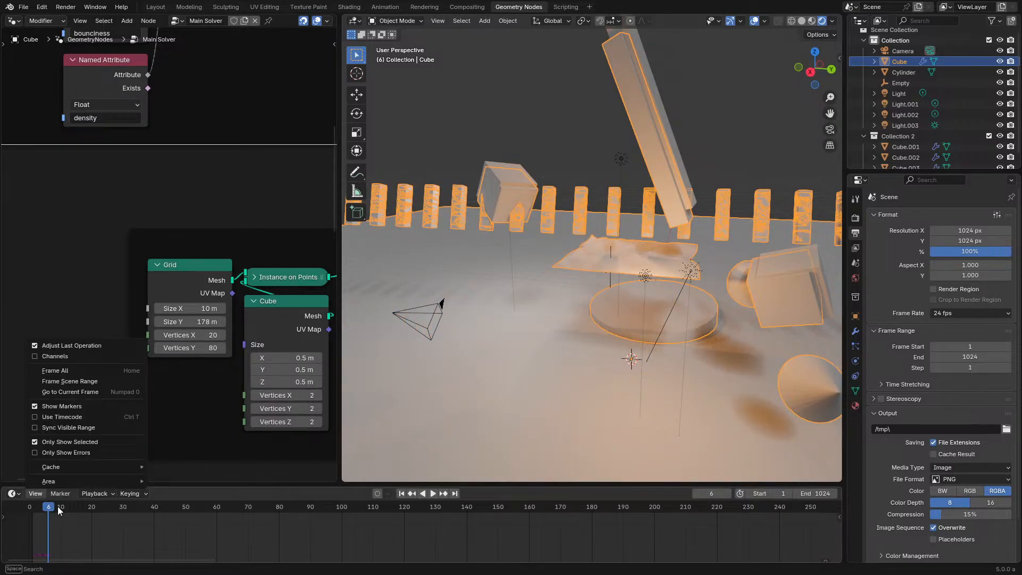
{"action": "left_click_drag", "start_coordinate": [48, 510], "coordinate": [28, 509]}
{"action": "key", "text": "space"}
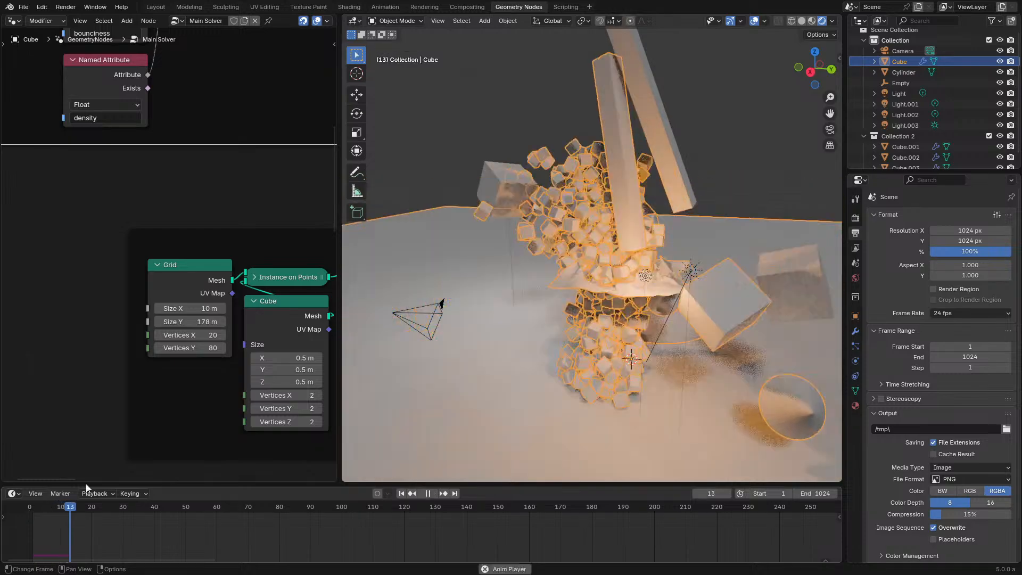
{"action": "scroll", "coordinate": [667, 353], "scroll_direction": "down", "scroll_amount": 1}
{"action": "middle_click_drag", "start_coordinate": [666, 343], "coordinate": [519, 319]}
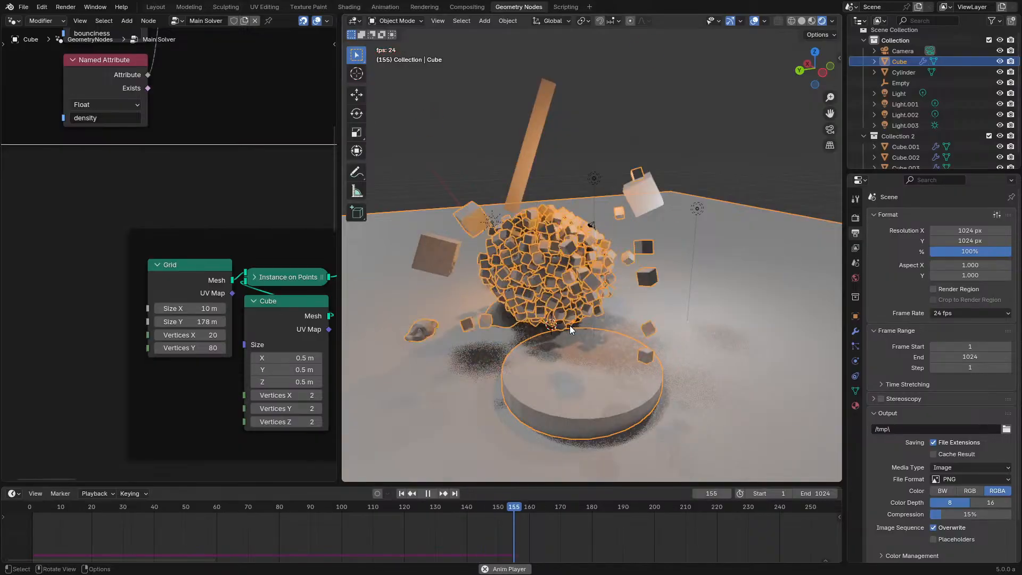
{"action": "middle_click_drag", "start_coordinate": [580, 325], "coordinate": [686, 294]}
{"action": "key", "text": "space"}
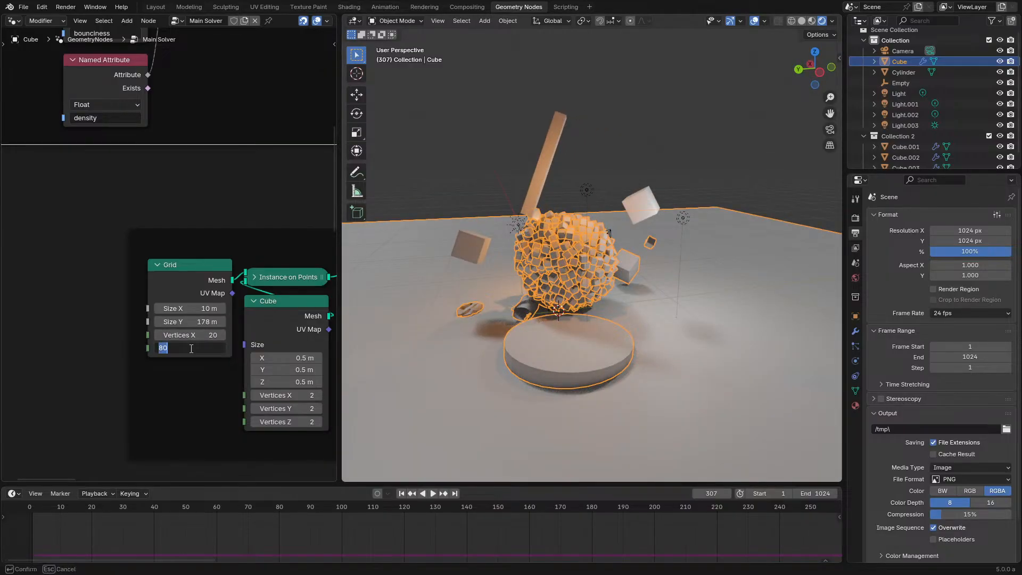
Step: Set the Grid node's Vertices Y to 290
{"action": "type", "text": "160"}
{"action": "key", "text": "Return"}
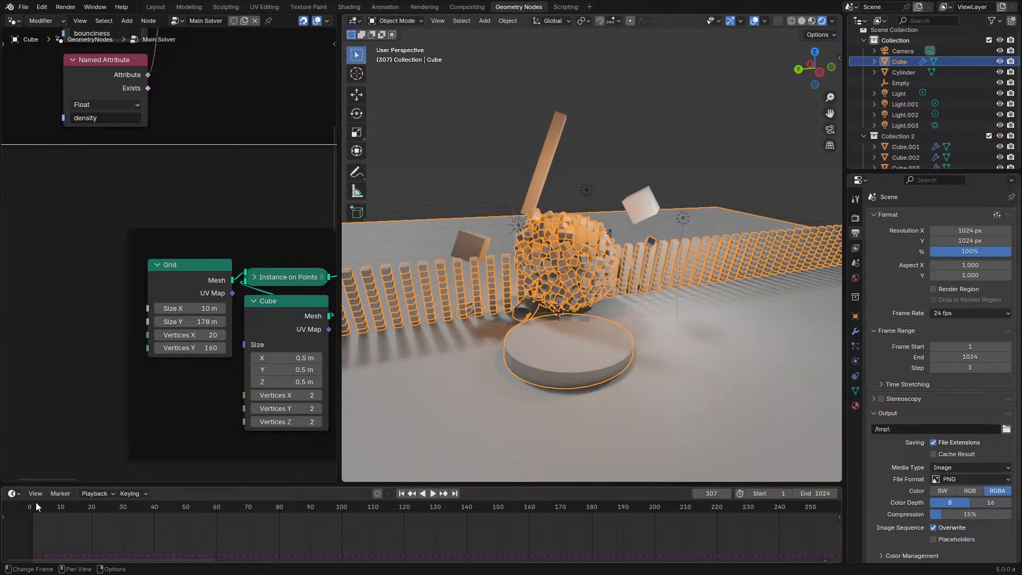
{"action": "left_click_drag", "start_coordinate": [198, 345], "coordinate": [261, 345]}
Step: Play the 20 by 290 cube grid simulation from the start, view it from another side and show the cubes' Rigid Bodies node
{"action": "left_click", "coordinate": [41, 514]}
{"action": "key", "text": "space"}
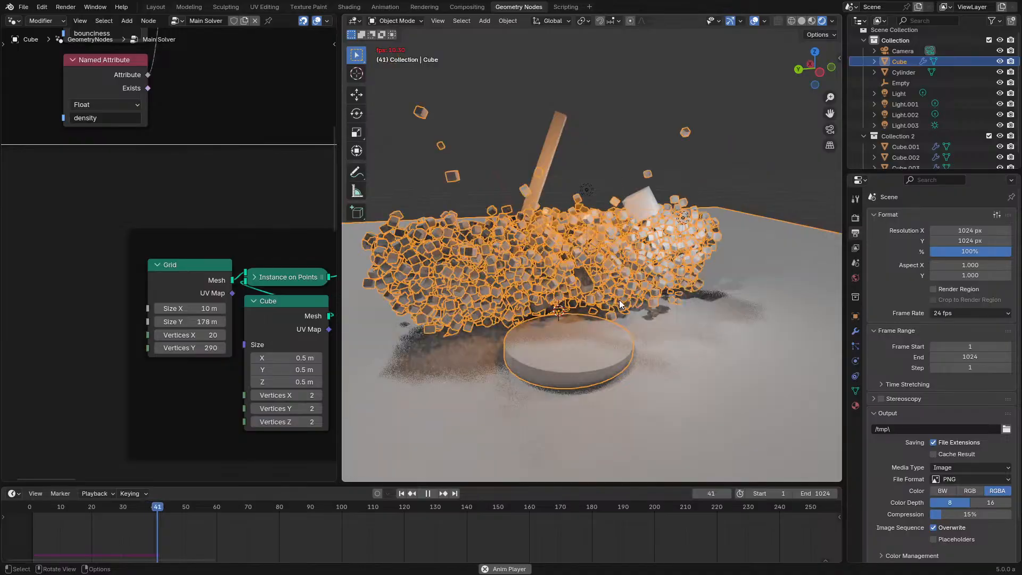
{"action": "middle_click_drag", "start_coordinate": [619, 299], "coordinate": [783, 288]}
{"action": "key", "text": "space"}
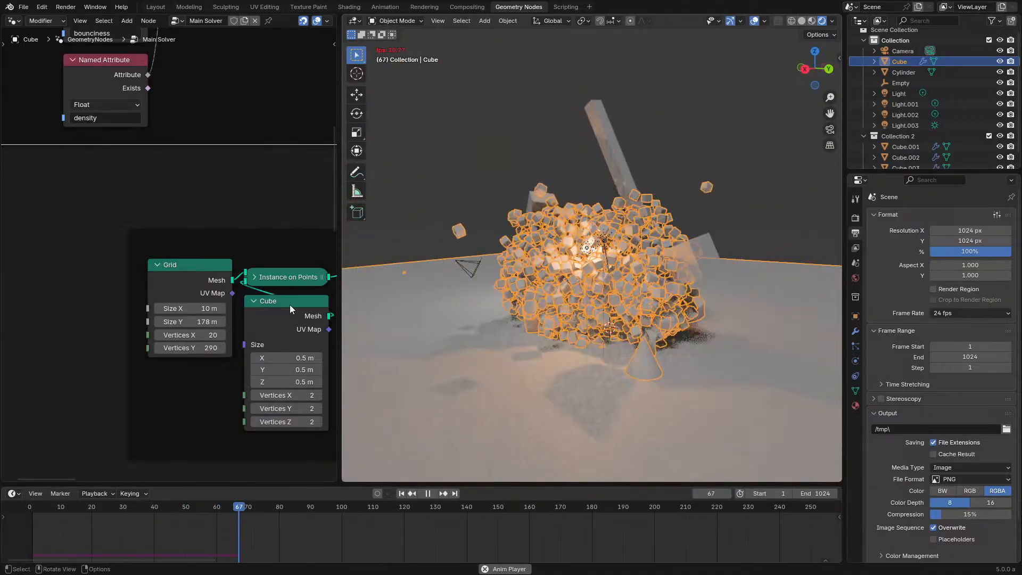
{"action": "middle_click_drag", "start_coordinate": [272, 299], "coordinate": [312, 288]}
{"action": "key", "text": "space"}
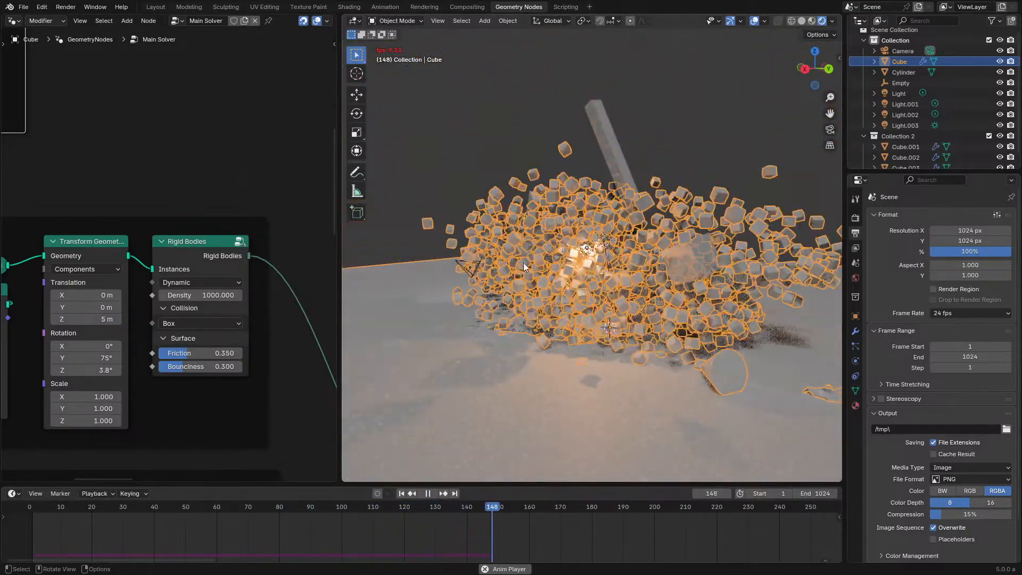
{"action": "key", "text": "space"}
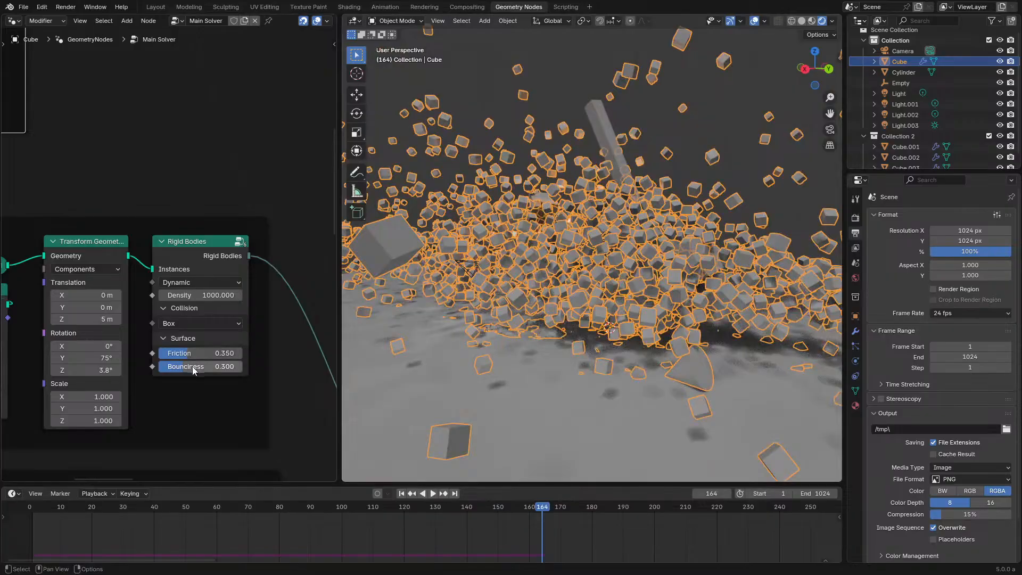
Step: Set the cubes' Rigid Bodies node Bounciness to 0 and replay the simulation from frame 0, with the Jolt Physics Solver in view
{"action": "left_click_drag", "start_coordinate": [37, 507], "coordinate": [28, 507]}
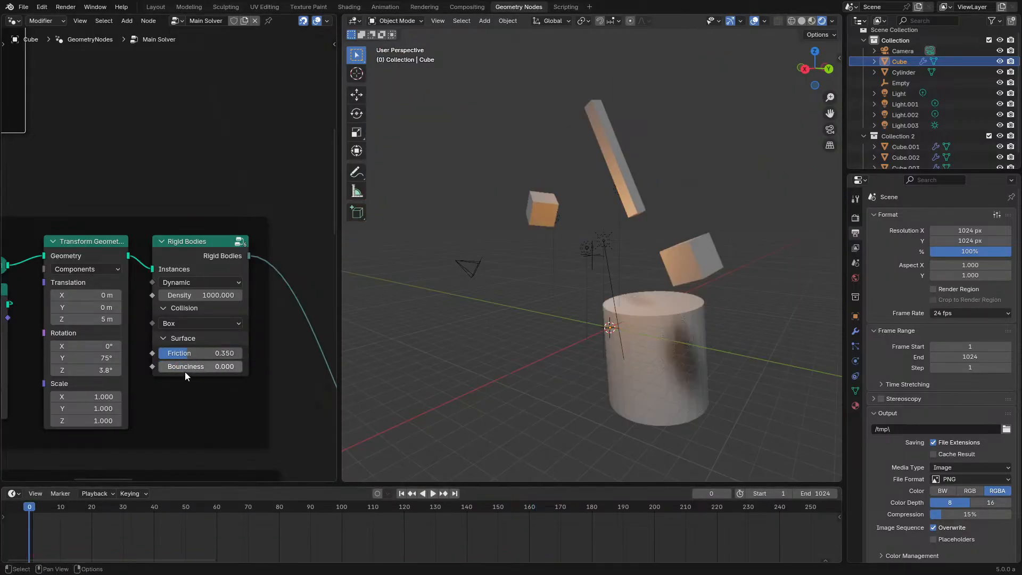
{"action": "key", "text": "space"}
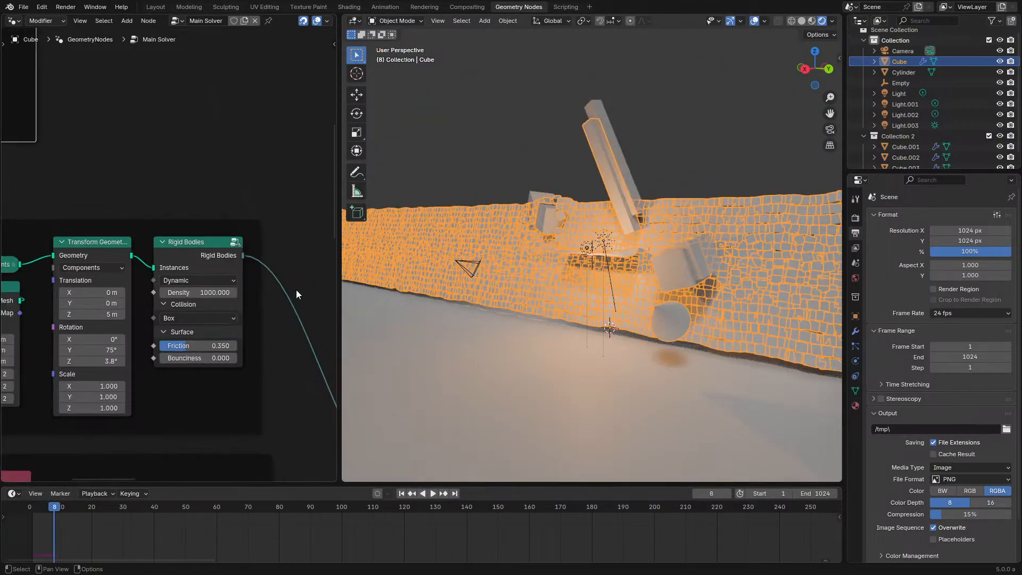
{"action": "middle_click_drag", "start_coordinate": [296, 289], "coordinate": [82, 109]}
{"action": "scroll", "coordinate": [241, 288], "scroll_direction": "down", "scroll_amount": 8}
{"action": "middle_click_drag", "start_coordinate": [110, 254], "coordinate": [62, 260]}
{"action": "scroll", "coordinate": [114, 244], "scroll_direction": "up", "scroll_amount": 5}
{"action": "scroll", "coordinate": [114, 245], "scroll_direction": "up", "scroll_amount": 1}
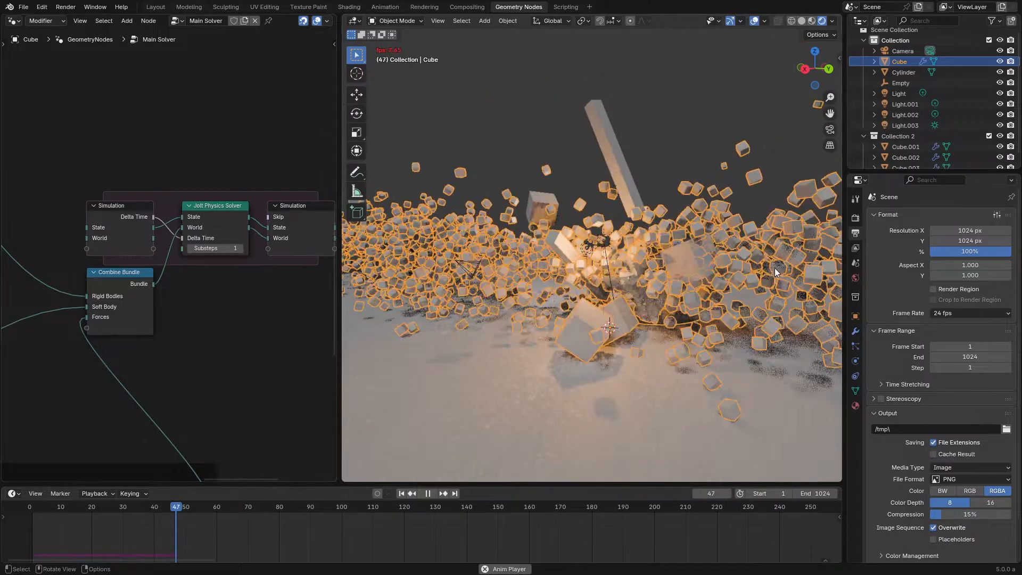
{"action": "middle_click_drag", "start_coordinate": [774, 267], "coordinate": [591, 286]}
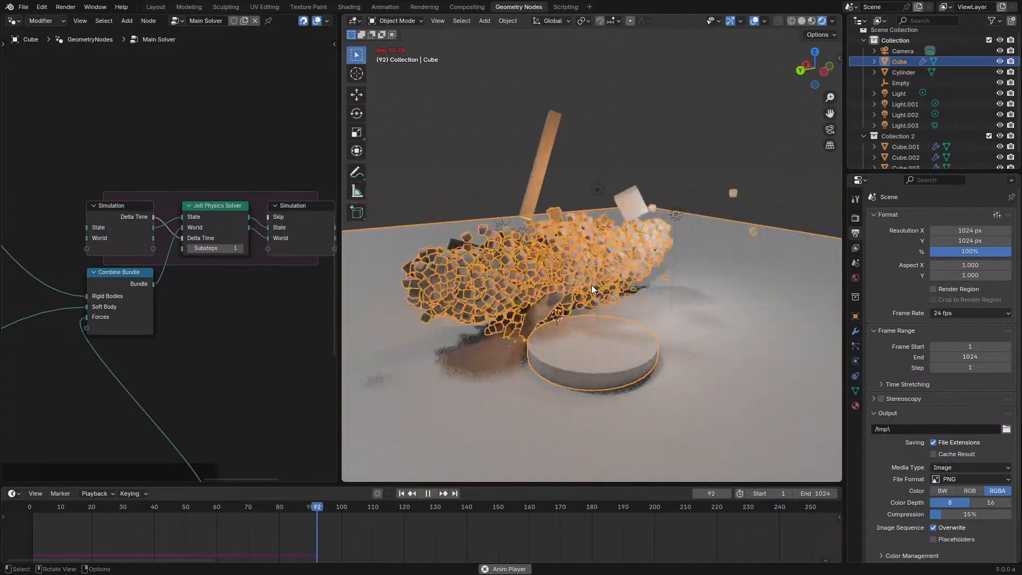
{"action": "key", "text": "space"}
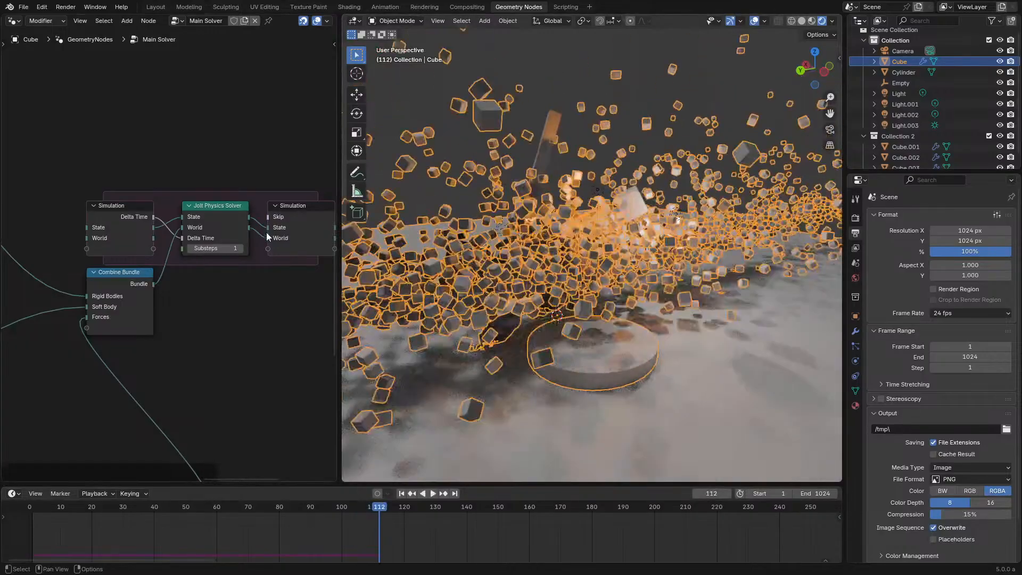
Step: Try 2 substeps on the Jolt Physics Solver and replay the simulation from frame 0, viewing the cubes from both sides
{"action": "left_click", "coordinate": [240, 251]}
{"action": "left_click", "coordinate": [24, 509]}
{"action": "key", "text": "space"}
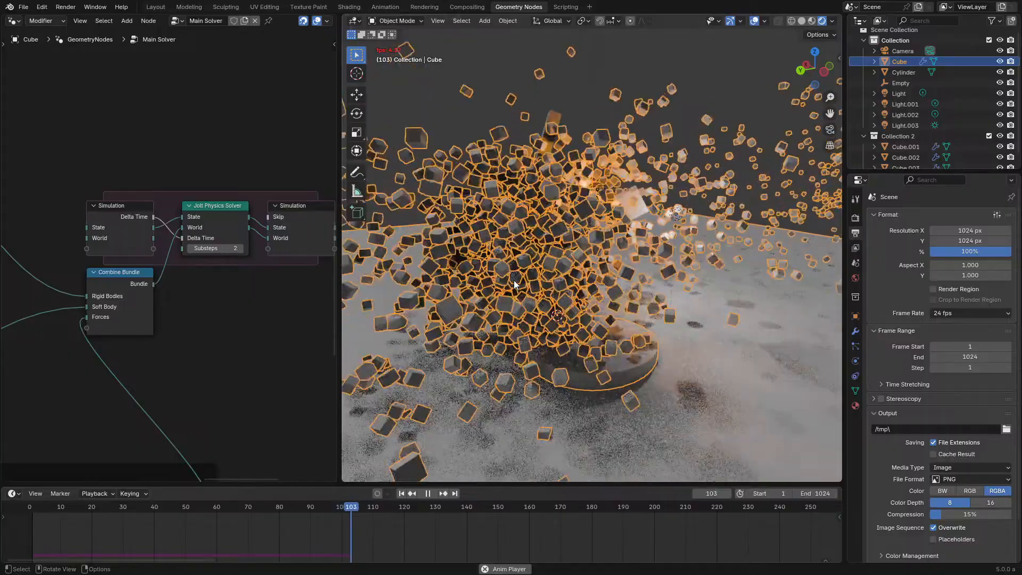
{"action": "key", "text": "space"}
{"action": "middle_click_drag", "start_coordinate": [491, 116], "coordinate": [650, 113]}
{"action": "key", "text": "space"}
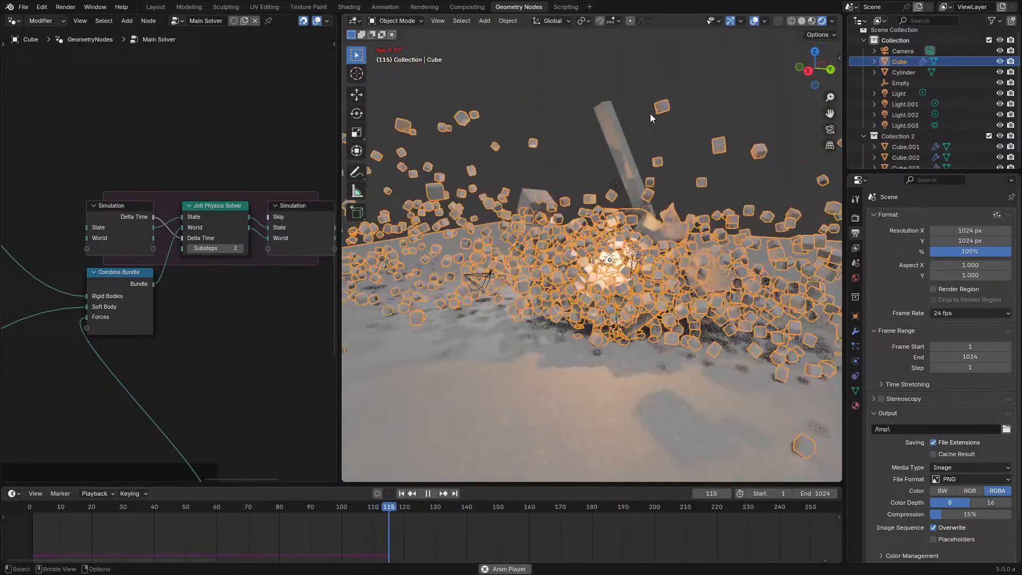
{"action": "key", "text": "space"}
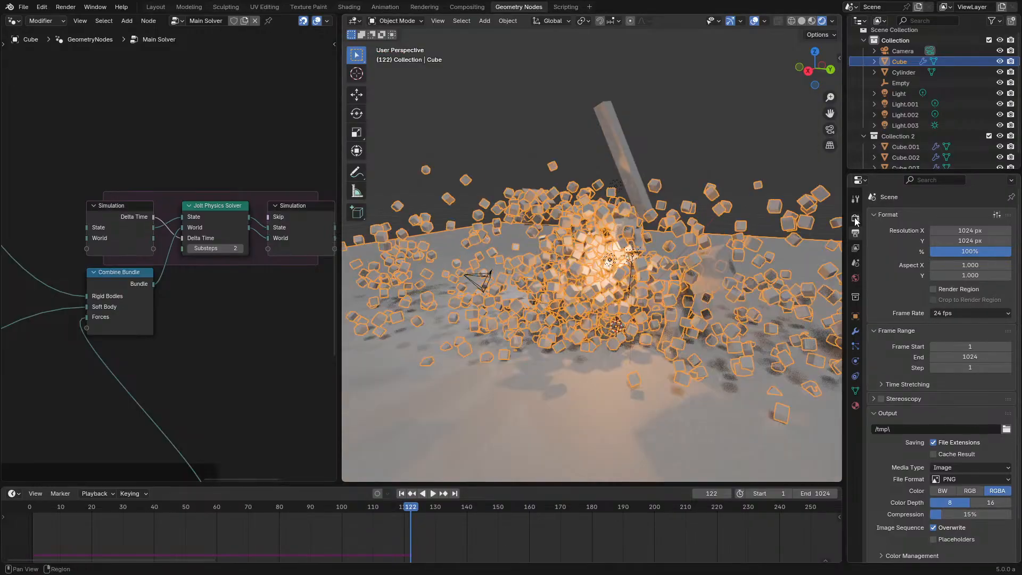
Step: Show the scene's render settings and examine the scattered cubes from other angles while advancing the simulation
{"action": "left_click", "coordinate": [856, 218]}
{"action": "middle_click_drag", "start_coordinate": [756, 219], "coordinate": [629, 227]}
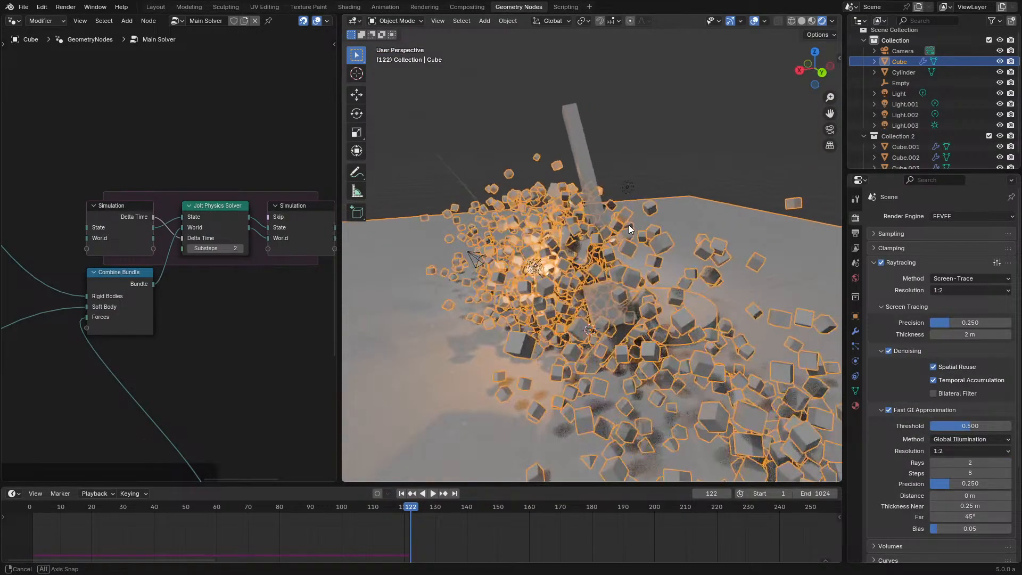
{"action": "middle_click_drag", "start_coordinate": [566, 183], "coordinate": [658, 315]}
{"action": "key", "text": "space"}
{"action": "scroll", "coordinate": [656, 288], "scroll_direction": "down", "scroll_amount": 4}
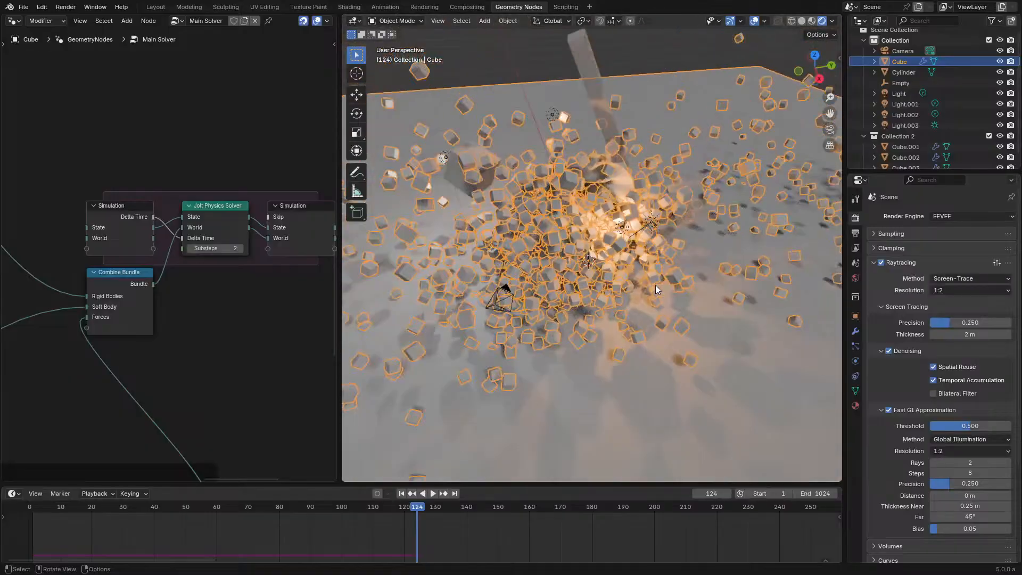
Step: Maximize the node editor, set the Jolt Physics Solver's Substeps to 1 and look over the body and force setups
{"action": "key", "text": "ctrl+space"}
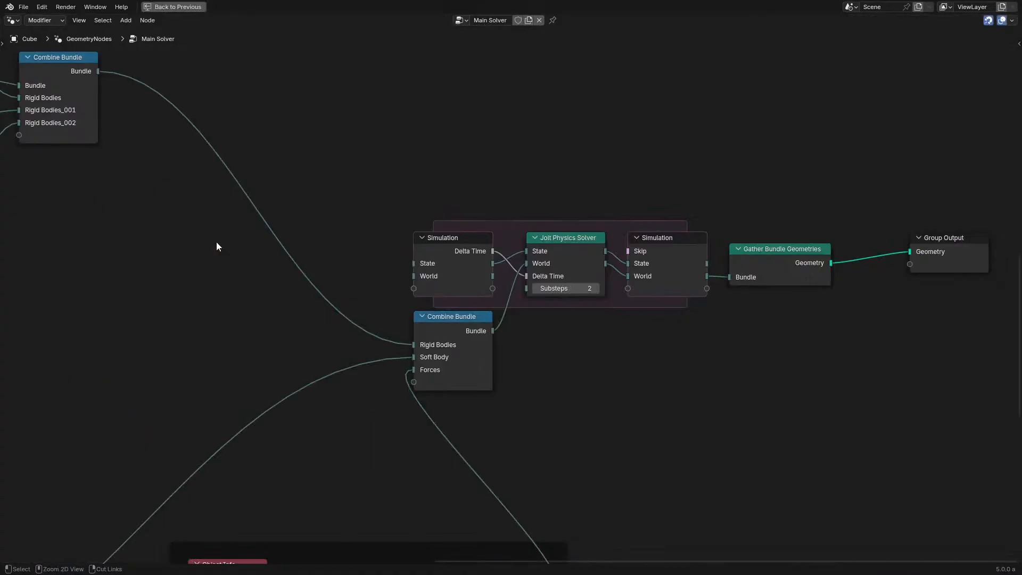
{"action": "left_click", "coordinate": [537, 287]}
{"action": "scroll", "coordinate": [182, 213], "scroll_direction": "down", "scroll_amount": 5}
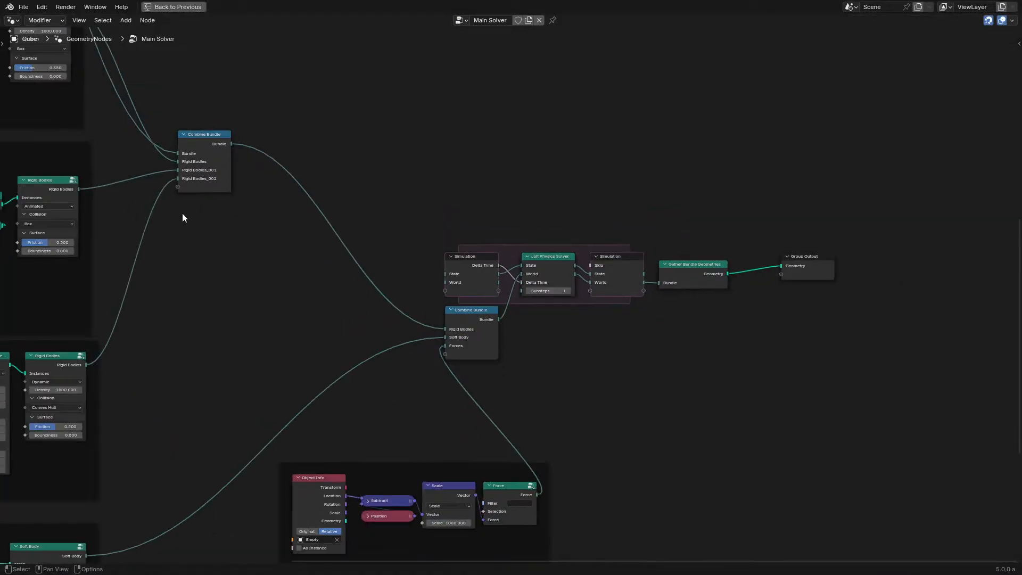
{"action": "middle_click_drag", "start_coordinate": [139, 336], "coordinate": [499, 198]}
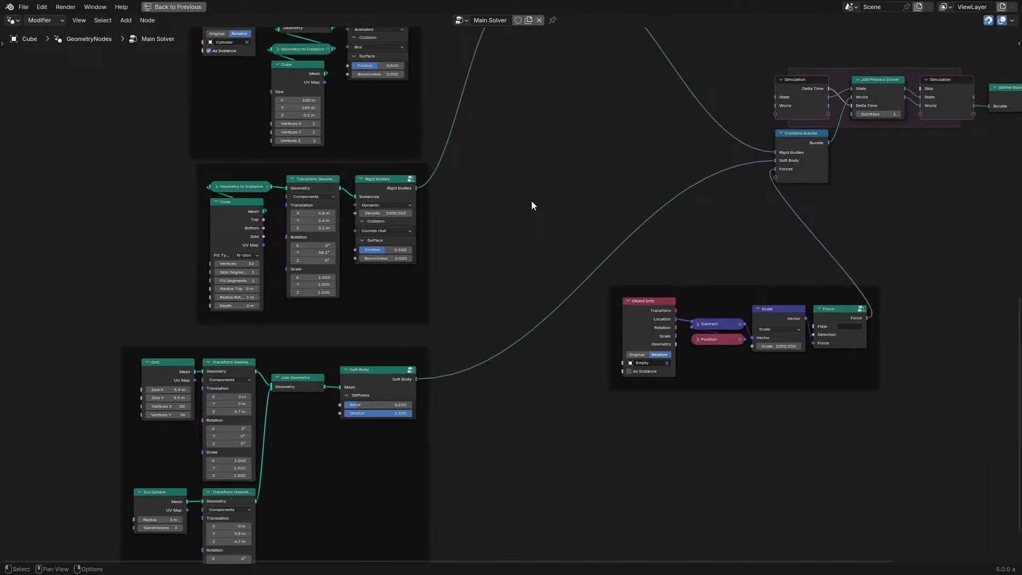
Step: Restore the workspace layout with the solver nodes in view and save the file
{"action": "key", "text": "ctrl+space"}
{"action": "middle_click_drag", "start_coordinate": [267, 189], "coordinate": [140, 251]}
{"action": "scroll", "coordinate": [174, 251], "scroll_direction": "up", "scroll_amount": 3}
{"action": "middle_click_drag", "start_coordinate": [92, 295], "coordinate": [49, 302]}
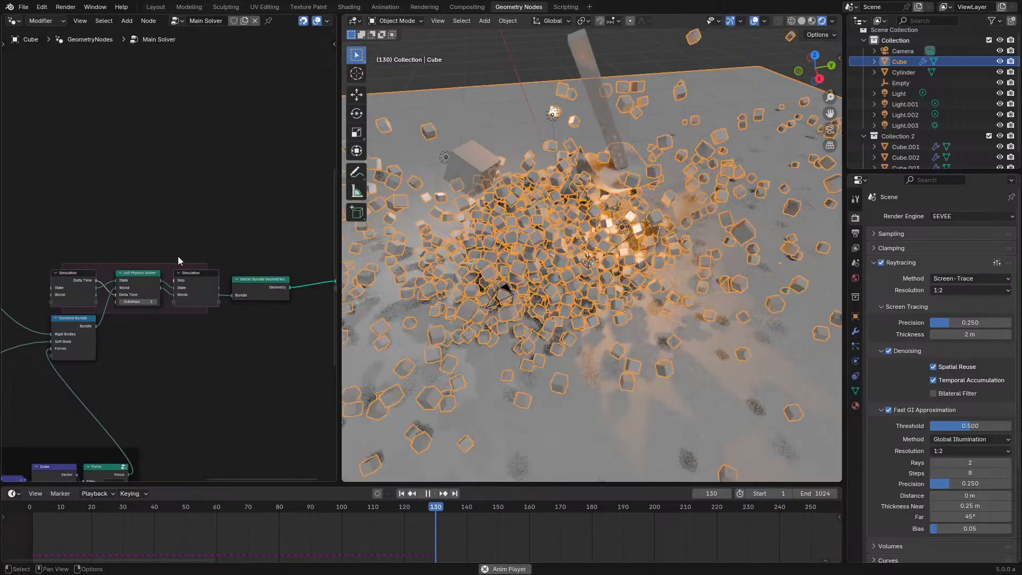
{"action": "key", "text": "ctrl+s"}
{"action": "key", "text": "z"}
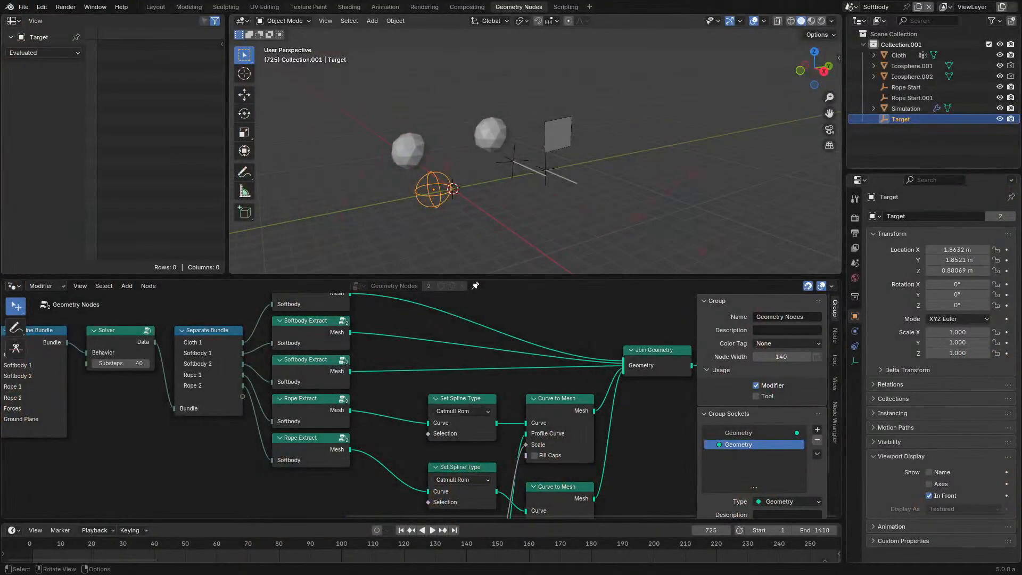
Step: Maximize the Softbody scene's node editor without its sidebar and look over the cloth, softbody and rope node tree
{"action": "middle_click_drag", "start_coordinate": [452, 190], "coordinate": [450, 187]}
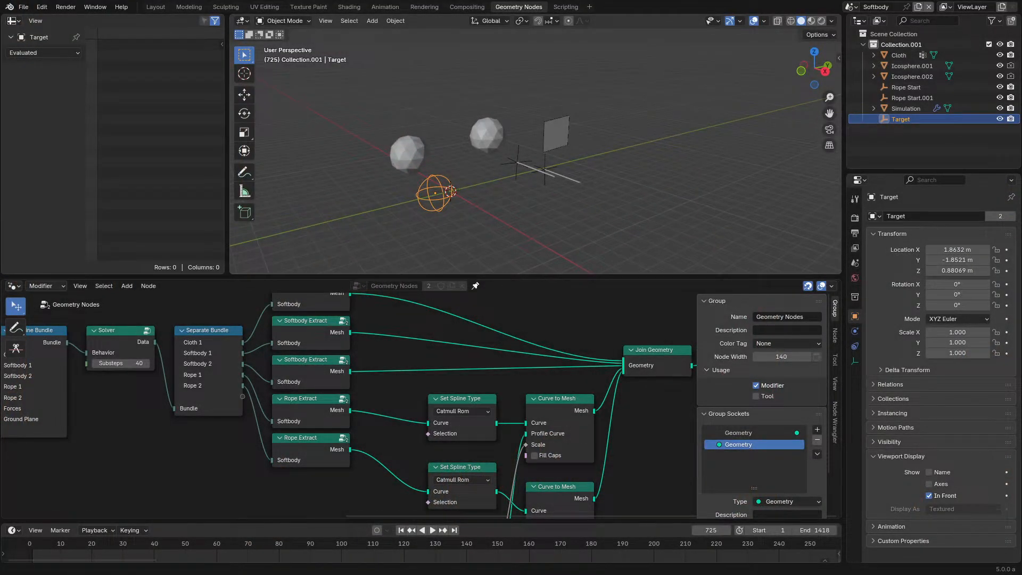
{"action": "key", "text": "ctrl+space"}
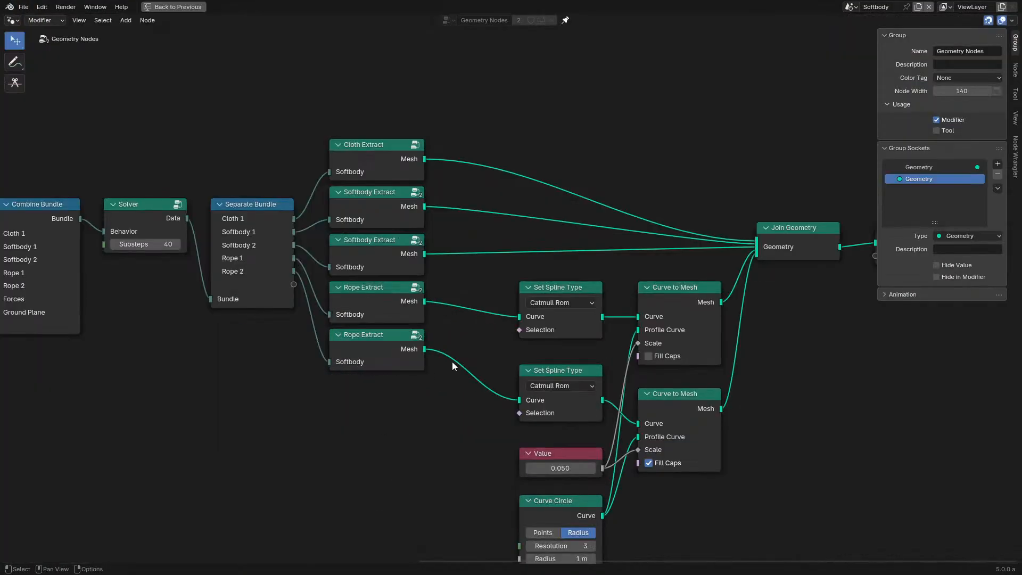
{"action": "key", "text": "n"}
{"action": "scroll", "coordinate": [469, 319], "scroll_direction": "down", "scroll_amount": 2}
{"action": "scroll", "coordinate": [372, 293], "scroll_direction": "down", "scroll_amount": 1}
{"action": "middle_click_drag", "start_coordinate": [281, 295], "coordinate": [575, 297]}
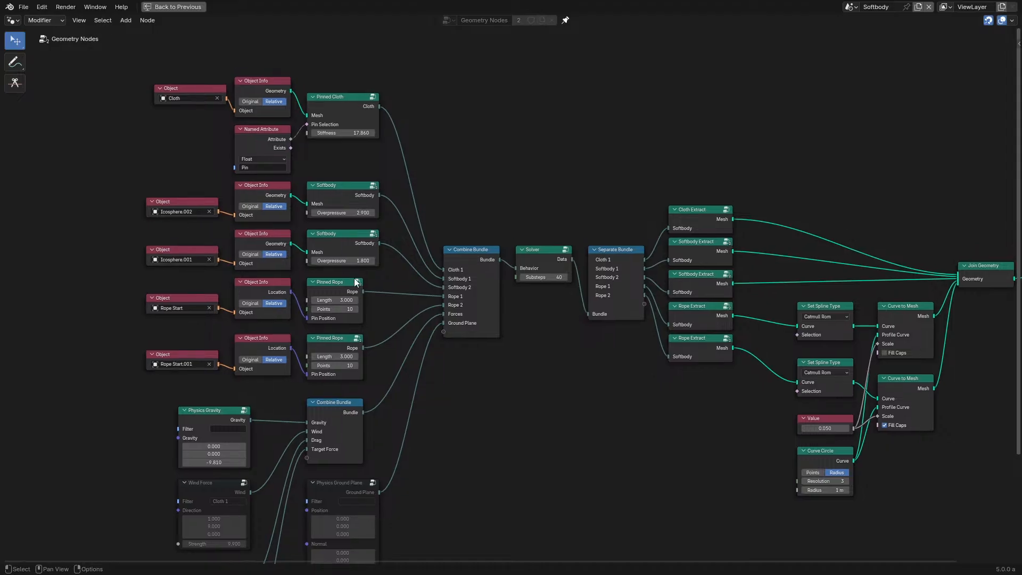
{"action": "middle_click_drag", "start_coordinate": [354, 280], "coordinate": [515, 309]}
Step: Disconnect and delete the five Object input nodes feeding the cloth, icosphere and rope Object Info nodes
{"action": "scroll", "coordinate": [509, 295], "scroll_direction": "up", "scroll_amount": 3}
{"action": "mouse_move", "coordinate": [234, 47]}
{"action": "left_mouse_down"}
{"action": "mouse_move", "coordinate": [350, 392]}
{"action": "mouse_move", "coordinate": [339, 444]}
{"action": "left_mouse_up"}
{"action": "key", "text": "g"}
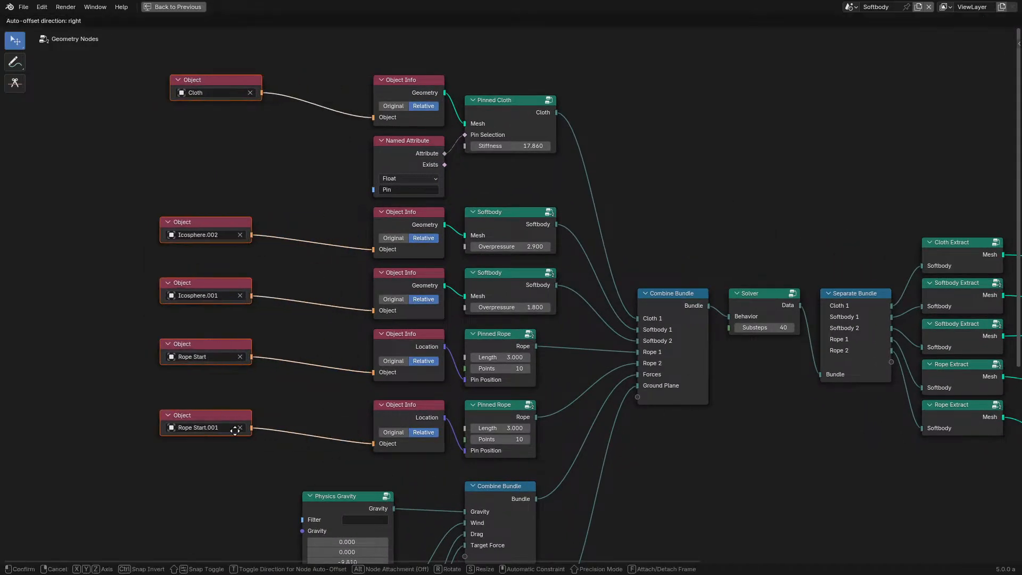
{"action": "left_click", "coordinate": [226, 431]}
{"action": "right_click_drag", "start_coordinate": [340, 83], "coordinate": [261, 481], "text": "ctrl"}
{"action": "left_click_drag", "start_coordinate": [111, 68], "coordinate": [261, 416]}
{"action": "key", "text": "x"}
Step: Move the cloth, softbody and rope setup nodes together, farther away from the Combine Bundle node
{"action": "middle_click_drag", "start_coordinate": [423, 388], "coordinate": [427, 535]}
{"action": "left_click_drag", "start_coordinate": [271, 91], "coordinate": [484, 449]}
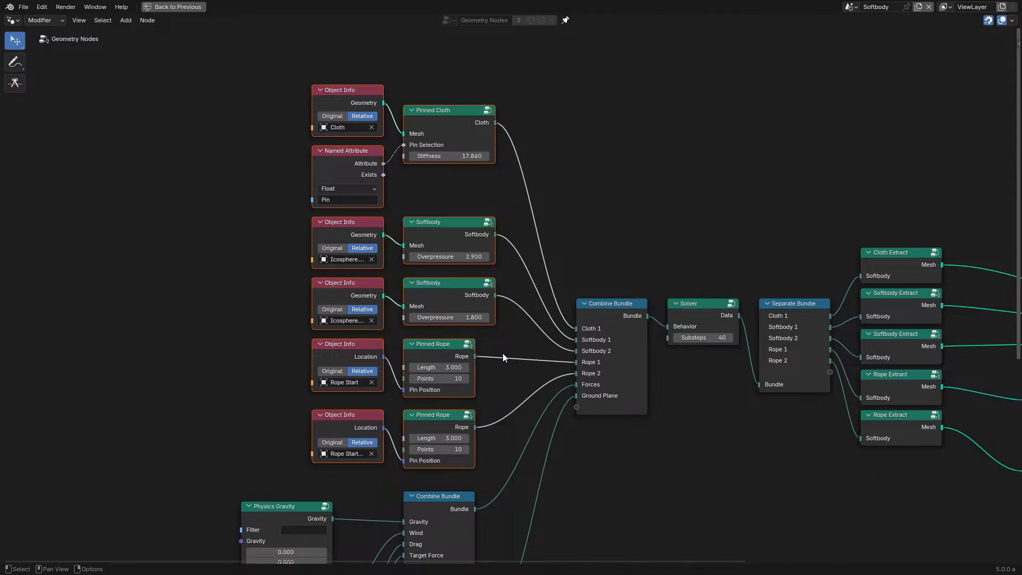
{"action": "key", "text": "g"}
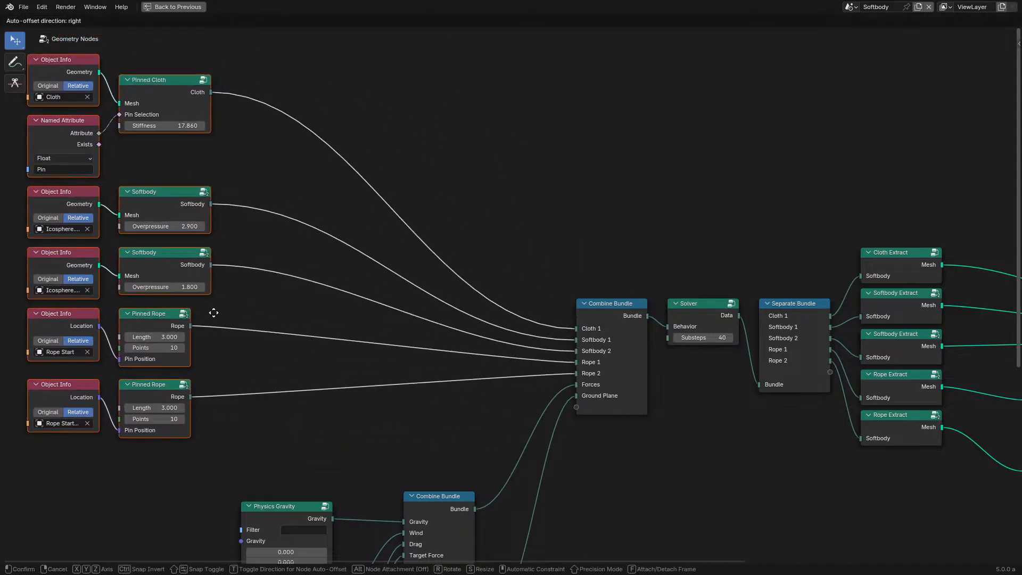
{"action": "left_click", "coordinate": [204, 314]}
Step: Duplicate the Combine Bundle node that feeds the Solver and place the copy above the original
{"action": "left_click", "coordinate": [590, 309]}
{"action": "middle_click_drag", "start_coordinate": [591, 311], "coordinate": [645, 420]}
{"action": "key", "text": "shift+d"}
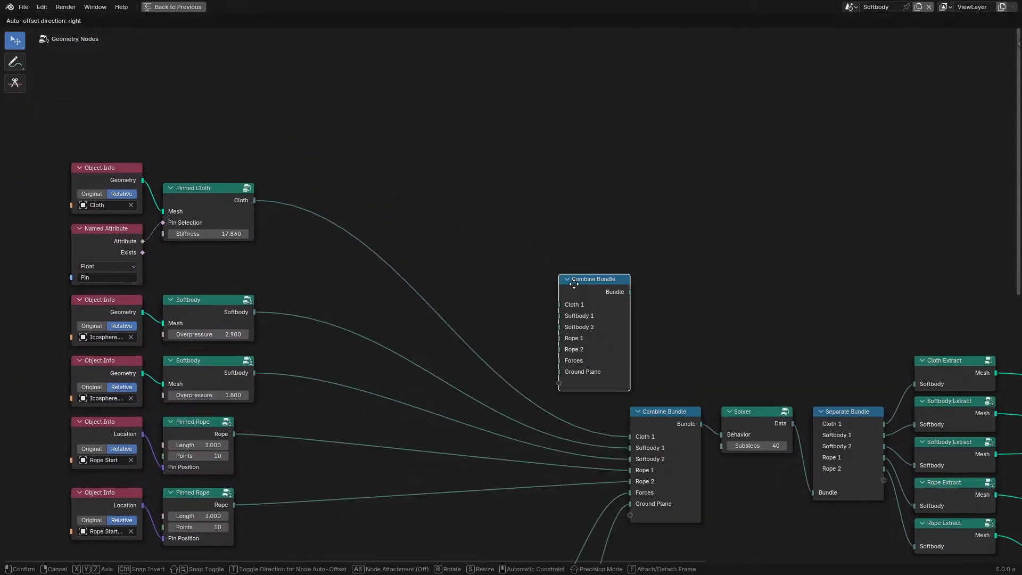
{"action": "left_click", "coordinate": [543, 183]}
Step: Remove all bundle items from the duplicated Combine Bundle node
{"action": "key", "text": "n"}
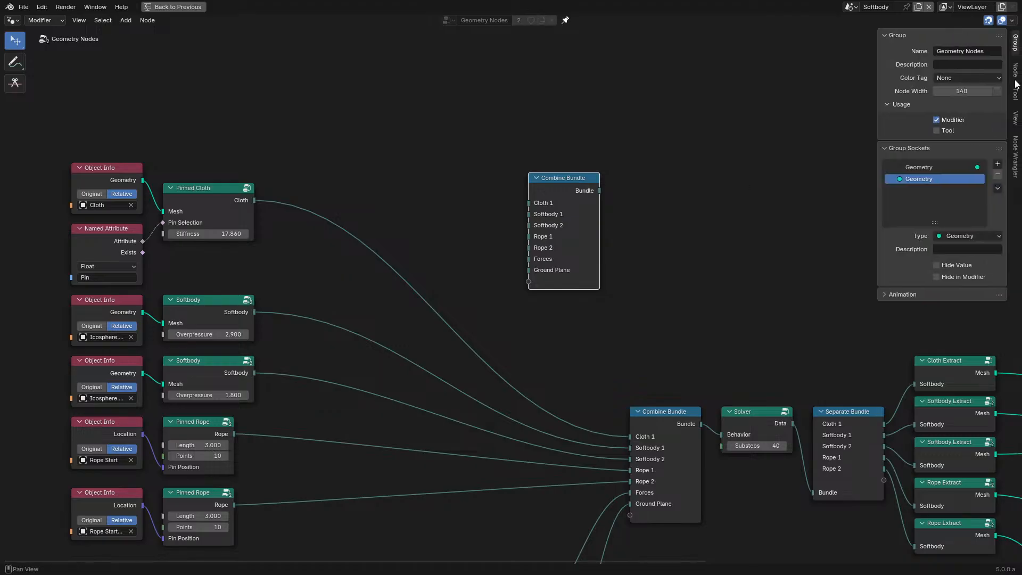
{"action": "left_click", "coordinate": [1015, 69]}
{"action": "left_click", "coordinate": [998, 183]}
{"action": "left_click", "coordinate": [997, 183]}
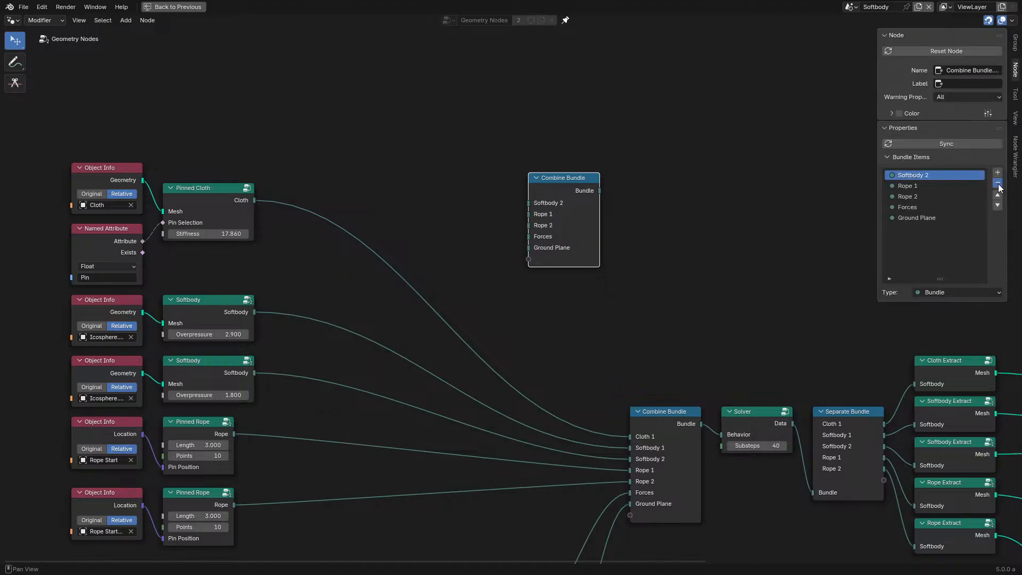
{"action": "left_click", "coordinate": [997, 183]}
{"action": "left_click", "coordinate": [997, 183]}
{"action": "left_click", "coordinate": [997, 183]}
{"action": "left_click", "coordinate": [998, 183]}
{"action": "left_click", "coordinate": [997, 183]}
{"action": "key", "text": "n"}
Step: Duplicate the empty Combine Bundle node, link both Softbody outputs into the copy and place it beside them
{"action": "key", "text": "shift+d"}
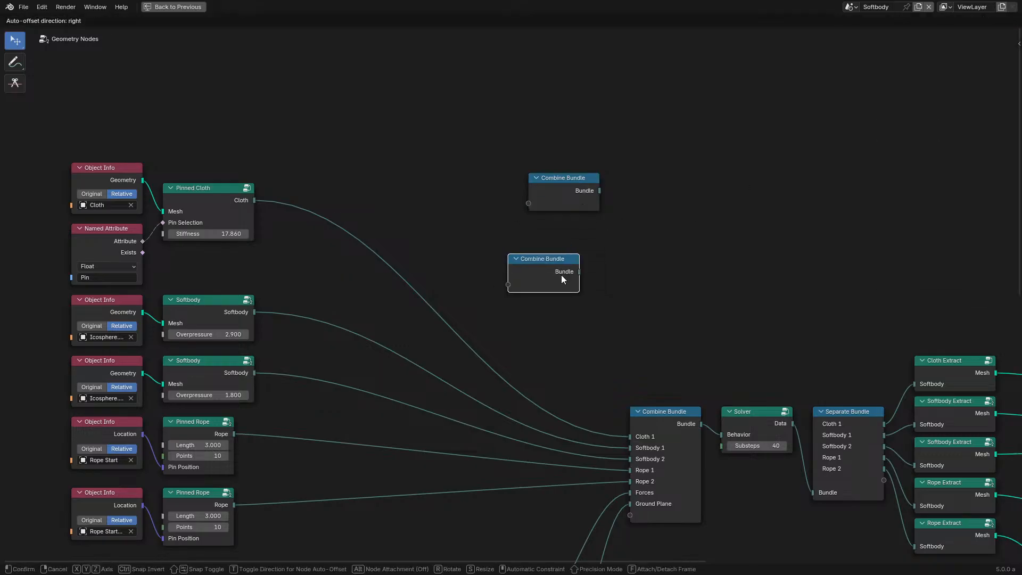
{"action": "left_click", "coordinate": [561, 275]}
{"action": "left_click_drag", "start_coordinate": [255, 312], "coordinate": [530, 287]}
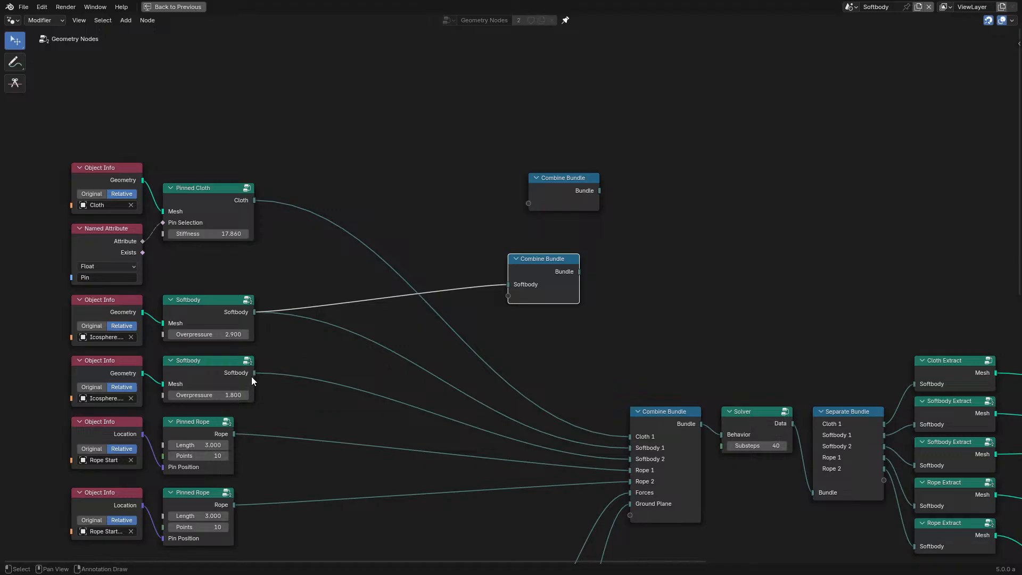
{"action": "left_click_drag", "start_coordinate": [254, 372], "coordinate": [322, 351]}
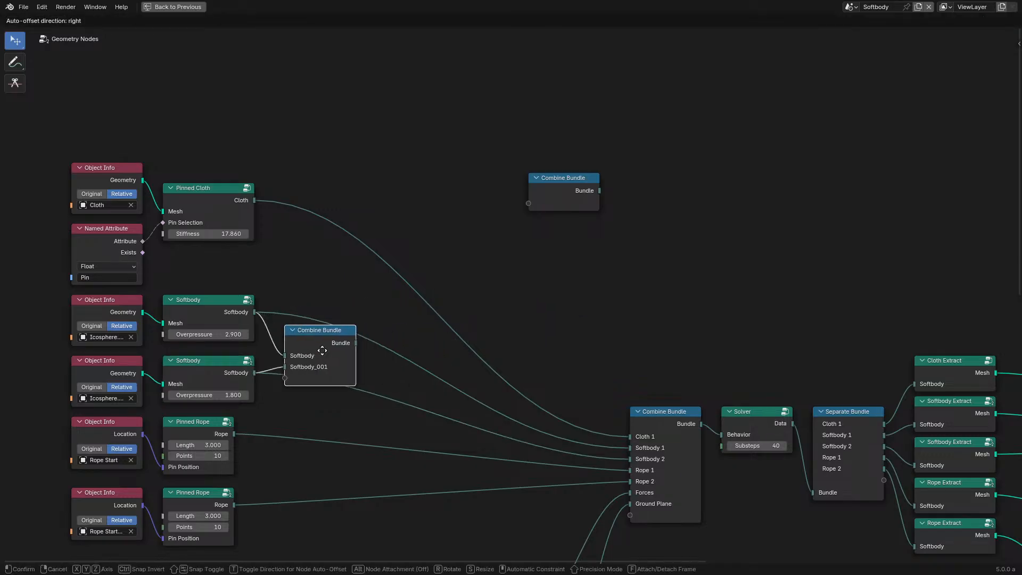
Step: Place the other empty Combine Bundle node beside the Pinned Rope nodes and link both Rope outputs into it
{"action": "left_click_drag", "start_coordinate": [566, 191], "coordinate": [317, 462]}
{"action": "left_click_drag", "start_coordinate": [234, 434], "coordinate": [274, 477]}
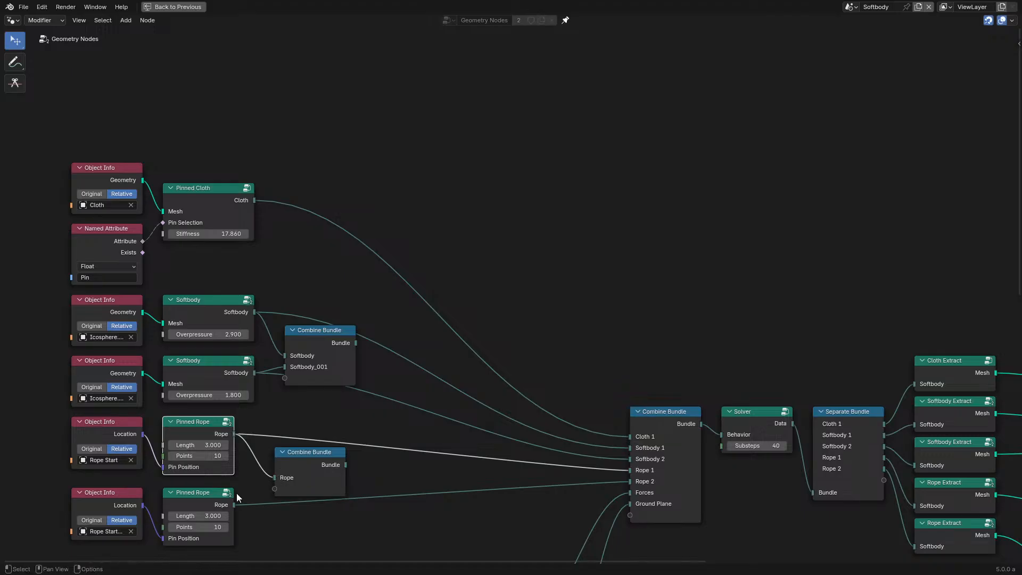
{"action": "left_click_drag", "start_coordinate": [233, 504], "coordinate": [274, 489]}
Step: Cut the direct rope links and connect the rope bundle to Rope 1 and the softbody bundle to Softbody 1
{"action": "middle_click_drag", "start_coordinate": [519, 423], "coordinate": [491, 341]}
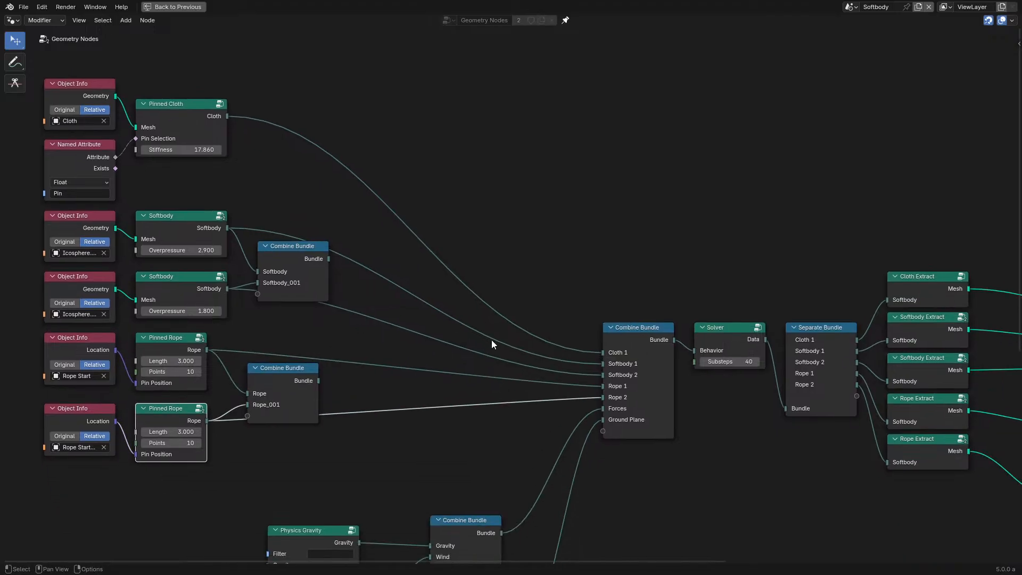
{"action": "scroll", "coordinate": [491, 340], "scroll_direction": "up", "scroll_amount": 1}
{"action": "right_click_drag", "start_coordinate": [424, 399], "coordinate": [405, 436], "text": "ctrl"}
{"action": "left_click_drag", "start_coordinate": [302, 387], "coordinate": [624, 393]}
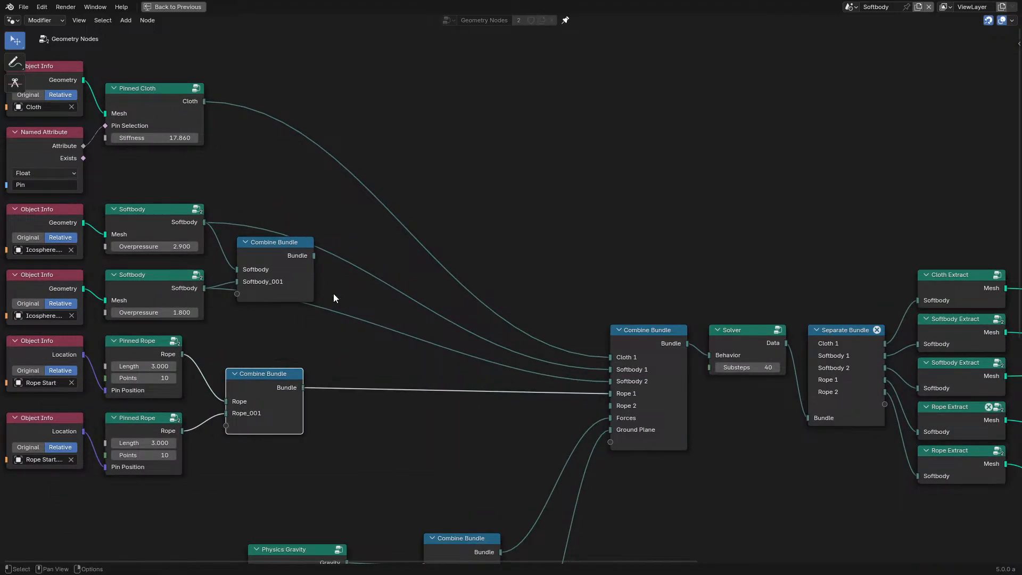
{"action": "left_click_drag", "start_coordinate": [315, 256], "coordinate": [611, 368]}
Step: Look over the force nodes and examine the inside of the Physics Ground Plane group
{"action": "scroll", "coordinate": [425, 446], "scroll_direction": "down", "scroll_amount": 2}
{"action": "middle_click_drag", "start_coordinate": [425, 446], "coordinate": [449, 309]}
{"action": "middle_click_drag", "start_coordinate": [378, 381], "coordinate": [427, 224]}
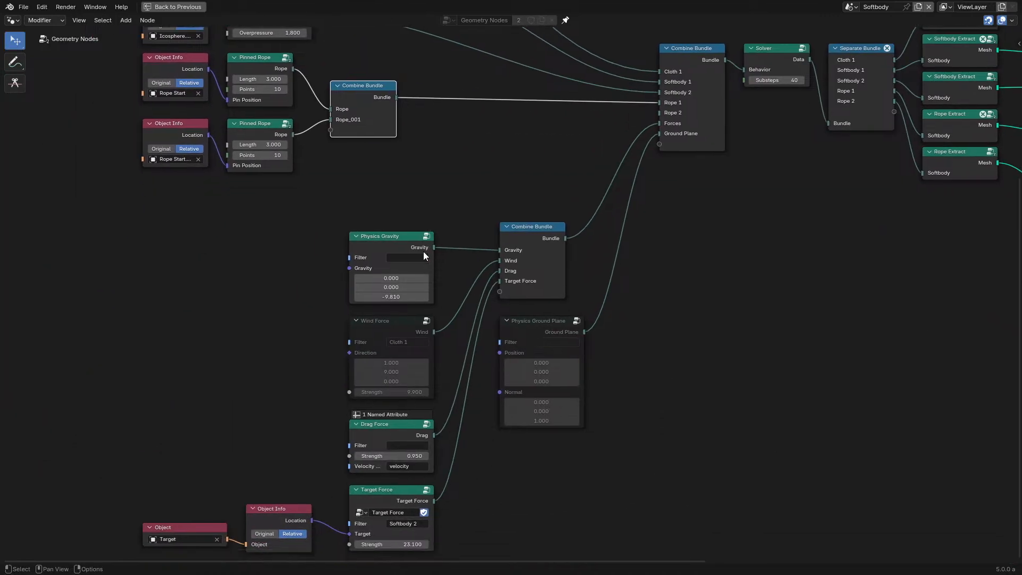
{"action": "mouse_move", "coordinate": [536, 248]}
{"action": "left_mouse_down"}
{"action": "mouse_move", "coordinate": [529, 263]}
{"action": "mouse_move", "coordinate": [554, 305]}
{"action": "mouse_move", "coordinate": [535, 248]}
{"action": "left_mouse_up"}
{"action": "left_click_drag", "start_coordinate": [550, 333], "coordinate": [540, 382]}
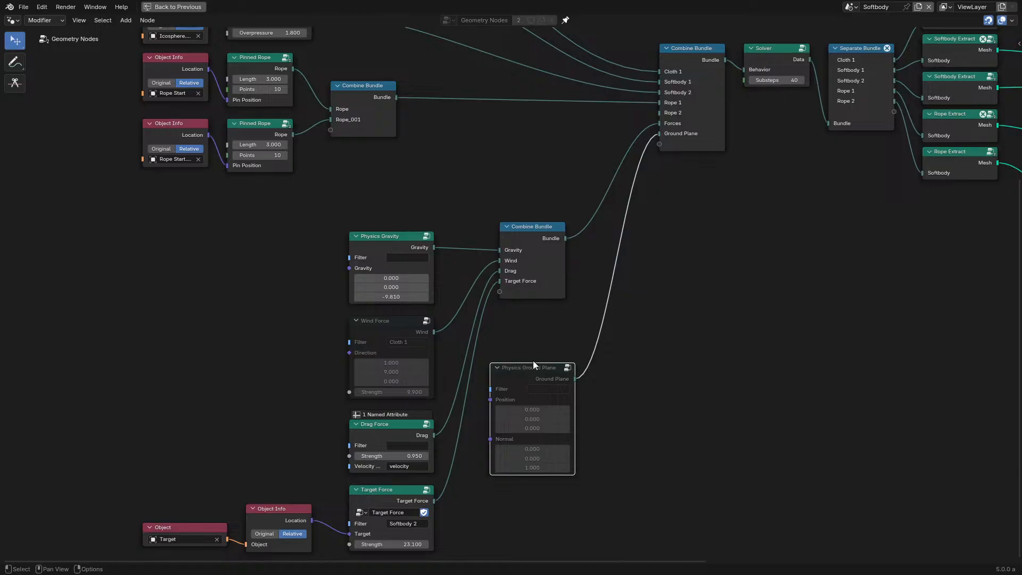
{"action": "middle_click_drag", "start_coordinate": [634, 241], "coordinate": [539, 349]}
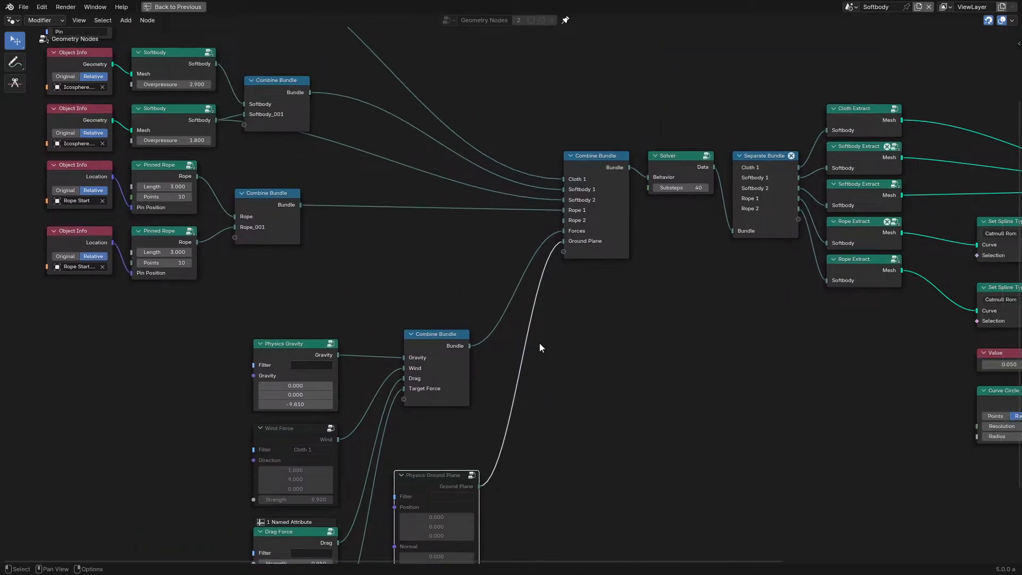
{"action": "middle_click_drag", "start_coordinate": [459, 470], "coordinate": [534, 370]}
{"action": "key", "text": "Tab"}
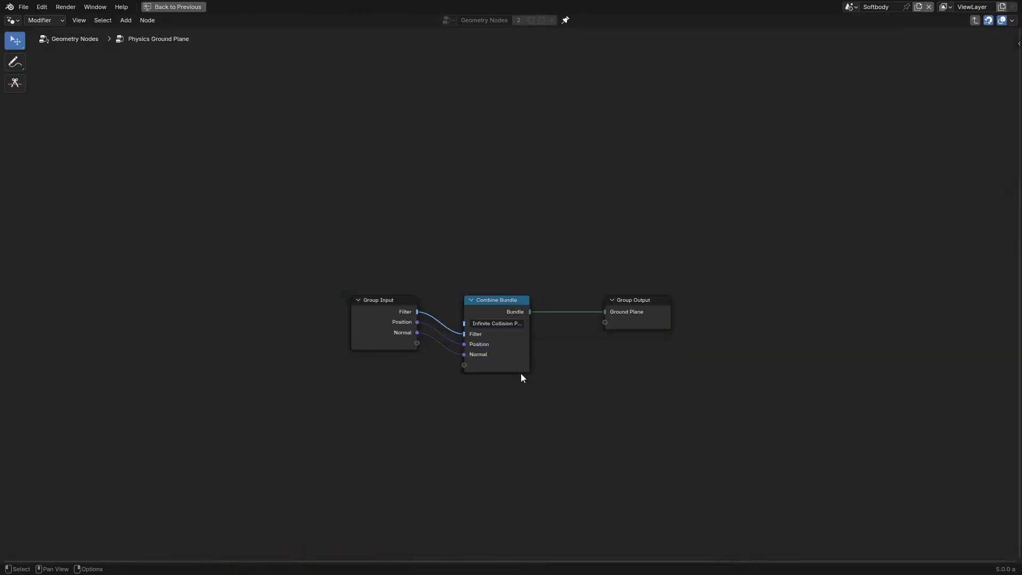
{"action": "left_click", "coordinate": [642, 312]}
{"action": "key", "text": "Tab"}
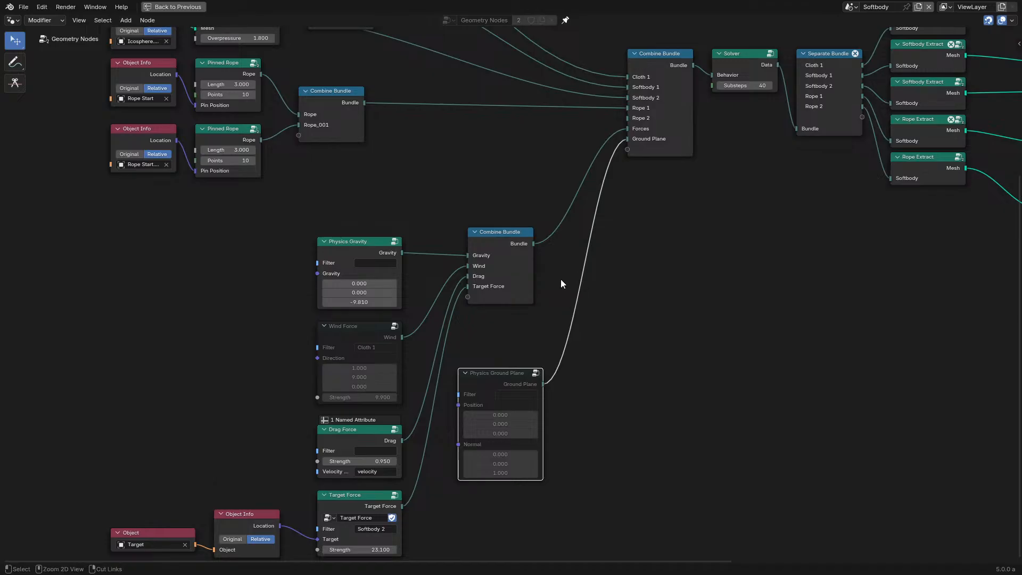
Step: Delete the Physics Ground Plane node and remove the Ground Plane item from the main Combine Bundle node
{"action": "right_click_drag", "start_coordinate": [560, 279], "coordinate": [675, 319], "text": "ctrl"}
{"action": "key", "text": "x"}
{"action": "middle_click_drag", "start_coordinate": [663, 118], "coordinate": [557, 254]}
{"action": "left_click", "coordinate": [560, 239]}
{"action": "key", "text": "m"}
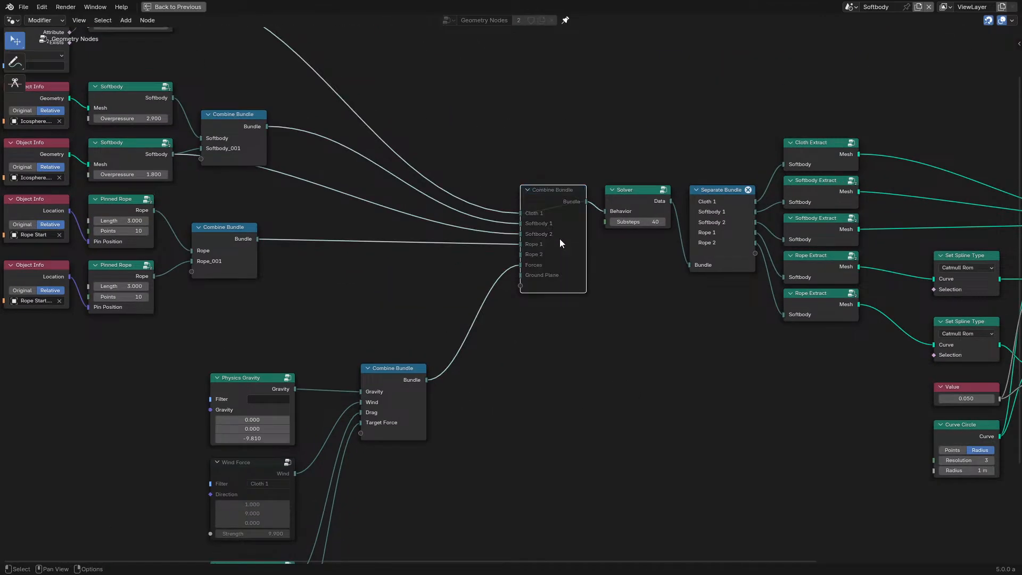
{"action": "key", "text": "m"}
{"action": "key", "text": "n"}
{"action": "left_click", "coordinate": [917, 239]}
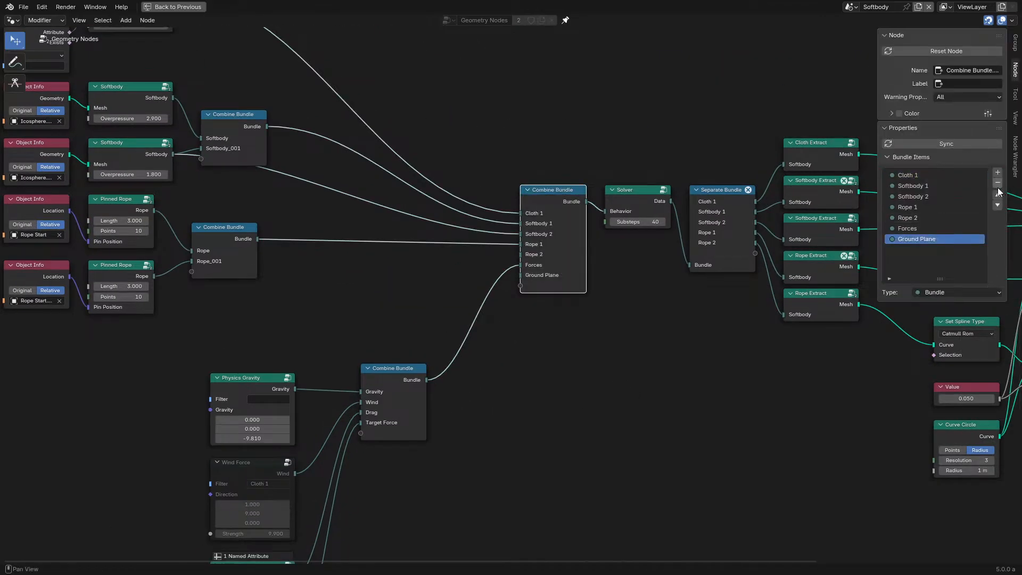
{"action": "left_click", "coordinate": [997, 183]}
Step: Remove the Rope 2 and Softbody 2 items from the main Combine Bundle node
{"action": "left_click", "coordinate": [934, 207]}
{"action": "left_click", "coordinate": [957, 218]}
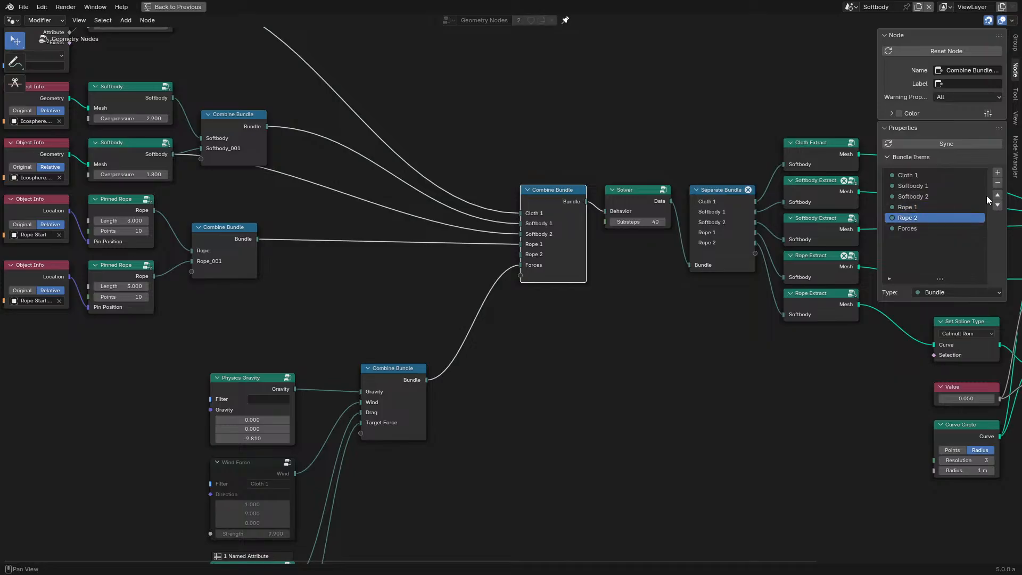
{"action": "left_click", "coordinate": [998, 183]}
{"action": "left_click", "coordinate": [951, 196]}
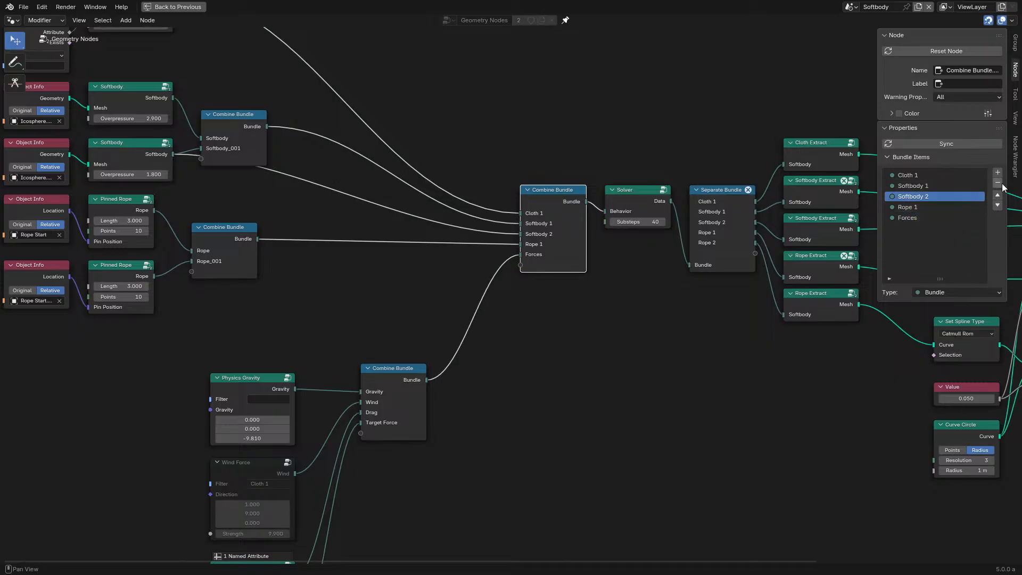
{"action": "left_click", "coordinate": [998, 183]}
{"action": "key", "text": "n"}
Step: Move the force nodes up below the rope nodes and bring their Combine Bundle node closer to them
{"action": "scroll", "coordinate": [396, 261], "scroll_direction": "down", "scroll_amount": 4}
{"action": "middle_click_drag", "start_coordinate": [390, 268], "coordinate": [519, 346]}
{"action": "scroll", "coordinate": [456, 298], "scroll_direction": "up", "scroll_amount": 2}
{"action": "middle_click_drag", "start_coordinate": [363, 392], "coordinate": [354, 154]}
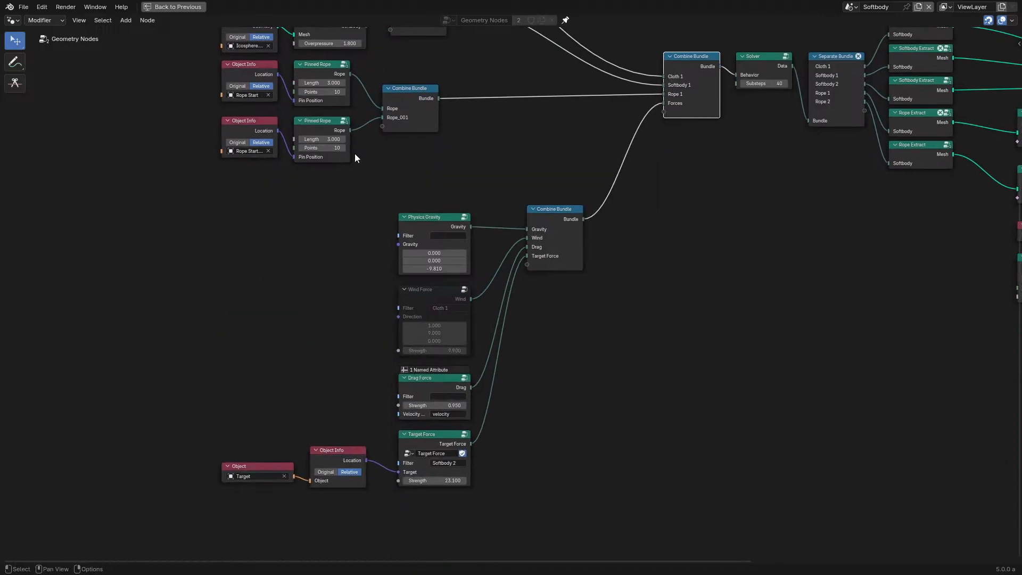
{"action": "left_click_drag", "start_coordinate": [171, 227], "coordinate": [628, 463]}
{"action": "key", "text": "g"}
{"action": "left_click", "coordinate": [494, 427]}
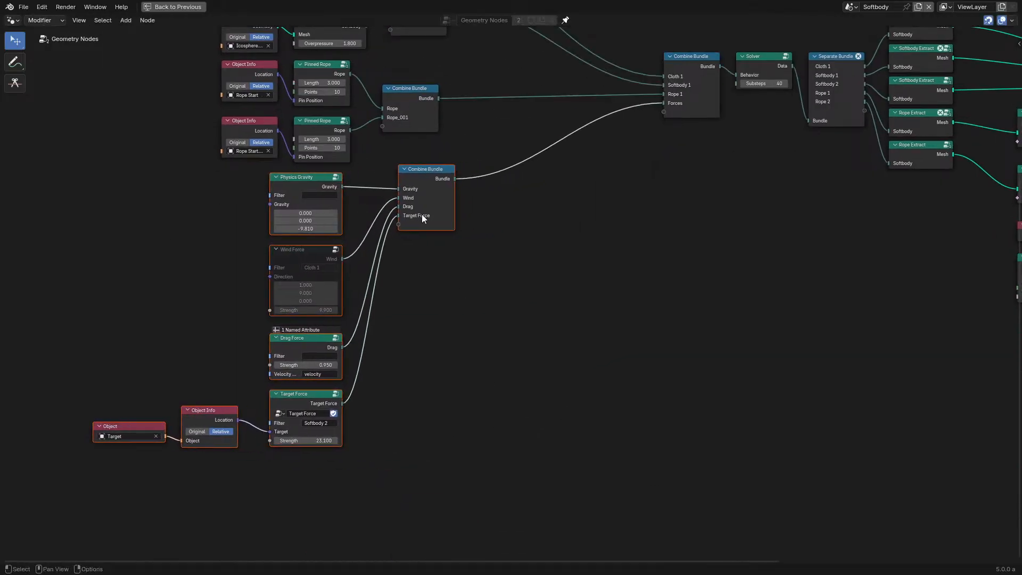
{"action": "left_click", "coordinate": [425, 189]}
{"action": "key", "text": "g"}
{"action": "left_click", "coordinate": [408, 195]}
{"action": "middle_click_drag", "start_coordinate": [408, 194], "coordinate": [600, 176]}
Step: Move the Object and Object Info nodes closer to the Target Force node
{"action": "scroll", "coordinate": [507, 263], "scroll_direction": "up", "scroll_amount": 5}
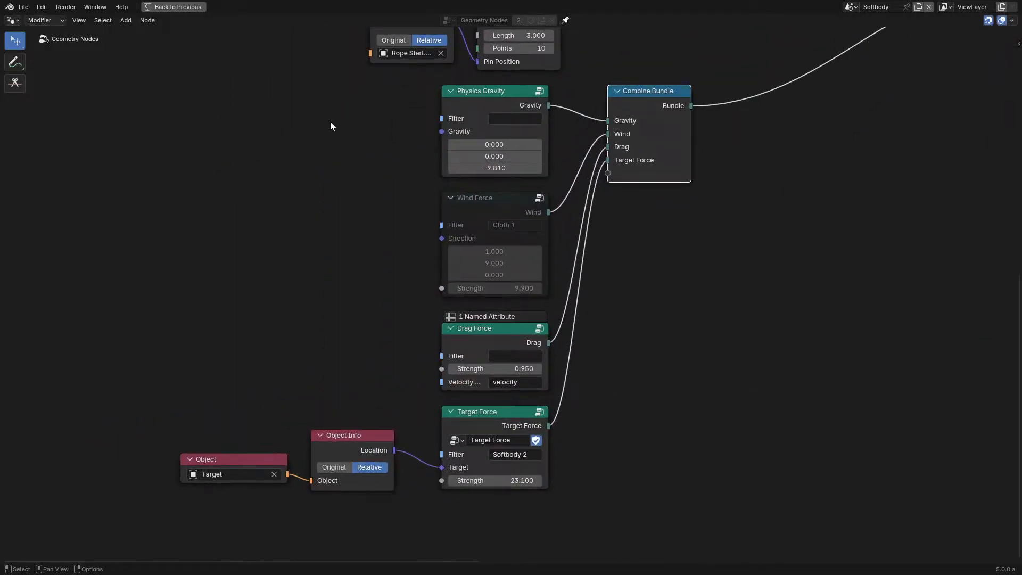
{"action": "left_click_drag", "start_coordinate": [330, 122], "coordinate": [620, 393]}
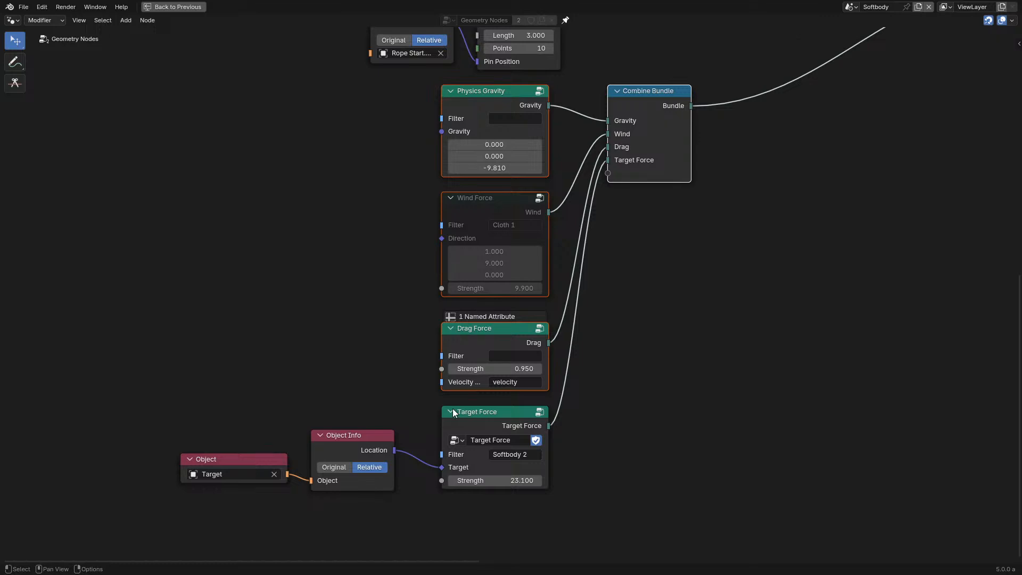
{"action": "left_click_drag", "start_coordinate": [190, 409], "coordinate": [347, 527]}
{"action": "key", "text": "g"}
{"action": "left_click", "coordinate": [374, 508]}
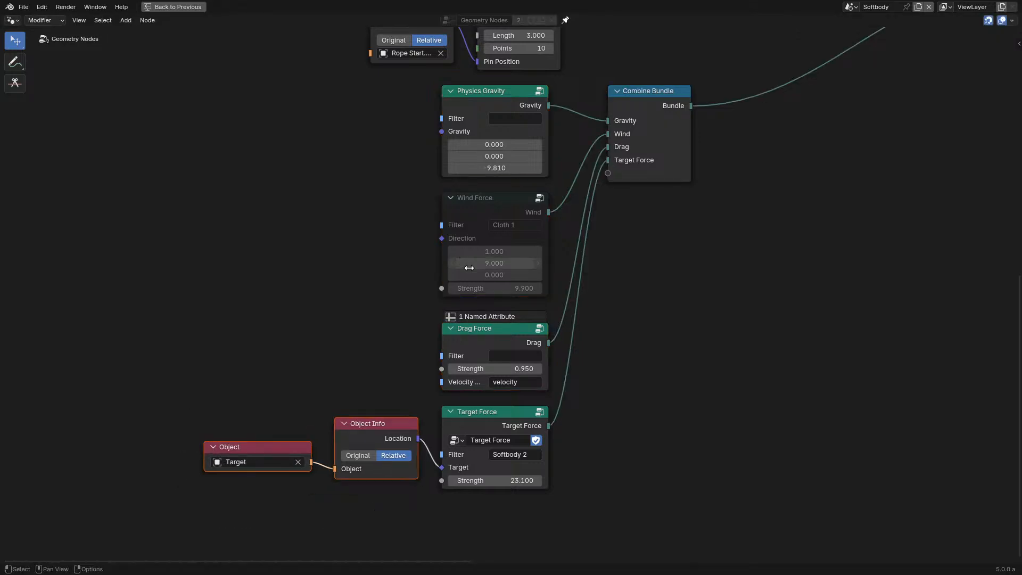
Step: Disconnect and delete the Target Object node, and set the Object Info node's own object to Target
{"action": "scroll", "coordinate": [599, 225], "scroll_direction": "down", "scroll_amount": 2}
{"action": "middle_click_drag", "start_coordinate": [598, 226], "coordinate": [522, 275]}
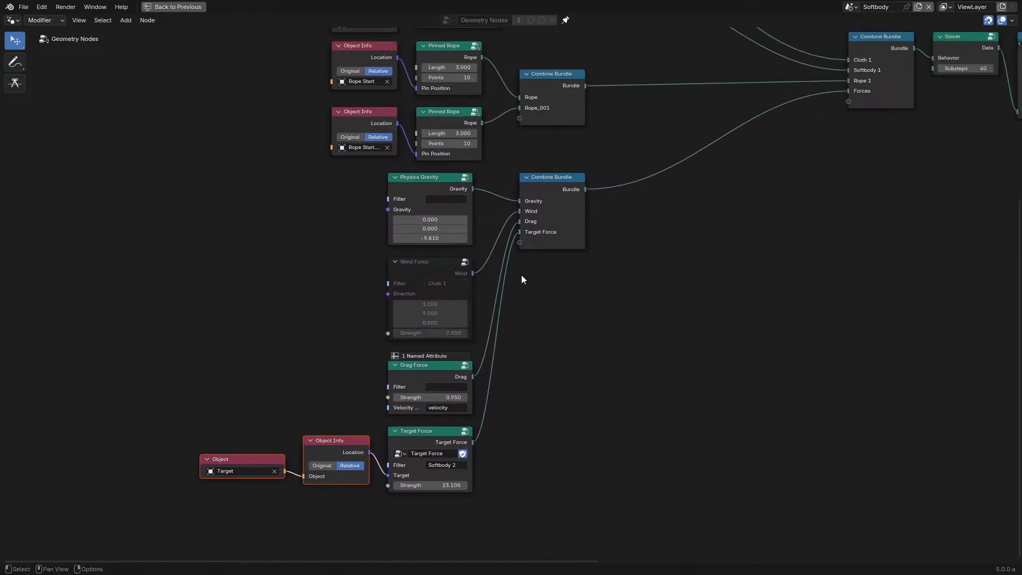
{"action": "scroll", "coordinate": [405, 241], "scroll_direction": "up", "scroll_amount": 2}
{"action": "left_click", "coordinate": [393, 154]}
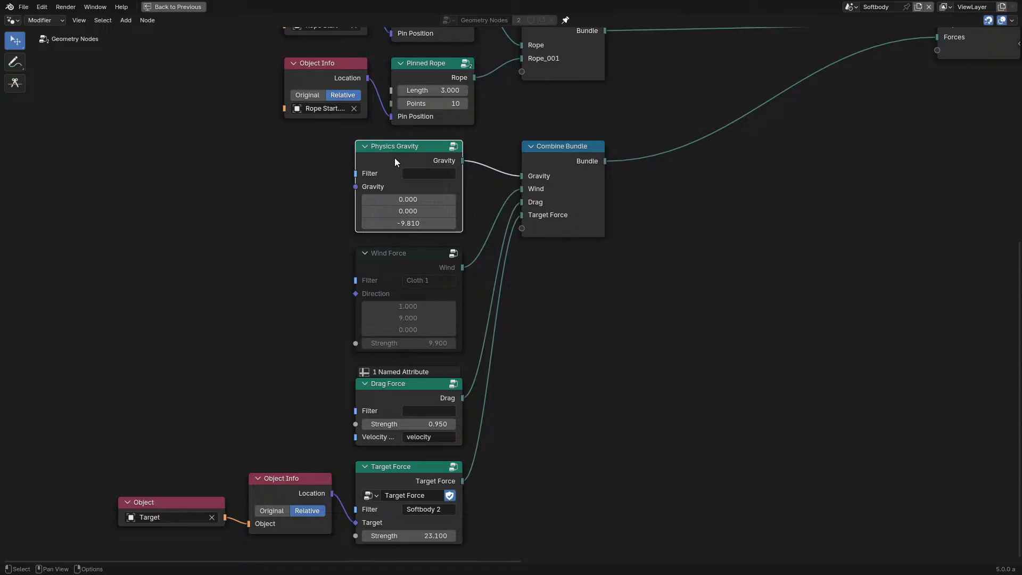
{"action": "scroll", "coordinate": [394, 270], "scroll_direction": "down", "scroll_amount": 1}
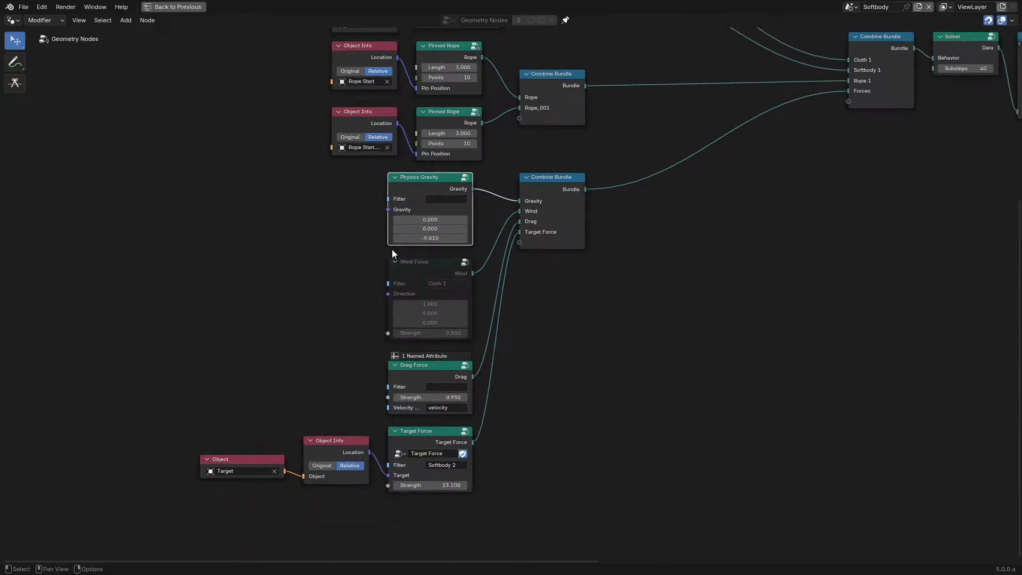
{"action": "right_click_drag", "start_coordinate": [300, 448], "coordinate": [293, 487], "text": "ctrl"}
{"action": "left_click", "coordinate": [268, 463]}
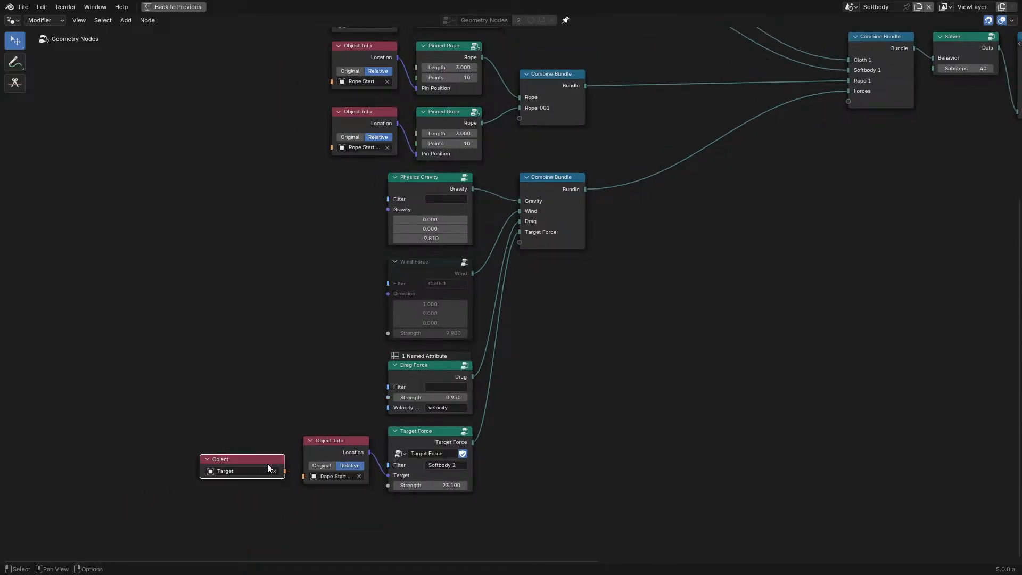
{"action": "key", "text": "x"}
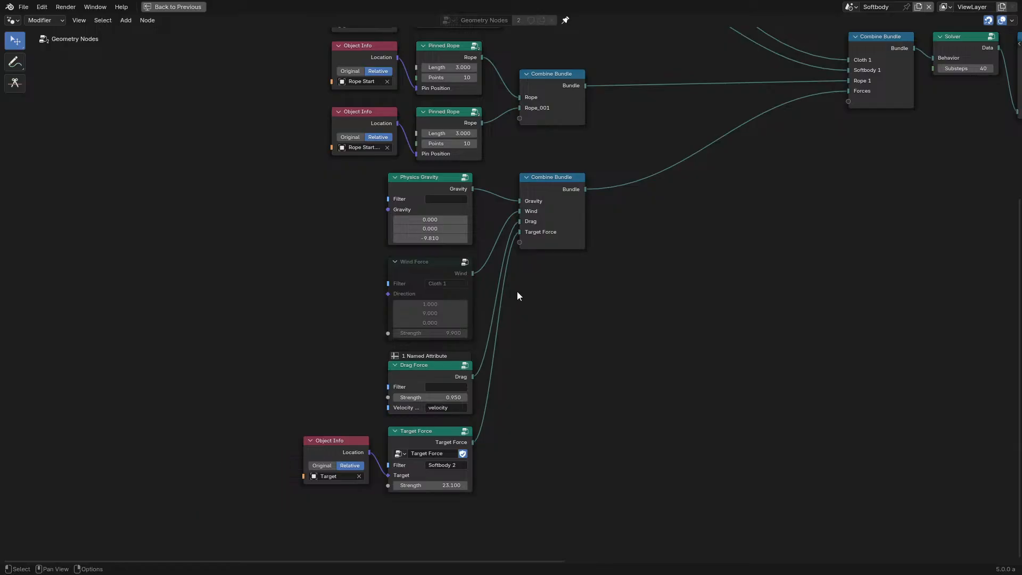
{"action": "middle_click_drag", "start_coordinate": [613, 182], "coordinate": [197, 399]}
{"action": "middle_click_drag", "start_coordinate": [456, 254], "coordinate": [206, 249]}
{"action": "scroll", "coordinate": [235, 216], "scroll_direction": "up", "scroll_amount": 3}
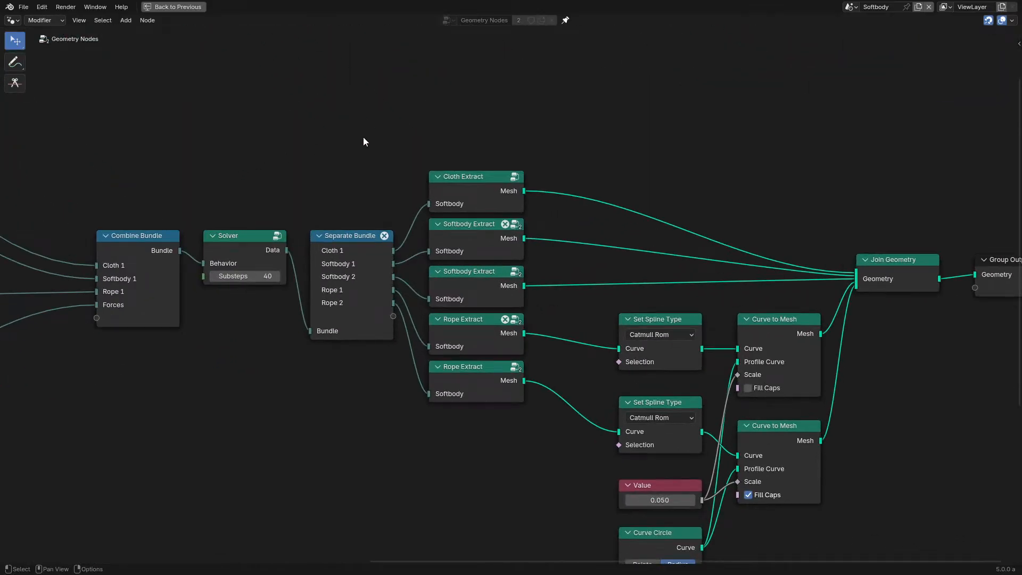
{"action": "left_click_drag", "start_coordinate": [430, 117], "coordinate": [475, 430]}
{"action": "key", "text": "g"}
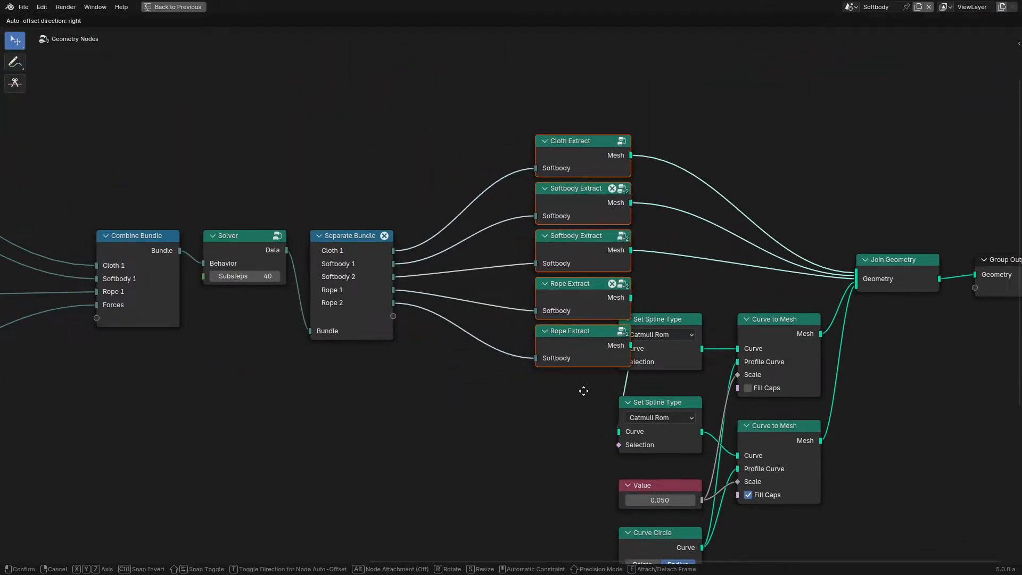
{"action": "key", "text": "Escape"}
Step: Add a Gather Bundle Geometries node fed by the Solver's Data output and connect its geometry to the Group Output
{"action": "left_click_drag", "start_coordinate": [288, 251], "coordinate": [348, 450]}
{"action": "type", "text": "g"}
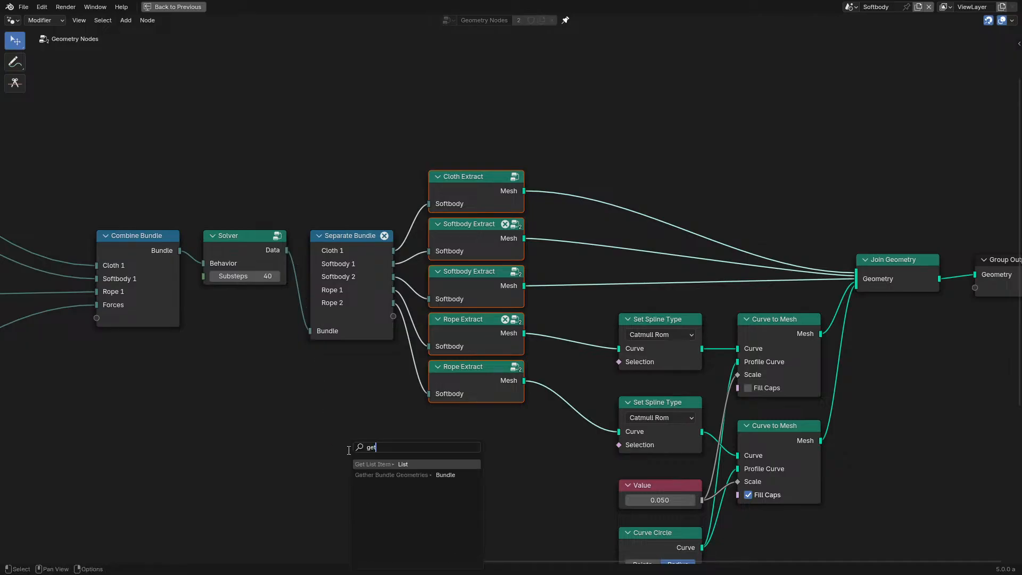
{"action": "type", "text": "et"}
{"action": "key", "text": "Down"}
{"action": "key", "text": "Return"}
{"action": "left_click", "coordinate": [349, 454]}
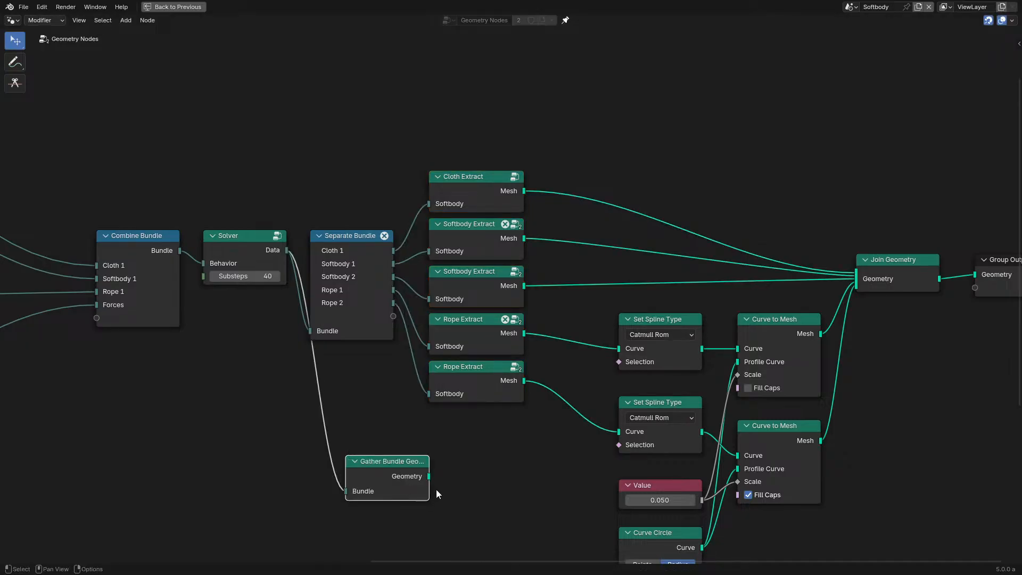
Step: Restore the workspace layout and play the simulation from the first frame, viewing the softbodies, cloth and ropes up close
{"action": "key", "text": "ctrl+space"}
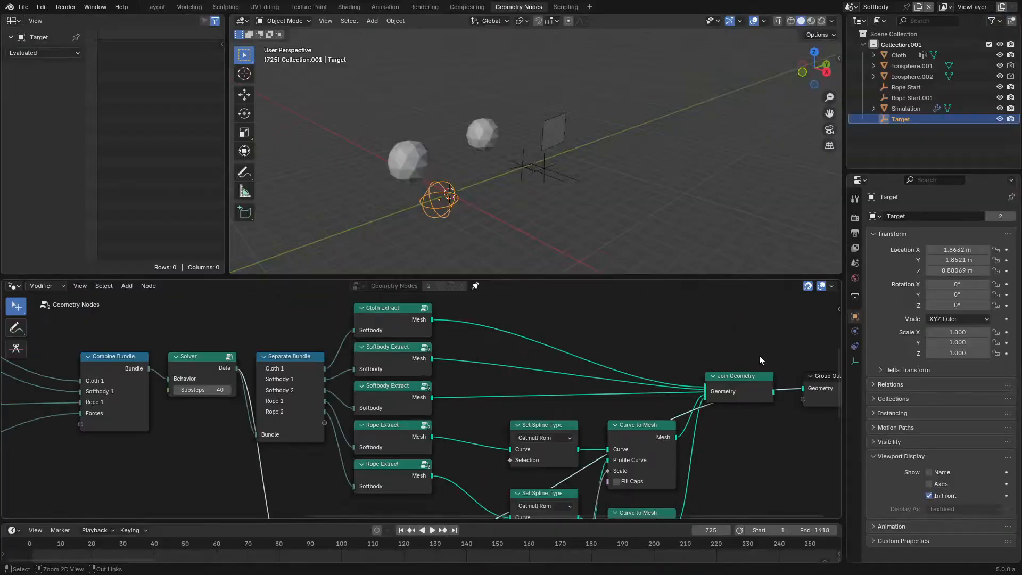
{"action": "key", "text": "shift+Left"}
{"action": "key", "text": "space"}
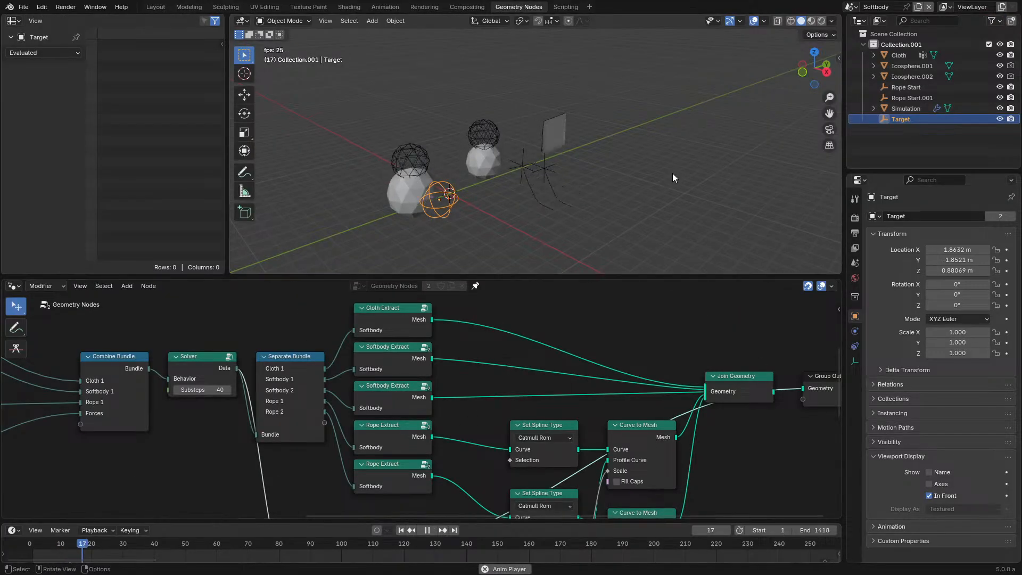
{"action": "scroll", "coordinate": [515, 230], "scroll_direction": "up", "scroll_amount": 3}
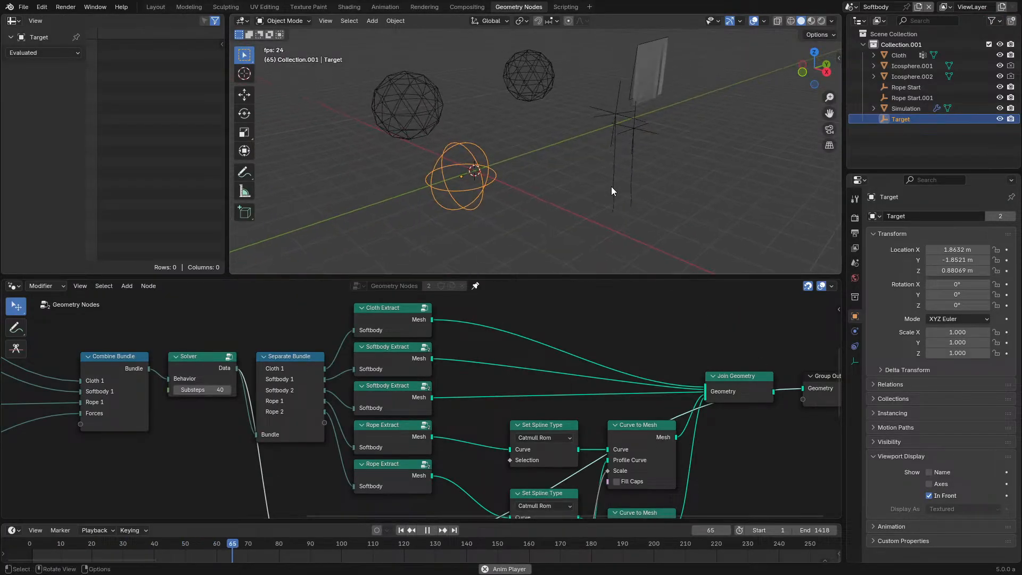
Step: Maximize the node editor and examine the contents of the first Rope Extract group before returning to the main node tree
{"action": "key", "text": "ctrl+space"}
{"action": "left_click_drag", "start_coordinate": [337, 161], "coordinate": [526, 390]}
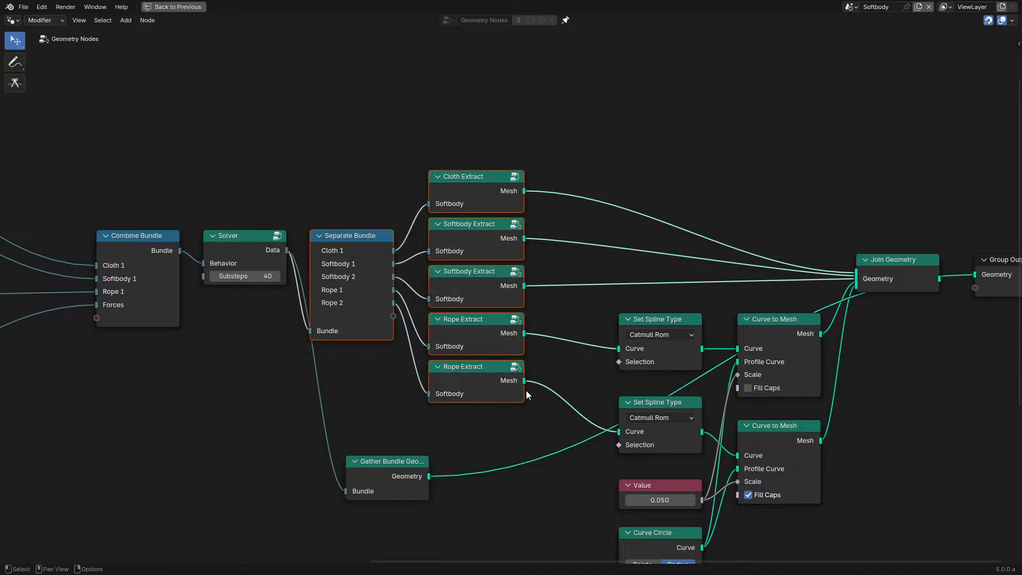
{"action": "left_click", "coordinate": [492, 354]}
{"action": "key", "text": "Tab"}
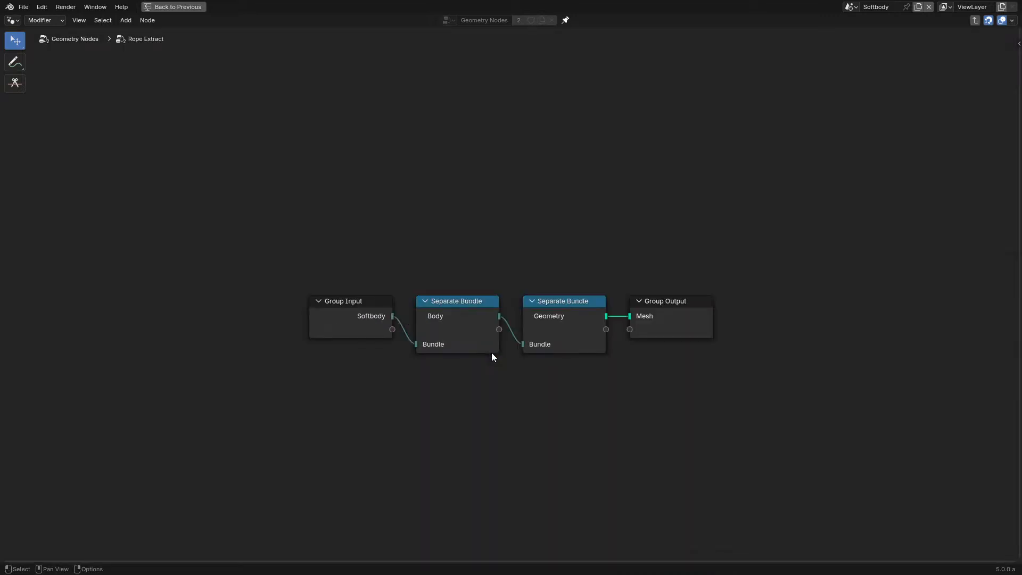
{"action": "scroll", "coordinate": [479, 354], "scroll_direction": "up", "scroll_amount": 2}
{"action": "key", "text": "Tab"}
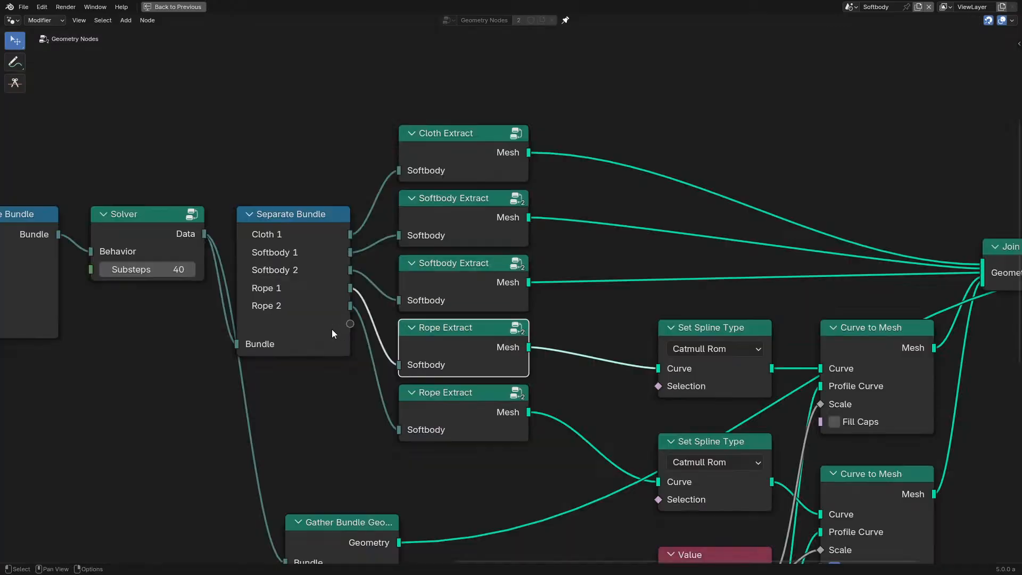
Step: Delete the five Extract nodes and the Separate Bundle node, and move Gather Bundle Geometries up beside the Solver
{"action": "scroll", "coordinate": [331, 329], "scroll_direction": "down", "scroll_amount": 2}
{"action": "left_click_drag", "start_coordinate": [513, 184], "coordinate": [488, 366]}
{"action": "key", "text": "x"}
{"action": "left_click", "coordinate": [397, 270]}
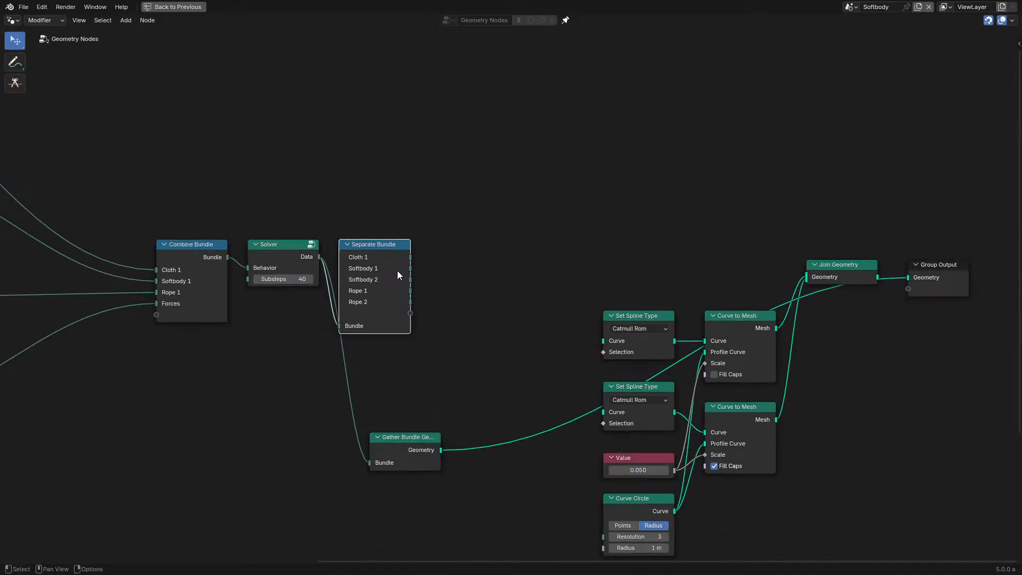
{"action": "key", "text": "x"}
{"action": "left_click_drag", "start_coordinate": [416, 470], "coordinate": [400, 260]}
Step: Shift the curve nodes closer, insert a Separate Components node before Join Geometry, and connect its Curve output to the upper Set Spline Type
{"action": "left_click_drag", "start_coordinate": [568, 307], "coordinate": [724, 514]}
{"action": "left_click_drag", "start_coordinate": [716, 445], "coordinate": [646, 435]}
{"action": "left_click_drag", "start_coordinate": [420, 257], "coordinate": [302, 402]}
{"action": "type", "text": "sepa"}
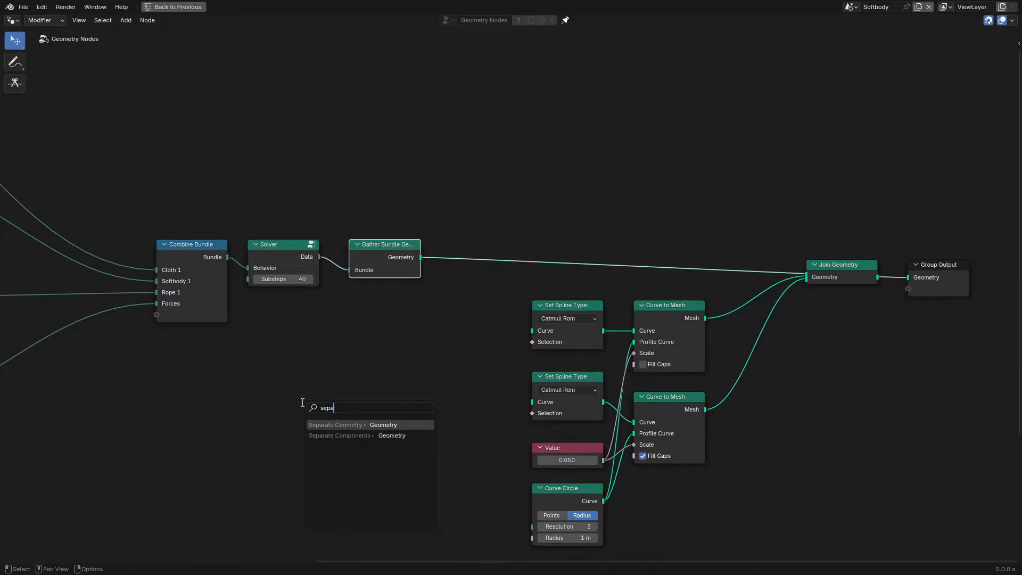
{"action": "left_click", "coordinate": [342, 436]}
{"action": "left_click", "coordinate": [534, 236]}
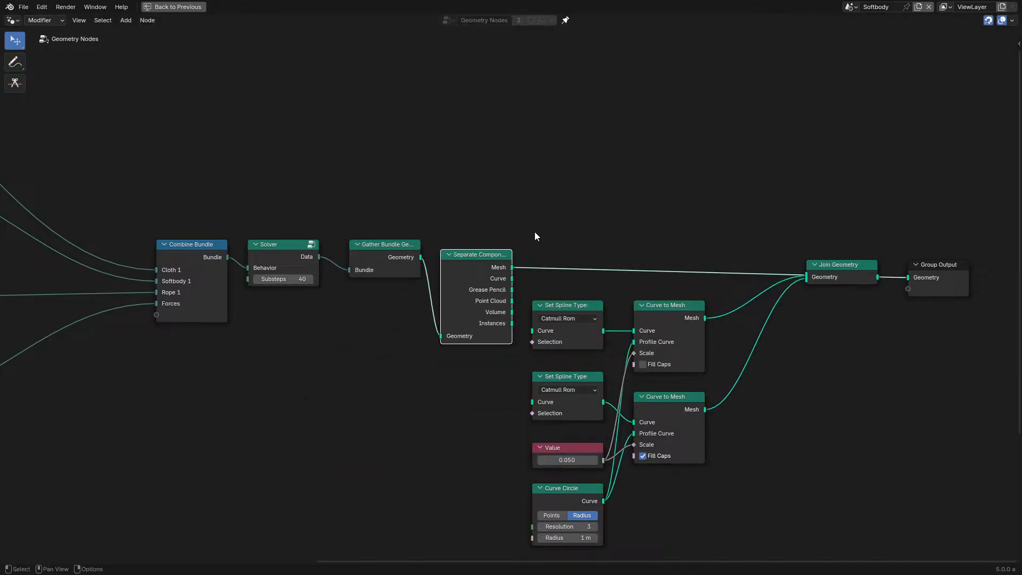
{"action": "scroll", "coordinate": [505, 293], "scroll_direction": "up", "scroll_amount": 2}
{"action": "left_click_drag", "start_coordinate": [514, 272], "coordinate": [548, 344]}
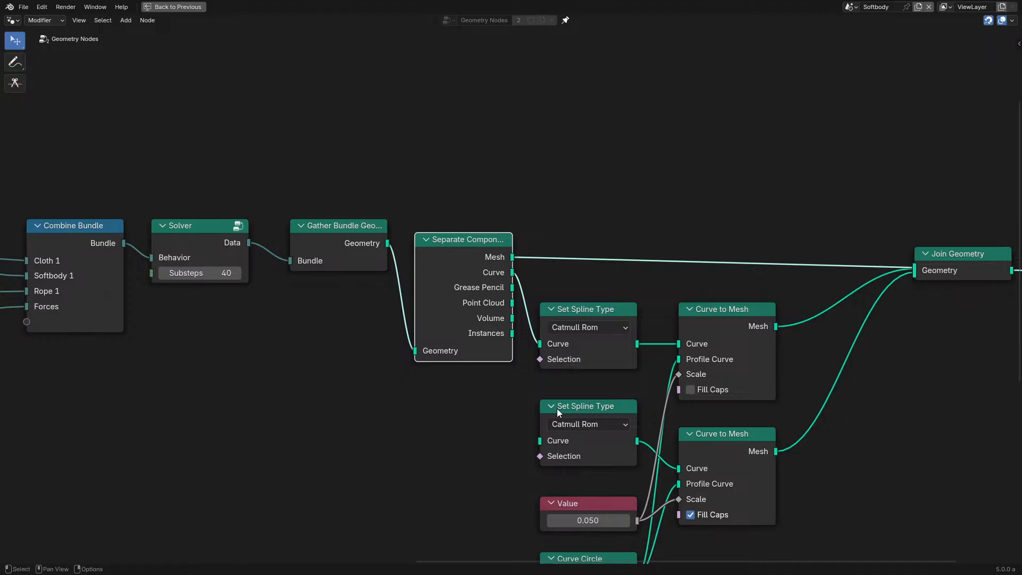
Step: Delete the lower Set Spline Type and Curve to Mesh nodes, and move the Value and Curve Circle nodes beneath the remaining pair
{"action": "middle_click_drag", "start_coordinate": [557, 408], "coordinate": [454, 349]}
{"action": "scroll", "coordinate": [472, 403], "scroll_direction": "down", "scroll_amount": 1}
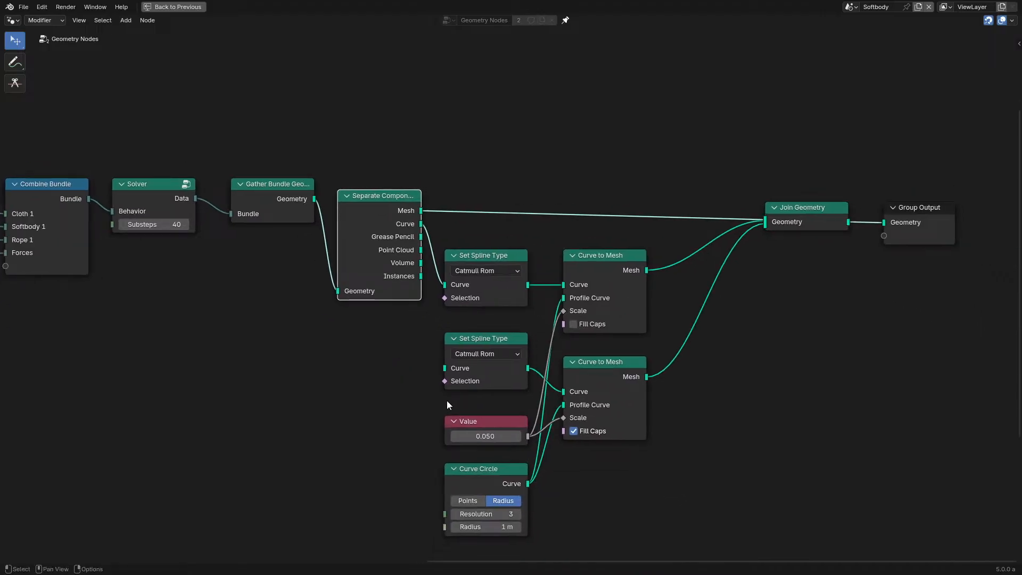
{"action": "left_click_drag", "start_coordinate": [363, 365], "coordinate": [498, 367]}
{"action": "key", "text": "x"}
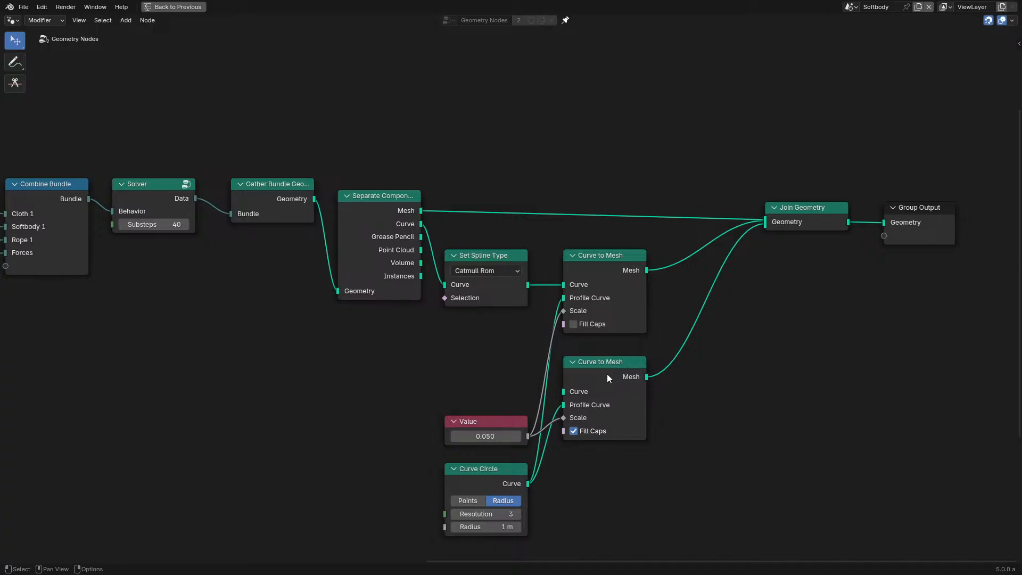
{"action": "left_click", "coordinate": [607, 374]}
{"action": "key", "text": "x"}
{"action": "left_click_drag", "start_coordinate": [485, 436], "coordinate": [484, 323]}
{"action": "key", "text": "Escape"}
{"action": "left_click_drag", "start_coordinate": [494, 485], "coordinate": [613, 365]}
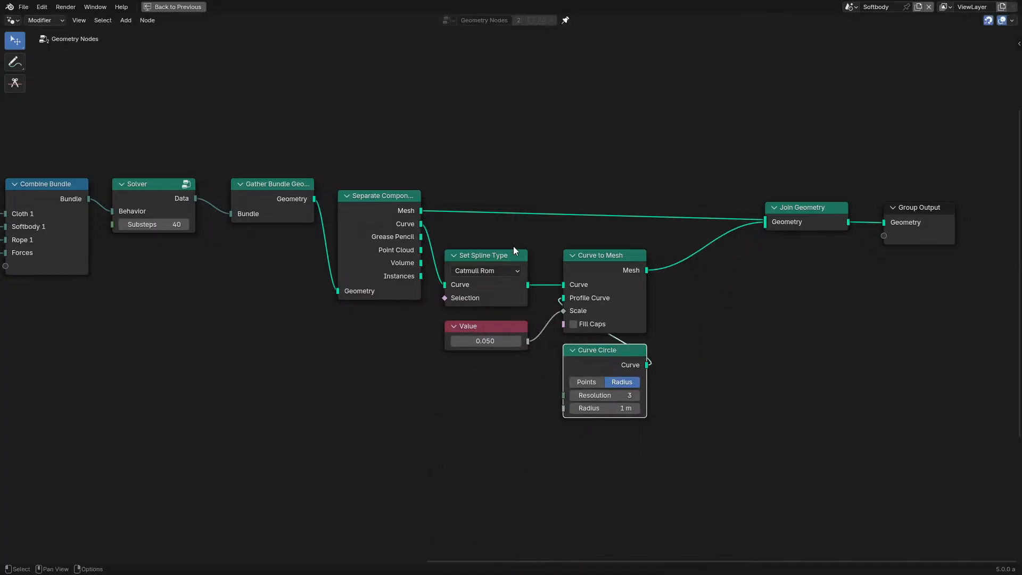
Step: Connect the Instances output of Separate Components to Join Geometry and restore the workspace layout
{"action": "middle_click_drag", "start_coordinate": [436, 237], "coordinate": [337, 324]}
{"action": "scroll", "coordinate": [337, 324], "scroll_direction": "up", "scroll_amount": 3}
{"action": "left_click_drag", "start_coordinate": [311, 380], "coordinate": [753, 324]}
{"action": "key", "text": "ctrl+space"}
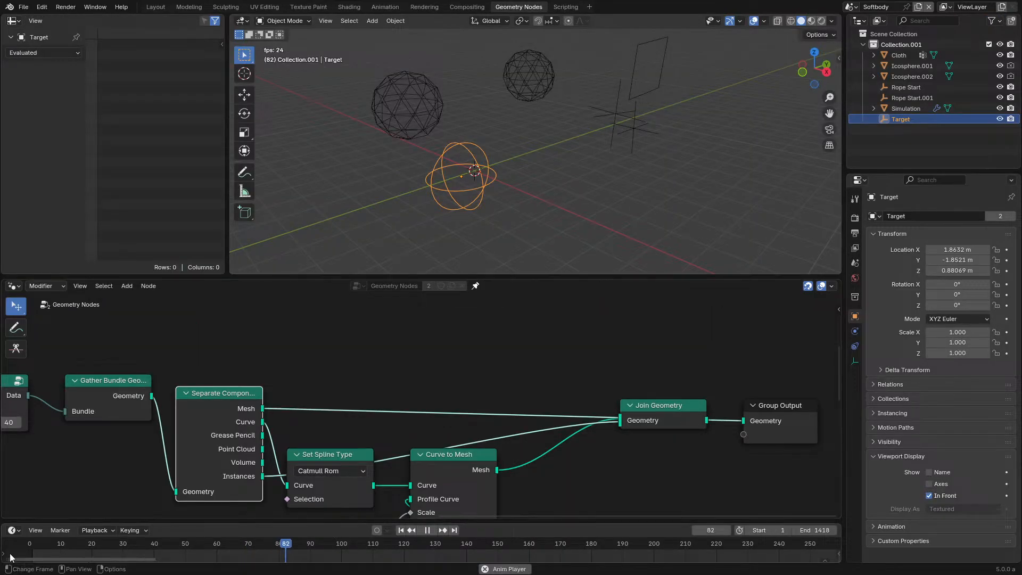
{"action": "scroll", "coordinate": [365, 423], "scroll_direction": "down", "scroll_amount": 2}
{"action": "key", "text": "ctrl+space"}
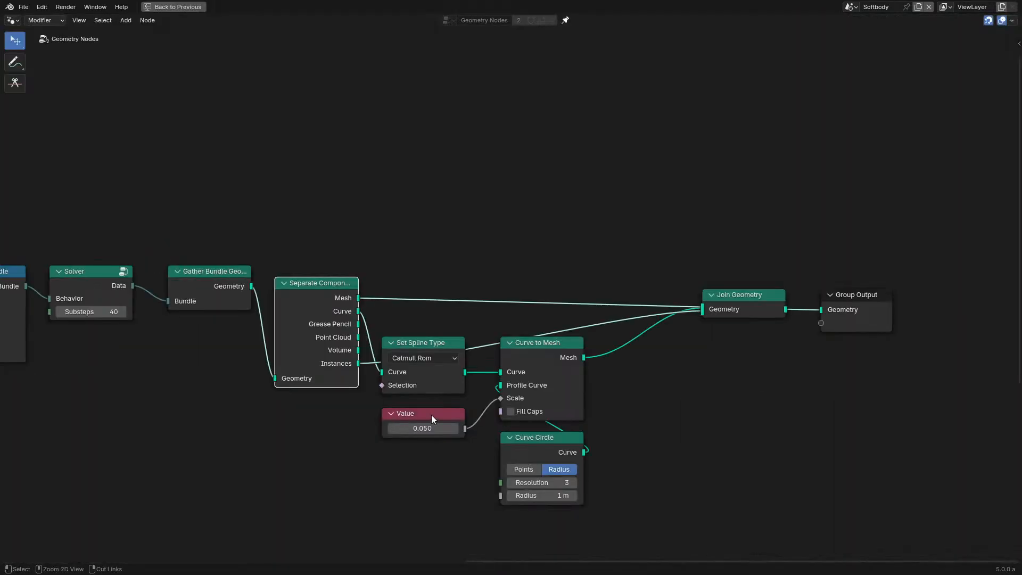
{"action": "middle_click_drag", "start_coordinate": [430, 415], "coordinate": [510, 410]}
{"action": "scroll", "coordinate": [663, 401], "scroll_direction": "up", "scroll_amount": 2}
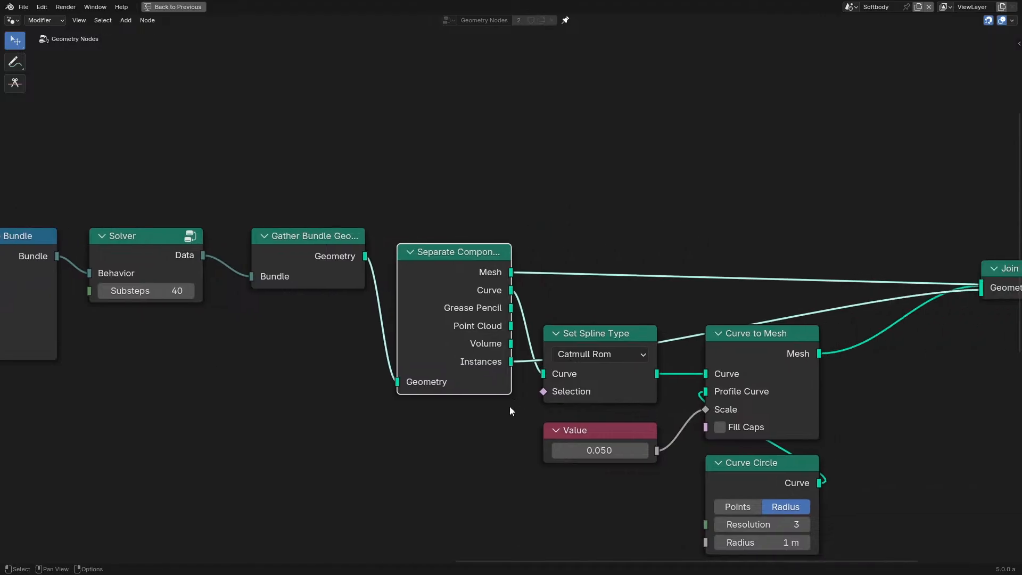
{"action": "scroll", "coordinate": [509, 406], "scroll_direction": "down", "scroll_amount": 2}
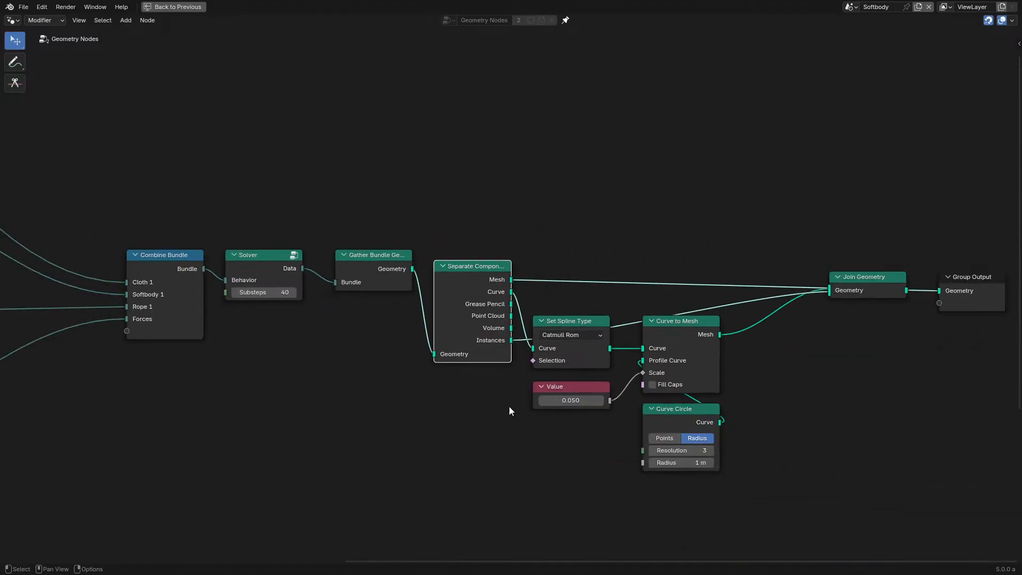
Step: Try linking Gather Bundle Geometries directly to Join Geometry, and move Join Geometry closer to Curve to Mesh
{"action": "key", "text": "ctrl+space"}
{"action": "left_click_drag", "start_coordinate": [341, 383], "coordinate": [684, 401]}
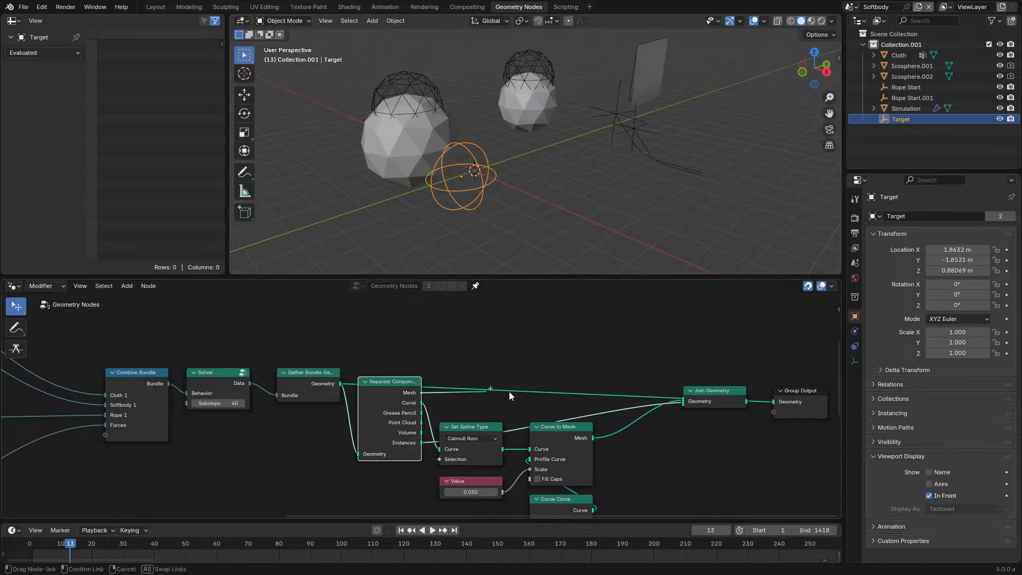
{"action": "left_click", "coordinate": [707, 403]}
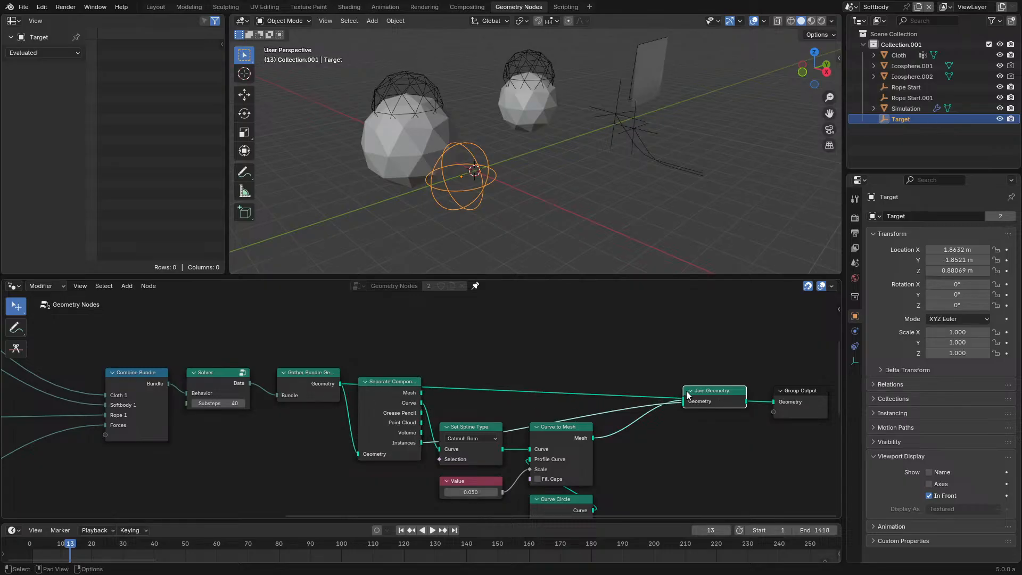
{"action": "left_click_drag", "start_coordinate": [686, 391], "coordinate": [616, 416]}
Step: Play the simulation with the separated mesh, curve and instance components joined, and stop it
{"action": "key", "text": "space"}
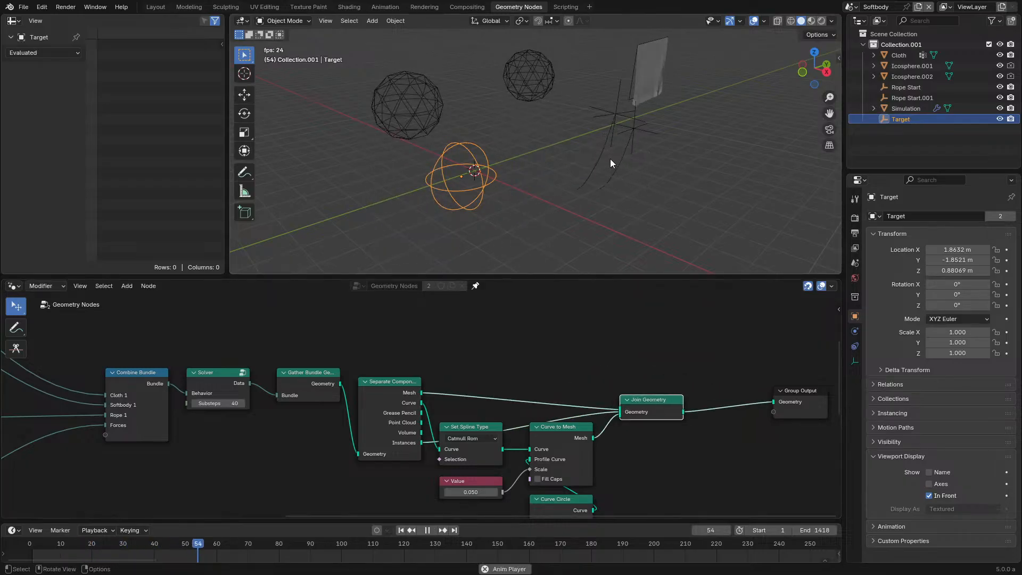
{"action": "mouse_move", "coordinate": [300, 408]}
{"action": "middle_mouse_down"}
{"action": "mouse_move", "coordinate": [376, 394]}
{"action": "mouse_move", "coordinate": [643, 386]}
{"action": "mouse_move", "coordinate": [311, 397]}
{"action": "middle_mouse_up"}
{"action": "key", "text": "space"}
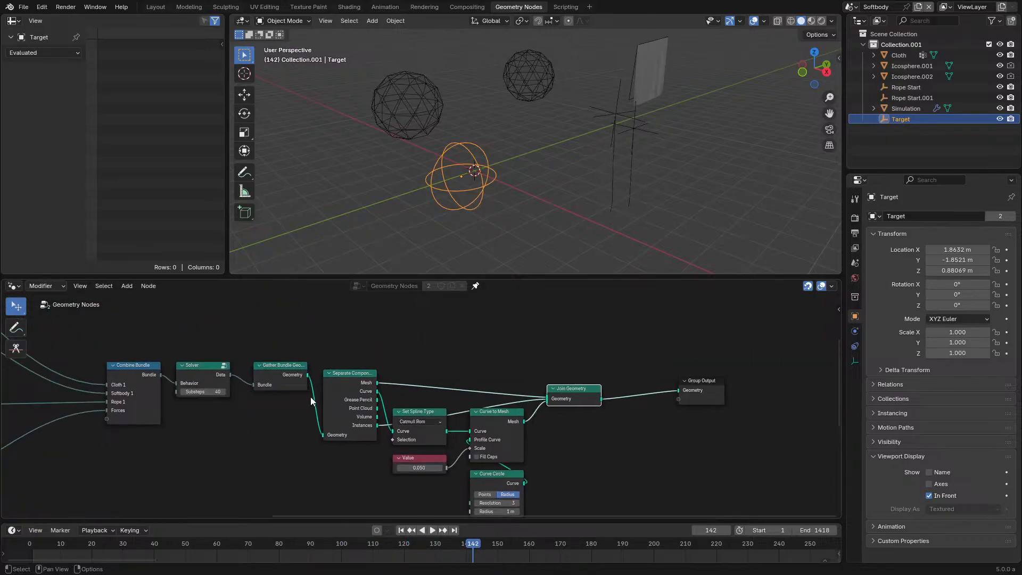
{"action": "key", "text": "ctrl+z"}
{"action": "key", "text": "ctrl+shift+z"}
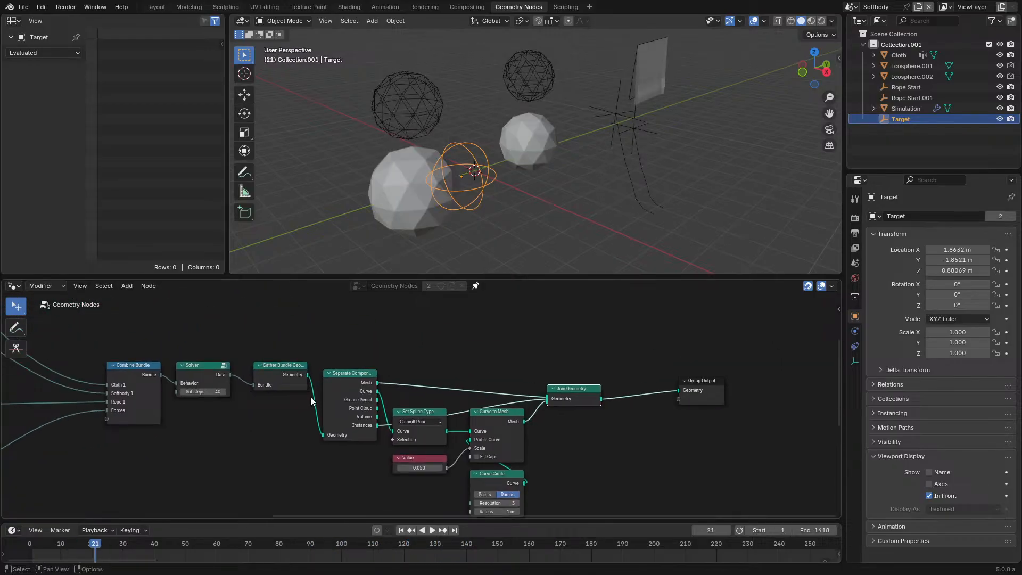
Step: Link Gather Bundle Geometries straight to the Group Output, delete the component, curve and join nodes, and place the Group Output beside it
{"action": "left_click", "coordinate": [295, 369], "text": "ctrl+shift"}
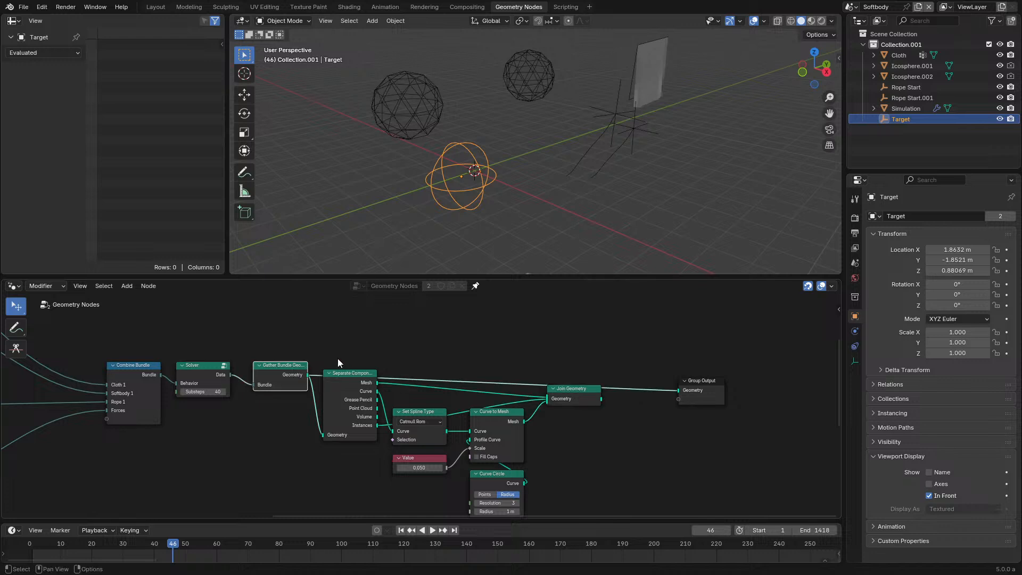
{"action": "left_click_drag", "start_coordinate": [339, 363], "coordinate": [615, 519]}
{"action": "key", "text": "x"}
{"action": "left_click_drag", "start_coordinate": [714, 394], "coordinate": [366, 379]}
Step: Play the simulation briefly with the cloth and ropes in view, and stop it
{"action": "middle_click_drag", "start_coordinate": [590, 121], "coordinate": [560, 178], "text": "shift"}
{"action": "key", "text": "space"}
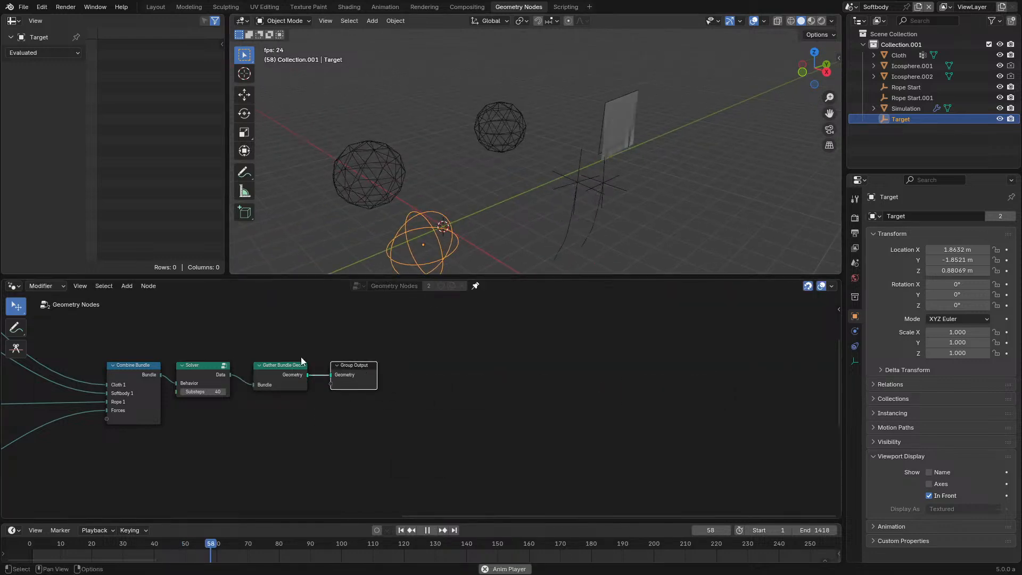
{"action": "key", "text": "space"}
Step: Review the cloth, softbody and rope input nodes, and select the Rope Start.001 empty while running the simulation briefly
{"action": "middle_click_drag", "start_coordinate": [116, 413], "coordinate": [578, 412]}
{"action": "middle_click_drag", "start_coordinate": [404, 371], "coordinate": [528, 386]}
{"action": "key", "text": "ctrl+space"}
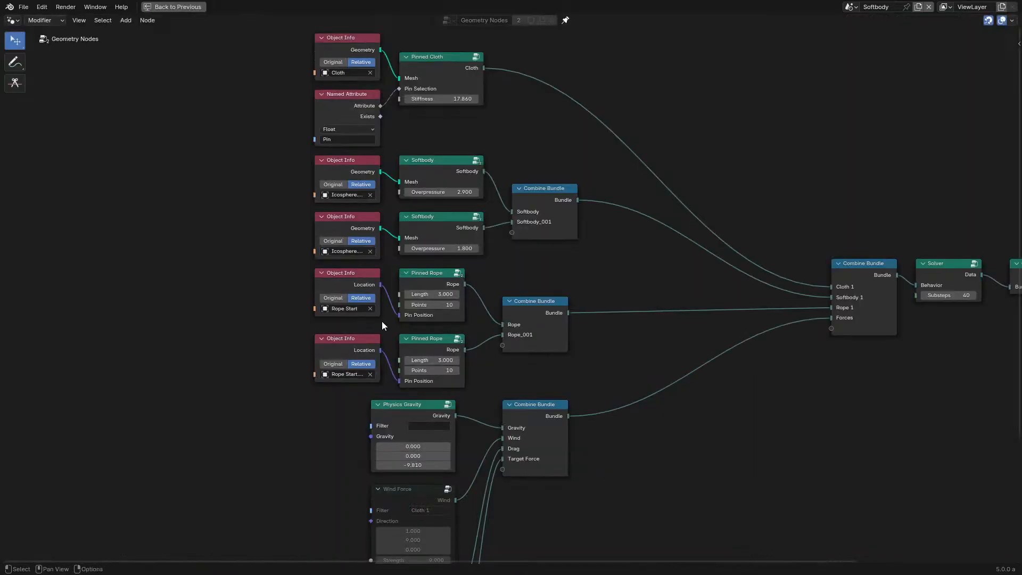
{"action": "scroll", "coordinate": [382, 321], "scroll_direction": "up", "scroll_amount": 2}
{"action": "key", "text": "ctrl+space"}
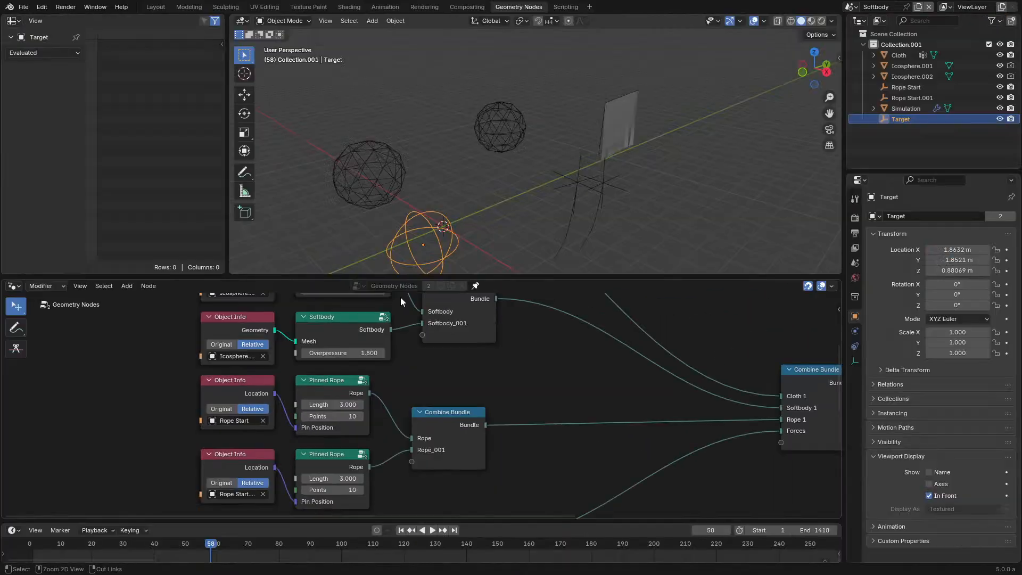
{"action": "left_click", "coordinate": [919, 95]}
{"action": "key", "text": "space"}
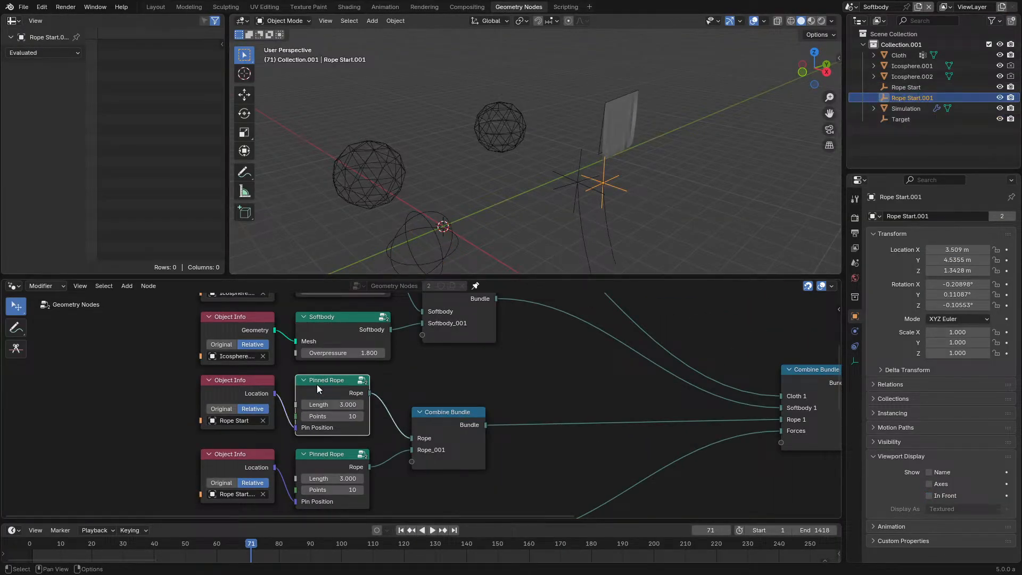
Step: Examine the curve, points body and constraint nodes inside the upper Pinned Rope group, and return to the final output nodes
{"action": "key", "text": "Tab"}
{"action": "key", "text": "ctrl+space"}
{"action": "scroll", "coordinate": [585, 271], "scroll_direction": "up", "scroll_amount": 2}
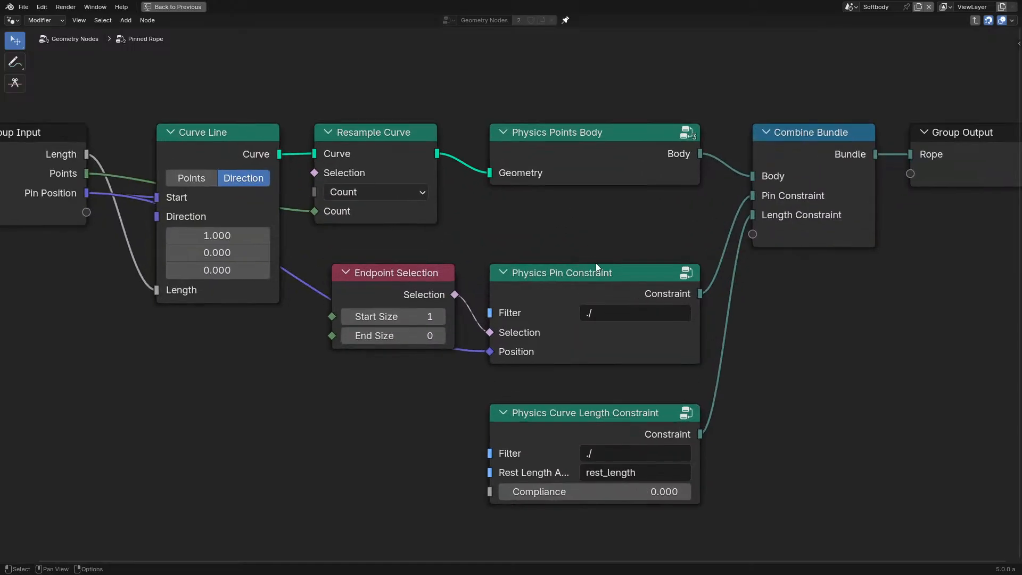
{"action": "middle_click_drag", "start_coordinate": [420, 235], "coordinate": [505, 313]}
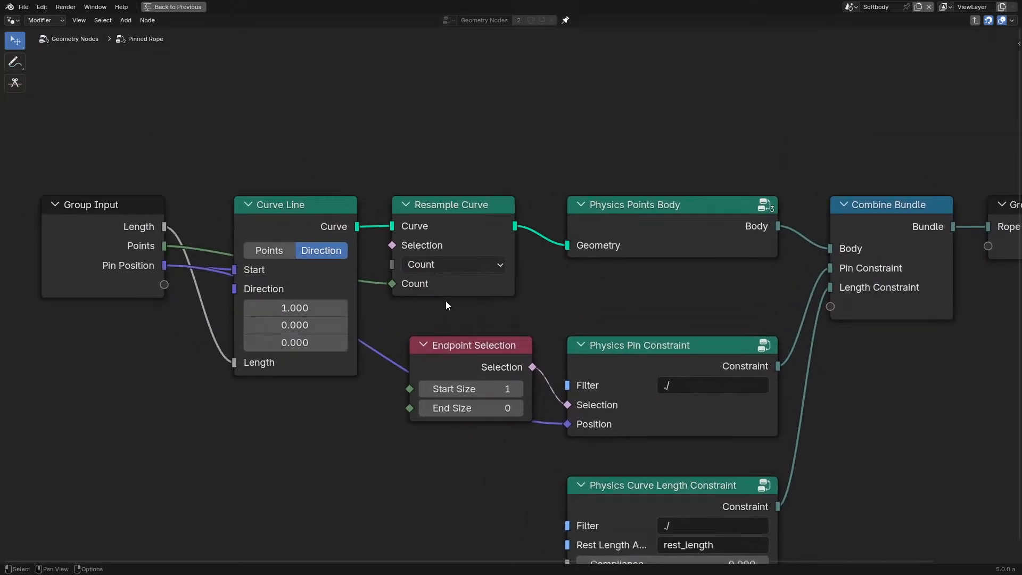
{"action": "scroll", "coordinate": [851, 237], "scroll_direction": "down", "scroll_amount": 2}
{"action": "key", "text": "Tab"}
{"action": "middle_click_drag", "start_coordinate": [746, 272], "coordinate": [205, 297]}
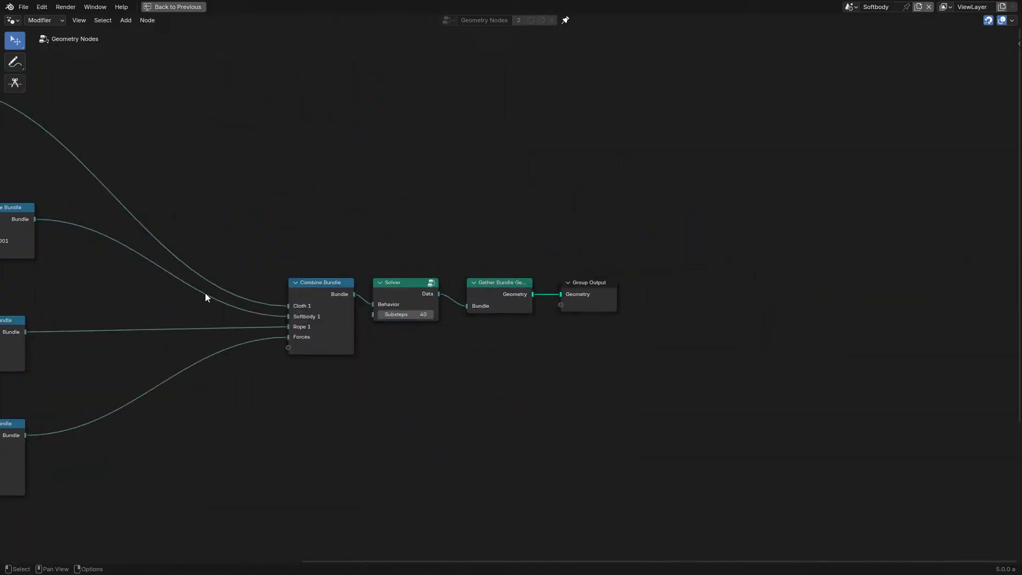
{"action": "scroll", "coordinate": [413, 292], "scroll_direction": "up", "scroll_amount": 2}
{"action": "left_click_drag", "start_coordinate": [540, 294], "coordinate": [402, 482]}
{"action": "type", "text": "sepa"}
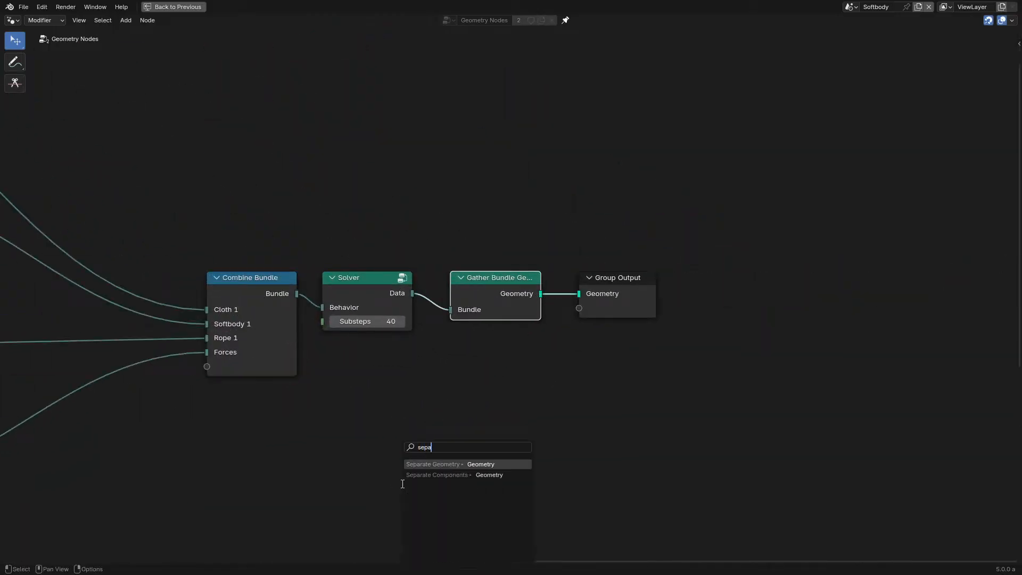
{"action": "key", "text": "Return"}
{"action": "key", "text": "Escape"}
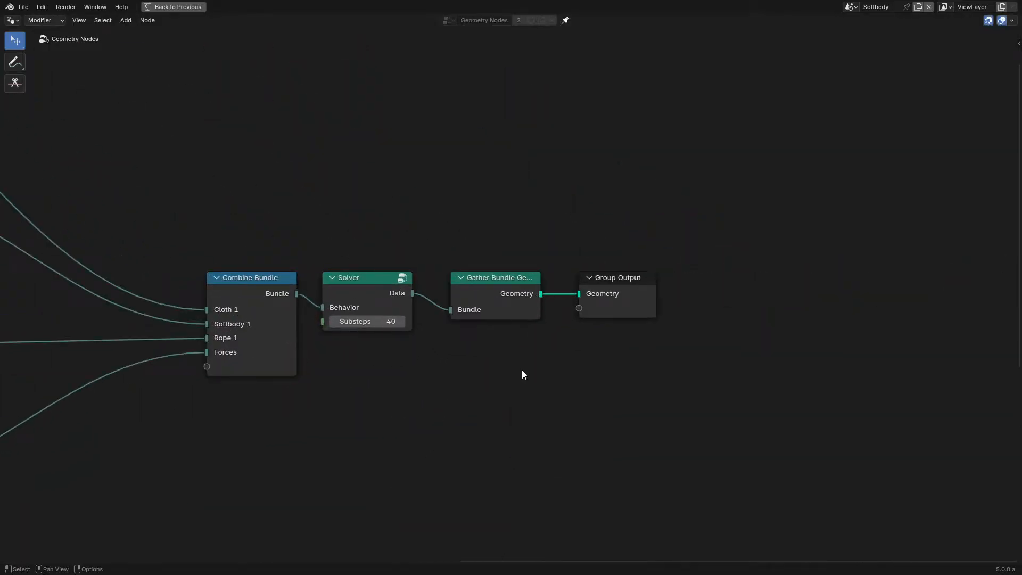
Step: Add a Separate Components node between Gather Bundle Geometry and Group Output, place it below them, and restore the full editor layout
{"action": "left_click_drag", "start_coordinate": [539, 294], "coordinate": [382, 431]}
{"action": "type", "text": "sepa"}
{"action": "key", "text": "Down"}
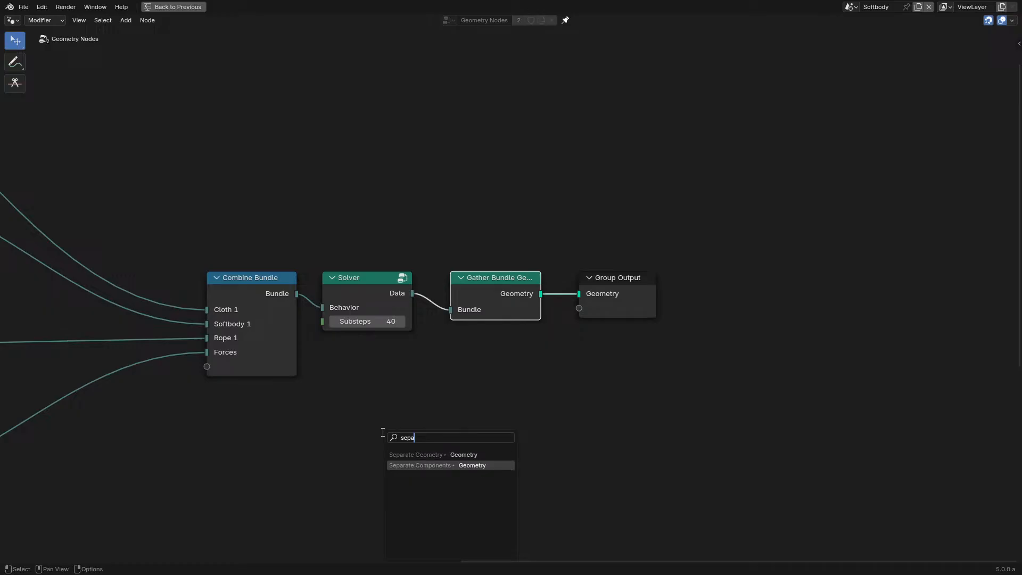
{"action": "key", "text": "Return"}
{"action": "left_click", "coordinate": [382, 432]}
{"action": "key", "text": "ctrl+space"}
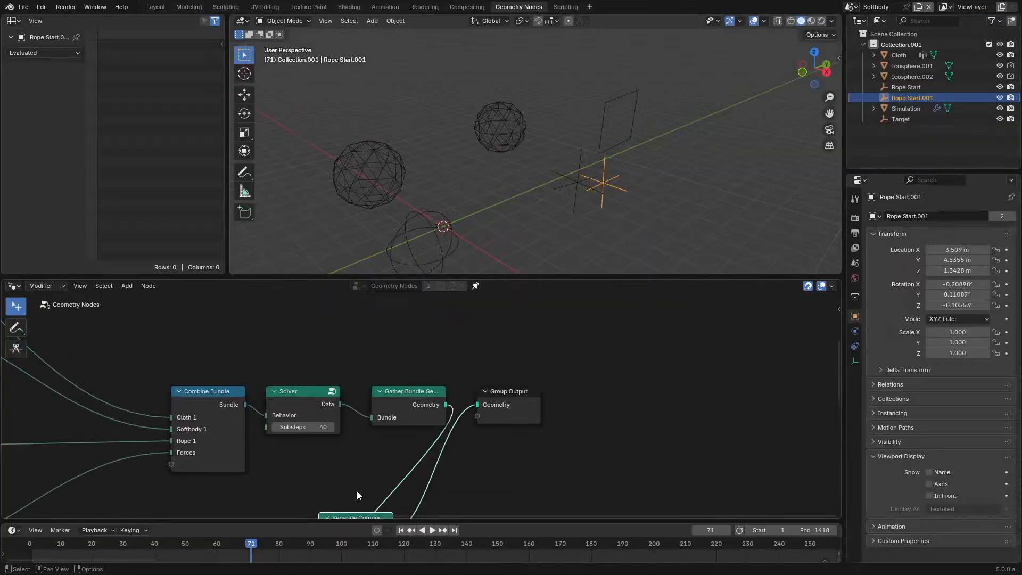
Step: Switch the Separate Components output feeding Group Output to Instances and view the ropes and cloth up close
{"action": "middle_click_drag", "start_coordinate": [357, 491], "coordinate": [414, 369]}
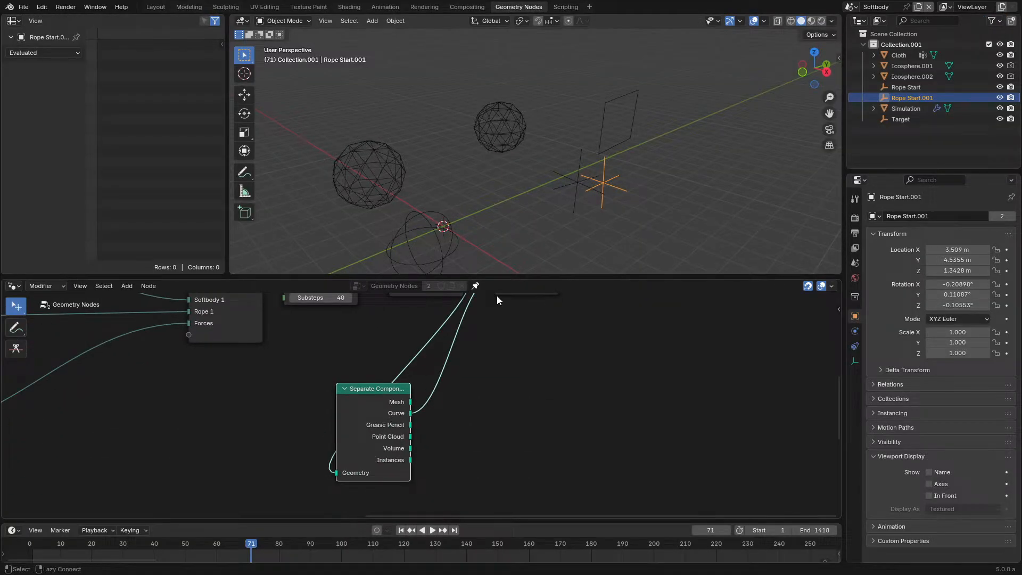
{"action": "scroll", "coordinate": [497, 239], "scroll_direction": "down", "scroll_amount": 2}
{"action": "left_click", "coordinate": [348, 417], "text": "alt+shift"}
{"action": "left_click", "coordinate": [350, 418], "text": "alt+shift"}
{"action": "left_click", "coordinate": [350, 417], "text": "alt+shift"}
{"action": "left_click", "coordinate": [350, 417], "text": "alt+shift"}
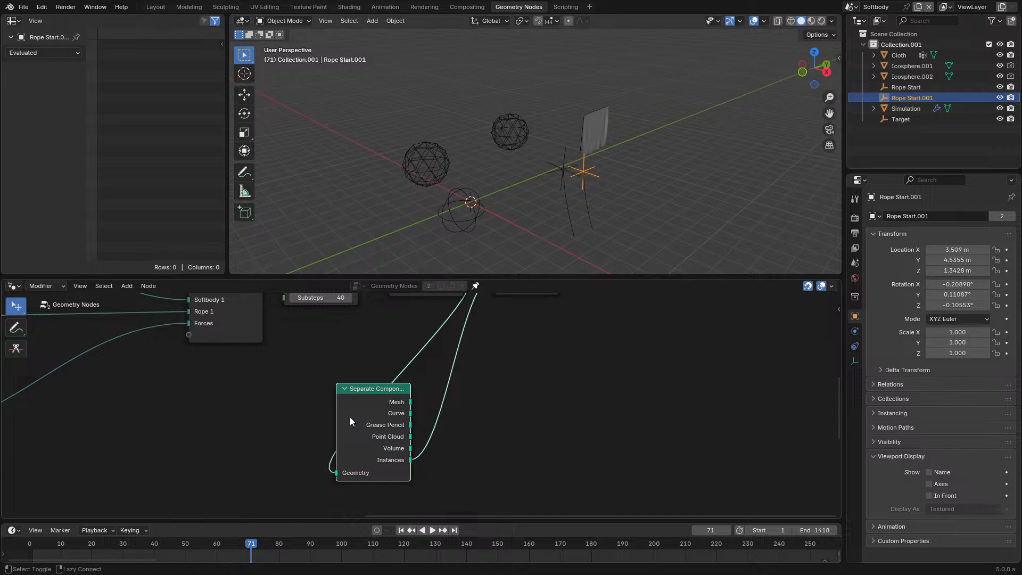
{"action": "scroll", "coordinate": [663, 196], "scroll_direction": "up", "scroll_amount": 3}
{"action": "middle_click_drag", "start_coordinate": [662, 196], "coordinate": [639, 189]}
{"action": "middle_click_drag", "start_coordinate": [644, 228], "coordinate": [643, 201], "text": "shift"}
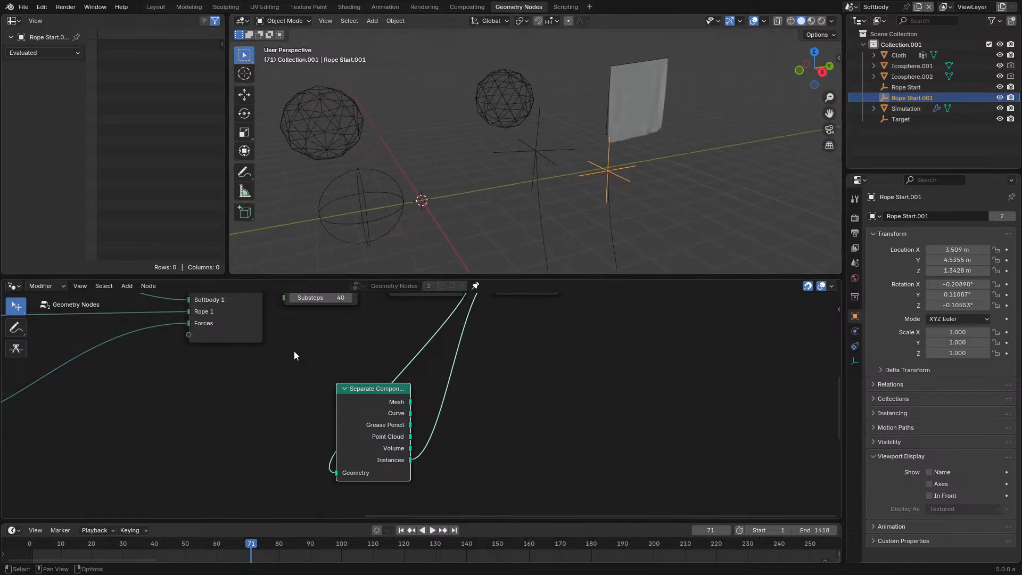
{"action": "scroll", "coordinate": [294, 352], "scroll_direction": "down", "scroll_amount": 5}
{"action": "middle_click_drag", "start_coordinate": [244, 369], "coordinate": [198, 375]}
{"action": "scroll", "coordinate": [467, 492], "scroll_direction": "up", "scroll_amount": 5}
{"action": "left_click_drag", "start_coordinate": [349, 475], "coordinate": [383, 475]}
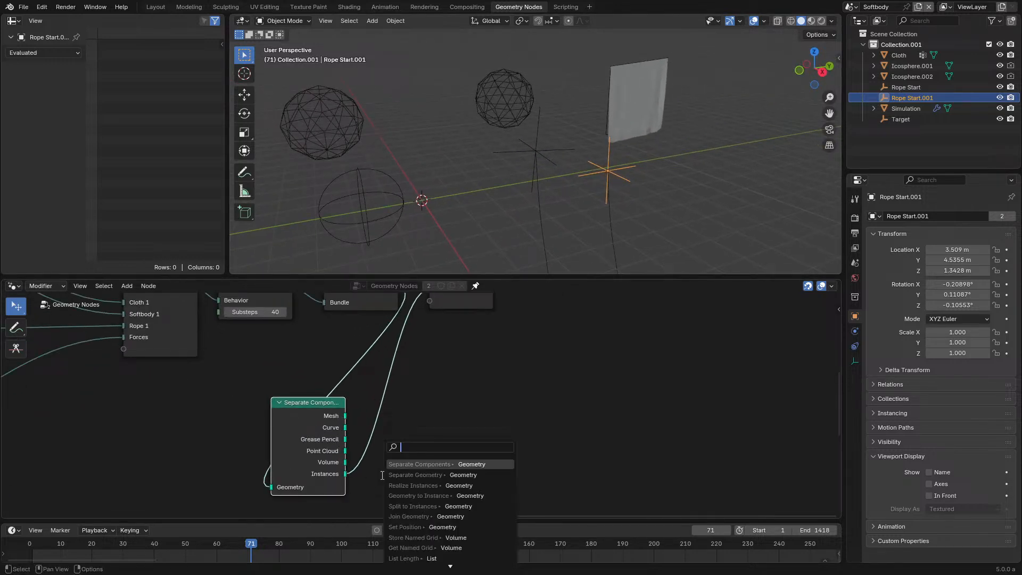
{"action": "type", "text": "sepa"}
{"action": "key", "text": "Down"}
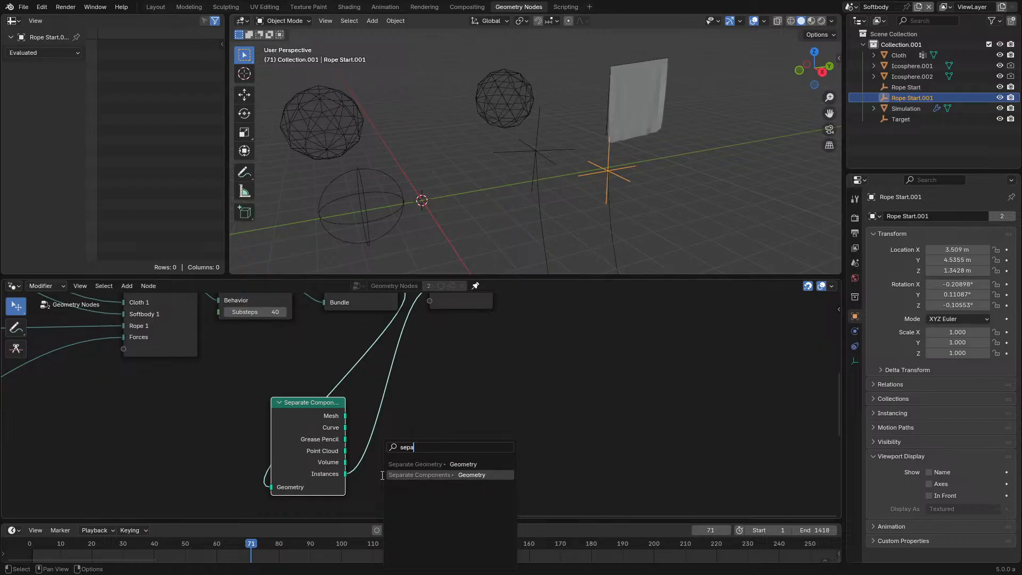
{"action": "key", "text": "Escape"}
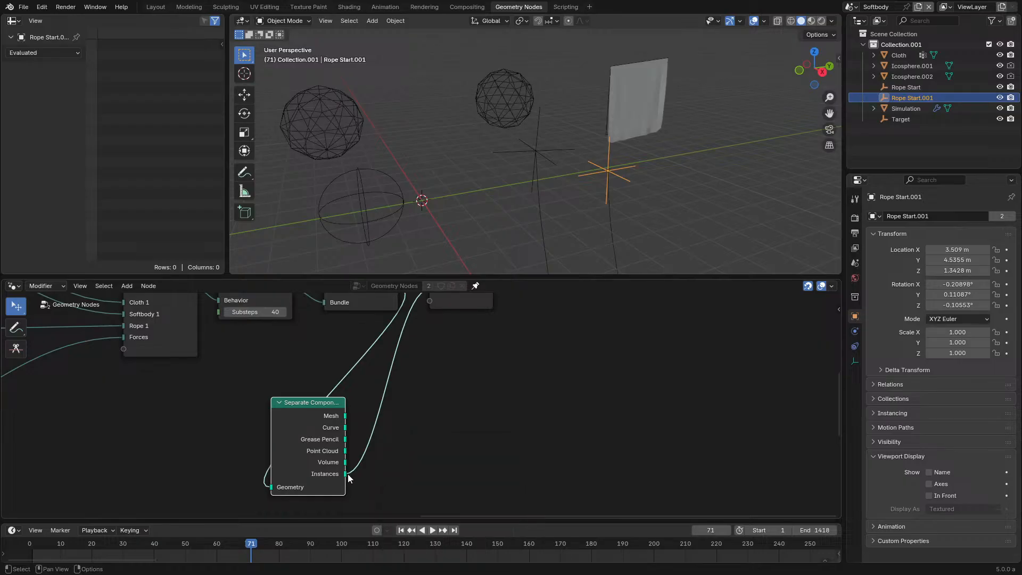
Step: Add a Curve to Mesh node after the Instances output of Separate Components
{"action": "left_click_drag", "start_coordinate": [349, 476], "coordinate": [389, 474]}
{"action": "type", "text": "curve to m"}
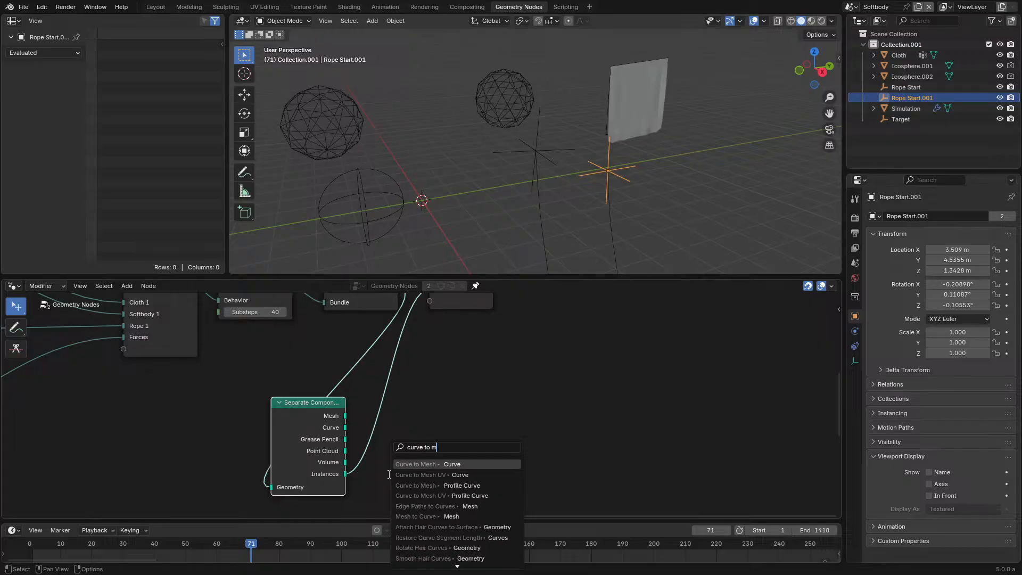
{"action": "key", "text": "Return"}
{"action": "left_click", "coordinate": [389, 470]}
{"action": "middle_click_drag", "start_coordinate": [417, 471], "coordinate": [423, 388]}
Step: Feed the Curve to Mesh profile with a new Curve Circle node and set its radius to 0.02 m
{"action": "left_click_drag", "start_coordinate": [395, 421], "coordinate": [354, 449]}
{"action": "type", "text": "circ"}
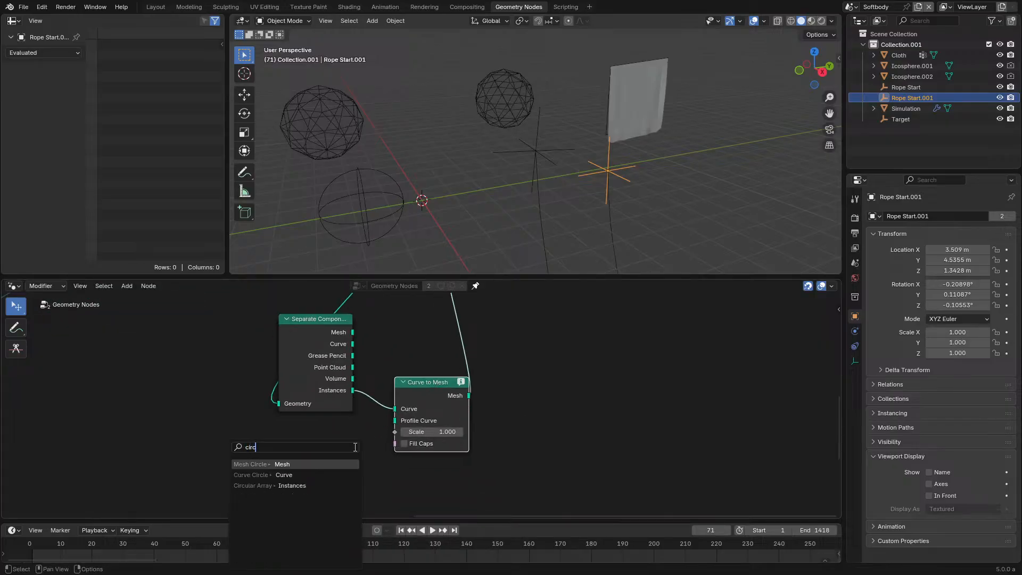
{"action": "key", "text": "Down"}
{"action": "key", "text": "Return"}
{"action": "left_click", "coordinate": [355, 448]}
{"action": "left_click_drag", "start_coordinate": [319, 497], "coordinate": [264, 497]}
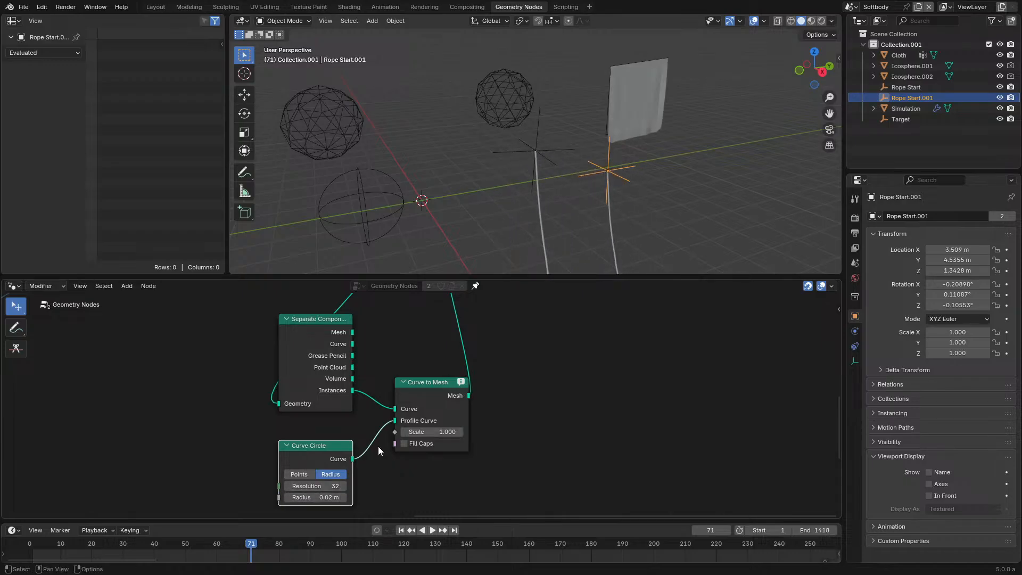
Step: Start the simulation playback and group the Separate Components, Curve Circle and Curve to Mesh nodes directly below Gather Bundle Geometry
{"action": "key", "text": "space"}
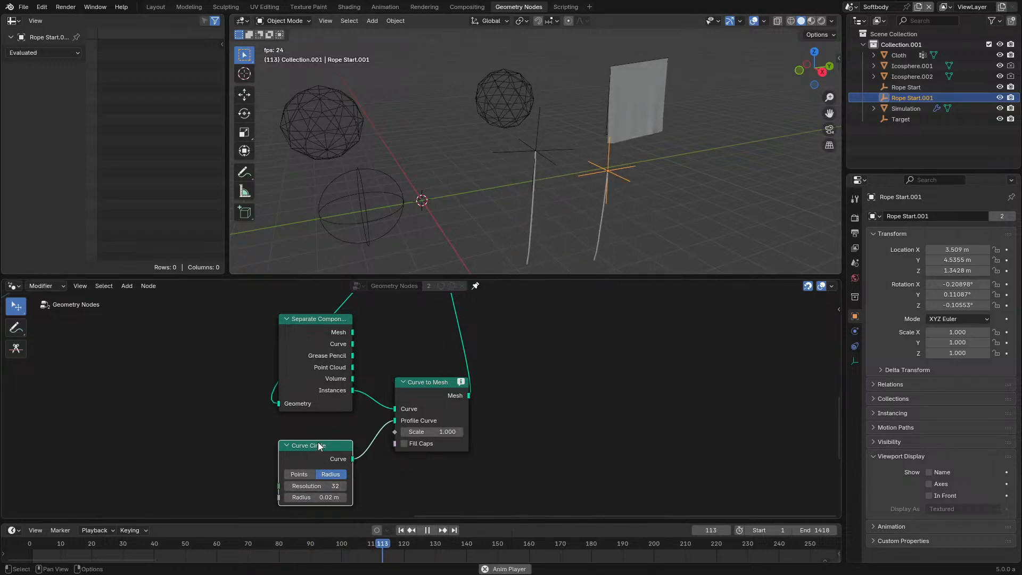
{"action": "left_click_drag", "start_coordinate": [317, 446], "coordinate": [318, 426]}
{"action": "scroll", "coordinate": [318, 394], "scroll_direction": "down", "scroll_amount": 6}
{"action": "middle_click_drag", "start_coordinate": [307, 350], "coordinate": [318, 411]}
{"action": "left_click_drag", "start_coordinate": [294, 413], "coordinate": [468, 506]}
{"action": "key", "text": "g"}
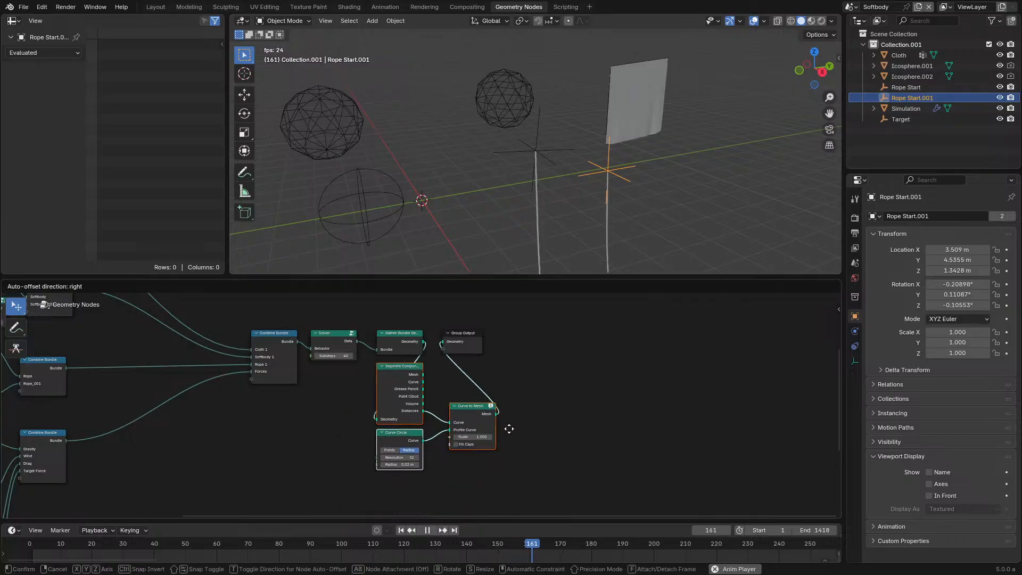
{"action": "left_click", "coordinate": [508, 428]}
{"action": "scroll", "coordinate": [680, 119], "scroll_direction": "up", "scroll_amount": 2}
{"action": "scroll", "coordinate": [643, 164], "scroll_direction": "down", "scroll_amount": 3}
Step: Test the second rope by temporarily moving the Rope Start.001 empty during playback, and stop the animation
{"action": "key", "text": "g"}
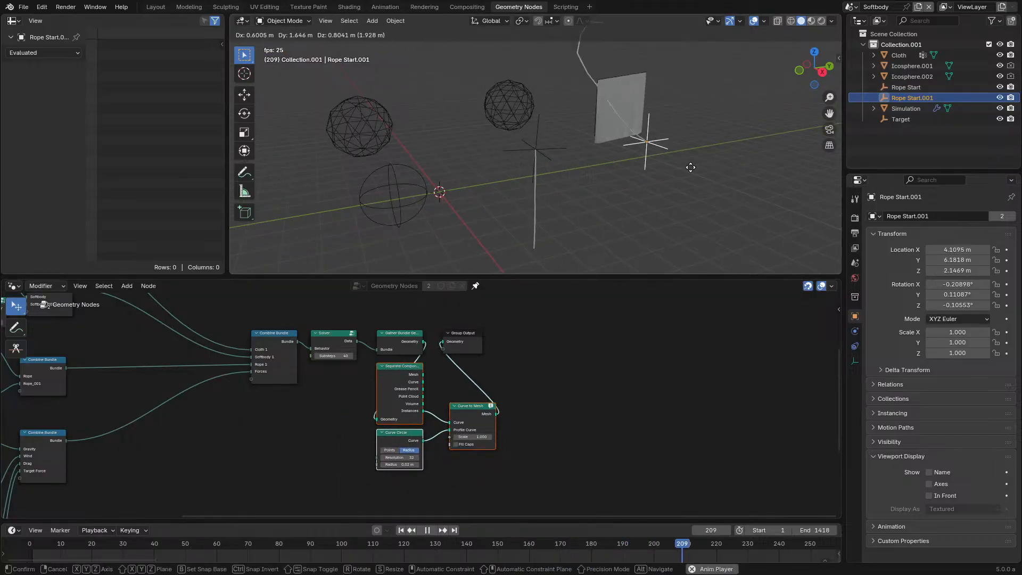
{"action": "left_click", "coordinate": [629, 189]}
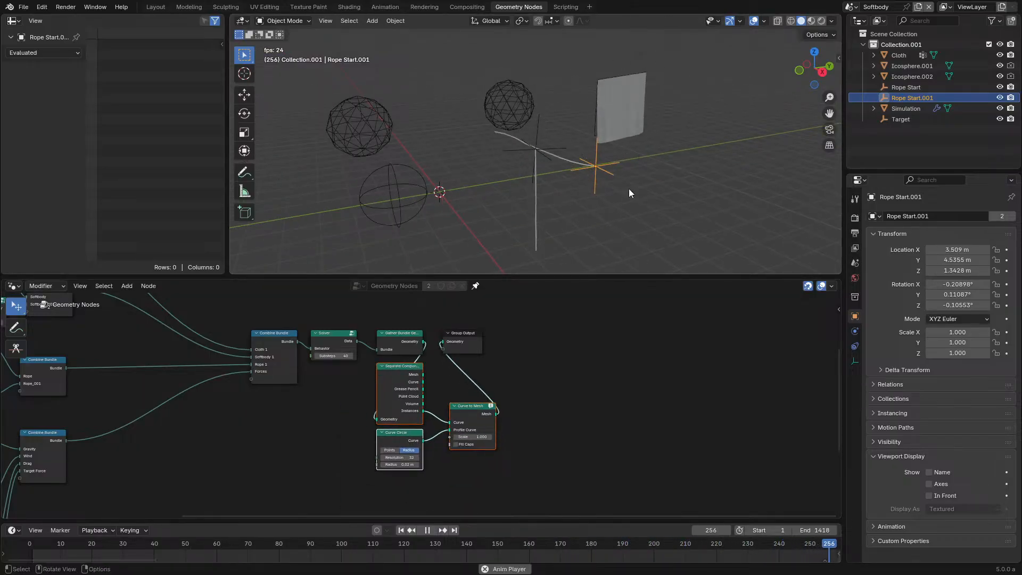
{"action": "key", "text": "space"}
Step: Maximize the node editor and examine the contents of the Solver group
{"action": "key", "text": "ctrl+space"}
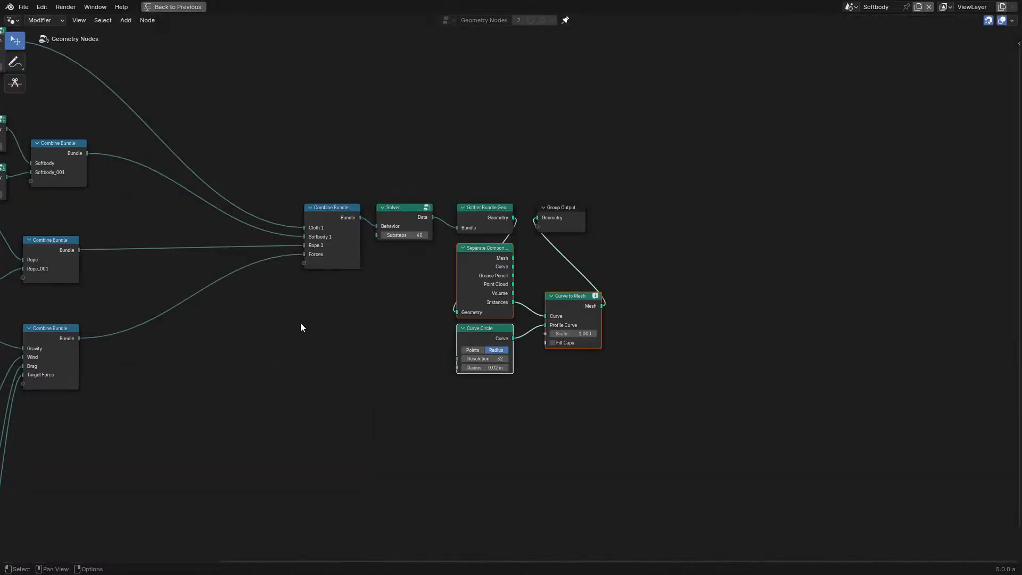
{"action": "middle_click_drag", "start_coordinate": [300, 327], "coordinate": [634, 322]}
{"action": "scroll", "coordinate": [634, 322], "scroll_direction": "up", "scroll_amount": 4}
{"action": "left_click", "coordinate": [796, 174]}
{"action": "key", "text": "Tab"}
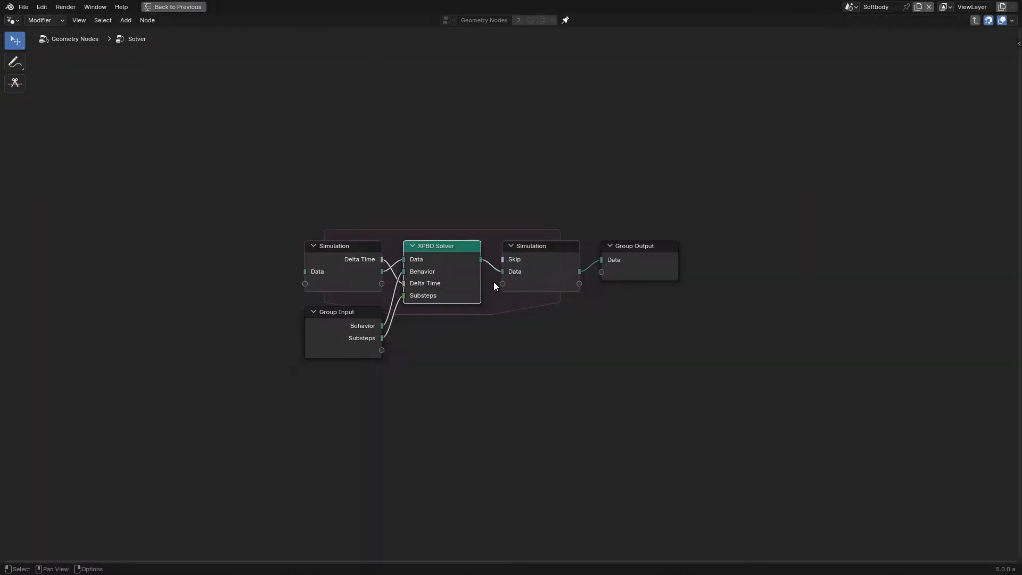
{"action": "key", "text": "Tab"}
Step: Move the Solver node into the gap between Combine Bundle and Gather Bundle Geometry and ungroup it
{"action": "left_click_drag", "start_coordinate": [708, 185], "coordinate": [501, 186]}
{"action": "left_click_drag", "start_coordinate": [802, 182], "coordinate": [679, 171]}
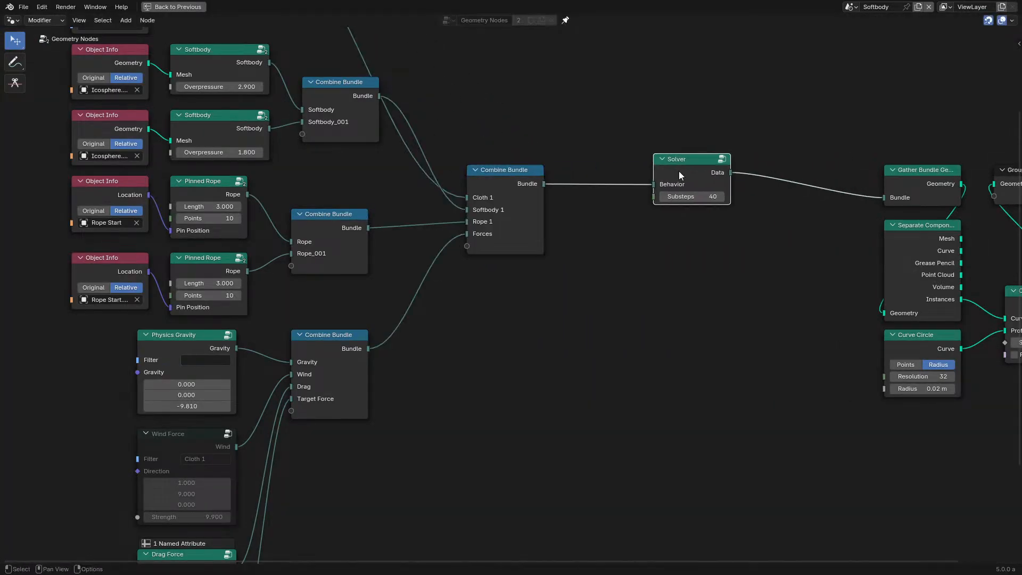
{"action": "right_click", "coordinate": [679, 170]}
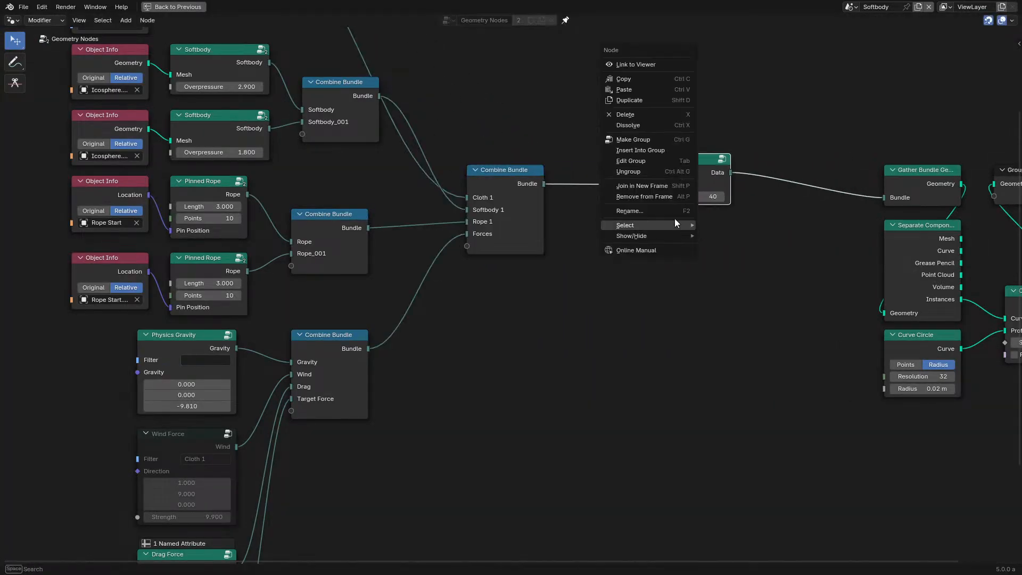
{"action": "left_click", "coordinate": [635, 171]}
Step: Arrange the ungrouped simulation zone and XPBD Solver nodes between Combine Bundle and Gather Bundle Geometry
{"action": "left_click_drag", "start_coordinate": [679, 191], "coordinate": [705, 160]}
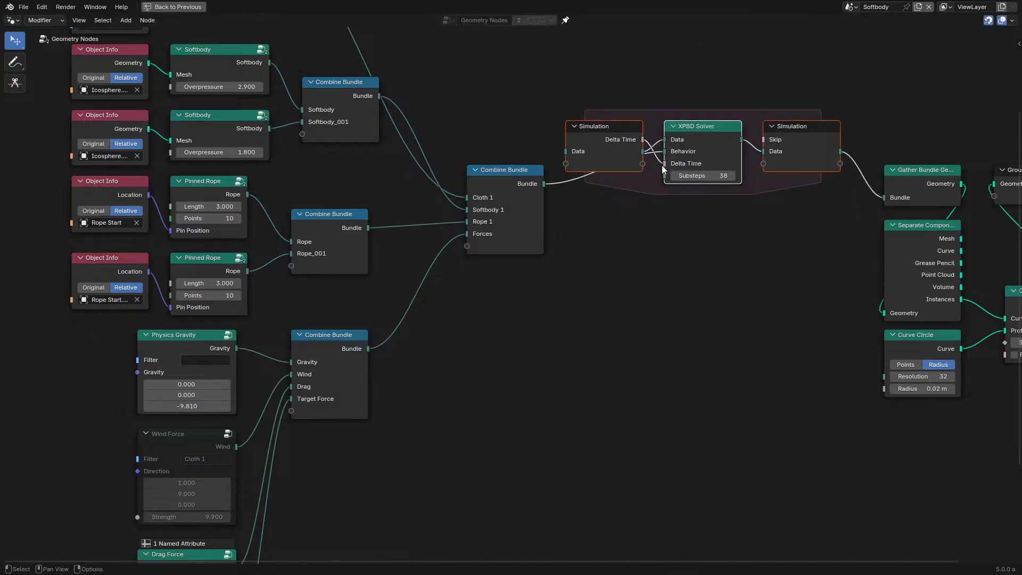
{"action": "middle_click_drag", "start_coordinate": [663, 170], "coordinate": [524, 252]}
{"action": "key", "text": "g"}
{"action": "left_click", "coordinate": [527, 231]}
{"action": "left_click_drag", "start_coordinate": [552, 157], "coordinate": [702, 233]}
{"action": "key", "text": "g"}
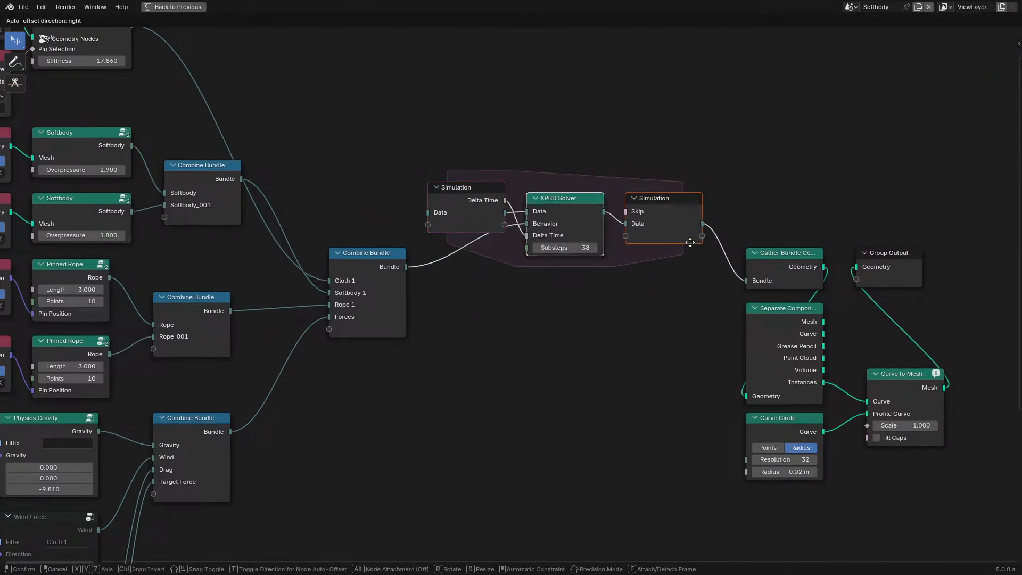
{"action": "left_click", "coordinate": [690, 242]}
Step: Examine the constraints inside the two Softbody node groups and return to the main node tree
{"action": "left_click", "coordinate": [107, 161]}
{"action": "key", "text": "Tab"}
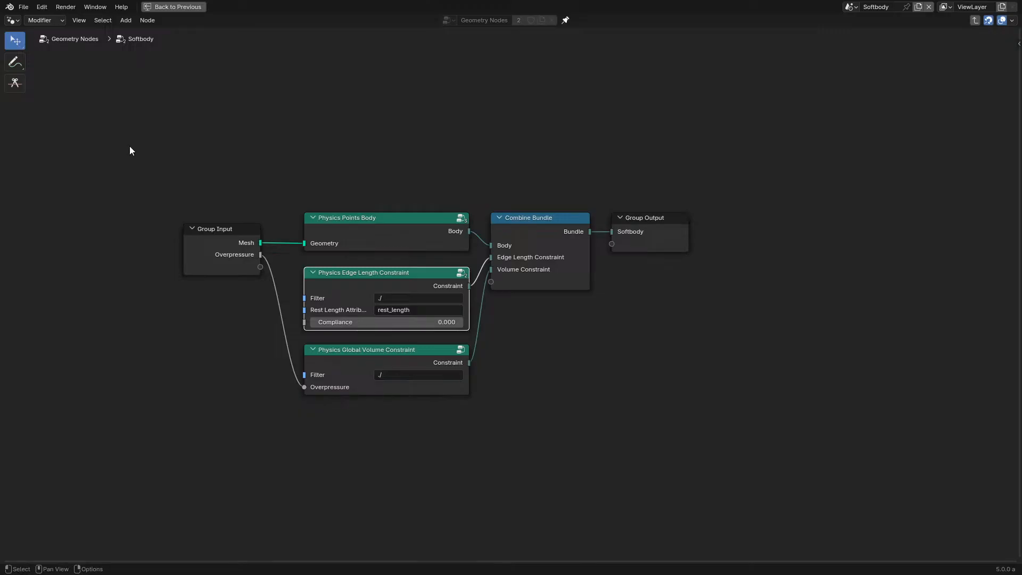
{"action": "key", "text": "Tab"}
{"action": "left_click", "coordinate": [101, 205]}
{"action": "key", "text": "Tab"}
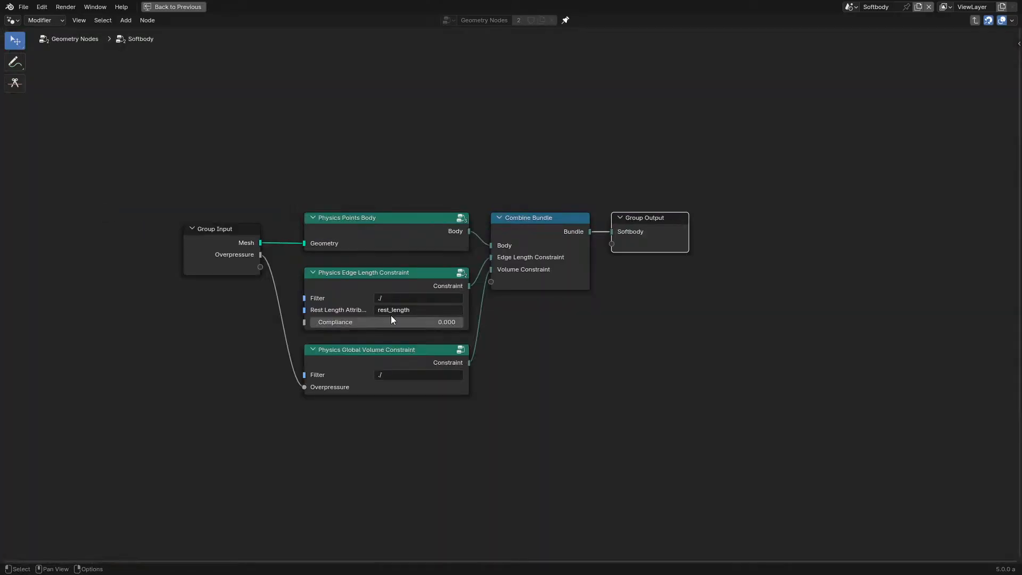
{"action": "key", "text": "Tab"}
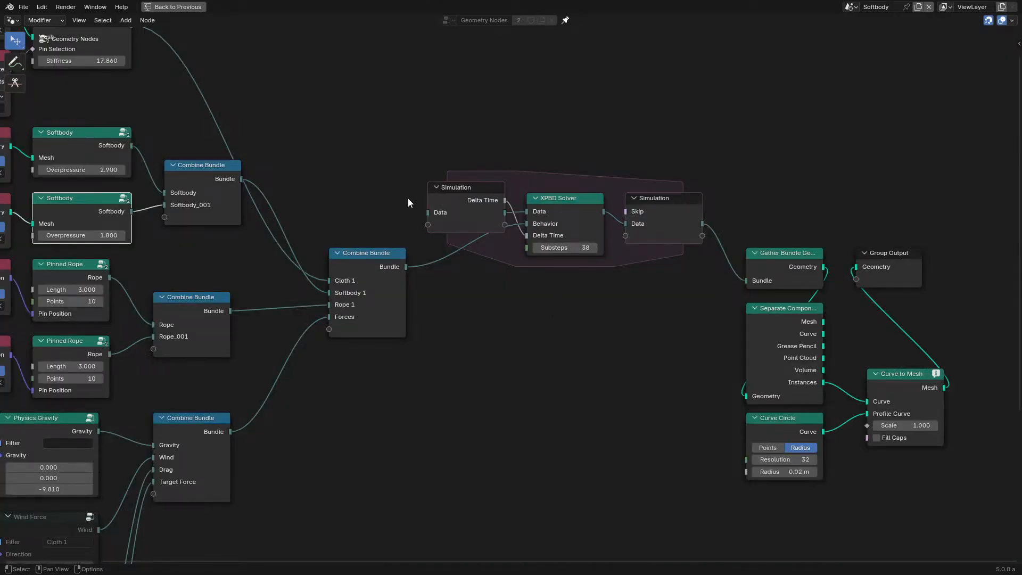
{"action": "left_click", "coordinate": [99, 158]}
{"action": "key", "text": "Tab"}
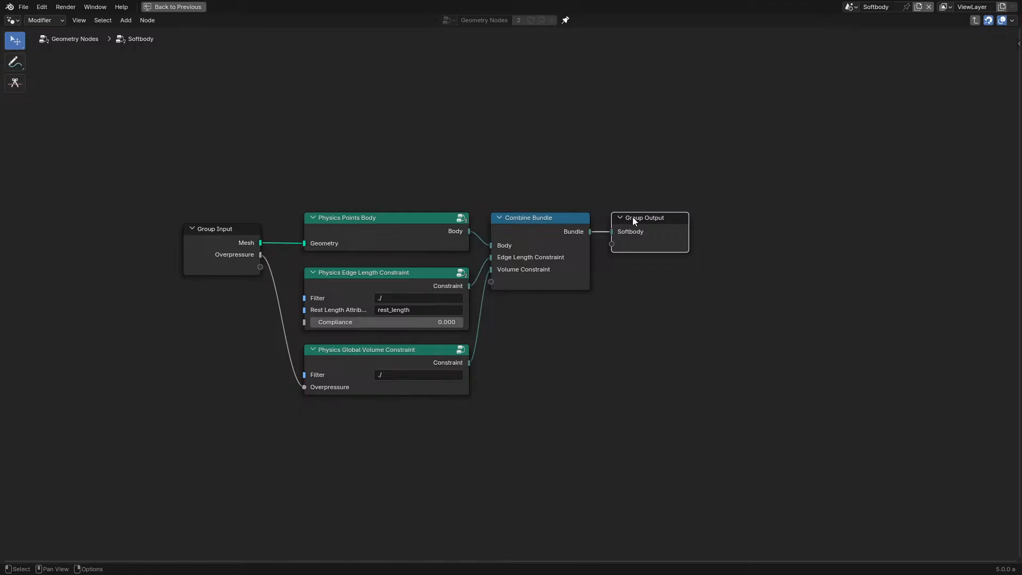
{"action": "key", "text": "Tab"}
Step: Shift the simulation zone and XPBD Solver nodes together toward Gather Bundle Geometry
{"action": "middle_click_drag", "start_coordinate": [706, 210], "coordinate": [639, 232]}
{"action": "scroll", "coordinate": [585, 213], "scroll_direction": "up", "scroll_amount": 1}
{"action": "left_click_drag", "start_coordinate": [387, 138], "coordinate": [592, 261]}
{"action": "key", "text": "g"}
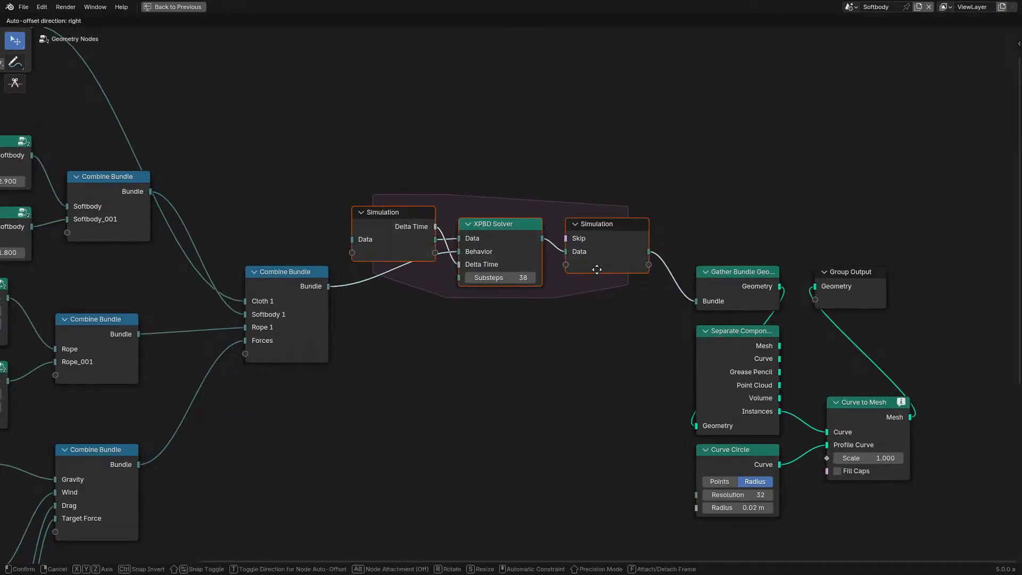
{"action": "left_click", "coordinate": [609, 269]}
Step: Set the XPBD Solver substeps to 10, restore the full editor layout, and play back the simulation
{"action": "left_click", "coordinate": [512, 277]}
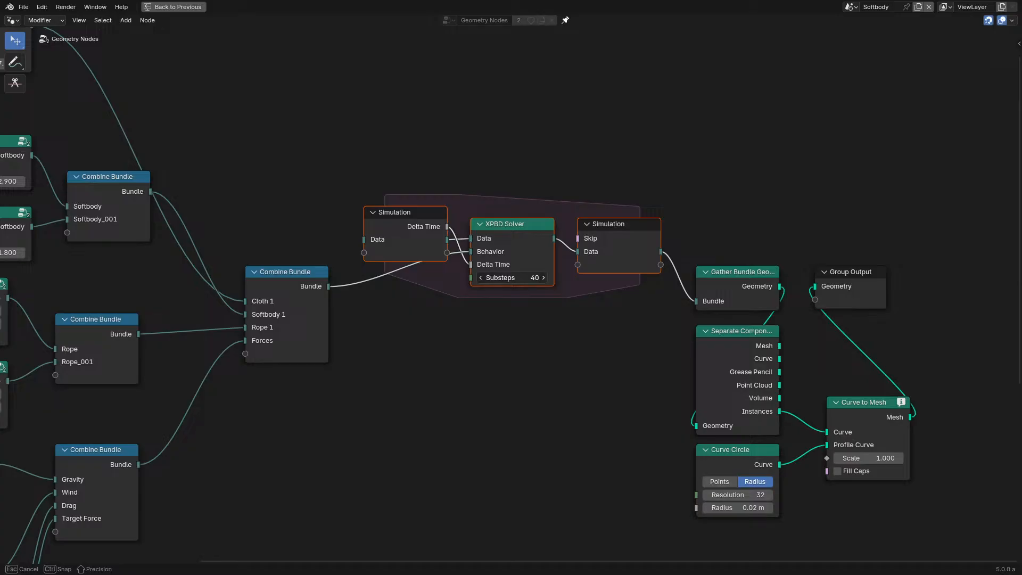
{"action": "key", "text": "ctrl+space"}
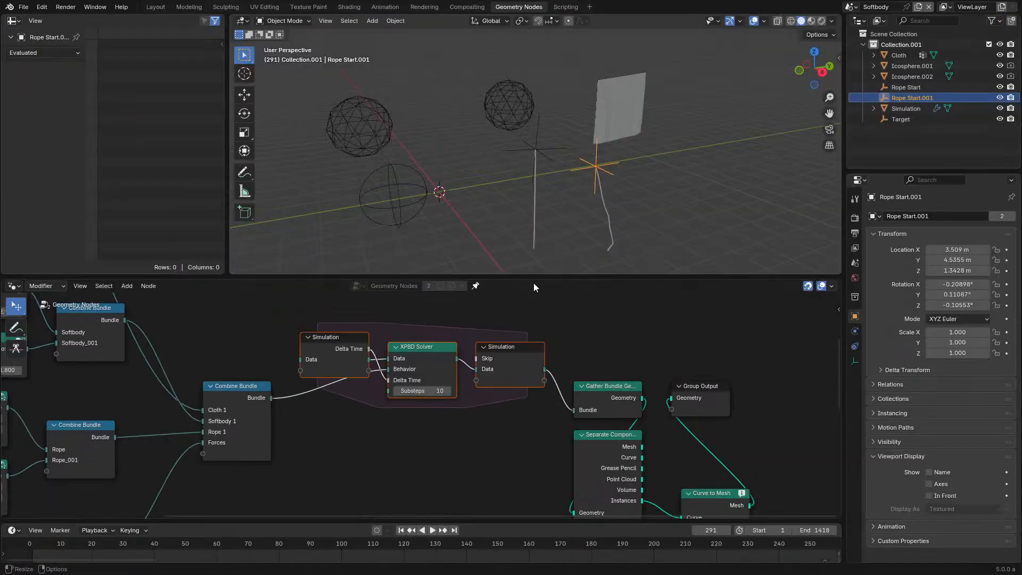
{"action": "key", "text": "space"}
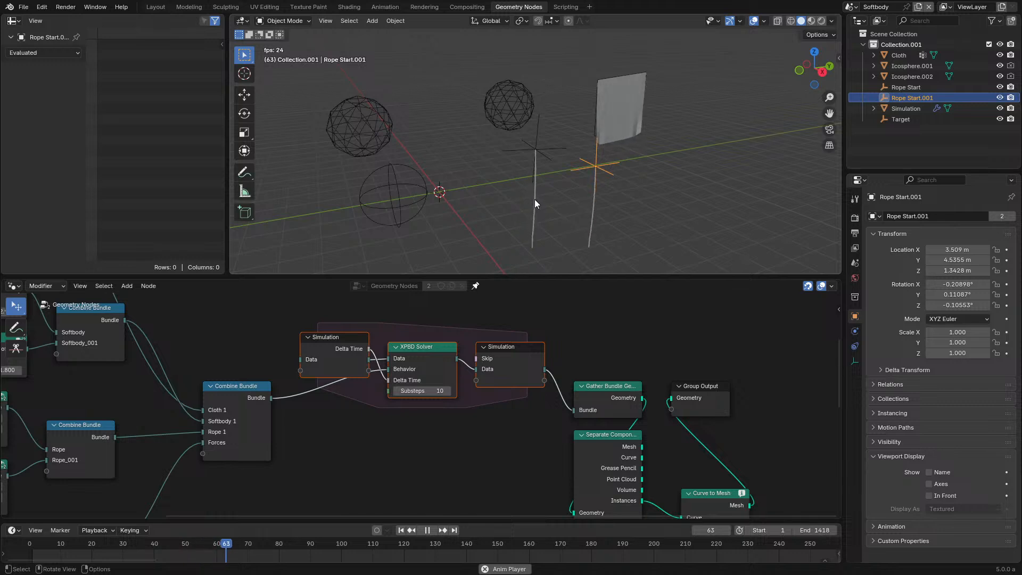
{"action": "scroll", "coordinate": [535, 199], "scroll_direction": "down", "scroll_amount": 2}
{"action": "key", "text": "space"}
Step: Line up the simulation zone nodes with the final Combine Bundle and Gather Bundle Geometry nodes
{"action": "scroll", "coordinate": [353, 331], "scroll_direction": "down", "scroll_amount": 1}
{"action": "left_click_drag", "start_coordinate": [352, 330], "coordinate": [472, 417]}
{"action": "key", "text": "g"}
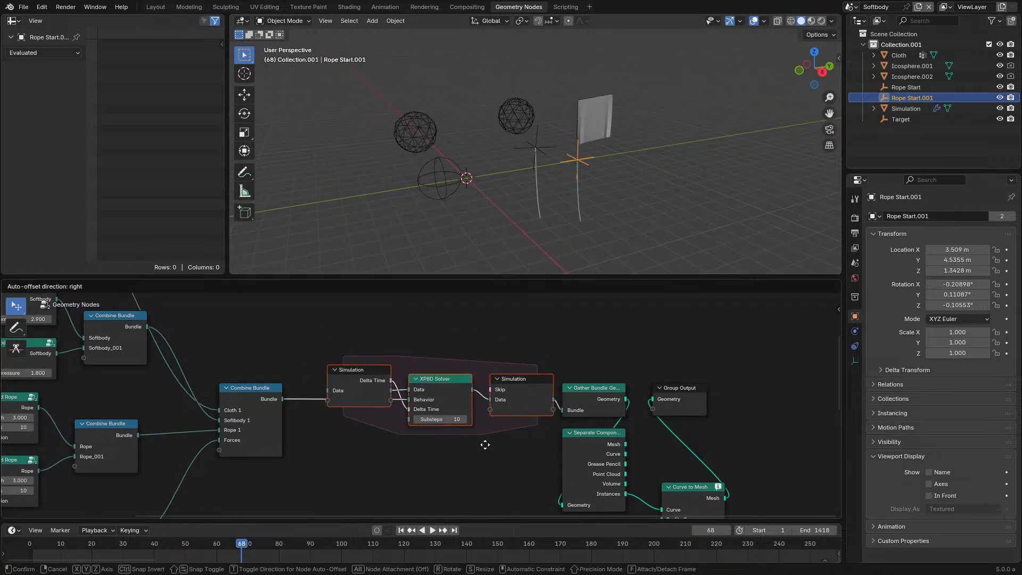
{"action": "left_click", "coordinate": [481, 445]}
Step: Hide the unused outputs of Separate Components and place the Curve Circle and Curve to Mesh nodes compactly around it
{"action": "middle_click_drag", "start_coordinate": [622, 449], "coordinate": [597, 406]}
{"action": "left_click", "coordinate": [590, 416]}
{"action": "key", "text": "ctrl+h"}
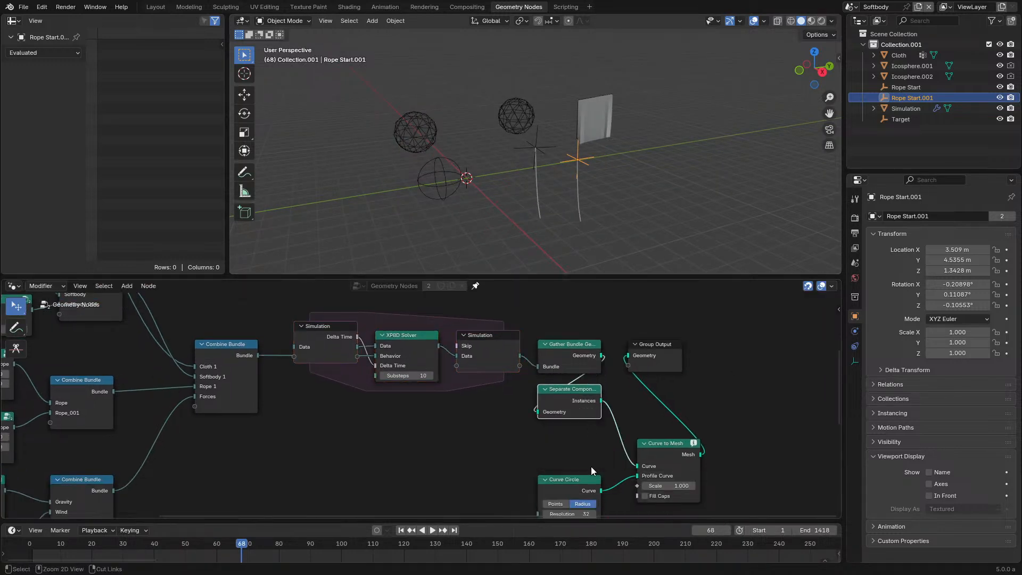
{"action": "left_click_drag", "start_coordinate": [585, 479], "coordinate": [585, 425]}
{"action": "left_click_drag", "start_coordinate": [665, 449], "coordinate": [649, 395]}
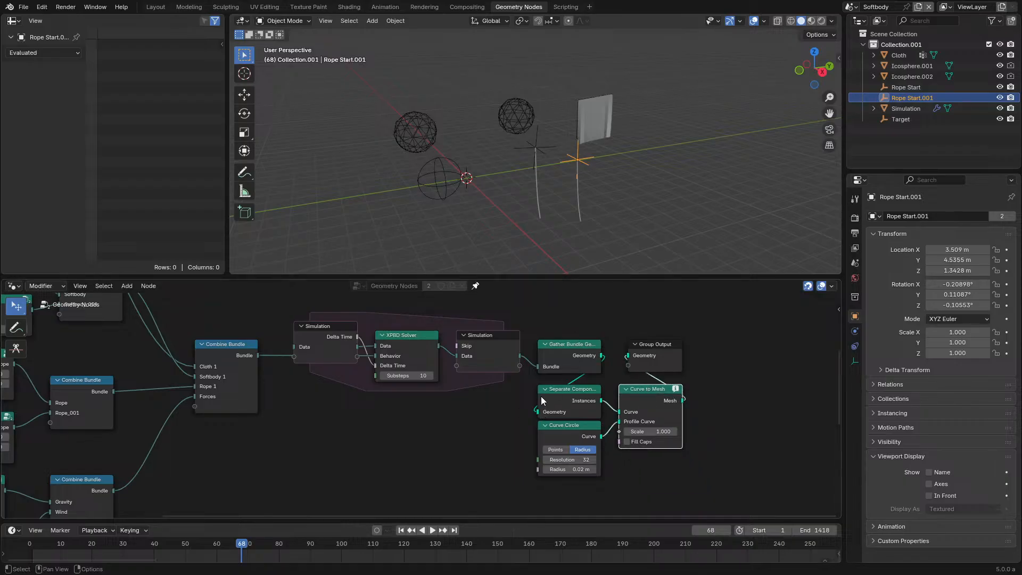
{"action": "scroll", "coordinate": [422, 403], "scroll_direction": "up", "scroll_amount": 1}
{"action": "middle_click_drag", "start_coordinate": [400, 393], "coordinate": [522, 374]}
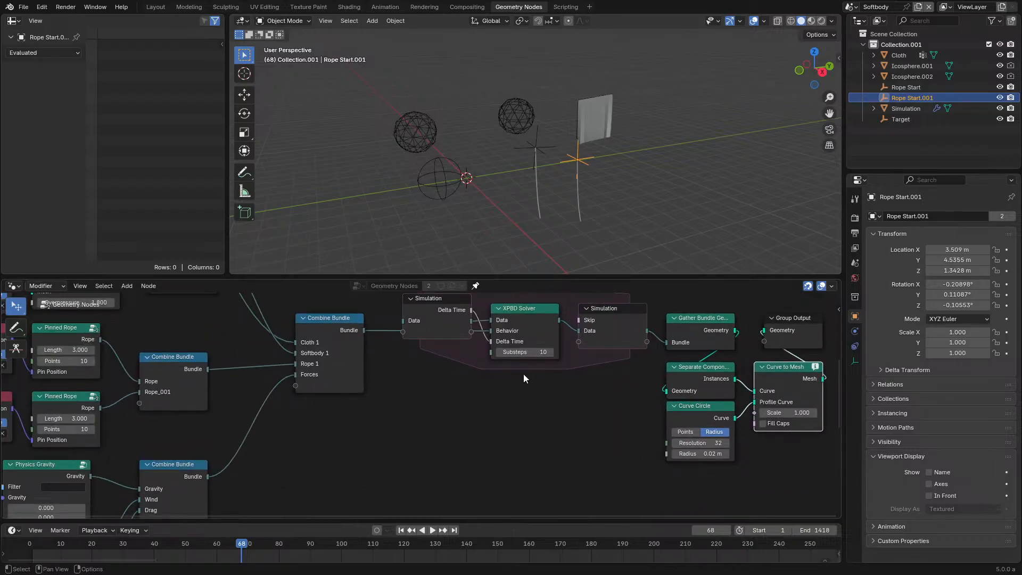
Step: Replay the simulation from the start of the timeline, then stop it while the softbodies are falling
{"action": "key", "text": "space"}
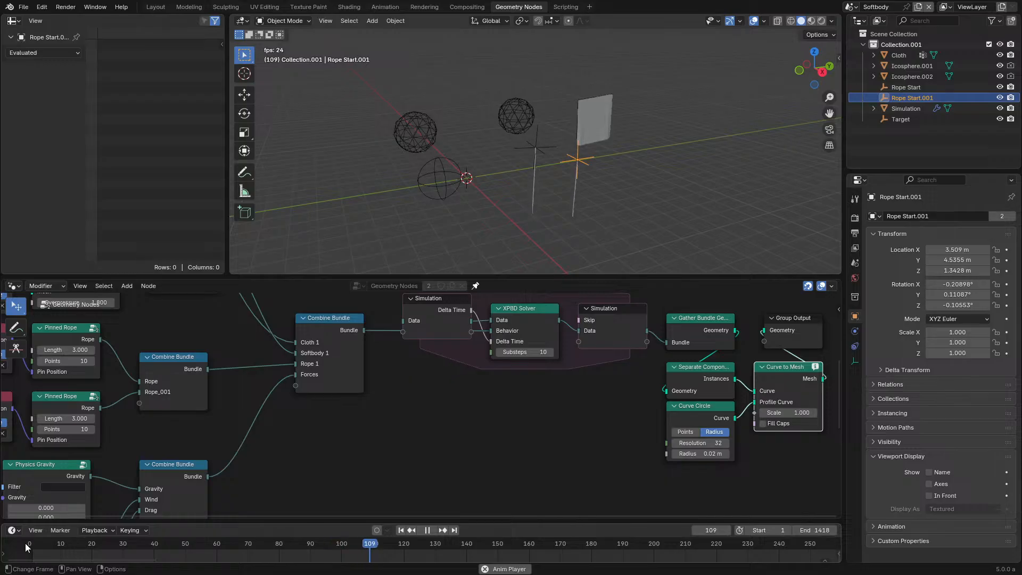
{"action": "left_click", "coordinate": [25, 543]}
{"action": "key", "text": "space"}
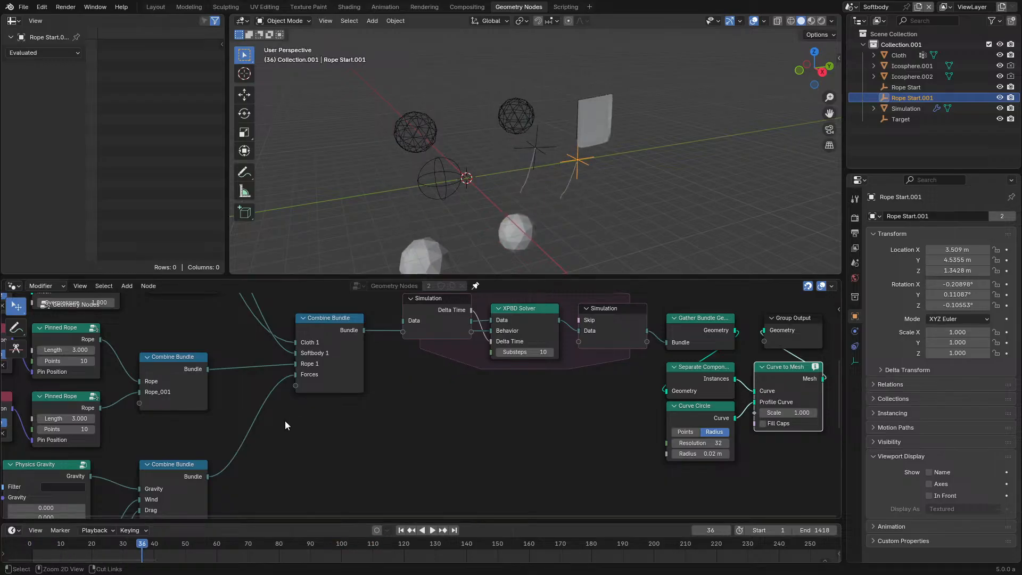
Step: Move the Drag Force, Target Force and Target Object Info nodes up closer beneath Wind Force, then restore the full editor layout
{"action": "key", "text": "ctrl+space"}
{"action": "scroll", "coordinate": [282, 421], "scroll_direction": "down", "scroll_amount": 6}
{"action": "middle_click_drag", "start_coordinate": [282, 421], "coordinate": [470, 315]}
{"action": "scroll", "coordinate": [470, 315], "scroll_direction": "up", "scroll_amount": 4}
{"action": "left_click_drag", "start_coordinate": [255, 424], "coordinate": [468, 525]}
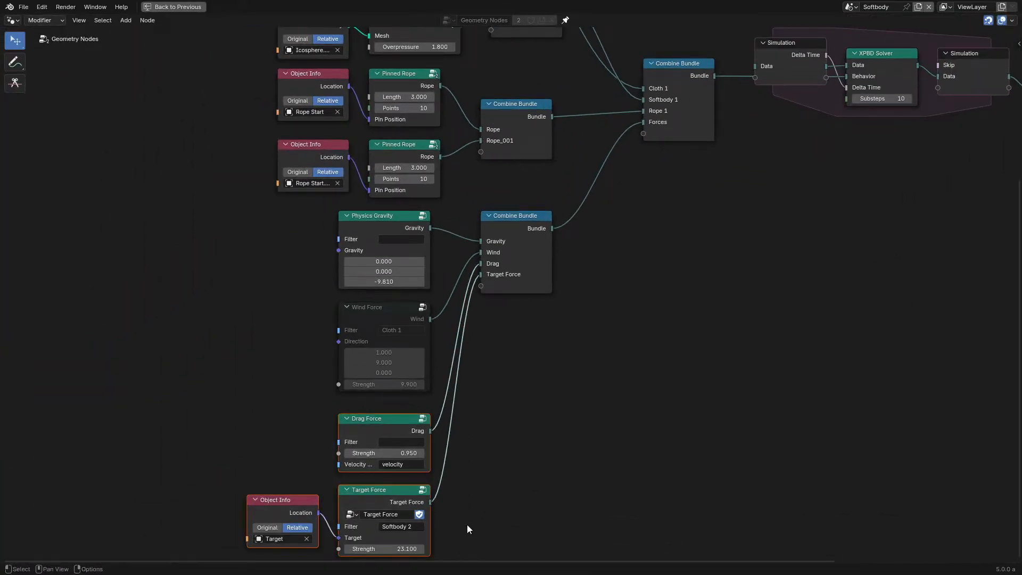
{"action": "left_click_drag", "start_coordinate": [382, 492], "coordinate": [382, 482]}
{"action": "left_click", "coordinate": [384, 316]}
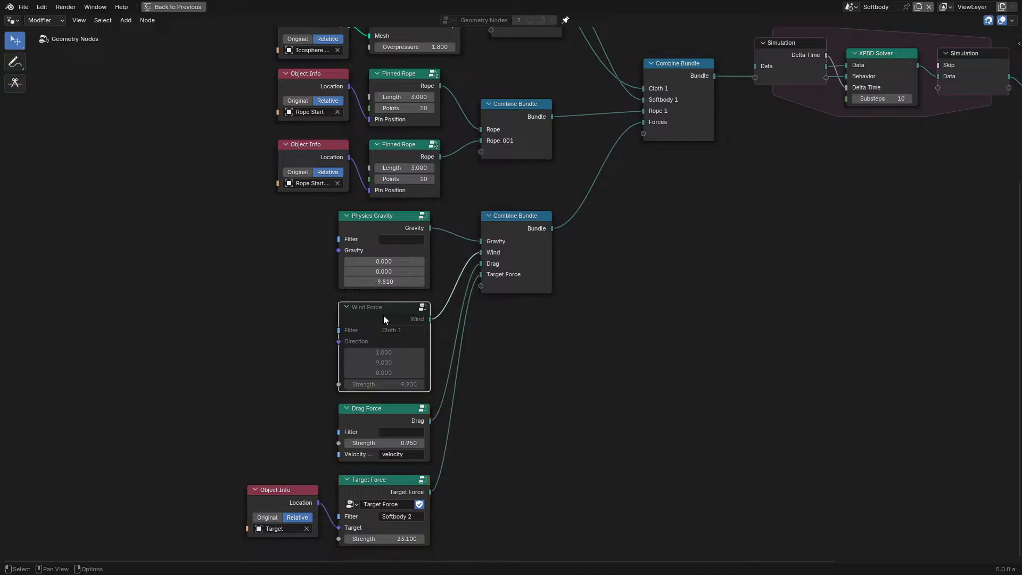
{"action": "key", "text": "ctrl+space"}
Step: Play the simulation to check the falling softbodies and swinging ropes, then stop playback
{"action": "key", "text": "space"}
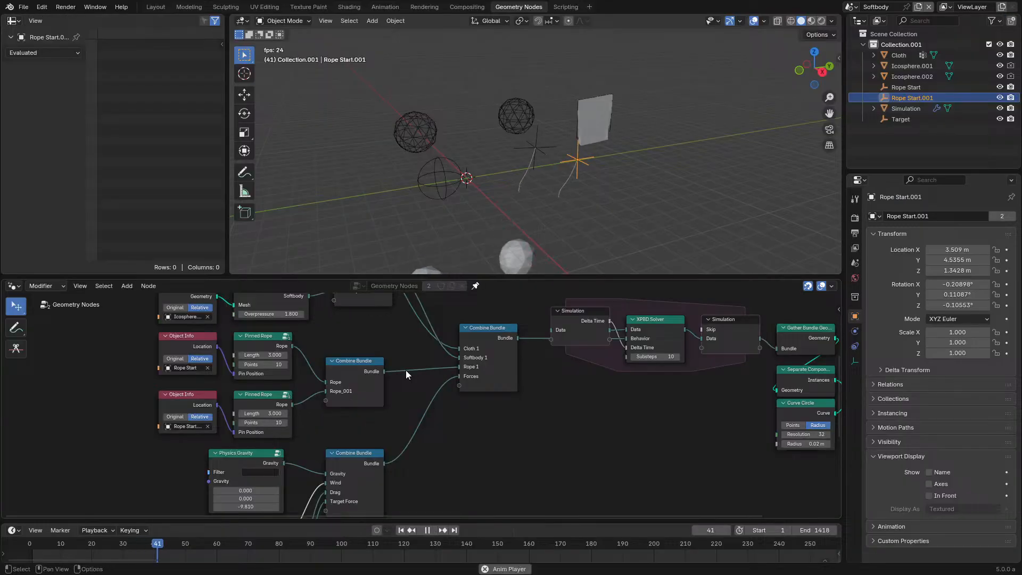
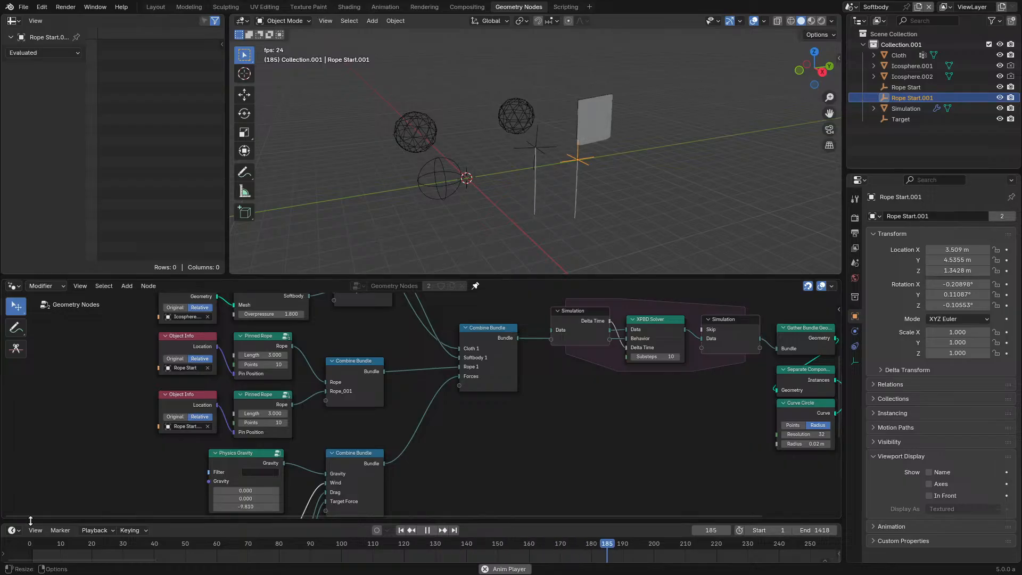
{"action": "key", "text": "Escape"}
{"action": "middle_click_drag", "start_coordinate": [393, 229], "coordinate": [506, 192]}
{"action": "scroll", "coordinate": [398, 397], "scroll_direction": "down", "scroll_amount": 2}
{"action": "middle_click_drag", "start_coordinate": [398, 397], "coordinate": [418, 442]}
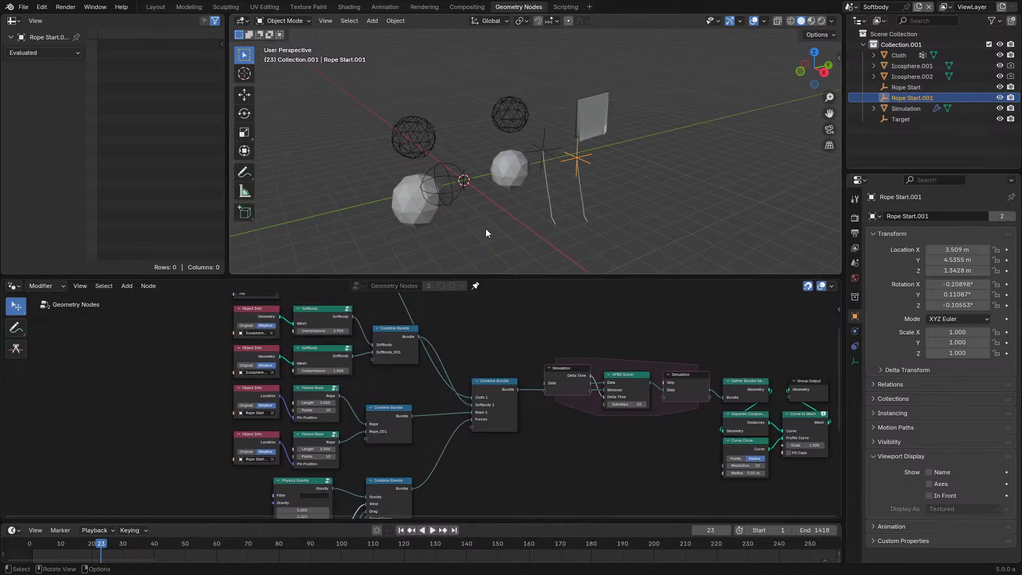
Step: Examine the contents of the Softbody node group, then those of the Pinned Rope group in a maximized node editor
{"action": "left_click", "coordinate": [333, 316]}
{"action": "key", "text": "Tab"}
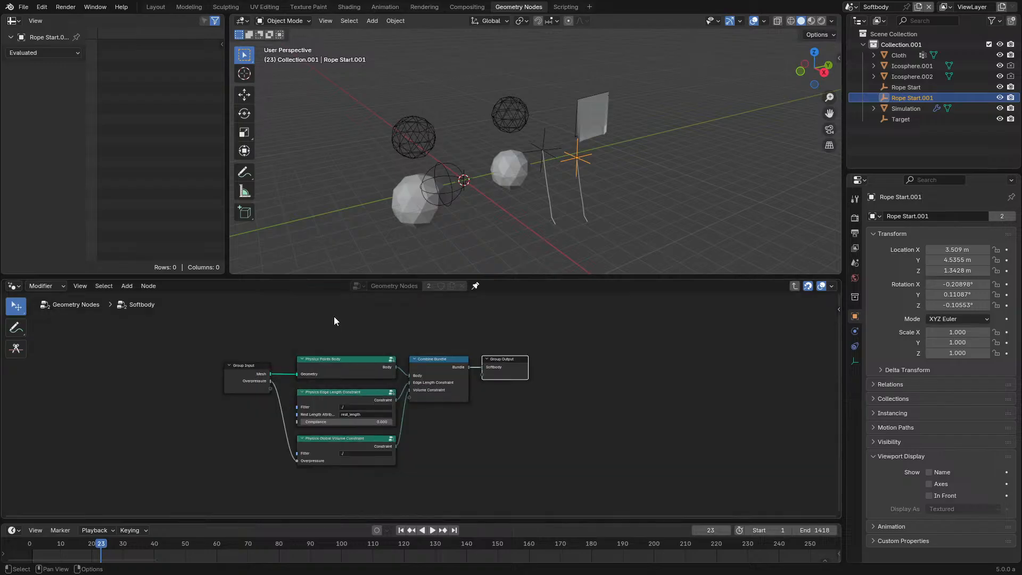
{"action": "key", "text": "Tab"}
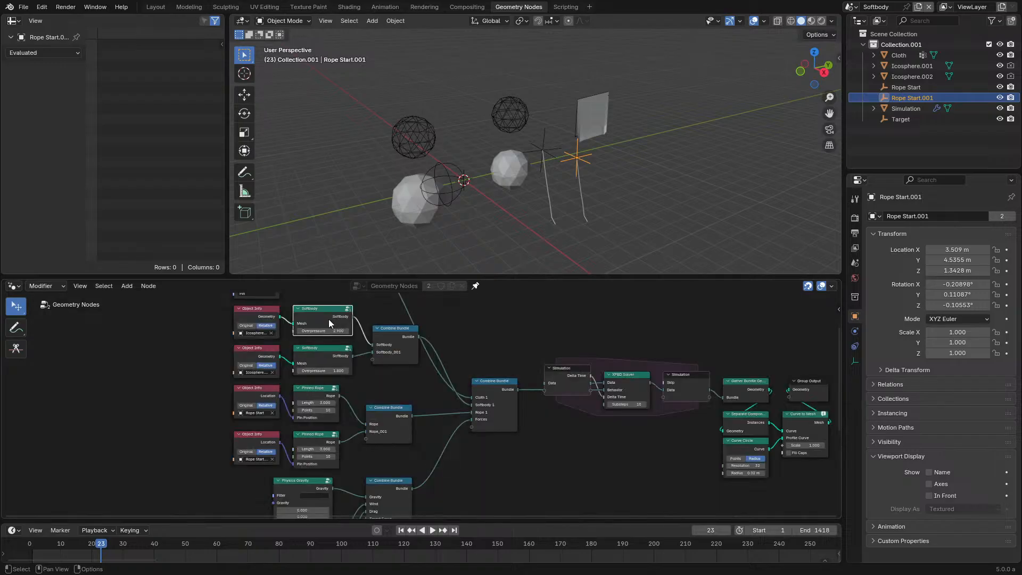
{"action": "left_click", "coordinate": [311, 387]}
{"action": "key", "text": "Tab"}
{"action": "key", "text": "ctrl+space"}
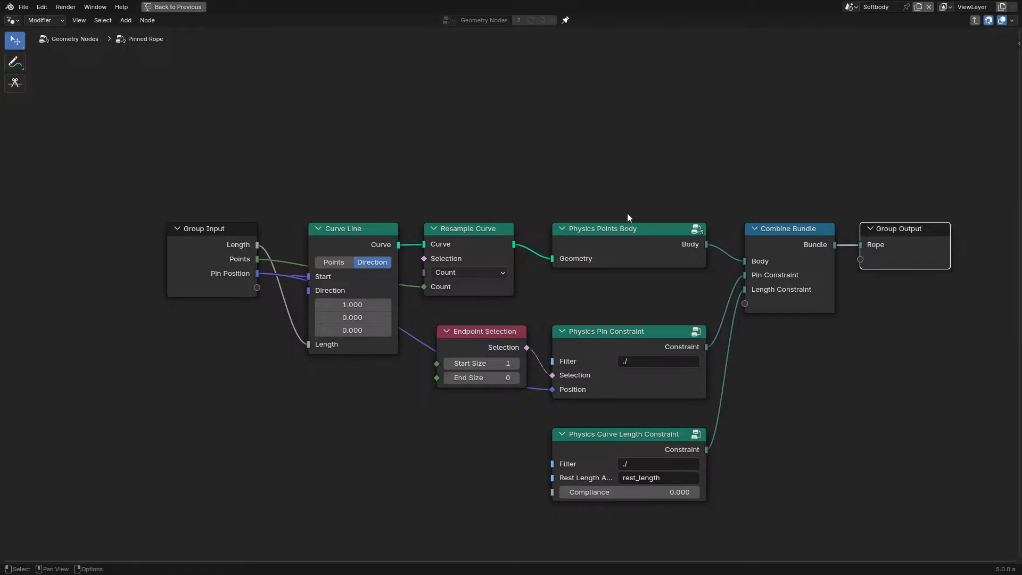
Step: Look inside the nested Physics Points Body group, then return from Pinned Rope to the top-level node tree
{"action": "left_click", "coordinate": [634, 237]}
{"action": "key", "text": "Tab"}
{"action": "left_click", "coordinate": [595, 269]}
{"action": "key", "text": "Tab"}
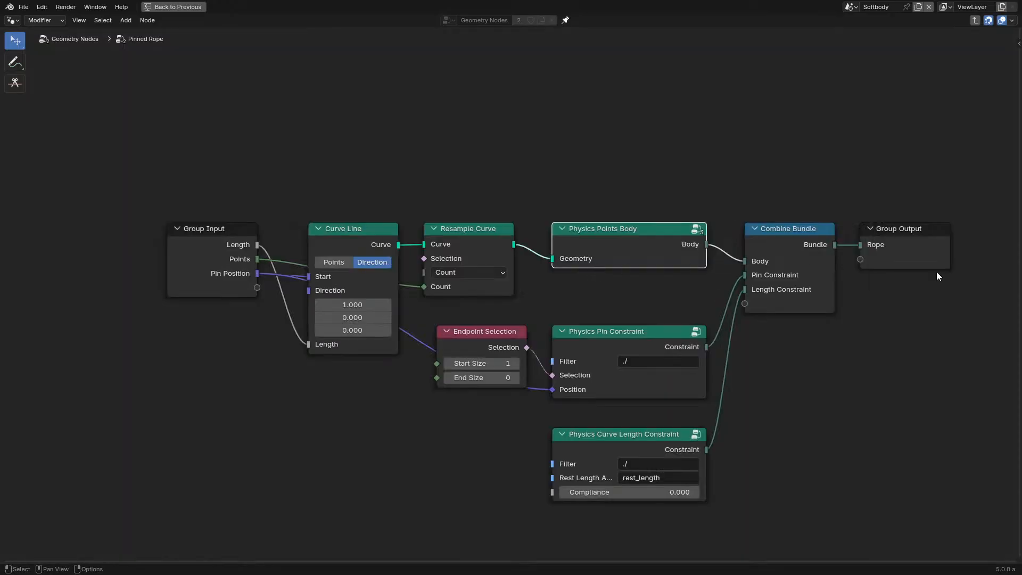
{"action": "left_click", "coordinate": [967, 270]}
{"action": "key", "text": "Tab"}
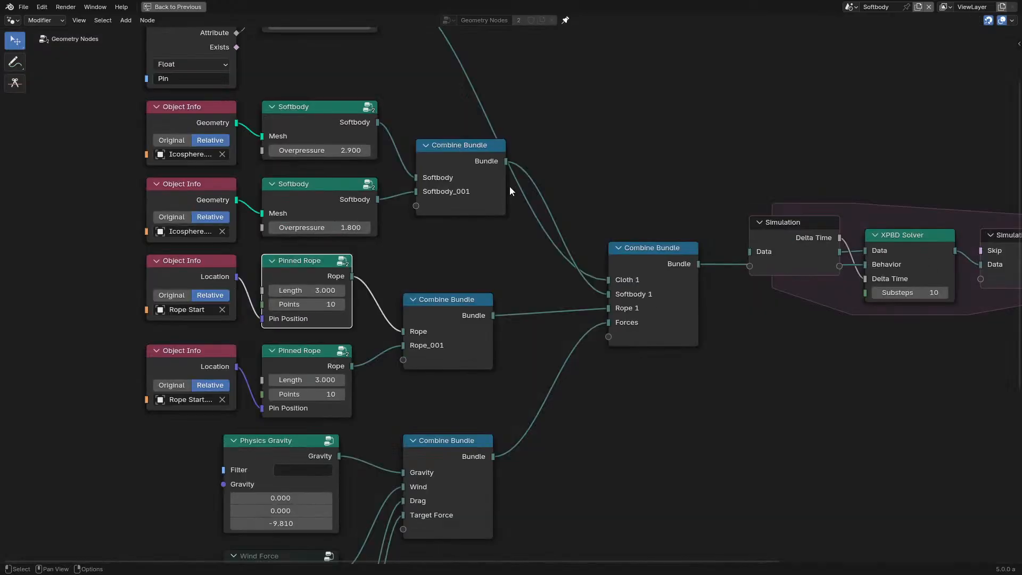
Step: Examine the constraints and inputs inside the first Softbody group, then return to the top-level node tree
{"action": "left_click", "coordinate": [315, 126]}
{"action": "key", "text": "Tab"}
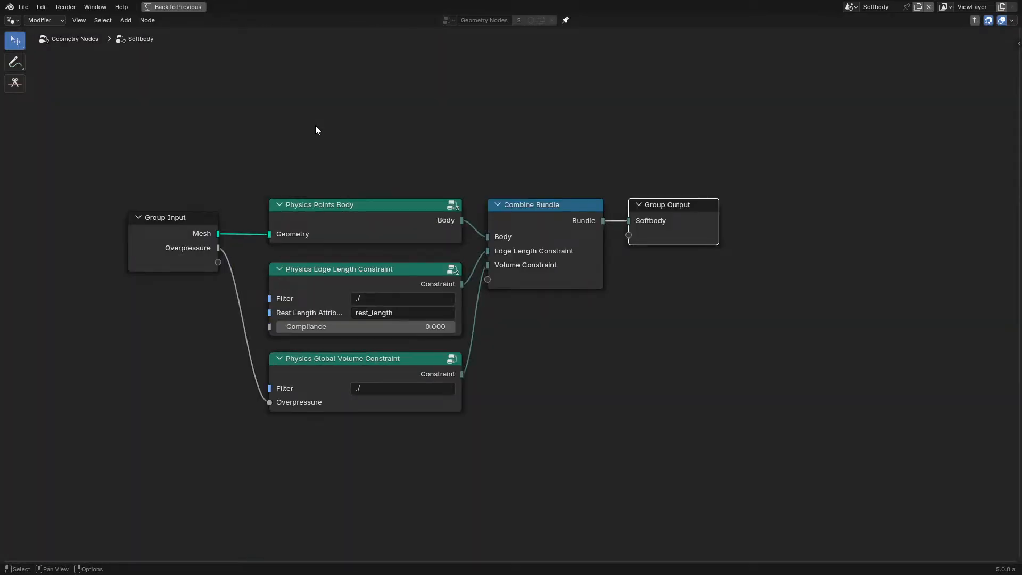
{"action": "left_click", "coordinate": [153, 243]}
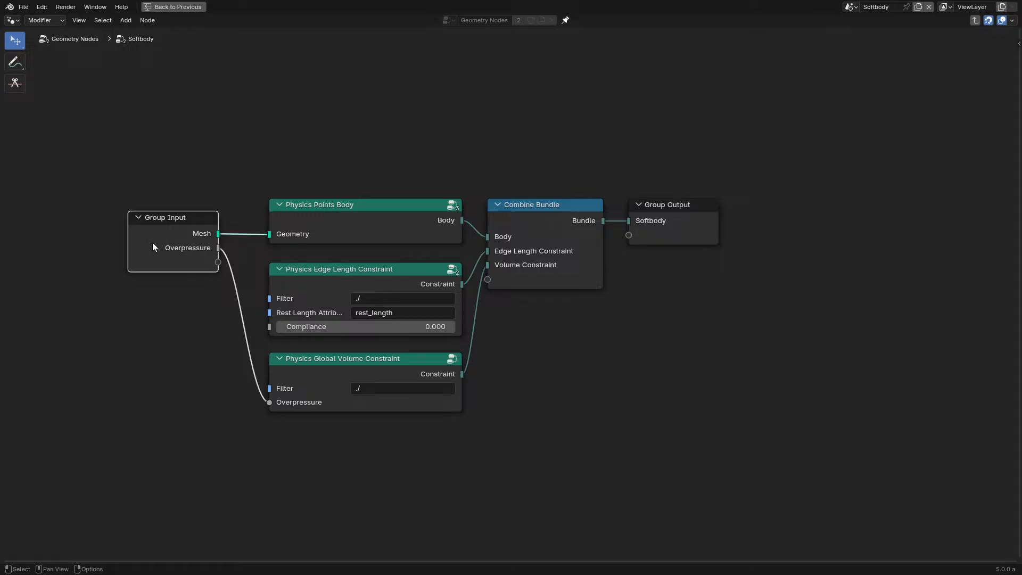
{"action": "key", "text": "Tab"}
Step: Add a Physics Ground Plane node and connect its output to a new input of the final Combine Bundle
{"action": "scroll", "coordinate": [832, 254], "scroll_direction": "down", "scroll_amount": 2}
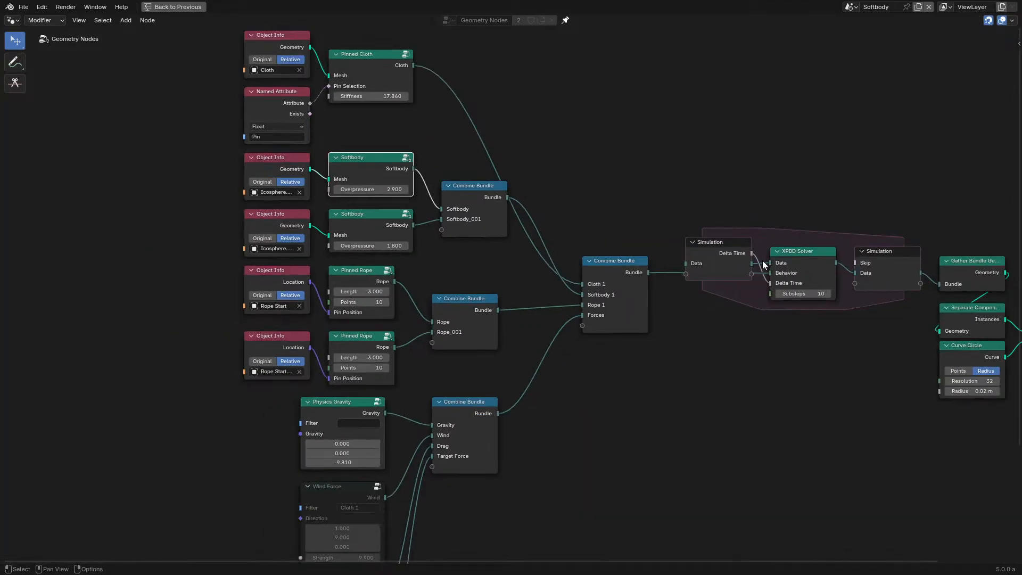
{"action": "scroll", "coordinate": [637, 302], "scroll_direction": "down", "scroll_amount": 4}
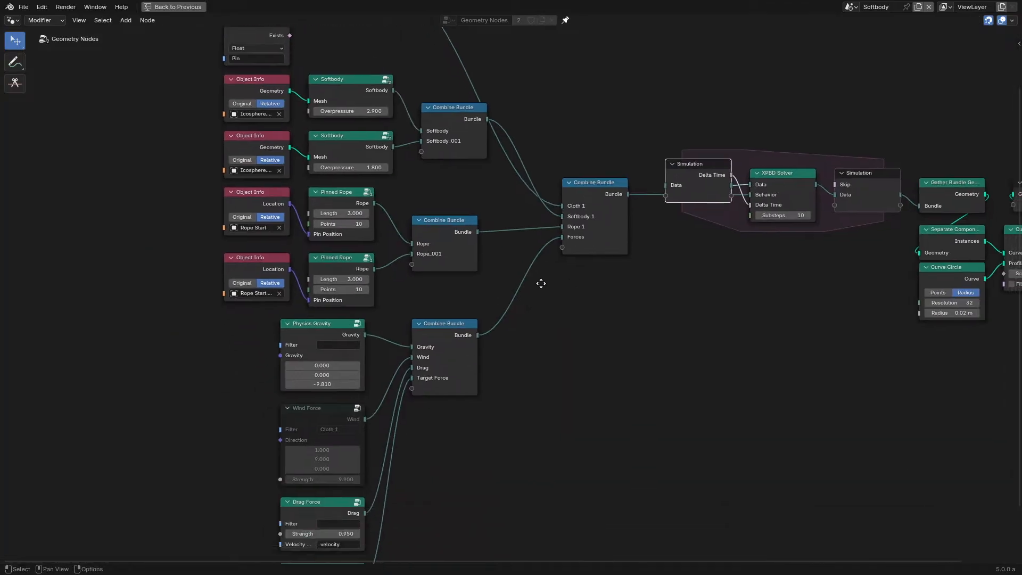
{"action": "key", "text": "shift+a"}
{"action": "type", "text": "infini"}
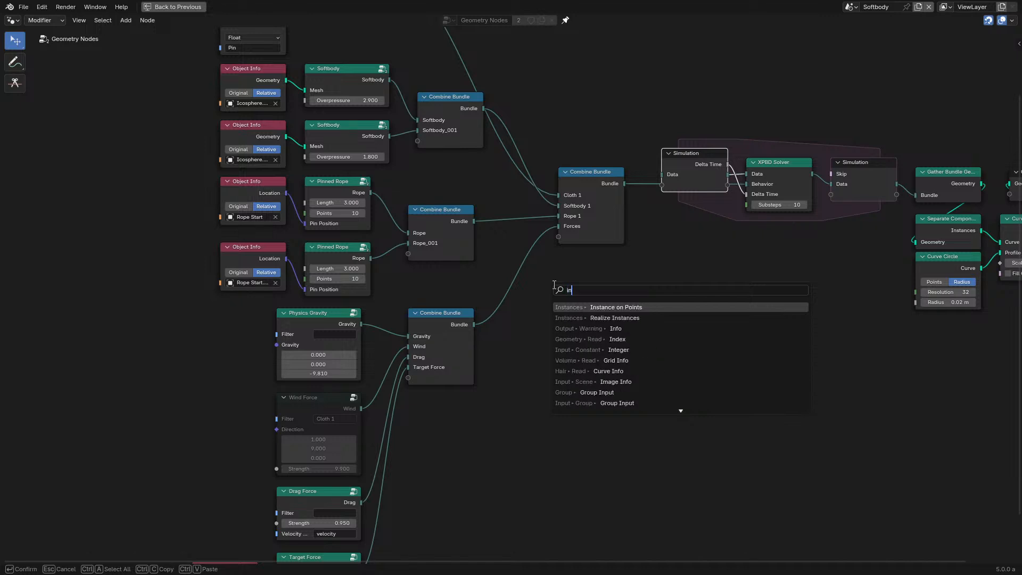
{"action": "key", "text": "BackSpace"}
{"action": "key", "text": "BackSpace"}
{"action": "key", "text": "BackSpace"}
{"action": "key", "text": "BackSpace"}
{"action": "key", "text": "BackSpace"}
{"action": "type", "text": "groun"}
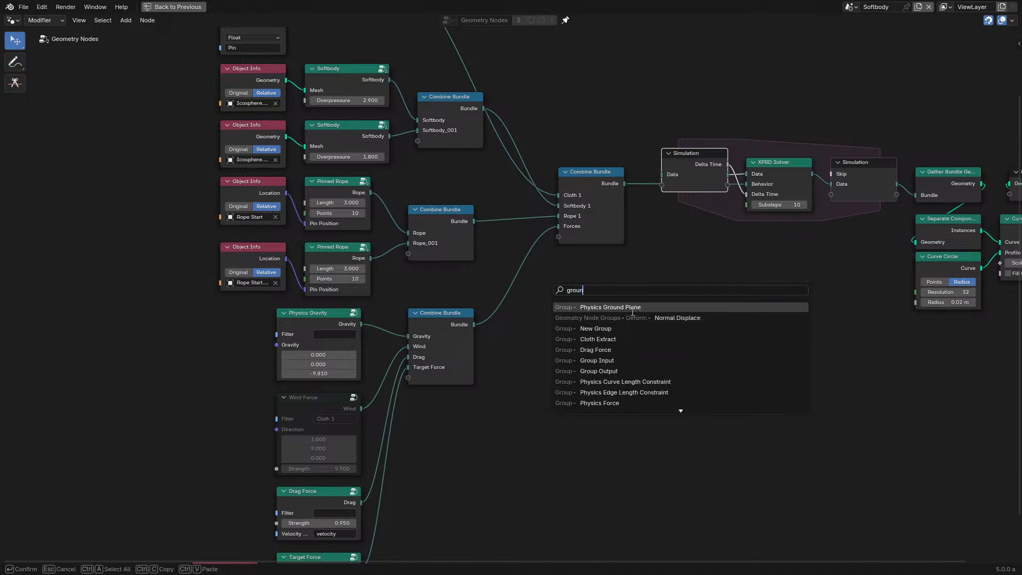
{"action": "key", "text": "Return"}
{"action": "left_click", "coordinate": [607, 357]}
{"action": "left_click_drag", "start_coordinate": [615, 352], "coordinate": [558, 236]}
{"action": "key", "text": "ctrl+space"}
Step: Replay the simulation with the ground plane from the start, and align the Physics Ground Plane node beneath the final Combine Bundle
{"action": "key", "text": "space"}
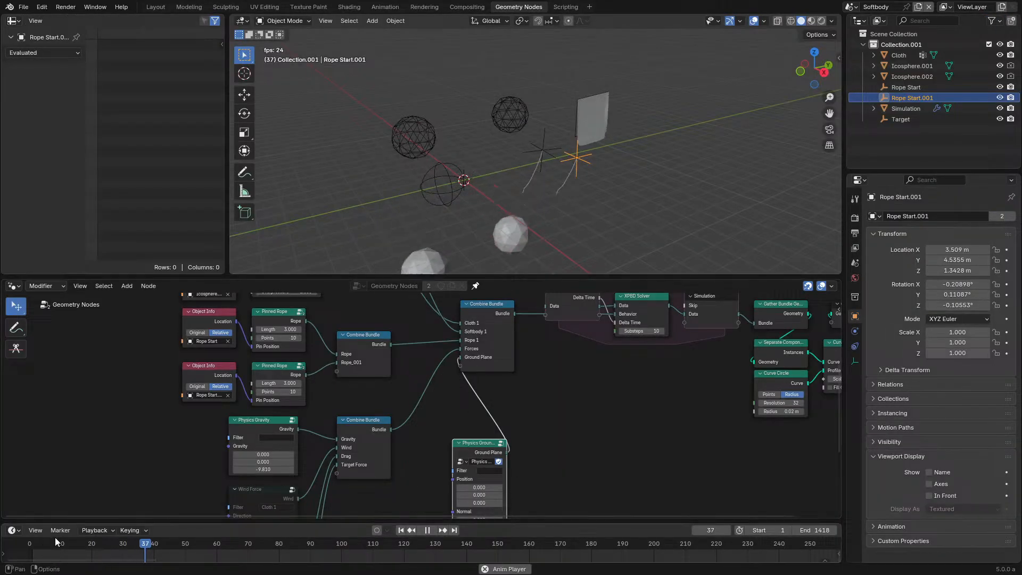
{"action": "left_click", "coordinate": [18, 550]}
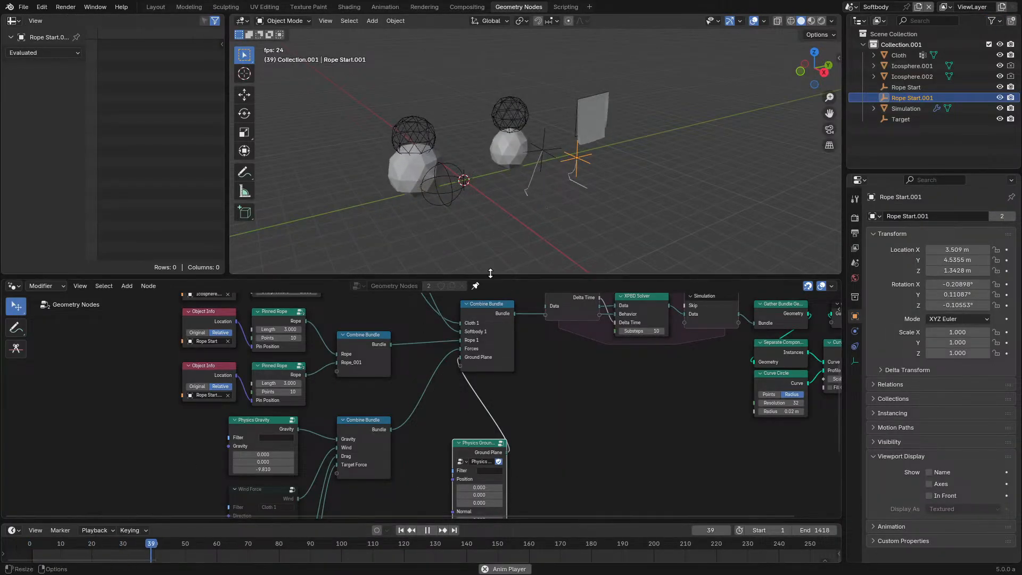
{"action": "mouse_move", "coordinate": [518, 238]}
{"action": "middle_mouse_down"}
{"action": "mouse_move", "coordinate": [540, 228]}
{"action": "mouse_move", "coordinate": [519, 238]}
{"action": "middle_mouse_up"}
{"action": "scroll", "coordinate": [538, 230], "scroll_direction": "up", "scroll_amount": 1}
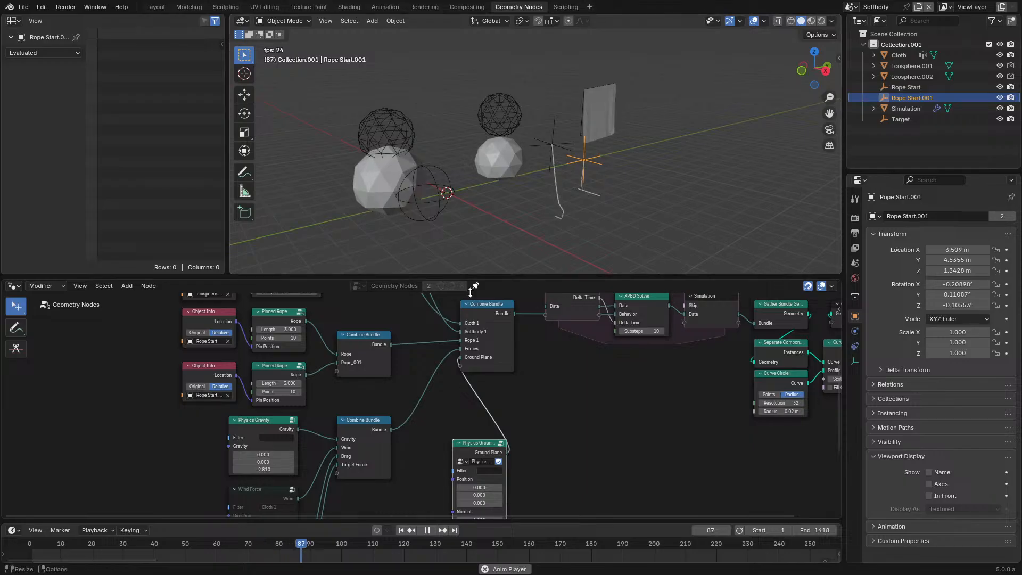
{"action": "key", "text": "space"}
{"action": "left_click_drag", "start_coordinate": [481, 450], "coordinate": [490, 410]}
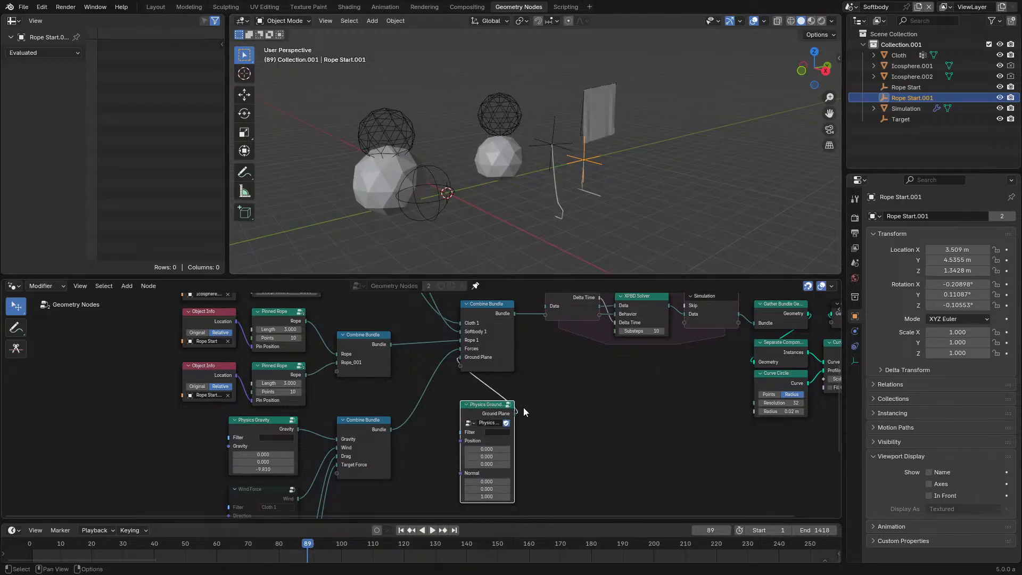
Step: Move the Rope Start.001 empty toward the softbodies during playback, to about X 2.1, Y 2.69, Z 0.69 m, then stop playback
{"action": "key", "text": "space"}
{"action": "middle_click_drag", "start_coordinate": [572, 381], "coordinate": [418, 423]}
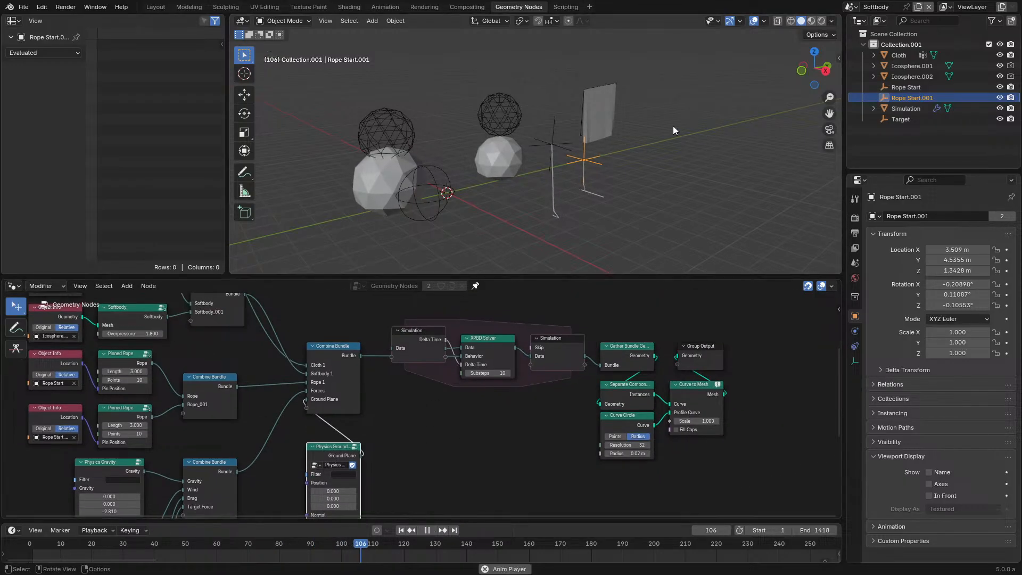
{"action": "key", "text": "g"}
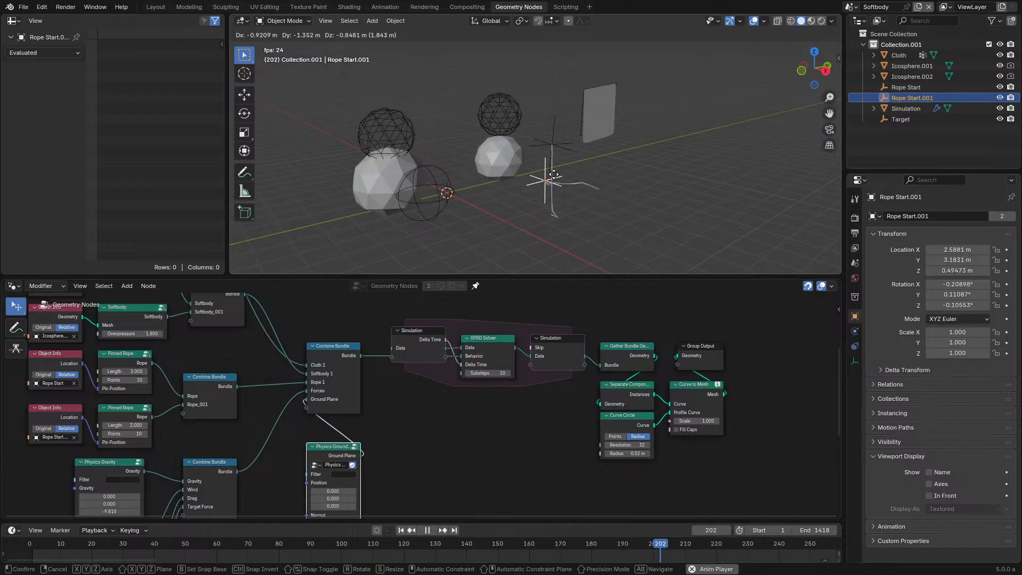
{"action": "left_click", "coordinate": [539, 173]}
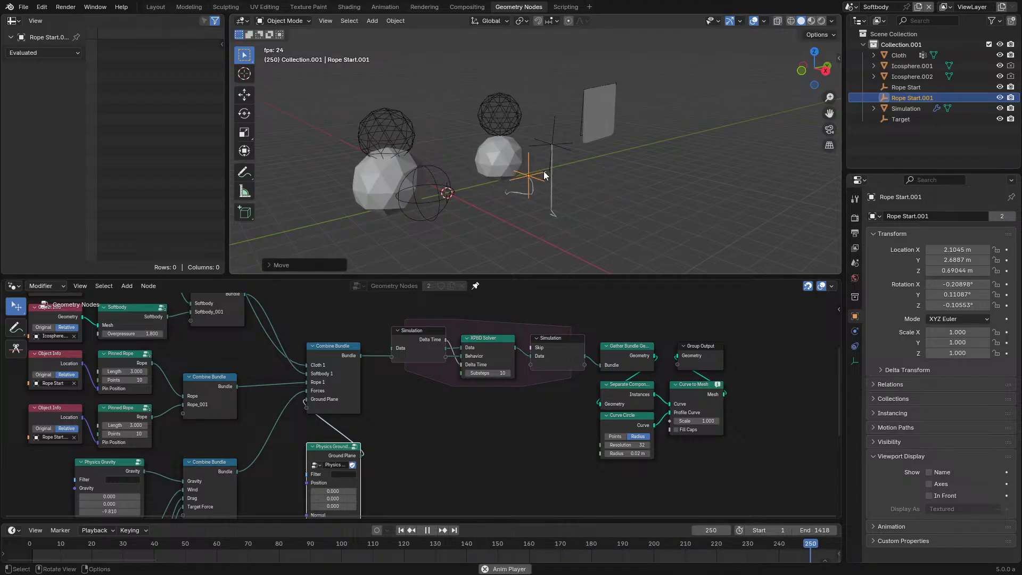
{"action": "key", "text": "space"}
Step: Add a Separate Bundle node fed by the simulation zone's output and place it below the zone
{"action": "middle_click_drag", "start_coordinate": [528, 386], "coordinate": [288, 385]}
{"action": "scroll", "coordinate": [288, 379], "scroll_direction": "up", "scroll_amount": 2}
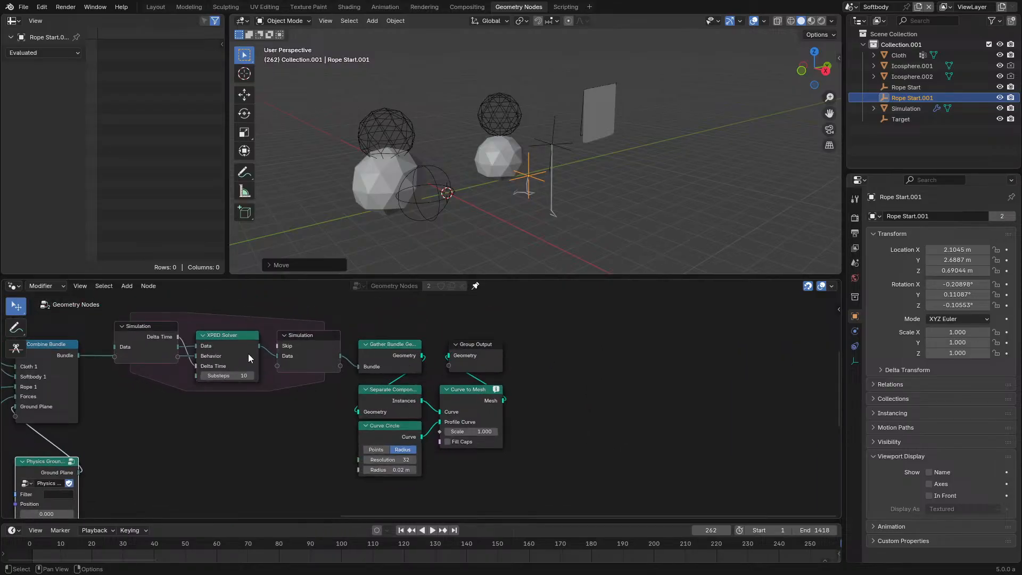
{"action": "left_click", "coordinate": [336, 357]}
{"action": "key", "text": "shift+a"}
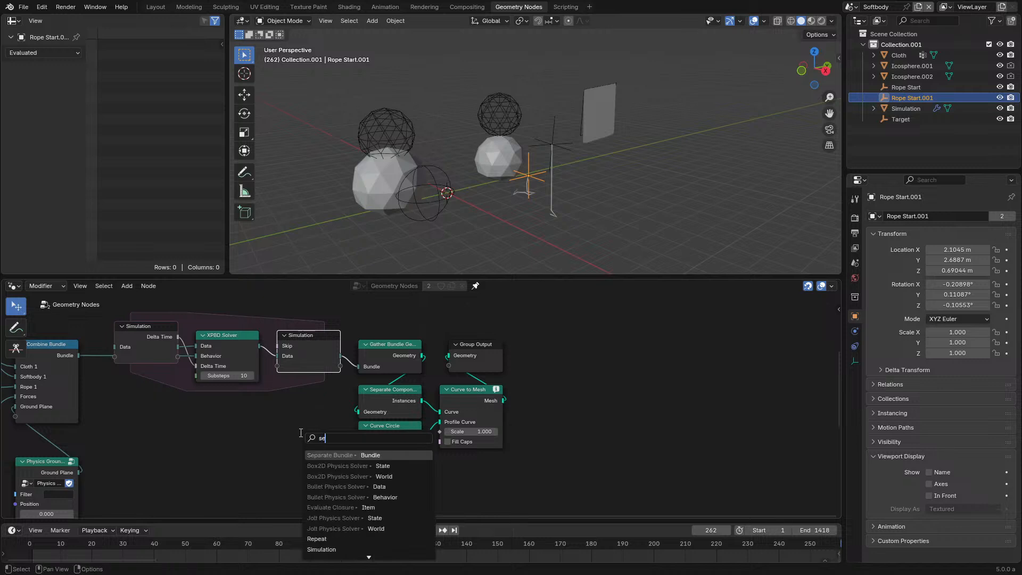
{"action": "type", "text": "sepa"}
{"action": "key", "text": "Return"}
{"action": "left_click", "coordinate": [273, 442]}
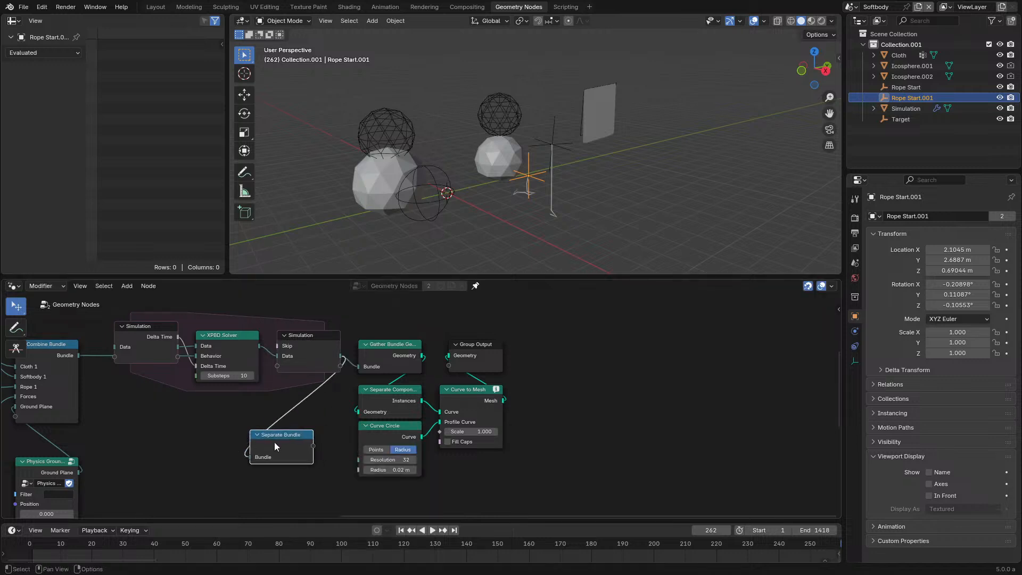
Step: Inspect the values entering Separate Bundle and add one bundle item of type Bundle to the node
{"action": "middle_click_drag", "start_coordinate": [273, 442], "coordinate": [366, 413]}
{"action": "scroll", "coordinate": [414, 420], "scroll_direction": "up", "scroll_amount": 2}
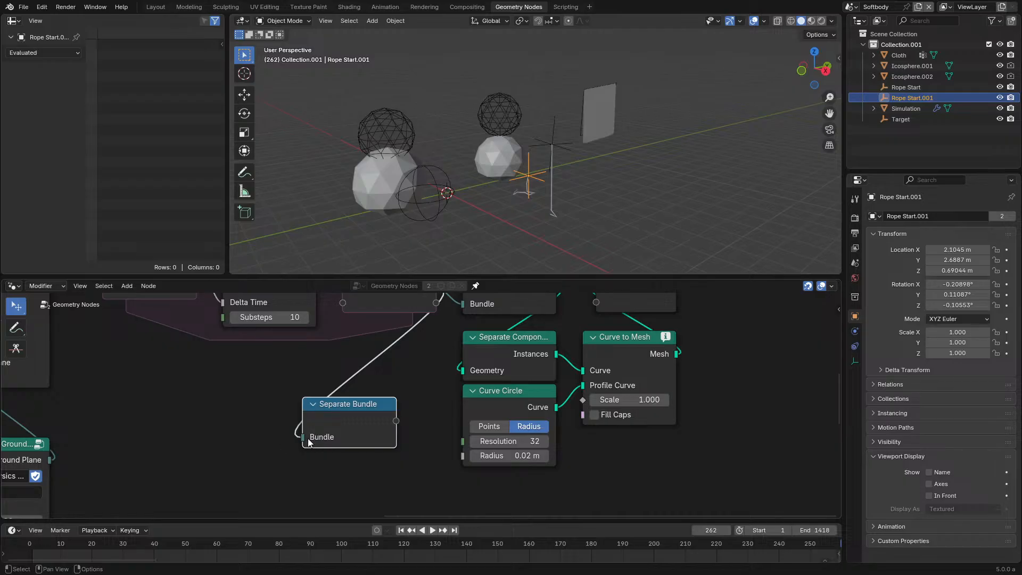
{"action": "mouse_move", "coordinate": [303, 439]}
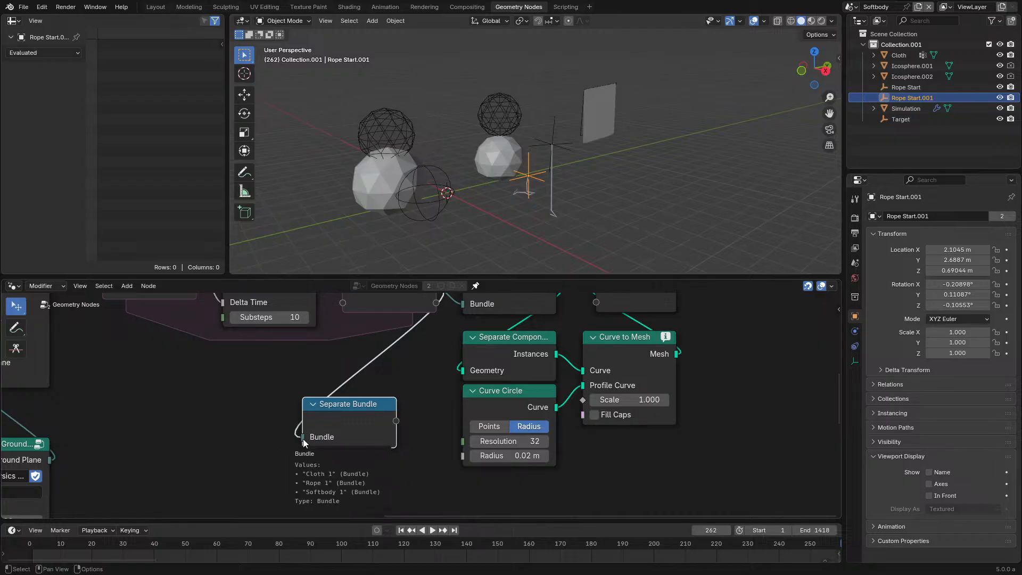
{"action": "middle_click_drag", "start_coordinate": [382, 408], "coordinate": [383, 365]}
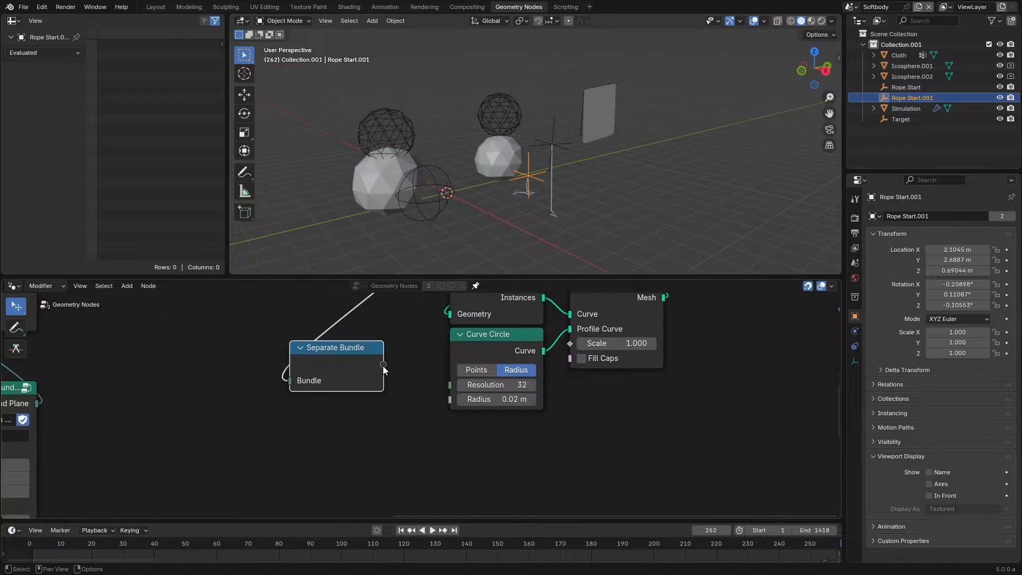
{"action": "key", "text": "n"}
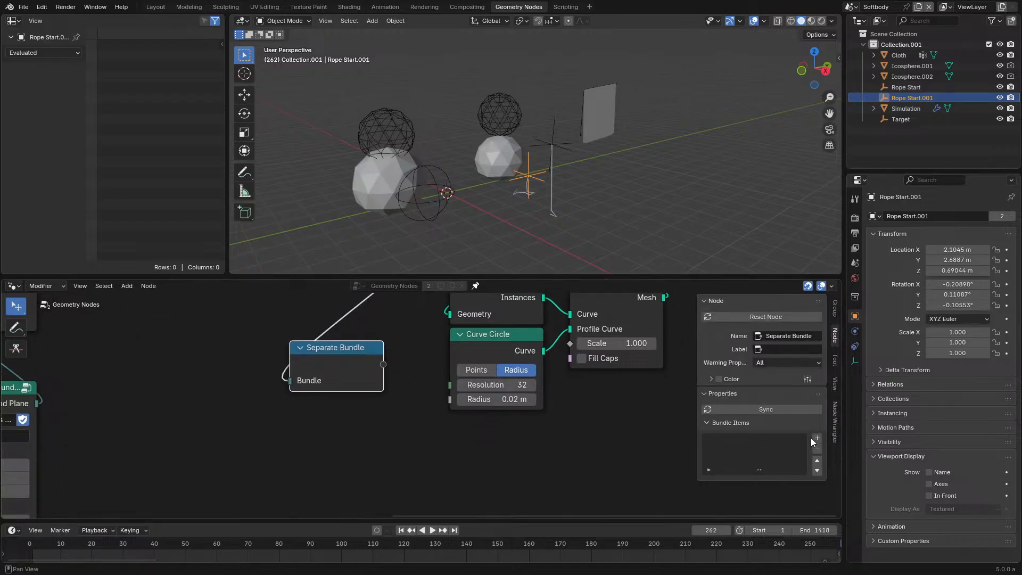
{"action": "left_click", "coordinate": [816, 439]}
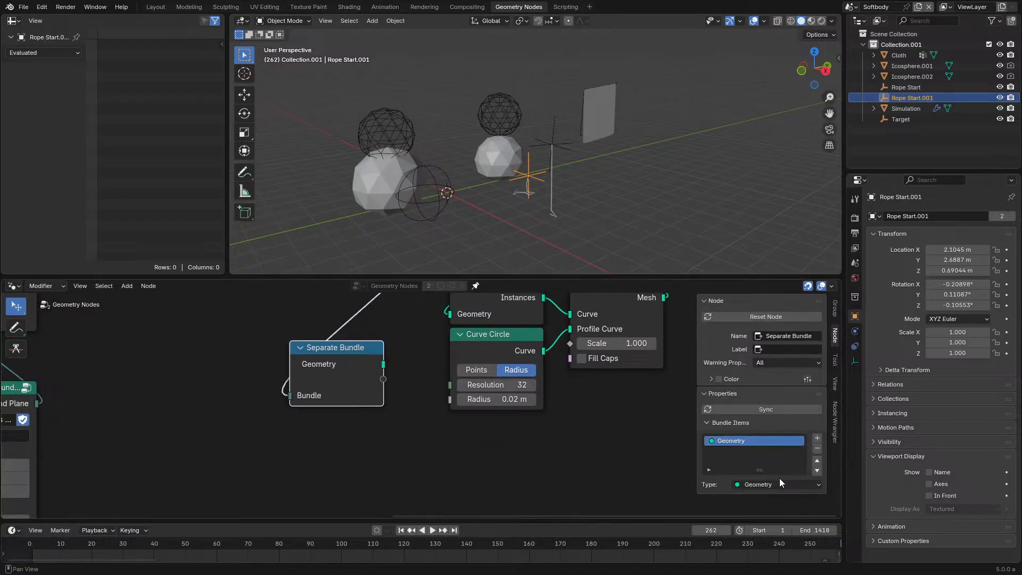
{"action": "left_click", "coordinate": [780, 480]}
{"action": "left_click", "coordinate": [755, 460]}
{"action": "scroll", "coordinate": [339, 363], "scroll_direction": "down", "scroll_amount": 3}
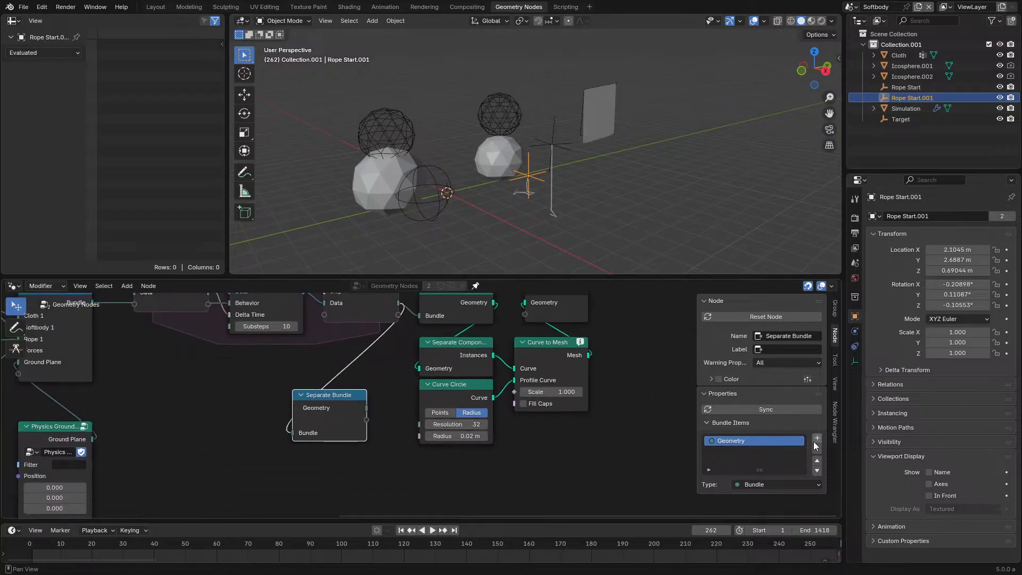
{"action": "scroll", "coordinate": [286, 363], "scroll_direction": "down", "scroll_amount": 2}
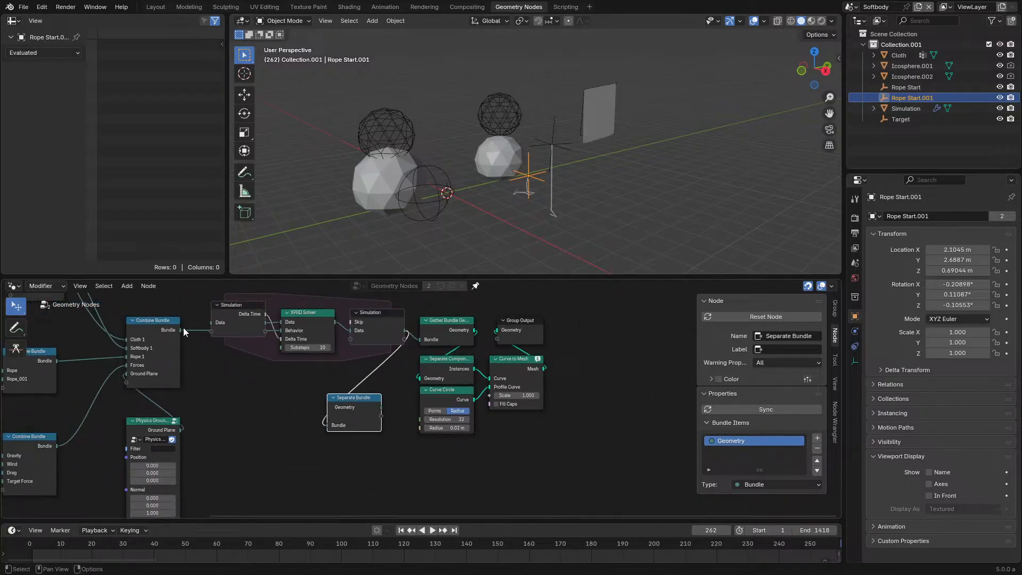
Step: Feed the Separate Bundle node from the final Combine Bundle, sync its items, and maximize the node editor
{"action": "left_click_drag", "start_coordinate": [182, 331], "coordinate": [330, 426]}
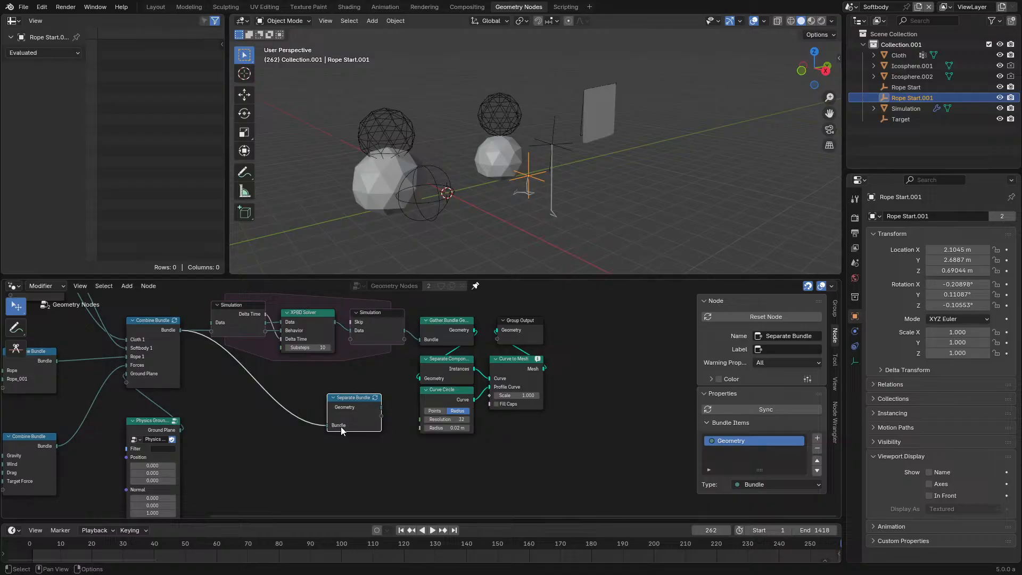
{"action": "left_click", "coordinate": [375, 398]}
{"action": "key", "text": "ctrl+space"}
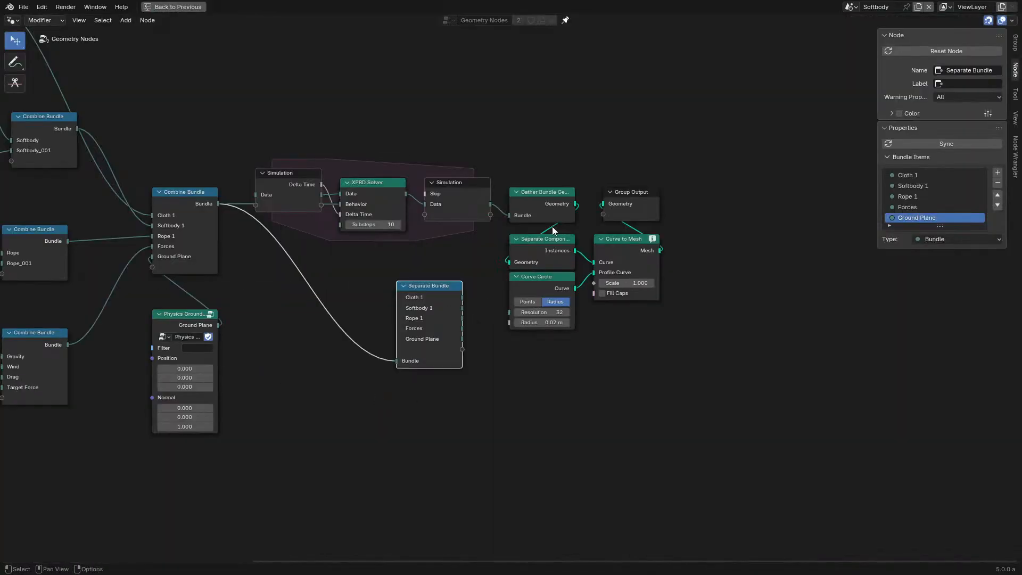
Step: Reconnect Separate Bundle to the simulation zone's Data output, move the node down below the zone, and inspect the output's values
{"action": "left_click_drag", "start_coordinate": [484, 179], "coordinate": [373, 381]}
{"action": "left_click_drag", "start_coordinate": [381, 345], "coordinate": [398, 379]}
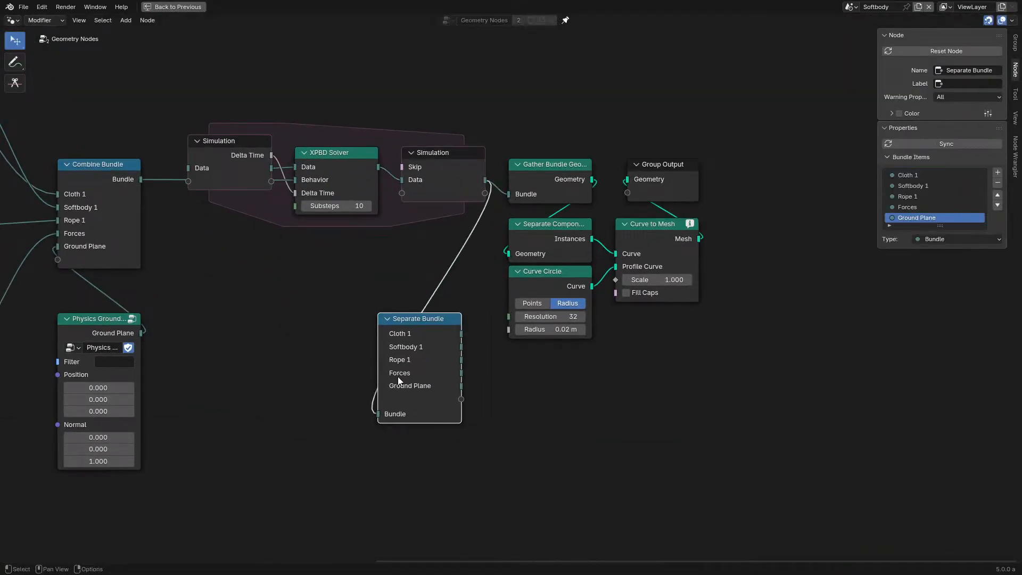
{"action": "scroll", "coordinate": [456, 347], "scroll_direction": "up", "scroll_amount": 1}
{"action": "left_click_drag", "start_coordinate": [445, 342], "coordinate": [409, 353]}
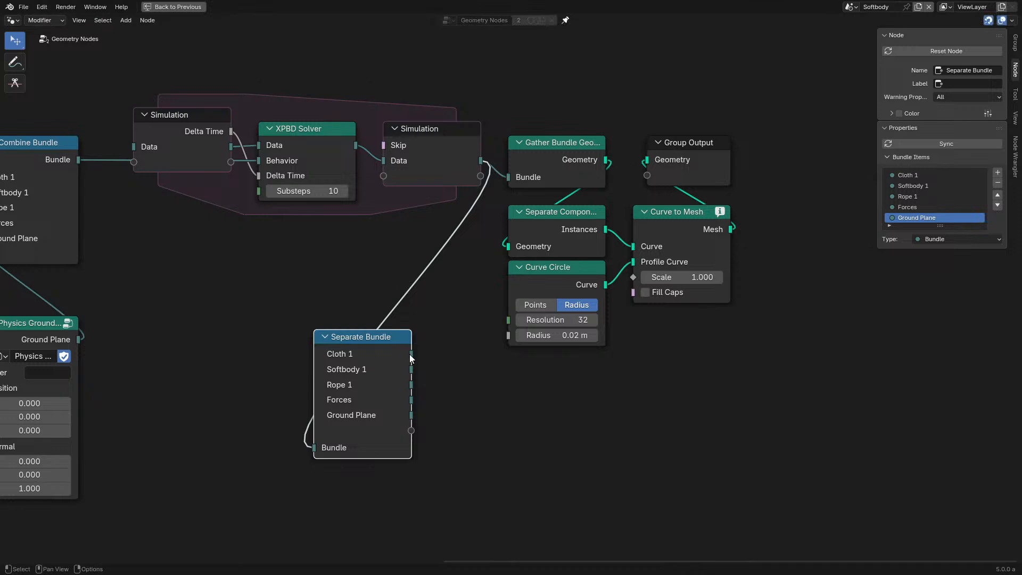
{"action": "mouse_move", "coordinate": [481, 158]}
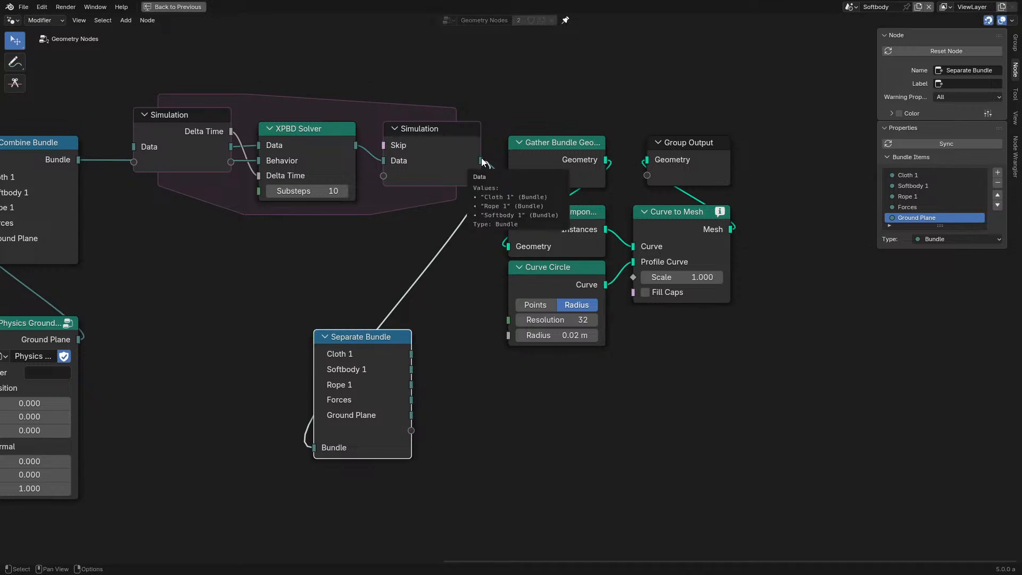
Step: Add a second Separate Bundle fed by Cloth 1, and sync its items with the first node fed from the final Combine Bundle
{"action": "left_click_drag", "start_coordinate": [411, 354], "coordinate": [447, 379]}
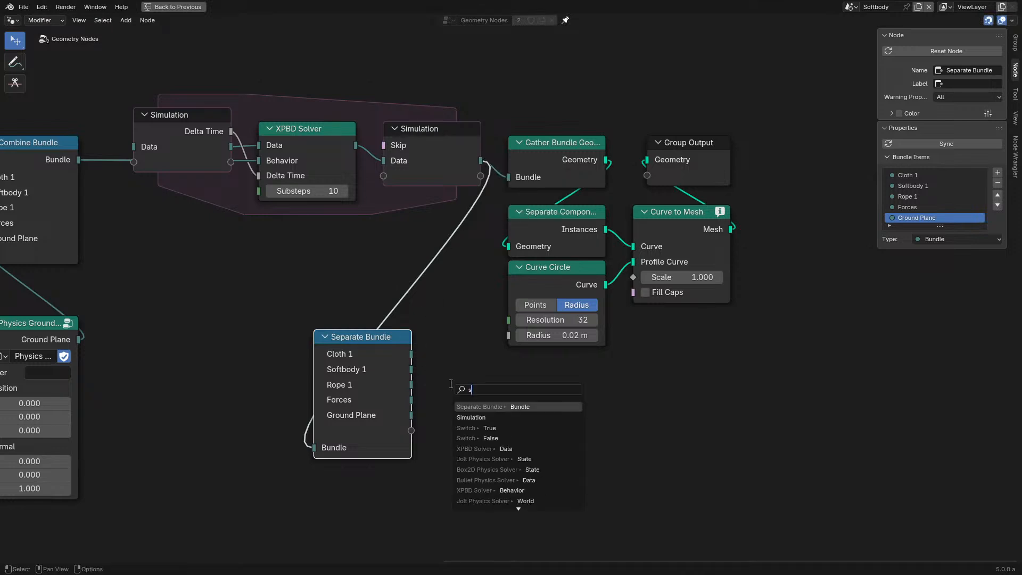
{"action": "type", "text": "sepa"}
{"action": "key", "text": "Return"}
{"action": "left_click", "coordinate": [450, 382]}
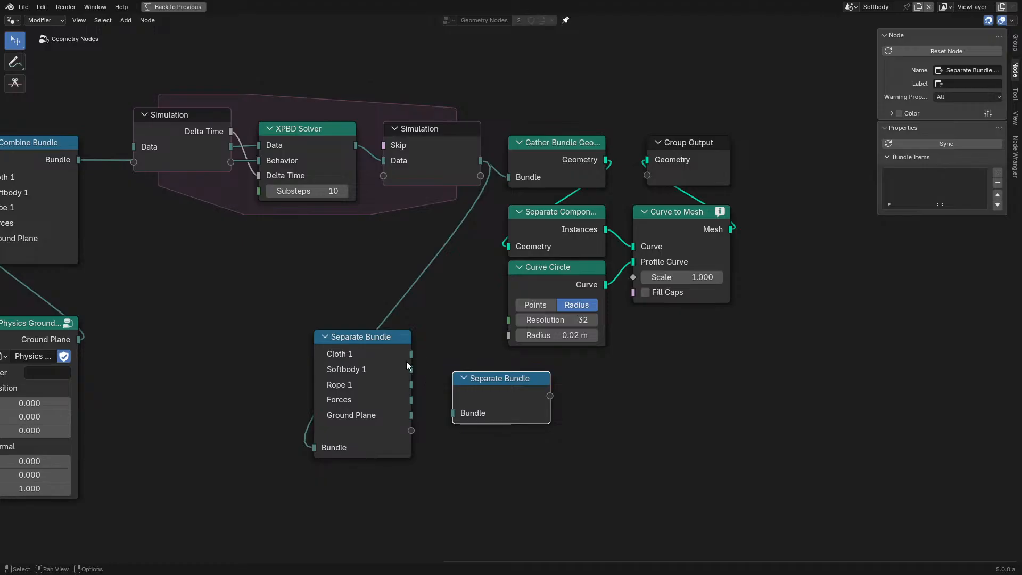
{"action": "left_click_drag", "start_coordinate": [537, 385], "coordinate": [558, 397]}
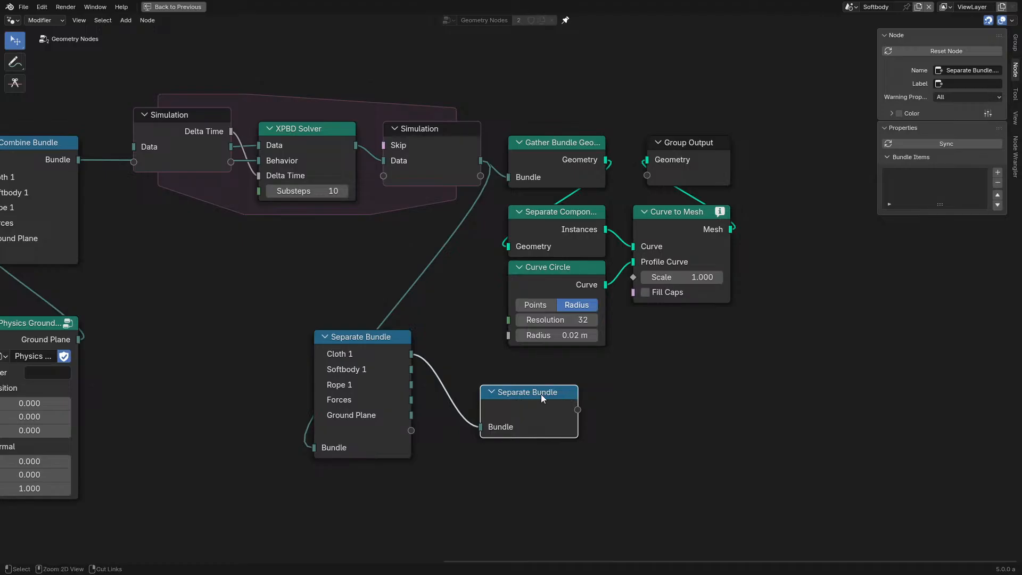
{"action": "left_click_drag", "start_coordinate": [85, 155], "coordinate": [315, 447]}
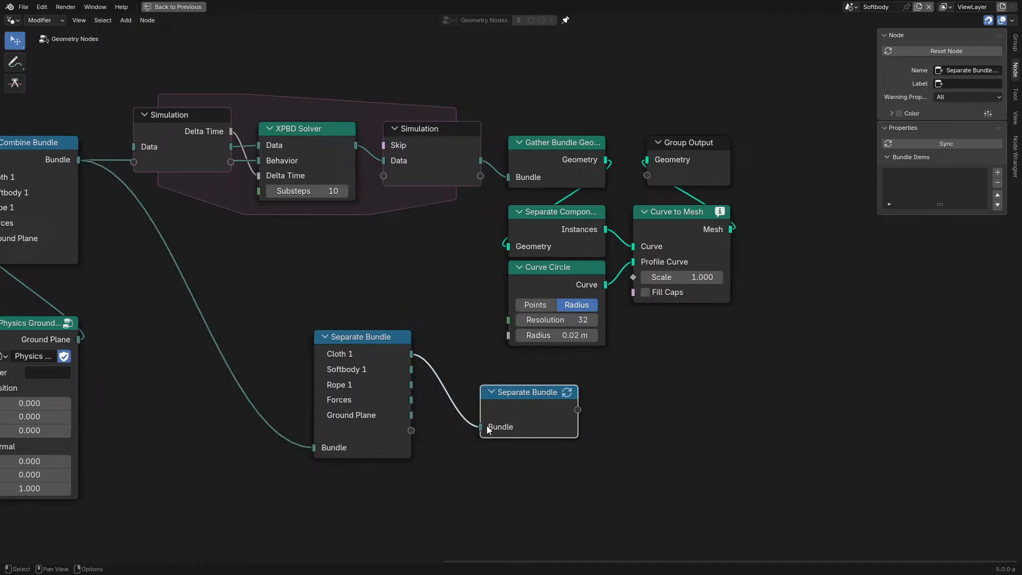
{"action": "left_click", "coordinate": [567, 393]}
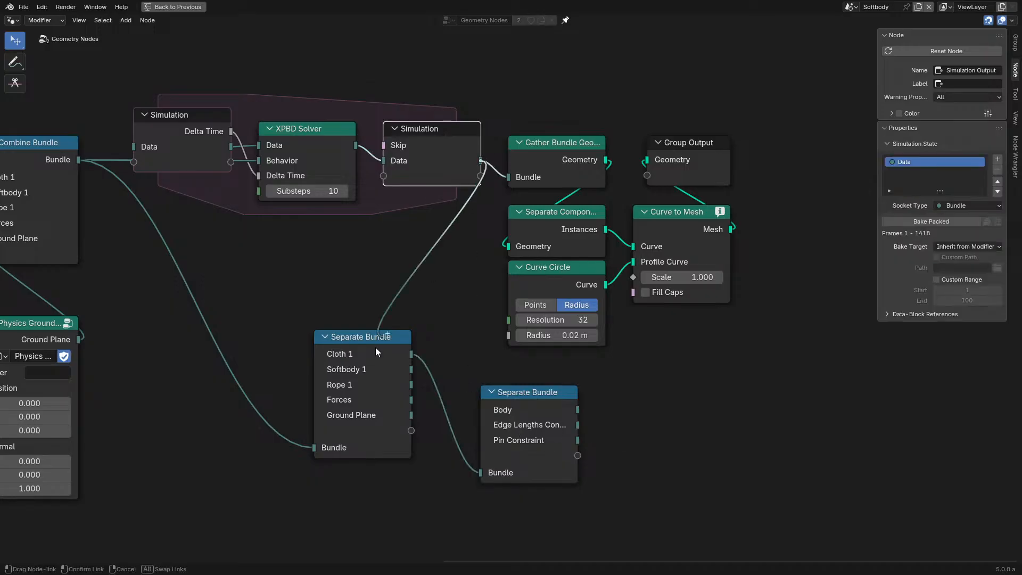
Step: Duplicate the cloth's Separate Bundle, feed the copy from Body, sync its items, and hide the sidebar
{"action": "key", "text": "shift+d"}
{"action": "left_click", "coordinate": [650, 450]}
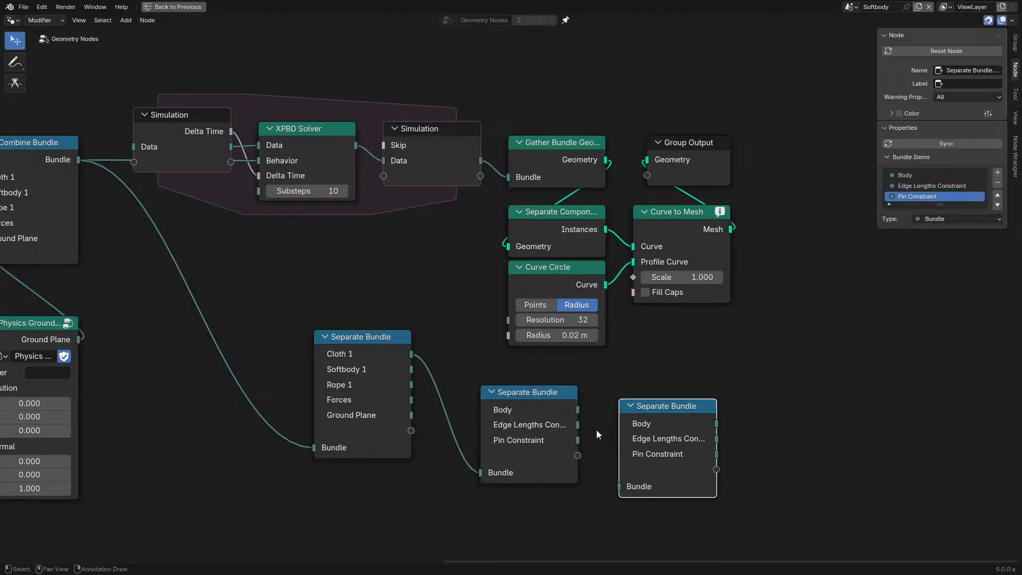
{"action": "left_click_drag", "start_coordinate": [578, 409], "coordinate": [620, 486]}
{"action": "left_click", "coordinate": [706, 407]}
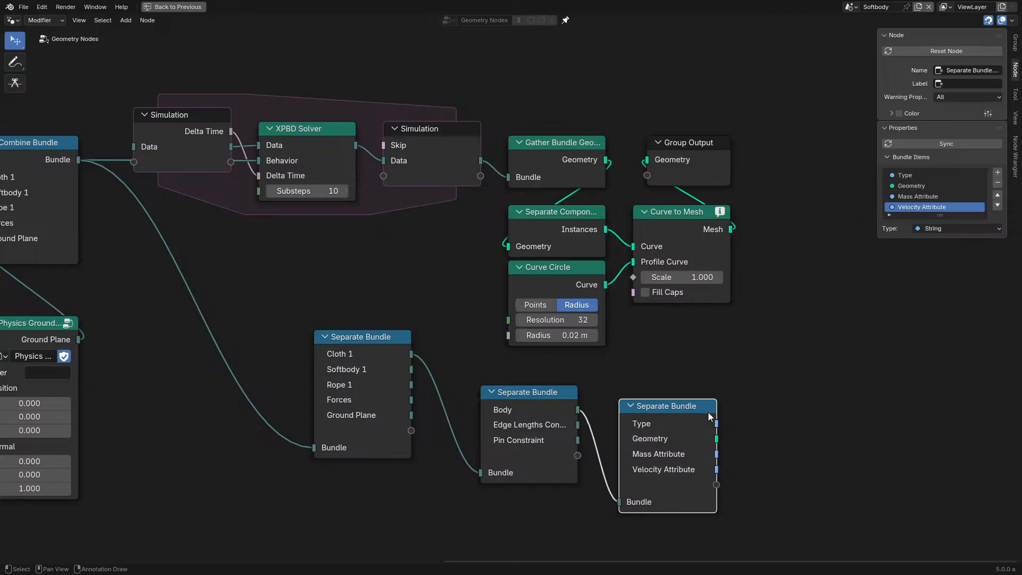
{"action": "middle_click_drag", "start_coordinate": [679, 420], "coordinate": [588, 382]}
{"action": "key", "text": "n"}
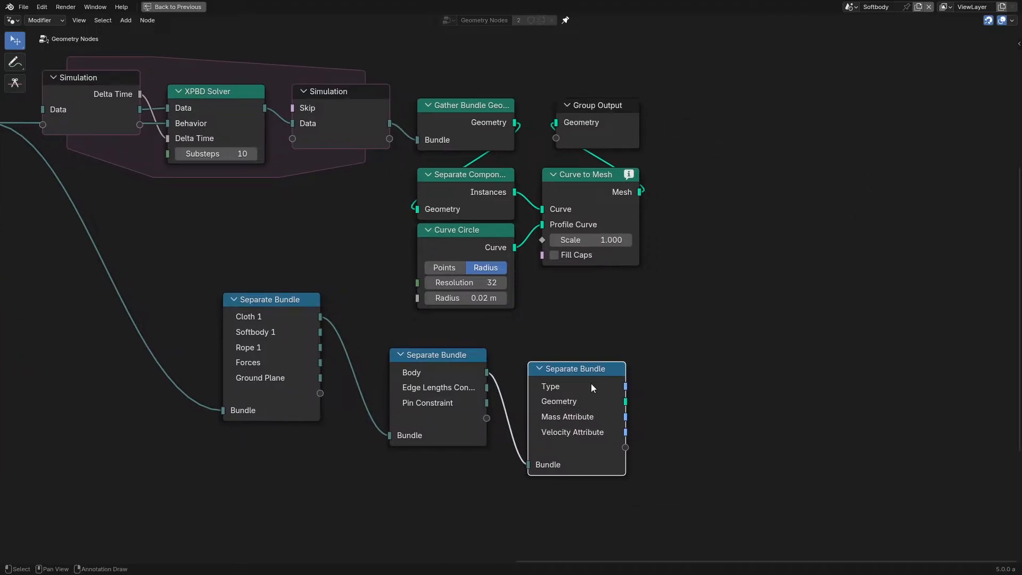
{"action": "key", "text": "shift+d"}
{"action": "left_click", "coordinate": [675, 388]}
{"action": "left_click_drag", "start_coordinate": [625, 385], "coordinate": [704, 387]}
{"action": "left_click", "coordinate": [704, 387]}
{"action": "key", "text": "x"}
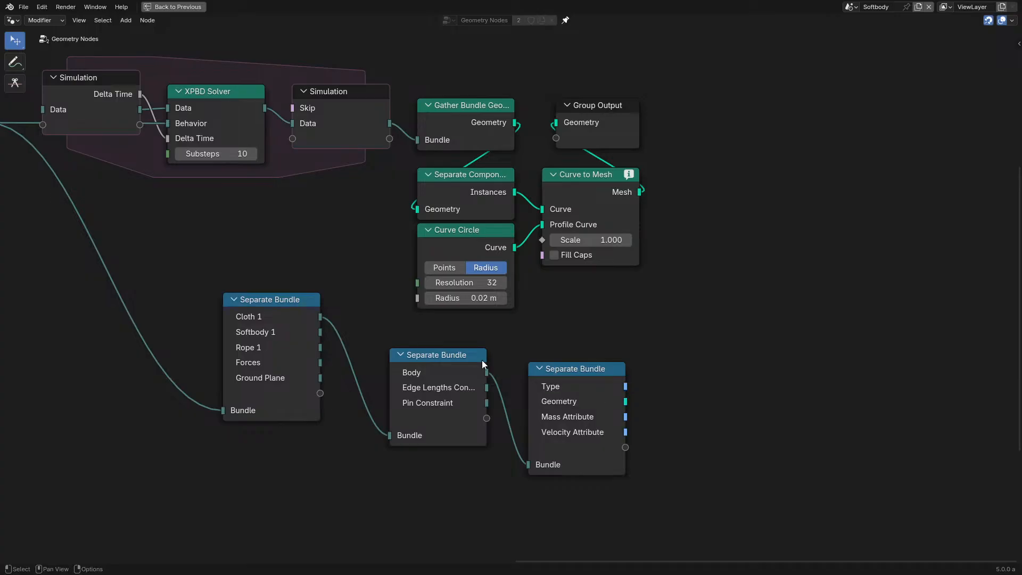
Step: Line up the three Separate Bundle nodes in a row, with the first fed from the simulation zone's Data output
{"action": "mouse_move", "coordinate": [438, 387]}
{"action": "left_mouse_down"}
{"action": "mouse_move", "coordinate": [450, 388]}
{"action": "mouse_move", "coordinate": [451, 402]}
{"action": "left_mouse_up"}
{"action": "left_click_drag", "start_coordinate": [292, 321], "coordinate": [342, 391]}
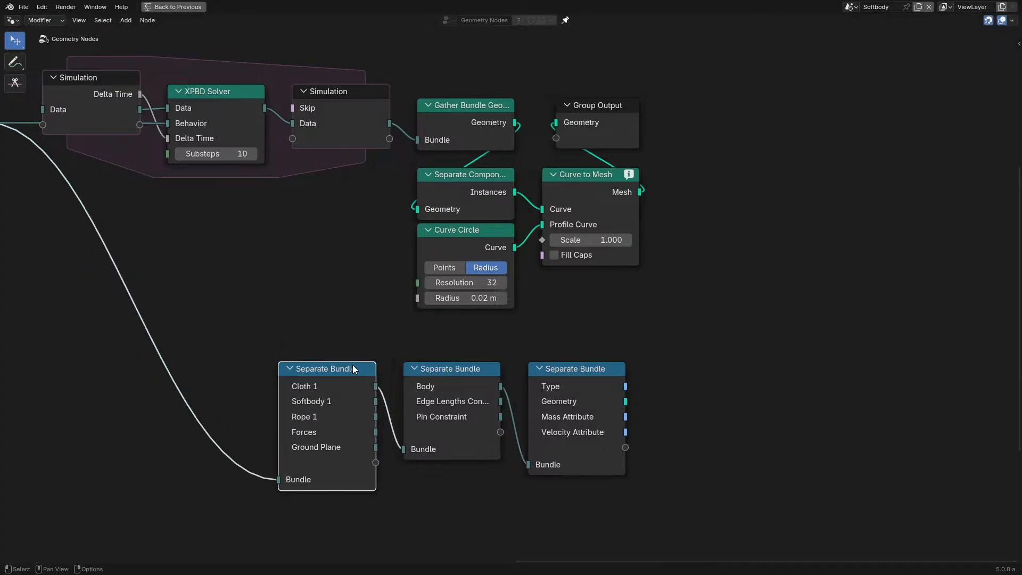
{"action": "left_click_drag", "start_coordinate": [389, 123], "coordinate": [279, 479]}
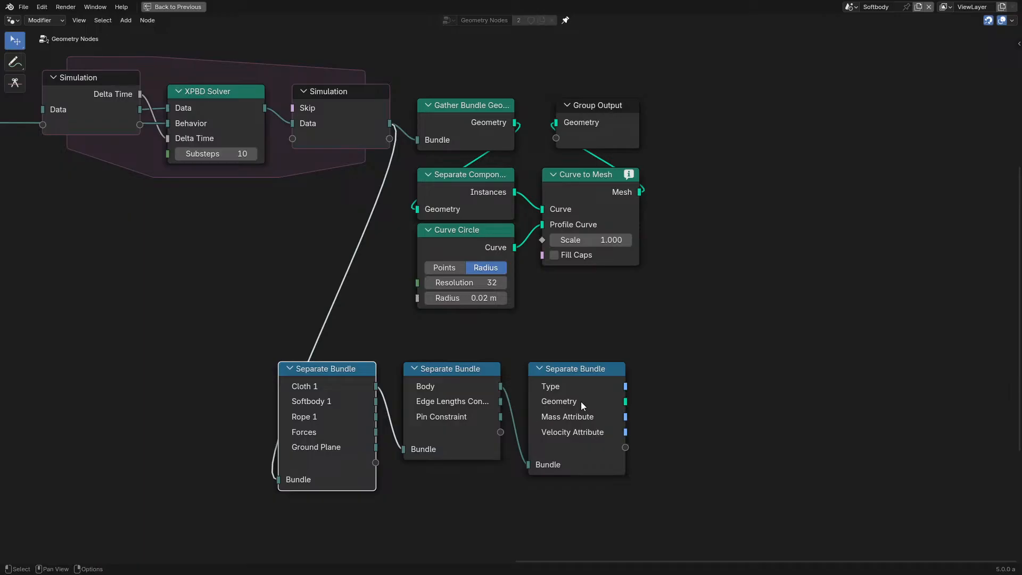
{"action": "left_click_drag", "start_coordinate": [581, 401], "coordinate": [607, 394]}
Step: Duplicate the Body's Separate Bundle below it, feed it from Edge Lengths Constraint, and sync it with the chain fed from Combine Bundle
{"action": "middle_click_drag", "start_coordinate": [607, 394], "coordinate": [566, 297]}
{"action": "key", "text": "shift+d"}
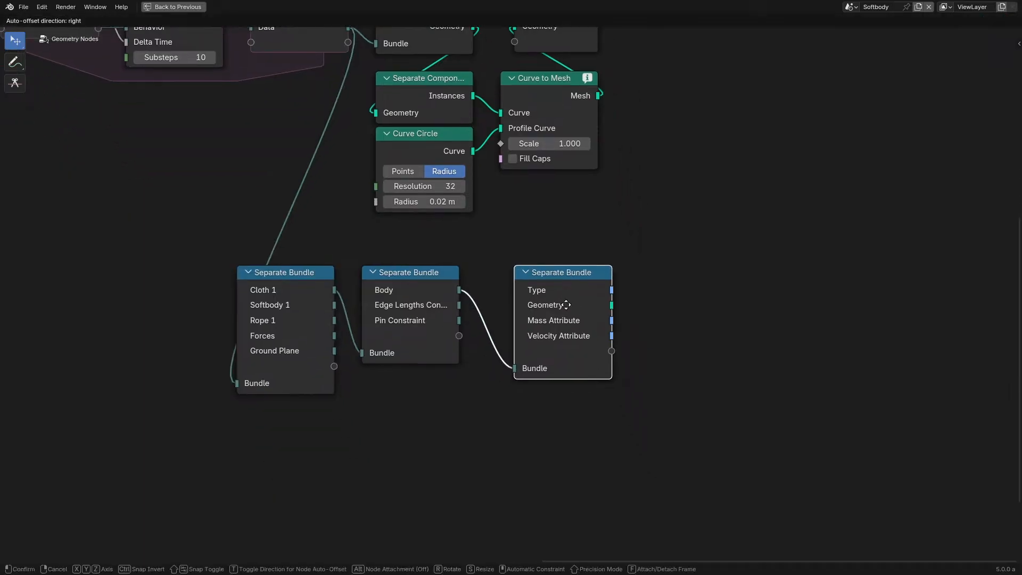
{"action": "left_click", "coordinate": [550, 426]}
{"action": "left_click_drag", "start_coordinate": [459, 305], "coordinate": [519, 487]}
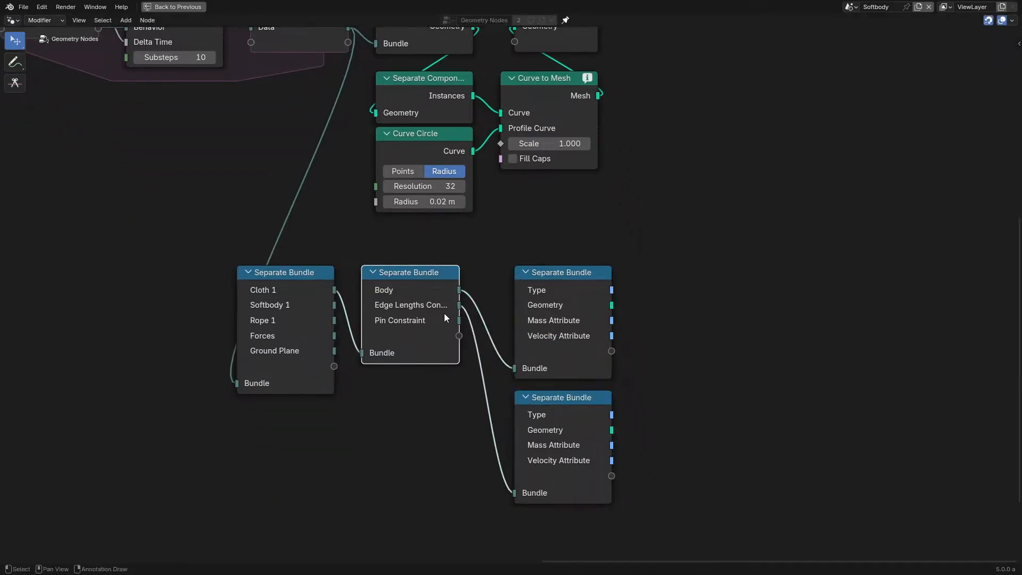
{"action": "scroll", "coordinate": [444, 313], "scroll_direction": "down", "scroll_amount": 2}
{"action": "left_click_drag", "start_coordinate": [129, 113], "coordinate": [325, 359]}
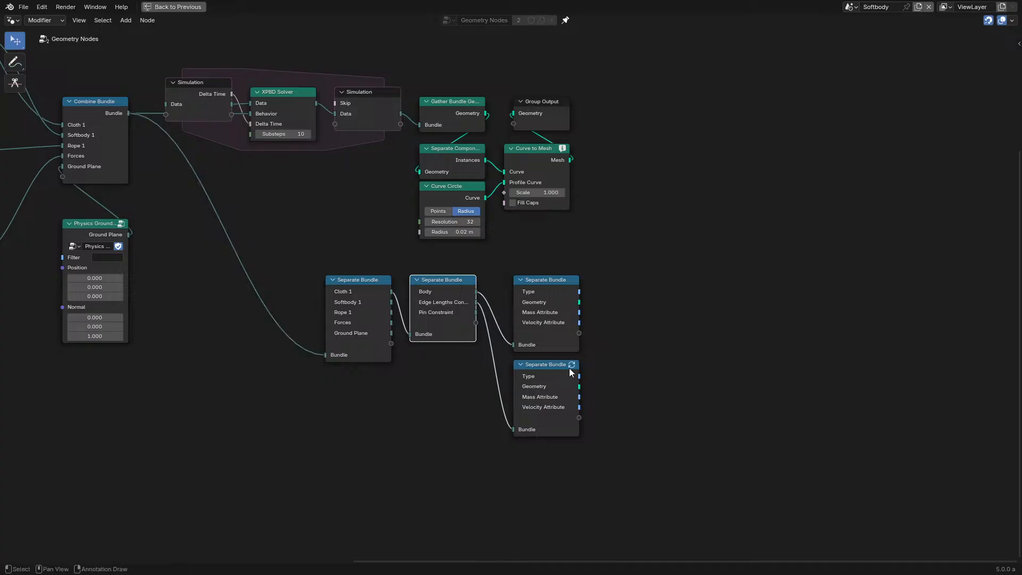
{"action": "left_click", "coordinate": [571, 367]}
Step: Duplicate the Edge Lengths Constraint's Separate Bundle below it, feed the copy from Pin Constraint, and sync its items
{"action": "left_click", "coordinate": [524, 392]}
{"action": "middle_click_drag", "start_coordinate": [484, 357], "coordinate": [453, 325]}
{"action": "key", "text": "shift+d"}
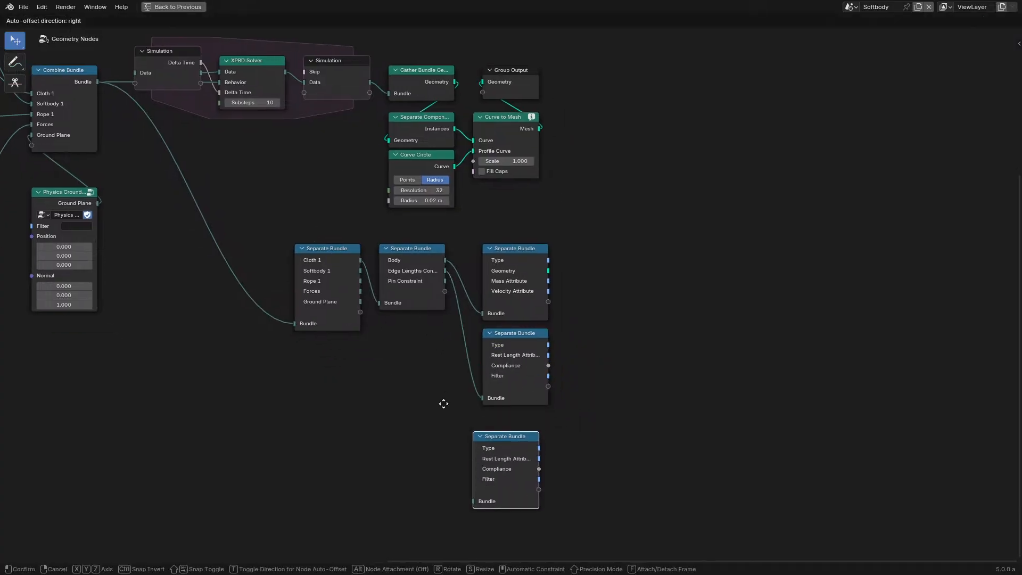
{"action": "left_click", "coordinate": [454, 400]}
{"action": "left_click_drag", "start_coordinate": [445, 281], "coordinate": [482, 491]}
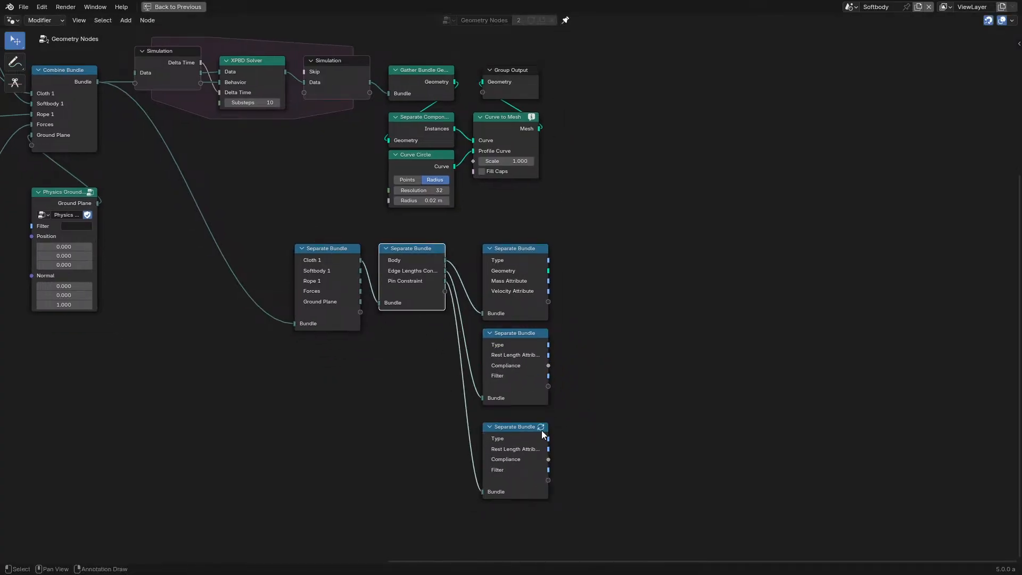
{"action": "left_click", "coordinate": [541, 428]}
Step: Move the Pin Constraint's Separate Bundle up closer to the node above, and select the three stacked Separate Bundle nodes
{"action": "scroll", "coordinate": [451, 449], "scroll_direction": "up", "scroll_amount": 1}
{"action": "middle_click_drag", "start_coordinate": [415, 413], "coordinate": [369, 376]}
{"action": "scroll", "coordinate": [367, 375], "scroll_direction": "up", "scroll_amount": 2}
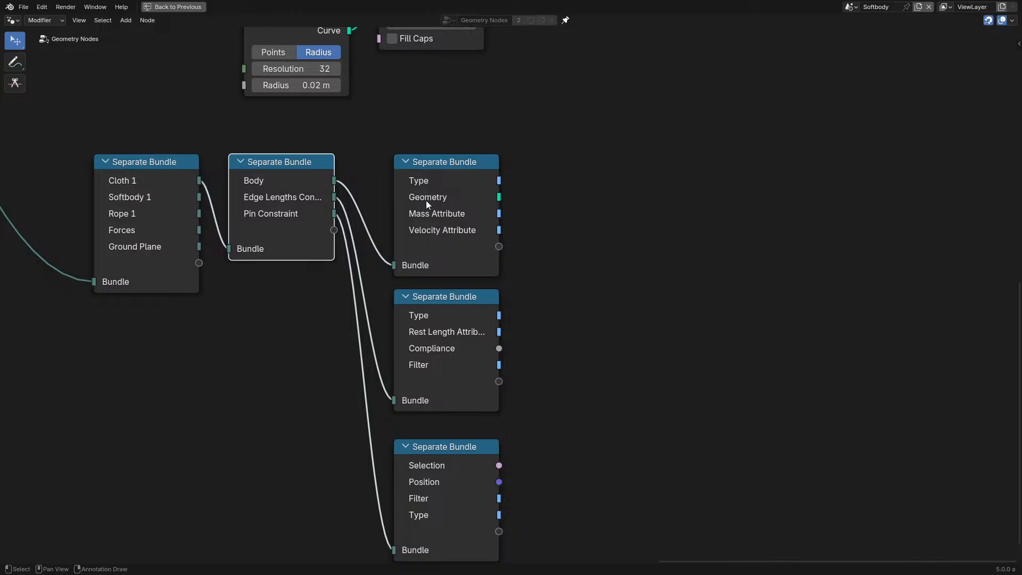
{"action": "scroll", "coordinate": [595, 204], "scroll_direction": "down", "scroll_amount": 1}
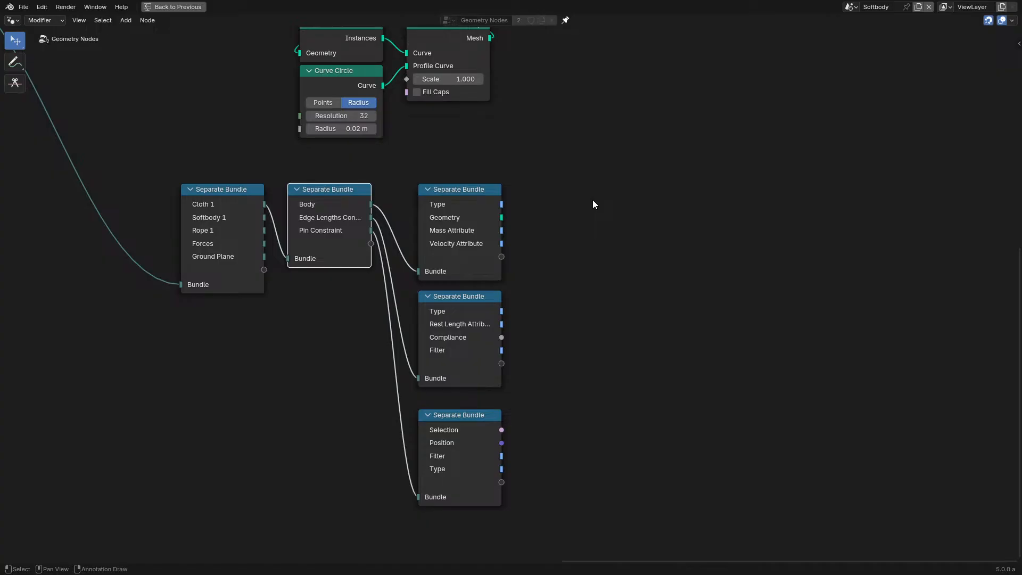
{"action": "scroll", "coordinate": [509, 295], "scroll_direction": "up", "scroll_amount": 1}
{"action": "left_click_drag", "start_coordinate": [468, 480], "coordinate": [468, 466]}
{"action": "left_click_drag", "start_coordinate": [544, 235], "coordinate": [468, 455]}
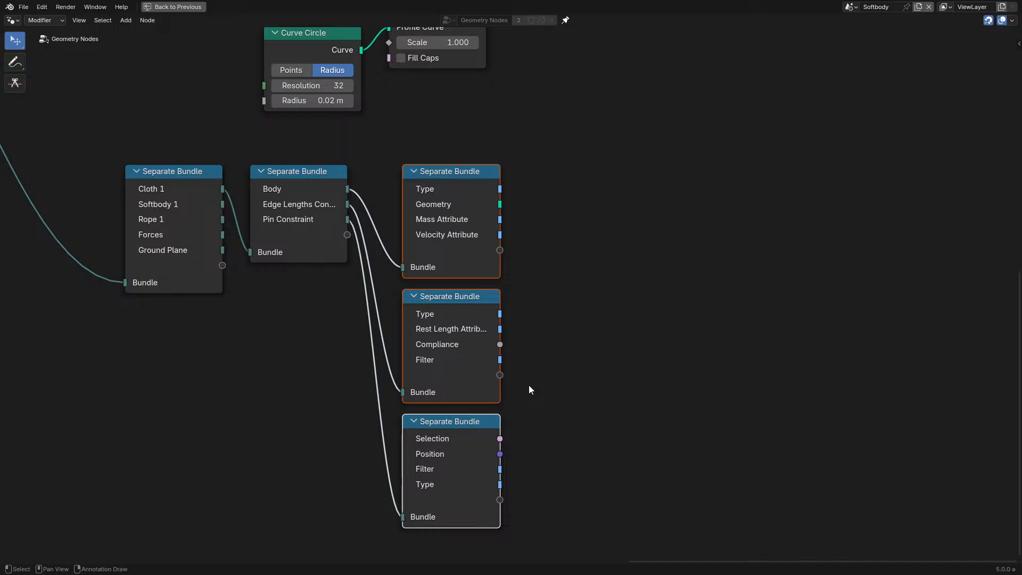
Step: Examine the items of the separated cloth bundle's Body, Edge Lengths Constraint and Pin Constraint, and their place in the simulation tree
{"action": "middle_click_drag", "start_coordinate": [381, 339], "coordinate": [566, 373]}
{"action": "scroll", "coordinate": [410, 279], "scroll_direction": "up", "scroll_amount": 4}
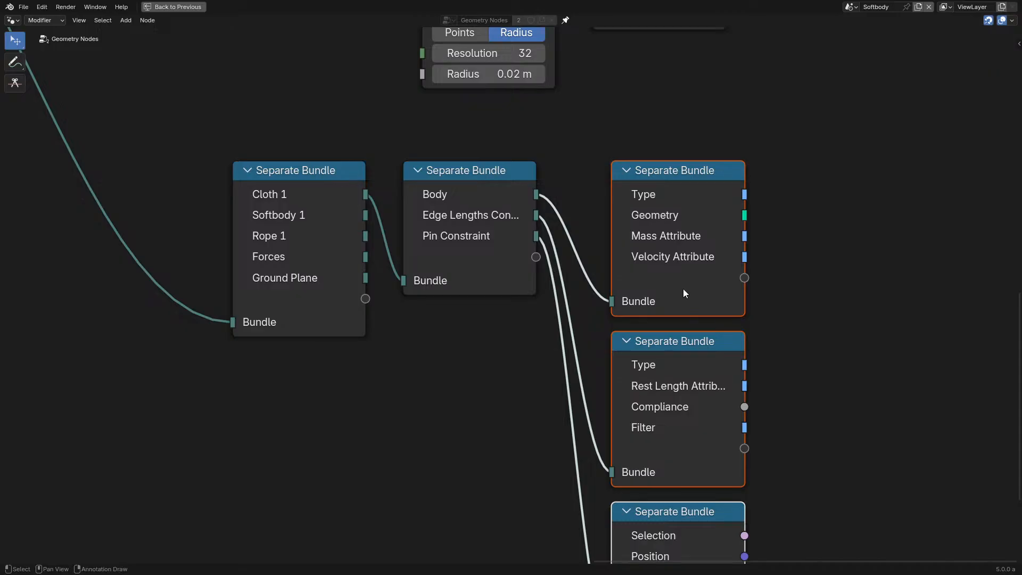
{"action": "middle_click_drag", "start_coordinate": [720, 301], "coordinate": [615, 289]}
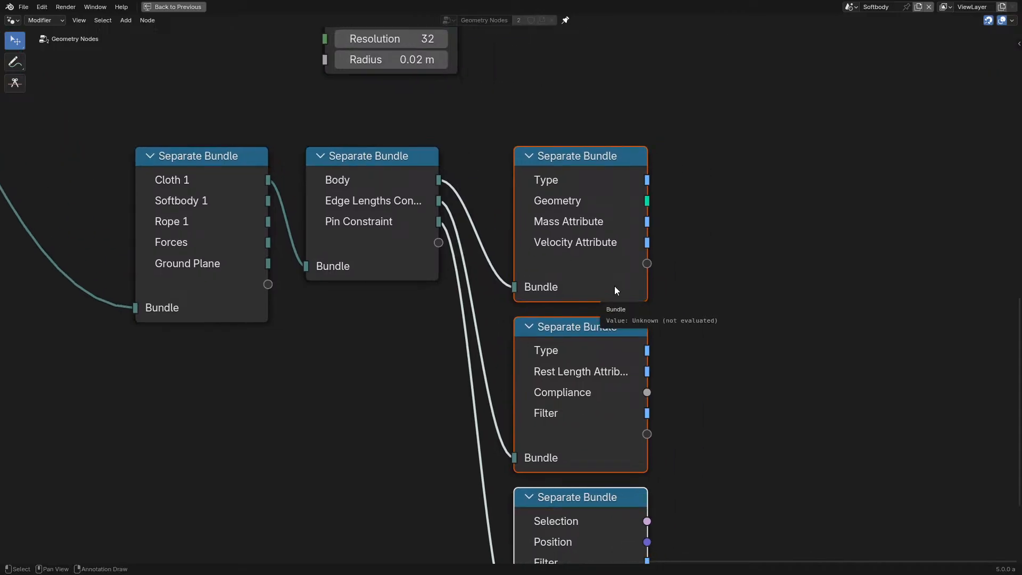
{"action": "scroll", "coordinate": [646, 314], "scroll_direction": "down", "scroll_amount": 3}
{"action": "scroll", "coordinate": [687, 330], "scroll_direction": "up", "scroll_amount": 2}
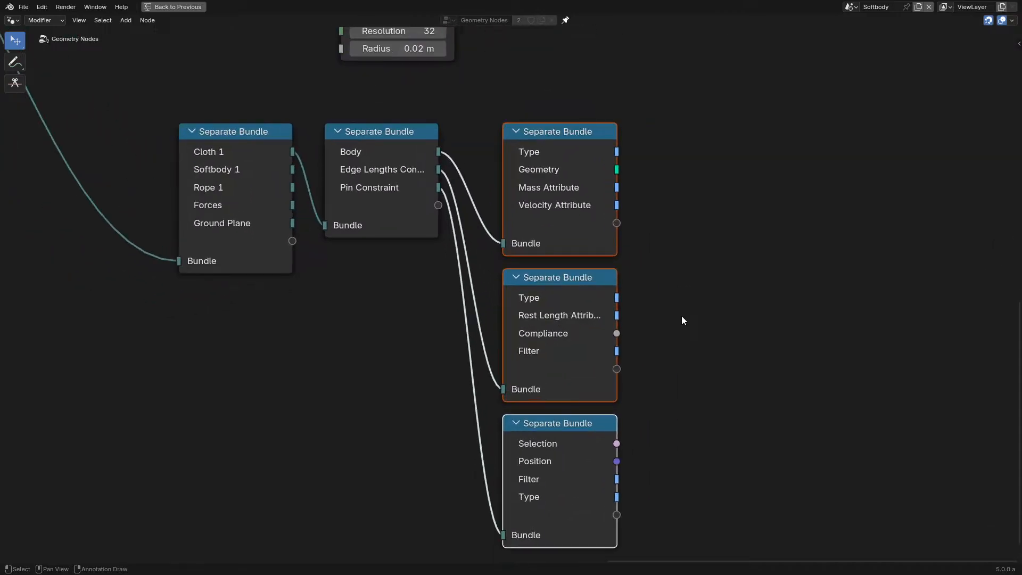
{"action": "scroll", "coordinate": [681, 316], "scroll_direction": "down", "scroll_amount": 6}
{"action": "middle_click_drag", "start_coordinate": [696, 272], "coordinate": [557, 445]}
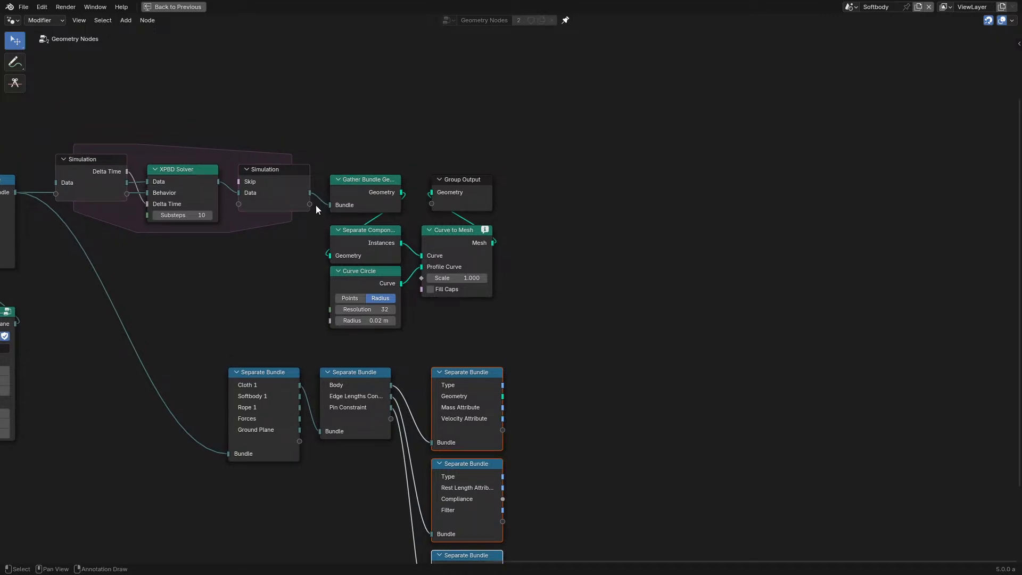
{"action": "middle_click_drag", "start_coordinate": [605, 478], "coordinate": [624, 350]}
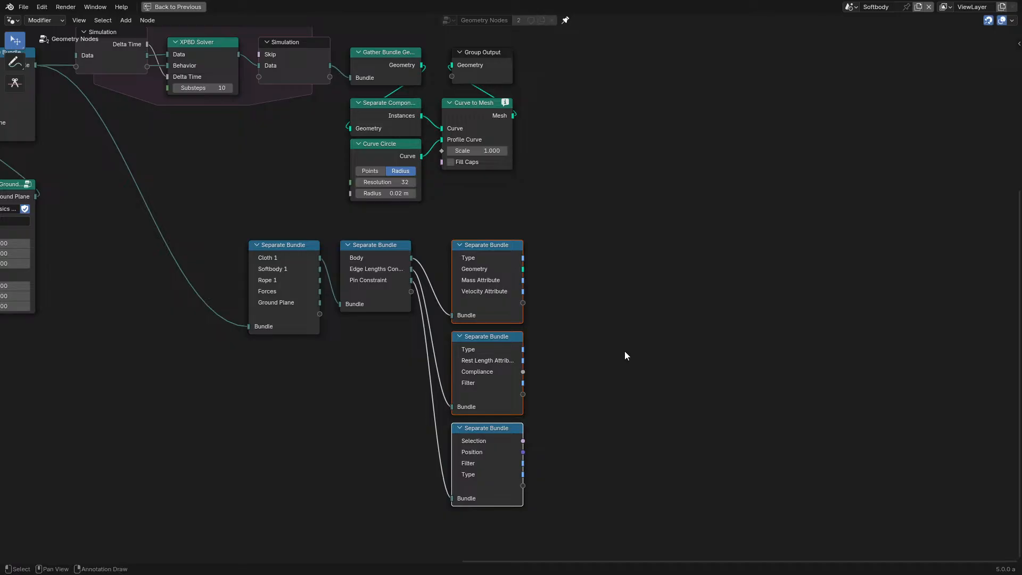
{"action": "middle_click_drag", "start_coordinate": [453, 311], "coordinate": [573, 372]}
{"action": "scroll", "coordinate": [573, 372], "scroll_direction": "up", "scroll_amount": 4}
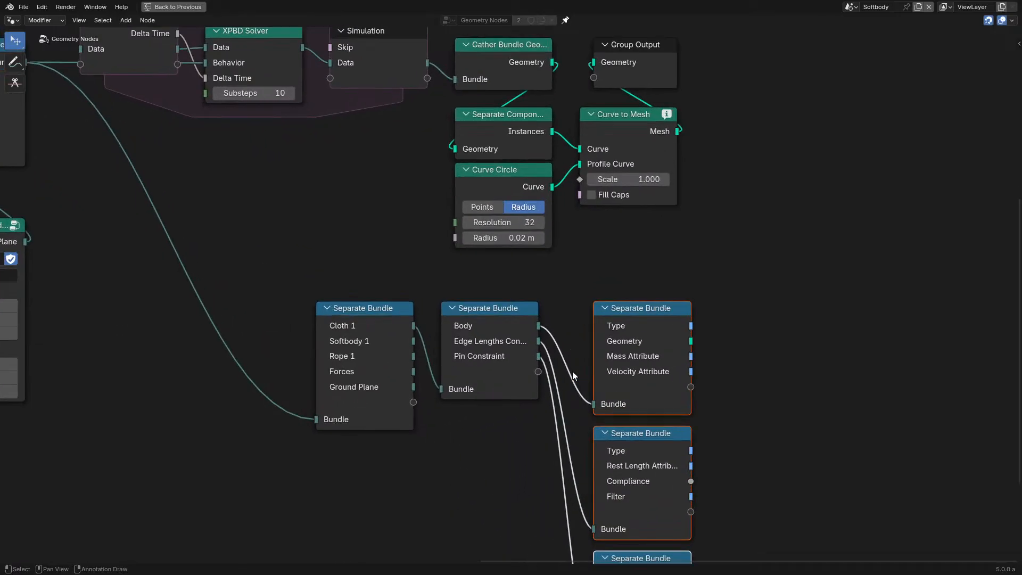
{"action": "scroll", "coordinate": [573, 371], "scroll_direction": "up", "scroll_amount": 1}
Step: Feed the second Separate Bundle from Rope 1 and sync it and the node connected to its first output
{"action": "left_click", "coordinate": [406, 385]}
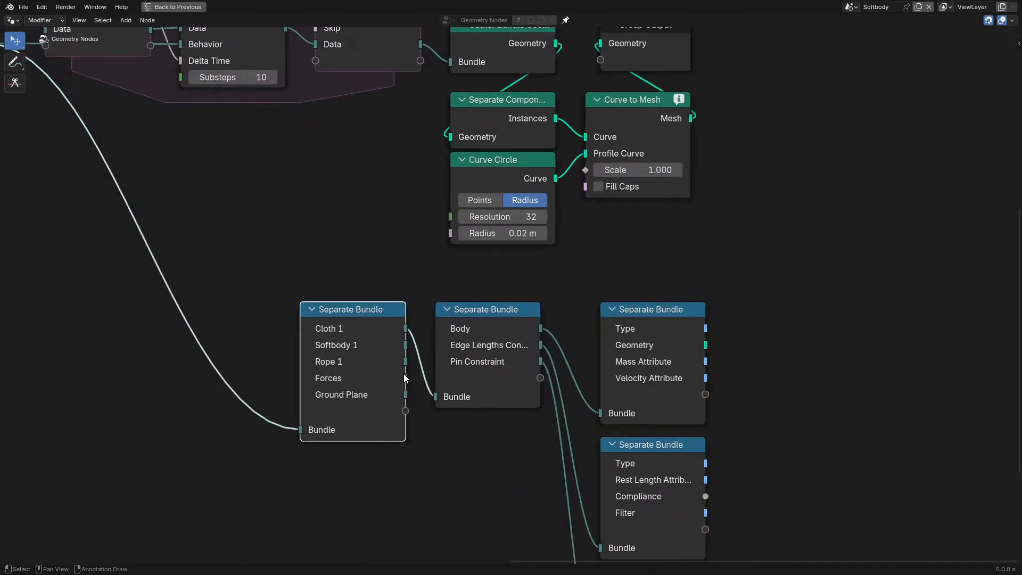
{"action": "left_click_drag", "start_coordinate": [406, 361], "coordinate": [436, 398]}
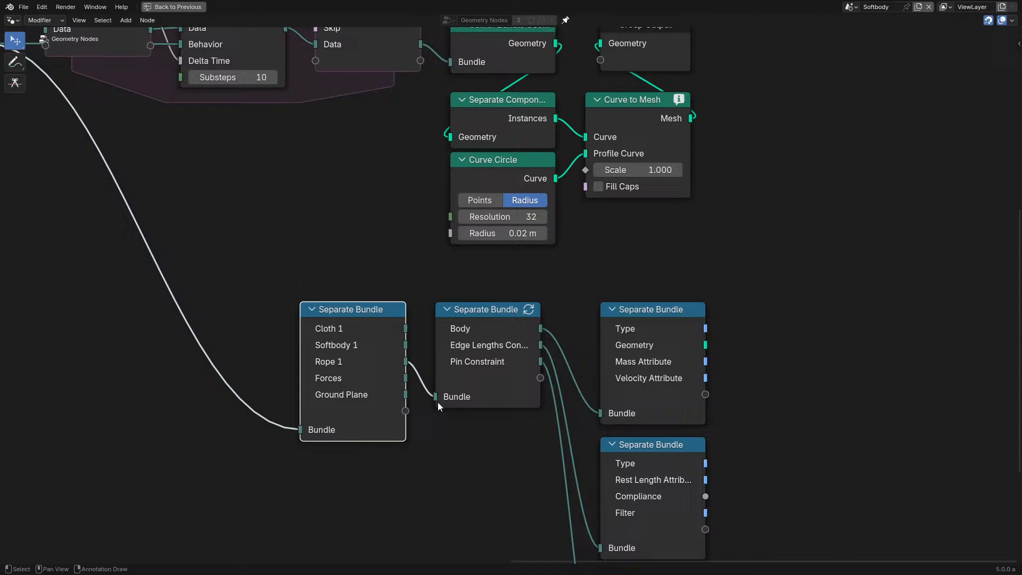
{"action": "left_click", "coordinate": [528, 309]}
{"action": "left_click", "coordinate": [693, 310]}
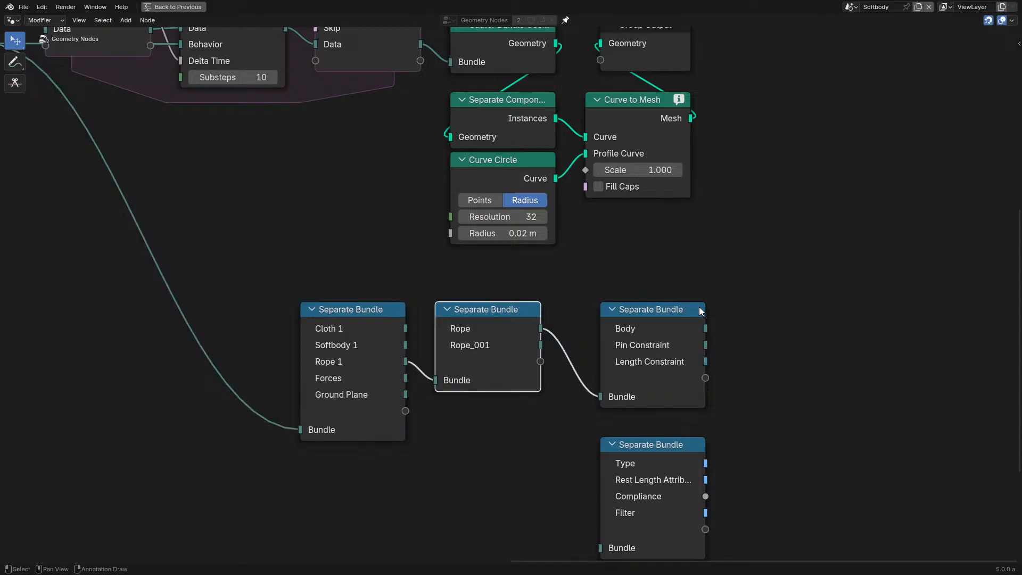
{"action": "scroll", "coordinate": [596, 359], "scroll_direction": "down", "scroll_amount": 2}
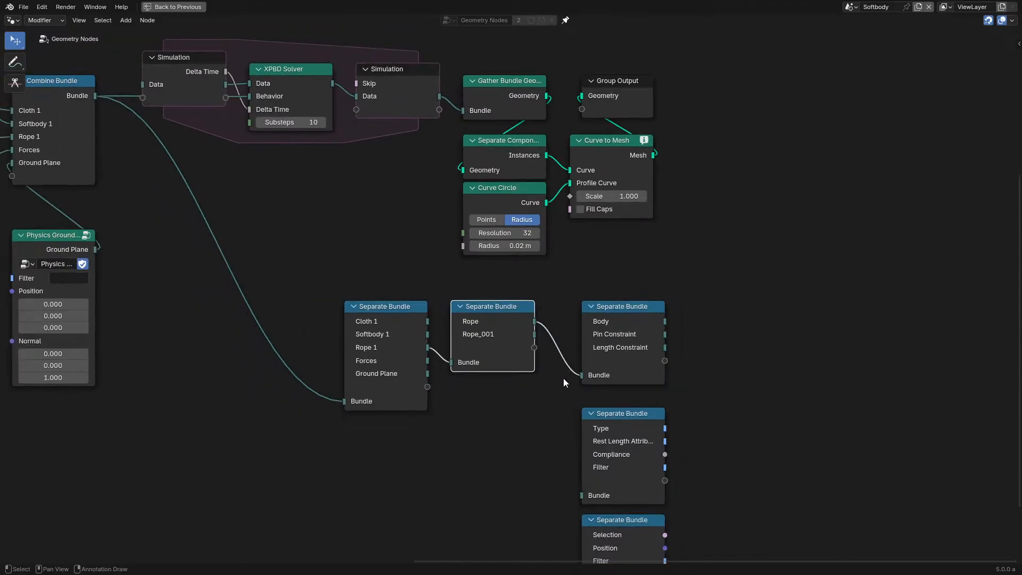
{"action": "middle_click_drag", "start_coordinate": [563, 378], "coordinate": [561, 344]}
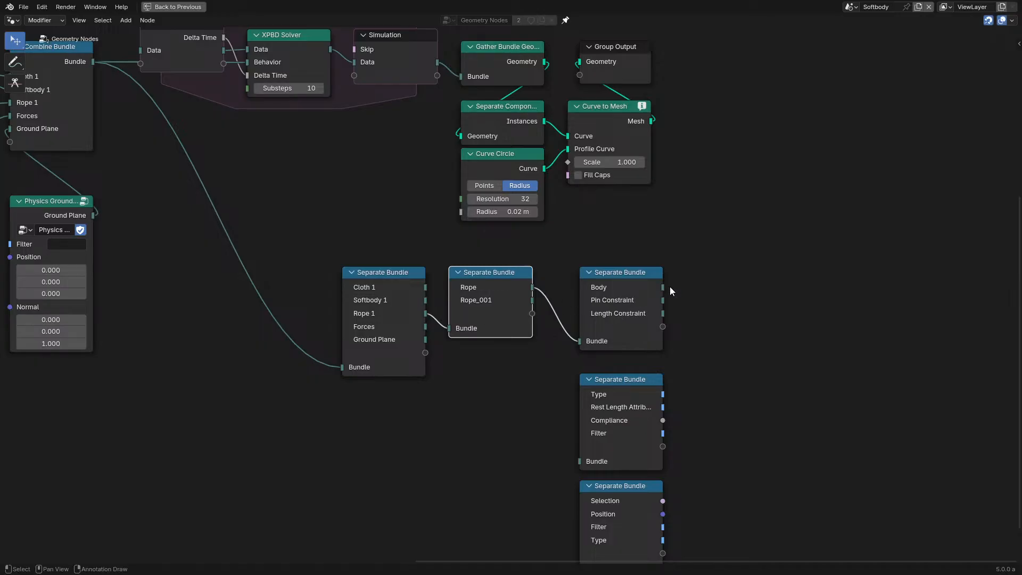
Step: Feed the two loose Separate Bundle nodes from Body and Pin Constraint, sync the Body one, and stack both beside the rope's Separate Bundle
{"action": "left_click_drag", "start_coordinate": [663, 287], "coordinate": [575, 461]}
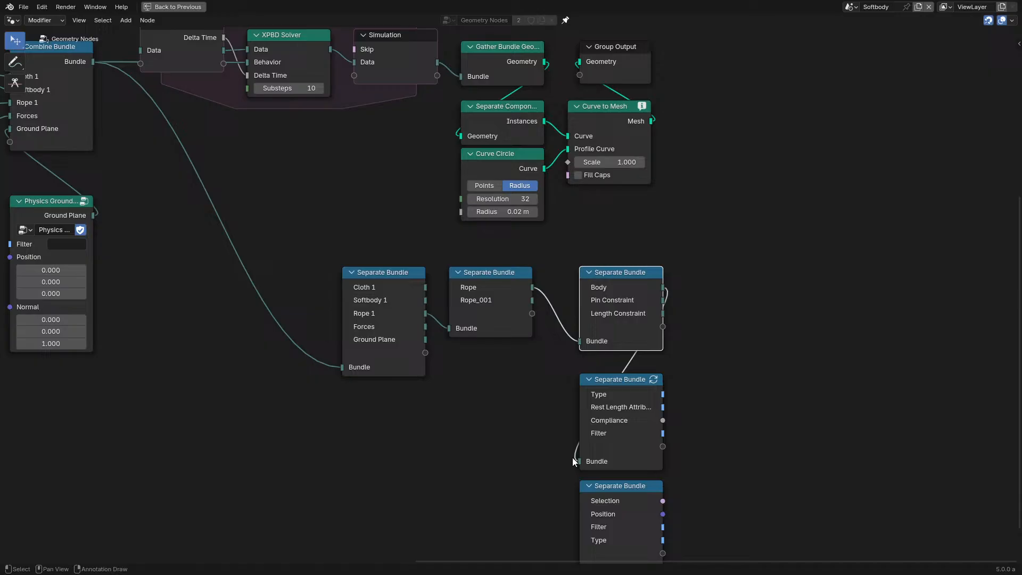
{"action": "left_click", "coordinate": [653, 379]}
{"action": "key", "text": "g"}
{"action": "key", "text": "Escape"}
{"action": "left_click", "coordinate": [601, 422]}
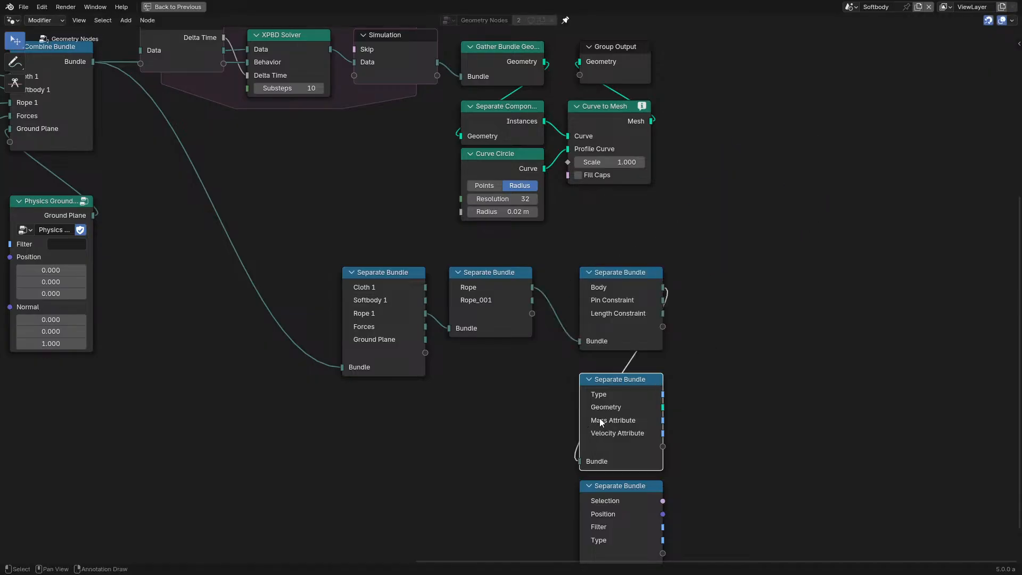
{"action": "left_click_drag", "start_coordinate": [601, 422], "coordinate": [743, 315]}
{"action": "left_click_drag", "start_coordinate": [662, 300], "coordinate": [580, 516]}
{"action": "left_click_drag", "start_coordinate": [588, 457], "coordinate": [737, 356]}
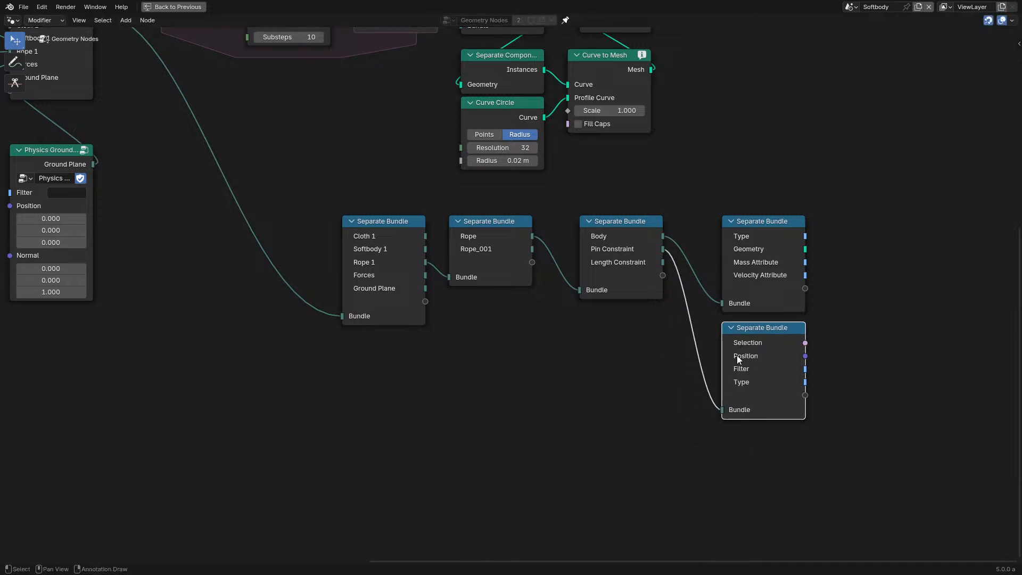
Step: Duplicate the Pin Constraint's Separate Bundle below it, feed the copy from Length Constraint, and sync its items
{"action": "middle_click_drag", "start_coordinate": [737, 356], "coordinate": [544, 326]}
{"action": "scroll", "coordinate": [544, 319], "scroll_direction": "up", "scroll_amount": 3}
{"action": "key", "text": "shift+d"}
{"action": "left_click", "coordinate": [546, 451]}
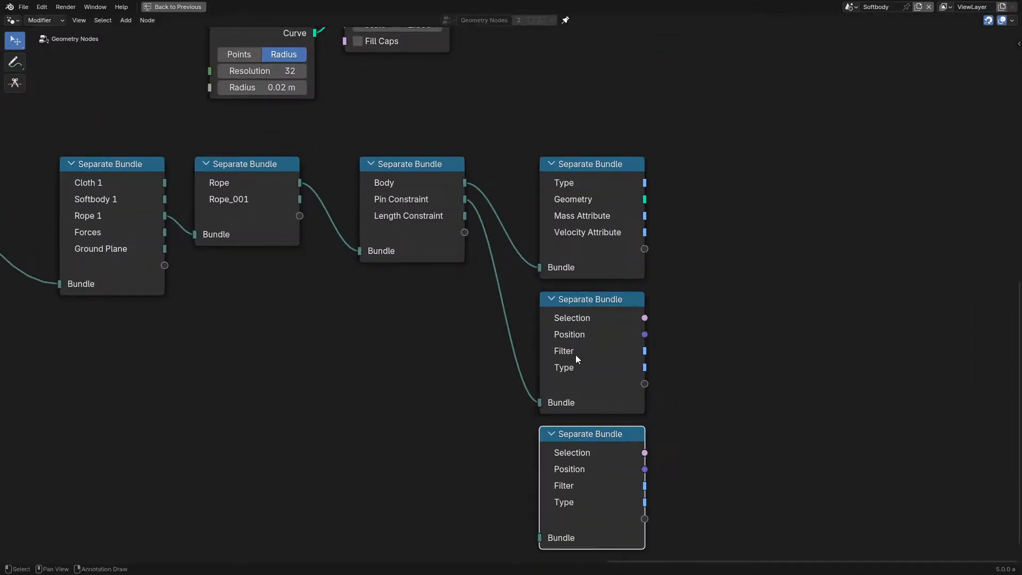
{"action": "left_click", "coordinate": [619, 311]}
{"action": "left_click_drag", "start_coordinate": [465, 215], "coordinate": [540, 538]}
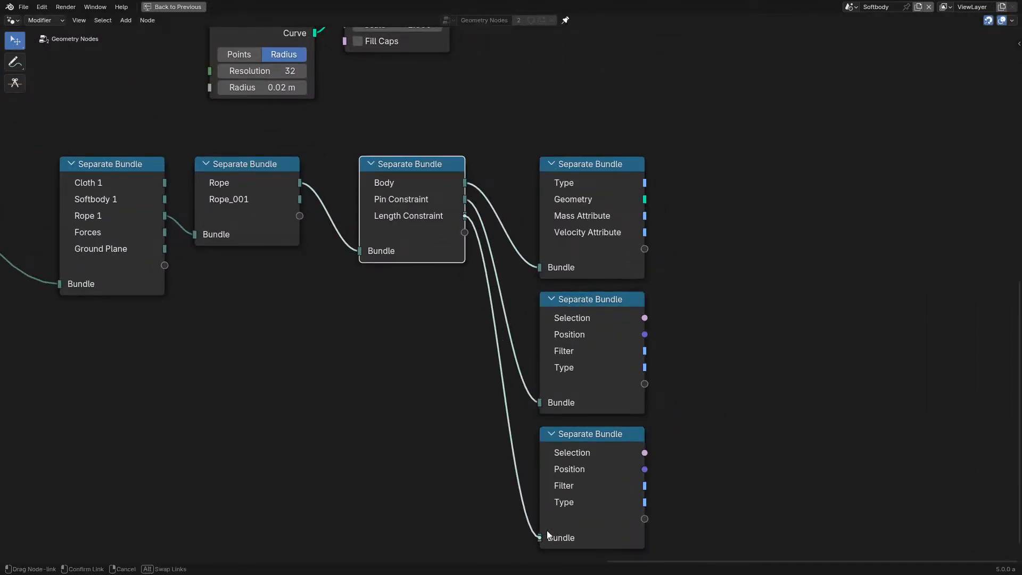
{"action": "left_click", "coordinate": [633, 434]}
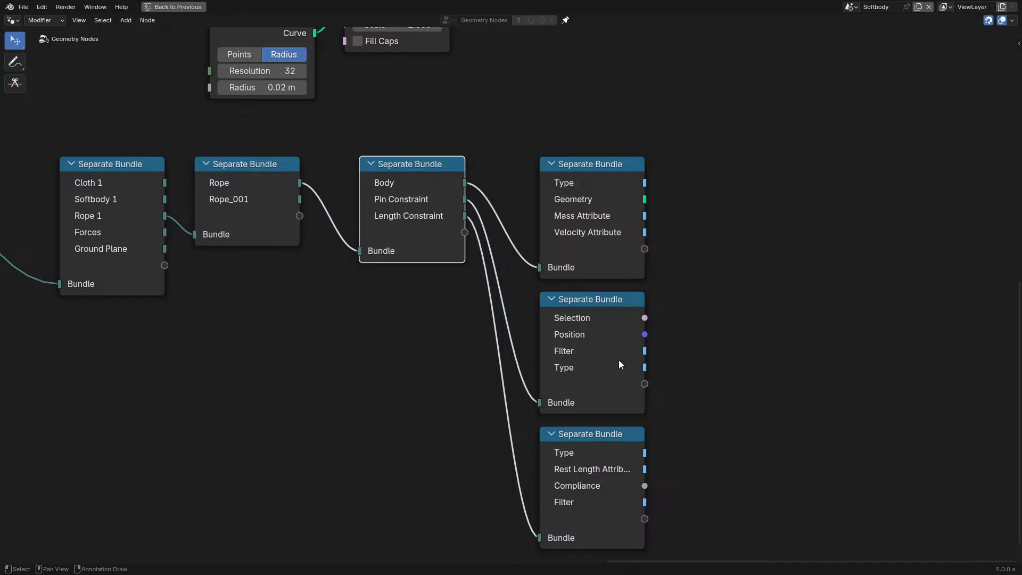
Step: Add a Named Attribute node below Curve to Mesh and set it to the velocity vector attribute
{"action": "scroll", "coordinate": [619, 361], "scroll_direction": "up", "scroll_amount": 1}
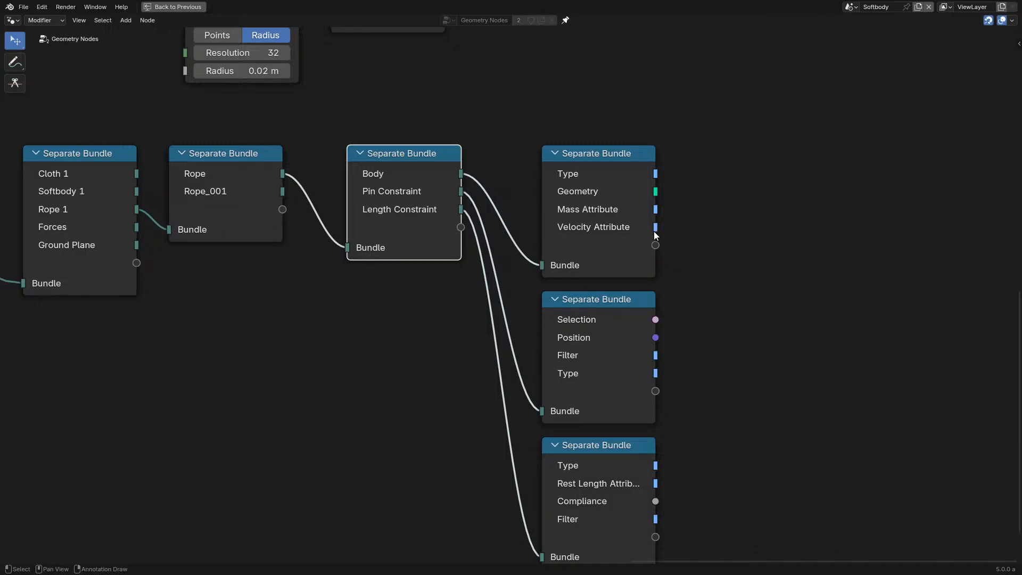
{"action": "scroll", "coordinate": [666, 319], "scroll_direction": "down", "scroll_amount": 3}
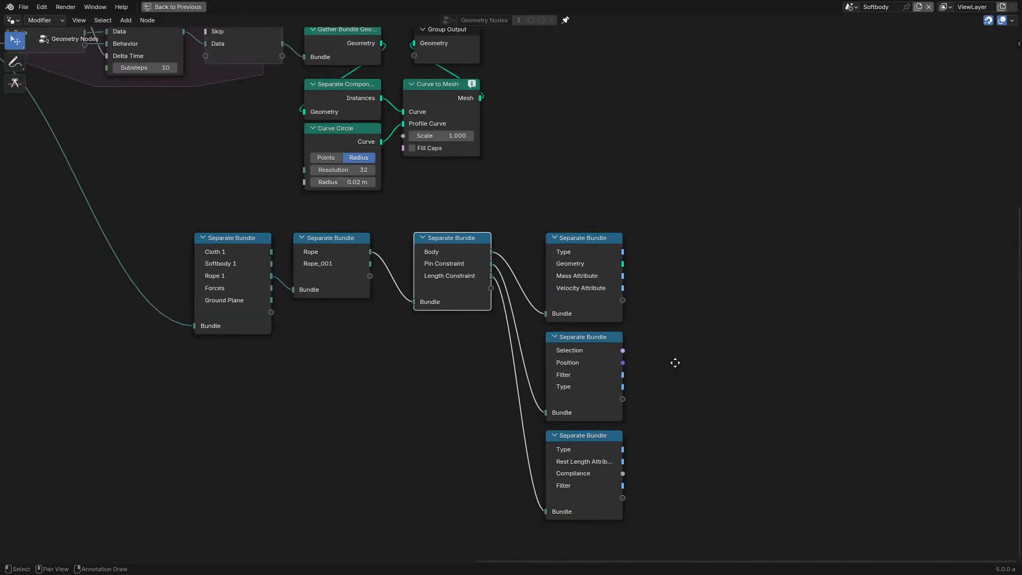
{"action": "middle_click_drag", "start_coordinate": [674, 360], "coordinate": [719, 470]}
{"action": "scroll", "coordinate": [348, 219], "scroll_direction": "up", "scroll_amount": 3}
{"action": "key", "text": "q"}
{"action": "key", "text": "Escape"}
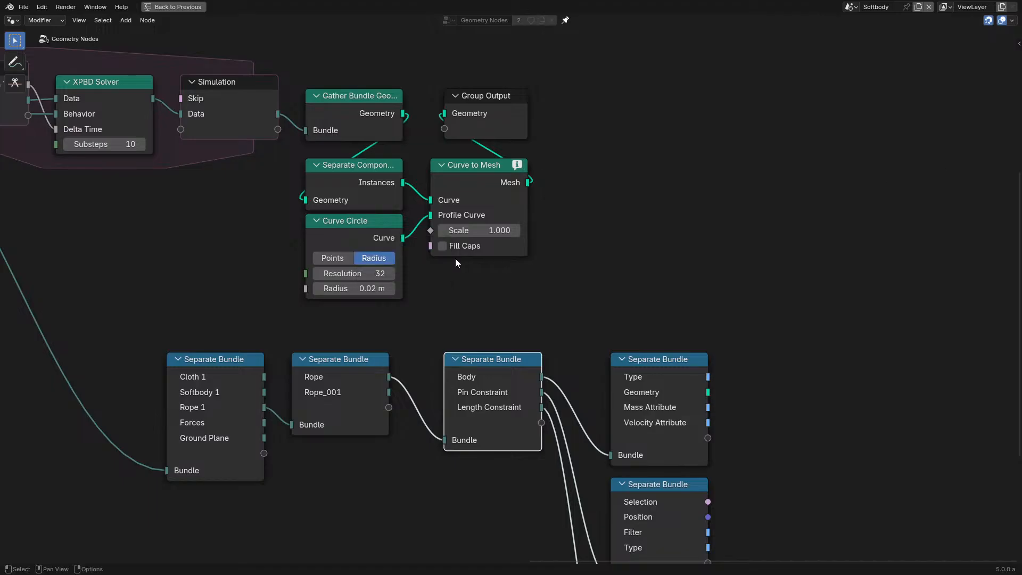
{"action": "key", "text": "q"}
{"action": "left_click", "coordinate": [452, 250]}
{"action": "left_click", "coordinate": [457, 269]}
{"action": "left_click", "coordinate": [516, 344]}
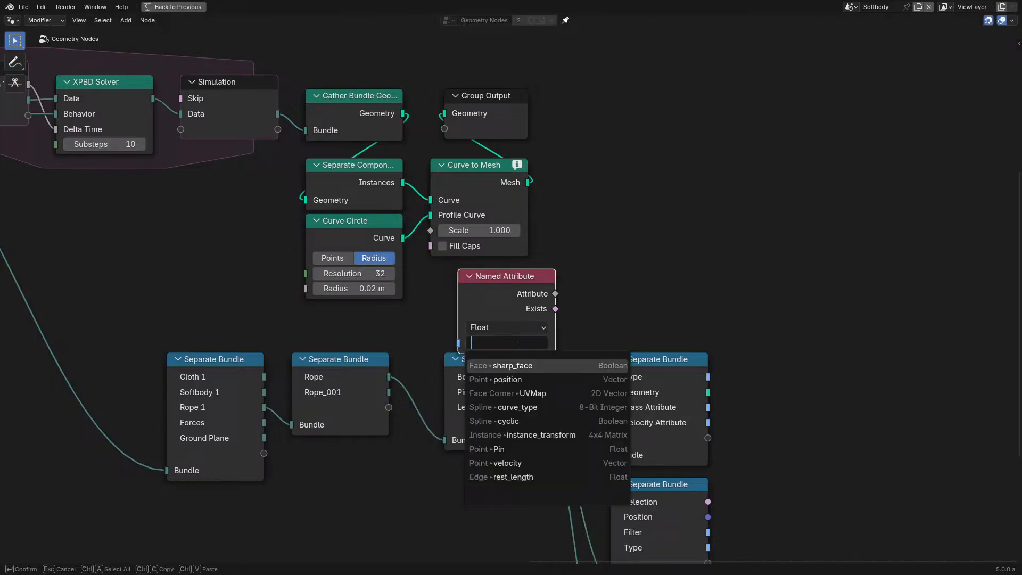
{"action": "left_click", "coordinate": [531, 467]}
Step: Select all the Separate Bundle nodes and move them further down, clear of the Named Attribute node
{"action": "scroll", "coordinate": [275, 455], "scroll_direction": "down", "scroll_amount": 3}
{"action": "left_click_drag", "start_coordinate": [242, 368], "coordinate": [679, 563]}
{"action": "scroll", "coordinate": [671, 308], "scroll_direction": "down", "scroll_amount": 1}
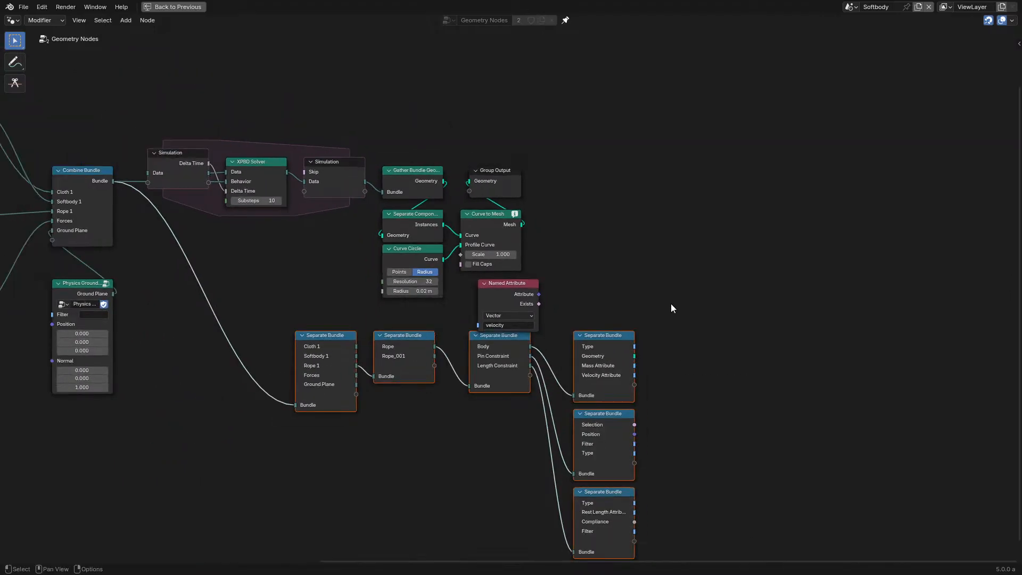
{"action": "key", "text": "g"}
{"action": "left_click", "coordinate": [636, 383]}
Step: Move the Named Attribute node below Curve Circle, and connect a Viewer to Curve to Mesh with the velocity attribute as its value
{"action": "scroll", "coordinate": [485, 299], "scroll_direction": "up", "scroll_amount": 4}
{"action": "middle_click_drag", "start_coordinate": [498, 313], "coordinate": [528, 380]}
{"action": "scroll", "coordinate": [529, 380], "scroll_direction": "up", "scroll_amount": 4}
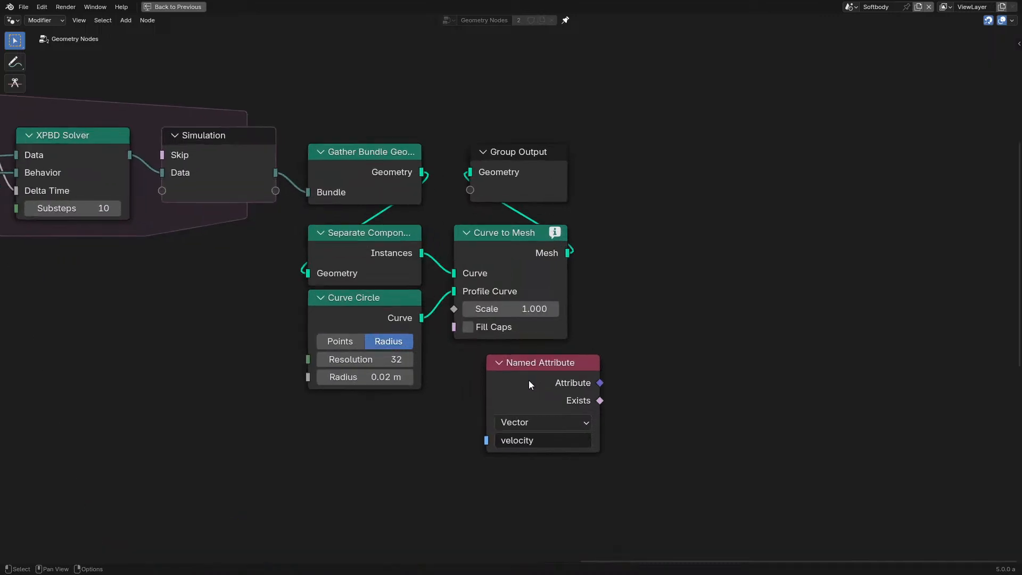
{"action": "left_click_drag", "start_coordinate": [529, 380], "coordinate": [410, 425]}
{"action": "key", "text": "ctrl+space"}
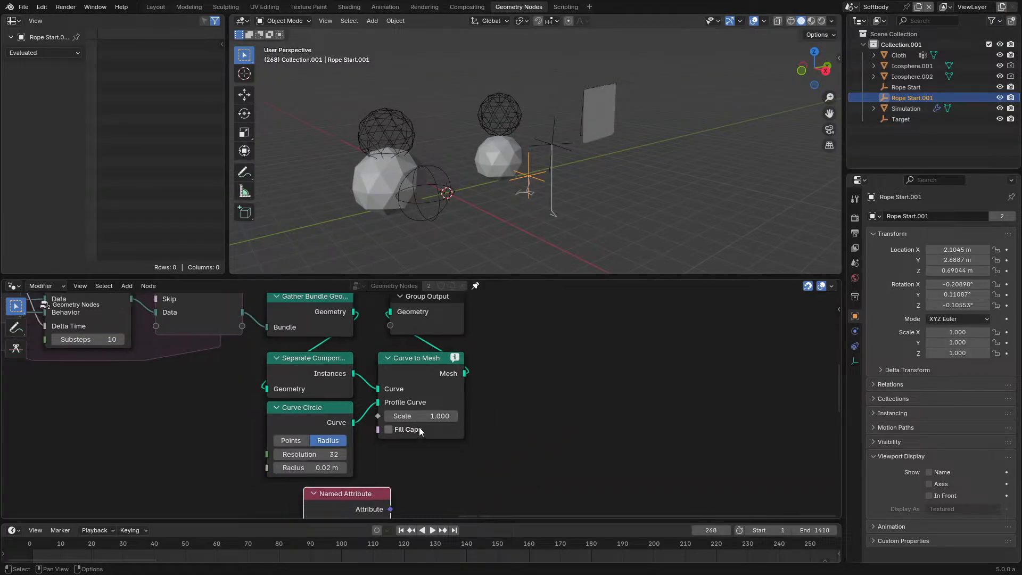
{"action": "scroll", "coordinate": [420, 432], "scroll_direction": "down", "scroll_amount": 1}
{"action": "left_click", "coordinate": [403, 432], "text": "ctrl+shift"}
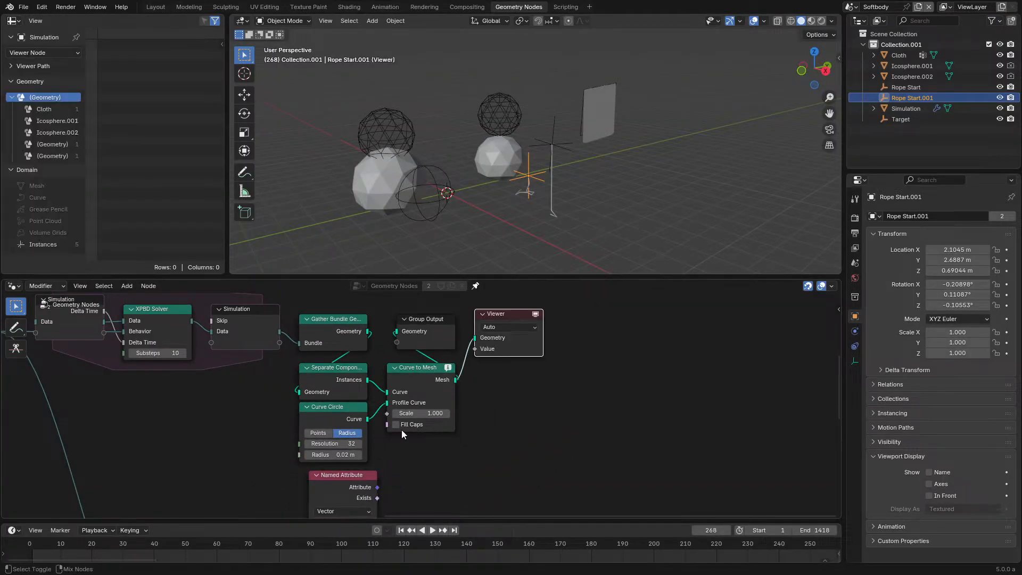
{"action": "left_click", "coordinate": [363, 488], "text": "ctrl+shift"}
Step: Play the simulation and temporarily swing Rope Start.001 and the Cloth around to preview their velocity colours
{"action": "key", "text": "space"}
{"action": "scroll", "coordinate": [615, 199], "scroll_direction": "up", "scroll_amount": 4}
{"action": "key", "text": "g"}
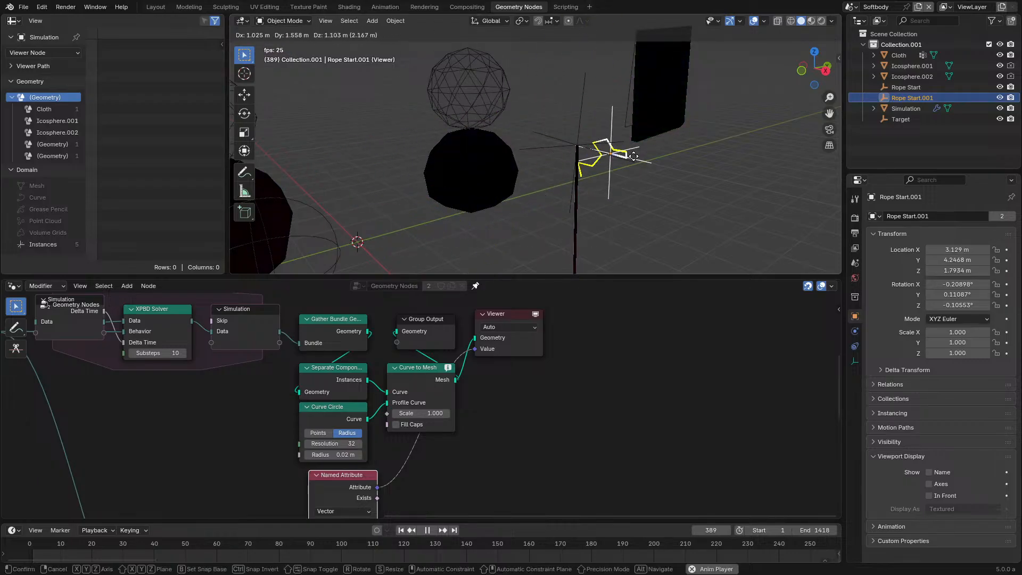
{"action": "right_click", "coordinate": [633, 156]}
{"action": "left_click", "coordinate": [626, 113]}
{"action": "key", "text": "g"}
{"action": "right_click", "coordinate": [569, 117]}
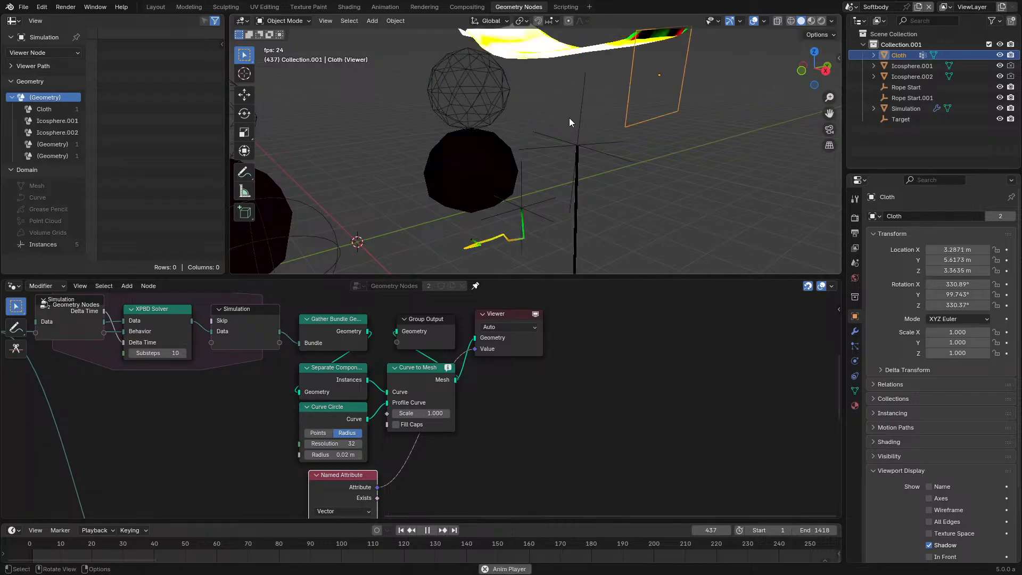
Step: Move the Cloth down to about X 3.32 m, Y 4.49 m, Z 1.60 m during playback, and stop the animation
{"action": "middle_click_drag", "start_coordinate": [617, 126], "coordinate": [604, 136]}
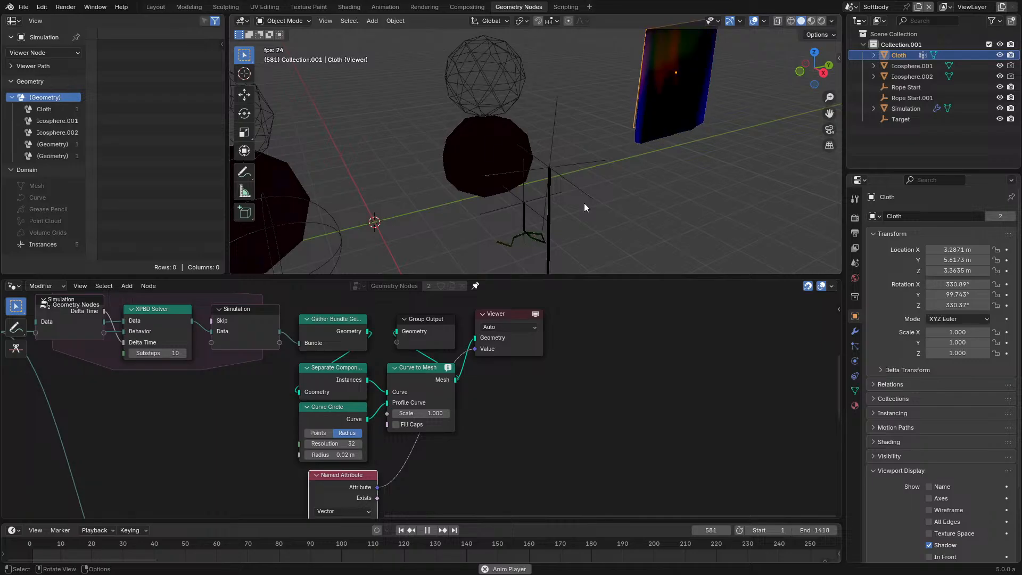
{"action": "key", "text": "g"}
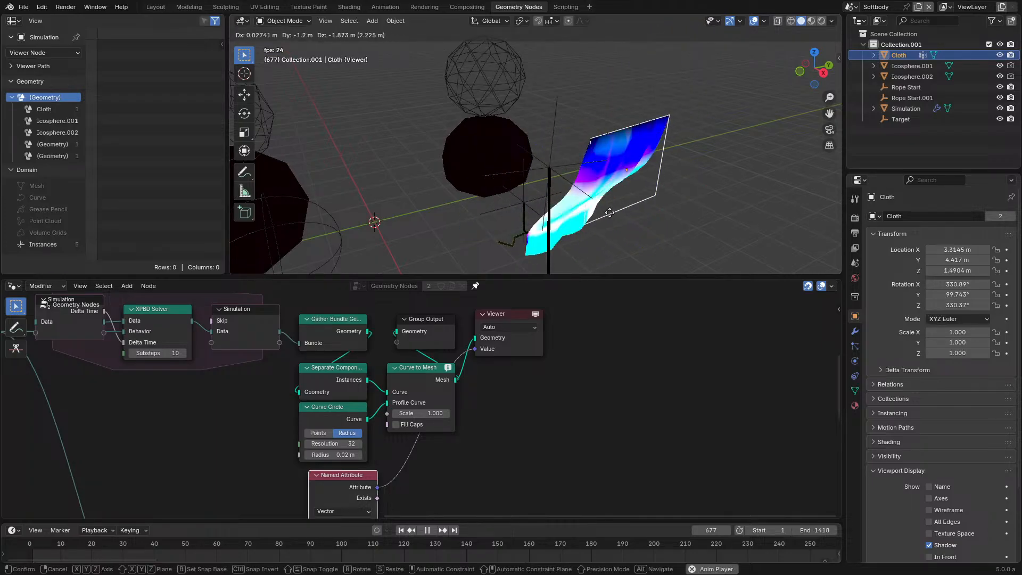
{"action": "left_click", "coordinate": [612, 208]}
{"action": "key", "text": "space"}
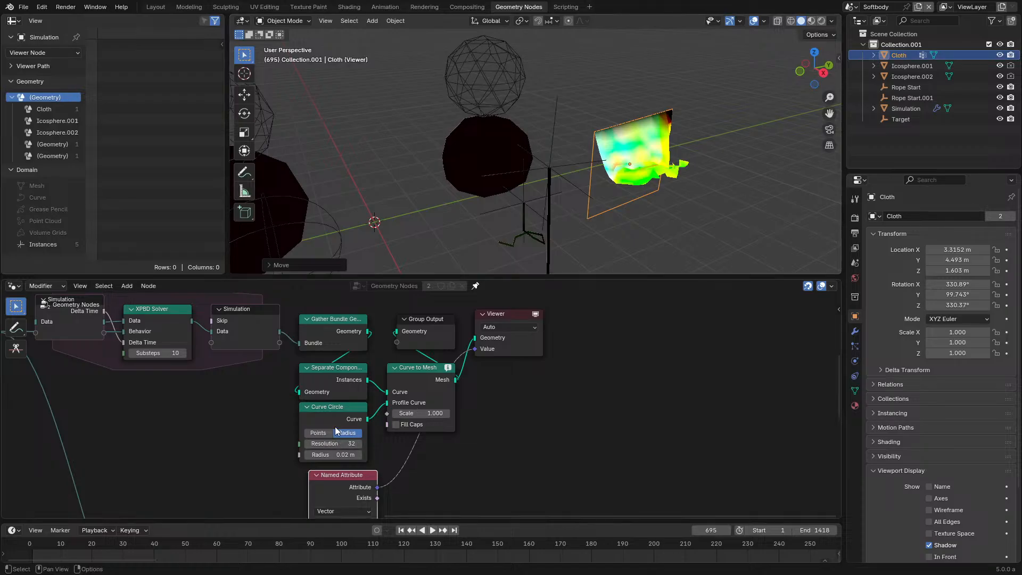
Step: Save the softbody scene file
{"action": "scroll", "coordinate": [307, 423], "scroll_direction": "down", "scroll_amount": 5}
{"action": "middle_click_drag", "start_coordinate": [322, 412], "coordinate": [404, 368]}
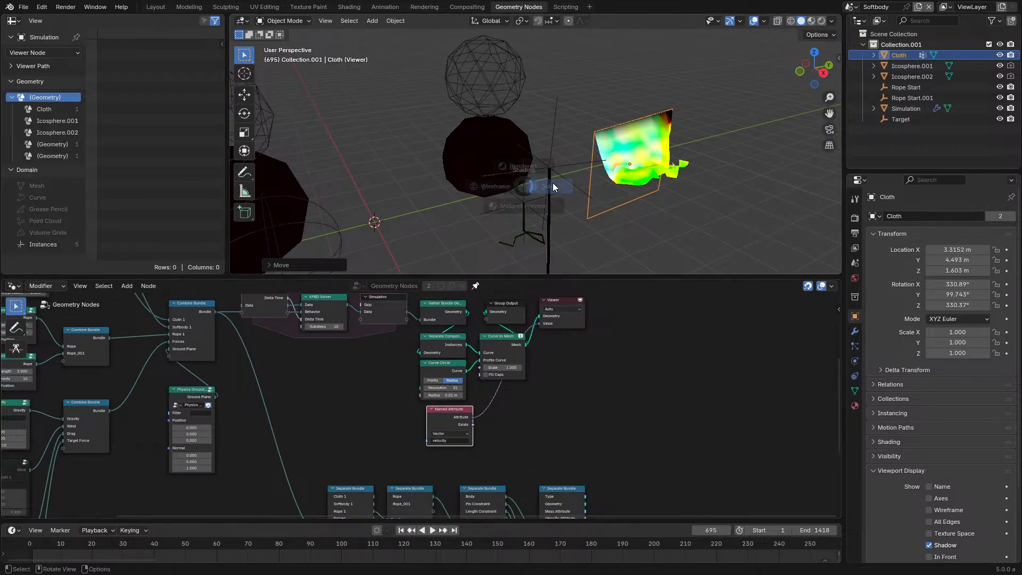
{"action": "key", "text": "ctrl+s"}
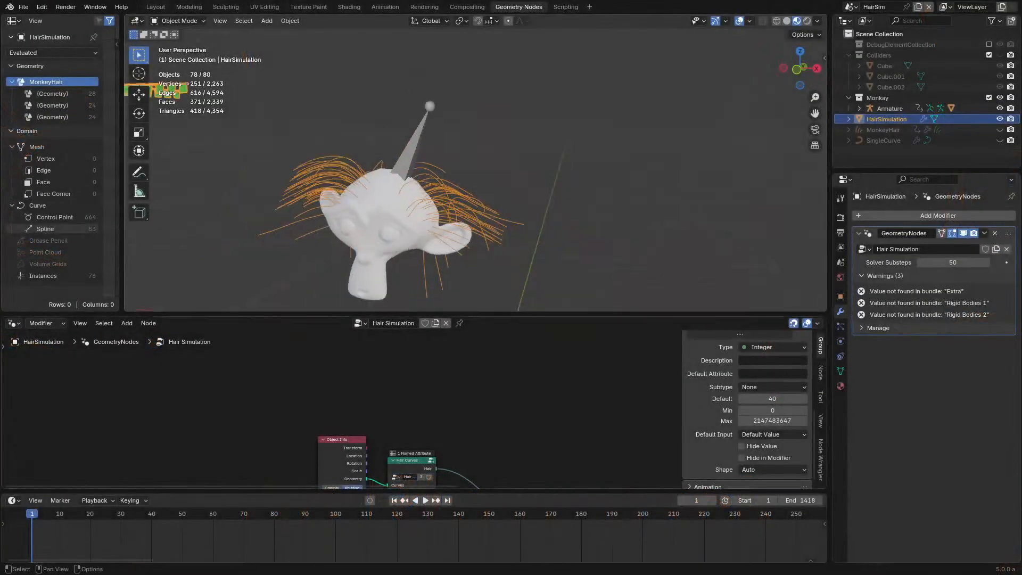
Step: Maximize the node editor showing the Hair Simulation tree and hide its sidebar
{"action": "scroll", "coordinate": [437, 434], "scroll_direction": "down", "scroll_amount": 2}
{"action": "middle_click_drag", "start_coordinate": [437, 434], "coordinate": [423, 366]}
{"action": "scroll", "coordinate": [424, 366], "scroll_direction": "up", "scroll_amount": 1}
{"action": "key", "text": "ctrl+space"}
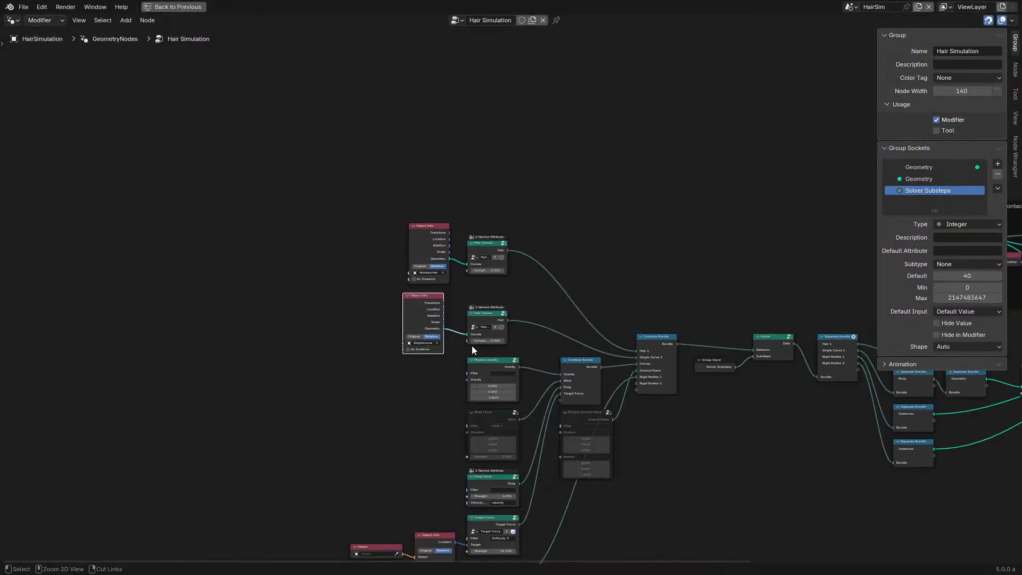
{"action": "middle_click_drag", "start_coordinate": [630, 319], "coordinate": [235, 273]}
{"action": "key", "text": "n"}
Step: Inspect the contents of the Solver group in the Hair Simulation tree and return to the parent tree
{"action": "scroll", "coordinate": [600, 311], "scroll_direction": "up", "scroll_amount": 4}
{"action": "middle_click_drag", "start_coordinate": [600, 311], "coordinate": [414, 256]}
{"action": "middle_click_drag", "start_coordinate": [314, 251], "coordinate": [674, 233]}
{"action": "scroll", "coordinate": [646, 237], "scroll_direction": "up", "scroll_amount": 2}
{"action": "left_click", "coordinate": [471, 187]}
{"action": "key", "text": "Tab"}
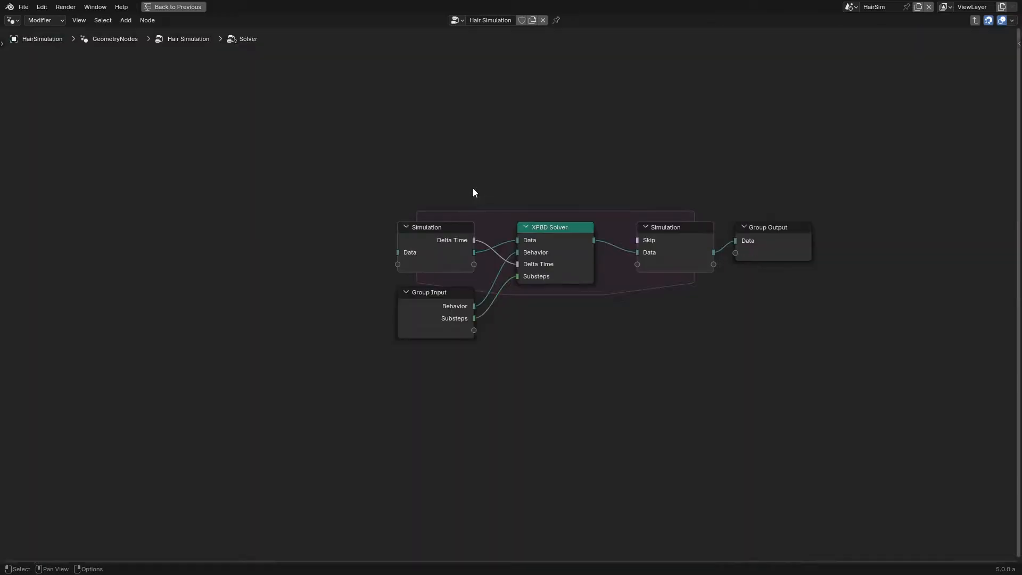
{"action": "key", "text": "Tab"}
Step: Ungroup the Solver node and move its simulation zone nodes and the Group Input up above the neighbouring bundle nodes
{"action": "right_click", "coordinate": [455, 202]}
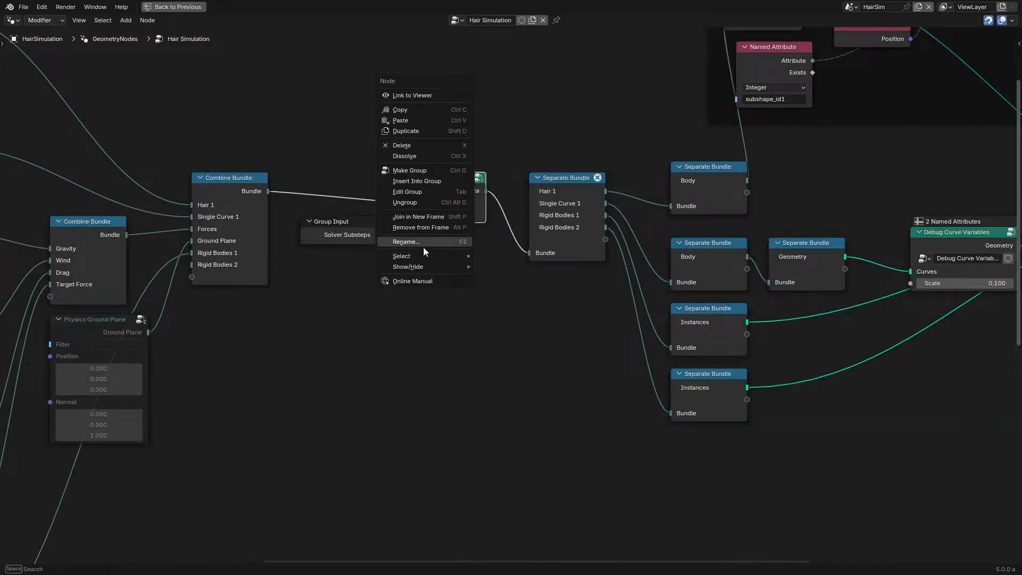
{"action": "left_click", "coordinate": [417, 202]}
{"action": "left_click", "coordinate": [360, 223]}
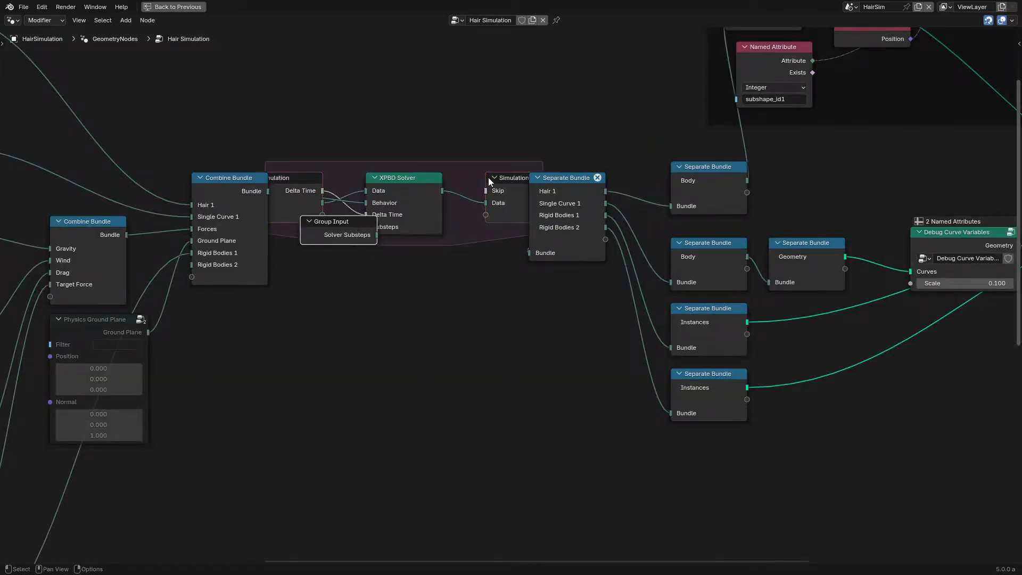
{"action": "left_click_drag", "start_coordinate": [305, 136], "coordinate": [510, 206]}
{"action": "left_click_drag", "start_coordinate": [510, 202], "coordinate": [502, 107]}
{"action": "left_click", "coordinate": [536, 107]}
{"action": "left_click_drag", "start_coordinate": [324, 213], "coordinate": [399, 159]}
Step: Move the Physics Ground Plane node below the main Combine Bundle
{"action": "scroll", "coordinate": [393, 178], "scroll_direction": "down", "scroll_amount": 3}
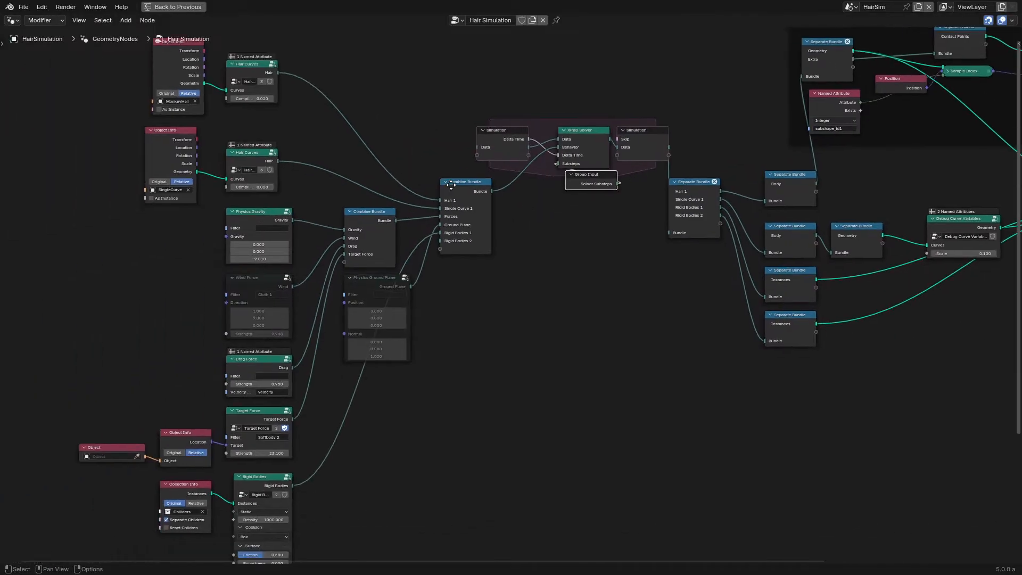
{"action": "scroll", "coordinate": [416, 269], "scroll_direction": "up", "scroll_amount": 2}
{"action": "left_click_drag", "start_coordinate": [417, 269], "coordinate": [488, 312]}
Step: Move the force nodes with their Combine Bundle, Object Info and Object nodes to the left, and join them in a frame
{"action": "left_click_drag", "start_coordinate": [127, 213], "coordinate": [383, 391]}
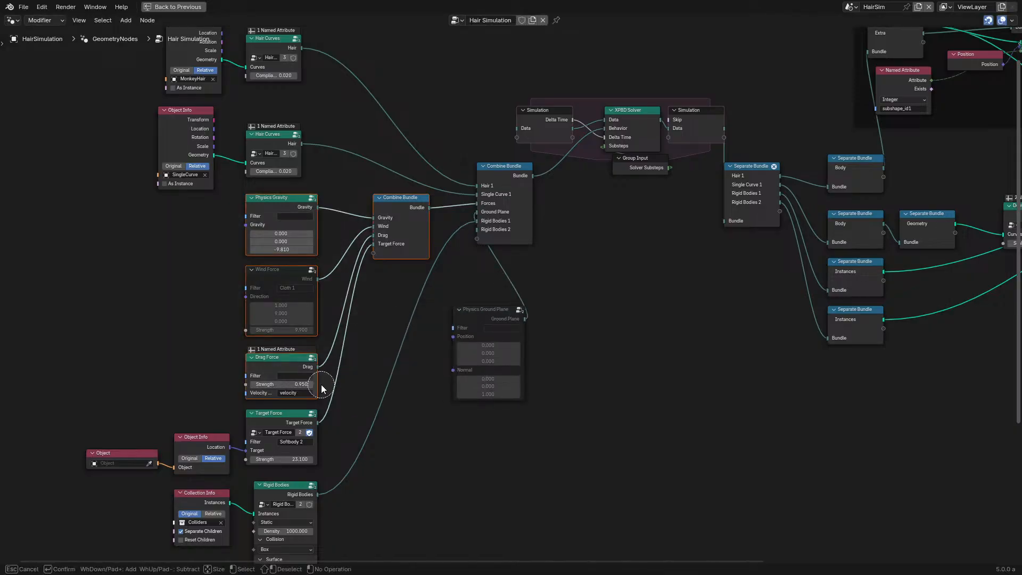
{"action": "left_click", "coordinate": [285, 413], "text": "shift"}
{"action": "left_click", "coordinate": [182, 438], "text": "shift"}
{"action": "left_click", "coordinate": [144, 453], "text": "shift"}
{"action": "key", "text": "g"}
{"action": "left_click", "coordinate": [176, 354]}
{"action": "key", "text": "ctrl+j"}
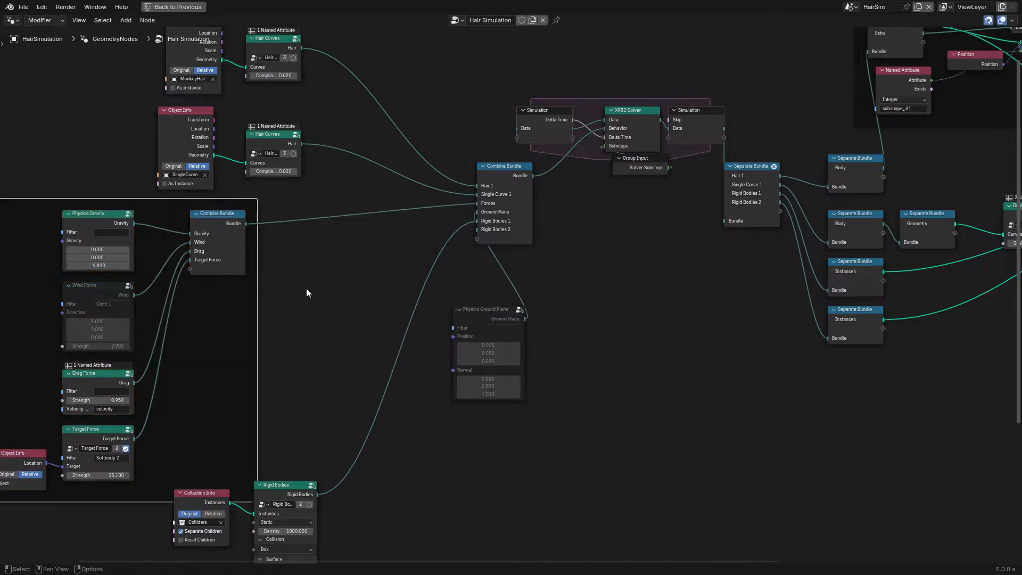
Step: Delete the Object node feeding the Target Force's Object Info, and shift the forces frame further left
{"action": "middle_click_drag", "start_coordinate": [146, 288], "coordinate": [436, 188]}
{"action": "key", "text": "g"}
{"action": "left_click", "coordinate": [328, 233]}
{"action": "left_click", "coordinate": [160, 353]}
{"action": "key", "text": "x"}
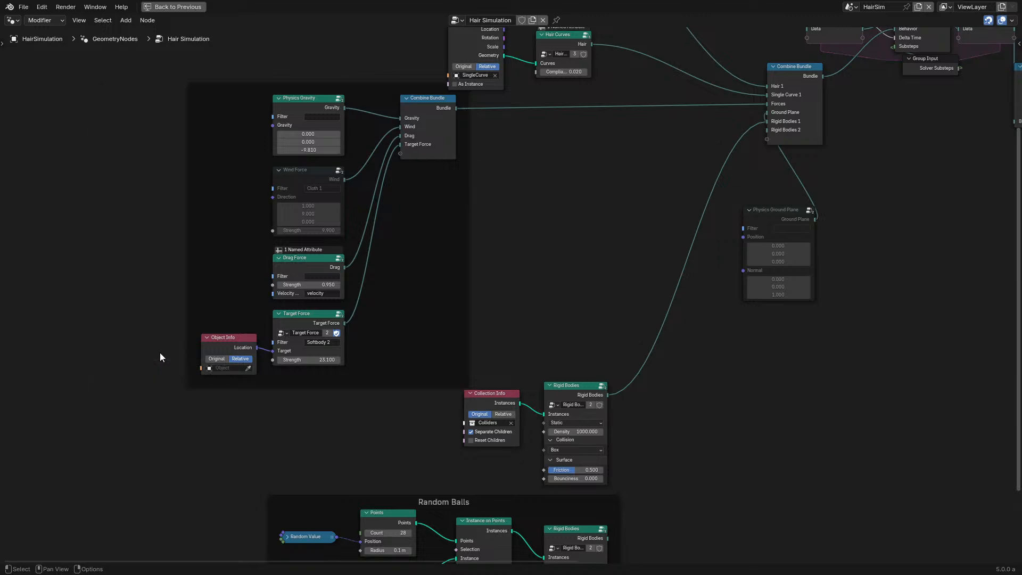
{"action": "left_click_drag", "start_coordinate": [467, 297], "coordinate": [422, 303]}
Step: Join the two Object Info and Hair Curves pairs in an unlabelled frame, and reposition both Hair Curves nodes inside it
{"action": "middle_click_drag", "start_coordinate": [530, 187], "coordinate": [390, 369]}
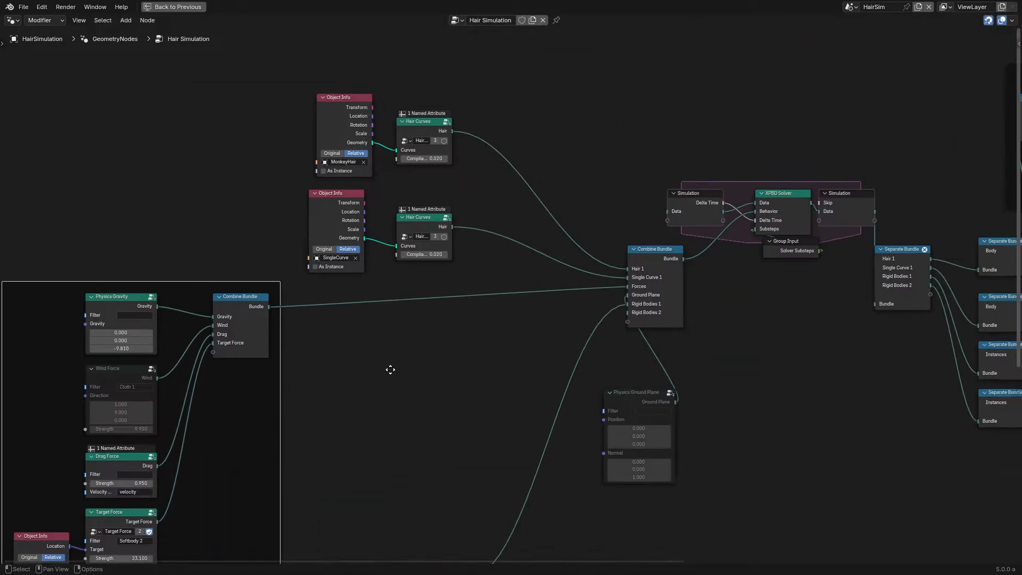
{"action": "left_click_drag", "start_coordinate": [280, 133], "coordinate": [454, 243]}
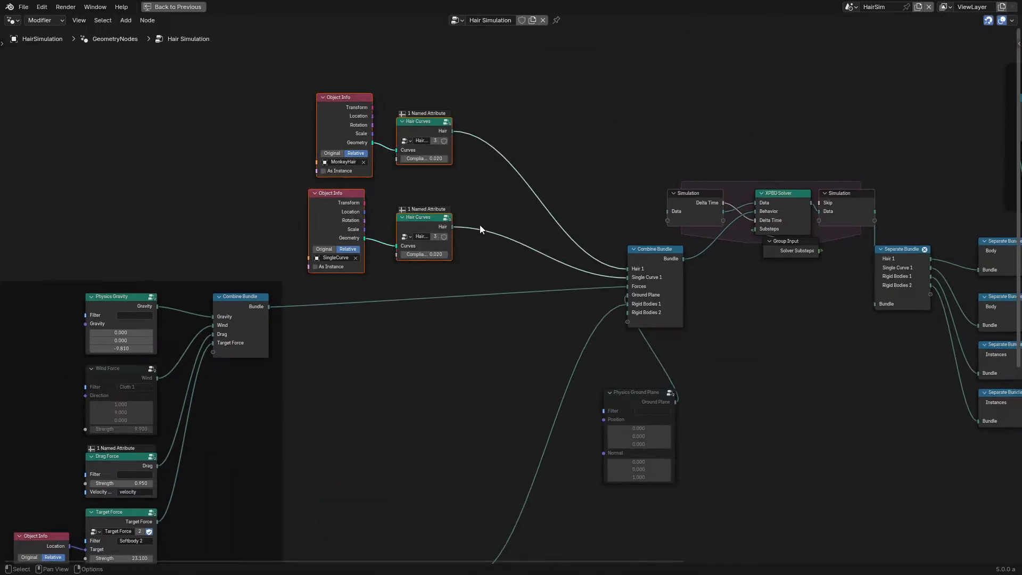
{"action": "scroll", "coordinate": [480, 225], "scroll_direction": "up", "scroll_amount": 1}
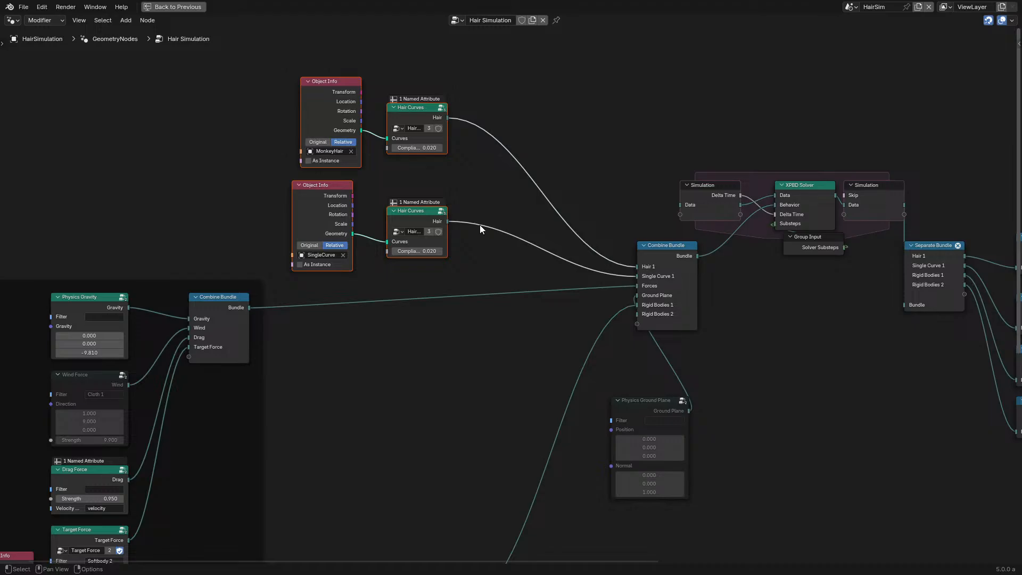
{"action": "key", "text": "ctrl+j"}
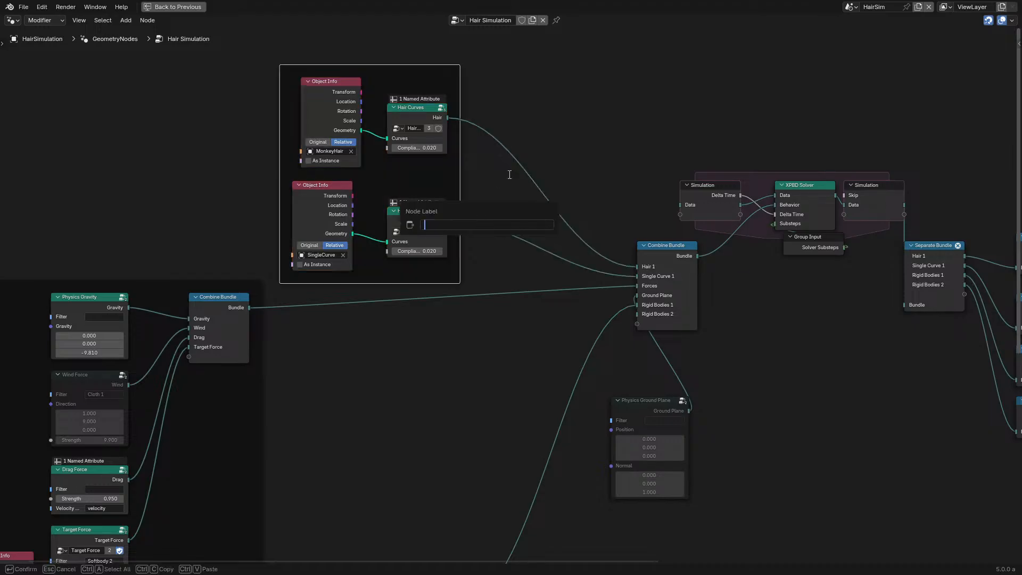
{"action": "mouse_move", "coordinate": [426, 116]}
{"action": "left_mouse_down"}
{"action": "mouse_move", "coordinate": [418, 133]}
{"action": "mouse_move", "coordinate": [426, 125]}
{"action": "left_mouse_up"}
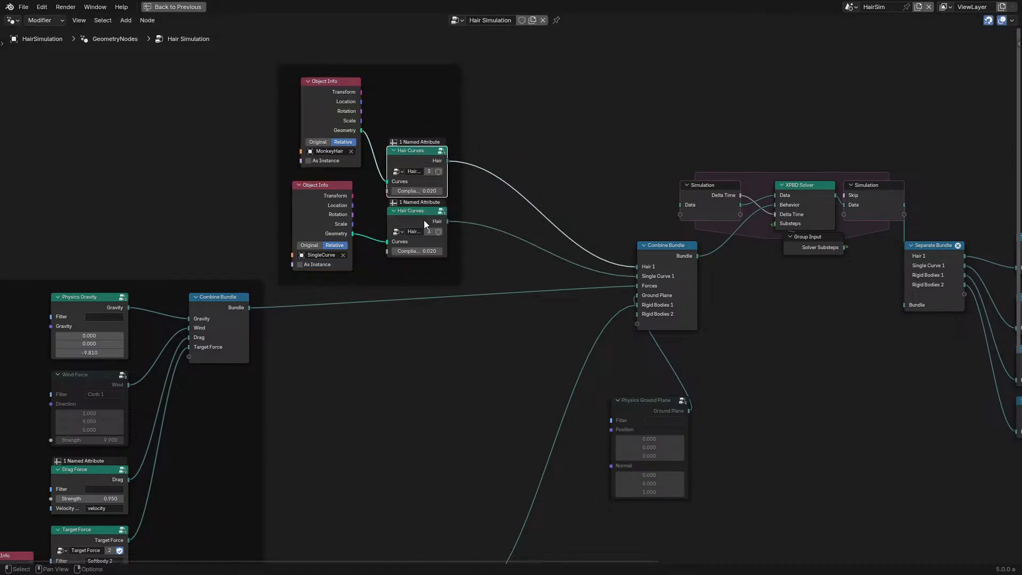
{"action": "left_click_drag", "start_coordinate": [432, 226], "coordinate": [429, 192]}
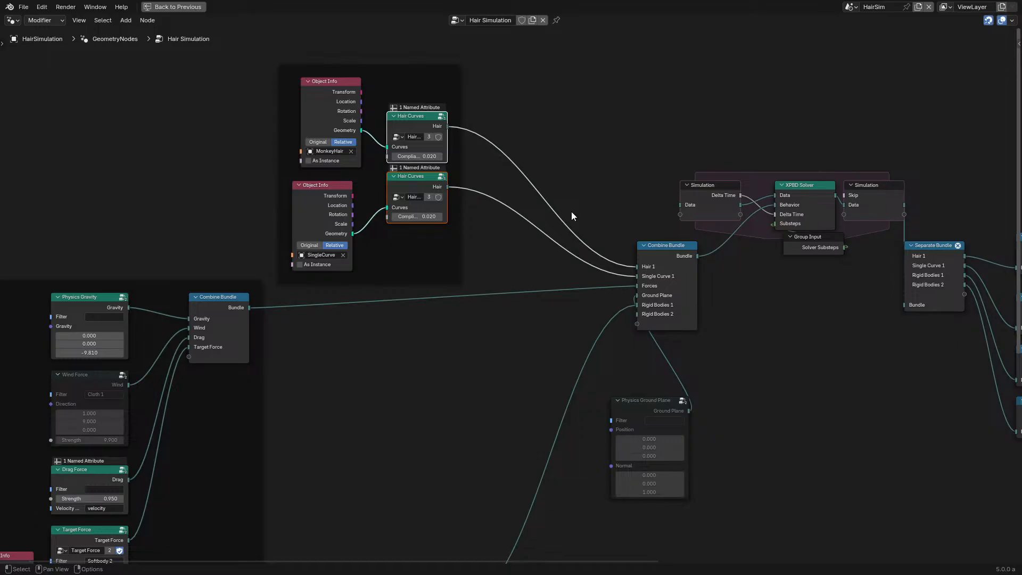
Step: Duplicate the main Combine Bundle beside the Hair Curves nodes, link both Hair outputs into the copy, and feed its Bundle output to Hair 1
{"action": "scroll", "coordinate": [570, 212], "scroll_direction": "up", "scroll_amount": 4}
{"action": "middle_click_drag", "start_coordinate": [570, 211], "coordinate": [580, 267]}
{"action": "left_click", "coordinate": [718, 334]}
{"action": "key", "text": "shift+d"}
{"action": "left_click", "coordinate": [491, 186]}
{"action": "left_click_drag", "start_coordinate": [437, 190], "coordinate": [411, 233]}
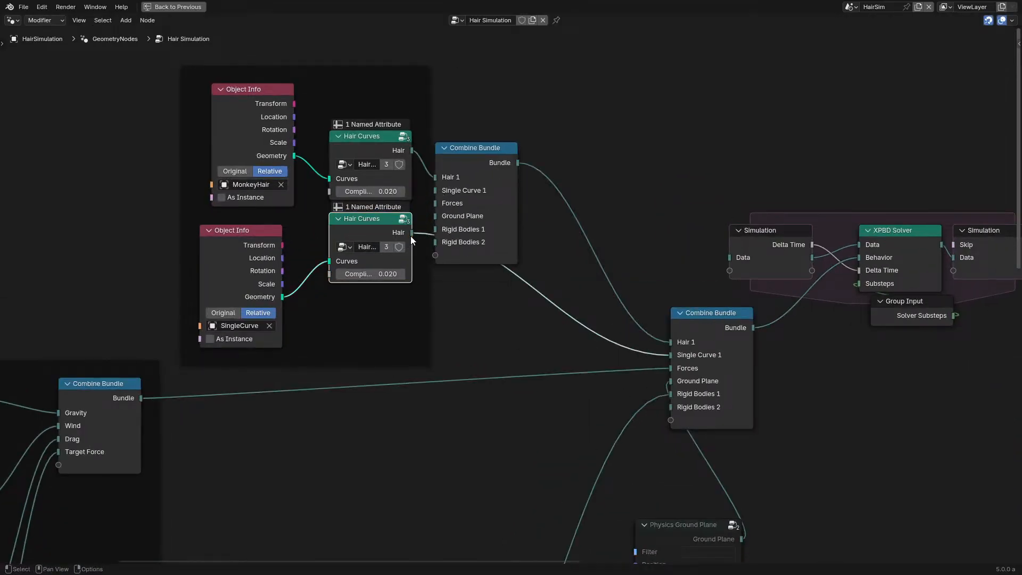
{"action": "left_click_drag", "start_coordinate": [519, 162], "coordinate": [673, 343]}
Step: Remove the Forces, Ground Plane, Rigid Bodies 1 and Rigid Bodies 2 items from the duplicated Combine Bundle
{"action": "left_click", "coordinate": [484, 162]}
{"action": "key", "text": "n"}
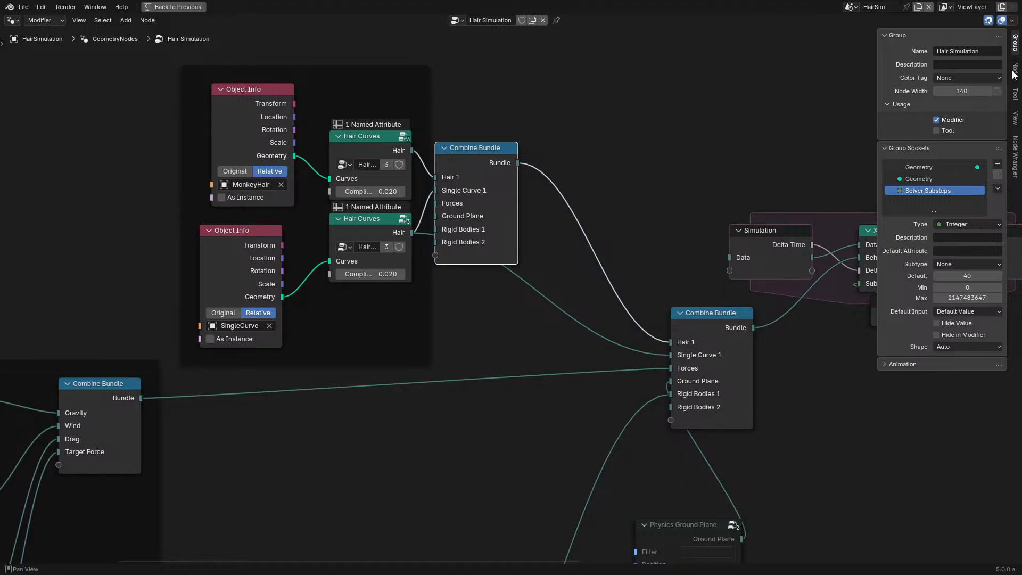
{"action": "left_click", "coordinate": [997, 203]}
{"action": "left_click", "coordinate": [997, 202]}
{"action": "left_click", "coordinate": [997, 203]}
{"action": "left_click", "coordinate": [997, 203]}
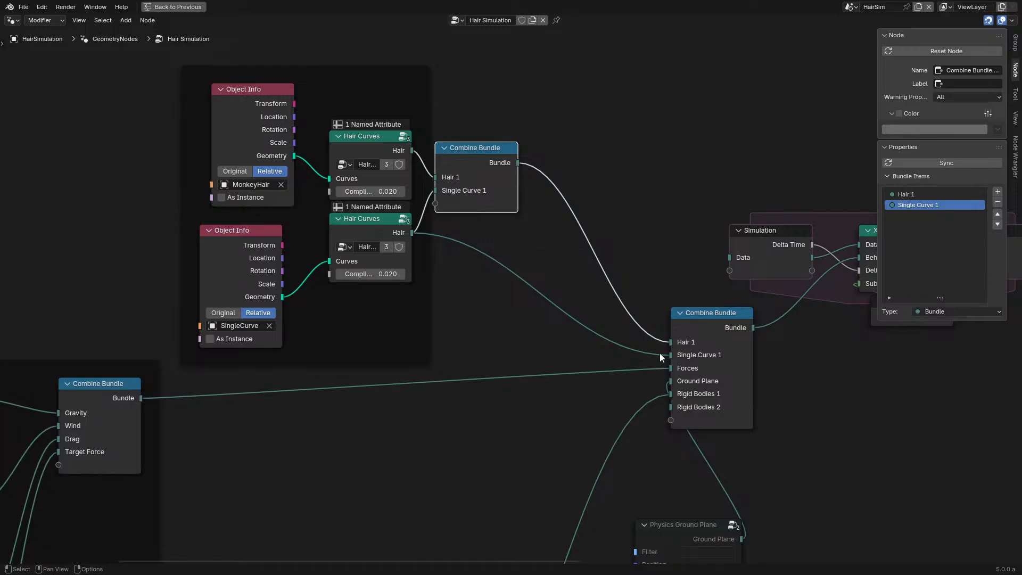
Step: Remove the Single Curve 1 and Rigid Bodies 2 items from the main Combine Bundle
{"action": "left_click", "coordinate": [709, 331]}
{"action": "left_click", "coordinate": [910, 207]}
{"action": "left_click", "coordinate": [998, 203]}
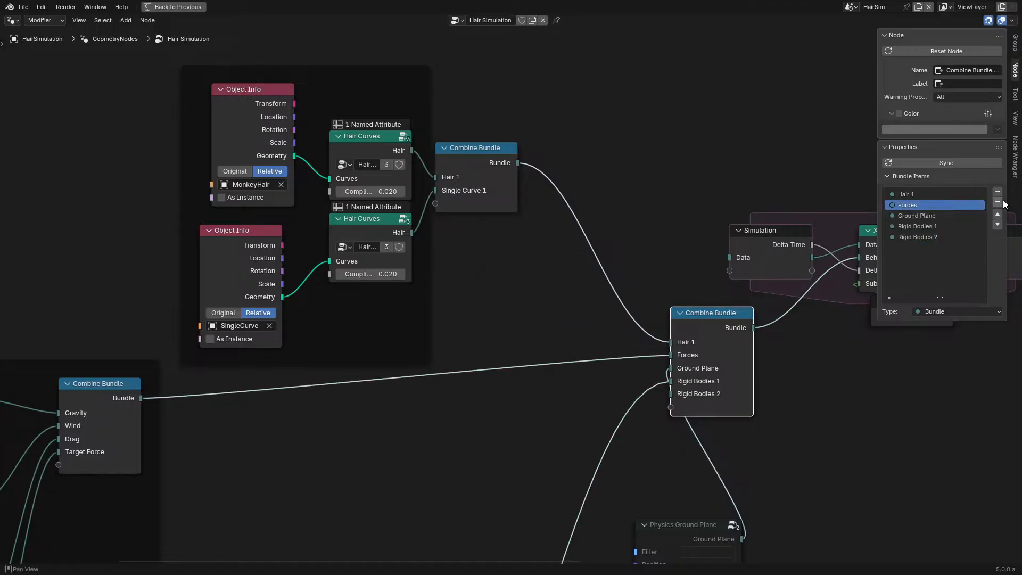
{"action": "scroll", "coordinate": [618, 397], "scroll_direction": "down", "scroll_amount": 2}
{"action": "middle_click_drag", "start_coordinate": [618, 397], "coordinate": [619, 161]}
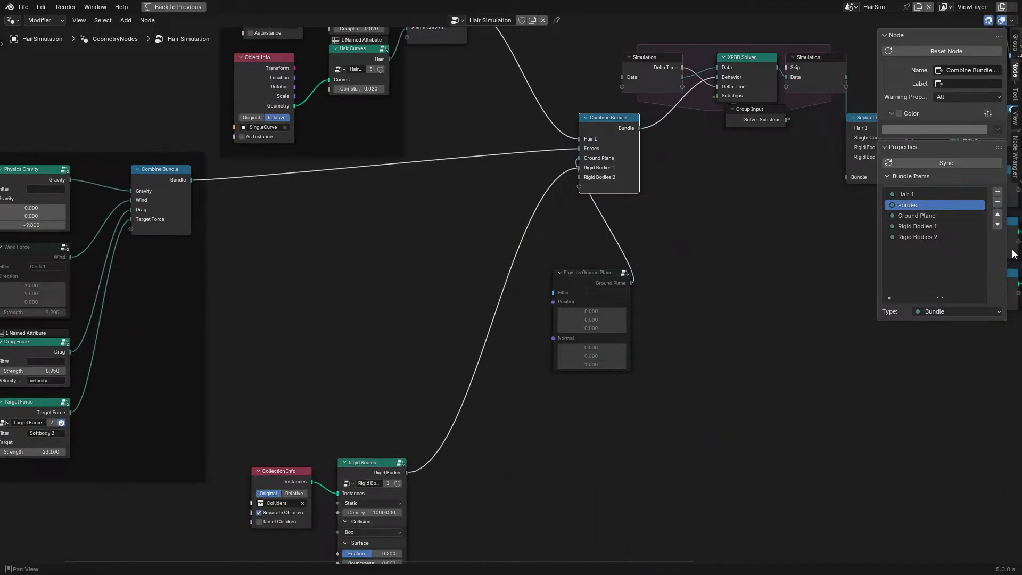
{"action": "left_click", "coordinate": [948, 237]}
{"action": "left_click", "coordinate": [998, 202]}
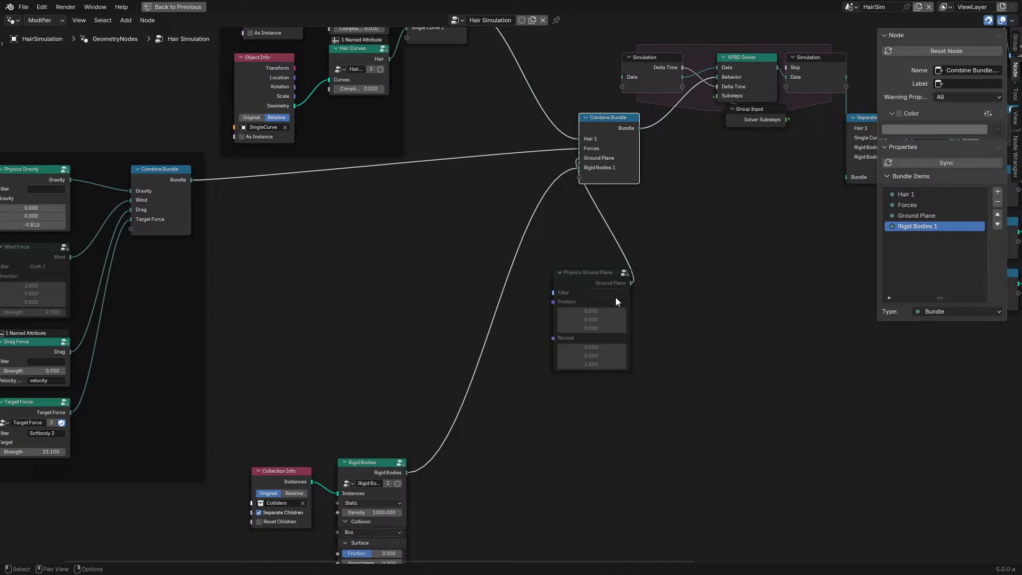
Step: Remove the Ground Plane item from the main Combine Bundle and delete the Physics Ground Plane node
{"action": "left_click_drag", "start_coordinate": [615, 302], "coordinate": [452, 249], "text": "alt"}
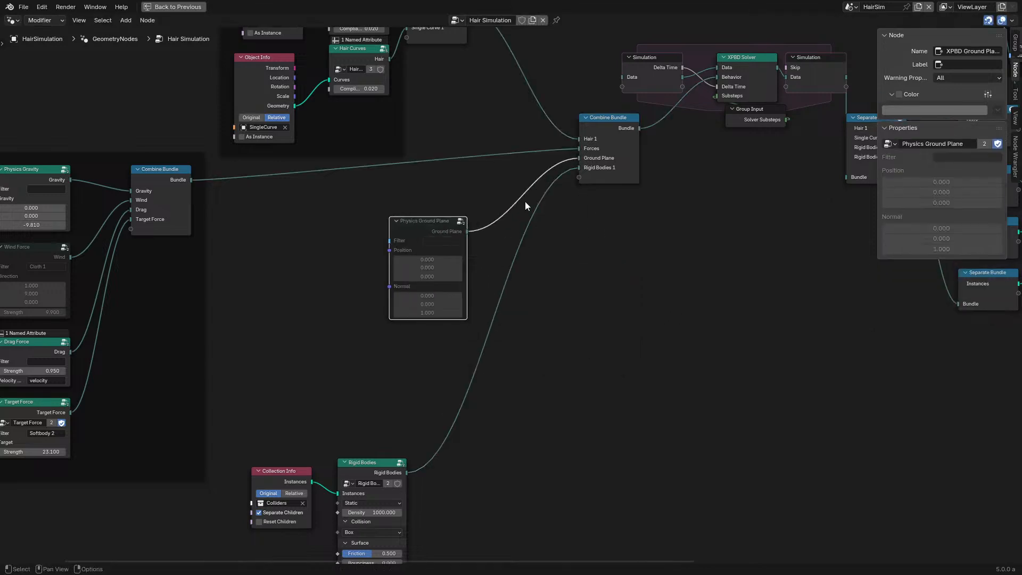
{"action": "left_click", "coordinate": [591, 158]}
{"action": "left_click", "coordinate": [953, 215]}
{"action": "left_click", "coordinate": [997, 202]}
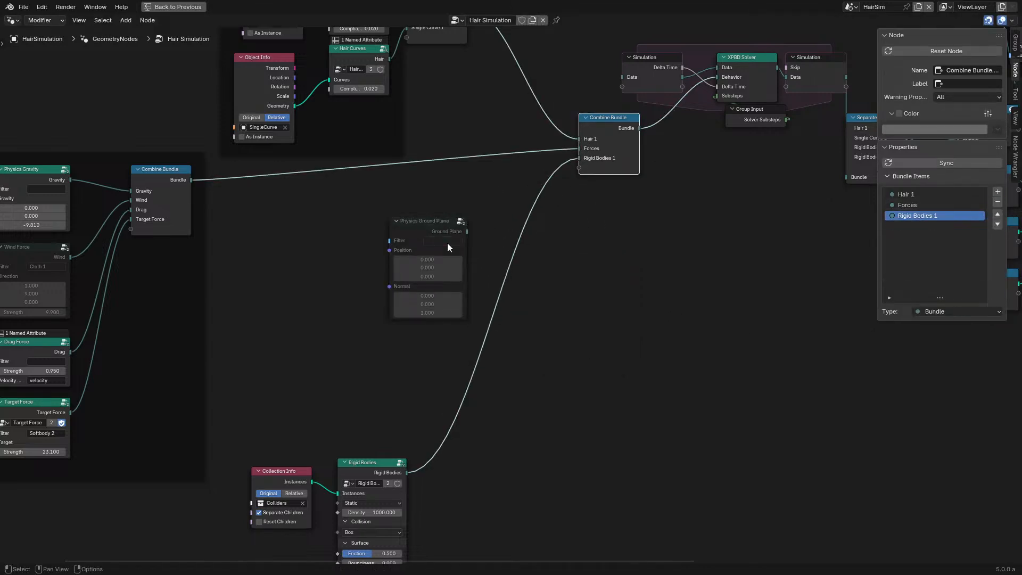
{"action": "left_click", "coordinate": [436, 235]}
{"action": "key", "text": "x"}
Step: Move the Collection Info and Rigid Bodies nodes up into the space below the hair frame
{"action": "left_click_drag", "start_coordinate": [270, 392], "coordinate": [417, 520]}
{"action": "key", "text": "g"}
{"action": "left_click", "coordinate": [430, 292]}
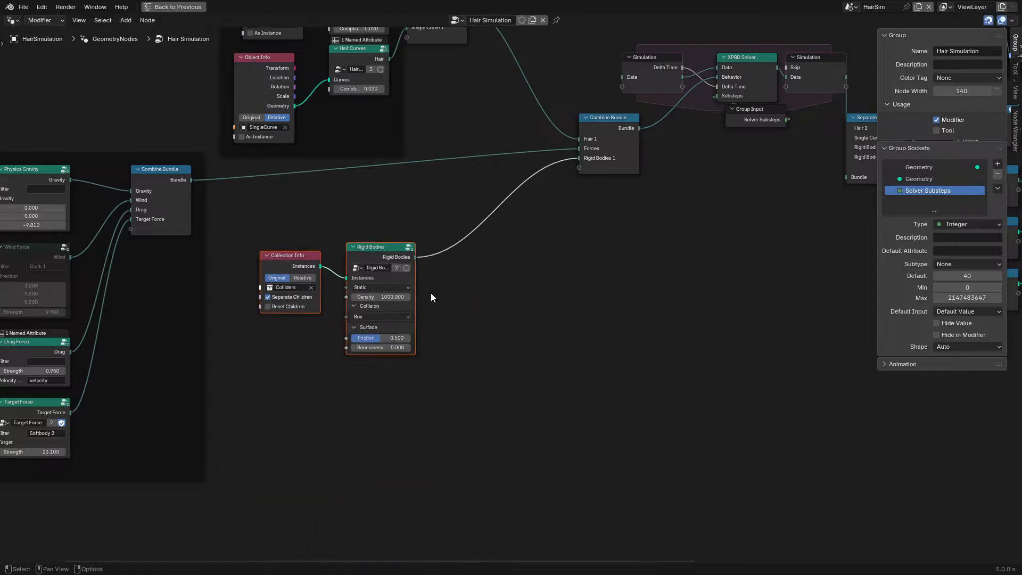
{"action": "middle_click_drag", "start_coordinate": [441, 202], "coordinate": [426, 373]}
{"action": "key", "text": "n"}
{"action": "middle_click_drag", "start_coordinate": [337, 308], "coordinate": [305, 331]}
Step: Place the hair Combine Bundle inside the hair frame, beside the two Hair Curves nodes
{"action": "left_click", "coordinate": [385, 191]}
{"action": "key", "text": "g"}
{"action": "left_click", "coordinate": [382, 184]}
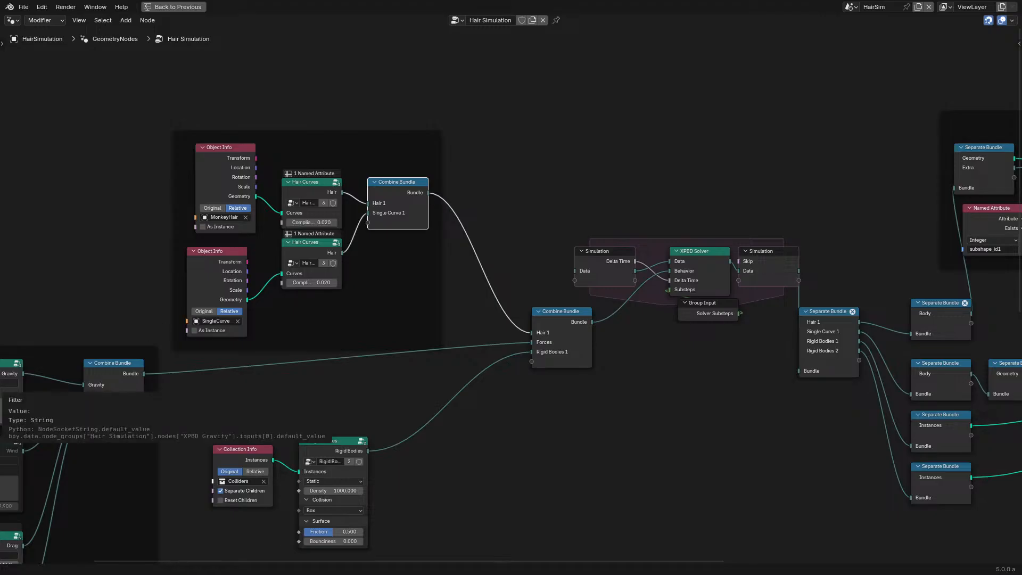
Step: Move the main Separate Bundle after the simulation zone closer to the Separate Bundle nodes it feeds
{"action": "middle_click_drag", "start_coordinate": [930, 346], "coordinate": [467, 341]}
{"action": "scroll", "coordinate": [468, 345], "scroll_direction": "up", "scroll_amount": 3}
{"action": "left_click_drag", "start_coordinate": [314, 333], "coordinate": [352, 330]}
{"action": "scroll", "coordinate": [463, 312], "scroll_direction": "down", "scroll_amount": 2}
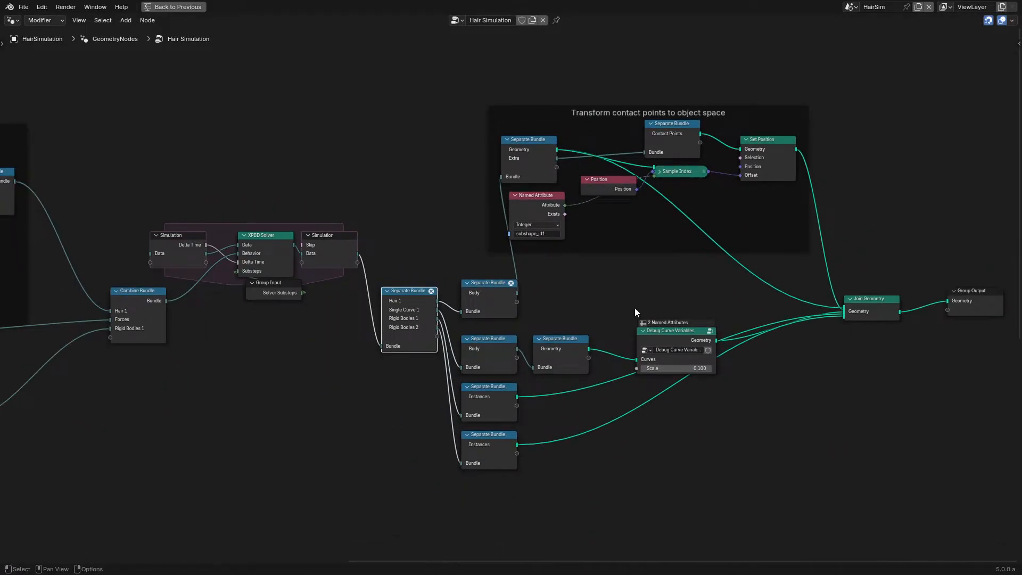
Step: Play the animation in the viewport to check the hair simulation
{"action": "scroll", "coordinate": [634, 308], "scroll_direction": "up", "scroll_amount": 2}
{"action": "key", "text": "ctrl+space"}
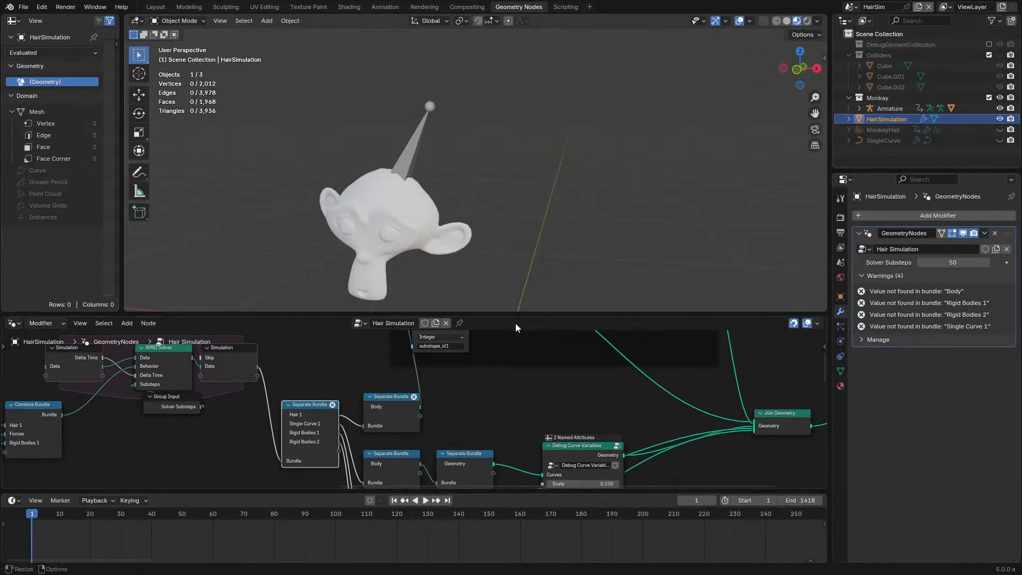
{"action": "key", "text": "space"}
{"action": "scroll", "coordinate": [510, 232], "scroll_direction": "down", "scroll_amount": 4}
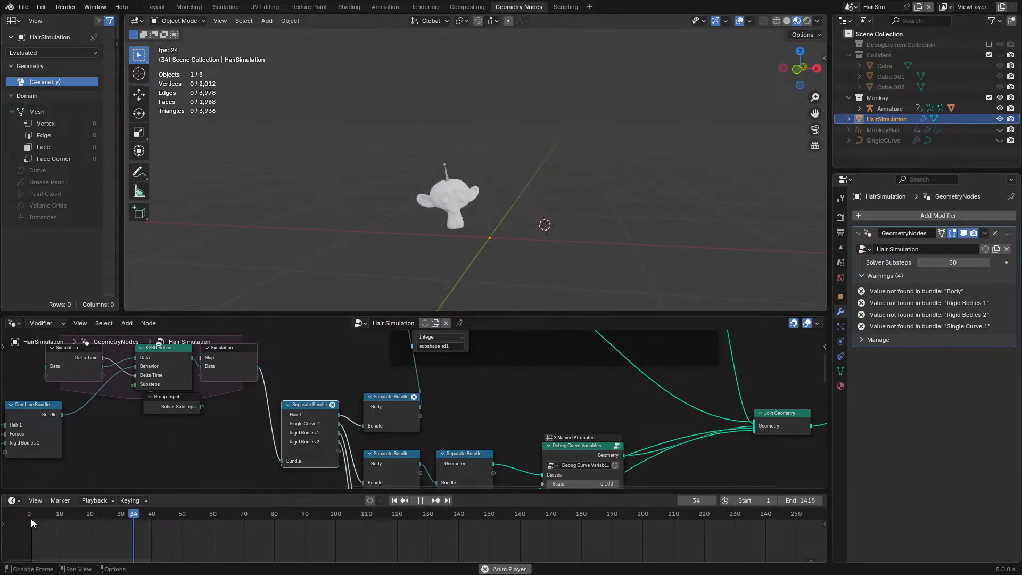
{"action": "key", "text": "Escape"}
{"action": "key", "text": "ctrl+space"}
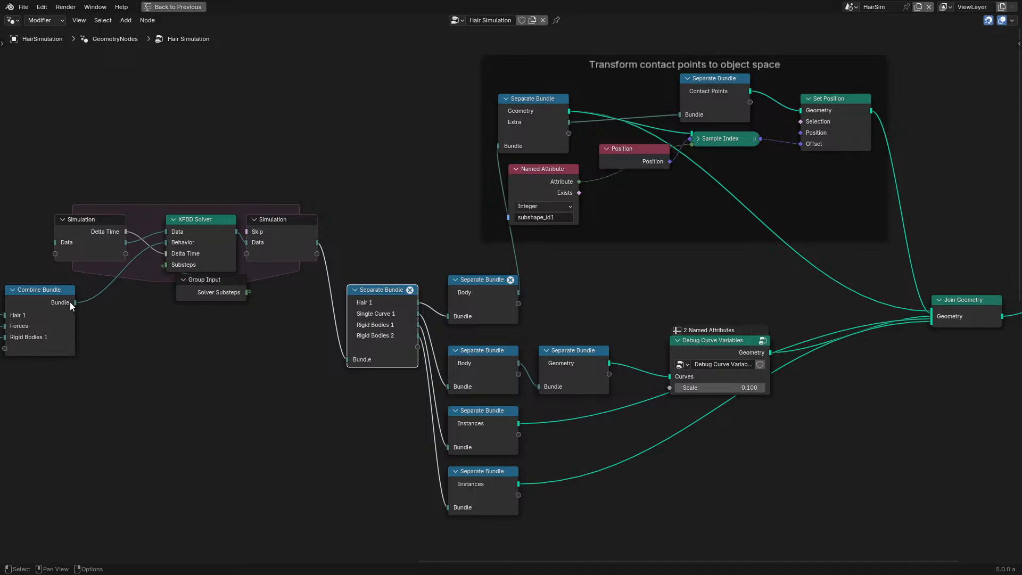
Step: Feed the main Combine Bundle directly into the main Separate Bundle, and sync the items of that node and the hair Separate Bundle
{"action": "left_click_drag", "start_coordinate": [73, 302], "coordinate": [344, 351]}
{"action": "left_click", "coordinate": [413, 291]}
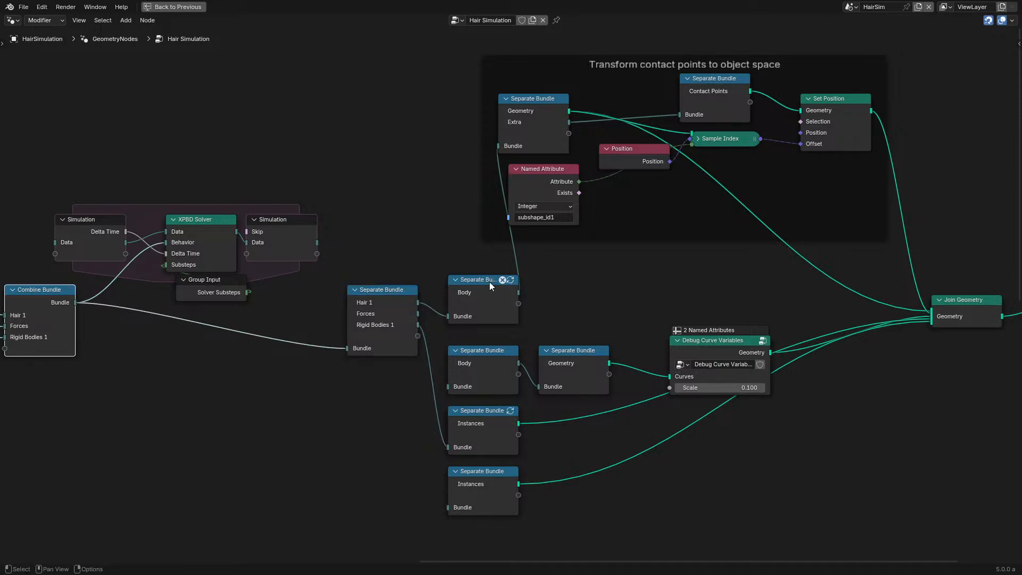
{"action": "left_click_drag", "start_coordinate": [317, 243], "coordinate": [348, 347]}
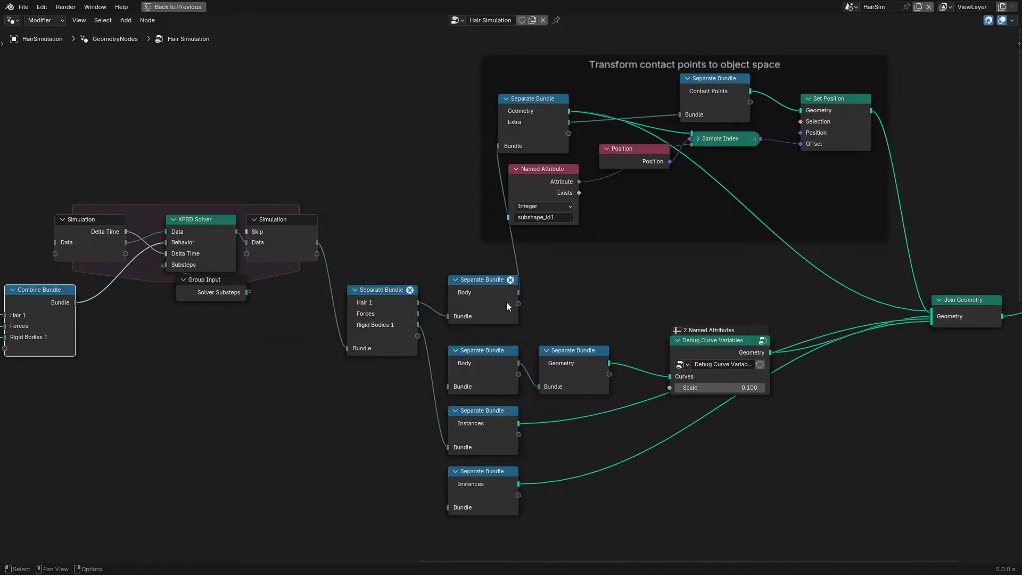
{"action": "left_click_drag", "start_coordinate": [75, 302], "coordinate": [347, 348]}
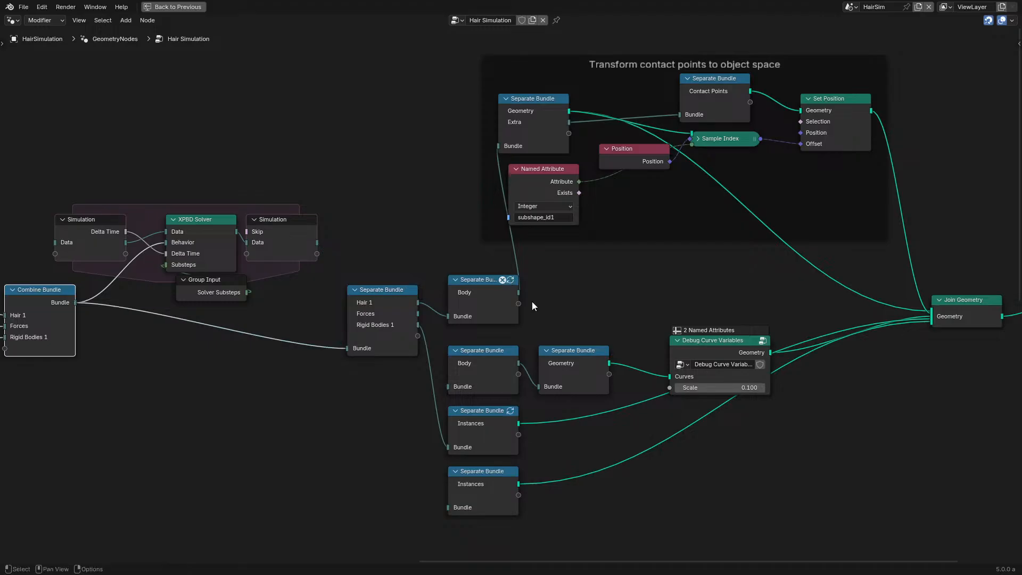
{"action": "left_click", "coordinate": [509, 279]}
Step: Link Single Curve 1 into the framed Separate Bundle, trying an item sync on that node and undoing it
{"action": "left_click_drag", "start_coordinate": [518, 292], "coordinate": [499, 146]}
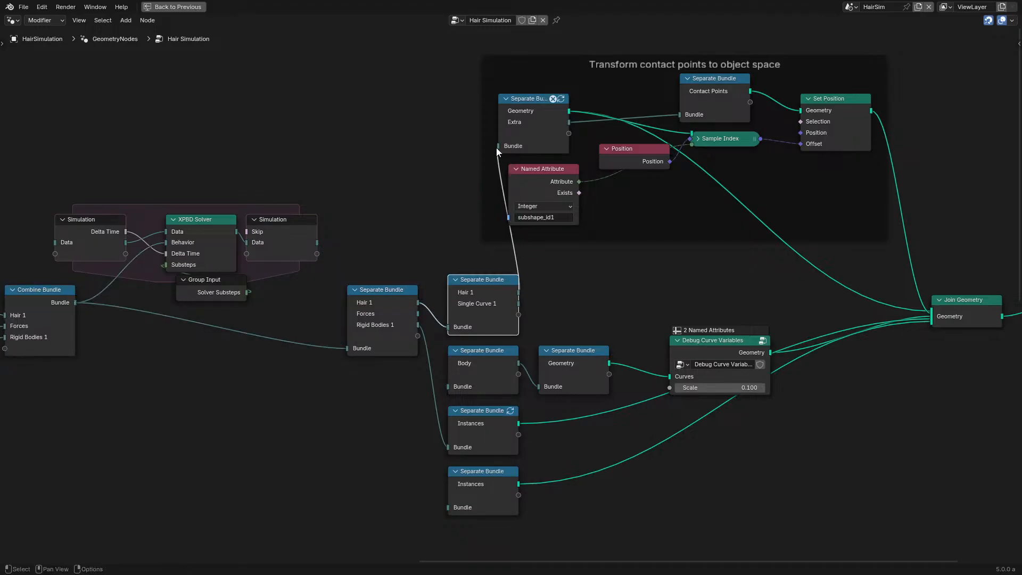
{"action": "left_click", "coordinate": [562, 99]}
{"action": "key", "text": "ctrl+z"}
{"action": "left_click_drag", "start_coordinate": [518, 304], "coordinate": [504, 145]}
{"action": "left_click", "coordinate": [562, 99]}
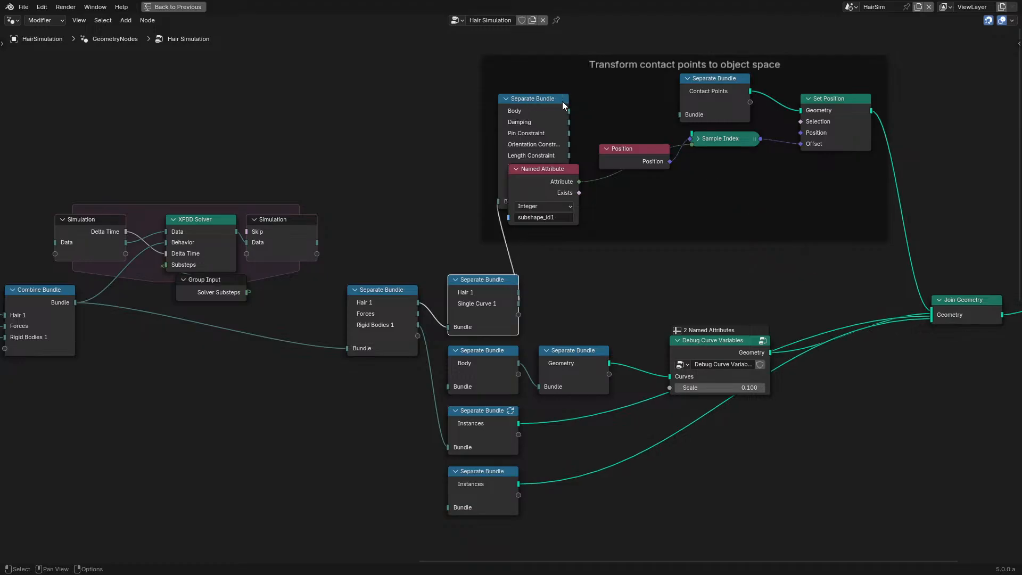
{"action": "key", "text": "ctrl+z"}
Step: Reconnect the simulation zone's Data output to the main Separate Bundle's input
{"action": "middle_click_drag", "start_coordinate": [560, 285], "coordinate": [419, 331]}
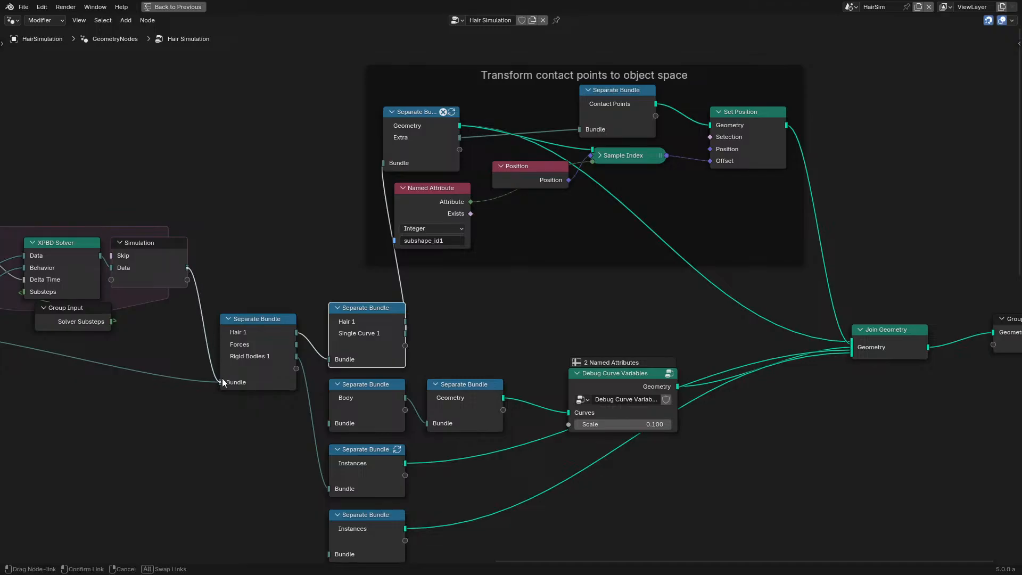
{"action": "scroll", "coordinate": [229, 312], "scroll_direction": "down", "scroll_amount": 1}
{"action": "middle_click_drag", "start_coordinate": [229, 312], "coordinate": [568, 276]}
{"action": "scroll", "coordinate": [568, 276], "scroll_direction": "up", "scroll_amount": 2}
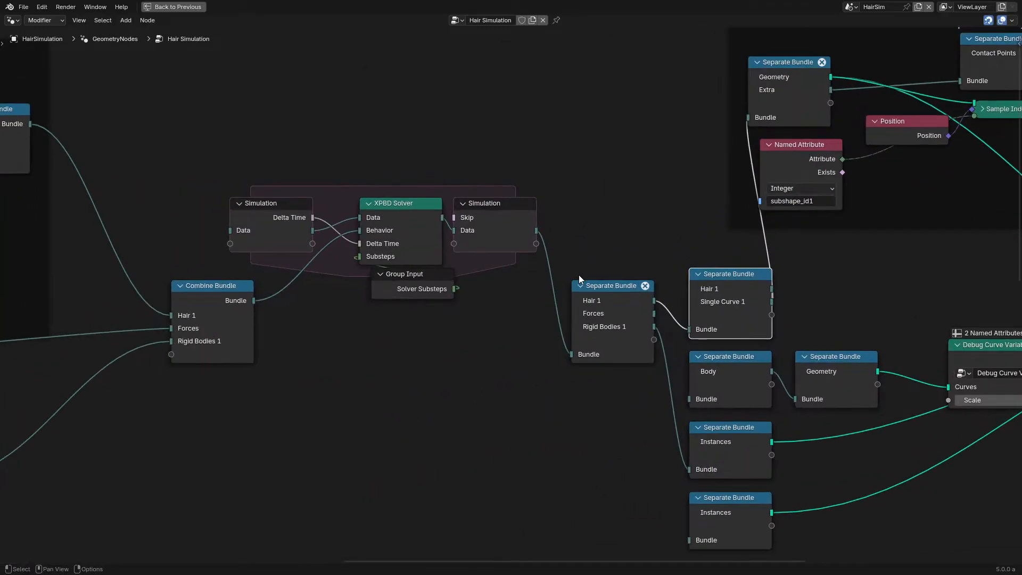
Step: Replay the animation from the start and inspect the error on the main Separate Bundle
{"action": "key", "text": "space"}
{"action": "key", "text": "space"}
{"action": "key", "text": "ctrl+space"}
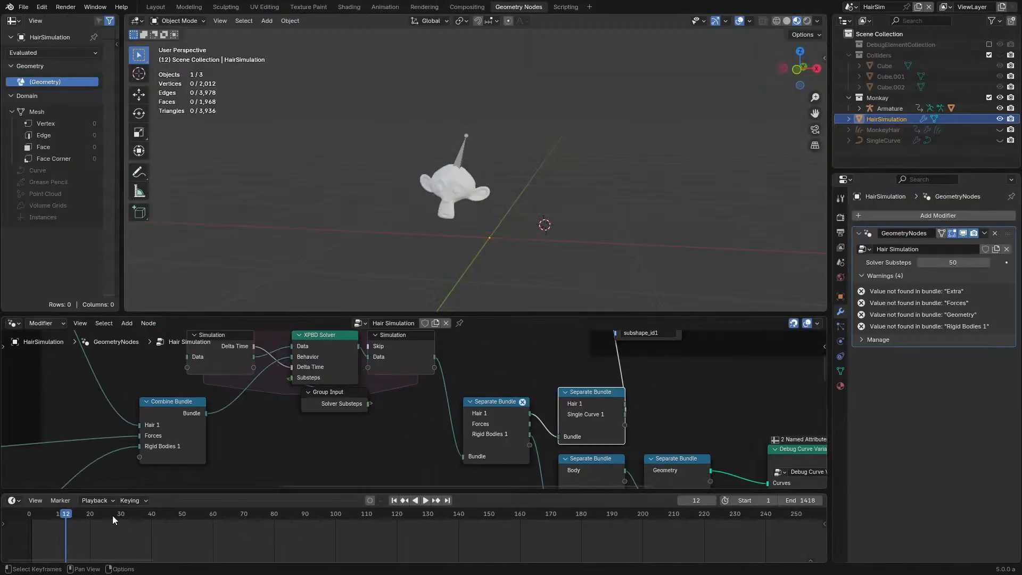
{"action": "left_click_drag", "start_coordinate": [35, 513], "coordinate": [23, 512]}
{"action": "key", "text": "space"}
{"action": "mouse_move", "coordinate": [524, 404]}
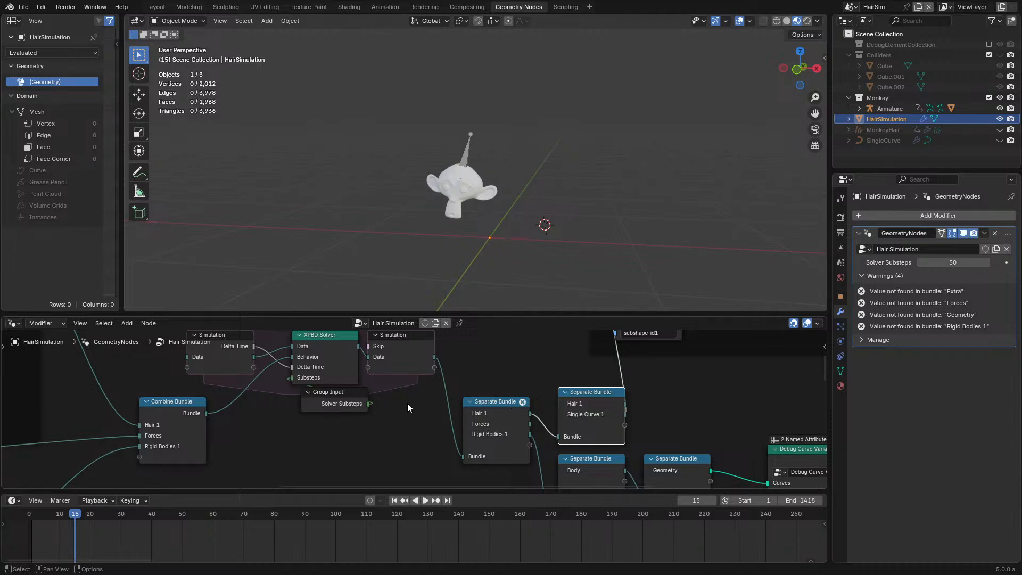
Step: Align the Group Input node below the XPBD Solver and the main Combine Bundle below the Simulation input node
{"action": "left_click_drag", "start_coordinate": [336, 404], "coordinate": [327, 414]}
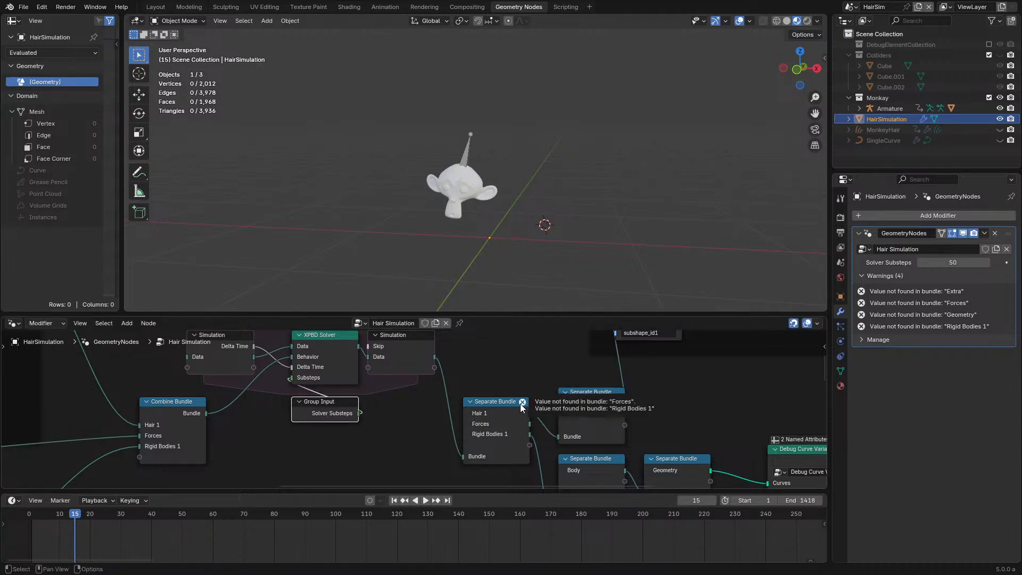
{"action": "left_click", "coordinate": [481, 426]}
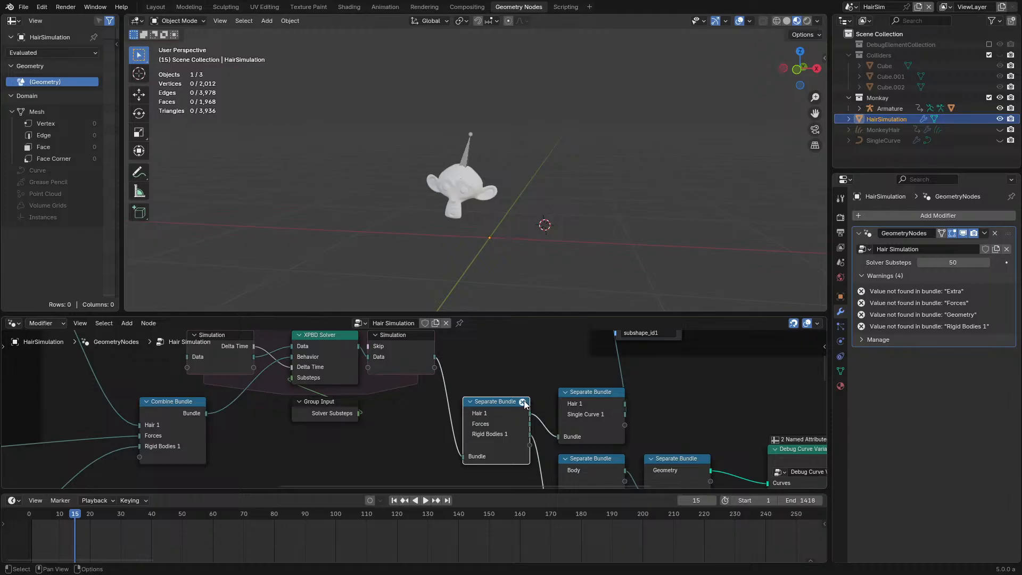
{"action": "key", "text": "n"}
{"action": "key", "text": "n"}
{"action": "key", "text": "ctrl+space"}
{"action": "left_click_drag", "start_coordinate": [202, 287], "coordinate": [263, 270]}
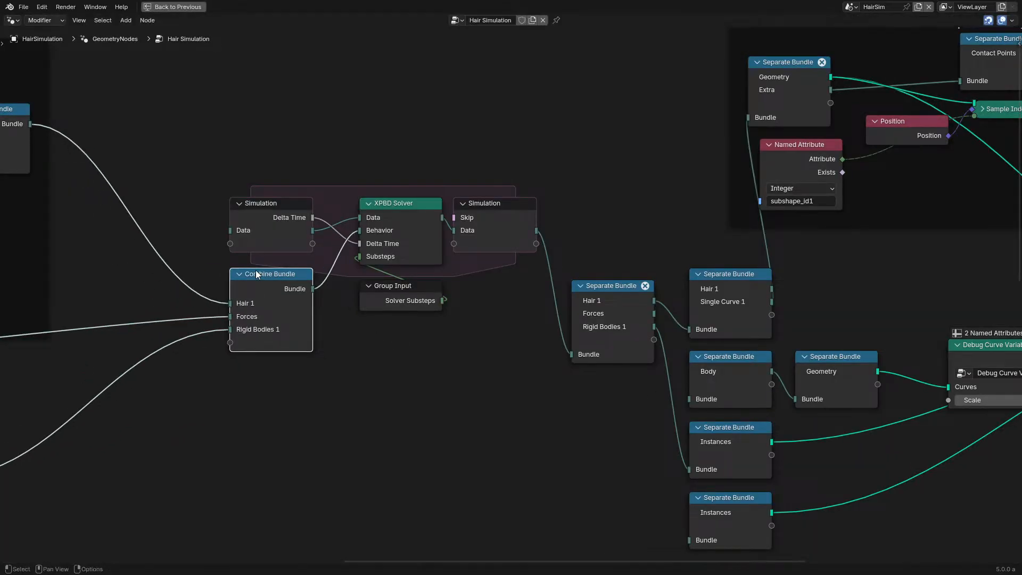
Step: Move the Debug Curve Variables node up and closer to the Separate Bundle nodes
{"action": "middle_click_drag", "start_coordinate": [485, 310], "coordinate": [289, 343]}
{"action": "middle_click_drag", "start_coordinate": [520, 289], "coordinate": [395, 296]}
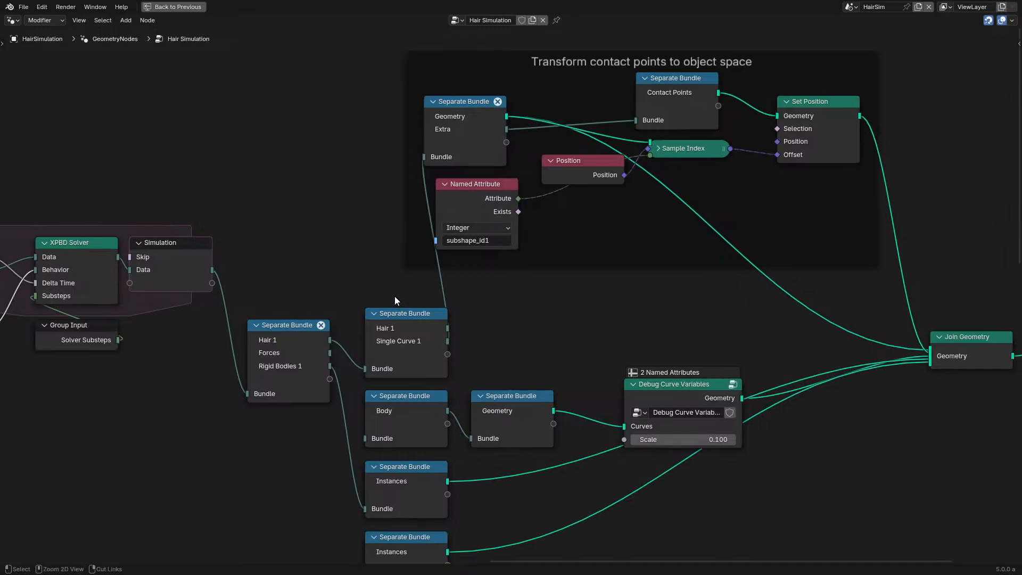
{"action": "key", "text": "ctrl+space"}
{"action": "scroll", "coordinate": [485, 426], "scroll_direction": "down", "scroll_amount": 3}
{"action": "middle_click_drag", "start_coordinate": [483, 403], "coordinate": [481, 388]}
{"action": "scroll", "coordinate": [482, 388], "scroll_direction": "up", "scroll_amount": 1}
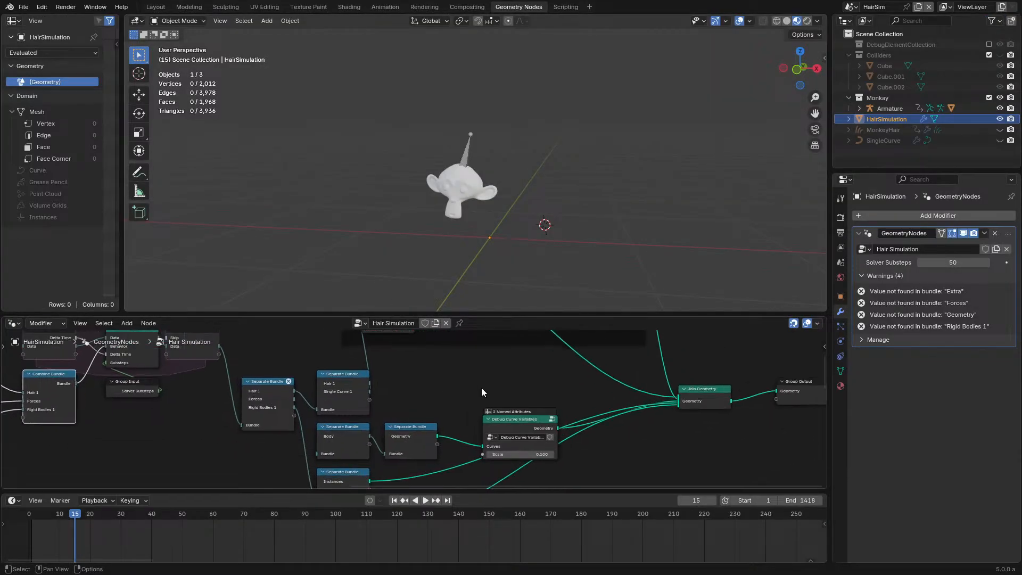
{"action": "left_click_drag", "start_coordinate": [504, 422], "coordinate": [474, 382]}
{"action": "key", "text": "ctrl+space"}
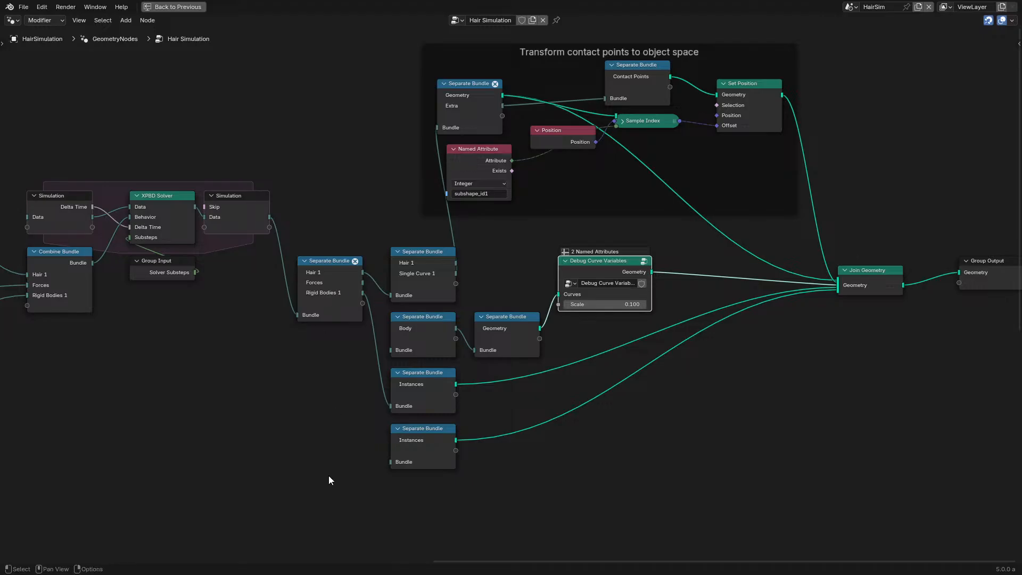
Step: Shift all the Separate Bundle nodes below the contact points frame up-left, and raise the hair Separate Bundle well above the others
{"action": "left_click_drag", "start_coordinate": [328, 479], "coordinate": [489, 280]}
{"action": "left_click_drag", "start_coordinate": [488, 351], "coordinate": [469, 320]}
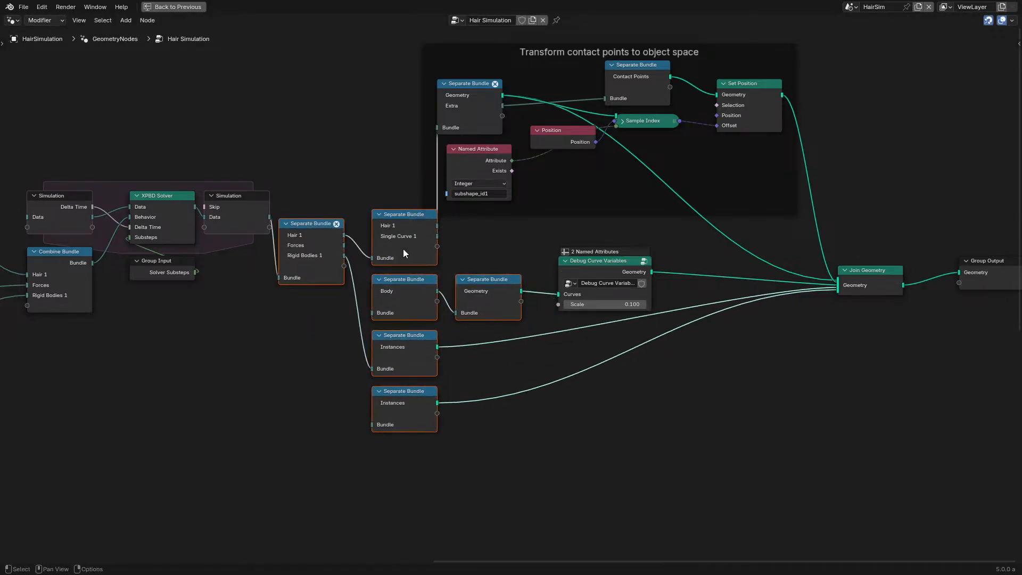
{"action": "left_click", "coordinate": [407, 240]}
{"action": "left_click_drag", "start_coordinate": [410, 236], "coordinate": [372, 120]}
{"action": "middle_click_drag", "start_coordinate": [397, 150], "coordinate": [294, 292]}
Step: Move the hair Separate Bundle and the contact points frame to the right, and raise the main Separate Bundle towards the simulation output
{"action": "left_click_drag", "start_coordinate": [211, 137], "coordinate": [637, 344]}
{"action": "key", "text": "g"}
{"action": "left_click", "coordinate": [674, 359]}
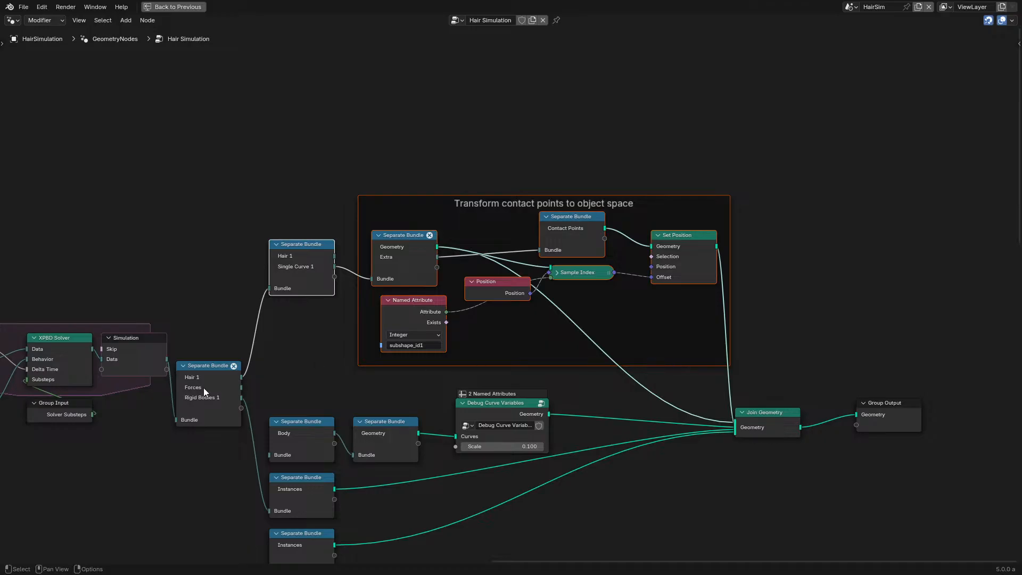
{"action": "left_click_drag", "start_coordinate": [204, 388], "coordinate": [216, 346]}
Step: Move the Collection Info and Rigid Bodies nodes left, in line with the hair Object Info nodes
{"action": "scroll", "coordinate": [213, 375], "scroll_direction": "down", "scroll_amount": 4}
{"action": "middle_click_drag", "start_coordinate": [224, 376], "coordinate": [591, 331]}
{"action": "middle_click_drag", "start_coordinate": [369, 361], "coordinate": [681, 286]}
{"action": "scroll", "coordinate": [681, 287], "scroll_direction": "up", "scroll_amount": 6}
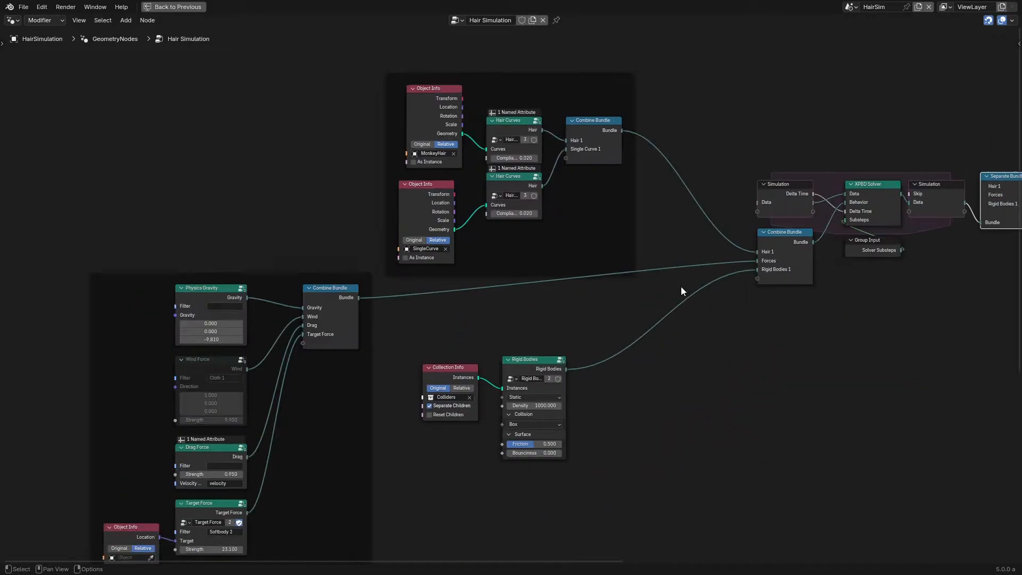
{"action": "left_click_drag", "start_coordinate": [413, 358], "coordinate": [601, 471]}
{"action": "key", "text": "g"}
{"action": "left_click", "coordinate": [602, 423]}
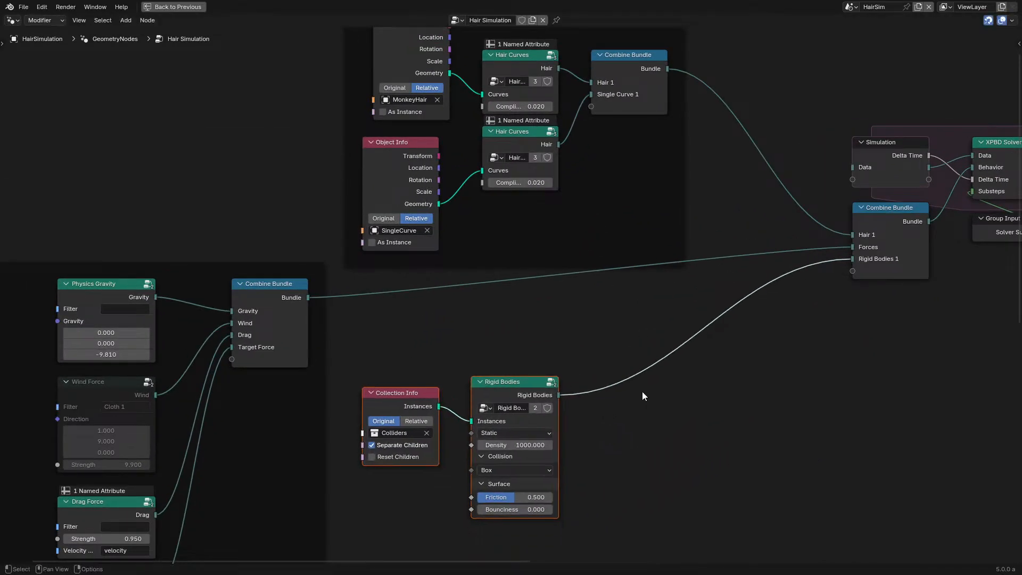
Step: Try moving the main Combine Bundle down-left, away from the simulation zone
{"action": "scroll", "coordinate": [745, 330], "scroll_direction": "down", "scroll_amount": 5}
{"action": "middle_click_drag", "start_coordinate": [746, 330], "coordinate": [520, 392]}
{"action": "scroll", "coordinate": [554, 333], "scroll_direction": "up", "scroll_amount": 5}
{"action": "middle_click_drag", "start_coordinate": [554, 332], "coordinate": [490, 356]}
{"action": "left_click_drag", "start_coordinate": [490, 357], "coordinate": [368, 386]}
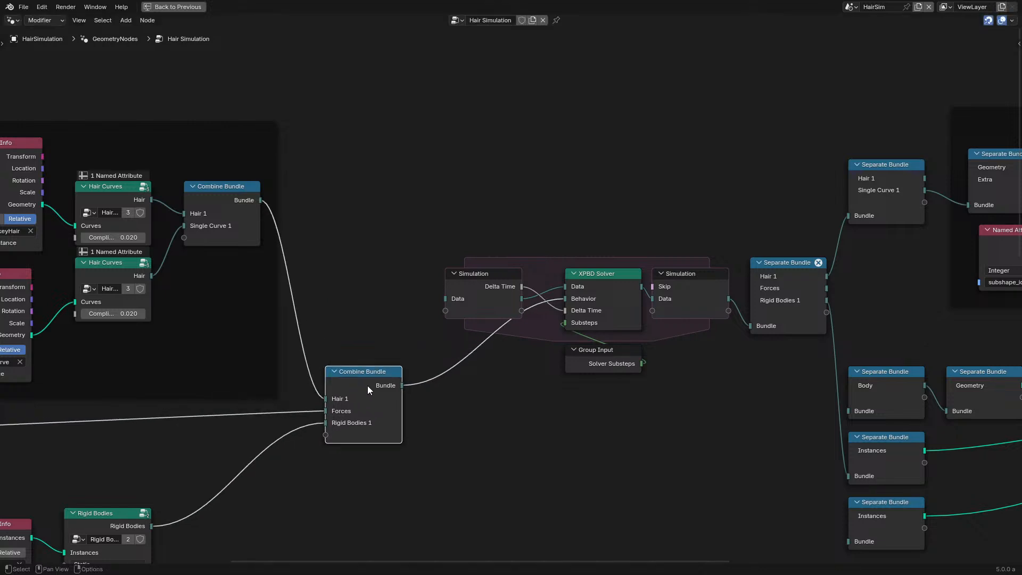
{"action": "middle_click_drag", "start_coordinate": [647, 378], "coordinate": [448, 341]}
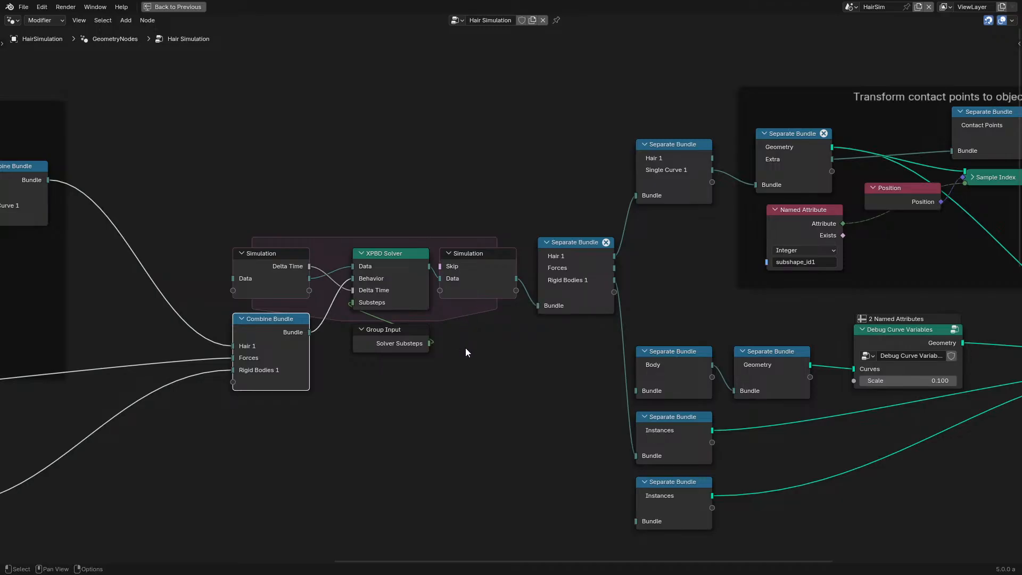
Step: Add a Gather Bundle Geometries node on the simulation's Data output and link its Geometry to the Group Output
{"action": "scroll", "coordinate": [503, 303], "scroll_direction": "down", "scroll_amount": 1}
{"action": "scroll", "coordinate": [528, 287], "scroll_direction": "down", "scroll_amount": 1}
{"action": "middle_click_drag", "start_coordinate": [491, 312], "coordinate": [333, 277]}
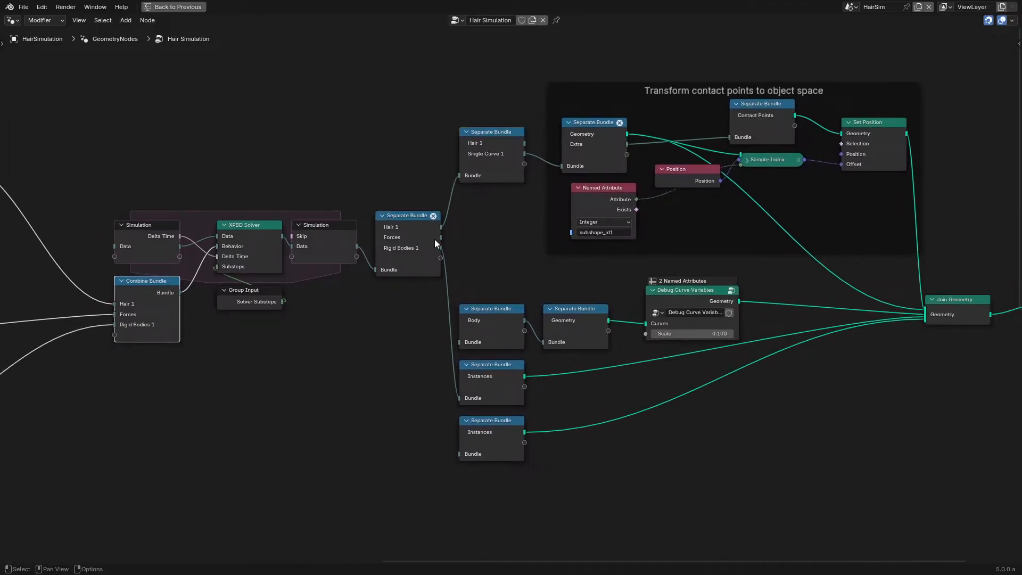
{"action": "left_click_drag", "start_coordinate": [356, 246], "coordinate": [350, 430]}
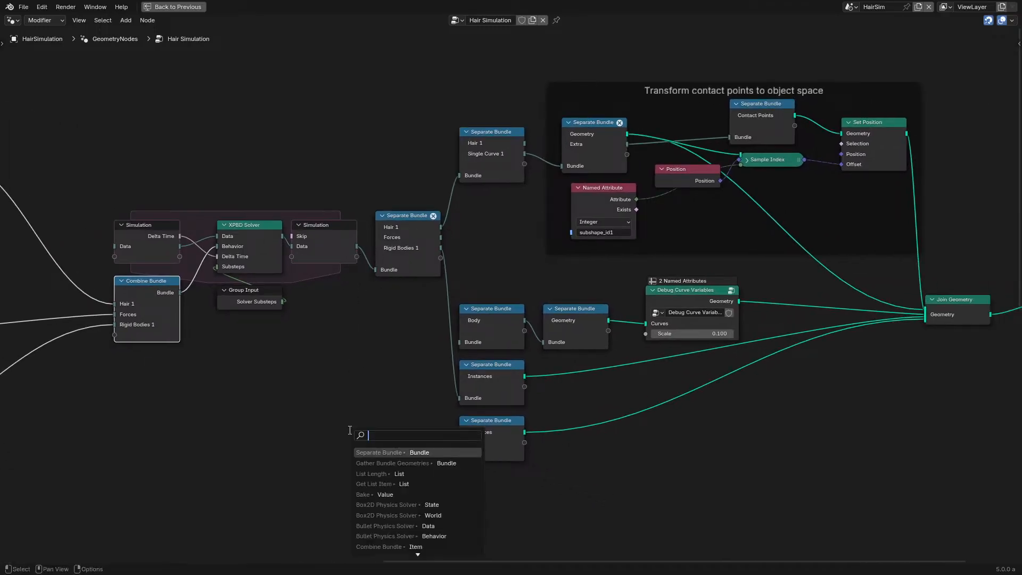
{"action": "type", "text": "gather"}
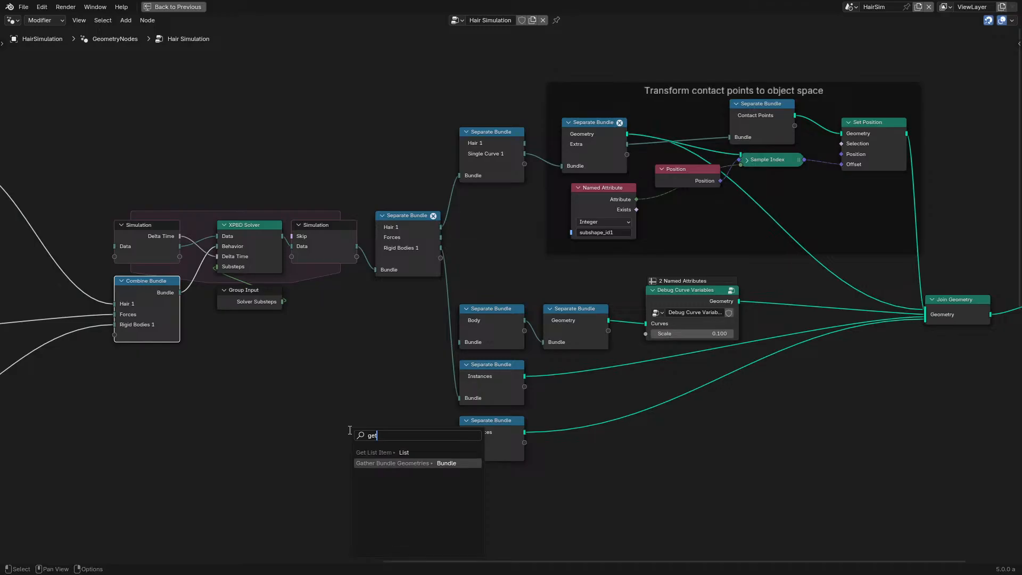
{"action": "key", "text": "Return"}
{"action": "left_click", "coordinate": [348, 430]}
{"action": "left_click", "coordinate": [395, 440], "text": "alt+shift"}
{"action": "left_click_drag", "start_coordinate": [395, 439], "coordinate": [391, 373]}
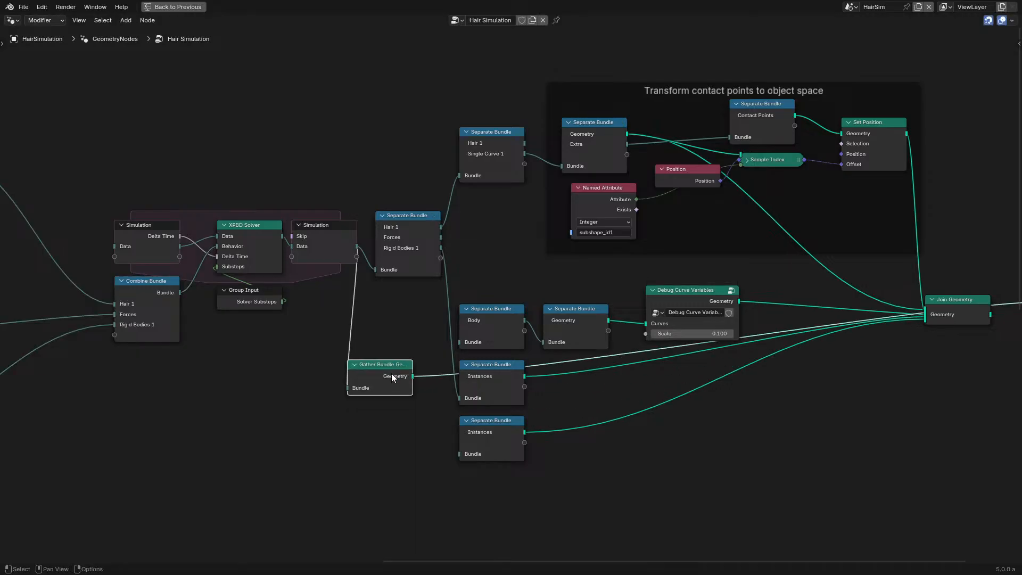
Step: Play the animation to preview the gathered hair geometry in the viewport
{"action": "key", "text": "ctrl+space"}
{"action": "scroll", "coordinate": [513, 208], "scroll_direction": "up", "scroll_amount": 4}
{"action": "key", "text": "space"}
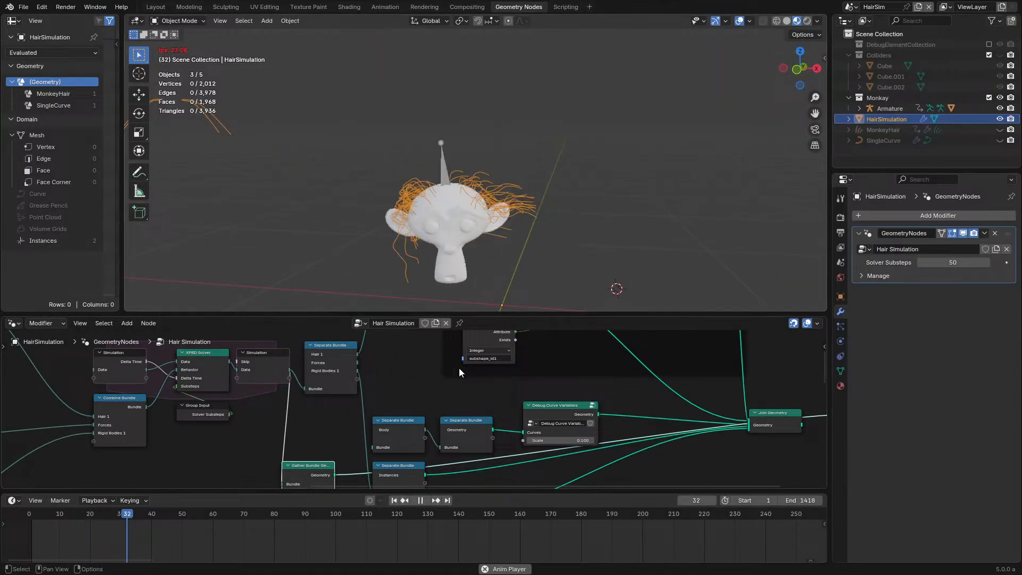
{"action": "middle_click_drag", "start_coordinate": [347, 478], "coordinate": [392, 364]}
{"action": "key", "text": "space"}
Step: Add a Named Attribute node below Gather Bundle Geometries and pick the quaternion attribute "rotation"
{"action": "key", "text": "q"}
{"action": "left_click", "coordinate": [347, 404]}
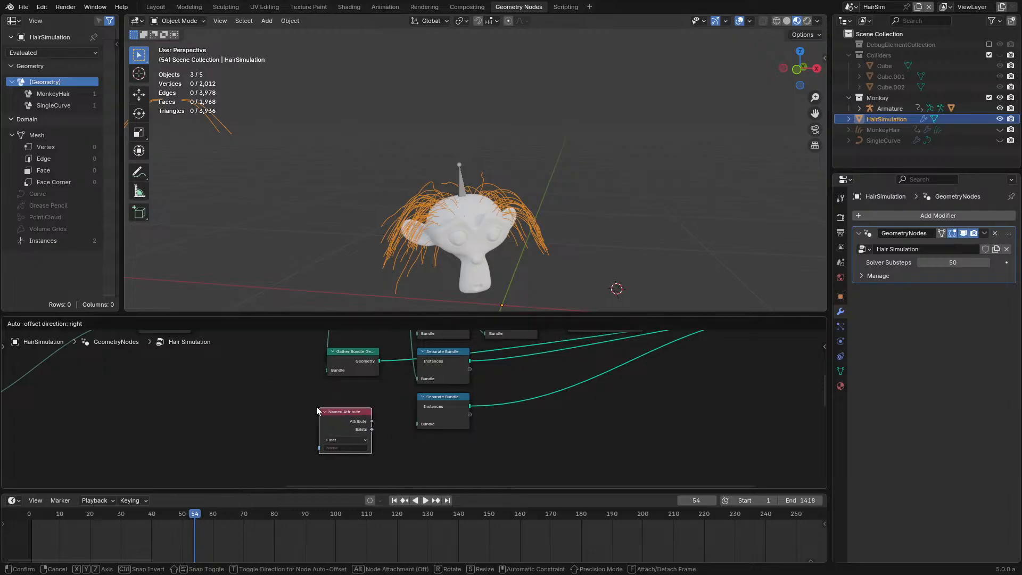
{"action": "left_click", "coordinate": [318, 408]}
{"action": "left_click", "coordinate": [366, 449]}
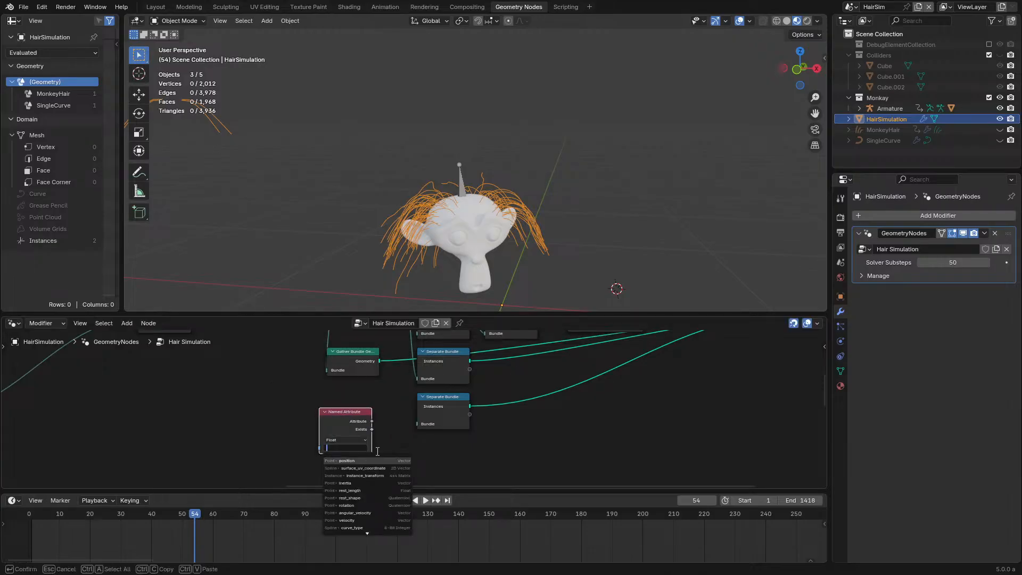
{"action": "left_click", "coordinate": [390, 431]}
{"action": "key", "text": "ctrl+space"}
{"action": "scroll", "coordinate": [462, 393], "scroll_direction": "up", "scroll_amount": 7}
{"action": "left_click", "coordinate": [350, 381]}
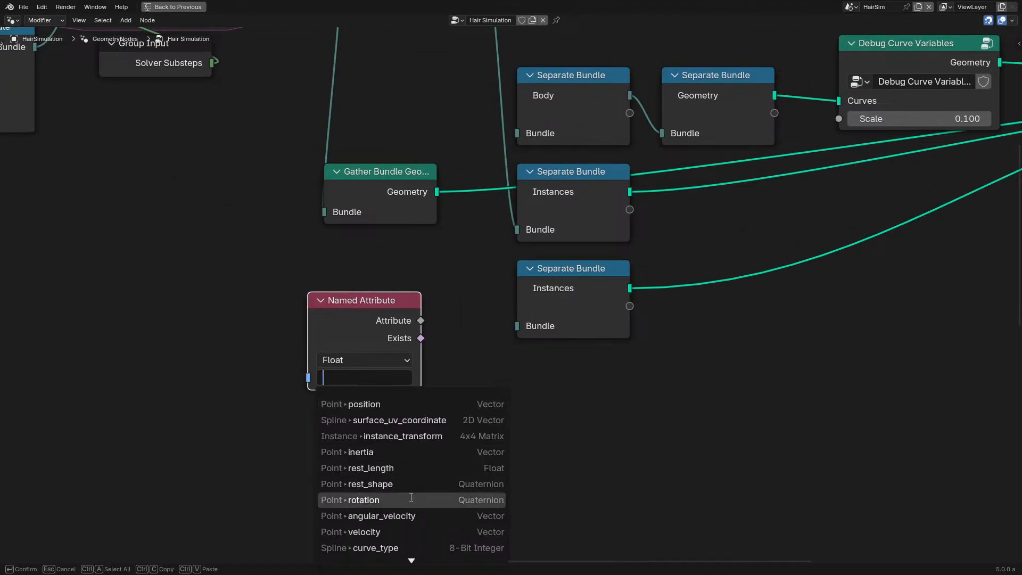
{"action": "scroll", "coordinate": [417, 549], "scroll_direction": "down", "scroll_amount": 6}
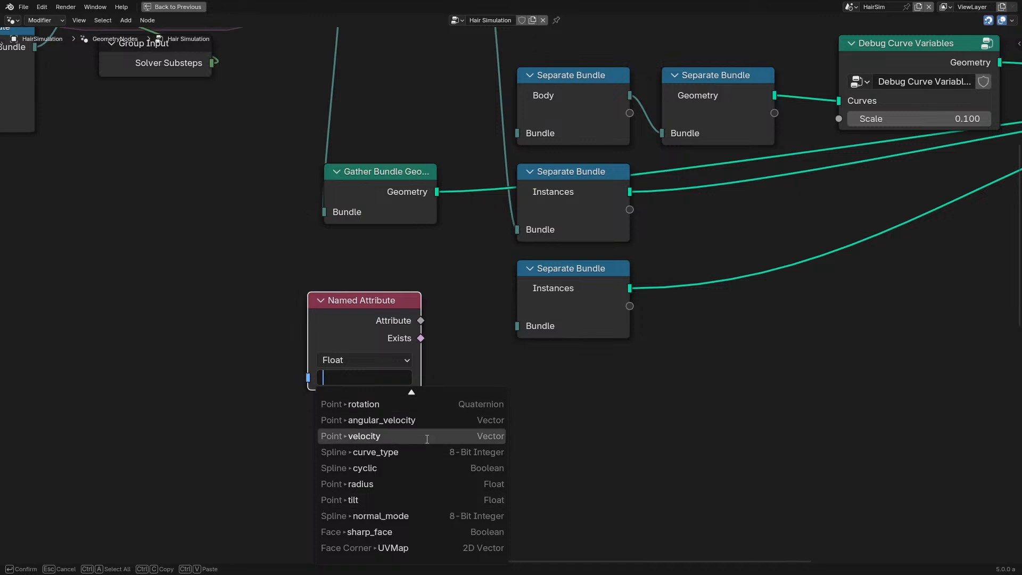
{"action": "scroll", "coordinate": [409, 417], "scroll_direction": "up", "scroll_amount": 2}
{"action": "left_click", "coordinate": [408, 436]}
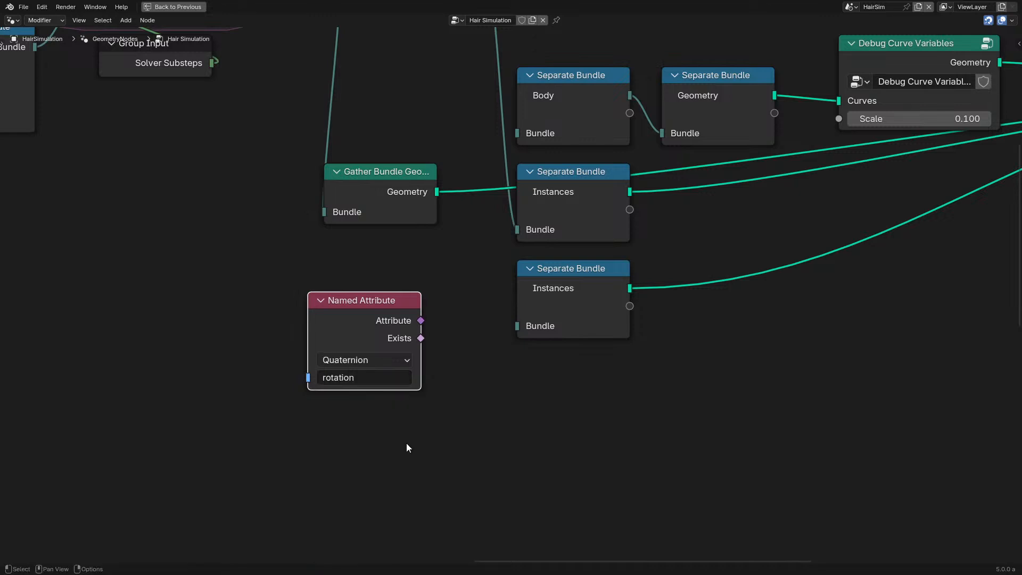
Step: Add an Instance on Points node fed by the gathered geometry, with the rotation attribute driving its Rotation input
{"action": "left_click_drag", "start_coordinate": [388, 184], "coordinate": [460, 460]}
{"action": "type", "text": "instanceo n"}
{"action": "key", "text": "Return"}
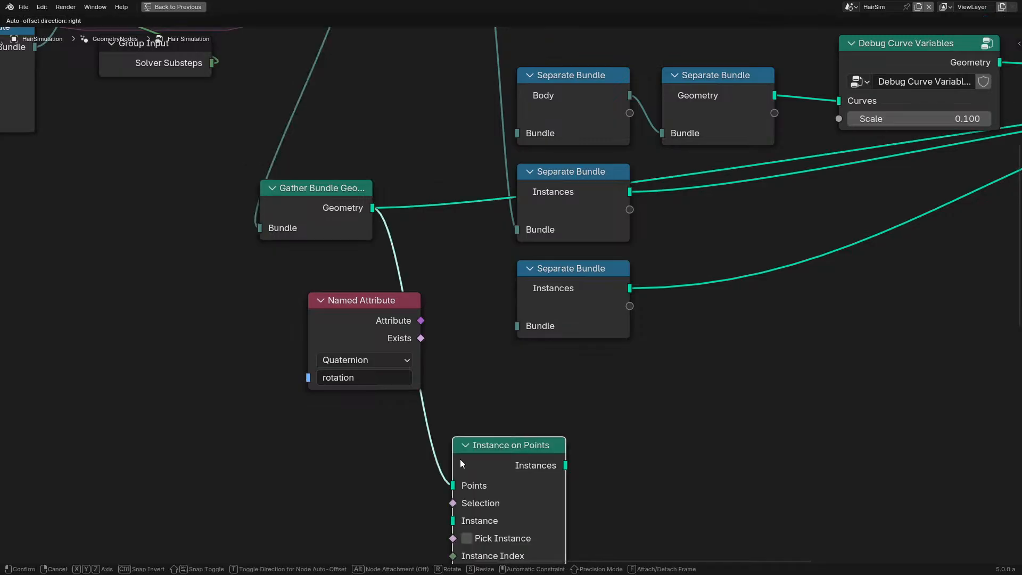
{"action": "left_click", "coordinate": [637, 376]}
{"action": "left_click_drag", "start_coordinate": [421, 320], "coordinate": [630, 493]}
{"action": "left_click_drag", "start_coordinate": [353, 319], "coordinate": [402, 464]}
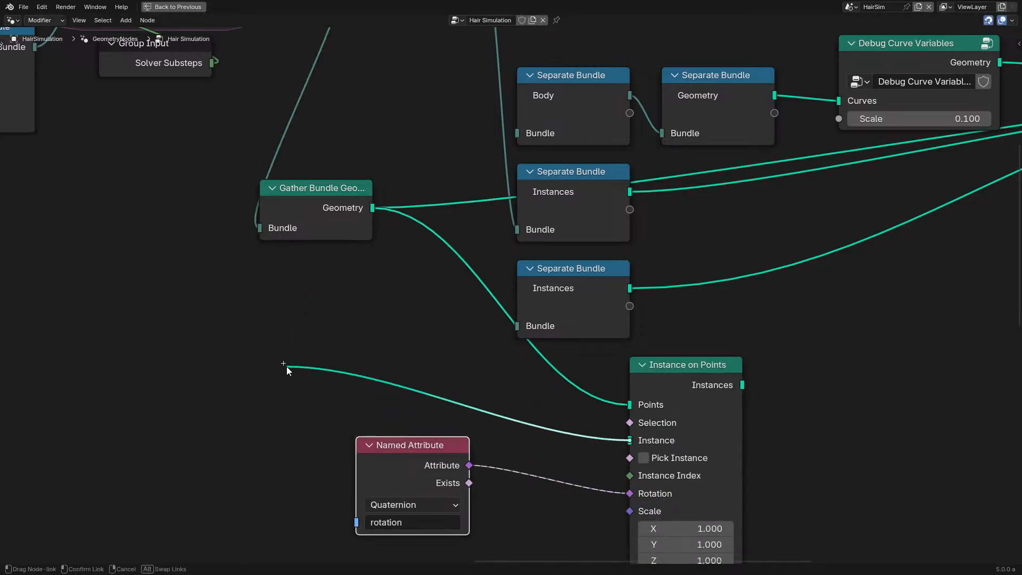
Step: Examine the node setup inside the Debug Curve Variables group and return to the hair simulation tree
{"action": "scroll", "coordinate": [699, 238], "scroll_direction": "down", "scroll_amount": 4}
{"action": "left_click", "coordinate": [713, 187]}
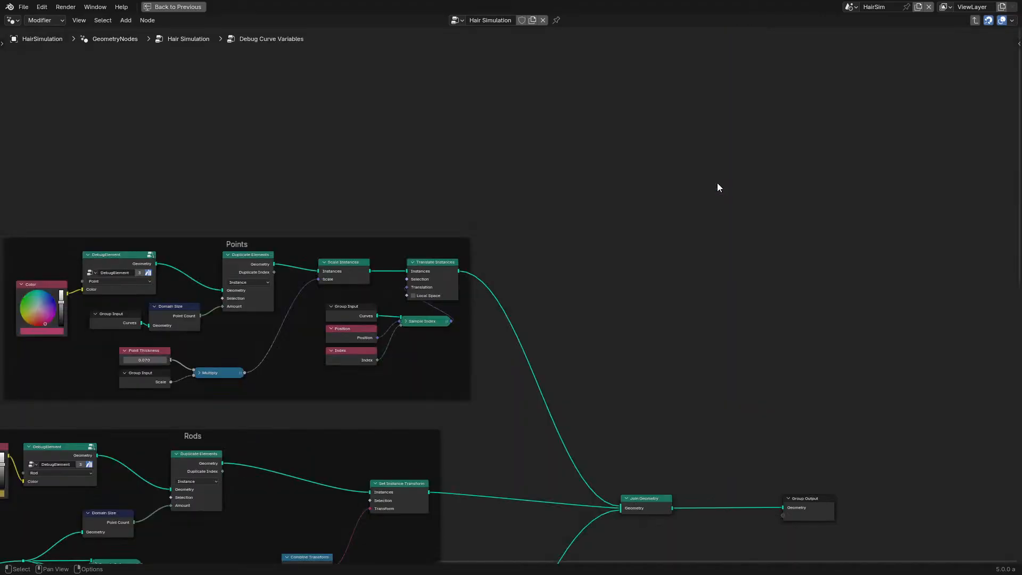
{"action": "middle_click_drag", "start_coordinate": [292, 365], "coordinate": [648, 245]}
{"action": "scroll", "coordinate": [588, 312], "scroll_direction": "down", "scroll_amount": 4}
{"action": "middle_click_drag", "start_coordinate": [478, 441], "coordinate": [592, 280]}
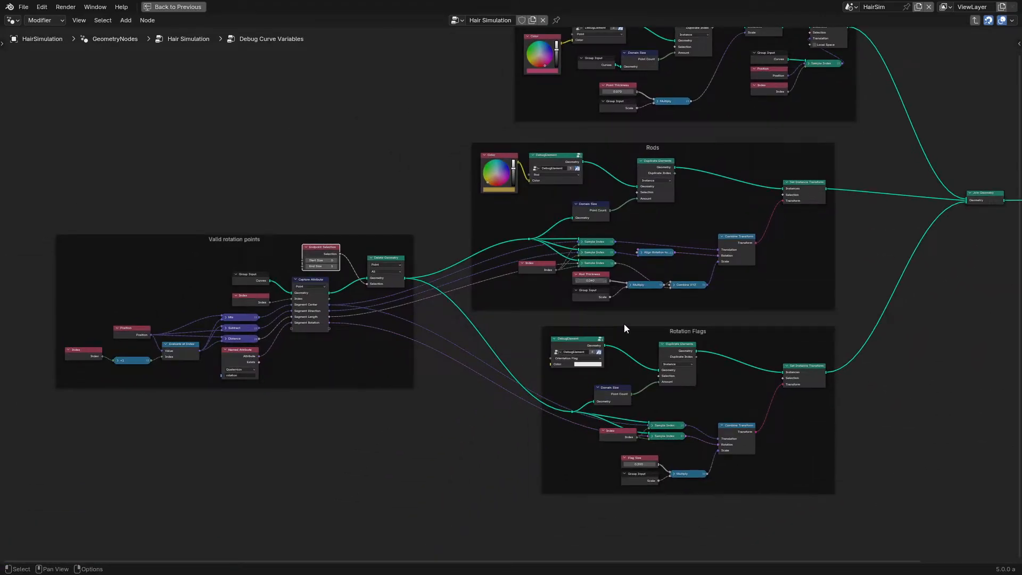
{"action": "middle_click_drag", "start_coordinate": [679, 378], "coordinate": [501, 512]}
{"action": "key", "text": "Tab"}
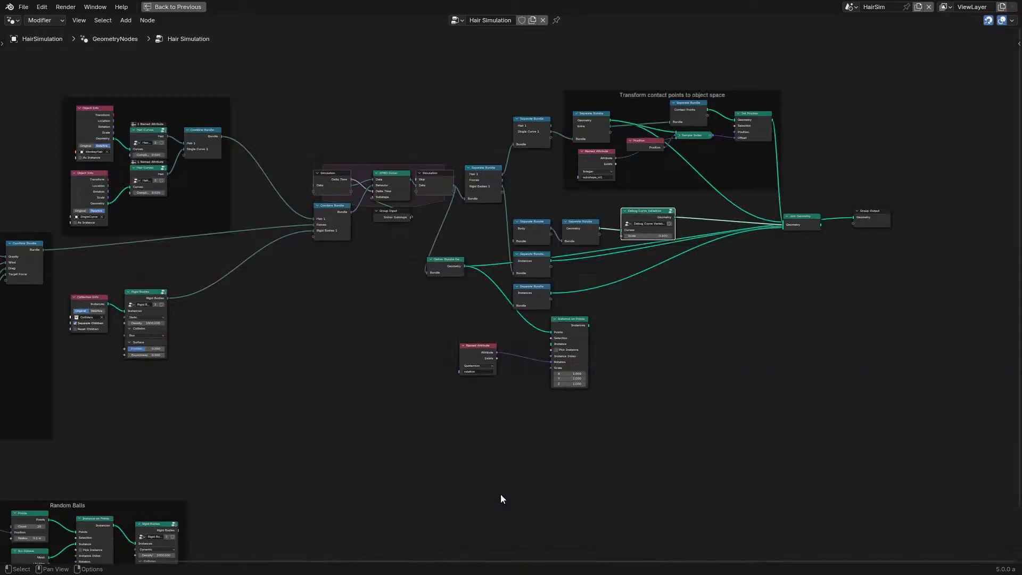
Step: Add a Cube mesh node as the Instance input of Instance on Points and link the instances to the output
{"action": "scroll", "coordinate": [399, 419], "scroll_direction": "up", "scroll_amount": 2}
{"action": "scroll", "coordinate": [309, 333], "scroll_direction": "up", "scroll_amount": 2}
{"action": "key", "text": "shift+a"}
{"action": "mouse_move", "coordinate": [323, 334]}
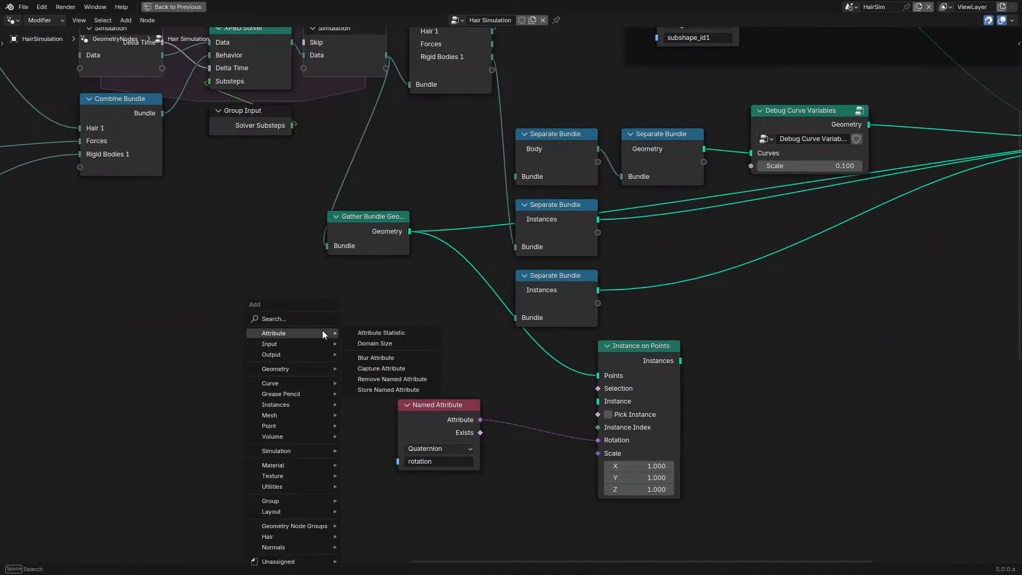
{"action": "type", "text": "cube"}
{"action": "key", "text": "Return"}
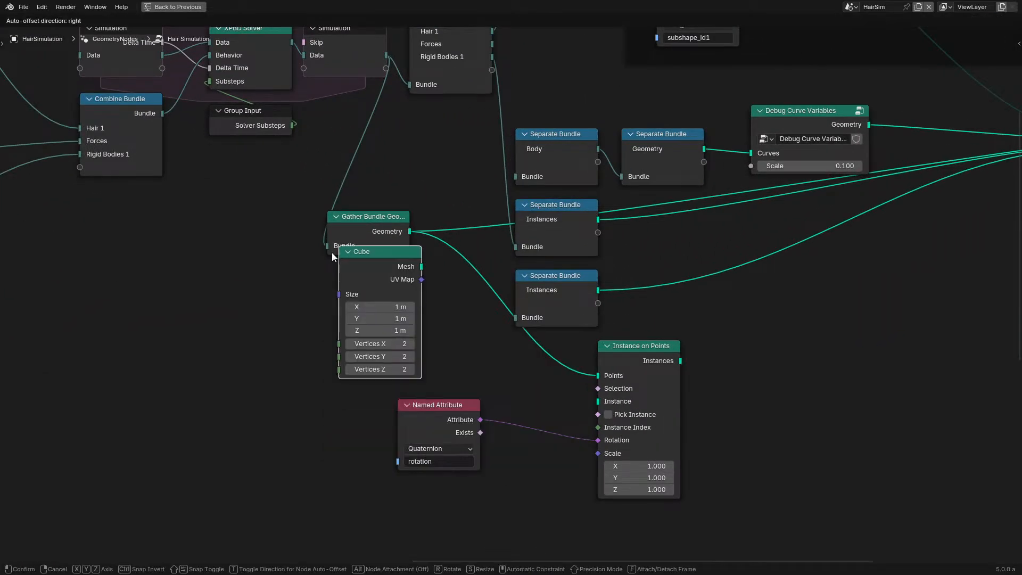
{"action": "left_click", "coordinate": [342, 334]}
{"action": "left_click_drag", "start_coordinate": [350, 337], "coordinate": [599, 401]}
{"action": "left_click", "coordinate": [598, 344], "text": "ctrl+shift"}
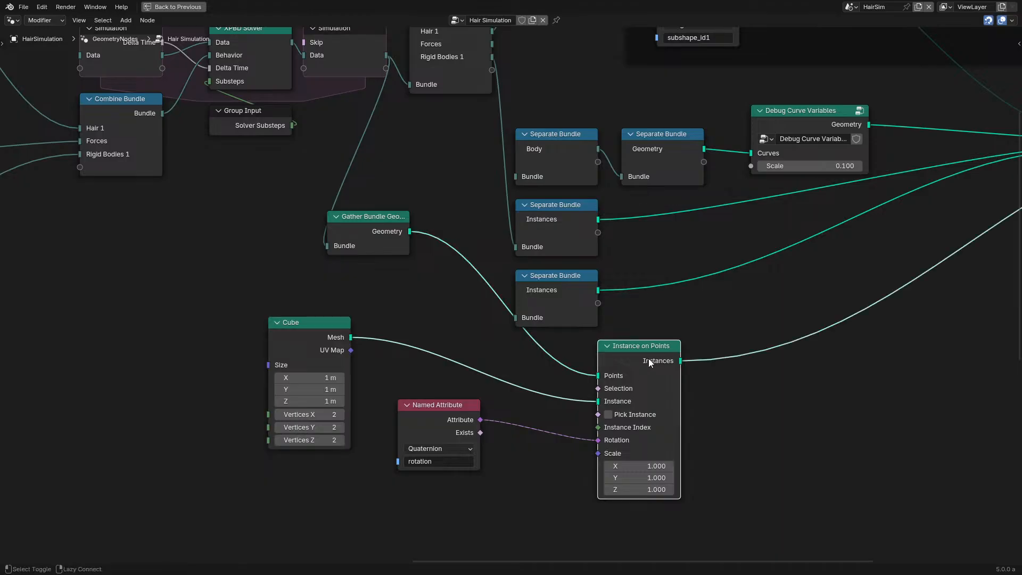
Step: Set the Cube node's size to 0.1 m on all three axes
{"action": "key", "text": "ctrl+space"}
{"action": "key", "text": "ctrl+space"}
{"action": "left_click", "coordinate": [302, 389]}
{"action": "left_click_drag", "start_coordinate": [302, 389], "coordinate": [317, 380]}
{"action": "type", "text": "0.1"}
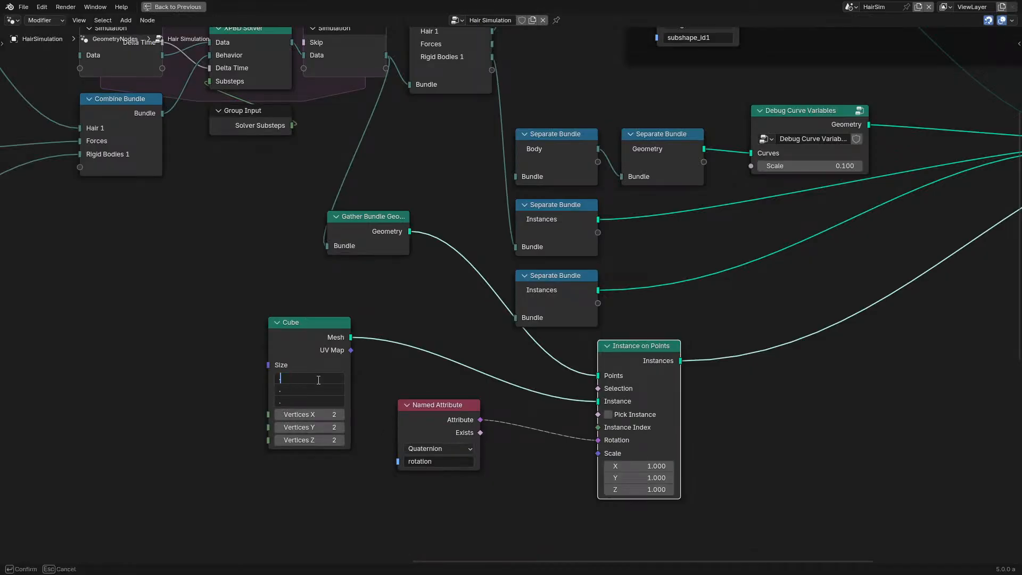
{"action": "key", "text": "Return"}
Step: Play the animation and view the cube instances on the hair from another angle
{"action": "key", "text": "ctrl+space"}
{"action": "key", "text": "space"}
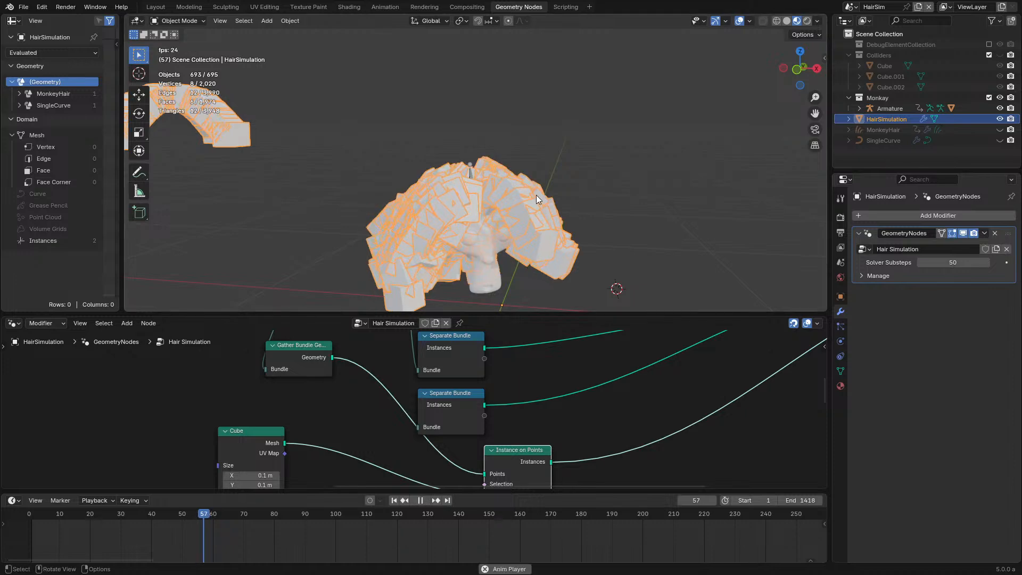
{"action": "middle_click_drag", "start_coordinate": [528, 199], "coordinate": [448, 212]}
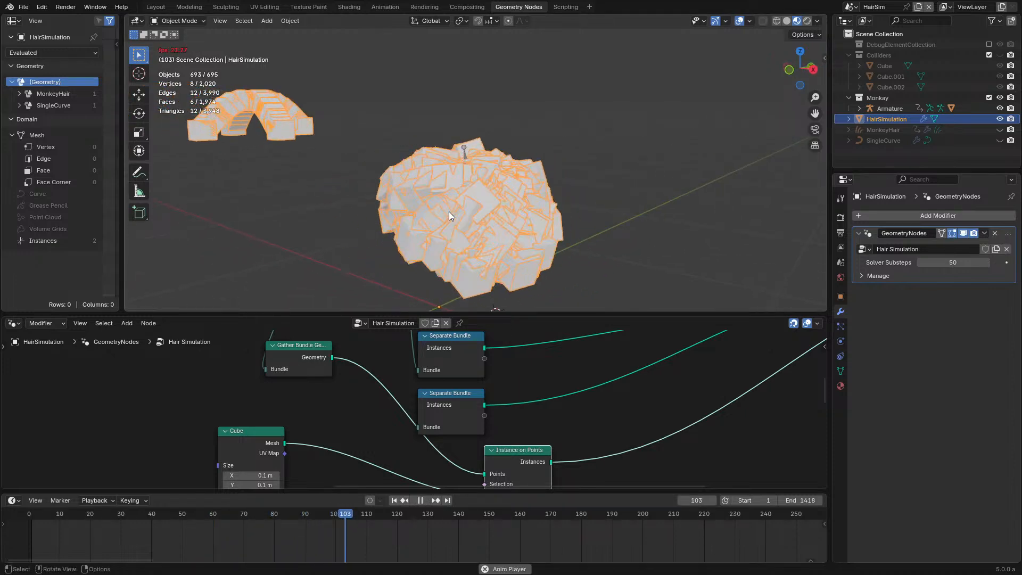
{"action": "key", "text": "space"}
Step: Set the Cube node's size to 0.01 m on all three axes
{"action": "middle_click_drag", "start_coordinate": [265, 463], "coordinate": [313, 414]}
{"action": "left_click_drag", "start_coordinate": [305, 427], "coordinate": [305, 446]}
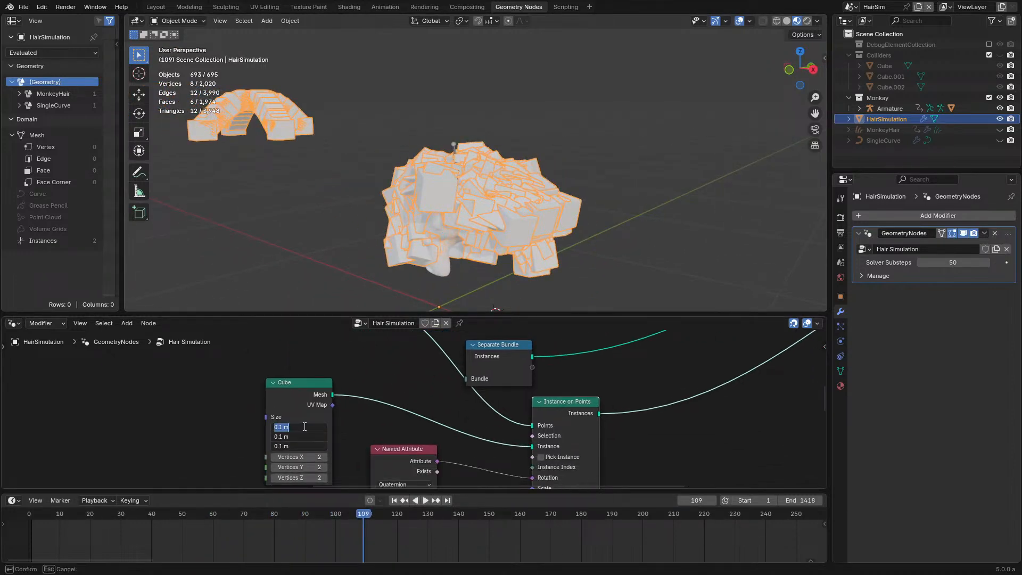
{"action": "type", "text": "0.01"}
{"action": "key", "text": "Return"}
Step: Play the simulation with the small cubes, view it up close, and replay it from near the start
{"action": "key", "text": "space"}
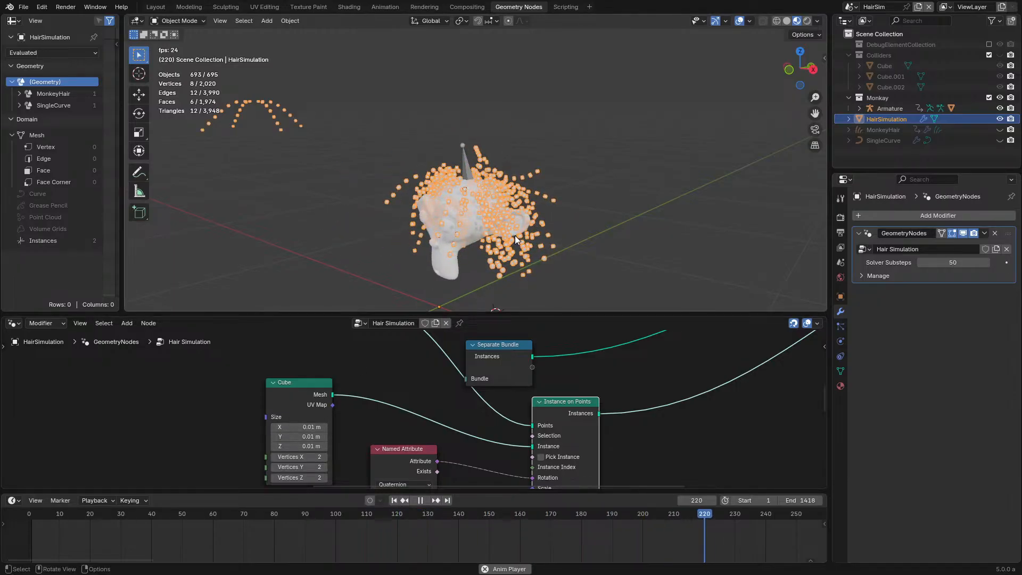
{"action": "key", "text": "space"}
{"action": "middle_click_drag", "start_coordinate": [516, 235], "coordinate": [471, 190], "text": "ctrl"}
{"action": "scroll", "coordinate": [512, 180], "scroll_direction": "down", "scroll_amount": 5}
{"action": "key", "text": "space"}
{"action": "scroll", "coordinate": [470, 190], "scroll_direction": "down", "scroll_amount": 3}
{"action": "key", "text": "space"}
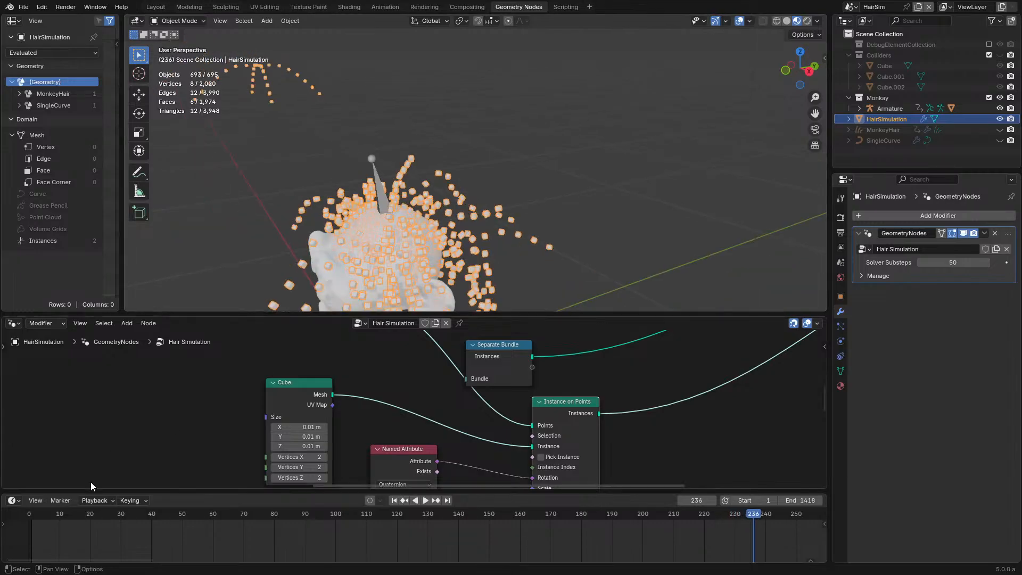
{"action": "left_click", "coordinate": [38, 515]}
{"action": "key", "text": "space"}
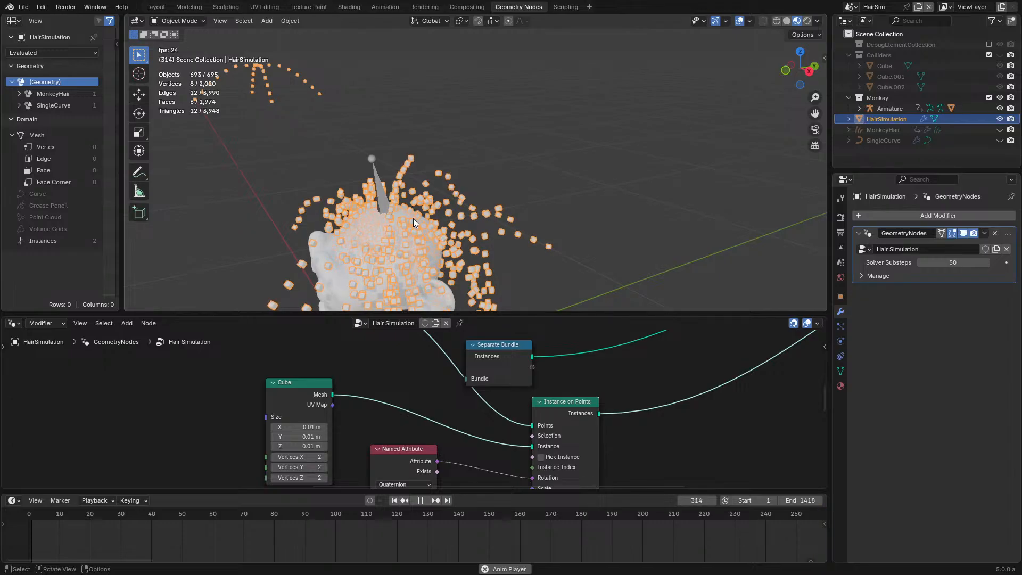
Step: Delete the Separate Bundle nodes, the contact points frame, Debug Curve Variables and Join Geometry after the simulation zone
{"action": "key", "text": "ctrl+space"}
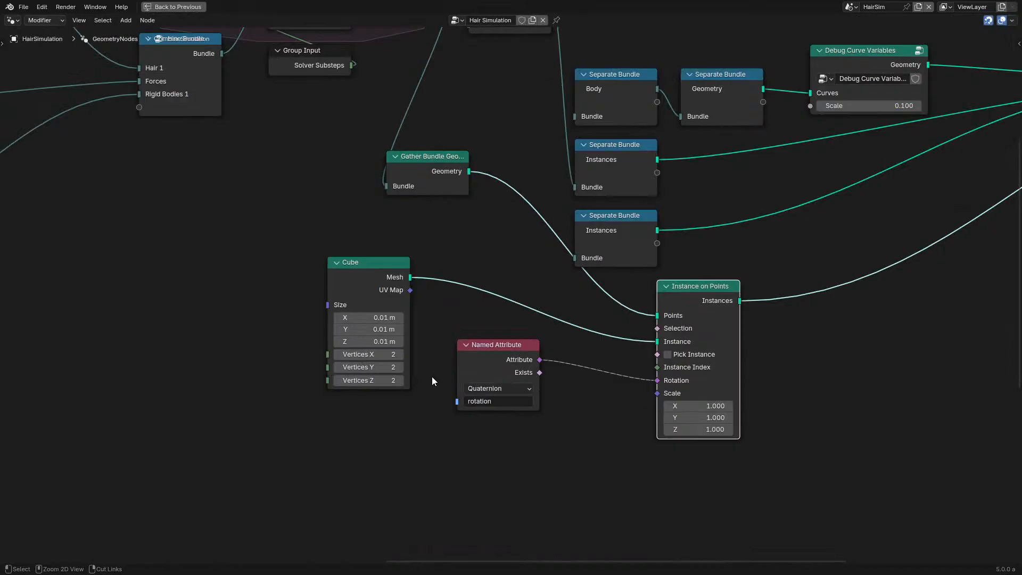
{"action": "scroll", "coordinate": [432, 377], "scroll_direction": "down", "scroll_amount": 6}
{"action": "middle_click_drag", "start_coordinate": [569, 197], "coordinate": [370, 327]}
{"action": "left_click_drag", "start_coordinate": [281, 73], "coordinate": [688, 330]}
{"action": "key", "text": "x"}
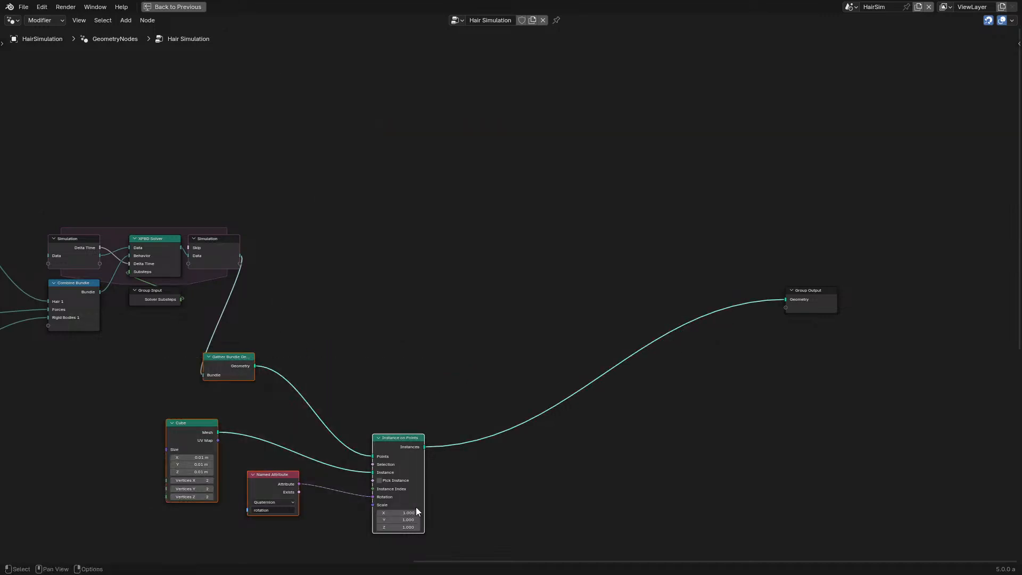
Step: Line up Gather Bundle Geometries and Instance on Points beside the simulation output, with the Cube and rotation attribute nodes below
{"action": "left_click_drag", "start_coordinate": [407, 503], "coordinate": [464, 389]}
{"action": "scroll", "coordinate": [450, 354], "scroll_direction": "up", "scroll_amount": 5}
{"action": "left_click", "coordinate": [441, 353]}
{"action": "left_click_drag", "start_coordinate": [441, 353], "coordinate": [340, 231]}
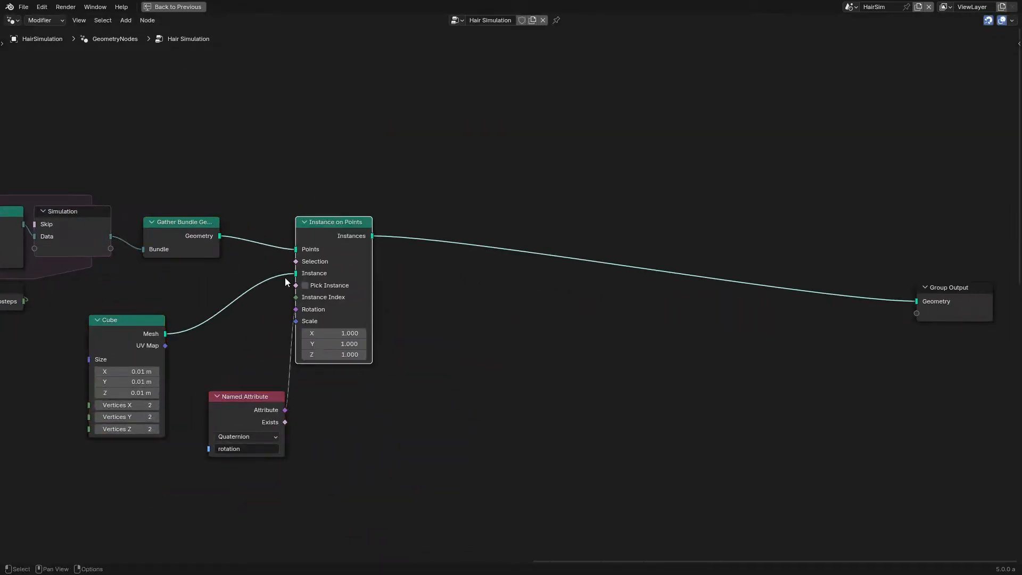
{"action": "middle_click_drag", "start_coordinate": [286, 277], "coordinate": [488, 263]}
{"action": "scroll", "coordinate": [492, 282], "scroll_direction": "up", "scroll_amount": 5}
{"action": "left_click_drag", "start_coordinate": [424, 441], "coordinate": [405, 377]}
Step: Duplicate the rotation Named Attribute node below the original and set the copy to "instance_transform"
{"action": "key", "text": "shift+d"}
{"action": "left_click", "coordinate": [402, 502]}
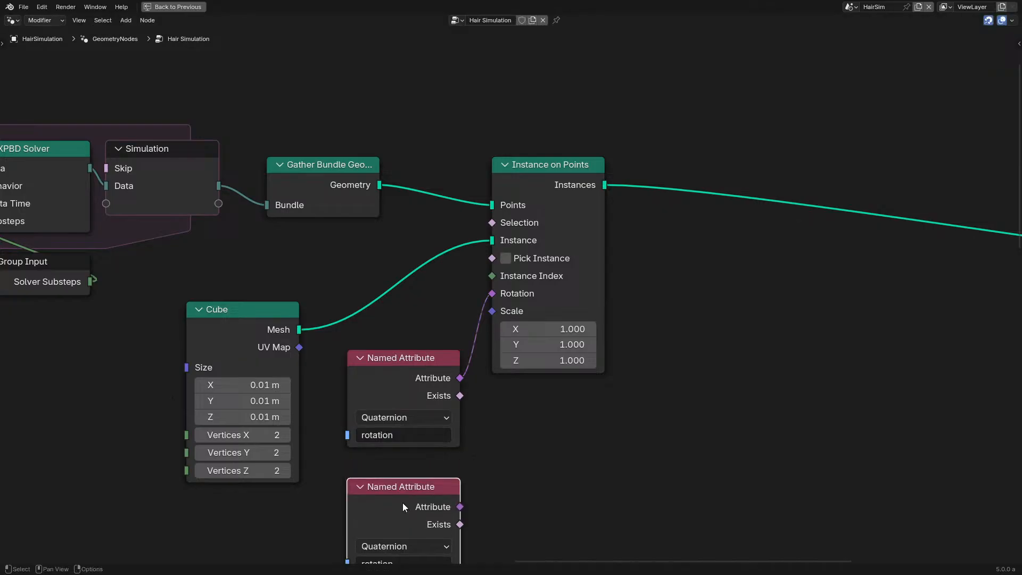
{"action": "middle_click_drag", "start_coordinate": [424, 523], "coordinate": [436, 426]}
{"action": "left_click", "coordinate": [418, 467]}
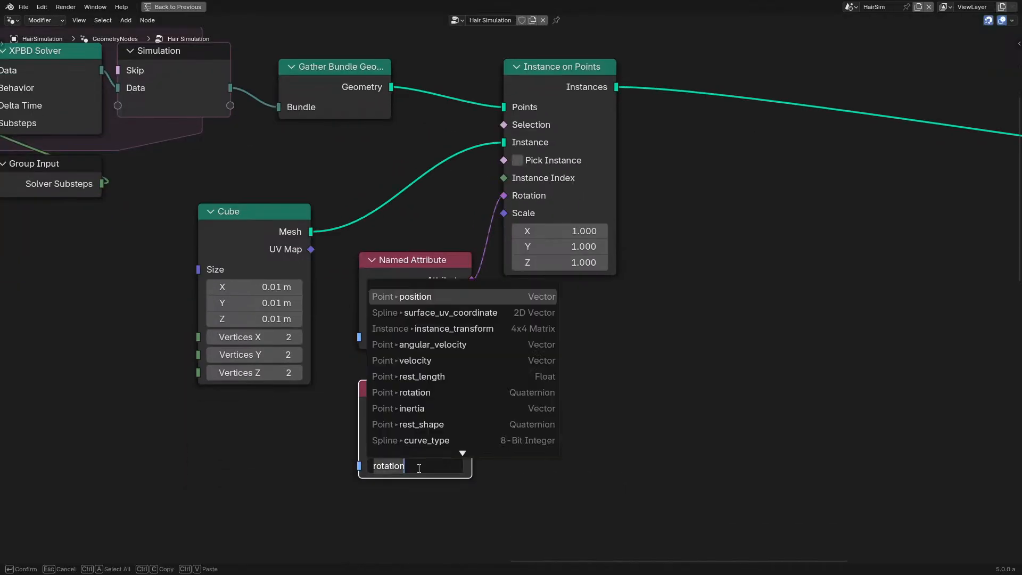
{"action": "left_click", "coordinate": [461, 329]}
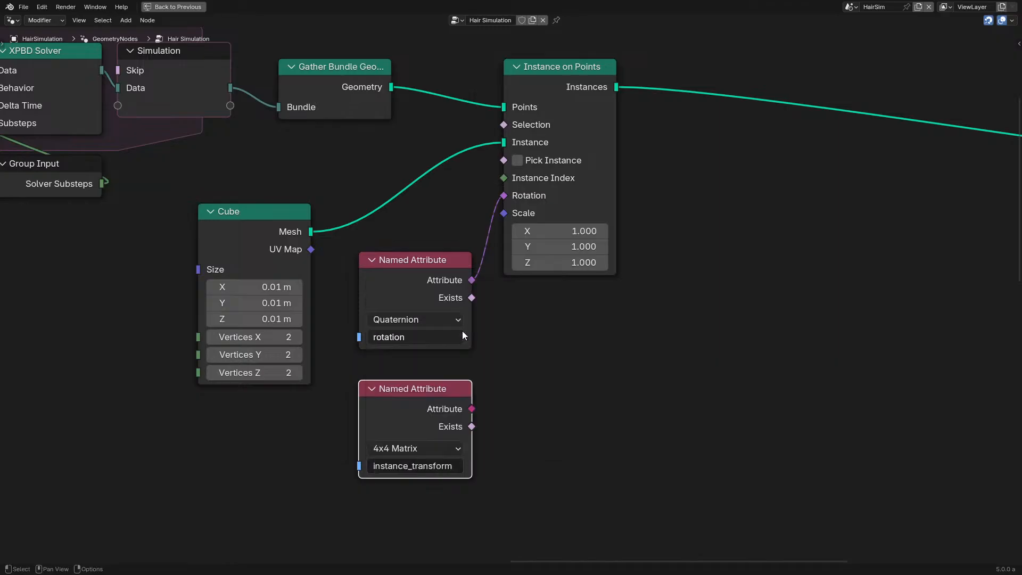
Step: Set the lower Named Attribute node to velocity and preview its Attribute output in a Viewer on the Gather Bundle Geometries result
{"action": "left_click", "coordinate": [450, 465]}
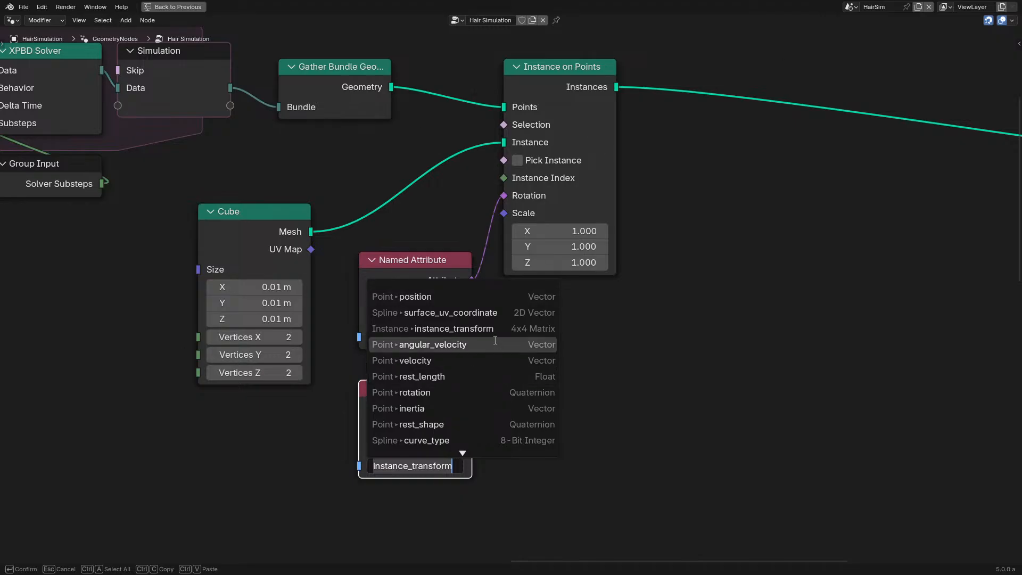
{"action": "scroll", "coordinate": [466, 409], "scroll_direction": "down", "scroll_amount": 3}
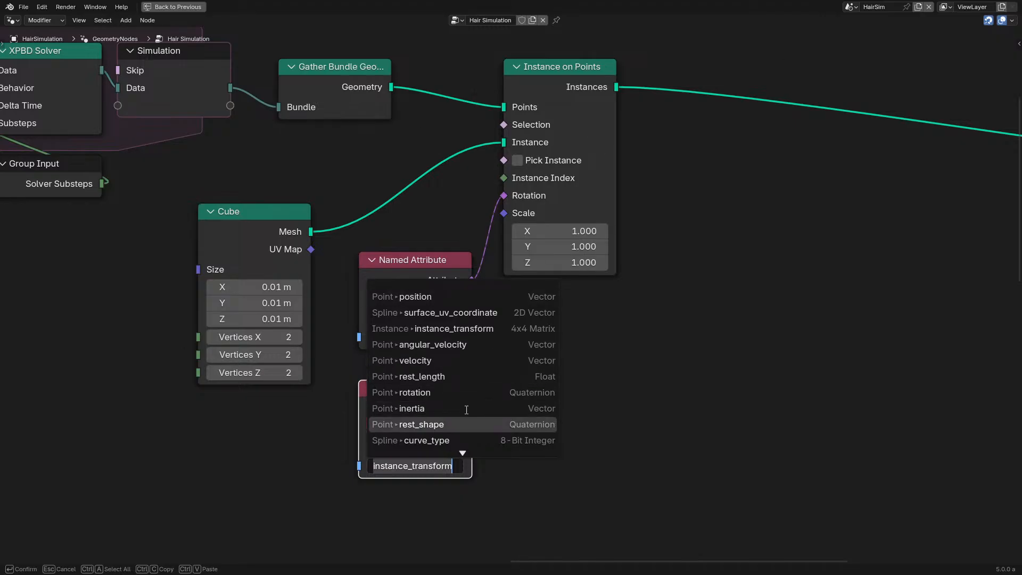
{"action": "scroll", "coordinate": [466, 410], "scroll_direction": "down", "scroll_amount": 2}
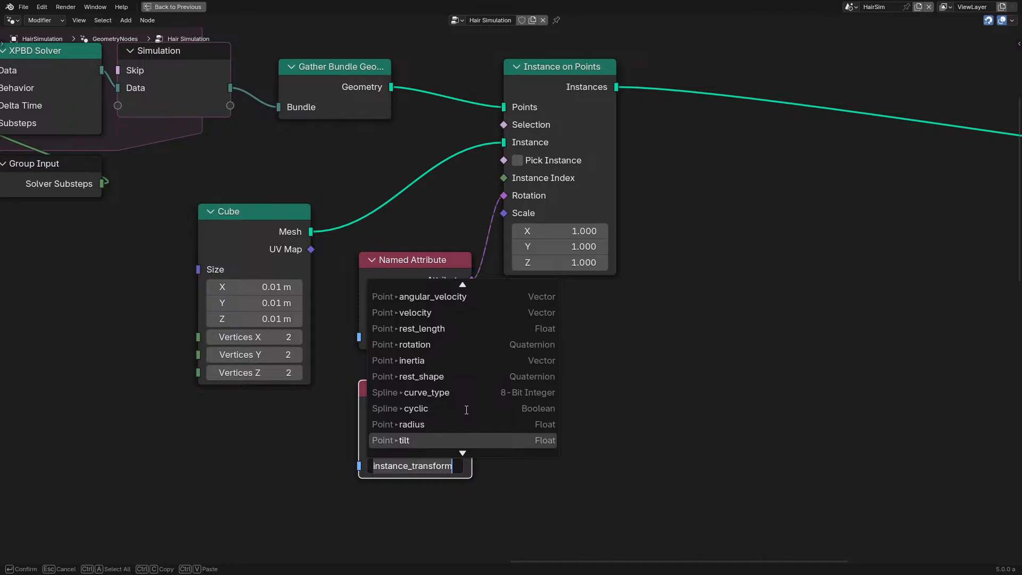
{"action": "scroll", "coordinate": [466, 410], "scroll_direction": "down", "scroll_amount": 3}
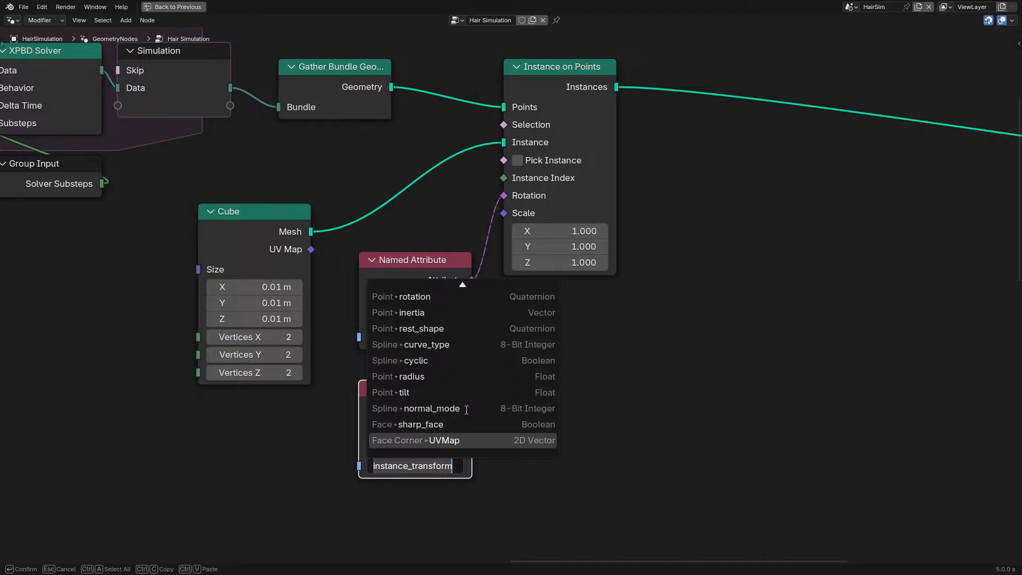
{"action": "scroll", "coordinate": [447, 329], "scroll_direction": "up", "scroll_amount": 5}
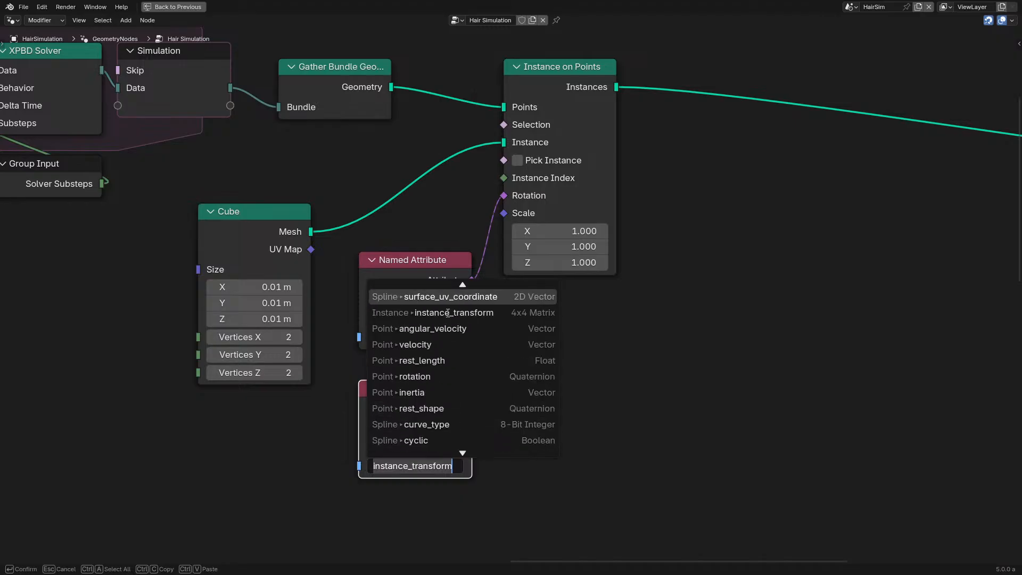
{"action": "left_click", "coordinate": [446, 346]}
{"action": "left_click", "coordinate": [455, 420], "text": "ctrl+shift"}
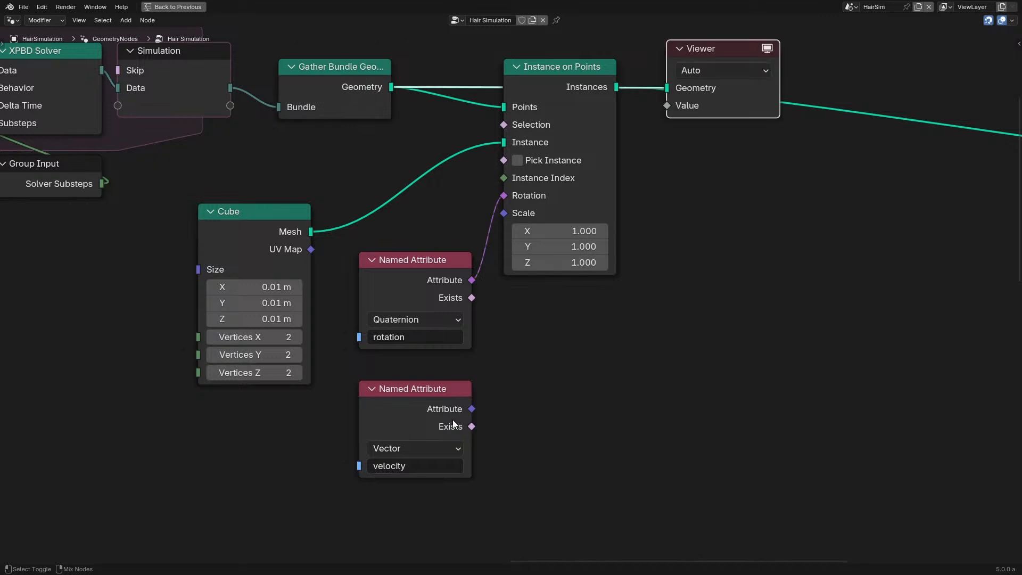
Step: Play the hair simulation from frame 0 with the velocity preview, inspect the hair up close, and replay it from the start
{"action": "key", "text": "ctrl+space"}
{"action": "left_click", "coordinate": [25, 525]}
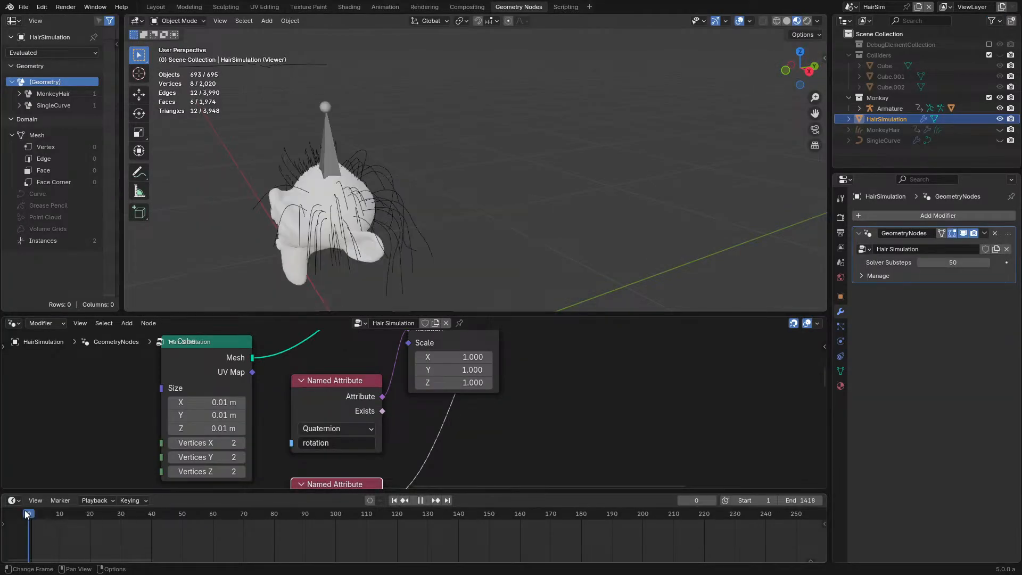
{"action": "key", "text": "space"}
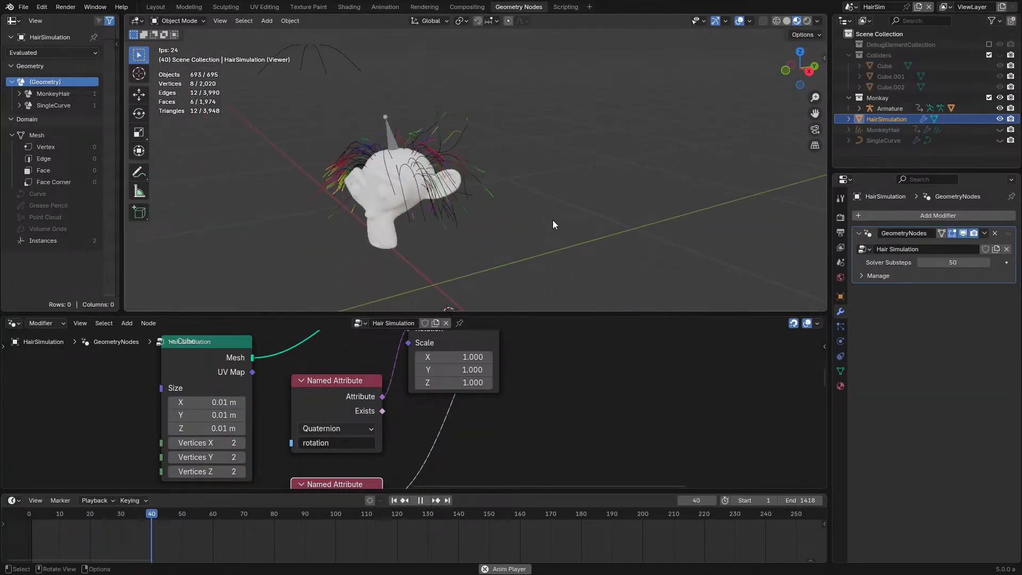
{"action": "middle_click_drag", "start_coordinate": [552, 235], "coordinate": [590, 227]}
{"action": "scroll", "coordinate": [580, 239], "scroll_direction": "up", "scroll_amount": 1}
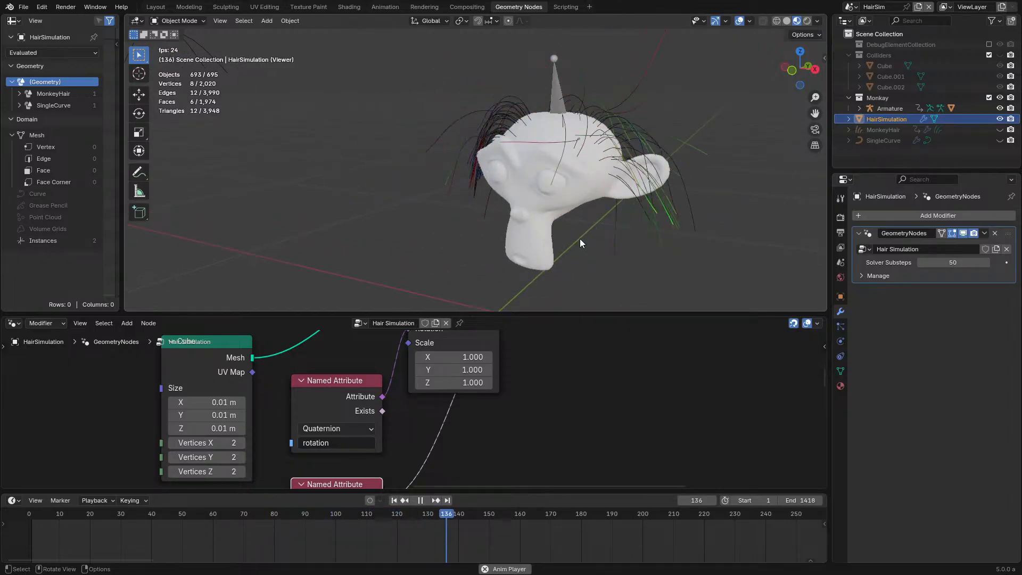
{"action": "middle_click_drag", "start_coordinate": [384, 428], "coordinate": [433, 368]}
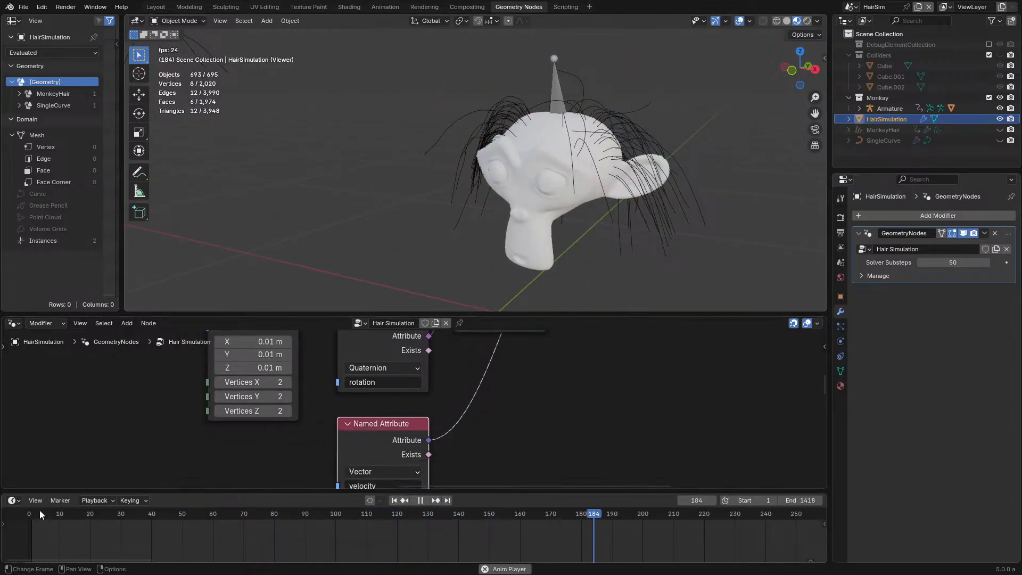
{"action": "left_click", "coordinate": [36, 512]}
{"action": "middle_click_drag", "start_coordinate": [470, 432], "coordinate": [471, 401]}
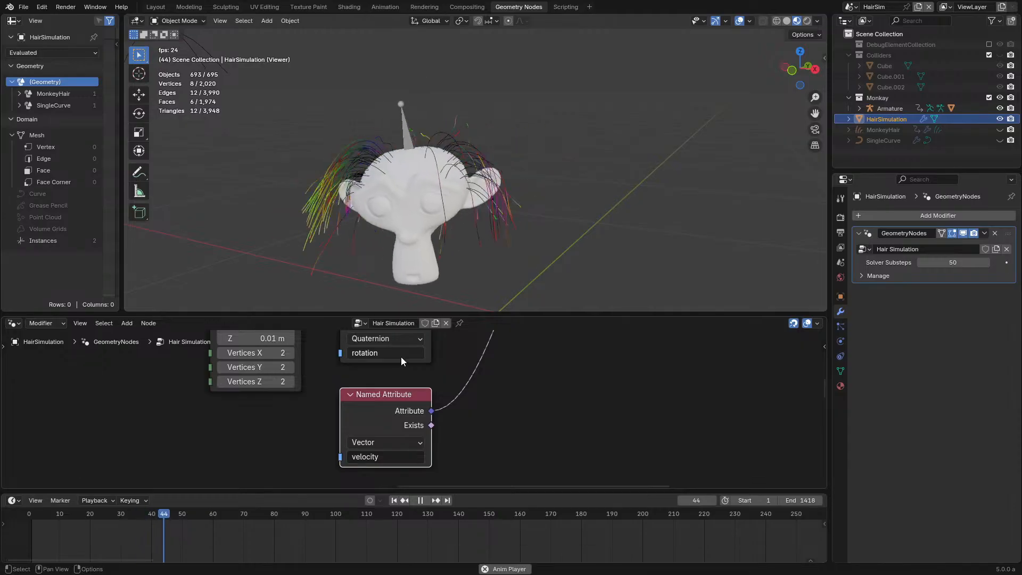
{"action": "middle_click_drag", "start_coordinate": [401, 357], "coordinate": [363, 413]}
{"action": "key", "text": "space"}
Step: Set the previewed Named Attribute node to angular_velocity and play the simulation from frame 0
{"action": "left_click_drag", "start_coordinate": [508, 413], "coordinate": [508, 412]}
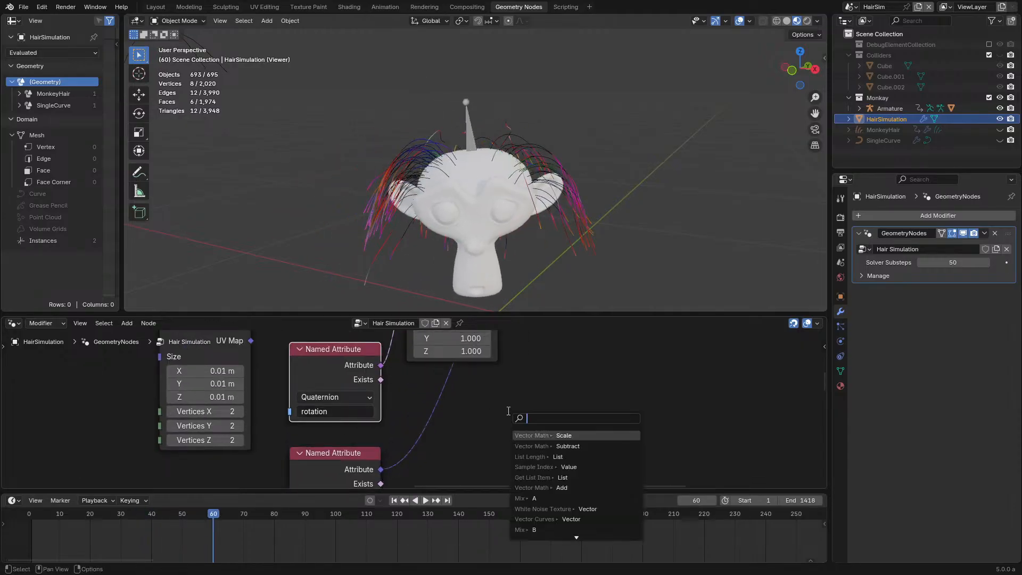
{"action": "middle_click_drag", "start_coordinate": [330, 439], "coordinate": [354, 380]}
{"action": "left_click", "coordinate": [368, 454]}
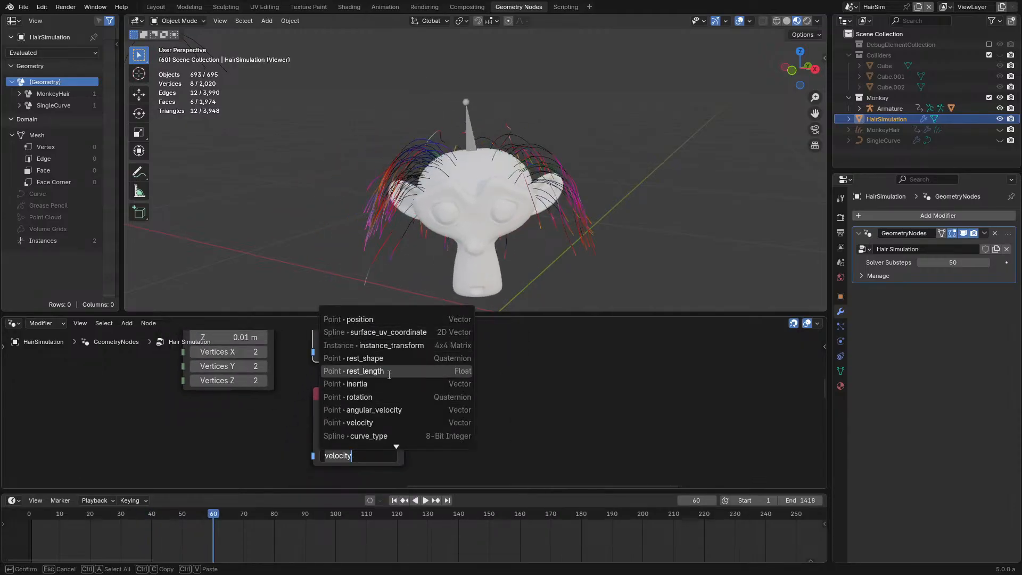
{"action": "left_click", "coordinate": [383, 407]}
{"action": "left_click", "coordinate": [29, 514]}
{"action": "key", "text": "space"}
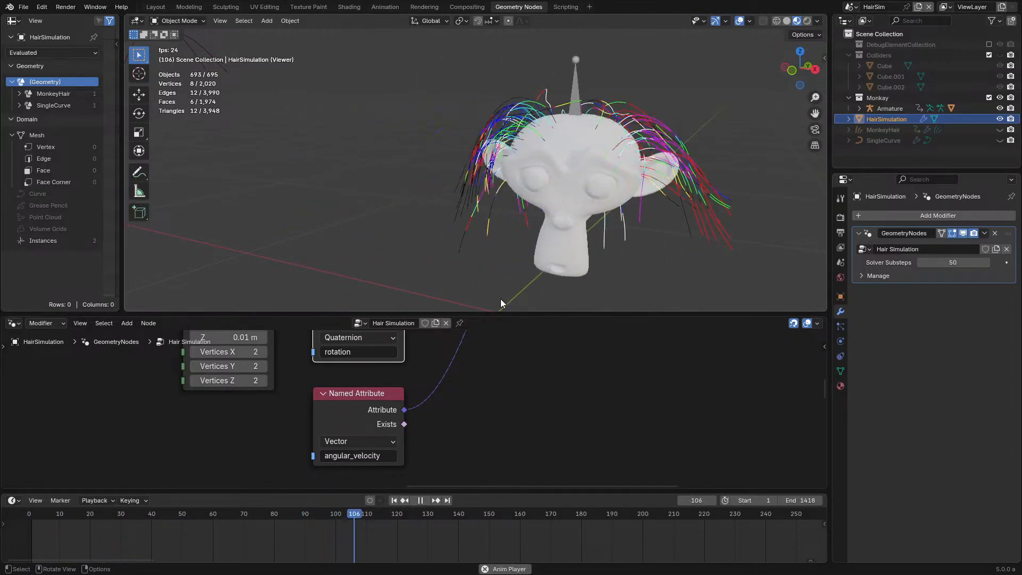
{"action": "key", "text": "space"}
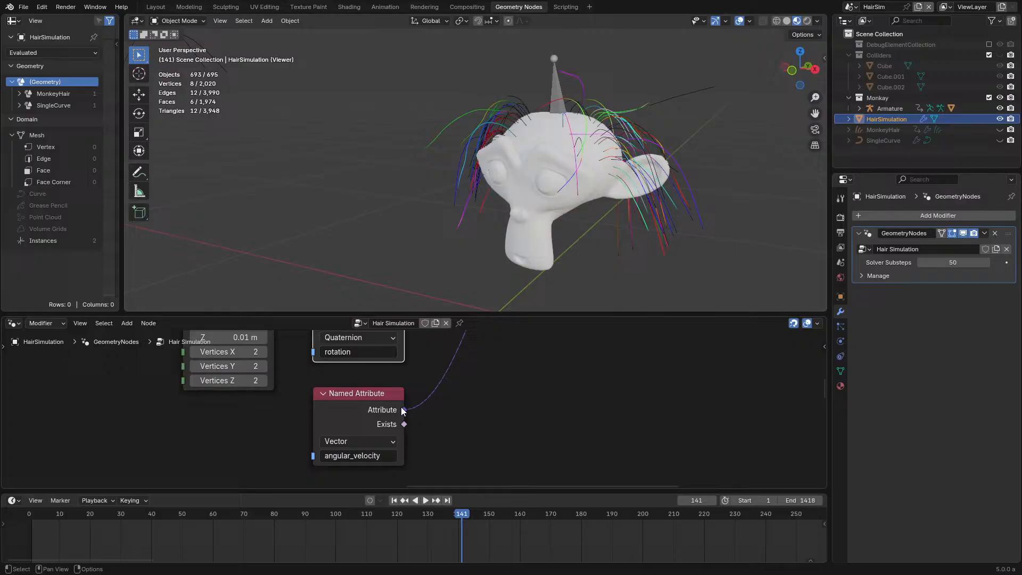
Step: Set the previewed Named Attribute node to rotation and replay the simulation from the start, viewing the hair from another side
{"action": "left_click", "coordinate": [357, 459]}
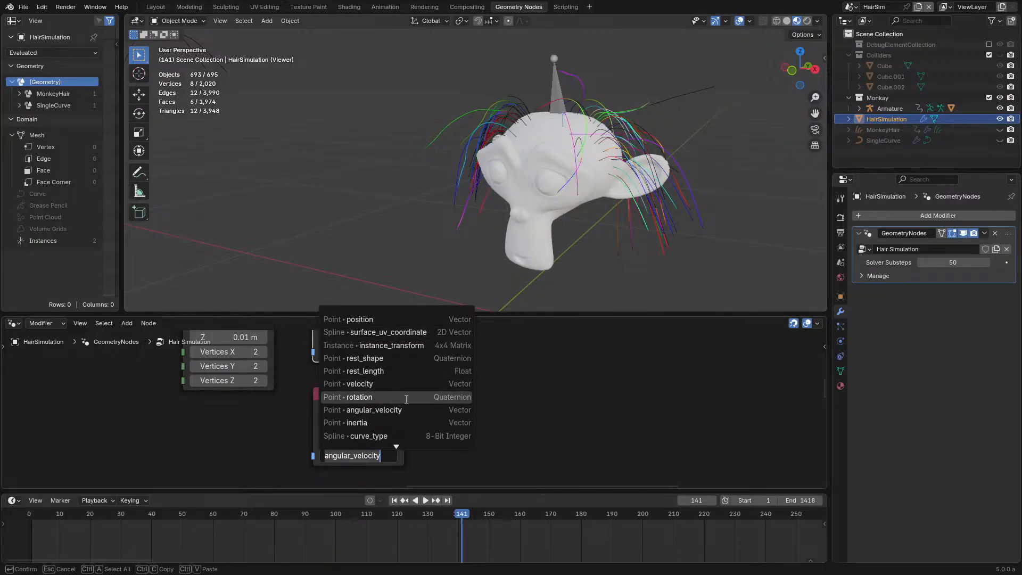
{"action": "left_click", "coordinate": [406, 397]}
{"action": "left_click", "coordinate": [39, 515]}
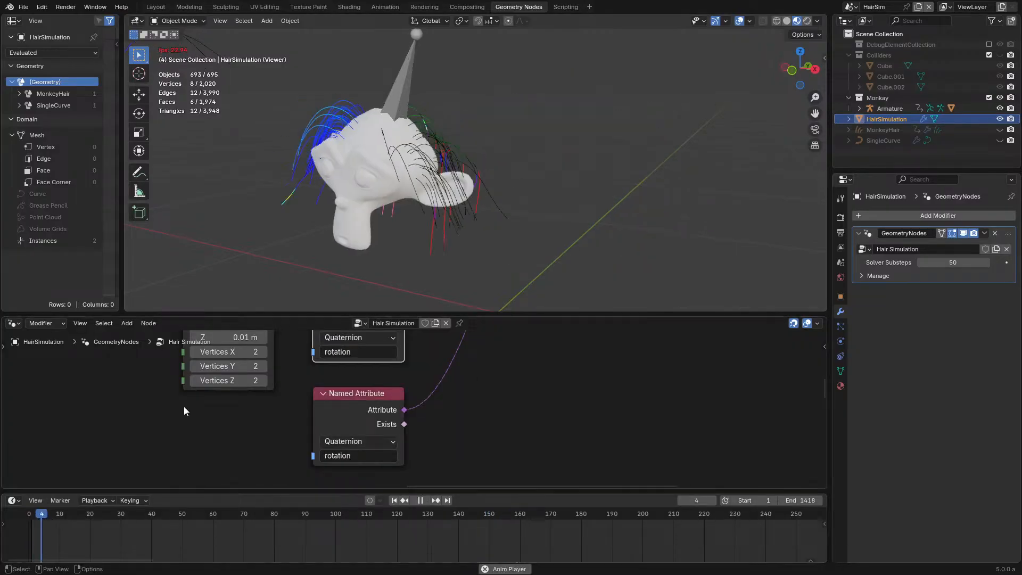
{"action": "middle_click_drag", "start_coordinate": [407, 303], "coordinate": [524, 235]}
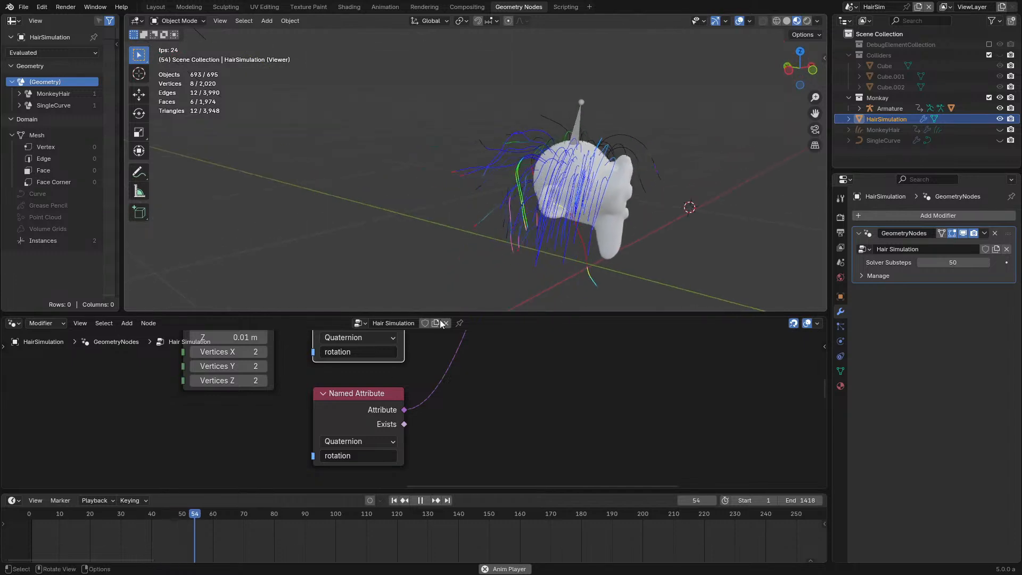
{"action": "key", "text": "space"}
Step: Place the Cube node under Gather Bundle Geometries, move Instance on Points closer, and stack both Named Attribute nodes beneath the Cube
{"action": "key", "text": "ctrl+space"}
{"action": "scroll", "coordinate": [506, 194], "scroll_direction": "down", "scroll_amount": 7}
{"action": "middle_click_drag", "start_coordinate": [506, 193], "coordinate": [422, 315]}
{"action": "scroll", "coordinate": [369, 318], "scroll_direction": "up", "scroll_amount": 4}
{"action": "left_click_drag", "start_coordinate": [200, 321], "coordinate": [251, 270]}
{"action": "left_click_drag", "start_coordinate": [464, 209], "coordinate": [425, 210]}
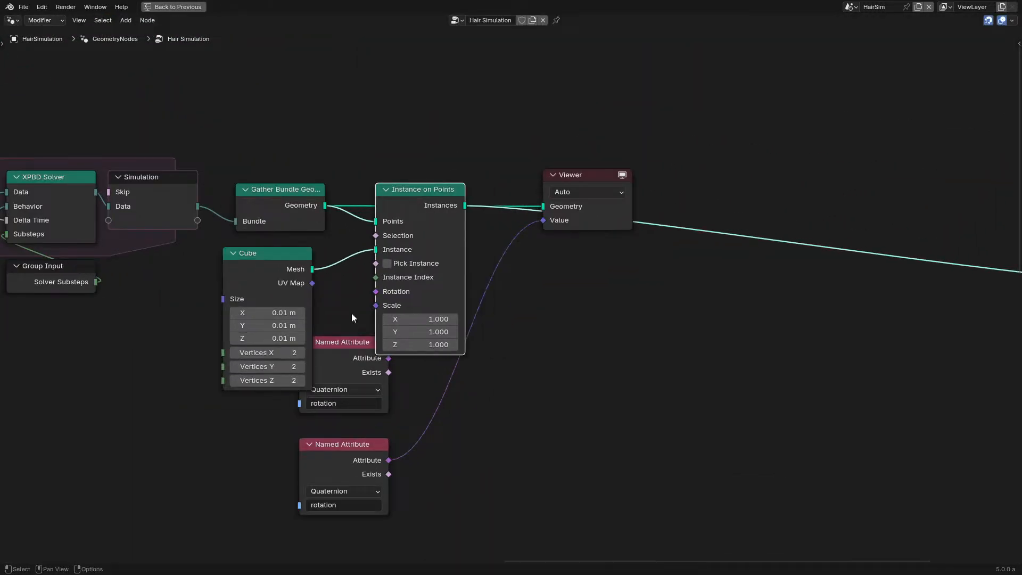
{"action": "left_click_drag", "start_coordinate": [352, 314], "coordinate": [350, 467]}
{"action": "key", "text": "g"}
{"action": "left_click", "coordinate": [275, 462]}
{"action": "key", "text": "g"}
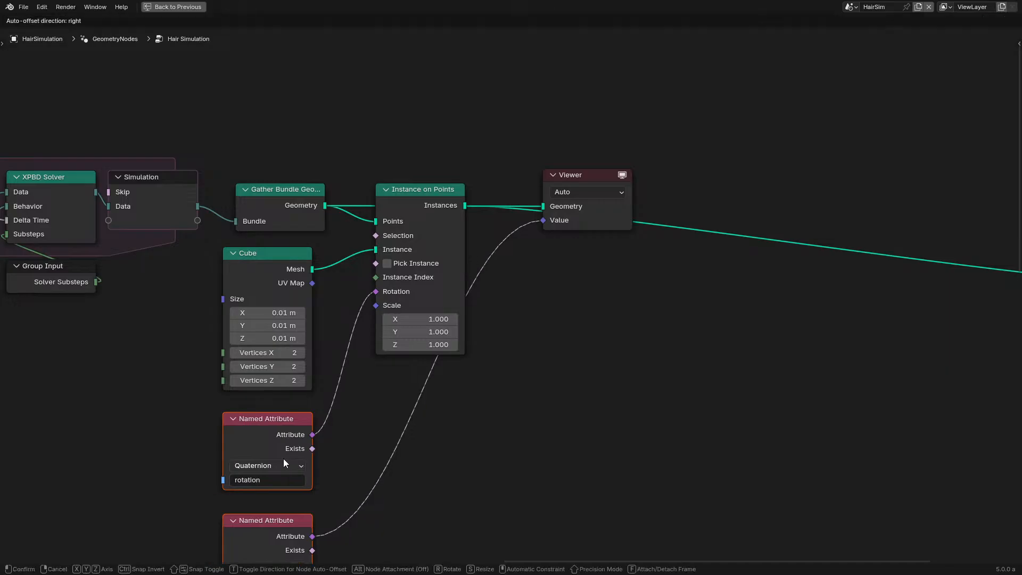
{"action": "left_click", "coordinate": [283, 459]}
Step: Look over the complete hair simulation node tree and save hair_solver_test.blend
{"action": "scroll", "coordinate": [205, 394], "scroll_direction": "down", "scroll_amount": 4}
{"action": "middle_click_drag", "start_coordinate": [206, 394], "coordinate": [263, 354]}
{"action": "scroll", "coordinate": [287, 359], "scroll_direction": "up", "scroll_amount": 4}
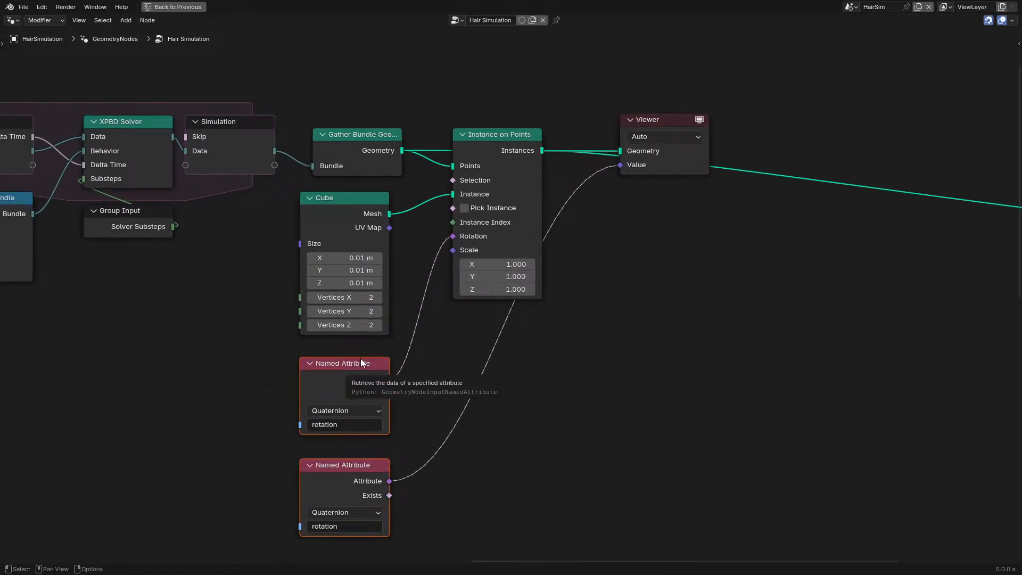
{"action": "scroll", "coordinate": [462, 232], "scroll_direction": "down", "scroll_amount": 5}
{"action": "middle_click_drag", "start_coordinate": [389, 307], "coordinate": [737, 351]}
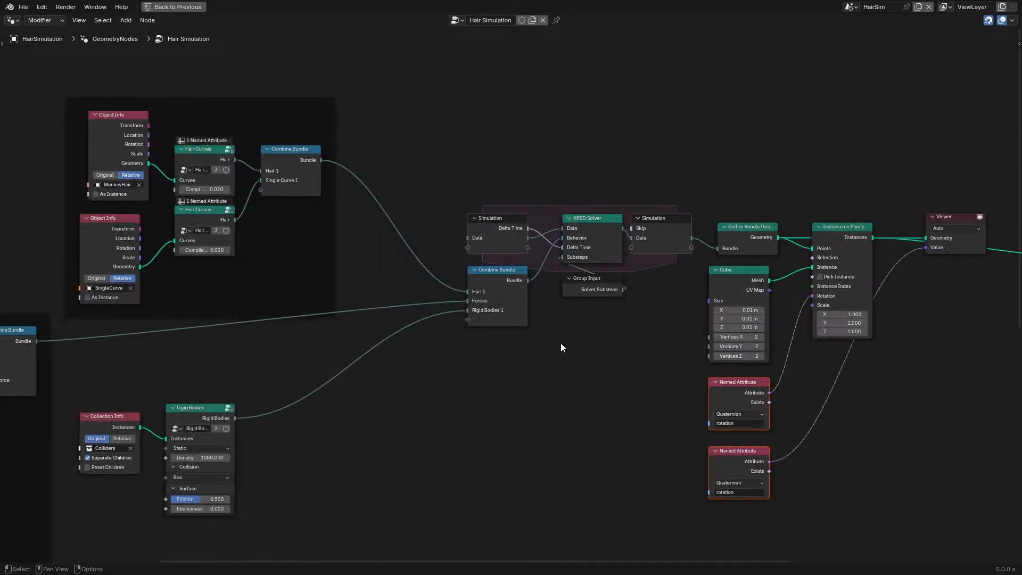
{"action": "scroll", "coordinate": [556, 349], "scroll_direction": "up", "scroll_amount": 1}
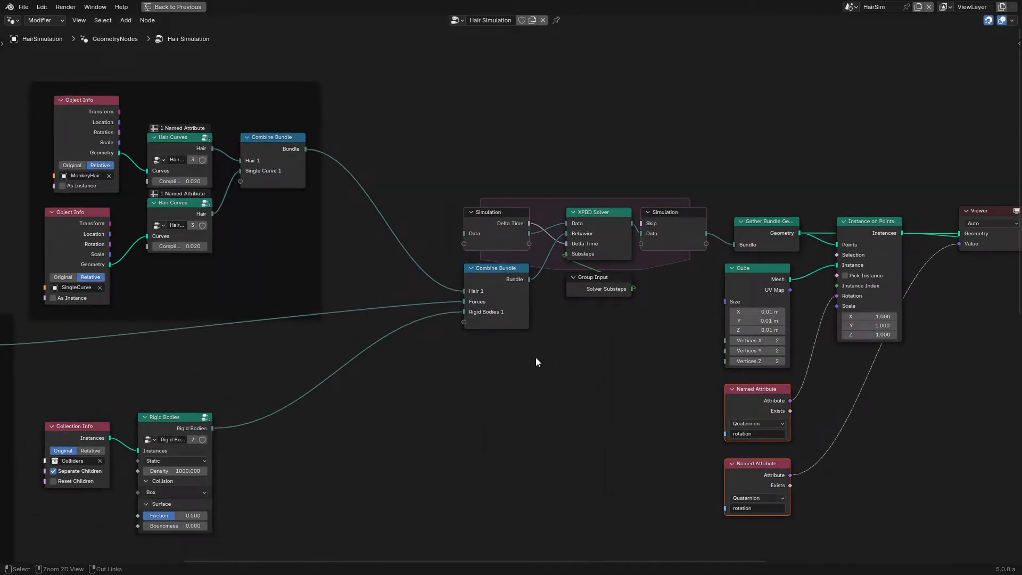
{"action": "key", "text": "ctrl+space"}
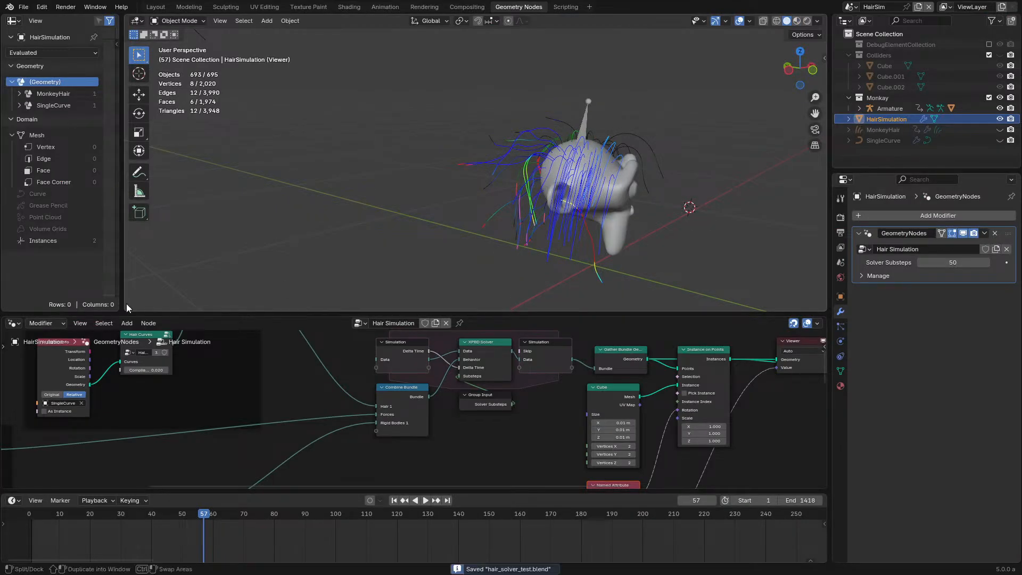
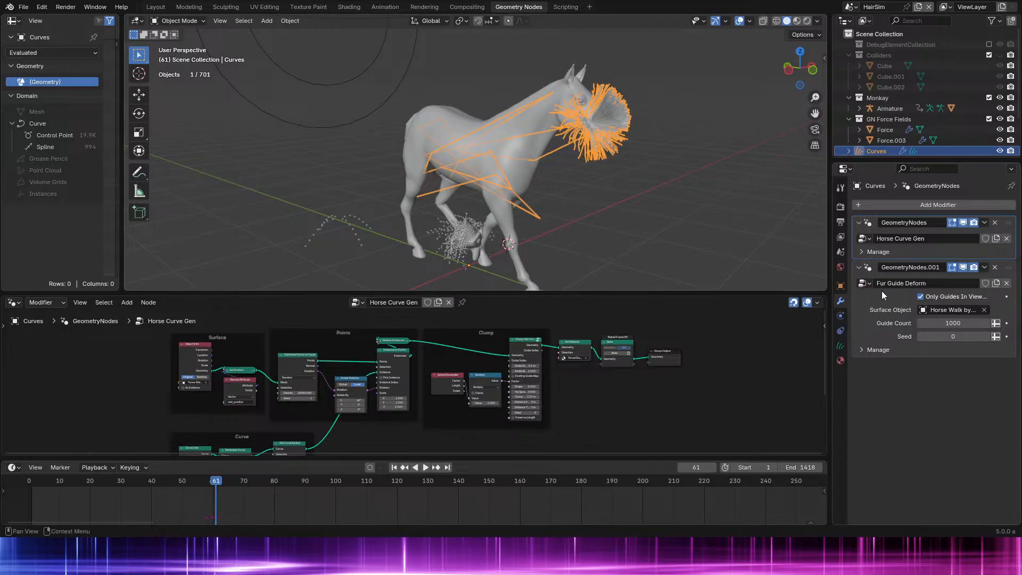
Step: Delete the existing bake from the Bake node at the end of the Horse Curve Gen node tree
{"action": "left_click", "coordinate": [866, 318]}
{"action": "left_click", "coordinate": [865, 224]}
{"action": "scroll", "coordinate": [582, 381], "scroll_direction": "up", "scroll_amount": 2}
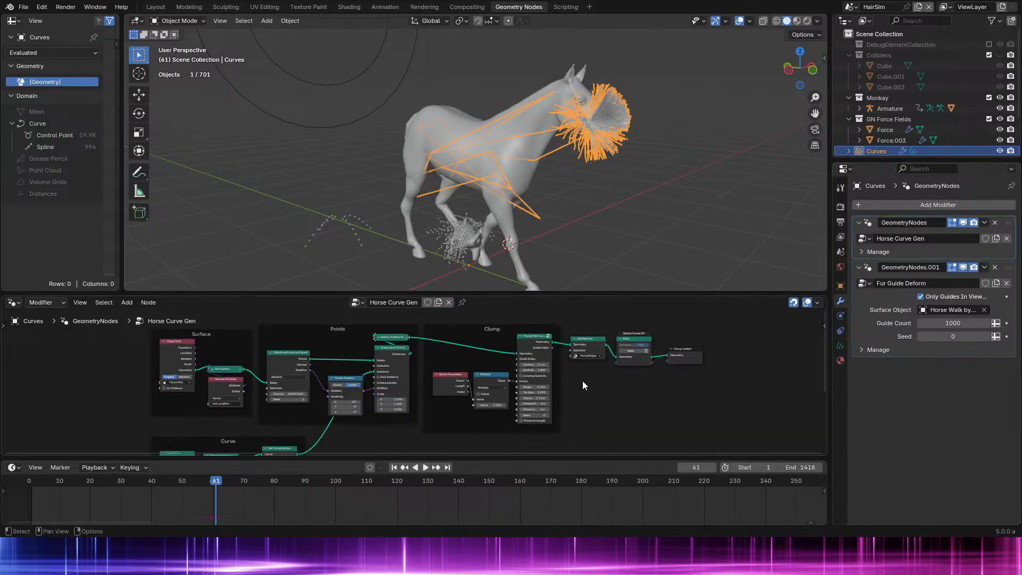
{"action": "middle_click_drag", "start_coordinate": [651, 356], "coordinate": [452, 391]}
{"action": "scroll", "coordinate": [452, 391], "scroll_direction": "up", "scroll_amount": 5}
{"action": "left_click", "coordinate": [492, 383]}
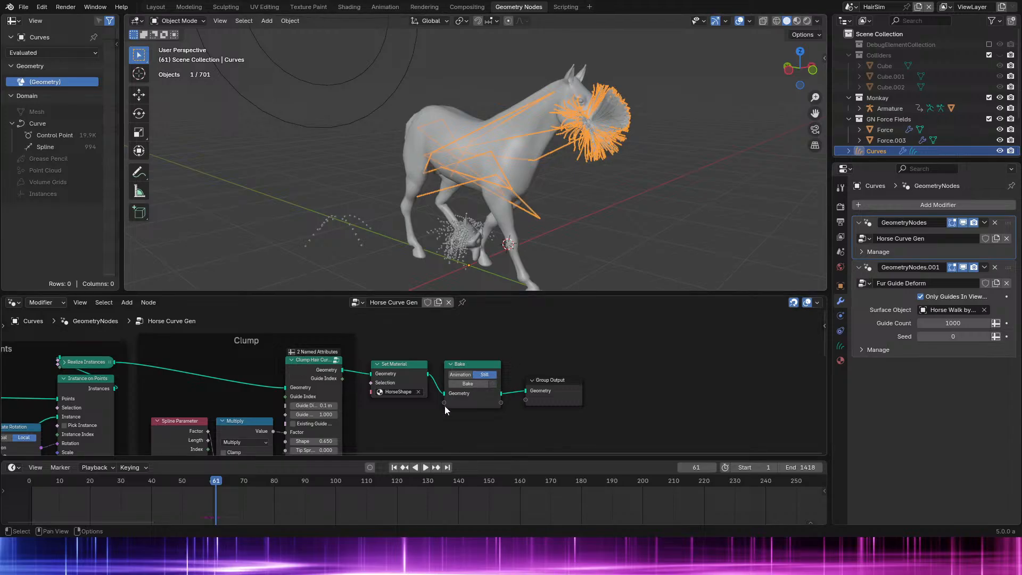
Step: Bake the Horse Curve Gen curves as a still at frame 0 and briefly play the animation
{"action": "left_click", "coordinate": [29, 483]}
{"action": "key", "text": "space"}
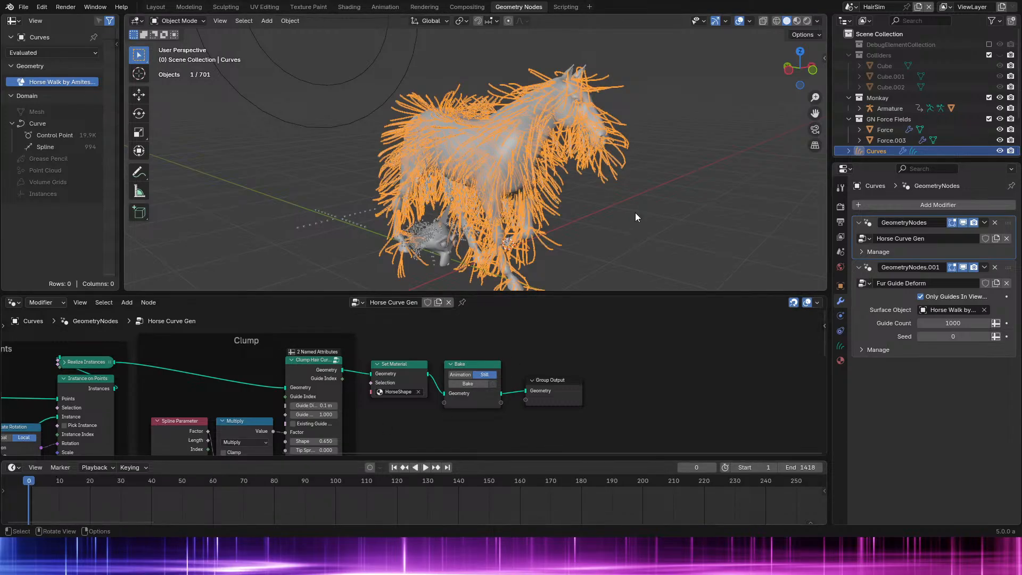
{"action": "left_click", "coordinate": [477, 383]}
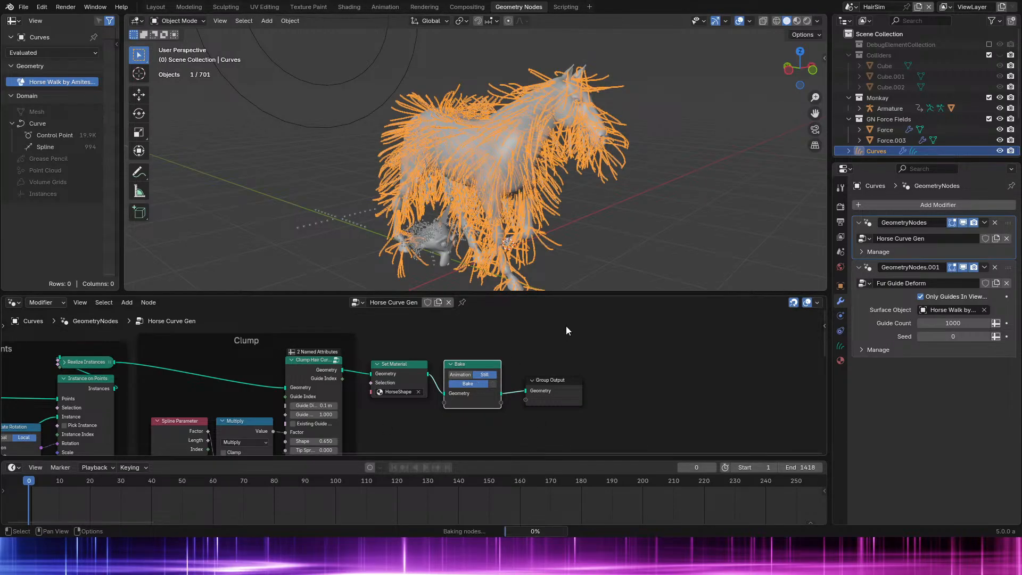
{"action": "key", "text": "space"}
{"action": "key", "text": "space"}
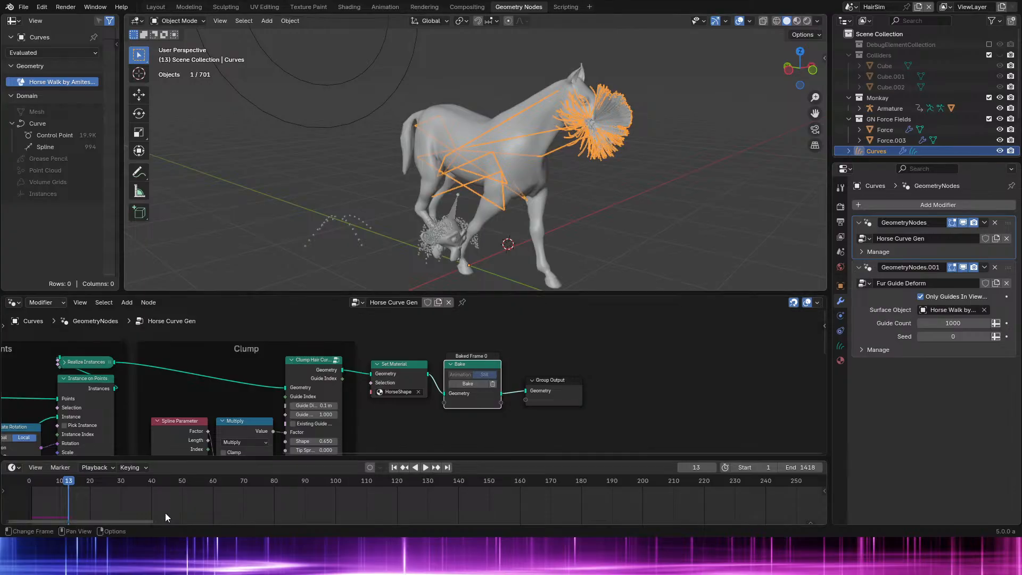
Step: Examine the Fur Guide Deform node tree of the second modifier and the contents of its Guide Setup group
{"action": "left_click", "coordinate": [870, 314]}
{"action": "key", "text": "ctrl+space"}
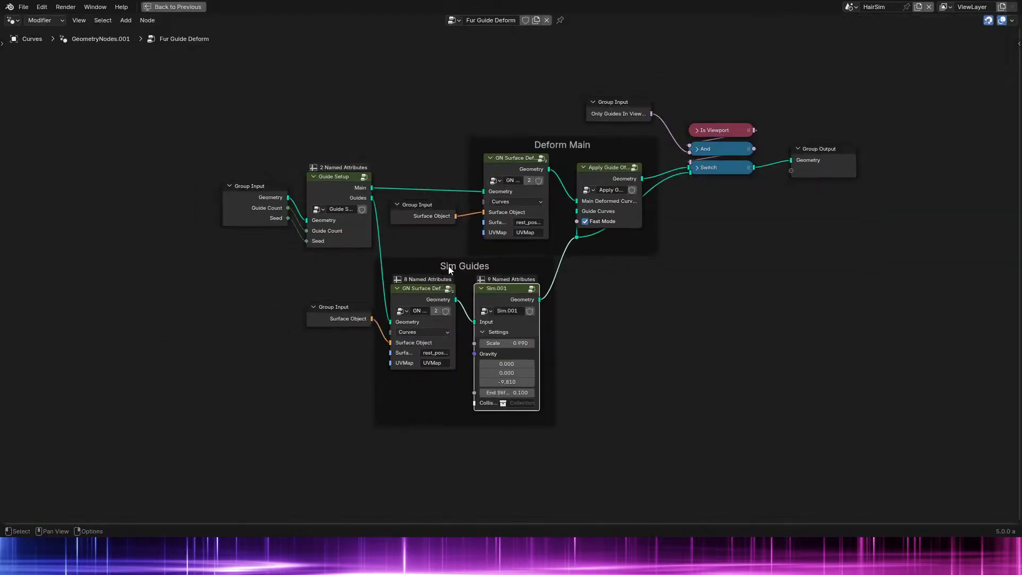
{"action": "left_click", "coordinate": [347, 173]}
{"action": "key", "text": "Tab"}
{"action": "key", "text": "Tab"}
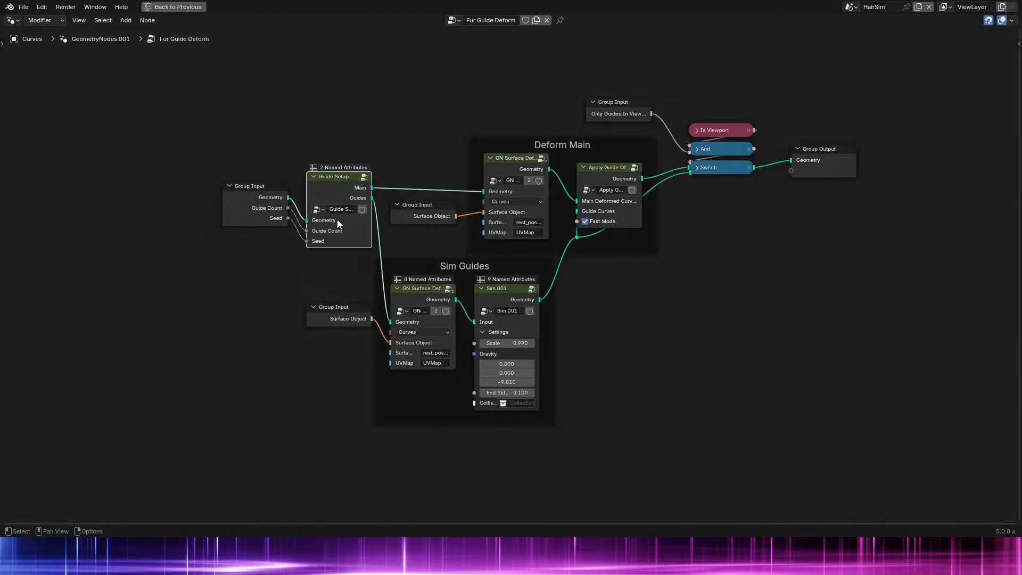
Step: Preview the Guide Setup node's Main curves through the Group Output and play the horse animation briefly
{"action": "key", "text": "ctrl+space"}
{"action": "key", "text": "space"}
{"action": "key", "text": "space"}
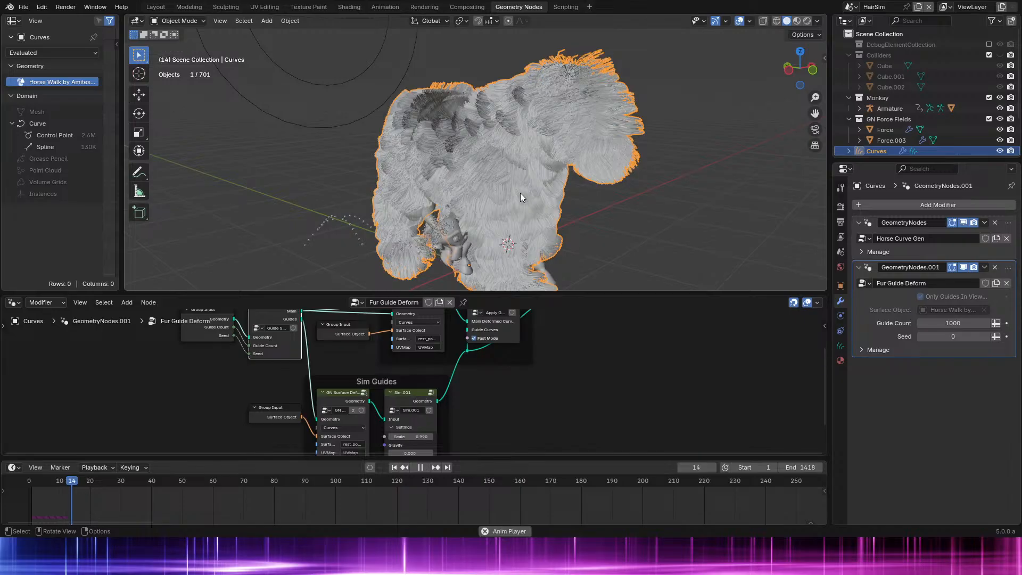
{"action": "left_click", "coordinate": [286, 321], "text": "alt+shift"}
{"action": "left_click", "coordinate": [291, 314], "text": "alt+shift"}
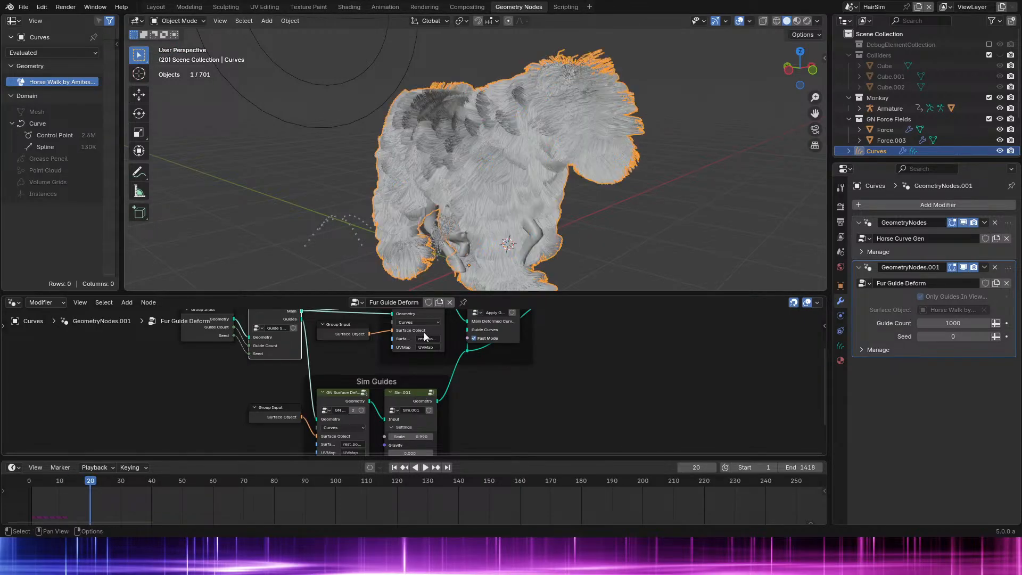
Step: Route the Deform Main frame's GN Surface Deform result to the Group Output and play the animation
{"action": "middle_click_drag", "start_coordinate": [424, 336], "coordinate": [361, 382]}
{"action": "left_click", "coordinate": [360, 336], "text": "alt+shift"}
{"action": "key", "text": "space"}
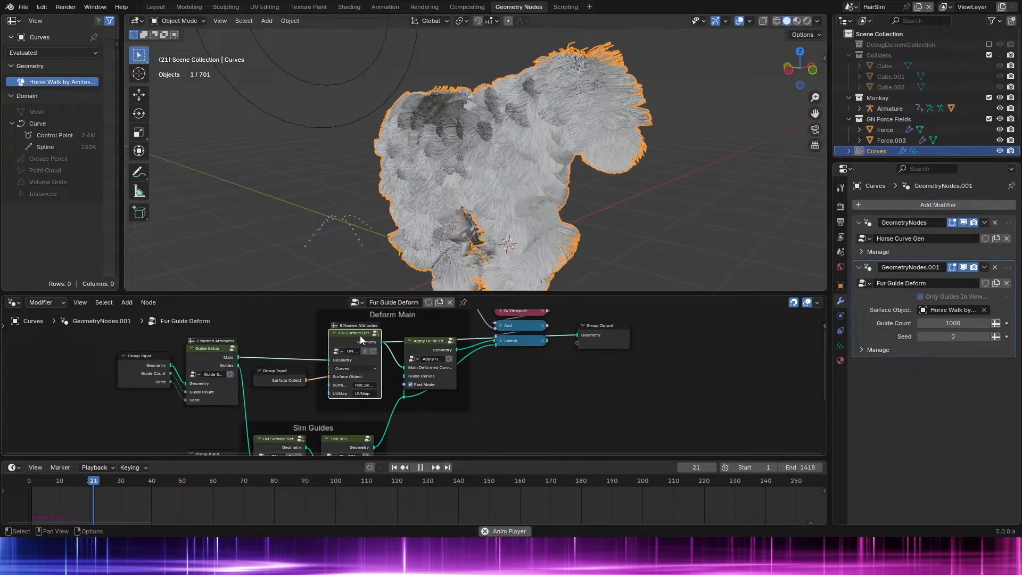
Step: Route the Apply Guide Offset result in the Deform Main frame to the Group Output and play a few frames of the animation
{"action": "key", "text": "space"}
{"action": "left_click", "coordinate": [442, 347], "text": "alt+shift"}
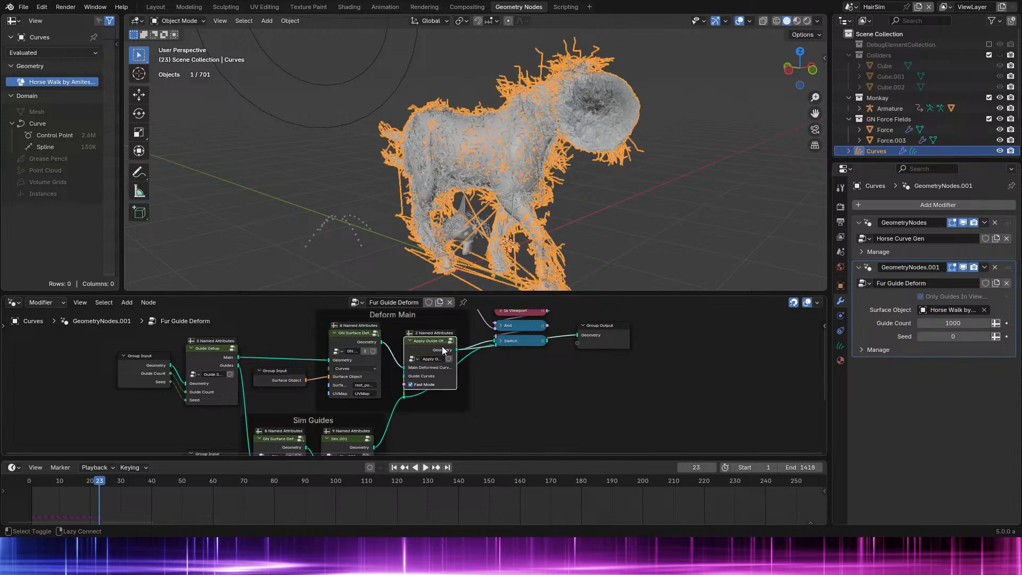
{"action": "key", "text": "space"}
{"action": "key", "text": "space"}
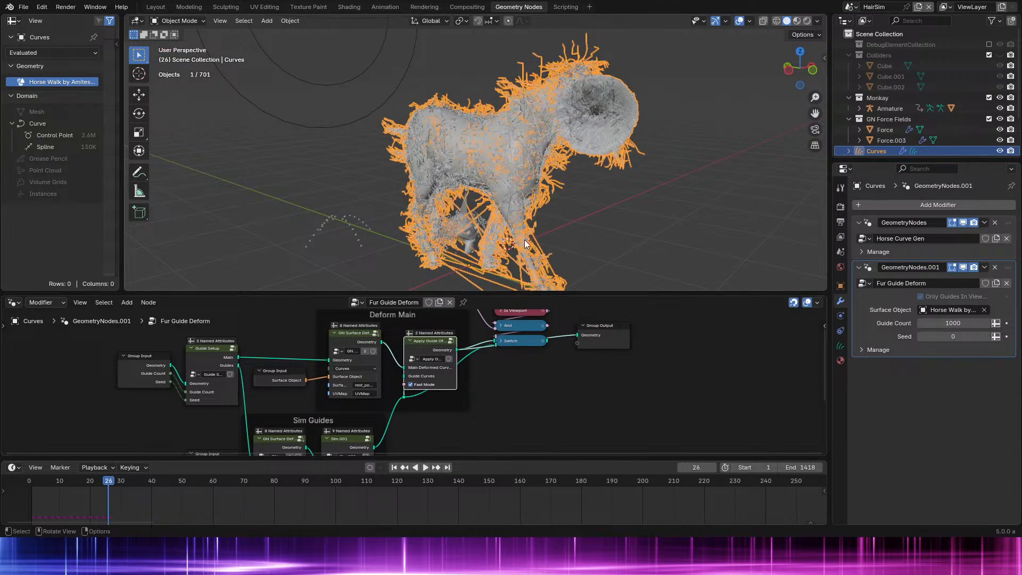
Step: Examine the Apply Guide Offset group's guide sampling and curve direction nodes, then return to the Fur Guide Deform tree
{"action": "key", "text": "ctrl+space"}
{"action": "key", "text": "Tab"}
{"action": "scroll", "coordinate": [526, 282], "scroll_direction": "down", "scroll_amount": 2}
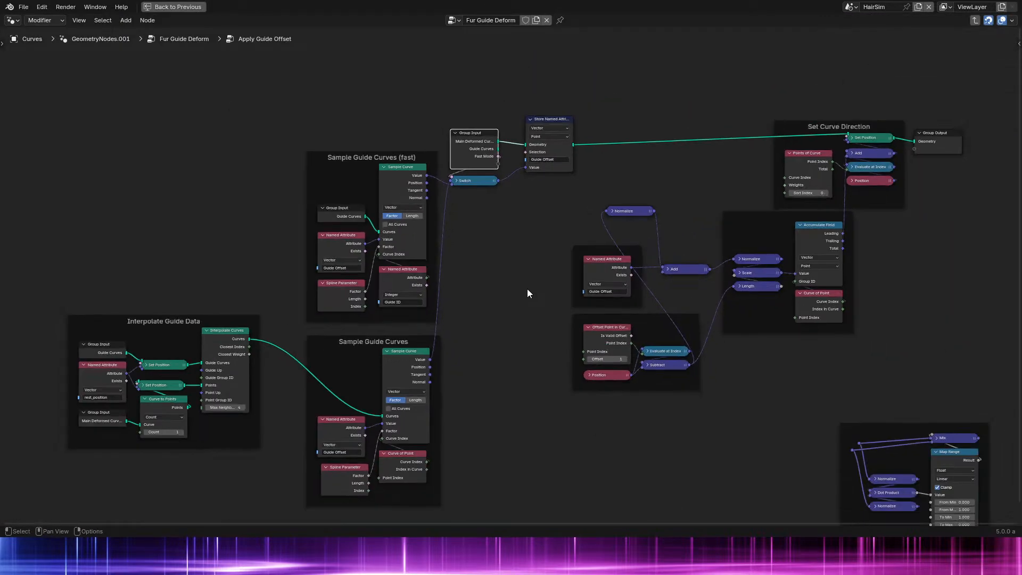
{"action": "middle_click_drag", "start_coordinate": [527, 289], "coordinate": [401, 253]}
{"action": "scroll", "coordinate": [425, 295], "scroll_direction": "up", "scroll_amount": 1}
{"action": "scroll", "coordinate": [424, 296], "scroll_direction": "up", "scroll_amount": 1}
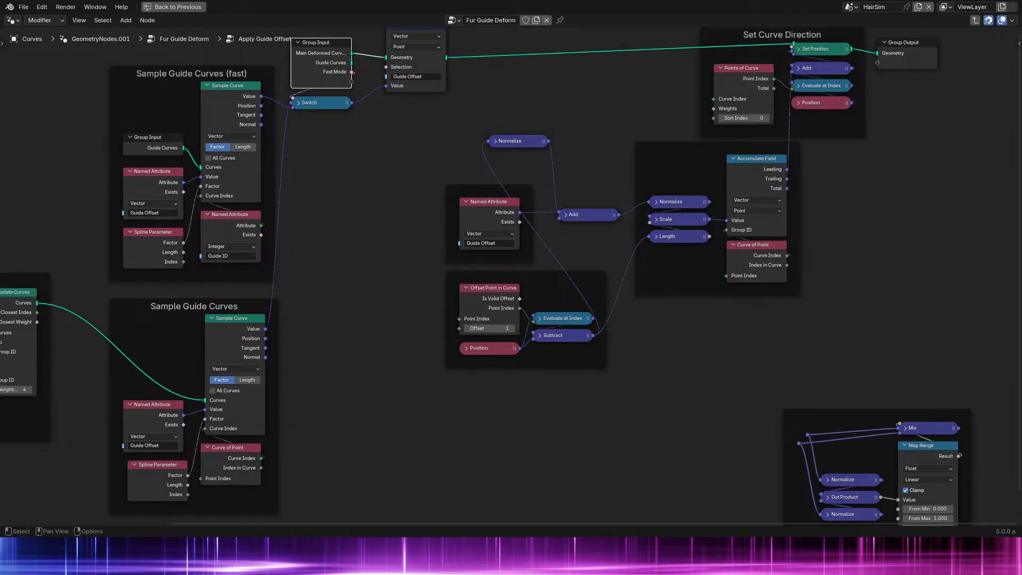
{"action": "left_click", "coordinate": [484, 190]}
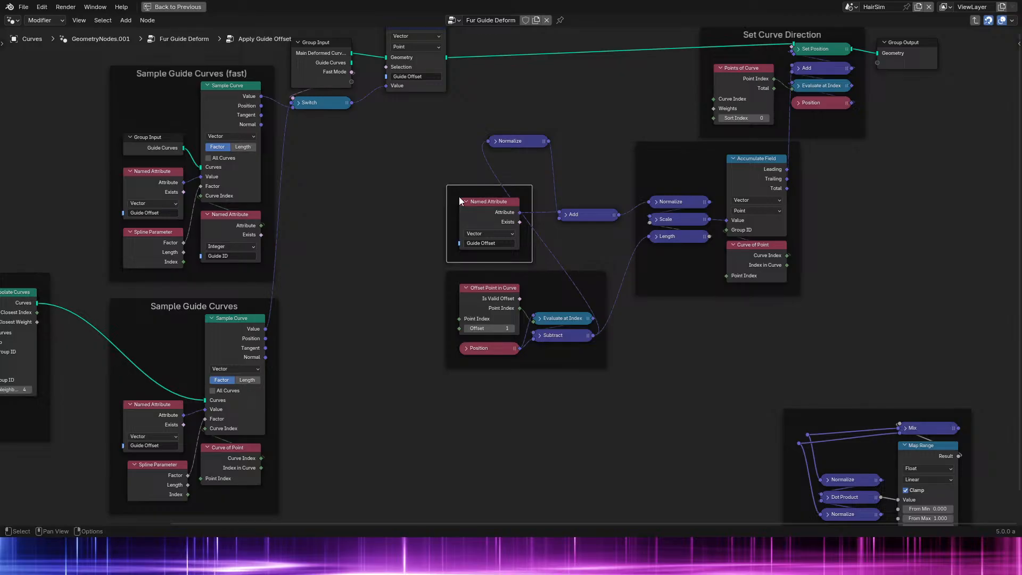
{"action": "middle_click_drag", "start_coordinate": [327, 253], "coordinate": [629, 170]}
{"action": "left_click", "coordinate": [535, 217]}
{"action": "key", "text": "Tab"}
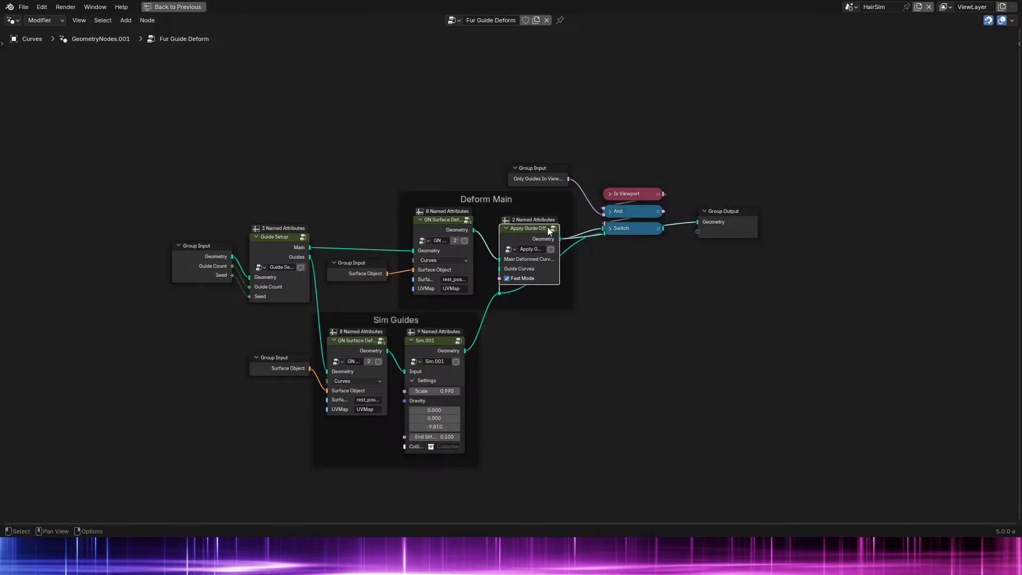
{"action": "left_click", "coordinate": [433, 355]}
{"action": "key", "text": "ctrl+space"}
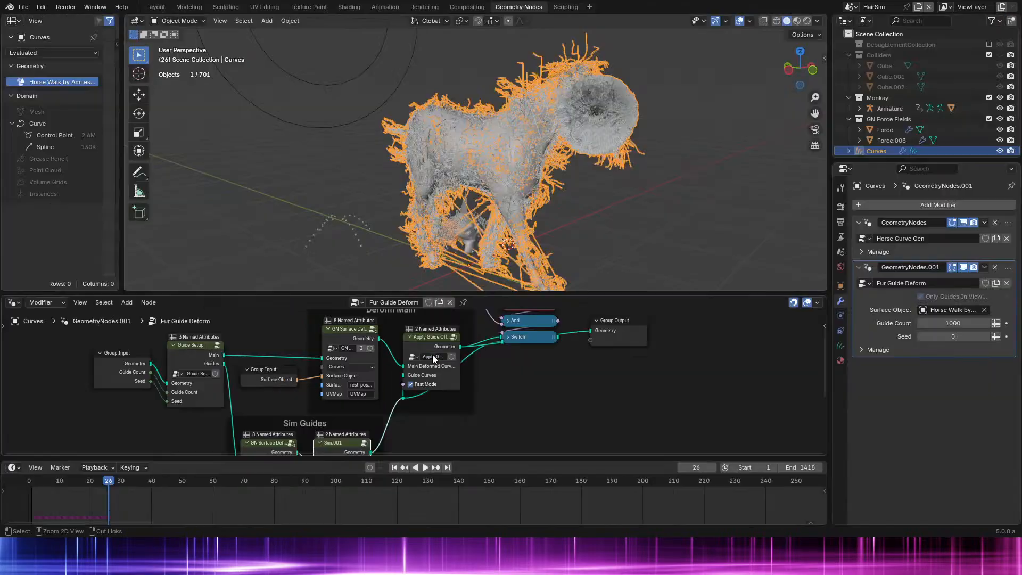
Step: Inspect the HairSimulation object's node tree, focusing on the Object Info and Hair Curves nodes that feed the solver
{"action": "left_click", "coordinate": [481, 219]}
{"action": "key", "text": "ctrl+space"}
{"action": "middle_click_drag", "start_coordinate": [274, 222], "coordinate": [605, 150]}
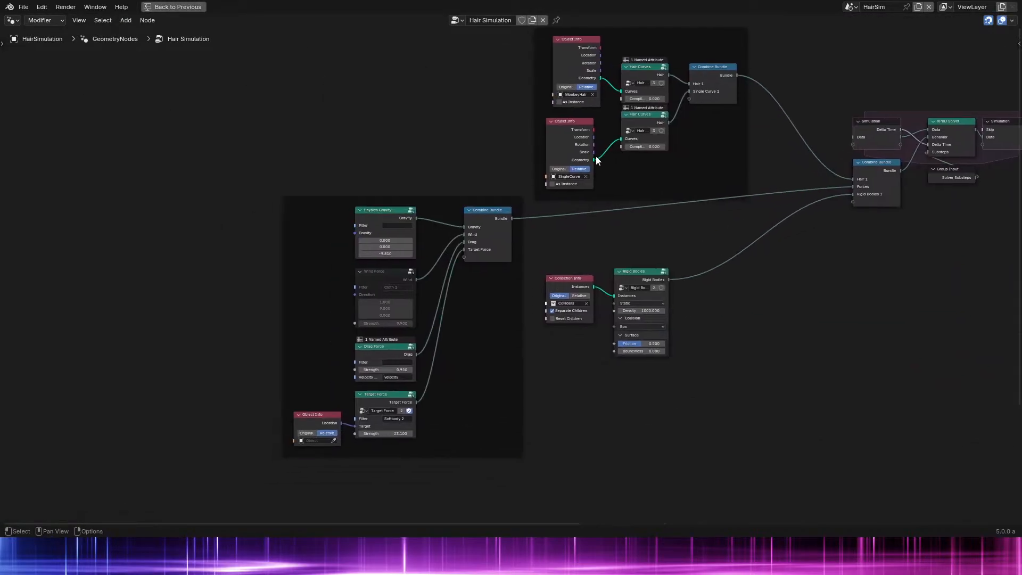
{"action": "scroll", "coordinate": [537, 198], "scroll_direction": "up", "scroll_amount": 4}
{"action": "middle_click_drag", "start_coordinate": [539, 186], "coordinate": [250, 365]}
{"action": "scroll", "coordinate": [320, 250], "scroll_direction": "up", "scroll_amount": 5}
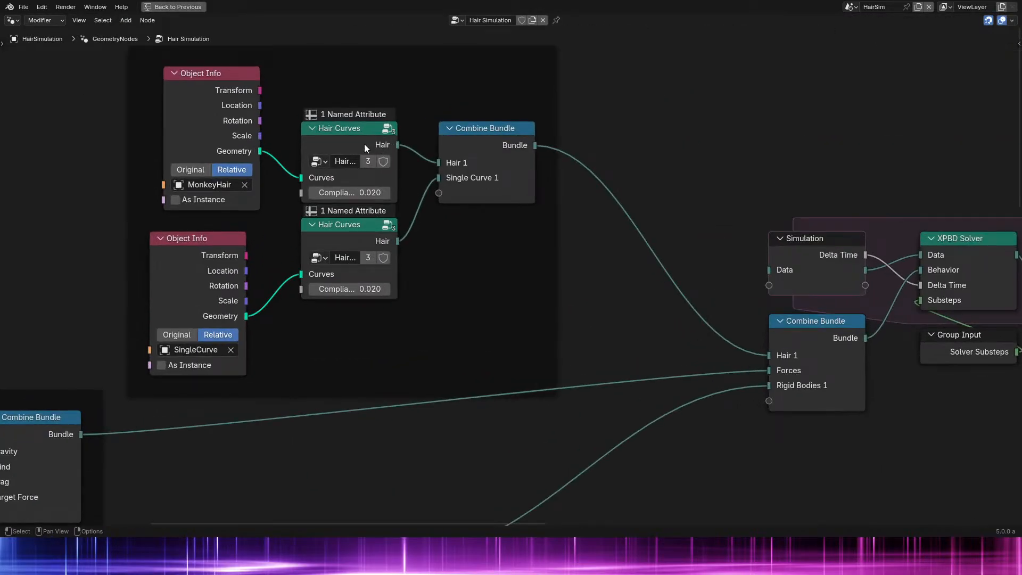
Step: Examine the rotation setup and constraint nodes inside the MonkeyHair Hair Curves group, and the output end of the Hair Simulation tree
{"action": "left_click_drag", "start_coordinate": [356, 146], "coordinate": [322, 106]}
{"action": "key", "text": "Tab"}
{"action": "scroll", "coordinate": [506, 183], "scroll_direction": "down", "scroll_amount": 6}
{"action": "middle_click_drag", "start_coordinate": [506, 183], "coordinate": [598, 424]}
{"action": "scroll", "coordinate": [524, 358], "scroll_direction": "up", "scroll_amount": 2}
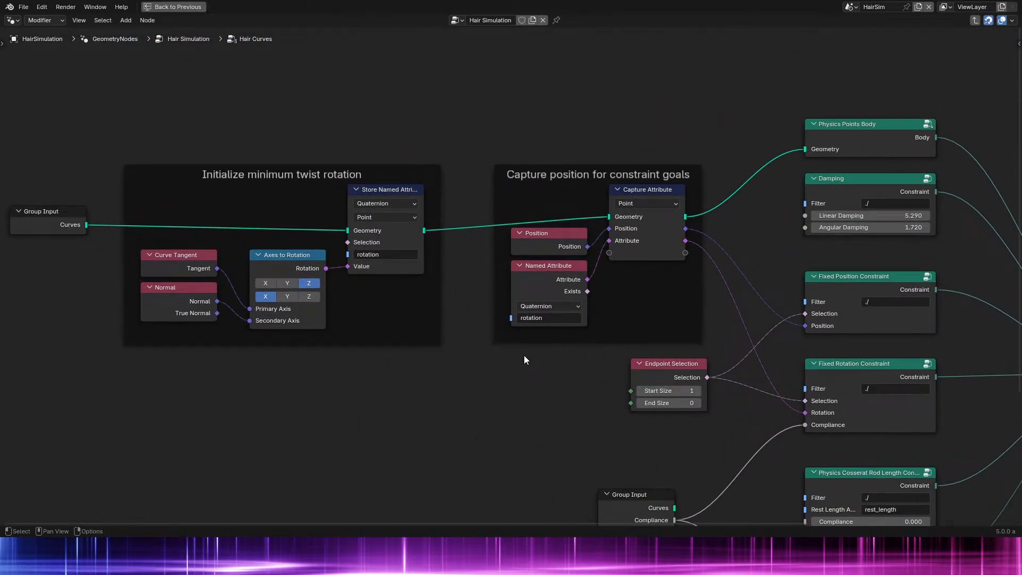
{"action": "scroll", "coordinate": [513, 353], "scroll_direction": "down", "scroll_amount": 3}
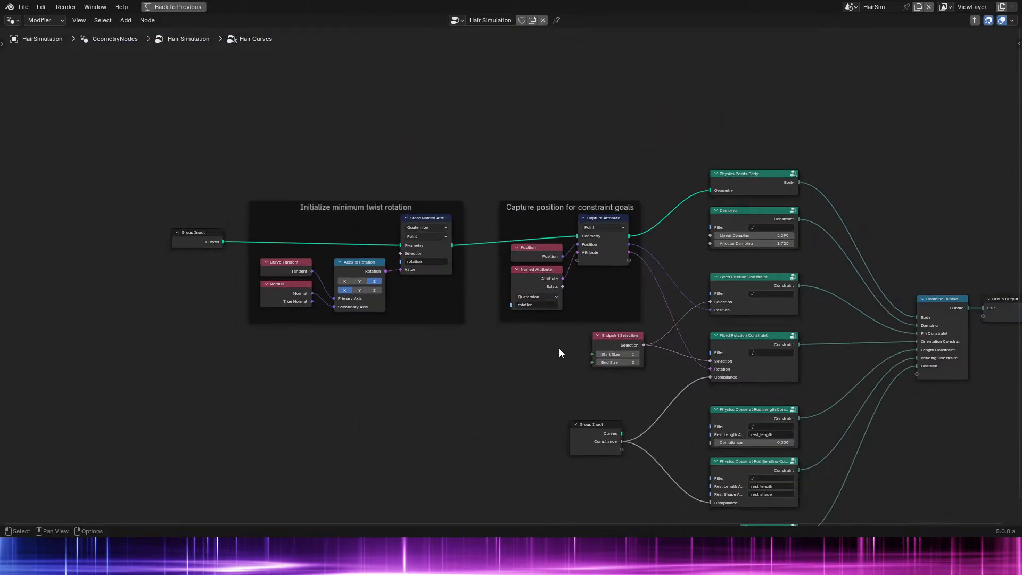
{"action": "middle_click_drag", "start_coordinate": [558, 351], "coordinate": [366, 276]}
{"action": "scroll", "coordinate": [365, 276], "scroll_direction": "up", "scroll_amount": 1}
{"action": "key", "text": "Tab"}
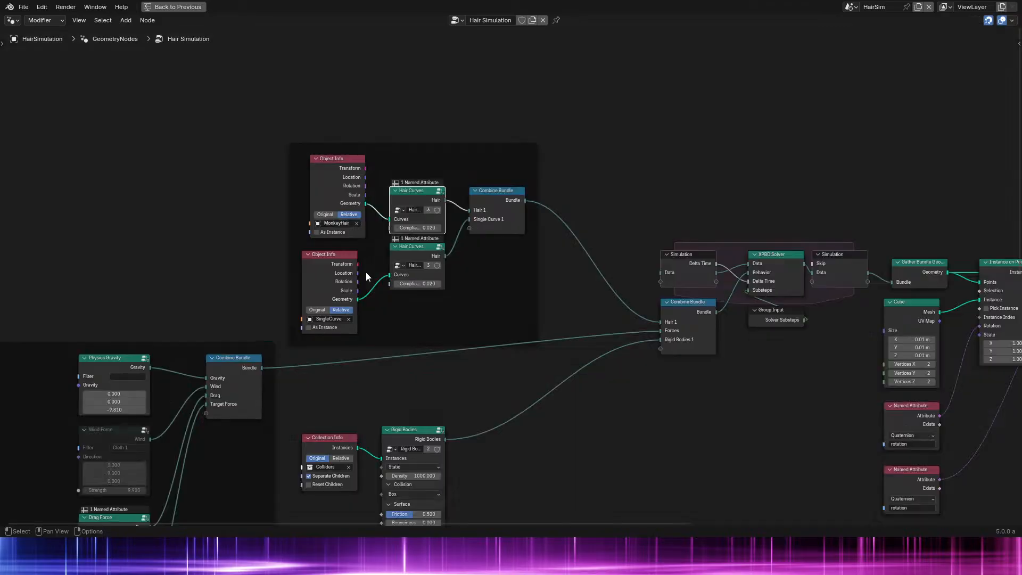
{"action": "scroll", "coordinate": [394, 276], "scroll_direction": "down", "scroll_amount": 1}
{"action": "key", "text": "ctrl+space"}
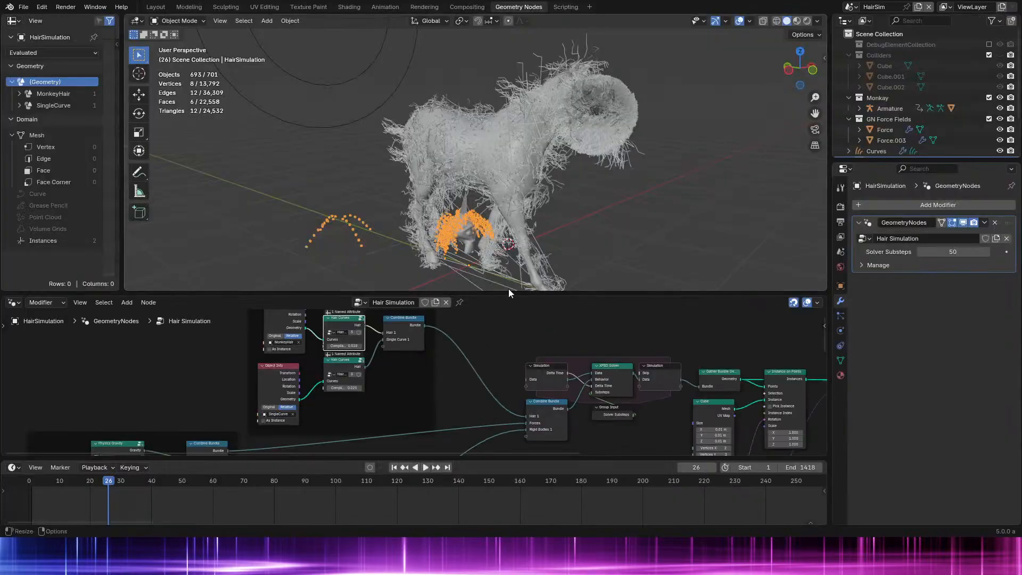
{"action": "scroll", "coordinate": [749, 385], "scroll_direction": "down", "scroll_amount": 1}
{"action": "middle_click_drag", "start_coordinate": [749, 384], "coordinate": [458, 350]}
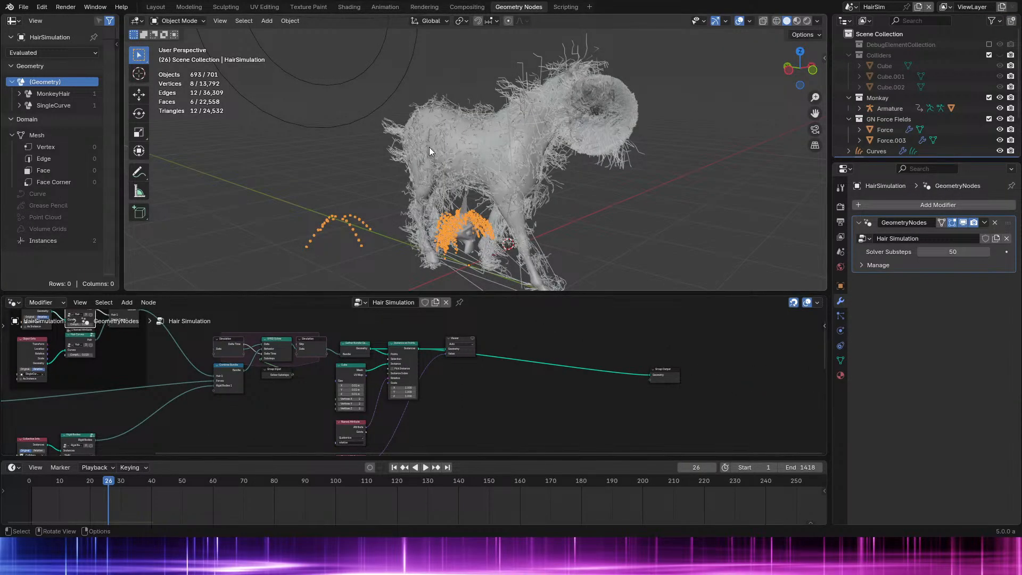
Step: In the Curves object's Fur Guide Deform tree, route the Sim Guides frame's GN Surface Deform result to the Group Output and play the animation
{"action": "left_click", "coordinate": [436, 133]}
{"action": "key", "text": "ctrl+space"}
{"action": "scroll", "coordinate": [428, 276], "scroll_direction": "up", "scroll_amount": 1}
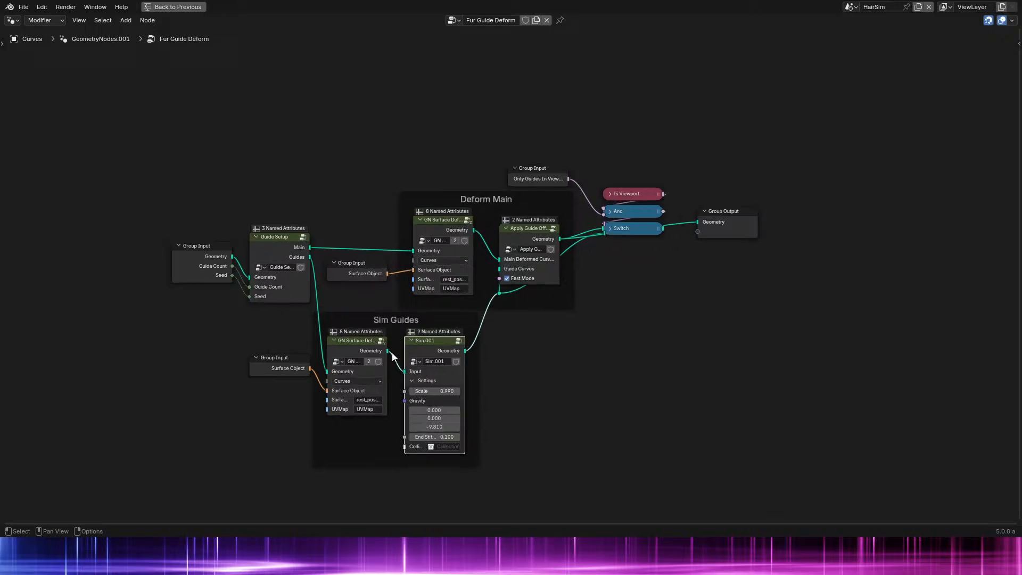
{"action": "left_click_drag", "start_coordinate": [387, 351], "coordinate": [698, 222]}
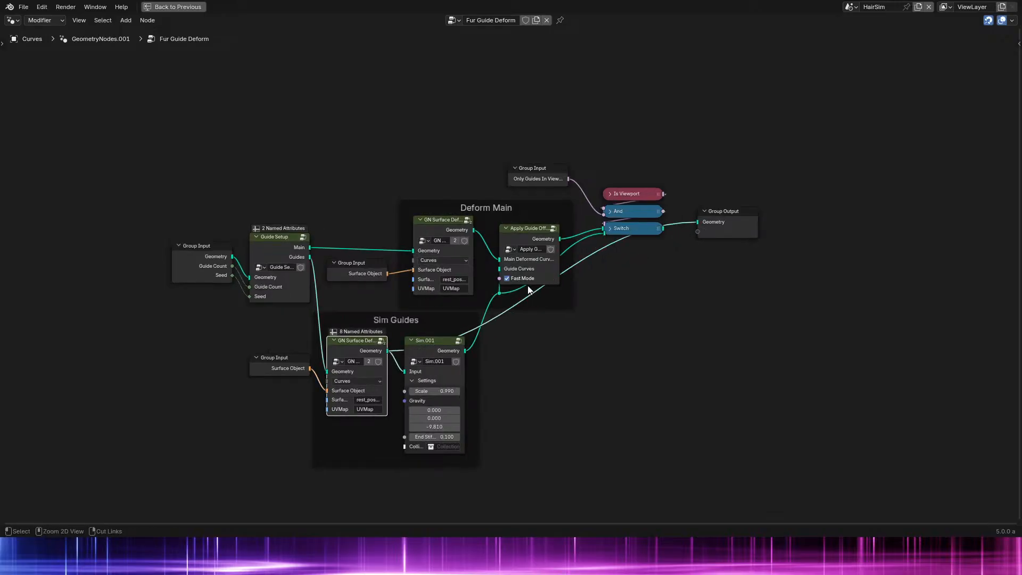
{"action": "key", "text": "space"}
{"action": "key", "text": "ctrl+space"}
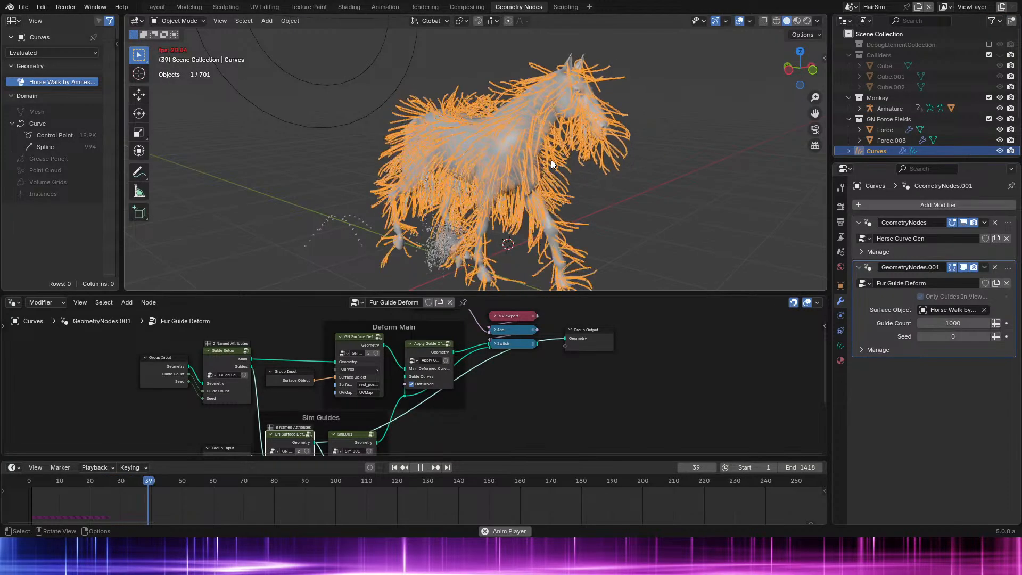
{"action": "key", "text": "space"}
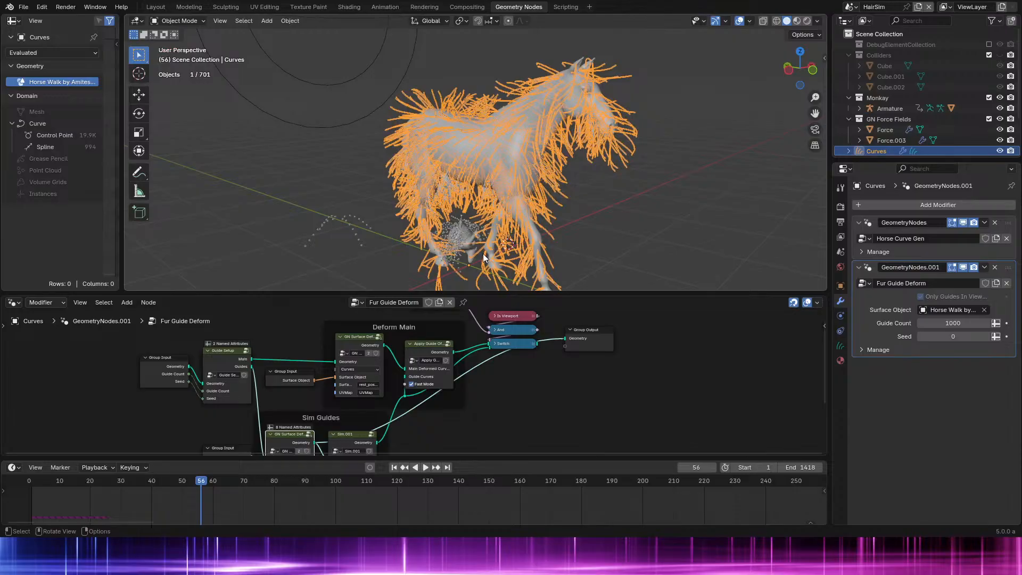
Step: In the HairSimulation tree, replace MonkeyHair with the horse's Curves object in the first Object Info node
{"action": "left_click", "coordinate": [459, 237]}
{"action": "middle_click_drag", "start_coordinate": [372, 388], "coordinate": [643, 387]}
{"action": "scroll", "coordinate": [481, 337], "scroll_direction": "up", "scroll_amount": 3}
{"action": "left_click", "coordinate": [423, 346]}
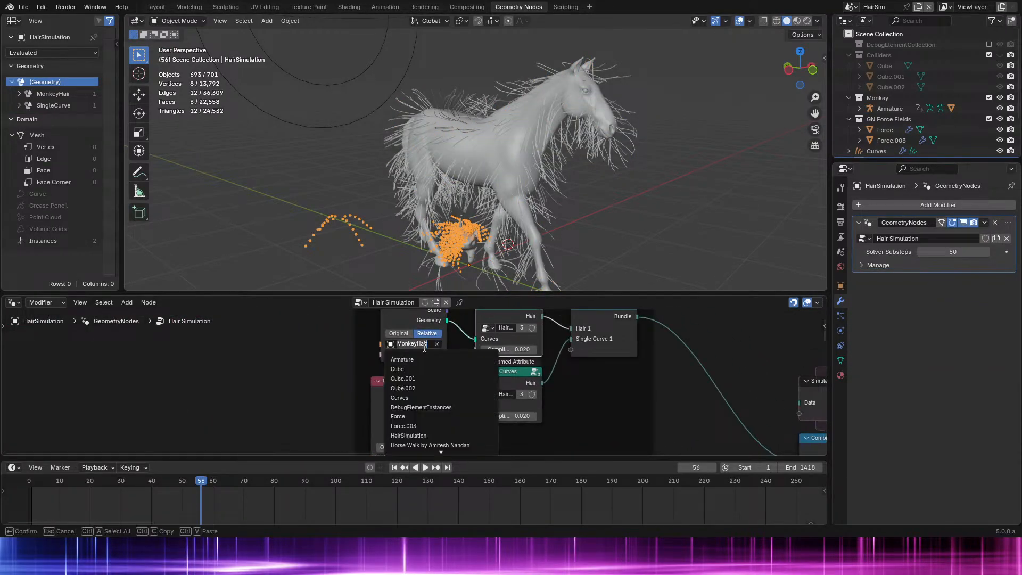
{"action": "key", "text": "Escape"}
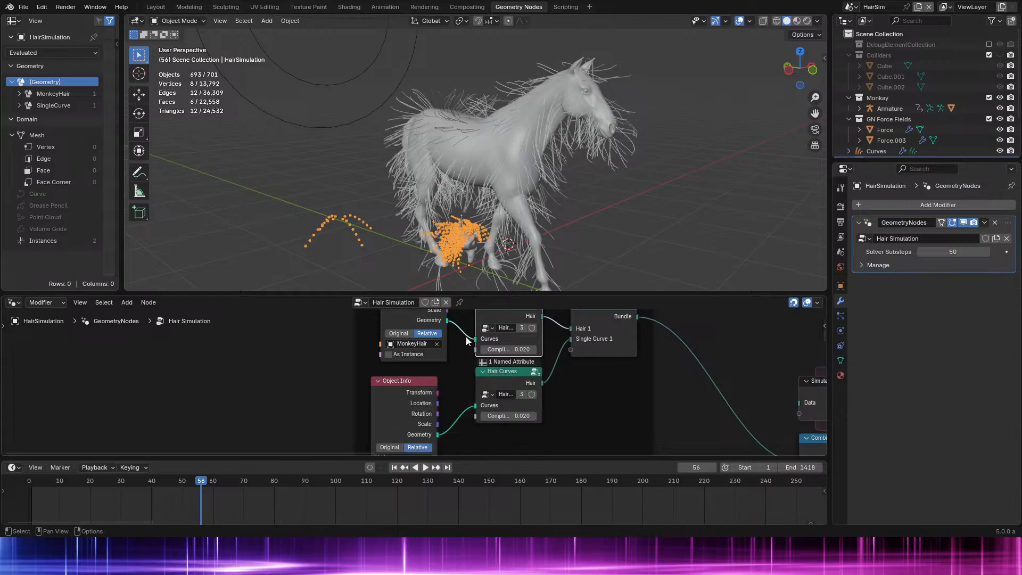
{"action": "left_click", "coordinate": [439, 347]}
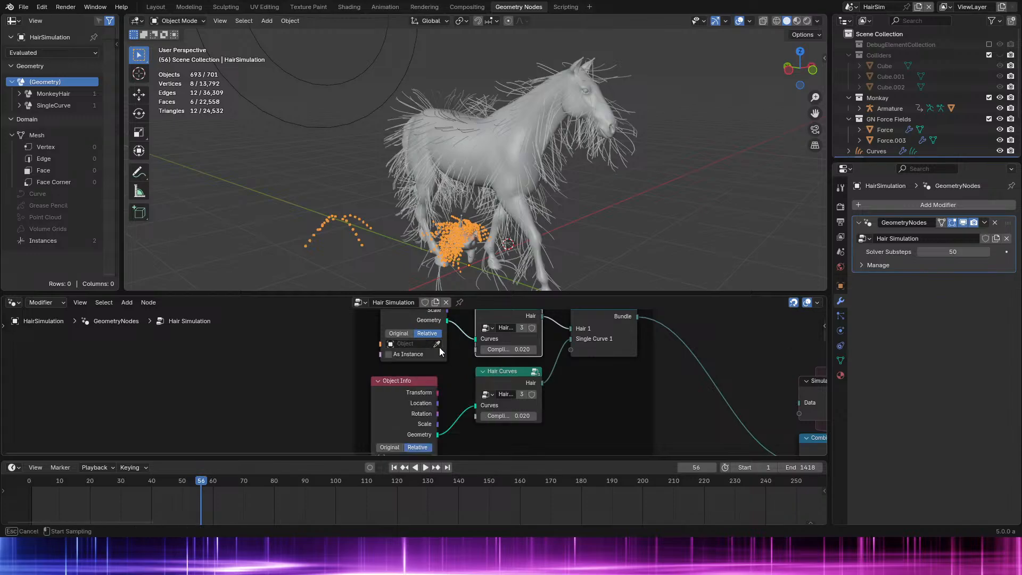
{"action": "left_click", "coordinate": [545, 207]}
Step: Link the Curves Hair Curves output directly to the solver bundle's Hair 1 input and delete the inner Combine Bundle and SingleCurve nodes
{"action": "scroll", "coordinate": [433, 382], "scroll_direction": "down", "scroll_amount": 2}
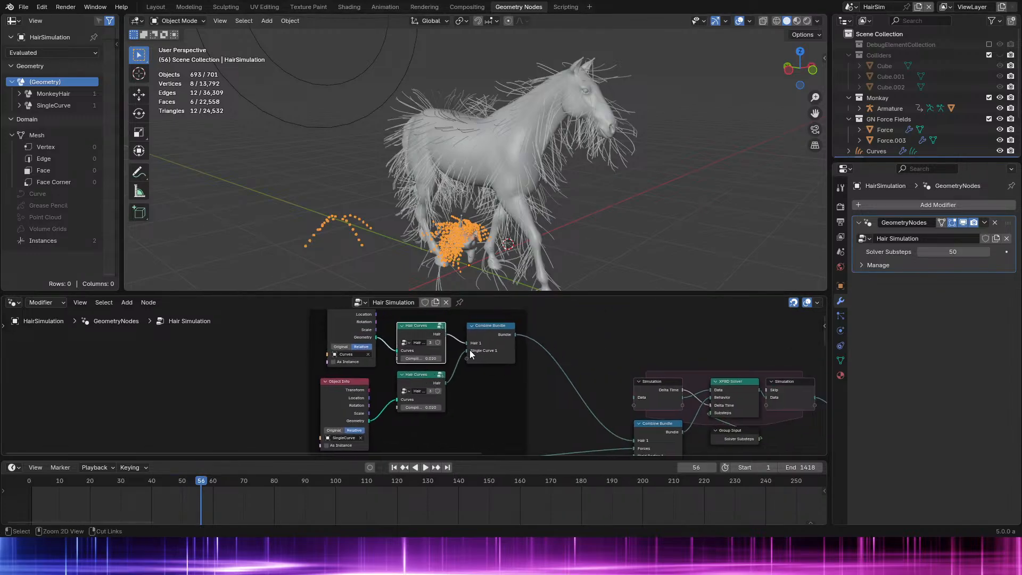
{"action": "key", "text": "ctrl+space"}
{"action": "left_click_drag", "start_coordinate": [548, 217], "coordinate": [778, 348]}
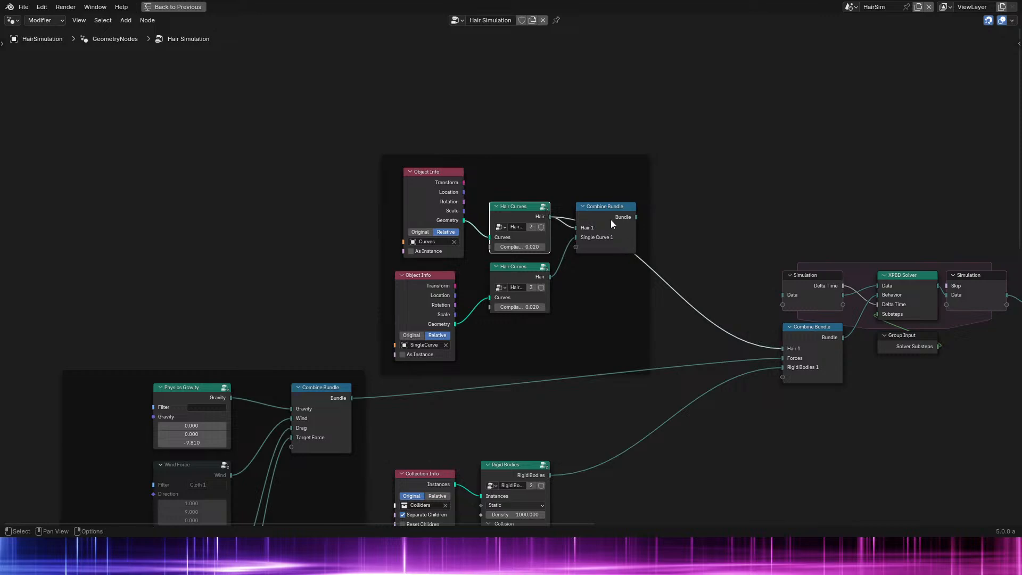
{"action": "left_click", "coordinate": [612, 219]}
{"action": "key", "text": "x"}
{"action": "left_click", "coordinate": [532, 271]}
{"action": "key", "text": "x"}
{"action": "left_click", "coordinate": [420, 310]}
{"action": "key", "text": "x"}
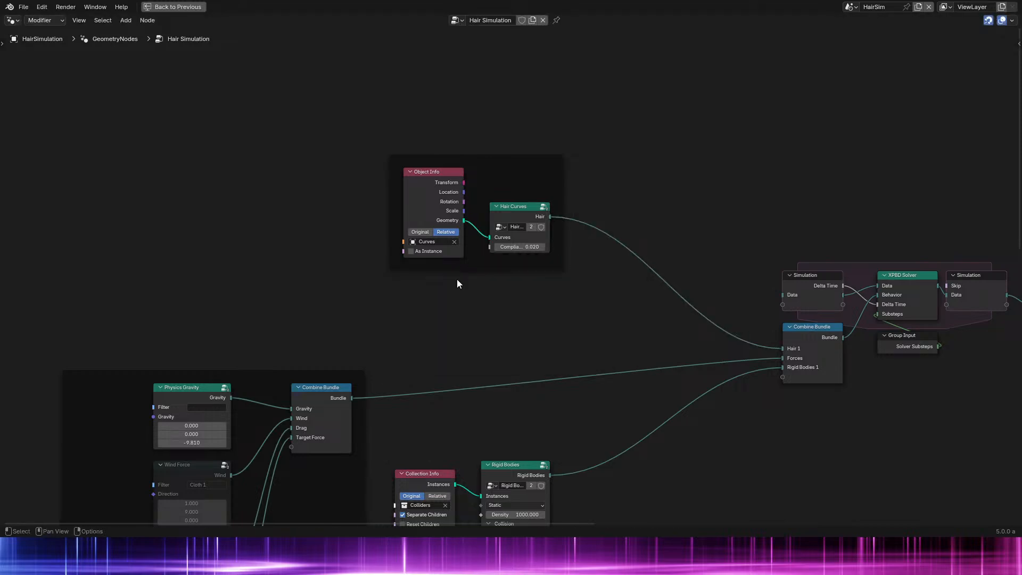
{"action": "left_click", "coordinate": [519, 269]}
{"action": "key", "text": "ctrl+space"}
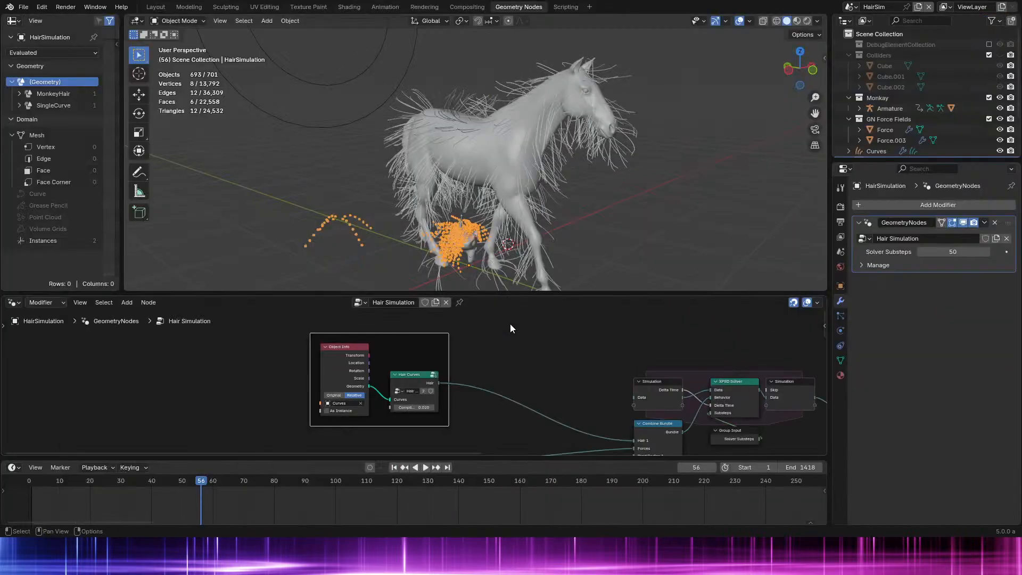
Step: Play the horse hair simulation from frame 0 and inspect the simulated guide points close up
{"action": "left_click", "coordinate": [33, 481]}
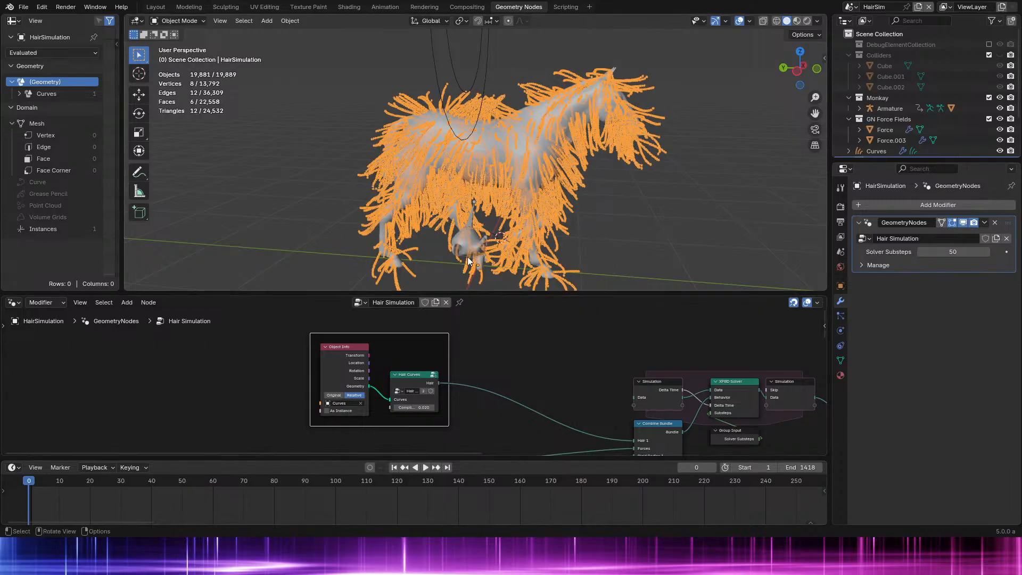
{"action": "key", "text": "space"}
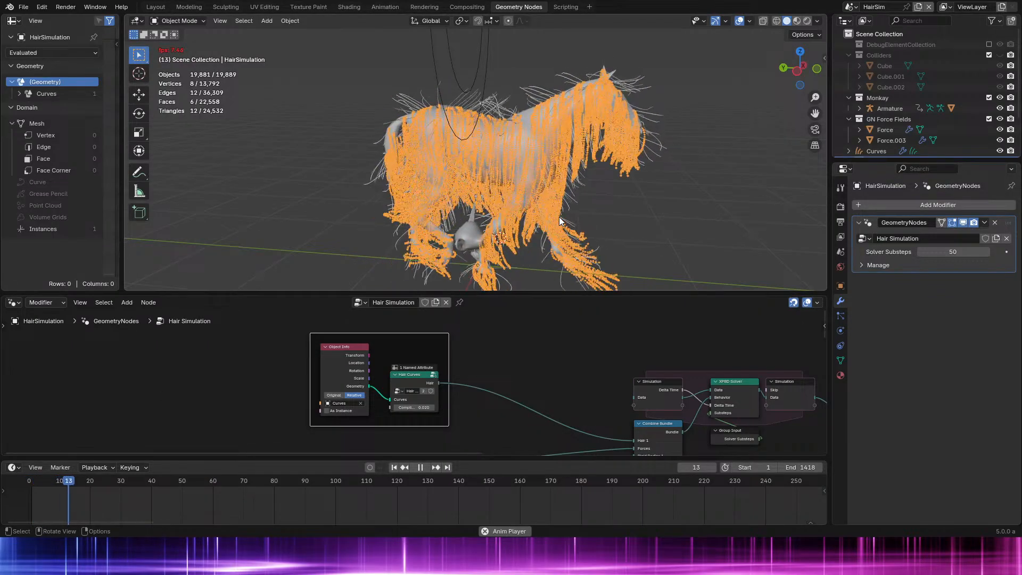
{"action": "key", "text": "space"}
{"action": "scroll", "coordinate": [634, 178], "scroll_direction": "up", "scroll_amount": 10}
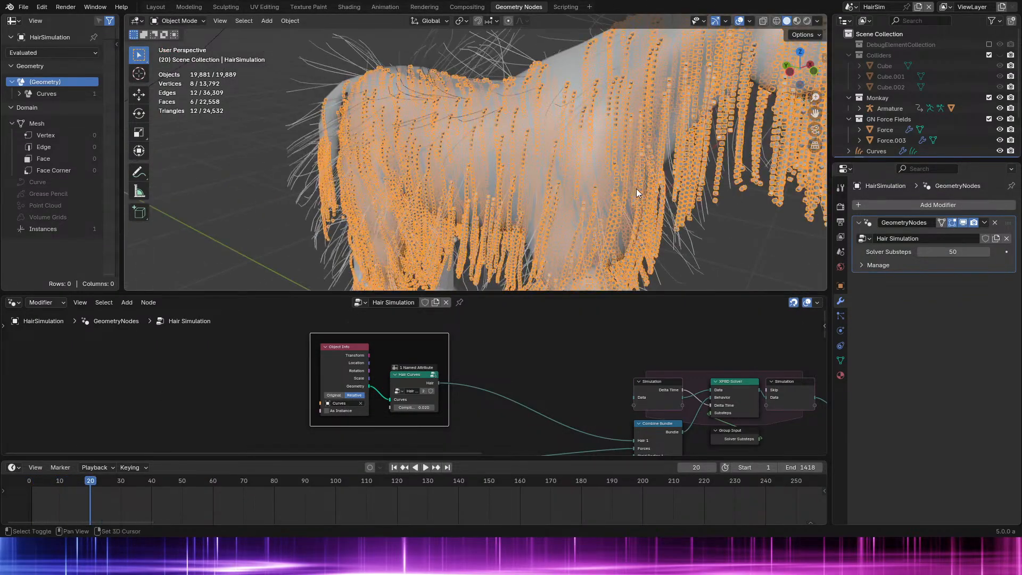
{"action": "key", "text": "space"}
{"action": "key", "text": "space"}
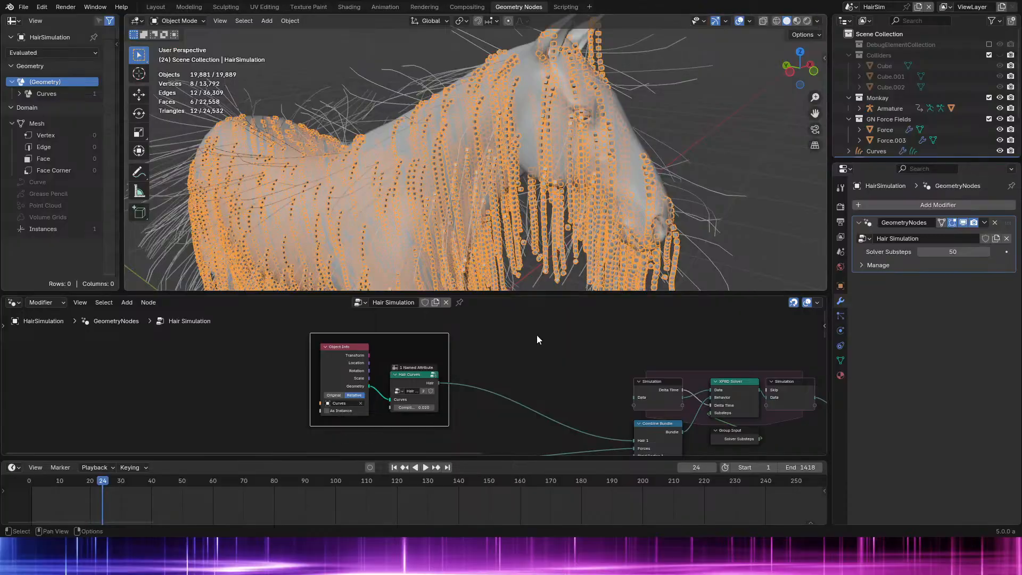
Step: Try removing the Sim.001 node from the Sim Guides frame of the Curves object's Fur Guide Deform tree, and undo the removal
{"action": "left_click", "coordinate": [713, 194]}
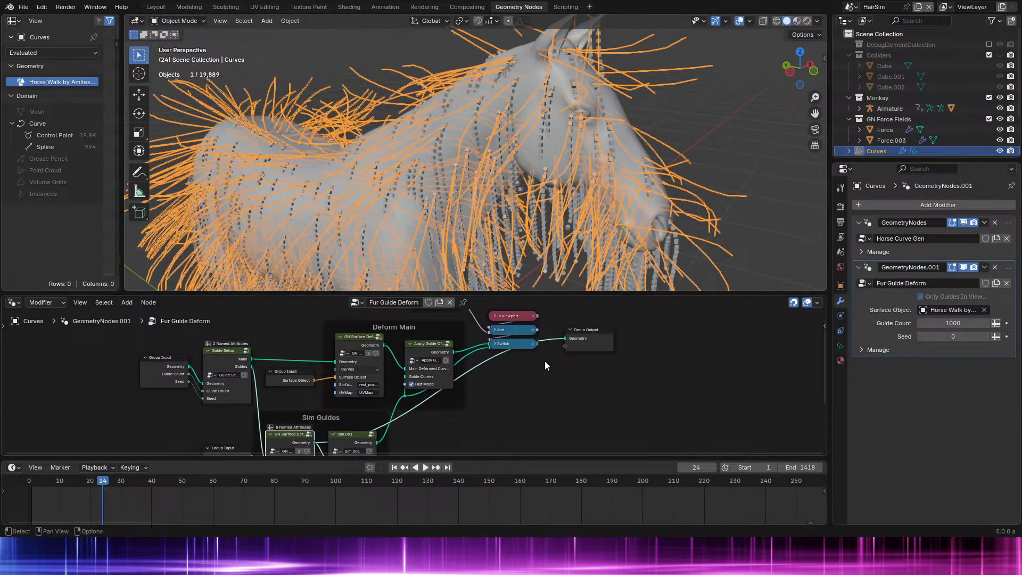
{"action": "key", "text": "ctrl+space"}
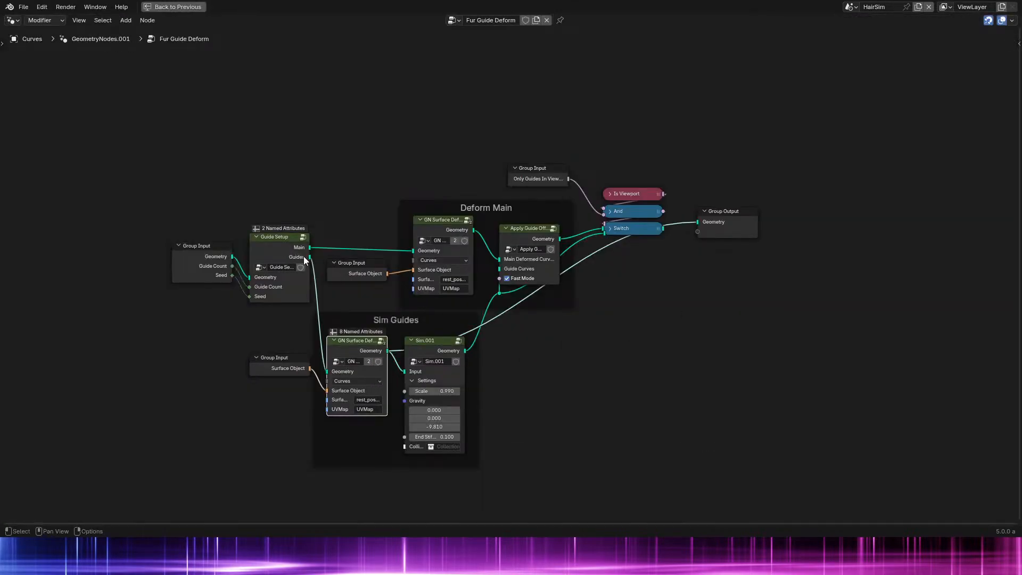
{"action": "left_click", "coordinate": [448, 352]}
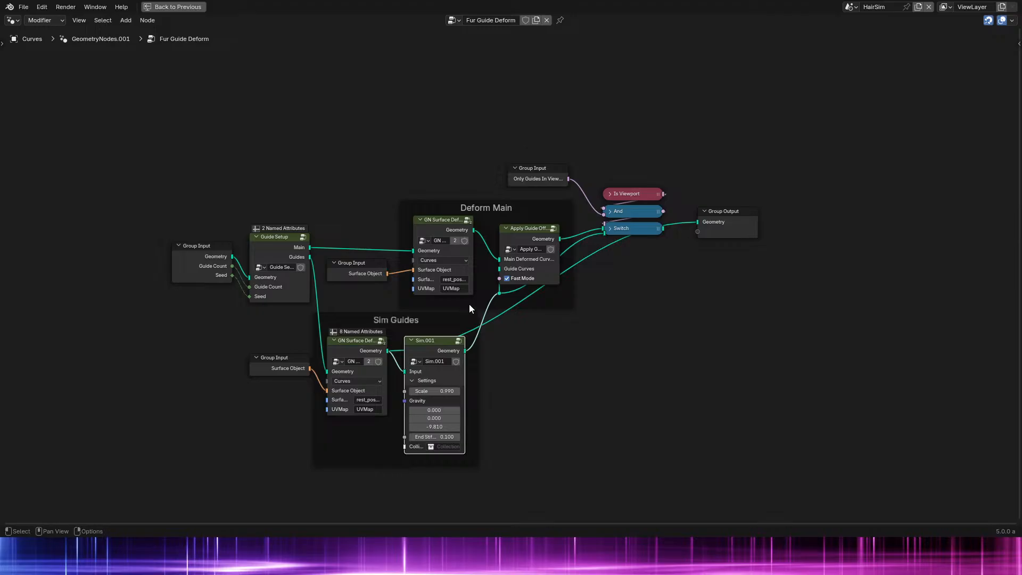
{"action": "key", "text": "ctrl+x"}
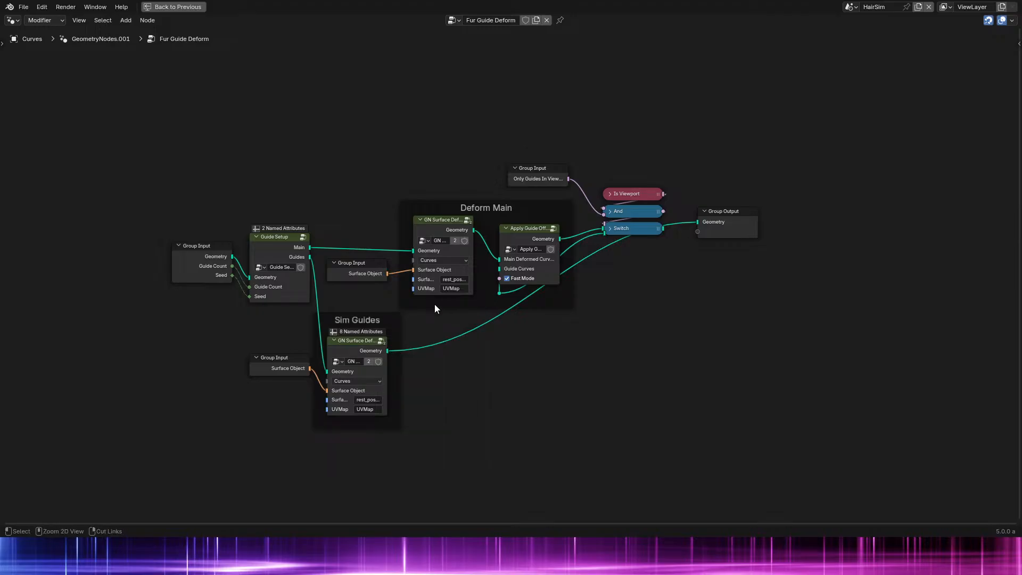
{"action": "scroll", "coordinate": [437, 346], "scroll_direction": "down", "scroll_amount": 3}
{"action": "middle_click_drag", "start_coordinate": [436, 347], "coordinate": [495, 270]}
{"action": "key", "text": "ctrl+z"}
{"action": "scroll", "coordinate": [481, 328], "scroll_direction": "up", "scroll_amount": 3}
Step: Play the horse animation up to frame 33 to compare the surface-deformed guides with the simulated points
{"action": "key", "text": "ctrl+space"}
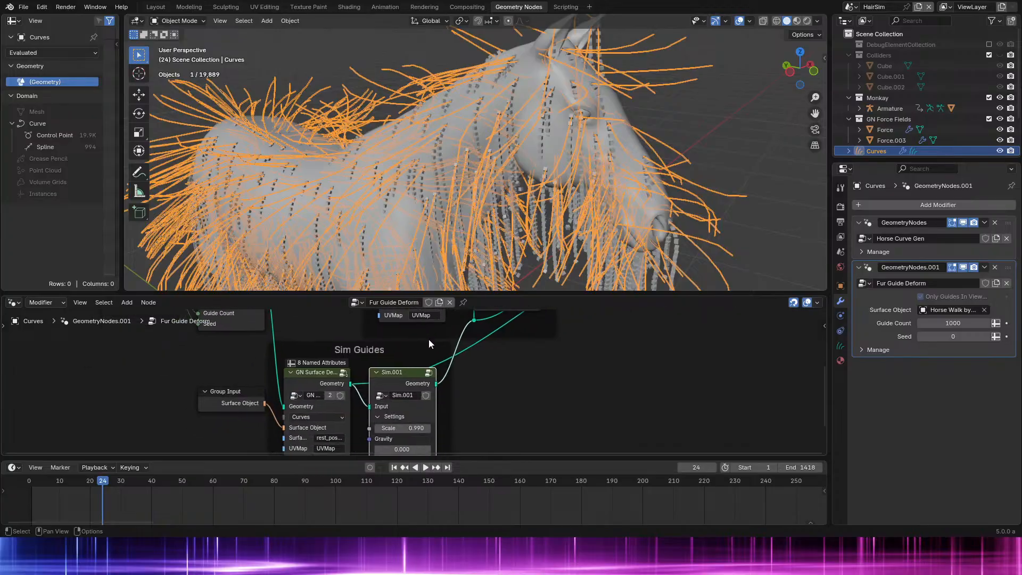
{"action": "key", "text": "space"}
{"action": "key", "text": "space"}
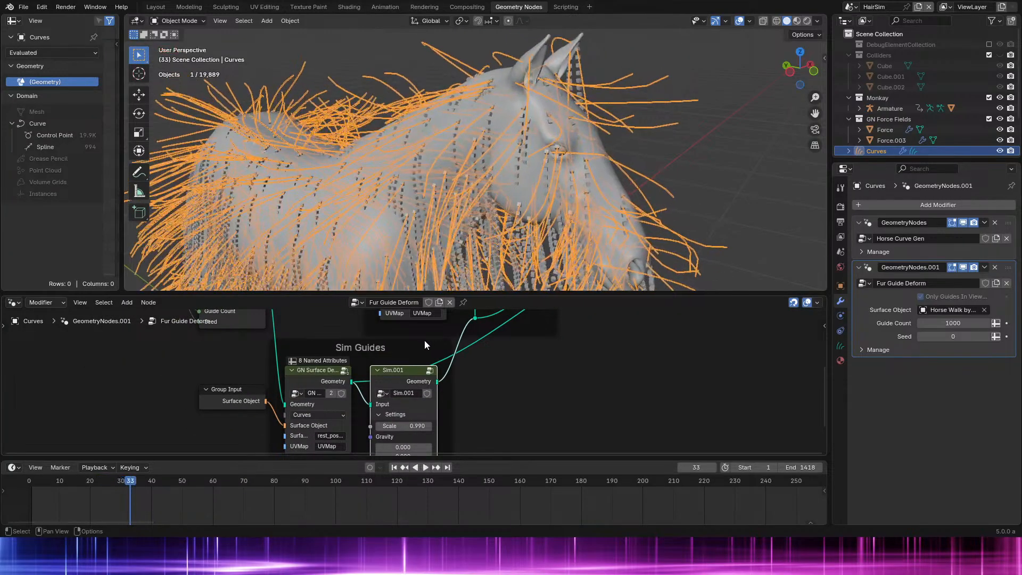
Step: Try raising the scene's curve Additional Subdivisions render setting to 3, and set it back to 0
{"action": "left_click", "coordinate": [840, 207]}
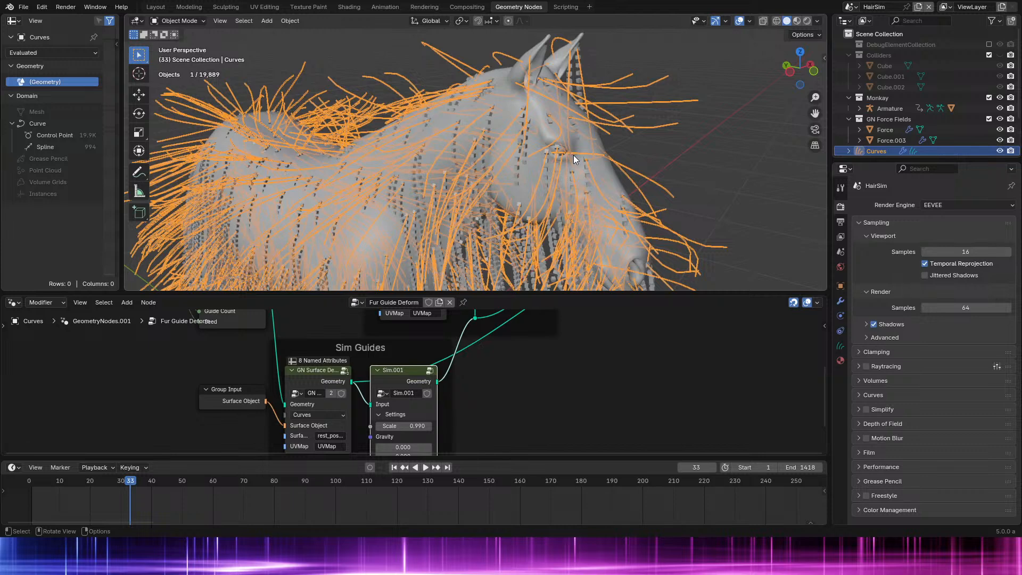
{"action": "scroll", "coordinate": [573, 155], "scroll_direction": "up", "scroll_amount": 5}
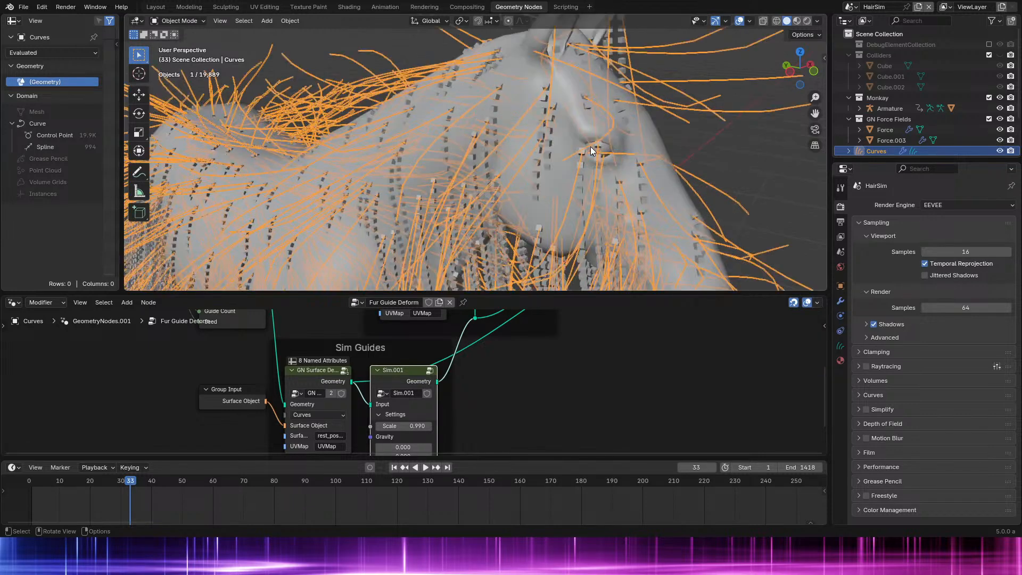
{"action": "left_click", "coordinate": [917, 394]}
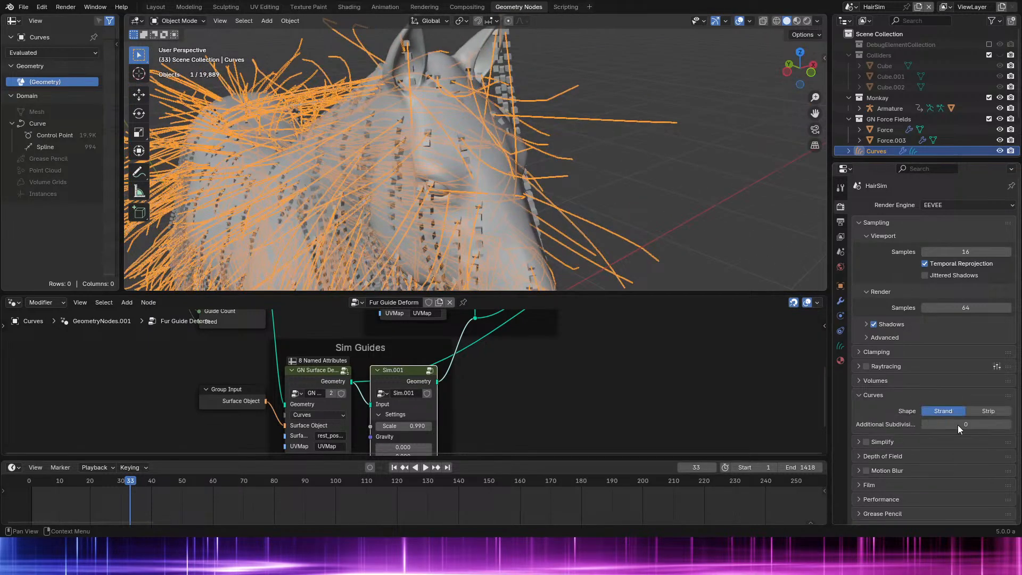
{"action": "left_click", "coordinate": [1006, 424]}
{"action": "left_click", "coordinate": [1006, 424]}
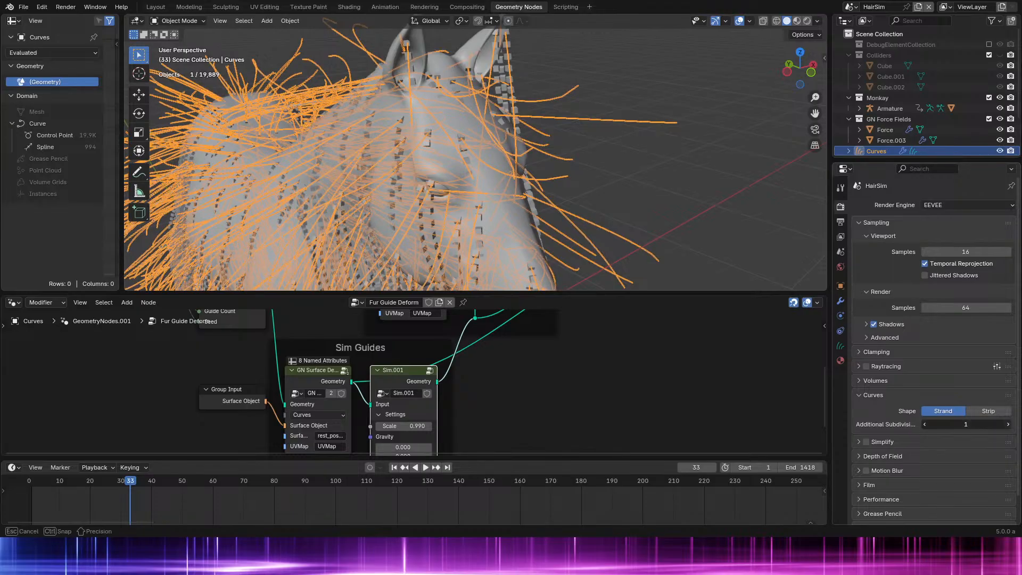
{"action": "left_click", "coordinate": [1006, 423]}
{"action": "scroll", "coordinate": [624, 214], "scroll_direction": "up", "scroll_amount": 3}
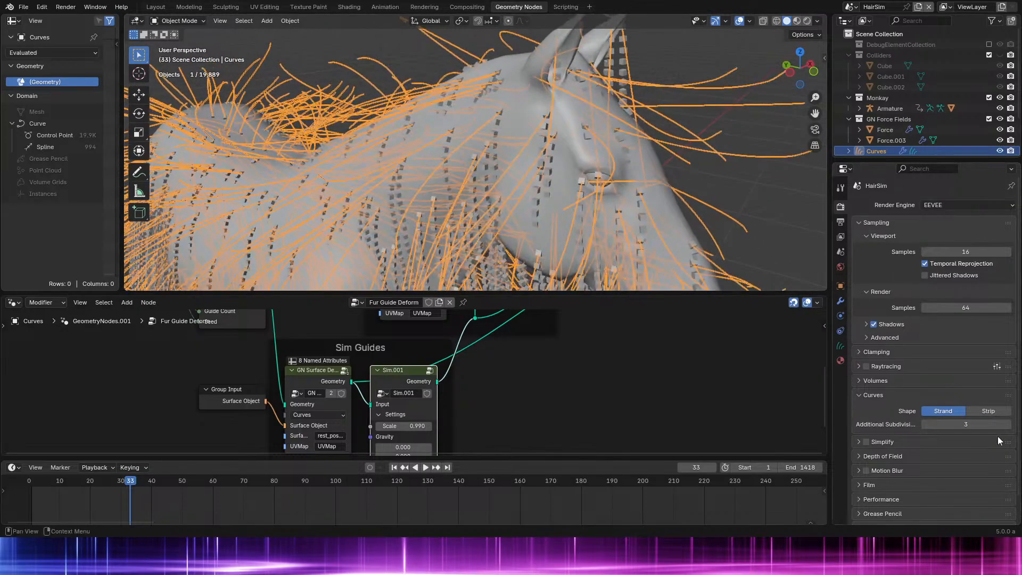
{"action": "left_click_drag", "start_coordinate": [969, 424], "coordinate": [932, 424]}
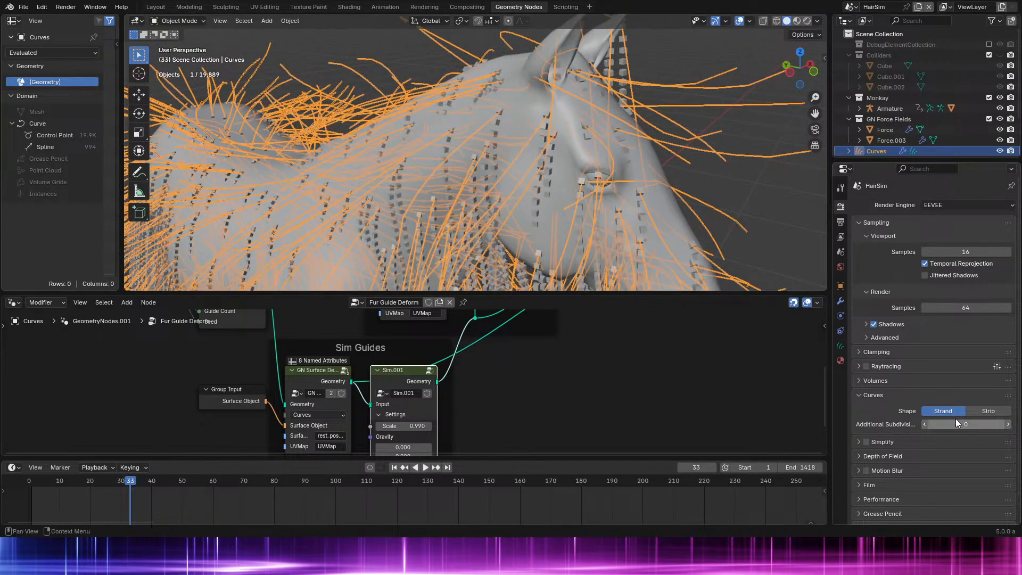
Step: Examine the Fur Guide Deform tree from the guide setup through the Sim Guides and Deform Main frames
{"action": "middle_click_drag", "start_coordinate": [407, 174], "coordinate": [545, 194]}
{"action": "key", "text": "ctrl+space"}
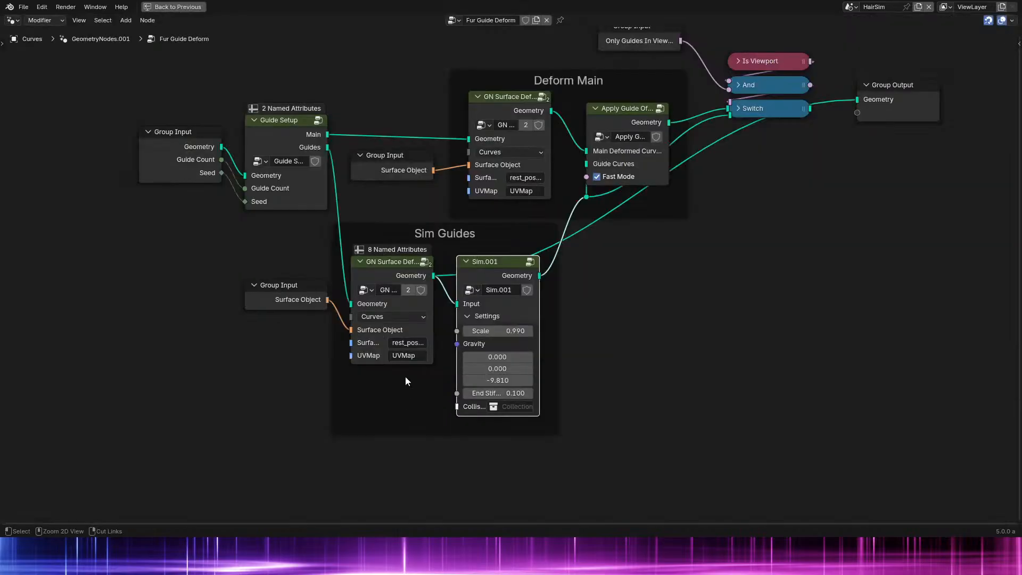
{"action": "key", "text": "ctrl+space"}
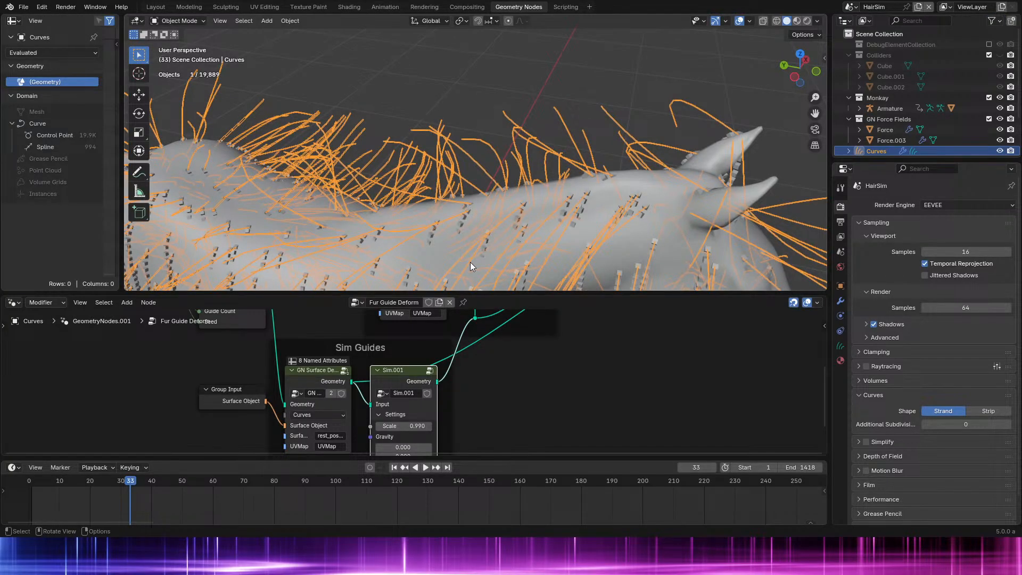
{"action": "key", "text": "ctrl+space"}
{"action": "middle_click_drag", "start_coordinate": [308, 201], "coordinate": [476, 301]}
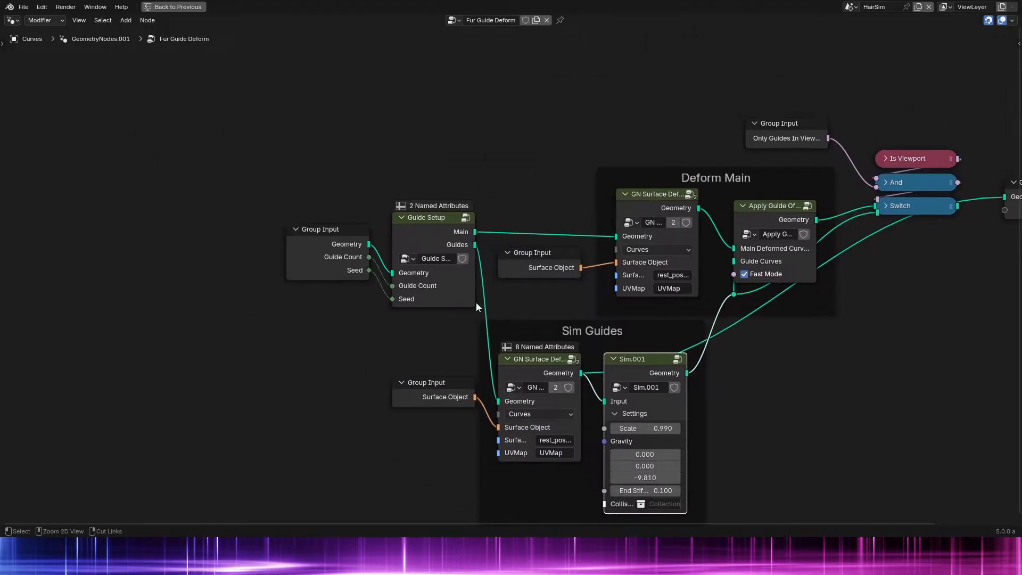
{"action": "key", "text": "ctrl+space"}
Step: Open the Horse Curve Gen modifier's node tree and examine its Surface, Points, Curve and Clump frames
{"action": "left_click", "coordinate": [840, 301]}
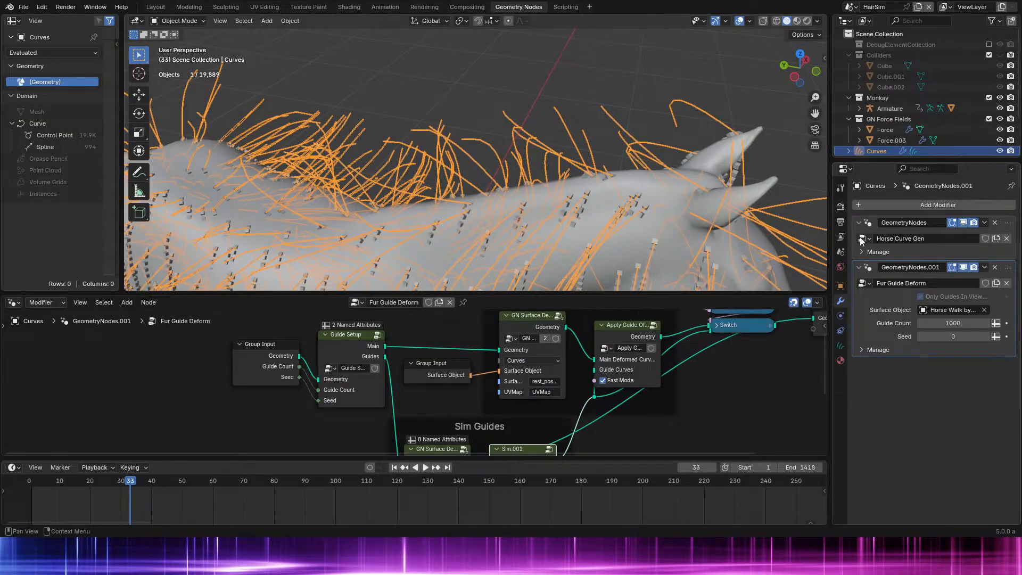
{"action": "left_click", "coordinate": [870, 222]}
{"action": "key", "text": "ctrl+space"}
{"action": "scroll", "coordinate": [315, 375], "scroll_direction": "down", "scroll_amount": 2}
{"action": "key", "text": "ctrl+space"}
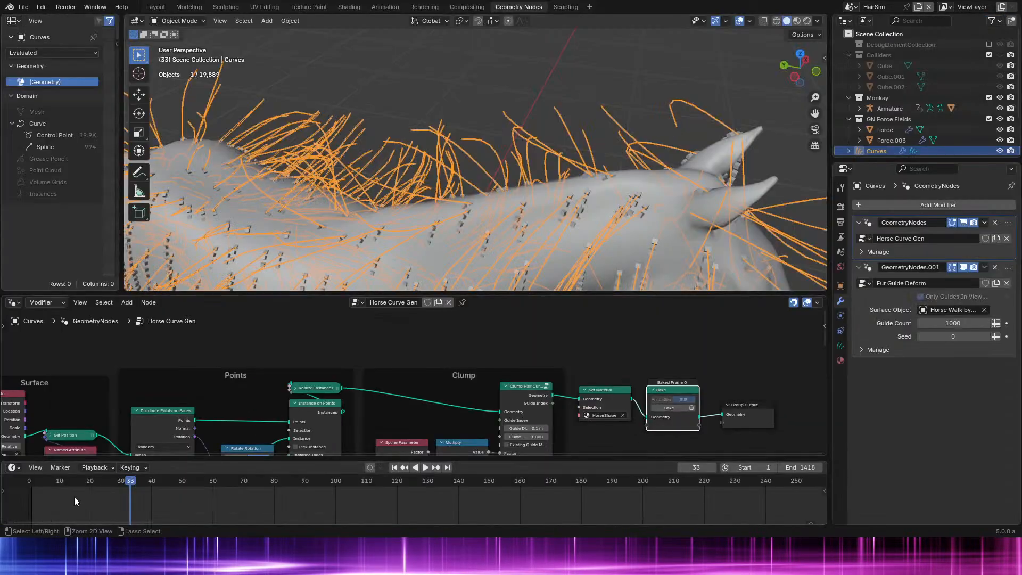
{"action": "key", "text": "ctrl+space"}
{"action": "middle_click_drag", "start_coordinate": [477, 304], "coordinate": [669, 214]}
{"action": "scroll", "coordinate": [376, 379], "scroll_direction": "up", "scroll_amount": 2}
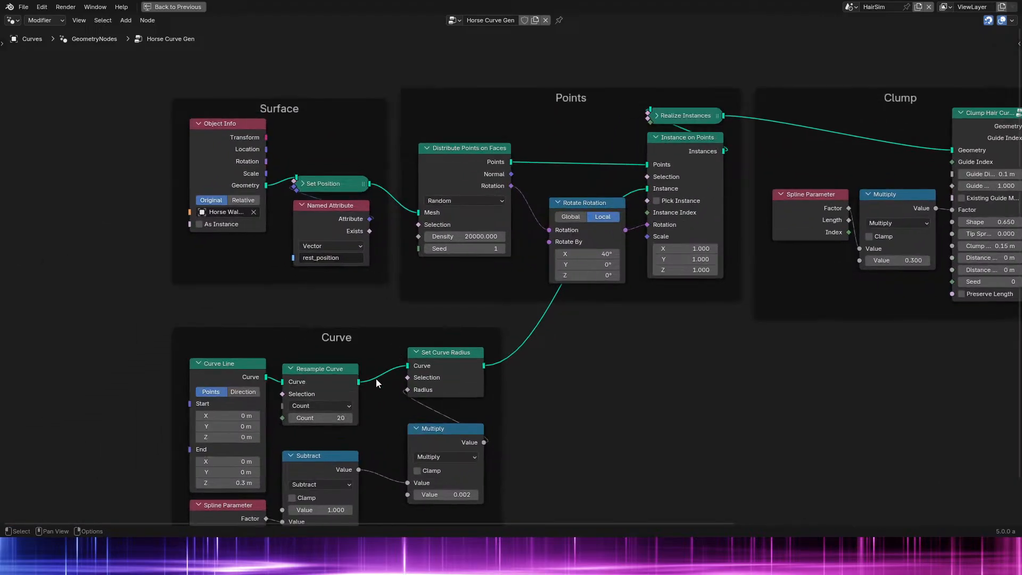
{"action": "key", "text": "ctrl+space"}
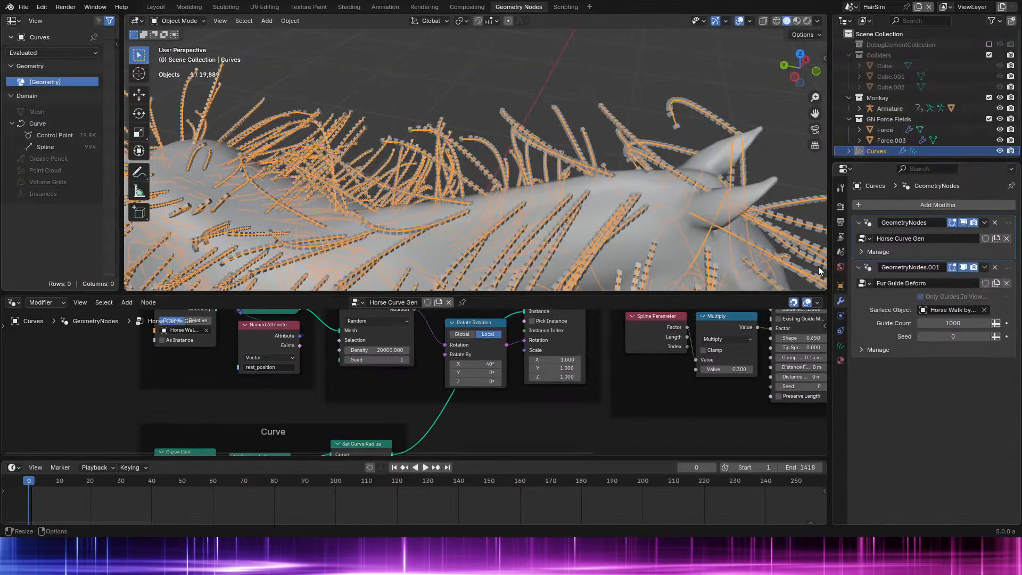
Step: Rebake the Bake node at the end of the Horse Curve Gen tree and play the animation to frame 10
{"action": "middle_click_drag", "start_coordinate": [481, 369], "coordinate": [585, 382]}
{"action": "middle_click_drag", "start_coordinate": [772, 322], "coordinate": [582, 402]}
{"action": "key", "text": "space"}
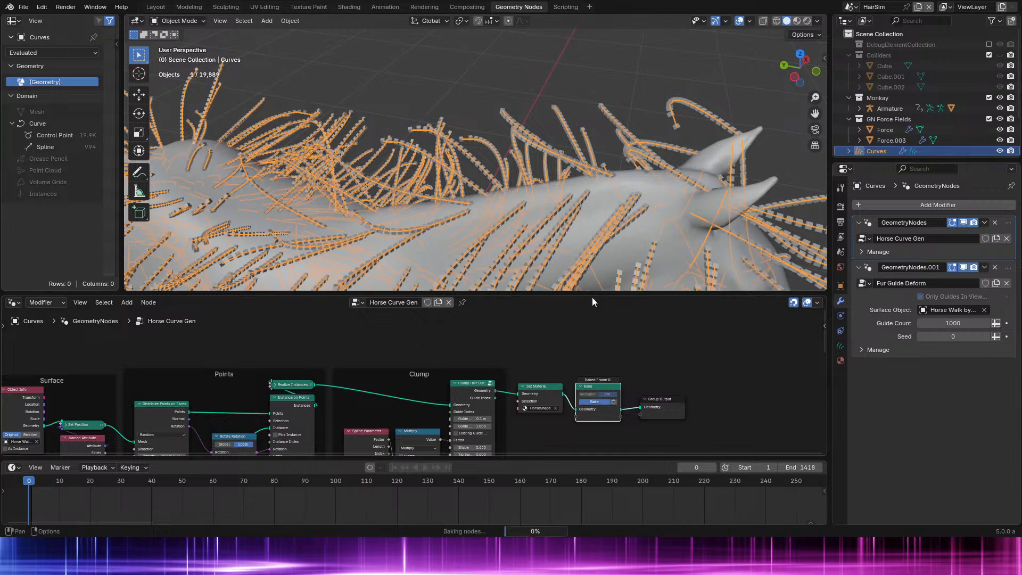
{"action": "scroll", "coordinate": [641, 149], "scroll_direction": "down", "scroll_amount": 5}
{"action": "key", "text": "space"}
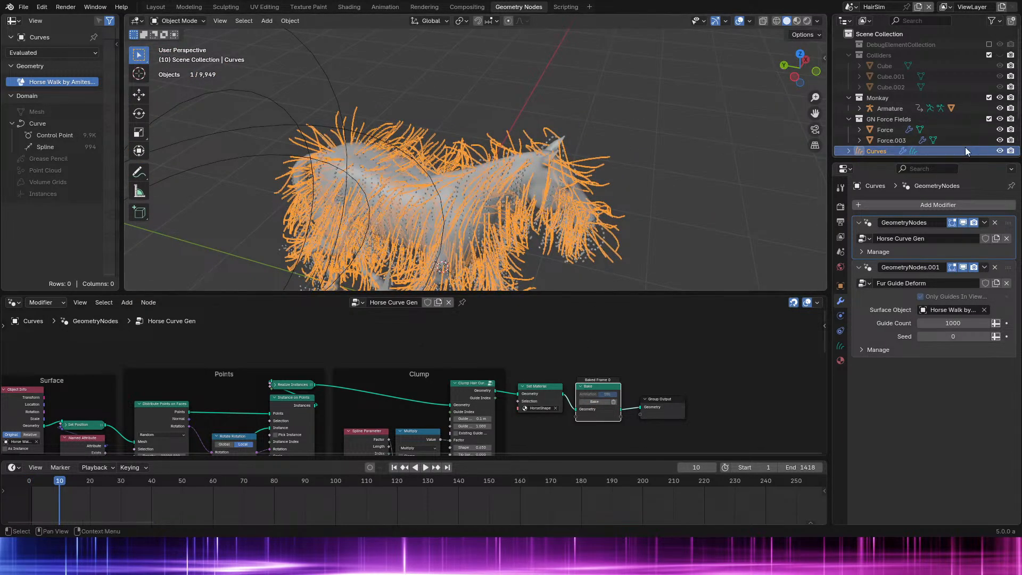
Step: Hide the Curves object, play the animation, and select the HairSimulation guide points on the horse
{"action": "left_click", "coordinate": [1000, 150]}
{"action": "key", "text": "space"}
{"action": "middle_click_drag", "start_coordinate": [625, 129], "coordinate": [618, 104]}
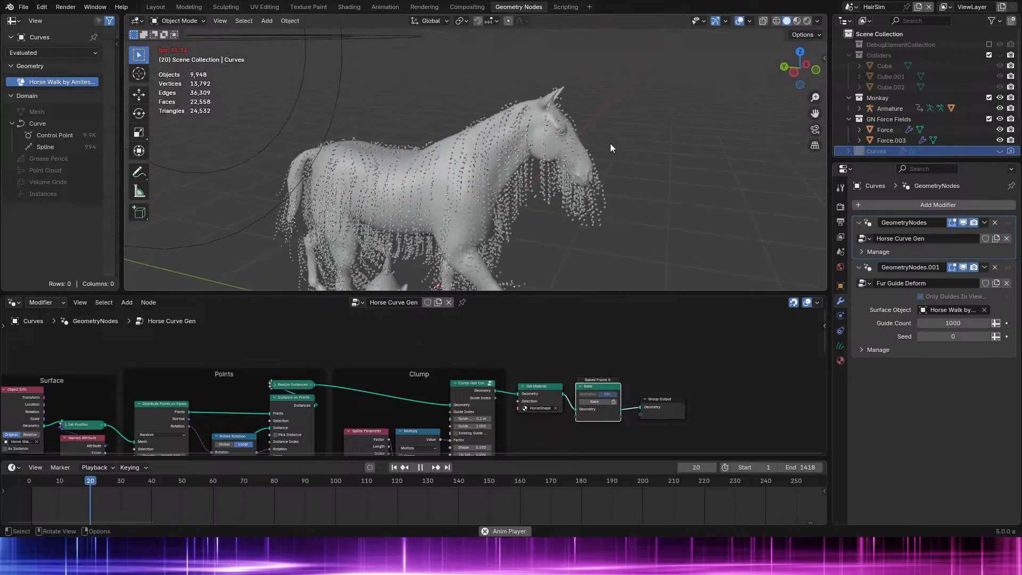
{"action": "left_click", "coordinate": [584, 208]}
{"action": "key", "text": "space"}
Step: Move the Collection Info and Rigid Bodies nodes closer to the solver's Combine Bundle in the Hair Simulation tree
{"action": "key", "text": "ctrl+space"}
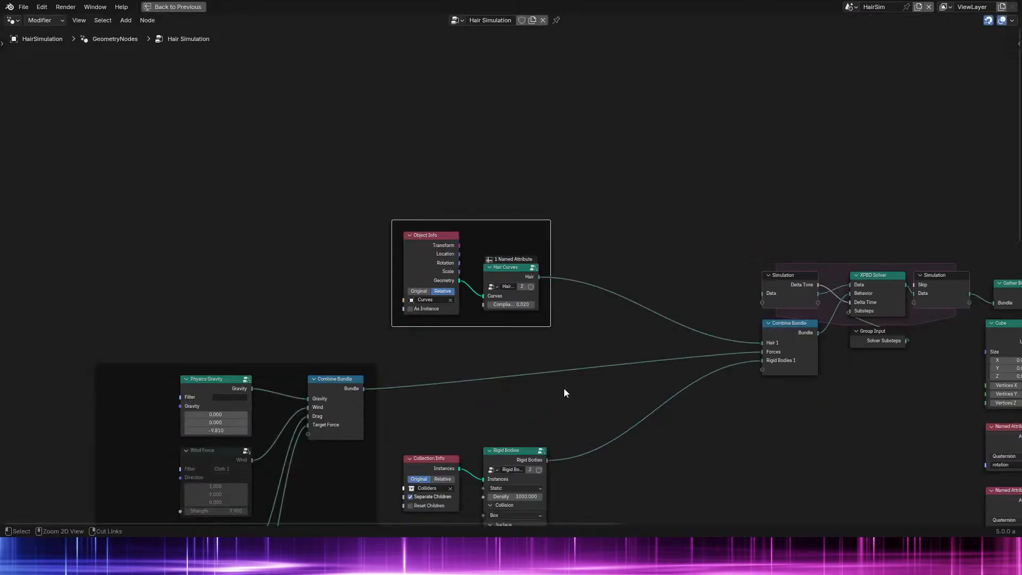
{"action": "middle_click_drag", "start_coordinate": [564, 390], "coordinate": [351, 287]}
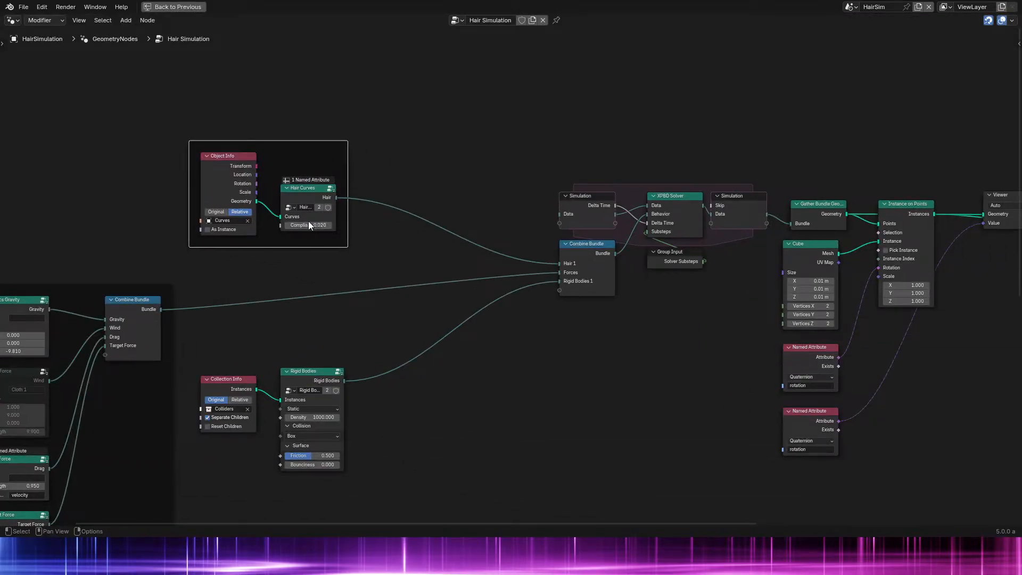
{"action": "middle_click_drag", "start_coordinate": [601, 235], "coordinate": [653, 195]}
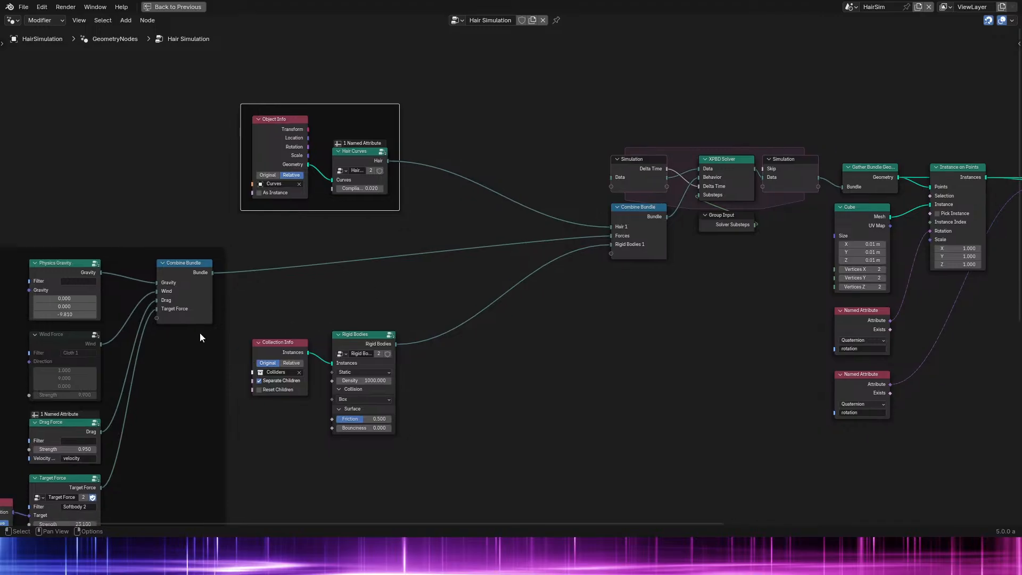
{"action": "scroll", "coordinate": [375, 314], "scroll_direction": "up", "scroll_amount": 1}
{"action": "middle_click_drag", "start_coordinate": [249, 335], "coordinate": [412, 300]}
{"action": "left_click_drag", "start_coordinate": [448, 288], "coordinate": [570, 408]}
{"action": "key", "text": "g"}
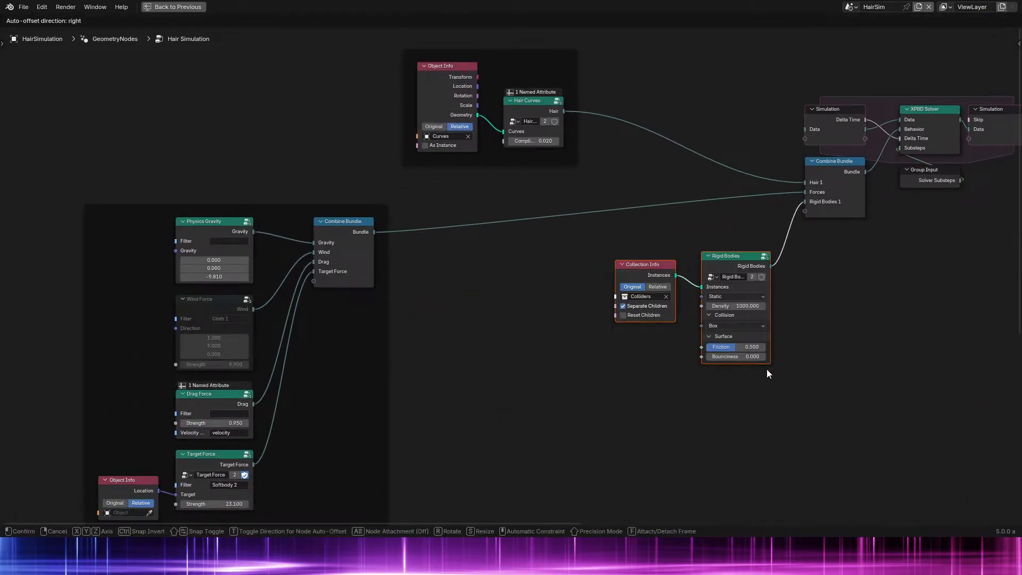
{"action": "left_click", "coordinate": [768, 366]}
Step: Examine the gravity, wind, drag and target force nodes that feed the forces Combine Bundle
{"action": "middle_click_drag", "start_coordinate": [363, 339], "coordinate": [477, 260]}
{"action": "scroll", "coordinate": [477, 260], "scroll_direction": "up", "scroll_amount": 2}
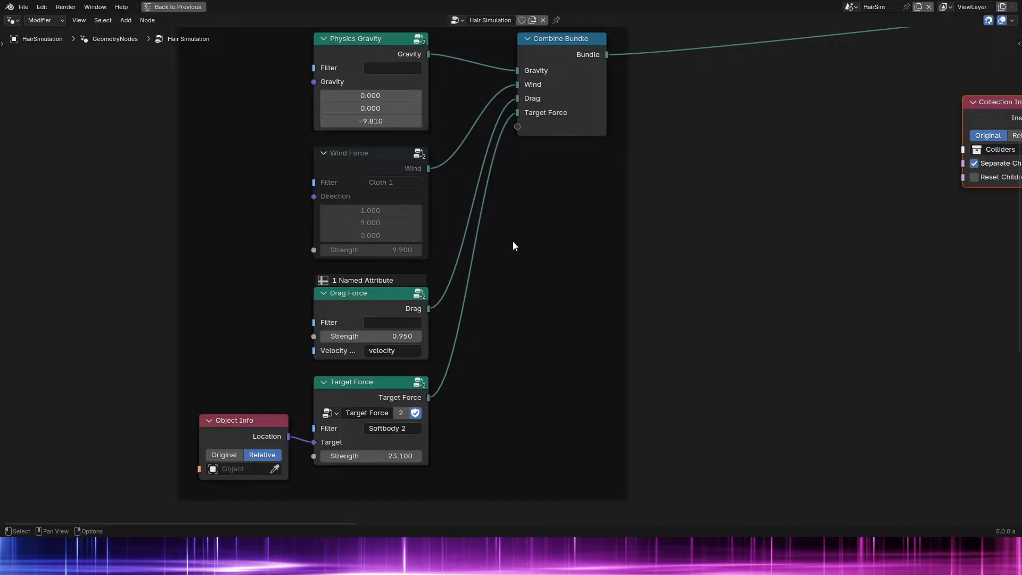
{"action": "key", "text": "ctrl+space"}
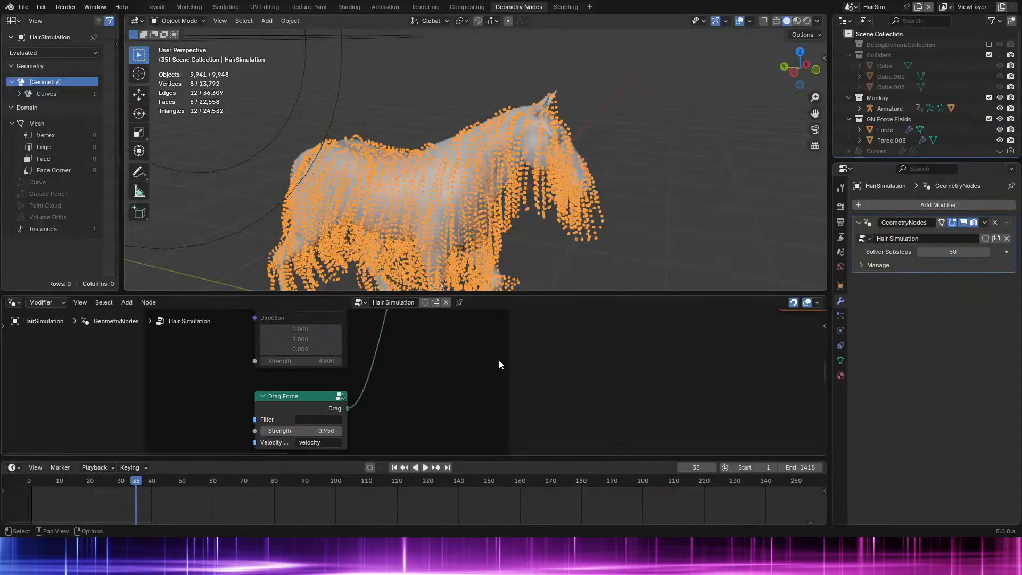
{"action": "middle_click_drag", "start_coordinate": [444, 355], "coordinate": [339, 456]}
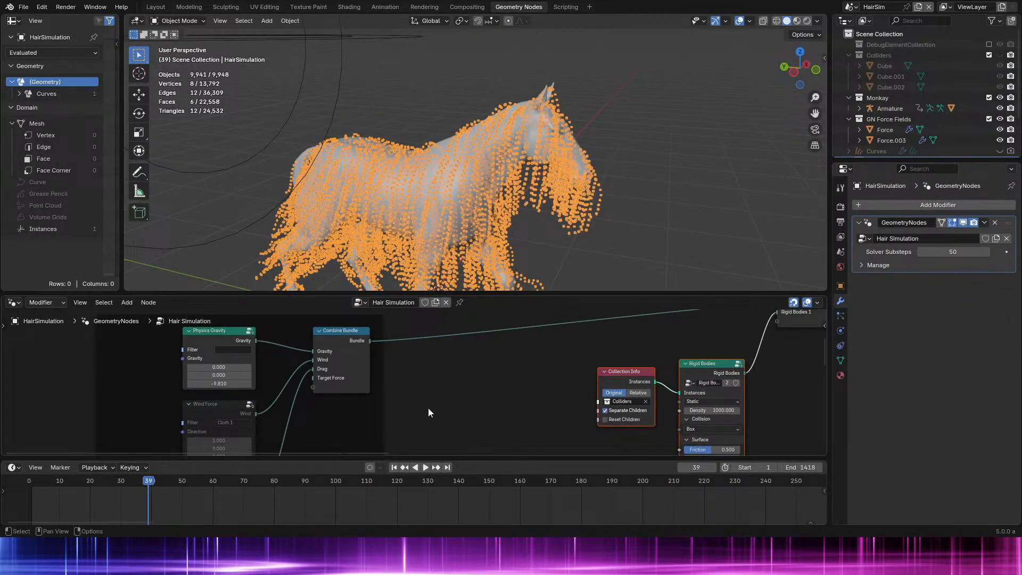
{"action": "middle_click_drag", "start_coordinate": [428, 407], "coordinate": [389, 435]}
Step: Play the guide simulation up to frame 62 and inspect the points around the horse's head and neck
{"action": "key", "text": "space"}
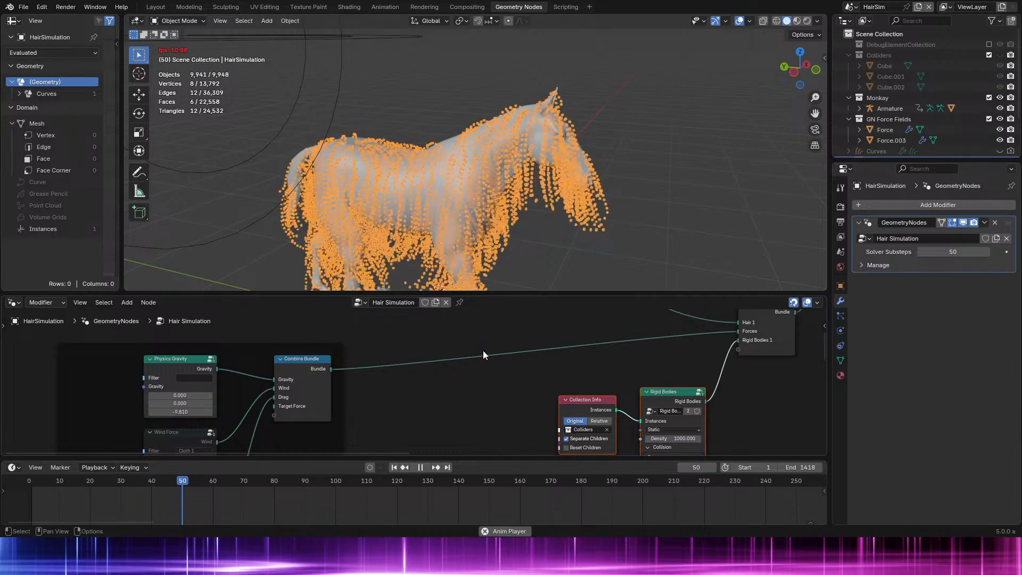
{"action": "middle_click_drag", "start_coordinate": [464, 356], "coordinate": [423, 374]}
{"action": "key", "text": "space"}
{"action": "scroll", "coordinate": [450, 341], "scroll_direction": "up", "scroll_amount": 1}
{"action": "middle_click_drag", "start_coordinate": [451, 338], "coordinate": [409, 404]}
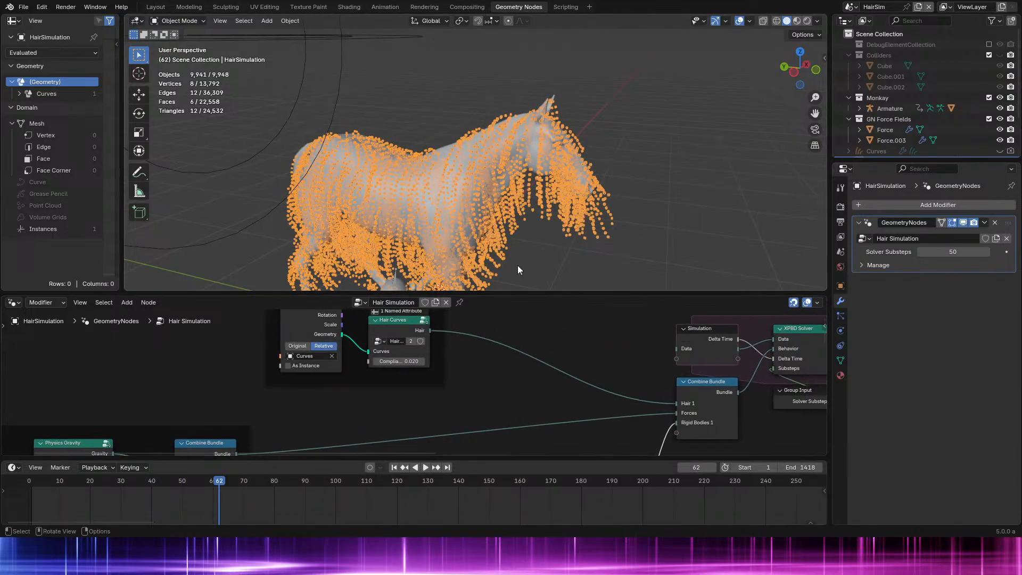
{"action": "scroll", "coordinate": [596, 152], "scroll_direction": "up", "scroll_amount": 6}
{"action": "middle_click_drag", "start_coordinate": [591, 154], "coordinate": [551, 168]}
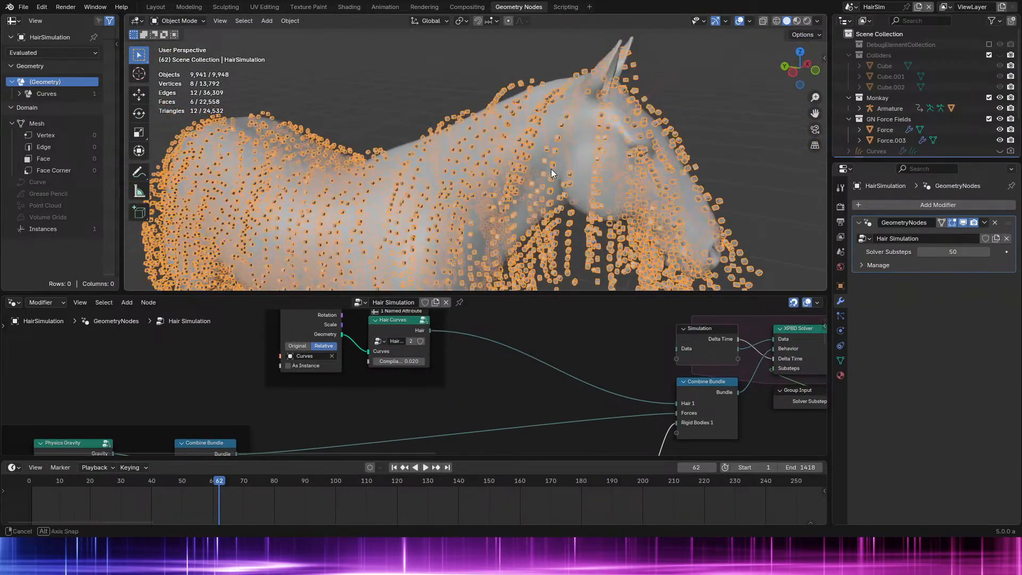
Step: Set the Hair Curves node's Compliance to 0.2 and replay the simulation from frame 0
{"action": "scroll", "coordinate": [395, 356], "scroll_direction": "up", "scroll_amount": 1}
{"action": "left_click", "coordinate": [395, 357]}
{"action": "type", "text": "0.2"}
{"action": "key", "text": "Return"}
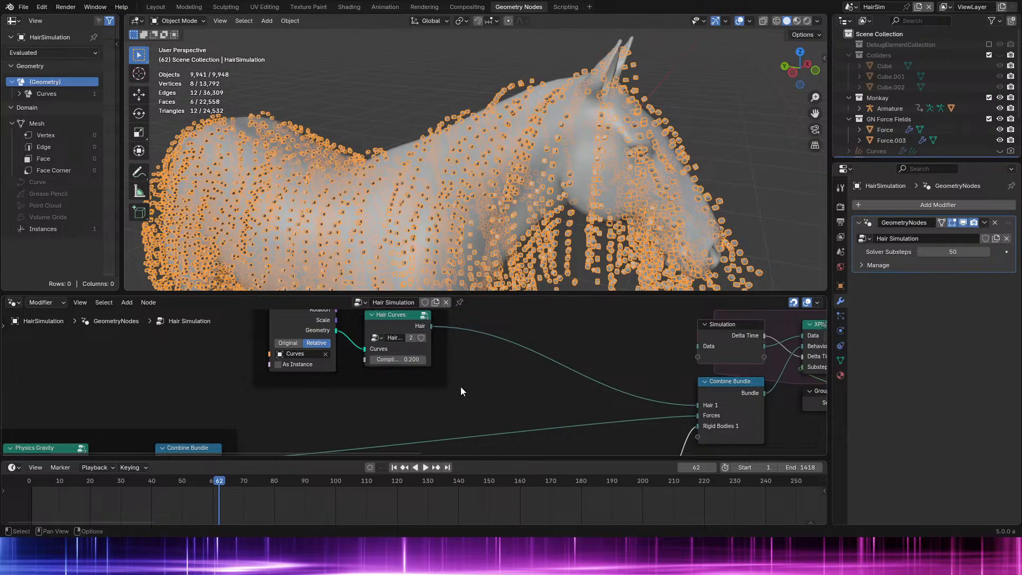
{"action": "key", "text": "space"}
{"action": "key", "text": "space"}
{"action": "left_click", "coordinate": [32, 485]}
{"action": "key", "text": "space"}
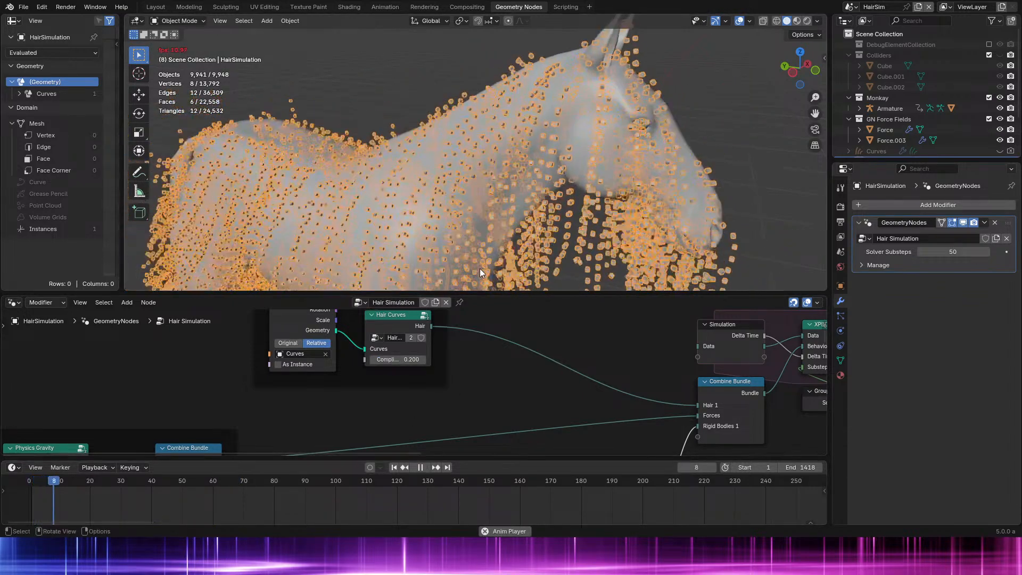
{"action": "scroll", "coordinate": [480, 269], "scroll_direction": "down", "scroll_amount": 4}
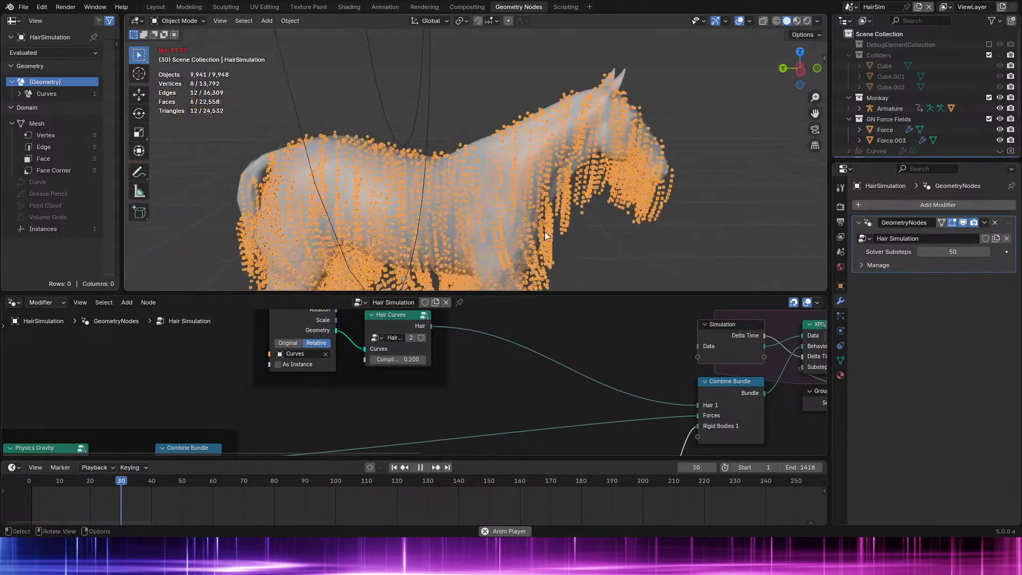
Step: Set the Hair Curves node's Compliance to 0.5 and replay the simulation from frame 0 to frame 20
{"action": "left_click", "coordinate": [404, 359]}
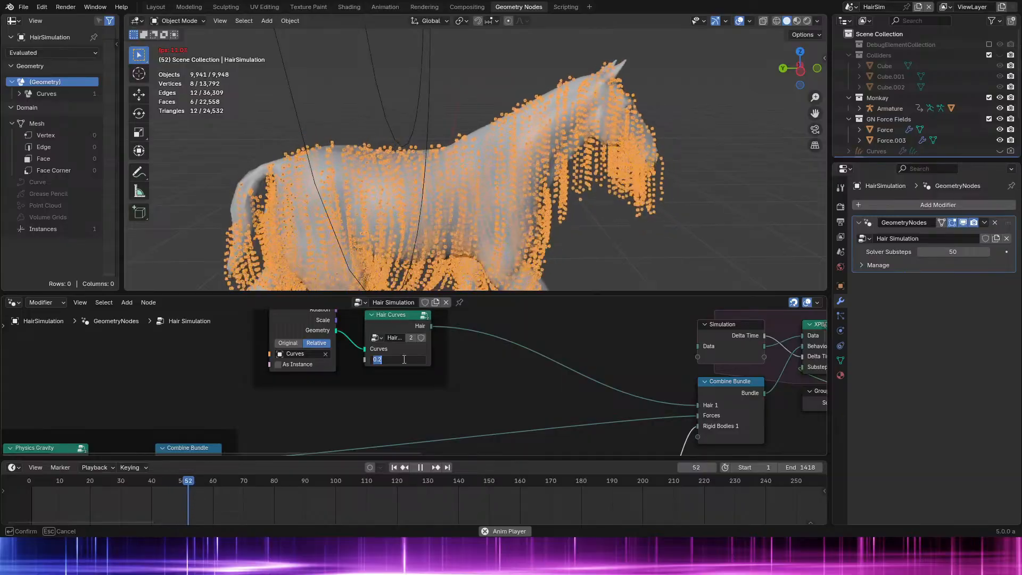
{"action": "type", "text": "0.5"}
{"action": "key", "text": "Return"}
{"action": "left_click", "coordinate": [29, 484]}
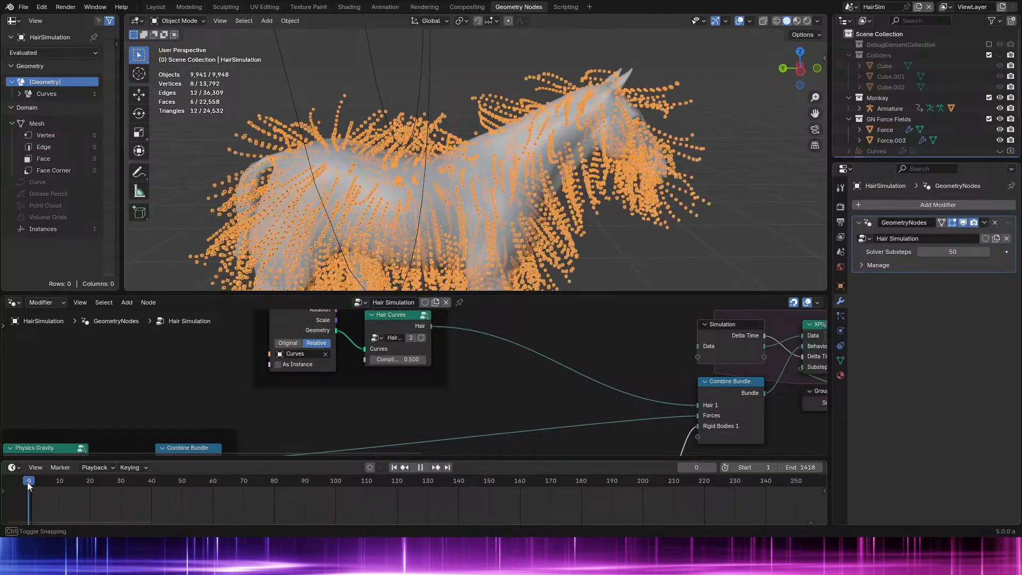
{"action": "key", "text": "space"}
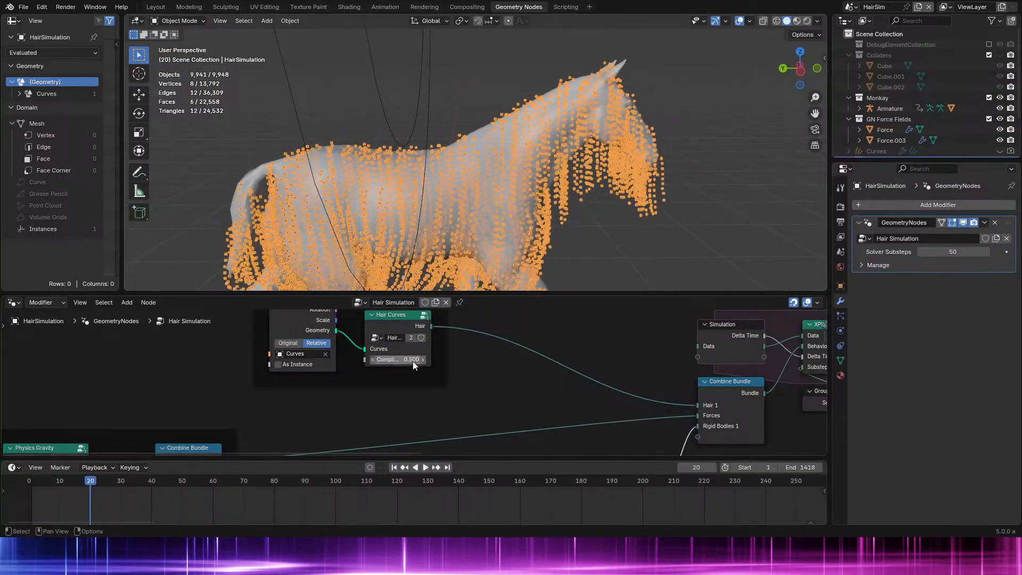
Step: Set the Hair Curves node's Compliance to 1 and replay the simulation from frame 0 to frame 108
{"action": "left_click", "coordinate": [414, 360]}
{"action": "type", "text": "1"}
{"action": "key", "text": "Return"}
{"action": "left_click", "coordinate": [30, 481]}
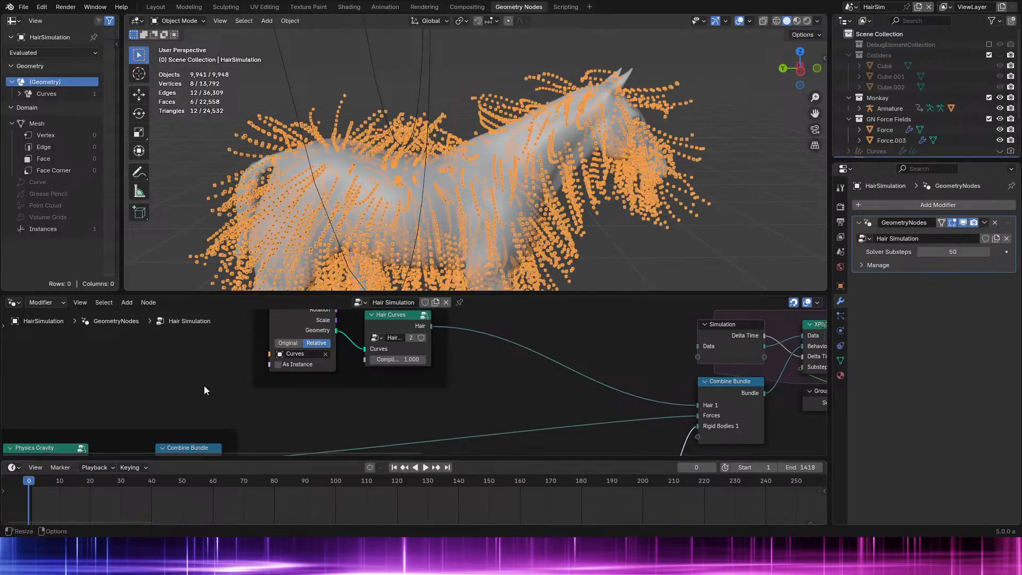
{"action": "key", "text": "space"}
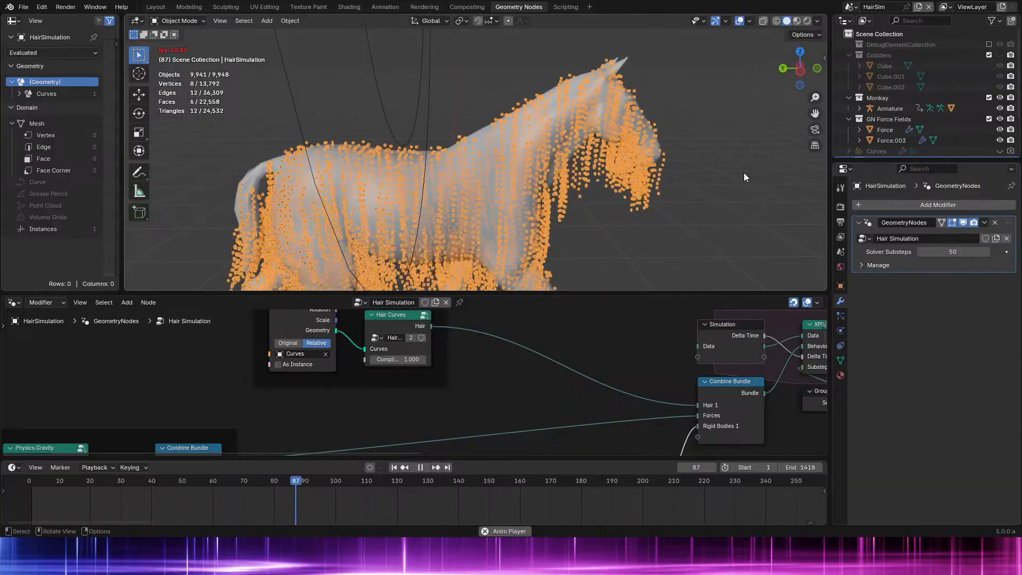
{"action": "key", "text": "space"}
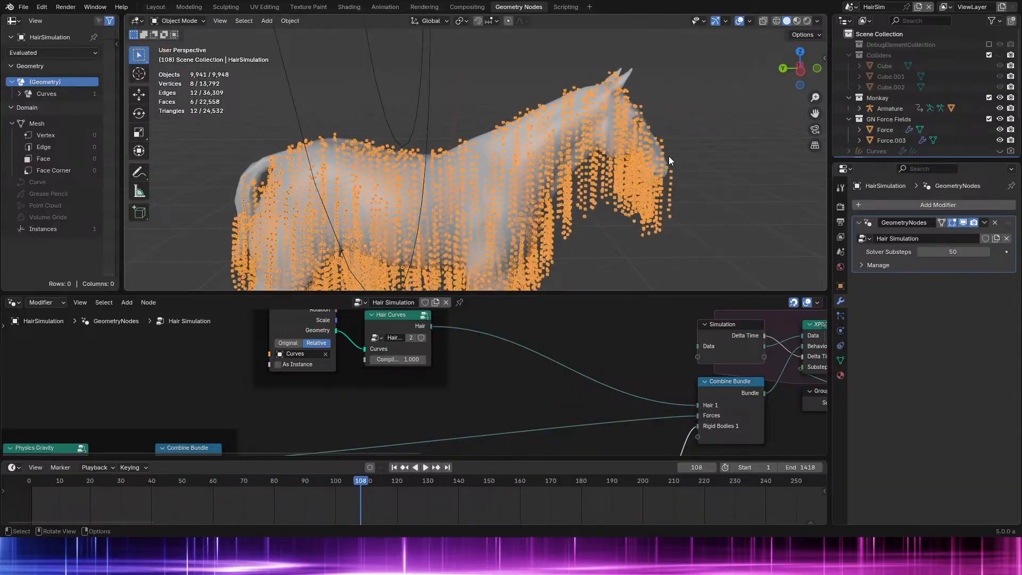
Step: Continue the guide simulation to frame 121 while inspecting the points from the horse's front side
{"action": "middle_click_drag", "start_coordinate": [669, 155], "coordinate": [596, 172]}
{"action": "key", "text": "space"}
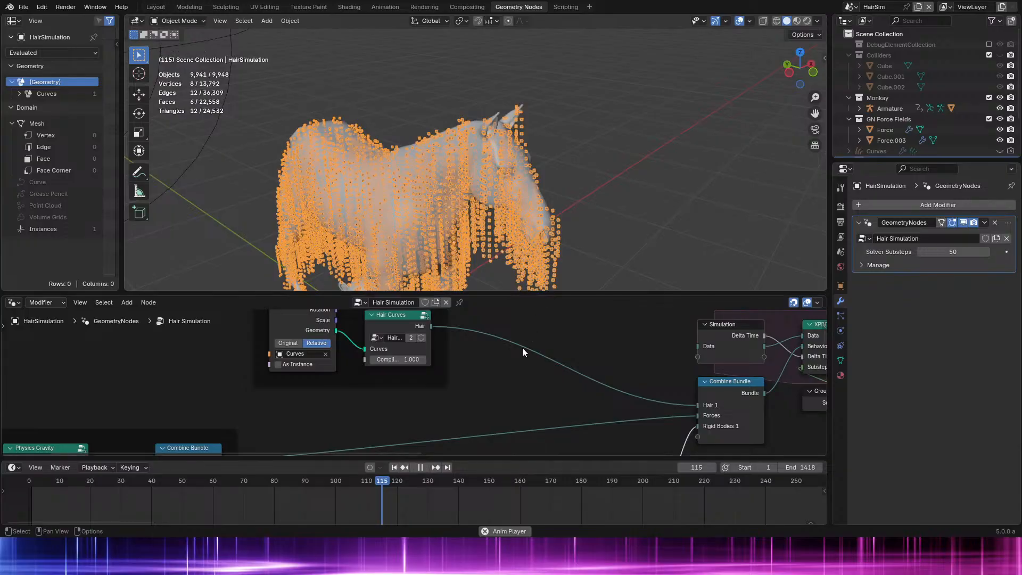
{"action": "key", "text": "space"}
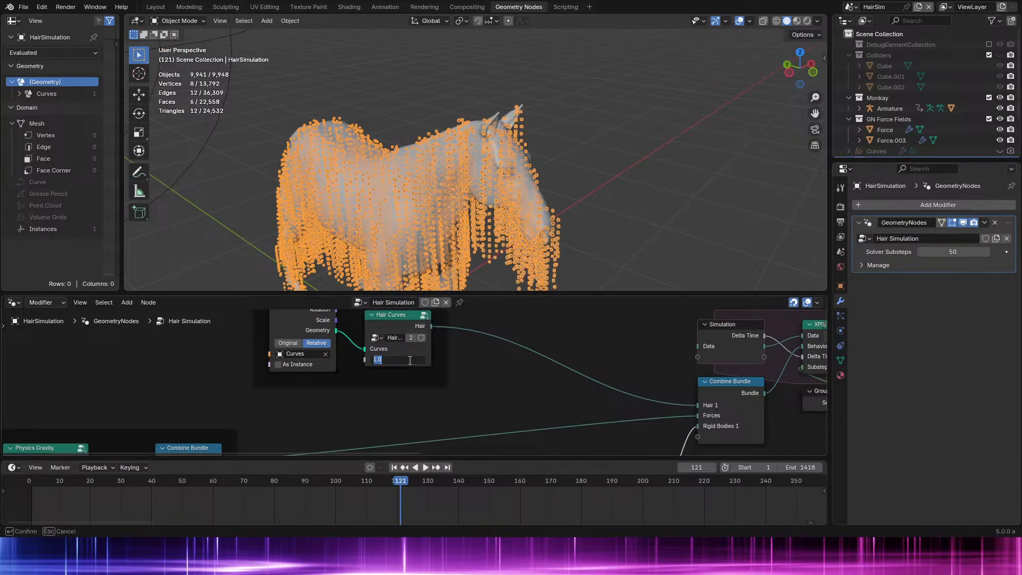
Step: Set the Hair Curves node's Compliance to 5 and replay the simulation from the first frames up to frame 27
{"action": "key", "text": "space"}
{"action": "left_click", "coordinate": [42, 481]}
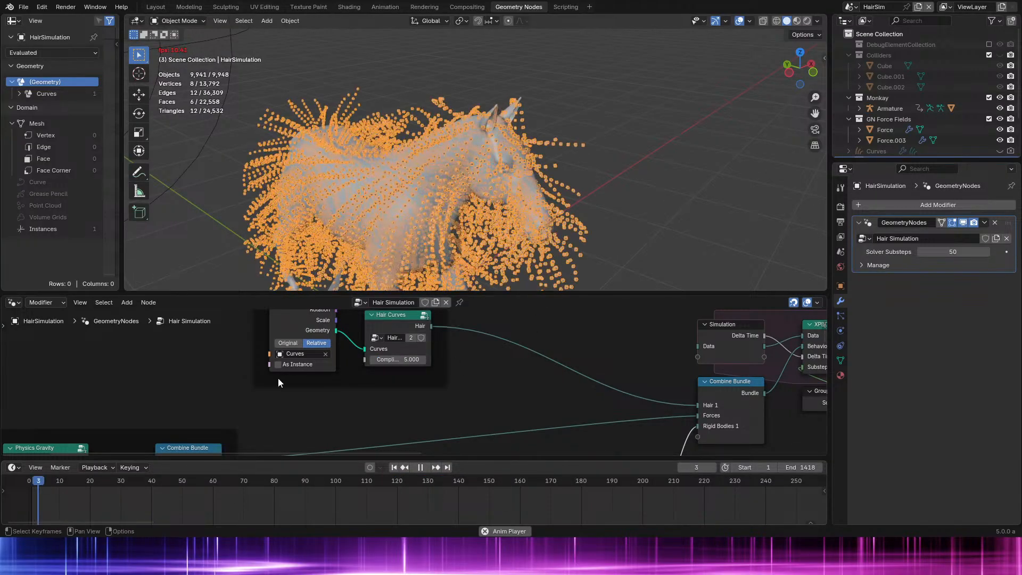
{"action": "key", "text": "space"}
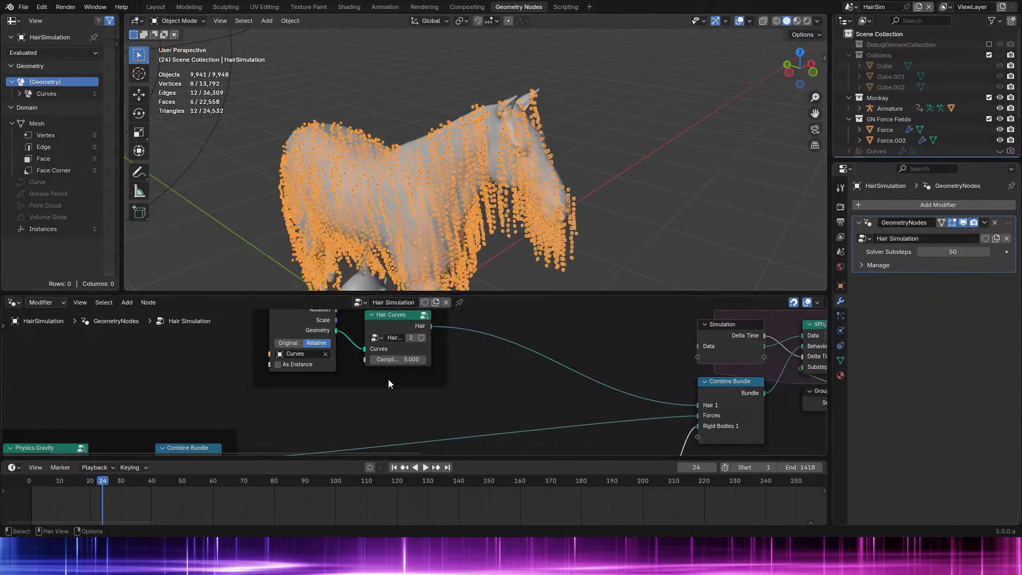
{"action": "key", "text": "space"}
{"action": "key", "text": "space"}
Step: Show the Gather Bundle Geometry output directly instead of the cube instances and resume playing the simulation
{"action": "scroll", "coordinate": [574, 365], "scroll_direction": "down", "scroll_amount": 6}
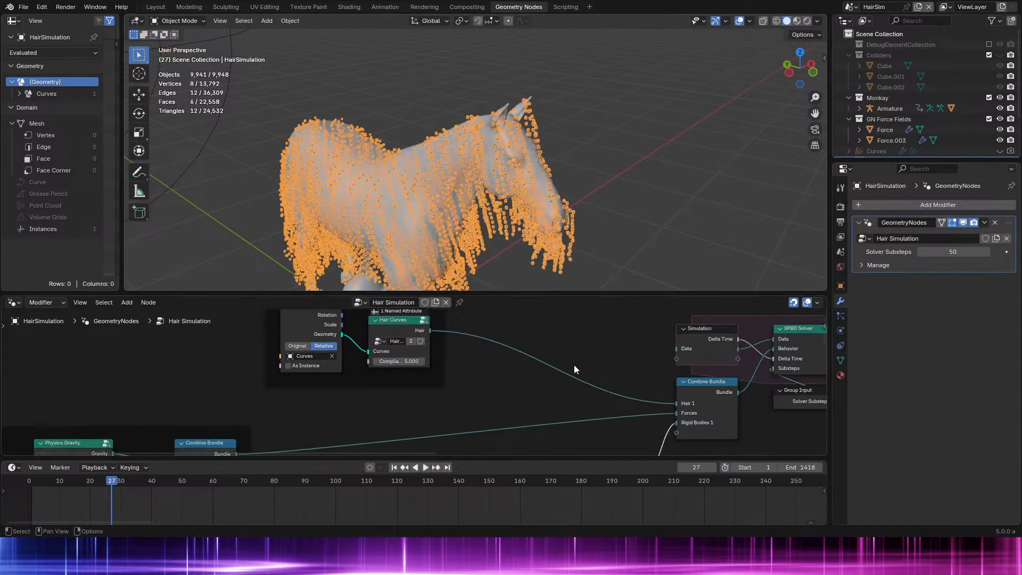
{"action": "middle_click_drag", "start_coordinate": [681, 375], "coordinate": [310, 374]}
{"action": "scroll", "coordinate": [468, 381], "scroll_direction": "up", "scroll_amount": 1}
{"action": "key", "text": "ctrl+space"}
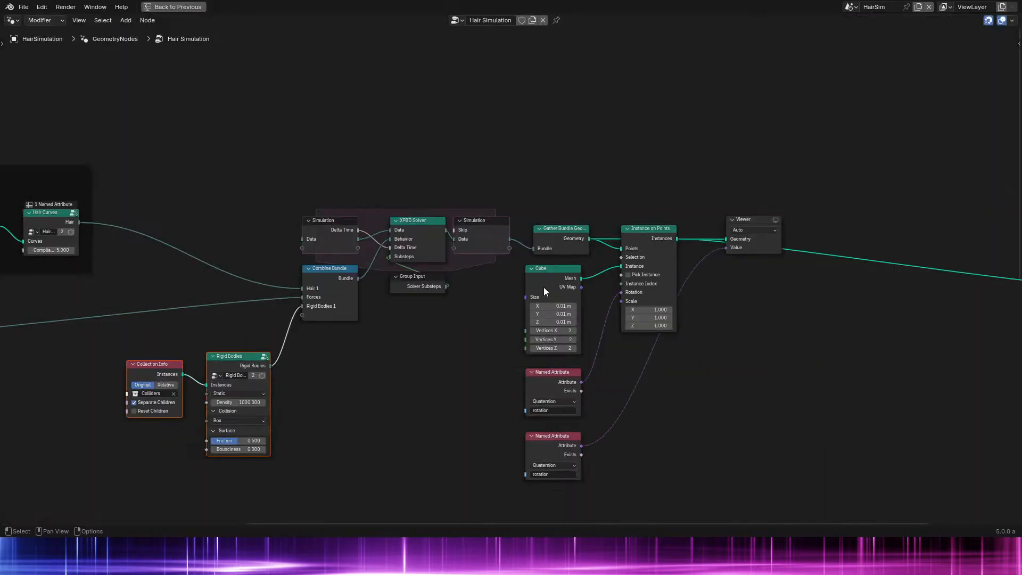
{"action": "left_click", "coordinate": [570, 239]}
{"action": "key", "text": "ctrl+space"}
{"action": "key", "text": "space"}
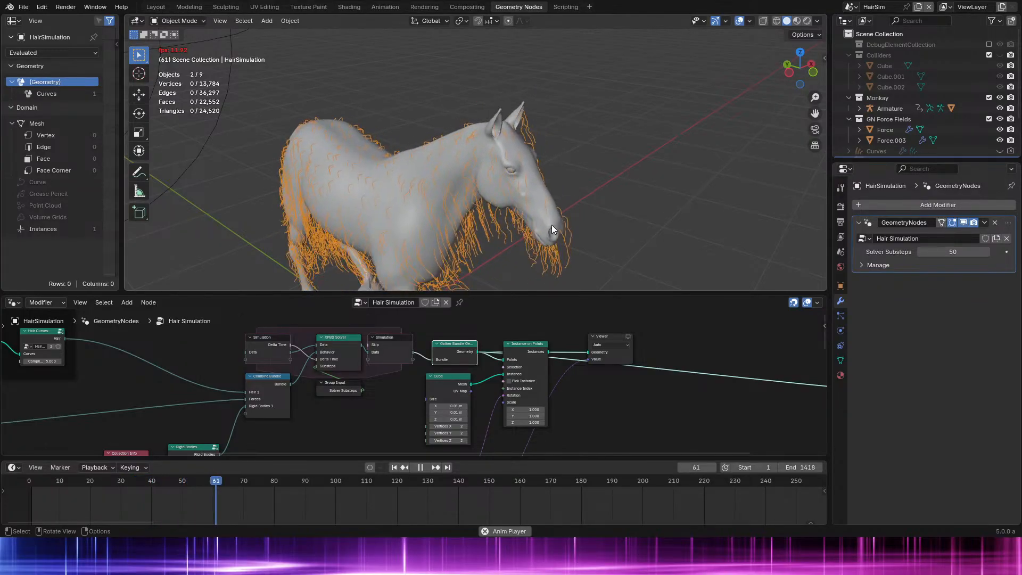
Step: Set the Hair Curves node's Compliance to 0.02 and replay the simulation from the start frame
{"action": "scroll", "coordinate": [314, 376], "scroll_direction": "up", "scroll_amount": 1}
{"action": "middle_click_drag", "start_coordinate": [315, 375], "coordinate": [528, 410]}
{"action": "key", "text": "space"}
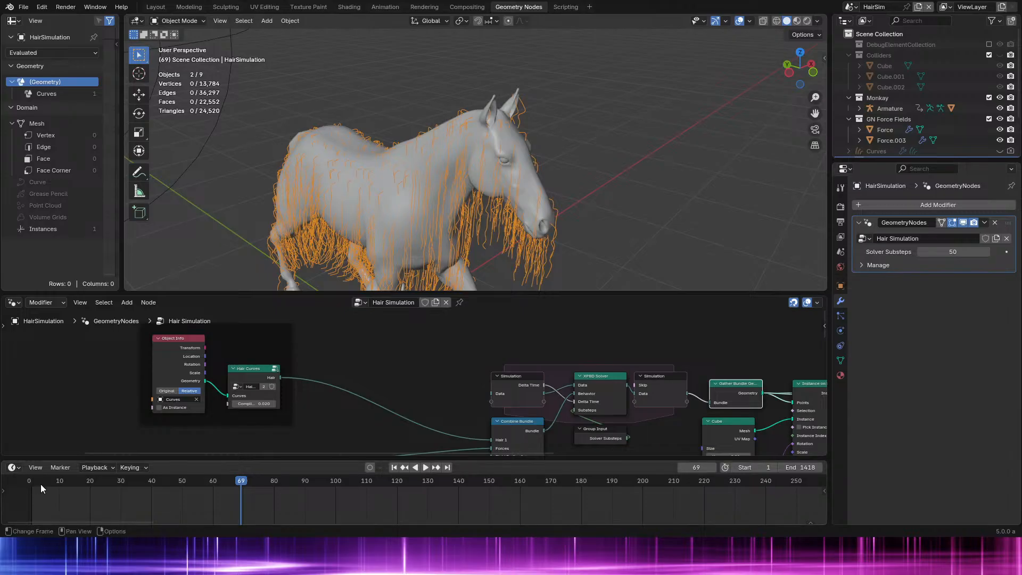
{"action": "key", "text": "shift+Left"}
{"action": "key", "text": "space"}
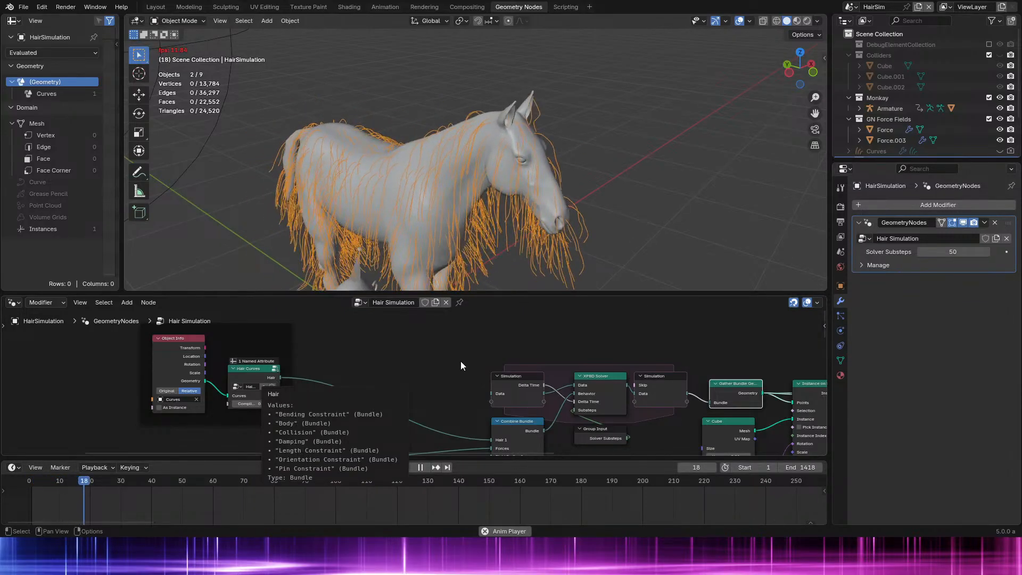
Step: Open the Hair Curves group in a maximized editor and examine how Compliance feeds the rotation, rod length and rod bending constraints
{"action": "left_click", "coordinate": [251, 373]}
{"action": "key", "text": "Tab"}
{"action": "key", "text": "ctrl+space"}
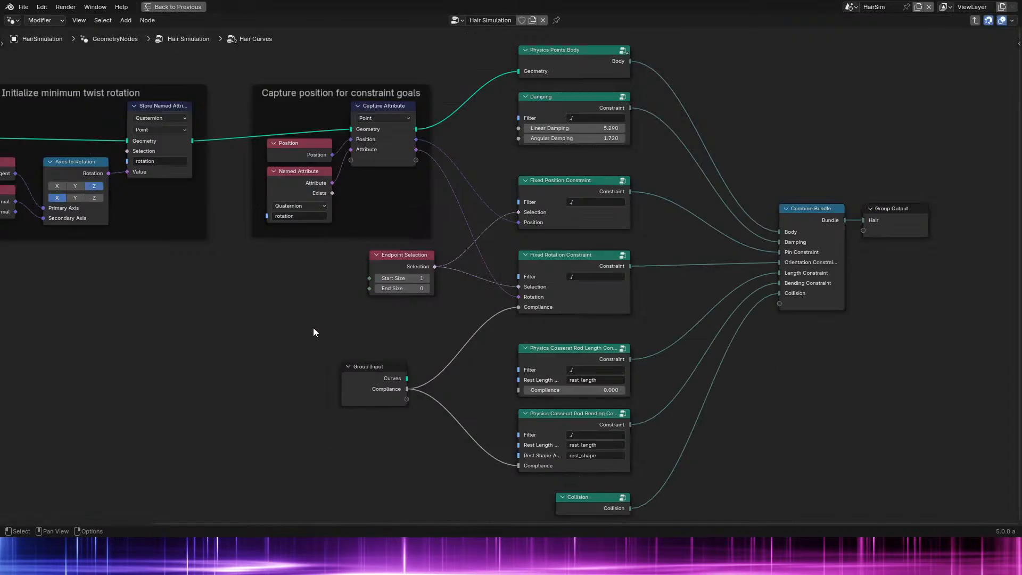
{"action": "middle_click_drag", "start_coordinate": [575, 353], "coordinate": [496, 243]}
{"action": "scroll", "coordinate": [498, 250], "scroll_direction": "up", "scroll_amount": 1}
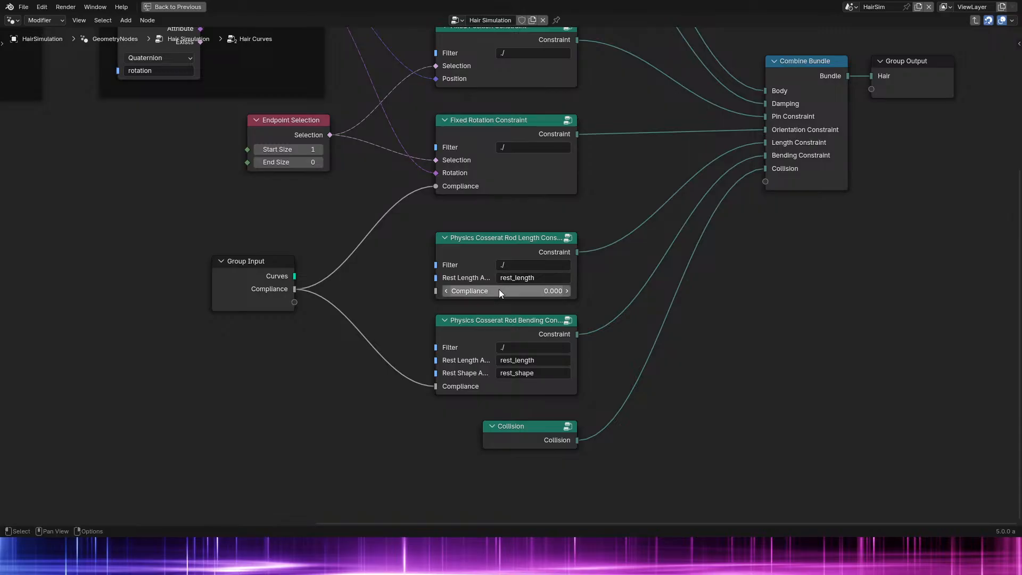
{"action": "scroll", "coordinate": [499, 289], "scroll_direction": "down", "scroll_amount": 4}
{"action": "middle_click_drag", "start_coordinate": [445, 211], "coordinate": [493, 369]}
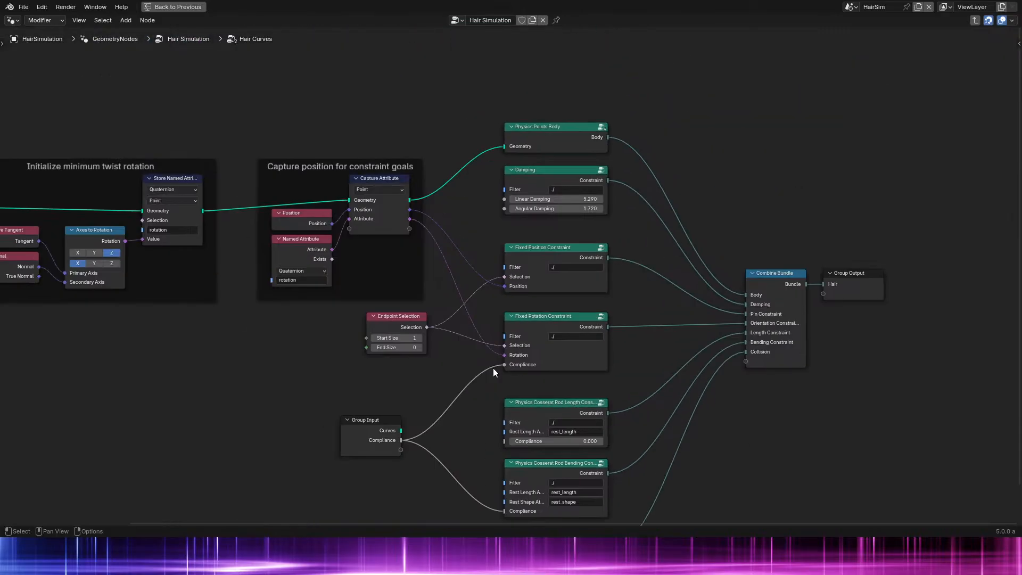
{"action": "scroll", "coordinate": [493, 368], "scroll_direction": "up", "scroll_amount": 2}
{"action": "middle_click_drag", "start_coordinate": [419, 330], "coordinate": [576, 312]}
{"action": "middle_click_drag", "start_coordinate": [779, 387], "coordinate": [659, 359]}
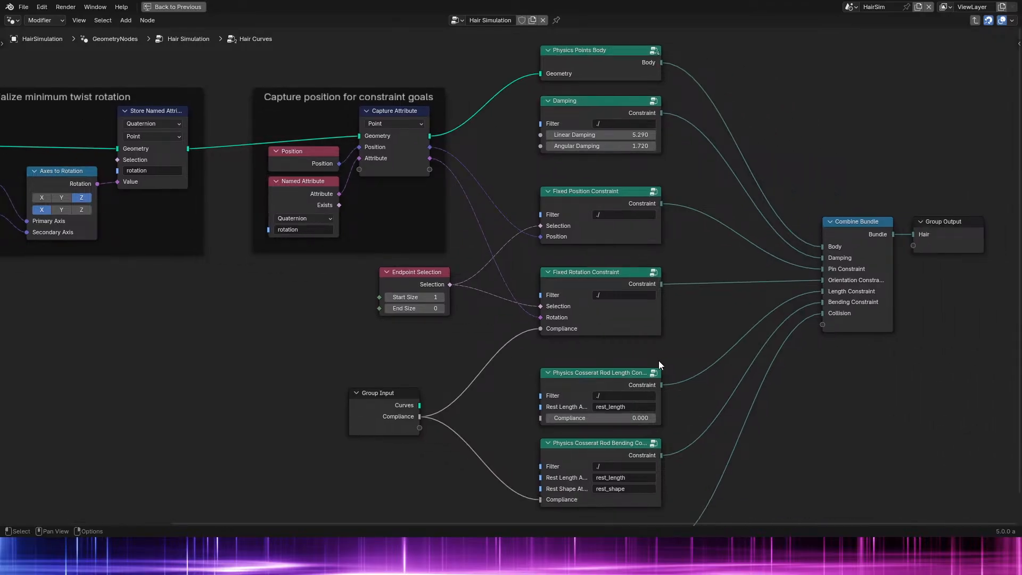
Step: Examine the group's twist-rotation initialization, position capture and the constraints gathered in its Combine Bundle node
{"action": "middle_click_drag", "start_coordinate": [228, 253], "coordinate": [353, 330]}
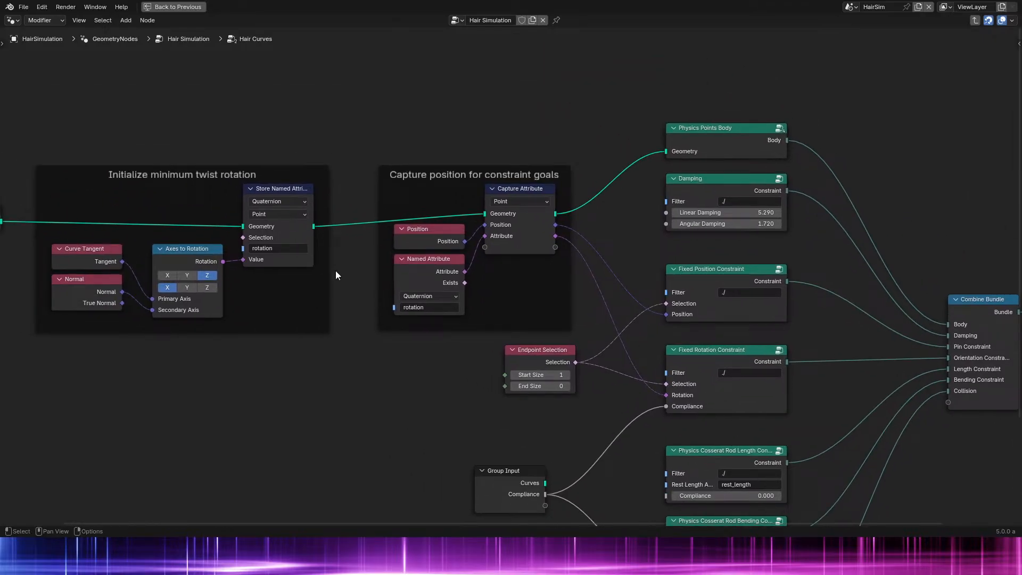
{"action": "scroll", "coordinate": [496, 285], "scroll_direction": "down", "scroll_amount": 2}
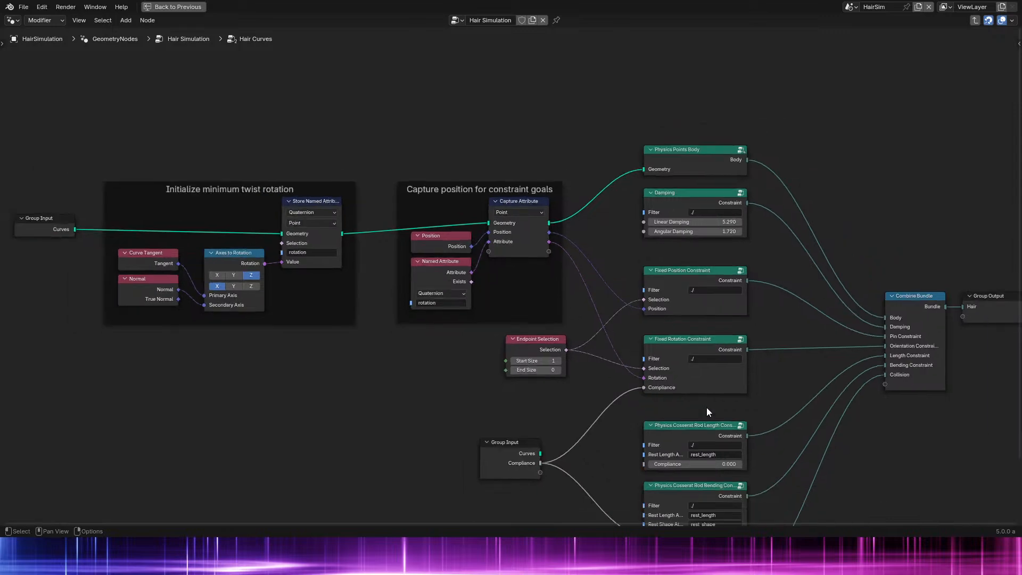
{"action": "middle_click_drag", "start_coordinate": [685, 388], "coordinate": [476, 299]}
{"action": "scroll", "coordinate": [476, 299], "scroll_direction": "up", "scroll_amount": 2}
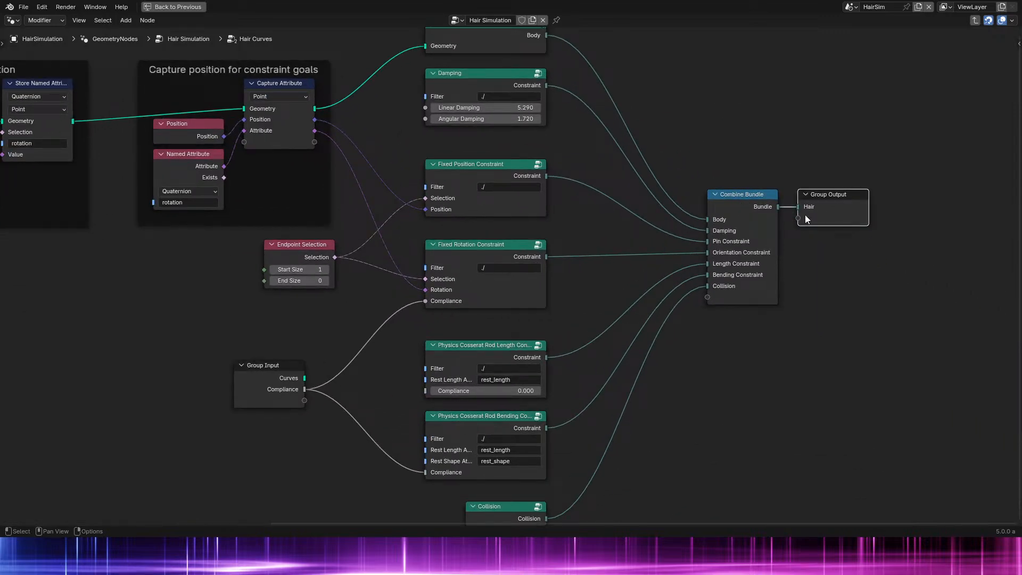
{"action": "scroll", "coordinate": [503, 286], "scroll_direction": "up", "scroll_amount": 1}
{"action": "middle_click_drag", "start_coordinate": [503, 286], "coordinate": [512, 131]}
Step: Return to the parent Hair Simulation tree and play the simulation to frame 57, inspecting the guides from the horse's side
{"action": "key", "text": "Tab"}
{"action": "key", "text": "ctrl+space"}
{"action": "key", "text": "space"}
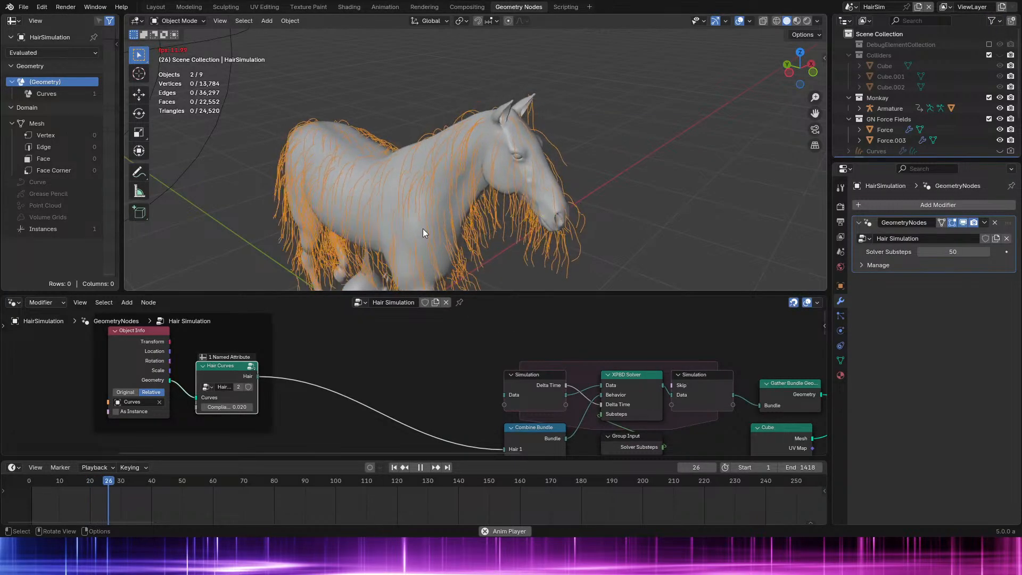
{"action": "middle_click_drag", "start_coordinate": [520, 215], "coordinate": [605, 180]}
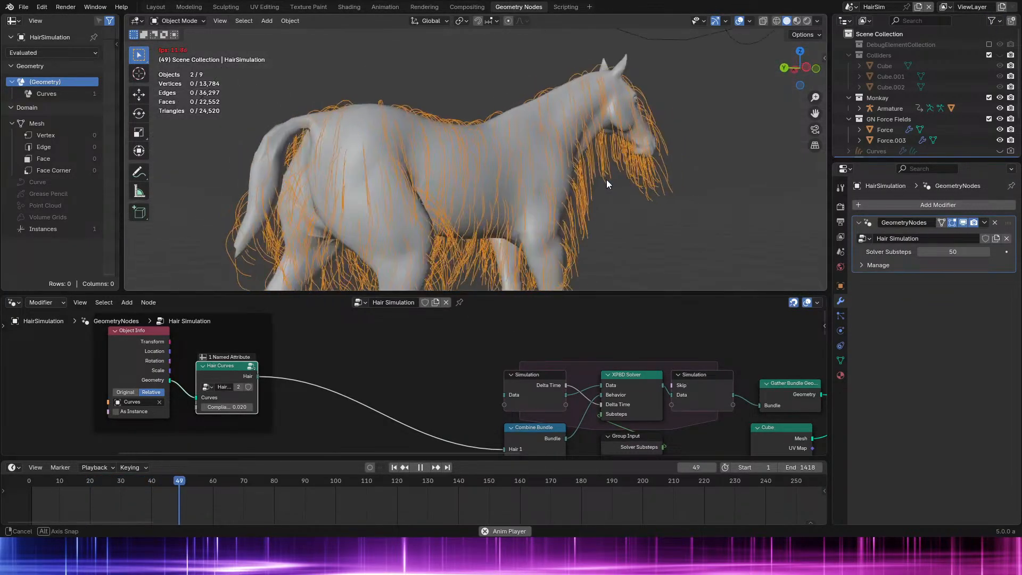
{"action": "key", "text": "space"}
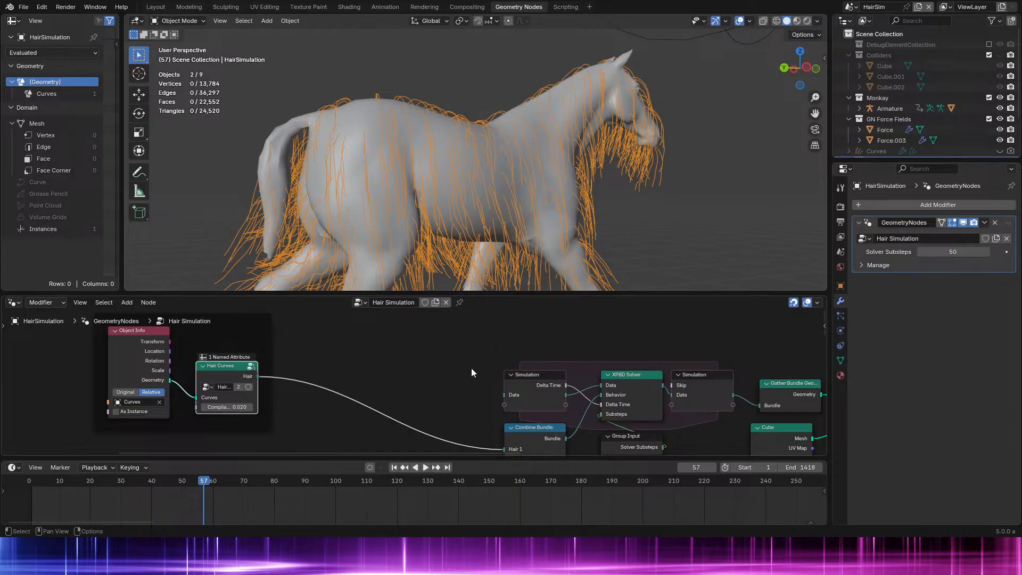
Step: Locate the horse mesh object, reselect HairSimulation, and examine its Colliders Collection Info and Rigid Bodies nodes
{"action": "left_click", "coordinate": [565, 172]}
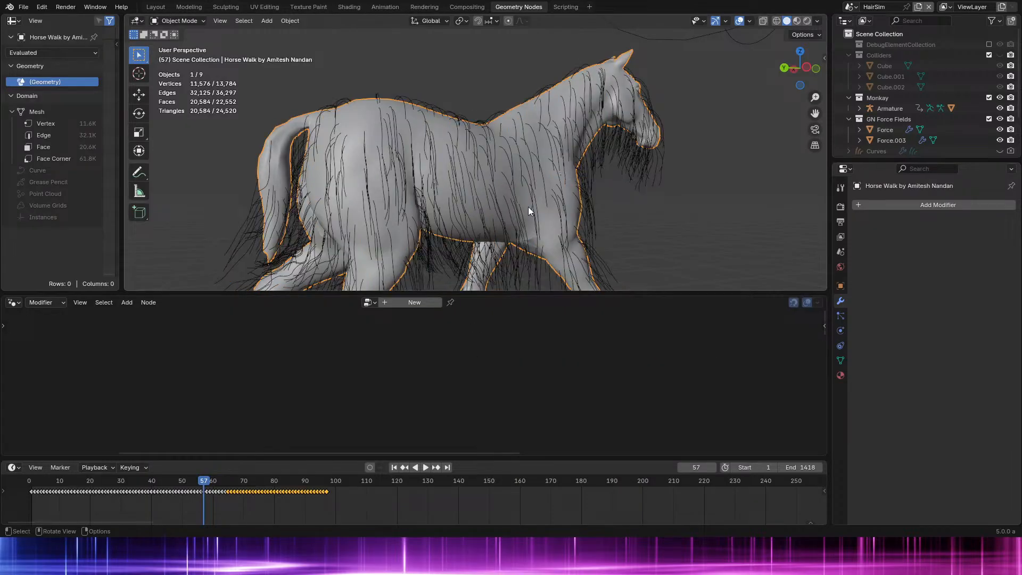
{"action": "scroll", "coordinate": [943, 94], "scroll_direction": "down", "scroll_amount": 3}
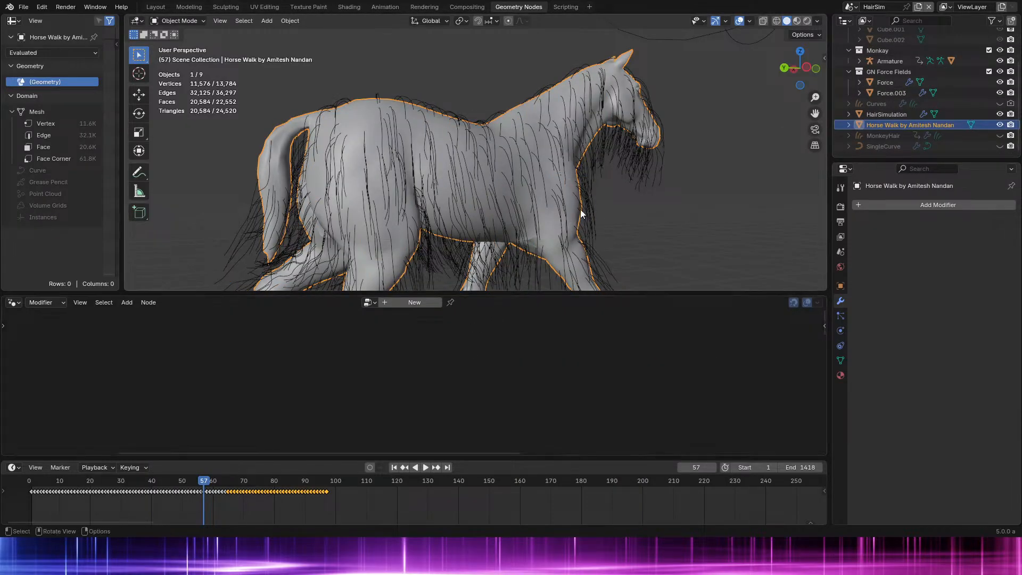
{"action": "left_click", "coordinate": [592, 196]}
{"action": "scroll", "coordinate": [450, 414], "scroll_direction": "down", "scroll_amount": 7}
{"action": "middle_click_drag", "start_coordinate": [451, 414], "coordinate": [475, 338]}
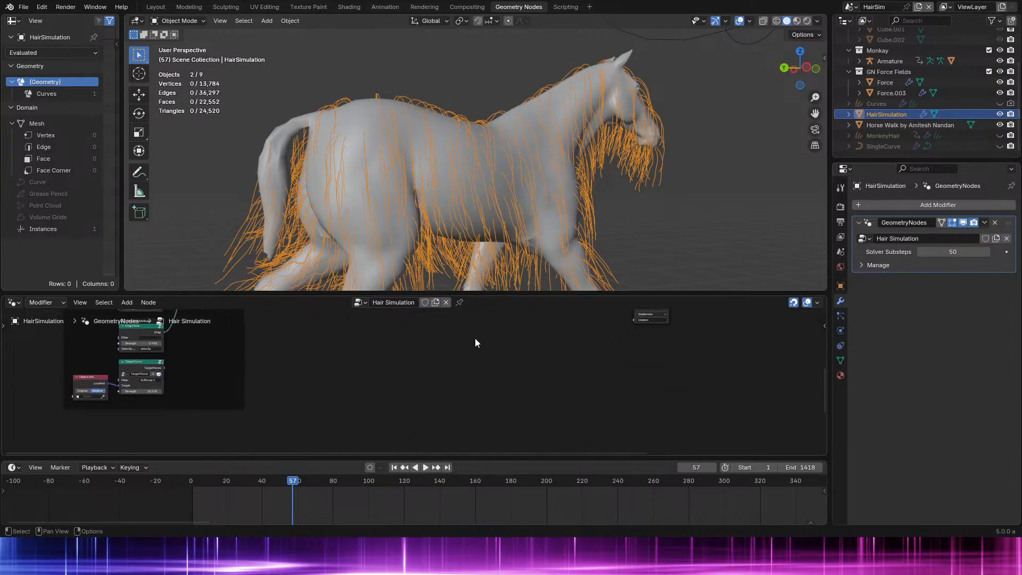
{"action": "scroll", "coordinate": [433, 359], "scroll_direction": "up", "scroll_amount": 4}
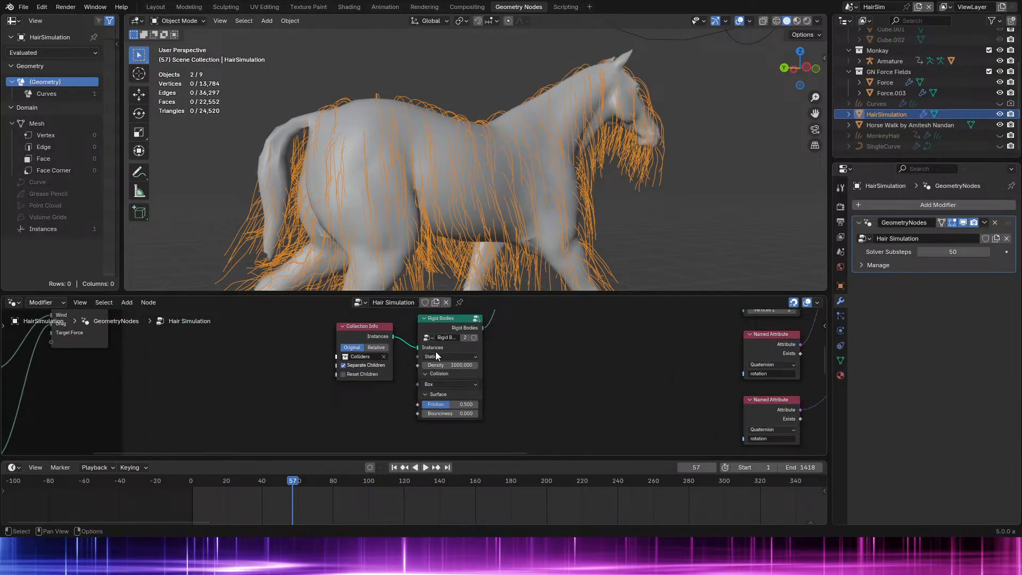
{"action": "middle_click_drag", "start_coordinate": [406, 364], "coordinate": [379, 397]}
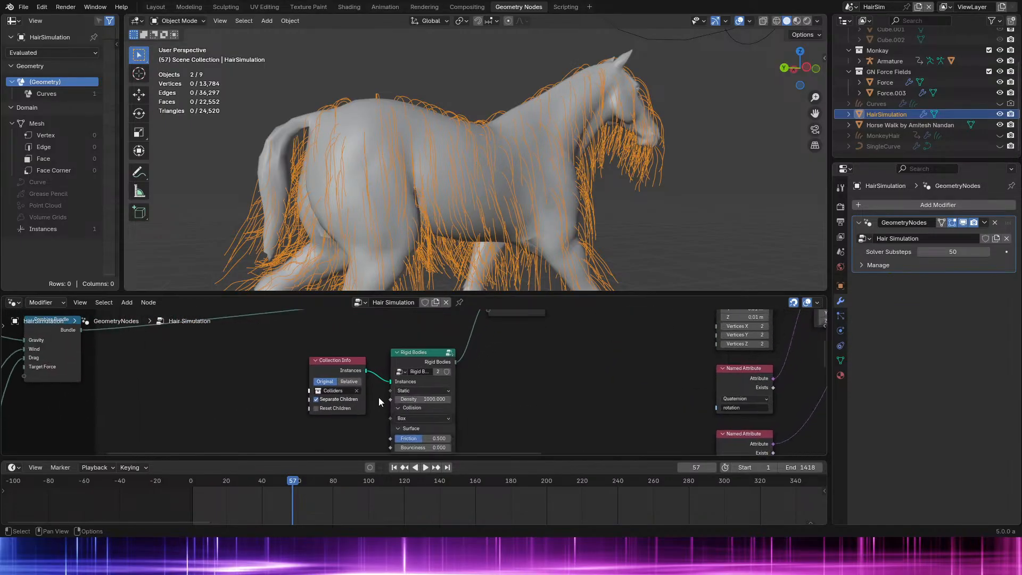
Step: Move the Horse Walk object into the Colliders collection and restart the simulation playback from frame 1
{"action": "left_click", "coordinate": [879, 124]}
{"action": "left_click_drag", "start_coordinate": [880, 123], "coordinate": [899, 66]}
{"action": "key", "text": "space"}
{"action": "left_click", "coordinate": [179, 482]}
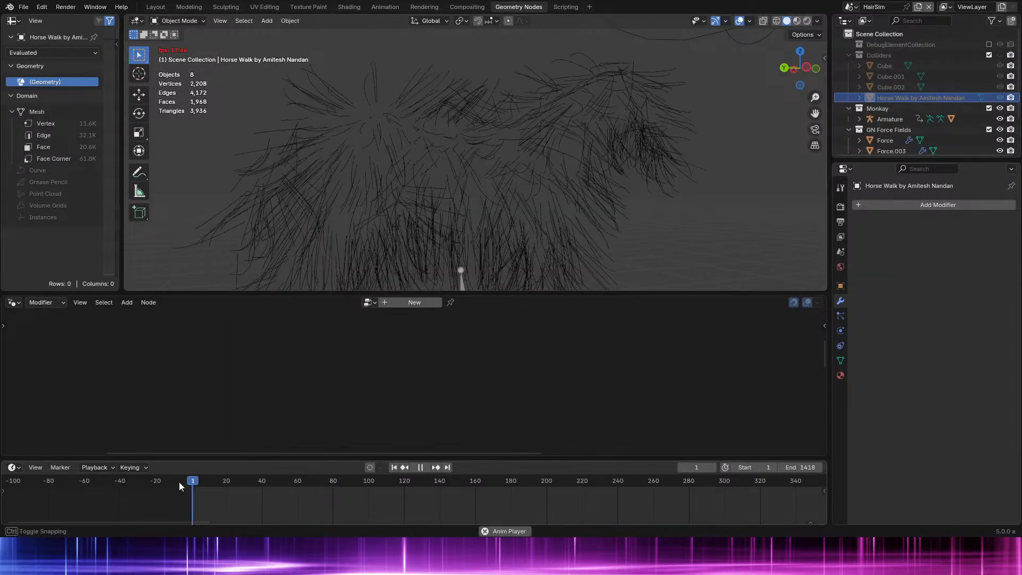
Step: Play the hair simulation in short bursts and examine how the strands fall around the hidden horse
{"action": "key", "text": "space"}
{"action": "middle_click_drag", "start_coordinate": [505, 220], "coordinate": [668, 158]}
{"action": "scroll", "coordinate": [542, 177], "scroll_direction": "up", "scroll_amount": 5}
{"action": "key", "text": "space"}
{"action": "key", "text": "space"}
{"action": "scroll", "coordinate": [580, 167], "scroll_direction": "down", "scroll_amount": 4}
{"action": "key", "text": "space"}
{"action": "key", "text": "space"}
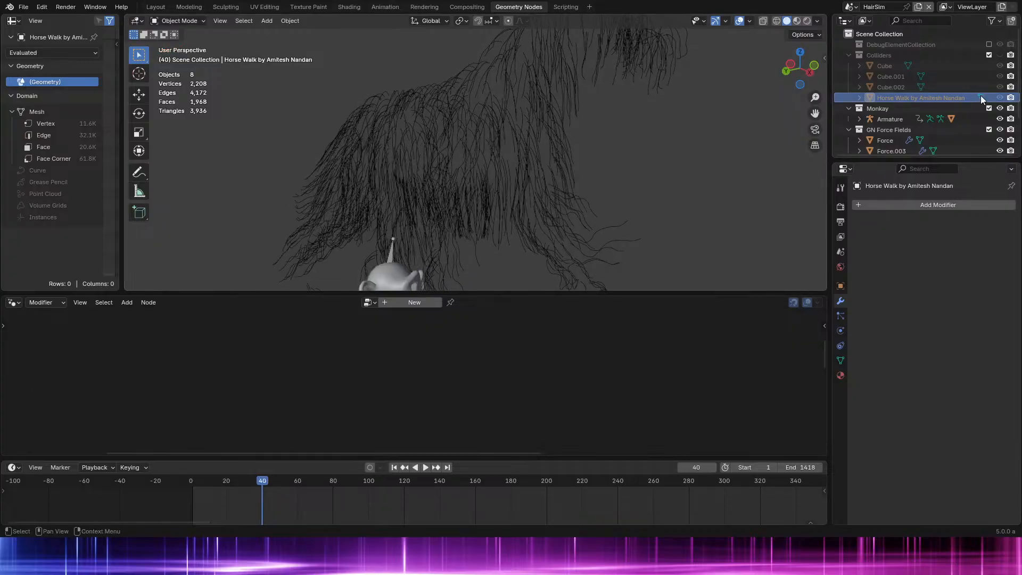
Step: Show the Colliders collection in the viewport and resume the playback
{"action": "left_click", "coordinate": [1000, 55]}
{"action": "key", "text": "space"}
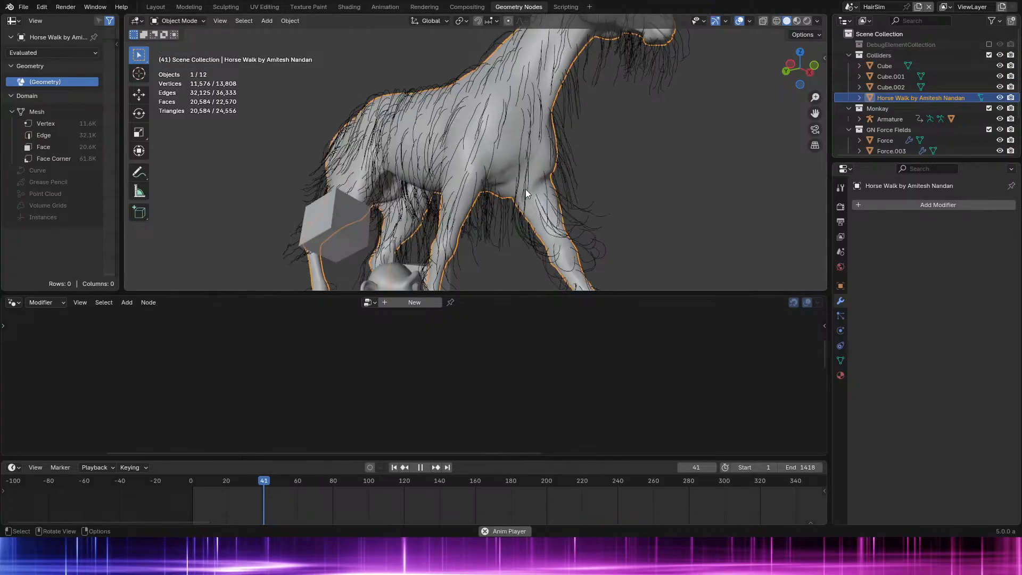
Step: Set the collision shape of the HairSimulation object's Rigid Bodies node to Convex Hull
{"action": "left_click", "coordinate": [575, 177]}
{"action": "scroll", "coordinate": [566, 181], "scroll_direction": "down", "scroll_amount": 5}
{"action": "middle_click_drag", "start_coordinate": [564, 184], "coordinate": [623, 200]}
{"action": "key", "text": "ctrl+space"}
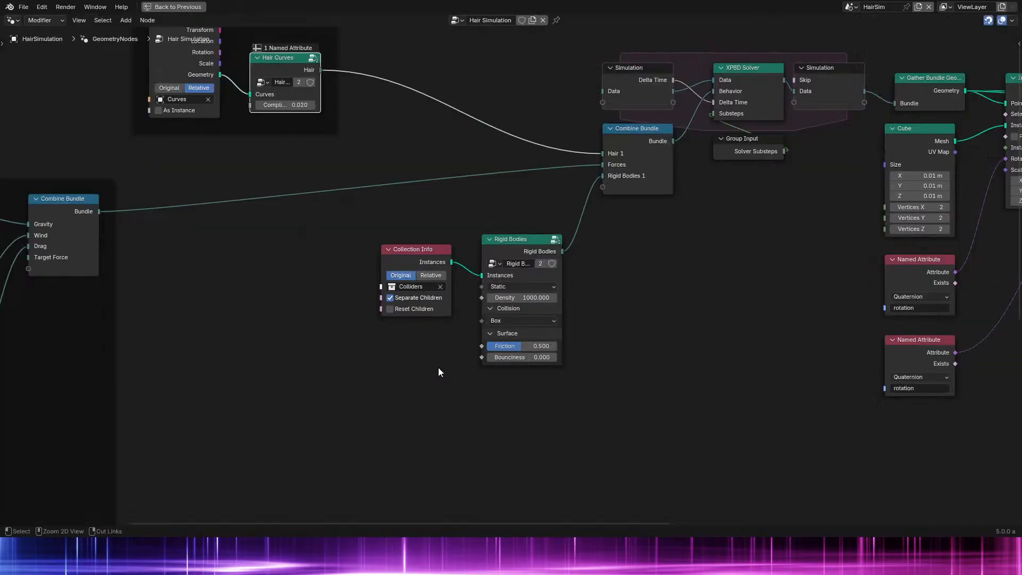
{"action": "scroll", "coordinate": [464, 296], "scroll_direction": "up", "scroll_amount": 3}
{"action": "left_click", "coordinate": [509, 346]}
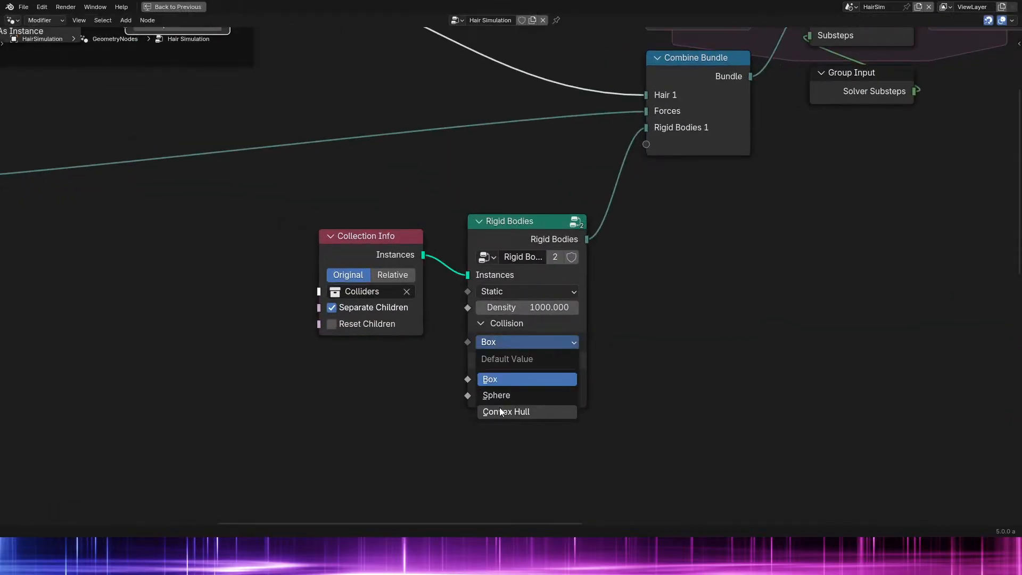
{"action": "left_click", "coordinate": [500, 411]}
Step: Replay the simulation from the first frame and examine how the hair collides with the horse's body and legs
{"action": "key", "text": "ctrl+space"}
{"action": "key", "text": "shift+Left"}
{"action": "key", "text": "space"}
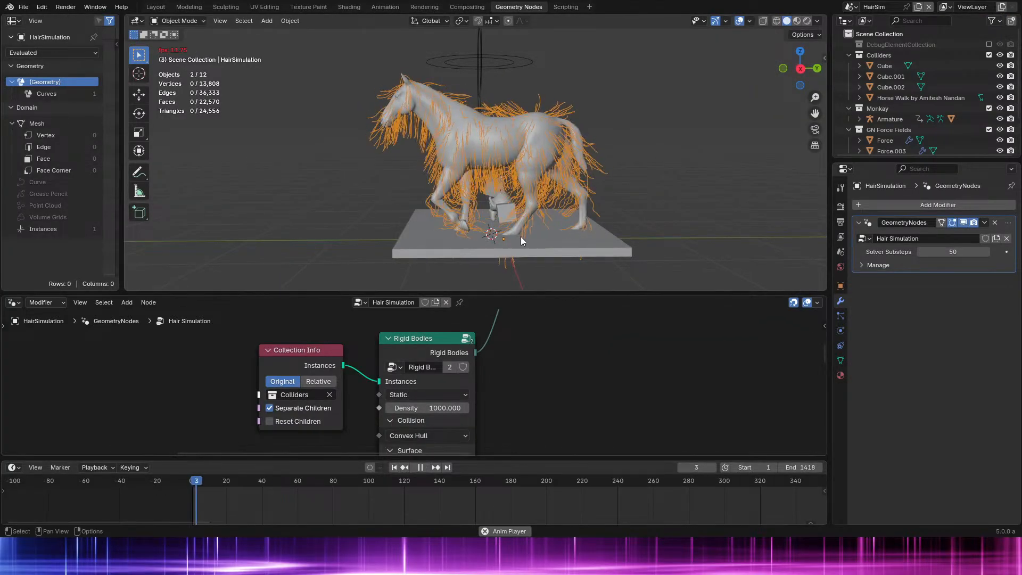
{"action": "middle_click_drag", "start_coordinate": [530, 226], "coordinate": [585, 205]}
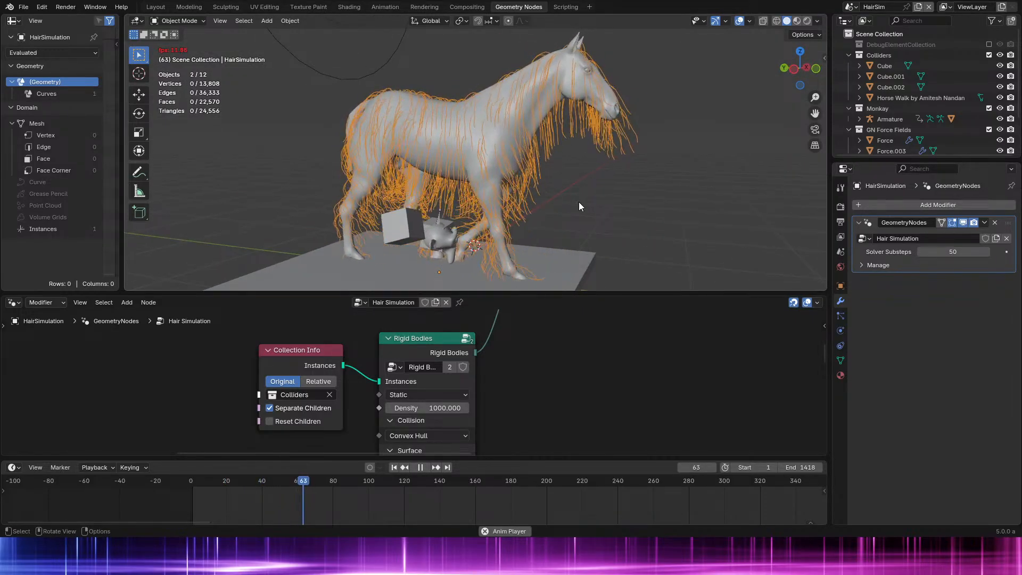
{"action": "key", "text": "space"}
{"action": "scroll", "coordinate": [516, 177], "scroll_direction": "up", "scroll_amount": 3}
{"action": "middle_click_drag", "start_coordinate": [516, 177], "coordinate": [643, 174]}
{"action": "scroll", "coordinate": [596, 153], "scroll_direction": "up", "scroll_amount": 6}
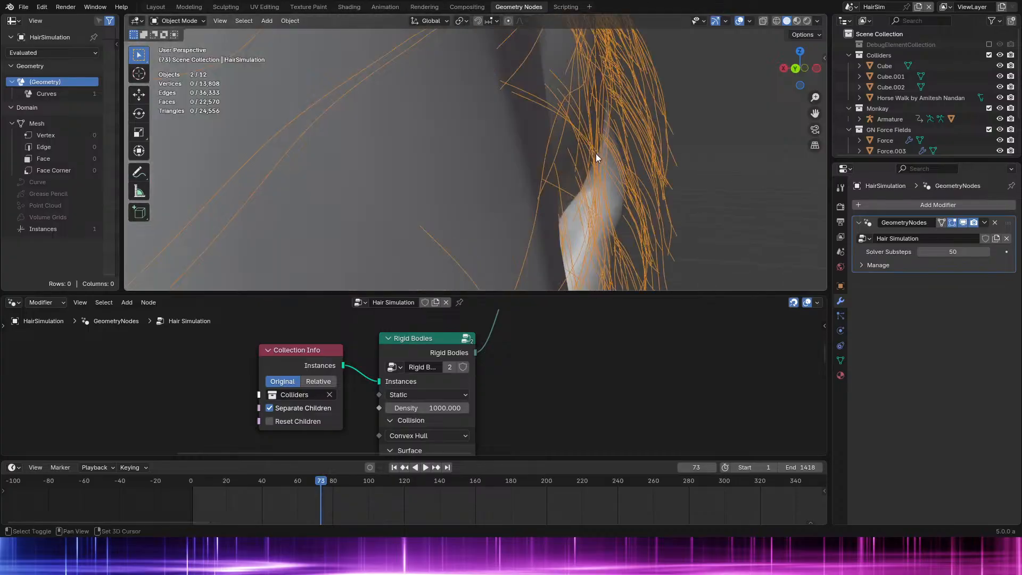
{"action": "middle_click_drag", "start_coordinate": [582, 200], "coordinate": [615, 269]}
{"action": "key", "text": "space"}
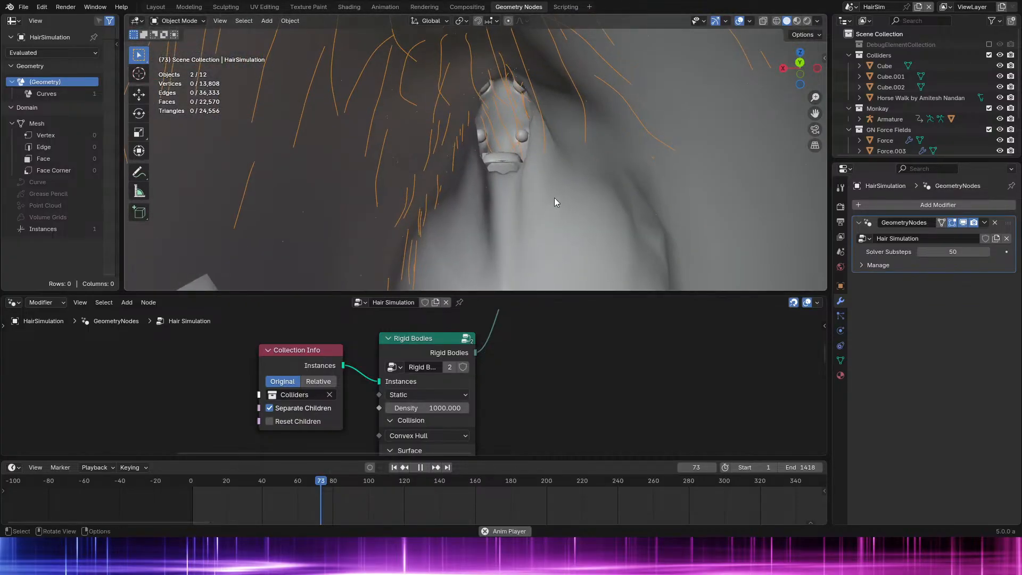
{"action": "key", "text": "space"}
Step: Set the motion type of the Rigid Bodies node to Animated
{"action": "left_click", "coordinate": [423, 392]}
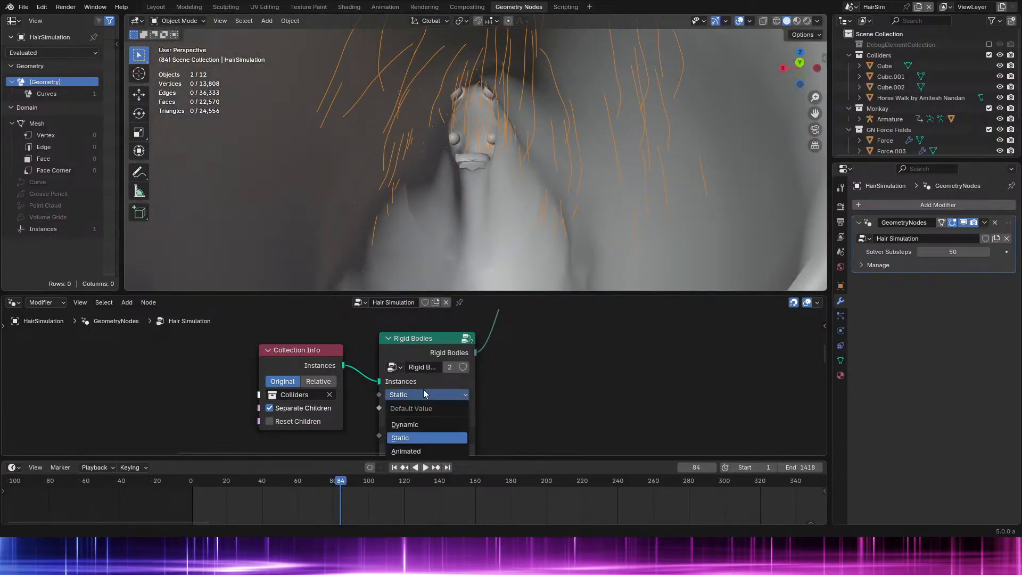
{"action": "left_click", "coordinate": [423, 393]}
{"action": "left_click", "coordinate": [423, 392]}
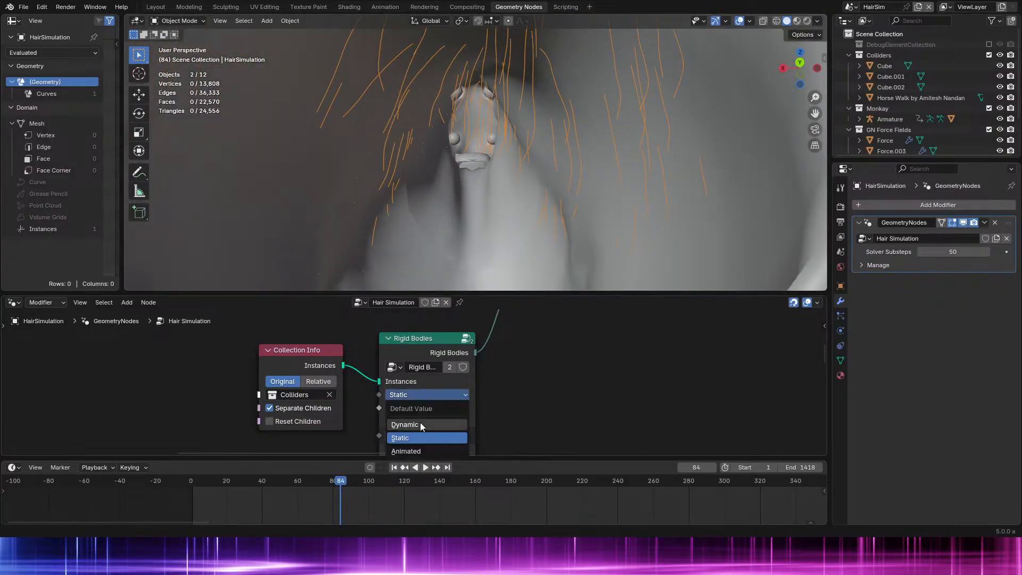
{"action": "left_click", "coordinate": [434, 451]}
{"action": "middle_click_drag", "start_coordinate": [467, 433], "coordinate": [465, 383]}
{"action": "scroll", "coordinate": [468, 384], "scroll_direction": "down", "scroll_amount": 3}
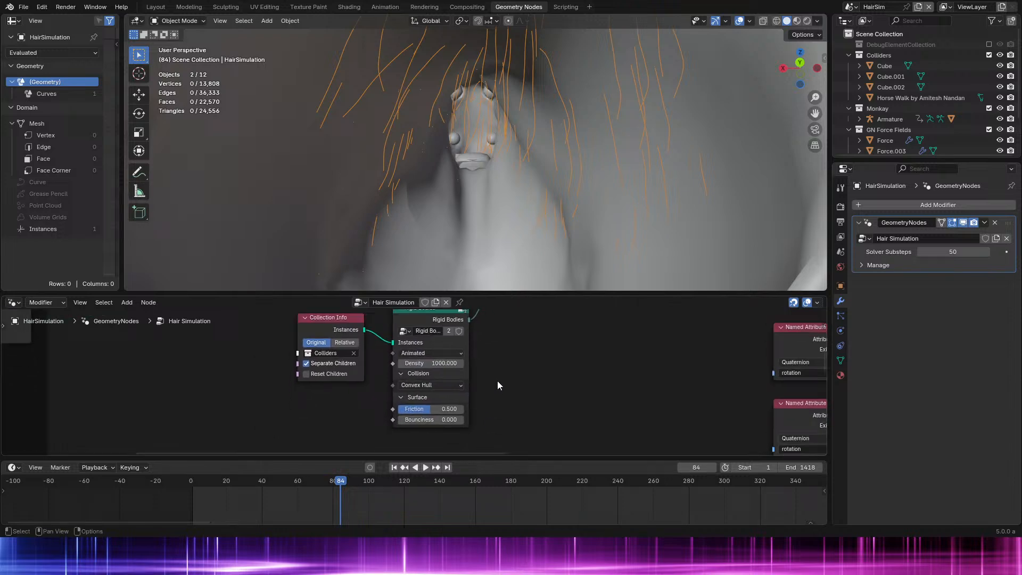
Step: Replay the simulation from the start with the animated colliders and examine the hair around the horse's body
{"action": "left_click", "coordinate": [192, 483]}
{"action": "key", "text": "space"}
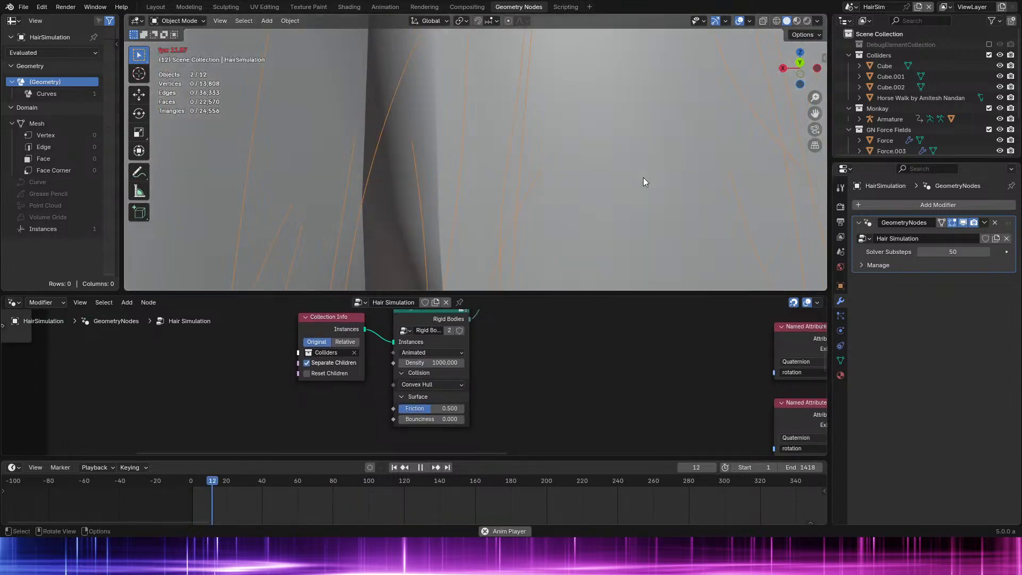
{"action": "key", "text": "space"}
{"action": "middle_click_drag", "start_coordinate": [461, 377], "coordinate": [412, 403]}
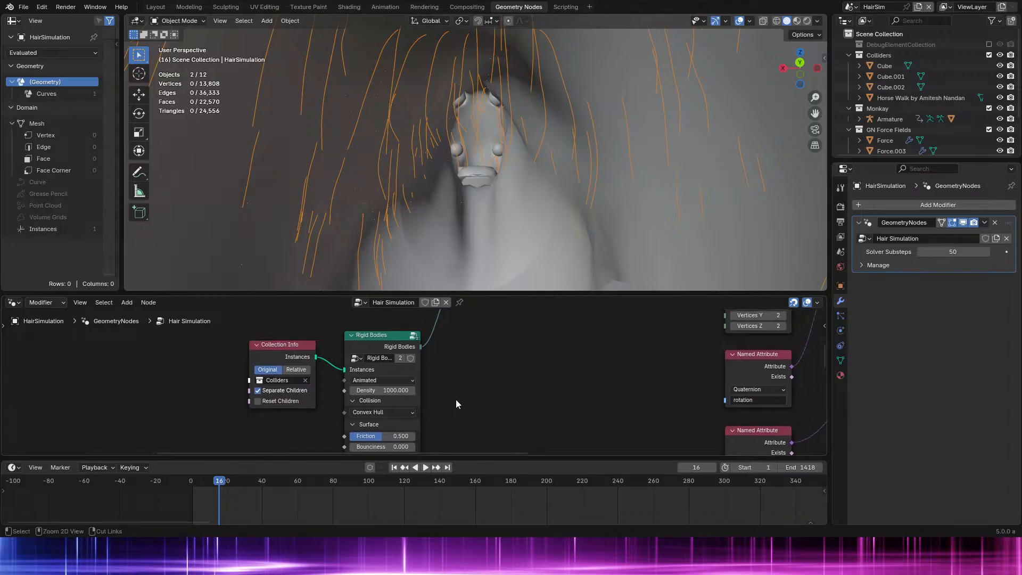
{"action": "key", "text": "ctrl+space"}
{"action": "scroll", "coordinate": [675, 249], "scroll_direction": "down", "scroll_amount": 5}
{"action": "key", "text": "ctrl+space"}
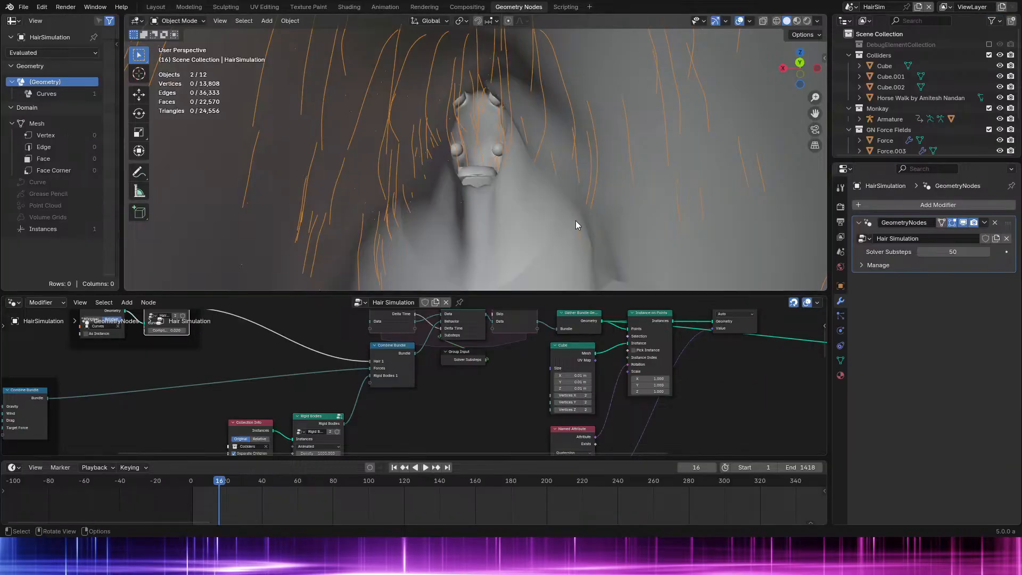
{"action": "middle_click_drag", "start_coordinate": [569, 219], "coordinate": [490, 157]}
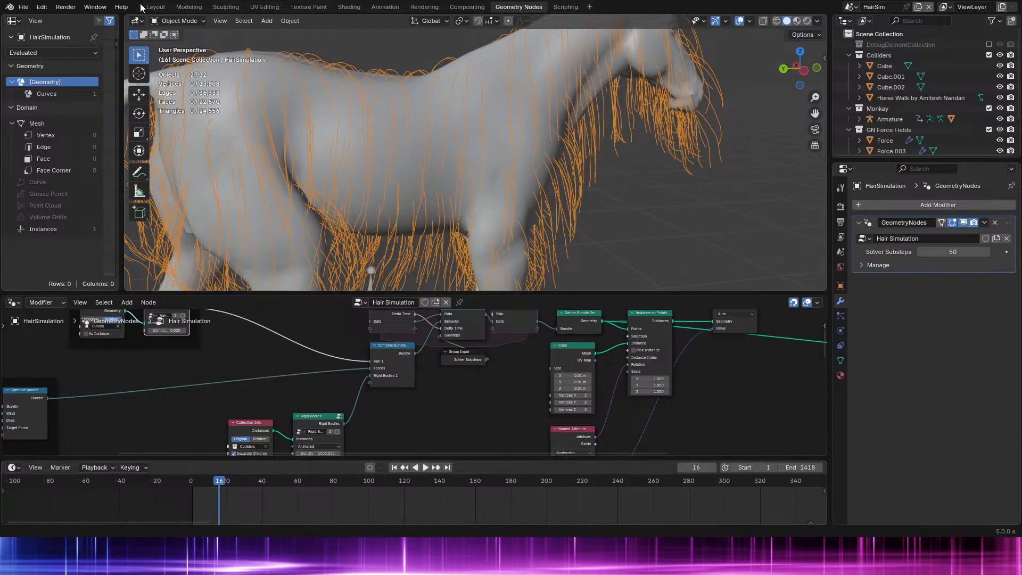
Step: Switch the program window to fullscreen
{"action": "left_click", "coordinate": [88, 8]}
{"action": "left_click", "coordinate": [115, 42]}
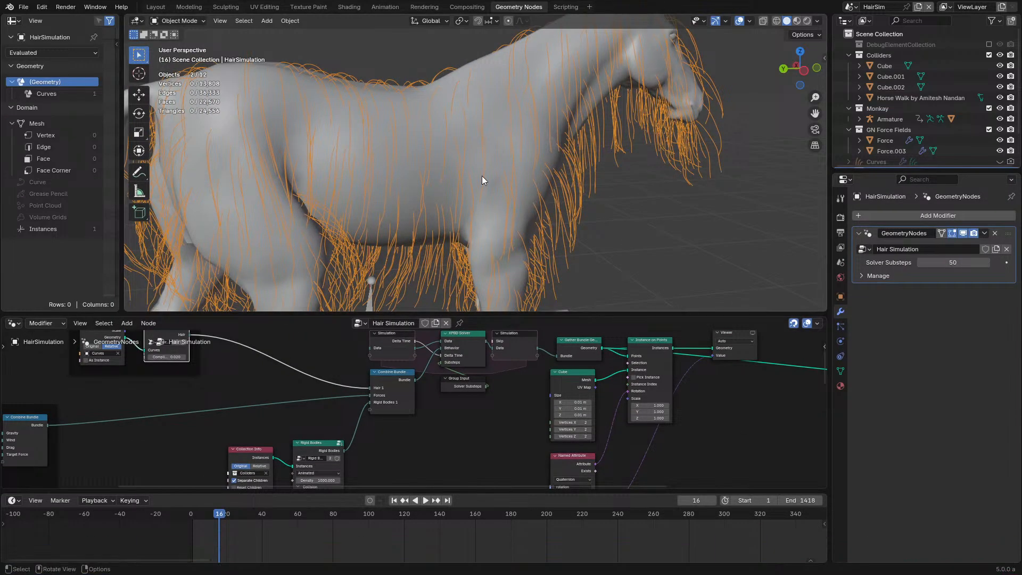
Step: Play the hair simulation on the whole walking horse, restart it from the beginning, and examine the strand motion
{"action": "middle_click_drag", "start_coordinate": [481, 176], "coordinate": [570, 226]}
{"action": "scroll", "coordinate": [570, 226], "scroll_direction": "down", "scroll_amount": 4}
{"action": "key", "text": "space"}
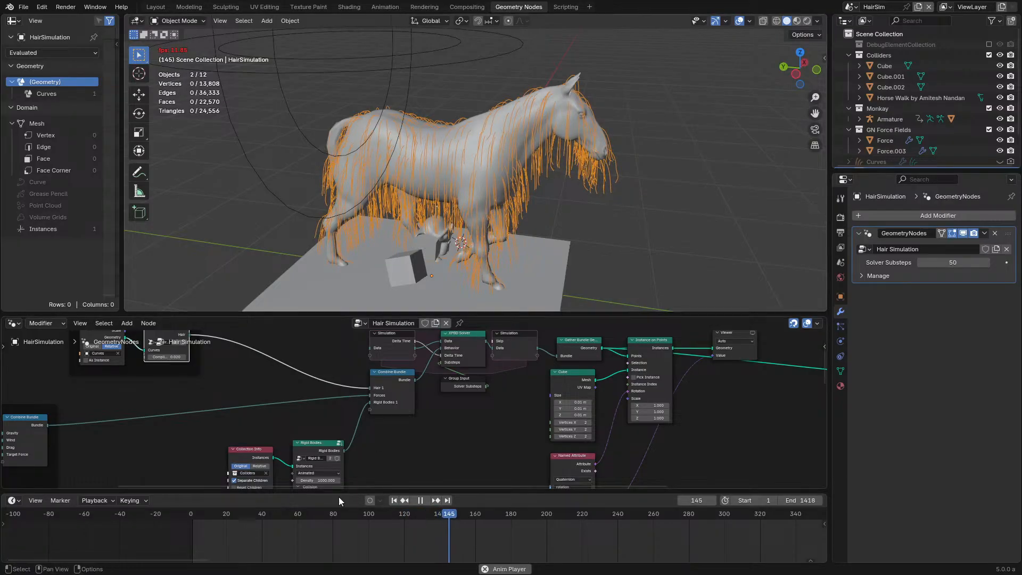
{"action": "left_click", "coordinate": [187, 523]}
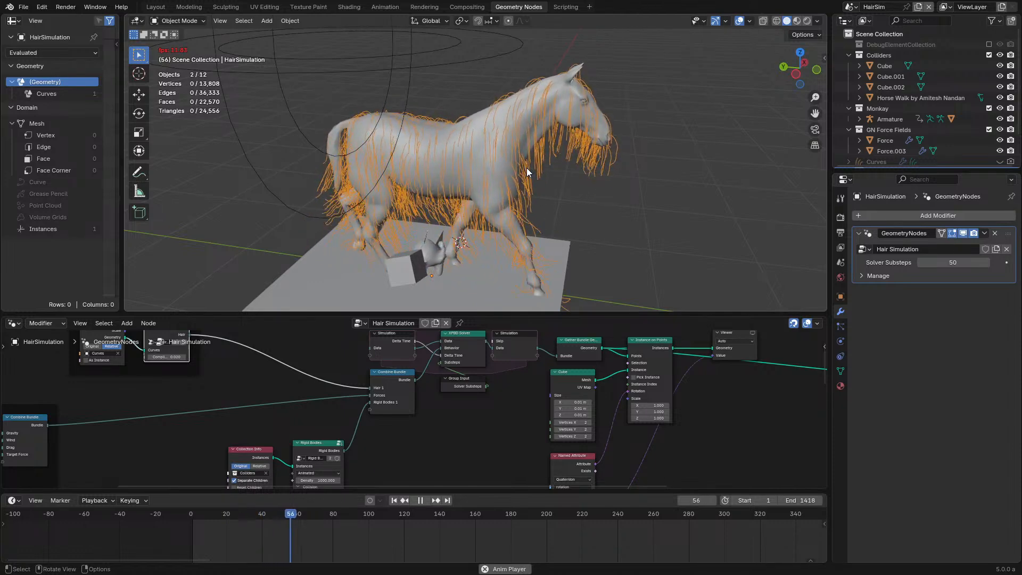
{"action": "key", "text": "space"}
{"action": "scroll", "coordinate": [526, 167], "scroll_direction": "up", "scroll_amount": 2}
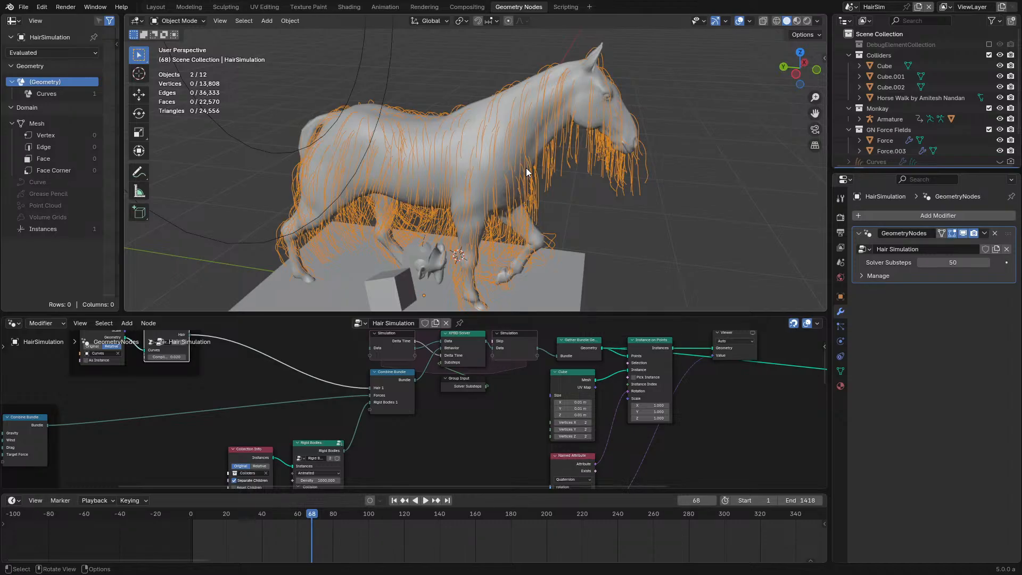
{"action": "key", "text": "space"}
{"action": "key", "text": "space"}
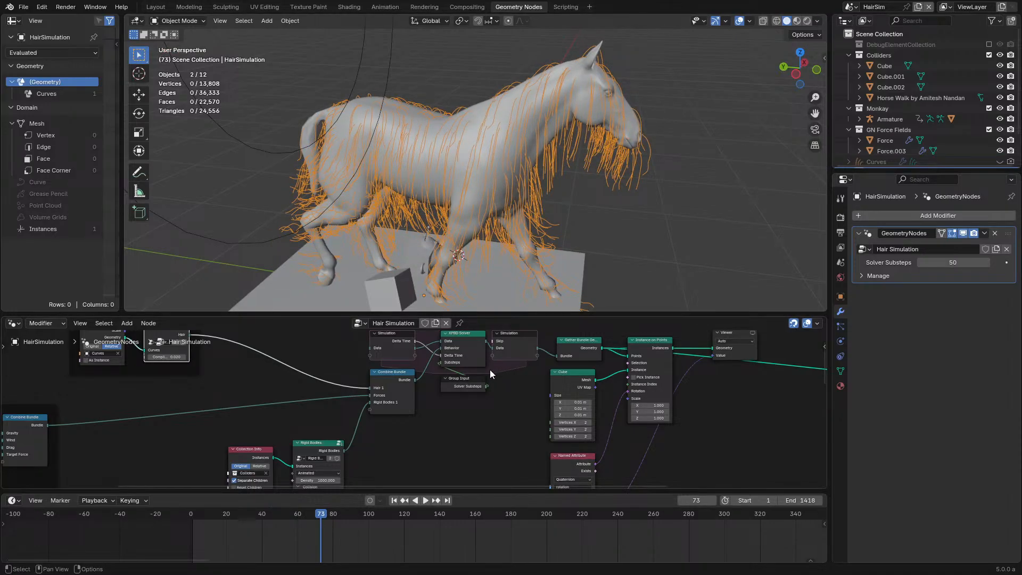
Step: Shift the hair, forces, rigid body and solver nodes away from the simulation output to free space in the network
{"action": "key", "text": "ctrl+space"}
{"action": "scroll", "coordinate": [250, 200], "scroll_direction": "down", "scroll_amount": 2}
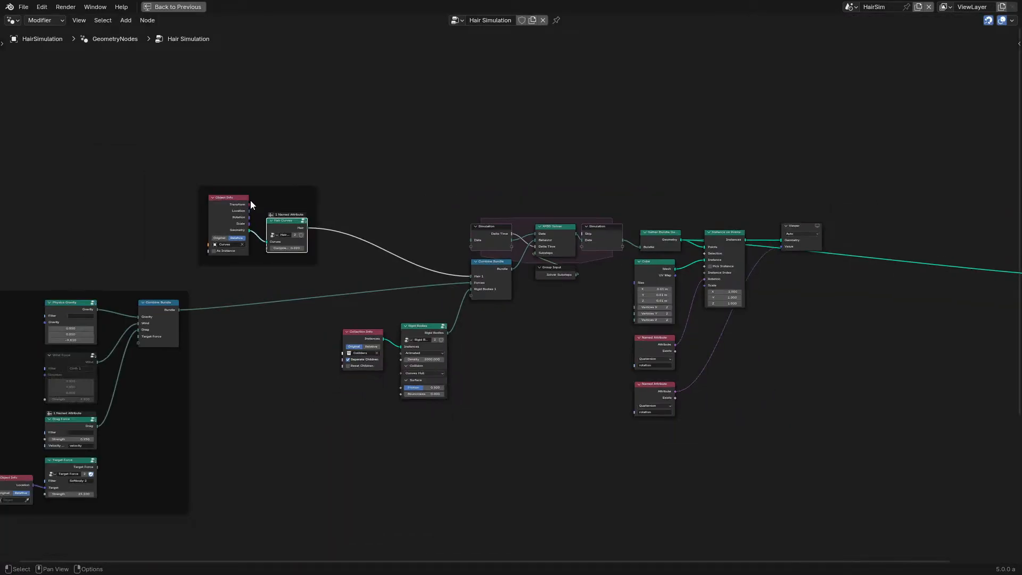
{"action": "left_click_drag", "start_coordinate": [76, 188], "coordinate": [550, 449]}
Step: Add a Mesh SDF group node and place it in the empty area beside the Rigid Bodies node
{"action": "scroll", "coordinate": [497, 413], "scroll_direction": "up", "scroll_amount": 3}
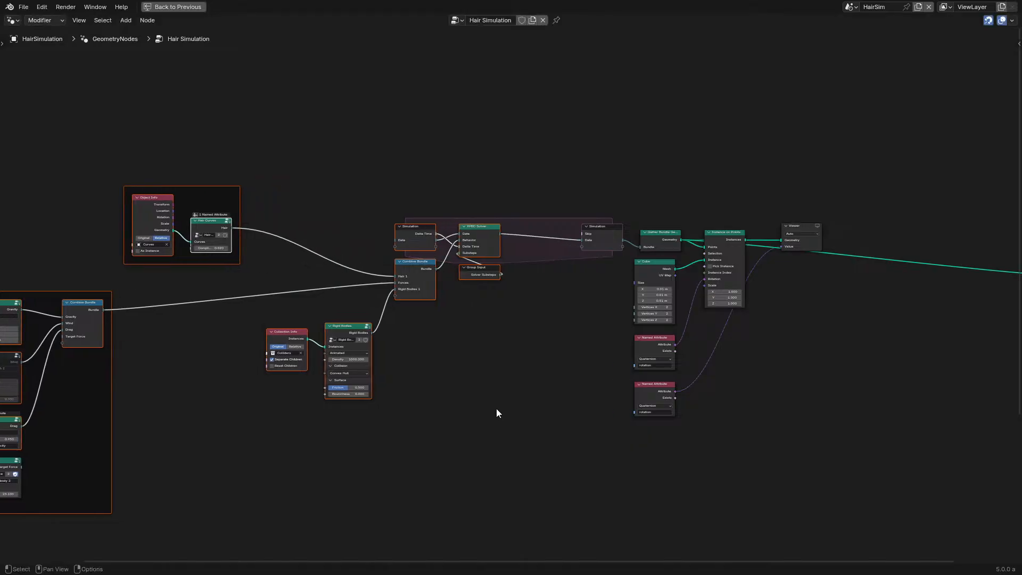
{"action": "key", "text": "shift+a"}
{"action": "type", "text": "sdf"}
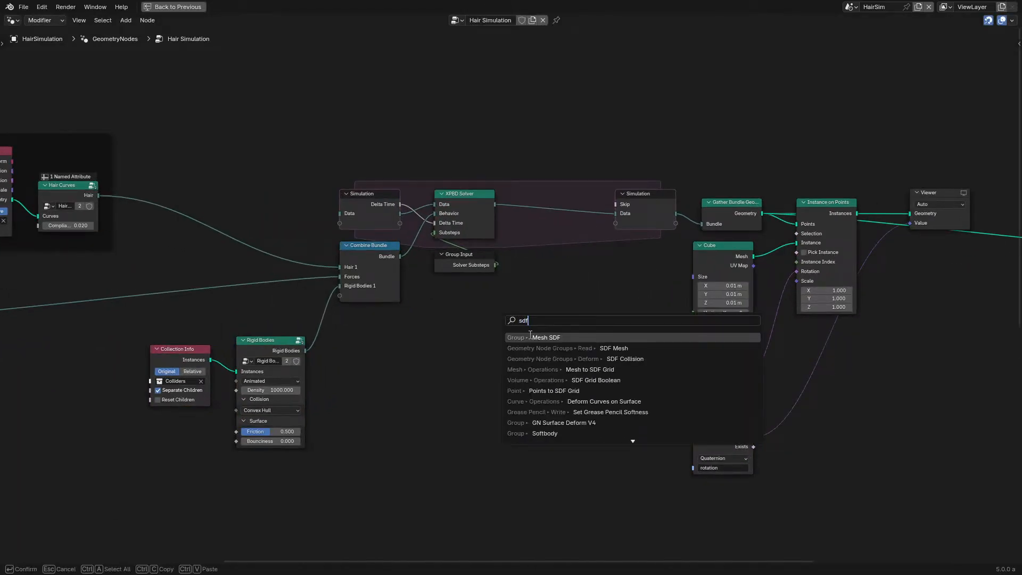
{"action": "left_click", "coordinate": [530, 337]}
{"action": "scroll", "coordinate": [484, 361], "scroll_direction": "up", "scroll_amount": 3}
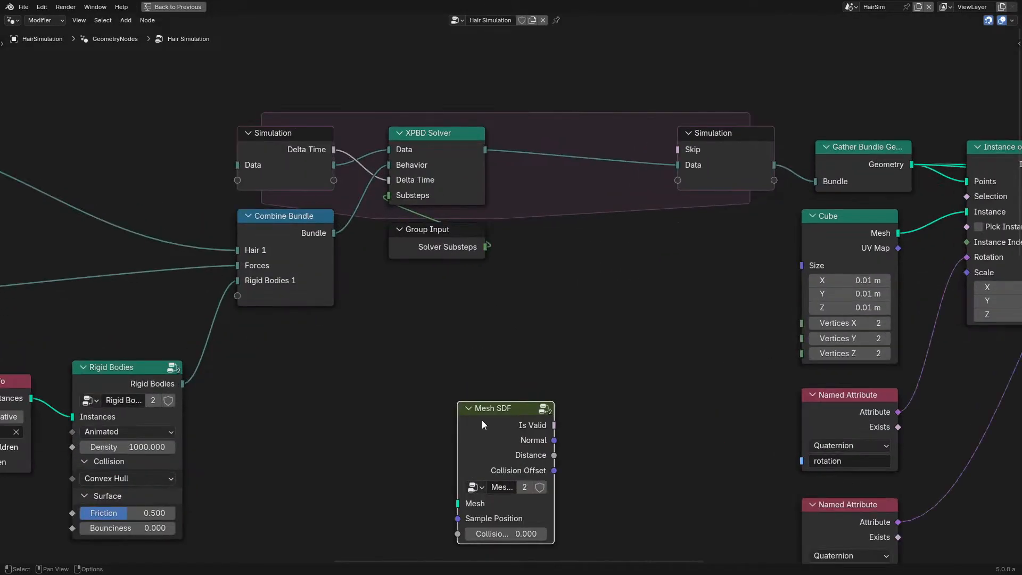
{"action": "scroll", "coordinate": [413, 426], "scroll_direction": "up", "scroll_amount": 3}
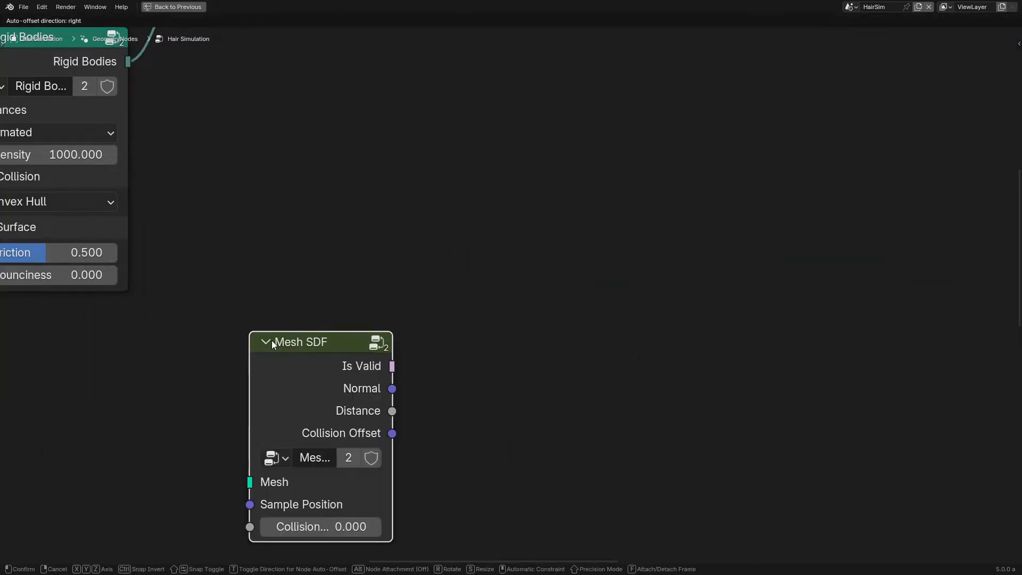
{"action": "left_click", "coordinate": [566, 145]}
{"action": "middle_click_drag", "start_coordinate": [595, 190], "coordinate": [516, 307]}
{"action": "scroll", "coordinate": [516, 307], "scroll_direction": "up", "scroll_amount": 2}
{"action": "left_click_drag", "start_coordinate": [516, 306], "coordinate": [474, 314]}
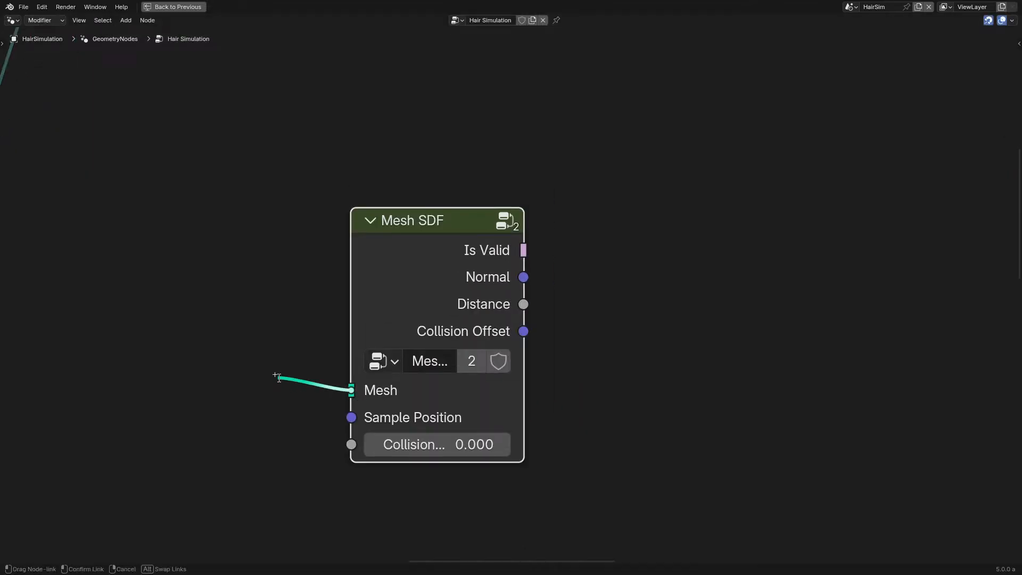
{"action": "left_click_drag", "start_coordinate": [278, 377], "coordinate": [279, 378]}
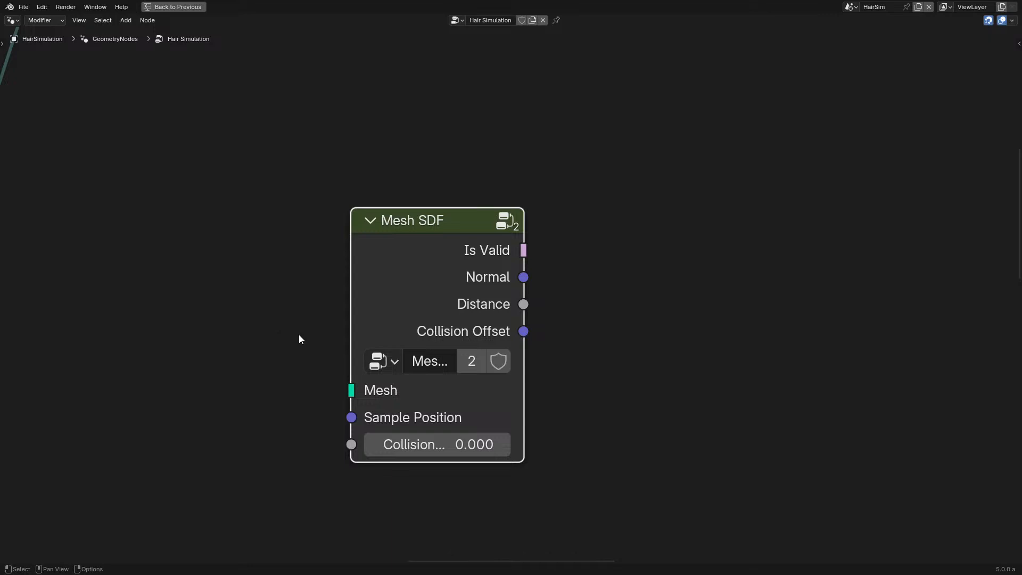
{"action": "key", "text": "g"}
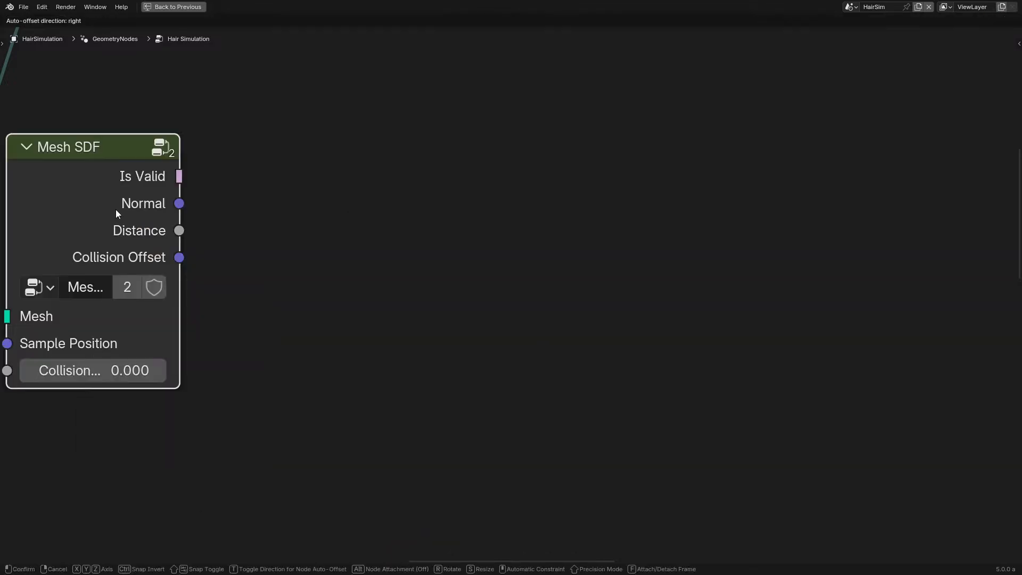
{"action": "right_click", "coordinate": [573, 276]}
{"action": "key", "text": "g"}
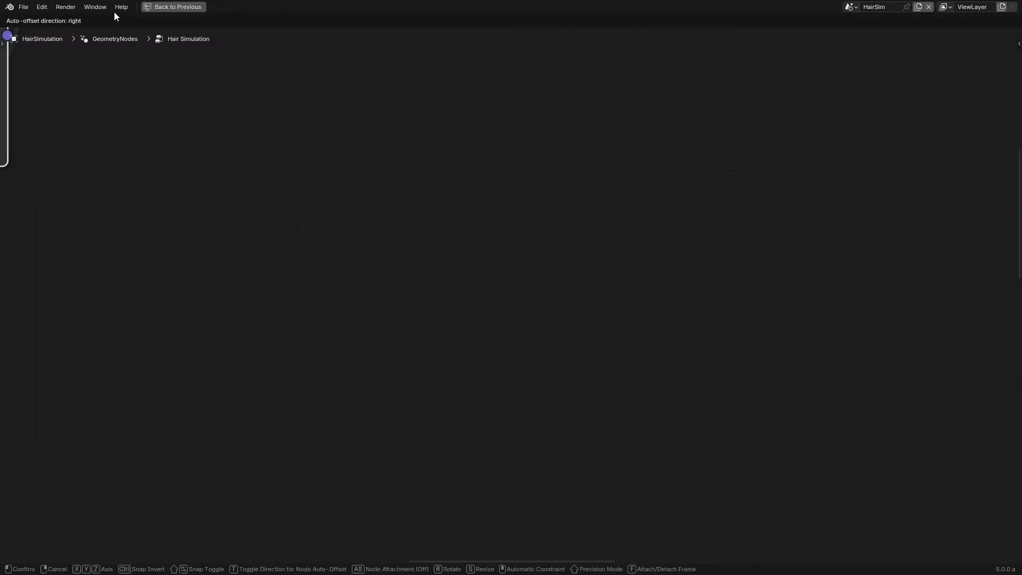
{"action": "right_click", "coordinate": [510, 319]}
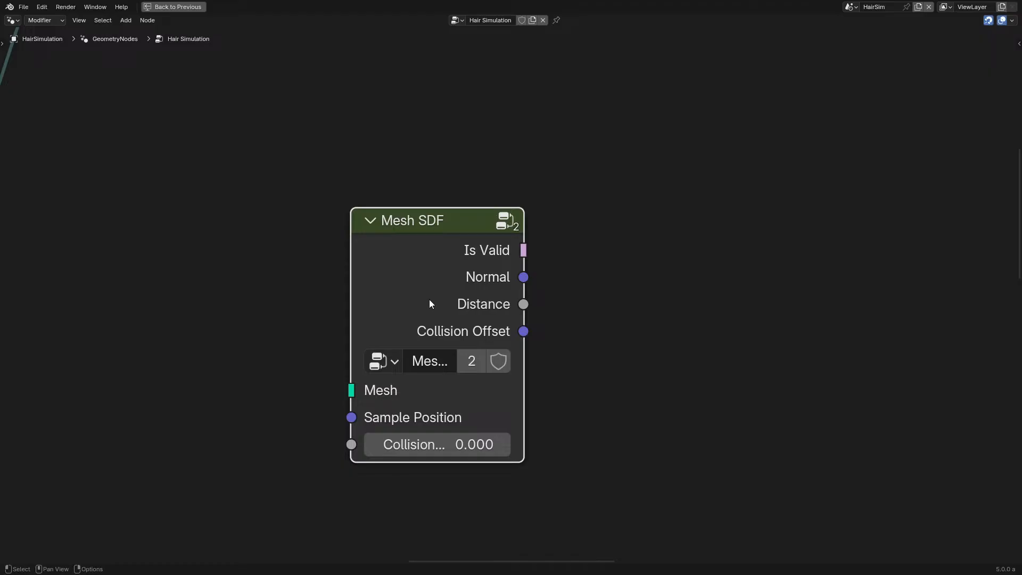
{"action": "left_click_drag", "start_coordinate": [430, 300], "coordinate": [350, 338]}
{"action": "scroll", "coordinate": [481, 291], "scroll_direction": "down", "scroll_amount": 6}
{"action": "middle_click_drag", "start_coordinate": [454, 306], "coordinate": [447, 351]}
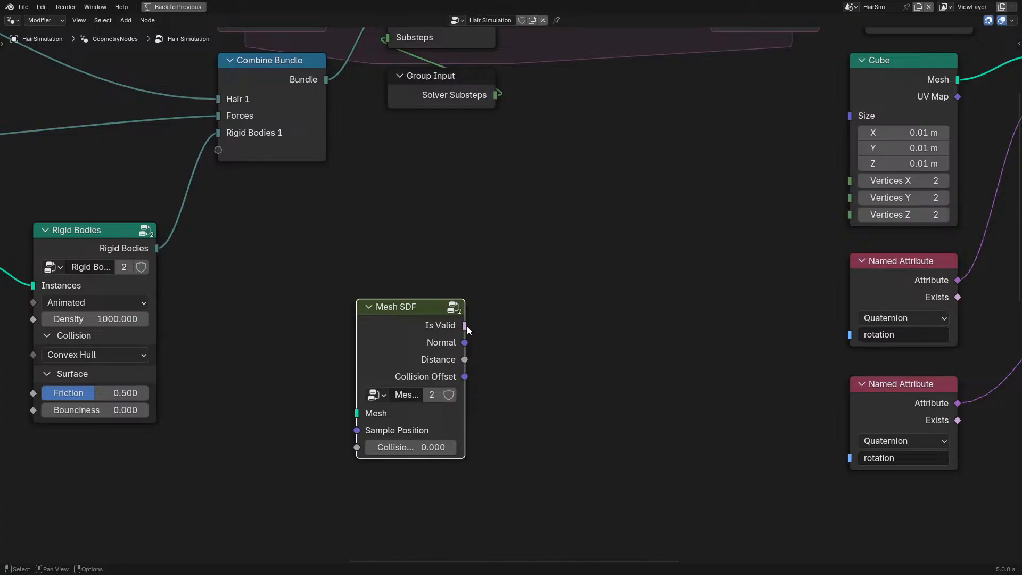
{"action": "scroll", "coordinate": [479, 330], "scroll_direction": "up", "scroll_amount": 2}
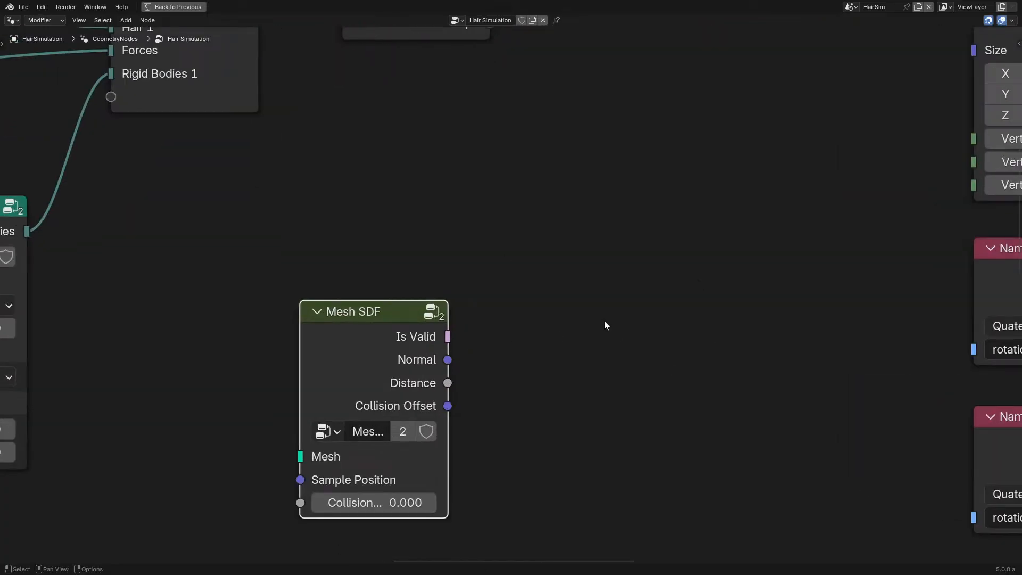
Step: Play a few more frames of the hair simulation and examine the nodes around the Mesh SDF node
{"action": "key", "text": "ctrl+space"}
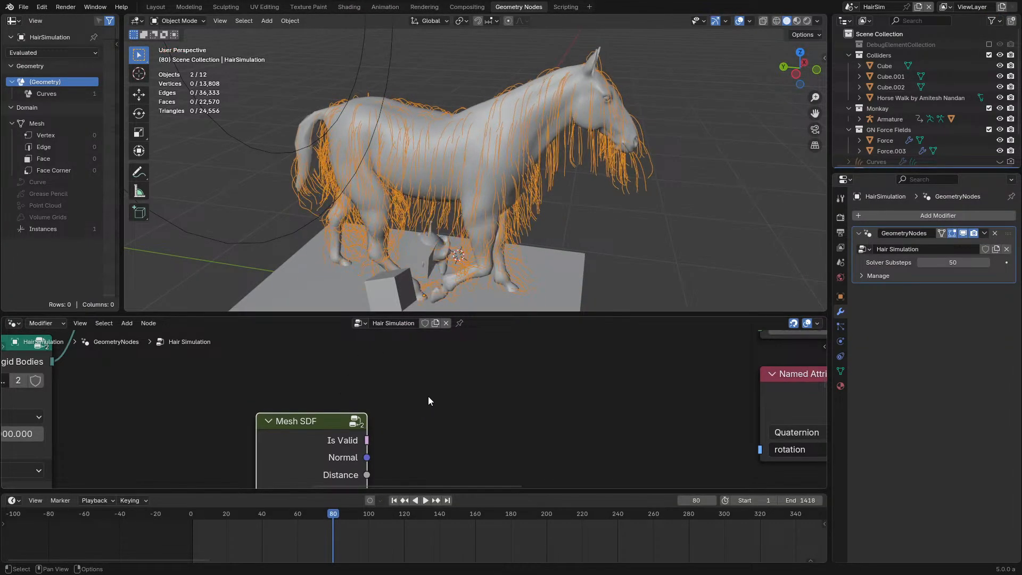
{"action": "middle_click_drag", "start_coordinate": [461, 365], "coordinate": [533, 478]}
{"action": "key", "text": "space"}
{"action": "key", "text": "space"}
{"action": "scroll", "coordinate": [495, 399], "scroll_direction": "down", "scroll_amount": 4}
{"action": "middle_click_drag", "start_coordinate": [495, 400], "coordinate": [488, 484]}
{"action": "scroll", "coordinate": [387, 436], "scroll_direction": "down", "scroll_amount": 4}
{"action": "middle_click_drag", "start_coordinate": [462, 443], "coordinate": [471, 439]}
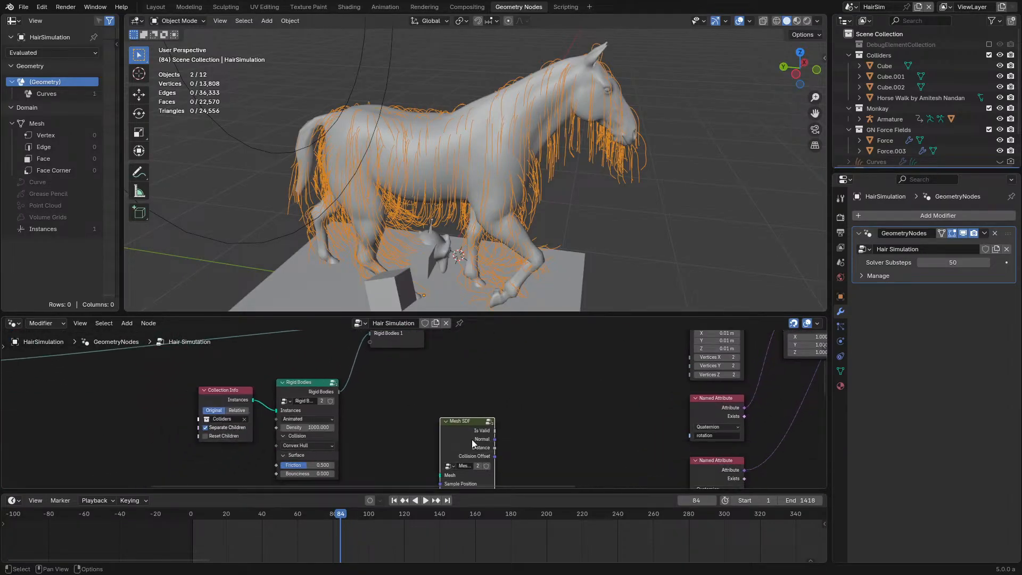
Step: Move the Mesh SDF node into the empty space between the forces frame and the Collection Info node
{"action": "key", "text": "ctrl+space"}
{"action": "scroll", "coordinate": [471, 439], "scroll_direction": "down", "scroll_amount": 6}
{"action": "left_click_drag", "start_coordinate": [530, 351], "coordinate": [228, 440]}
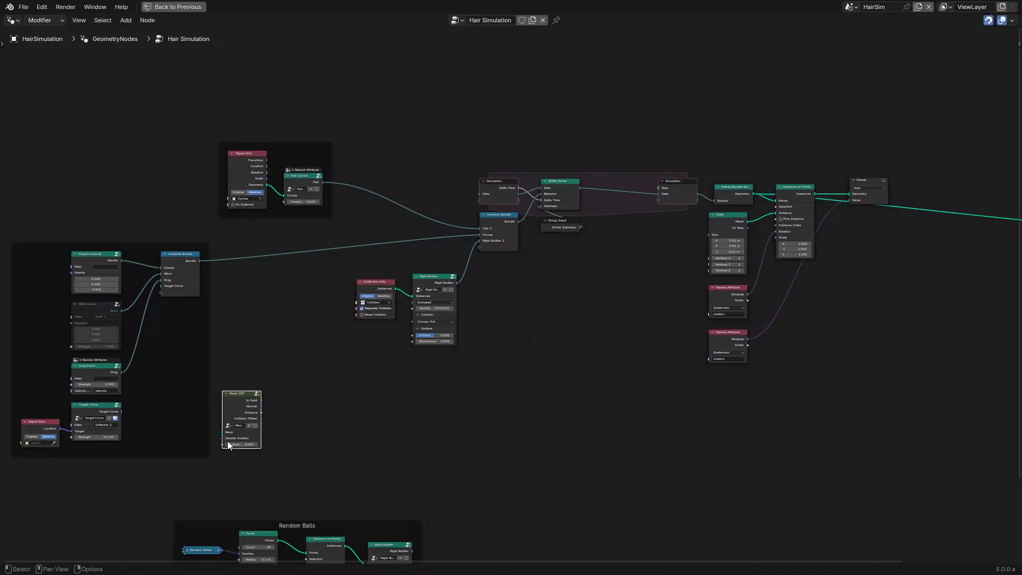
{"action": "middle_click_drag", "start_coordinate": [228, 441], "coordinate": [606, 381]}
{"action": "scroll", "coordinate": [473, 346], "scroll_direction": "up", "scroll_amount": 2}
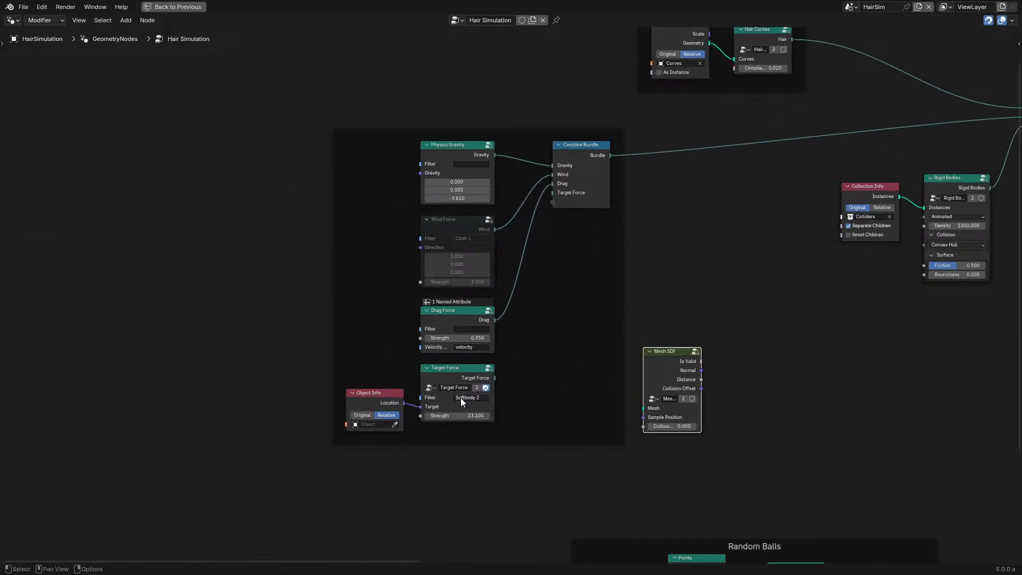
Step: Replay the hair simulation from the start and examine how the strands move on the walking horse
{"action": "key", "text": "ctrl+space"}
{"action": "left_click", "coordinate": [175, 516]}
{"action": "key", "text": "space"}
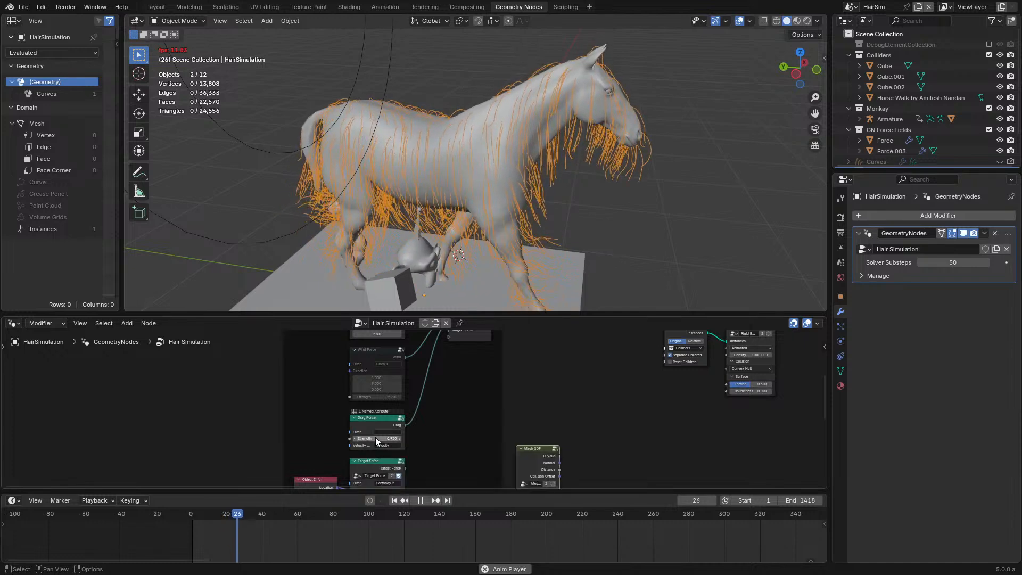
{"action": "key", "text": "space"}
{"action": "middle_click_drag", "start_coordinate": [388, 385], "coordinate": [375, 444]}
{"action": "scroll", "coordinate": [375, 444], "scroll_direction": "up", "scroll_amount": 1}
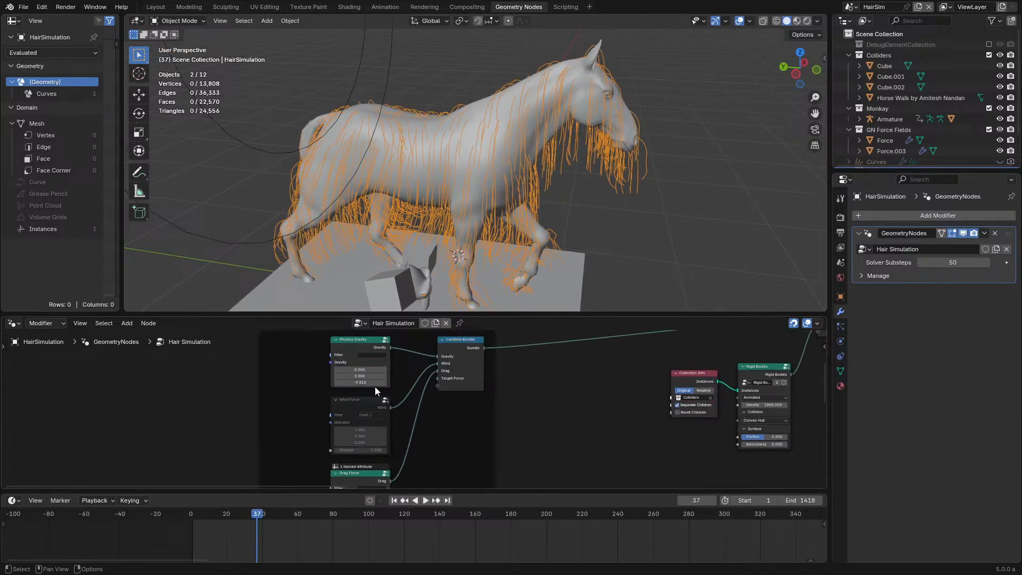
{"action": "key", "text": "space"}
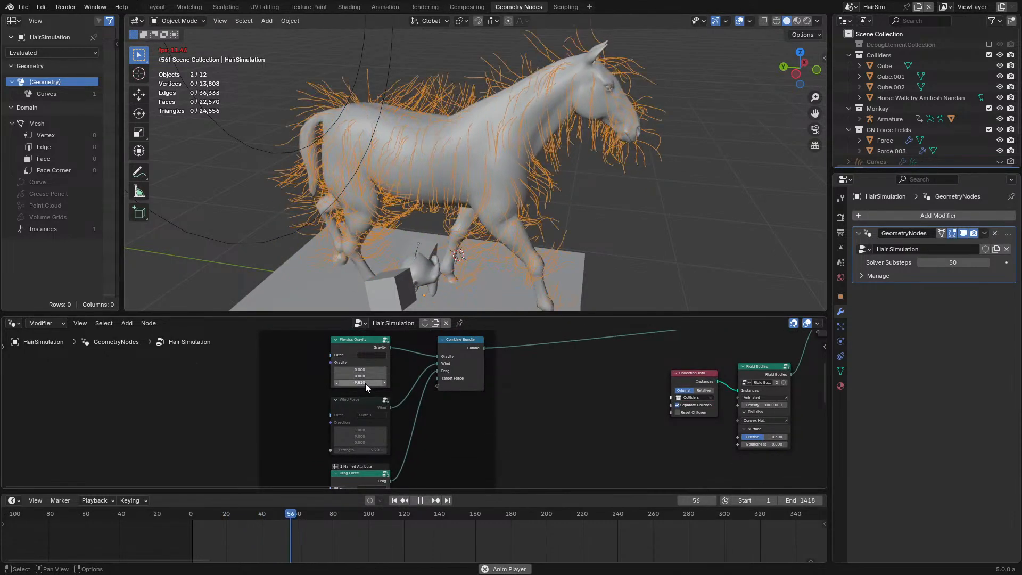
Step: Move the Mesh SDF node ahead of the forces frame, and connect Target Force with an empty filter to the matching Combine Bundle input
{"action": "key", "text": "ctrl+space"}
{"action": "middle_click_drag", "start_coordinate": [590, 424], "coordinate": [650, 334]}
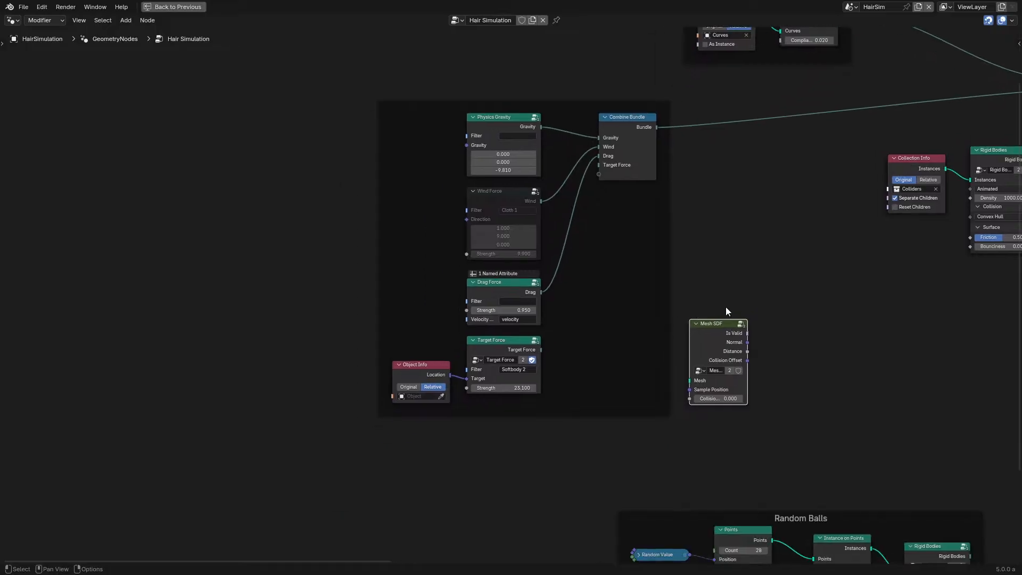
{"action": "left_click_drag", "start_coordinate": [721, 330], "coordinate": [311, 256]}
{"action": "scroll", "coordinate": [355, 324], "scroll_direction": "up", "scroll_amount": 5}
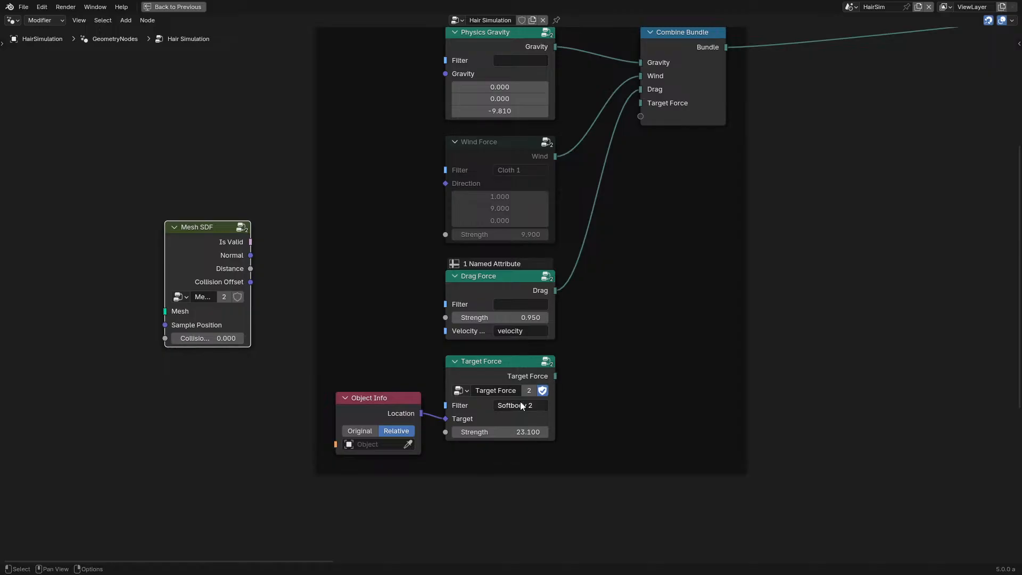
{"action": "left_click_drag", "start_coordinate": [556, 376], "coordinate": [641, 102]}
Step: Feed the Mesh SDF distance into a new Math node set to Minimum with a second value of 0
{"action": "left_click_drag", "start_coordinate": [248, 261], "coordinate": [158, 275]}
{"action": "type", "text": "max"}
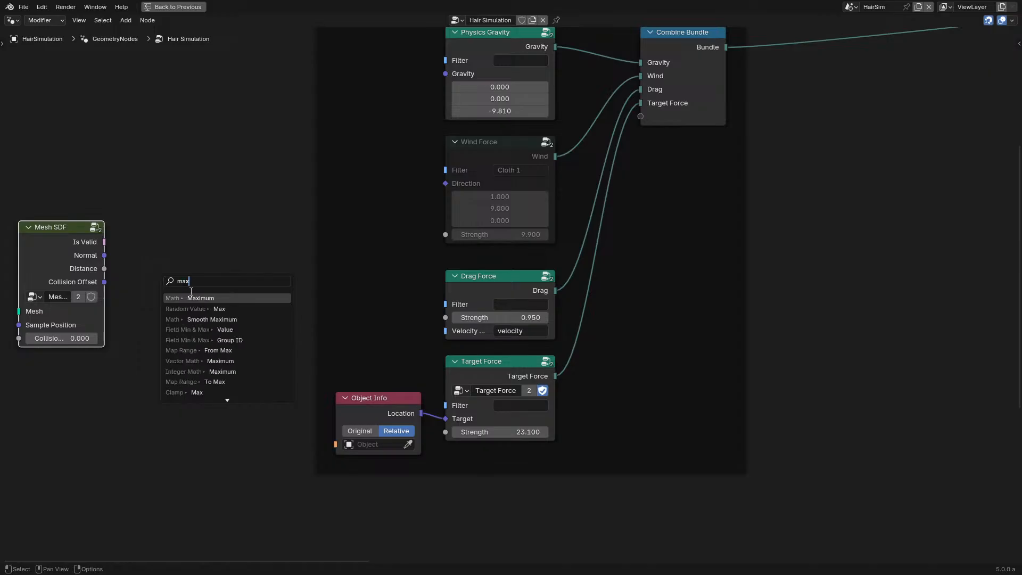
{"action": "key", "text": "Return"}
{"action": "left_click", "coordinate": [195, 338]}
{"action": "type", "text": ".2"}
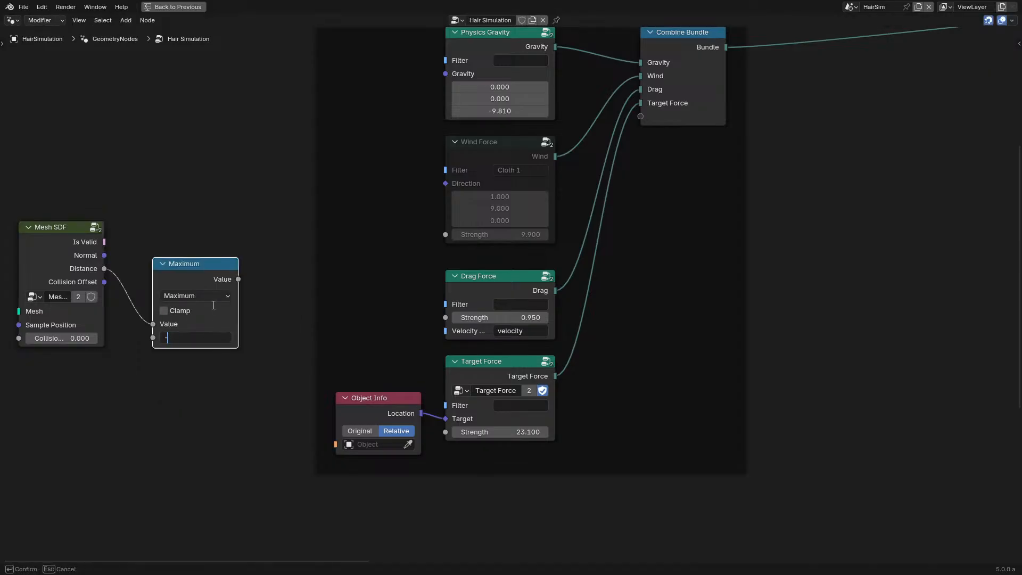
{"action": "key", "text": "Return"}
{"action": "left_click", "coordinate": [198, 337]}
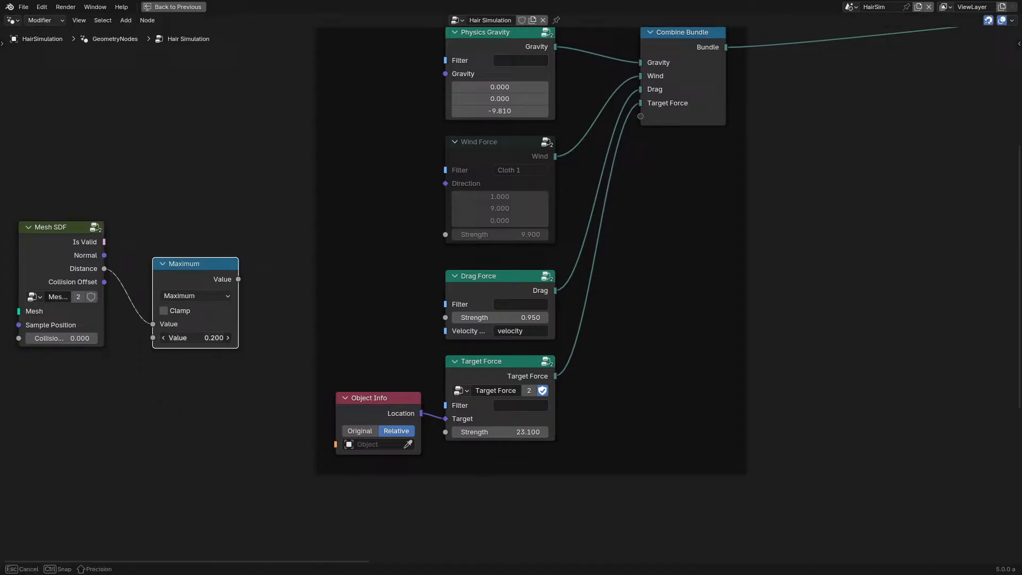
{"action": "left_click", "coordinate": [203, 297]}
{"action": "left_click", "coordinate": [282, 327]}
Step: Scale the Mesh SDF normal by the Minimum result with a new vector Scale node, collapsed and placed above Minimum
{"action": "left_click_drag", "start_coordinate": [104, 268], "coordinate": [203, 225]}
{"action": "type", "text": "sc"}
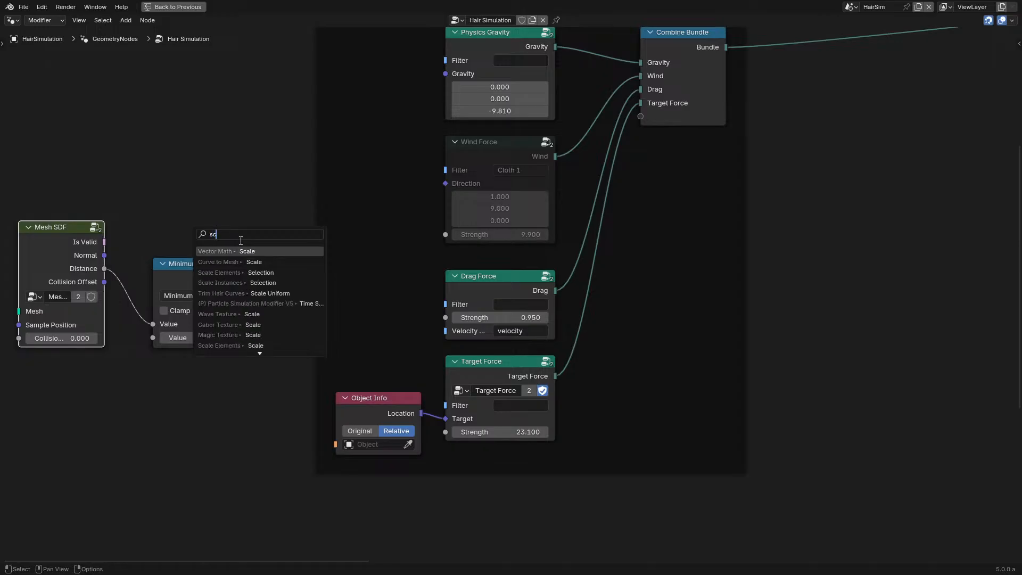
{"action": "key", "text": "Return"}
{"action": "left_click", "coordinate": [265, 200]}
{"action": "left_click_drag", "start_coordinate": [238, 279], "coordinate": [214, 250]}
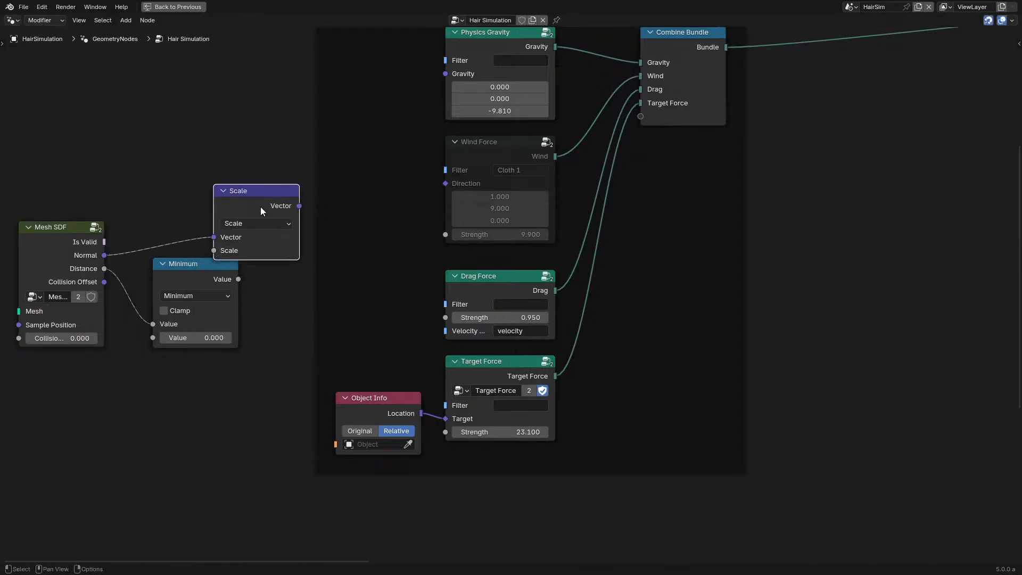
{"action": "key", "text": "h"}
{"action": "left_click_drag", "start_coordinate": [264, 195], "coordinate": [201, 244]}
{"action": "middle_click_drag", "start_coordinate": [156, 279], "coordinate": [358, 283]}
{"action": "scroll", "coordinate": [319, 314], "scroll_direction": "down", "scroll_amount": 2}
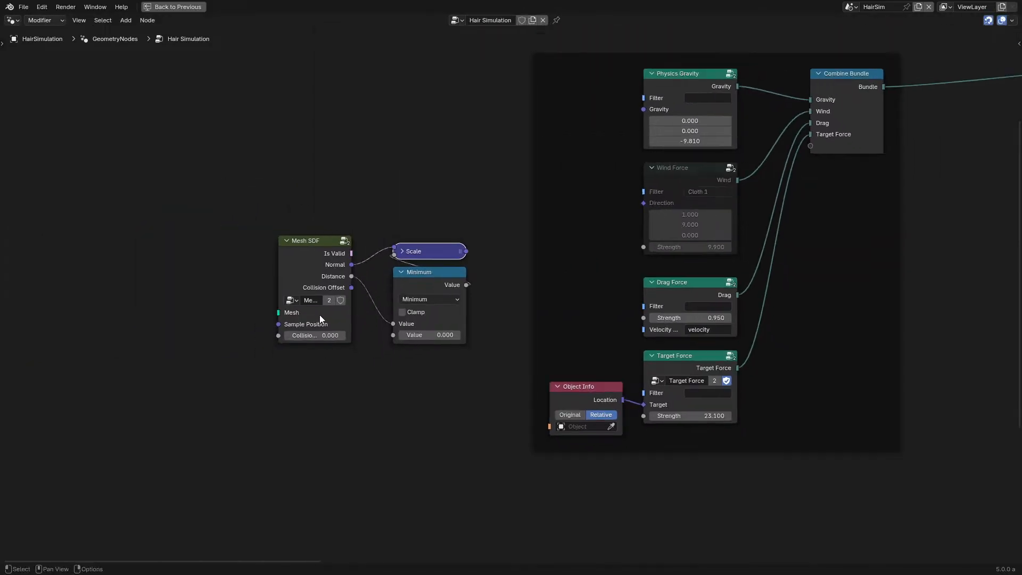
Step: Disconnect the Rigid Bodies node from the Combine Bundle that feeds the solver
{"action": "key", "text": "ctrl+space"}
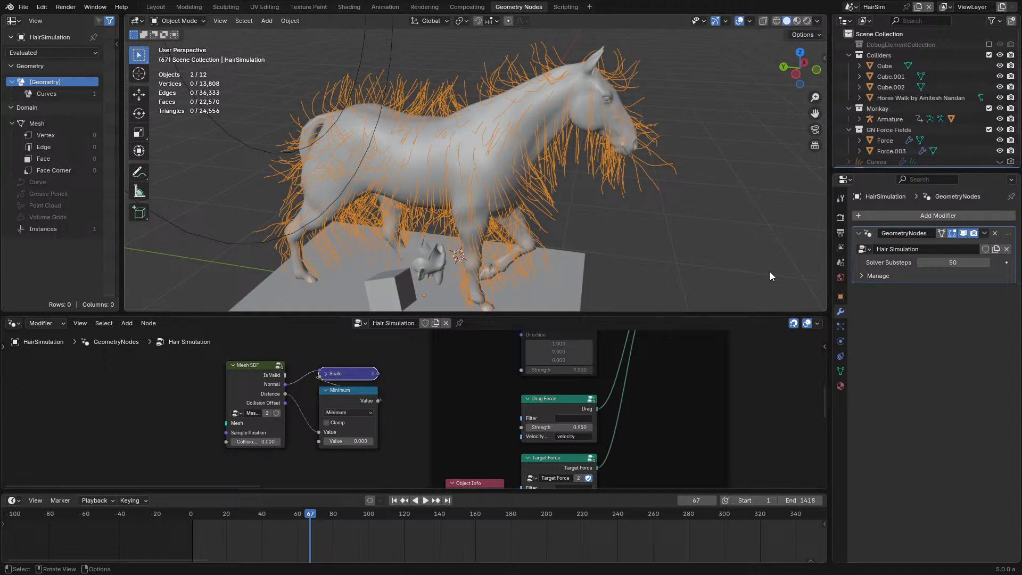
{"action": "scroll", "coordinate": [672, 376], "scroll_direction": "down", "scroll_amount": 7}
{"action": "middle_click_drag", "start_coordinate": [665, 379], "coordinate": [435, 471]}
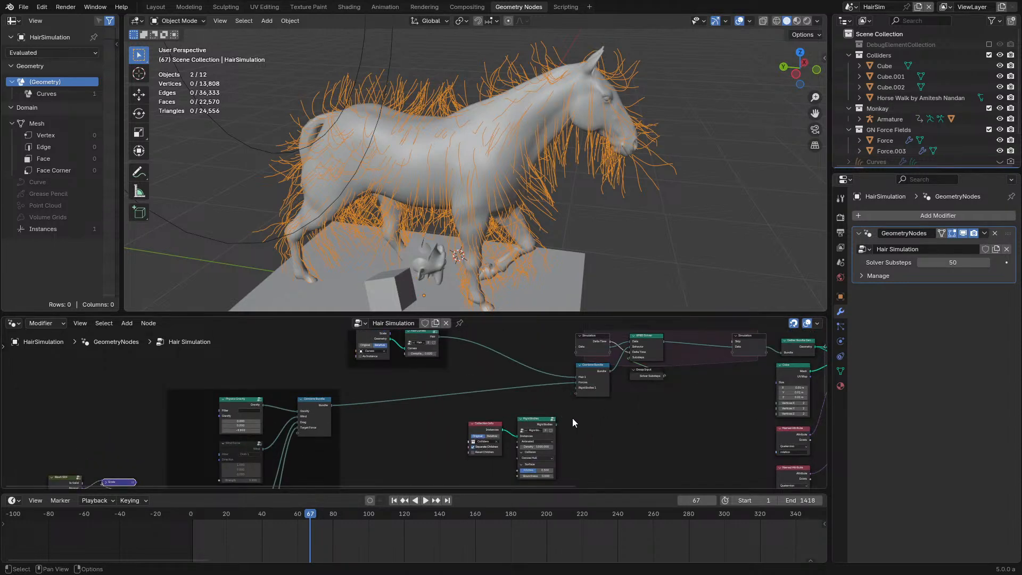
{"action": "middle_click_drag", "start_coordinate": [314, 414], "coordinate": [569, 460]}
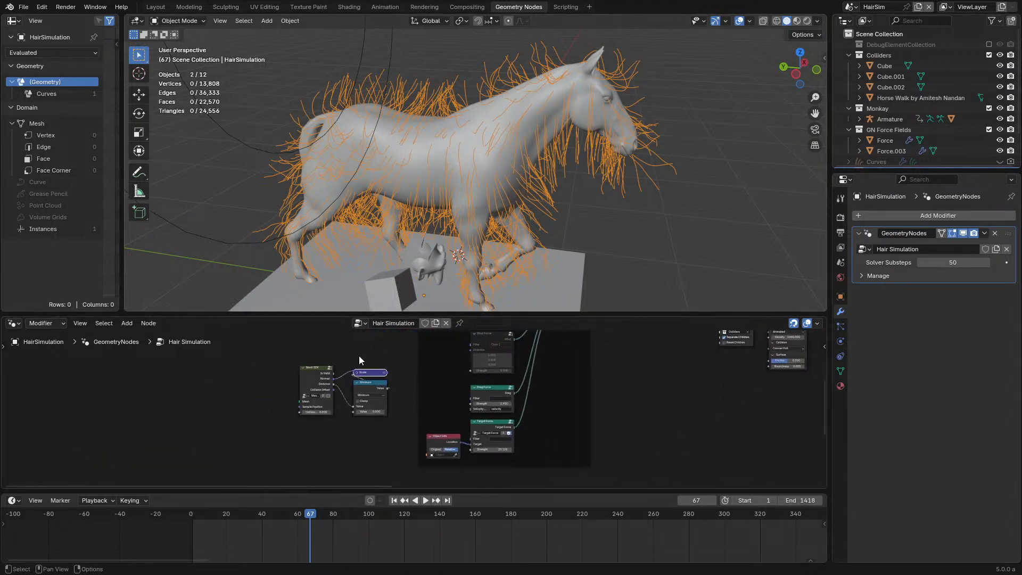
Step: Add the horse walk mesh as an Object Info node set to Relative, and connect its geometry to the Mesh SDF mesh input
{"action": "scroll", "coordinate": [345, 407], "scroll_direction": "up", "scroll_amount": 2}
{"action": "left_click_drag", "start_coordinate": [909, 95], "coordinate": [177, 378]}
{"action": "left_click_drag", "start_coordinate": [214, 413], "coordinate": [258, 398]}
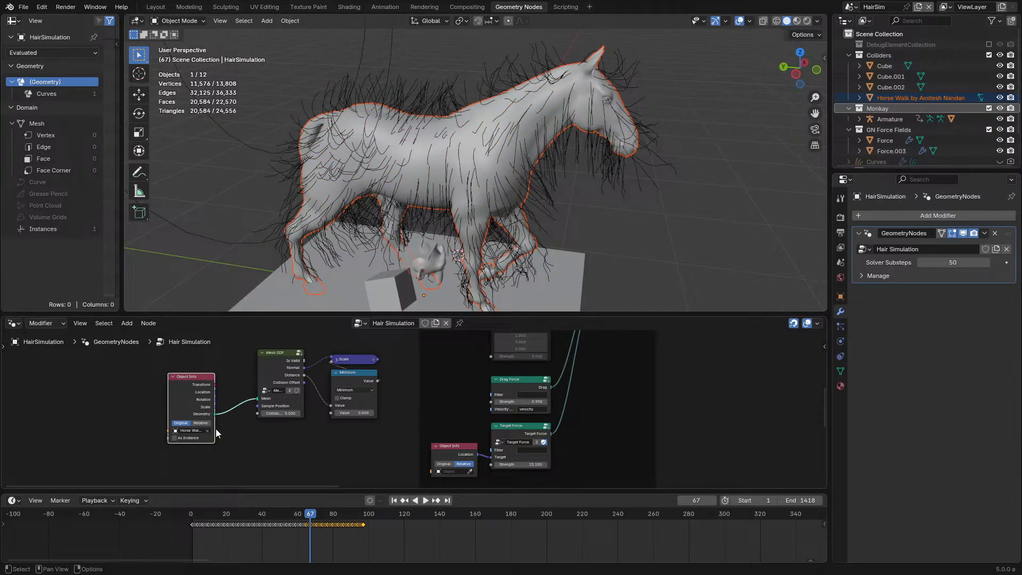
{"action": "left_click", "coordinate": [201, 423]}
Step: Add a vector math node after Scale, set it to Divide, and enter 24 for all three components
{"action": "key", "text": "ctrl+space"}
{"action": "scroll", "coordinate": [423, 288], "scroll_direction": "up", "scroll_amount": 2}
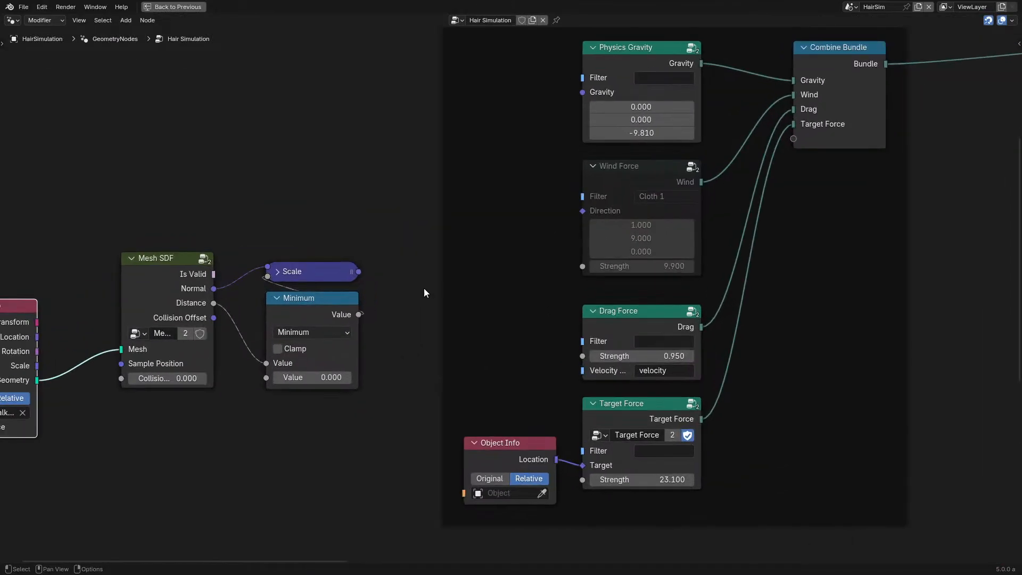
{"action": "left_click_drag", "start_coordinate": [358, 272], "coordinate": [405, 134]}
{"action": "type", "text": "sc"}
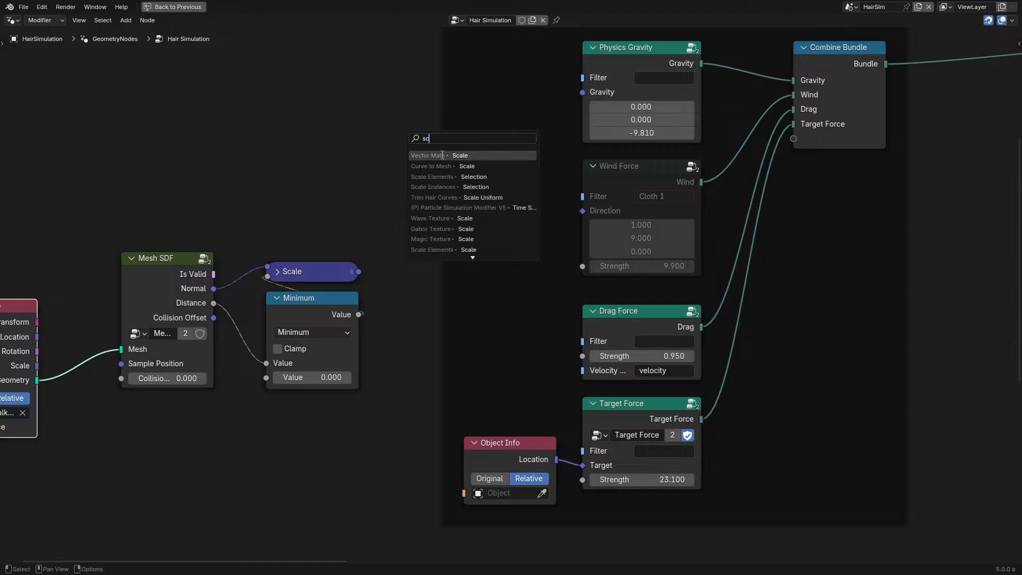
{"action": "left_click", "coordinate": [442, 155]}
{"action": "left_click", "coordinate": [322, 168]}
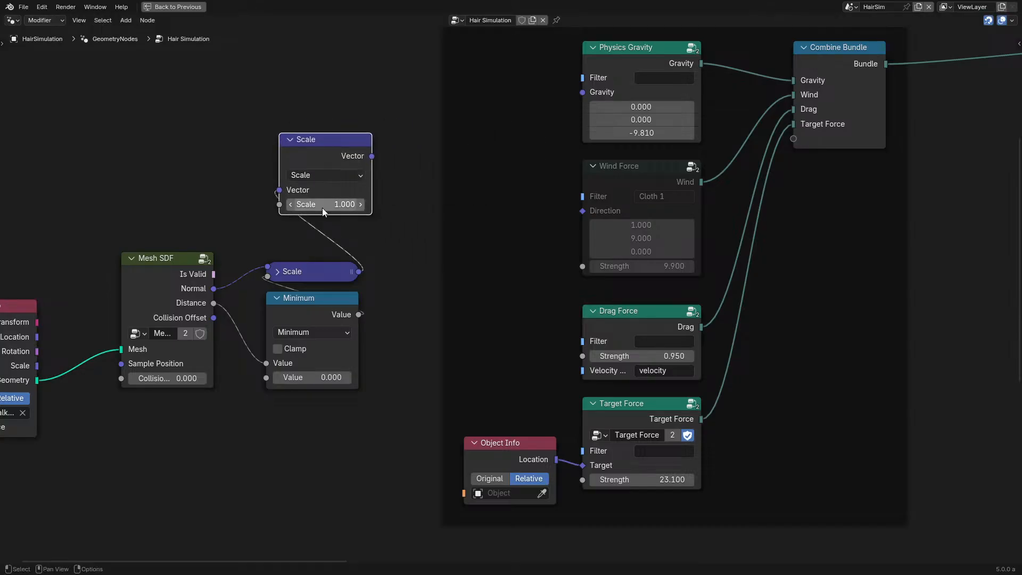
{"action": "double_click", "coordinate": [322, 208]}
{"action": "left_click", "coordinate": [317, 173]}
{"action": "left_click", "coordinate": [294, 248]}
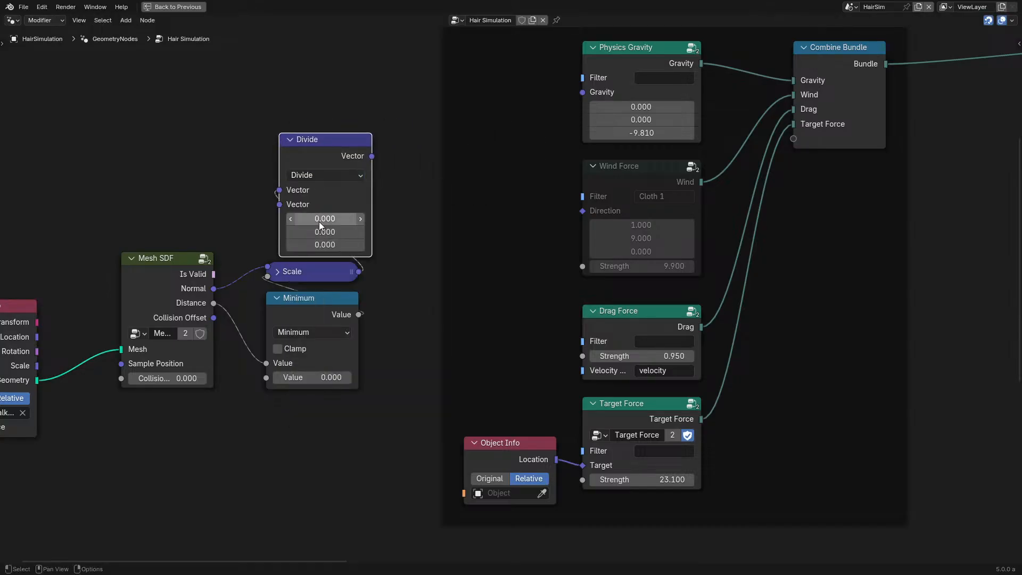
{"action": "double_click", "coordinate": [319, 219]}
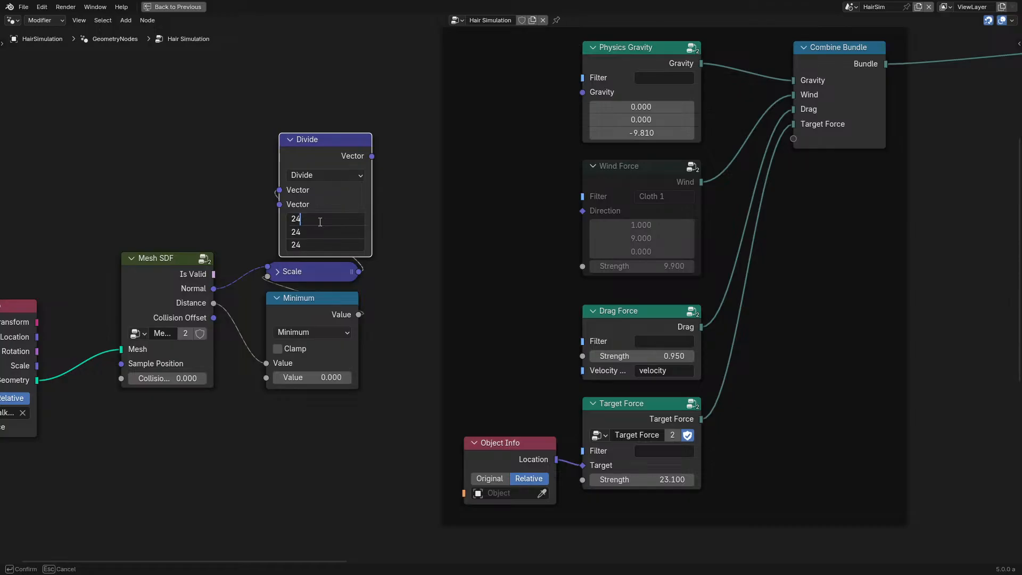
{"action": "type", "text": "24"}
{"action": "key", "text": "Return"}
{"action": "double_click", "coordinate": [322, 218]}
{"action": "type", "text": "/24"}
{"action": "key", "text": "Return"}
{"action": "key", "text": "ctrl+z"}
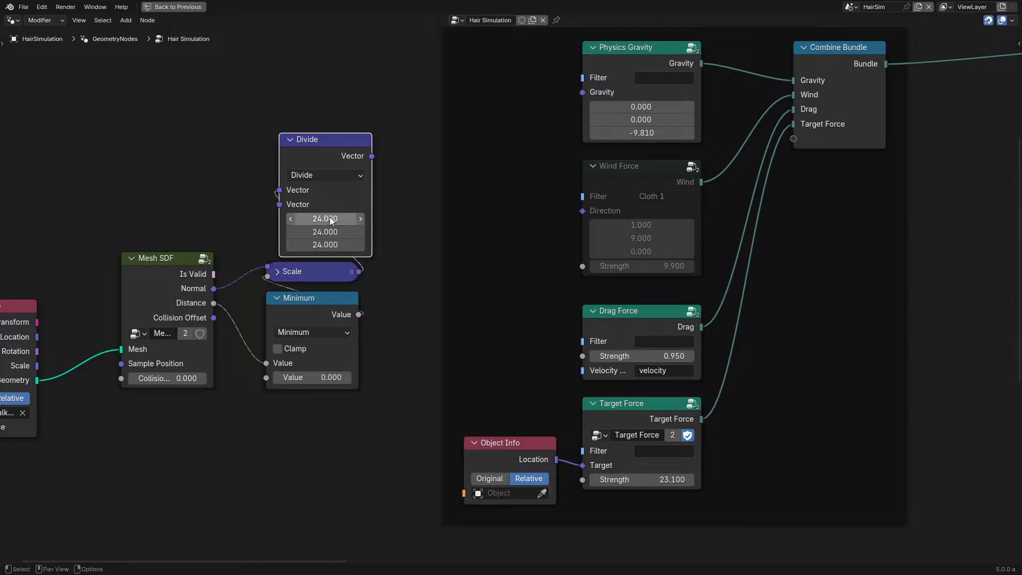
{"action": "double_click", "coordinate": [330, 219]}
{"action": "type", "text": "*2"}
{"action": "key", "text": "Escape"}
Step: Switch the Divide node to Multiply and connect its vector to the Gravity input of Physics Gravity
{"action": "left_click", "coordinate": [322, 176]}
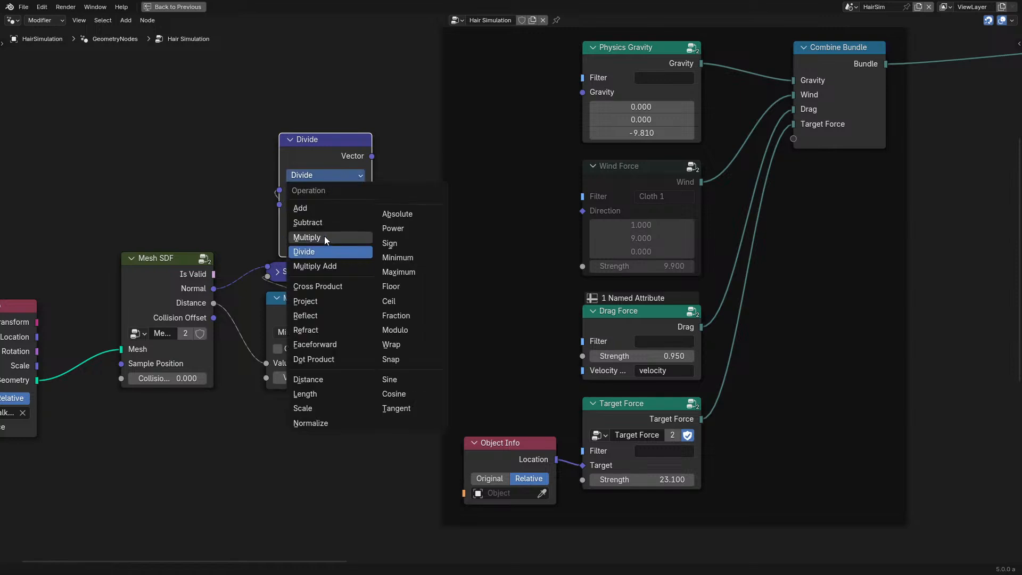
{"action": "left_click", "coordinate": [326, 237]}
{"action": "left_click_drag", "start_coordinate": [371, 156], "coordinate": [587, 96]}
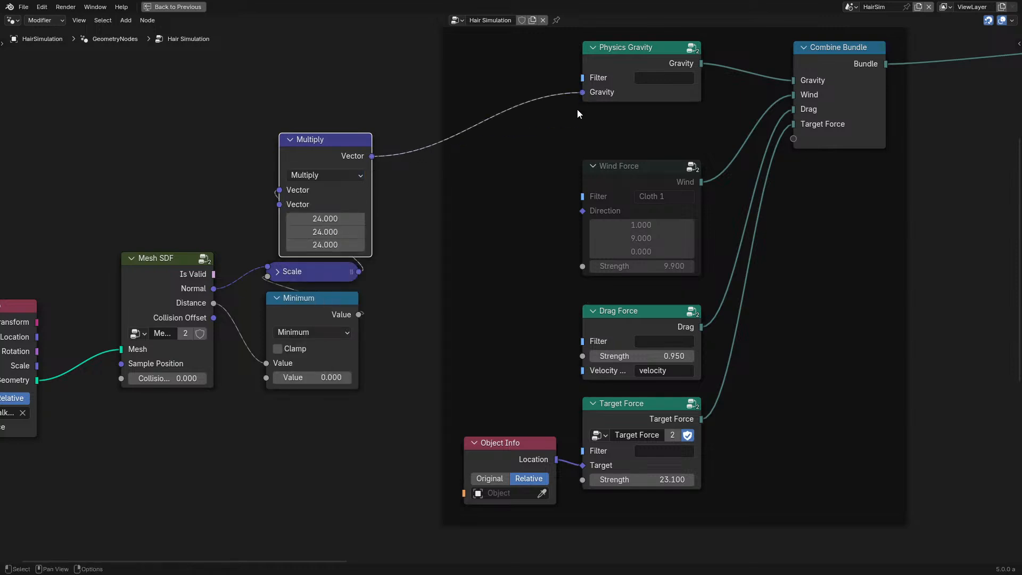
Step: Replay the simulation from the start with the new force, and align the horse's Object Info node with the Mesh SDF node
{"action": "middle_click_drag", "start_coordinate": [332, 279], "coordinate": [548, 279]}
{"action": "key", "text": "ctrl+space"}
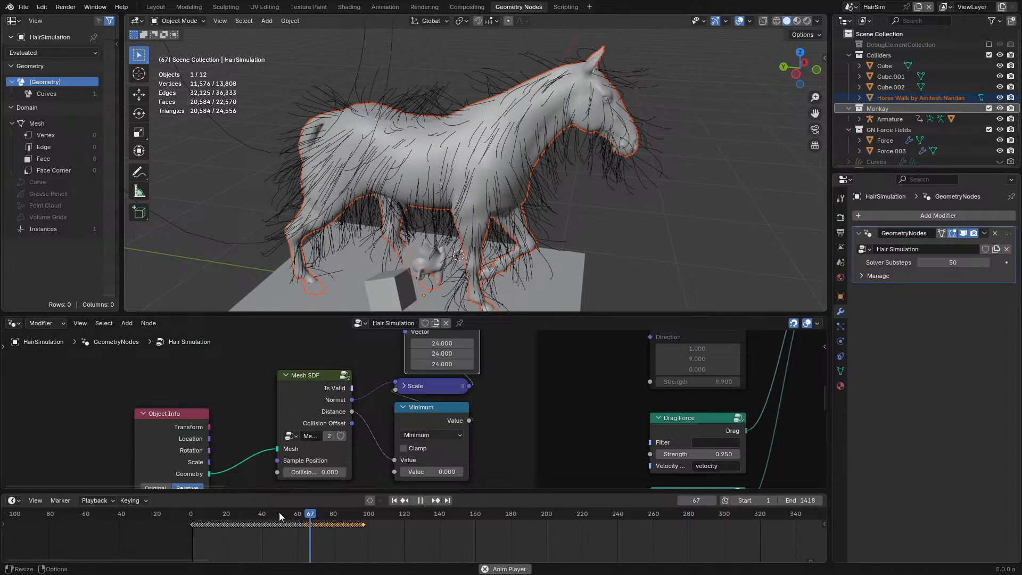
{"action": "left_click", "coordinate": [187, 513]}
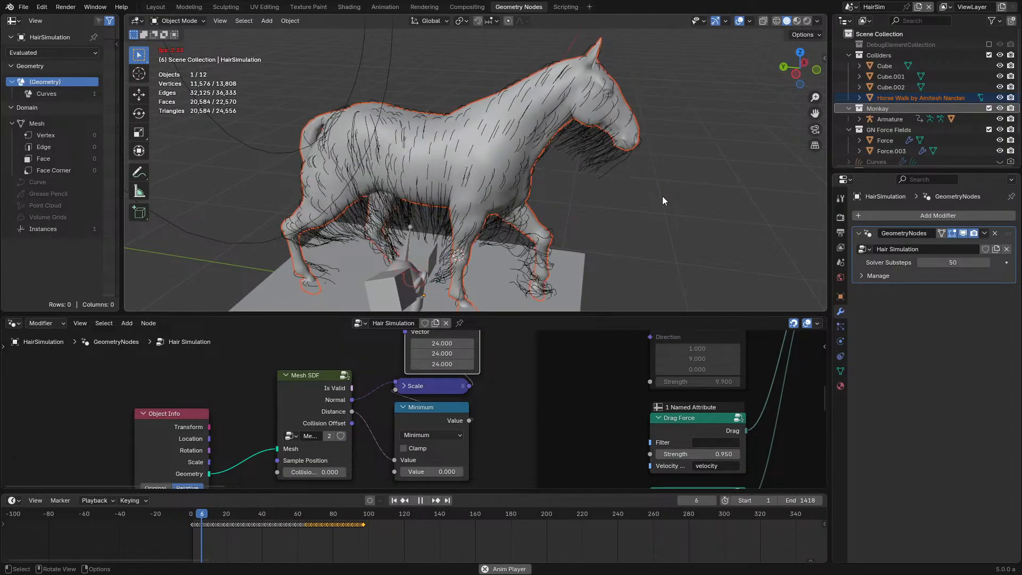
{"action": "middle_click_drag", "start_coordinate": [350, 414], "coordinate": [360, 412]}
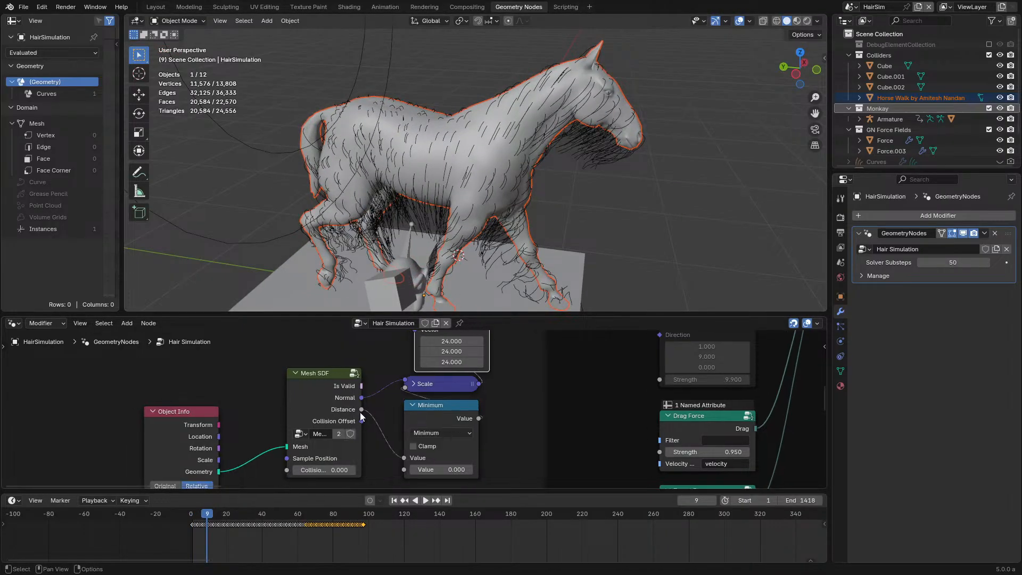
{"action": "key", "text": "space"}
{"action": "left_click_drag", "start_coordinate": [174, 445], "coordinate": [179, 406]}
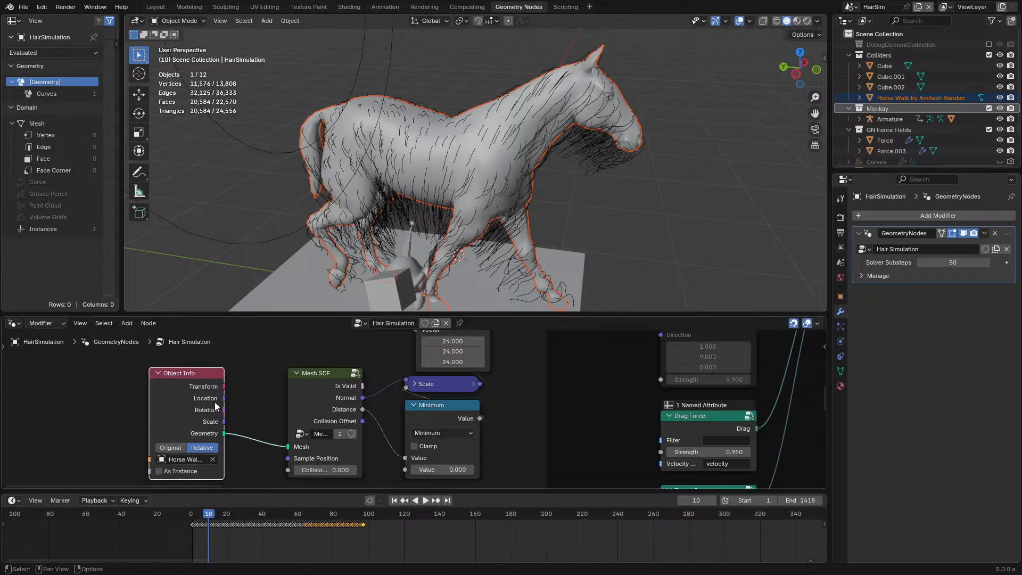
Step: Play a few more frames and examine the hair around the horse's body and legs from the opposite side
{"action": "key", "text": "space"}
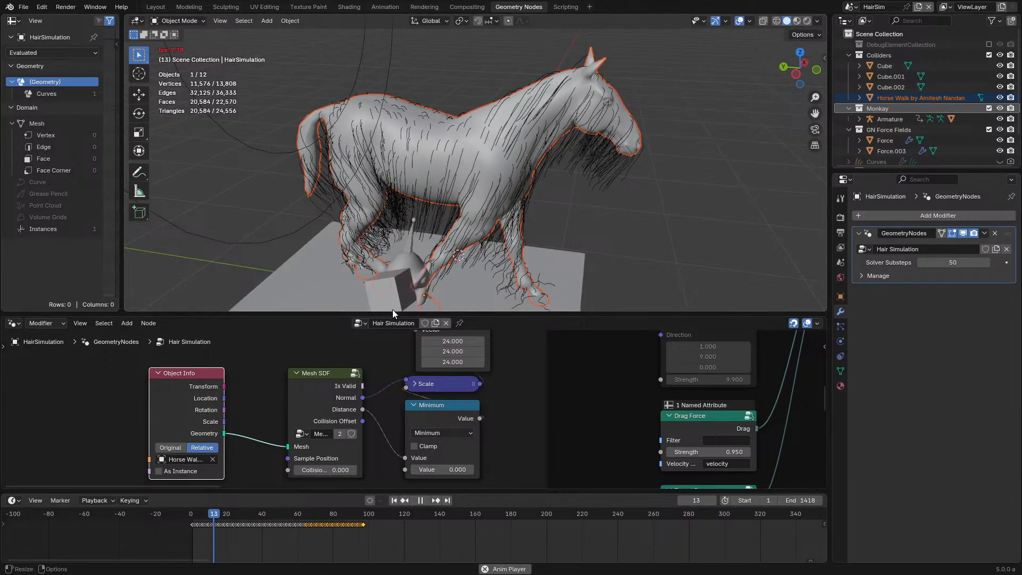
{"action": "key", "text": "space"}
{"action": "key", "text": "space"}
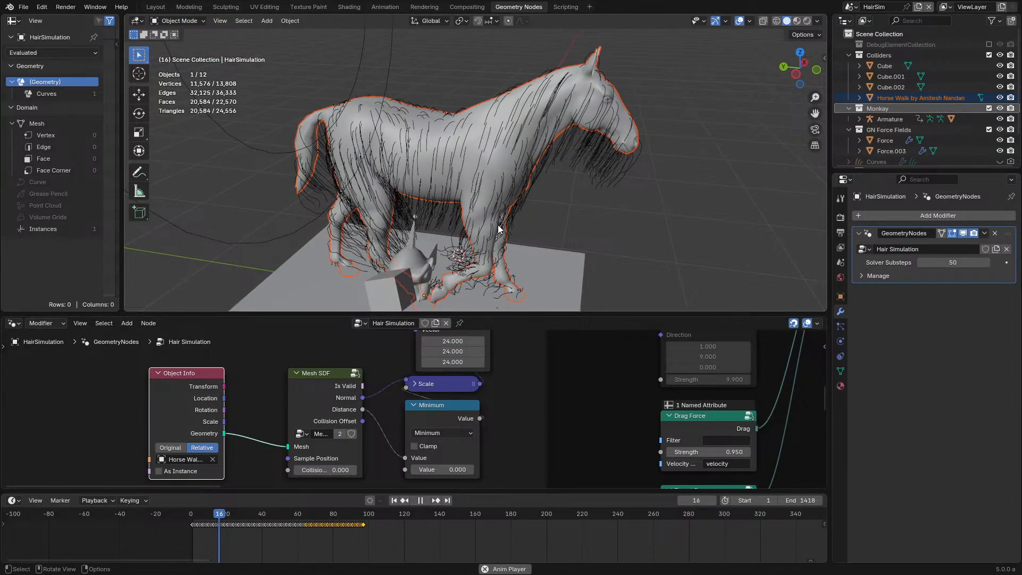
{"action": "key", "text": "space"}
{"action": "middle_click_drag", "start_coordinate": [499, 228], "coordinate": [692, 237]}
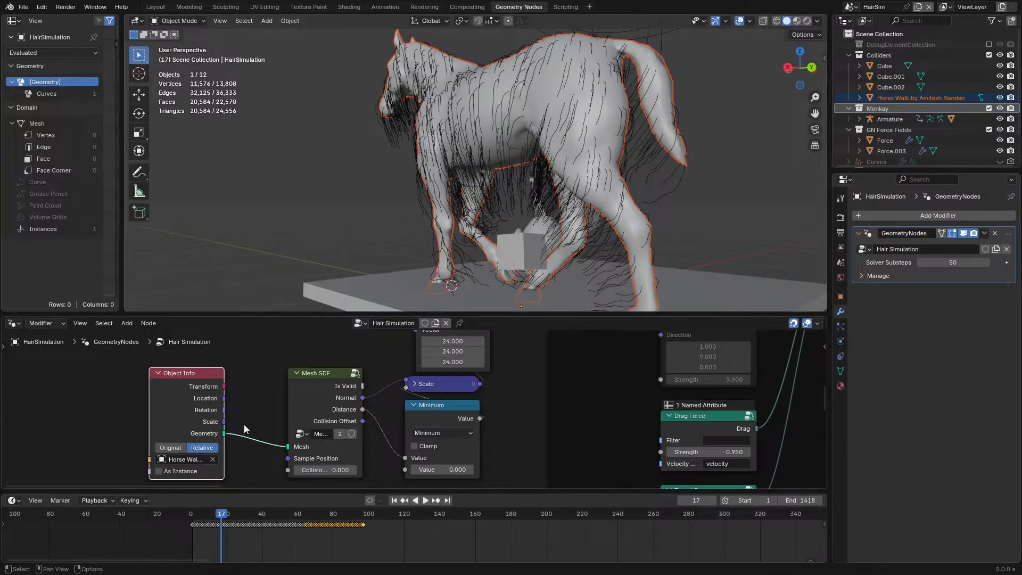
{"action": "middle_click_drag", "start_coordinate": [528, 197], "coordinate": [583, 206]}
{"action": "key", "text": "space"}
{"action": "key", "text": "space"}
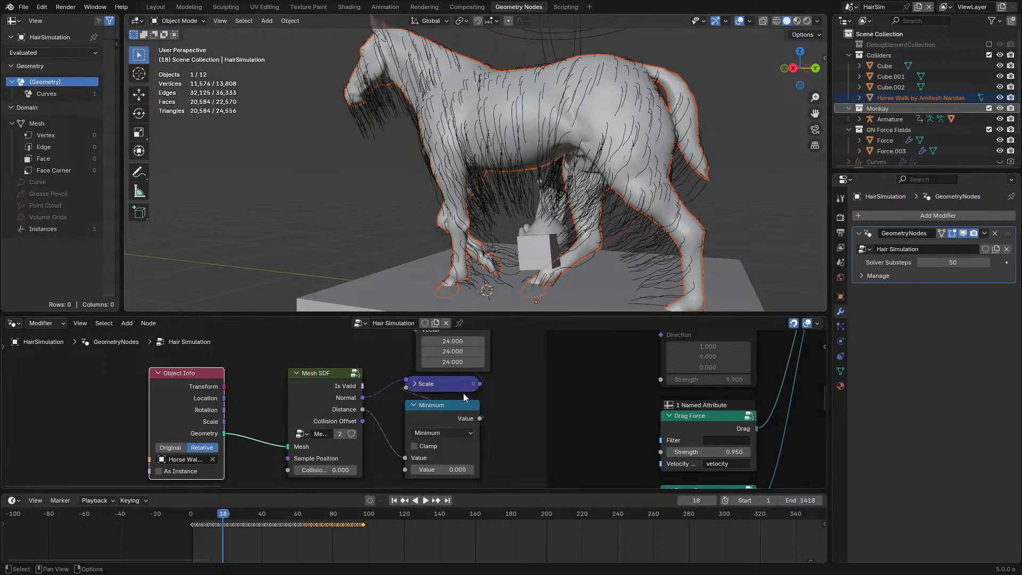
Step: Set all three components of the Multiply node to -24
{"action": "left_click", "coordinate": [475, 424]}
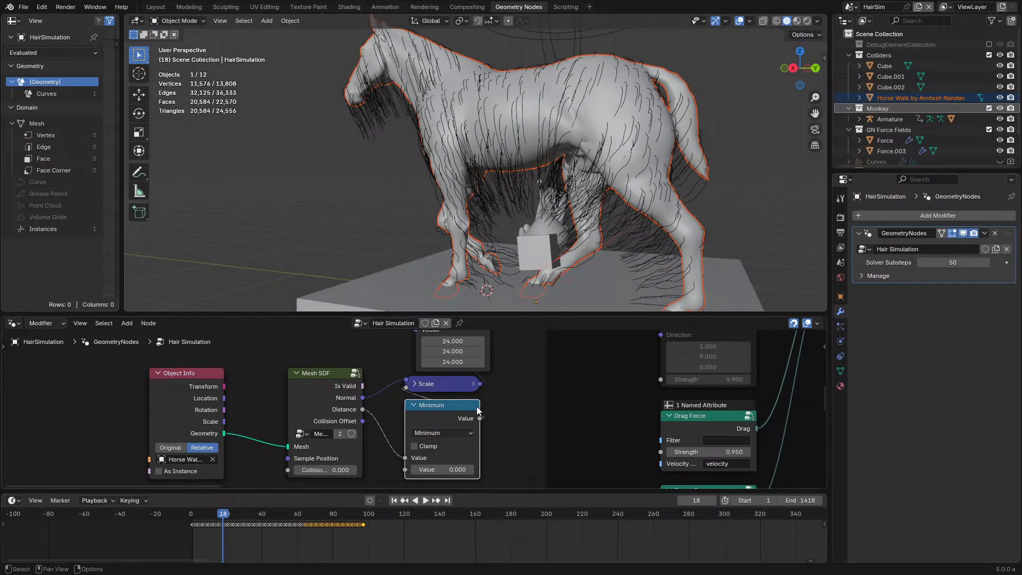
{"action": "middle_click_drag", "start_coordinate": [440, 368], "coordinate": [427, 391]}
{"action": "key", "text": "minus"}
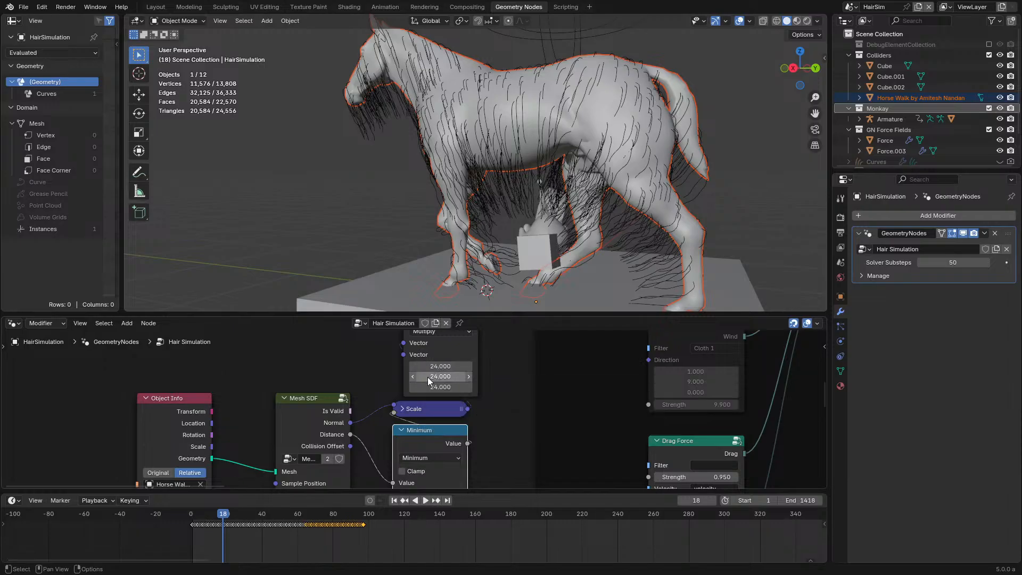
{"action": "key", "text": "minus"}
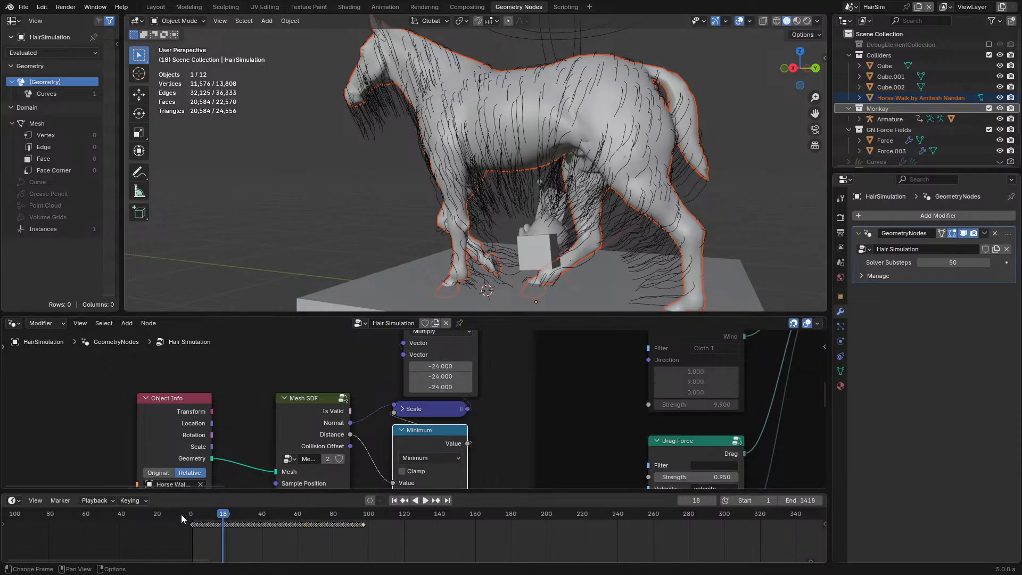
Step: Replay the first few frames of the simulation from frame 0 to check the hair under the inverted force
{"action": "left_click", "coordinate": [181, 514]}
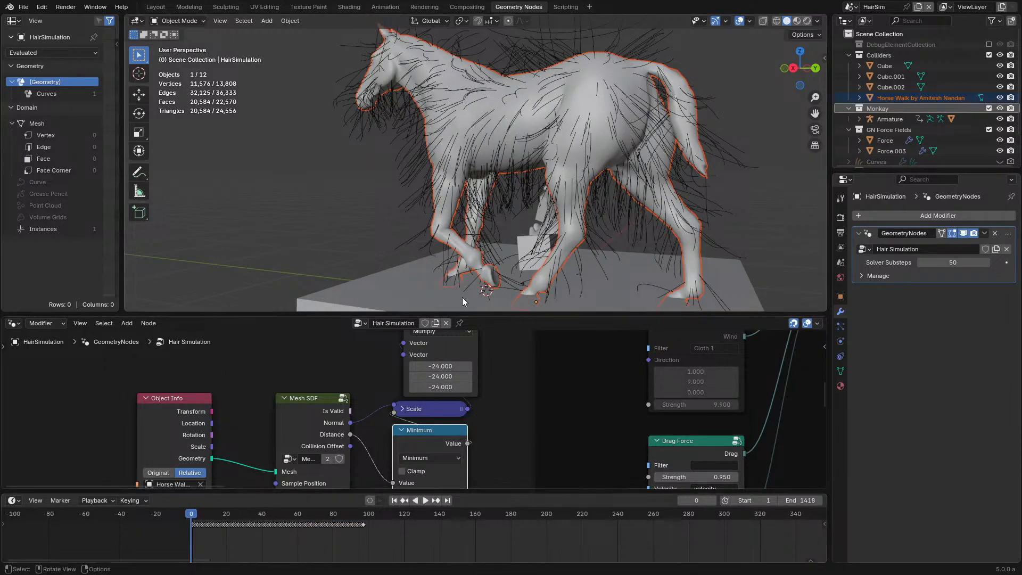
{"action": "key", "text": "space"}
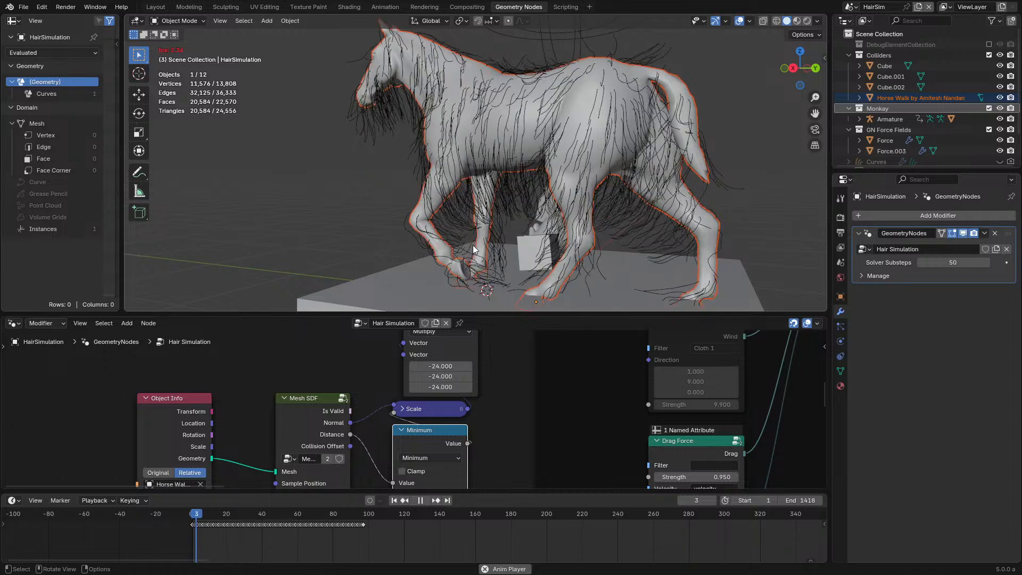
{"action": "key", "text": "space"}
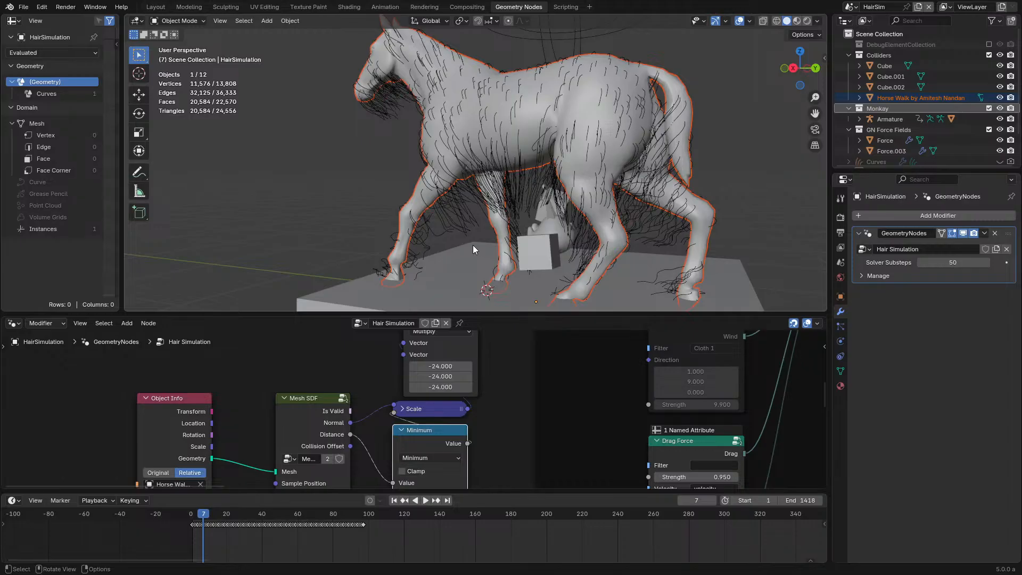
Step: Examine the Mesh SDF node's outputs and how they connect to the Scale, Minimum and Multiply nodes
{"action": "left_click", "coordinate": [278, 410]}
{"action": "key", "text": "ctrl+space"}
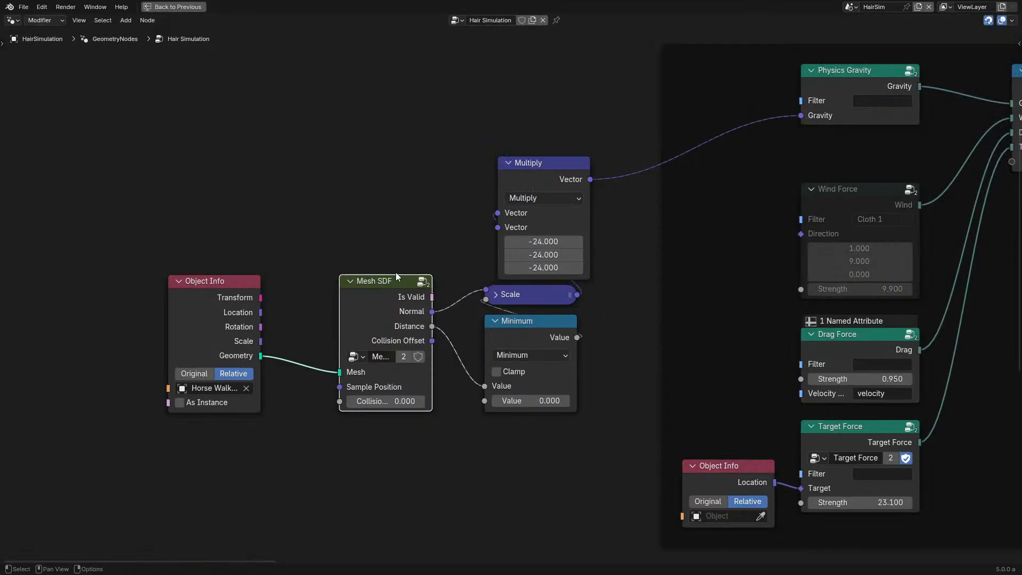
{"action": "scroll", "coordinate": [395, 272], "scroll_direction": "up", "scroll_amount": 1}
{"action": "scroll", "coordinate": [375, 271], "scroll_direction": "up", "scroll_amount": 1}
{"action": "left_click_drag", "start_coordinate": [369, 298], "coordinate": [348, 286]}
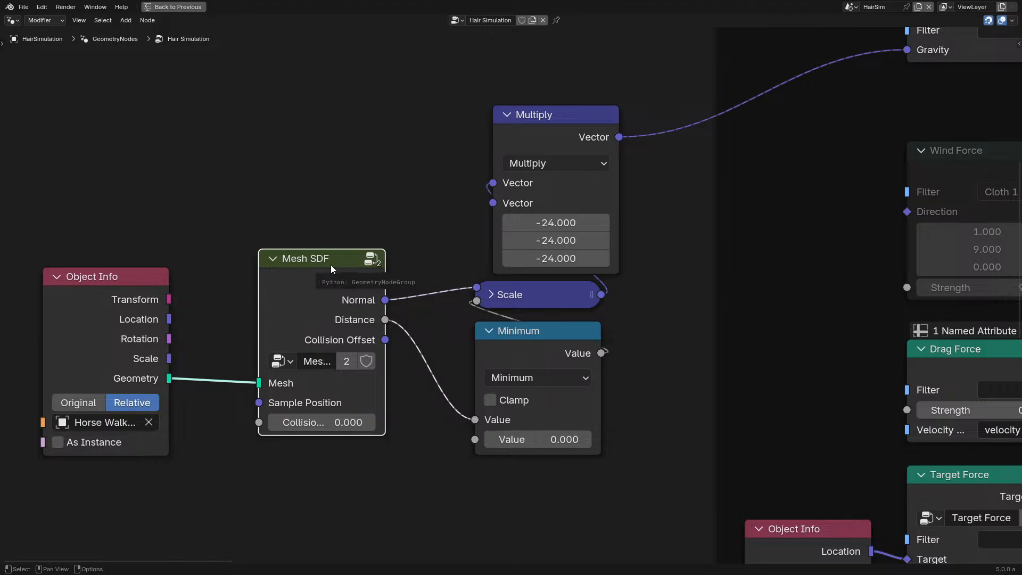
{"action": "left_click", "coordinate": [540, 139]}
{"action": "left_click_drag", "start_coordinate": [541, 139], "coordinate": [514, 146]}
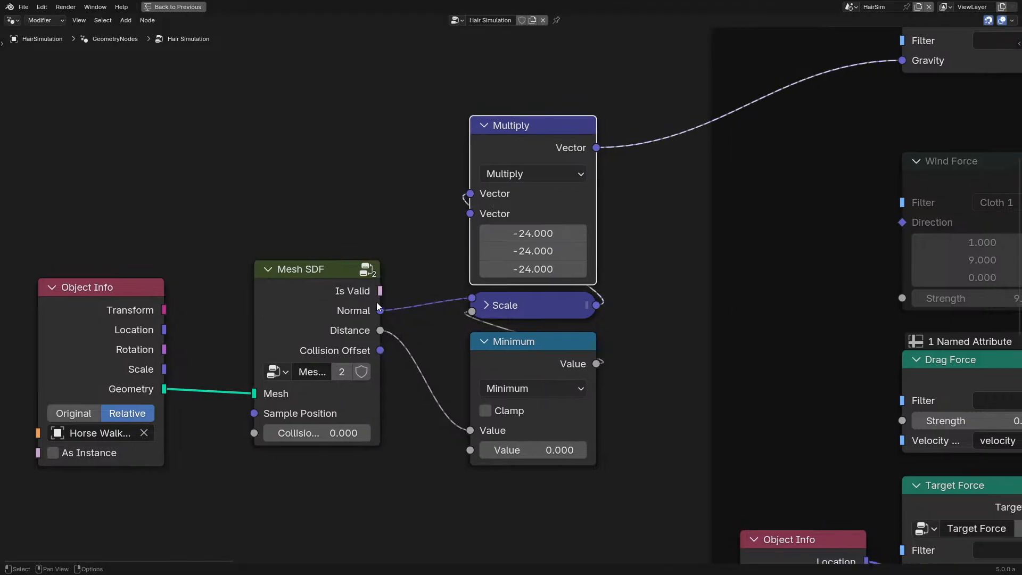
{"action": "left_click_drag", "start_coordinate": [375, 301], "coordinate": [320, 321]}
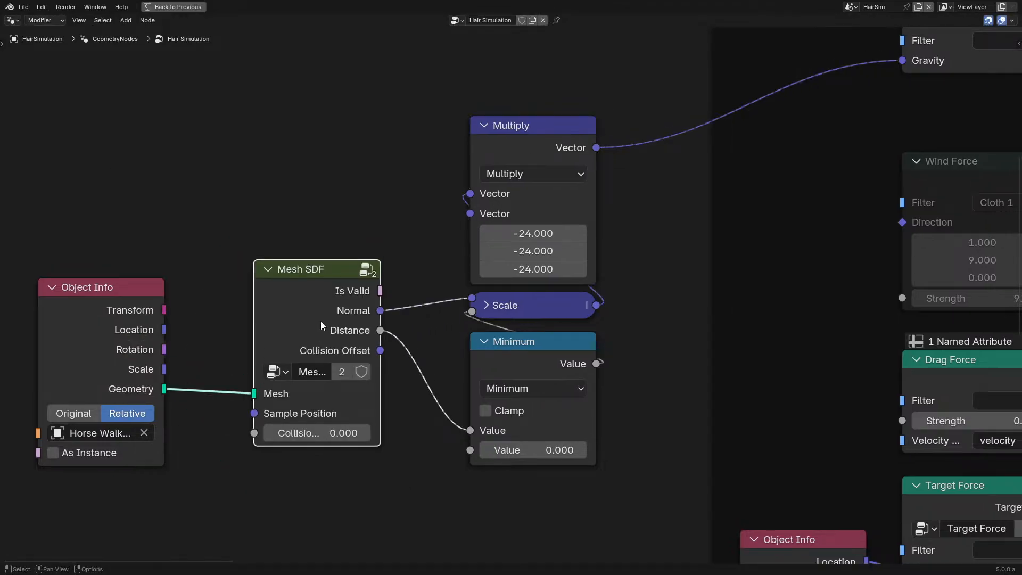
{"action": "key", "text": "shift+a"}
{"action": "mouse_move", "coordinate": [302, 307]}
{"action": "left_mouse_down"}
{"action": "mouse_move", "coordinate": [410, 276]}
{"action": "mouse_move", "coordinate": [296, 312]}
{"action": "left_mouse_up"}
{"action": "key", "text": "ctrl+space"}
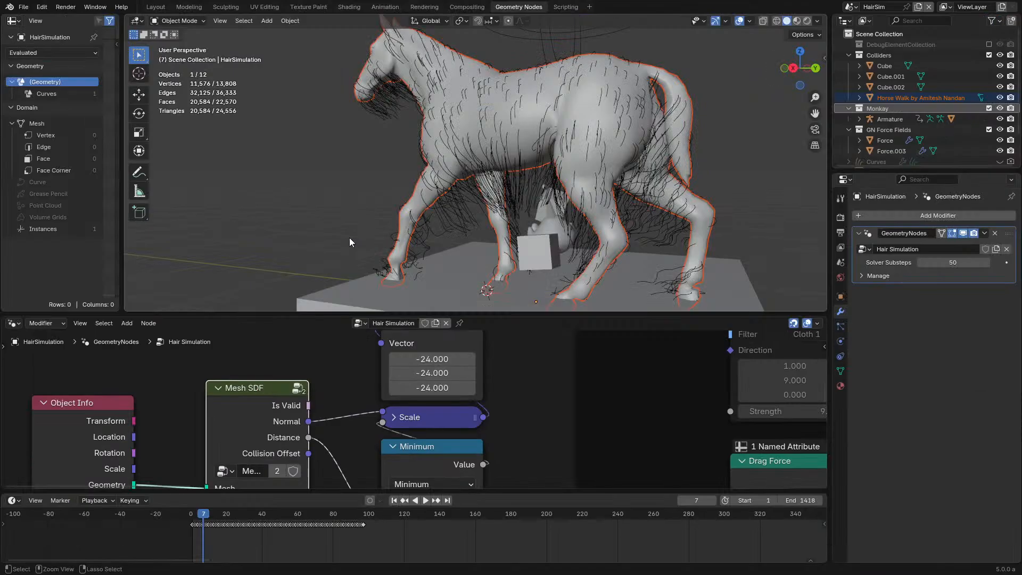
Step: Change the vector math node feeding Physics Gravity from Multiply to Scale and set its scale to -24
{"action": "middle_click_drag", "start_coordinate": [457, 161], "coordinate": [555, 185]}
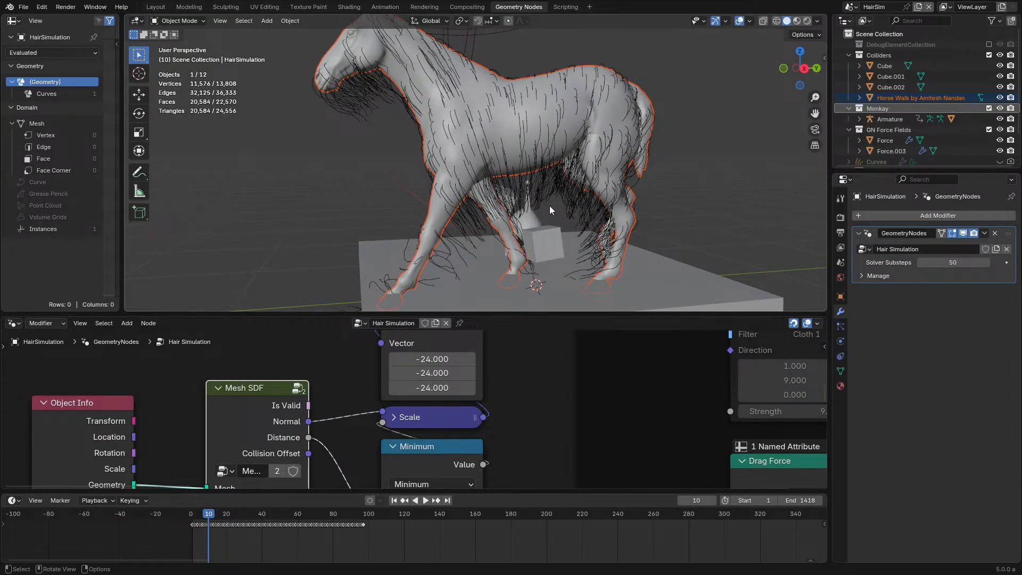
{"action": "scroll", "coordinate": [468, 372], "scroll_direction": "down", "scroll_amount": 2}
{"action": "mouse_move", "coordinate": [463, 379]}
{"action": "middle_mouse_down"}
{"action": "mouse_move", "coordinate": [504, 339]}
{"action": "mouse_move", "coordinate": [470, 391]}
{"action": "middle_mouse_up"}
{"action": "scroll", "coordinate": [400, 368], "scroll_direction": "down", "scroll_amount": 4}
{"action": "middle_click_drag", "start_coordinate": [399, 368], "coordinate": [388, 399]}
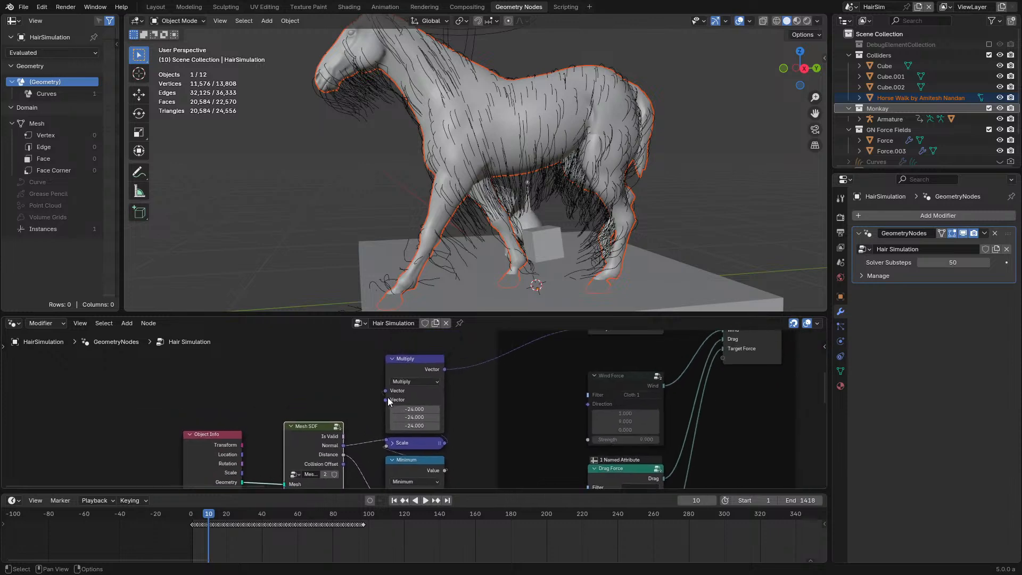
{"action": "scroll", "coordinate": [343, 359], "scroll_direction": "up", "scroll_amount": 2}
{"action": "left_click", "coordinate": [374, 384]}
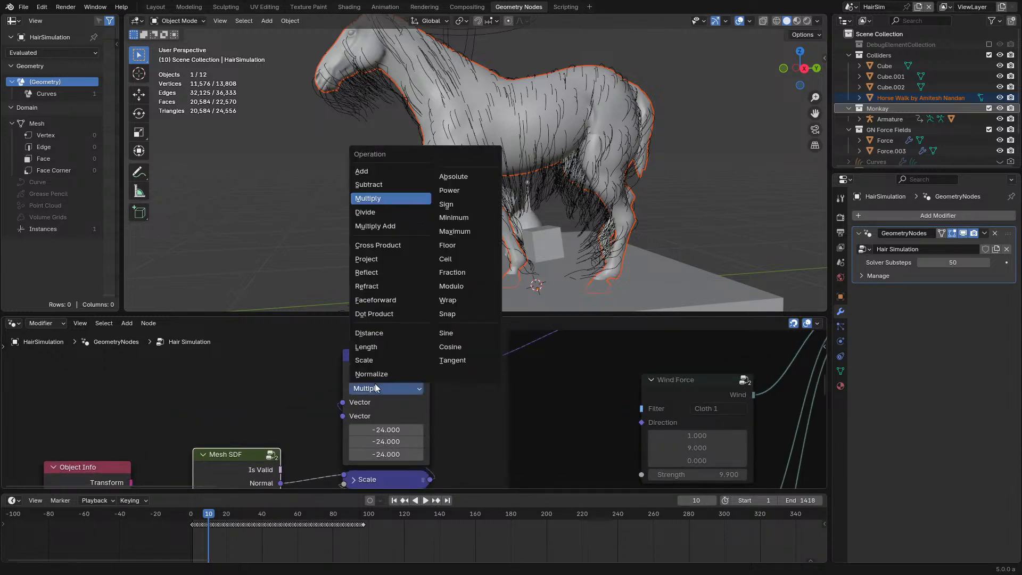
{"action": "left_click", "coordinate": [368, 360]}
{"action": "left_click", "coordinate": [385, 418]}
{"action": "type", "text": "-"}
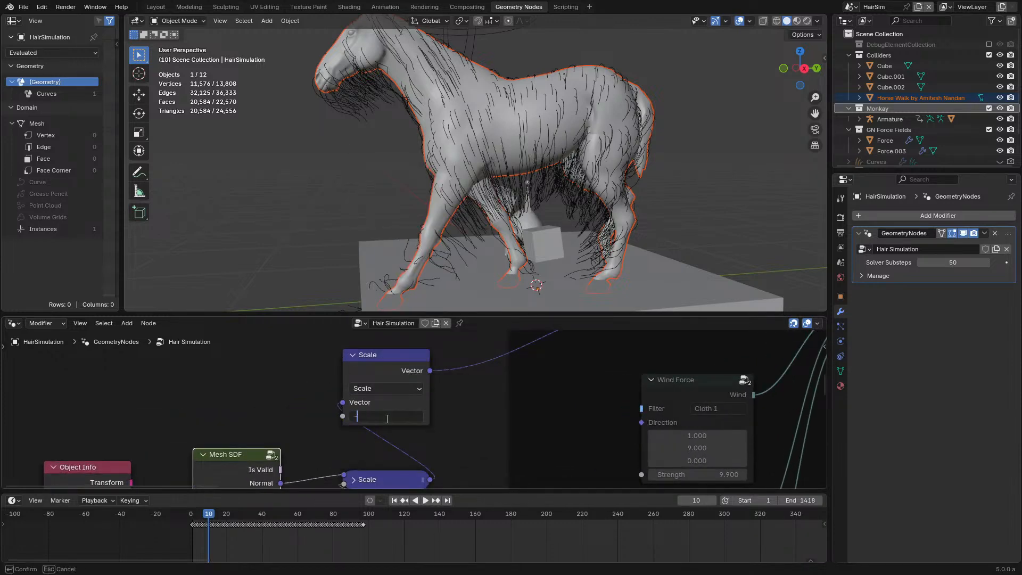
{"action": "type", "text": "24"}
{"action": "key", "text": "Return"}
Step: Continue the simulation for several frames and inspect the hair on the horse's other side and hindquarters up close
{"action": "key", "text": "space"}
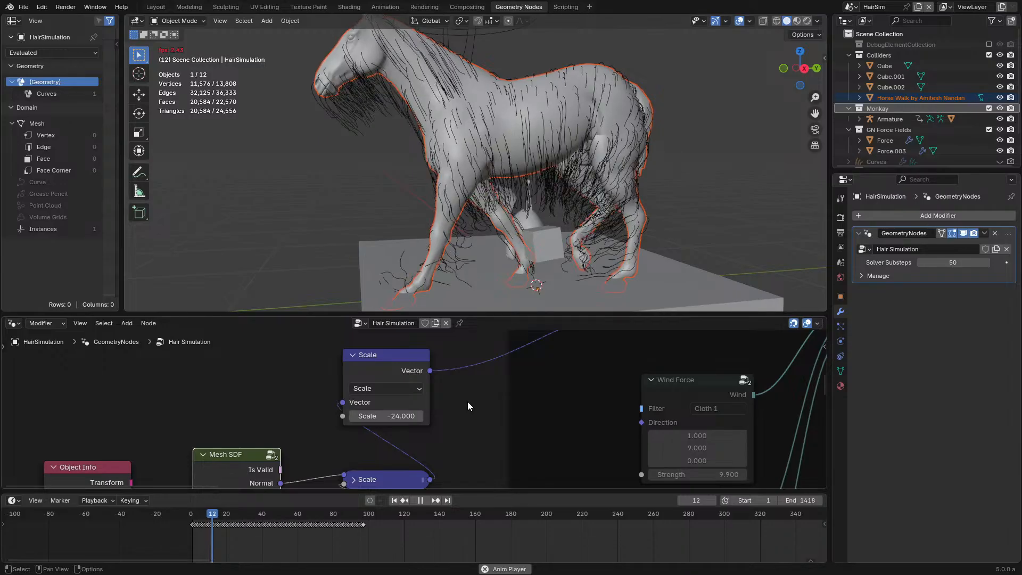
{"action": "middle_click_drag", "start_coordinate": [487, 209], "coordinate": [575, 199]}
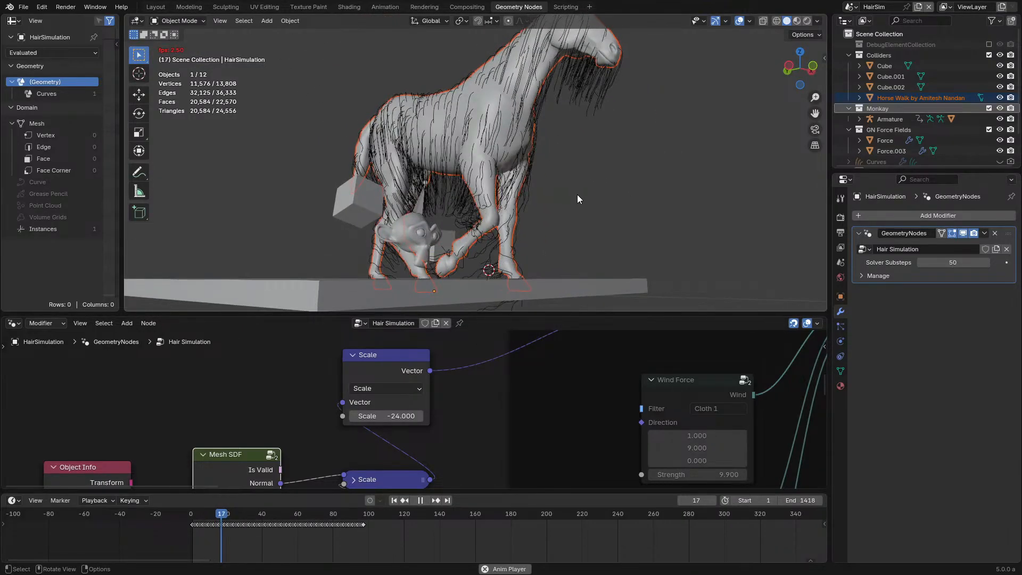
{"action": "key", "text": "space"}
{"action": "middle_click_drag", "start_coordinate": [545, 177], "coordinate": [524, 204]}
{"action": "scroll", "coordinate": [697, 213], "scroll_direction": "up", "scroll_amount": 5}
{"action": "middle_click_drag", "start_coordinate": [513, 181], "coordinate": [501, 161]}
Step: Try to attach a Position node to the Mesh SDF's Sample Position input through link search
{"action": "scroll", "coordinate": [561, 176], "scroll_direction": "down", "scroll_amount": 5}
{"action": "scroll", "coordinate": [294, 429], "scroll_direction": "down", "scroll_amount": 2}
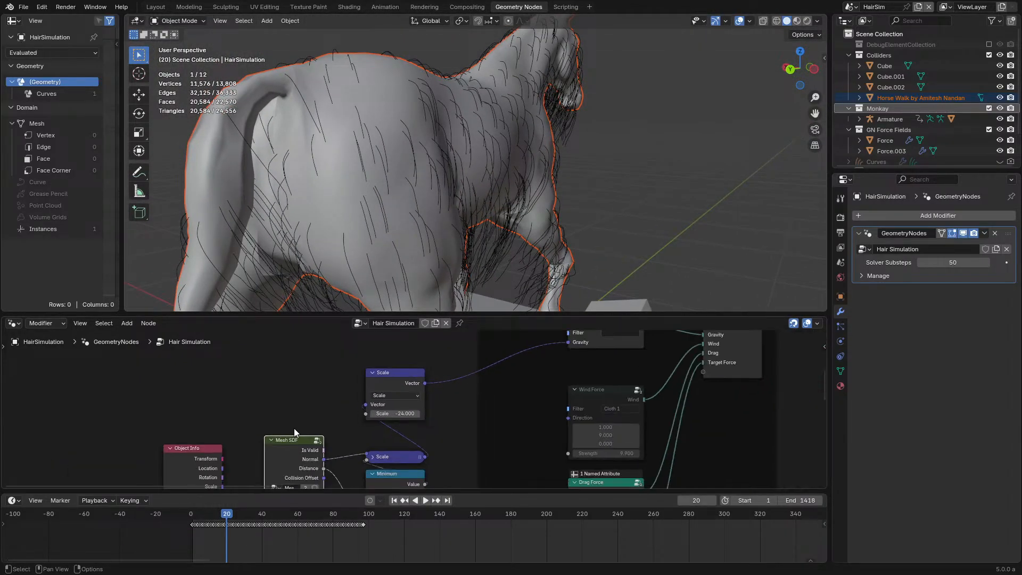
{"action": "middle_click_drag", "start_coordinate": [294, 428], "coordinate": [319, 324]}
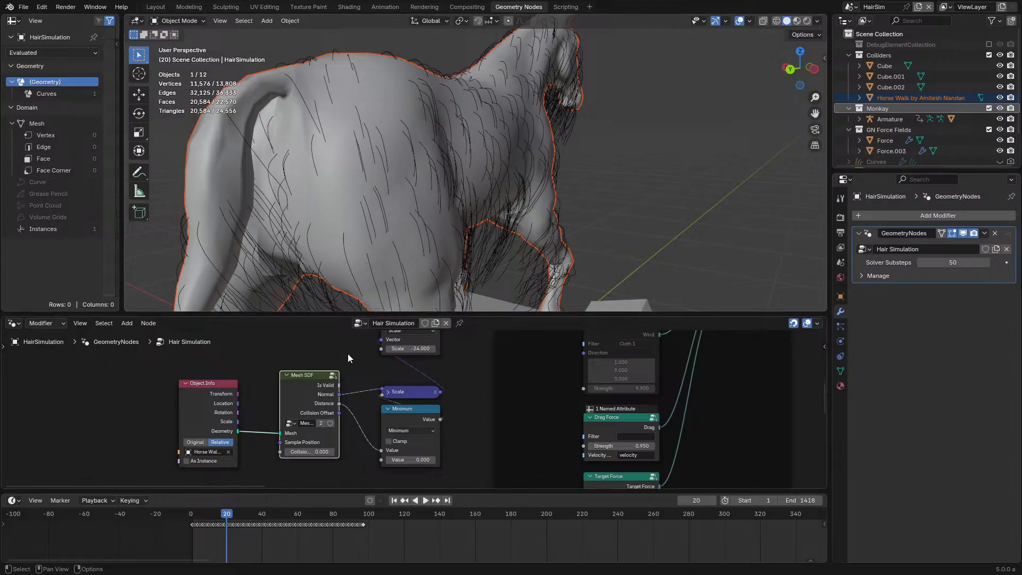
{"action": "key", "text": "ctrl+space"}
{"action": "scroll", "coordinate": [432, 365], "scroll_direction": "down", "scroll_amount": 3}
{"action": "middle_click_drag", "start_coordinate": [463, 337], "coordinate": [506, 322]}
{"action": "scroll", "coordinate": [506, 322], "scroll_direction": "up", "scroll_amount": 2}
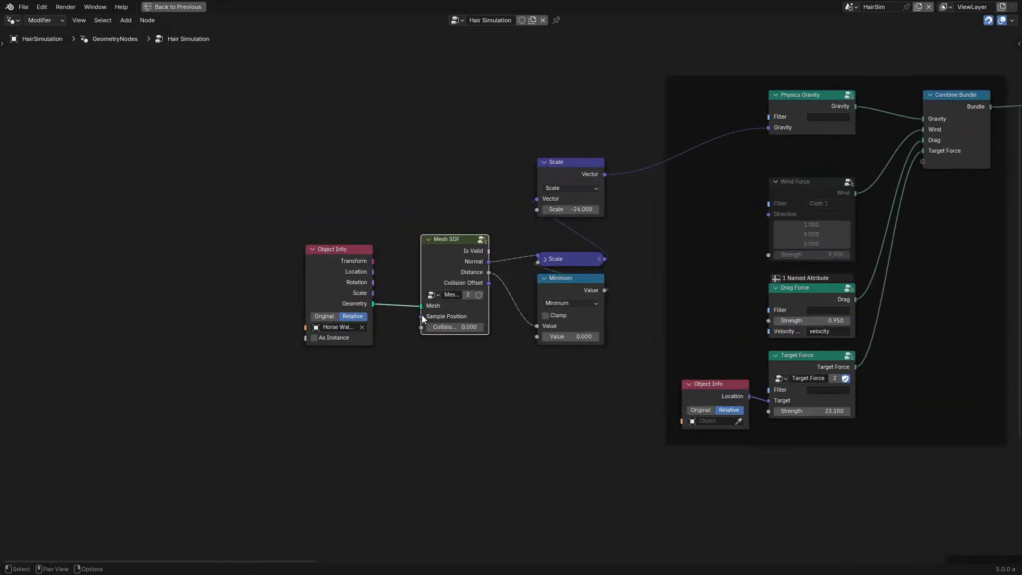
{"action": "left_click_drag", "start_coordinate": [421, 316], "coordinate": [256, 394]}
{"action": "type", "text": "["}
{"action": "key", "text": "BackSpace"}
{"action": "type", "text": "po"}
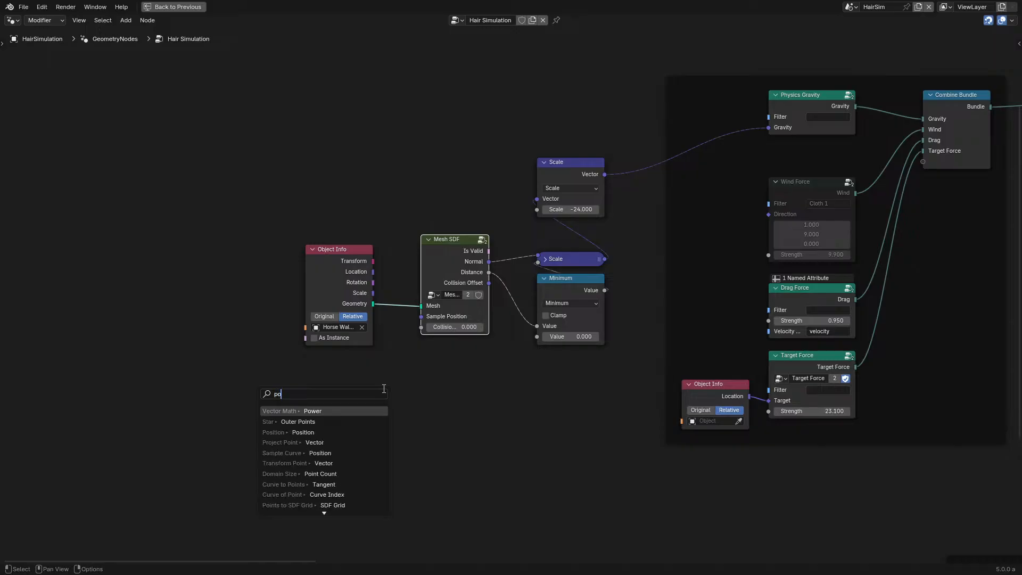
{"action": "key", "text": "Return"}
{"action": "right_click", "coordinate": [382, 388]}
Step: Add a Position node below the horse's Object Info node and connect it to the Mesh SDF's Sample Position input
{"action": "key", "text": "shift+a"}
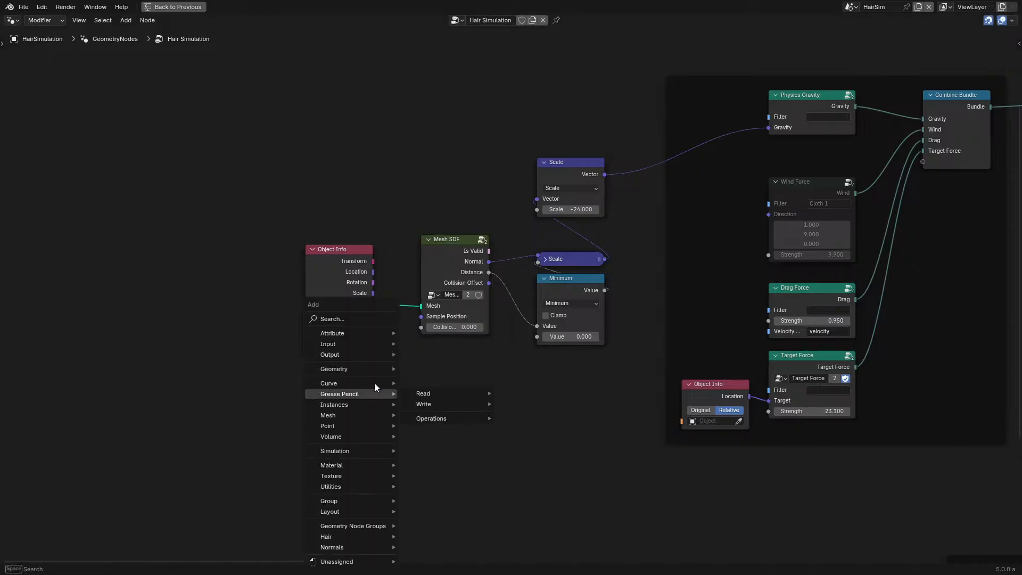
{"action": "type", "text": "po"}
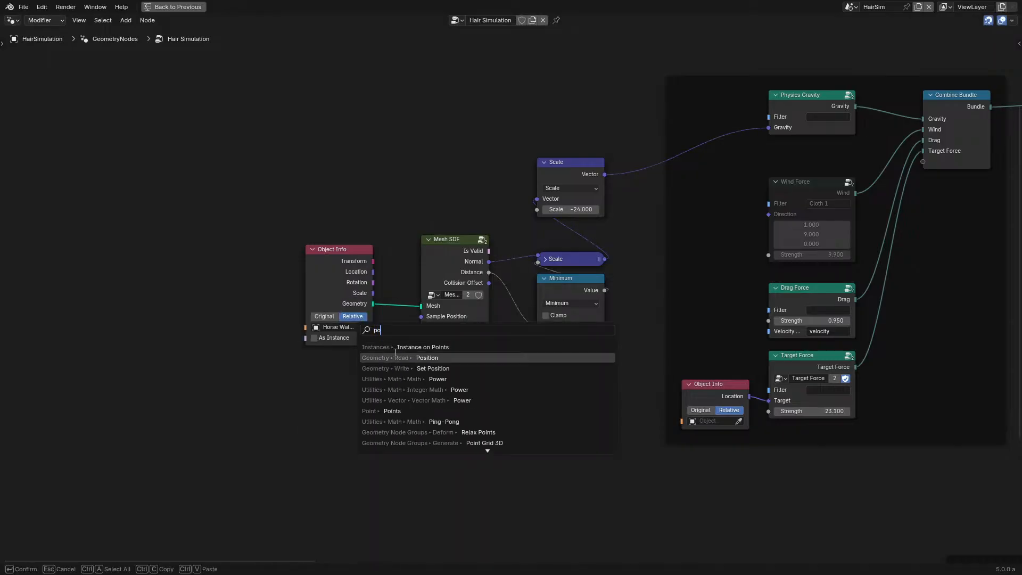
{"action": "left_click", "coordinate": [427, 358]}
{"action": "left_click", "coordinate": [296, 374]}
{"action": "left_click_drag", "start_coordinate": [364, 386], "coordinate": [421, 317]}
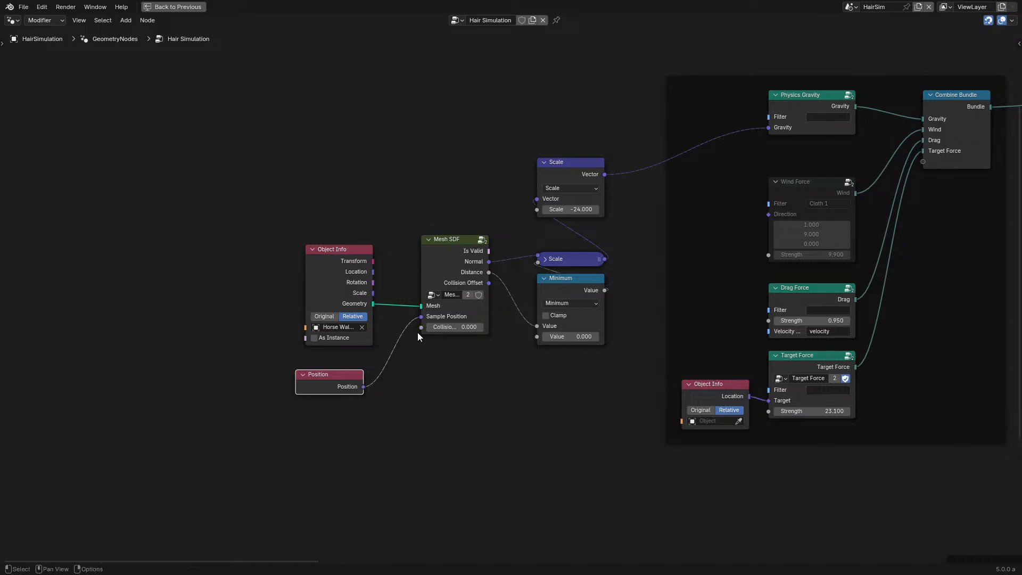
Step: Review the solver's output nodes and the attribute names offered in the upper rotation Named Attribute node
{"action": "key", "text": "ctrl+space"}
{"action": "scroll", "coordinate": [534, 429], "scroll_direction": "down", "scroll_amount": 6}
{"action": "middle_click_drag", "start_coordinate": [652, 406], "coordinate": [322, 486]}
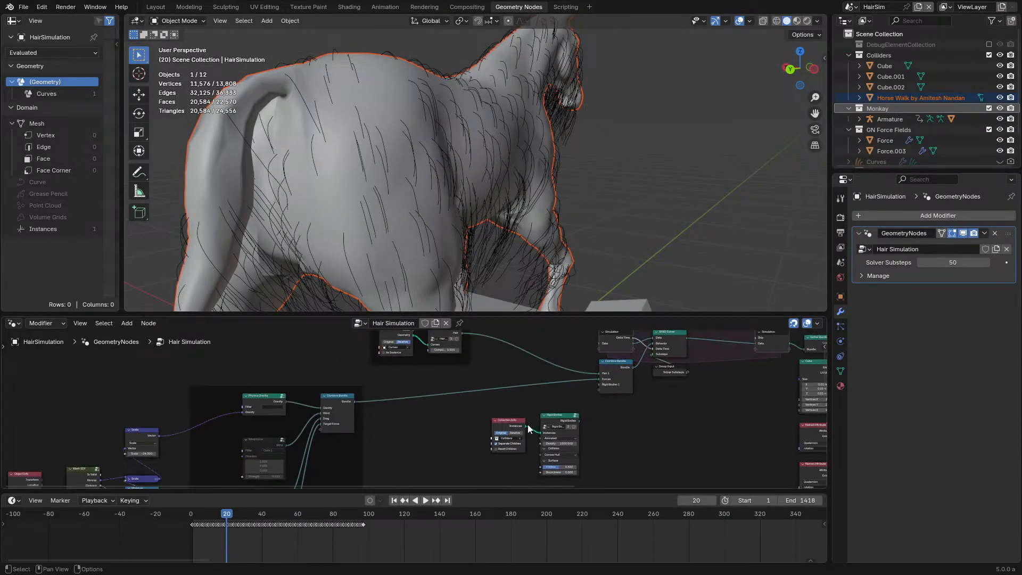
{"action": "mouse_move", "coordinate": [550, 421]}
{"action": "middle_mouse_down"}
{"action": "mouse_move", "coordinate": [329, 452]}
{"action": "mouse_move", "coordinate": [437, 421]}
{"action": "middle_mouse_up"}
{"action": "scroll", "coordinate": [436, 420], "scroll_direction": "up", "scroll_amount": 6}
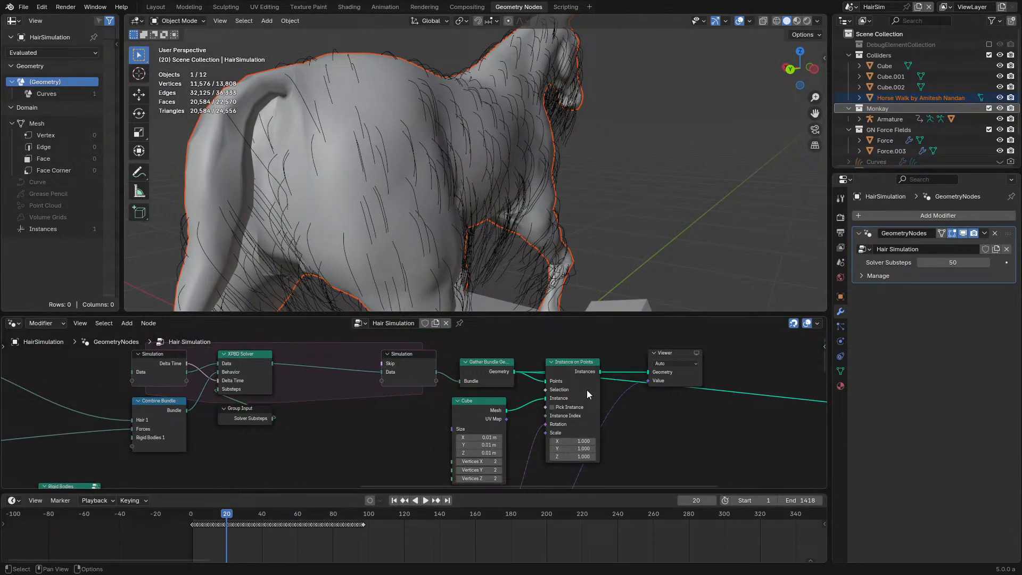
{"action": "scroll", "coordinate": [523, 417], "scroll_direction": "down", "scroll_amount": 3}
{"action": "middle_click_drag", "start_coordinate": [522, 417], "coordinate": [408, 458]}
{"action": "middle_click_drag", "start_coordinate": [372, 400], "coordinate": [363, 431]}
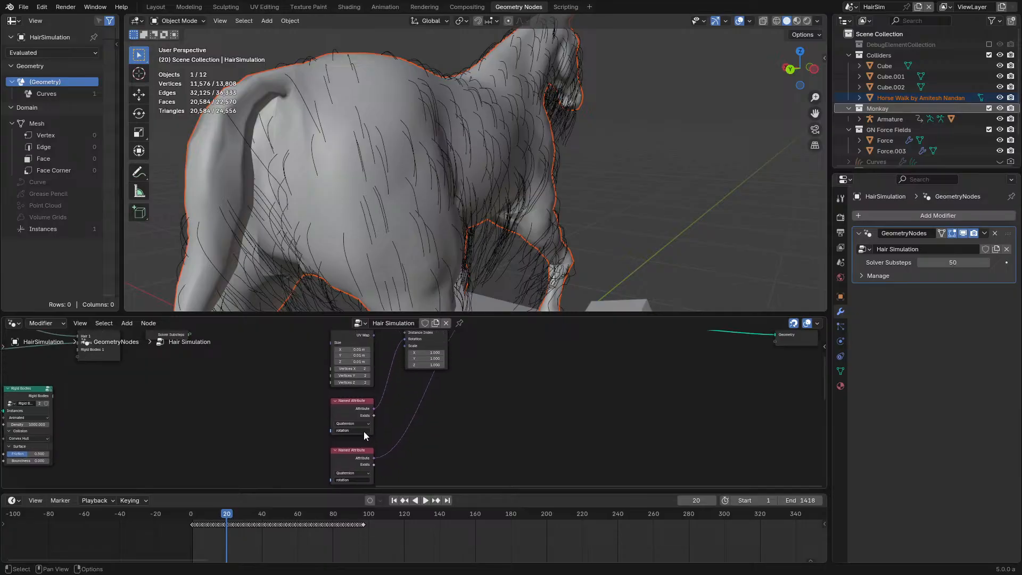
{"action": "left_click", "coordinate": [363, 430]}
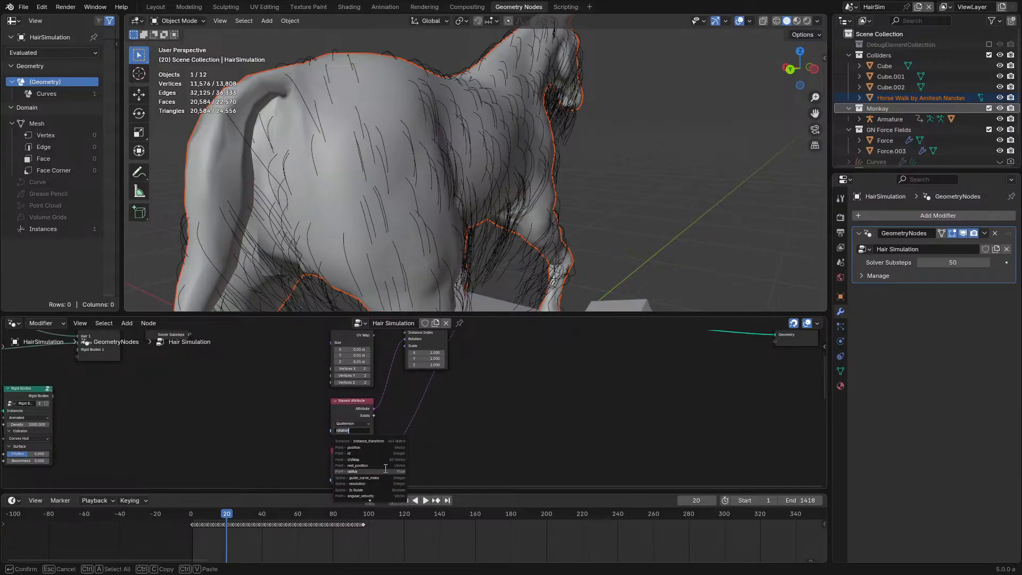
{"action": "scroll", "coordinate": [366, 491], "scroll_direction": "down", "scroll_amount": 1}
{"action": "scroll", "coordinate": [366, 491], "scroll_direction": "down", "scroll_amount": 3}
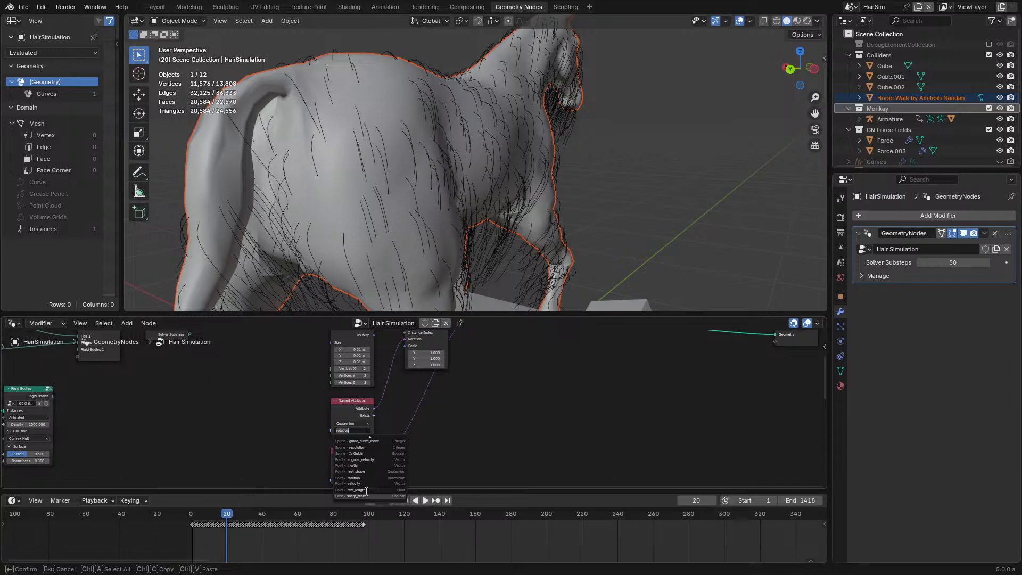
{"action": "scroll", "coordinate": [386, 478], "scroll_direction": "up", "scroll_amount": 7}
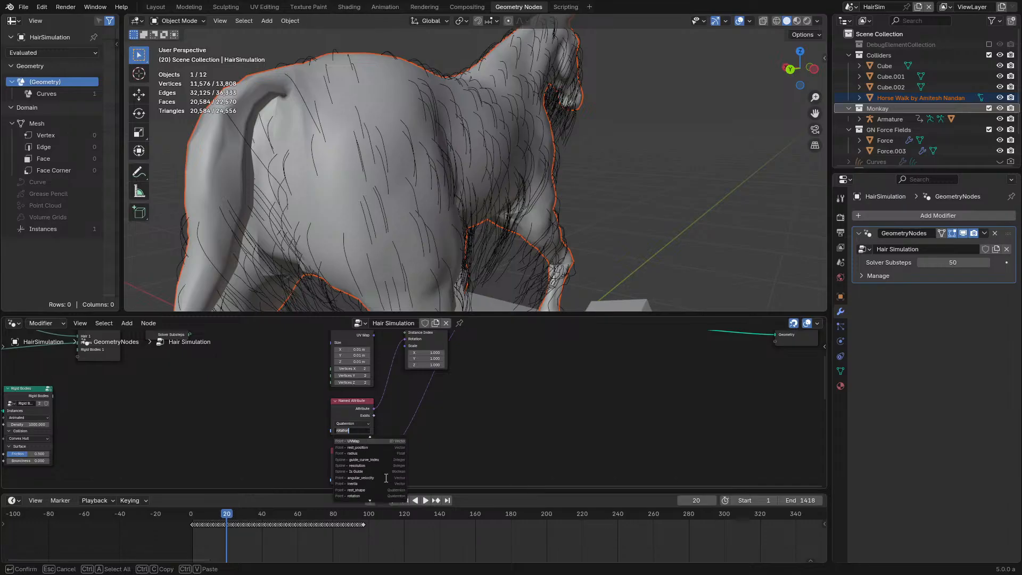
{"action": "left_click", "coordinate": [462, 427]}
{"action": "scroll", "coordinate": [413, 409], "scroll_direction": "down", "scroll_amount": 6}
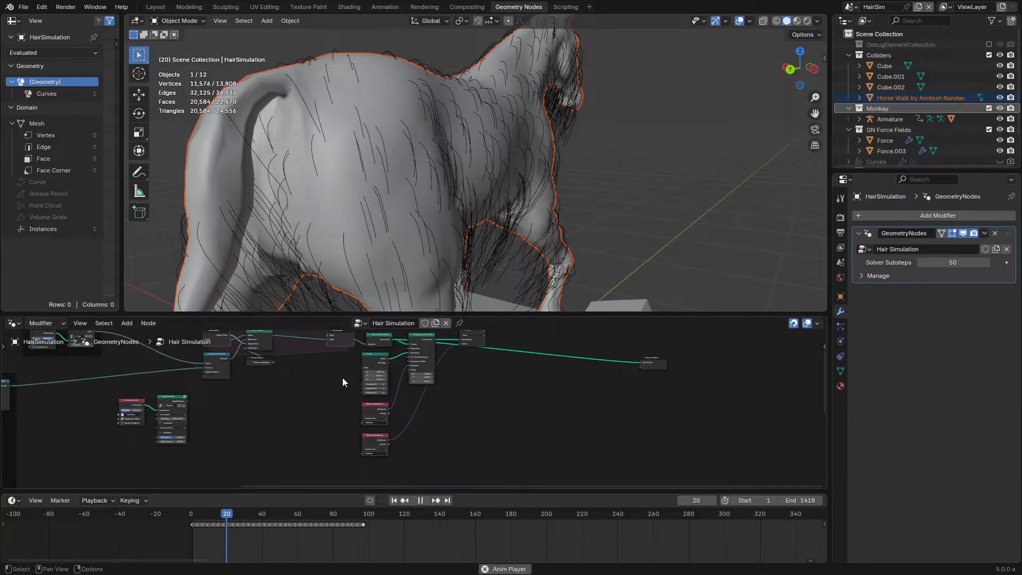
Step: Replay the simulation from the start and check how the hair reacts with the Position-driven Mesh SDF sampling
{"action": "left_click", "coordinate": [187, 517]}
{"action": "key", "text": "Right"}
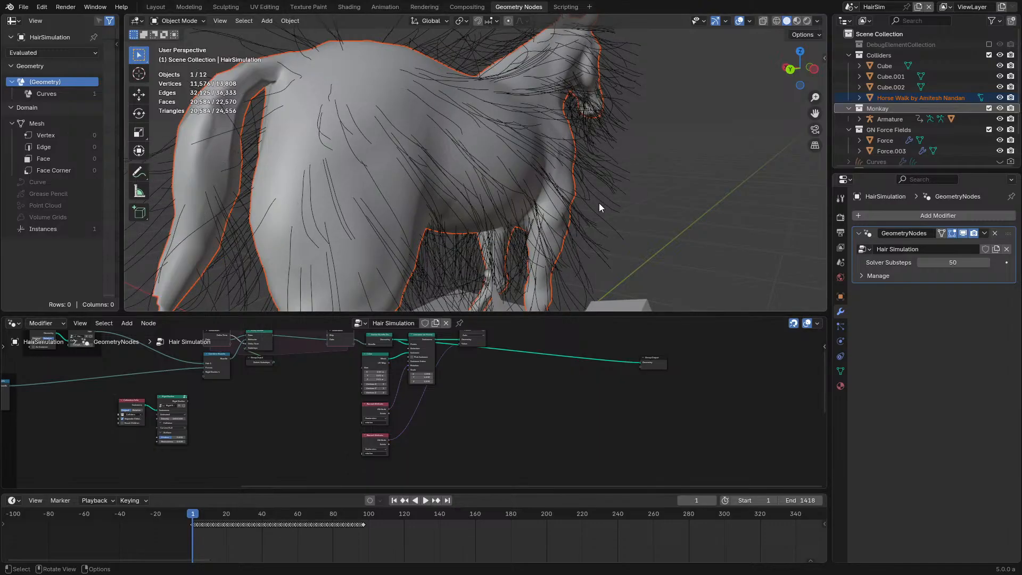
{"action": "key", "text": "space"}
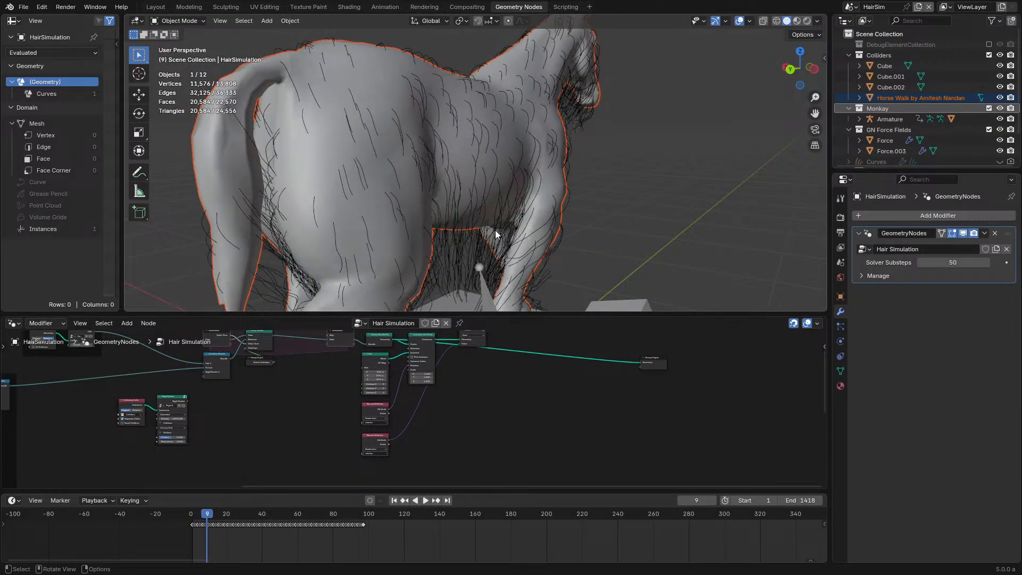
{"action": "key", "text": "space"}
{"action": "left_click", "coordinate": [474, 235]}
Step: Move the Object Info, Position and Mesh SDF nodes together farther away from the Scale and Minimum nodes
{"action": "key", "text": "ctrl+space"}
{"action": "middle_click_drag", "start_coordinate": [256, 315], "coordinate": [772, 309]}
{"action": "scroll", "coordinate": [374, 301], "scroll_direction": "up", "scroll_amount": 8}
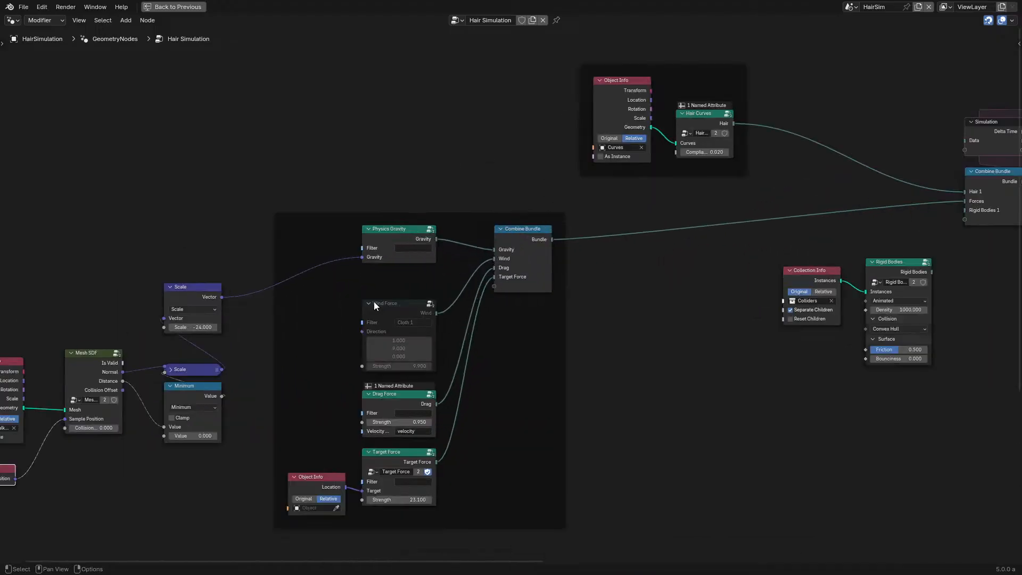
{"action": "middle_click_drag", "start_coordinate": [374, 302], "coordinate": [834, 251]}
{"action": "scroll", "coordinate": [306, 303], "scroll_direction": "up", "scroll_amount": 2}
{"action": "left_click_drag", "start_coordinate": [306, 304], "coordinate": [578, 522]}
{"action": "key", "text": "g"}
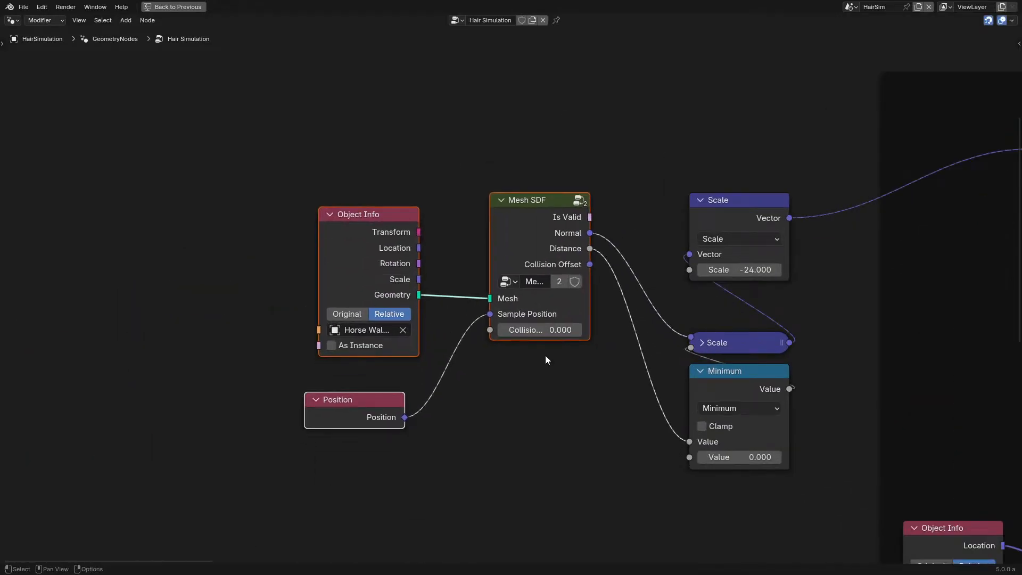
Step: Move the Mesh SDF node closer to the Object Info node and shift the collapsed Scale and Minimum nodes up beneath the upper Scale node
{"action": "left_click_drag", "start_coordinate": [564, 235], "coordinate": [530, 263]}
{"action": "left_click_drag", "start_coordinate": [677, 308], "coordinate": [796, 434]}
{"action": "key", "text": "g"}
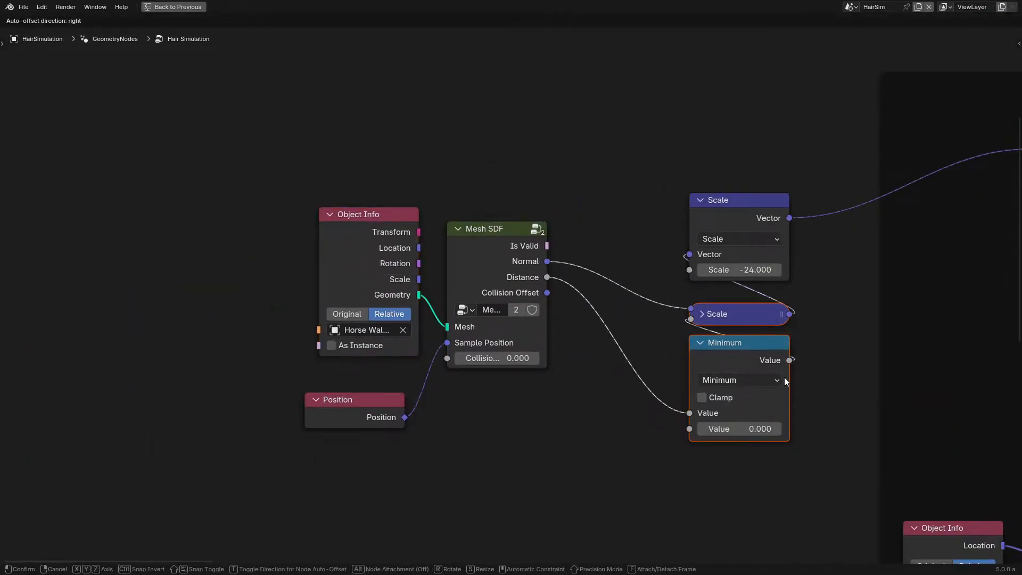
{"action": "left_click", "coordinate": [785, 377]}
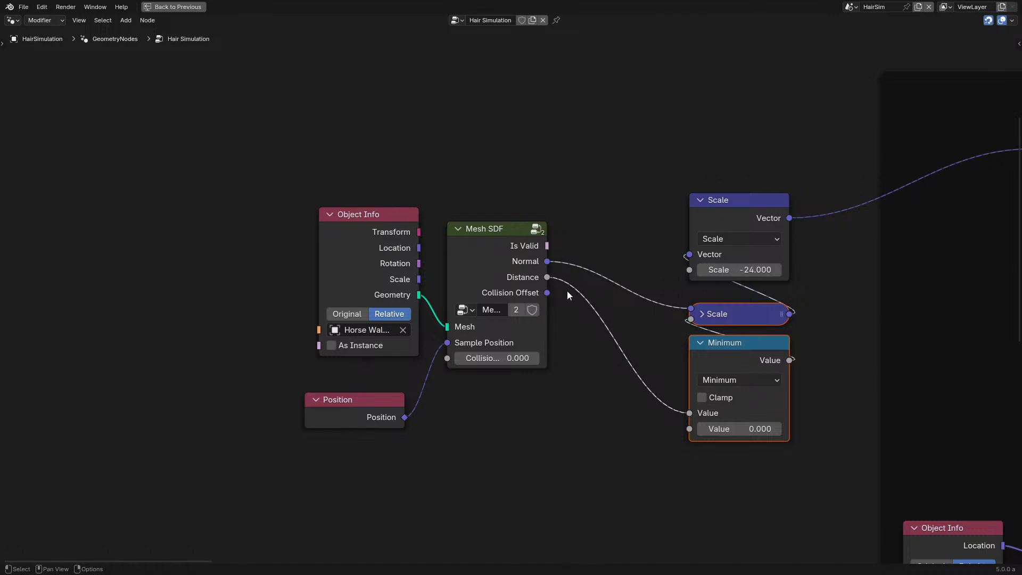
{"action": "middle_click_drag", "start_coordinate": [621, 274], "coordinate": [426, 317]}
{"action": "scroll", "coordinate": [426, 317], "scroll_direction": "up", "scroll_amount": 1}
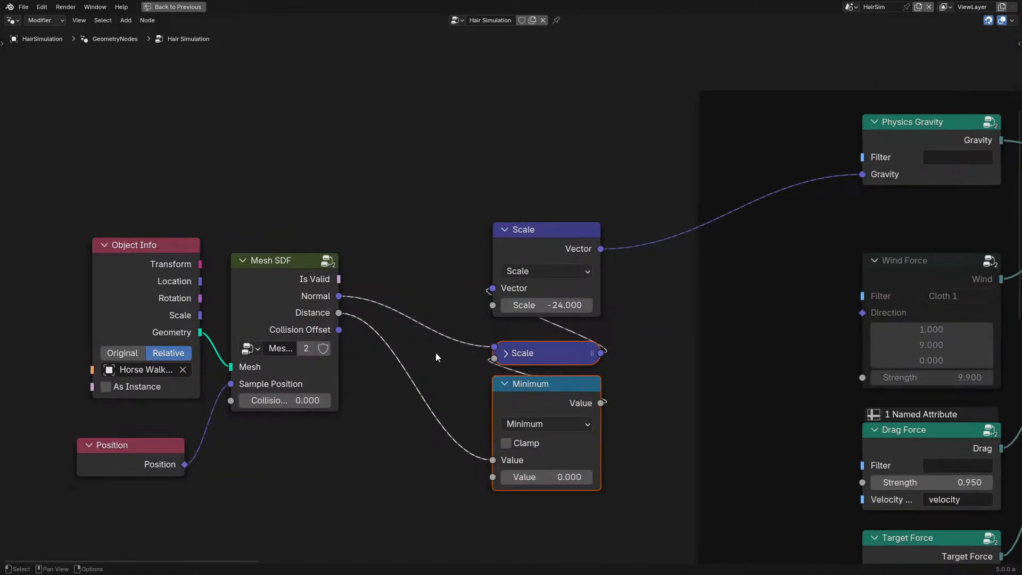
{"action": "middle_click_drag", "start_coordinate": [435, 353], "coordinate": [458, 330]}
Step: Try Maximum as the math node's operation and replay the simulation from the start
{"action": "key", "text": "ctrl+space"}
{"action": "middle_click_drag", "start_coordinate": [418, 432], "coordinate": [426, 364]}
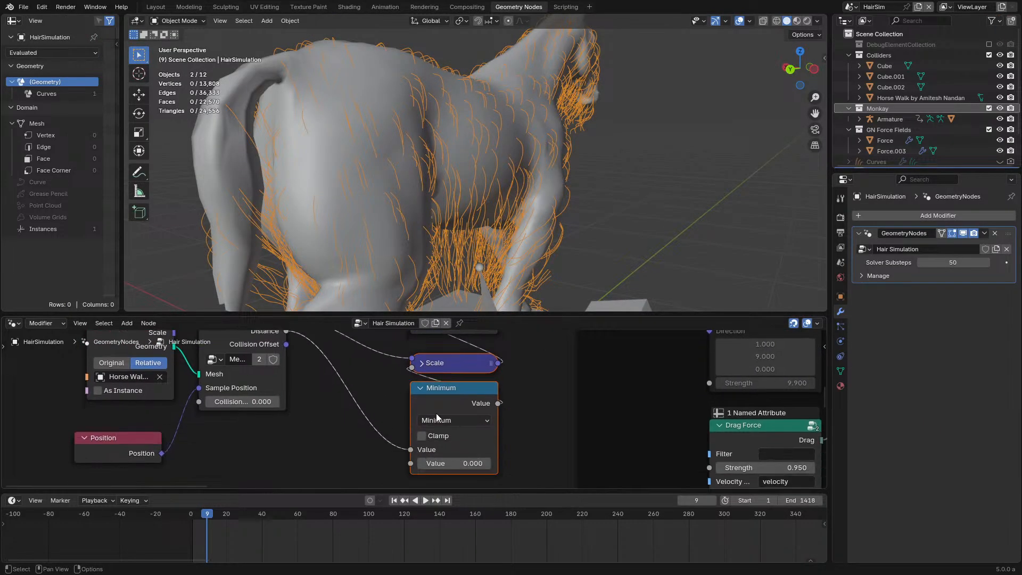
{"action": "left_click", "coordinate": [437, 418]}
{"action": "left_click", "coordinate": [543, 277]}
{"action": "left_click", "coordinate": [158, 517]}
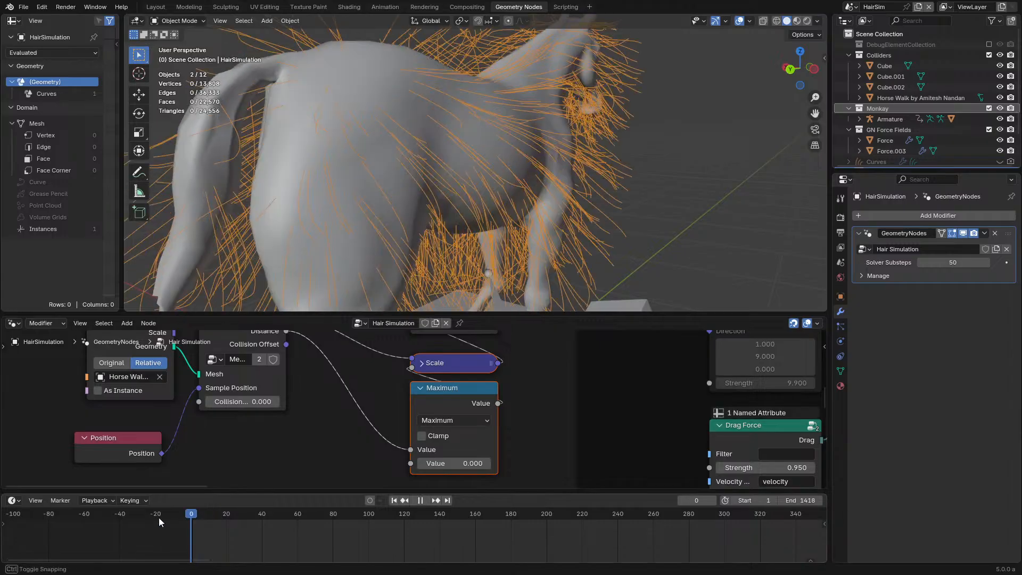
{"action": "key", "text": "space"}
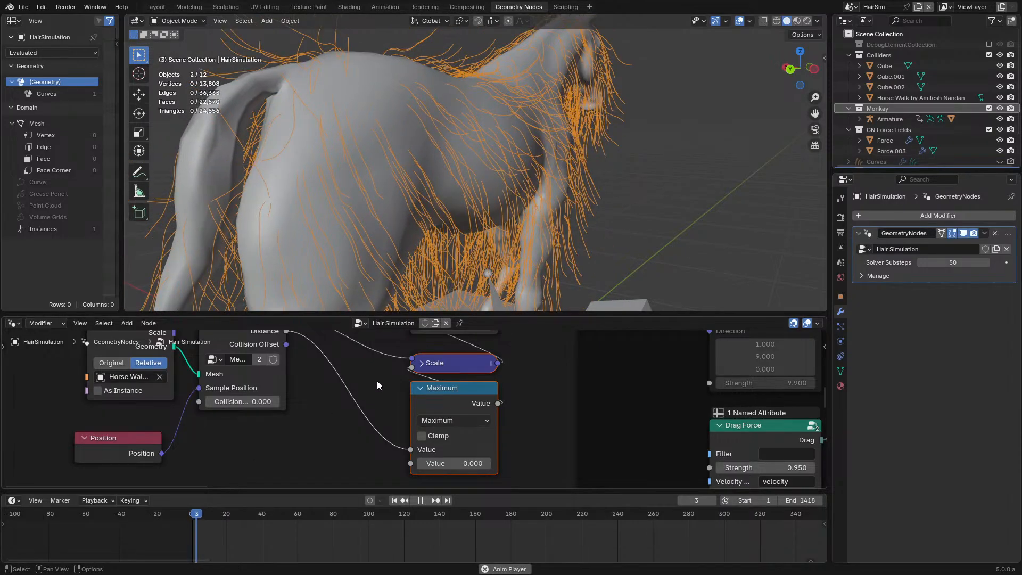
{"action": "key", "text": "space"}
Step: Set the math node's operation back to Minimum
{"action": "left_click", "coordinate": [438, 420]}
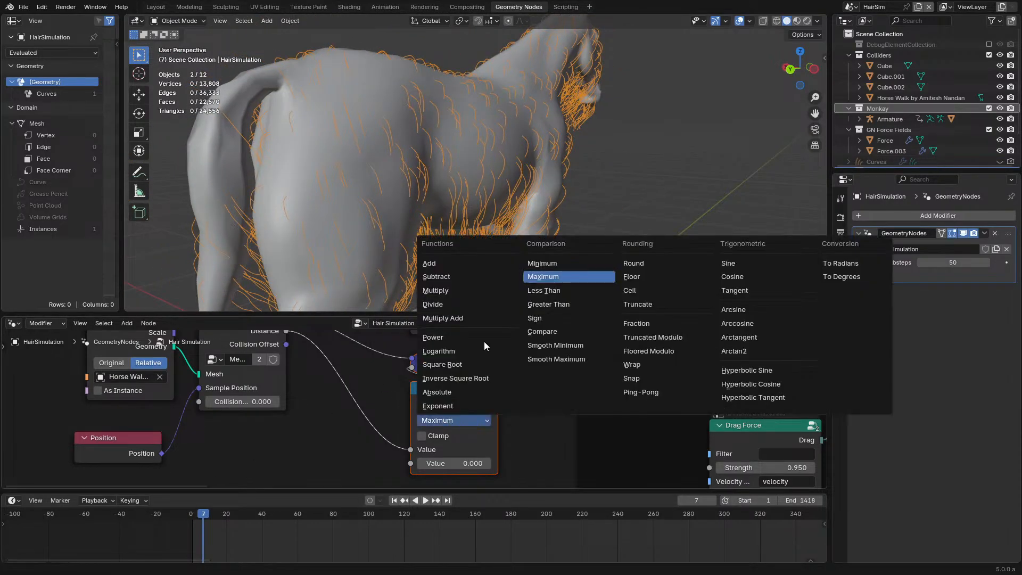
{"action": "left_click", "coordinate": [461, 421]}
{"action": "left_click", "coordinate": [546, 265]}
Step: Try feeding the Position output directly into Physics Gravity's Gravity input and replay the simulation from the start
{"action": "key", "text": "ctrl+space"}
{"action": "middle_click_drag", "start_coordinate": [340, 293], "coordinate": [294, 331]}
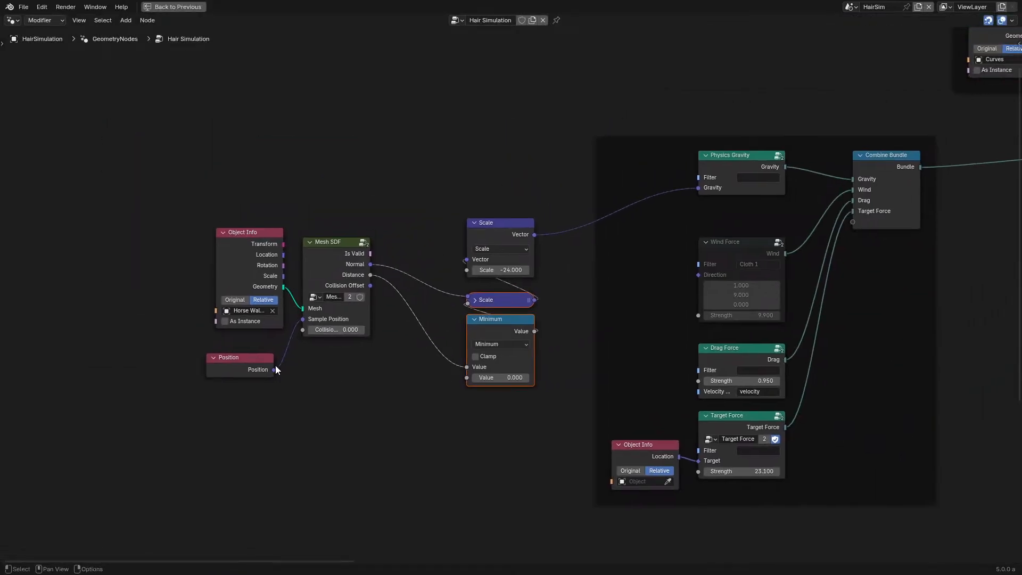
{"action": "left_click_drag", "start_coordinate": [274, 369], "coordinate": [702, 195]}
{"action": "key", "text": "ctrl+space"}
{"action": "key", "text": "space"}
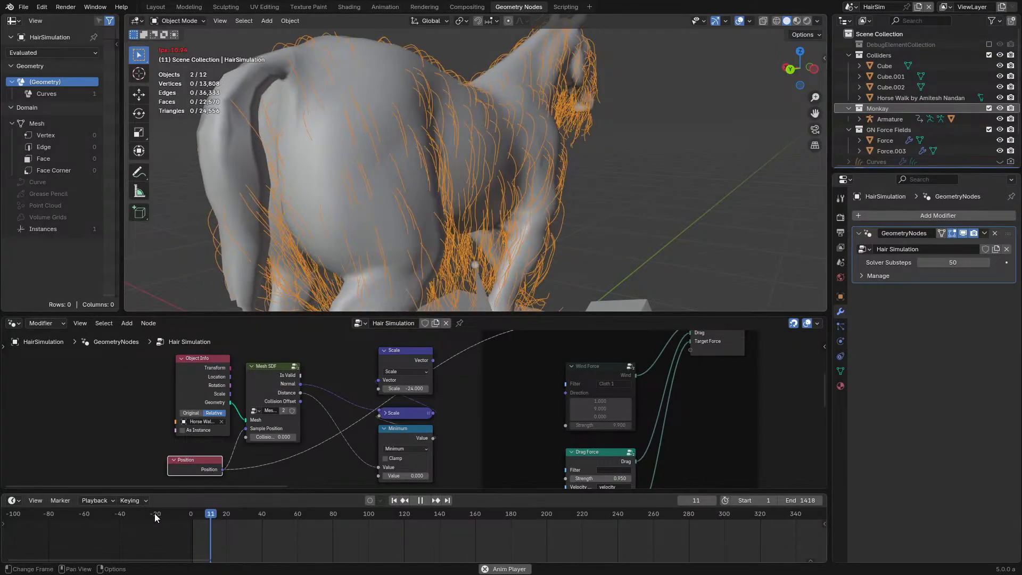
{"action": "left_click", "coordinate": [178, 514]}
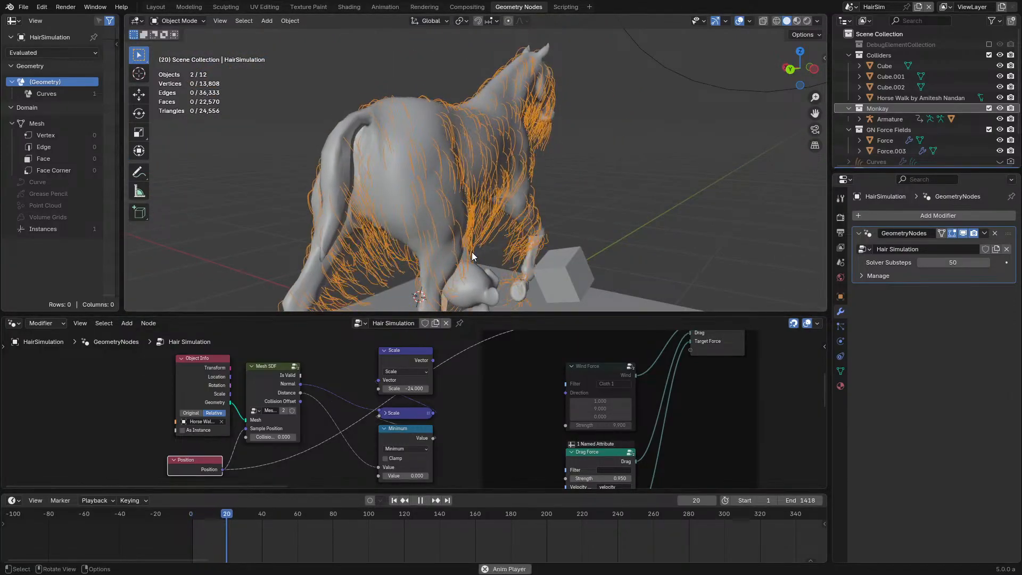
{"action": "key", "text": "space"}
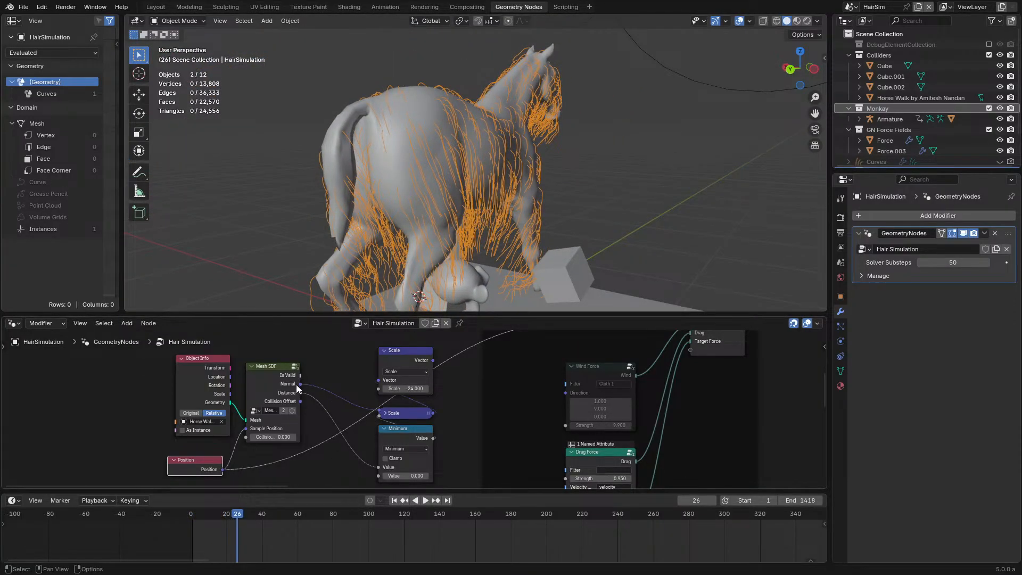
Step: Try feeding the Mesh SDF's Normal output directly into Physics Gravity's Gravity input and replay the simulation from the start
{"action": "left_click_drag", "start_coordinate": [299, 383], "coordinate": [569, 383]}
{"action": "key", "text": "space"}
{"action": "key", "text": "space"}
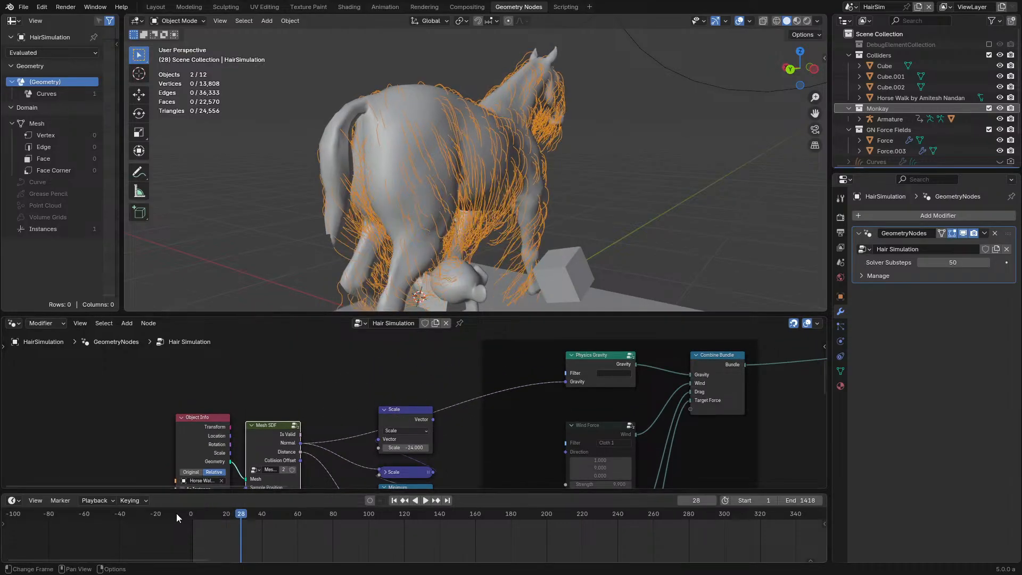
{"action": "left_click", "coordinate": [177, 509]}
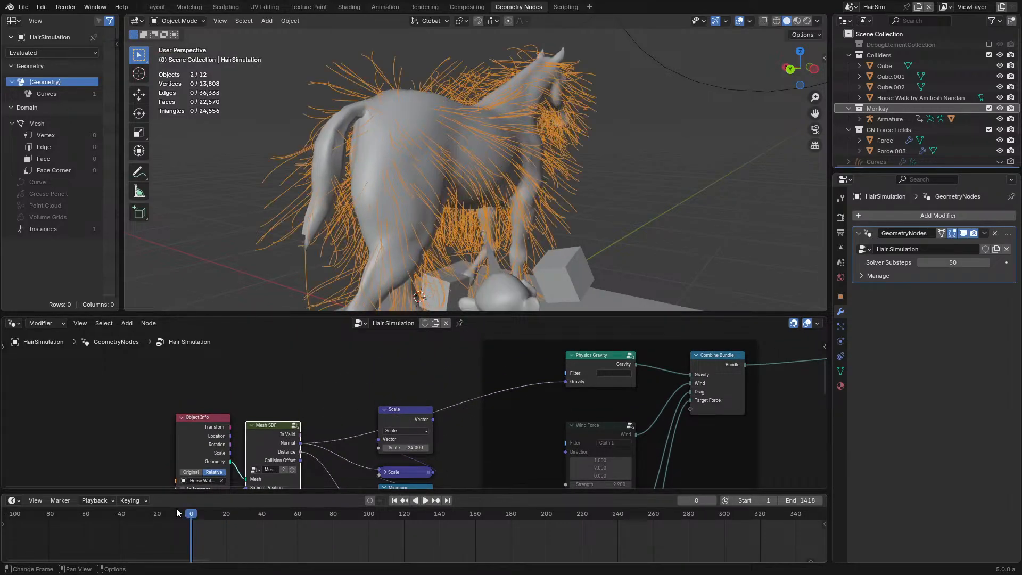
{"action": "key", "text": "space"}
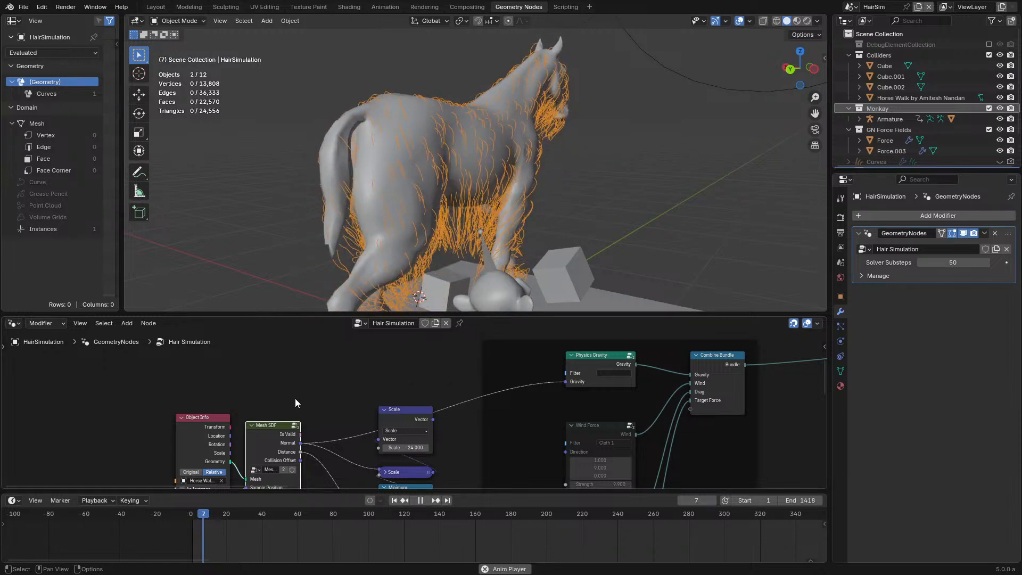
{"action": "key", "text": "space"}
Step: Inspect the nodes inside the Mesh SDF group, then return to the Hair Simulation node tree
{"action": "middle_click_drag", "start_coordinate": [292, 420], "coordinate": [338, 348]}
{"action": "scroll", "coordinate": [319, 414], "scroll_direction": "up", "scroll_amount": 2}
{"action": "key", "text": "Tab"}
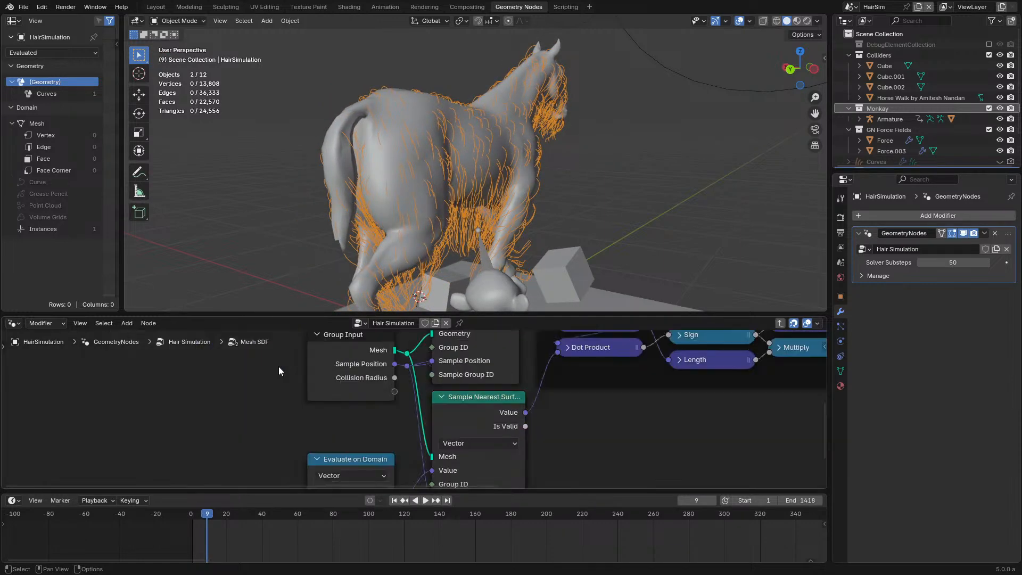
{"action": "key", "text": "ctrl+space"}
{"action": "scroll", "coordinate": [459, 280], "scroll_direction": "down", "scroll_amount": 2}
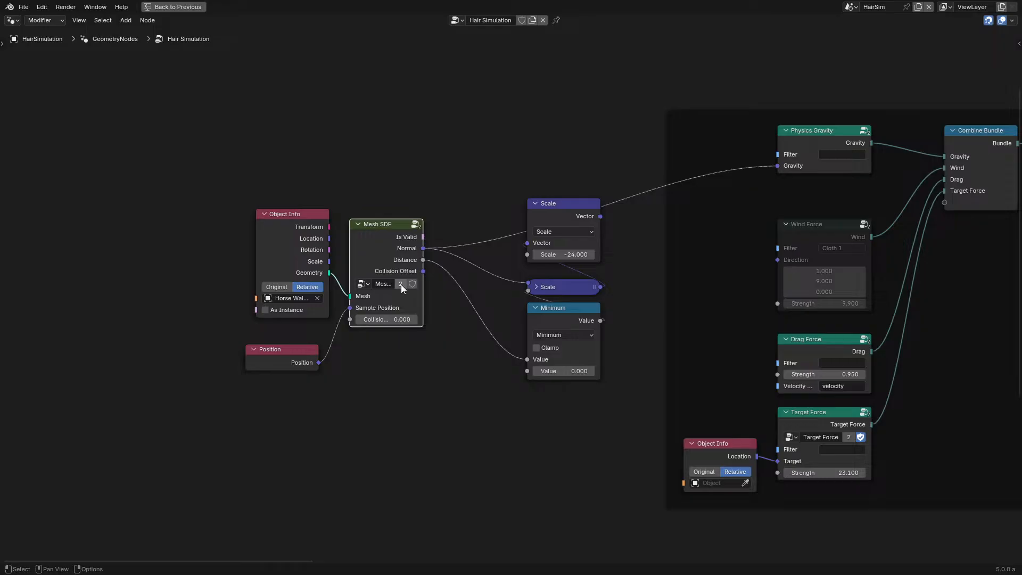
{"action": "scroll", "coordinate": [401, 284], "scroll_direction": "up", "scroll_amount": 1}
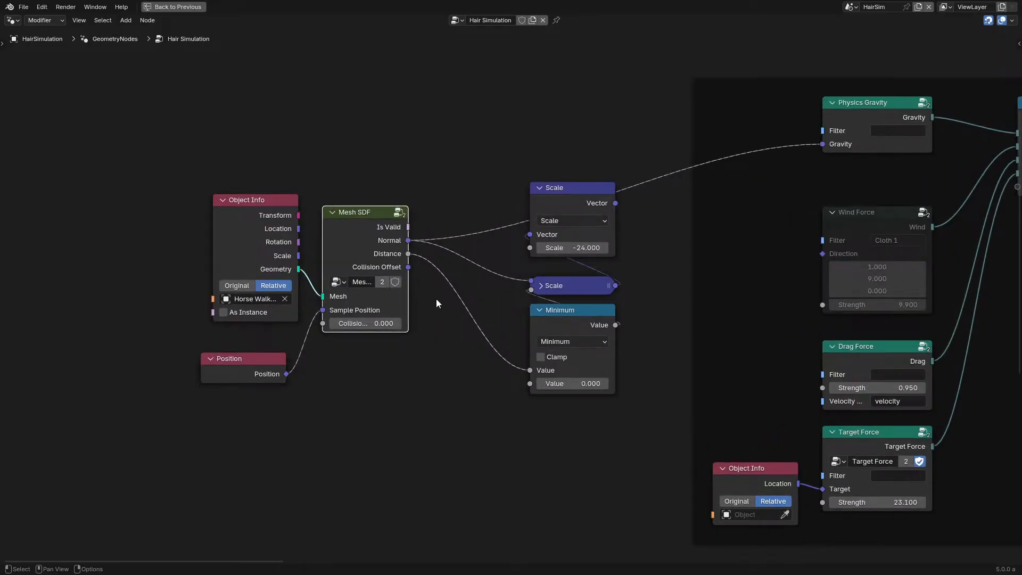
{"action": "key", "text": "Tab"}
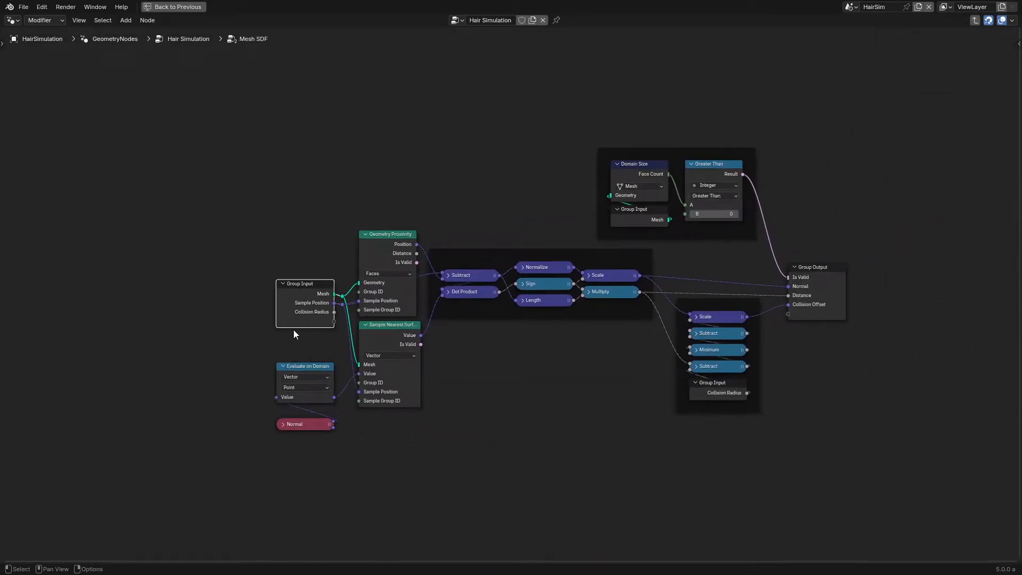
{"action": "key", "text": "Tab"}
{"action": "key", "text": "ctrl+space"}
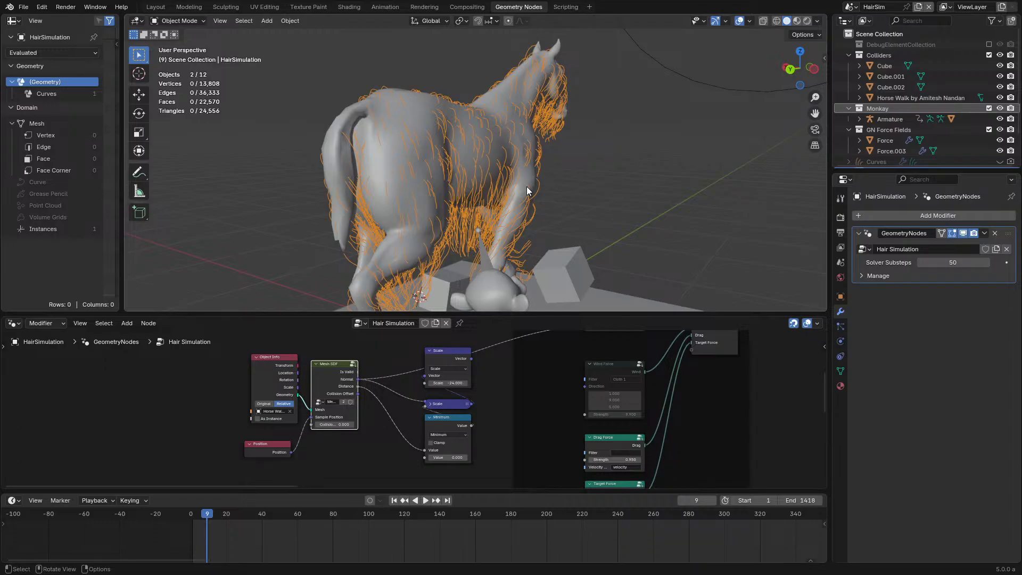
Step: Add an SDF Mesh group node above the Mesh SDF node and move Mesh SDF down to make room
{"action": "key", "text": "shift+a"}
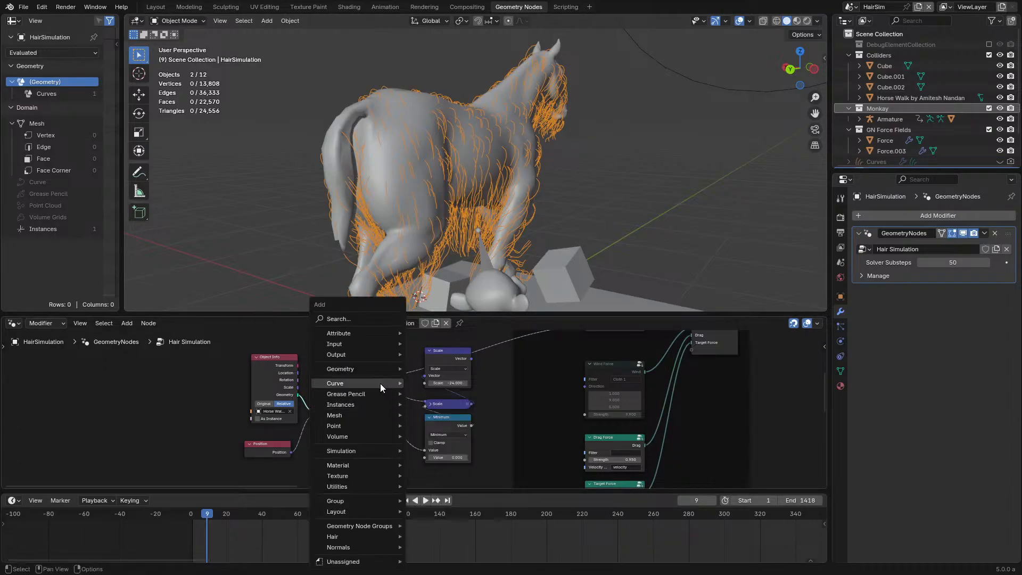
{"action": "left_click", "coordinate": [354, 322]}
{"action": "type", "text": "mesh"}
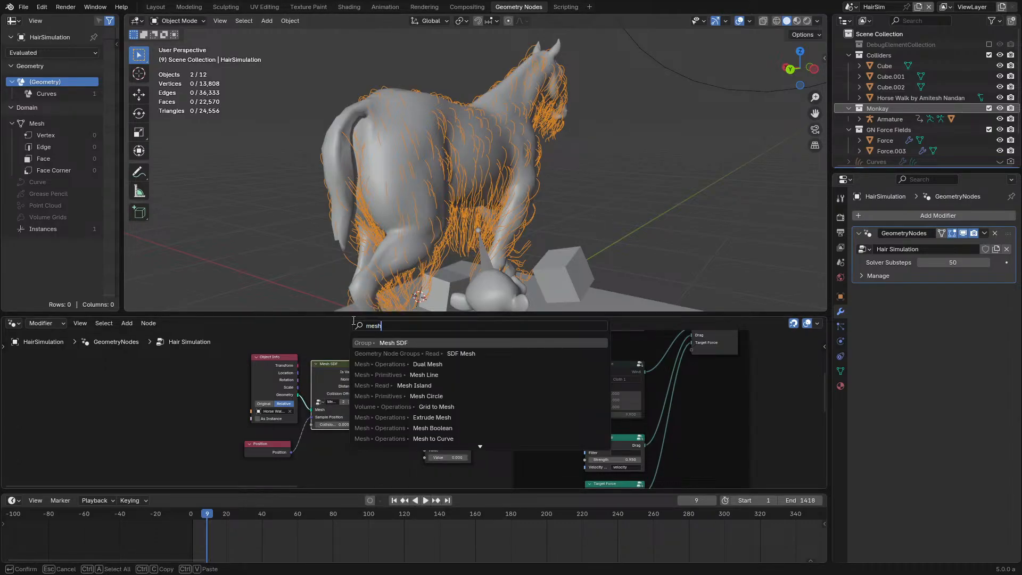
{"action": "left_click", "coordinate": [460, 353]}
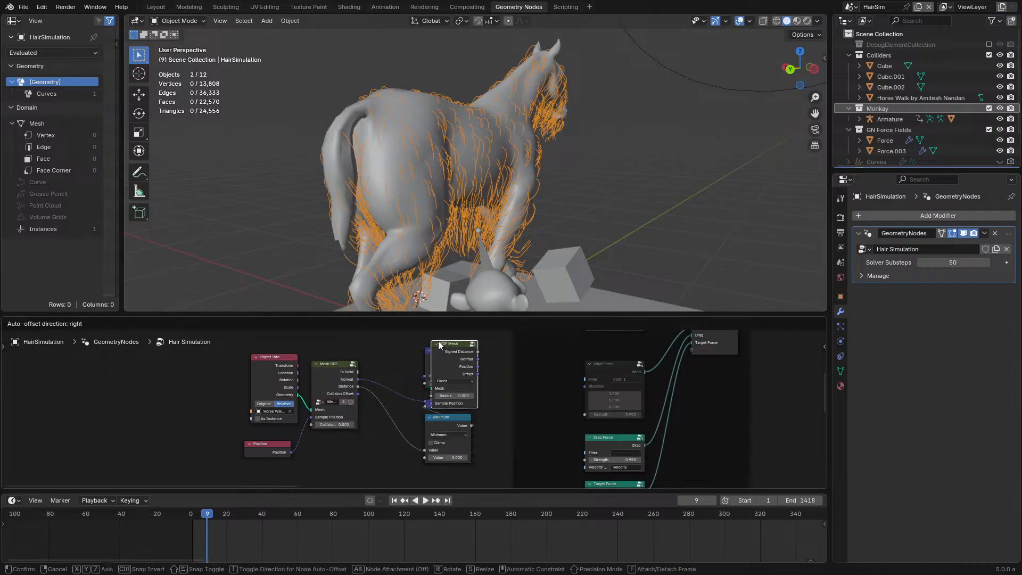
{"action": "left_click", "coordinate": [330, 322]}
{"action": "key", "text": "ctrl+space"}
{"action": "scroll", "coordinate": [406, 371], "scroll_direction": "up", "scroll_amount": 3}
{"action": "left_click_drag", "start_coordinate": [371, 254], "coordinate": [387, 314]}
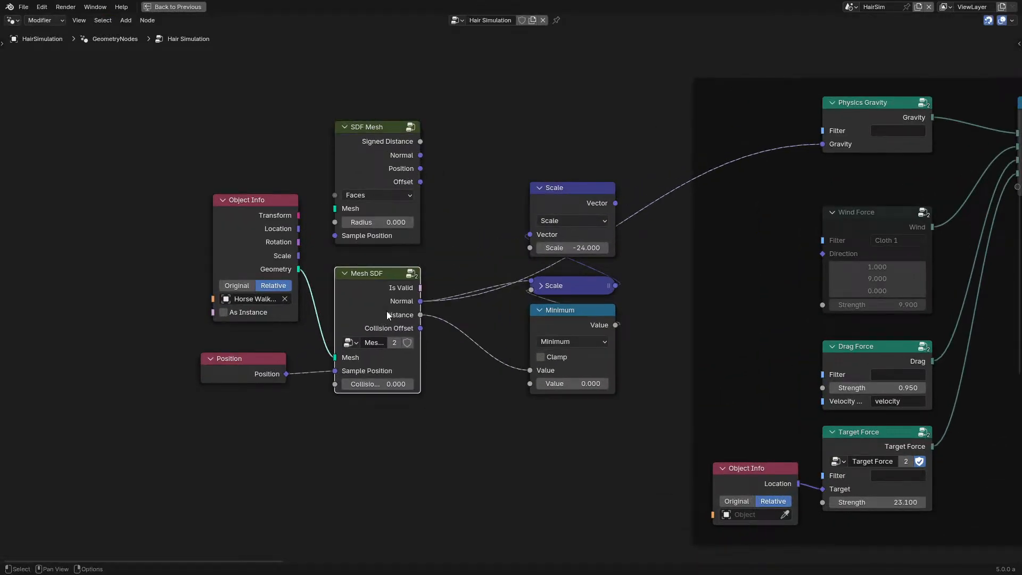
Step: Wire the horse geometry and Position into SDF Mesh, its Signed Distance into Minimum and its Normal into the collapsed Scale node
{"action": "left_click_drag", "start_coordinate": [298, 269], "coordinate": [346, 208]}
{"action": "left_click_drag", "start_coordinate": [285, 373], "coordinate": [336, 236]}
{"action": "left_click_drag", "start_coordinate": [421, 142], "coordinate": [527, 319]}
{"action": "left_click_drag", "start_coordinate": [420, 155], "coordinate": [523, 281]}
Step: Delete the Mesh SDF node and connect the upper Scale node's Vector output to Physics Gravity's Gravity input
{"action": "left_click", "coordinate": [395, 290]}
{"action": "middle_click_drag", "start_coordinate": [475, 279], "coordinate": [335, 391]}
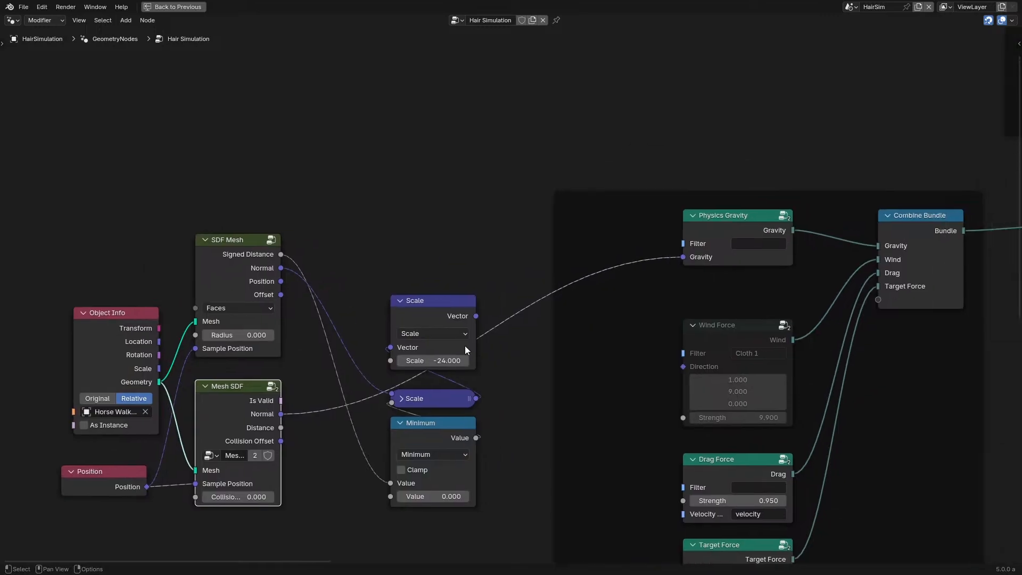
{"action": "key", "text": "x"}
{"action": "left_click_drag", "start_coordinate": [478, 316], "coordinate": [698, 258]}
Step: Replay the simulation and examine from several angles how the hair reacts to the horse with the SDF Mesh setup
{"action": "key", "text": "ctrl+space"}
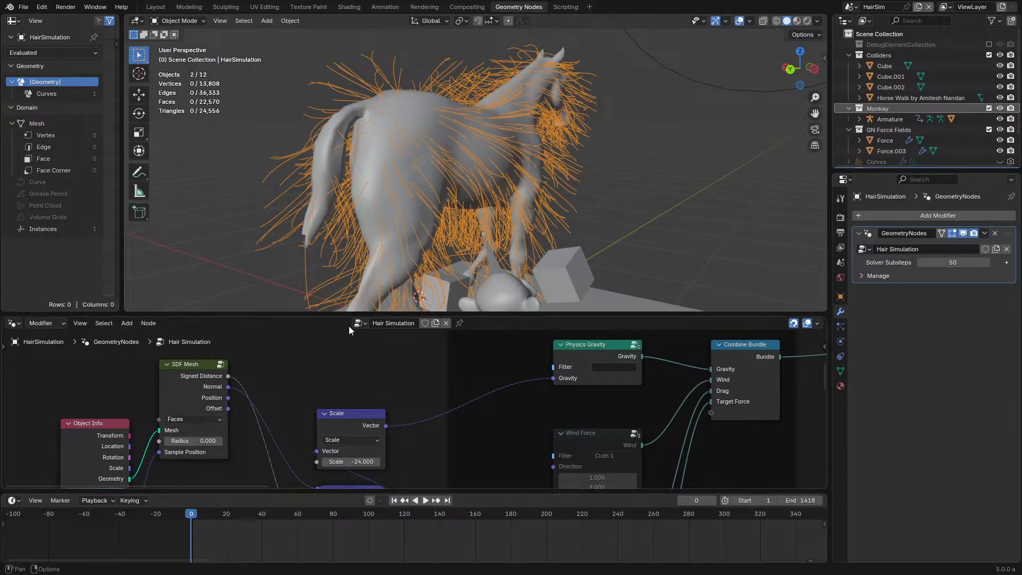
{"action": "key", "text": "space"}
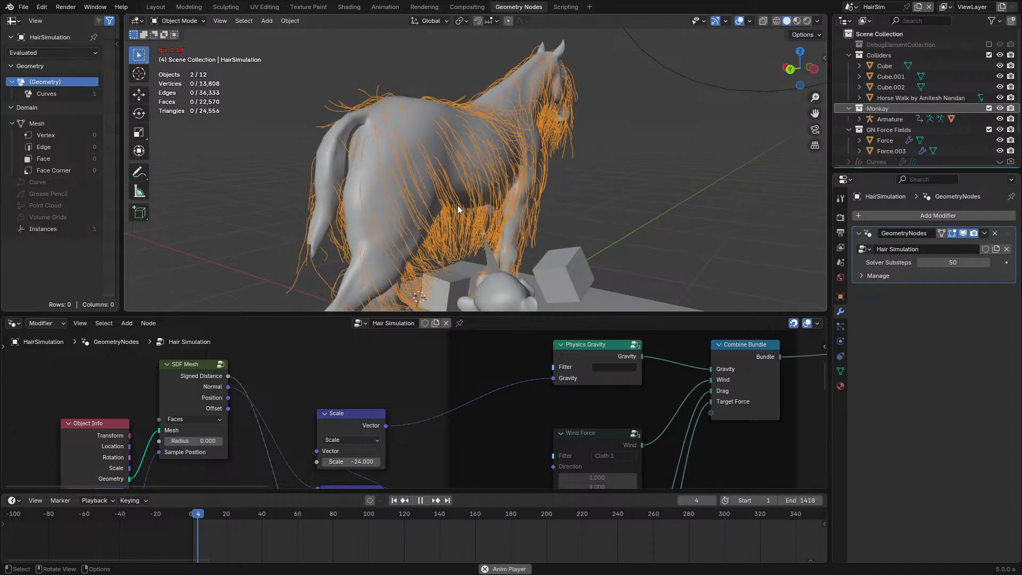
{"action": "middle_click_drag", "start_coordinate": [525, 192], "coordinate": [460, 199]}
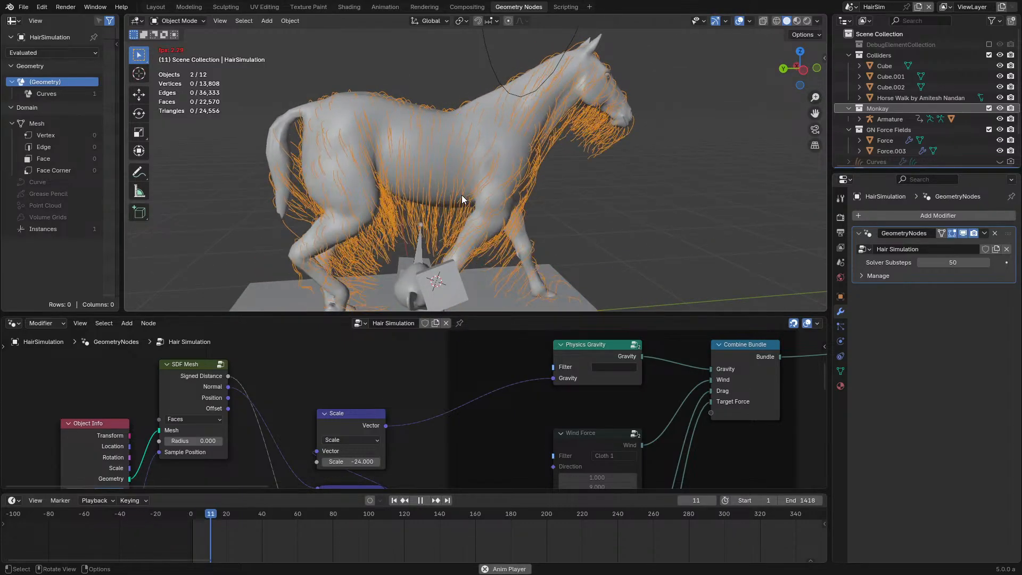
{"action": "key", "text": "space"}
{"action": "middle_click_drag", "start_coordinate": [462, 196], "coordinate": [538, 240]}
{"action": "scroll", "coordinate": [593, 210], "scroll_direction": "up", "scroll_amount": 6}
{"action": "scroll", "coordinate": [593, 211], "scroll_direction": "down", "scroll_amount": 3}
{"action": "scroll", "coordinate": [533, 277], "scroll_direction": "up", "scroll_amount": 2}
{"action": "key", "text": "space"}
{"action": "key", "text": "space"}
{"action": "scroll", "coordinate": [523, 249], "scroll_direction": "down", "scroll_amount": 3}
{"action": "scroll", "coordinate": [523, 249], "scroll_direction": "down", "scroll_amount": 1}
Step: Set the upper Scale node's factor to 24 and replay the simulation from the start
{"action": "middle_click_drag", "start_coordinate": [372, 442], "coordinate": [430, 404]}
{"action": "scroll", "coordinate": [470, 210], "scroll_direction": "down", "scroll_amount": 5}
{"action": "middle_click_drag", "start_coordinate": [470, 209], "coordinate": [554, 229]}
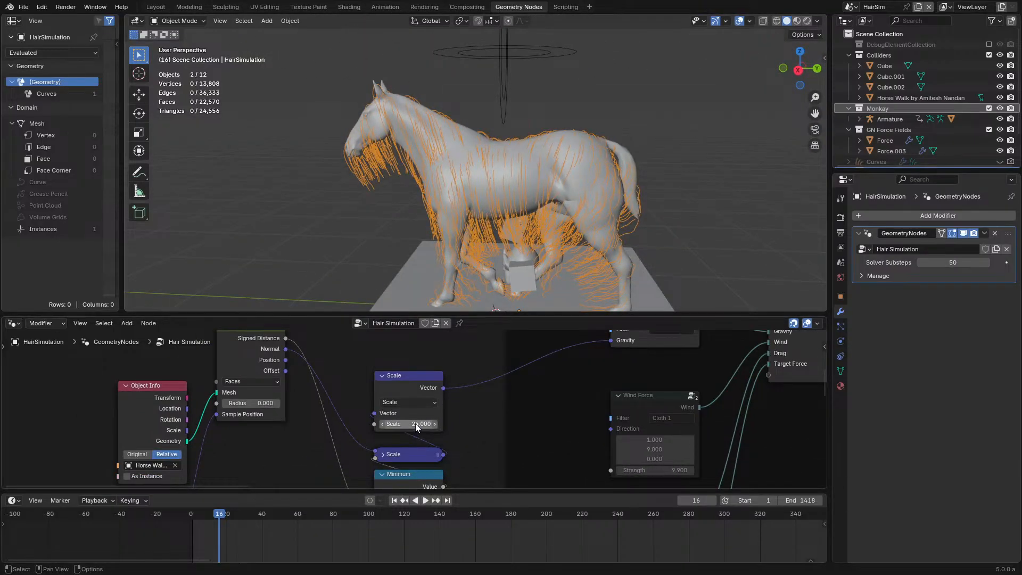
{"action": "key", "text": "minus"}
{"action": "left_click", "coordinate": [190, 513]}
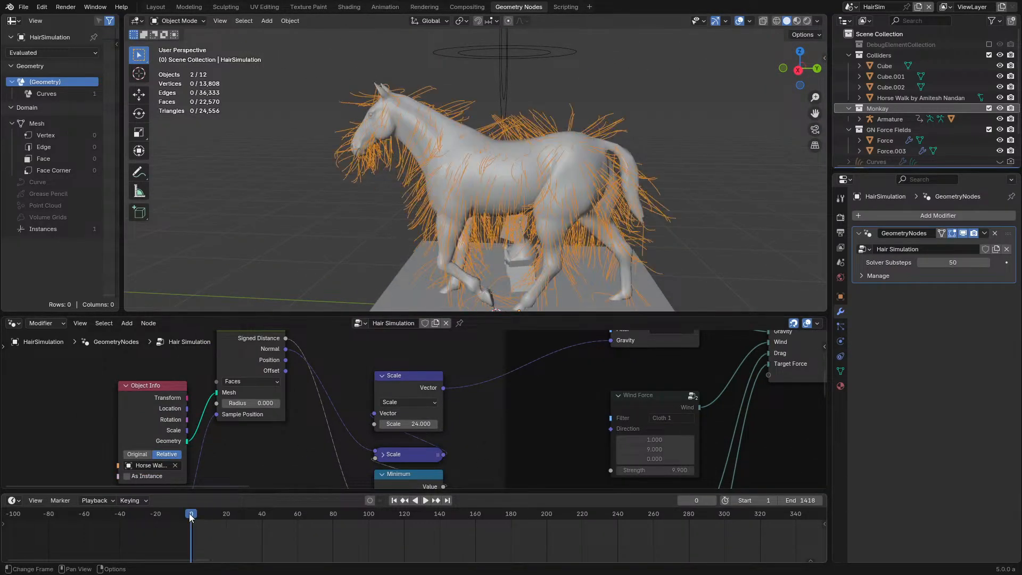
{"action": "key", "text": "space"}
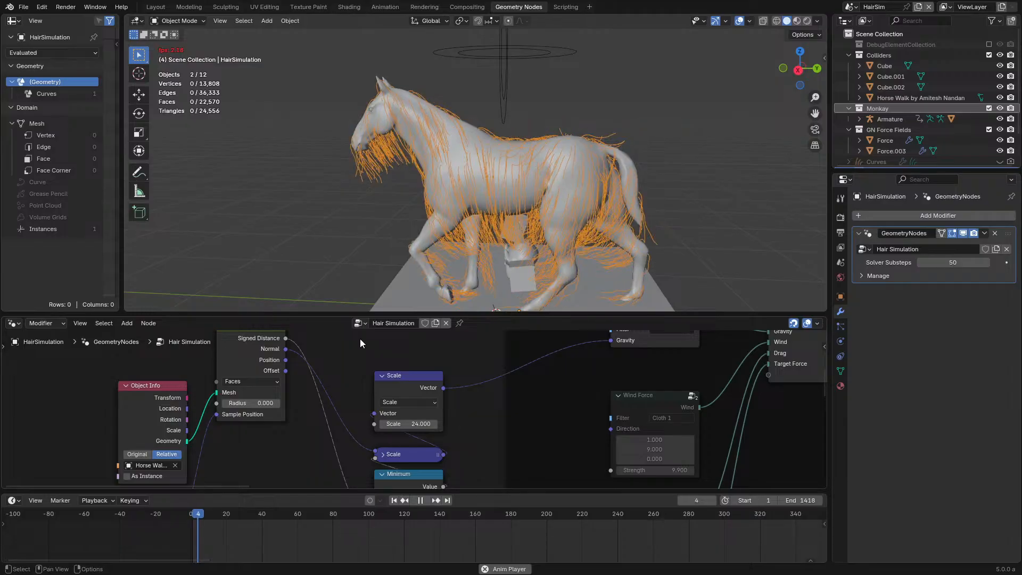
{"action": "scroll", "coordinate": [314, 420], "scroll_direction": "down", "scroll_amount": 1}
Step: Add a Greater Than compare node in Vector mode, with the Position output feeding its A input
{"action": "key", "text": "ctrl+space"}
{"action": "scroll", "coordinate": [297, 359], "scroll_direction": "up", "scroll_amount": 1}
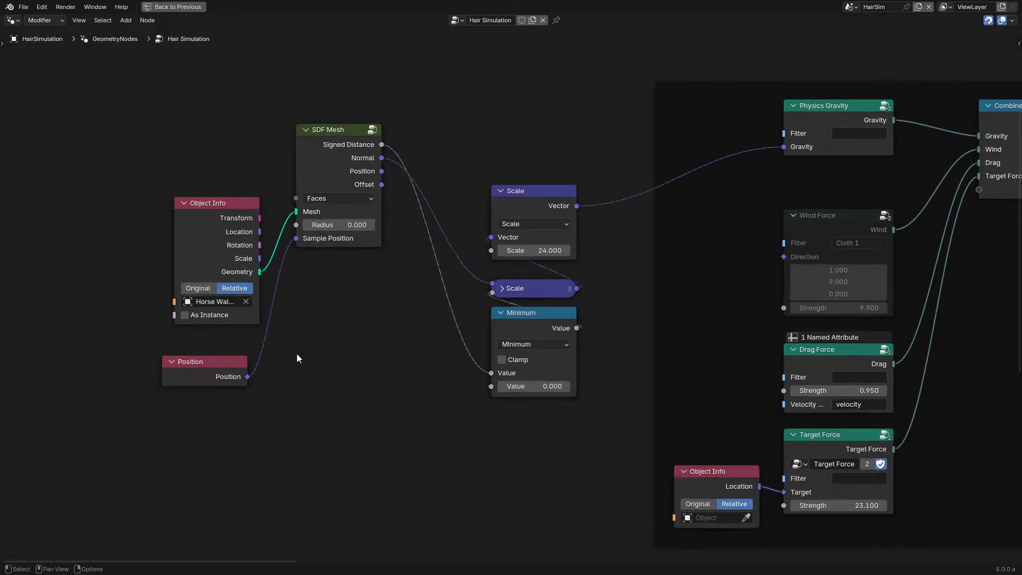
{"action": "left_click_drag", "start_coordinate": [247, 376], "coordinate": [230, 461]}
{"action": "type", "text": "gr"}
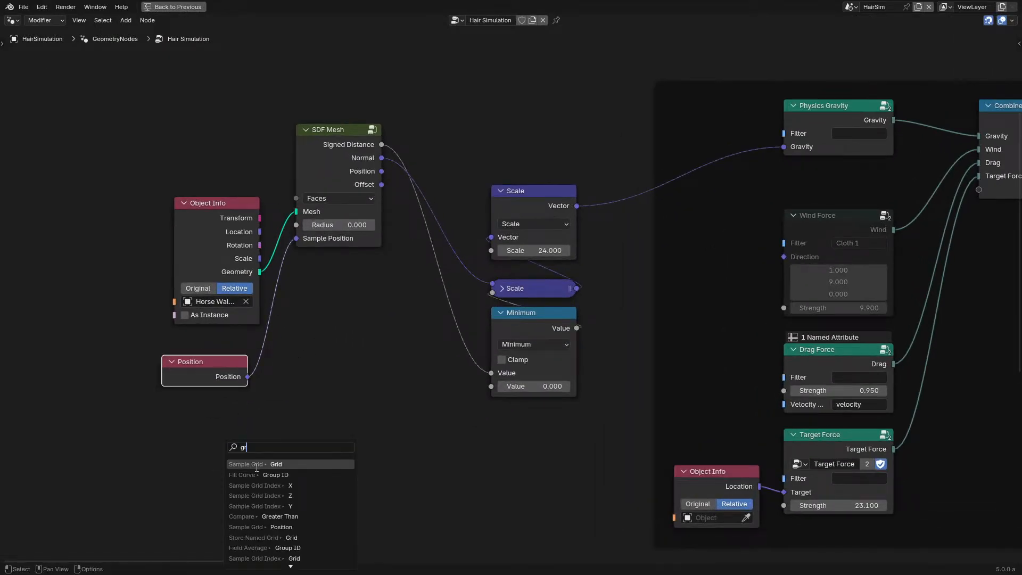
{"action": "type", "text": "ea"}
{"action": "left_click", "coordinate": [270, 463]}
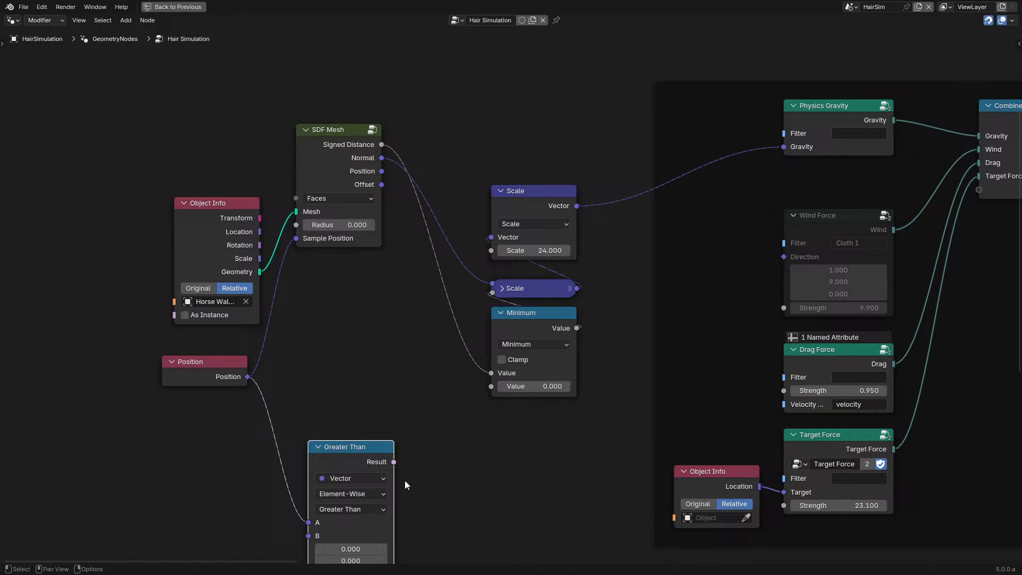
{"action": "middle_click_drag", "start_coordinate": [404, 481], "coordinate": [390, 399]}
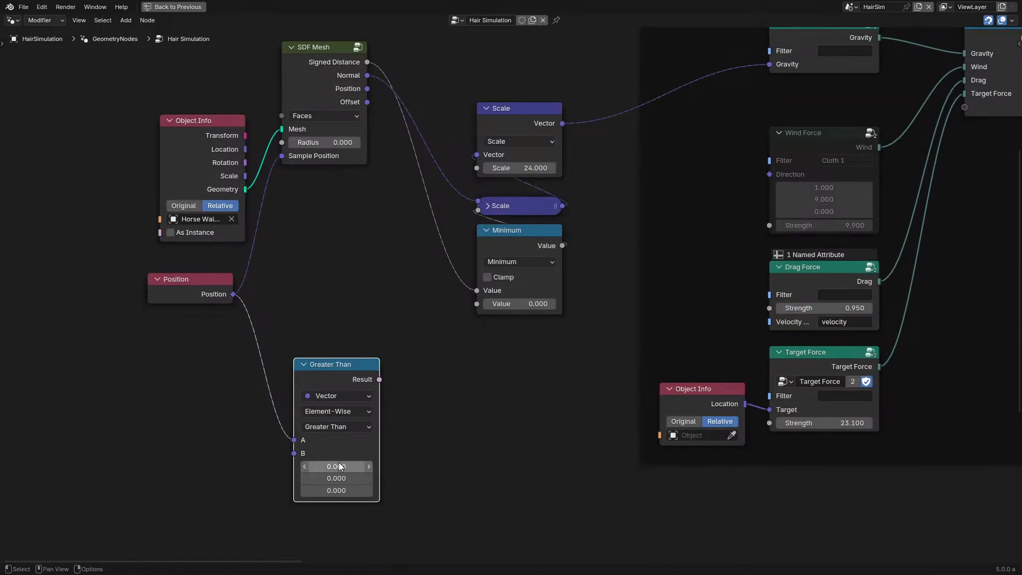
{"action": "left_click", "coordinate": [334, 467]}
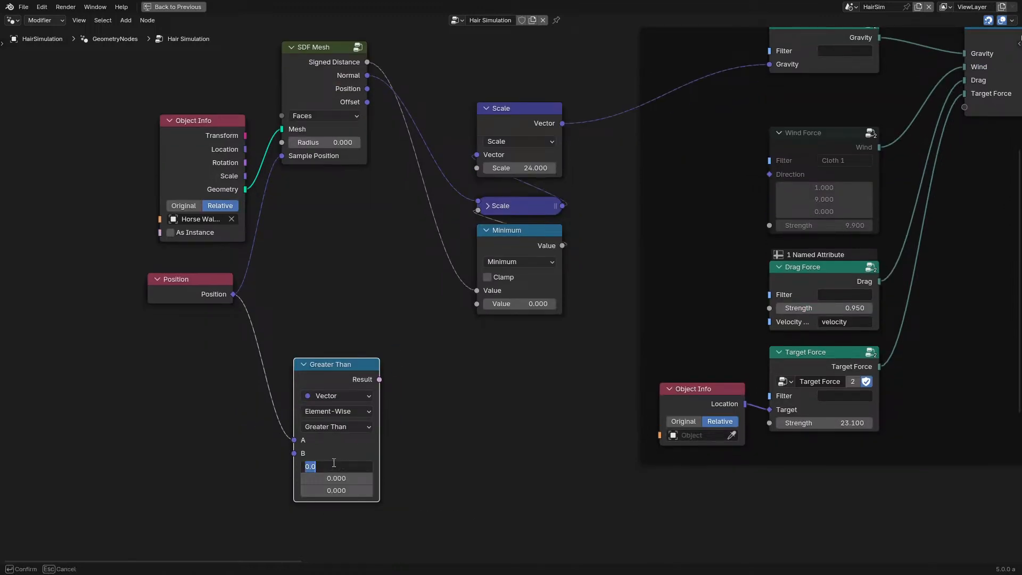
{"action": "key", "text": "Escape"}
Step: Split Position with a Separate XYZ node and feed its Y output into a new float Greater Than node
{"action": "left_click_drag", "start_coordinate": [232, 293], "coordinate": [130, 400]}
{"action": "type", "text": "sep"}
{"action": "key", "text": "Return"}
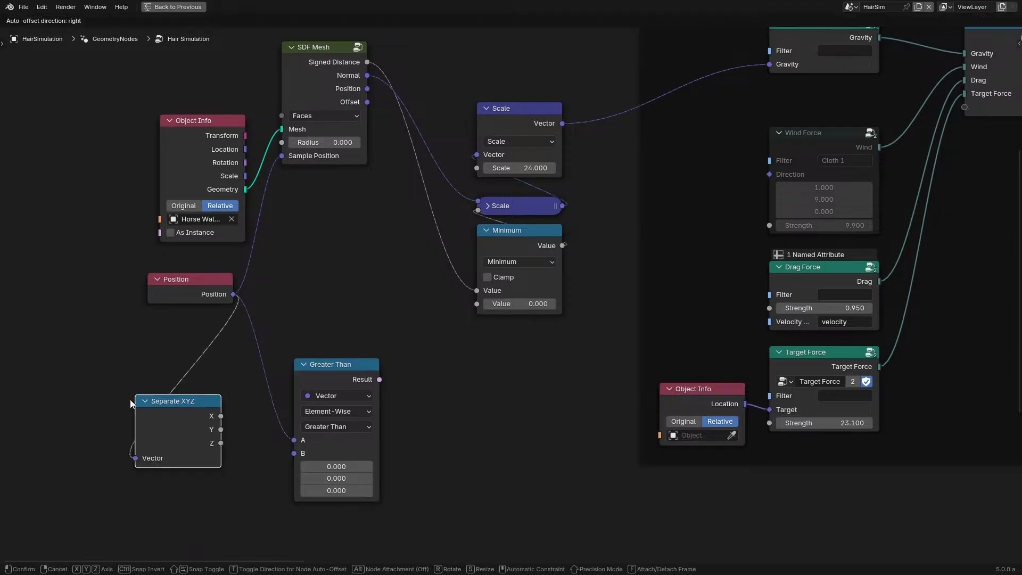
{"action": "left_click", "coordinate": [130, 399]}
{"action": "left_click_drag", "start_coordinate": [207, 405], "coordinate": [148, 489]}
{"action": "type", "text": "gre"}
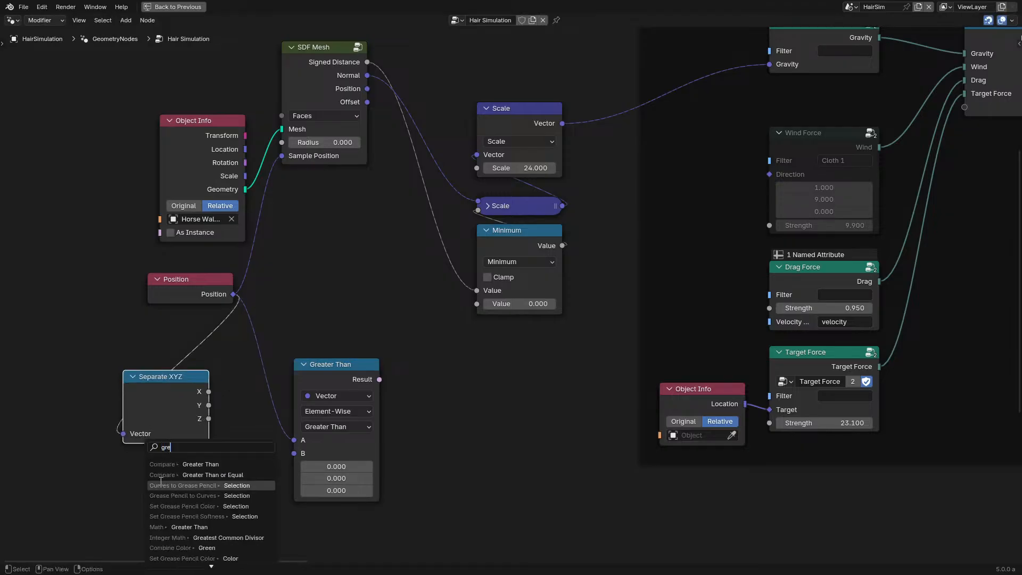
{"action": "left_click", "coordinate": [165, 464]}
{"action": "left_click", "coordinate": [178, 468]}
Step: Add a vector Switch node driven by the float Greater Than result and connect its Output to Physics Gravity's Gravity input
{"action": "left_click_drag", "start_coordinate": [233, 502], "coordinate": [579, 390]}
{"action": "type", "text": "swi"}
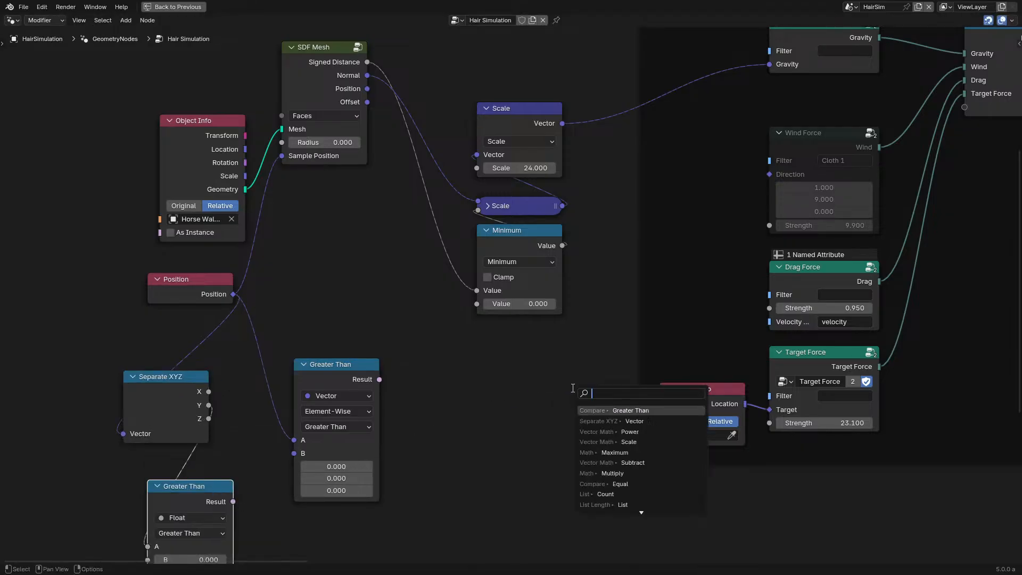
{"action": "key", "text": "Return"}
{"action": "left_click", "coordinate": [475, 372]}
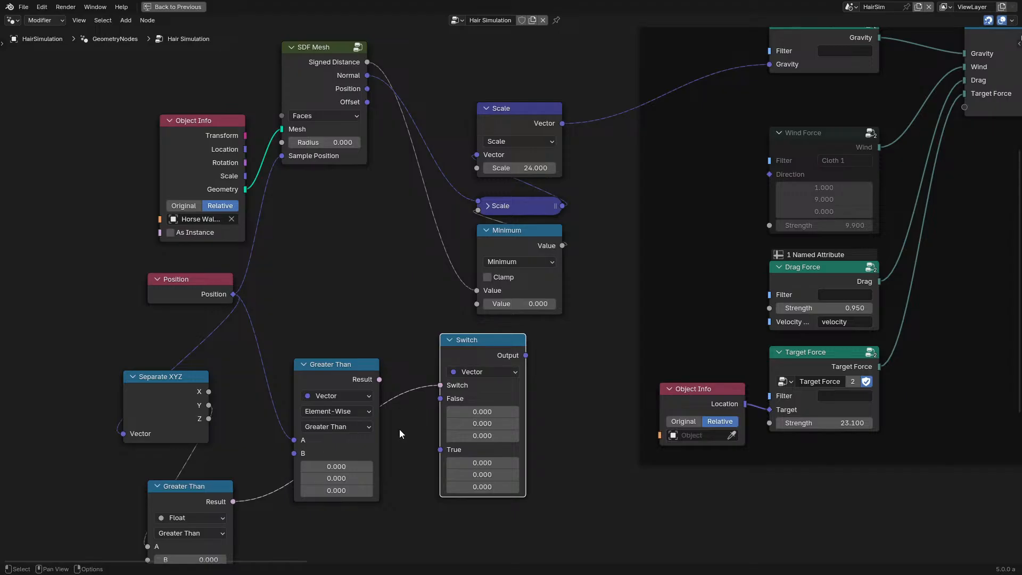
{"action": "middle_click_drag", "start_coordinate": [534, 349], "coordinate": [412, 424]}
{"action": "left_click_drag", "start_coordinate": [402, 429], "coordinate": [646, 140]}
{"action": "middle_click_drag", "start_coordinate": [427, 439], "coordinate": [490, 341]}
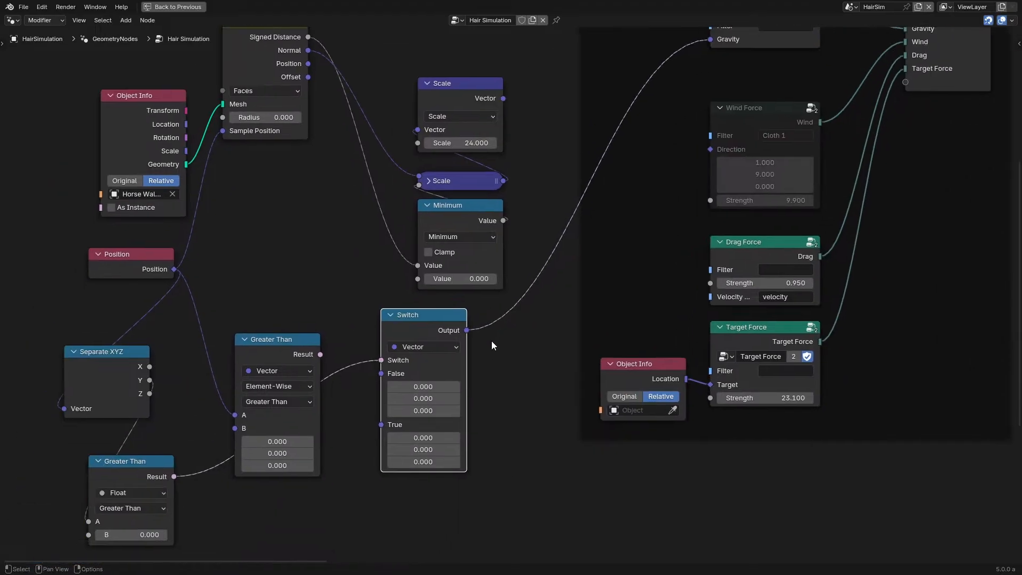
Step: Cut the Target Force links and delete the Target Force node together with its Object Info node
{"action": "key", "text": "ctrl+space"}
{"action": "middle_click_drag", "start_coordinate": [342, 452], "coordinate": [330, 378]}
{"action": "scroll", "coordinate": [347, 417], "scroll_direction": "up", "scroll_amount": 2}
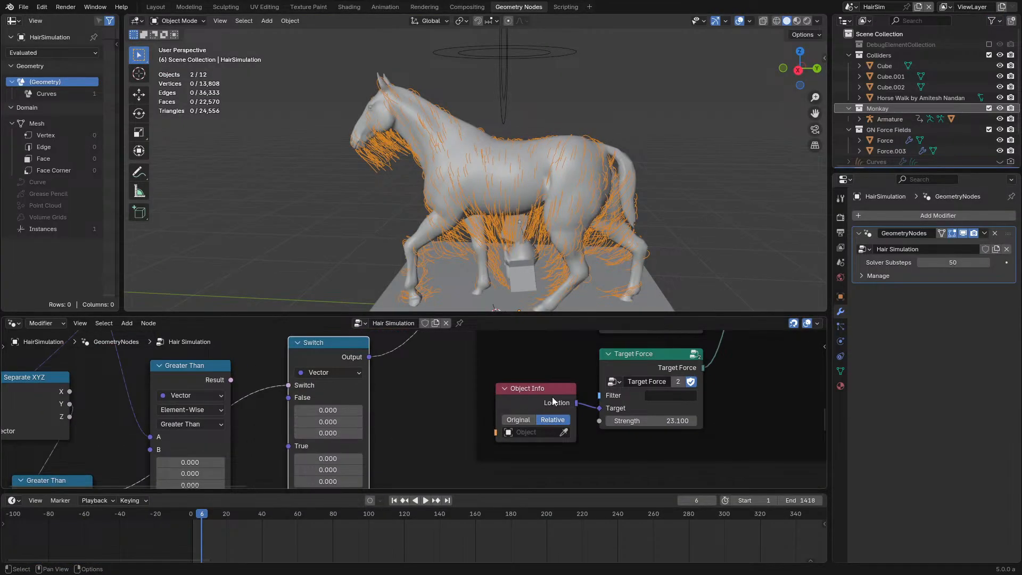
{"action": "scroll", "coordinate": [552, 398], "scroll_direction": "down", "scroll_amount": 2}
{"action": "middle_click_drag", "start_coordinate": [556, 386], "coordinate": [466, 424]}
{"action": "right_click_drag", "start_coordinate": [473, 426], "coordinate": [455, 466], "text": "ctrl"}
{"action": "scroll", "coordinate": [566, 396], "scroll_direction": "down", "scroll_amount": 1}
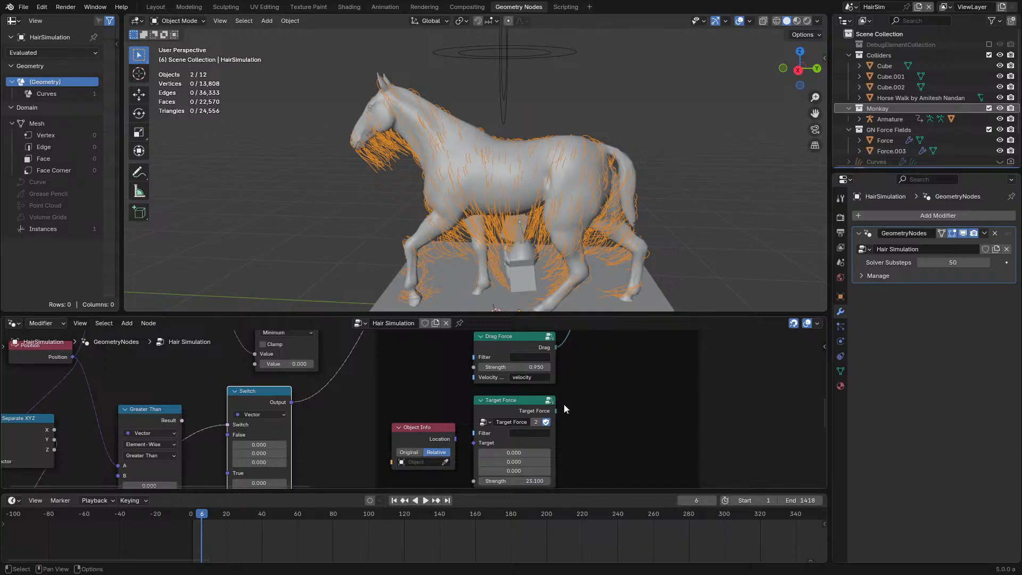
{"action": "left_click_drag", "start_coordinate": [380, 403], "coordinate": [468, 450]}
{"action": "key", "text": "x"}
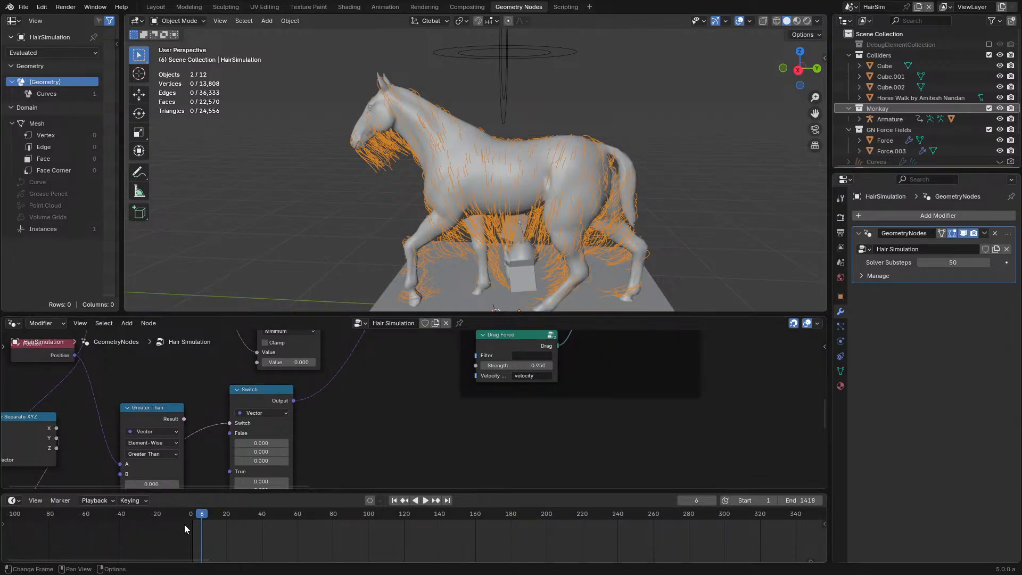
Step: Set the Z component of the Switch node's False vector to -12.3 and play the simulation
{"action": "key", "text": "space"}
{"action": "middle_click_drag", "start_coordinate": [378, 408], "coordinate": [429, 391]}
{"action": "key", "text": "space"}
{"action": "left_click_drag", "start_coordinate": [305, 444], "coordinate": [266, 443]}
{"action": "key", "text": "space"}
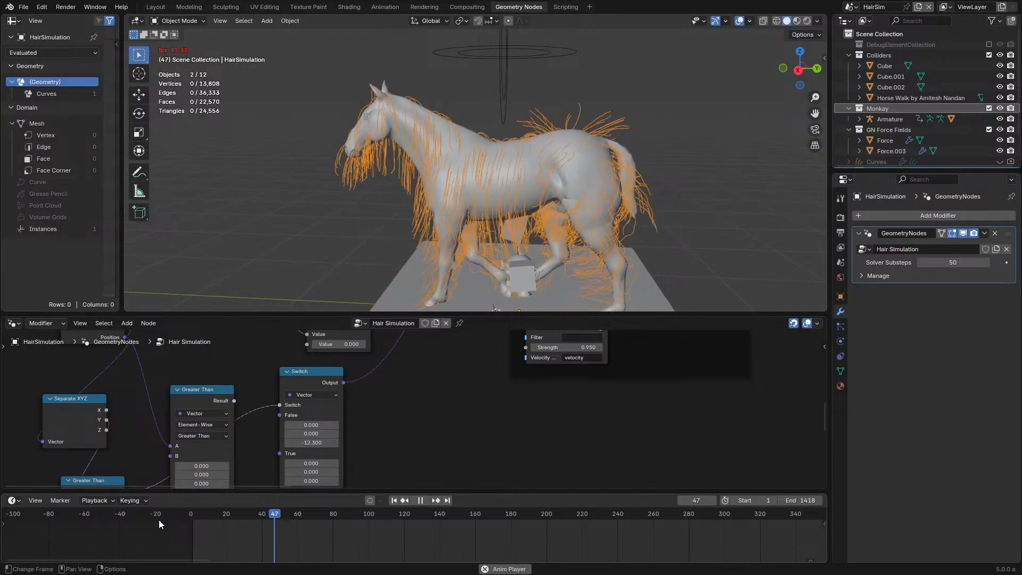
{"action": "key", "text": "space"}
Step: Reconnect the upper Scale node's Vector output to Physics Gravity's Gravity input and briefly continue the playback
{"action": "key", "text": "ctrl+space"}
{"action": "scroll", "coordinate": [500, 223], "scroll_direction": "down", "scroll_amount": 5}
{"action": "middle_click_drag", "start_coordinate": [516, 174], "coordinate": [433, 316]}
{"action": "scroll", "coordinate": [405, 309], "scroll_direction": "up", "scroll_amount": 3}
{"action": "left_click_drag", "start_coordinate": [352, 291], "coordinate": [446, 250]}
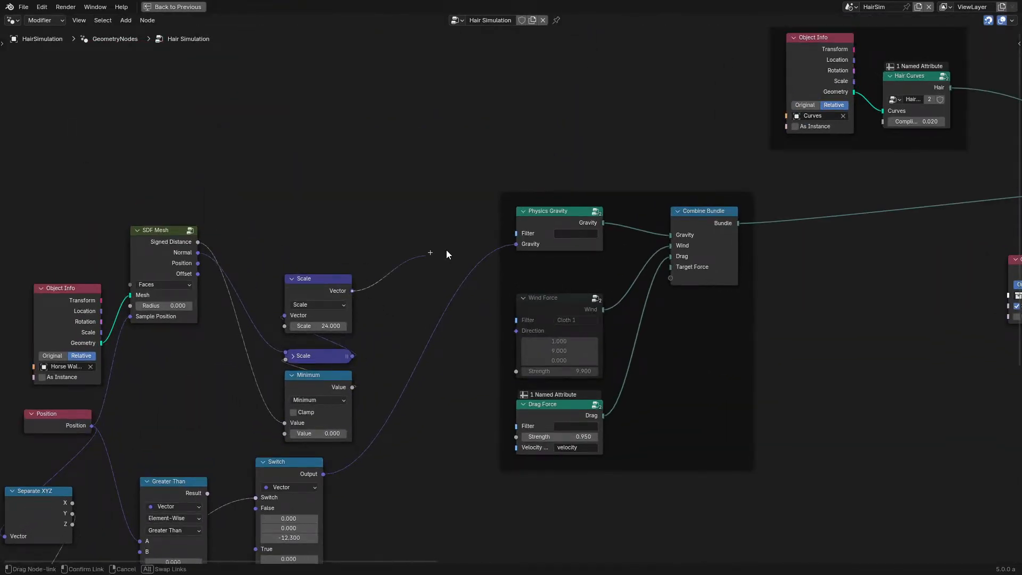
{"action": "left_click_drag", "start_coordinate": [524, 247], "coordinate": [517, 244]}
{"action": "key", "text": "ctrl+space"}
{"action": "key", "text": "space"}
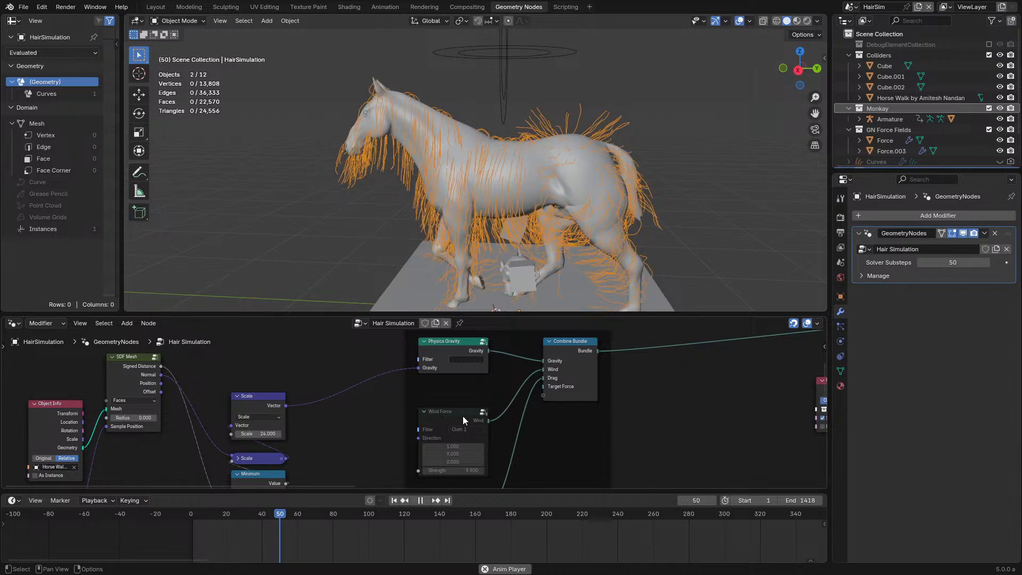
{"action": "key", "text": "space"}
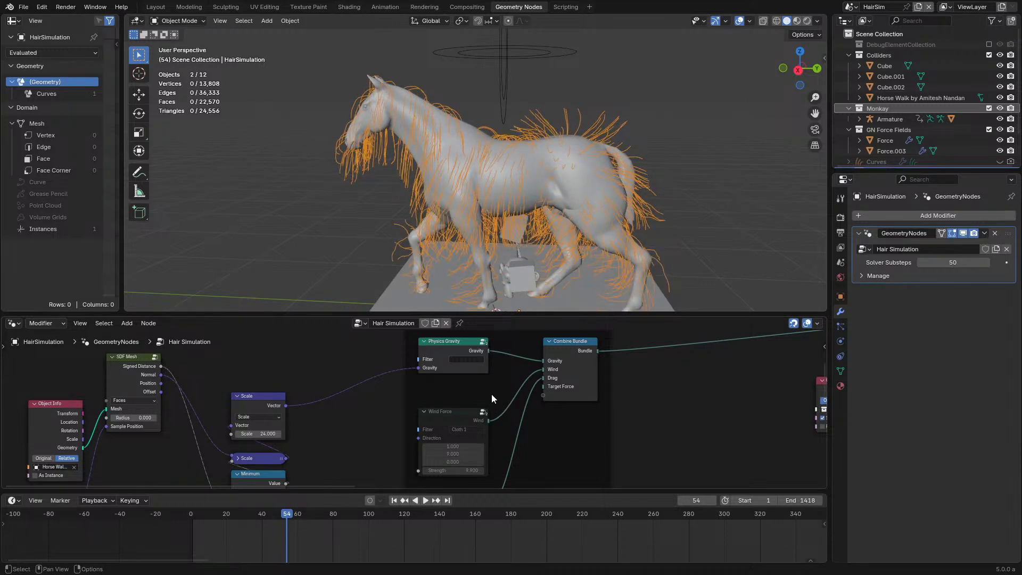
Step: Cut the Wind and Drag links into Combine Bundle and replay the simulation from the start
{"action": "right_click_drag", "start_coordinate": [536, 450], "coordinate": [537, 452], "text": "ctrl"}
{"action": "left_click", "coordinate": [178, 512]}
{"action": "key", "text": "space"}
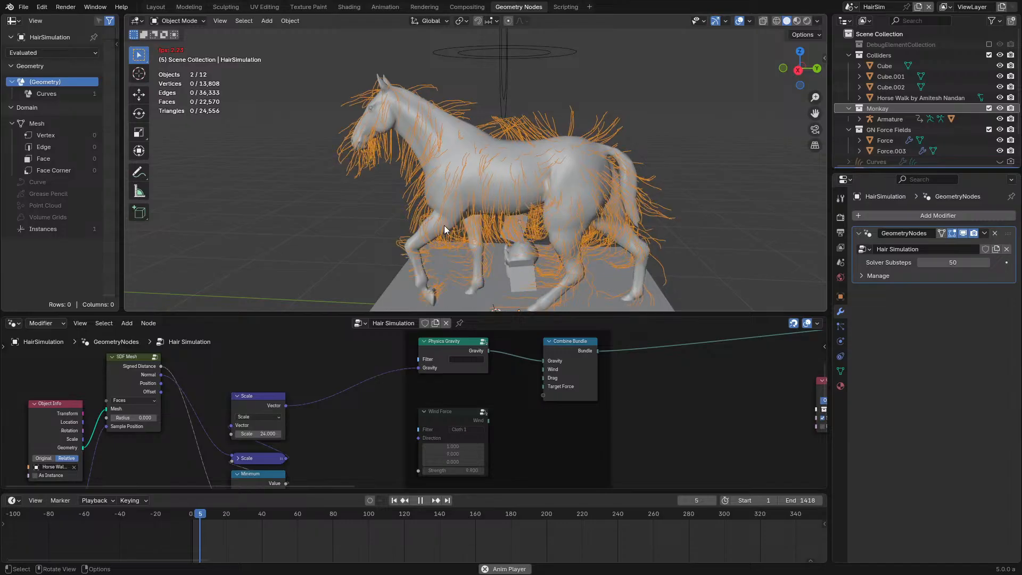
{"action": "key", "text": "space"}
Step: Play the simulation in short stretches and examine the hair from outside and inside the horse mesh
{"action": "middle_click_drag", "start_coordinate": [318, 402], "coordinate": [406, 319]}
{"action": "scroll", "coordinate": [334, 378], "scroll_direction": "up", "scroll_amount": 4}
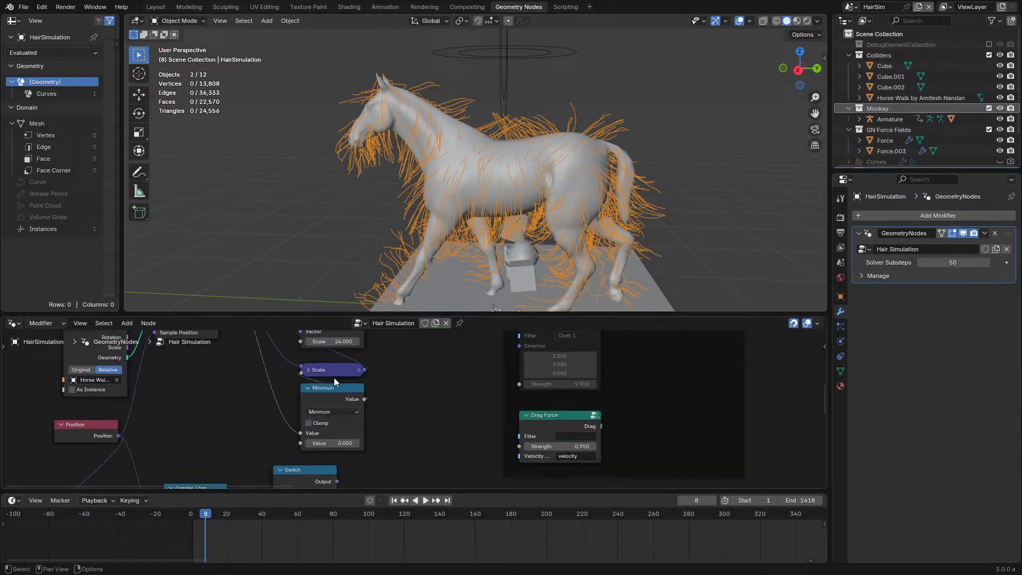
{"action": "middle_click_drag", "start_coordinate": [620, 178], "coordinate": [662, 175]}
{"action": "key", "text": "space"}
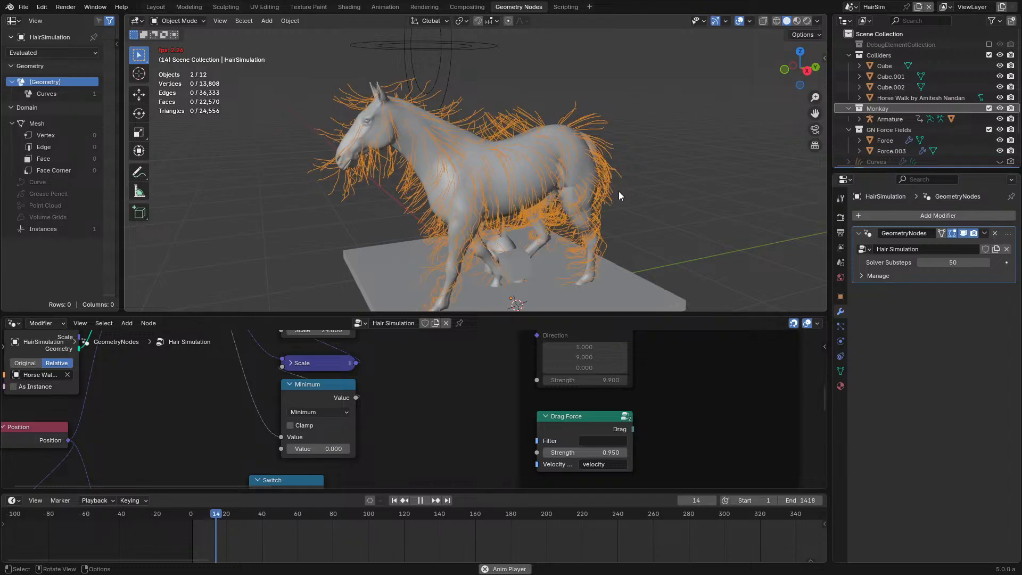
{"action": "scroll", "coordinate": [618, 190], "scroll_direction": "up", "scroll_amount": 6}
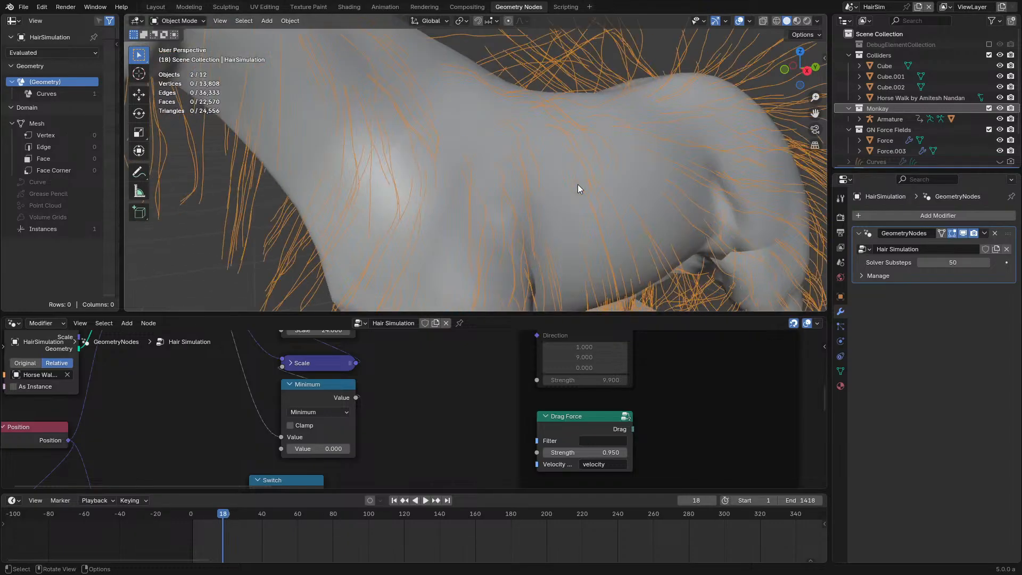
{"action": "key", "text": "space"}
{"action": "scroll", "coordinate": [570, 224], "scroll_direction": "up", "scroll_amount": 4}
{"action": "key", "text": "space"}
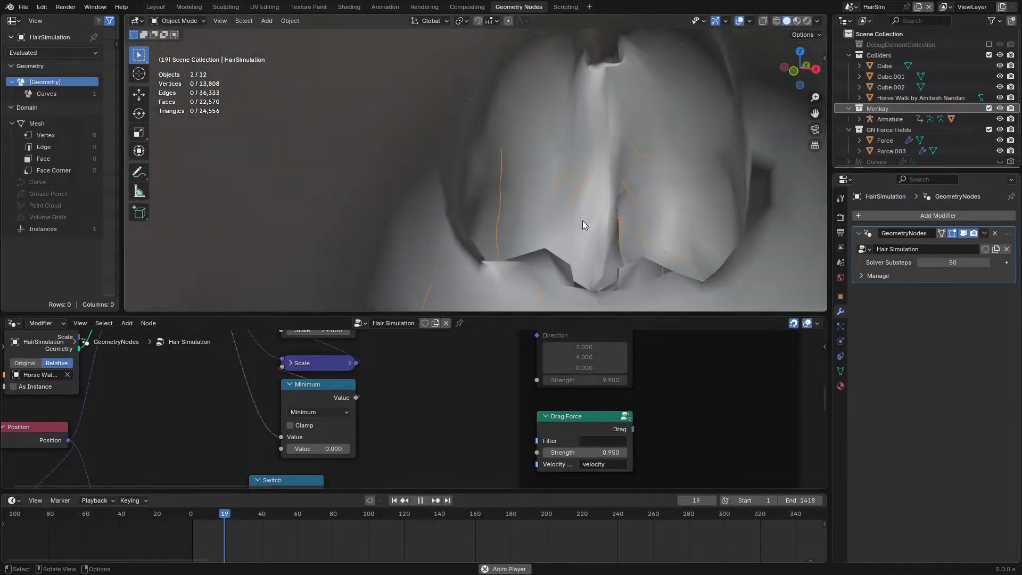
{"action": "key", "text": "space"}
{"action": "scroll", "coordinate": [544, 219], "scroll_direction": "up", "scroll_amount": 3}
{"action": "scroll", "coordinate": [545, 234], "scroll_direction": "down", "scroll_amount": 3}
{"action": "middle_click_drag", "start_coordinate": [546, 249], "coordinate": [462, 243], "text": "shift"}
{"action": "key", "text": "space"}
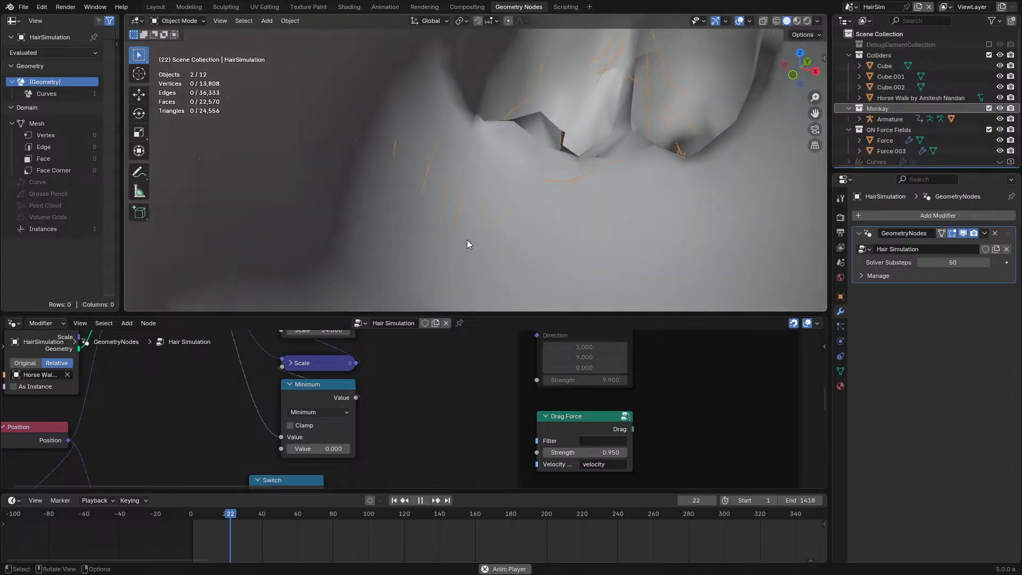
Step: Move both Scale nodes and the Minimum node closer to the SDF Mesh node
{"action": "key", "text": "ctrl+space"}
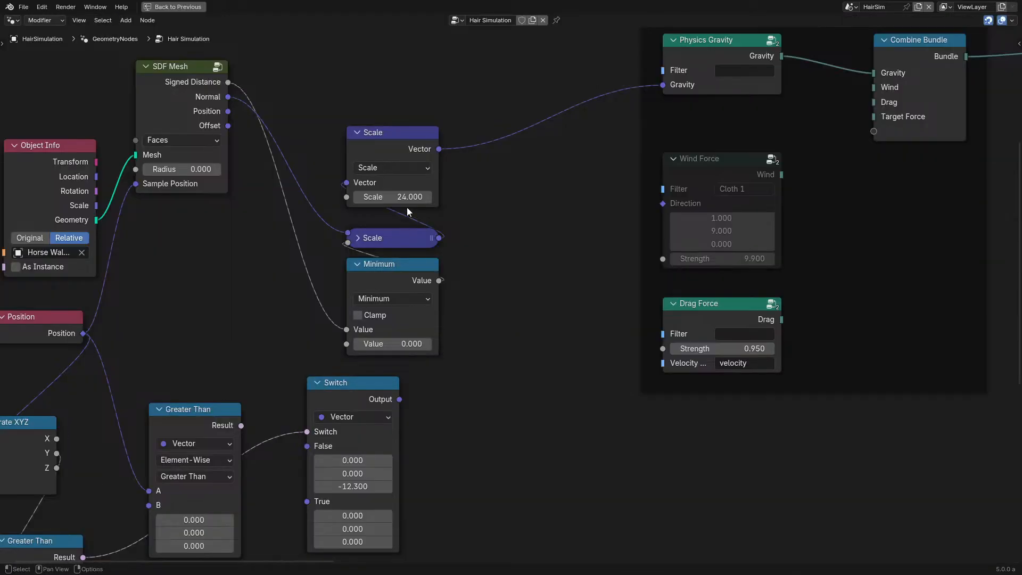
{"action": "middle_click_drag", "start_coordinate": [406, 206], "coordinate": [430, 323]}
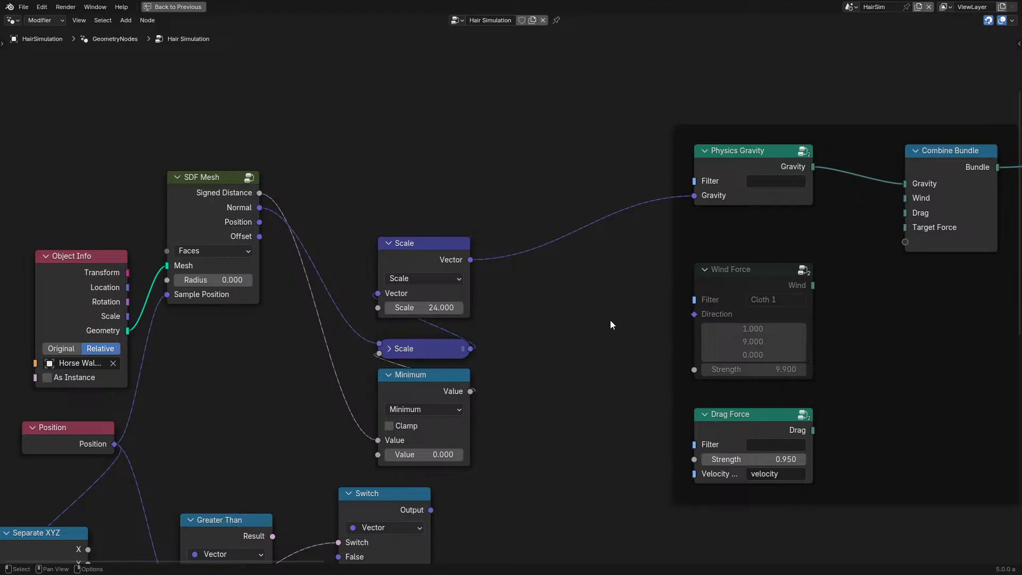
{"action": "left_click_drag", "start_coordinate": [279, 205], "coordinate": [466, 399]}
{"action": "left_click_drag", "start_coordinate": [460, 391], "coordinate": [380, 232]}
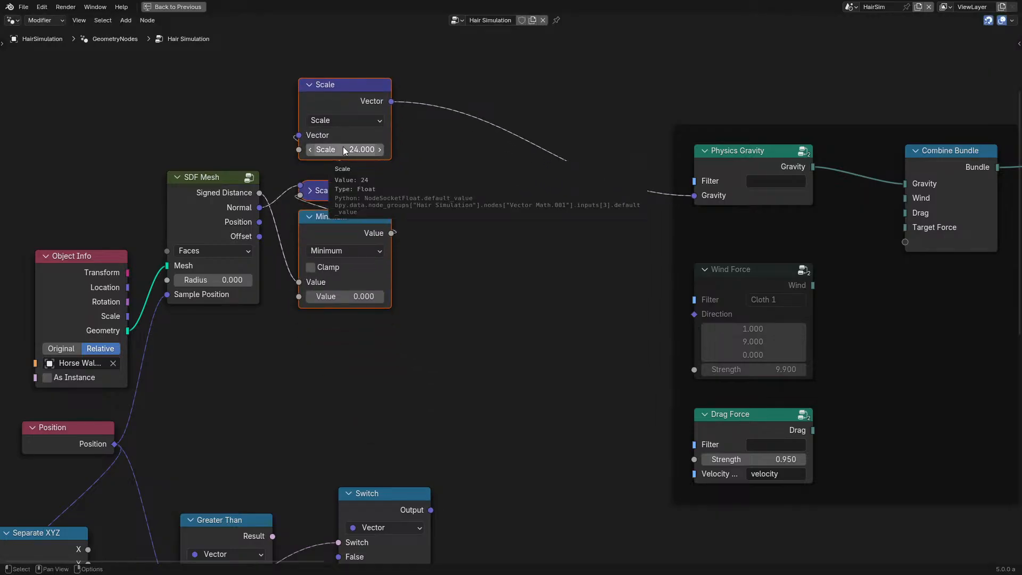
Step: Insert an Add vector node between the upper Scale node and Physics Gravity, with its second vector's Z set to -9.81
{"action": "middle_click_drag", "start_coordinate": [498, 194], "coordinate": [433, 265]}
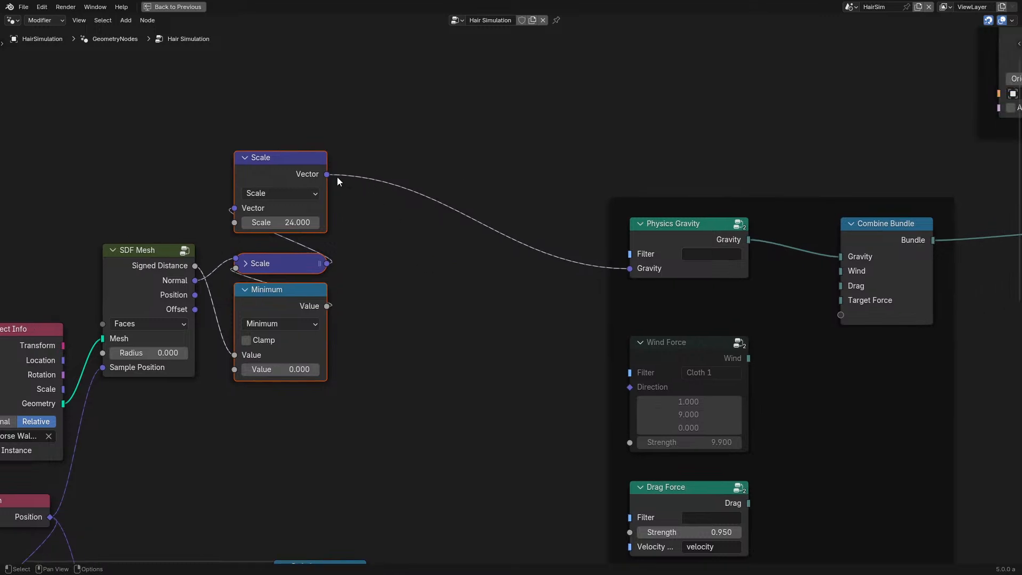
{"action": "left_click_drag", "start_coordinate": [328, 175], "coordinate": [481, 257]}
{"action": "type", "text": "ad"}
{"action": "left_click", "coordinate": [488, 264]}
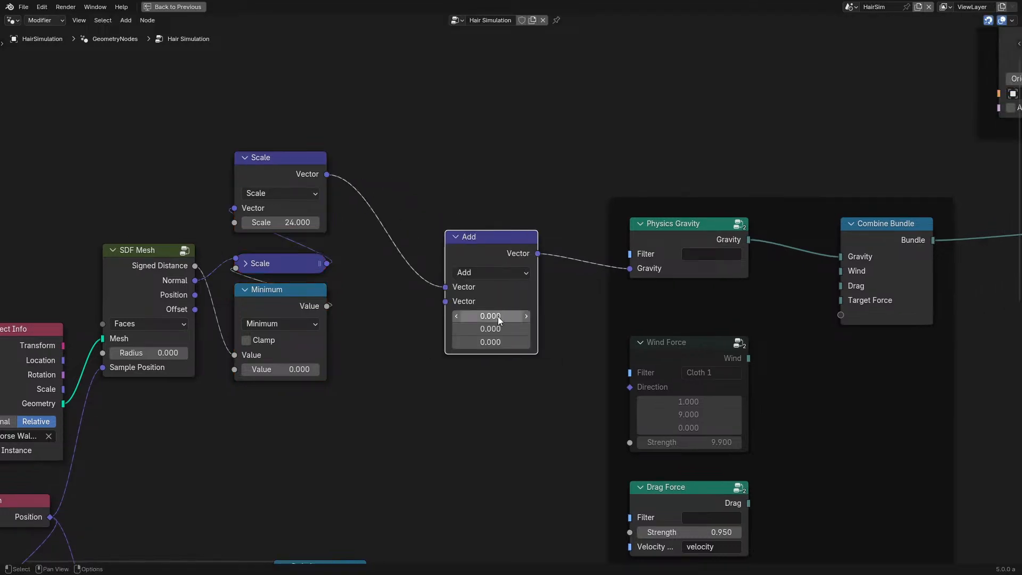
{"action": "left_click", "coordinate": [493, 342]}
{"action": "type", "text": "9"}
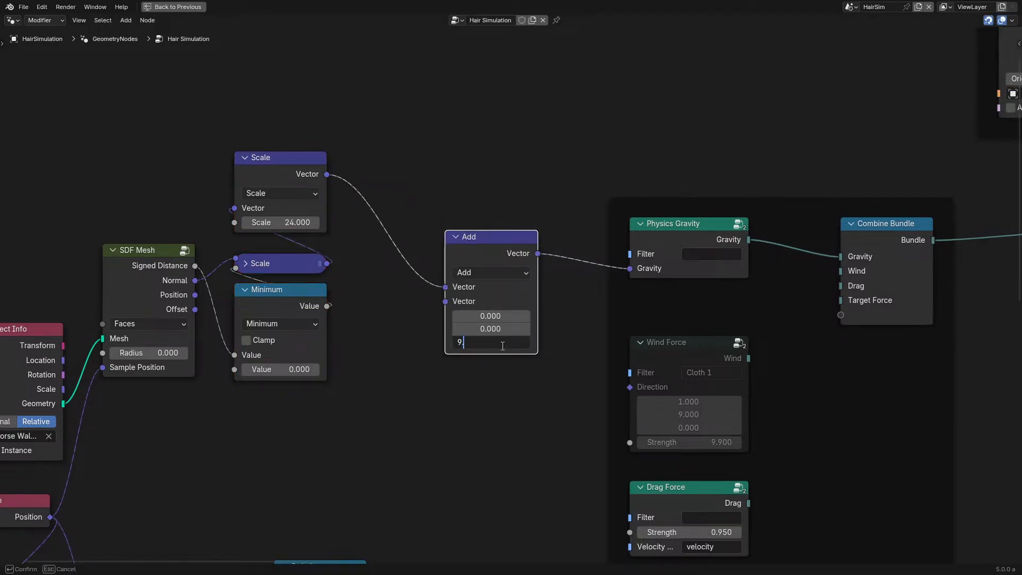
{"action": "type", "text": ".8"}
{"action": "key", "text": "Return"}
{"action": "left_click", "coordinate": [502, 346]}
{"action": "type", "text": "9.81"}
{"action": "key", "text": "Return"}
{"action": "key", "text": "minus"}
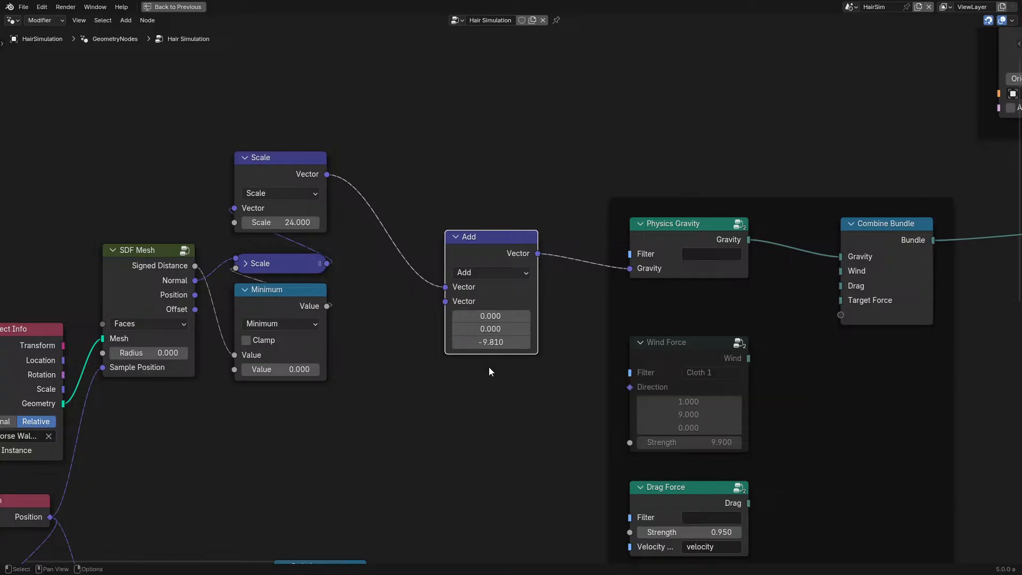
Step: Replay the simulation from the start and inspect the hair around and inside the horse with the added gravity
{"action": "key", "text": "ctrl+space"}
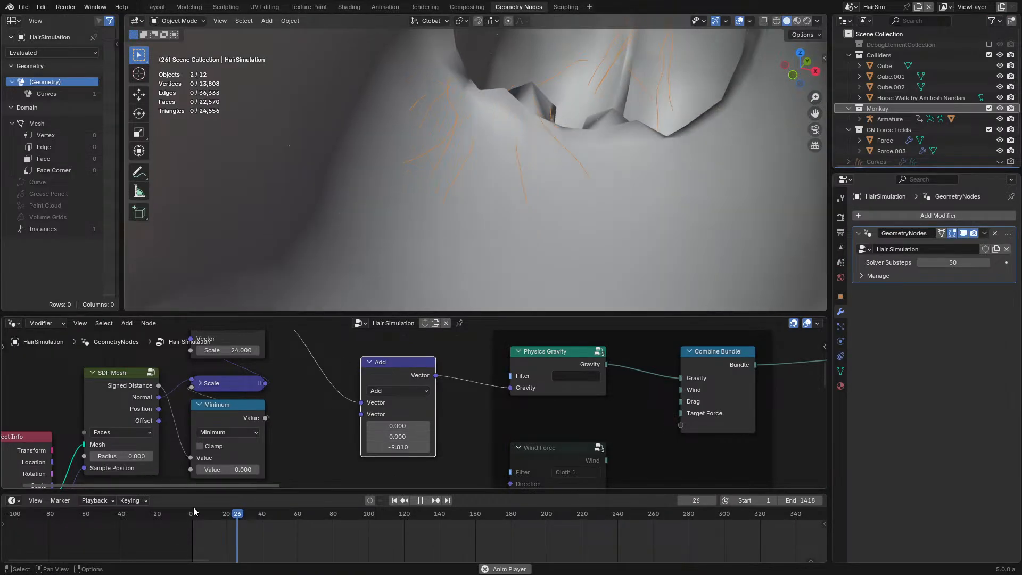
{"action": "scroll", "coordinate": [521, 174], "scroll_direction": "down", "scroll_amount": 6}
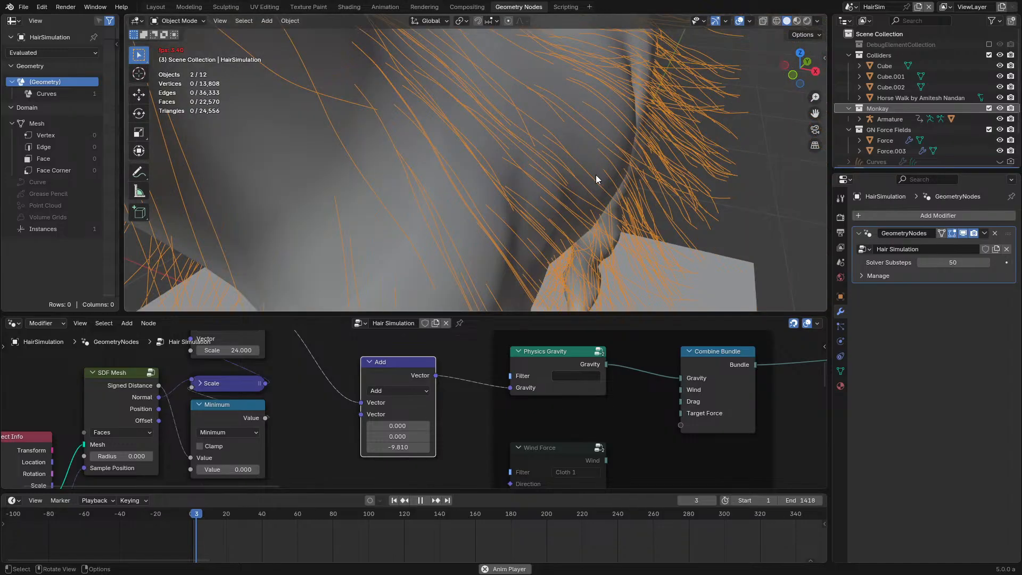
{"action": "scroll", "coordinate": [579, 201], "scroll_direction": "down", "scroll_amount": 5}
{"action": "middle_click_drag", "start_coordinate": [525, 201], "coordinate": [516, 196]}
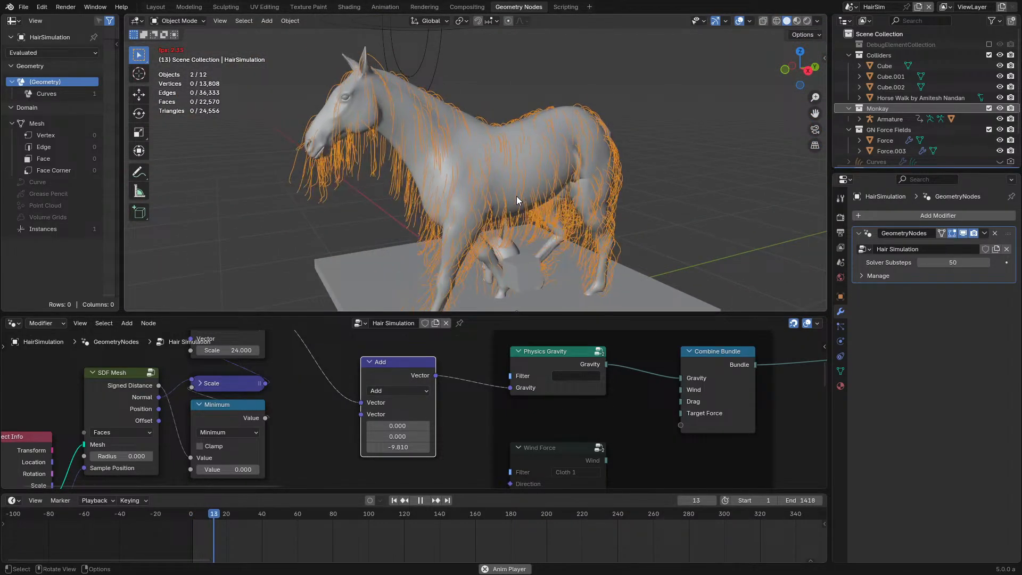
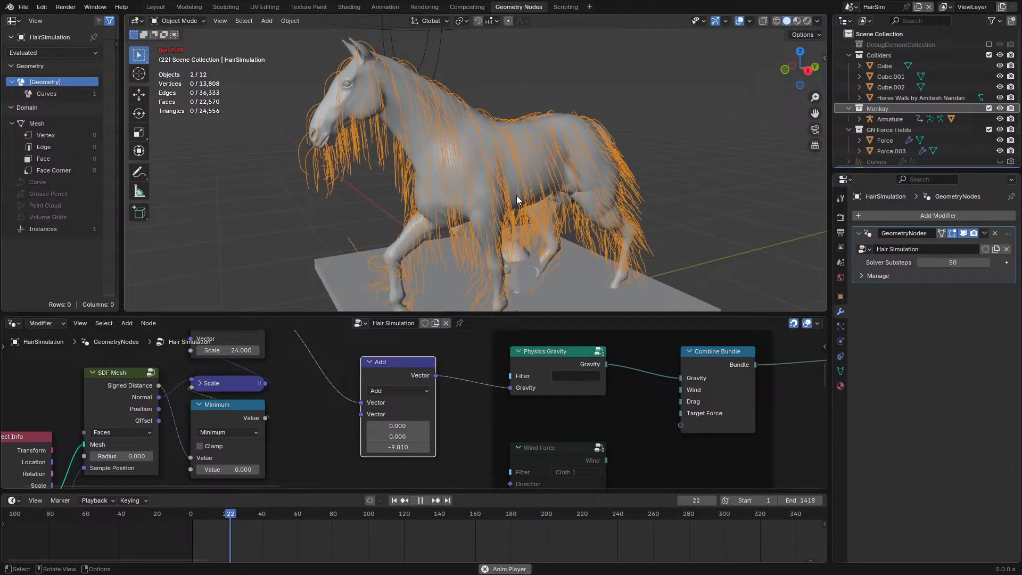
{"action": "key", "text": "space"}
{"action": "scroll", "coordinate": [516, 196], "scroll_direction": "up", "scroll_amount": 6}
{"action": "middle_click_drag", "start_coordinate": [516, 196], "coordinate": [583, 183]}
{"action": "key", "text": "space"}
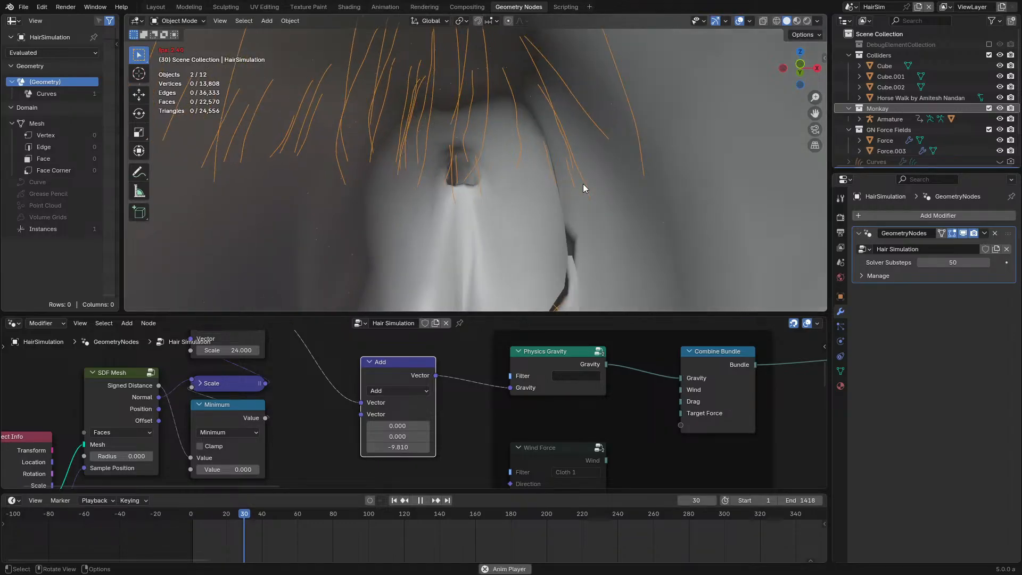
Step: Connect the SDF Mesh node's Offset output to the upper Scale node's Vector input and replay the simulation from frame 0
{"action": "key", "text": "space"}
{"action": "middle_click_drag", "start_coordinate": [345, 206], "coordinate": [643, 280]}
{"action": "middle_click_drag", "start_coordinate": [283, 424], "coordinate": [421, 395]}
{"action": "middle_click_drag", "start_coordinate": [292, 427], "coordinate": [293, 473]}
{"action": "left_click_drag", "start_coordinate": [297, 438], "coordinate": [323, 367]}
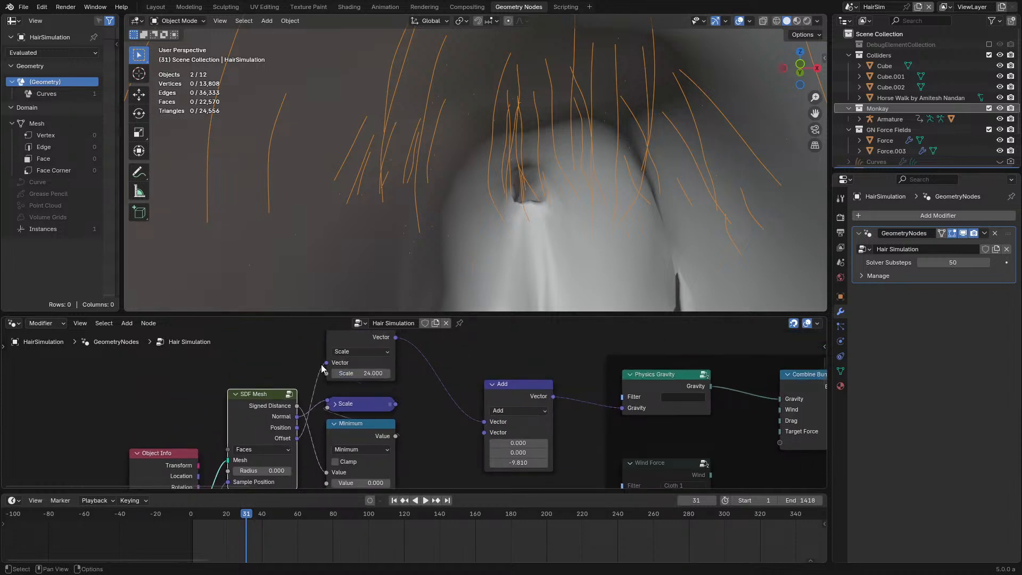
{"action": "left_click_drag", "start_coordinate": [189, 511], "coordinate": [188, 513]}
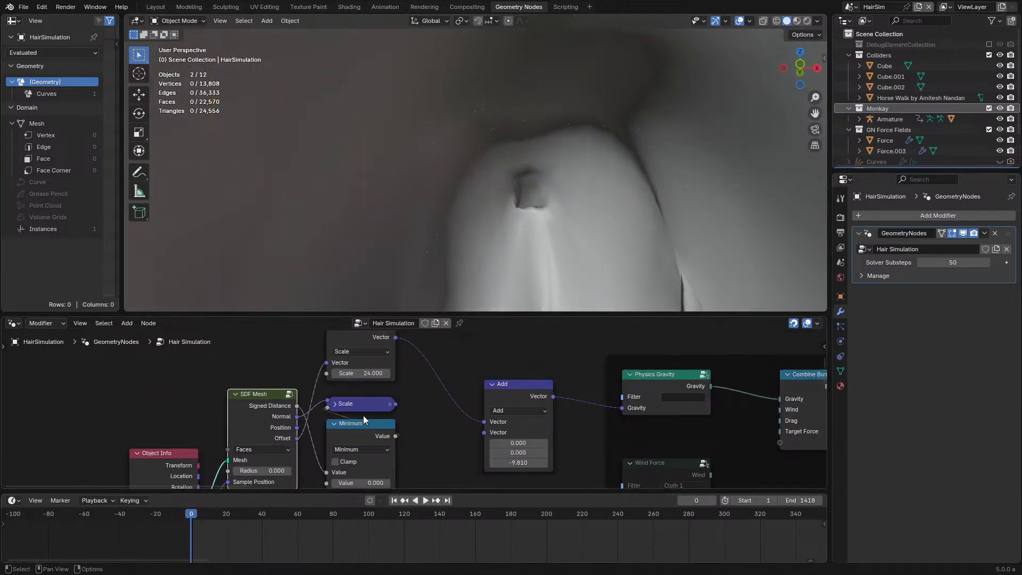
{"action": "key", "text": "space"}
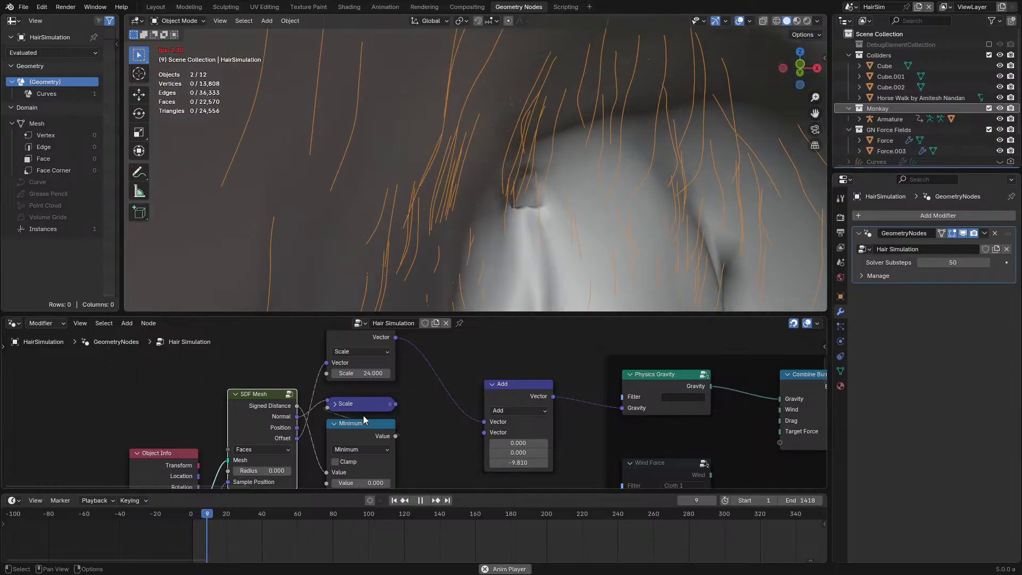
{"action": "key", "text": "space"}
Step: Set the upper Scale node's factor to 1000 and play the simulation to check the hair over the whole horse
{"action": "left_click", "coordinate": [362, 373]}
{"action": "type", "text": "1000"}
{"action": "key", "text": "Return"}
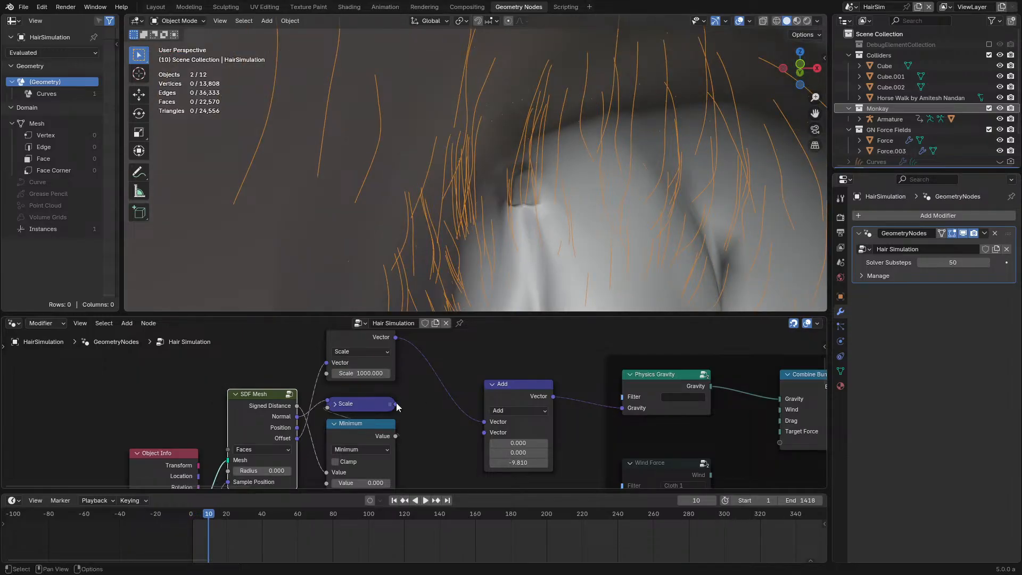
{"action": "key", "text": "space"}
{"action": "key", "text": "space"}
{"action": "scroll", "coordinate": [494, 206], "scroll_direction": "down", "scroll_amount": 8}
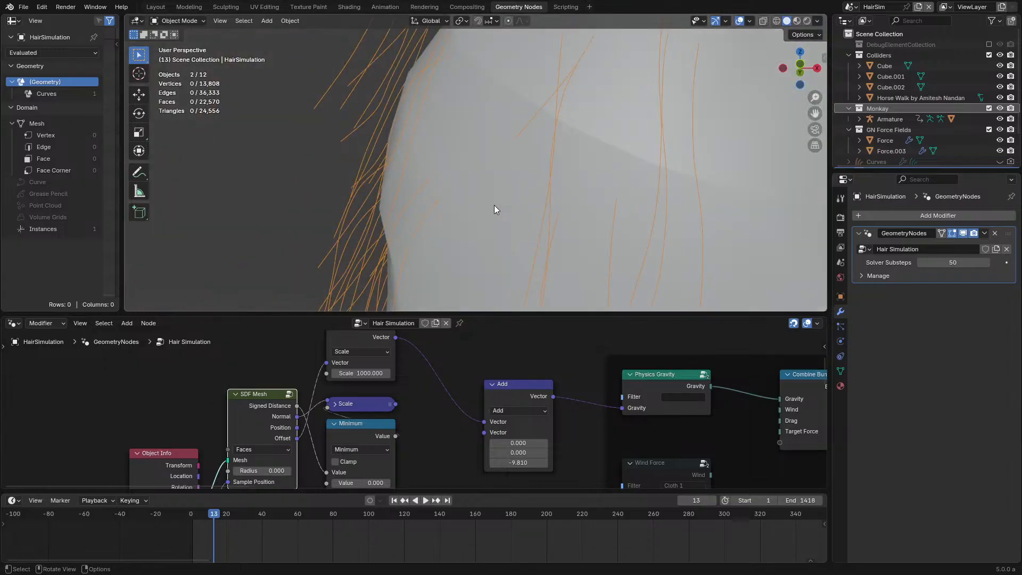
{"action": "key", "text": "space"}
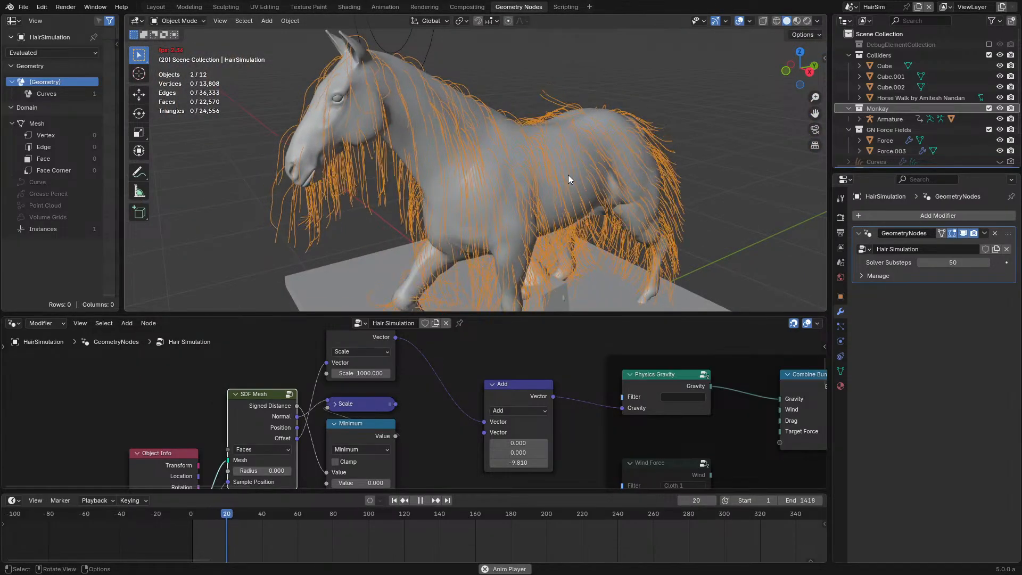
{"action": "key", "text": "space"}
Step: Set the upper Scale node's factor to 24*24 and replay the simulation from the start
{"action": "double_click", "coordinate": [358, 374]}
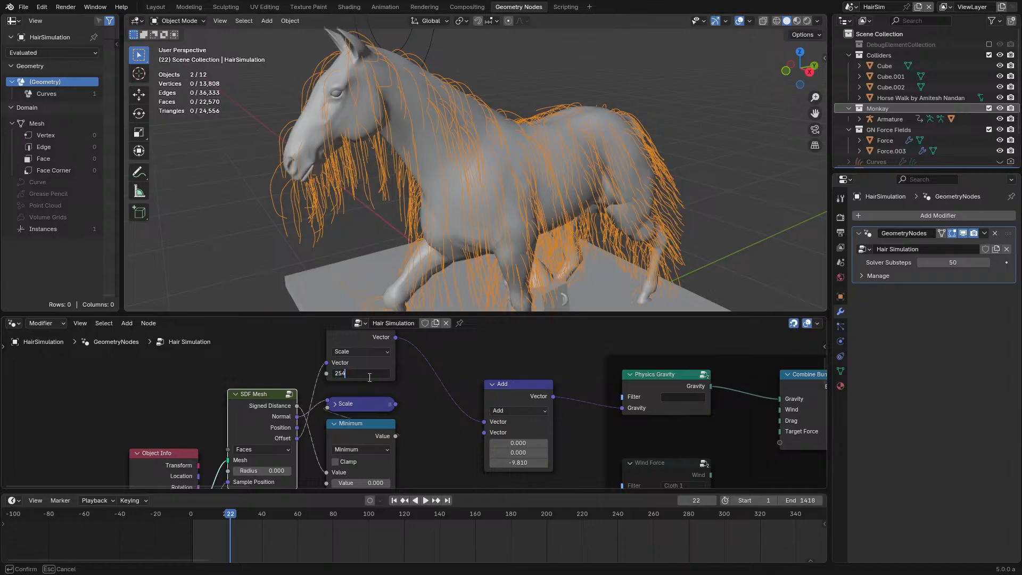
{"action": "type", "text": "24*24"}
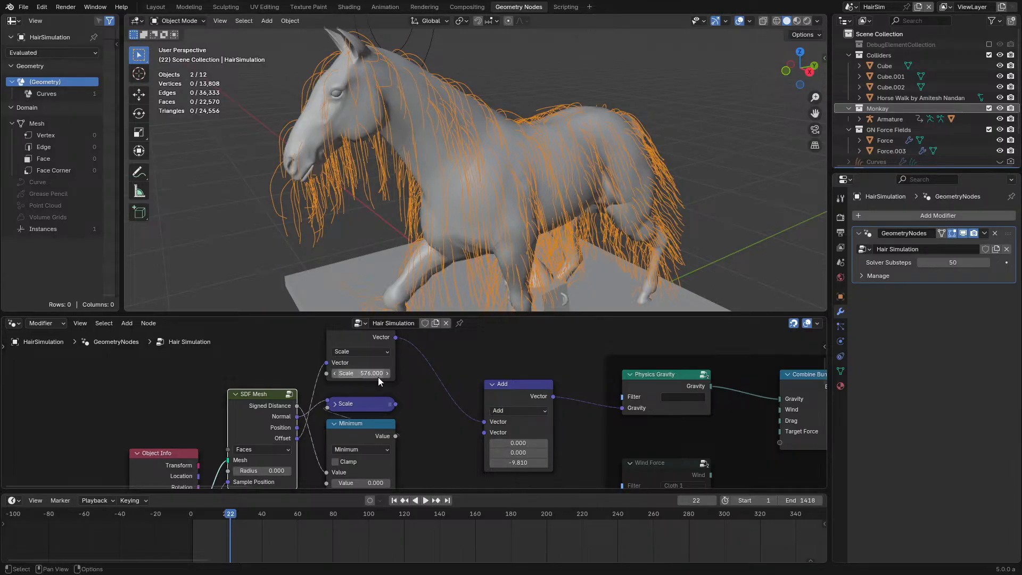
{"action": "key", "text": "Return"}
{"action": "left_click", "coordinate": [191, 514]}
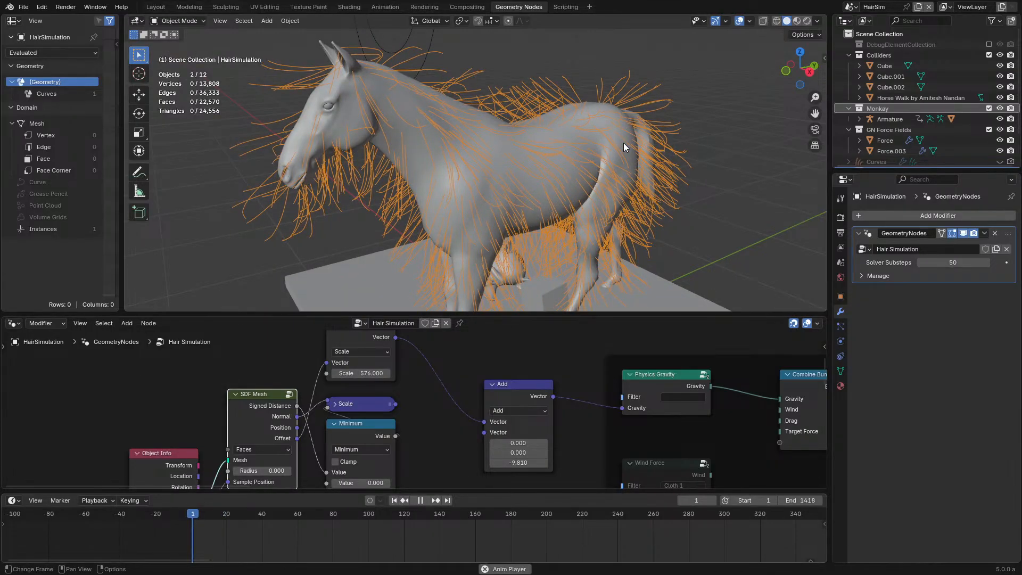
{"action": "key", "text": "space"}
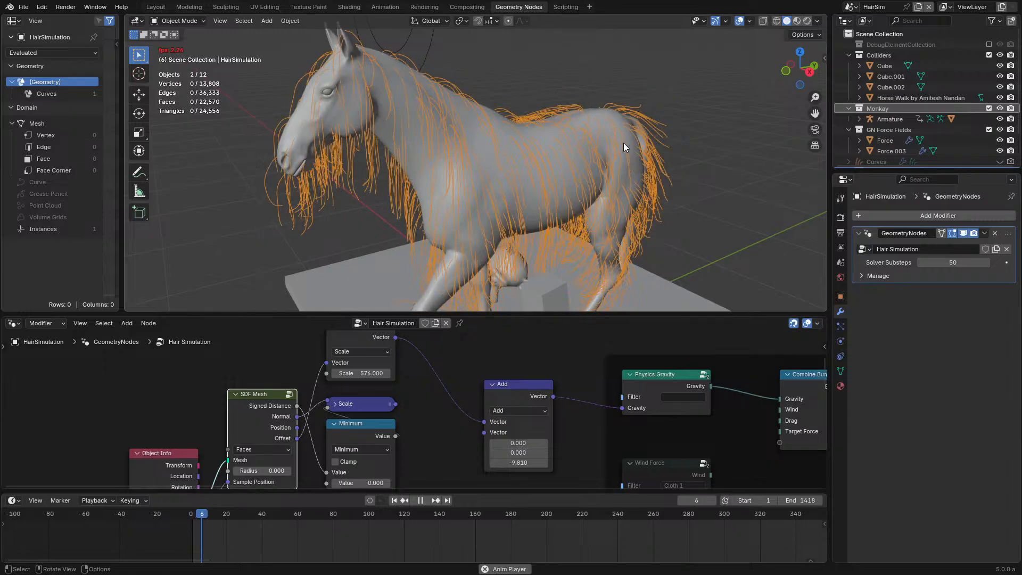
{"action": "key", "text": "space"}
Step: Examine the hair inside the horse mesh and around its outside while playing the simulation in short stretches
{"action": "scroll", "coordinate": [561, 199], "scroll_direction": "up", "scroll_amount": 8}
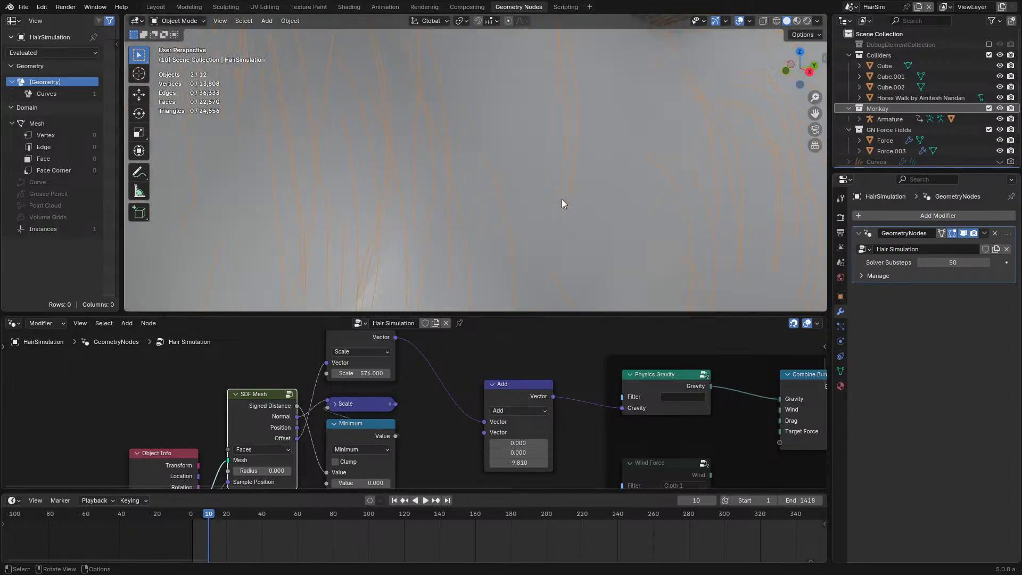
{"action": "middle_click_drag", "start_coordinate": [561, 199], "coordinate": [625, 183]}
{"action": "scroll", "coordinate": [625, 183], "scroll_direction": "up", "scroll_amount": 3}
{"action": "key", "text": "space"}
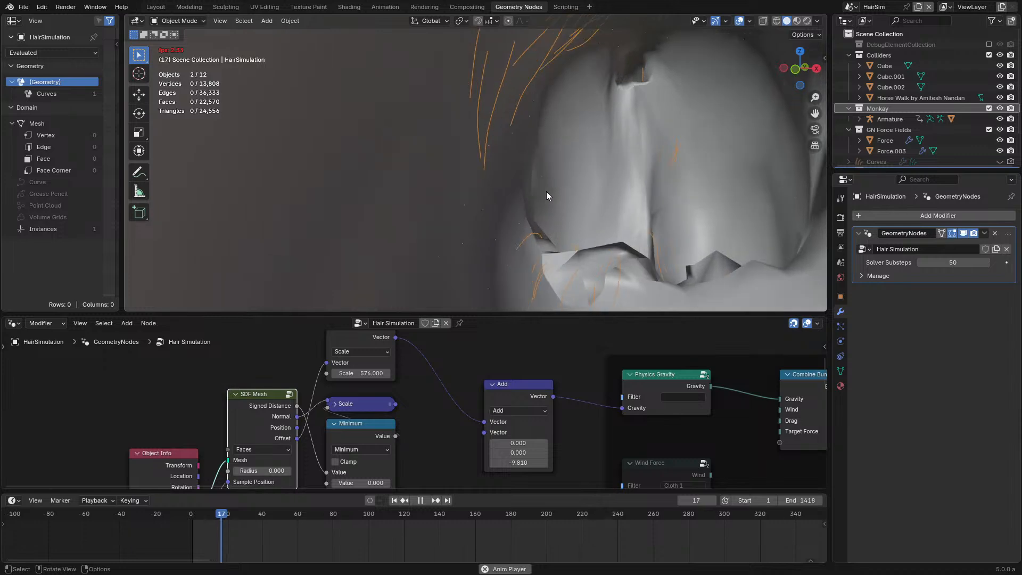
{"action": "key", "text": "space"}
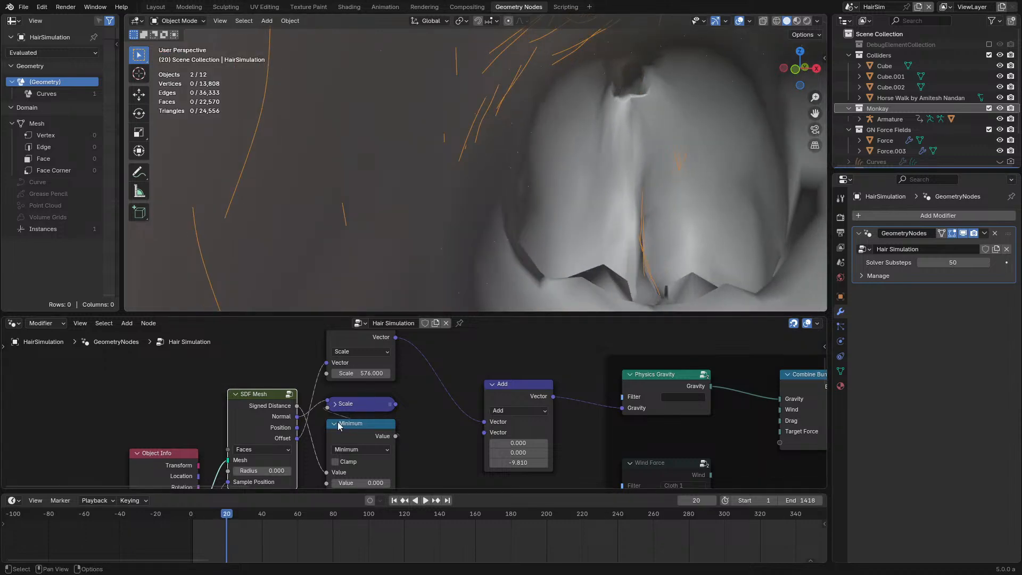
{"action": "left_click", "coordinate": [364, 373]}
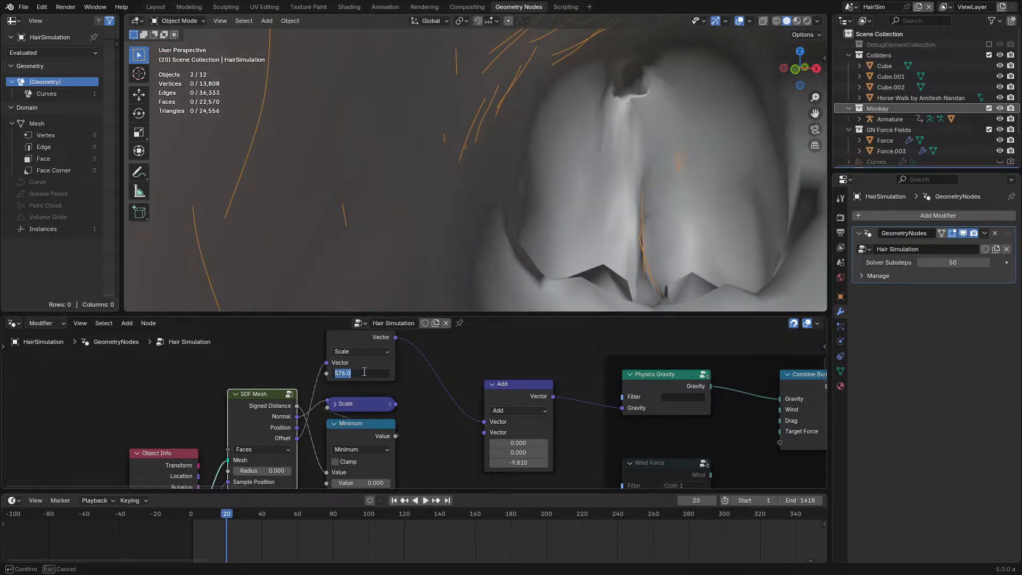
{"action": "left_click", "coordinate": [448, 348]}
{"action": "scroll", "coordinate": [475, 210], "scroll_direction": "down", "scroll_amount": 8}
{"action": "key", "text": "space"}
{"action": "key", "text": "space"}
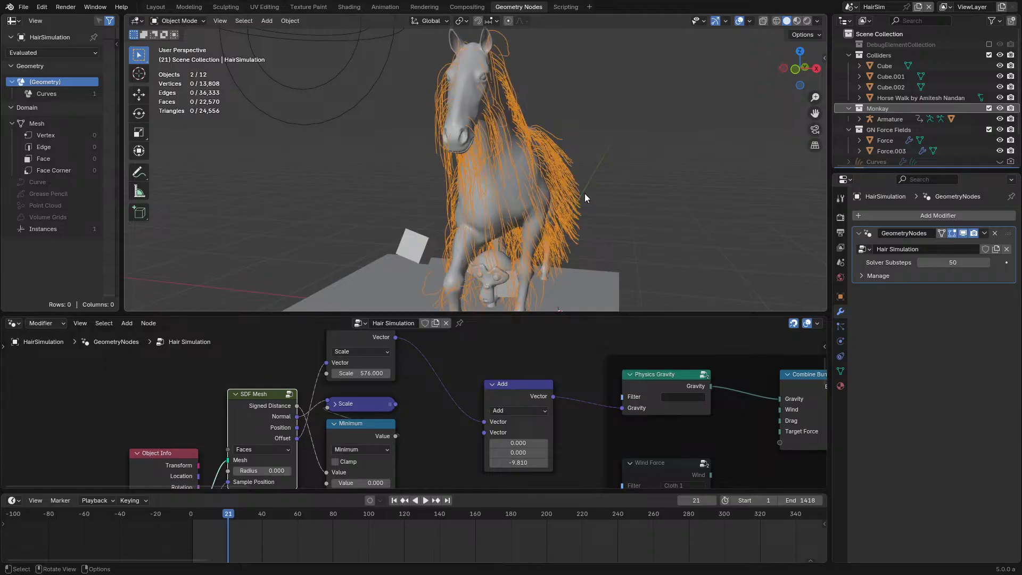
{"action": "middle_click_drag", "start_coordinate": [585, 193], "coordinate": [477, 188]}
{"action": "key", "text": "space"}
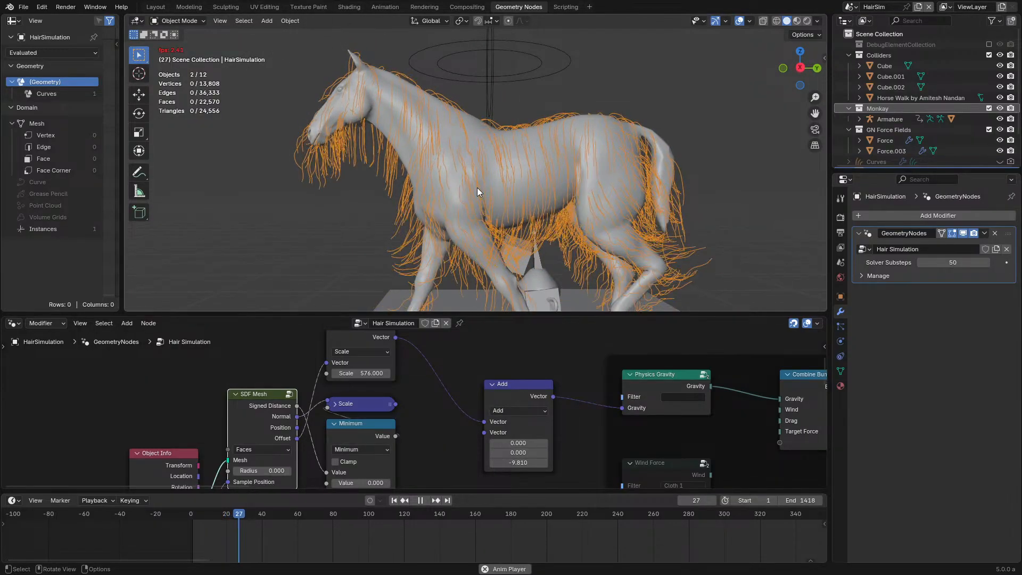
Step: Delete the collapsed Scale node and the Minimum node beside the SDF Mesh node
{"action": "key", "text": "ctrl+space"}
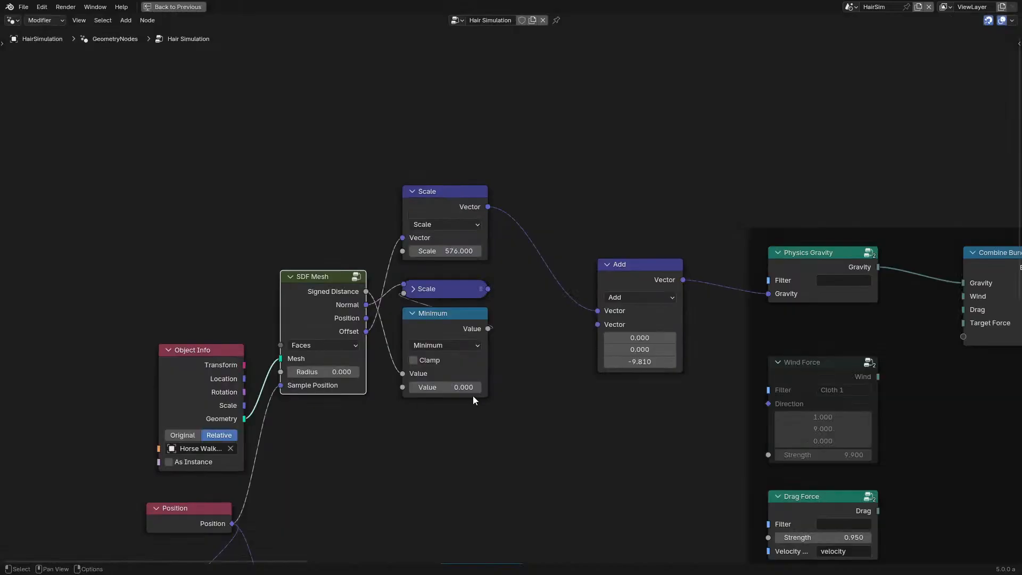
{"action": "left_click_drag", "start_coordinate": [472, 399], "coordinate": [451, 289]}
{"action": "key", "text": "x"}
Step: Move the Object Info and SDF Mesh nodes up into line with the remaining Scale node
{"action": "left_click_drag", "start_coordinate": [186, 286], "coordinate": [343, 404]}
{"action": "key", "text": "g"}
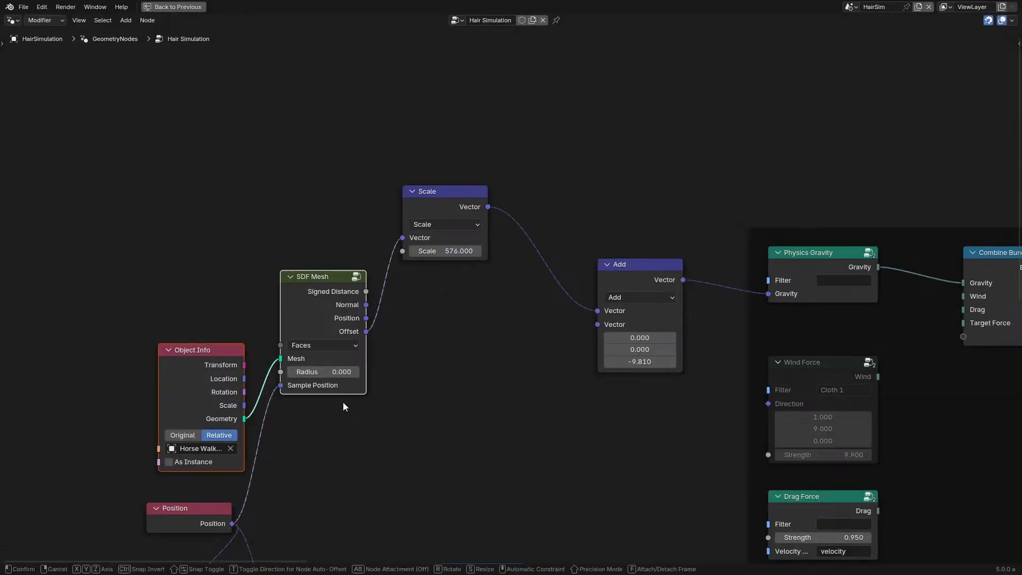
{"action": "left_click", "coordinate": [353, 307]}
{"action": "left_click_drag", "start_coordinate": [172, 301], "coordinate": [187, 229]}
{"action": "scroll", "coordinate": [452, 291], "scroll_direction": "down", "scroll_amount": 2}
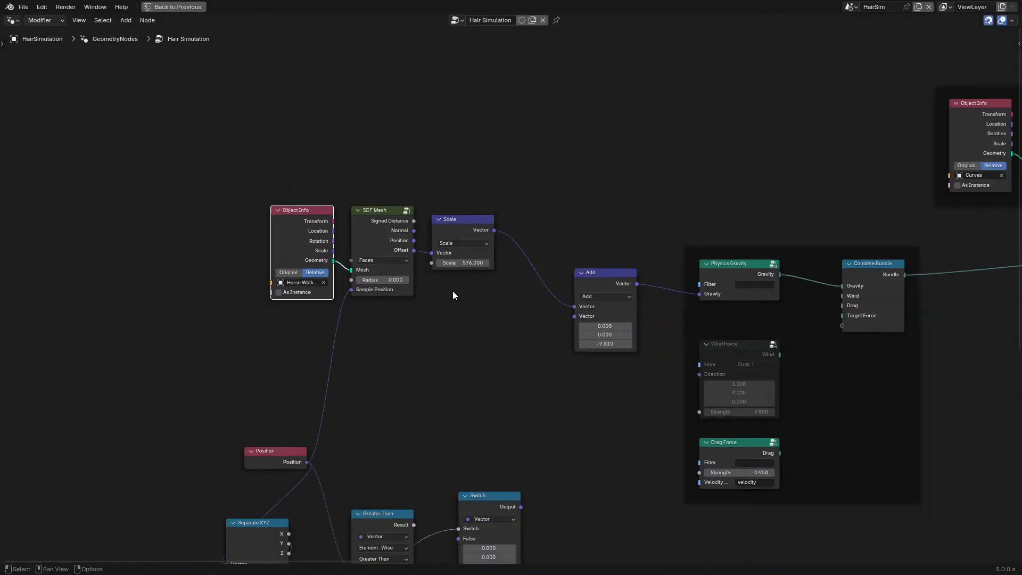
Step: Play the simulation further and inspect how the hair follows the walking horse from the front and side
{"action": "key", "text": "ctrl+space"}
{"action": "middle_click_drag", "start_coordinate": [453, 295], "coordinate": [642, 210]}
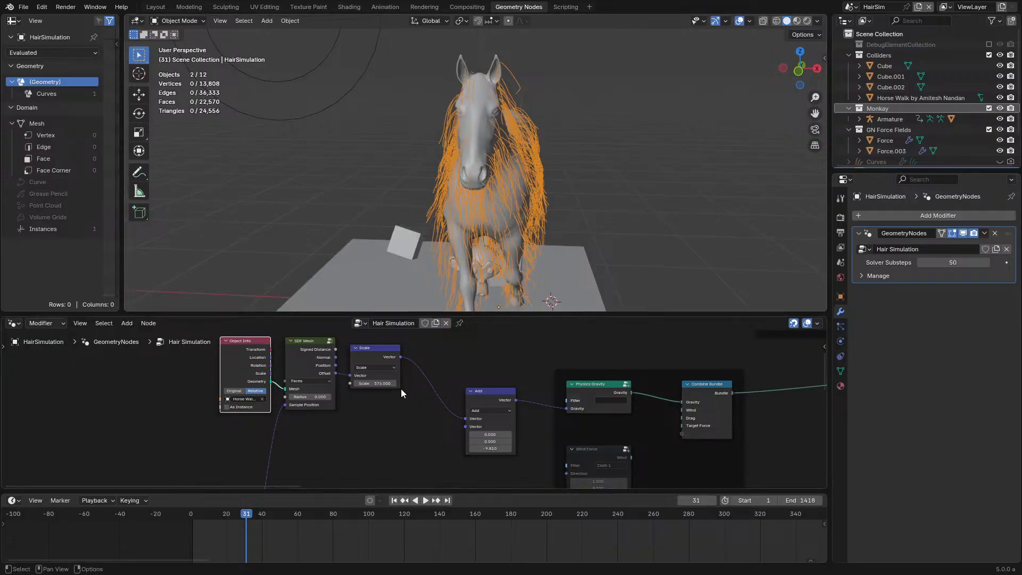
{"action": "middle_click_drag", "start_coordinate": [459, 264], "coordinate": [437, 223]}
{"action": "key", "text": "space"}
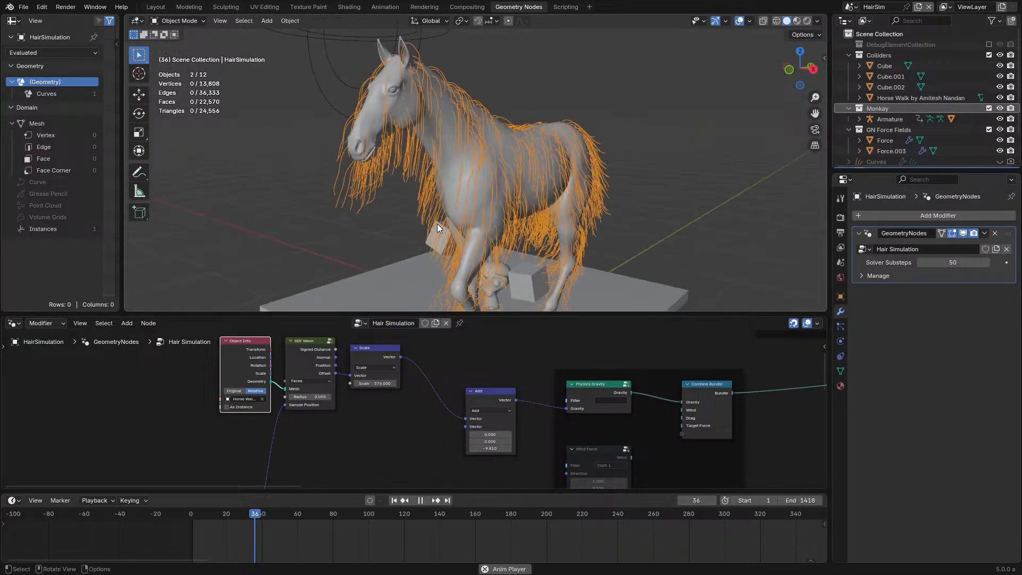
{"action": "key", "text": "space"}
{"action": "scroll", "coordinate": [479, 183], "scroll_direction": "up", "scroll_amount": 3}
{"action": "mouse_move", "coordinate": [481, 179]}
{"action": "middle_mouse_down"}
{"action": "mouse_move", "coordinate": [429, 193]}
{"action": "mouse_move", "coordinate": [476, 173]}
{"action": "middle_mouse_up"}
{"action": "key", "text": "z"}
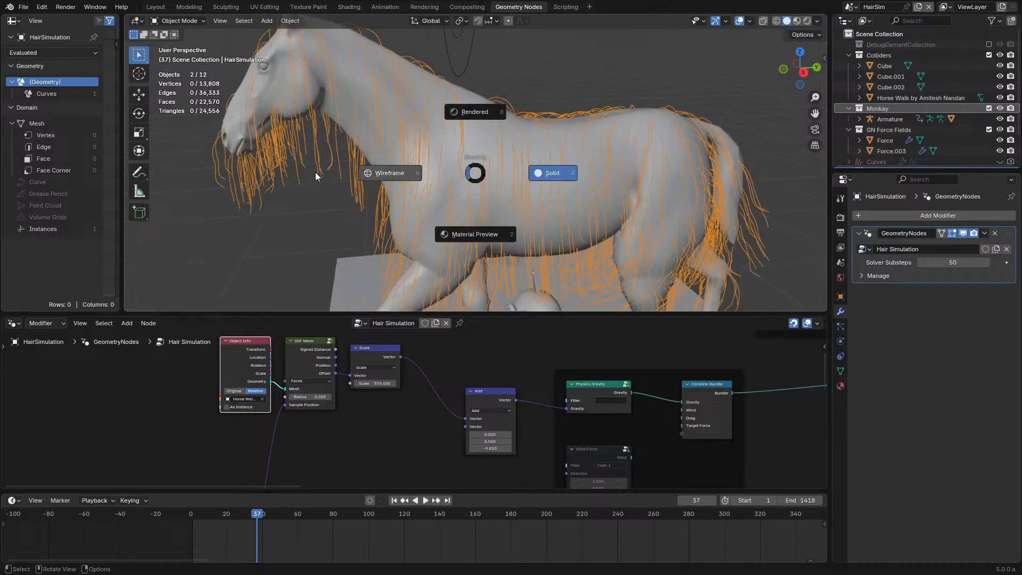
{"action": "left_click", "coordinate": [315, 172]}
{"action": "middle_click_drag", "start_coordinate": [315, 171], "coordinate": [480, 209], "text": "shift"}
{"action": "mouse_move", "coordinate": [510, 226]}
{"action": "middle_mouse_down"}
{"action": "mouse_move", "coordinate": [513, 259]}
{"action": "mouse_move", "coordinate": [672, 251]}
{"action": "mouse_move", "coordinate": [417, 255]}
{"action": "mouse_move", "coordinate": [528, 260]}
{"action": "mouse_move", "coordinate": [513, 213]}
{"action": "middle_mouse_up"}
{"action": "key", "text": "shift+z"}
{"action": "key", "text": "space"}
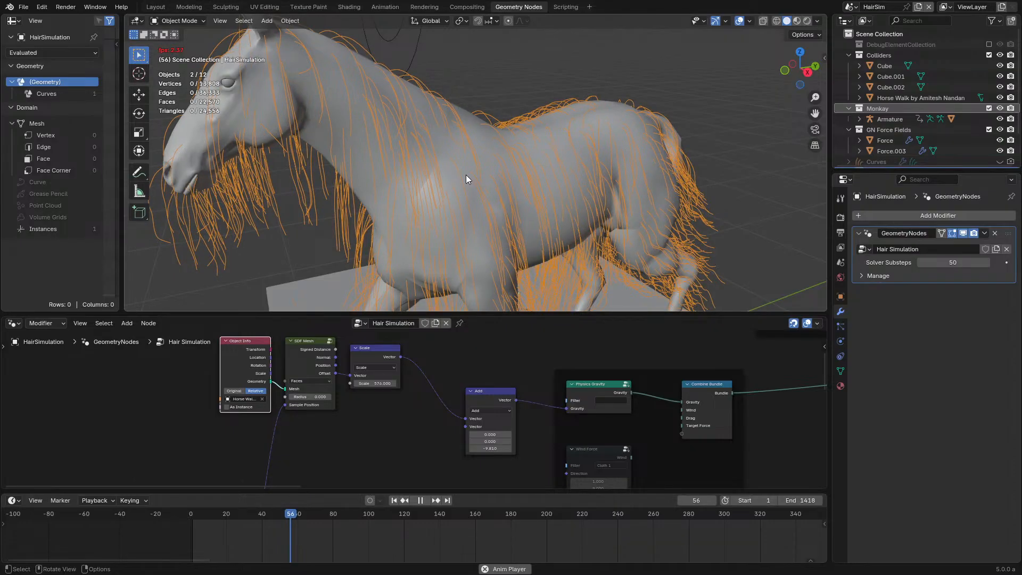
{"action": "key", "text": "space"}
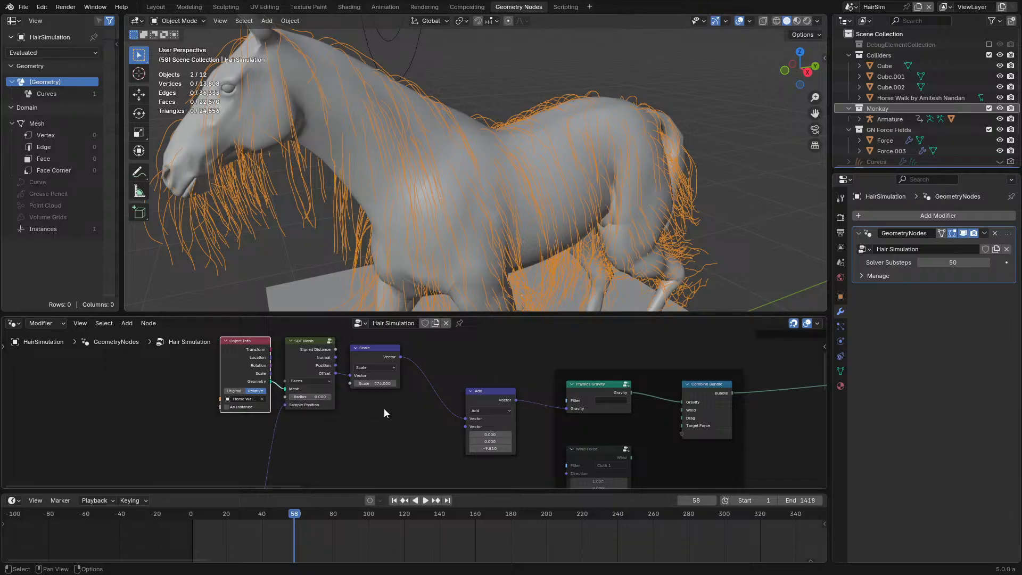
Step: Look inside the Physics Gravity node group and return to the Hair Simulation tree
{"action": "key", "text": "ctrl+space"}
{"action": "right_click", "coordinate": [743, 280]}
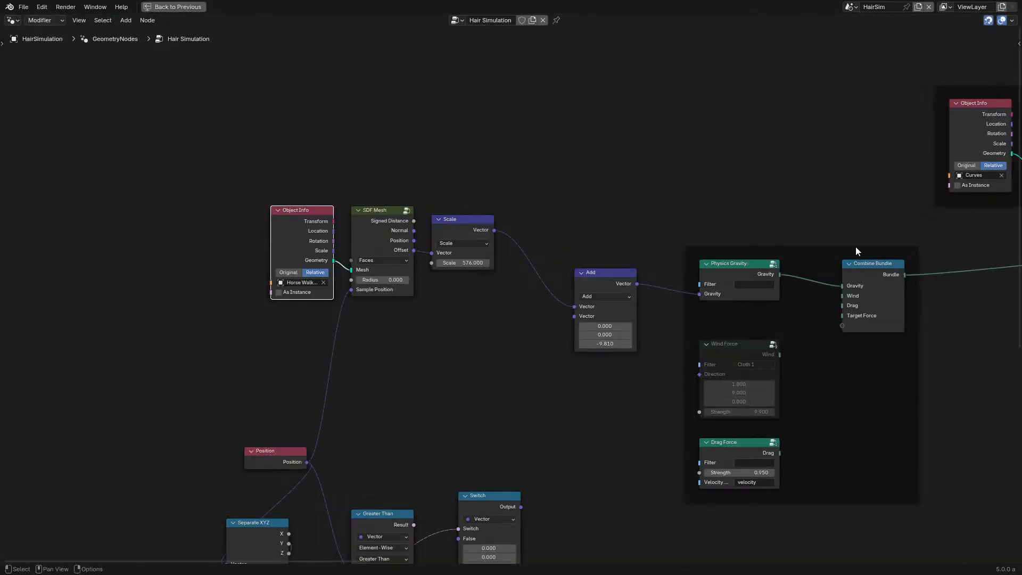
{"action": "key", "text": "Tab"}
{"action": "left_click", "coordinate": [372, 339]}
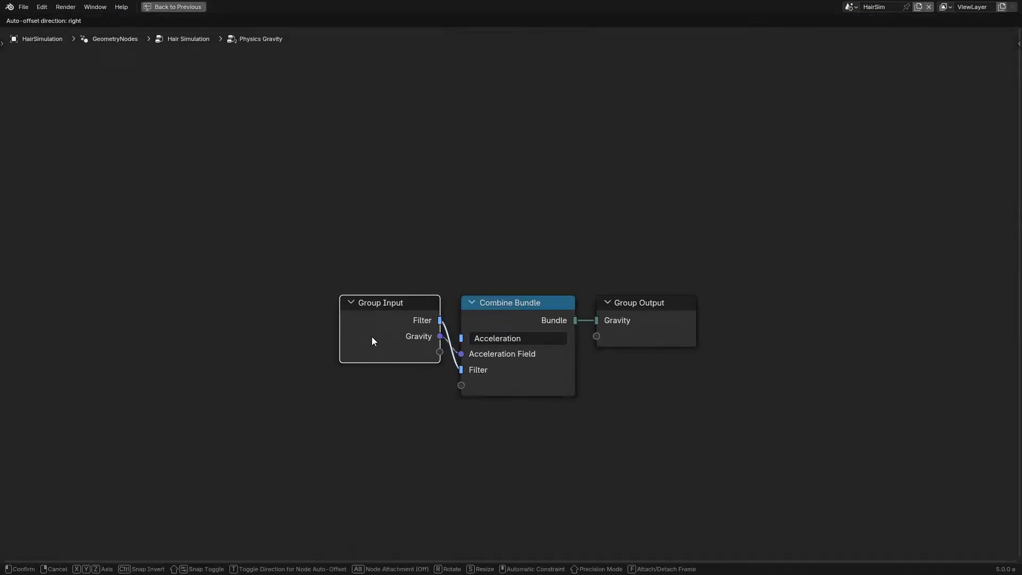
{"action": "key", "text": "Tab"}
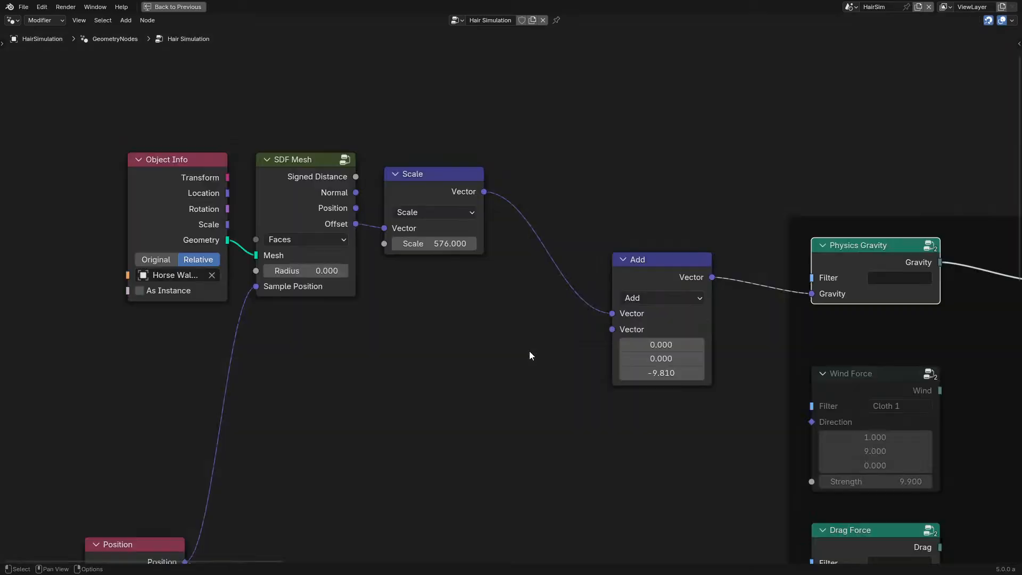
Step: Connect the Switch node's Output to Physics Gravity's Gravity input and play the simulation to compare the hair motion
{"action": "scroll", "coordinate": [529, 350], "scroll_direction": "down", "scroll_amount": 4}
{"action": "left_click_drag", "start_coordinate": [546, 275], "coordinate": [643, 178]}
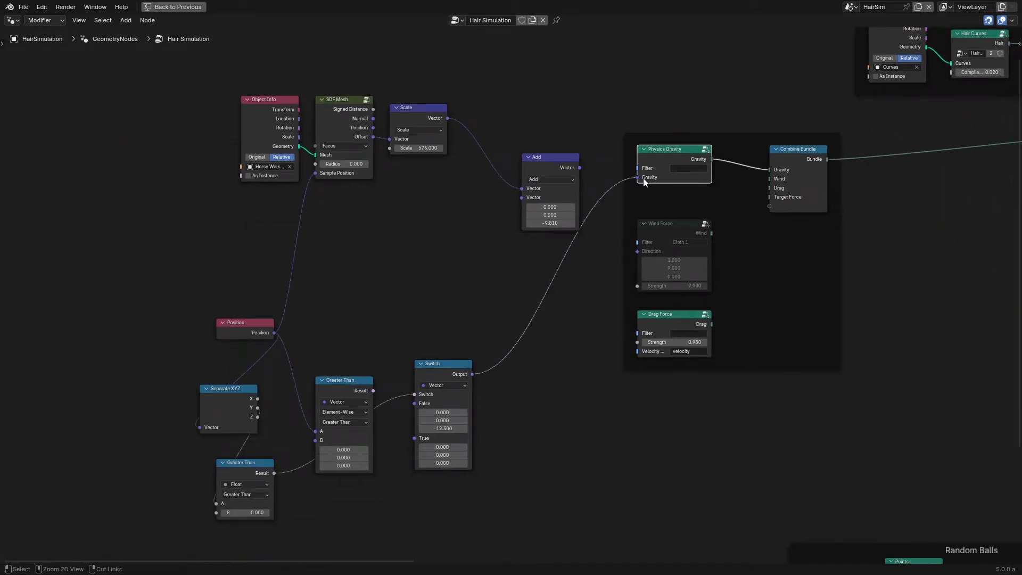
{"action": "key", "text": "ctrl+space"}
{"action": "key", "text": "space"}
{"action": "scroll", "coordinate": [564, 225], "scroll_direction": "down", "scroll_amount": 3}
{"action": "middle_click_drag", "start_coordinate": [564, 226], "coordinate": [532, 194]}
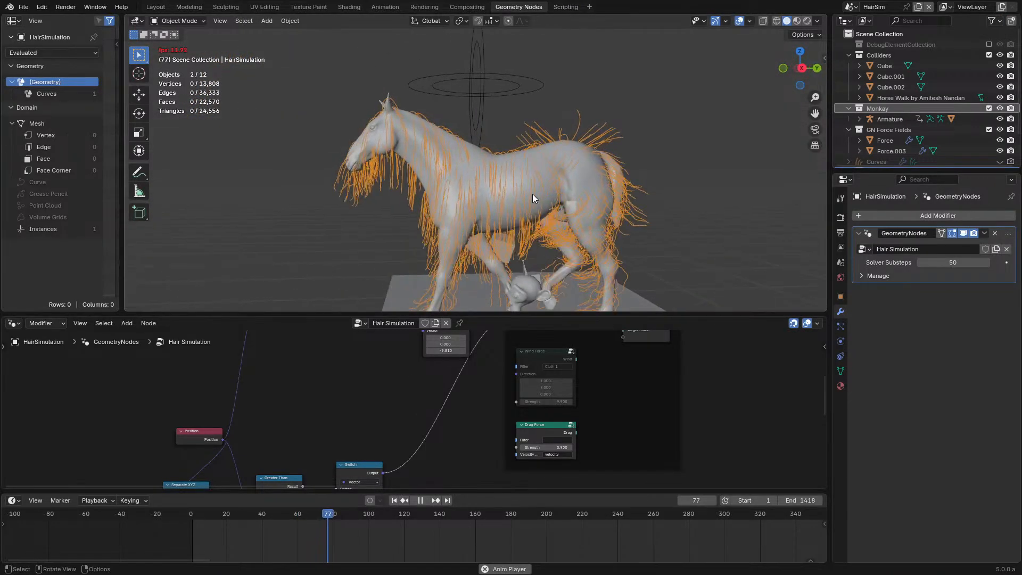
{"action": "key", "text": "space"}
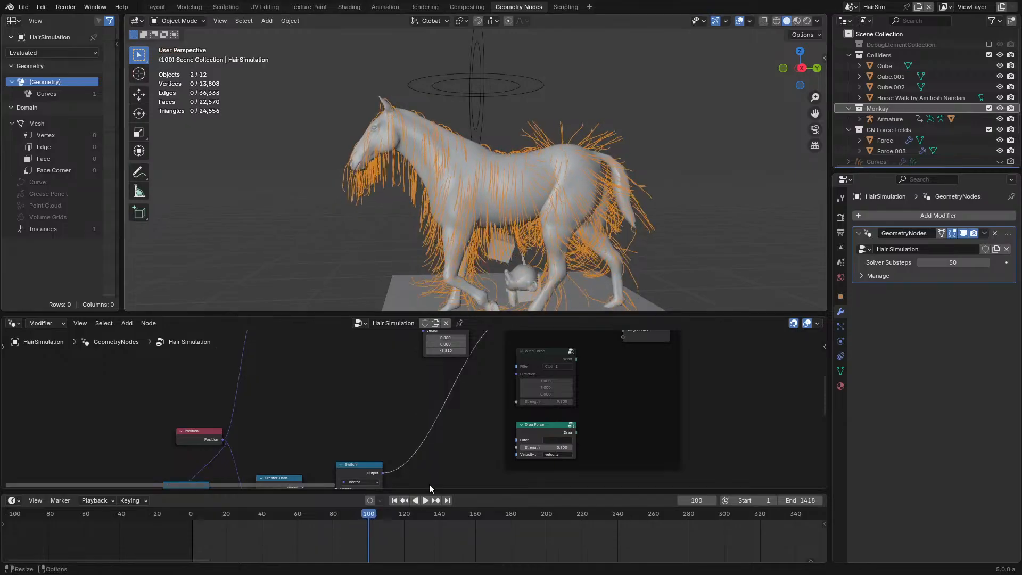
Step: Reconnect the Add node's Vector output to the Gravity input of Physics Gravity
{"action": "scroll", "coordinate": [429, 481], "scroll_direction": "down", "scroll_amount": 1}
{"action": "middle_click_drag", "start_coordinate": [461, 358], "coordinate": [376, 442]}
{"action": "scroll", "coordinate": [381, 402], "scroll_direction": "up", "scroll_amount": 5}
{"action": "left_click_drag", "start_coordinate": [416, 402], "coordinate": [433, 407]}
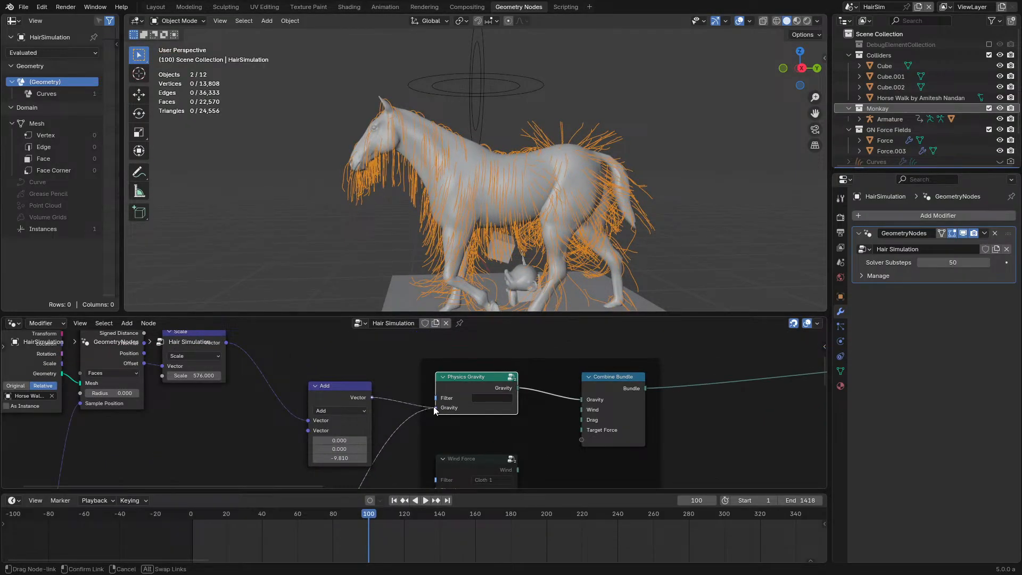
Step: Delete the old Position, Separate XYZ, Switch and both Greater Than nodes below the SDF Mesh chain
{"action": "key", "text": "ctrl+space"}
{"action": "scroll", "coordinate": [341, 278], "scroll_direction": "down", "scroll_amount": 3}
{"action": "left_click_drag", "start_coordinate": [208, 347], "coordinate": [481, 468]}
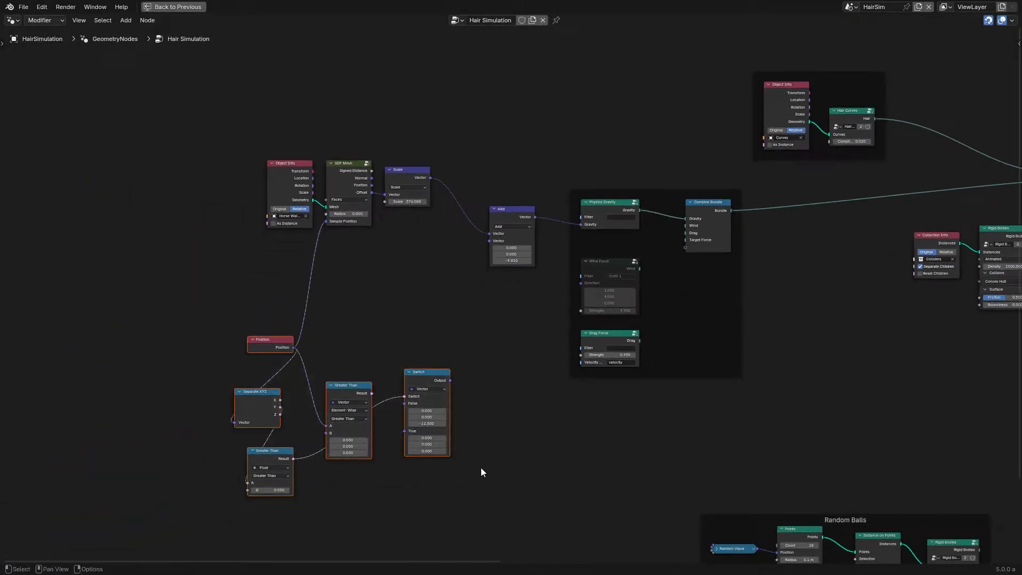
{"action": "key", "text": "x"}
Step: Move the Object Info, SDF Mesh, Scale and Add nodes together in a compact row beside the Physics Gravity node
{"action": "left_click_drag", "start_coordinate": [245, 298], "coordinate": [452, 154]}
{"action": "key", "text": "g"}
{"action": "left_click", "coordinate": [503, 200]}
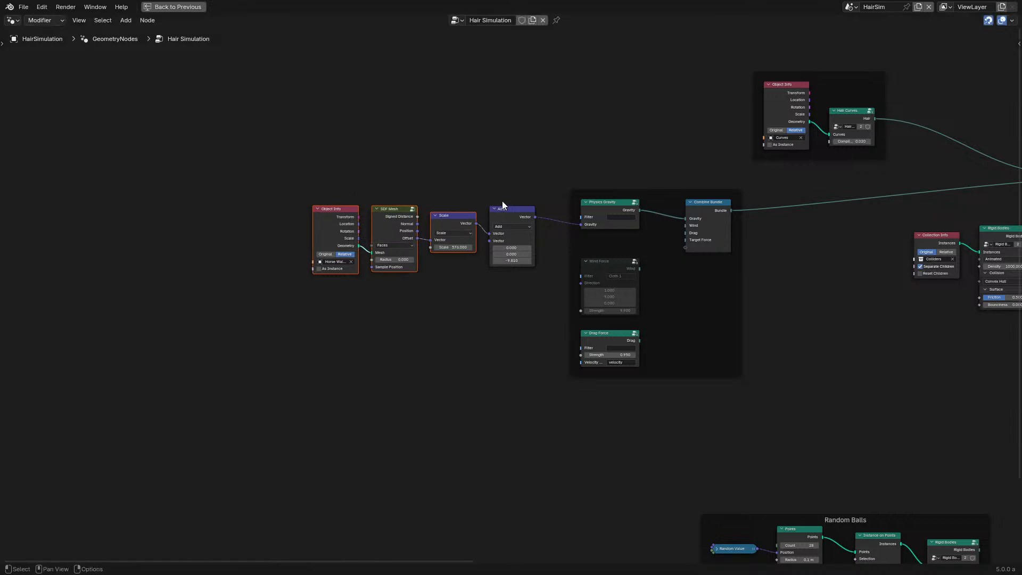
{"action": "key", "text": "g"}
{"action": "left_click", "coordinate": [508, 196]}
{"action": "left_click", "coordinate": [505, 213], "text": "shift"}
{"action": "key", "text": "g"}
{"action": "left_click", "coordinate": [522, 214]}
{"action": "key", "text": "g"}
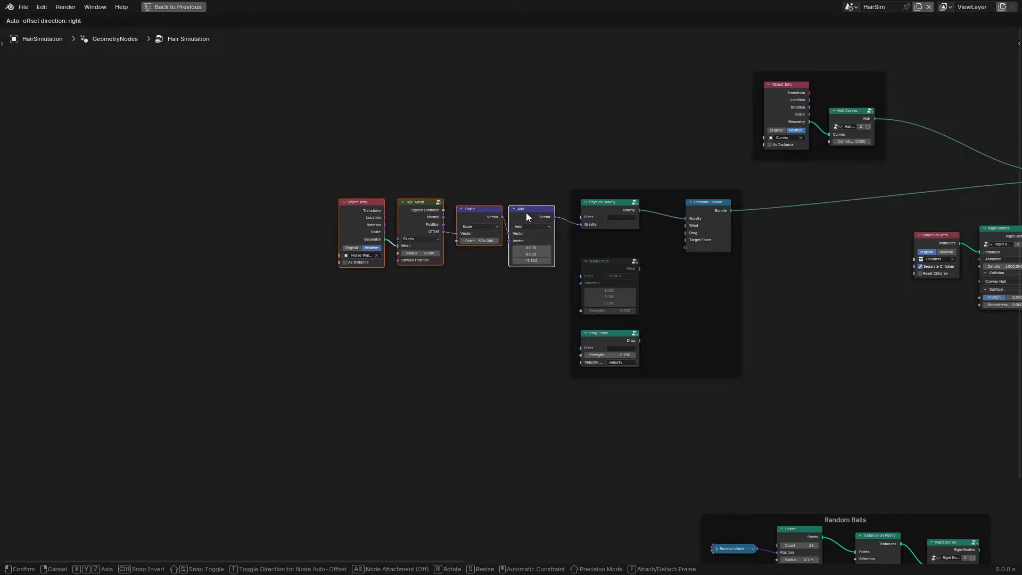
{"action": "right_click", "coordinate": [530, 214]}
{"action": "left_click", "coordinate": [534, 216]}
{"action": "key", "text": "g"}
{"action": "left_click", "coordinate": [538, 213]}
{"action": "key", "text": "ctrl+space"}
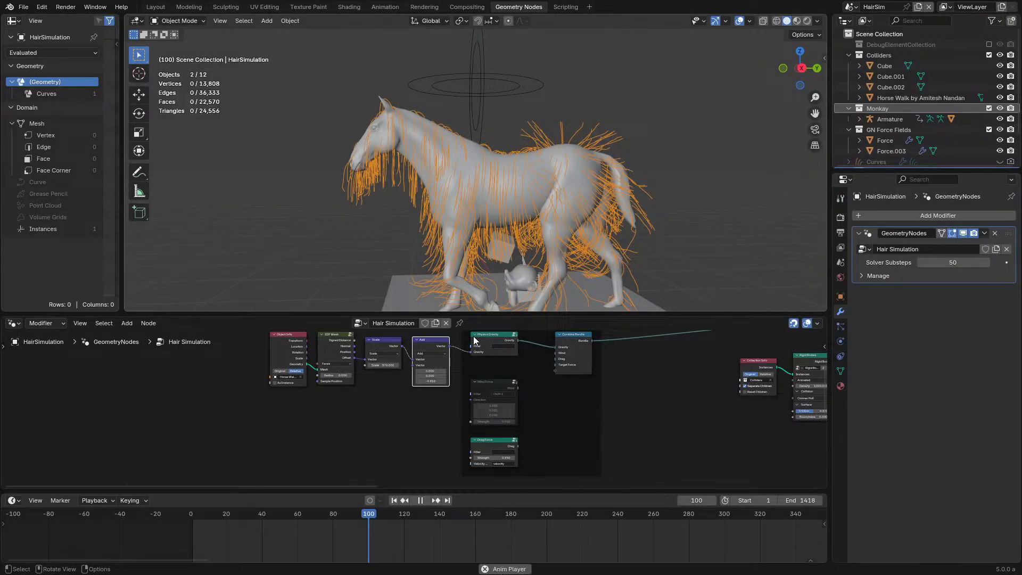
Step: Move the SDF Mesh force chain and the forces frame closer to the Combine Bundle node that feeds the XPBD Solver
{"action": "key", "text": "ctrl+space"}
{"action": "middle_click_drag", "start_coordinate": [750, 262], "coordinate": [534, 340]}
{"action": "left_click_drag", "start_coordinate": [58, 483], "coordinate": [732, 270]}
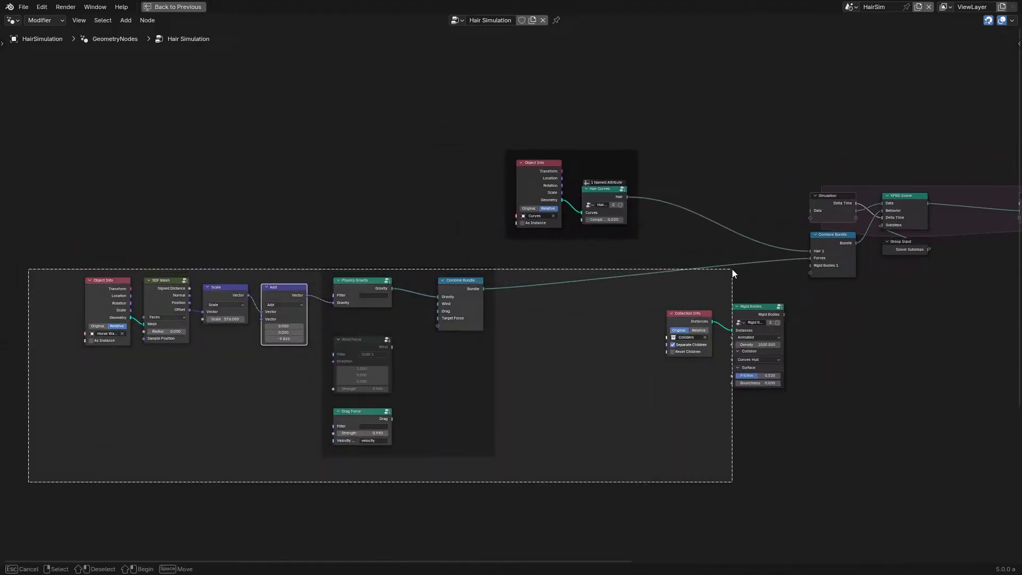
{"action": "key", "text": "g"}
{"action": "left_click", "coordinate": [865, 305]}
Step: Place the Collection Info and Rigid Bodies nodes below the solver setup and move the forces Combine Bundle closer to Physics Gravity
{"action": "middle_click_drag", "start_coordinate": [864, 305], "coordinate": [564, 325]}
{"action": "left_click_drag", "start_coordinate": [550, 389], "coordinate": [736, 308]}
{"action": "key", "text": "g"}
{"action": "left_click", "coordinate": [691, 360]}
{"action": "left_click_drag", "start_coordinate": [407, 322], "coordinate": [381, 322]}
Step: Play the simulation briefly and view the hair from the other side of the horse
{"action": "key", "text": "ctrl+space"}
{"action": "key", "text": "space"}
{"action": "middle_click_drag", "start_coordinate": [418, 227], "coordinate": [590, 225]}
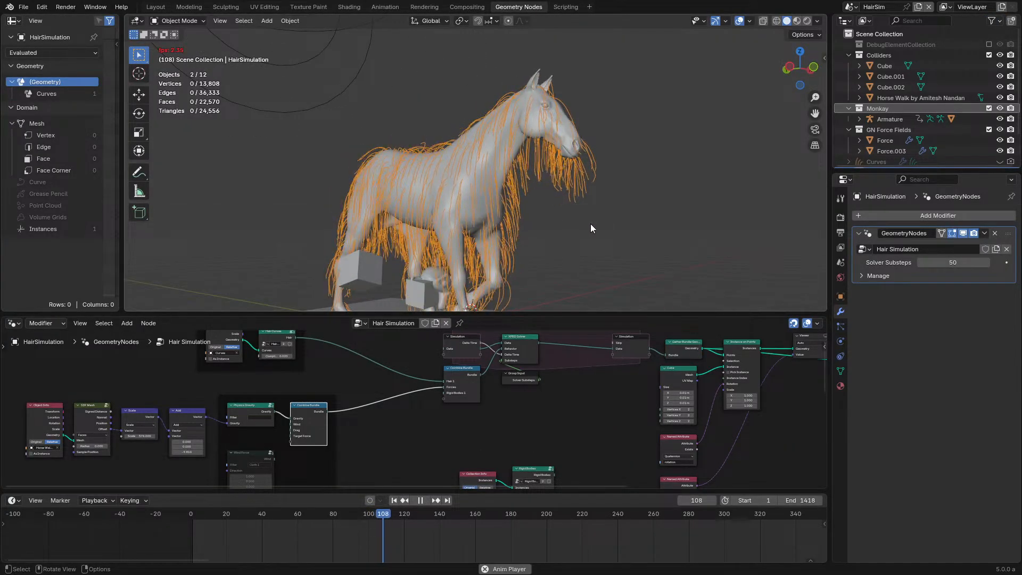
{"action": "key", "text": "space"}
Step: Disconnect the Add node's Vector output from Physics Gravity's Gravity input and replay the simulation from the start for comparison
{"action": "middle_click_drag", "start_coordinate": [362, 373], "coordinate": [589, 381]}
{"action": "scroll", "coordinate": [532, 398], "scroll_direction": "up", "scroll_amount": 3}
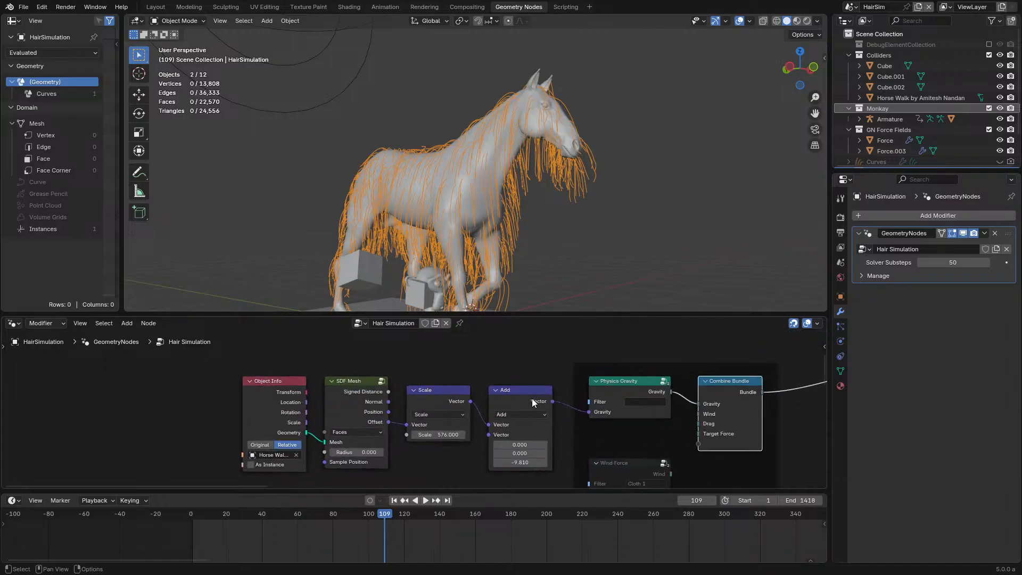
{"action": "left_click", "coordinate": [193, 516]}
{"action": "key", "text": "space"}
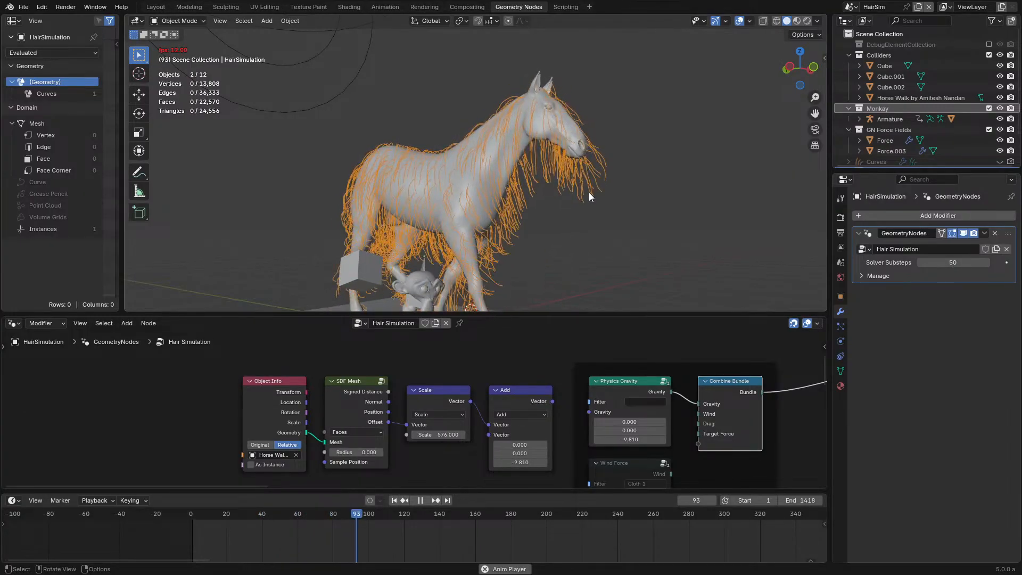
{"action": "left_click", "coordinate": [190, 521]}
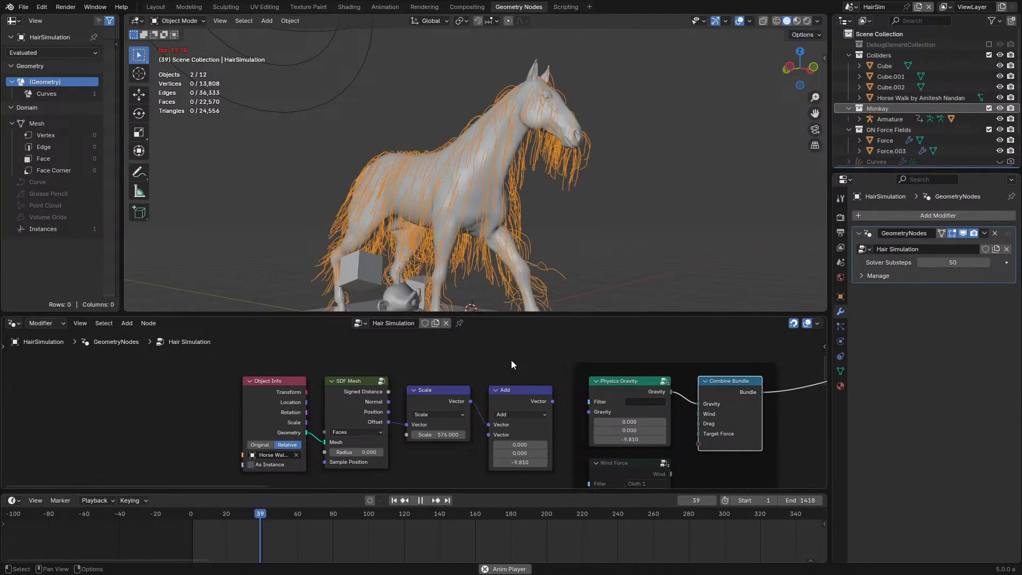
{"action": "scroll", "coordinate": [511, 360], "scroll_direction": "down", "scroll_amount": 2}
{"action": "middle_click_drag", "start_coordinate": [509, 362], "coordinate": [374, 404]}
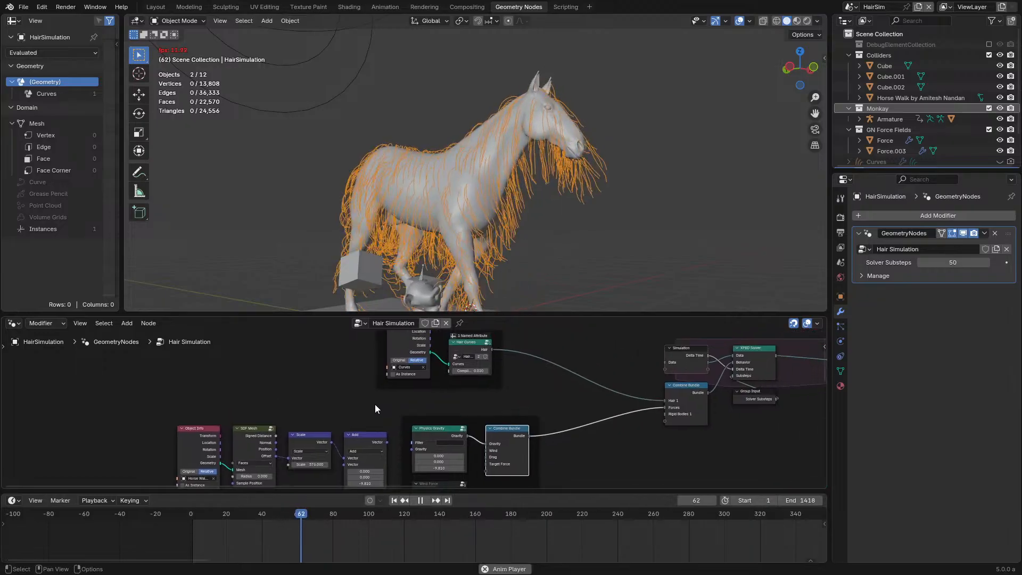
{"action": "key", "text": "space"}
Step: Open the SDF Mesh node group and examine its Geometry Proximity and Sample Nearest Surface nodes
{"action": "scroll", "coordinate": [356, 410], "scroll_direction": "up", "scroll_amount": 3}
{"action": "mouse_move", "coordinate": [368, 398]}
{"action": "left_mouse_down"}
{"action": "mouse_move", "coordinate": [320, 432]}
{"action": "mouse_move", "coordinate": [374, 399]}
{"action": "mouse_move", "coordinate": [269, 384]}
{"action": "mouse_move", "coordinate": [386, 398]}
{"action": "left_mouse_up"}
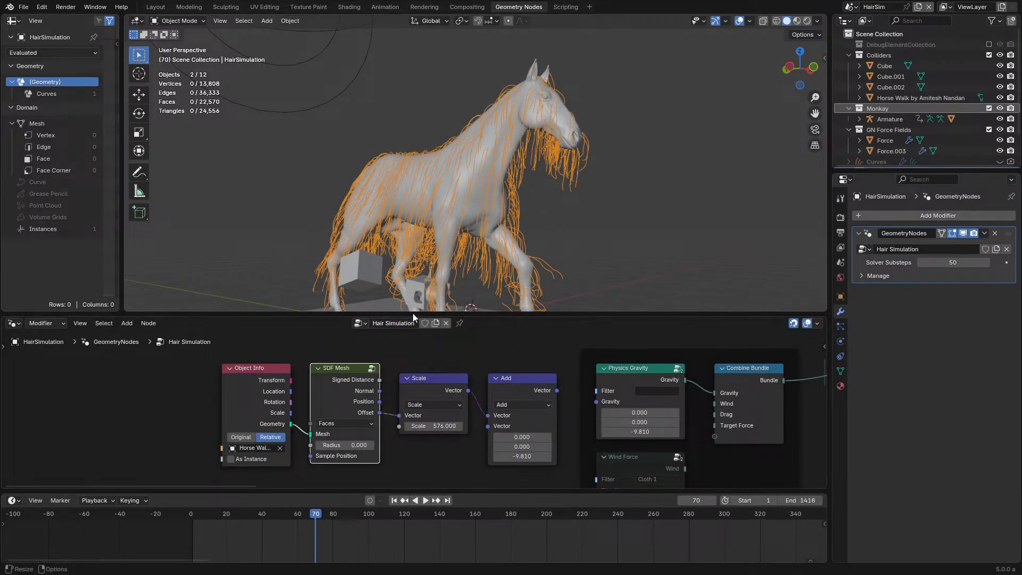
{"action": "scroll", "coordinate": [536, 186], "scroll_direction": "up", "scroll_amount": 6}
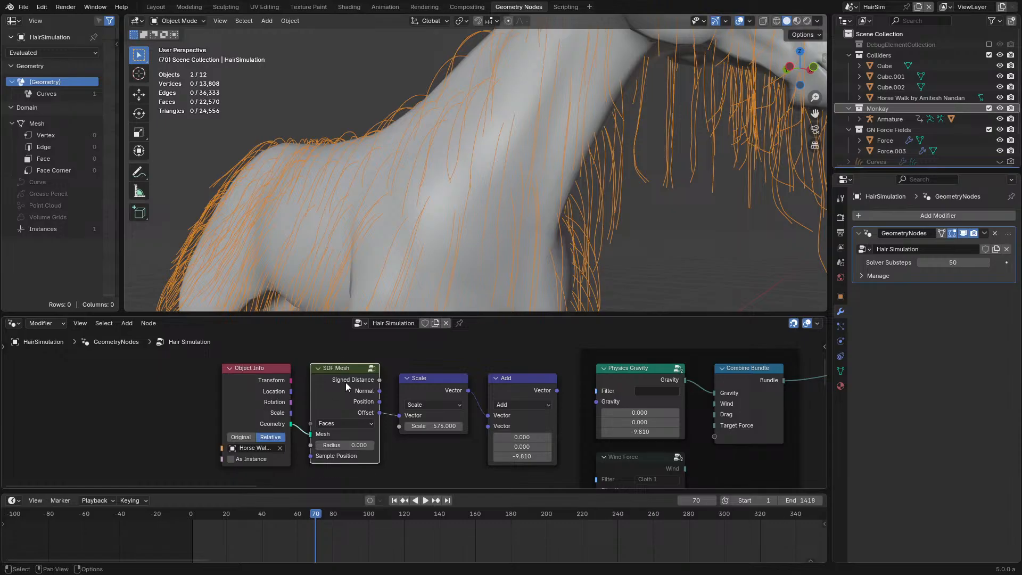
{"action": "left_click_drag", "start_coordinate": [346, 382], "coordinate": [453, 354]}
{"action": "right_click", "coordinate": [452, 354]}
{"action": "key", "text": "Tab"}
{"action": "key", "text": "ctrl+space"}
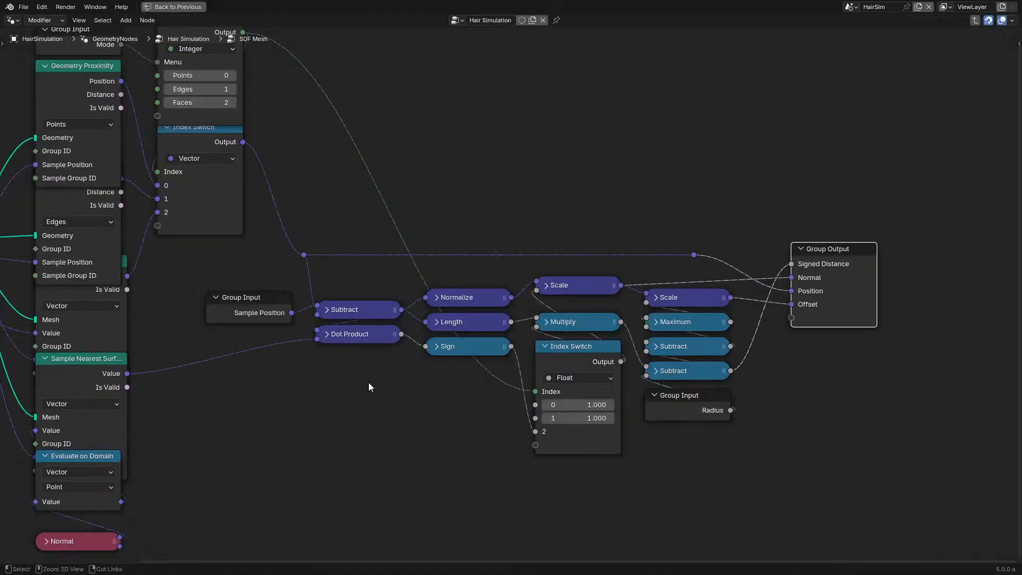
{"action": "scroll", "coordinate": [369, 382], "scroll_direction": "down", "scroll_amount": 4}
{"action": "middle_click_drag", "start_coordinate": [217, 315], "coordinate": [478, 374]}
{"action": "scroll", "coordinate": [478, 374], "scroll_direction": "up", "scroll_amount": 3}
{"action": "left_click", "coordinate": [402, 180]}
{"action": "left_click", "coordinate": [403, 286]}
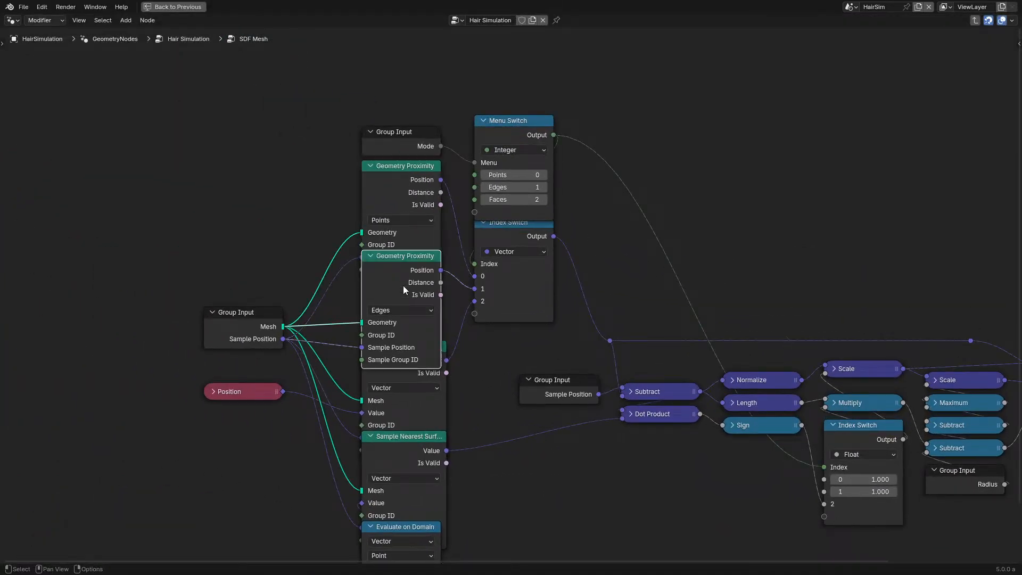
{"action": "left_click", "coordinate": [401, 372]}
{"action": "left_click", "coordinate": [404, 465]}
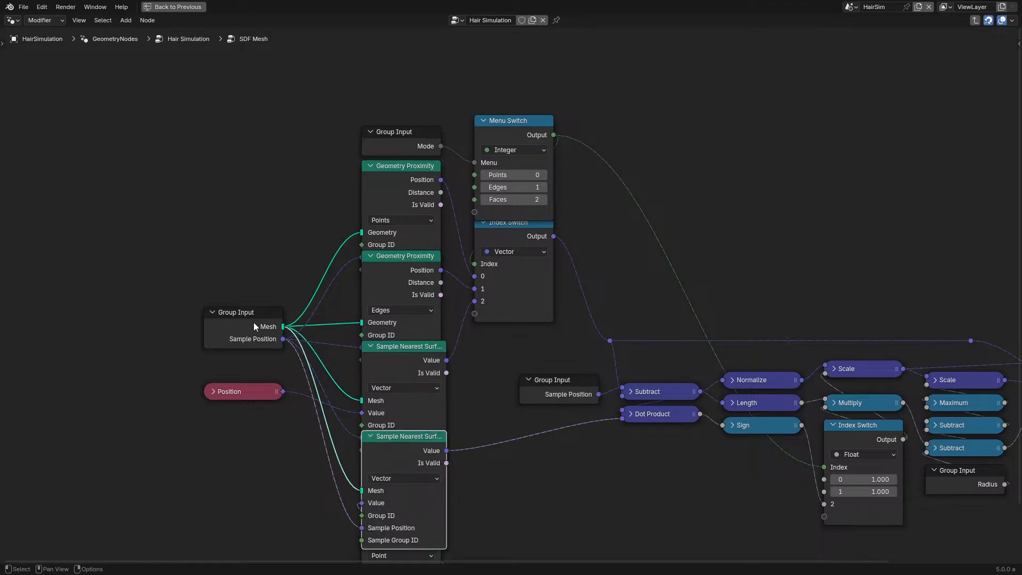
Step: Leave and reopen the SDF Mesh group to check its upper Sample Nearest Surface node, and return to the Hair Simulation tree
{"action": "key", "text": "Tab"}
{"action": "key", "text": "ctrl+space"}
{"action": "key", "text": "Tab"}
{"action": "key", "text": "ctrl+space"}
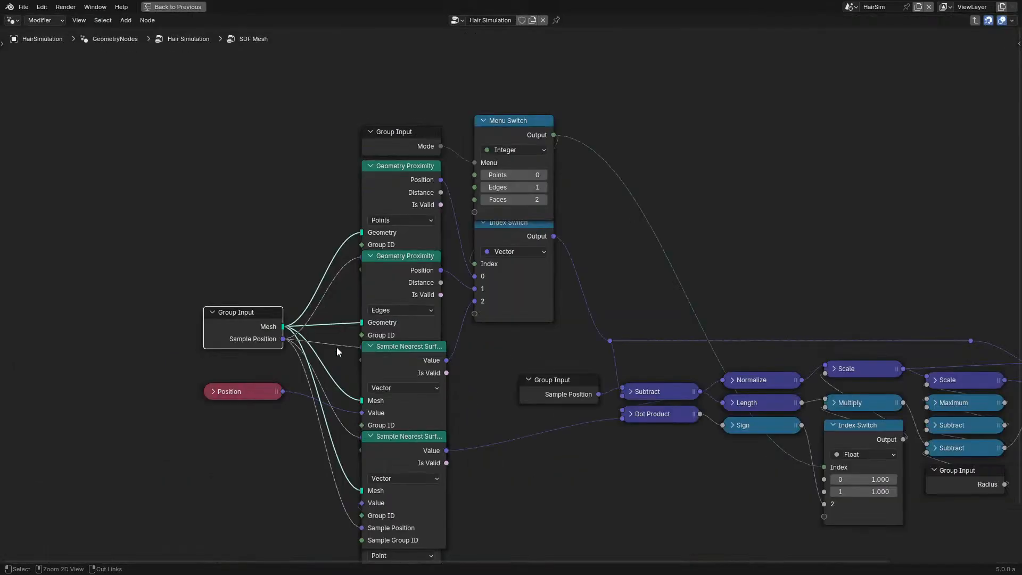
{"action": "left_click_drag", "start_coordinate": [403, 354], "coordinate": [401, 393]}
{"action": "key", "text": "ctrl+space"}
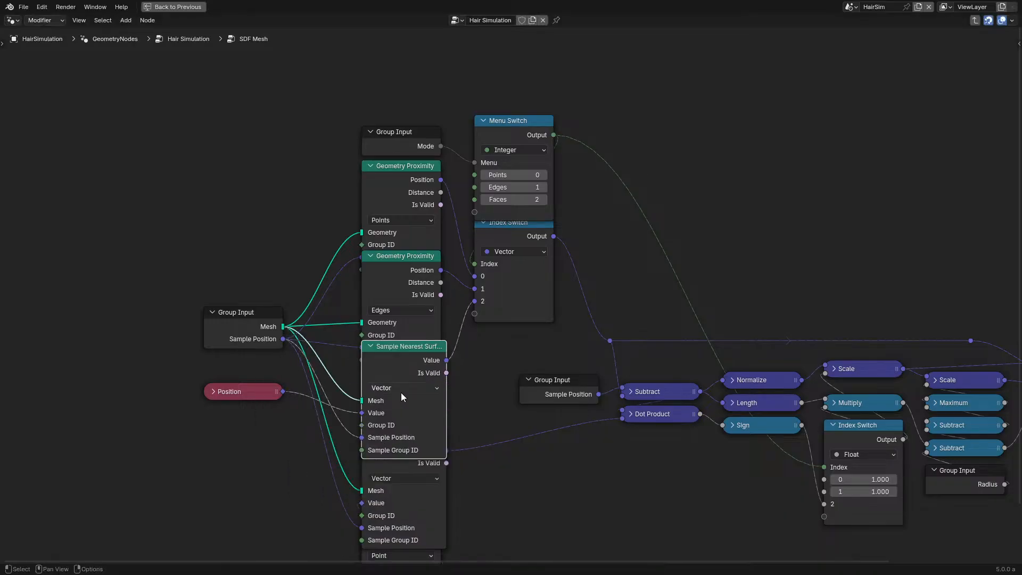
{"action": "key", "text": "Tab"}
{"action": "key", "text": "ctrl+space"}
Step: Replay the simulation from the start and examine the hair on the horse's back and tail up close
{"action": "key", "text": "space"}
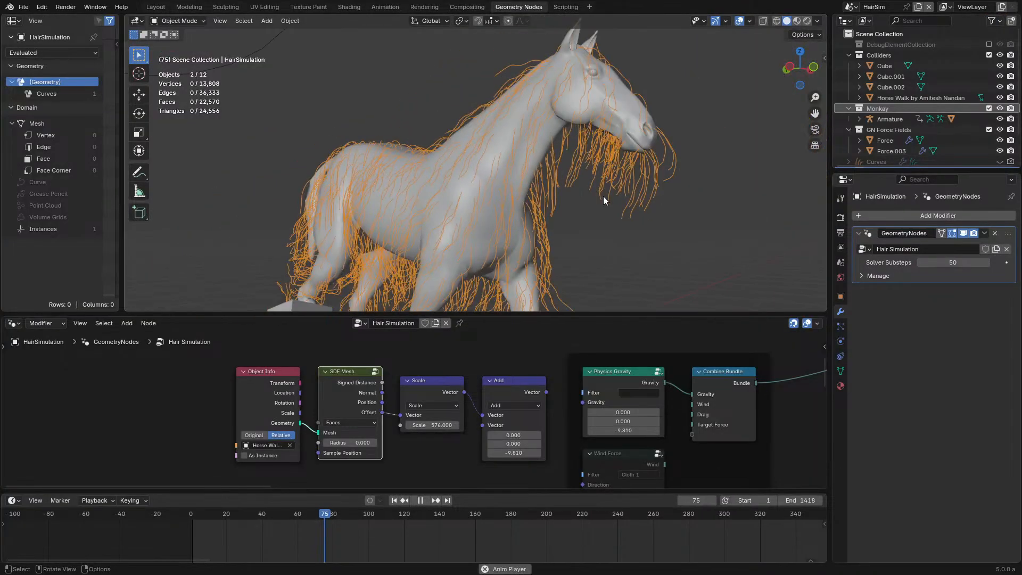
{"action": "middle_click_drag", "start_coordinate": [602, 196], "coordinate": [480, 209]}
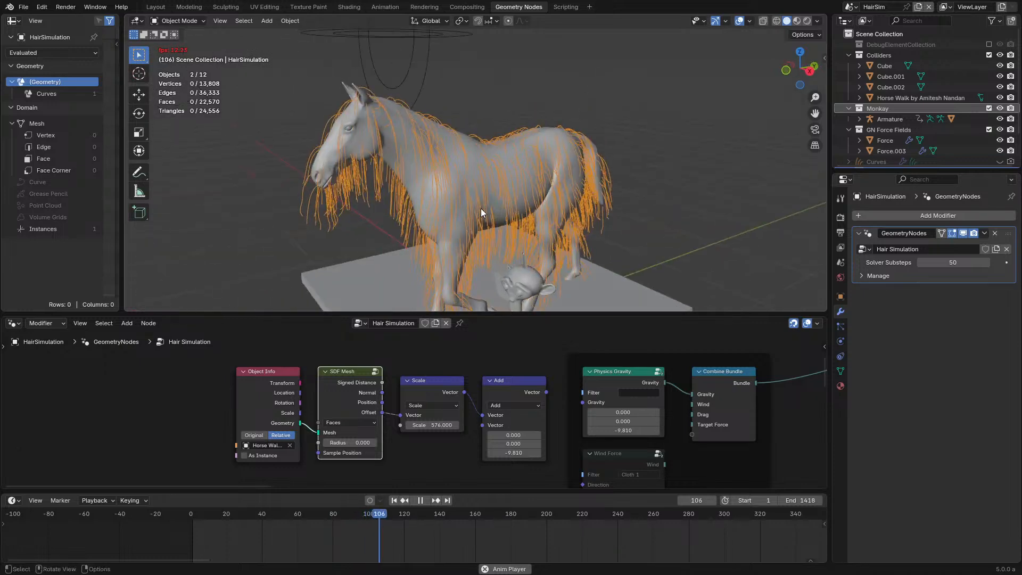
{"action": "left_click", "coordinate": [194, 517]}
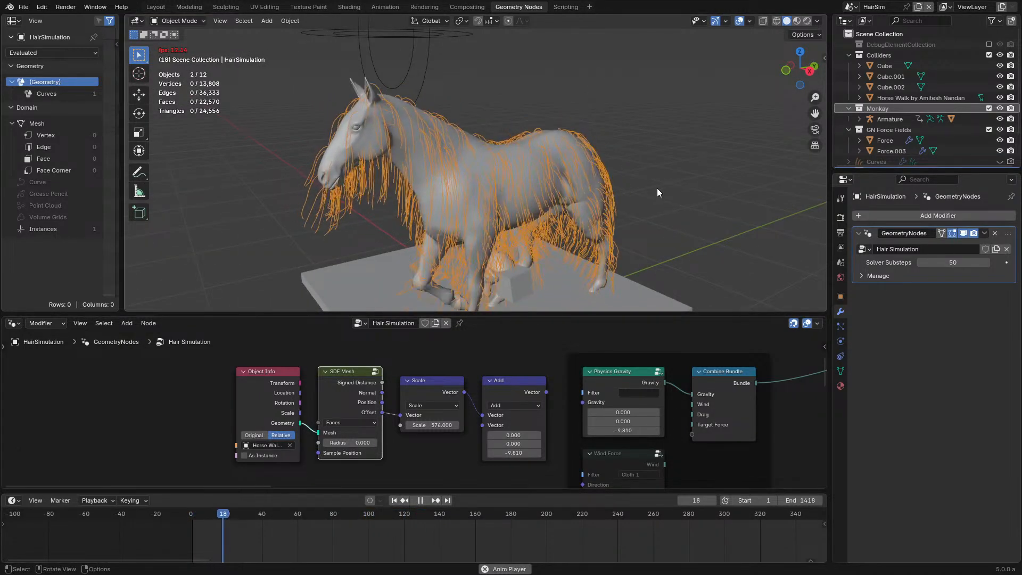
{"action": "scroll", "coordinate": [630, 194], "scroll_direction": "up", "scroll_amount": 4}
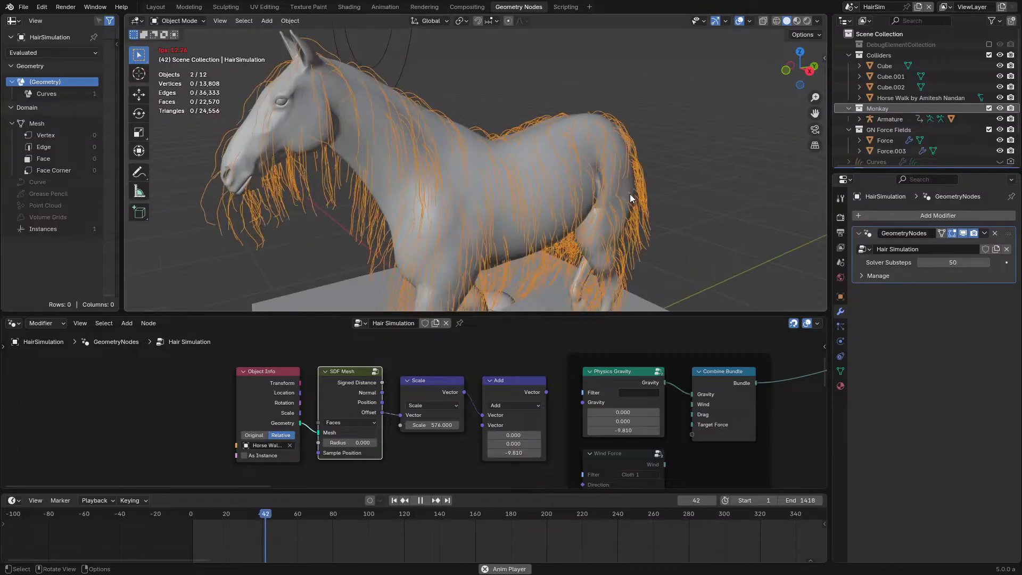
{"action": "key", "text": "space"}
Step: Set Solver Substeps to 10 and replay the simulation from the first frame
{"action": "scroll", "coordinate": [719, 393], "scroll_direction": "down", "scroll_amount": 2}
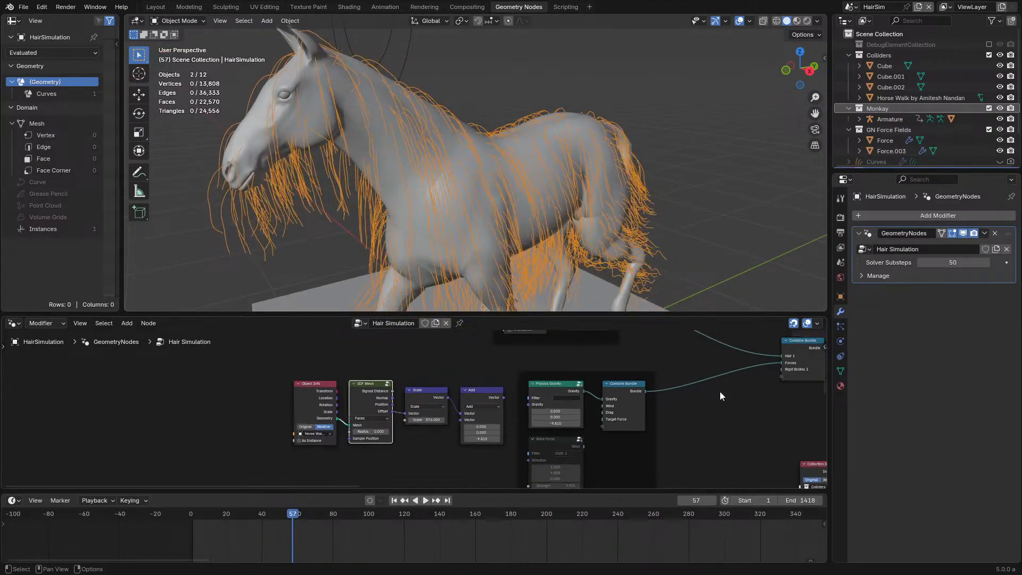
{"action": "middle_click_drag", "start_coordinate": [720, 391], "coordinate": [411, 431]}
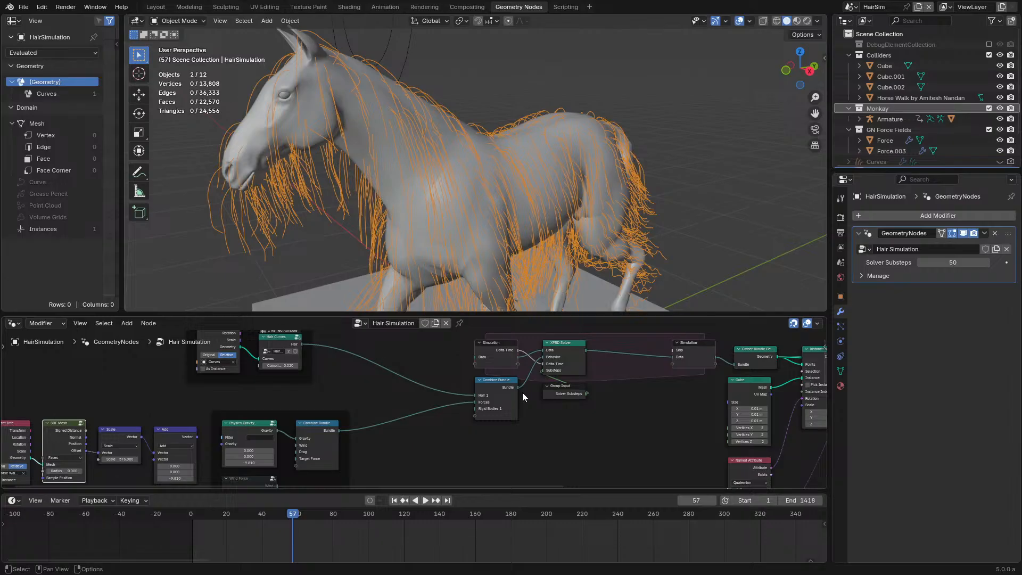
{"action": "double_click", "coordinate": [960, 261]}
{"action": "type", "text": "10"}
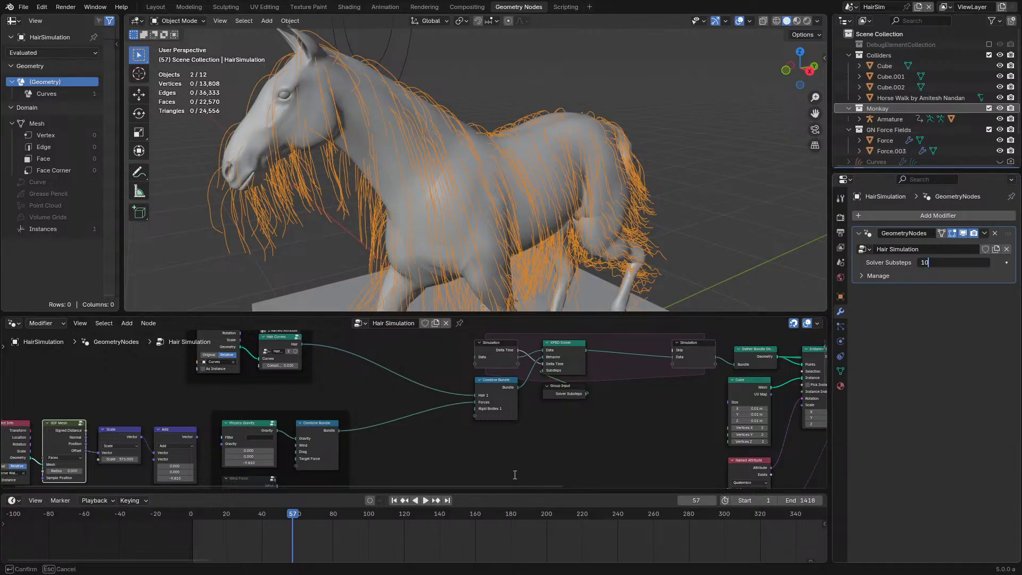
{"action": "key", "text": "shift+Left"}
{"action": "key", "text": "space"}
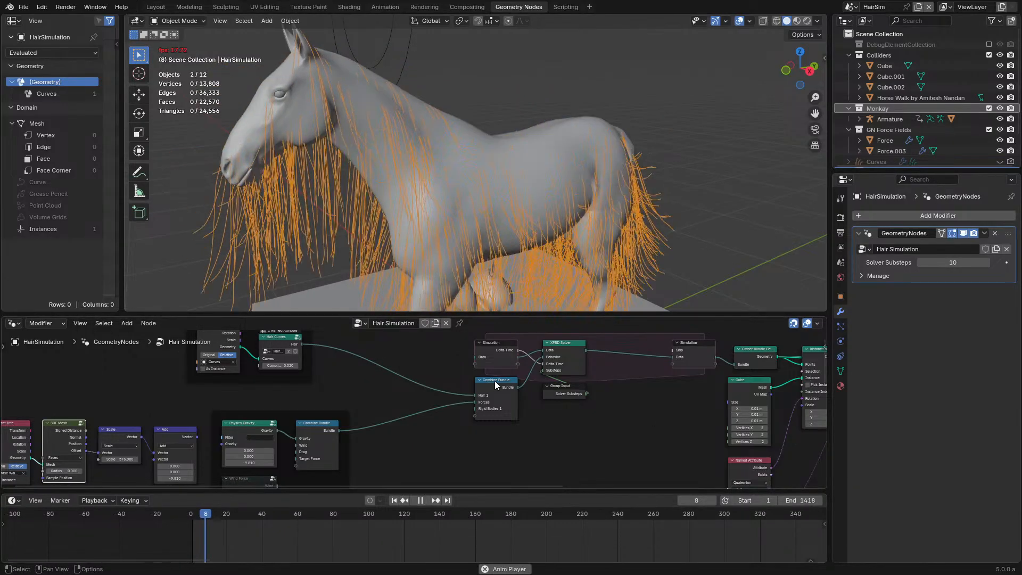
Step: Set Solver Substeps to 20 while the simulation plays
{"action": "scroll", "coordinate": [527, 374], "scroll_direction": "down", "scroll_amount": 1}
{"action": "left_click", "coordinate": [937, 263]}
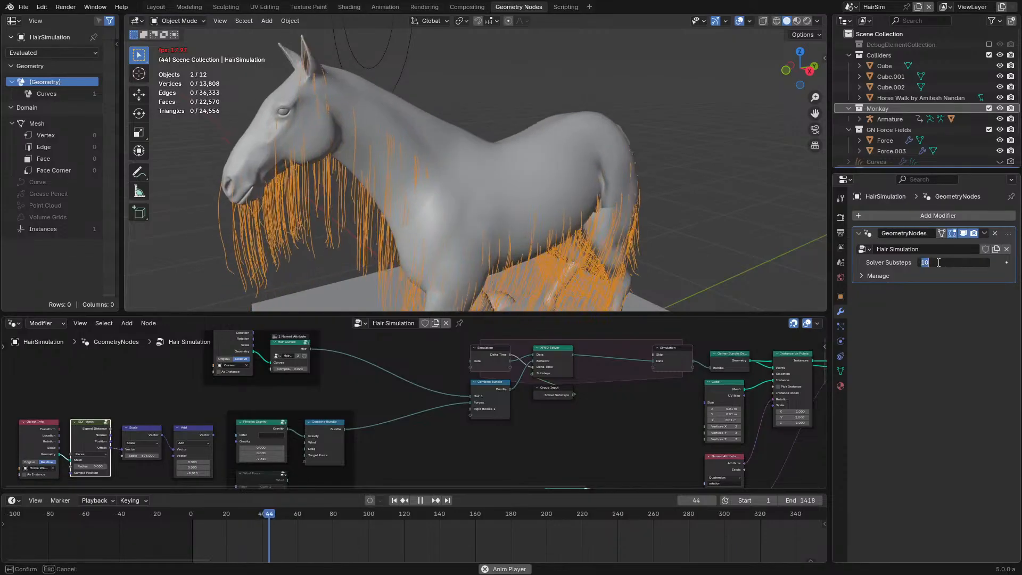
{"action": "type", "text": "20"}
{"action": "key", "text": "Return"}
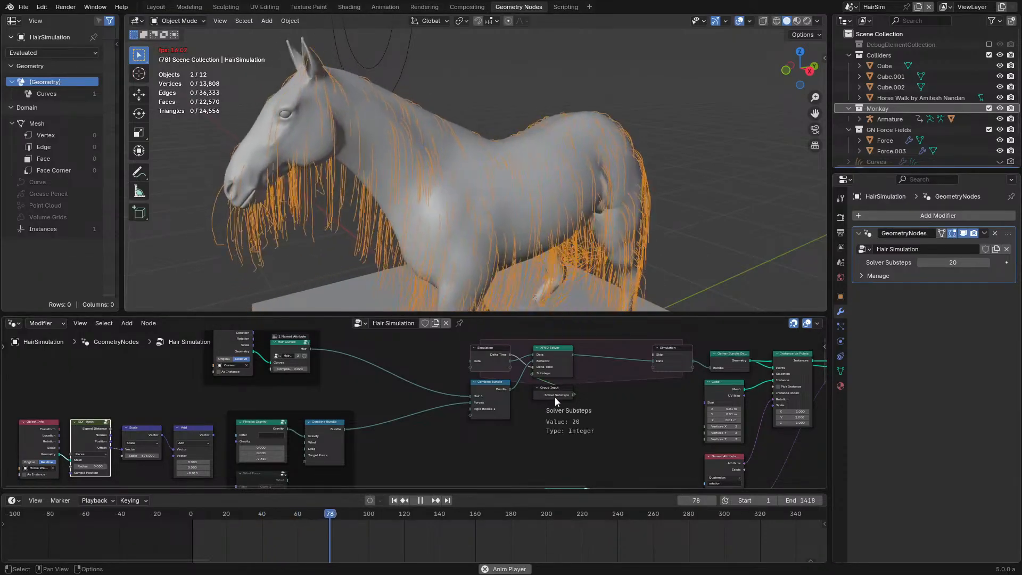
Step: Reconnect the Add node's Vector output to Physics Gravity's Gravity input and replay the simulation from the start
{"action": "key", "text": "space"}
{"action": "middle_click_drag", "start_coordinate": [232, 438], "coordinate": [285, 401]}
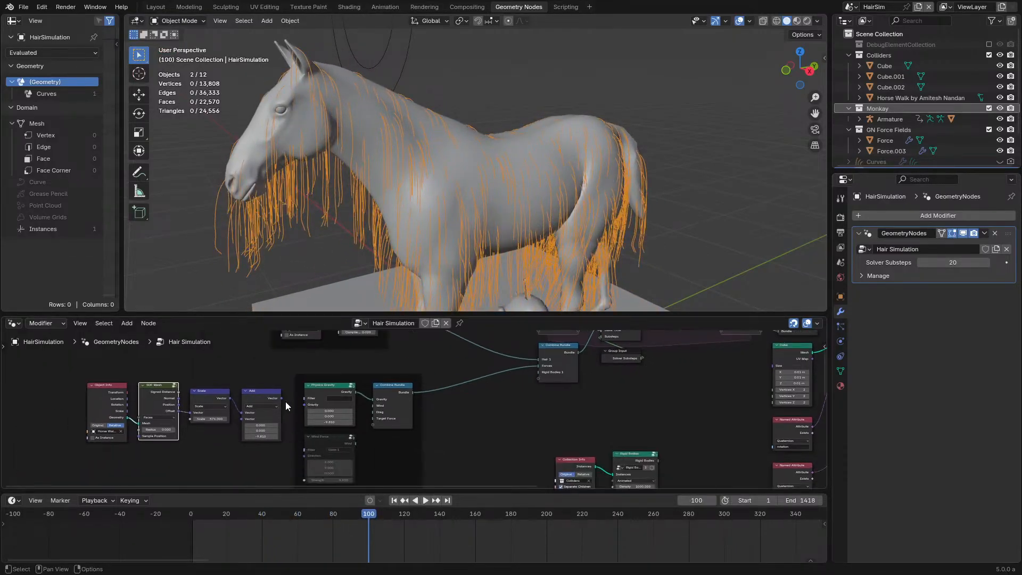
{"action": "key", "text": "space"}
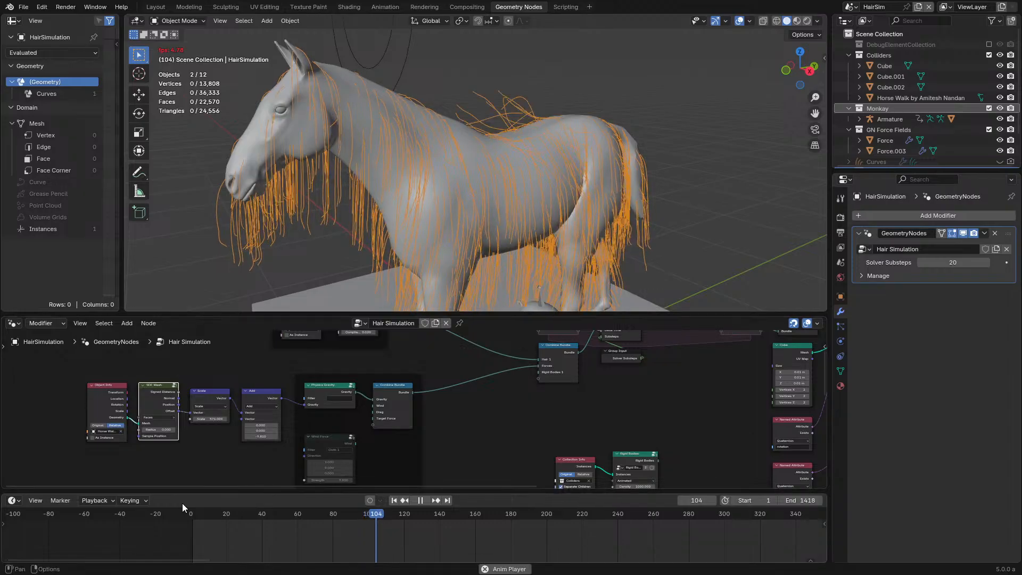
{"action": "left_click", "coordinate": [190, 512]}
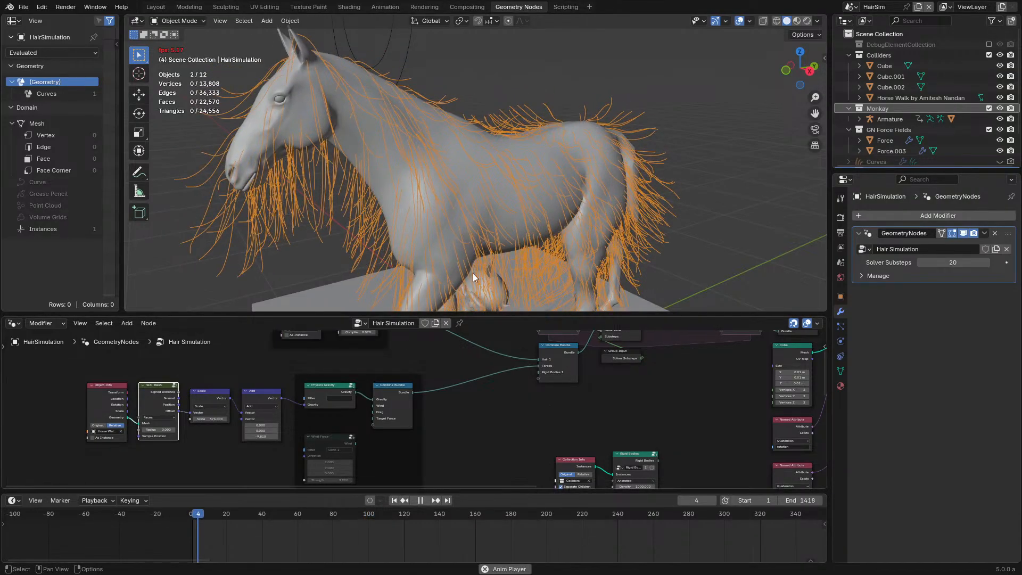
Step: Set Solver Substeps to 5 during playback and stop the animation
{"action": "left_click", "coordinate": [972, 264]}
{"action": "type", "text": "5"}
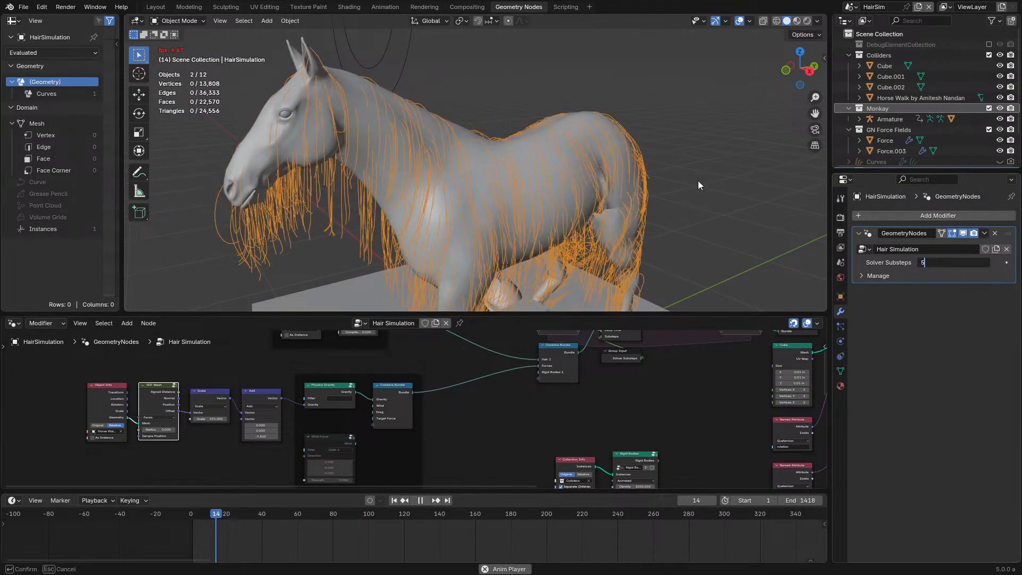
{"action": "key", "text": "Return"}
{"action": "key", "text": "space"}
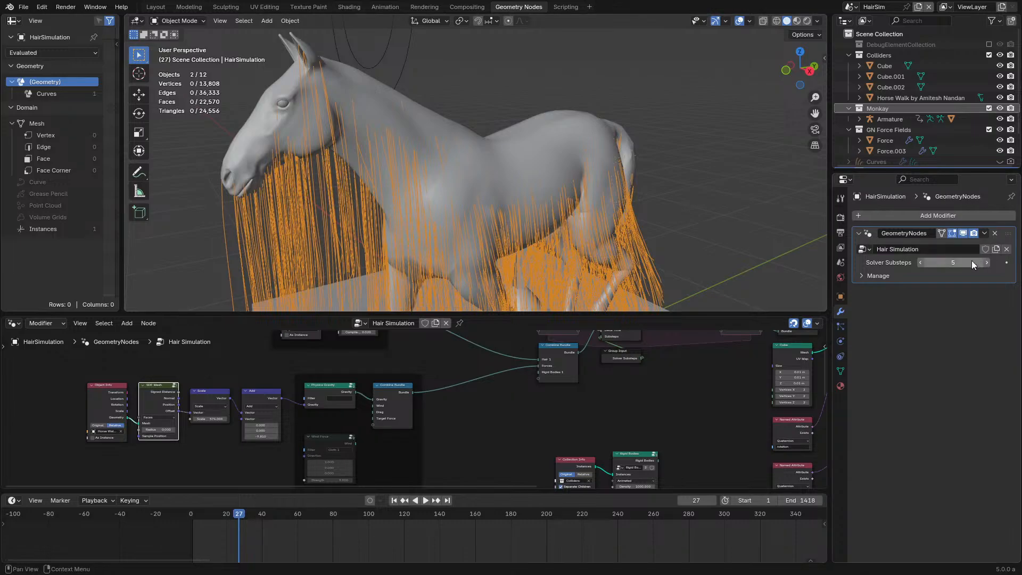
Step: Examine the node chain from the horse's Object Info and SDF Mesh through the Combine Bundle nodes to the XPBD Solver
{"action": "key", "text": "ctrl+space"}
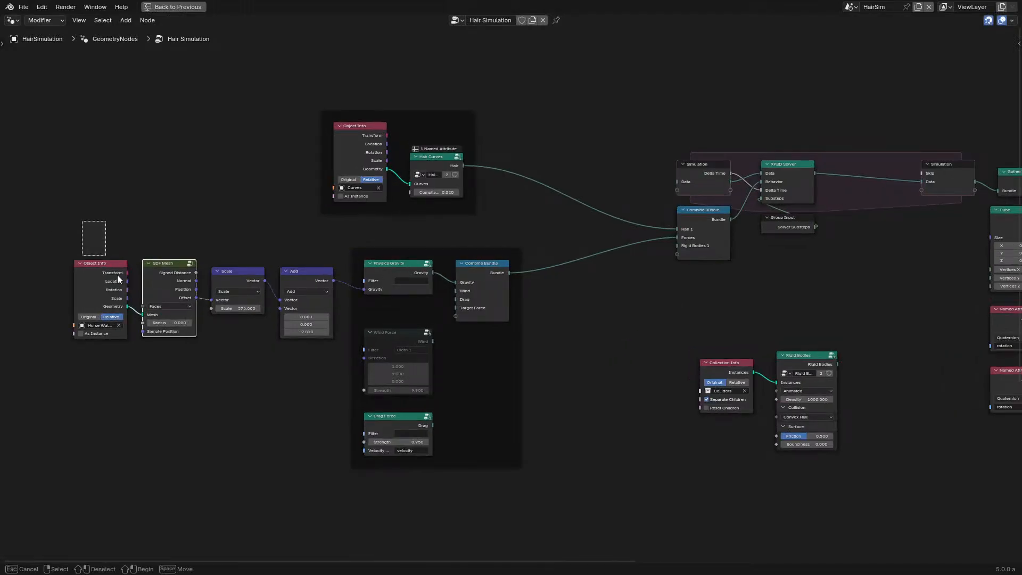
{"action": "left_click_drag", "start_coordinate": [117, 275], "coordinate": [211, 340]}
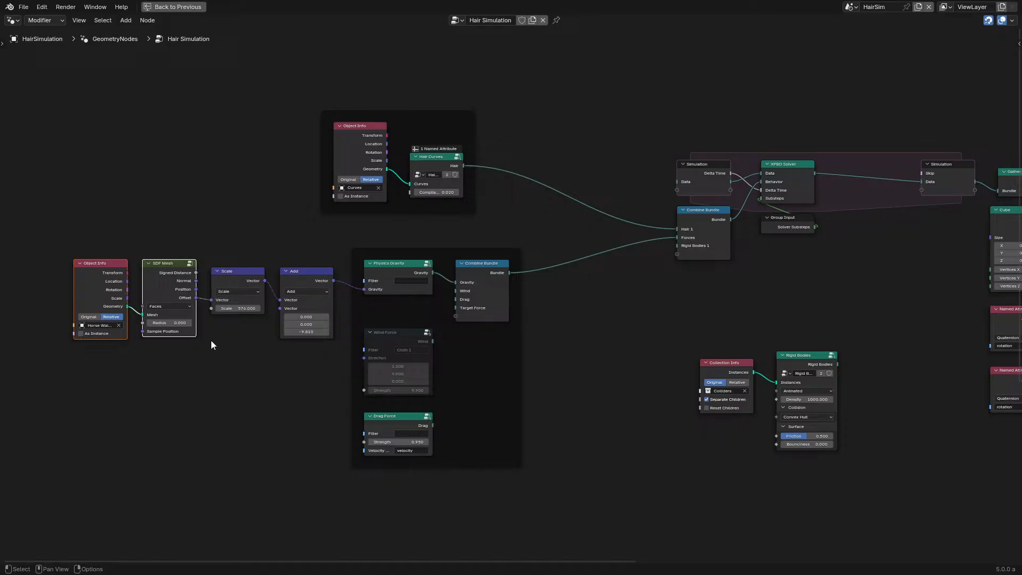
{"action": "scroll", "coordinate": [768, 143], "scroll_direction": "up", "scroll_amount": 1}
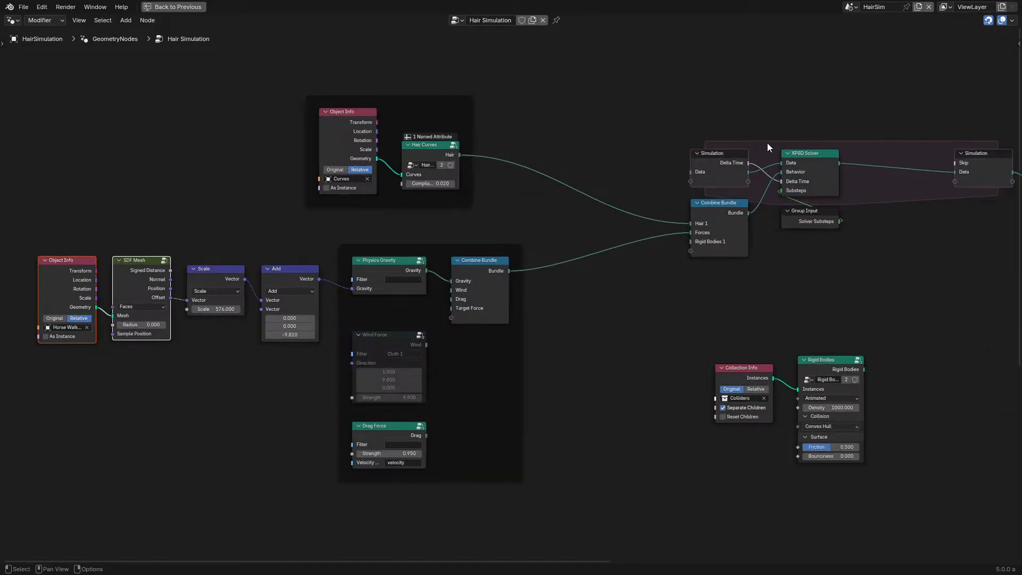
{"action": "middle_click_drag", "start_coordinate": [729, 164], "coordinate": [669, 214]}
{"action": "scroll", "coordinate": [707, 198], "scroll_direction": "up", "scroll_amount": 4}
{"action": "left_click", "coordinate": [740, 184]}
{"action": "left_click_drag", "start_coordinate": [714, 189], "coordinate": [644, 177]}
{"action": "right_click", "coordinate": [644, 176]}
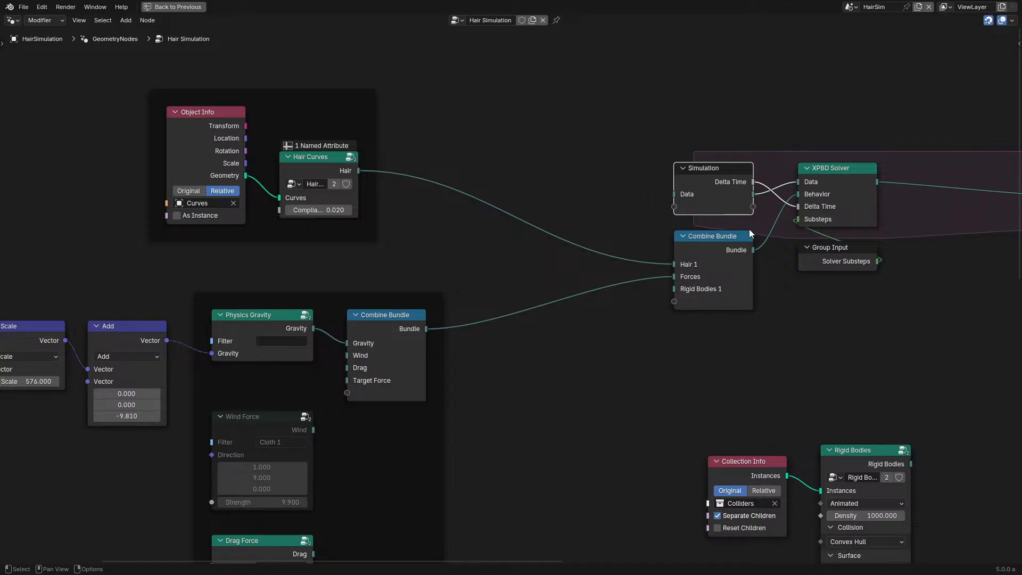
{"action": "middle_click_drag", "start_coordinate": [130, 335], "coordinate": [260, 308]}
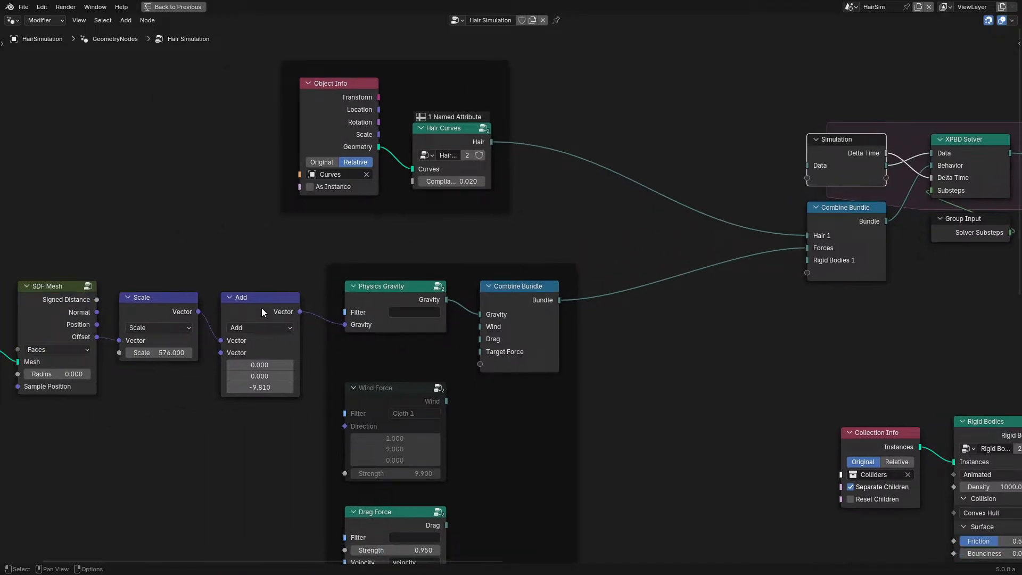
{"action": "middle_click_drag", "start_coordinate": [960, 190], "coordinate": [774, 229]}
{"action": "scroll", "coordinate": [527, 295], "scroll_direction": "up", "scroll_amount": 1}
{"action": "scroll", "coordinate": [487, 302], "scroll_direction": "down", "scroll_amount": 3}
Step: Resume the simulation and view the hair from the front of the horse
{"action": "key", "text": "ctrl+space"}
{"action": "key", "text": "space"}
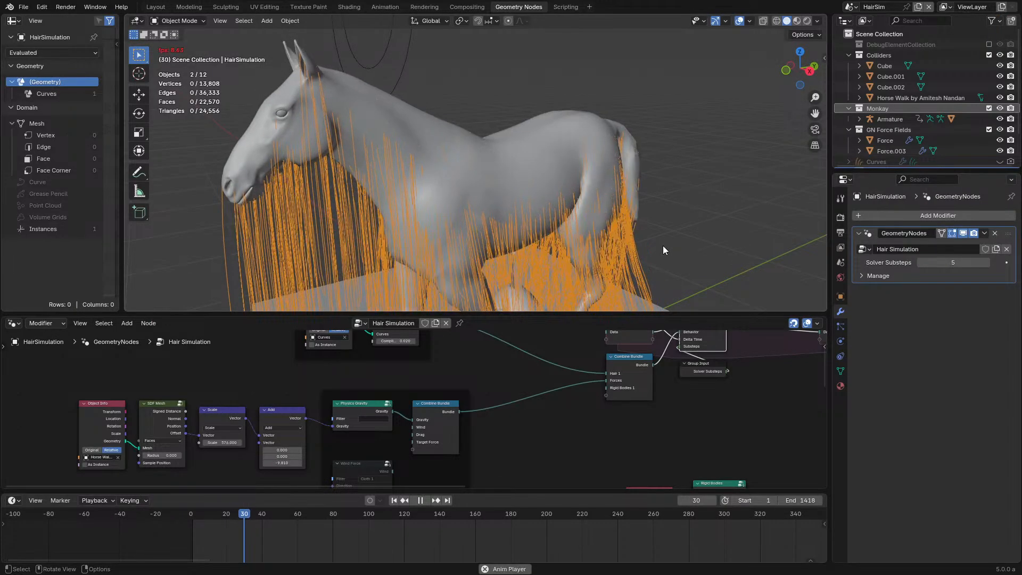
{"action": "middle_click_drag", "start_coordinate": [663, 245], "coordinate": [615, 241]}
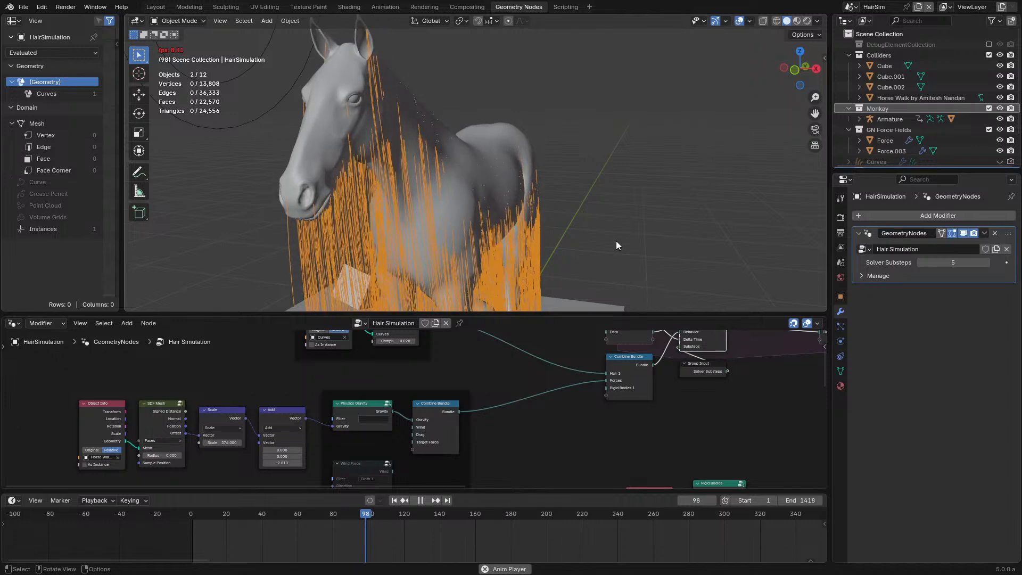
Step: Examine the node links from Physics Gravity through the Combine Bundle nodes to the XPBD Solver while pausing the simulation
{"action": "key", "text": "space"}
{"action": "scroll", "coordinate": [337, 392], "scroll_direction": "up", "scroll_amount": 1}
{"action": "scroll", "coordinate": [338, 392], "scroll_direction": "up", "scroll_amount": 1}
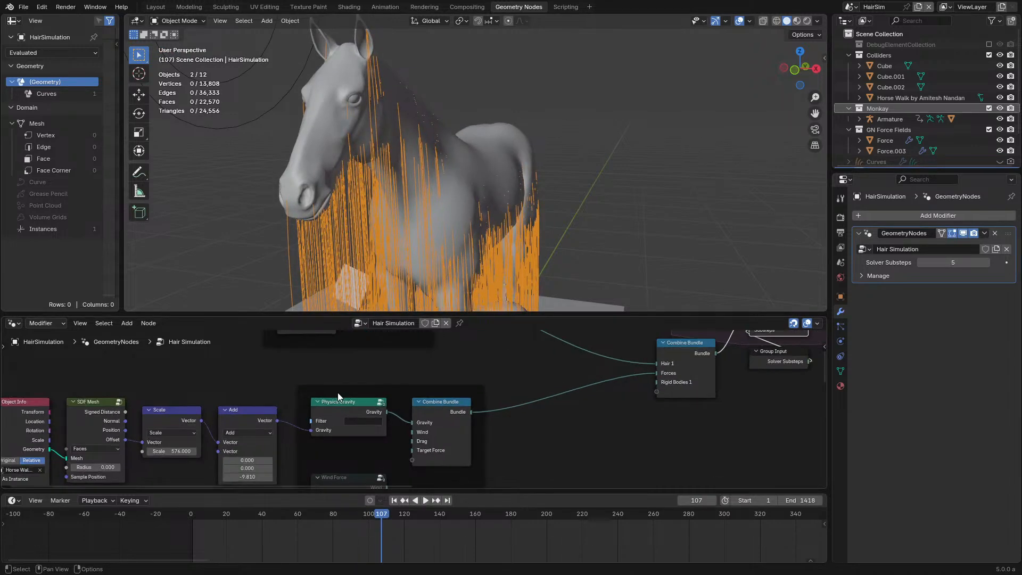
{"action": "key", "text": "space"}
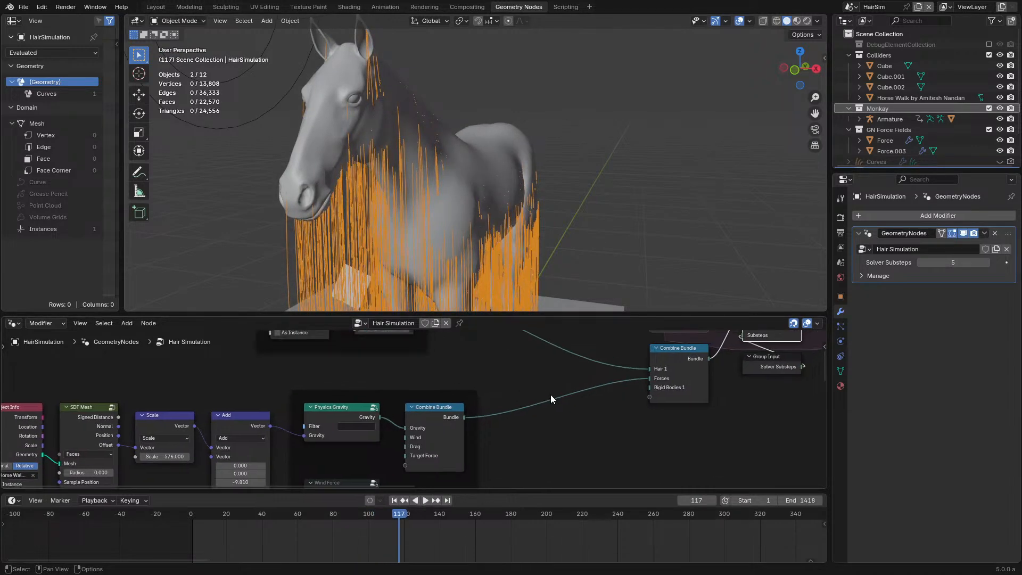
{"action": "middle_click_drag", "start_coordinate": [550, 394], "coordinate": [437, 430]}
{"action": "key", "text": "space"}
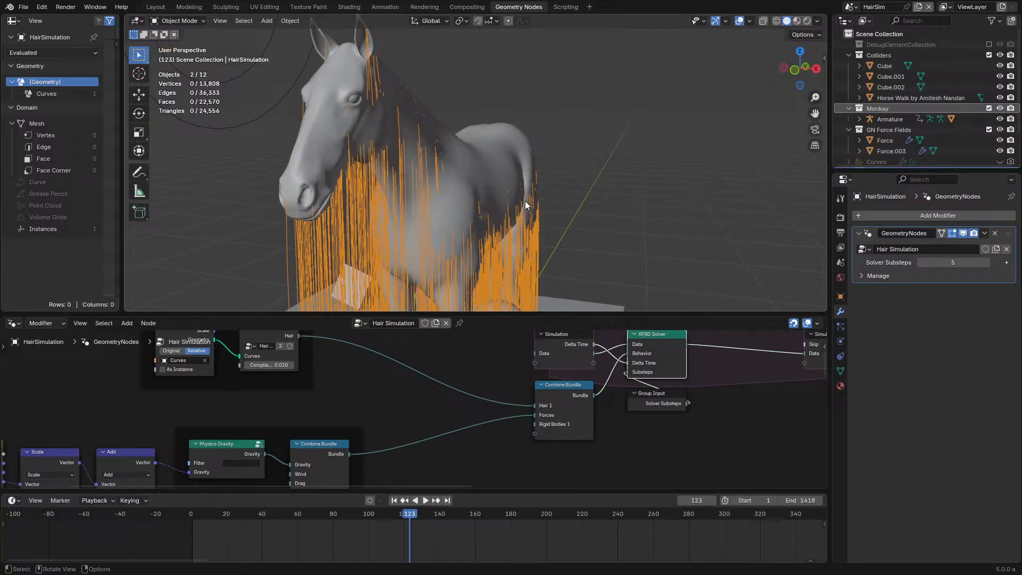
Step: Set Solver Substeps to 40 and replay the hair simulation briefly from the start, viewing the horse from its side
{"action": "middle_click_drag", "start_coordinate": [526, 205], "coordinate": [452, 209]}
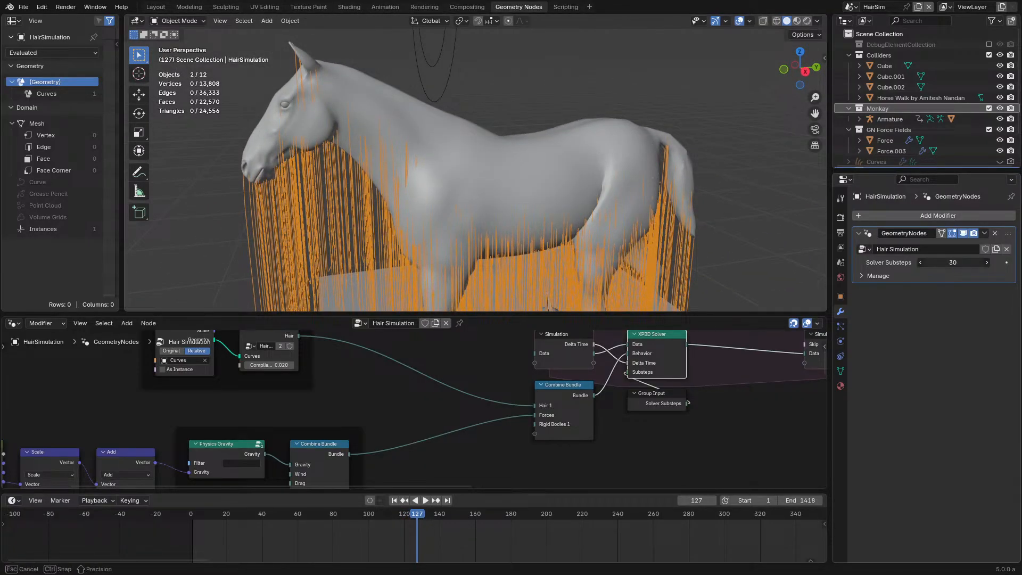
{"action": "left_click", "coordinate": [186, 511]}
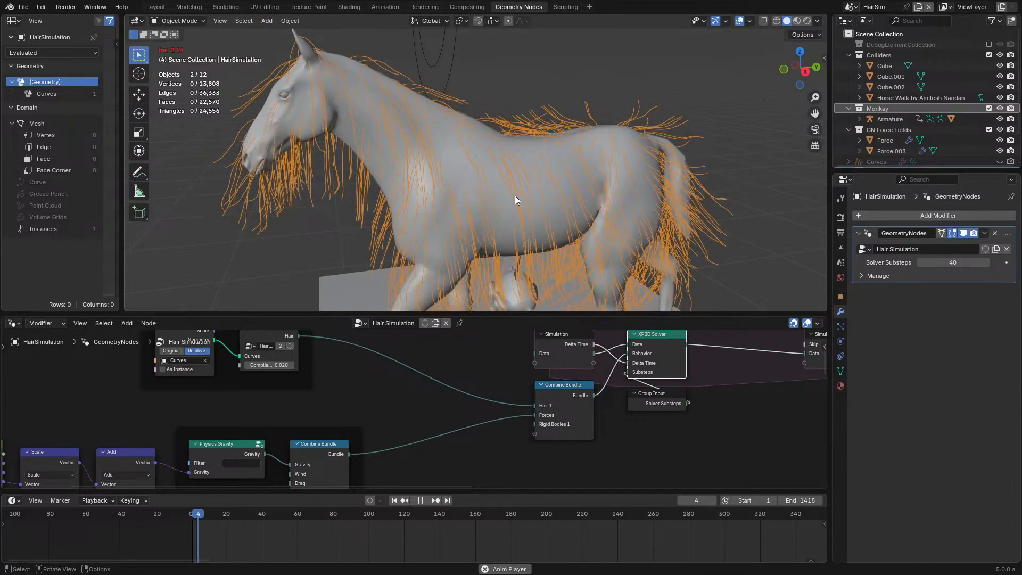
{"action": "key", "text": "space"}
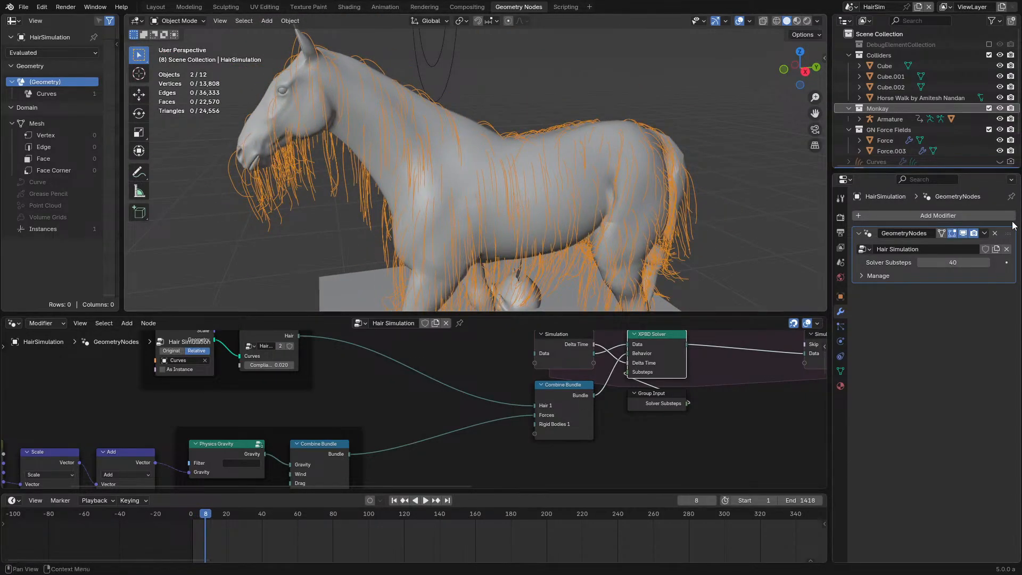
Step: Set Solver Substeps to 10 and play the hair simulation, viewing both sides of the horse
{"action": "key", "text": "Return"}
{"action": "key", "text": "space"}
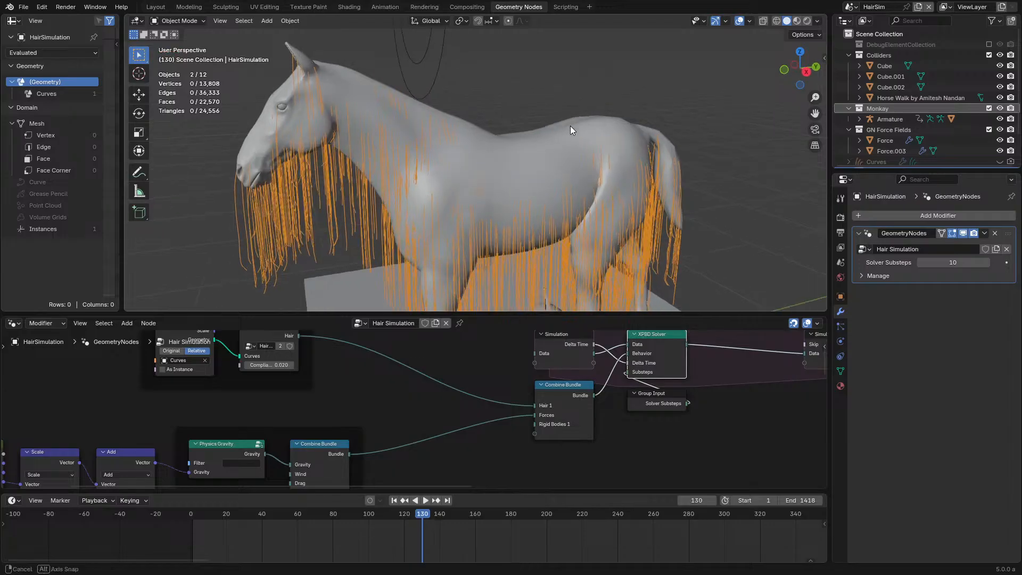
{"action": "middle_click_drag", "start_coordinate": [570, 126], "coordinate": [550, 156]}
{"action": "key", "text": "space"}
{"action": "key", "text": "space"}
{"action": "key", "text": "space"}
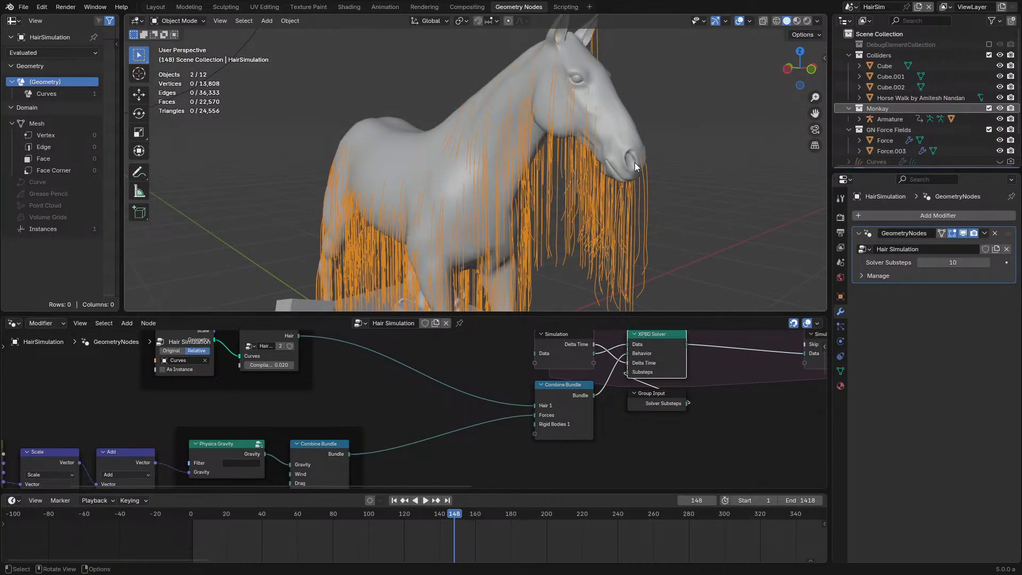
{"action": "middle_click_drag", "start_coordinate": [634, 162], "coordinate": [482, 165]}
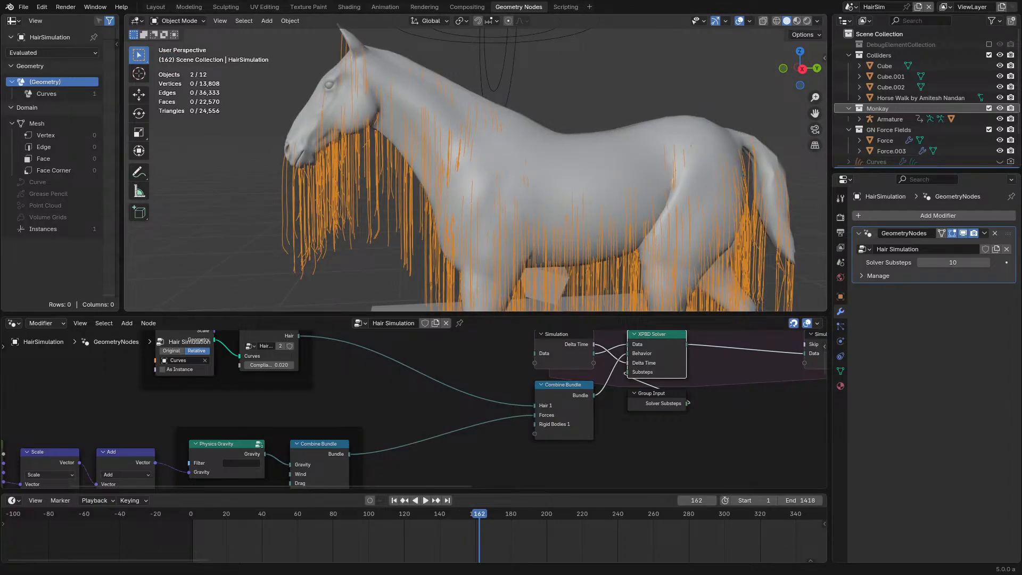
{"action": "middle_click_drag", "start_coordinate": [607, 163], "coordinate": [648, 163]}
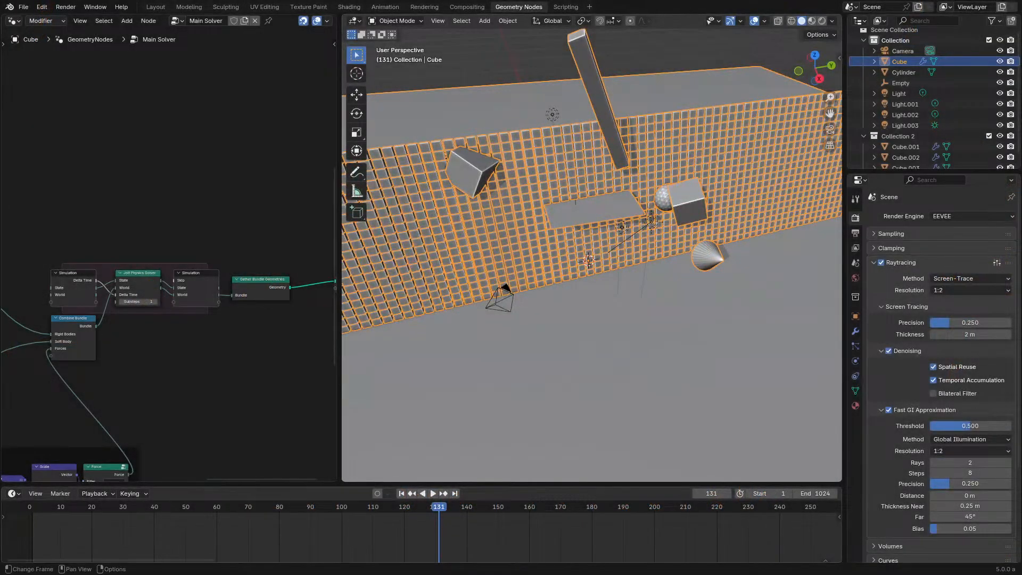
Step: In the Main Solver scene, set the Grid node's Size Y to 25 m and replay the rigid-body simulation from the start
{"action": "key", "text": "shift+Left"}
{"action": "key", "text": "space"}
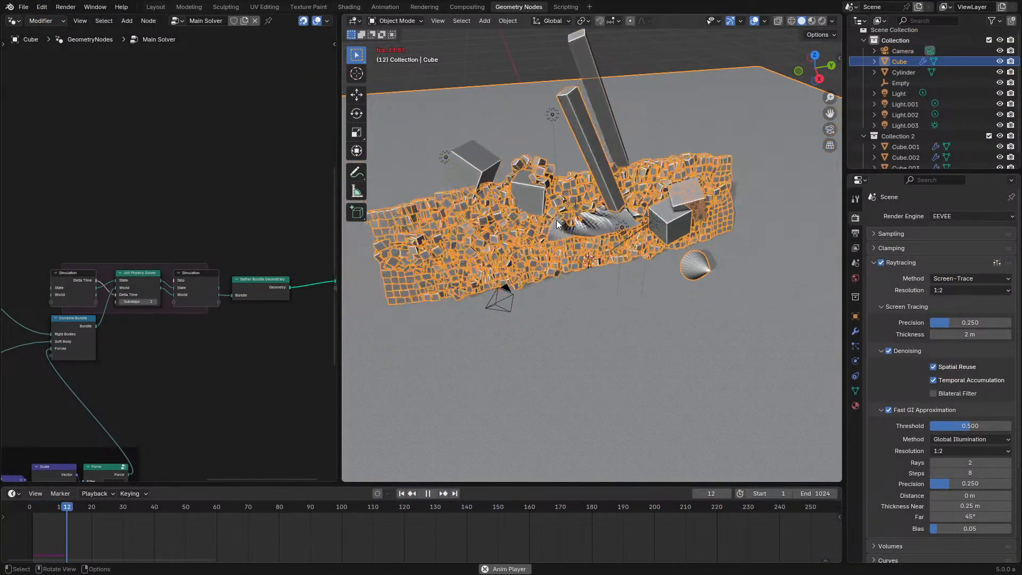
{"action": "key", "text": "ctrl+space"}
{"action": "middle_click_drag", "start_coordinate": [168, 340], "coordinate": [722, 401]}
{"action": "scroll", "coordinate": [321, 184], "scroll_direction": "up", "scroll_amount": 3}
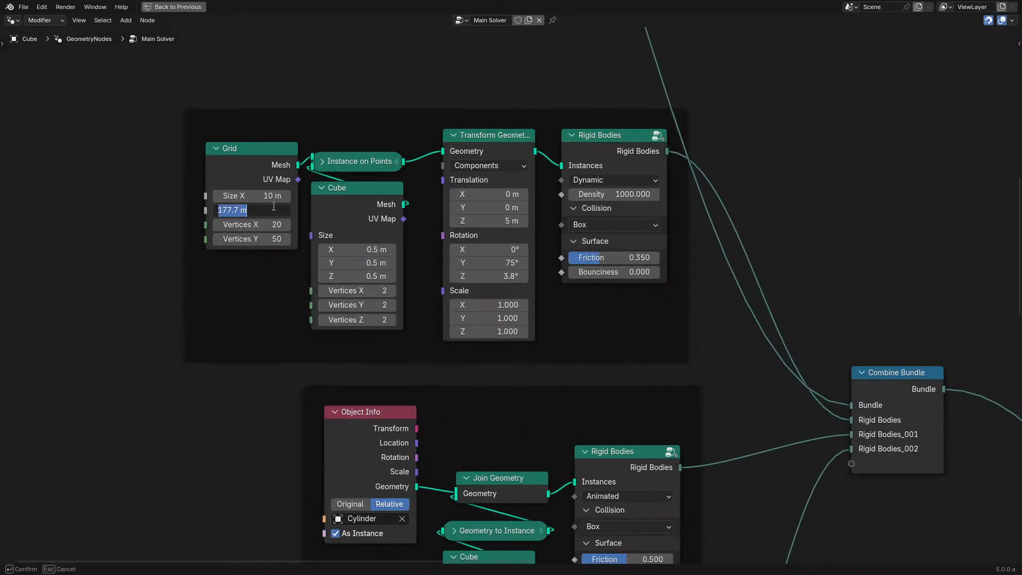
{"action": "key", "text": "ctrl+space"}
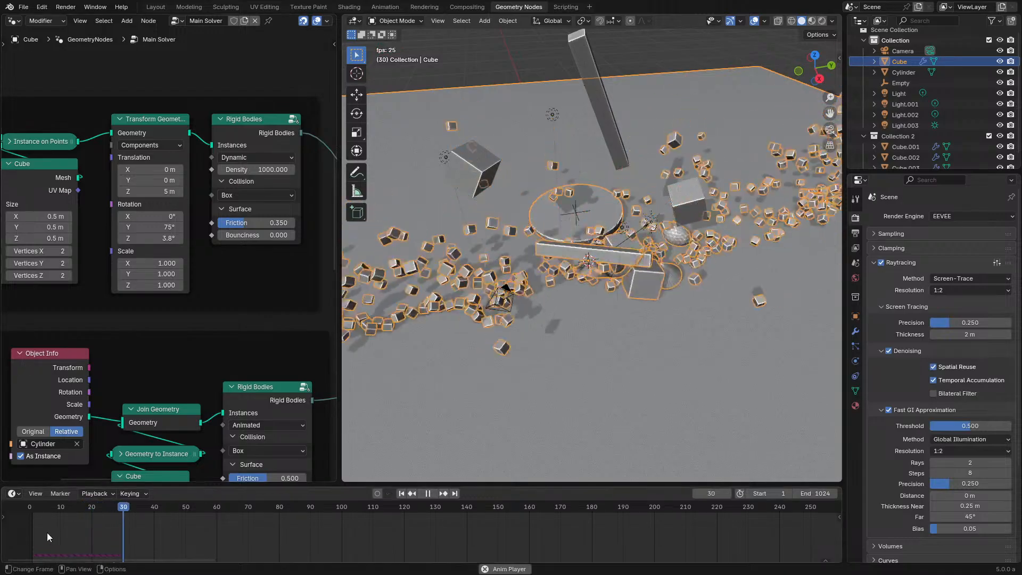
{"action": "left_click", "coordinate": [31, 506]}
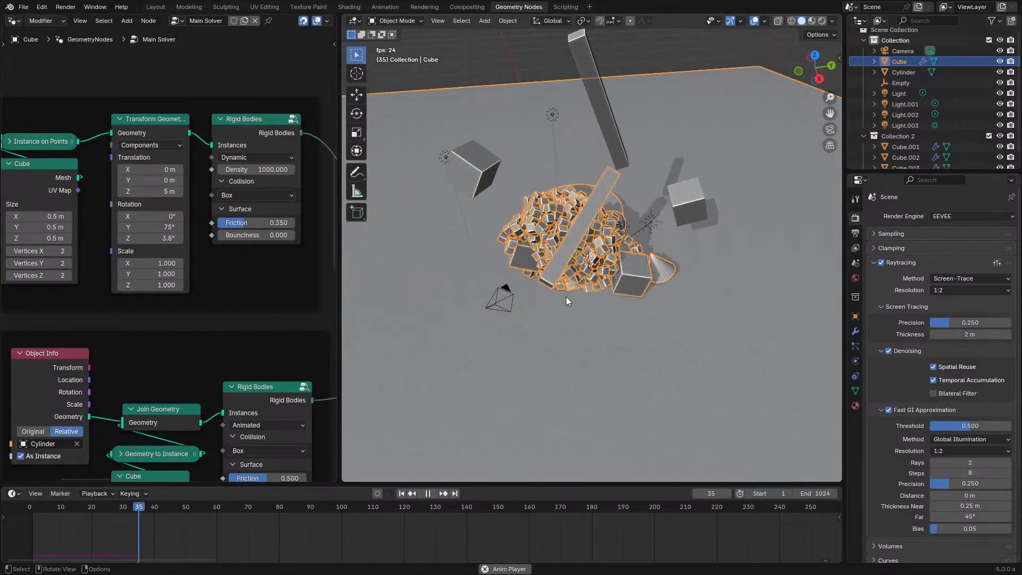
Step: Replay the rigid-body simulation from the start, inspect the clustering cubes from several angles and close up, and stop playback
{"action": "middle_click_drag", "start_coordinate": [567, 296], "coordinate": [478, 257]}
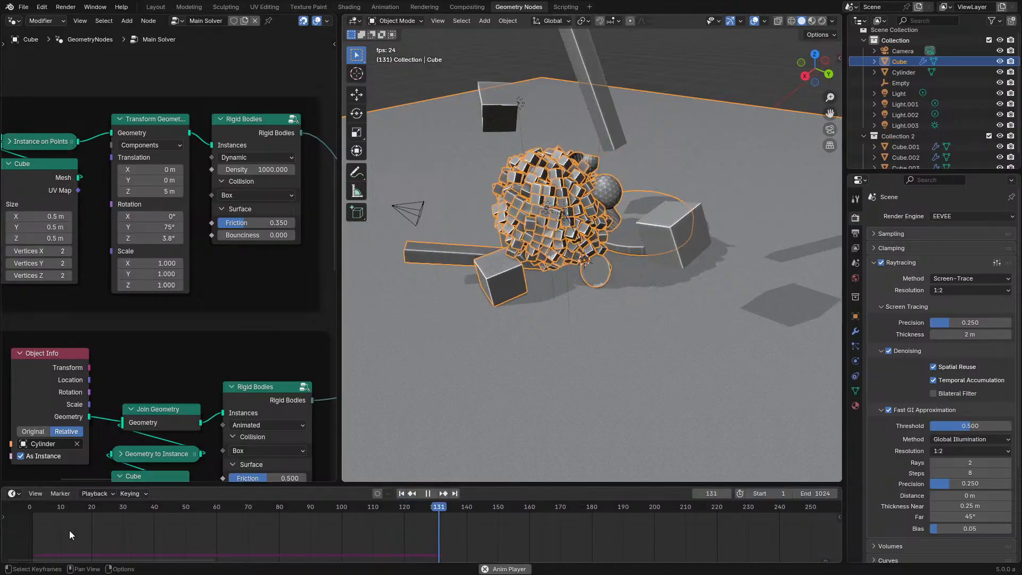
{"action": "left_click", "coordinate": [10, 509]}
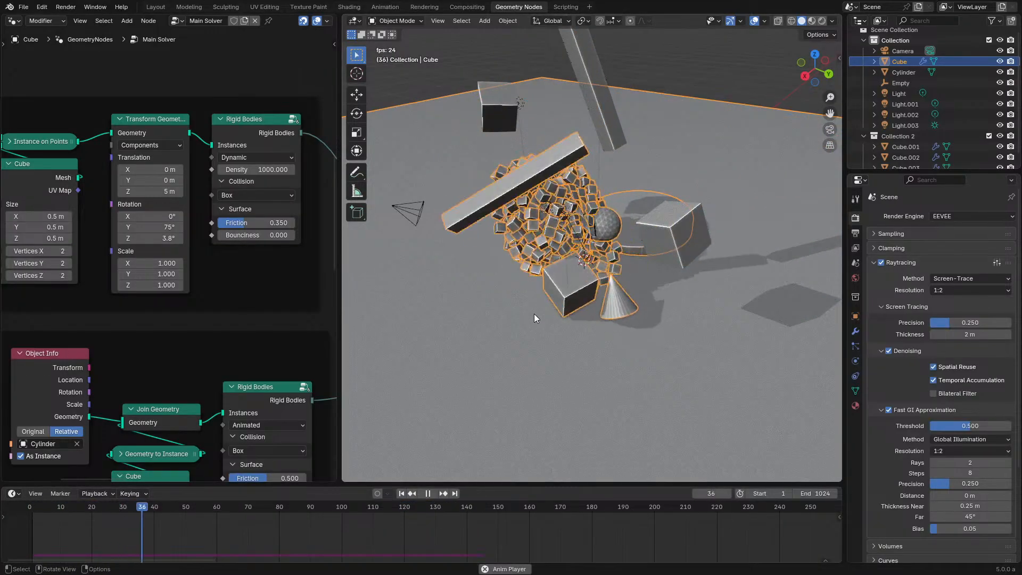
{"action": "middle_click_drag", "start_coordinate": [617, 267], "coordinate": [657, 286]}
{"action": "scroll", "coordinate": [698, 269], "scroll_direction": "up", "scroll_amount": 4}
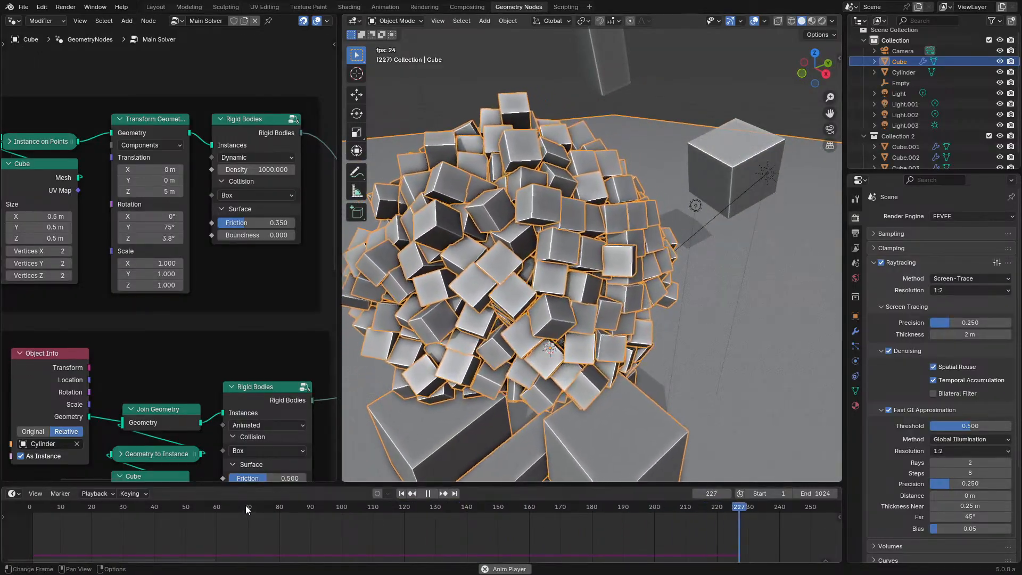
{"action": "left_click", "coordinate": [34, 505]}
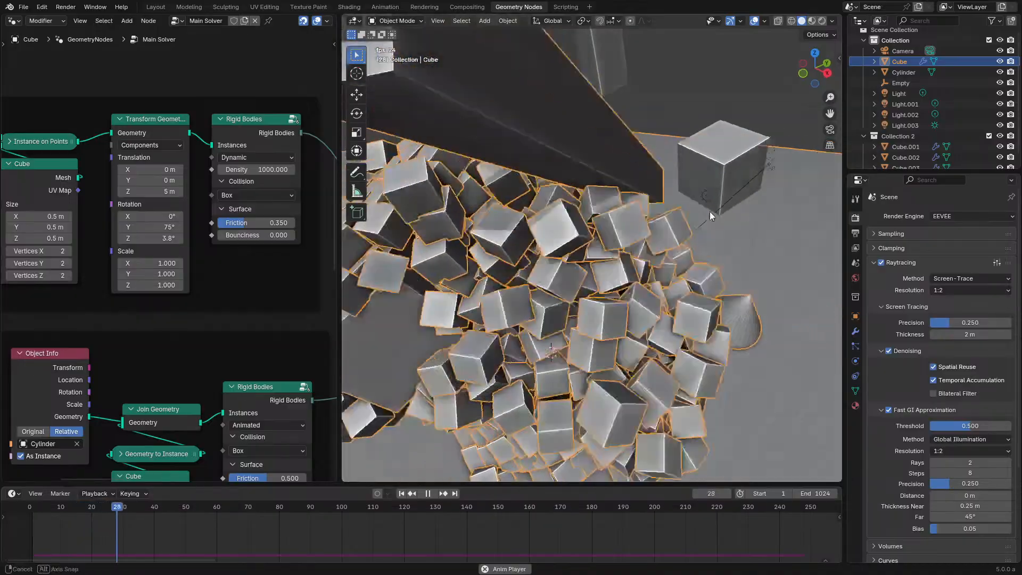
{"action": "middle_click_drag", "start_coordinate": [710, 212], "coordinate": [767, 240]}
{"action": "key", "text": "space"}
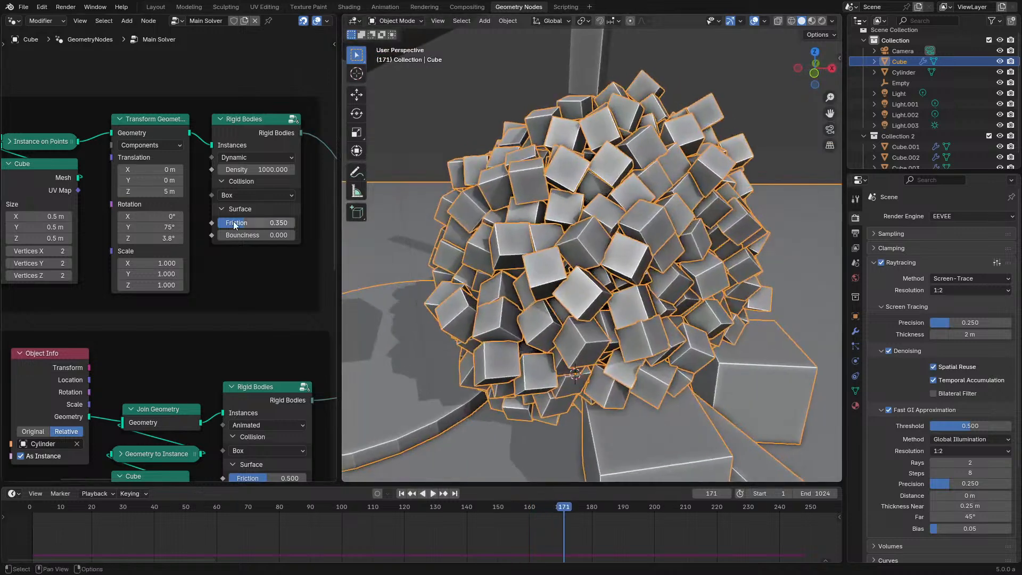
Step: Move the three framed Rigid Bodies node groups farther away from their Combine Bundle node
{"action": "key", "text": "ctrl+space"}
{"action": "scroll", "coordinate": [689, 299], "scroll_direction": "down", "scroll_amount": 7}
{"action": "middle_click_drag", "start_coordinate": [814, 296], "coordinate": [583, 220]}
{"action": "scroll", "coordinate": [595, 229], "scroll_direction": "up", "scroll_amount": 1}
{"action": "scroll", "coordinate": [523, 227], "scroll_direction": "down", "scroll_amount": 5}
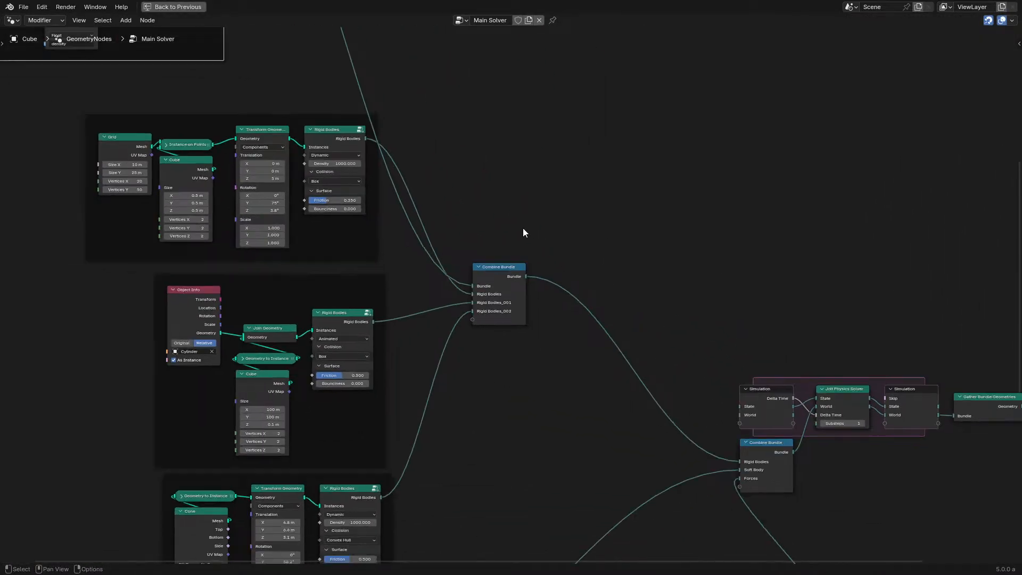
{"action": "left_click_drag", "start_coordinate": [142, 194], "coordinate": [422, 493]}
{"action": "key", "text": "g"}
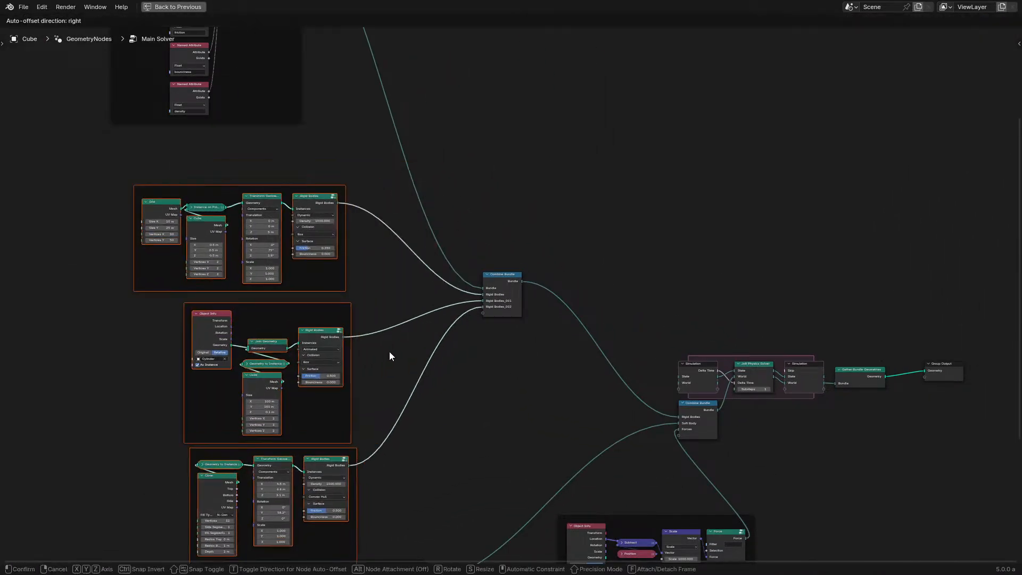
{"action": "left_click", "coordinate": [365, 362]}
Step: Move the frame with the Named Attribute nodes down close to the Grid frame and restore the full workspace layout
{"action": "scroll", "coordinate": [320, 156], "scroll_direction": "down", "scroll_amount": 1}
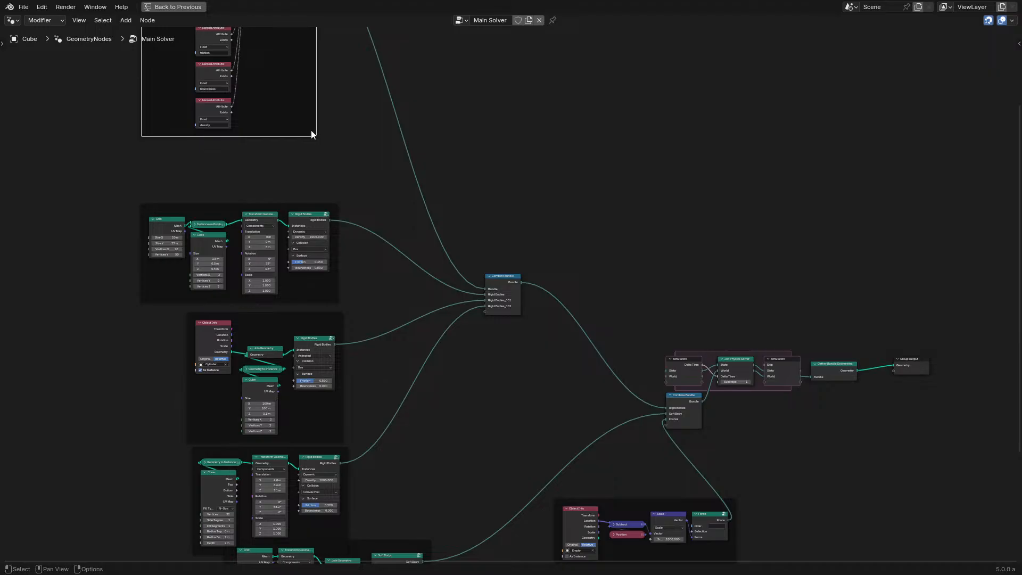
{"action": "key", "text": "g"}
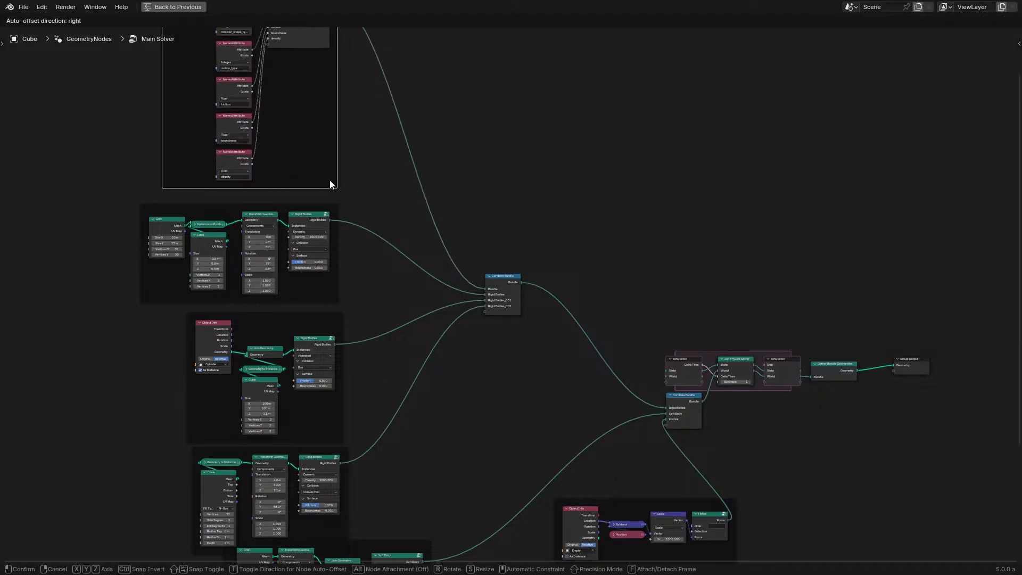
{"action": "left_click", "coordinate": [336, 199]}
{"action": "left_click", "coordinate": [369, 201]}
{"action": "key", "text": "ctrl+space"}
Step: Replay the rigid-body simulation from the start and view the whole cube cluster with its surrounding objects
{"action": "key", "text": "space"}
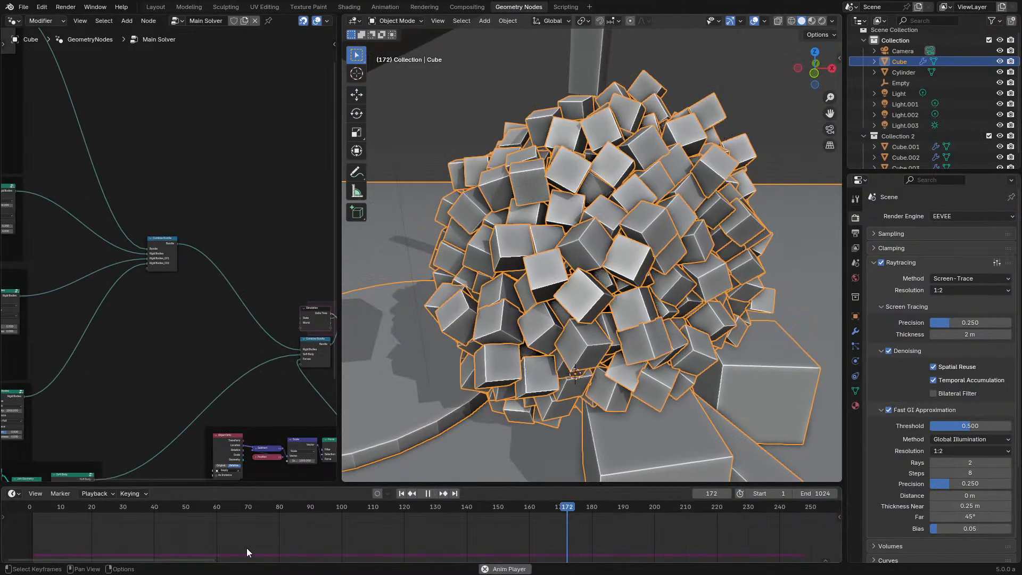
{"action": "left_click", "coordinate": [33, 509]}
{"action": "scroll", "coordinate": [608, 295], "scroll_direction": "down", "scroll_amount": 3}
{"action": "middle_click_drag", "start_coordinate": [576, 295], "coordinate": [486, 312]}
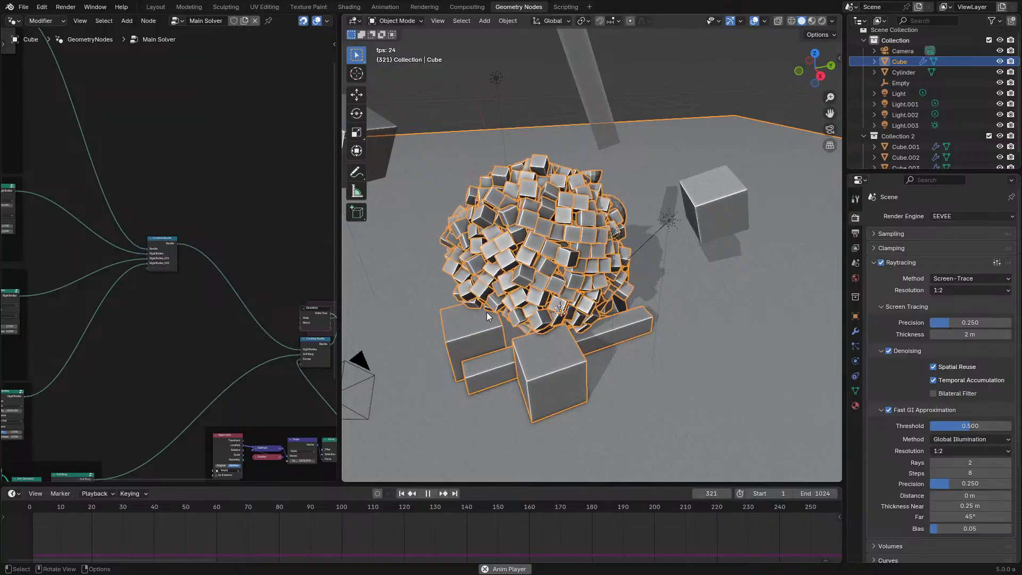
{"action": "left_click", "coordinate": [40, 509]}
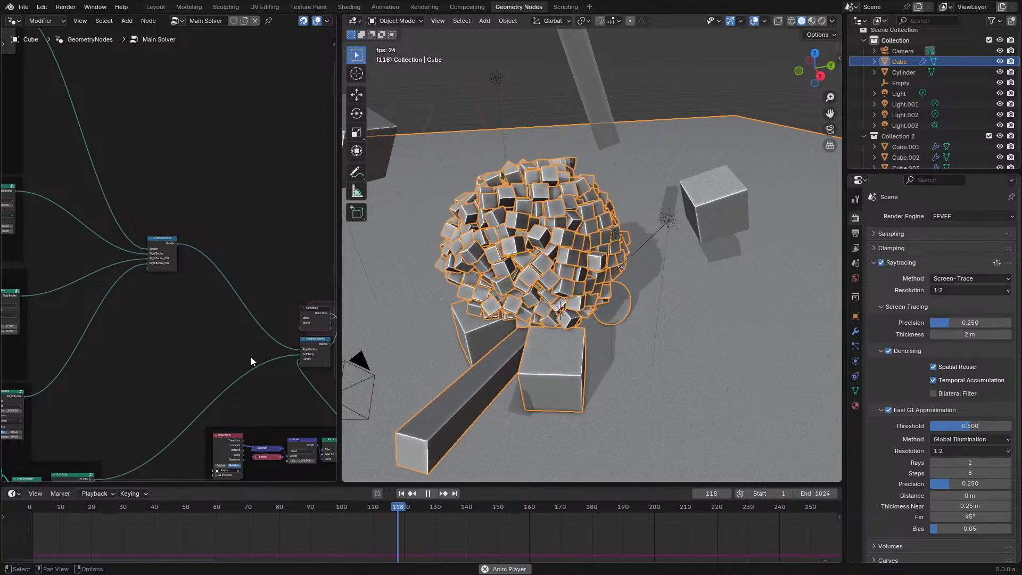
Step: Arrange the Subtract and Position nodes beneath the Scale node in the force frame, with Object Info beside them
{"action": "middle_click_drag", "start_coordinate": [250, 356], "coordinate": [158, 213]}
{"action": "scroll", "coordinate": [190, 276], "scroll_direction": "up", "scroll_amount": 7}
{"action": "key", "text": "space"}
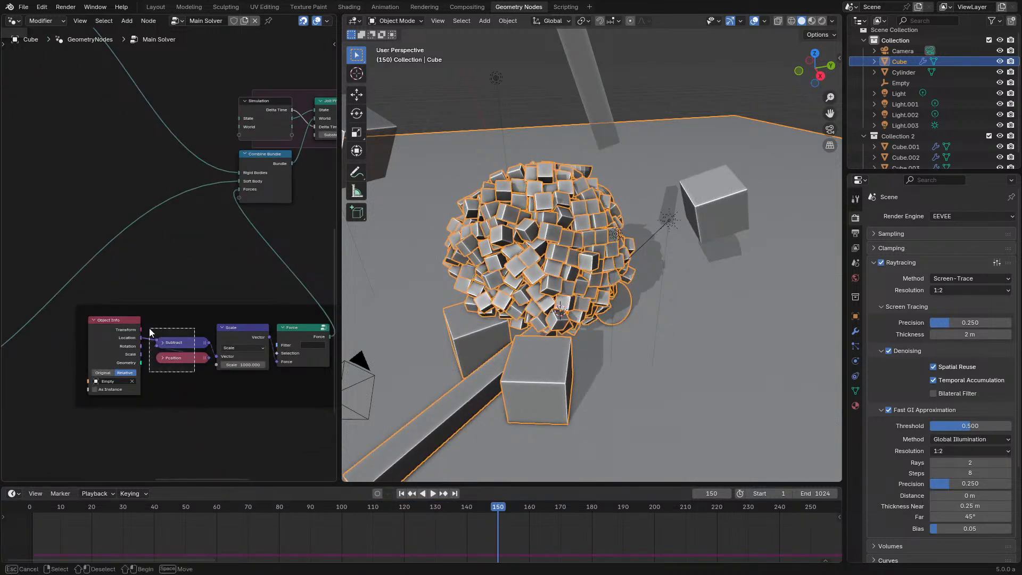
{"action": "left_click_drag", "start_coordinate": [149, 328], "coordinate": [125, 332]}
{"action": "key", "text": "g"}
{"action": "key", "text": "space"}
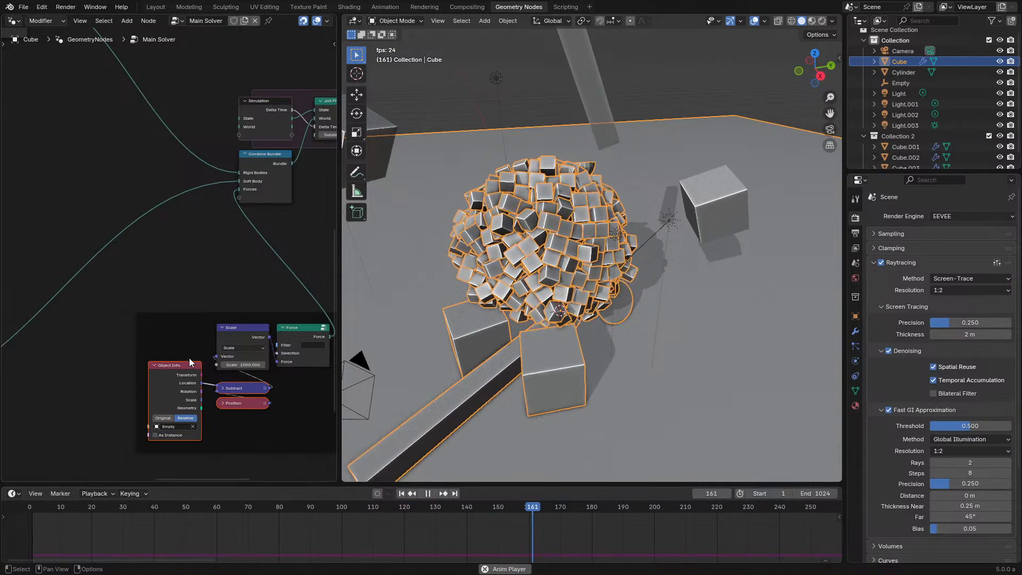
{"action": "key", "text": "space"}
Step: Add a Noise Texture node with Normalize off below the force frame and feed its Color into a new vector Scale node
{"action": "scroll", "coordinate": [228, 353], "scroll_direction": "down", "scroll_amount": 3}
{"action": "middle_click_drag", "start_coordinate": [229, 354], "coordinate": [190, 230]}
{"action": "key", "text": "shift+a"}
{"action": "left_click", "coordinate": [191, 221]}
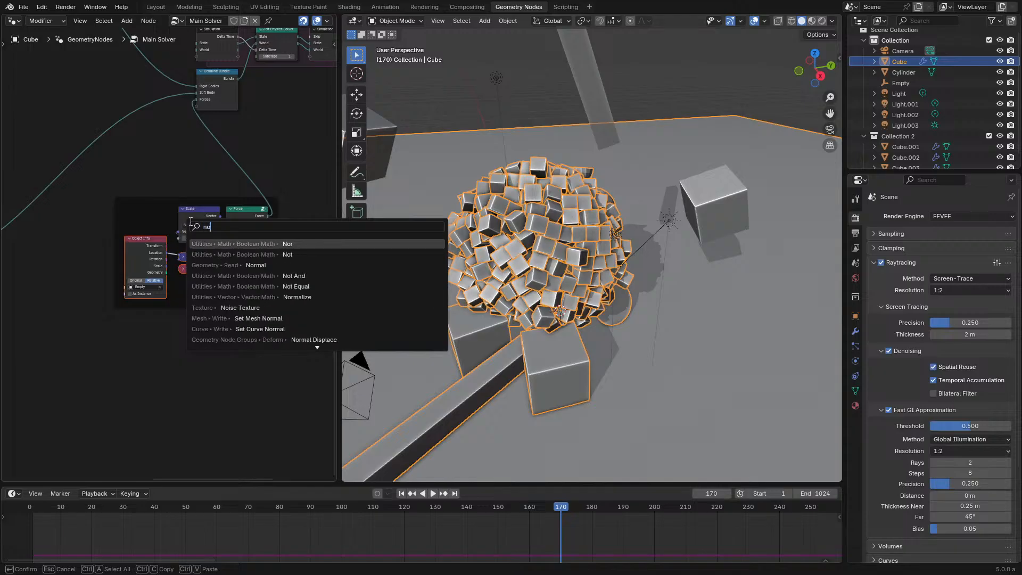
{"action": "left_click", "coordinate": [255, 243]}
{"action": "scroll", "coordinate": [166, 366], "scroll_direction": "up", "scroll_amount": 2}
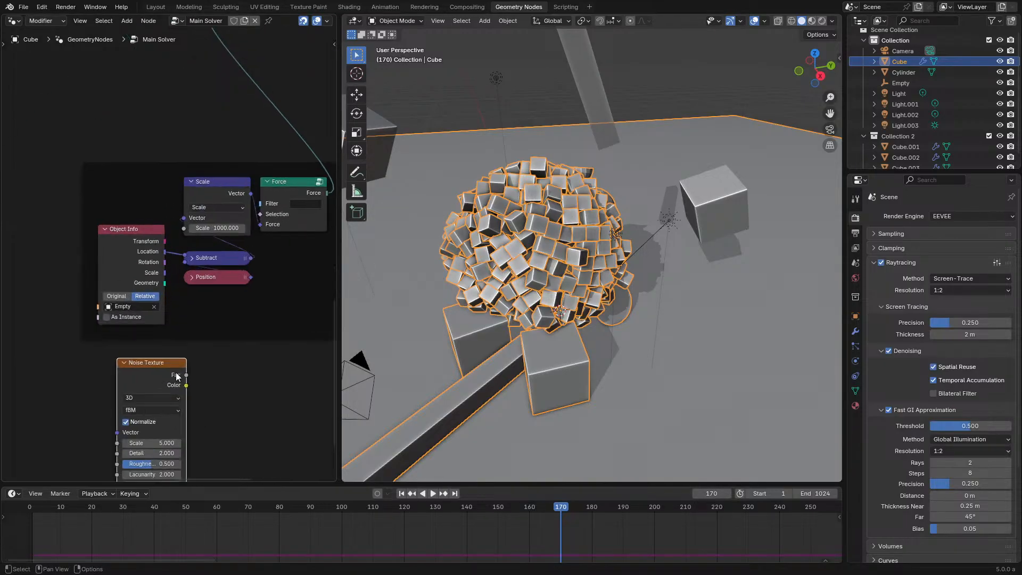
{"action": "left_click_drag", "start_coordinate": [182, 386], "coordinate": [240, 403]}
{"action": "type", "text": "sc"}
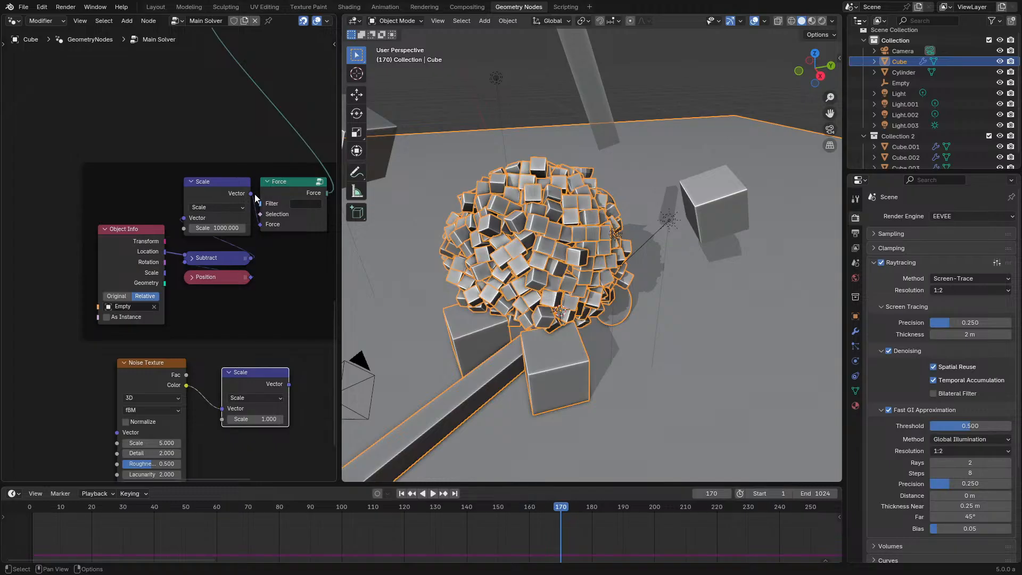
Step: Insert a vector Add node between the existing Scale and Force nodes and connect the noise Scale's Vector output to it
{"action": "left_click", "coordinate": [294, 299]}
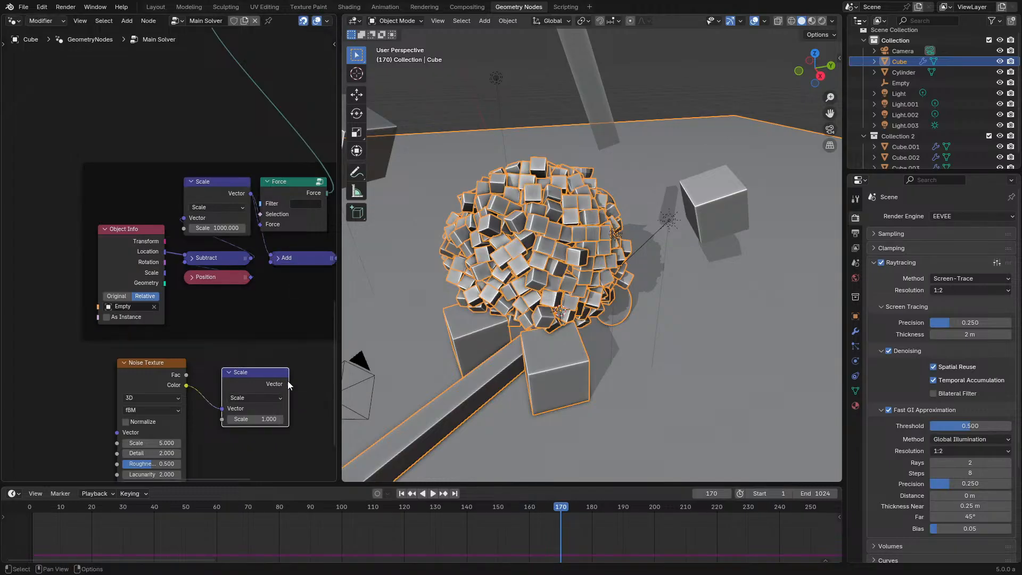
{"action": "left_click_drag", "start_coordinate": [270, 264], "coordinate": [270, 261]}
{"action": "scroll", "coordinate": [296, 261], "scroll_direction": "down", "scroll_amount": 1}
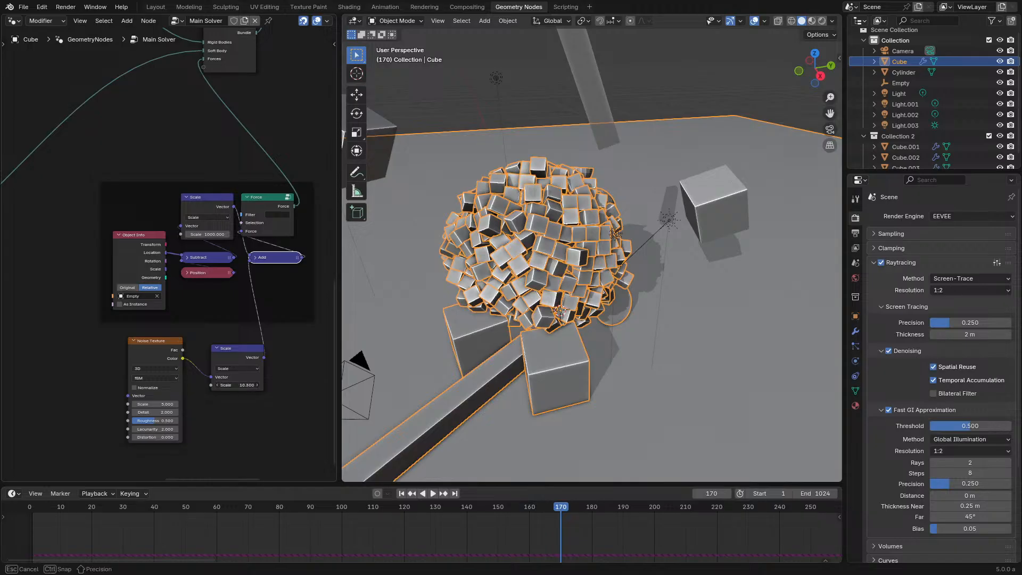
Step: Raise the noise Scale node's factor to about 2424 during playback and replay the simulation from the start
{"action": "left_click", "coordinate": [47, 506]}
{"action": "left_click_drag", "start_coordinate": [239, 384], "coordinate": [256, 385]}
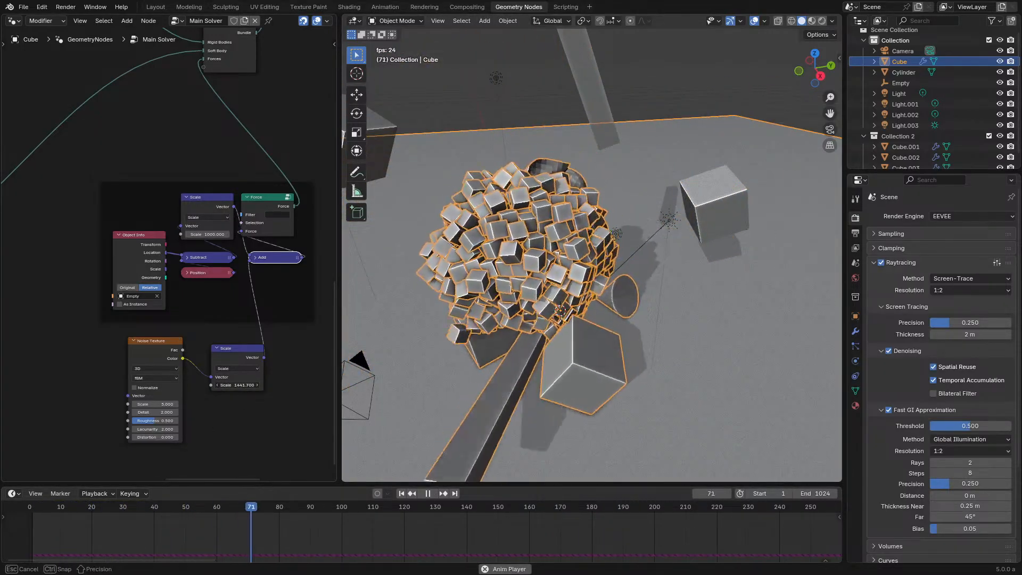
{"action": "left_click", "coordinate": [44, 524]}
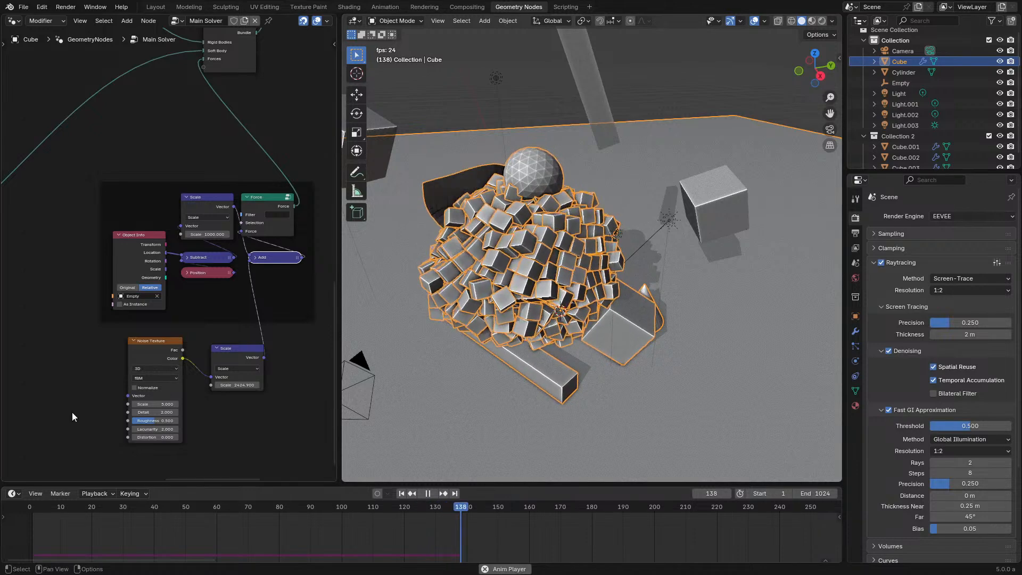
Step: Set the Noise Texture's Detail to 0 and its Scale to 1, and replay the simulation from the start
{"action": "left_click_drag", "start_coordinate": [166, 413], "coordinate": [133, 412]}
{"action": "left_click", "coordinate": [158, 404]}
{"action": "type", "text": "1"}
{"action": "key", "text": "Return"}
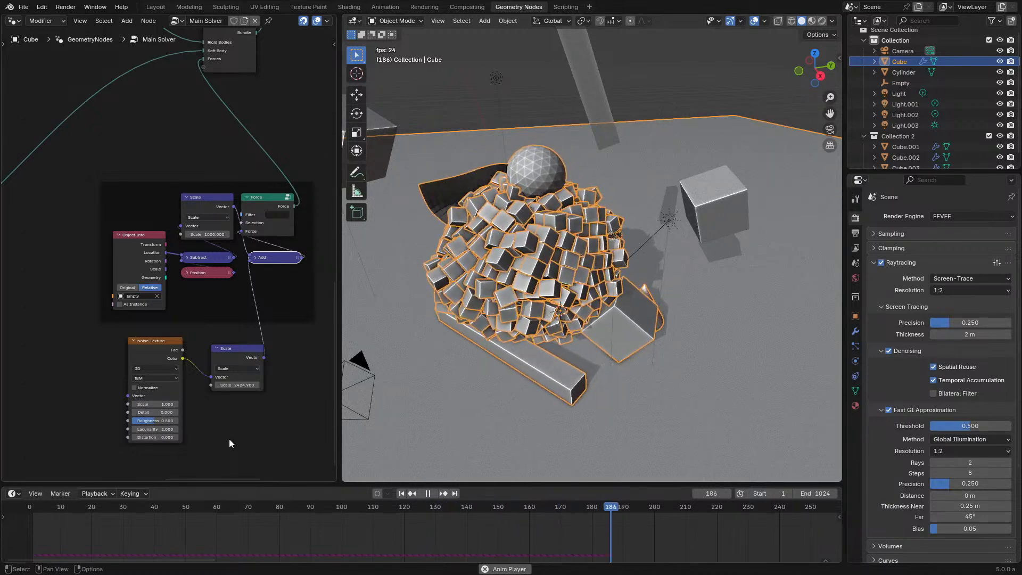
{"action": "left_click", "coordinate": [43, 508]}
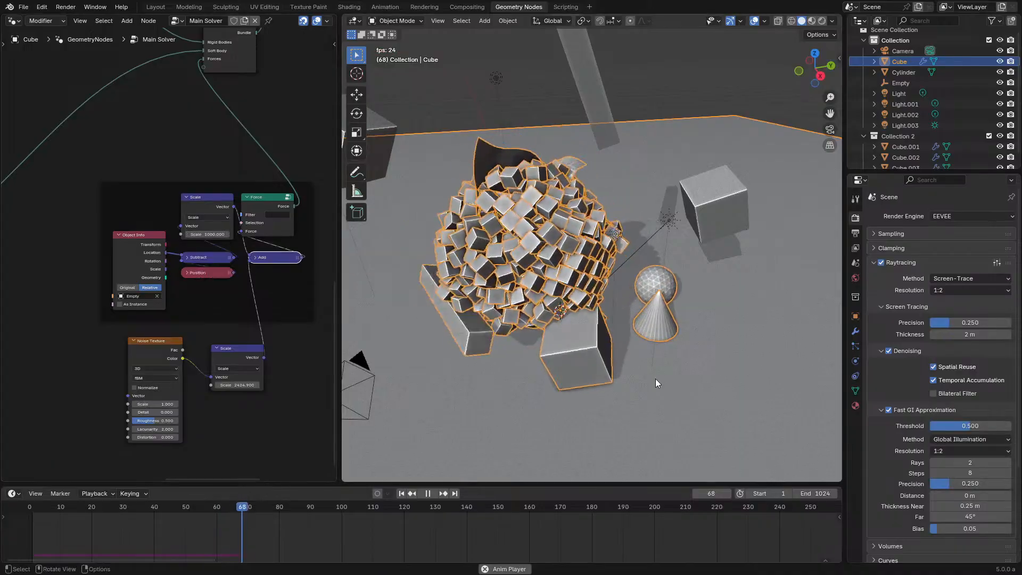
Step: Set the factor of the vector Scale node after the noise to 10000 during playback
{"action": "left_click", "coordinate": [229, 385]}
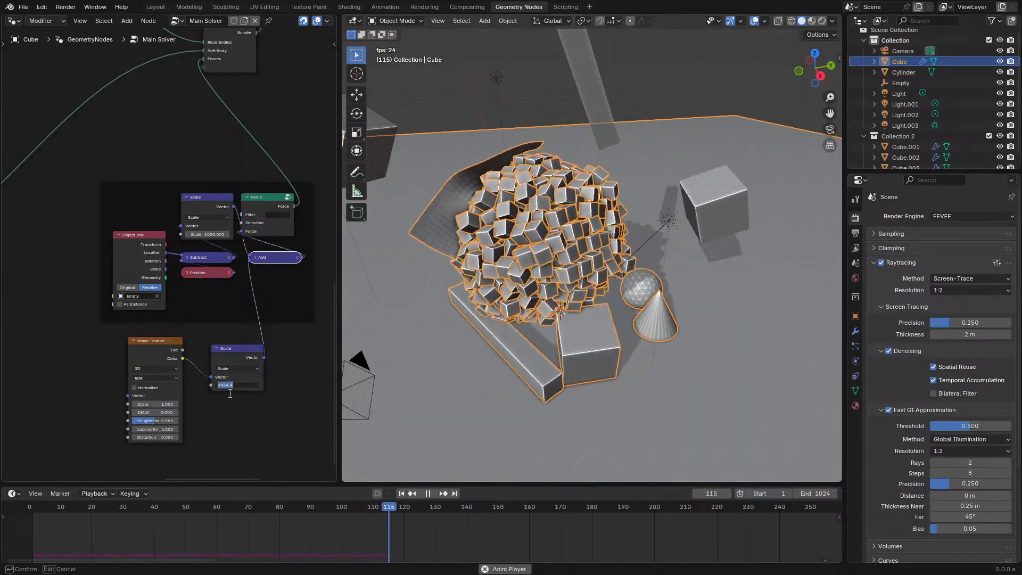
{"action": "type", "text": "10000"}
{"action": "key", "text": "Return"}
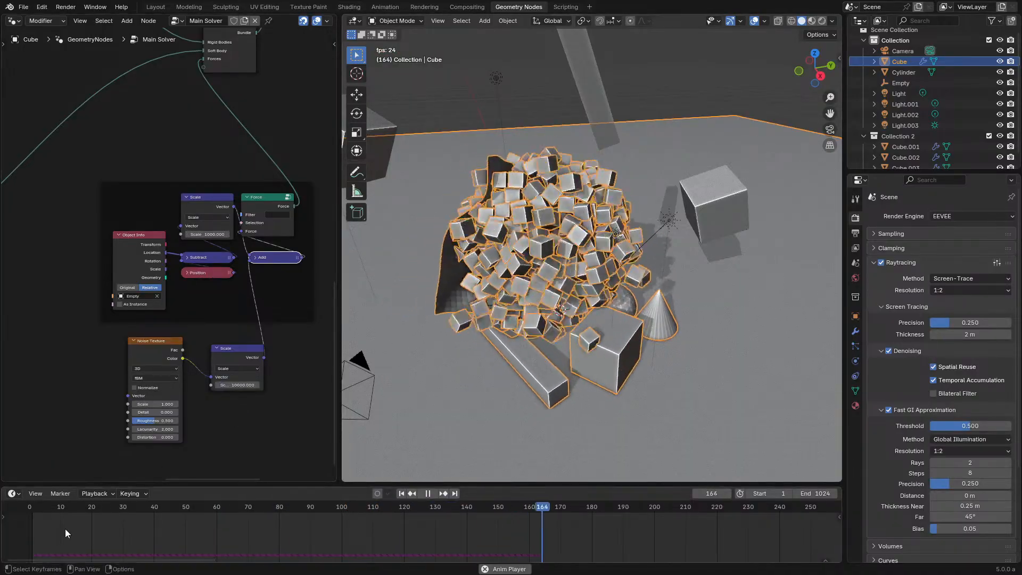
{"action": "middle_click_drag", "start_coordinate": [549, 302], "coordinate": [576, 288]}
Step: Lower the Noise Texture's Scale to 0.05 while the simulation plays
{"action": "left_click", "coordinate": [155, 404]}
{"action": "key", "text": "BackSpace"}
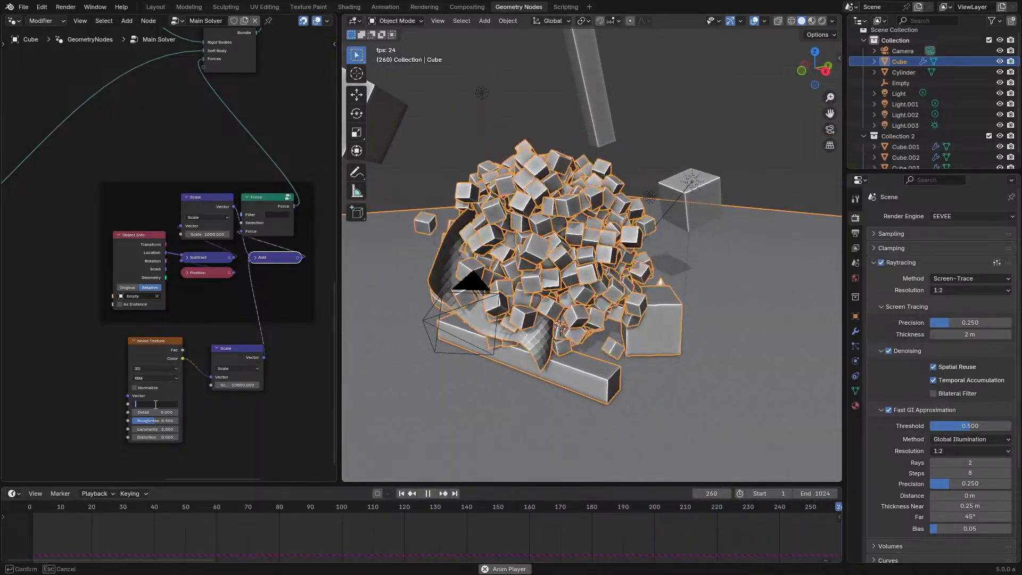
{"action": "type", "text": "0.25"}
{"action": "key", "text": "Return"}
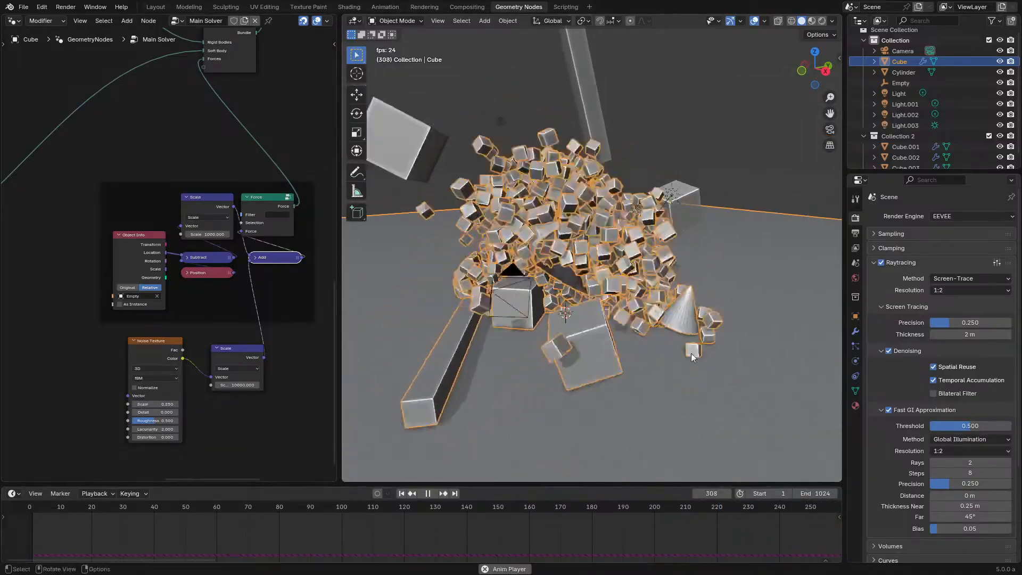
Step: Set the noise vector Scale node's factor to 1000 and replay the simulation from the start
{"action": "left_click_drag", "start_coordinate": [233, 385], "coordinate": [233, 384]}
{"action": "type", "text": "10000.0"}
{"action": "key", "text": "Return"}
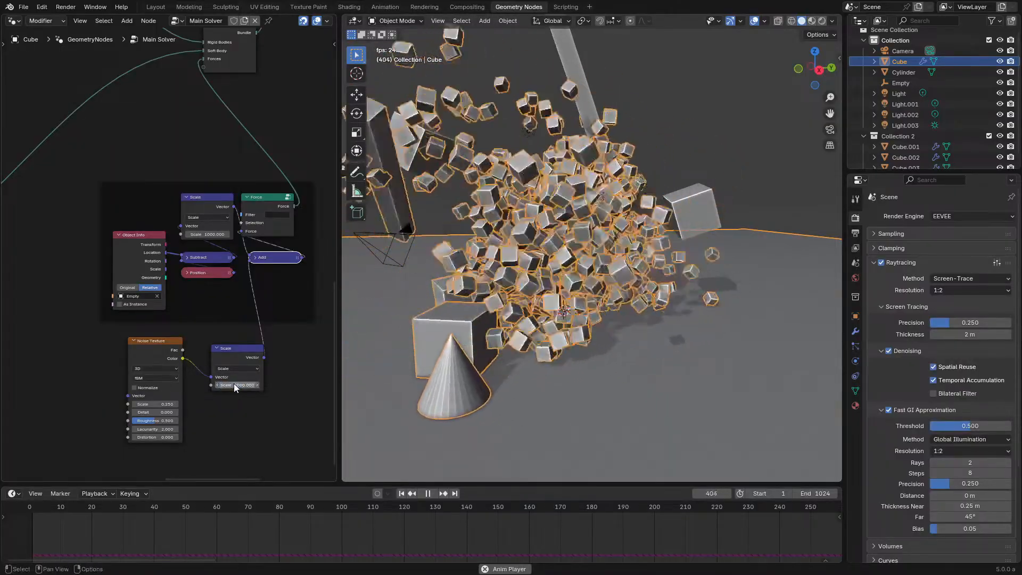
{"action": "left_click", "coordinate": [24, 511]}
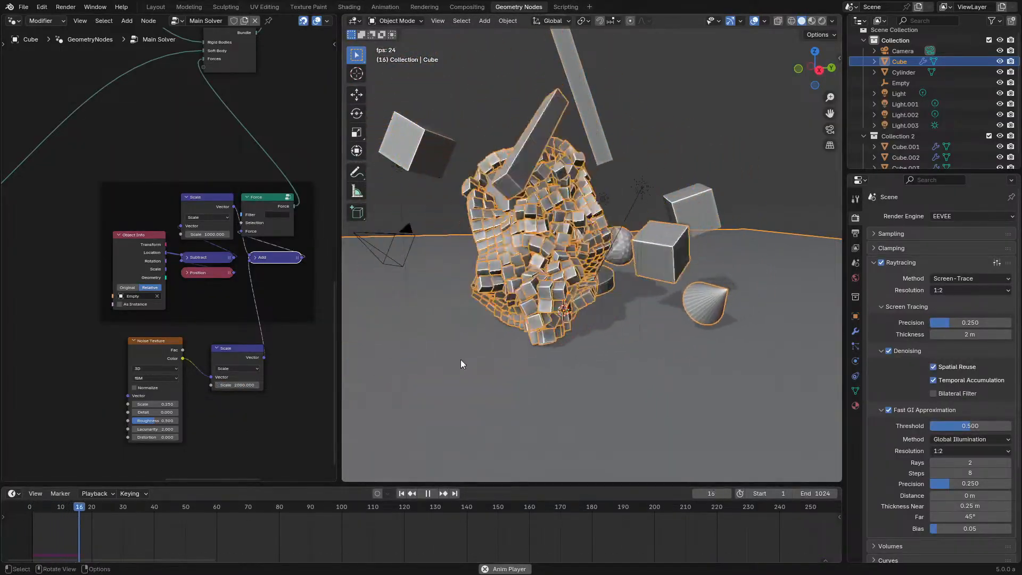
Step: Set Bounciness to 0.4 on the floor, cone and cube-grid Rigid Bodies nodes and restart the simulation
{"action": "middle_click_drag", "start_coordinate": [149, 215], "coordinate": [390, 379]}
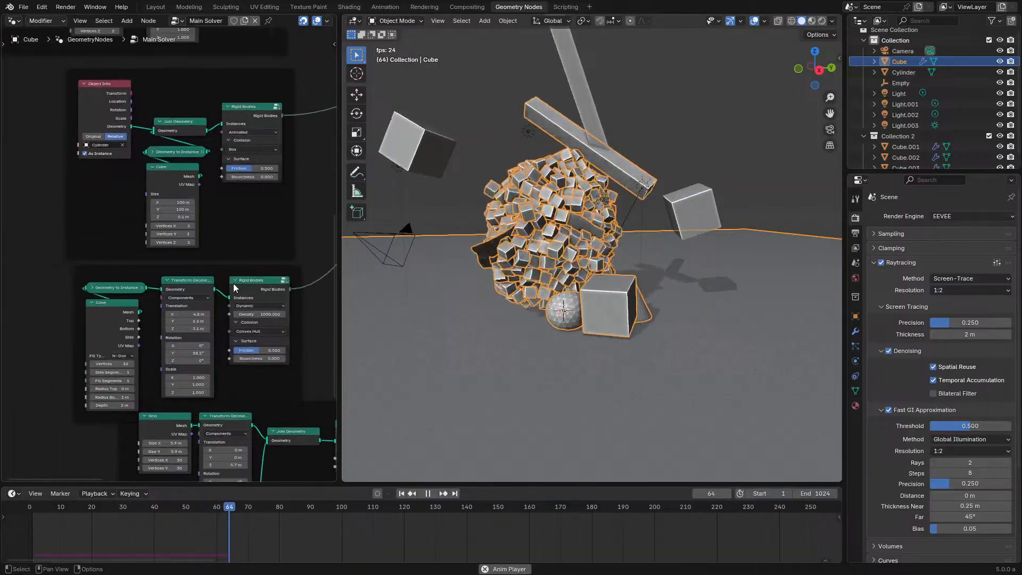
{"action": "left_click_drag", "start_coordinate": [249, 177], "coordinate": [272, 177]}
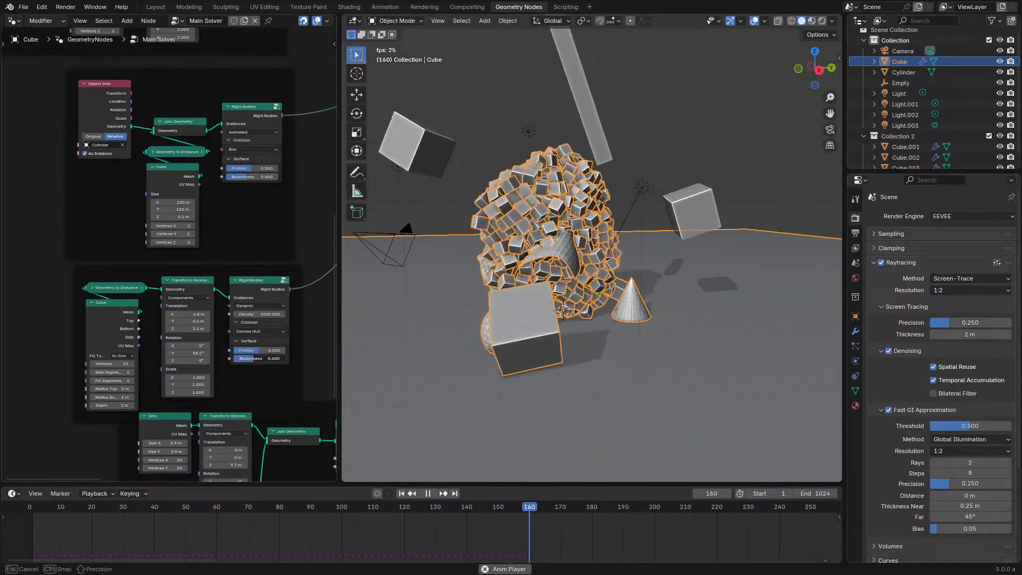
{"action": "scroll", "coordinate": [151, 246], "scroll_direction": "up", "scroll_amount": 1}
{"action": "middle_click_drag", "start_coordinate": [159, 147], "coordinate": [135, 407]}
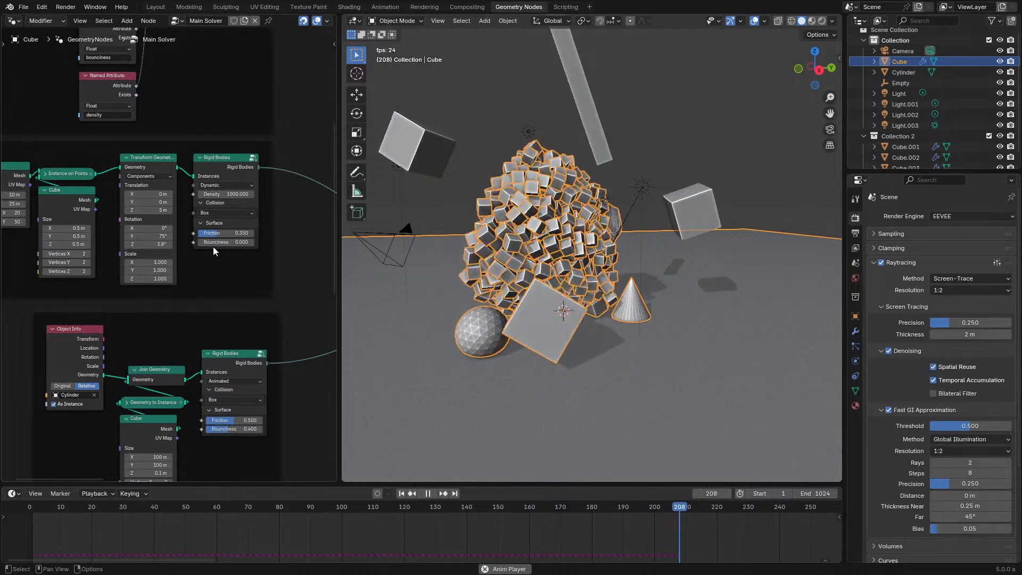
{"action": "left_click_drag", "start_coordinate": [213, 243], "coordinate": [235, 244]}
{"action": "key", "text": "shift+Left"}
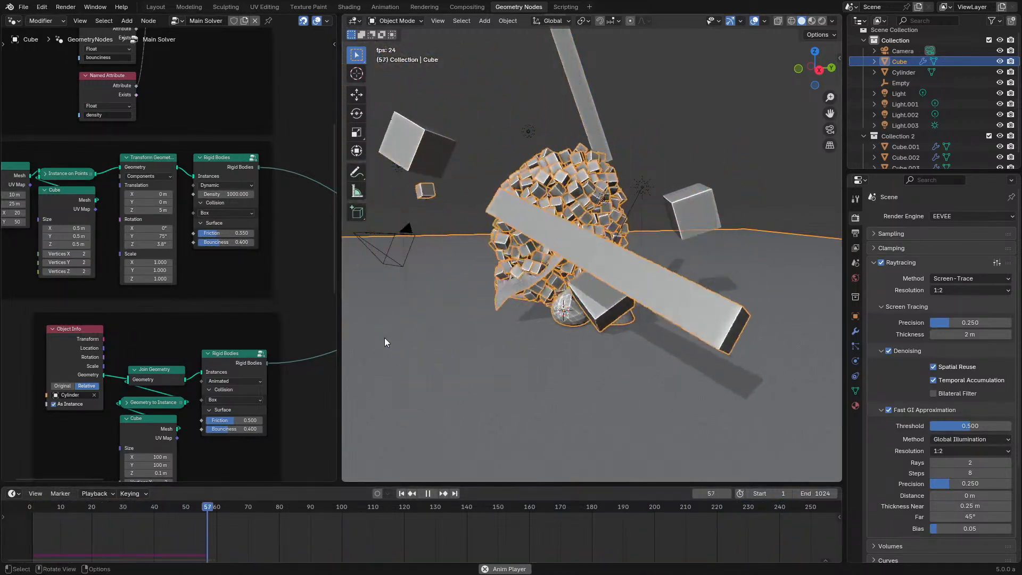
Step: Set the cube-grid Rigid Bodies node's Friction to 0 and replay the simulation from the start
{"action": "left_click_drag", "start_coordinate": [234, 233], "coordinate": [210, 233]}
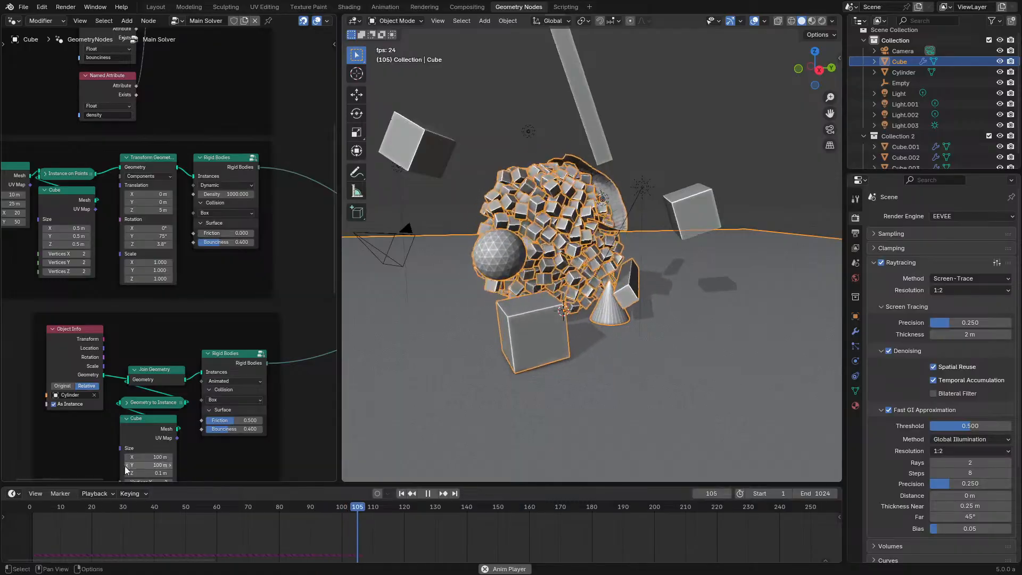
{"action": "left_click", "coordinate": [34, 509]}
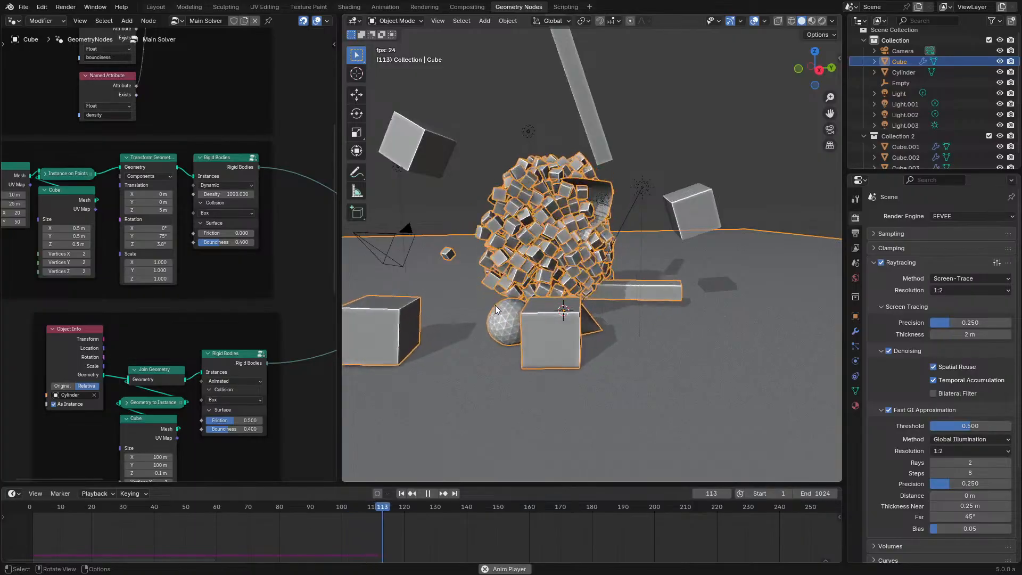
{"action": "middle_click_drag", "start_coordinate": [759, 265], "coordinate": [678, 270]}
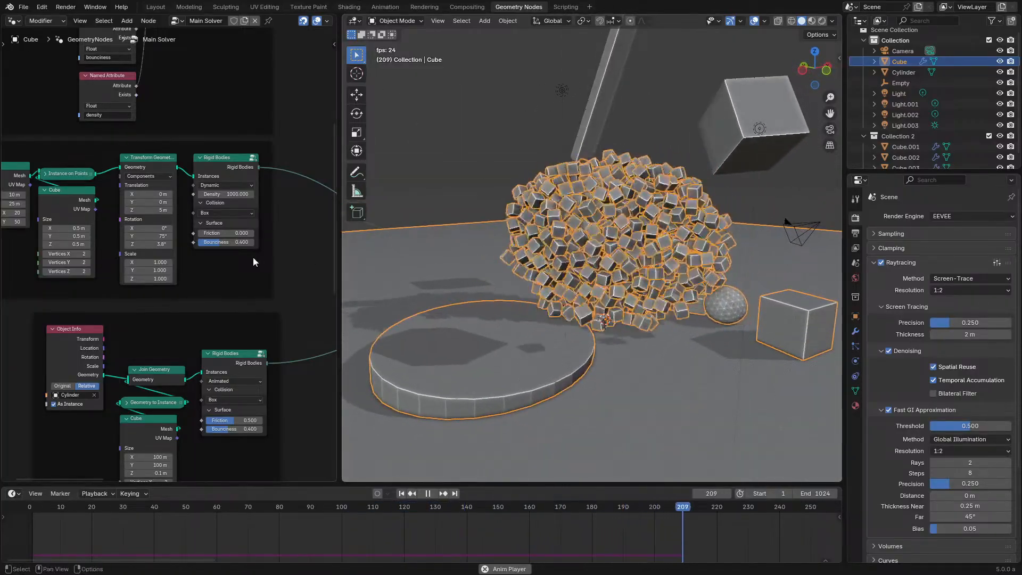
Step: Examine the cube grid's rigid body node setup while briefly playing and pausing the simulation
{"action": "scroll", "coordinate": [253, 257], "scroll_direction": "down", "scroll_amount": 2}
{"action": "key", "text": "space"}
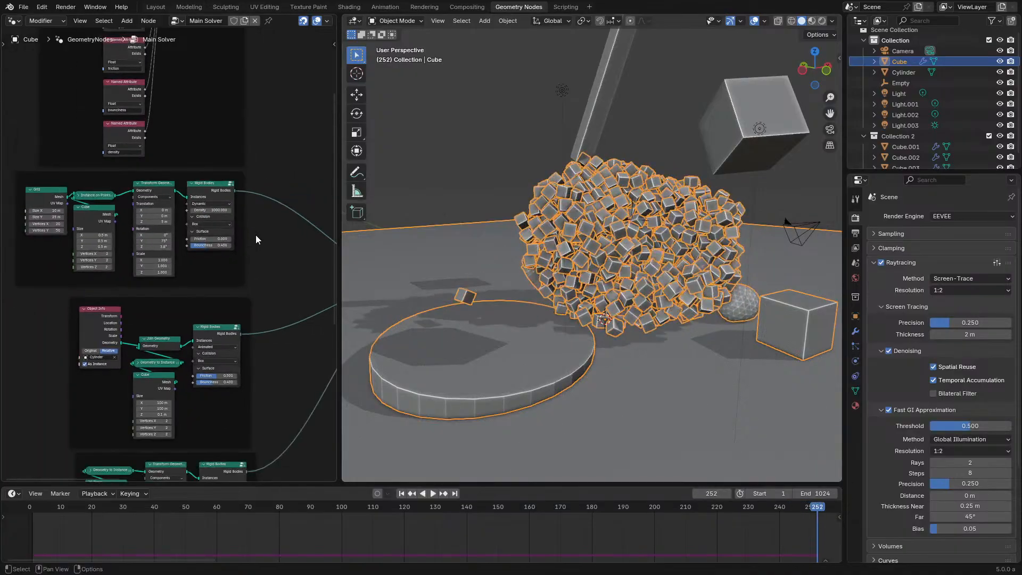
{"action": "middle_click_drag", "start_coordinate": [255, 234], "coordinate": [281, 263]}
{"action": "scroll", "coordinate": [281, 263], "scroll_direction": "up", "scroll_amount": 1}
{"action": "key", "text": "space"}
{"action": "mouse_move", "coordinate": [75, 263]}
{"action": "left_mouse_down"}
{"action": "mouse_move", "coordinate": [58, 271]}
{"action": "mouse_move", "coordinate": [72, 270]}
{"action": "left_mouse_up"}
{"action": "scroll", "coordinate": [224, 265], "scroll_direction": "up", "scroll_amount": 1}
{"action": "key", "text": "space"}
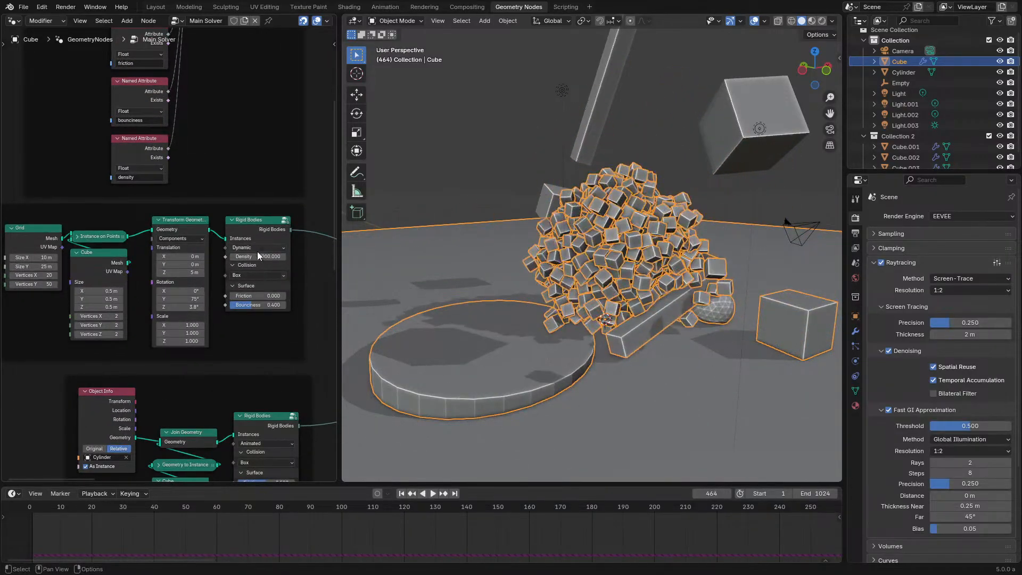
Step: Try the cube-grid Rigid Bodies node as Static and as Animated, and play the start of the simulation
{"action": "left_click", "coordinate": [257, 246]}
{"action": "left_click", "coordinate": [264, 248]}
{"action": "left_click", "coordinate": [245, 279]}
{"action": "left_click", "coordinate": [254, 248]}
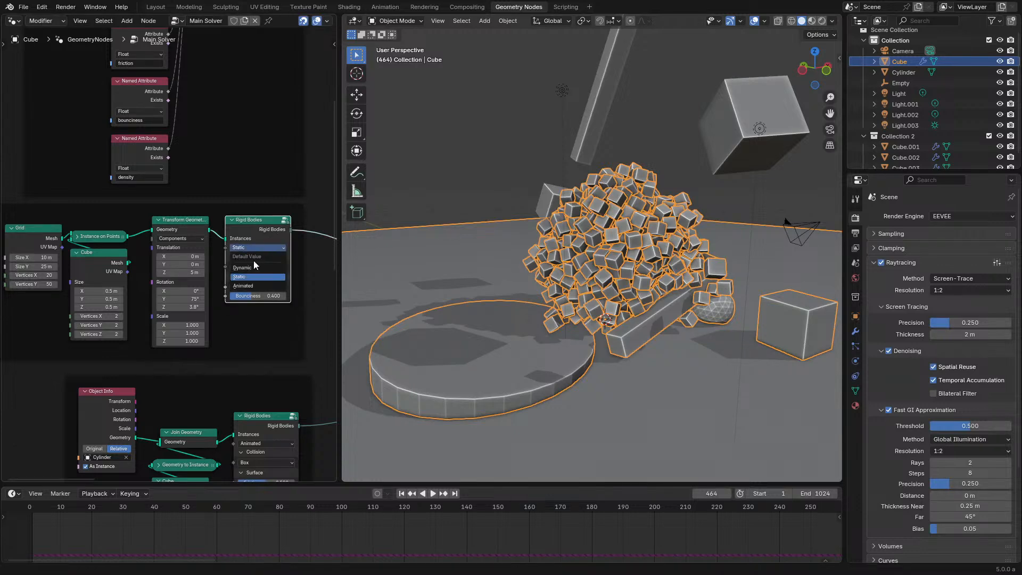
{"action": "left_click", "coordinate": [250, 283]}
{"action": "left_click", "coordinate": [29, 509]}
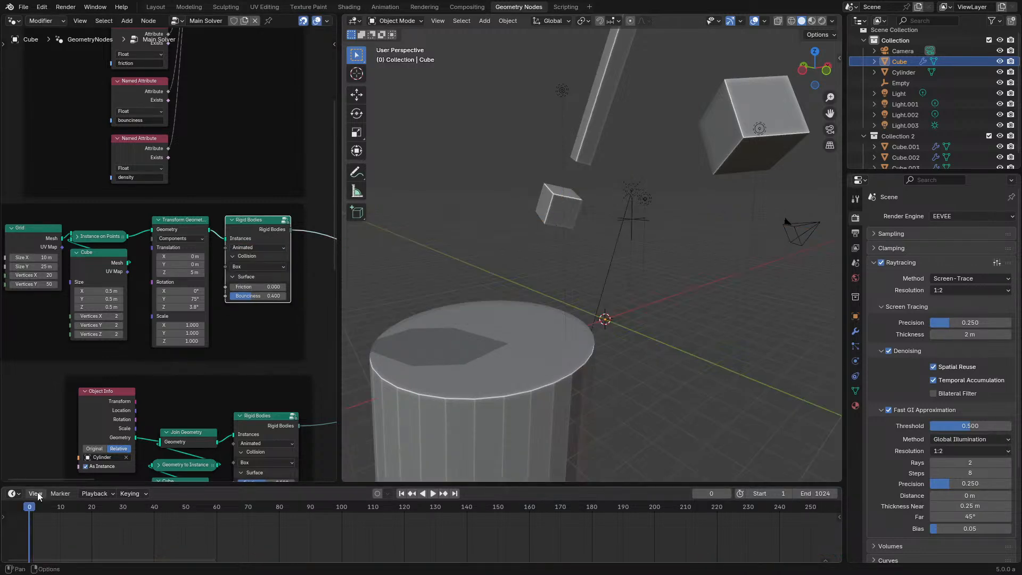
{"action": "key", "text": "space"}
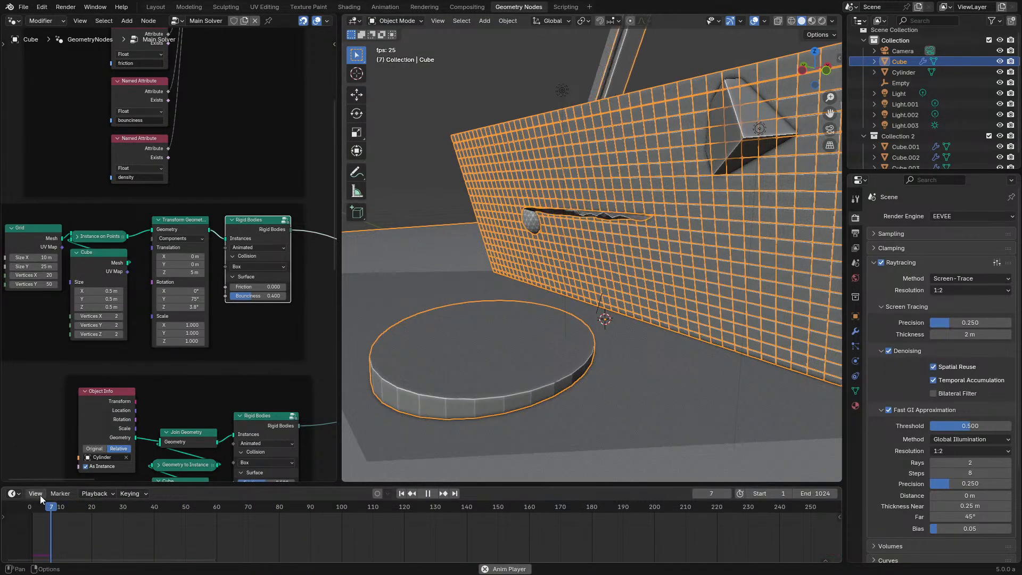
{"action": "key", "text": "space"}
Step: Return the cube-grid Rigid Bodies node to Dynamic and replay the simulation from the start
{"action": "left_click", "coordinate": [270, 247]}
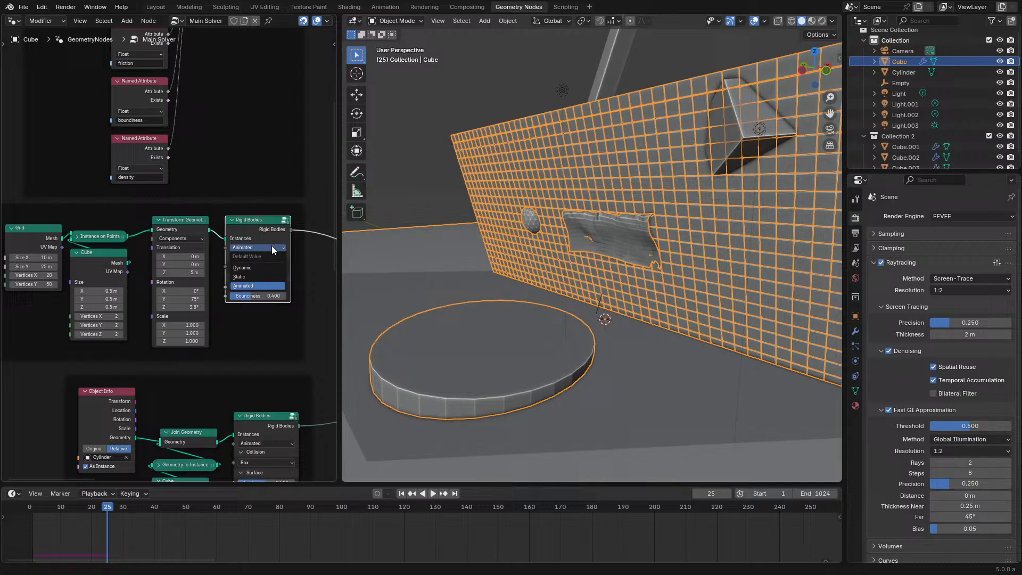
{"action": "left_click", "coordinate": [255, 268]}
{"action": "key", "text": "space"}
{"action": "left_click", "coordinate": [24, 507]}
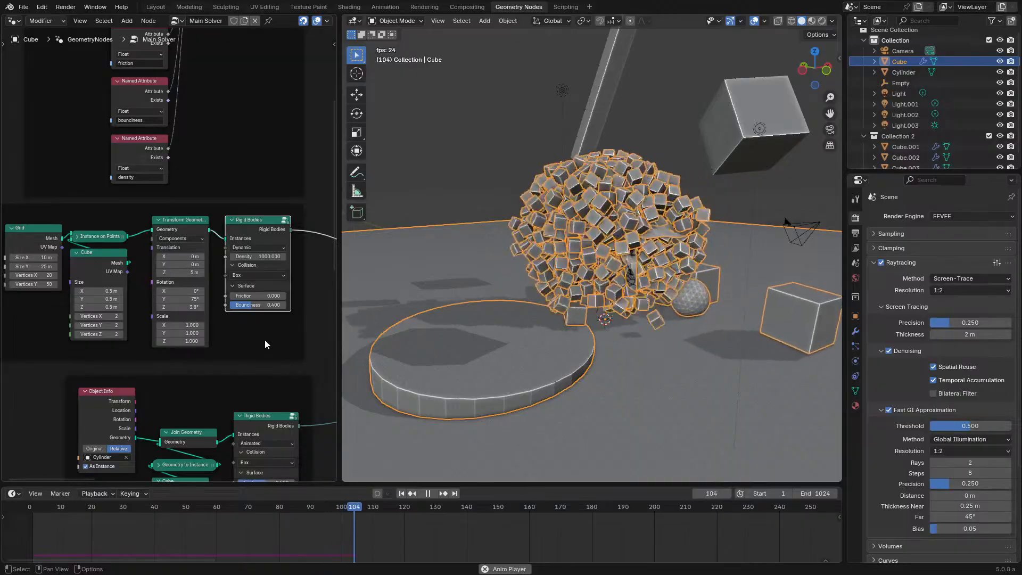
{"action": "middle_click_drag", "start_coordinate": [450, 293], "coordinate": [630, 296]}
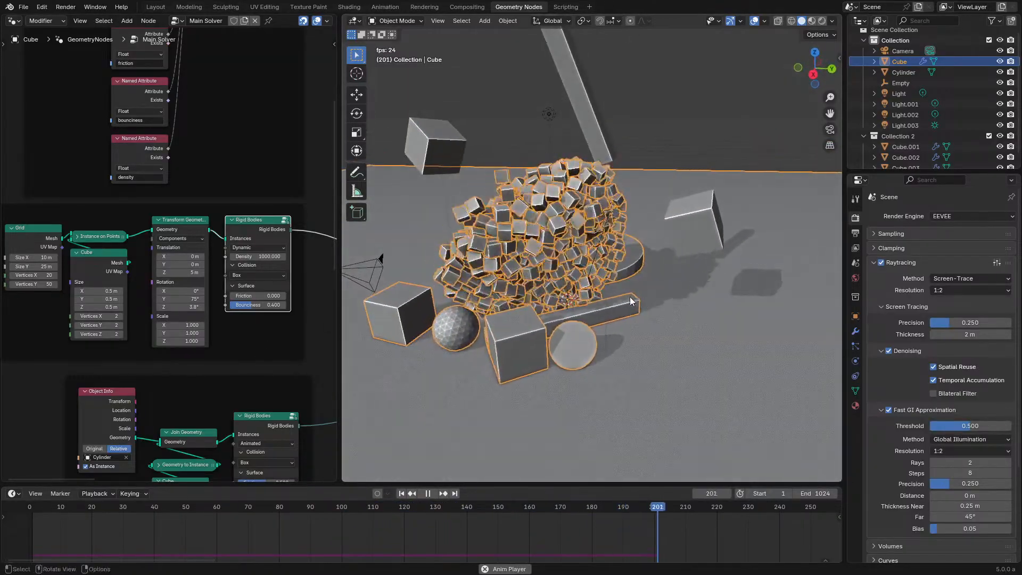
{"action": "scroll", "coordinate": [196, 185], "scroll_direction": "down", "scroll_amount": 2}
{"action": "middle_click_drag", "start_coordinate": [197, 185], "coordinate": [199, 371]}
{"action": "key", "text": "space"}
{"action": "middle_click_drag", "start_coordinate": [207, 412], "coordinate": [221, 222]}
{"action": "scroll", "coordinate": [220, 221], "scroll_direction": "up", "scroll_amount": 10}
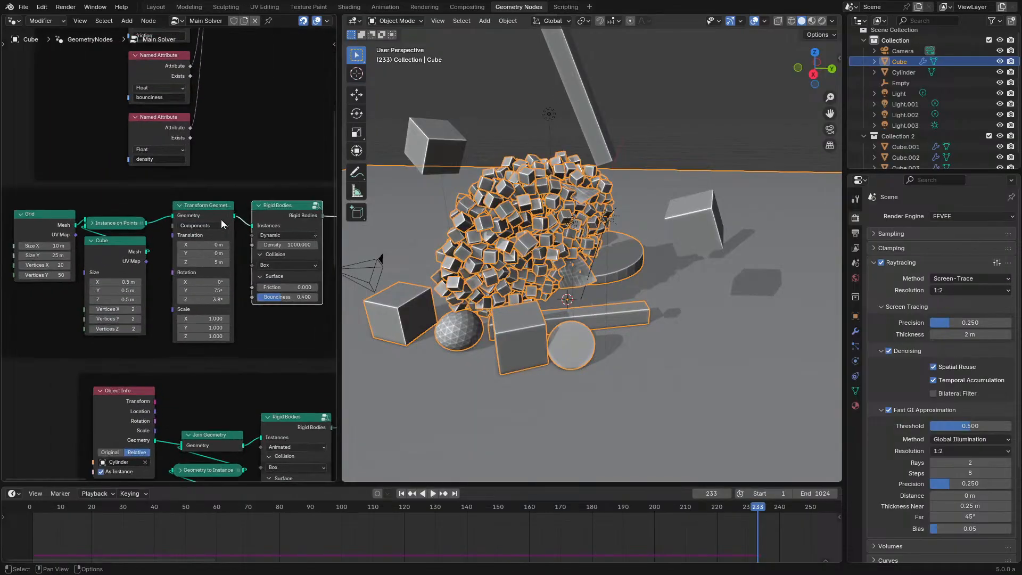
{"action": "middle_click_drag", "start_coordinate": [138, 275], "coordinate": [246, 283]}
{"action": "left_click_drag", "start_coordinate": [230, 261], "coordinate": [183, 289]}
{"action": "right_click", "coordinate": [183, 289]}
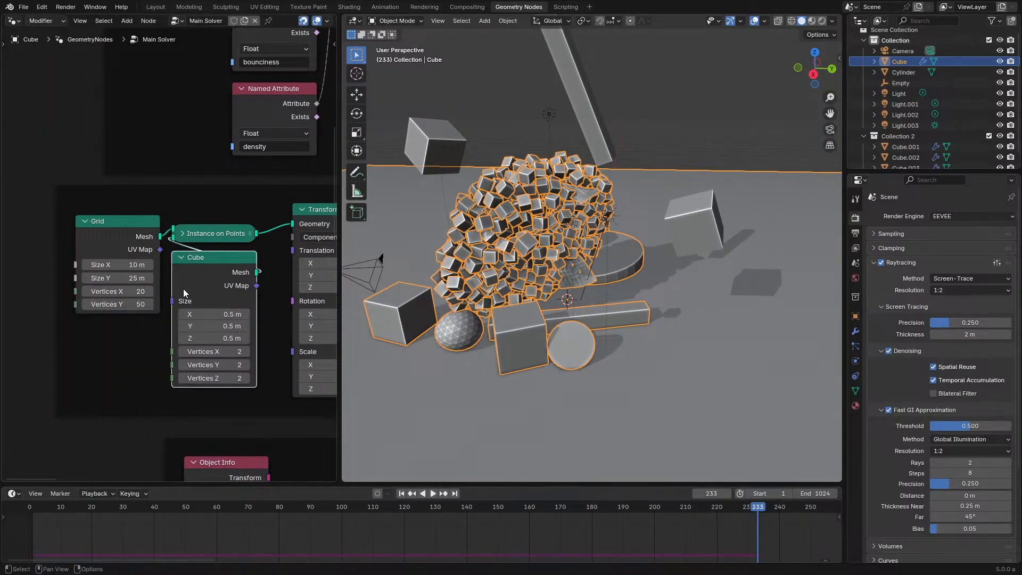
{"action": "key", "text": "shift+a"}
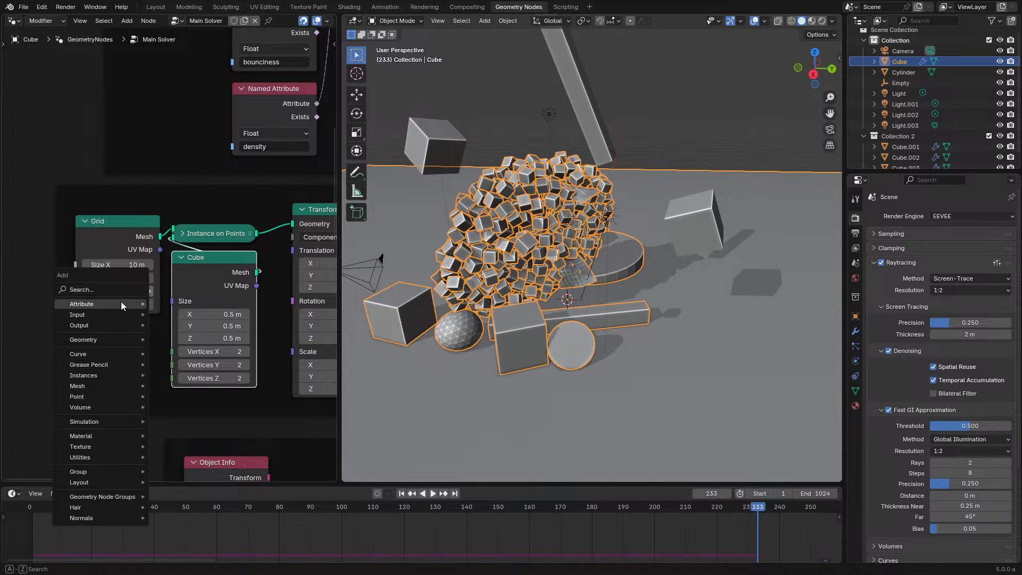
{"action": "mouse_move", "coordinate": [122, 290]}
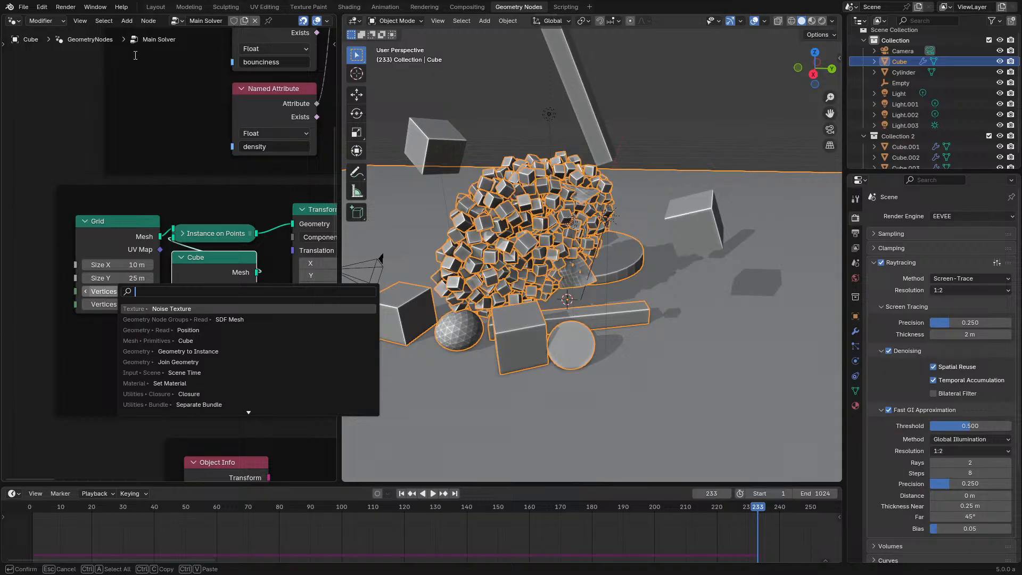
{"action": "key", "text": "Escape"}
Step: Try Scale X up to about 6.5 on the cube grid's Transform Geometry node during playback, and reset it to 1
{"action": "scroll", "coordinate": [124, 209], "scroll_direction": "down", "scroll_amount": 4}
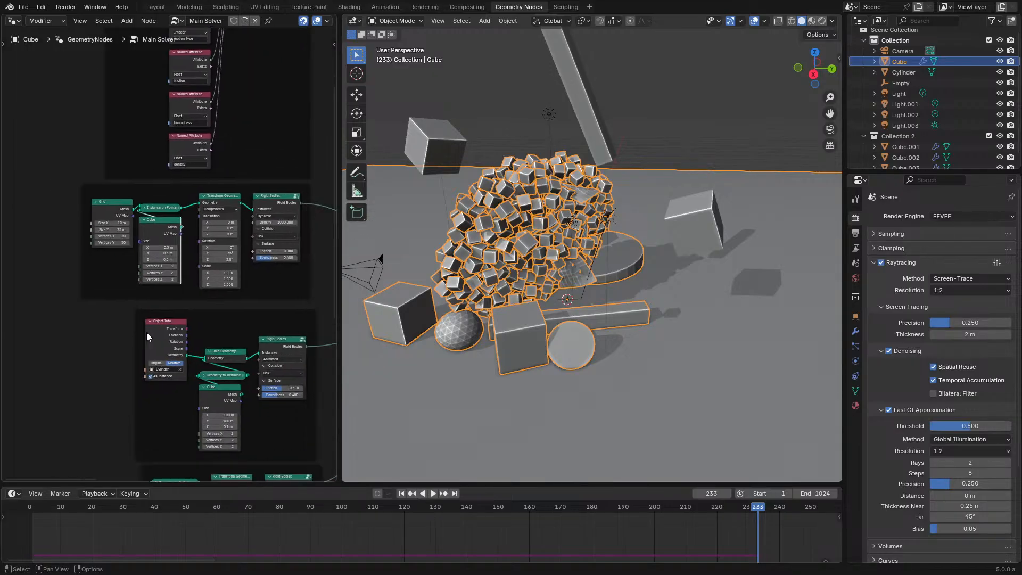
{"action": "scroll", "coordinate": [146, 332], "scroll_direction": "down", "scroll_amount": 5}
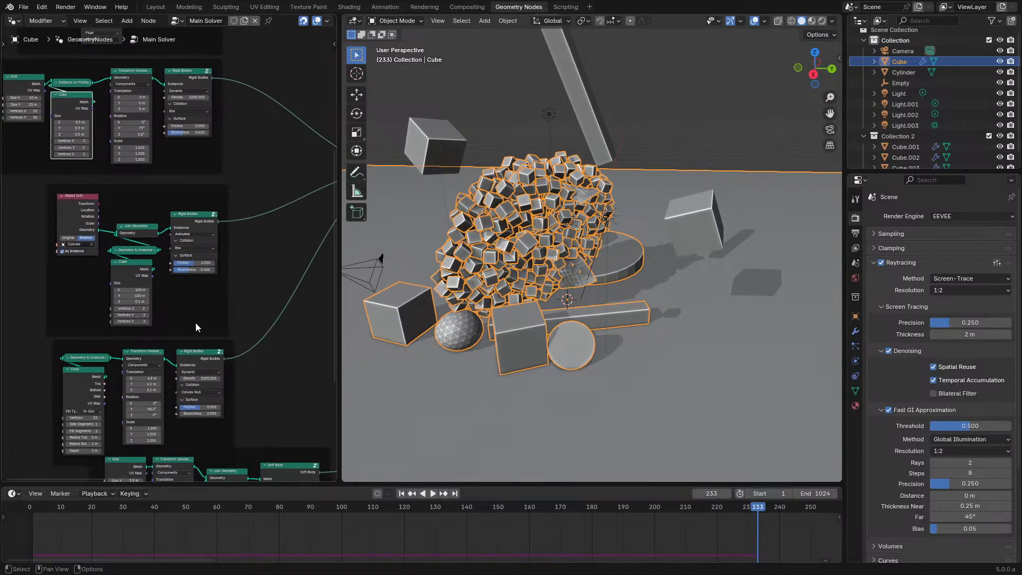
{"action": "key", "text": "space"}
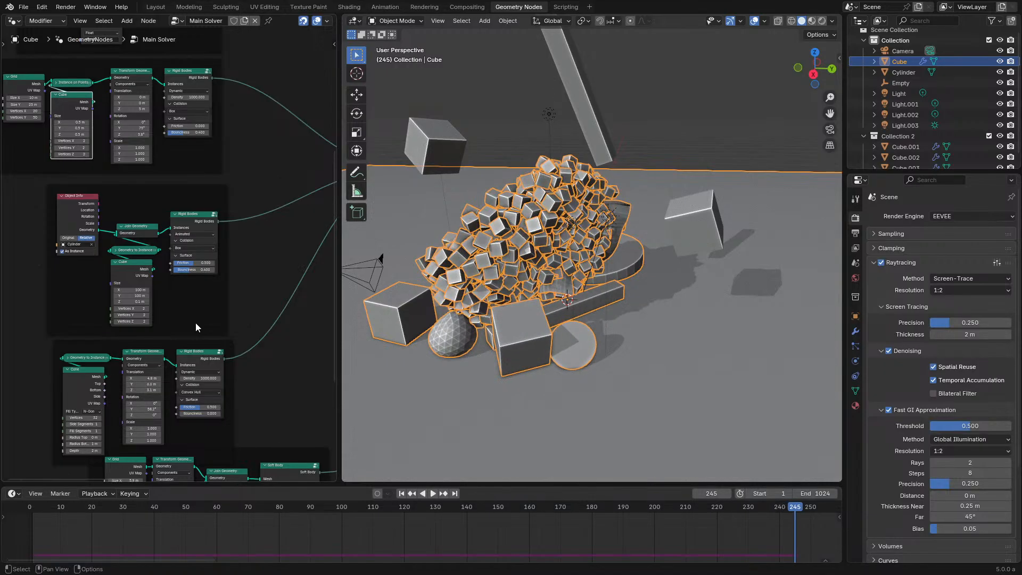
{"action": "key", "text": "space"}
{"action": "scroll", "coordinate": [197, 319], "scroll_direction": "up", "scroll_amount": 5}
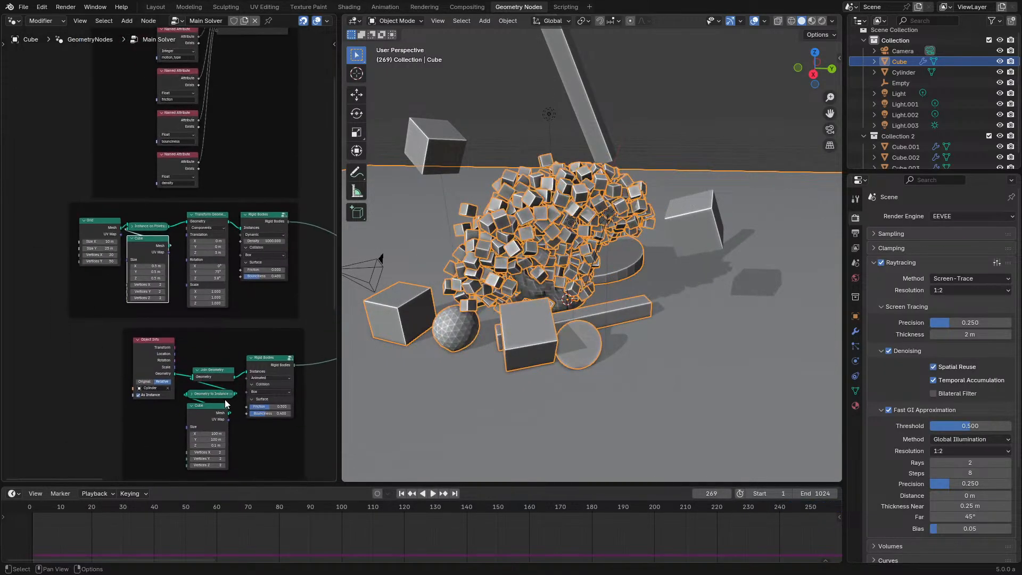
{"action": "mouse_move", "coordinate": [235, 317]}
{"action": "left_mouse_down"}
{"action": "mouse_move", "coordinate": [208, 317]}
{"action": "mouse_move", "coordinate": [285, 317]}
{"action": "mouse_move", "coordinate": [223, 317]}
{"action": "left_mouse_up"}
{"action": "left_click", "coordinate": [20, 536]}
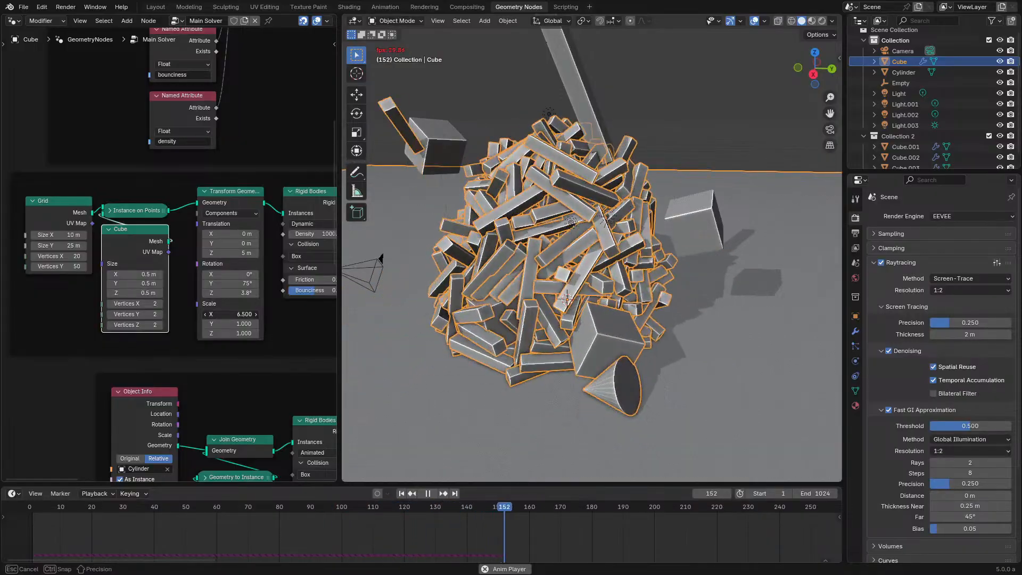
{"action": "left_click_drag", "start_coordinate": [366, 317], "coordinate": [282, 325]}
{"action": "key", "text": "BackSpace"}
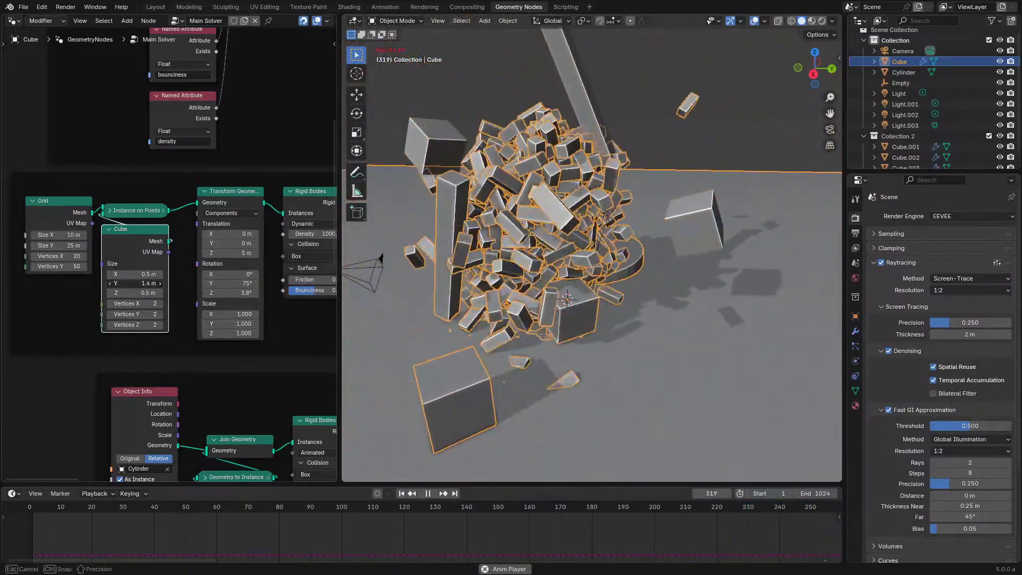
Step: Try a Size Y of about 1.4 m on the instanced Cube node, restore it to 0.5 m and replay the simulation
{"action": "left_click_drag", "start_coordinate": [135, 283], "coordinate": [107, 283]}
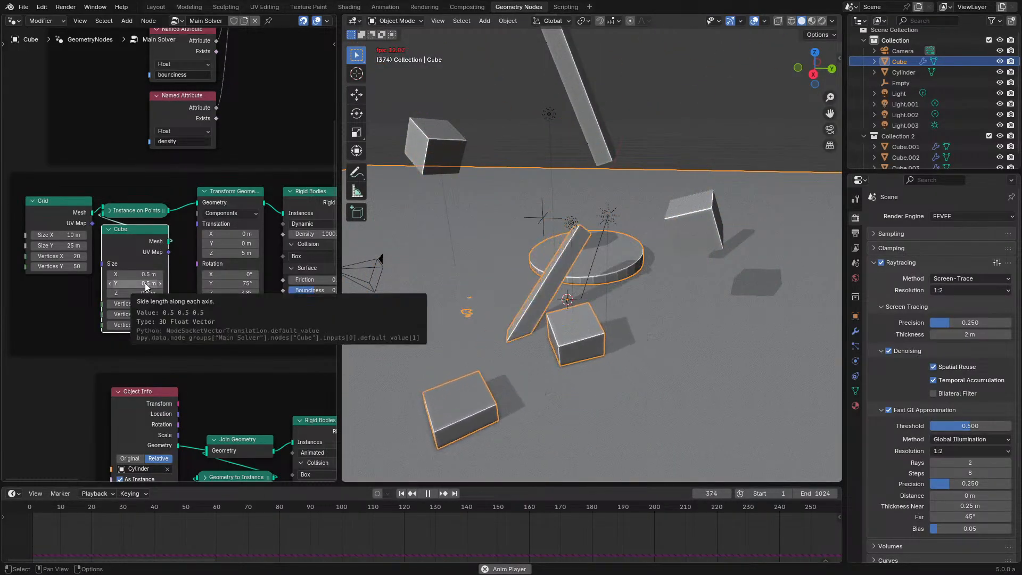
{"action": "left_click", "coordinate": [32, 512]}
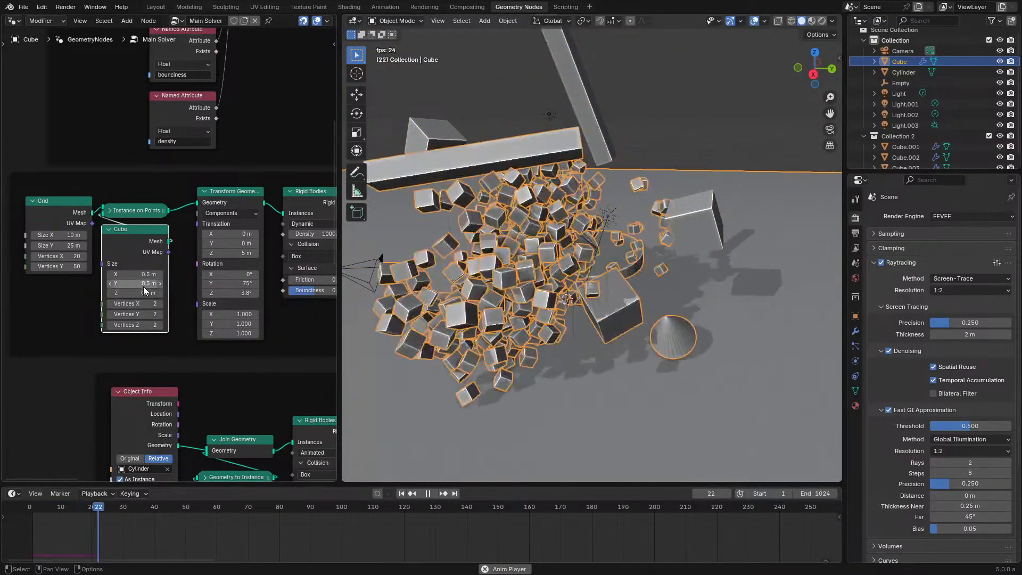
Step: Try a Size Y of 3.5 m on the instanced Cube node during playback, restore it to 0.5 m and stop playback
{"action": "left_click_drag", "start_coordinate": [136, 283], "coordinate": [141, 283]}
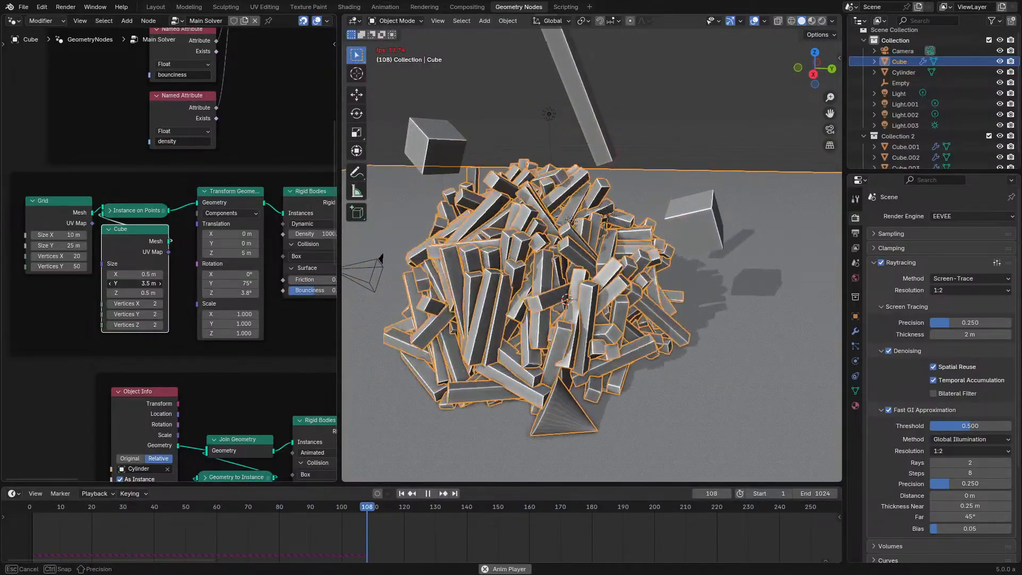
{"action": "left_click_drag", "start_coordinate": [136, 283], "coordinate": [143, 286]}
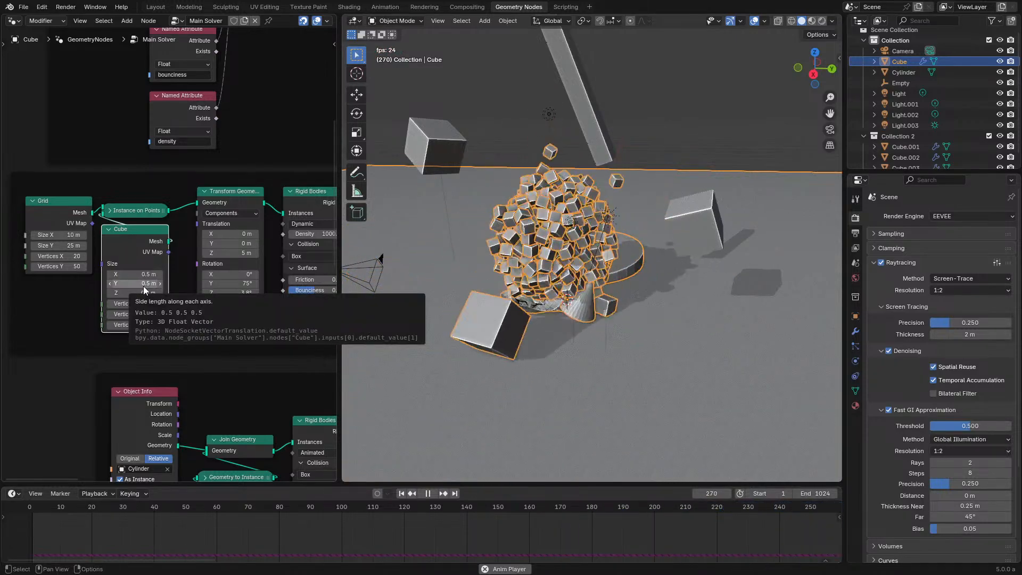
{"action": "key", "text": "space"}
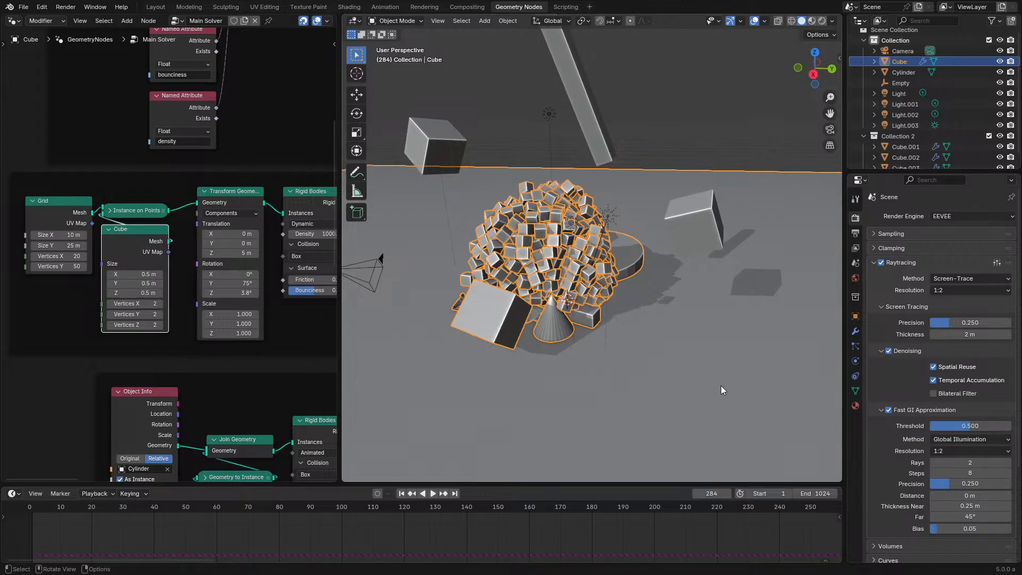
Step: Add an Ico Sphere mesh to the scene and give it a new geometry node tree
{"action": "middle_click_drag", "start_coordinate": [721, 385], "coordinate": [586, 276]}
{"action": "key", "text": "shift+a"}
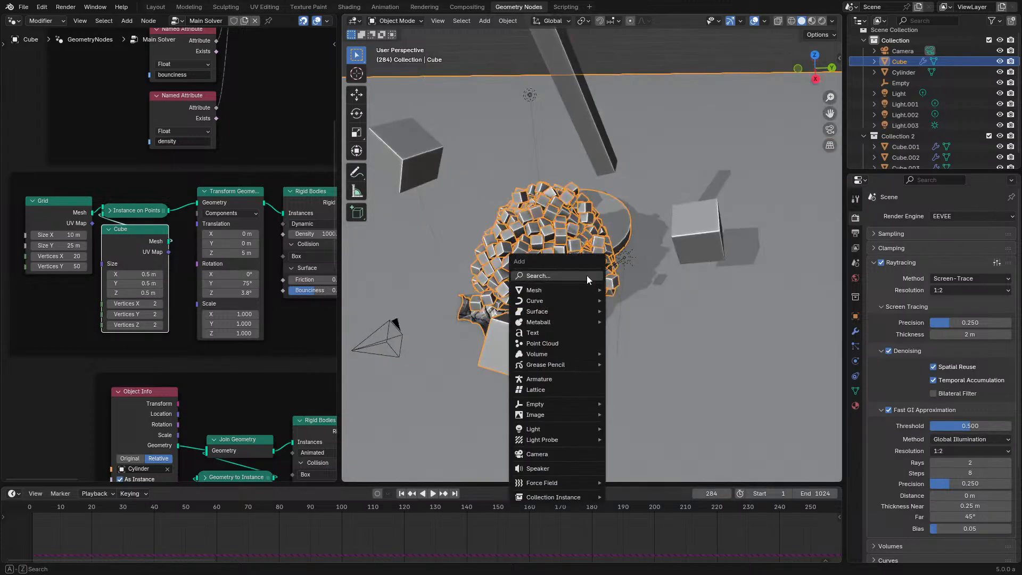
{"action": "mouse_move", "coordinate": [559, 289]}
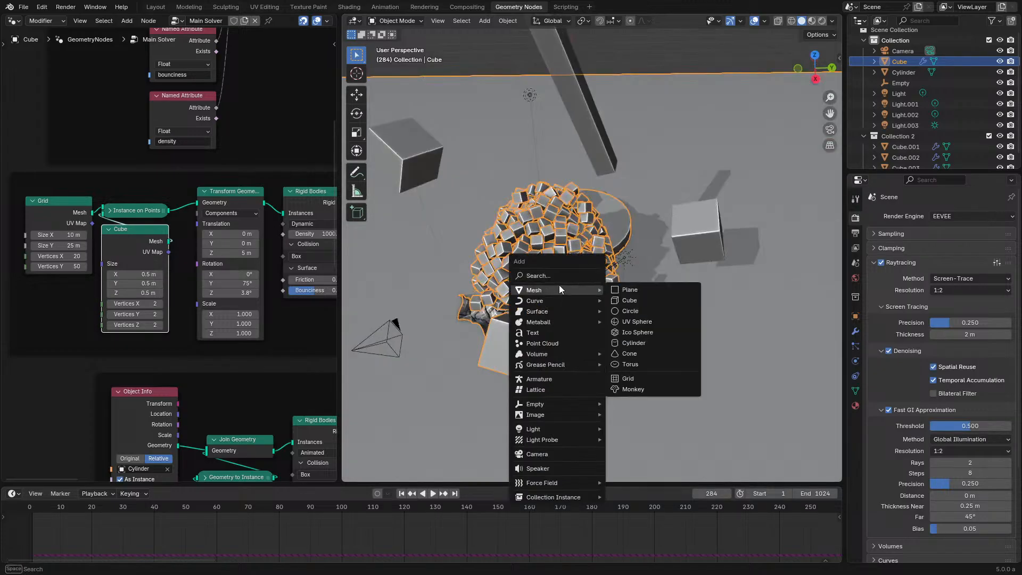
{"action": "left_click", "coordinate": [637, 333]}
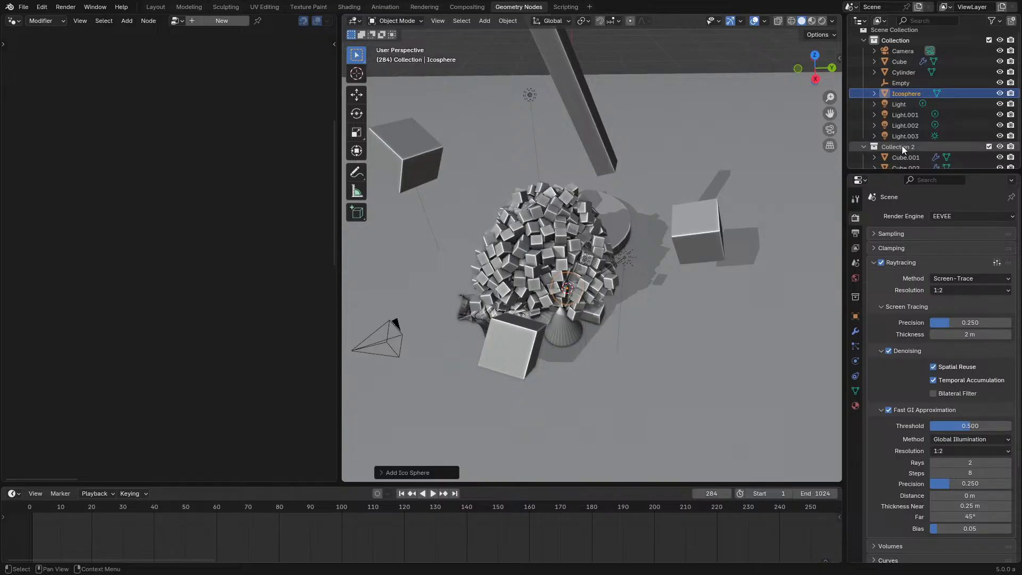
{"action": "left_click", "coordinate": [221, 24]}
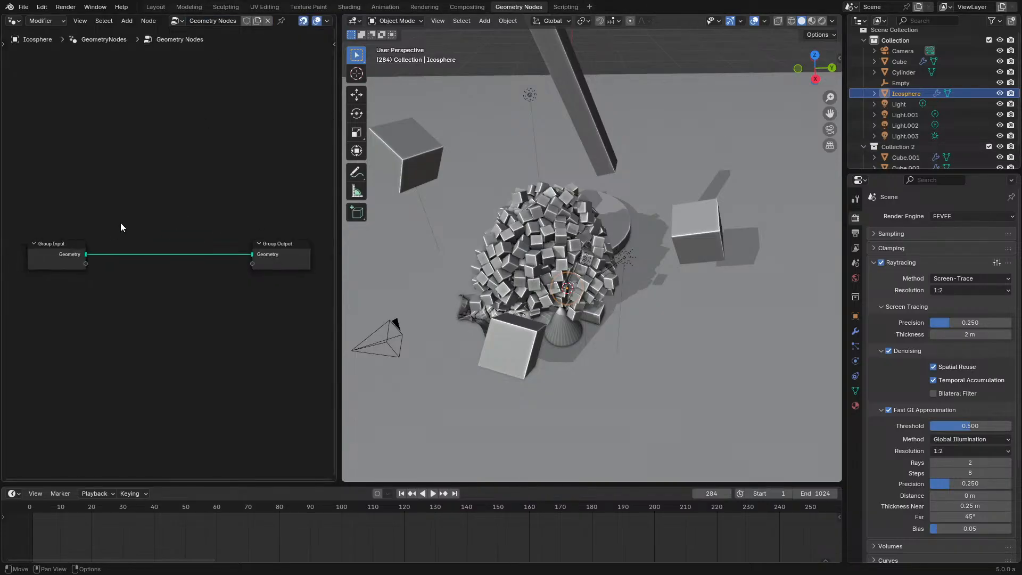
Step: Insert an Extrude Mesh node between the icosphere's Group Input and Group Output
{"action": "key", "text": "shift+a"}
{"action": "left_click", "coordinate": [116, 118]}
{"action": "type", "text": "ex"}
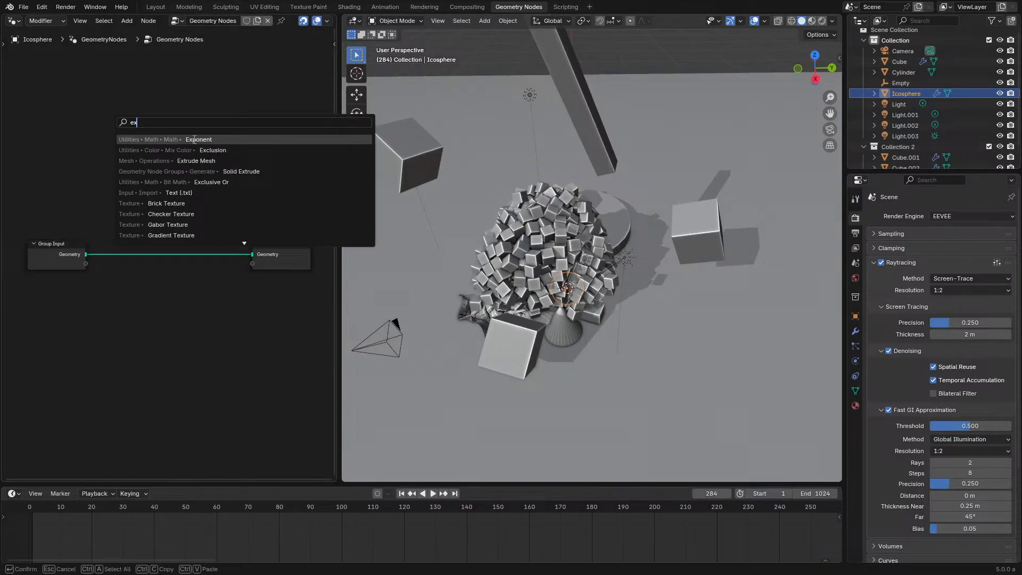
{"action": "left_click", "coordinate": [226, 161]}
{"action": "left_click", "coordinate": [121, 239]}
{"action": "scroll", "coordinate": [109, 314], "scroll_direction": "up", "scroll_amount": 6}
{"action": "middle_click_drag", "start_coordinate": [105, 331], "coordinate": [195, 316]}
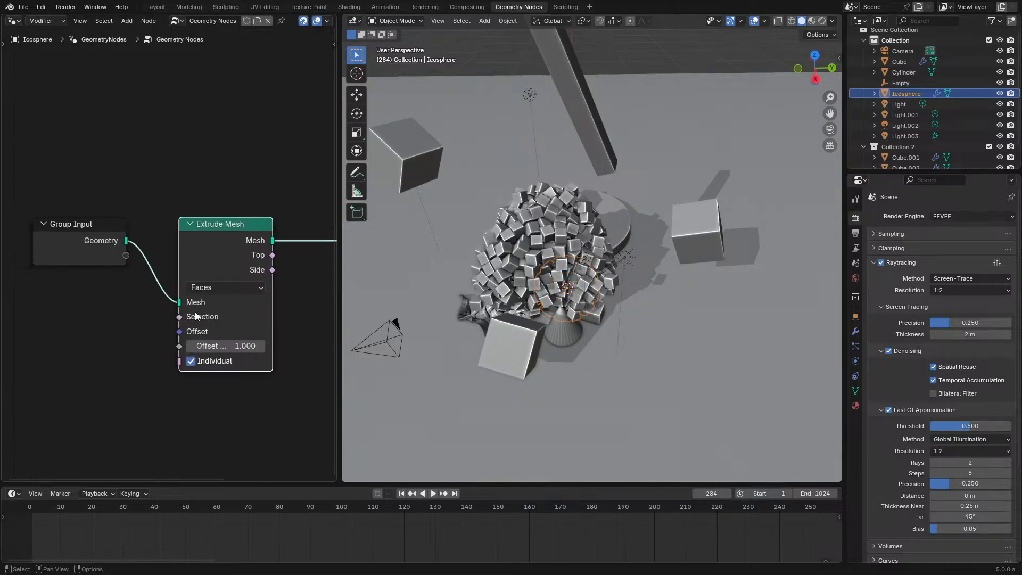
Step: Try a Scale Elements node after the Extrude Mesh node, and undo its insertion
{"action": "middle_click_drag", "start_coordinate": [279, 266], "coordinate": [186, 268]}
{"action": "key", "text": "shift+a"}
{"action": "type", "text": "scal"}
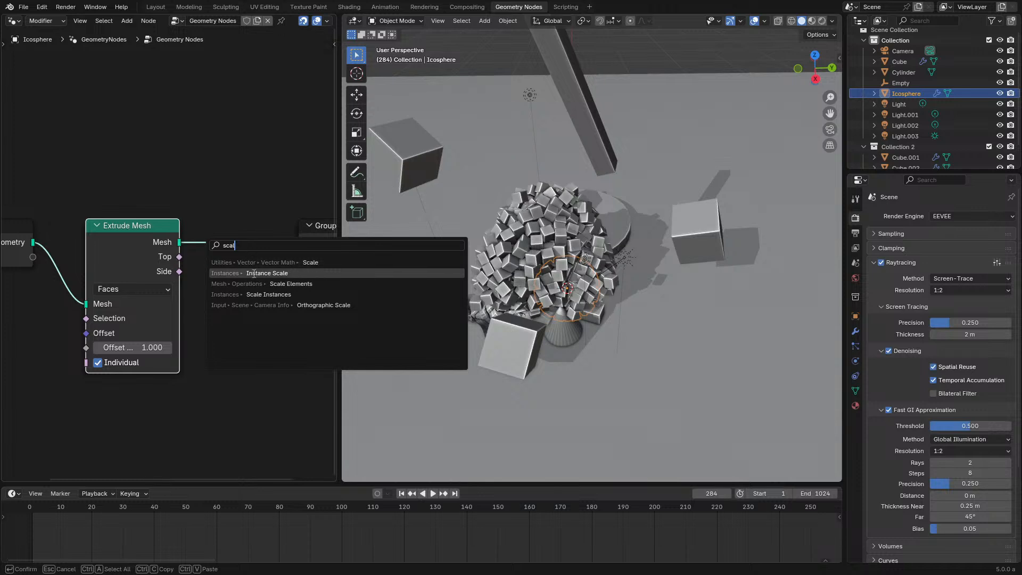
{"action": "left_click", "coordinate": [254, 283]}
{"action": "left_click", "coordinate": [251, 278]}
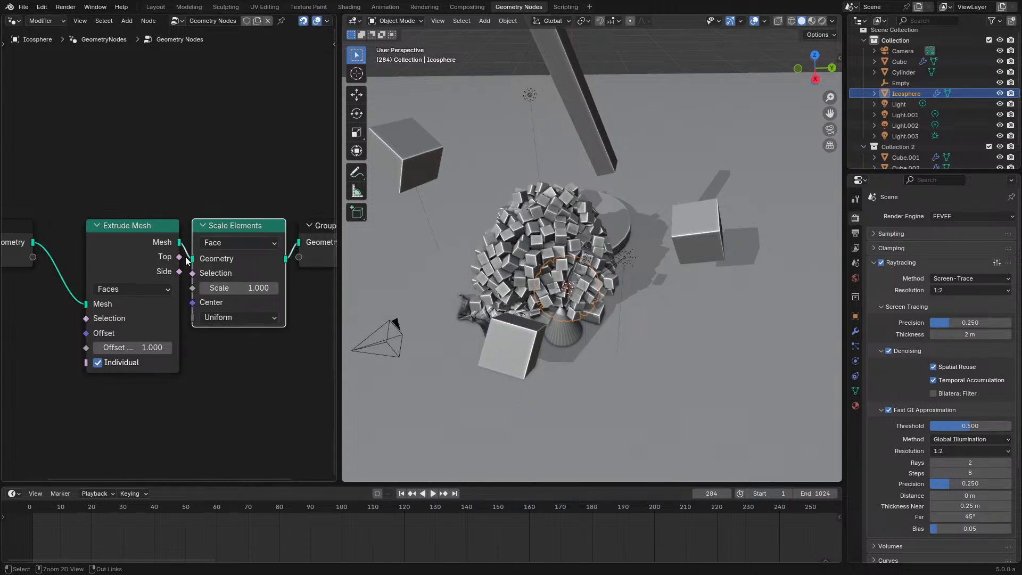
{"action": "key", "text": "ctrl+z"}
{"action": "key", "text": "ctrl+z"}
Step: Add a Noise Texture node with its Fac output feeding the Offset Scale of the Extrude Mesh node
{"action": "middle_click_drag", "start_coordinate": [110, 343], "coordinate": [209, 330]}
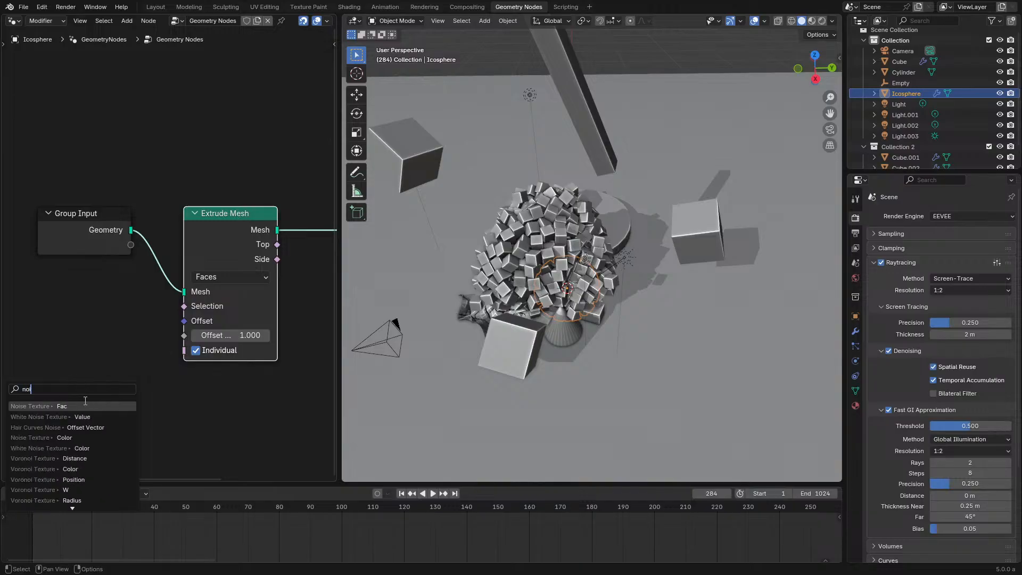
{"action": "left_click", "coordinate": [85, 404]}
{"action": "left_click", "coordinate": [176, 376]}
{"action": "middle_click_drag", "start_coordinate": [175, 377], "coordinate": [218, 354]}
Step: Add a Map Range node with the Noise Texture's Fac output connected to its Value
{"action": "left_click_drag", "start_coordinate": [136, 342], "coordinate": [197, 407]}
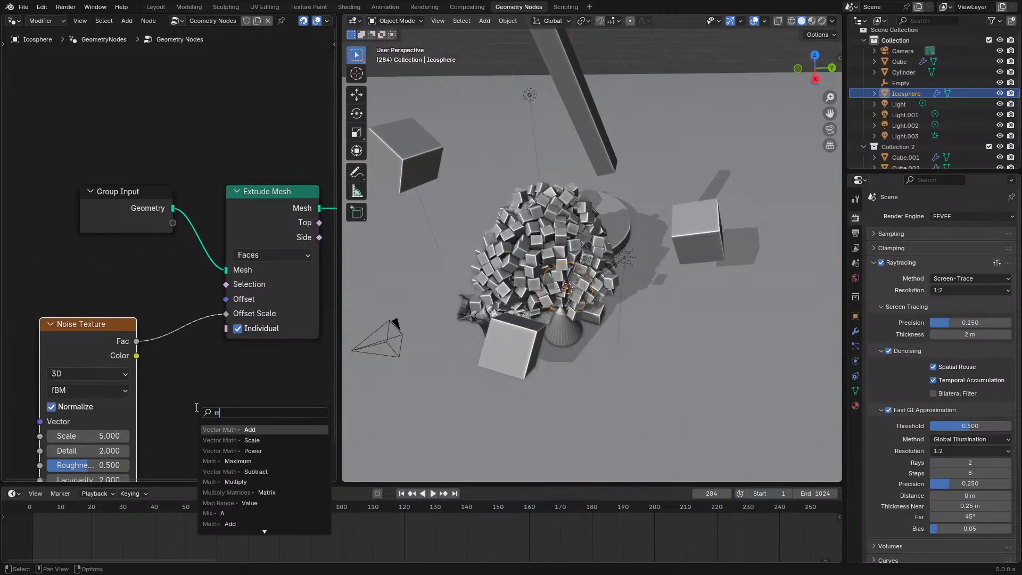
{"action": "type", "text": "map r"}
{"action": "key", "text": "Return"}
{"action": "left_click", "coordinate": [197, 396]}
Step: Switch the Noise Texture to 1D and drive its W with a Random Value node whose Max is 1000
{"action": "middle_click_drag", "start_coordinate": [126, 376], "coordinate": [270, 295]}
{"action": "left_click", "coordinate": [247, 292]}
{"action": "left_click", "coordinate": [227, 326]}
{"action": "left_click_drag", "start_coordinate": [185, 345], "coordinate": [97, 345]}
{"action": "type", "text": "ar"}
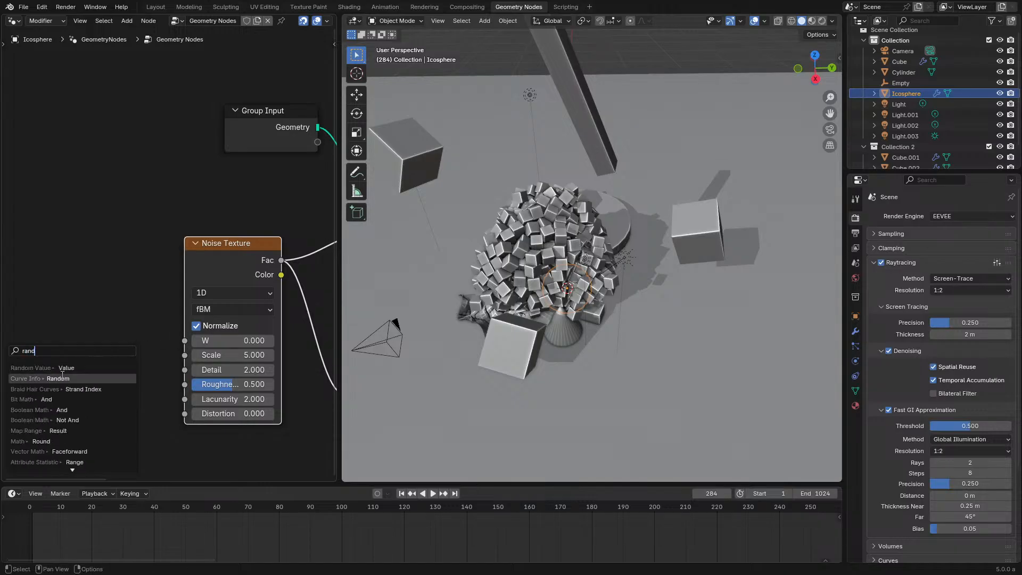
{"action": "left_click", "coordinate": [62, 368]}
{"action": "left_click", "coordinate": [42, 353]}
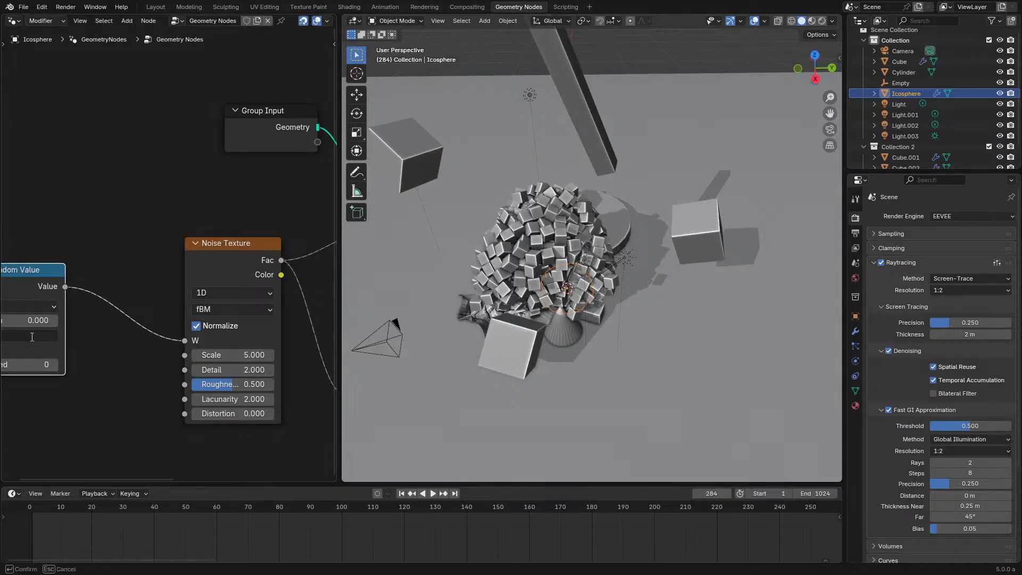
Step: Add Scene Time's Seconds to the Random Value through an Add node and feed the sum into the noise's W
{"action": "left_click_drag", "start_coordinate": [65, 286], "coordinate": [30, 441]}
{"action": "type", "text": "ad"}
{"action": "left_click", "coordinate": [76, 455]}
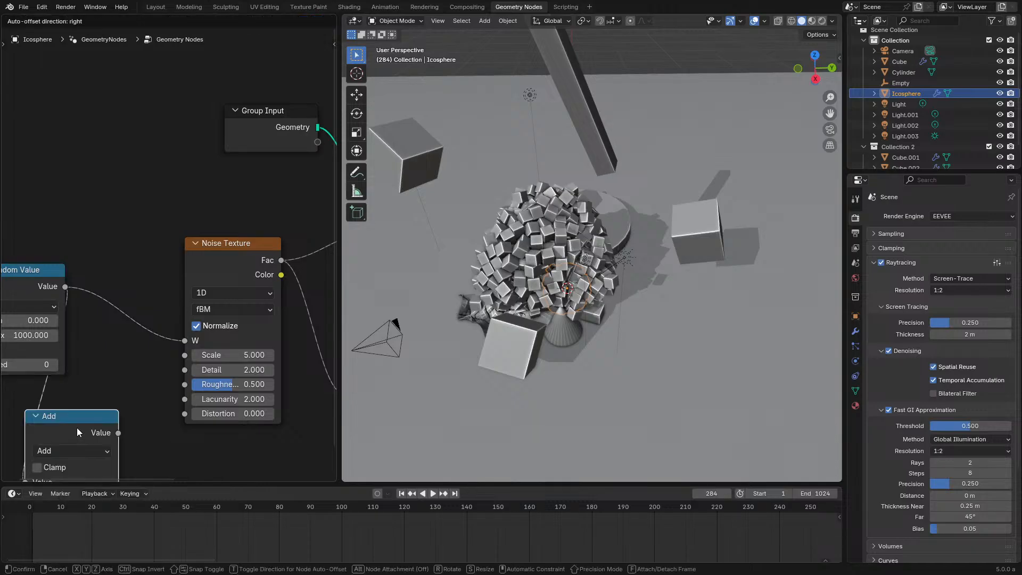
{"action": "left_click", "coordinate": [79, 412]}
{"action": "middle_click_drag", "start_coordinate": [10, 409], "coordinate": [211, 260]}
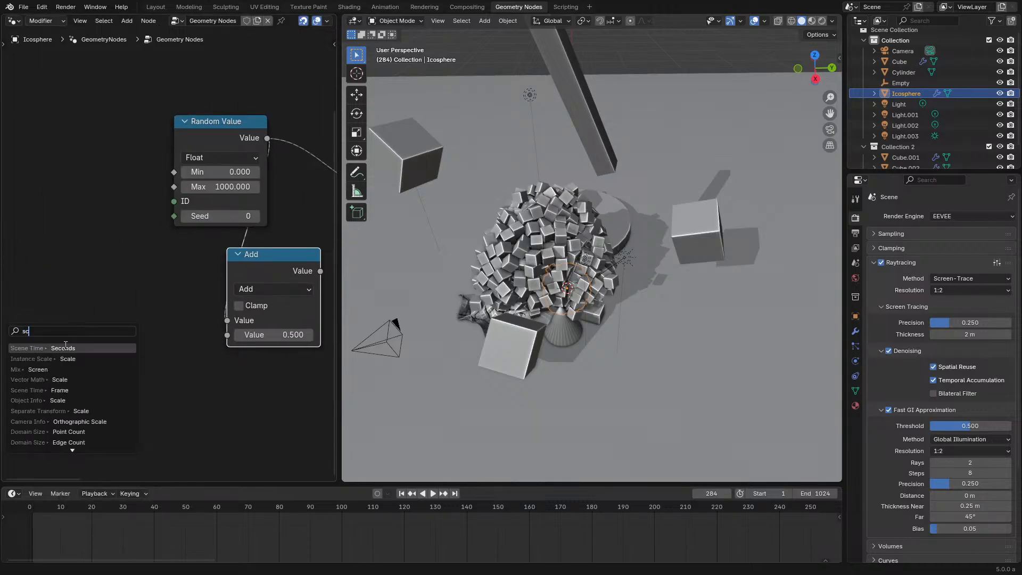
{"action": "left_click", "coordinate": [65, 346]}
{"action": "left_click", "coordinate": [103, 347]}
{"action": "middle_click_drag", "start_coordinate": [295, 270], "coordinate": [203, 305]}
{"action": "left_click_drag", "start_coordinate": [228, 304], "coordinate": [293, 226]}
Step: Connect the Map Range Result to the Extrude Mesh Offset Scale and move the icosphere clear of the cube pile during playback
{"action": "middle_click_drag", "start_coordinate": [255, 237], "coordinate": [284, 306]}
{"action": "left_click_drag", "start_coordinate": [184, 195], "coordinate": [171, 189]}
{"action": "key", "text": "space"}
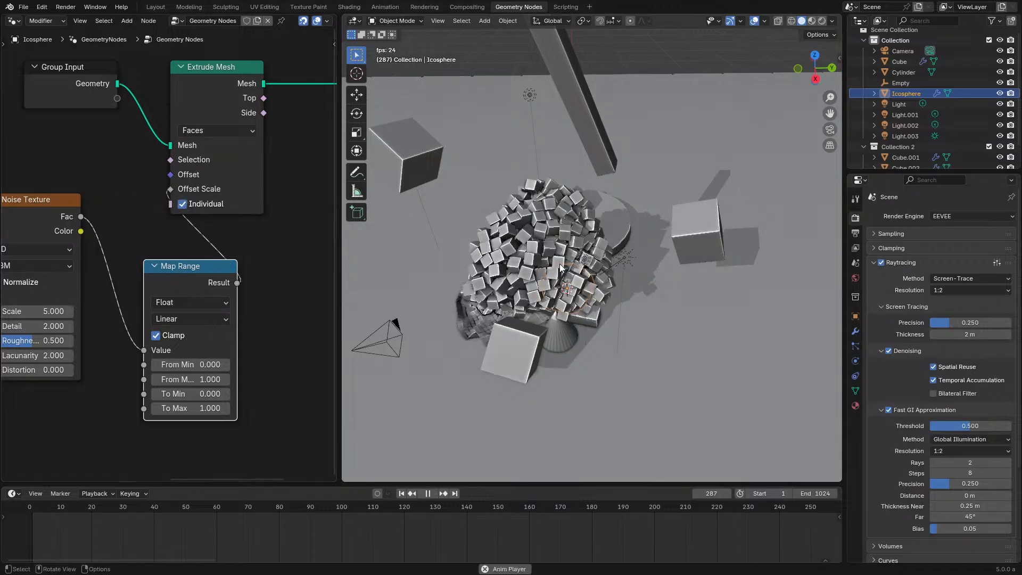
{"action": "key", "text": "g"}
{"action": "left_click", "coordinate": [639, 186]}
Step: Set the Noise Texture's Detail to 0 and its Scale to 2, after trying a Scale of 1
{"action": "middle_click_drag", "start_coordinate": [245, 309], "coordinate": [327, 294]}
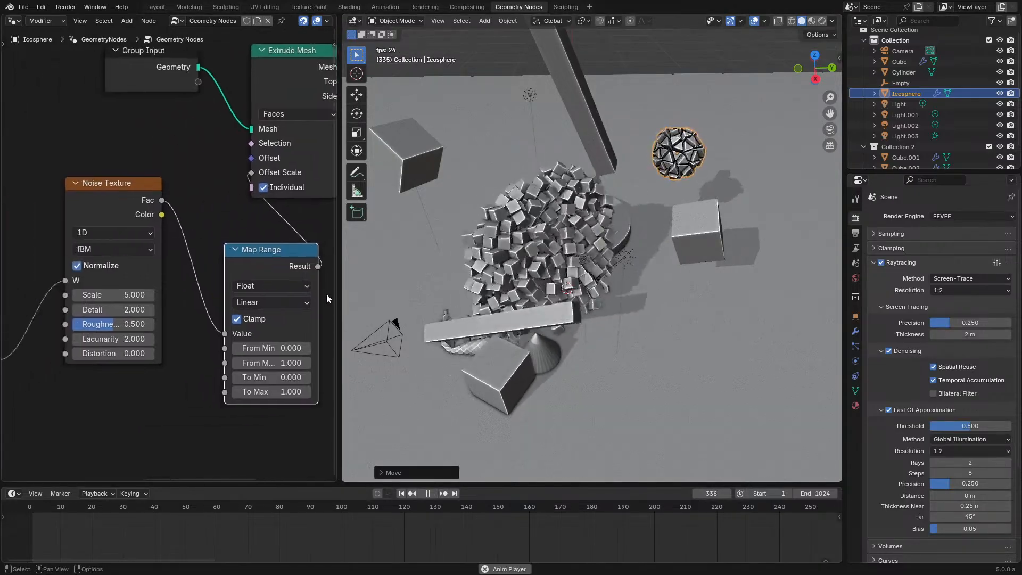
{"action": "left_click", "coordinate": [130, 293]}
{"action": "type", "text": "1"}
{"action": "key", "text": "Return"}
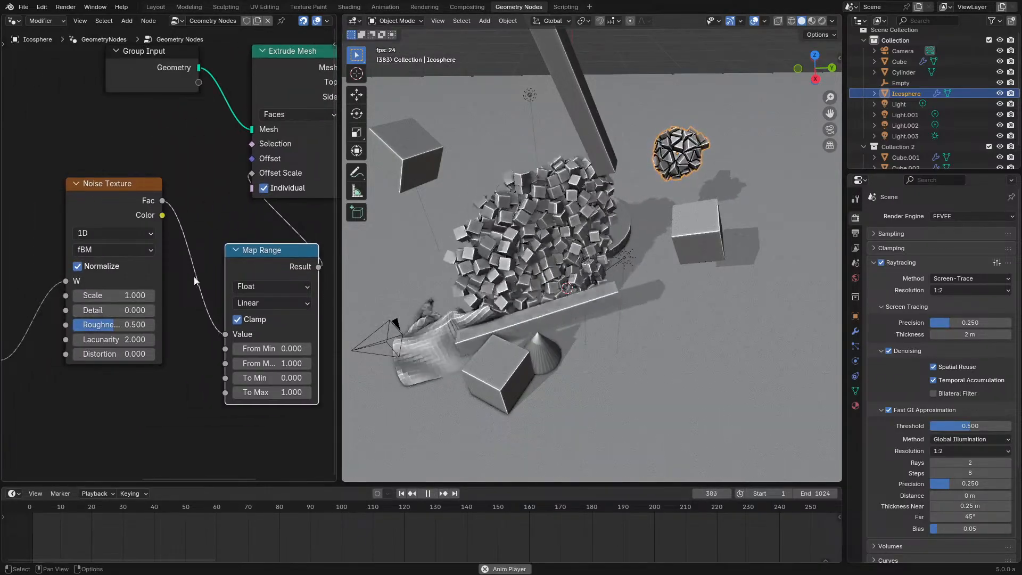
{"action": "left_click", "coordinate": [127, 296]}
{"action": "type", "text": "2"}
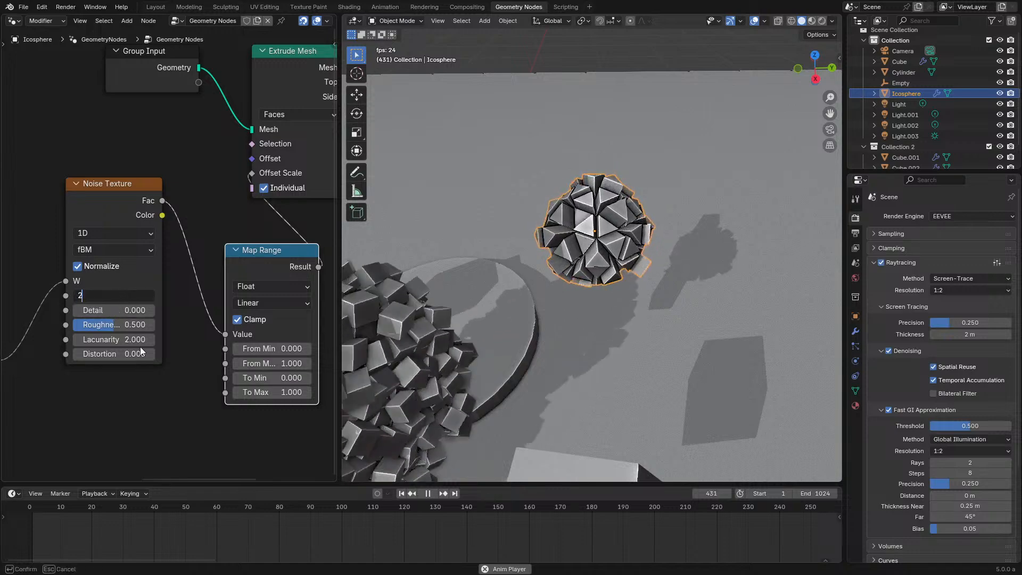
{"action": "key", "text": "Return"}
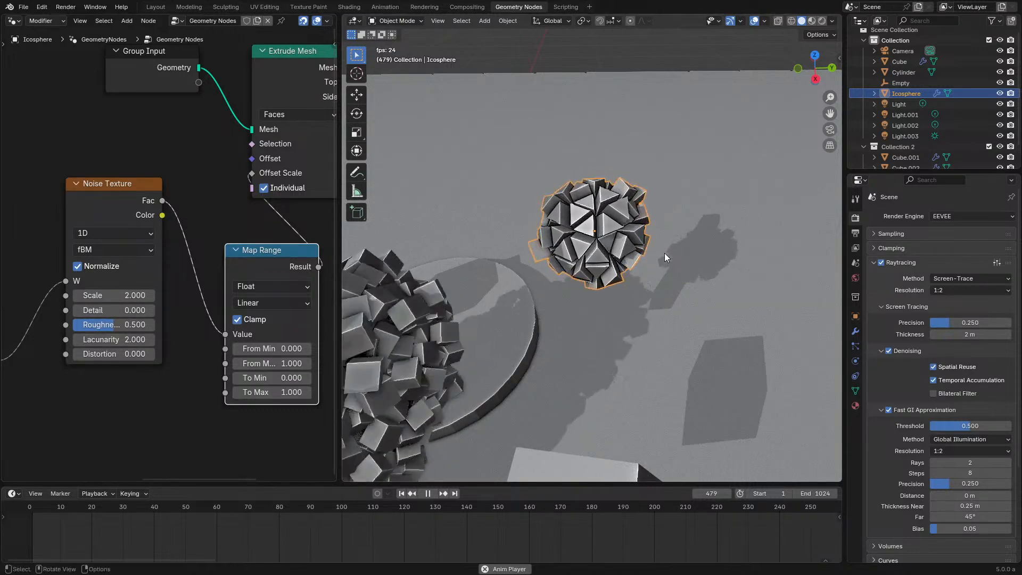
Step: Set the Map Range node's To Max to 3 and its interpolation to Smoother Step
{"action": "middle_click_drag", "start_coordinate": [664, 253], "coordinate": [605, 233]}
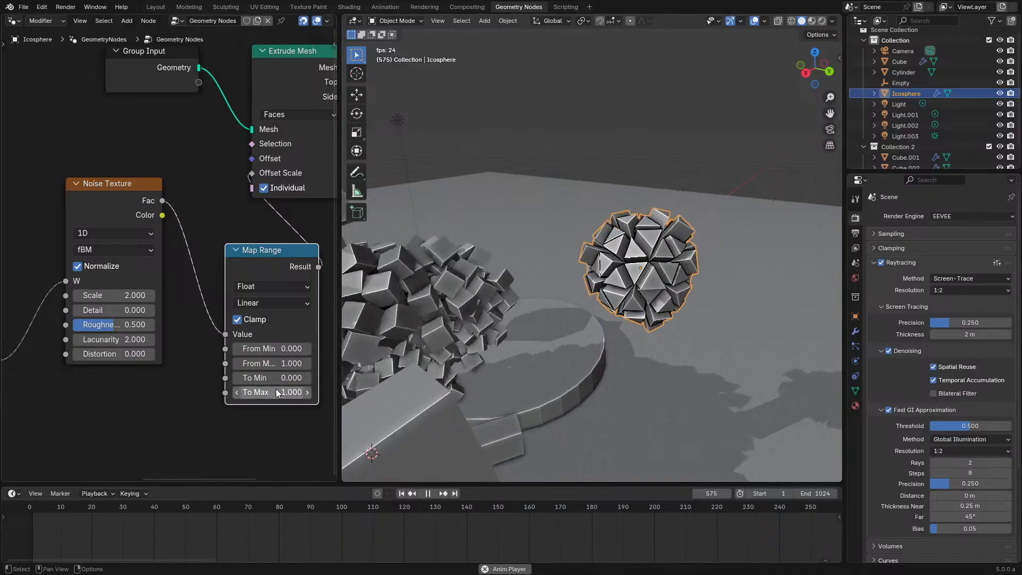
{"action": "left_click_drag", "start_coordinate": [275, 392], "coordinate": [307, 392]}
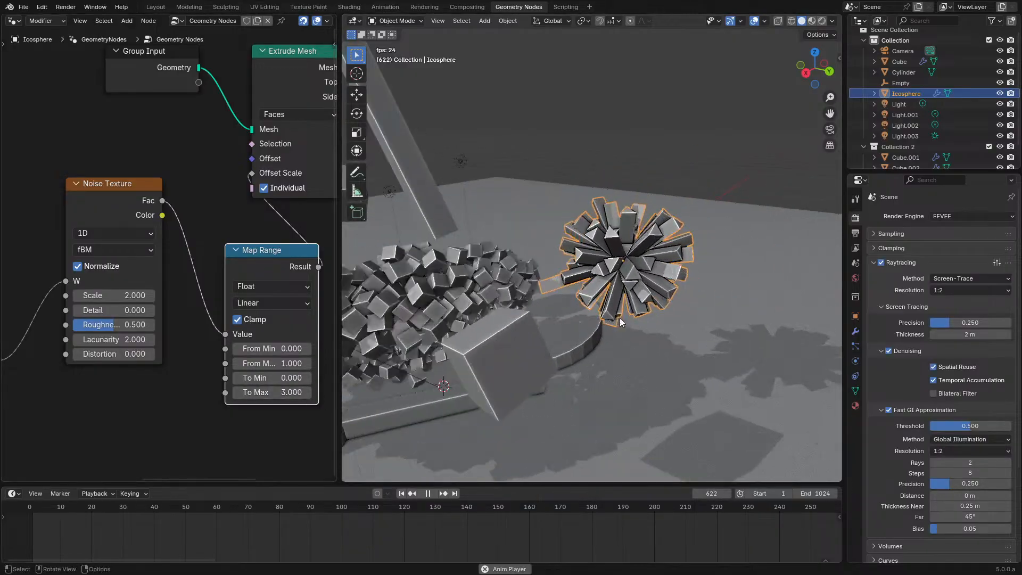
{"action": "middle_click_drag", "start_coordinate": [619, 318], "coordinate": [607, 318]}
{"action": "left_click", "coordinate": [278, 303]}
{"action": "left_click", "coordinate": [264, 379]}
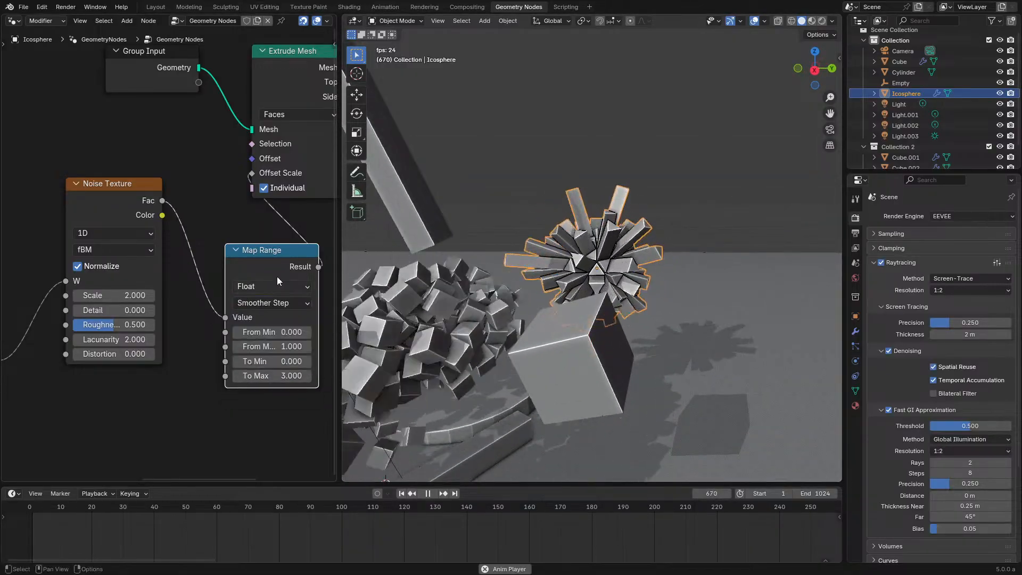
{"action": "left_click_drag", "start_coordinate": [263, 250], "coordinate": [247, 234]}
{"action": "scroll", "coordinate": [509, 269], "scroll_direction": "down", "scroll_amount": 2}
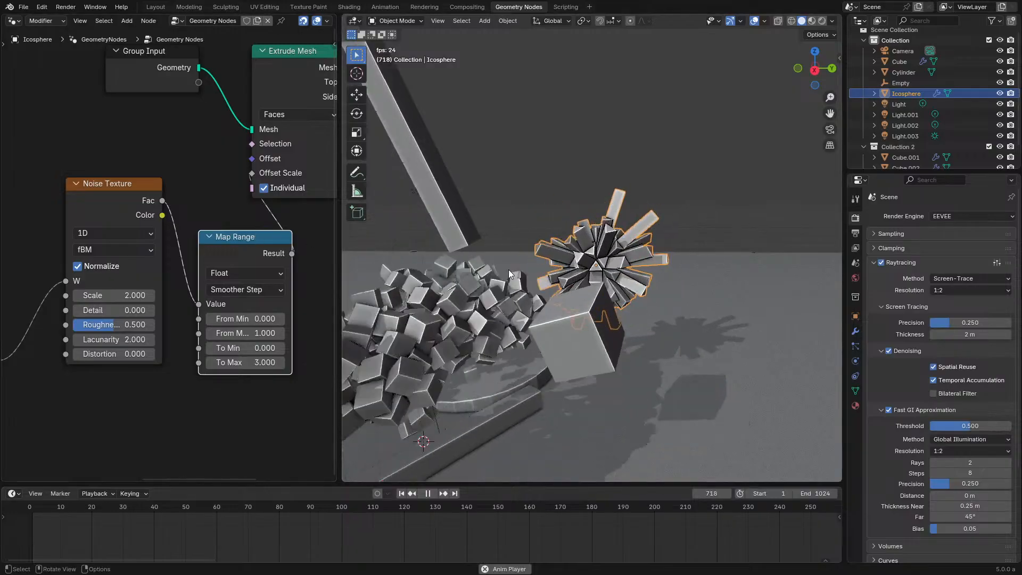
Step: Stop playback and select the simulated Cube object to return to its Main Solver node tree
{"action": "key", "text": "space"}
{"action": "left_click", "coordinate": [484, 283]}
{"action": "scroll", "coordinate": [174, 251], "scroll_direction": "down", "scroll_amount": 5}
{"action": "middle_click_drag", "start_coordinate": [132, 229], "coordinate": [123, 239]}
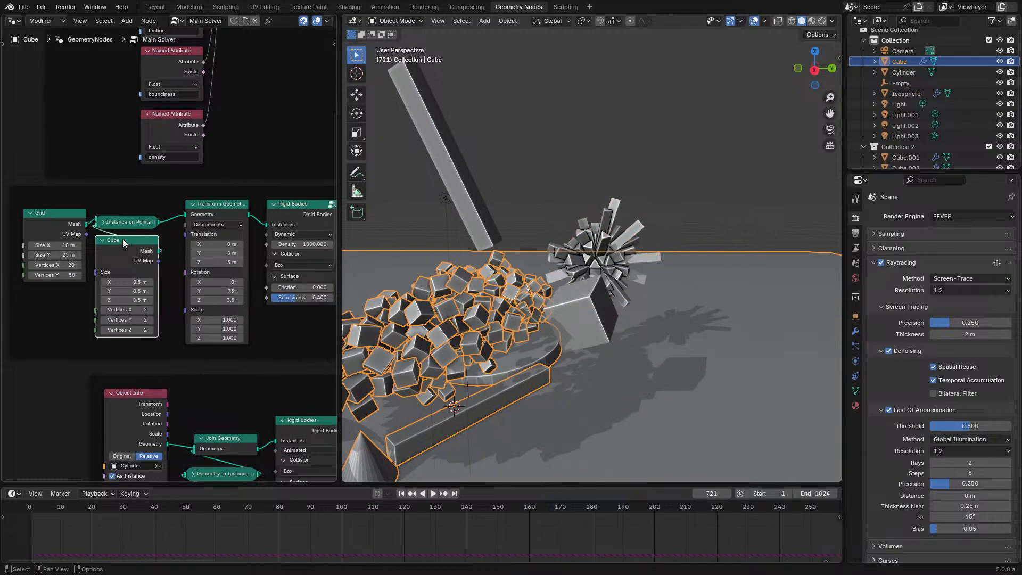
Step: Set the collision shape of the grid instances' Rigid Bodies node to Convex Hull, keeping the Cube object selected
{"action": "left_click", "coordinate": [295, 263]}
{"action": "left_click", "coordinate": [285, 307]}
{"action": "left_click", "coordinate": [596, 253]}
{"action": "key", "text": "ctrl+z"}
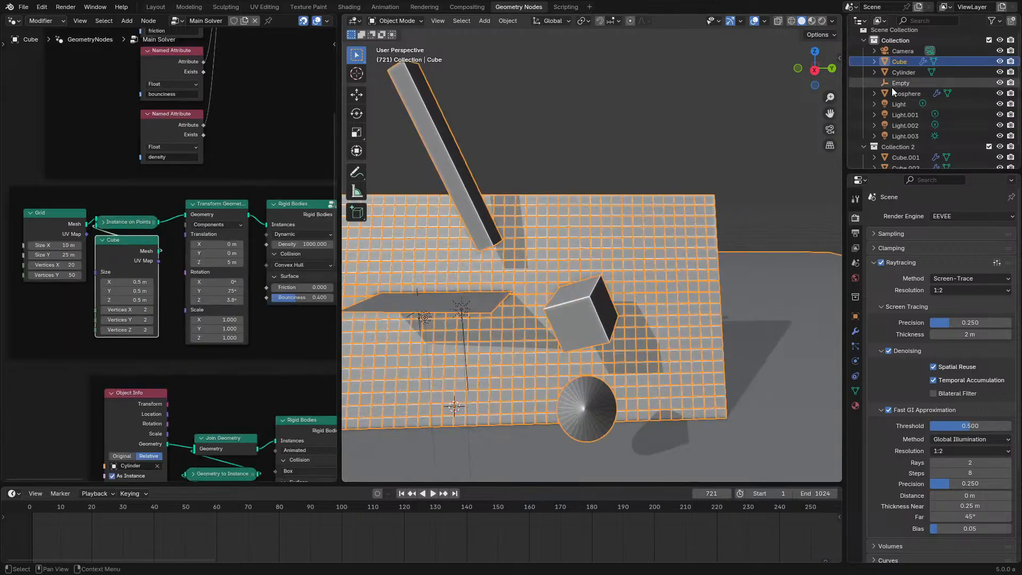
Step: Add the Icosphere to the node tree as an Object Info node and link its Geometry into Instance on Points
{"action": "left_click_drag", "start_coordinate": [894, 93], "coordinate": [39, 284]}
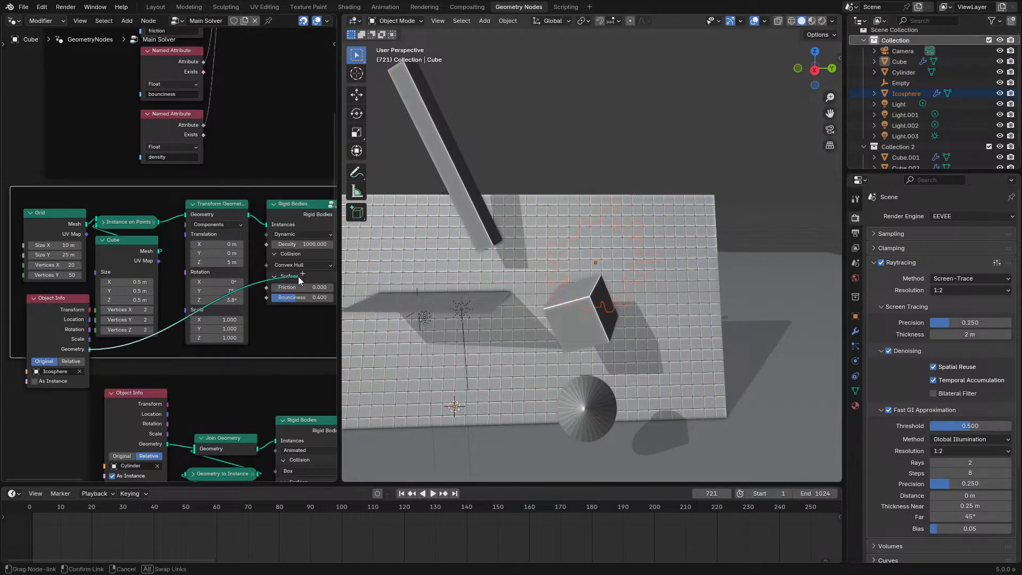
{"action": "left_click_drag", "start_coordinate": [113, 237], "coordinate": [97, 235]}
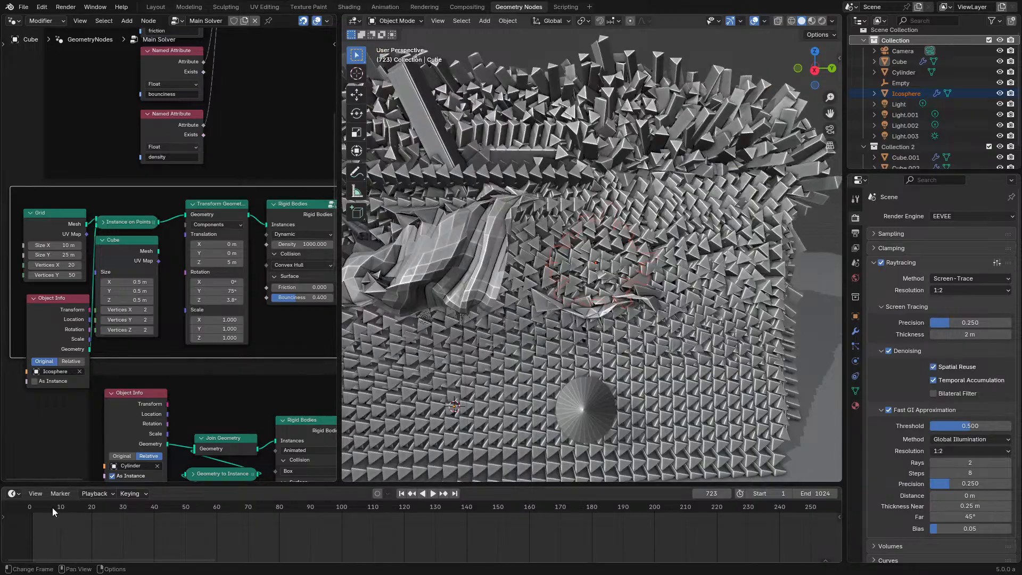
Step: Set the Grid node's Vertices X and Y to 10 and play the simulation from frame 0
{"action": "left_click", "coordinate": [31, 509]}
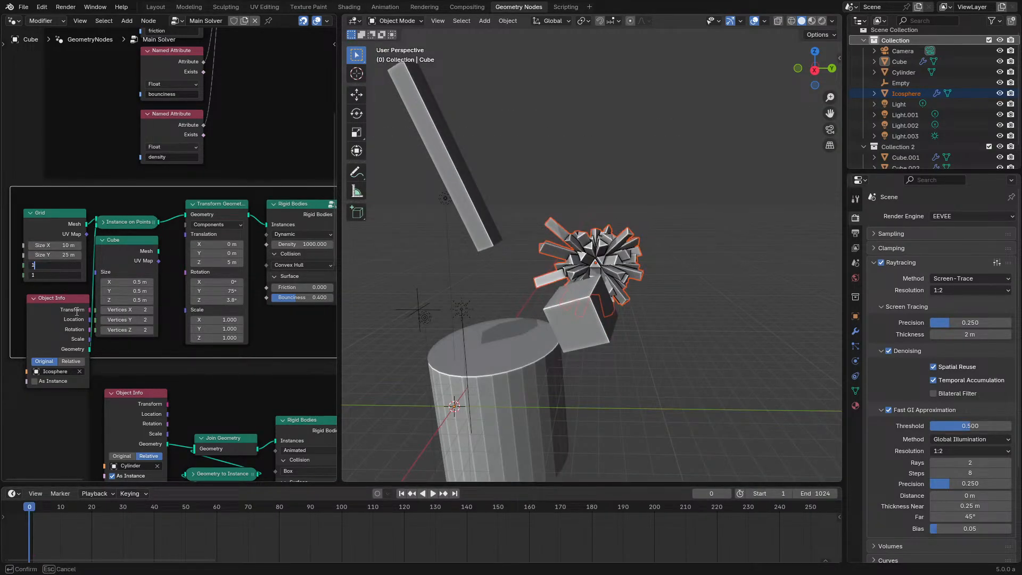
{"action": "key", "text": "space"}
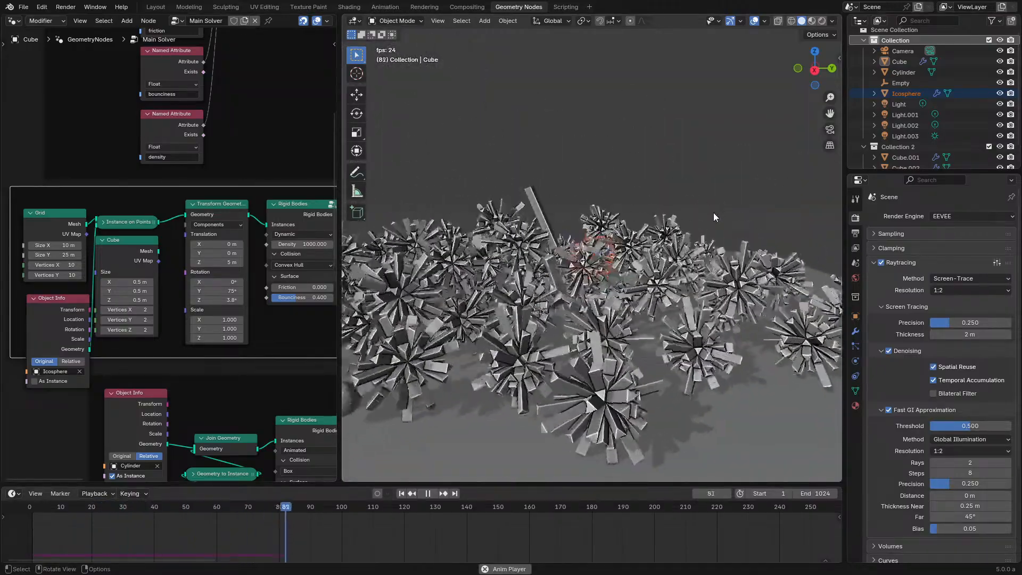
{"action": "middle_click_drag", "start_coordinate": [669, 245], "coordinate": [701, 190]}
{"action": "scroll", "coordinate": [631, 252], "scroll_direction": "up", "scroll_amount": 5}
{"action": "middle_click_drag", "start_coordinate": [612, 266], "coordinate": [663, 230], "text": "shift"}
{"action": "scroll", "coordinate": [685, 224], "scroll_direction": "up", "scroll_amount": 3}
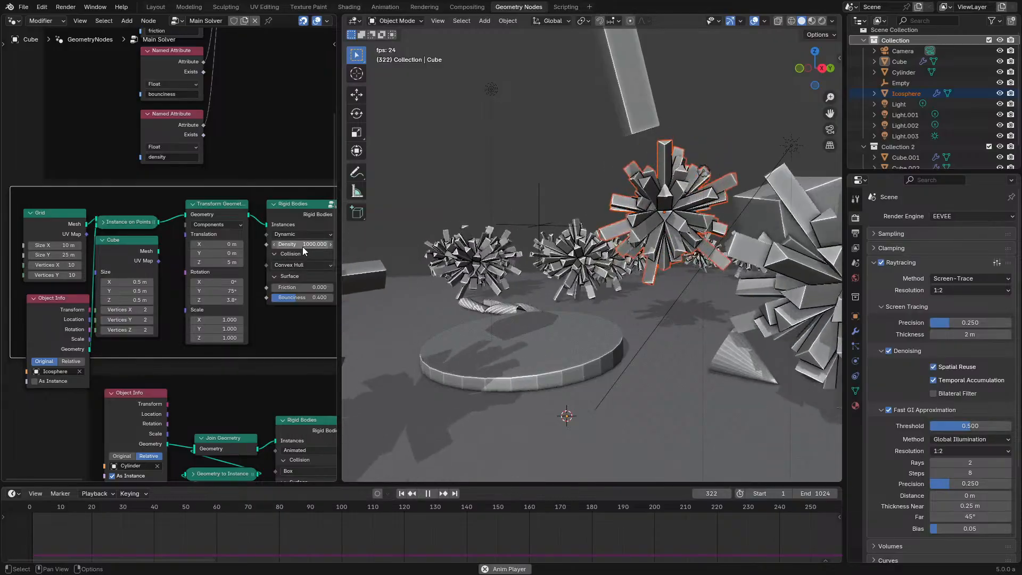
Step: Pause playback and scale the Icosphere's mesh by 0.5 twice in Edit Mode
{"action": "key", "text": "space"}
{"action": "left_click", "coordinate": [670, 254]}
{"action": "key", "text": "Tab"}
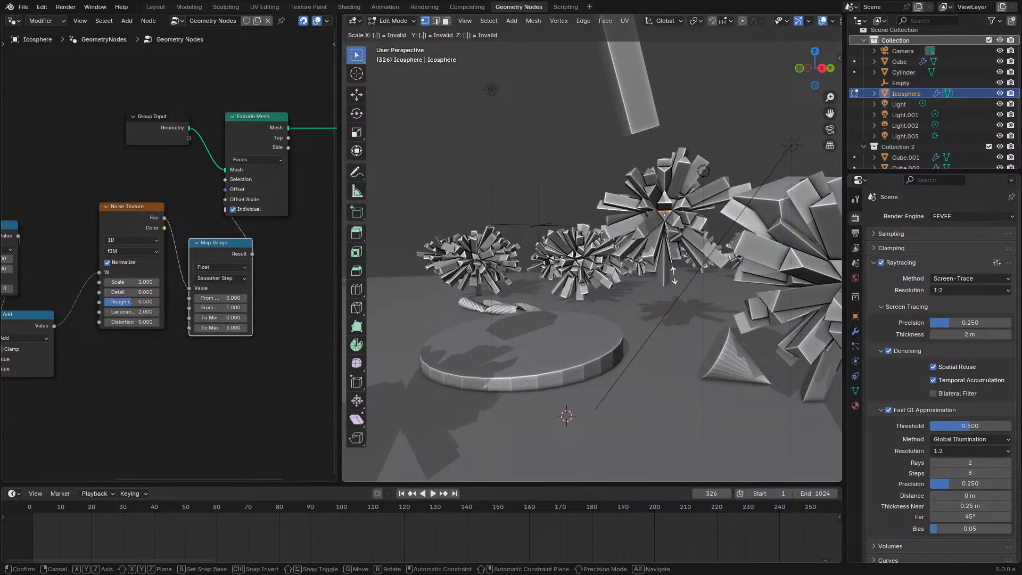
{"action": "type", "text": "5"}
{"action": "key", "text": "Return"}
{"action": "type", "text": "s.5"}
{"action": "key", "text": "Return"}
{"action": "key", "text": "Tab"}
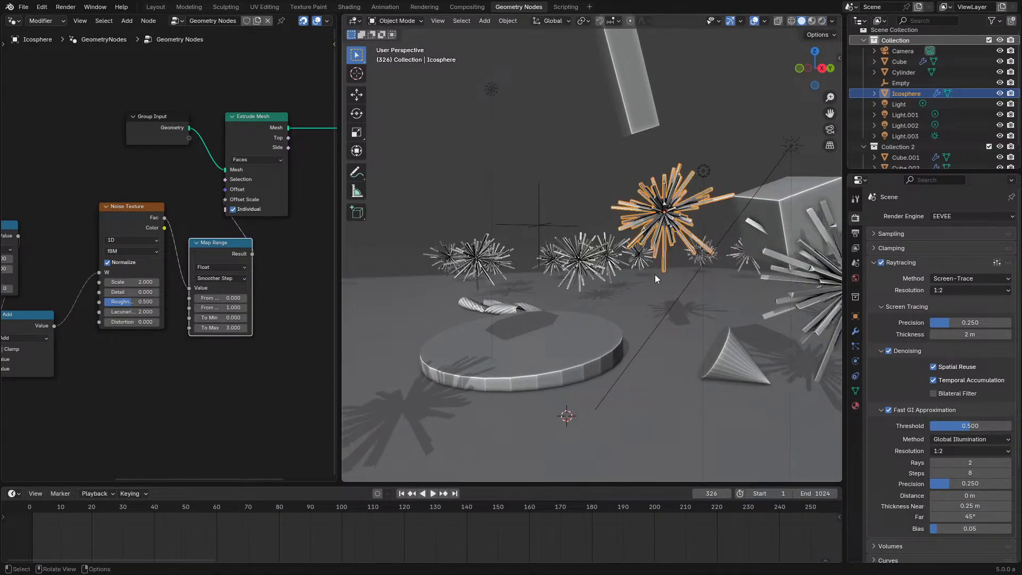
Step: Reset the Icosphere's Map Range To Max value to 1.000 and replay the simulation from the start
{"action": "scroll", "coordinate": [237, 247], "scroll_direction": "up", "scroll_amount": 2}
{"action": "key", "text": "BackSpace"}
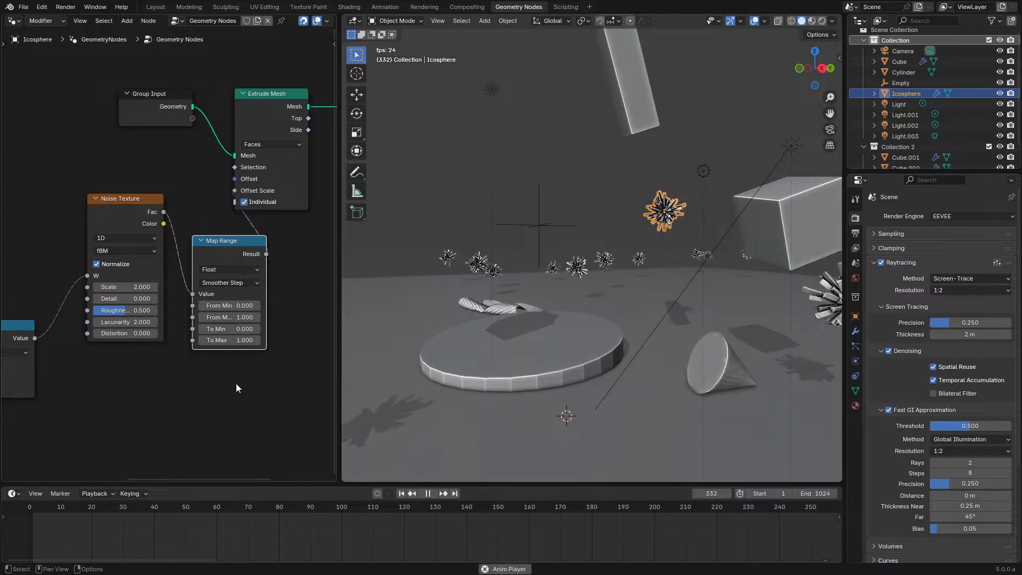
{"action": "left_click", "coordinate": [34, 514]}
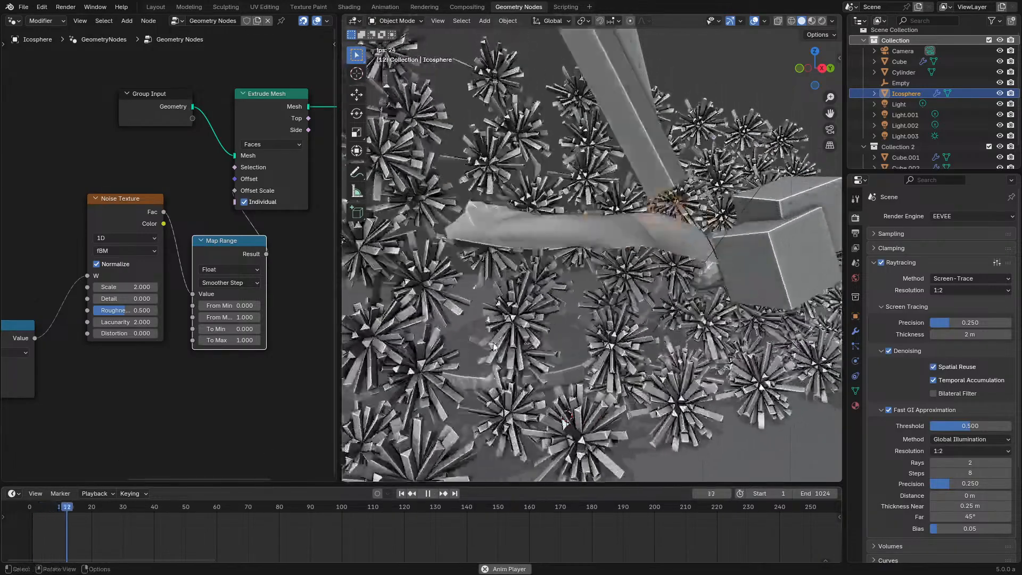
{"action": "middle_click_drag", "start_coordinate": [494, 298], "coordinate": [551, 318]}
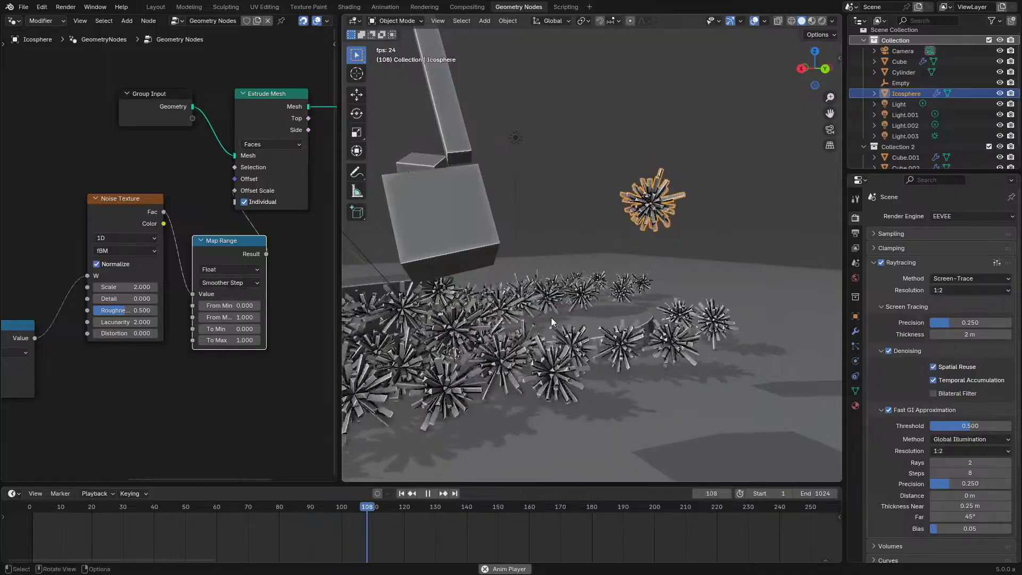
{"action": "middle_click_drag", "start_coordinate": [615, 241], "coordinate": [588, 240]}
{"action": "scroll", "coordinate": [547, 263], "scroll_direction": "up", "scroll_amount": 2}
Step: Pause playback and replace the Icosphere's mesh with a new ico sphere of 1 subdivision in Edit Mode
{"action": "key", "text": "space"}
{"action": "key", "text": "Tab"}
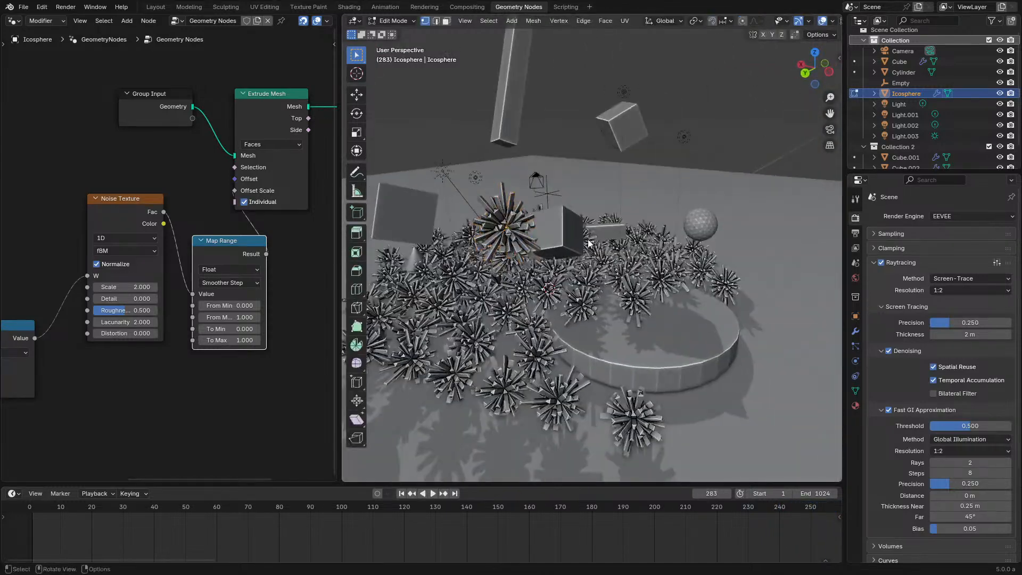
{"action": "key", "text": "x"}
{"action": "left_click", "coordinate": [588, 239]}
{"action": "key", "text": "shift+a"}
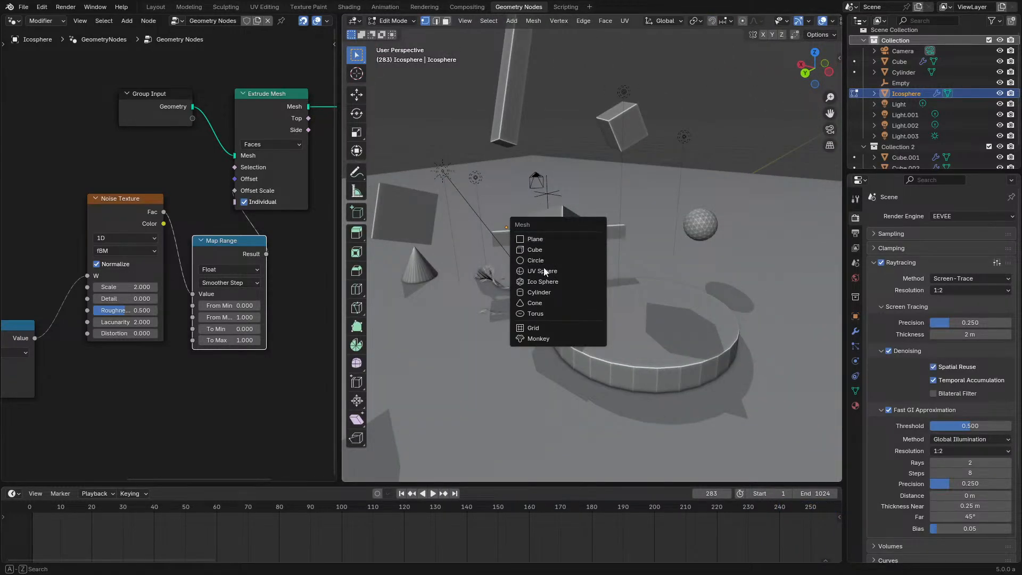
{"action": "left_click", "coordinate": [532, 282]}
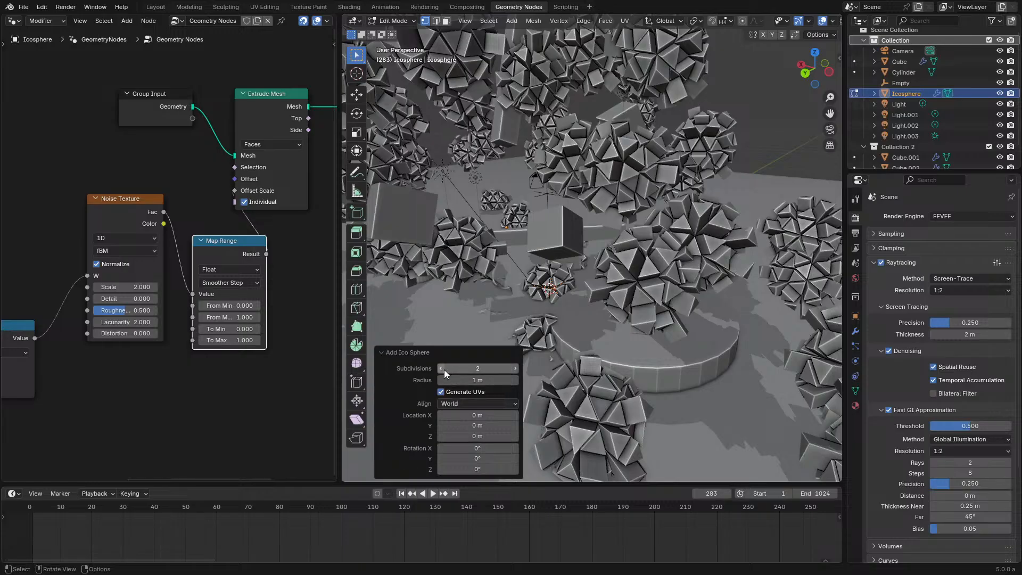
{"action": "left_click", "coordinate": [443, 368]}
Step: Set the new ico sphere's local median to 0 on all axes and resume playback in Object Mode
{"action": "type", "text": "n "}
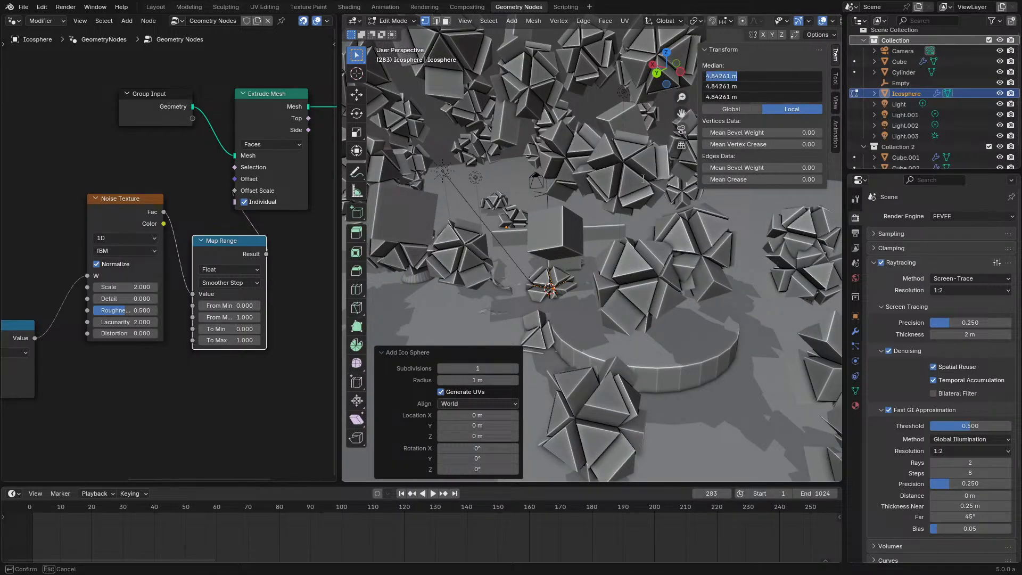
{"action": "type", "text": "0"}
{"action": "key", "text": "Return"}
{"action": "key", "text": "n"}
{"action": "key", "text": "Tab"}
{"action": "key", "text": "space"}
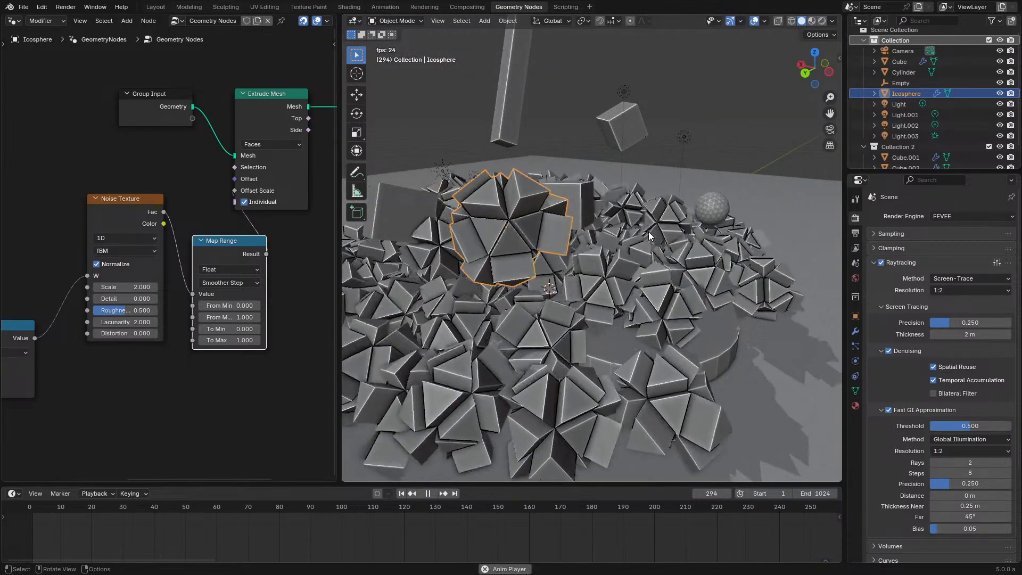
Step: Scale the ico sphere's mesh by 0.25 in Edit Mode and replay the simulation from the start
{"action": "key", "text": "space"}
{"action": "key", "text": "Tab"}
{"action": "type", "text": ".25"}
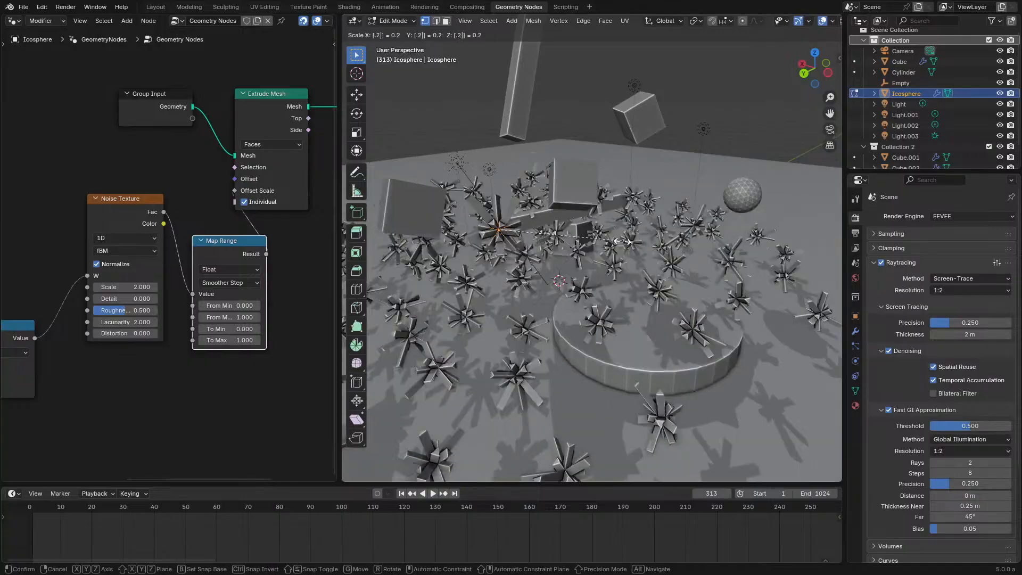
{"action": "key", "text": "Return"}
{"action": "key", "text": "Tab"}
{"action": "key", "text": "space"}
{"action": "left_click", "coordinate": [34, 513]}
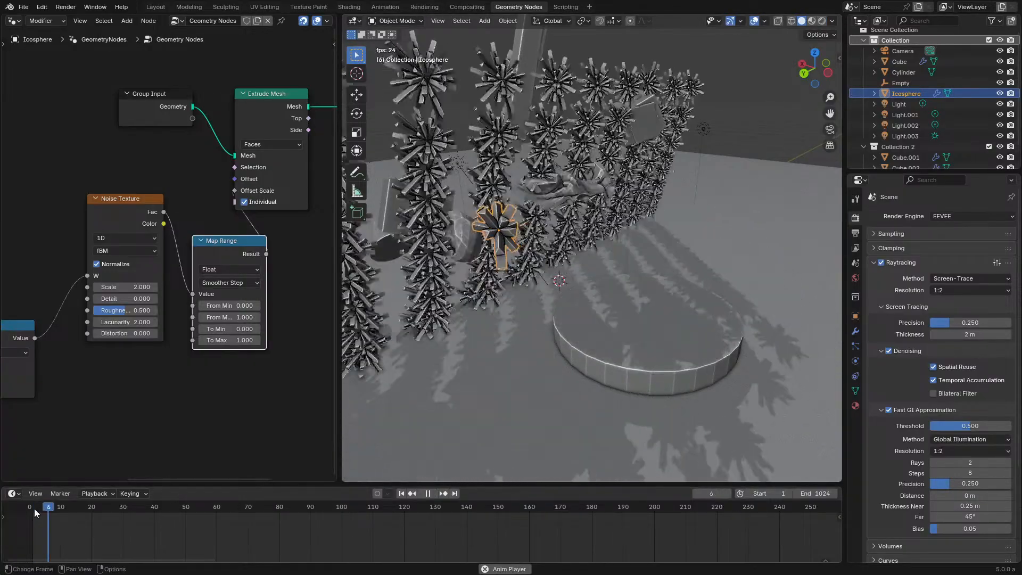
{"action": "middle_click_drag", "start_coordinate": [410, 309], "coordinate": [563, 353]}
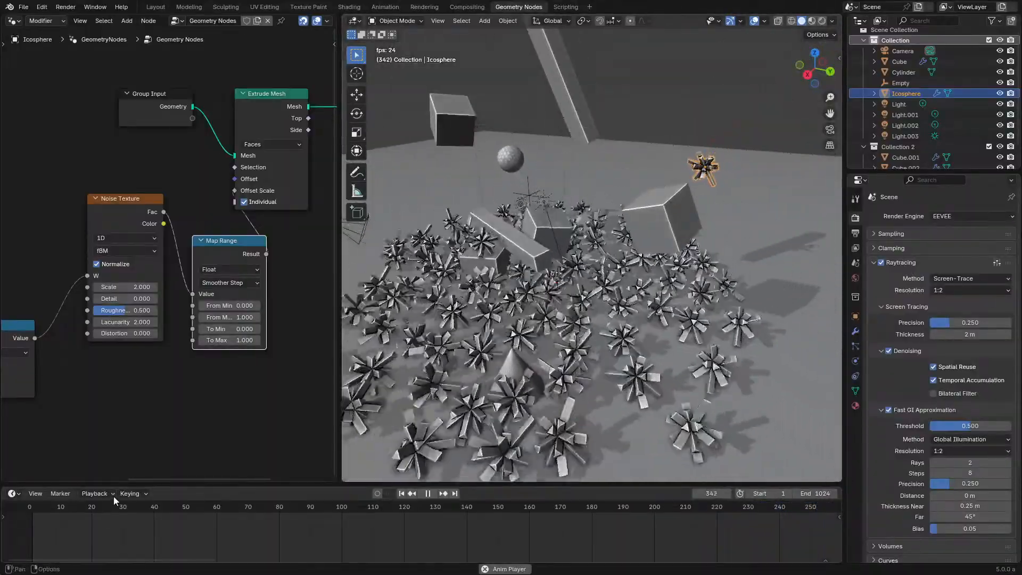
{"action": "left_click", "coordinate": [46, 503]}
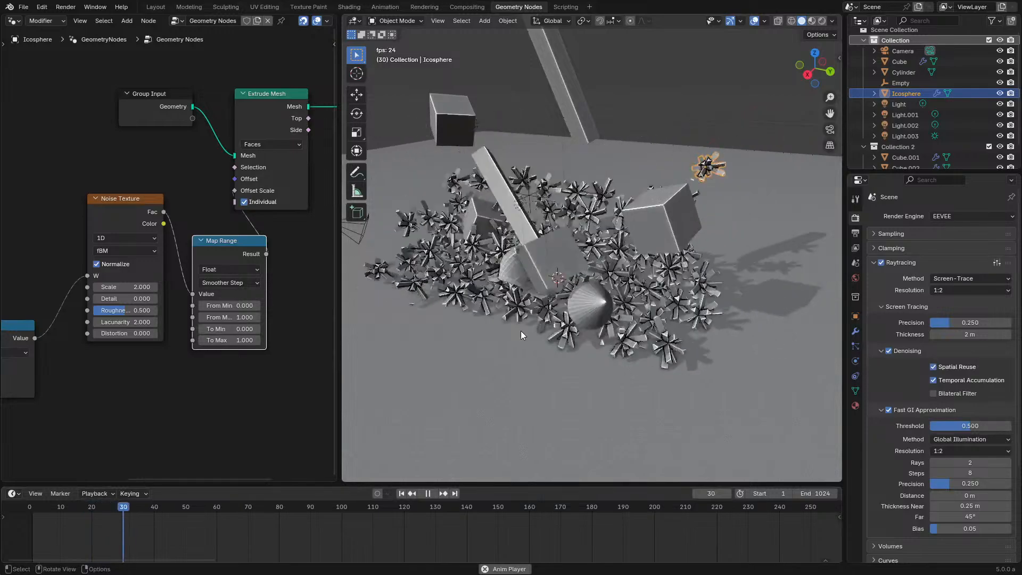
{"action": "middle_click_drag", "start_coordinate": [521, 331], "coordinate": [572, 332]}
{"action": "scroll", "coordinate": [581, 325], "scroll_direction": "up", "scroll_amount": 2}
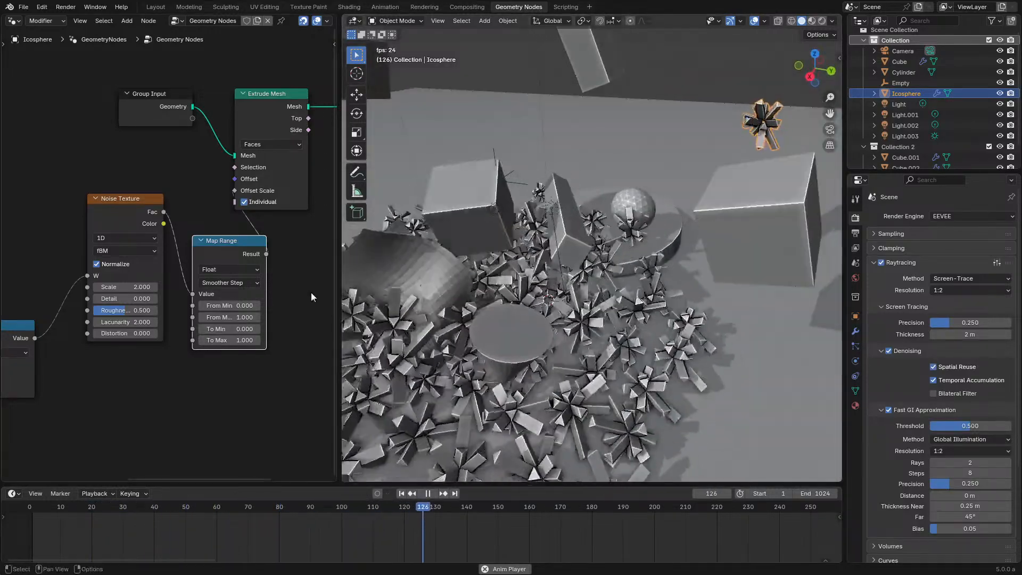
Step: Set the Cube object's Transform Geometry rotation to 0° on all axes and restart the simulation from frame 0
{"action": "left_click", "coordinate": [616, 294]}
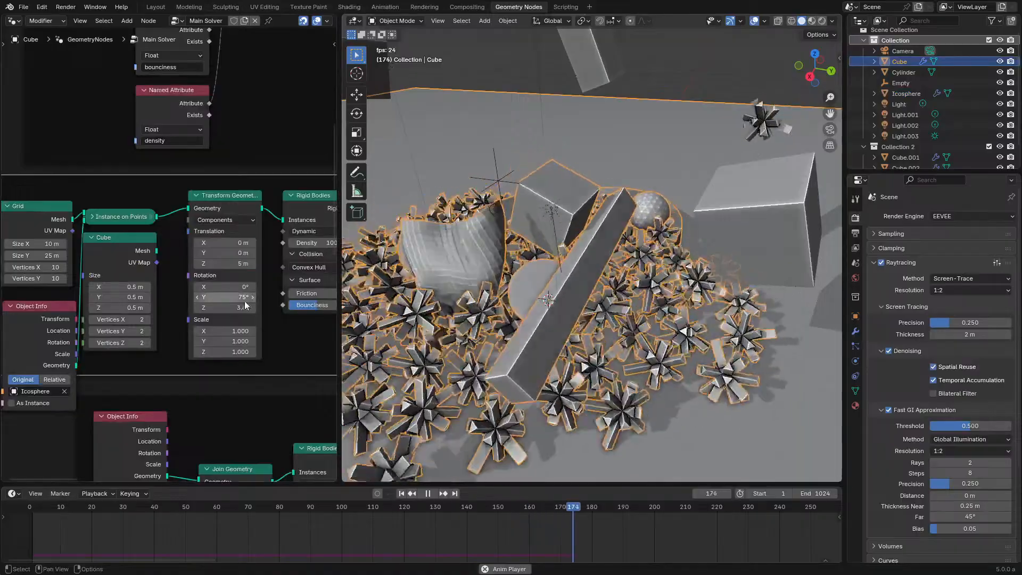
{"action": "left_click_drag", "start_coordinate": [234, 287], "coordinate": [234, 307]}
{"action": "type", "text": "0"}
{"action": "key", "text": "Return"}
{"action": "left_click", "coordinate": [17, 510]}
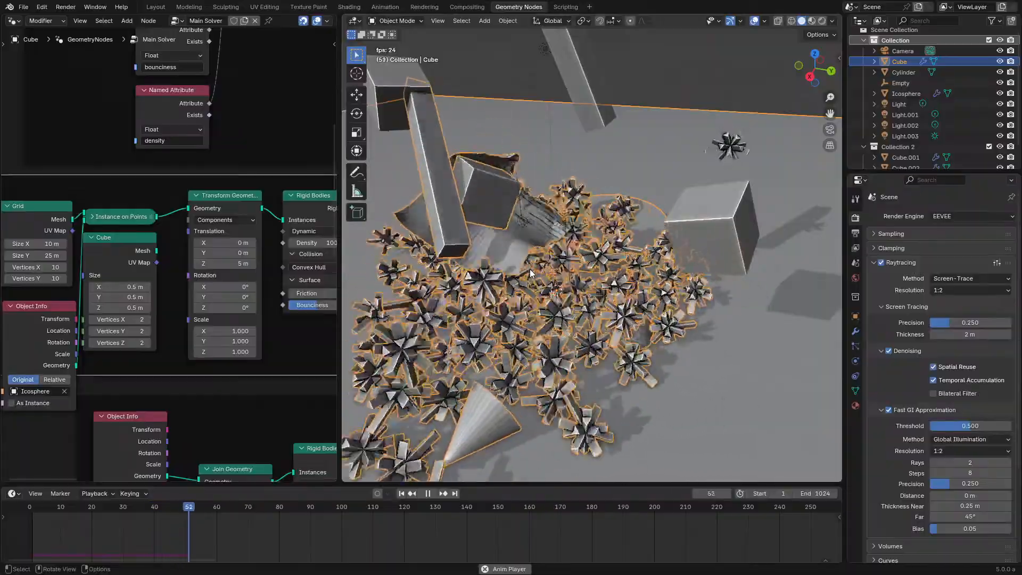
{"action": "middle_click_drag", "start_coordinate": [272, 300], "coordinate": [210, 323]}
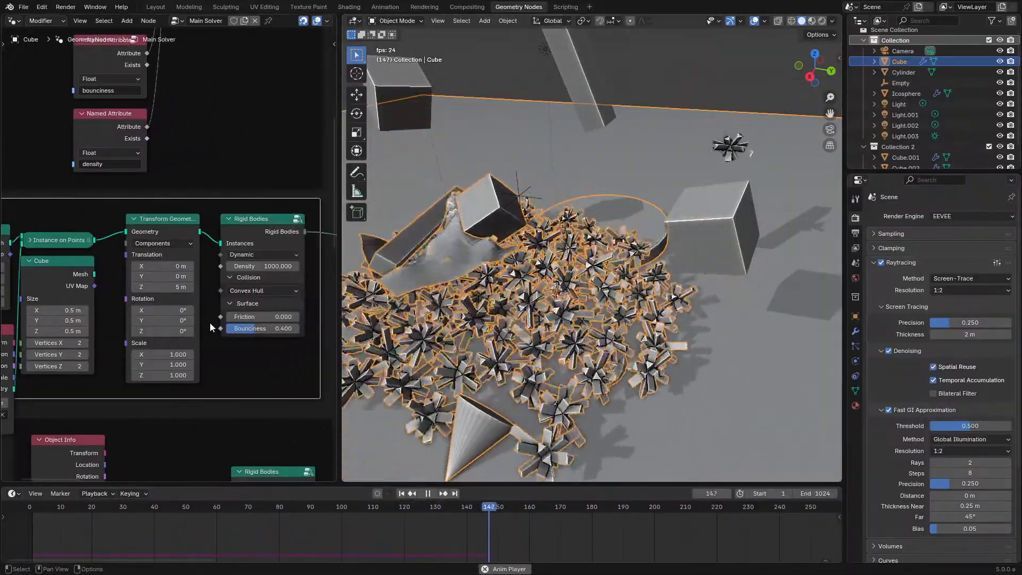
{"action": "left_click_drag", "start_coordinate": [182, 276], "coordinate": [140, 276]}
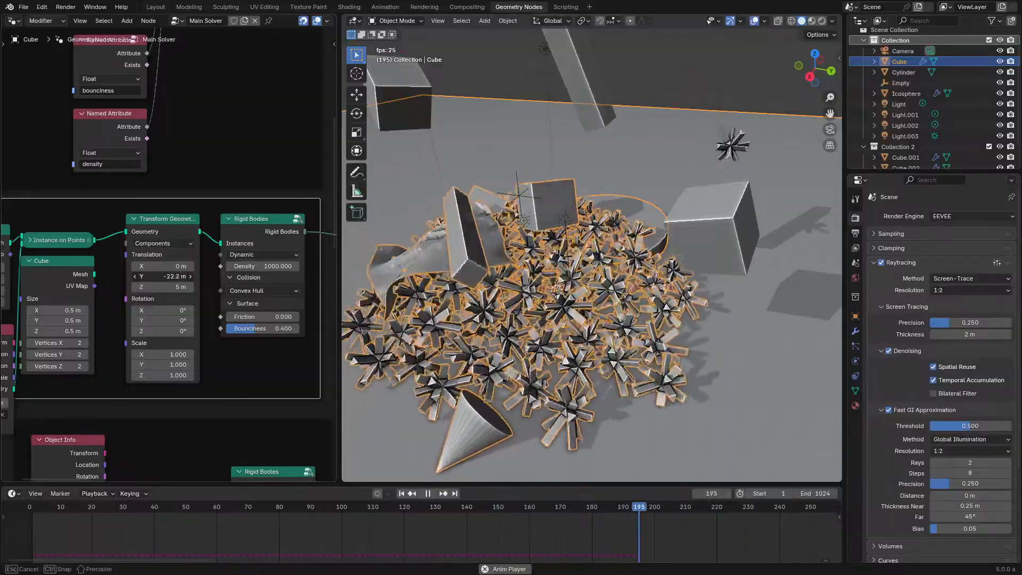
{"action": "key", "text": "Escape"}
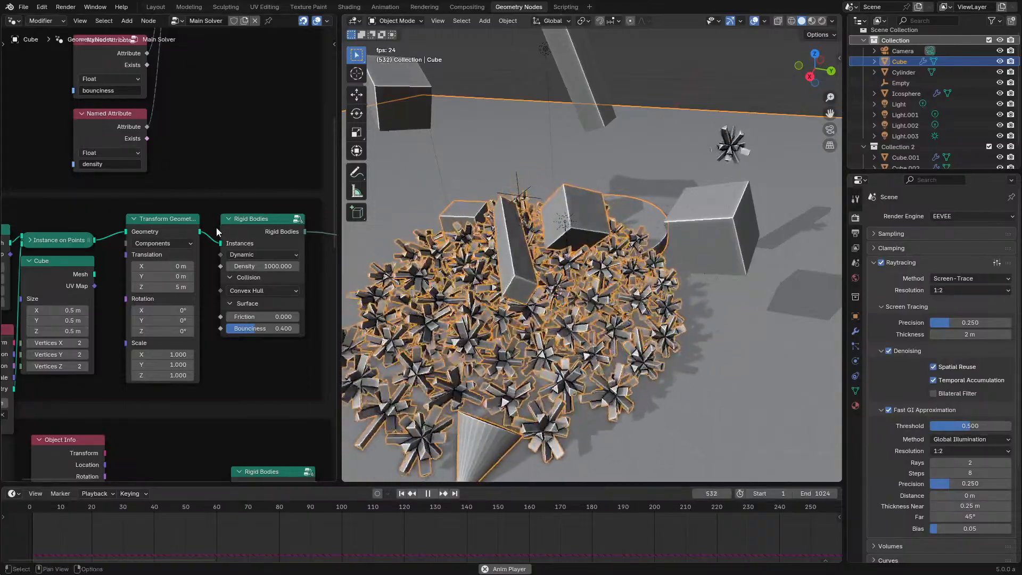
Step: Delete the unused Cube mesh node and place the Icosphere's Object Info node beneath Instance on Points
{"action": "middle_click_drag", "start_coordinate": [216, 228], "coordinate": [352, 195]}
{"action": "left_click_drag", "start_coordinate": [106, 318], "coordinate": [193, 253], "text": "shift"}
{"action": "left_click", "coordinate": [209, 254]}
{"action": "key", "text": "x"}
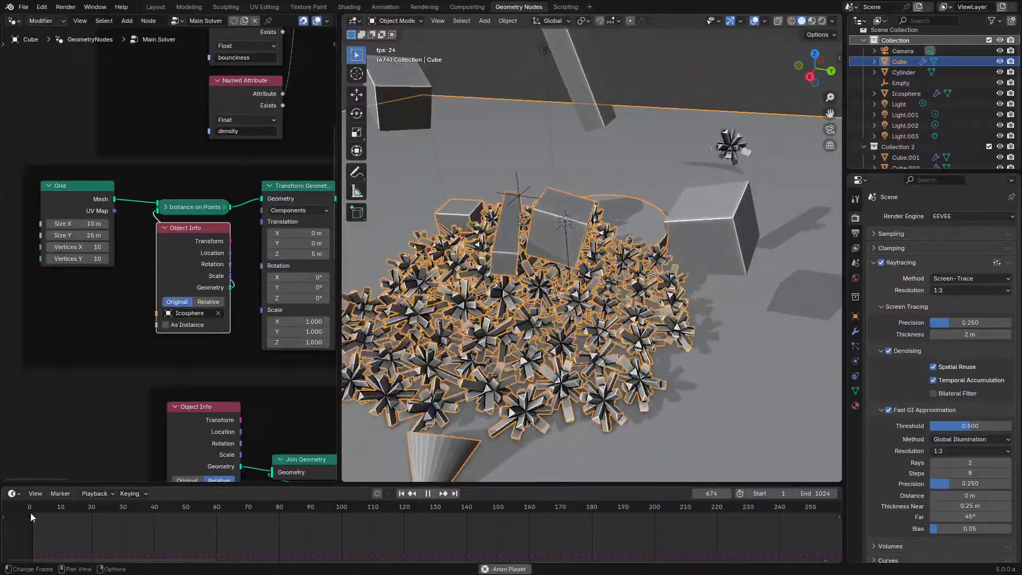
Step: Try a Y scale of 2.900 in the Transform Geometry node from frame 0, and set it back to 1
{"action": "left_click", "coordinate": [30, 513]}
{"action": "left_click_drag", "start_coordinate": [309, 333], "coordinate": [372, 332]}
{"action": "scroll", "coordinate": [627, 355], "scroll_direction": "down", "scroll_amount": 4}
{"action": "scroll", "coordinate": [629, 350], "scroll_direction": "up", "scroll_amount": 2}
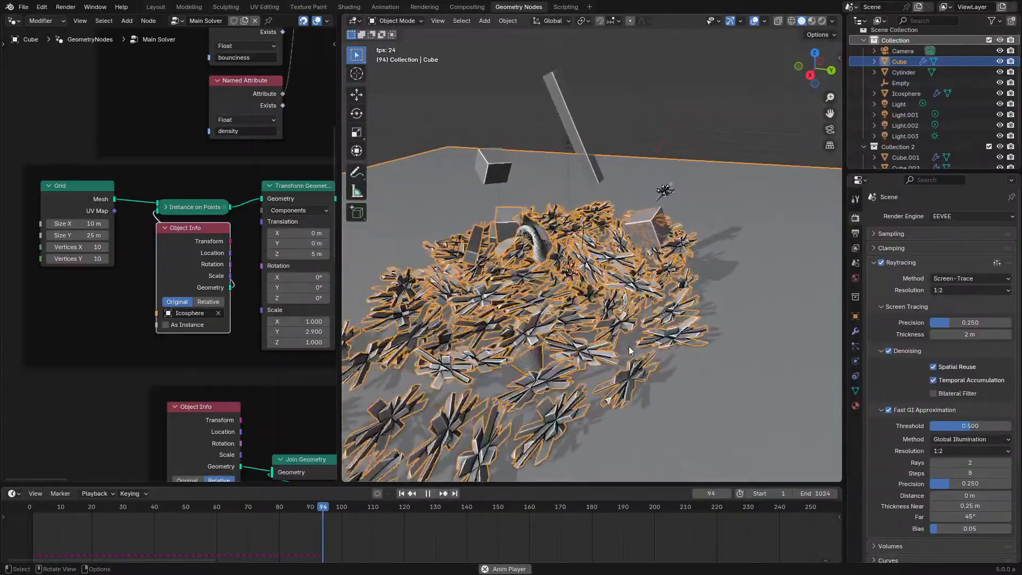
{"action": "left_click", "coordinate": [312, 331]}
{"action": "type", "text": "1"}
{"action": "key", "text": "Return"}
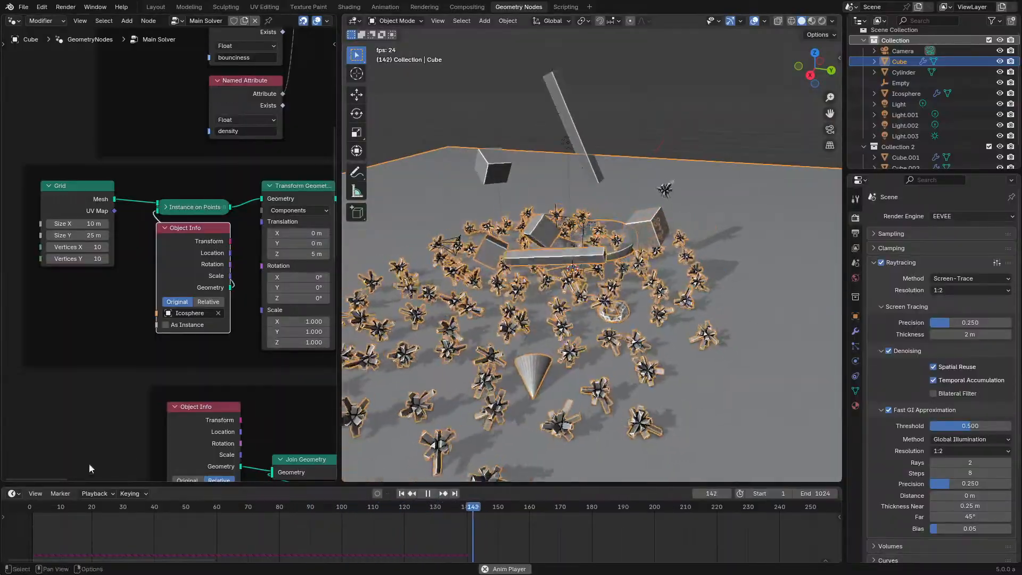
Step: Set the Grid node's Vertices X and Y to 5, replay the simulation from the start and stop it
{"action": "middle_click_drag", "start_coordinate": [568, 283], "coordinate": [665, 282]}
{"action": "scroll", "coordinate": [666, 282], "scroll_direction": "up", "scroll_amount": 4}
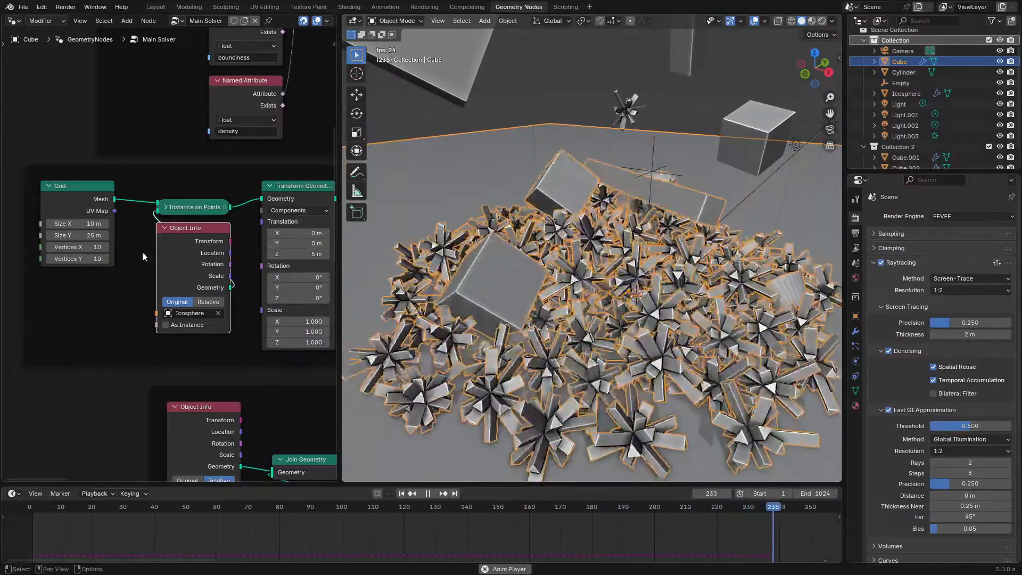
{"action": "left_click_drag", "start_coordinate": [86, 246], "coordinate": [87, 259]}
{"action": "type", "text": "5"}
{"action": "key", "text": "Return"}
{"action": "left_click", "coordinate": [40, 512]}
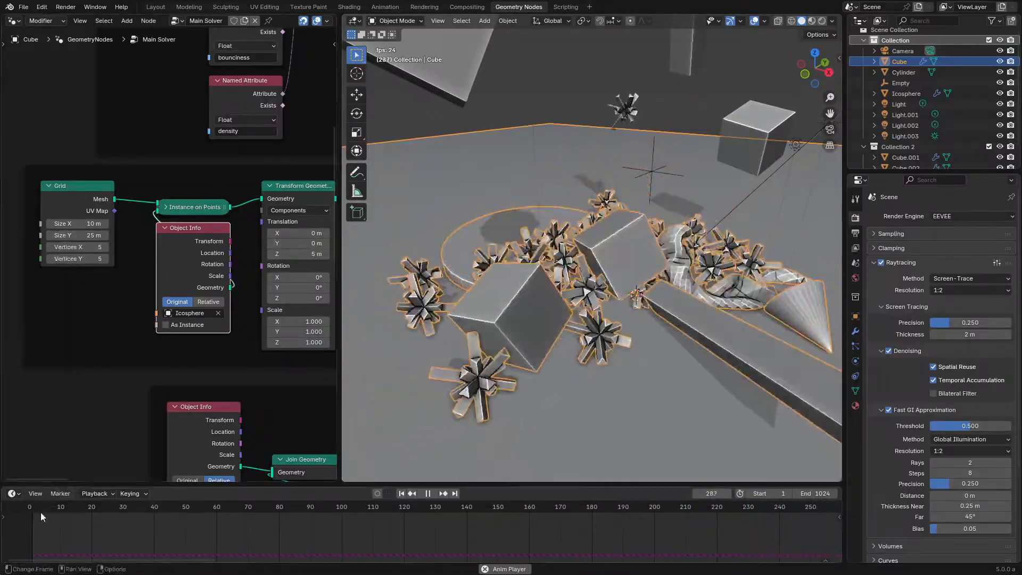
{"action": "middle_click_drag", "start_coordinate": [688, 232], "coordinate": [599, 227]}
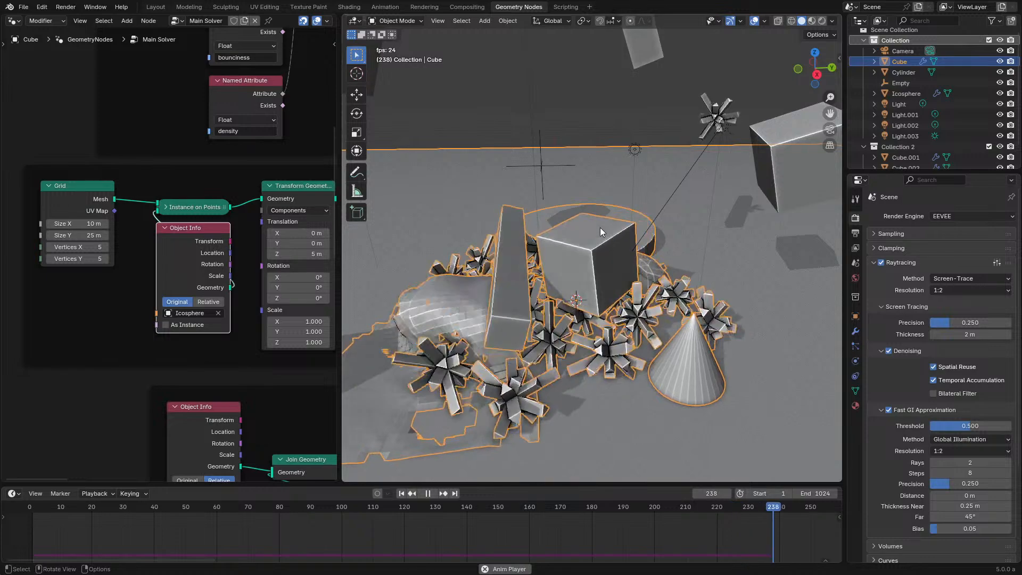
{"action": "key", "text": "space"}
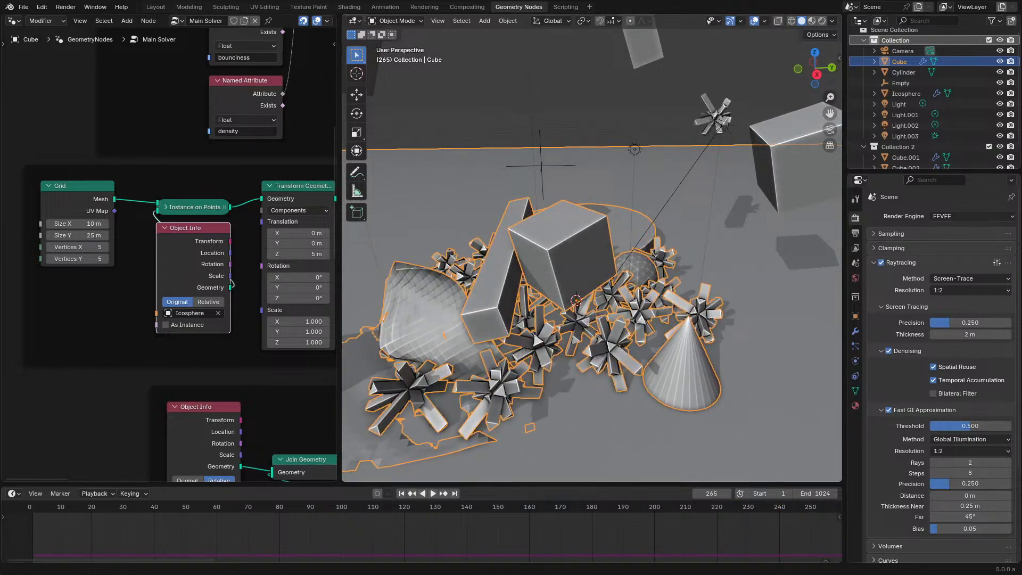
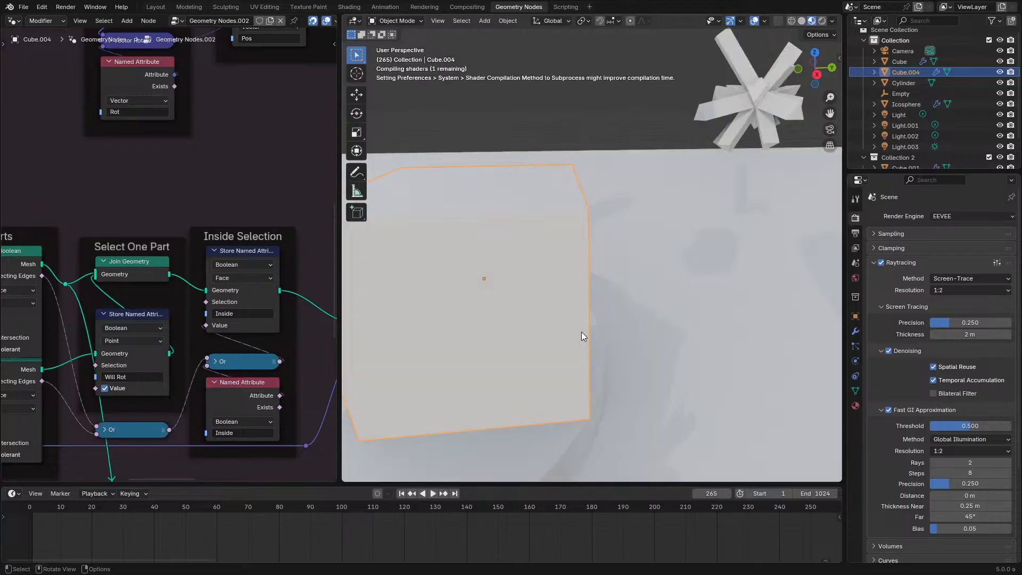
Step: Play the animation of the Cube.004 object to examine its cut and rotating parts
{"action": "middle_click_drag", "start_coordinate": [581, 331], "coordinate": [624, 321]}
{"action": "key", "text": "space"}
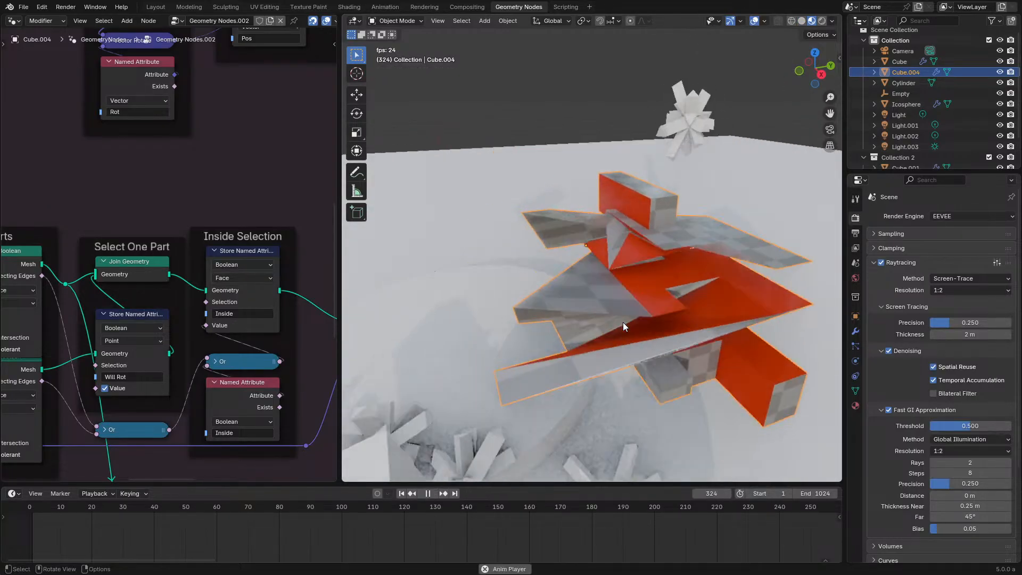
Step: Stop the playback and move the Euler to Rotation node below Transform Geometry in the Cut Object frame
{"action": "key", "text": "space"}
{"action": "key", "text": "ctrl+space"}
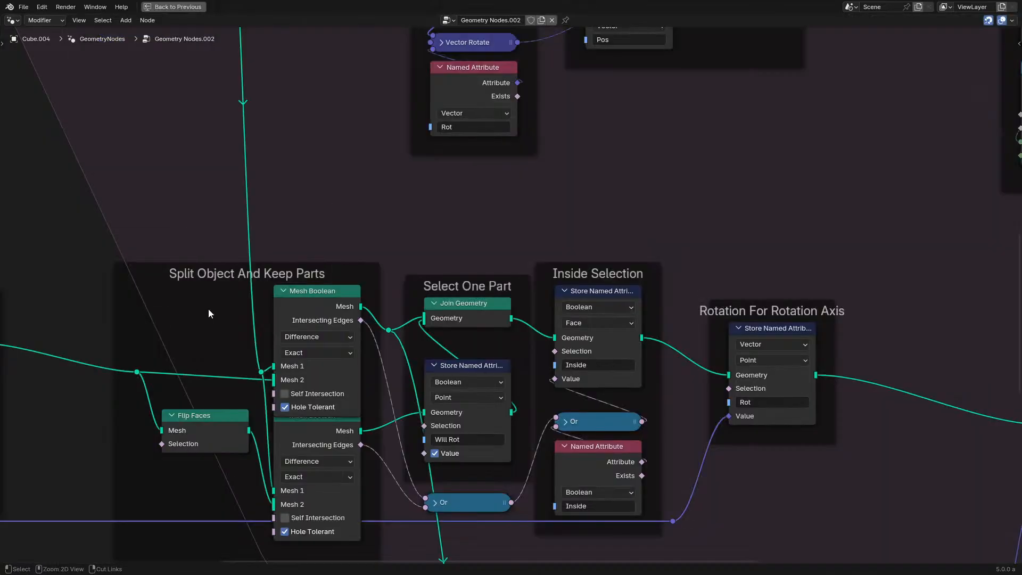
{"action": "scroll", "coordinate": [478, 303], "scroll_direction": "down", "scroll_amount": 6}
{"action": "middle_click_drag", "start_coordinate": [482, 288], "coordinate": [515, 170]}
{"action": "scroll", "coordinate": [552, 273], "scroll_direction": "down", "scroll_amount": 4}
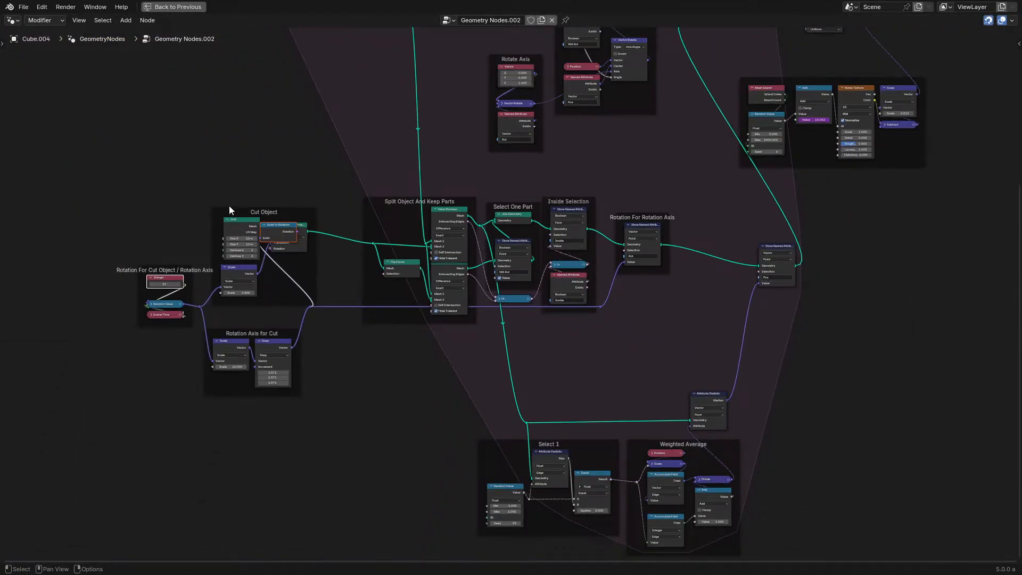
{"action": "scroll", "coordinate": [229, 206], "scroll_direction": "up", "scroll_amount": 5}
{"action": "middle_click_drag", "start_coordinate": [237, 206], "coordinate": [527, 243]}
{"action": "scroll", "coordinate": [532, 244], "scroll_direction": "up", "scroll_amount": 5}
{"action": "left_click_drag", "start_coordinate": [431, 211], "coordinate": [458, 288]}
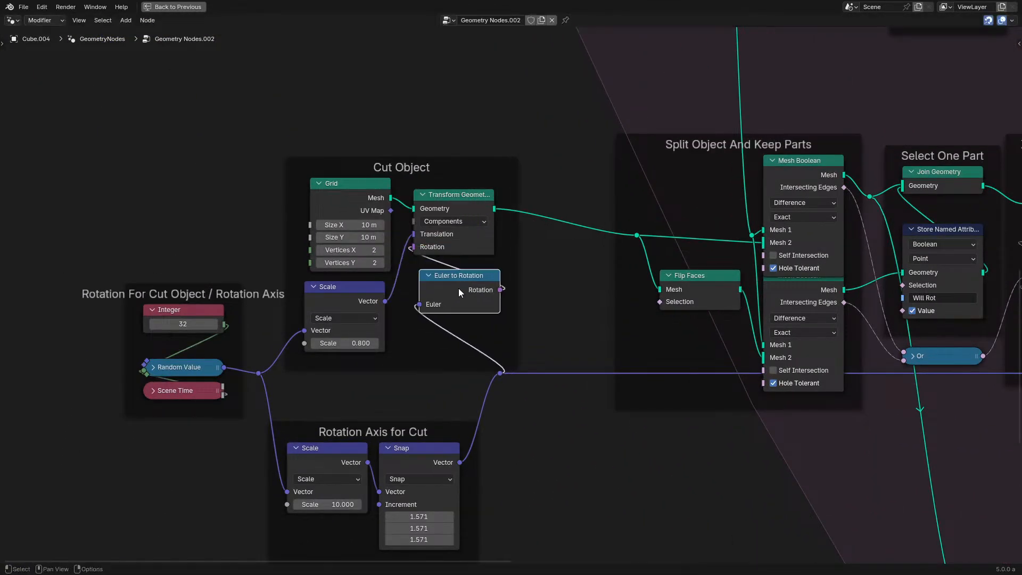
Step: Link the snapped vector directly to Transform Geometry's Rotation, delete the Euler to Rotation node, and move the Integer node closer to Random Value
{"action": "left_click_drag", "start_coordinate": [499, 374], "coordinate": [414, 246]}
{"action": "left_click", "coordinate": [466, 290]}
{"action": "key", "text": "x"}
{"action": "left_click_drag", "start_coordinate": [192, 317], "coordinate": [191, 340]}
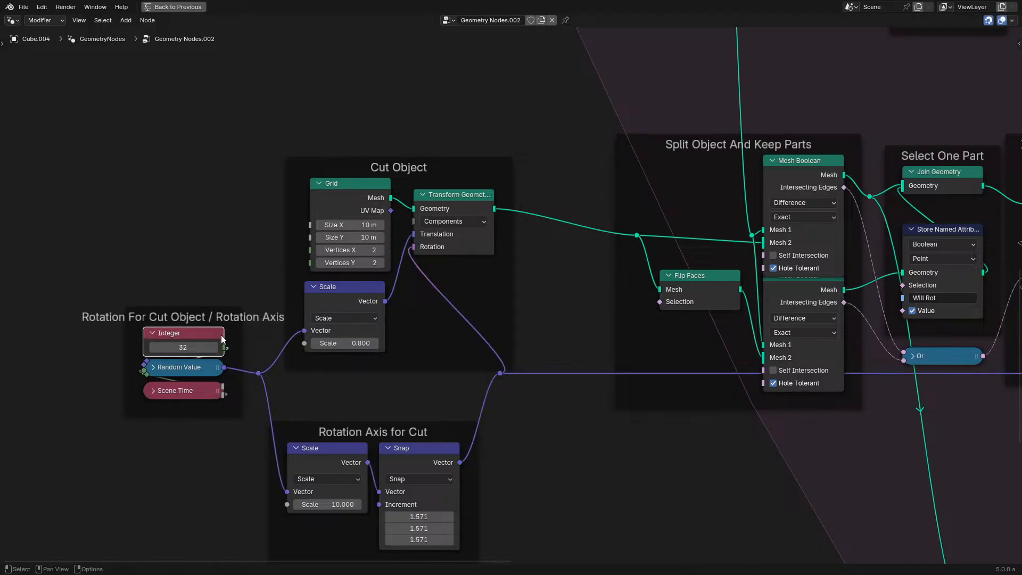
Step: Link the Simulation output's geometry straight to Group Output, bypassing Scale Elements and Set Position, and return to the start of the timeline
{"action": "scroll", "coordinate": [373, 320], "scroll_direction": "down", "scroll_amount": 4}
{"action": "middle_click_drag", "start_coordinate": [903, 193], "coordinate": [354, 321]}
{"action": "scroll", "coordinate": [439, 285], "scroll_direction": "down", "scroll_amount": 8}
{"action": "middle_click_drag", "start_coordinate": [439, 290], "coordinate": [373, 349]}
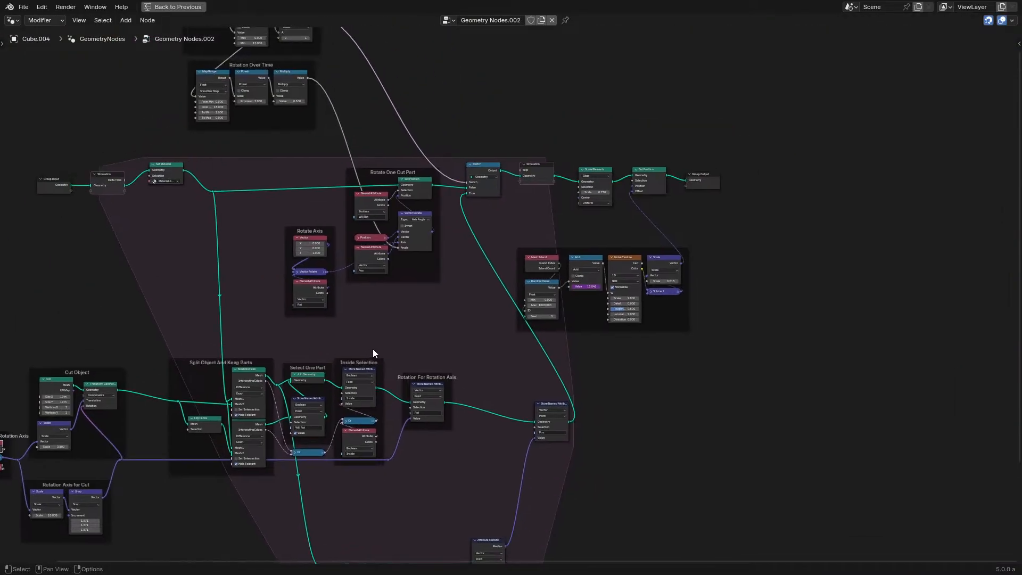
{"action": "scroll", "coordinate": [578, 276], "scroll_direction": "up", "scroll_amount": 3}
{"action": "middle_click_drag", "start_coordinate": [625, 264], "coordinate": [529, 345]}
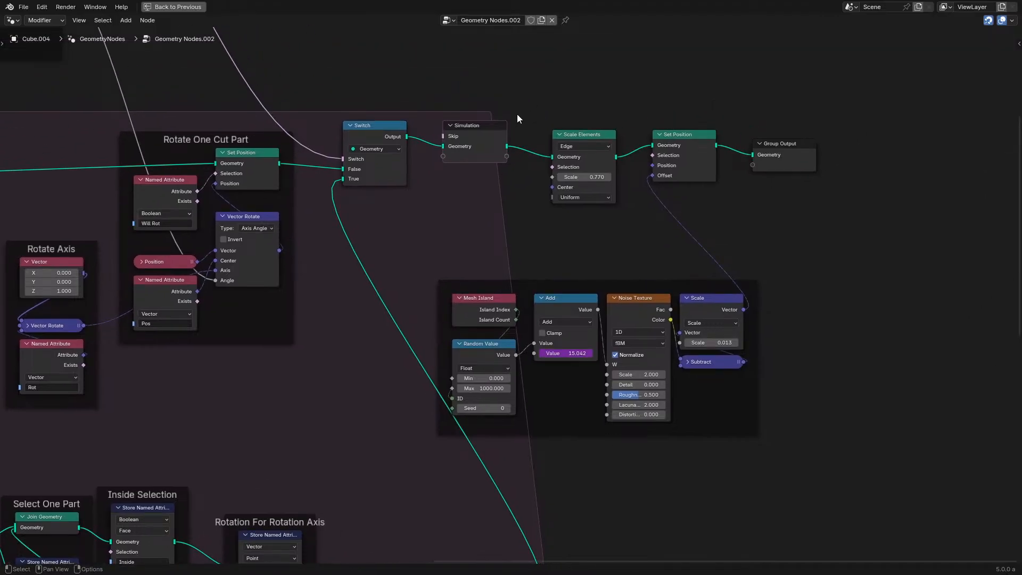
{"action": "left_click_drag", "start_coordinate": [506, 146], "coordinate": [752, 155]}
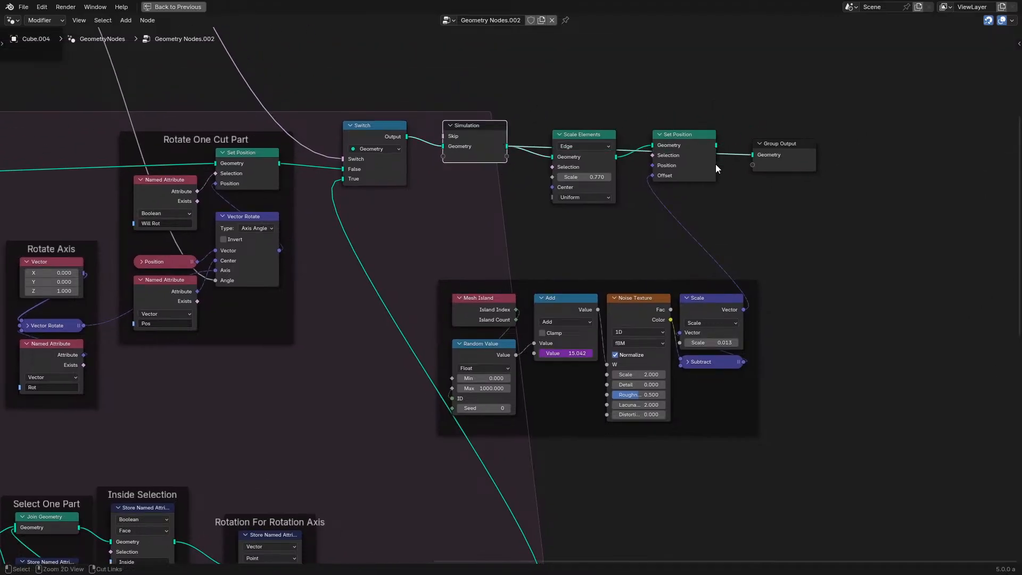
{"action": "key", "text": "ctrl+space"}
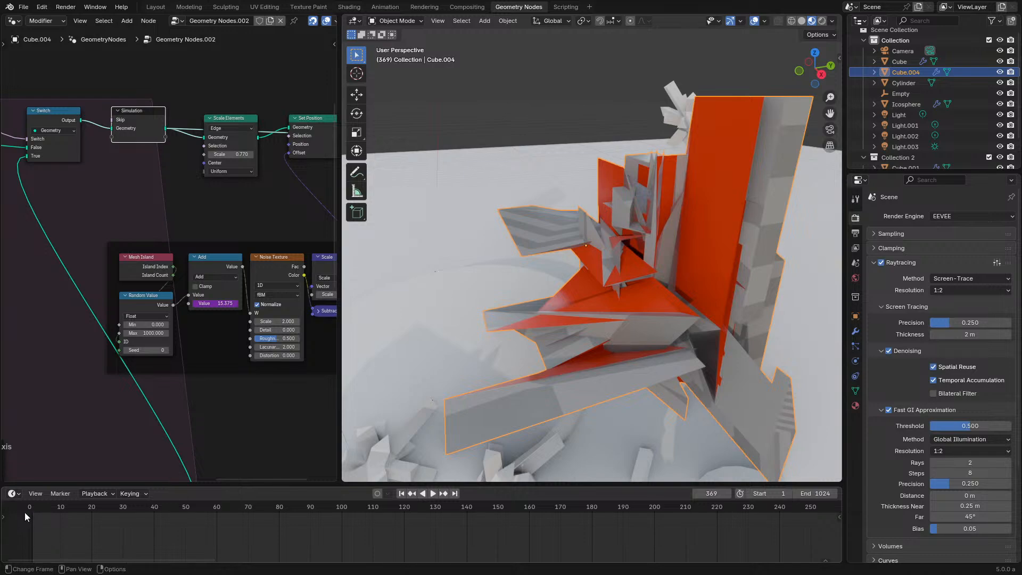
{"action": "left_click", "coordinate": [26, 511]}
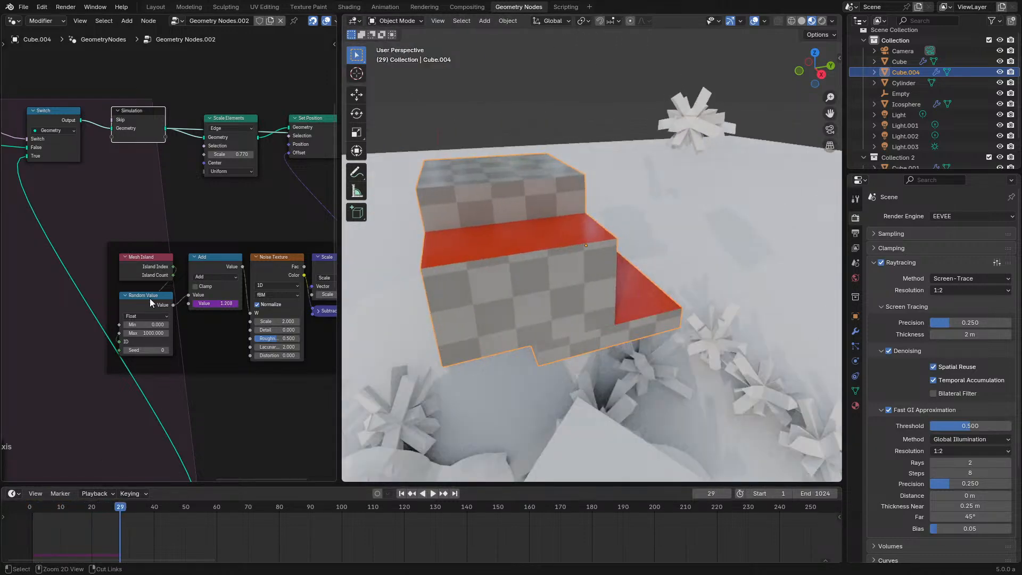
Step: Set the solver of both Mesh Boolean nodes in the Split Object And Keep Parts frame to Manifold
{"action": "key", "text": "ctrl+space"}
{"action": "scroll", "coordinate": [223, 320], "scroll_direction": "down", "scroll_amount": 7}
{"action": "middle_click_drag", "start_coordinate": [213, 381], "coordinate": [439, 119]}
{"action": "scroll", "coordinate": [411, 287], "scroll_direction": "up", "scroll_amount": 1}
{"action": "middle_click_drag", "start_coordinate": [411, 286], "coordinate": [524, 277]}
{"action": "scroll", "coordinate": [527, 277], "scroll_direction": "up", "scroll_amount": 6}
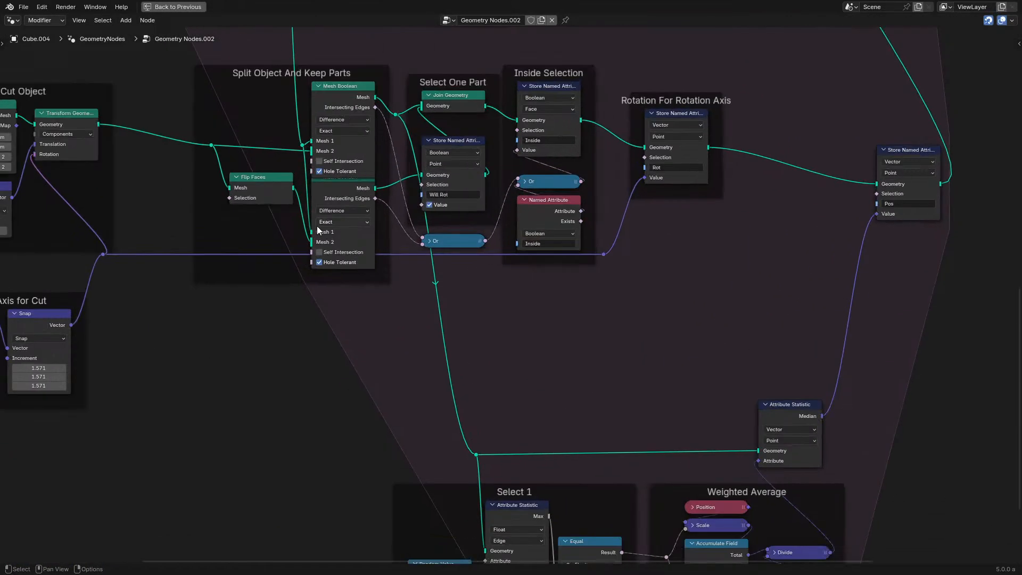
{"action": "left_click", "coordinate": [326, 222]}
{"action": "left_click", "coordinate": [337, 264]}
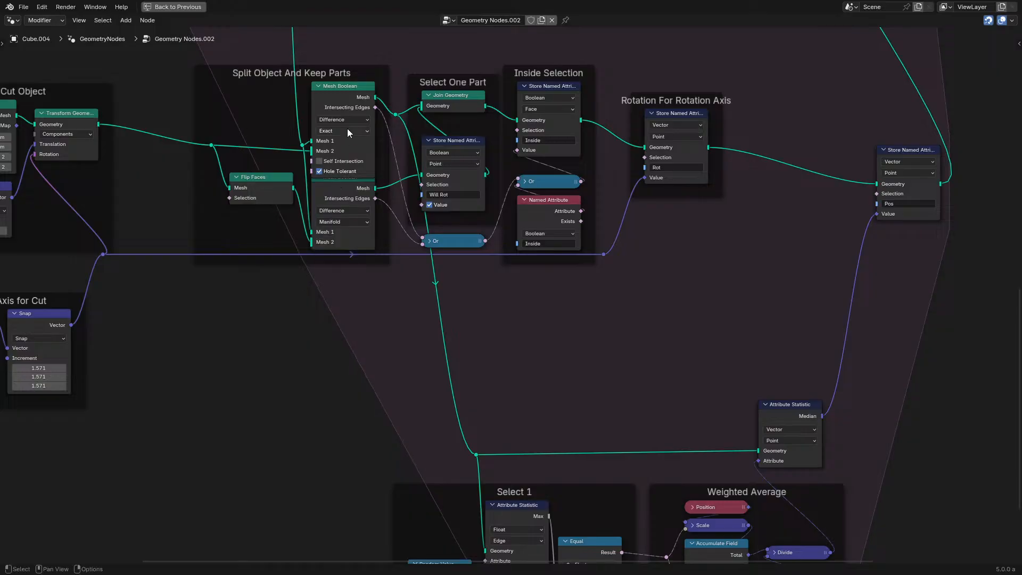
{"action": "left_click", "coordinate": [347, 129]}
{"action": "left_click", "coordinate": [342, 173]}
Step: Play the animation to check the cut cube with the new Boolean solver, and stop it
{"action": "key", "text": "ctrl+space"}
{"action": "key", "text": "space"}
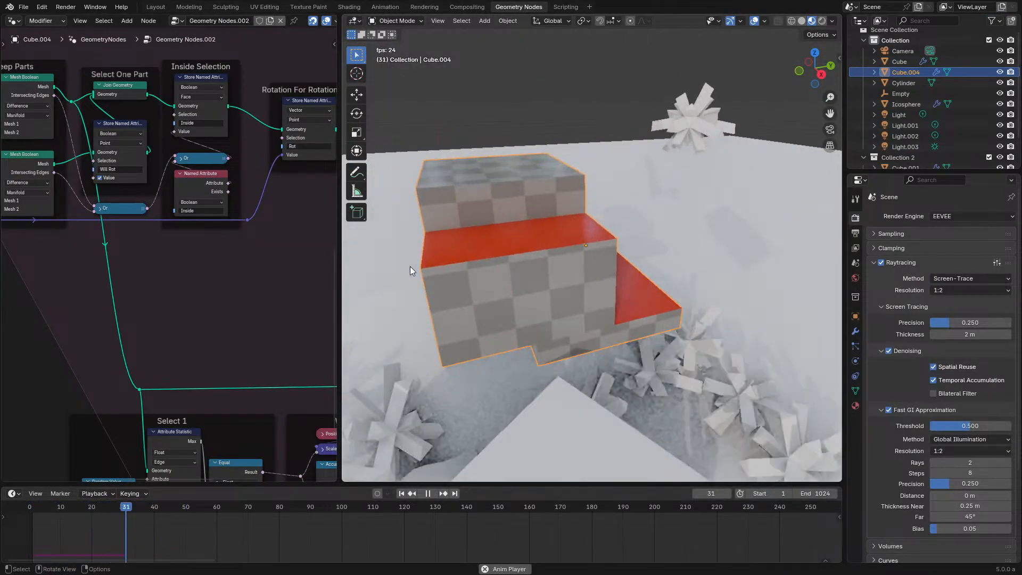
{"action": "key", "text": "space"}
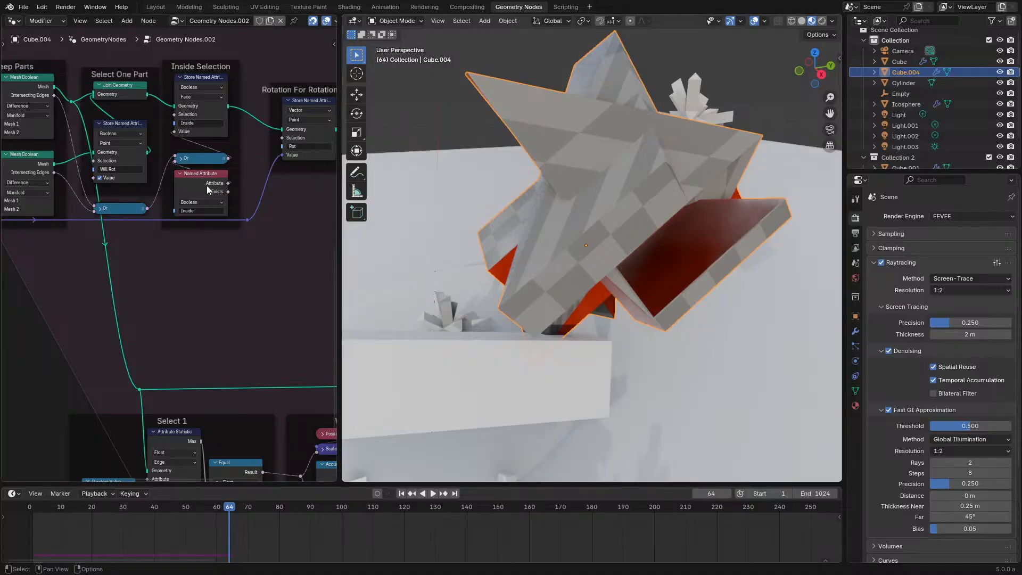
Step: Examine the Split Object And Keep Parts, Select One Part, Inside Selection and Cut Object frames in the node tree
{"action": "scroll", "coordinate": [207, 186], "scroll_direction": "up", "scroll_amount": 2}
{"action": "key", "text": "ctrl+space"}
{"action": "scroll", "coordinate": [490, 301], "scroll_direction": "up", "scroll_amount": 1}
{"action": "scroll", "coordinate": [495, 260], "scroll_direction": "down", "scroll_amount": 4}
{"action": "middle_click_drag", "start_coordinate": [482, 227], "coordinate": [659, 258]}
{"action": "scroll", "coordinate": [450, 237], "scroll_direction": "up", "scroll_amount": 1}
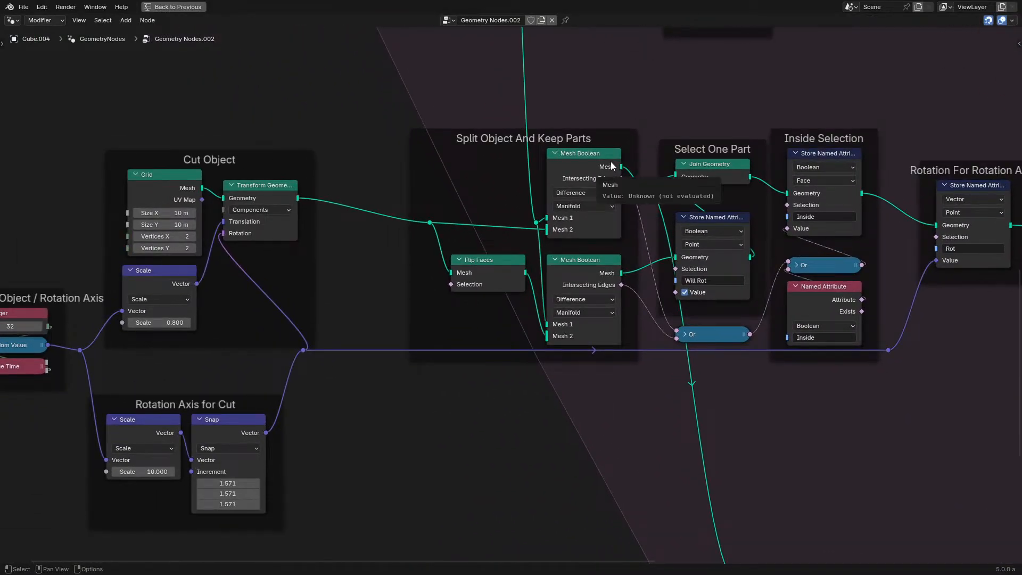
{"action": "middle_click_drag", "start_coordinate": [604, 172], "coordinate": [429, 296]}
{"action": "middle_click_drag", "start_coordinate": [515, 275], "coordinate": [465, 168]}
{"action": "scroll", "coordinate": [465, 167], "scroll_direction": "down", "scroll_amount": 1}
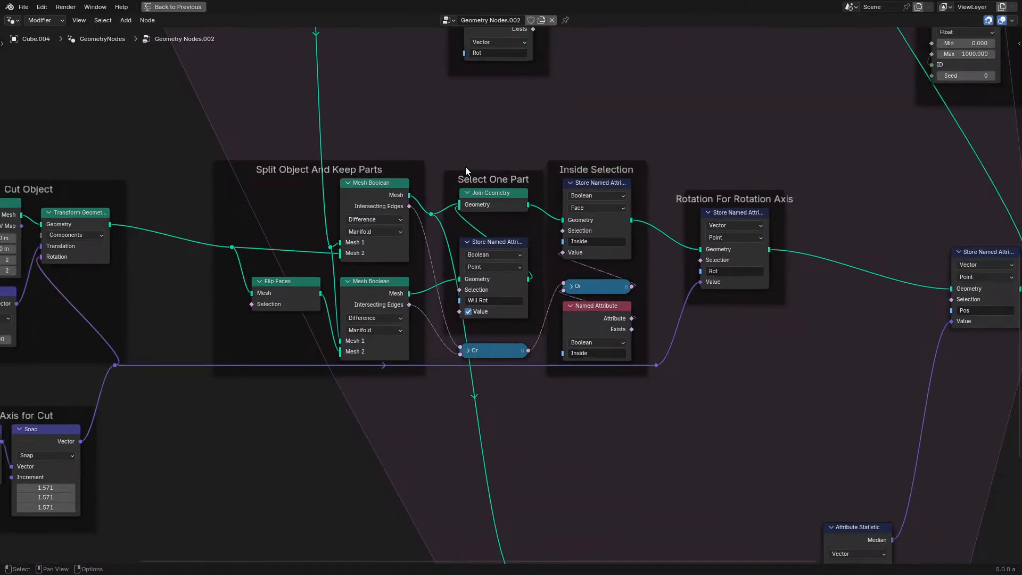
{"action": "middle_click_drag", "start_coordinate": [270, 224], "coordinate": [657, 148]}
{"action": "scroll", "coordinate": [654, 149], "scroll_direction": "up", "scroll_amount": 1}
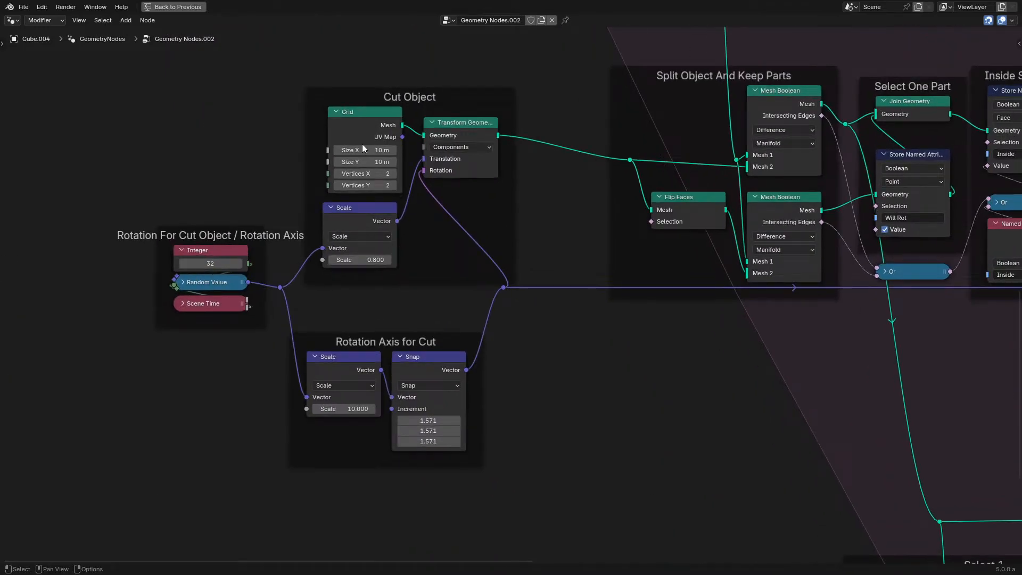
Step: Set the Cut Object Grid's Size X and Y to 100 m, replay the simulation from the start and stop it
{"action": "left_click_drag", "start_coordinate": [362, 148], "coordinate": [363, 161]}
{"action": "type", "text": "100"}
{"action": "key", "text": "Return"}
{"action": "key", "text": "ctrl+space"}
{"action": "left_click", "coordinate": [24, 506]}
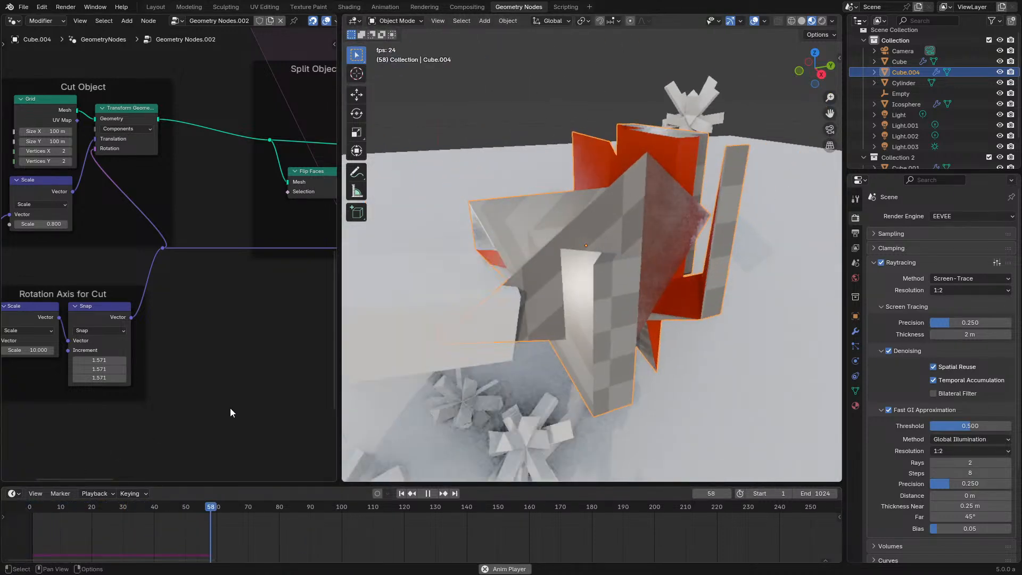
{"action": "key", "text": "space"}
Step: Try a Scale of 148 in the Rotation Axis for Cut frame's Scale node, replay the simulation, and undo the change
{"action": "middle_click_drag", "start_coordinate": [117, 293], "coordinate": [229, 339]}
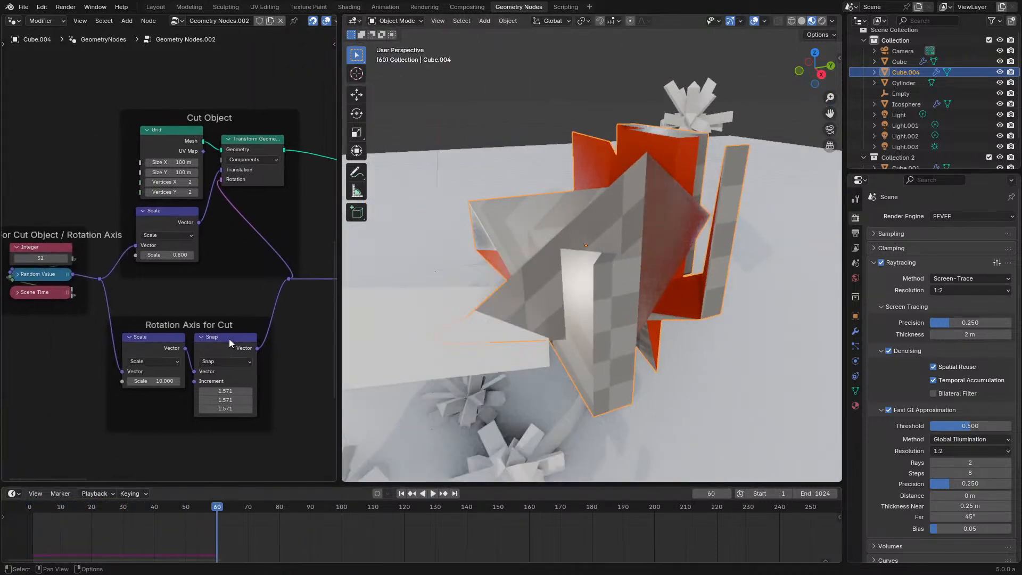
{"action": "left_click", "coordinate": [149, 382]}
{"action": "type", "text": "148"}
{"action": "key", "text": "Return"}
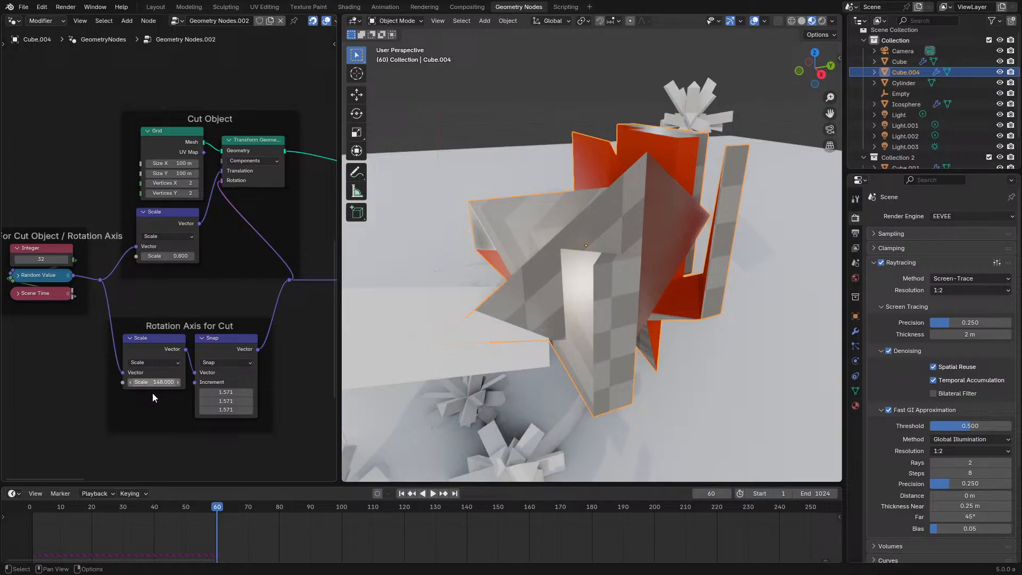
{"action": "left_click", "coordinate": [24, 504]}
{"action": "key", "text": "space"}
{"action": "key", "text": "space"}
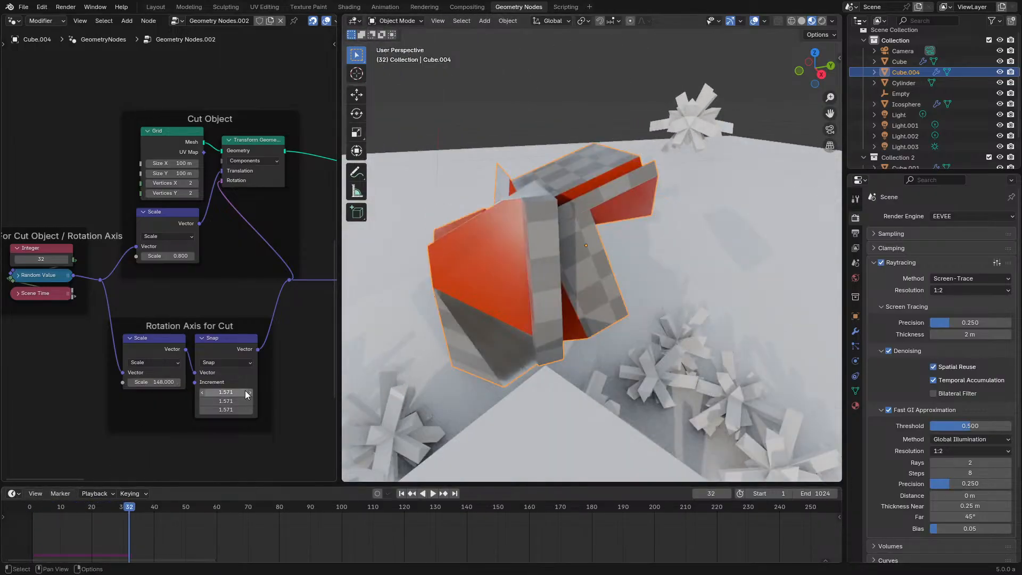
{"action": "key", "text": "ctrl+z"}
{"action": "key", "text": "ctrl+z"}
Step: Bypass the Snap node by linking the Rotation Axis for Cut's Scale output directly to the shared reroute, and play the animation
{"action": "left_click_drag", "start_coordinate": [186, 349], "coordinate": [289, 280]}
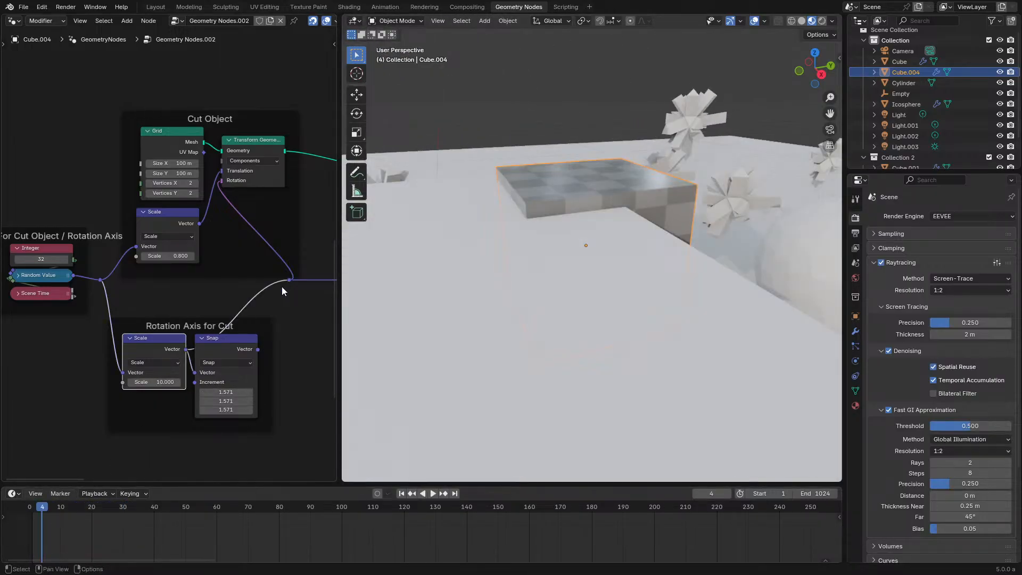
{"action": "key", "text": "space"}
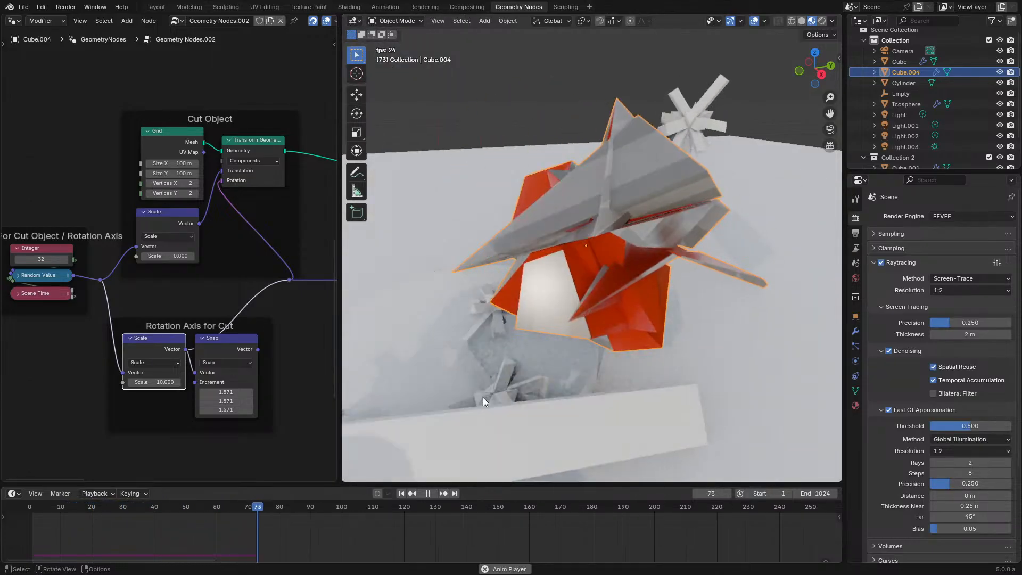
Step: Examine the simulation zone's node layout, focusing on the Rotate Axis and Rotate One Cut Part frames
{"action": "key", "text": "ctrl+space"}
{"action": "scroll", "coordinate": [769, 287], "scroll_direction": "down", "scroll_amount": 4}
{"action": "middle_click_drag", "start_coordinate": [770, 286], "coordinate": [435, 361]}
{"action": "scroll", "coordinate": [435, 361], "scroll_direction": "up", "scroll_amount": 5}
{"action": "middle_click_drag", "start_coordinate": [609, 399], "coordinate": [375, 532]}
{"action": "scroll", "coordinate": [373, 372], "scroll_direction": "down", "scroll_amount": 6}
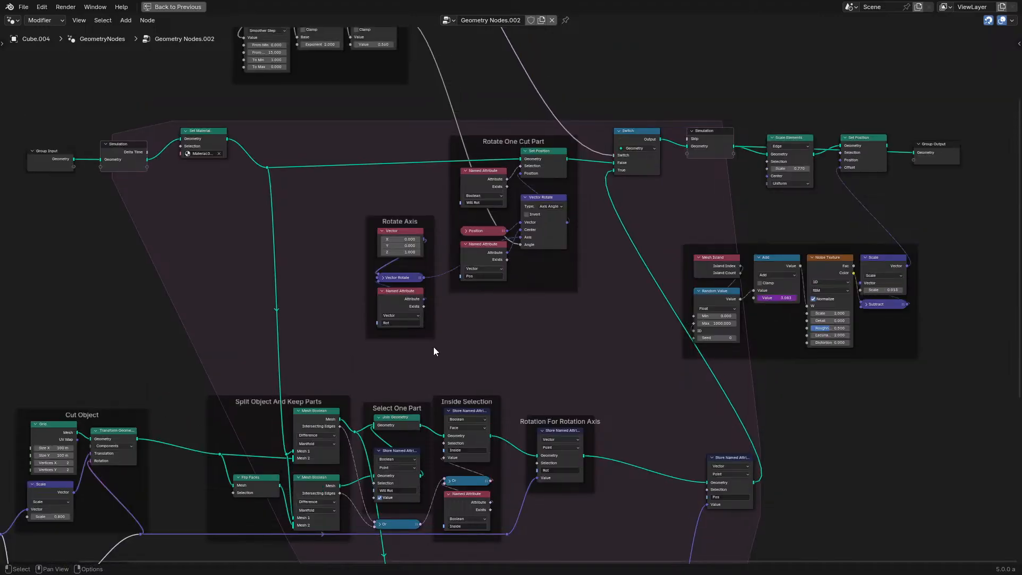
{"action": "middle_click_drag", "start_coordinate": [462, 291], "coordinate": [453, 371]}
{"action": "scroll", "coordinate": [453, 372], "scroll_direction": "up", "scroll_amount": 1}
{"action": "middle_click_drag", "start_coordinate": [405, 255], "coordinate": [402, 355]}
{"action": "left_click_drag", "start_coordinate": [359, 361], "coordinate": [378, 481]}
{"action": "left_click_drag", "start_coordinate": [390, 407], "coordinate": [394, 380]}
{"action": "middle_click_drag", "start_coordinate": [417, 392], "coordinate": [465, 261]}
{"action": "scroll", "coordinate": [464, 260], "scroll_direction": "up", "scroll_amount": 3}
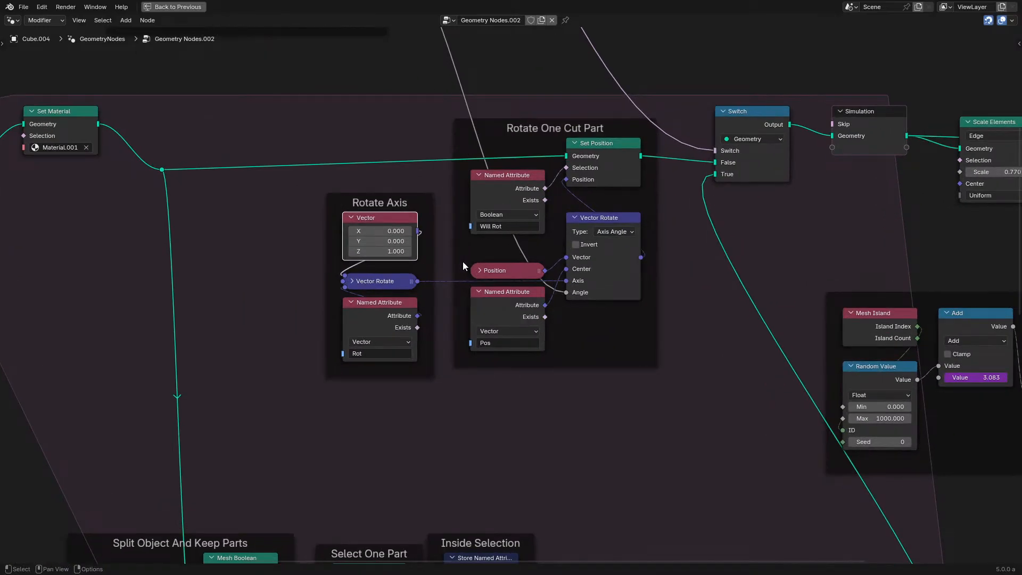
Step: Add a Rotate Vector node below the Rotate Axis frame with the Rot attribute linked to its Rotation input
{"action": "left_click_drag", "start_coordinate": [418, 316], "coordinate": [464, 411]}
{"action": "type", "text": "rota"}
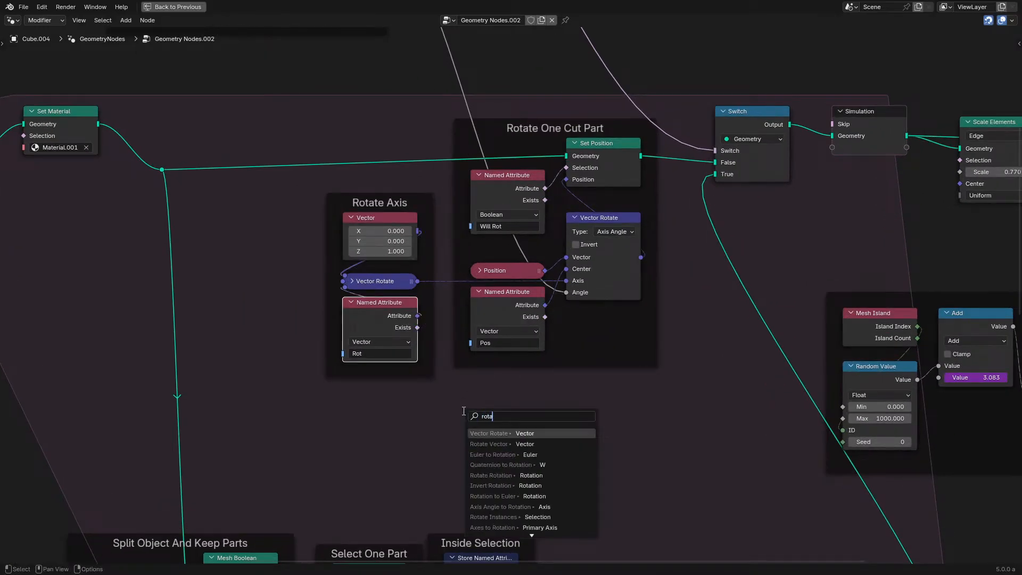
{"action": "key", "text": "Down"}
{"action": "key", "text": "Return"}
{"action": "left_click", "coordinate": [463, 411]}
{"action": "key", "text": "alt+s"}
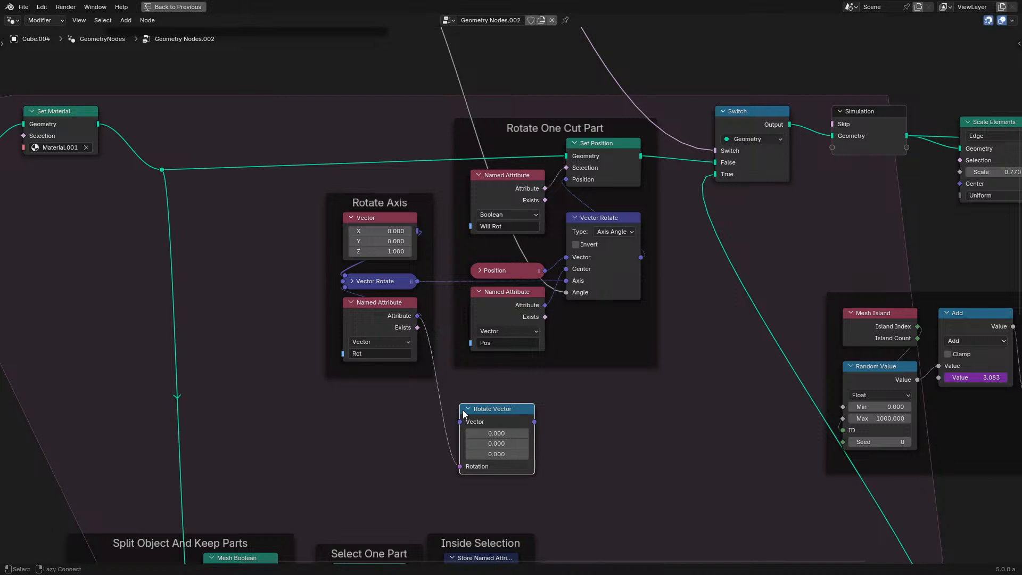
Step: Route the Vector node through Rotate Vector into the Axis input of Rotate One Cut Part, and delete the old collapsed Vector Rotate node
{"action": "left_click_drag", "start_coordinate": [418, 232], "coordinate": [460, 421]}
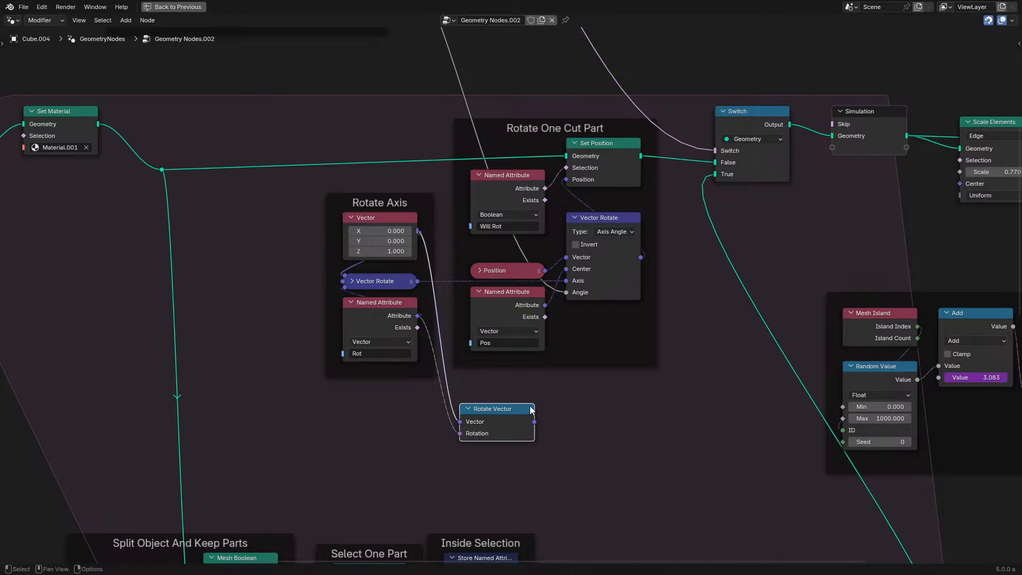
{"action": "left_click_drag", "start_coordinate": [534, 422], "coordinate": [566, 288]}
{"action": "left_click", "coordinate": [402, 286]}
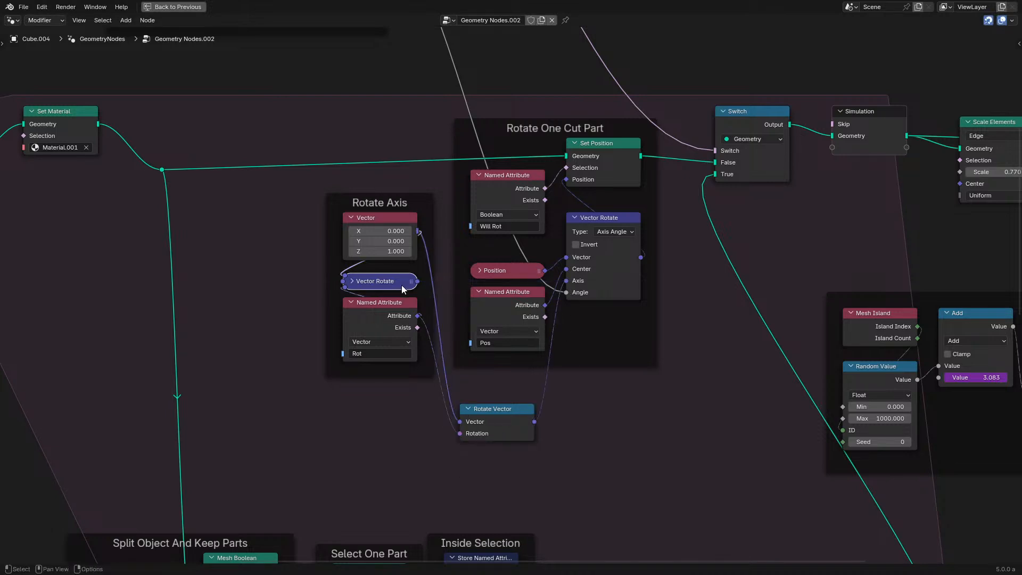
{"action": "key", "text": "x"}
Step: Place the Rotate Vector node between the Vector and Rot attribute nodes in the Rotate Axis frame and even out their spacing
{"action": "left_click_drag", "start_coordinate": [506, 408], "coordinate": [380, 259]}
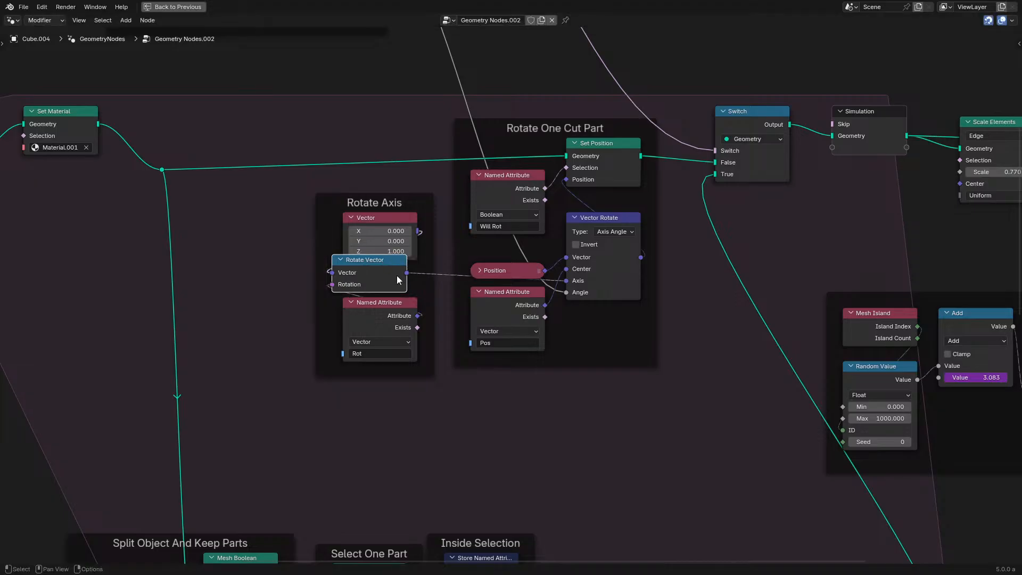
{"action": "left_click_drag", "start_coordinate": [397, 297], "coordinate": [375, 345]}
{"action": "left_click_drag", "start_coordinate": [368, 264], "coordinate": [359, 286]}
{"action": "left_click_drag", "start_coordinate": [371, 239], "coordinate": [351, 239]}
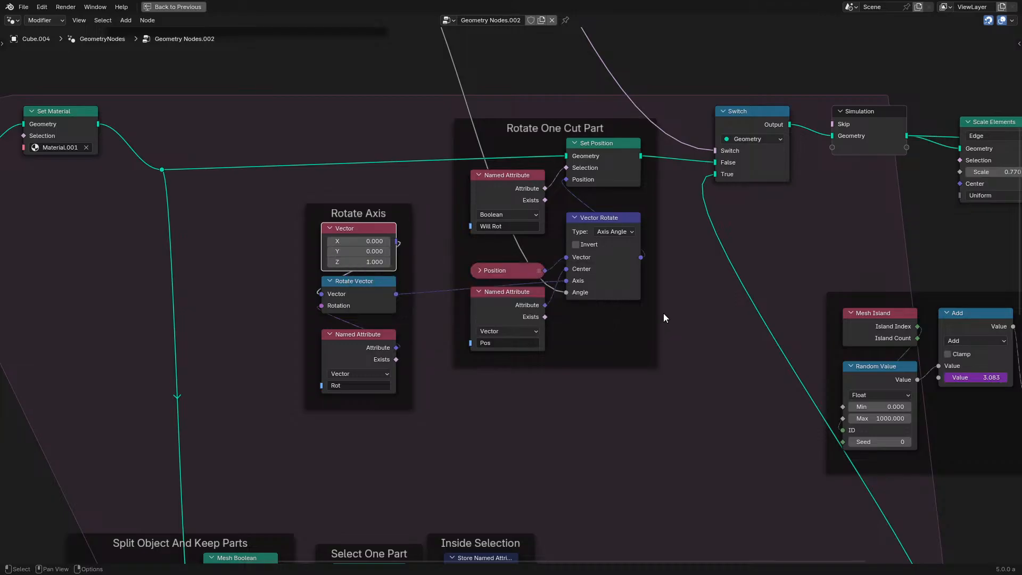
{"action": "scroll", "coordinate": [599, 254], "scroll_direction": "up", "scroll_amount": 2}
{"action": "left_click", "coordinate": [305, 295]}
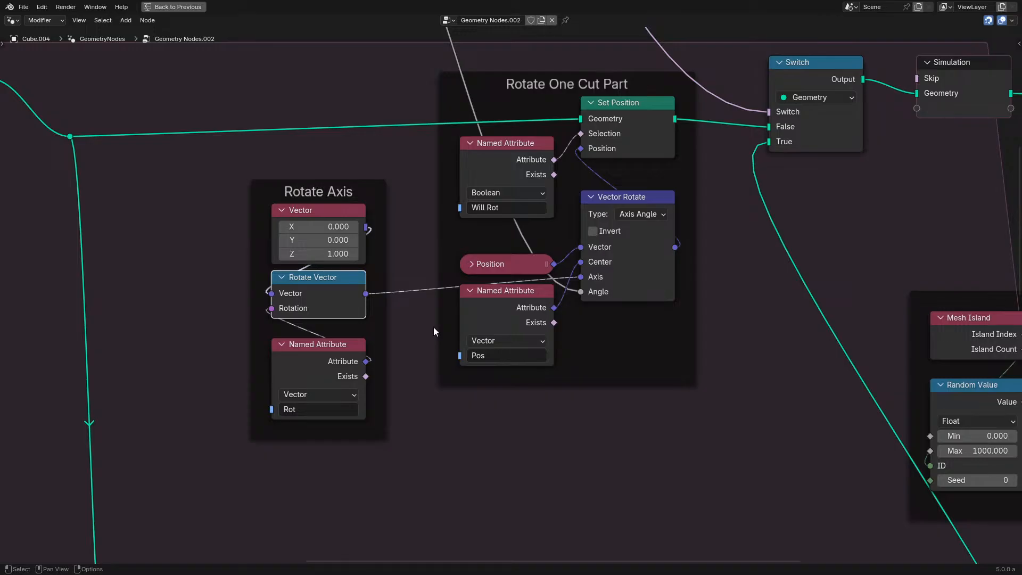
Step: Examine the rotation storage, Select 1 and Weighted Average nodes, and the nodes leading to Group Output
{"action": "scroll", "coordinate": [433, 327], "scroll_direction": "down", "scroll_amount": 6}
{"action": "middle_click_drag", "start_coordinate": [441, 371], "coordinate": [455, 135]}
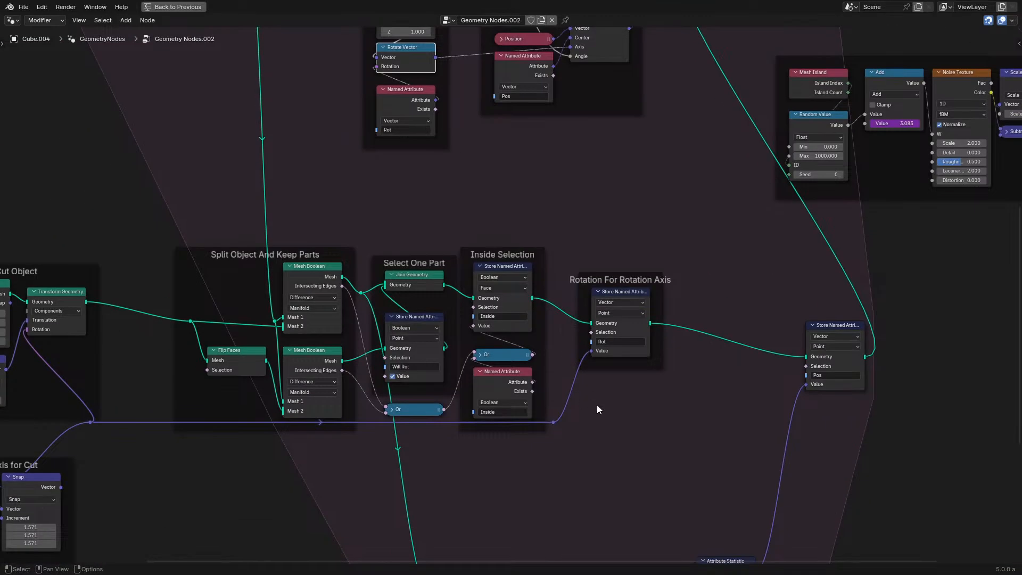
{"action": "middle_click_drag", "start_coordinate": [596, 405], "coordinate": [486, 145]}
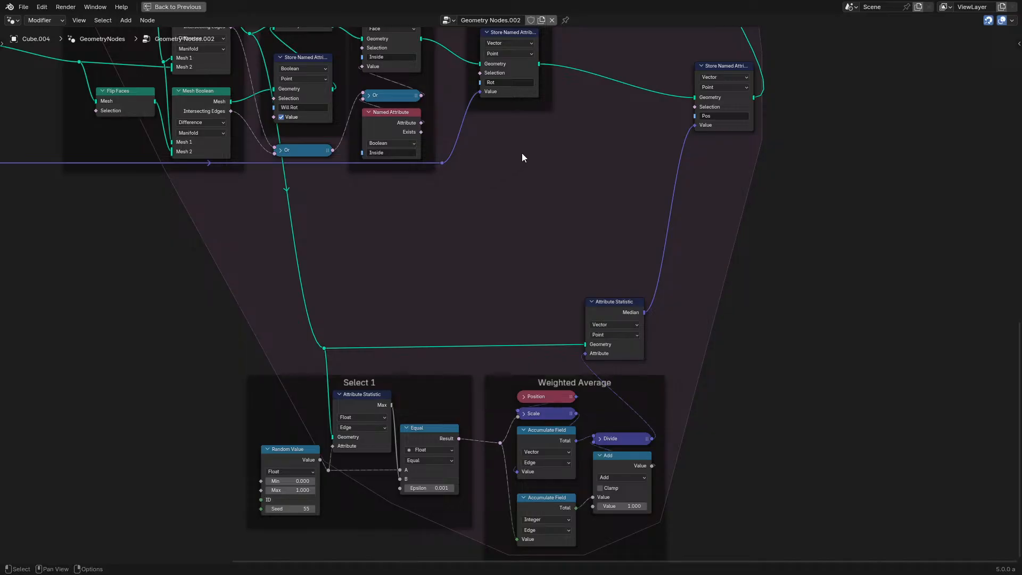
{"action": "middle_click_drag", "start_coordinate": [522, 153], "coordinate": [462, 294]}
{"action": "middle_click_drag", "start_coordinate": [510, 171], "coordinate": [471, 383]}
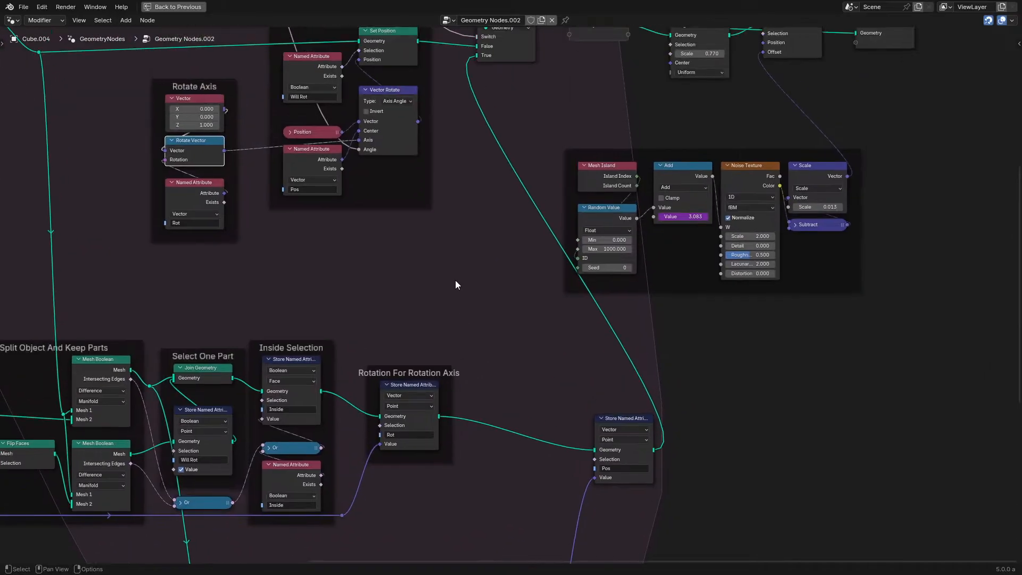
{"action": "middle_click_drag", "start_coordinate": [456, 284], "coordinate": [406, 372]}
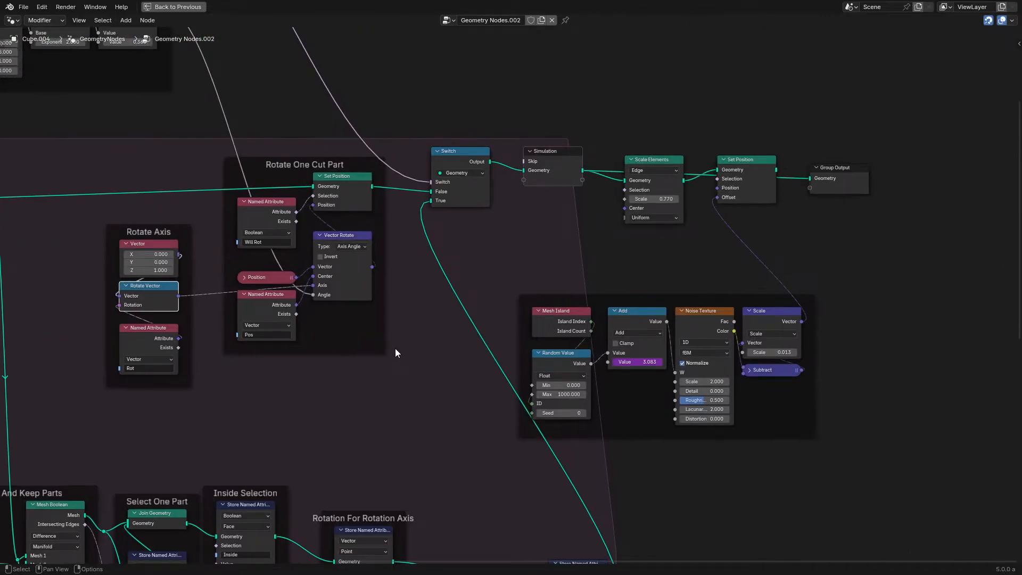
Step: Delete the Scale Elements, Set Position and noise-offset nodes before Group Output, and move Group Output closer to the Simulation output
{"action": "left_click_drag", "start_coordinate": [617, 124], "coordinate": [743, 477]}
{"action": "key", "text": "x"}
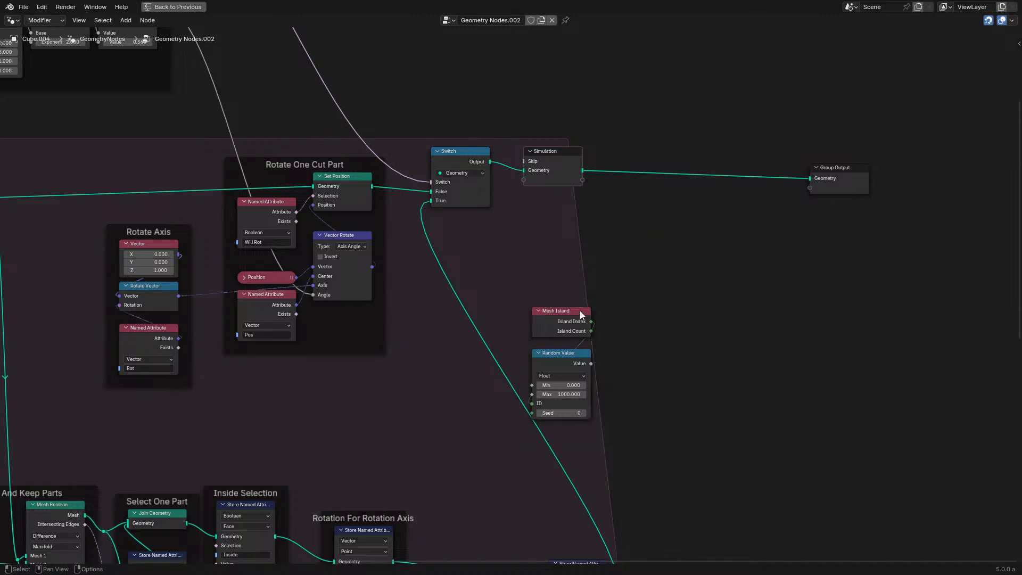
{"action": "left_click_drag", "start_coordinate": [603, 292], "coordinate": [559, 373]}
{"action": "key", "text": "x"}
{"action": "left_click_drag", "start_coordinate": [832, 180], "coordinate": [672, 172]}
Step: Bypass the Set Material node at the start of the simulation and insert it between the Simulation output and Group Output
{"action": "scroll", "coordinate": [405, 176], "scroll_direction": "down", "scroll_amount": 6}
{"action": "middle_click_drag", "start_coordinate": [400, 177], "coordinate": [654, 292]}
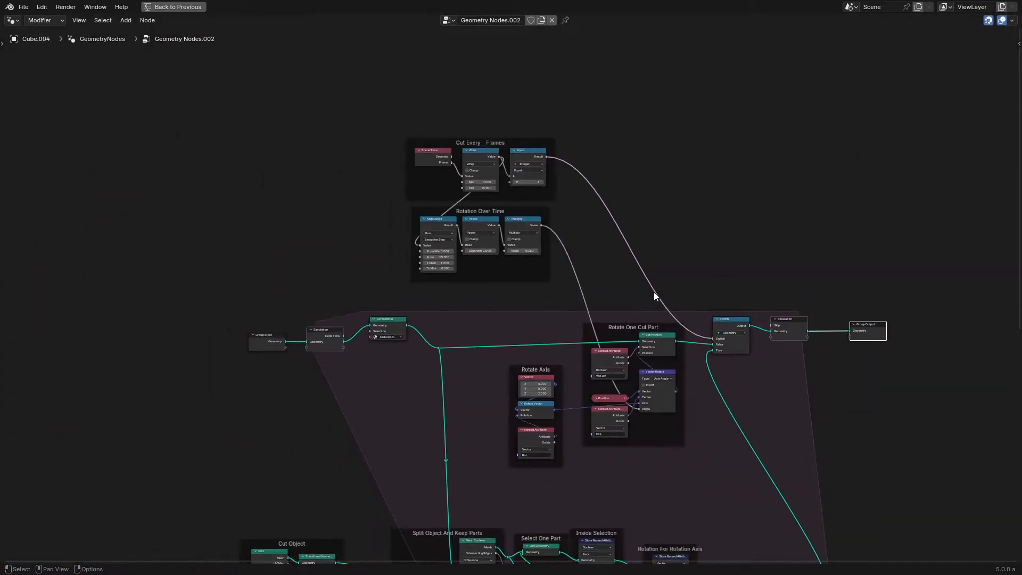
{"action": "middle_click_drag", "start_coordinate": [599, 428], "coordinate": [598, 345]}
{"action": "scroll", "coordinate": [309, 223], "scroll_direction": "up", "scroll_amount": 5}
{"action": "left_click_drag", "start_coordinate": [263, 243], "coordinate": [404, 252]}
{"action": "left_click_drag", "start_coordinate": [340, 211], "coordinate": [1004, 229]}
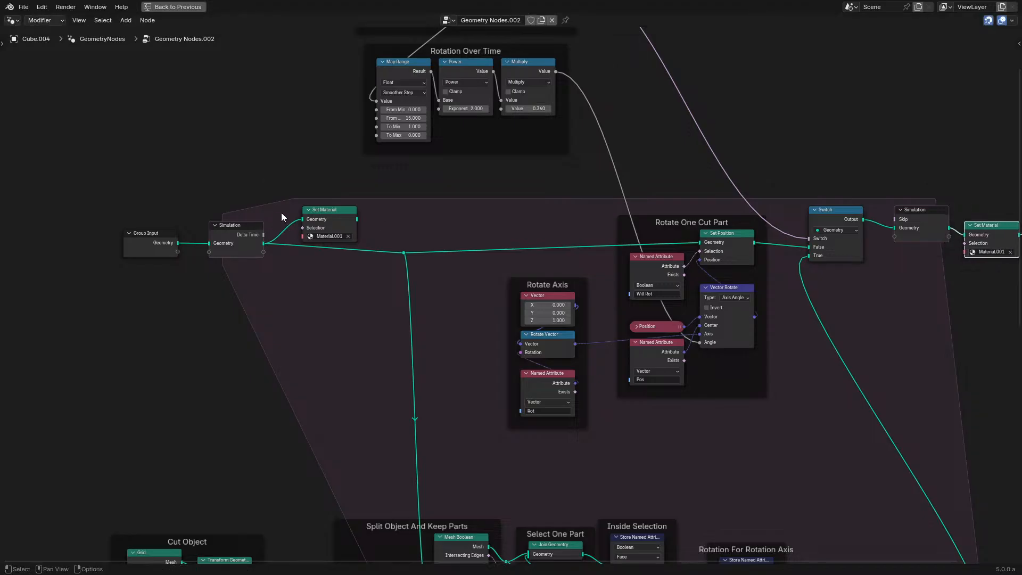
Step: Shift the Group Input and Simulation input nodes closer to the reroute inside the simulation zone
{"action": "left_click_drag", "start_coordinate": [109, 205], "coordinate": [362, 356]}
{"action": "key", "text": "g"}
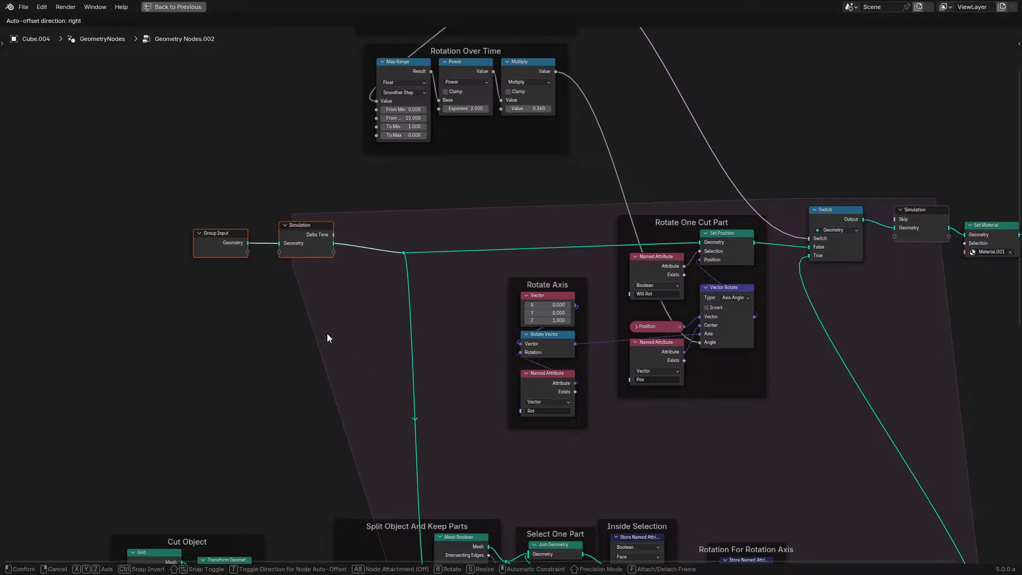
{"action": "left_click", "coordinate": [344, 332]}
Step: Play the cut-cube animation from the beginning to check the cuts and rotations, and return to the first frame
{"action": "middle_click_drag", "start_coordinate": [570, 404], "coordinate": [426, 391]}
{"action": "scroll", "coordinate": [426, 391], "scroll_direction": "up", "scroll_amount": 1}
{"action": "key", "text": "ctrl+space"}
{"action": "key", "text": "space"}
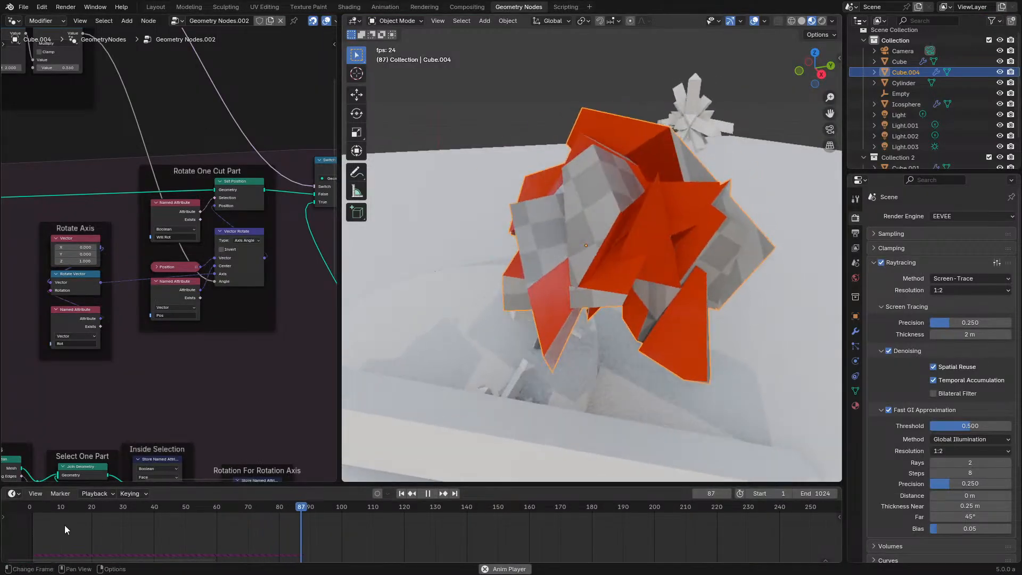
{"action": "left_click", "coordinate": [21, 508]}
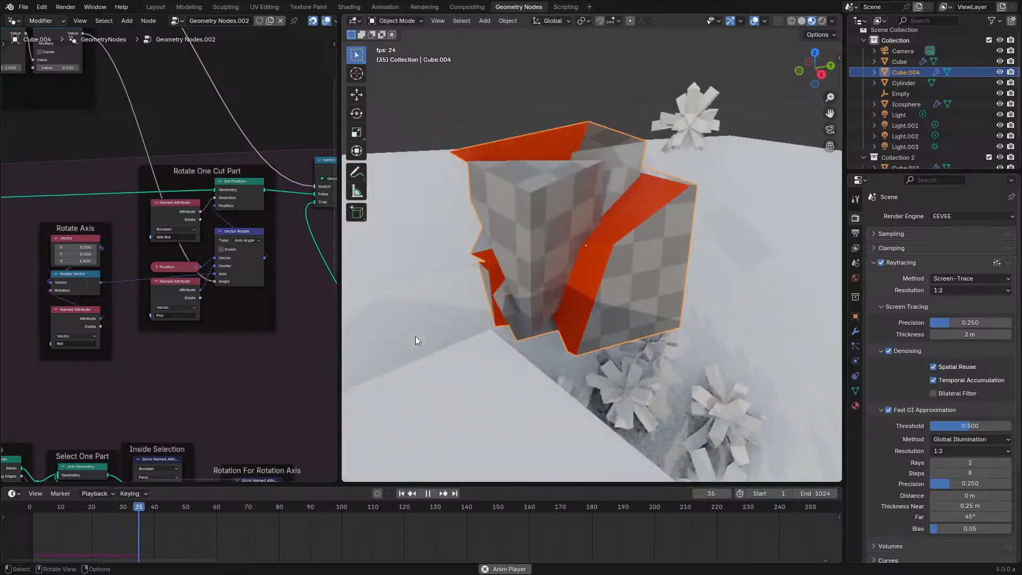
{"action": "key", "text": "space"}
{"action": "left_click", "coordinate": [20, 507]}
Step: Duplicate the Split Object And Keep Parts frame with its nodes and place the copy outside the simulation zone
{"action": "key", "text": "ctrl+space"}
{"action": "middle_click_drag", "start_coordinate": [187, 414], "coordinate": [261, 222]}
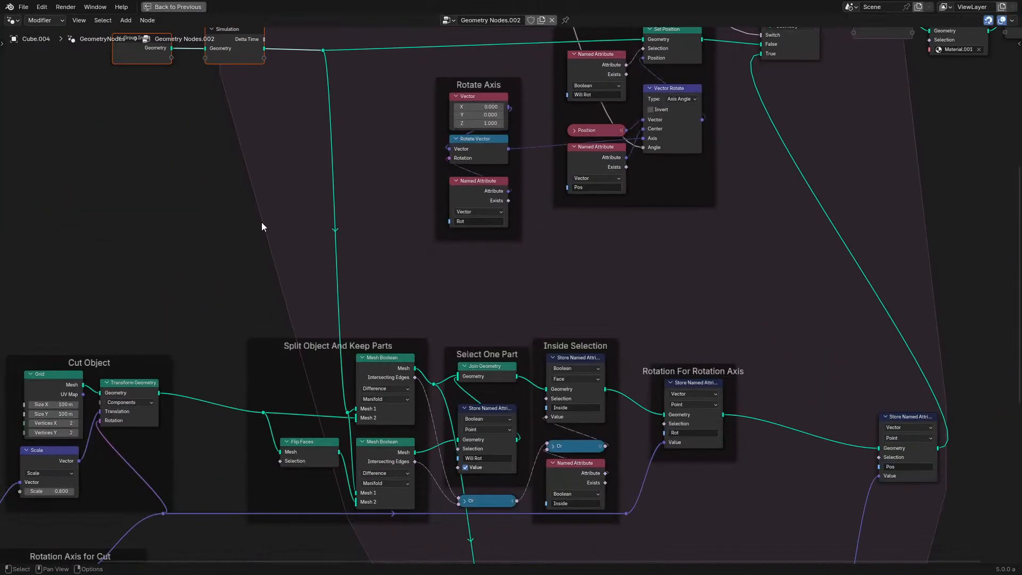
{"action": "scroll", "coordinate": [373, 286], "scroll_direction": "down", "scroll_amount": 4}
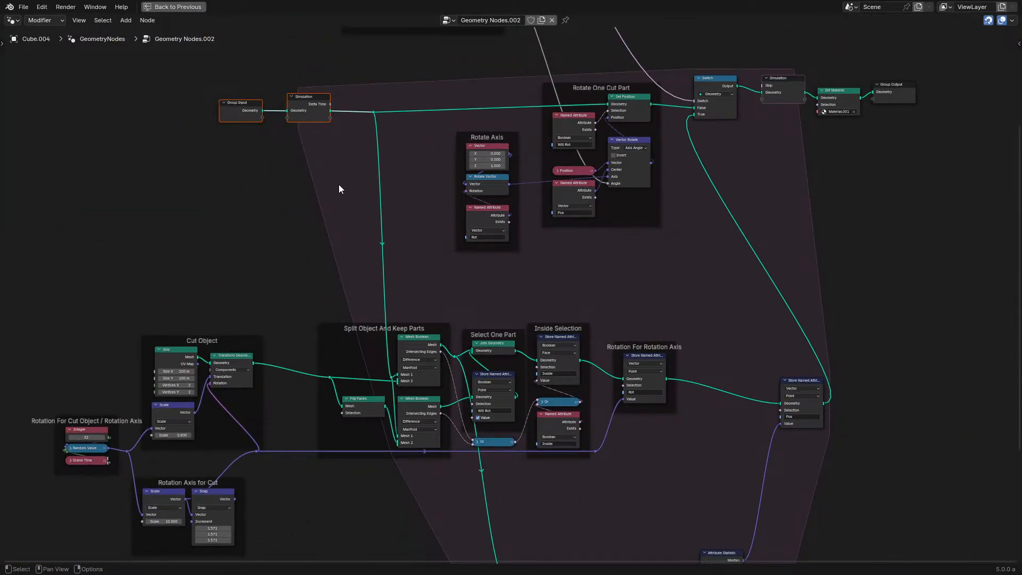
{"action": "middle_click_drag", "start_coordinate": [194, 295], "coordinate": [393, 243]}
{"action": "left_click_drag", "start_coordinate": [487, 220], "coordinate": [611, 398]}
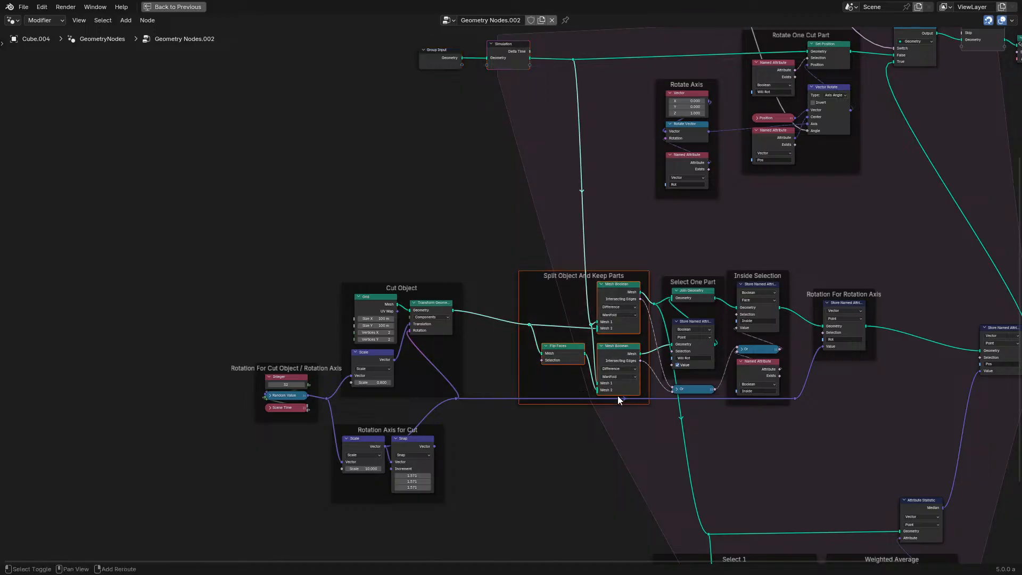
{"action": "key", "text": "shift+d"}
{"action": "left_click", "coordinate": [303, 222]}
Step: Try feeding Group Input into the duplicate's cutter reroute and Cut Object into its Mesh 1 reroute, previewing the upper Mesh Boolean
{"action": "middle_click_drag", "start_coordinate": [392, 90], "coordinate": [560, 227]}
{"action": "left_click_drag", "start_coordinate": [629, 195], "coordinate": [387, 291]}
{"action": "left_click", "coordinate": [470, 249], "text": "alt+shift"}
{"action": "key", "text": "ctrl+space"}
{"action": "middle_click_drag", "start_coordinate": [181, 367], "coordinate": [213, 296]}
{"action": "left_click", "coordinate": [264, 330]}
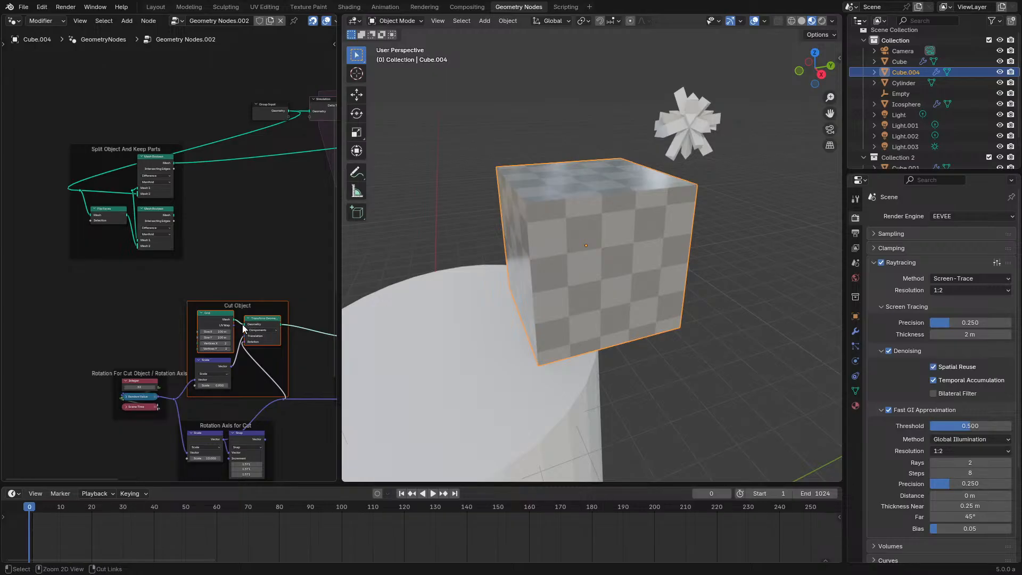
{"action": "key", "text": "ctrl+space"}
{"action": "left_click_drag", "start_coordinate": [675, 399], "coordinate": [454, 200]}
Step: Play the animation and view the previewed Boolean result in wireframe shading
{"action": "key", "text": "ctrl+space"}
{"action": "key", "text": "space"}
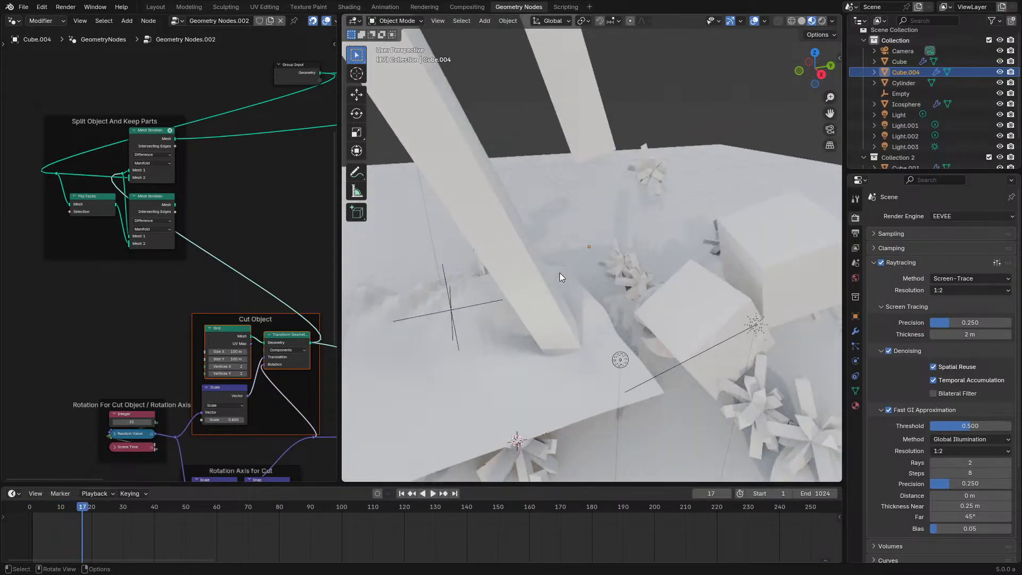
{"action": "key", "text": "shift+z"}
{"action": "scroll", "coordinate": [224, 240], "scroll_direction": "down", "scroll_amount": 3}
Step: Inspect the warning on the upper Mesh Boolean in the duplicated frame and trace its input links
{"action": "scroll", "coordinate": [159, 170], "scroll_direction": "up", "scroll_amount": 6}
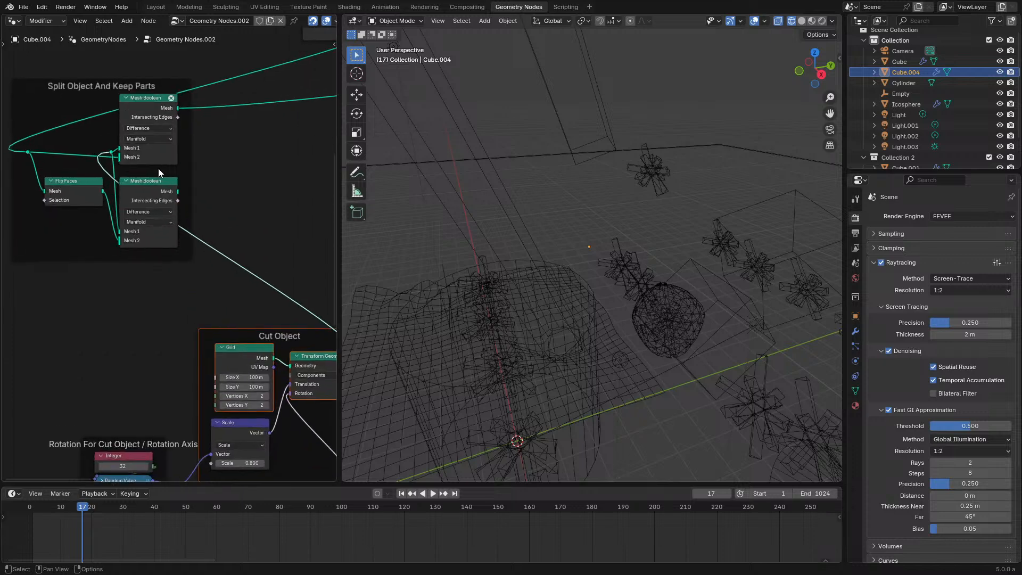
{"action": "middle_click_drag", "start_coordinate": [158, 168], "coordinate": [216, 290]}
{"action": "scroll", "coordinate": [235, 240], "scroll_direction": "up", "scroll_amount": 6}
{"action": "key", "text": "ctrl+space"}
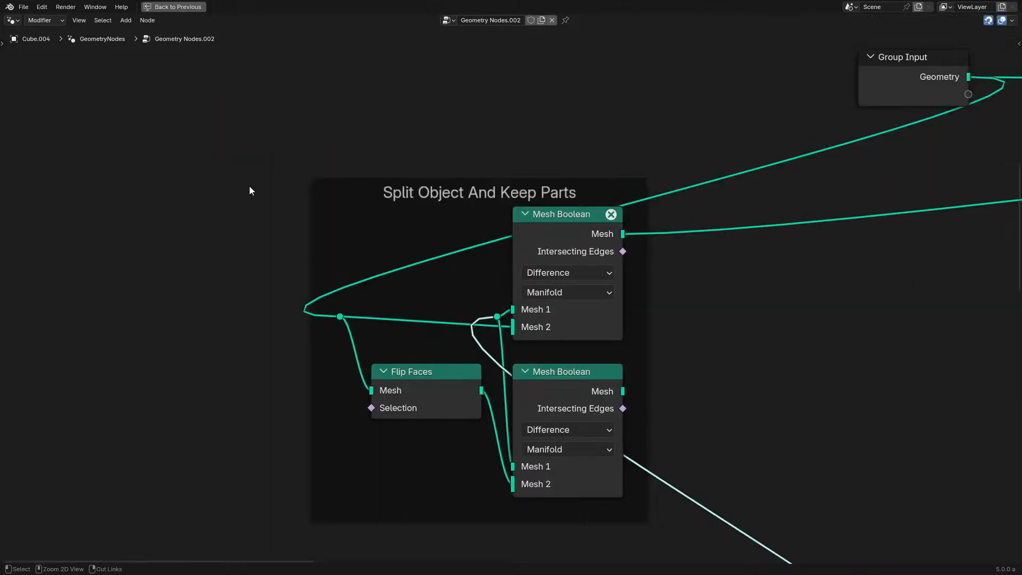
{"action": "mouse_move", "coordinate": [610, 216]}
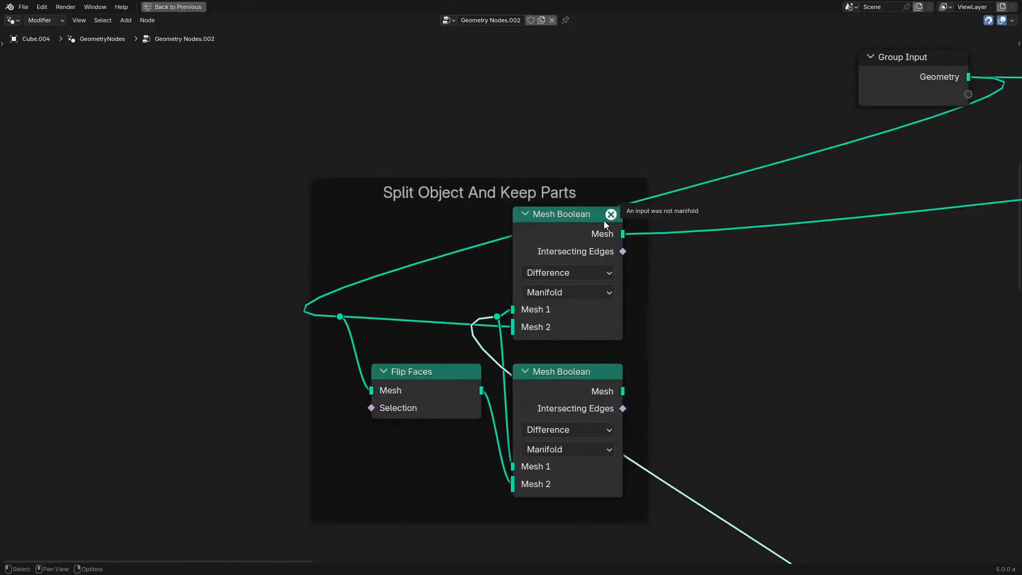
{"action": "scroll", "coordinate": [586, 319], "scroll_direction": "down", "scroll_amount": 3}
{"action": "middle_click_drag", "start_coordinate": [578, 439], "coordinate": [477, 341]}
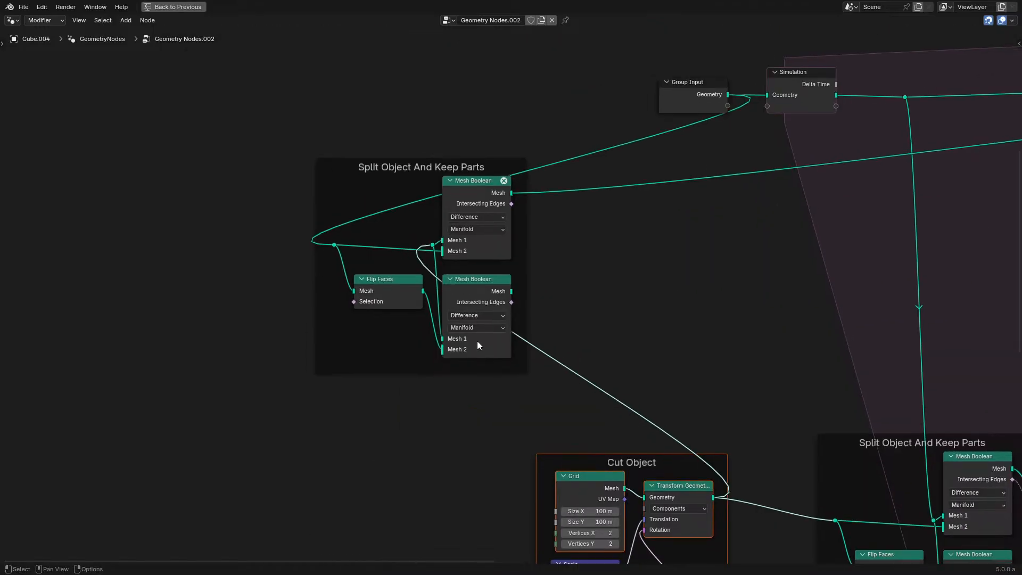
{"action": "scroll", "coordinate": [477, 340], "scroll_direction": "up", "scroll_amount": 2}
{"action": "scroll", "coordinate": [389, 237], "scroll_direction": "down", "scroll_amount": 2}
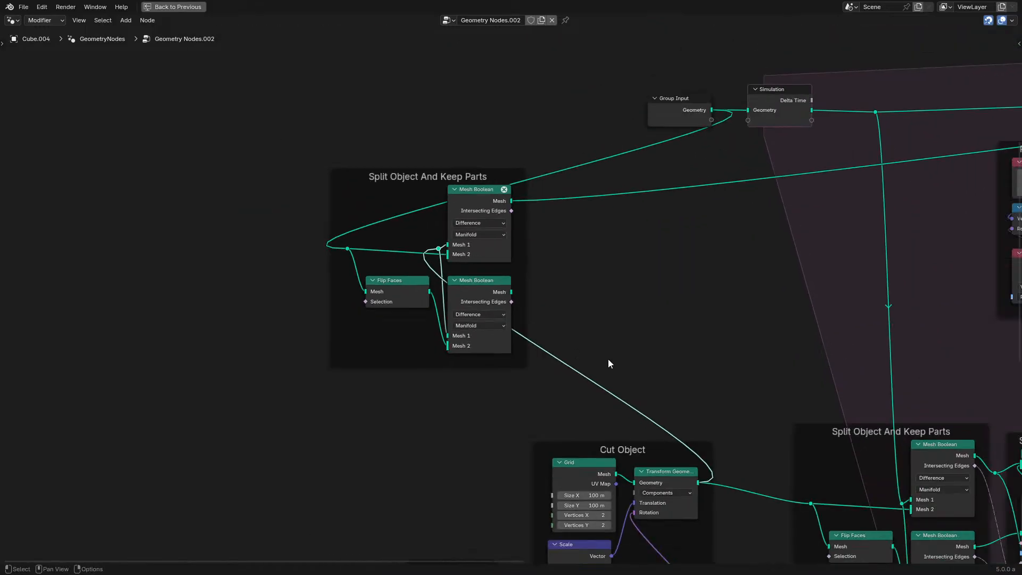
Step: Relink Group Input to the duplicate's Mesh 1 reroute and Transform Geometry to its Mesh 2 and Flip Faces reroute, previewing the upper Boolean
{"action": "left_click_drag", "start_coordinate": [700, 116], "coordinate": [447, 245]}
{"action": "left_click_drag", "start_coordinate": [698, 482], "coordinate": [354, 250]}
{"action": "left_click", "coordinate": [493, 203]}
Step: Play the animation while comparing the upper Mesh Boolean result with a preview of the lower one
{"action": "key", "text": "space"}
{"action": "key", "text": "ctrl+space"}
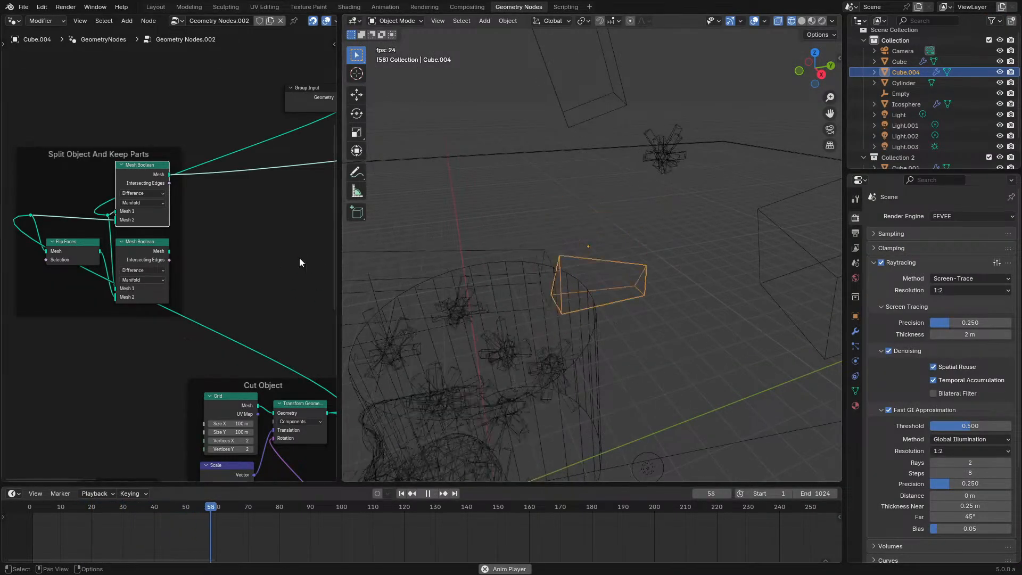
{"action": "left_click", "coordinate": [145, 248], "text": "ctrl+shift"}
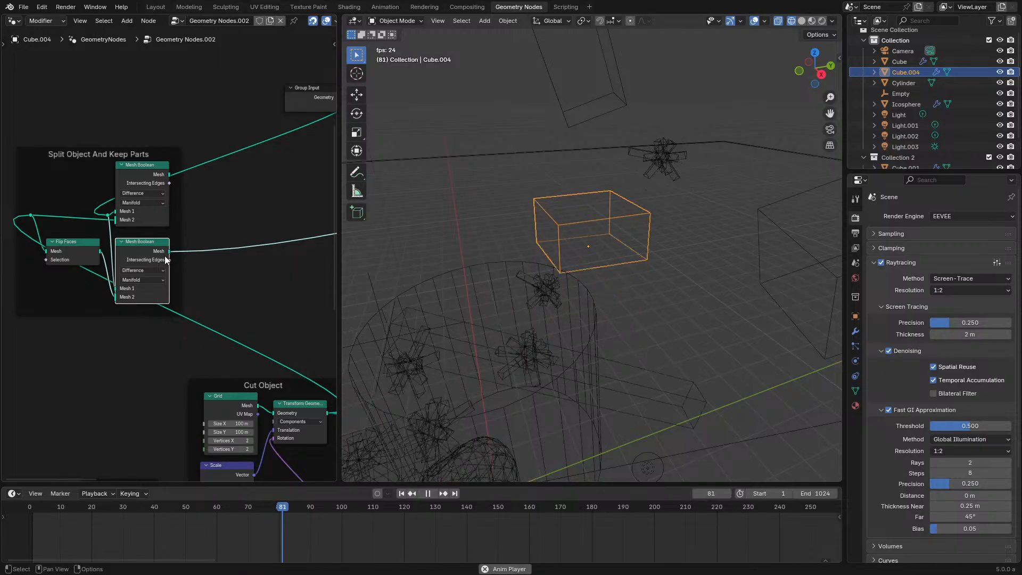
{"action": "key", "text": "space"}
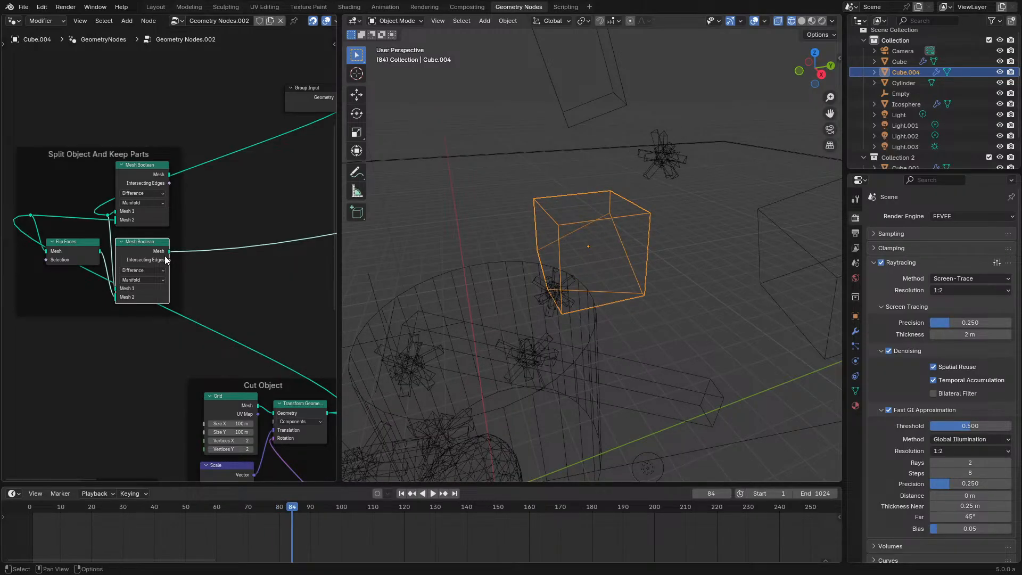
Step: Reconnect the Set Material node's geometry to Group Output in place of the Mesh Boolean preview
{"action": "middle_click_drag", "start_coordinate": [166, 259], "coordinate": [143, 277]}
{"action": "key", "text": "ctrl+space"}
{"action": "middle_click_drag", "start_coordinate": [914, 292], "coordinate": [500, 169]}
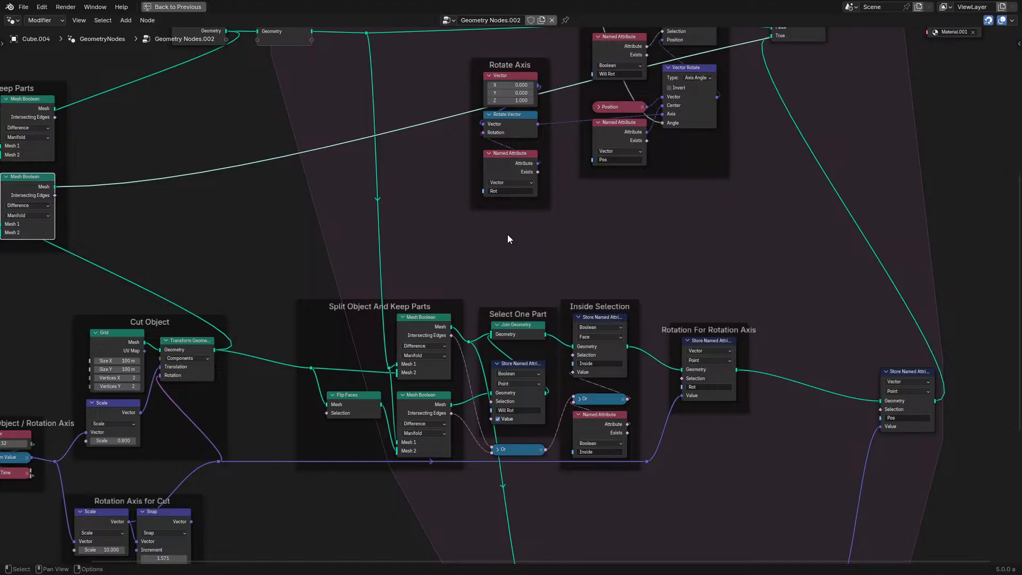
{"action": "middle_click_drag", "start_coordinate": [335, 274], "coordinate": [411, 324]}
{"action": "scroll", "coordinate": [721, 238], "scroll_direction": "down", "scroll_amount": 4}
{"action": "middle_click_drag", "start_coordinate": [758, 207], "coordinate": [603, 220]}
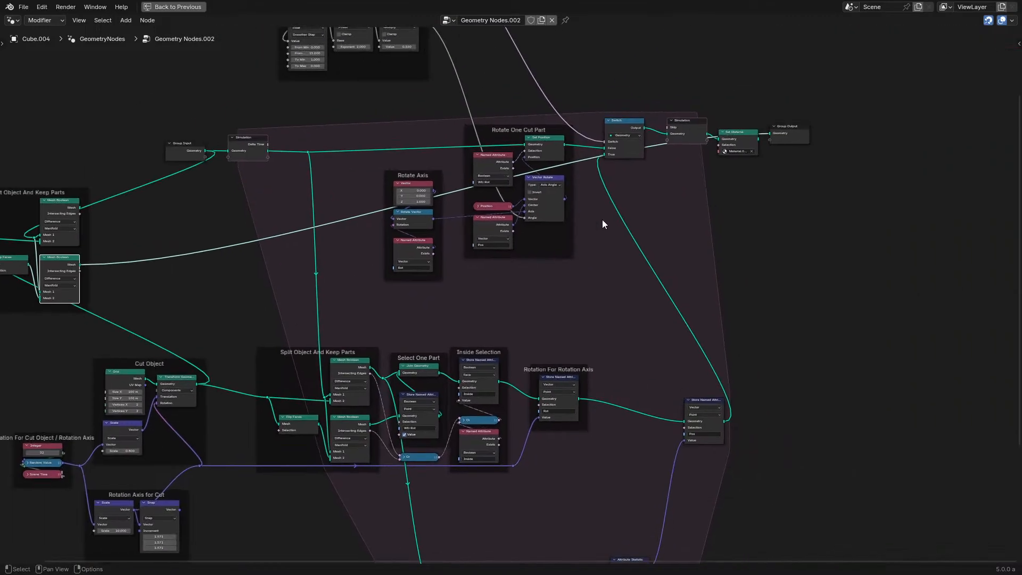
{"action": "left_click", "coordinate": [740, 138], "text": "alt+shift"}
Step: Insert a Scale Elements node with scale 0.999 between the Inside and Rot Store Named Attribute nodes
{"action": "middle_click_drag", "start_coordinate": [530, 378], "coordinate": [445, 281]}
{"action": "scroll", "coordinate": [445, 281], "scroll_direction": "up", "scroll_amount": 6}
{"action": "left_click", "coordinate": [392, 282]}
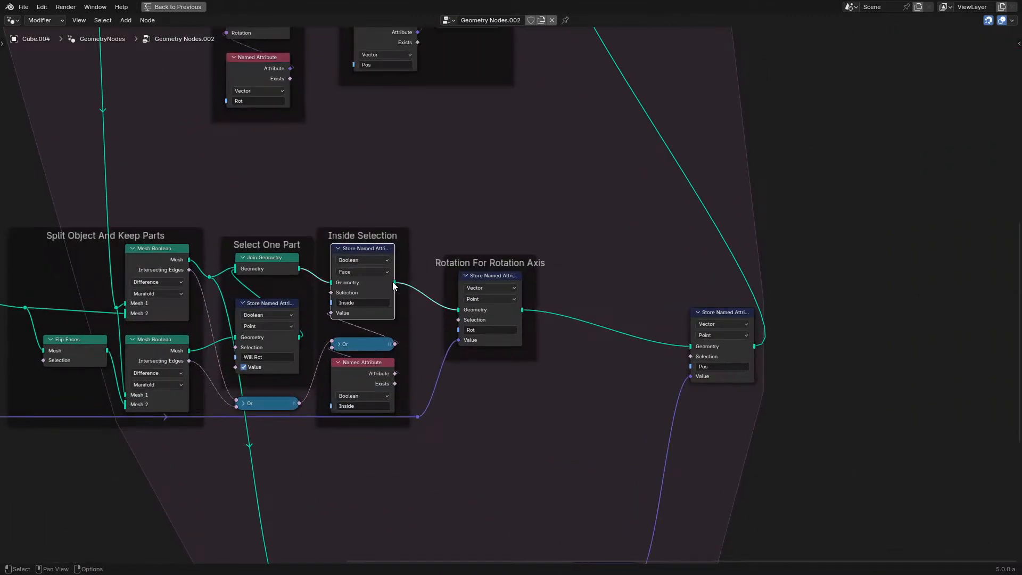
{"action": "key", "text": "shift+a"}
{"action": "type", "text": "sc"}
{"action": "left_click", "coordinate": [500, 421]}
{"action": "left_click", "coordinate": [499, 421]}
{"action": "left_click", "coordinate": [500, 438]}
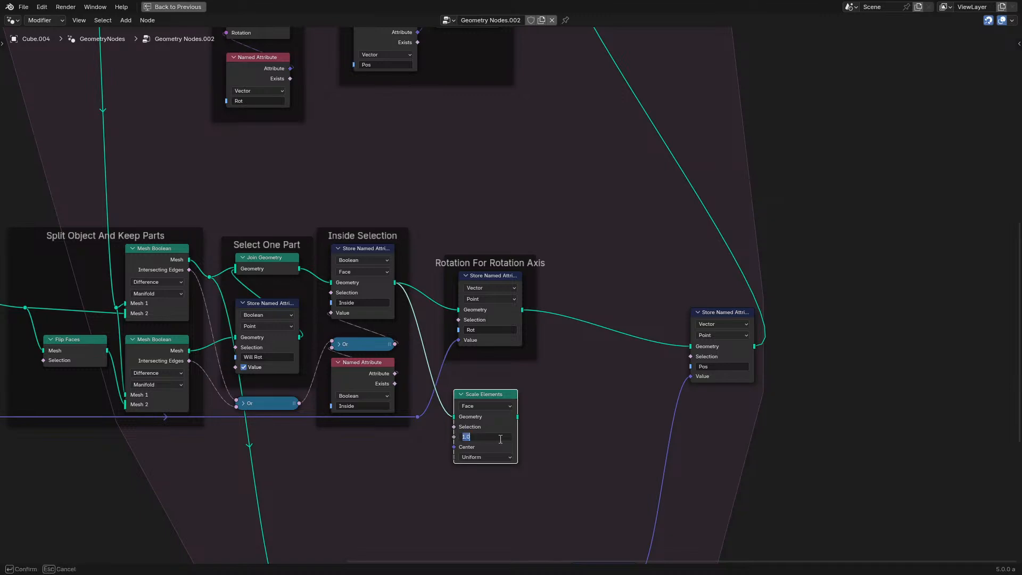
{"action": "key", "text": "Escape"}
{"action": "left_click", "coordinate": [501, 438]}
{"action": "type", "text": ".999"}
{"action": "key", "text": "Return"}
Step: Replay the animation from near the start in solid shading to check the cut cube with the scaled elements
{"action": "key", "text": "ctrl+space"}
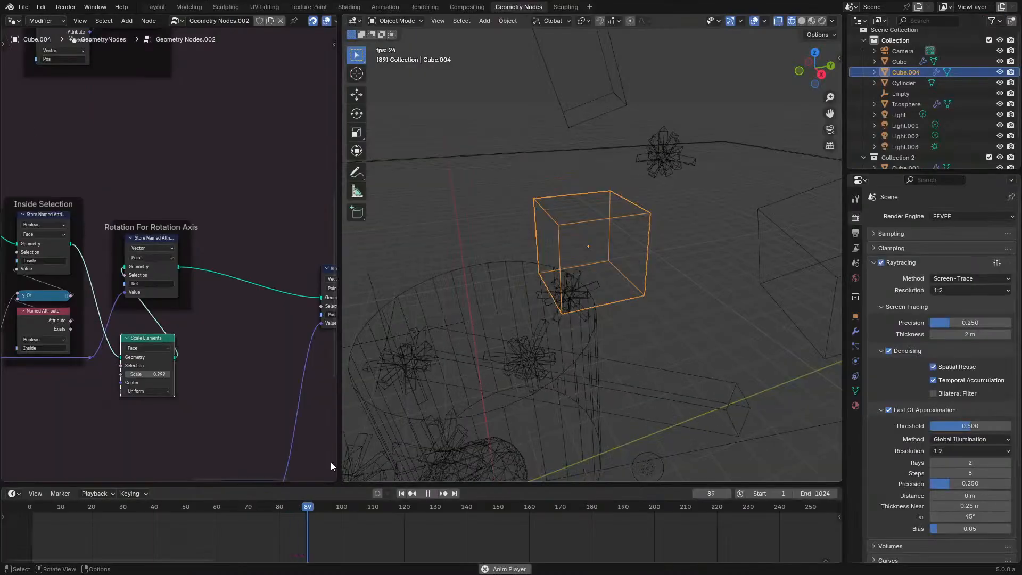
{"action": "key", "text": "shift+z"}
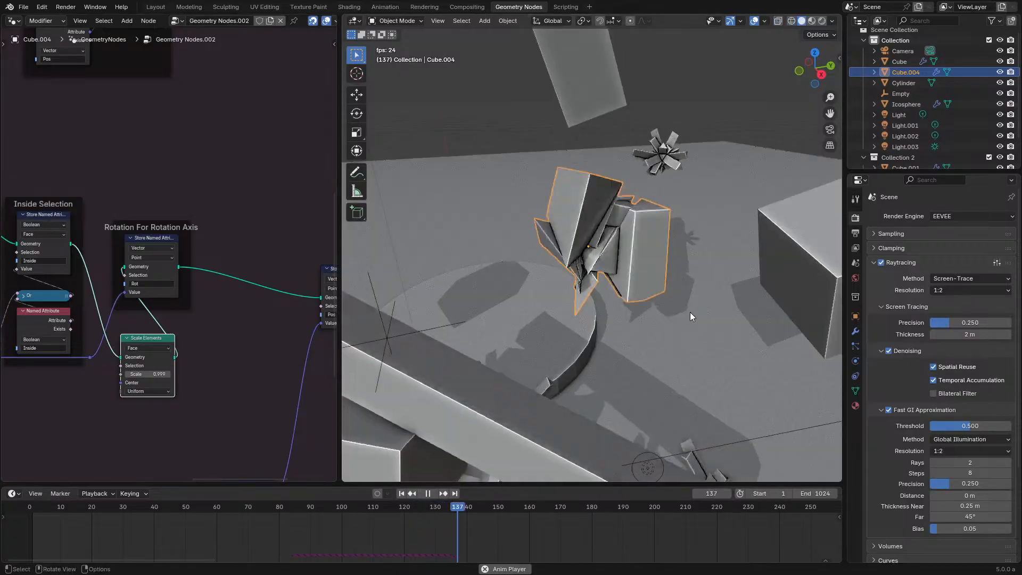
{"action": "left_click", "coordinate": [40, 506]}
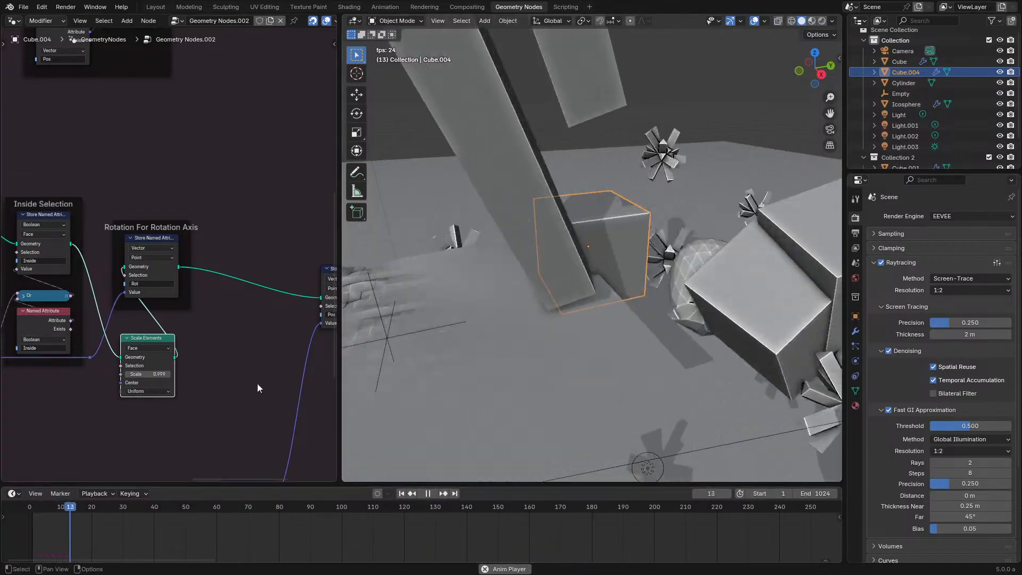
{"action": "key", "text": "space"}
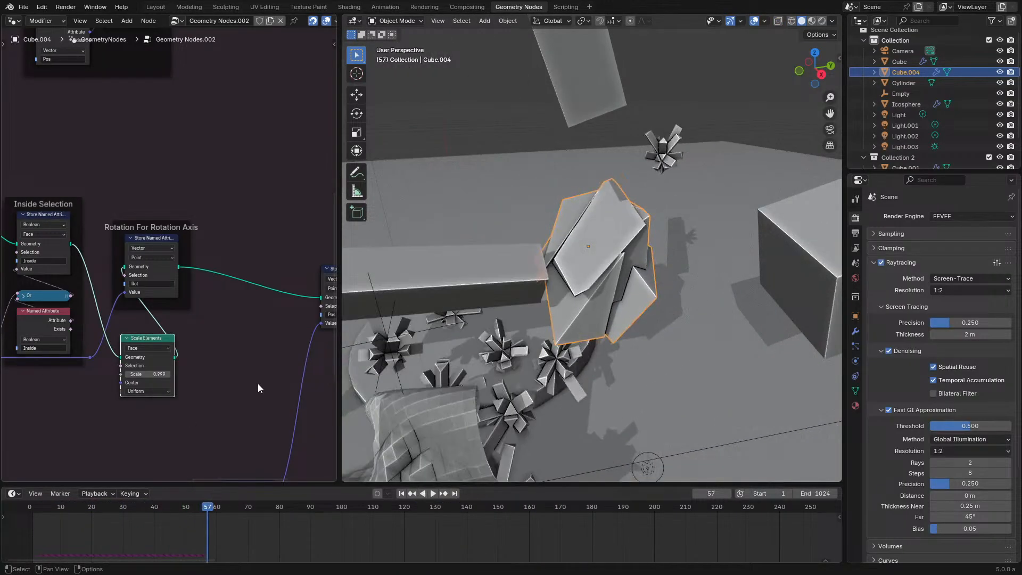
Step: Examine the nodes in the Split Object And Keep Parts, Select One Part, Inside Selection and Cut Object frames
{"action": "key", "text": "ctrl+space"}
{"action": "scroll", "coordinate": [602, 270], "scroll_direction": "up", "scroll_amount": 5}
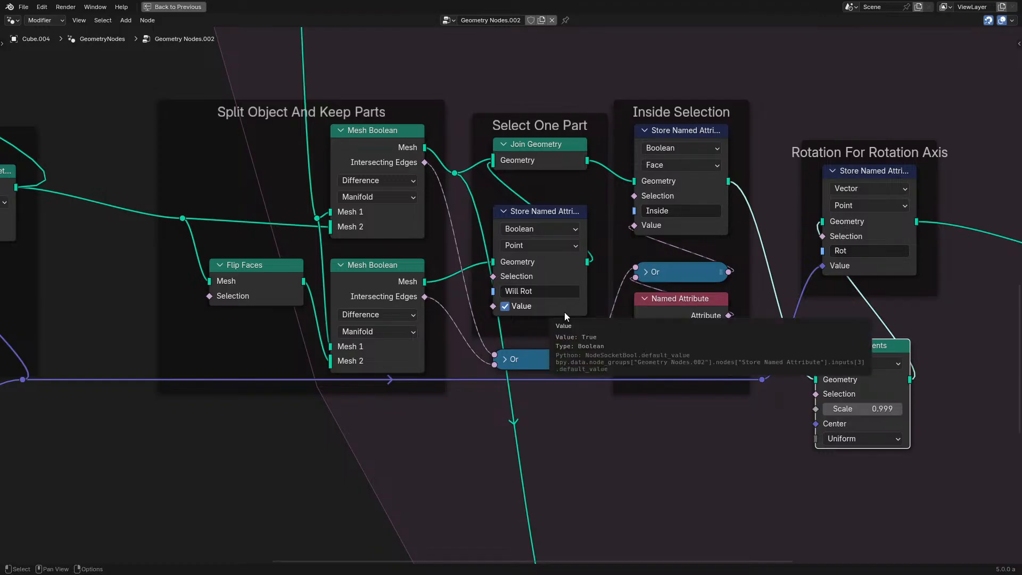
{"action": "mouse_move", "coordinate": [525, 214]}
{"action": "left_mouse_down"}
{"action": "mouse_move", "coordinate": [551, 199]}
{"action": "mouse_move", "coordinate": [526, 203]}
{"action": "left_mouse_up"}
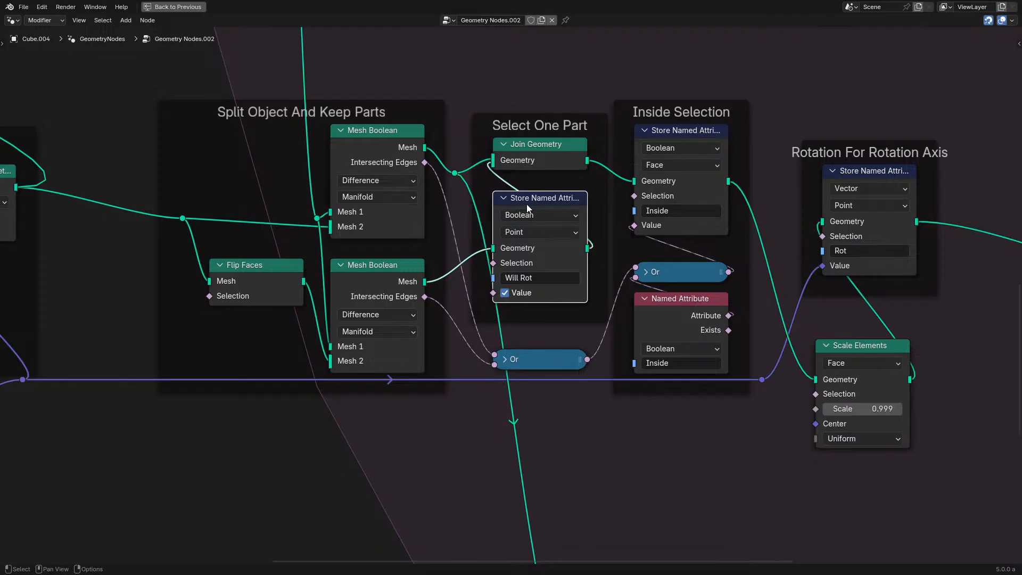
{"action": "scroll", "coordinate": [526, 204], "scroll_direction": "down", "scroll_amount": 2}
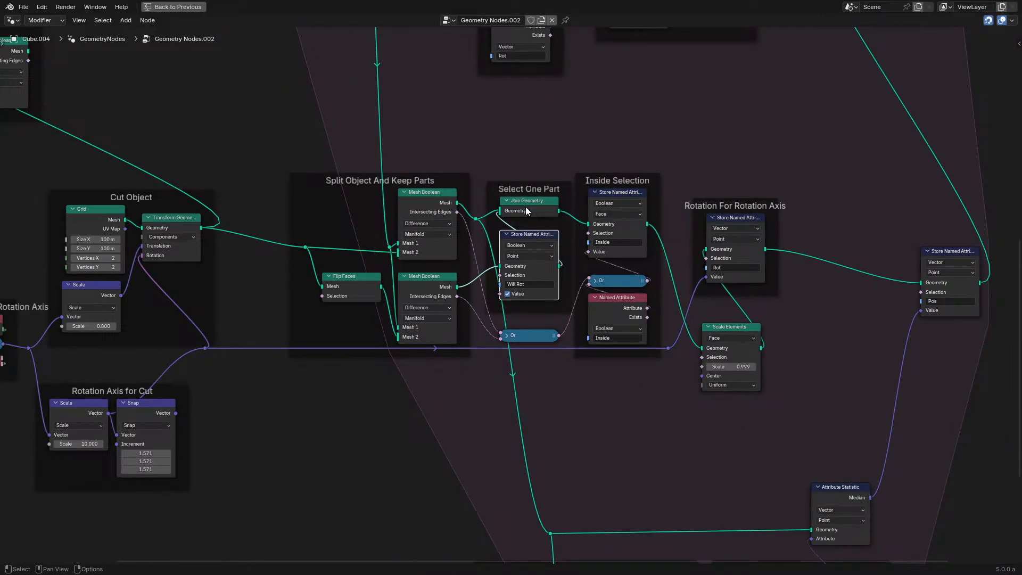
{"action": "scroll", "coordinate": [526, 207], "scroll_direction": "up", "scroll_amount": 1}
{"action": "left_click_drag", "start_coordinate": [526, 122], "coordinate": [677, 450]}
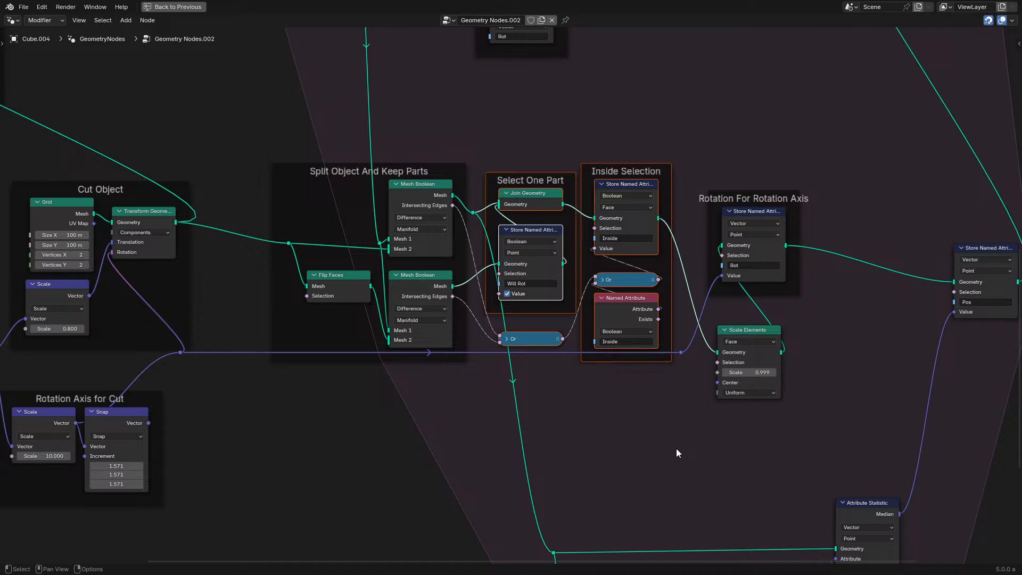
{"action": "middle_click_drag", "start_coordinate": [251, 372], "coordinate": [390, 350]}
{"action": "scroll", "coordinate": [551, 326], "scroll_direction": "up", "scroll_amount": 1}
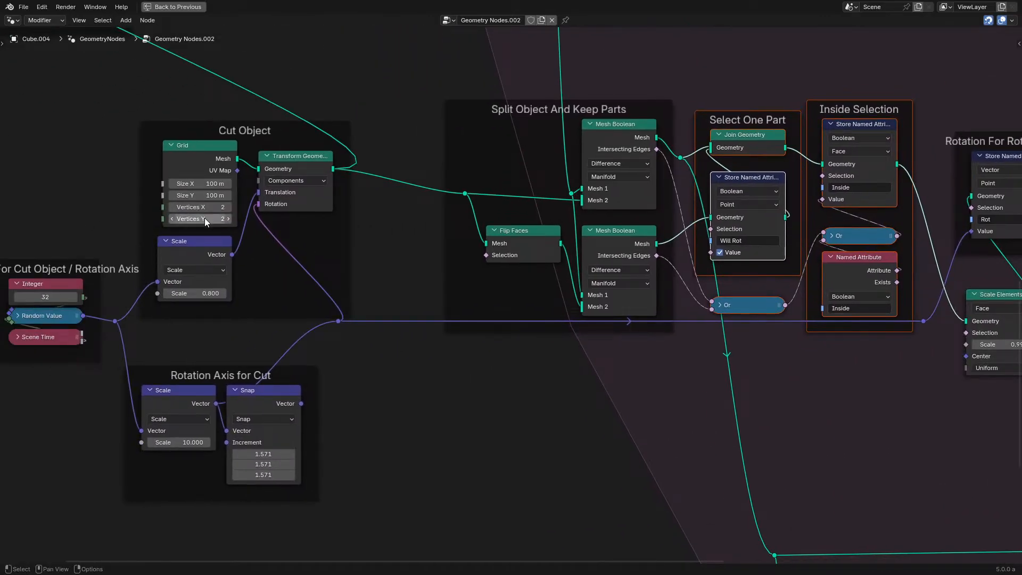
Step: Link the lower Mesh Boolean's mesh directly into Join Geometry and delete the Will Rot Store Named Attribute node
{"action": "middle_click_drag", "start_coordinate": [695, 305], "coordinate": [323, 381]}
{"action": "scroll", "coordinate": [323, 381], "scroll_direction": "up", "scroll_amount": 2}
{"action": "left_click", "coordinate": [307, 425]}
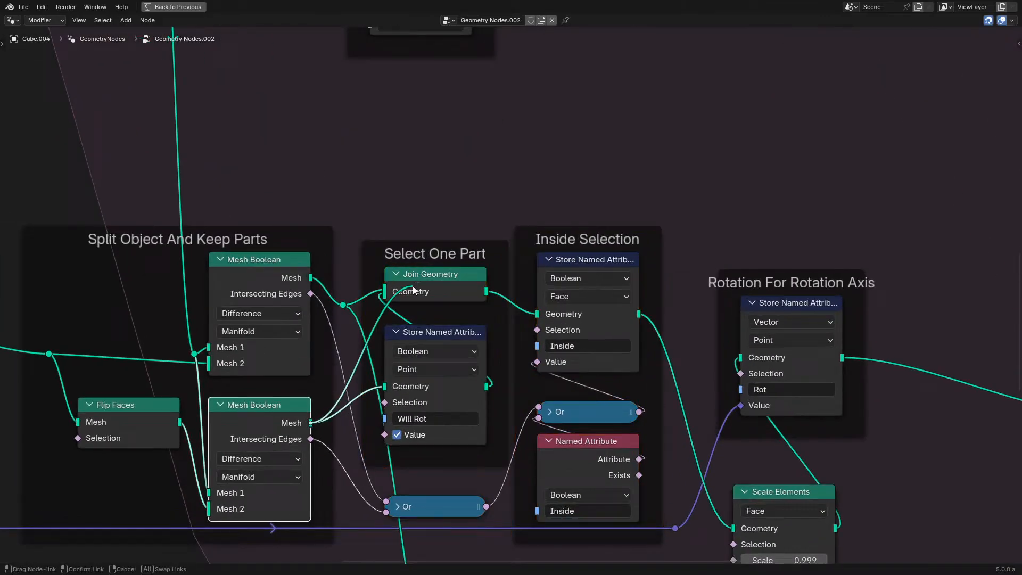
{"action": "left_click", "coordinate": [440, 333]}
{"action": "key", "text": "ctrl+x"}
Step: Delete both Or nodes, the Inside Named Attribute node and the Scale Elements node
{"action": "middle_click_drag", "start_coordinate": [414, 398], "coordinate": [545, 288]}
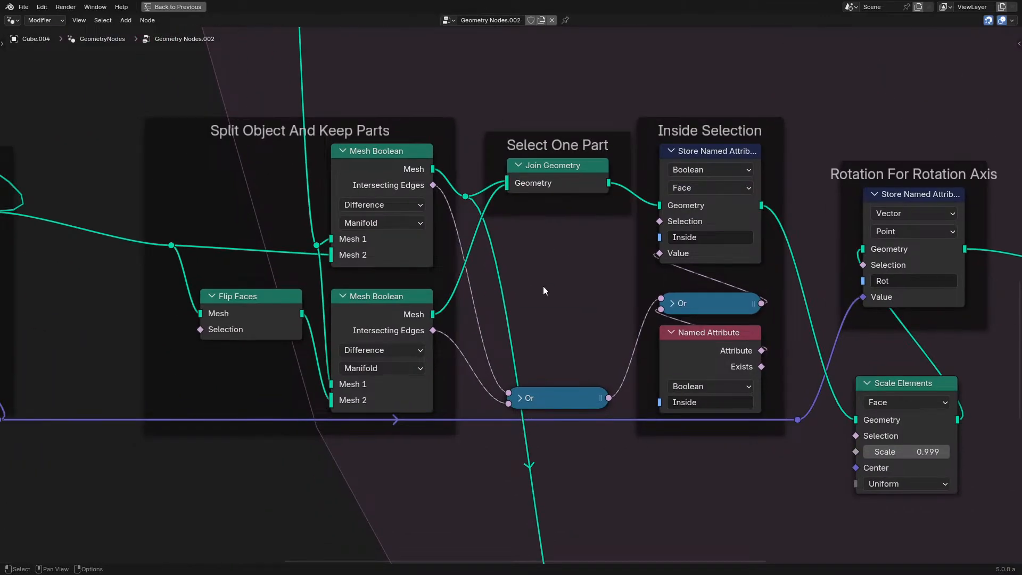
{"action": "left_click_drag", "start_coordinate": [542, 286], "coordinate": [560, 415]}
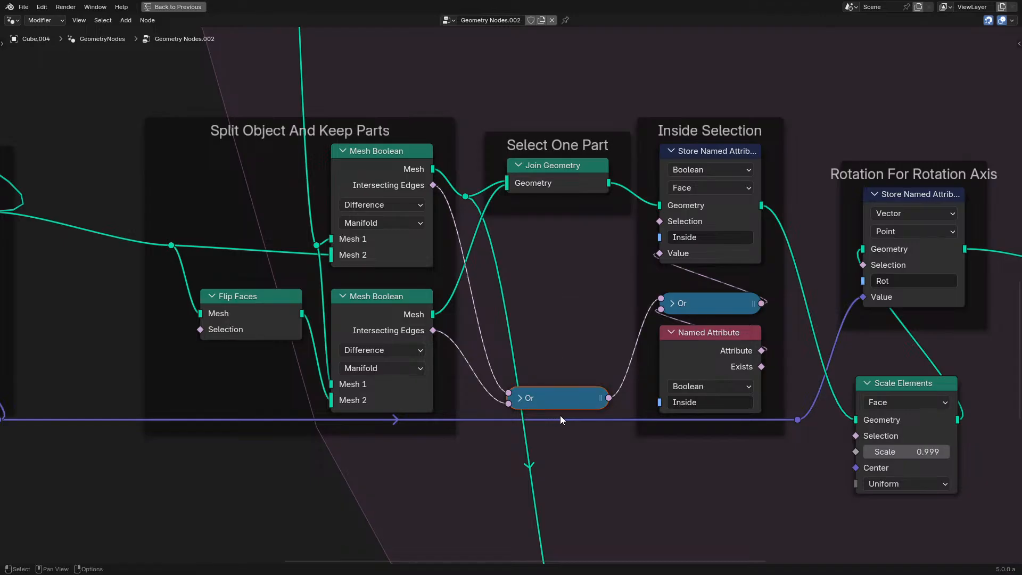
{"action": "key", "text": "x"}
{"action": "left_click", "coordinate": [703, 307]}
{"action": "left_click", "coordinate": [697, 340], "text": "shift"}
{"action": "key", "text": "x"}
{"action": "left_click", "coordinate": [938, 383]}
{"action": "key", "text": "x"}
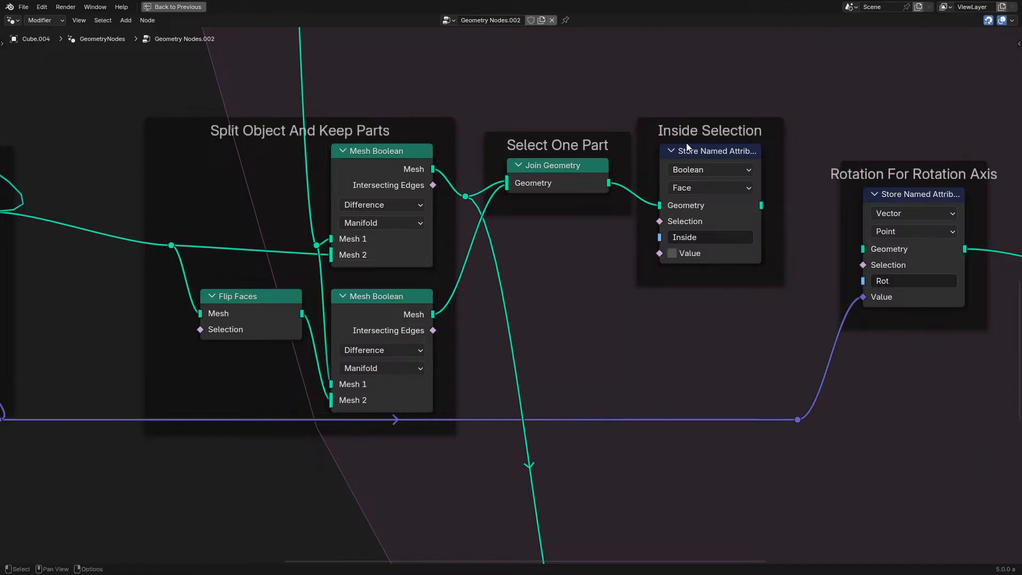
Step: Link Join Geometry directly into the Rot Store Named Attribute and delete the Inside store node with its Inside Selection frame
{"action": "left_click_drag", "start_coordinate": [609, 182], "coordinate": [863, 248]}
{"action": "left_click", "coordinate": [738, 155]}
{"action": "key", "text": "x"}
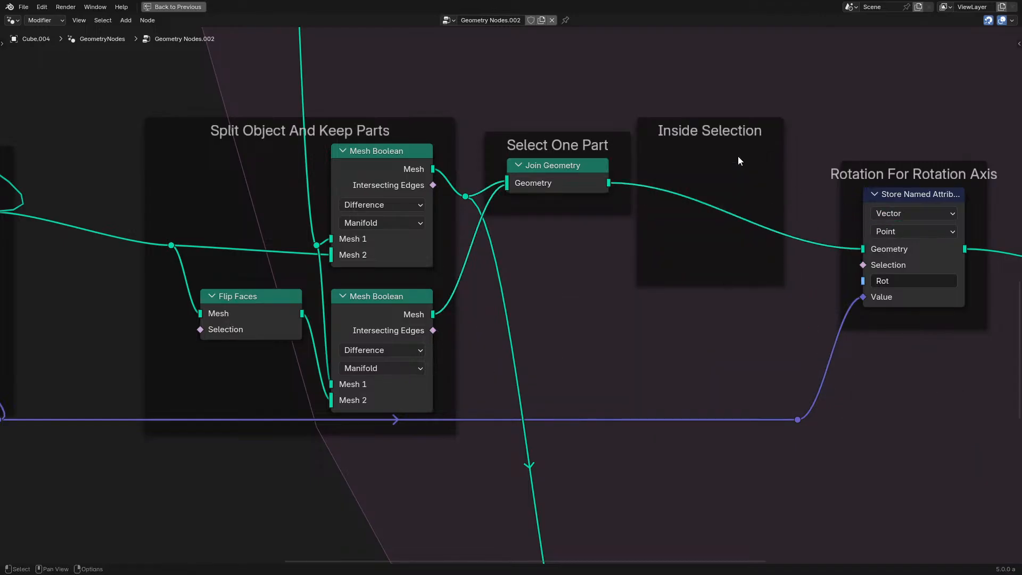
{"action": "scroll", "coordinate": [737, 156], "scroll_direction": "down", "scroll_amount": 4}
{"action": "left_click", "coordinate": [680, 177]}
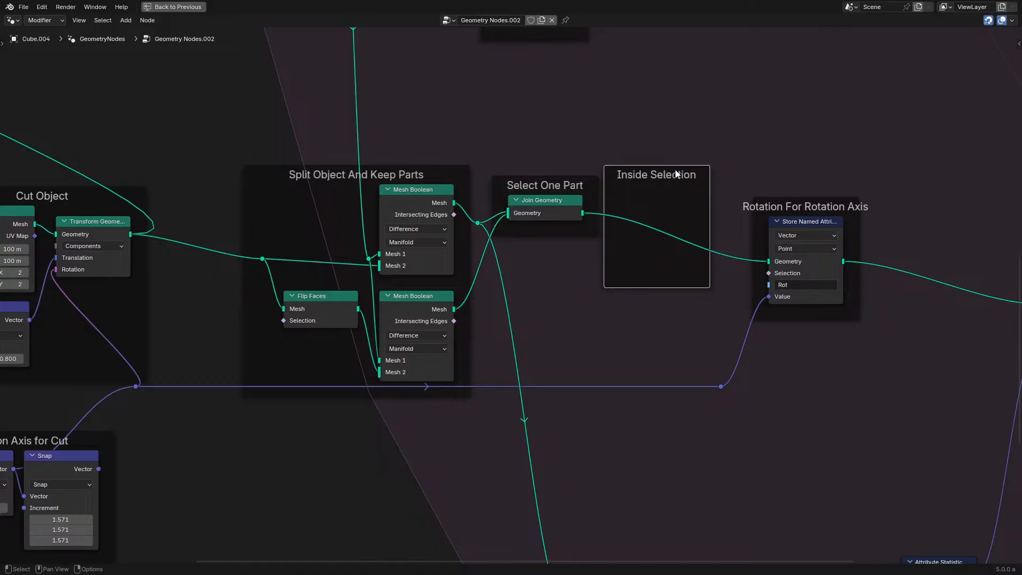
{"action": "key", "text": "x"}
Step: Examine the Select 1 and Weighted Average frames that feed the Pos attribute, and the main simulation nodes above them
{"action": "scroll", "coordinate": [710, 350], "scroll_direction": "down", "scroll_amount": 4}
{"action": "middle_click_drag", "start_coordinate": [594, 264], "coordinate": [618, 216]}
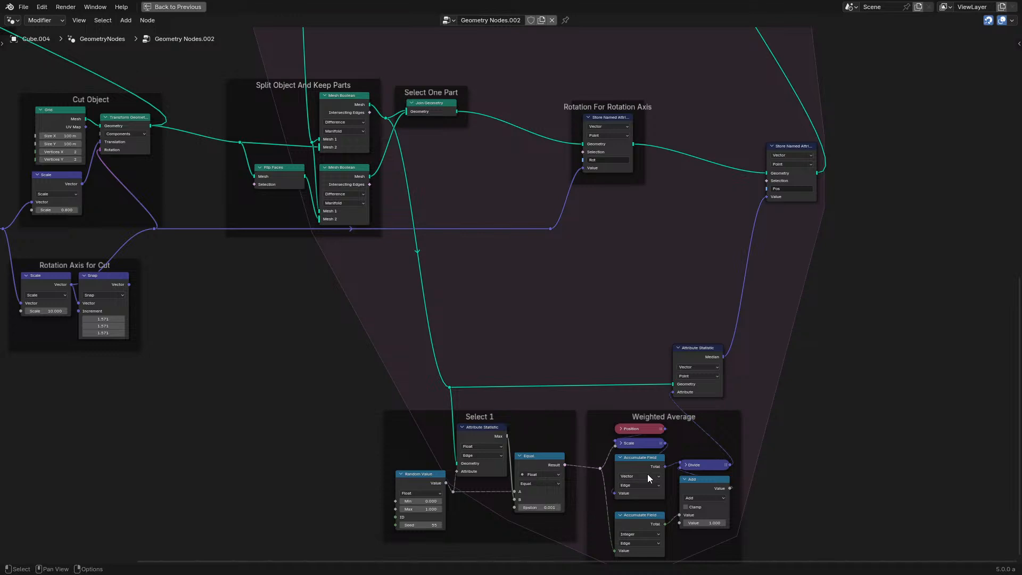
{"action": "middle_click_drag", "start_coordinate": [647, 474], "coordinate": [595, 324]}
{"action": "scroll", "coordinate": [596, 324], "scroll_direction": "up", "scroll_amount": 3}
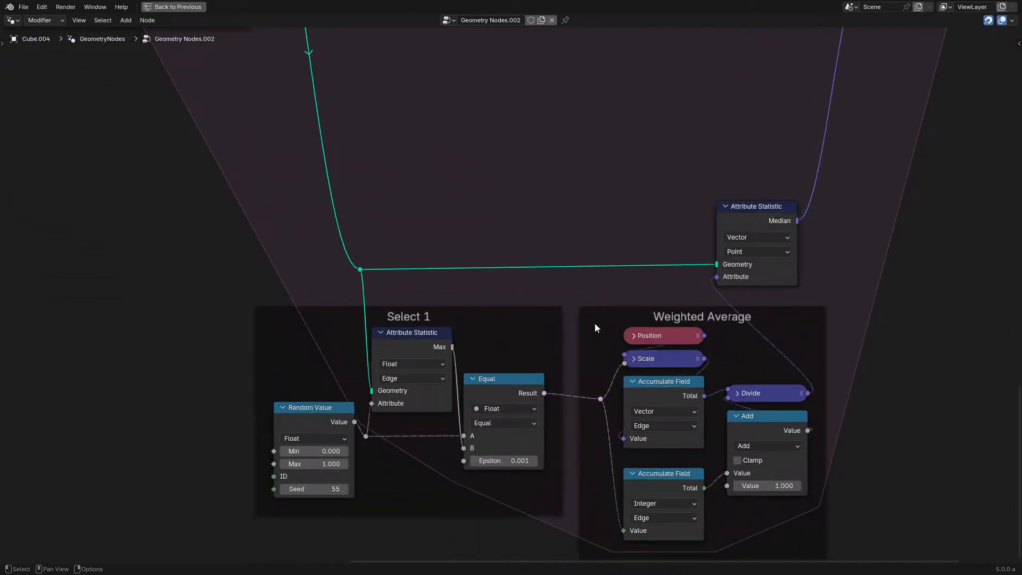
{"action": "scroll", "coordinate": [595, 324], "scroll_direction": "down", "scroll_amount": 6}
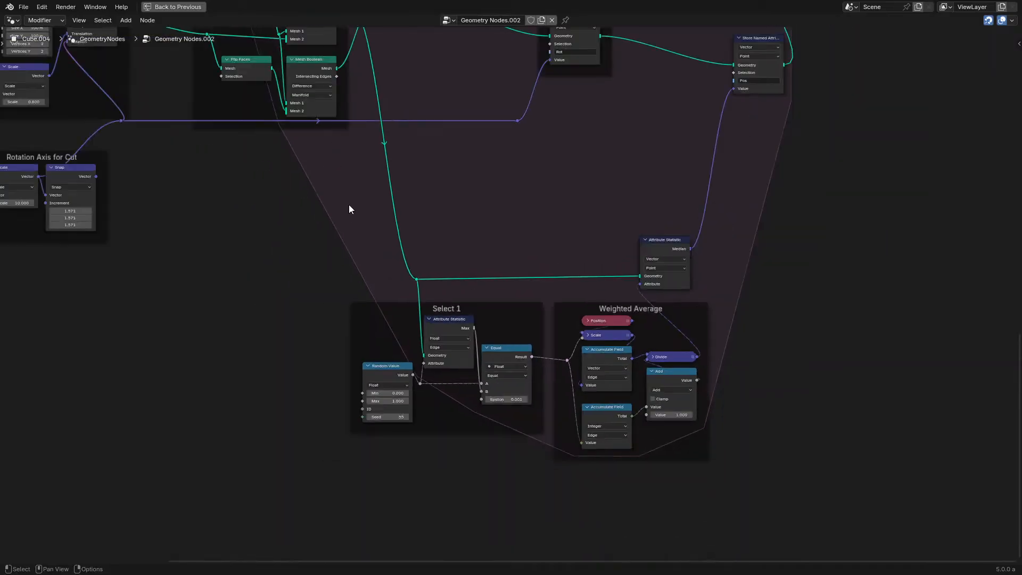
{"action": "middle_click_drag", "start_coordinate": [349, 205], "coordinate": [374, 453]}
{"action": "middle_click_drag", "start_coordinate": [497, 280], "coordinate": [498, 394]}
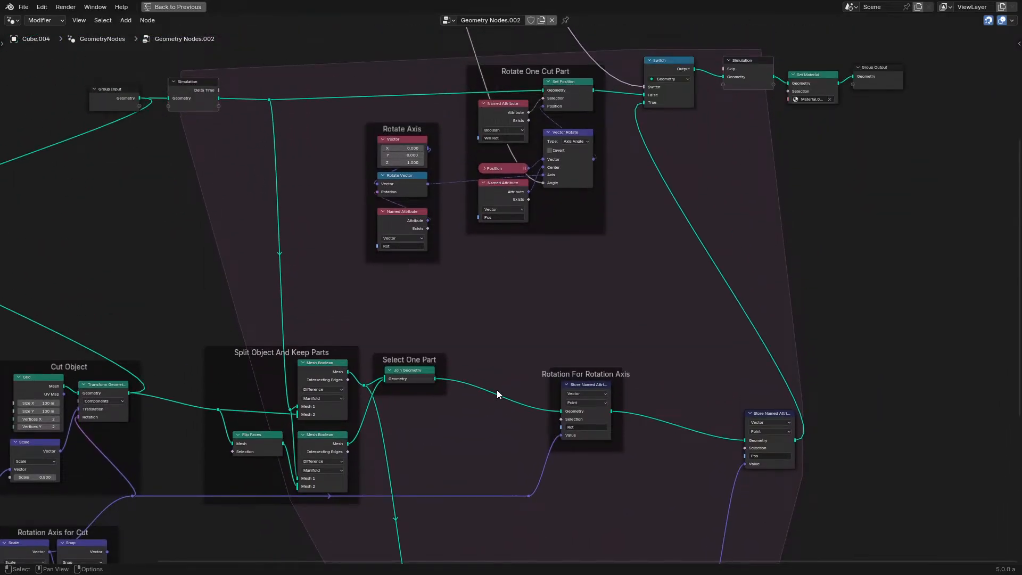
Step: Move the Rotation For Rotation Axis frame closer to Select One Part and place the Pos Store Named Attribute node beside it
{"action": "left_click_drag", "start_coordinate": [496, 390], "coordinate": [598, 525]}
{"action": "key", "text": "g"}
{"action": "key", "text": "x"}
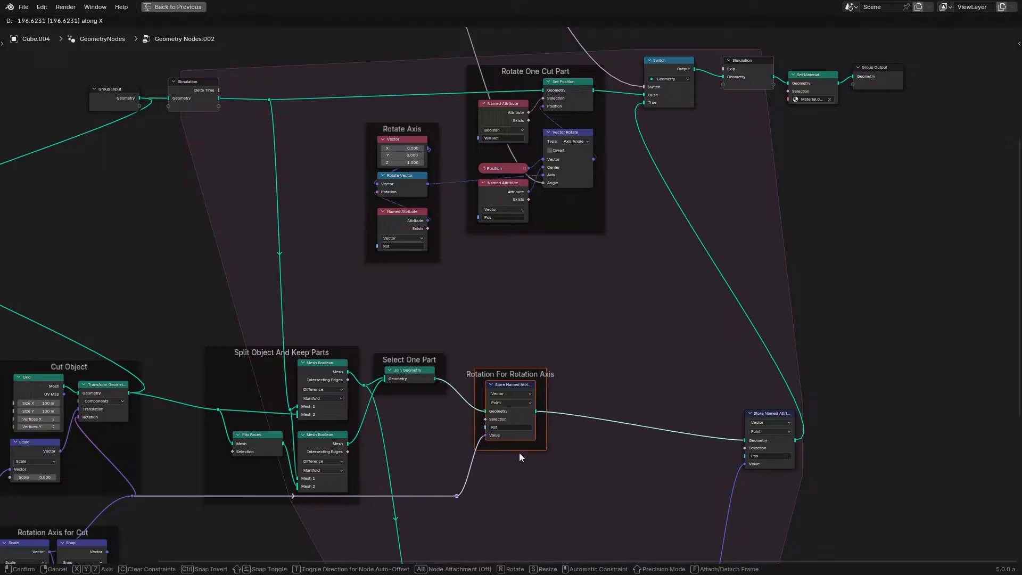
{"action": "left_click", "coordinate": [519, 453]}
{"action": "scroll", "coordinate": [582, 262], "scroll_direction": "up", "scroll_amount": 3}
{"action": "middle_click_drag", "start_coordinate": [537, 389], "coordinate": [571, 304]}
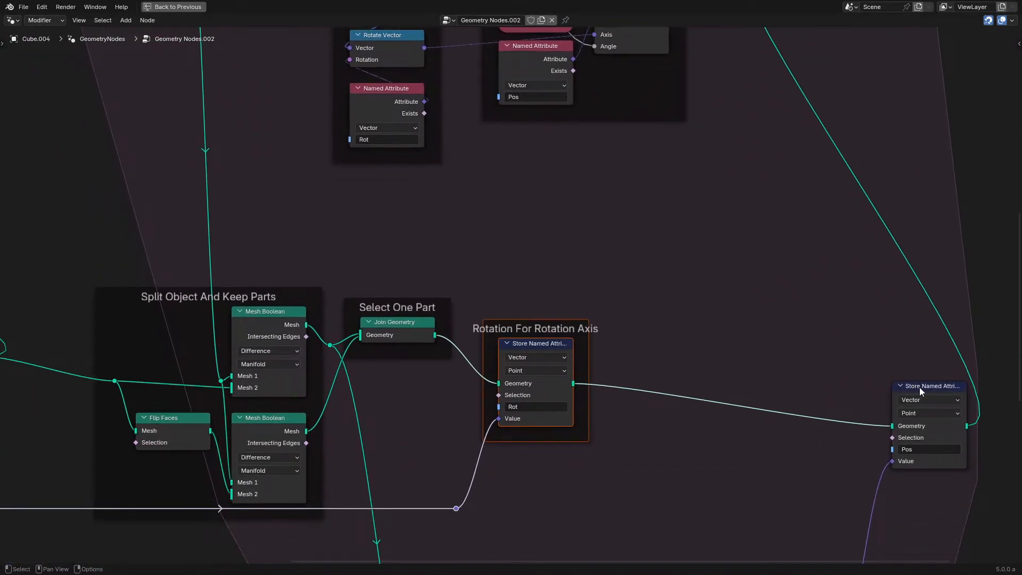
{"action": "left_click_drag", "start_coordinate": [918, 388], "coordinate": [646, 339]}
Step: Link the Scale vector in the Cut Object frame to the Value of the Pos Store Named Attribute node
{"action": "scroll", "coordinate": [409, 320], "scroll_direction": "down", "scroll_amount": 6}
{"action": "middle_click_drag", "start_coordinate": [386, 318], "coordinate": [578, 249]}
{"action": "scroll", "coordinate": [356, 285], "scroll_direction": "up", "scroll_amount": 2}
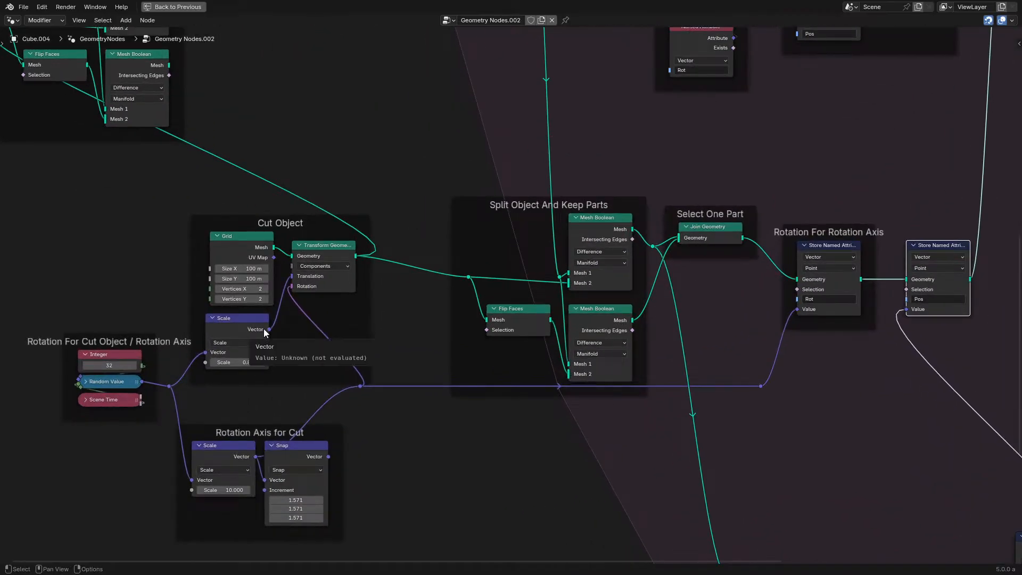
{"action": "scroll", "coordinate": [427, 357], "scroll_direction": "up", "scroll_amount": 1}
{"action": "left_click_drag", "start_coordinate": [288, 327], "coordinate": [878, 308]}
Step: Replay the animation from the start to check the cube using the cut object's scaled vector as Pos
{"action": "key", "text": "ctrl+space"}
{"action": "key", "text": "space"}
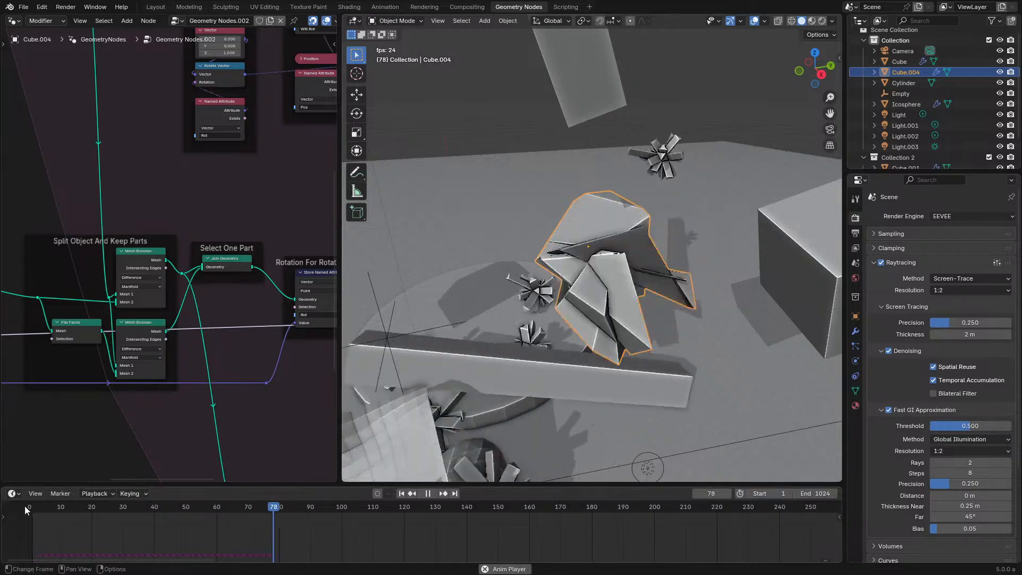
{"action": "left_click", "coordinate": [24, 506]}
{"action": "key", "text": "space"}
{"action": "key", "text": "ctrl+space"}
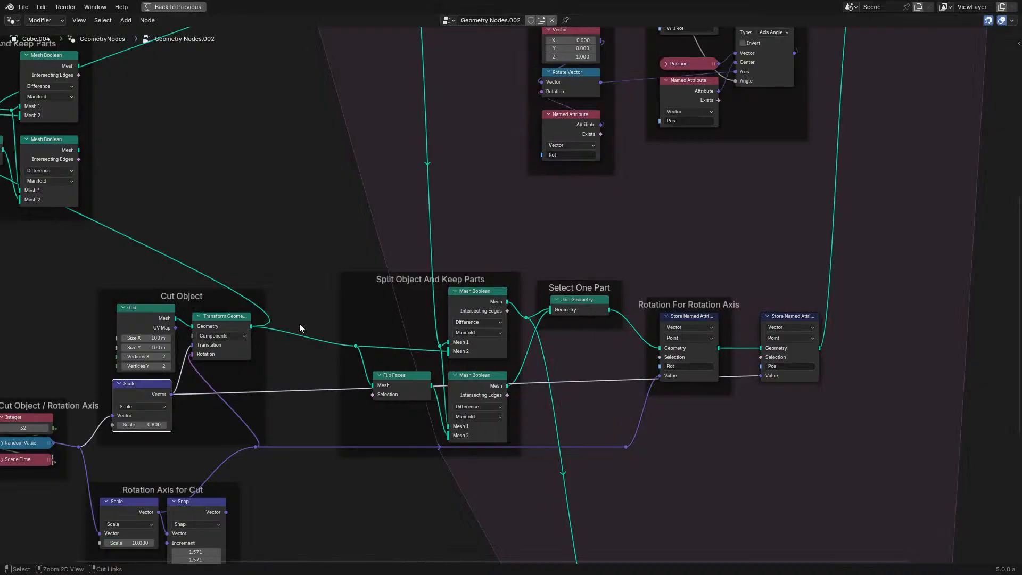
Step: Add a Dot Product node below the Rotate One Cut Part frame, fed by the Rotate Vector output
{"action": "middle_click_drag", "start_coordinate": [579, 260], "coordinate": [419, 430]}
{"action": "scroll", "coordinate": [479, 277], "scroll_direction": "up", "scroll_amount": 2}
{"action": "middle_click_drag", "start_coordinate": [524, 529], "coordinate": [544, 240]}
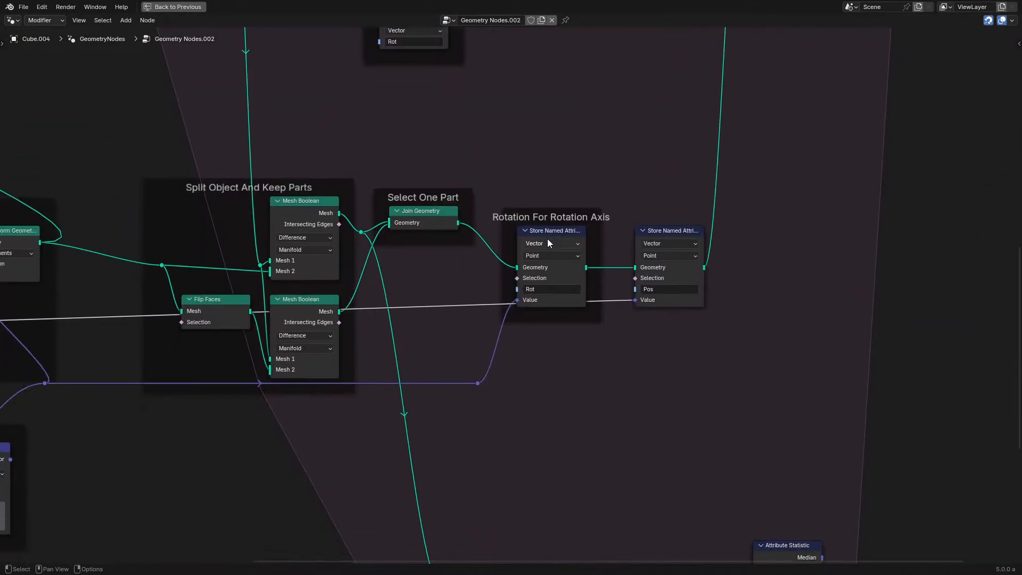
{"action": "left_click_drag", "start_coordinate": [672, 232], "coordinate": [682, 243]}
{"action": "scroll", "coordinate": [661, 178], "scroll_direction": "down", "scroll_amount": 4}
{"action": "middle_click_drag", "start_coordinate": [661, 177], "coordinate": [632, 324]}
{"action": "scroll", "coordinate": [633, 327], "scroll_direction": "up", "scroll_amount": 1}
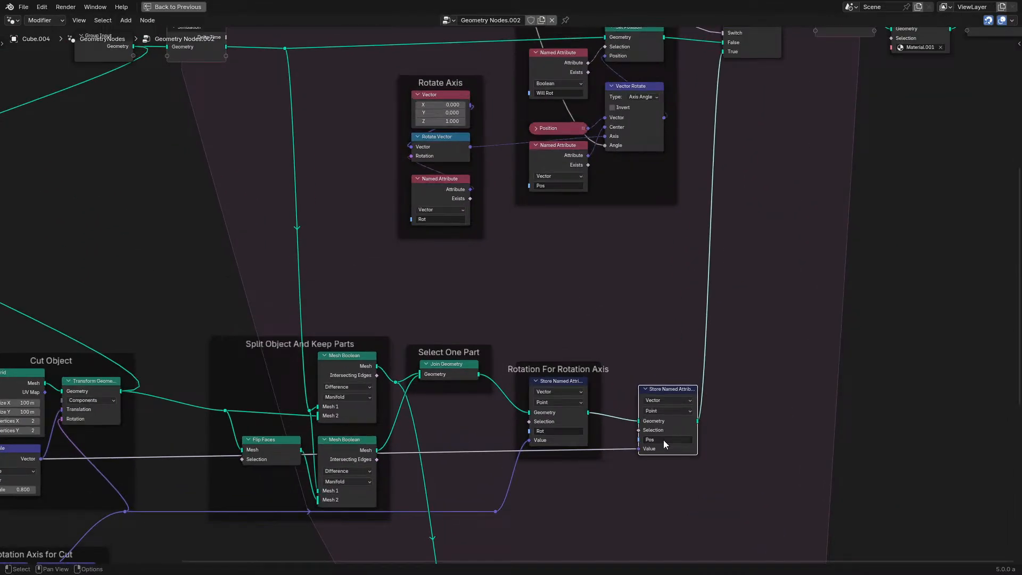
{"action": "left_click_drag", "start_coordinate": [470, 147], "coordinate": [588, 273]}
{"action": "type", "text": "dot"}
{"action": "key", "text": "Return"}
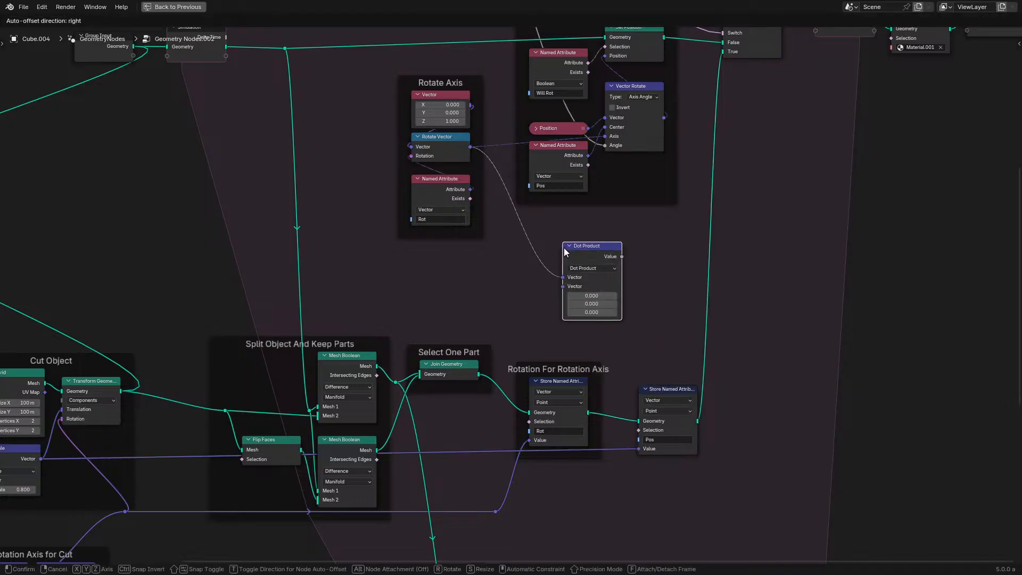
{"action": "left_click", "coordinate": [564, 252]}
Step: Add a Named Attribute node reading the Rot vector below the Rotate Axis frame
{"action": "scroll", "coordinate": [532, 248], "scroll_direction": "up", "scroll_amount": 1}
{"action": "key", "text": "q"}
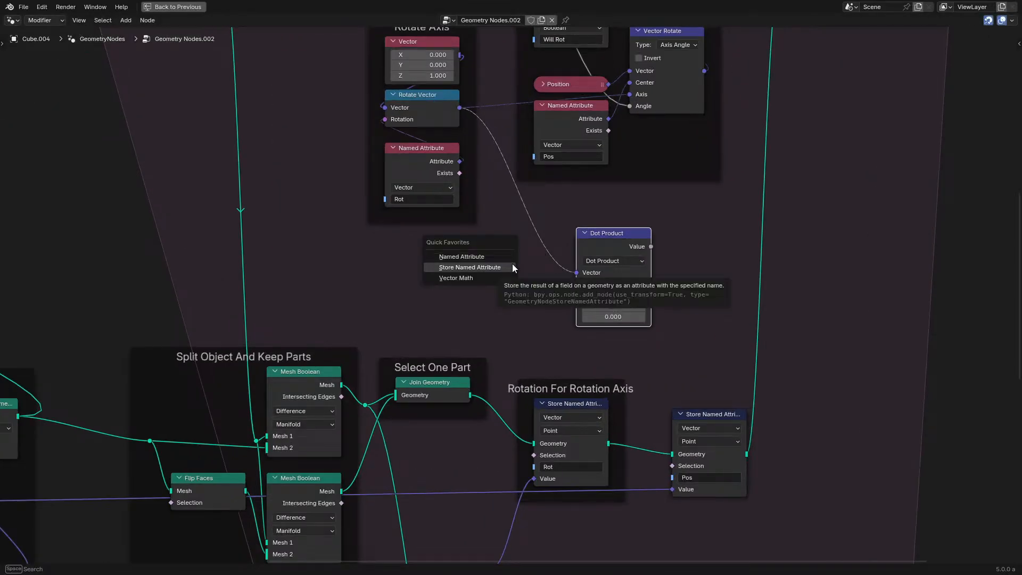
{"action": "left_click", "coordinate": [461, 257]}
{"action": "left_click", "coordinate": [432, 303]}
{"action": "left_click", "coordinate": [433, 295]}
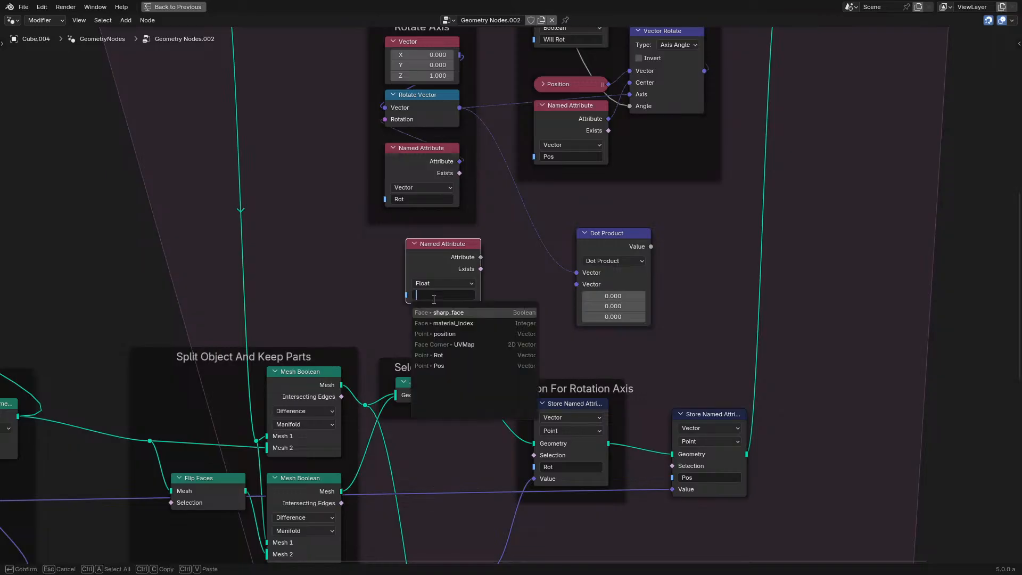
{"action": "left_click", "coordinate": [442, 356]}
Step: Feed the new Rot attribute into a Subtract vector math node placed before the Dot Product
{"action": "type", "text": "s"}
{"action": "left_click_drag", "start_coordinate": [481, 257], "coordinate": [464, 329]}
{"action": "type", "text": "ubtr"}
{"action": "key", "text": "Return"}
{"action": "left_click", "coordinate": [508, 272]}
Step: Add a collapsed Position node as the Subtract node's second input and link the Subtract output to the Dot Product
{"action": "type", "text": "po"}
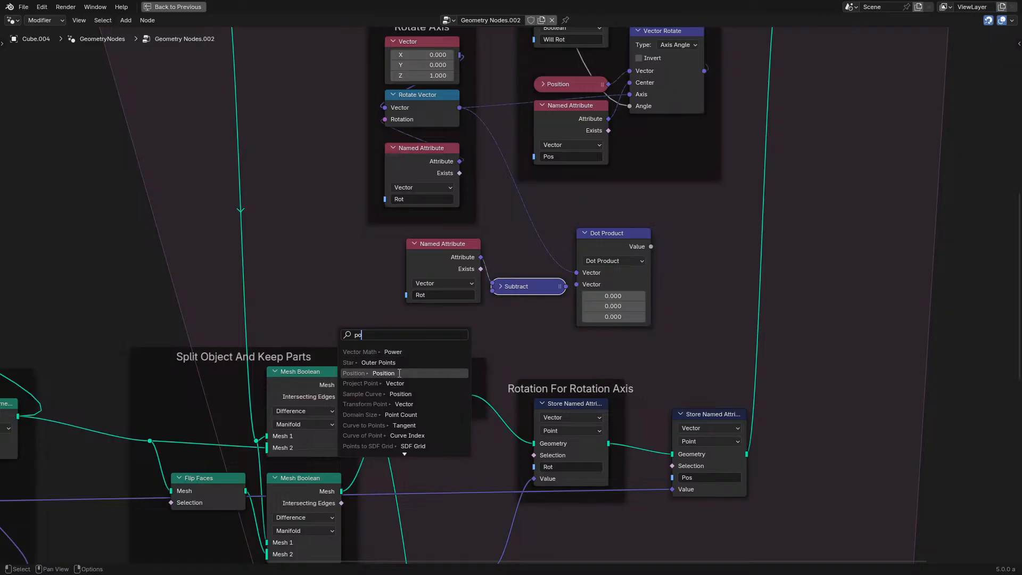
{"action": "left_click", "coordinate": [401, 373]}
{"action": "left_click", "coordinate": [423, 349]}
{"action": "key", "text": "h"}
{"action": "left_click_drag", "start_coordinate": [436, 296], "coordinate": [442, 310]}
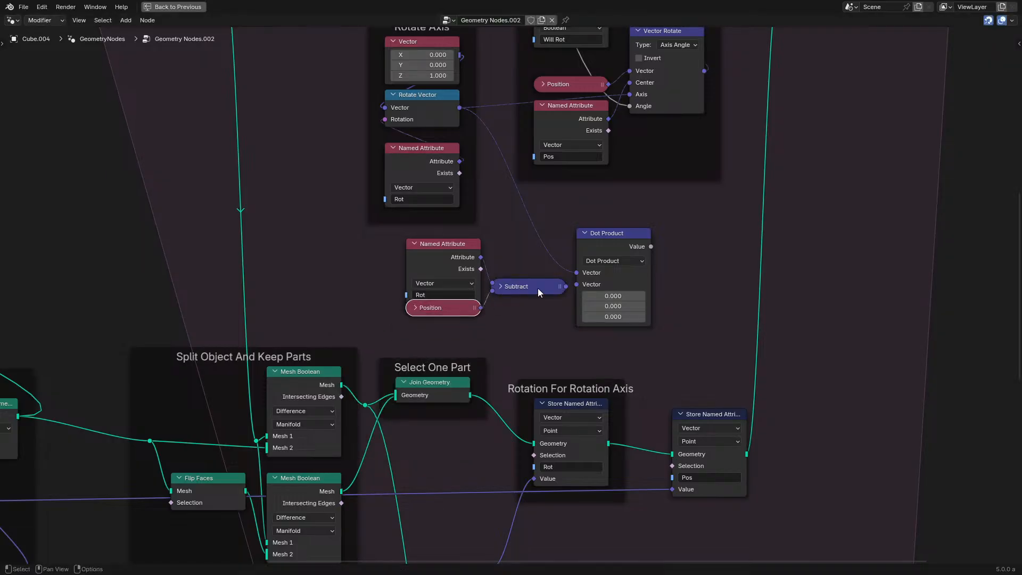
{"action": "left_click_drag", "start_coordinate": [564, 287], "coordinate": [578, 283]}
Step: Feed the Dot Product value into a Greater Than node and link its result to the Set Position node's Selection
{"action": "left_click_drag", "start_coordinate": [651, 246], "coordinate": [673, 248]}
{"action": "type", "text": "gre"}
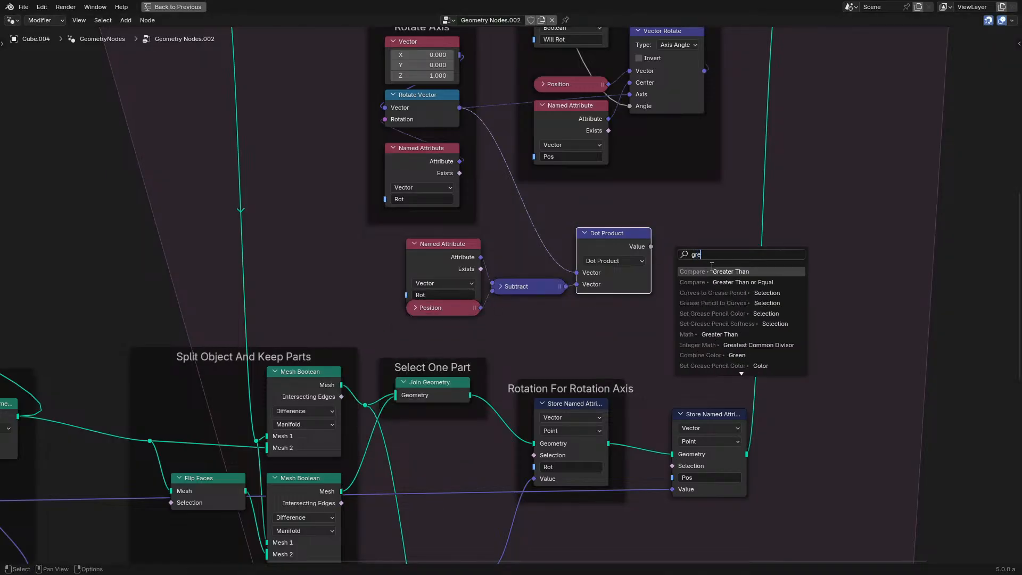
{"action": "left_click", "coordinate": [707, 264]}
{"action": "left_click", "coordinate": [707, 263]}
{"action": "middle_click_drag", "start_coordinate": [707, 263], "coordinate": [577, 377]}
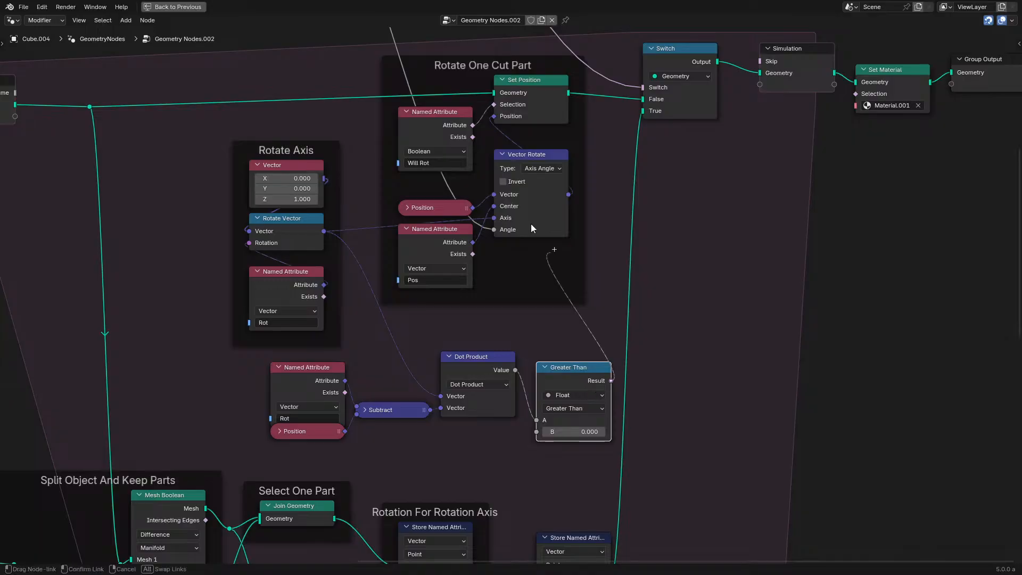
Step: Replay the animation from the start to check the cube with the Dot Product selection
{"action": "key", "text": "ctrl+space"}
{"action": "key", "text": "space"}
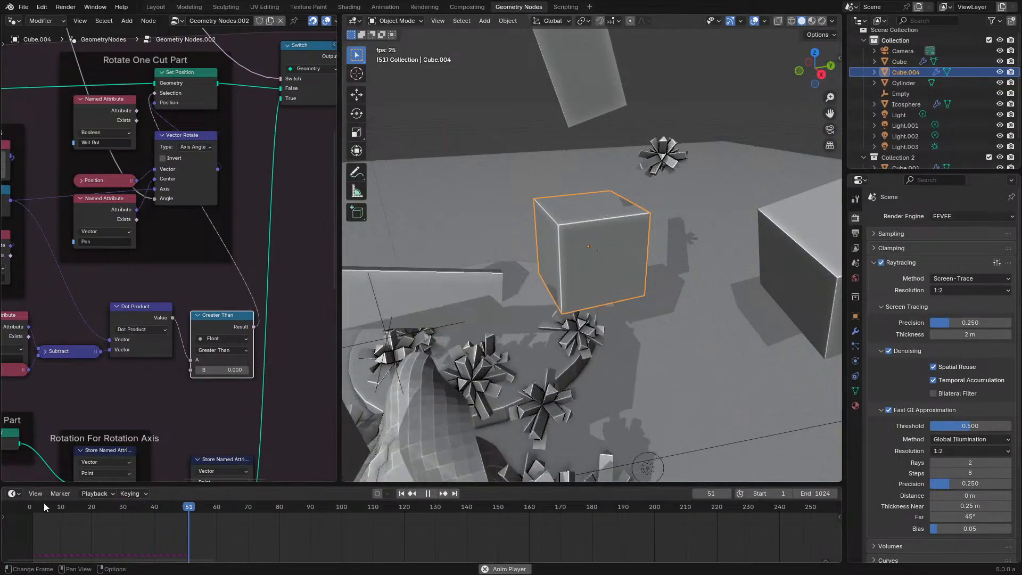
{"action": "left_click", "coordinate": [31, 508]}
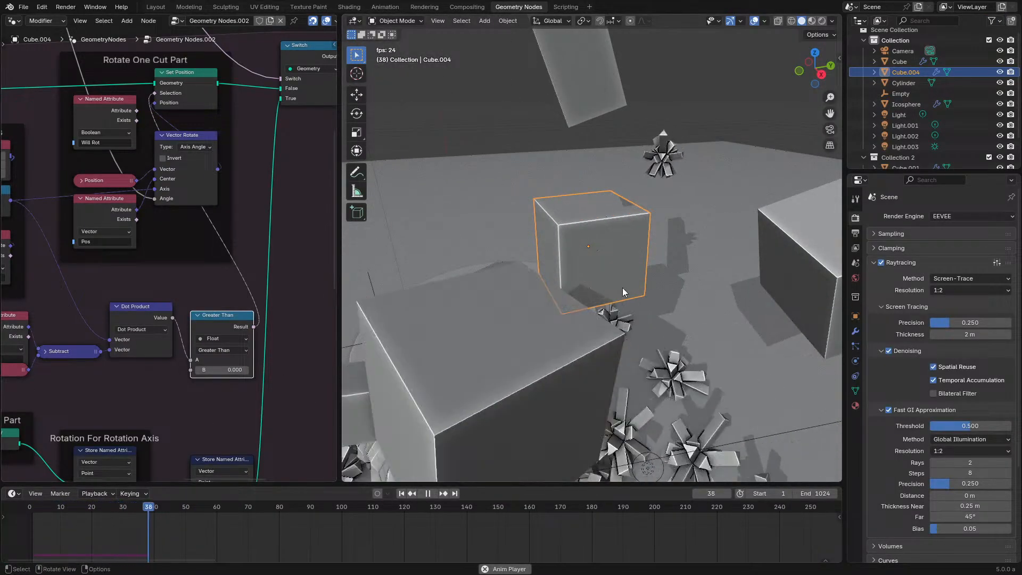
{"action": "key", "text": "space"}
{"action": "key", "text": "ctrl+space"}
Step: Move the Pos Store Named Attribute node into the Rotation For Rotation Axis frame beside the Rot one
{"action": "middle_click_drag", "start_coordinate": [424, 272], "coordinate": [557, 214]}
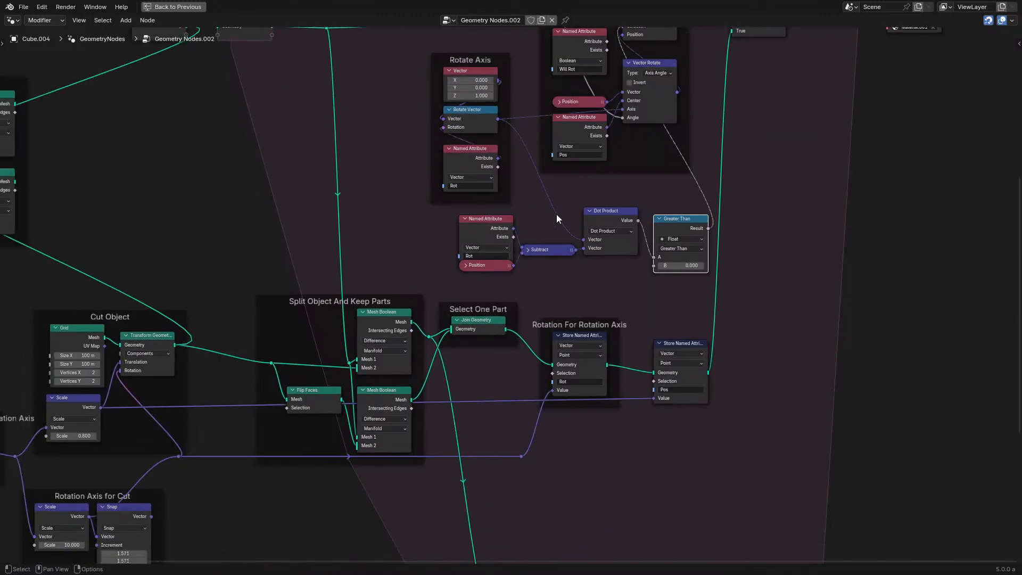
{"action": "scroll", "coordinate": [491, 333], "scroll_direction": "up", "scroll_amount": 3}
{"action": "scroll", "coordinate": [714, 363], "scroll_direction": "up", "scroll_amount": 1}
{"action": "left_click_drag", "start_coordinate": [712, 357], "coordinate": [628, 346]}
{"action": "scroll", "coordinate": [658, 315], "scroll_direction": "down", "scroll_amount": 3}
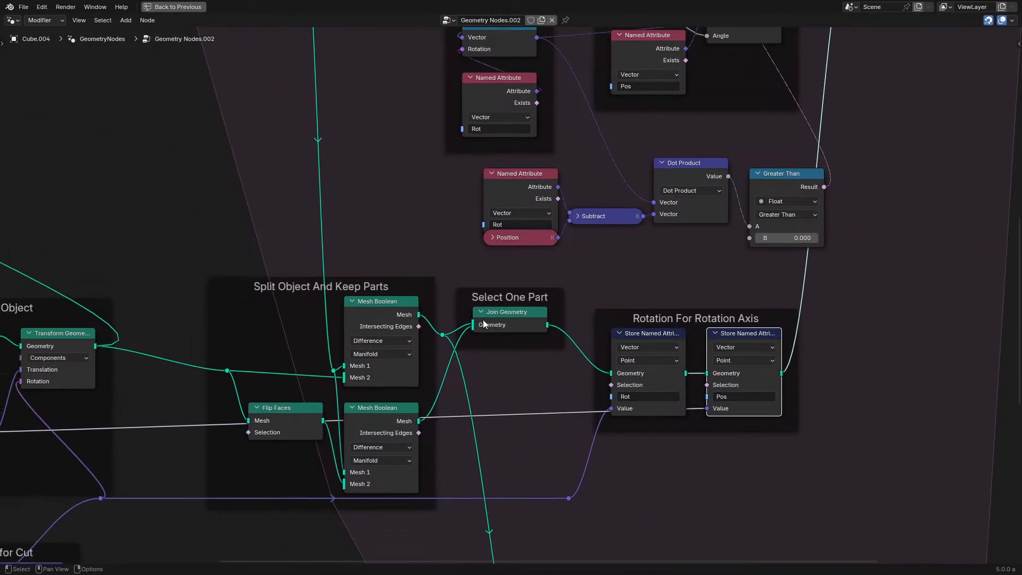
Step: Inspect the cut cube in wireframe during playback, and replay the animation from the start in solid shading
{"action": "key", "text": "ctrl+space"}
{"action": "key", "text": "z"}
{"action": "left_click", "coordinate": [554, 291]}
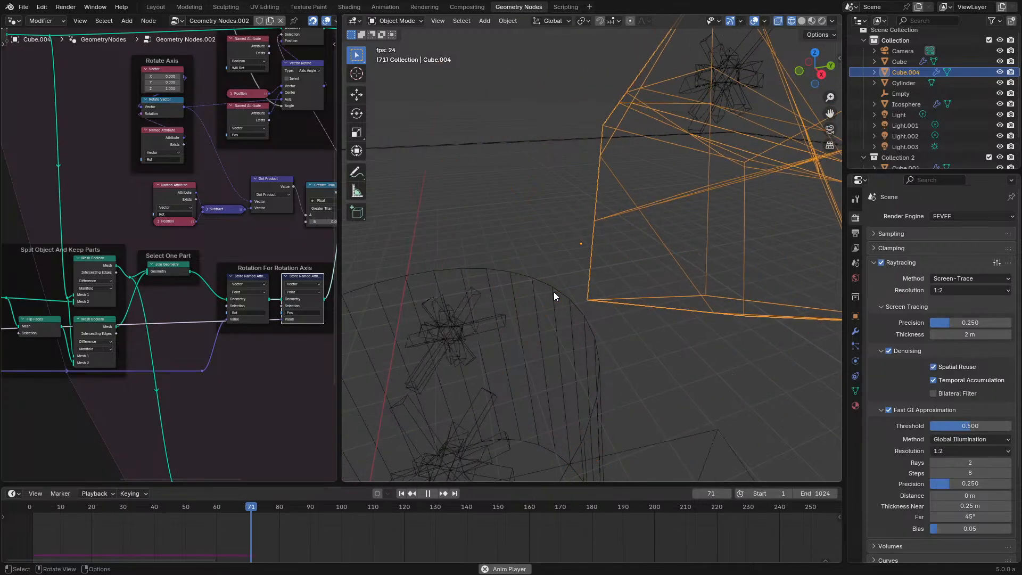
{"action": "key", "text": "shift+z"}
{"action": "left_click", "coordinate": [27, 507]}
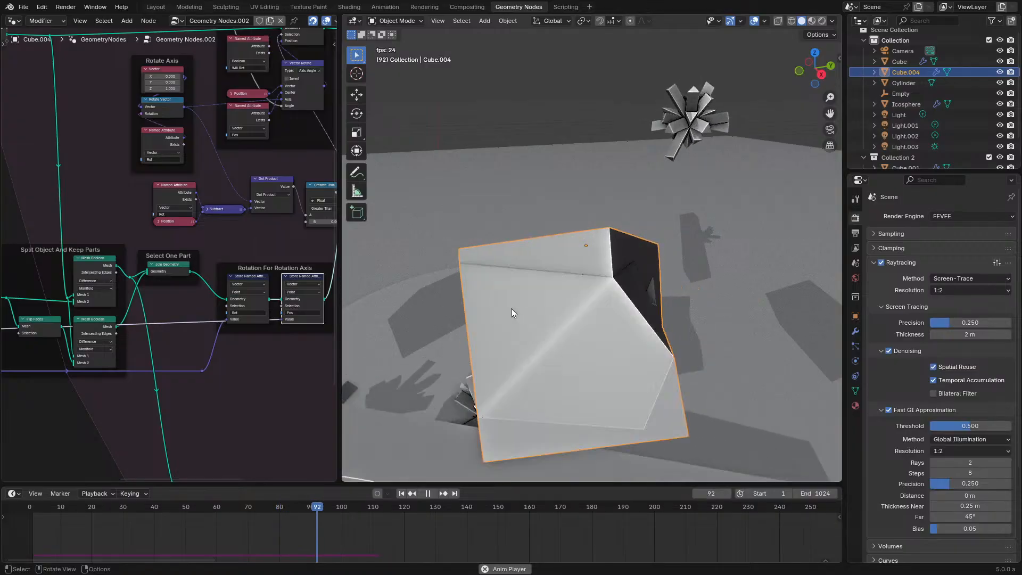
{"action": "key", "text": "space"}
{"action": "key", "text": "ctrl+space"}
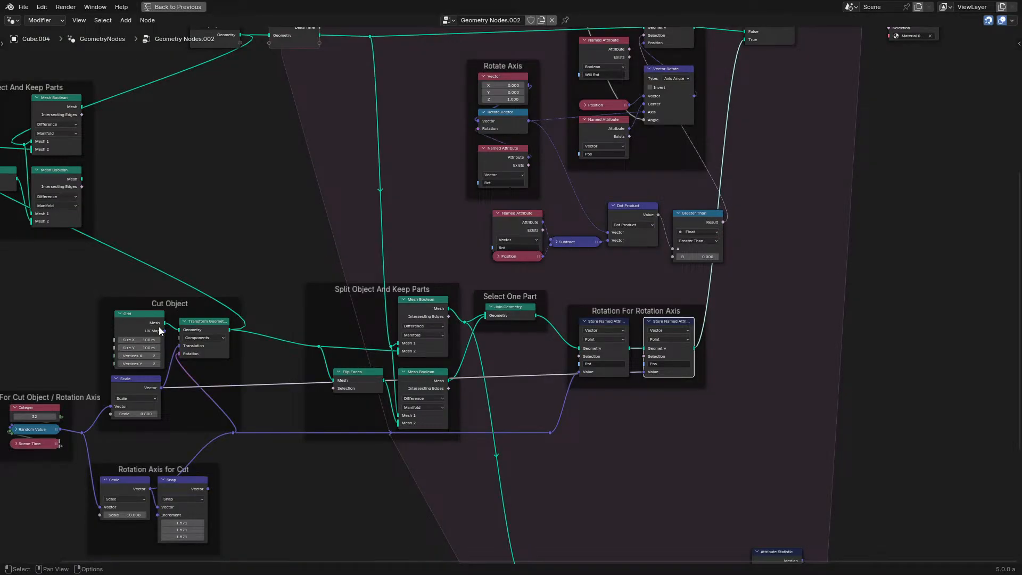
Step: Cut the link from the Cut Object's Transform Geometry to the duplicate Split Object And Keep Parts frame and delete that duplicate
{"action": "scroll", "coordinate": [436, 350], "scroll_direction": "up", "scroll_amount": 2}
{"action": "scroll", "coordinate": [433, 349], "scroll_direction": "down", "scroll_amount": 2}
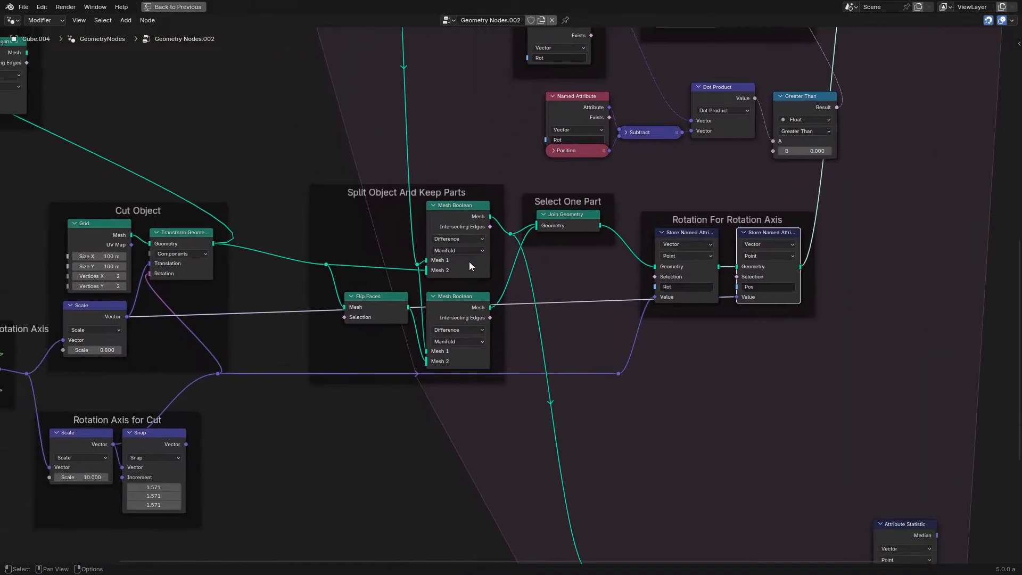
{"action": "scroll", "coordinate": [395, 326], "scroll_direction": "up", "scroll_amount": 3}
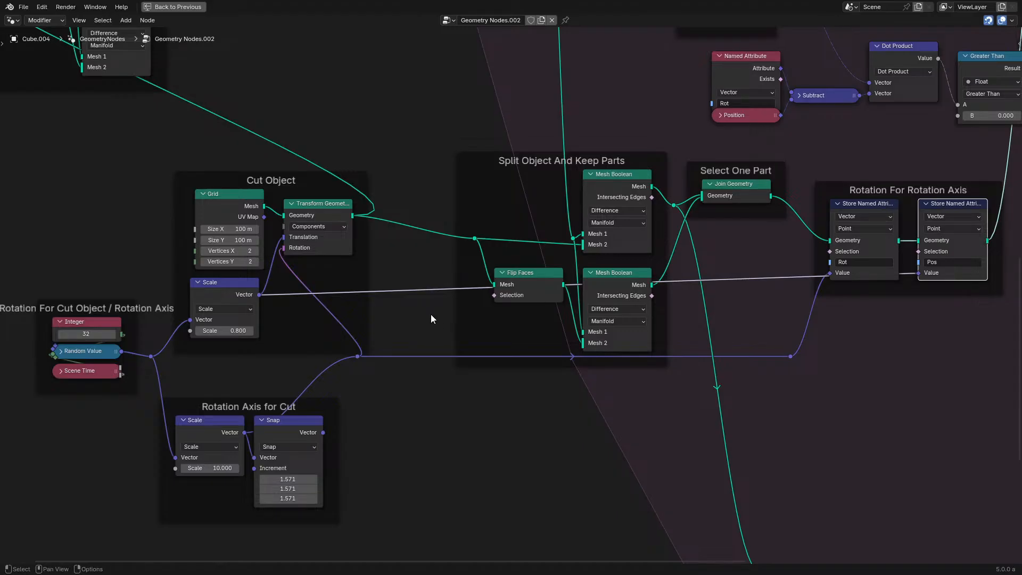
{"action": "scroll", "coordinate": [431, 319], "scroll_direction": "down", "scroll_amount": 2}
{"action": "right_click_drag", "start_coordinate": [364, 148], "coordinate": [314, 202], "text": "ctrl"}
{"action": "middle_click_drag", "start_coordinate": [208, 178], "coordinate": [182, 319]}
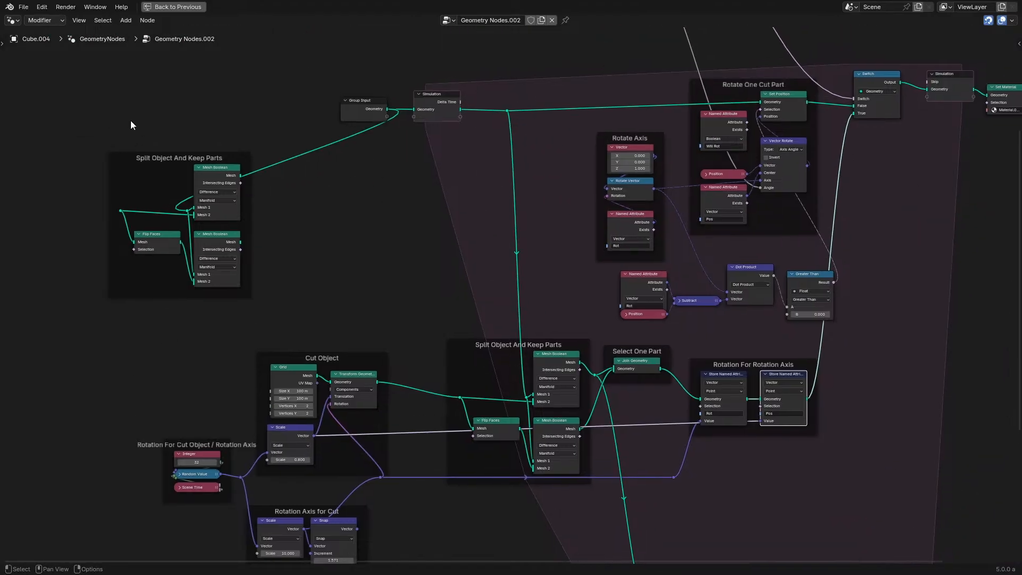
{"action": "left_click_drag", "start_coordinate": [129, 119], "coordinate": [248, 287]}
{"action": "key", "text": "x"}
Step: Delete the Attribute Statistic node, the Select 1 and Weighted Average frames with their nodes, and the stray leftover reroute
{"action": "scroll", "coordinate": [634, 469], "scroll_direction": "down", "scroll_amount": 3}
{"action": "middle_click_drag", "start_coordinate": [634, 469], "coordinate": [574, 324]}
{"action": "left_click_drag", "start_coordinate": [461, 315], "coordinate": [804, 528]}
{"action": "key", "text": "x"}
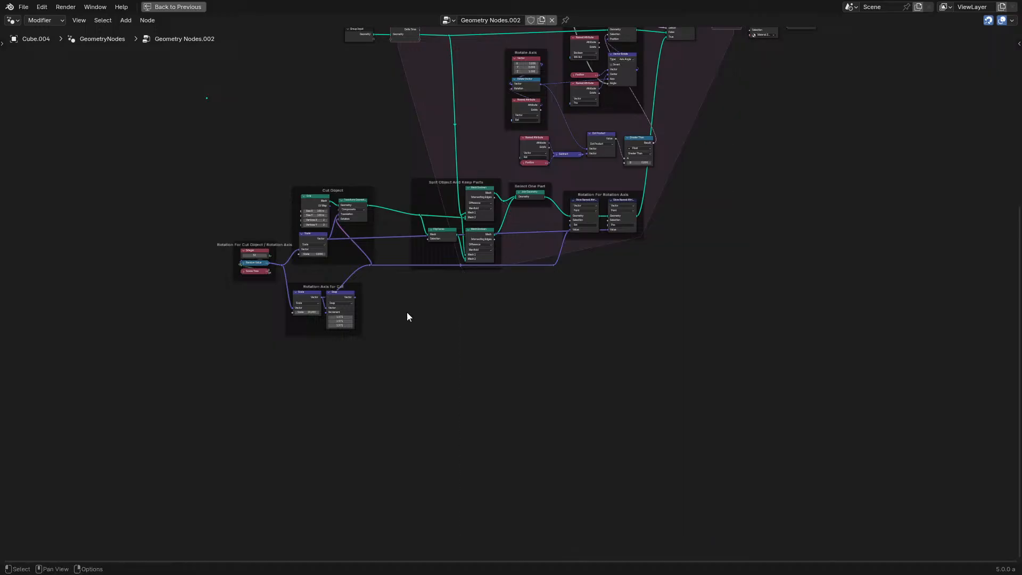
{"action": "left_click_drag", "start_coordinate": [158, 79], "coordinate": [229, 115]}
{"action": "key", "text": "x"}
{"action": "middle_click_drag", "start_coordinate": [439, 95], "coordinate": [478, 290]}
{"action": "scroll", "coordinate": [478, 290], "scroll_direction": "up", "scroll_amount": 4}
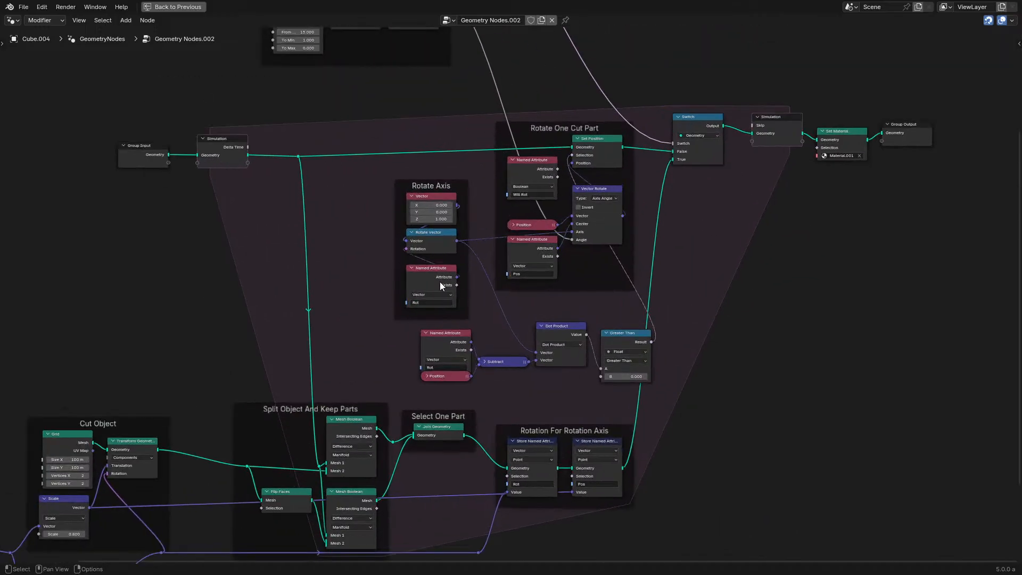
Step: Link the upper Mesh Boolean directly to Join Geometry, delete the Select One Part frame, and place Join Geometry inside Split Object And Keep Parts
{"action": "scroll", "coordinate": [395, 416], "scroll_direction": "up", "scroll_amount": 2}
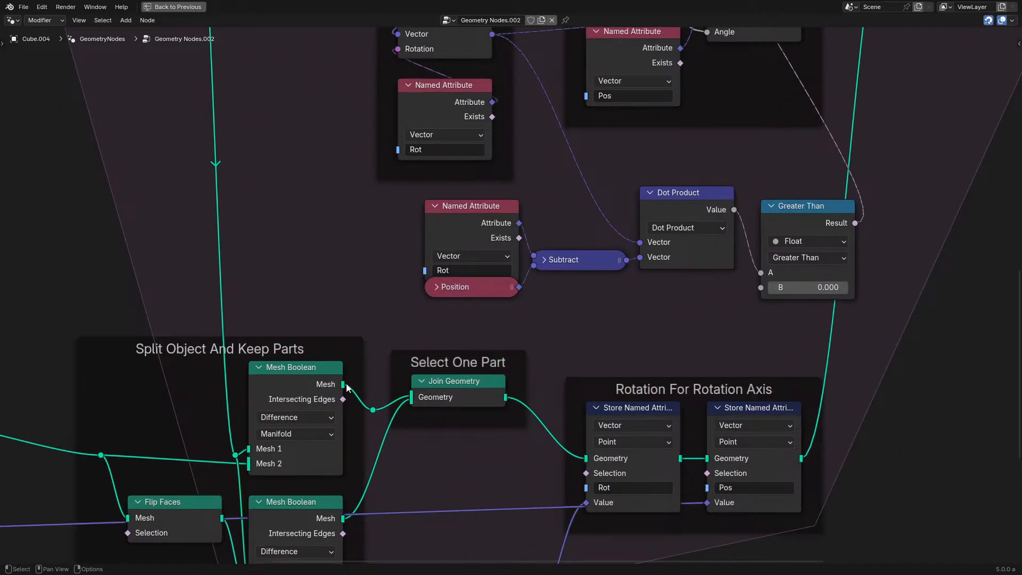
{"action": "left_click_drag", "start_coordinate": [346, 384], "coordinate": [402, 399]}
{"action": "left_click", "coordinate": [468, 425]}
{"action": "left_click_drag", "start_coordinate": [469, 425], "coordinate": [451, 449]}
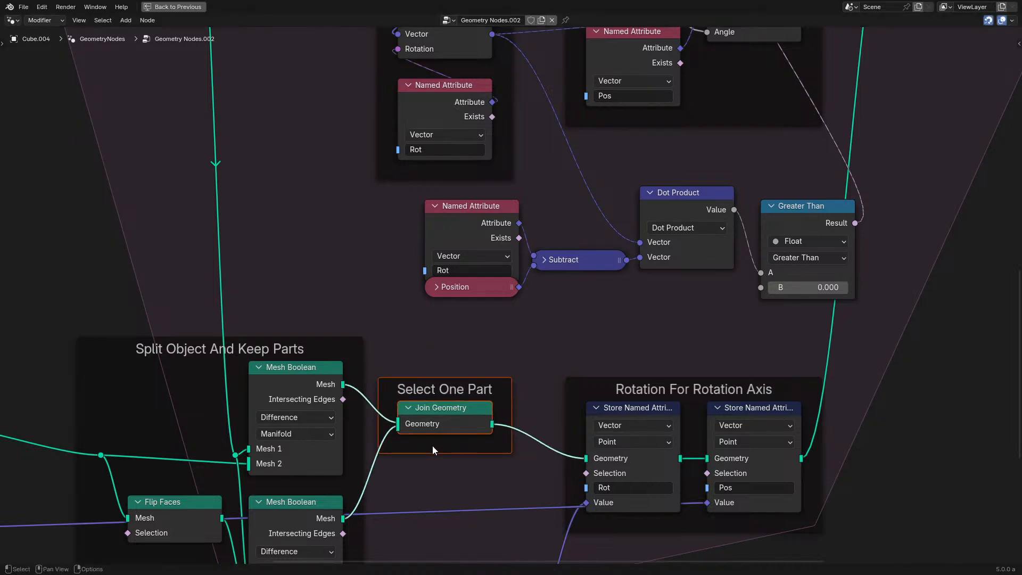
{"action": "left_click", "coordinate": [434, 445]}
{"action": "key", "text": "x"}
{"action": "left_click_drag", "start_coordinate": [411, 413], "coordinate": [302, 366]}
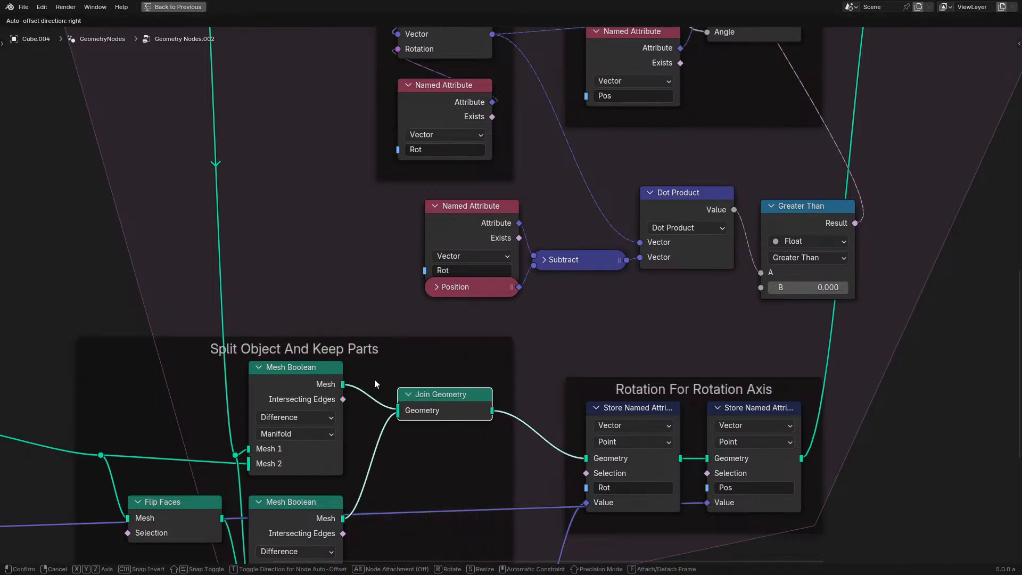
{"action": "left_click", "coordinate": [362, 375]}
Step: Delete the unframed Dot Product, Greater Than, Subtract, Position and Rot Named Attribute nodes below the Rotate Axis frame
{"action": "scroll", "coordinate": [363, 375], "scroll_direction": "down", "scroll_amount": 4}
{"action": "middle_click_drag", "start_coordinate": [425, 418], "coordinate": [427, 375]}
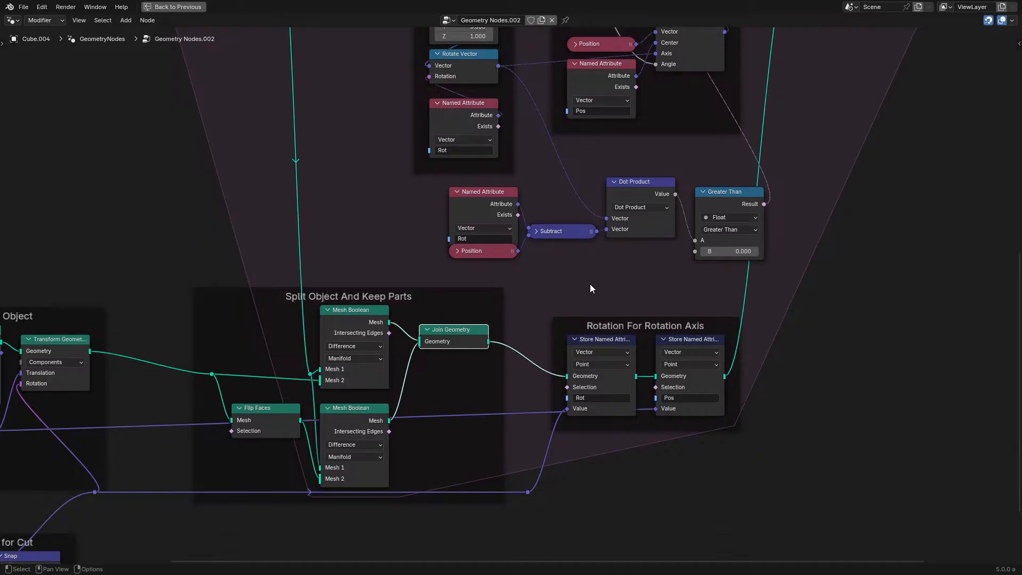
{"action": "middle_click_drag", "start_coordinate": [590, 284], "coordinate": [491, 378]}
{"action": "left_click_drag", "start_coordinate": [300, 352], "coordinate": [618, 422]}
{"action": "key", "text": "x"}
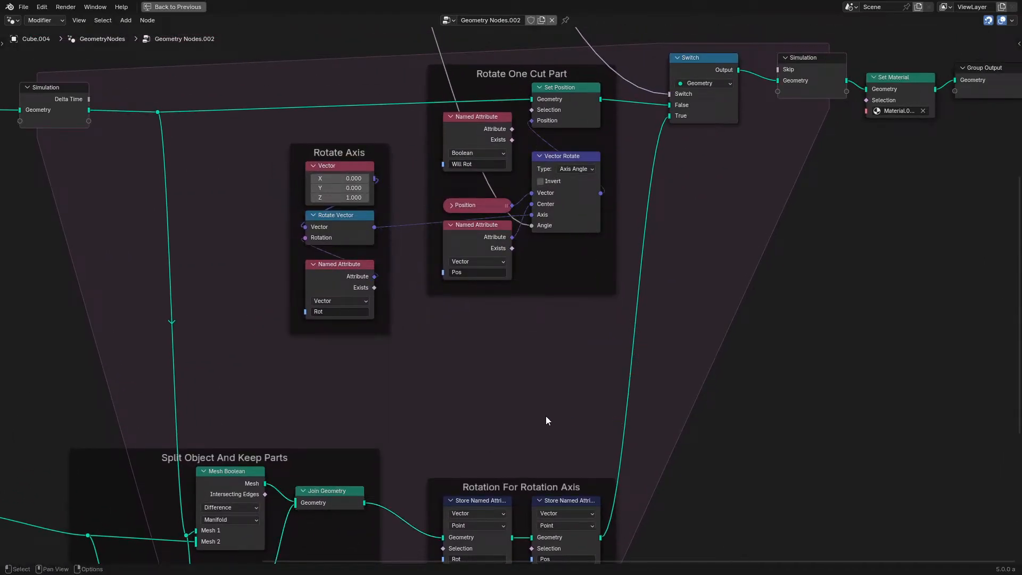
Step: Add a Store Named Attribute node below Join Geometry and feed it from the lower Mesh Boolean's Mesh output
{"action": "middle_click_drag", "start_coordinate": [426, 453], "coordinate": [593, 215]}
{"action": "scroll", "coordinate": [592, 216], "scroll_direction": "up", "scroll_amount": 5}
{"action": "key", "text": "q"}
{"action": "left_click", "coordinate": [466, 339]}
{"action": "left_click", "coordinate": [435, 291]}
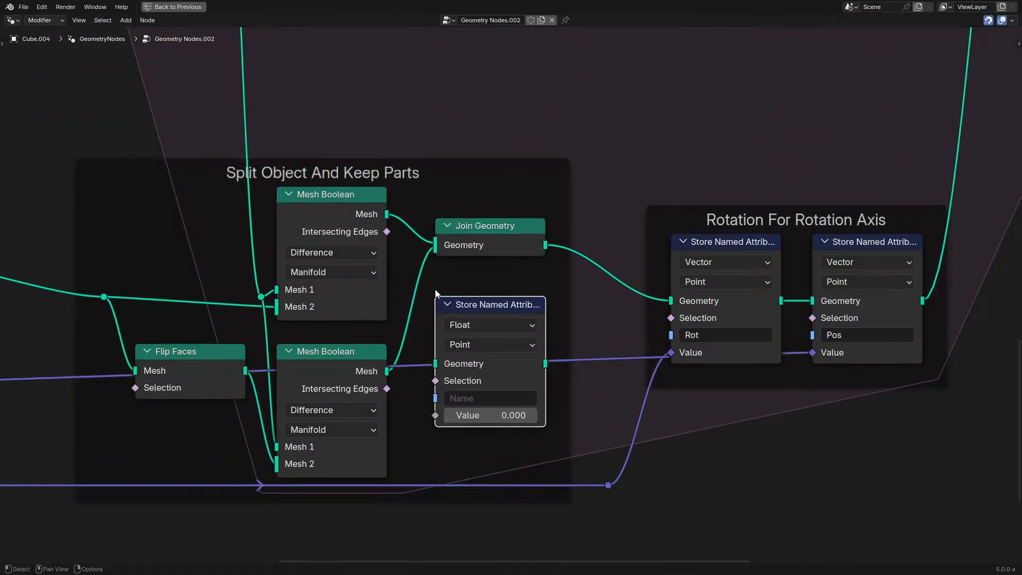
{"action": "left_click", "coordinate": [389, 364]}
Step: Make the new node store a Boolean attribute named Will Rotate with Value enabled, and link its geometry to Join Geometry
{"action": "left_click", "coordinate": [489, 325]}
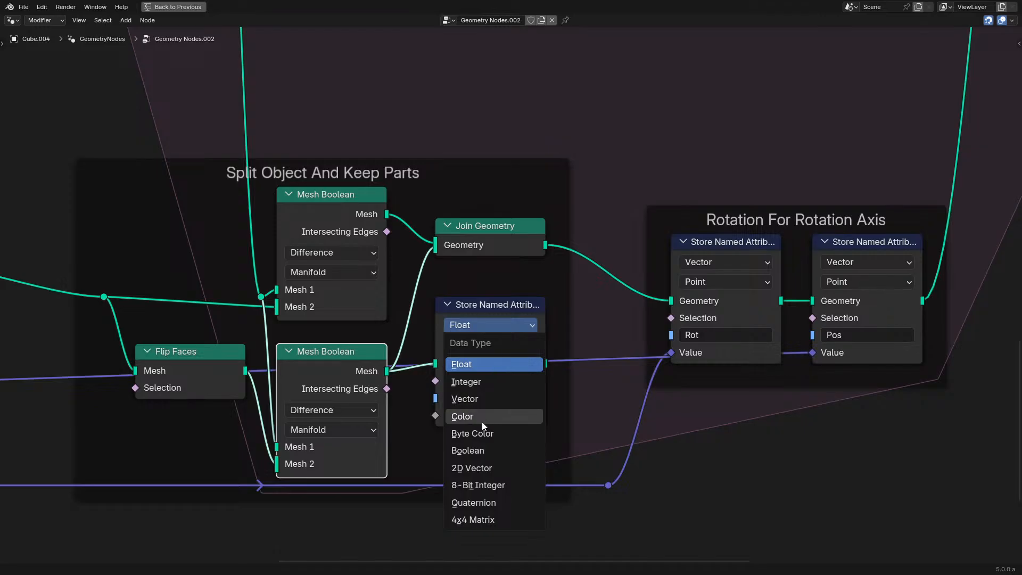
{"action": "left_click", "coordinate": [472, 450]}
{"action": "left_click", "coordinate": [483, 403]}
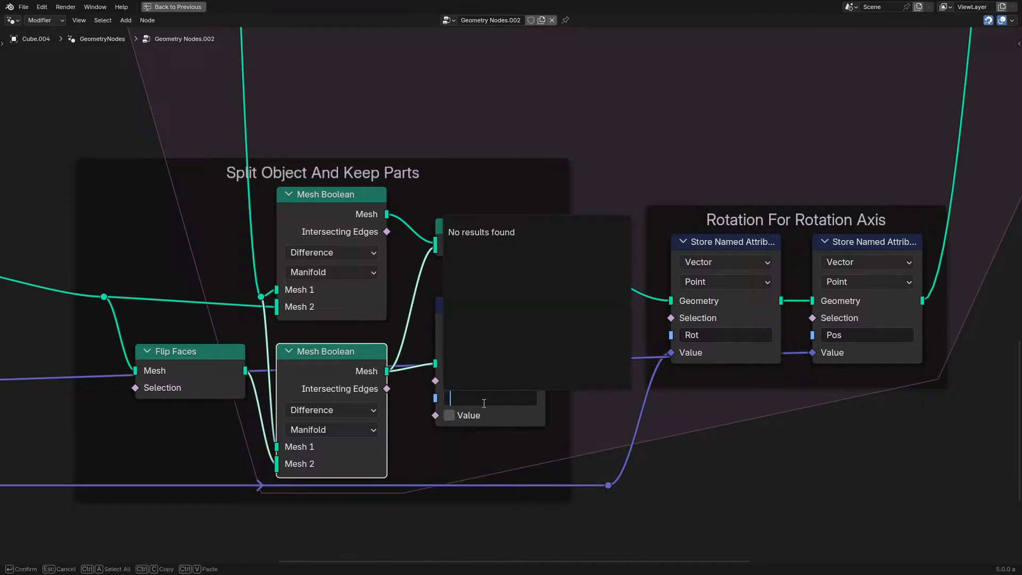
{"action": "type", "text": "Rotat"}
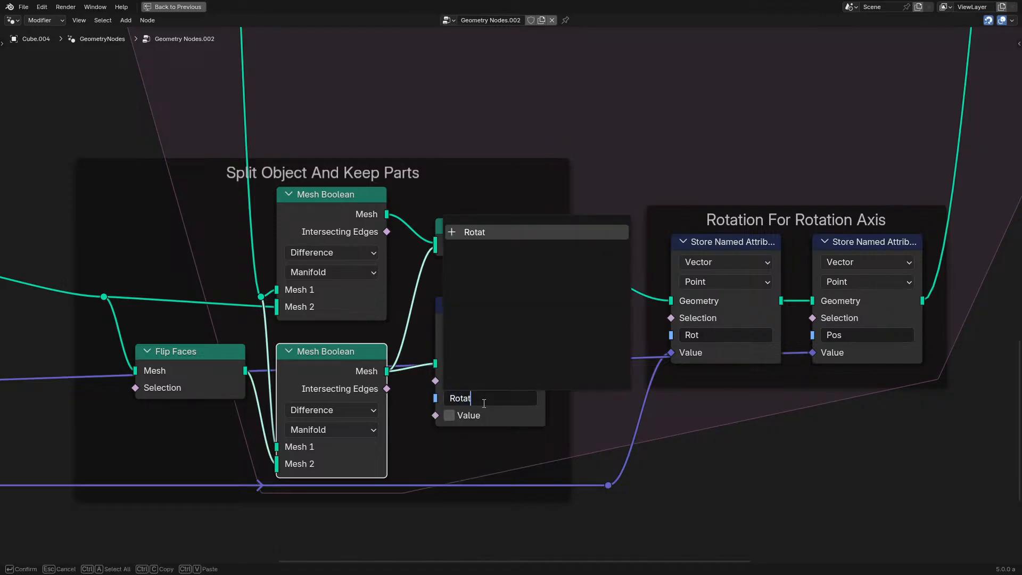
{"action": "type", "text": "WIll"}
{"action": "key", "text": "Return"}
{"action": "left_click", "coordinate": [483, 404]}
{"action": "key", "text": "Left"}
{"action": "key", "text": "Right"}
{"action": "key", "text": "shift+Right"}
{"action": "type", "text": "i"}
{"action": "key", "text": "Return"}
{"action": "left_click", "coordinate": [466, 420]}
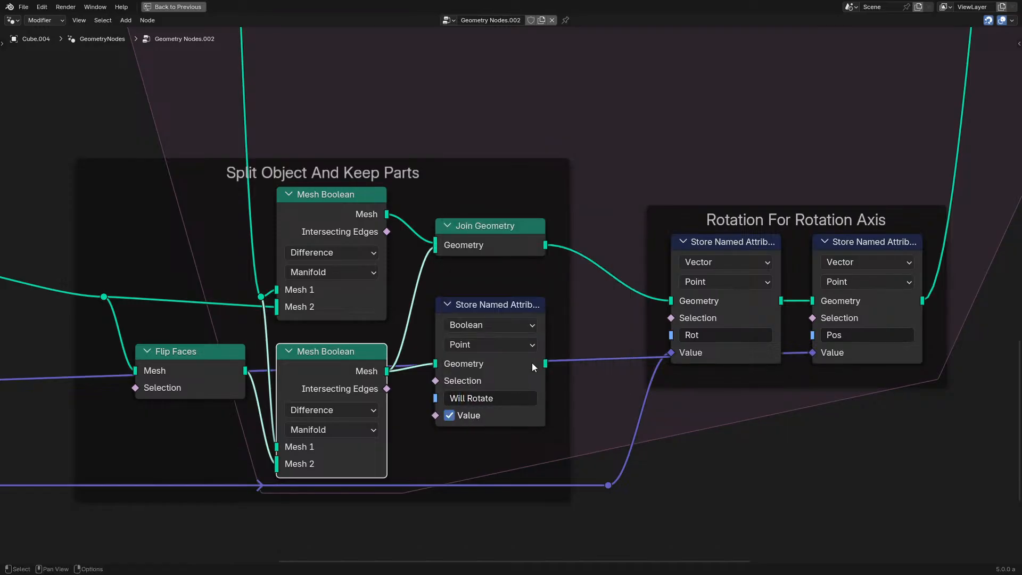
{"action": "left_click_drag", "start_coordinate": [546, 364], "coordinate": [436, 247]}
Step: Examine the flow from the Cut Object frame through Split Object And Keep Parts to the rotation frames
{"action": "scroll", "coordinate": [407, 276], "scroll_direction": "down", "scroll_amount": 3}
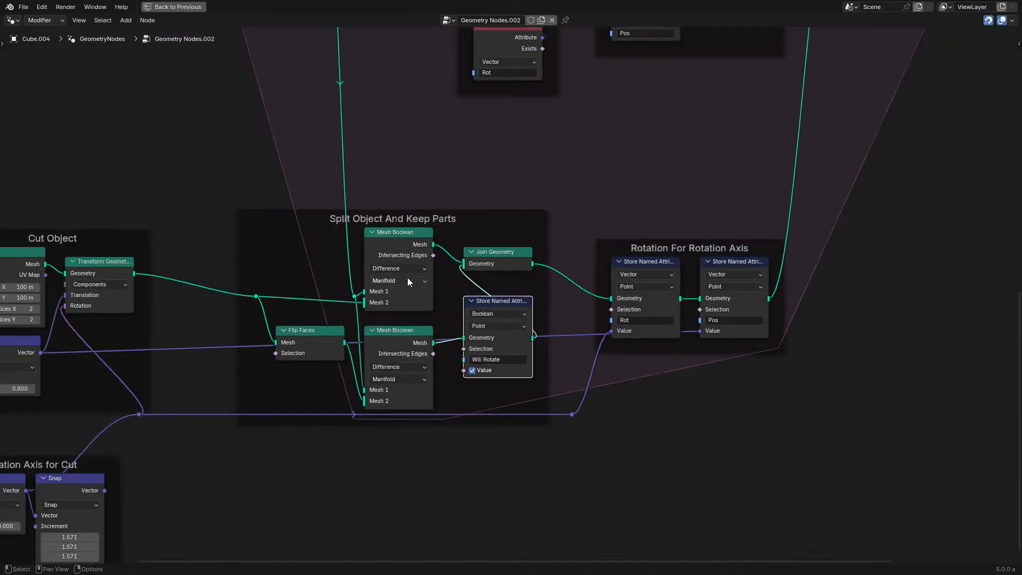
{"action": "middle_click_drag", "start_coordinate": [408, 277], "coordinate": [626, 209]}
{"action": "middle_click_drag", "start_coordinate": [312, 269], "coordinate": [359, 239]}
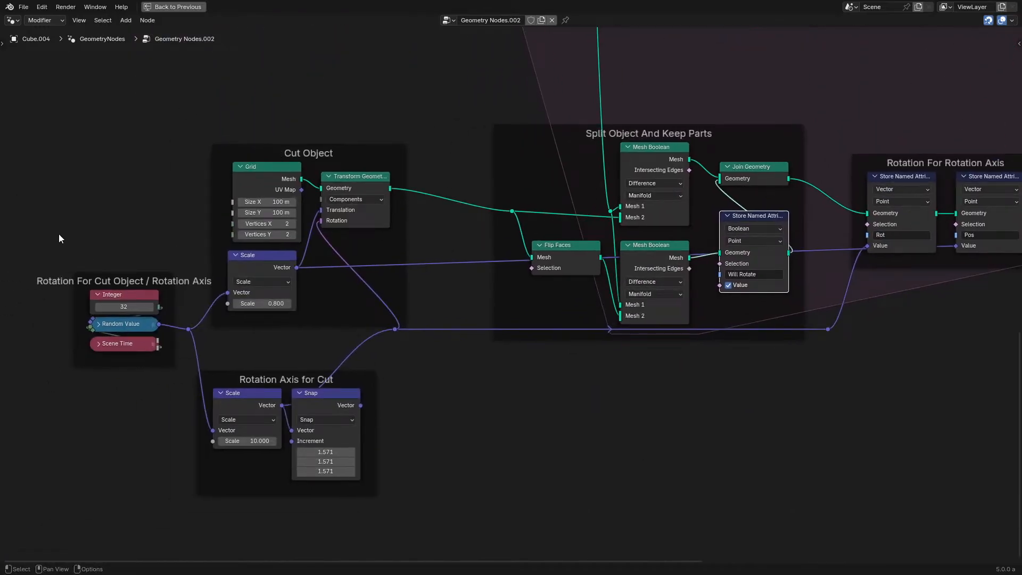
{"action": "middle_click_drag", "start_coordinate": [846, 210], "coordinate": [523, 364]}
{"action": "middle_click_drag", "start_coordinate": [644, 228], "coordinate": [544, 457]}
{"action": "scroll", "coordinate": [549, 391], "scroll_direction": "up", "scroll_amount": 1}
{"action": "middle_click_drag", "start_coordinate": [548, 385], "coordinate": [533, 248]}
{"action": "scroll", "coordinate": [527, 406], "scroll_direction": "down", "scroll_amount": 1}
{"action": "middle_click_drag", "start_coordinate": [494, 409], "coordinate": [680, 206]}
{"action": "middle_click_drag", "start_coordinate": [322, 314], "coordinate": [489, 291]}
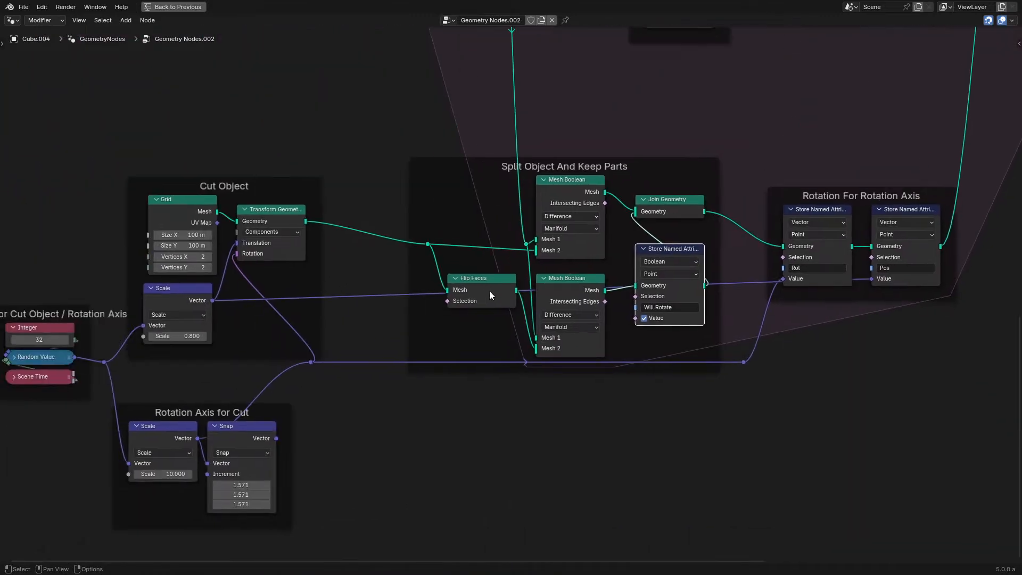
{"action": "middle_click_drag", "start_coordinate": [743, 117], "coordinate": [420, 396]}
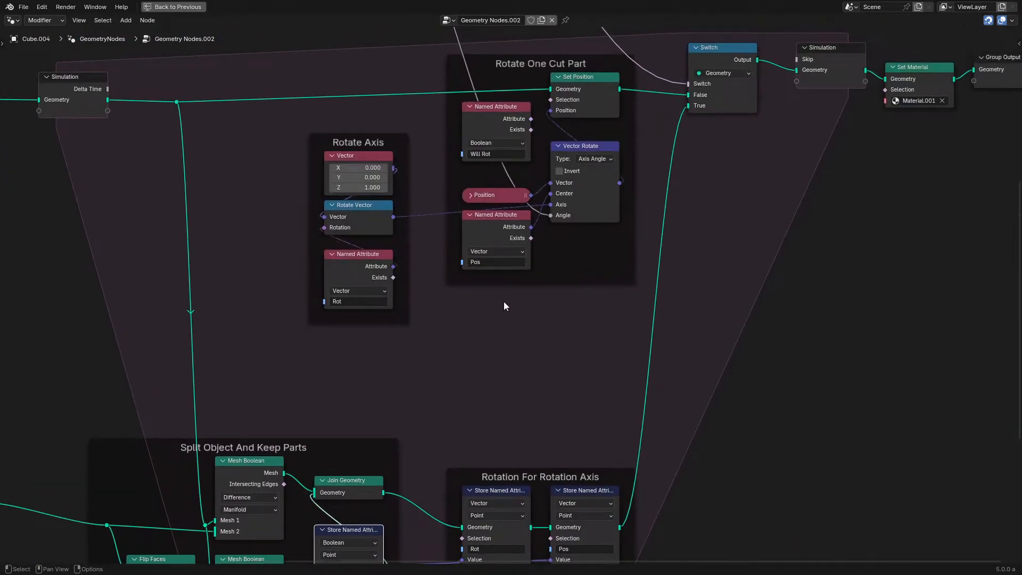
Step: Link the Will Rot Named Attribute output to the Selection of Set Position in the Rotate One Cut Part frame
{"action": "scroll", "coordinate": [504, 302], "scroll_direction": "up", "scroll_amount": 1}
{"action": "middle_click_drag", "start_coordinate": [511, 242], "coordinate": [476, 329]}
{"action": "scroll", "coordinate": [477, 329], "scroll_direction": "up", "scroll_amount": 1}
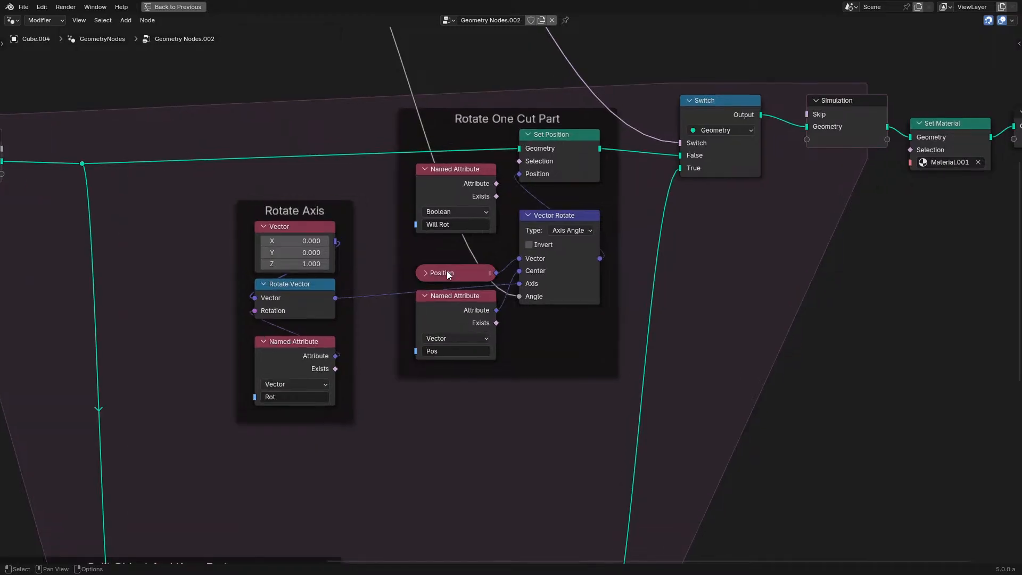
{"action": "scroll", "coordinate": [446, 271], "scroll_direction": "up", "scroll_amount": 1}
{"action": "left_click", "coordinate": [449, 311]}
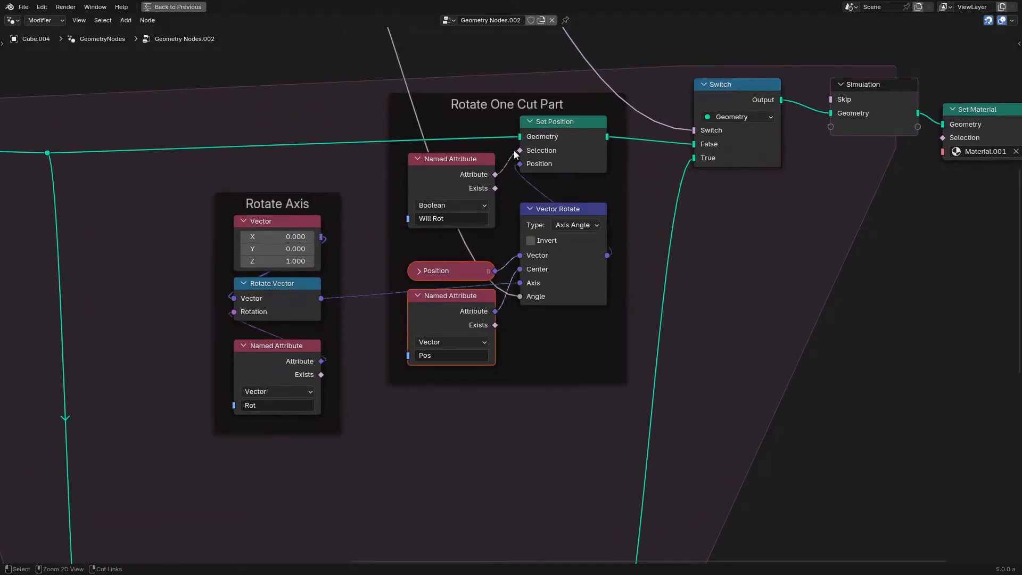
Step: Play the animation in the 3D view, stop it, and inspect the cut cube in wireframe
{"action": "key", "text": "ctrl+space"}
{"action": "key", "text": "space"}
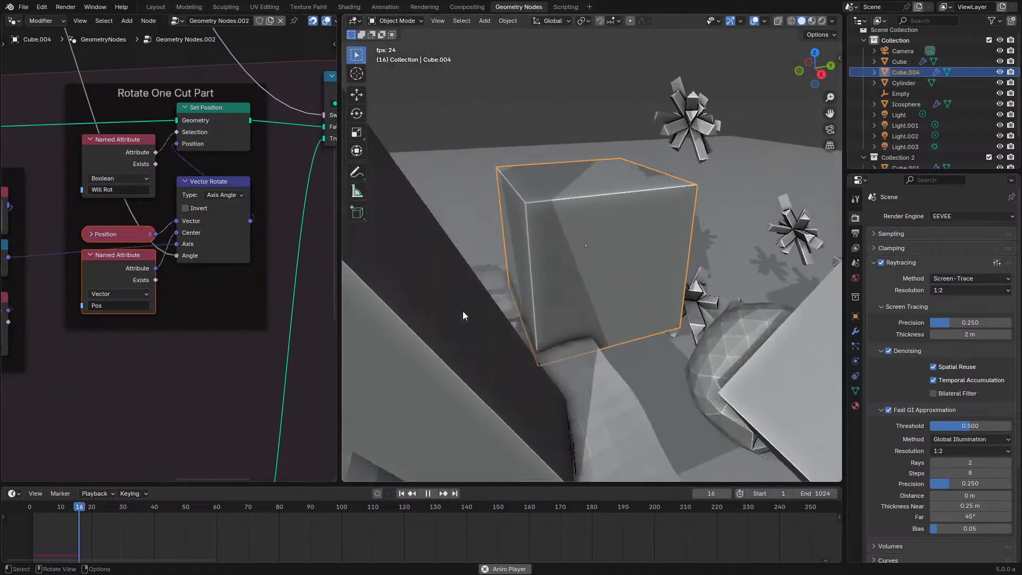
{"action": "key", "text": "space"}
{"action": "key", "text": "shift+z"}
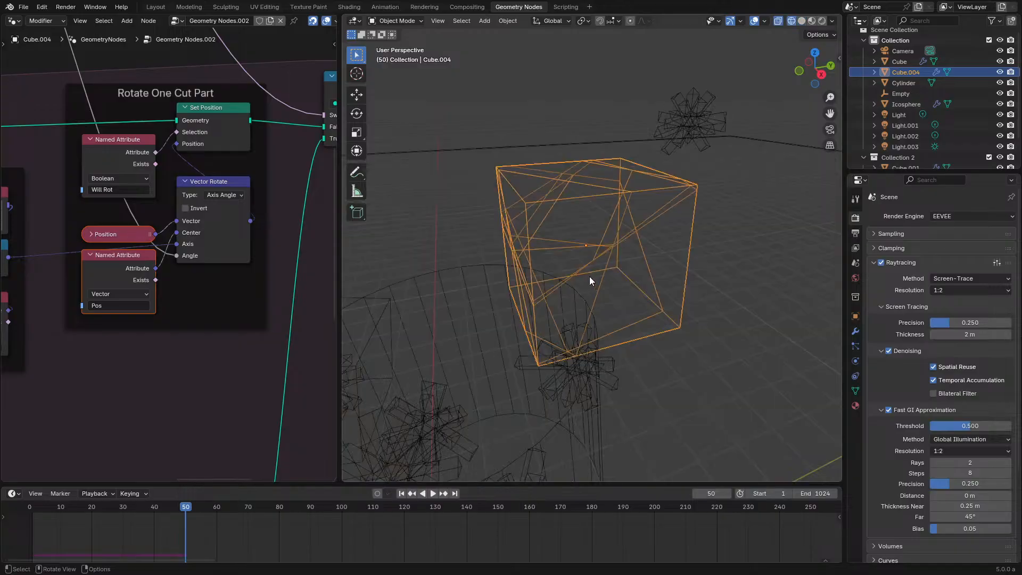
{"action": "key", "text": "ctrl+space"}
Step: Duplicate the Will Rotate Store Named Attribute between the upper Mesh Boolean and Join Geometry, and disable its Value
{"action": "middle_click_drag", "start_coordinate": [328, 406], "coordinate": [407, 126]}
{"action": "scroll", "coordinate": [405, 134], "scroll_direction": "up", "scroll_amount": 1}
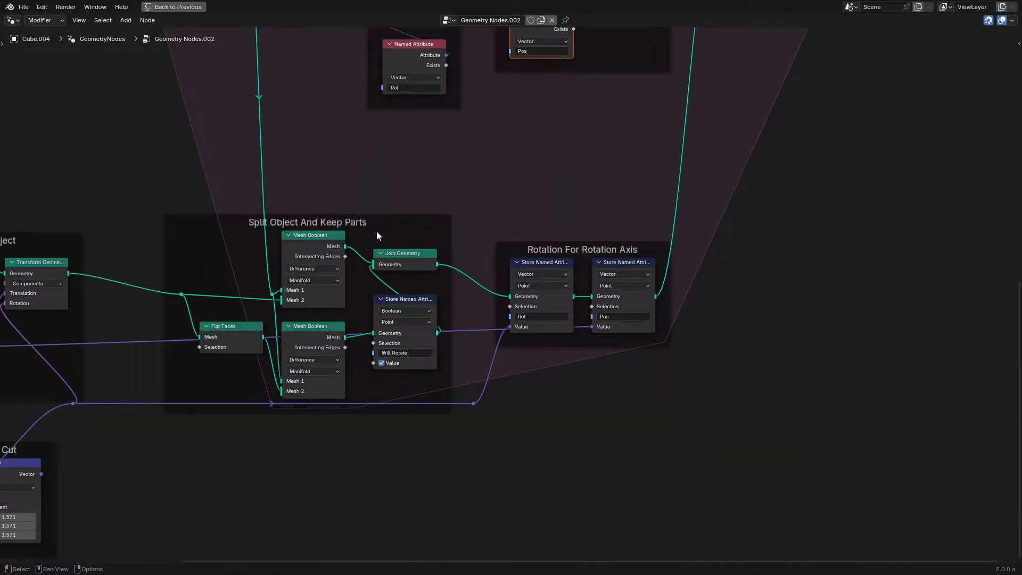
{"action": "scroll", "coordinate": [394, 269], "scroll_direction": "up", "scroll_amount": 3}
{"action": "left_click", "coordinate": [369, 304]}
{"action": "key", "text": "shift+d"}
{"action": "left_click", "coordinate": [335, 227]}
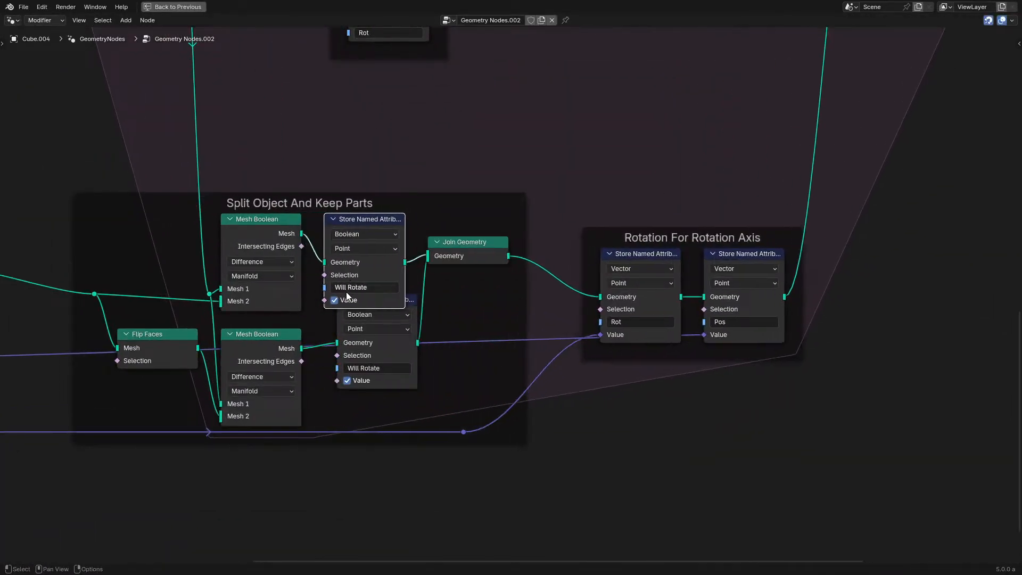
{"action": "left_click", "coordinate": [346, 299]}
Step: Rearrange the two Will Rotate Store Named Attribute nodes so each sits beside its own Mesh Boolean
{"action": "key", "text": "g"}
{"action": "left_click", "coordinate": [358, 279]}
{"action": "left_click", "coordinate": [368, 301]}
{"action": "key", "text": "g"}
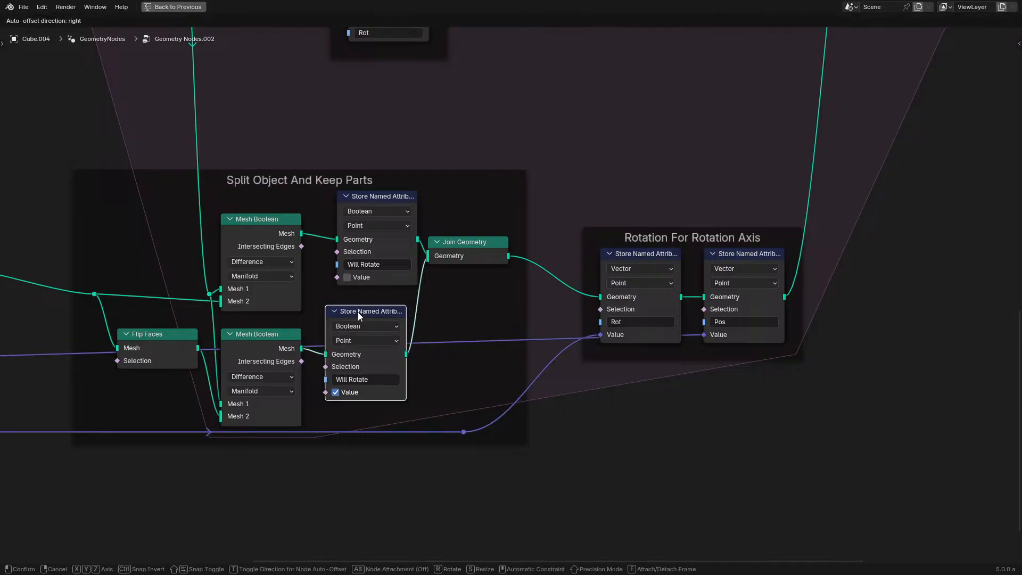
{"action": "left_click", "coordinate": [359, 314]}
Step: Replay the animation from frame 0 and check the cube in wireframe and solid shading
{"action": "key", "text": "ctrl+space"}
{"action": "left_click_drag", "start_coordinate": [59, 526], "coordinate": [30, 522]}
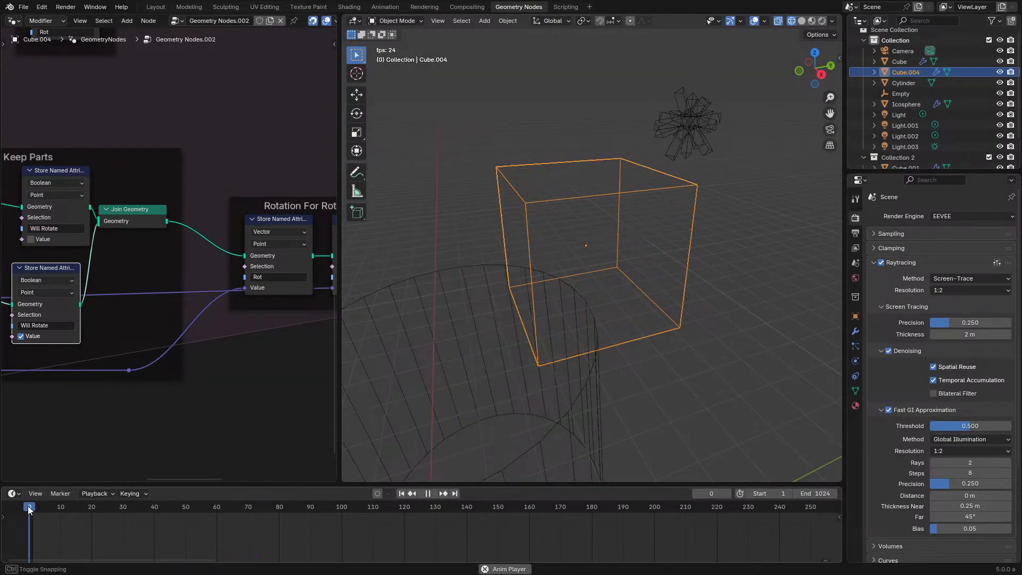
{"action": "key", "text": "shift+z"}
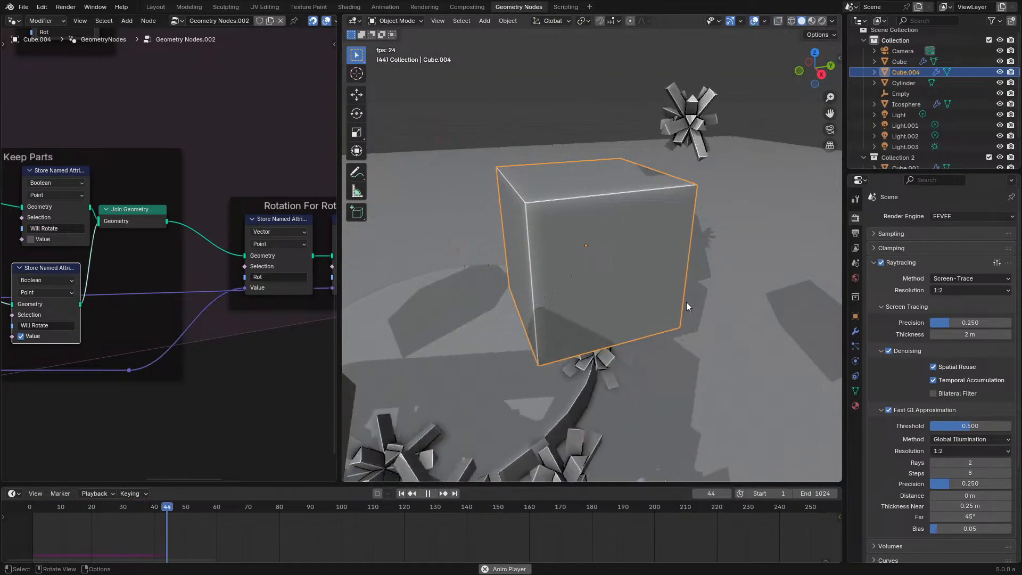
{"action": "key", "text": "ctrl+space"}
Step: Add an Integer Math node from Scene Time's Frame output and place it beside the Cut Every _ Frames frame
{"action": "middle_click_drag", "start_coordinate": [488, 225], "coordinate": [440, 411]}
{"action": "scroll", "coordinate": [511, 228], "scroll_direction": "up", "scroll_amount": 2}
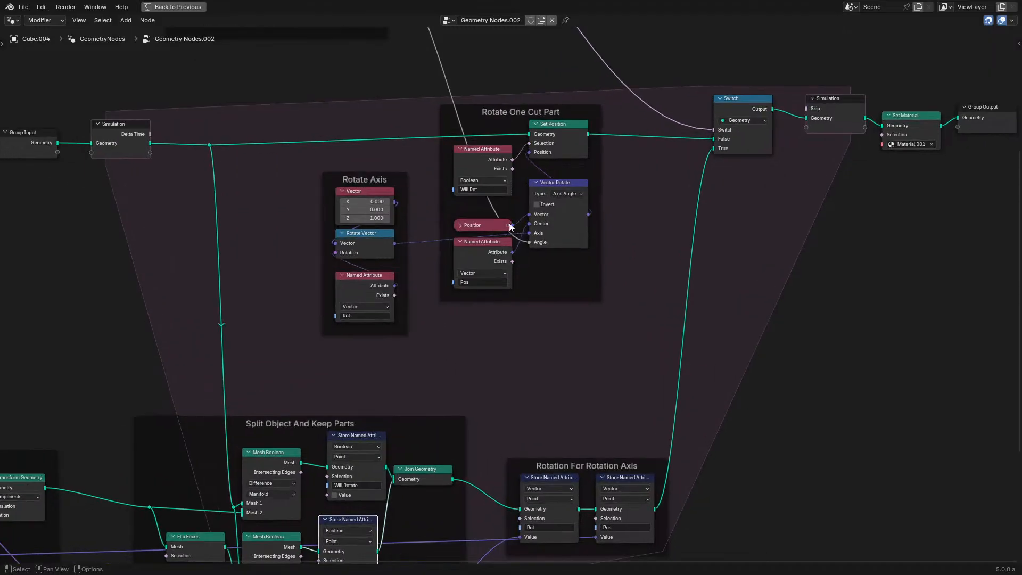
{"action": "middle_click_drag", "start_coordinate": [531, 184], "coordinate": [490, 388]}
{"action": "middle_click_drag", "start_coordinate": [402, 280], "coordinate": [401, 306]}
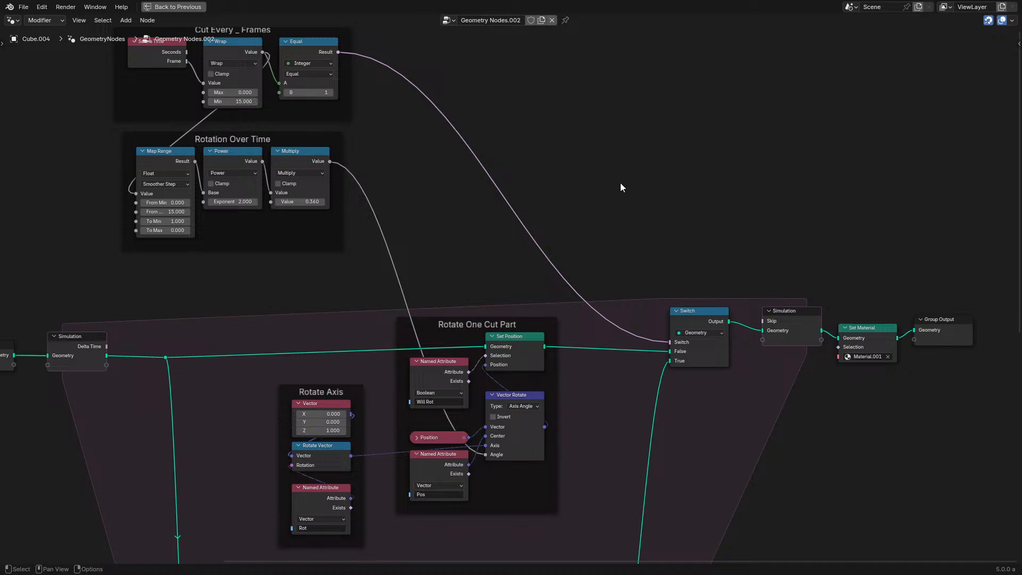
{"action": "middle_click_drag", "start_coordinate": [294, 154], "coordinate": [548, 340]}
{"action": "scroll", "coordinate": [547, 340], "scroll_direction": "up", "scroll_amount": 3}
{"action": "left_click_drag", "start_coordinate": [414, 231], "coordinate": [338, 286]}
{"action": "type", "text": "wra"}
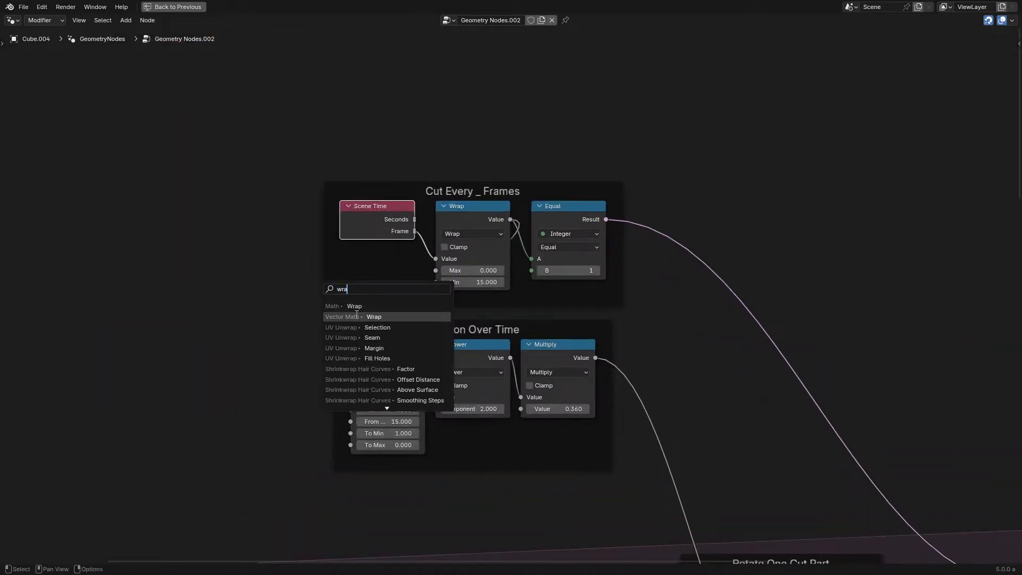
{"action": "key", "text": "BackSpace"}
{"action": "key", "text": "BackSpace"}
{"action": "key", "text": "BackSpace"}
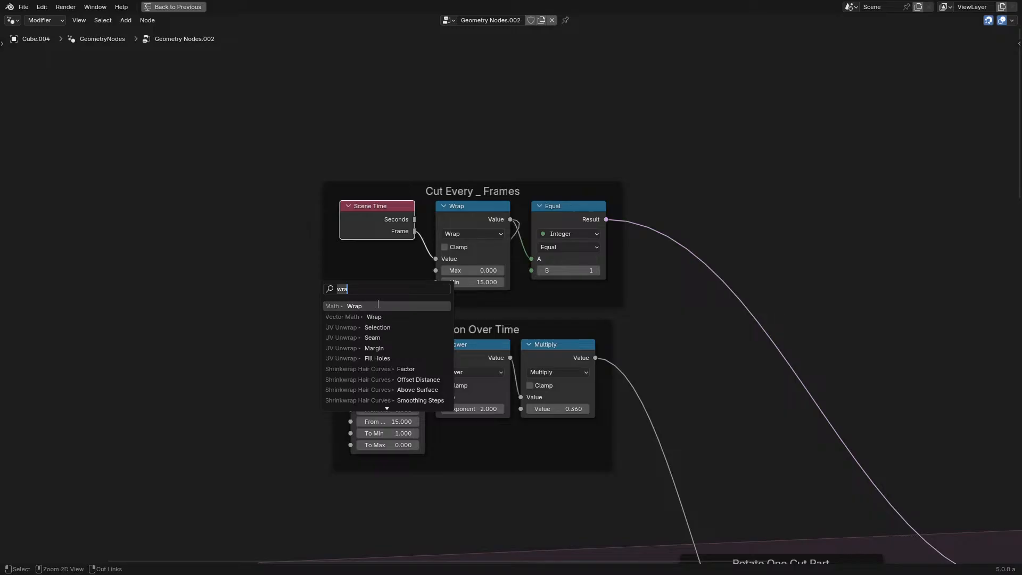
{"action": "type", "text": "inte"}
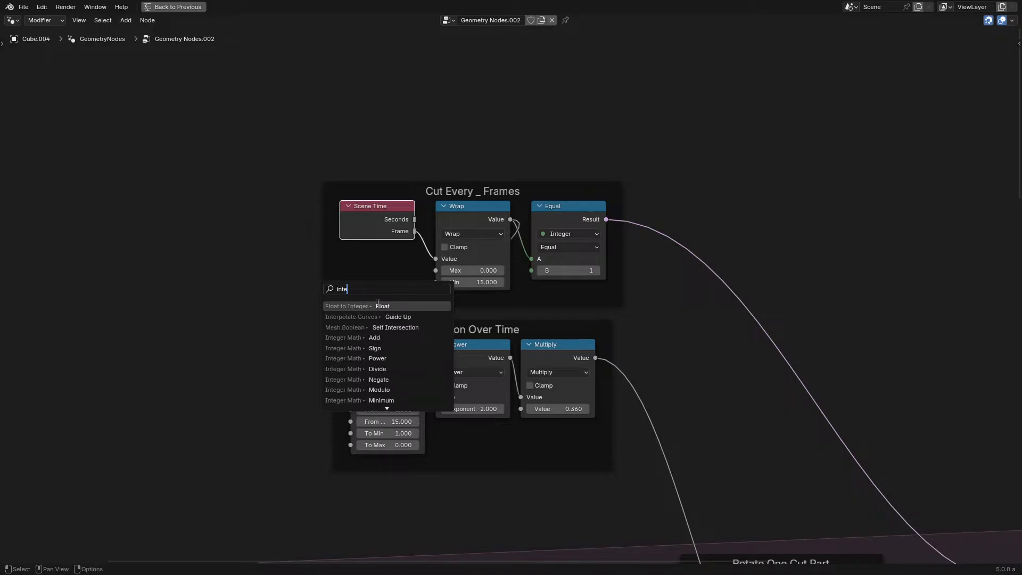
{"action": "left_click", "coordinate": [383, 338]}
{"action": "left_click", "coordinate": [289, 294]}
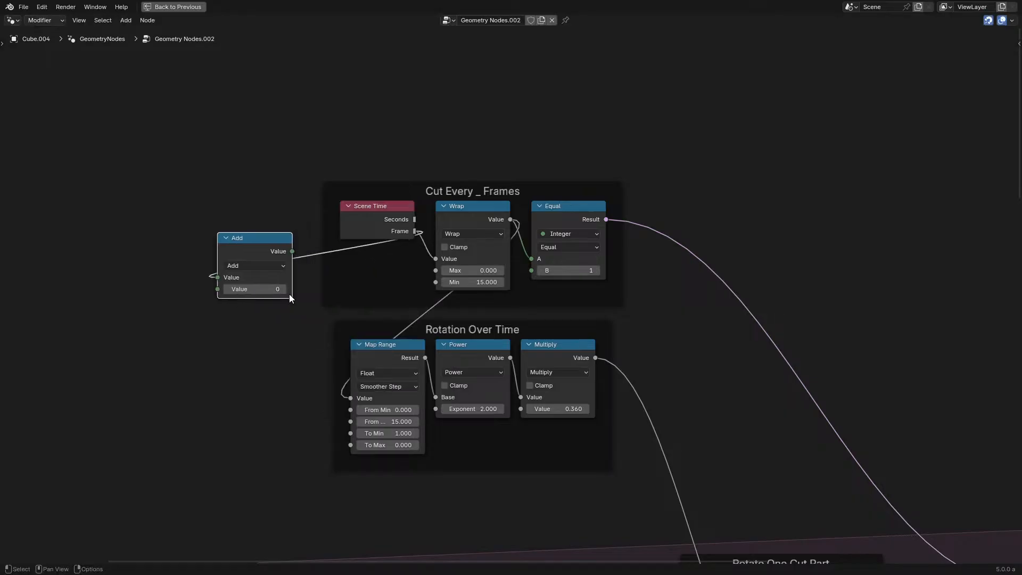
Step: Set the Integer Math node's operation to Modulo with a value of 20
{"action": "left_click", "coordinate": [271, 267]}
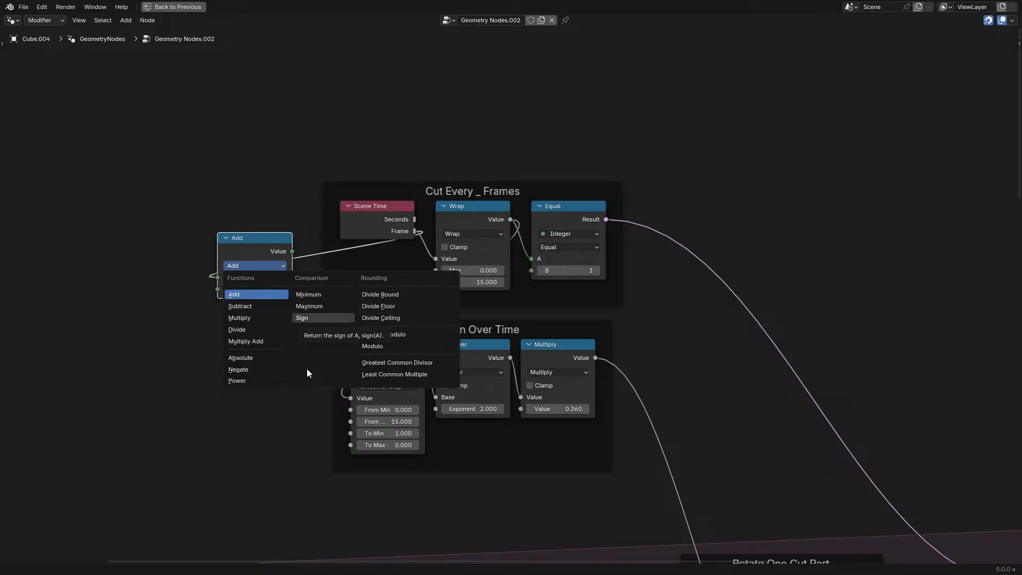
{"action": "left_click", "coordinate": [241, 264]}
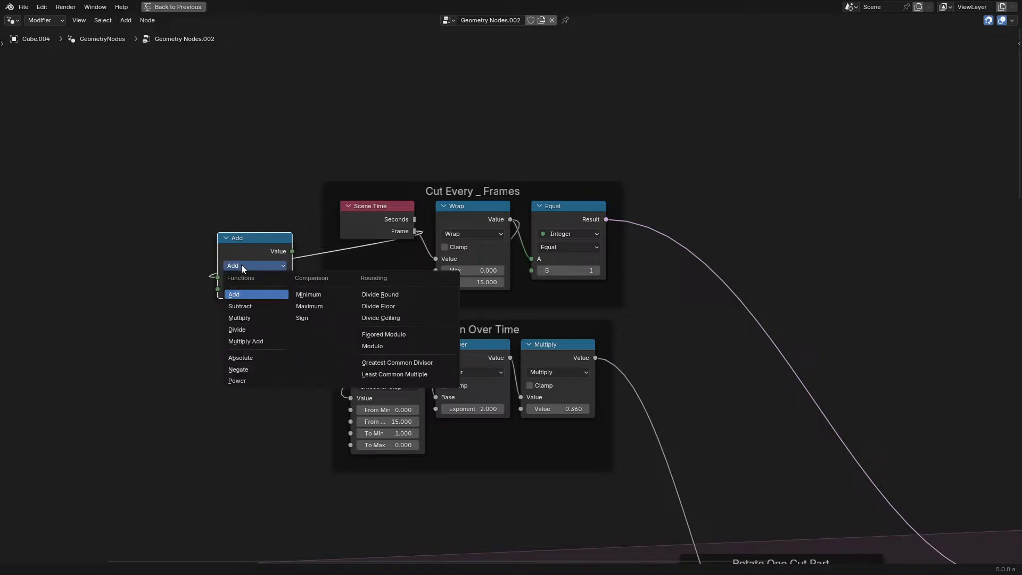
{"action": "left_click", "coordinate": [375, 335]}
{"action": "left_click_drag", "start_coordinate": [265, 289], "coordinate": [287, 289]}
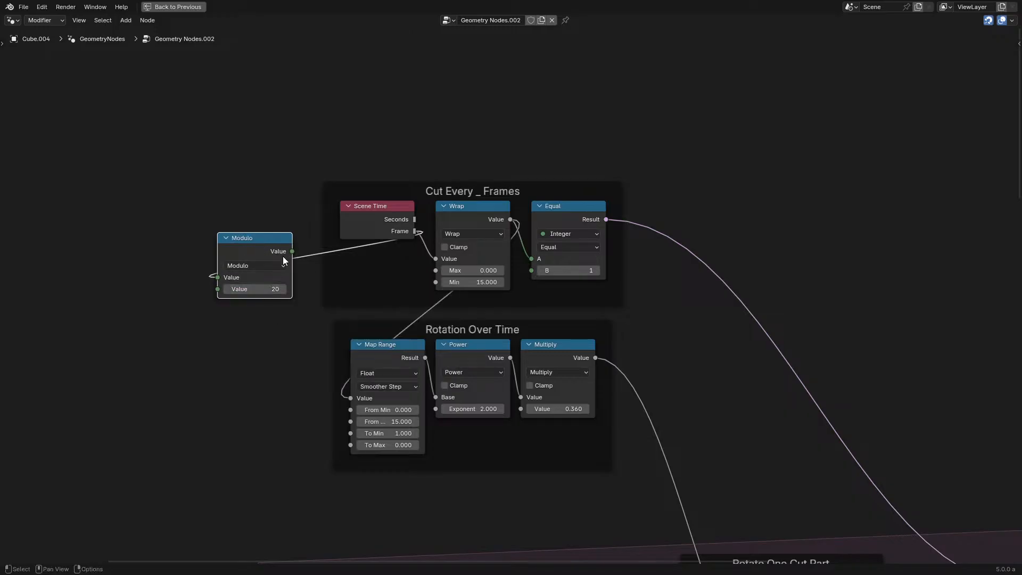
Step: Try routing the Modulo output to Equal's A input, then drop the link and delete the Modulo node
{"action": "left_click_drag", "start_coordinate": [292, 252], "coordinate": [527, 257]}
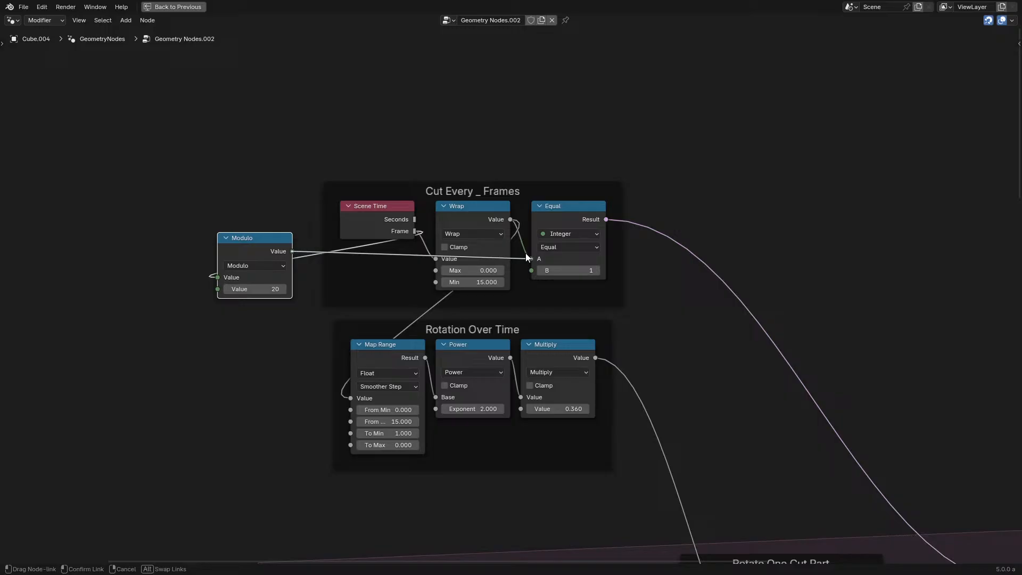
{"action": "left_click_drag", "start_coordinate": [525, 258], "coordinate": [224, 311]}
{"action": "right_click", "coordinate": [224, 311]}
{"action": "key", "text": "x"}
Step: Move the Vector Rotate node slightly down and away from its input nodes within the Rotate One Cut Part frame
{"action": "scroll", "coordinate": [319, 367], "scroll_direction": "down", "scroll_amount": 6}
{"action": "middle_click_drag", "start_coordinate": [340, 414], "coordinate": [387, 265]}
{"action": "scroll", "coordinate": [389, 357], "scroll_direction": "up", "scroll_amount": 5}
{"action": "middle_click_drag", "start_coordinate": [390, 376], "coordinate": [423, 228]}
{"action": "scroll", "coordinate": [423, 228], "scroll_direction": "down", "scroll_amount": 5}
{"action": "scroll", "coordinate": [422, 291], "scroll_direction": "up", "scroll_amount": 1}
{"action": "middle_click_drag", "start_coordinate": [448, 315], "coordinate": [245, 309]}
{"action": "scroll", "coordinate": [334, 239], "scroll_direction": "up", "scroll_amount": 2}
{"action": "scroll", "coordinate": [238, 310], "scroll_direction": "up", "scroll_amount": 3}
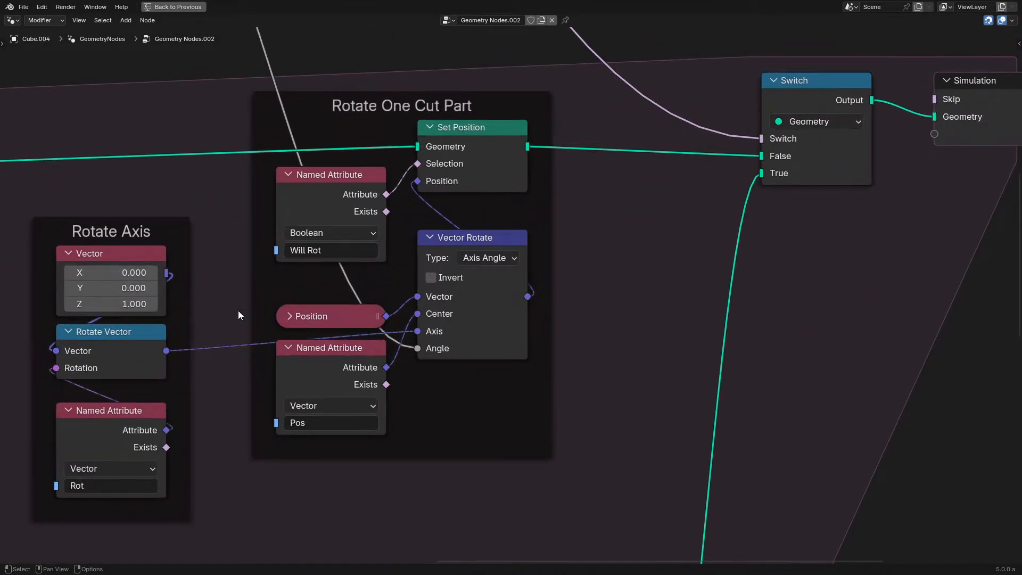
{"action": "left_click_drag", "start_coordinate": [464, 241], "coordinate": [480, 272]}
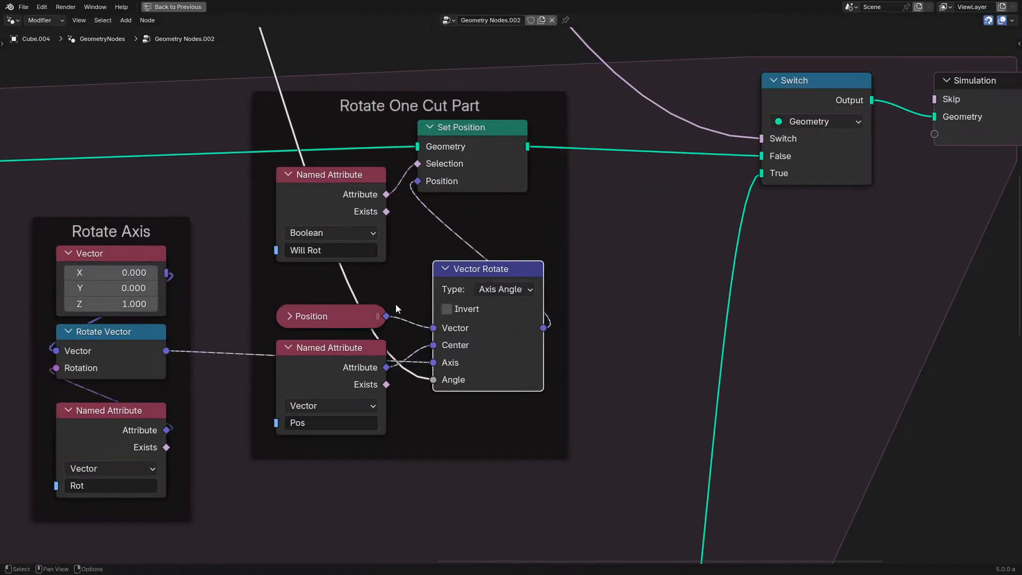
Step: Add a Named Attribute node below the Simulation output and set it to the Boolean Will Rotate attribute
{"action": "scroll", "coordinate": [395, 305], "scroll_direction": "down", "scroll_amount": 5}
{"action": "scroll", "coordinate": [499, 296], "scroll_direction": "down", "scroll_amount": 3}
{"action": "mouse_move", "coordinate": [656, 295]}
{"action": "middle_mouse_down"}
{"action": "mouse_move", "coordinate": [466, 318]}
{"action": "mouse_move", "coordinate": [655, 315]}
{"action": "middle_mouse_up"}
{"action": "scroll", "coordinate": [485, 283], "scroll_direction": "up", "scroll_amount": 3}
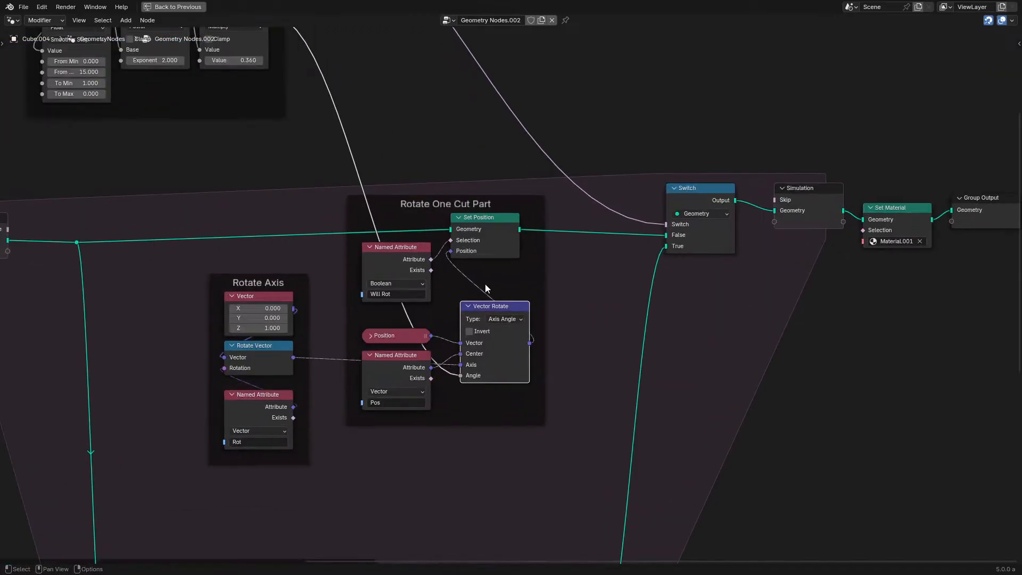
{"action": "middle_click_drag", "start_coordinate": [722, 276], "coordinate": [460, 341]}
{"action": "scroll", "coordinate": [575, 339], "scroll_direction": "up", "scroll_amount": 4}
{"action": "key", "text": "q"}
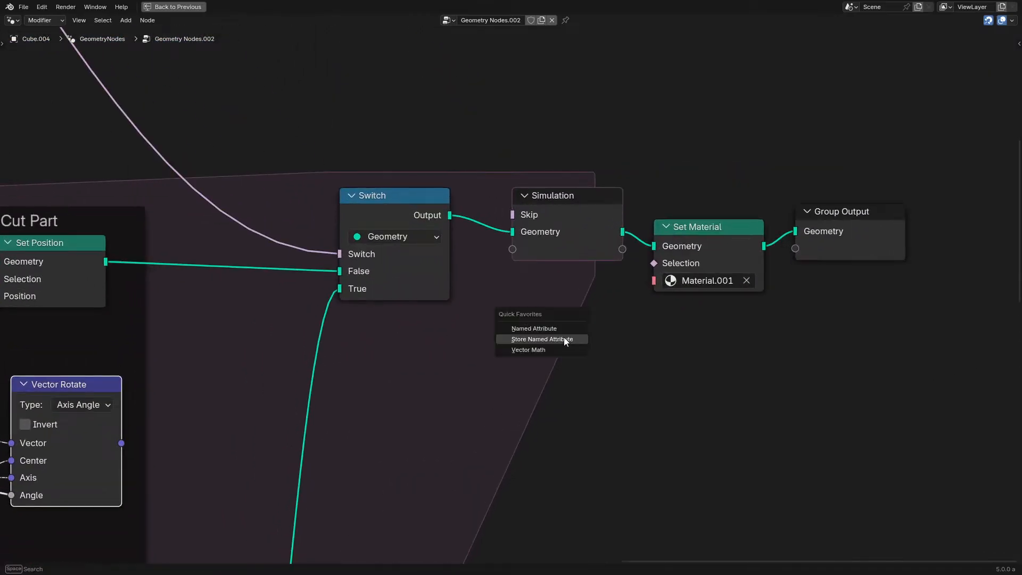
{"action": "left_click", "coordinate": [537, 328]}
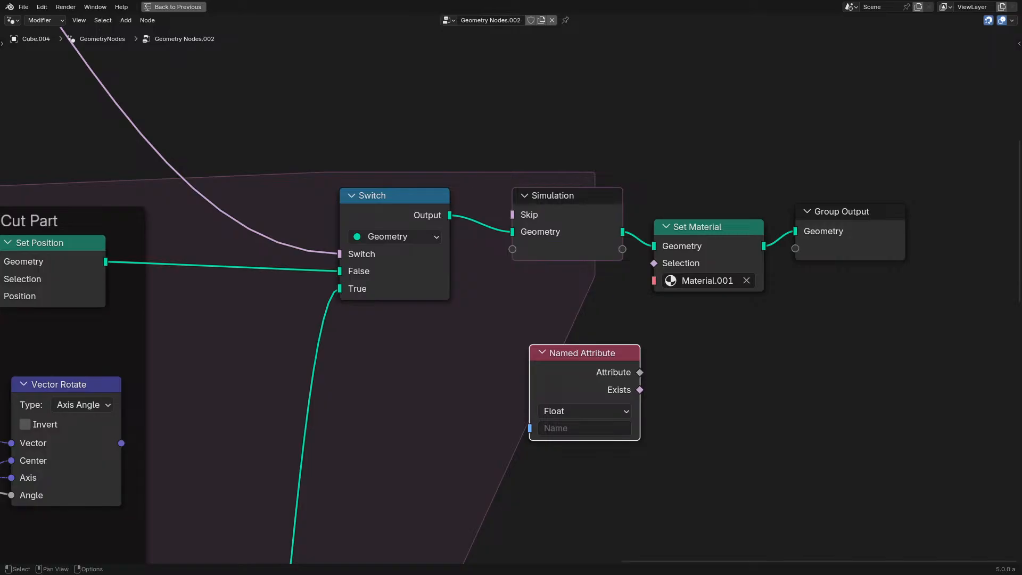
{"action": "left_click", "coordinate": [584, 428]}
Step: Preview the Simulation geometry and the Will Rotate attribute in a Viewer node and inspect the cube from another angle
{"action": "left_click", "coordinate": [564, 260]}
{"action": "left_click", "coordinate": [602, 250], "text": "ctrl+shift"}
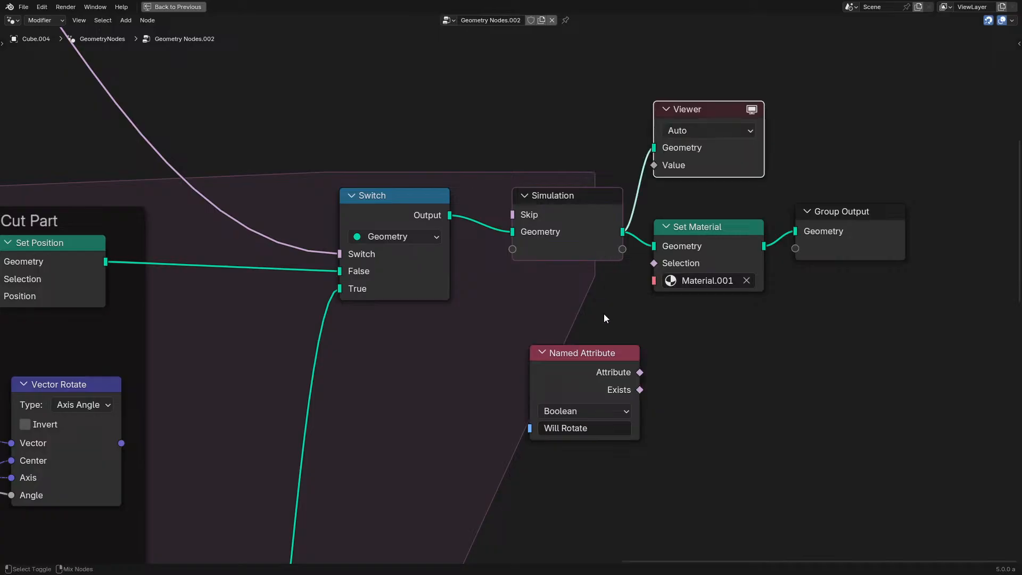
{"action": "key", "text": "ctrl+space"}
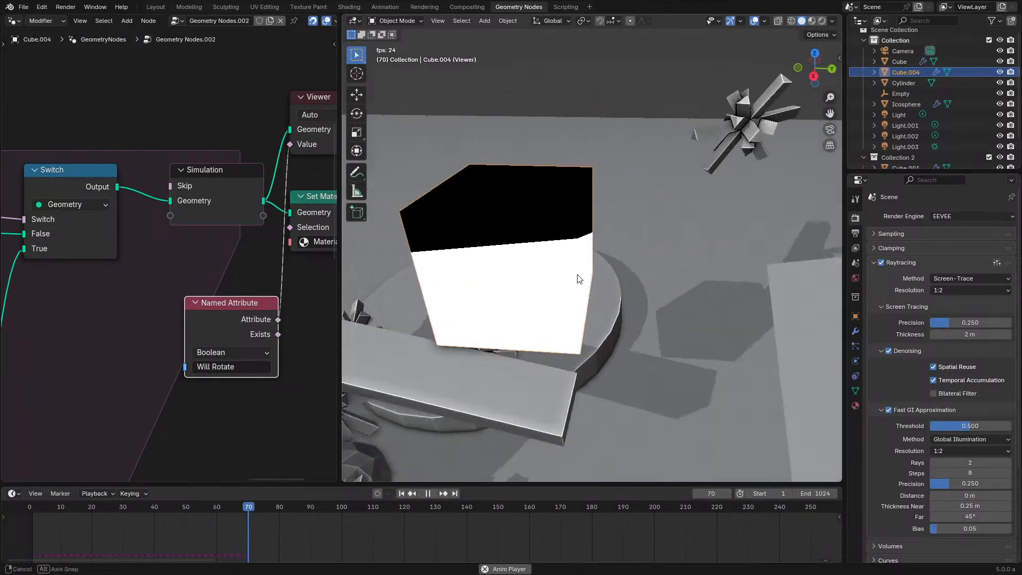
{"action": "middle_click_drag", "start_coordinate": [579, 278], "coordinate": [474, 271]}
{"action": "key", "text": "ctrl+space"}
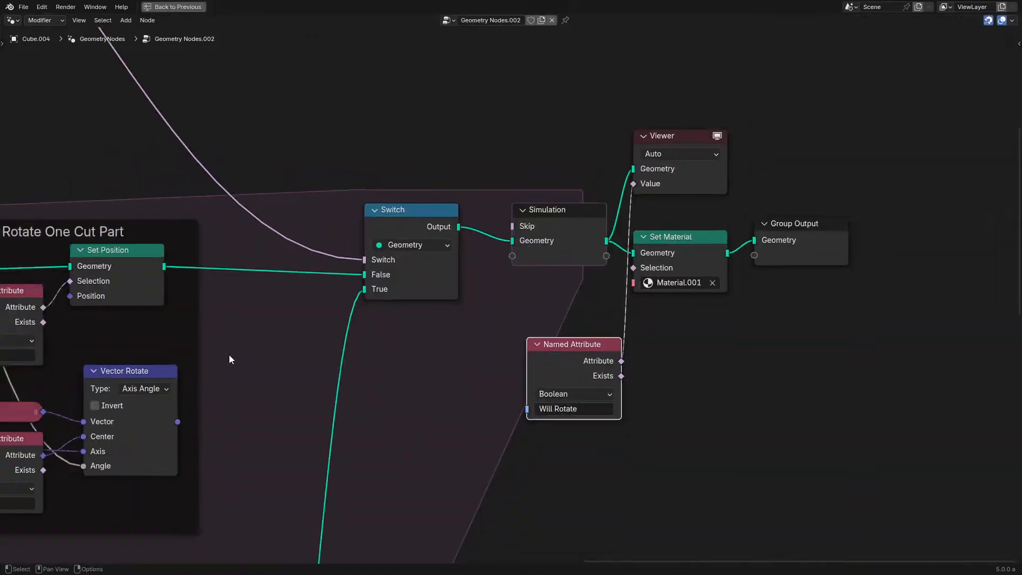
Step: Delete the Vector Rotate, Position and Pos Named Attribute nodes feeding Set Position, along with the entire Rotate Axis group
{"action": "middle_click_drag", "start_coordinate": [229, 354], "coordinate": [672, 232]}
{"action": "left_click_drag", "start_coordinate": [478, 263], "coordinate": [592, 393]}
{"action": "key", "text": "x"}
{"action": "left_click_drag", "start_coordinate": [143, 179], "coordinate": [319, 424]}
{"action": "key", "text": "x"}
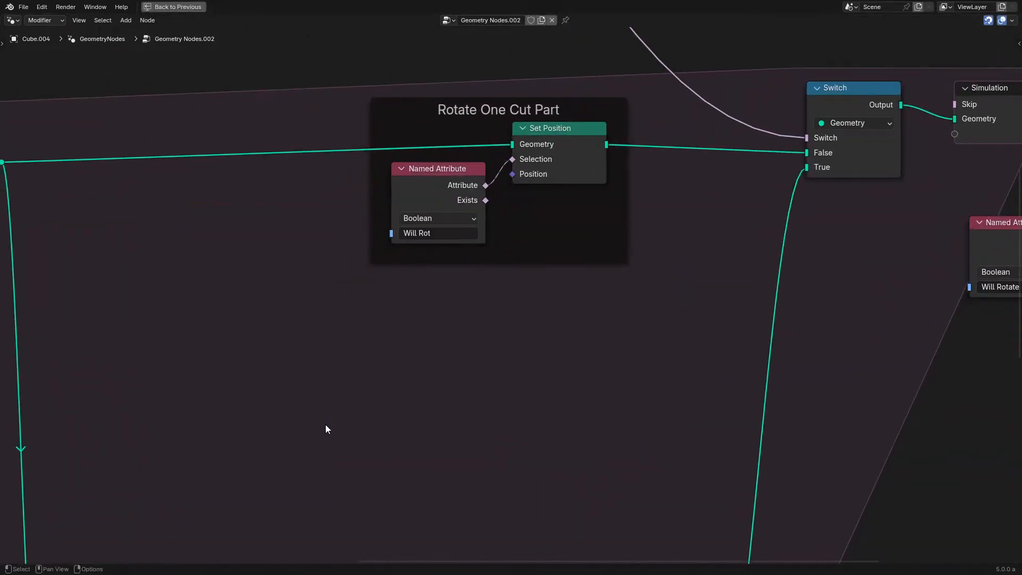
Step: Play the animation and orbit the cube to examine how the Will Rotate selection changes
{"action": "scroll", "coordinate": [325, 424], "scroll_direction": "down", "scroll_amount": 2}
{"action": "middle_click_drag", "start_coordinate": [651, 374], "coordinate": [420, 361]}
{"action": "middle_click_drag", "start_coordinate": [597, 343], "coordinate": [443, 371]}
{"action": "scroll", "coordinate": [443, 372], "scroll_direction": "up", "scroll_amount": 2}
{"action": "key", "text": "ctrl+space"}
{"action": "key", "text": "space"}
{"action": "middle_click_drag", "start_coordinate": [552, 328], "coordinate": [578, 298]}
{"action": "key", "text": "space"}
Step: Switch the previewed Named Attribute to the vector Rot attribute and play the animation
{"action": "left_click", "coordinate": [135, 261]}
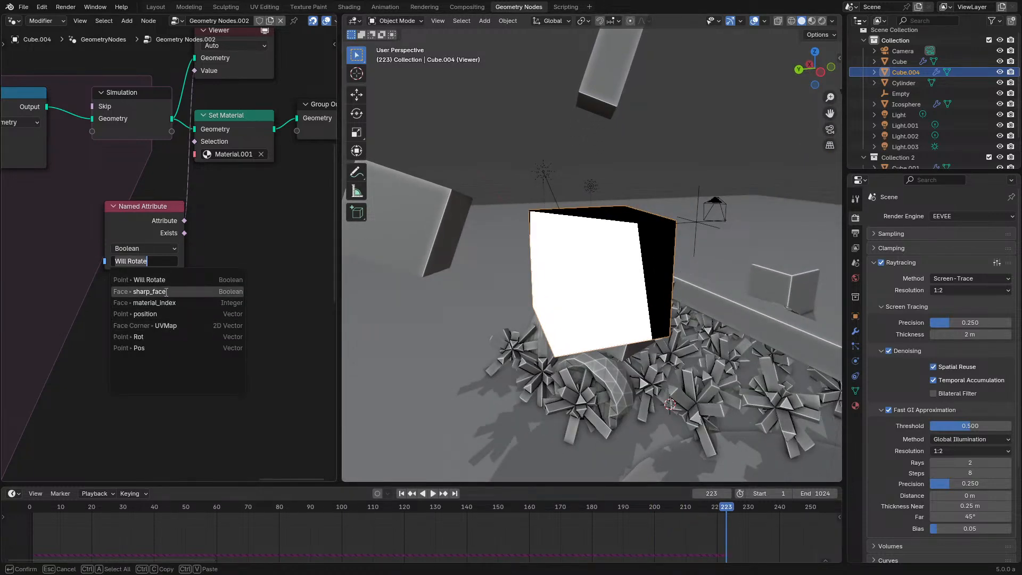
{"action": "left_click", "coordinate": [155, 336]}
{"action": "key", "text": "space"}
{"action": "middle_click_drag", "start_coordinate": [654, 251], "coordinate": [475, 279]}
{"action": "key", "text": "space"}
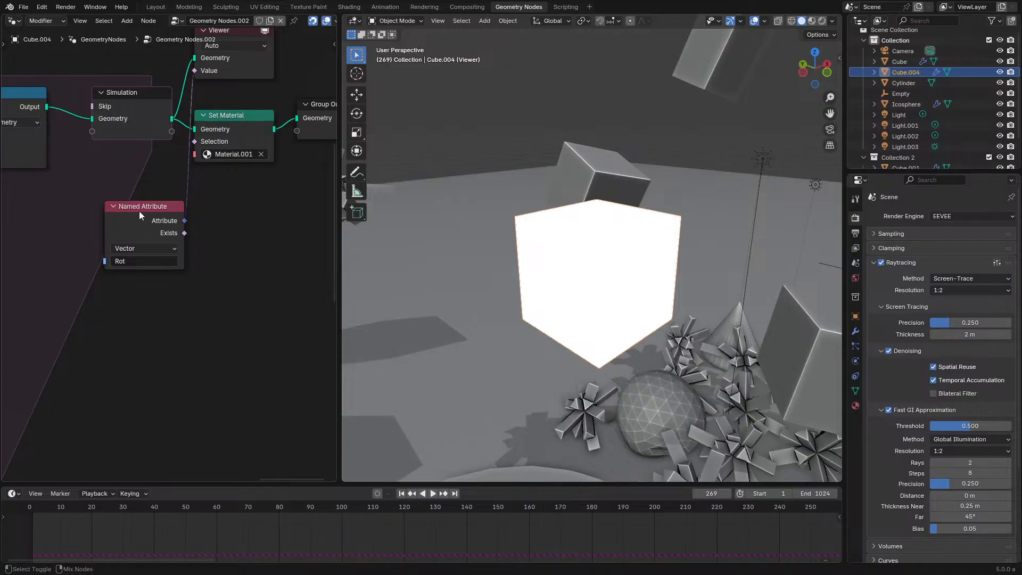
Step: Cut the Viewer's Value link, reconnect the Rot attribute to the Viewer and replay the animation
{"action": "right_click_drag", "start_coordinate": [183, 177], "coordinate": [196, 181], "text": "ctrl"}
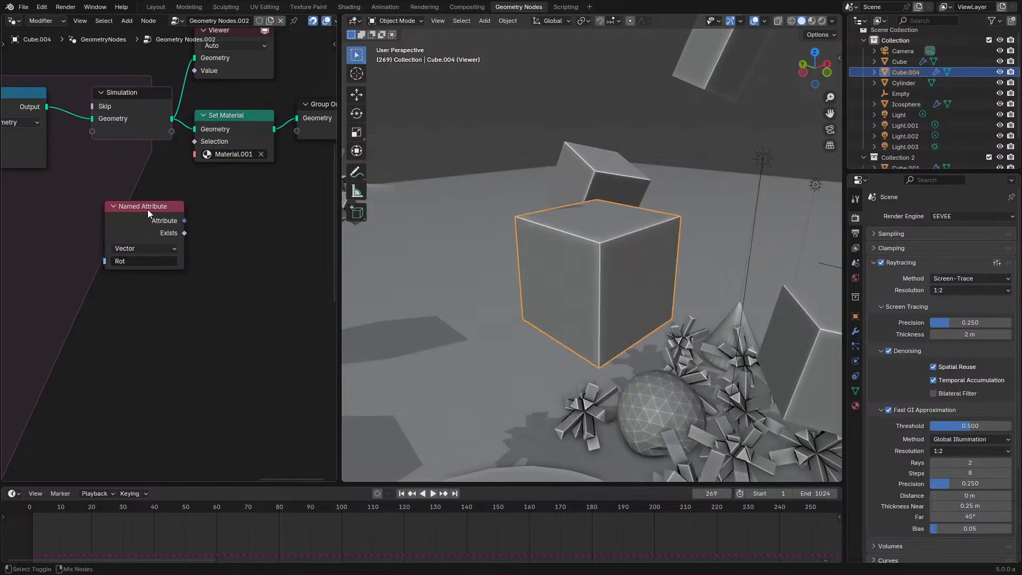
{"action": "left_click", "coordinate": [147, 212], "text": "ctrl+shift"}
{"action": "key", "text": "space"}
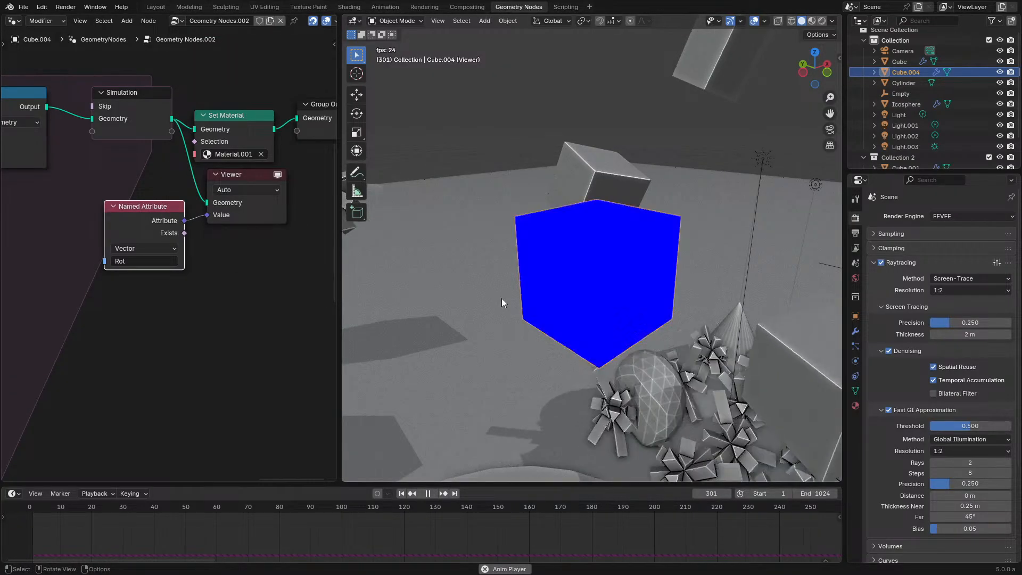
{"action": "key", "text": "space"}
Step: Delete the Integer node set to 32 from the Rotation For Cut Object / Rotation Axis frame
{"action": "scroll", "coordinate": [151, 324], "scroll_direction": "down", "scroll_amount": 5}
{"action": "middle_click_drag", "start_coordinate": [151, 324], "coordinate": [220, 129]}
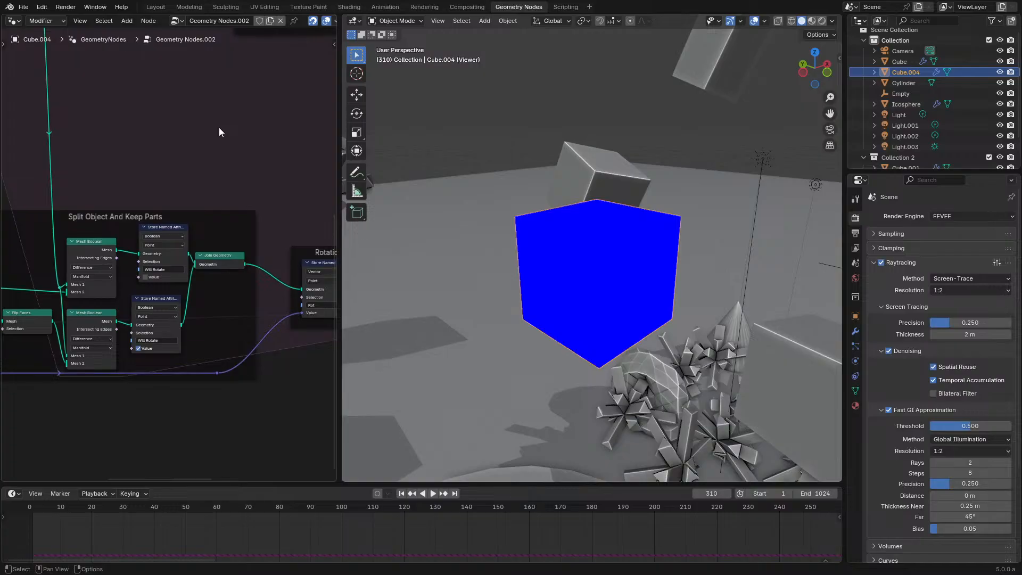
{"action": "key", "text": "ctrl+space"}
{"action": "scroll", "coordinate": [289, 219], "scroll_direction": "up", "scroll_amount": 4}
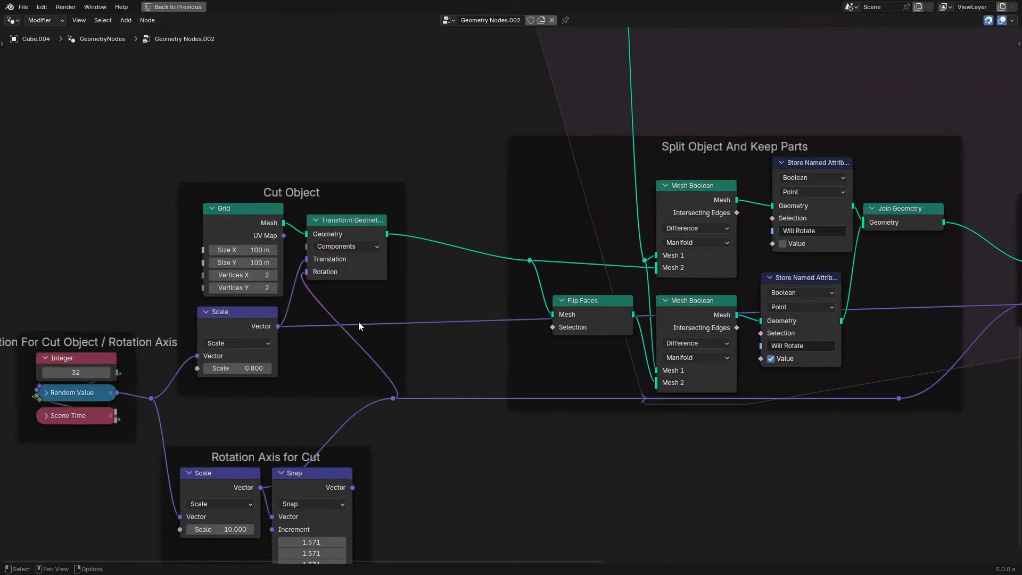
{"action": "scroll", "coordinate": [486, 369], "scroll_direction": "down", "scroll_amount": 1}
{"action": "left_click", "coordinate": [345, 450]}
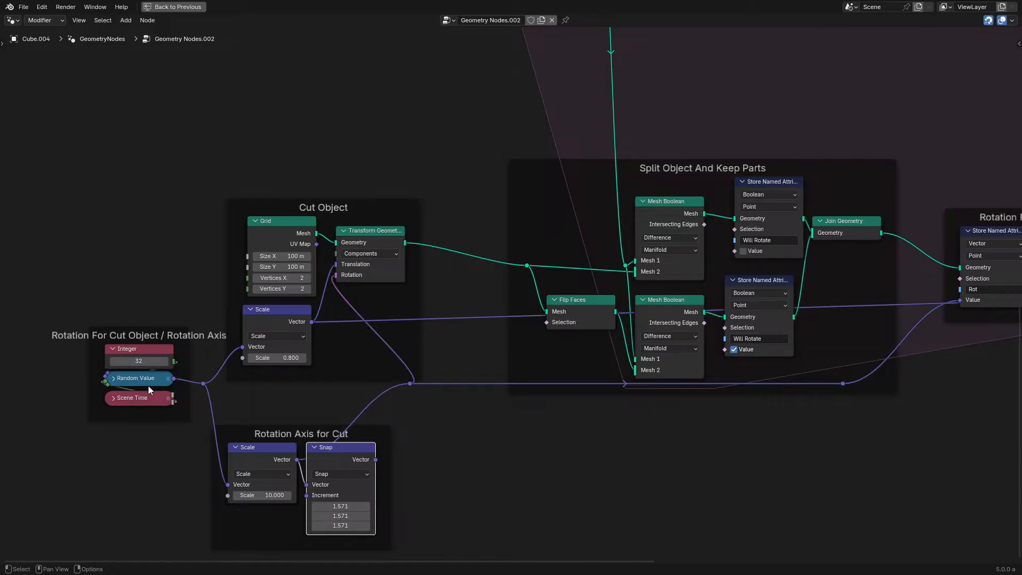
{"action": "middle_click_drag", "start_coordinate": [213, 373], "coordinate": [531, 328]}
{"action": "scroll", "coordinate": [531, 328], "scroll_direction": "up", "scroll_amount": 2}
{"action": "scroll", "coordinate": [511, 294], "scroll_direction": "up", "scroll_amount": 3}
{"action": "left_click", "coordinate": [427, 298]}
{"action": "key", "text": "x"}
Step: Expand the Random Value node and move it up above the Scene Time node
{"action": "left_click", "coordinate": [406, 345]}
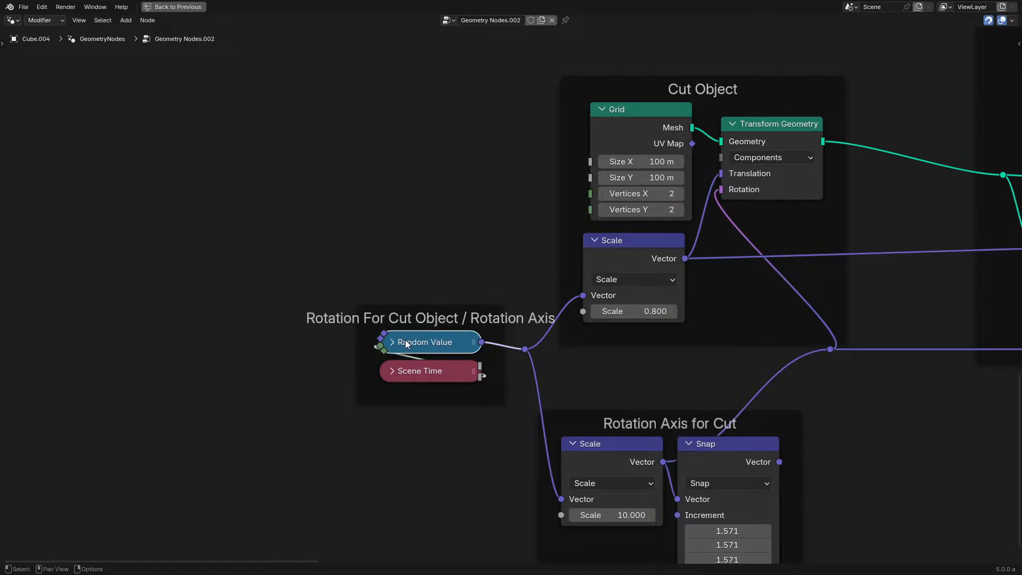
{"action": "key", "text": "h"}
{"action": "key", "text": "g"}
{"action": "left_click", "coordinate": [422, 186]}
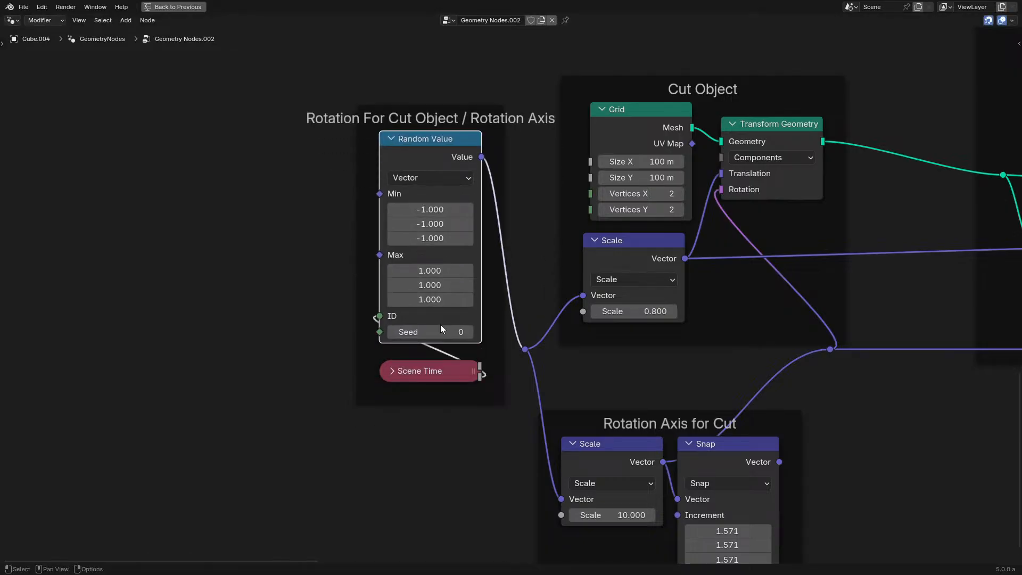
Step: Follow the cut geometry and vector links through the Split Object And Keep Parts and Rotation For Rotation Axis frames
{"action": "left_click", "coordinate": [436, 367]}
{"action": "scroll", "coordinate": [430, 362], "scroll_direction": "down", "scroll_amount": 4}
{"action": "middle_click_drag", "start_coordinate": [699, 248], "coordinate": [337, 314]}
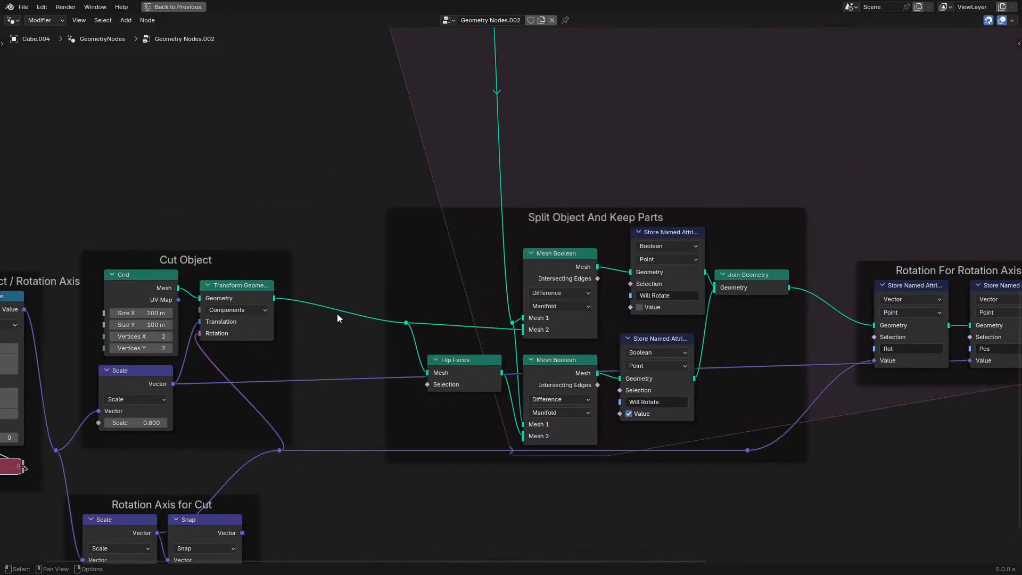
{"action": "middle_click_drag", "start_coordinate": [507, 293], "coordinate": [312, 274]}
{"action": "scroll", "coordinate": [550, 398], "scroll_direction": "down", "scroll_amount": 1}
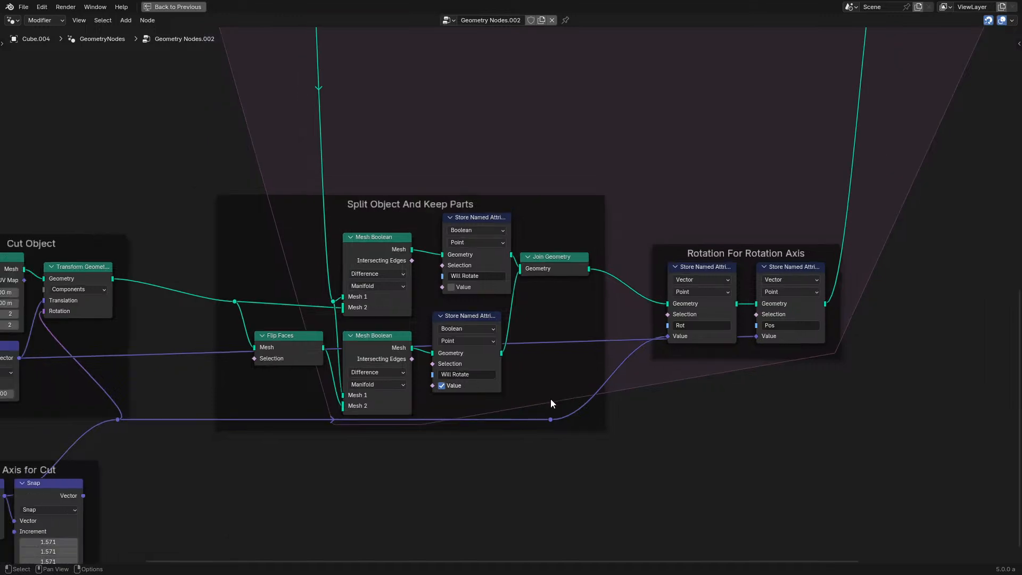
{"action": "middle_click_drag", "start_coordinate": [596, 389], "coordinate": [712, 341]}
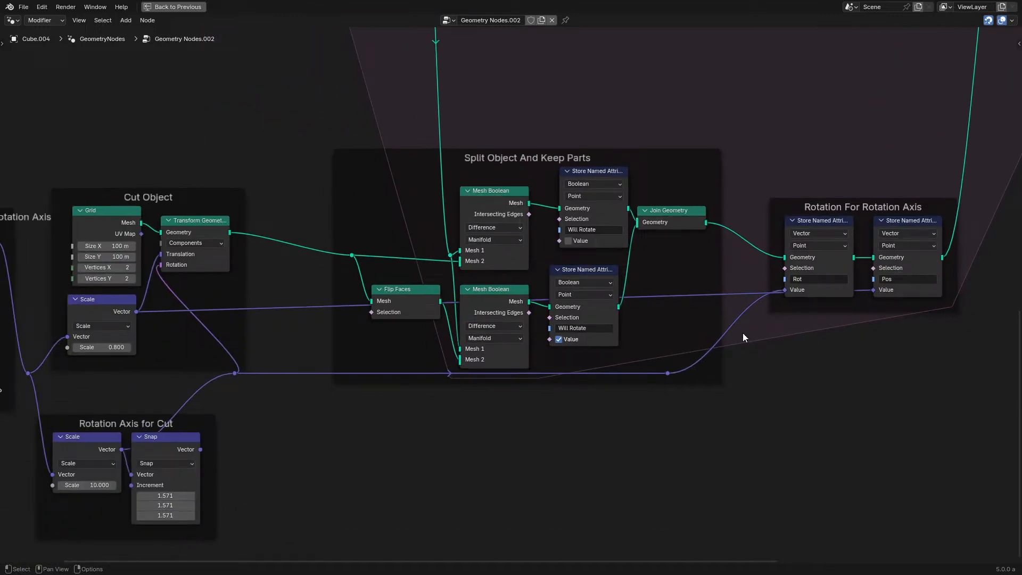
{"action": "key", "text": "g"}
{"action": "left_click", "coordinate": [785, 309]}
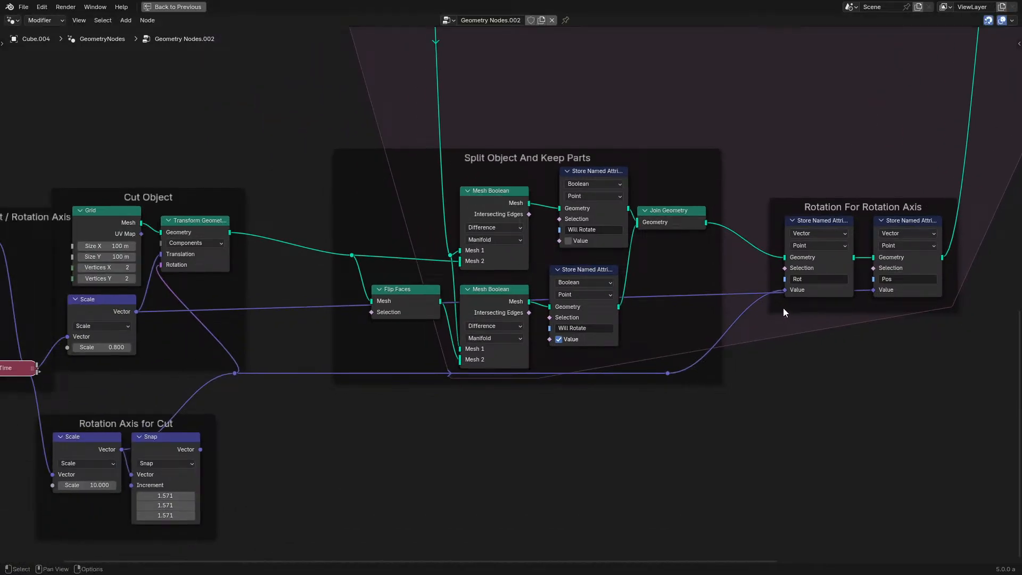
{"action": "scroll", "coordinate": [276, 365], "scroll_direction": "down", "scroll_amount": 1}
Step: Move the rotation reroute point into the Cut Object frame, just below the Transform Geometry node
{"action": "left_click", "coordinate": [276, 362]}
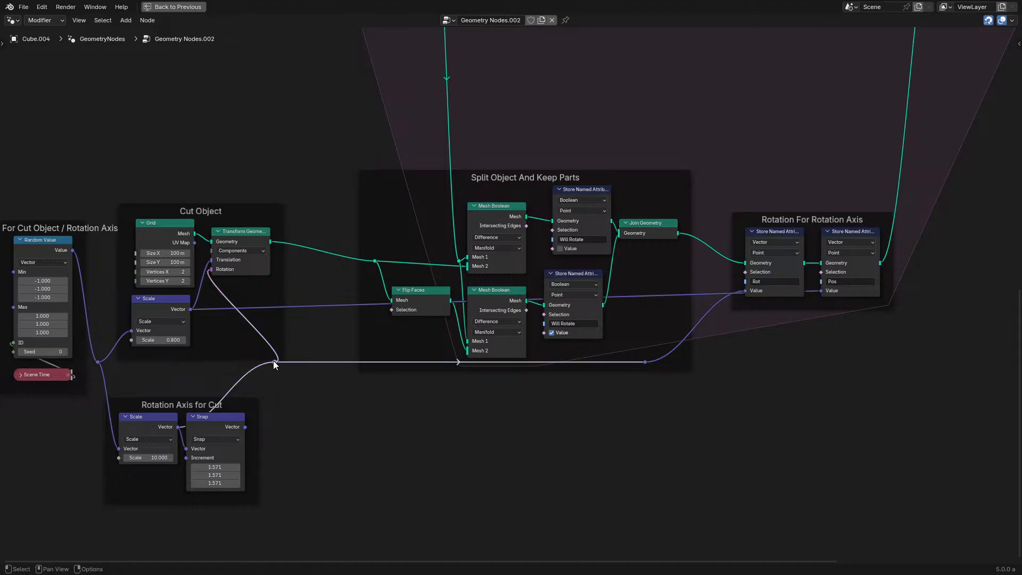
{"action": "key", "text": "g"}
{"action": "left_click", "coordinate": [206, 331]}
{"action": "key", "text": "g"}
{"action": "left_click", "coordinate": [205, 339]}
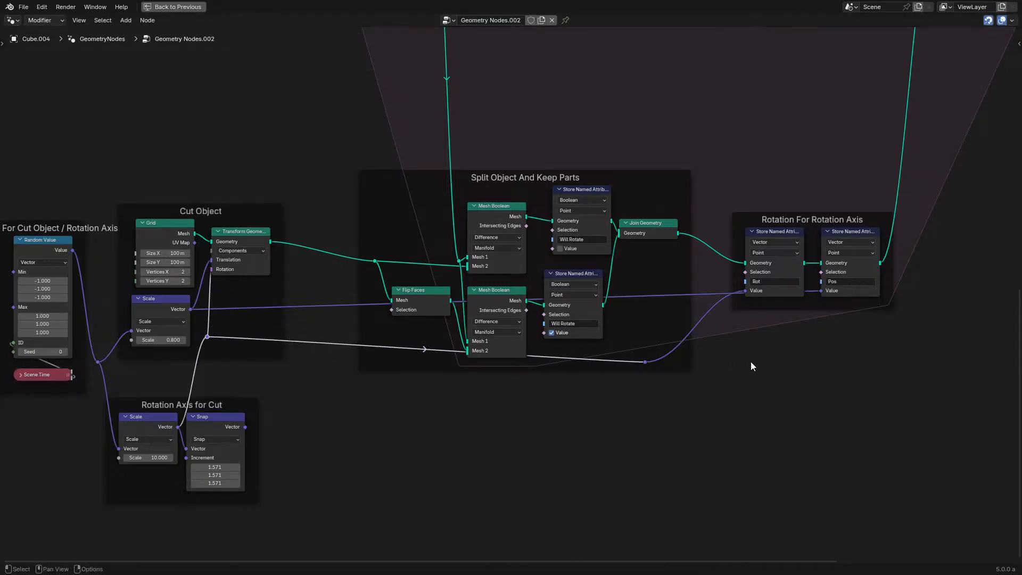
Step: Link the moved reroute point directly to the Rot node's Value input and delete the leftover reroute point
{"action": "left_click_drag", "start_coordinate": [207, 336], "coordinate": [744, 292]}
{"action": "left_click", "coordinate": [644, 362]}
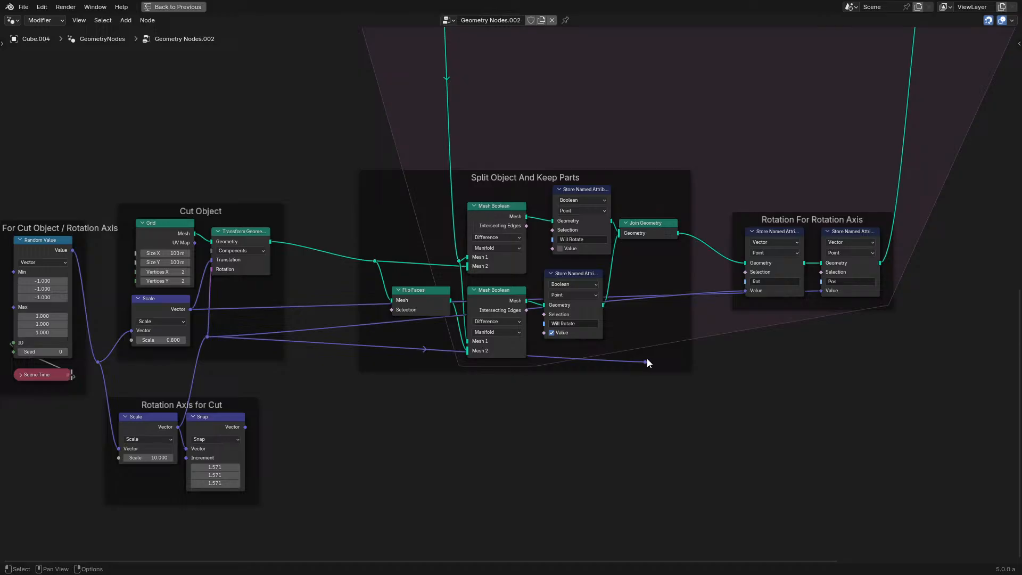
{"action": "left_click", "coordinate": [646, 359]}
{"action": "key", "text": "x"}
Step: Place the Rot Store Named Attribute after Pos, linking Join Geometry into Pos and Rot's output into the Switch's True input
{"action": "middle_click_drag", "start_coordinate": [698, 241], "coordinate": [426, 296]}
{"action": "scroll", "coordinate": [426, 296], "scroll_direction": "up", "scroll_amount": 5}
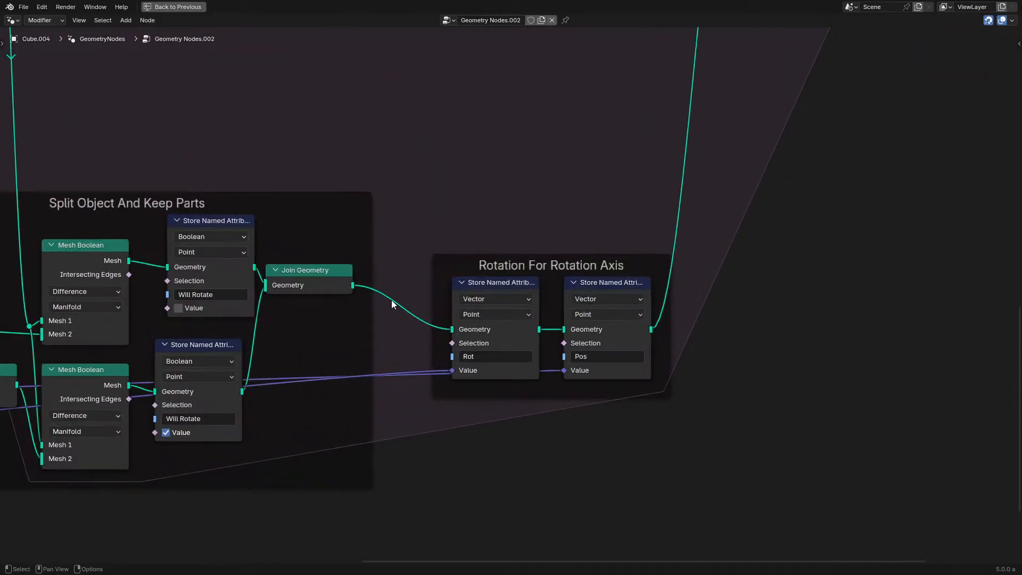
{"action": "left_click_drag", "start_coordinate": [495, 284], "coordinate": [737, 285]}
{"action": "left_click_drag", "start_coordinate": [352, 285], "coordinate": [563, 330]}
{"action": "scroll", "coordinate": [678, 443], "scroll_direction": "down", "scroll_amount": 2}
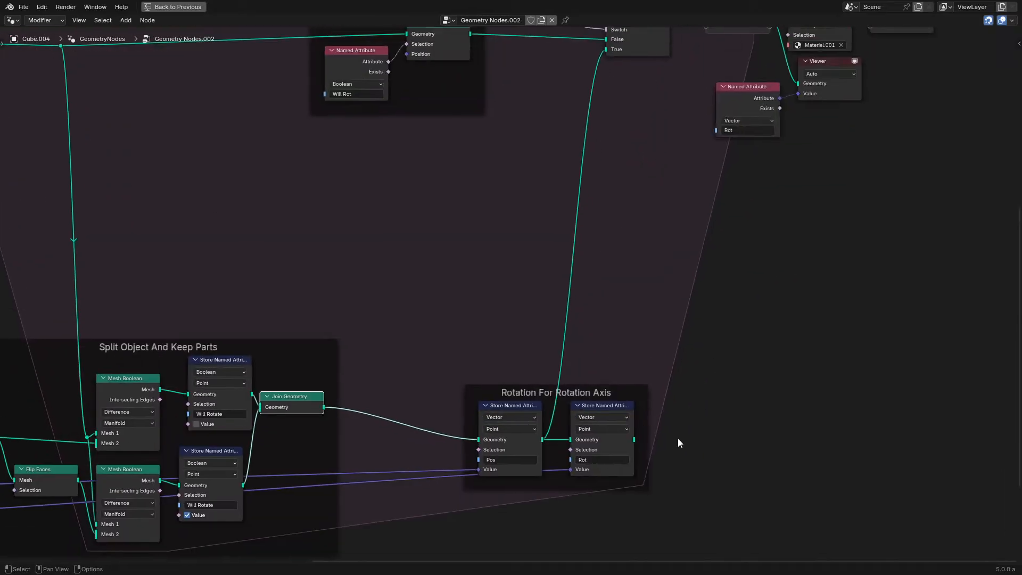
{"action": "left_click_drag", "start_coordinate": [633, 439], "coordinate": [605, 49]}
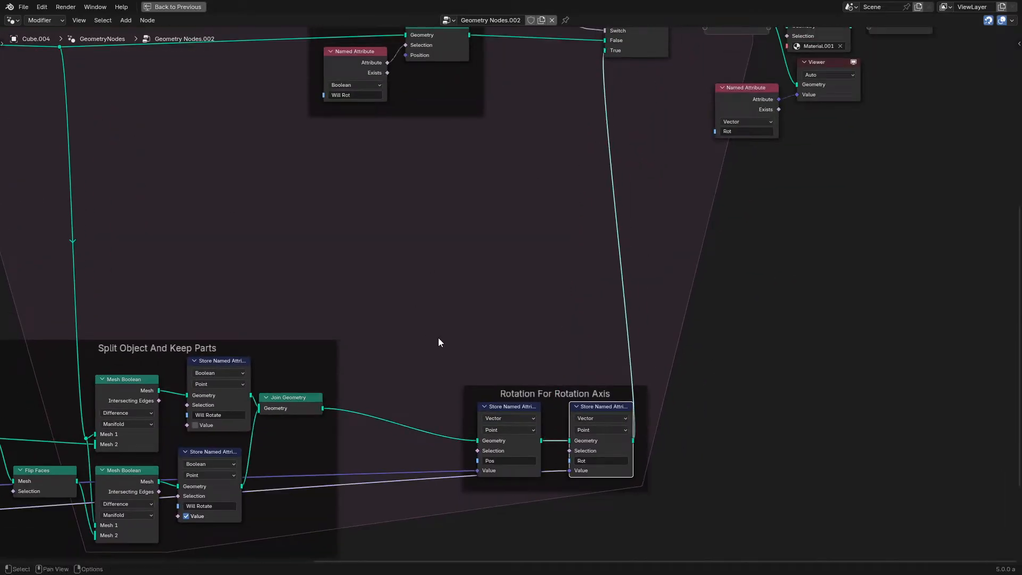
Step: Move both Store Named Attribute nodes of the Rotation For Rotation Axis frame closer to the Split Object And Keep Parts frame
{"action": "left_click_drag", "start_coordinate": [495, 334], "coordinate": [689, 498]}
{"action": "key", "text": "g"}
{"action": "left_click", "coordinate": [548, 469]}
Step: Insert reroute points on the Pos and Rot Value links and place them below the Rotation For Rotation Axis frame
{"action": "middle_click_drag", "start_coordinate": [433, 453], "coordinate": [753, 283]}
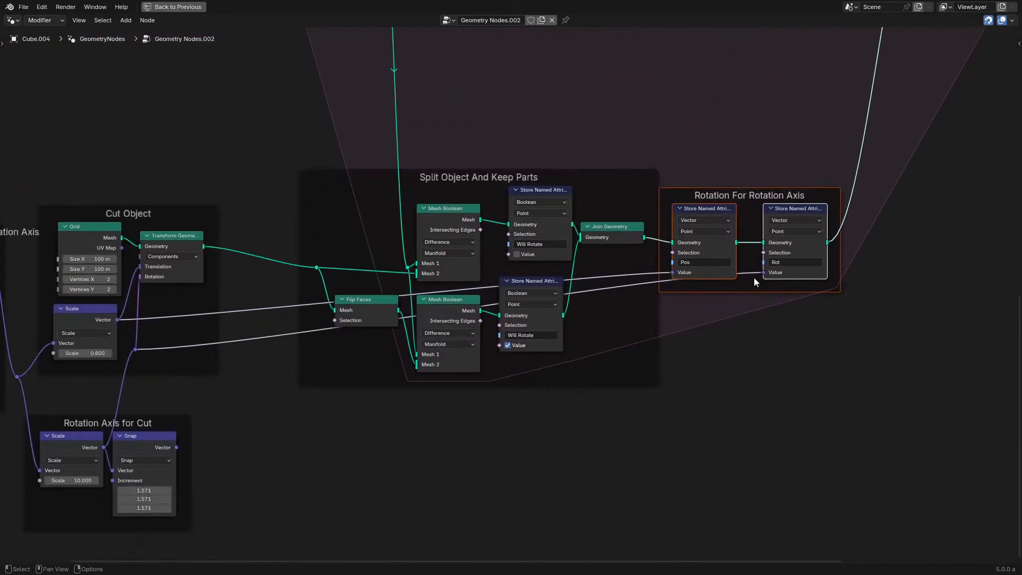
{"action": "scroll", "coordinate": [754, 282], "scroll_direction": "down", "scroll_amount": 1}
{"action": "right_click_drag", "start_coordinate": [308, 302], "coordinate": [280, 343], "text": "shift"}
{"action": "key", "text": "g"}
{"action": "left_click", "coordinate": [641, 355]}
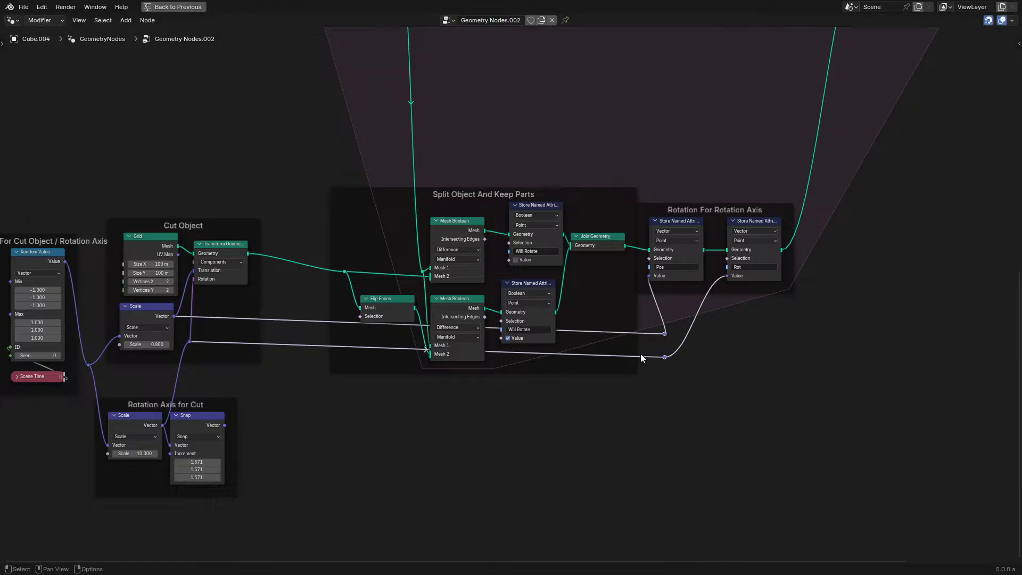
Step: Reposition the Split Object And Keep Parts frame and align its upper Store Named Attribute node with the lower one
{"action": "scroll", "coordinate": [641, 353], "scroll_direction": "up", "scroll_amount": 2}
{"action": "left_click", "coordinate": [680, 139]}
{"action": "key", "text": "g"}
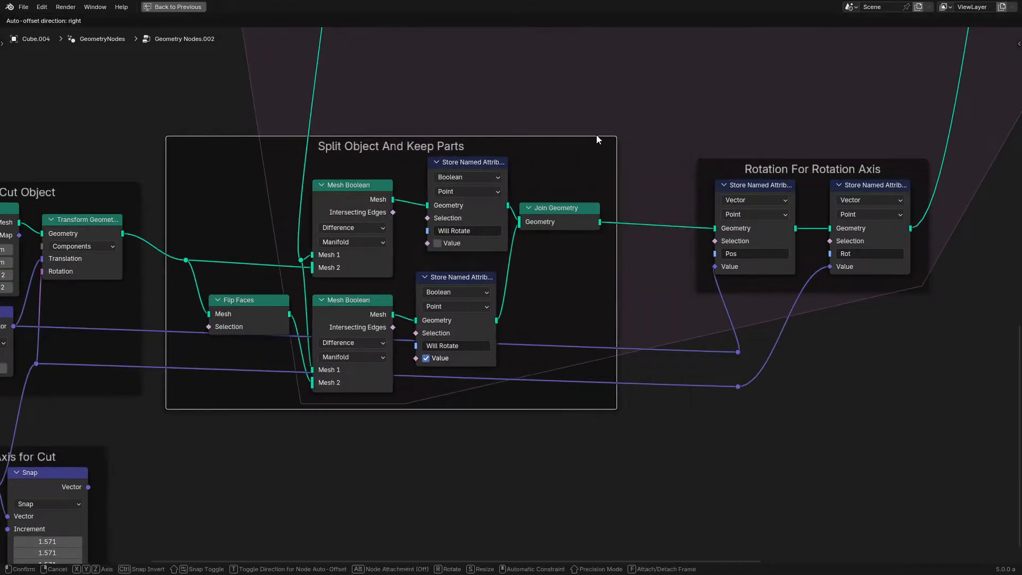
{"action": "left_click", "coordinate": [556, 187]}
{"action": "left_click", "coordinate": [485, 174]}
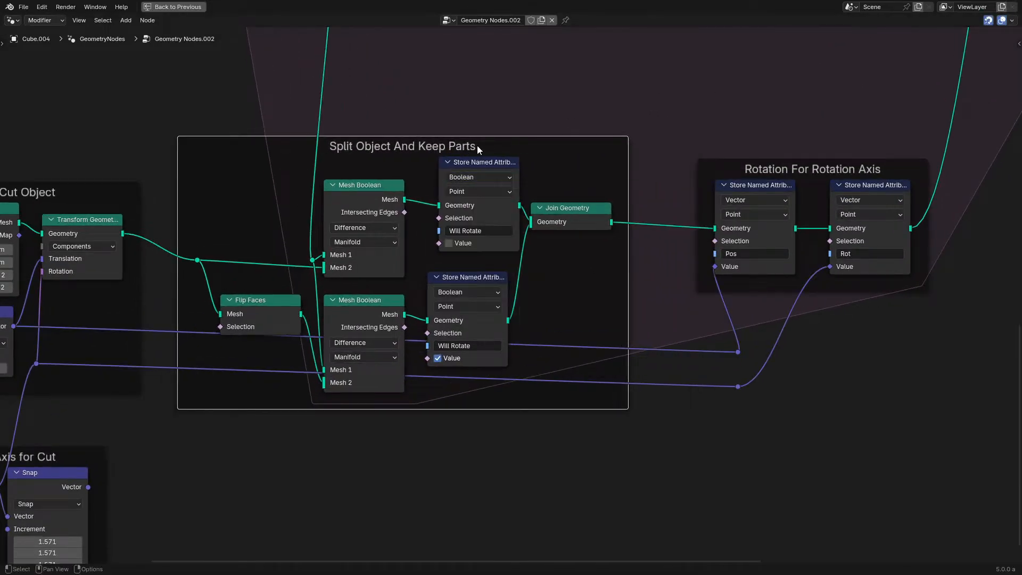
{"action": "left_click_drag", "start_coordinate": [511, 161], "coordinate": [493, 165]}
Step: Shift the two Value reroute points back toward the Split Object And Keep Parts frame
{"action": "left_click_drag", "start_coordinate": [721, 335], "coordinate": [758, 402]}
{"action": "key", "text": "g"}
{"action": "left_click", "coordinate": [699, 353]}
{"action": "key", "text": "g"}
{"action": "left_click", "coordinate": [718, 403]}
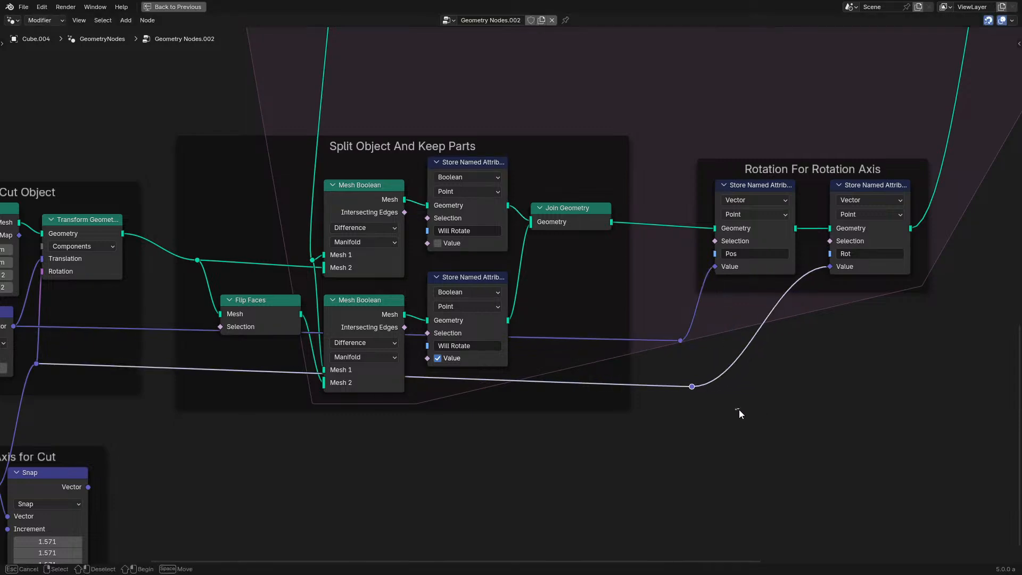
{"action": "left_click", "coordinate": [739, 411]}
Step: Add a Position node linked to Set Position's Position input and place it below the Rotate One Cut Part frame
{"action": "scroll", "coordinate": [456, 272], "scroll_direction": "down", "scroll_amount": 3}
{"action": "middle_click_drag", "start_coordinate": [543, 154], "coordinate": [505, 449]}
{"action": "middle_click_drag", "start_coordinate": [558, 277], "coordinate": [487, 360]}
{"action": "scroll", "coordinate": [585, 320], "scroll_direction": "up", "scroll_amount": 2}
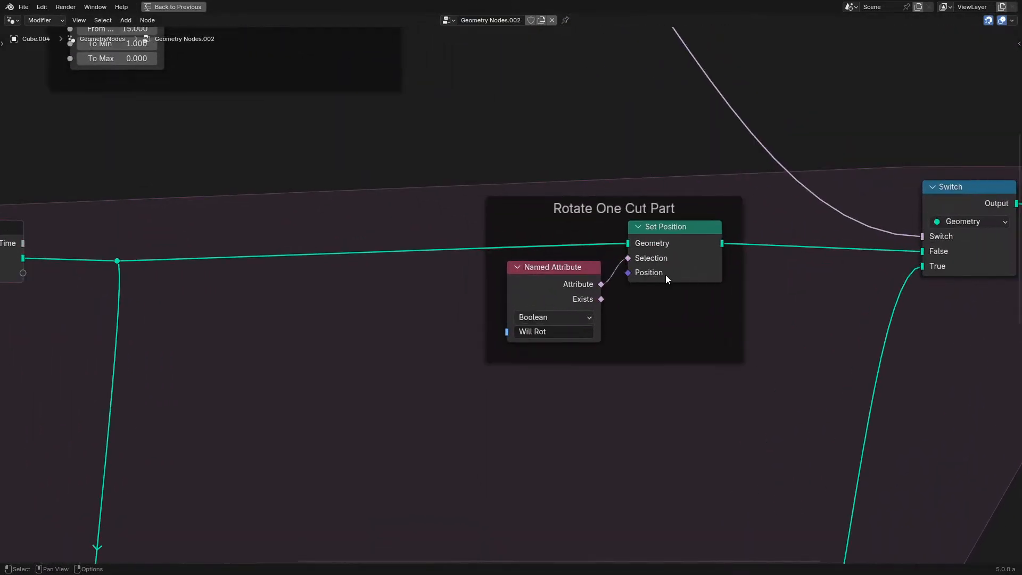
{"action": "left_click_drag", "start_coordinate": [628, 273], "coordinate": [349, 452]}
{"action": "type", "text": "po"}
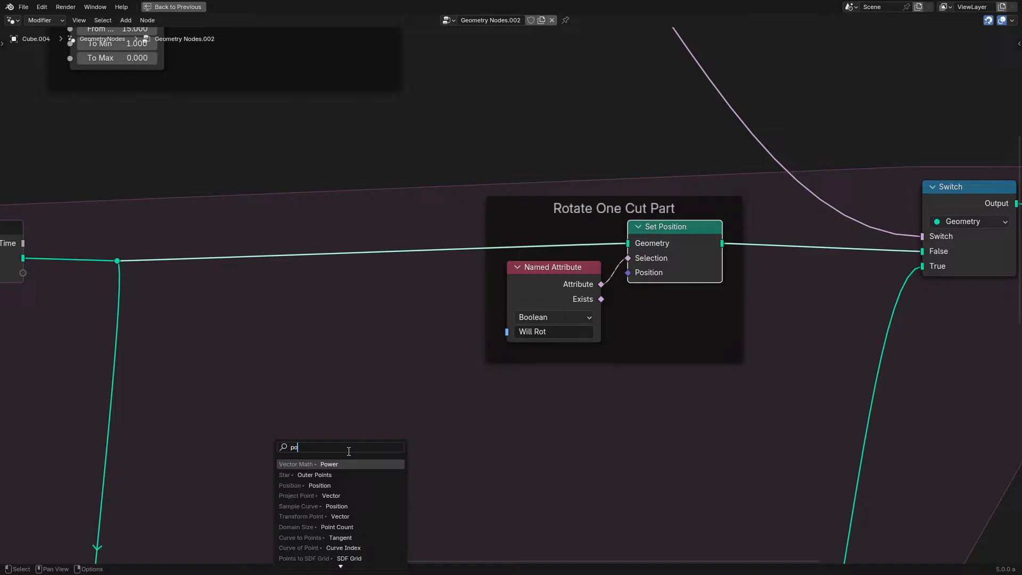
{"action": "left_click", "coordinate": [322, 485]}
{"action": "left_click", "coordinate": [410, 415]}
Step: Add a Vector Rotate node fed by the Position node and place it below the Rotate One Cut Part frame
{"action": "left_click_drag", "start_coordinate": [413, 418], "coordinate": [499, 441]}
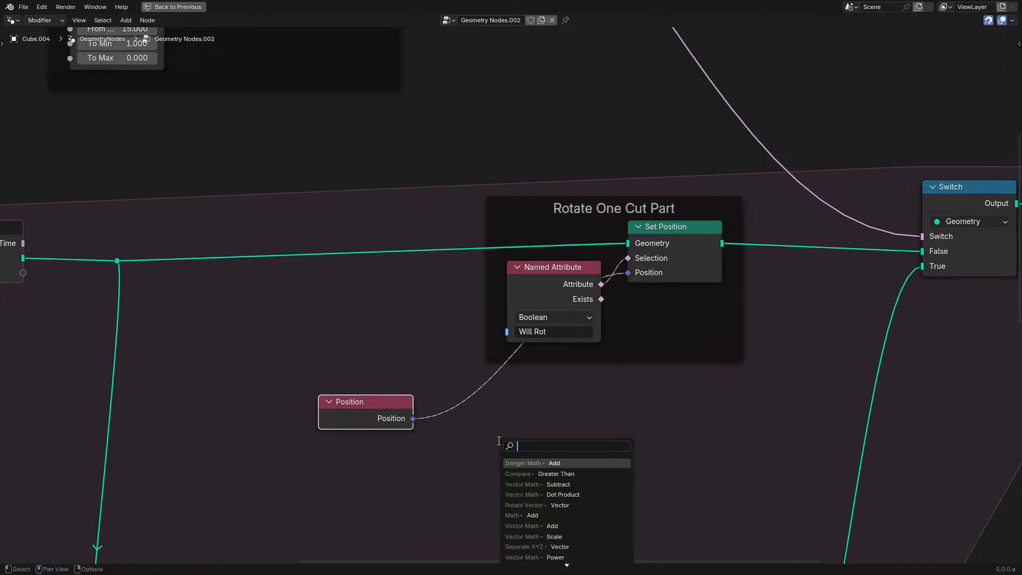
{"action": "type", "text": "rotat"}
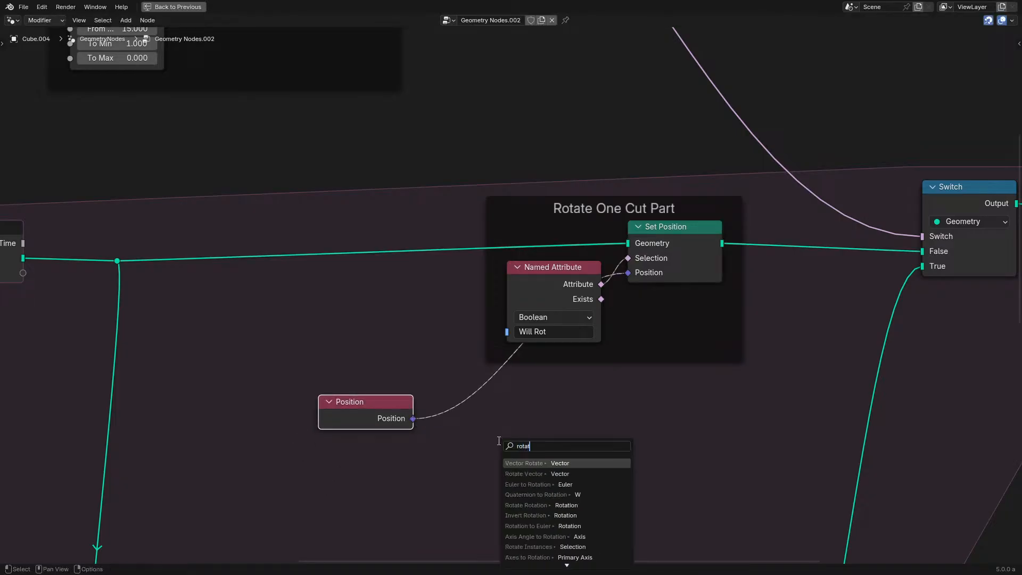
{"action": "key", "text": "Return"}
{"action": "left_click", "coordinate": [510, 411]}
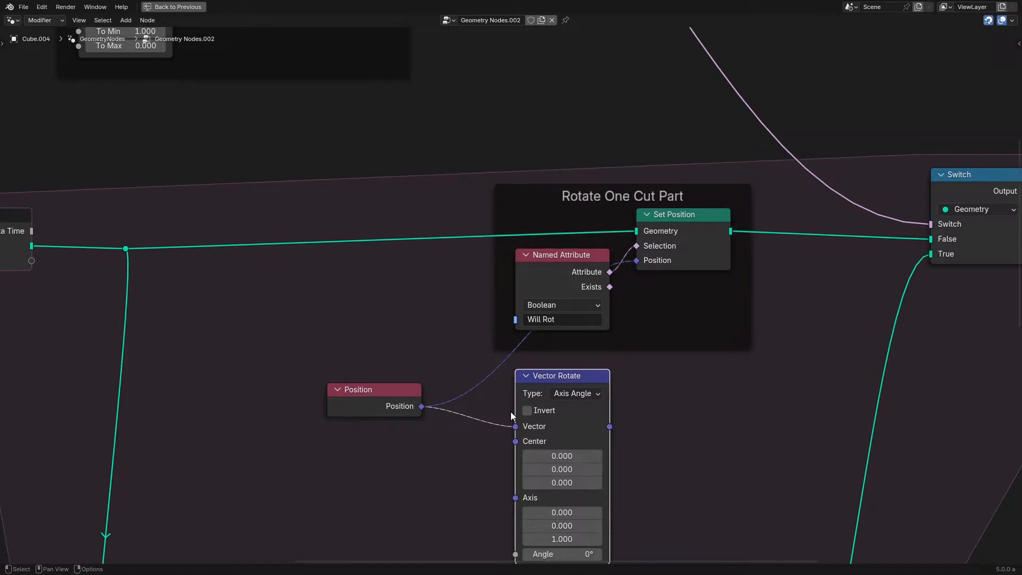
{"action": "middle_click_drag", "start_coordinate": [510, 411], "coordinate": [525, 302]}
{"action": "key", "text": "g"}
{"action": "left_click", "coordinate": [576, 336]}
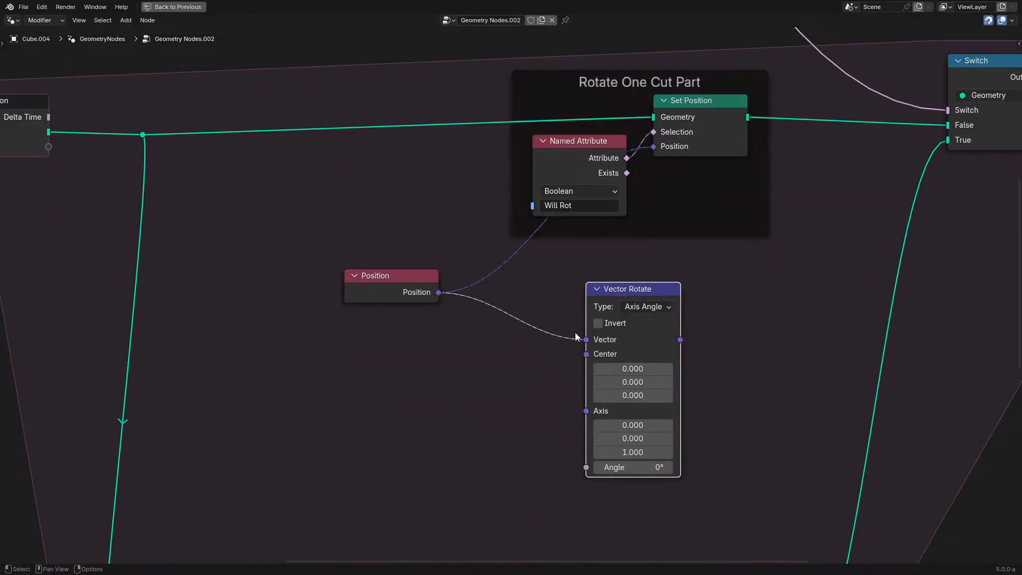
{"action": "left_click_drag", "start_coordinate": [634, 341], "coordinate": [596, 328]}
{"action": "scroll", "coordinate": [576, 345], "scroll_direction": "up", "scroll_amount": 3}
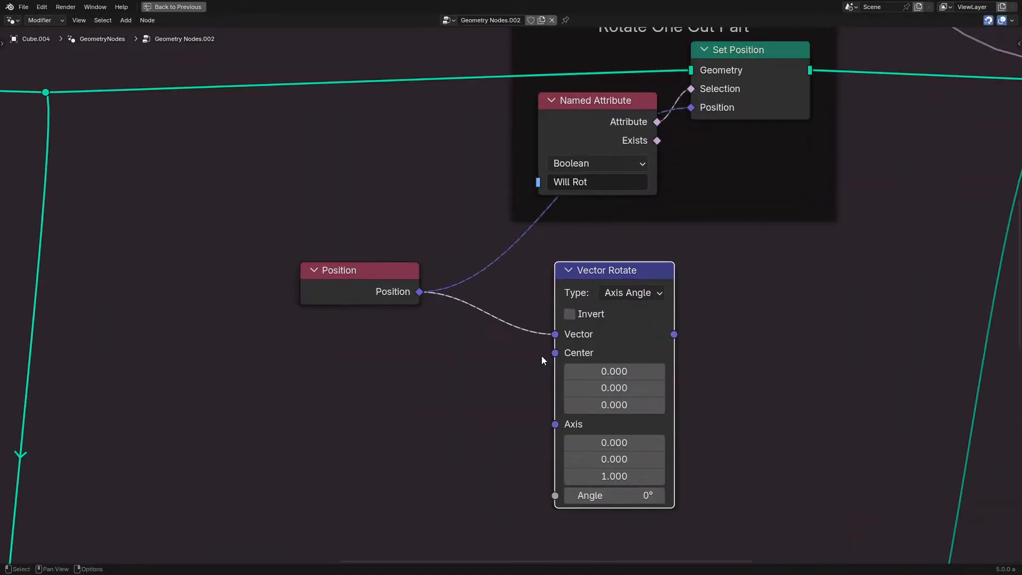
Step: Feed a new Pos named attribute into Vector Rotate's Center and link the Vector Rotate output to Set Position's Position input
{"action": "key", "text": "q"}
{"action": "left_click", "coordinate": [366, 393]}
{"action": "left_click", "coordinate": [291, 340]}
{"action": "left_click", "coordinate": [346, 434]}
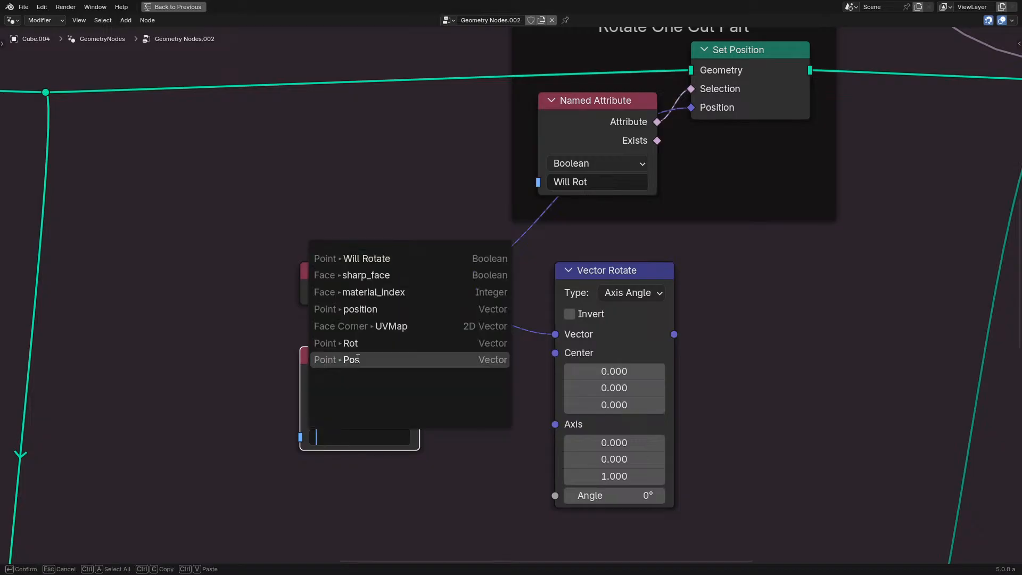
{"action": "left_click", "coordinate": [354, 359]}
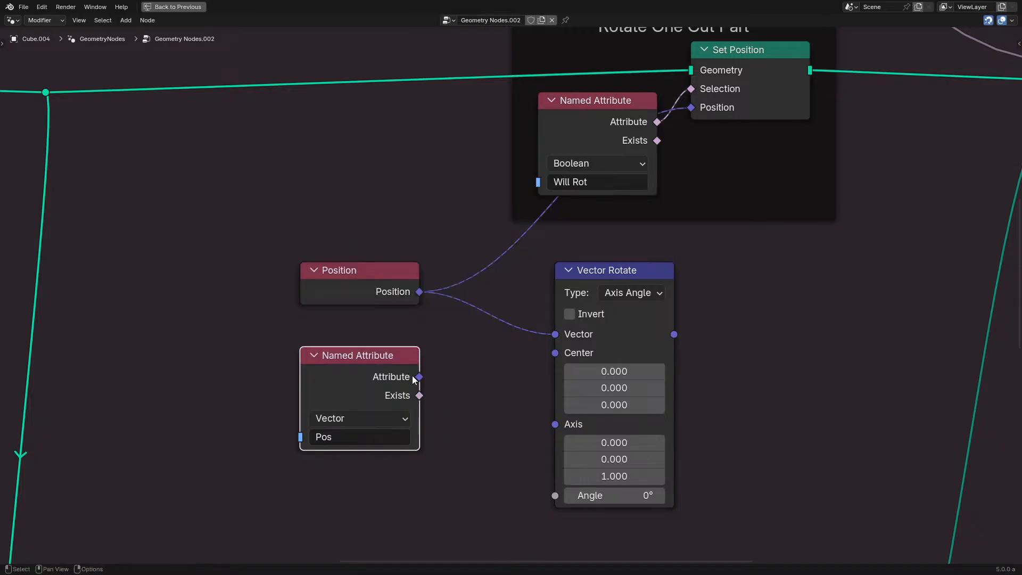
{"action": "left_click_drag", "start_coordinate": [419, 376], "coordinate": [556, 353]}
{"action": "left_click_drag", "start_coordinate": [673, 334], "coordinate": [691, 107]}
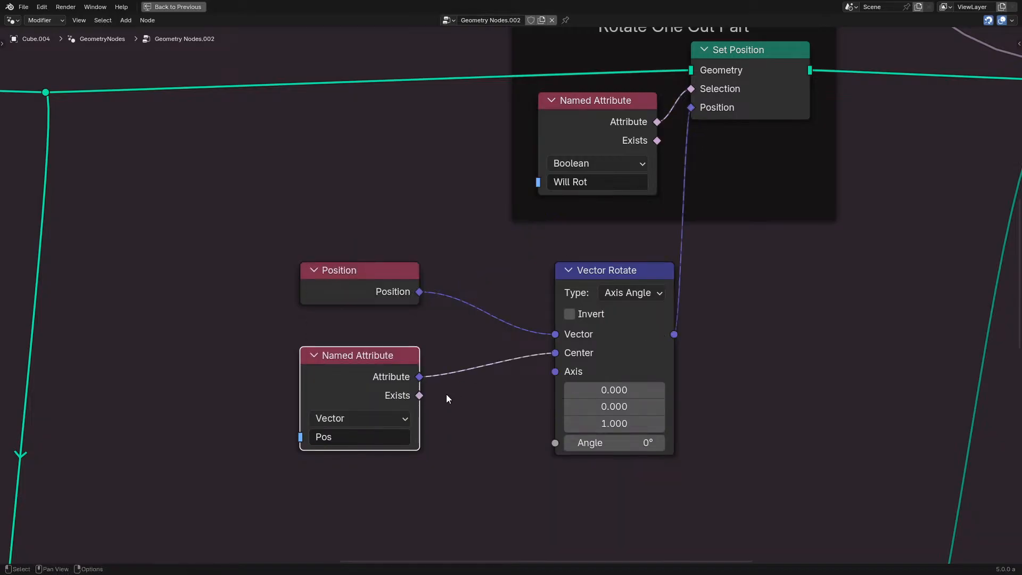
Step: Set the Vector Rotate angle to 1° and replay the simulation from the start
{"action": "key", "text": "ctrl+space"}
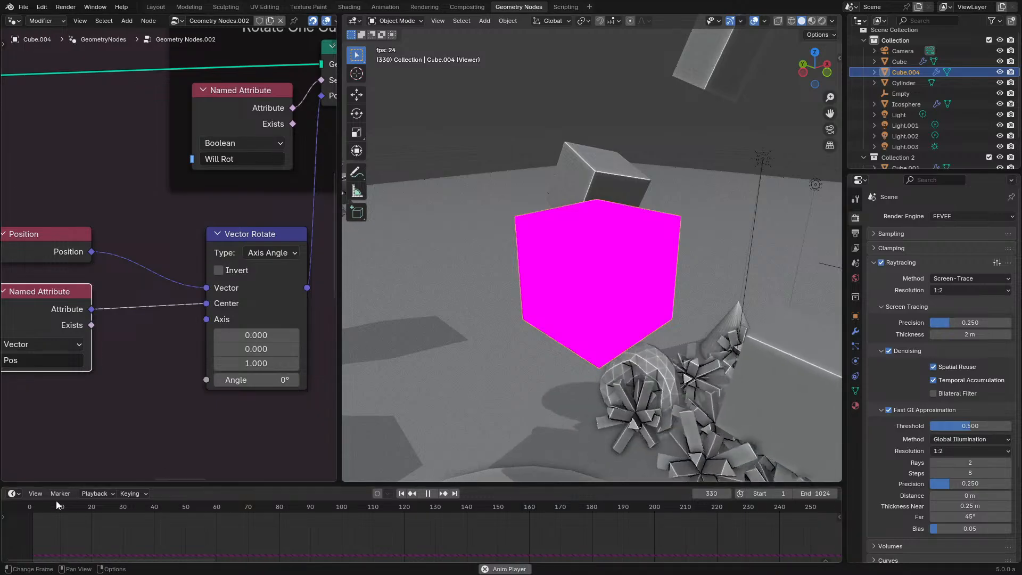
{"action": "key", "text": "Escape"}
{"action": "left_click", "coordinate": [267, 381]}
{"action": "type", "text": "1"}
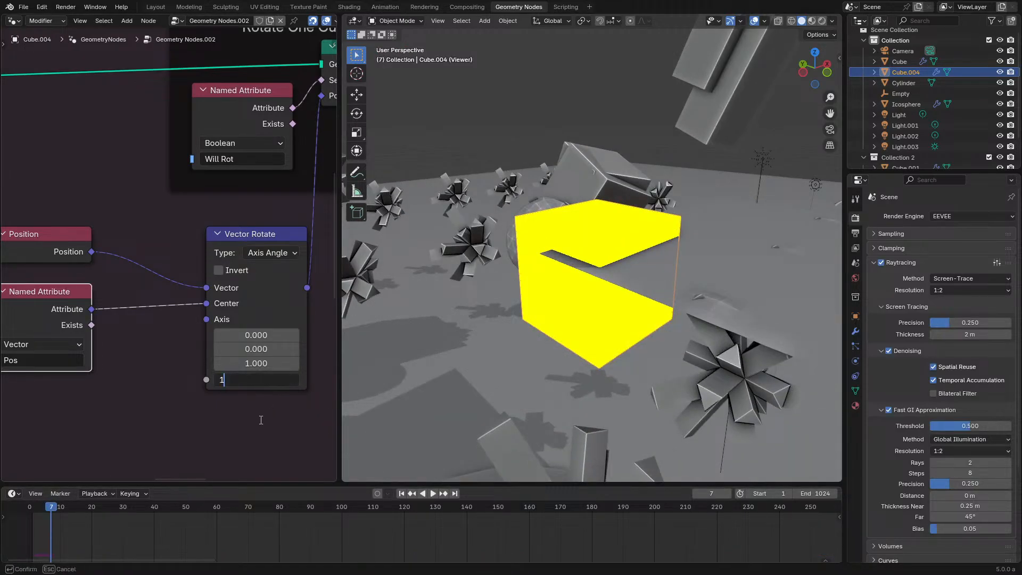
{"action": "key", "text": "Return"}
{"action": "key", "text": "space"}
{"action": "left_click", "coordinate": [28, 509]}
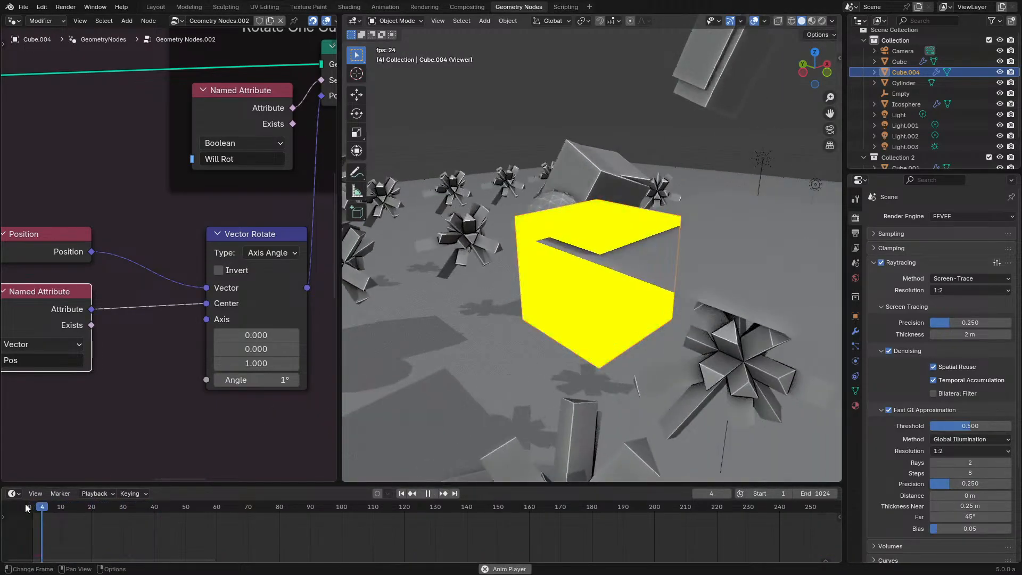
{"action": "key", "text": "space"}
Step: Raise the Vector Rotate angle to 18.5° and replay the simulation from the start
{"action": "scroll", "coordinate": [113, 422], "scroll_direction": "down", "scroll_amount": 3}
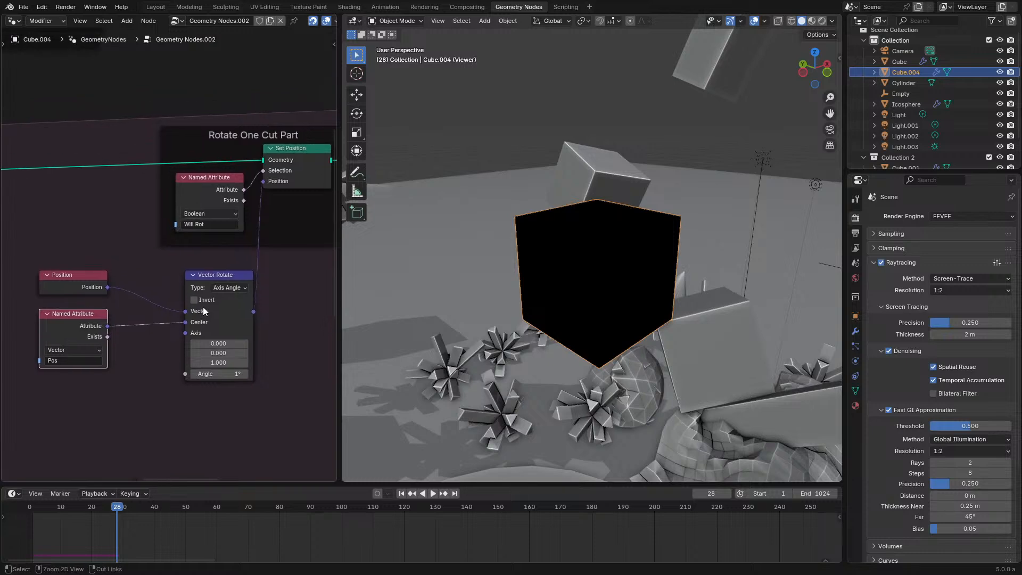
{"action": "key", "text": "ctrl+space"}
{"action": "scroll", "coordinate": [462, 354], "scroll_direction": "up", "scroll_amount": 1}
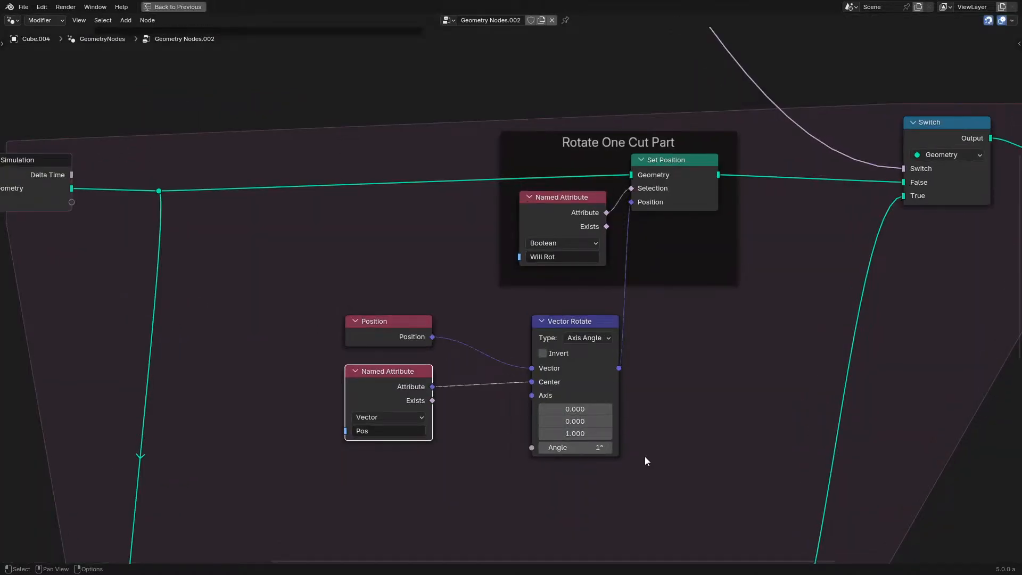
{"action": "left_click_drag", "start_coordinate": [576, 447], "coordinate": [670, 448]}
{"action": "key", "text": "ctrl+space"}
{"action": "key", "text": "space"}
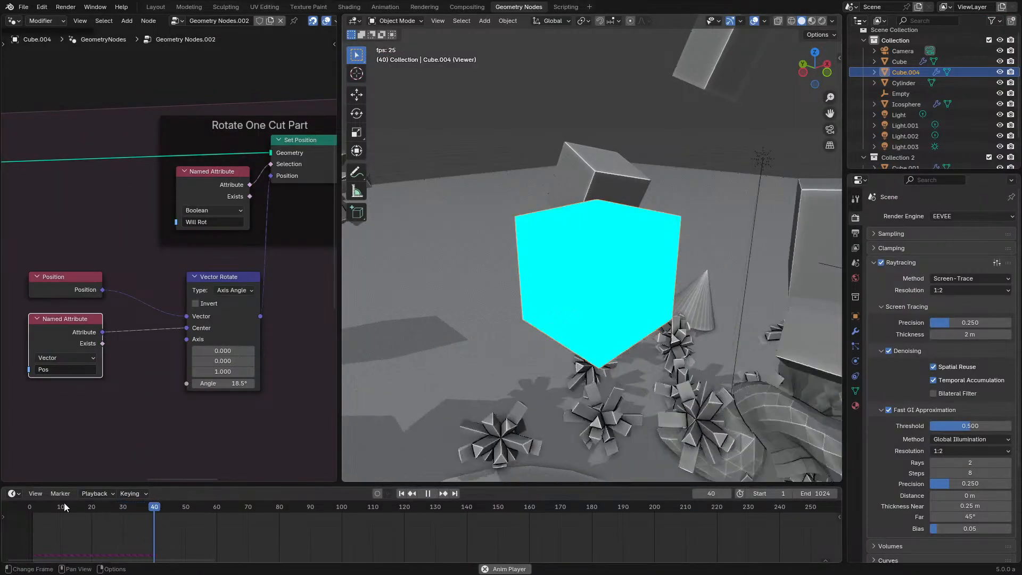
{"action": "left_click", "coordinate": [29, 507]}
{"action": "key", "text": "space"}
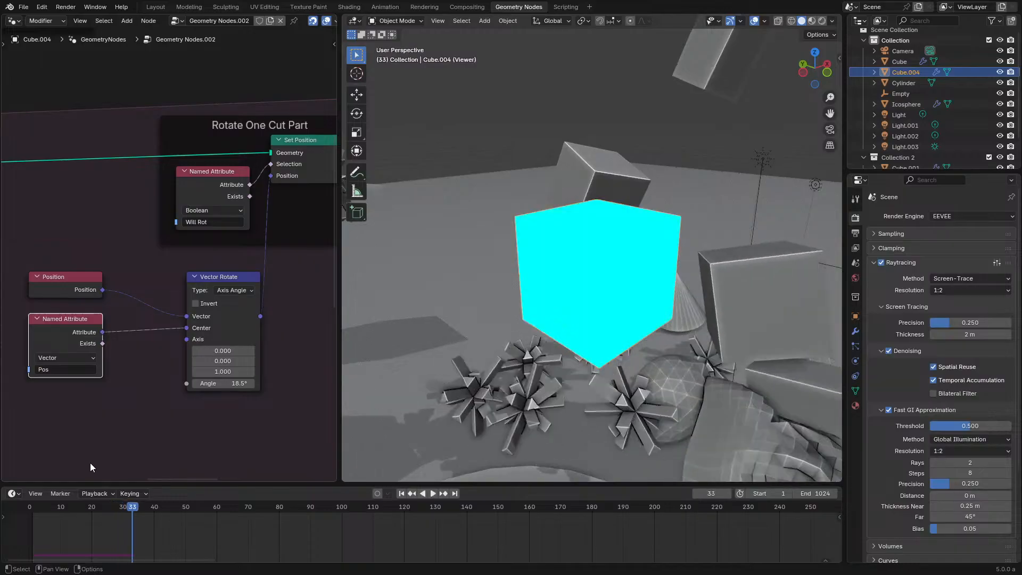
Step: Switch the Named Attribute feeding the Viewer to Will Rotate and replay the simulation from the start
{"action": "key", "text": "ctrl+space"}
{"action": "scroll", "coordinate": [363, 324], "scroll_direction": "down", "scroll_amount": 3}
{"action": "middle_click_drag", "start_coordinate": [671, 304], "coordinate": [363, 341]}
{"action": "scroll", "coordinate": [639, 341], "scroll_direction": "up", "scroll_amount": 5}
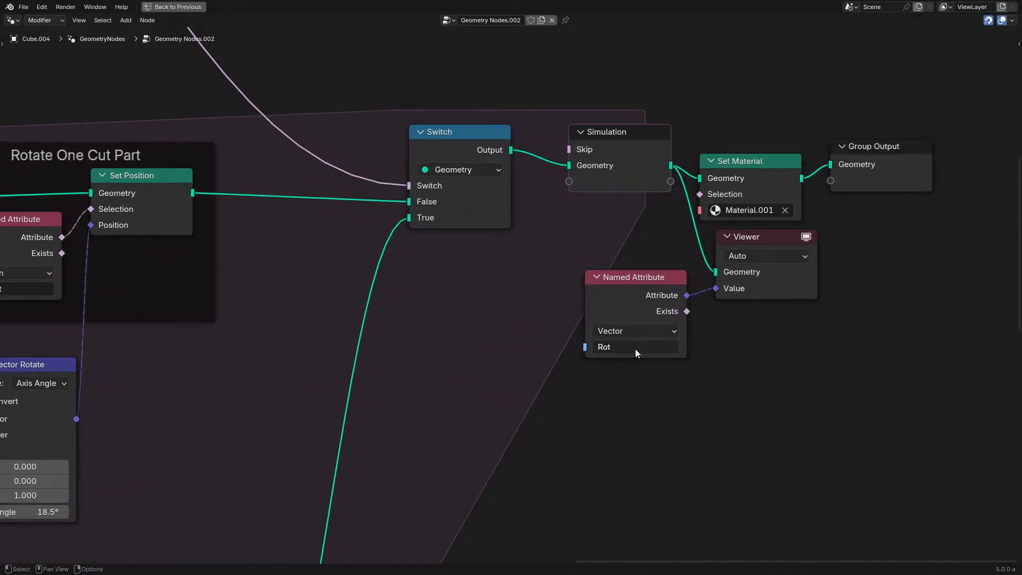
{"action": "left_click", "coordinate": [636, 348]}
{"action": "left_click", "coordinate": [655, 371]}
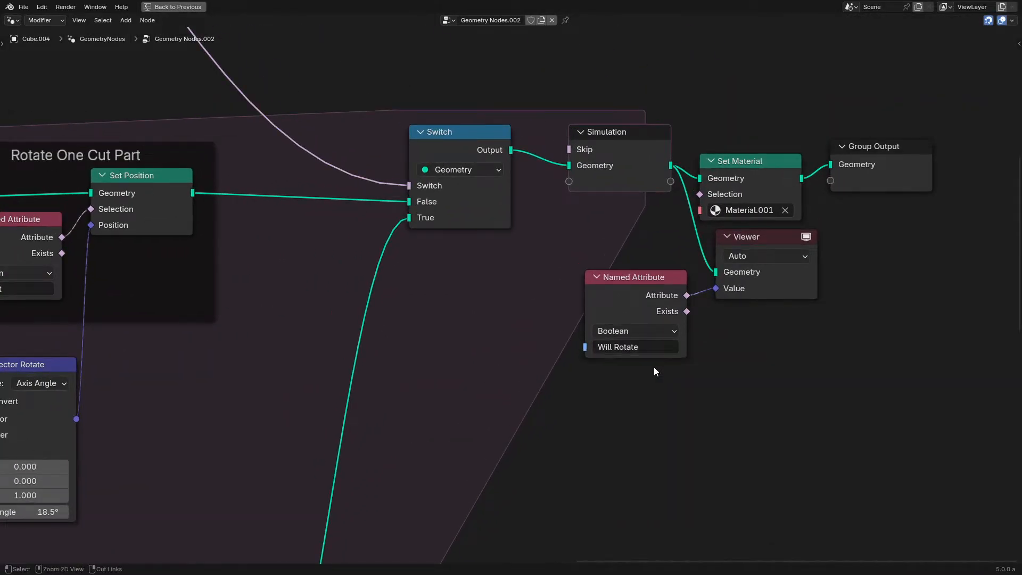
{"action": "key", "text": "ctrl+space"}
{"action": "key", "text": "space"}
{"action": "left_click", "coordinate": [27, 508]}
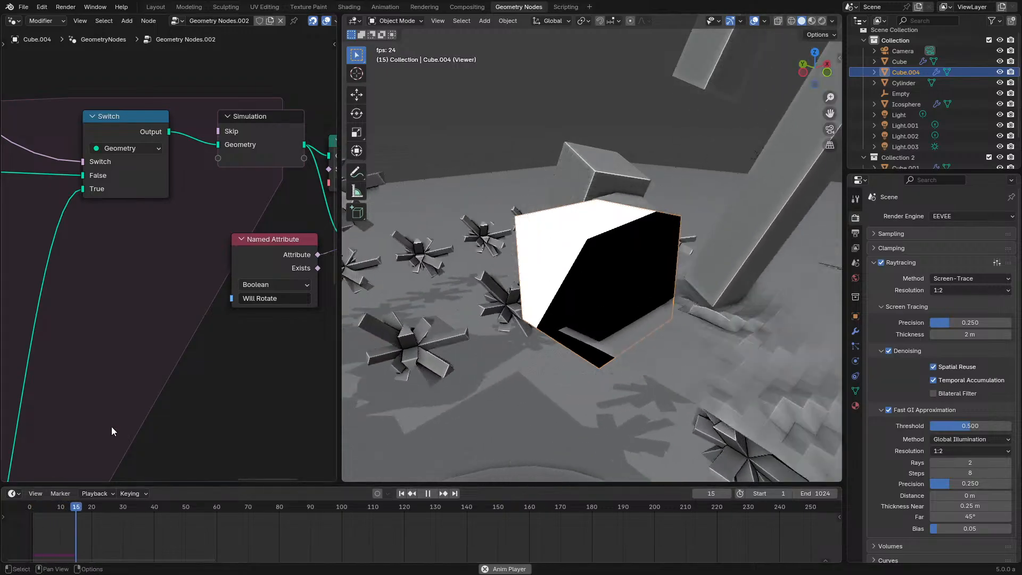
Step: Dissolve the Set Position node in the Rotate One Cut Part frame, keeping the geometry link to the Switch
{"action": "middle_click_drag", "start_coordinate": [110, 423], "coordinate": [509, 314]}
{"action": "key", "text": "ctrl+space"}
{"action": "scroll", "coordinate": [239, 323], "scroll_direction": "down", "scroll_amount": 2}
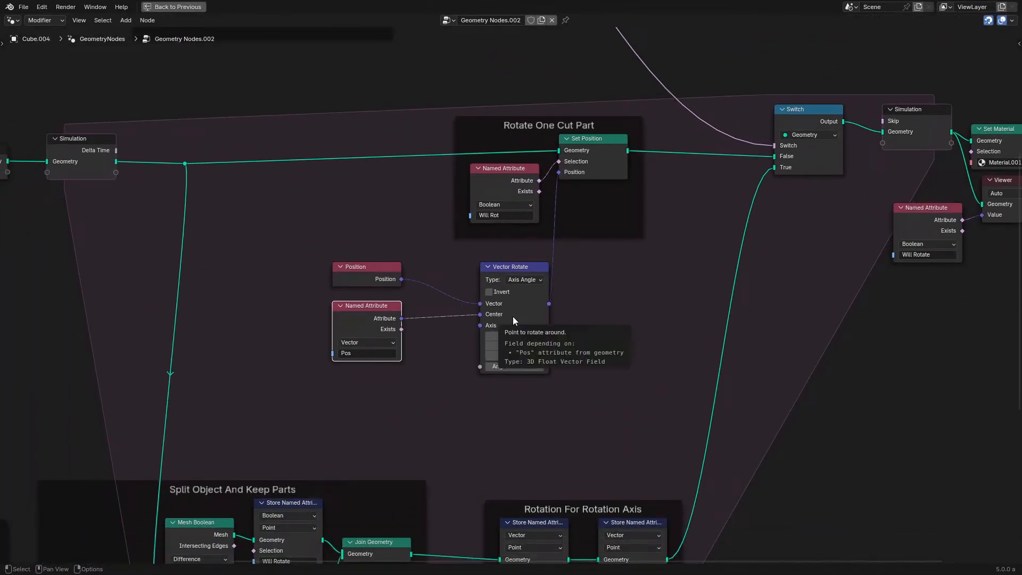
{"action": "middle_click_drag", "start_coordinate": [634, 276], "coordinate": [553, 372]}
{"action": "scroll", "coordinate": [554, 357], "scroll_direction": "up", "scroll_amount": 1}
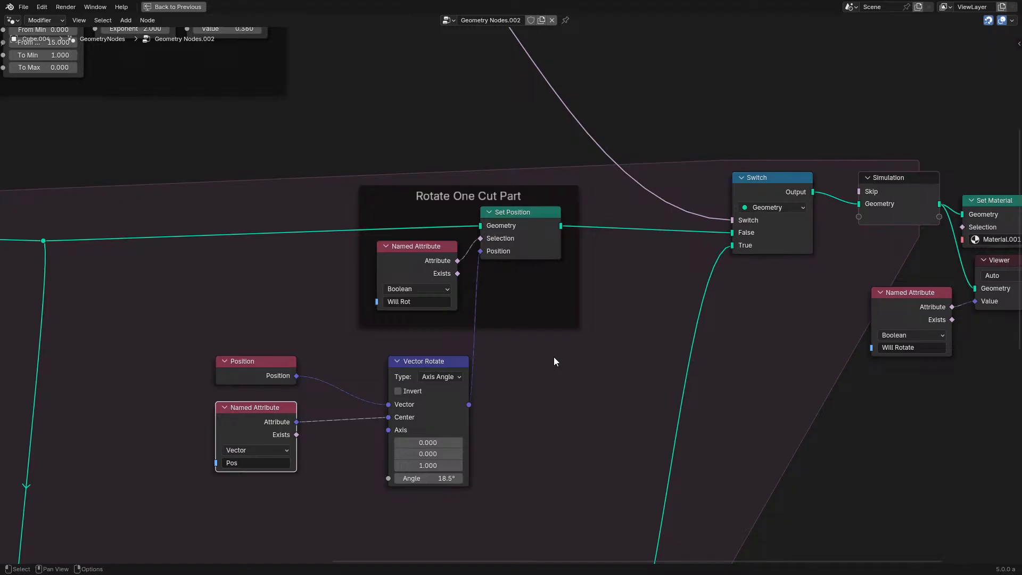
{"action": "middle_click_drag", "start_coordinate": [509, 357], "coordinate": [540, 368]}
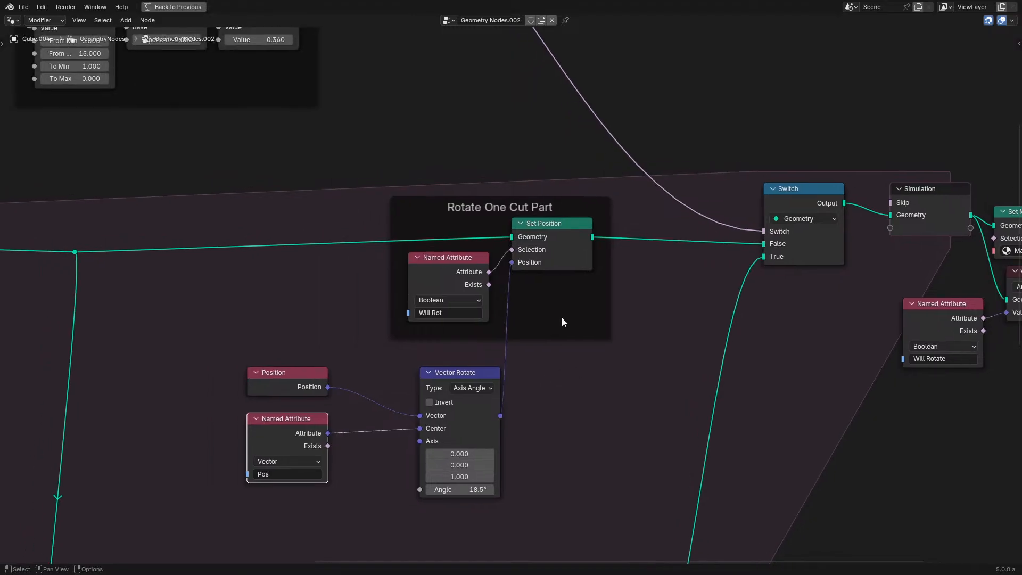
{"action": "left_click", "coordinate": [569, 258]}
{"action": "key", "text": "ctrl+x"}
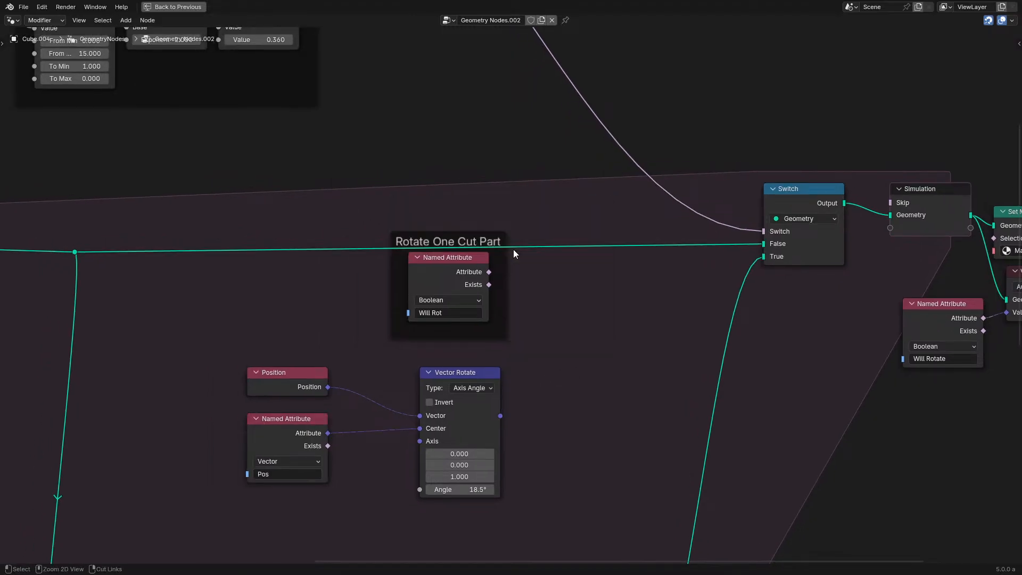
Step: Insert a new Set Position node before the Switch, linking Will Rot to Selection and the Vector Rotate output to Position
{"action": "left_click_drag", "start_coordinate": [75, 251], "coordinate": [591, 190]}
{"action": "type", "text": "set po"}
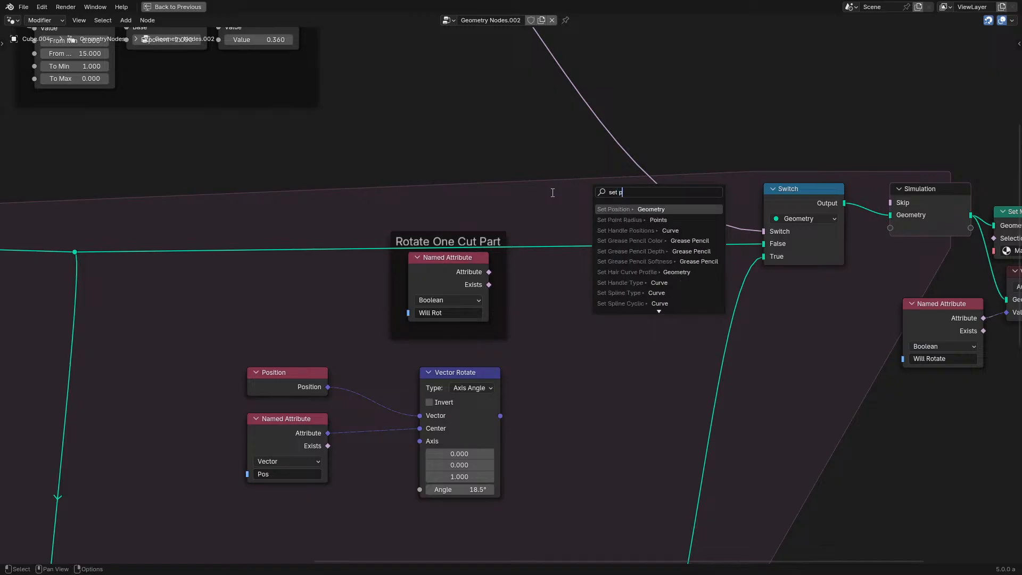
{"action": "key", "text": "Return"}
{"action": "left_click", "coordinate": [529, 228]}
{"action": "left_click_drag", "start_coordinate": [488, 271], "coordinate": [569, 238]}
{"action": "left_click_drag", "start_coordinate": [500, 416], "coordinate": [572, 250]}
Step: Play the simulation again from its first frames to check the rebuilt Set Position setup
{"action": "key", "text": "ctrl+space"}
{"action": "key", "text": "space"}
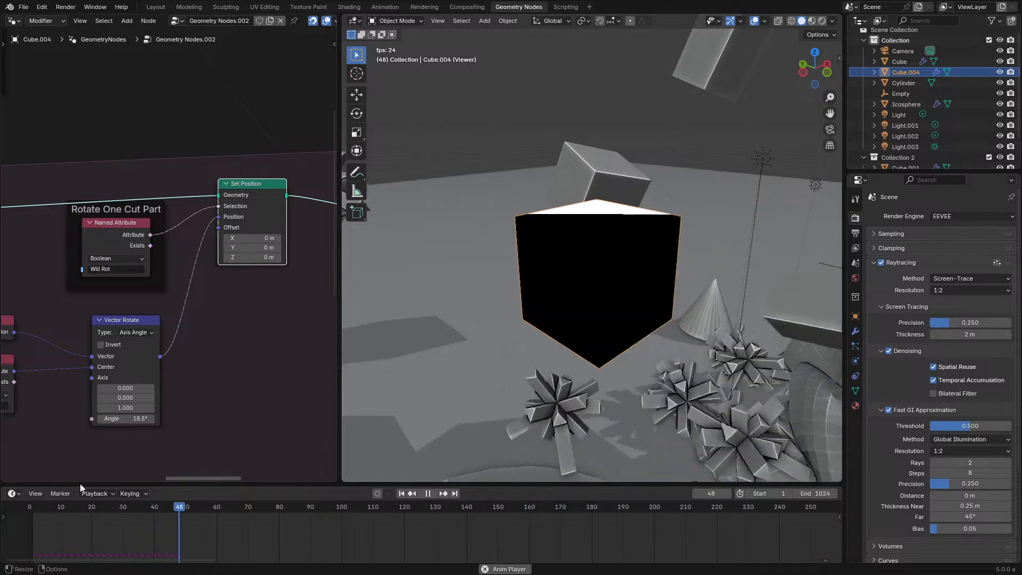
{"action": "left_click", "coordinate": [37, 512]}
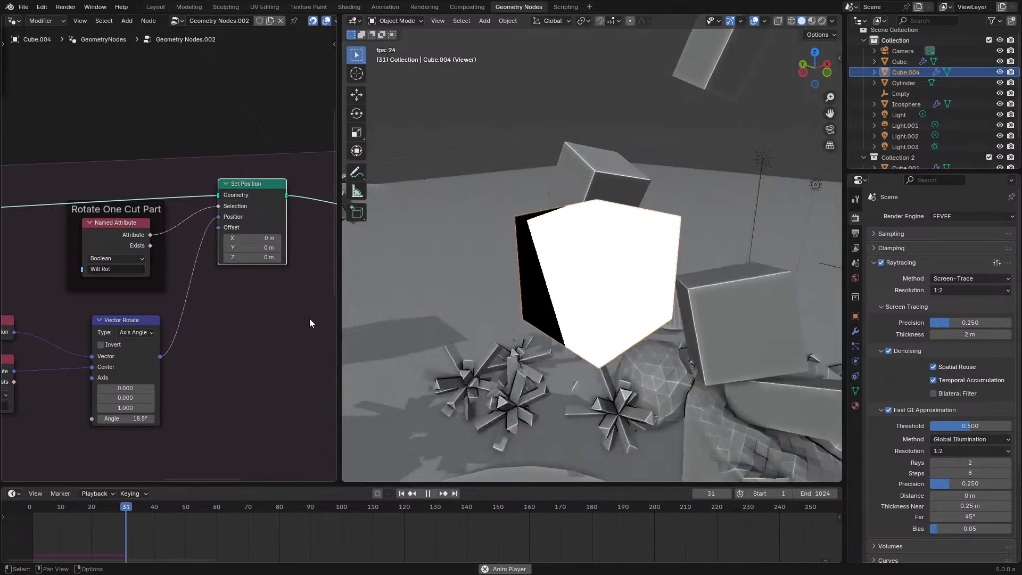
{"action": "key", "text": "space"}
Step: Delete the Viewer and its Named Attribute node, then play the simulation from the start without the attribute overlay
{"action": "key", "text": "ctrl+space"}
{"action": "middle_click_drag", "start_coordinate": [812, 247], "coordinate": [390, 321]}
{"action": "left_click_drag", "start_coordinate": [479, 345], "coordinate": [653, 411]}
{"action": "key", "text": "x"}
{"action": "key", "text": "ctrl+space"}
{"action": "key", "text": "space"}
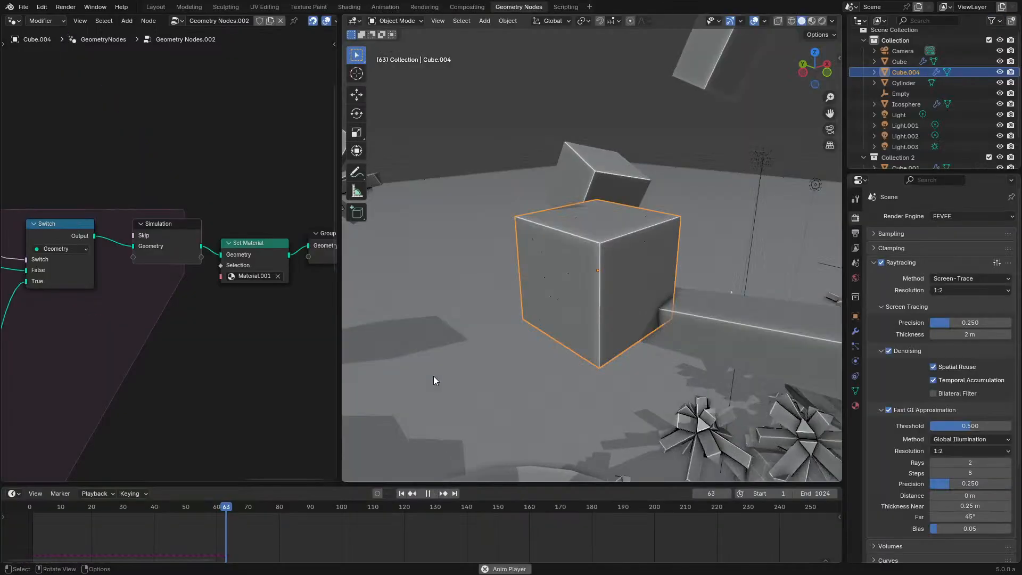
{"action": "left_click", "coordinate": [19, 518]}
{"action": "key", "text": "space"}
Step: Unlink the Named Attribute from Set Position's Selection and replay the simulation from the start
{"action": "middle_click_drag", "start_coordinate": [41, 360], "coordinate": [92, 327]}
{"action": "key", "text": "space"}
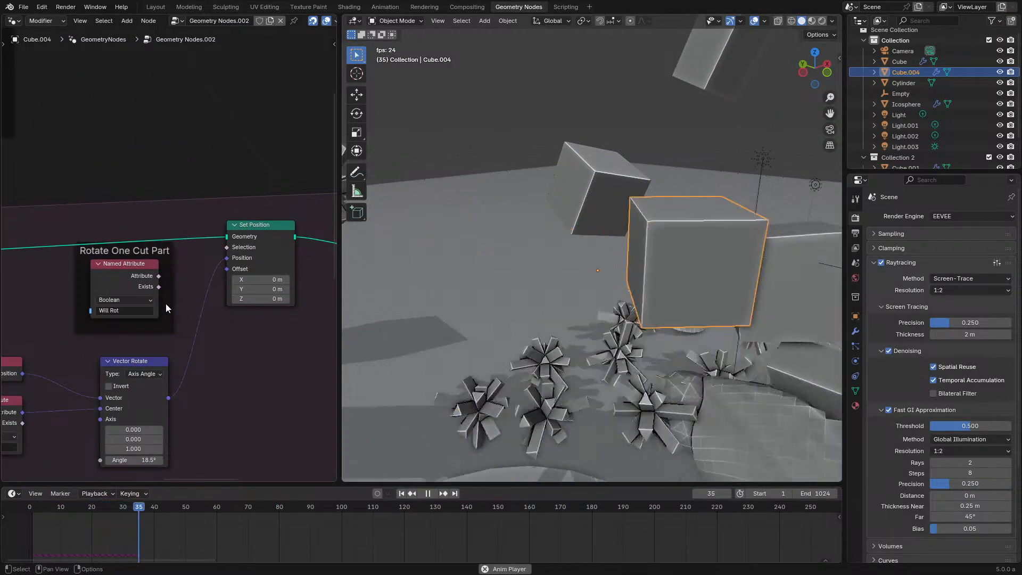
{"action": "left_click", "coordinate": [27, 509]}
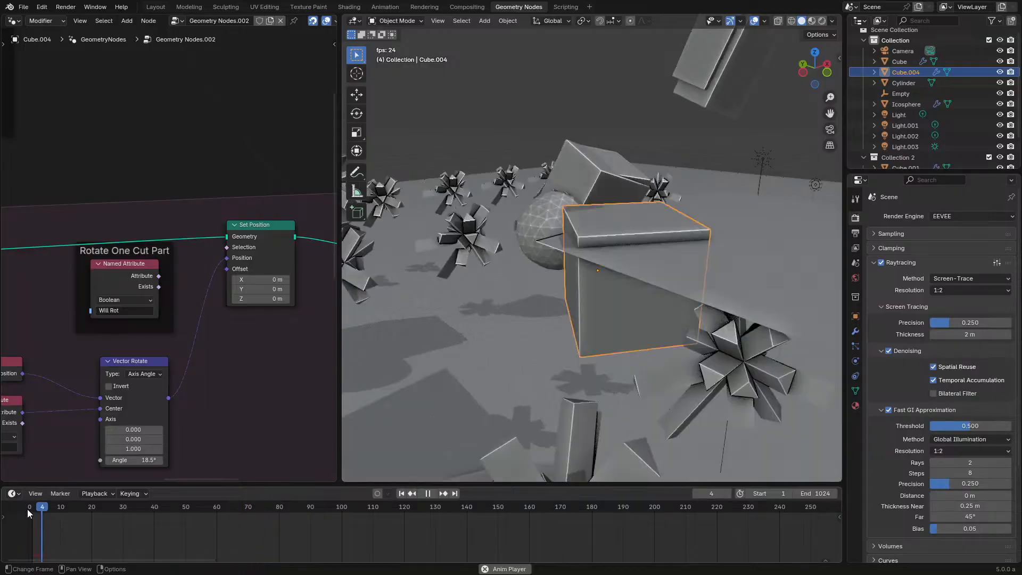
Step: Link the framed Named Attribute to Set Position's Selection and set its attribute name to Will Rotate
{"action": "scroll", "coordinate": [145, 363], "scroll_direction": "down", "scroll_amount": 1}
{"action": "middle_click_drag", "start_coordinate": [146, 363], "coordinate": [213, 315]}
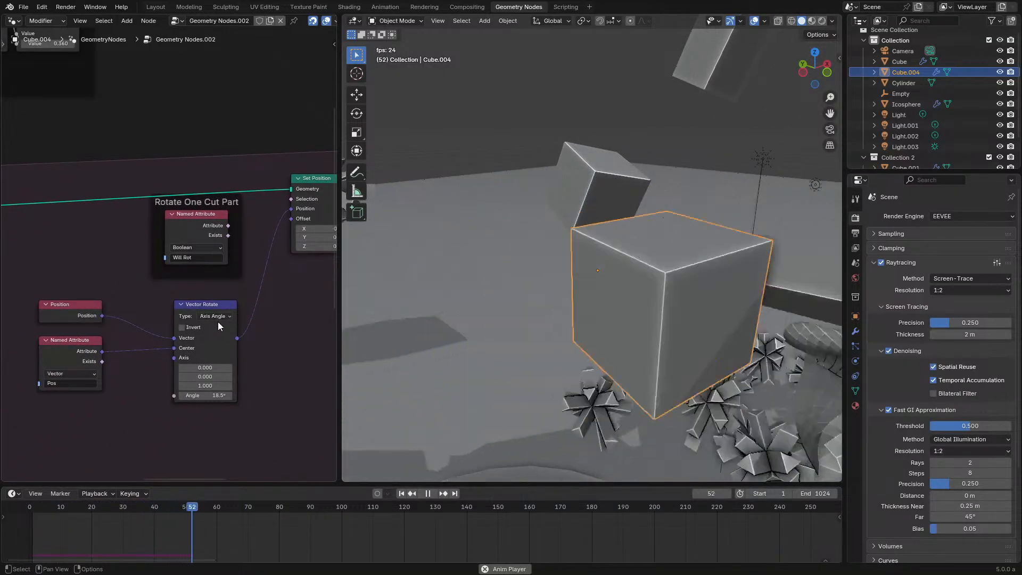
{"action": "scroll", "coordinate": [235, 216], "scroll_direction": "up", "scroll_amount": 1}
{"action": "left_click_drag", "start_coordinate": [233, 223], "coordinate": [300, 194]}
{"action": "left_click", "coordinate": [191, 257]}
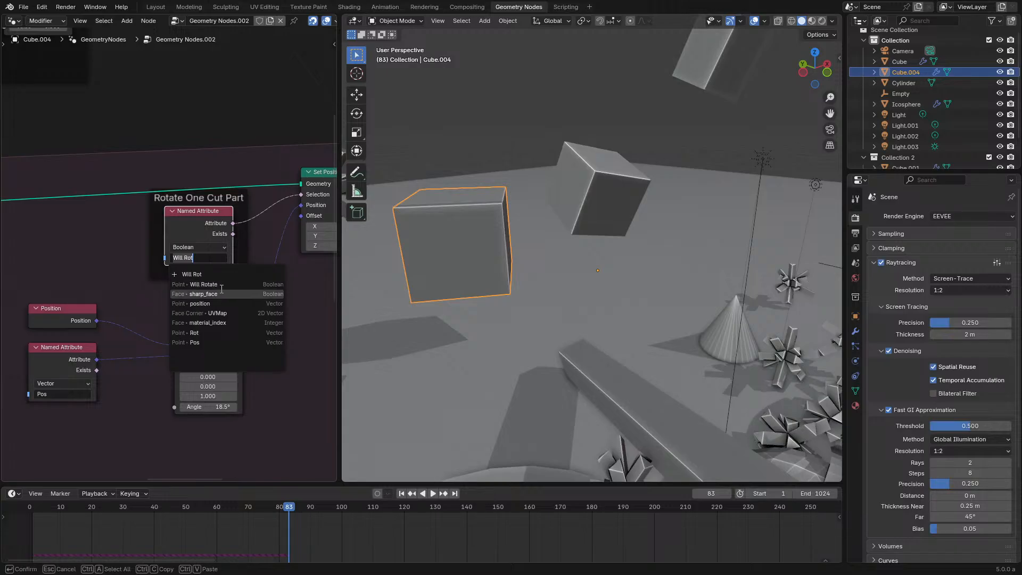
{"action": "left_click", "coordinate": [218, 294]}
{"action": "left_click", "coordinate": [203, 253]}
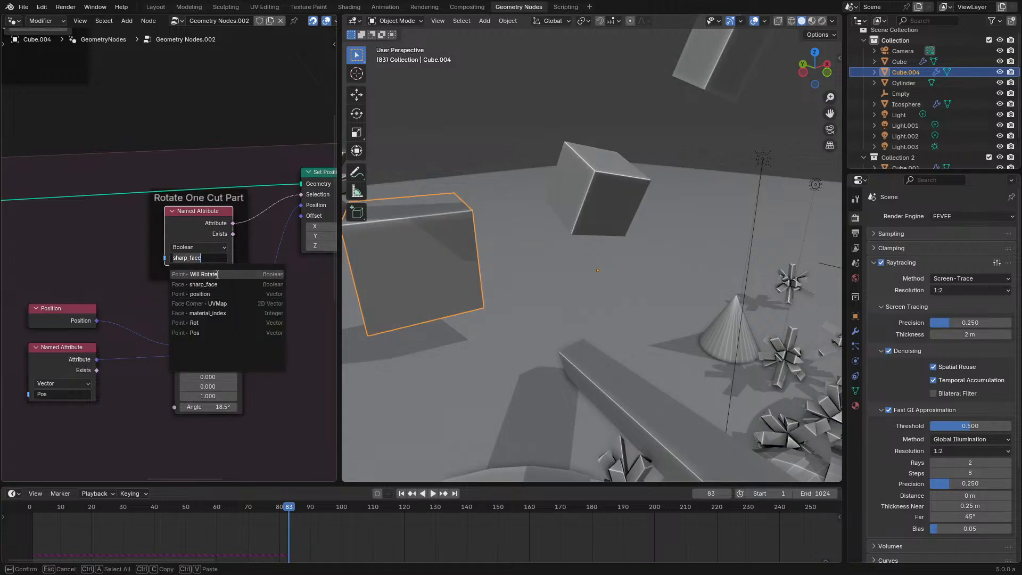
{"action": "left_click", "coordinate": [203, 275]}
Step: Play the simulation from frame 0 to check the cut-part rotation, and return to frame 0
{"action": "left_click", "coordinate": [30, 505]}
{"action": "key", "text": "space"}
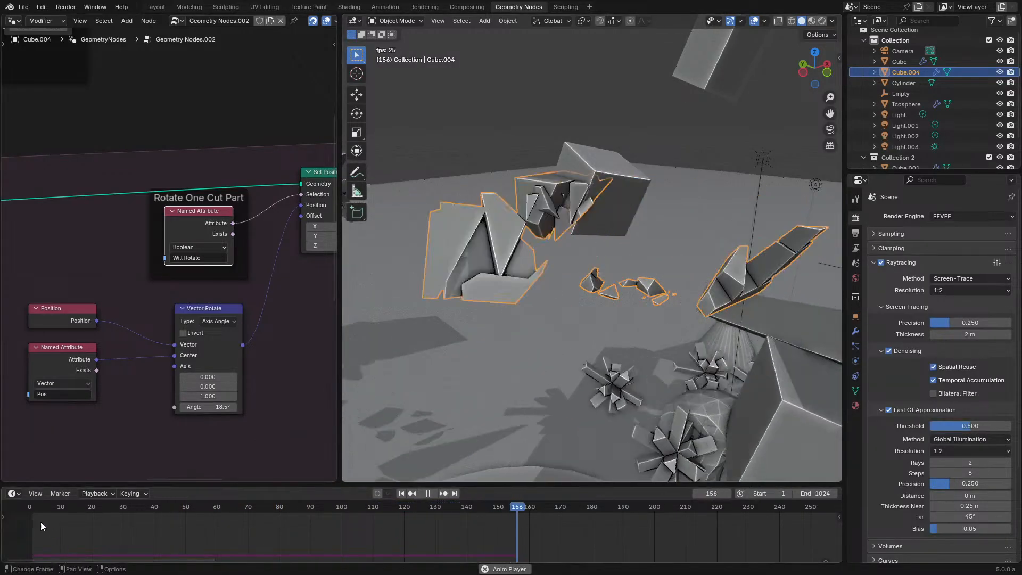
{"action": "left_click", "coordinate": [30, 505]}
{"action": "key", "text": "Escape"}
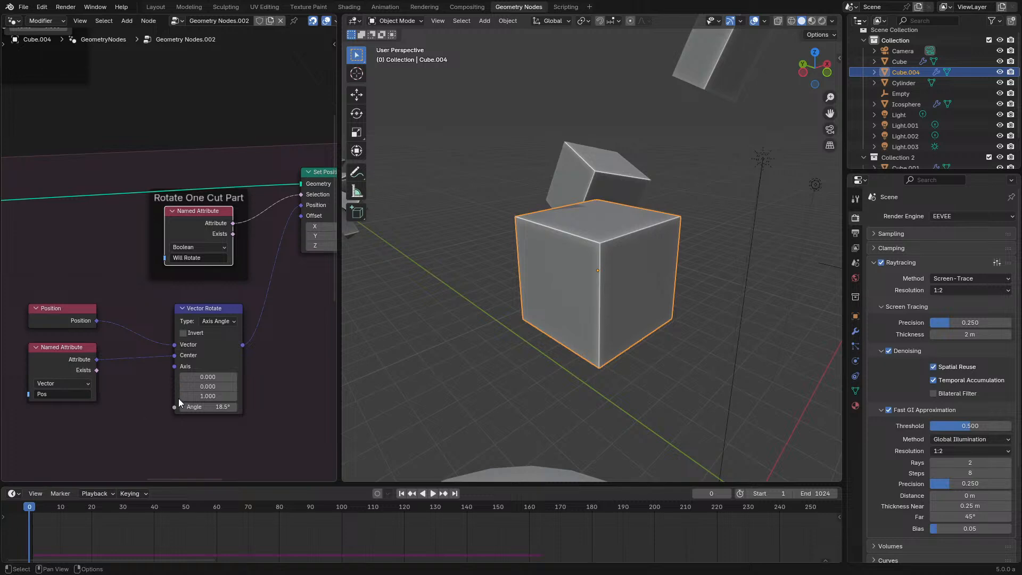
Step: Duplicate the Pos Named Attribute node, set the copy's attribute name to Rot, and align it below the original
{"action": "scroll", "coordinate": [123, 381], "scroll_direction": "down", "scroll_amount": 5}
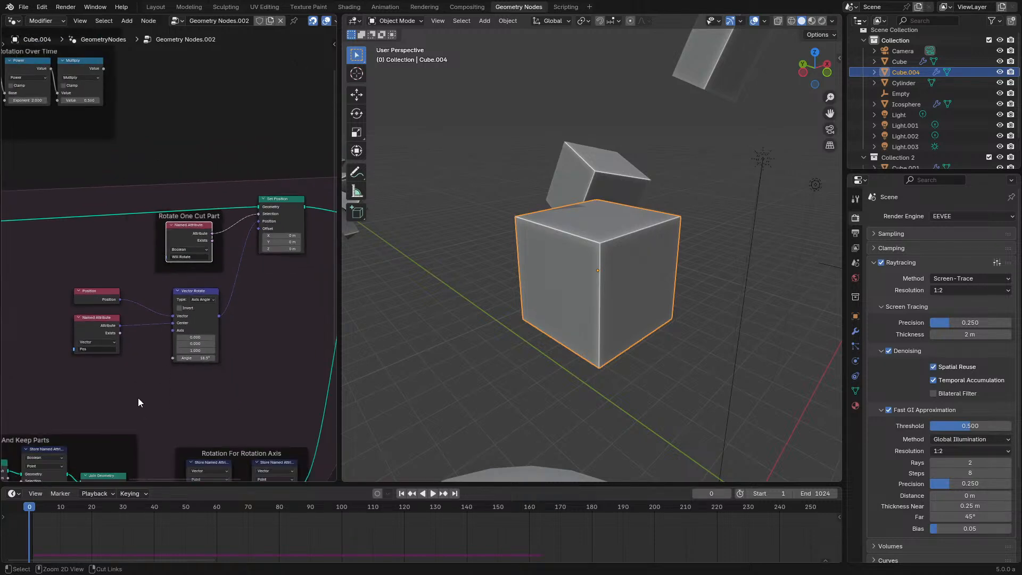
{"action": "key", "text": "ctrl+space"}
{"action": "middle_click_drag", "start_coordinate": [363, 448], "coordinate": [369, 193]}
{"action": "middle_click_drag", "start_coordinate": [306, 254], "coordinate": [688, 263]}
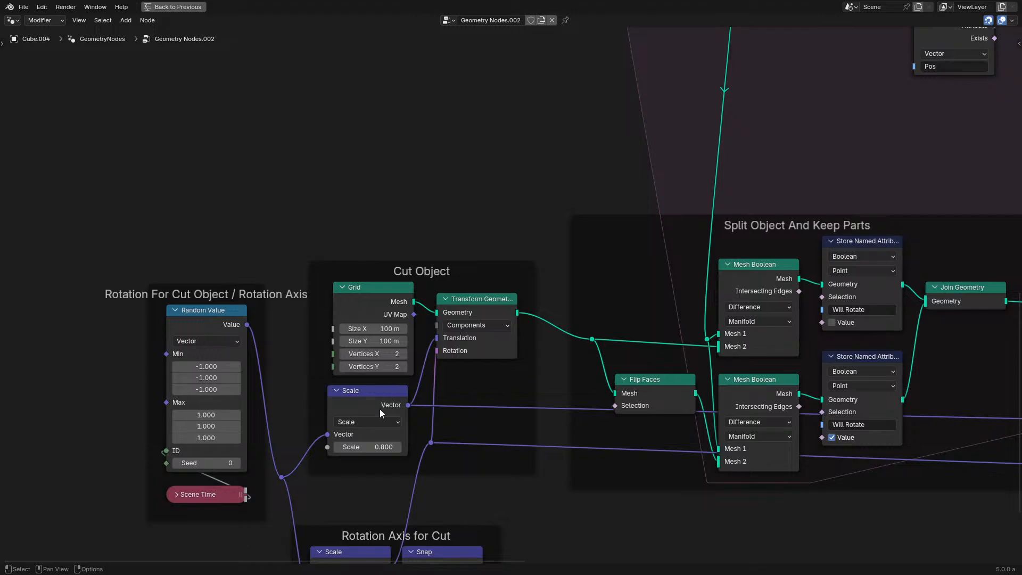
{"action": "scroll", "coordinate": [613, 264], "scroll_direction": "down", "scroll_amount": 2}
{"action": "middle_click_drag", "start_coordinate": [613, 264], "coordinate": [346, 294]}
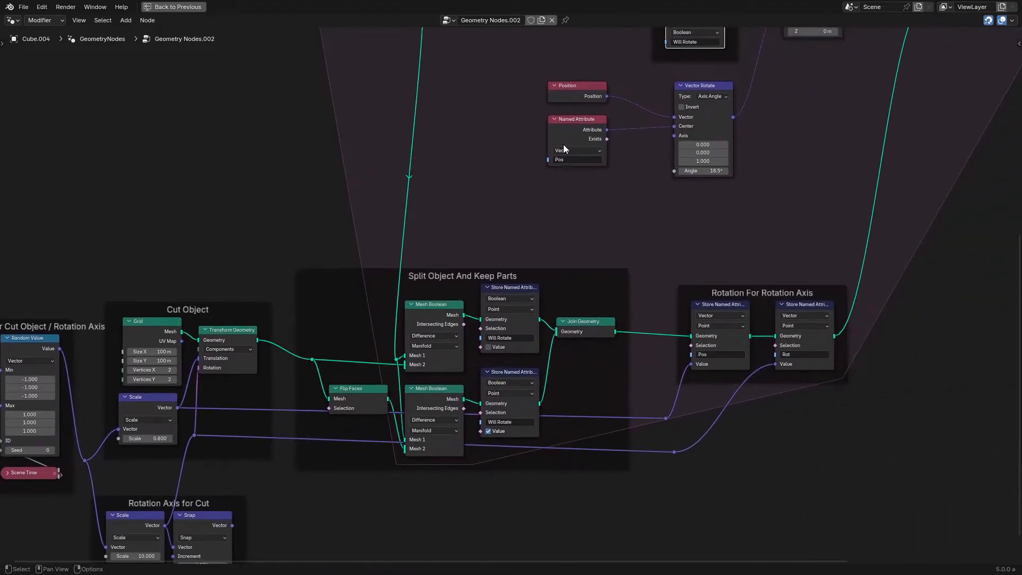
{"action": "middle_click_drag", "start_coordinate": [590, 136], "coordinate": [481, 270]}
{"action": "scroll", "coordinate": [481, 271], "scroll_direction": "up", "scroll_amount": 2}
{"action": "left_click", "coordinate": [478, 270]}
{"action": "key", "text": "shift+d"}
{"action": "left_click", "coordinate": [462, 347]}
{"action": "left_click", "coordinate": [459, 377]}
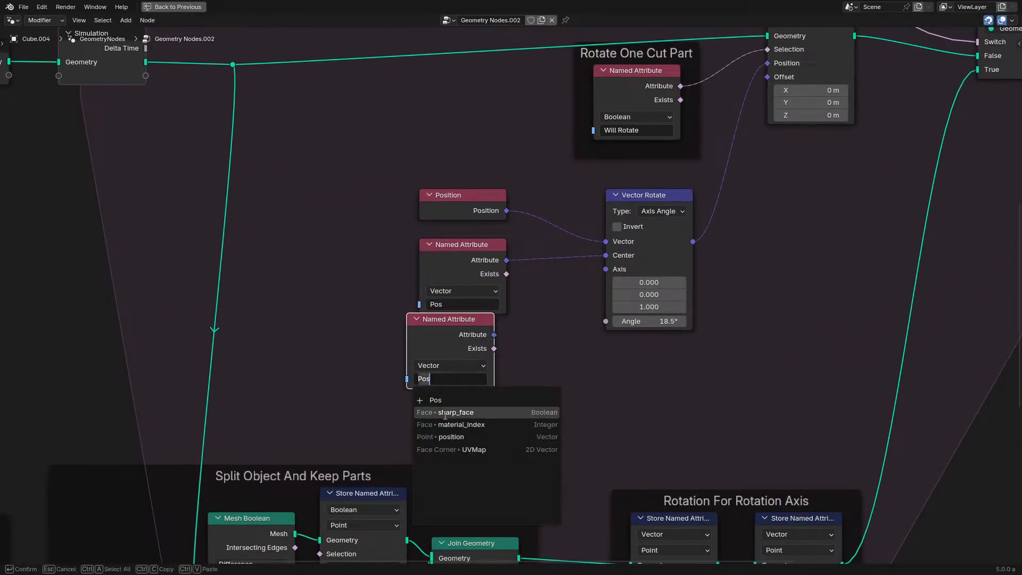
{"action": "left_click", "coordinate": [437, 400]}
{"action": "middle_click_drag", "start_coordinate": [585, 414], "coordinate": [528, 194]}
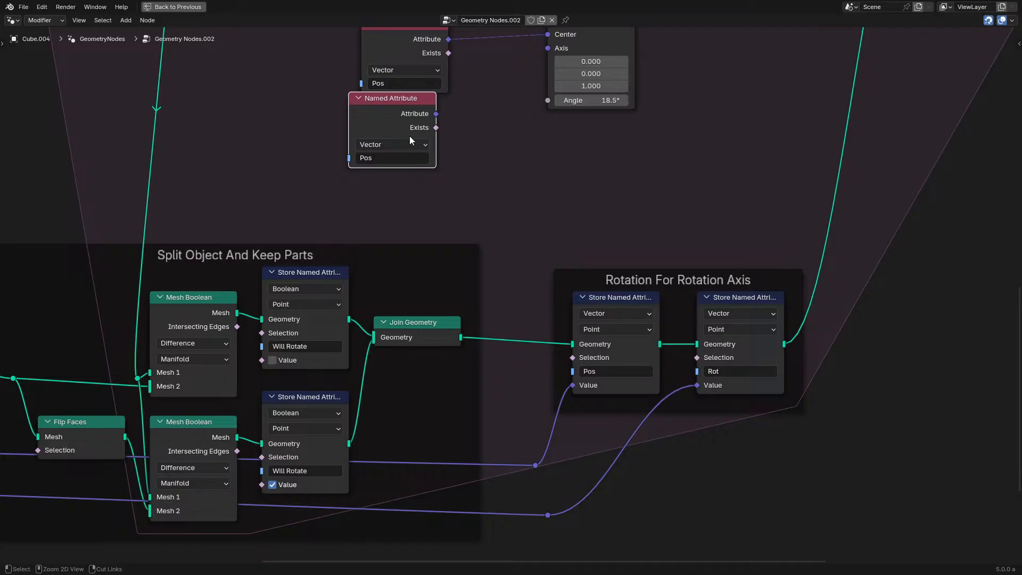
{"action": "mouse_move", "coordinate": [376, 115]}
{"action": "left_mouse_down"}
{"action": "mouse_move", "coordinate": [382, 129]}
{"action": "mouse_move", "coordinate": [400, 123]}
{"action": "mouse_move", "coordinate": [389, 128]}
{"action": "left_mouse_up"}
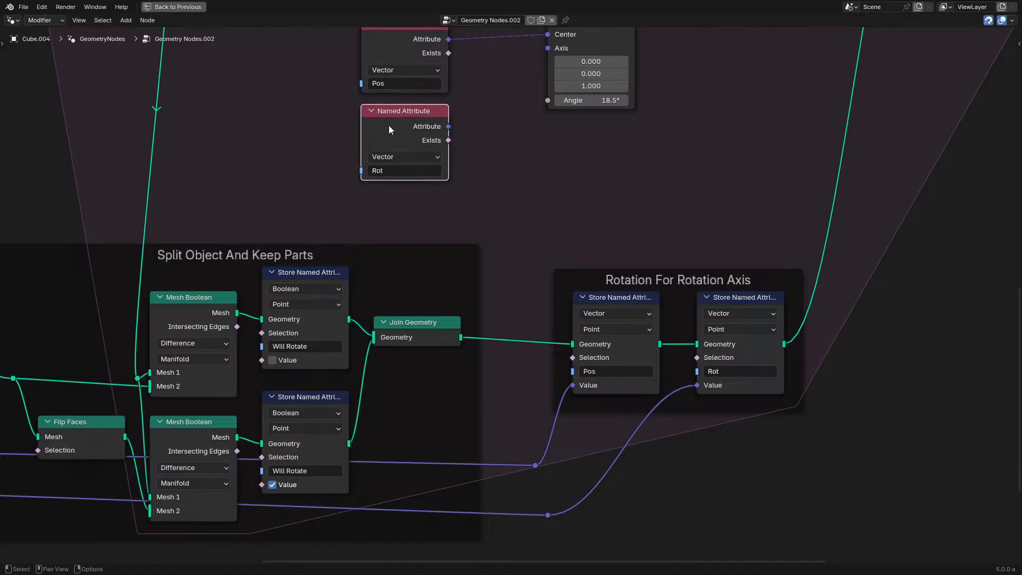
Step: Rename the Will Rotate attribute to Selection in both Store Named Attribute nodes and in the Named Attribute feeding Set Position
{"action": "left_click", "coordinate": [304, 345]}
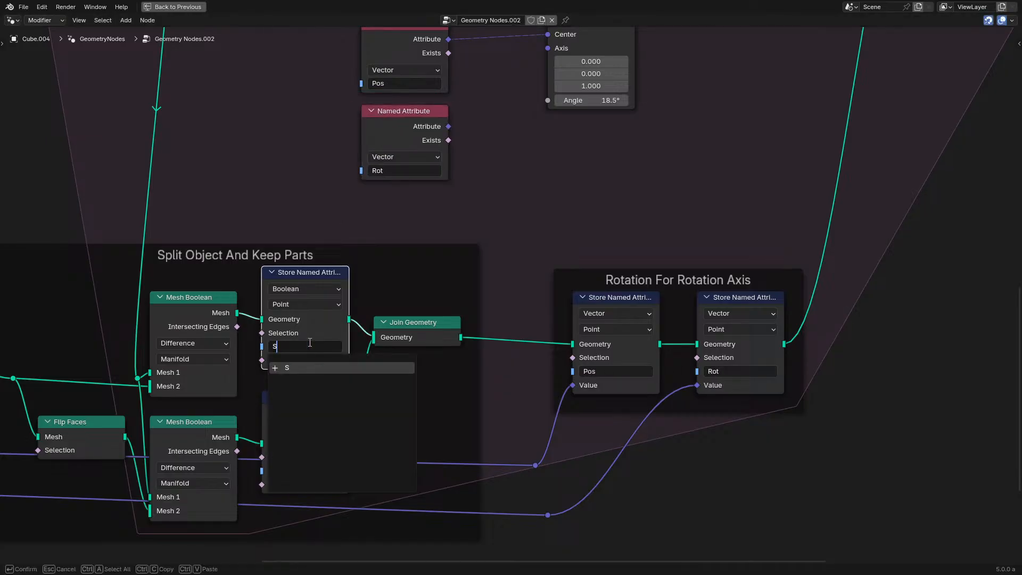
{"action": "key", "text": "Return"}
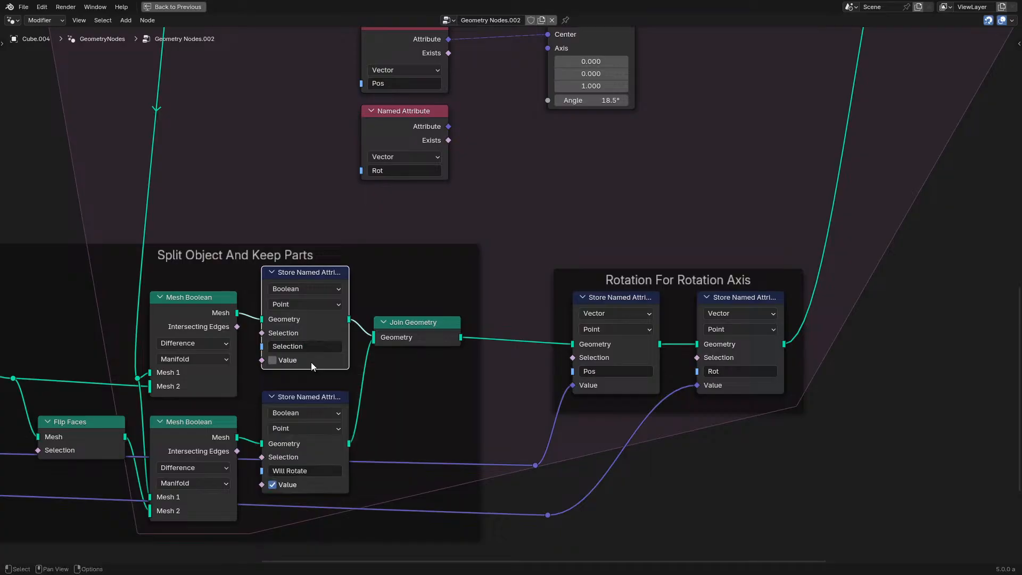
{"action": "left_click", "coordinate": [306, 346]}
{"action": "key", "text": "ctrl+c"}
{"action": "key", "text": "Escape"}
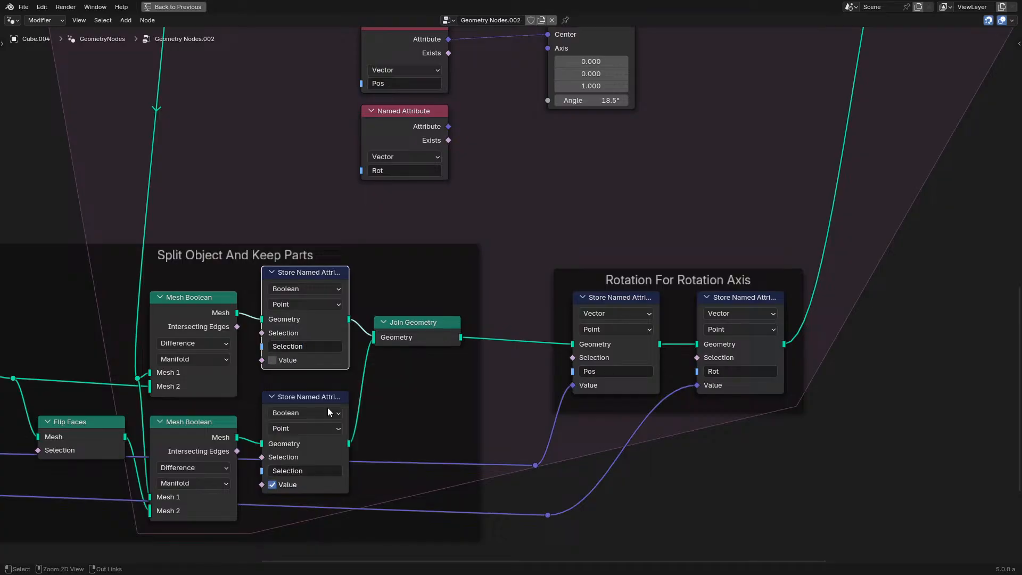
{"action": "middle_click_drag", "start_coordinate": [509, 175], "coordinate": [421, 449]}
{"action": "key", "text": "ctrl+v"}
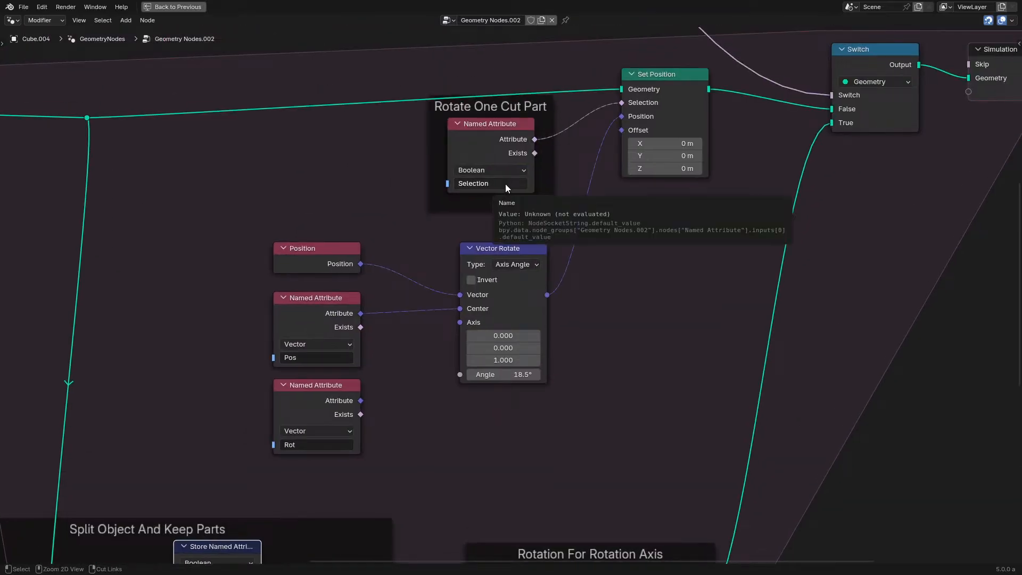
Step: Switch Vector Rotate to Euler, link the Rot attribute to its Rotation, and play the simulation
{"action": "left_click", "coordinate": [334, 410]}
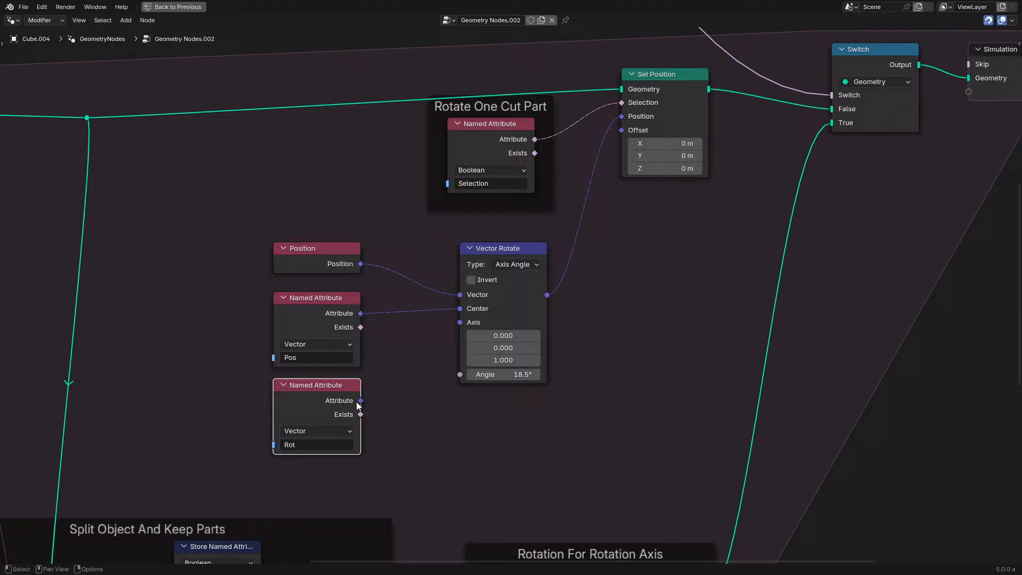
{"action": "left_click", "coordinate": [521, 264]}
{"action": "left_click", "coordinate": [512, 334]}
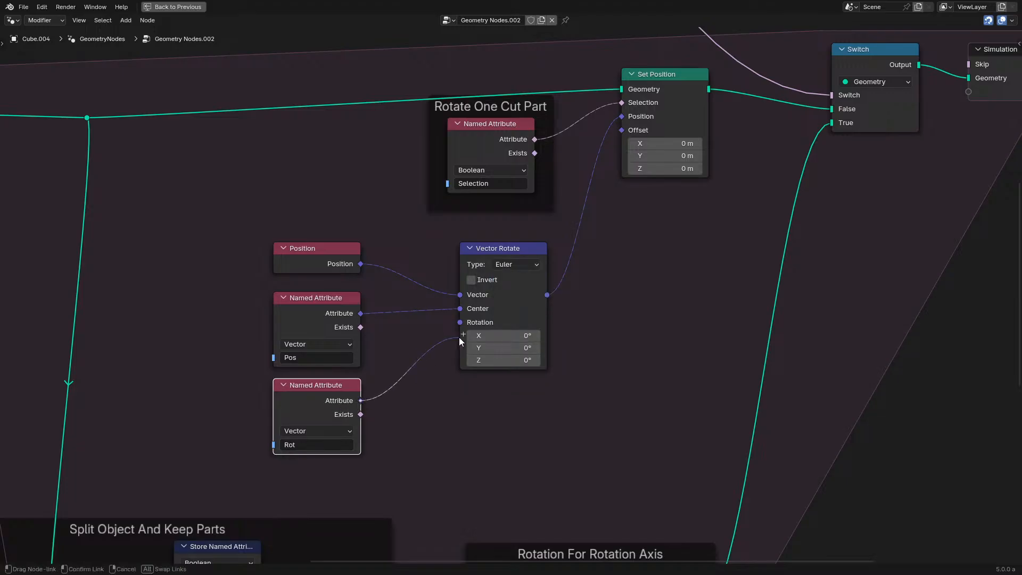
{"action": "left_click_drag", "start_coordinate": [459, 337], "coordinate": [462, 328]}
{"action": "key", "text": "ctrl+space"}
{"action": "key", "text": "space"}
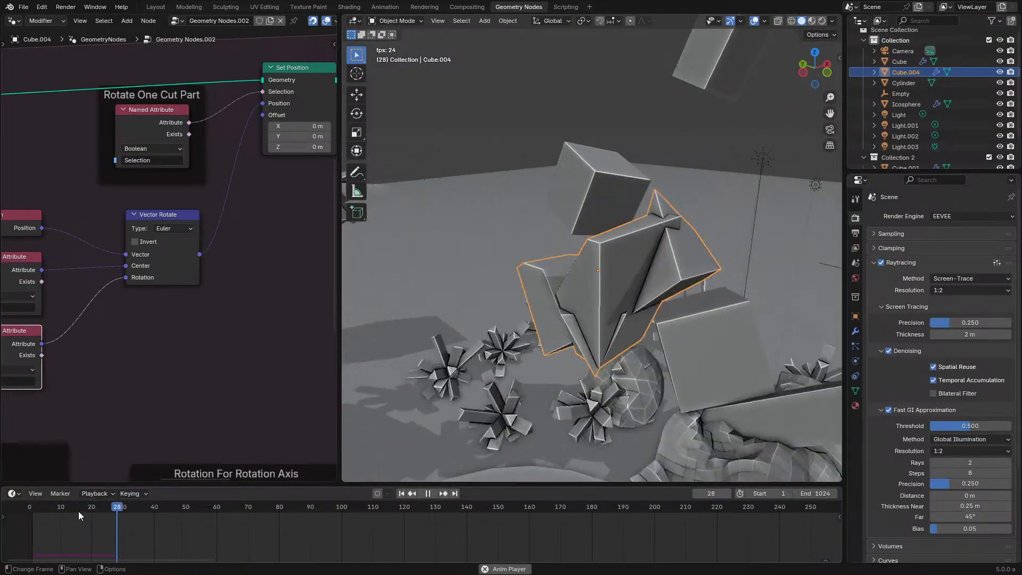
{"action": "key", "text": "ctrl+space"}
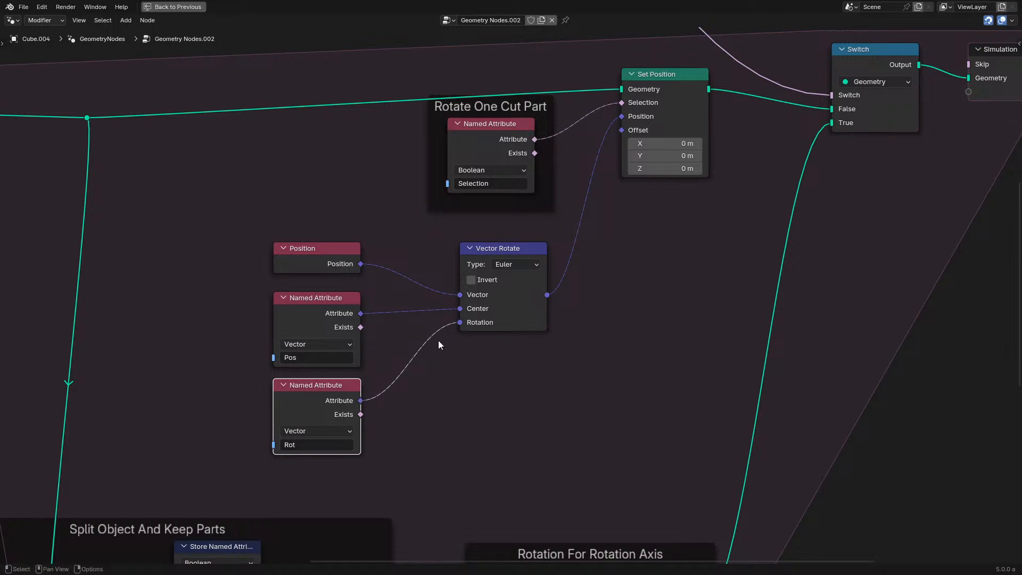
Step: Set Vector Rotate to Axis Angle and feed its Axis from the Rot attribute through a Rotate Vector node with vector 0, 0, 1
{"action": "left_click", "coordinate": [538, 263]}
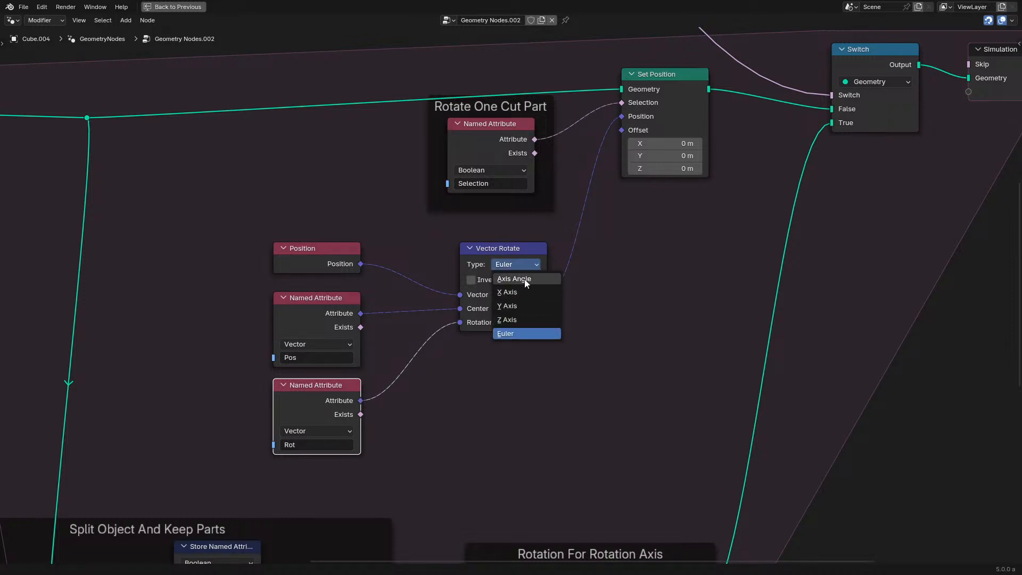
{"action": "left_click", "coordinate": [525, 279]}
{"action": "left_click_drag", "start_coordinate": [361, 400], "coordinate": [410, 419]}
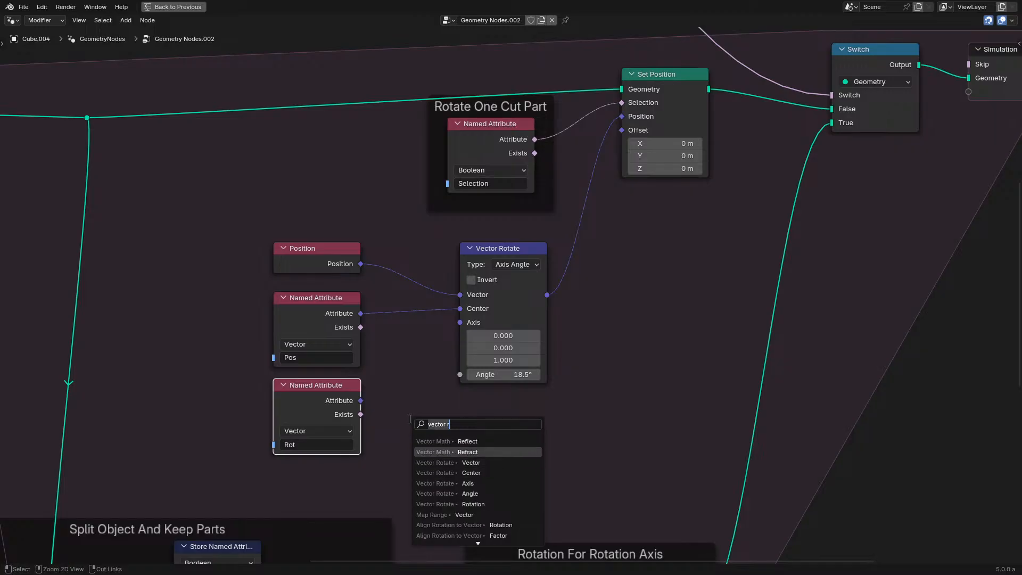
{"action": "type", "text": "rotat"}
{"action": "key", "text": "Down"}
{"action": "key", "text": "Return"}
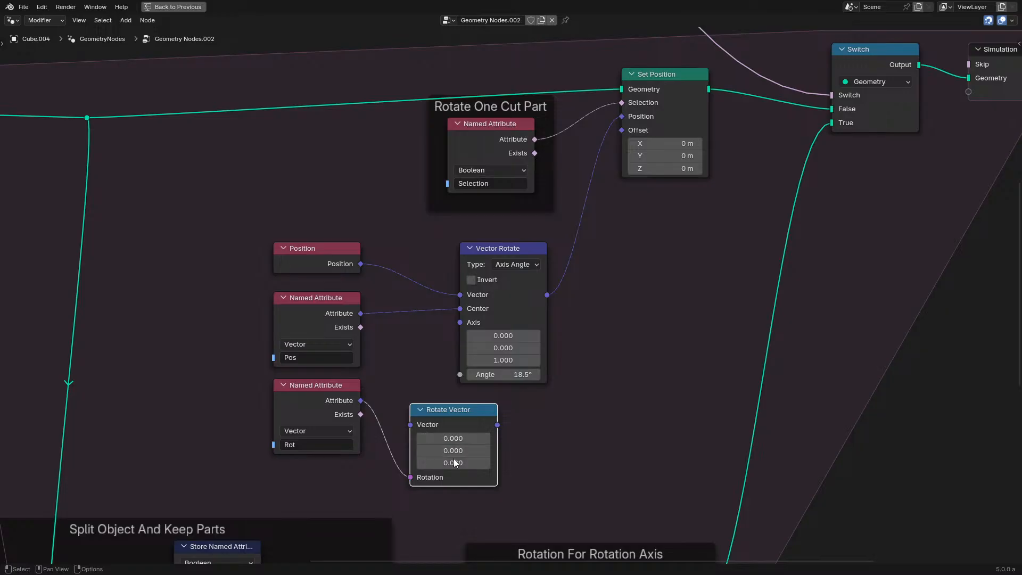
{"action": "left_click_drag", "start_coordinate": [475, 386], "coordinate": [461, 331]}
{"action": "key", "text": "ctrl+space"}
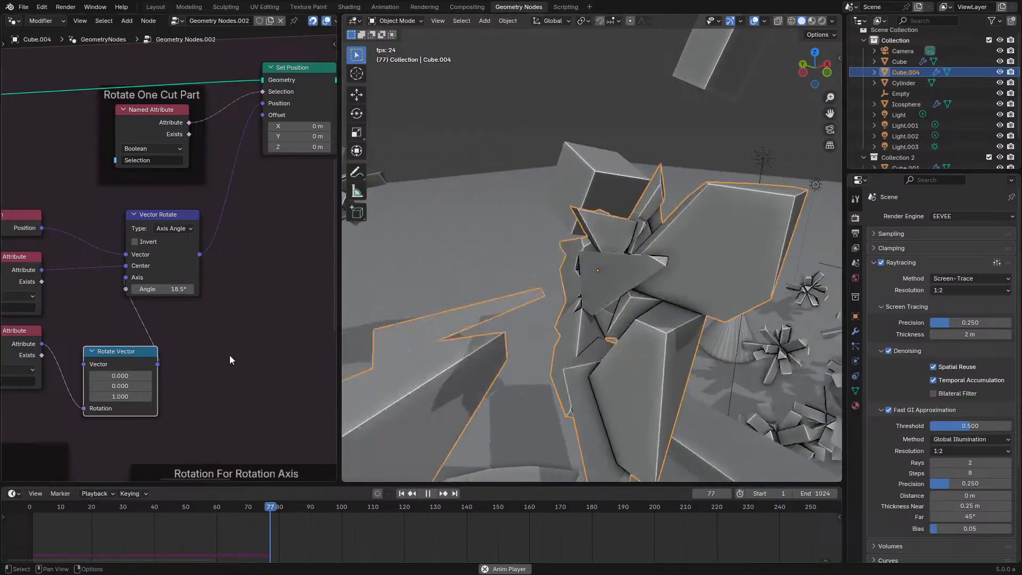
Step: Link the Multiply output of Rotation Over Time to the Angle of Vector Rotate
{"action": "key", "text": "ctrl+space"}
{"action": "middle_click_drag", "start_coordinate": [554, 184], "coordinate": [471, 398]}
{"action": "scroll", "coordinate": [471, 398], "scroll_direction": "down", "scroll_amount": 4}
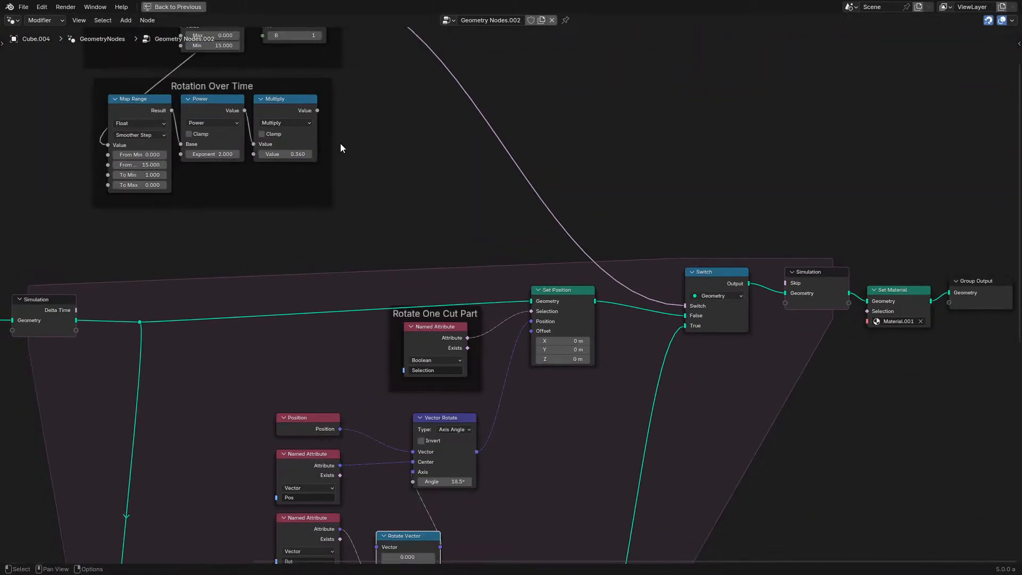
{"action": "left_click_drag", "start_coordinate": [413, 484], "coordinate": [412, 482]}
Step: Replay the simulation from the start and examine the rotating cut parts from several angles
{"action": "key", "text": "ctrl+space"}
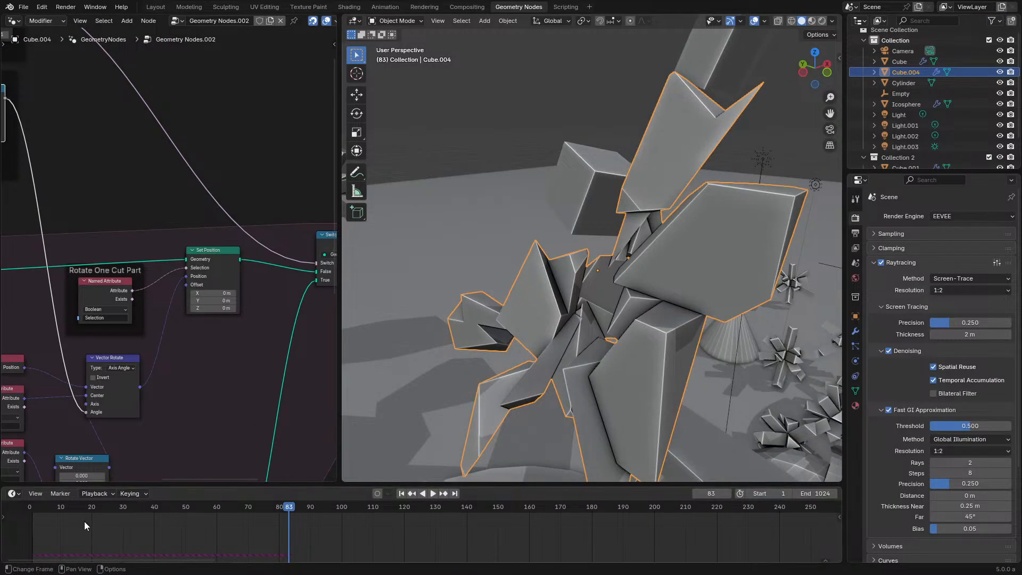
{"action": "left_click", "coordinate": [28, 512]}
{"action": "key", "text": "space"}
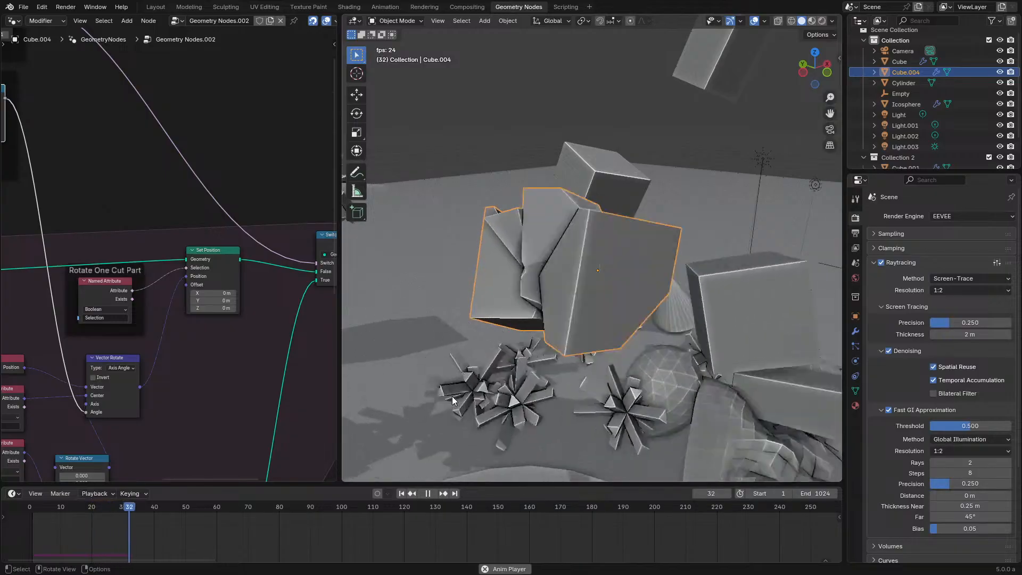
{"action": "middle_click_drag", "start_coordinate": [452, 396], "coordinate": [688, 374]}
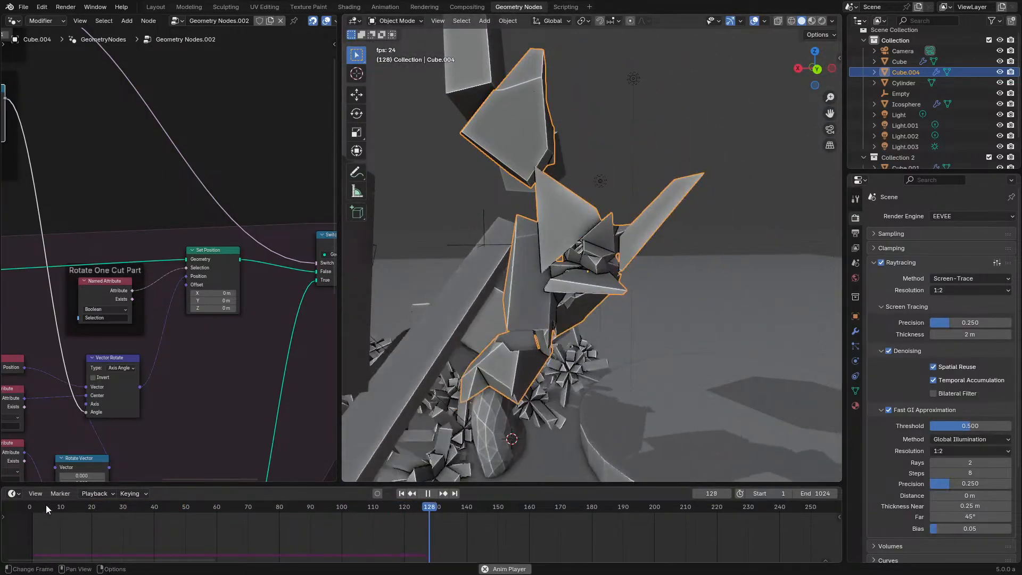
{"action": "left_click", "coordinate": [21, 513]}
{"action": "middle_click_drag", "start_coordinate": [633, 286], "coordinate": [484, 351]}
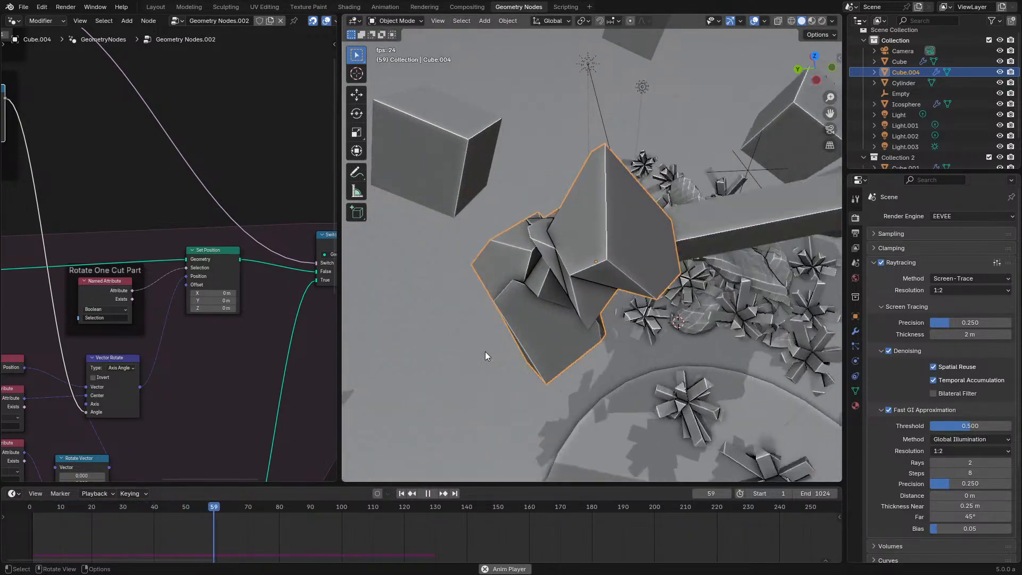
Step: Align Rotate Vector under Vector Rotate, and bring the rotation nodes and Set Position into the Rotate One Cut Part frame
{"action": "key", "text": "ctrl+space"}
{"action": "scroll", "coordinate": [420, 318], "scroll_direction": "up", "scroll_amount": 2}
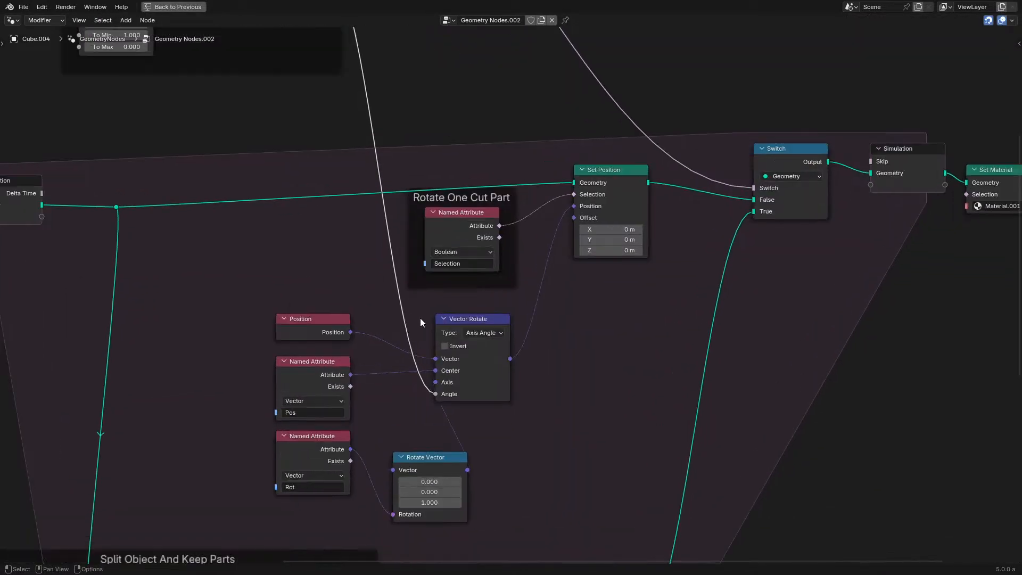
{"action": "scroll", "coordinate": [420, 318], "scroll_direction": "up", "scroll_amount": 1}
{"action": "left_click_drag", "start_coordinate": [418, 473], "coordinate": [462, 426]}
{"action": "left_click_drag", "start_coordinate": [188, 319], "coordinate": [490, 466]}
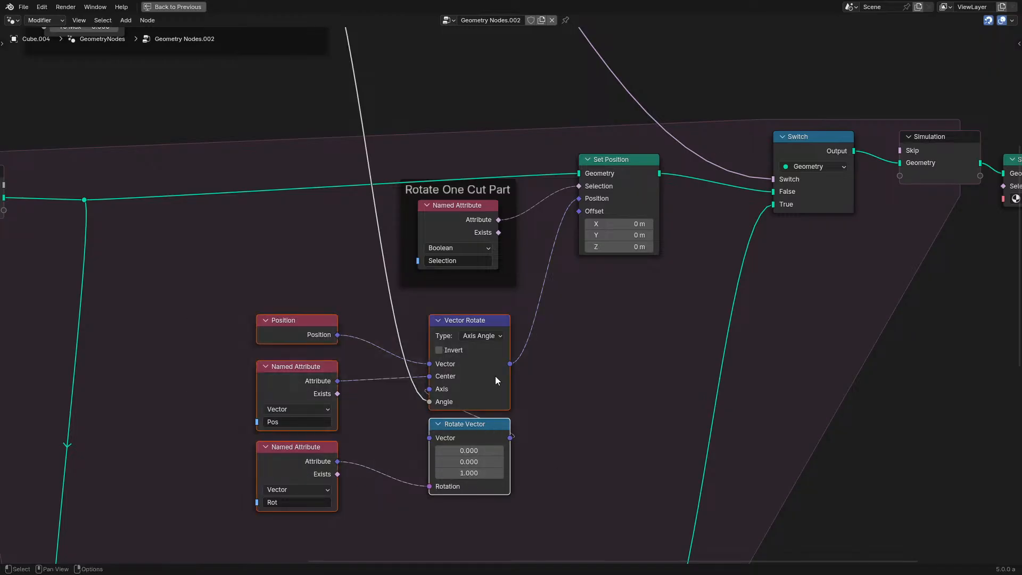
{"action": "left_click_drag", "start_coordinate": [495, 376], "coordinate": [511, 337]}
{"action": "left_click_drag", "start_coordinate": [618, 167], "coordinate": [612, 213]}
Step: Move the Cut Every _ Frames and Rotation Over Time frames together closer to the simulation zone
{"action": "scroll", "coordinate": [527, 355], "scroll_direction": "down", "scroll_amount": 3}
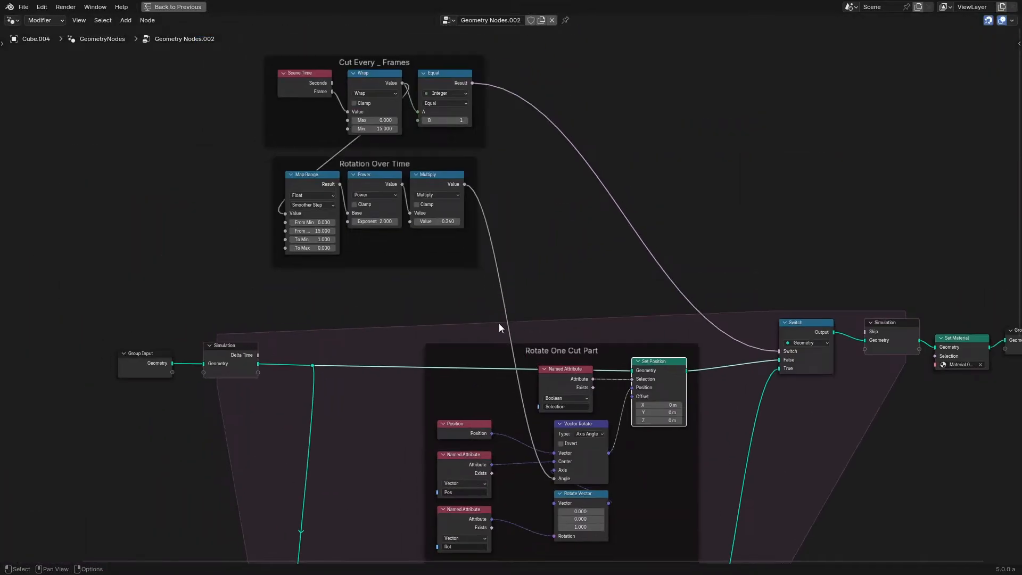
{"action": "left_click_drag", "start_coordinate": [253, 88], "coordinate": [474, 215]}
{"action": "key", "text": "g"}
{"action": "left_click", "coordinate": [530, 279]}
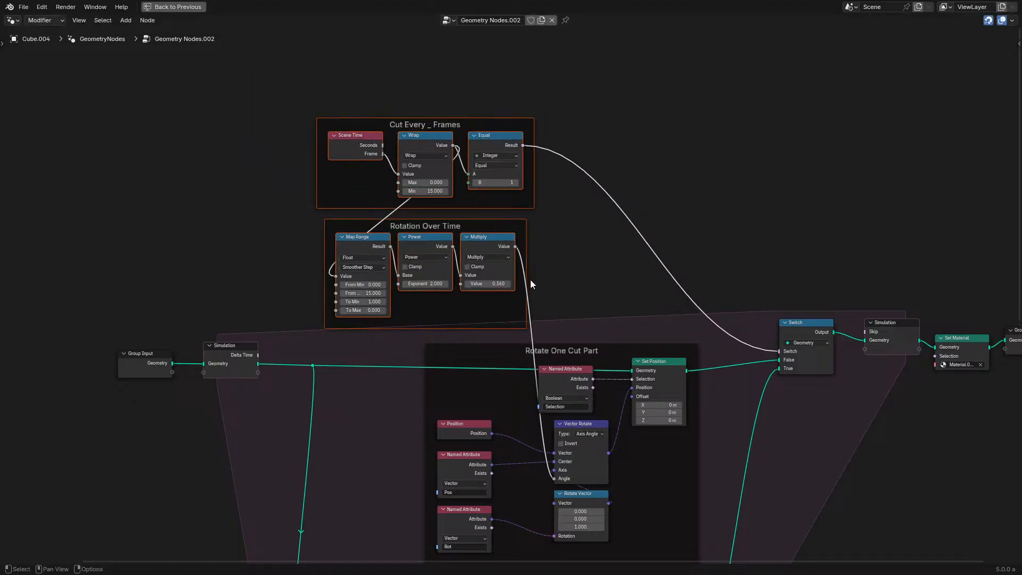
{"action": "middle_click_drag", "start_coordinate": [627, 394], "coordinate": [528, 264]}
{"action": "scroll", "coordinate": [514, 287], "scroll_direction": "up", "scroll_amount": 5}
{"action": "left_click", "coordinate": [446, 318]}
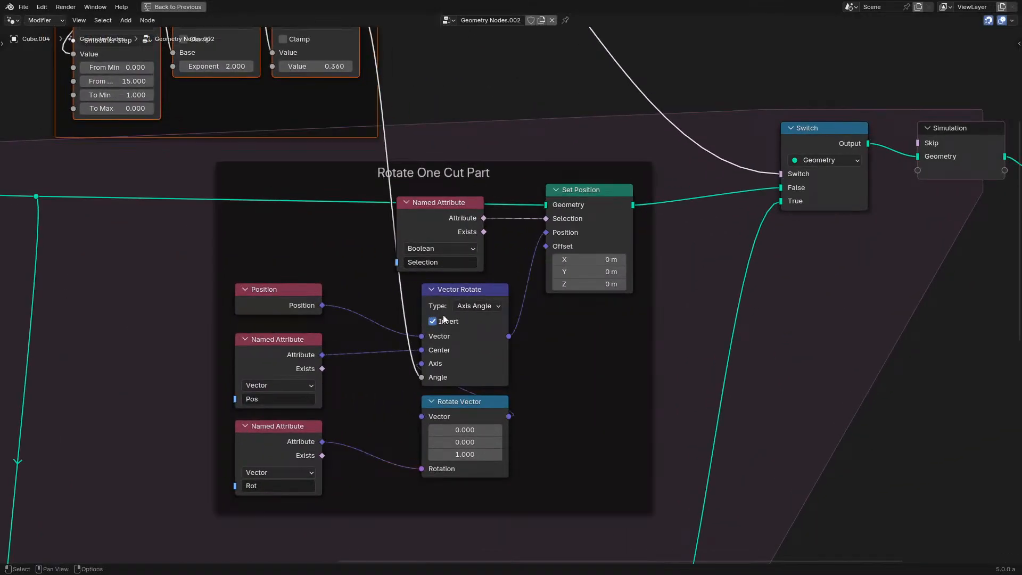
{"action": "mouse_move", "coordinate": [436, 302]}
{"action": "left_mouse_down"}
{"action": "mouse_move", "coordinate": [410, 296]}
{"action": "mouse_move", "coordinate": [575, 314]}
{"action": "mouse_move", "coordinate": [381, 298]}
{"action": "mouse_move", "coordinate": [424, 309]}
{"action": "left_mouse_up"}
{"action": "key", "text": "h"}
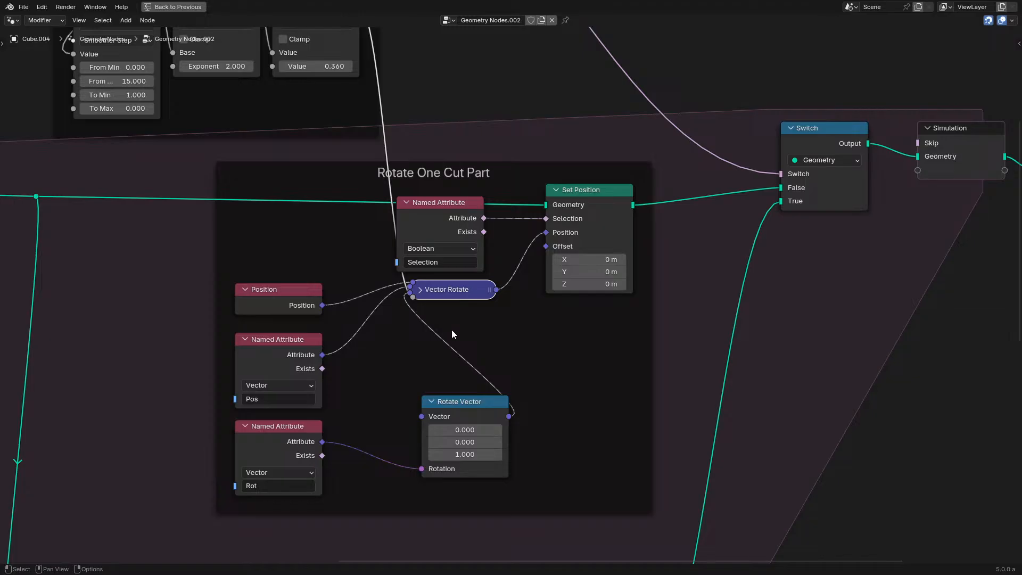
{"action": "left_click_drag", "start_coordinate": [445, 402], "coordinate": [417, 329]}
{"action": "right_click", "coordinate": [417, 329]}
{"action": "left_click", "coordinate": [433, 294]}
{"action": "key", "text": "h"}
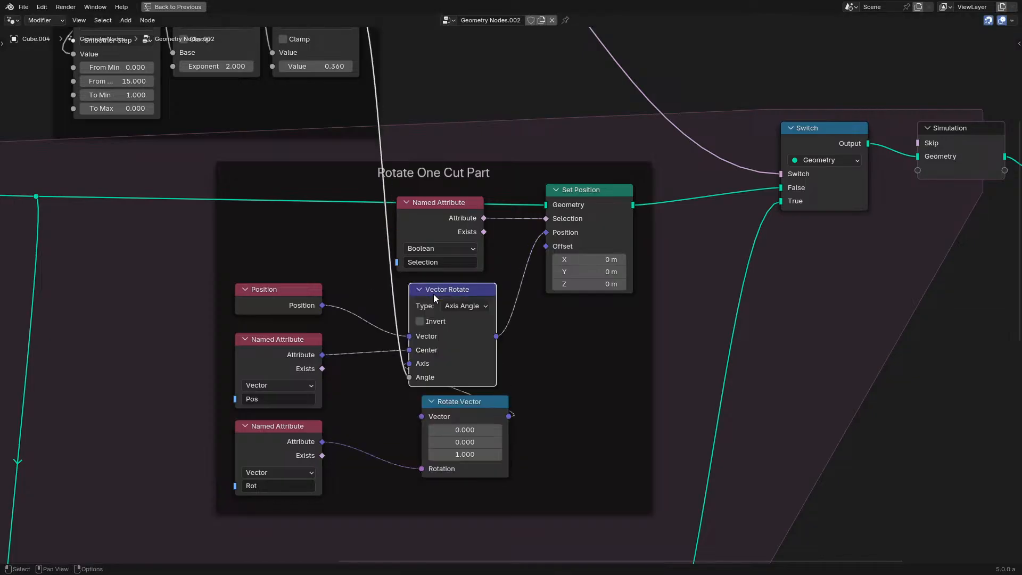
Step: Collapse Set Position, stack it directly above Vector Rotate, and place the Selection Named Attribute node beside it
{"action": "left_click_drag", "start_coordinate": [434, 294], "coordinate": [565, 295]}
{"action": "left_click", "coordinate": [597, 186]}
{"action": "key", "text": "h"}
{"action": "key", "text": "g"}
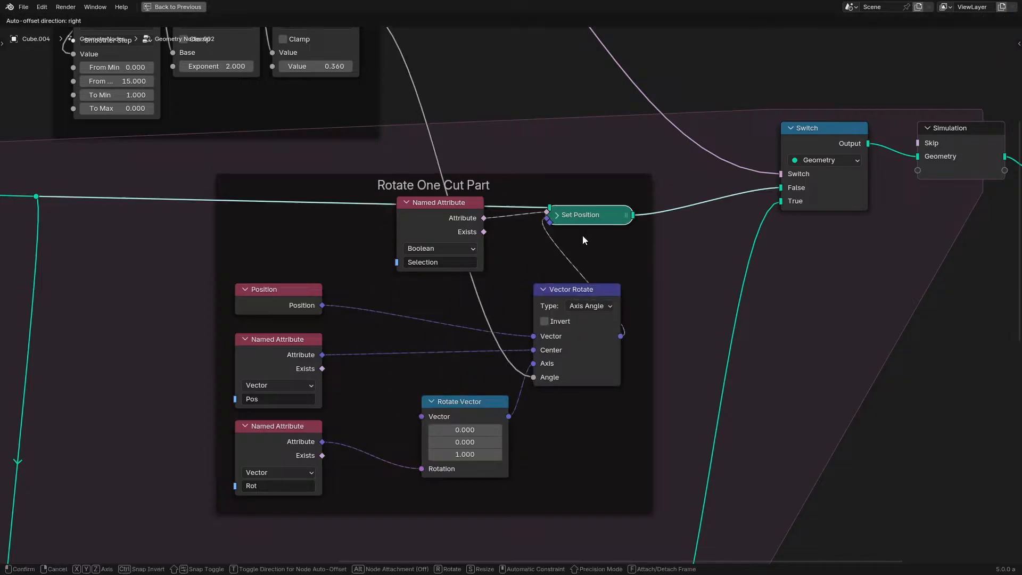
{"action": "left_click", "coordinate": [570, 277]}
{"action": "left_click_drag", "start_coordinate": [443, 231], "coordinate": [456, 275]}
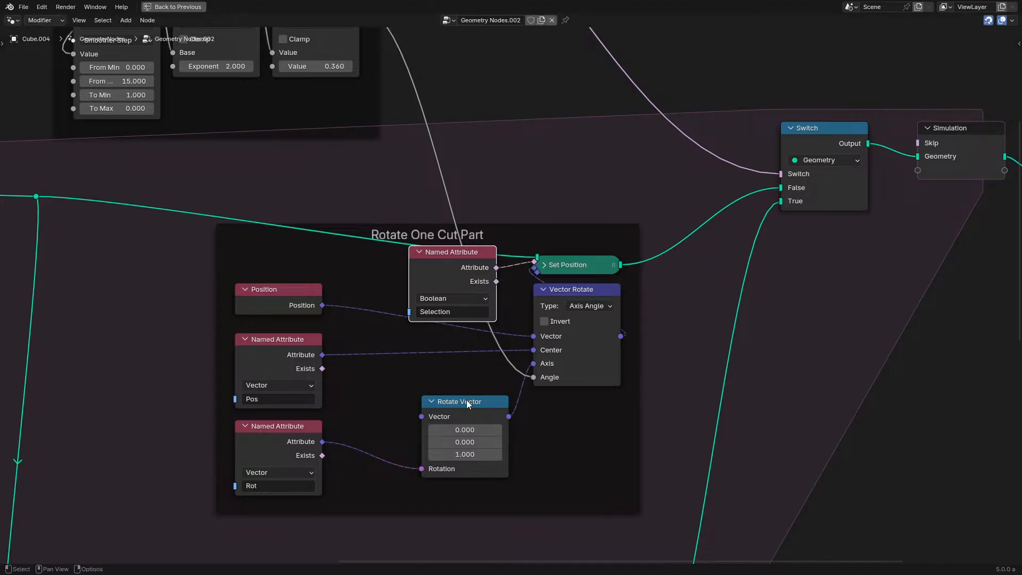
Step: Place Rotate Vector below the Selection attribute node and gather the Position, Pos and Rot nodes compactly beside it
{"action": "left_click_drag", "start_coordinate": [466, 400], "coordinate": [452, 339]}
{"action": "left_click_drag", "start_coordinate": [244, 429], "coordinate": [243, 417]}
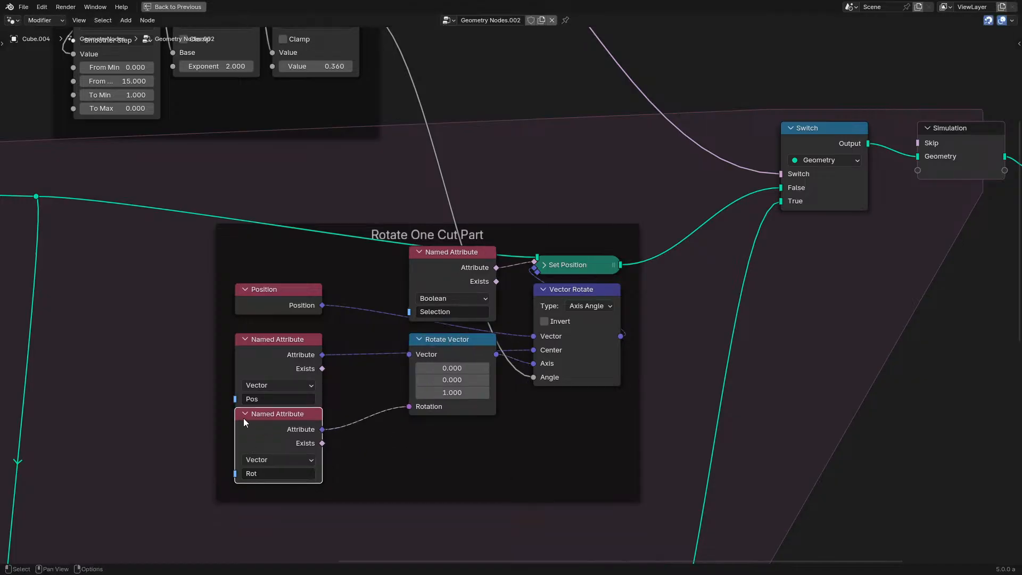
{"action": "left_click_drag", "start_coordinate": [266, 351], "coordinate": [267, 336]}
{"action": "left_click_drag", "start_coordinate": [239, 257], "coordinate": [335, 456]}
{"action": "left_click_drag", "start_coordinate": [274, 333], "coordinate": [317, 348]}
Step: Move the Rotation For Rotation Axis frame beside Split Object And Keep Parts and straighten the reroute feeding its Rot value
{"action": "scroll", "coordinate": [572, 426], "scroll_direction": "down", "scroll_amount": 7}
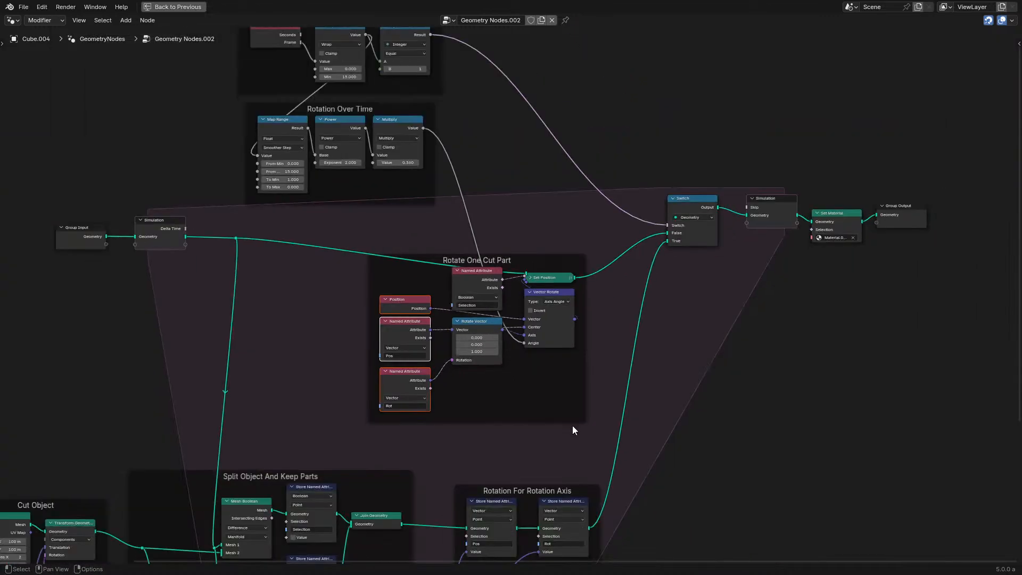
{"action": "middle_click_drag", "start_coordinate": [481, 533], "coordinate": [601, 266]}
{"action": "scroll", "coordinate": [587, 204], "scroll_direction": "up", "scroll_amount": 5}
{"action": "left_click_drag", "start_coordinate": [593, 154], "coordinate": [792, 445]}
{"action": "key", "text": "g"}
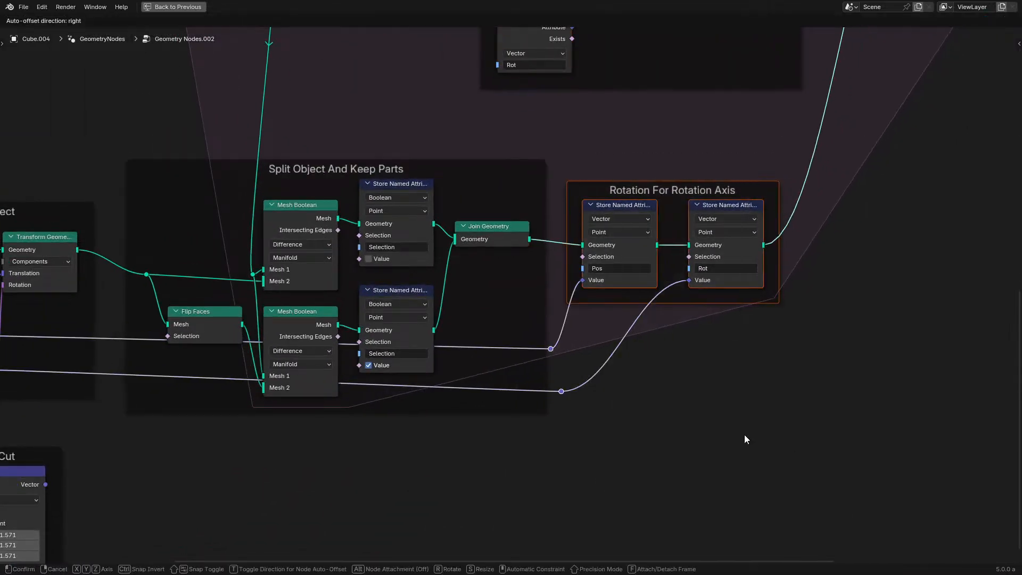
{"action": "left_click", "coordinate": [744, 435]}
{"action": "left_click_drag", "start_coordinate": [561, 392], "coordinate": [561, 382]}
Step: Reposition the reroute after Transform Geometry and move the Rotation For Cut Object / Rotation Axis frame lower, beside its Scale nodes
{"action": "scroll", "coordinate": [446, 422], "scroll_direction": "down", "scroll_amount": 2}
{"action": "middle_click_drag", "start_coordinate": [446, 422], "coordinate": [647, 394]}
{"action": "scroll", "coordinate": [682, 261], "scroll_direction": "up", "scroll_amount": 5}
{"action": "middle_click_drag", "start_coordinate": [620, 204], "coordinate": [644, 248]}
{"action": "scroll", "coordinate": [419, 275], "scroll_direction": "up", "scroll_amount": 5}
{"action": "scroll", "coordinate": [403, 277], "scroll_direction": "down", "scroll_amount": 2}
{"action": "left_click_drag", "start_coordinate": [551, 272], "coordinate": [560, 288]}
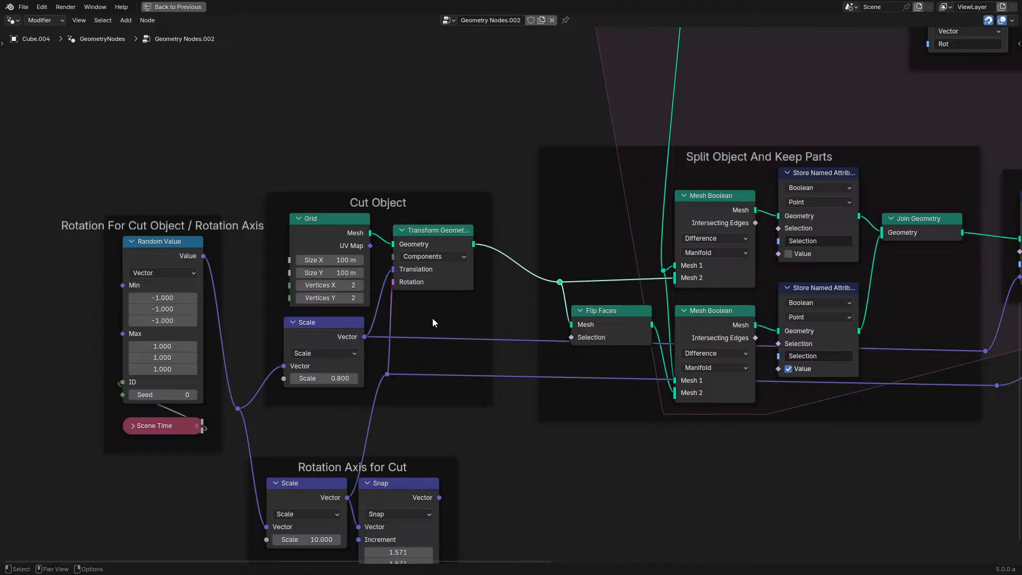
{"action": "scroll", "coordinate": [330, 335], "scroll_direction": "down", "scroll_amount": 1}
{"action": "left_click_drag", "start_coordinate": [104, 211], "coordinate": [246, 447]}
{"action": "left_click_drag", "start_coordinate": [207, 260], "coordinate": [187, 388]}
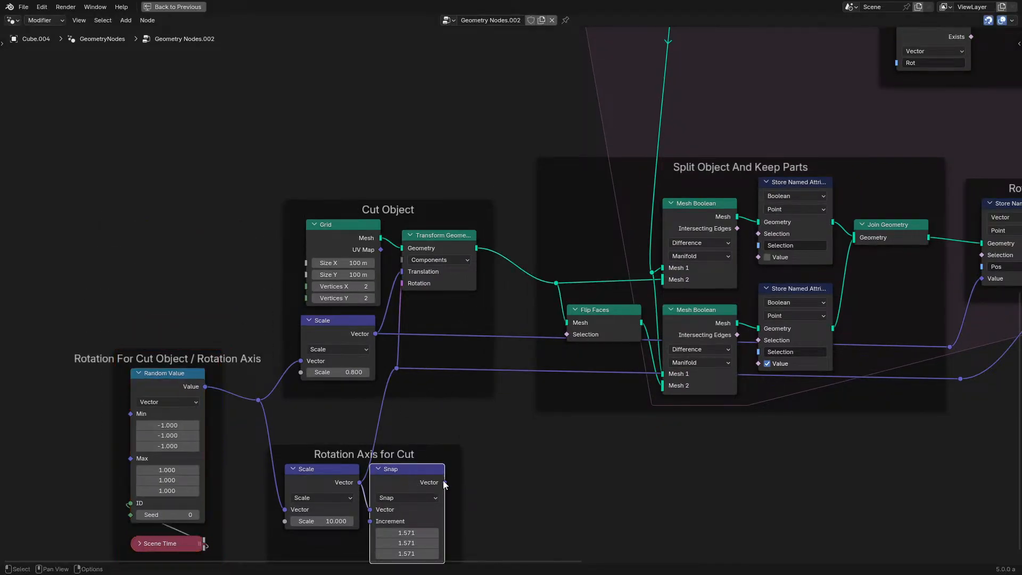
Step: Feed the Snap output into the cut rotation reroute and play the animation from the start to inspect the cuts
{"action": "key", "text": "ctrl+space"}
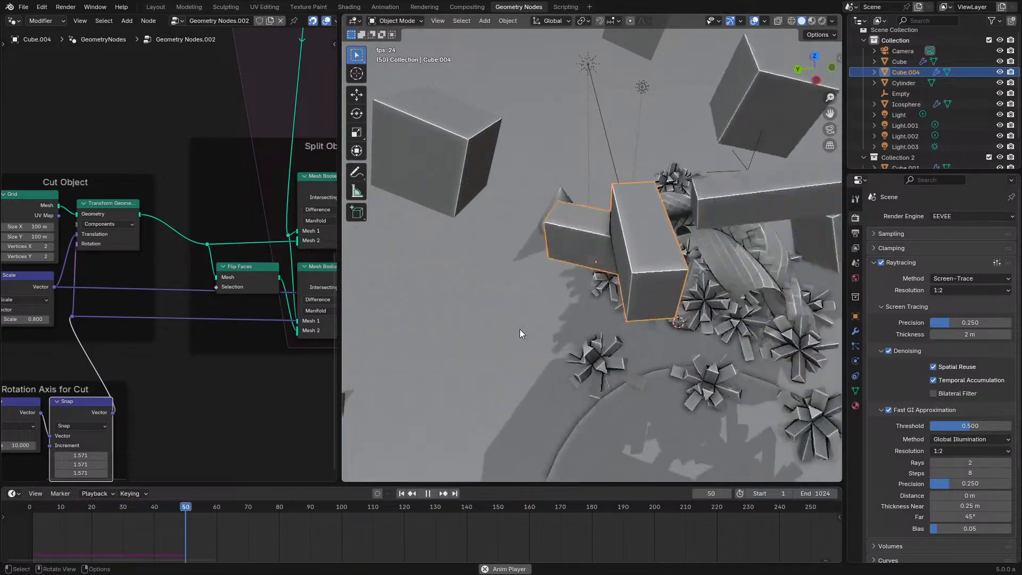
{"action": "key", "text": "space"}
{"action": "mouse_move", "coordinate": [37, 508]}
{"action": "left_mouse_down"}
{"action": "mouse_move", "coordinate": [137, 508]}
{"action": "mouse_move", "coordinate": [30, 507]}
{"action": "left_mouse_up"}
{"action": "key", "text": "space"}
{"action": "key", "text": "space"}
{"action": "middle_click_drag", "start_coordinate": [442, 366], "coordinate": [545, 329]}
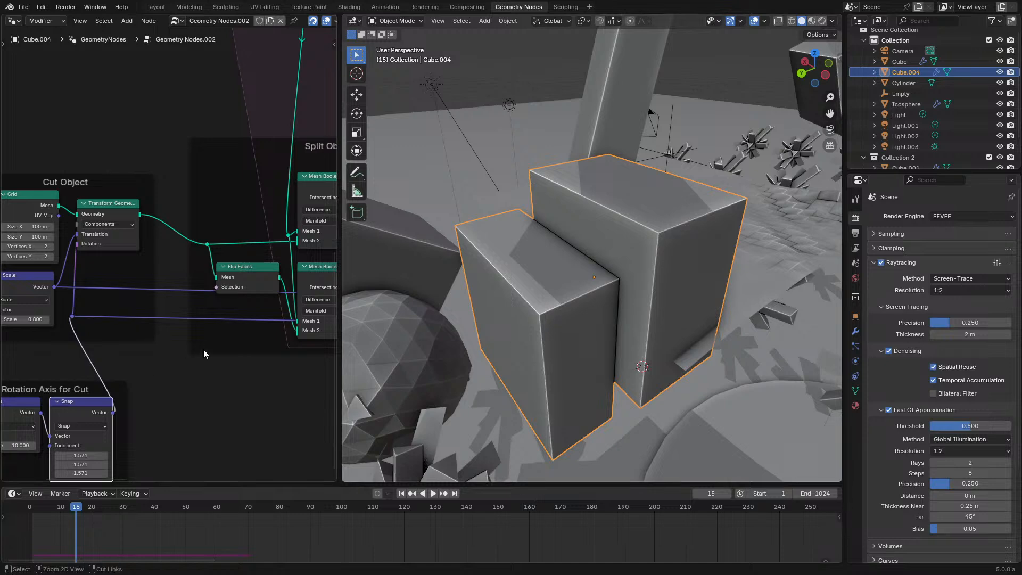
Step: Insert a Scale Elements node with scale 0.999 between Join Geometry and the Pos Store Named Attribute node
{"action": "key", "text": "ctrl+space"}
{"action": "scroll", "coordinate": [517, 299], "scroll_direction": "up", "scroll_amount": 3}
{"action": "left_click_drag", "start_coordinate": [516, 299], "coordinate": [667, 460]}
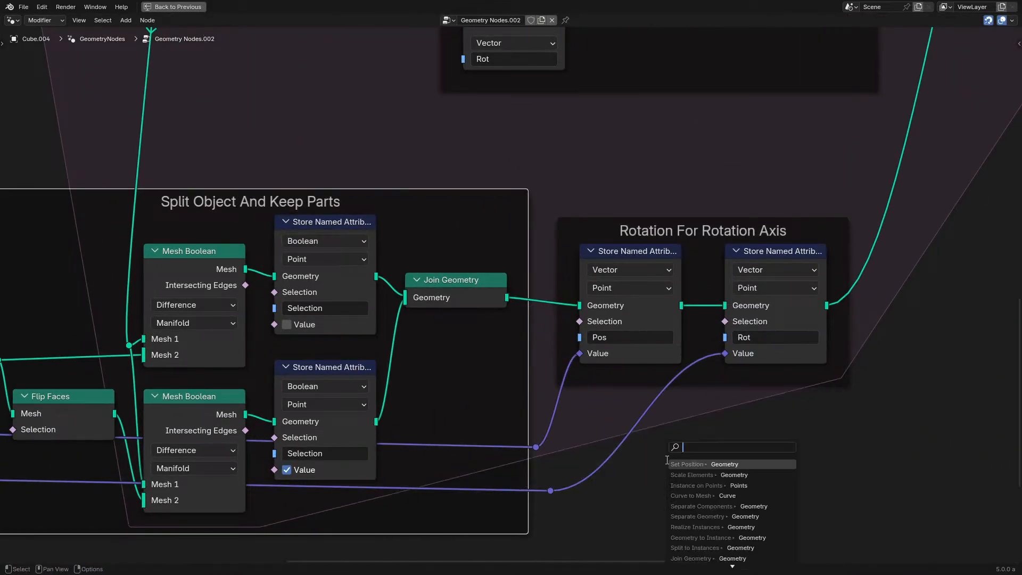
{"action": "type", "text": "sc"}
{"action": "left_click", "coordinate": [701, 462]}
{"action": "left_click", "coordinate": [701, 462]}
{"action": "middle_click_drag", "start_coordinate": [613, 403], "coordinate": [508, 347]}
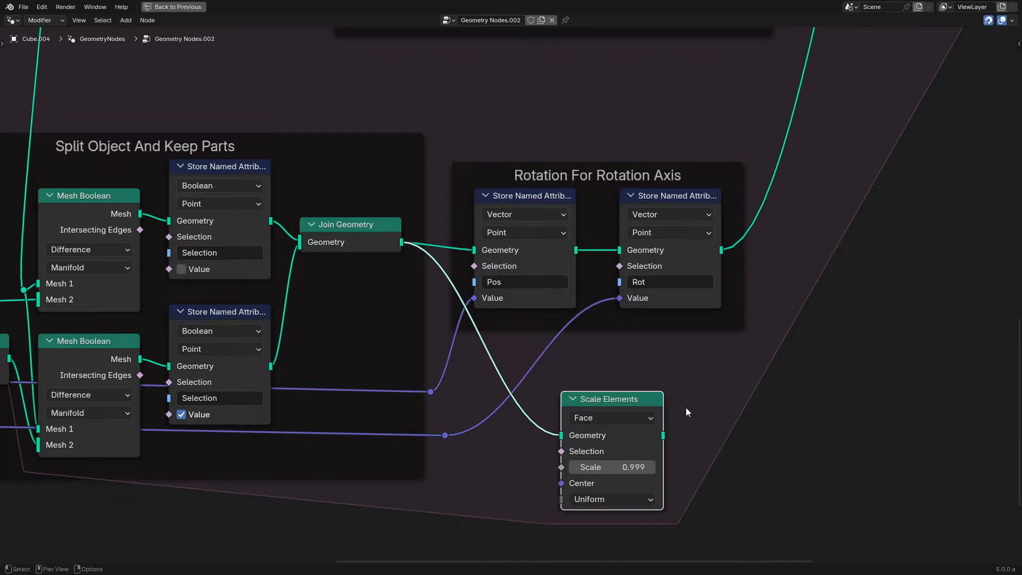
{"action": "left_click_drag", "start_coordinate": [475, 254], "coordinate": [474, 254]}
Step: Play the animation from the start to check the effect of Scale Elements
{"action": "key", "text": "ctrl+space"}
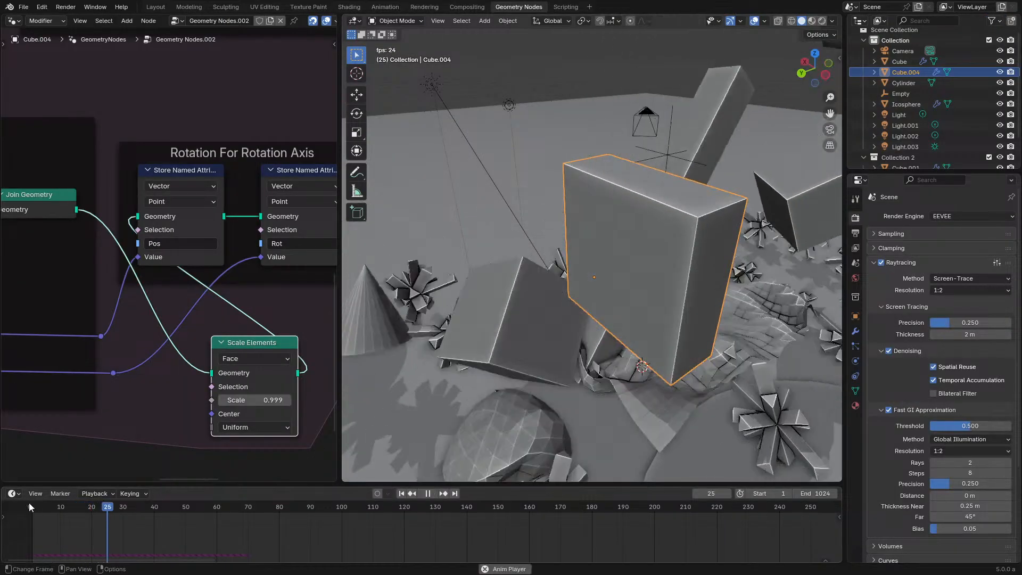
{"action": "left_click", "coordinate": [26, 506]}
{"action": "key", "text": "space"}
Step: Link Join Geometry straight to the Pos attribute node again and delete Scale Elements
{"action": "key", "text": "ctrl+space"}
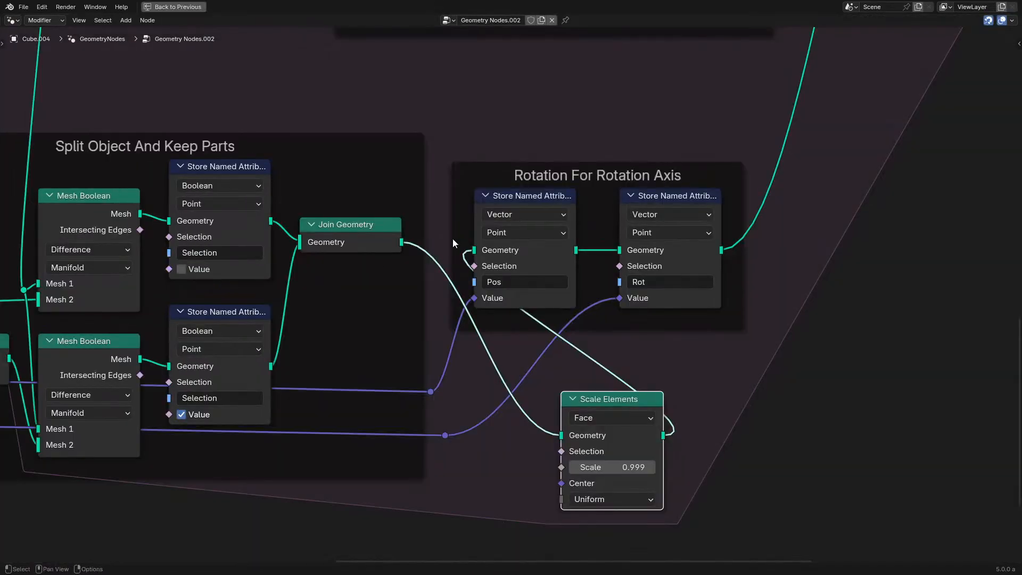
{"action": "mouse_move", "coordinate": [419, 244]}
{"action": "left_mouse_down"}
{"action": "mouse_move", "coordinate": [461, 245]}
{"action": "mouse_move", "coordinate": [461, 260]}
{"action": "mouse_move", "coordinate": [438, 247]}
{"action": "left_mouse_up"}
{"action": "right_click", "coordinate": [461, 260]}
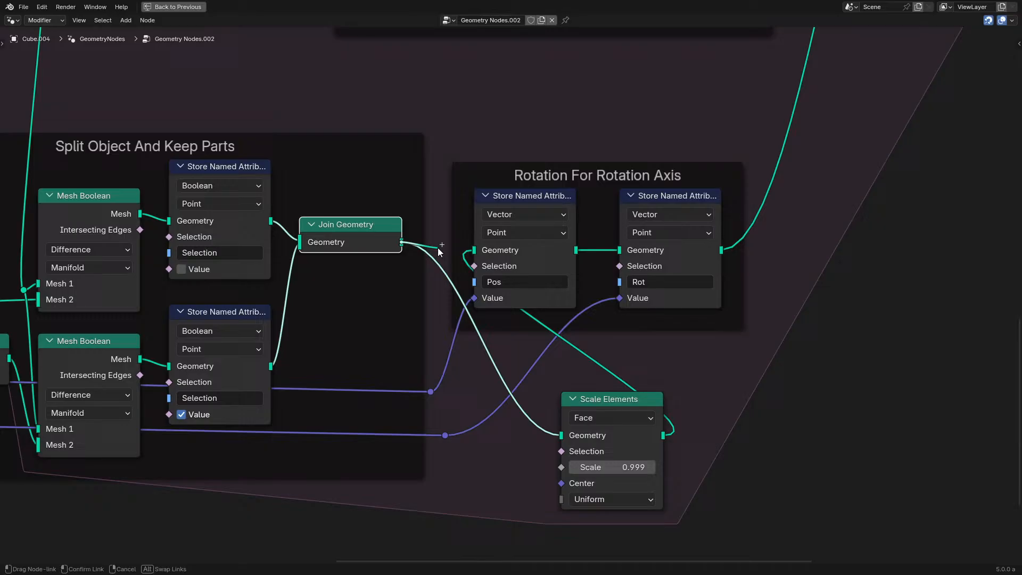
{"action": "left_click", "coordinate": [615, 407]}
{"action": "key", "text": "x"}
Step: Connect the Scale output in Rotation Axis for Cut directly to the cut rotation reroute, bypassing Snap
{"action": "scroll", "coordinate": [465, 403], "scroll_direction": "down", "scroll_amount": 5}
{"action": "middle_click_drag", "start_coordinate": [247, 406], "coordinate": [712, 294]}
{"action": "scroll", "coordinate": [712, 294], "scroll_direction": "up", "scroll_amount": 3}
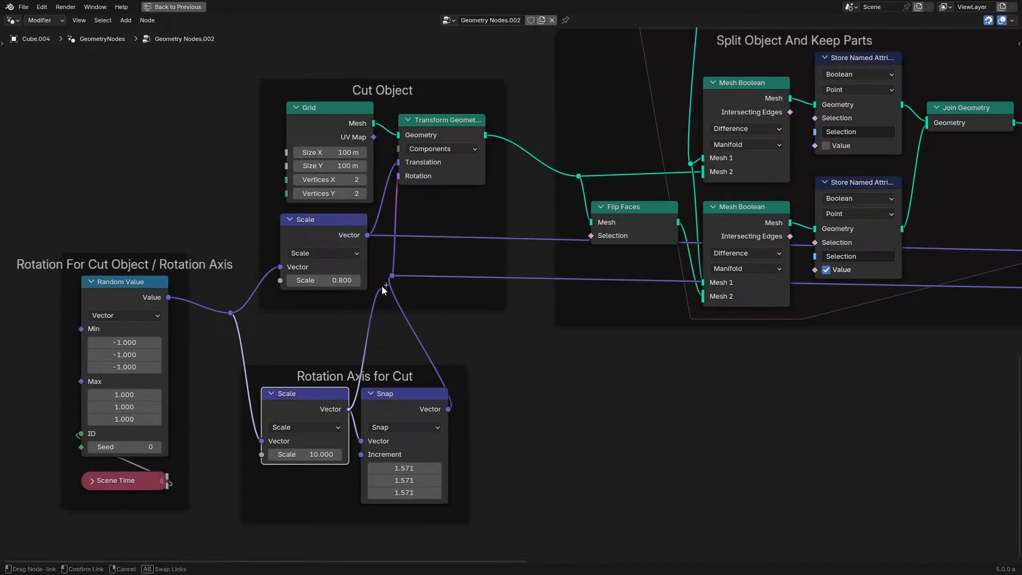
Step: Play the animation from the start to review the cuts with unsnapped rotation
{"action": "key", "text": "ctrl+space"}
{"action": "key", "text": "space"}
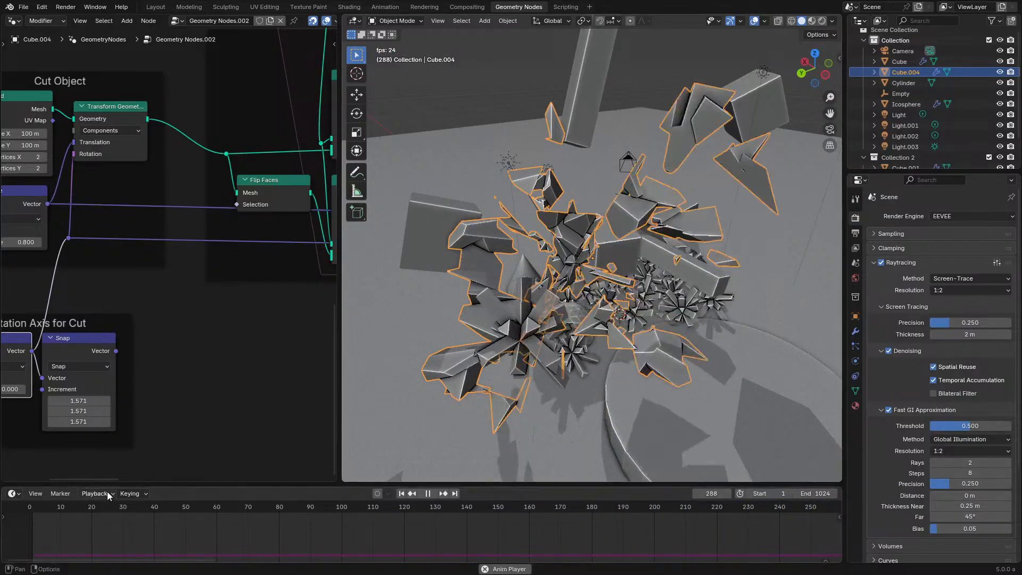
{"action": "left_click", "coordinate": [28, 509]}
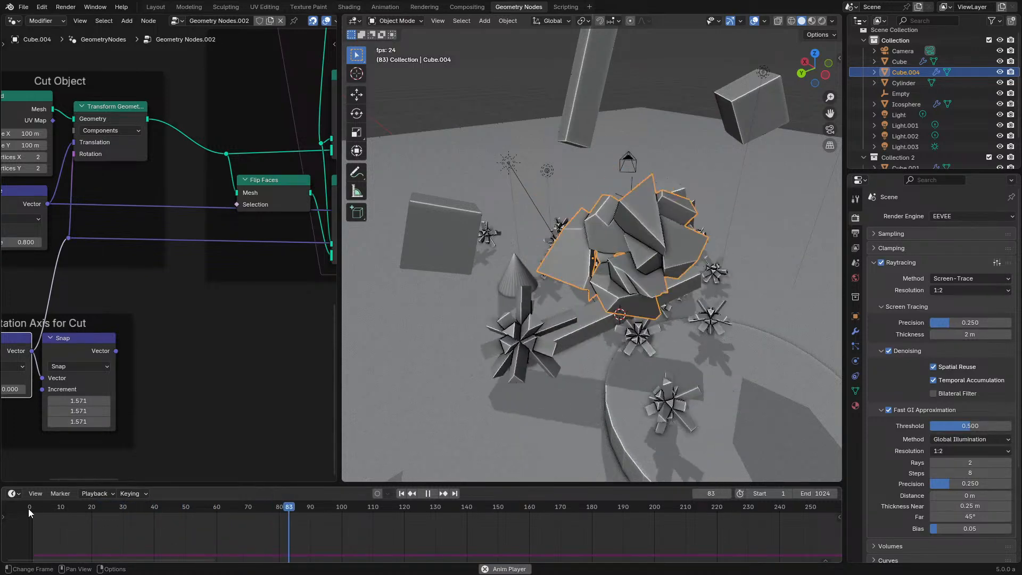
{"action": "key", "text": "space"}
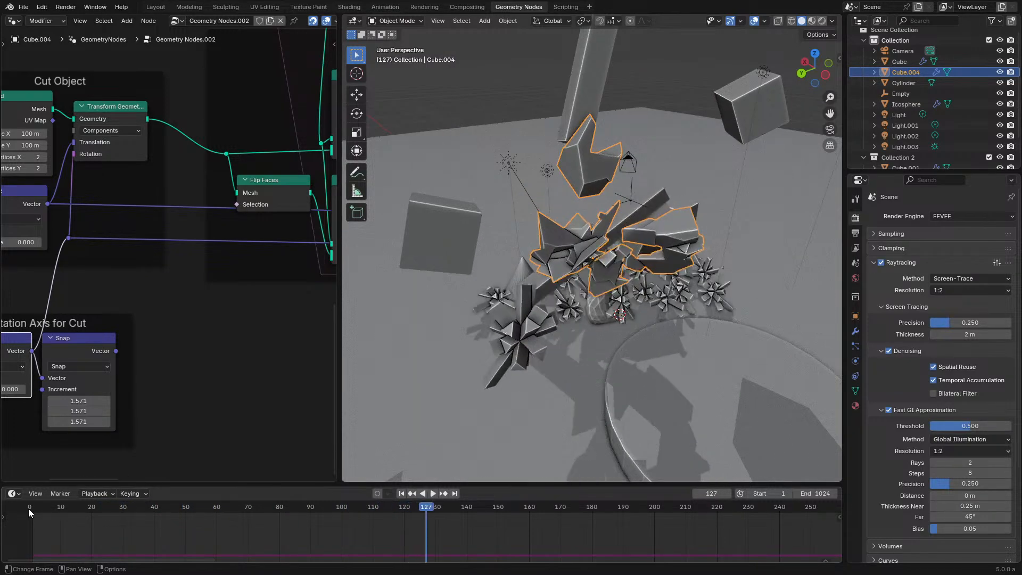
{"action": "key", "text": "space"}
{"action": "key", "text": "space"}
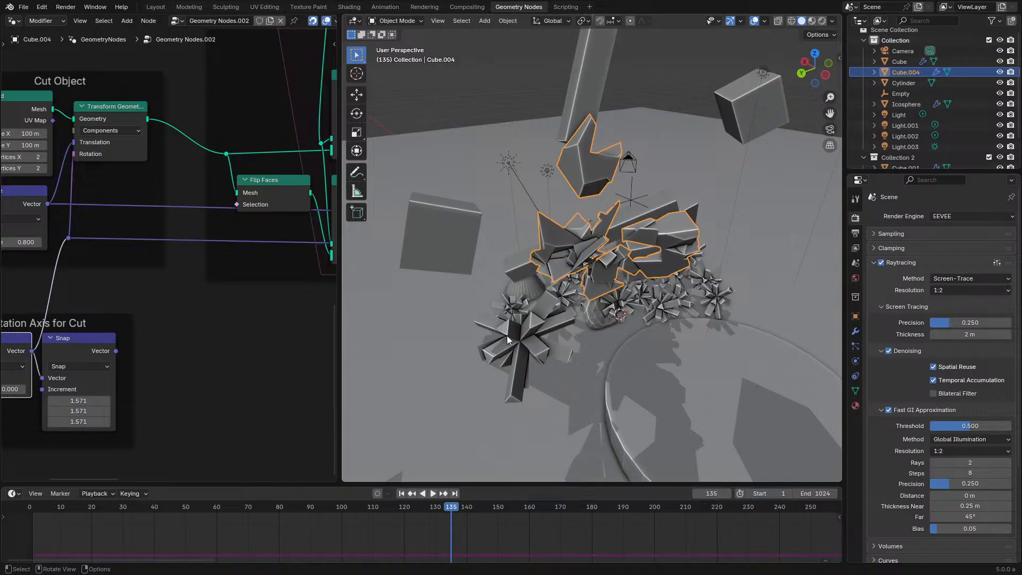
Step: Add an Attribute Statistic node fed by the simulation geometry and place it above the Cut Object frame
{"action": "key", "text": "ctrl+space"}
{"action": "scroll", "coordinate": [405, 288], "scroll_direction": "down", "scroll_amount": 6}
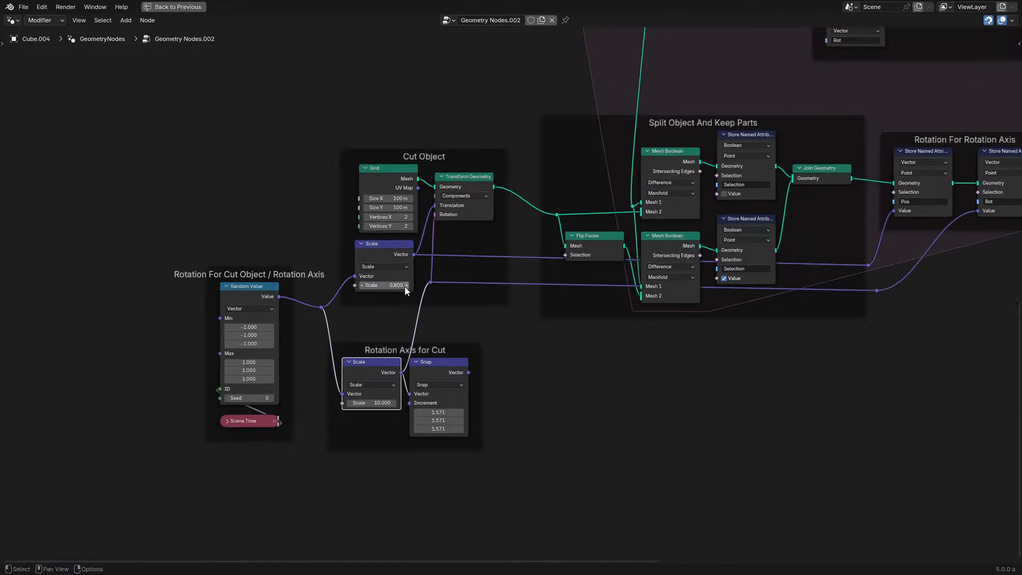
{"action": "scroll", "coordinate": [376, 359], "scroll_direction": "up", "scroll_amount": 2}
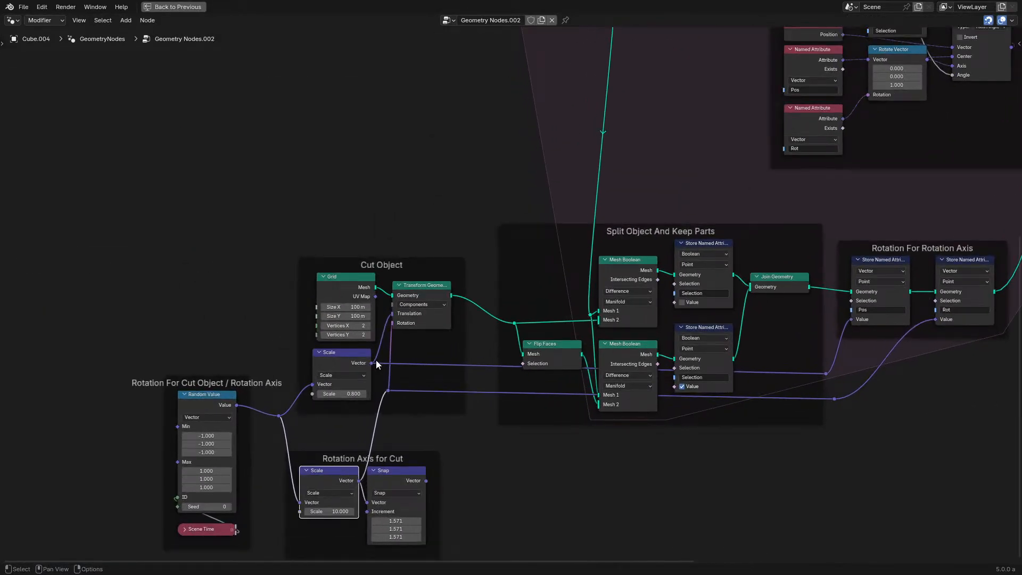
{"action": "scroll", "coordinate": [376, 360], "scroll_direction": "down", "scroll_amount": 3}
{"action": "scroll", "coordinate": [495, 271], "scroll_direction": "up", "scroll_amount": 2}
{"action": "middle_click_drag", "start_coordinate": [576, 155], "coordinate": [539, 260]}
{"action": "left_click_drag", "start_coordinate": [572, 88], "coordinate": [274, 244]}
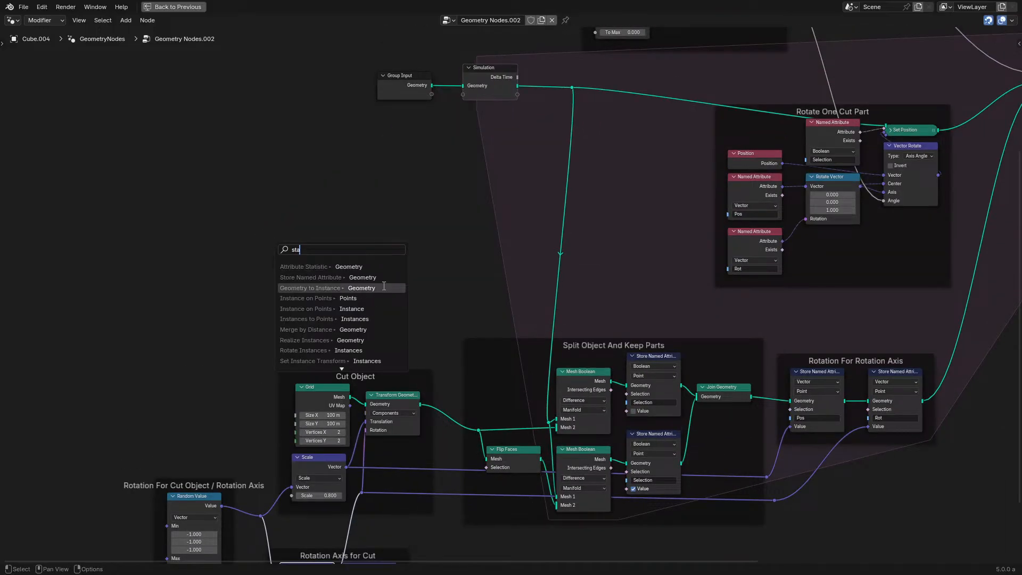
{"action": "left_click", "coordinate": [361, 267]}
{"action": "left_click", "coordinate": [305, 331]}
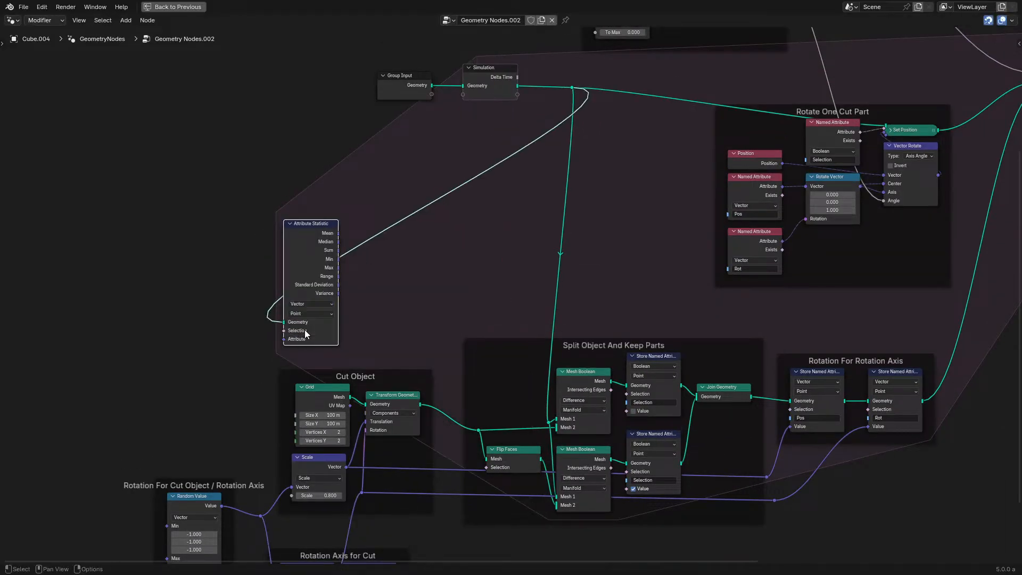
Step: Add a Position node as the Attribute input of Attribute Statistic
{"action": "left_click_drag", "start_coordinate": [284, 338], "coordinate": [228, 356]}
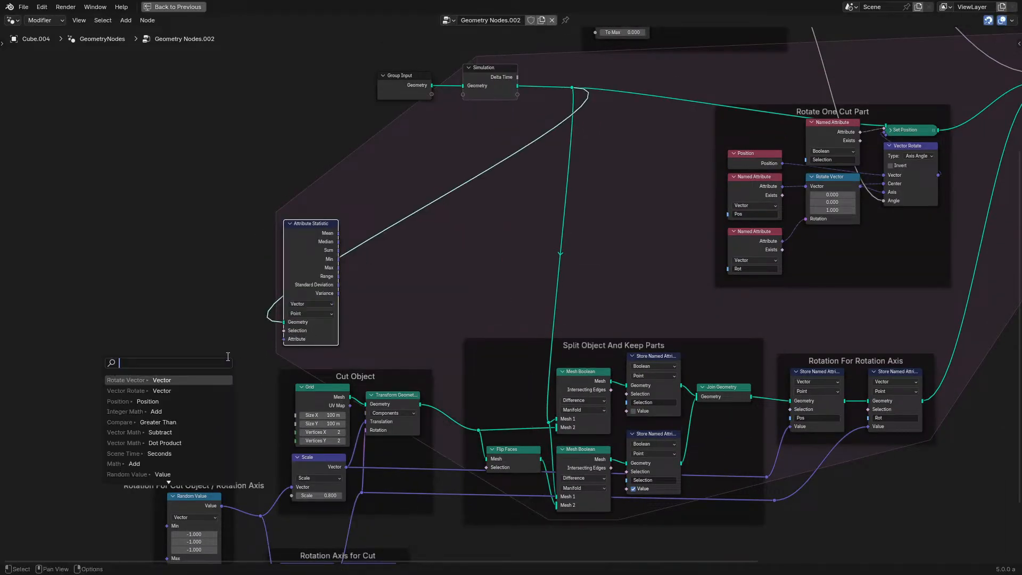
{"action": "left_click", "coordinate": [178, 404]}
{"action": "left_click", "coordinate": [200, 385]}
Step: Add a Vector Math Add node fed by the Cut Object Scale output and collapse it
{"action": "middle_click_drag", "start_coordinate": [347, 301], "coordinate": [384, 210]}
{"action": "scroll", "coordinate": [383, 211], "scroll_direction": "up", "scroll_amount": 2}
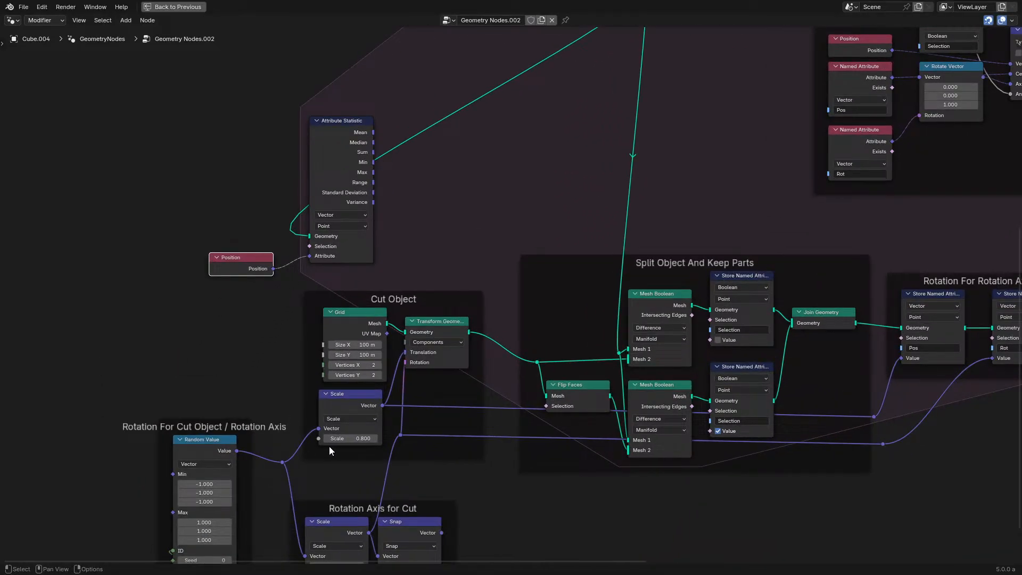
{"action": "left_click_drag", "start_coordinate": [370, 405], "coordinate": [230, 379]}
{"action": "type", "text": "add"}
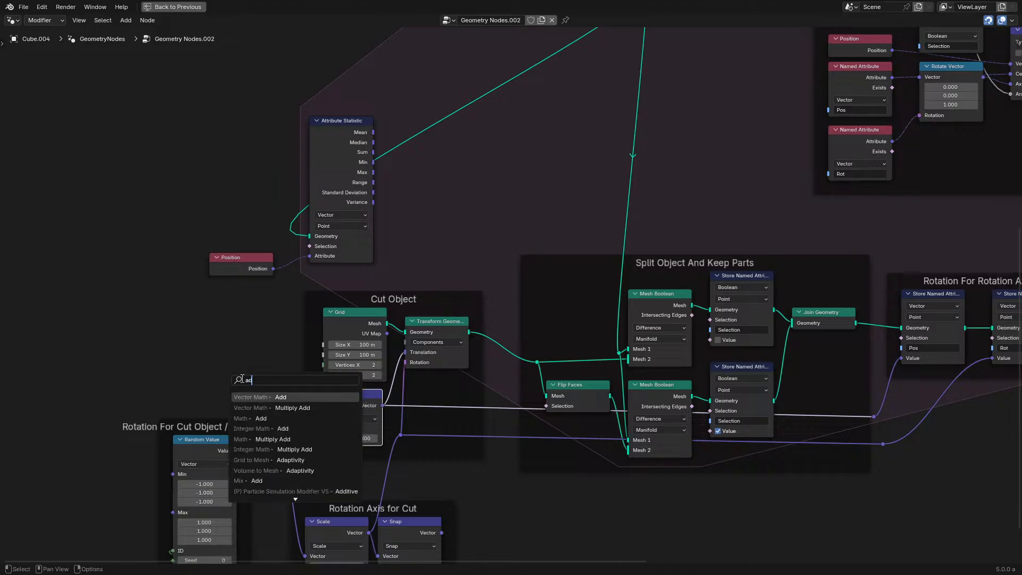
{"action": "left_click", "coordinate": [263, 396]}
{"action": "left_click", "coordinate": [243, 379]}
{"action": "key", "text": "h"}
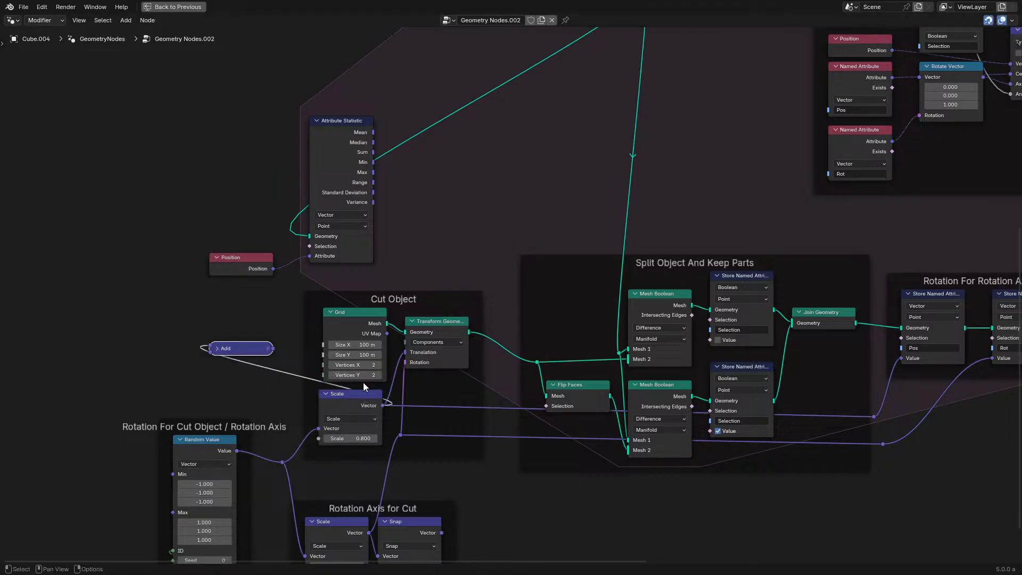
Step: Sum the Attribute Statistic Mean with the scaled random vector in Add, and send the result to the cut position reroute
{"action": "key", "text": "ctrl+z"}
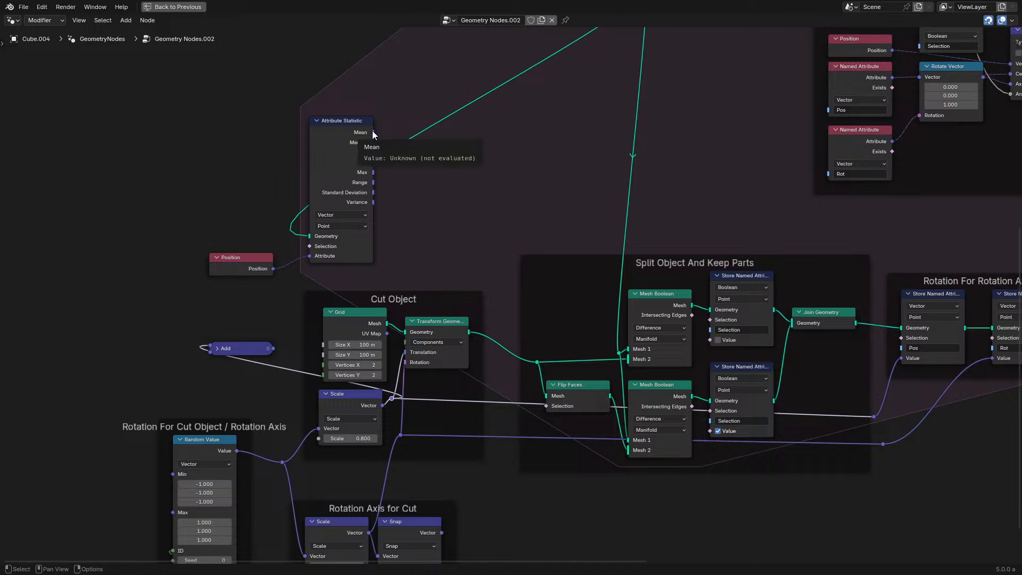
{"action": "left_click_drag", "start_coordinate": [374, 133], "coordinate": [393, 394]}
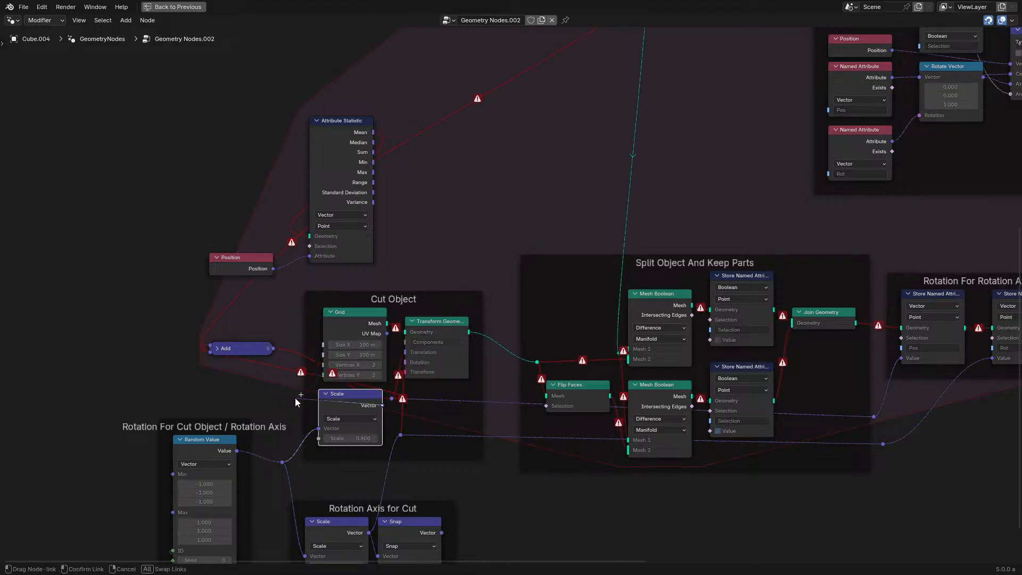
{"action": "left_click_drag", "start_coordinate": [251, 395], "coordinate": [210, 351]}
Step: Play the animation from the start to check the cuts offset by the mean position
{"action": "key", "text": "ctrl+space"}
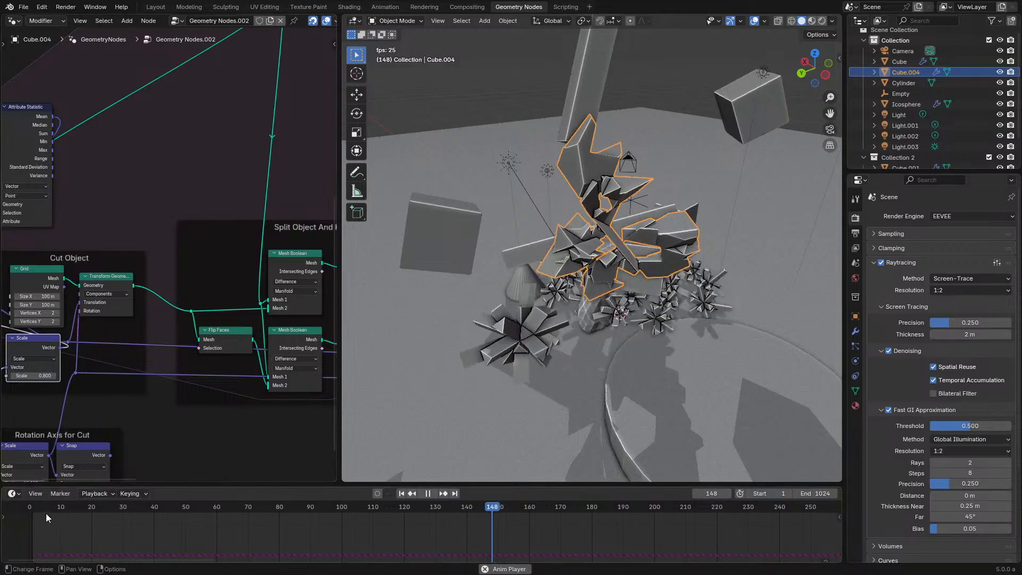
{"action": "left_click", "coordinate": [32, 506]}
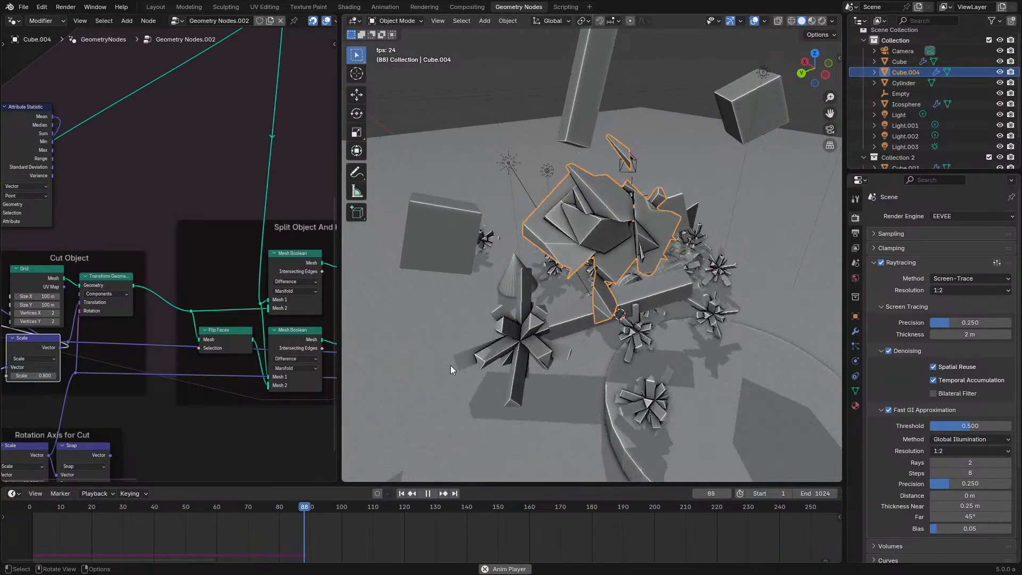
{"action": "key", "text": "space"}
Step: Set the Cut Object Scale value to 0.100 and replay the animation from near the start
{"action": "middle_click_drag", "start_coordinate": [153, 376], "coordinate": [283, 323]}
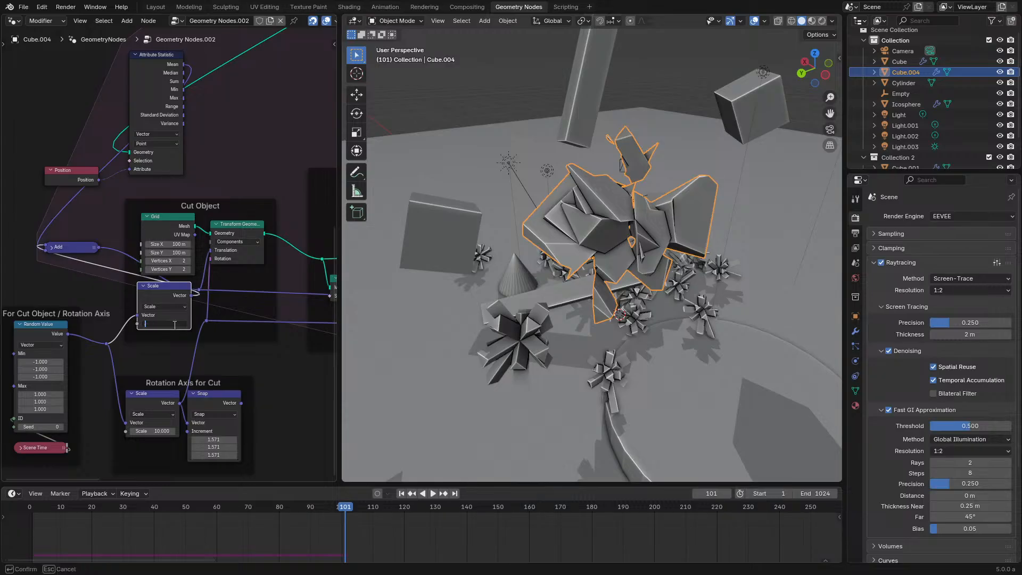
{"action": "left_click", "coordinate": [46, 503]}
{"action": "key", "text": "space"}
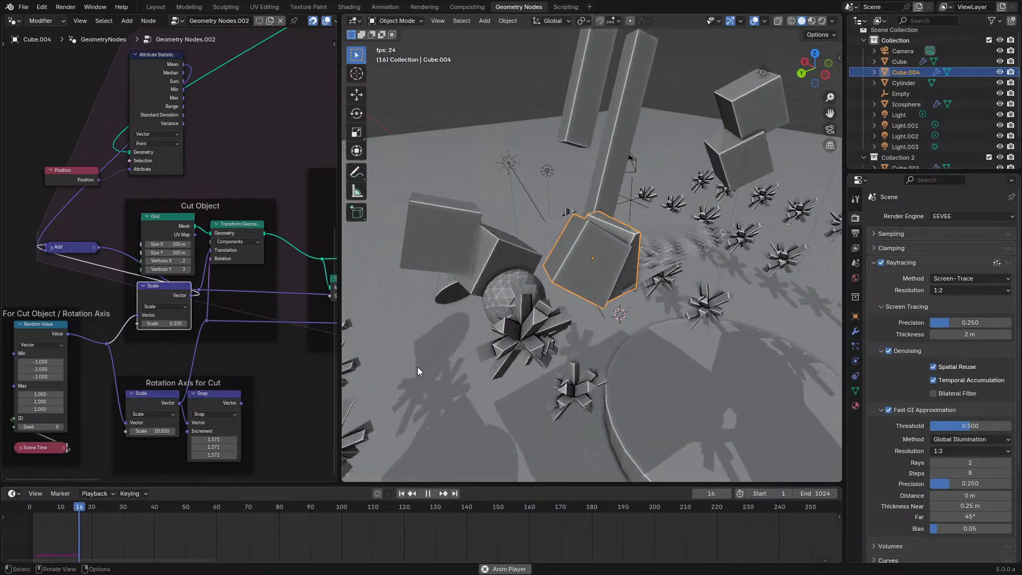
{"action": "middle_click_drag", "start_coordinate": [518, 344], "coordinate": [687, 325]}
Step: Hide Attribute Statistic's unused sockets, then collapse the Position node and place it beside its Attribute input
{"action": "key", "text": "ctrl+space"}
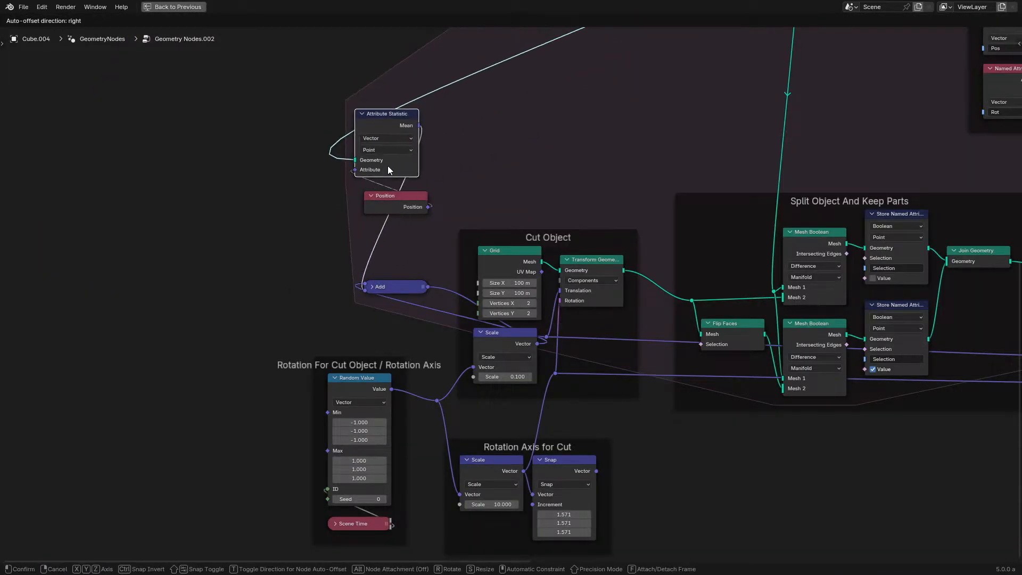
{"action": "left_click", "coordinate": [401, 207]}
{"action": "key", "text": "h"}
{"action": "left_click_drag", "start_coordinate": [402, 202], "coordinate": [282, 186]}
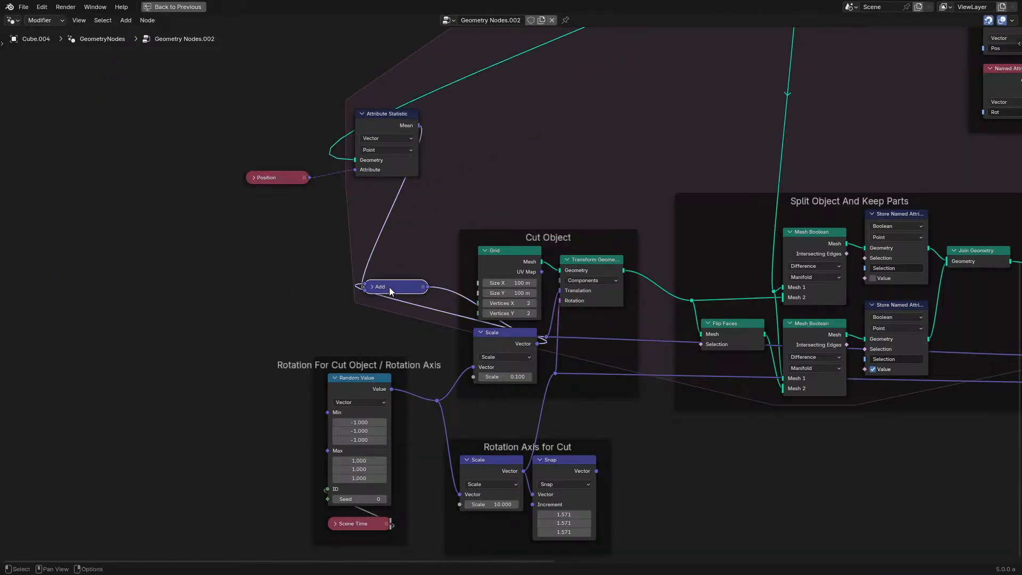
Step: Stack the collapsed Add node between Grid and Scale in the Cut Object frame, aligning the three nodes
{"action": "left_click_drag", "start_coordinate": [497, 327], "coordinate": [497, 326]}
{"action": "left_click_drag", "start_coordinate": [491, 343], "coordinate": [490, 351]}
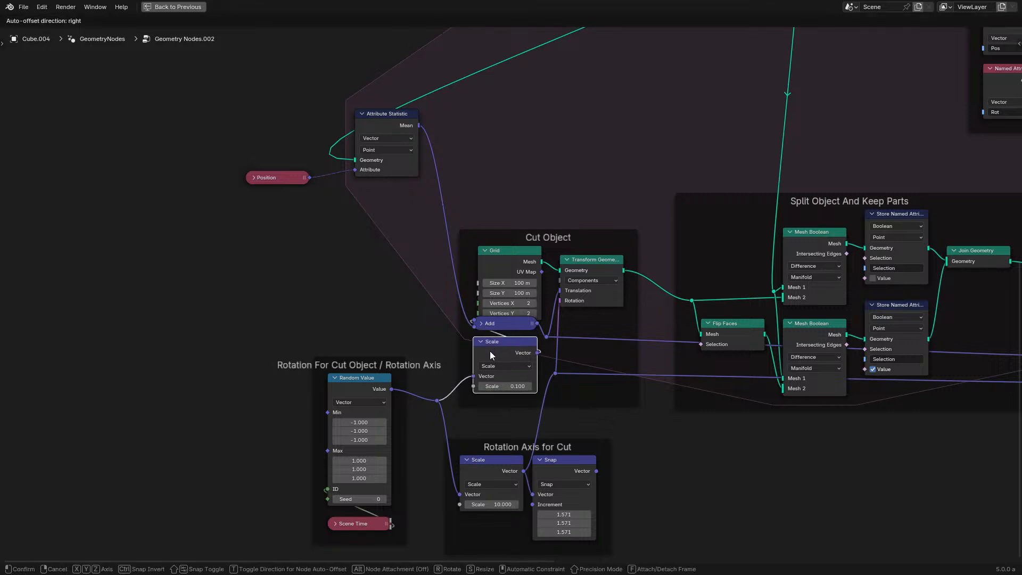
{"action": "left_click_drag", "start_coordinate": [516, 259], "coordinate": [511, 259]}
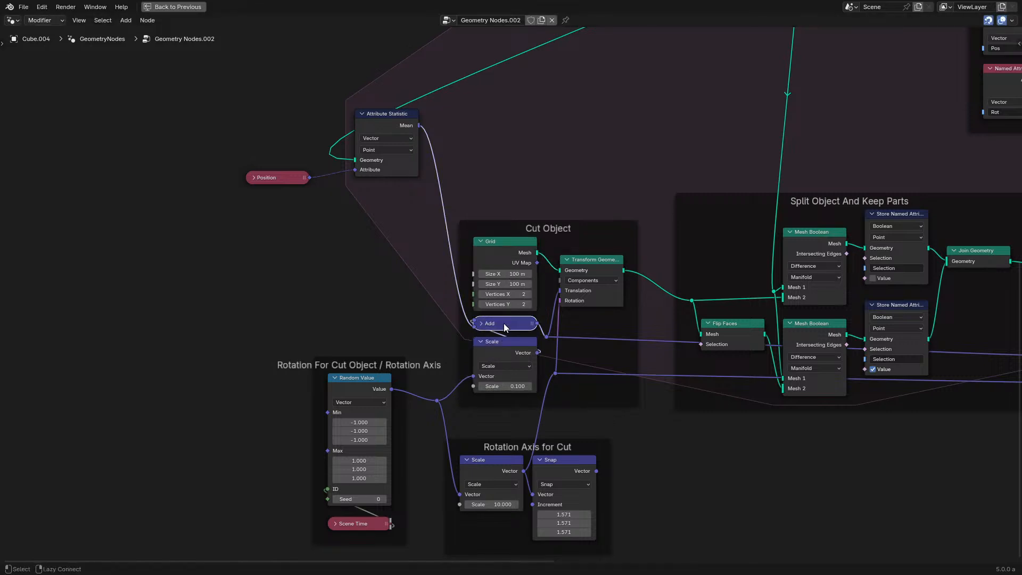
Step: Move Attribute Statistic and its Position node down next to the Cut Object frame
{"action": "left_click_drag", "start_coordinate": [375, 195], "coordinate": [375, 195]}
{"action": "left_click_drag", "start_coordinate": [379, 168], "coordinate": [379, 186]}
{"action": "left_click_drag", "start_coordinate": [403, 305], "coordinate": [404, 305]}
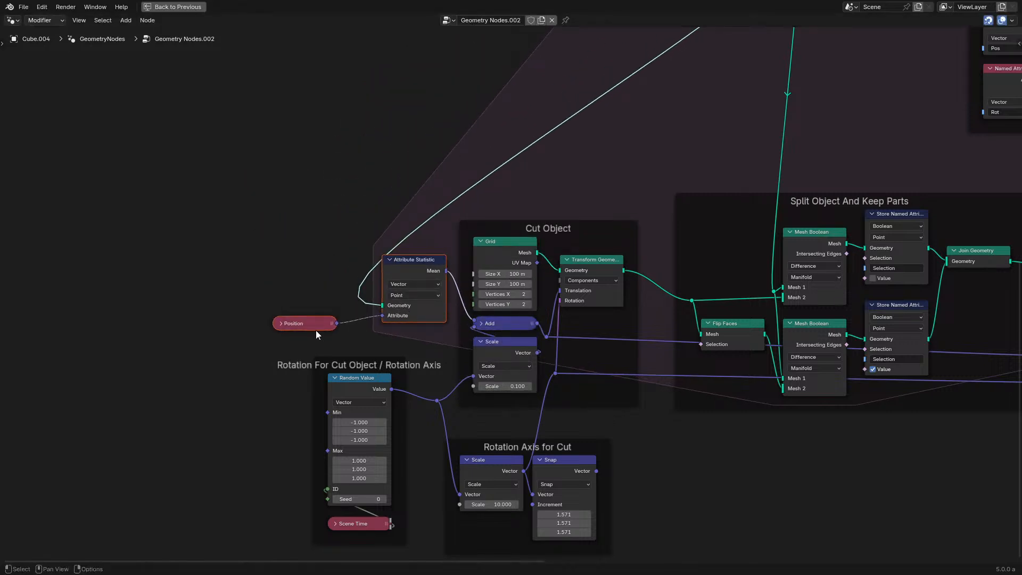
Step: Place the Position node directly under Attribute Statistic and join both geometry links through a shared reroute above Attribute Statistic
{"action": "left_click_drag", "start_coordinate": [315, 330], "coordinate": [425, 339]}
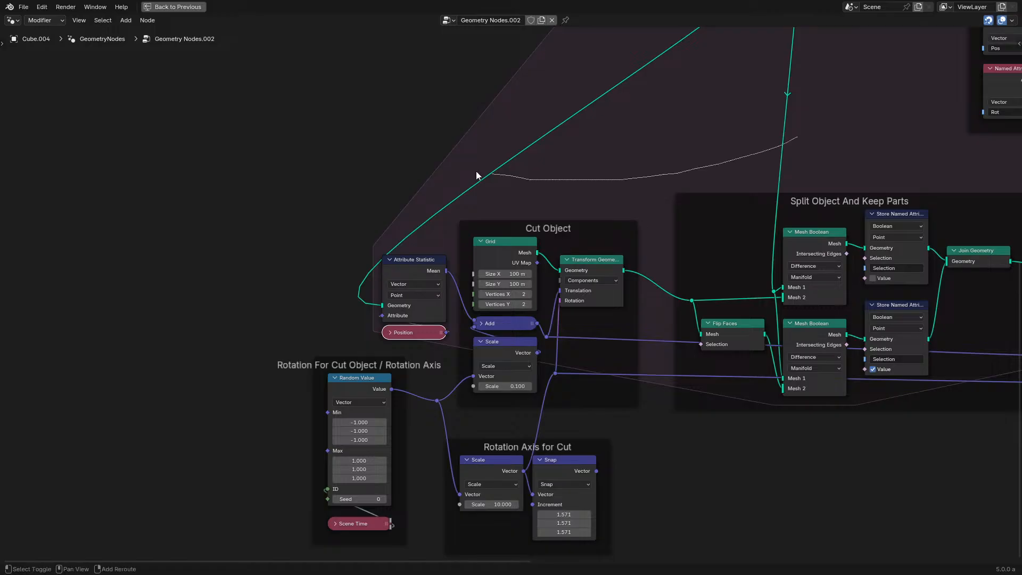
{"action": "right_click_drag", "start_coordinate": [476, 176], "coordinate": [476, 176], "text": "shift"}
{"action": "left_click", "coordinate": [393, 200]}
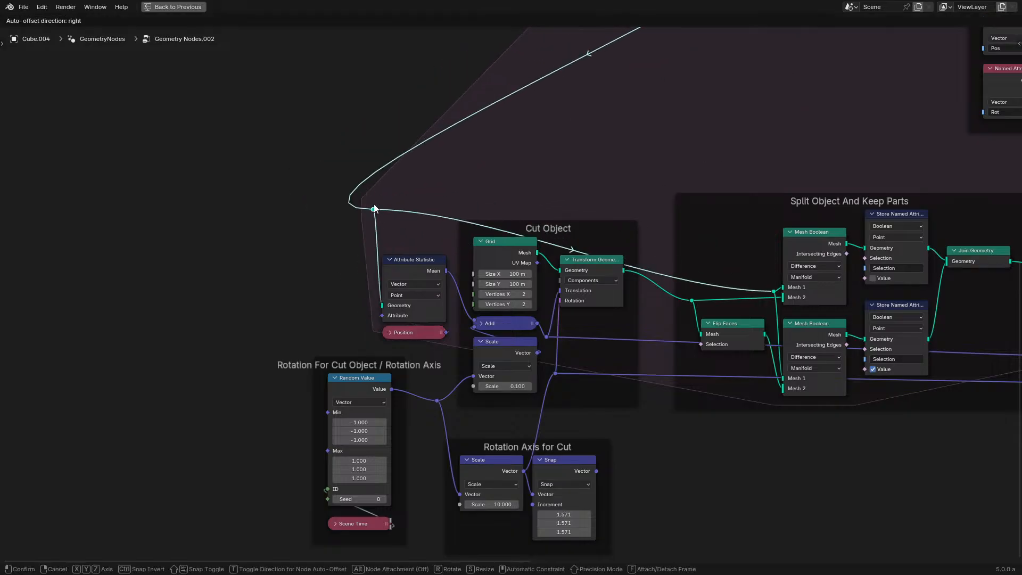
{"action": "left_click", "coordinate": [368, 210]}
Step: Shift the lower frames, Attribute Statistic, Position and their reroutes left as one group beneath the Rotate One Cut Part frame
{"action": "scroll", "coordinate": [525, 191], "scroll_direction": "down", "scroll_amount": 6}
{"action": "middle_click_drag", "start_coordinate": [525, 191], "coordinate": [296, 209]}
{"action": "left_click_drag", "start_coordinate": [91, 260], "coordinate": [774, 519]}
{"action": "key", "text": "g"}
{"action": "left_click", "coordinate": [697, 366]}
{"action": "left_click", "coordinate": [714, 398]}
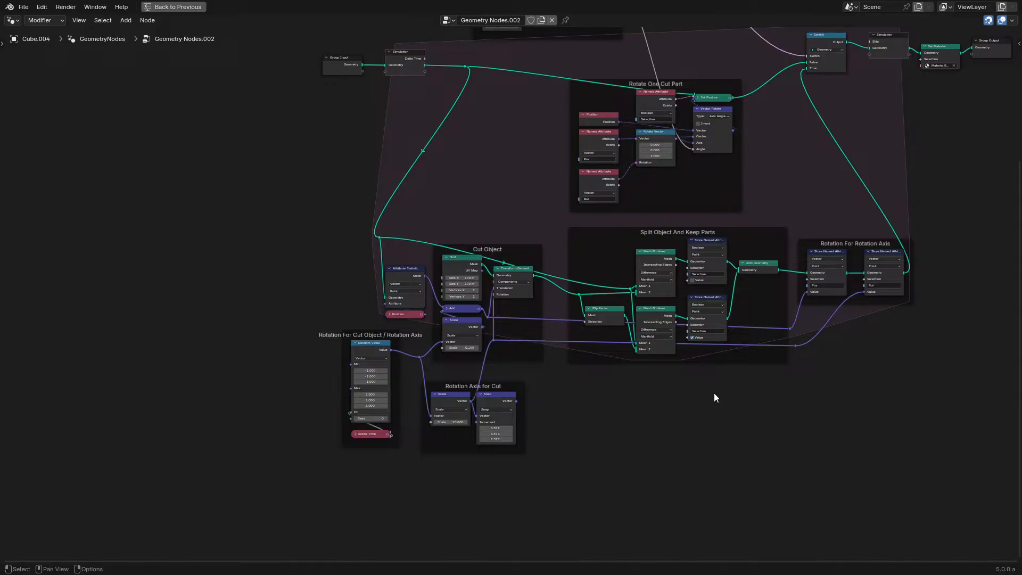
{"action": "left_click_drag", "start_coordinate": [327, 220], "coordinate": [973, 494]}
{"action": "key", "text": "g"}
{"action": "left_click", "coordinate": [752, 436]}
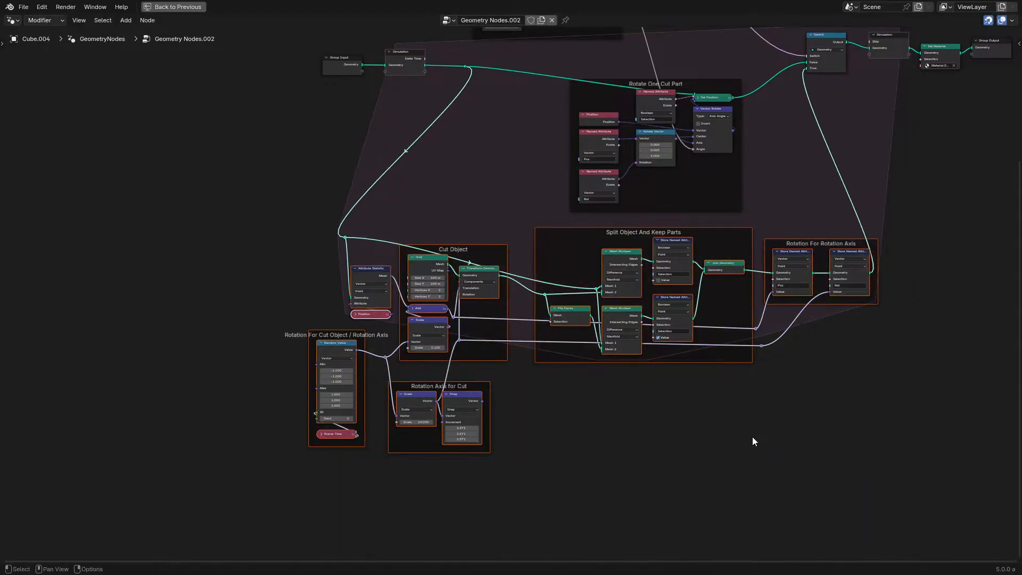
Step: Add a reroute to the geometry link feeding Mesh Boolean and align it above the Cut Object frame, level with the first reroute
{"action": "scroll", "coordinate": [557, 289], "scroll_direction": "up", "scroll_amount": 1}
{"action": "scroll", "coordinate": [558, 289], "scroll_direction": "up", "scroll_amount": 1}
{"action": "right_click_drag", "start_coordinate": [365, 213], "coordinate": [371, 235], "text": "shift"}
{"action": "key", "text": "g"}
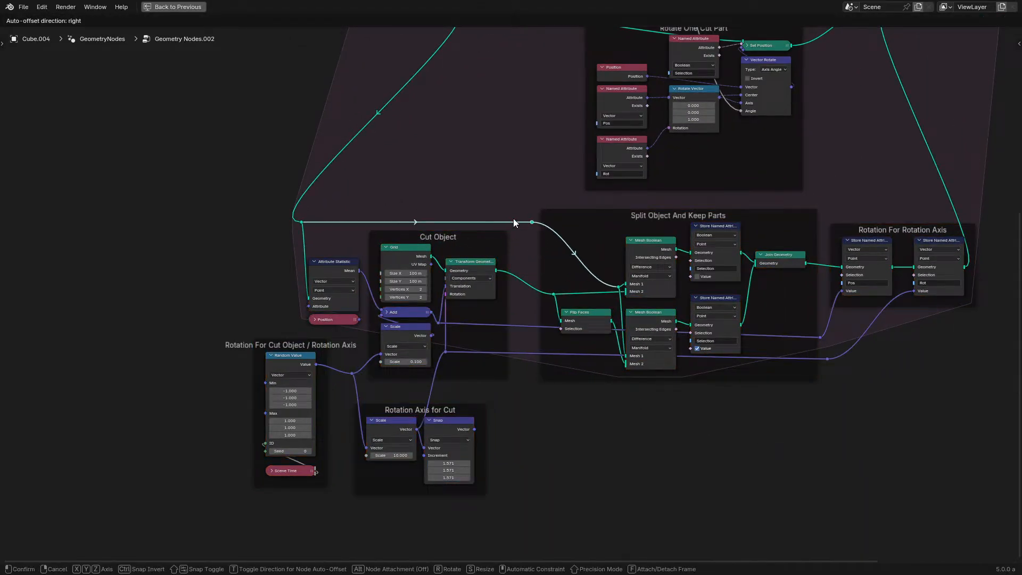
{"action": "left_click", "coordinate": [513, 219]}
{"action": "scroll", "coordinate": [410, 178], "scroll_direction": "down", "scroll_amount": 1}
{"action": "middle_click_drag", "start_coordinate": [410, 178], "coordinate": [334, 292]}
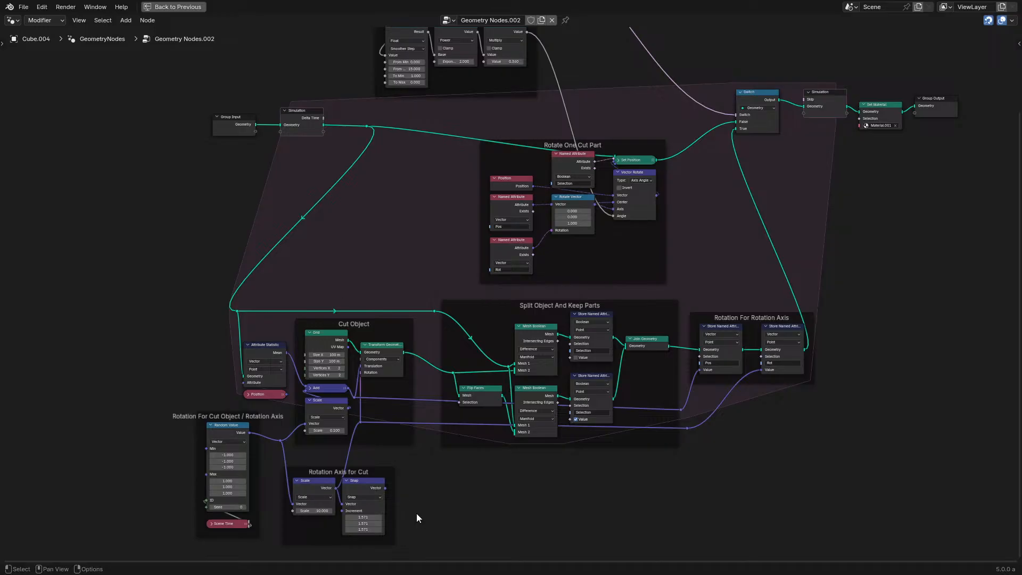
{"action": "middle_click_drag", "start_coordinate": [467, 407], "coordinate": [334, 464]}
{"action": "scroll", "coordinate": [606, 387], "scroll_direction": "up", "scroll_amount": 1}
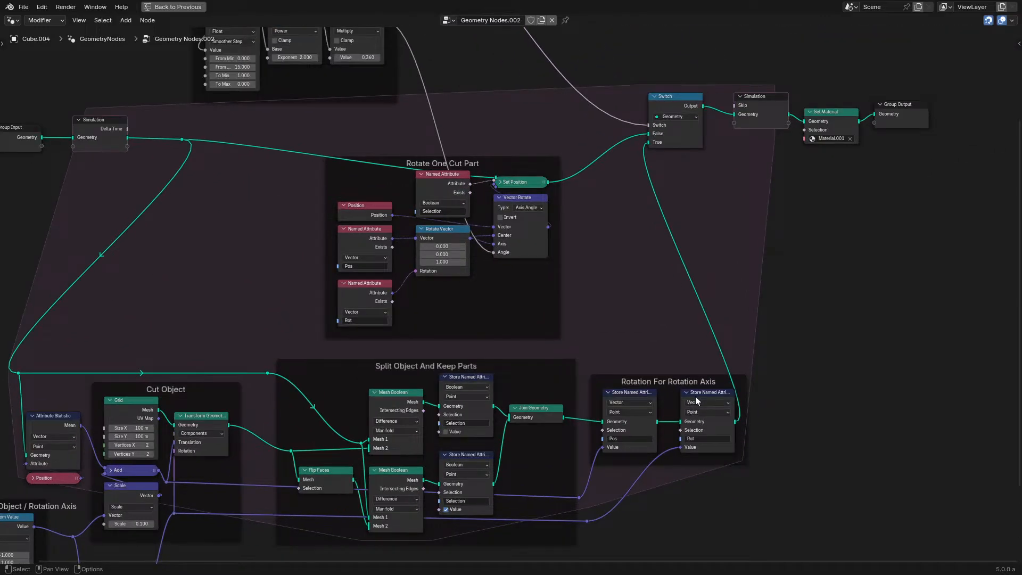
Step: Return to the full workspace, select the Cube object and set the Object Info beside the Grid in Main Solver to Cube.004
{"action": "key", "text": "ctrl+space"}
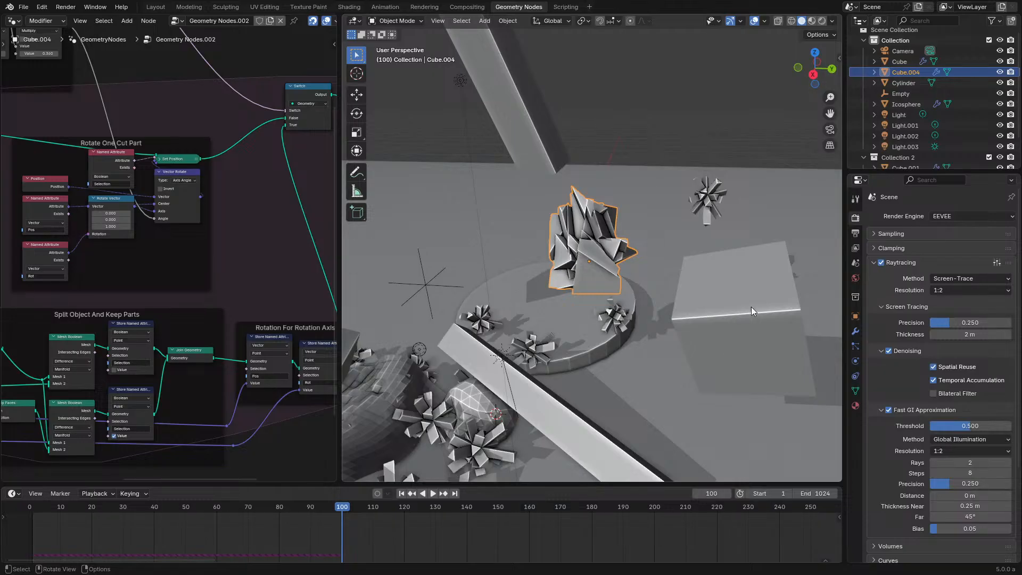
{"action": "left_click", "coordinate": [710, 195]}
{"action": "left_click", "coordinate": [520, 356]}
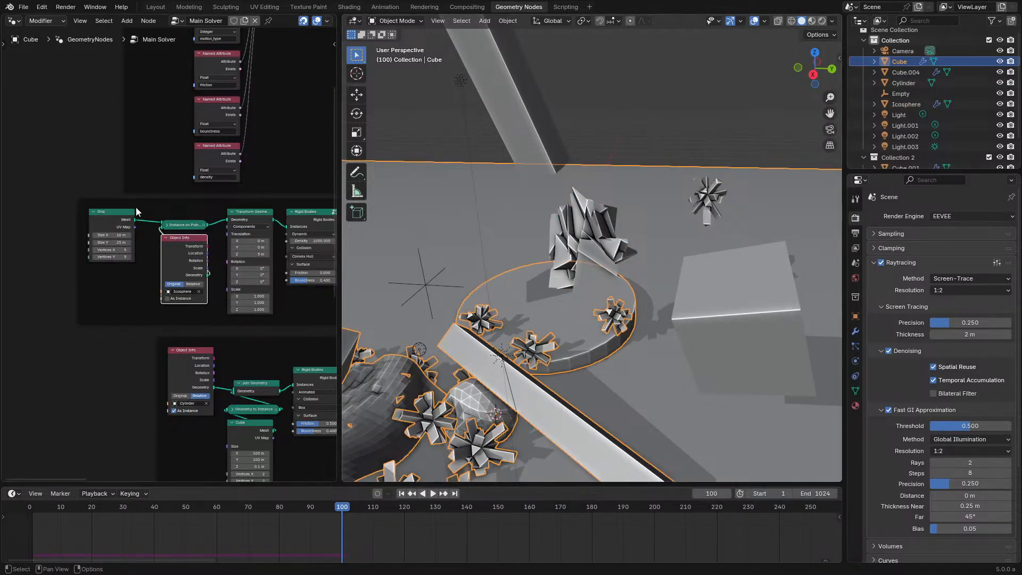
{"action": "scroll", "coordinate": [137, 211], "scroll_direction": "up", "scroll_amount": 2}
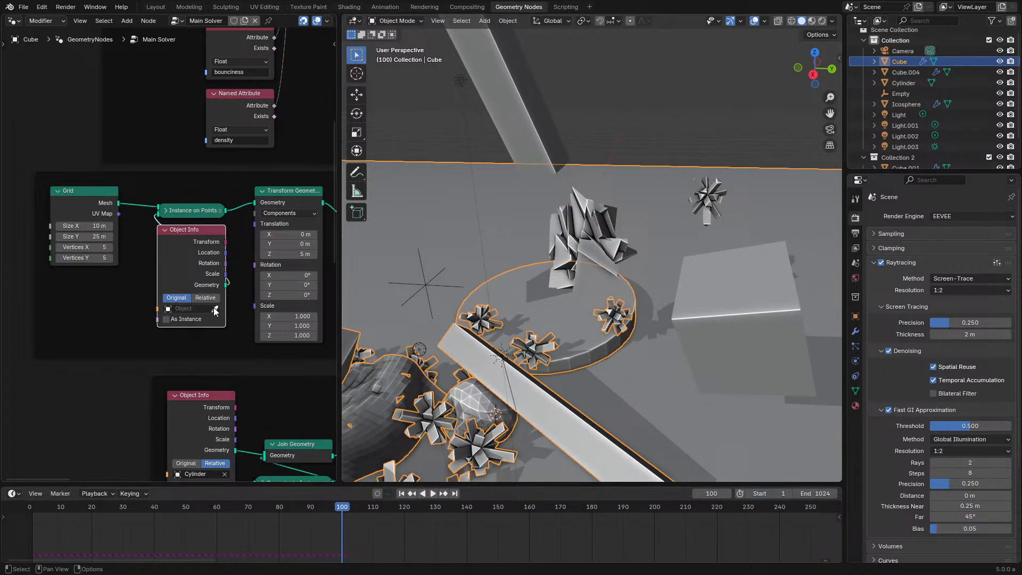
Step: Play the rigid body simulation from near the start with the cut cubes as instances, then stop playback
{"action": "key", "text": "space"}
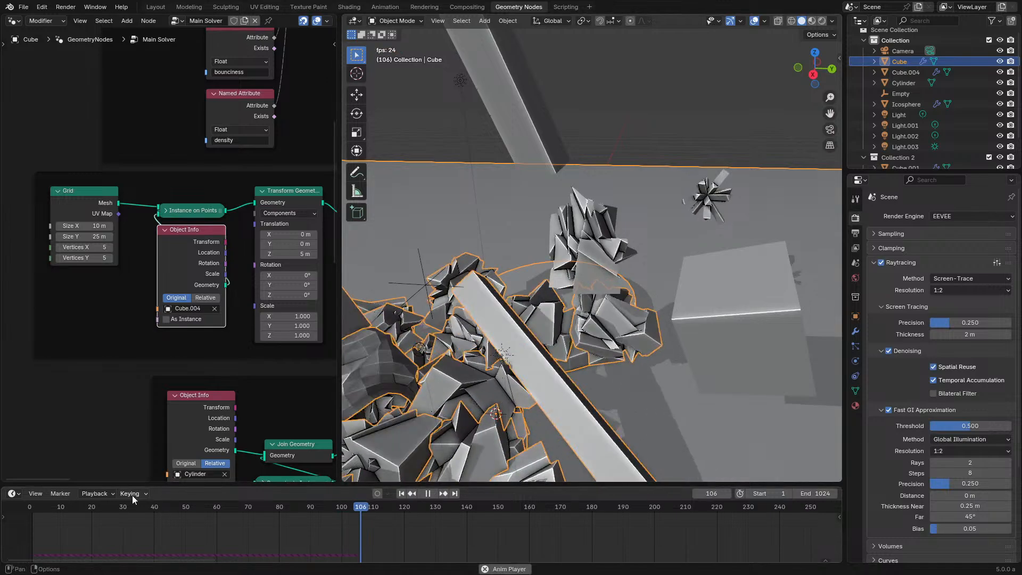
{"action": "left_click", "coordinate": [25, 502]}
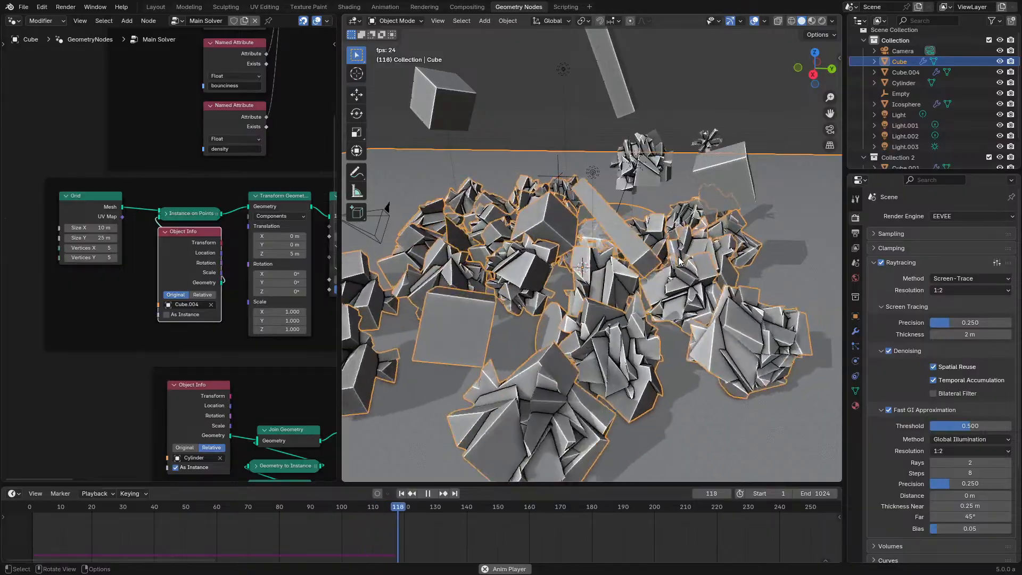
{"action": "scroll", "coordinate": [678, 258], "scroll_direction": "down", "scroll_amount": 2}
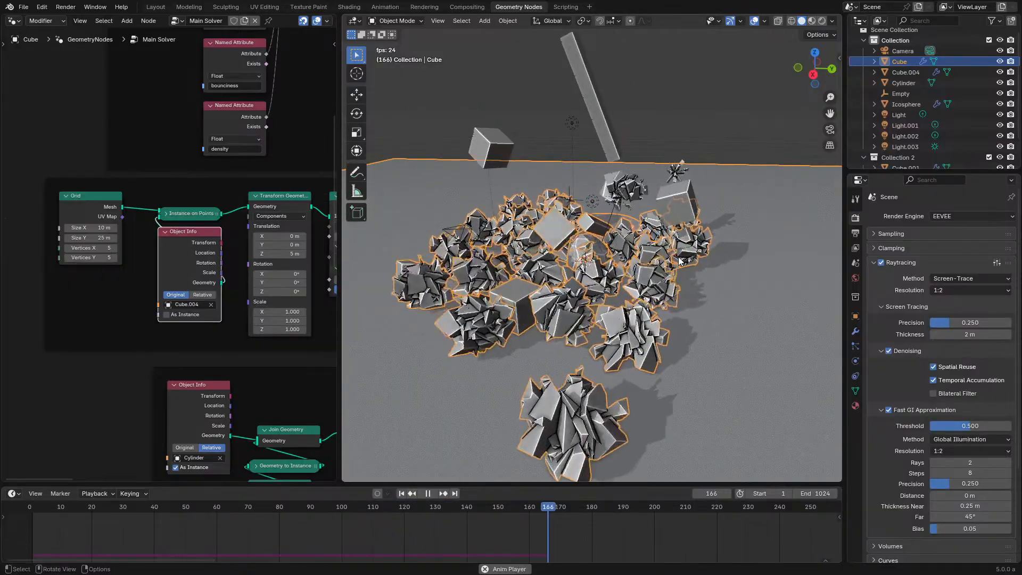
{"action": "key", "text": "space"}
Step: Set the dynamic Rigid Bodies node's Friction to 0.800 and replay the simulation from the start
{"action": "middle_click_drag", "start_coordinate": [290, 311], "coordinate": [180, 330]}
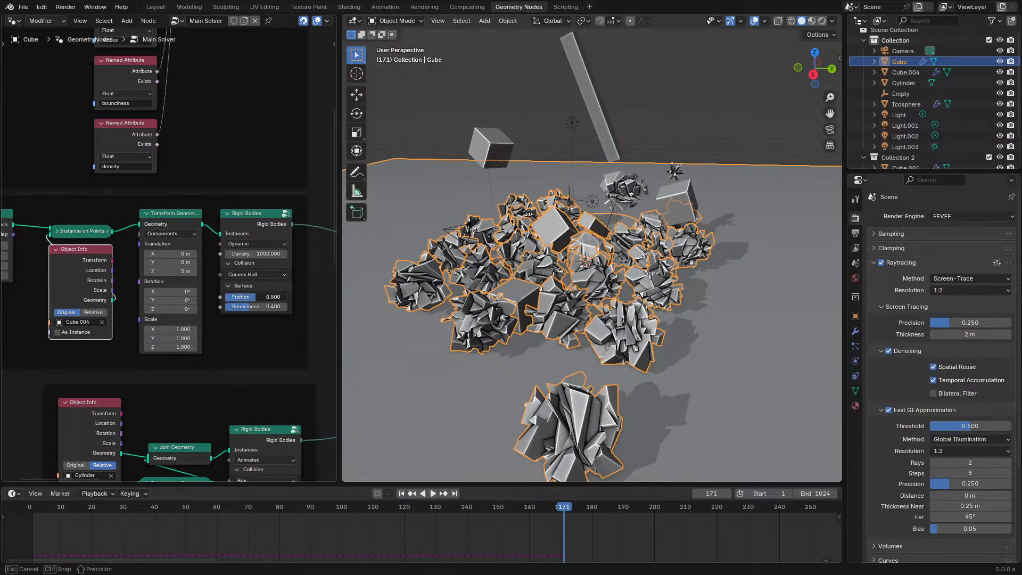
{"action": "key", "text": "shift+Left"}
{"action": "key", "text": "space"}
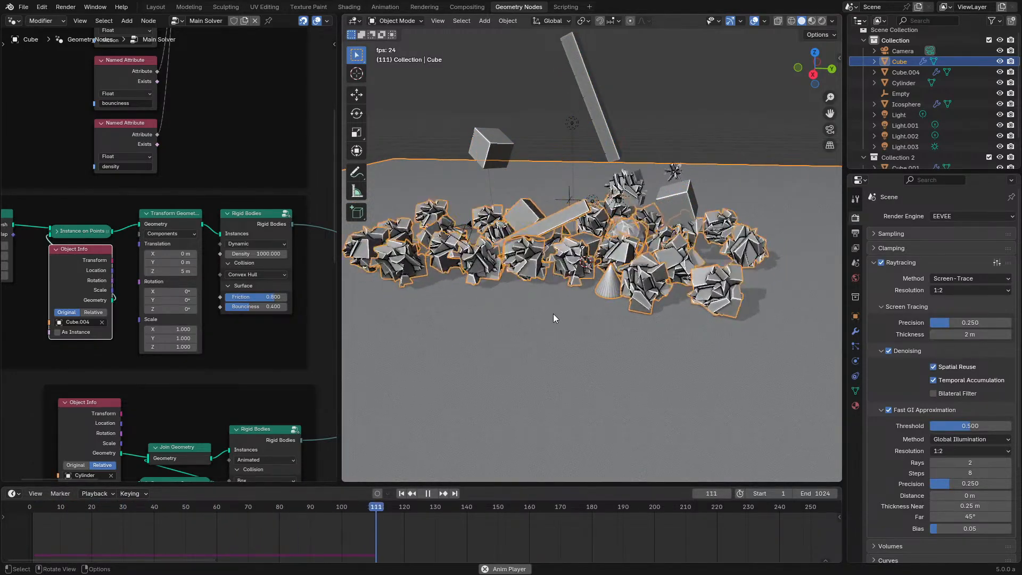
{"action": "key", "text": "space"}
Step: Set the Grid's Vertices X and Vertices Y to 1 and replay the simulation from the start
{"action": "scroll", "coordinate": [118, 286], "scroll_direction": "down", "scroll_amount": 1}
{"action": "middle_click_drag", "start_coordinate": [118, 286], "coordinate": [256, 292]}
{"action": "scroll", "coordinate": [154, 256], "scroll_direction": "up", "scroll_amount": 6}
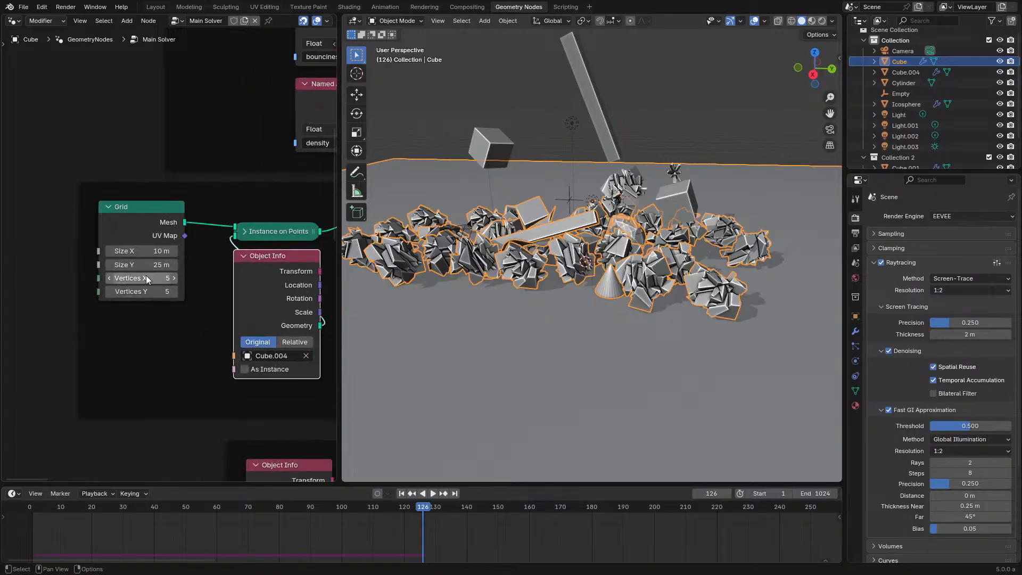
{"action": "key", "text": "Return"}
{"action": "left_click_drag", "start_coordinate": [36, 506], "coordinate": [24, 507]}
{"action": "key", "text": "space"}
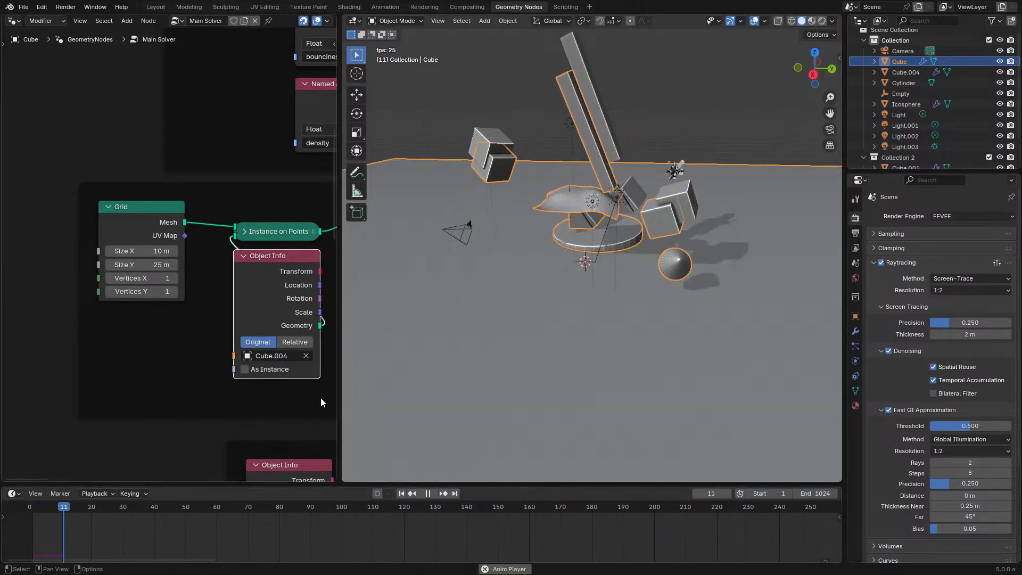
Step: Examine the single cut cube colliding in the scene from several angles, replaying the simulation from the start
{"action": "scroll", "coordinate": [475, 341], "scroll_direction": "up", "scroll_amount": 4}
{"action": "middle_click_drag", "start_coordinate": [474, 341], "coordinate": [682, 262]}
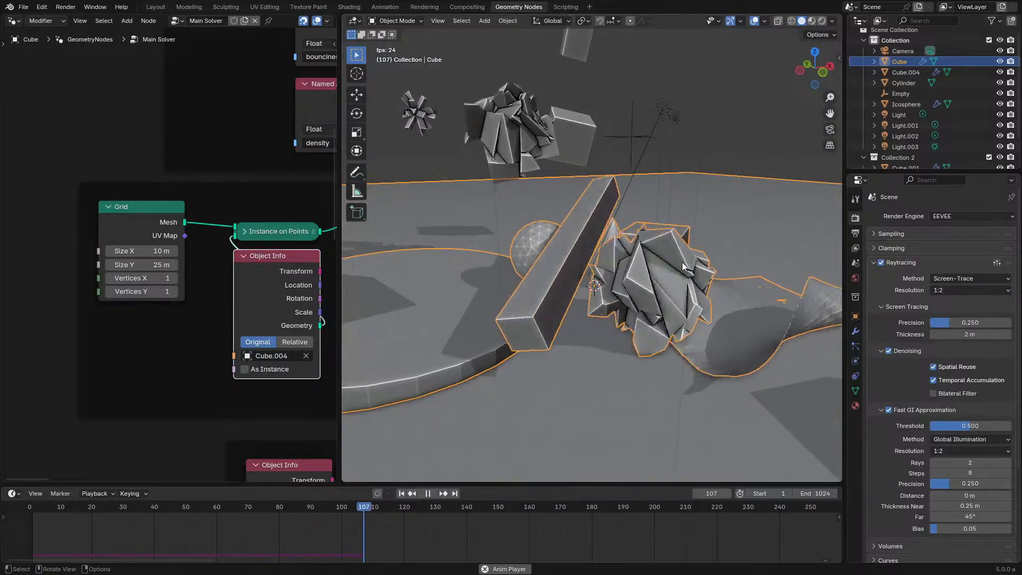
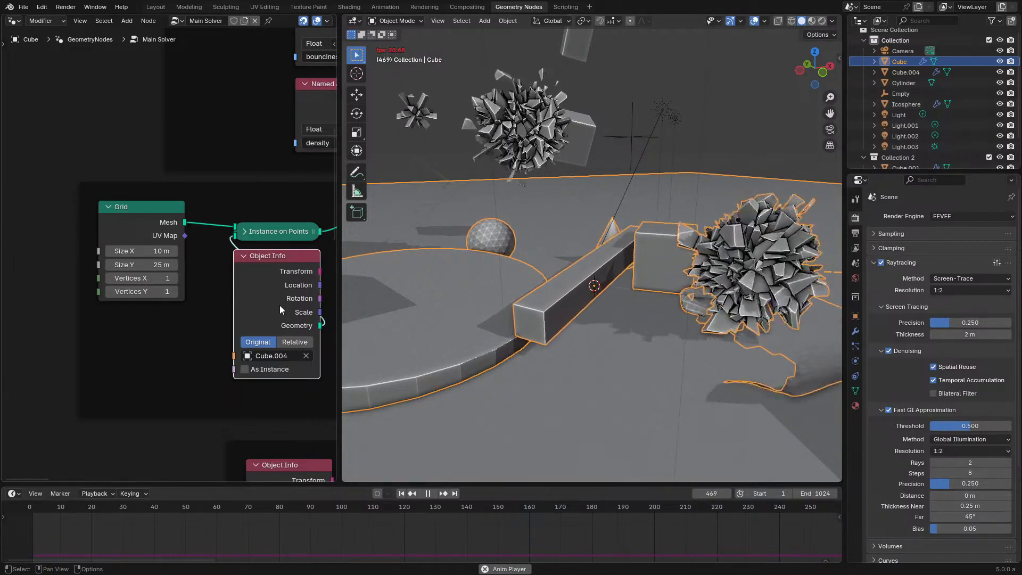
{"action": "left_click", "coordinate": [27, 500]}
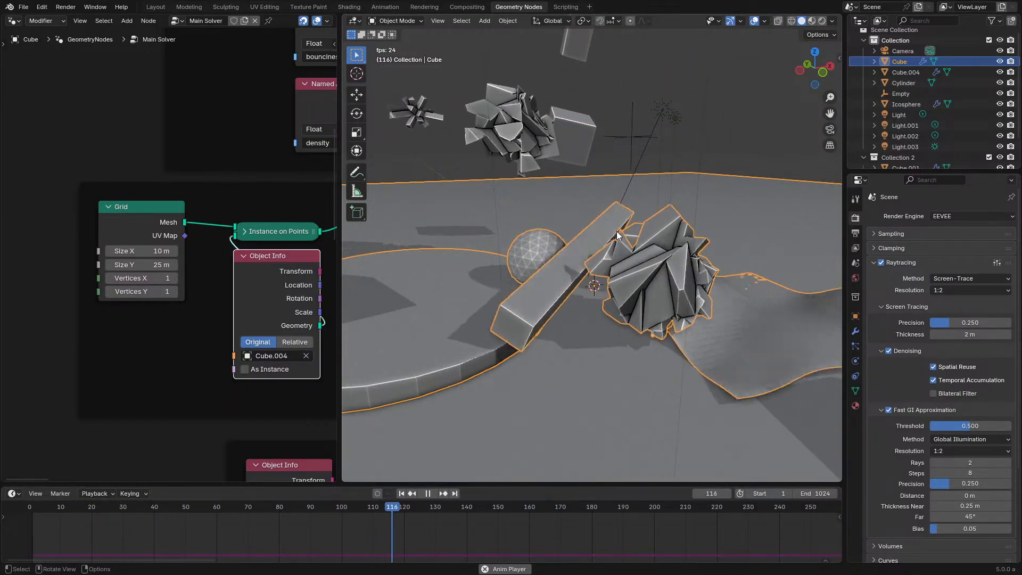
{"action": "middle_click_drag", "start_coordinate": [617, 231], "coordinate": [577, 231]}
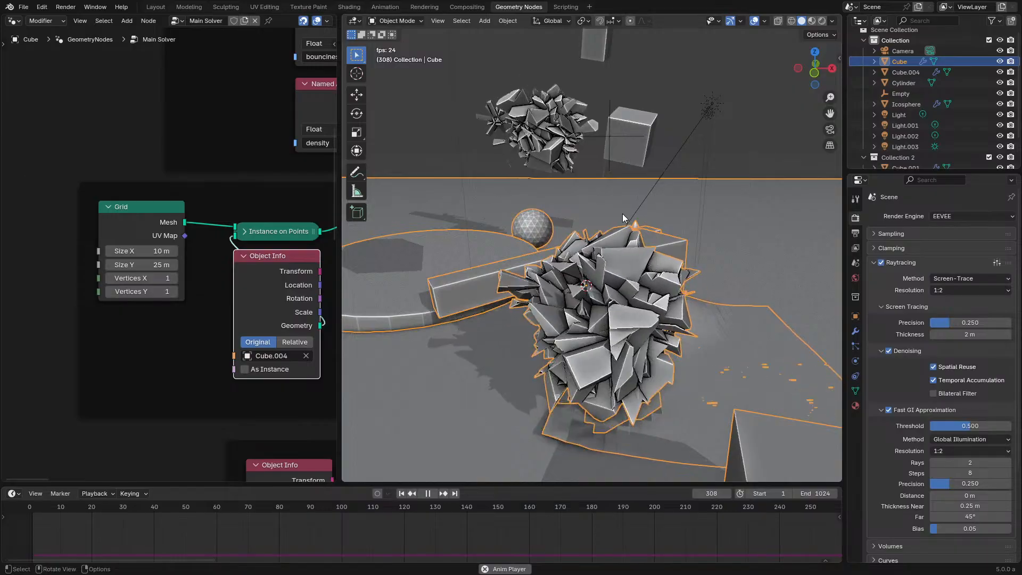
{"action": "middle_click_drag", "start_coordinate": [622, 213], "coordinate": [567, 208]}
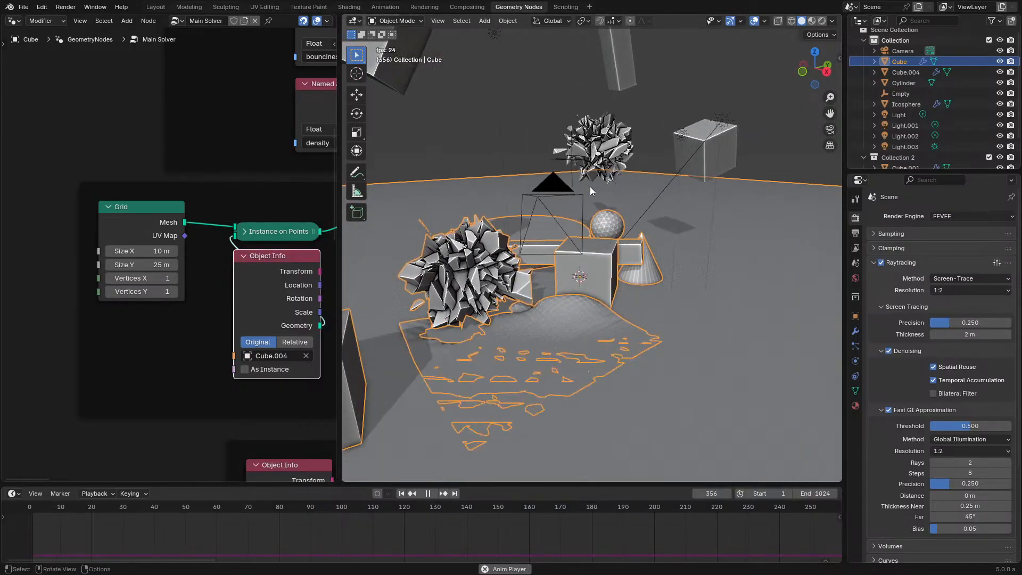
Step: Move the Main Solver's Group Output node closer to Gather Bundle Geometries
{"action": "key", "text": "ctrl+space"}
{"action": "scroll", "coordinate": [558, 280], "scroll_direction": "down", "scroll_amount": 2}
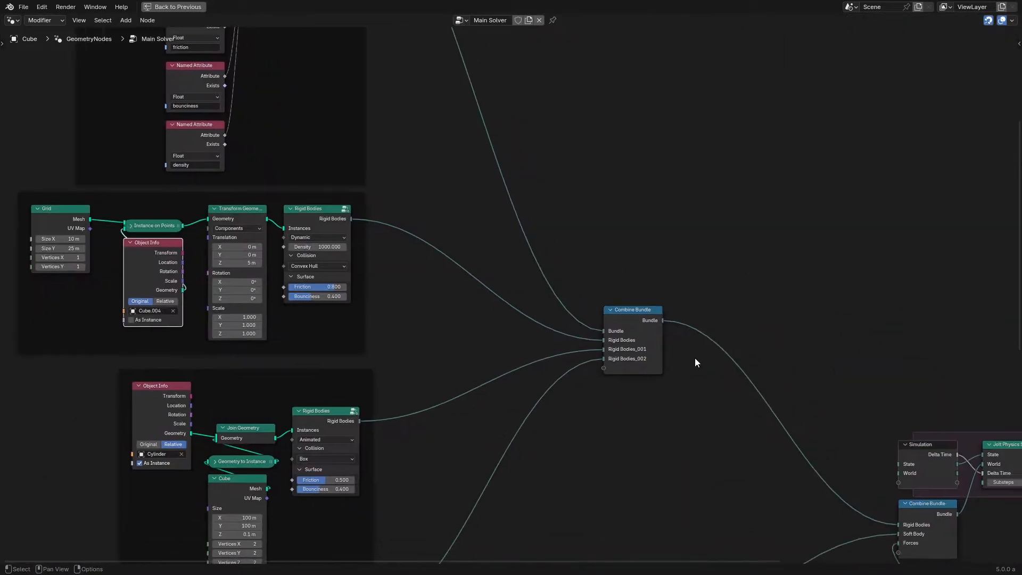
{"action": "key", "text": "ctrl+space"}
{"action": "middle_click_drag", "start_coordinate": [184, 314], "coordinate": [2, 277]}
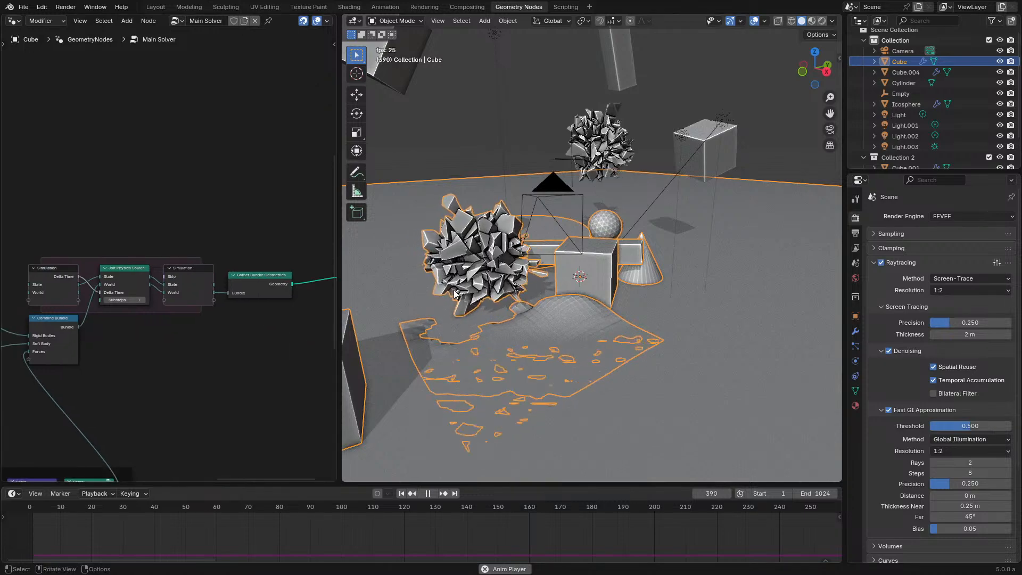
{"action": "middle_click_drag", "start_coordinate": [243, 292], "coordinate": [117, 303]}
{"action": "scroll", "coordinate": [205, 292], "scroll_direction": "up", "scroll_amount": 2}
{"action": "left_click_drag", "start_coordinate": [231, 302], "coordinate": [198, 317]}
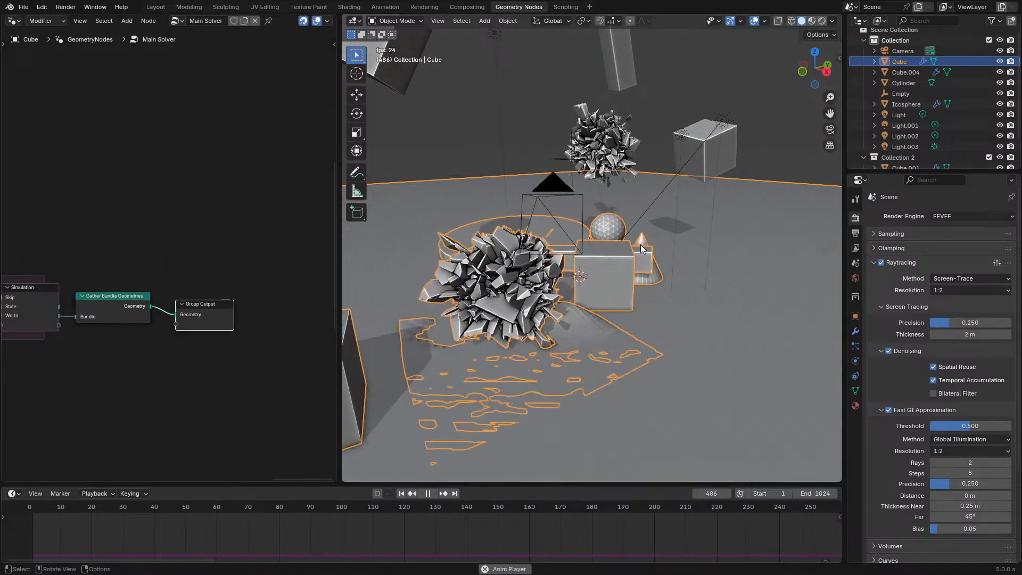
Step: Inspect the cut cube up close with playback paused, then resume and replay the simulation from near the start
{"action": "middle_click_drag", "start_coordinate": [641, 244], "coordinate": [709, 247]}
{"action": "key", "text": "space"}
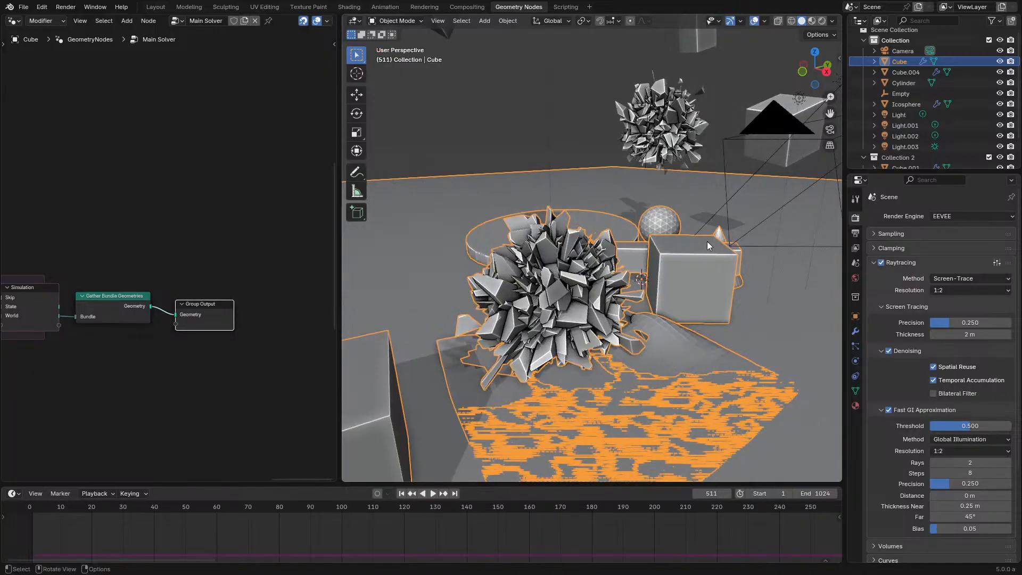
{"action": "middle_click_drag", "start_coordinate": [712, 230], "coordinate": [719, 227]}
{"action": "key", "text": "space"}
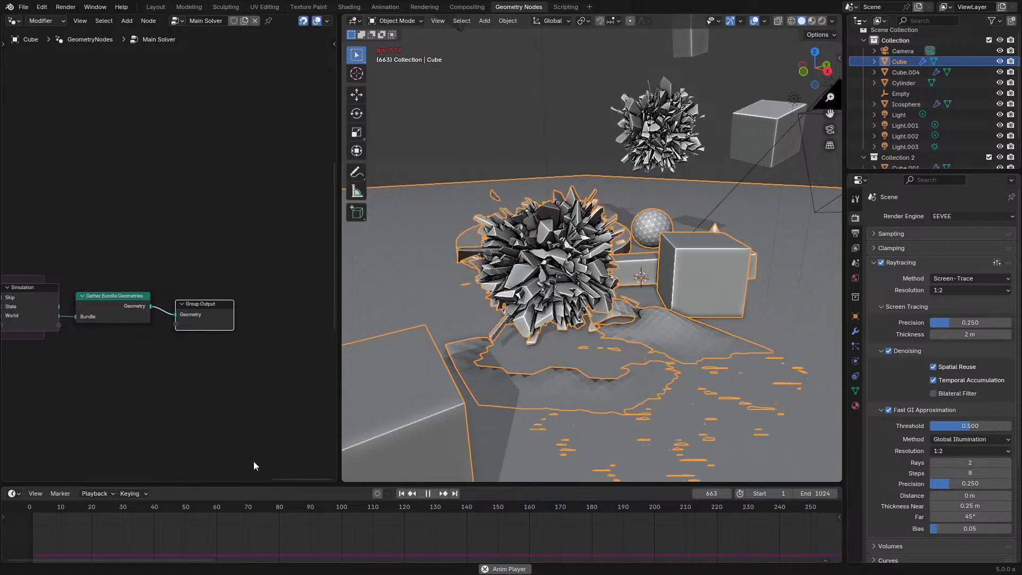
{"action": "left_click", "coordinate": [34, 506]}
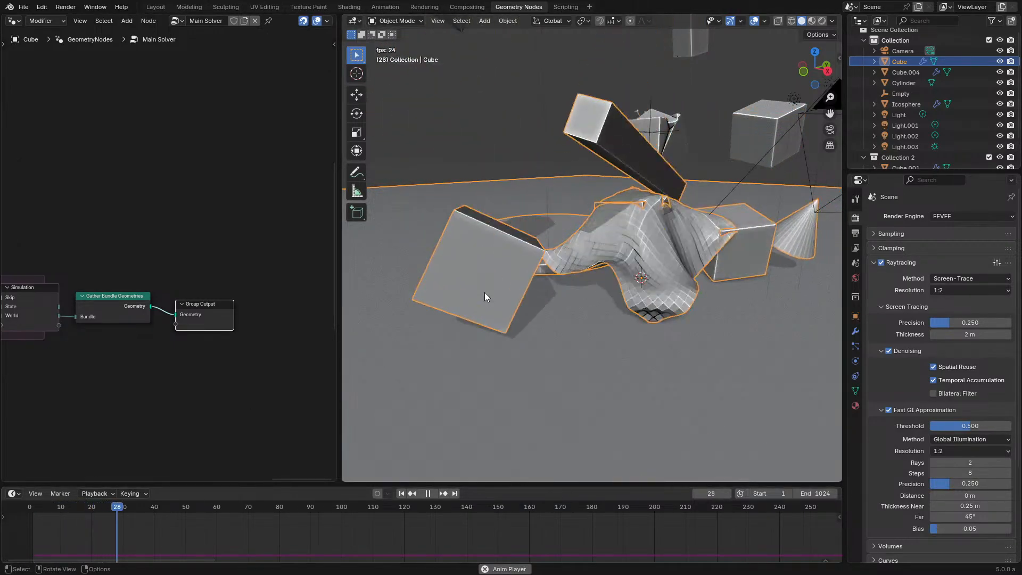